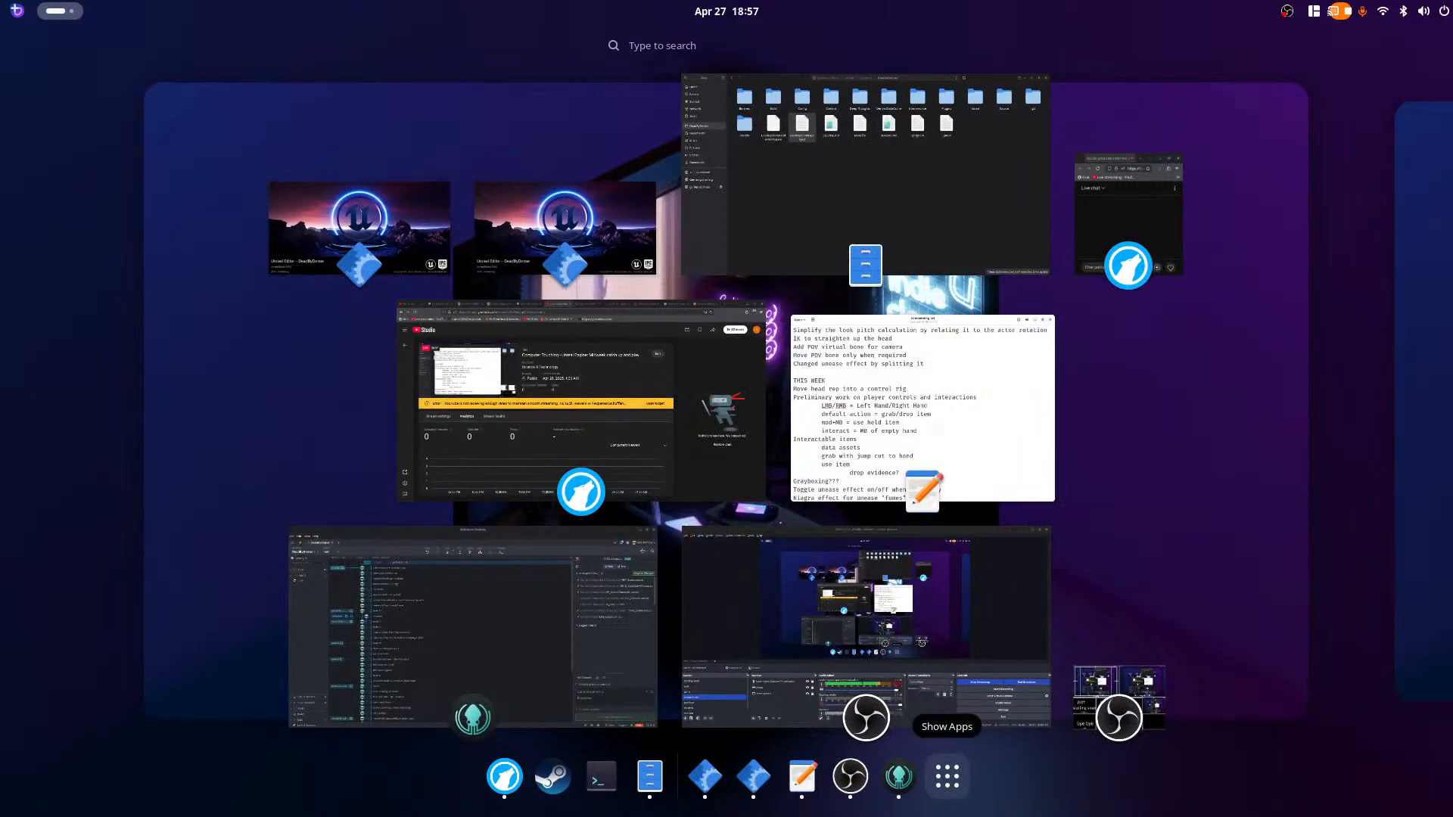
Step: Bring up the Unreal Editor splash window and look through the system's power options, including the restart entry
left_click(565, 227)
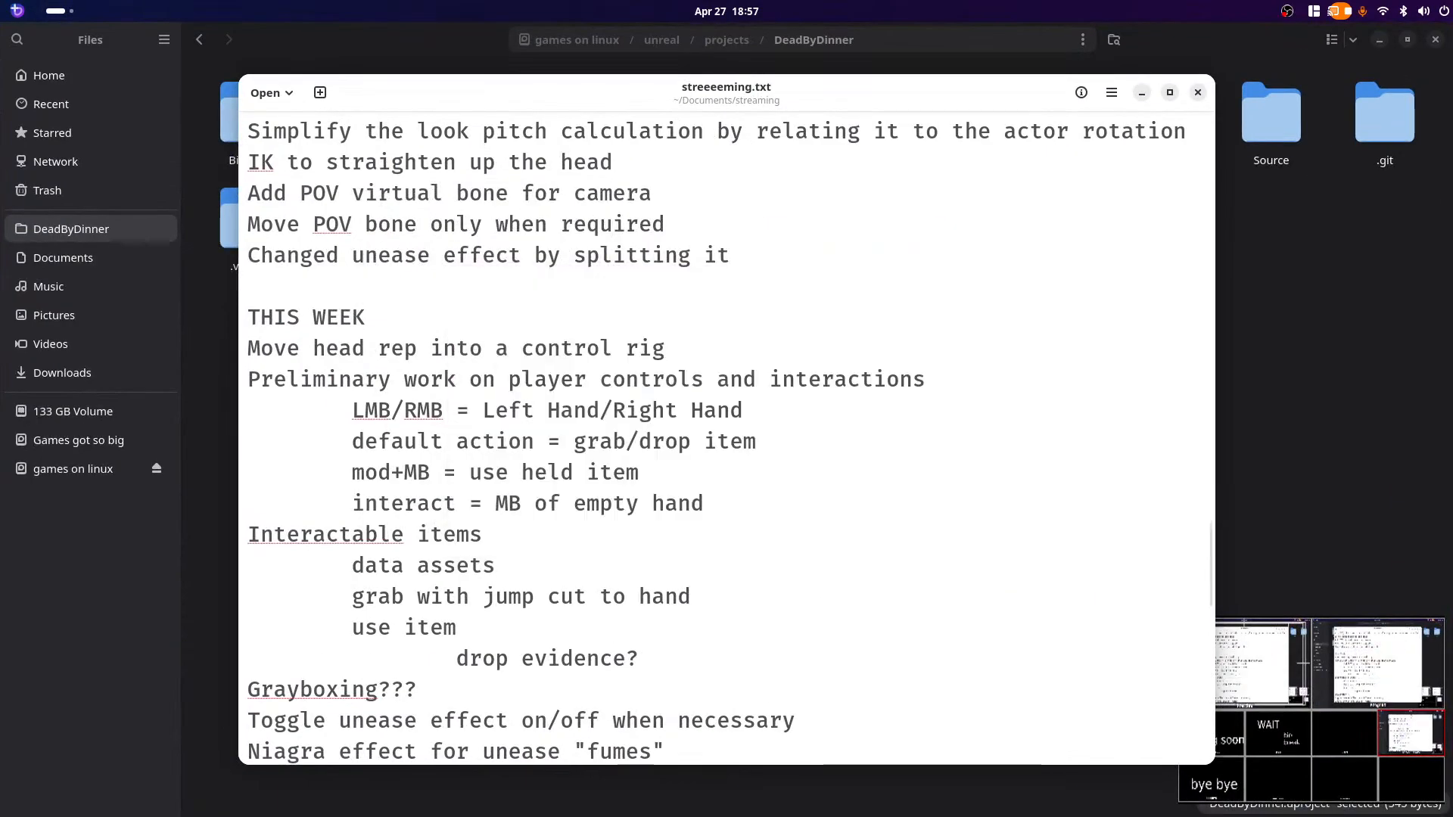
key("super")
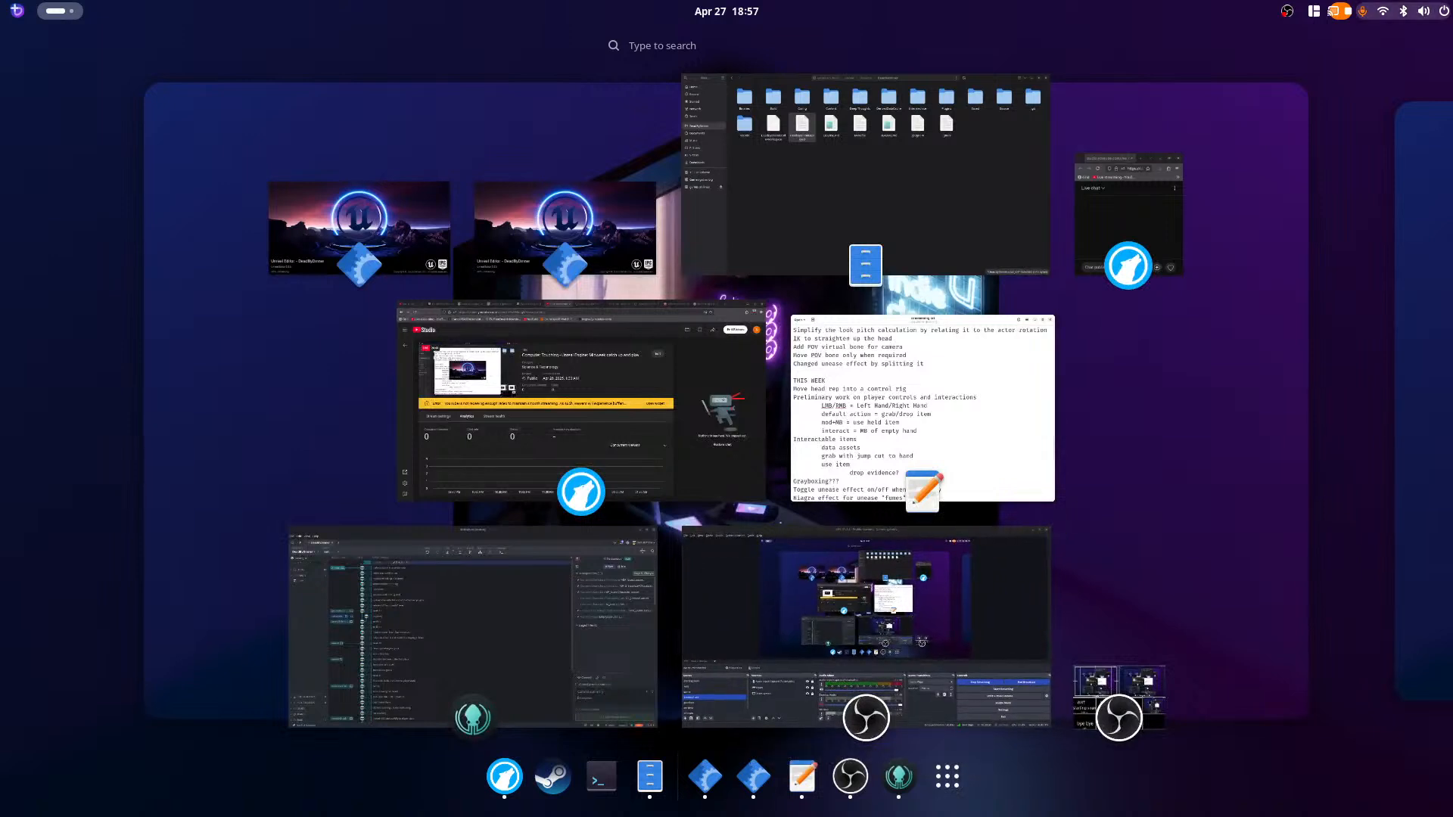
left_click(1400, 11)
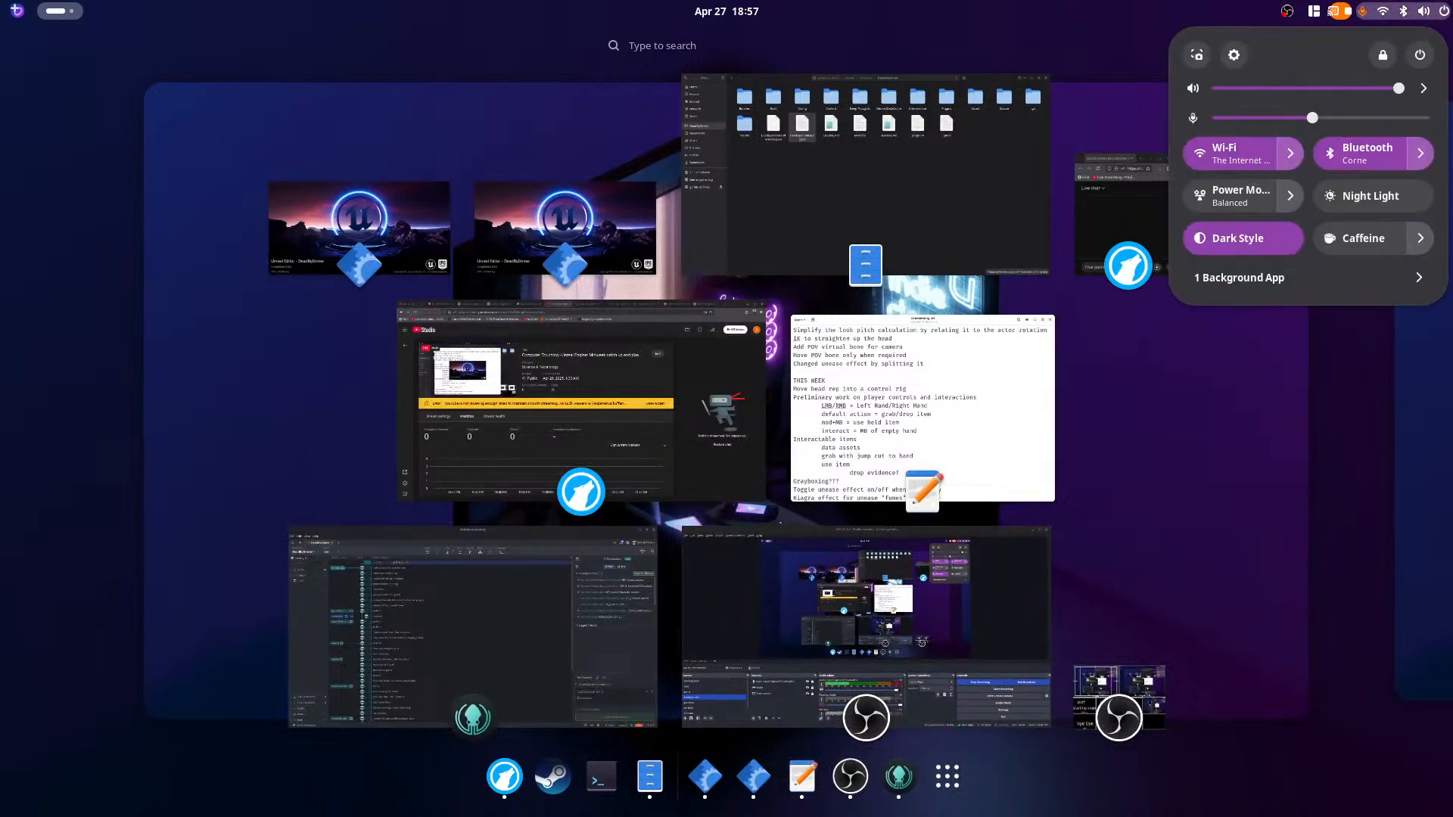
left_click(1420, 55)
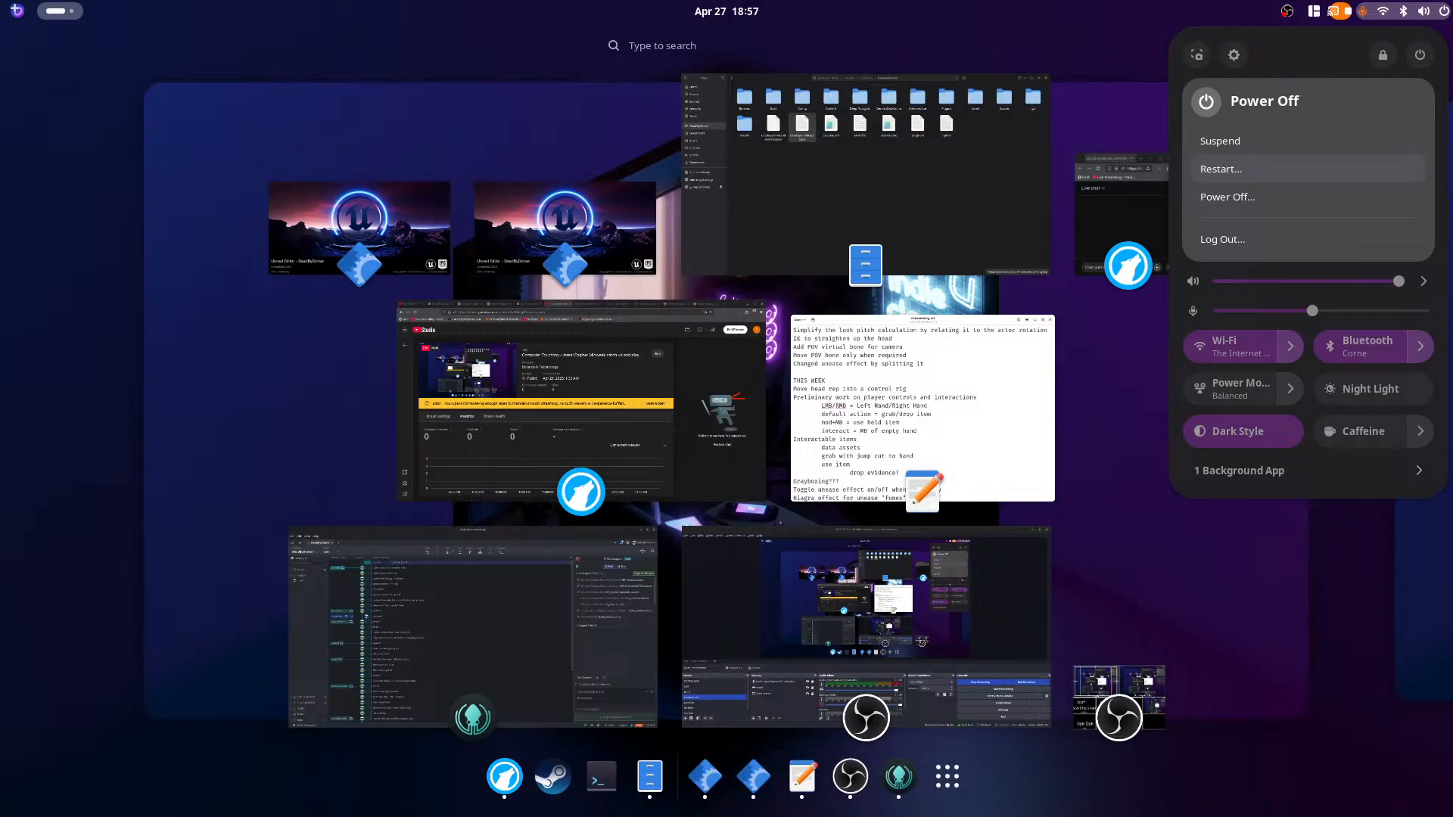
key("Escape")
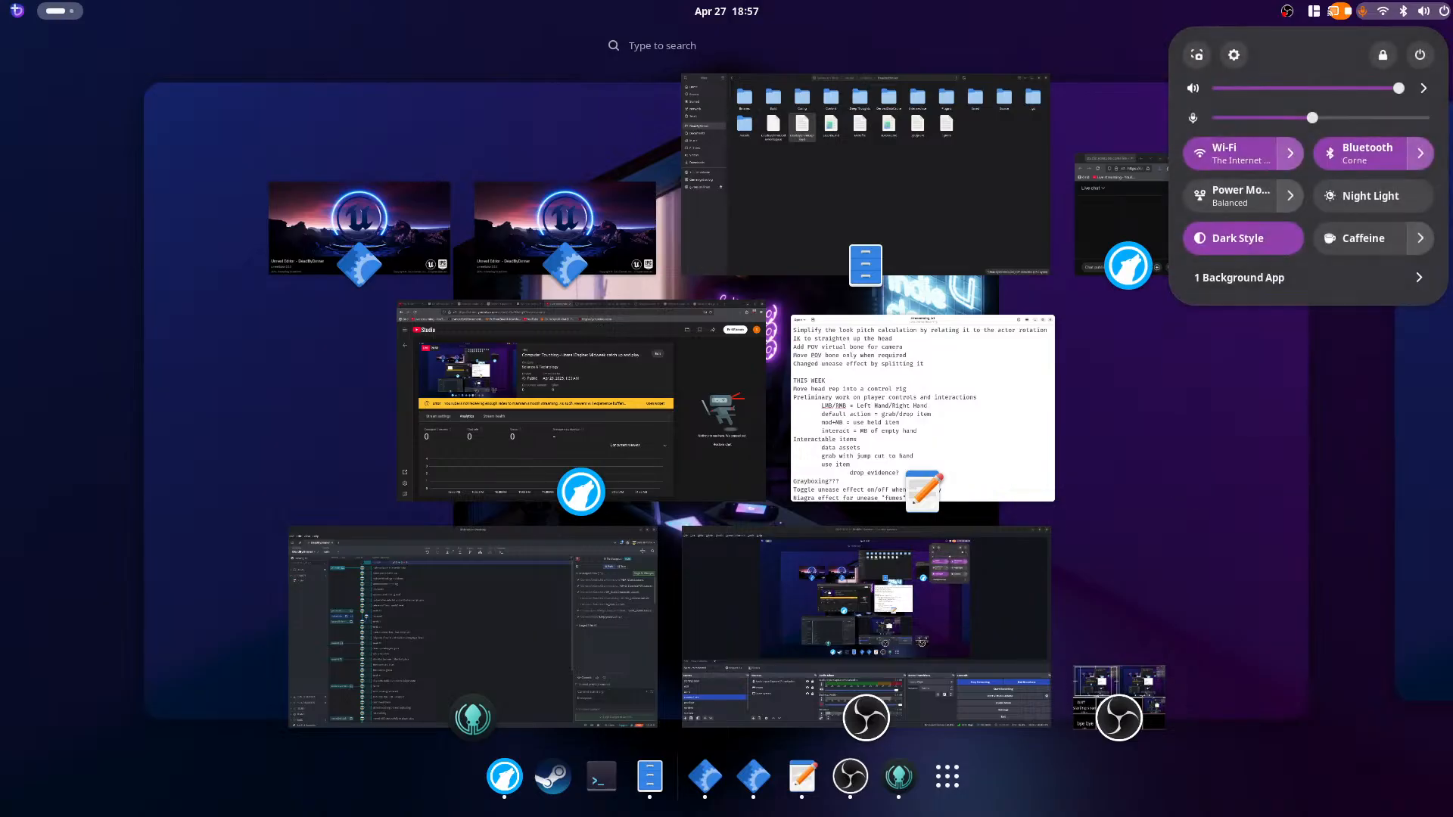
key("Escape")
left_click(1403, 12)
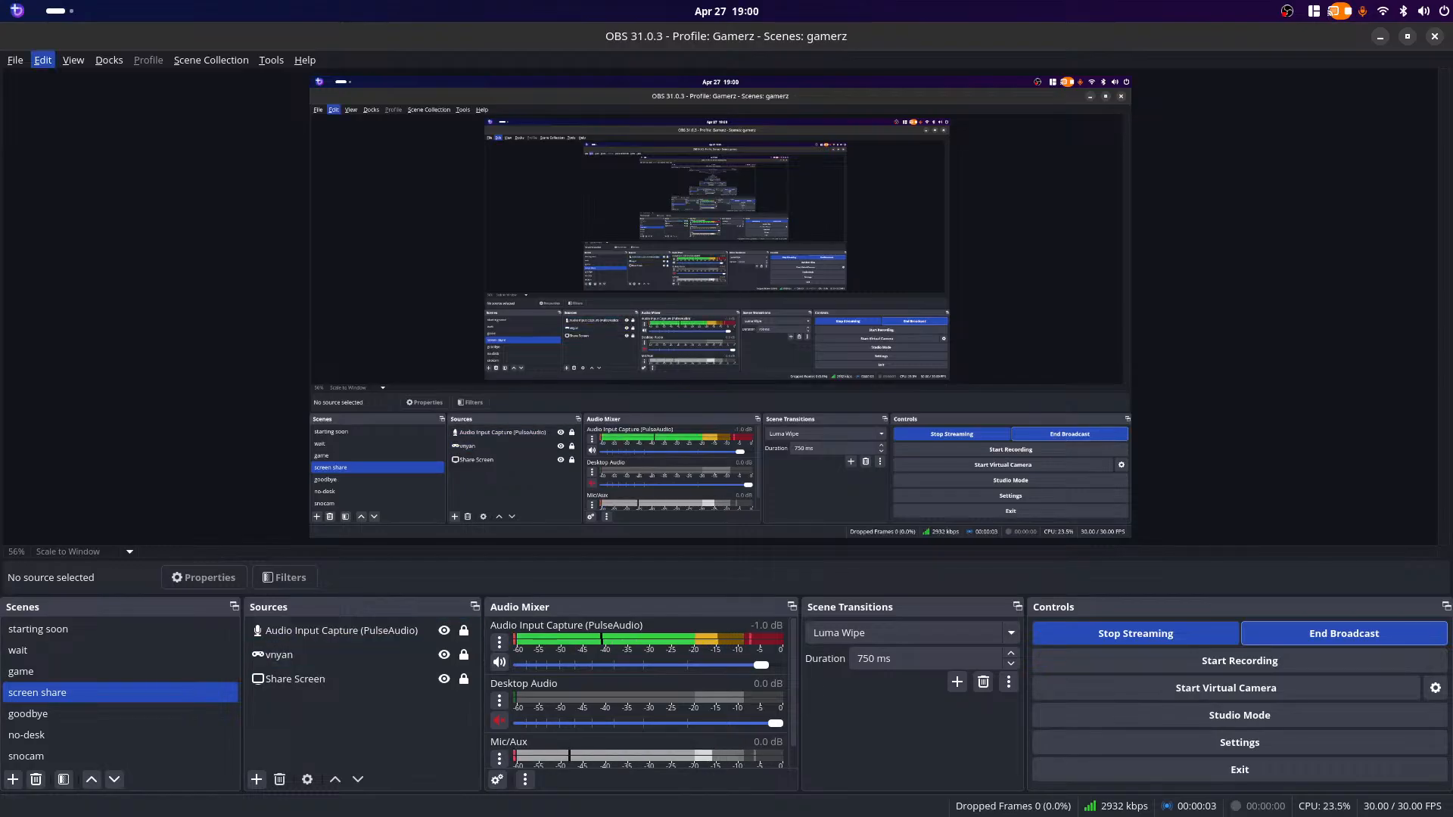
Step: Open a windowed multi-view of the OBS scenes
left_click(74, 60)
mouse_move(42, 60)
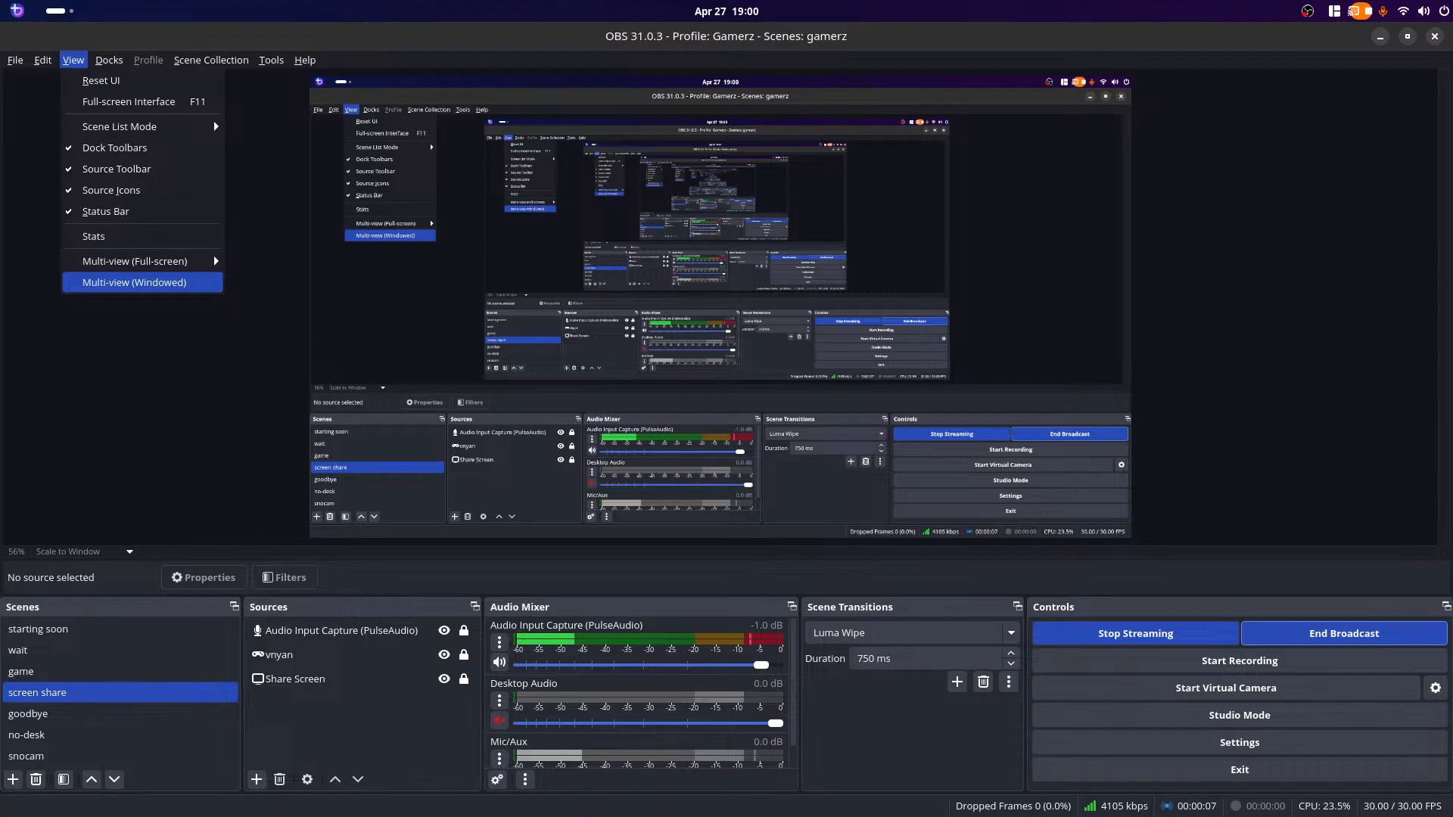
left_click(135, 283)
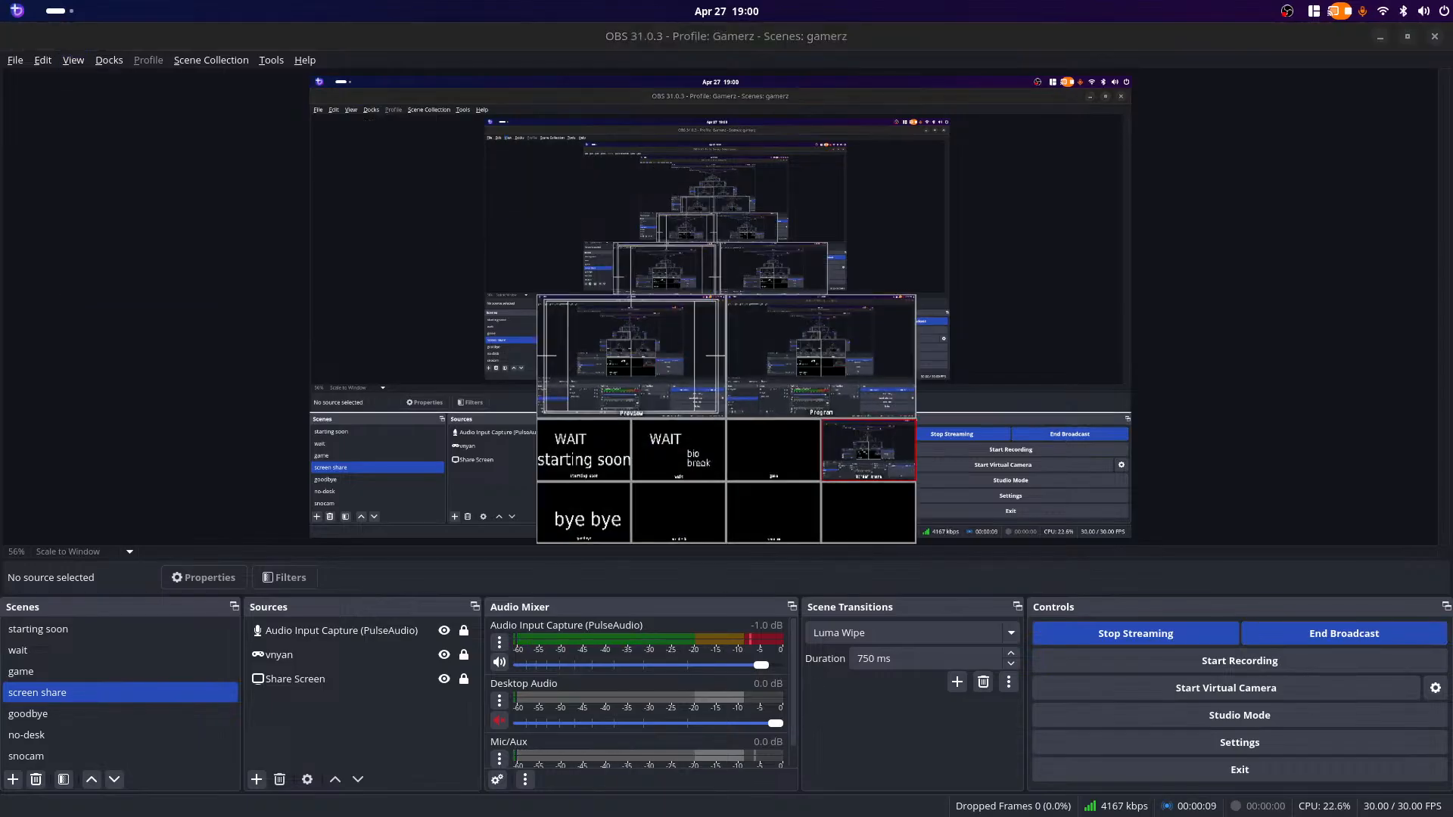
right_click(790, 477)
left_click(844, 529)
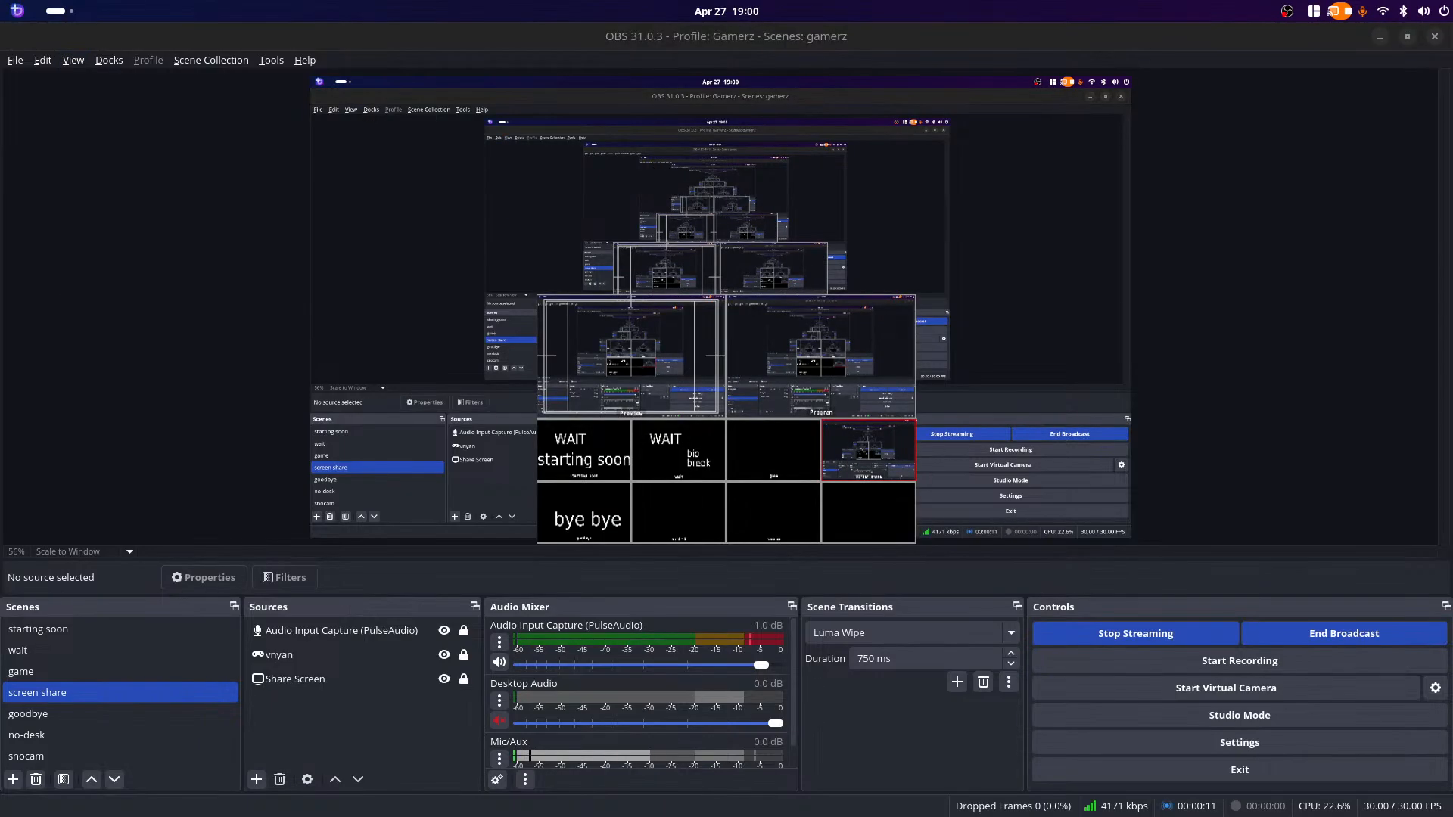
Step: Resize the multi-view to a small window in the desktop's lower-right corner and minimise the main OBS window
left_click_drag(924, 580, 1432, 800)
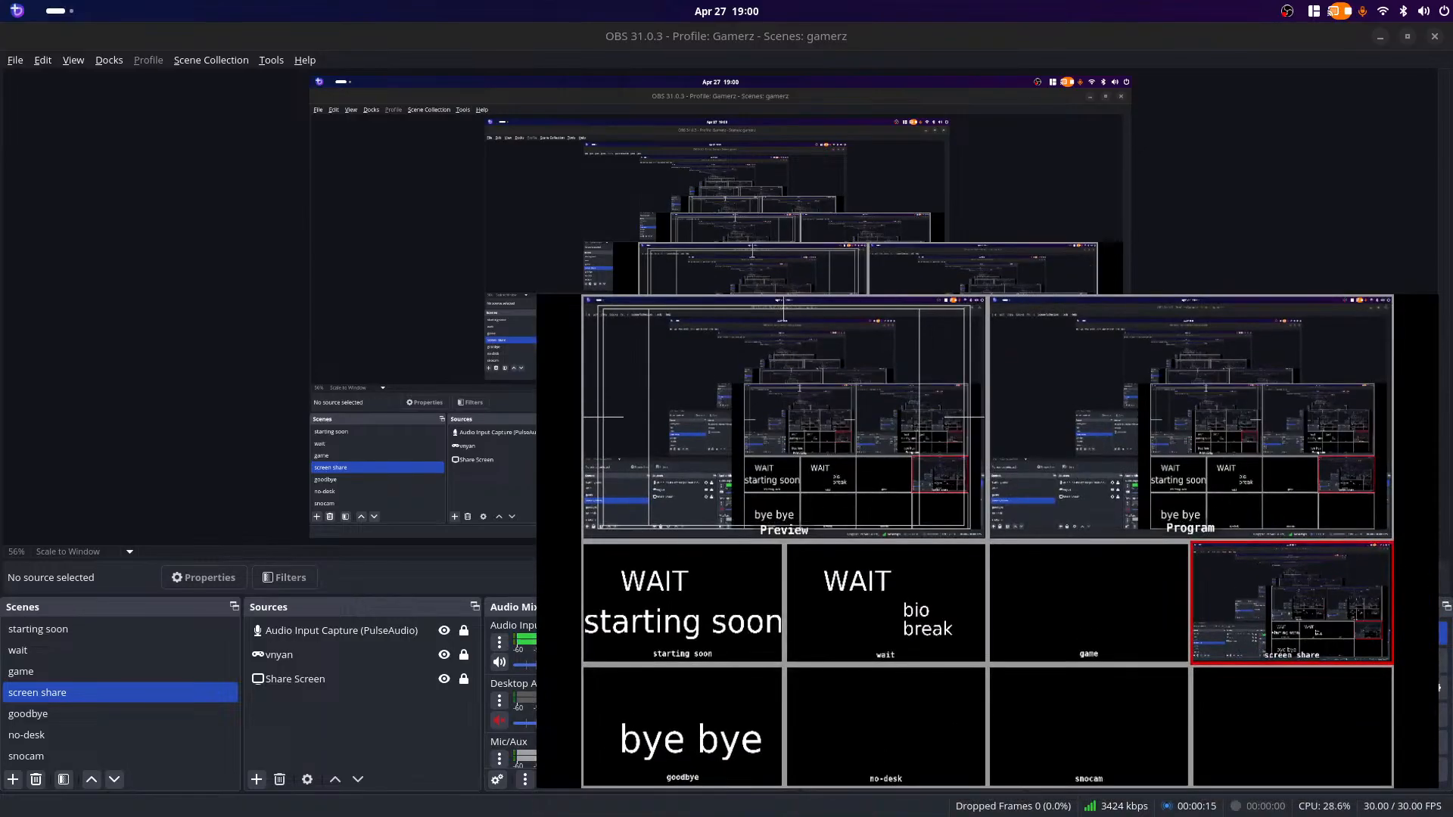
left_click_drag(537, 295, 1155, 589)
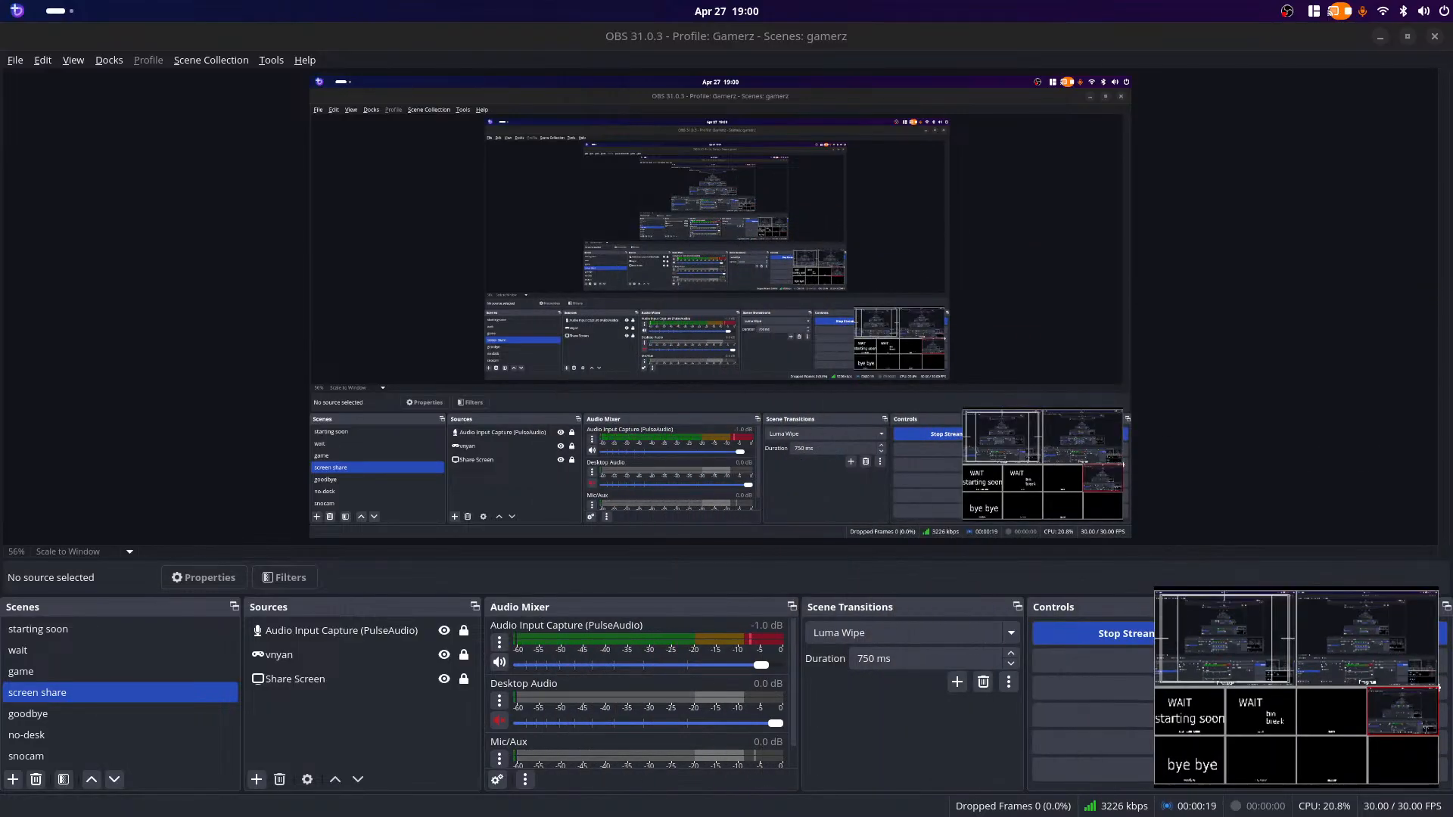
left_click(1381, 37)
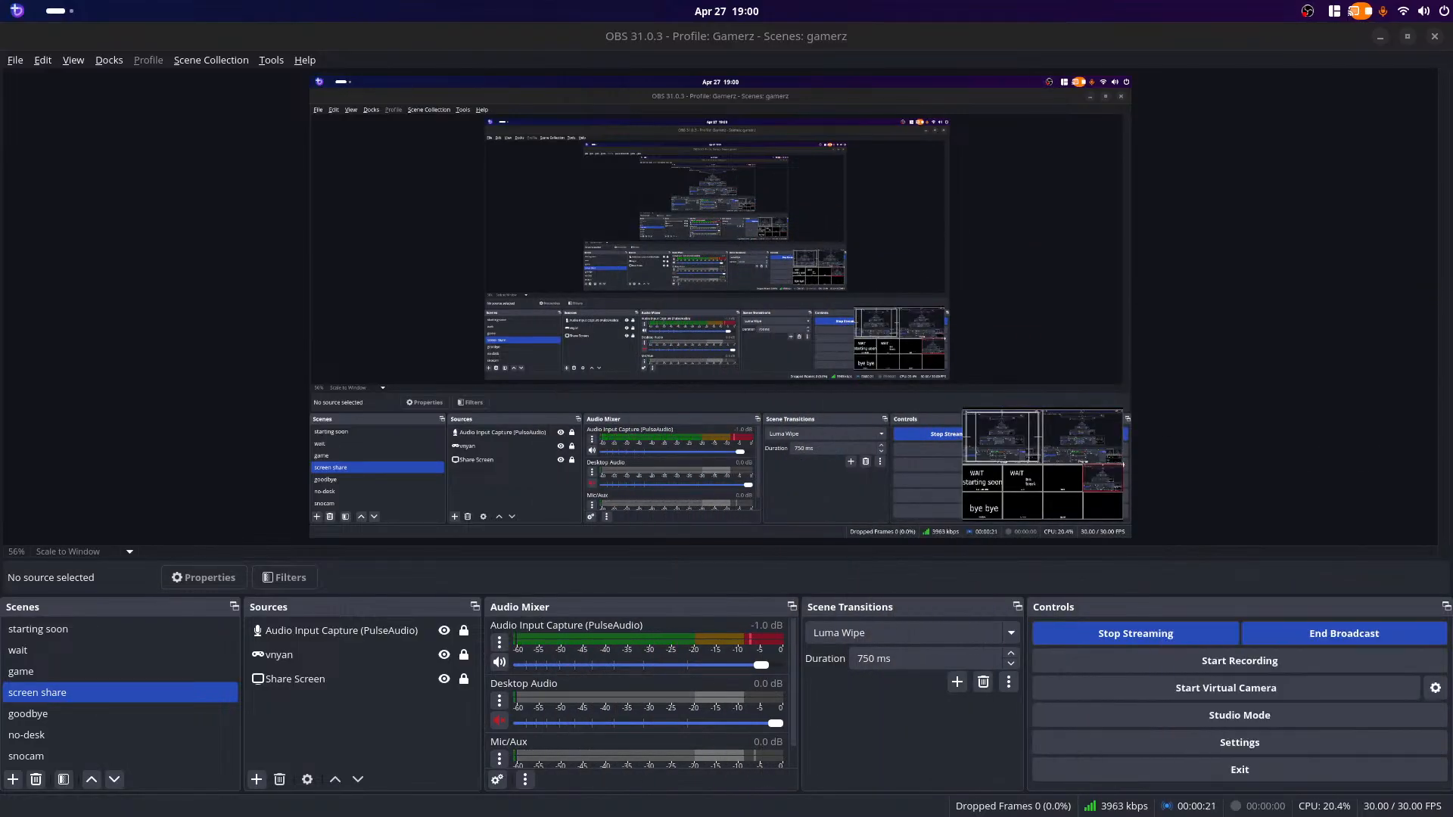
Step: Launch the Text Editor from the Utilities group of the installed applications
key("super")
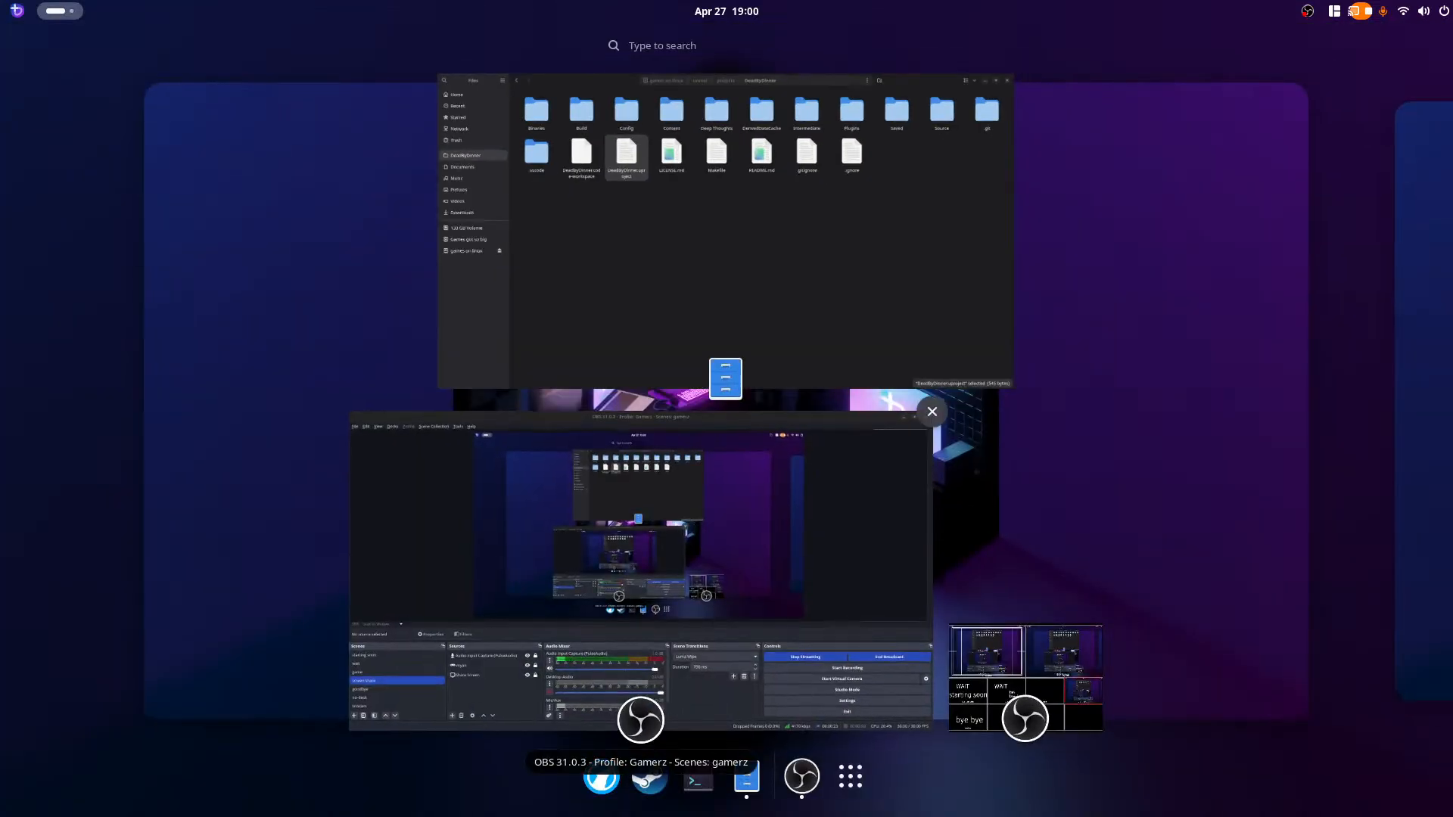
left_click(851, 776)
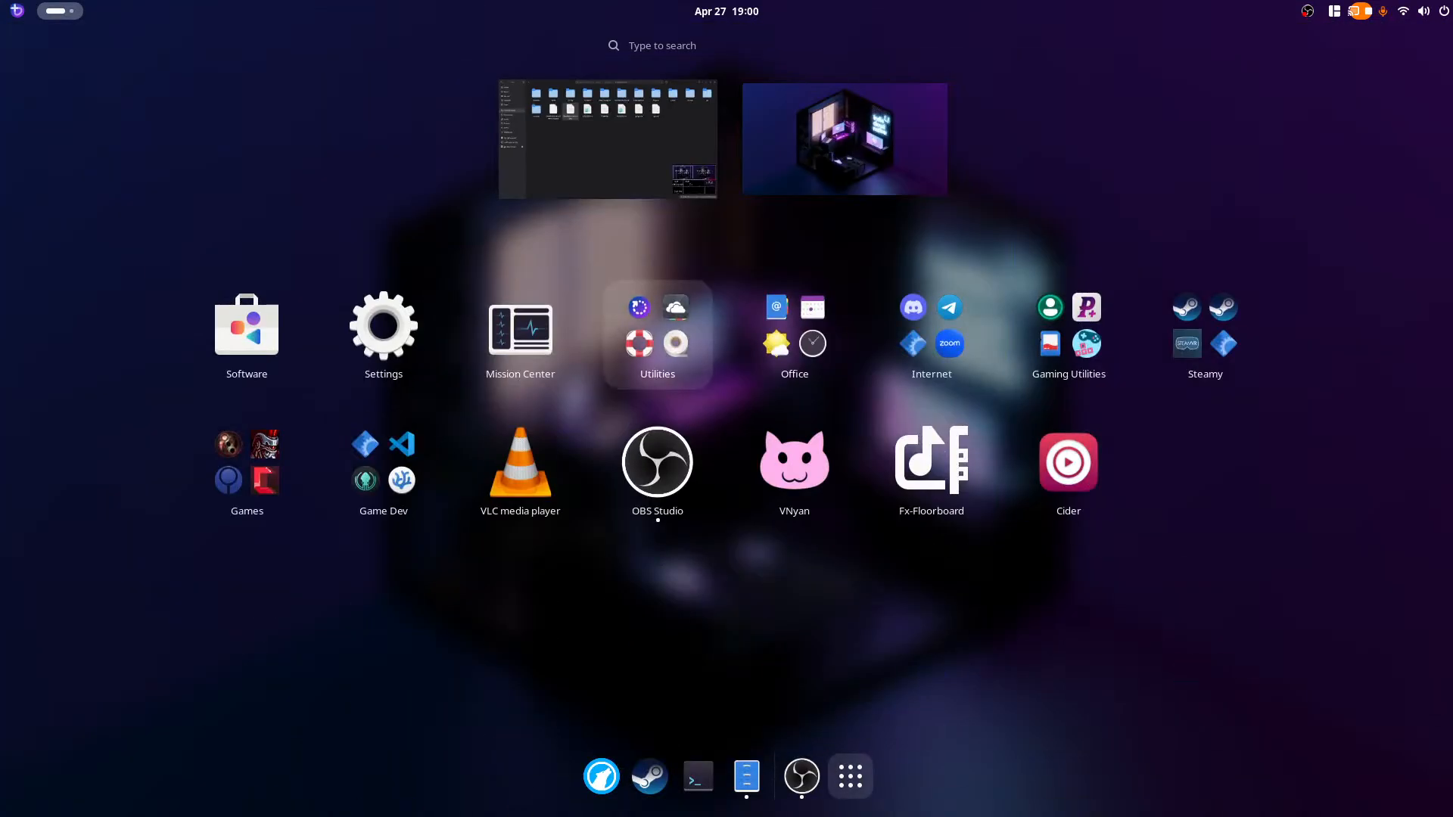
left_click(683, 326)
left_click(973, 433)
left_click(973, 432)
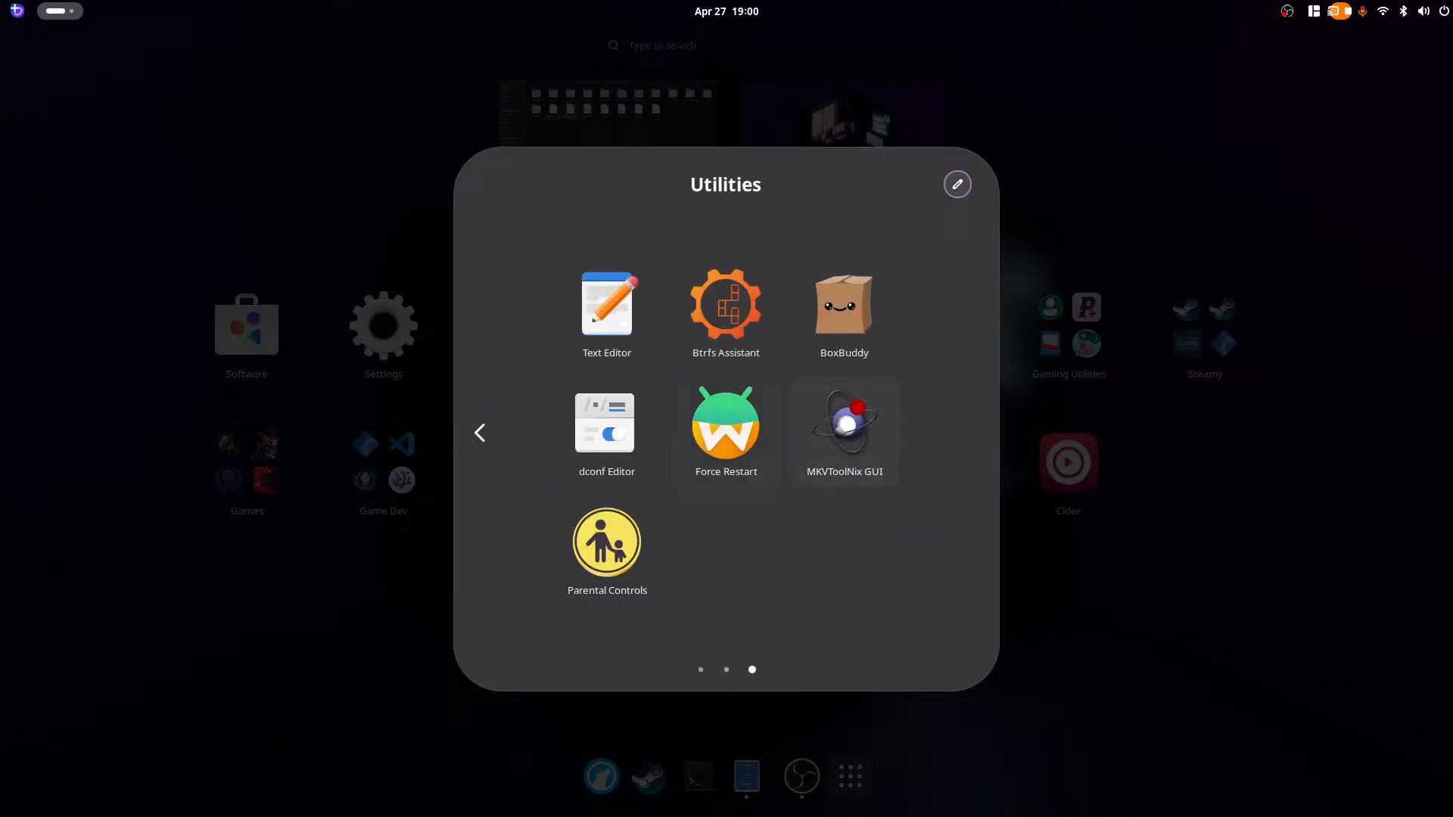
left_click(607, 314)
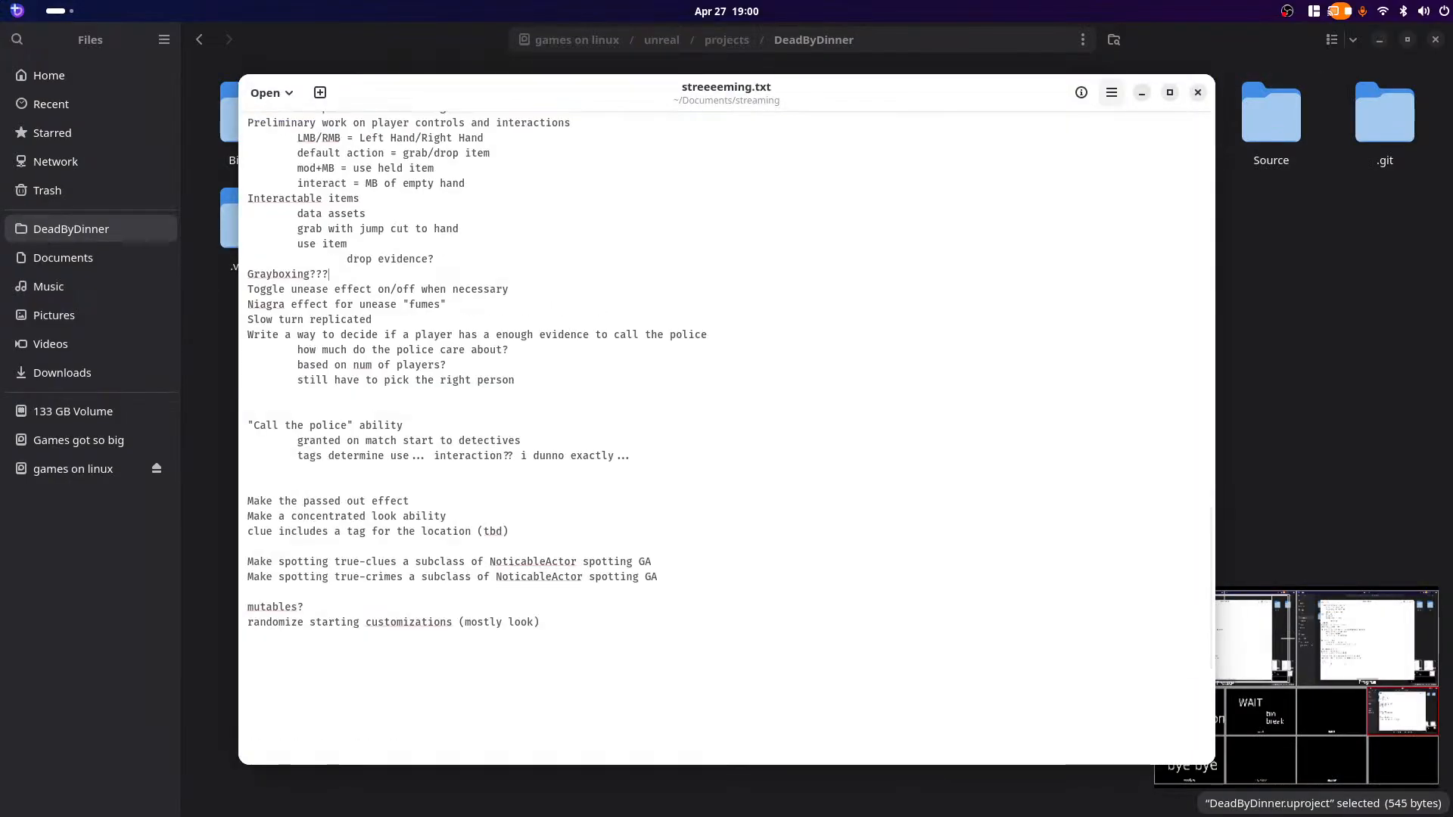
Step: Enlarge the text of the streeeeming.txt notes to 200% zoom
key("F10")
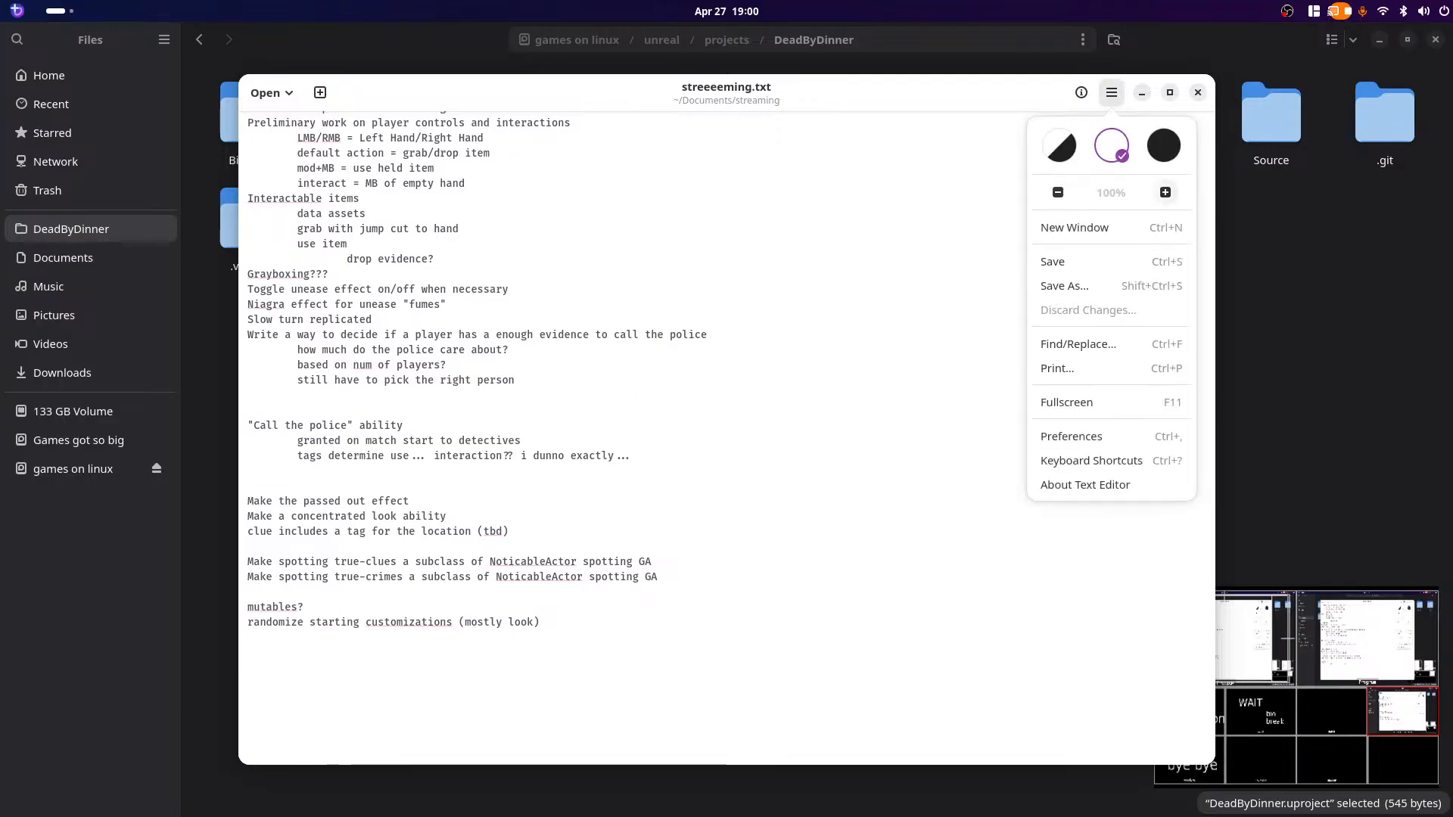
left_click(1166, 192)
left_click(1166, 192)
left_click(1165, 192)
left_click(1166, 193)
double_click(1165, 192)
left_click(1166, 193)
left_click(1166, 193)
left_click(1166, 193)
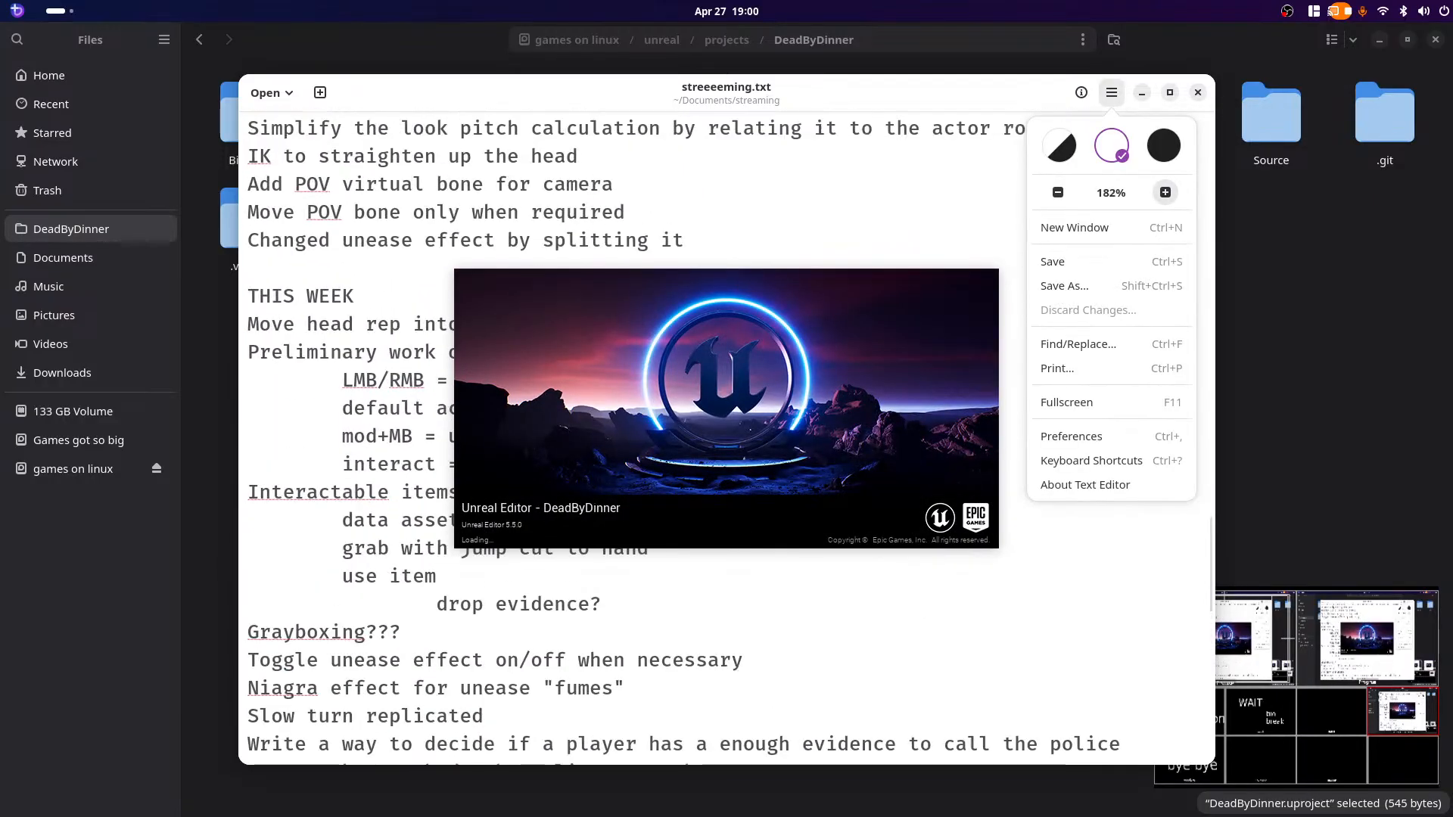
left_click(1165, 193)
left_click(1165, 192)
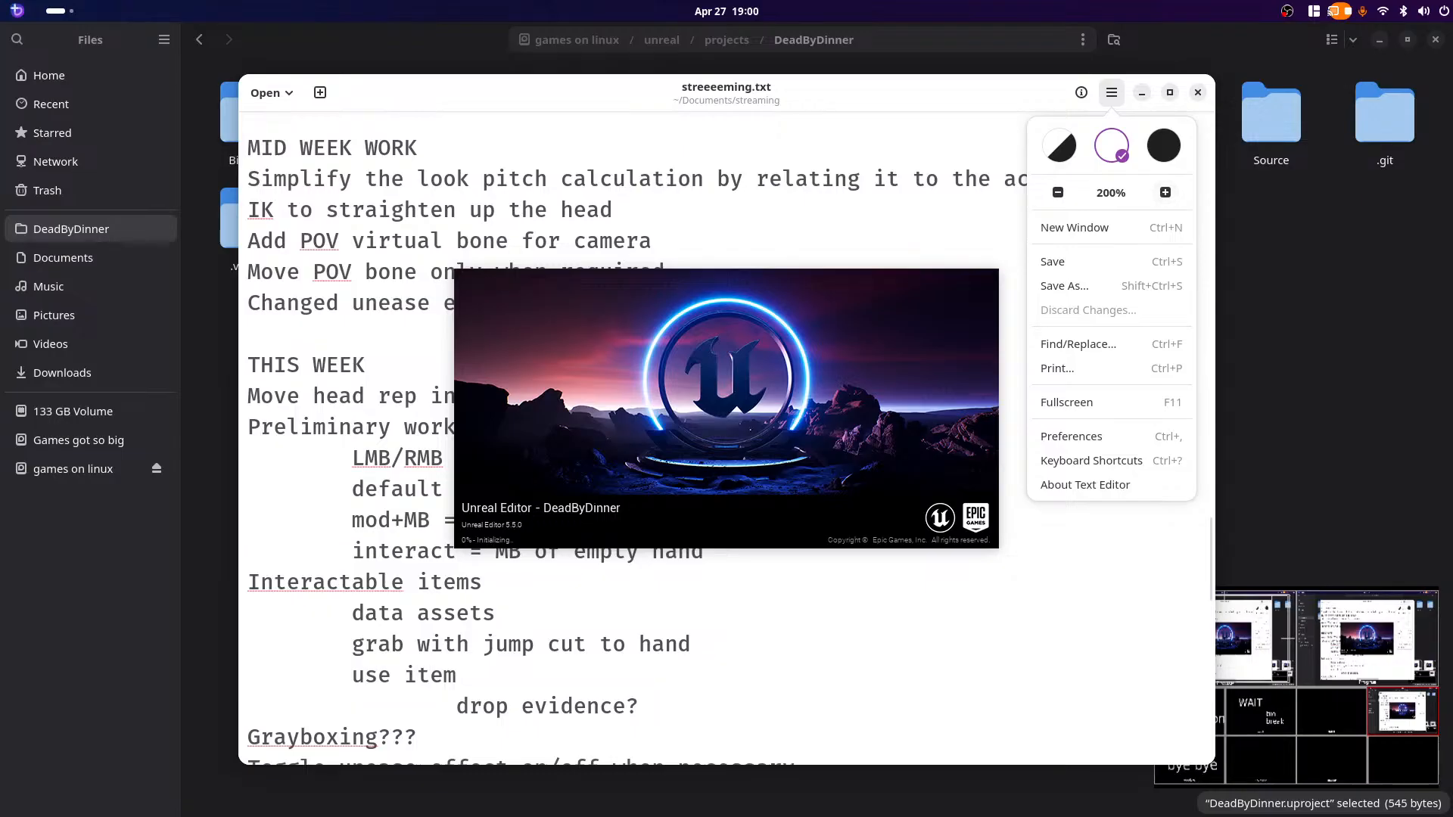
key("Escape")
Step: Review the THIS WEEK tasks by highlighting the control rig line and the player controls and interactions lines
left_click(313, 427)
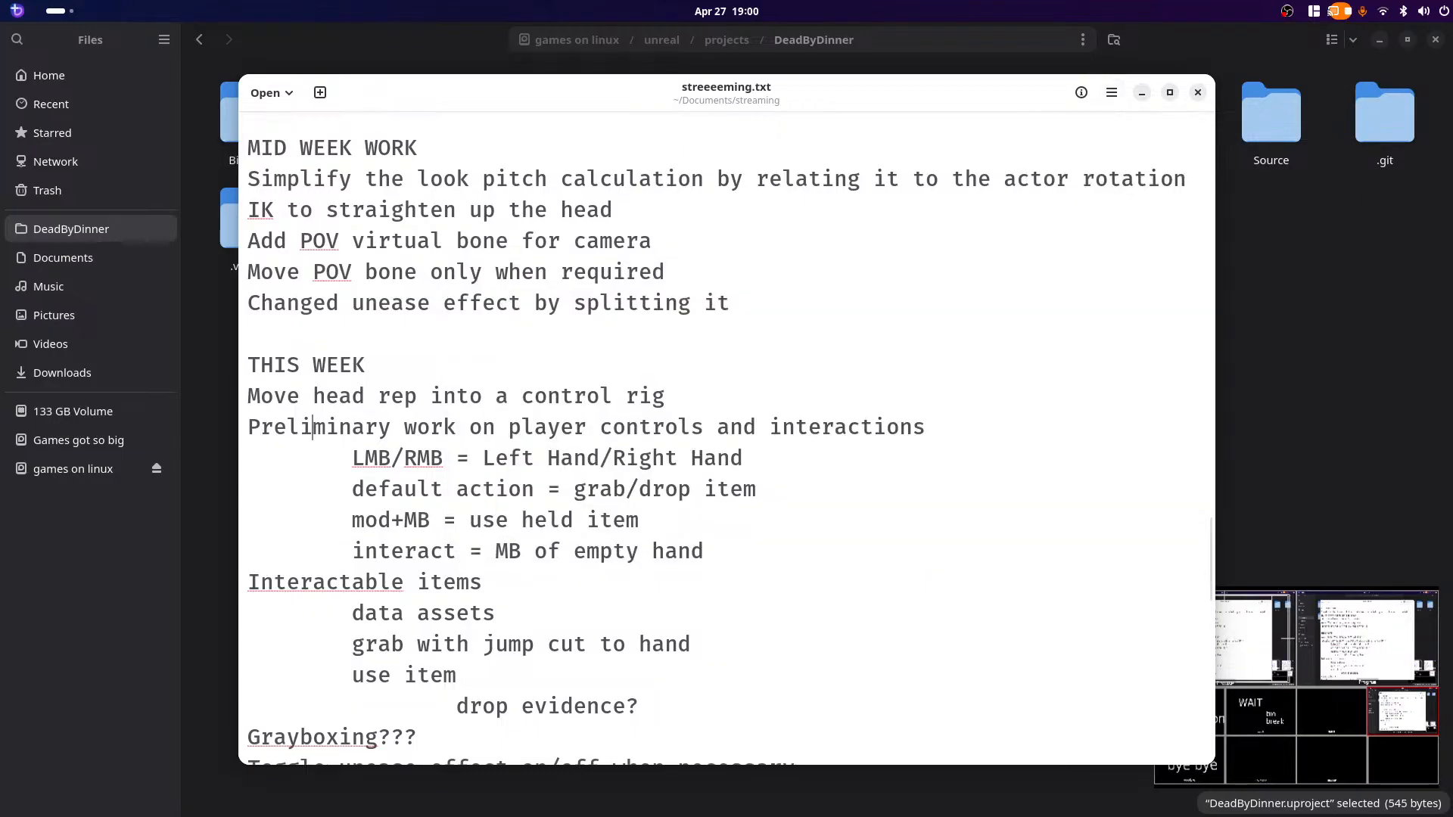
left_click_drag(665, 397, 247, 398)
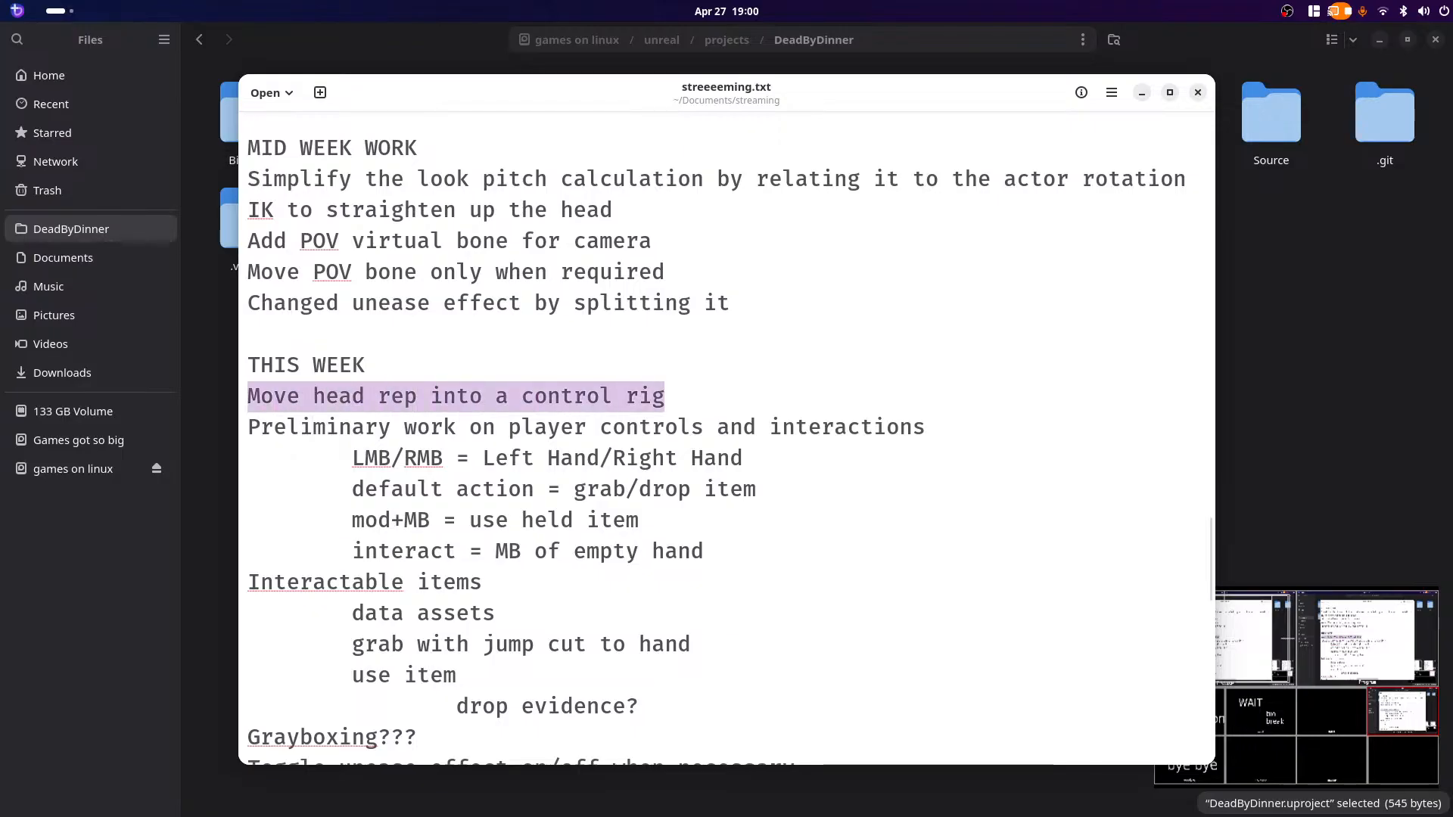
left_click(326, 583)
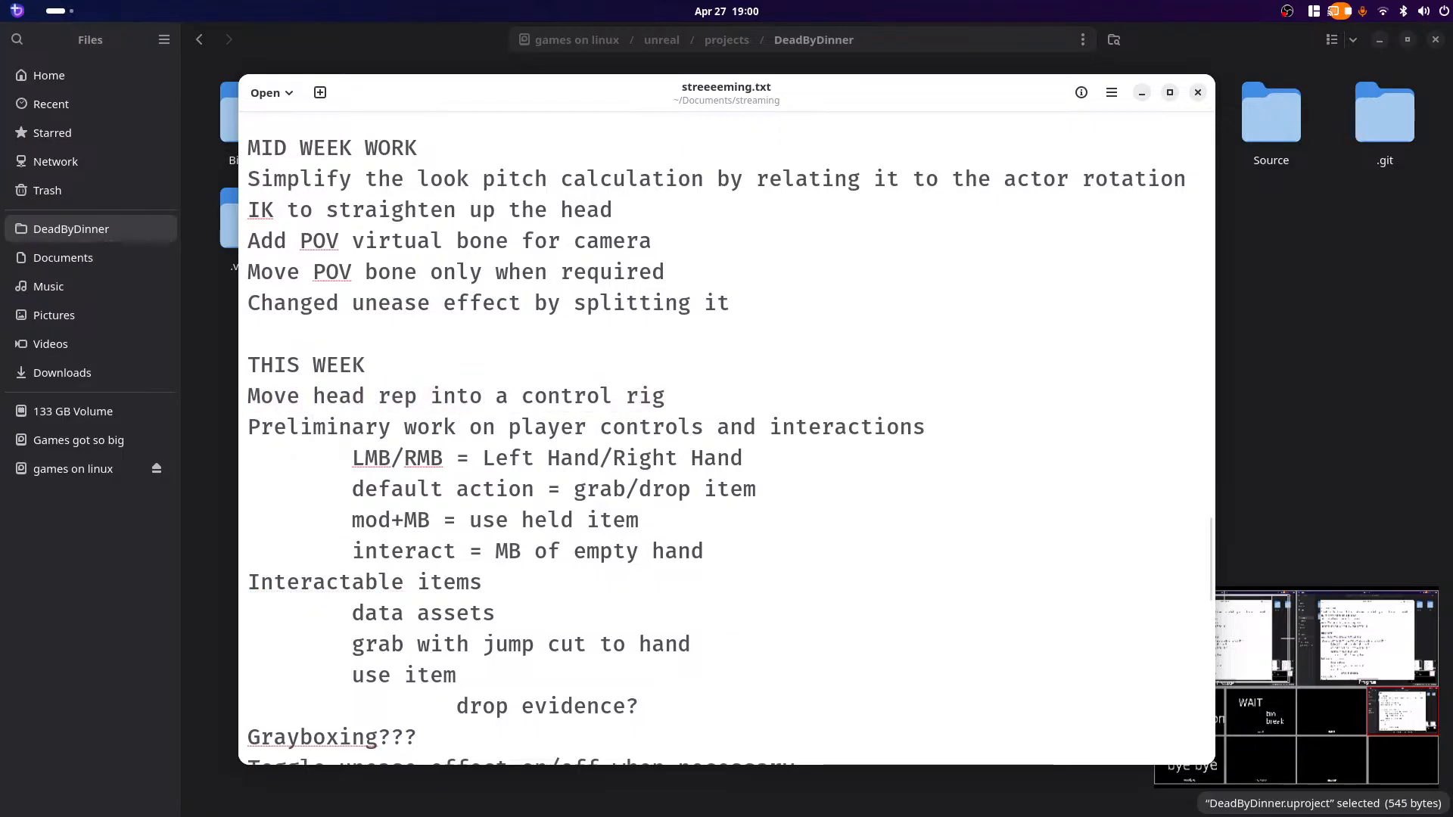
left_click_drag(640, 520, 250, 458)
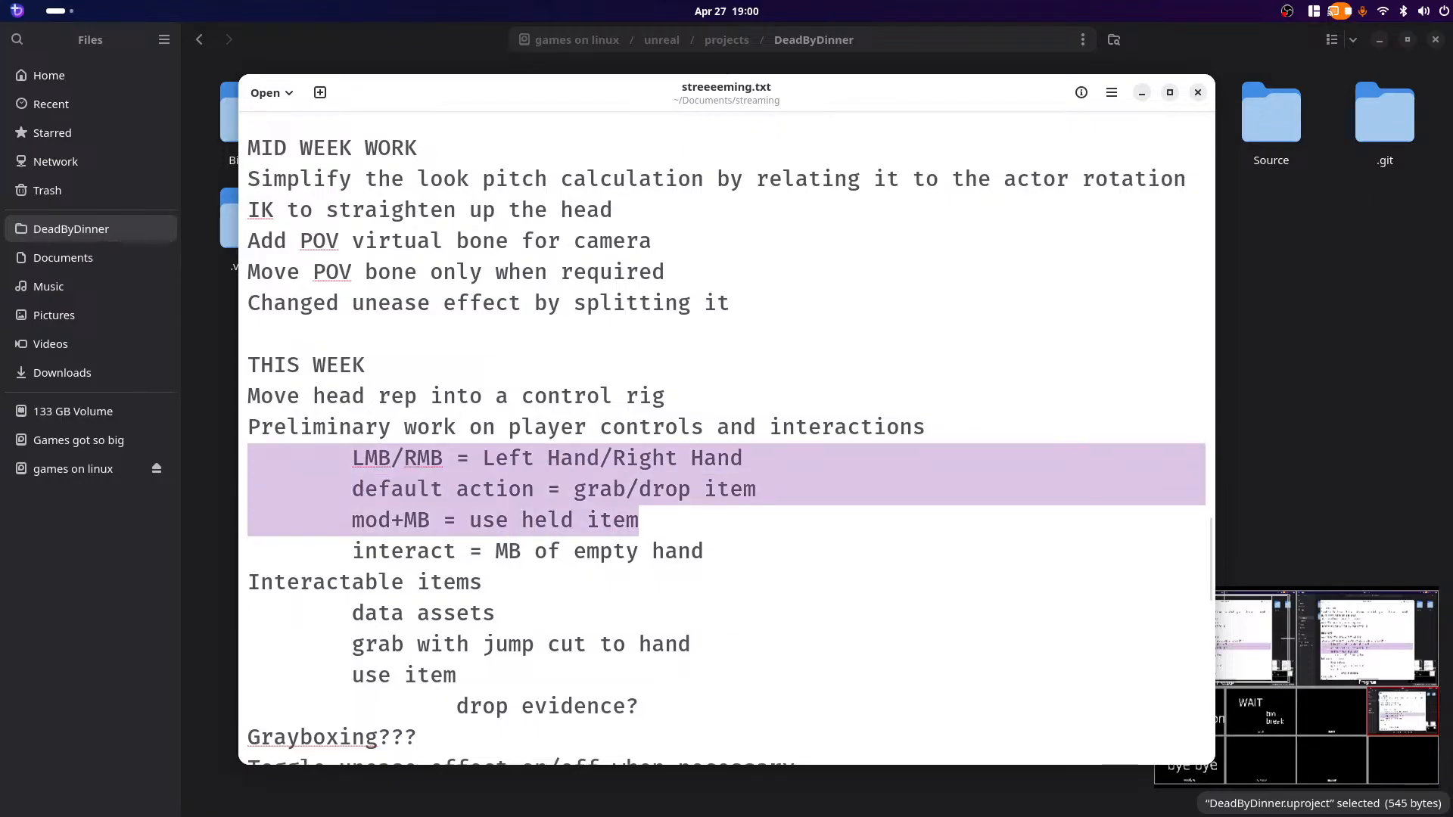
left_click(640, 491)
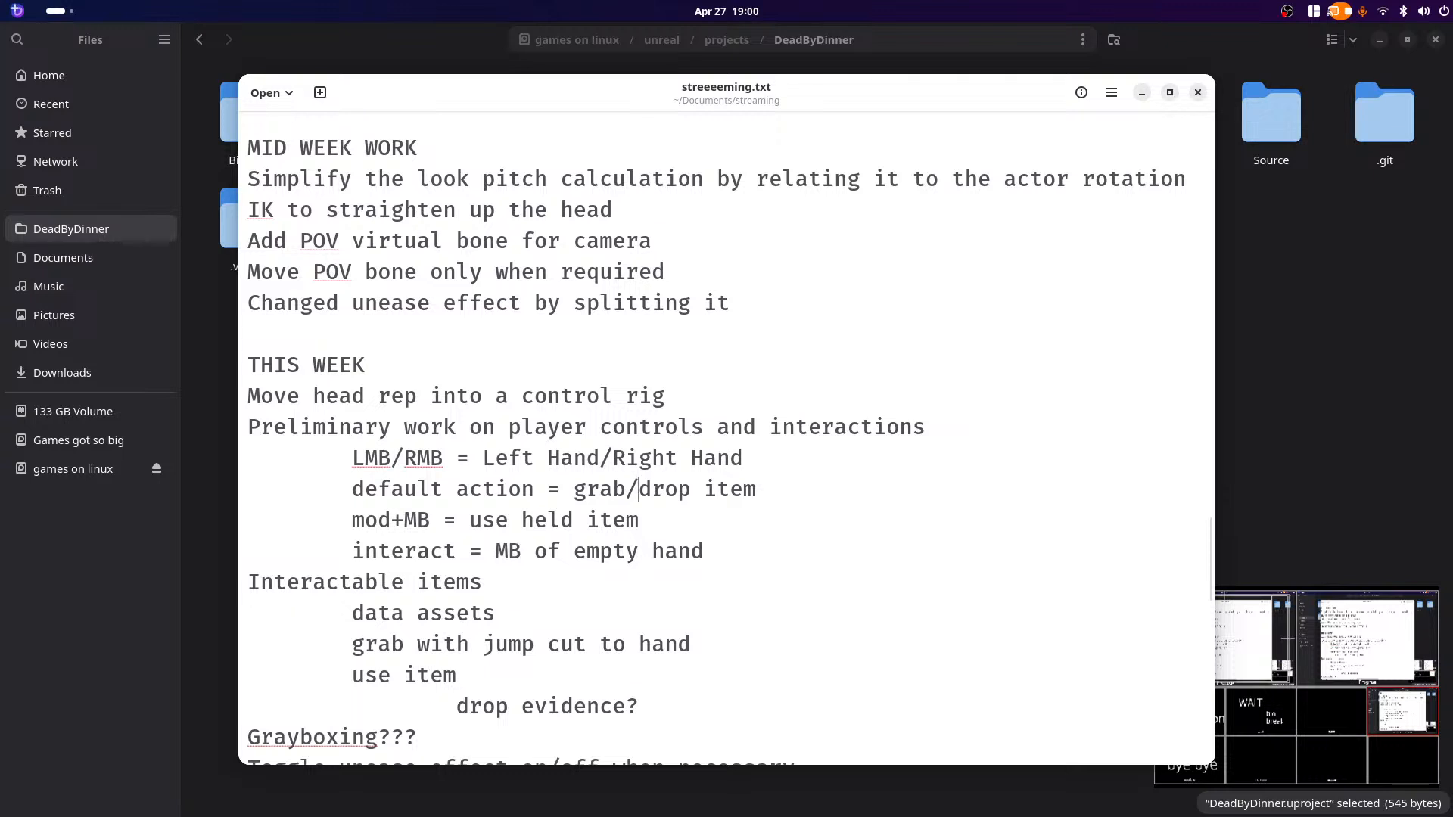
left_click_drag(300, 427, 703, 551)
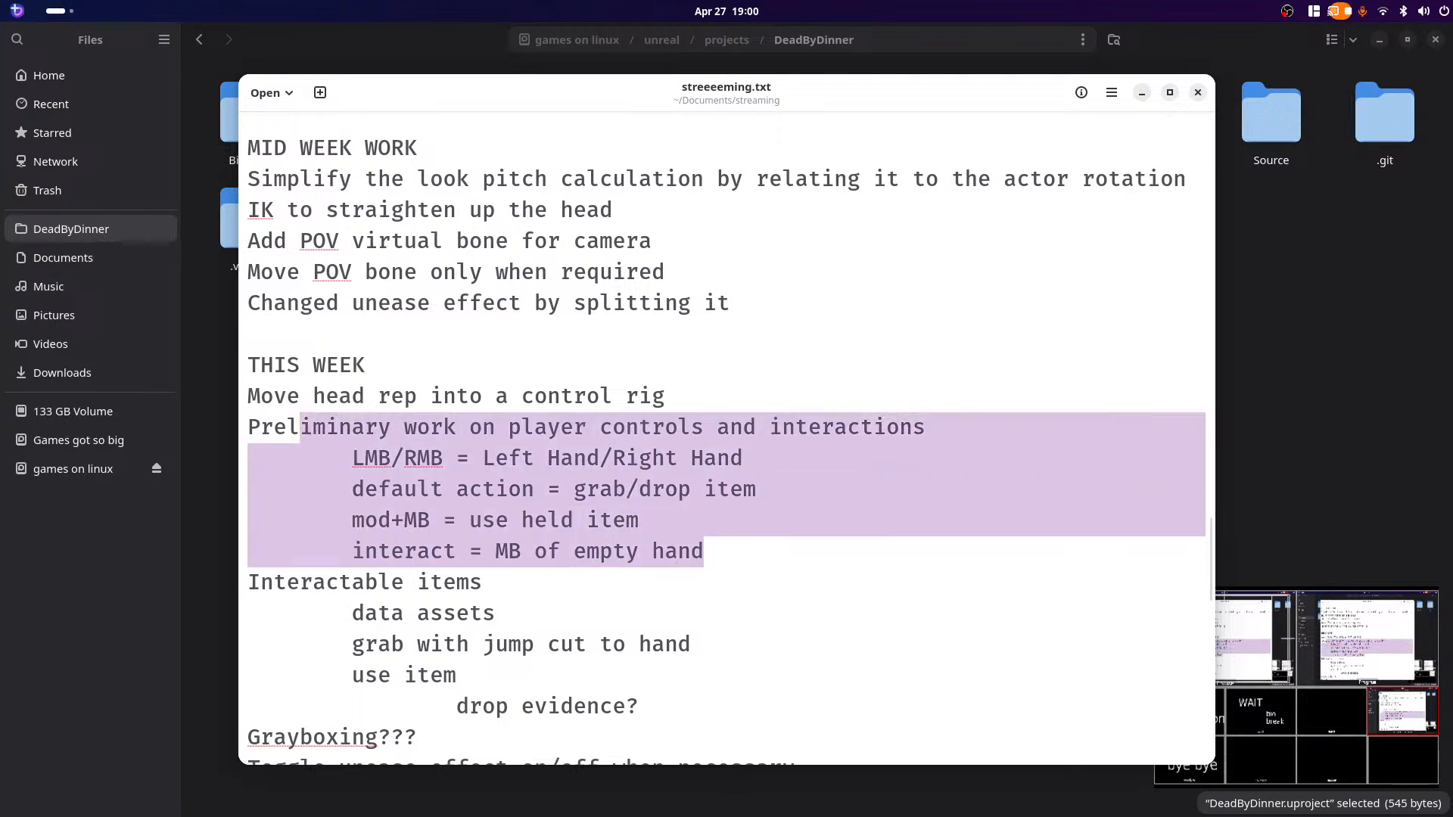
left_click(703, 551)
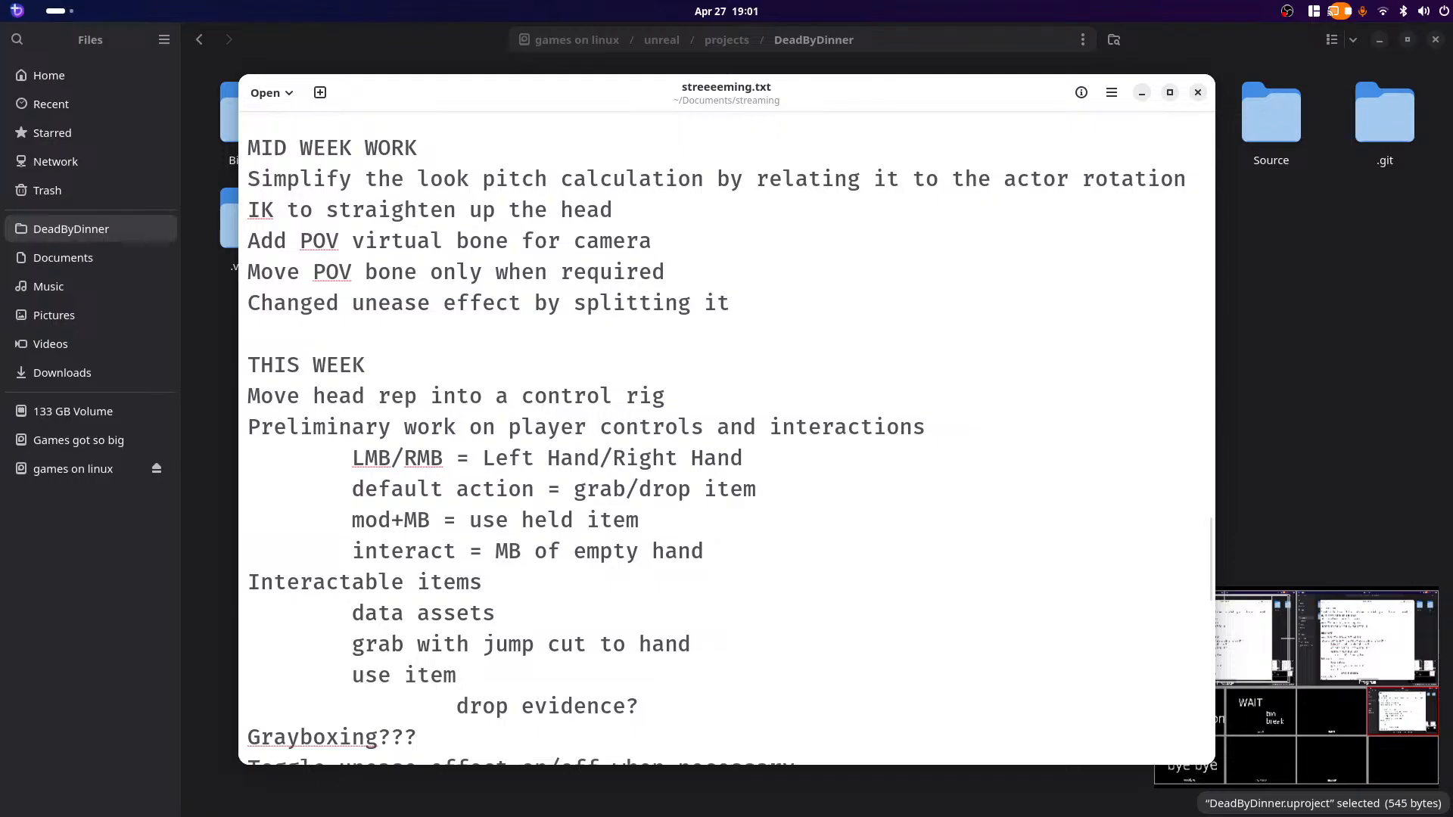
Step: Check the open windows and the Unreal Editor splash for loading progress, and read the earlier LAST WEEK and MID WEEK WORK notes
key("super")
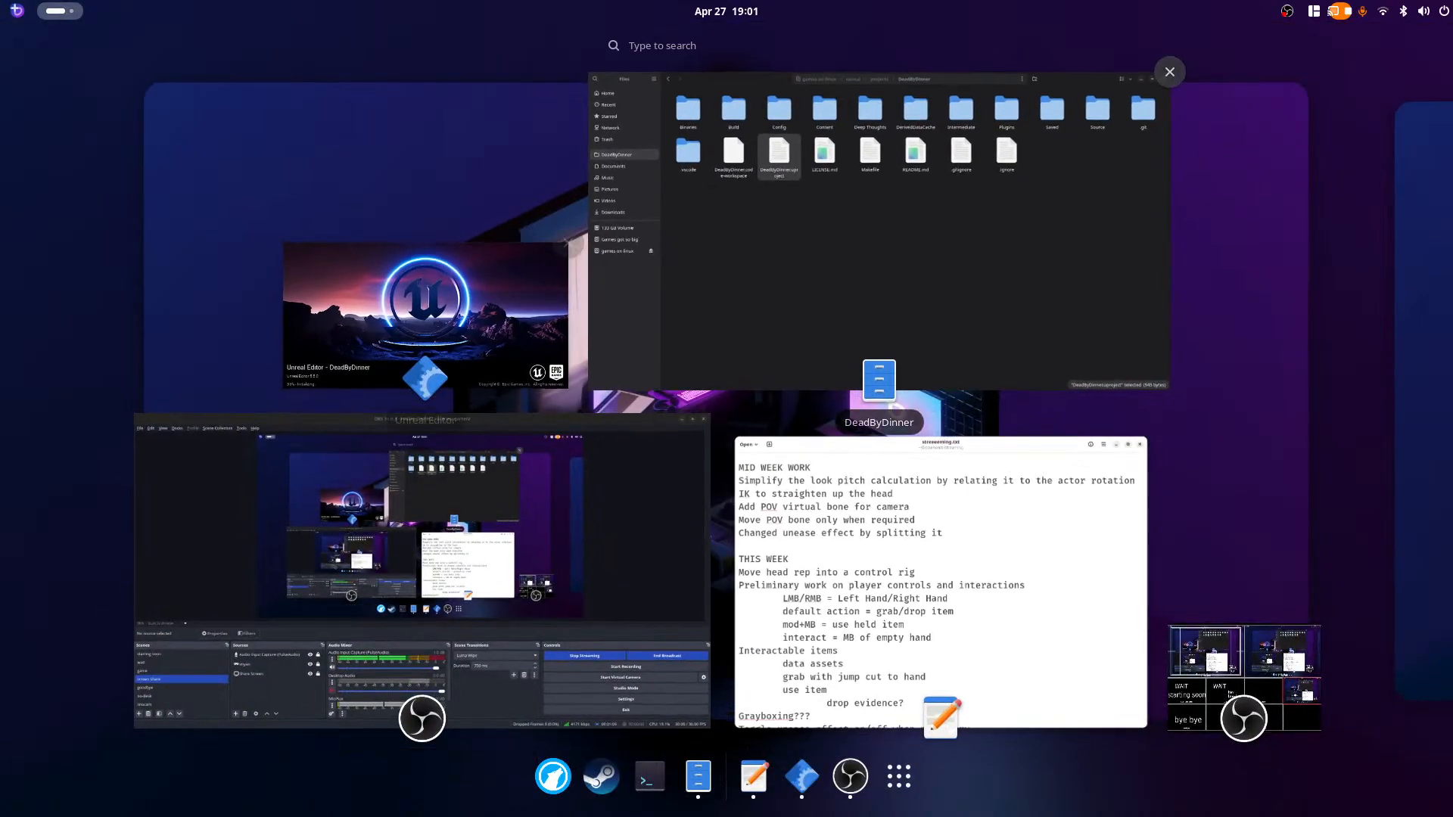
left_click(877, 601)
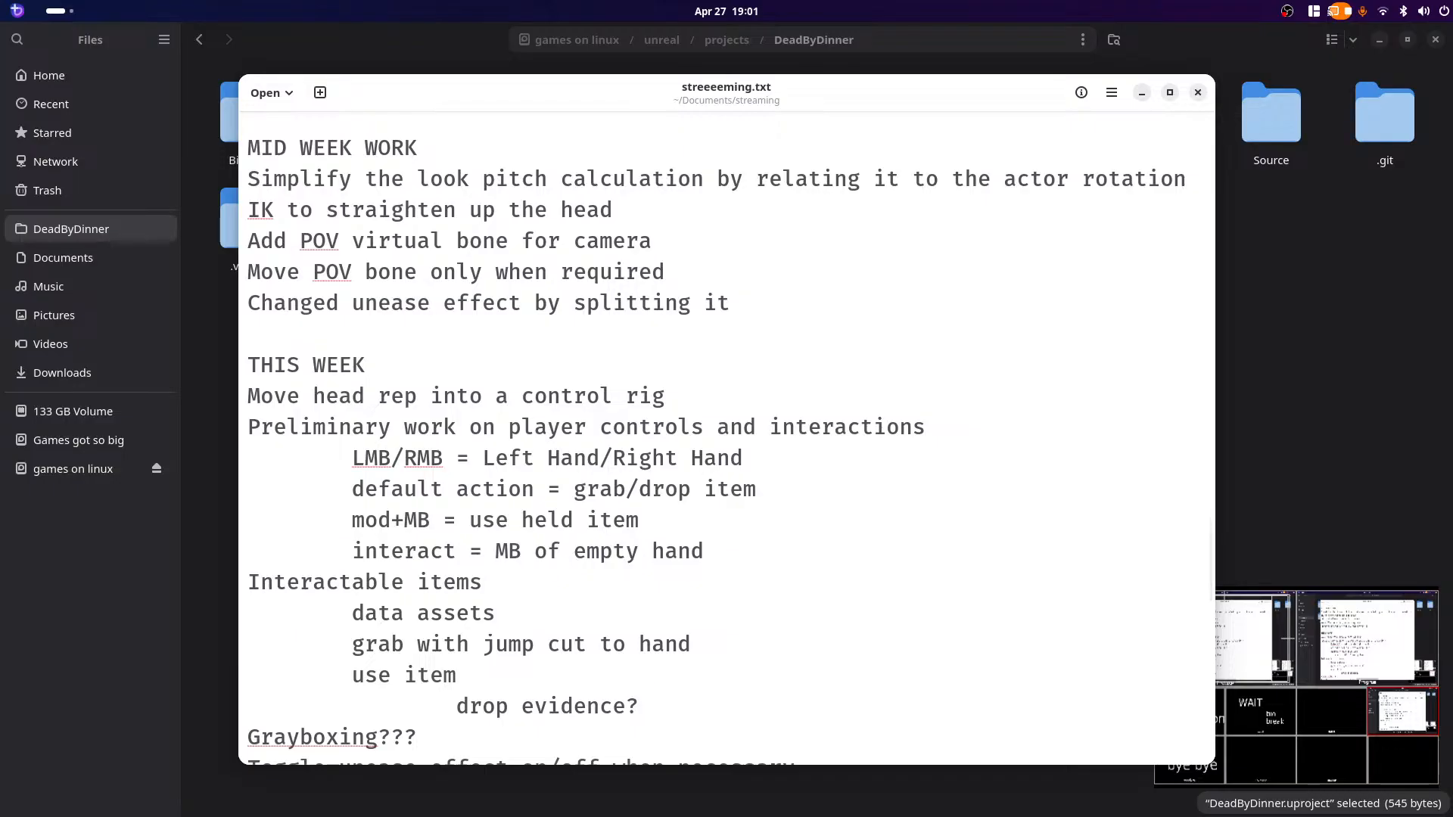
key("super")
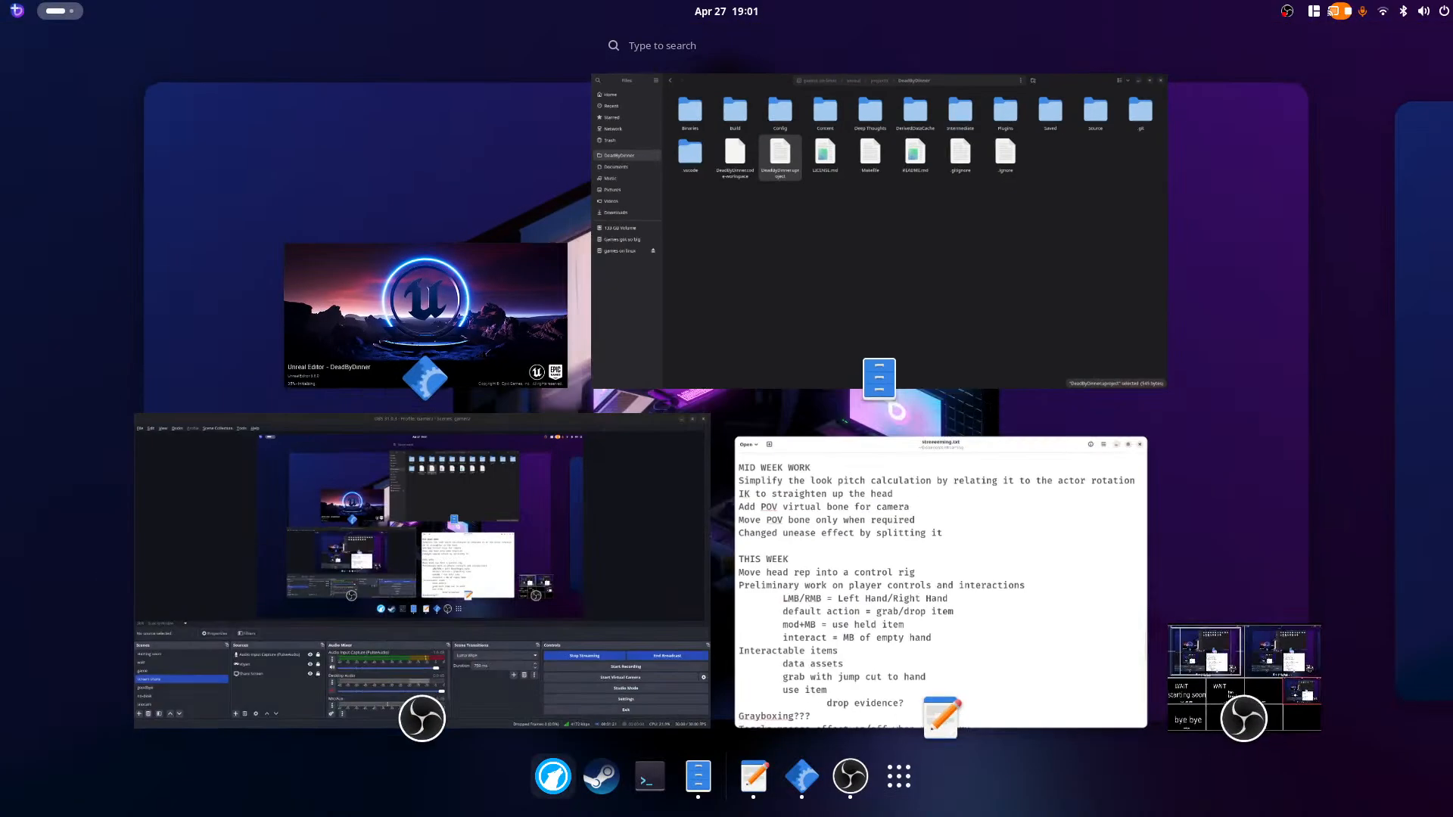
key("super")
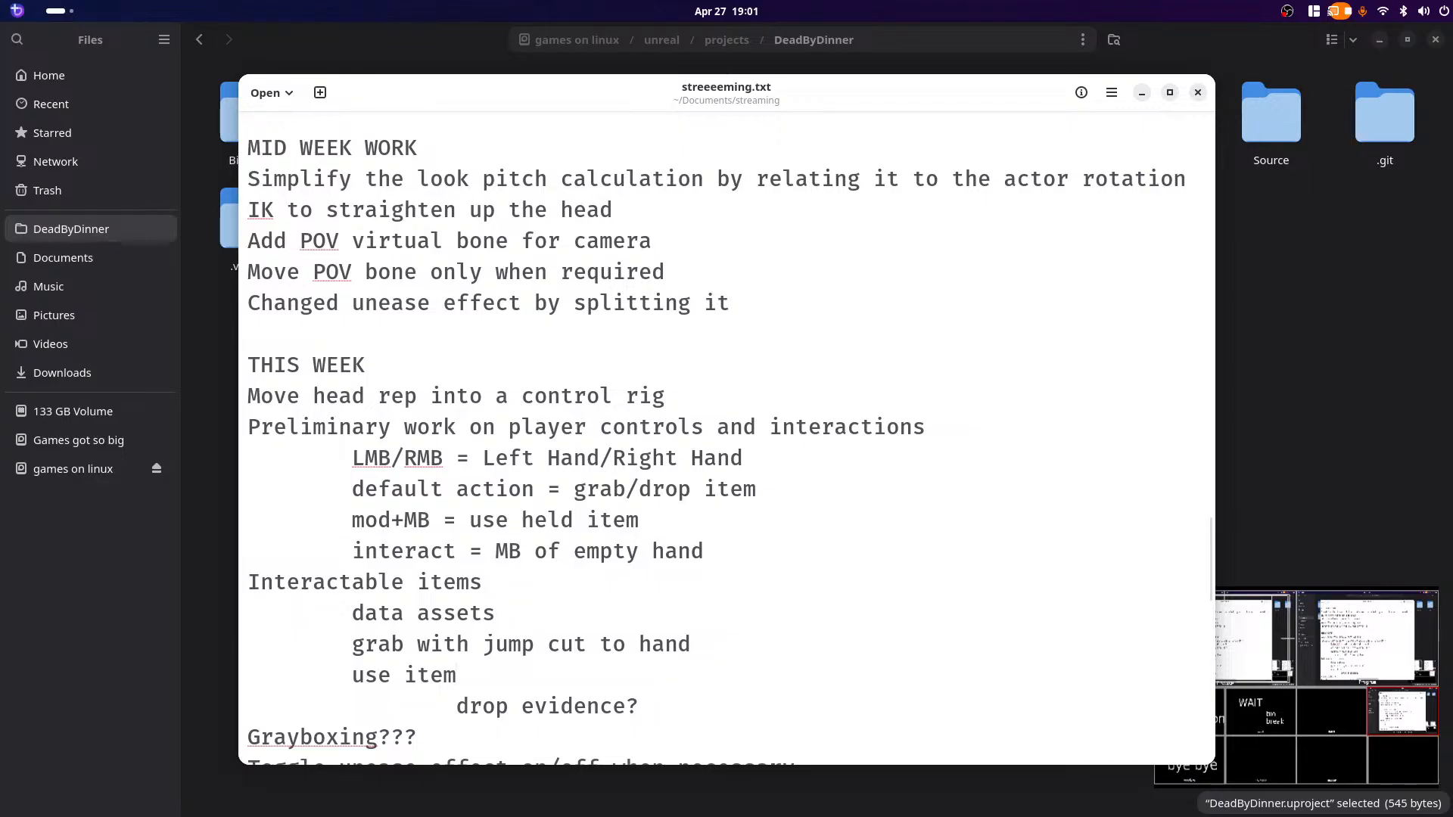
scroll(726, 439, "up", 3)
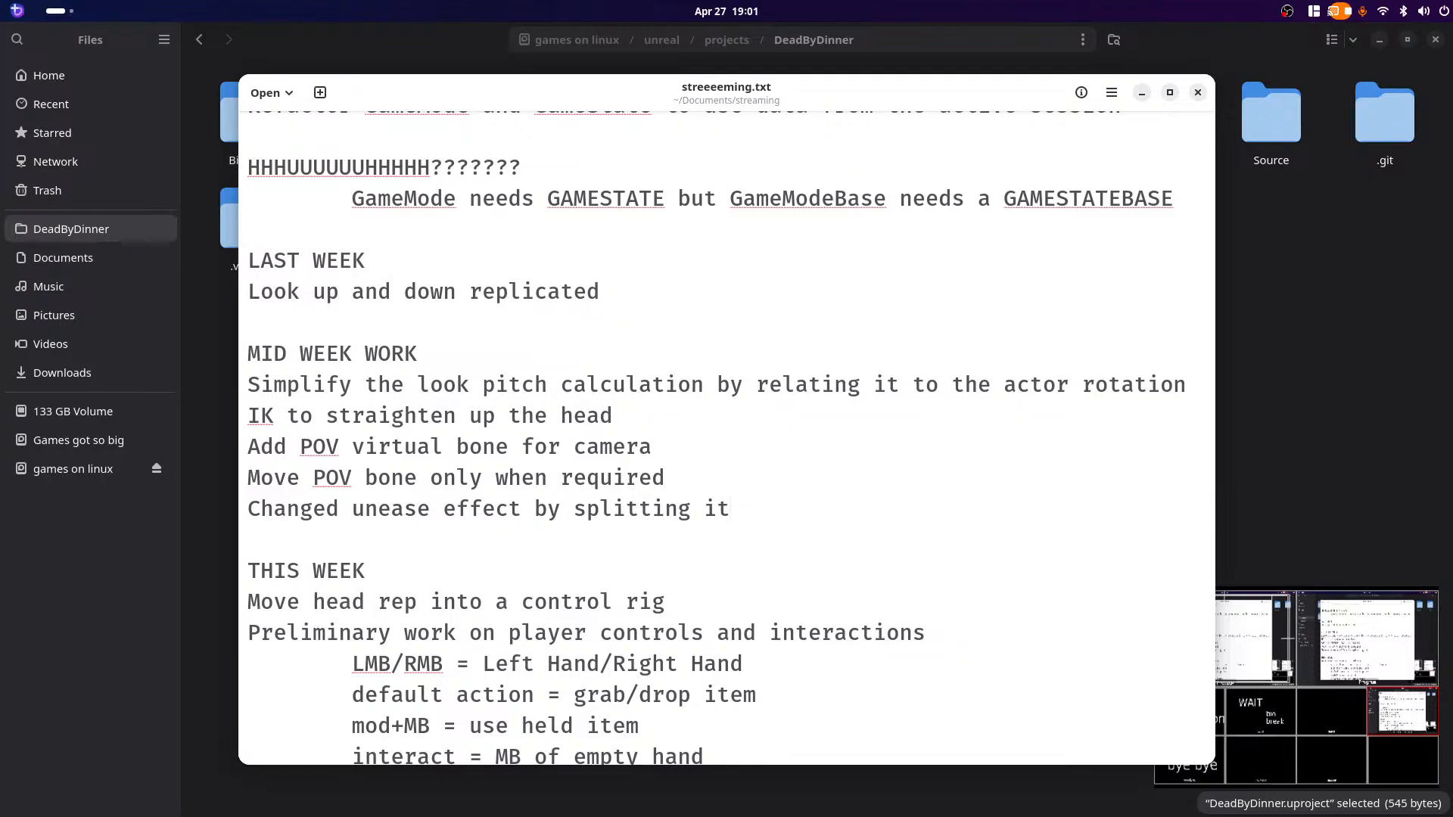
key("super")
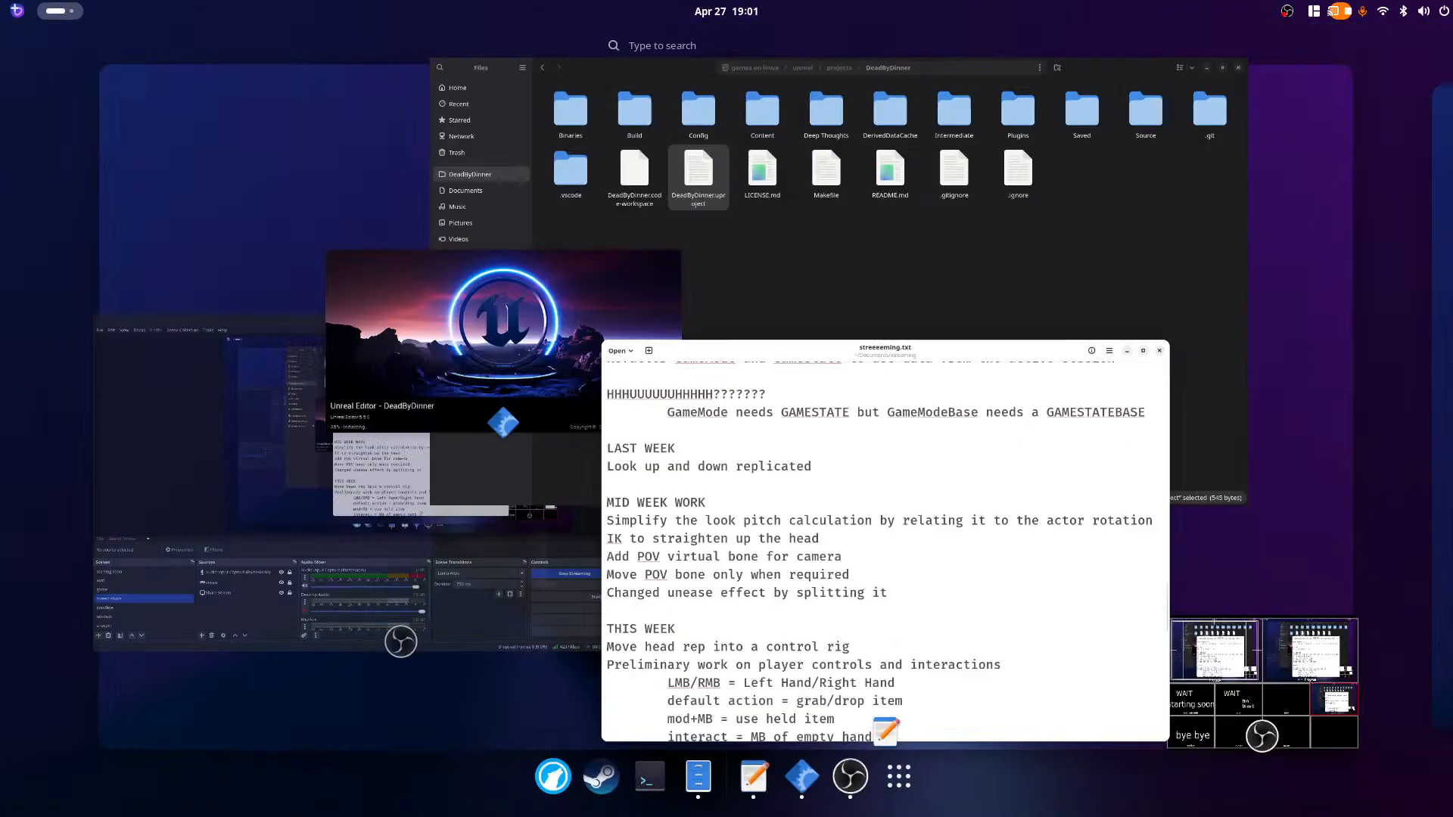
left_click(469, 325)
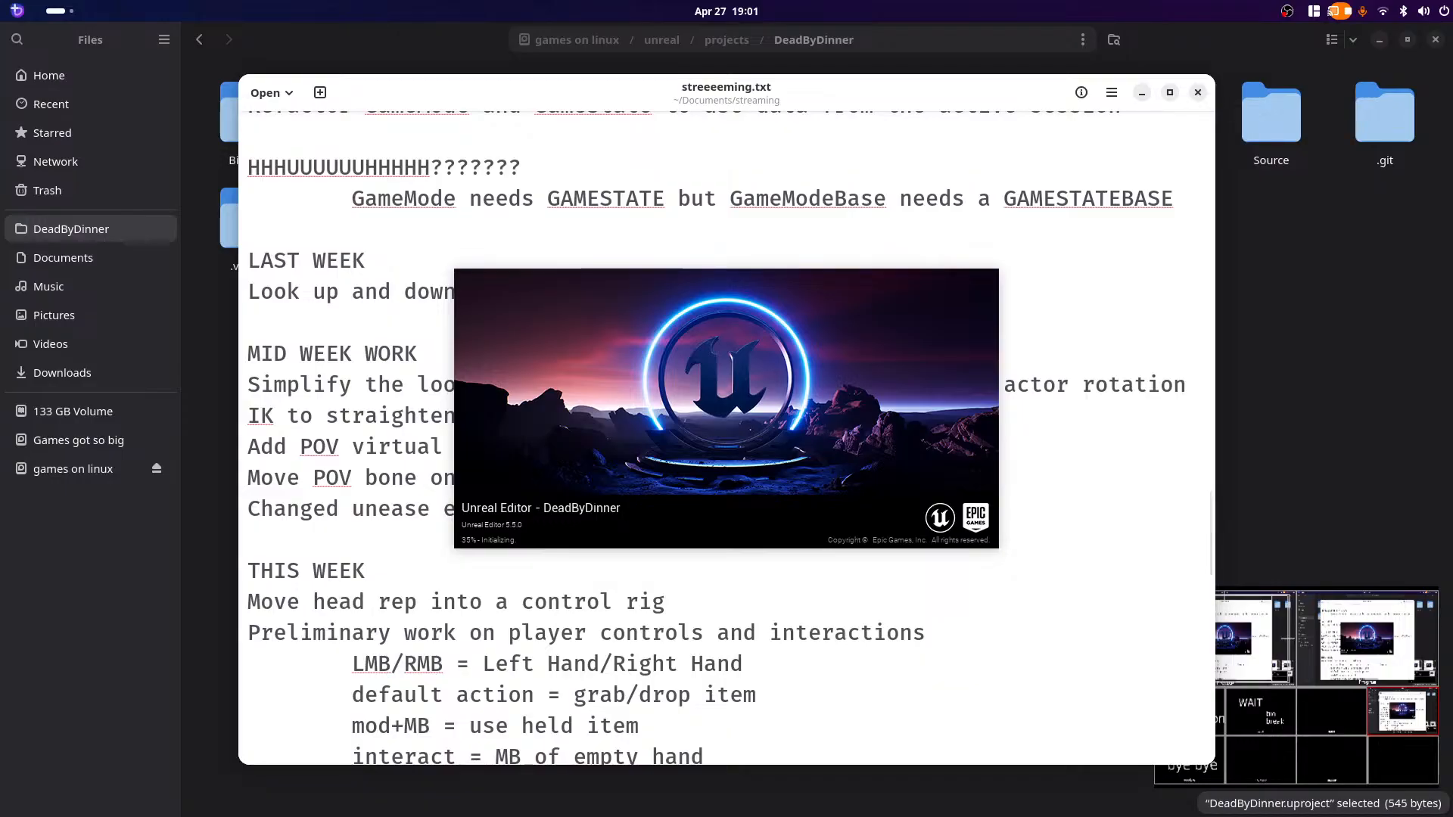
Step: Move the main OBS window to the second workspace
key("super")
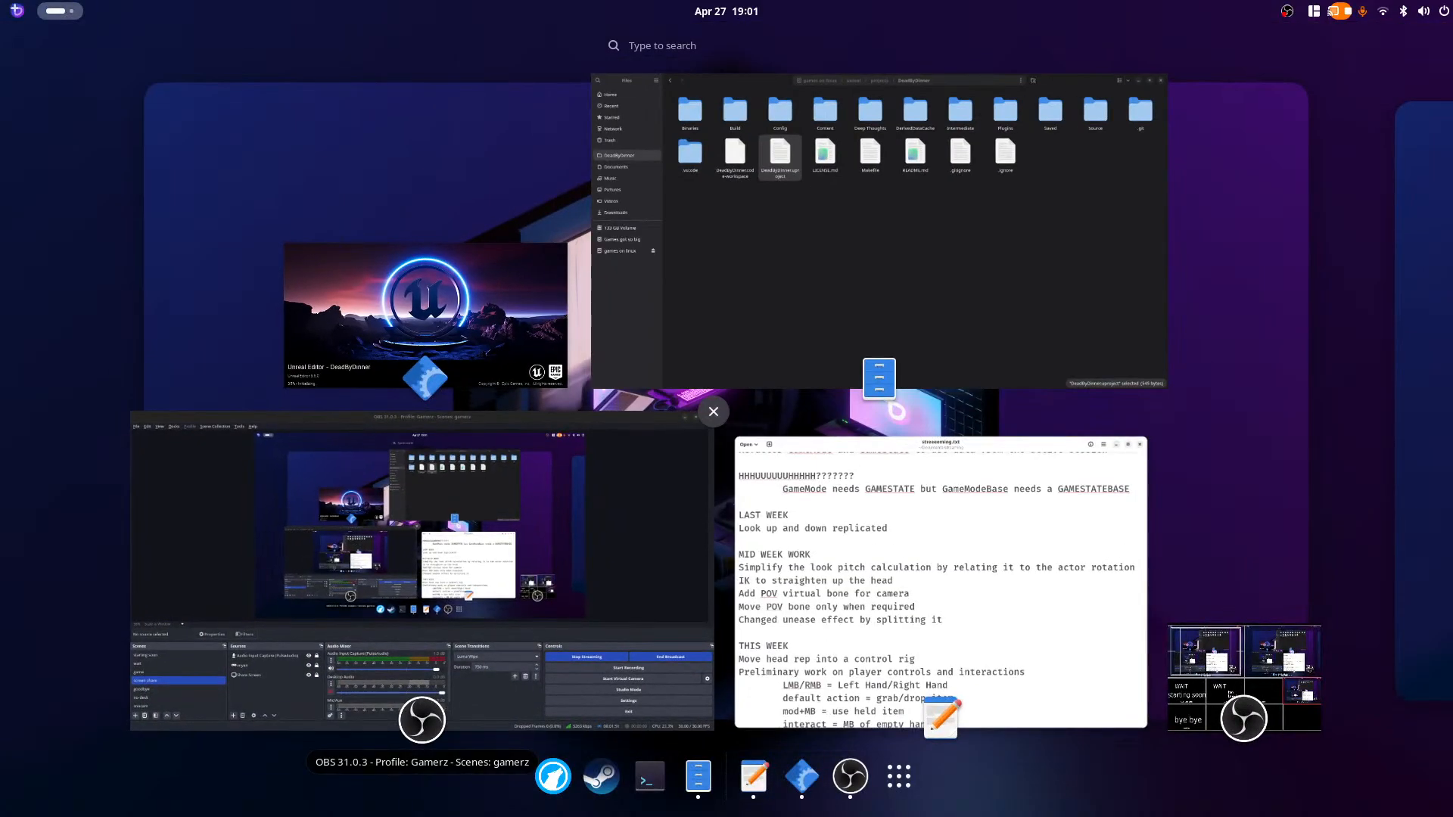
left_click(714, 412)
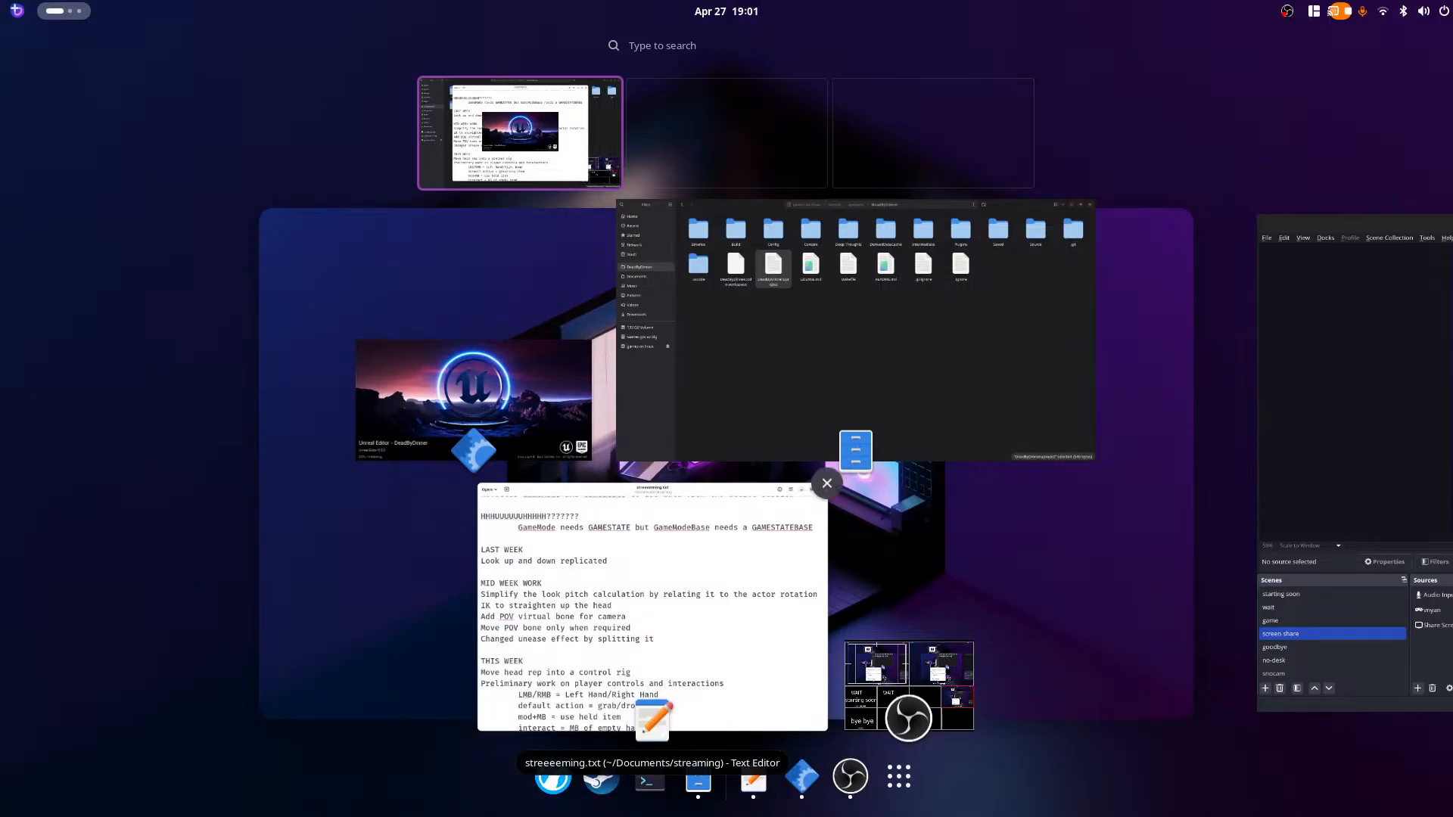
Step: Check the open windows for the loading progress on the DeadByDinner Unreal Editor splash
left_click(473, 397)
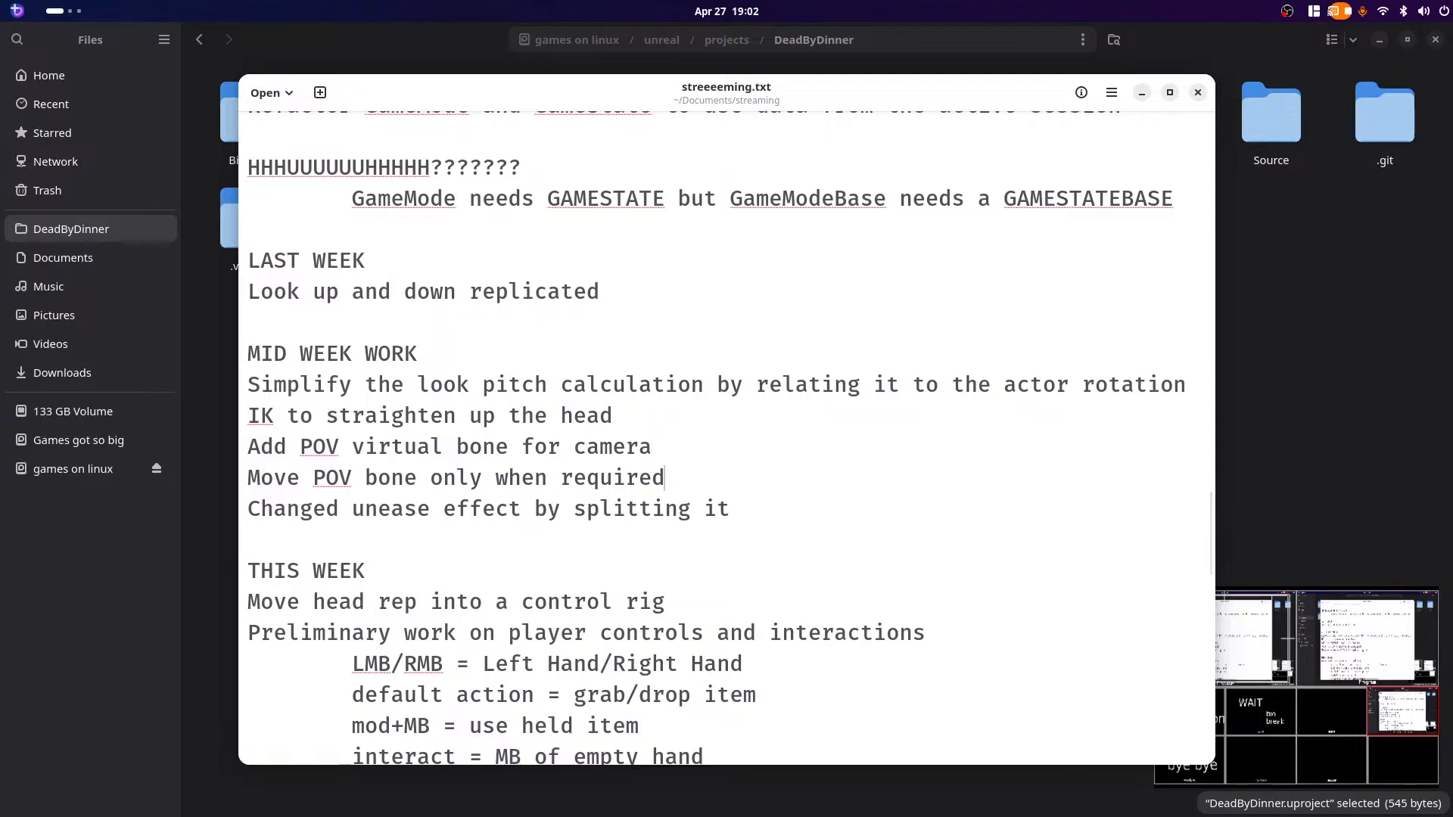
key("super")
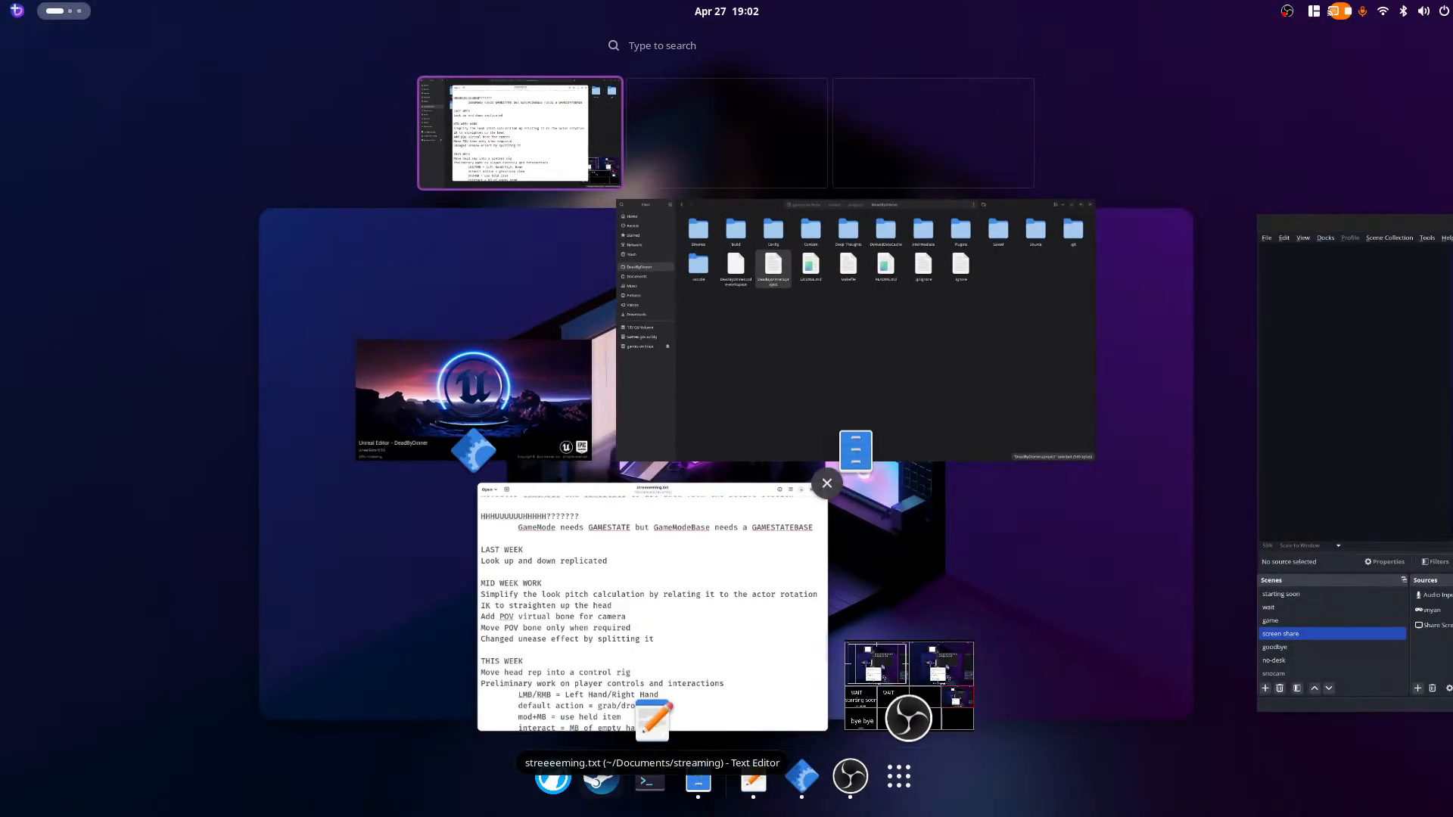
key("super")
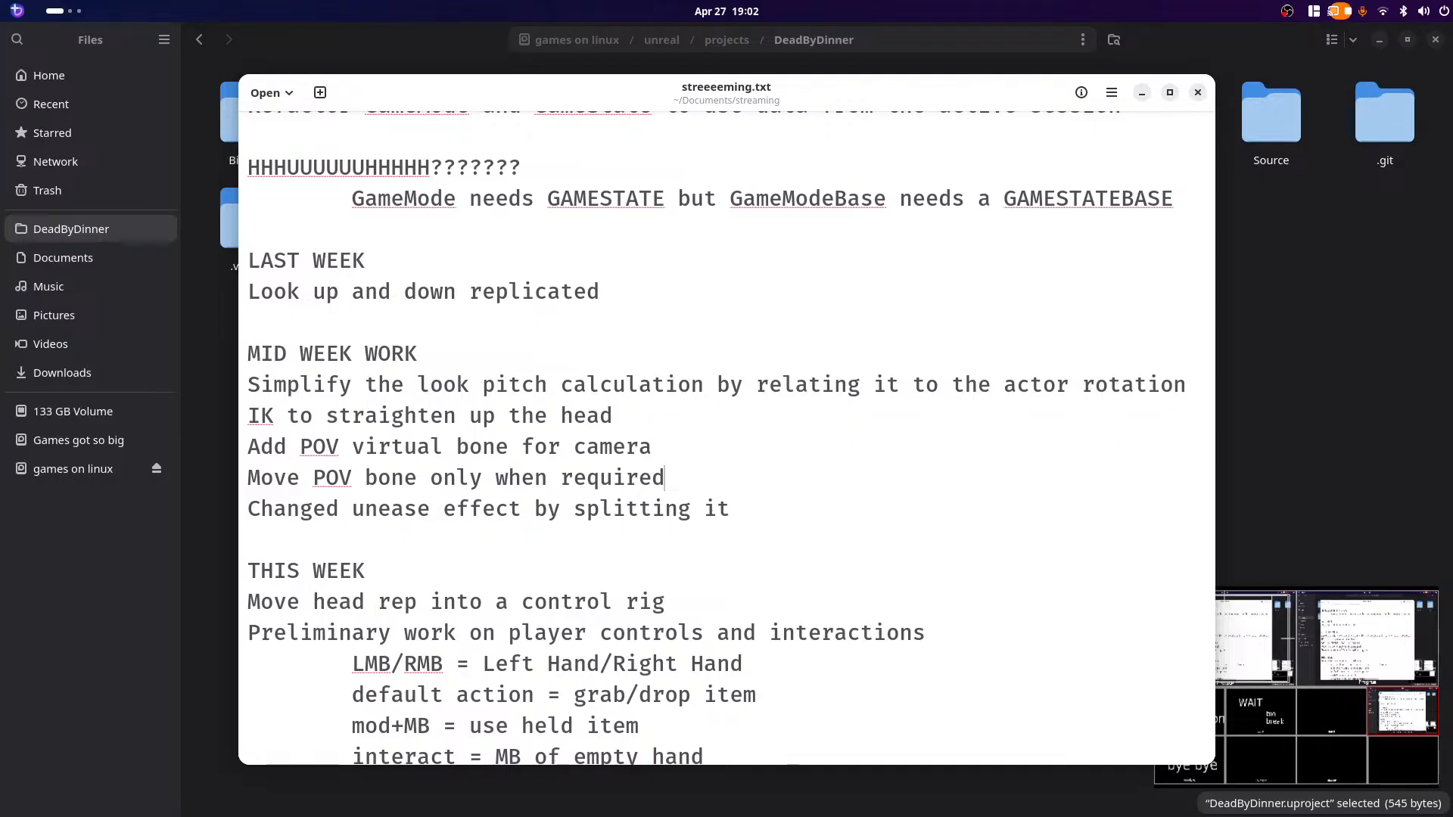
key("super")
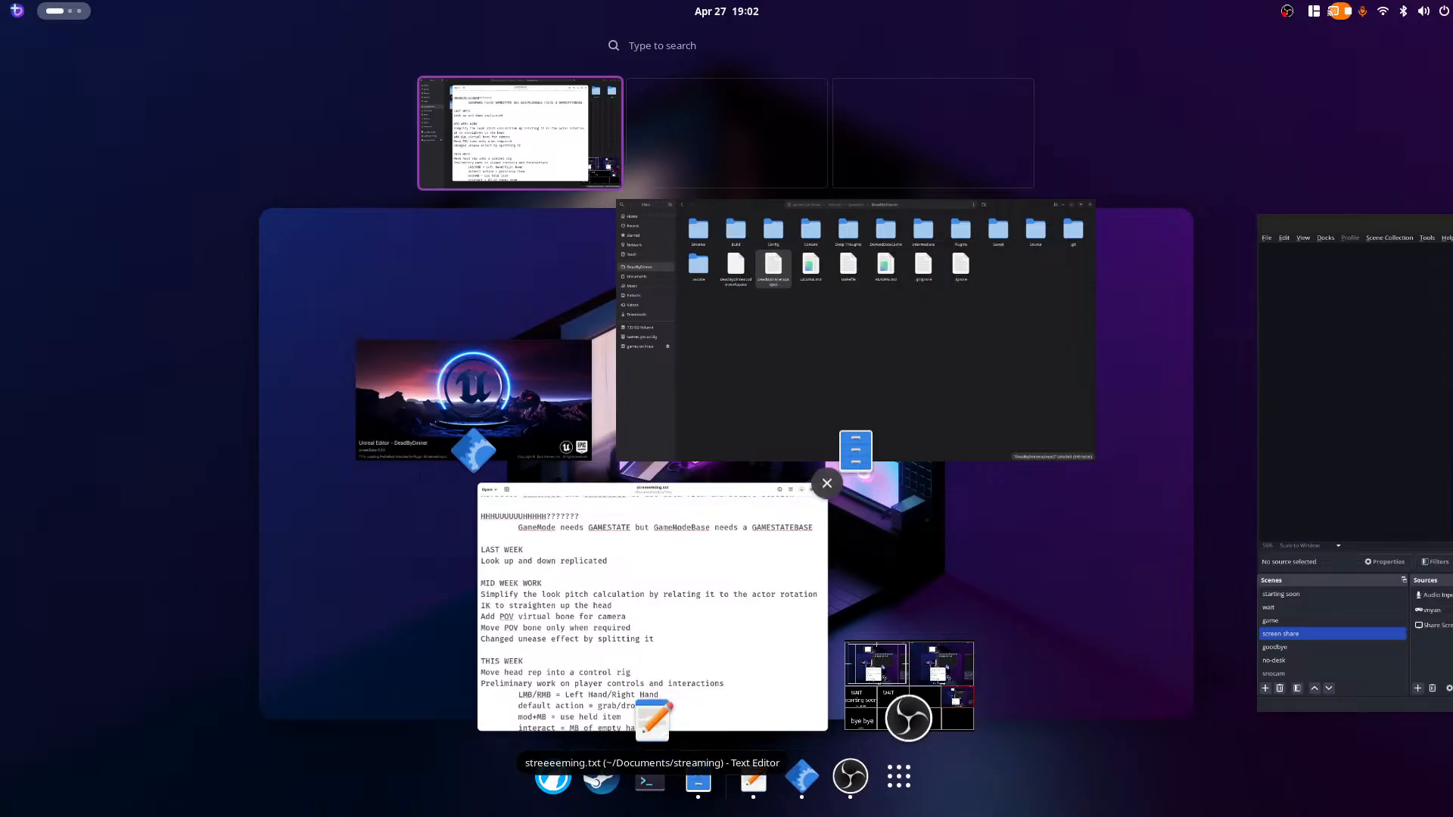
left_click(714, 749)
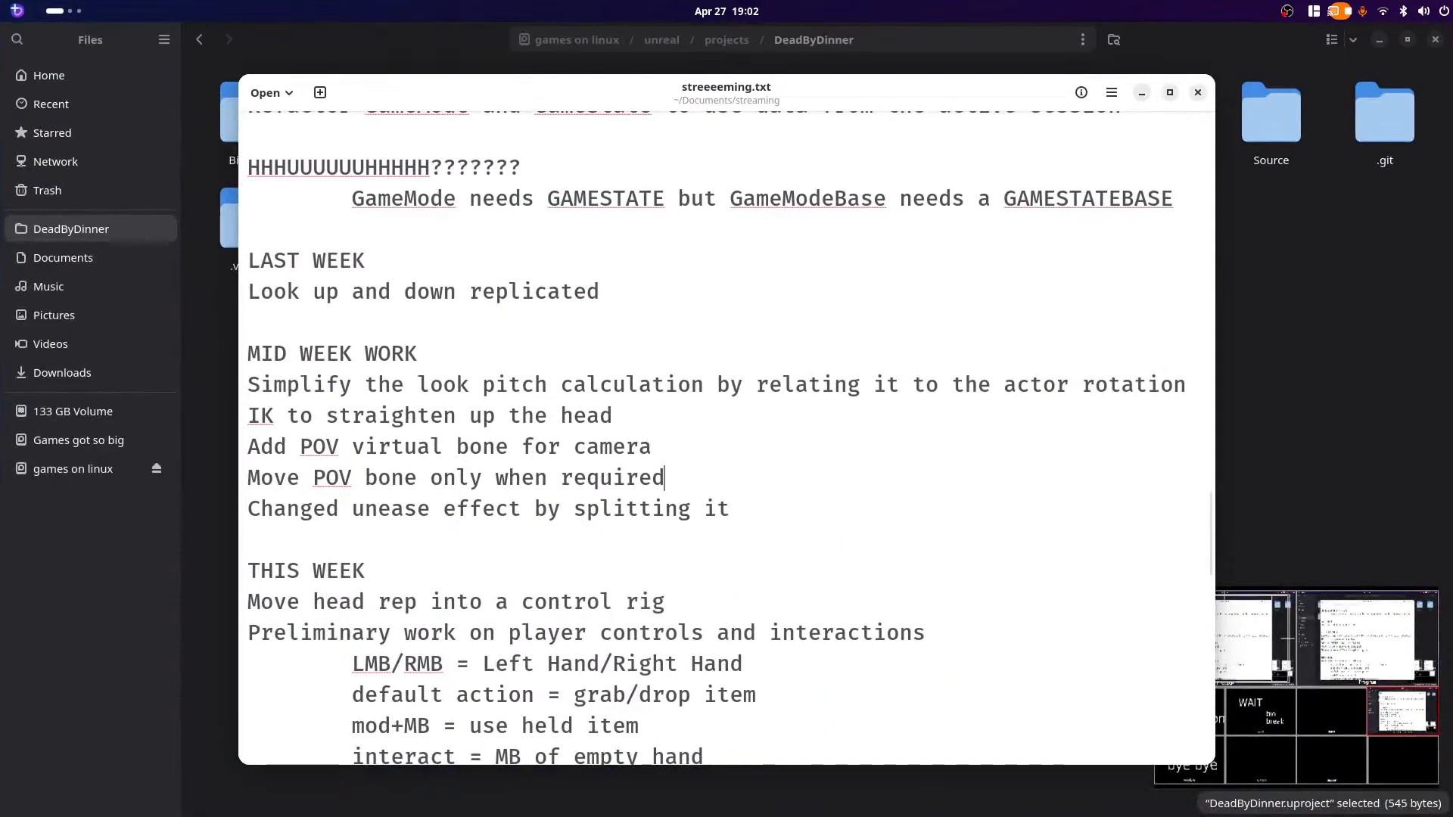
key("super")
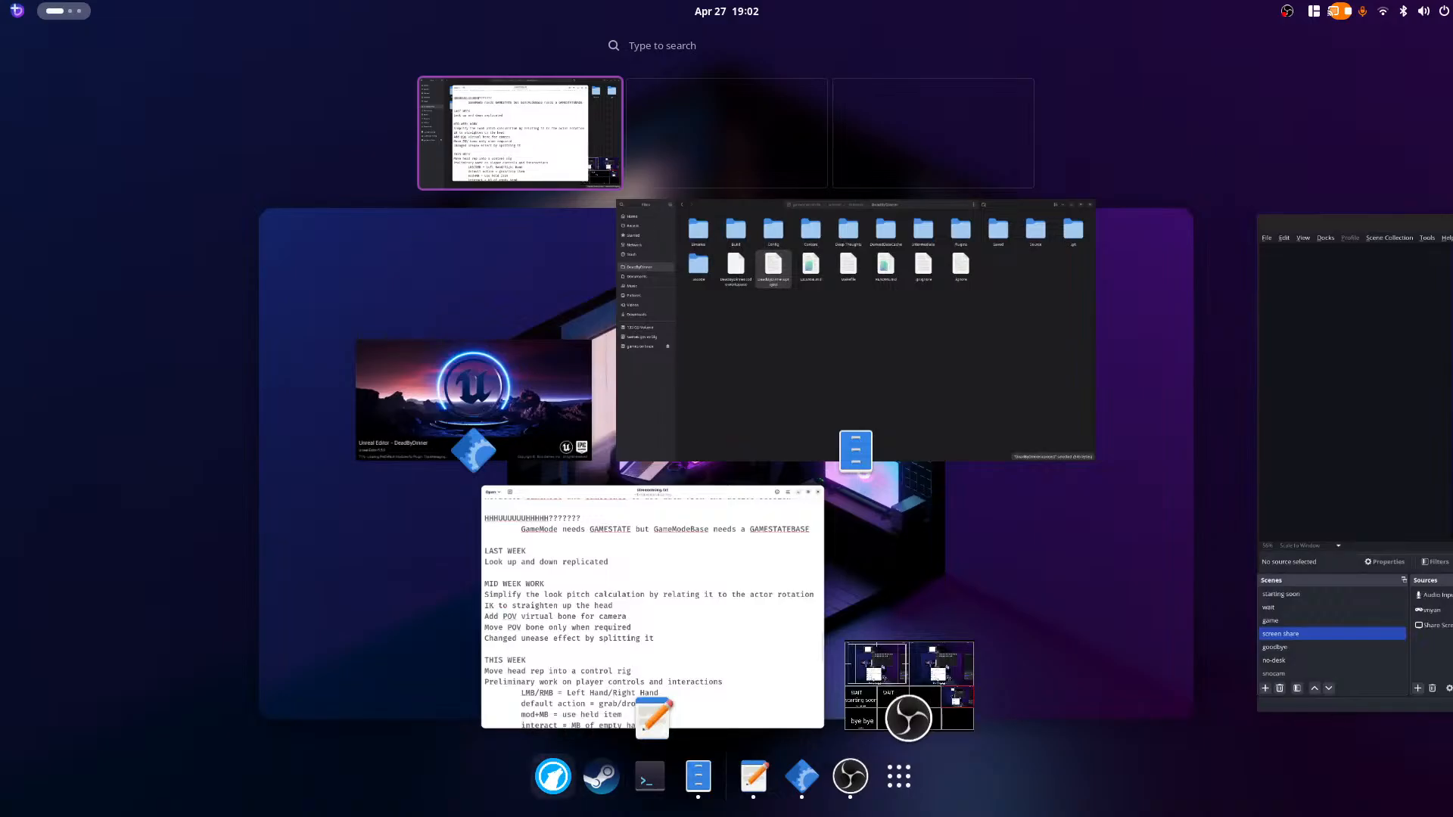
key("super")
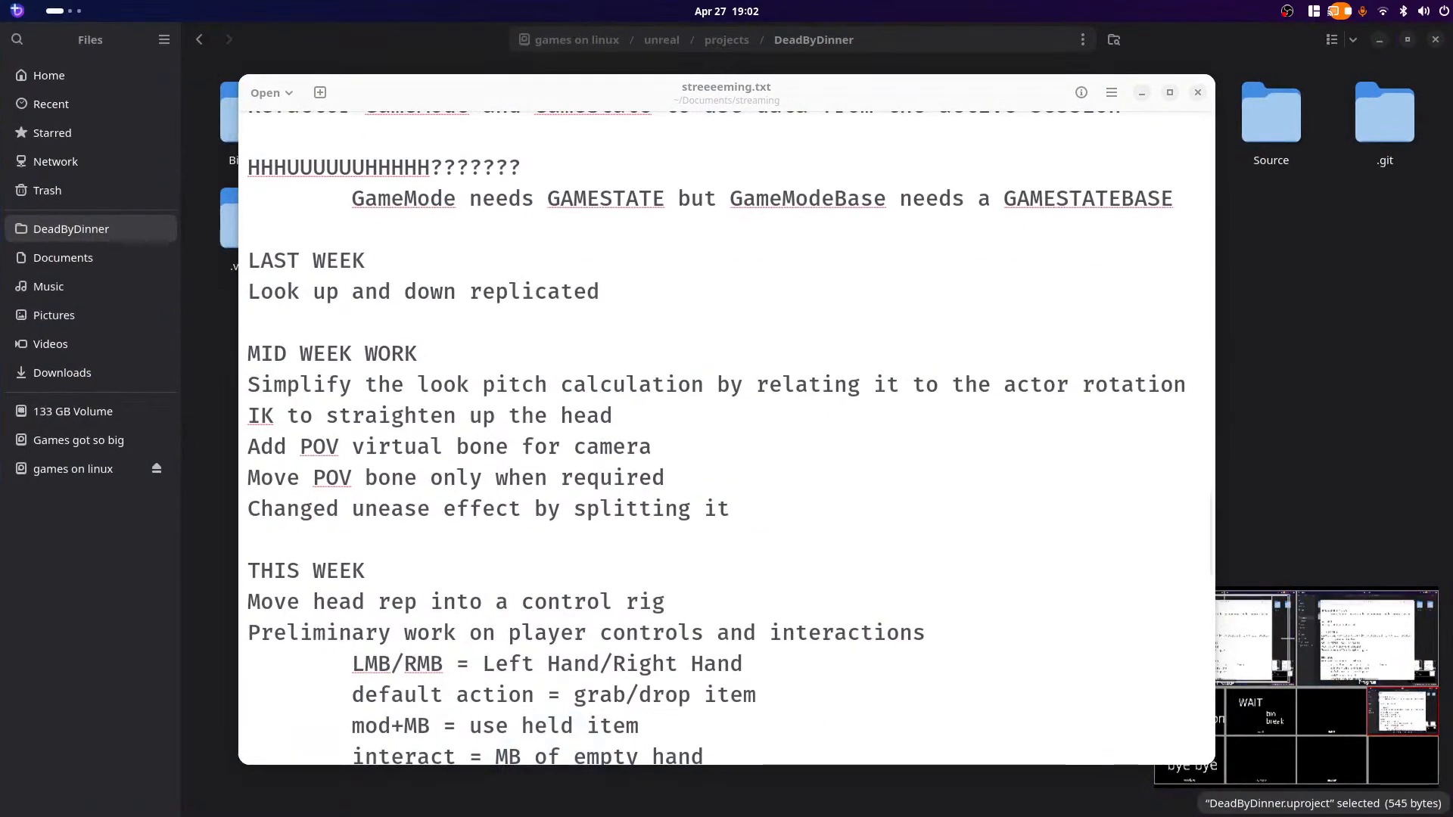
Step: Switch to the web browser, close its extra window and duplicate tab, and show the current stream's YouTube Studio page
key("super")
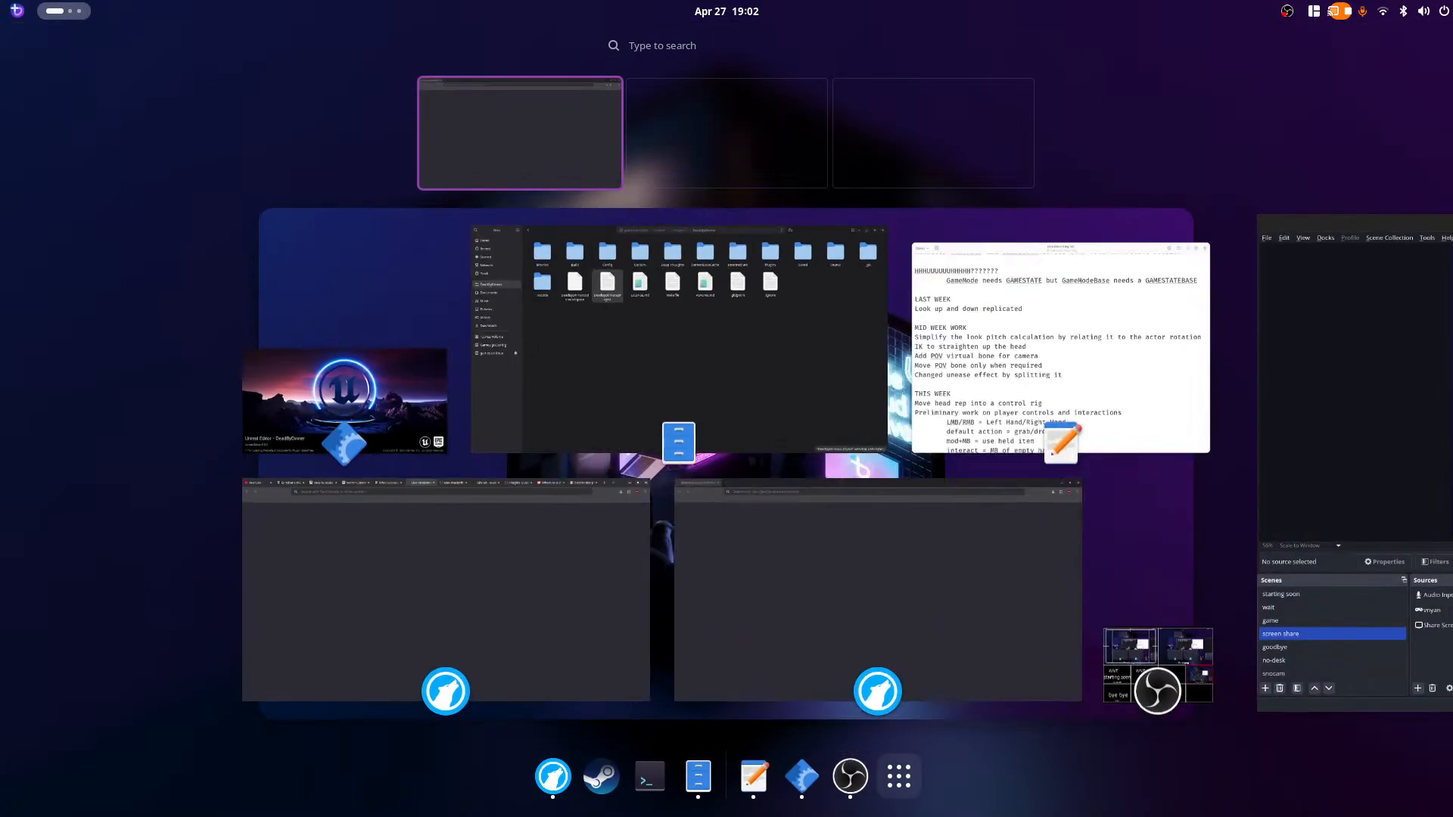
left_click(1086, 476)
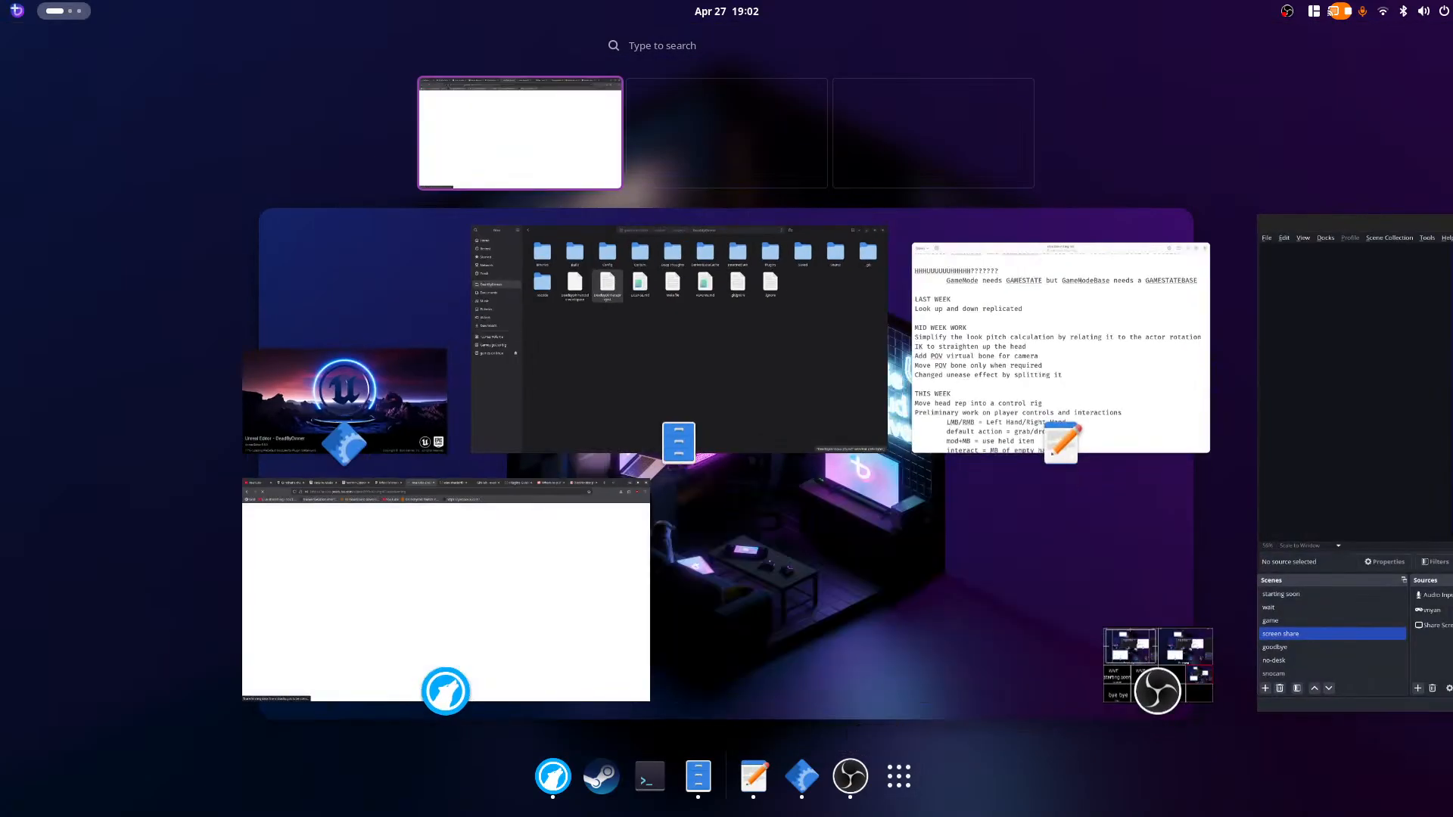
left_click(447, 597)
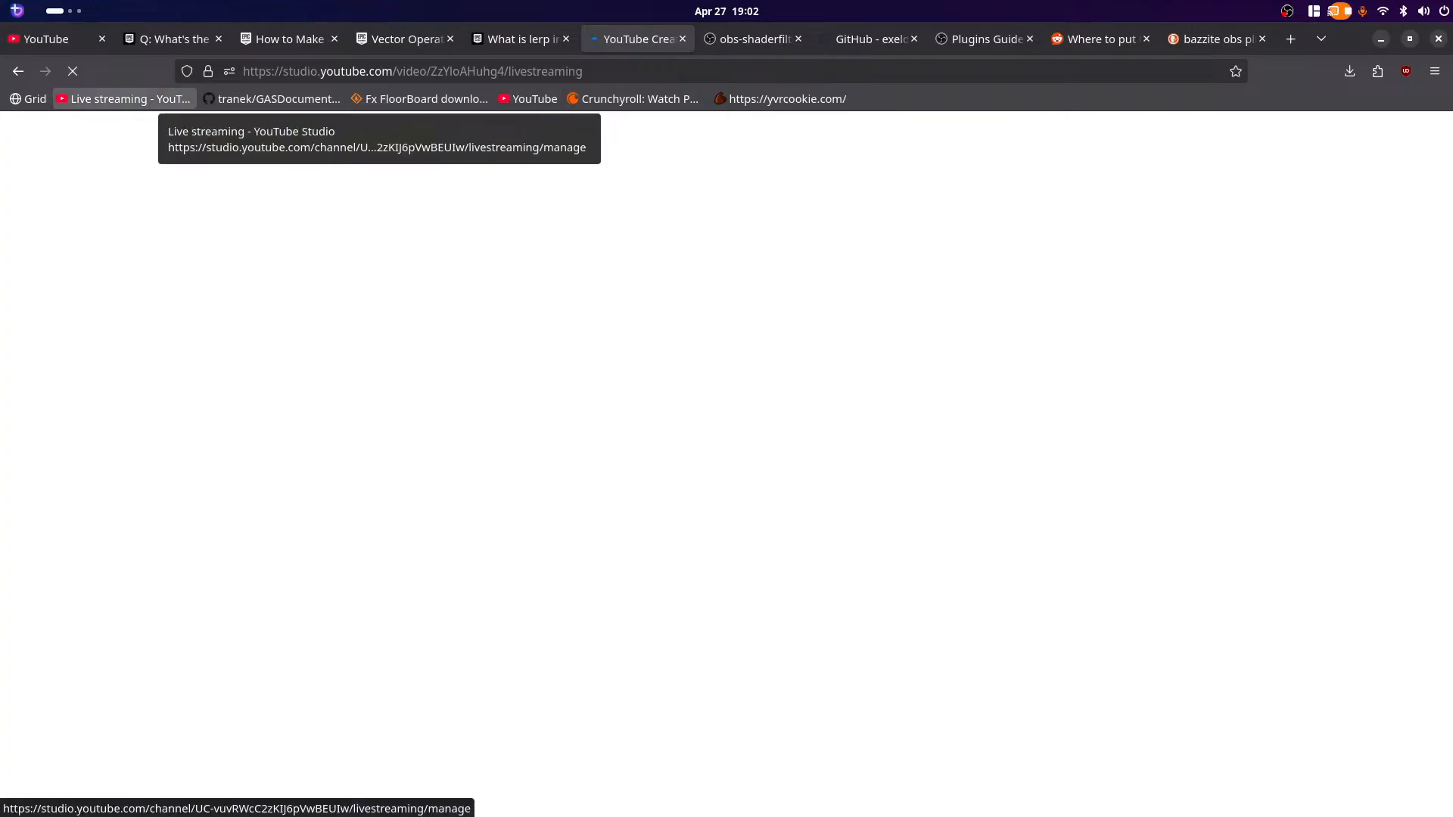
middle_click(125, 98)
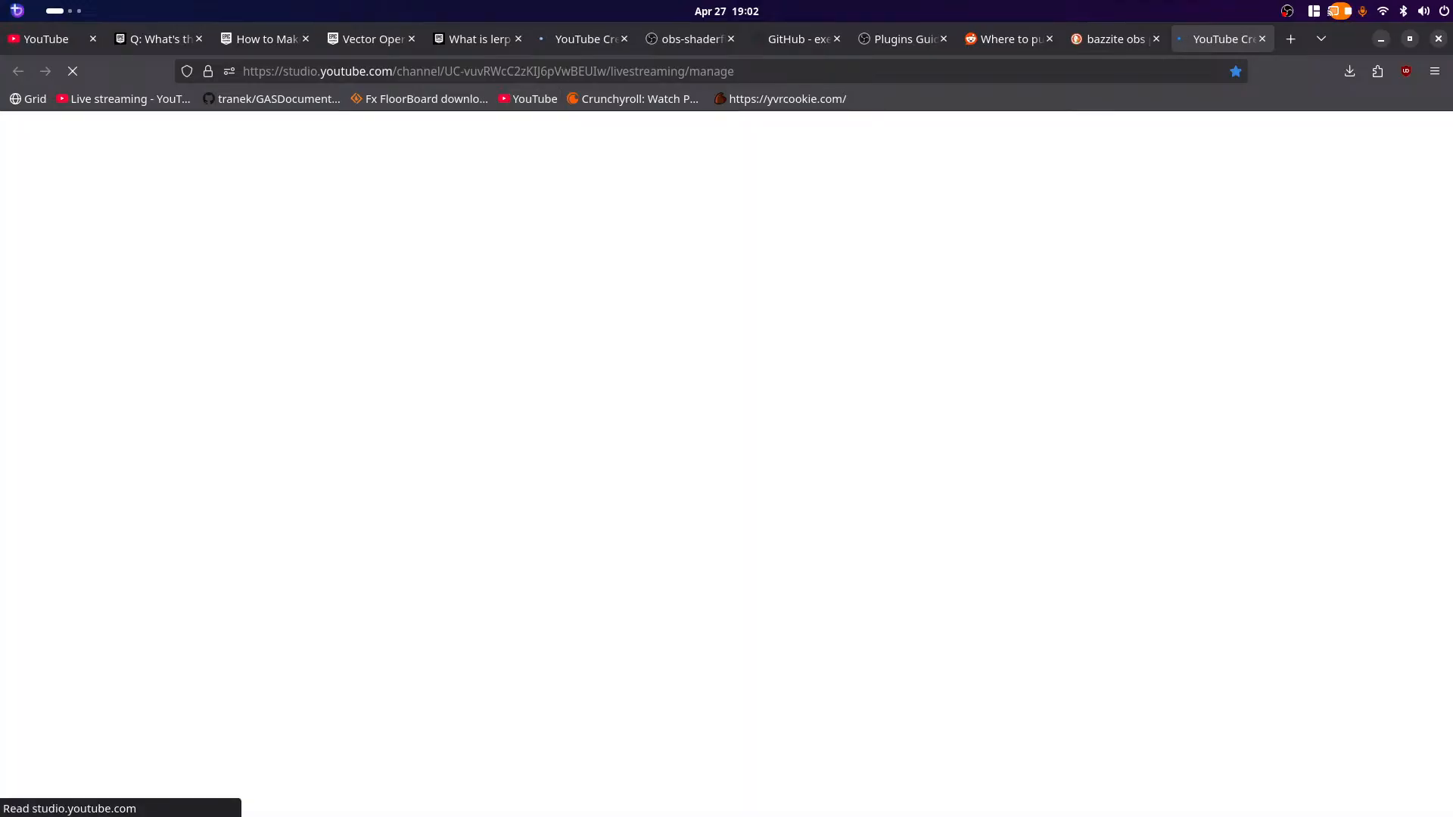
left_click(45, 39)
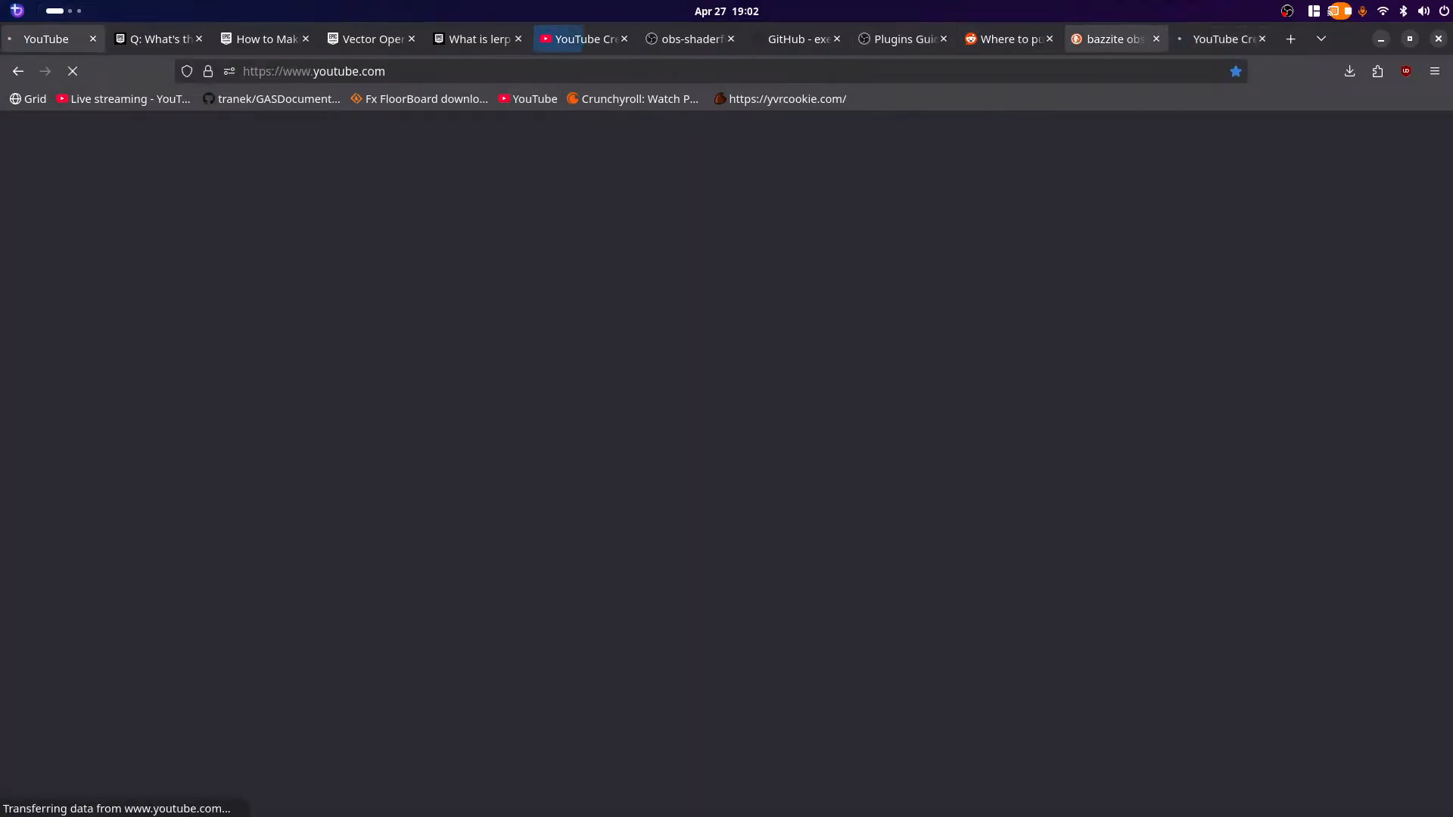
left_click(1262, 38)
left_click(632, 39)
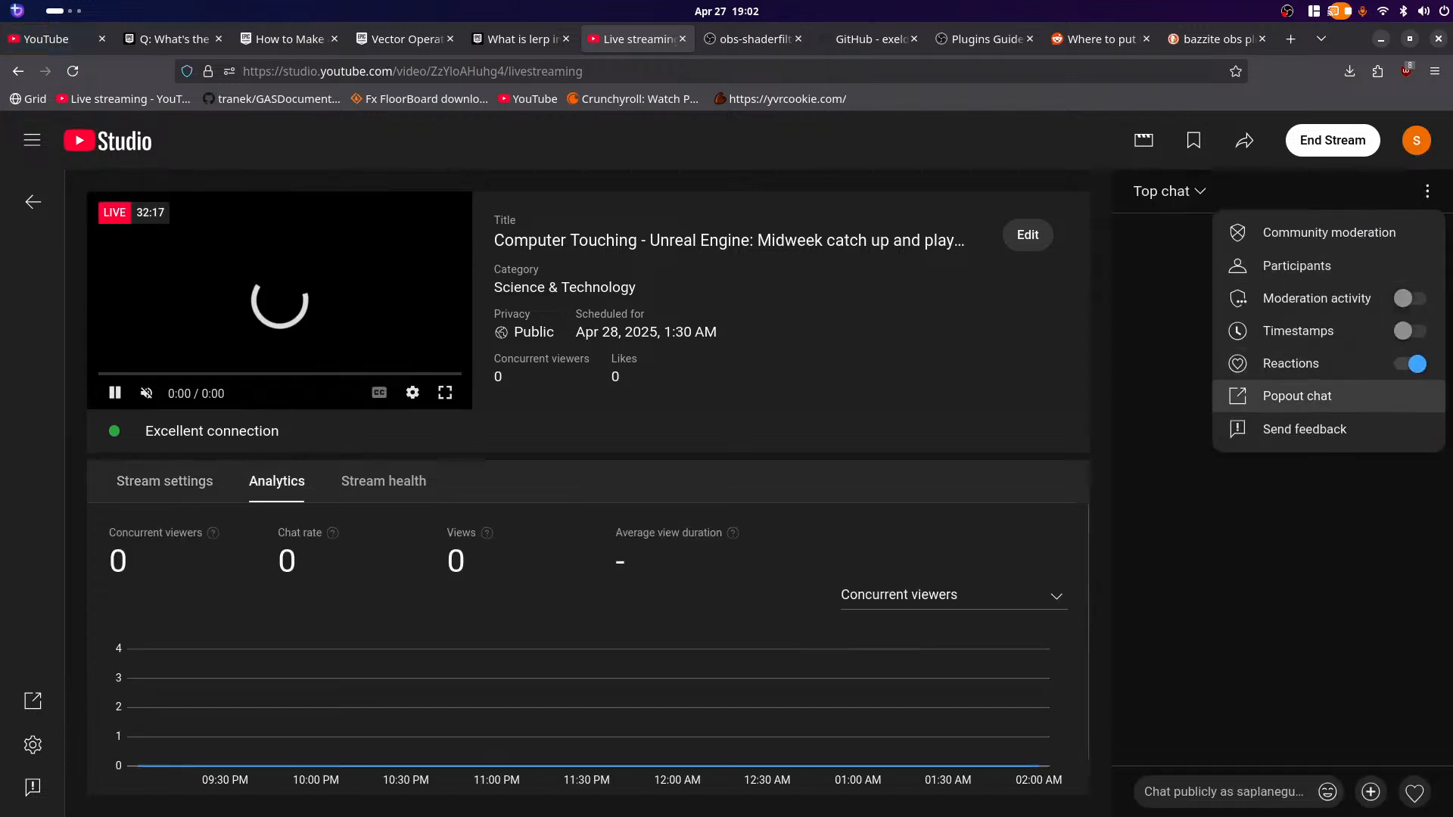
Step: Pop out the stream chat into its own small separate window and set it to Live chat
left_click(1298, 396)
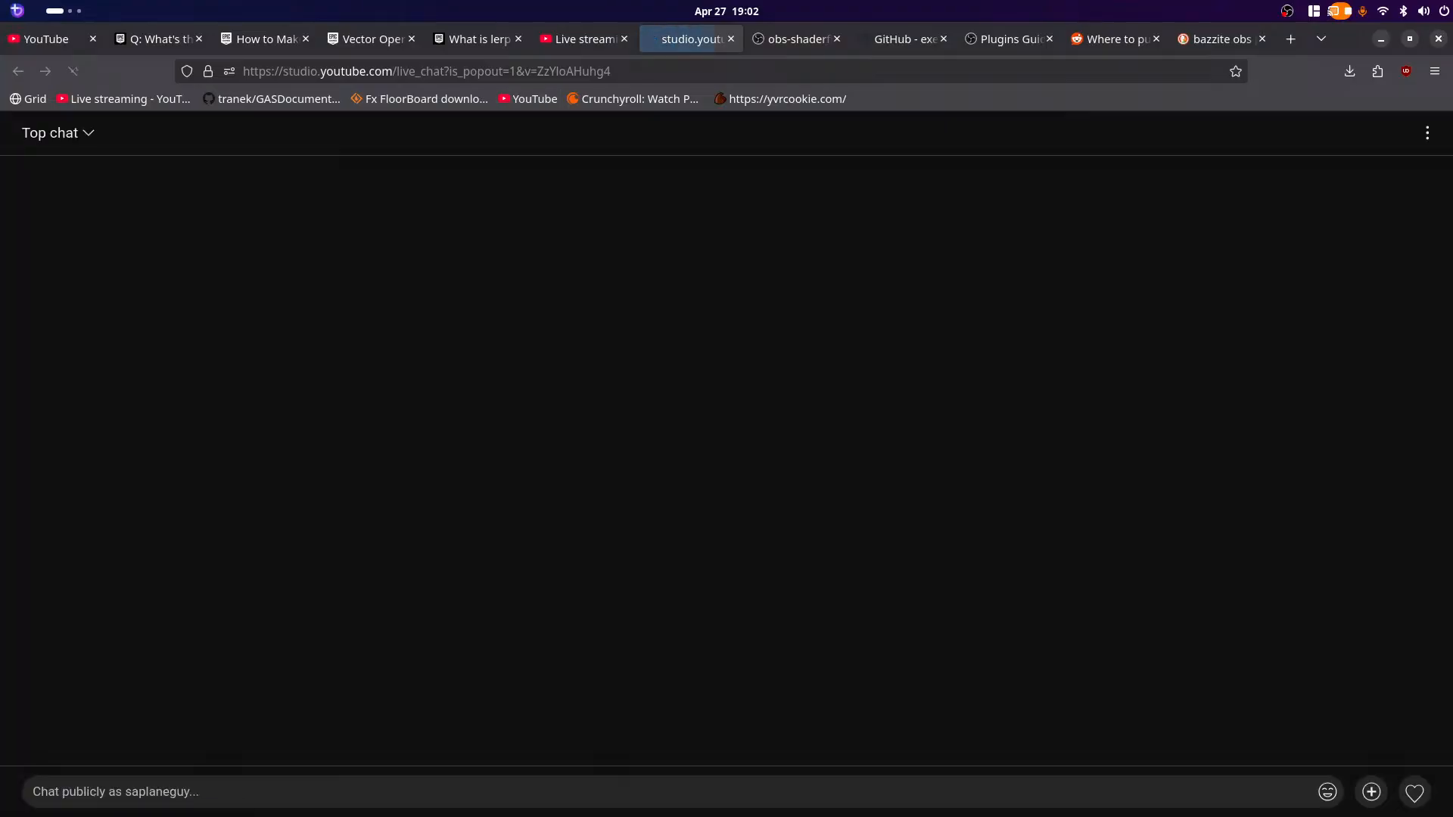
left_click_drag(849, 93, 859, 564)
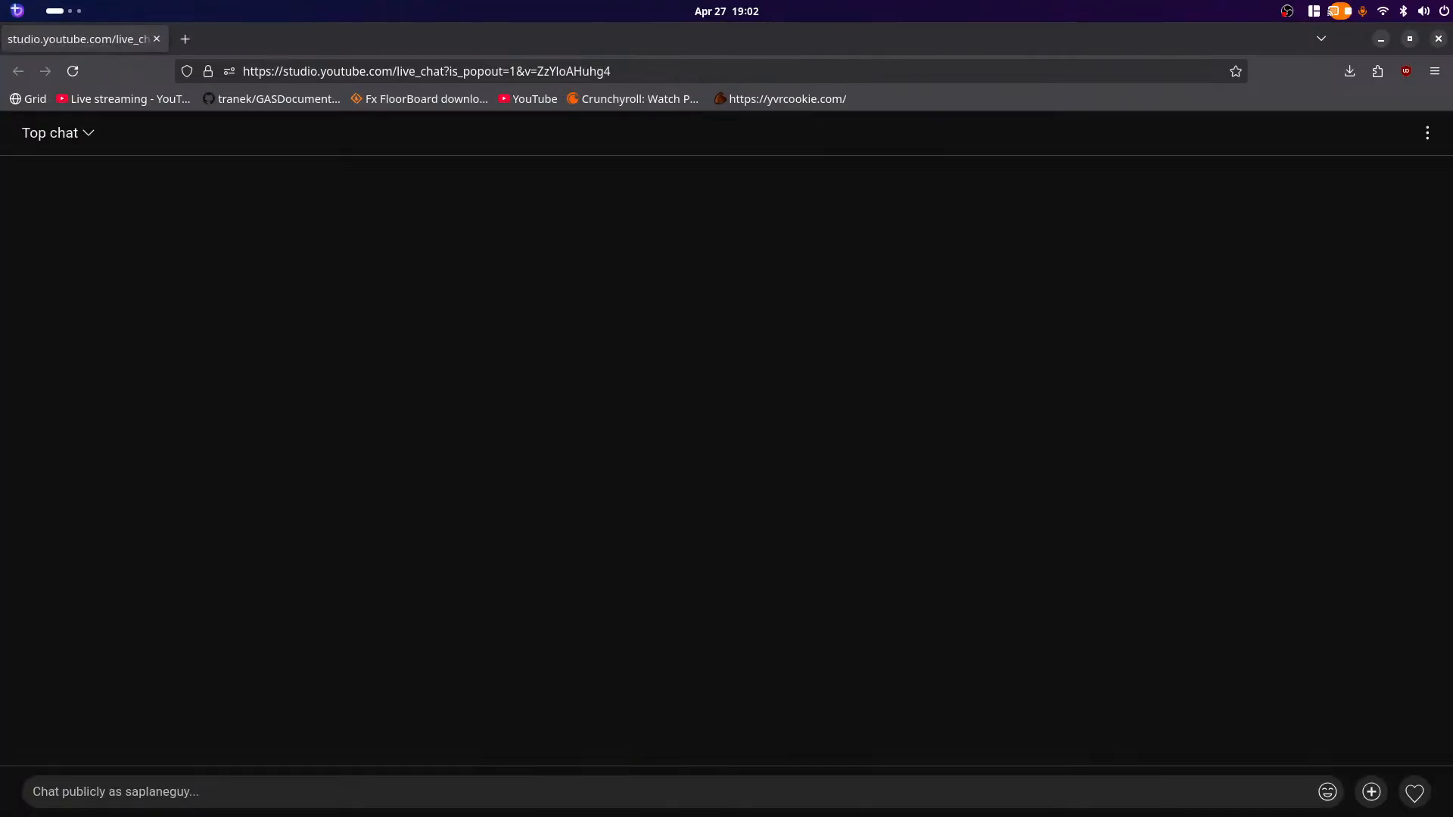
left_click_drag(679, 39, 608, 62)
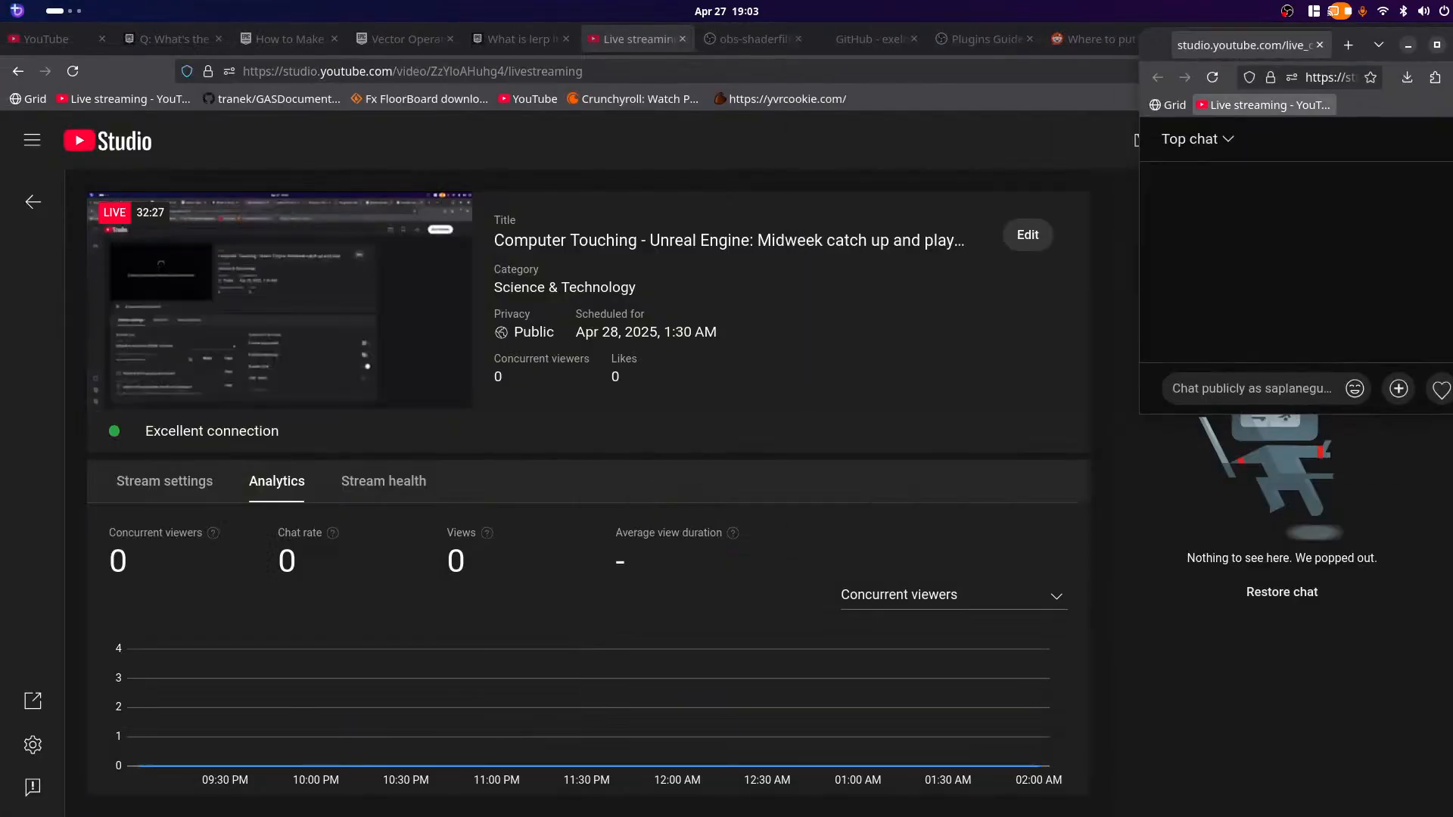
left_click(1198, 139)
left_click(1234, 234)
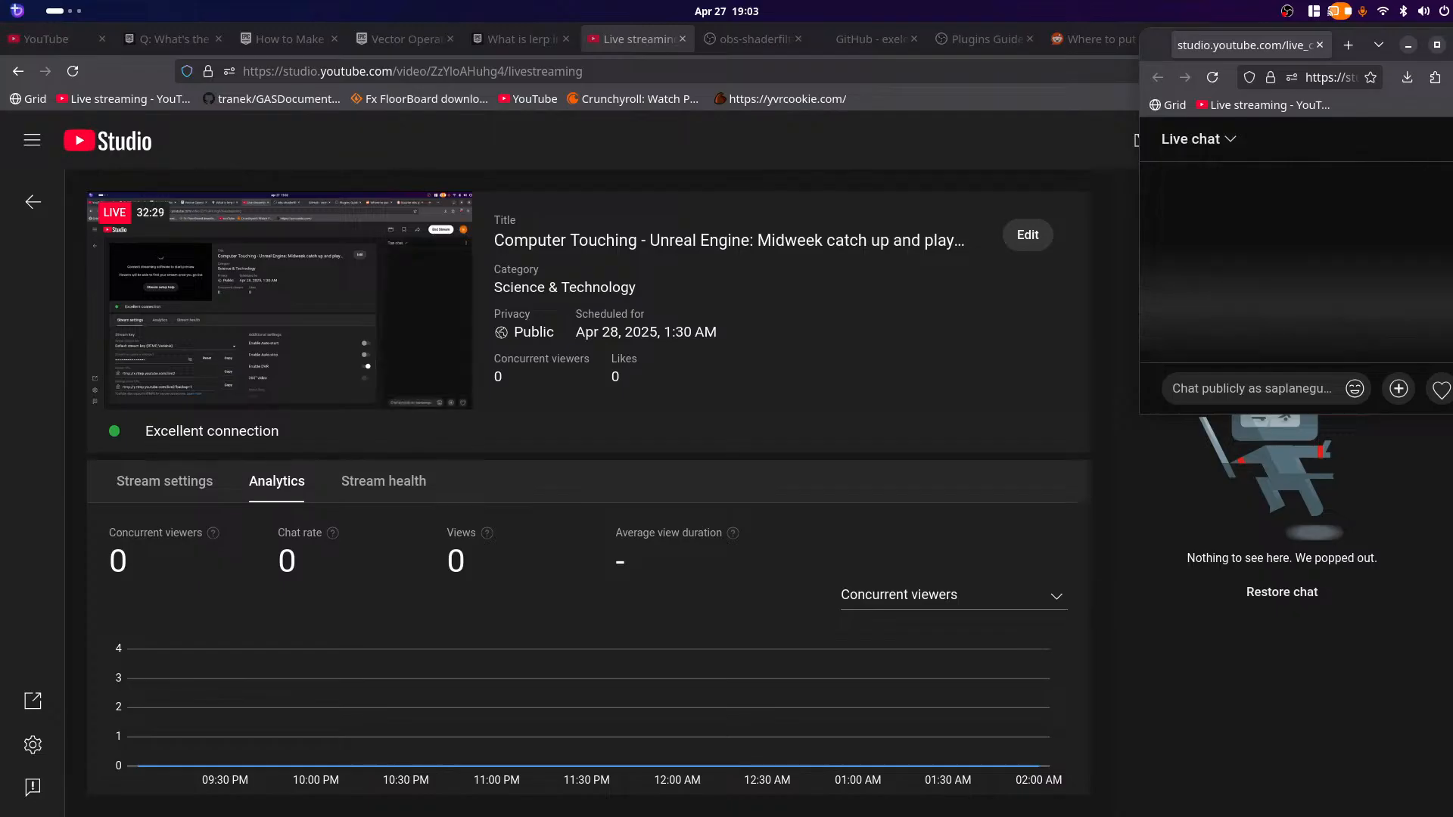
Step: Open the Code playlist on YouTube and go to its last videos
left_click(52, 40)
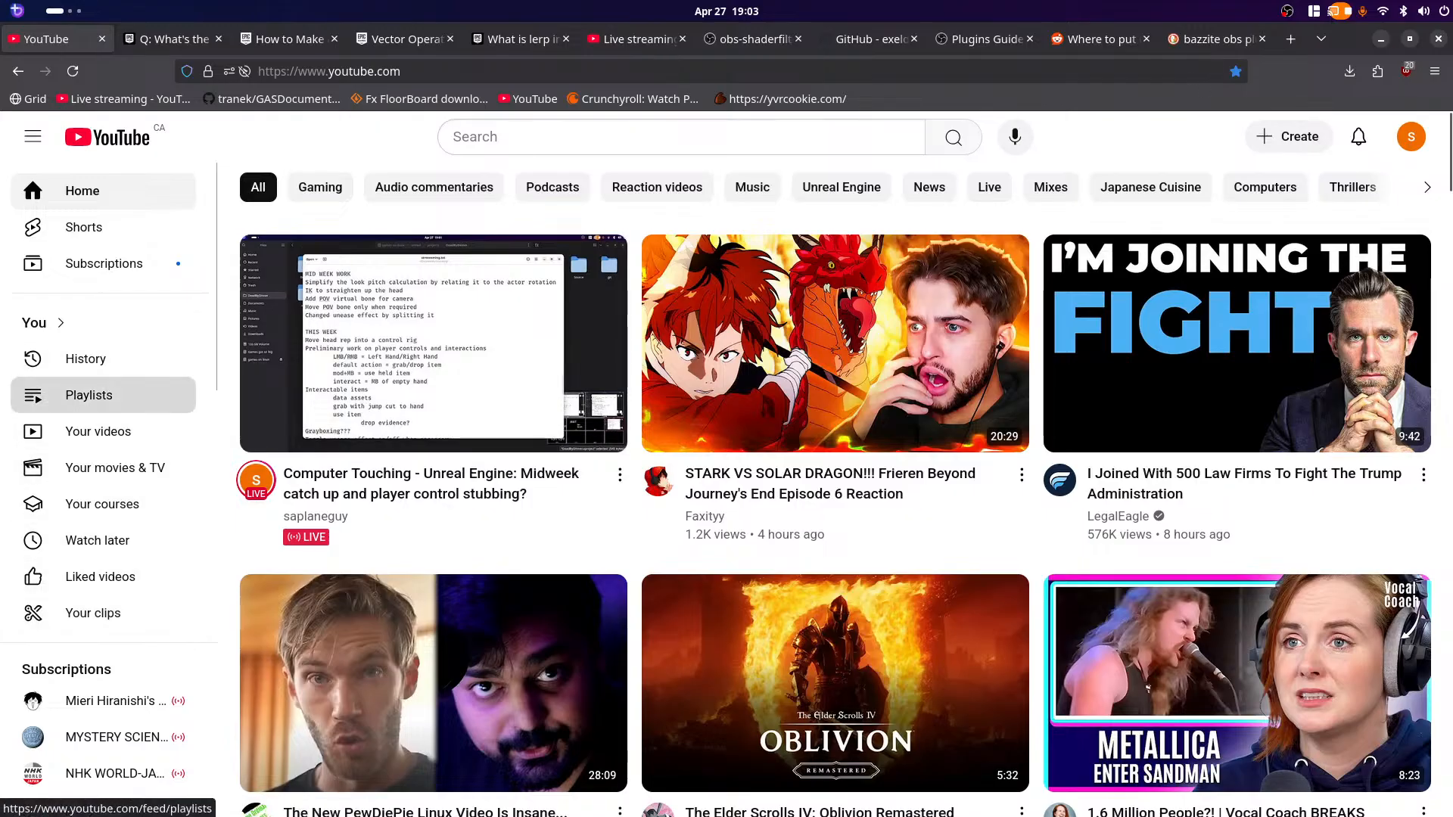
left_click(89, 395)
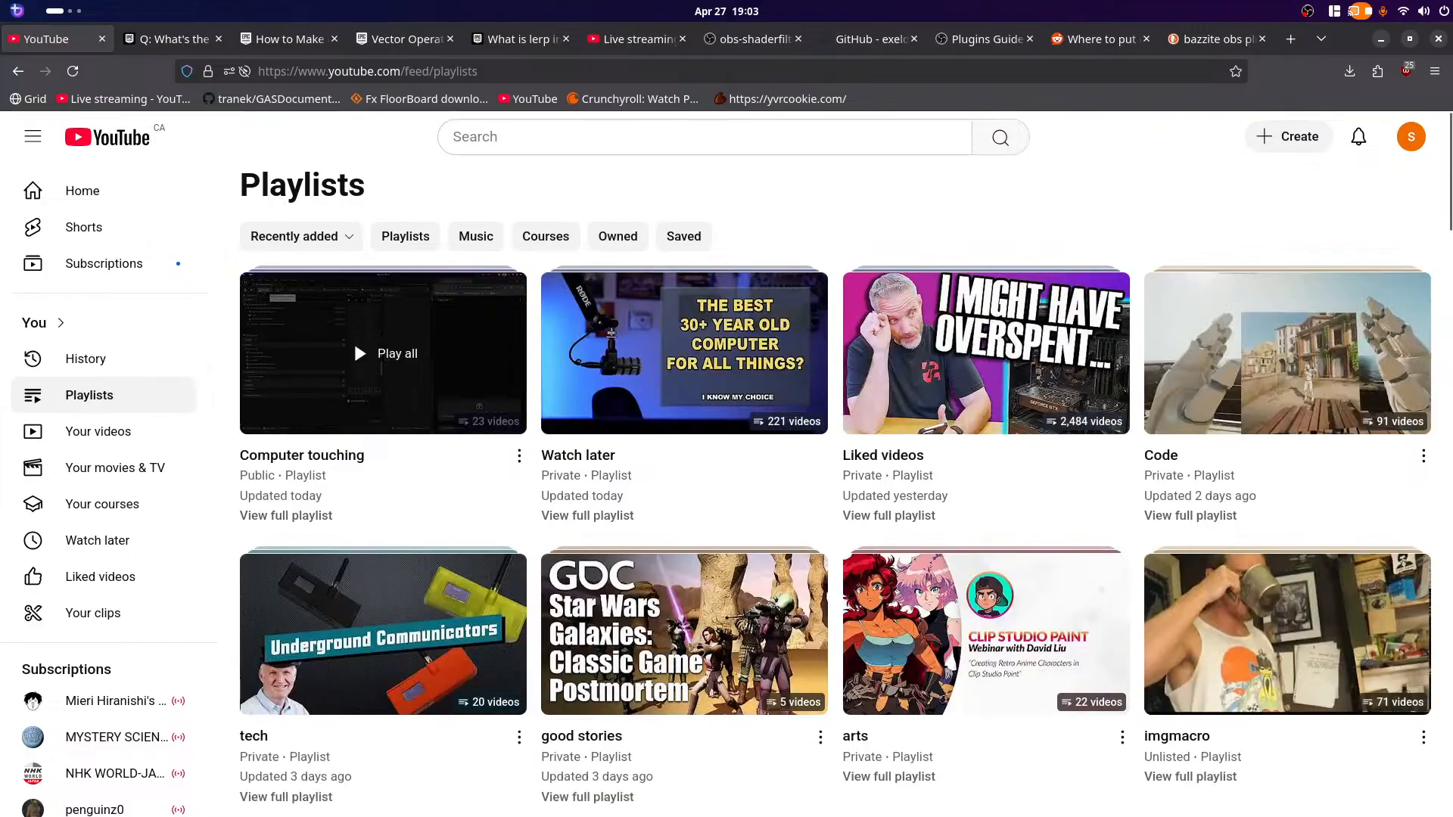
left_click(1258, 339)
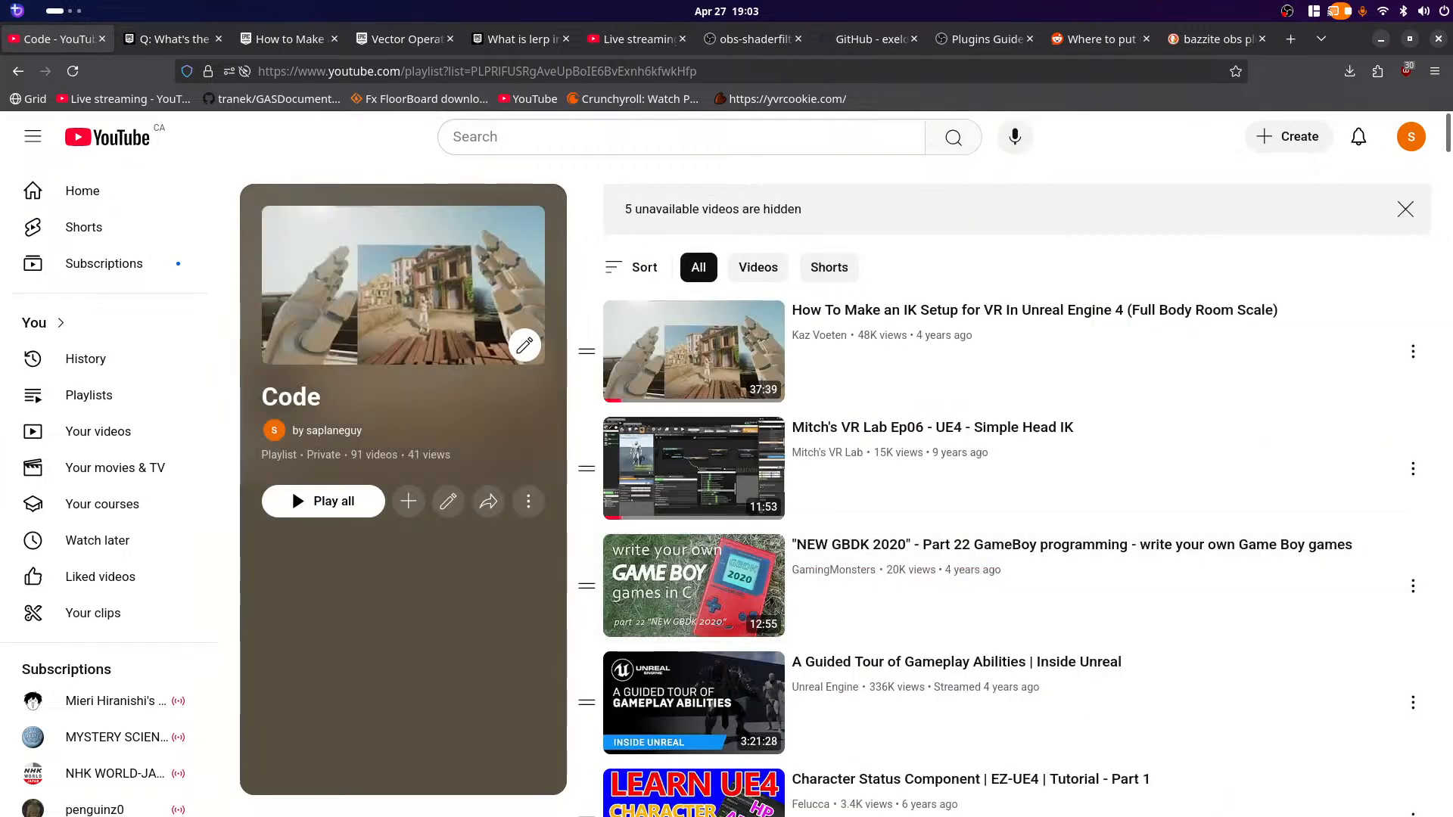
key("End")
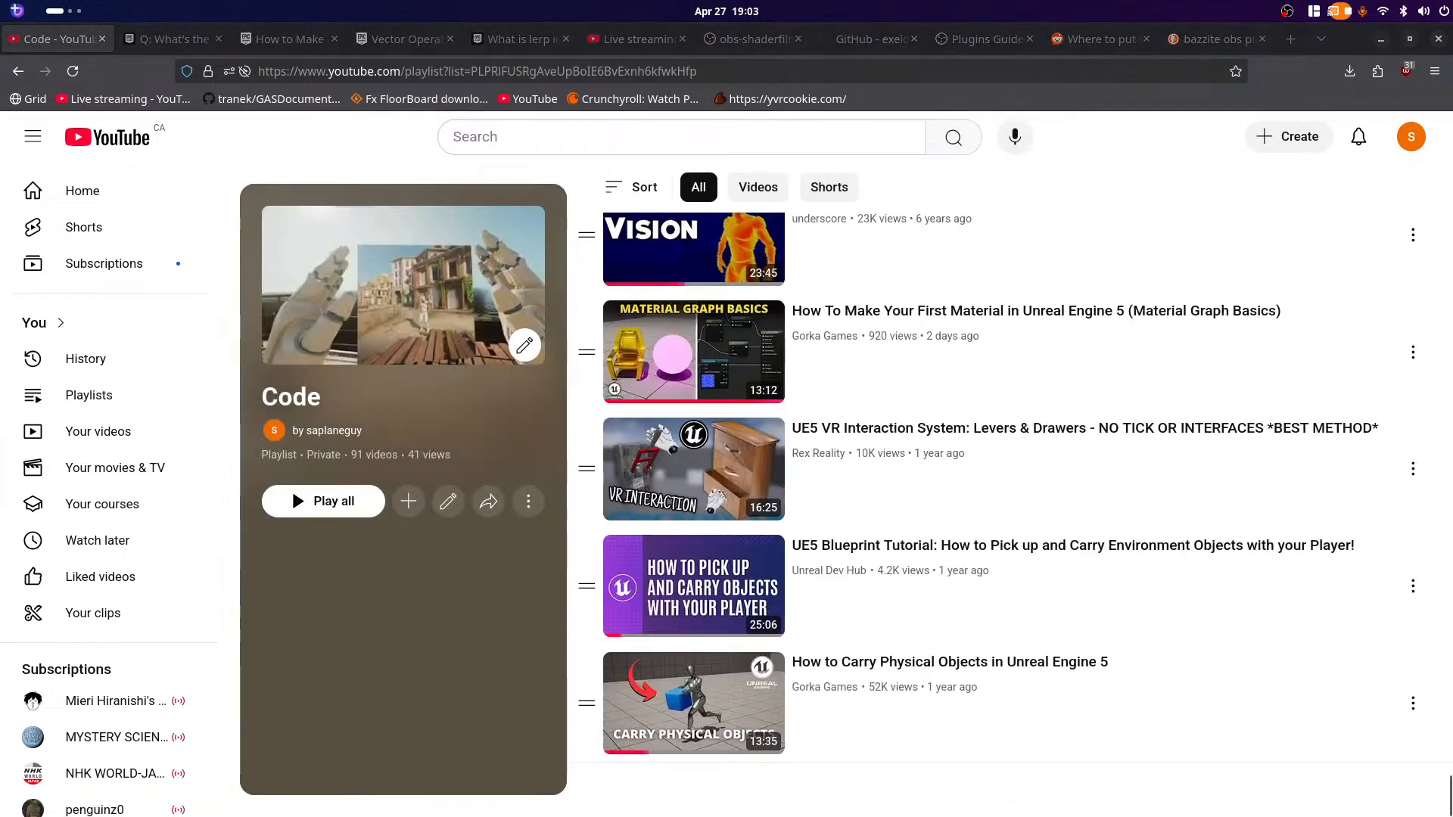
Step: Find the "True FPS stabilized camera in UE5 - Part 1" video in the Code playlist and copy its share link
scroll(292, 487, "up", 3)
key("alt+Tab")
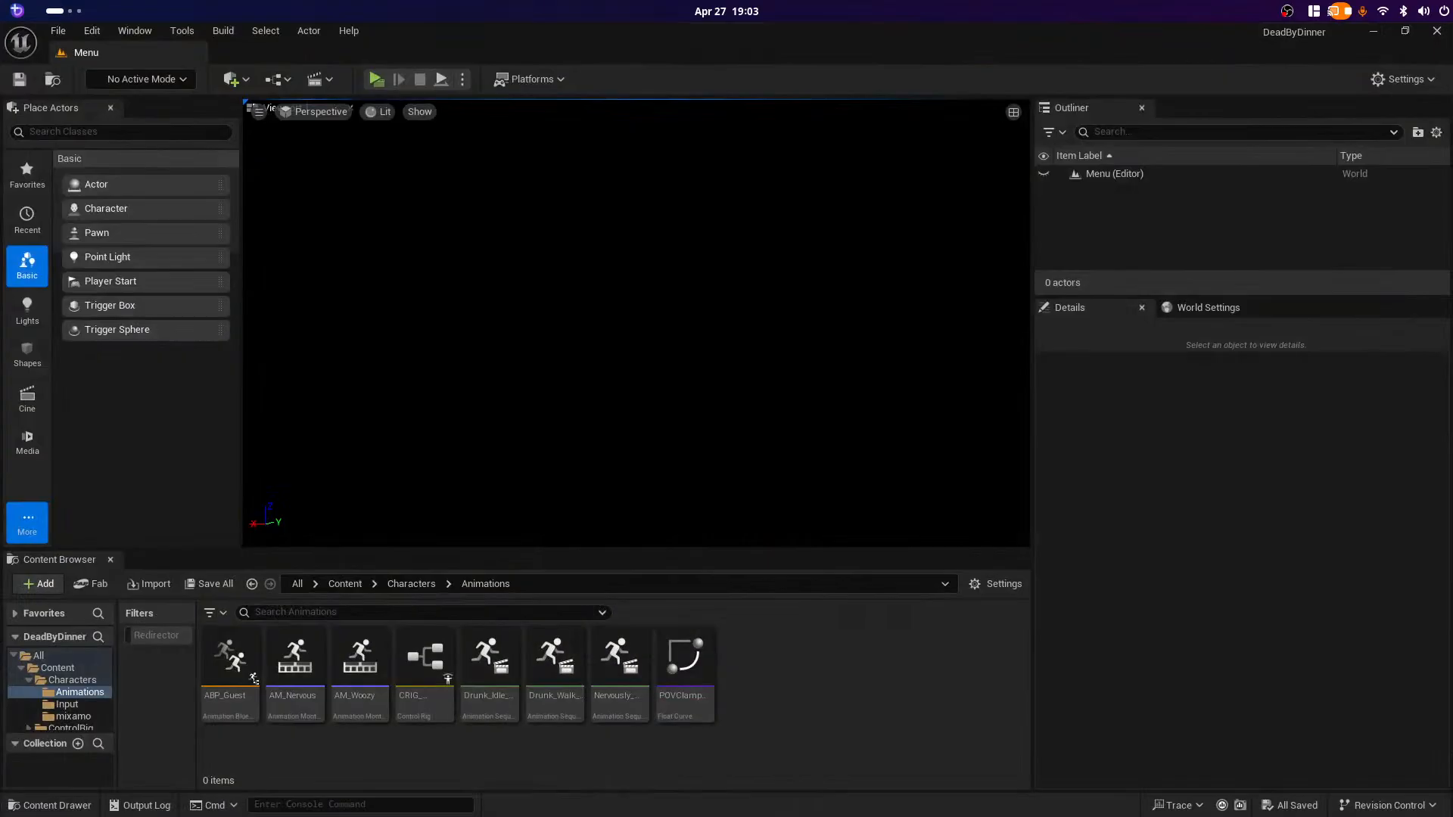
key("super")
left_click(292, 488)
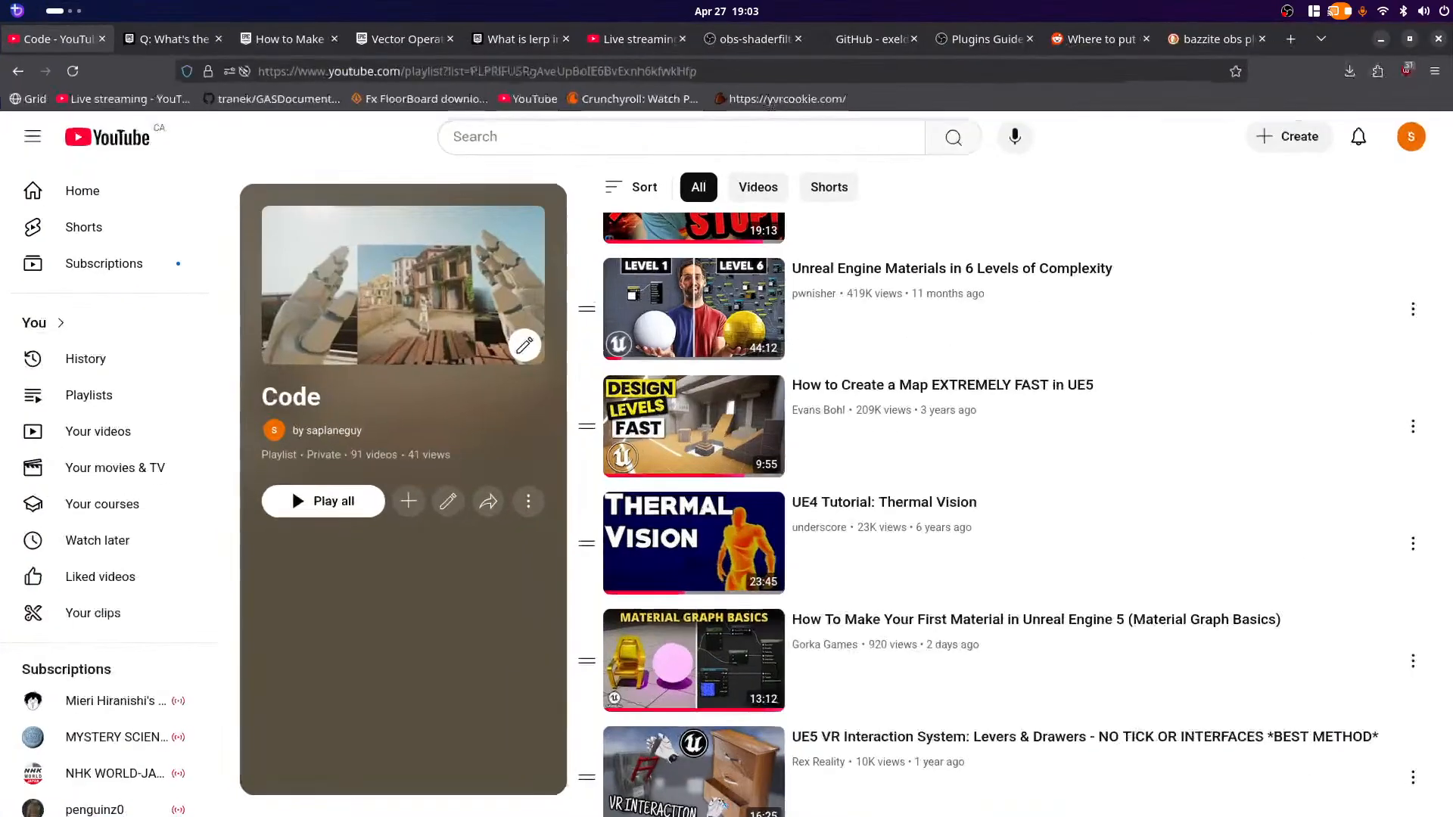
scroll(292, 488, "up", 8)
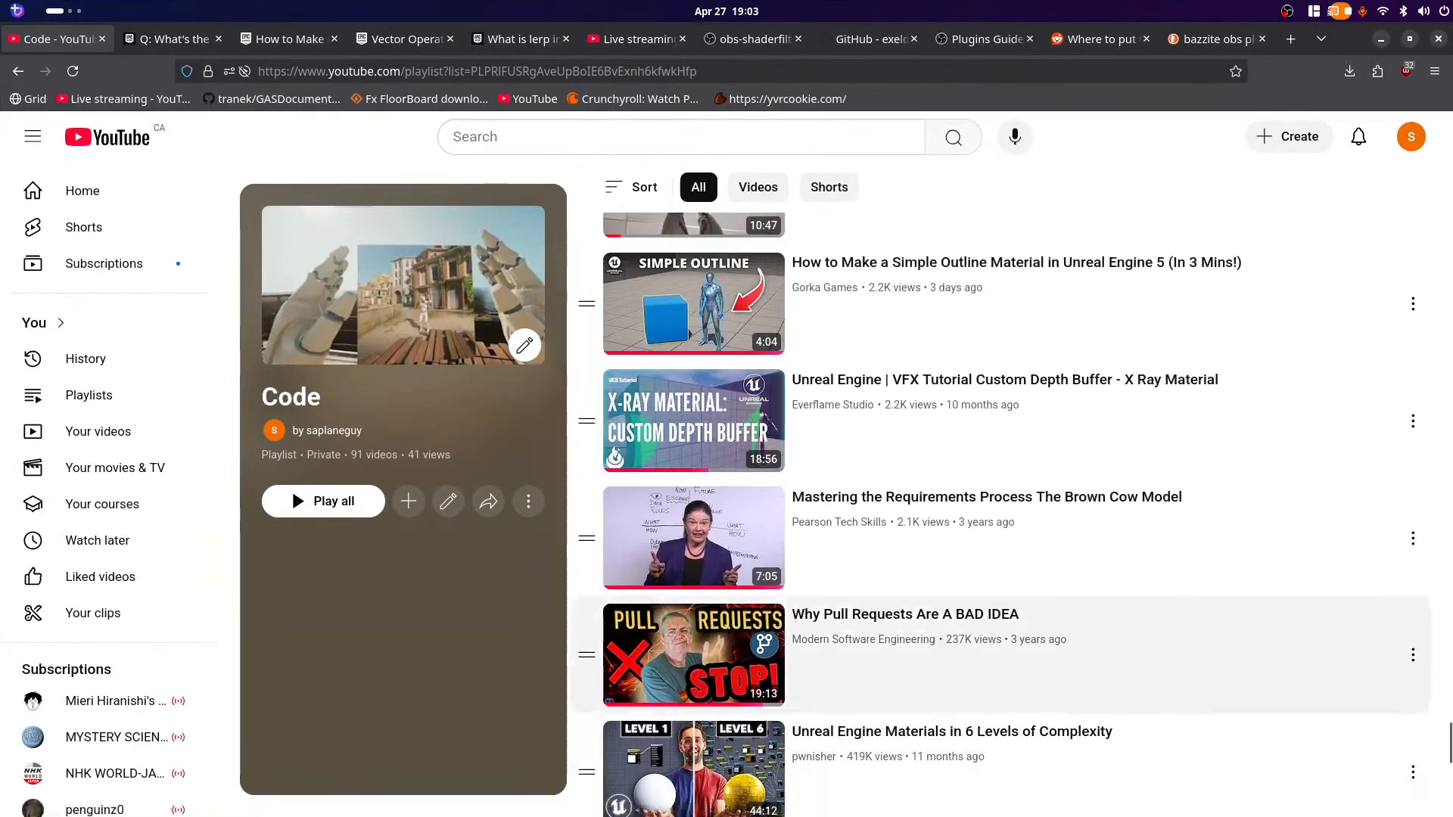
scroll(292, 487, "up", 2)
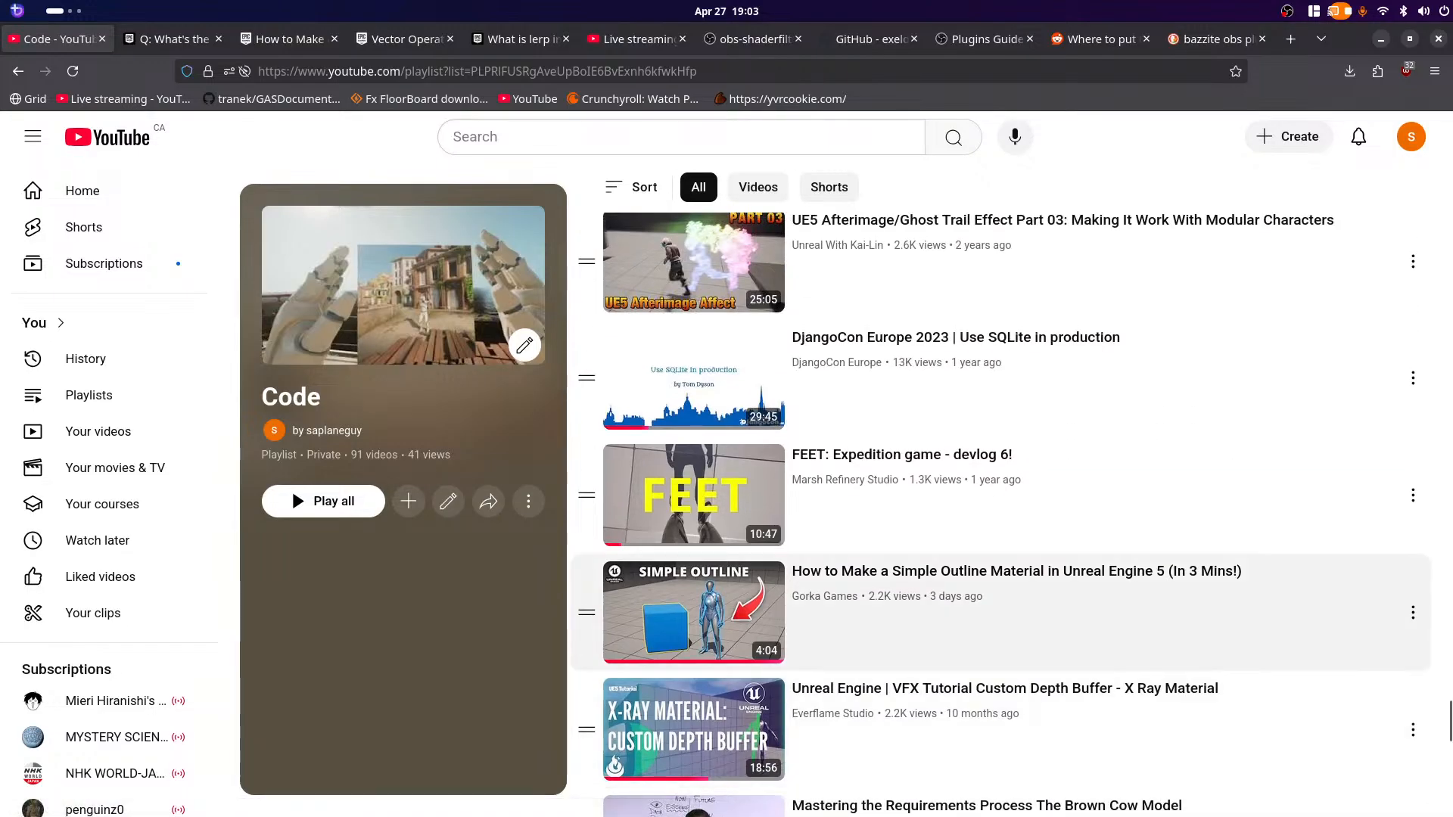
scroll(292, 487, "up", 2)
scroll(292, 487, "up", 8)
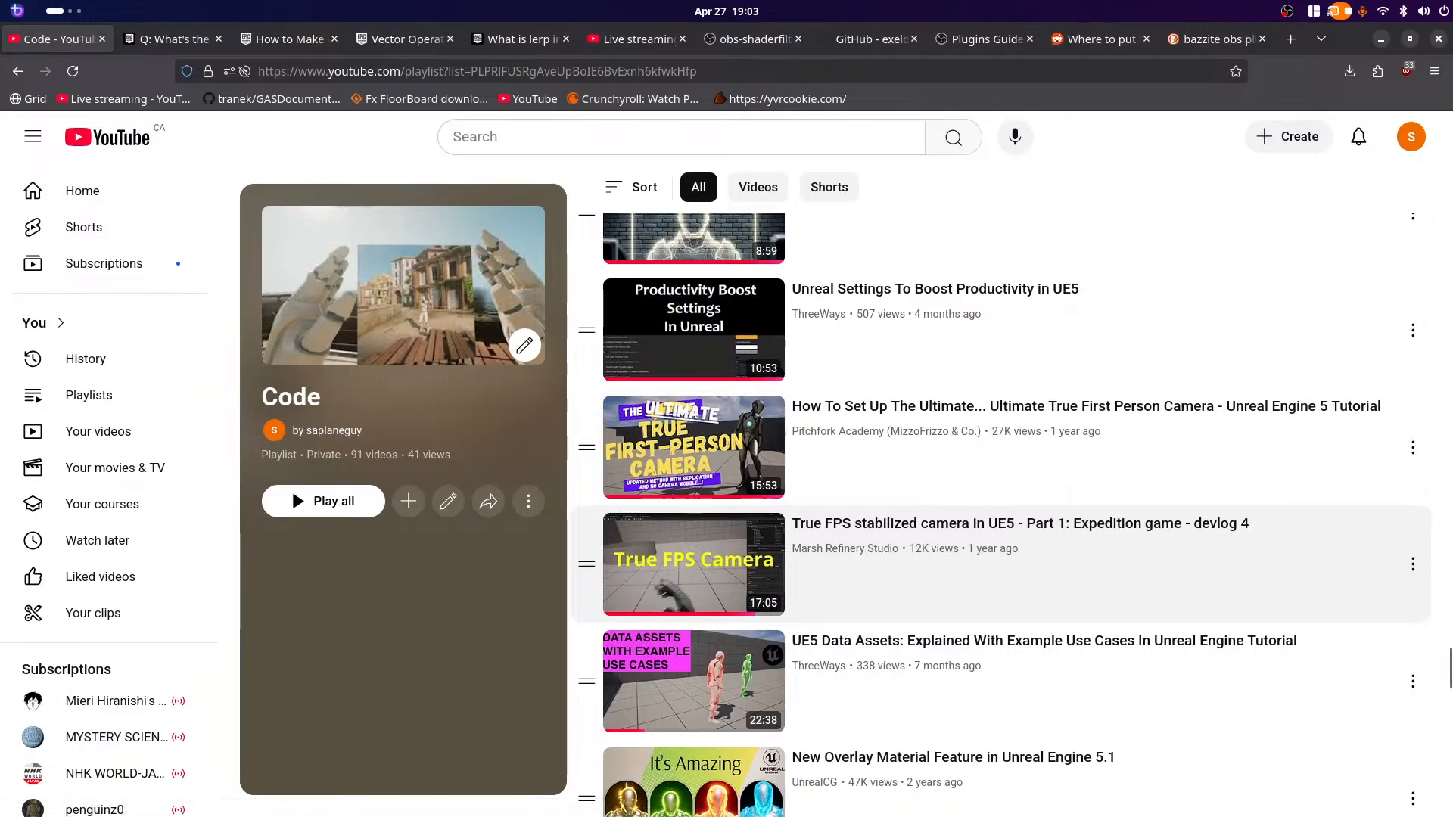
left_click(1412, 564)
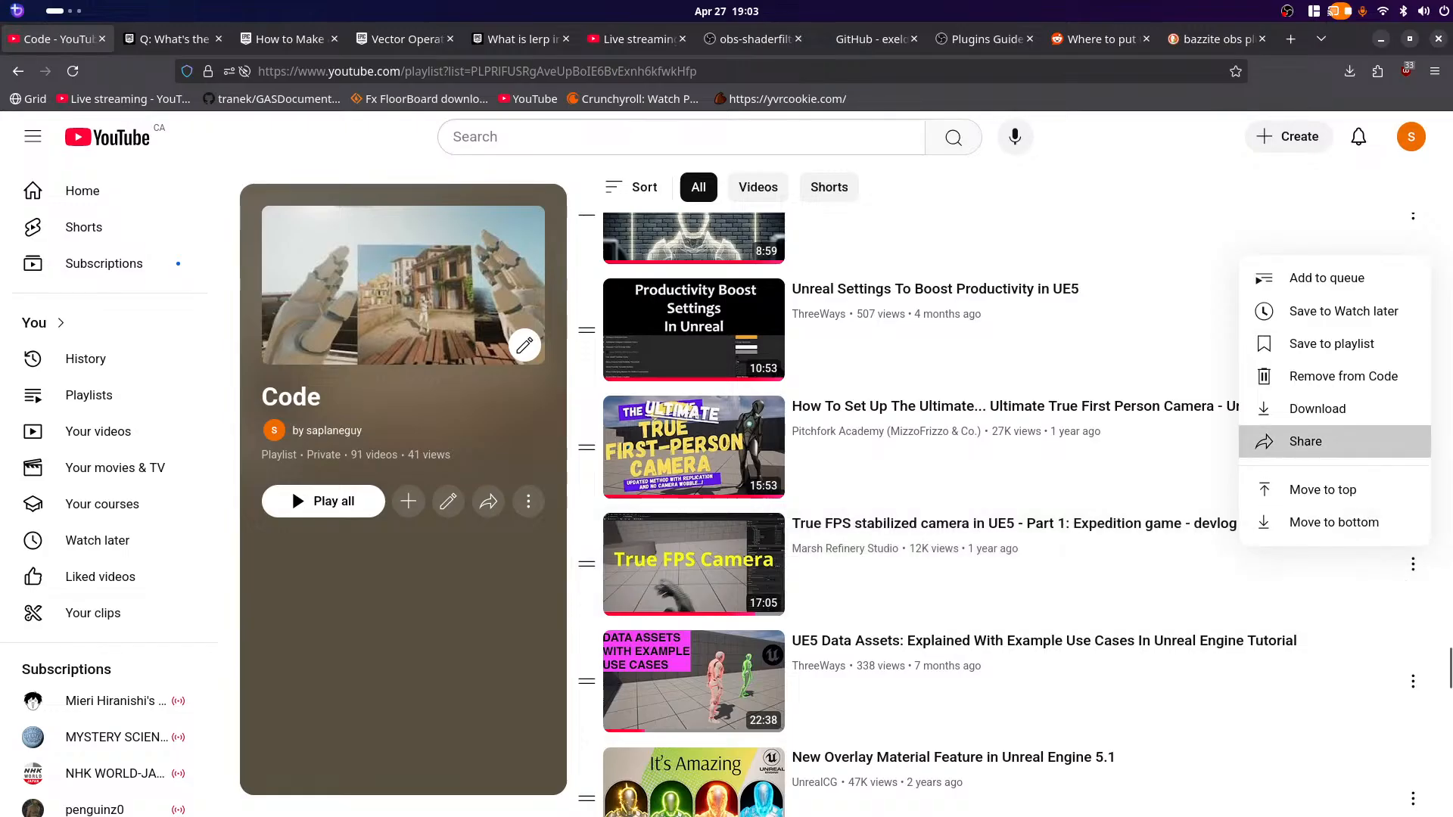
left_click(1306, 442)
left_click(903, 560)
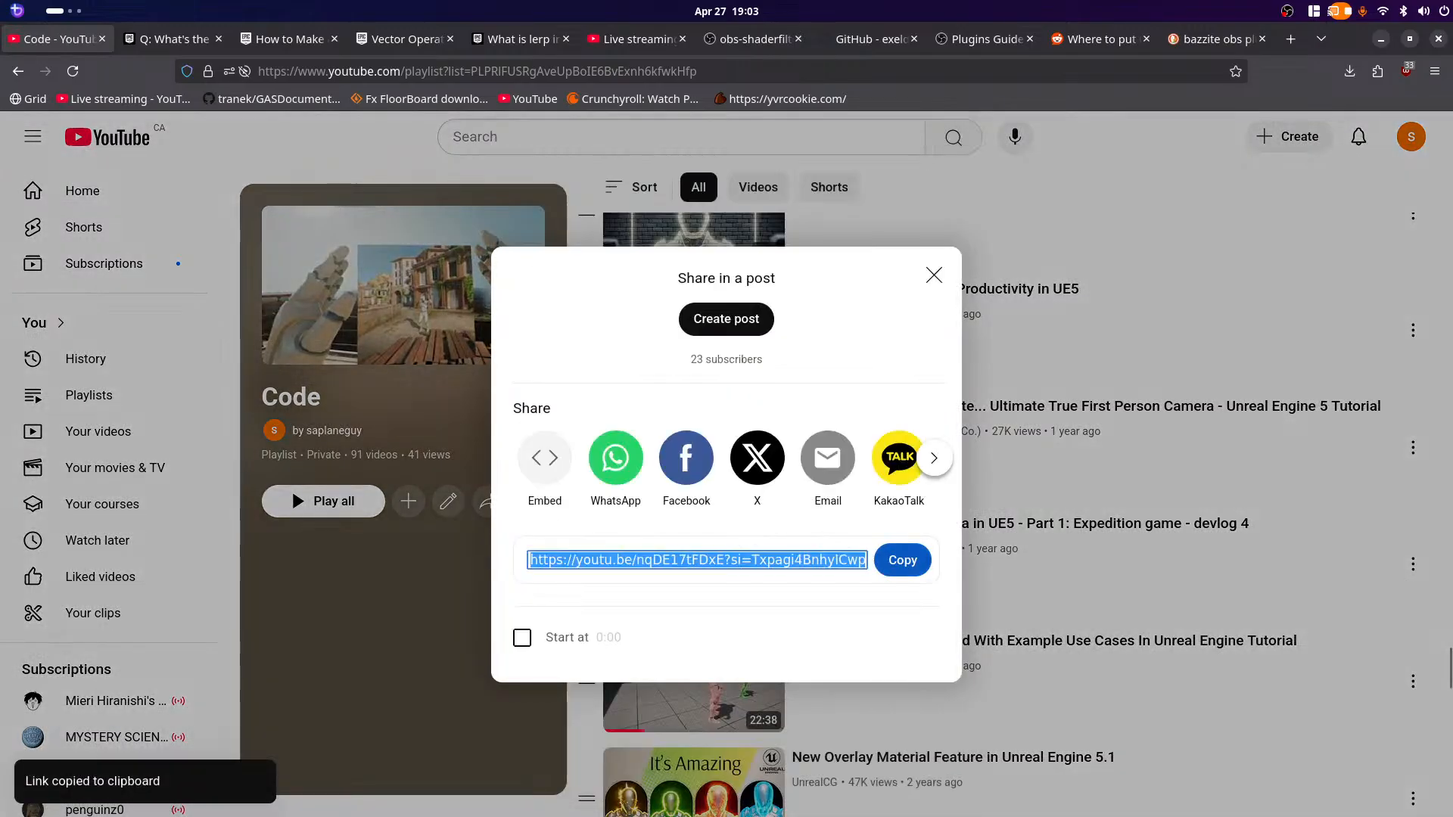
Step: Add the copied video link to the live stream's description, separated from the existing text by a blank line
left_click(639, 38)
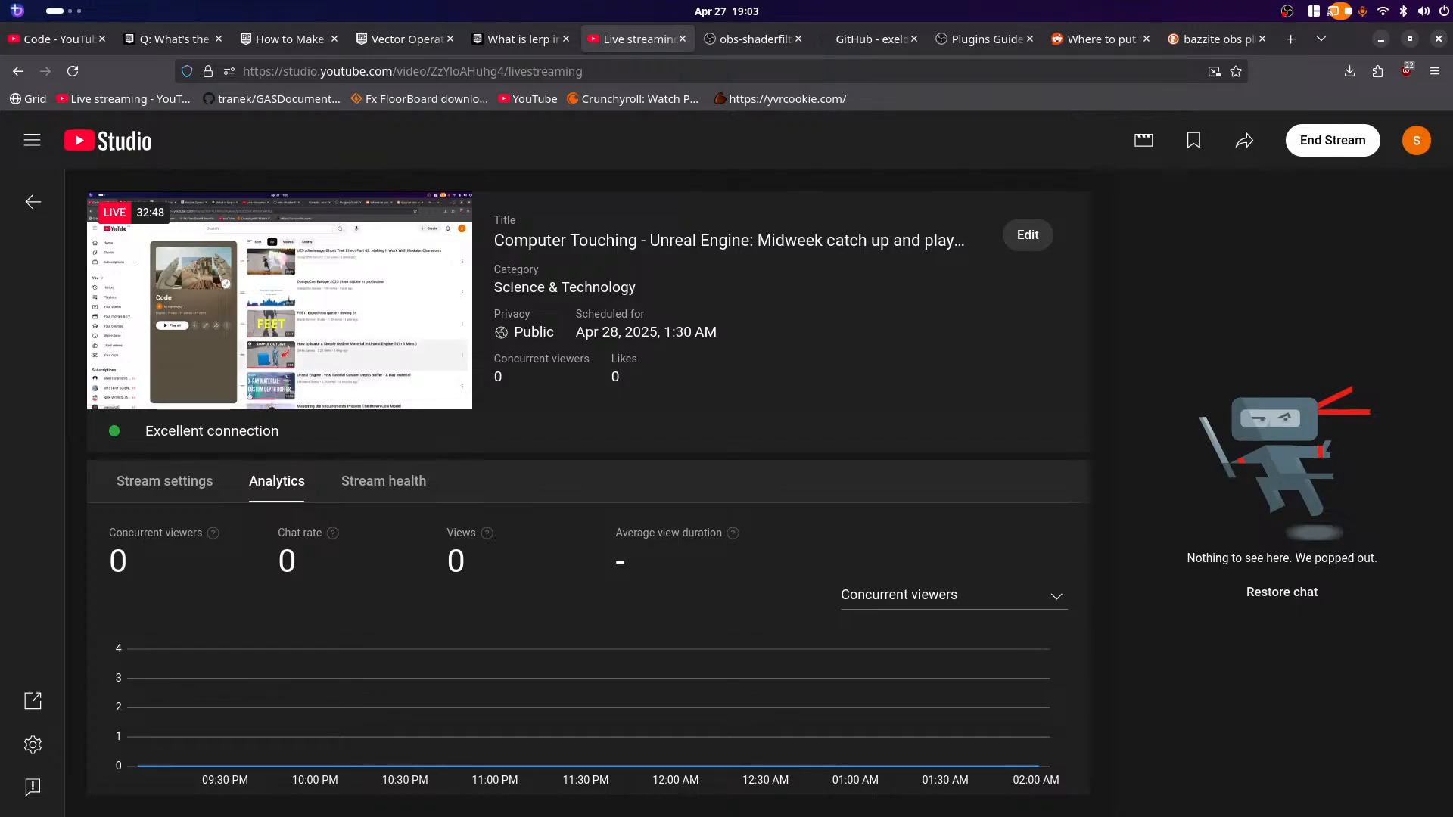
left_click(1028, 236)
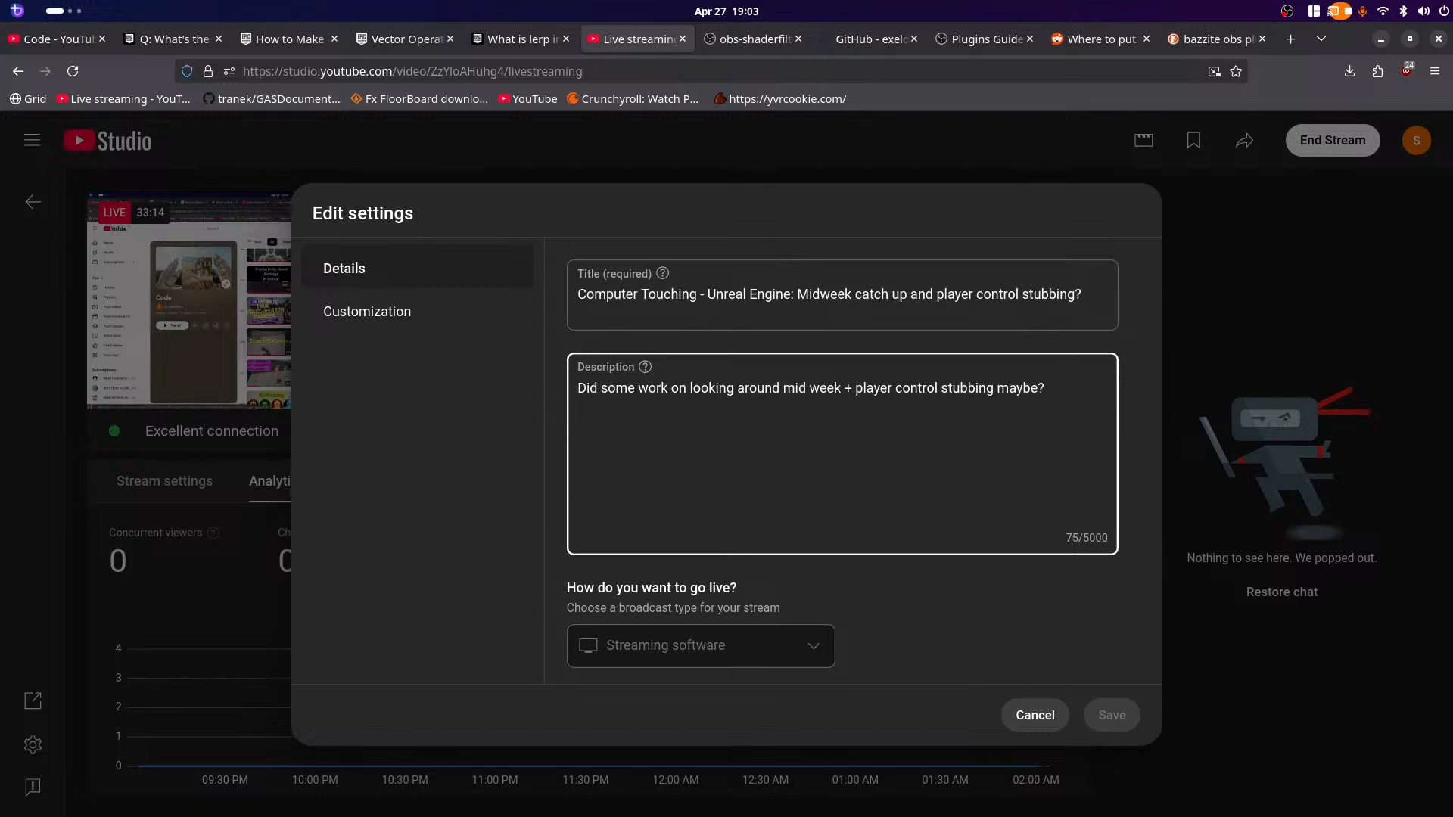
key("Return")
key("Return")
key("ctrl+v")
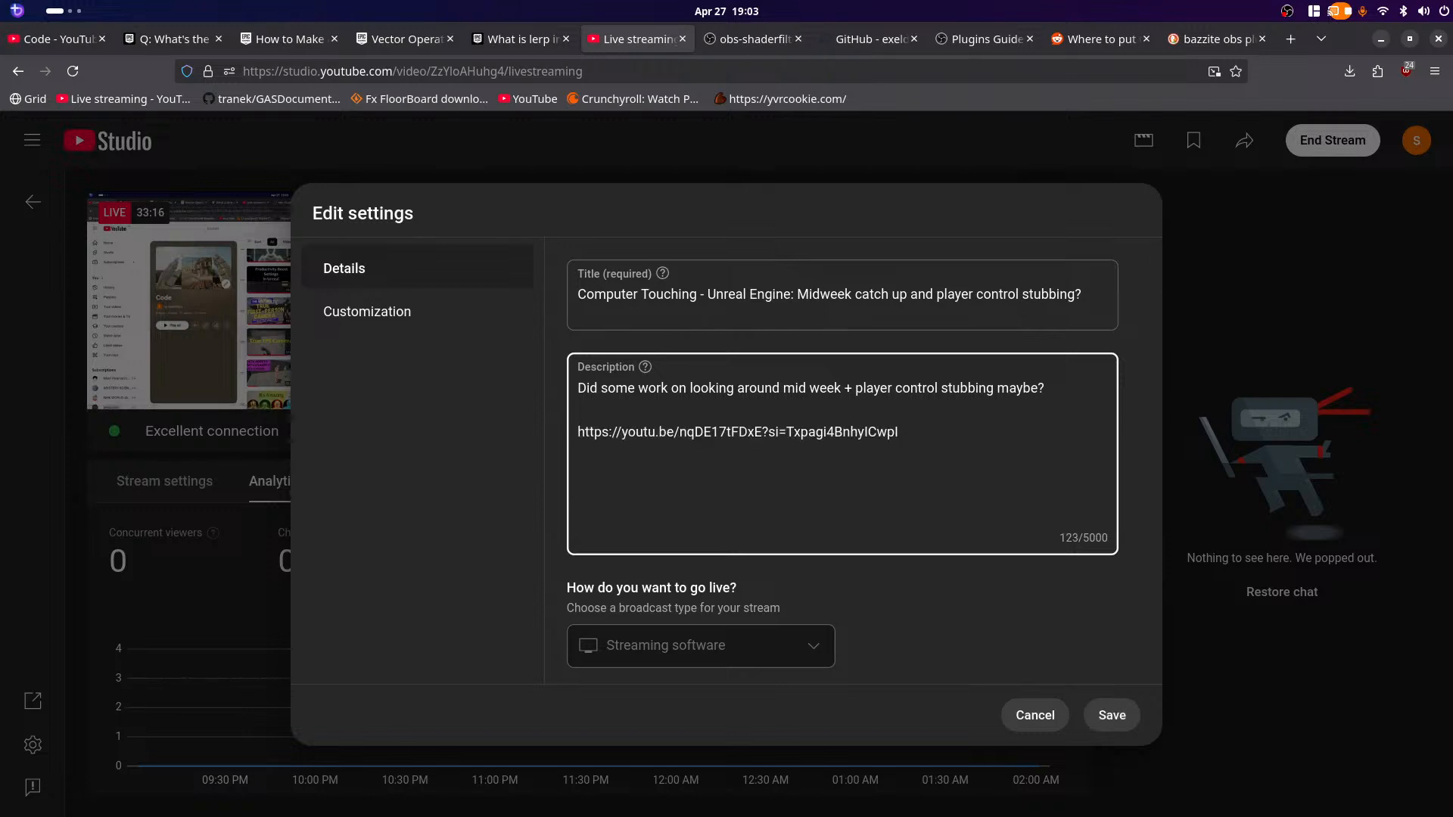
Step: Review the MID WEEK WORK notes in streeeeming.txt by highlighting the lines from IK head straightening to moving the POV bone
key("super")
left_click(863, 465)
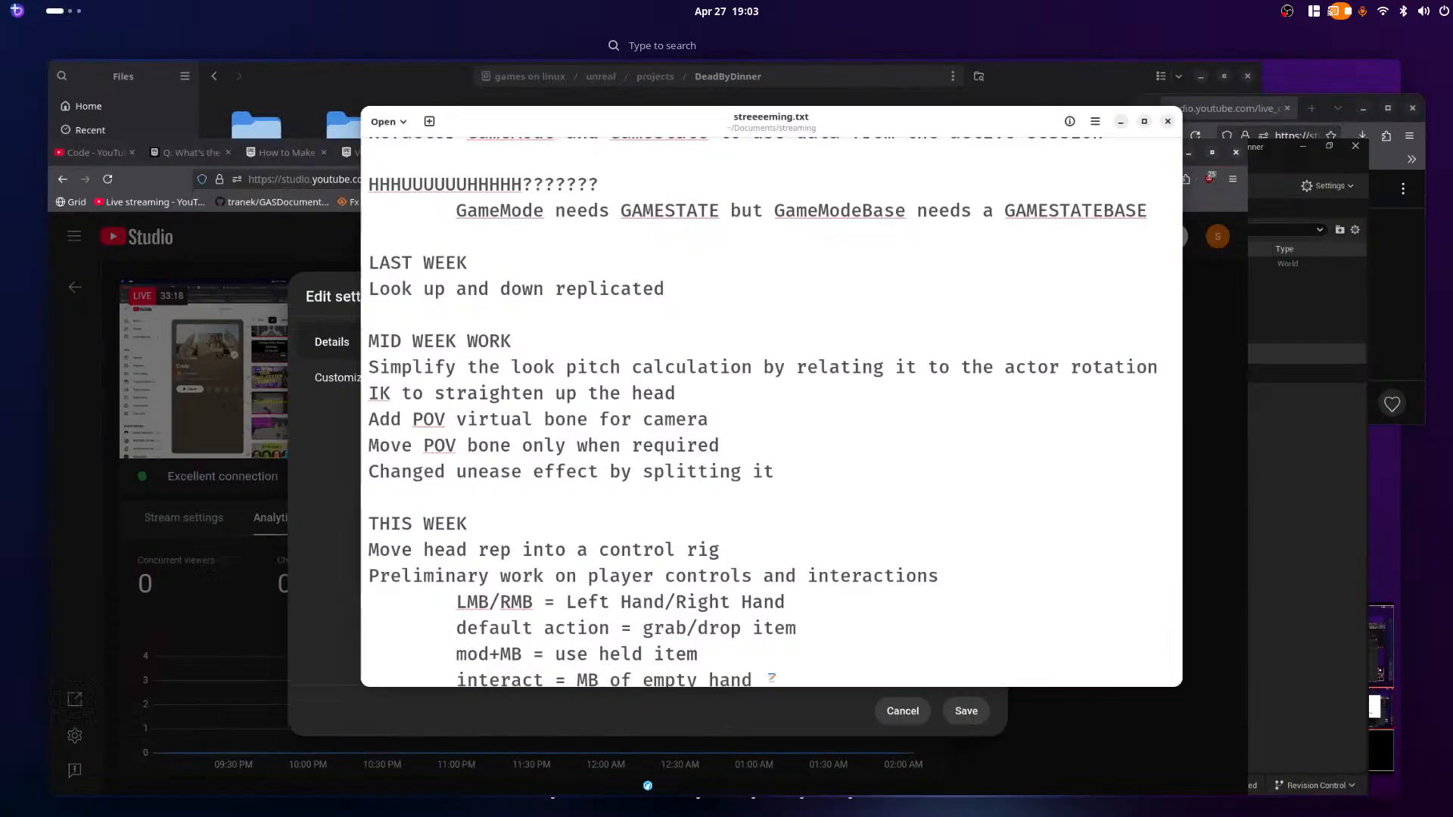
left_click_drag(665, 477, 247, 416)
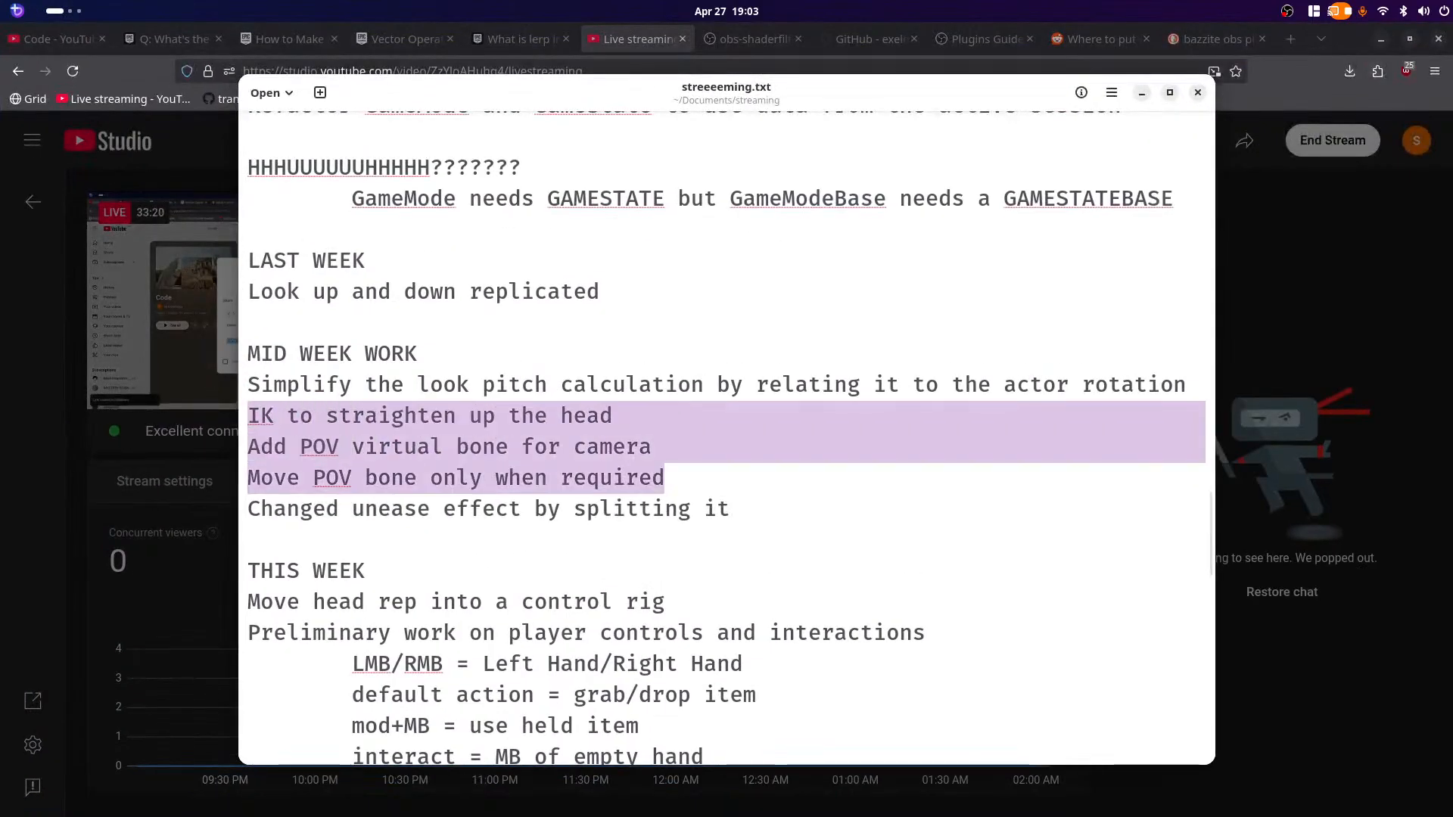
key("super")
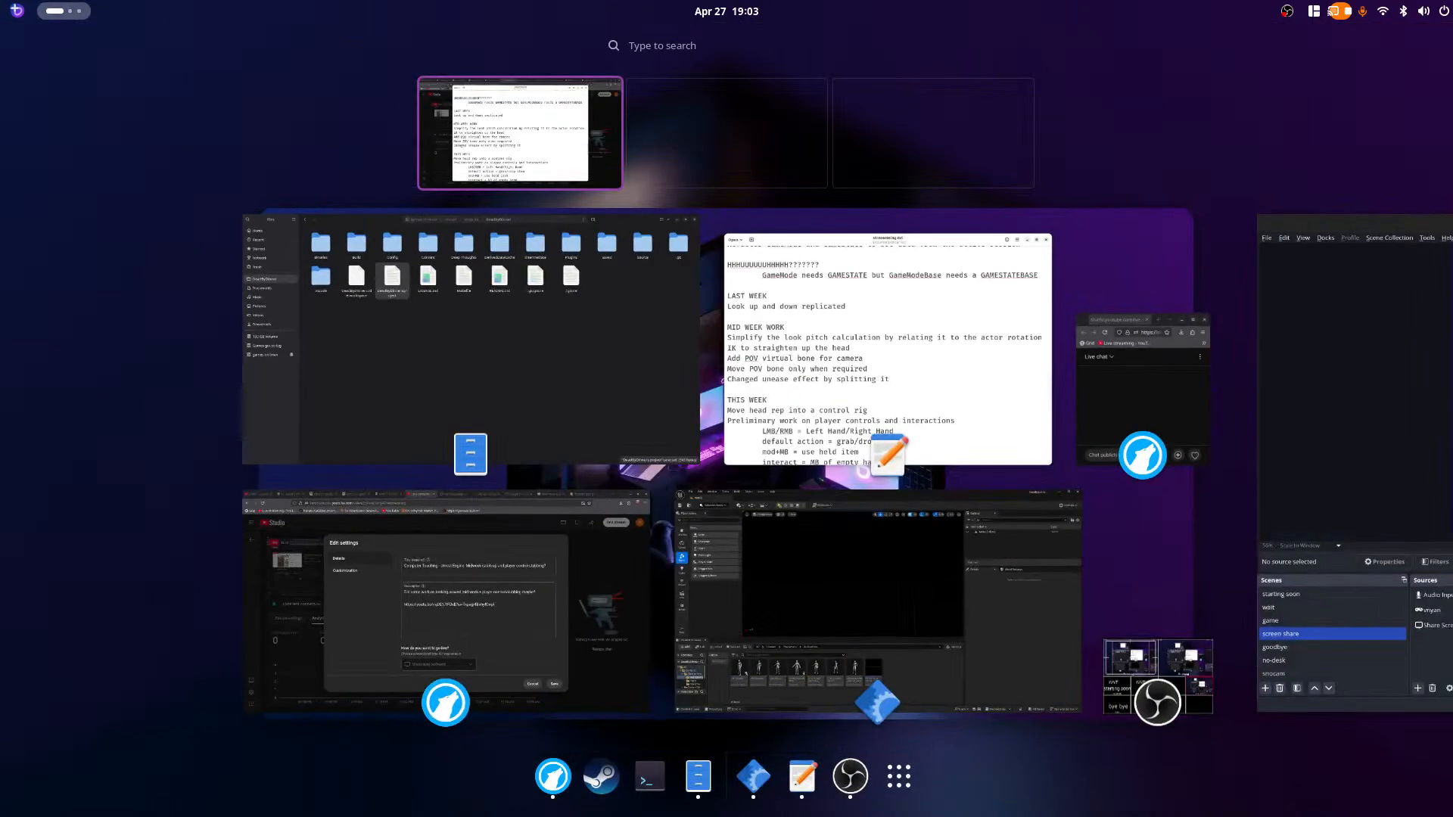
key("super")
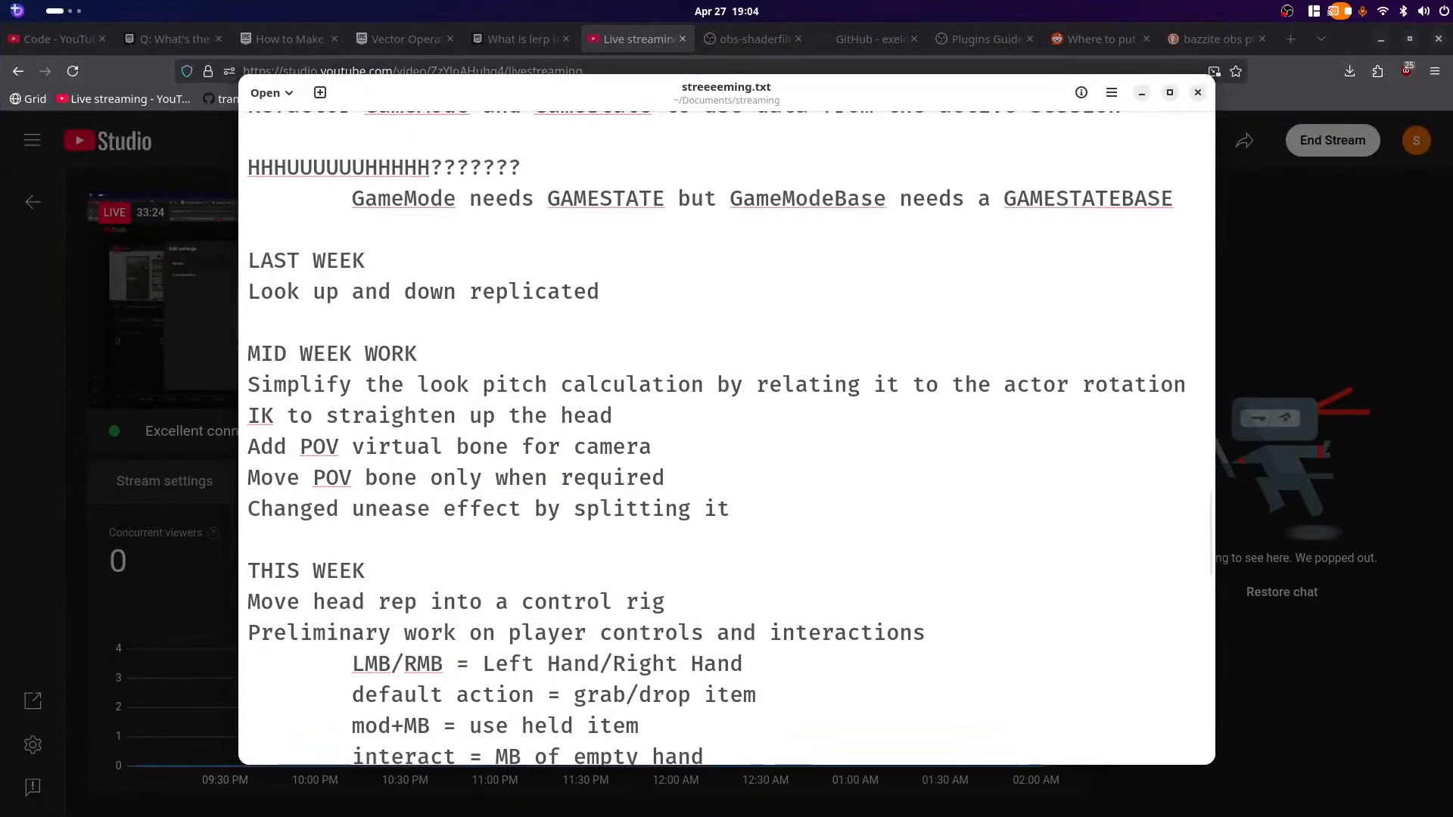
Step: Return to the Code playlist in the web browser and dismiss the previous video's share dialog
key("super")
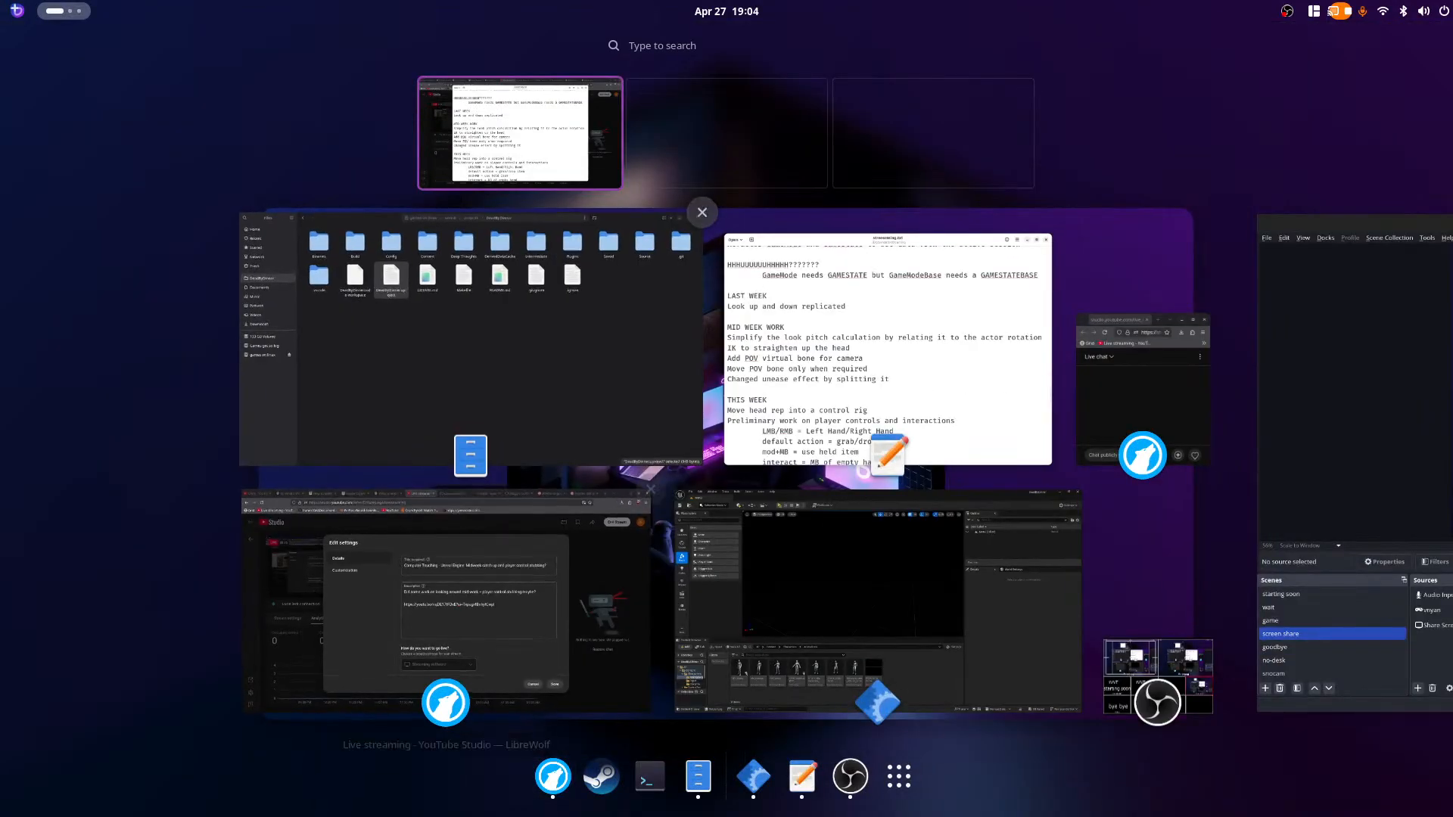
left_click(446, 598)
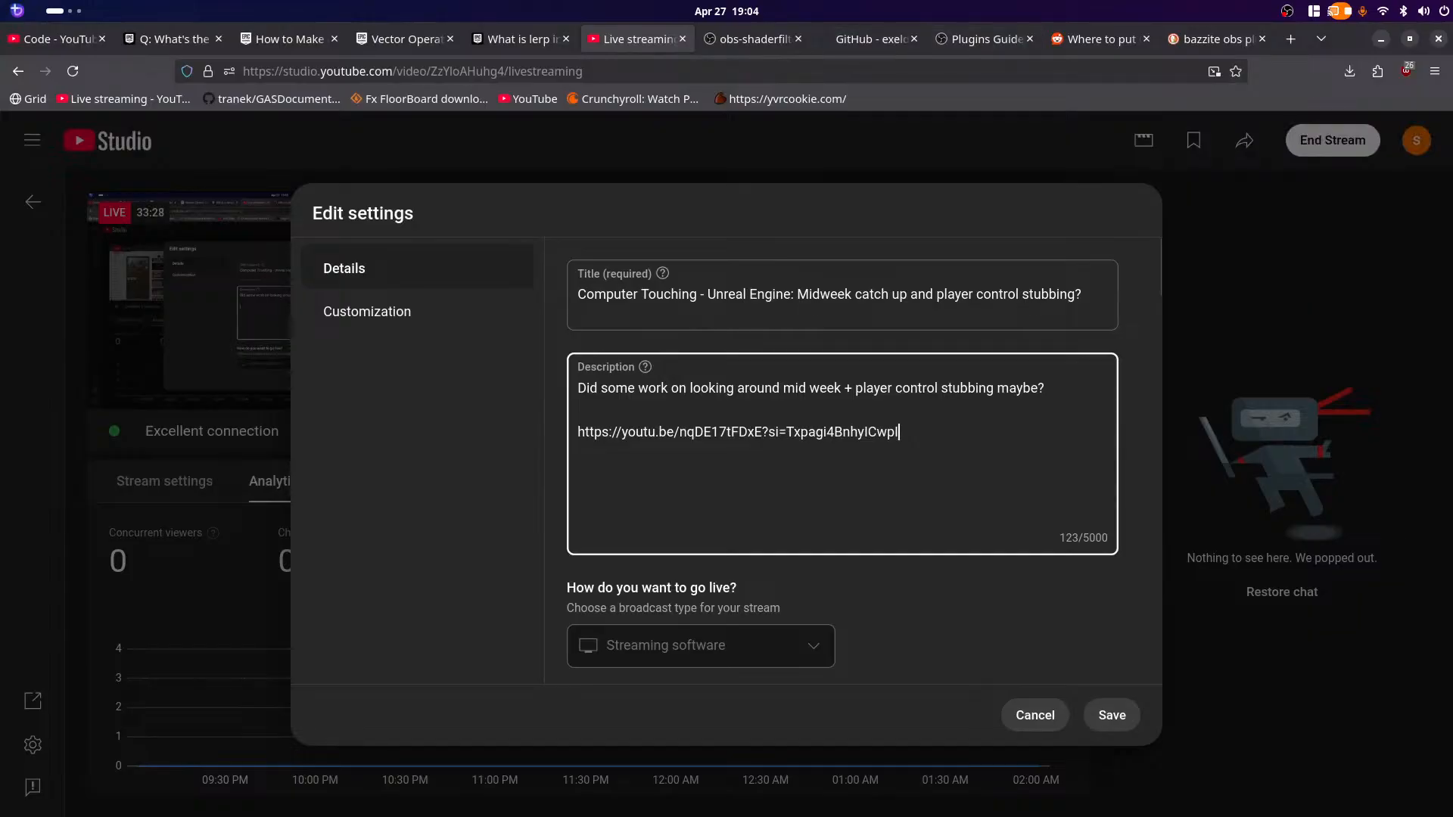
left_click(53, 39)
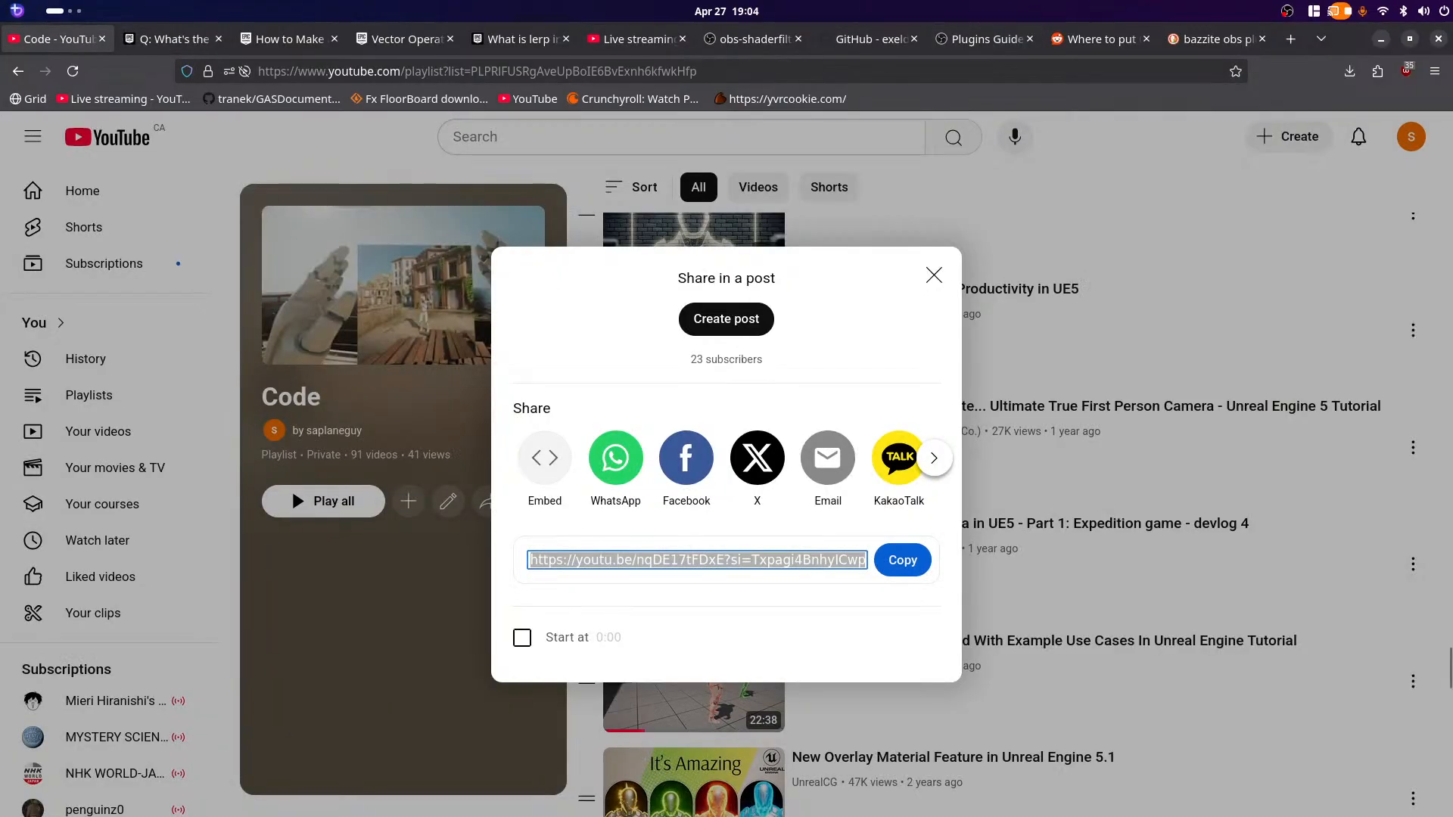
left_click(934, 275)
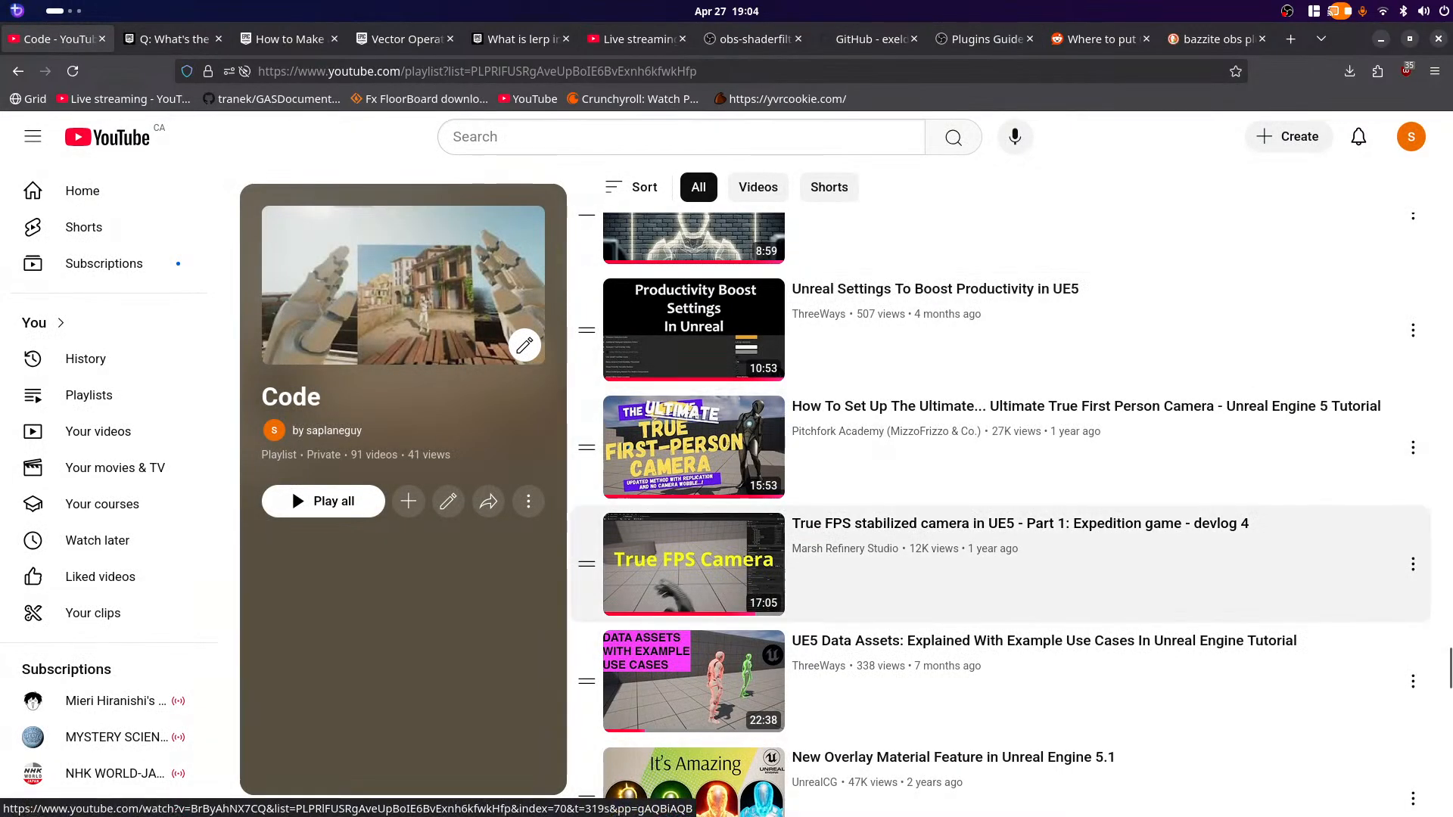
Step: Find the "Unreal Engine | VFX Tutorial Custom Depth Buffer - X Ray Material" video in the Code playlist and copy its share link
scroll(999, 500, "up", 2)
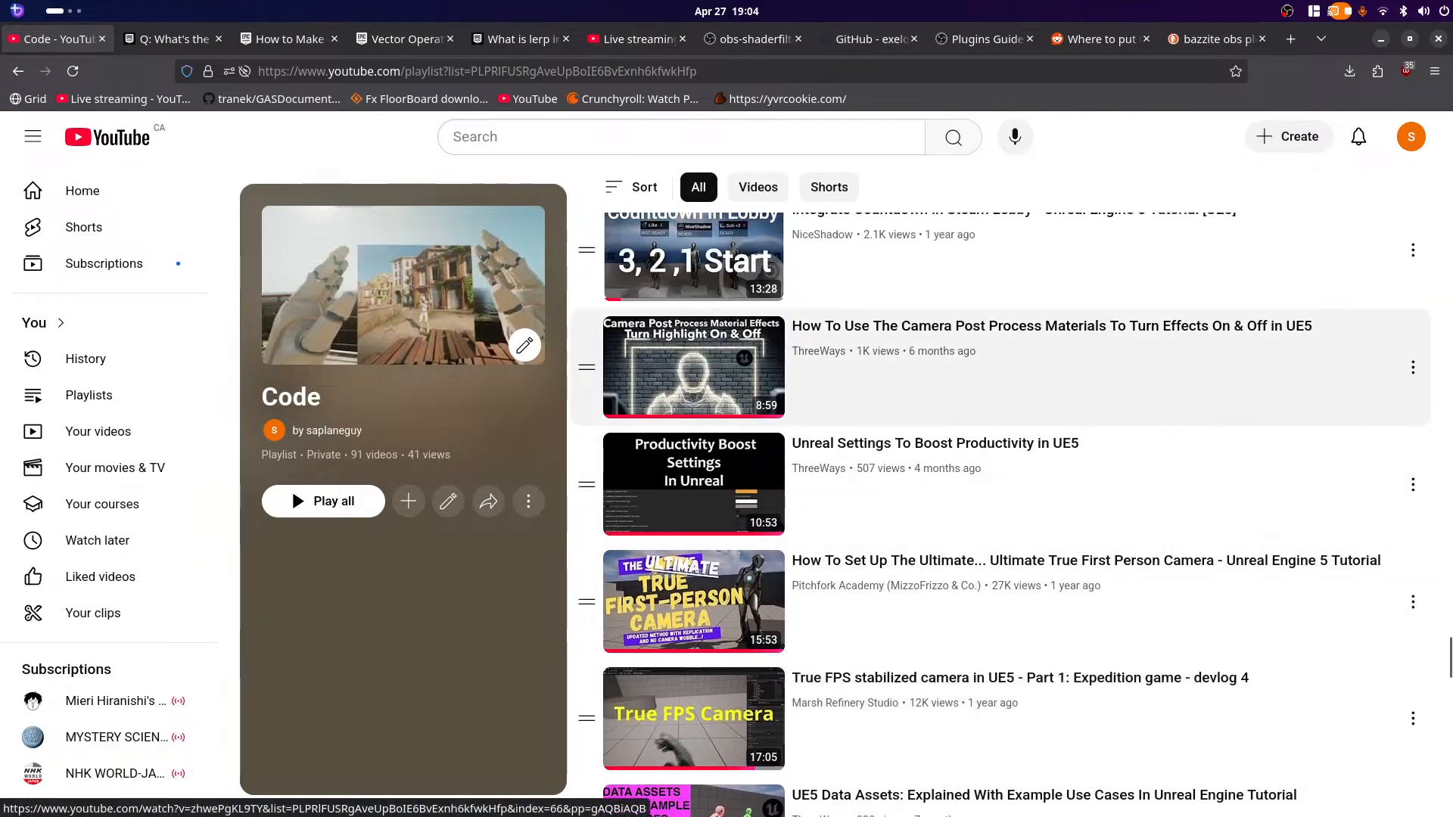
scroll(999, 367, "up", 2)
scroll(998, 257, "down", 12)
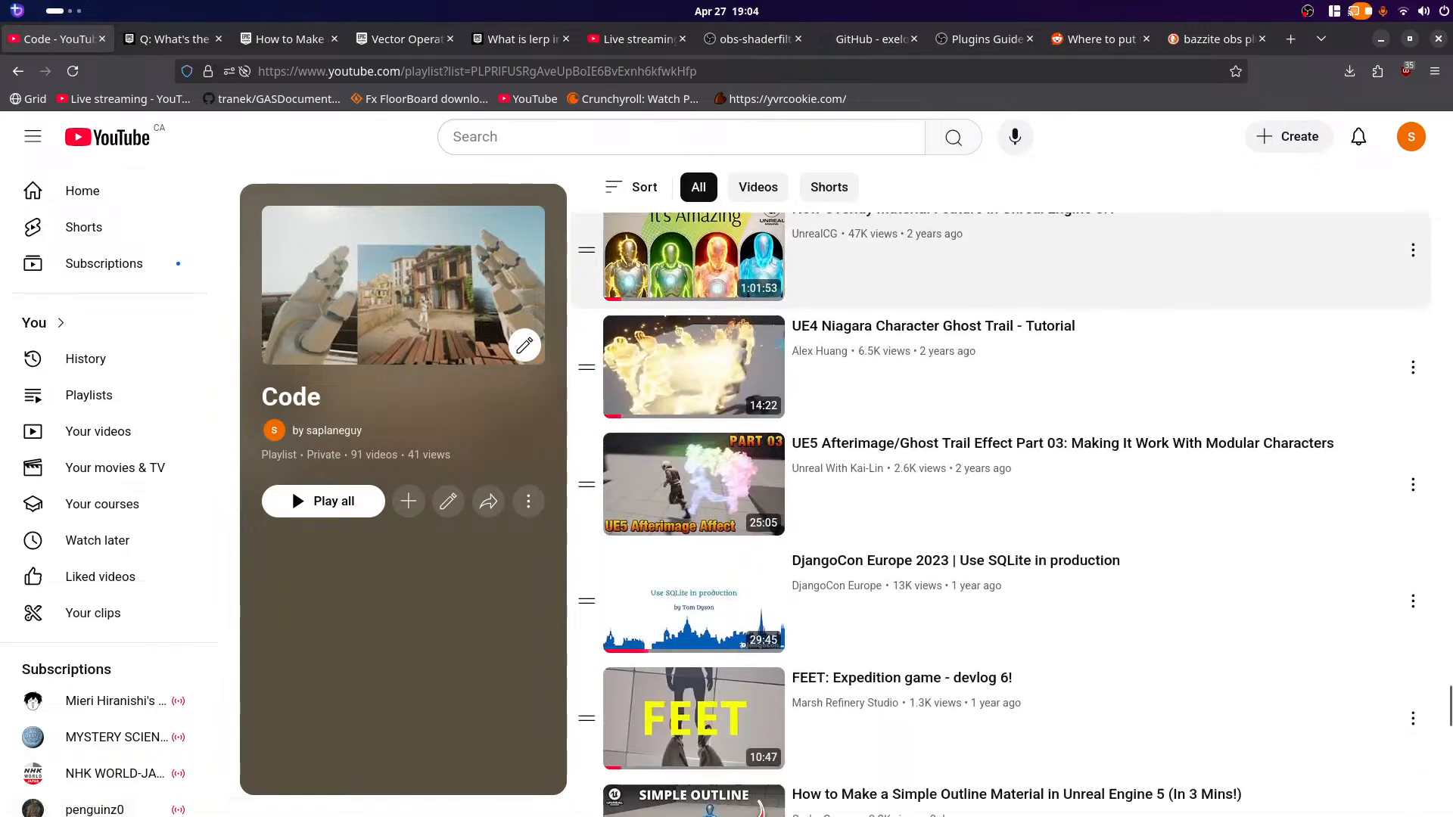
scroll(999, 423, "down", 7)
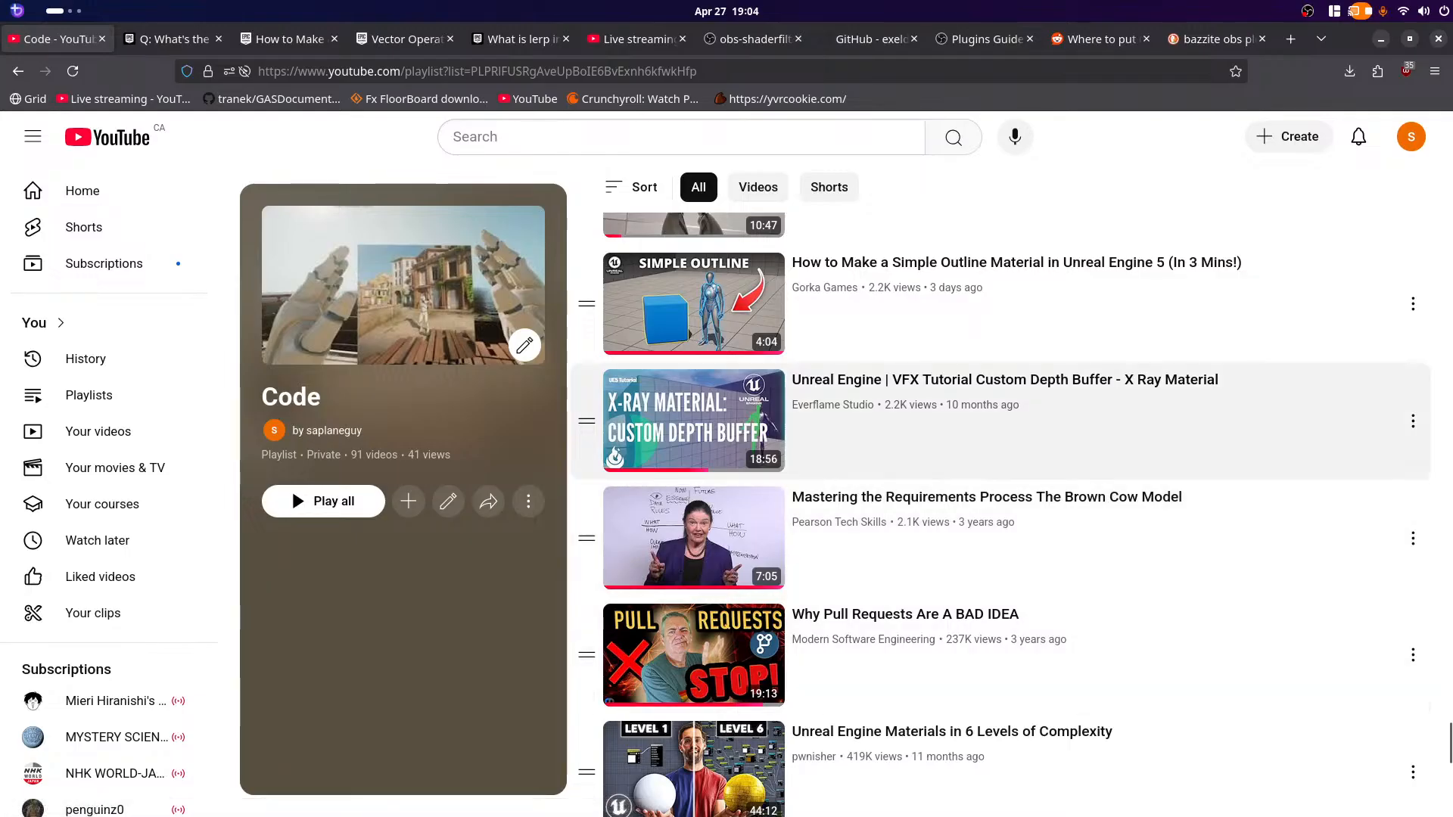
left_click(1412, 421)
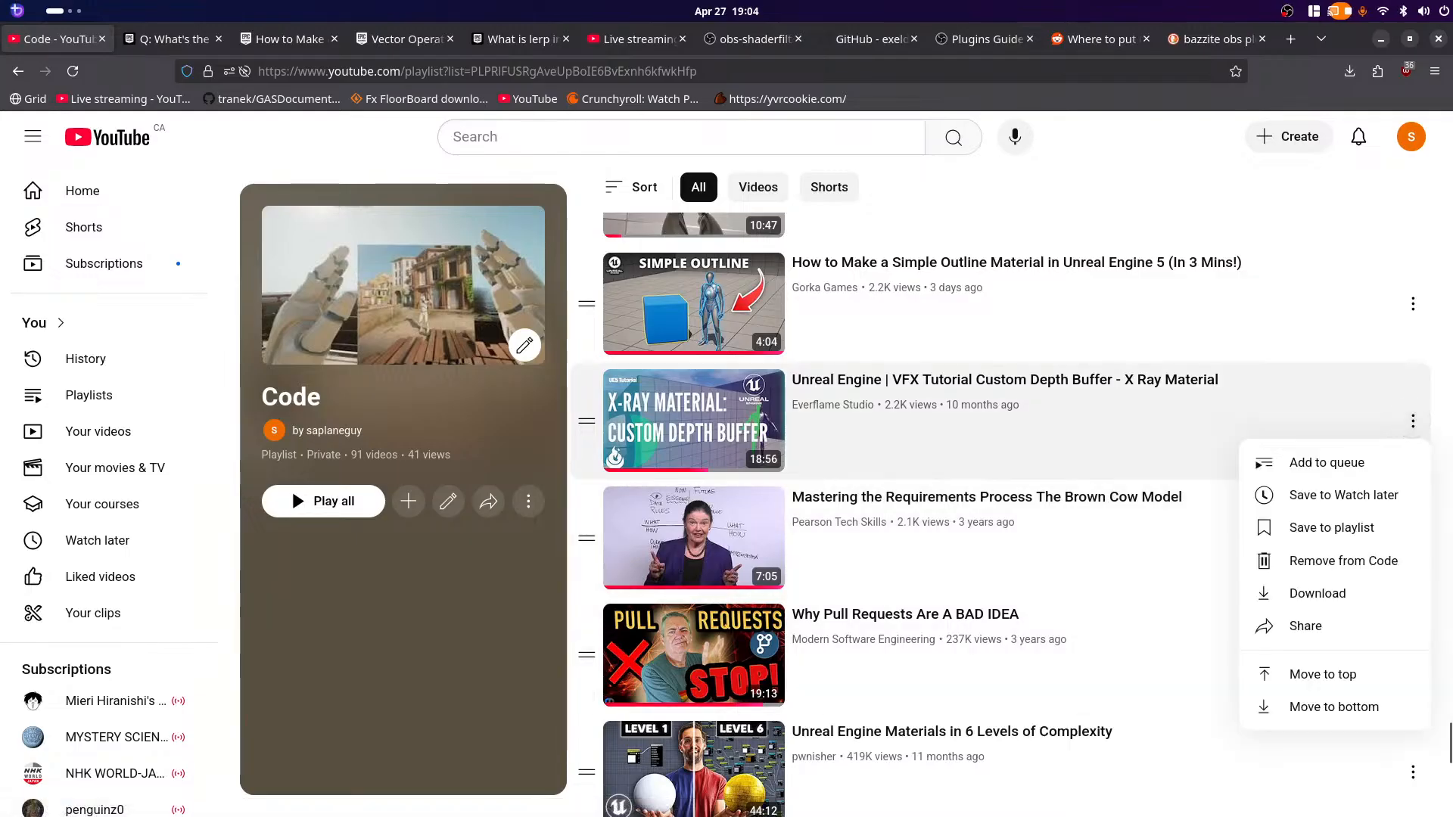
left_click(1306, 625)
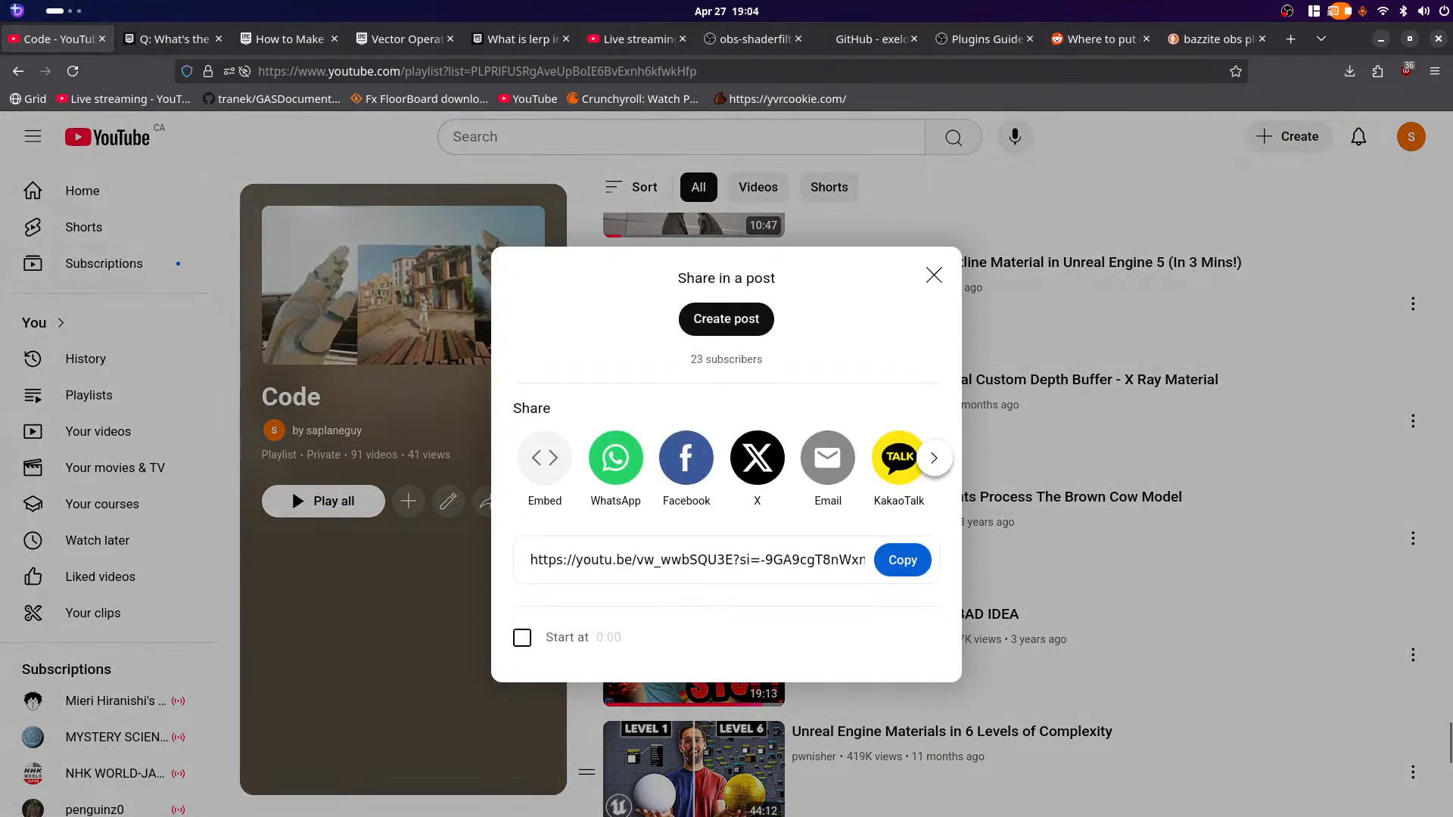
left_click(902, 560)
key("super")
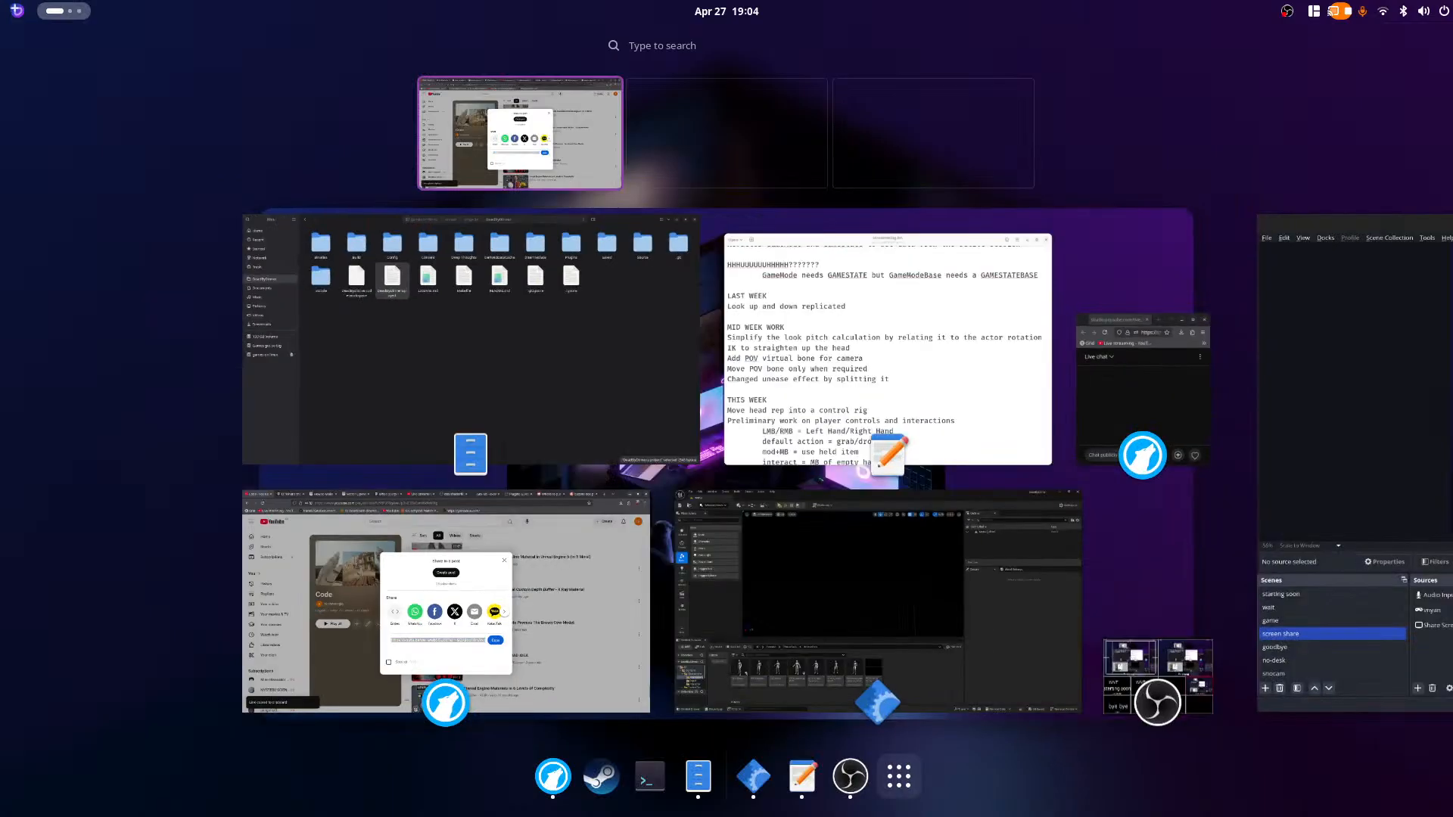
left_click(292, 492)
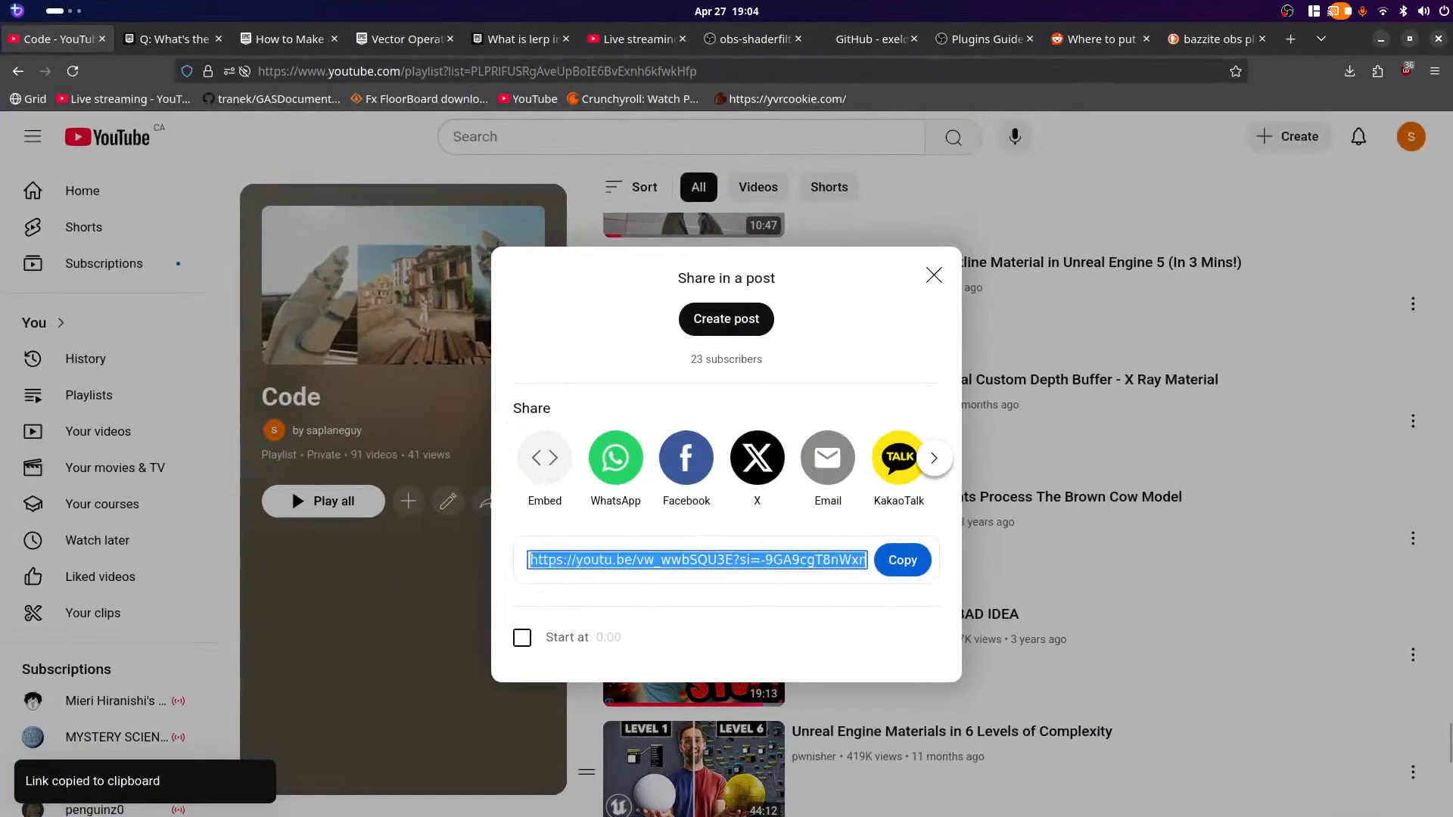
key("Escape")
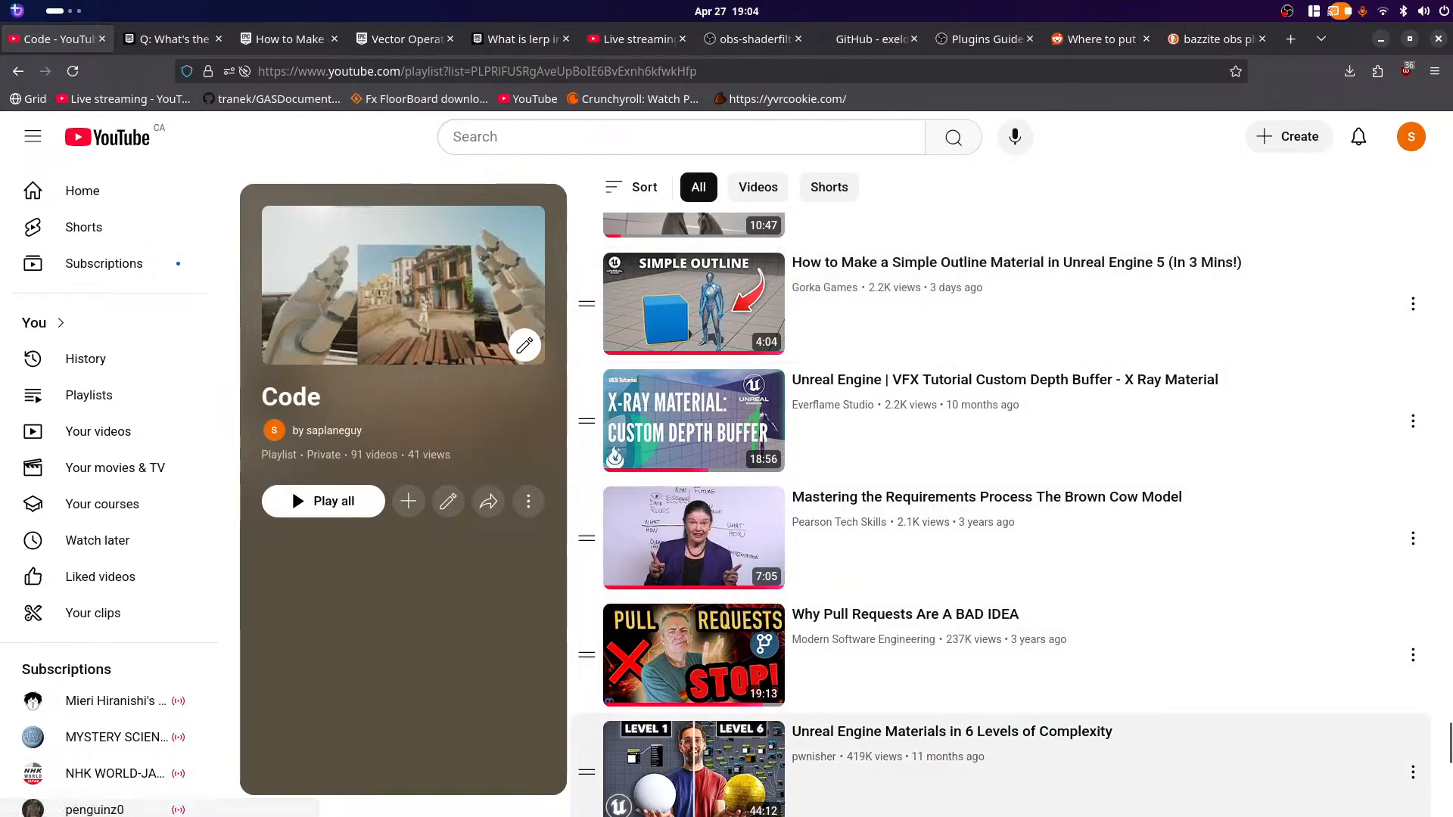
Step: Add the copied video link on a new line below the existing link in the live stream's description and save the settings
key("super")
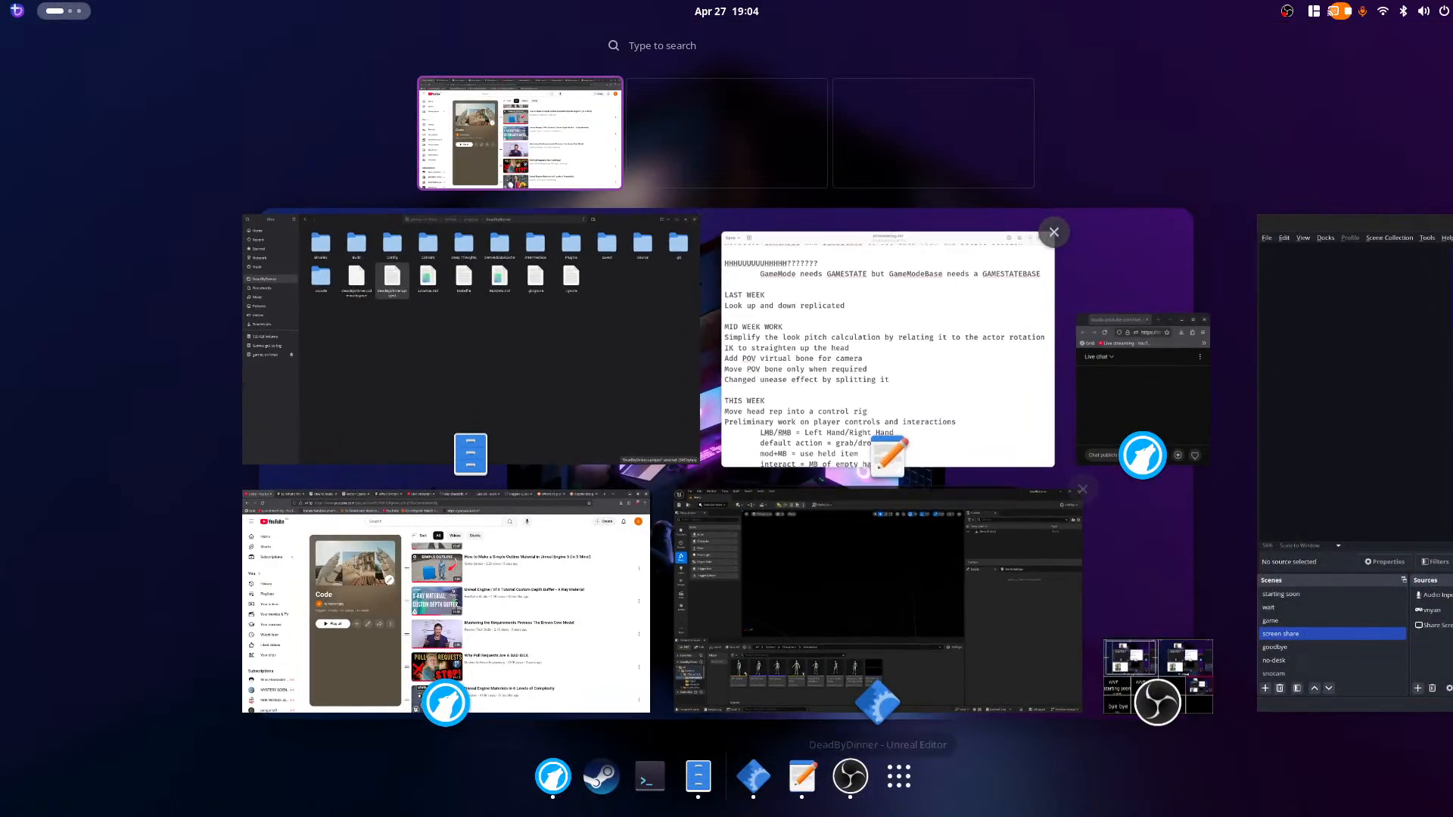
key("super")
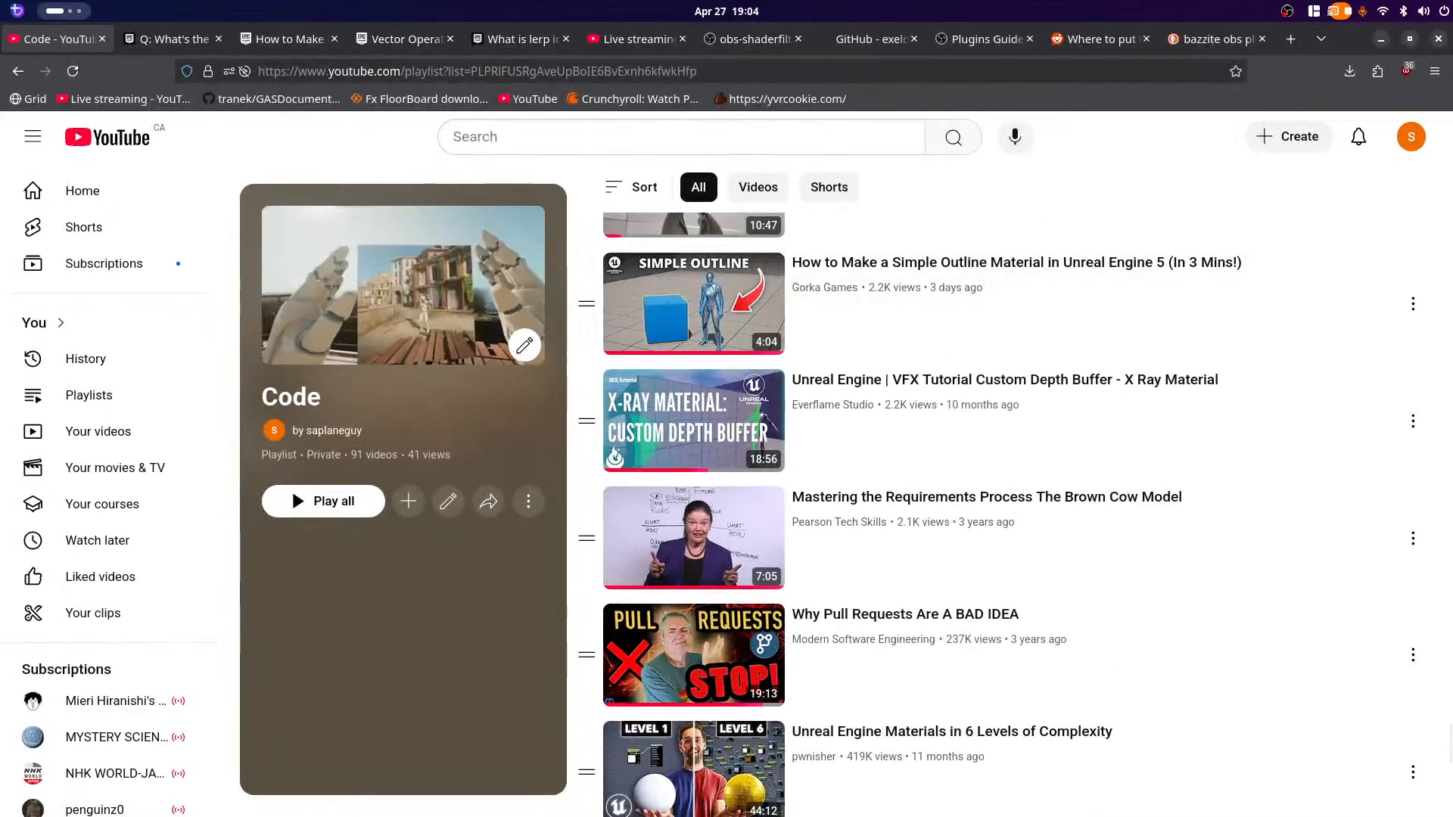
left_click(639, 38)
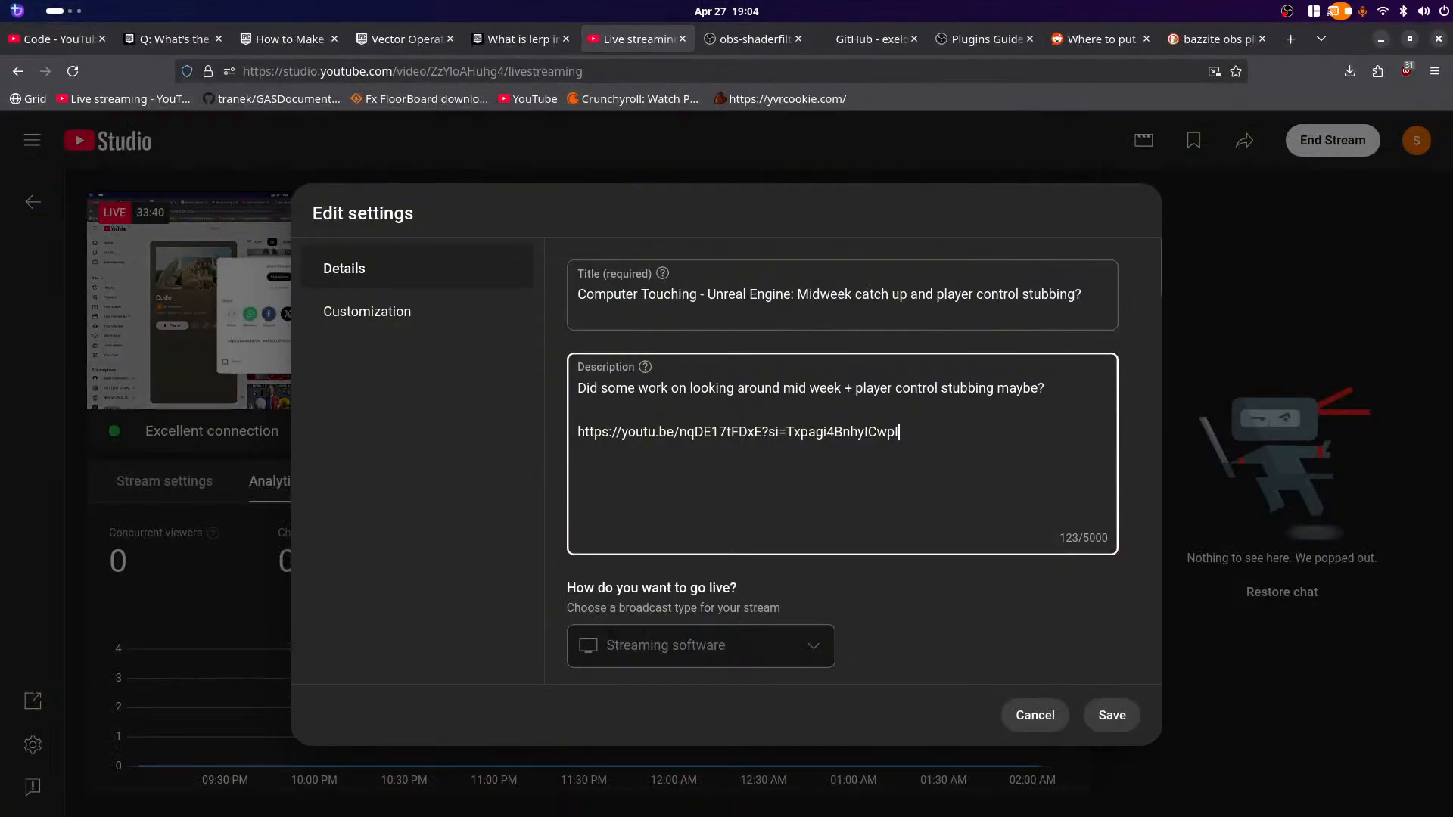
key("Return")
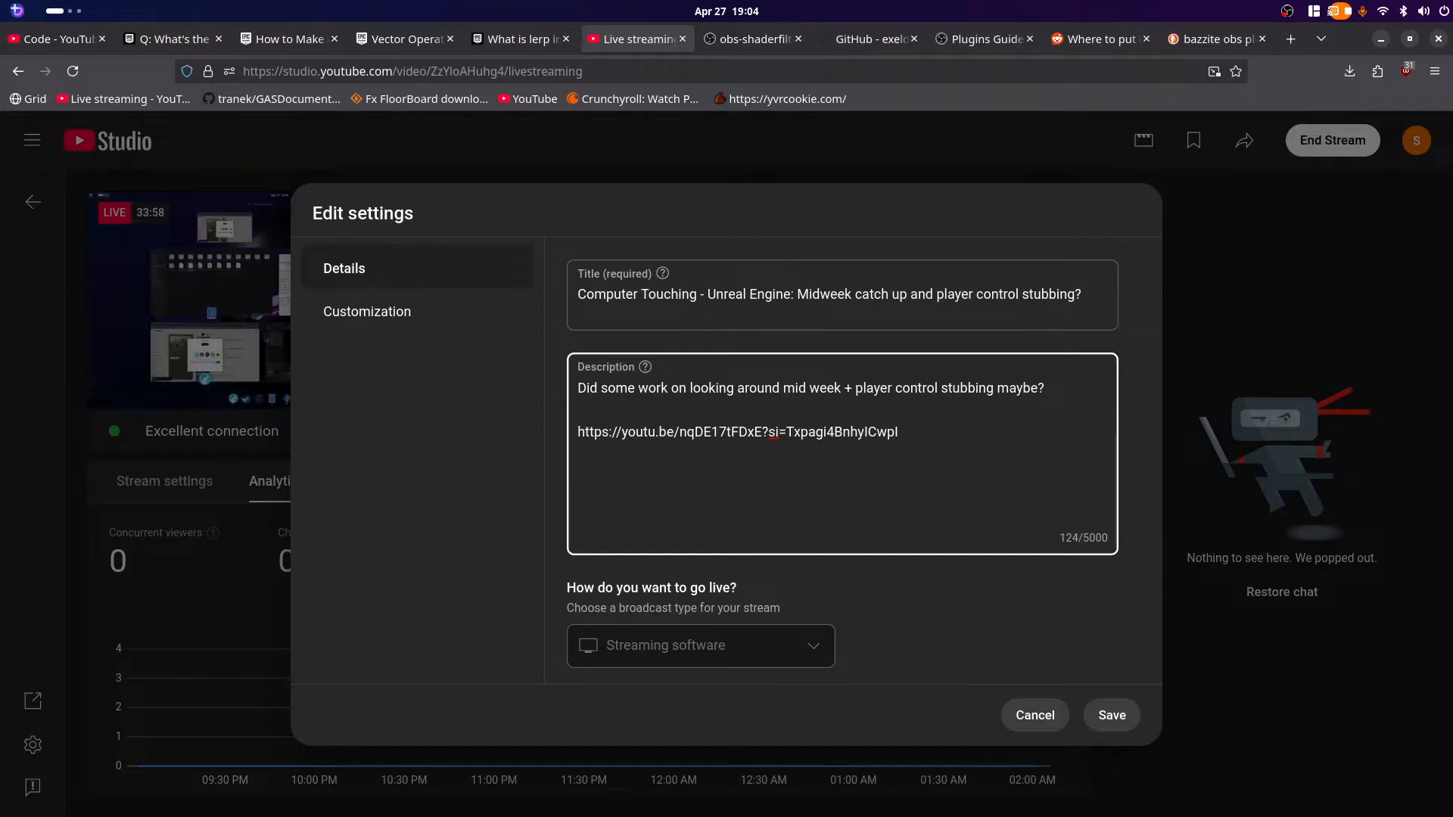
key("ctrl+v")
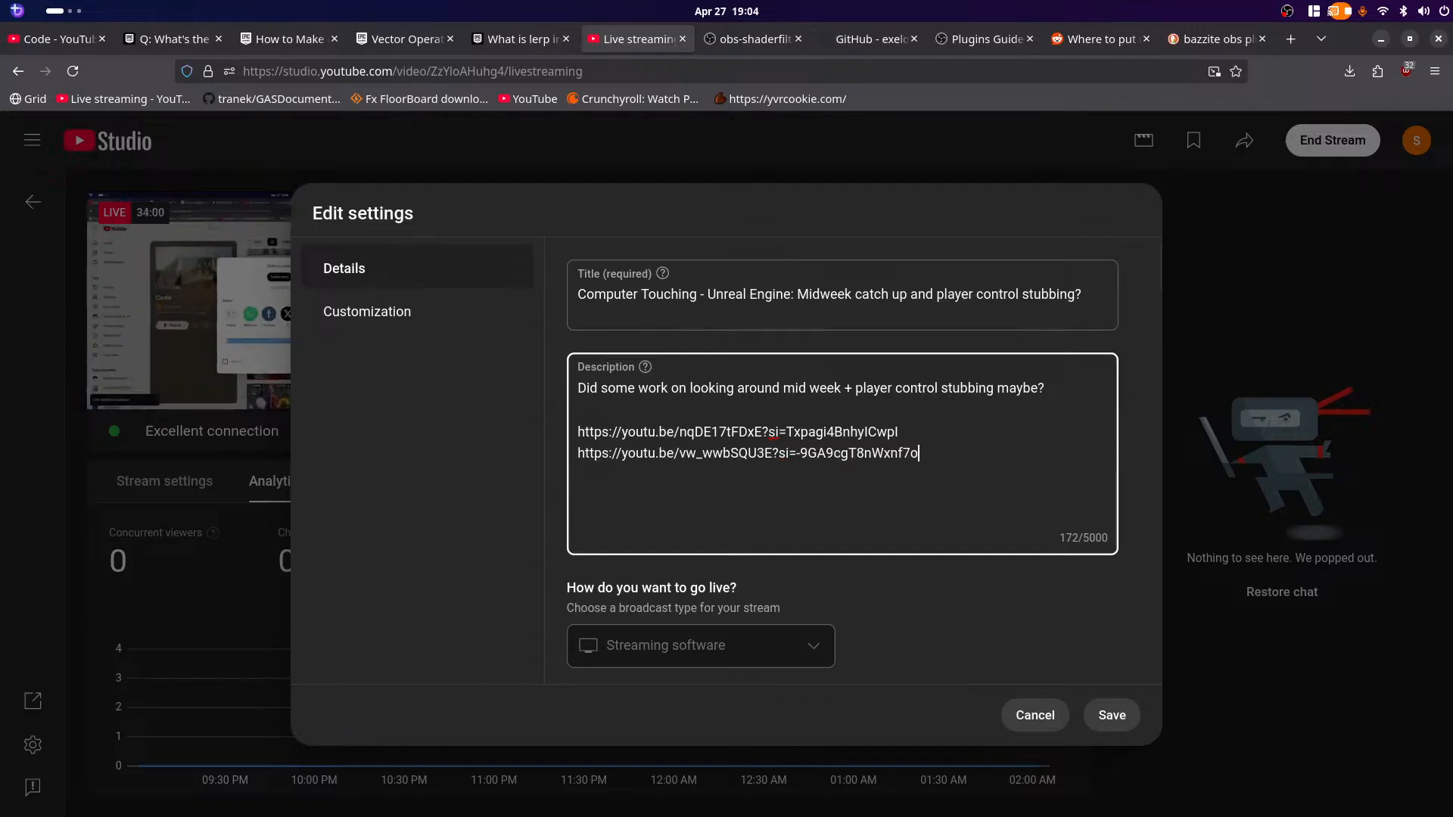
left_click(1112, 716)
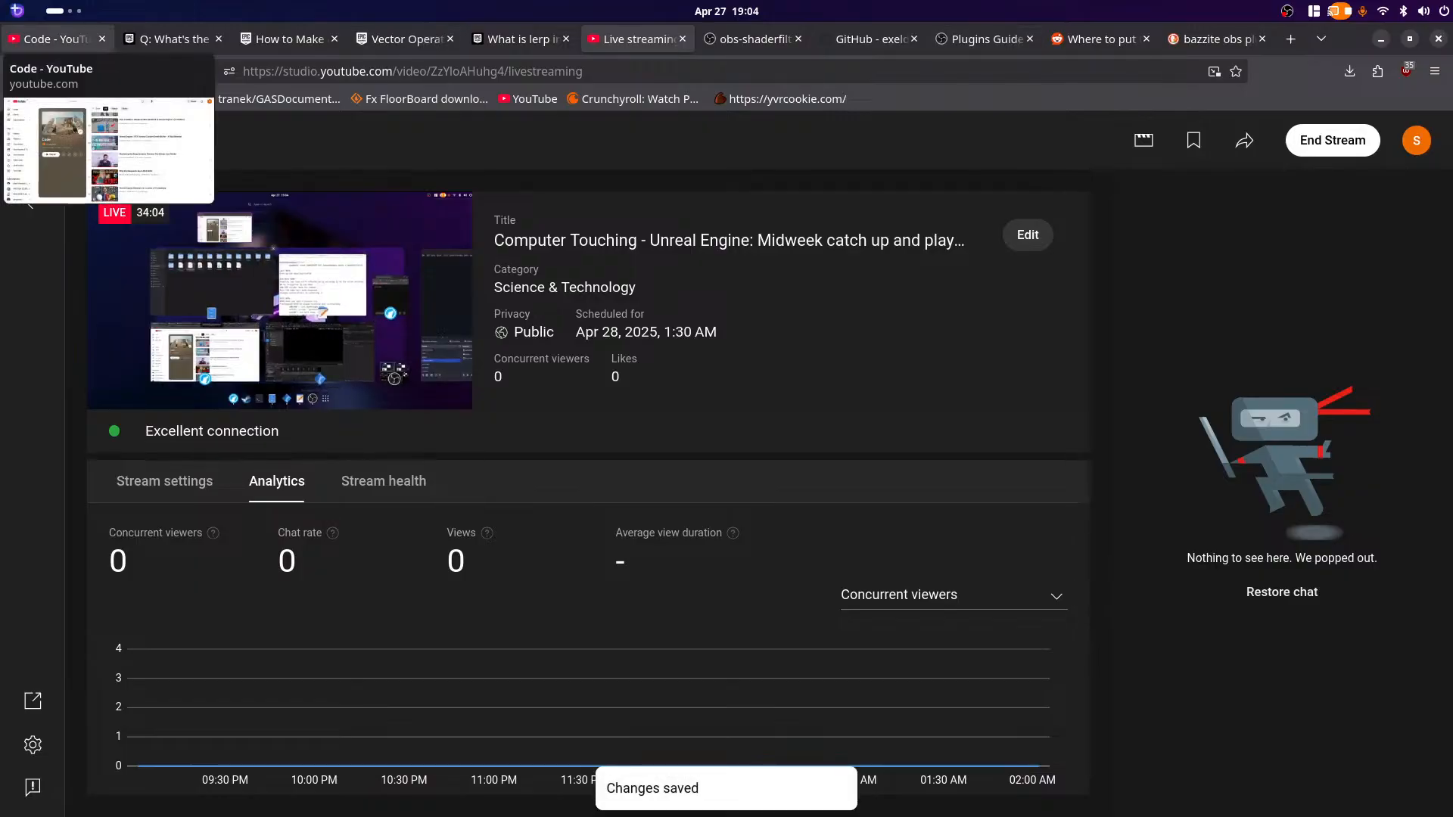
Step: Switch to the DeadByDinner project in Unreal Editor and show the contents of the Materials folder
key("super")
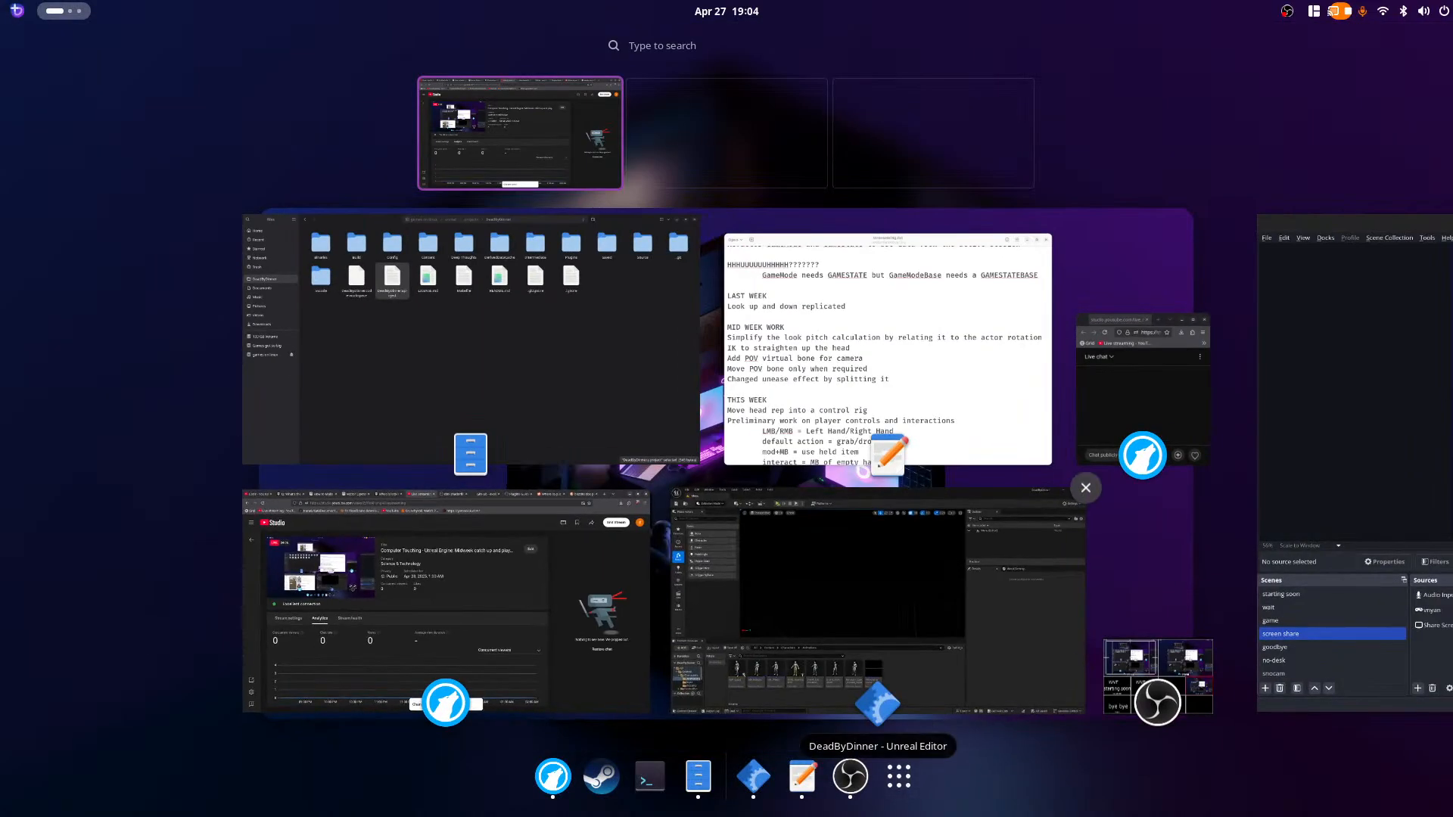
left_click(844, 674)
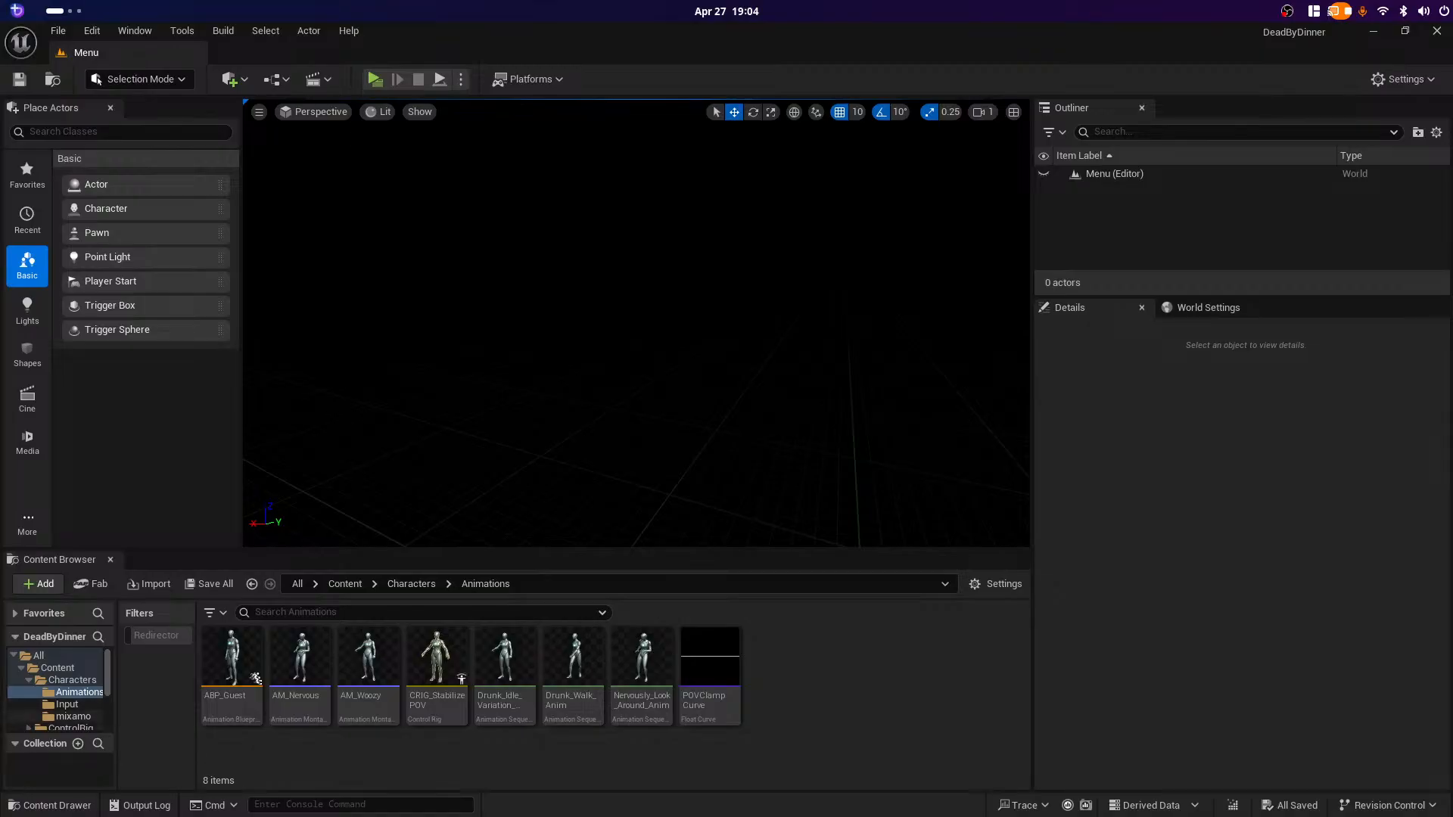
scroll(57, 688, "down", 4)
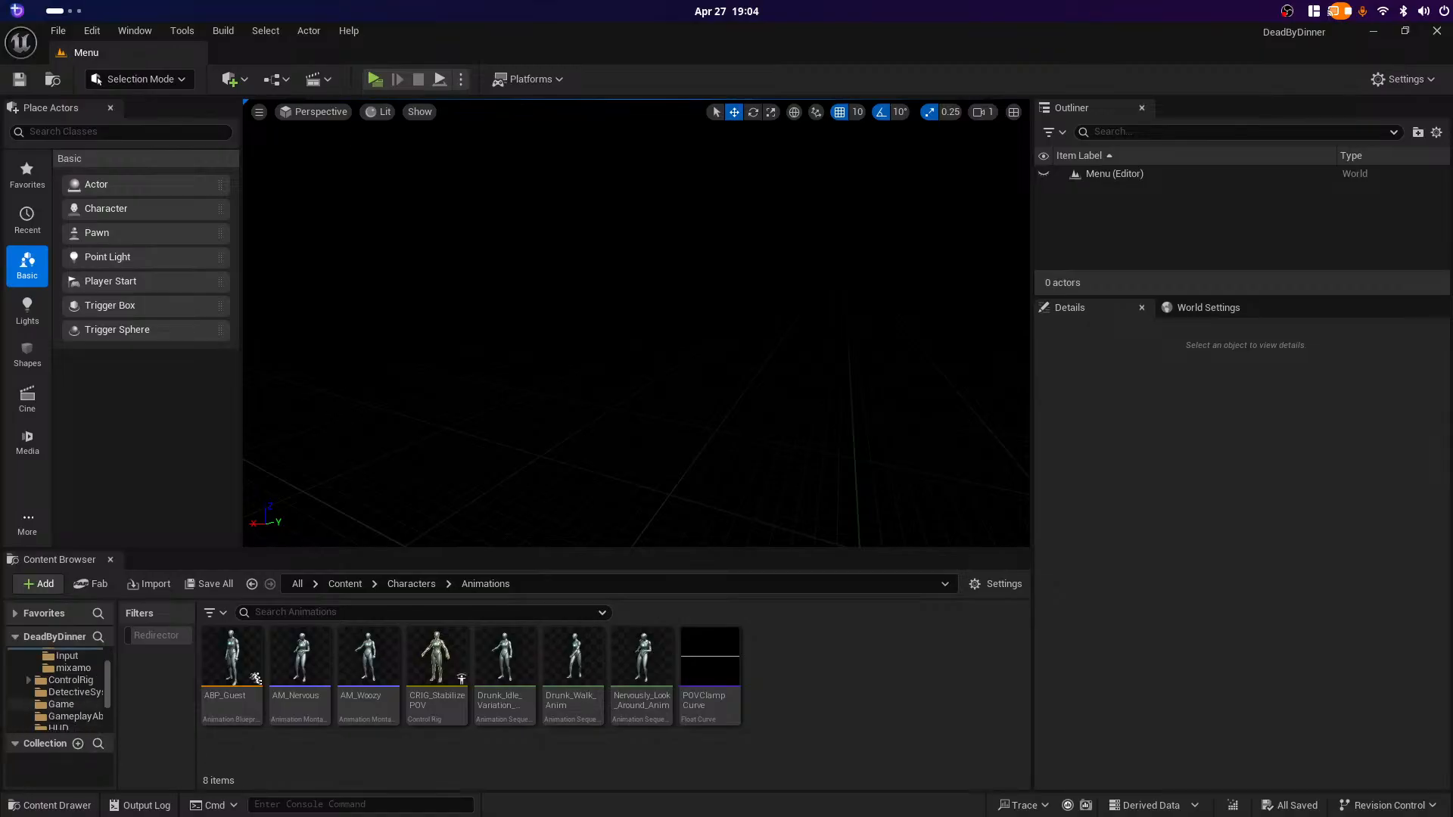
scroll(68, 700, "up", 2)
left_click(29, 657)
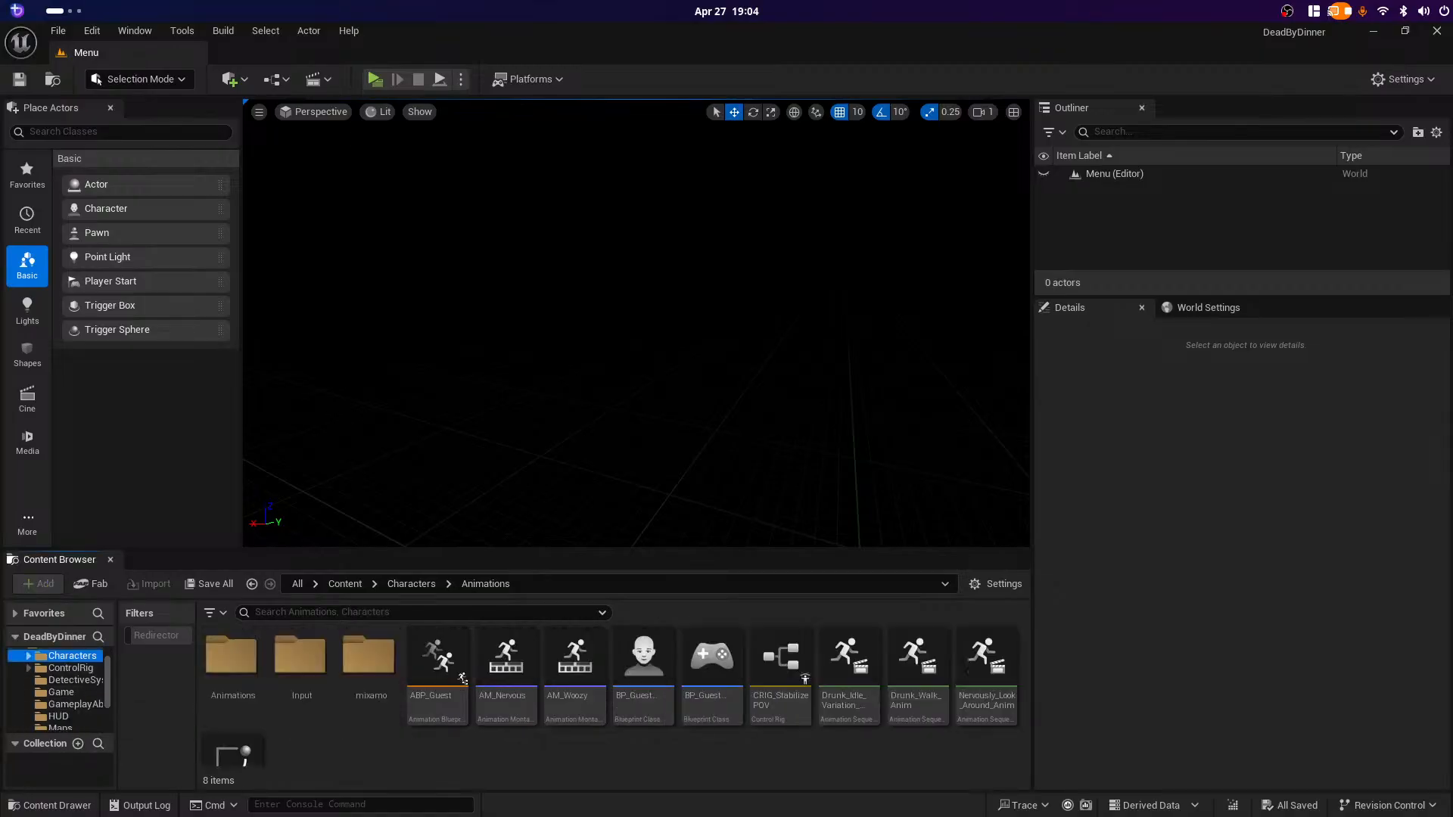
scroll(57, 688, "down", 4)
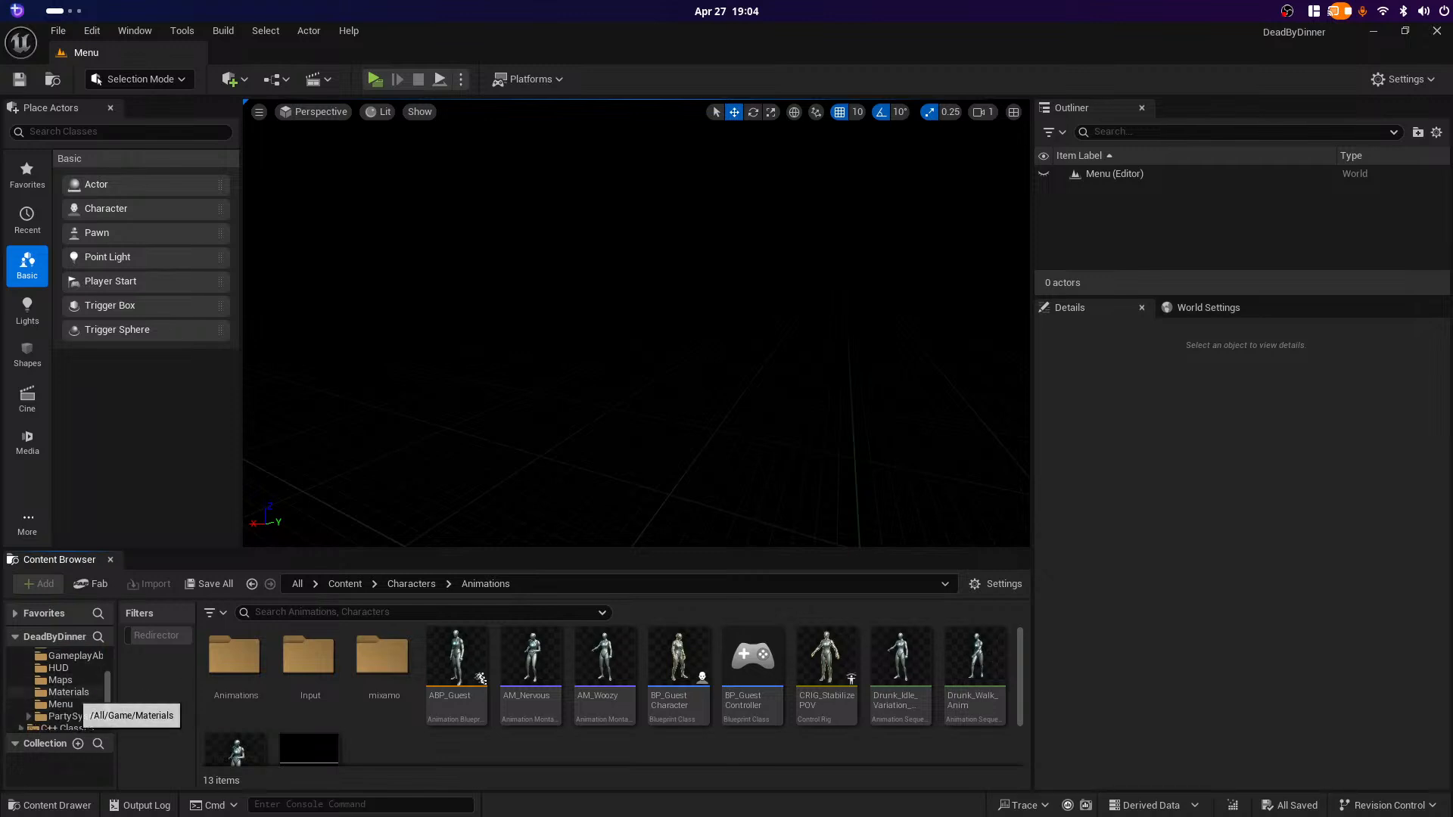
left_click(68, 691)
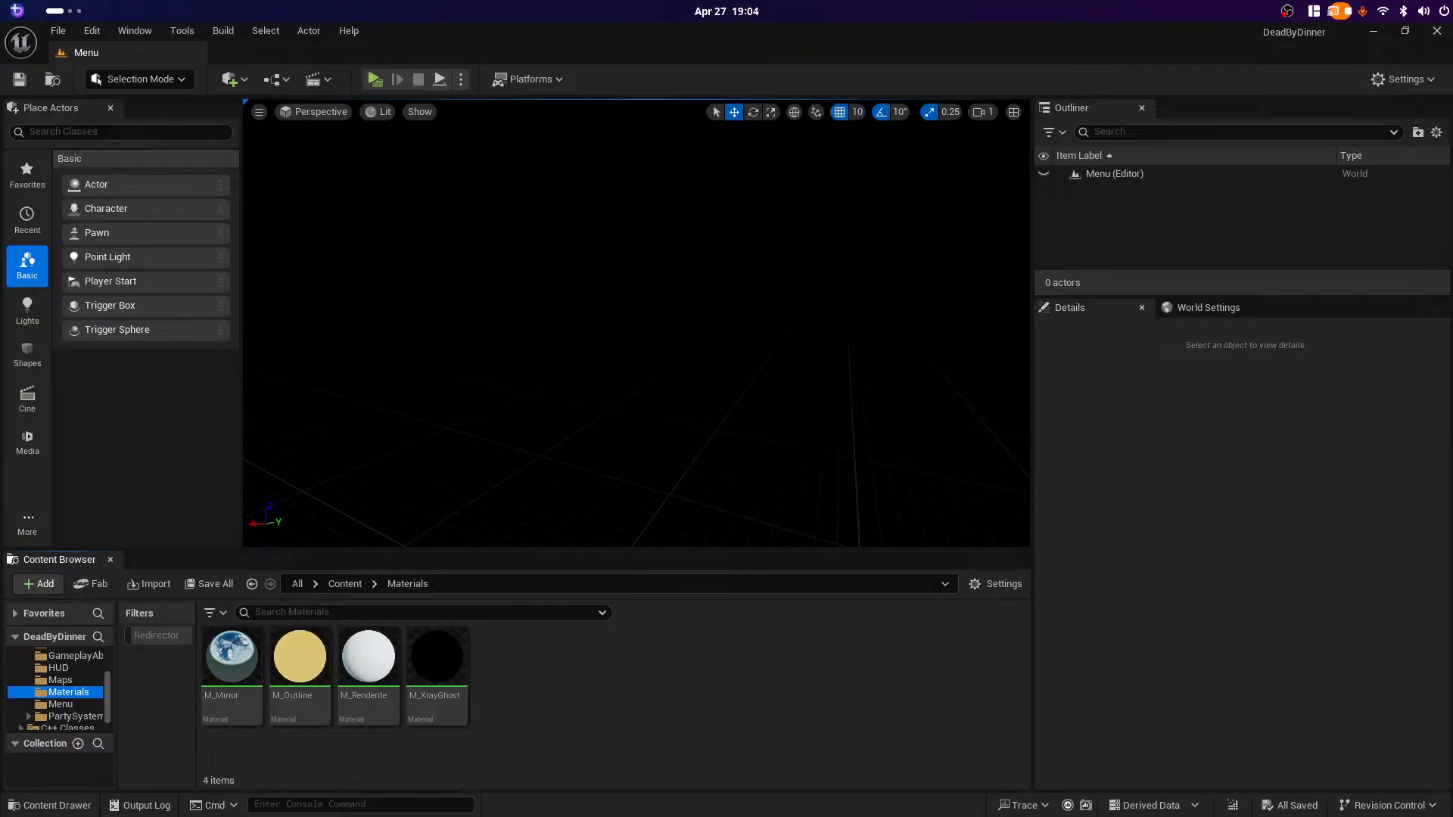
Step: Point out the M_Outline and M_XrayGhost materials, and open M_Outline in the Material Editor
left_click(300, 659)
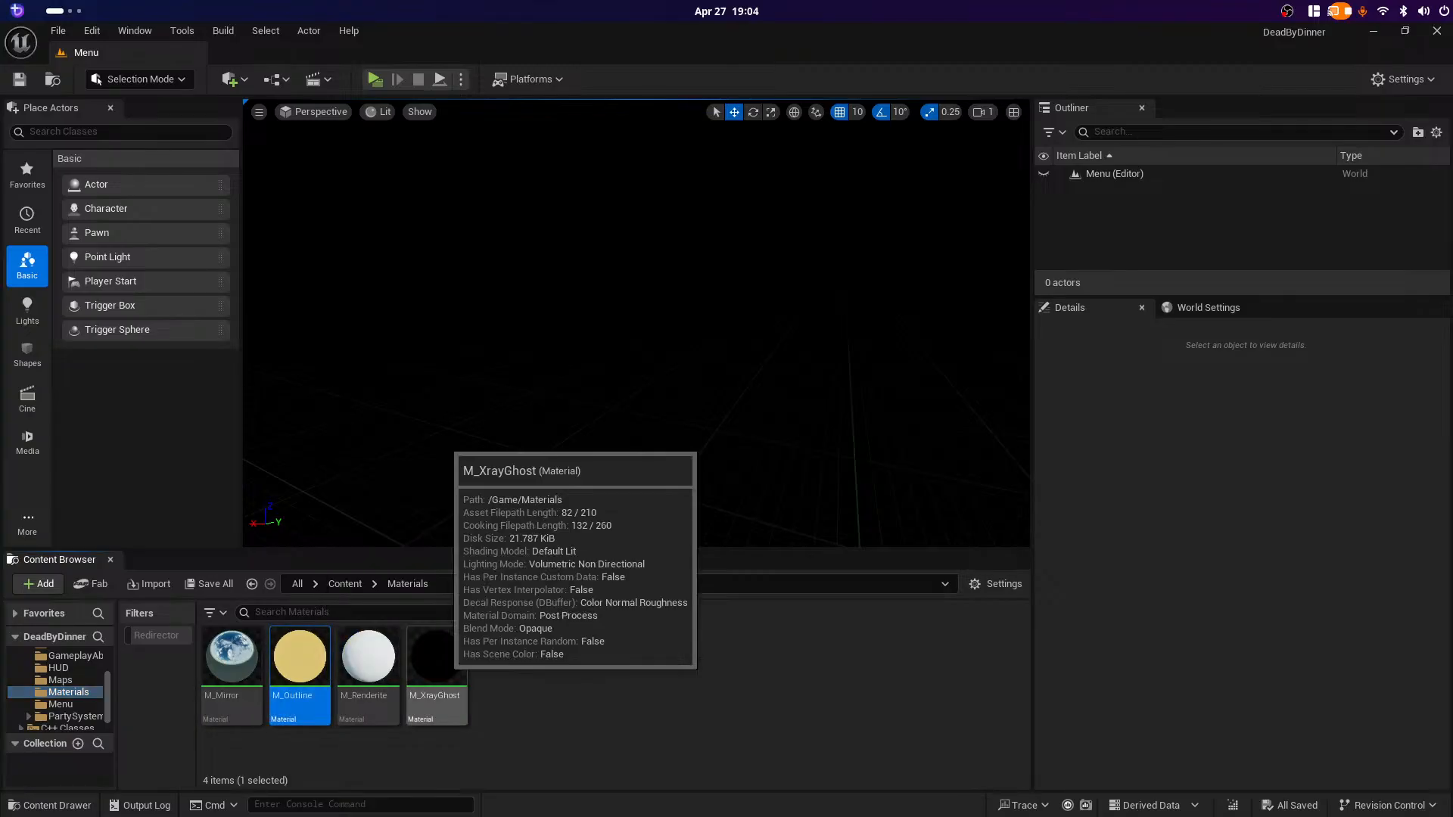
left_click(436, 657)
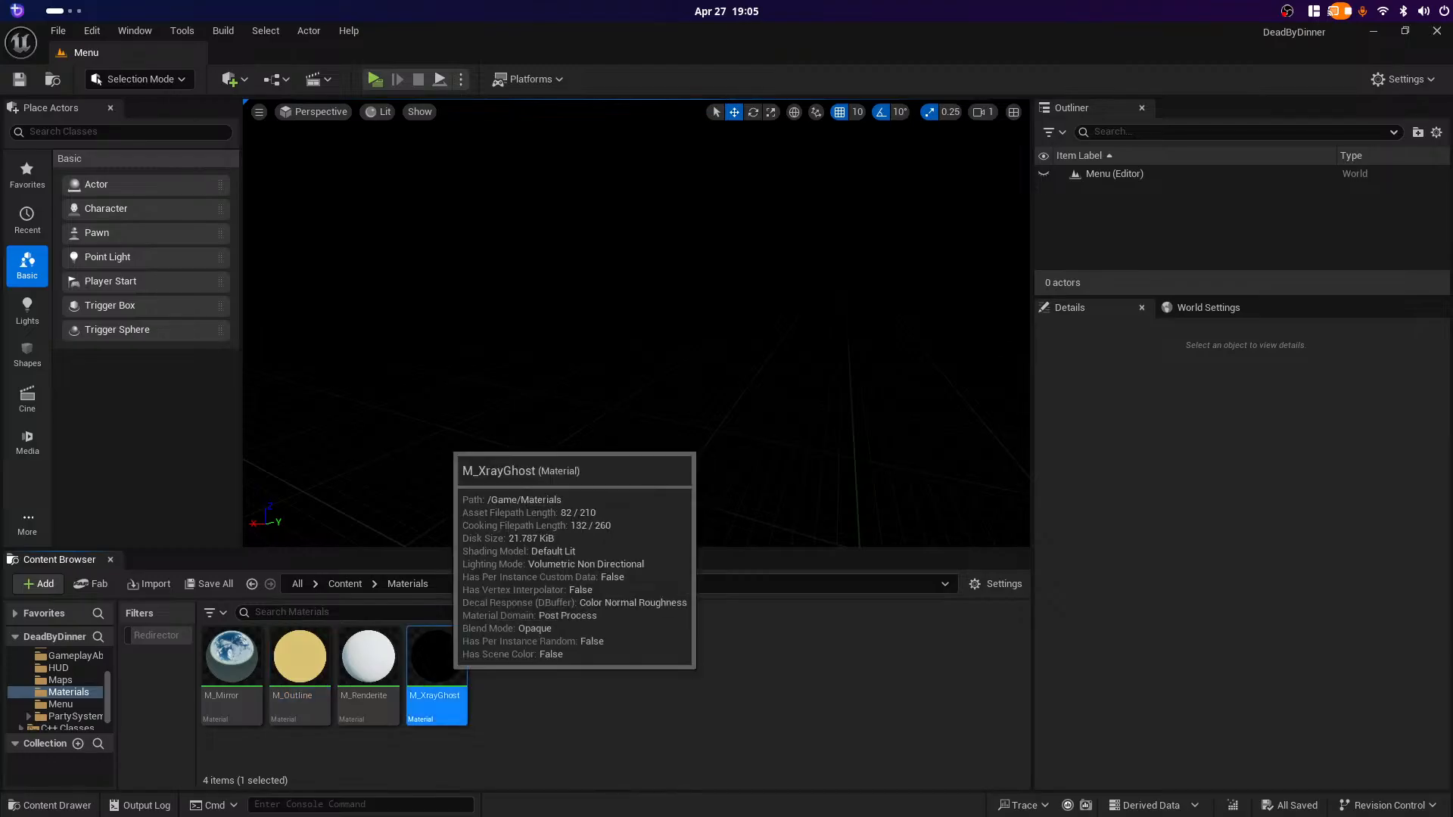
left_click(288, 681)
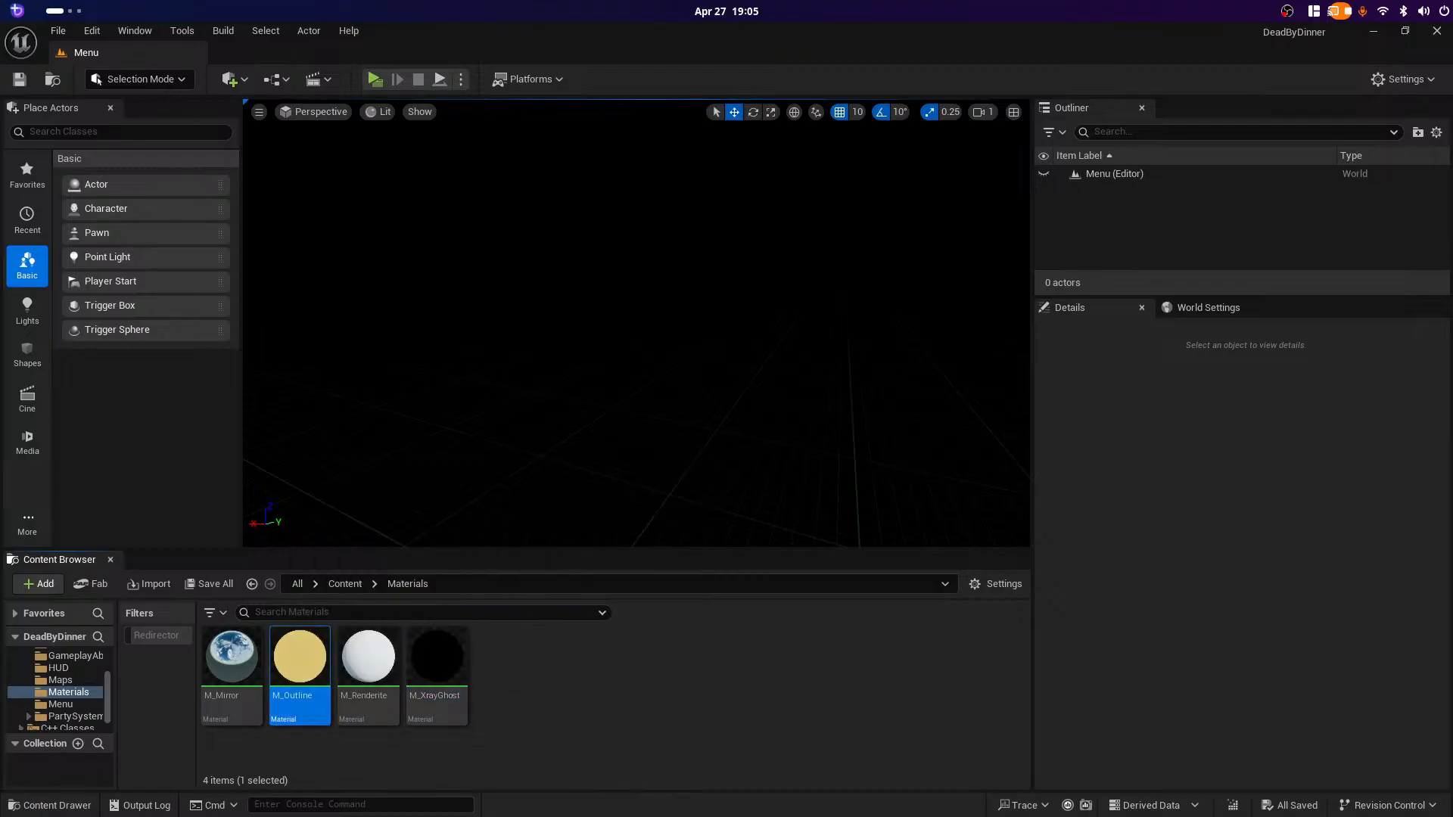
left_click(300, 749)
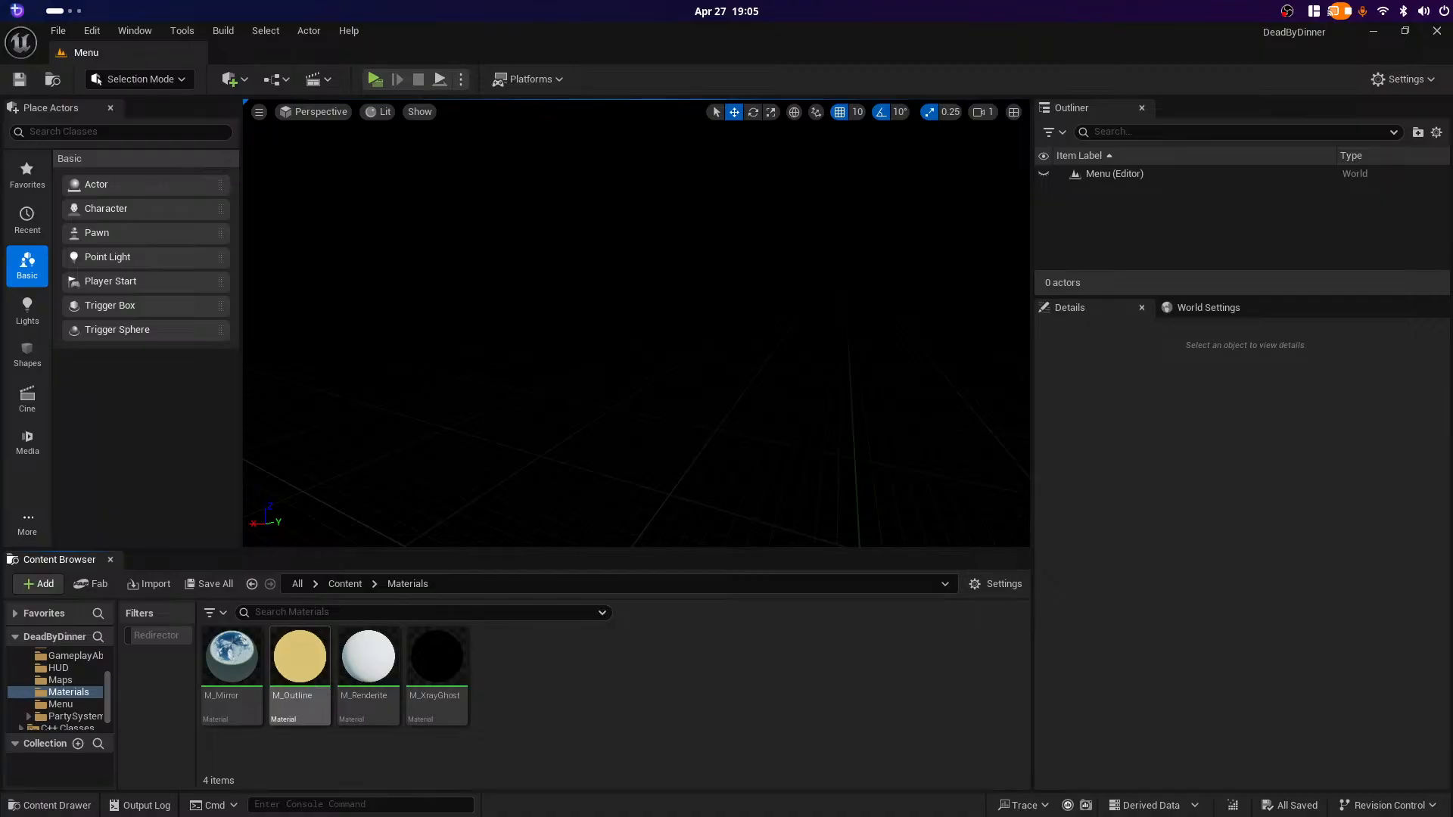
left_click(300, 666)
double_click(299, 666)
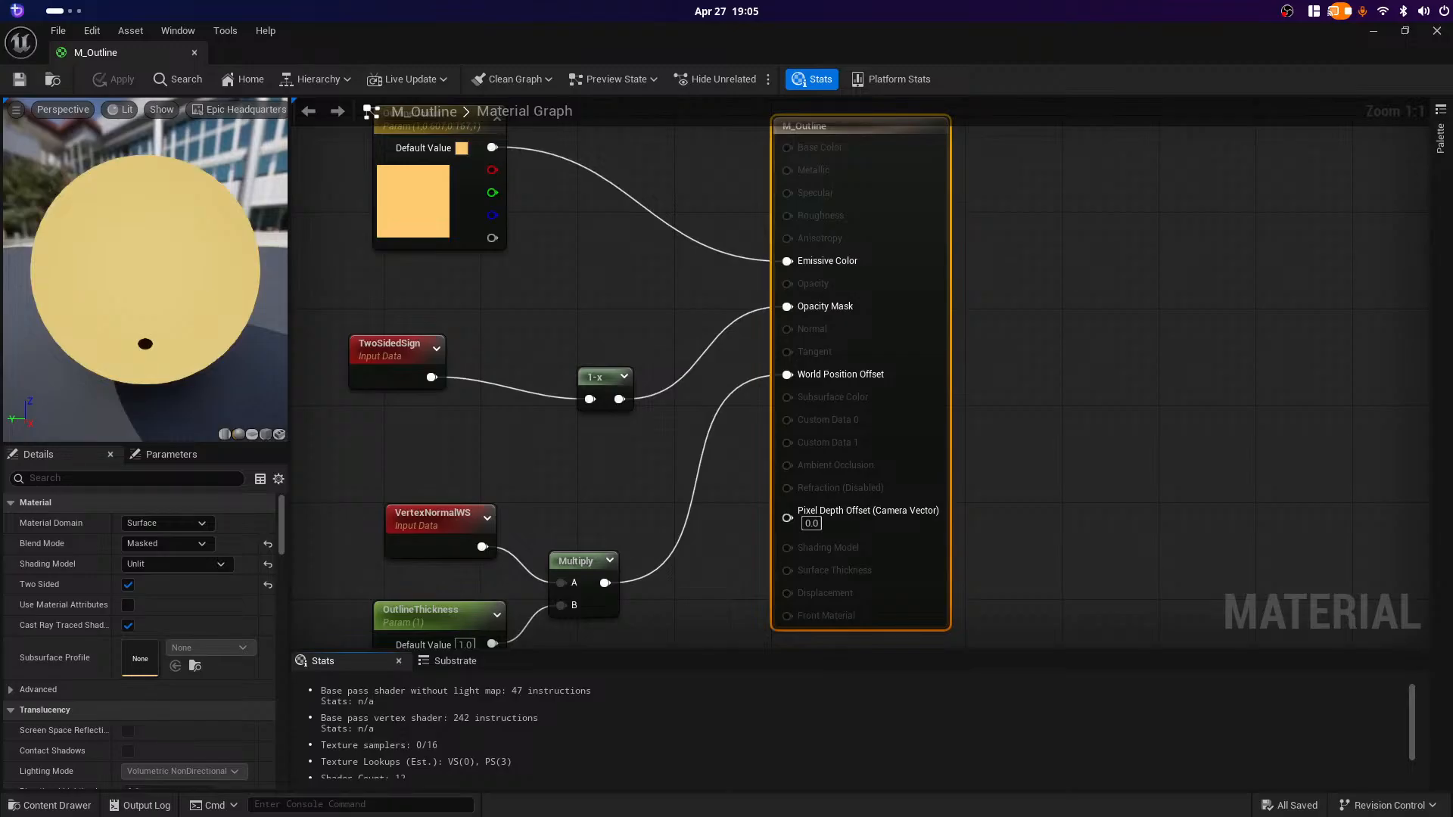
Step: Examine the M_Outline graph, from OutlineColour and TwoSidedSign to the OutlineThickness parameter and its link to World Position Offset
right_click_drag(1107, 389, 1214, 393)
right_click_drag(706, 311, 750, 423)
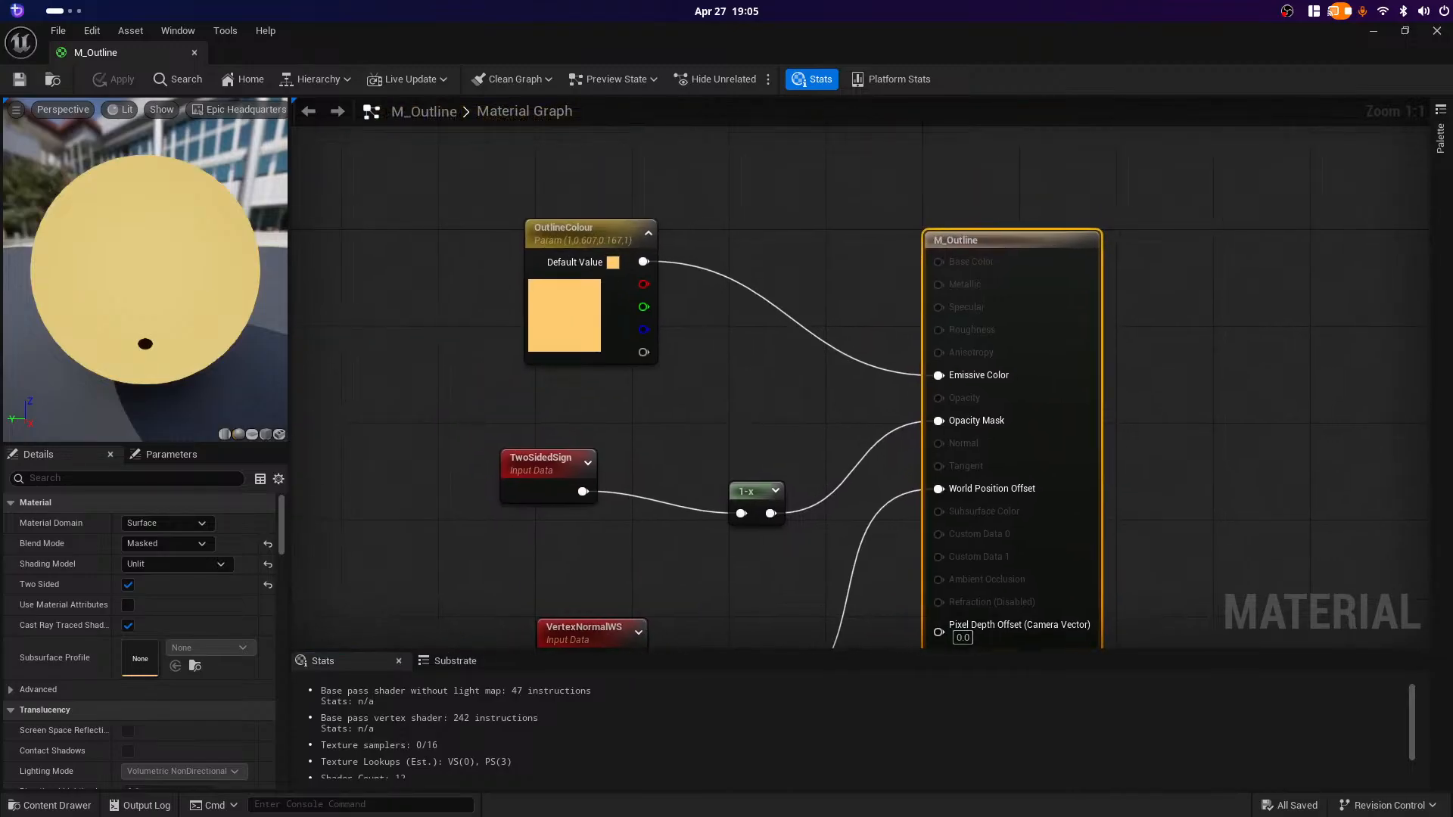
right_click_drag(851, 428, 828, 282)
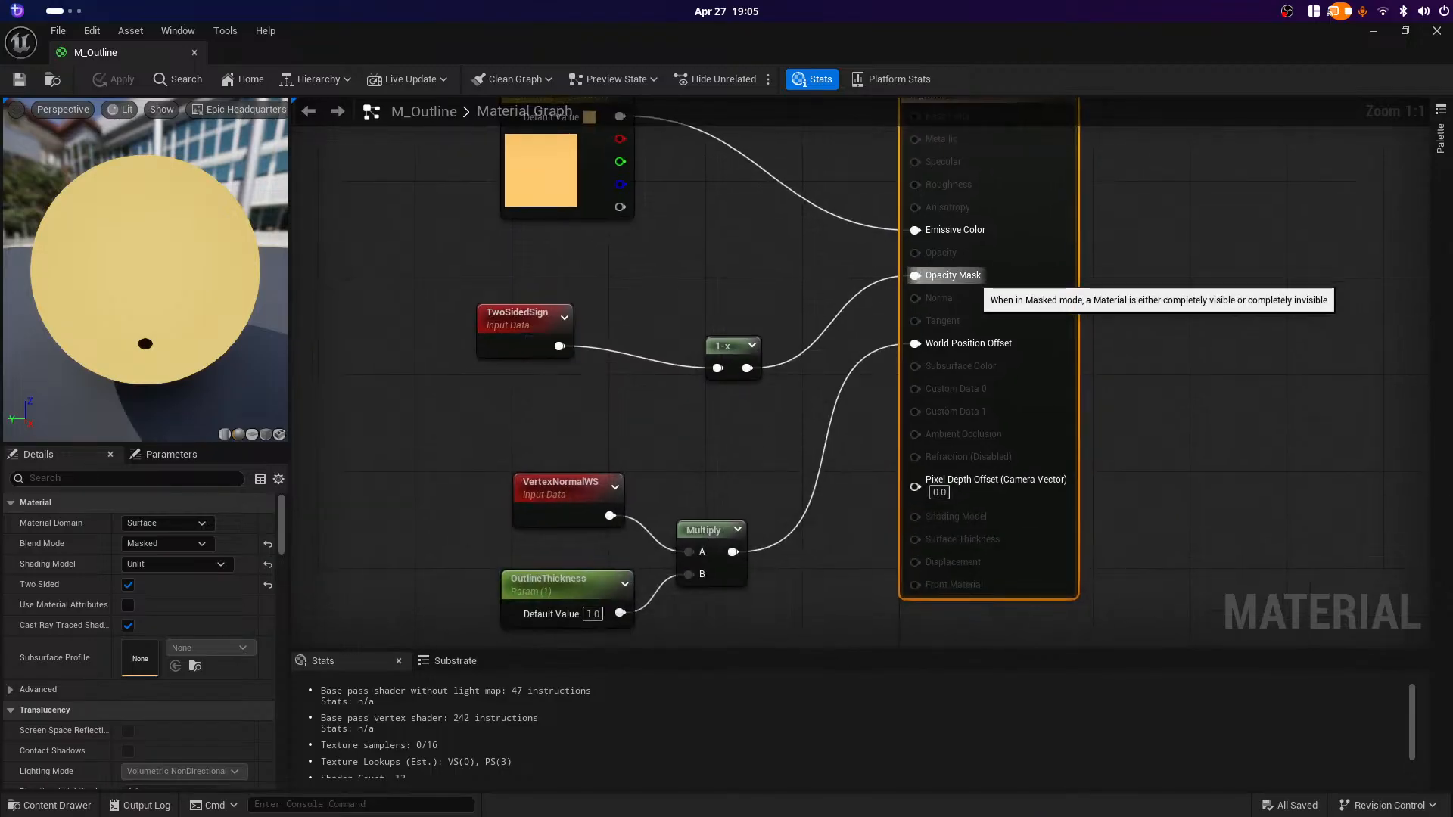
right_click_drag(690, 486, 679, 308)
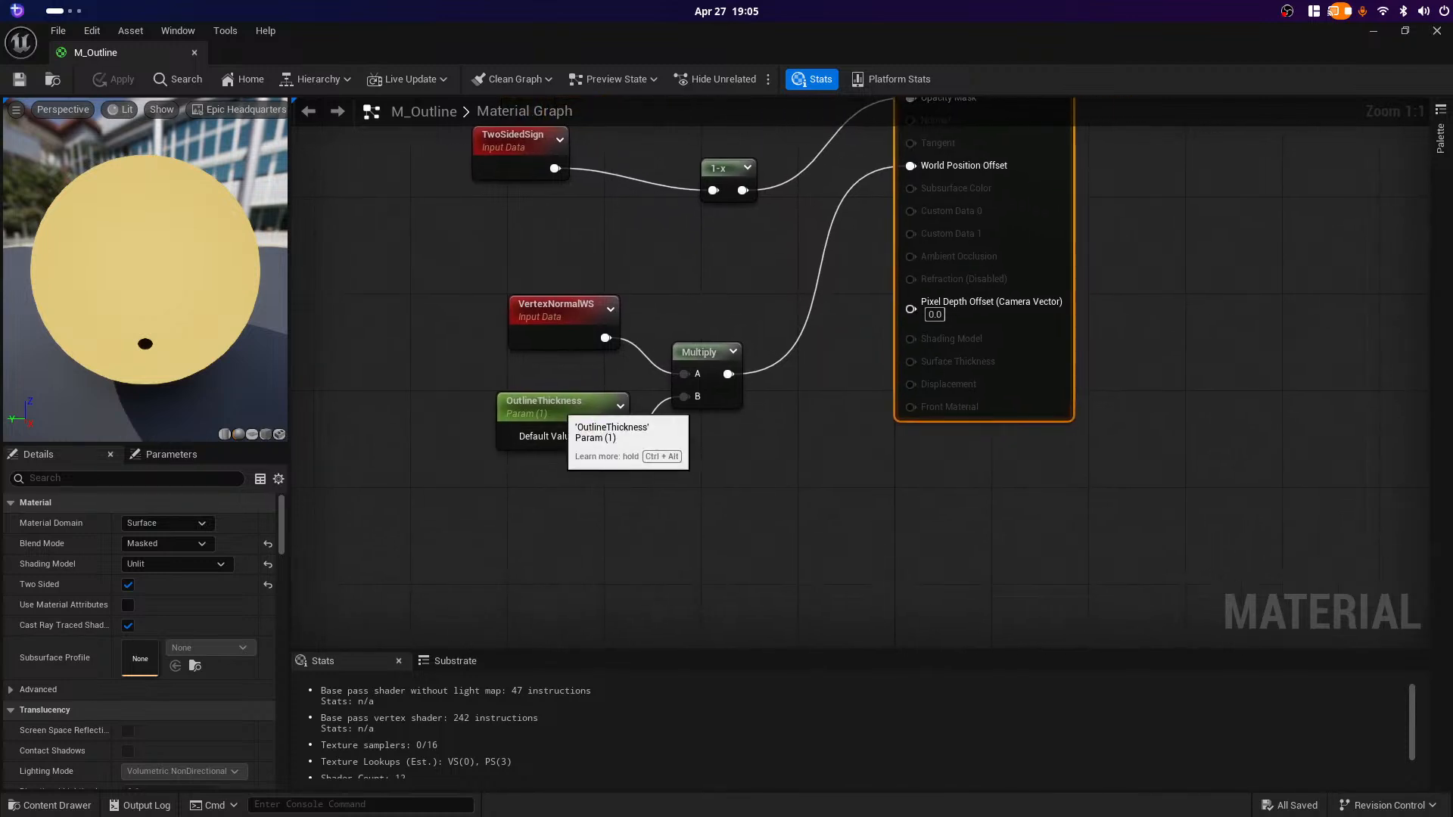
left_click(563, 401)
right_click_drag(704, 454, 641, 531)
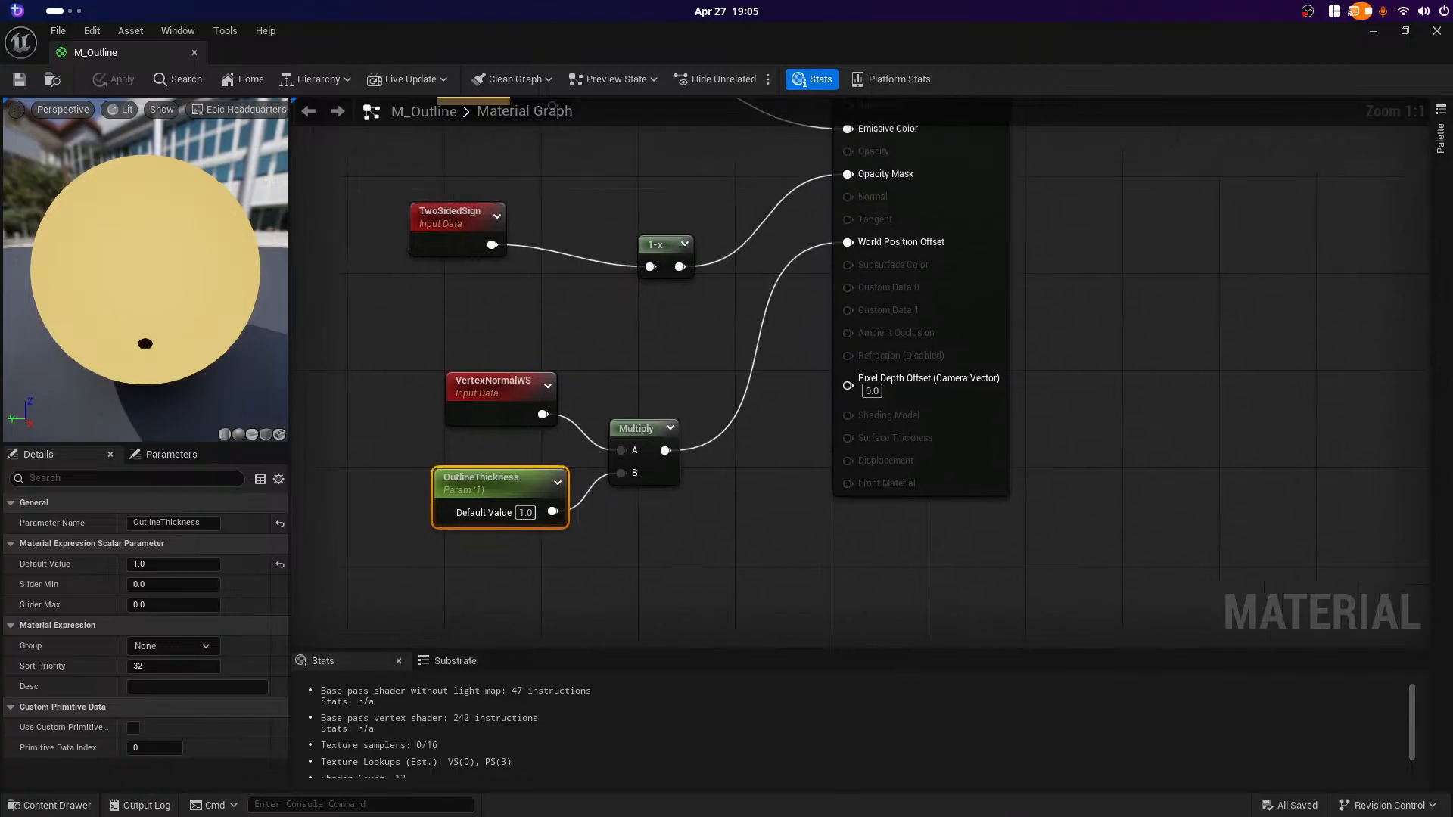
right_click_drag(704, 363, 645, 473)
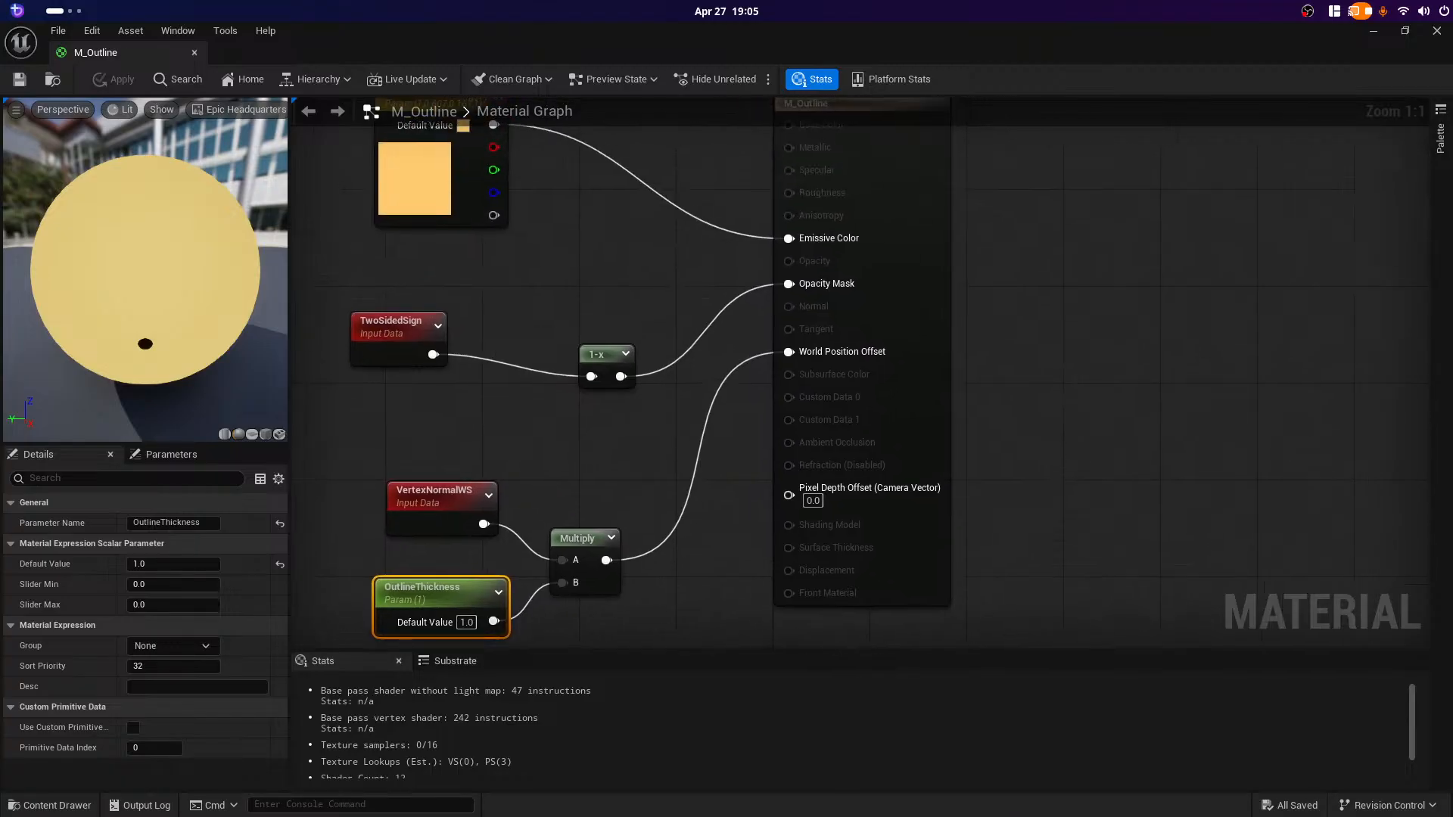
right_click_drag(1132, 451, 1276, 432)
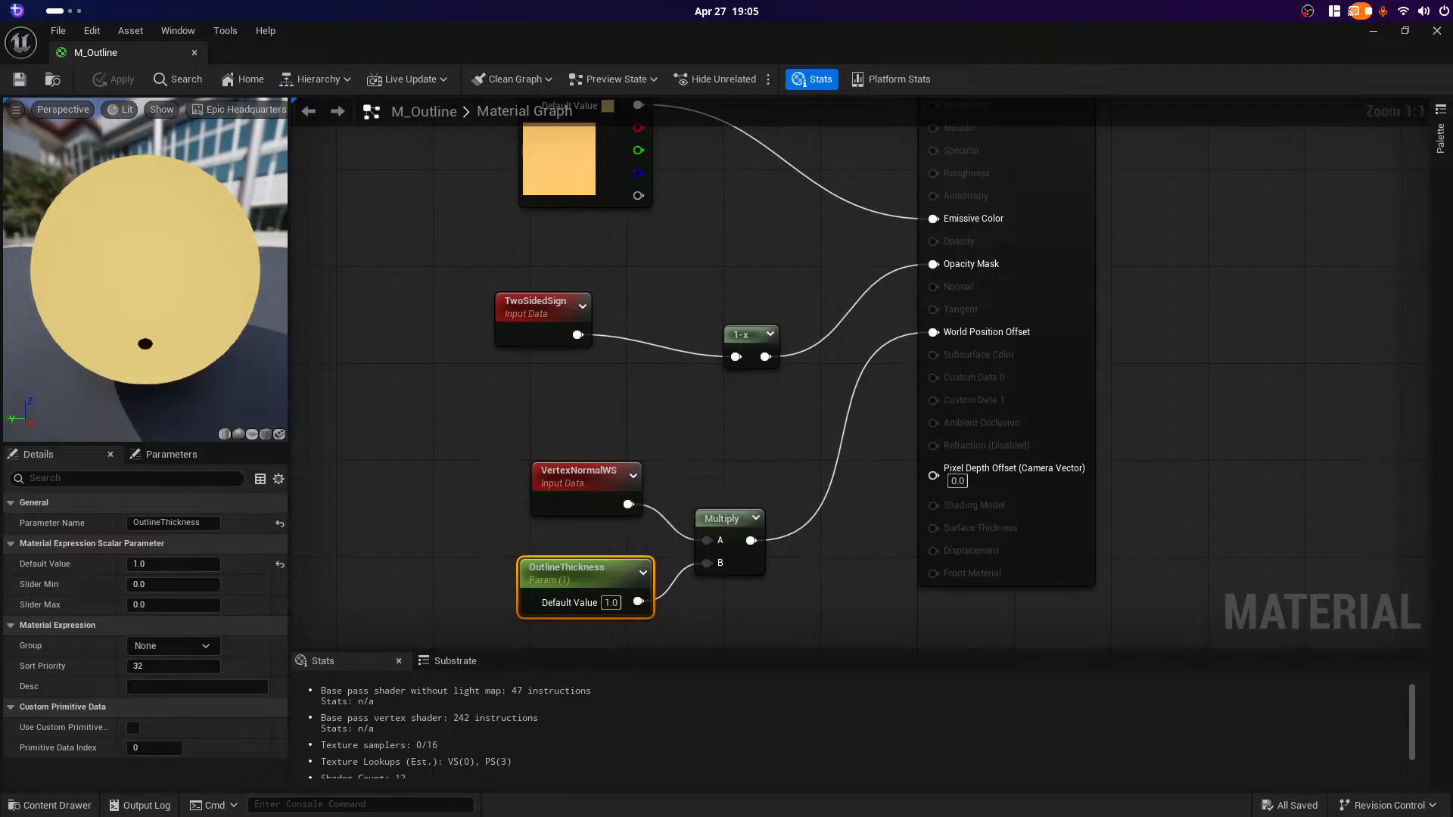
Step: Examine how VertexNormalWS and OutlineThickness combine in the Multiply node of M_Outline, and look over the material's settings and full graph
left_click(579, 488)
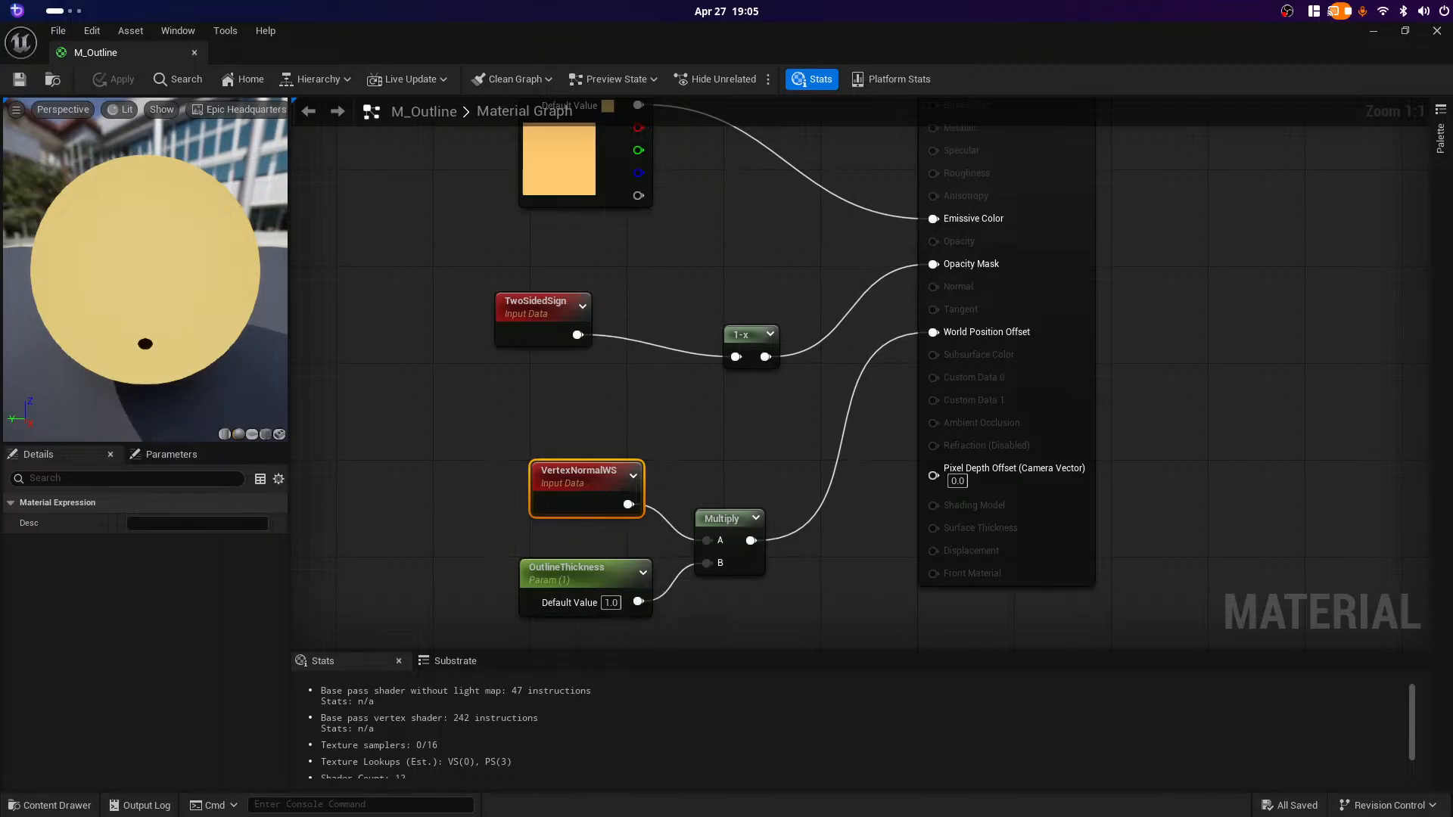
left_click(546, 572)
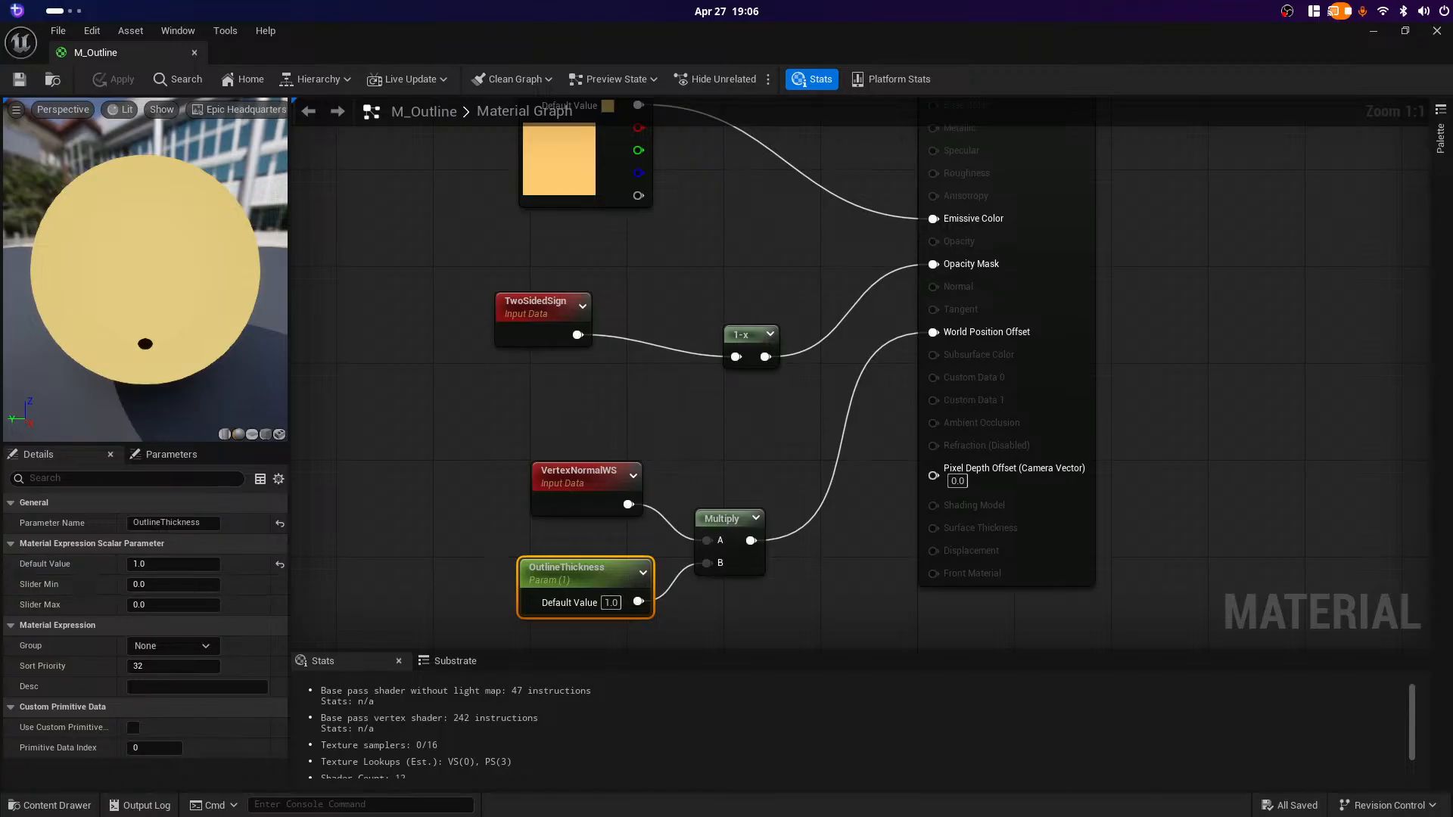
left_click(728, 530)
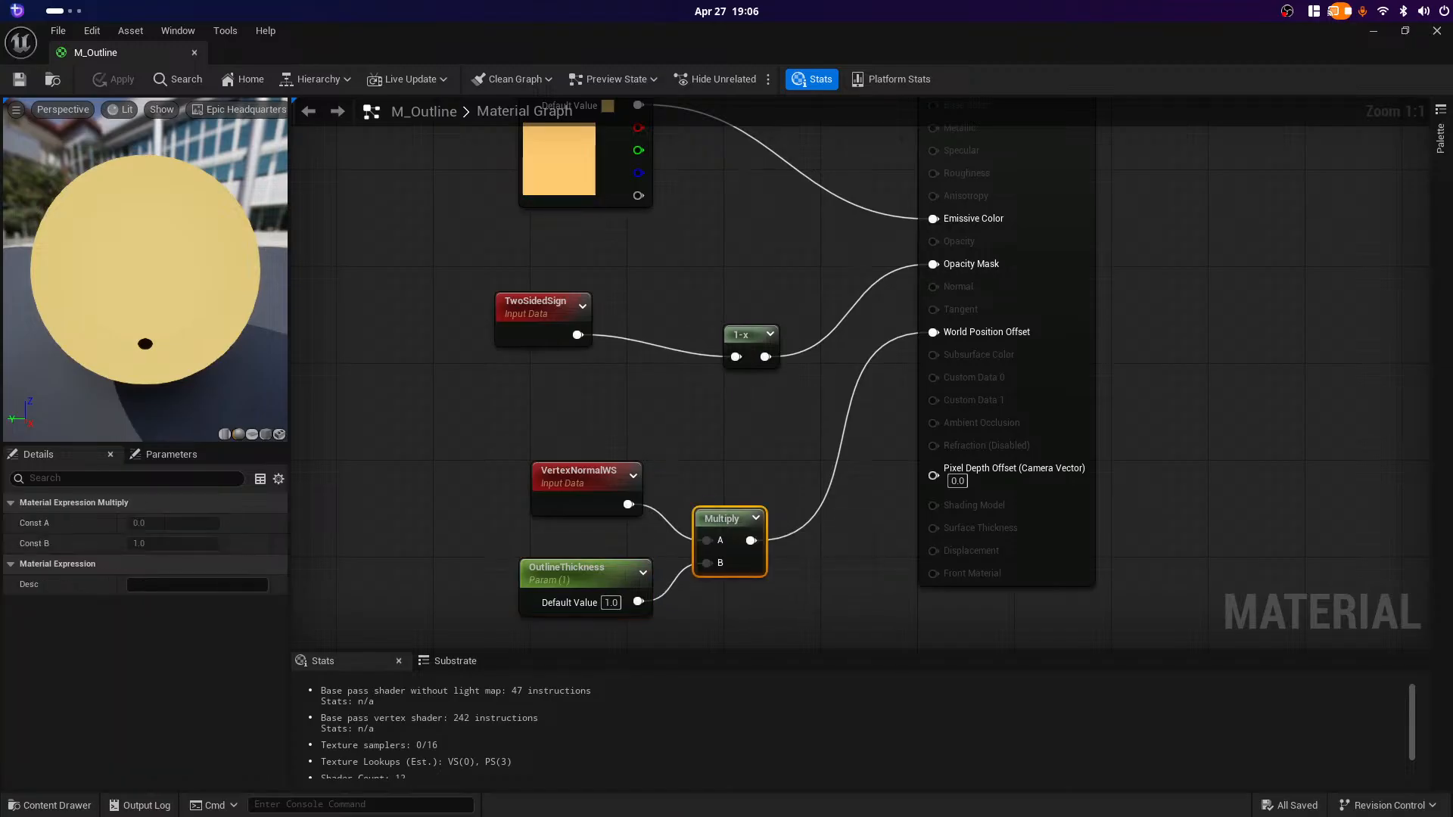
left_click(572, 485)
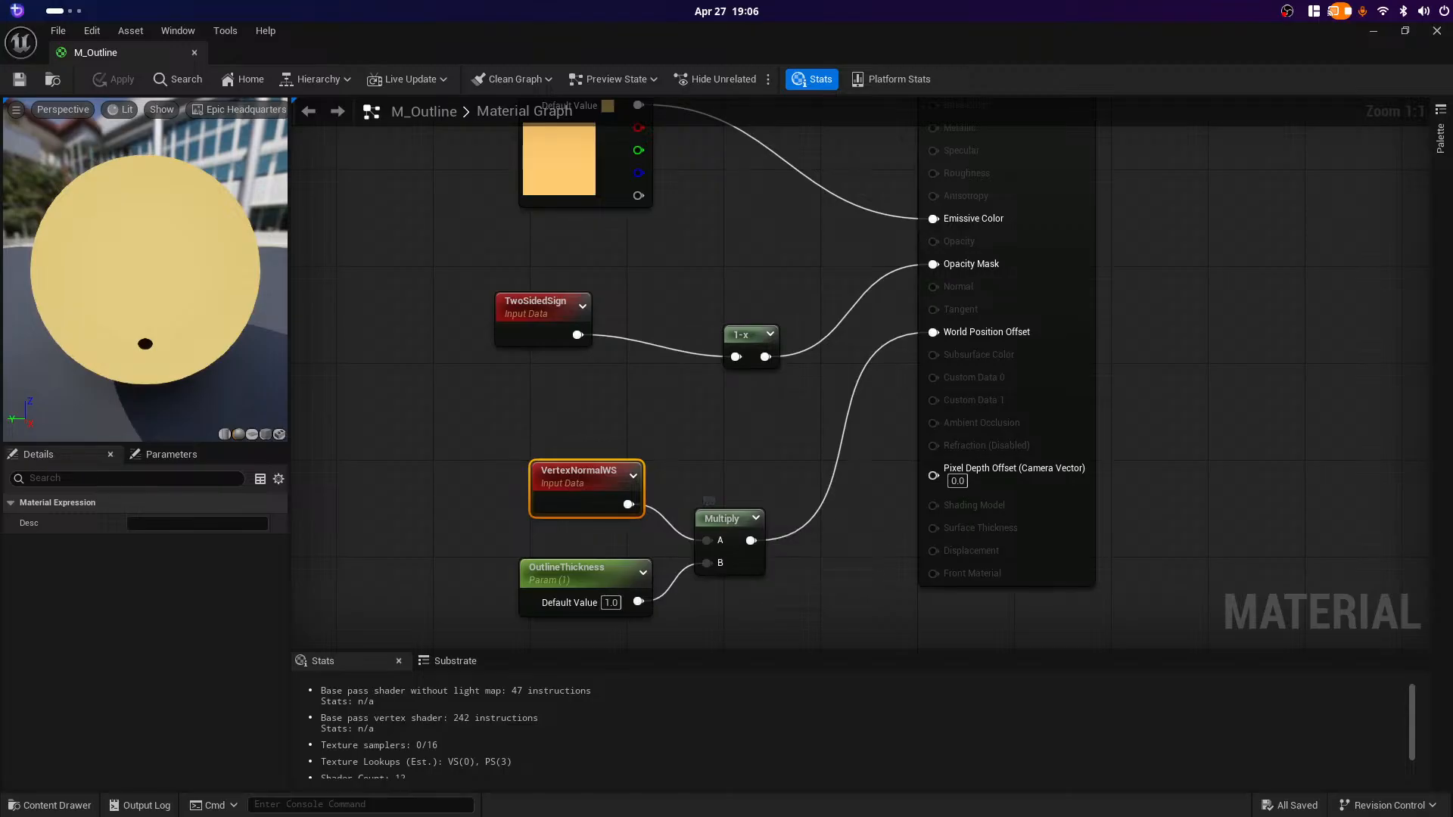
left_click(598, 579)
left_click(1180, 436)
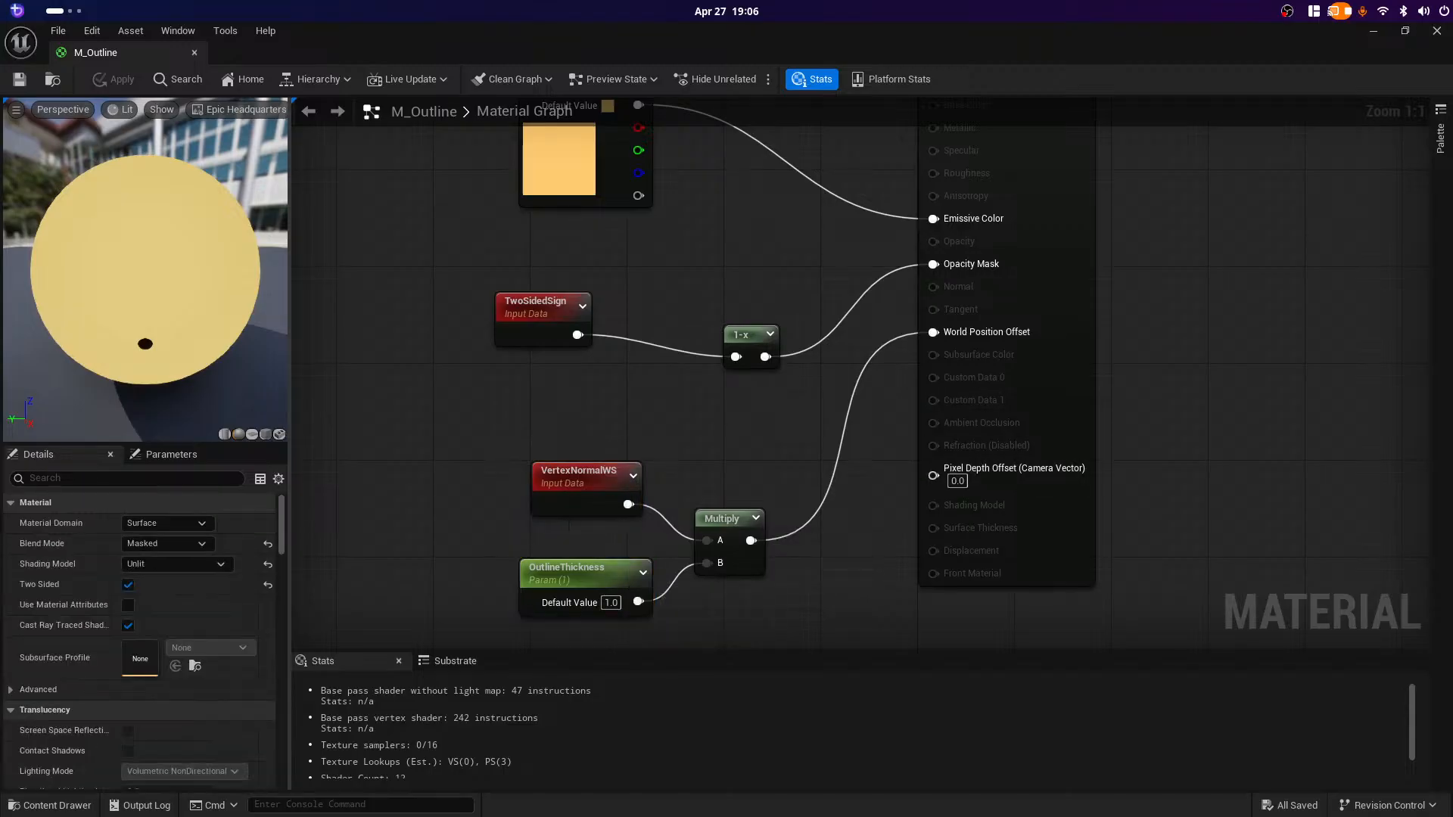
right_click_drag(785, 424, 743, 512)
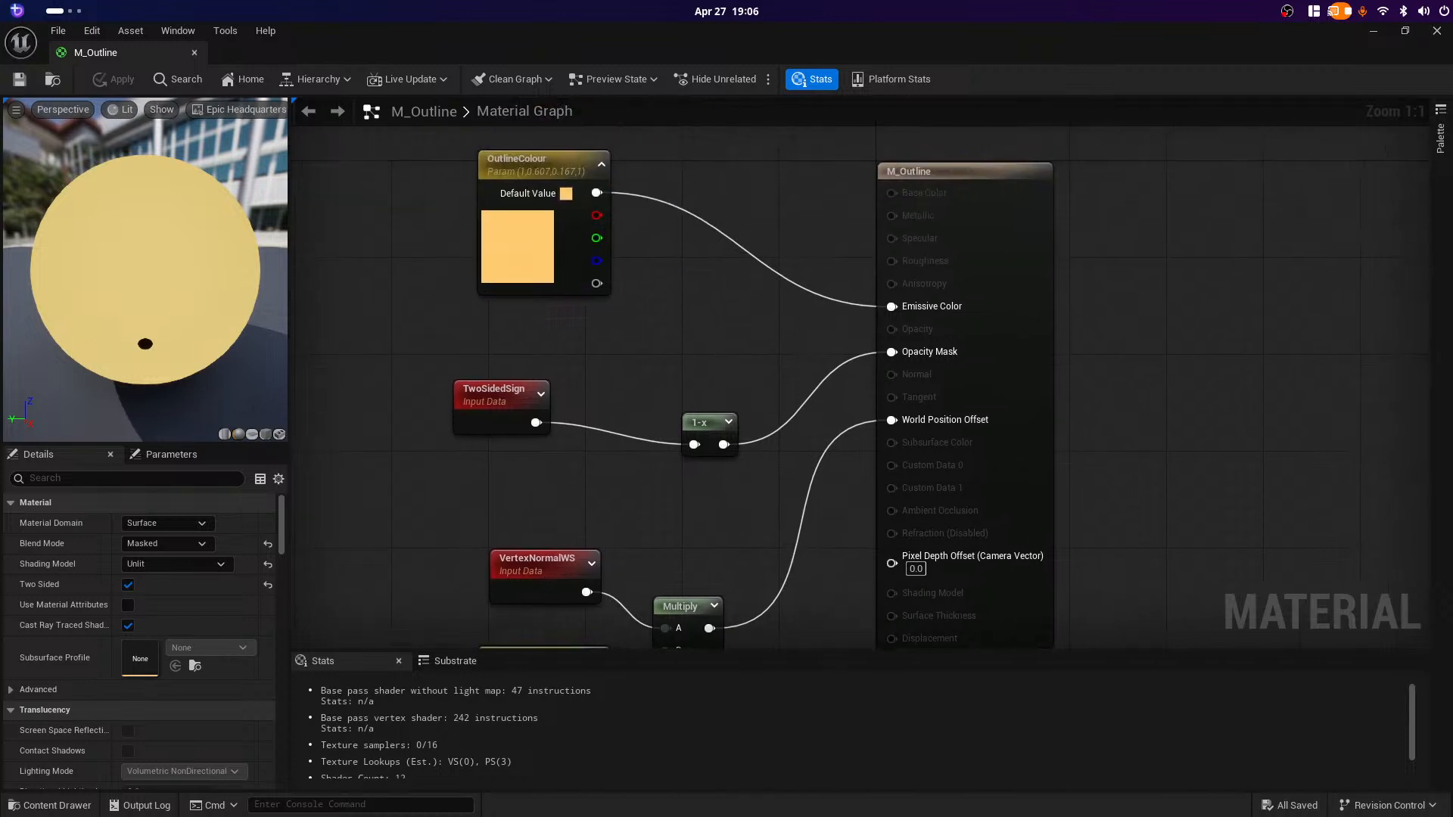
right_click_drag(464, 338, 521, 352)
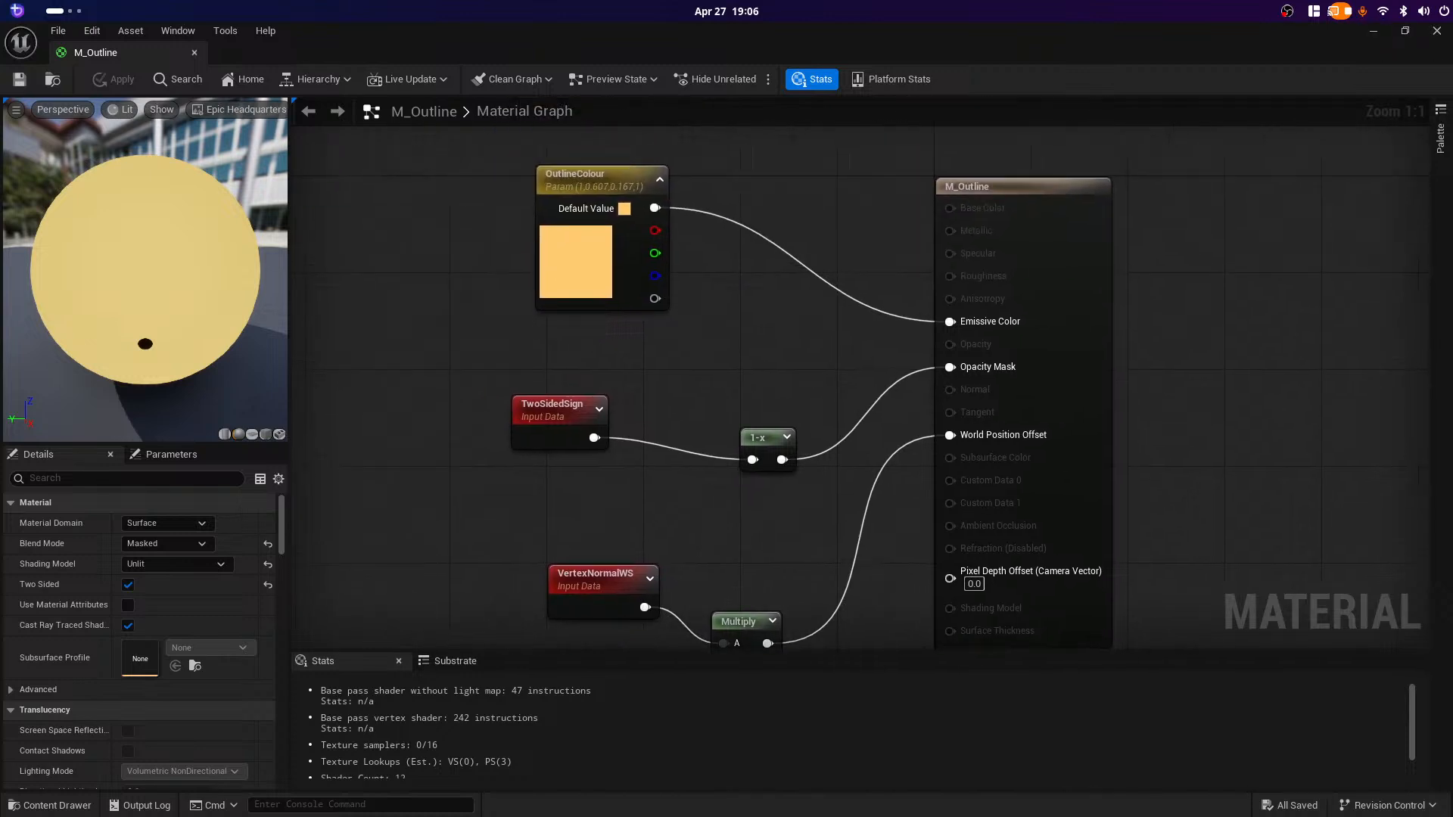
Step: Return to the Materials folder, open M_XrayGhost, and show the scene-texture and depth-processing nodes at the start of its graph
left_click(1373, 30)
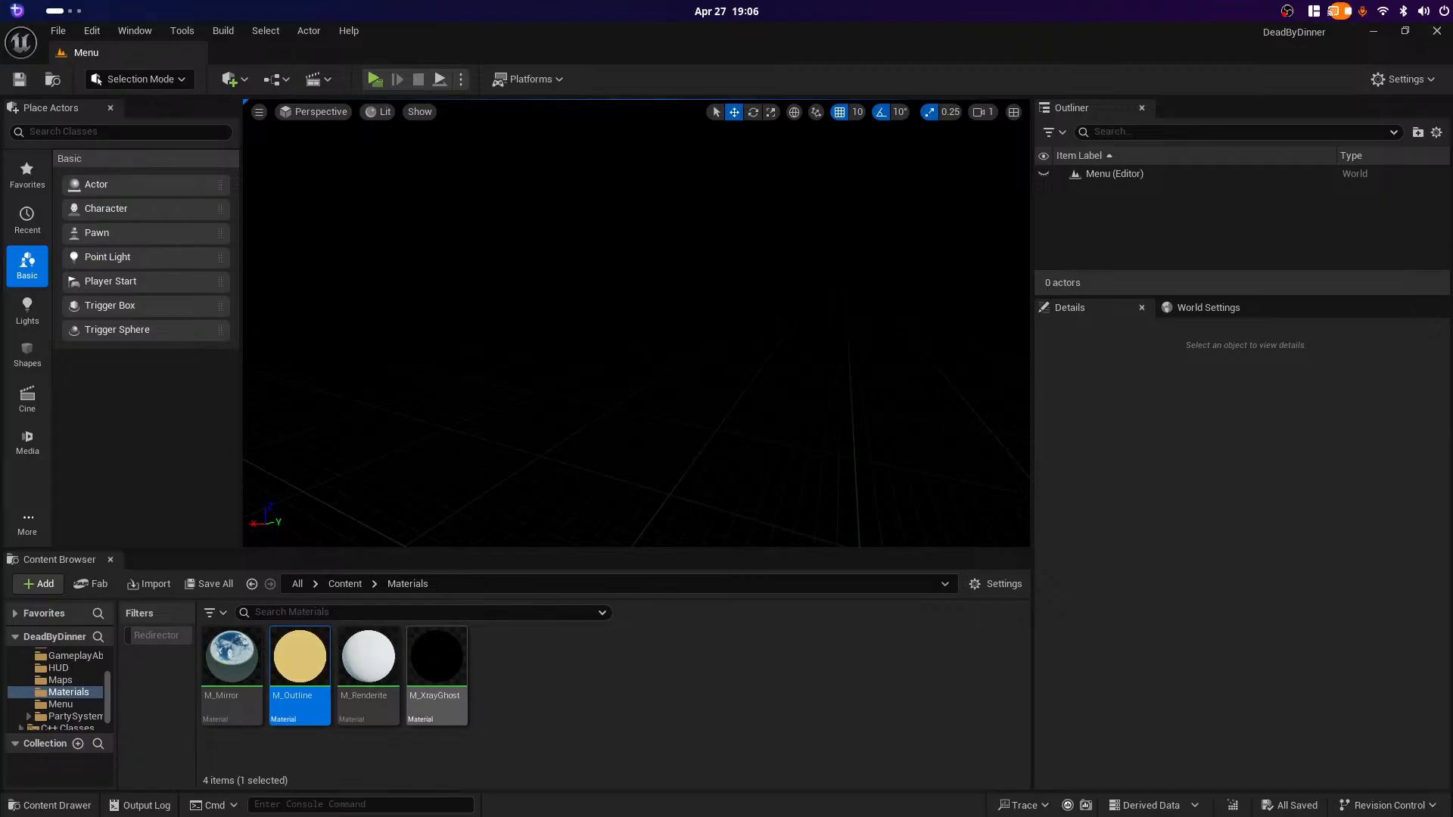
double_click(300, 666)
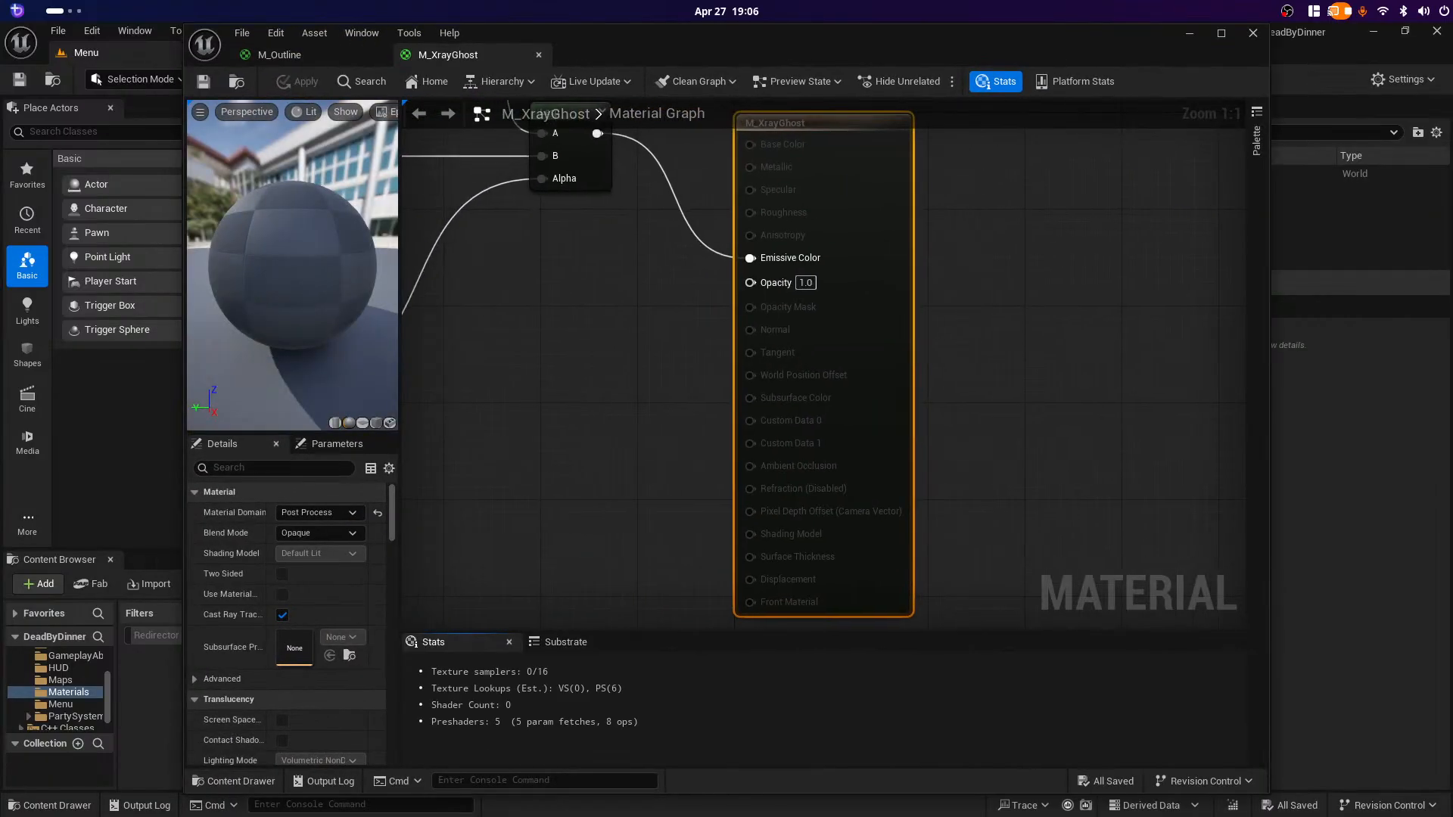
right_click_drag(529, 456, 691, 551)
right_click_drag(638, 506, 756, 529)
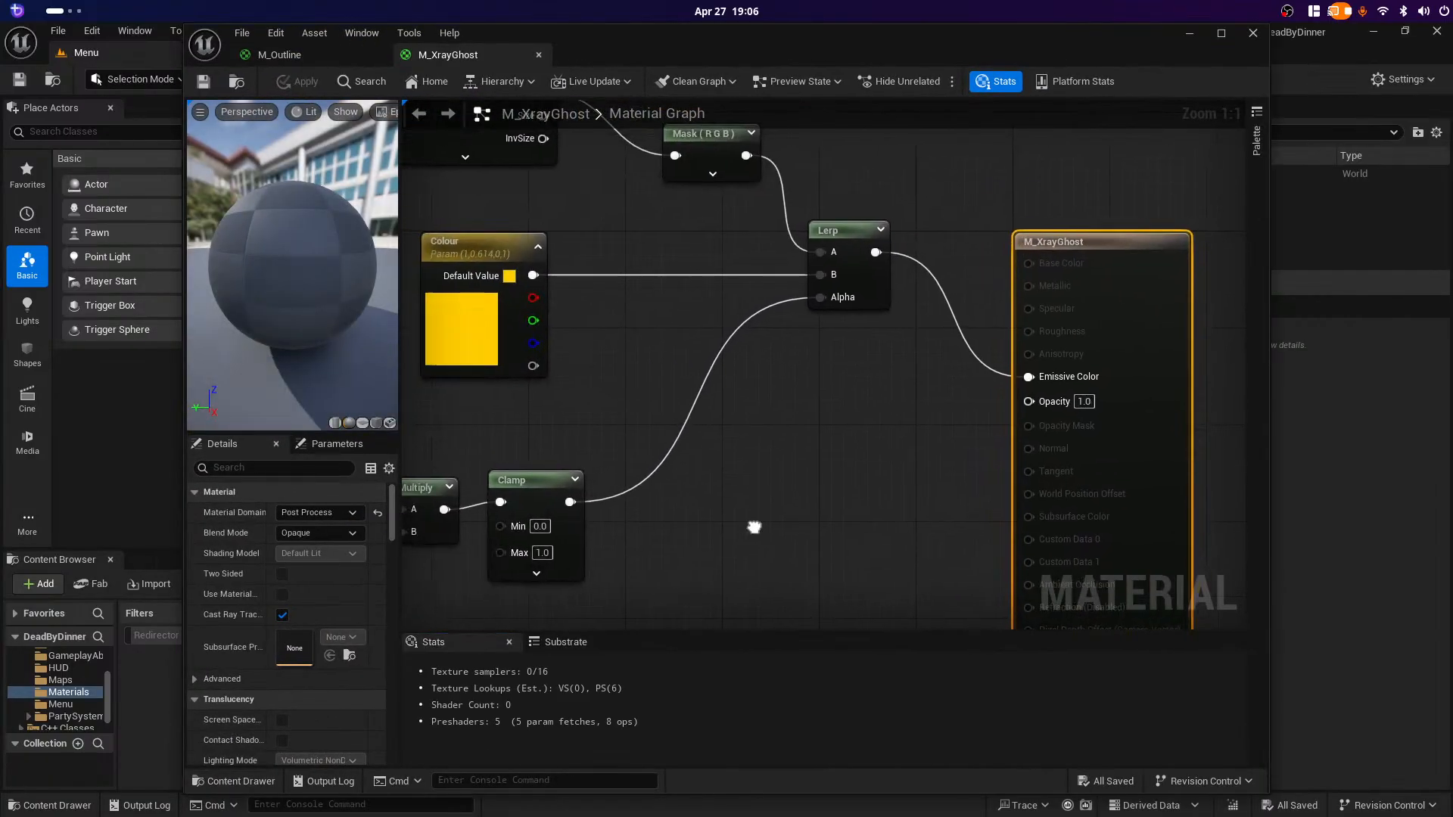
right_click_drag(636, 394, 1231, 297)
right_click_drag(645, 195, 929, 152)
right_click_drag(1045, 512, 1226, 452)
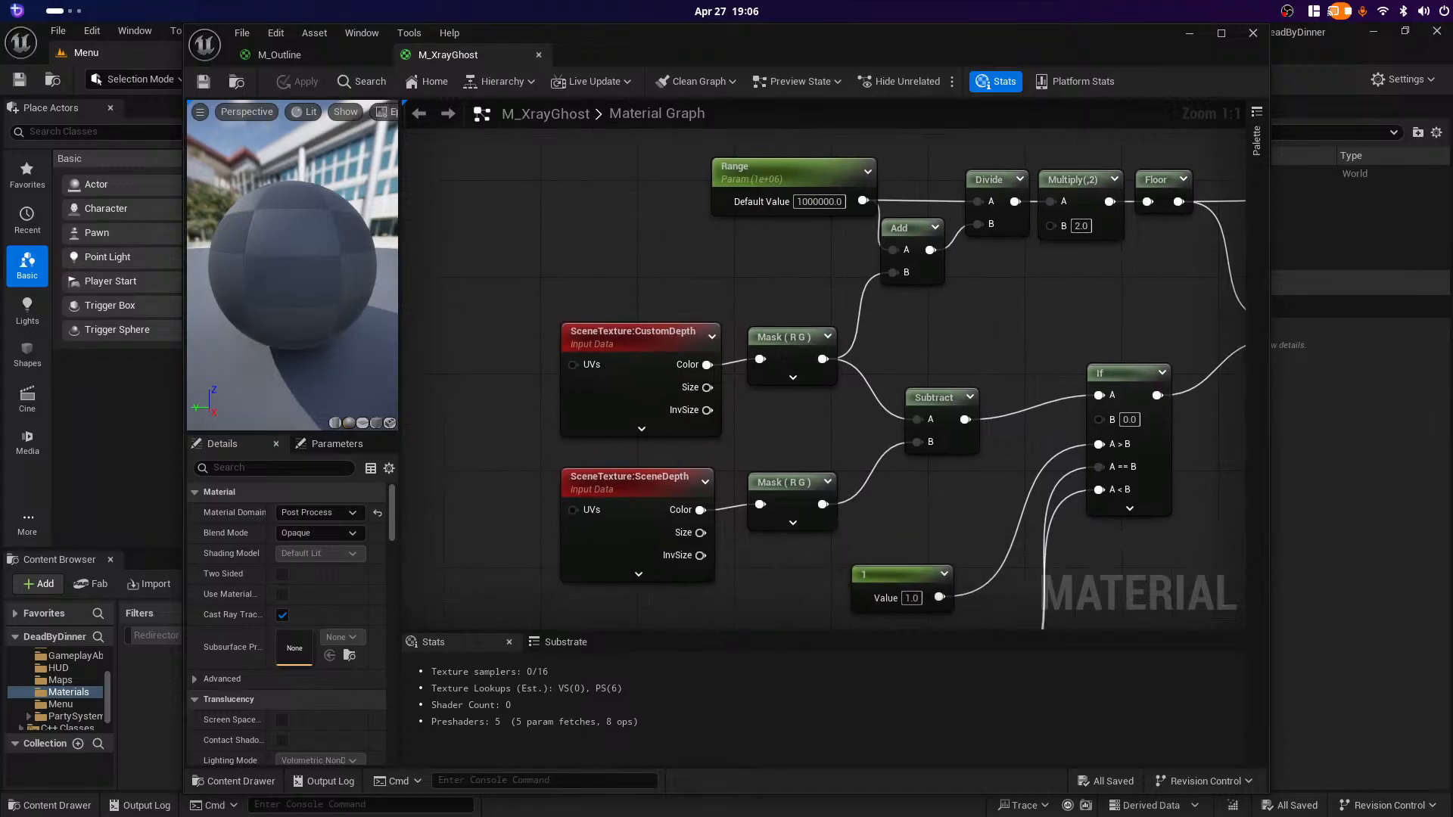
scroll(1136, 436, "down", 2)
right_click_drag(1127, 533, 978, 570)
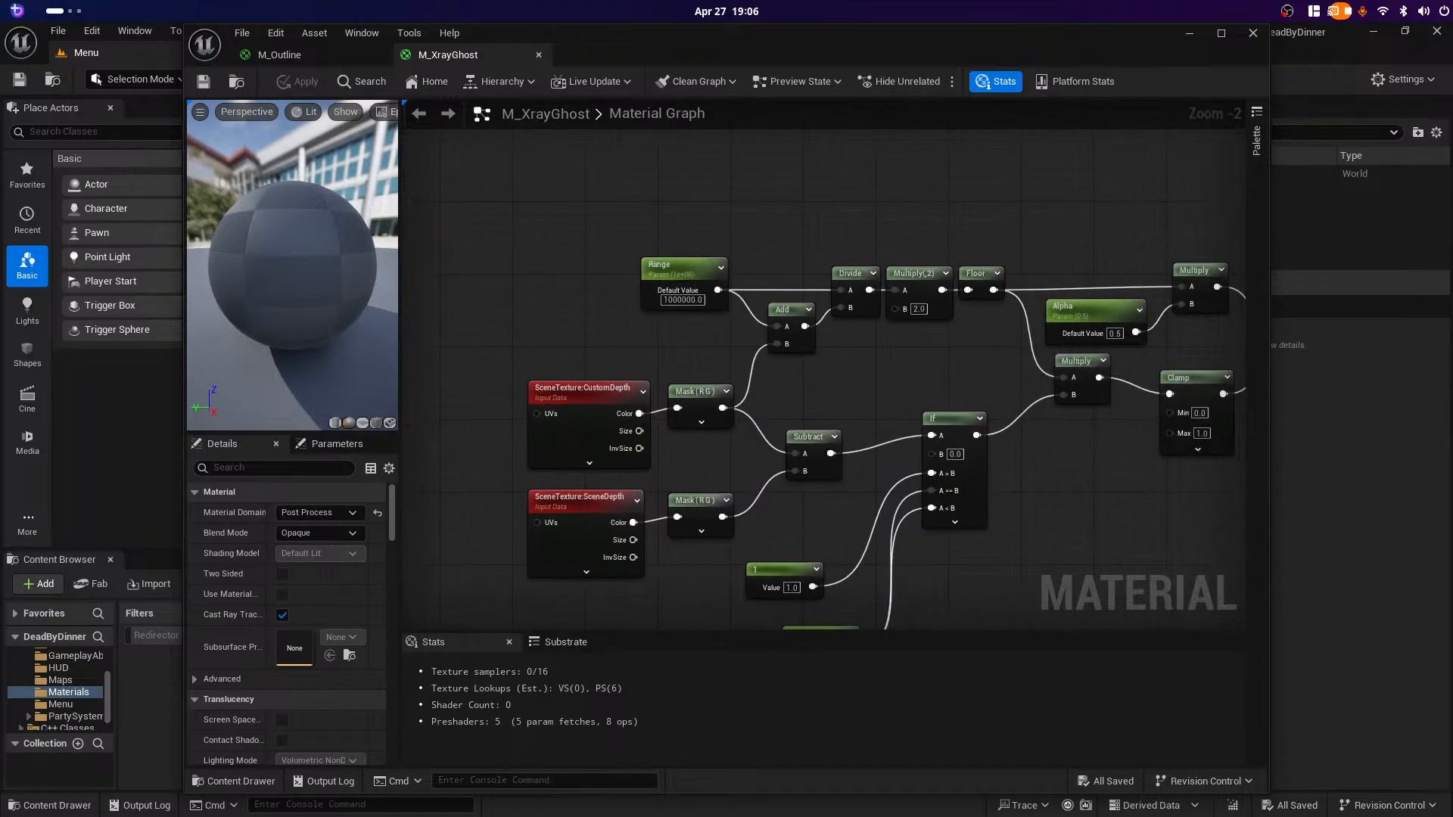
Step: Inspect the CustomDepth and SceneDepth scene textures, their subtraction into the If node, and the constants 1 and 0 feeding it
left_click_drag(575, 159, 577, 189)
left_click(617, 402)
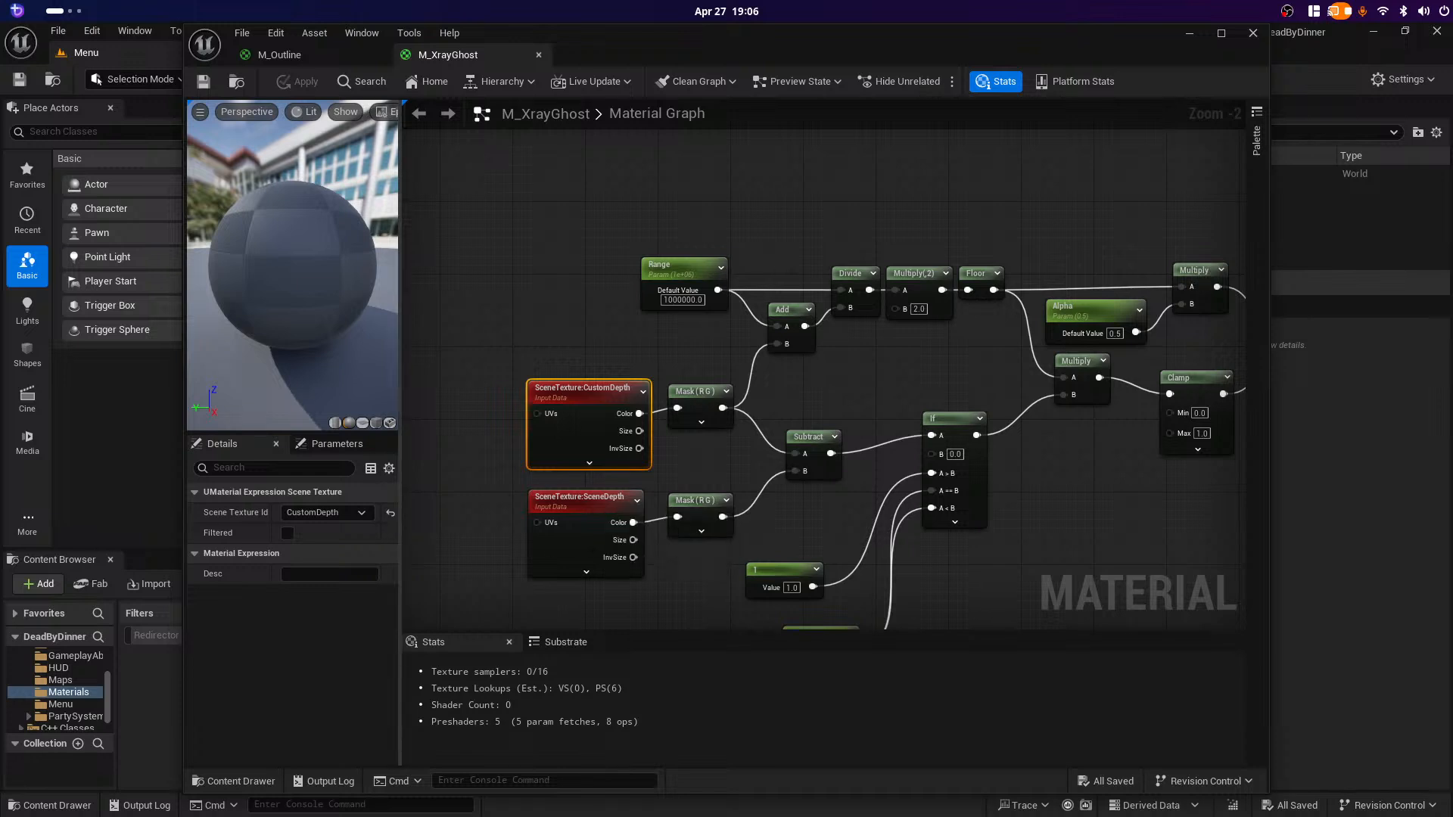
left_click(586, 529)
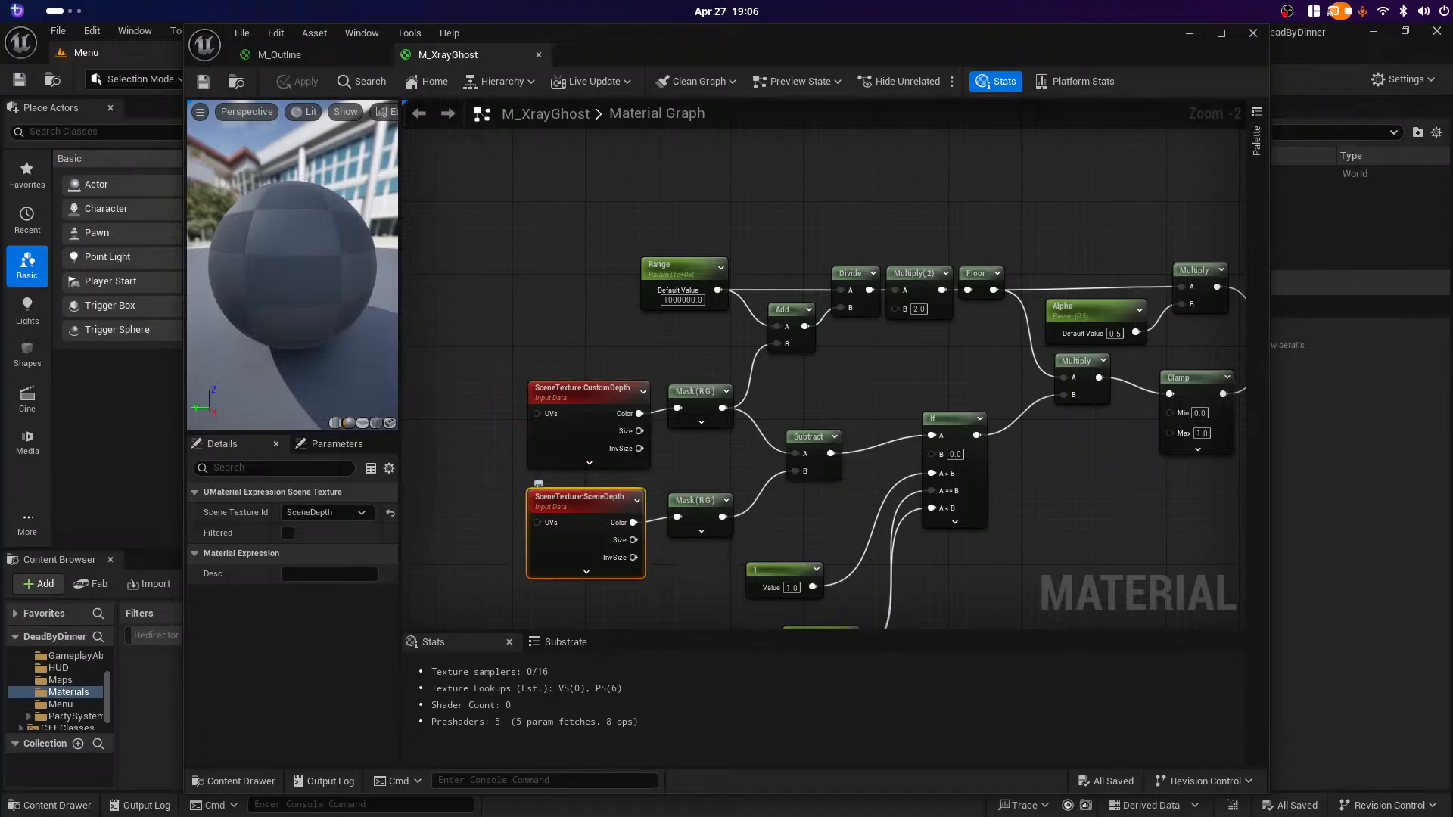
right_click_drag(863, 371, 675, 318)
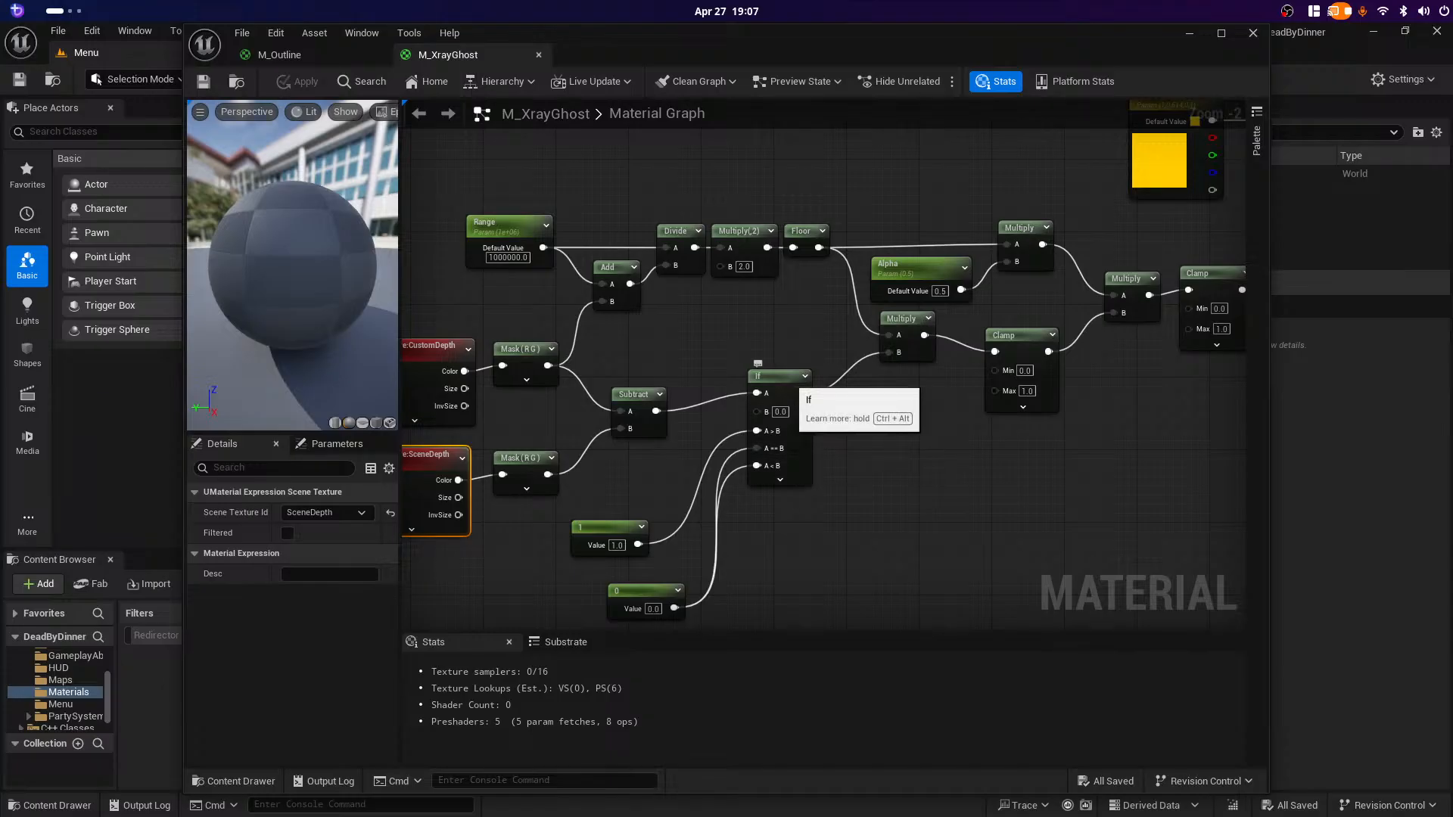
left_click(433, 365)
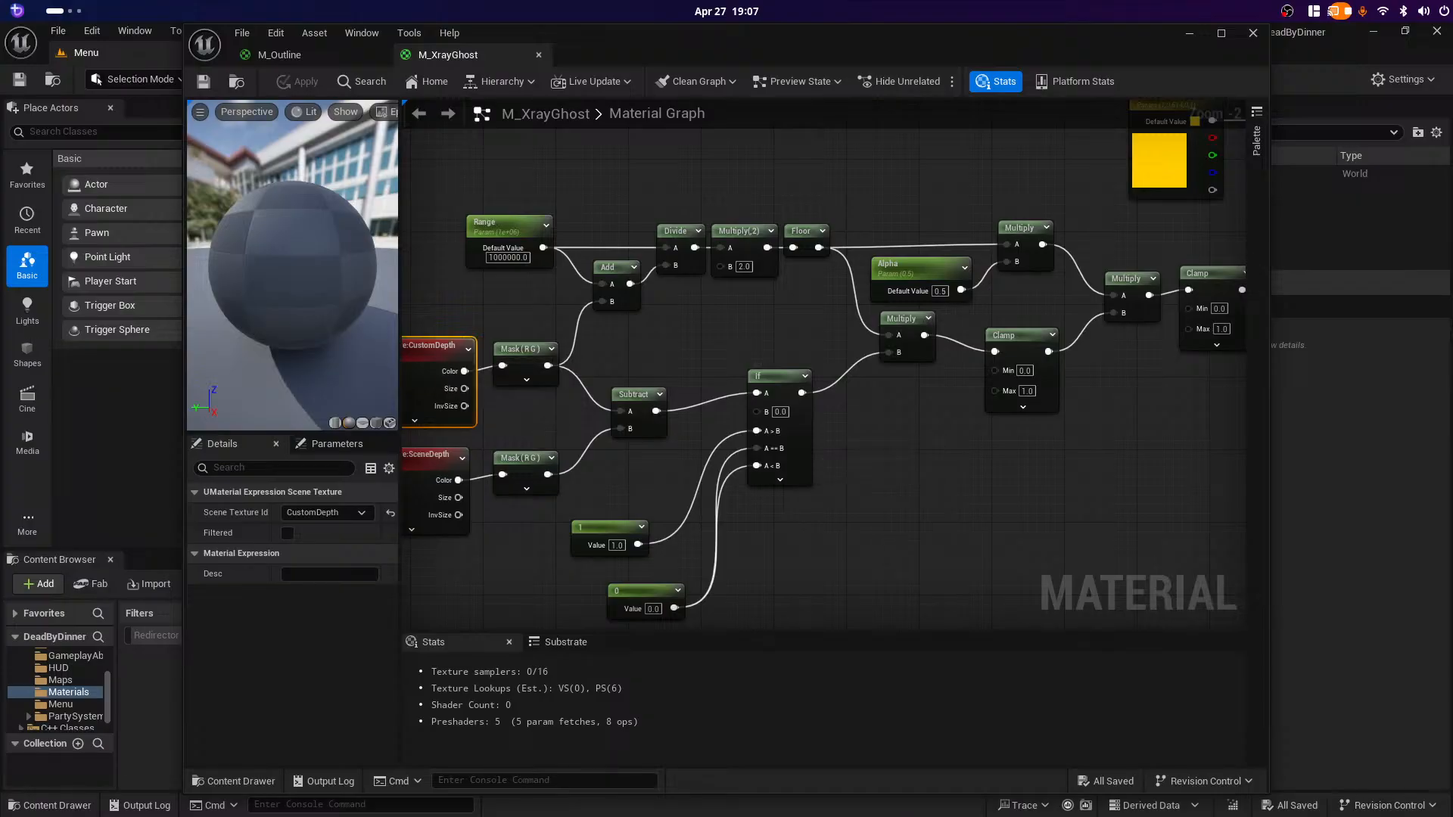
left_click(431, 473)
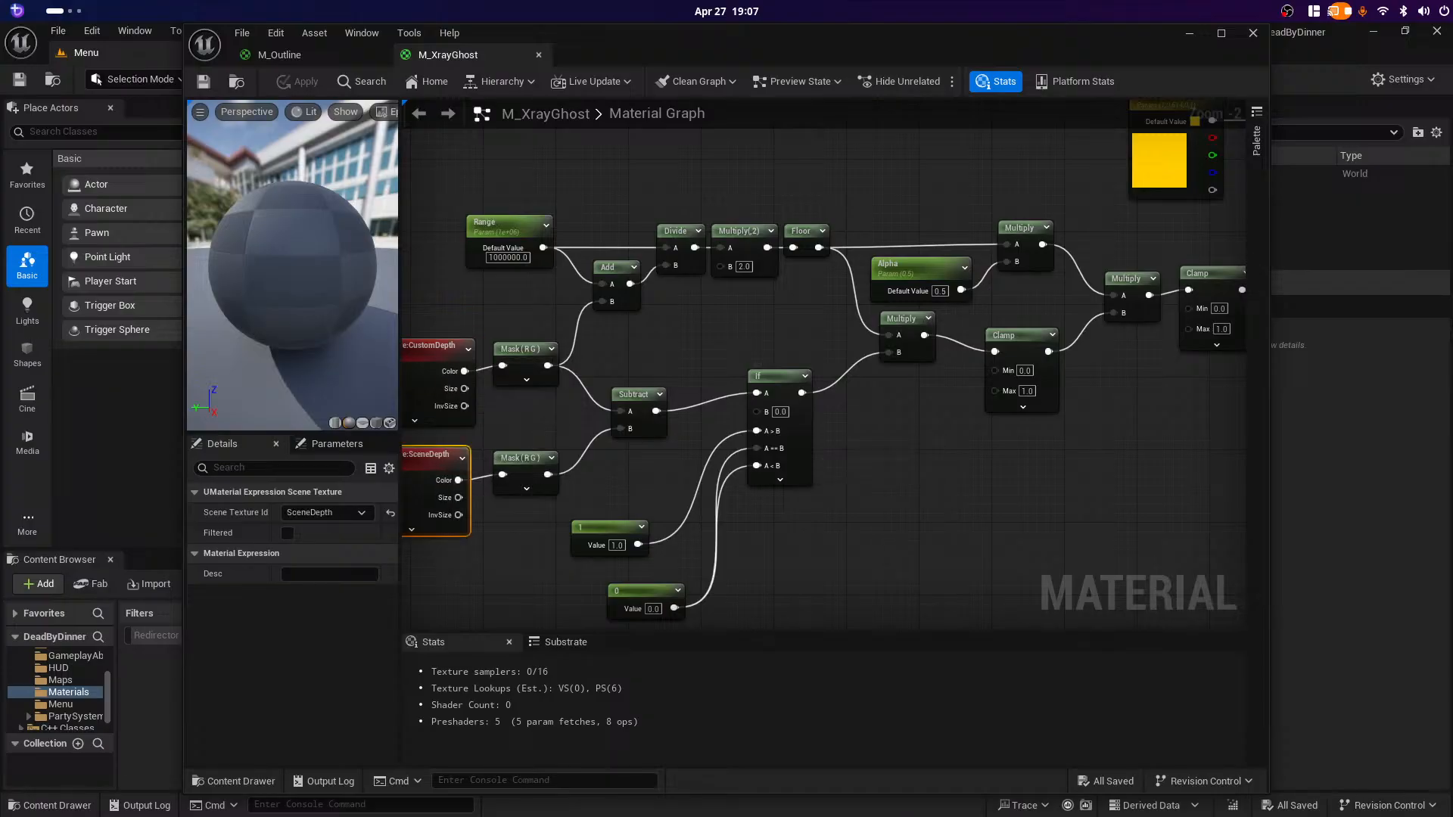
left_click(516, 554)
left_click(606, 527)
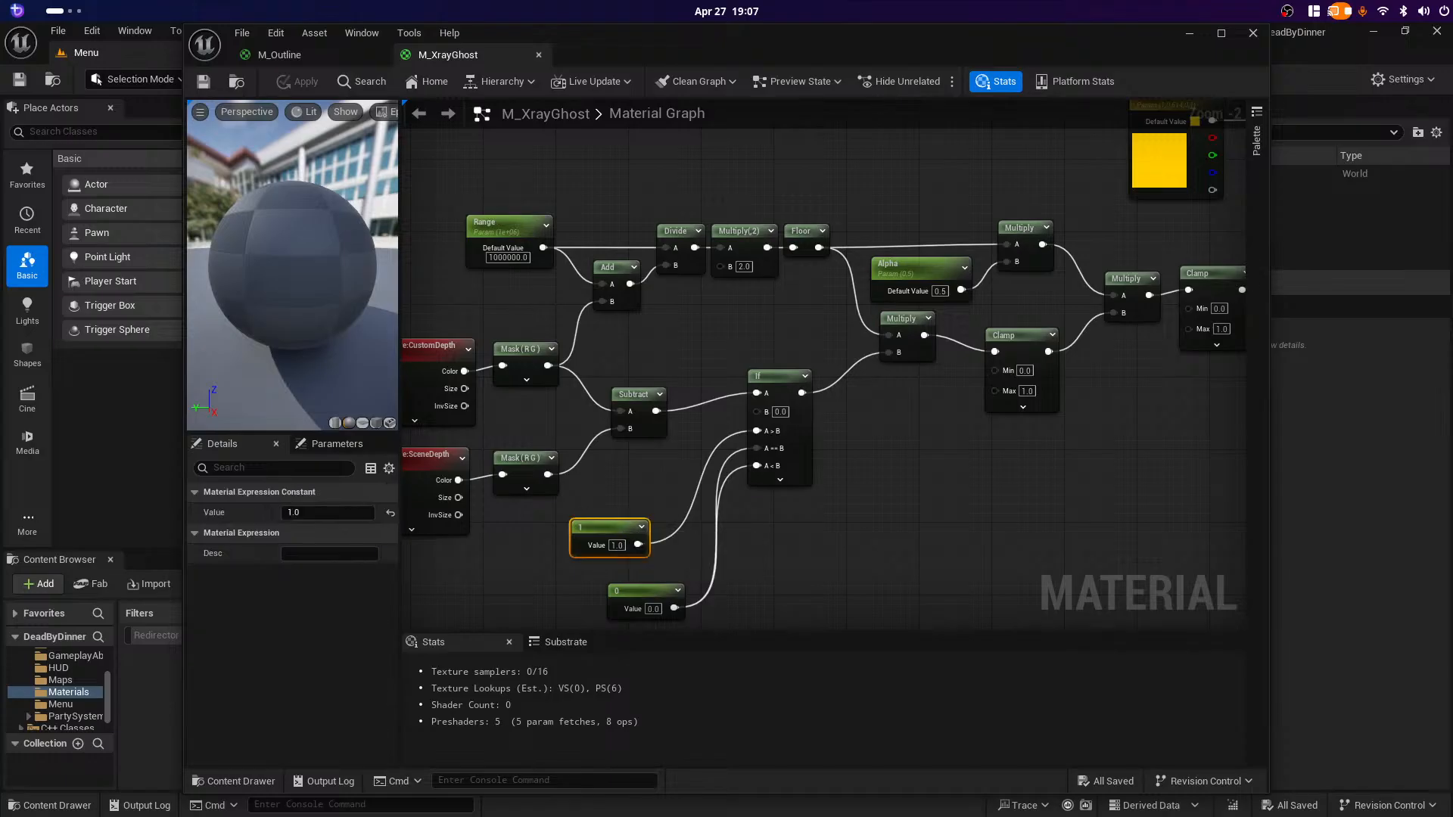
left_click(657, 609)
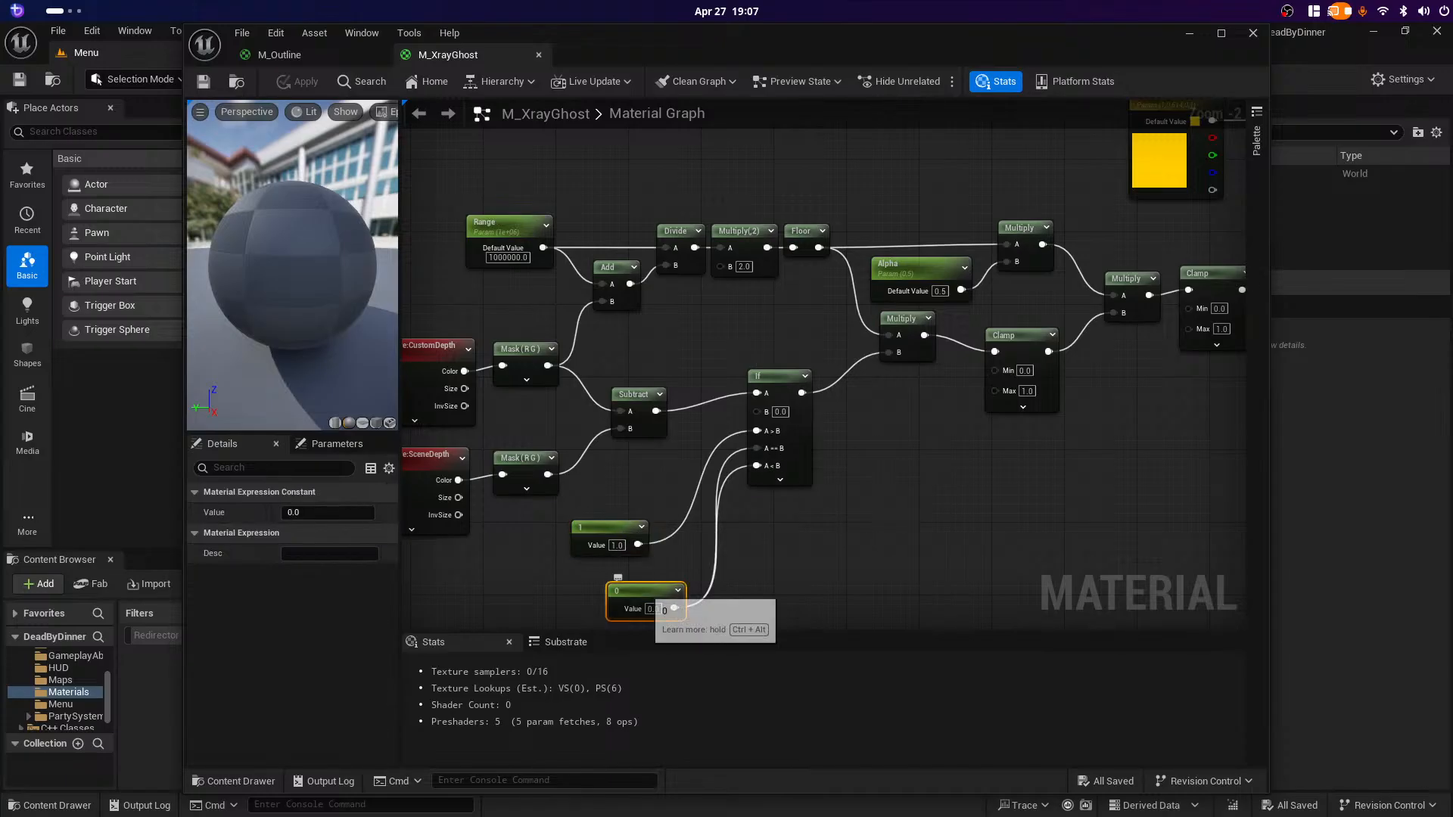
key("Escape")
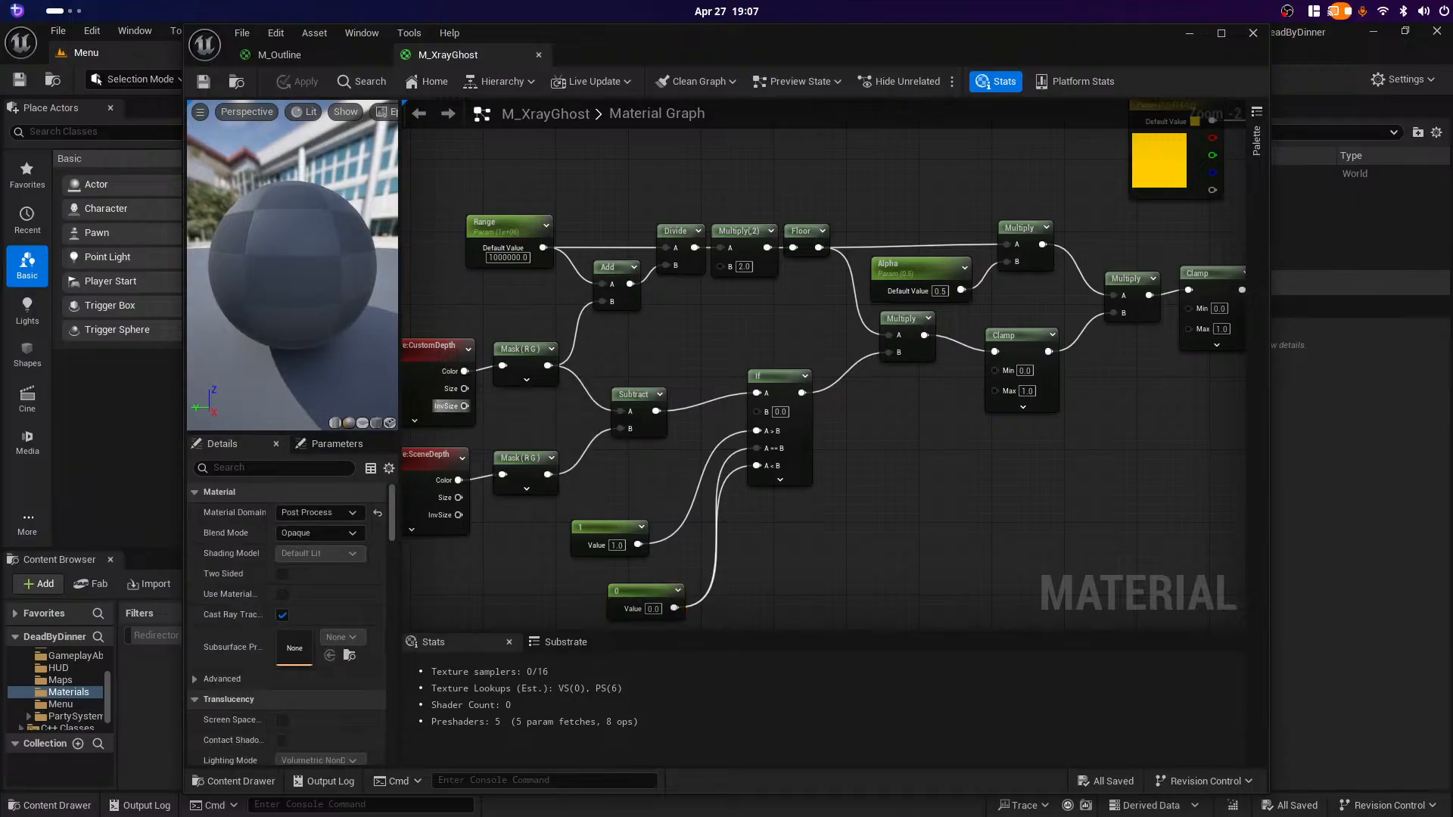
Step: Retrace the depth comparison from CustomDepth and SceneDepth to the If node's 1 and 0 outcomes, and follow its output toward Multiply
left_click(447, 375)
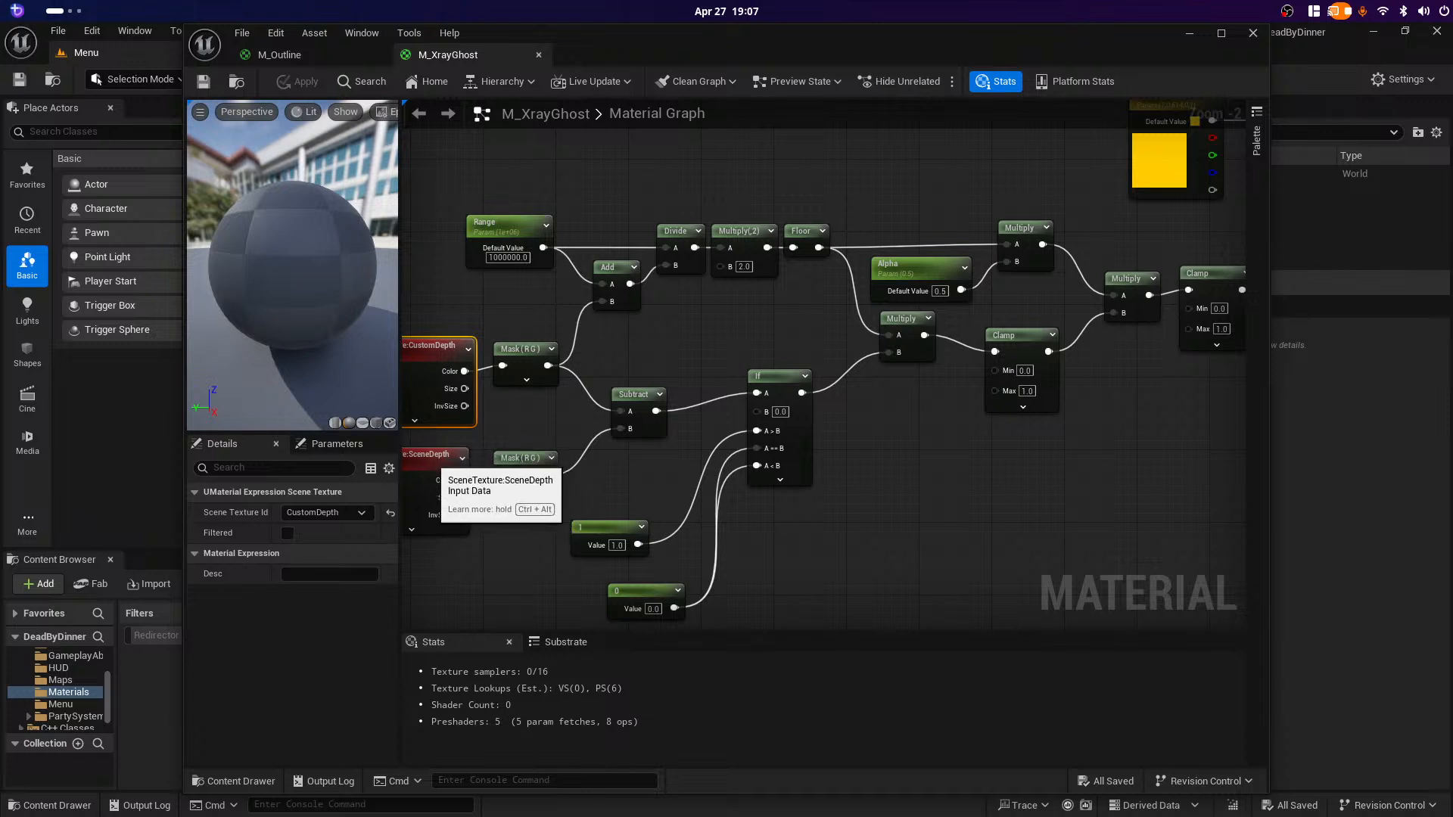
left_click(438, 473)
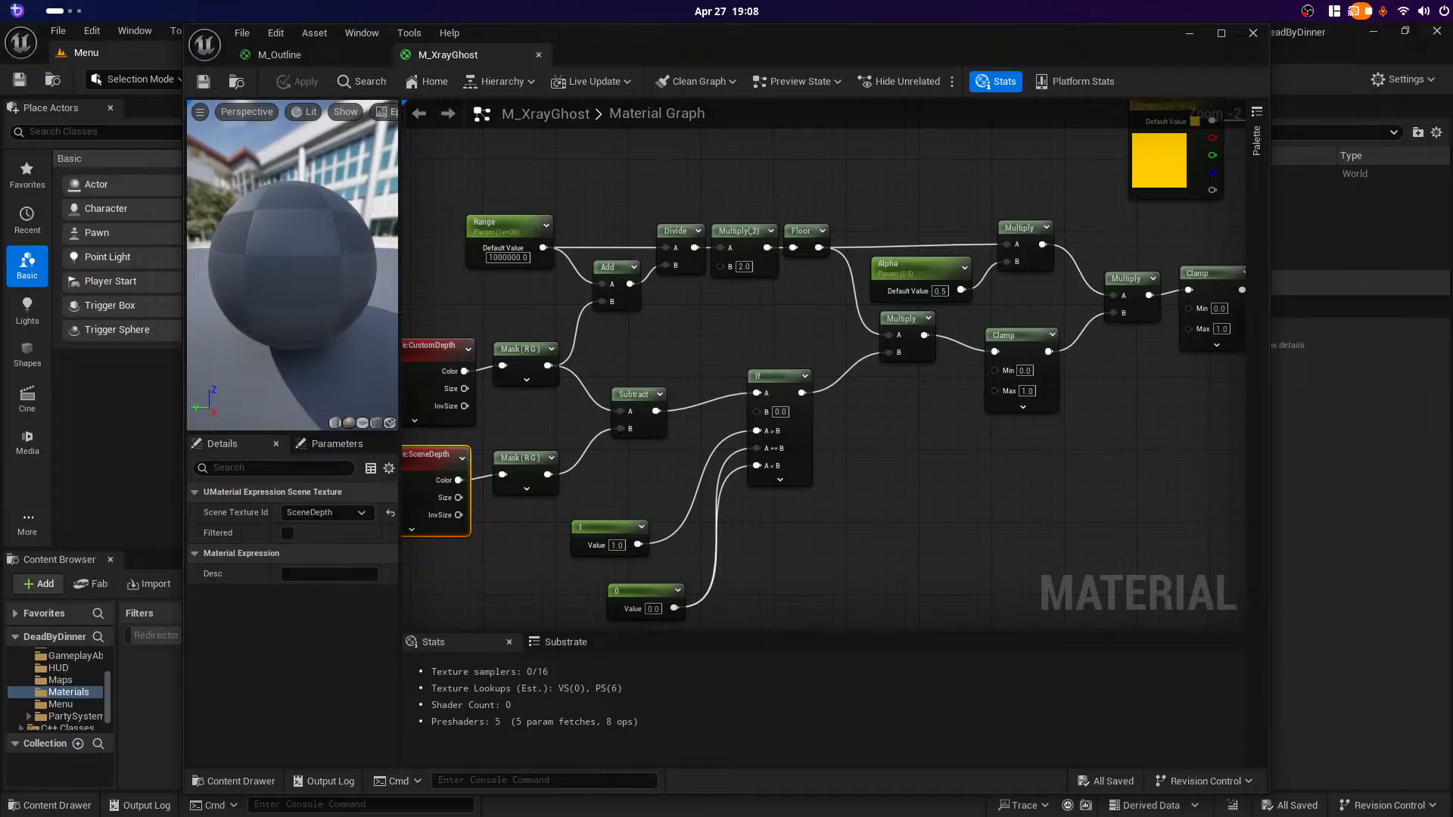
left_click(603, 528)
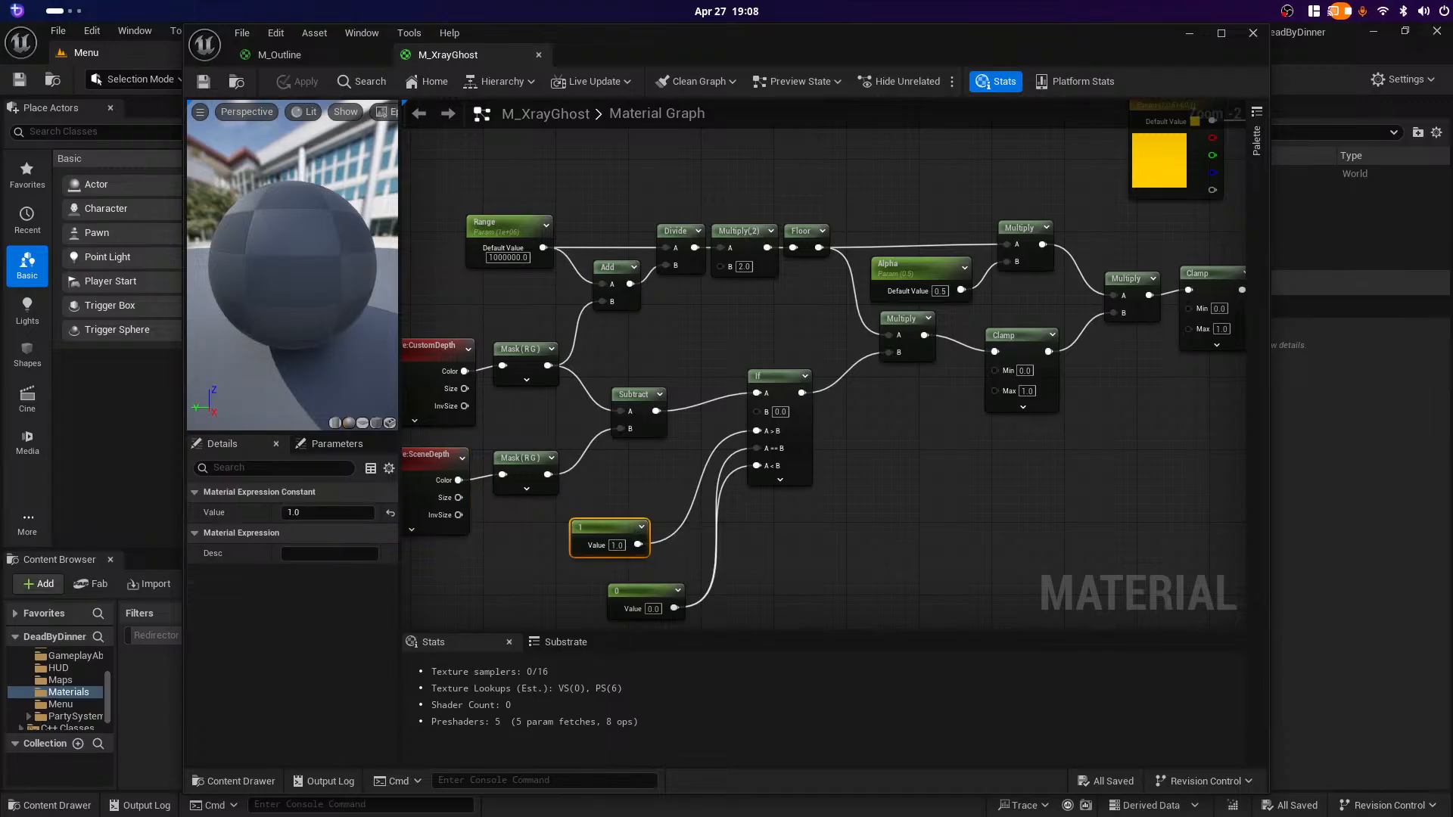
left_click(650, 600)
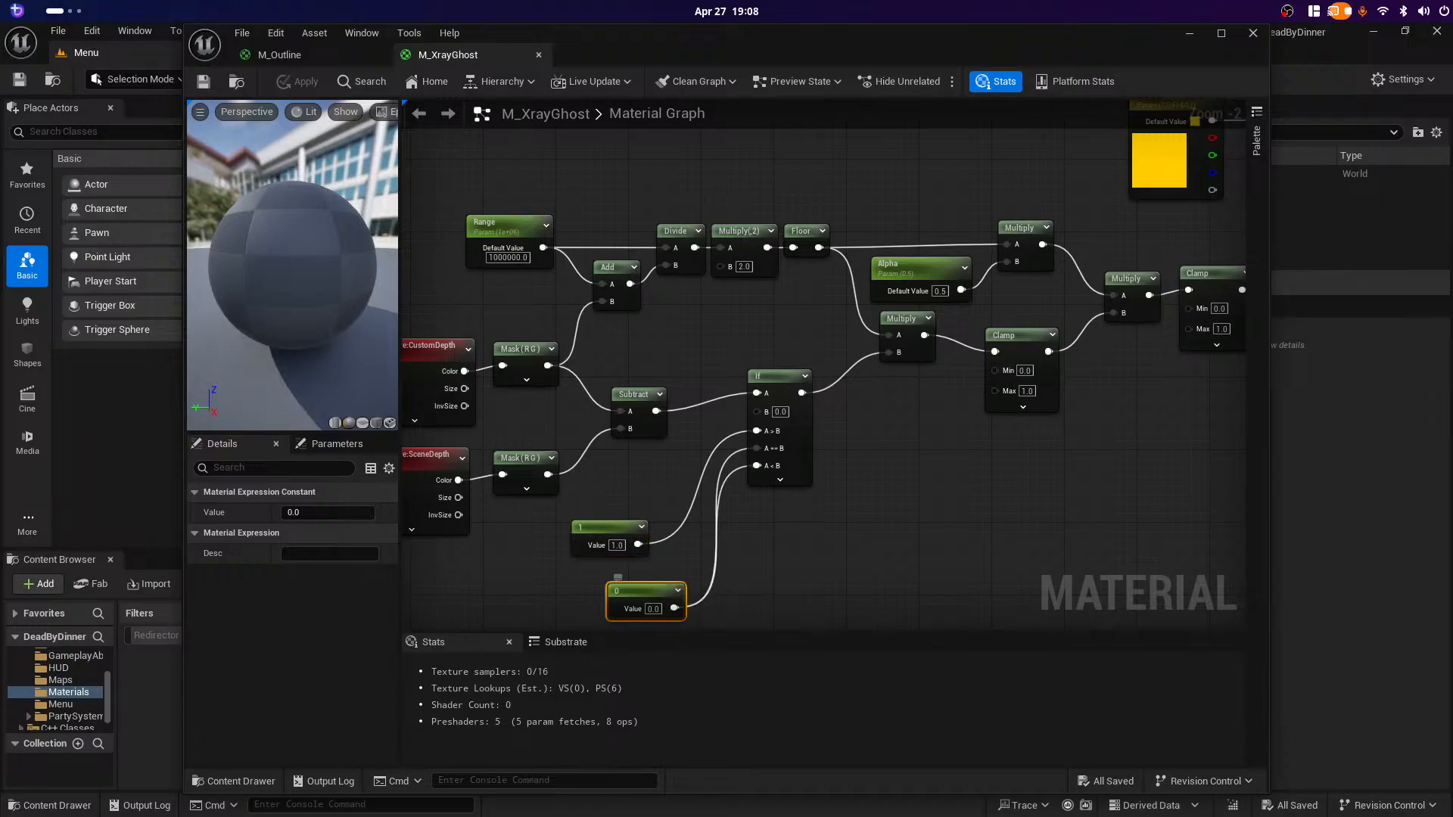
right_click_drag(823, 530, 924, 486)
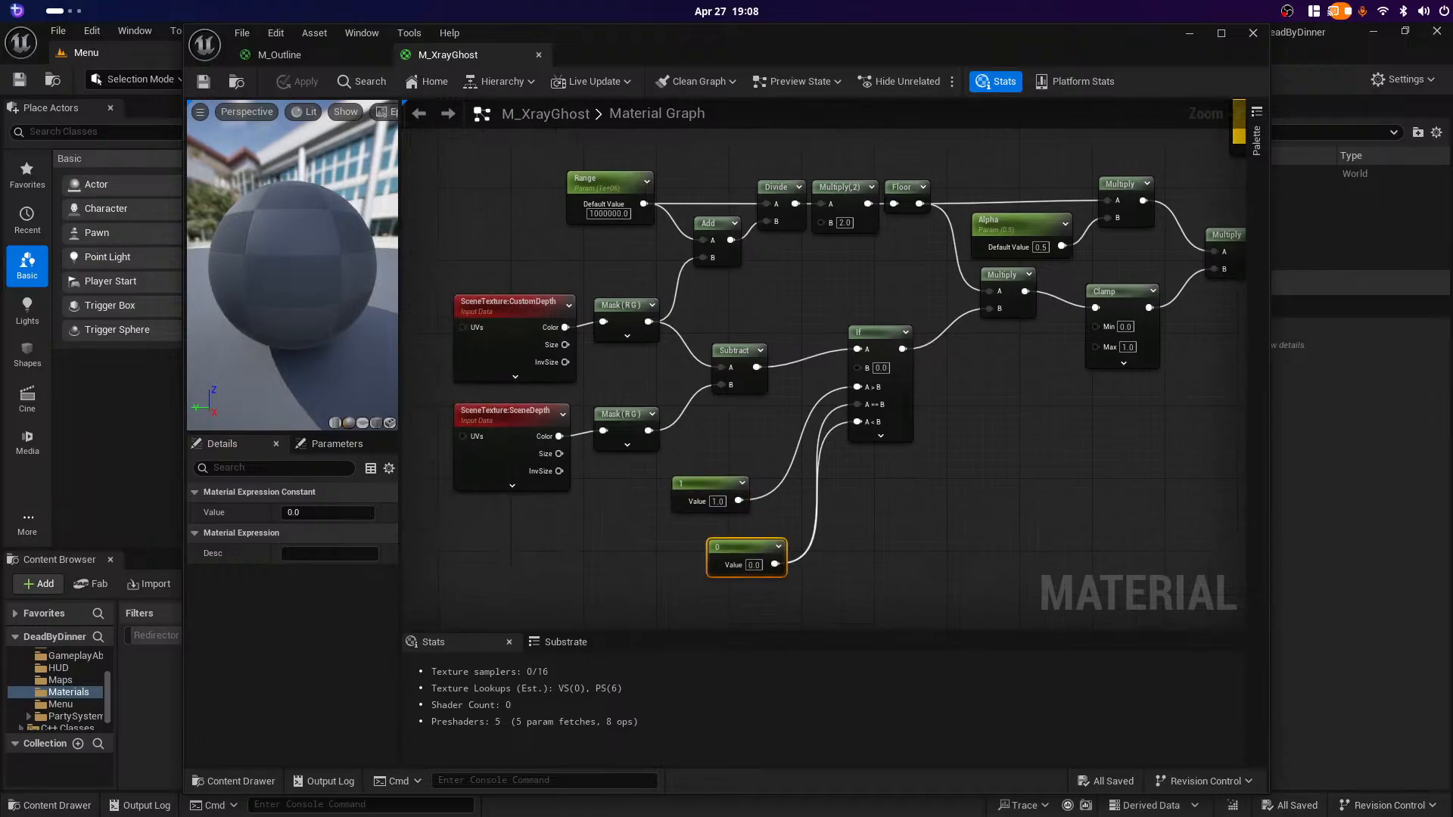
left_click(506, 325)
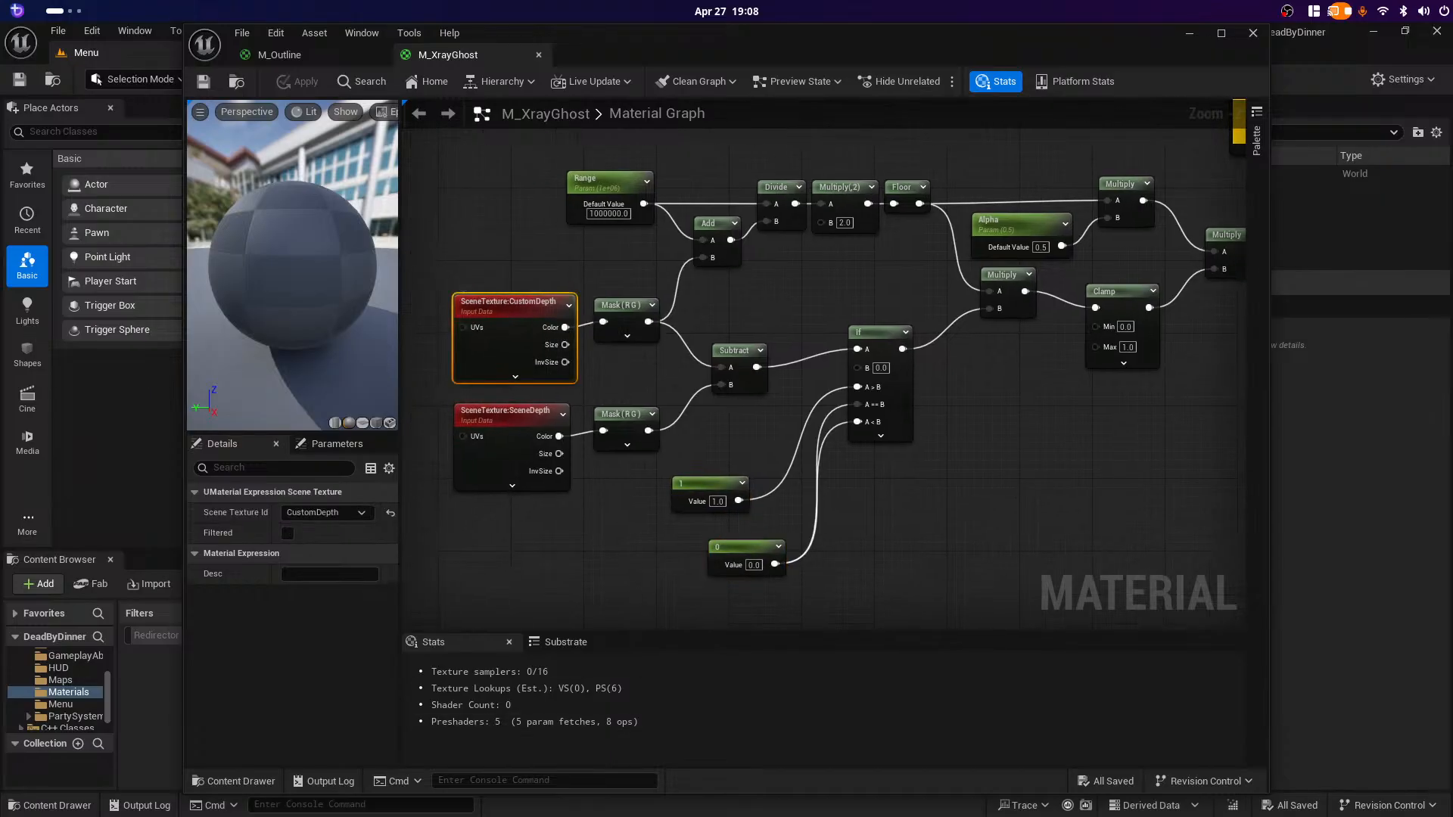
right_click_drag(969, 491, 848, 551)
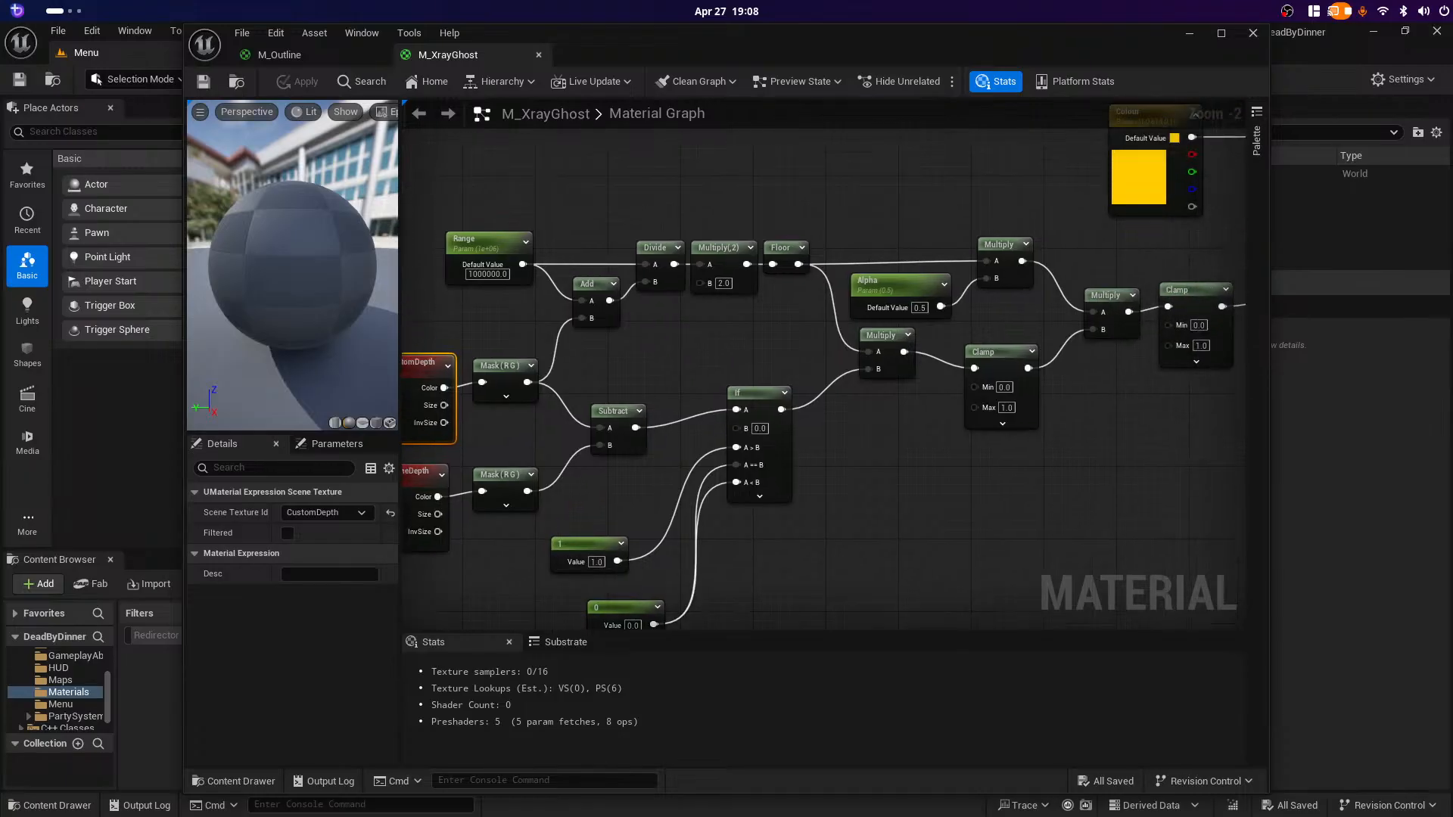
right_click_drag(751, 598, 750, 502)
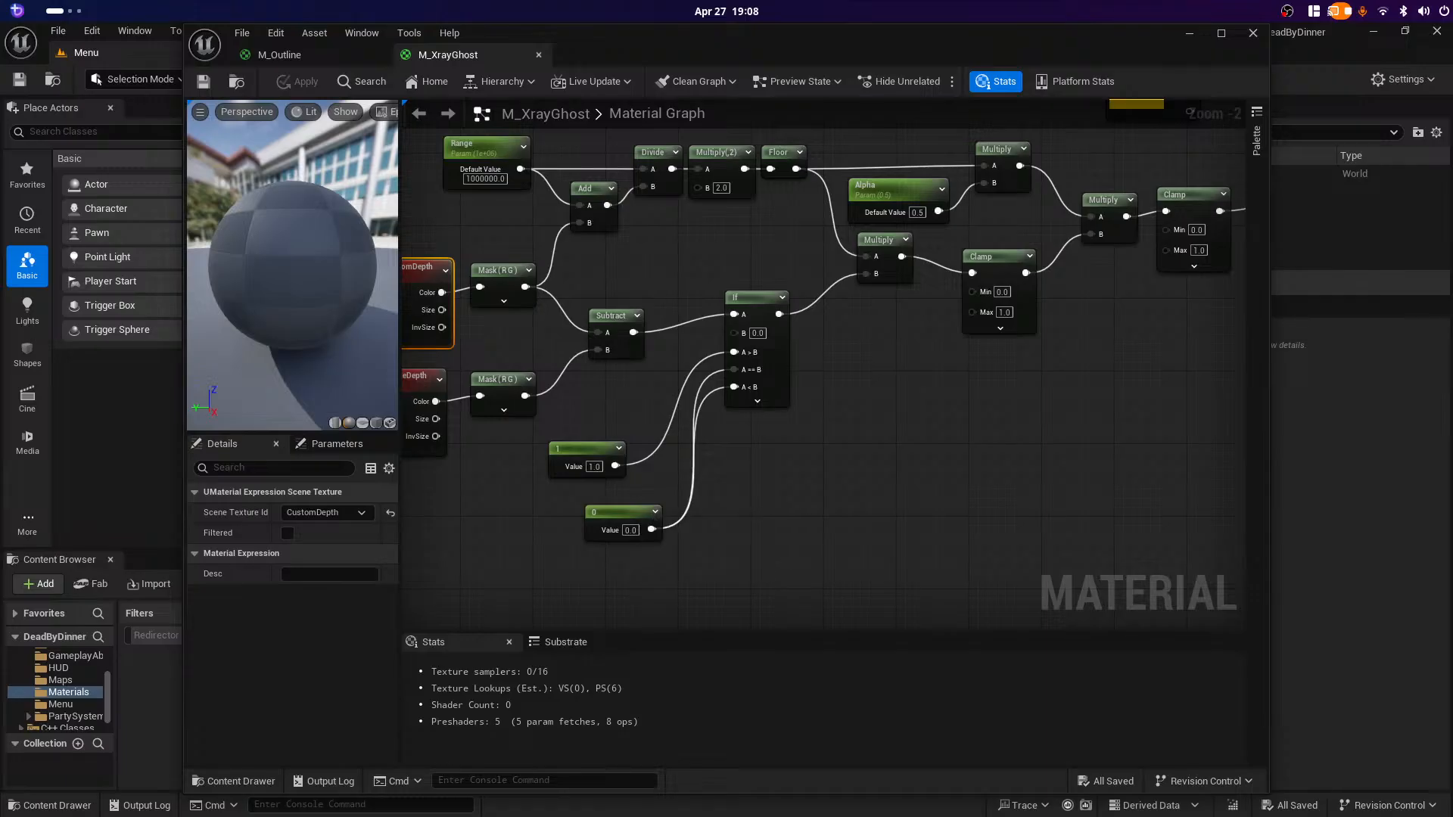
Step: Highlight the Range, Add, Divide, Multiply and Floor nodes as a group, and clear the selection
right_click_drag(933, 402, 989, 531)
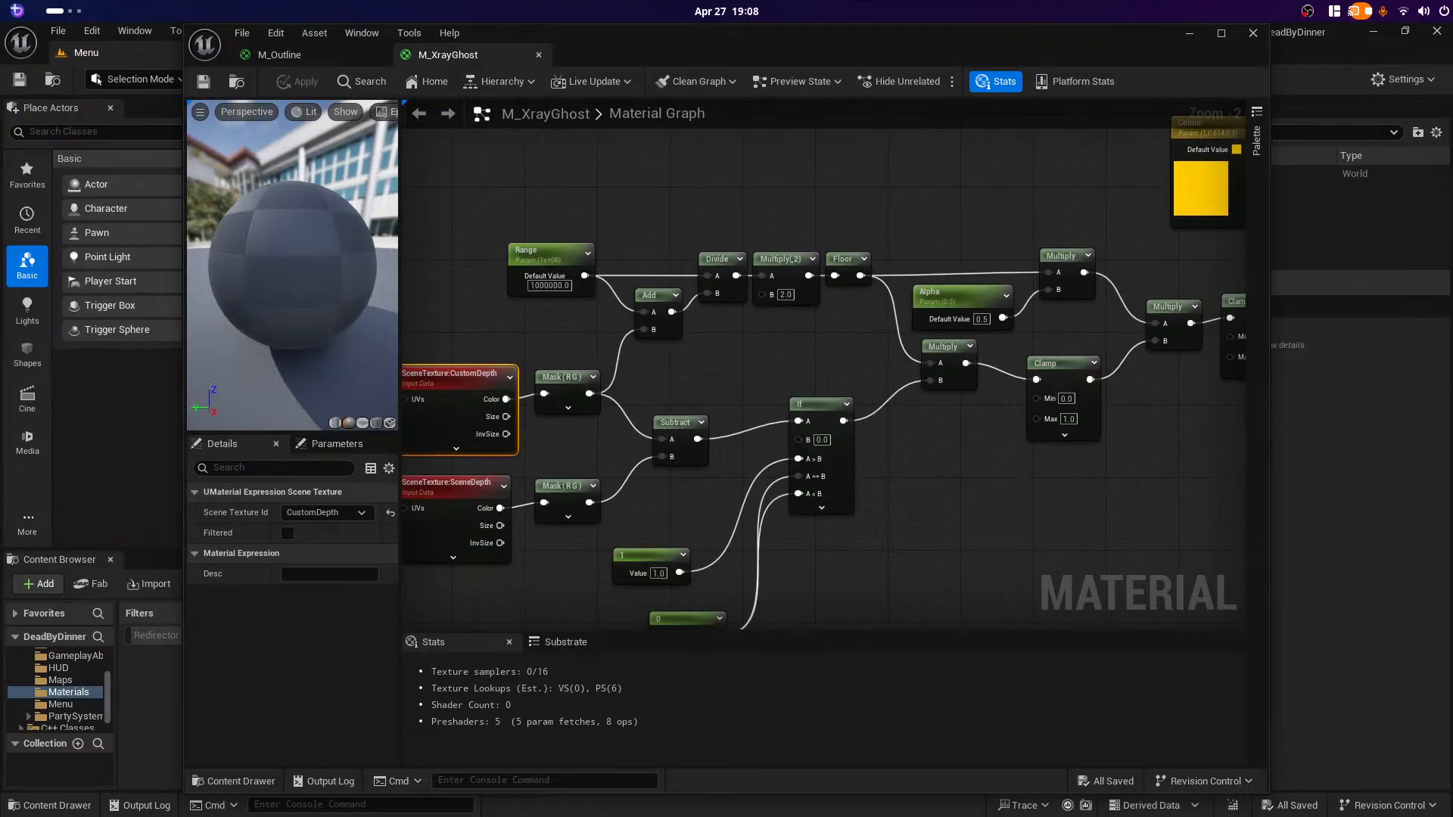
left_click_drag(496, 185, 872, 344)
left_click(872, 345)
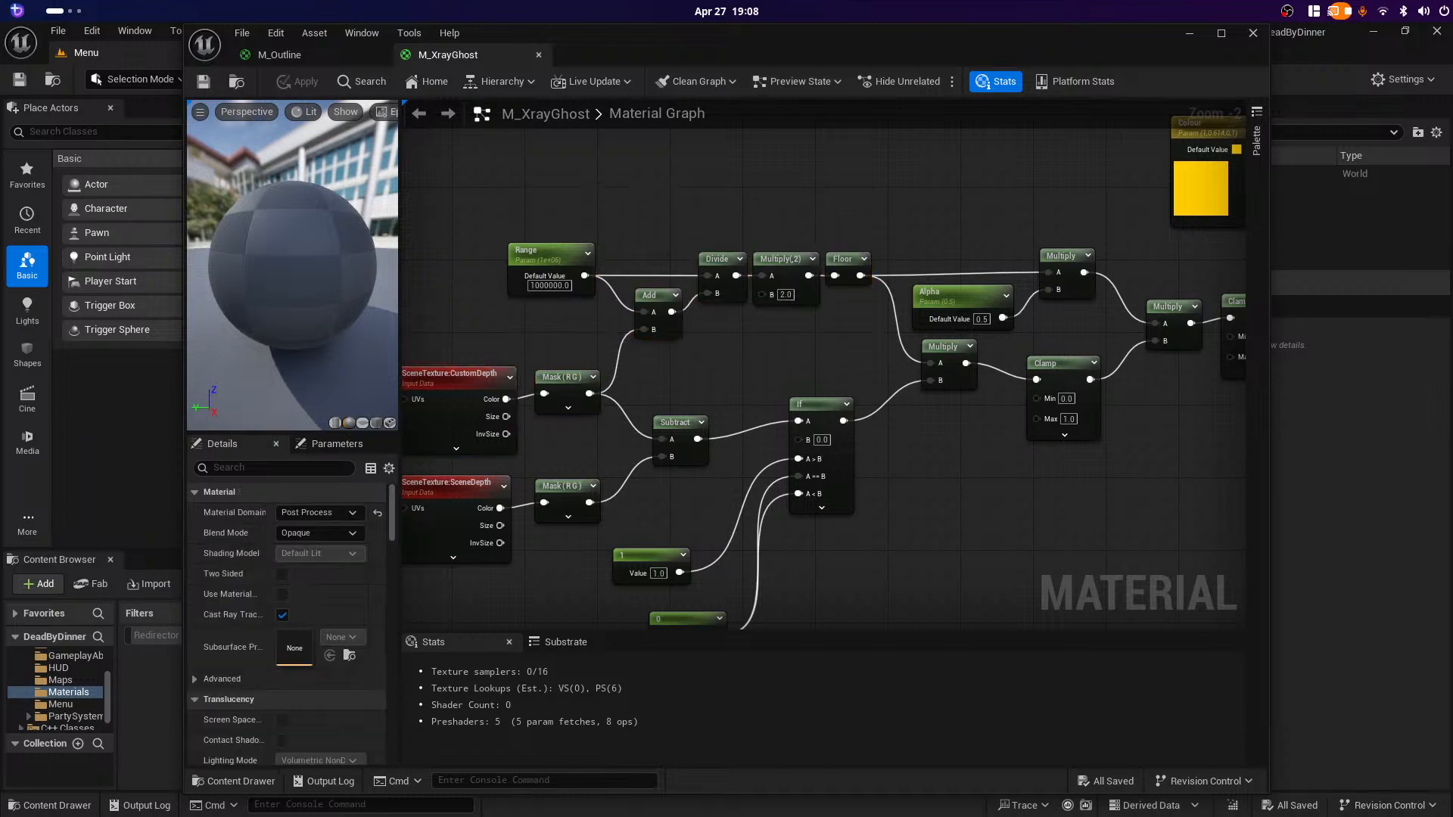
left_click_drag(487, 161, 882, 333)
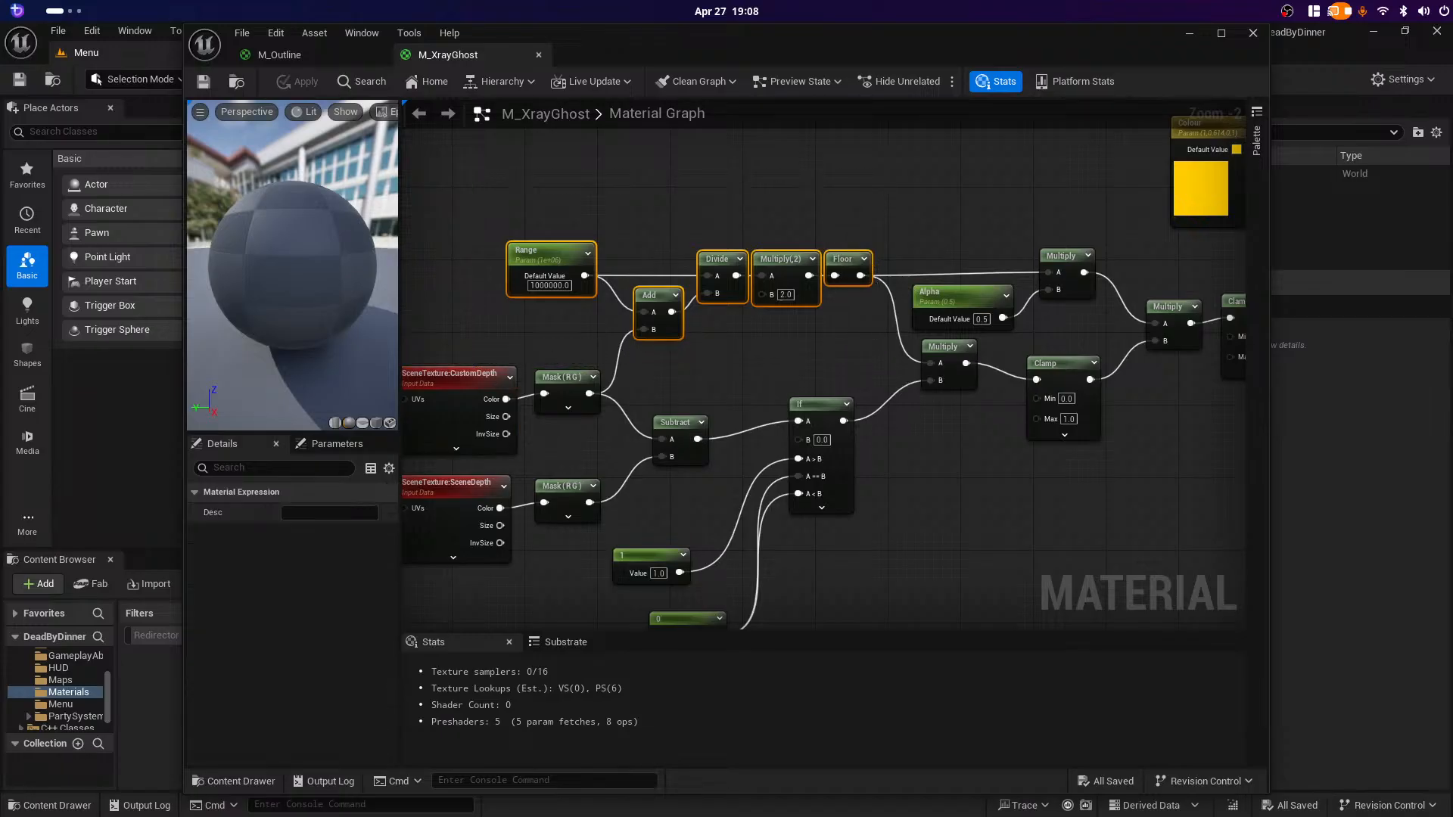
left_click(1109, 508)
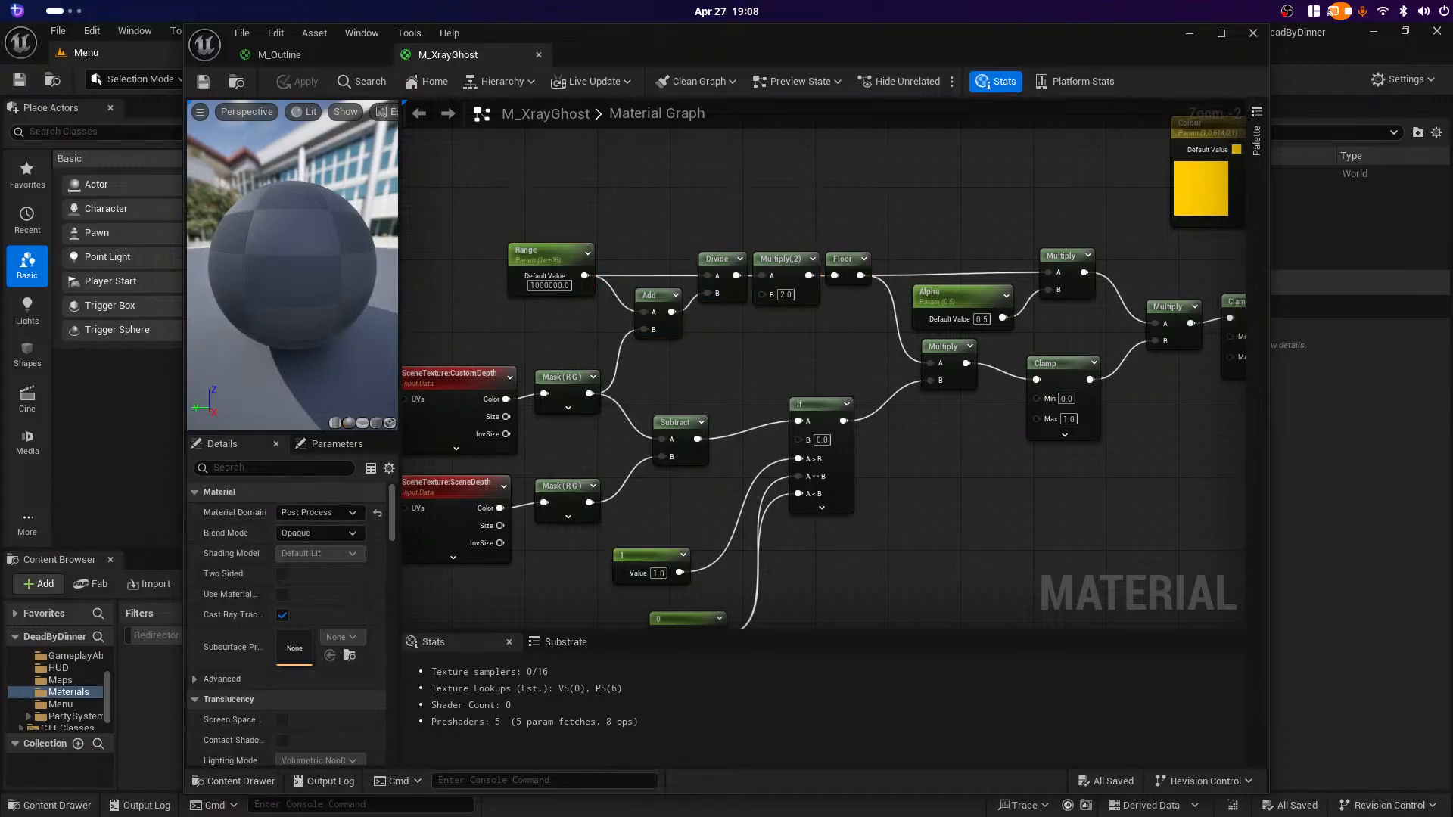
Step: Examine the Alpha parameter, Multiply and Clamp nodes and their connection with Colour into the Lerp node
right_click_drag(1109, 510, 828, 509)
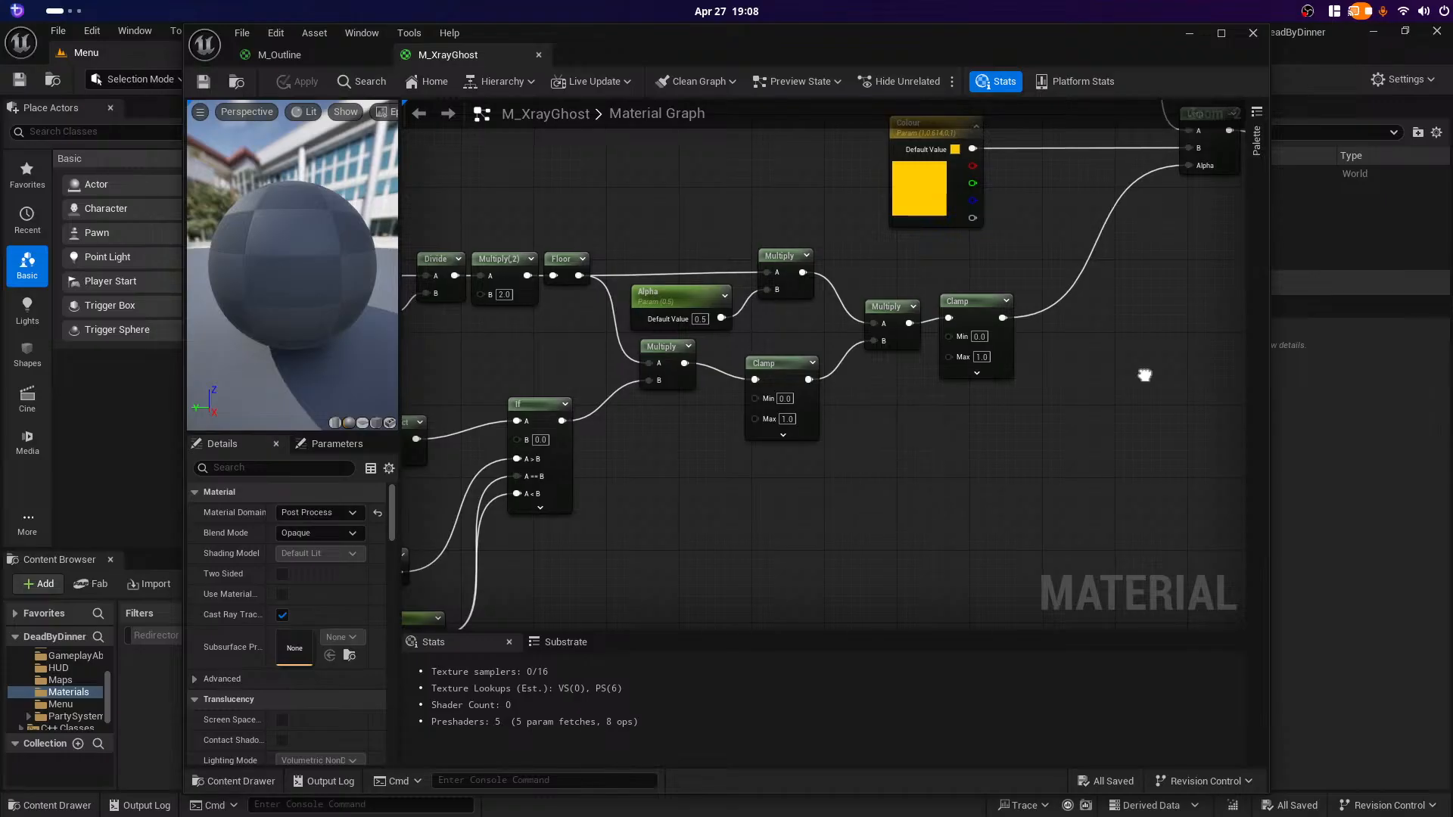
right_click_drag(921, 490, 828, 555)
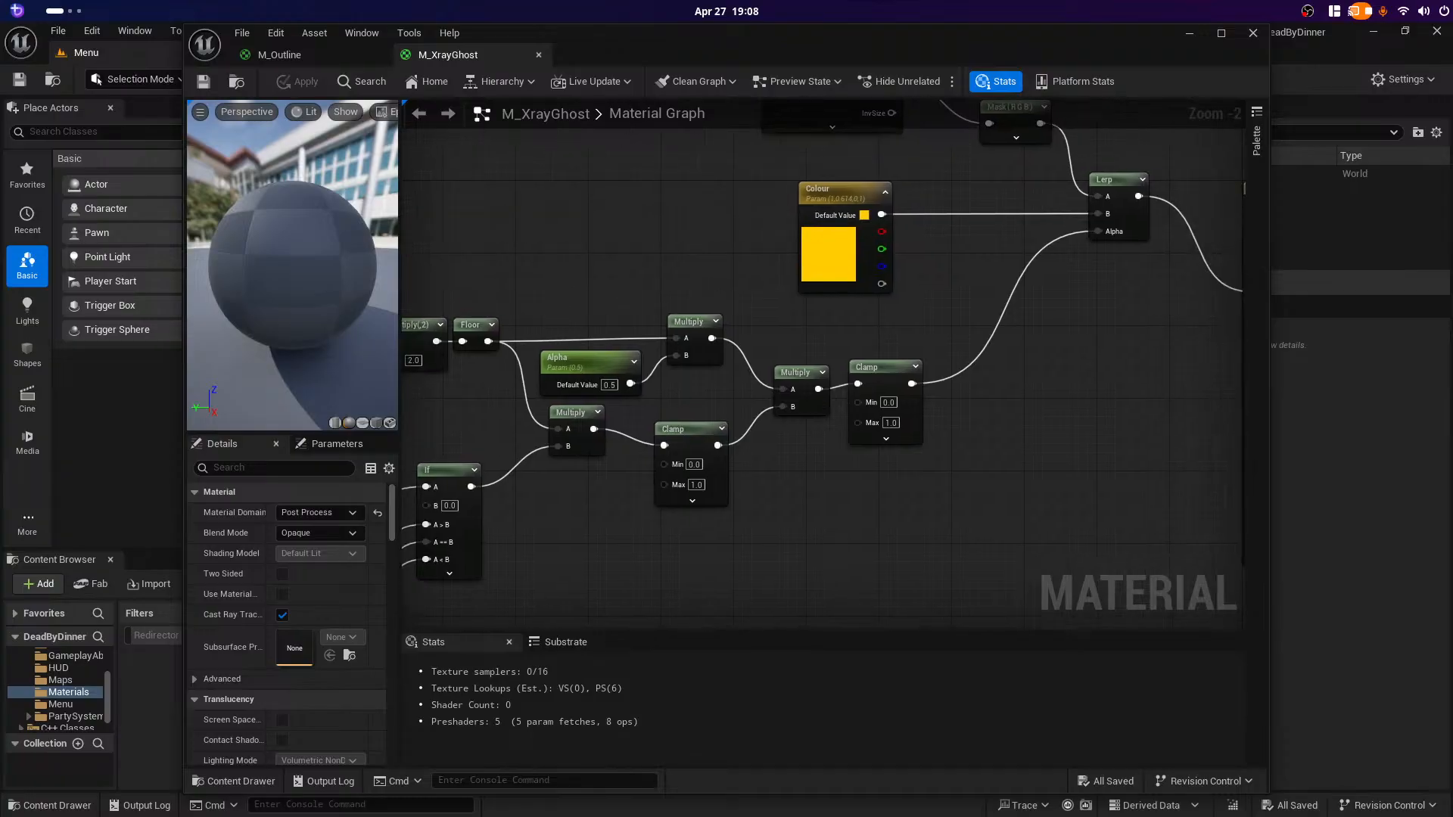
left_click_drag(564, 214, 639, 227)
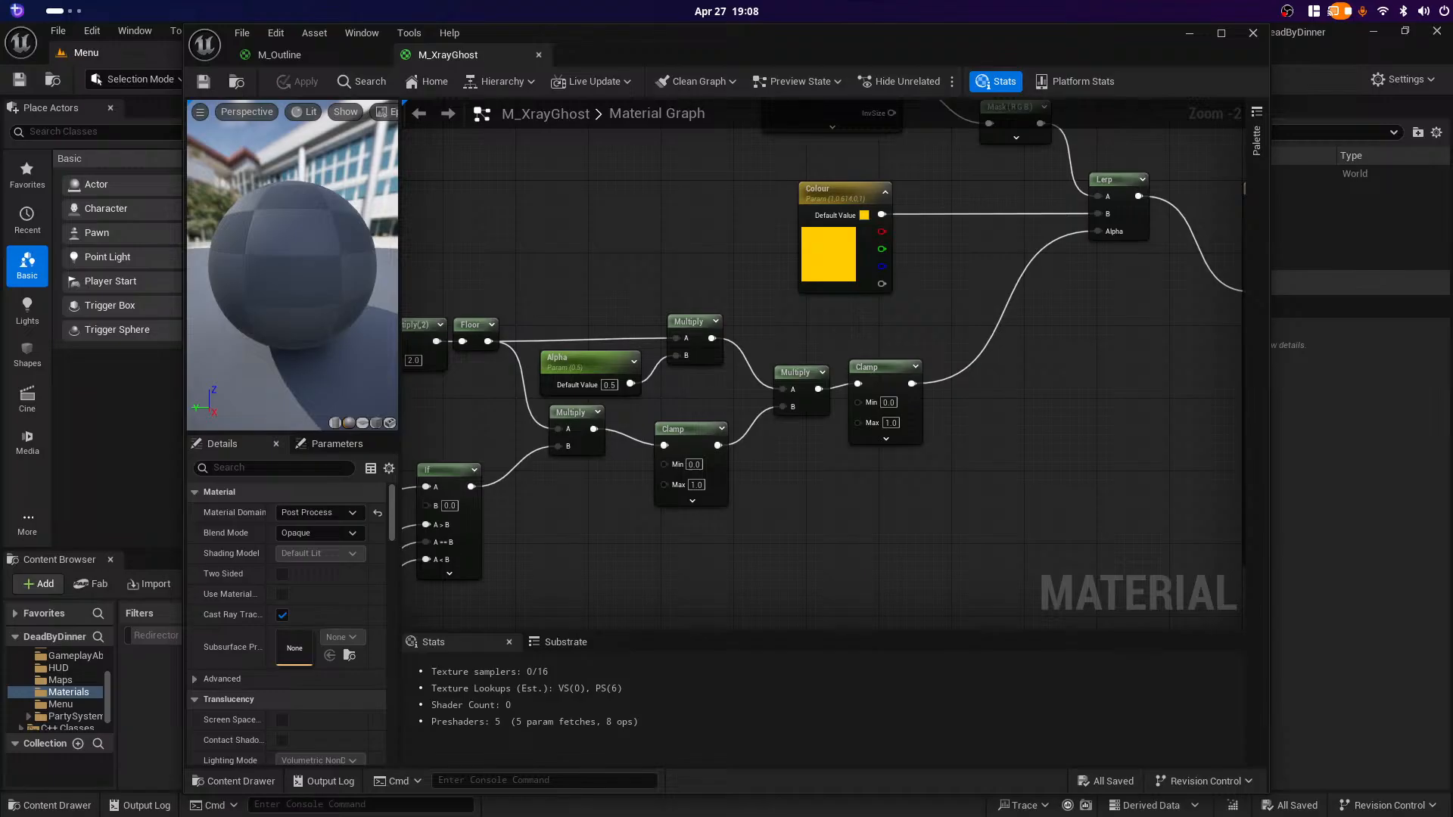
Step: Move the unconnected Specular scene texture node away from the PostProcessInput0, Mask and Lerp chain feeding Emissive Color
right_click_drag(1013, 431, 879, 534)
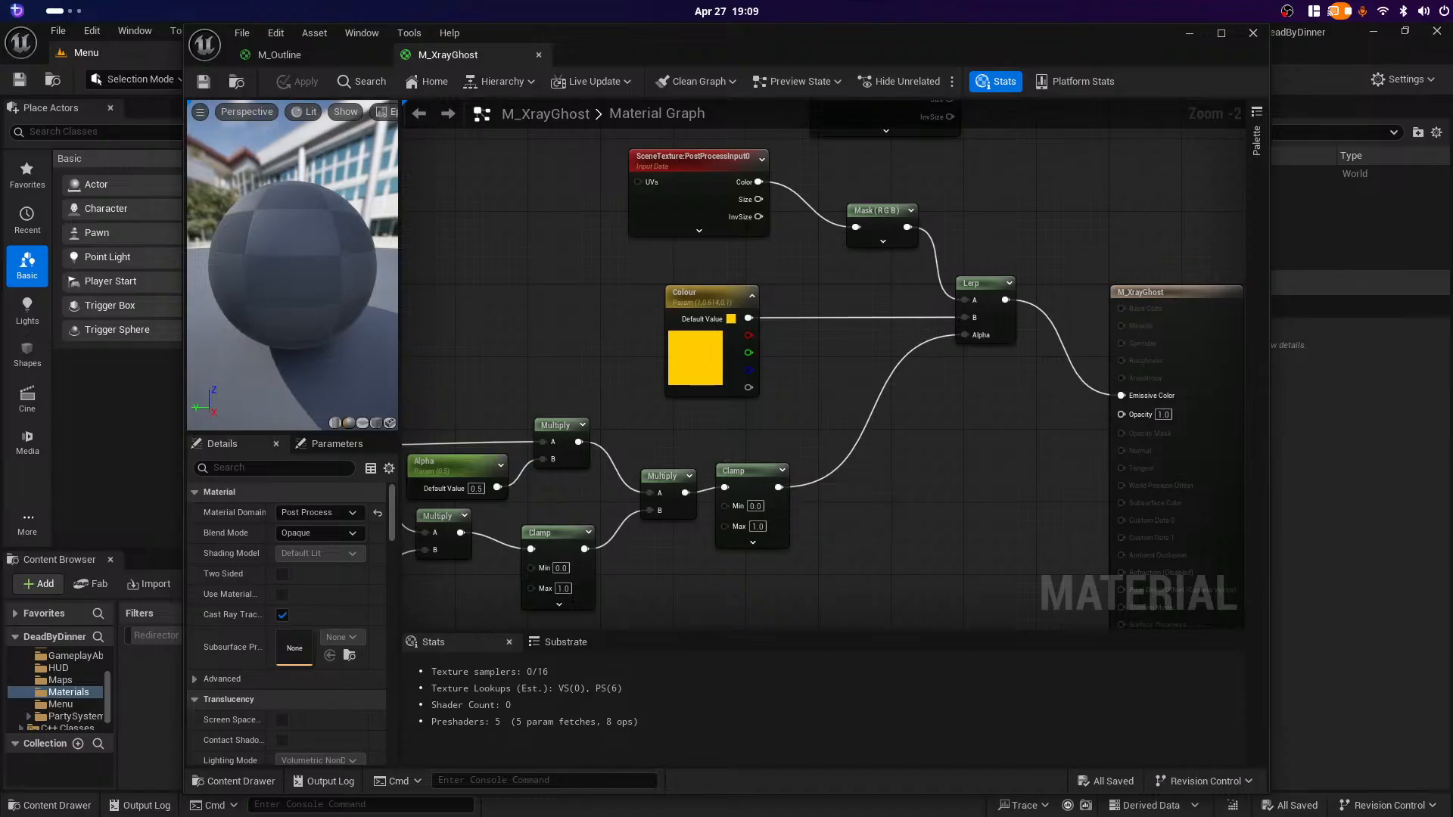
right_click_drag(962, 432, 820, 556)
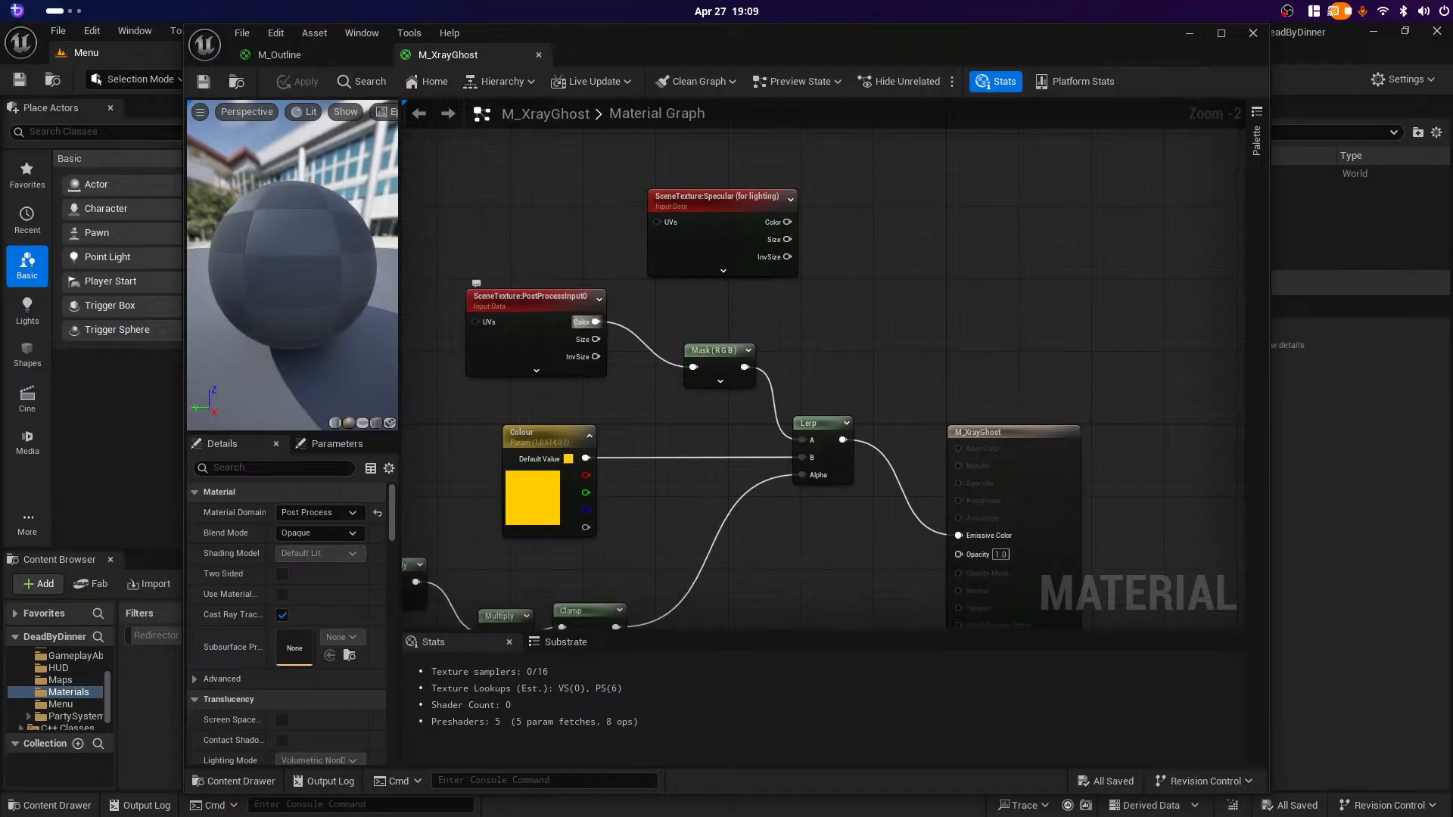
left_click_drag(723, 201, 1144, 170)
right_click_drag(764, 325, 798, 250)
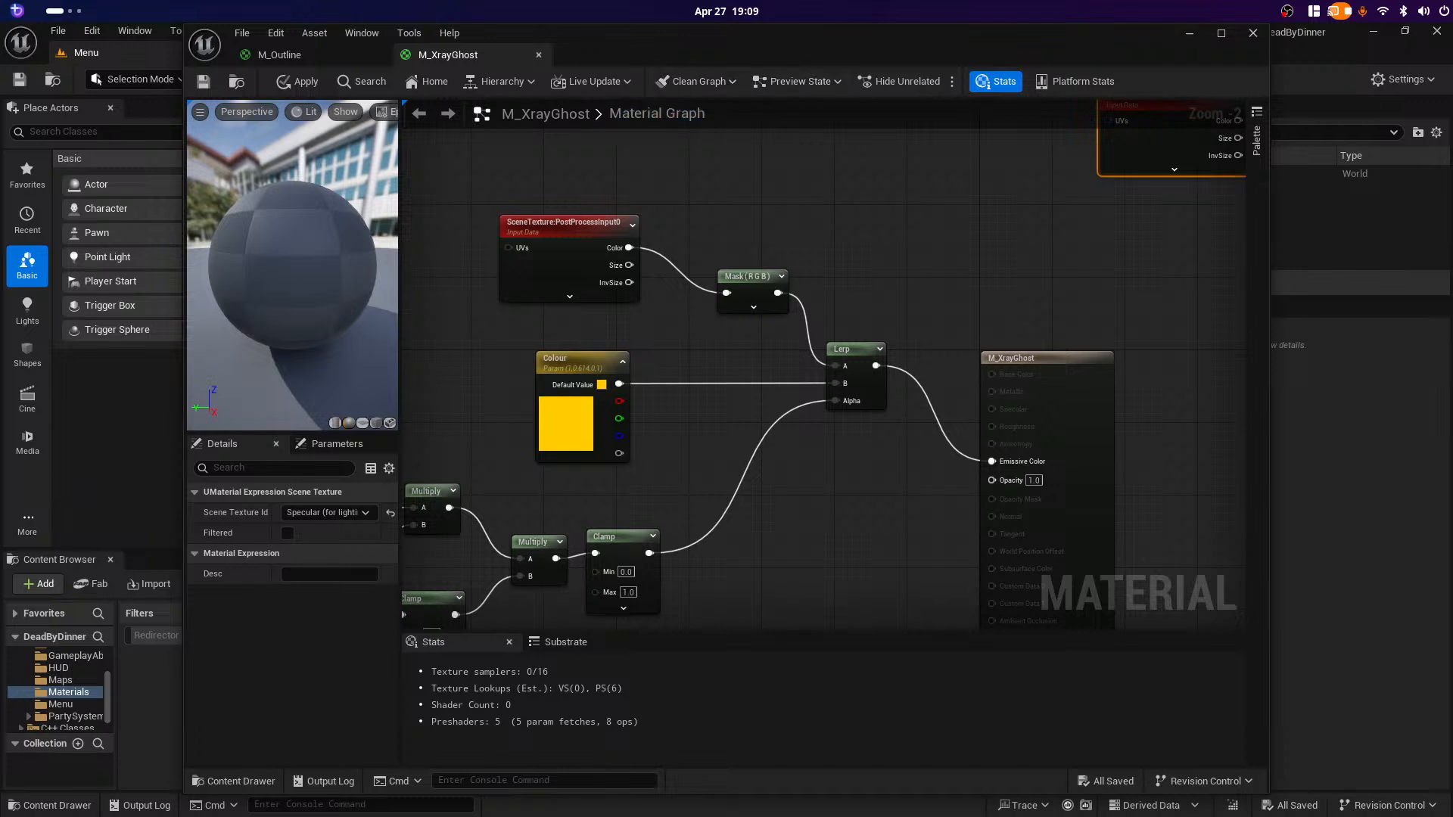
Step: Minimise the material editor, play the Menu level and host a game in the first preview window
left_click(1189, 33)
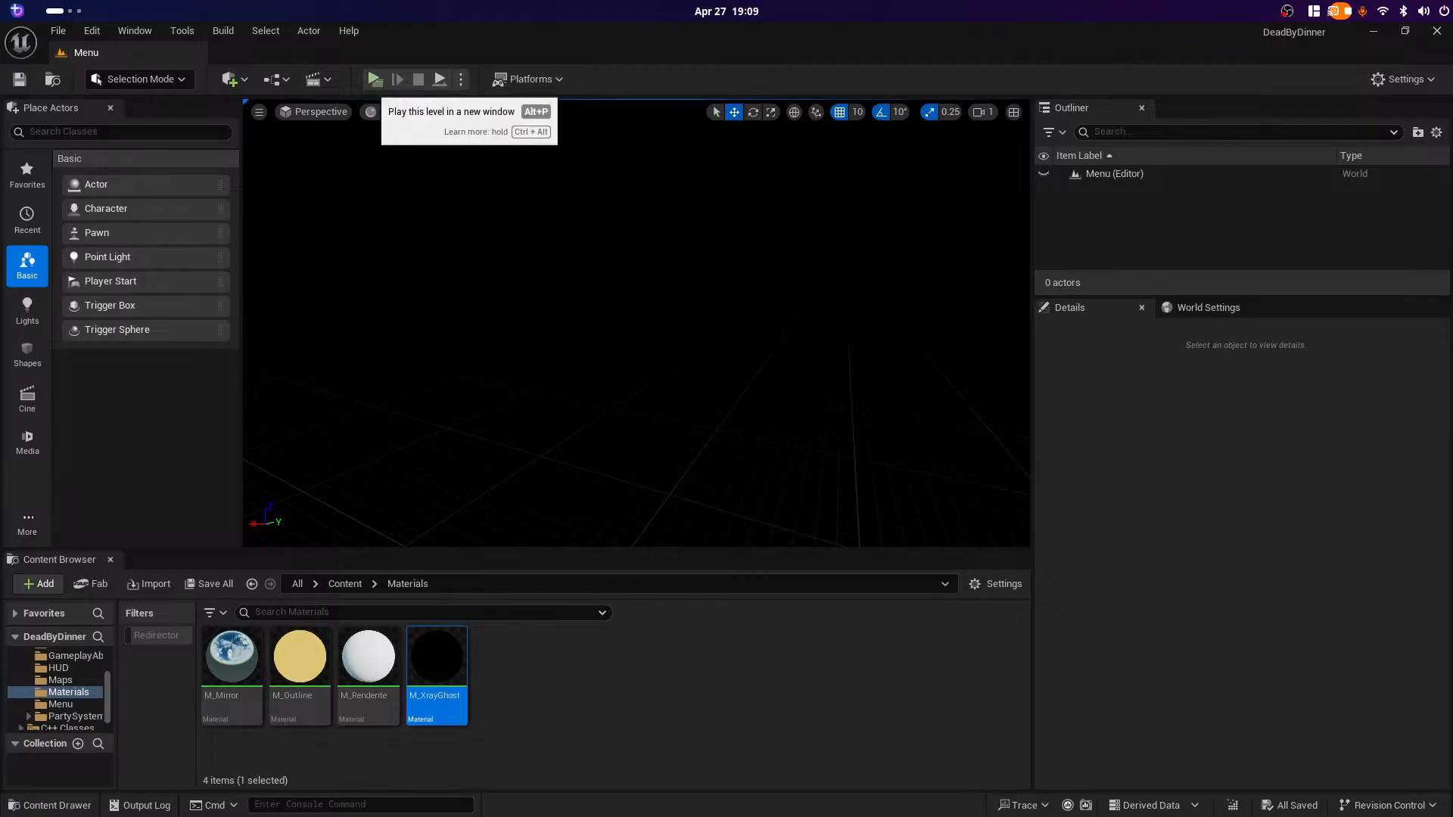
left_click(375, 78)
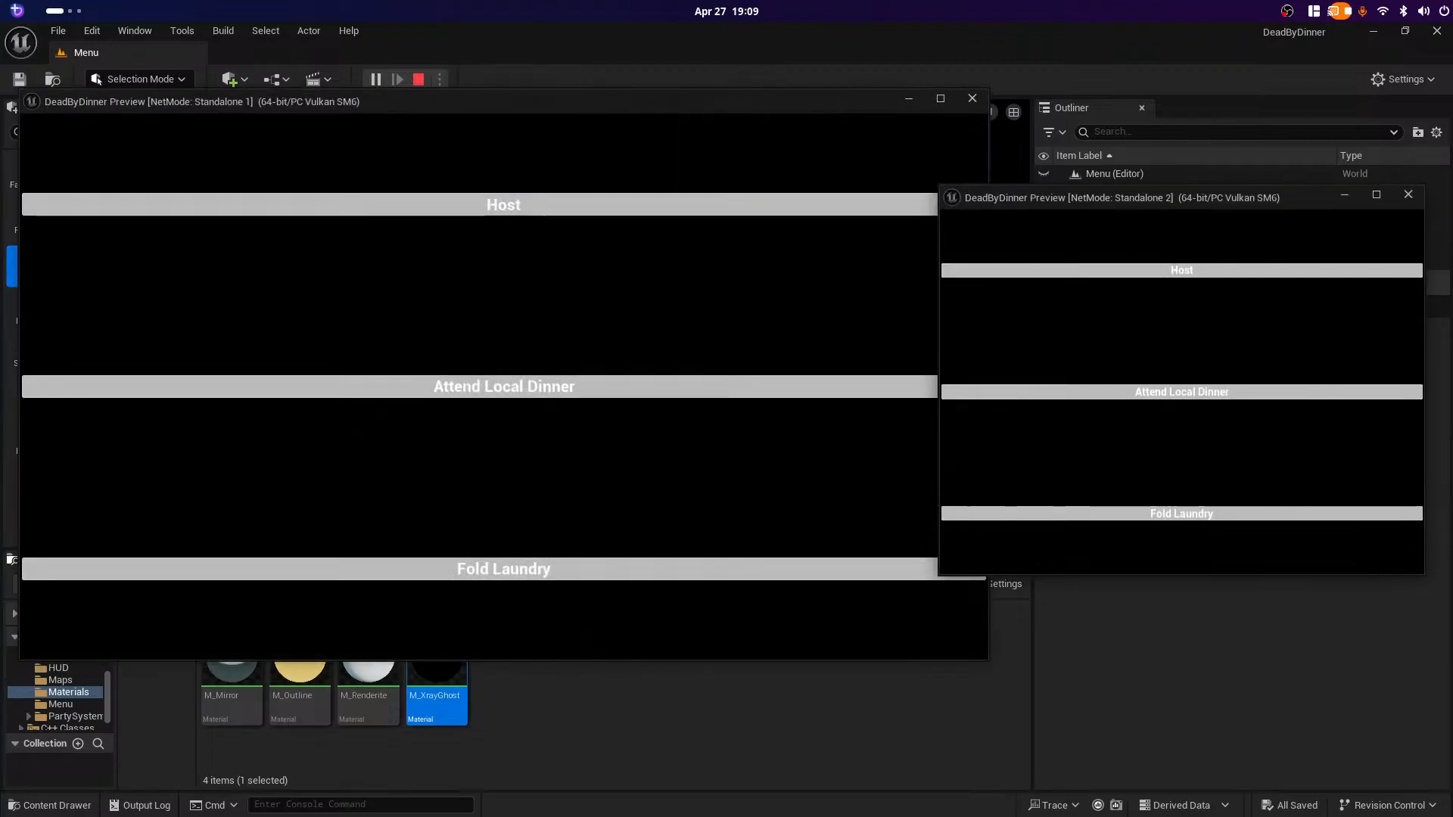
left_click(484, 205)
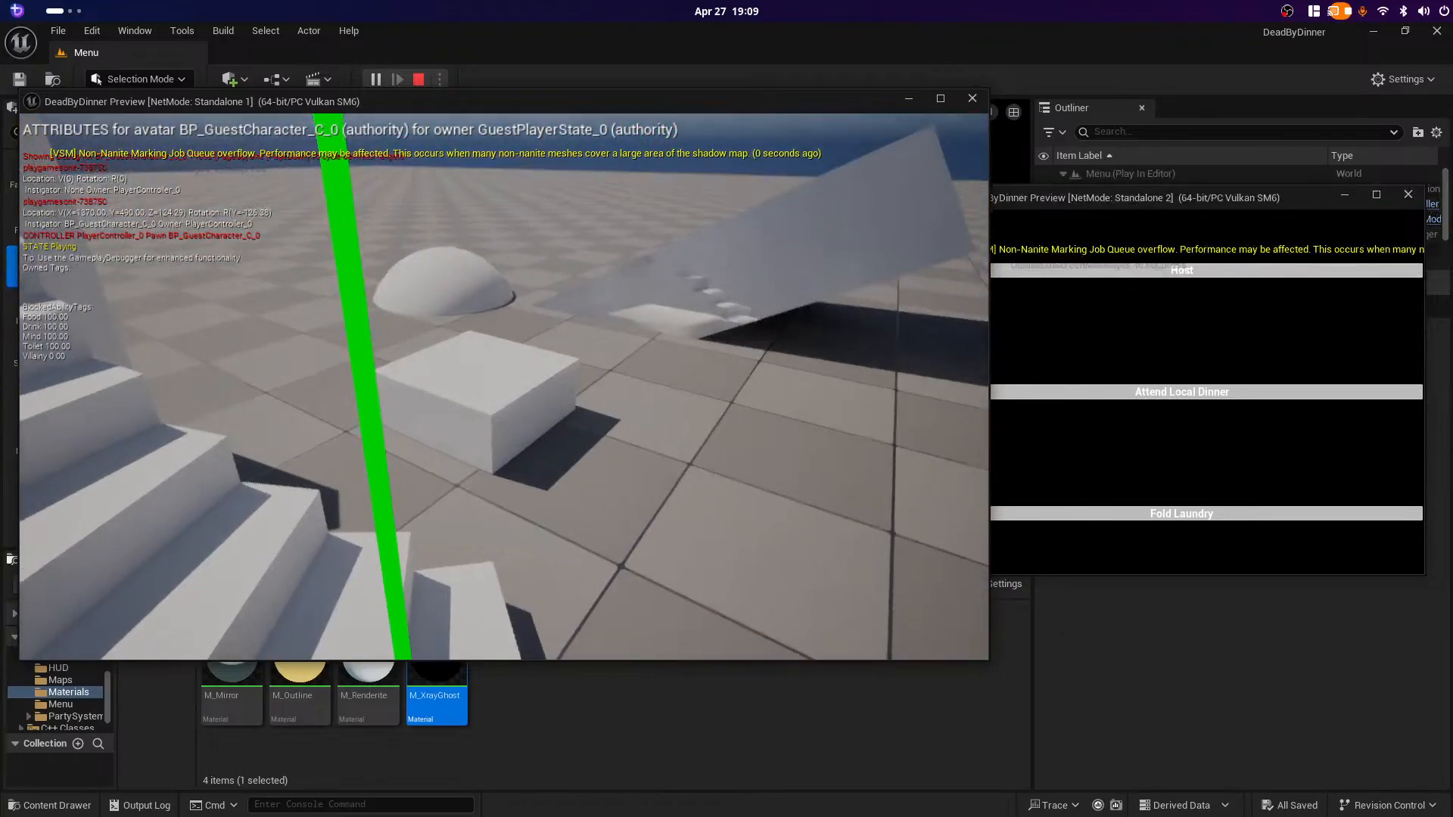
Step: Walk the guest character past the stairs and around the tall block to view the outlined mannequin up close
key("a")
key("s")
key("d")
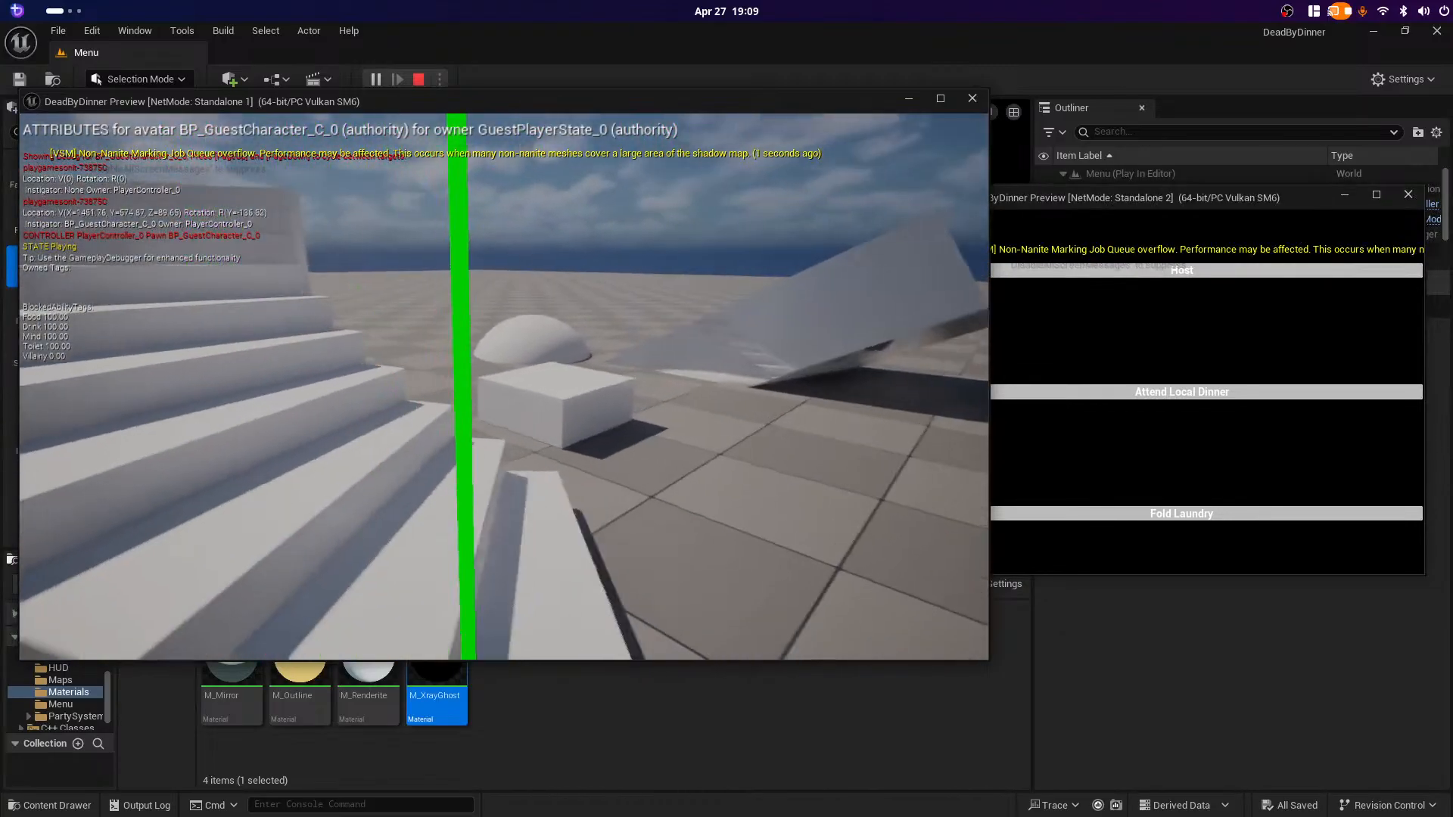
key("s")
key("s")
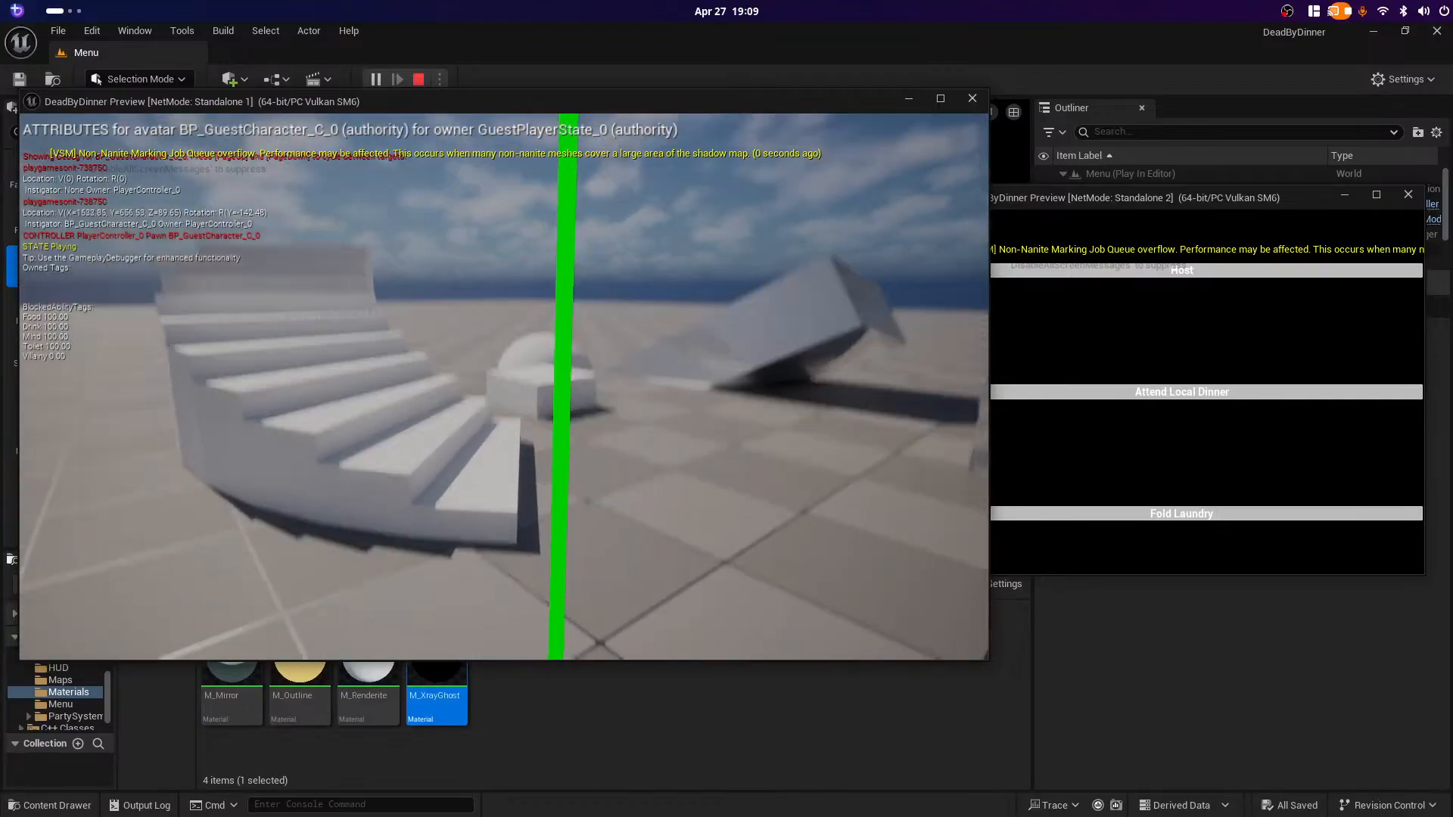
key("a")
key("w")
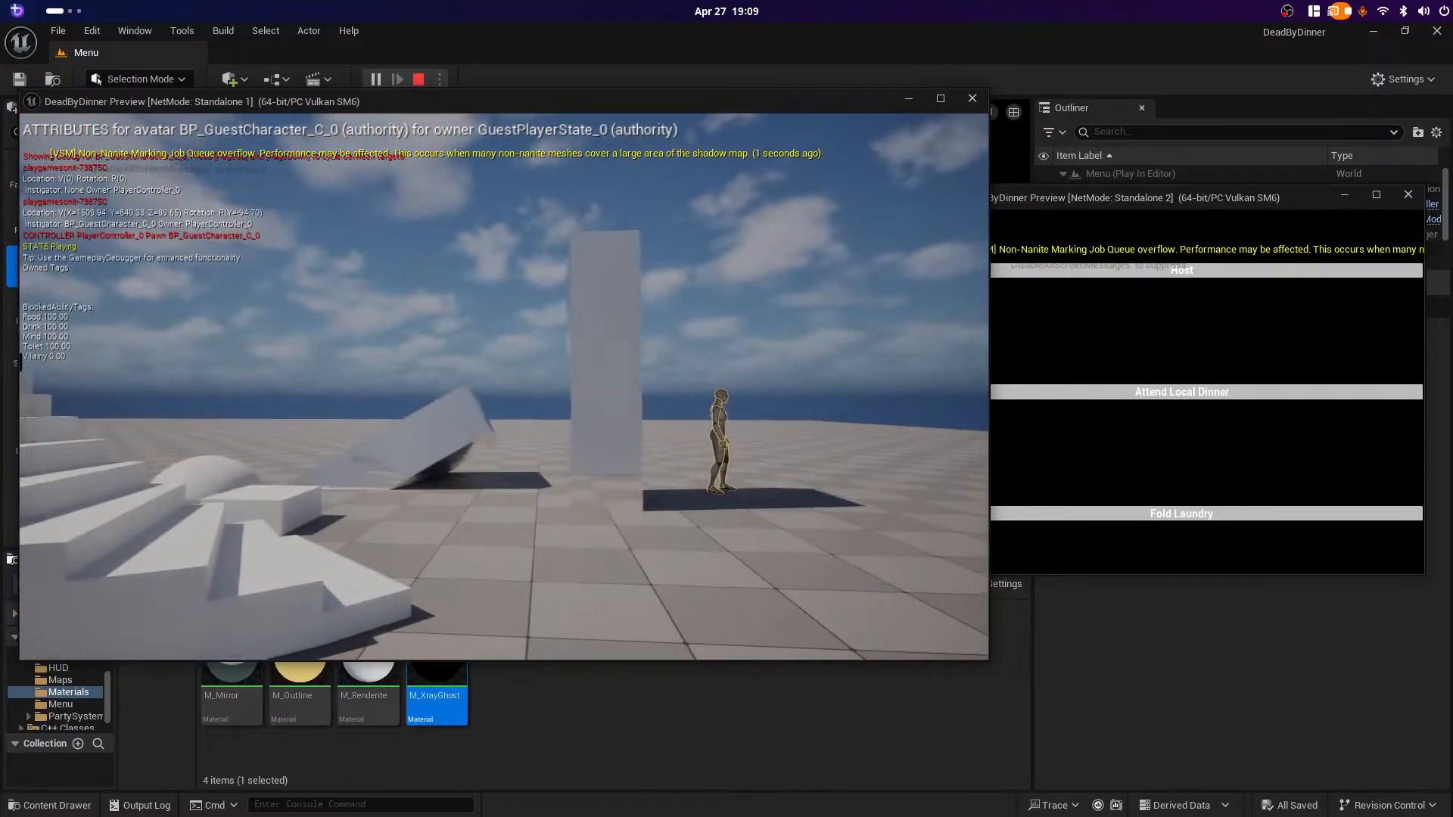
key("w")
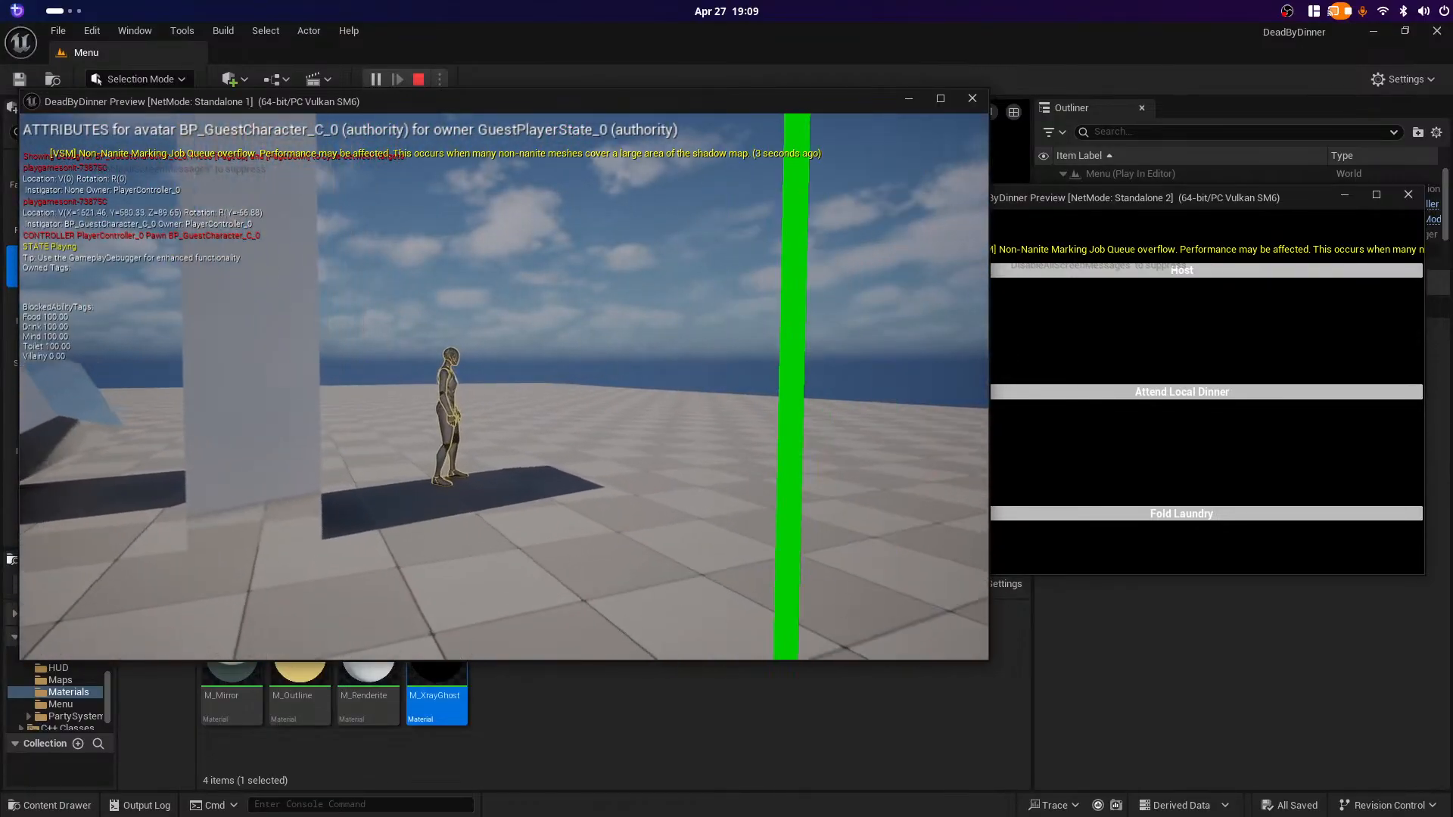
key("d")
key("w")
key("d")
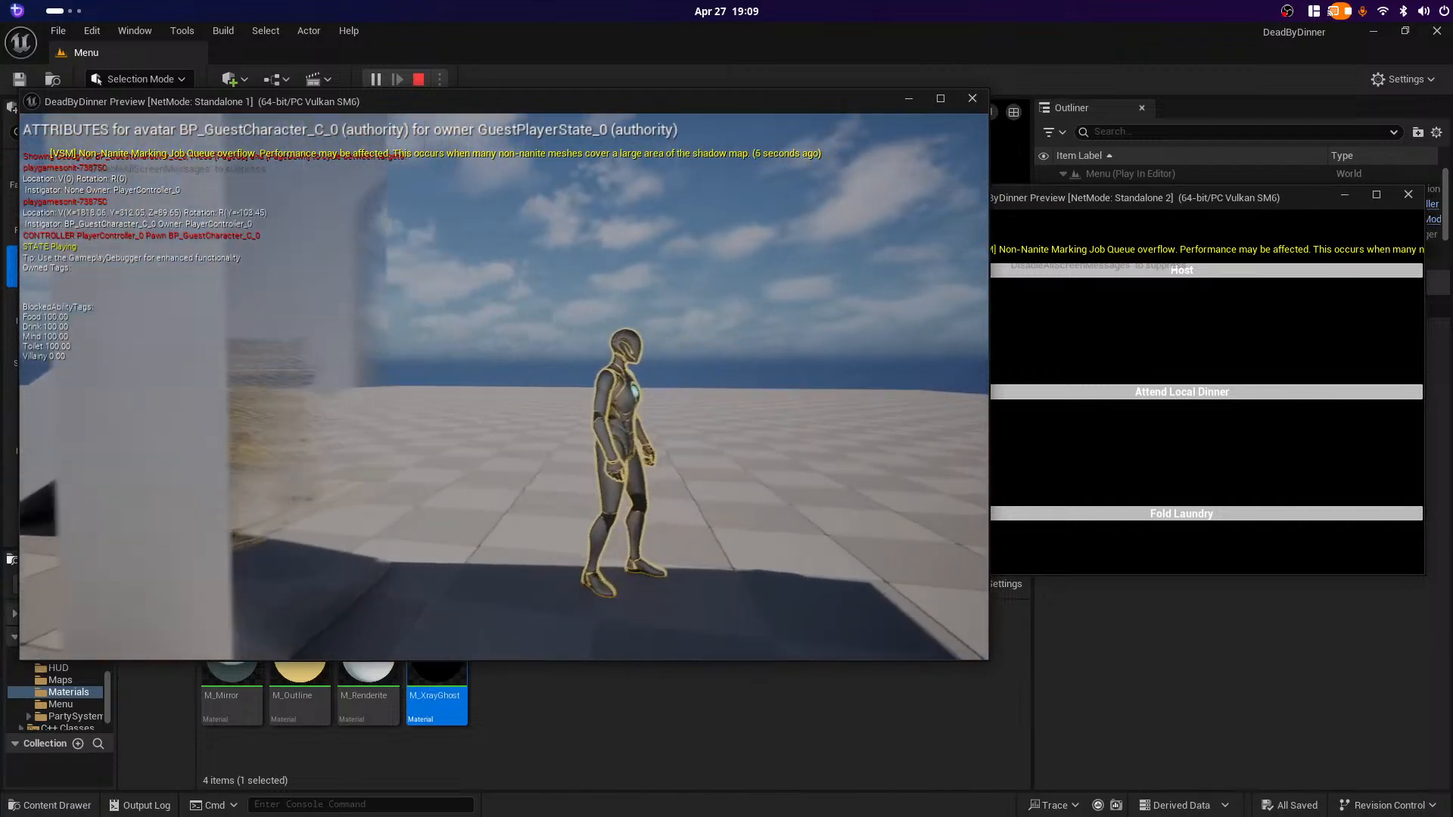
key("d")
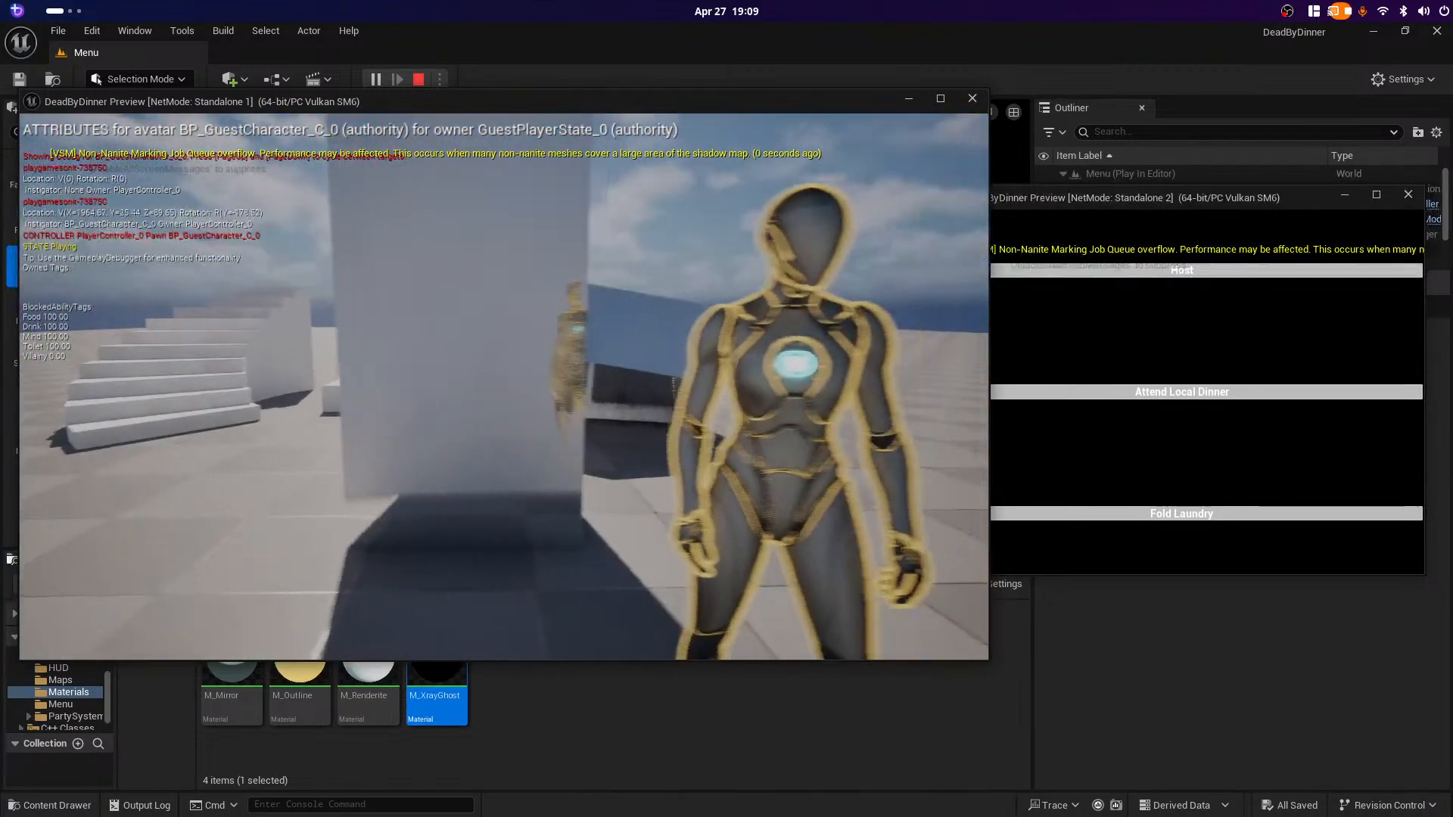
key("s")
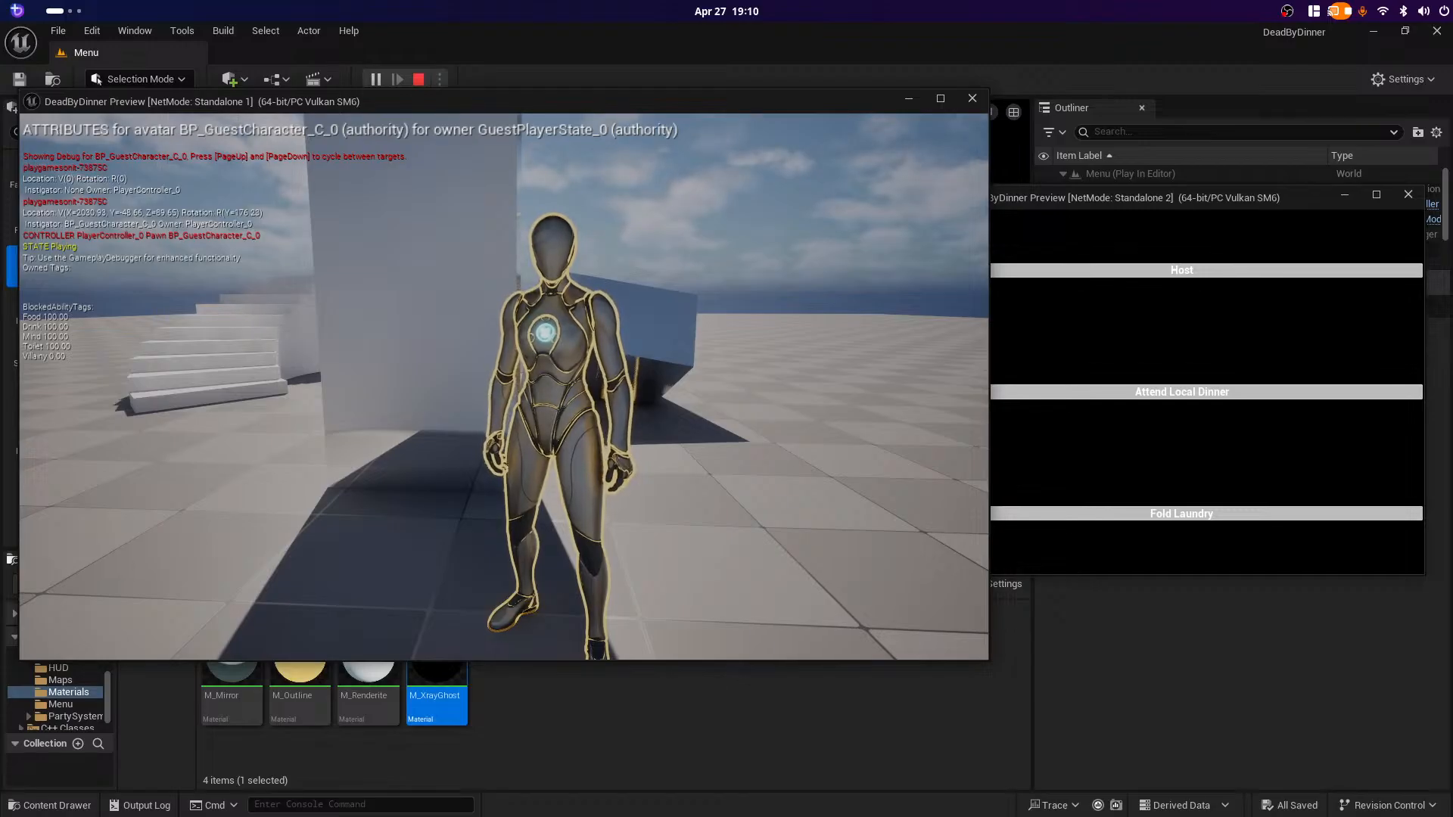
Step: Switch from the running preview back to the material editor and bring up the M_Outline graph
key("alt+Tab")
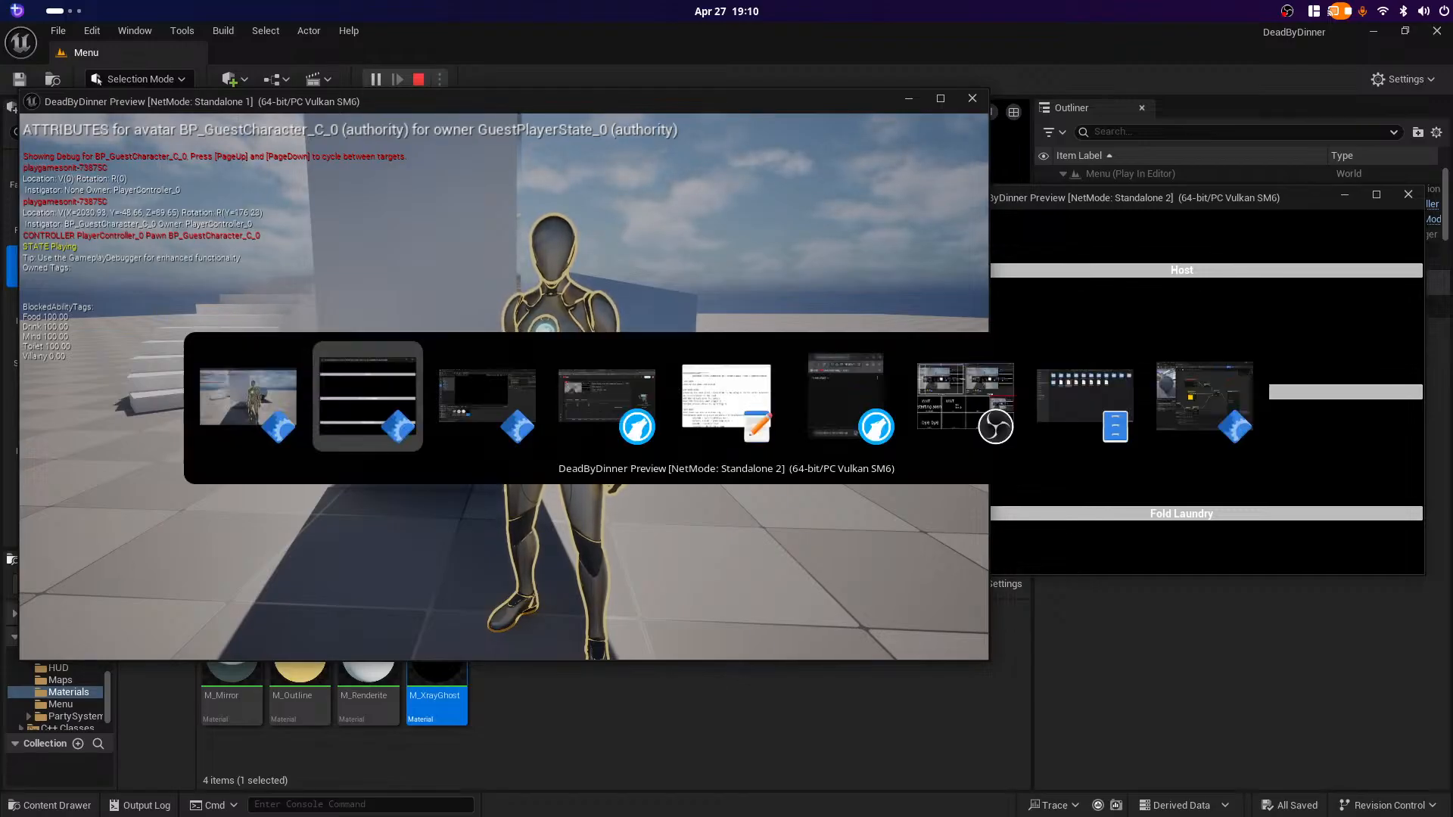
key("alt+Tab")
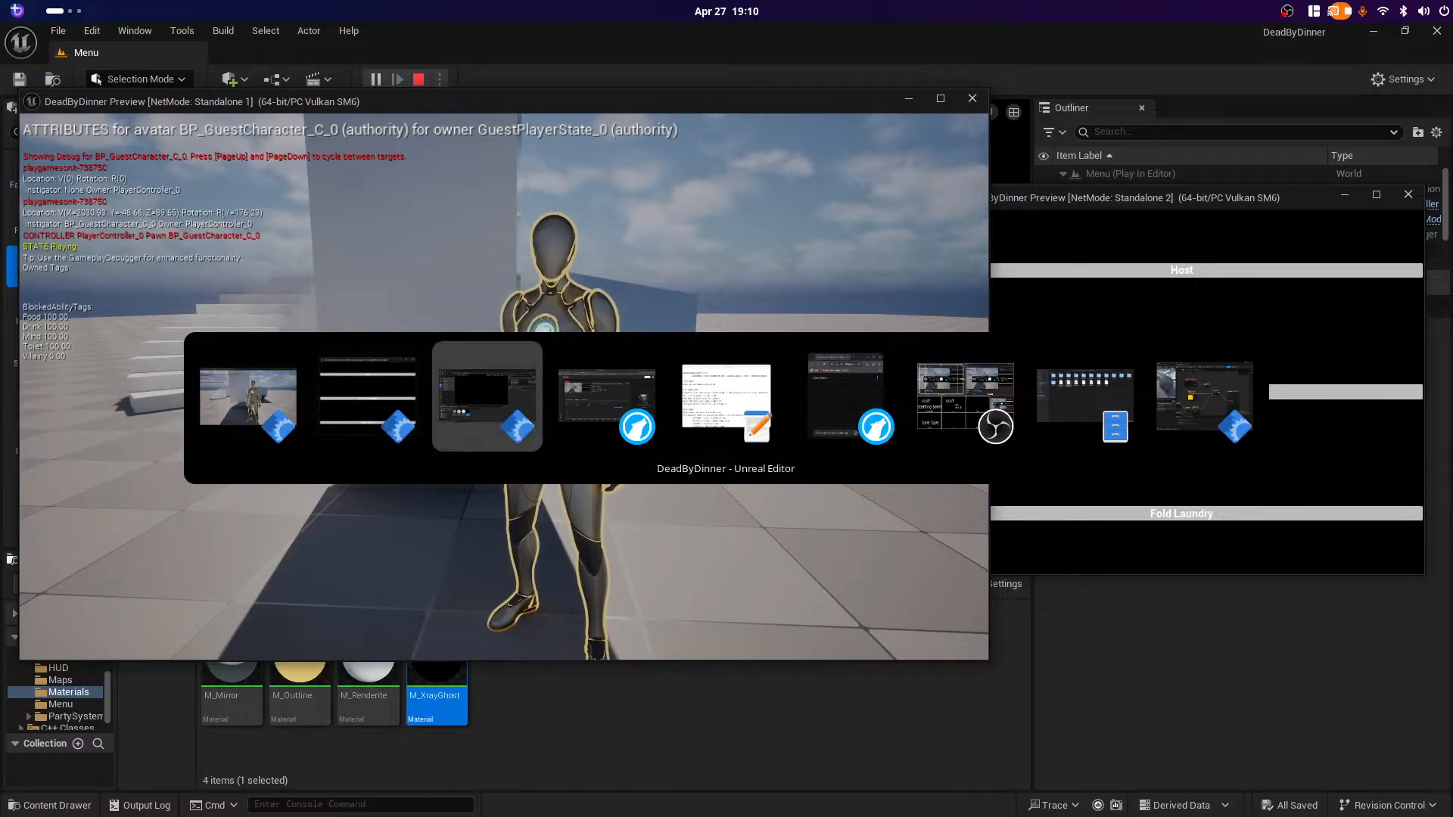
key("alt+Tab")
key("alt+Tab")
key("alt+Tab")
key("alt+Tab")
key("alt+Tab")
key("alt+Tab")
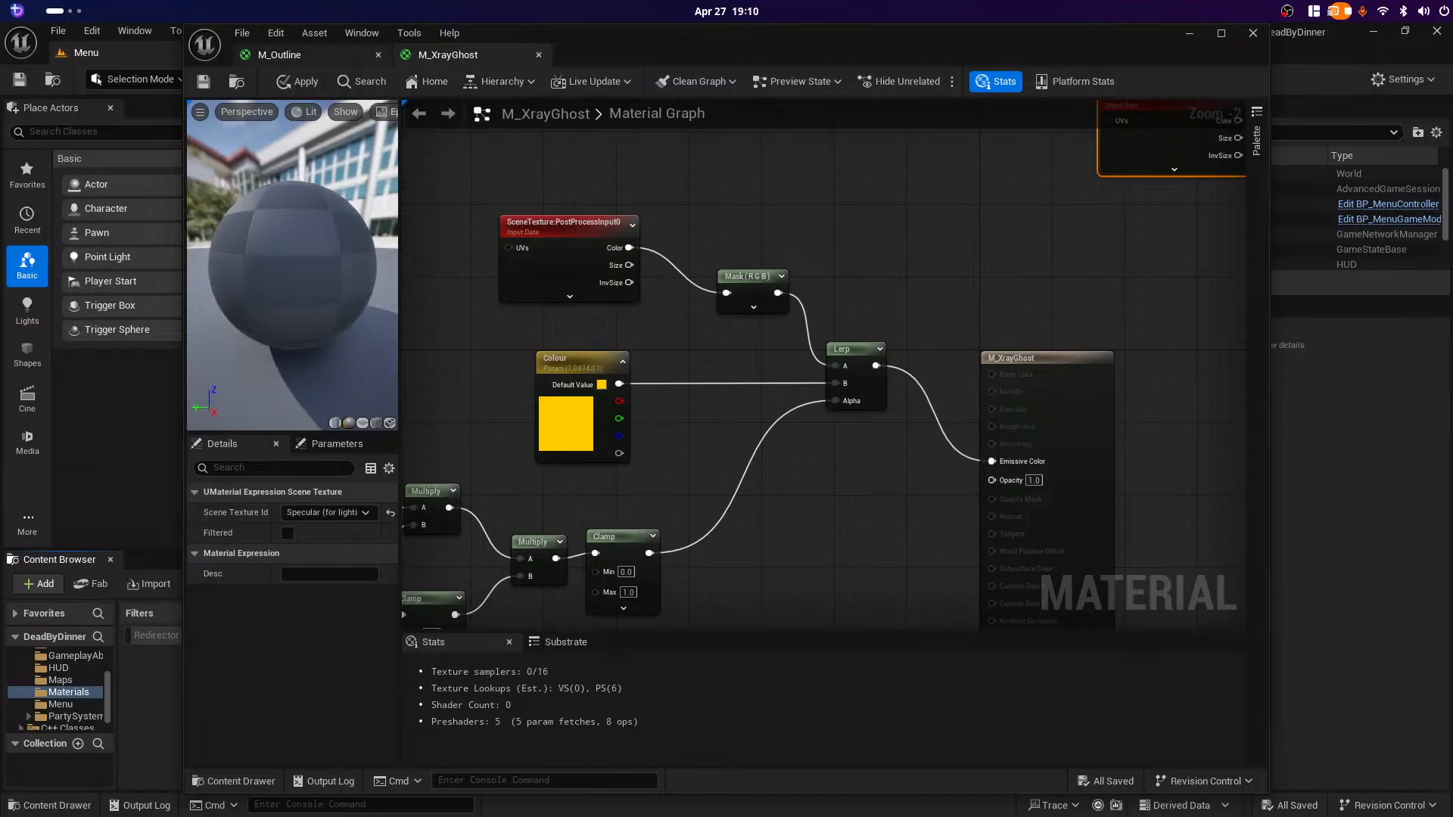
left_click(303, 55)
Step: Line up the 1-x node with TwoSidedSign's output in the M_Outline graph, and select the TwoSidedSign node
right_click_drag(718, 501, 630, 273)
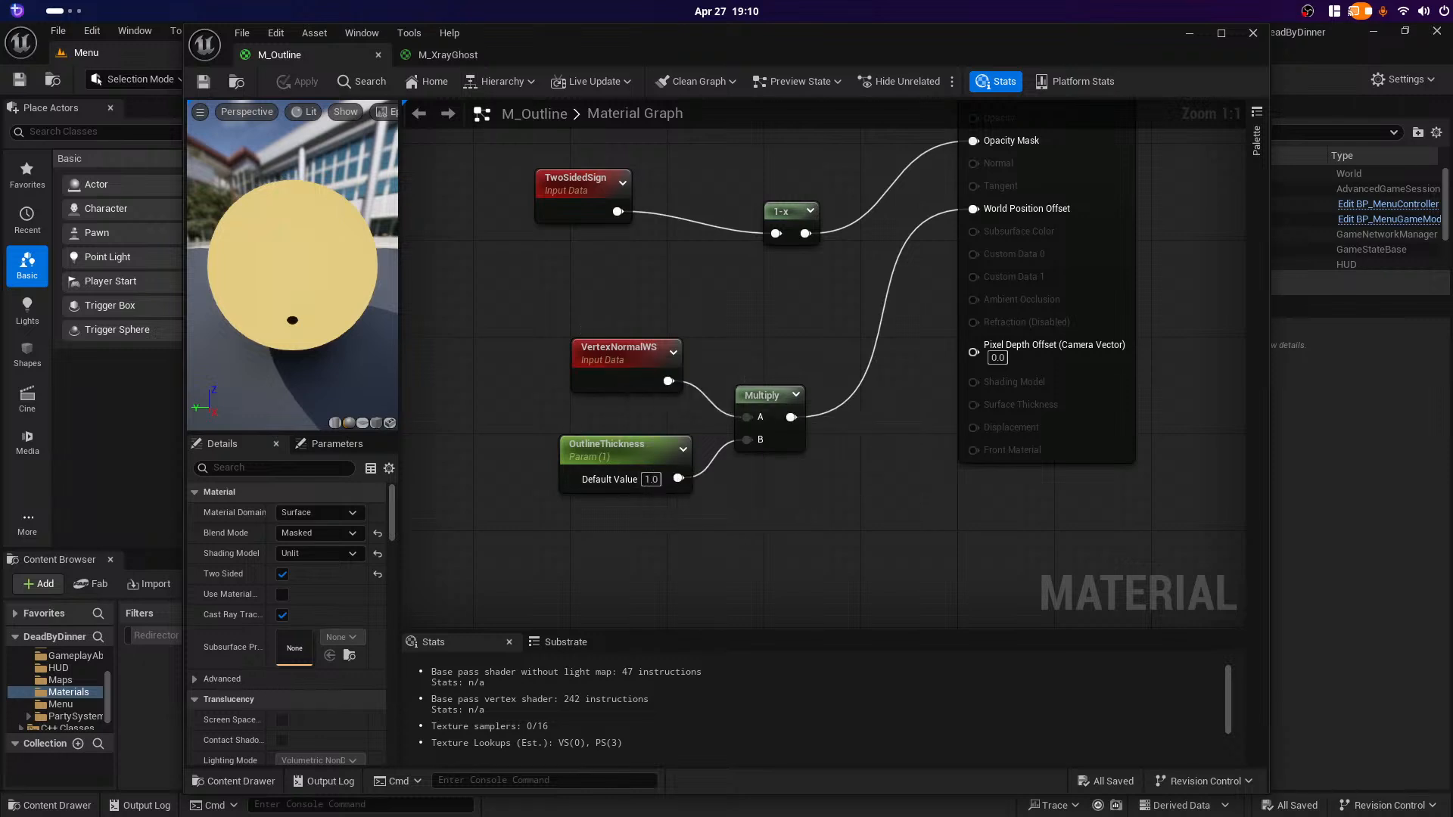
right_click_drag(869, 495, 870, 548)
right_click_drag(733, 389, 733, 520)
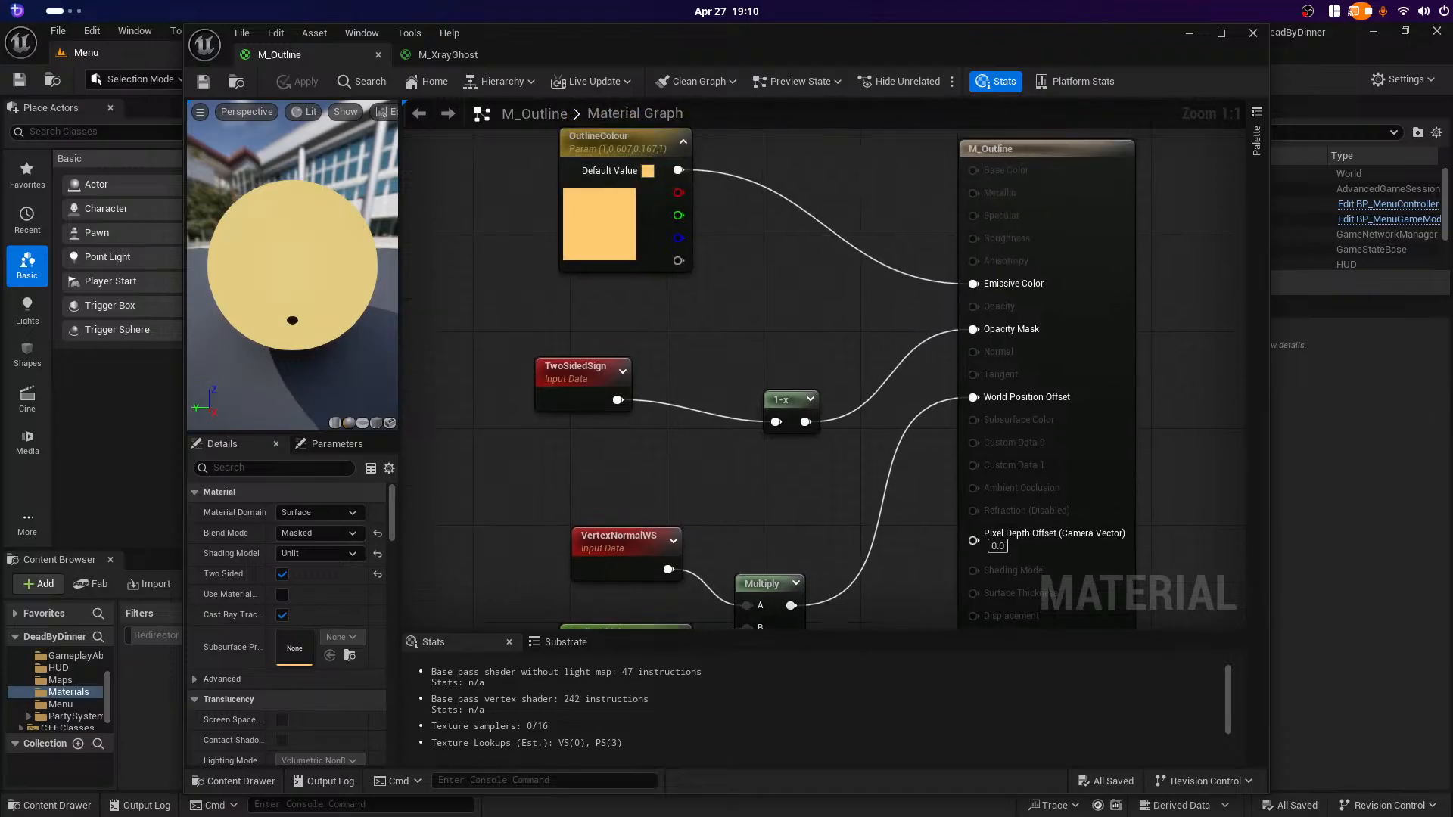
right_click_drag(769, 351, 743, 363)
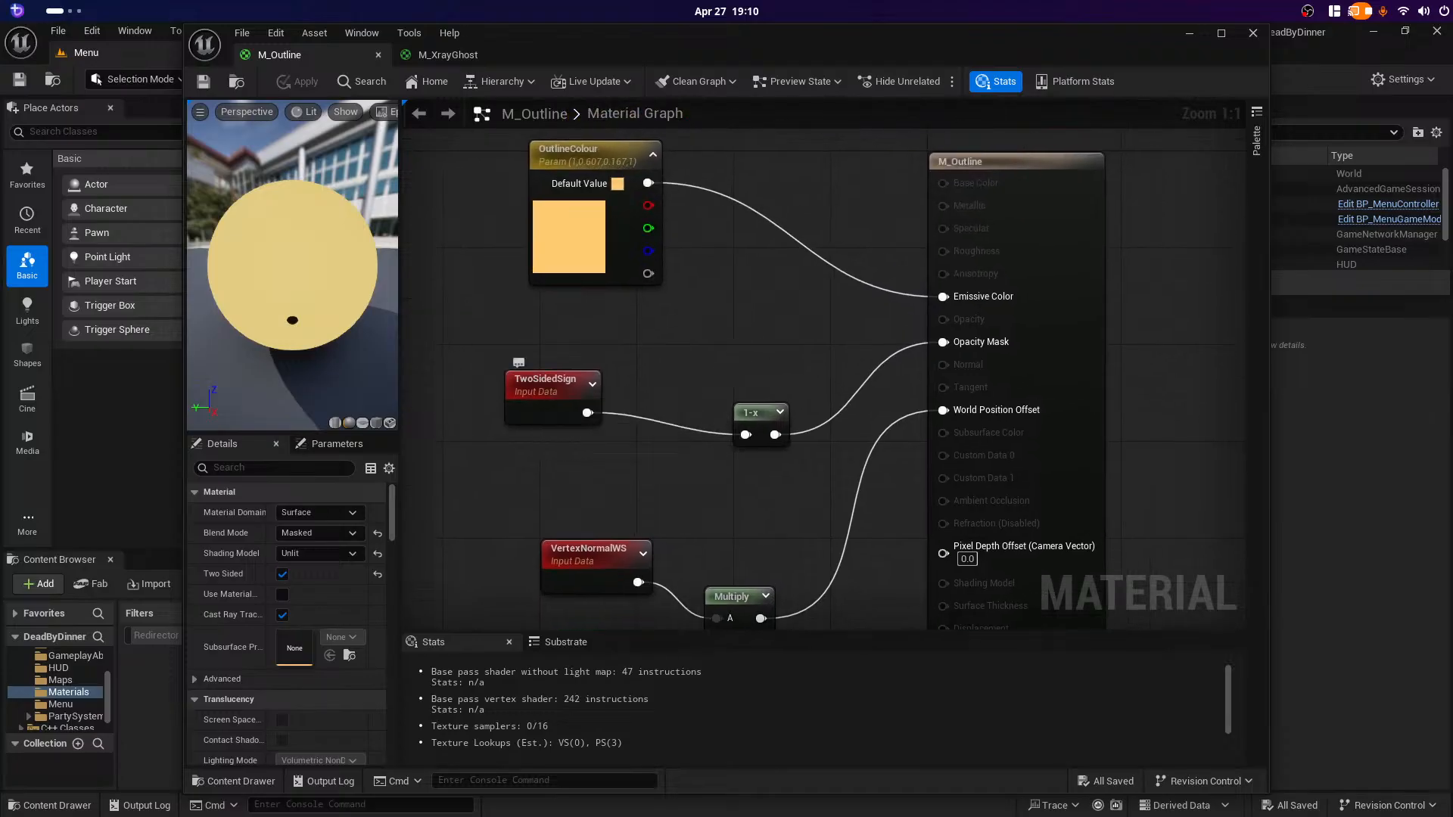
left_click_drag(757, 424, 747, 391)
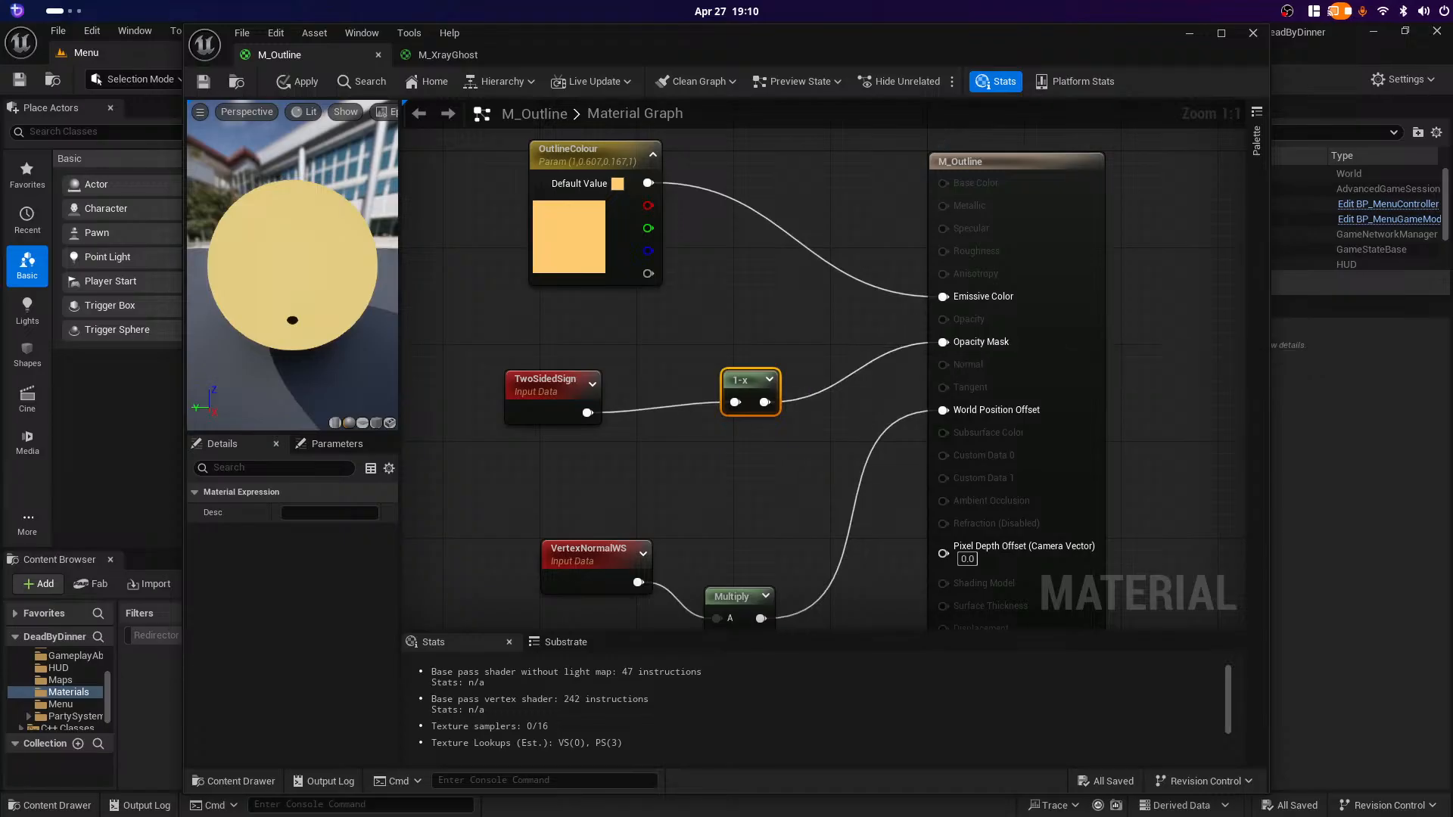
left_click_drag(743, 380, 755, 393)
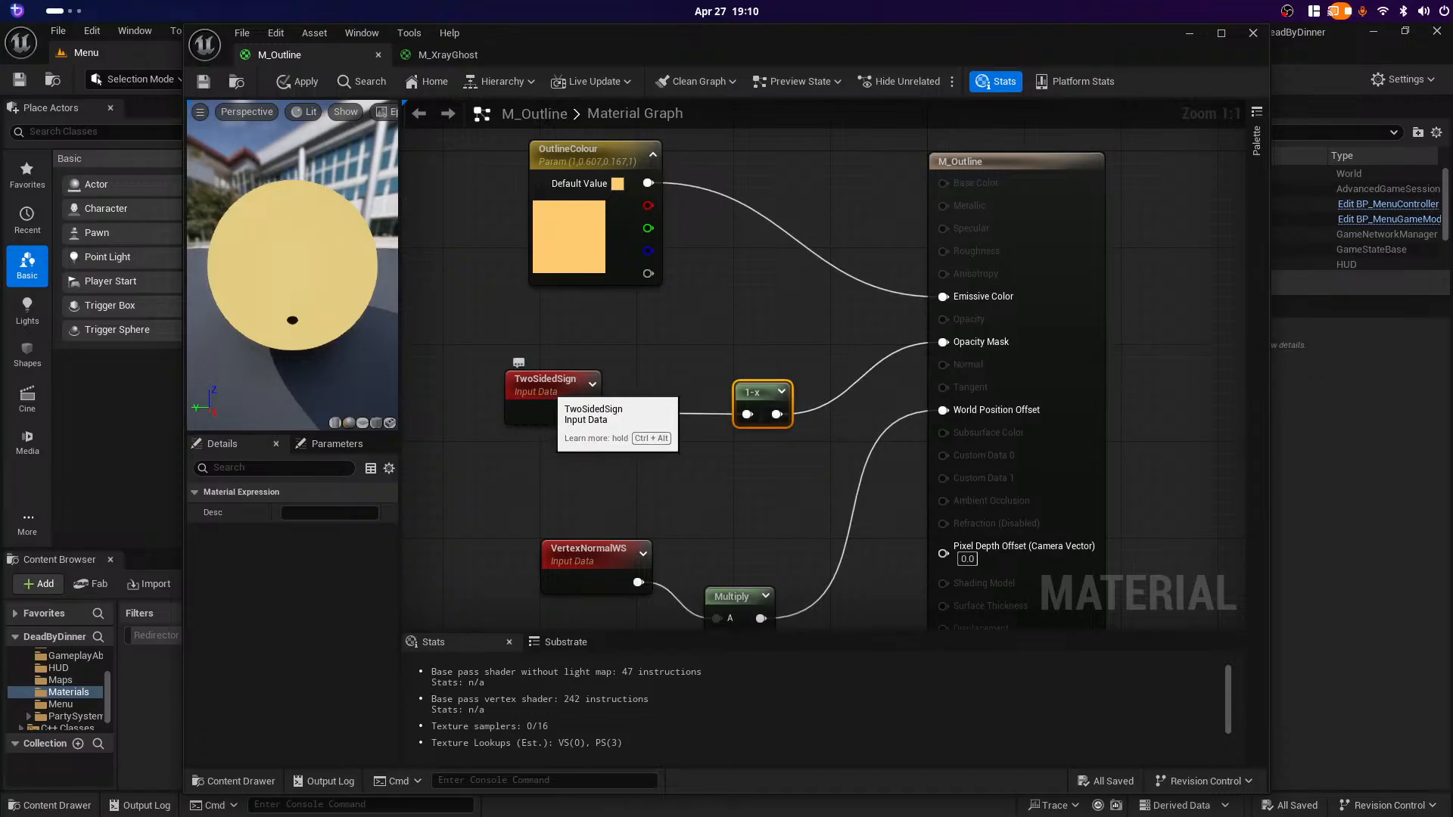
left_click(543, 405)
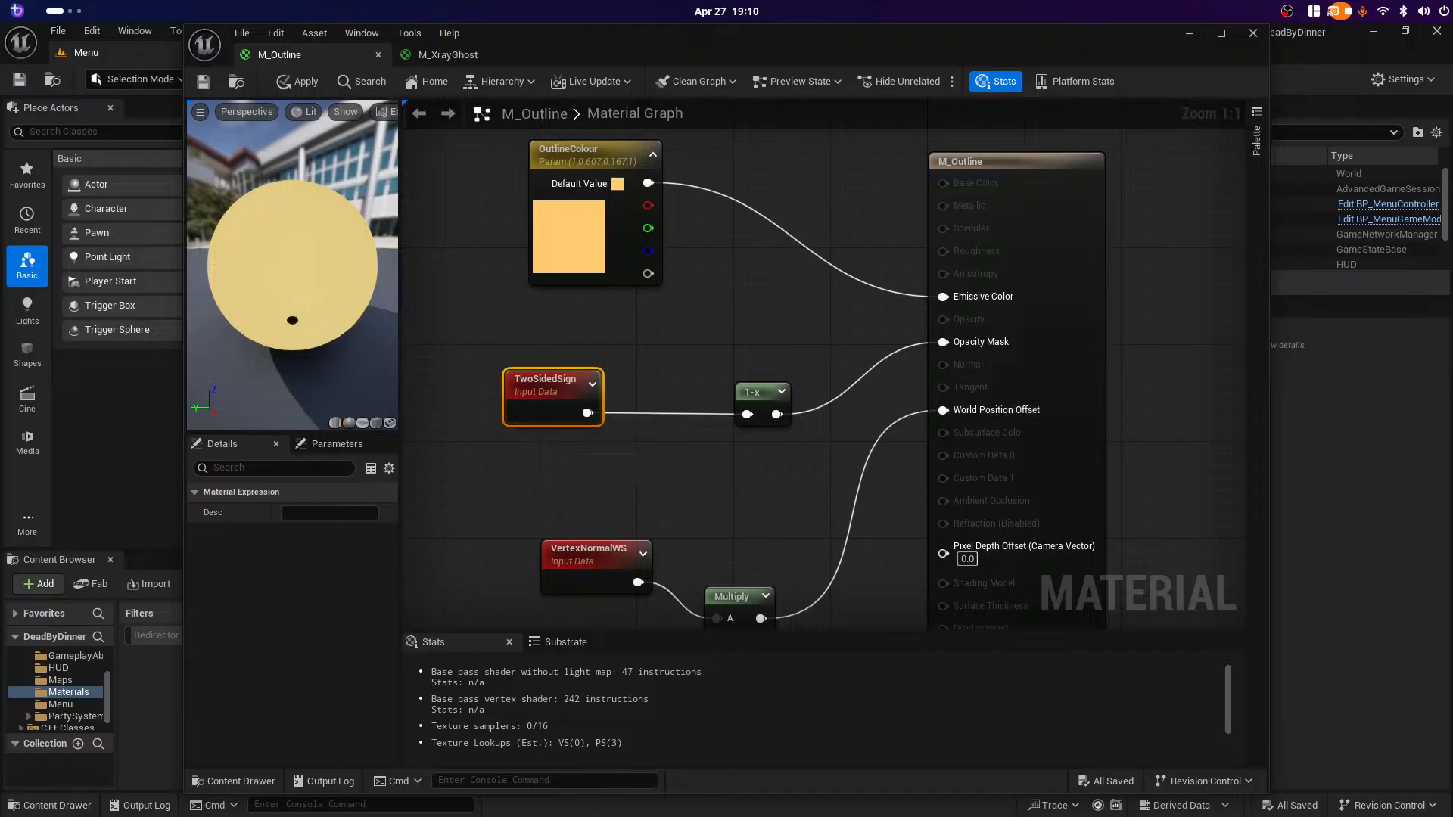
right_click_drag(724, 550, 702, 424)
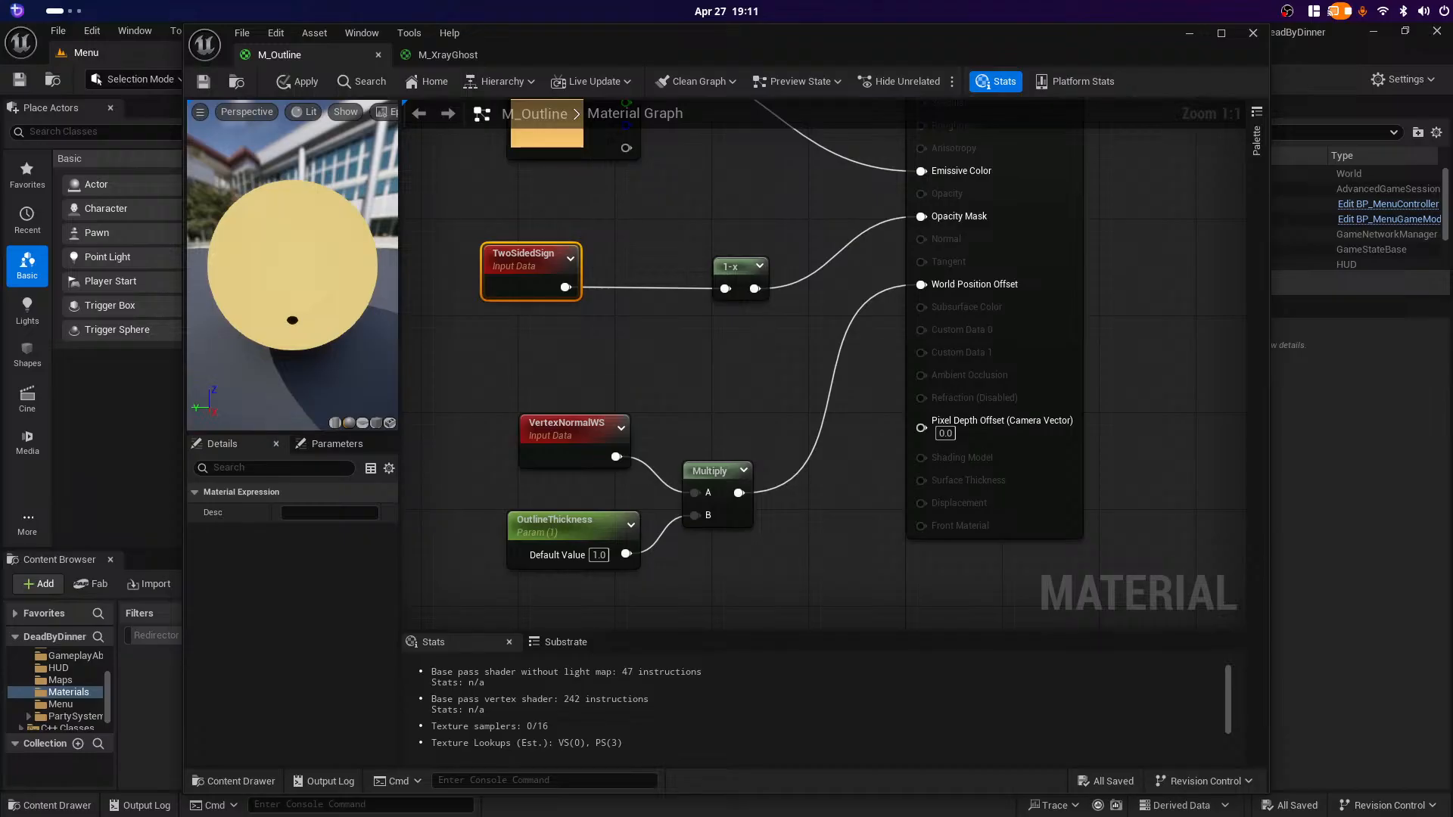
Step: Return to the game preview and circle the mannequin and tall block to compare its outline with its silhouette through the wall
key("alt+Tab")
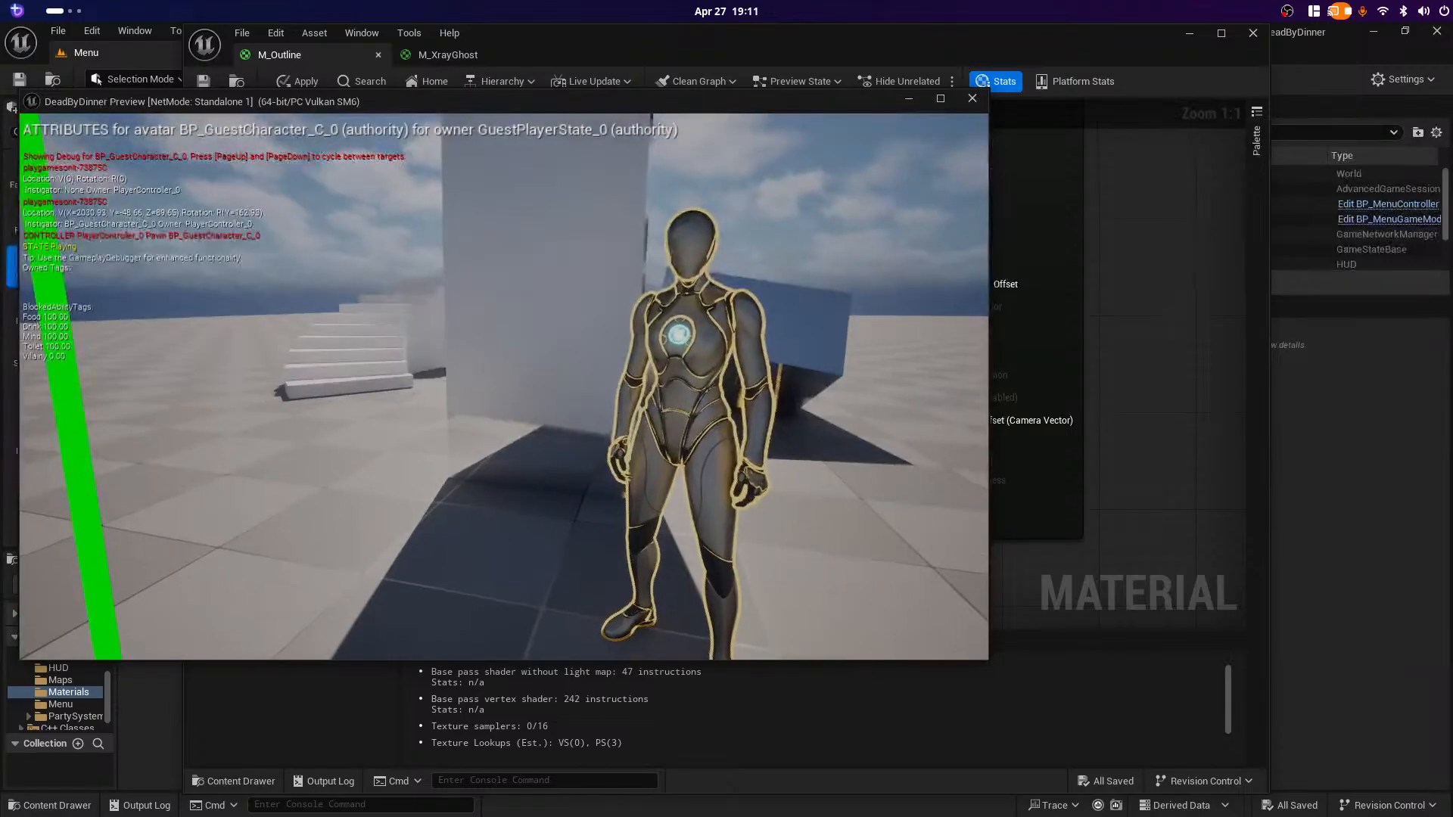
key("d")
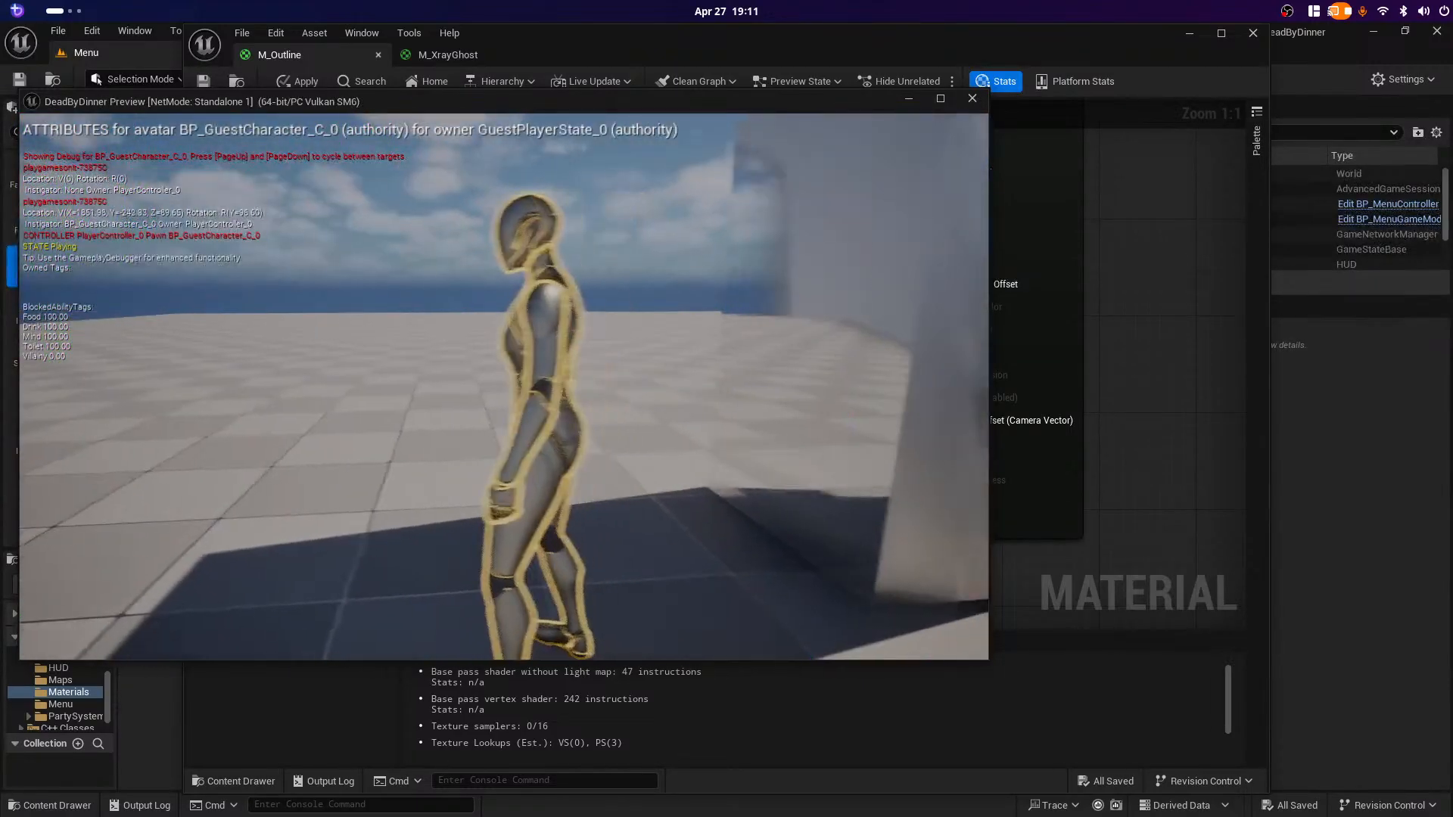
key("d")
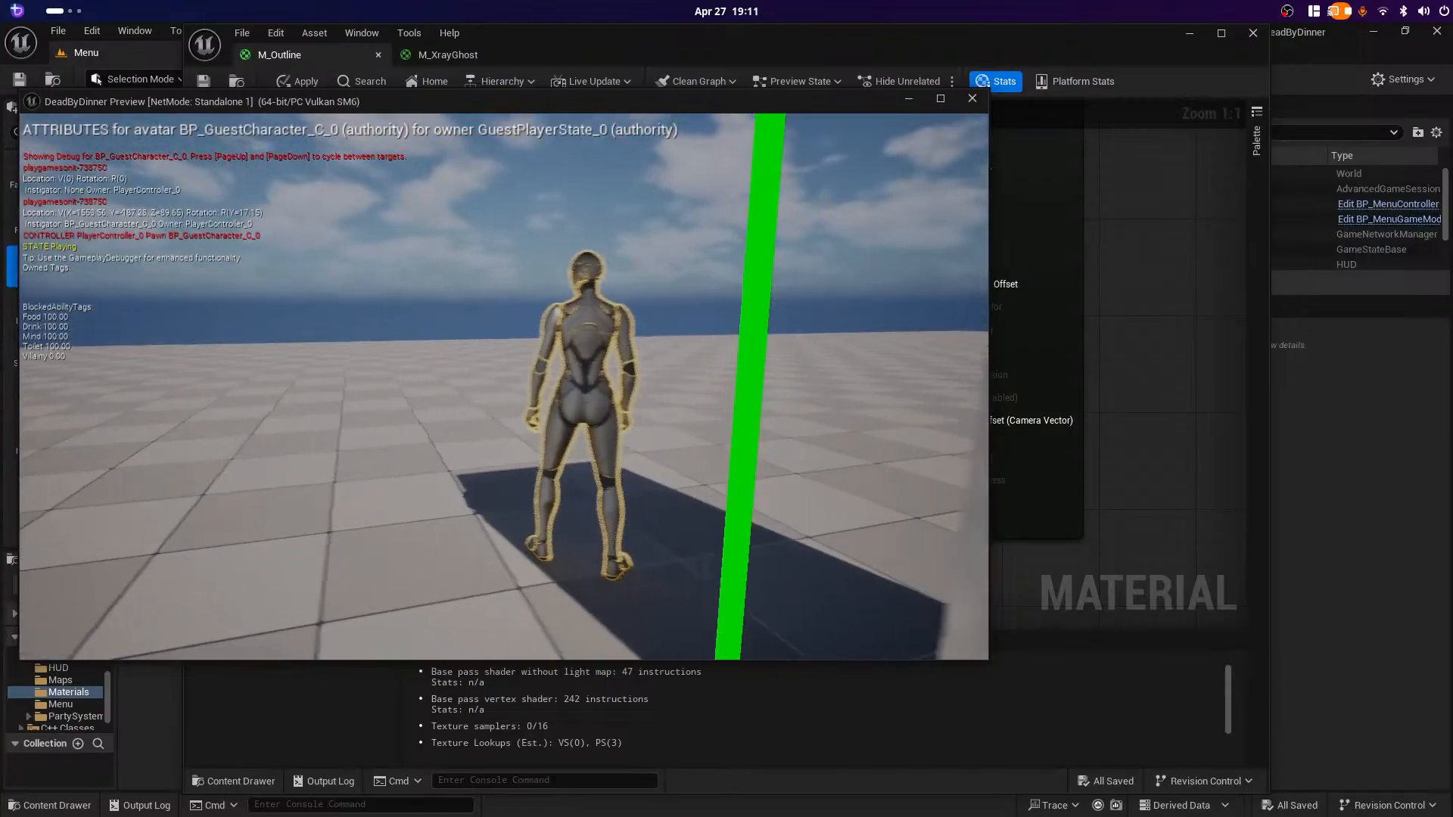
key("d")
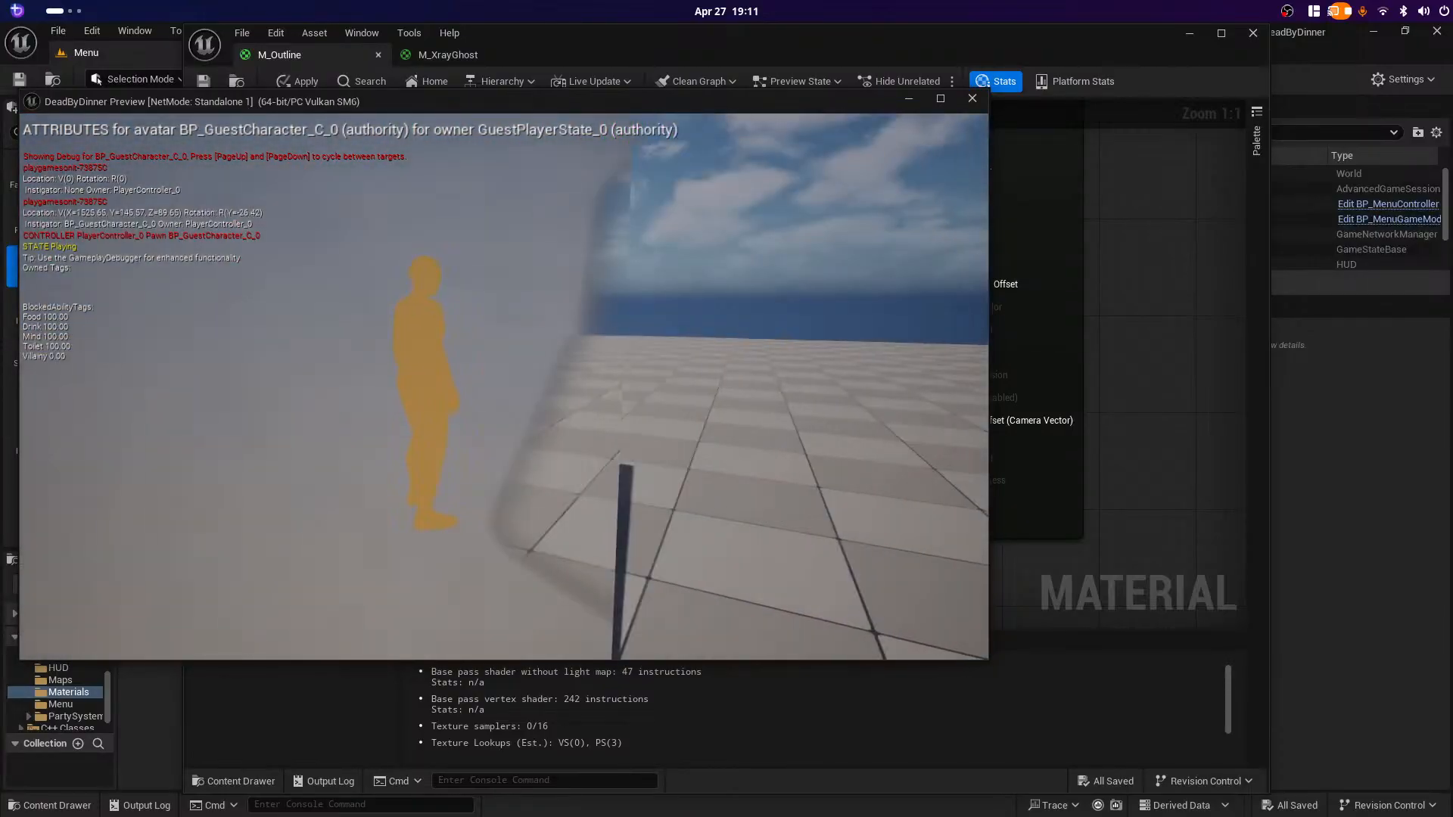
key("a")
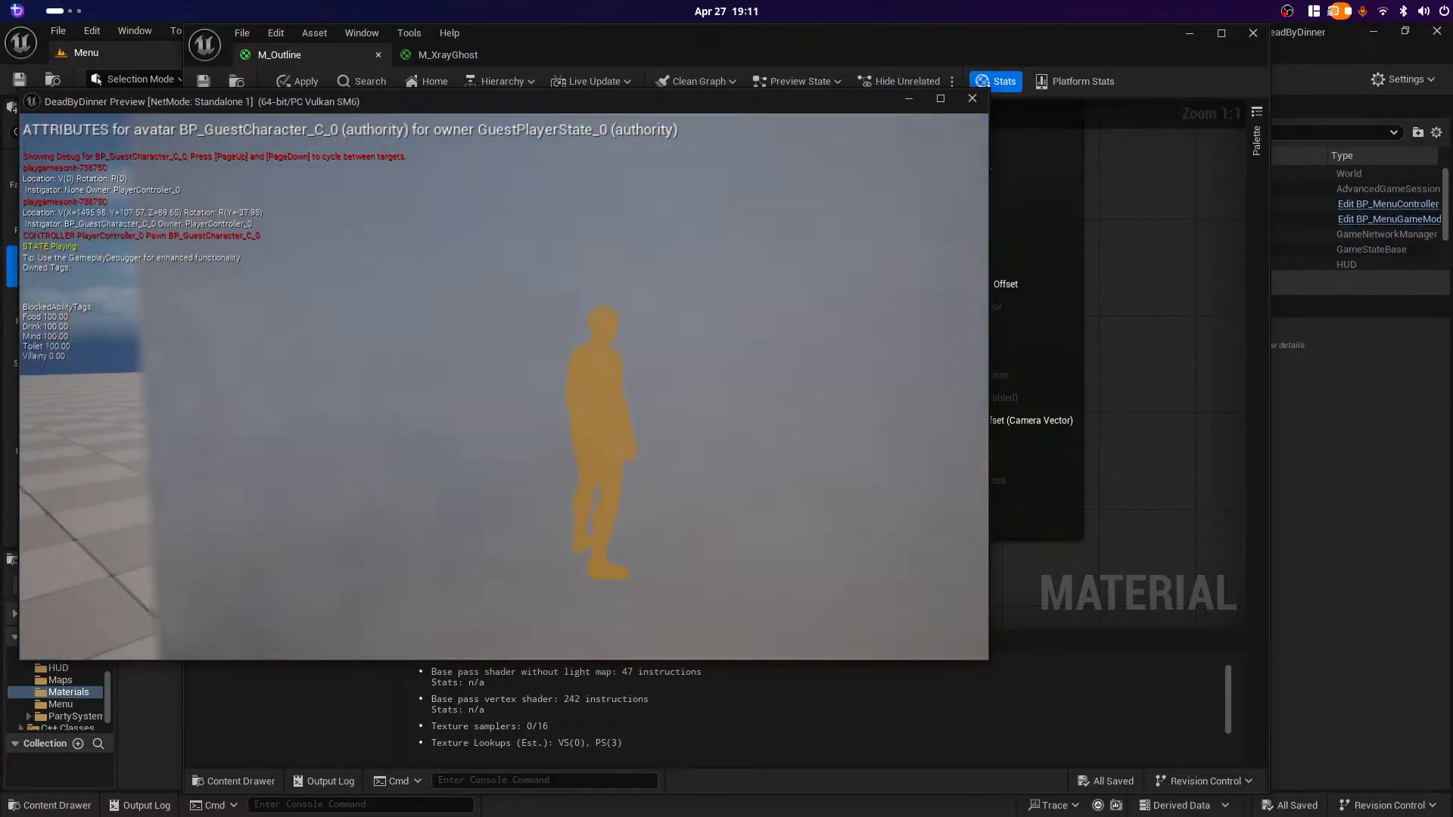
key("a")
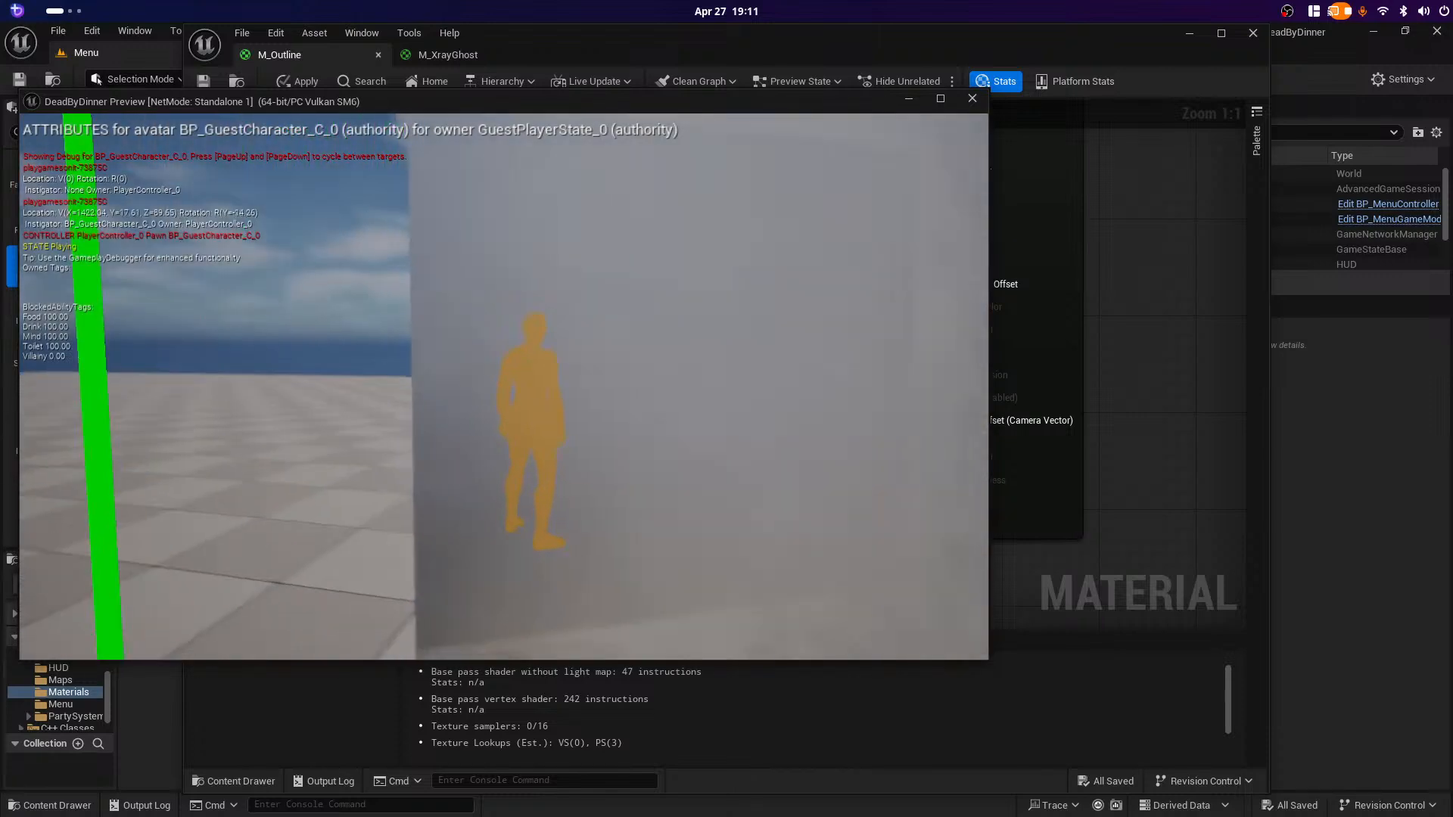
key("a")
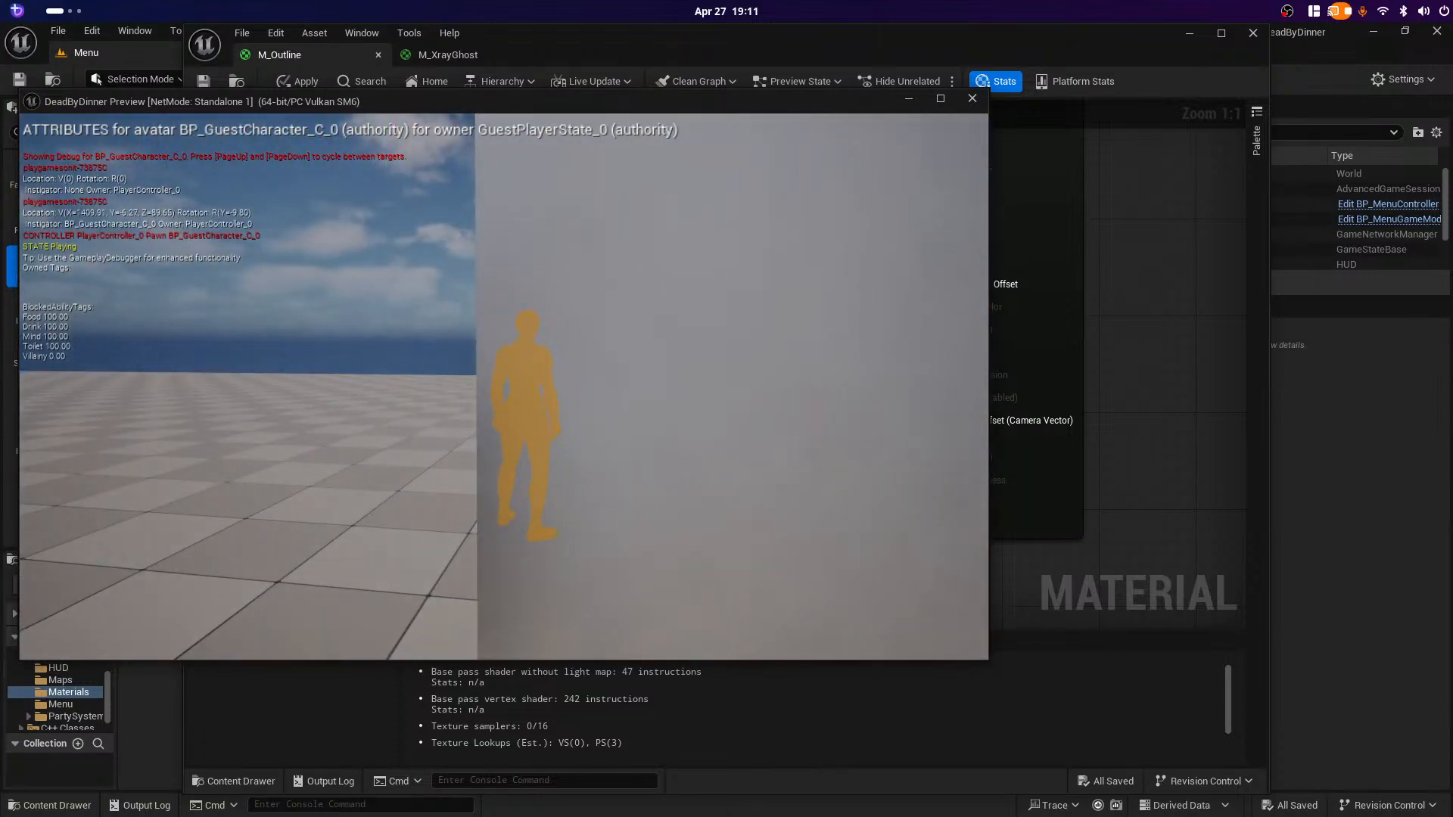
key("d")
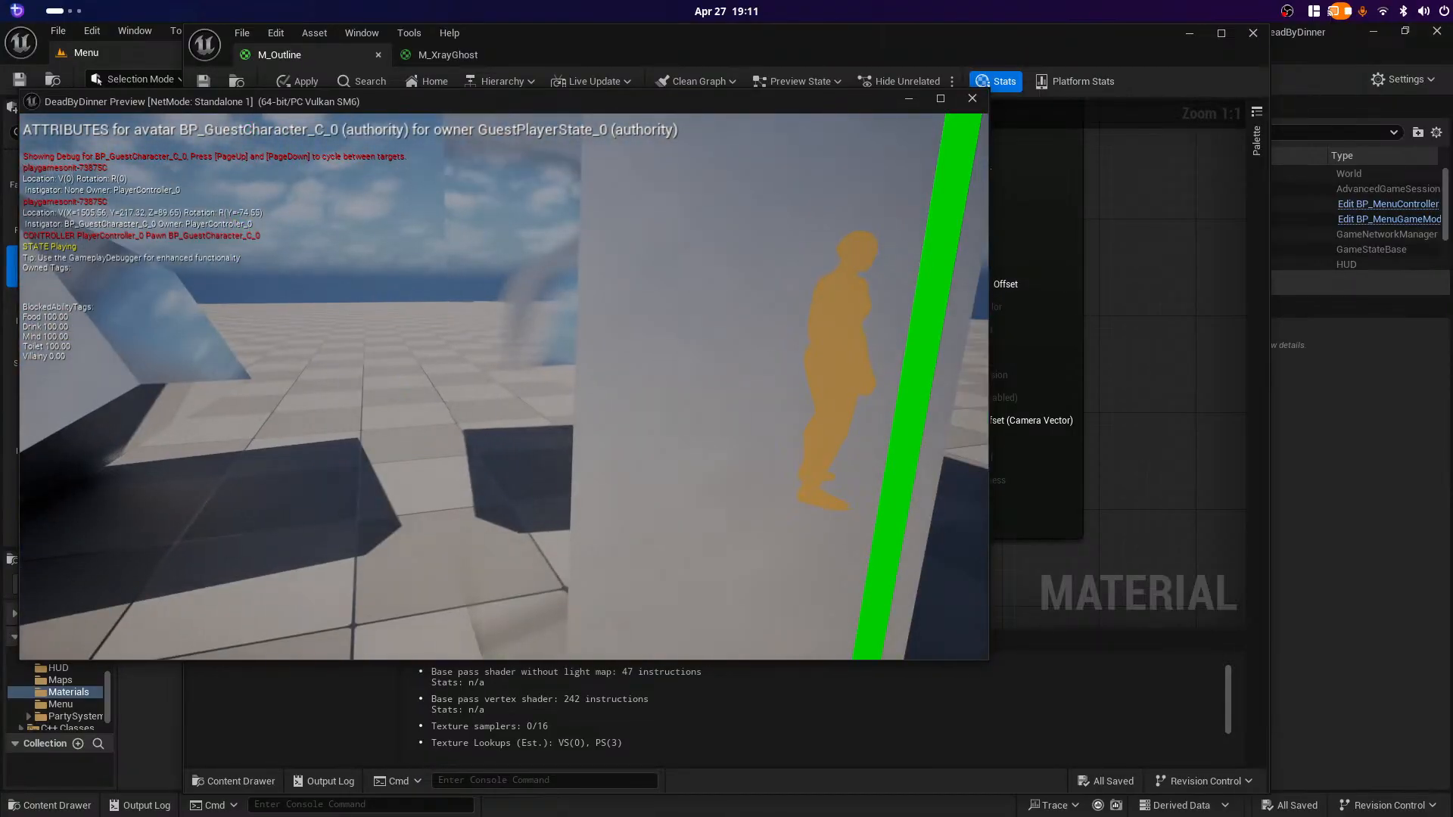
Step: Walk back around the tall block to the open side and view the outlined mannequin unobstructed
key("a")
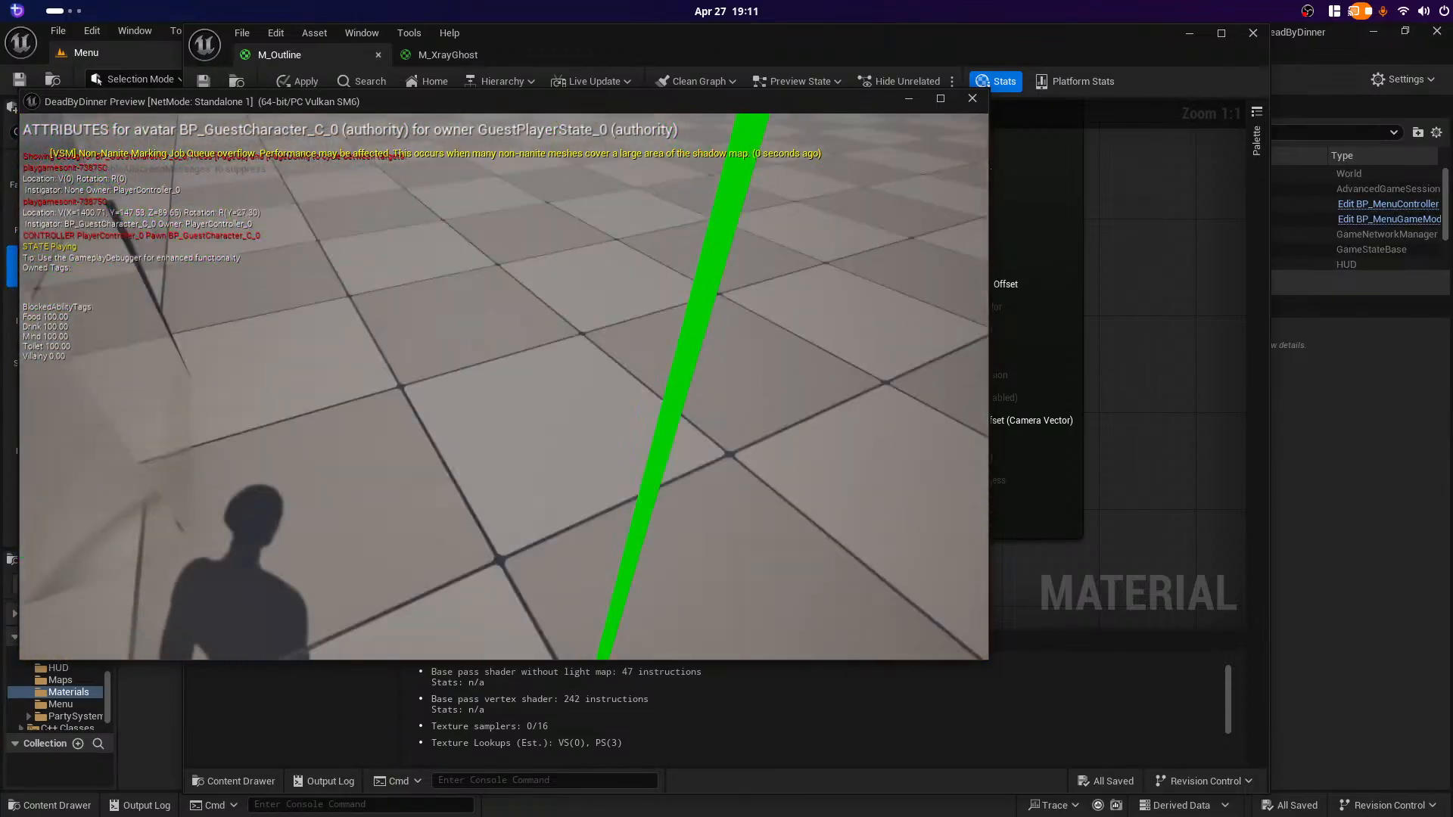
key("d")
key("s")
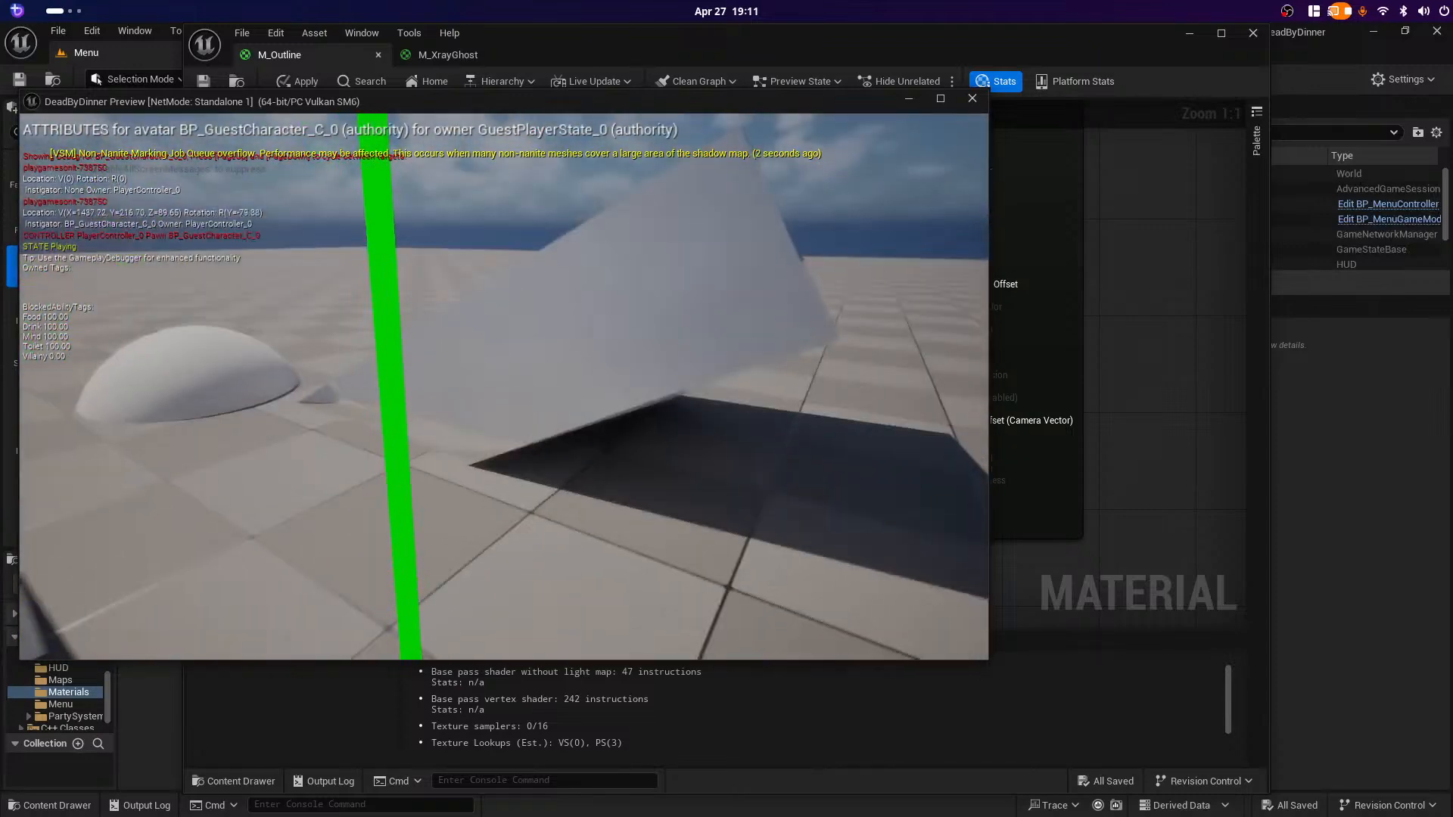
key("d")
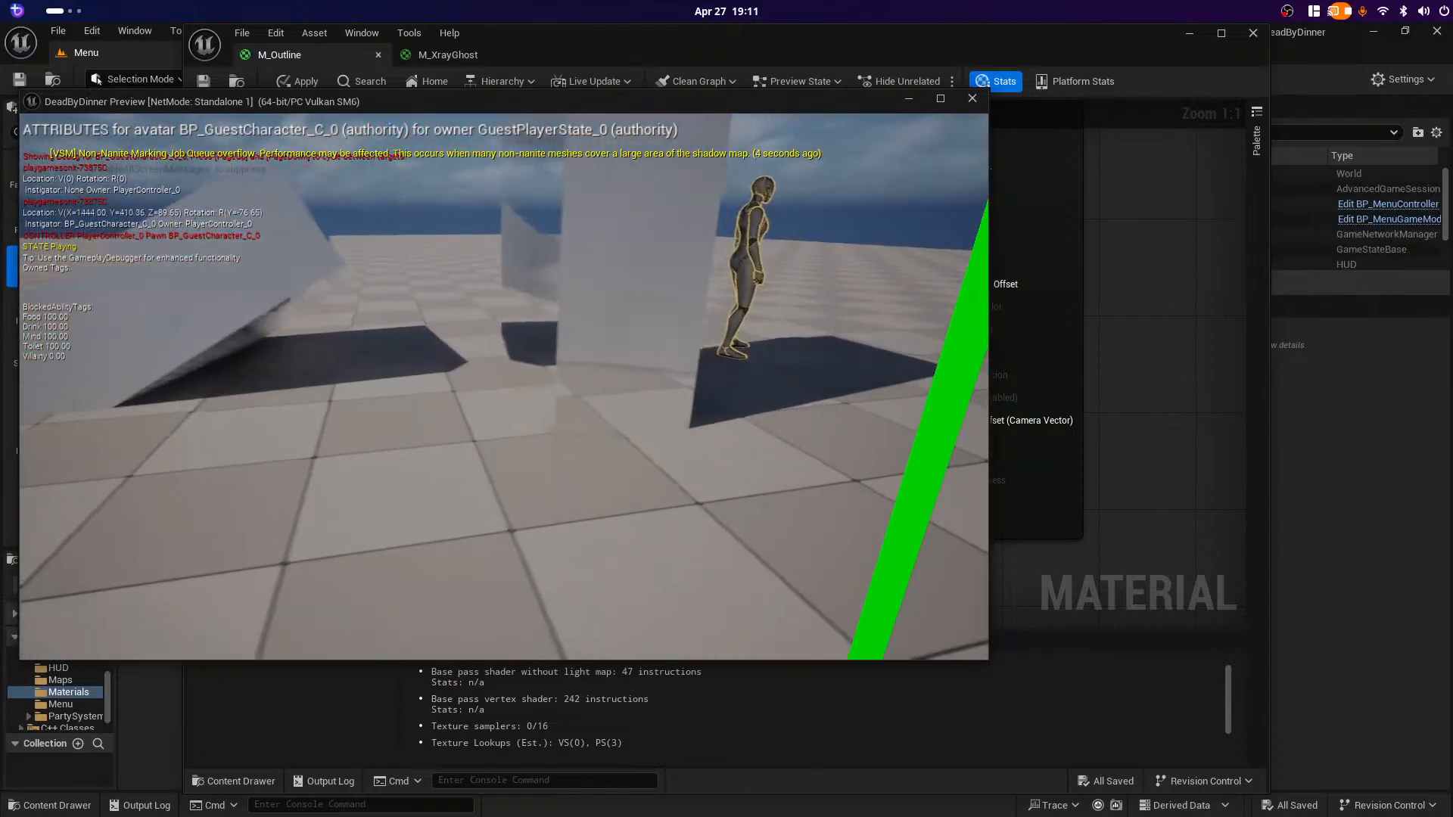
key("w")
key("d")
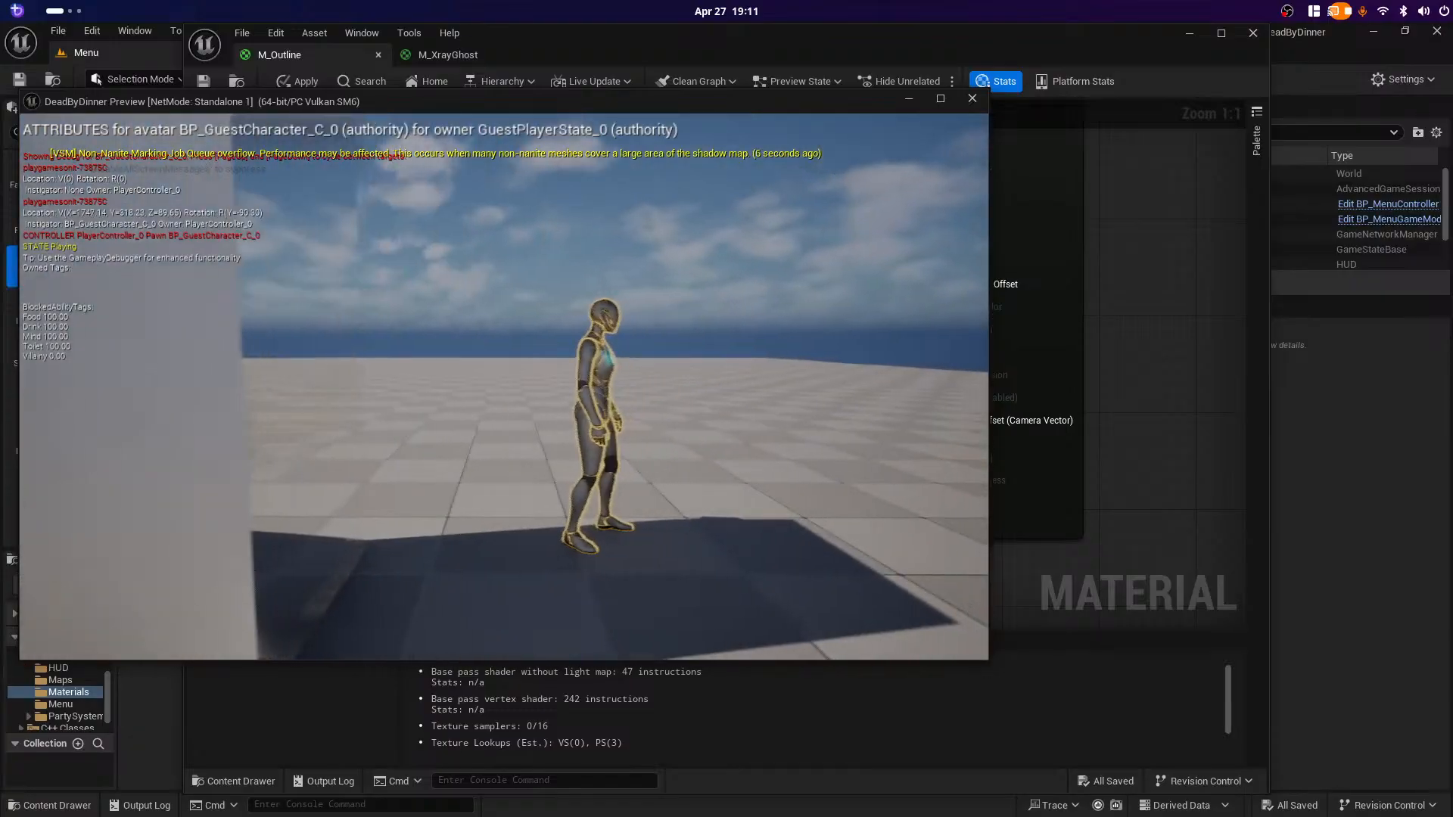
Step: Walk around to the front of the outlined mannequin beside the tall block in the host preview
key("d")
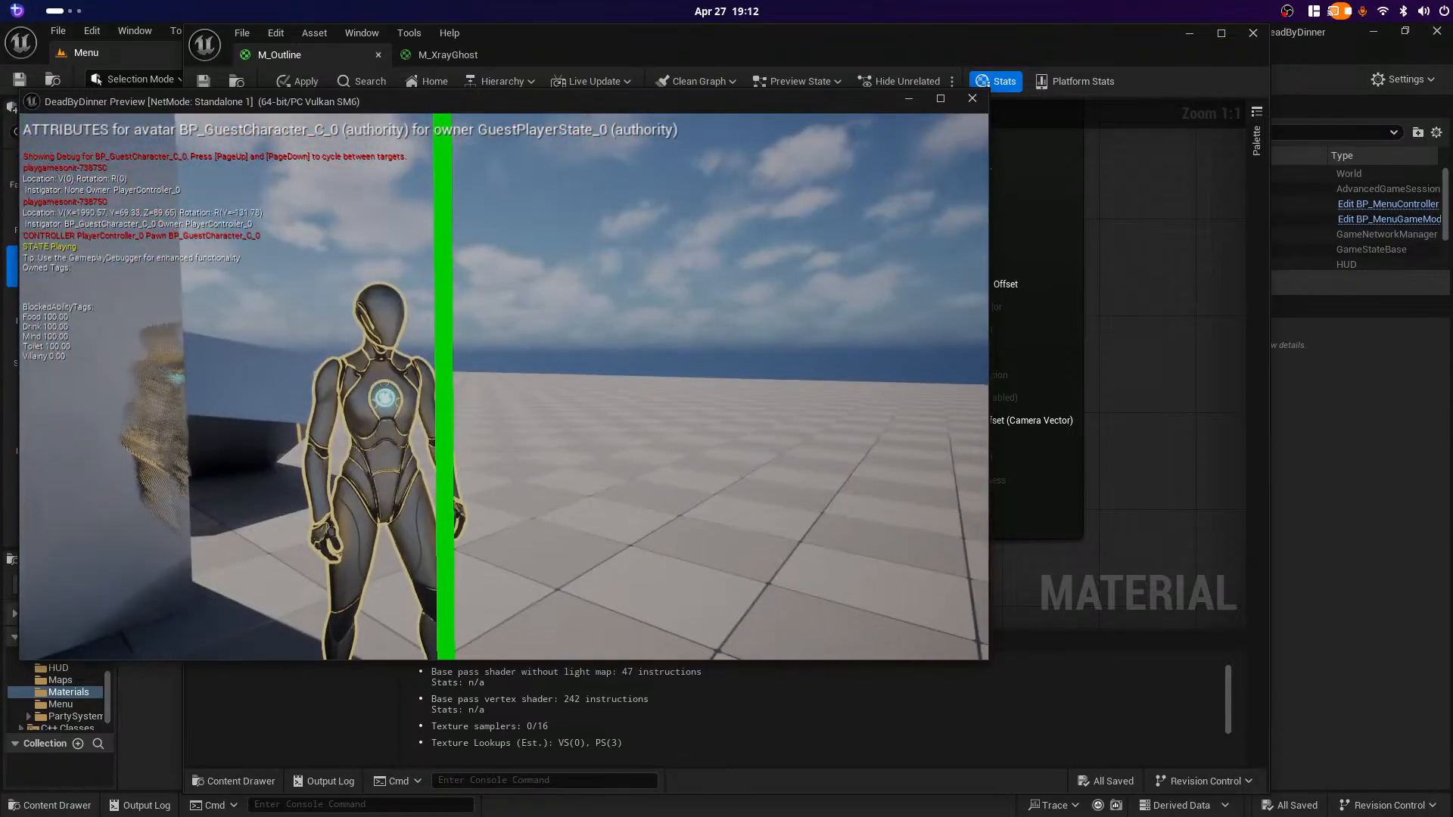
key("alt+Tab")
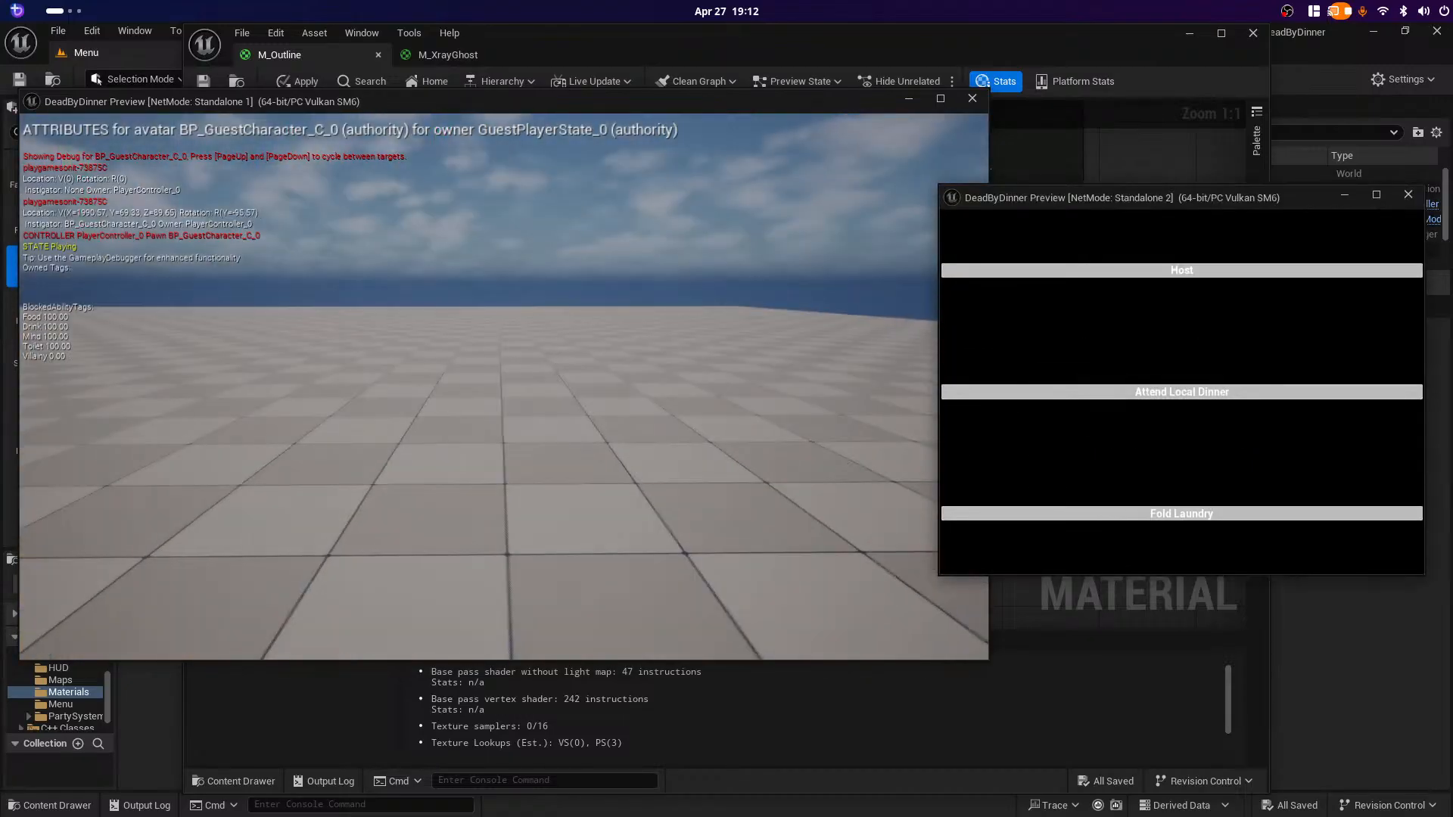
key("alt+Tab")
key("alt+Tab")
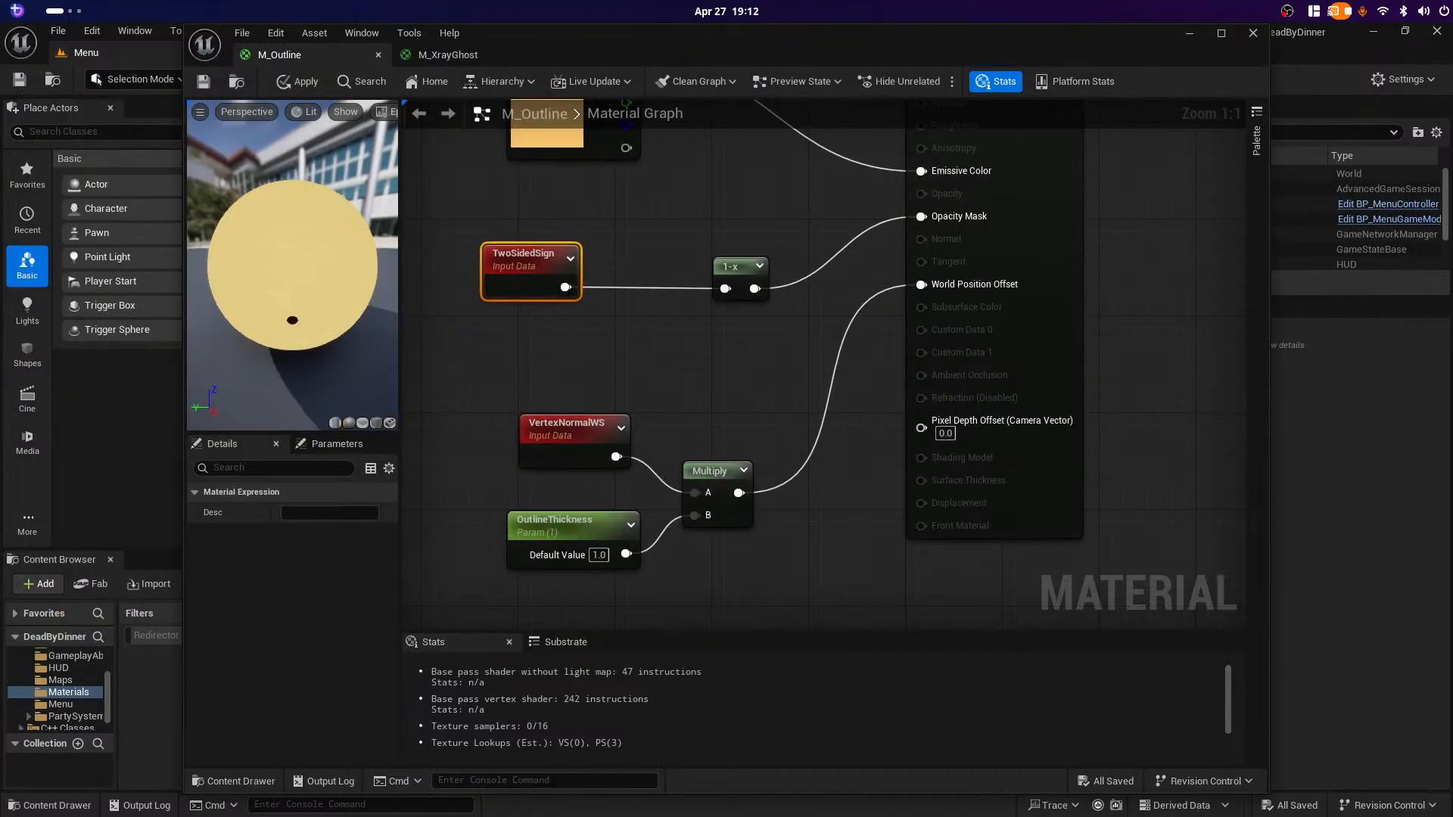
key("alt+Tab")
key("alt+Tab")
key("alt+Tab")
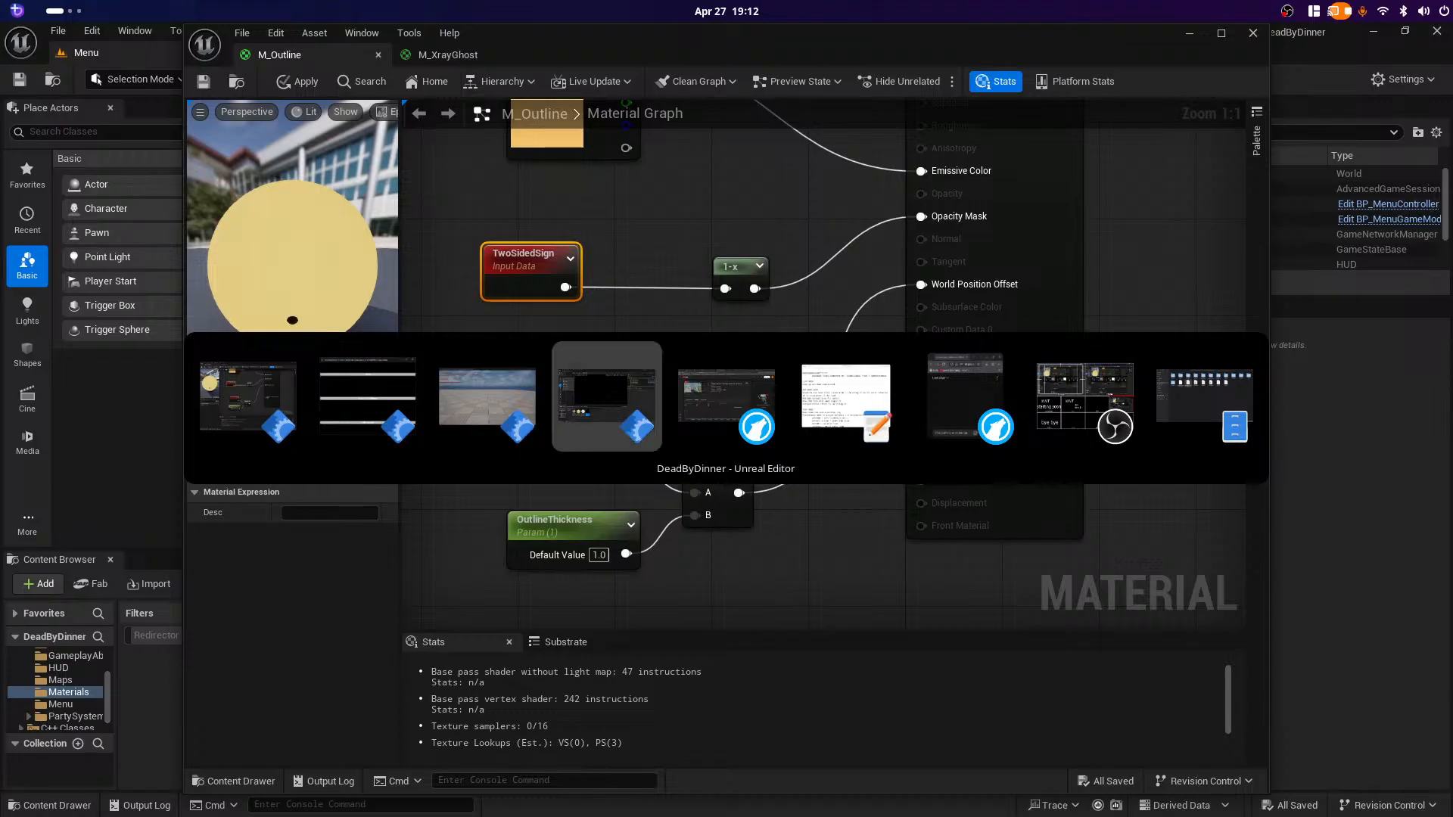
key("alt+Tab")
key("alt+Tab")
key("alt+Tab")
key("alt+Tab")
key("alt+Tab")
key("alt+Tab")
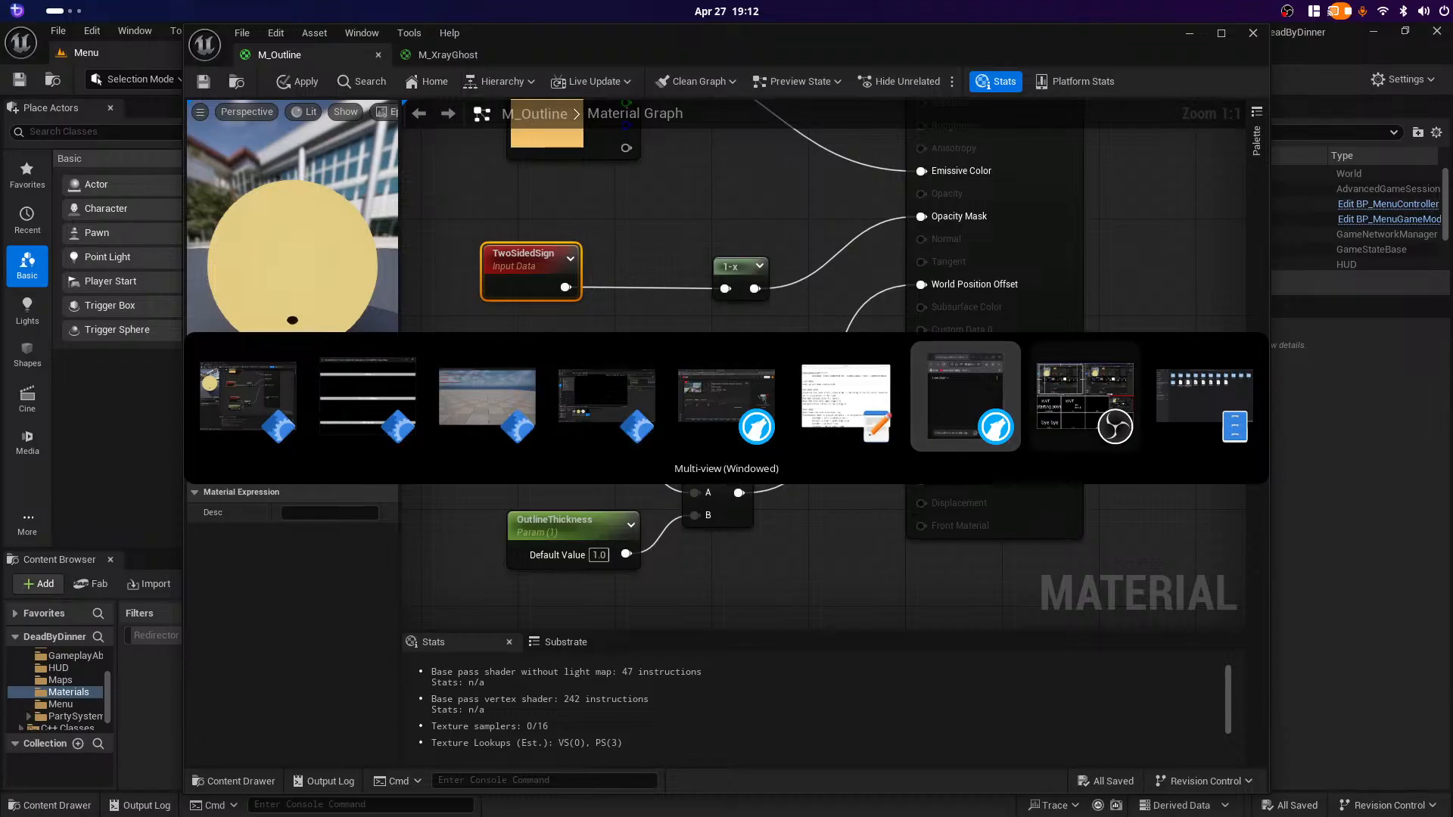
key("alt+Tab")
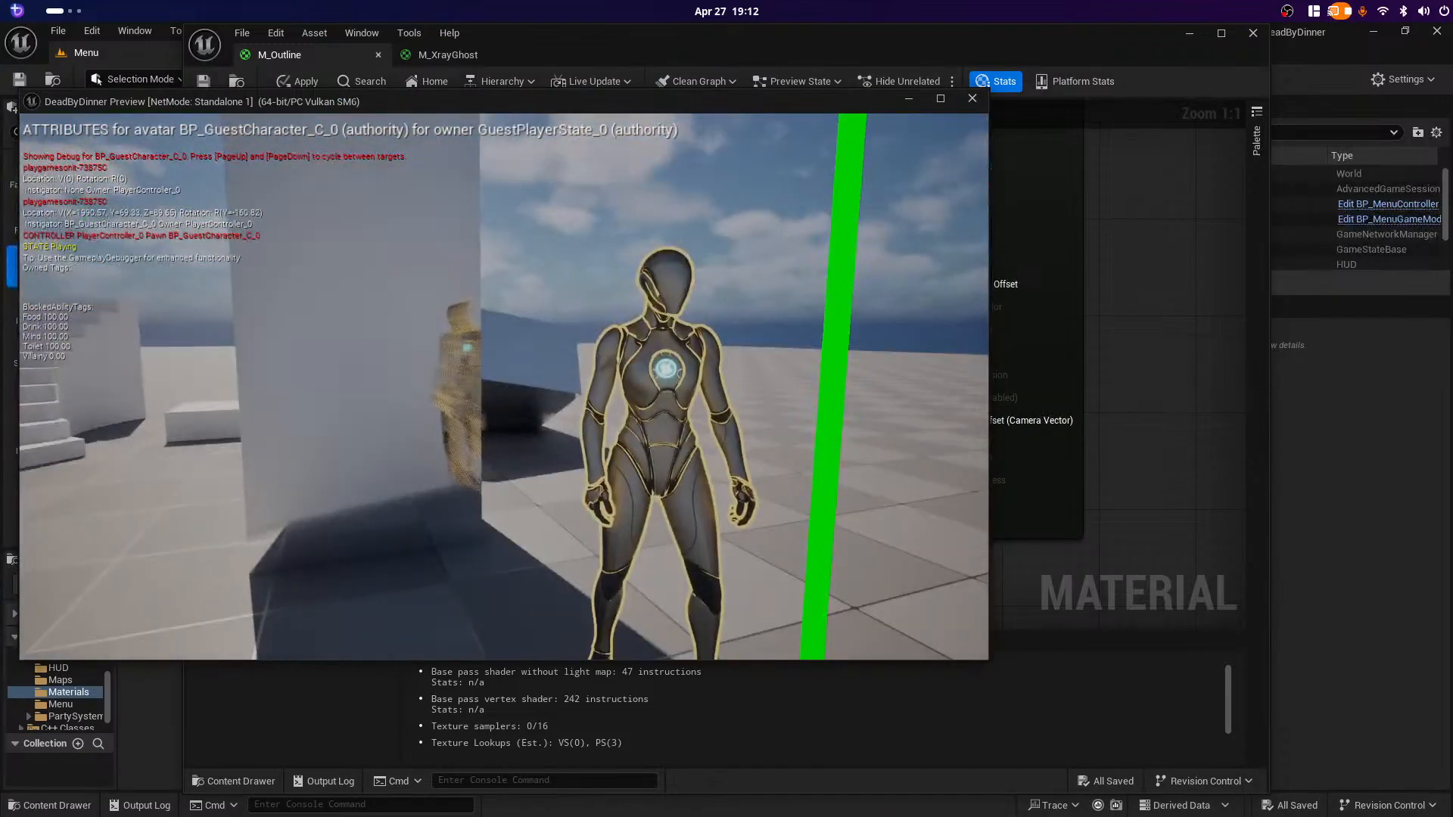
Step: Switch to the second game preview and join the hosted session with Attend Local Dinner
key("alt+Tab")
key("alt+Tab")
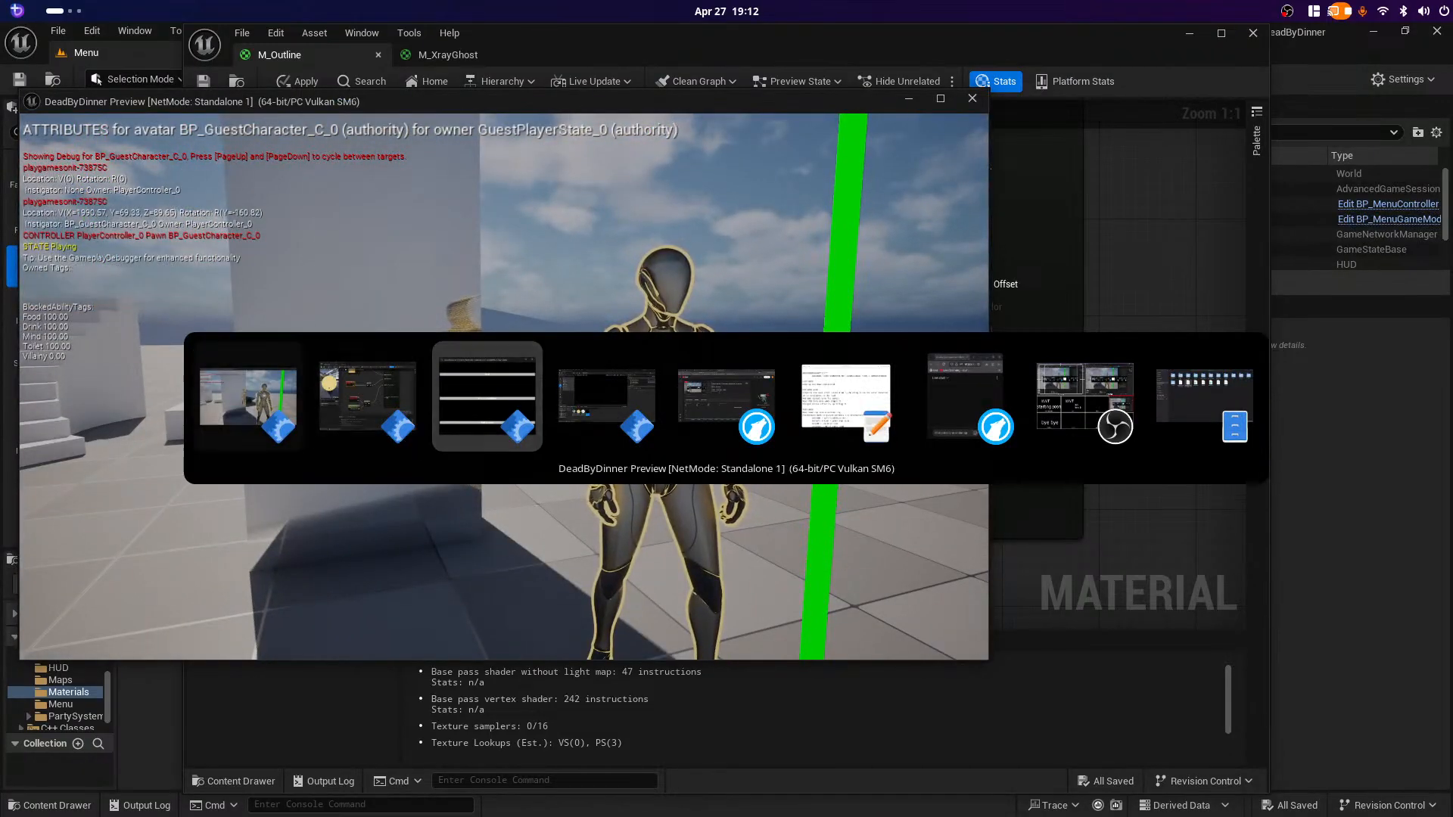
key("alt+Tab")
key("alt+Tab")
key("alt+Tab")
key("alt+Tab")
key("alt+Tab")
key("alt+Tab")
key("alt+shift+Tab")
key("alt+shift+Tab")
key("alt+shift+Tab")
key("alt+shift+Tab")
key("alt+shift+Tab")
key("alt+shift+Tab")
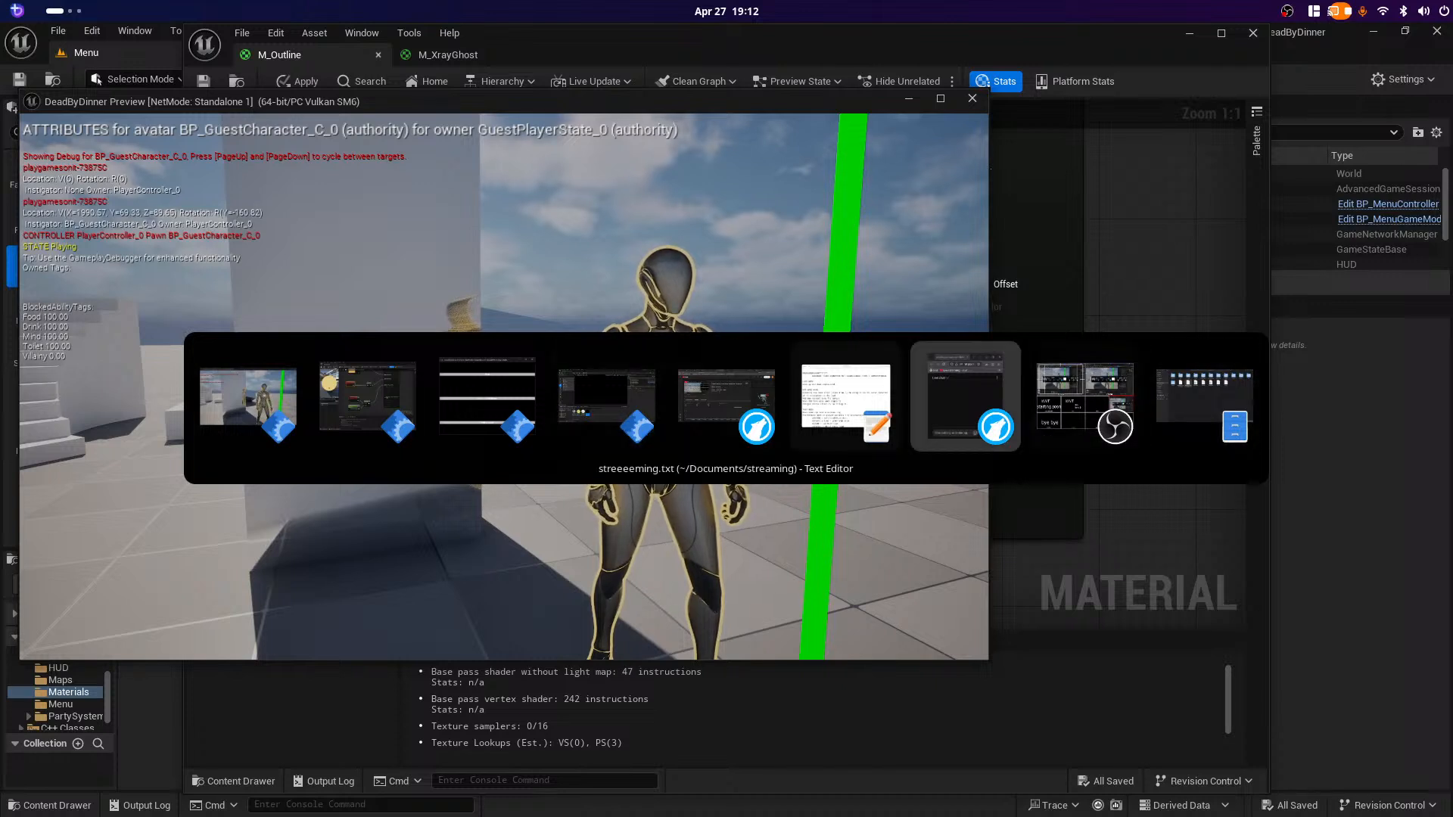
key("alt+Tab")
key("alt+shift+Tab")
key("alt+Tab")
key("alt+Tab")
key("alt+Tab")
key("alt+Tab")
key("alt+Tab")
key("alt+Tab")
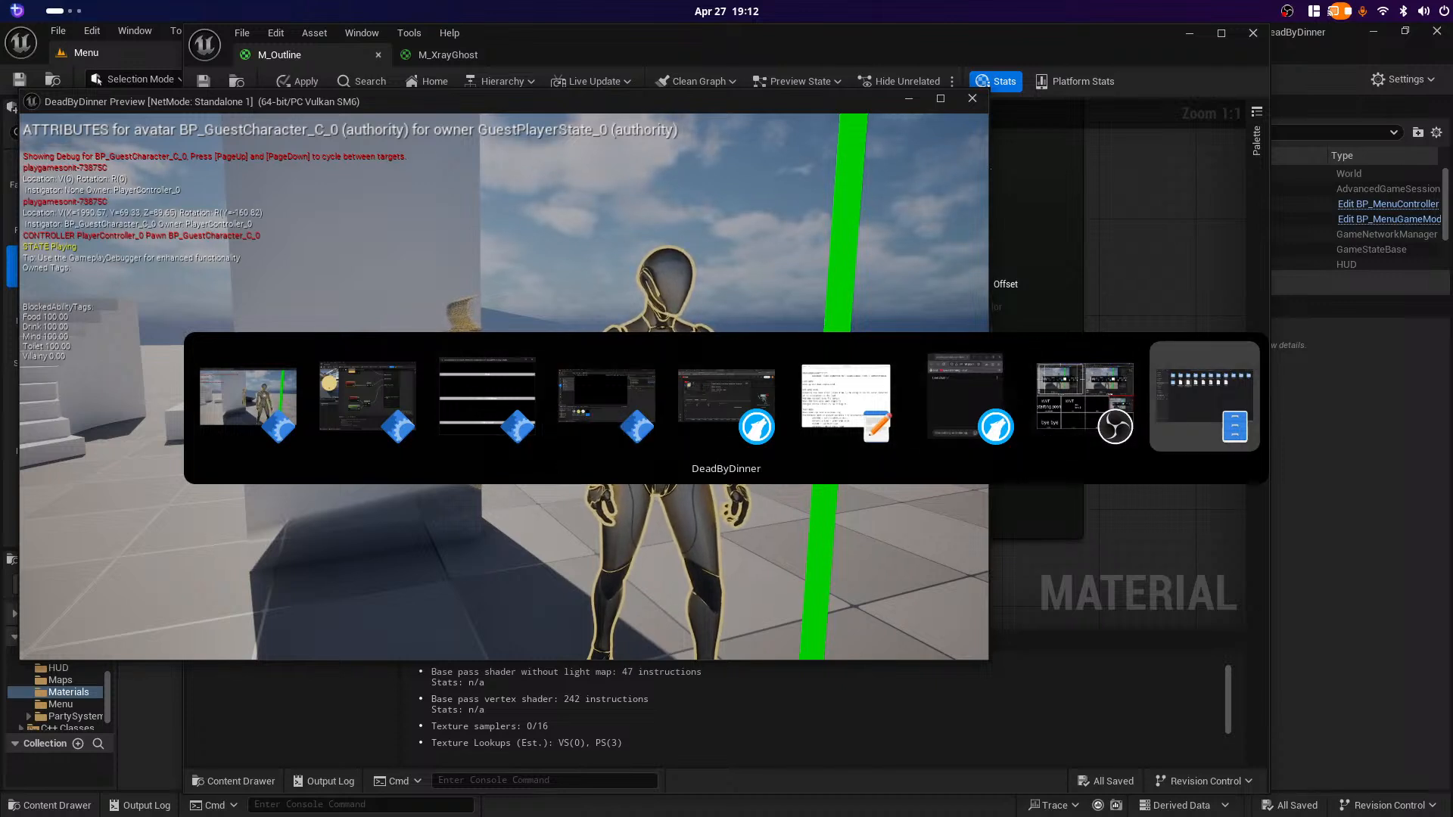
key("alt+Tab")
key("alt+Tab")
key("alt+Tab")
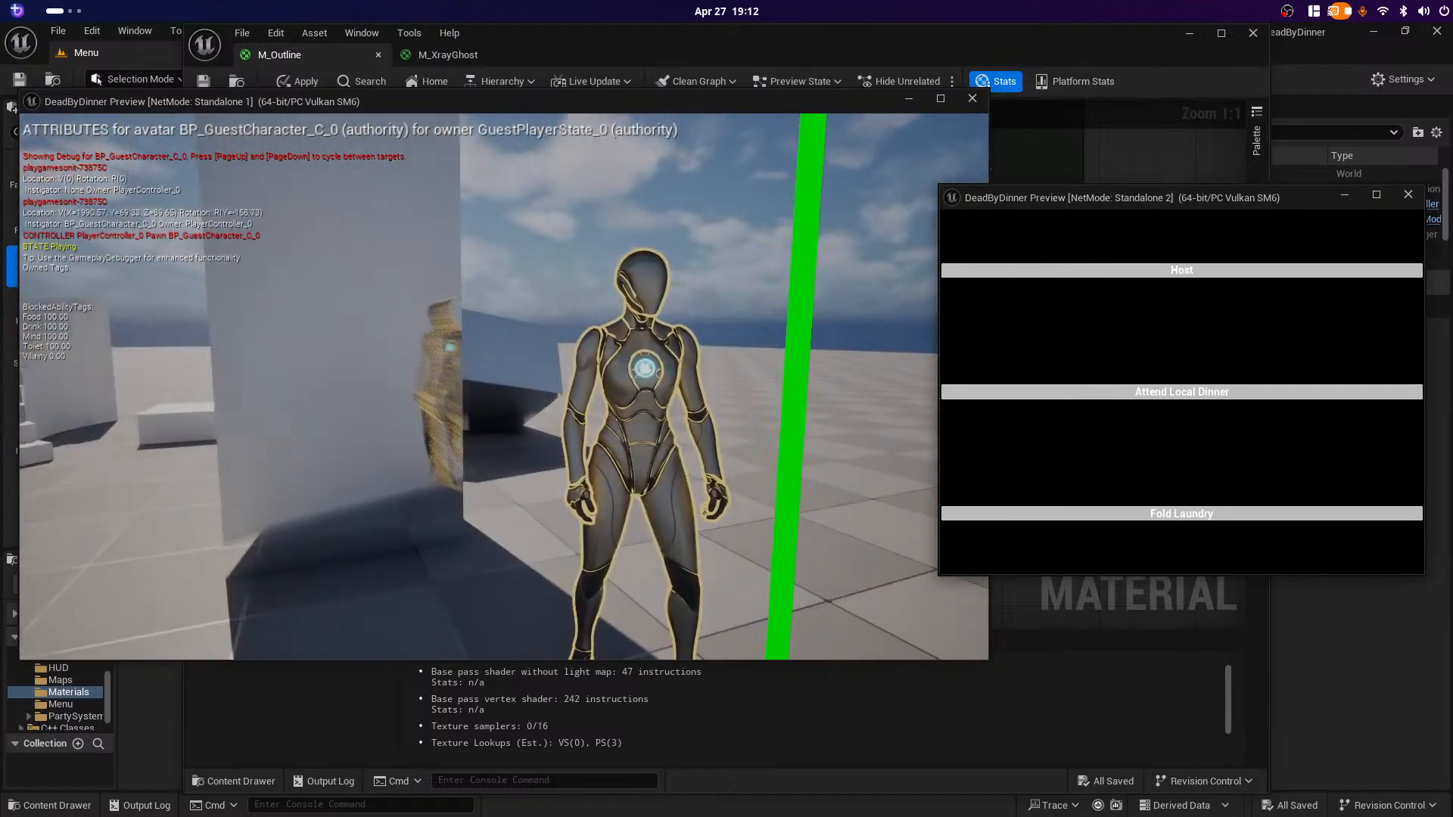
left_click(1181, 392)
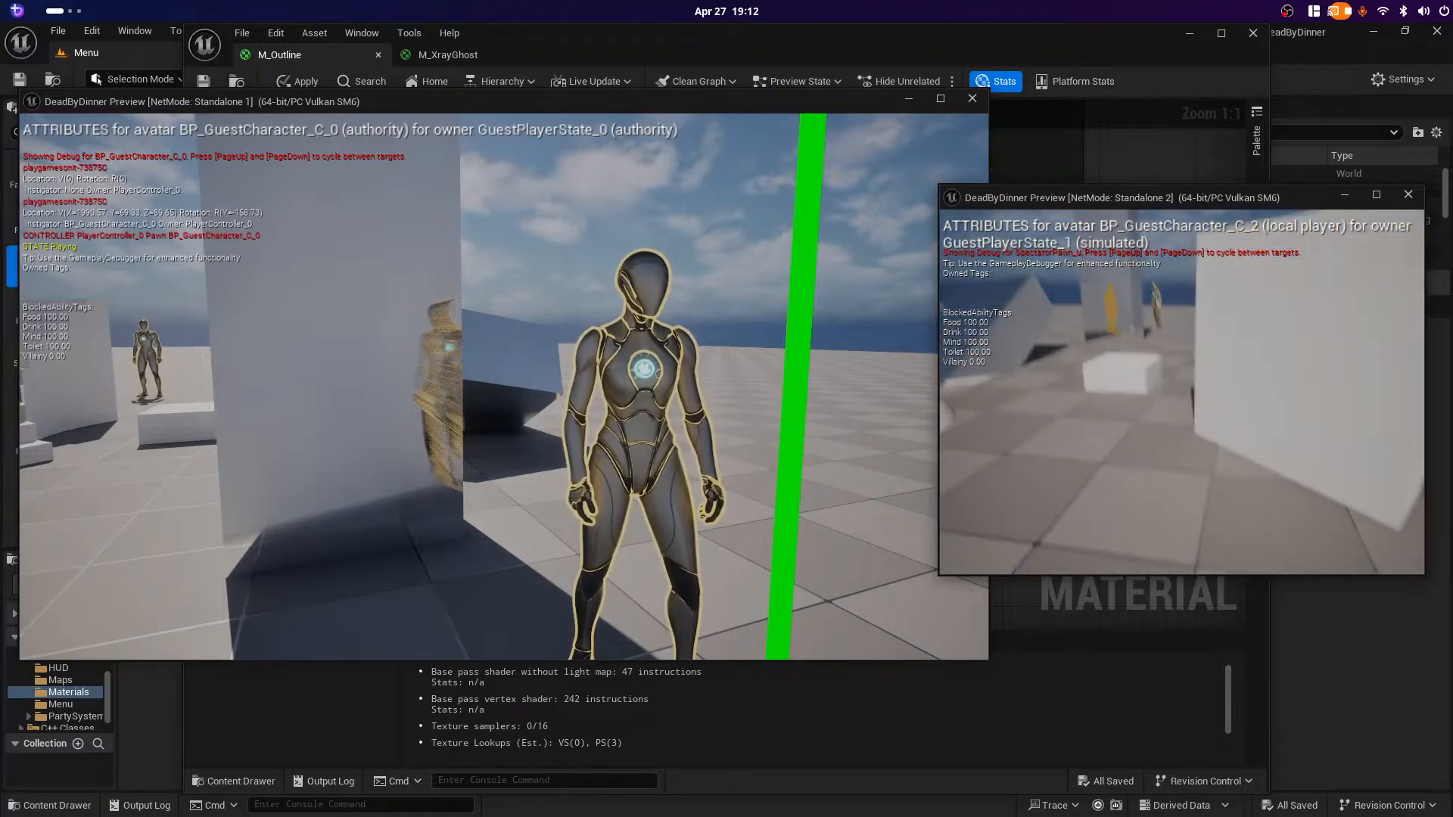
Step: Move the second guest across the level, jumping over the low block, and watch its silhouette and outline in both previews
key("w")
key("w")
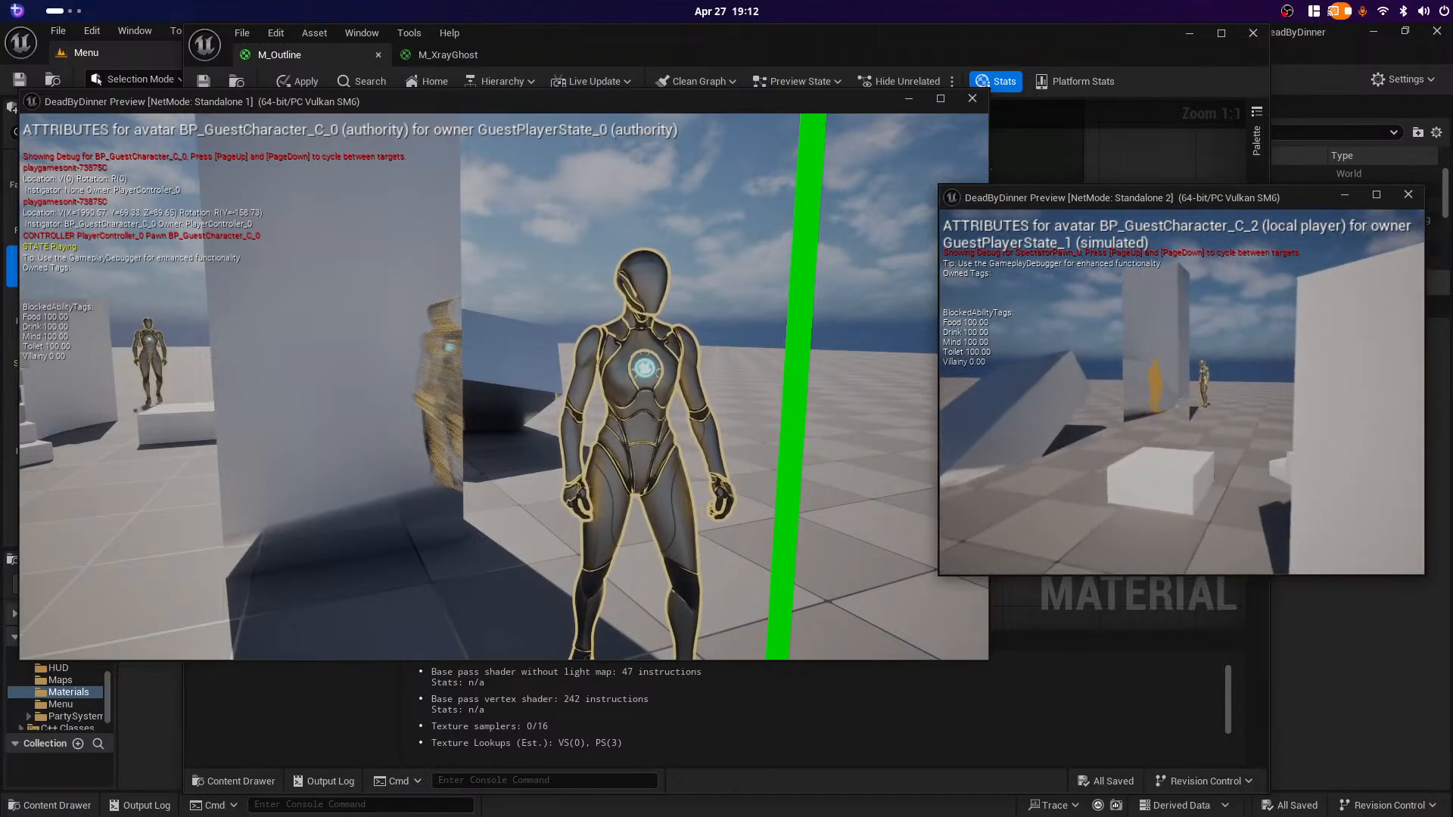
key("w")
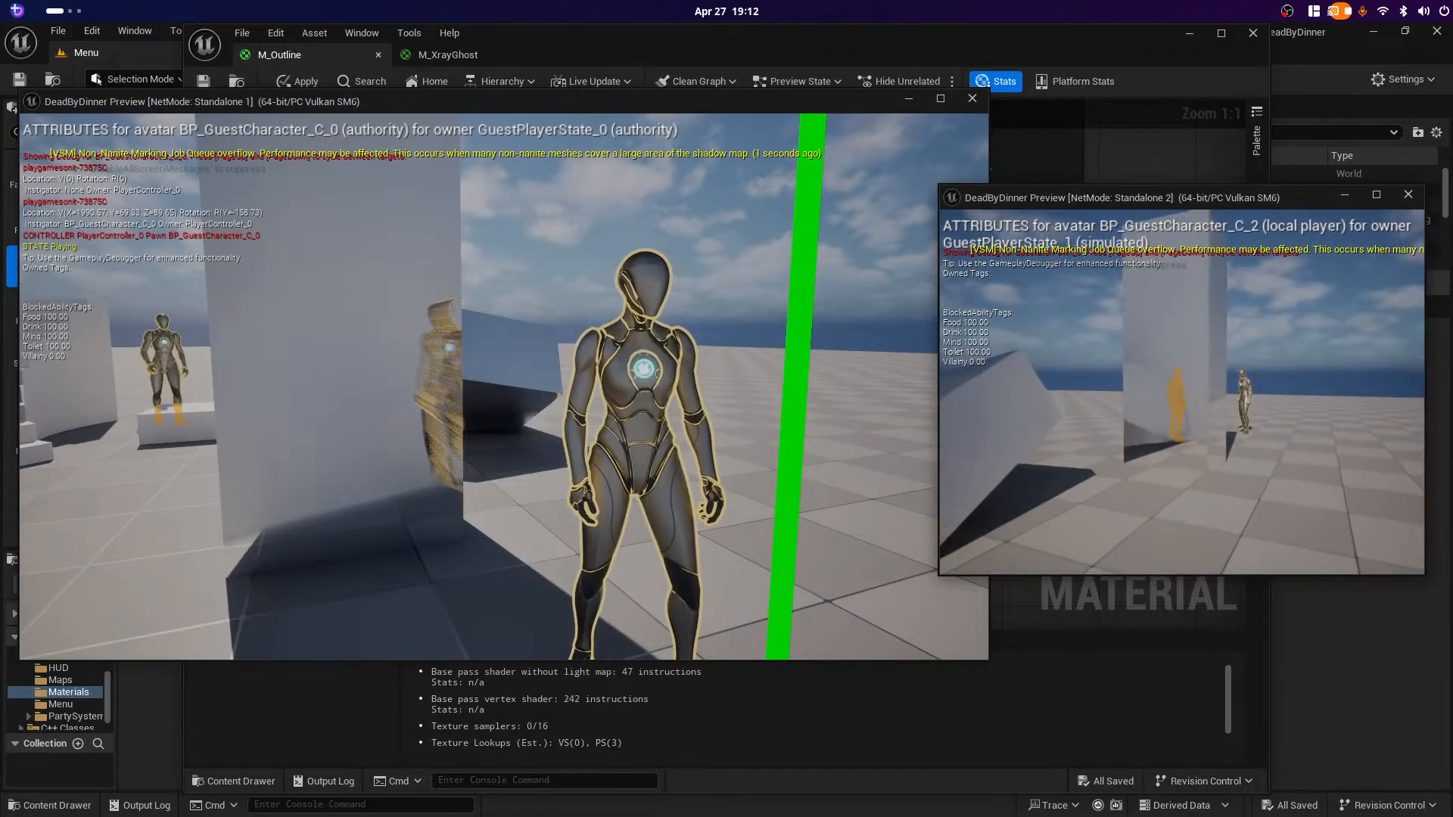
key("space")
key("w")
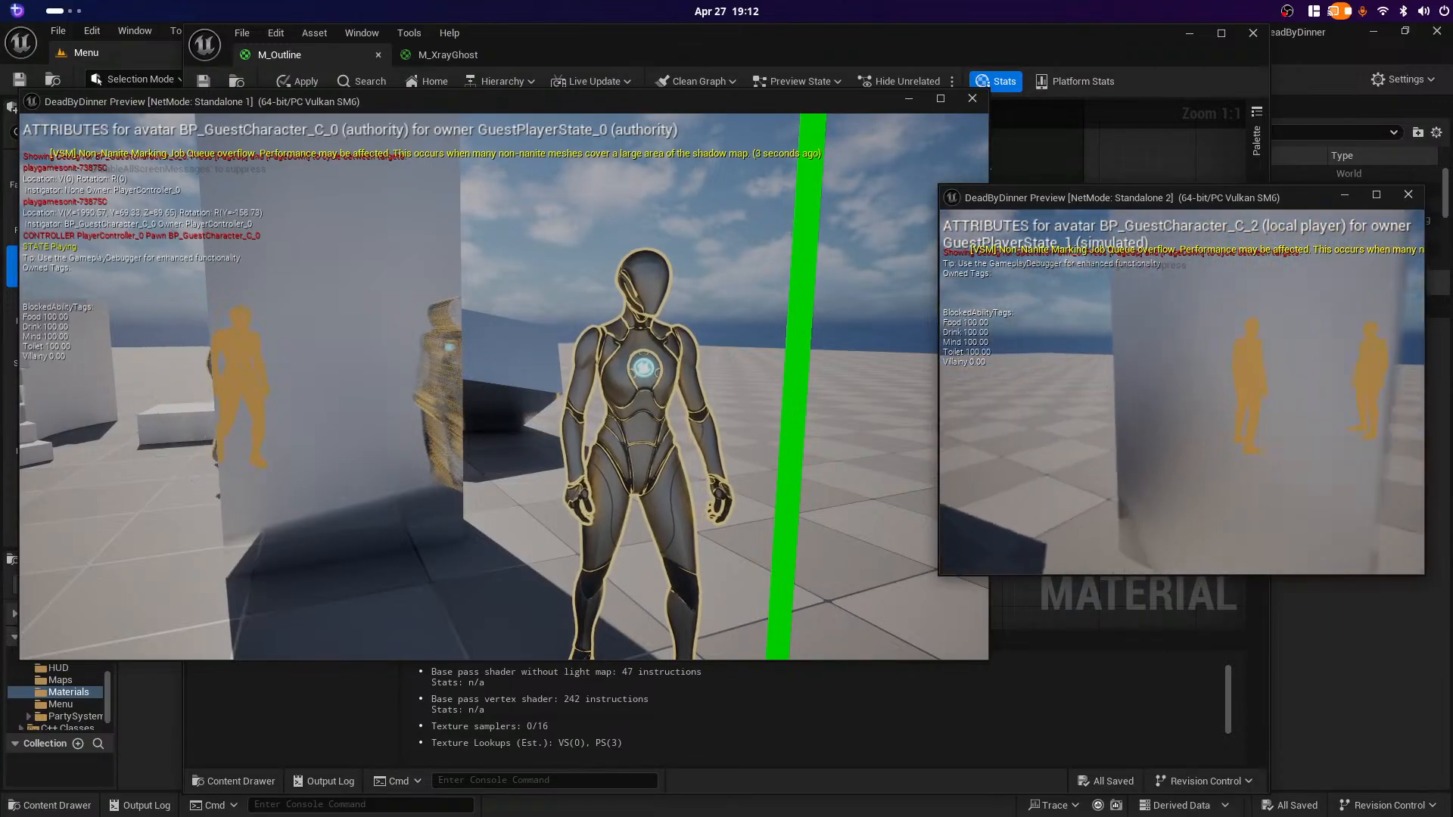
Step: Walk the second guest out from behind the tall block and around the mannequin to view its outline up close from the host
key("w")
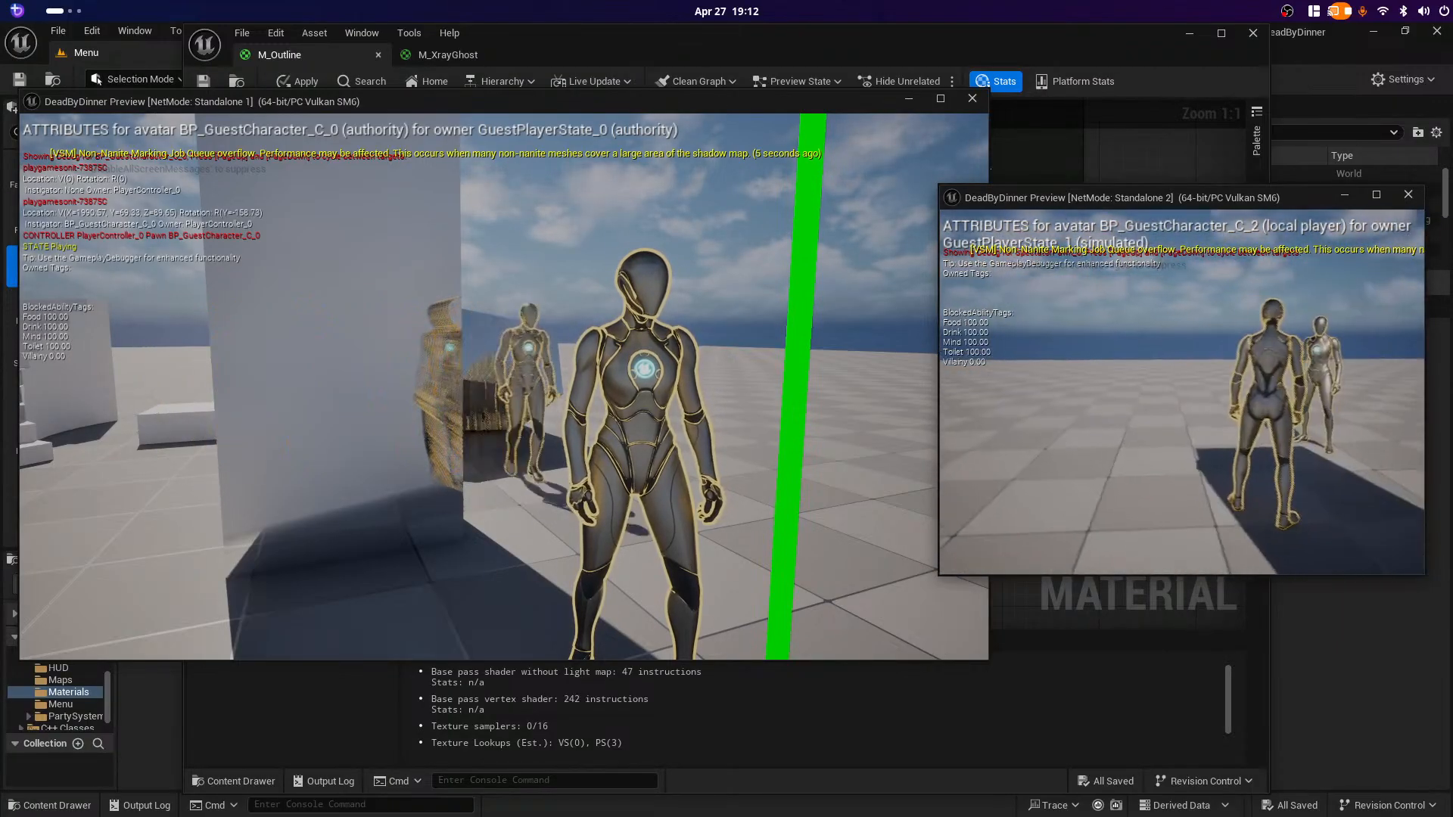
key("w")
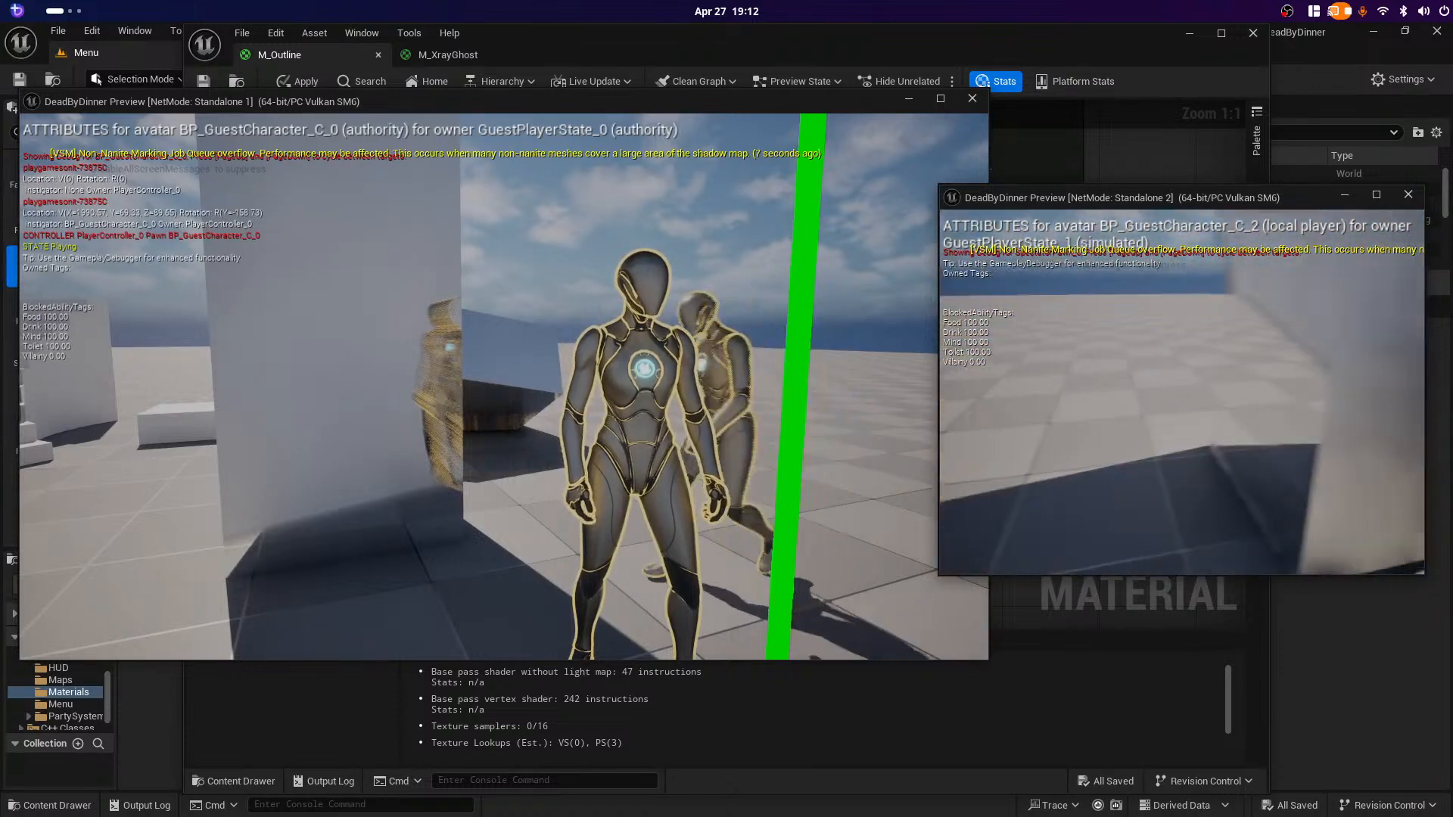
key("w")
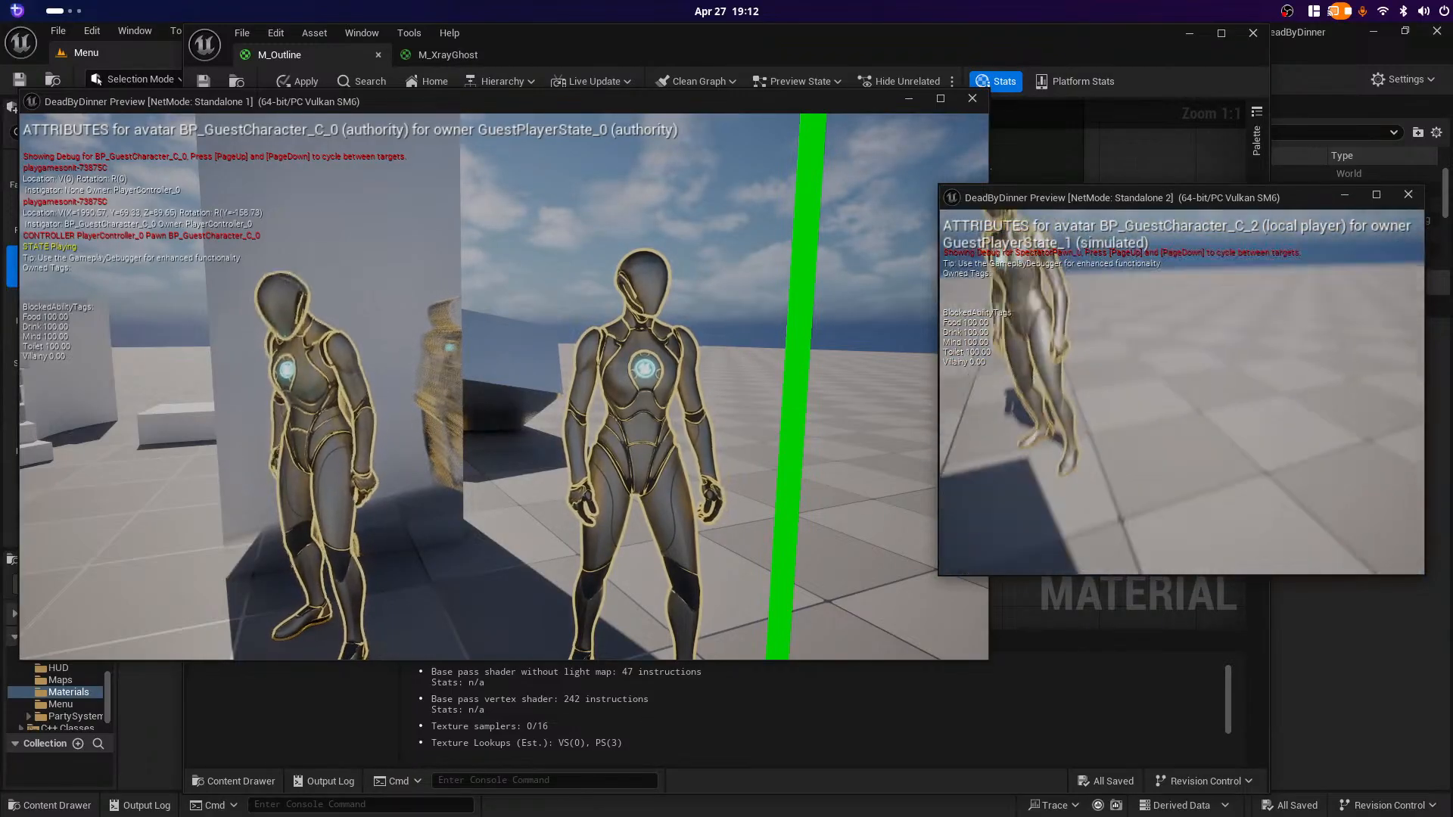
key("a")
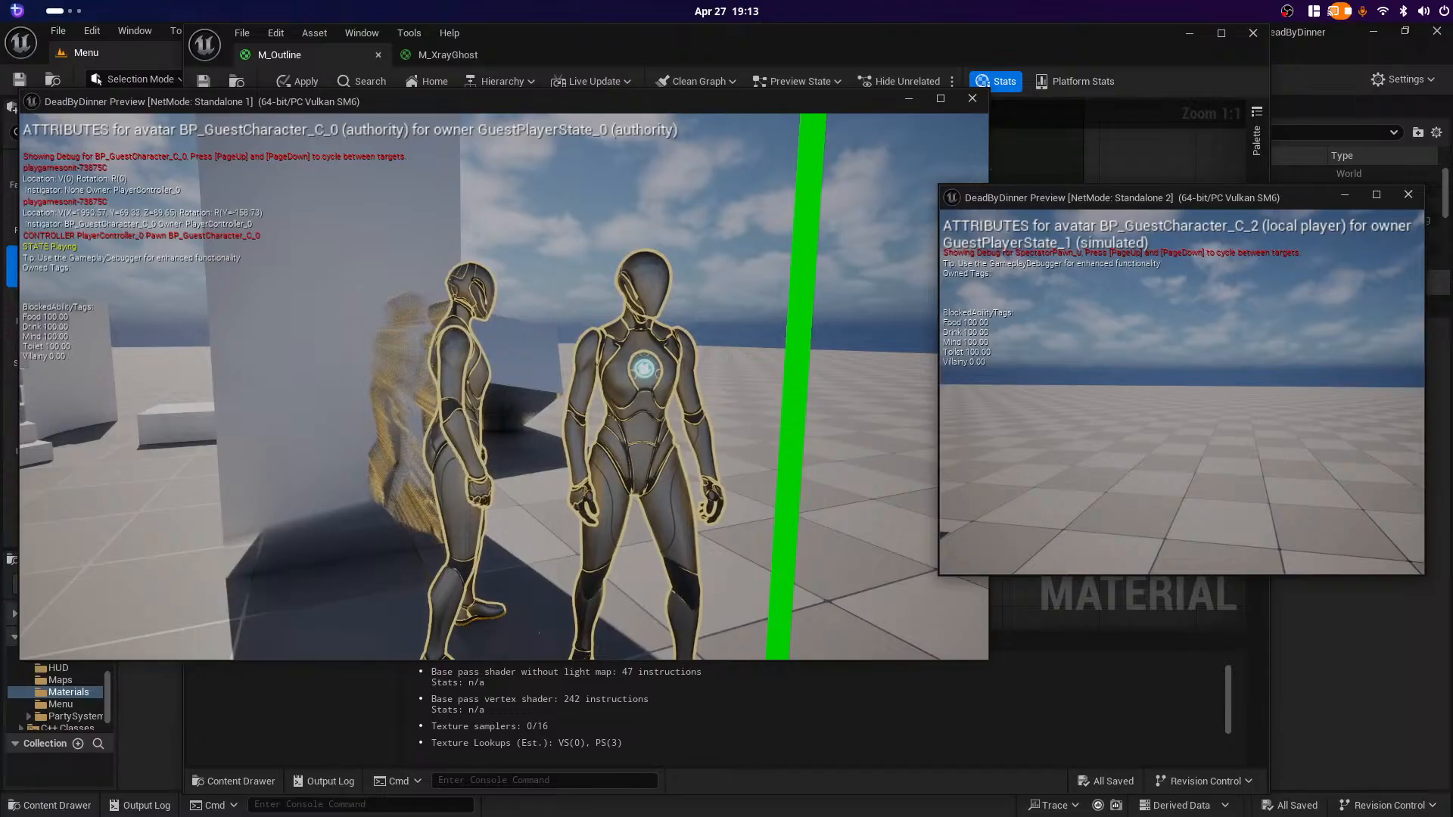
Step: End the play session, close the Message Log, and put the material editor window away
key("Escape")
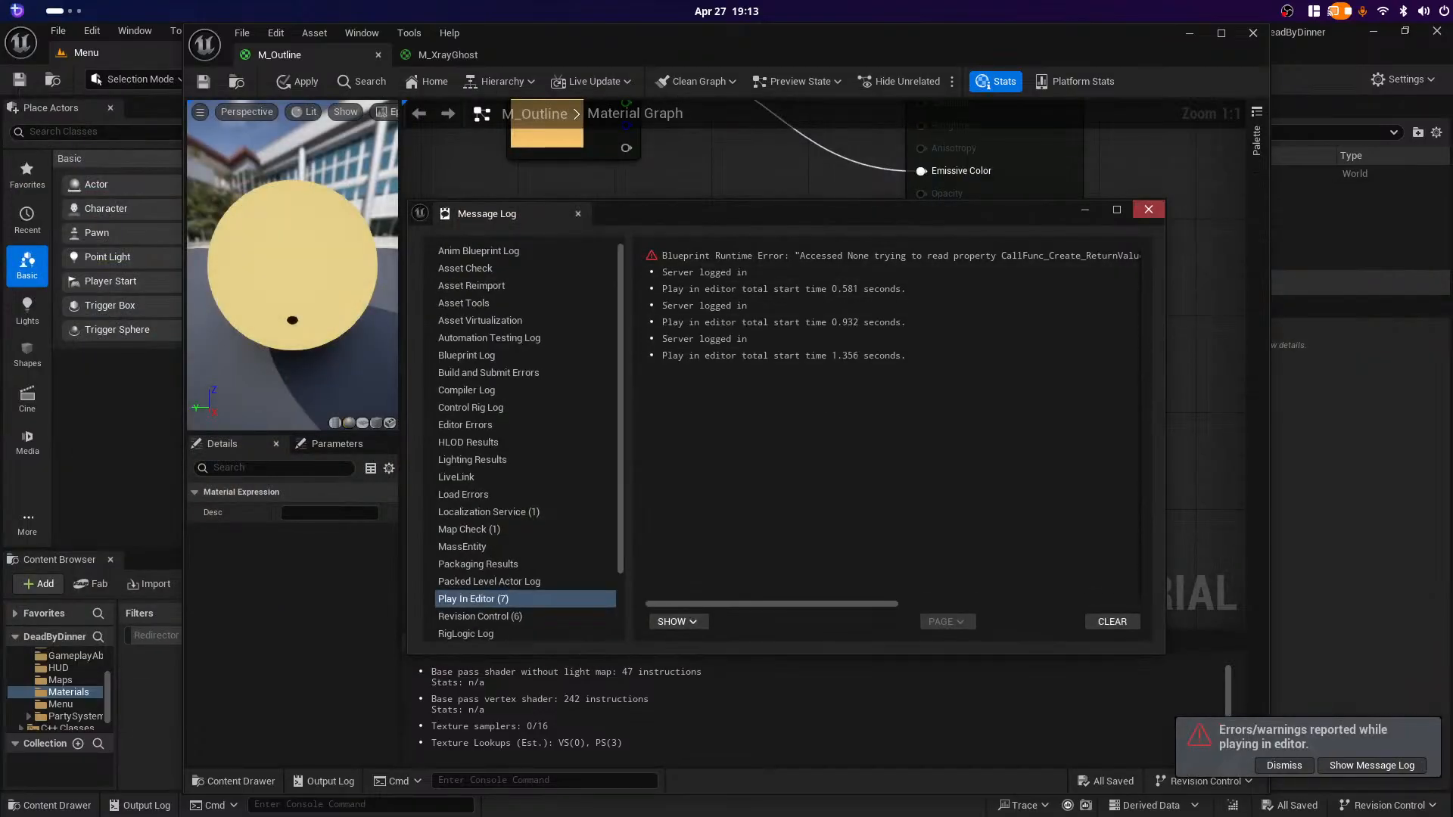
left_click(1148, 209)
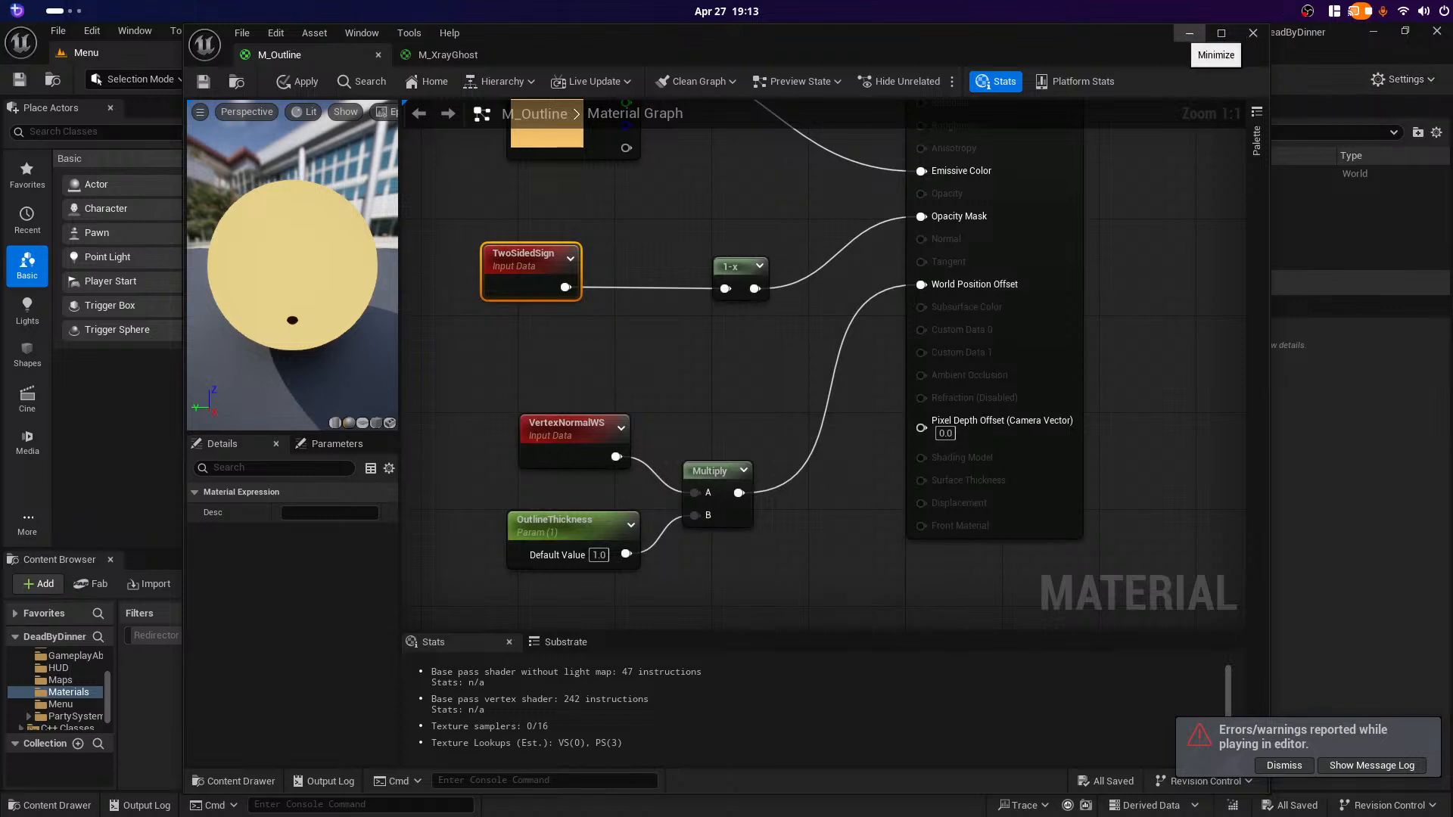
left_click(1254, 32)
Step: Open the BP_GuestCharacter blueprint from the Characters content folder
scroll(56, 689, "up", 3)
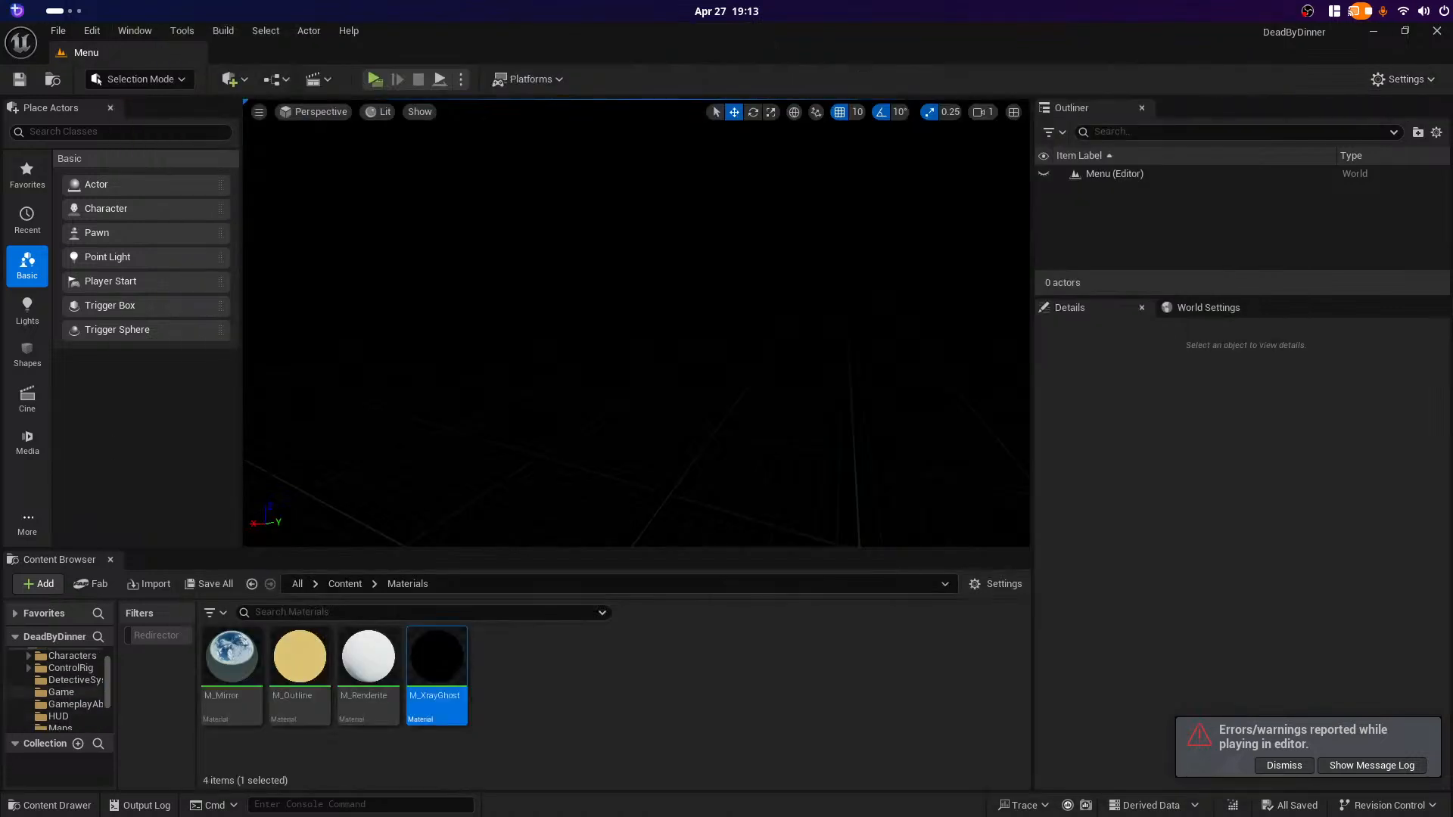
left_click(72, 680)
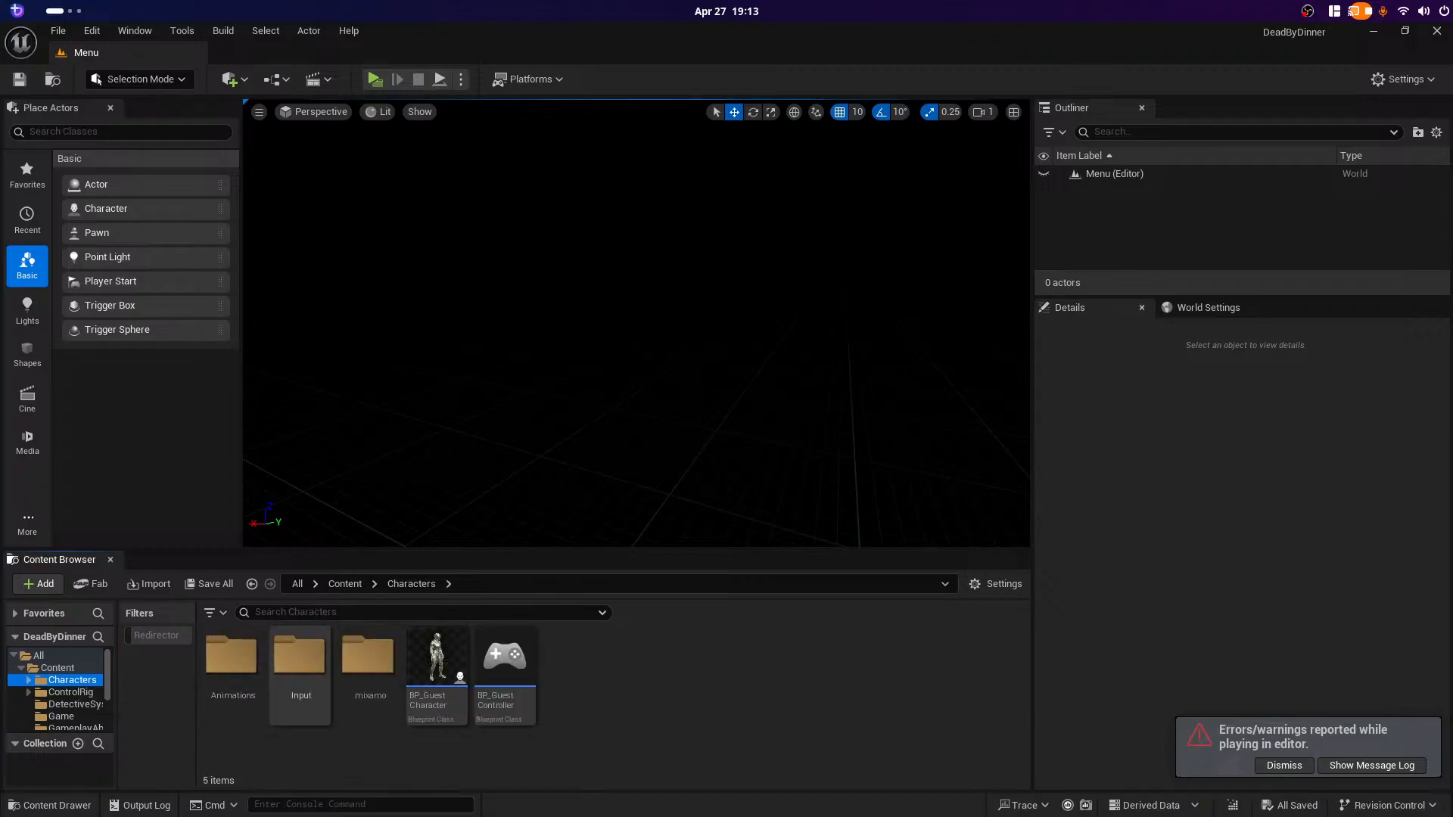
left_click(437, 657)
double_click(437, 657)
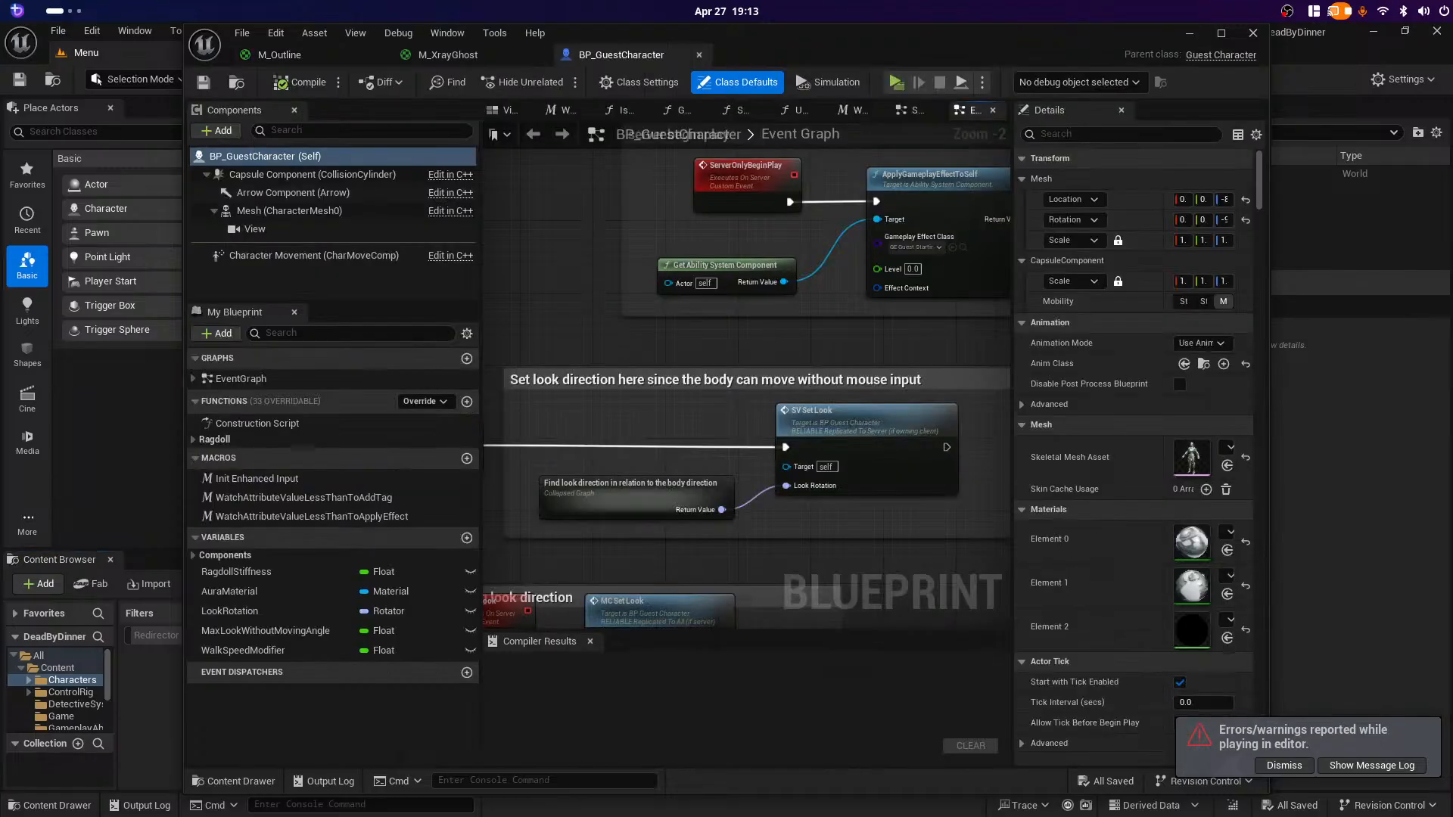
Step: Set the Z Rotation Rate of BP_GuestCharacter's Character Movement component to 45° in a maximized blueprint editor
left_click(314, 255)
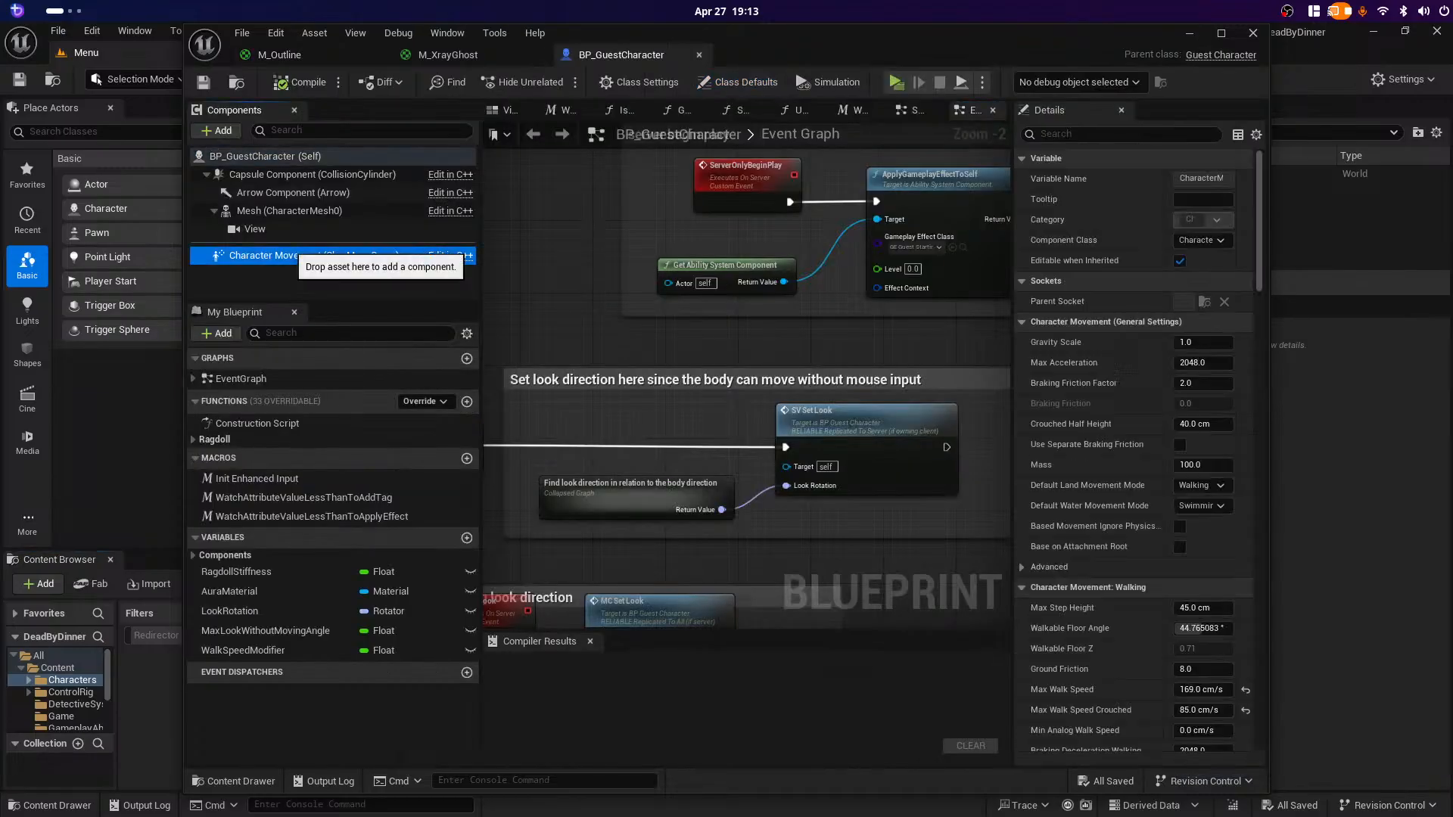
scroll(1178, 435, "down", 15)
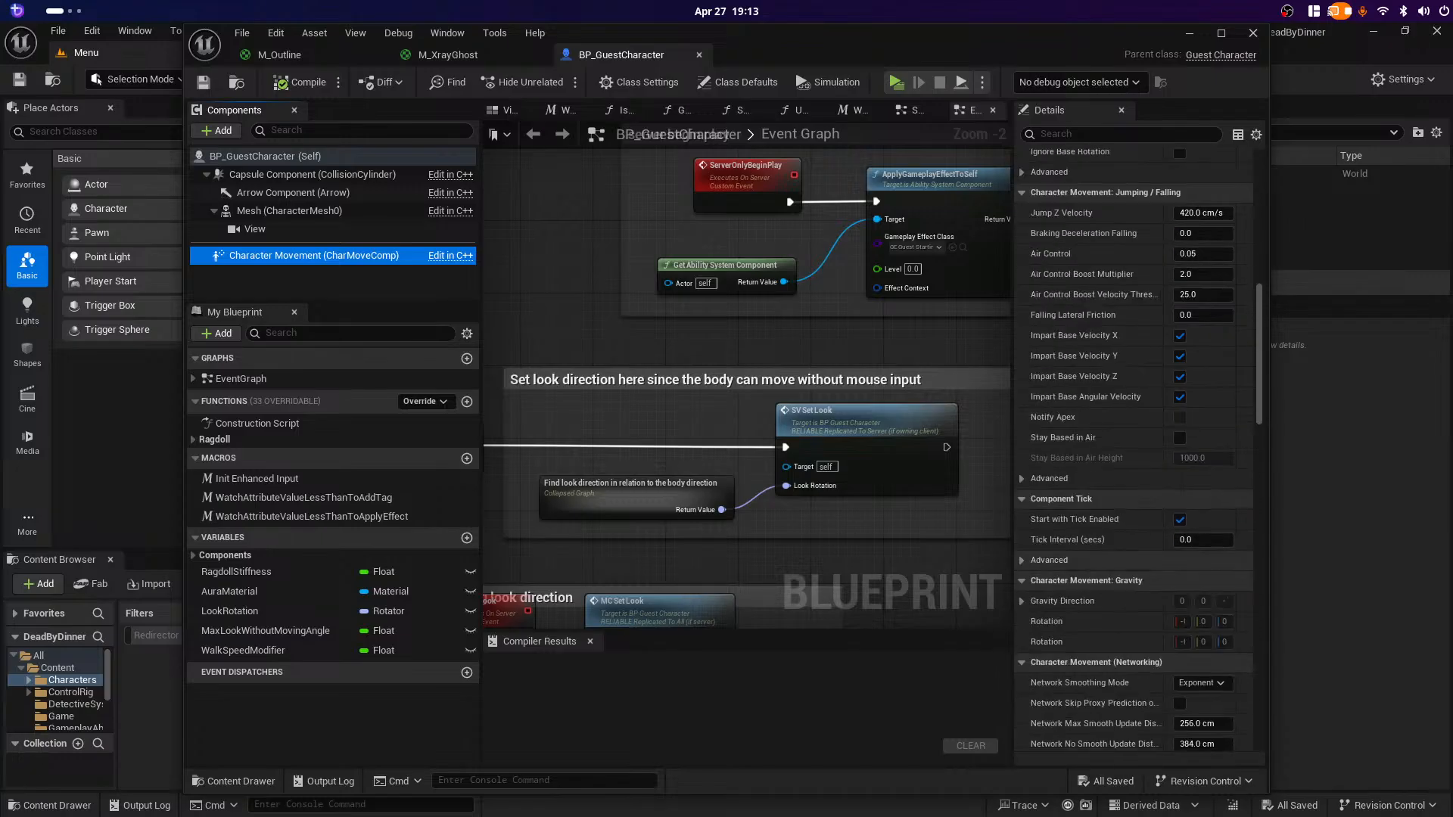
scroll(1133, 454, "down", 5)
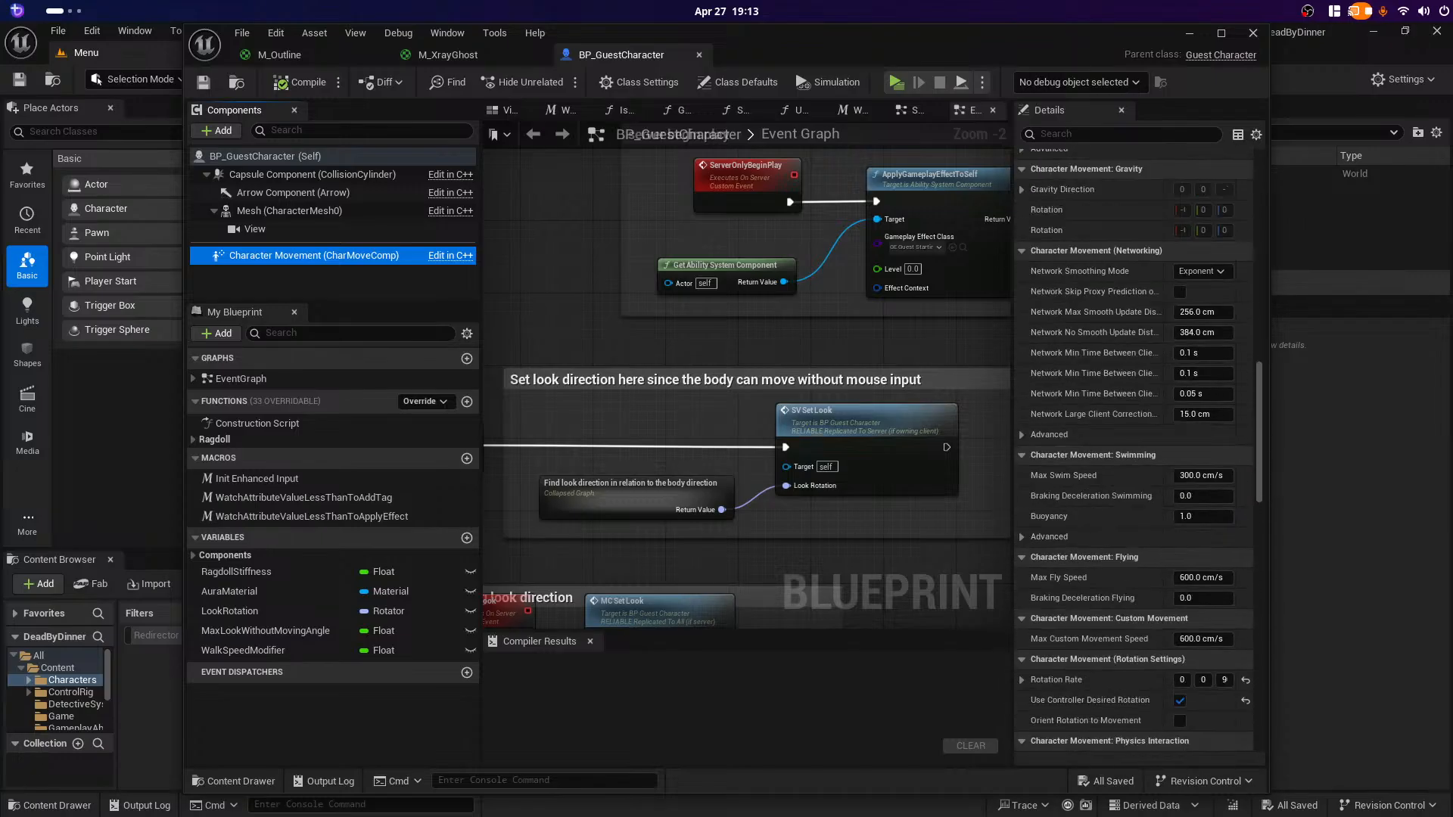
scroll(1133, 454, "down", 2)
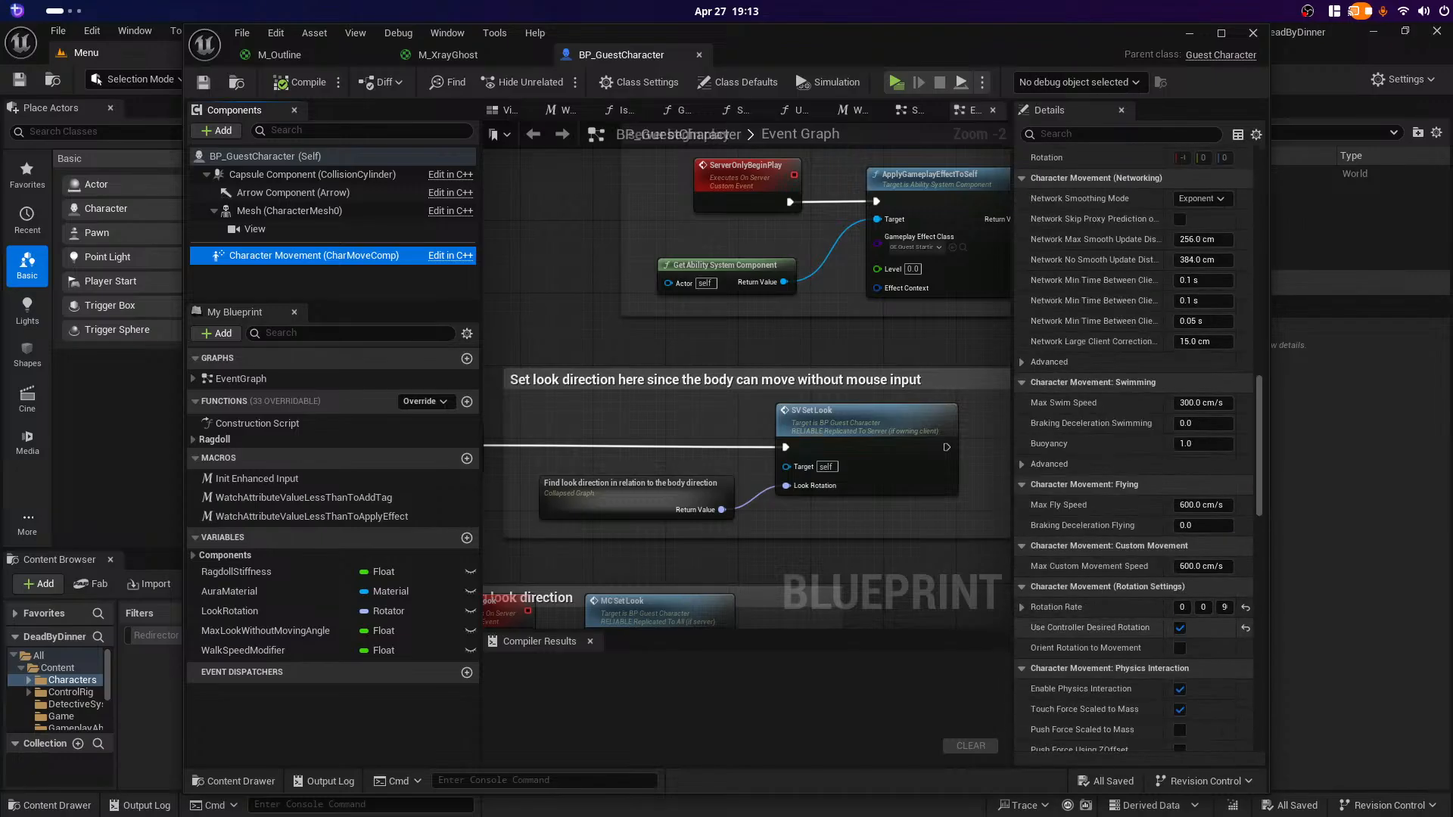
mouse_move(1120, 628)
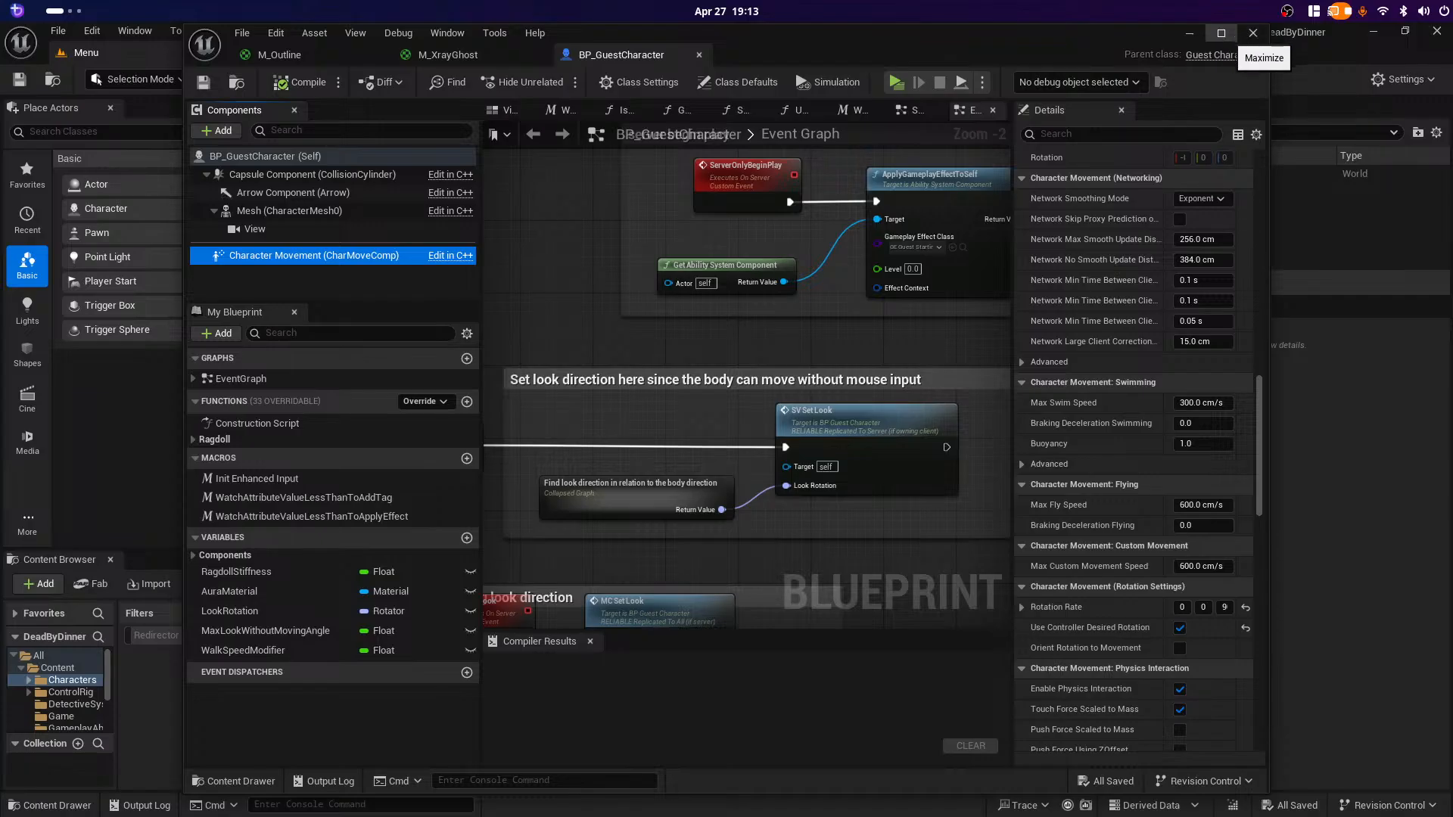
left_click(1221, 32)
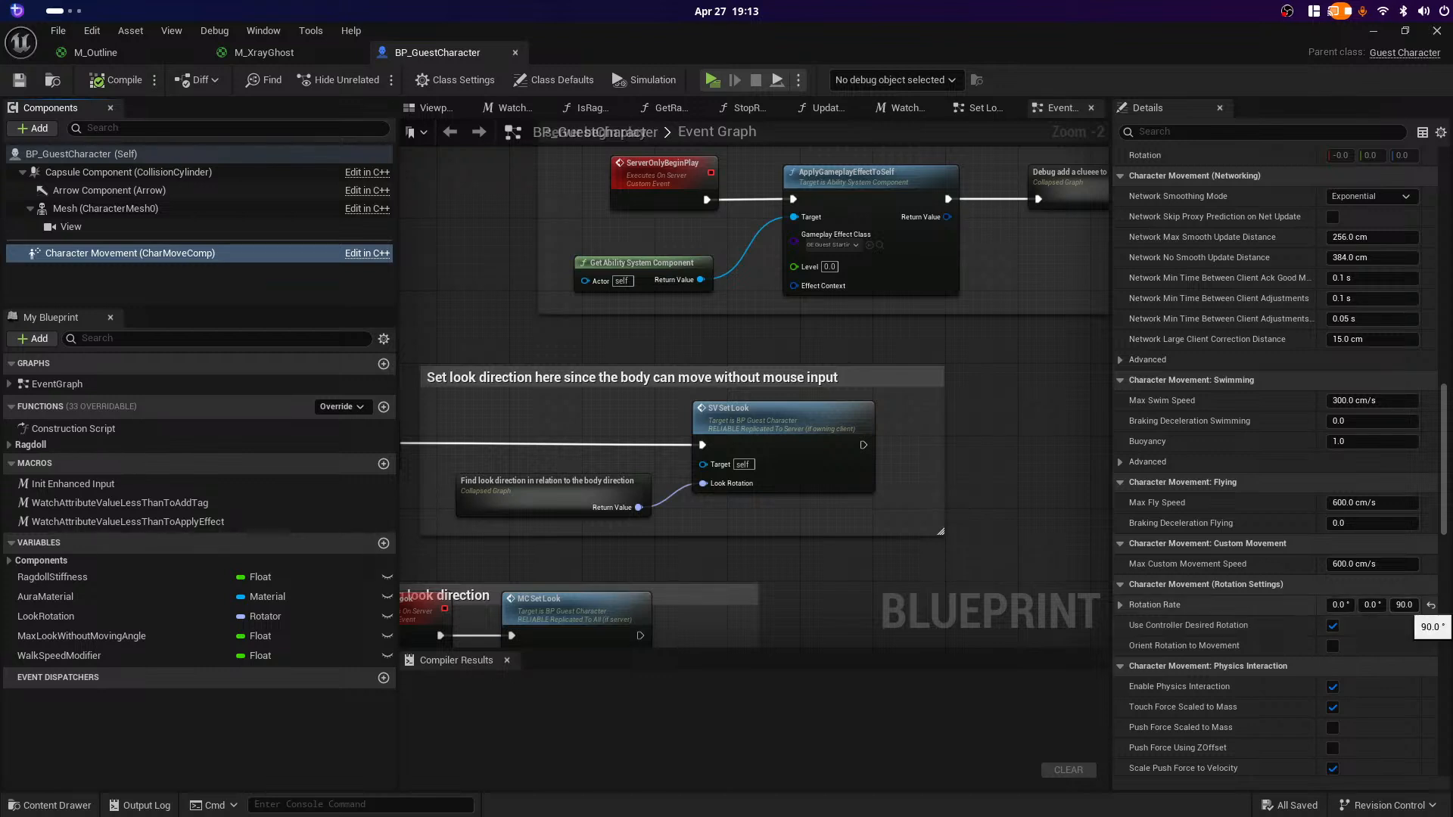
left_click(1403, 605)
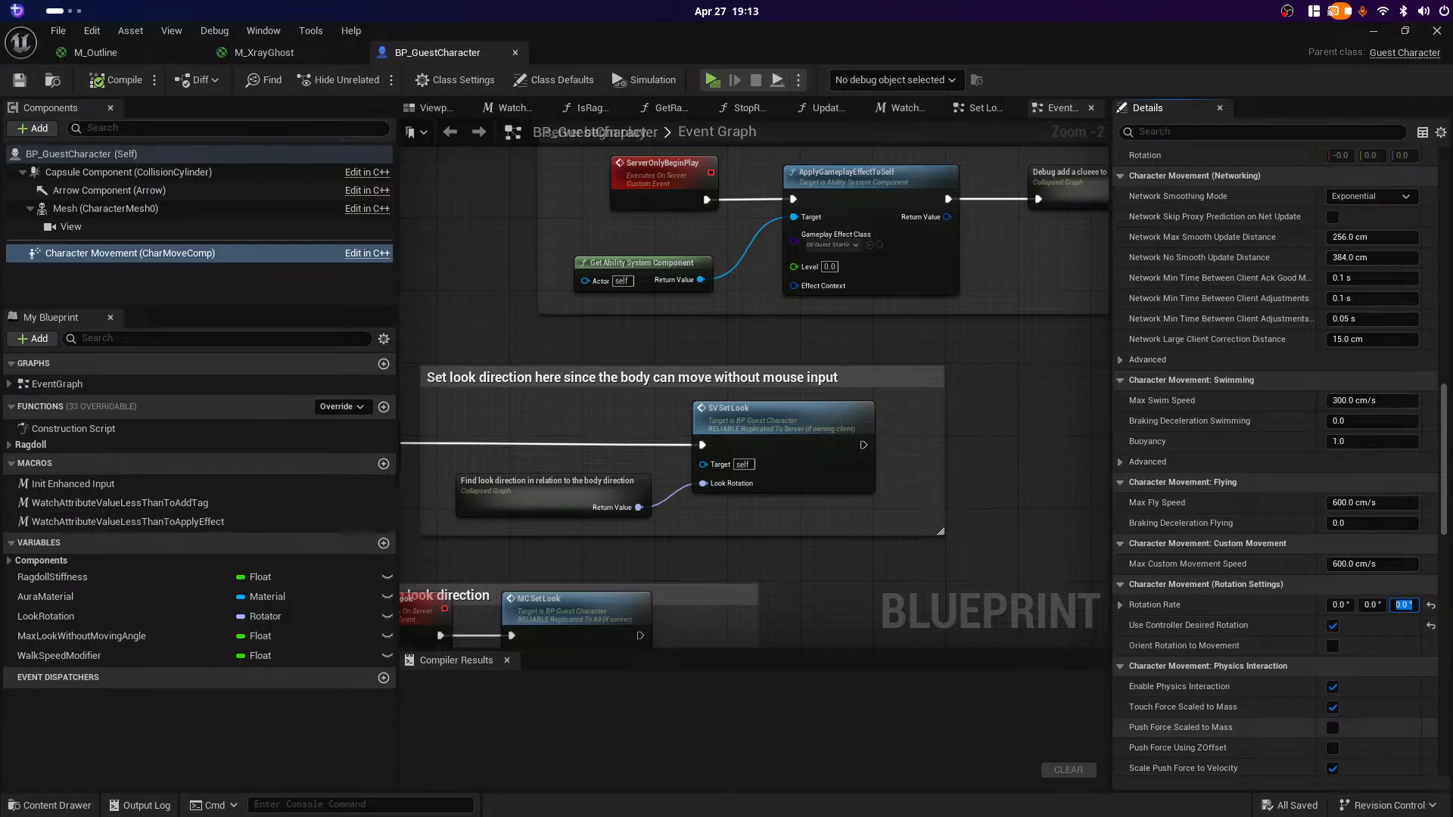
type("45")
key("Return")
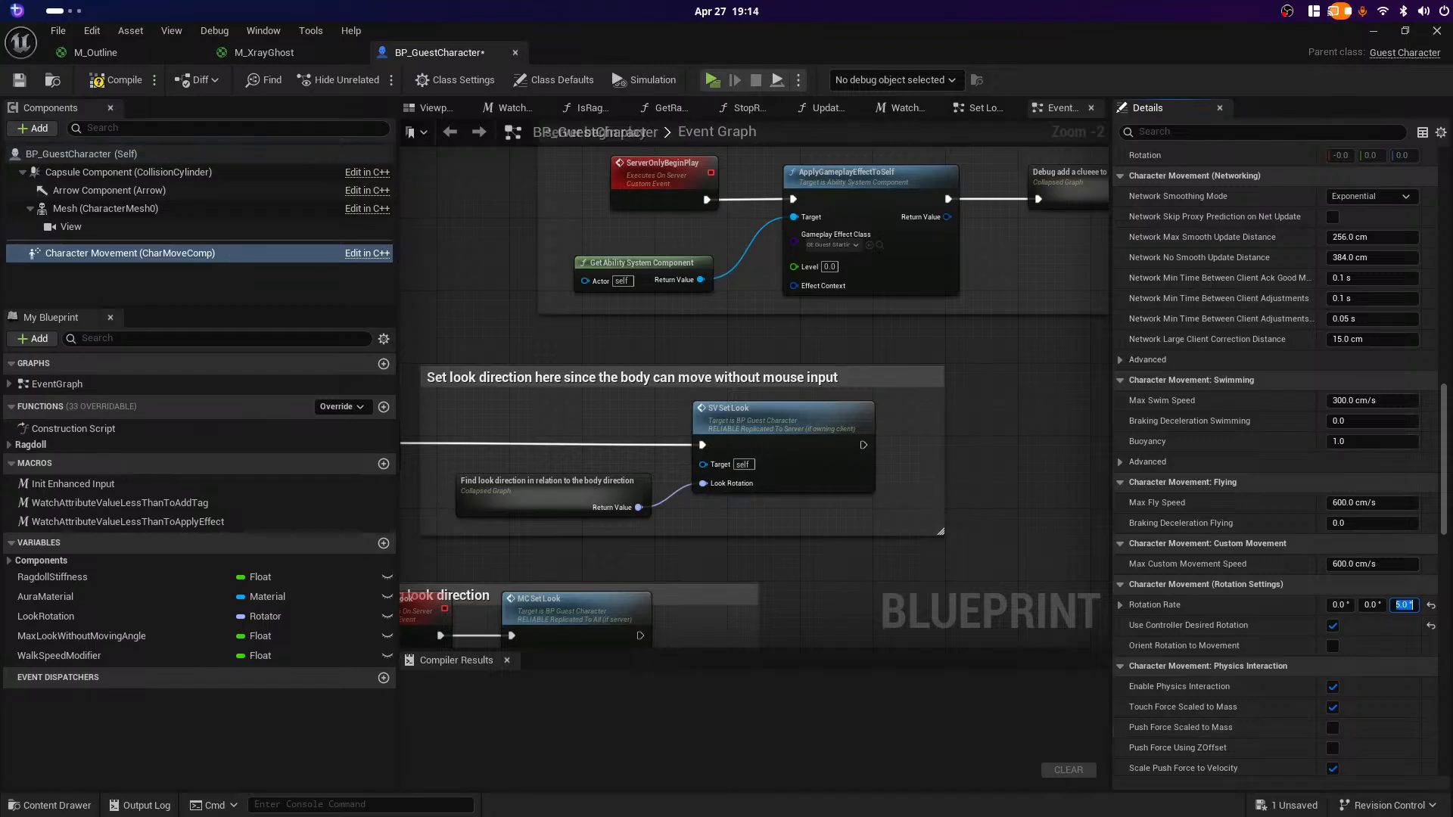
Step: Compile BP_GuestCharacter and host a new play session from the first preview
left_click(113, 80)
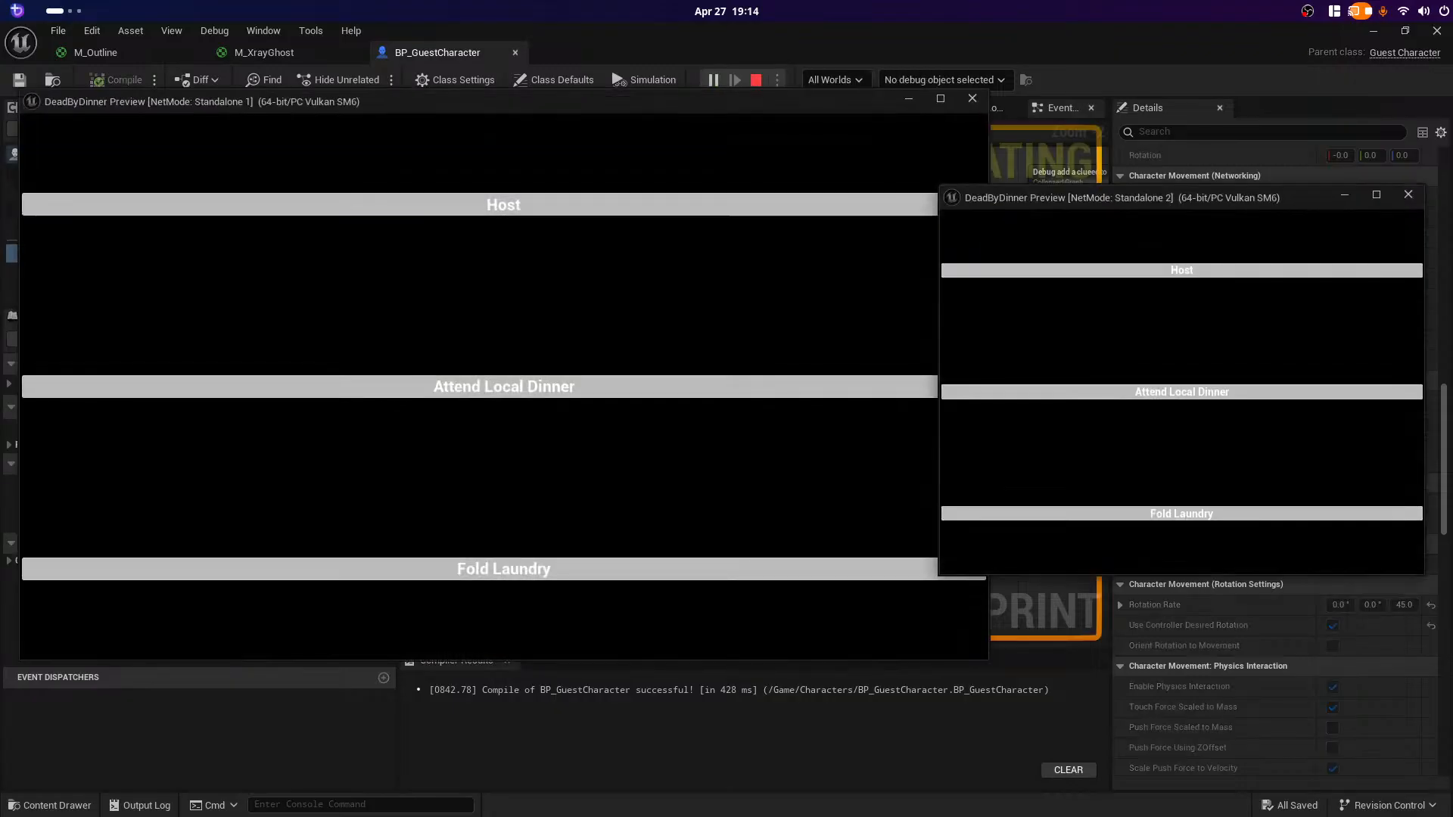
left_click(504, 205)
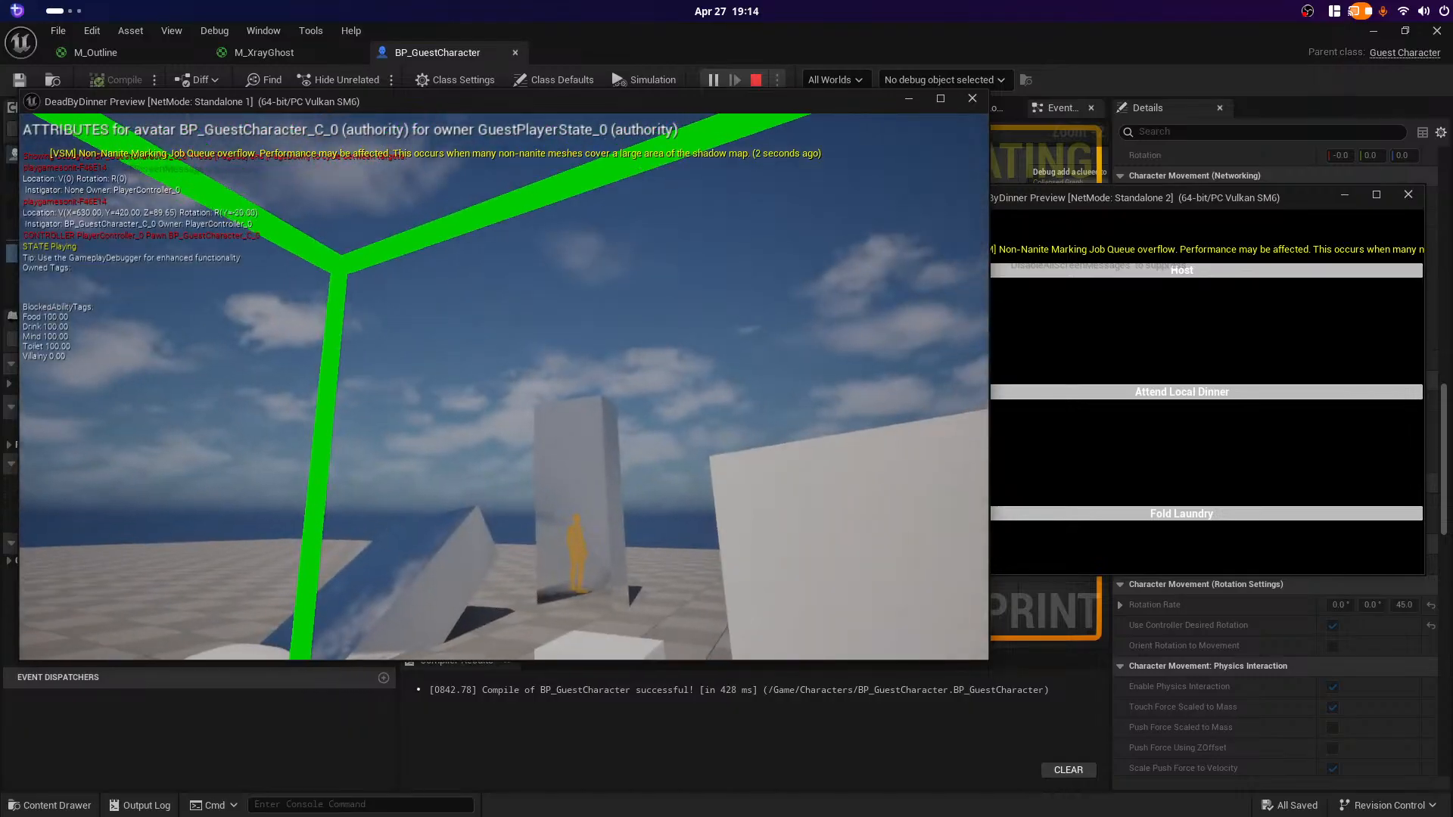
Step: Switch from the game preview to the browser with the YouTube Studio live stream dashboard
key("alt+Tab")
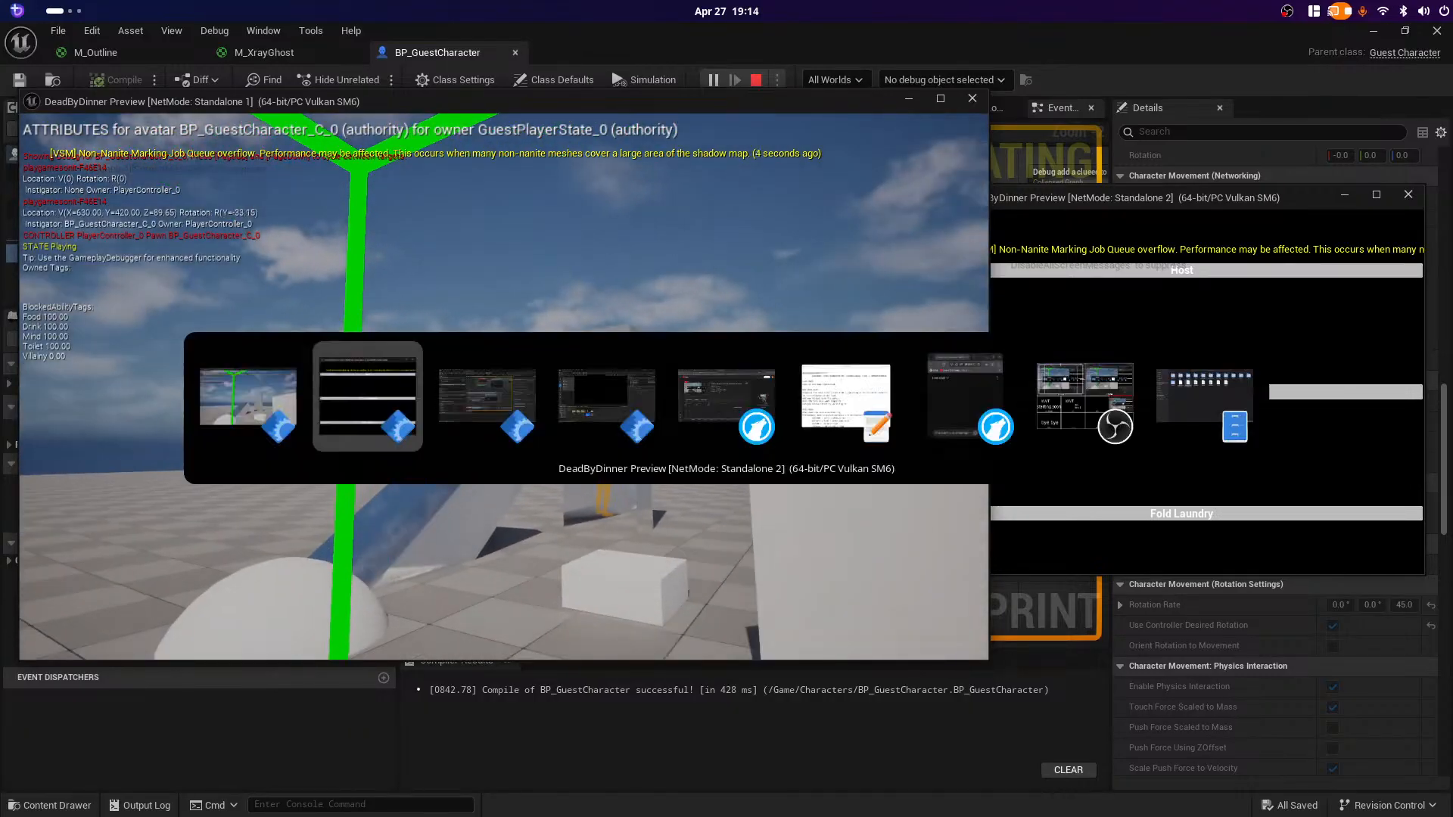
key("alt+Tab")
key("alt+Tab")
key("alt+Tab")
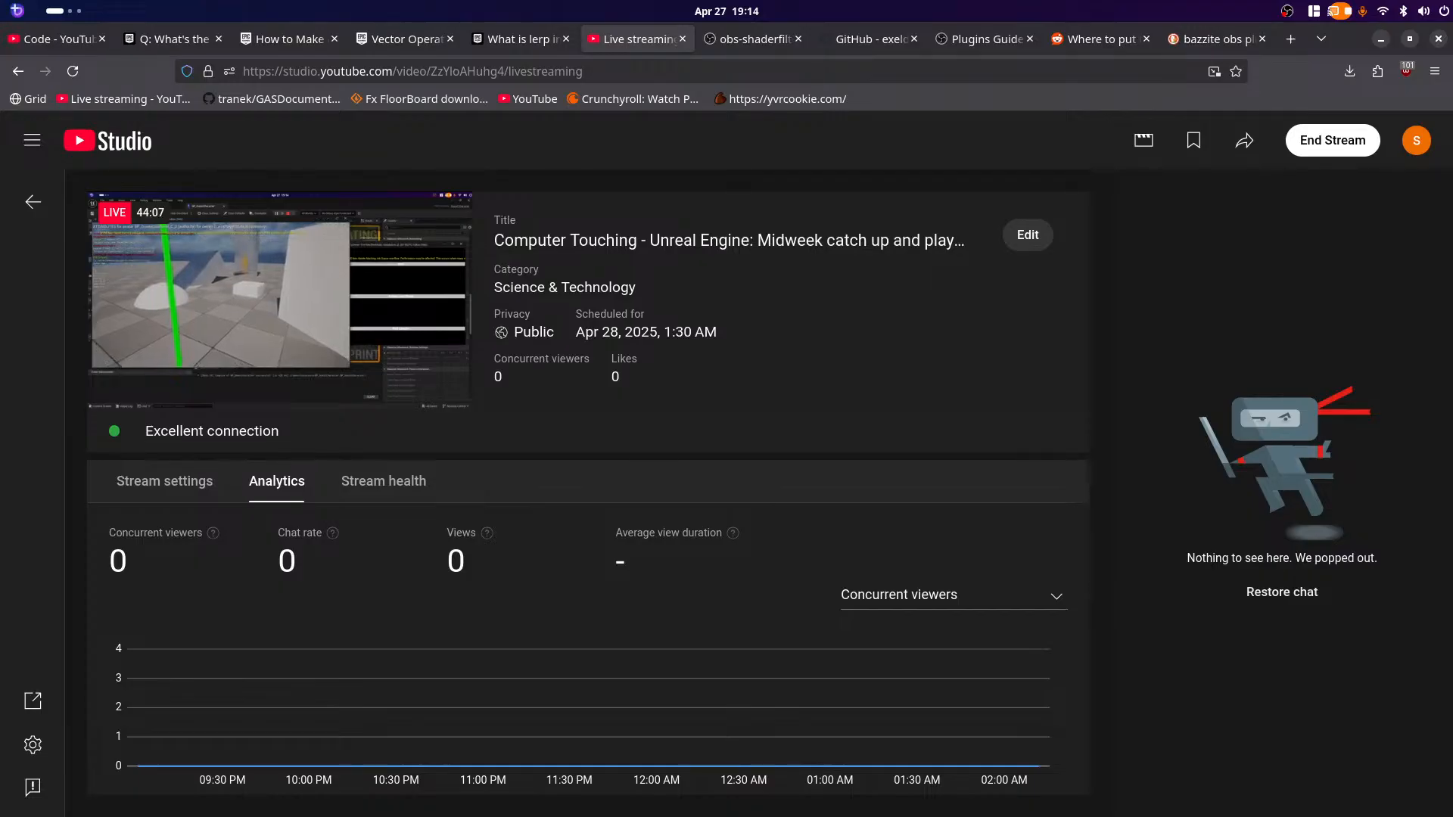
Step: Switch from the live stream dashboard back to the first DeadByDinner game preview and test the guest character's movement
key("alt+Tab")
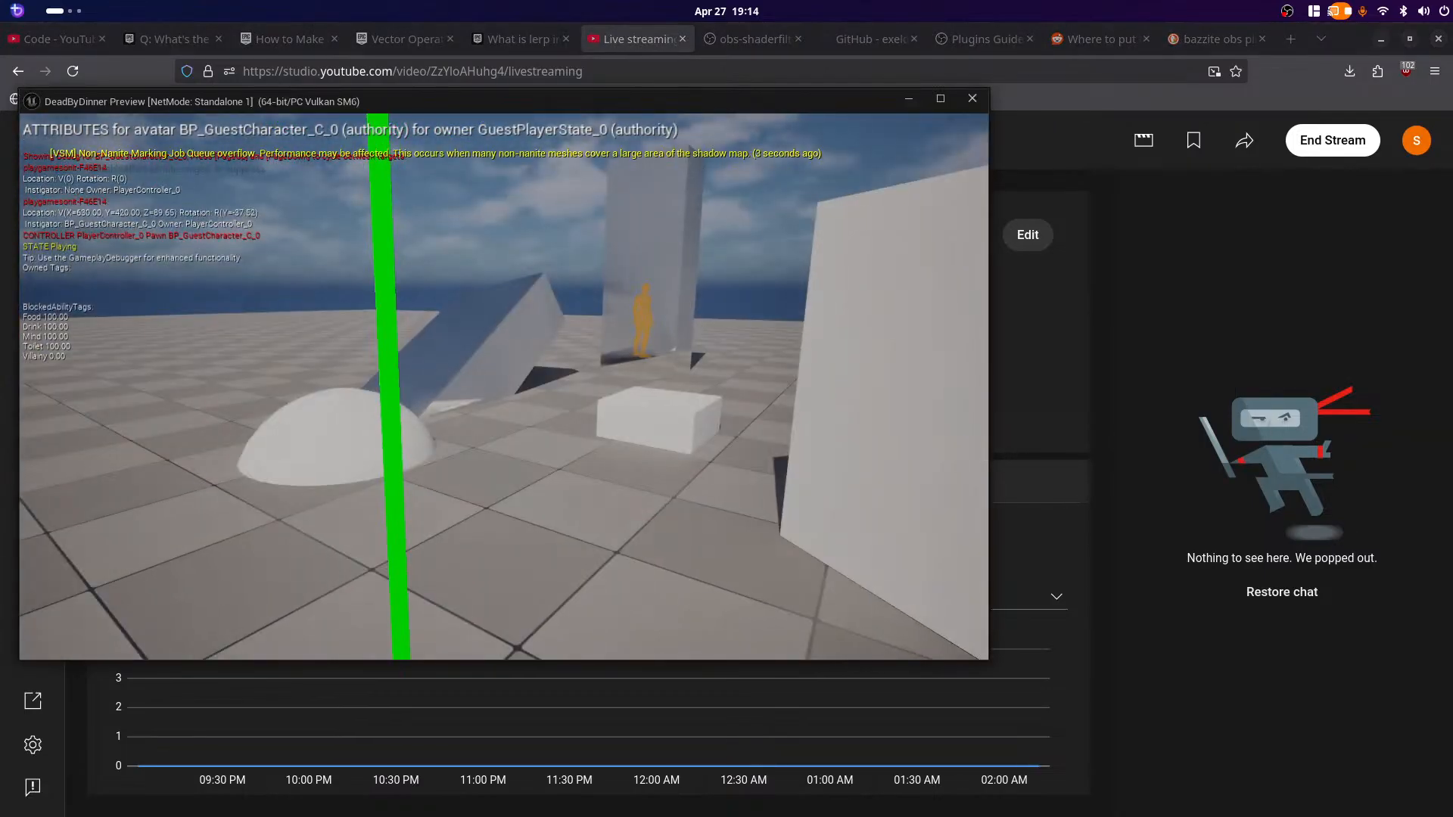
key("alt+Tab")
key("alt+Tab")
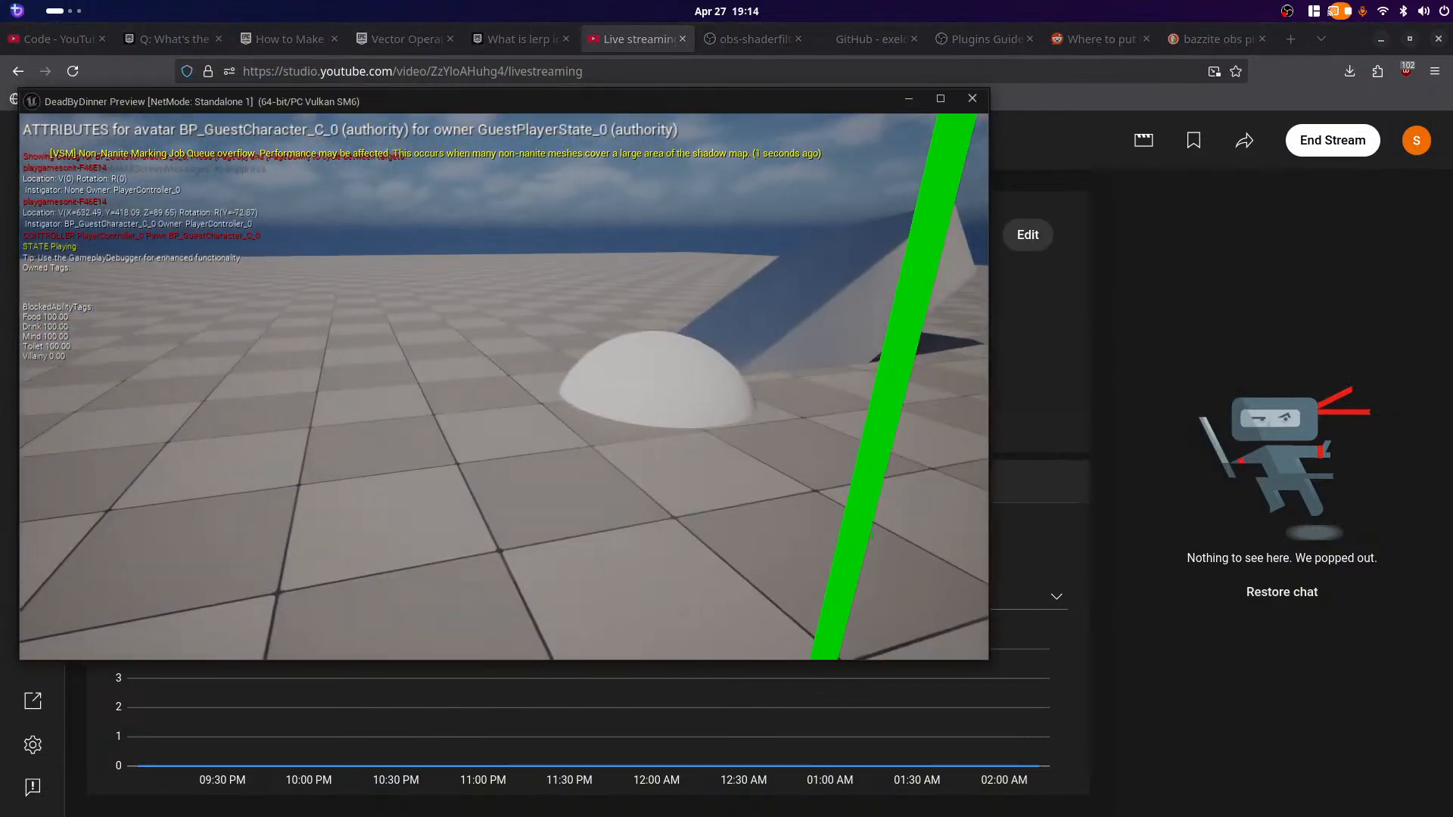
key("w")
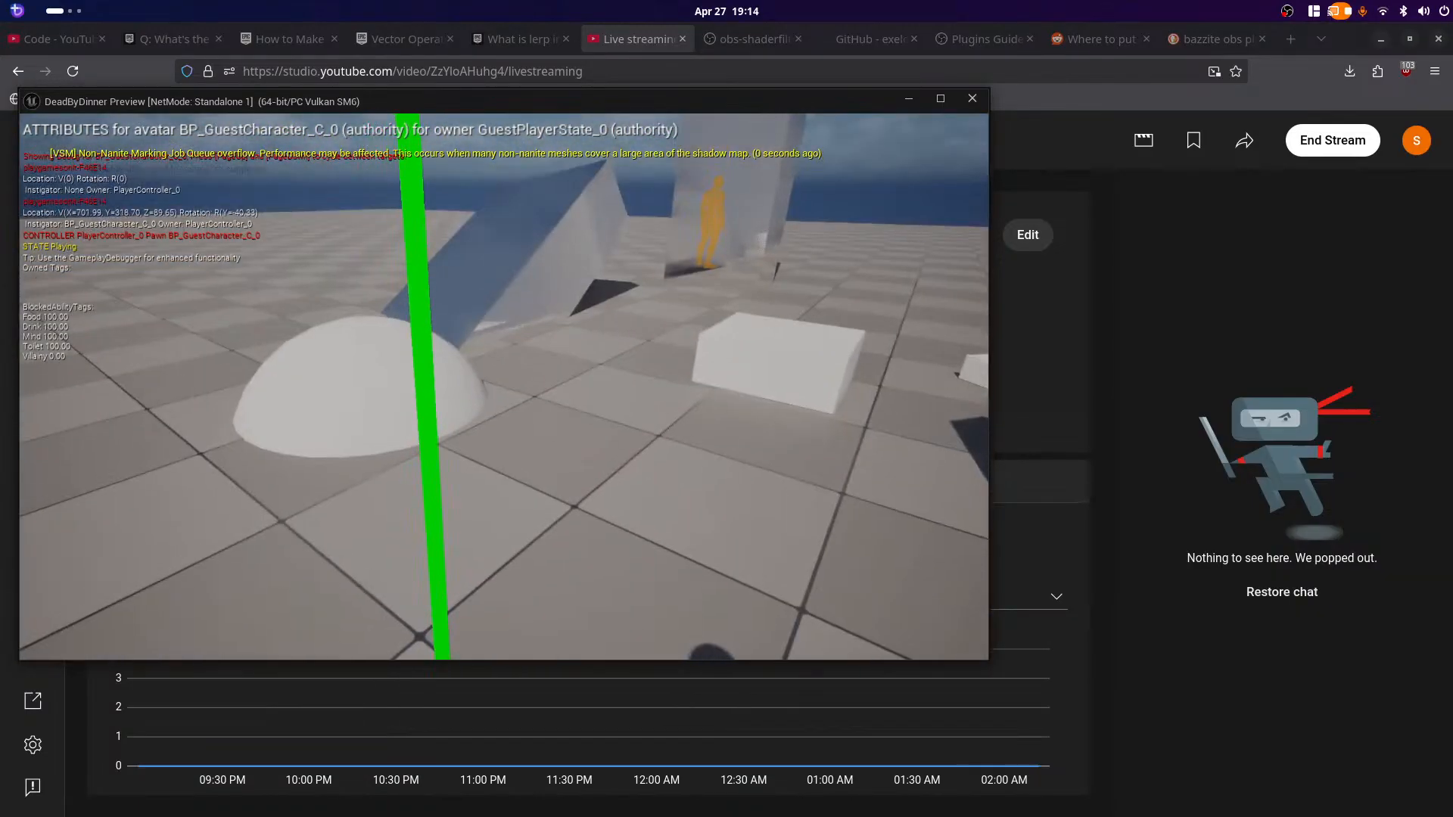
key("alt+Tab")
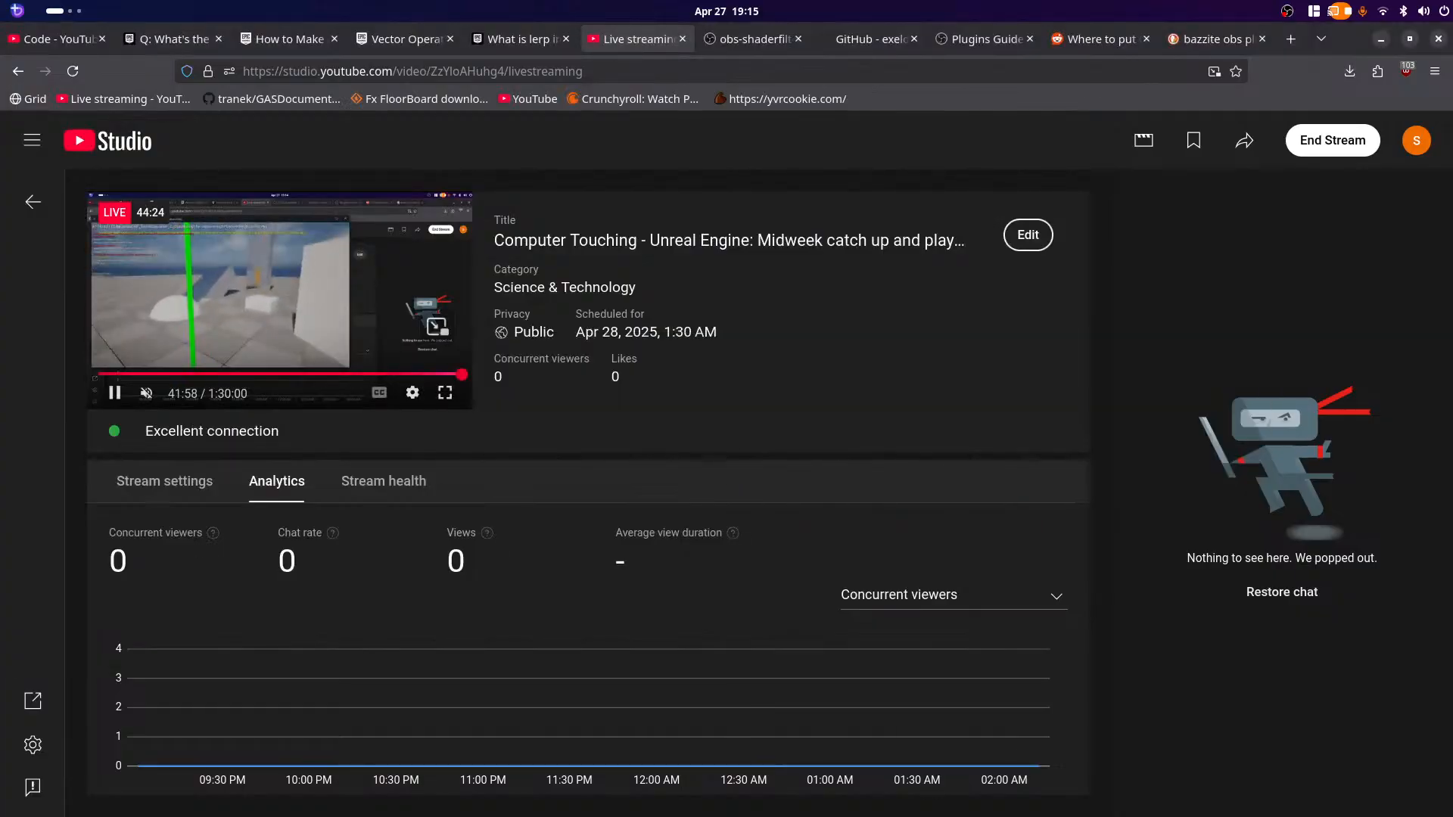
key("super")
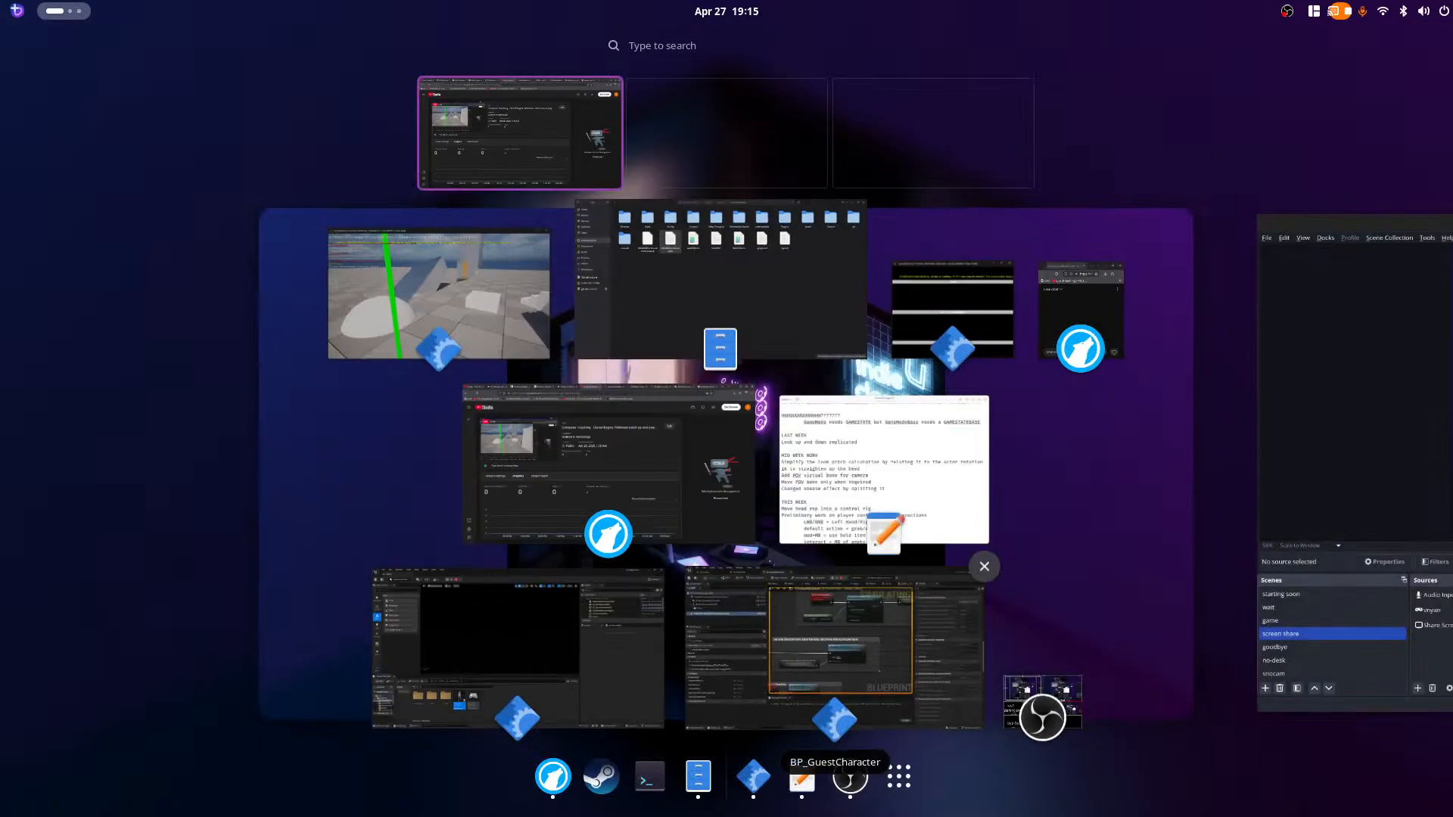
left_click(439, 295)
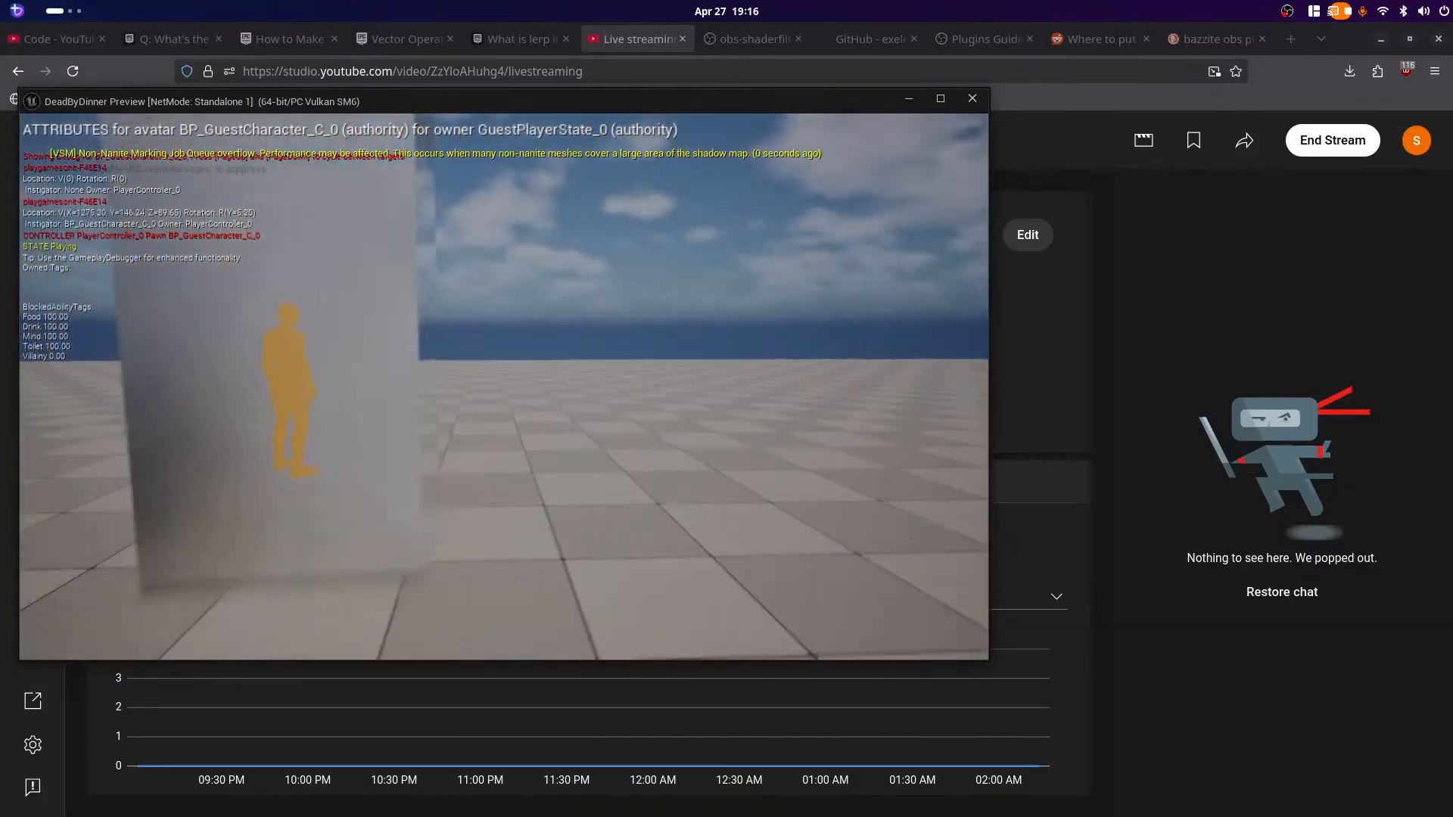
Step: Walk the hosting guest character around the tall pillar to face the outlined character standing behind it
key("w")
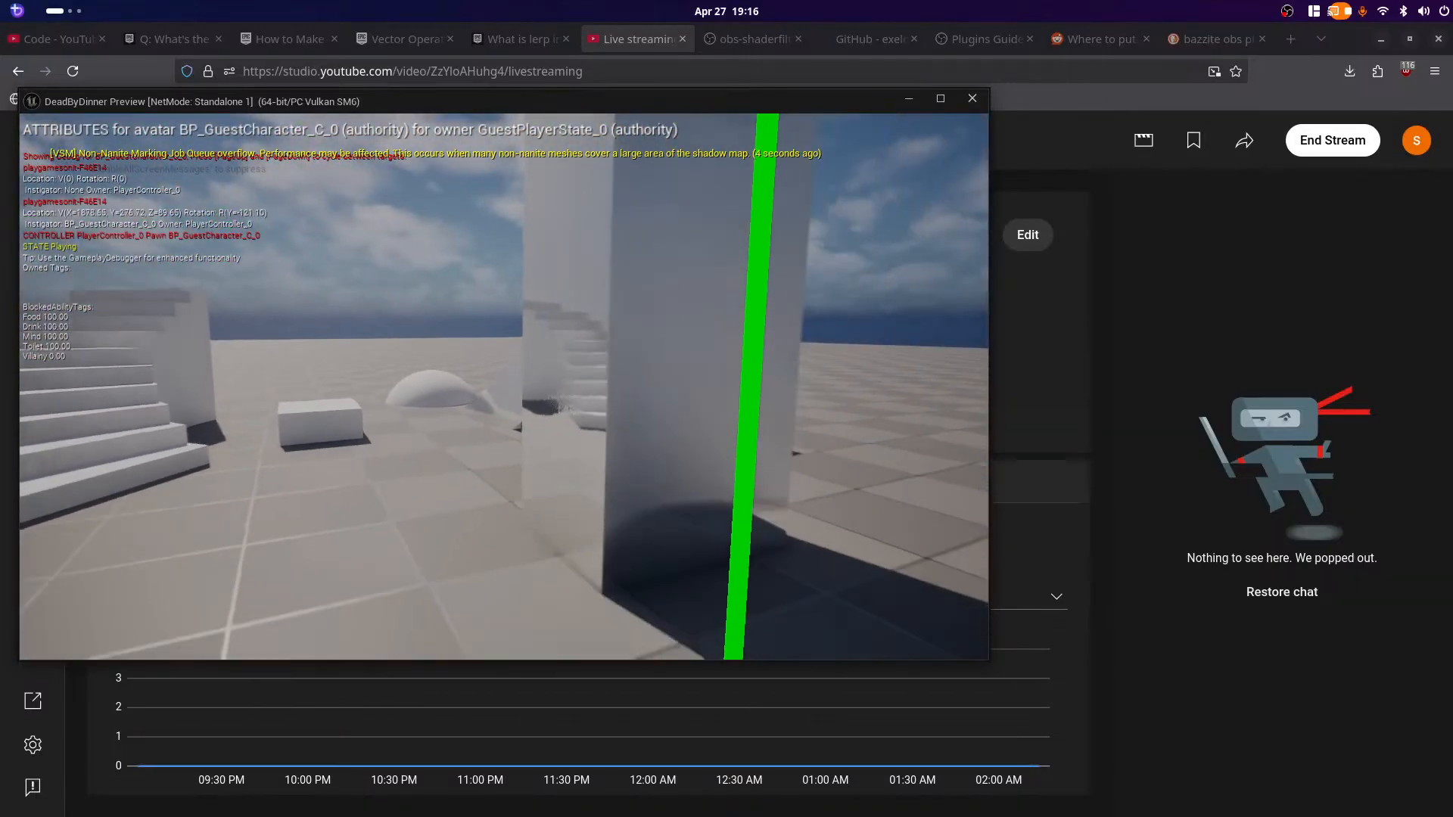
key("d")
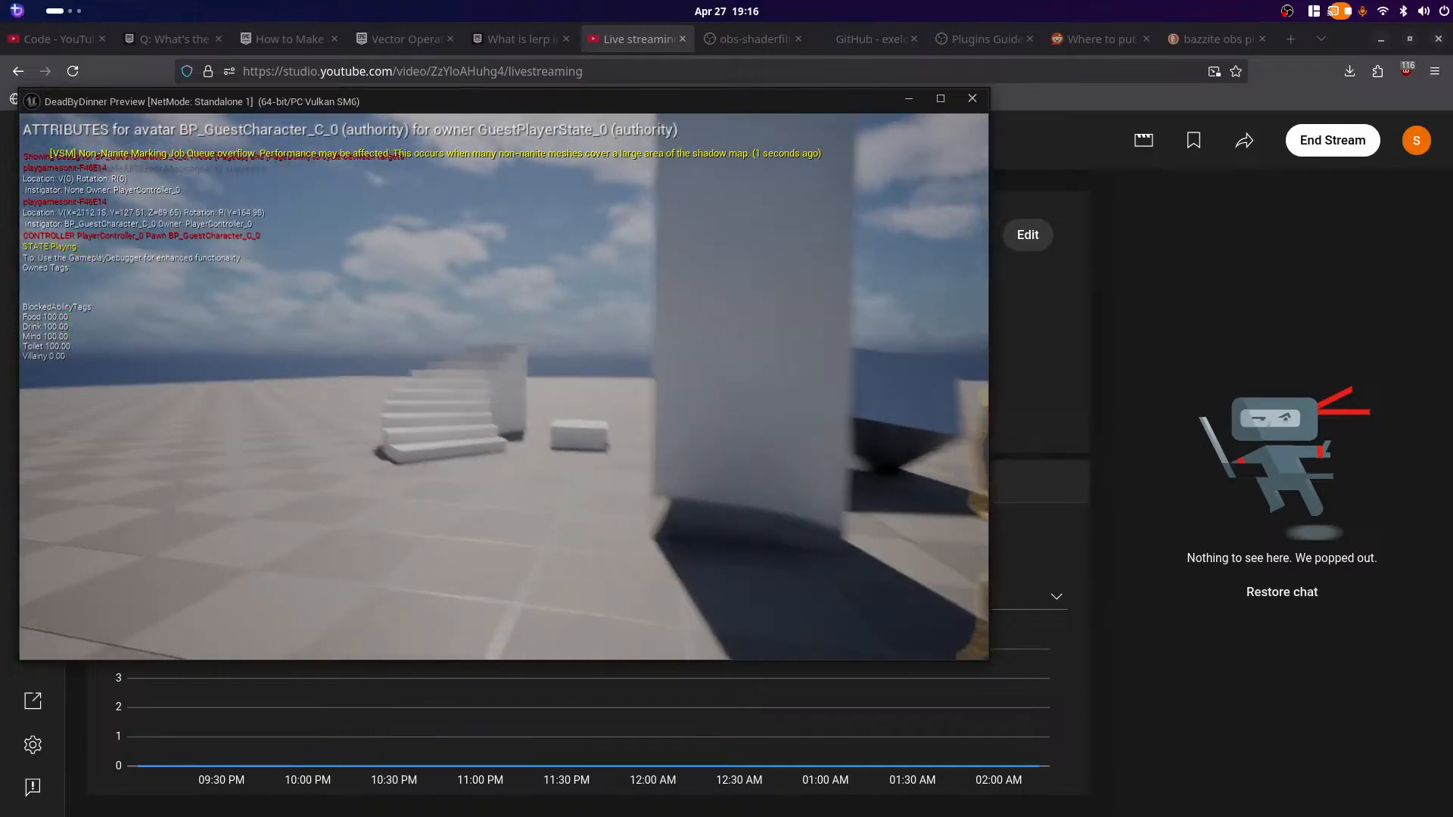
key("a")
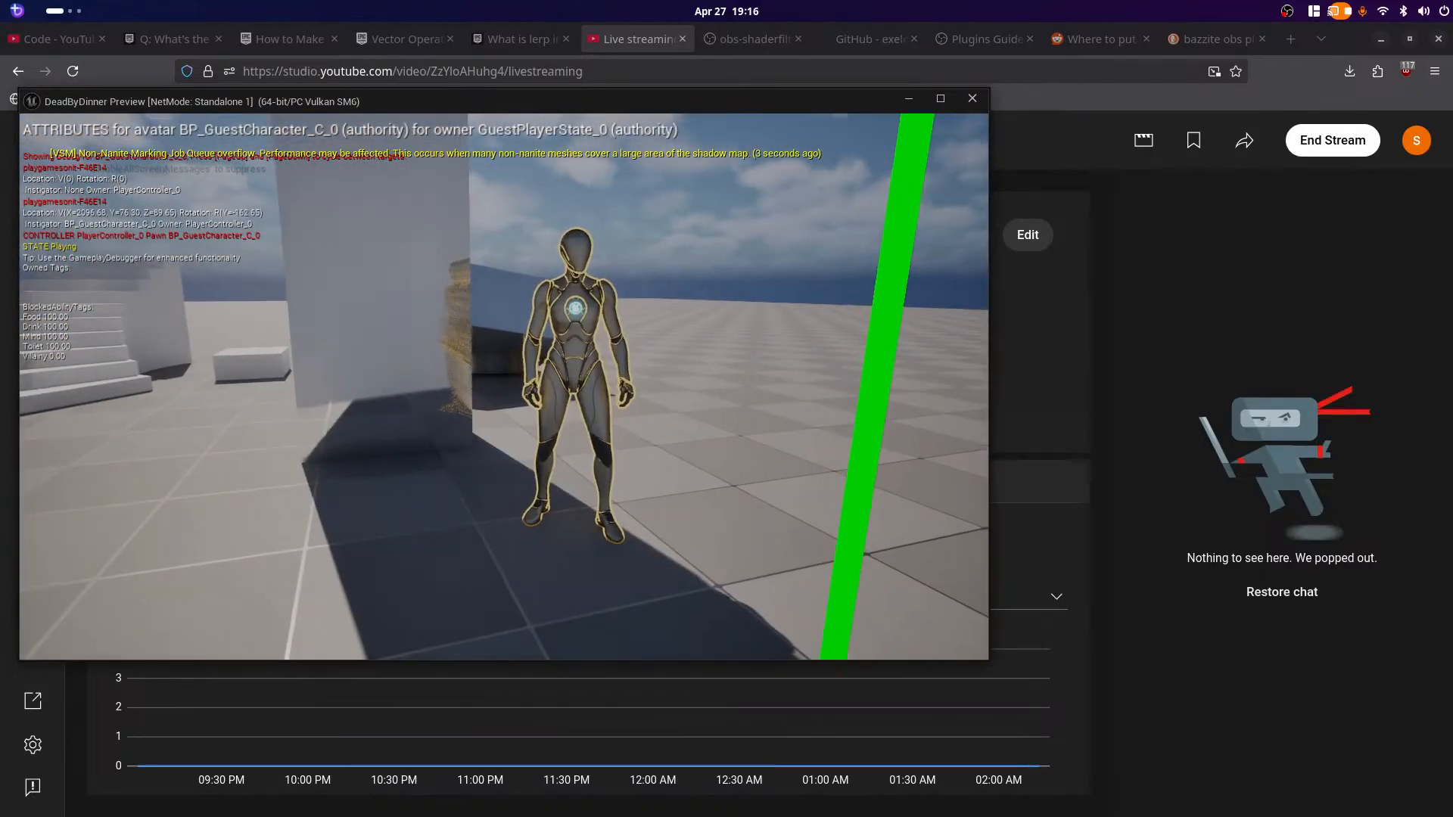
Step: Bring up the second DeadByDinner preview and join the hosted session with Attend Local Dinner
key("alt+Tab")
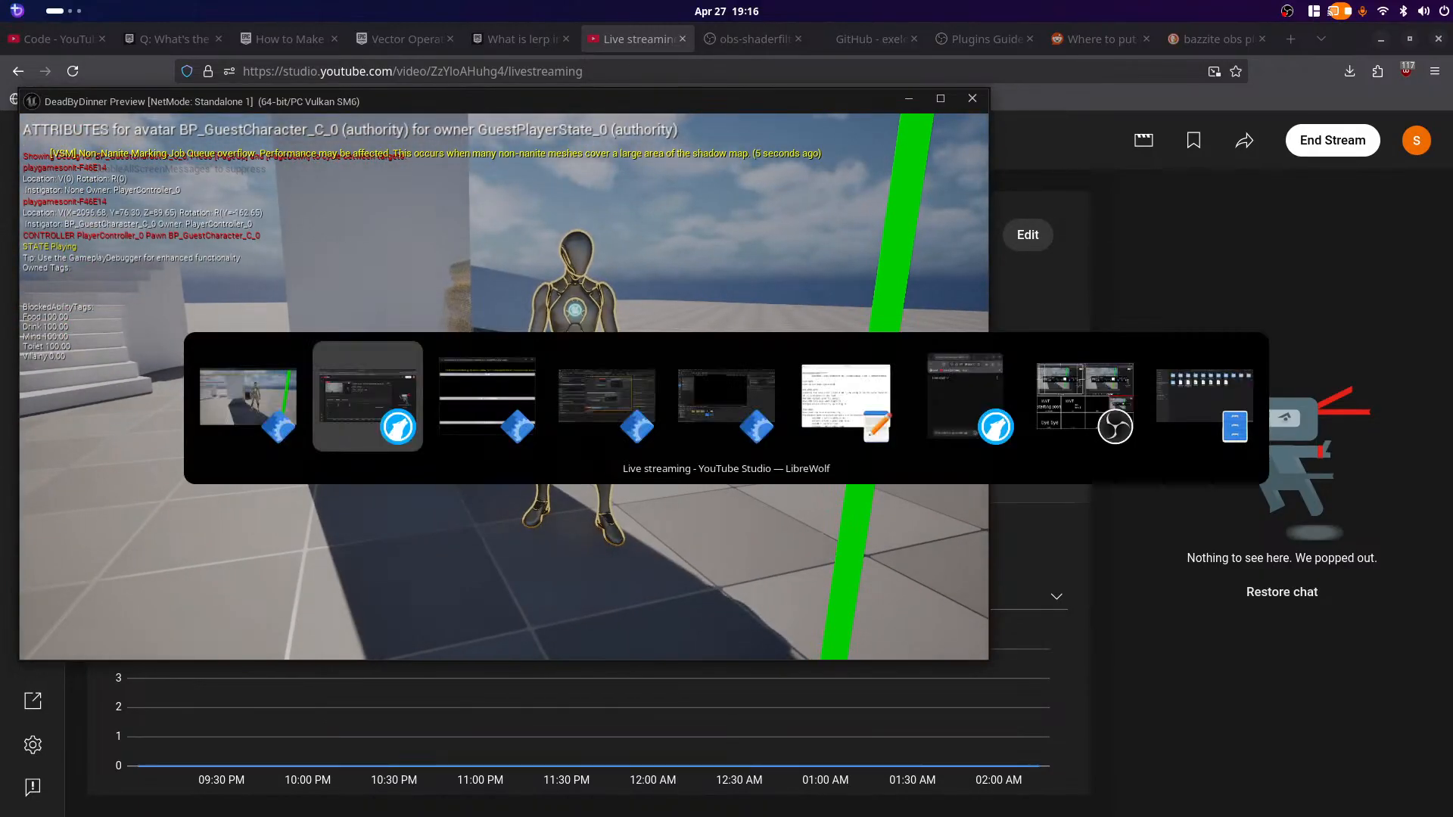
key("alt+shift+Tab")
key("alt+shift+Tab")
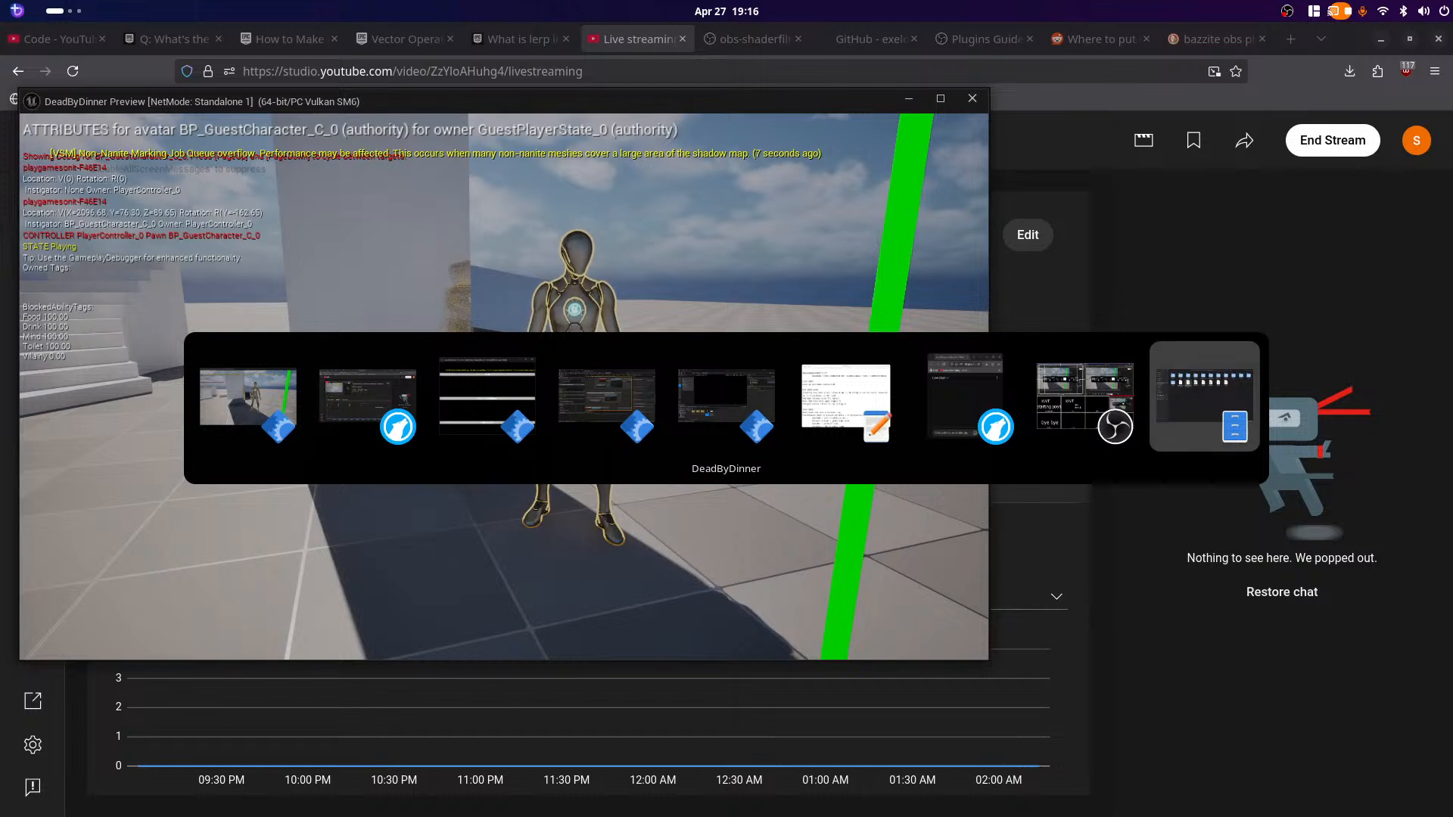
key("alt+Tab")
key("alt+Tab")
key("alt+Tab")
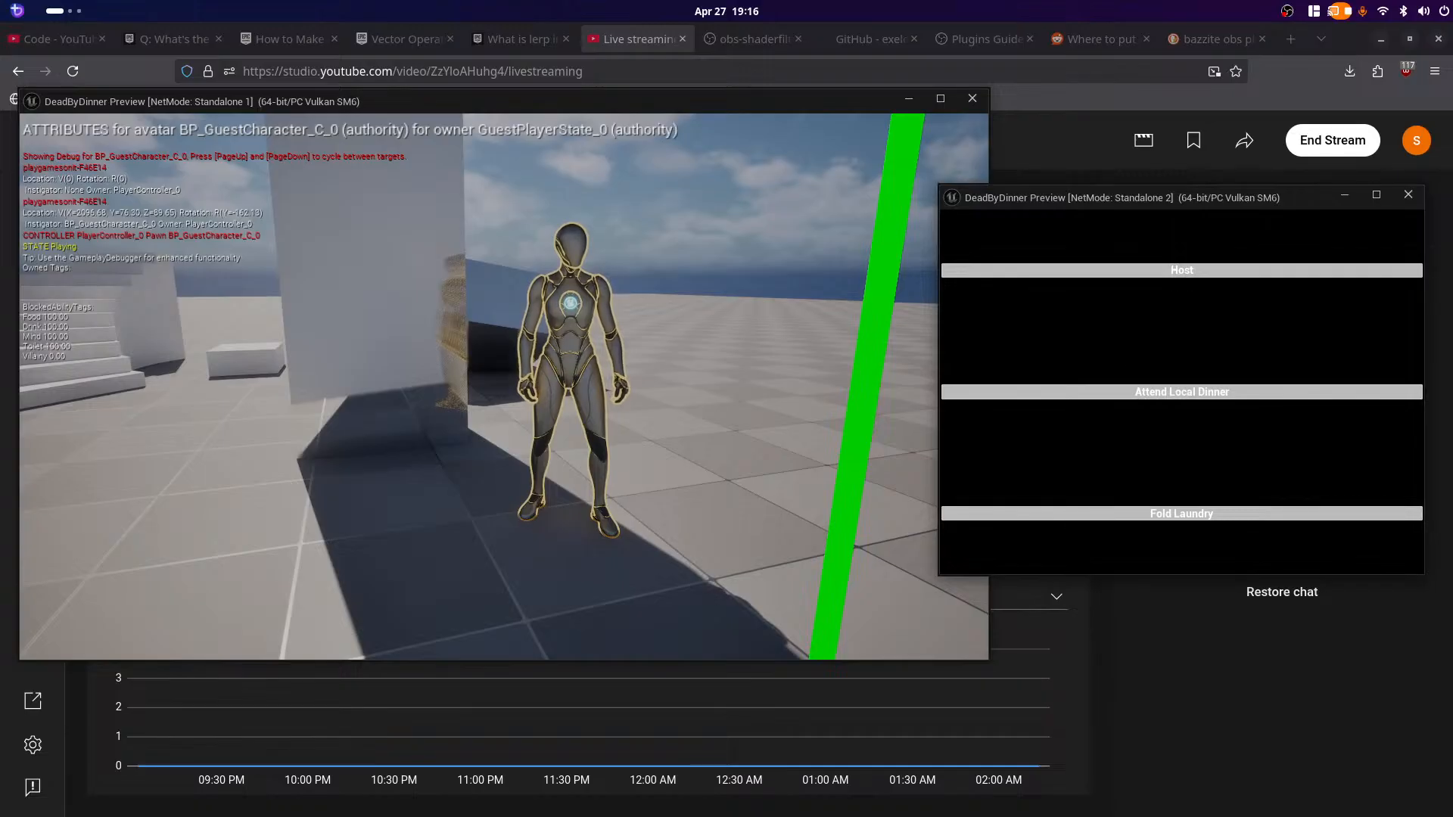
left_click(1181, 392)
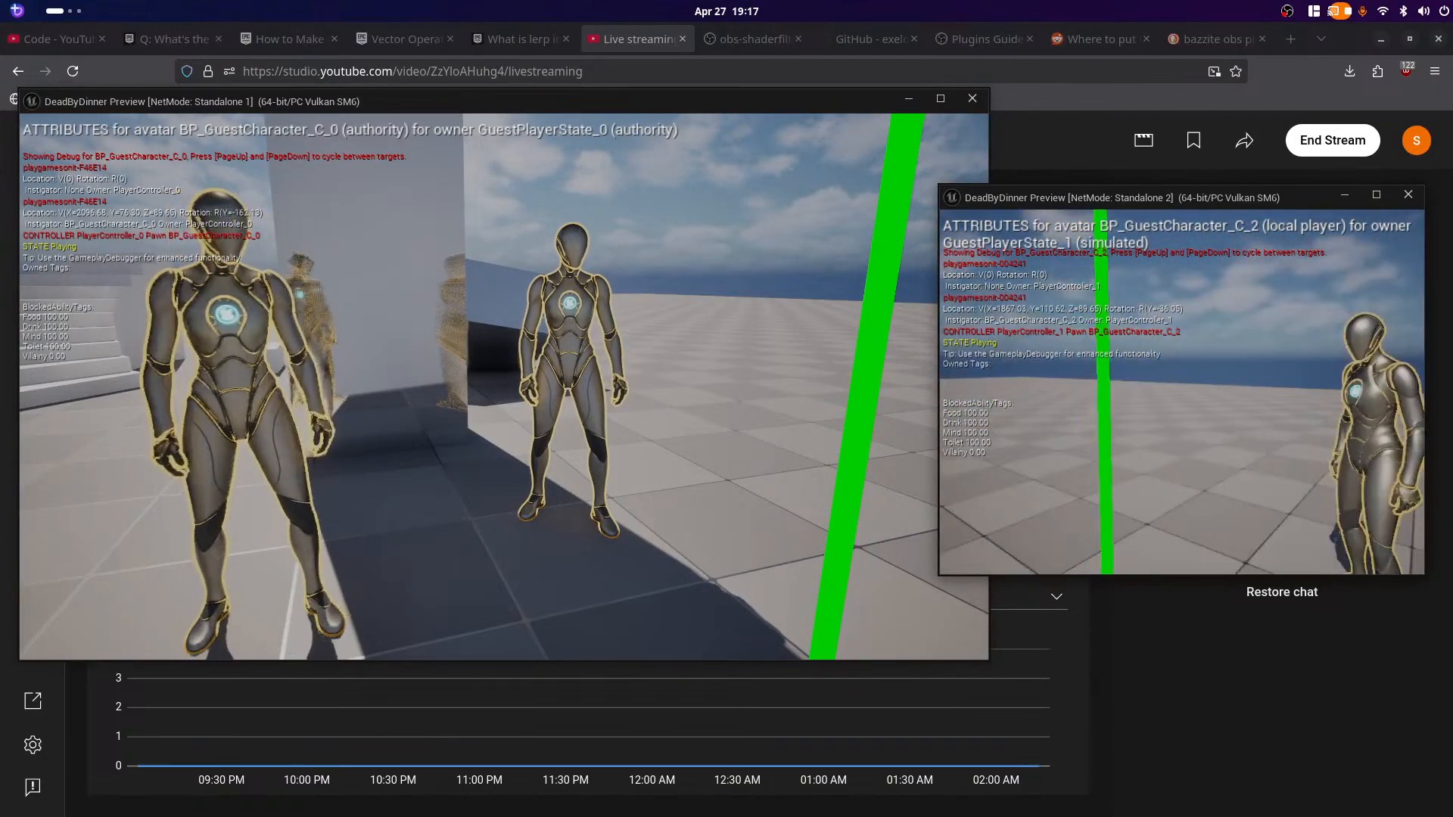
Step: Walk the second player around the host's character to check outlines and body rotation in both previews, and end the play session
key("w")
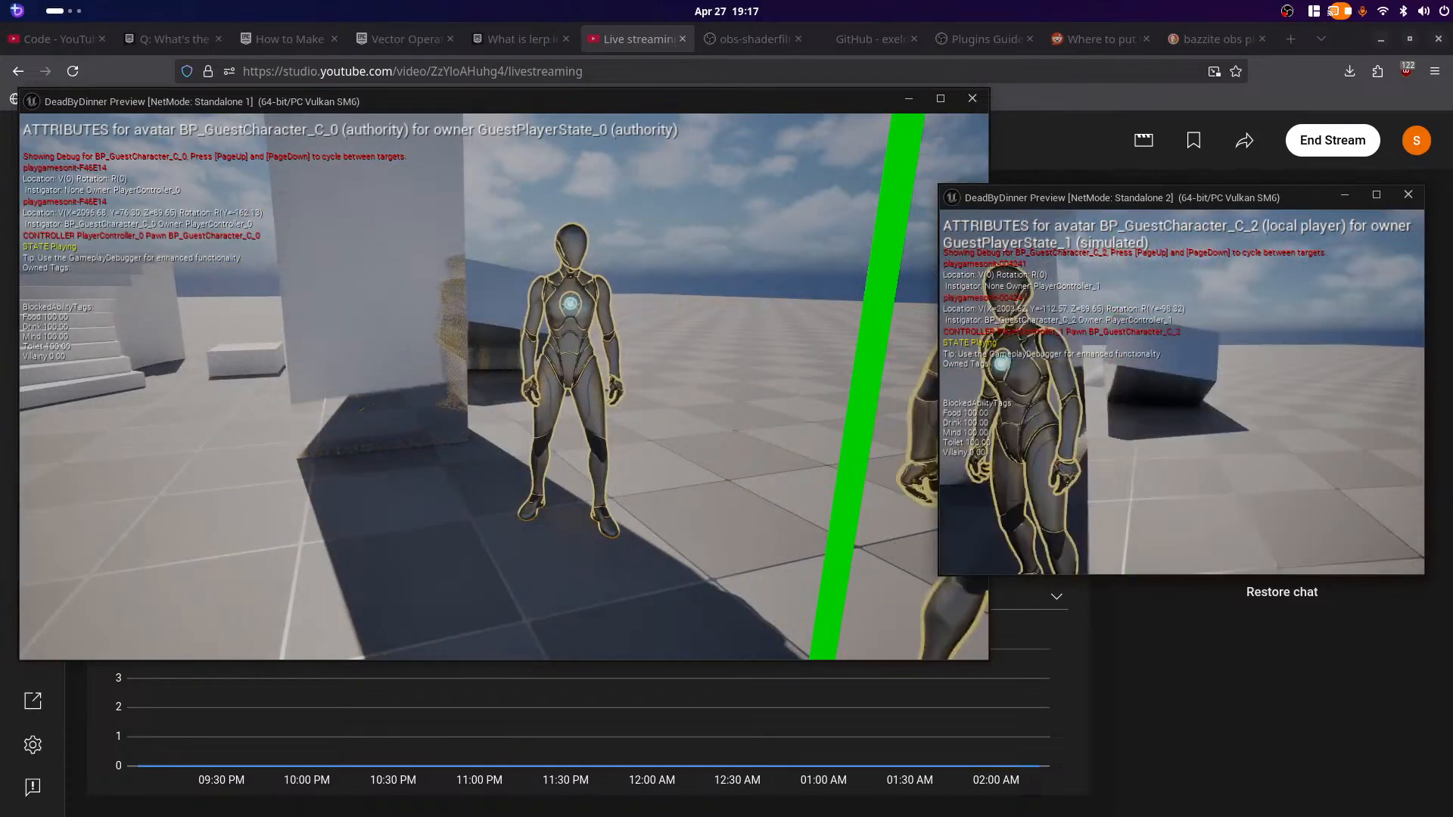
key("w")
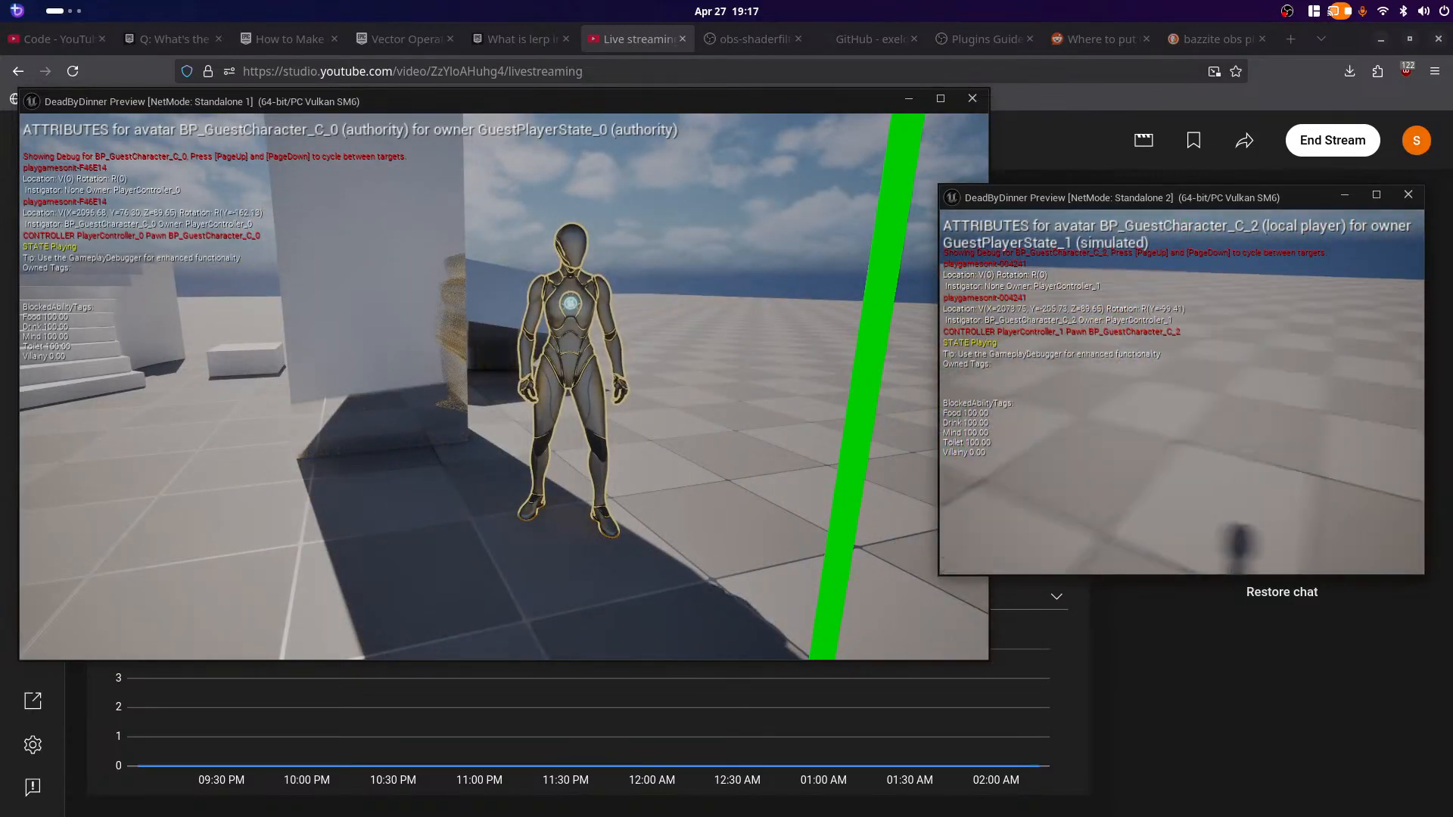
key("w")
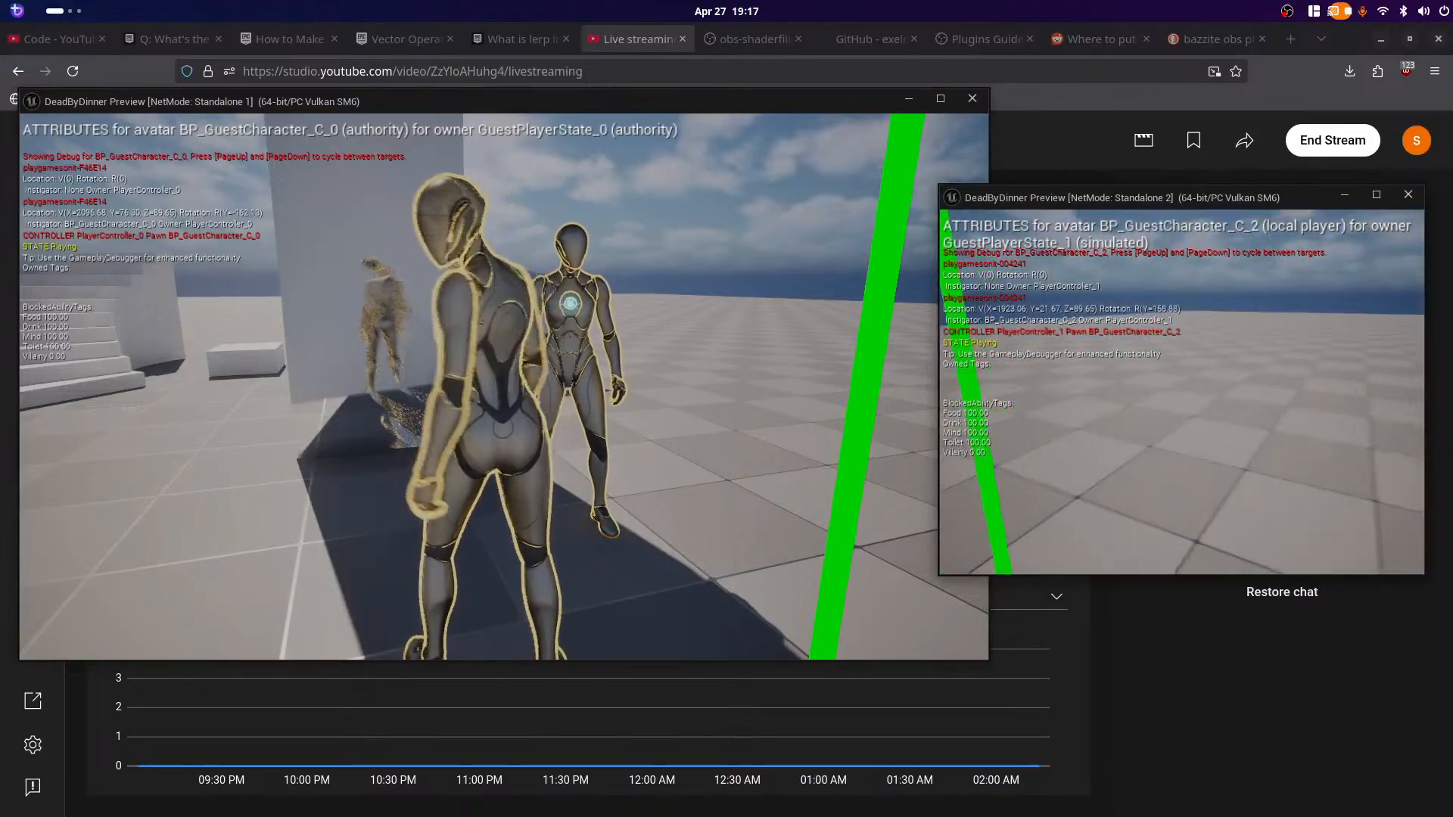
key("w")
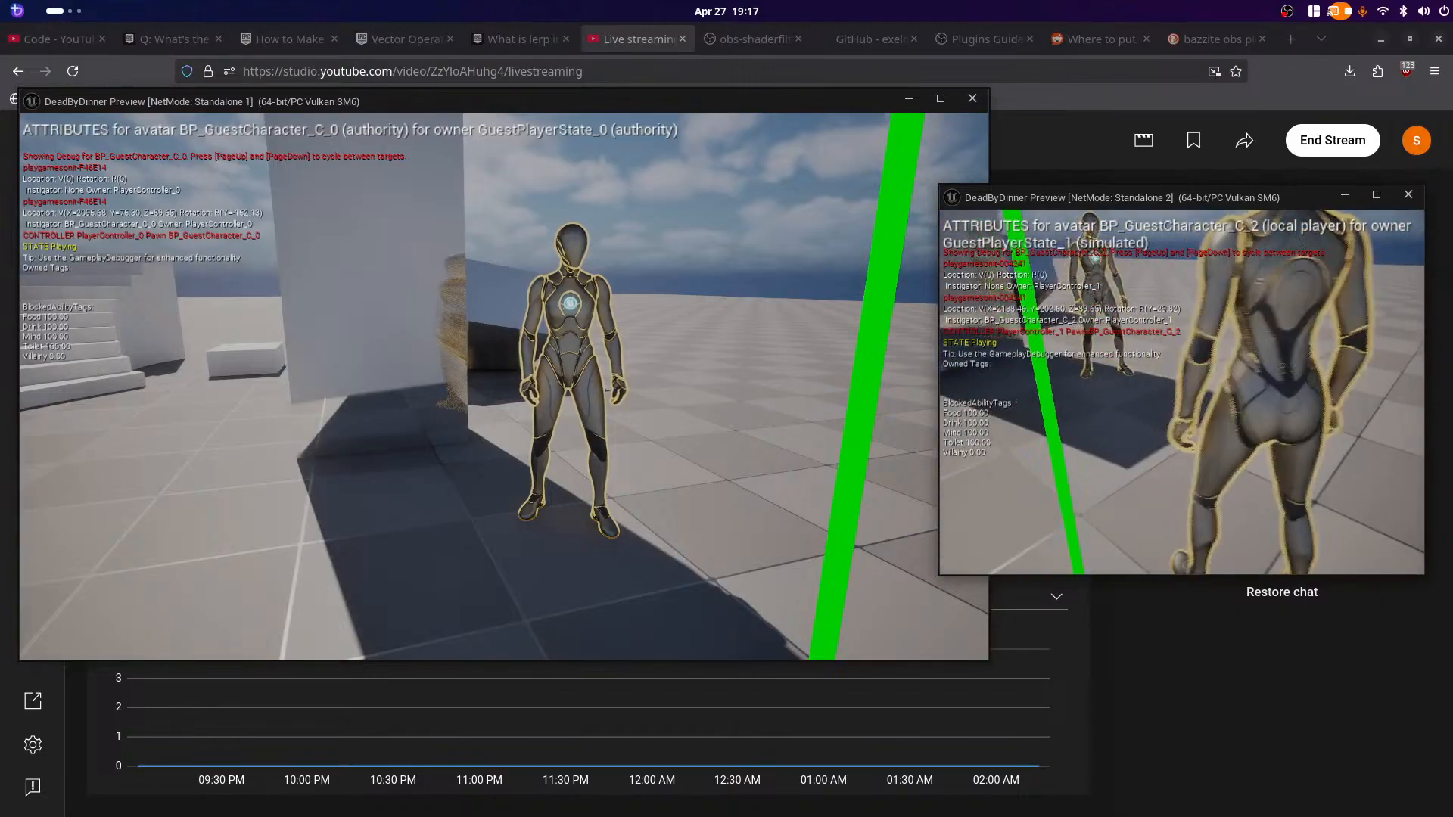
key("a")
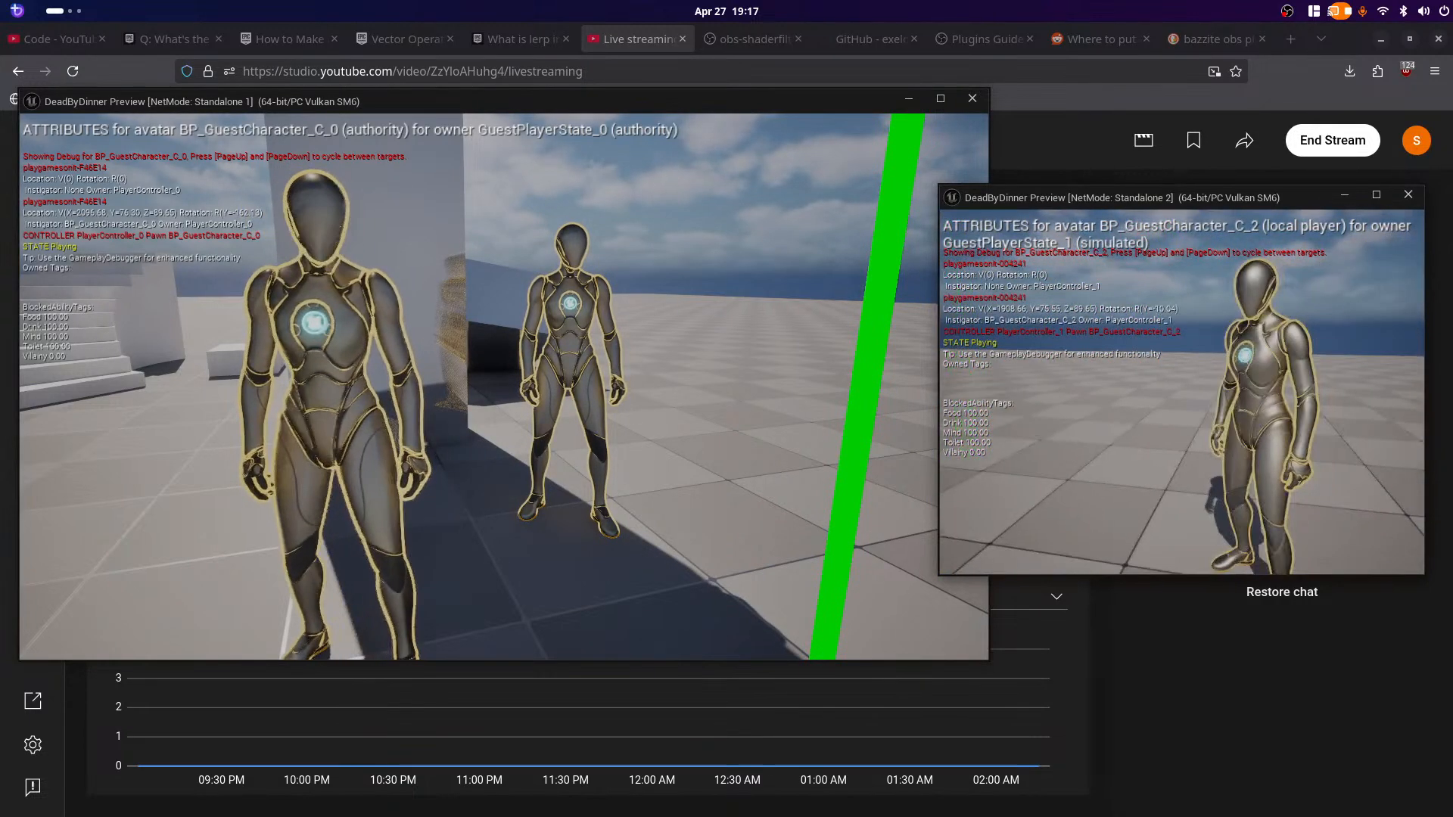
key("Escape")
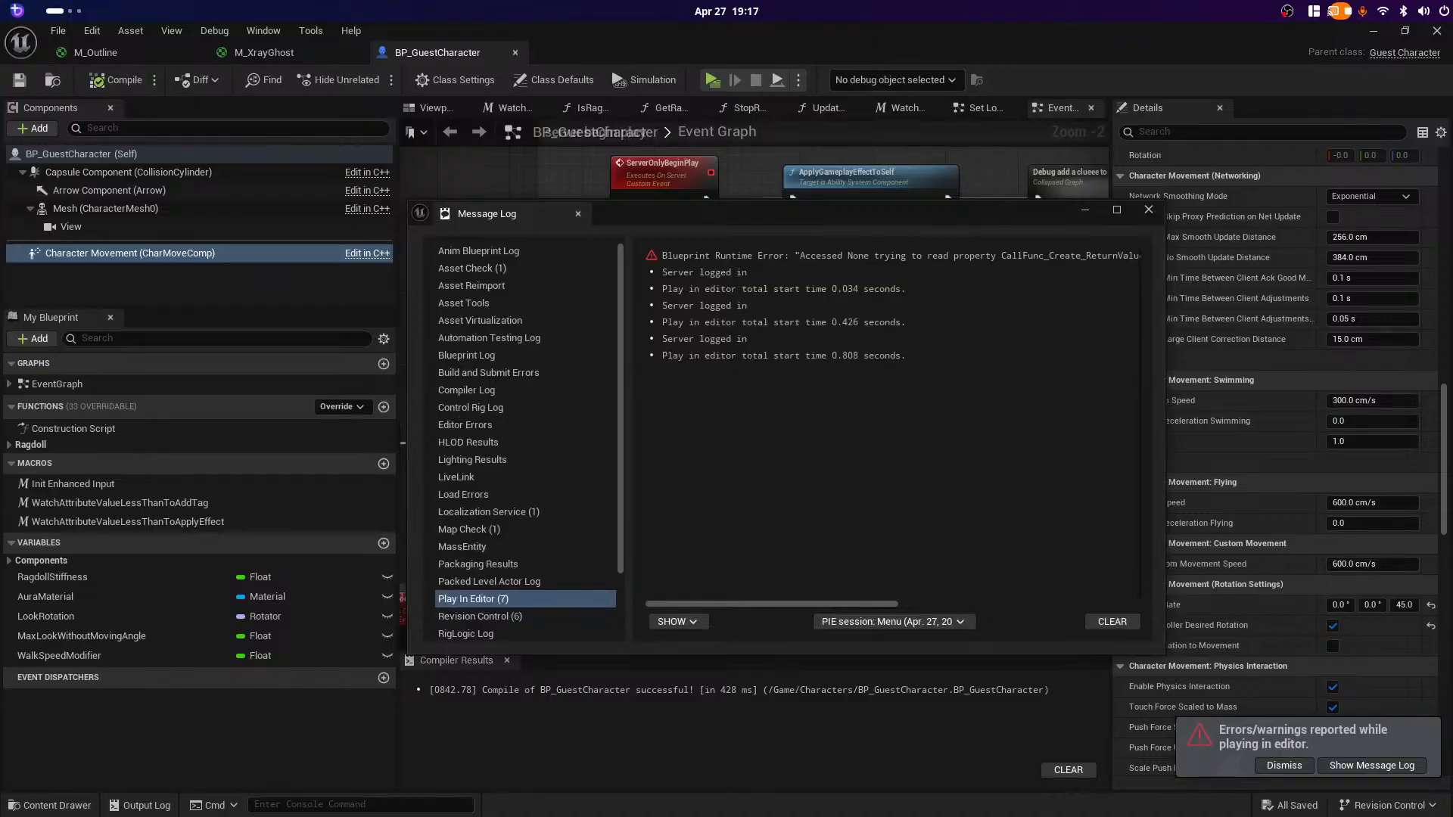
Step: Set the Z Rotation Rate of BP_GuestCharacter's Character Movement component to 69° and compile the blueprint
left_click(1404, 605)
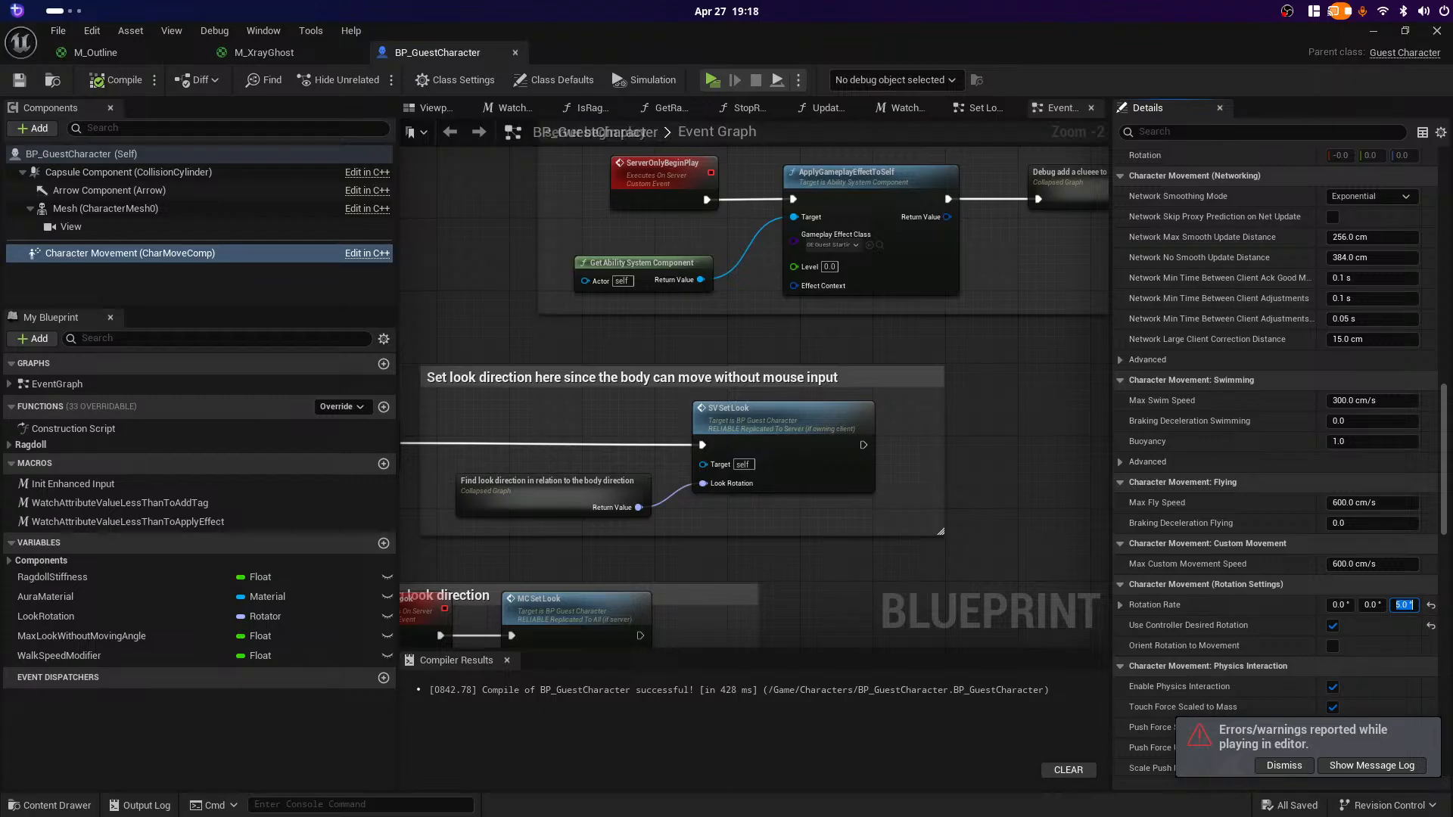
key("BackSpace")
type("69")
key("Return")
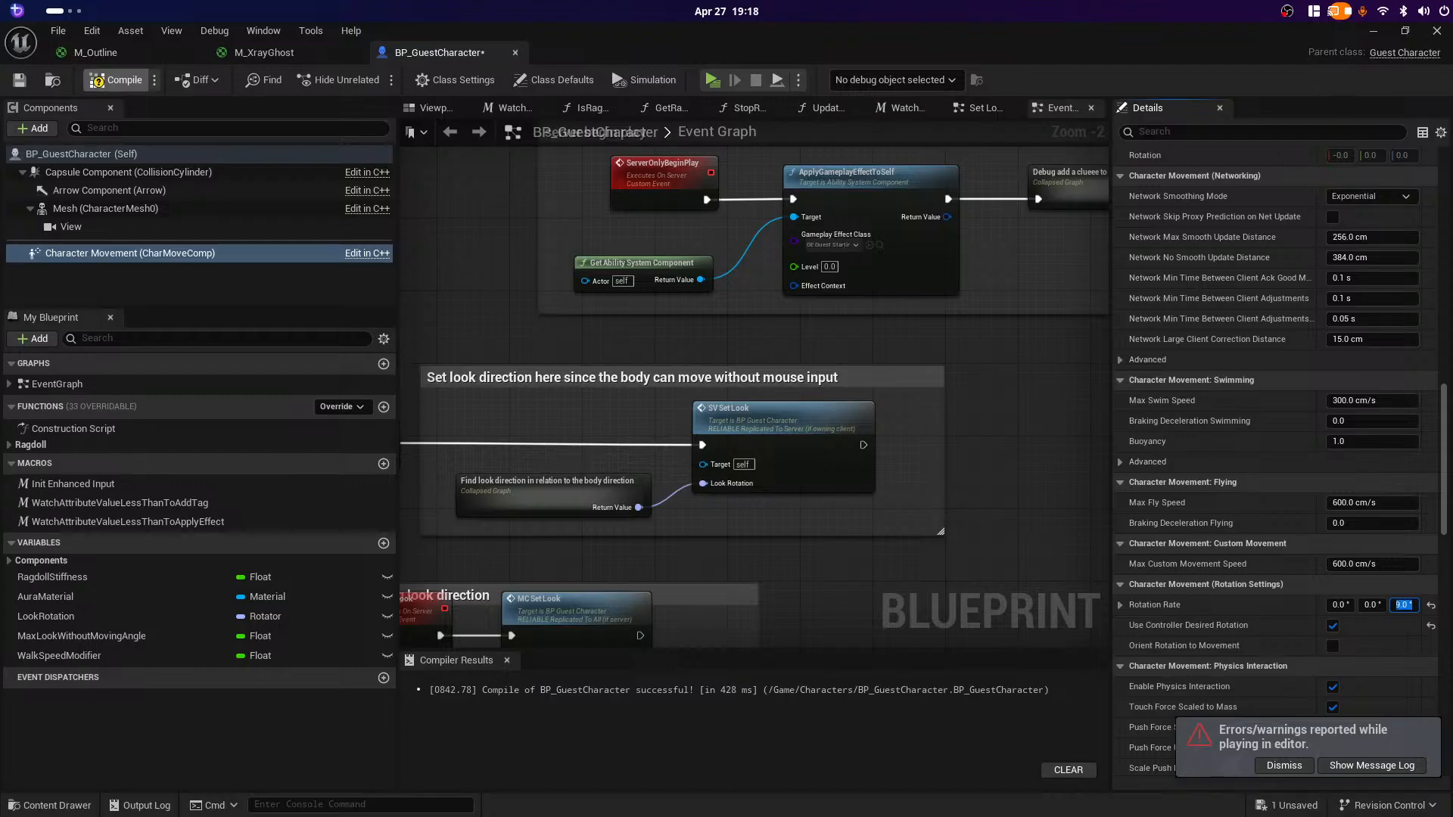
left_click(117, 81)
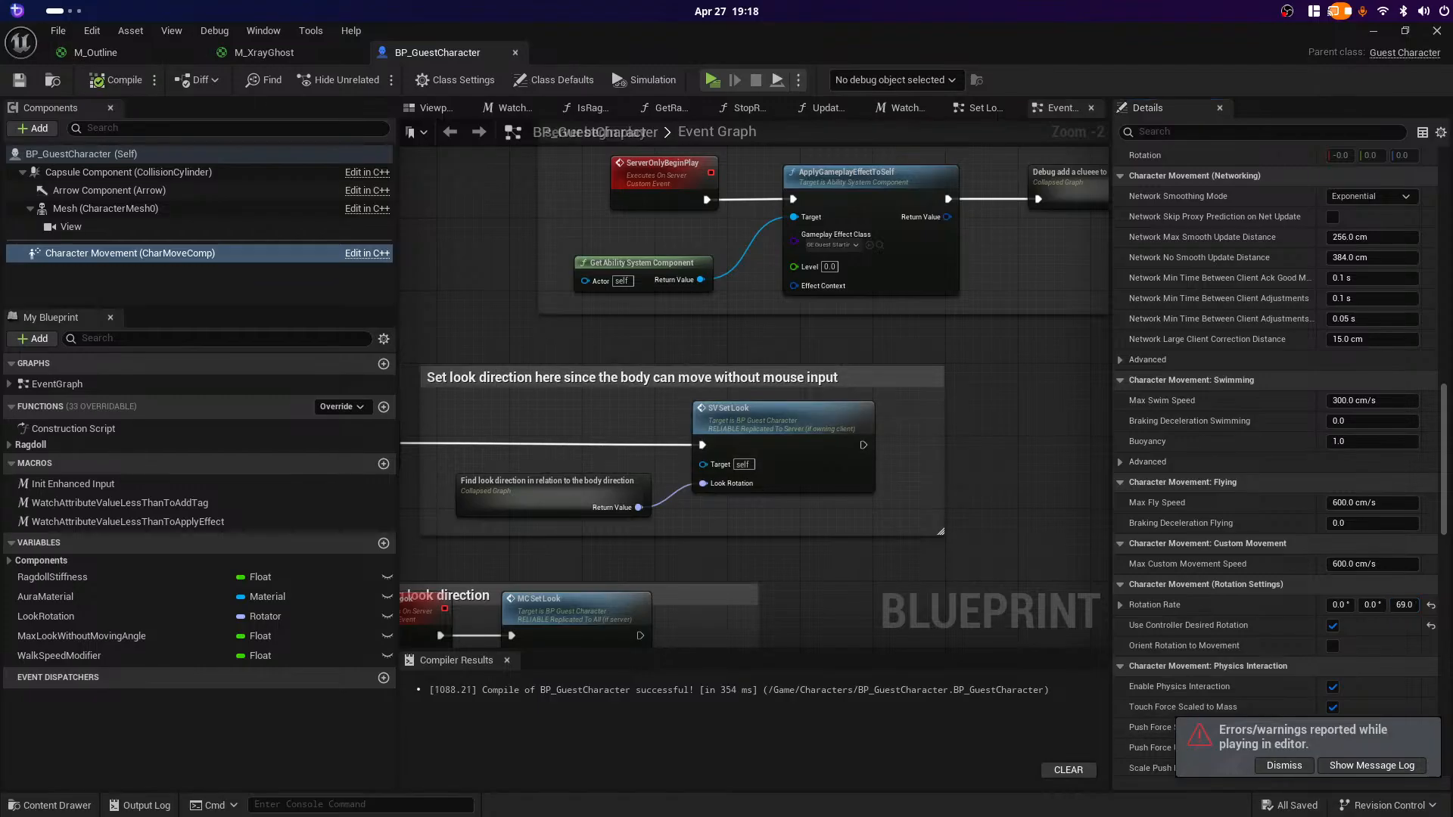
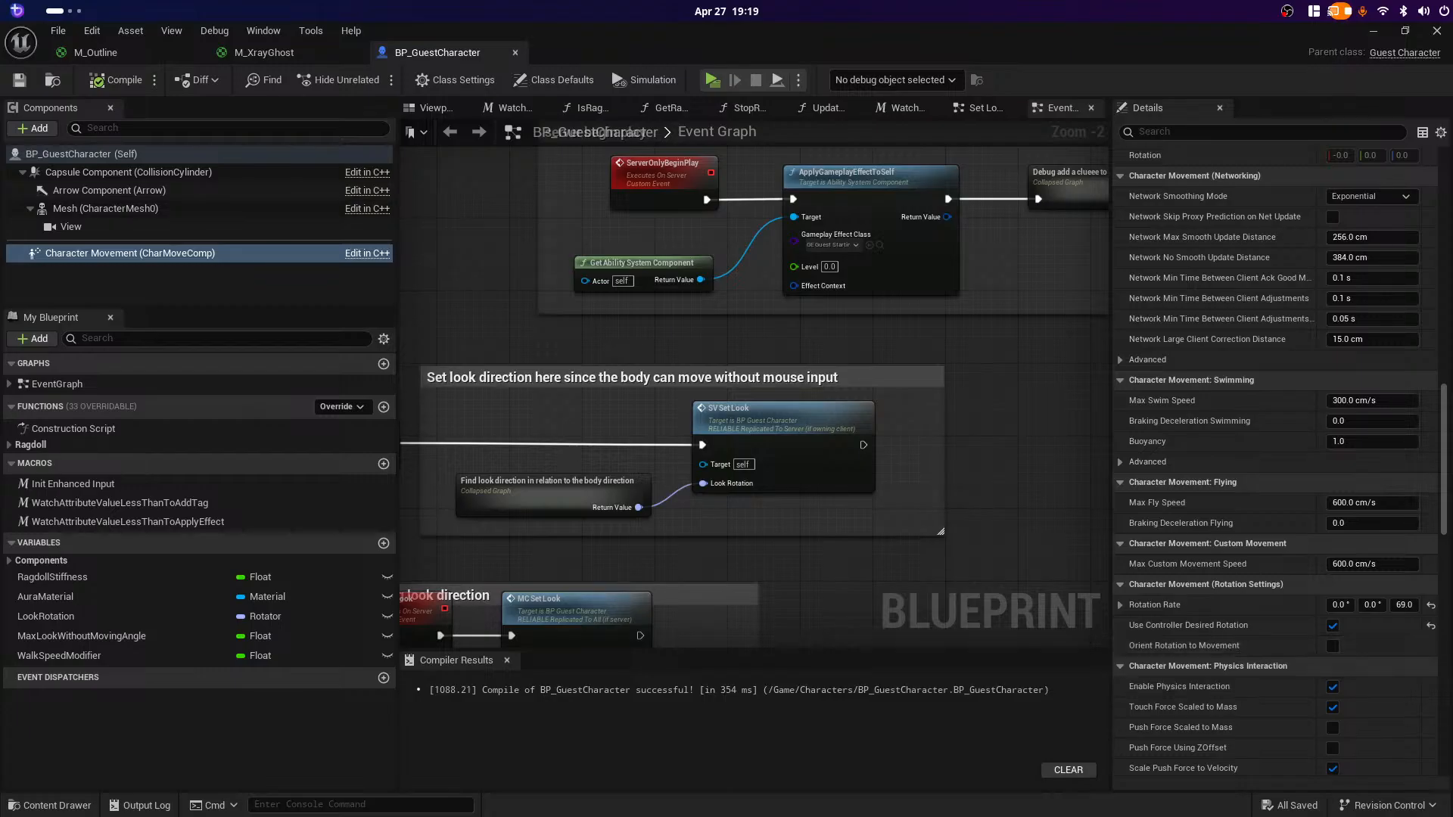
Step: Switch to the streeeeming.txt notes and highlight the THIS WEEK line "Move head rep into a control rig"
key("super")
left_click(992, 371)
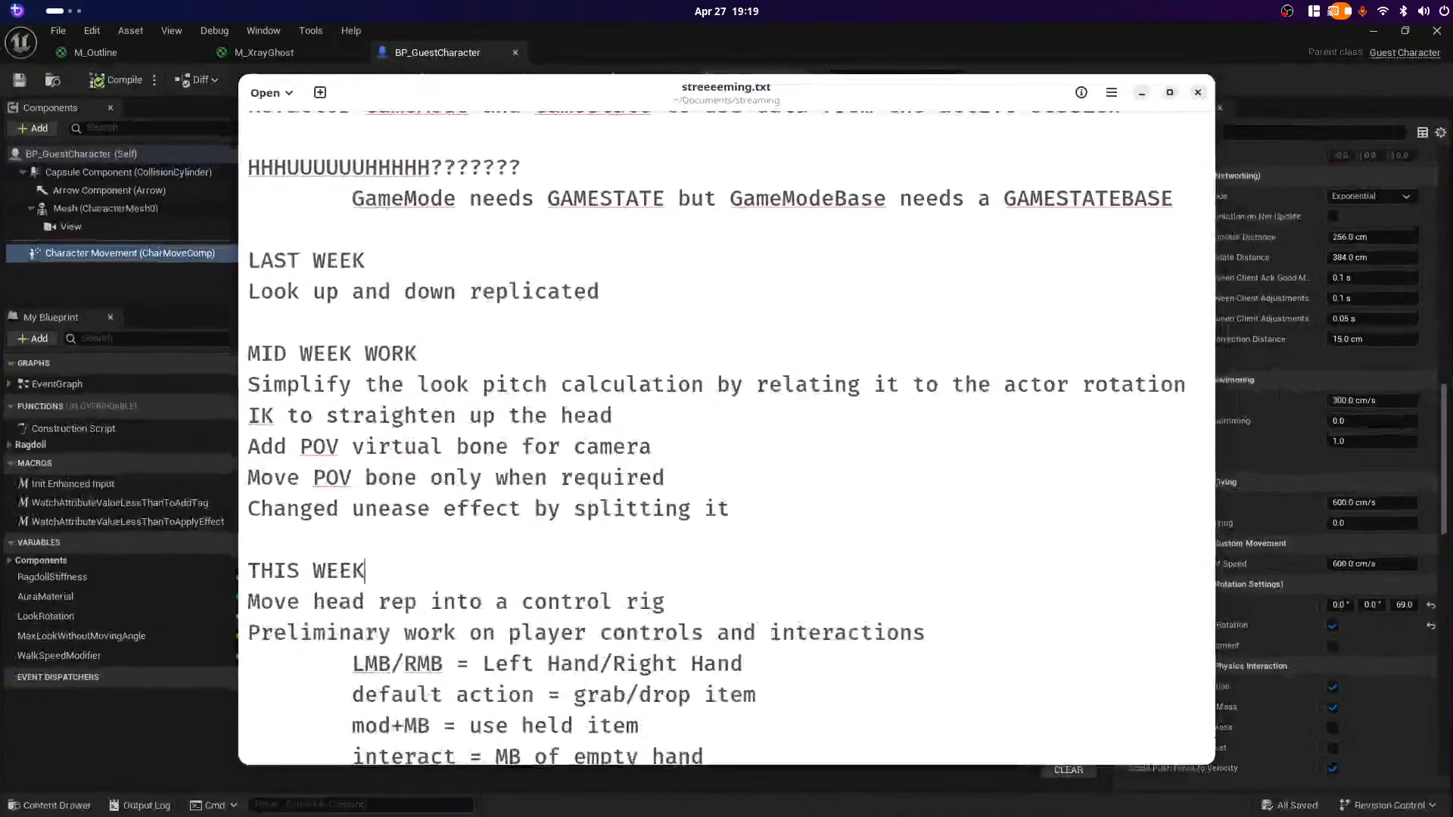
key("shift+Down")
key("Down")
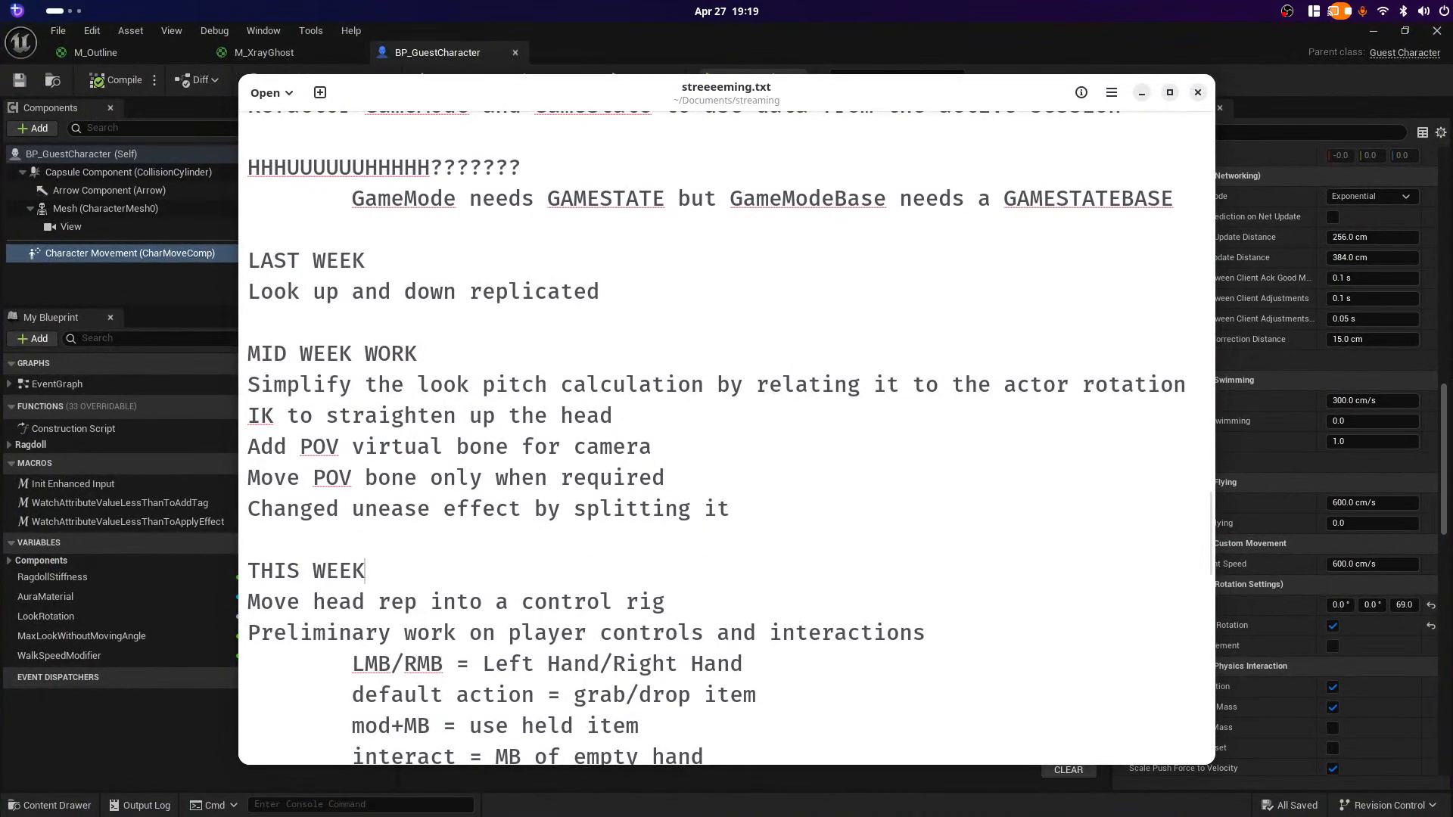
triple_click(286, 602)
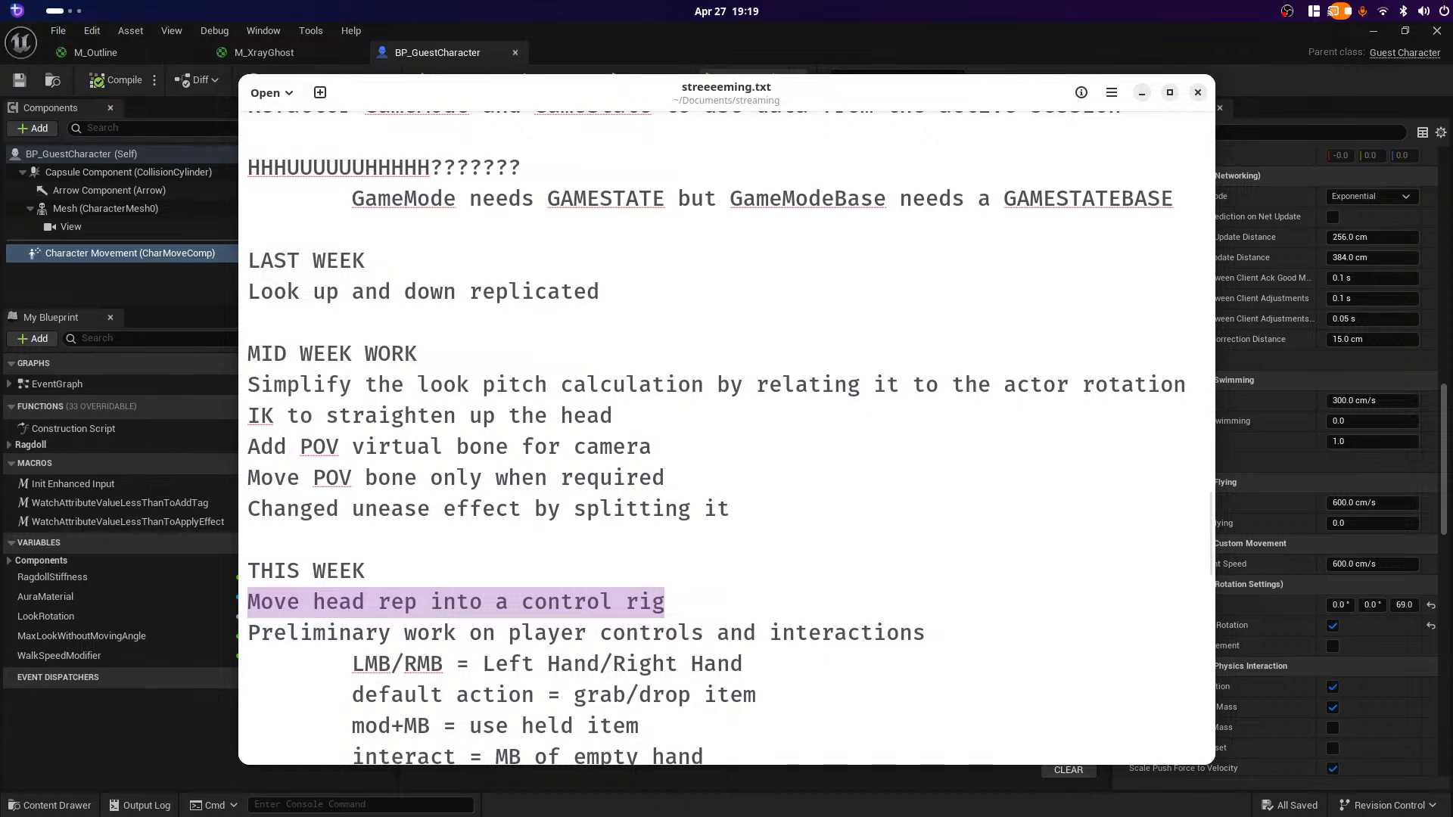
Step: Return to the main level editor, close the Message Log, and open the Animations folder inside Characters
key("alt+Tab")
key("super")
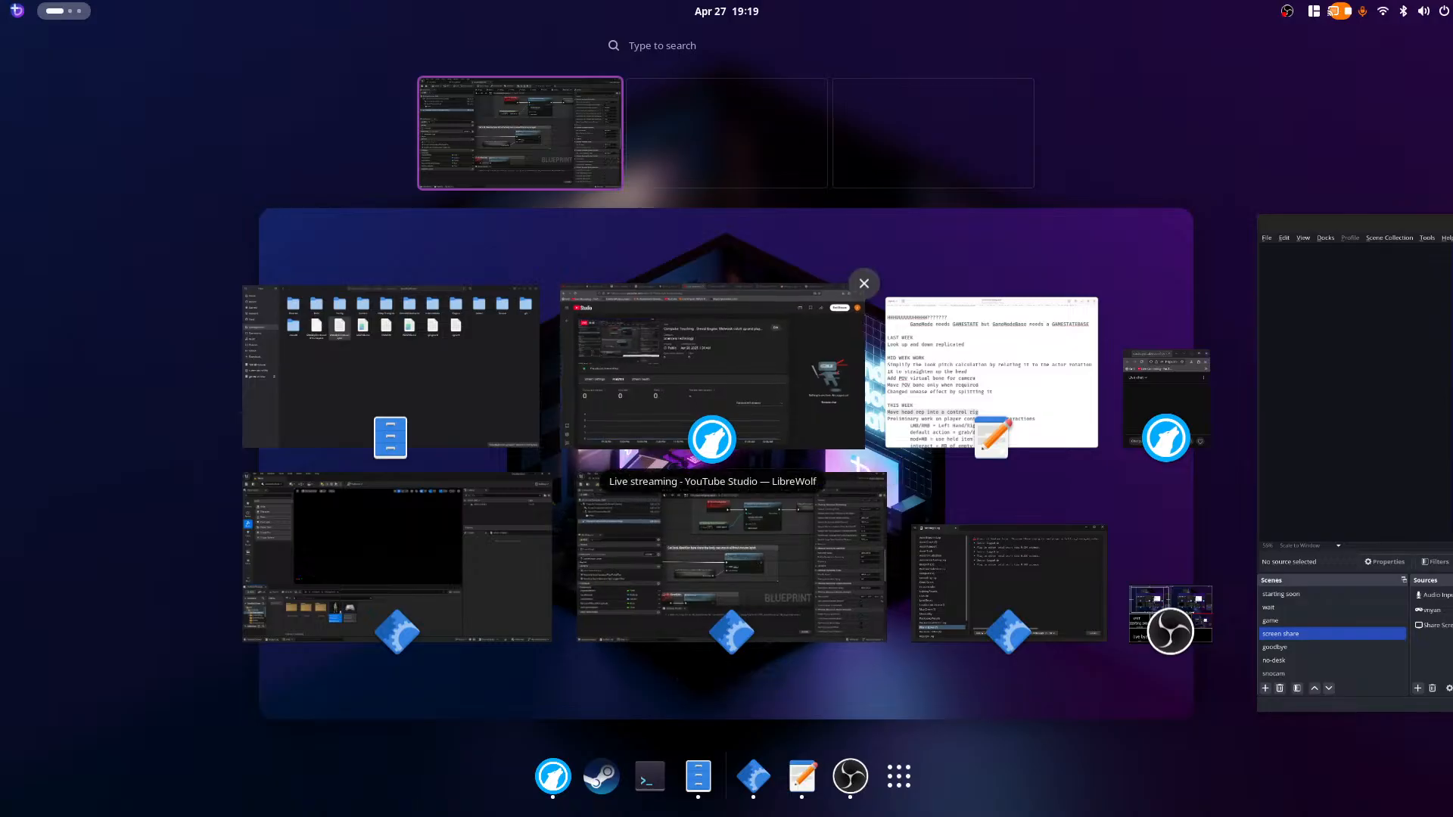
key("super")
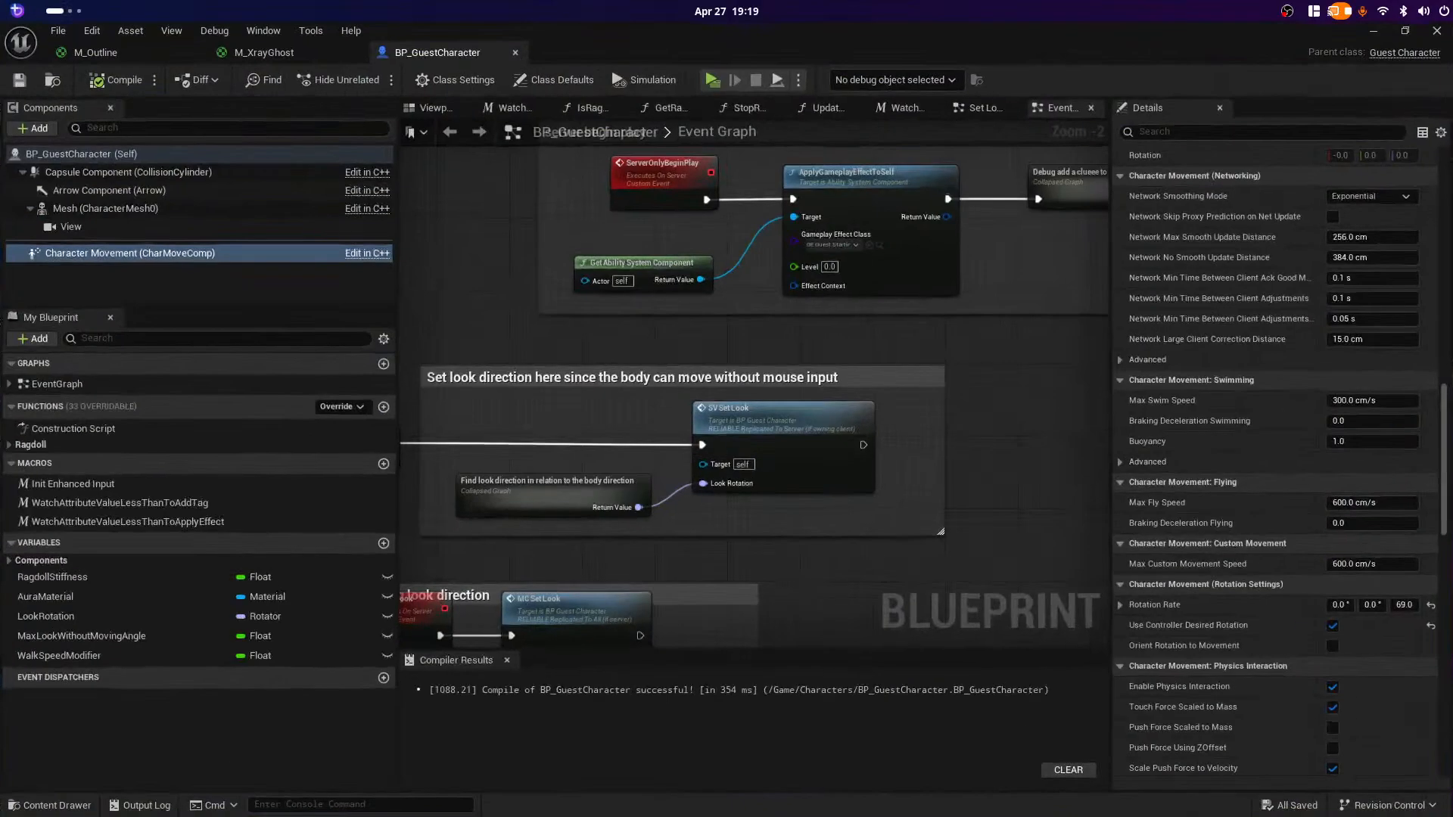
left_click(1373, 31)
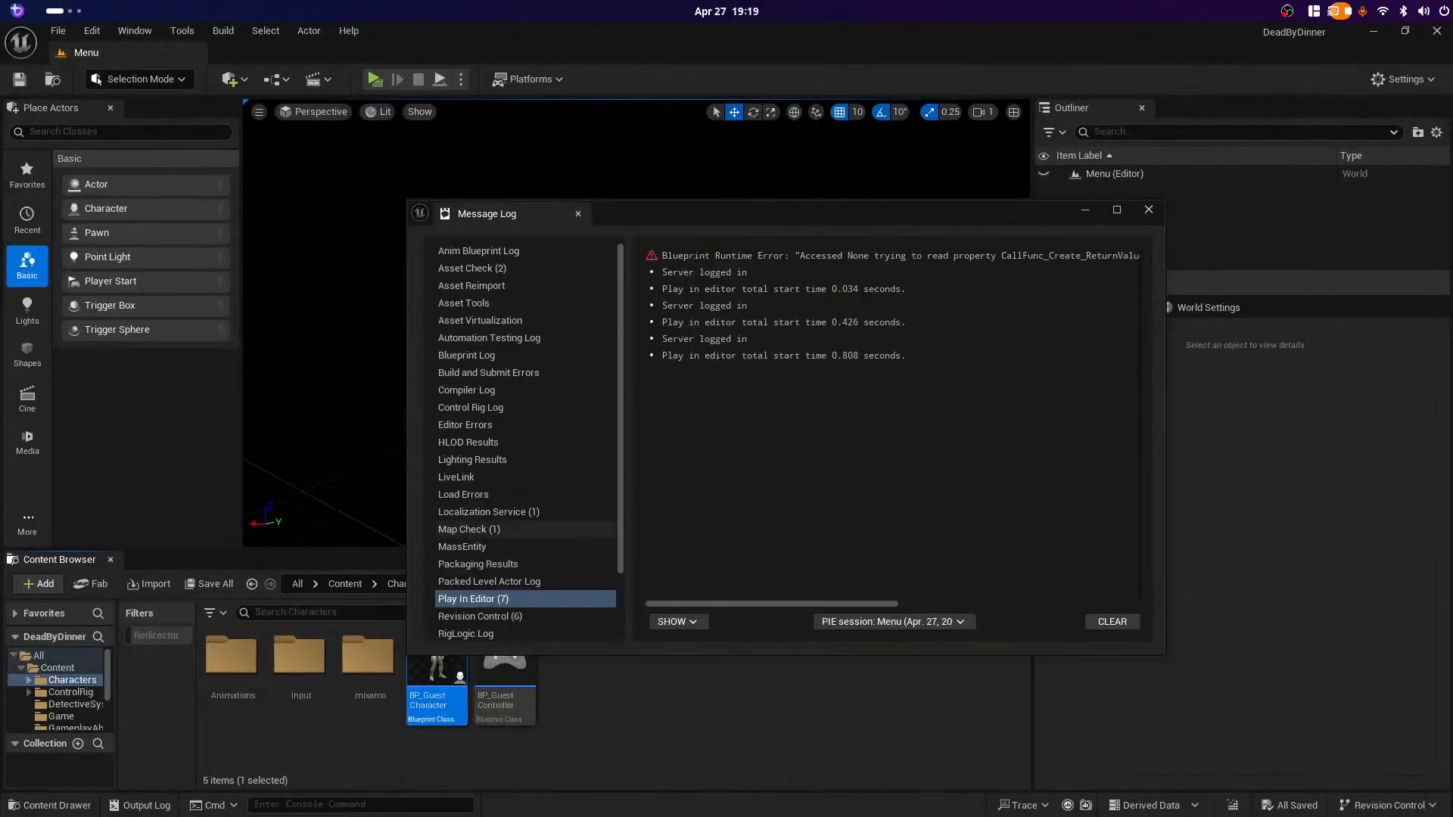
left_click(1148, 209)
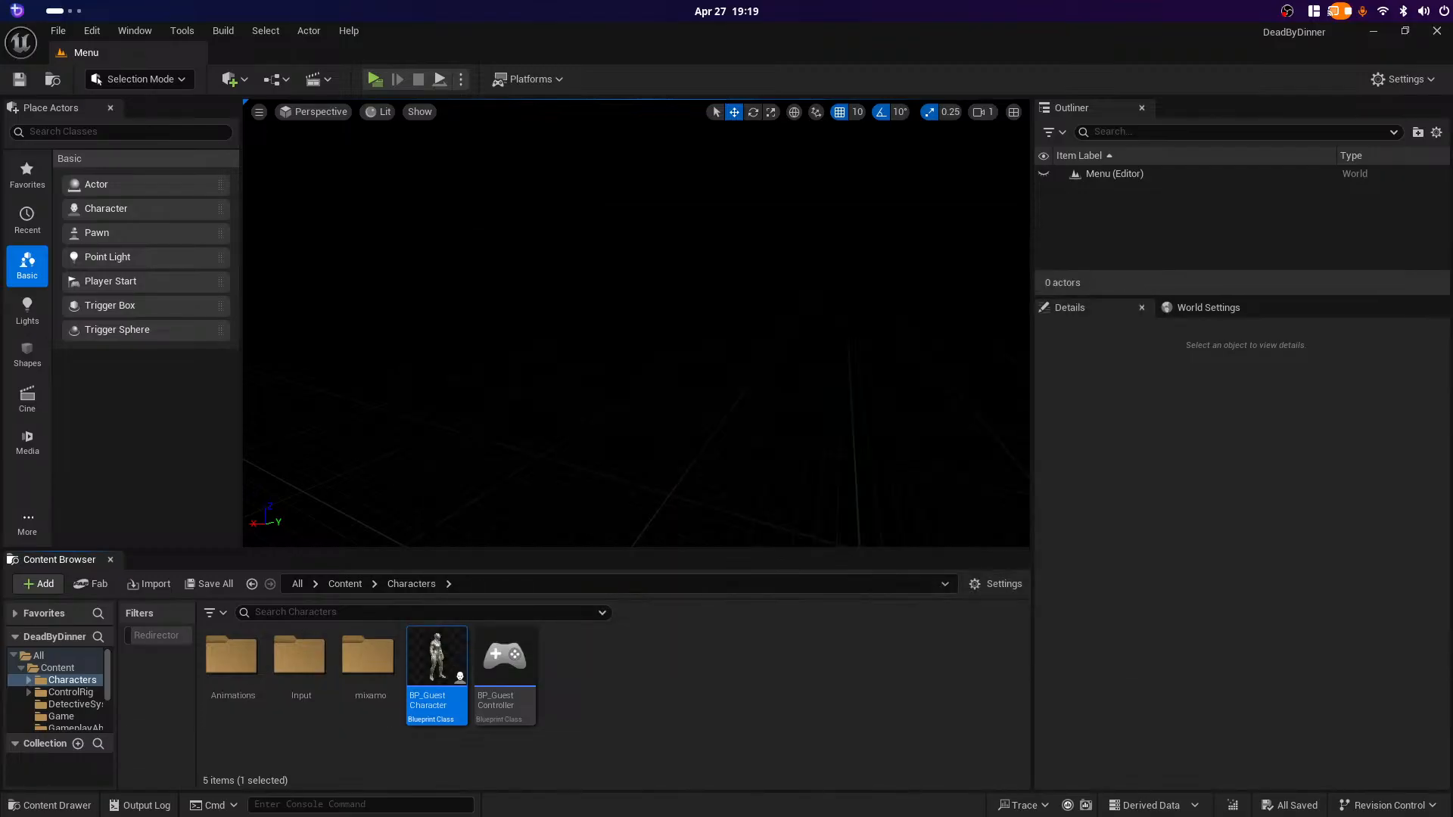
double_click(231, 656)
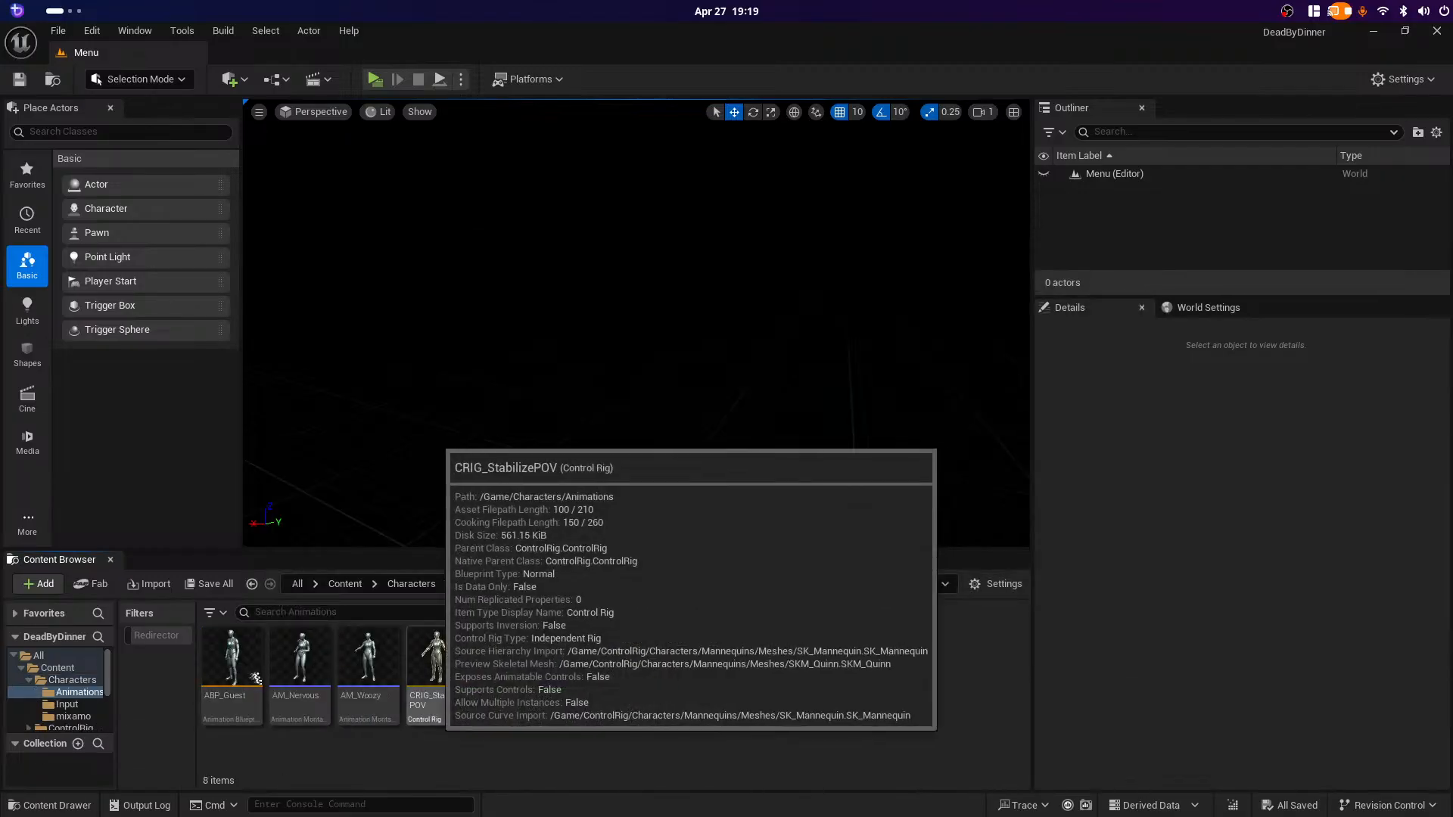
Step: Create a Control Rig asset with ControlRig as parent in the Animations folder and name it CRIG_LookAtControlDirection
right_click(878, 689)
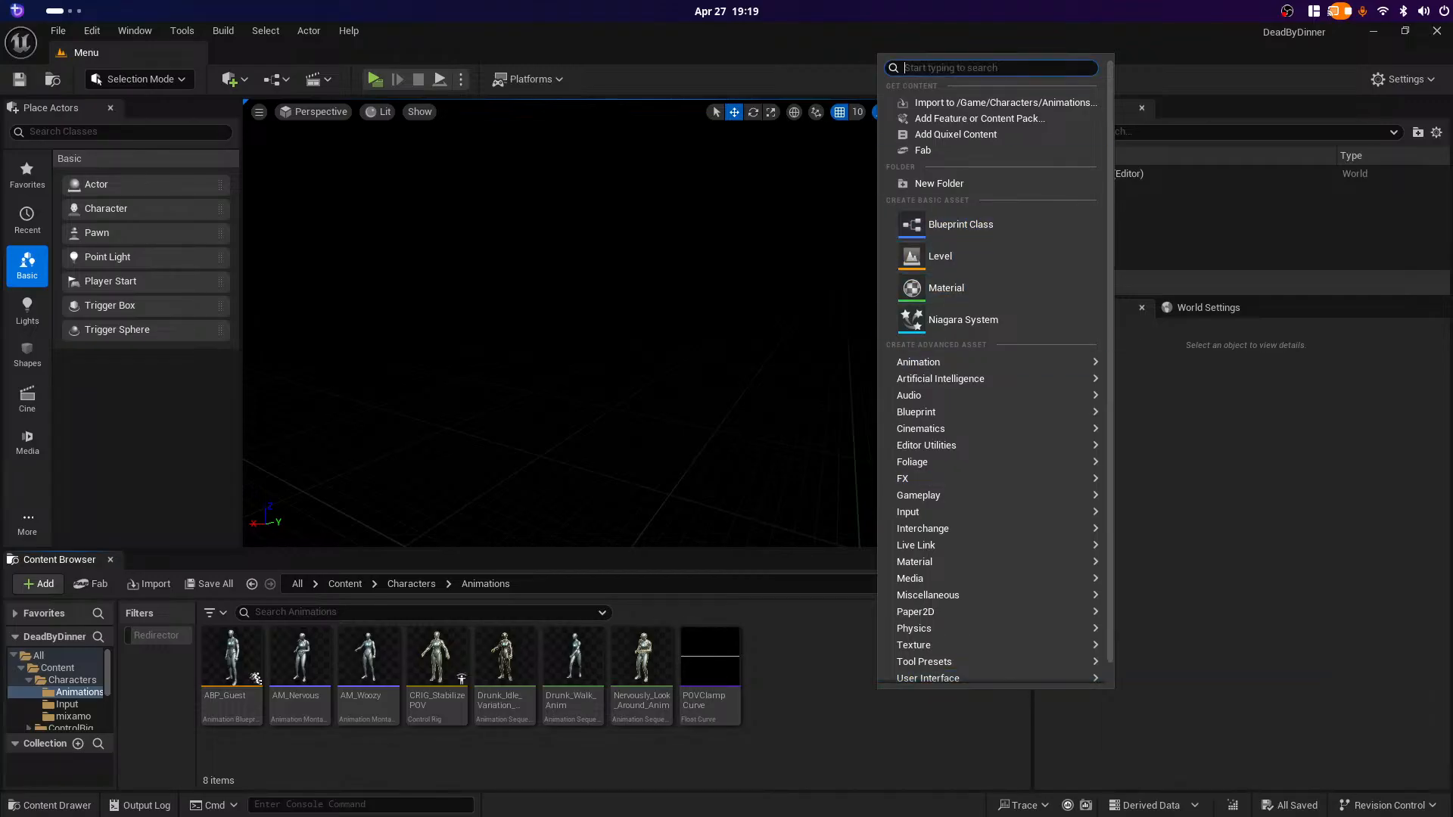
type("control rig")
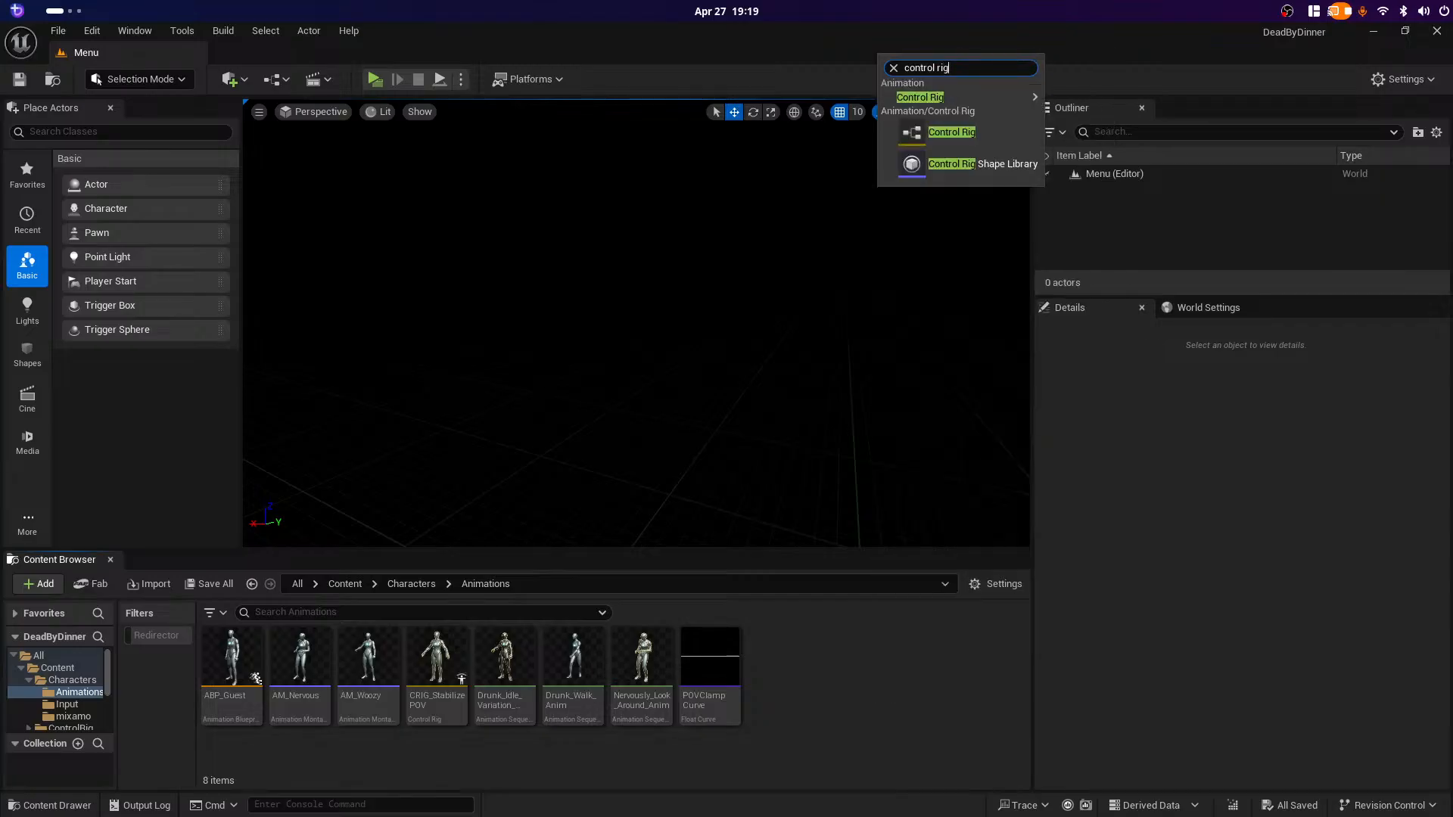
left_click(946, 133)
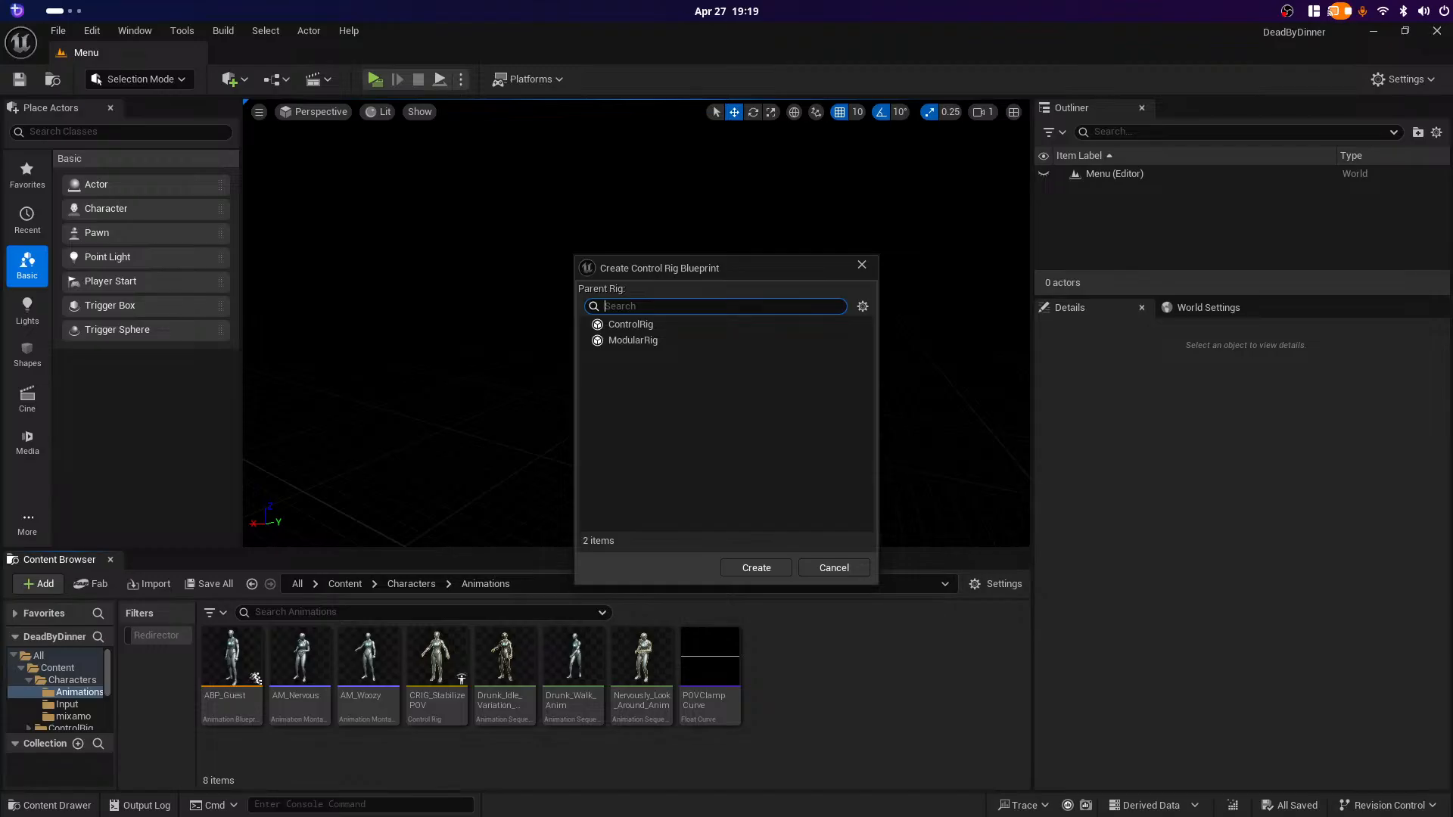
left_click(630, 323)
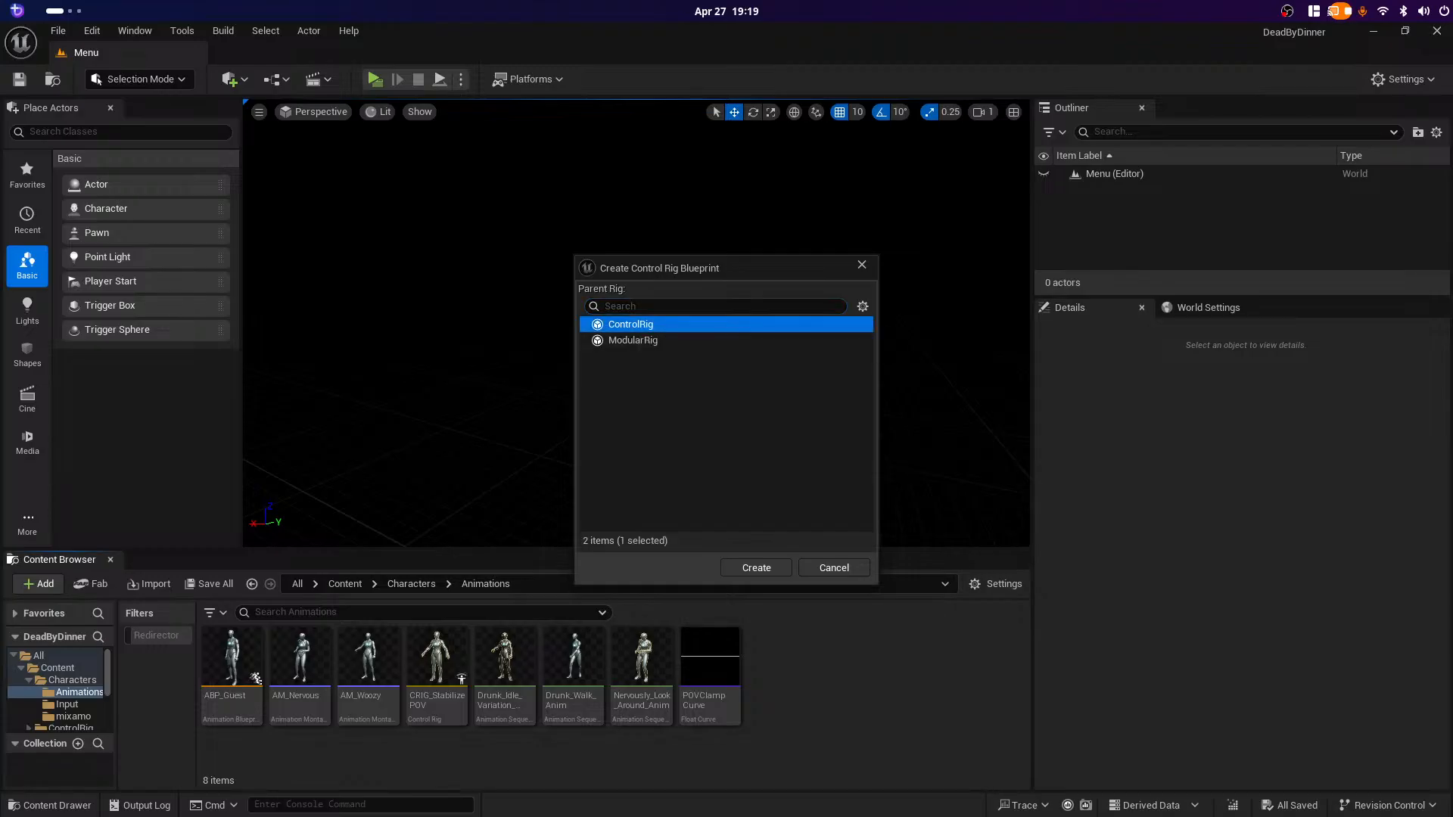
left_click(756, 568)
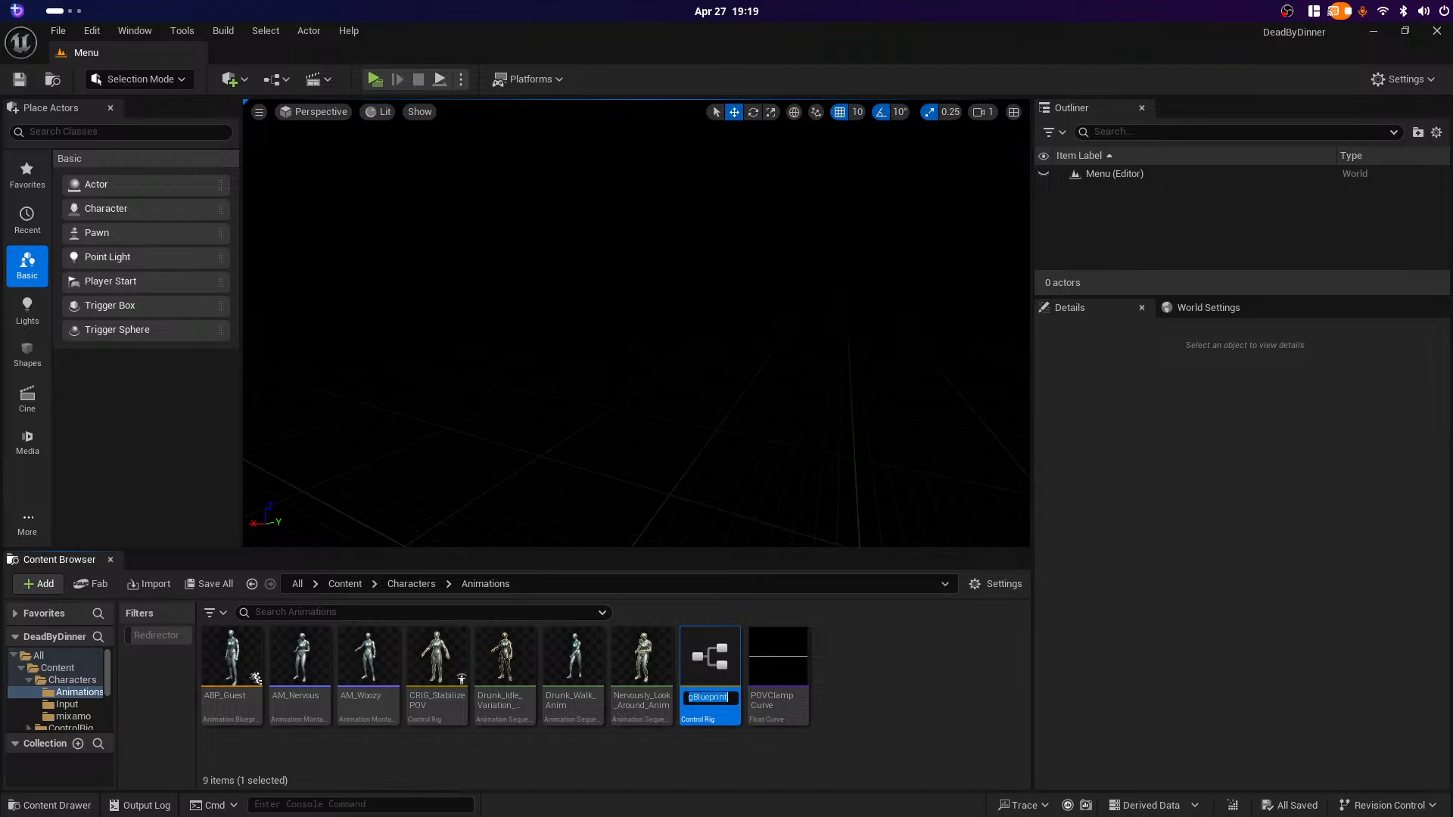
type("CR")
type("k")
key("Return")
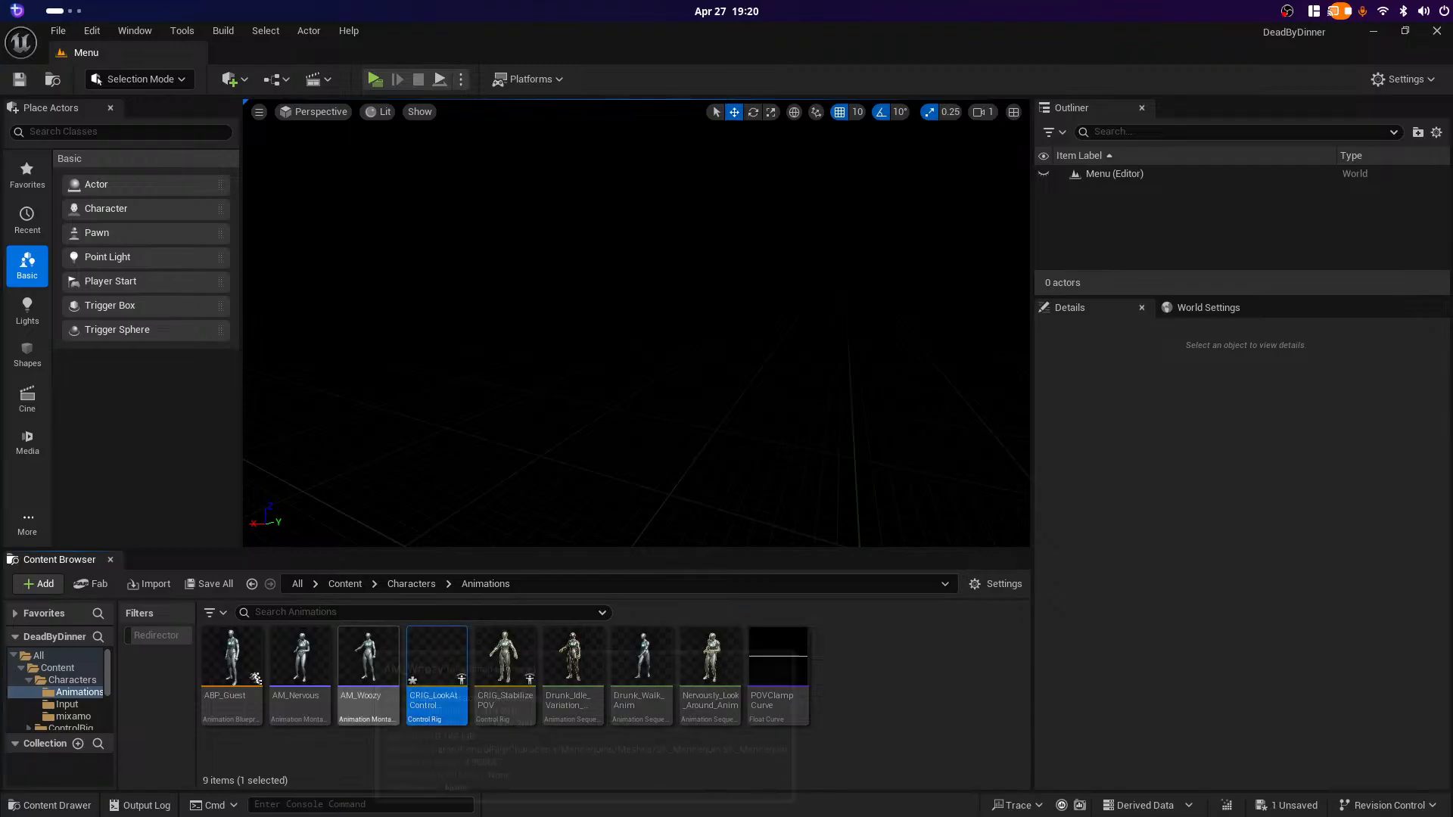
Step: Open CRIG_LookAtControlDirection and import the bone hierarchy from the SKM_Quinn mesh
double_click(437, 663)
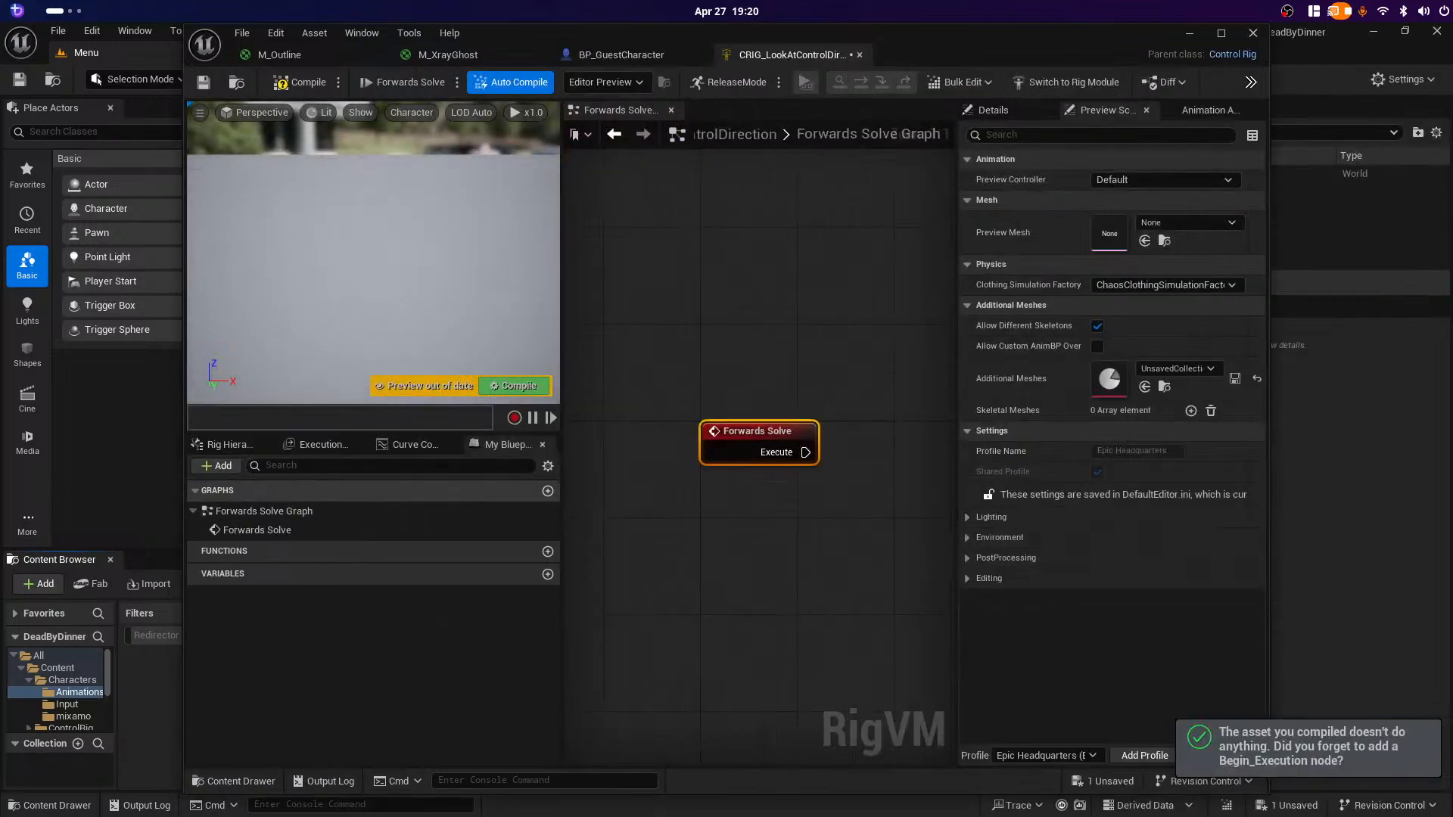
left_click(229, 445)
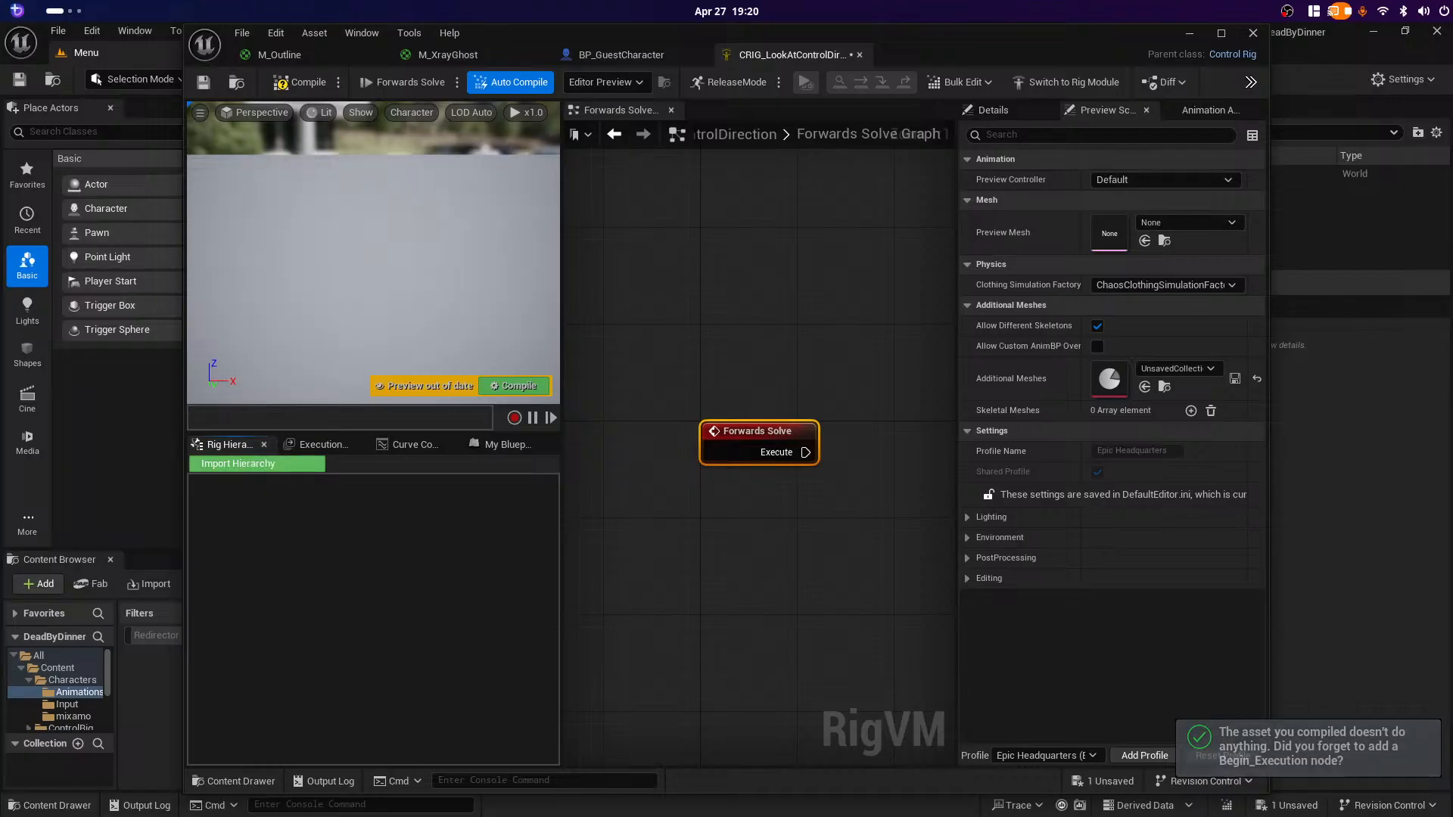
left_click(257, 463)
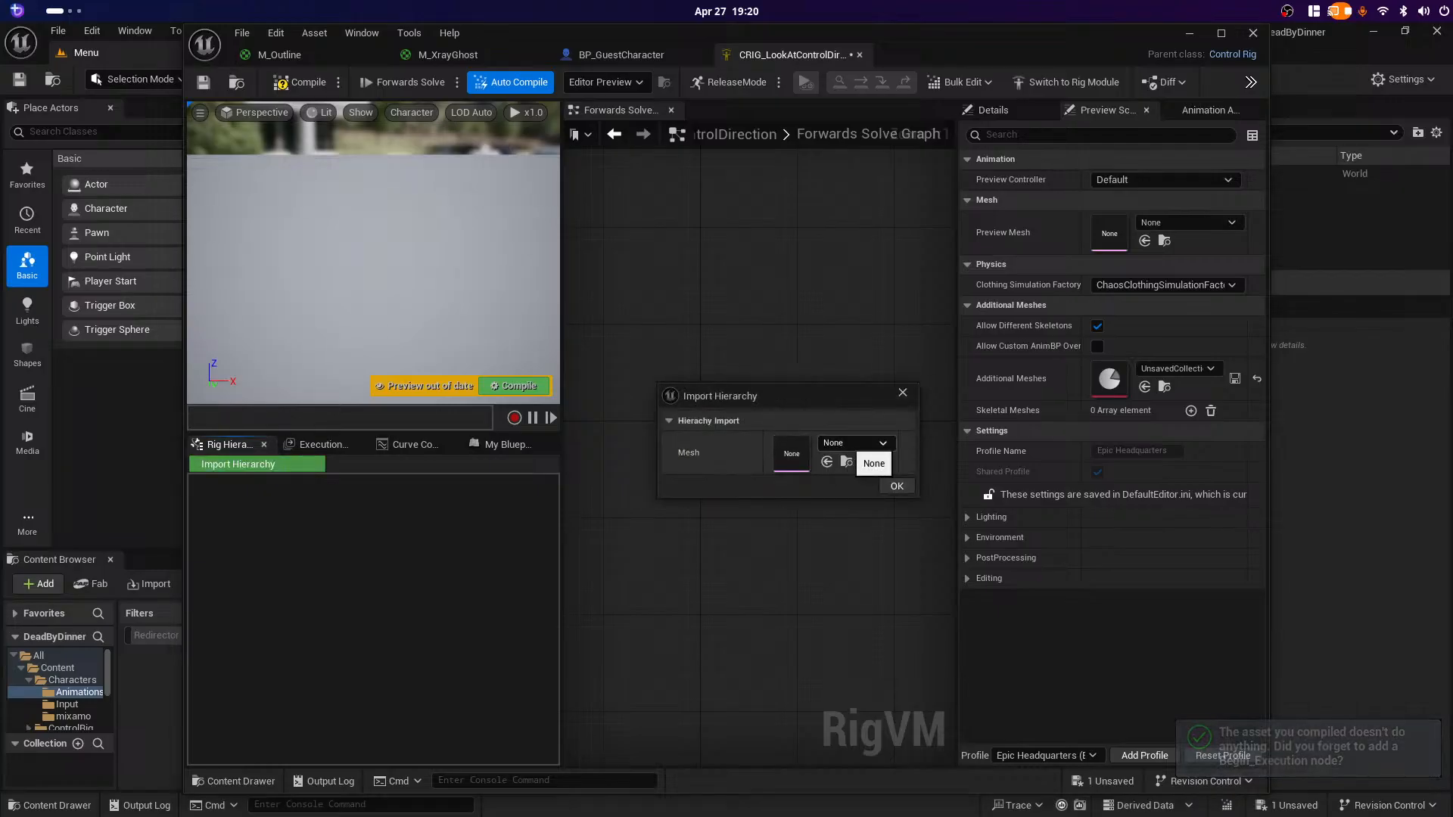
left_click(854, 443)
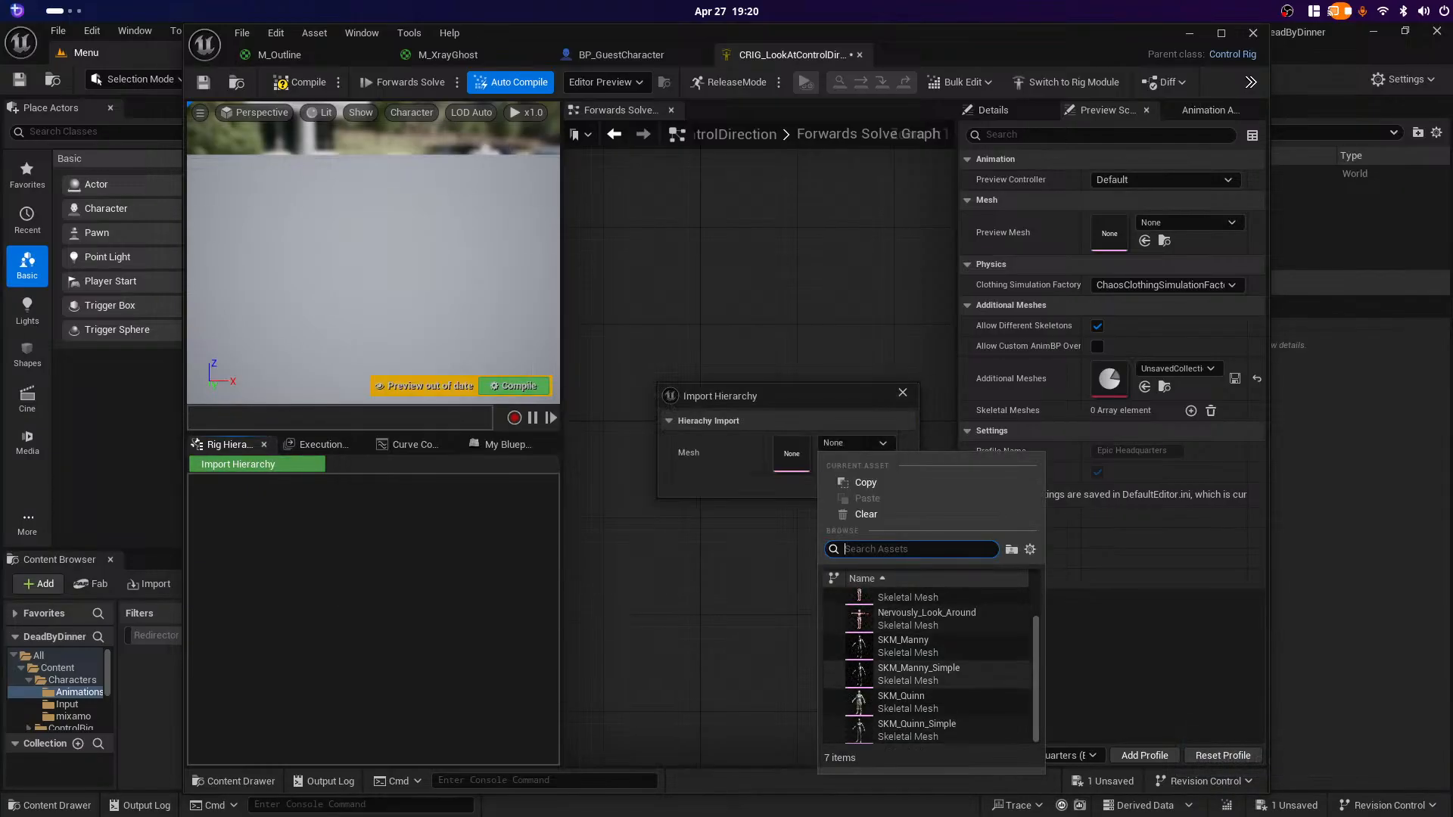
scroll(908, 707, "down", 1)
left_click(901, 704)
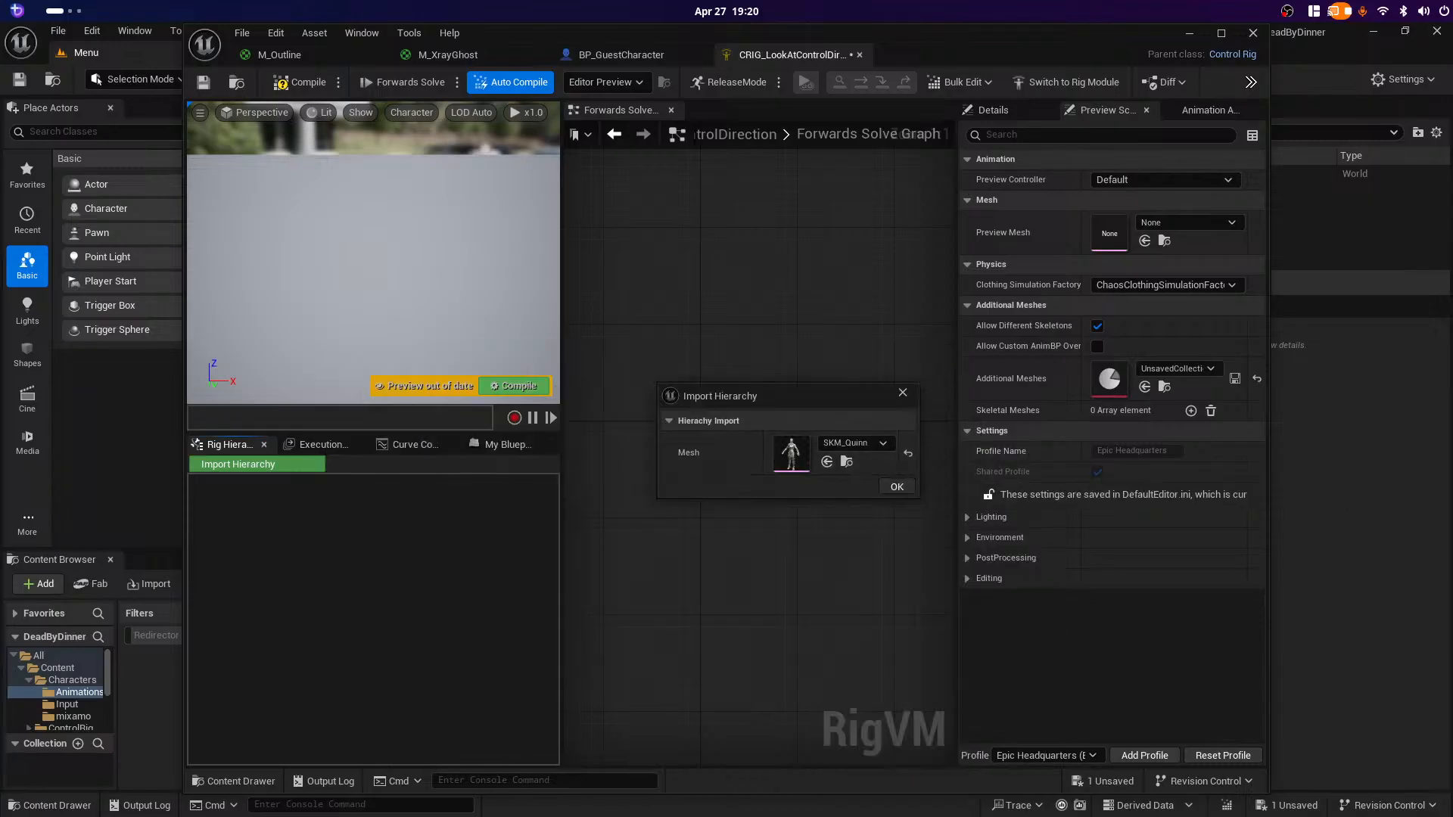
left_click(897, 486)
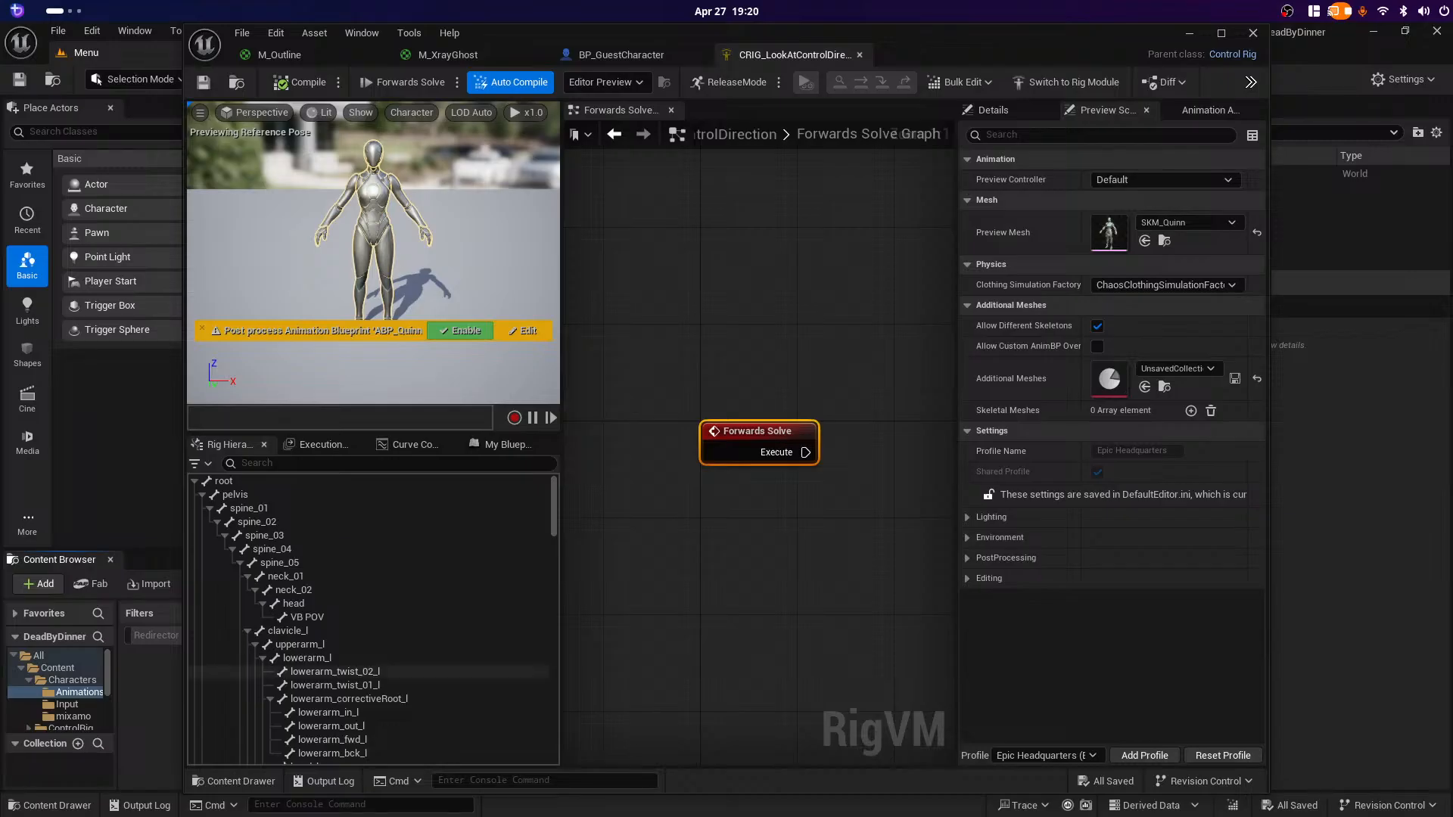
right_click_drag(807, 566, 722, 566)
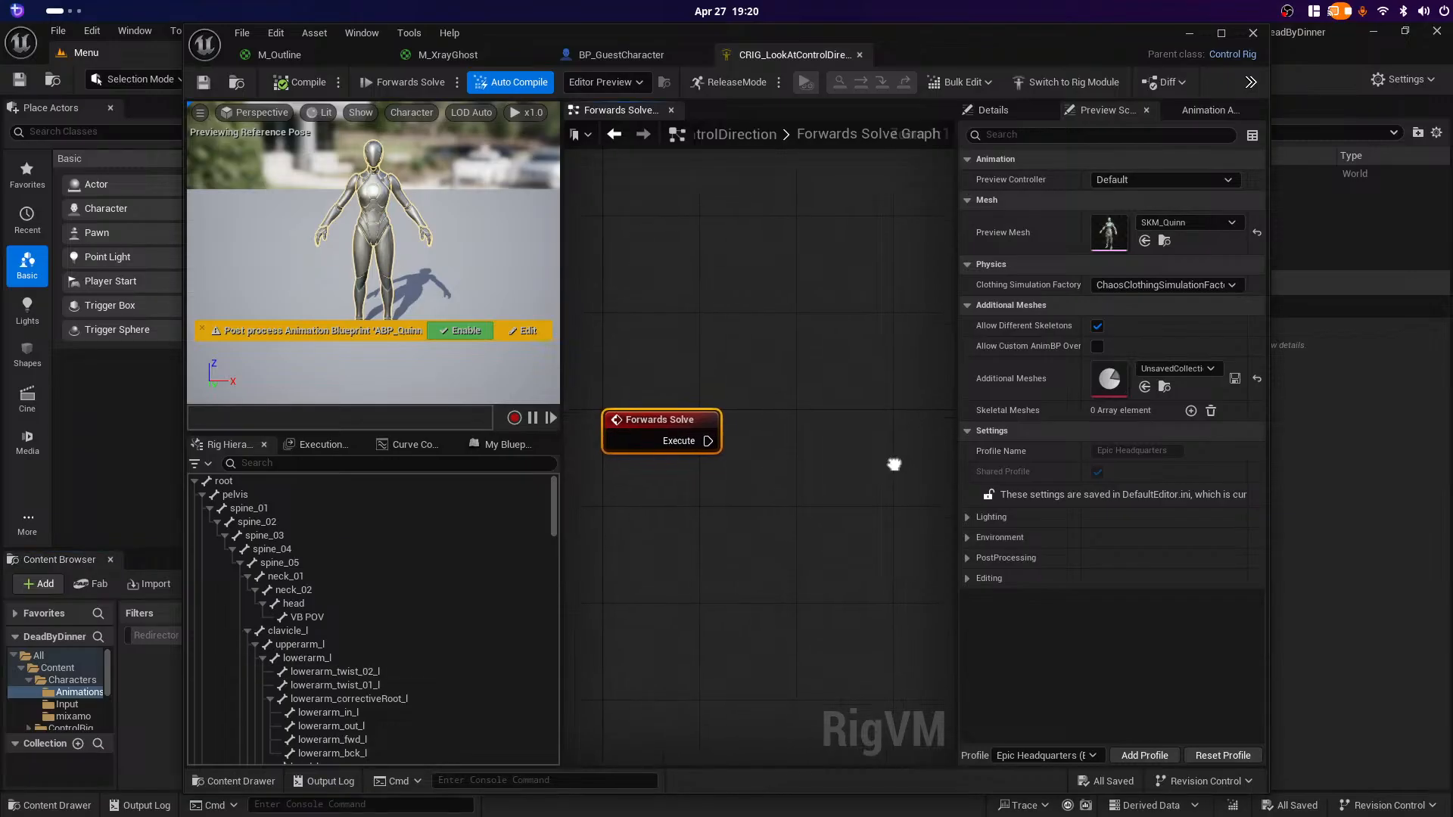
right_click_drag(892, 464, 864, 458)
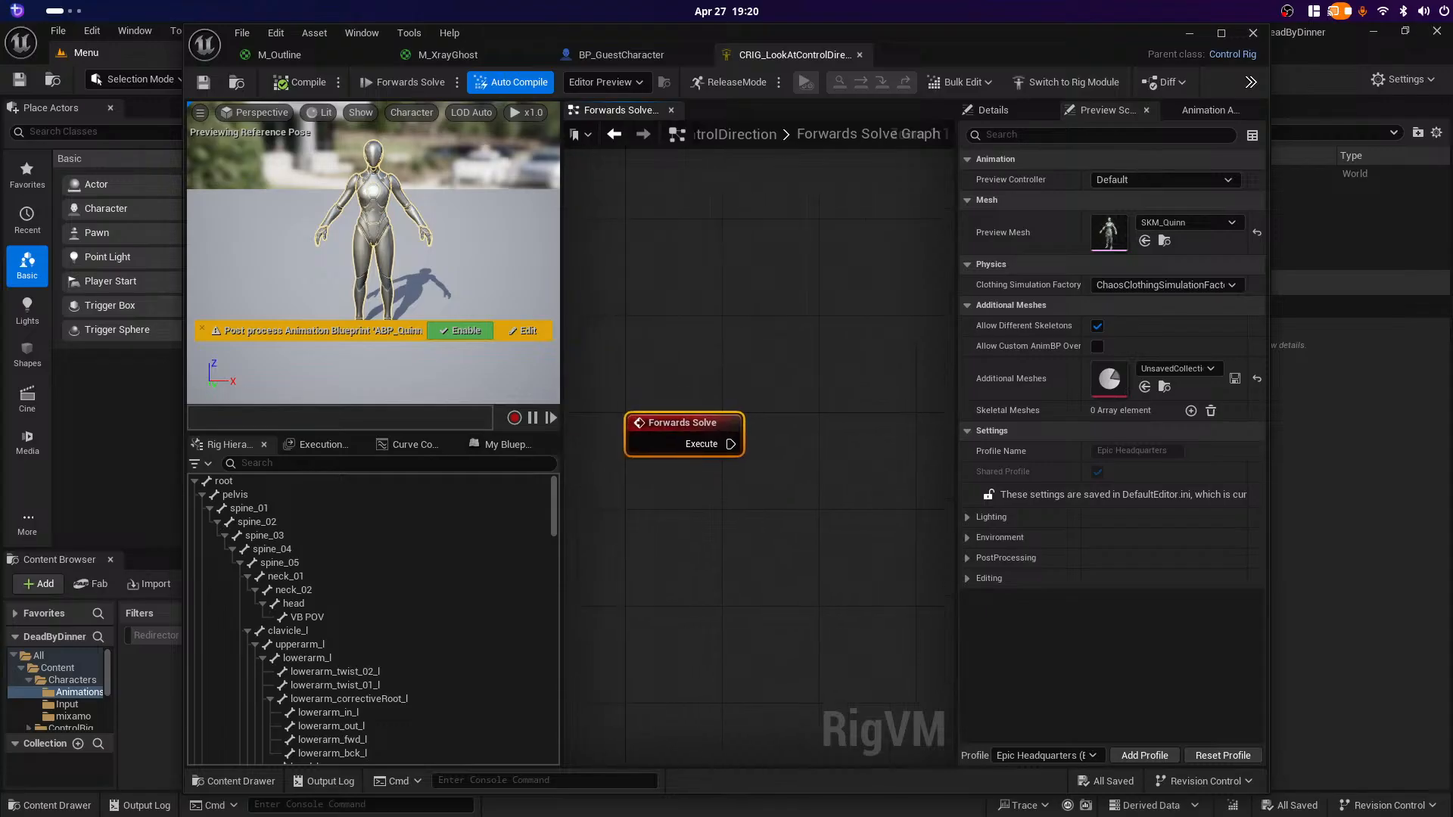
Step: Open CRIG_StabilizePOV in a maximized editor and examine its Forwards Solve graph and the collapsed PlantFeet graph
left_click(1189, 34)
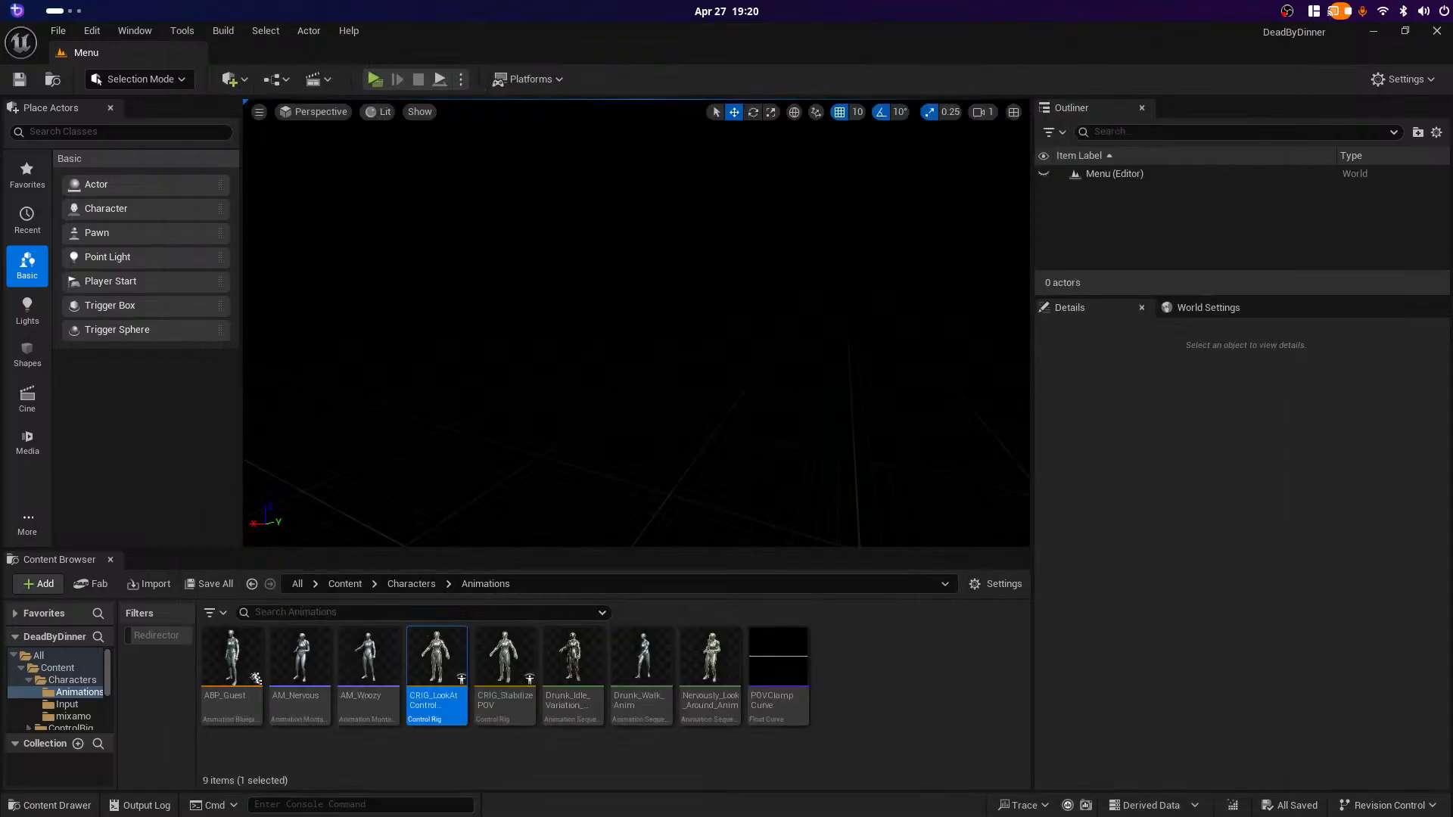
double_click(505, 666)
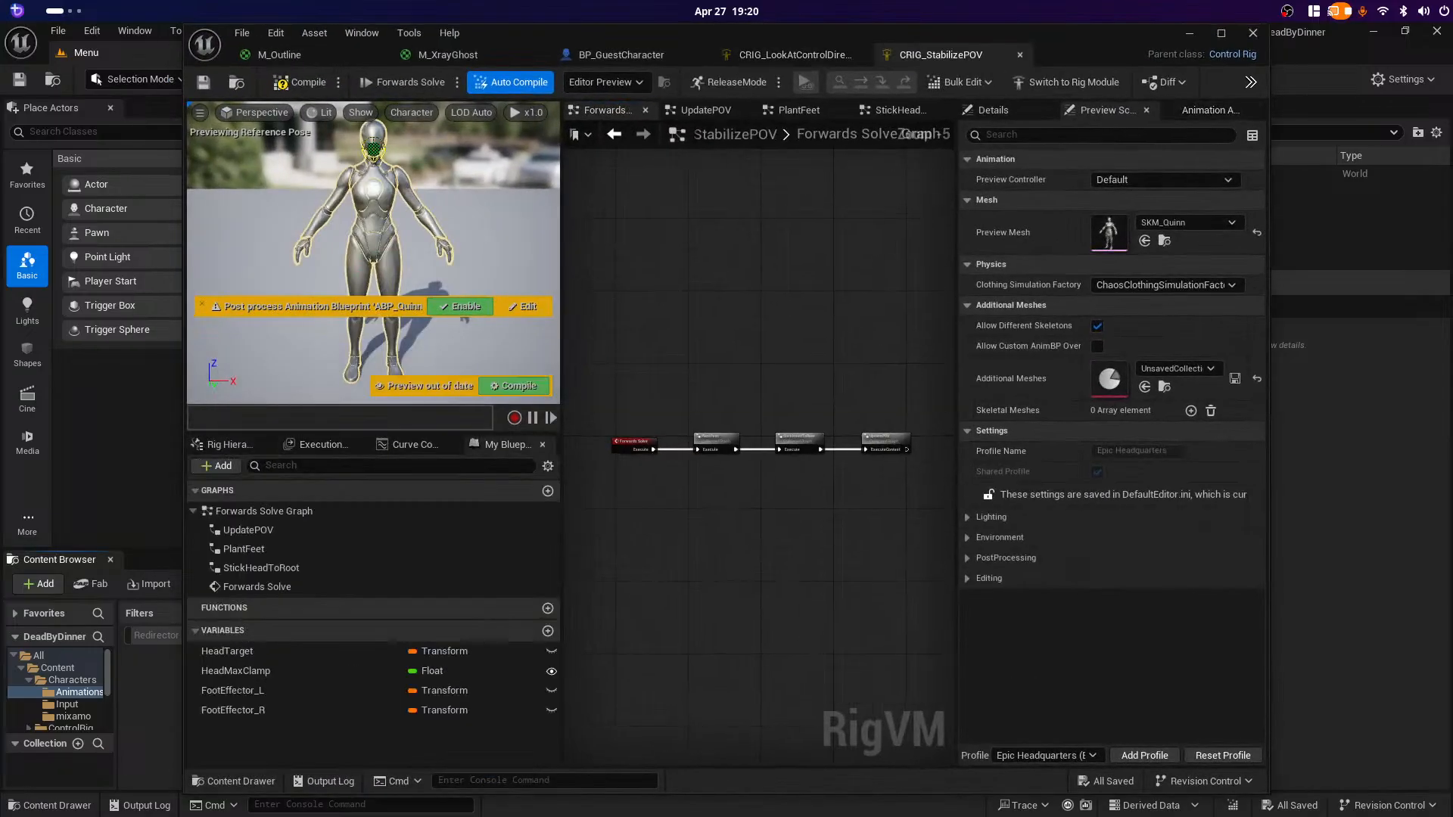
left_click(1221, 33)
scroll(724, 450, "up", 3)
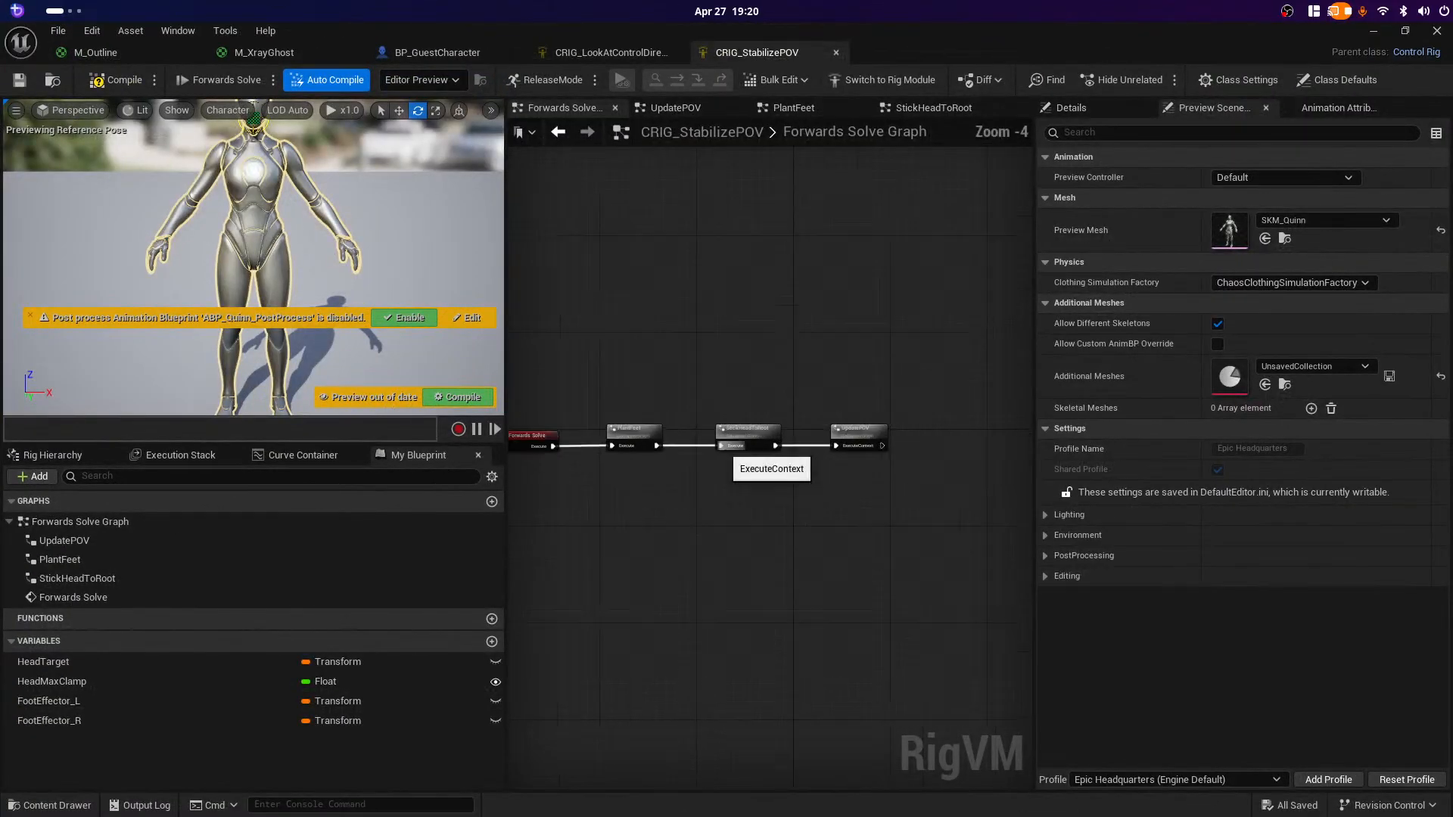
right_click_drag(724, 451, 961, 501)
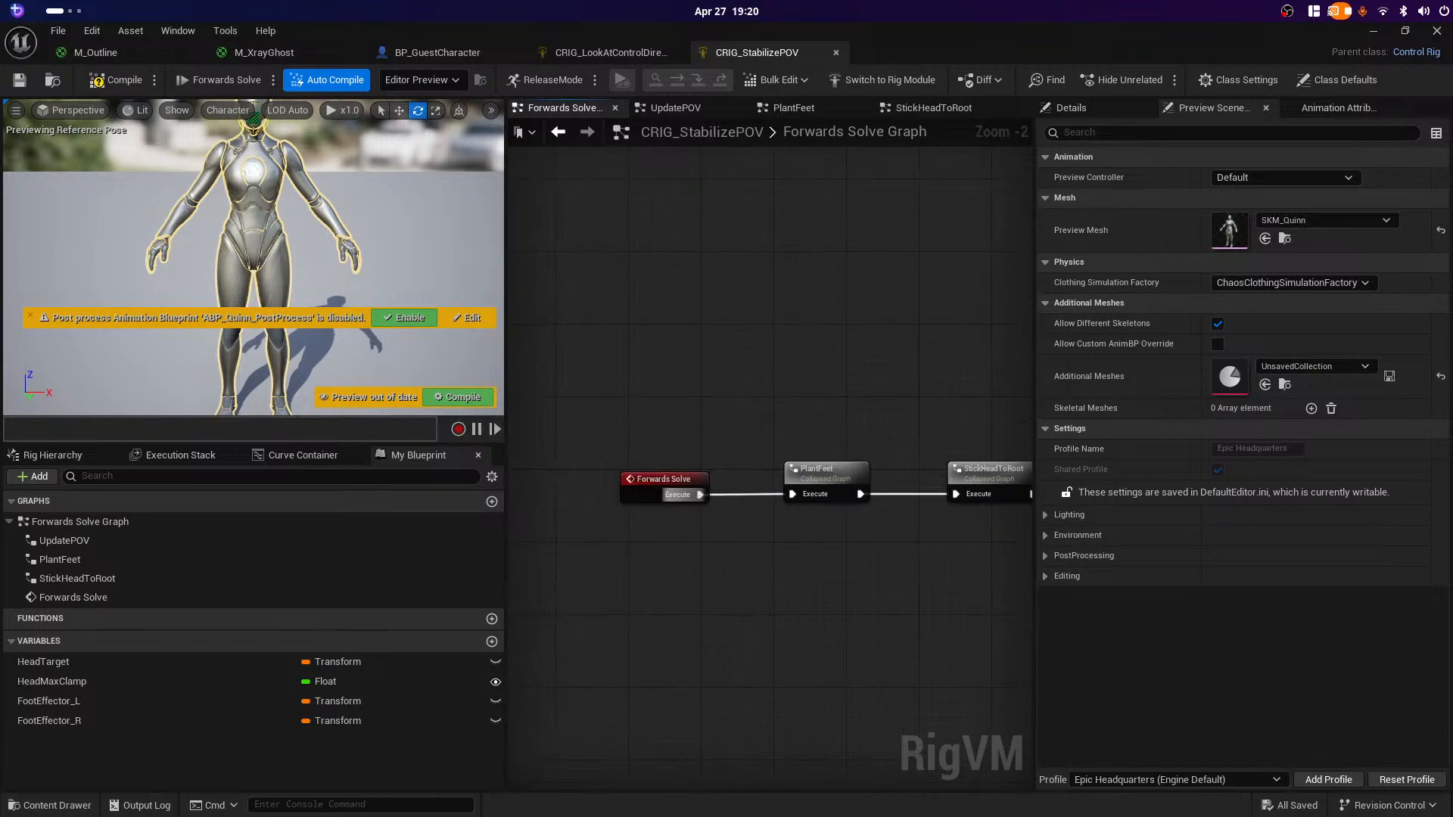
right_click_drag(815, 613, 663, 568)
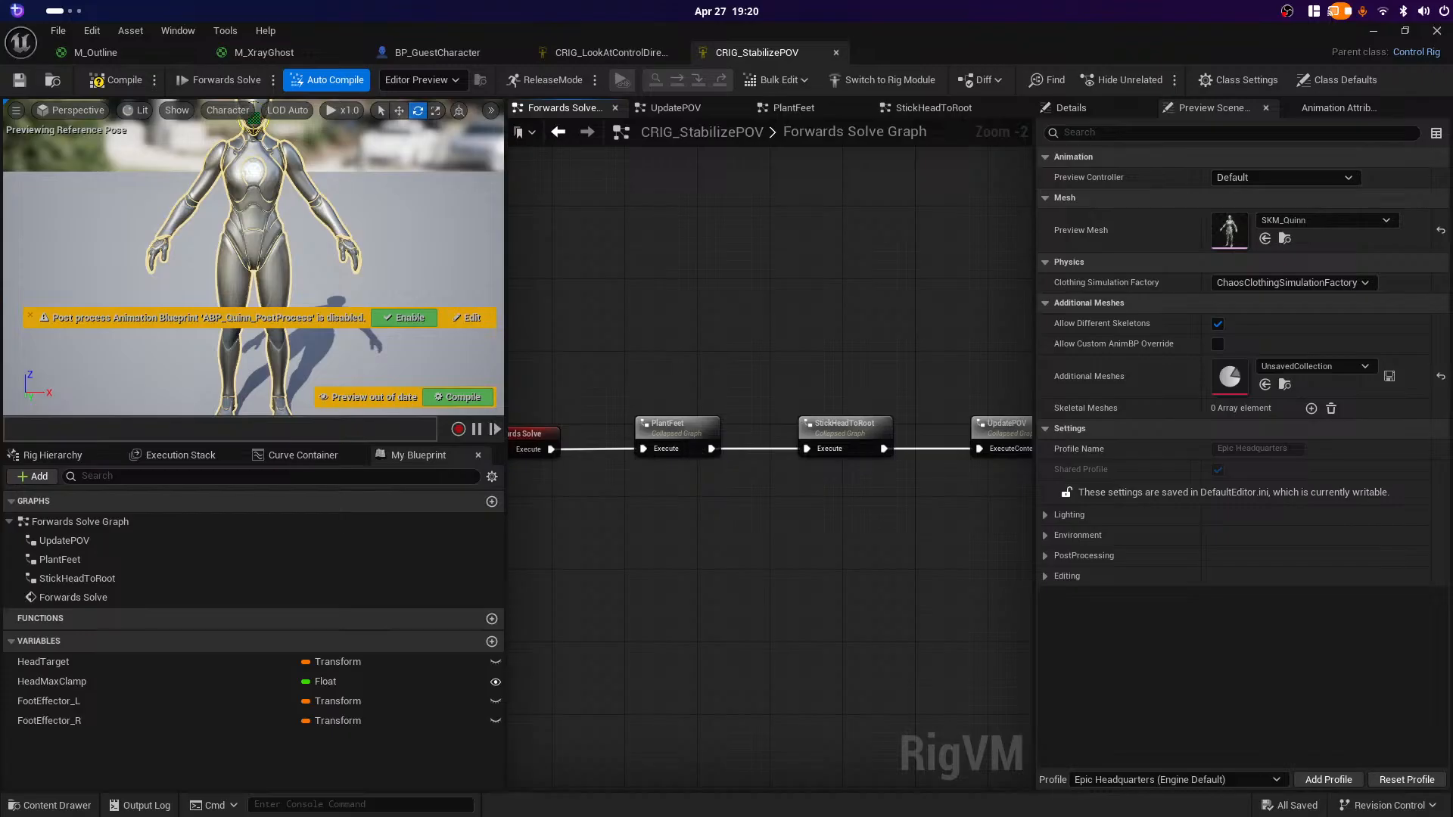
double_click(675, 425)
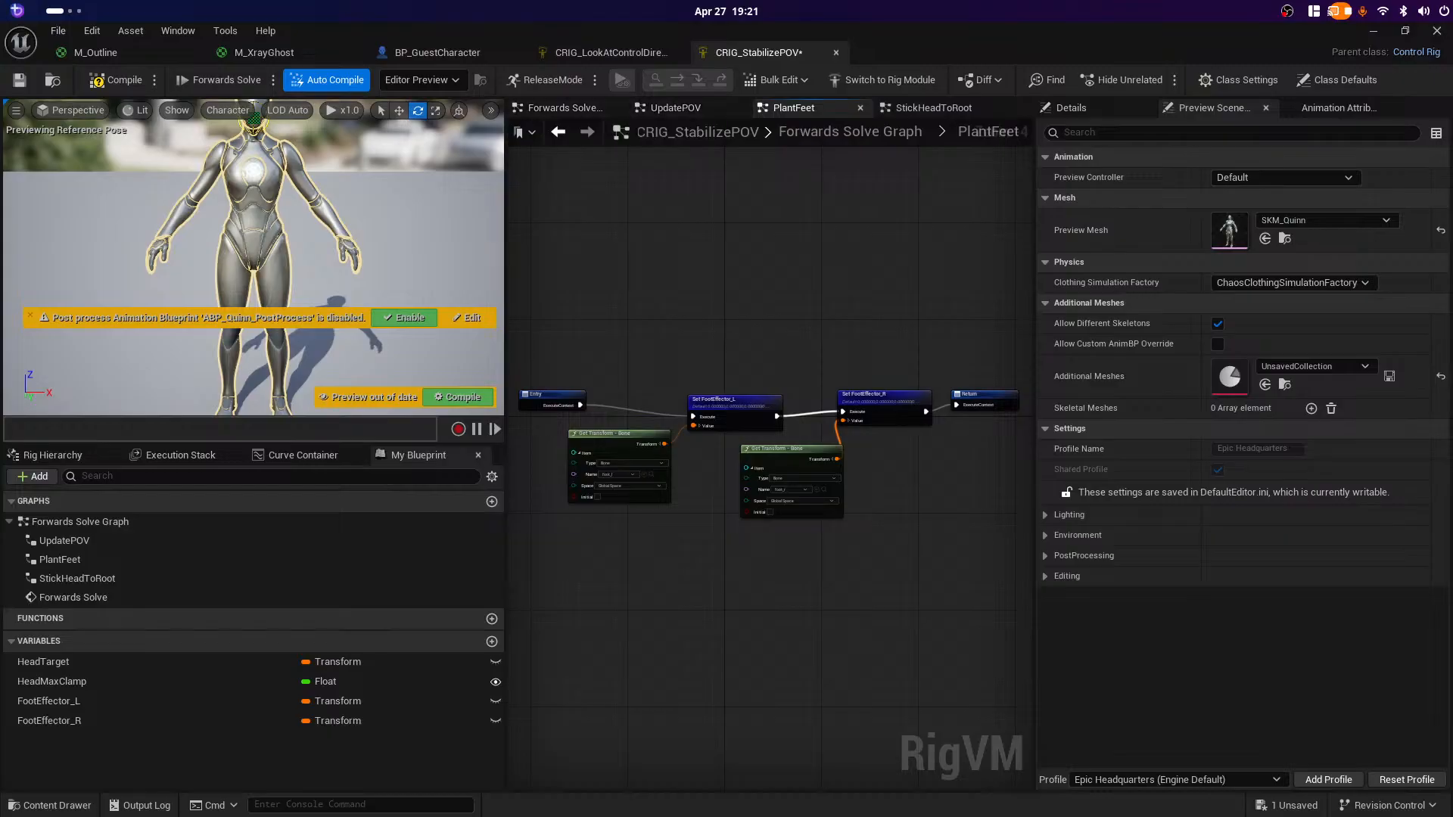
left_click(564, 108)
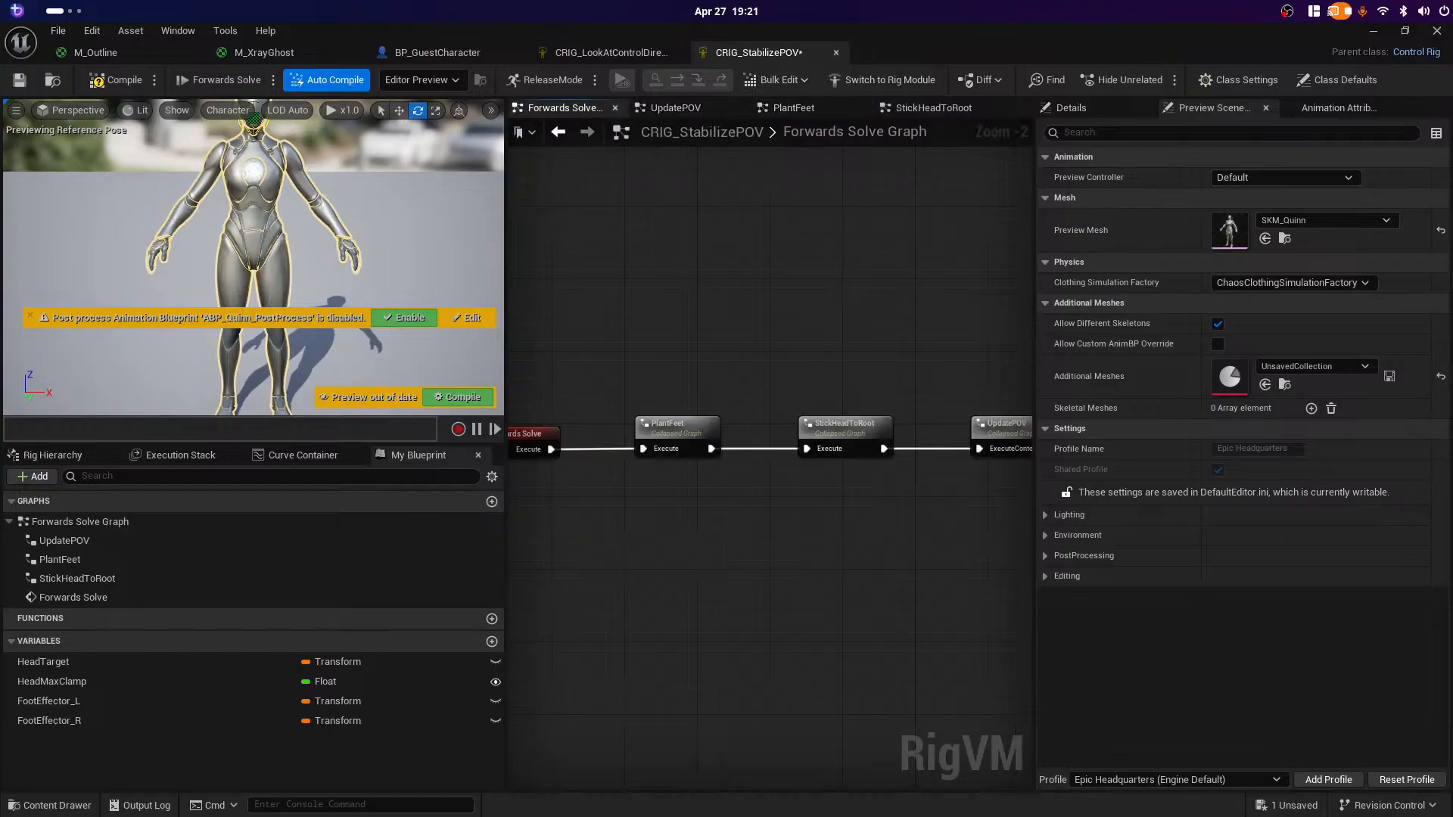
Step: Open the ABP_Guest animation blueprint from the Animations folder and view the Look Rotation nodes in its Event Graph
left_click(1372, 30)
left_click(231, 657)
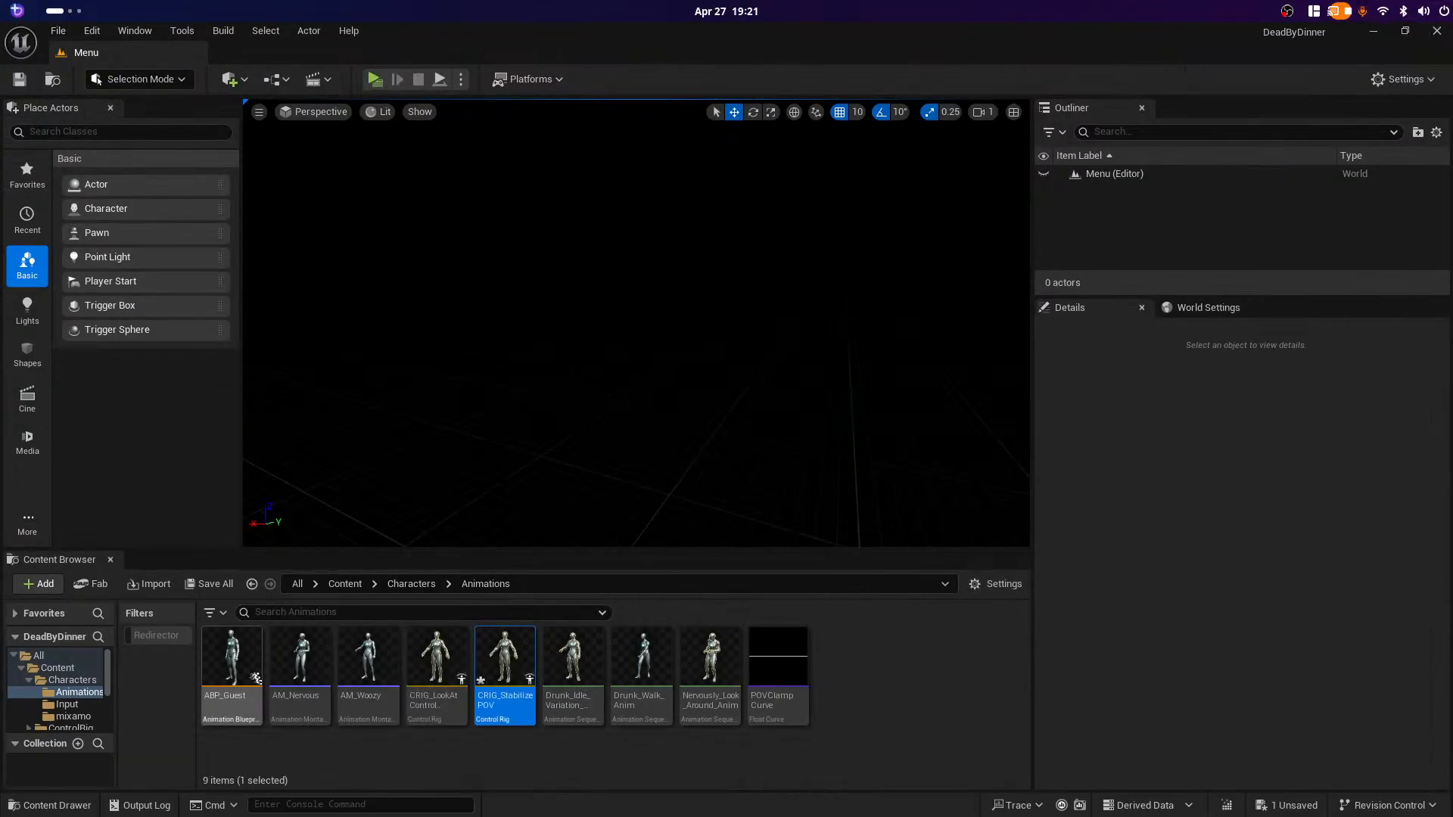
double_click(255, 677)
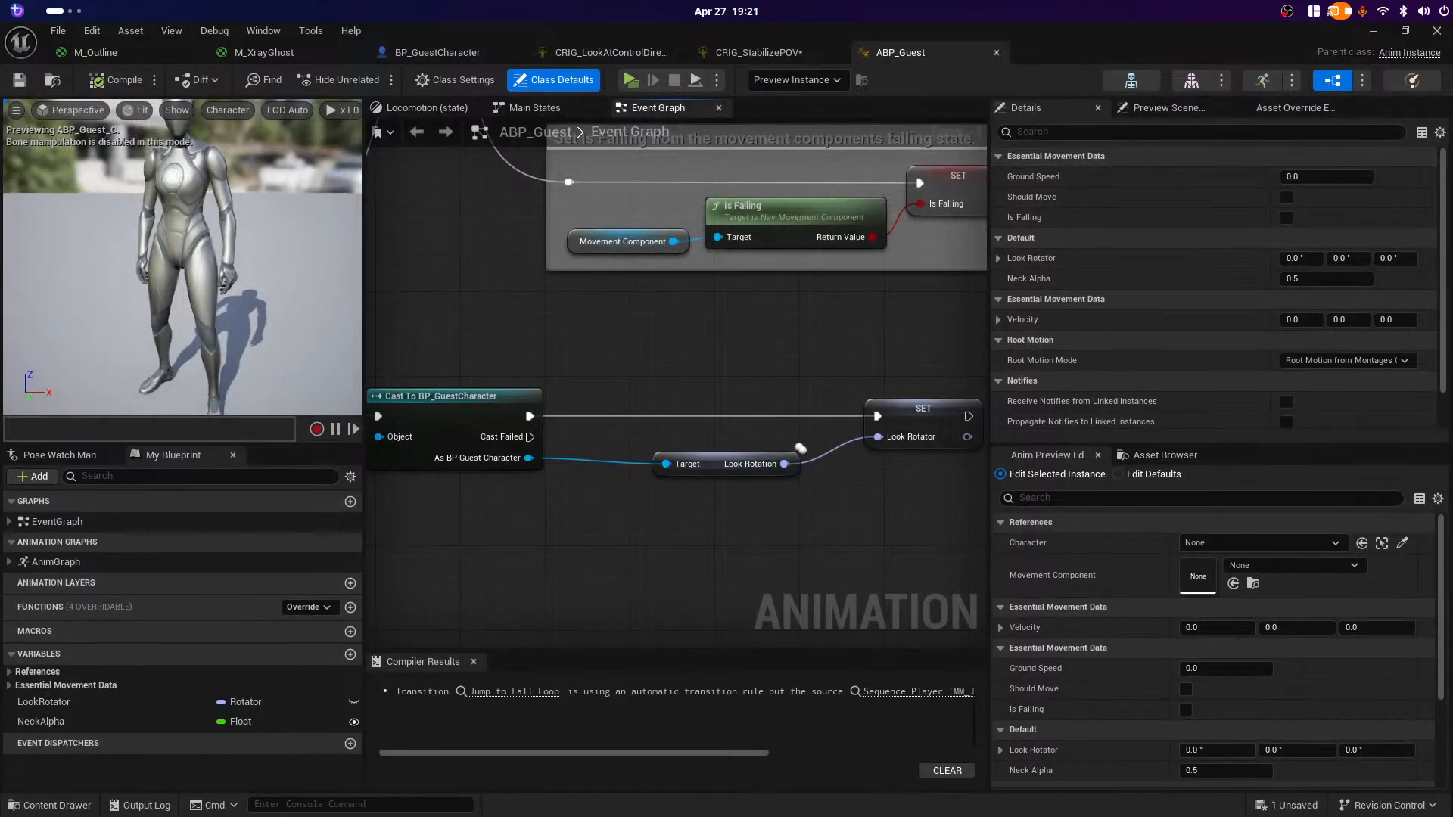
right_click_drag(726, 564, 762, 559)
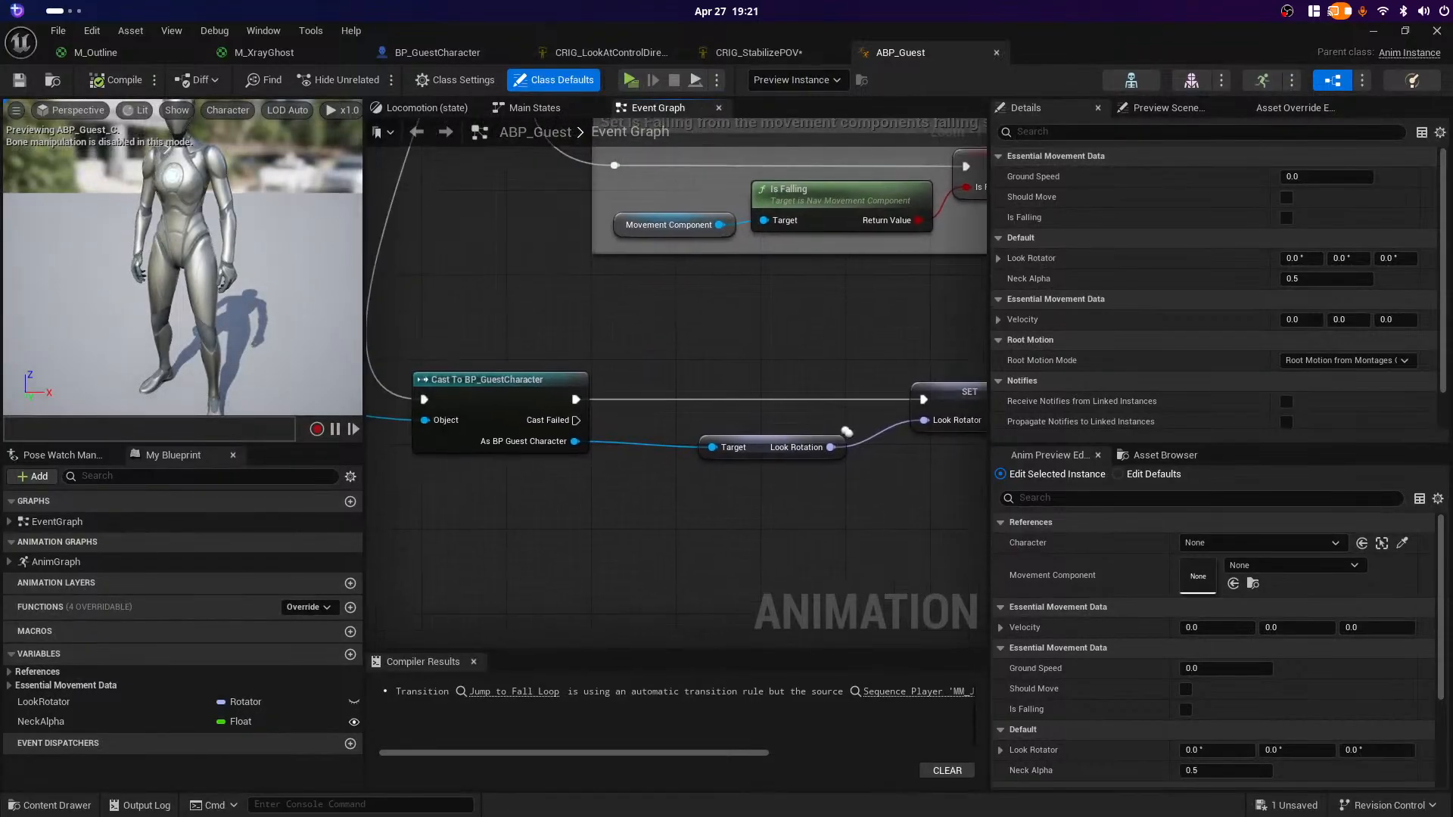
Step: Examine the StickHeadToRoot and UpdatePOV graphs of CRIG_StabilizePOV, including how HeadTarget is clamped
left_click(757, 53)
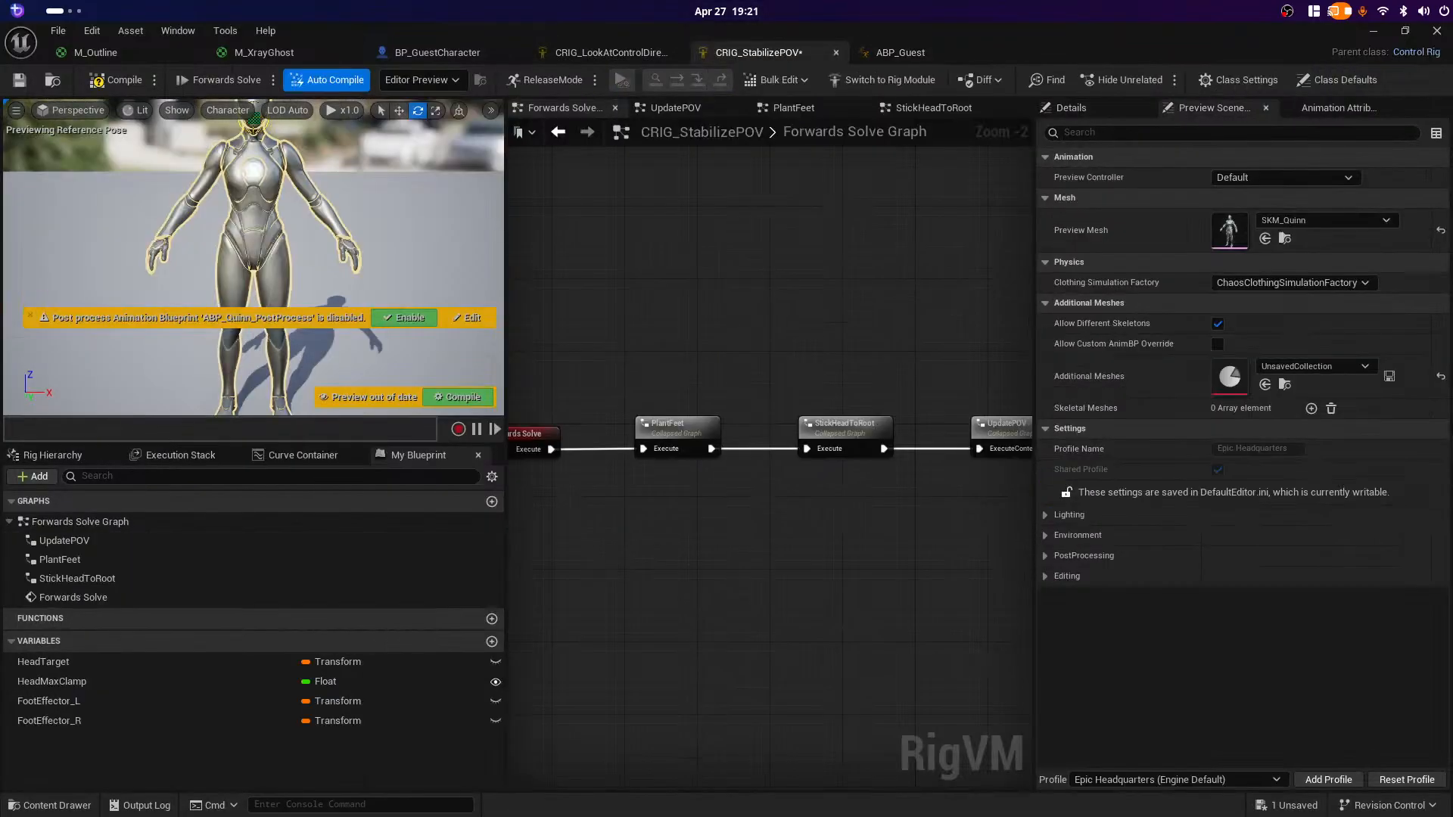
double_click(844, 427)
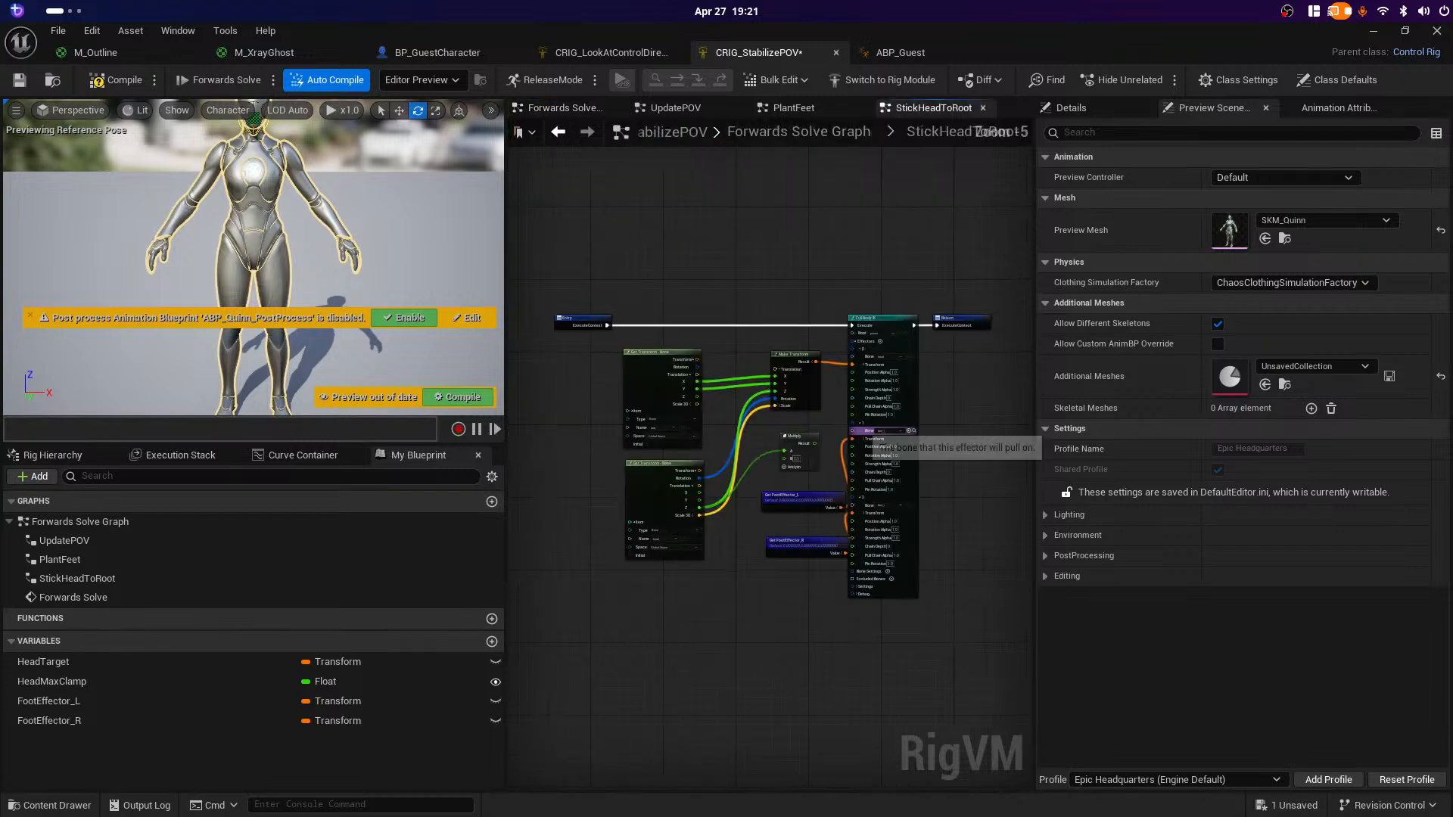
scroll(798, 459, "down", 2)
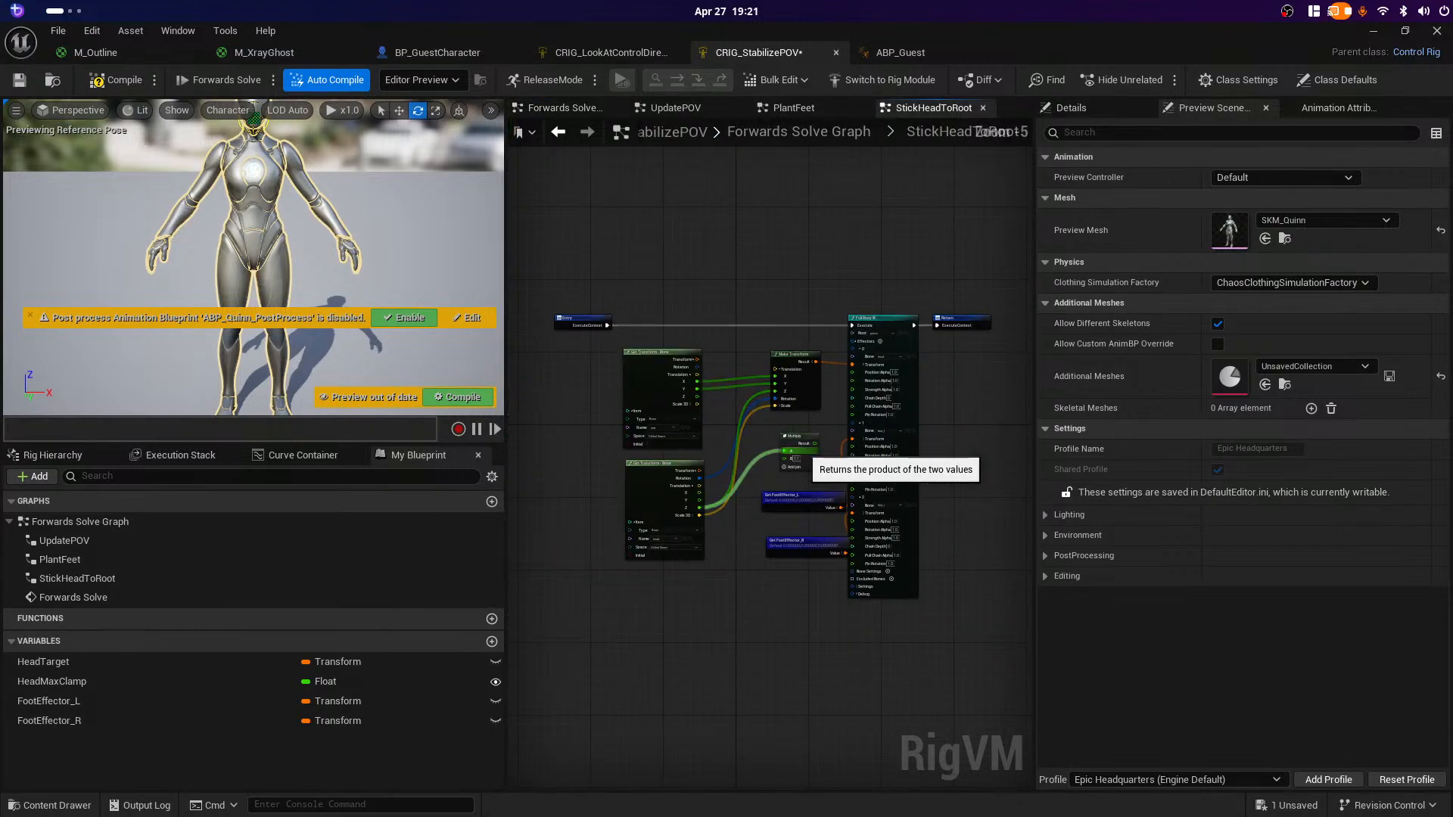
left_click(900, 52)
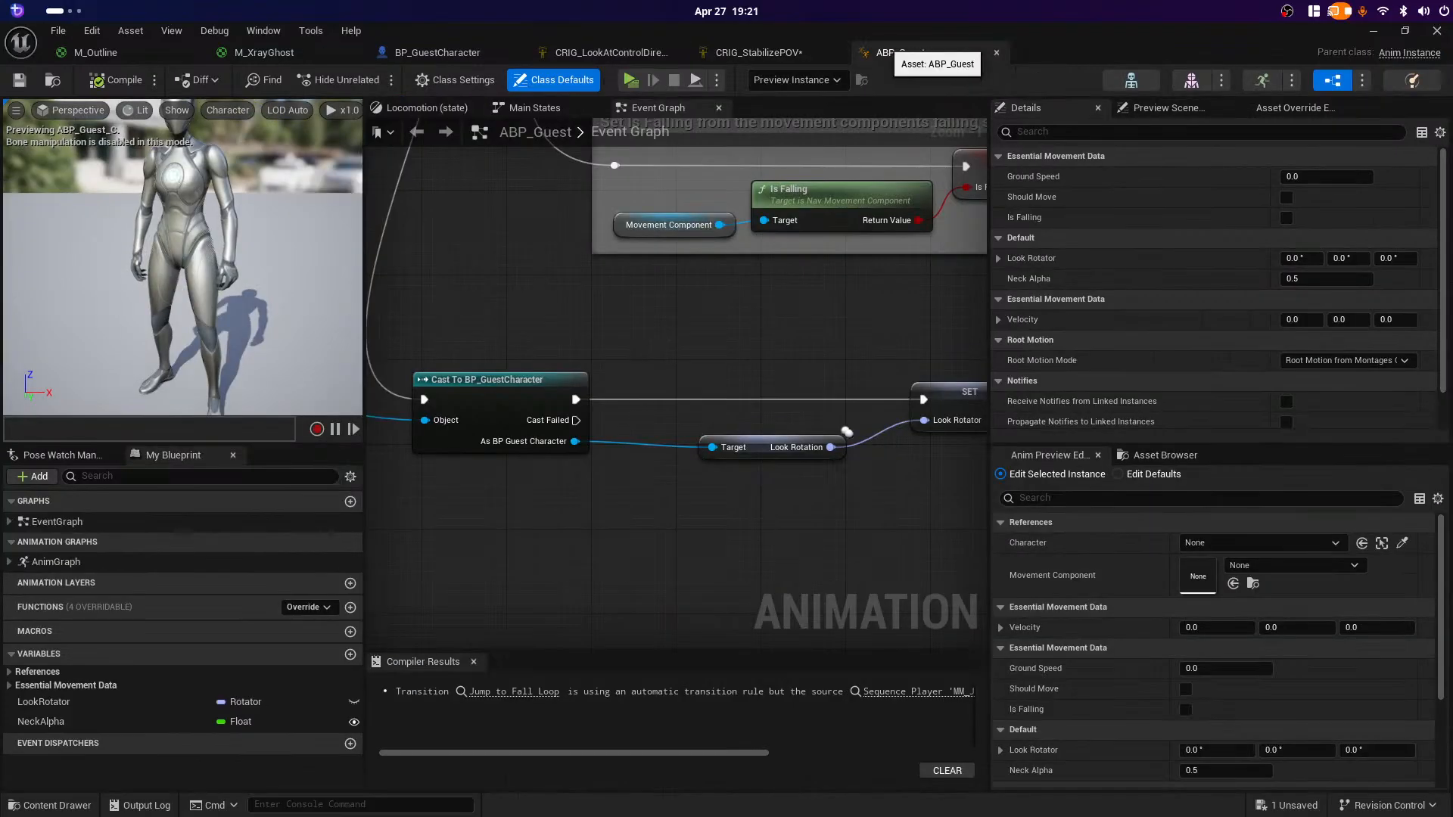
left_click(757, 52)
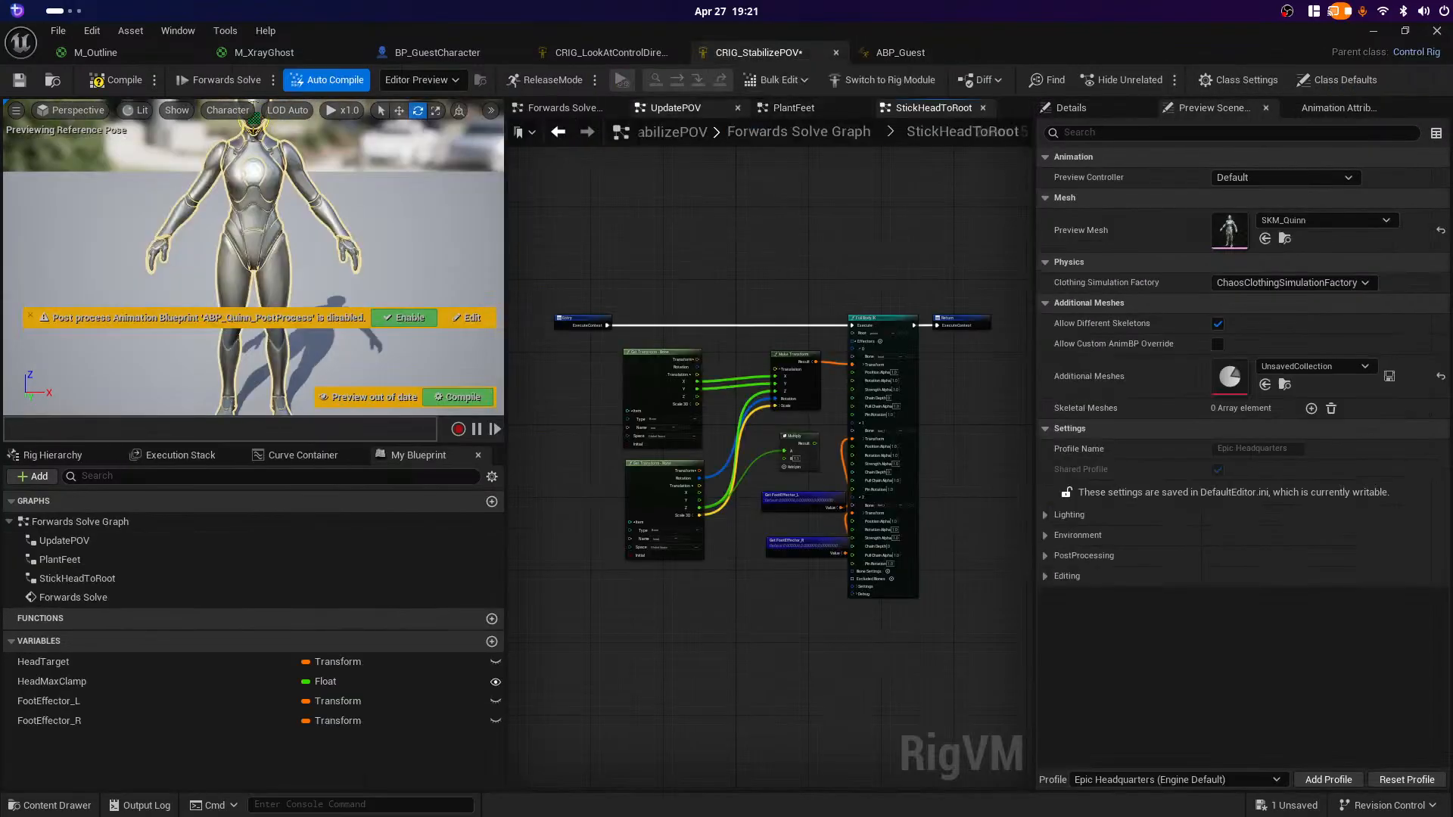
left_click(676, 108)
scroll(690, 457, "up", 3)
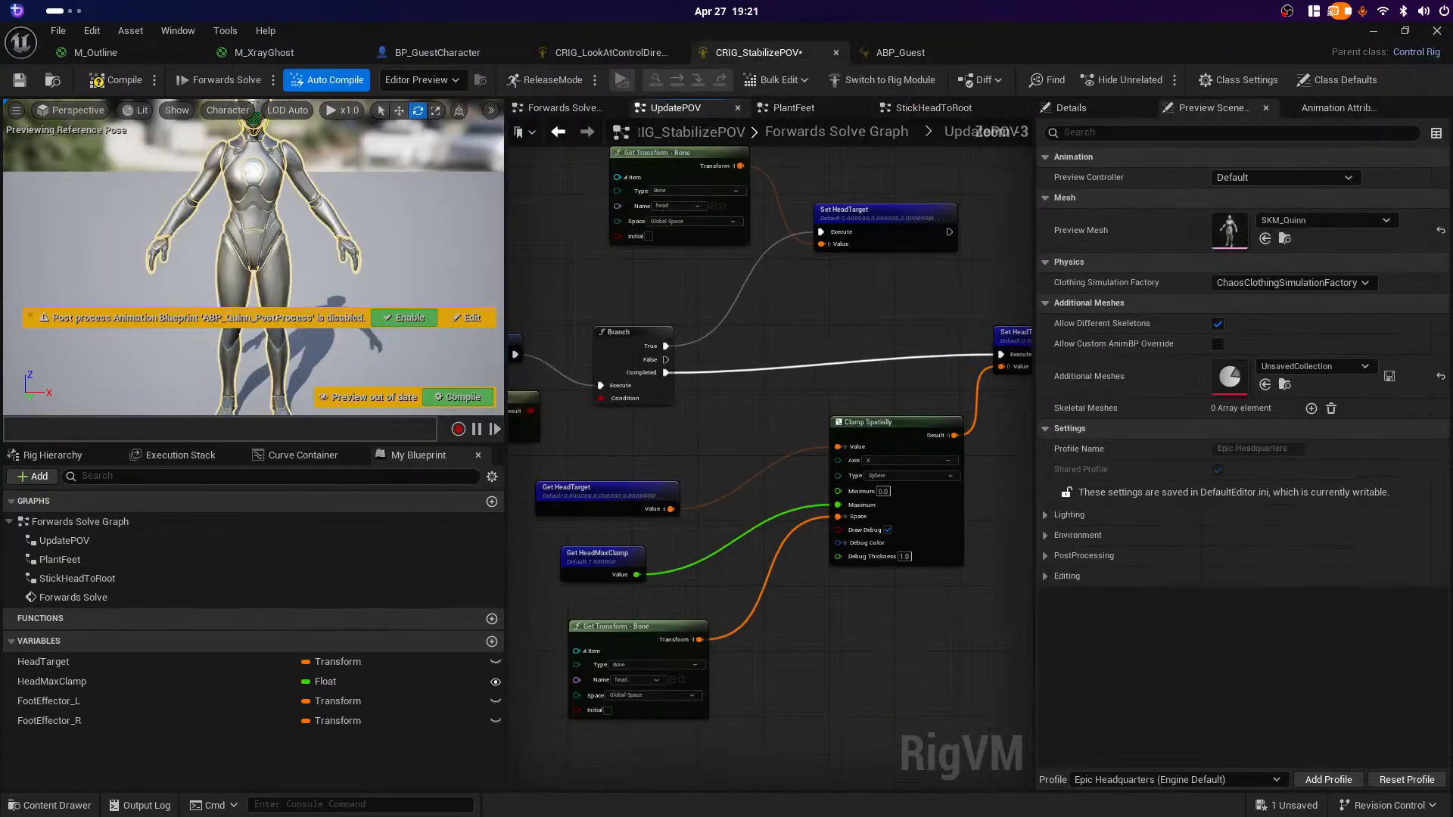
right_click_drag(947, 308, 952, 366)
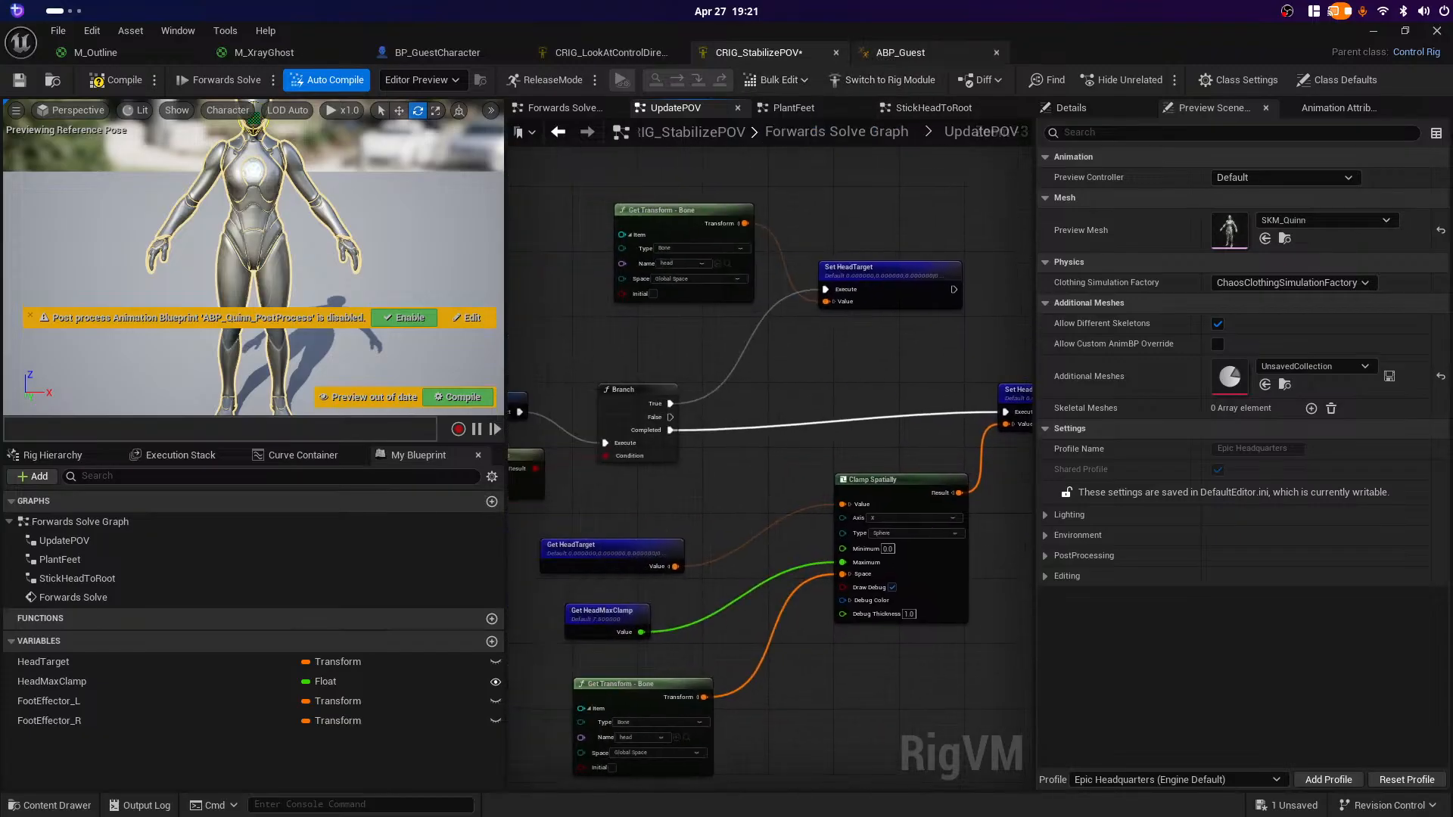
Step: Return to ABP_Guest by way of the new look-at rig and open its AnimGraph
left_click(612, 53)
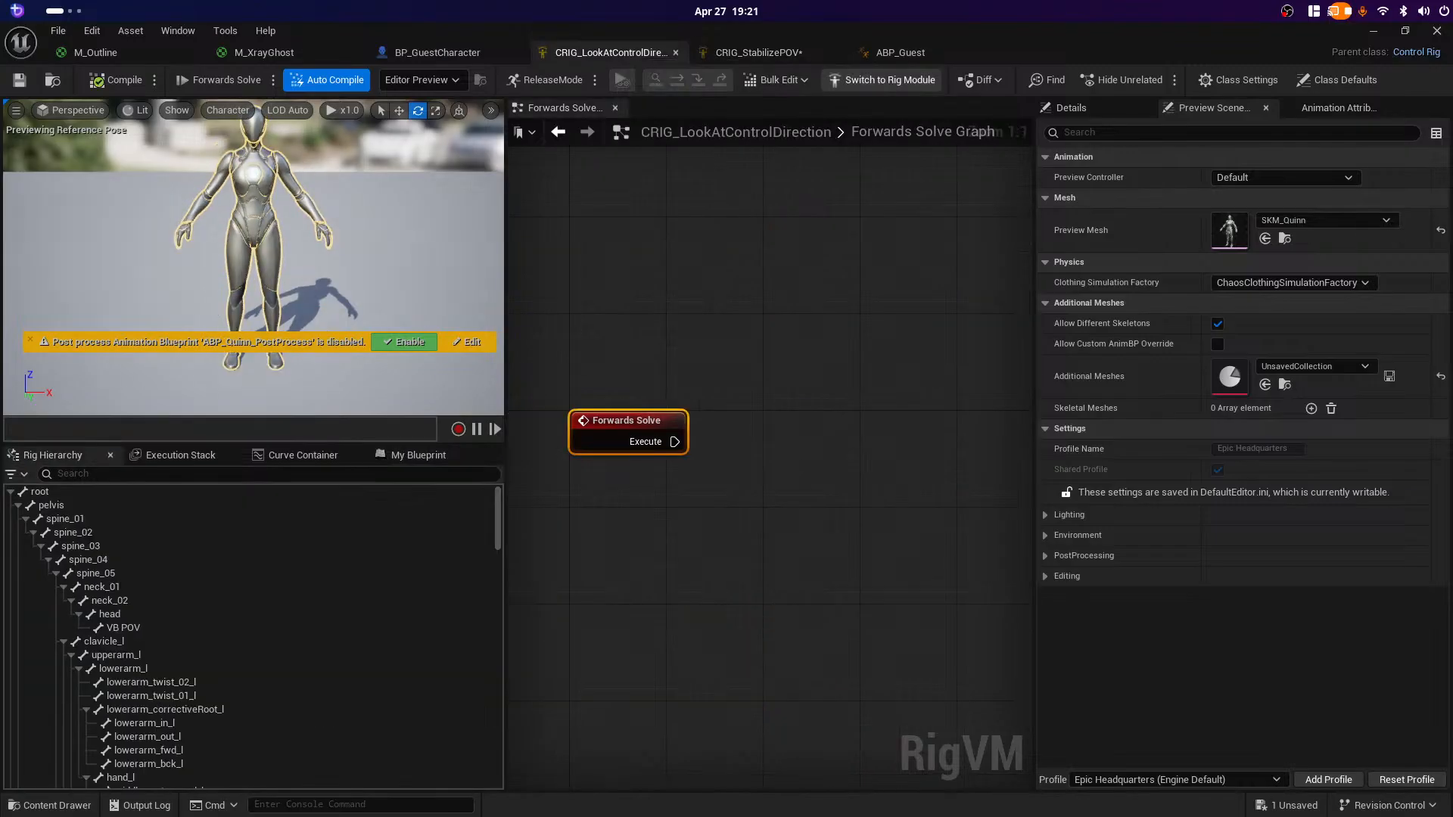
left_click(901, 52)
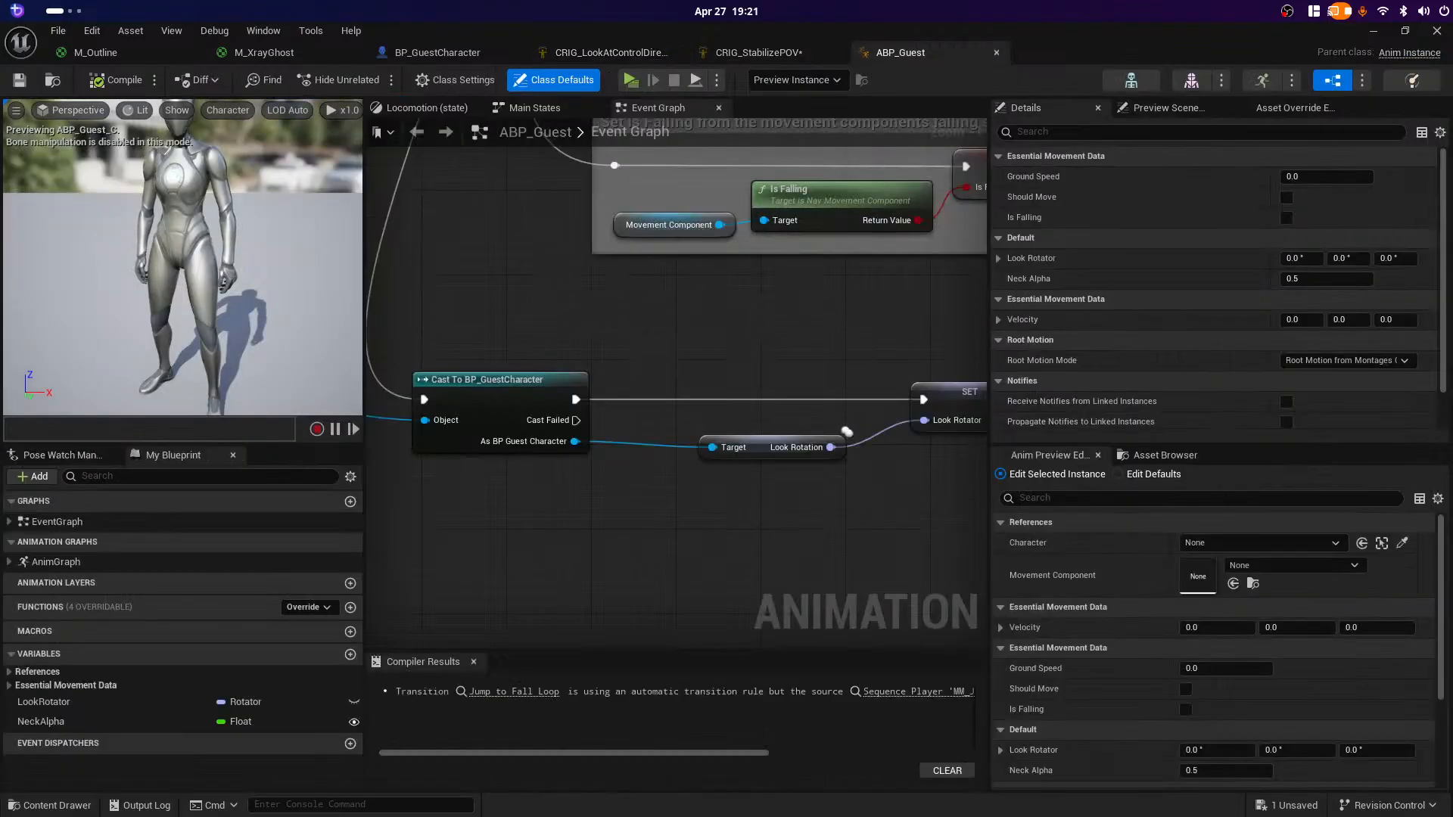
mouse_move(847, 432)
right_mouse_down()
mouse_move(642, 367)
mouse_move(742, 373)
mouse_move(835, 432)
right_mouse_up()
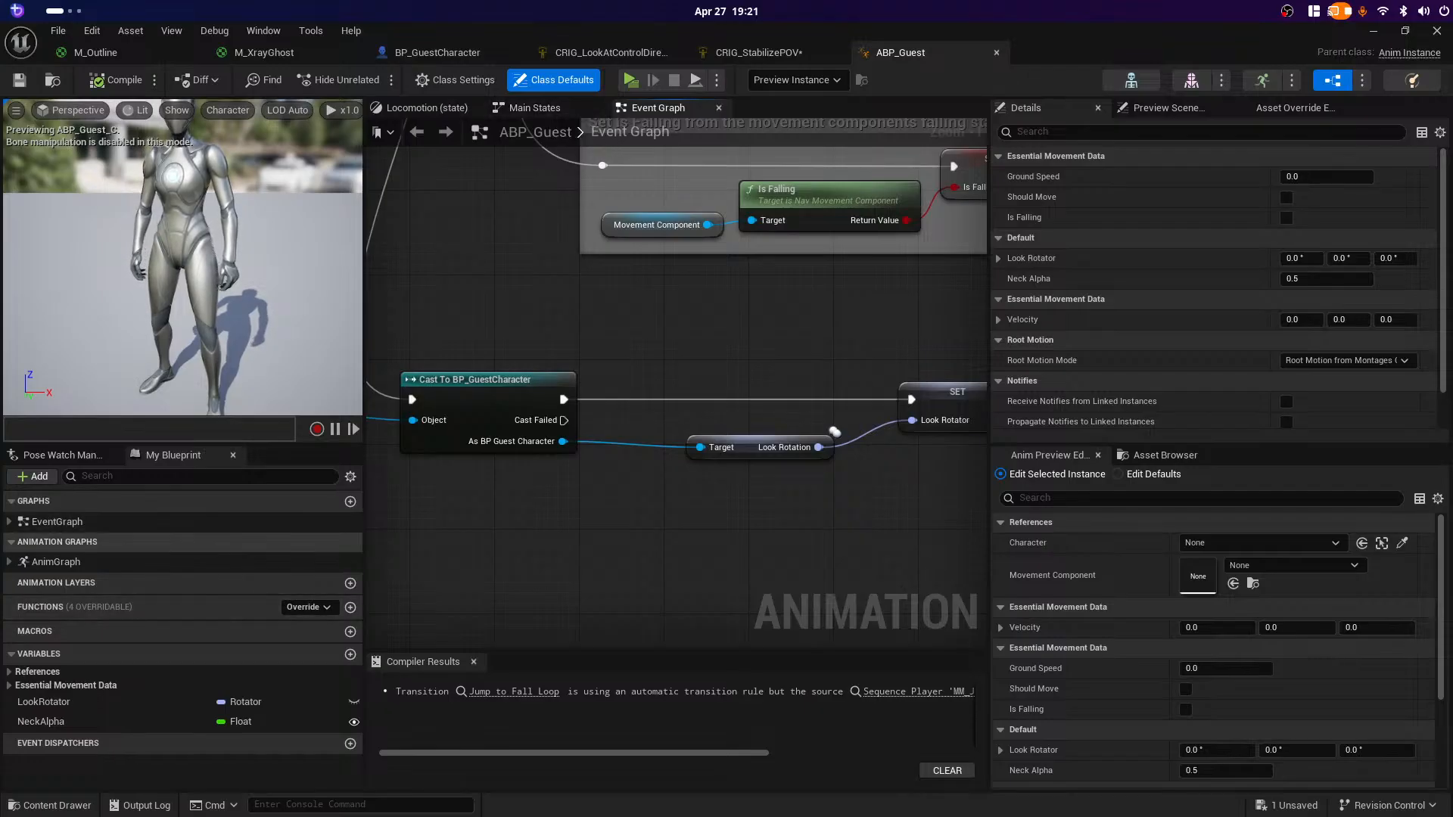
left_click(56, 562)
double_click(56, 562)
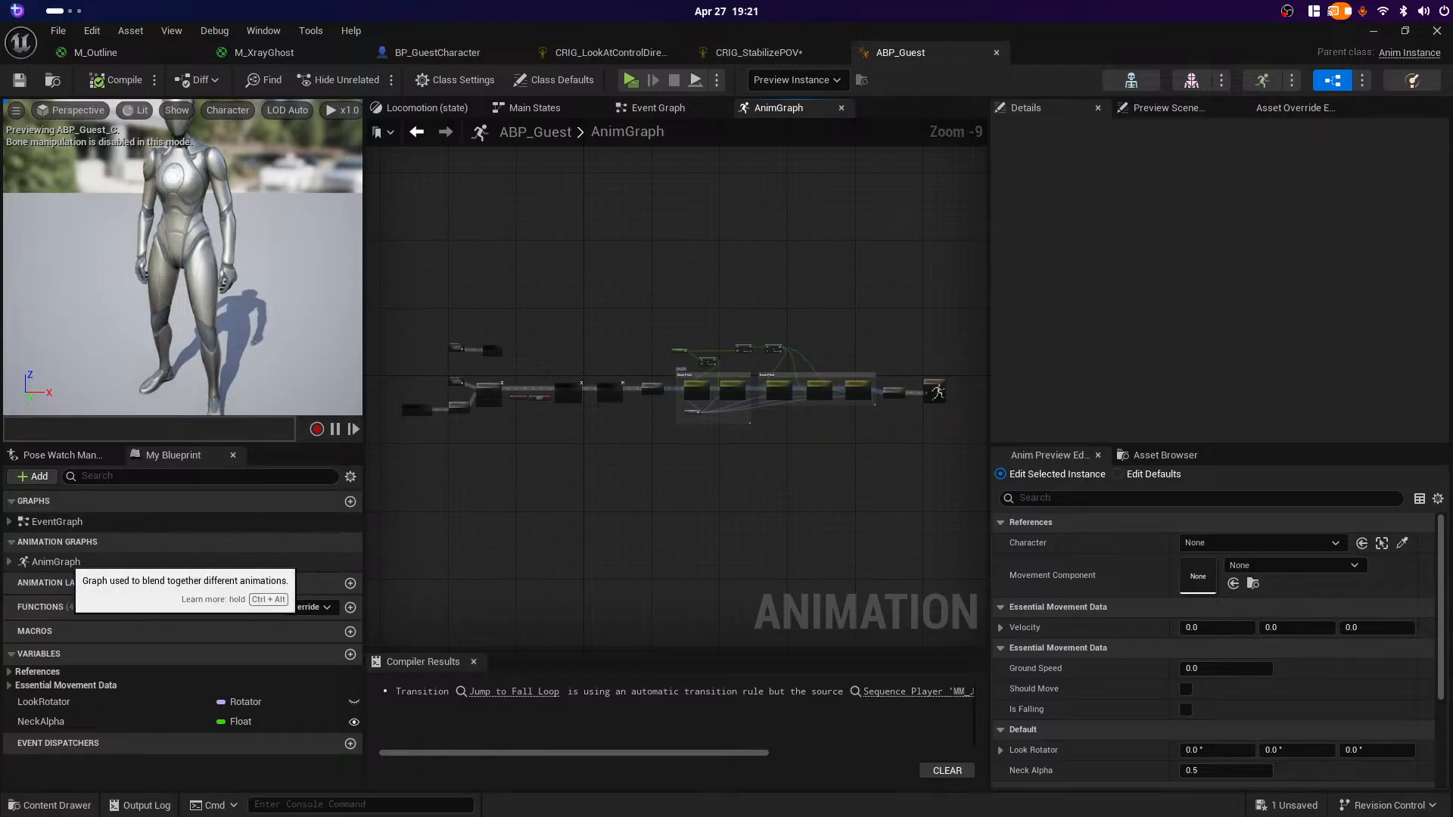
Step: Examine the Neck Pitch and Back Pitch nodes in the AnimGraph and the settings of the Control Rig node with the Head Max Clamp input
scroll(711, 498, "up", 4)
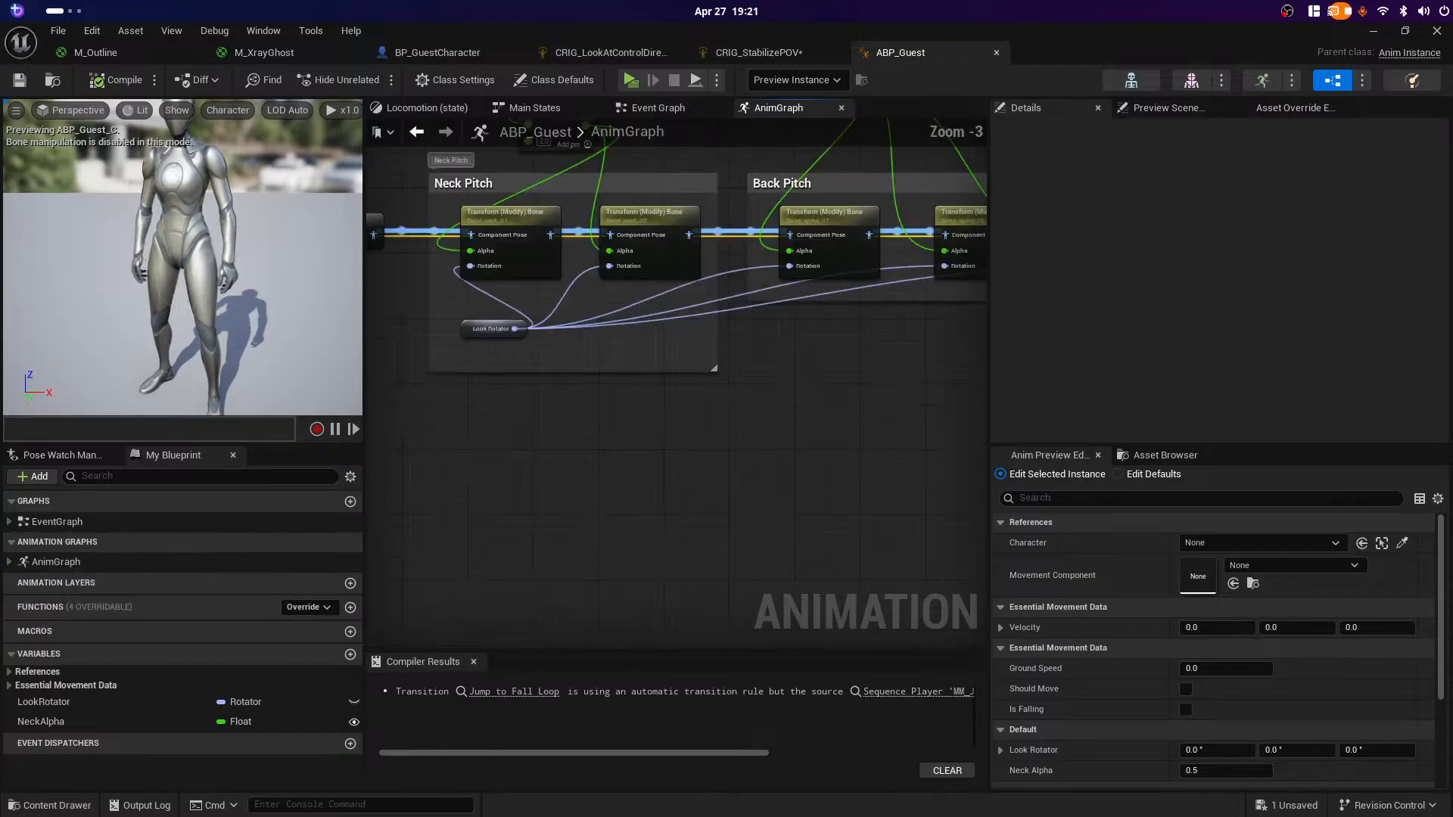
right_click_drag(760, 450, 401, 542)
right_click_drag(491, 522, 415, 516)
right_click_drag(556, 516, 1337, 523)
right_click_drag(625, 530, 914, 537)
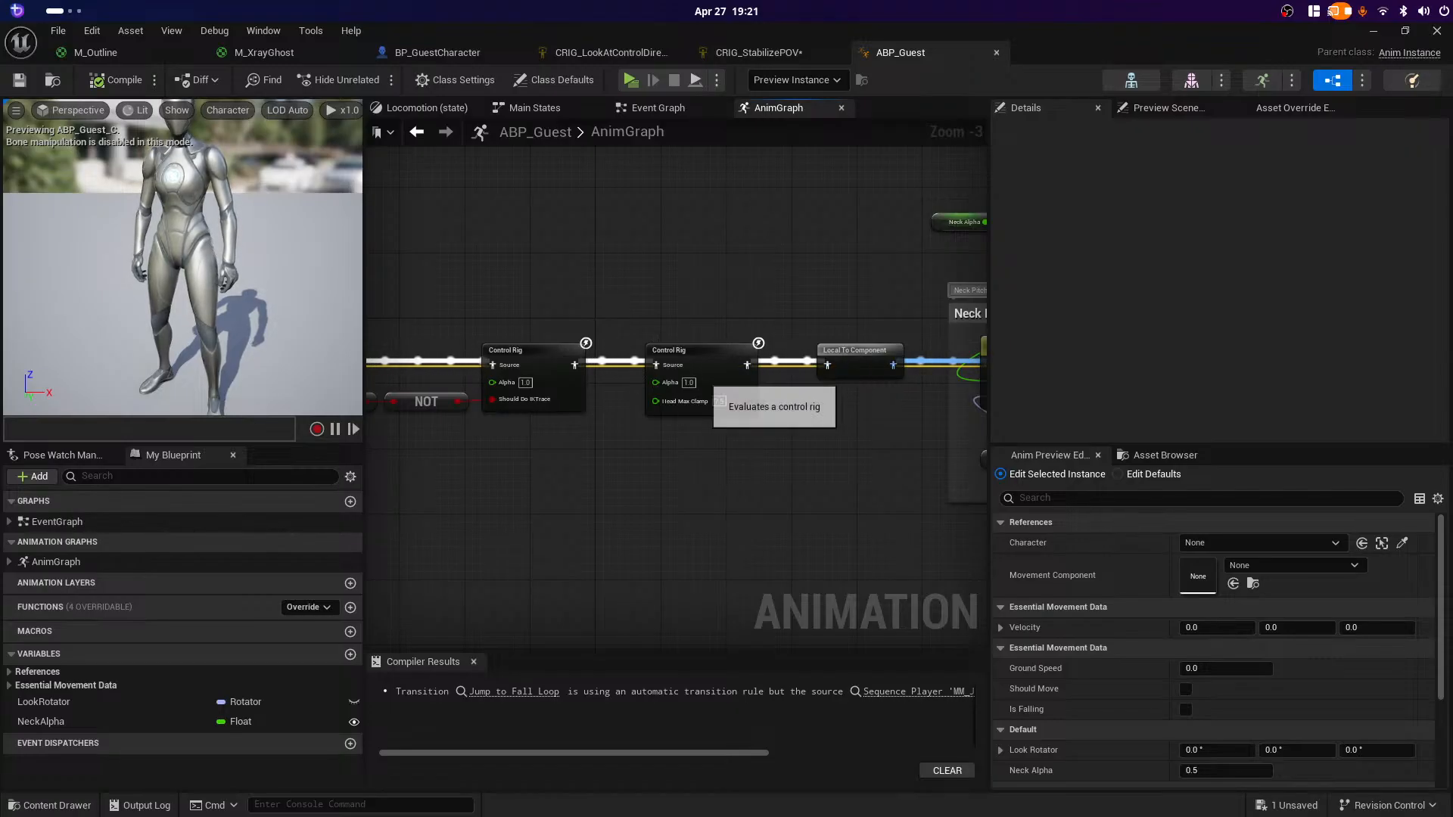
left_click(702, 378)
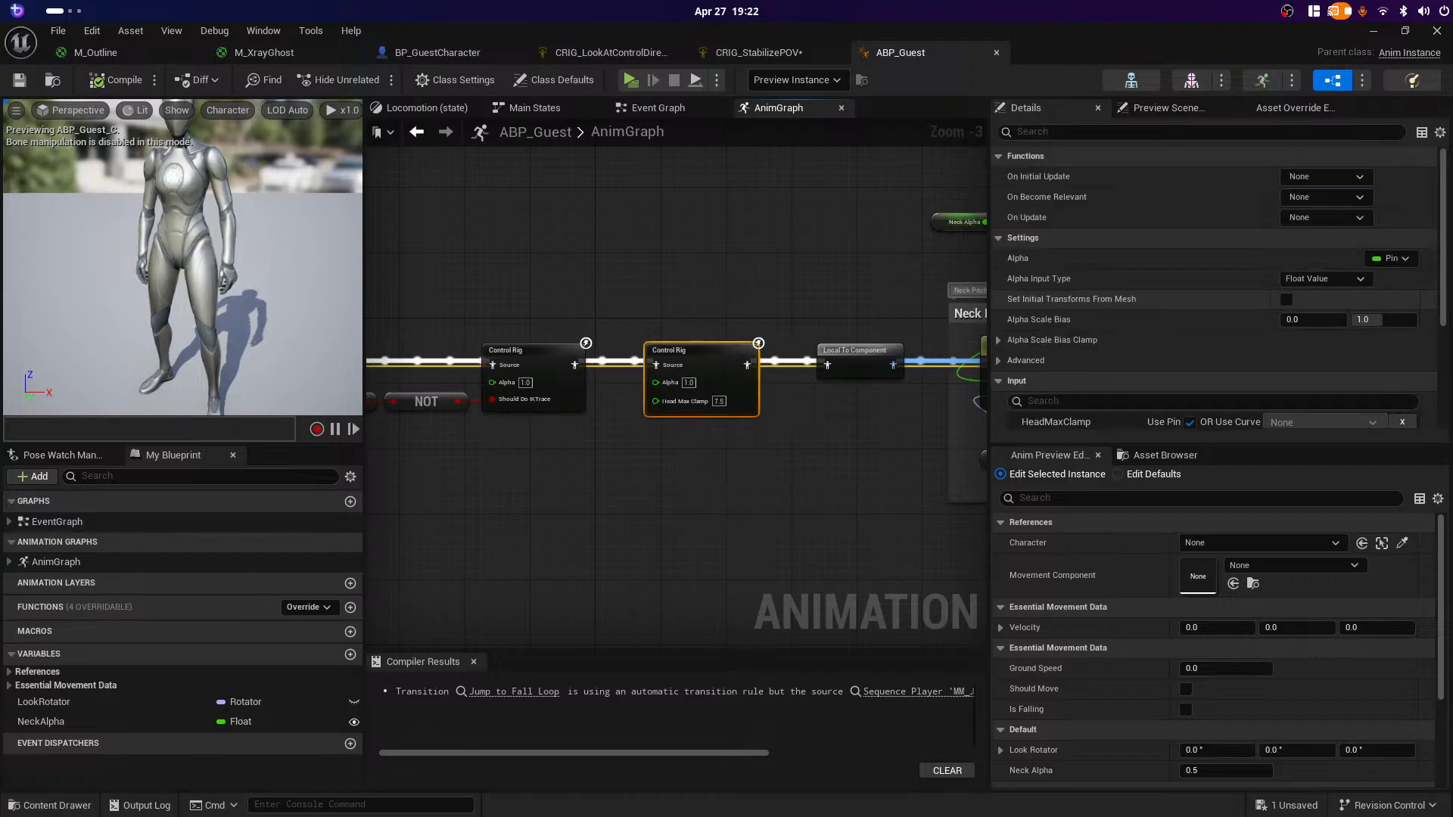
scroll(1214, 287, "down", 5)
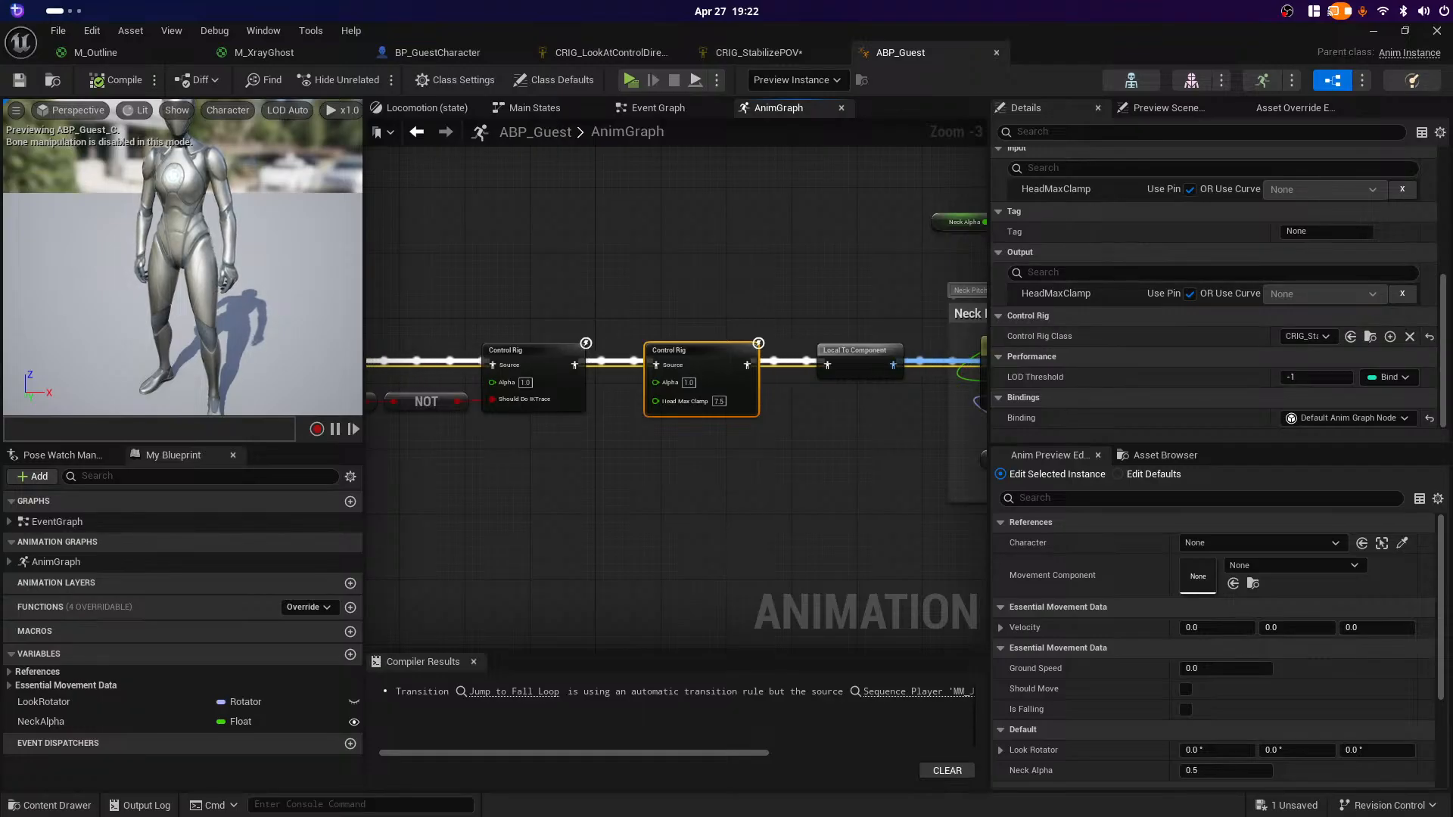
scroll(1215, 288, "up", 5)
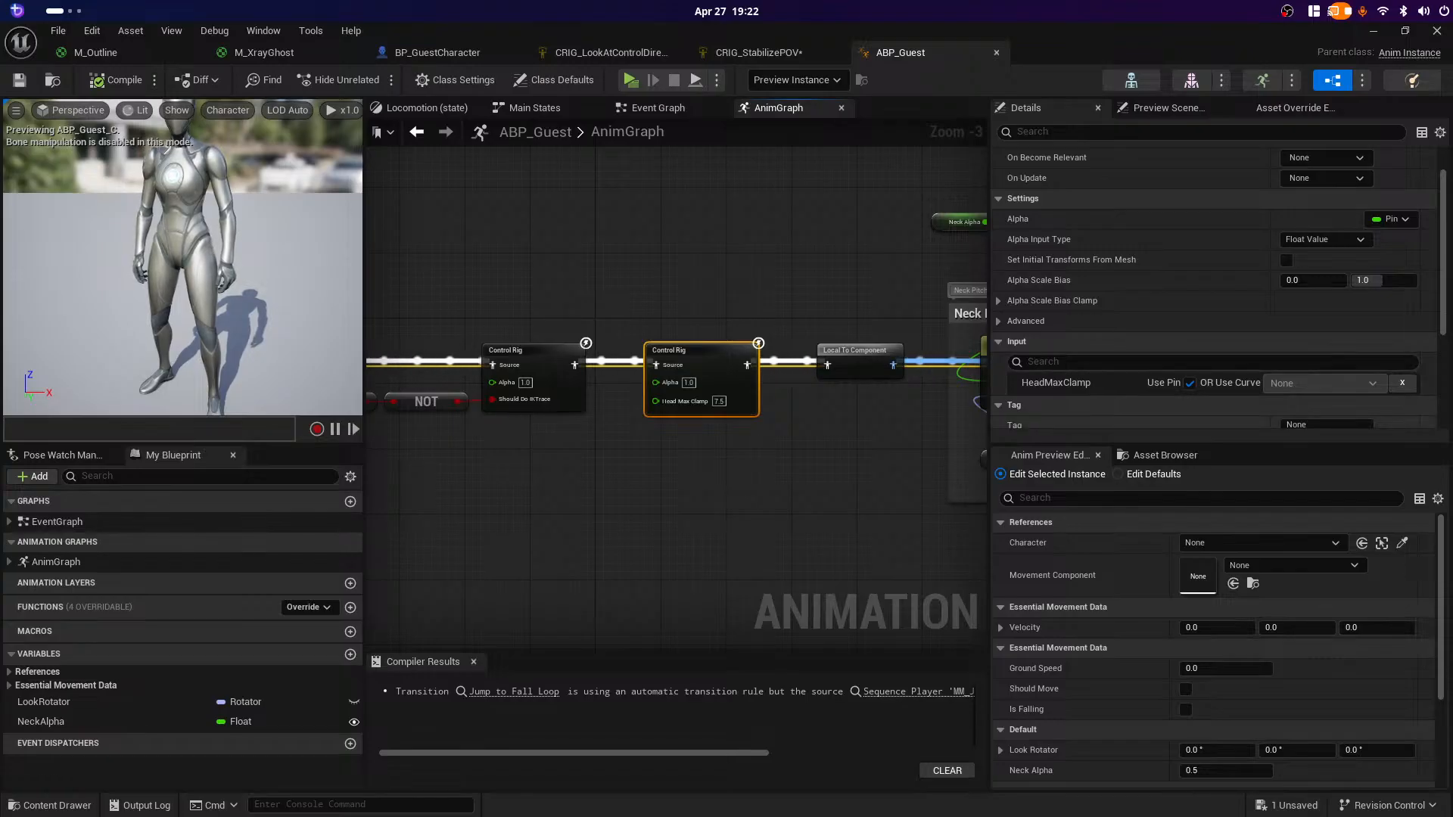
scroll(1214, 288, "up", 1)
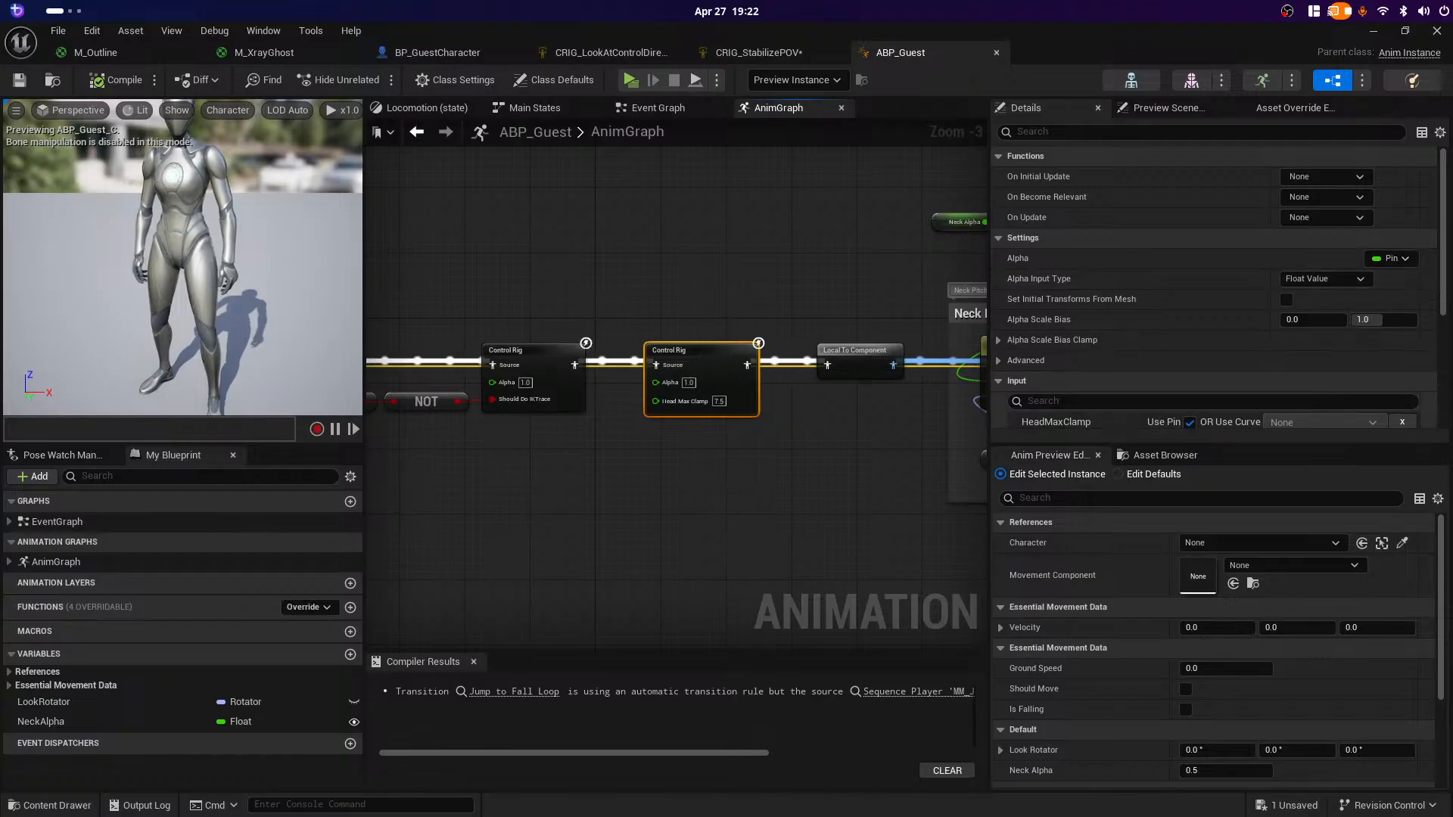
scroll(1211, 287, "down", 5)
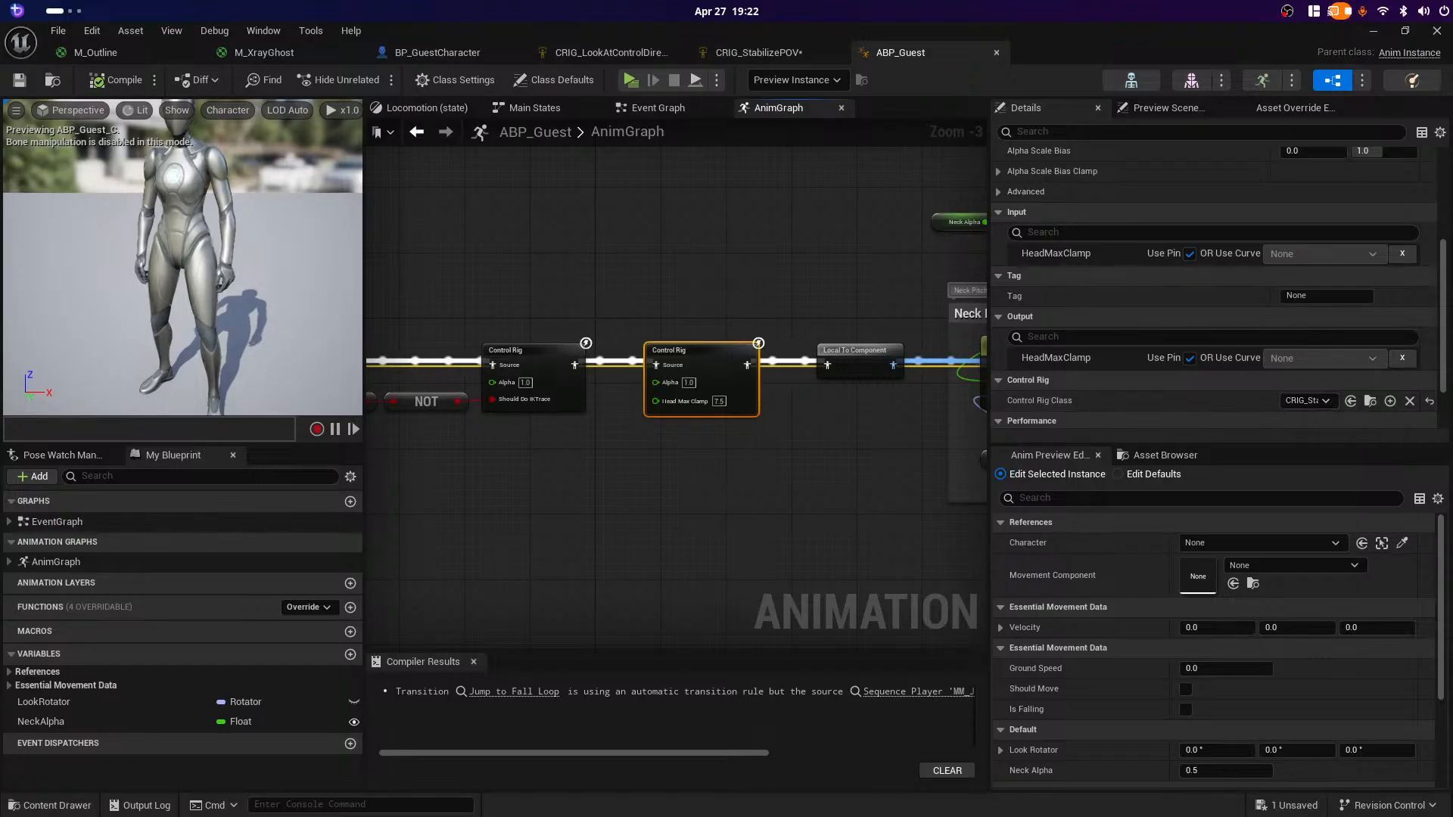
Step: Switch to CRIG_LookAtControlDirection and add a variable named LookRotator
left_click(759, 52)
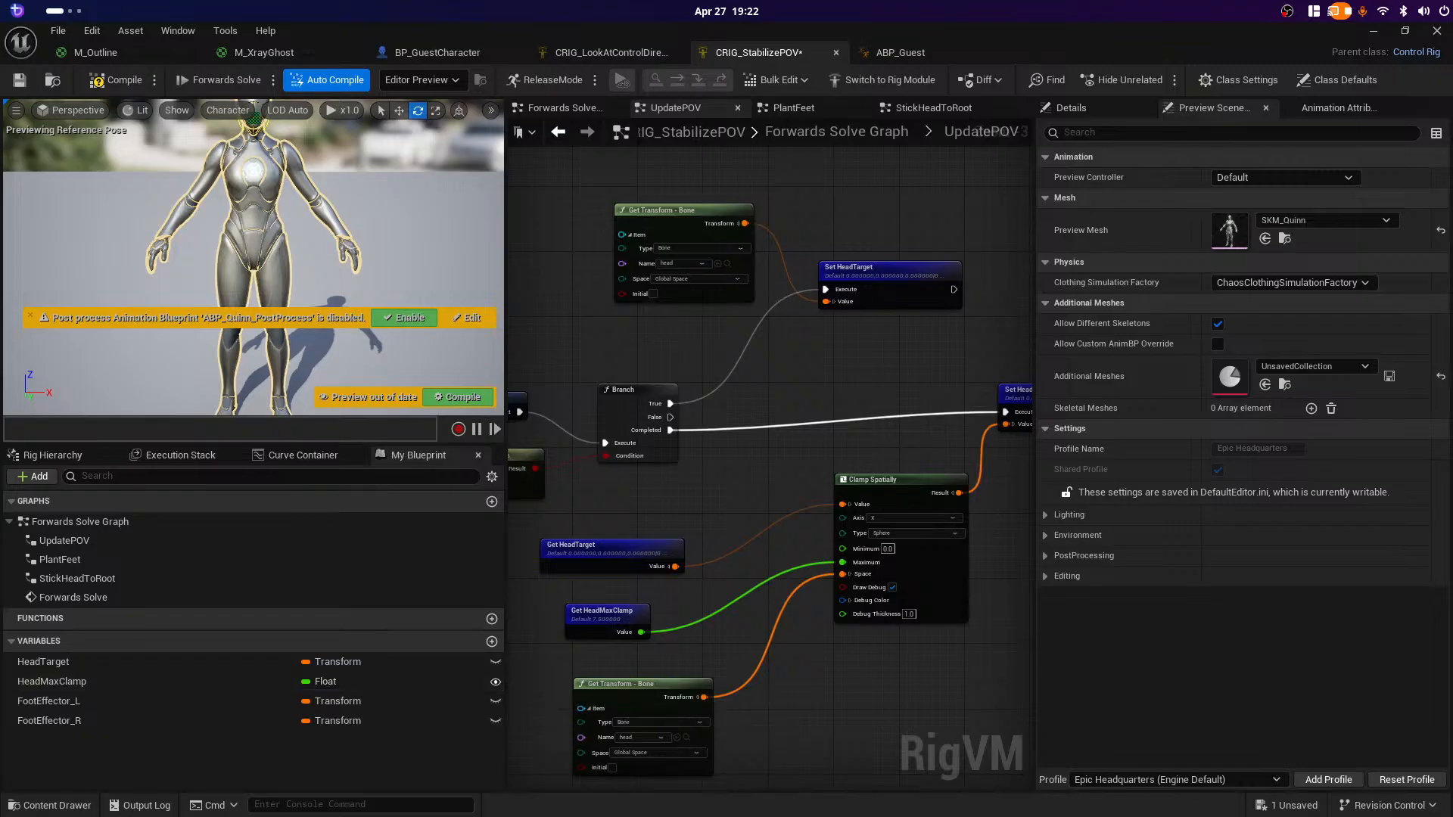
left_click(605, 52)
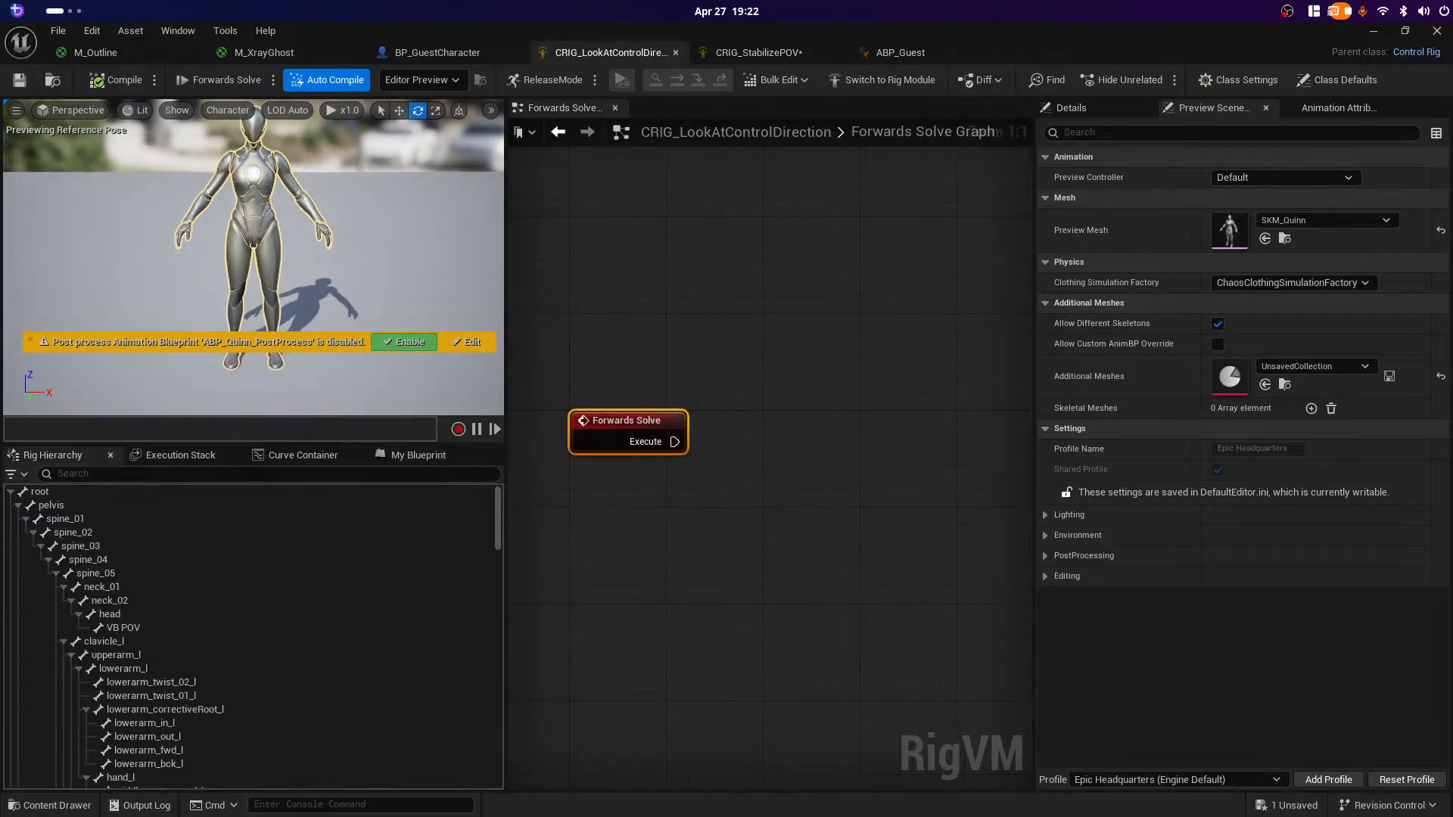
left_click(418, 455)
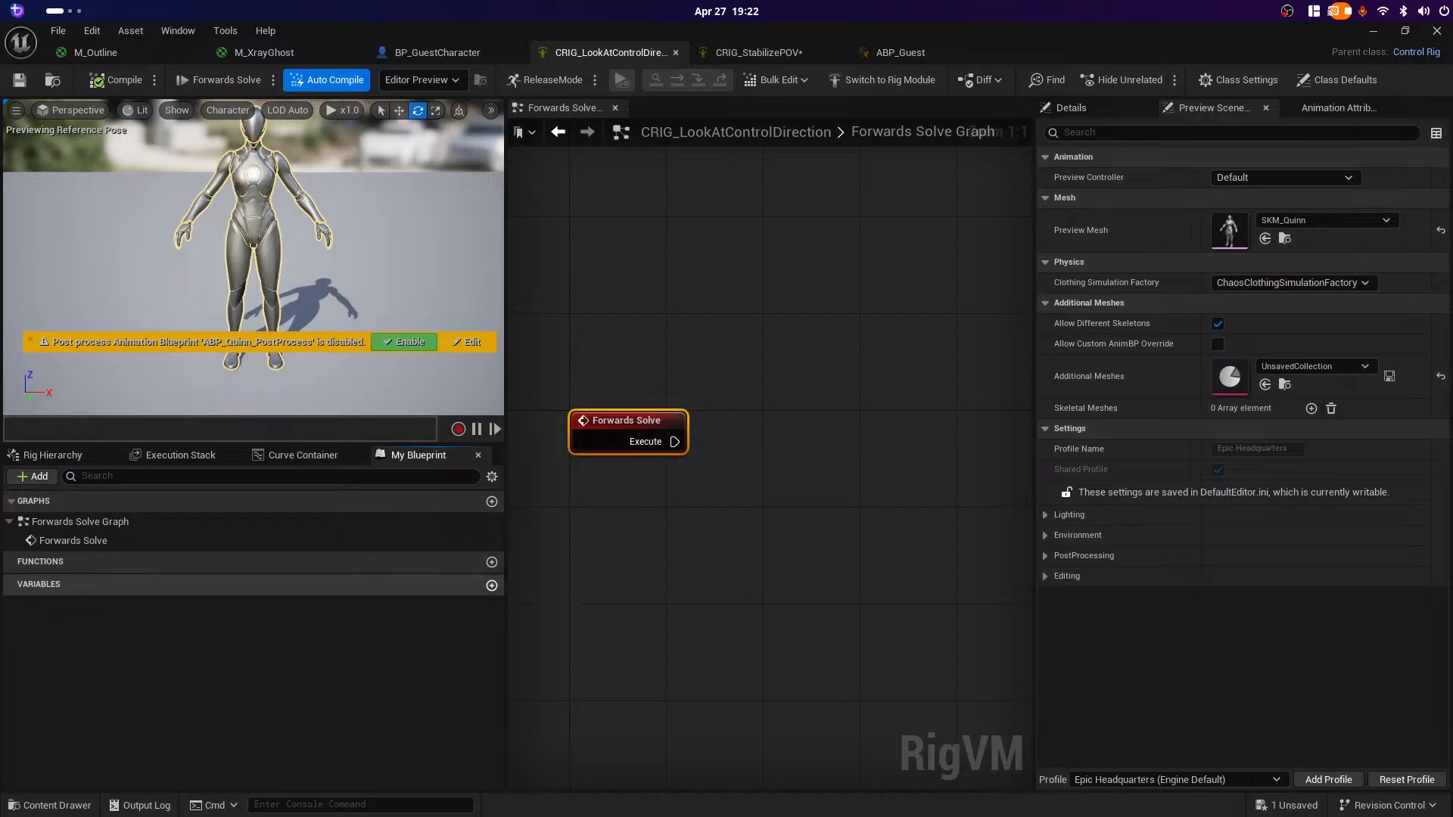
left_click(492, 584)
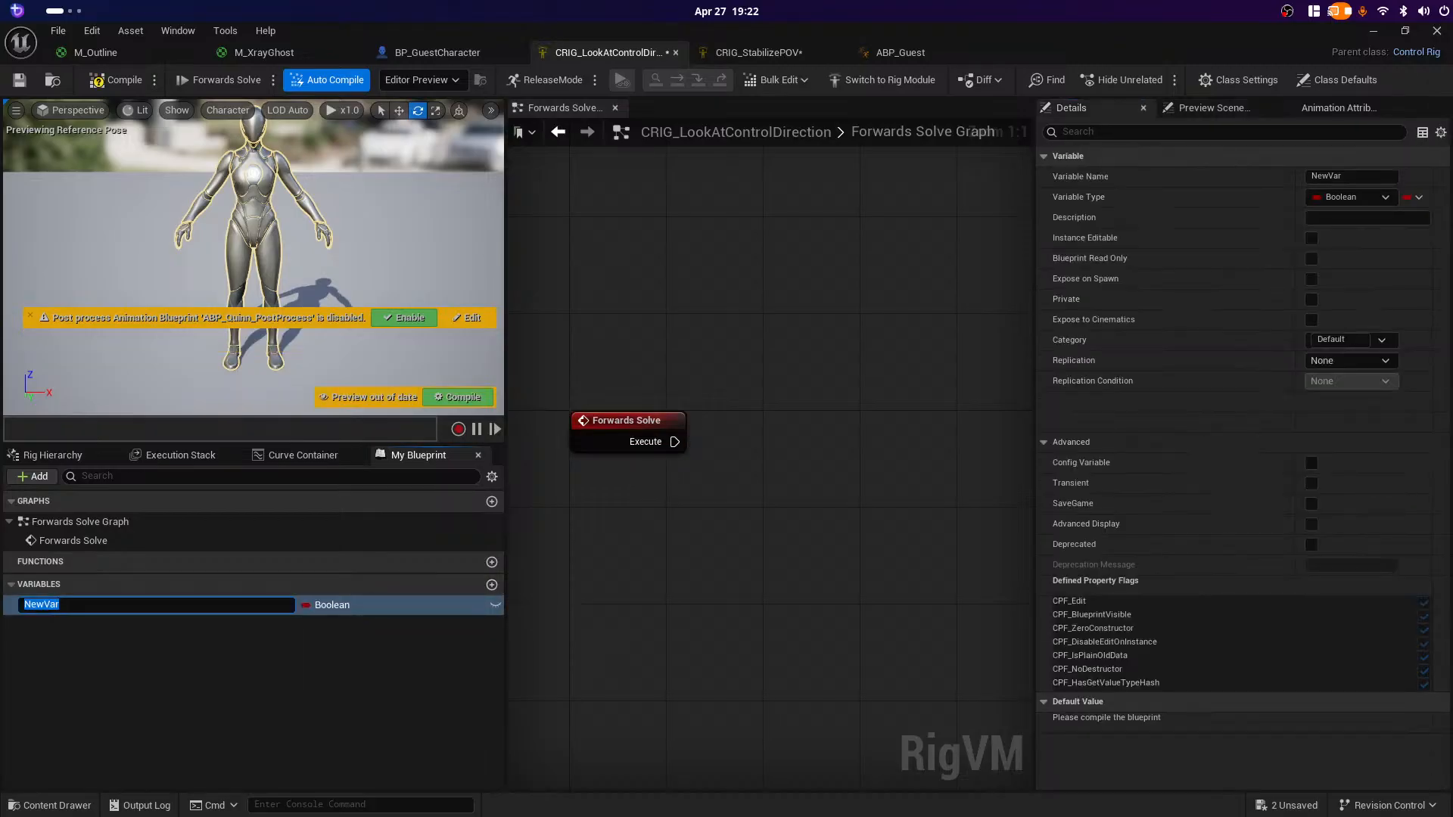
type("LookRotator")
key("Return")
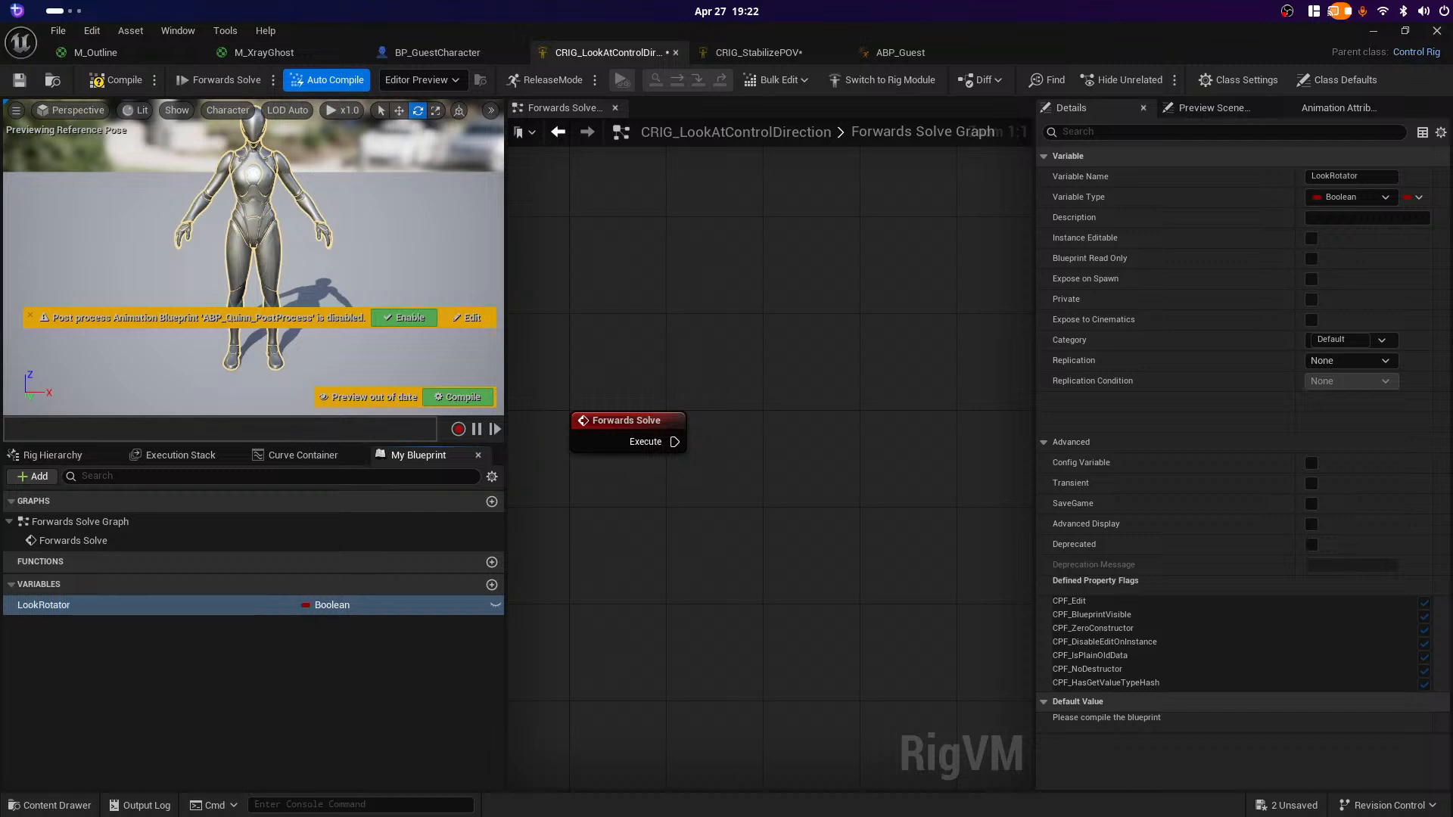
Step: Set the LookRotator variable's type to Rotator, make it public and compile the rig
left_click(333, 604)
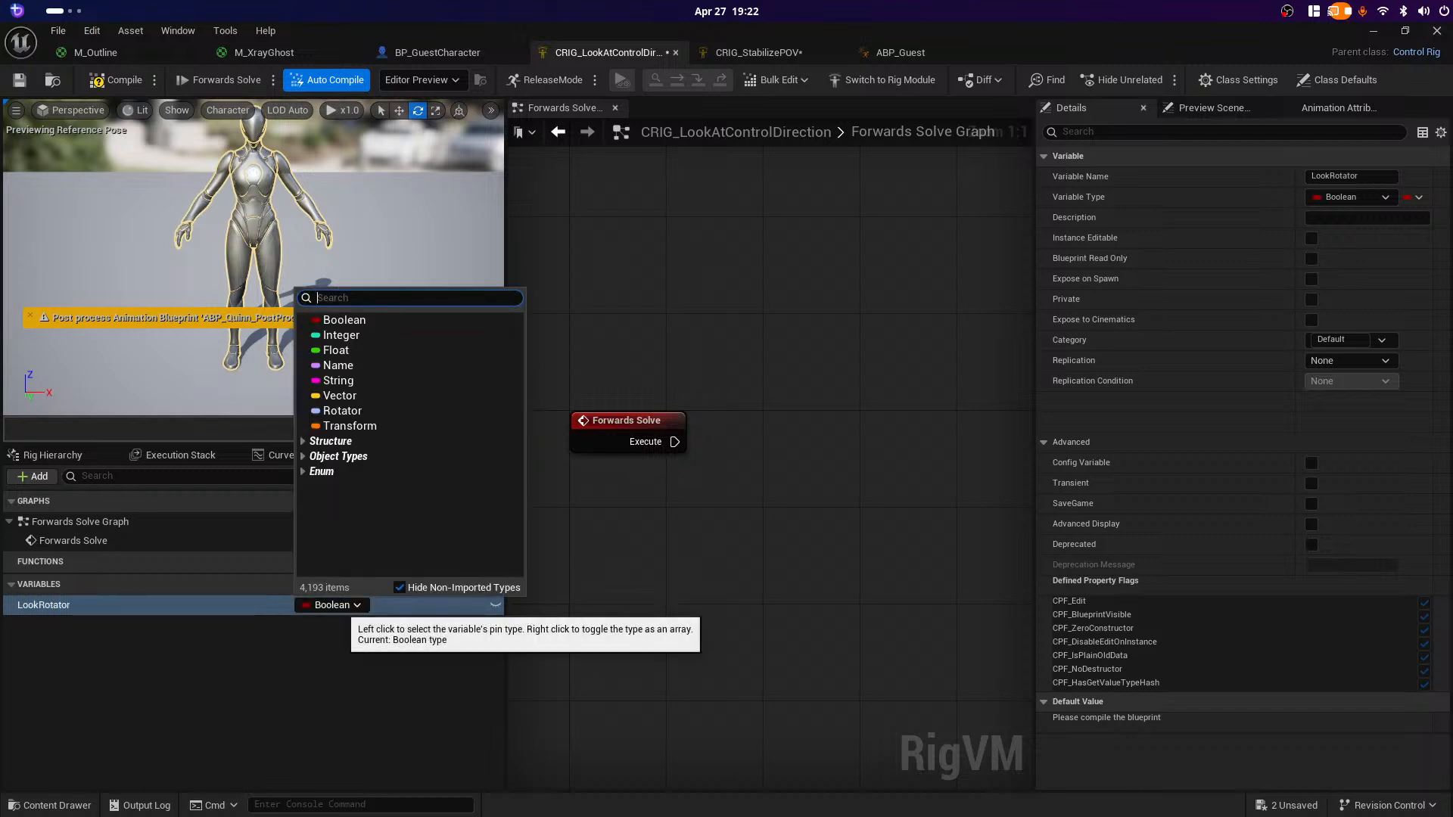
type("rota")
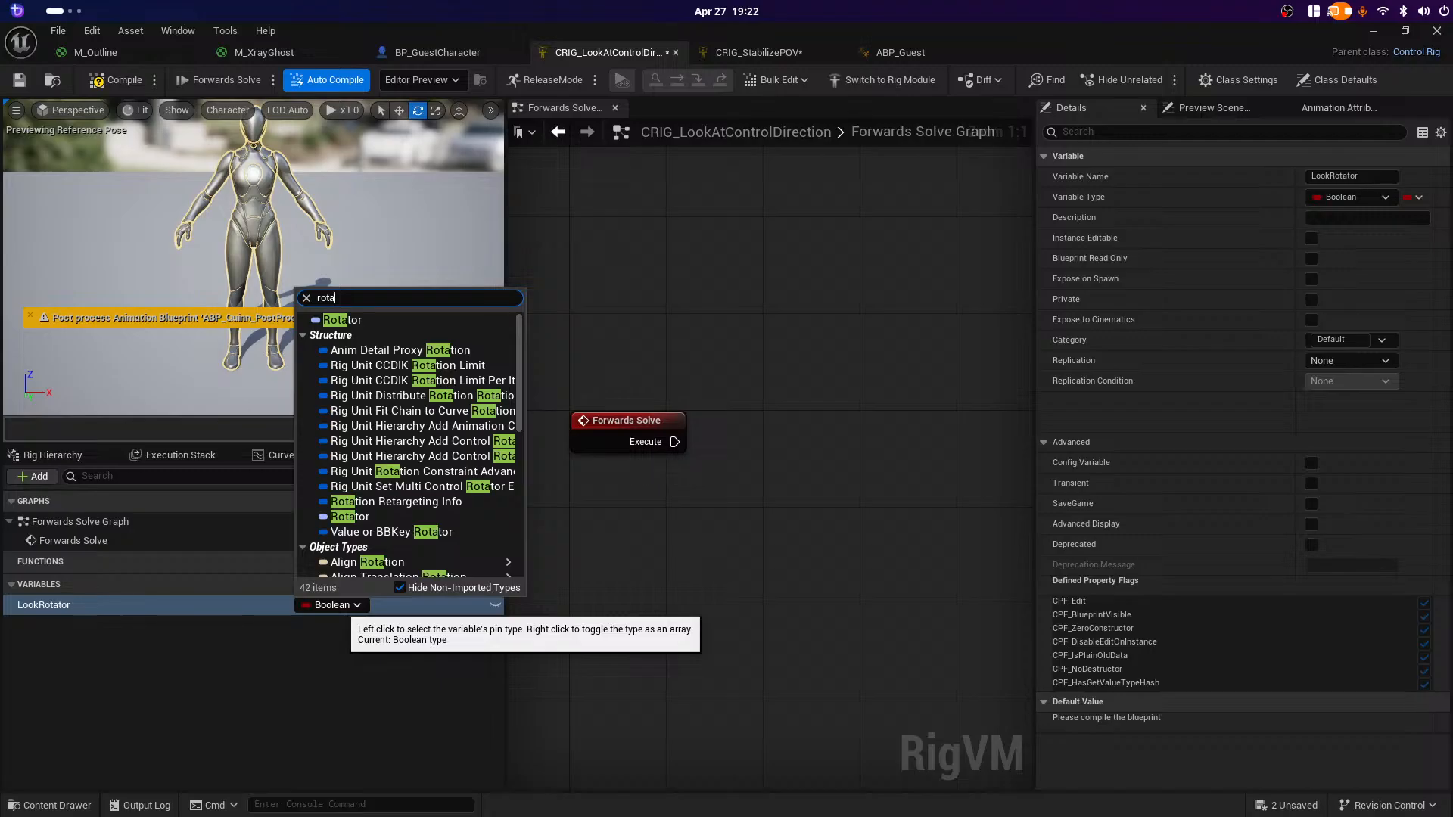
key("Return")
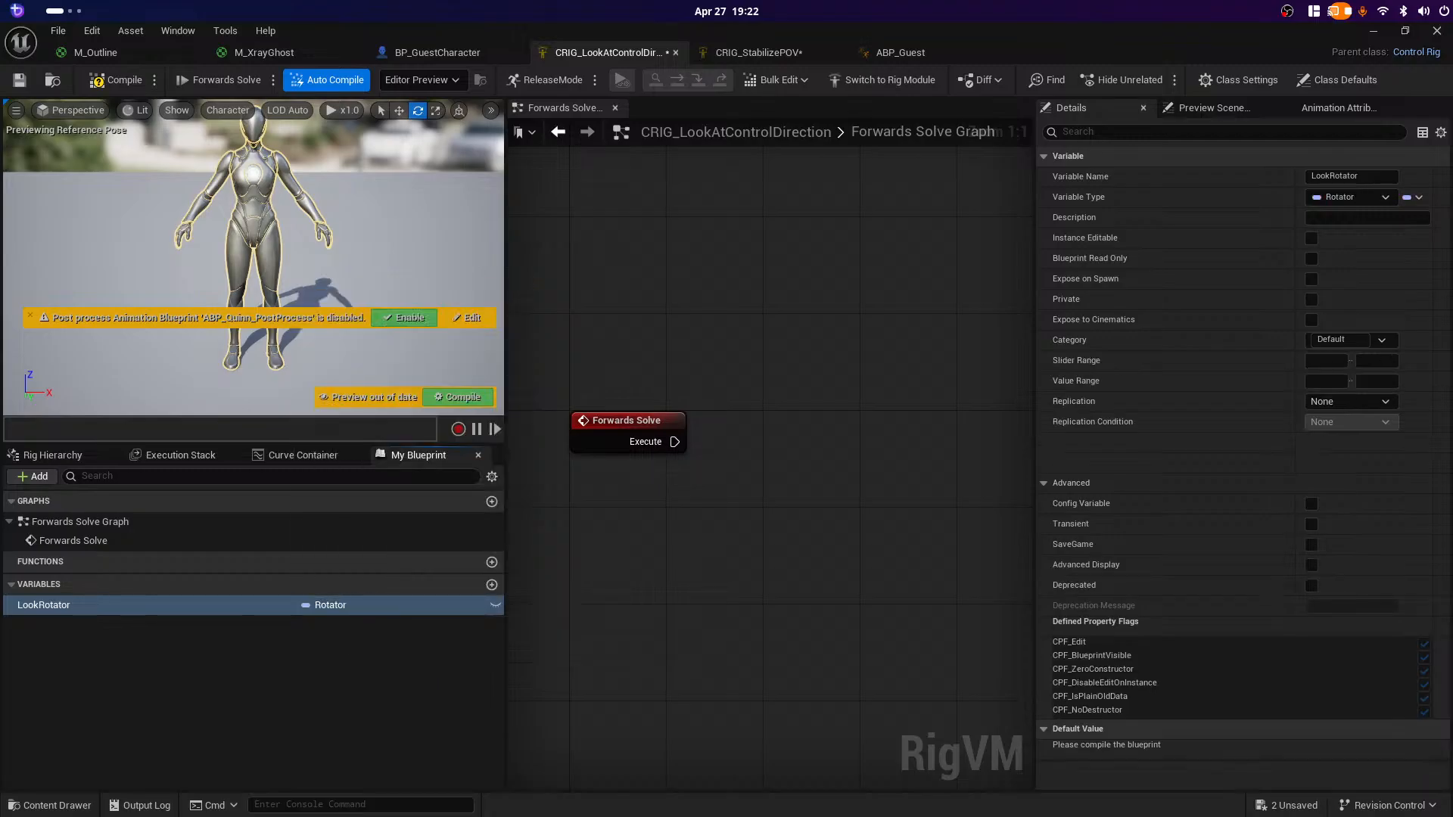
left_click(496, 605)
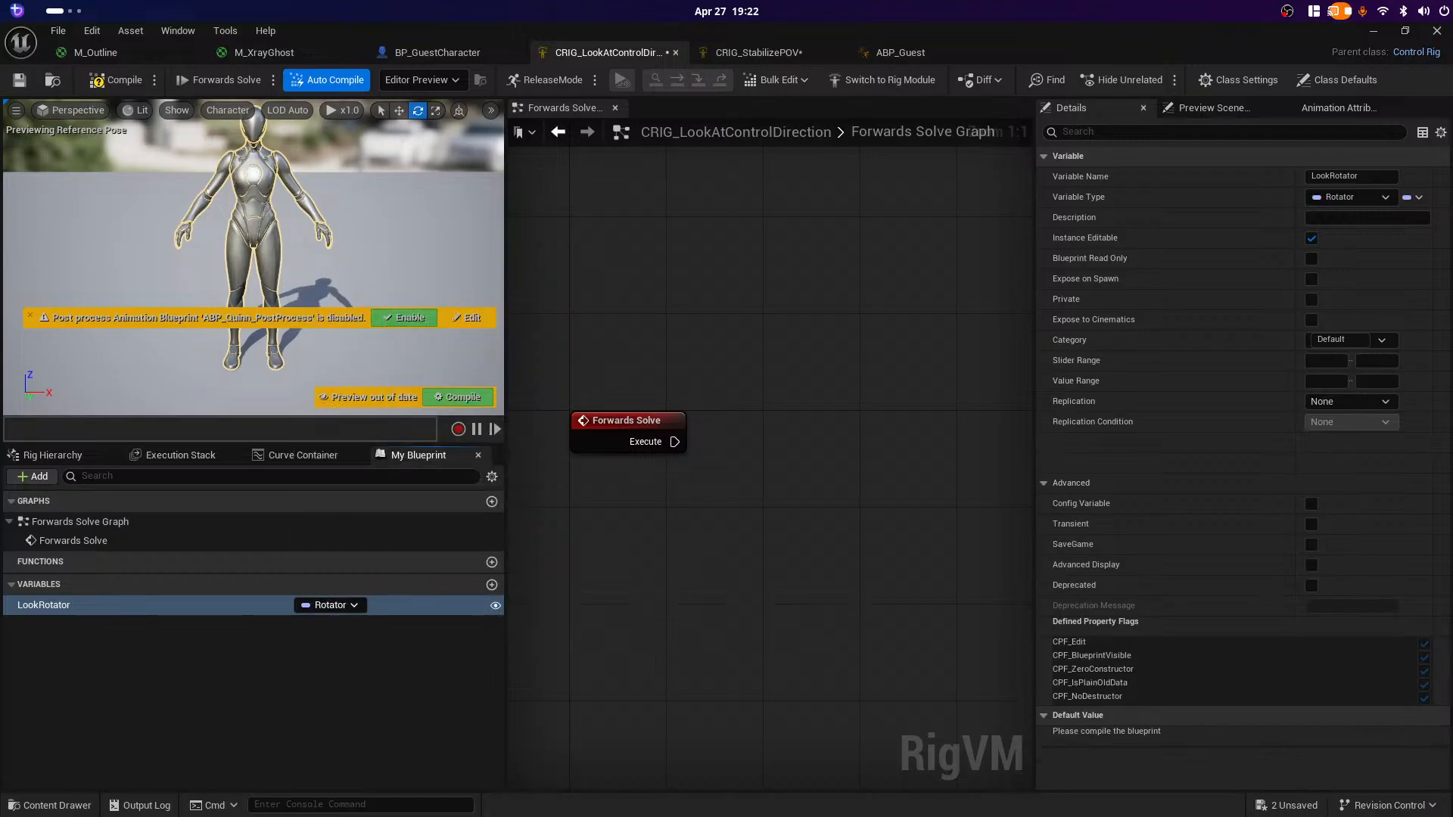
left_click(114, 80)
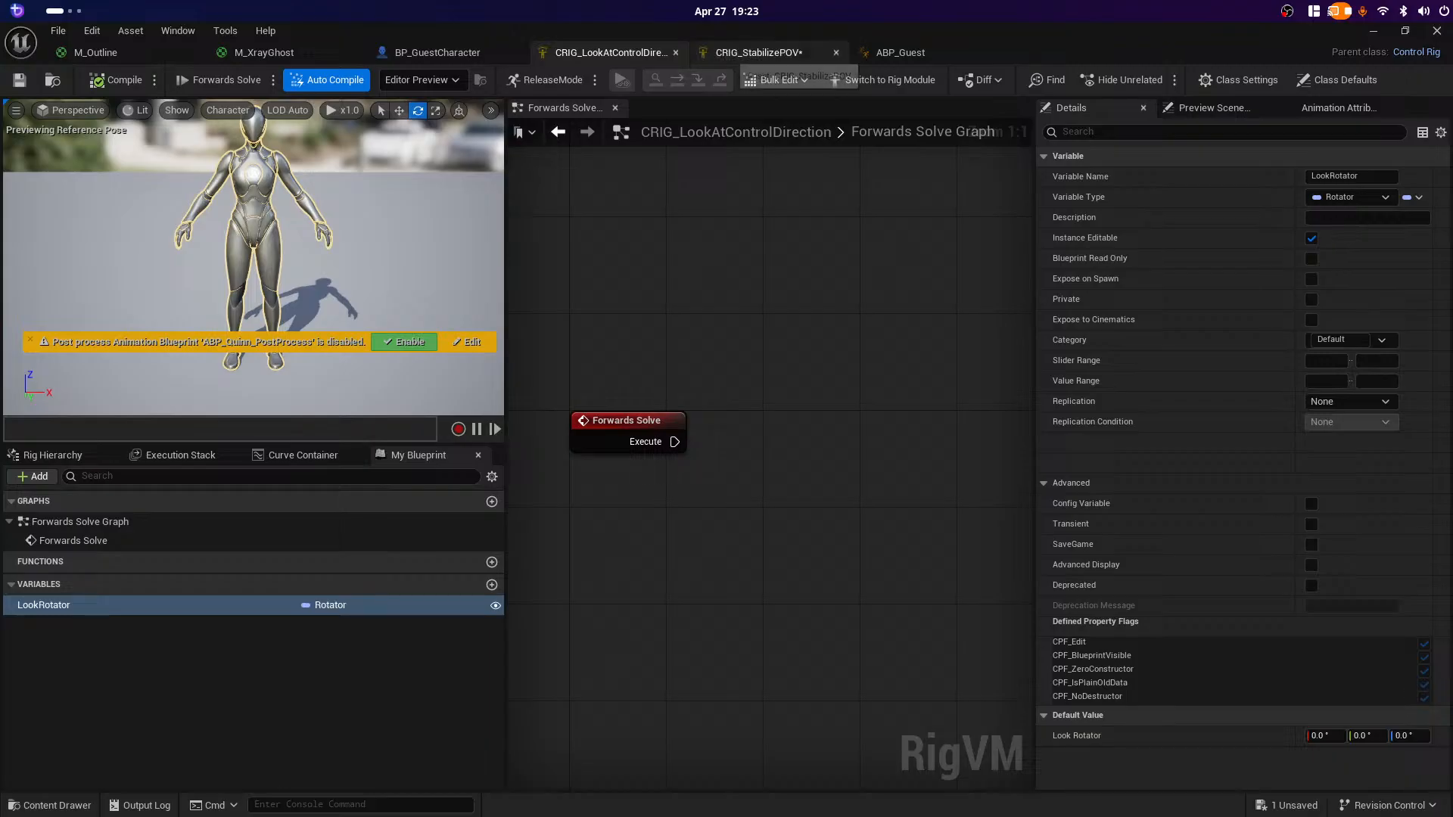
Step: Check the Neck Alpha input in ABP_Guest's AnimGraph and add a variable named NeckAlpha to CRIG_LookAtControlDirection
left_click(900, 52)
right_click_drag(814, 493, 435, 494)
mouse_move(690, 551)
right_mouse_down()
mouse_move(379, 557)
mouse_move(674, 565)
right_mouse_up()
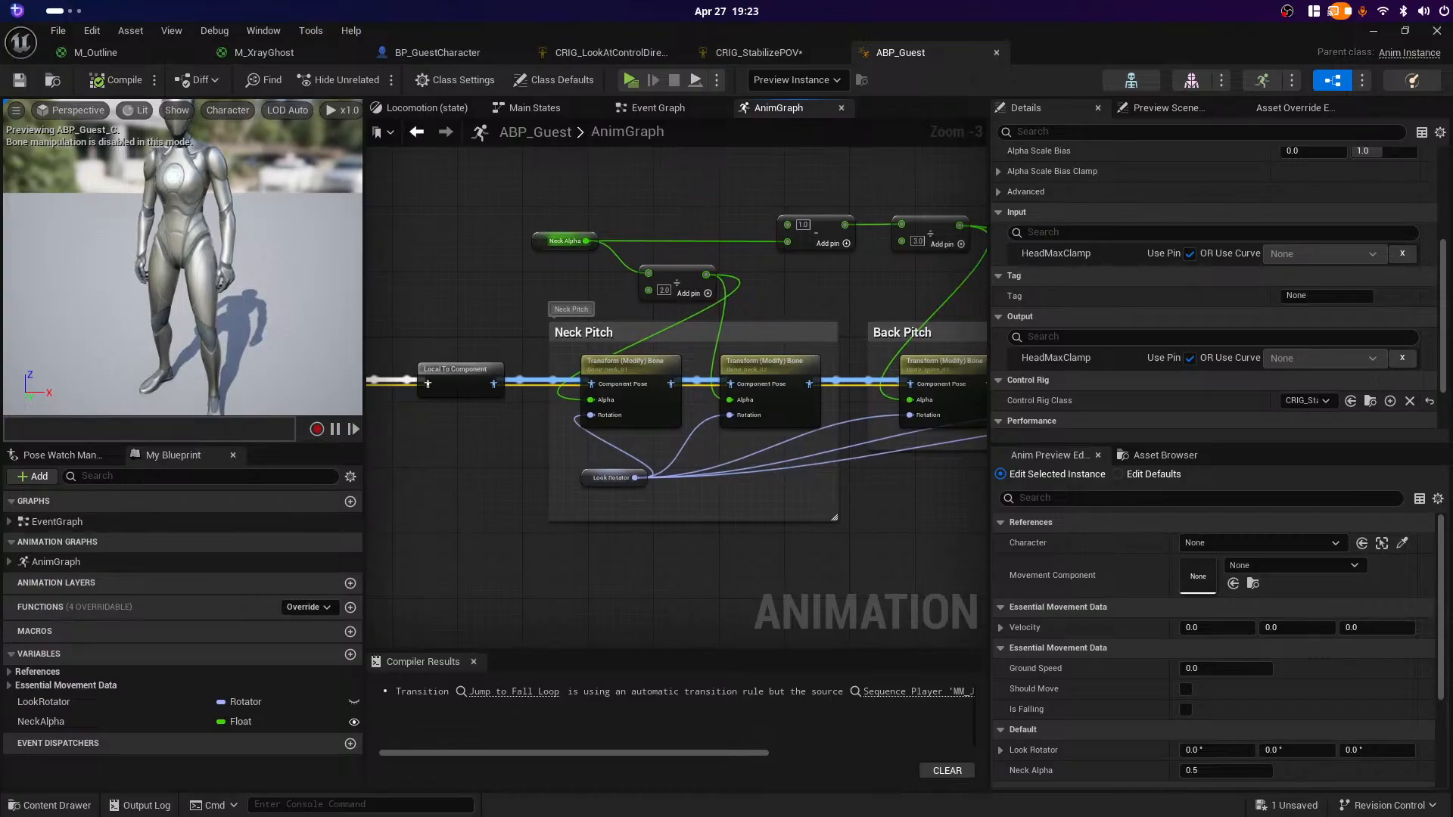
left_click(612, 53)
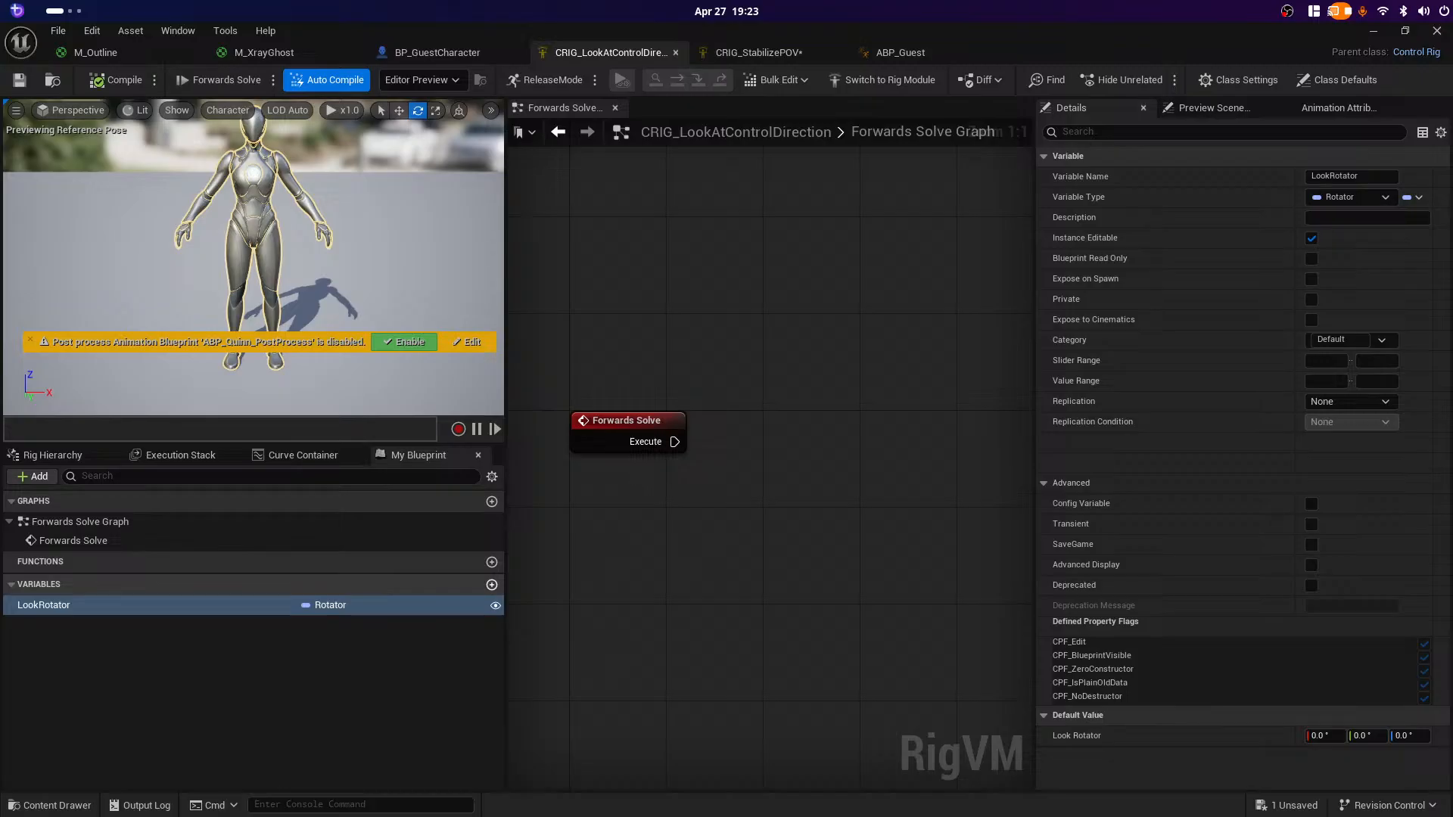
left_click(492, 584)
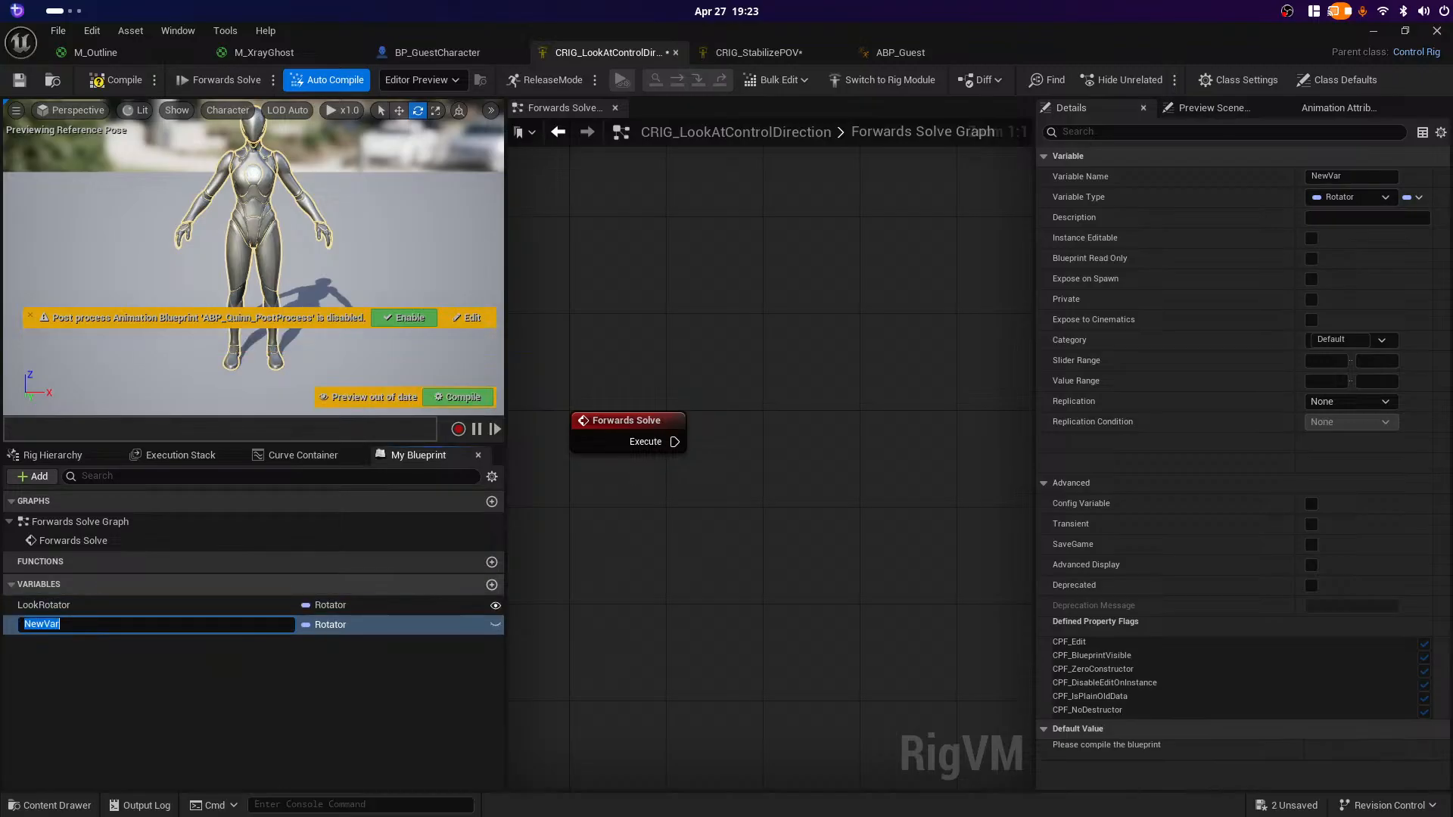
type("Al")
key("BackSpace")
key("BackSpace")
key("Return")
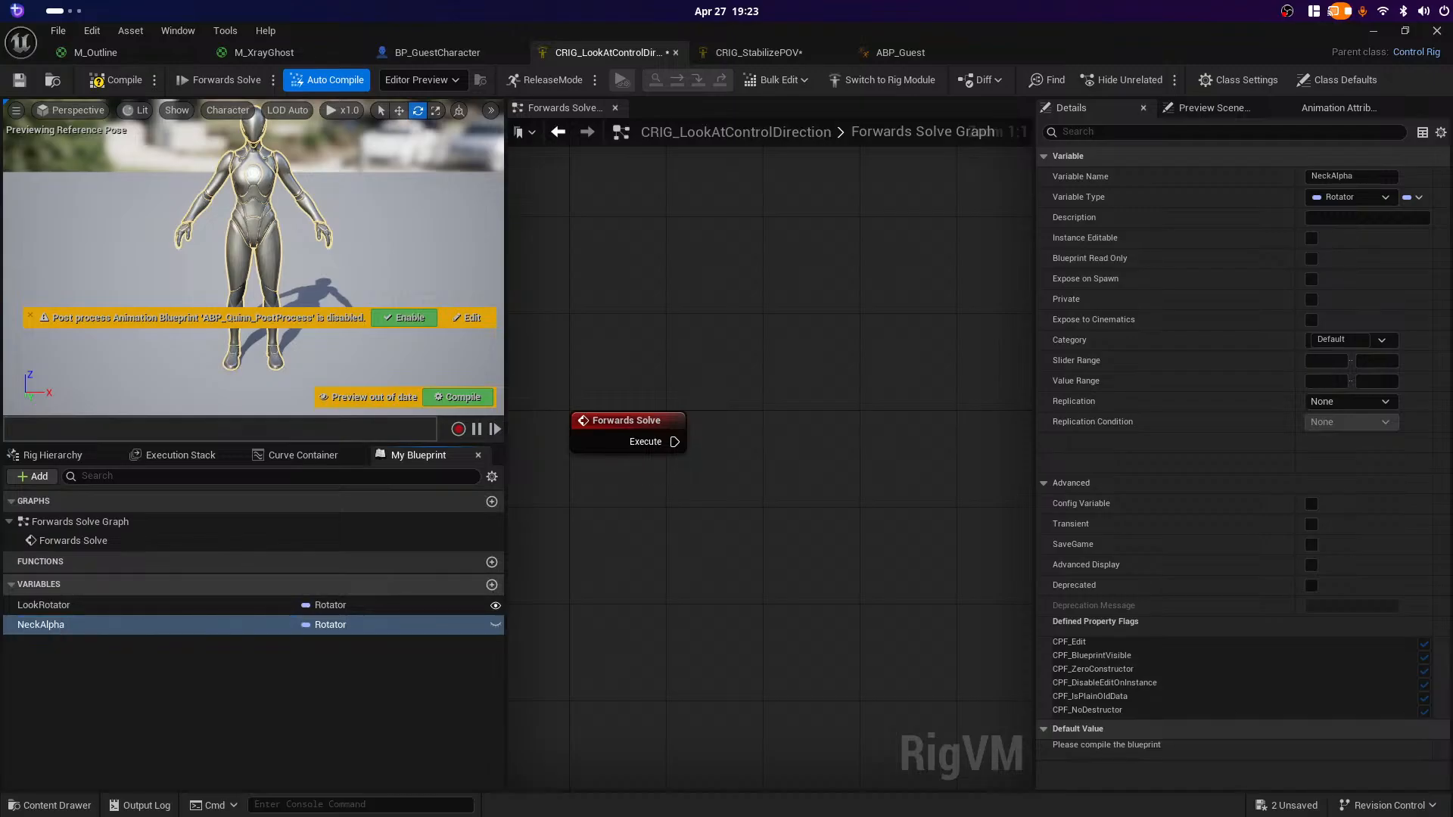
Step: Set the NeckAlpha variable's type to Float, make it public and compile the rig
left_click(331, 624)
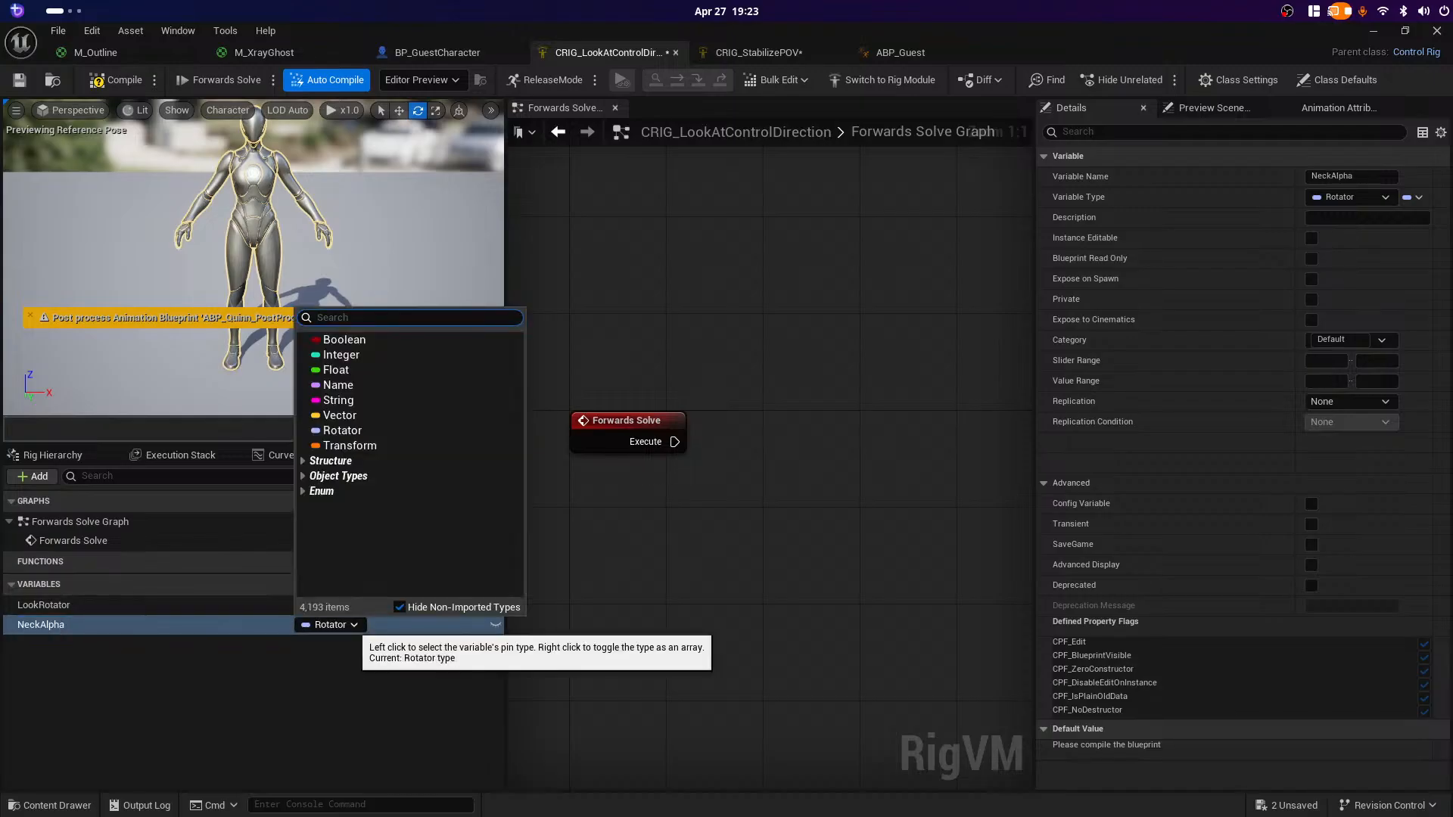
type("f")
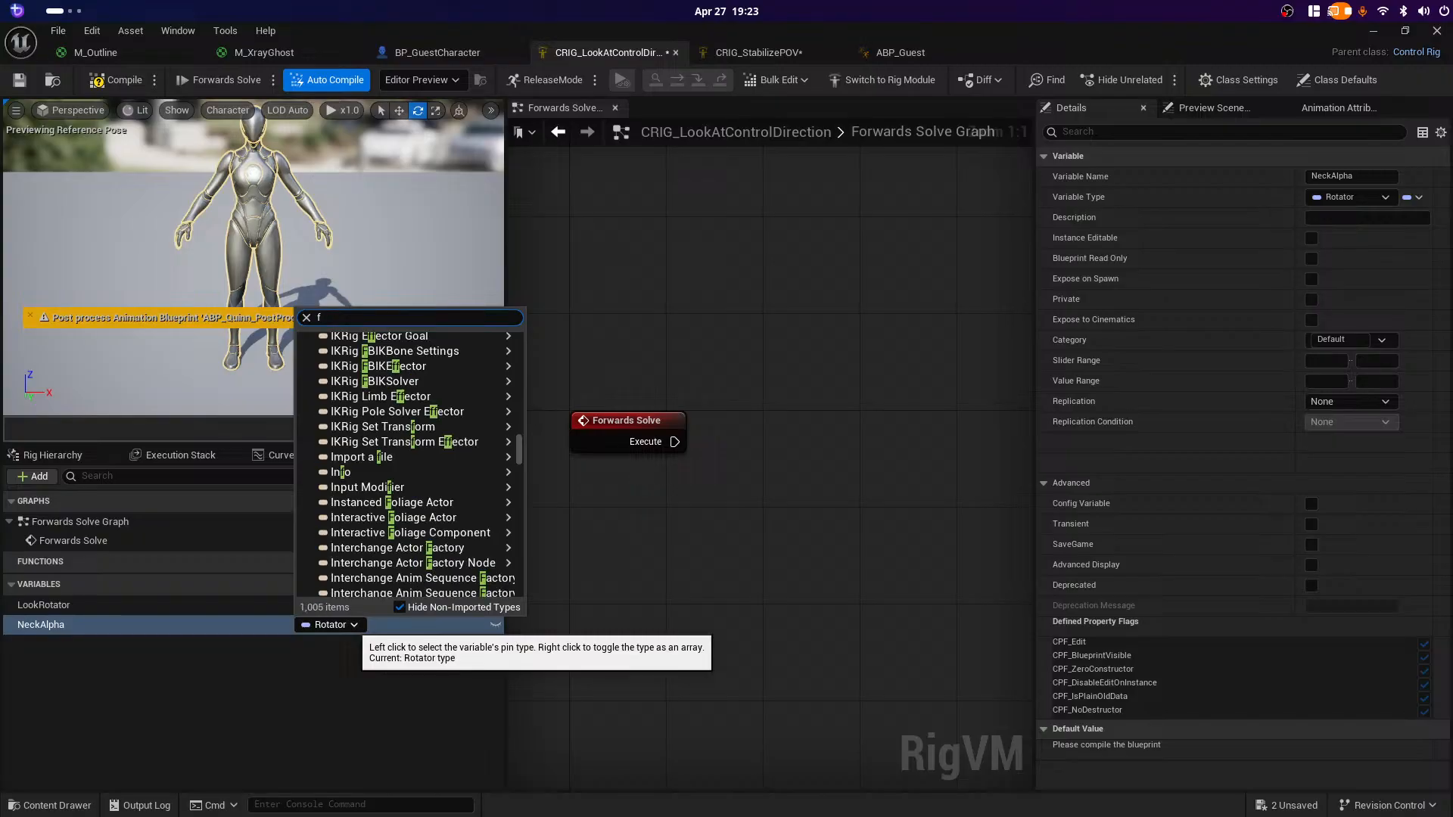
type("laooat")
key("Return")
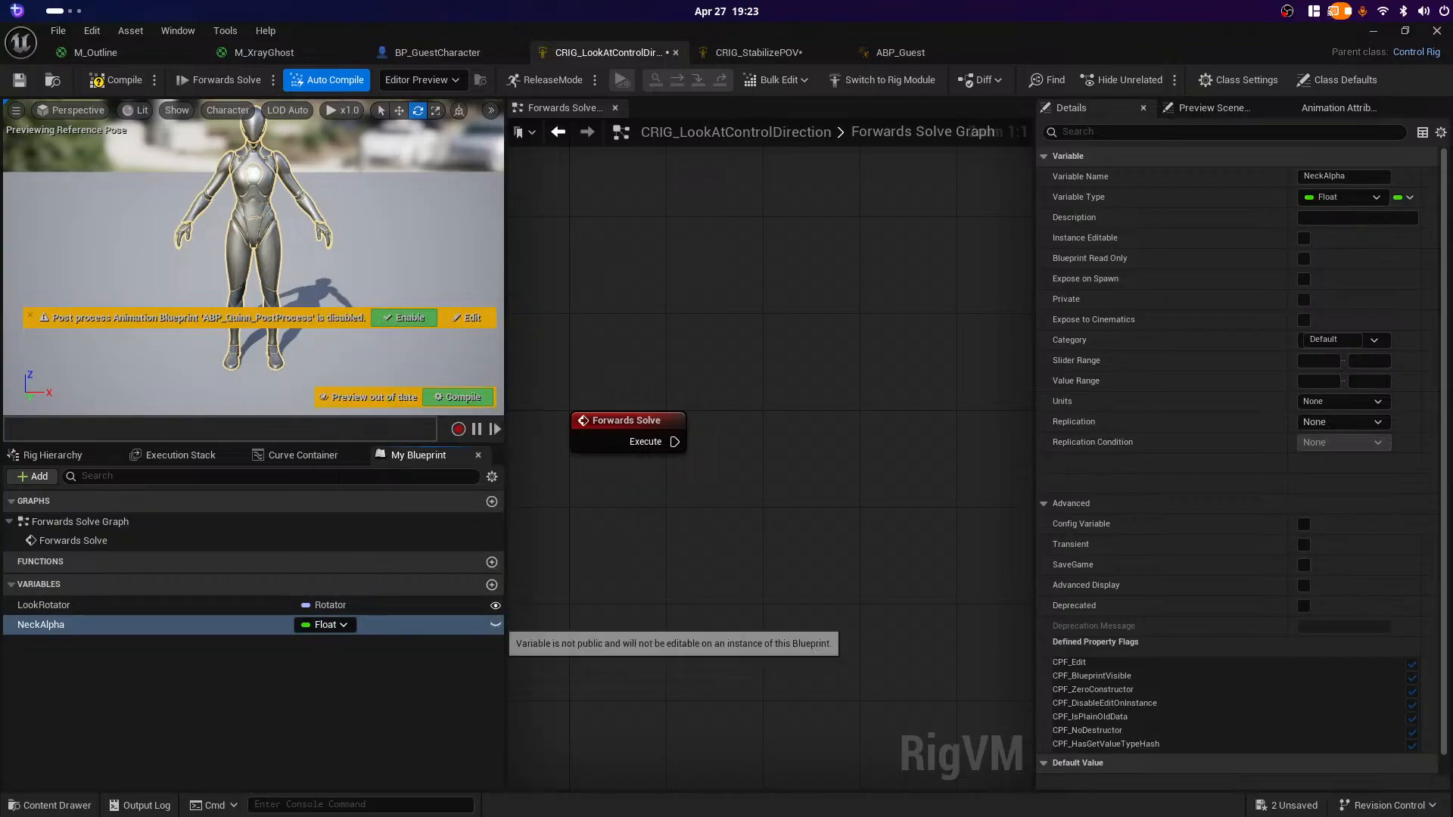
left_click(495, 625)
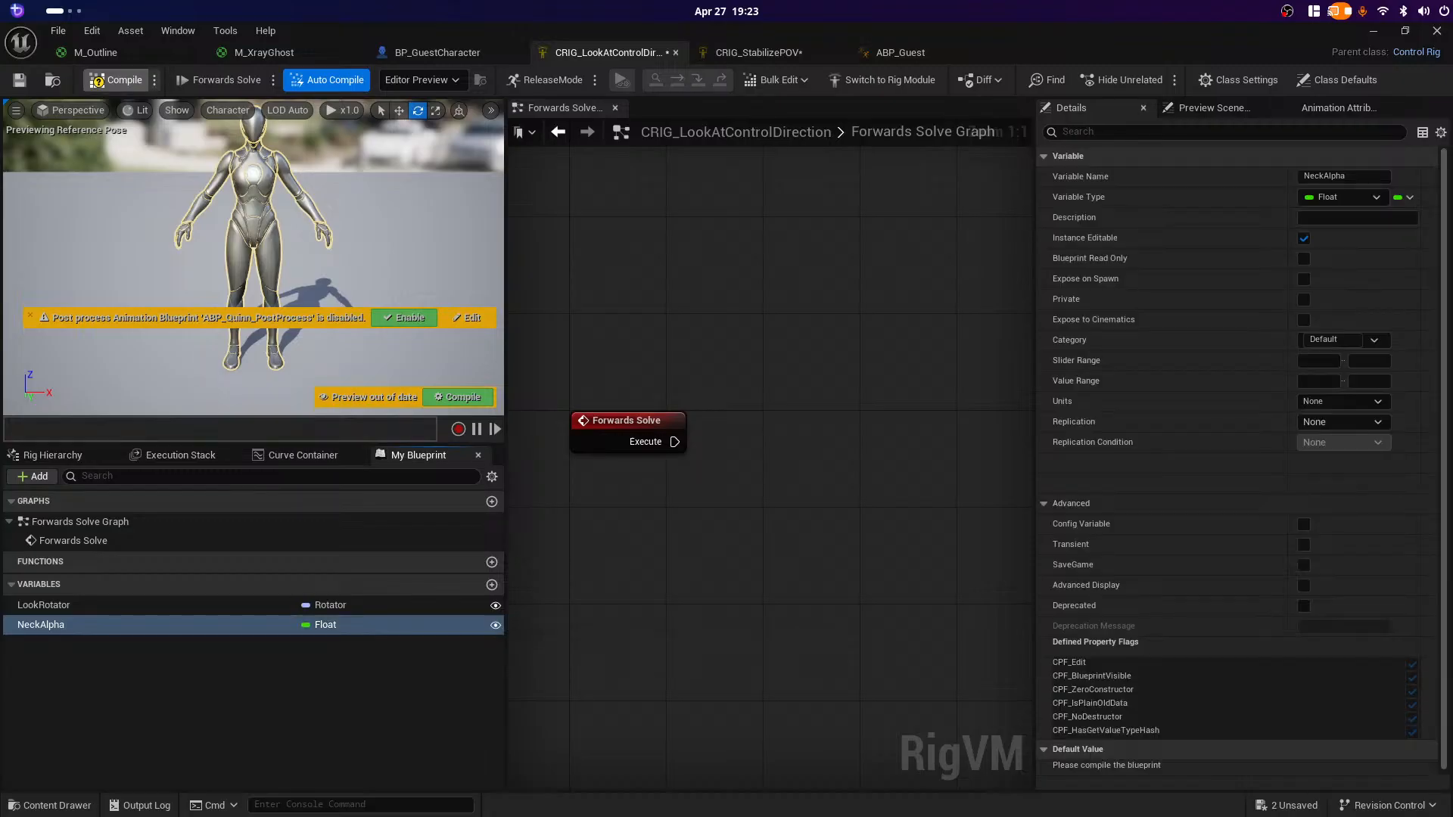
left_click(115, 79)
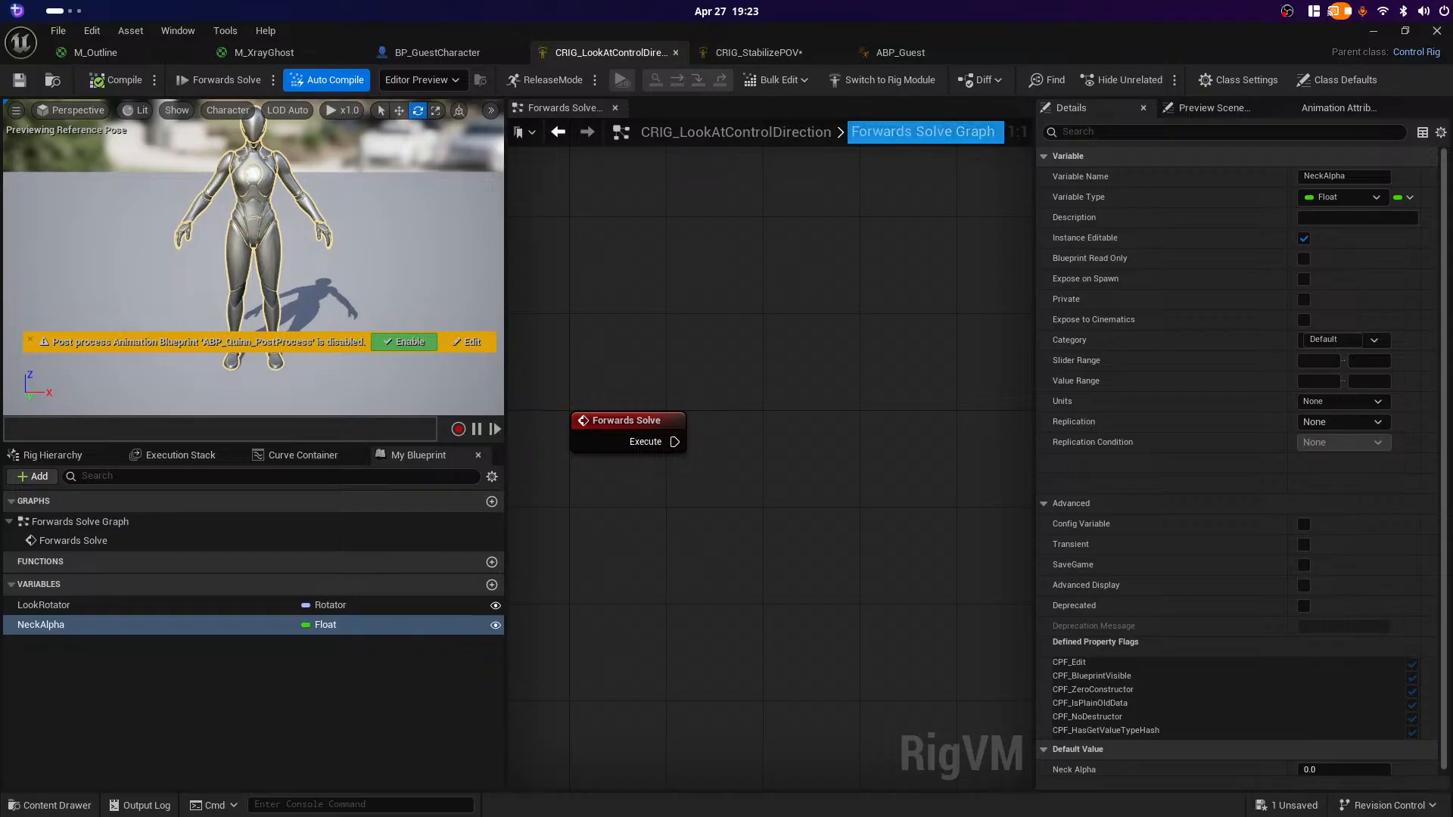
Step: Examine the Neck Pitch and Back Pitch node groups in ABP_Guest's AnimGraph, comparing them with the look-at rig's Forwards Solve graph
left_click(901, 53)
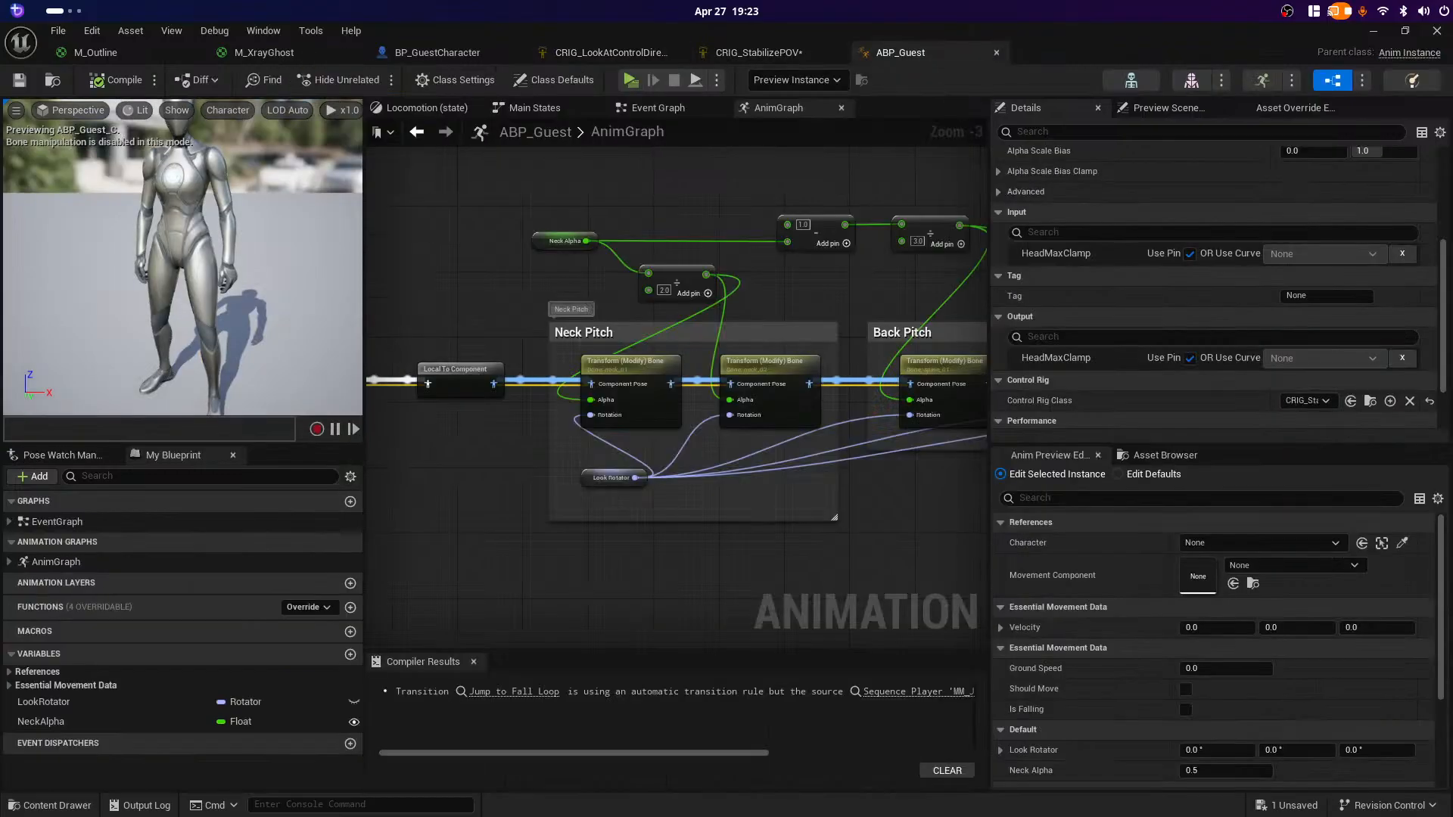
scroll(398, 446, "down", 2)
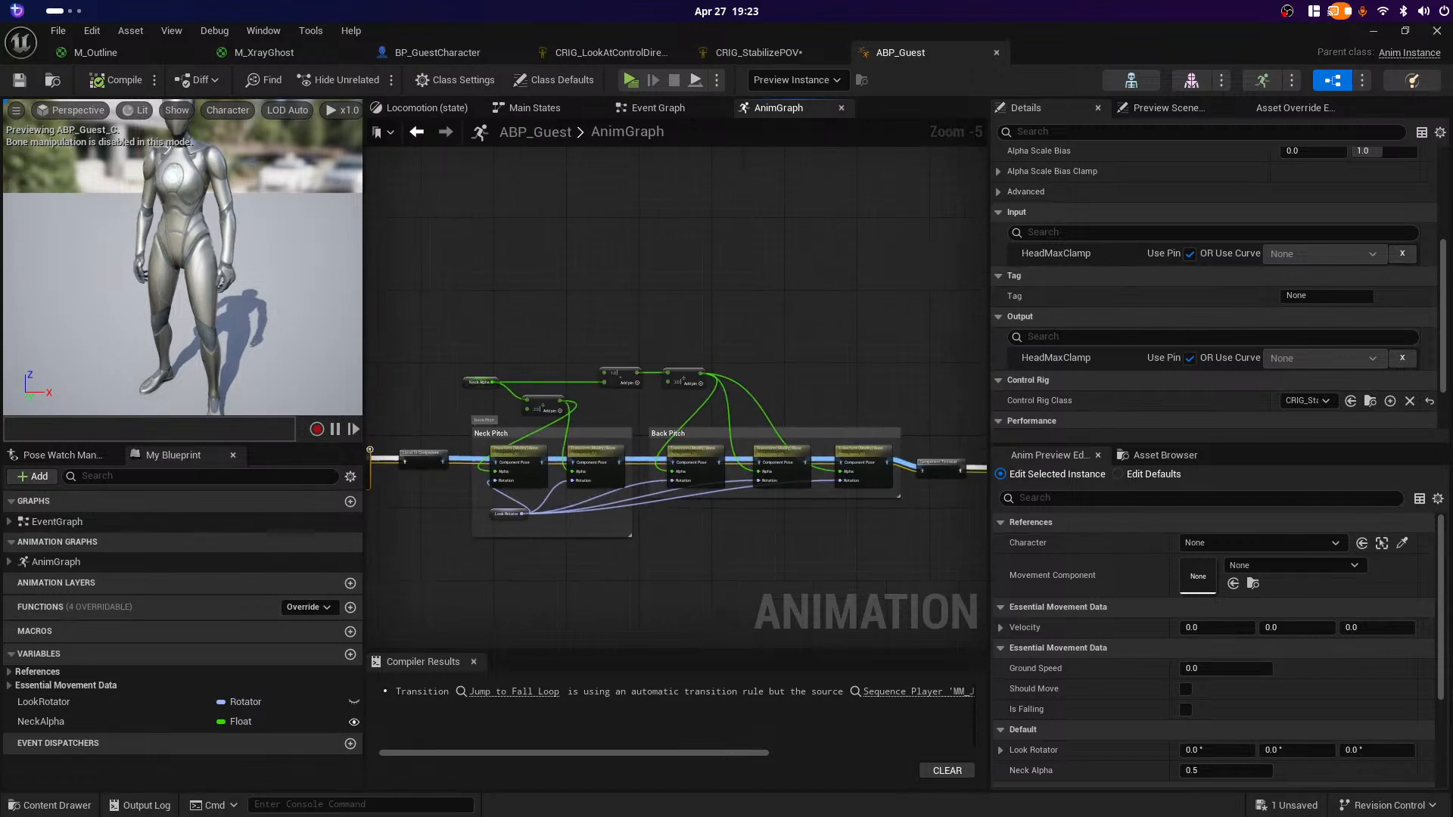
left_click_drag(446, 321, 878, 545)
left_click(898, 338)
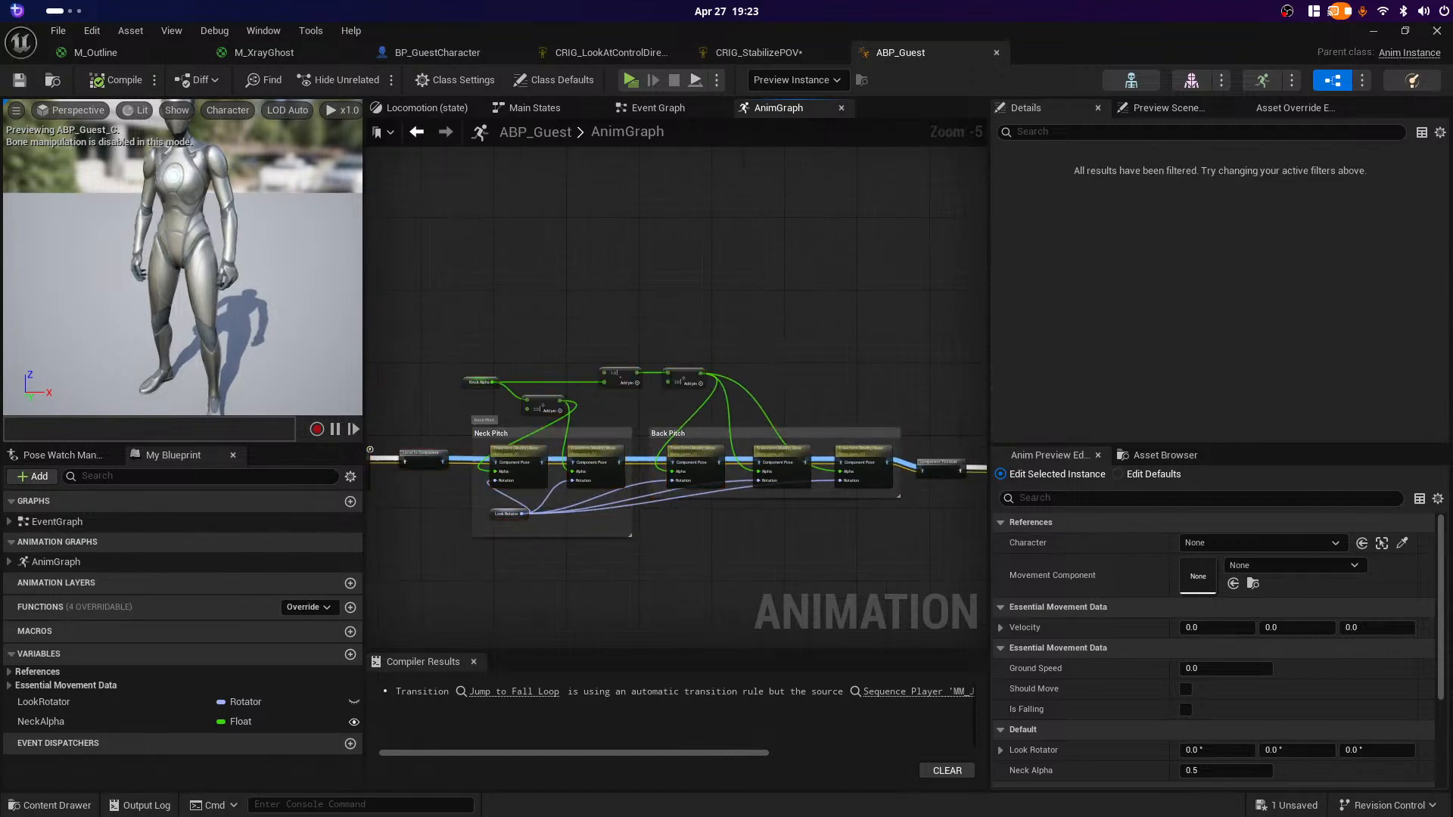
left_click_drag(898, 336, 469, 529)
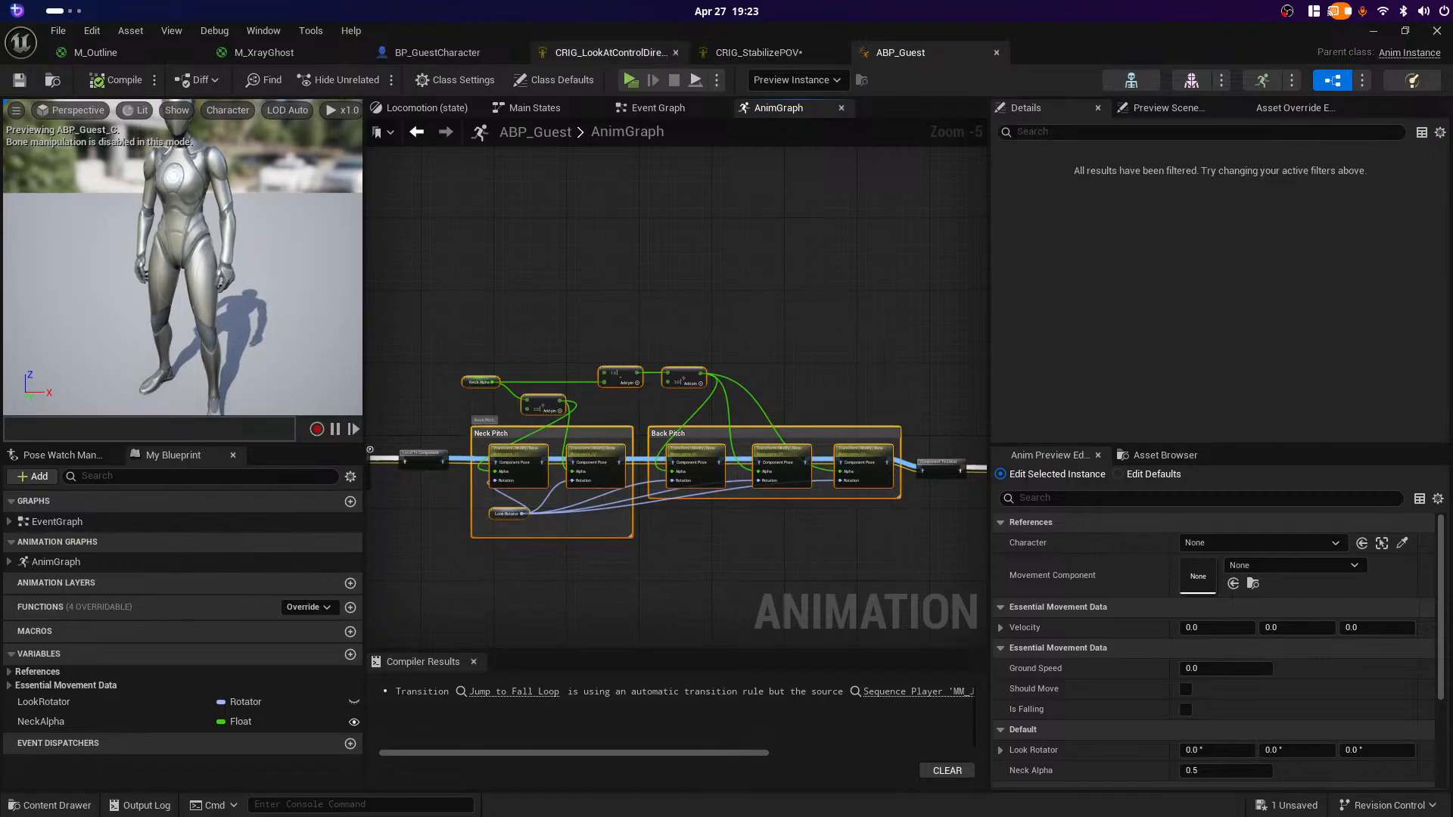
left_click(610, 52)
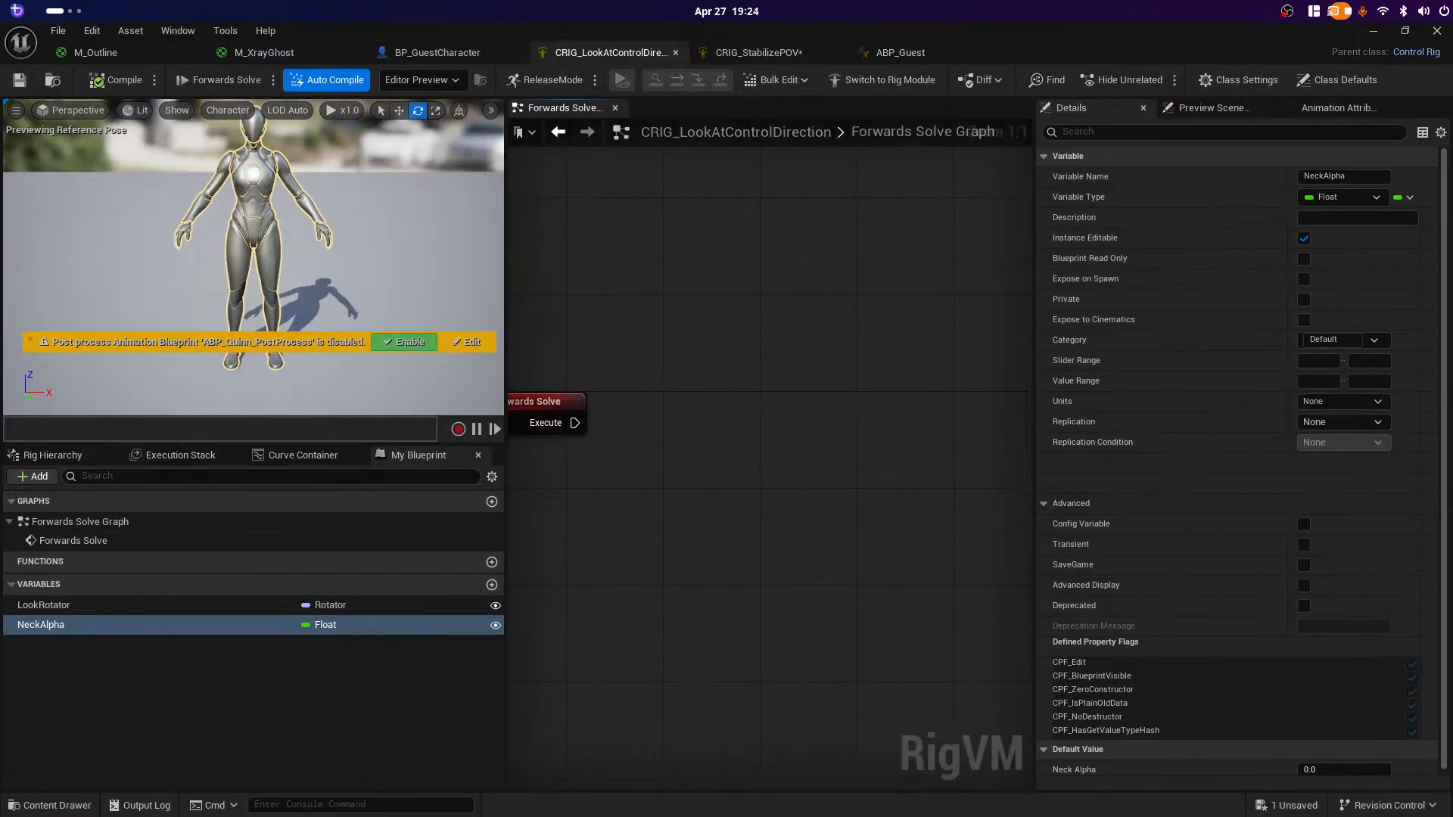
scroll(773, 502, "down", 4)
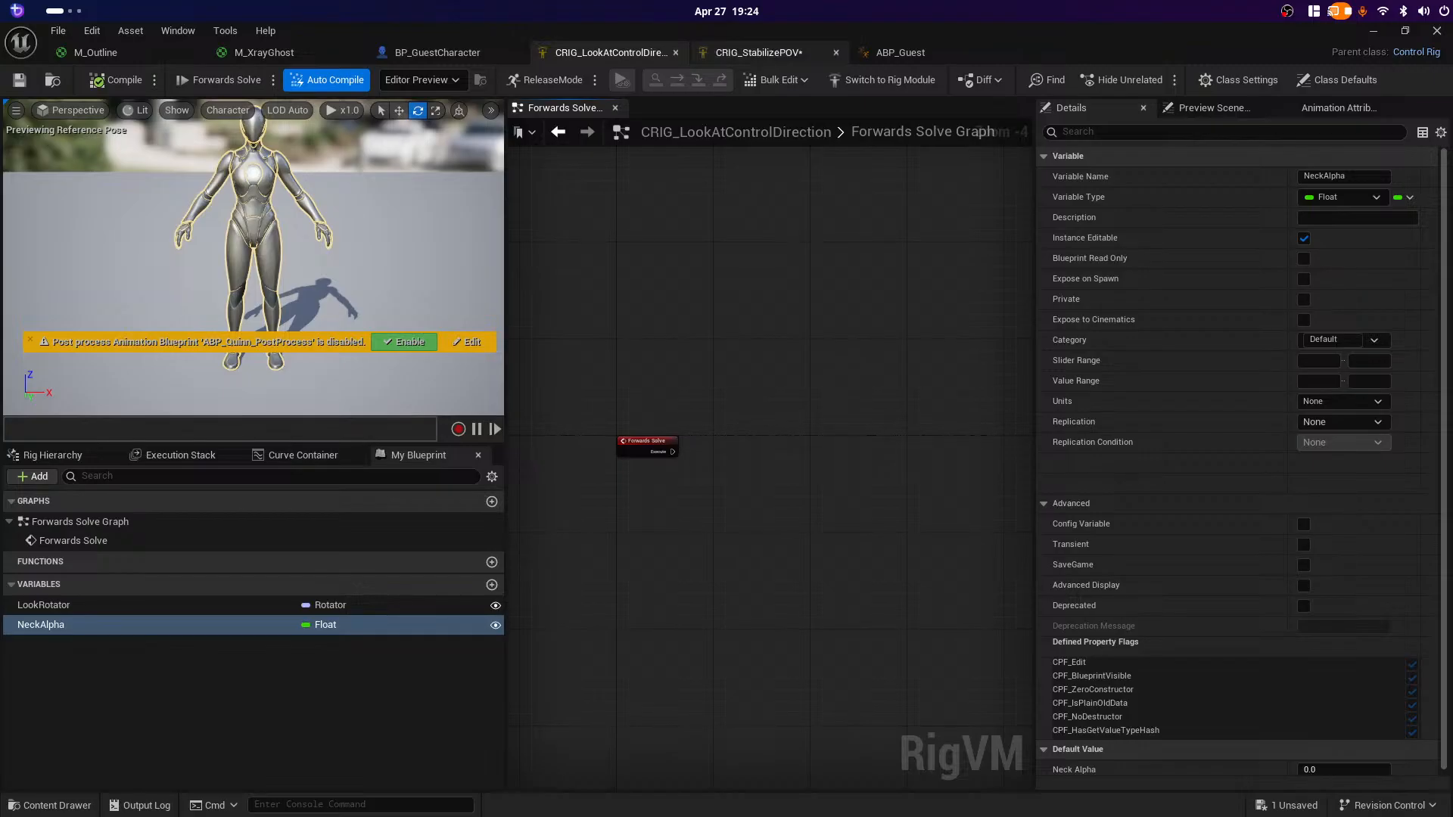
left_click(759, 52)
left_click(899, 52)
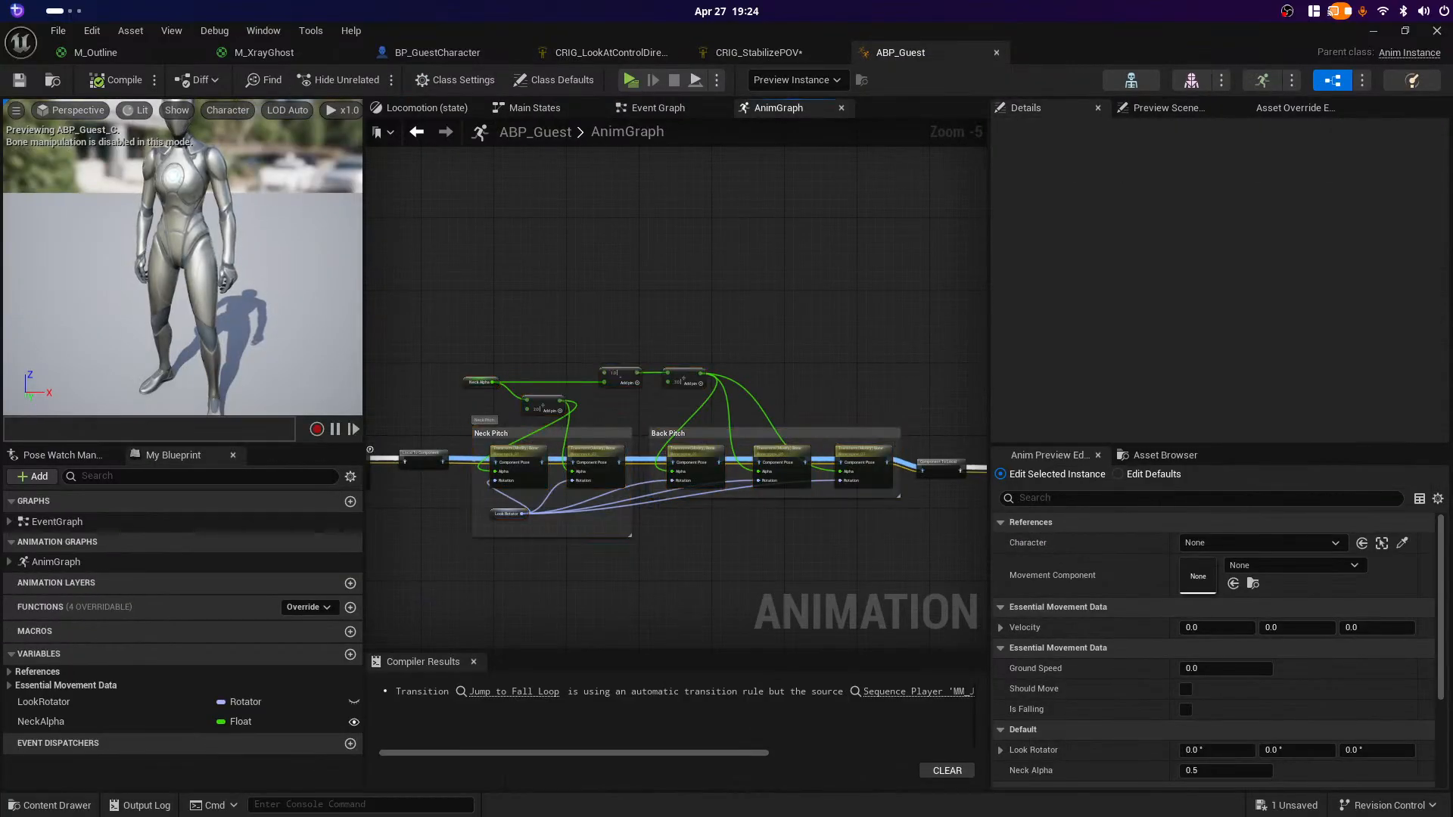
left_click_drag(492, 403, 885, 547)
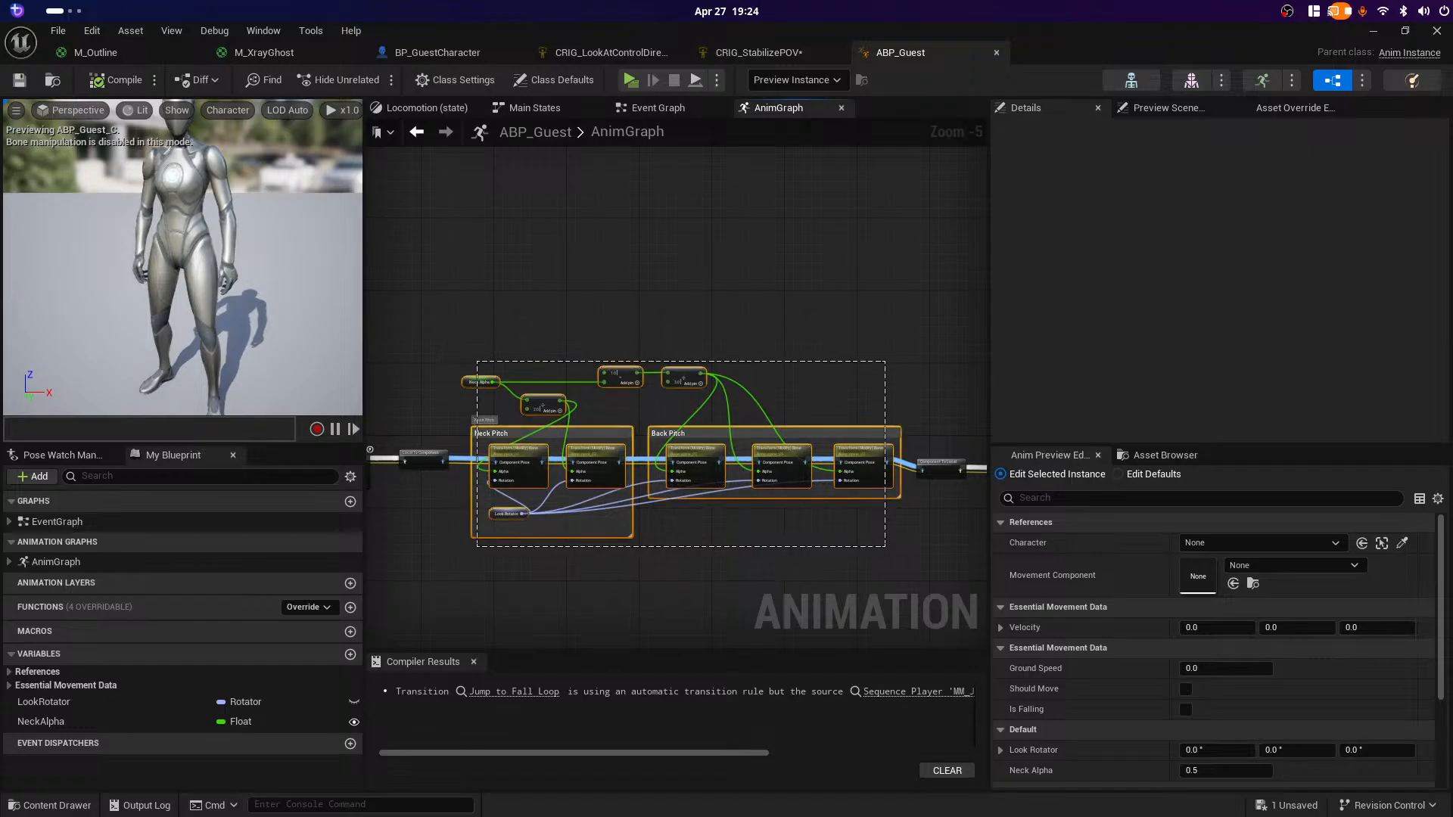
left_click(564, 274)
right_click_drag(561, 272, 600, 280)
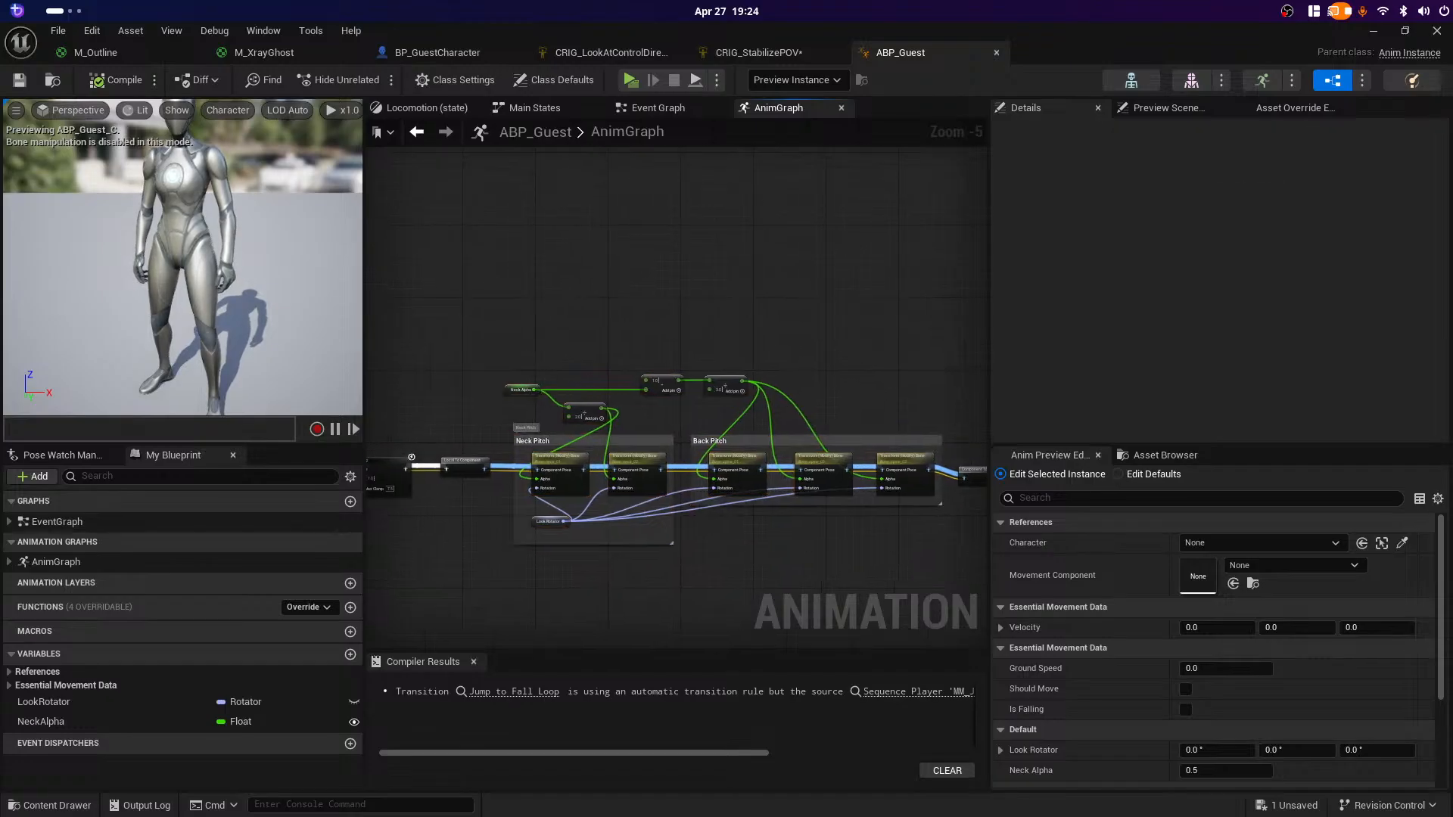
Step: Compare ABP_Guest's Neck Pitch nodes with the UpdatePOV graph in CRIG_StabilizePOV and the Forwards Solve graph in CRIG_LookAtControlDirection
scroll(482, 583, "up", 3)
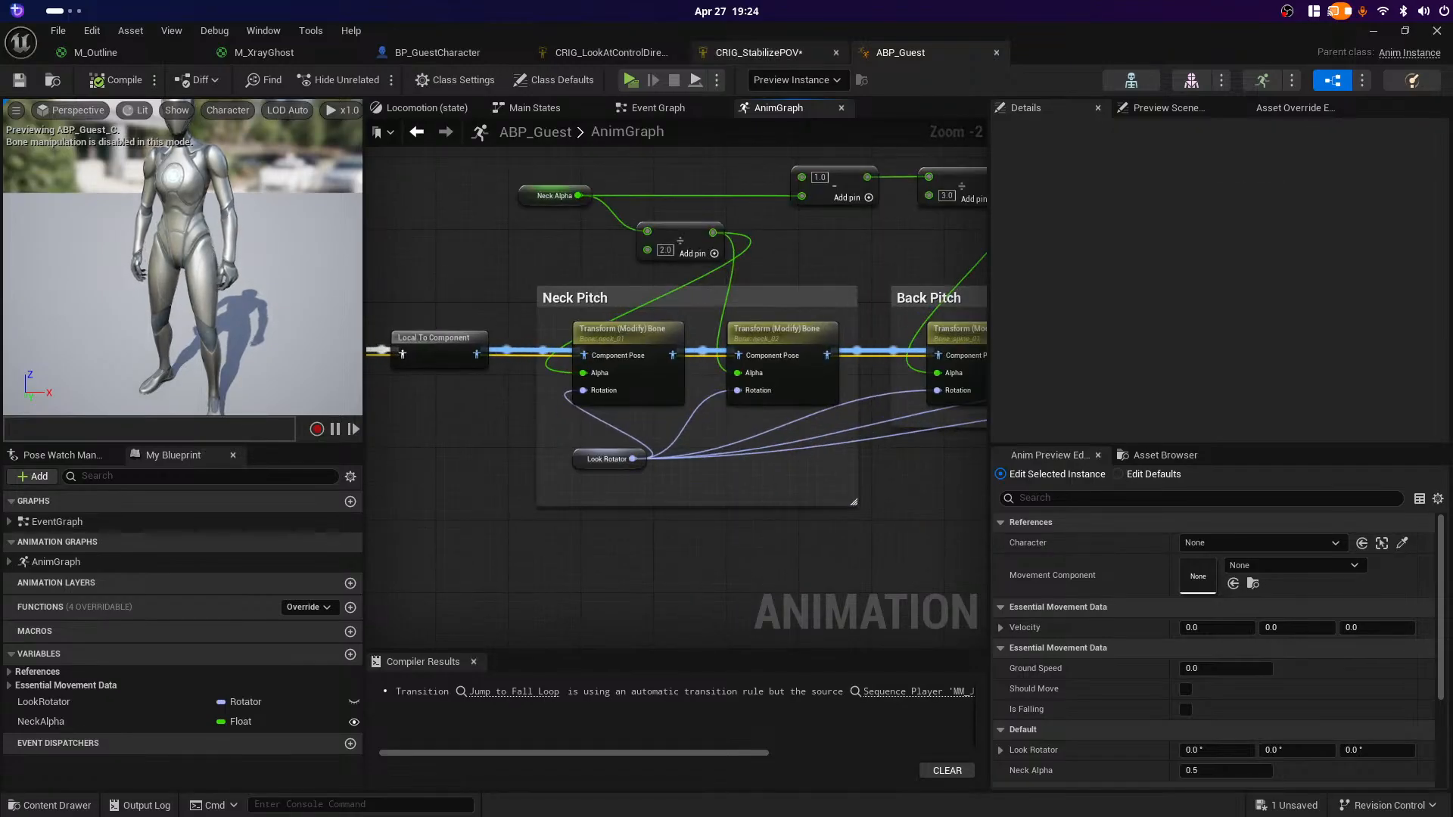
left_click(759, 52)
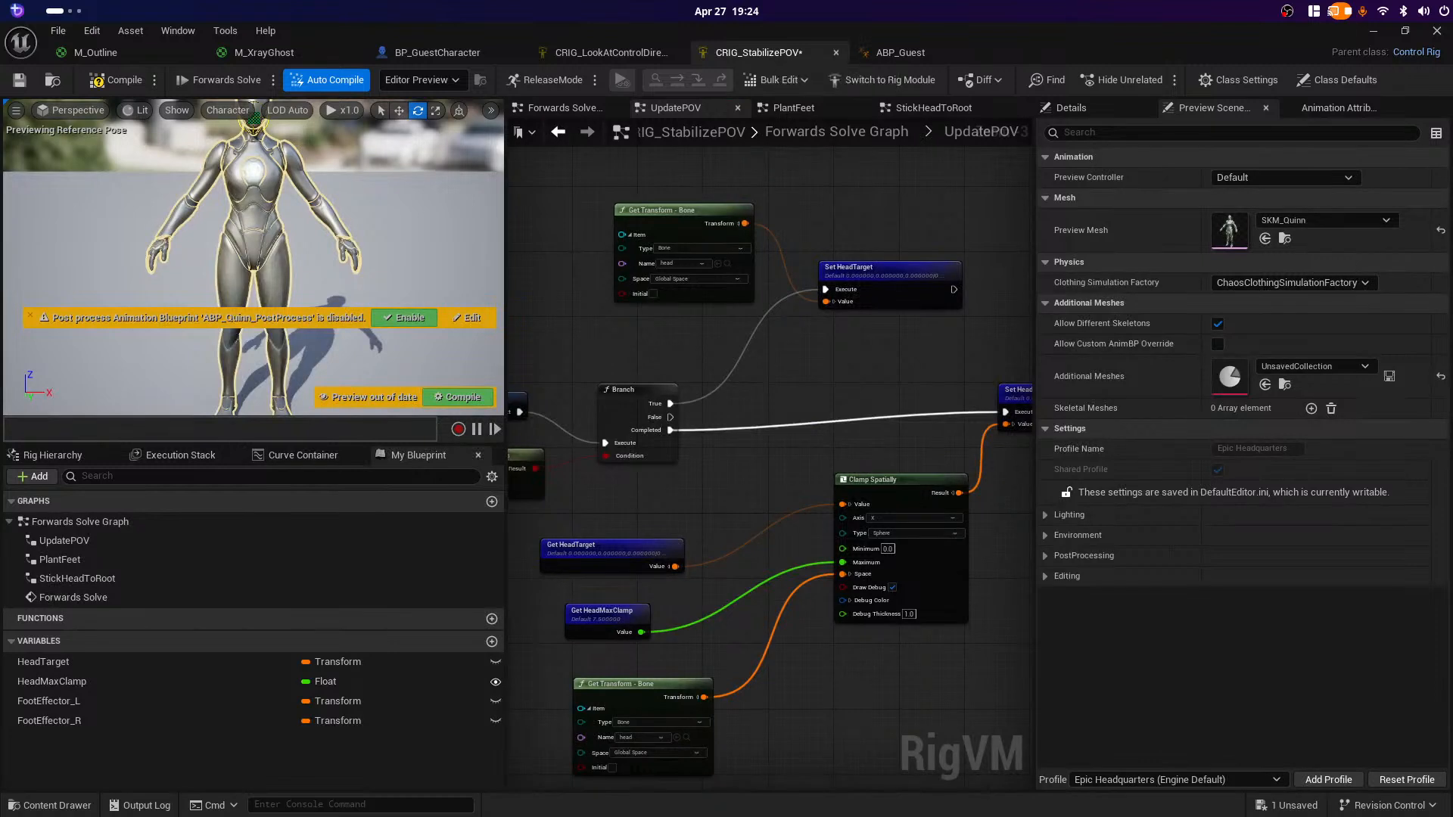
right_click_drag(922, 707, 994, 698)
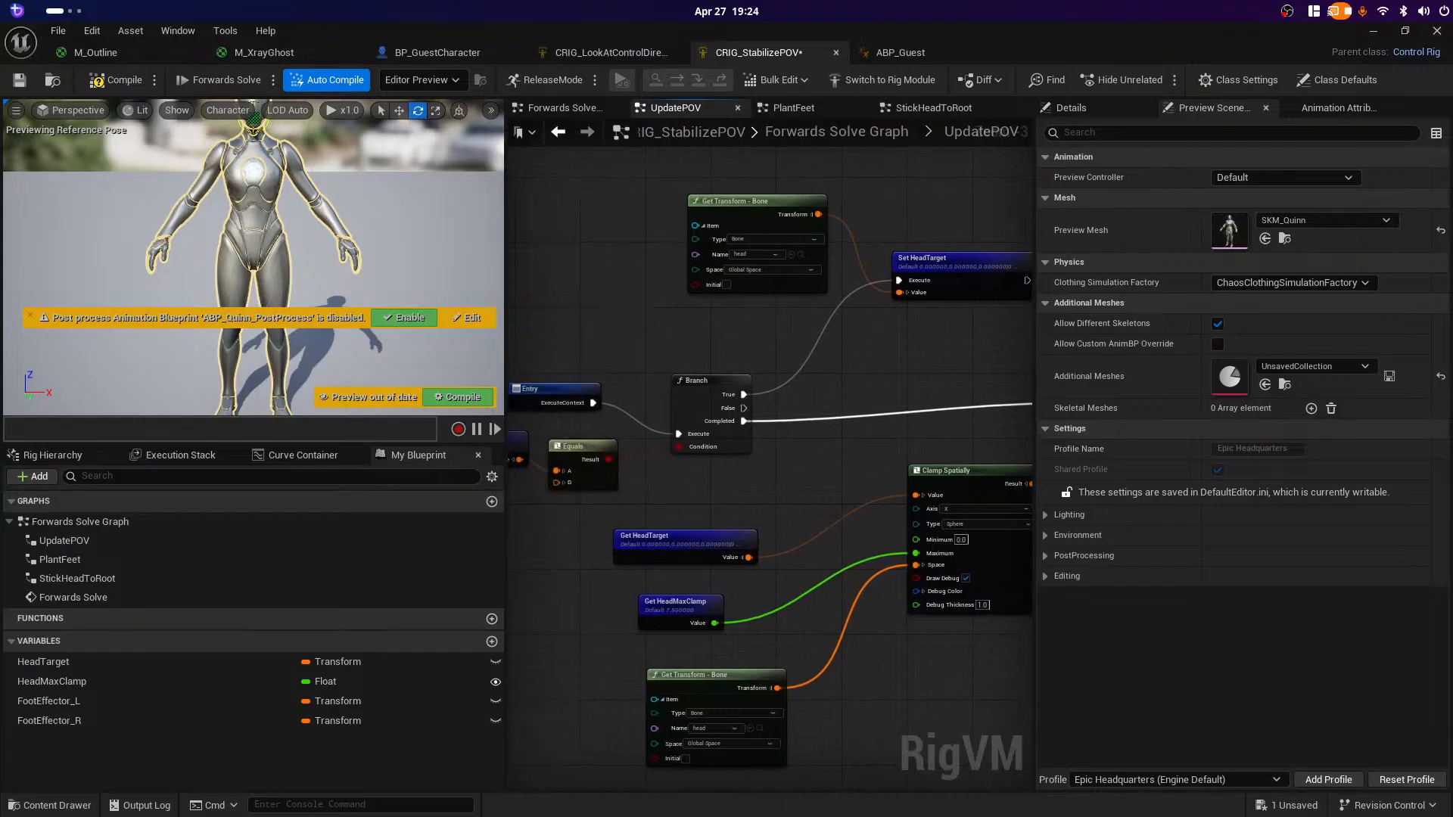
right_click_drag(589, 263, 621, 298)
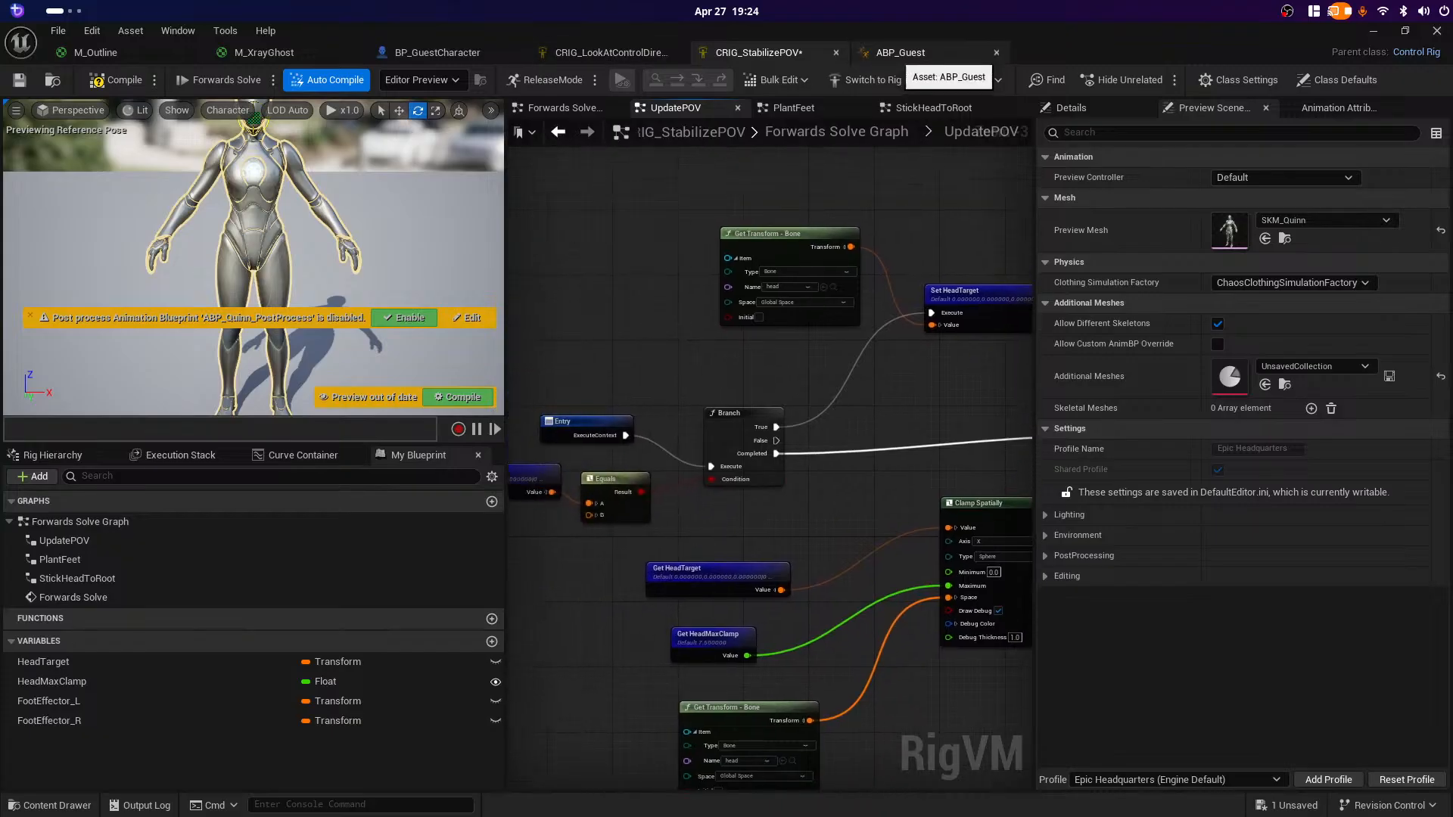
left_click(900, 52)
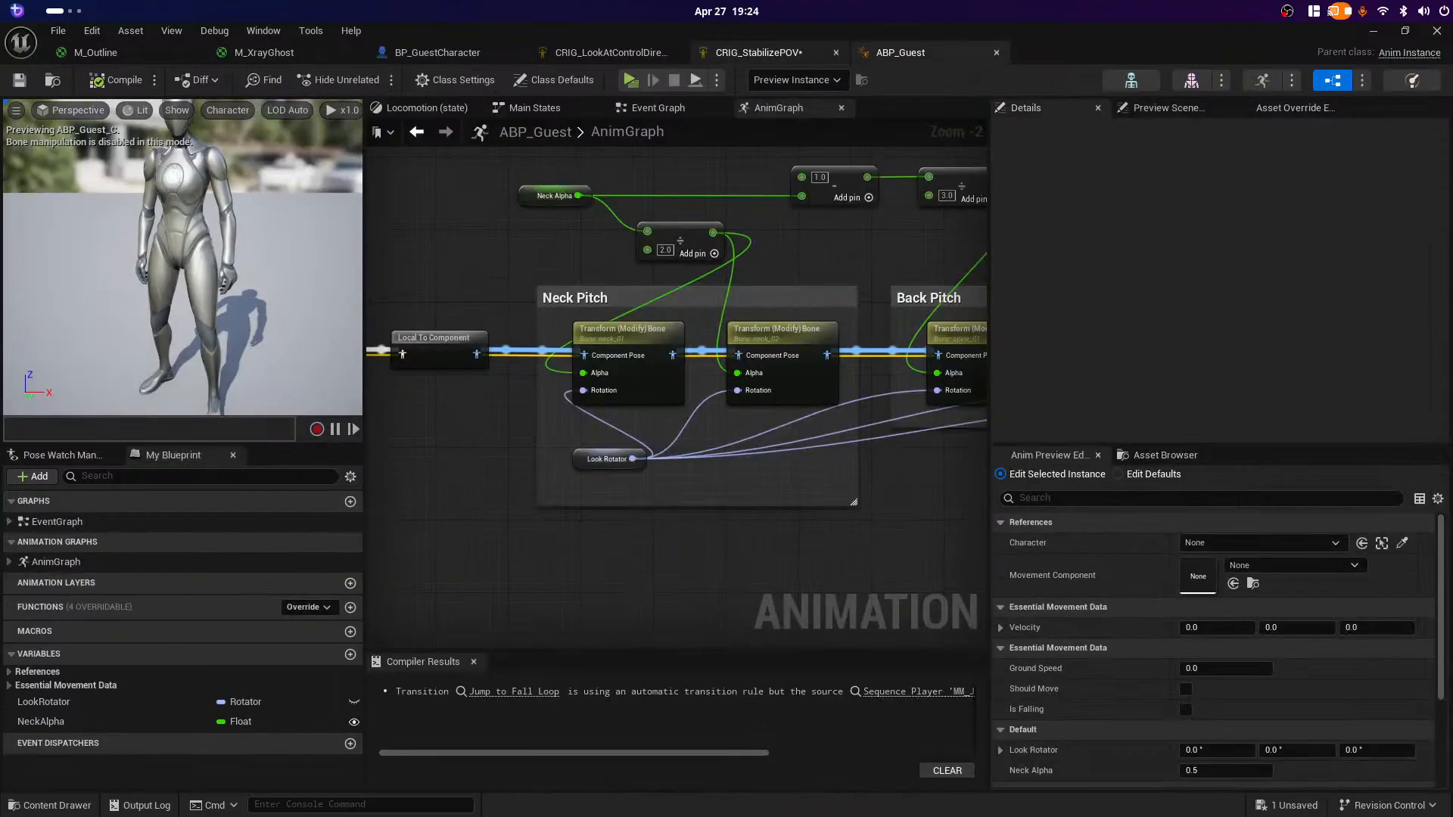
left_click(759, 52)
left_click(639, 53)
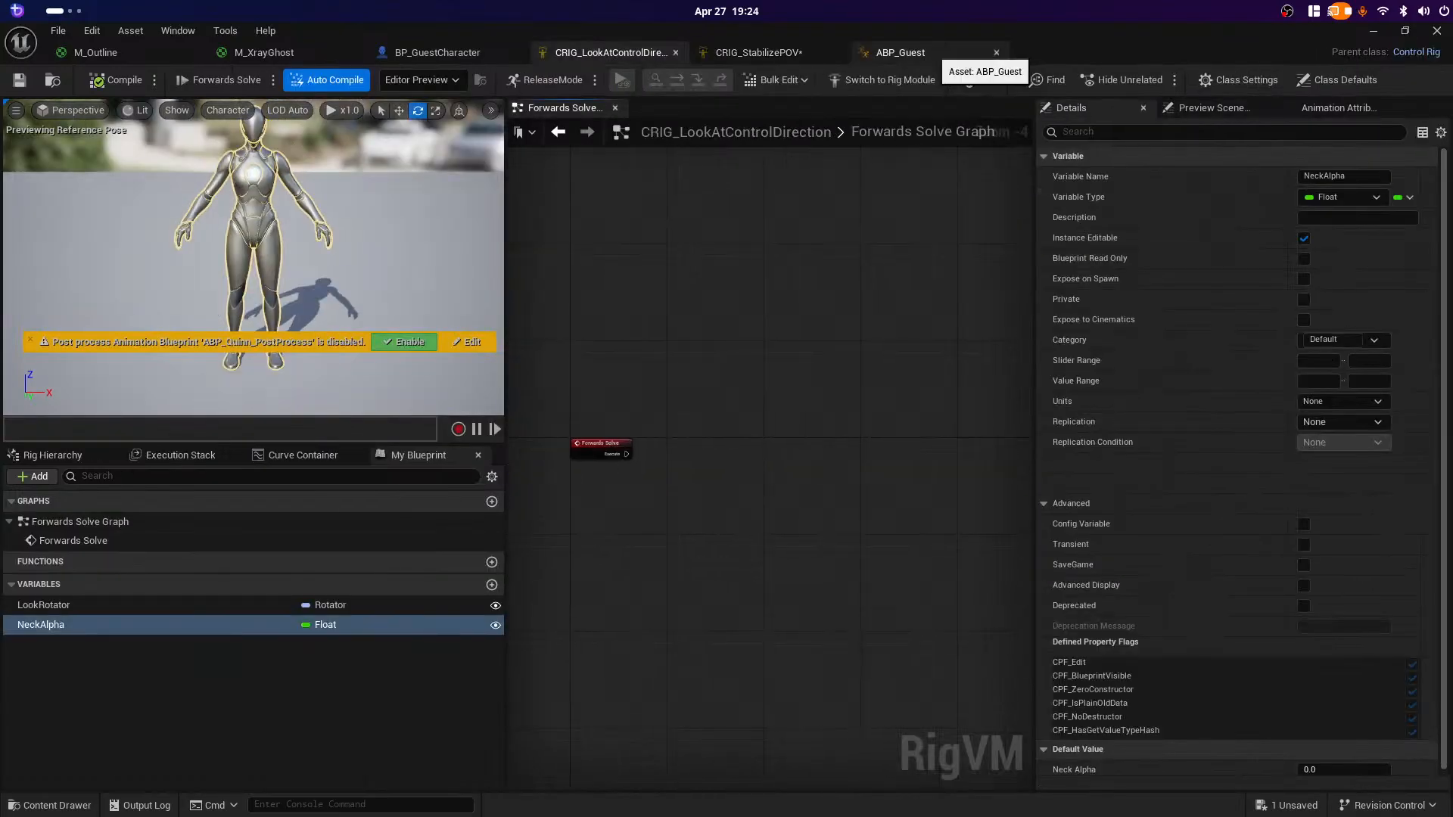
Step: Detach ABP_Guest into its own window and make it tall enough to show the Neck Pitch nodes of its AnimGraph
left_click_drag(900, 52, 944, 315)
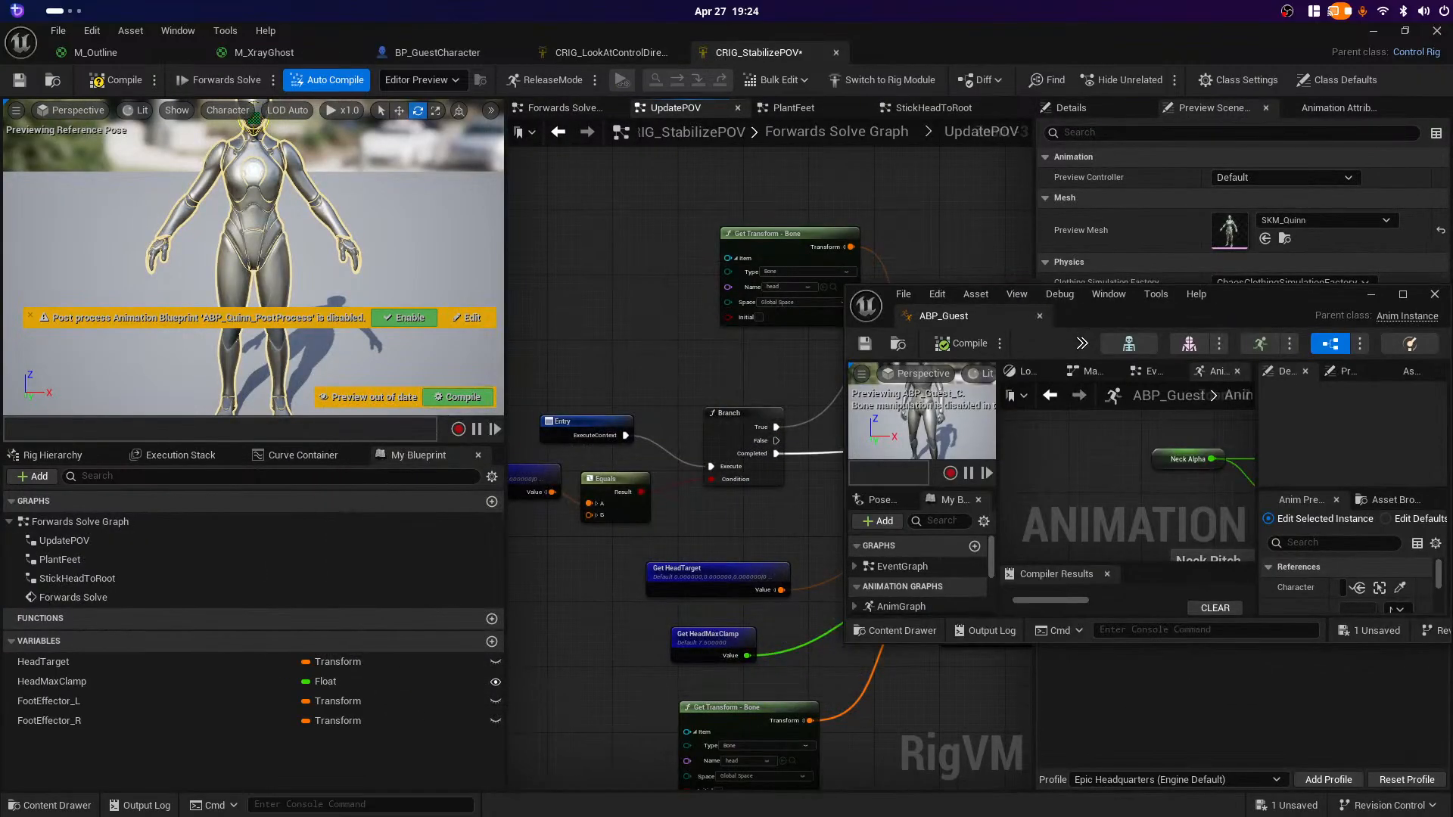
left_click_drag(1135, 316, 905, 102)
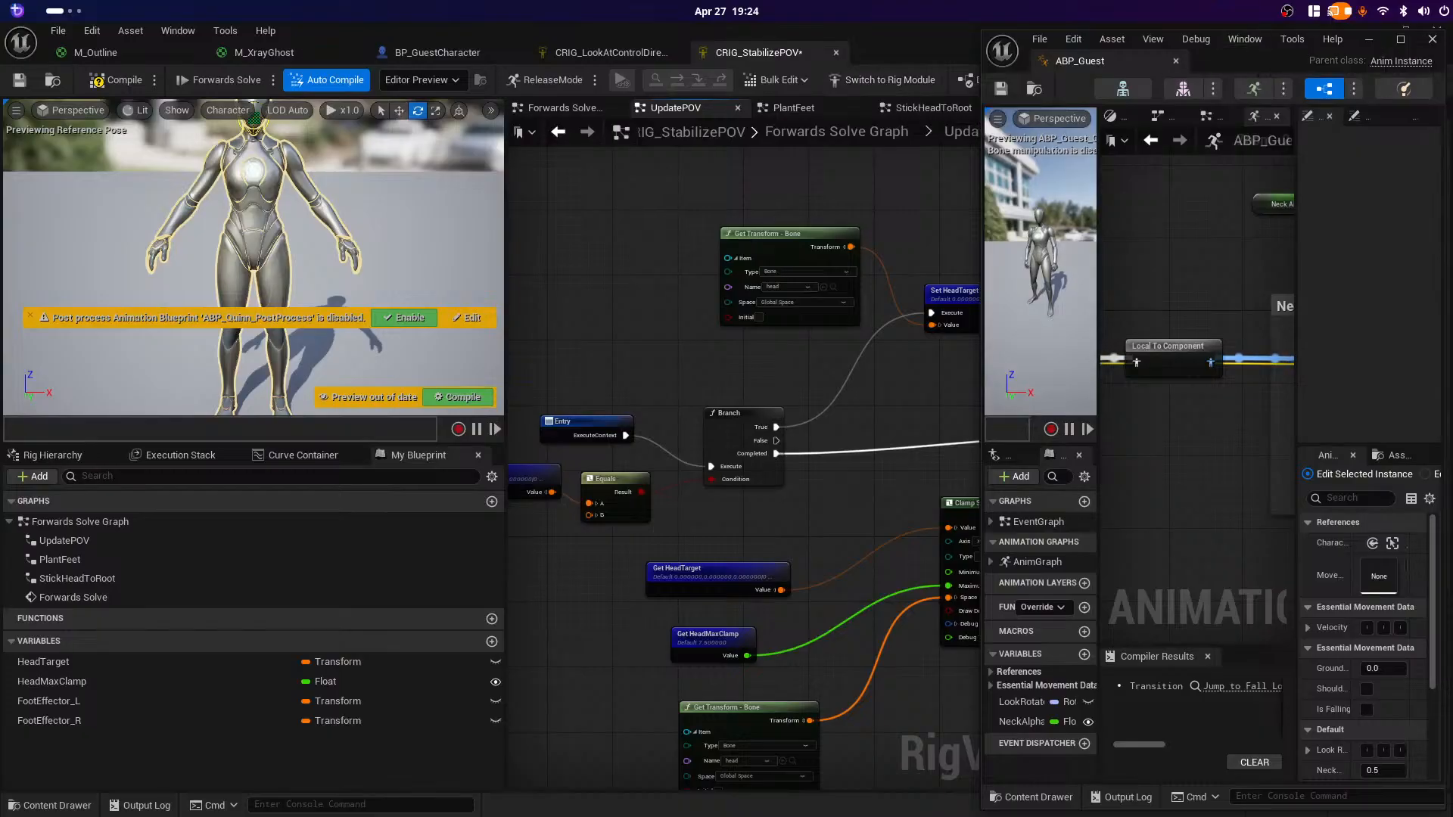
mouse_move(1249, 57)
left_mouse_down()
mouse_move(1137, 188)
mouse_move(809, 26)
mouse_move(837, 49)
mouse_move(1153, 94)
mouse_move(1223, 59)
left_mouse_up()
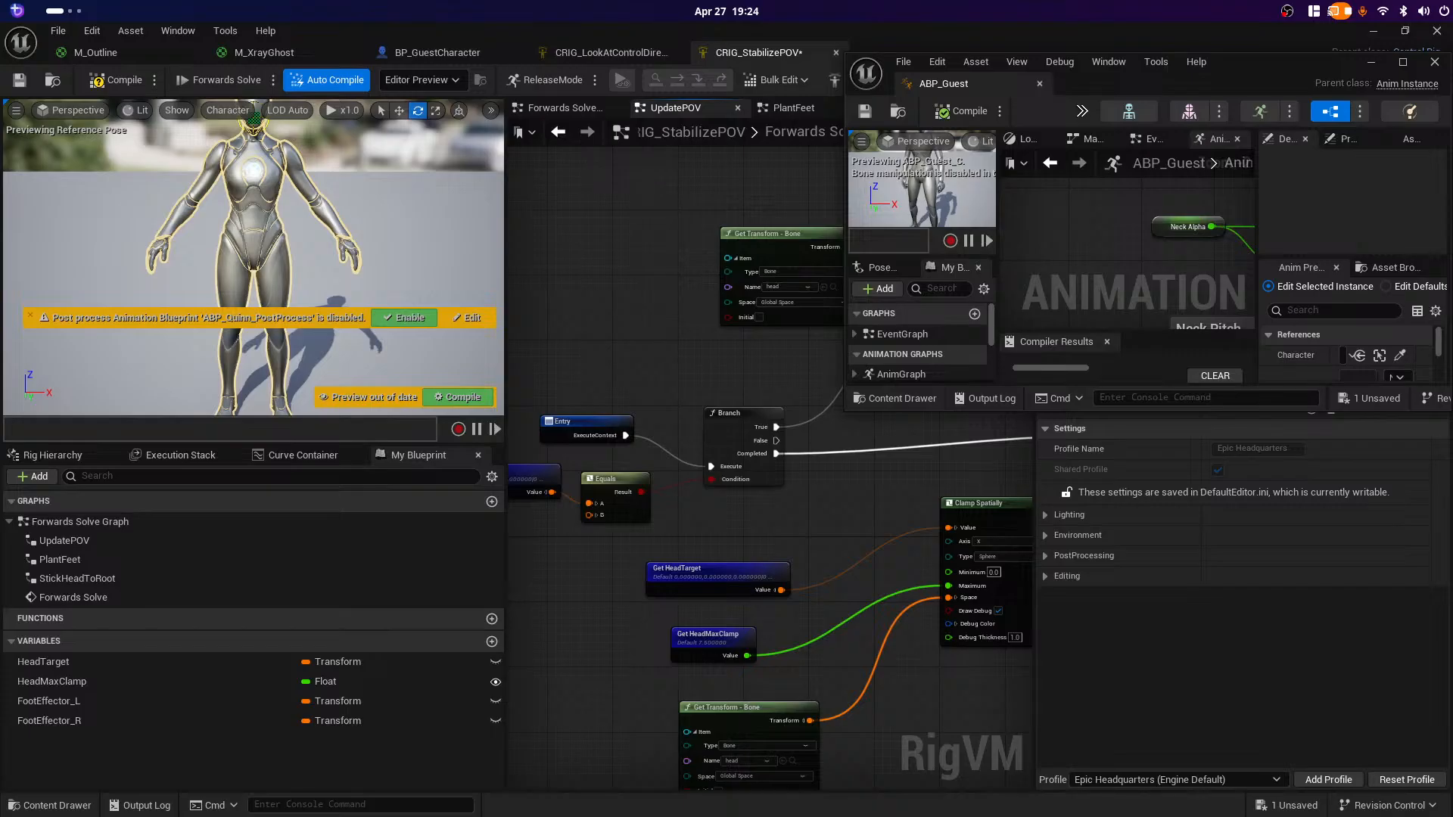
left_click_drag(1148, 412, 1147, 785)
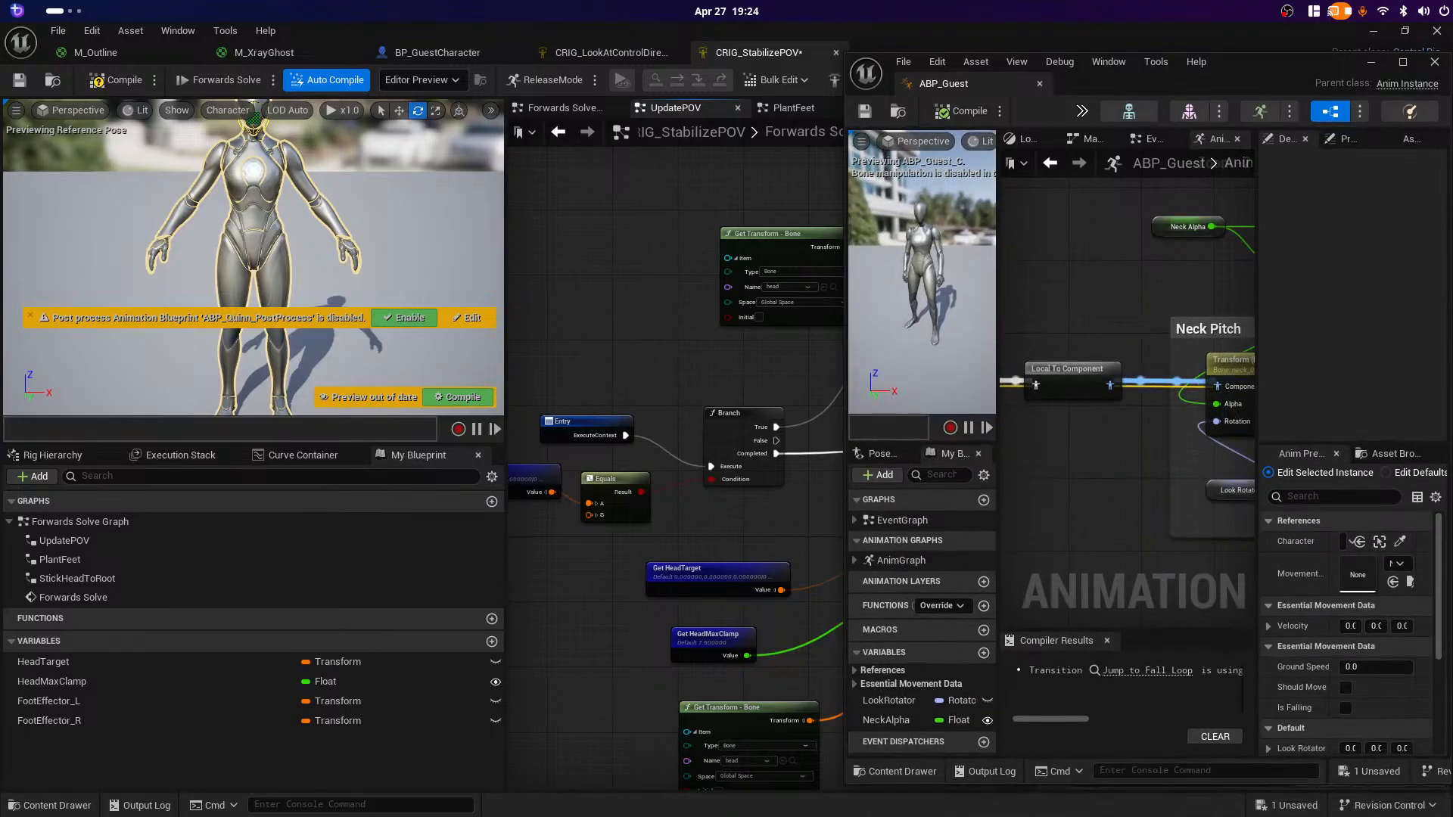
right_click_drag(1128, 533, 973, 493)
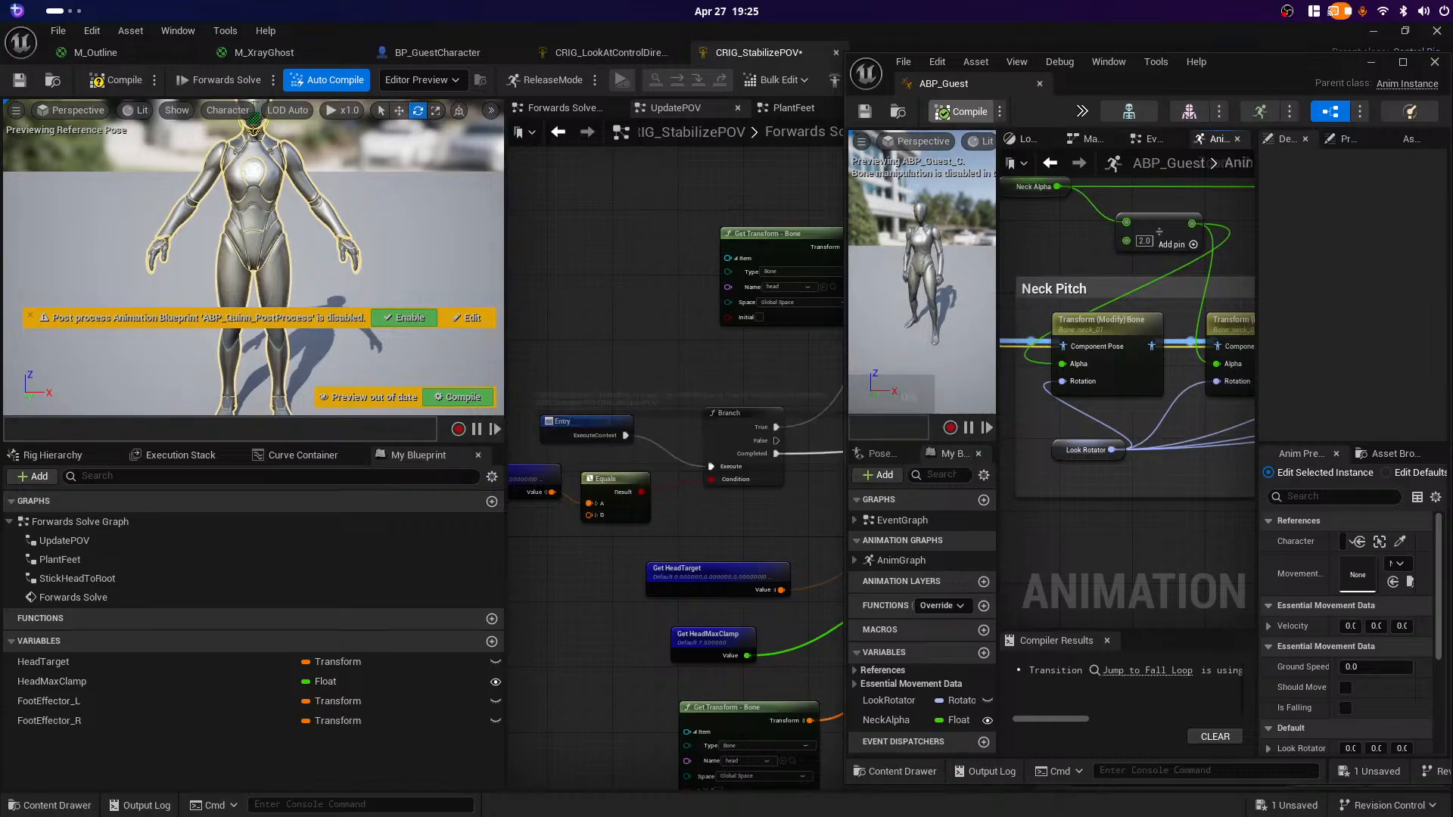
Step: Compile ABP_Guest and bring its separate window back in front of the CRIG_LookAtControlDirection editor
left_click(955, 111)
right_click(639, 299)
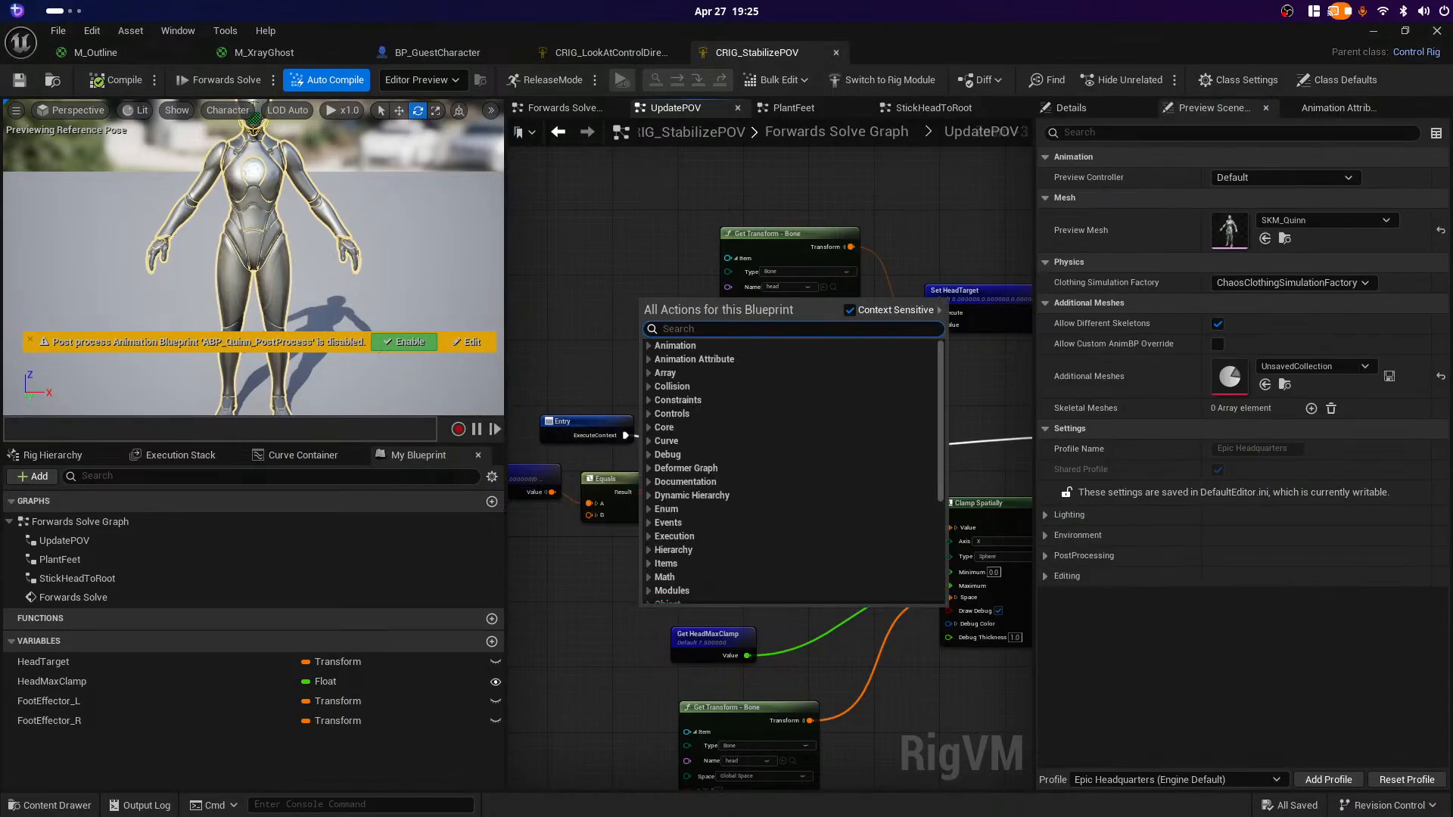
key("Escape")
left_click(611, 53)
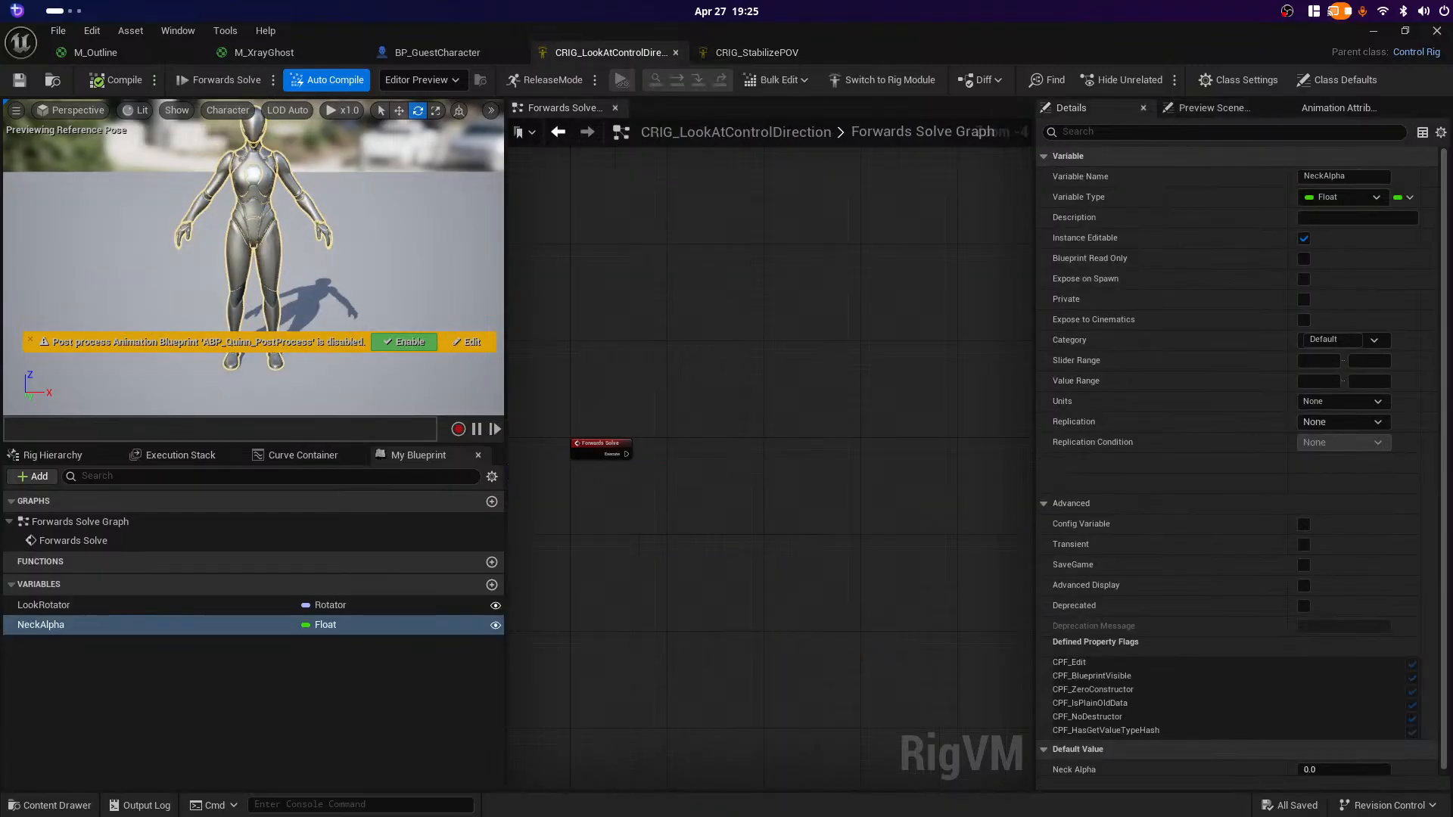
key("super")
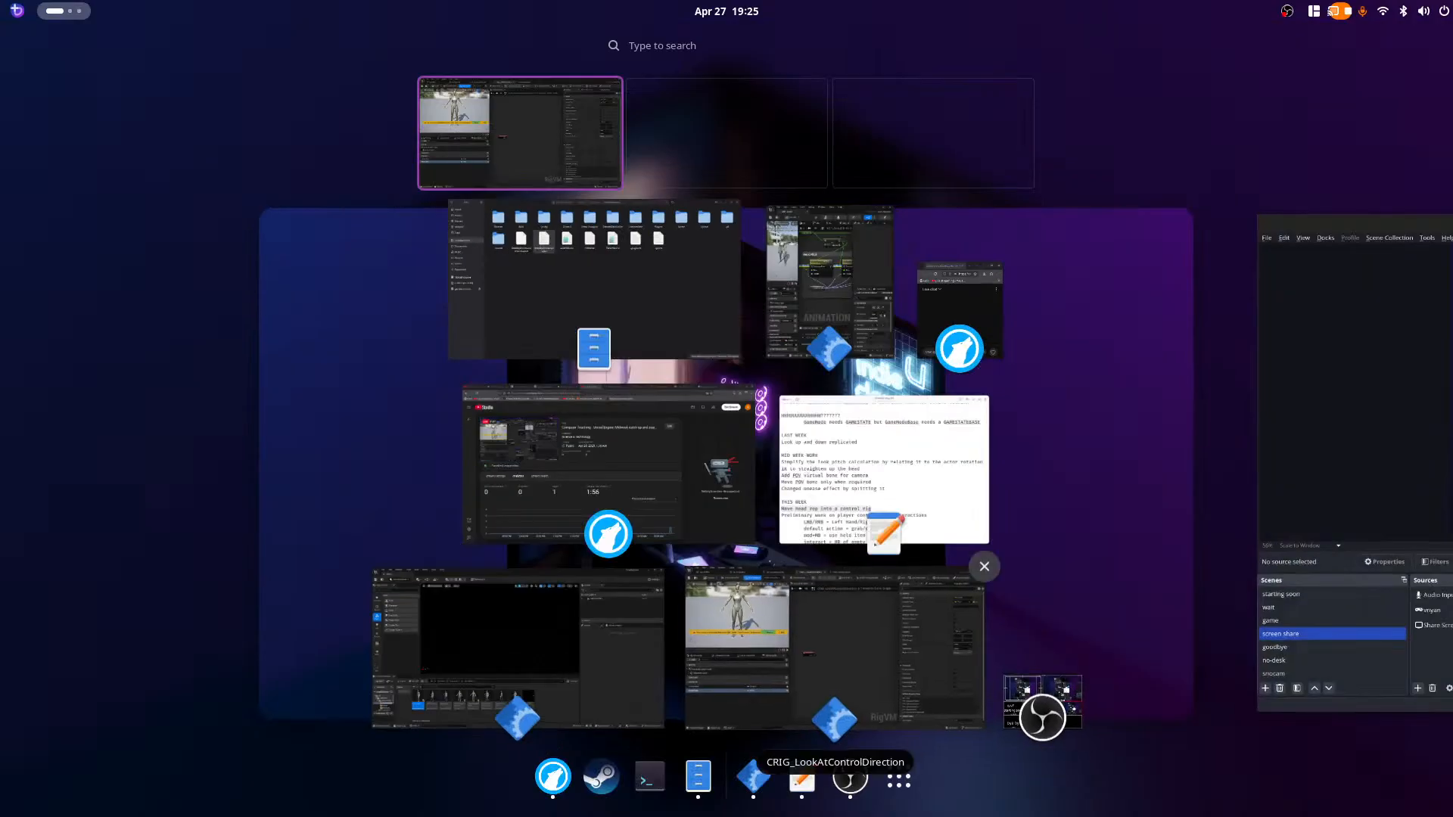
left_click(833, 651)
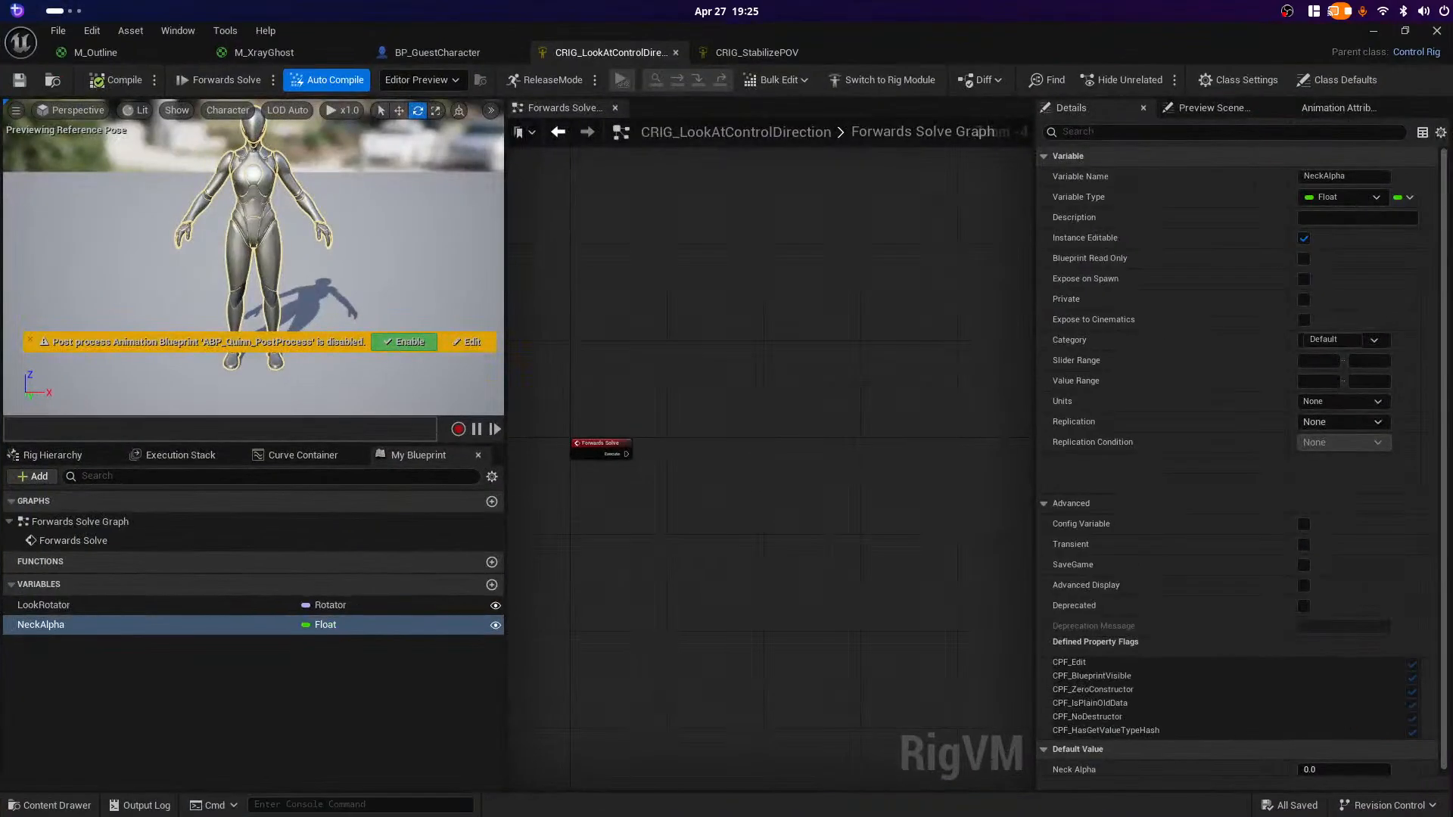
key("super")
left_click(829, 288)
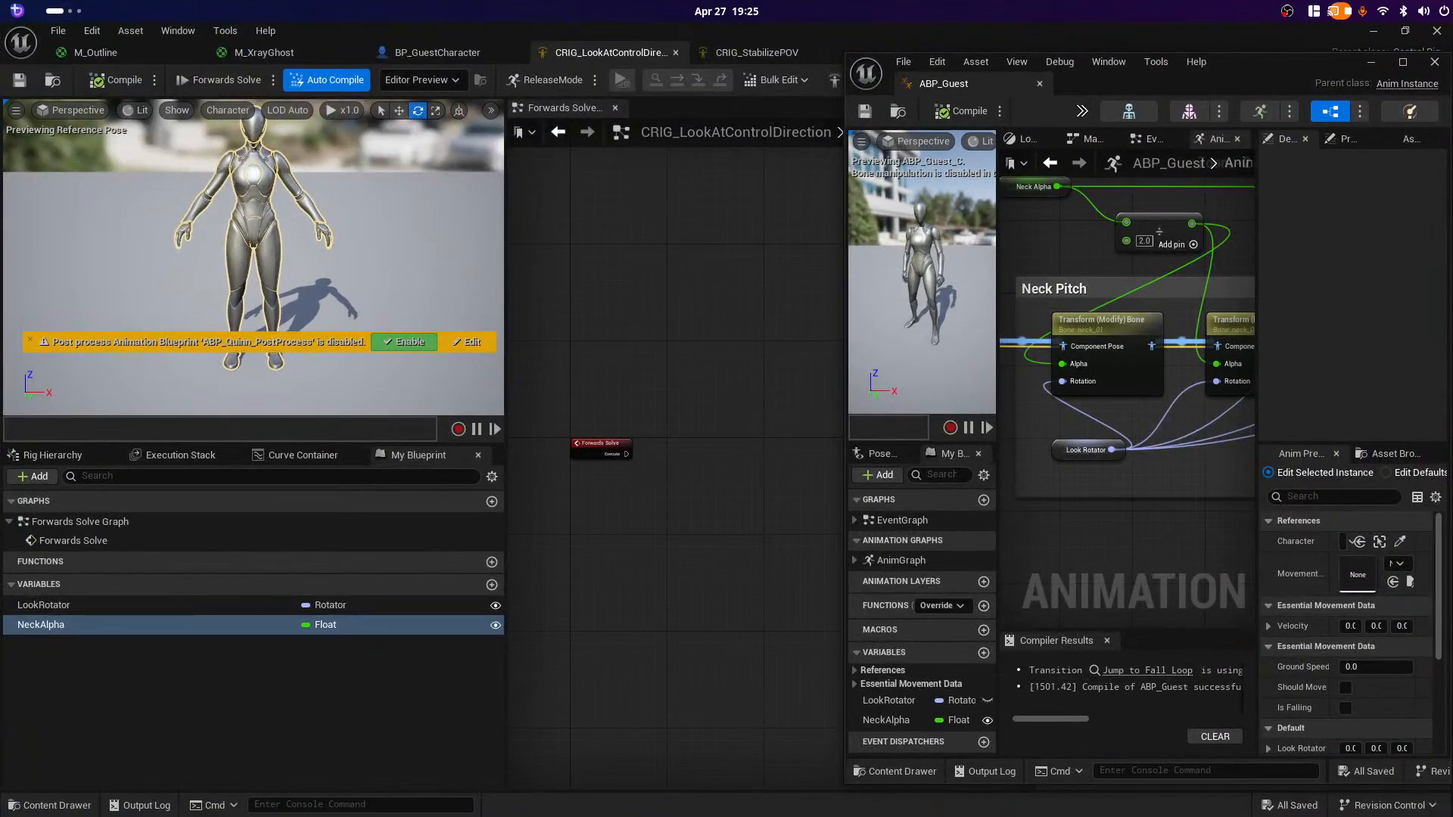
Step: Un-maximize the rig editor window, resize it to sit side by side with ABP_Guest's window, and show CRIG_LookAtControlDirection
left_click(750, 52)
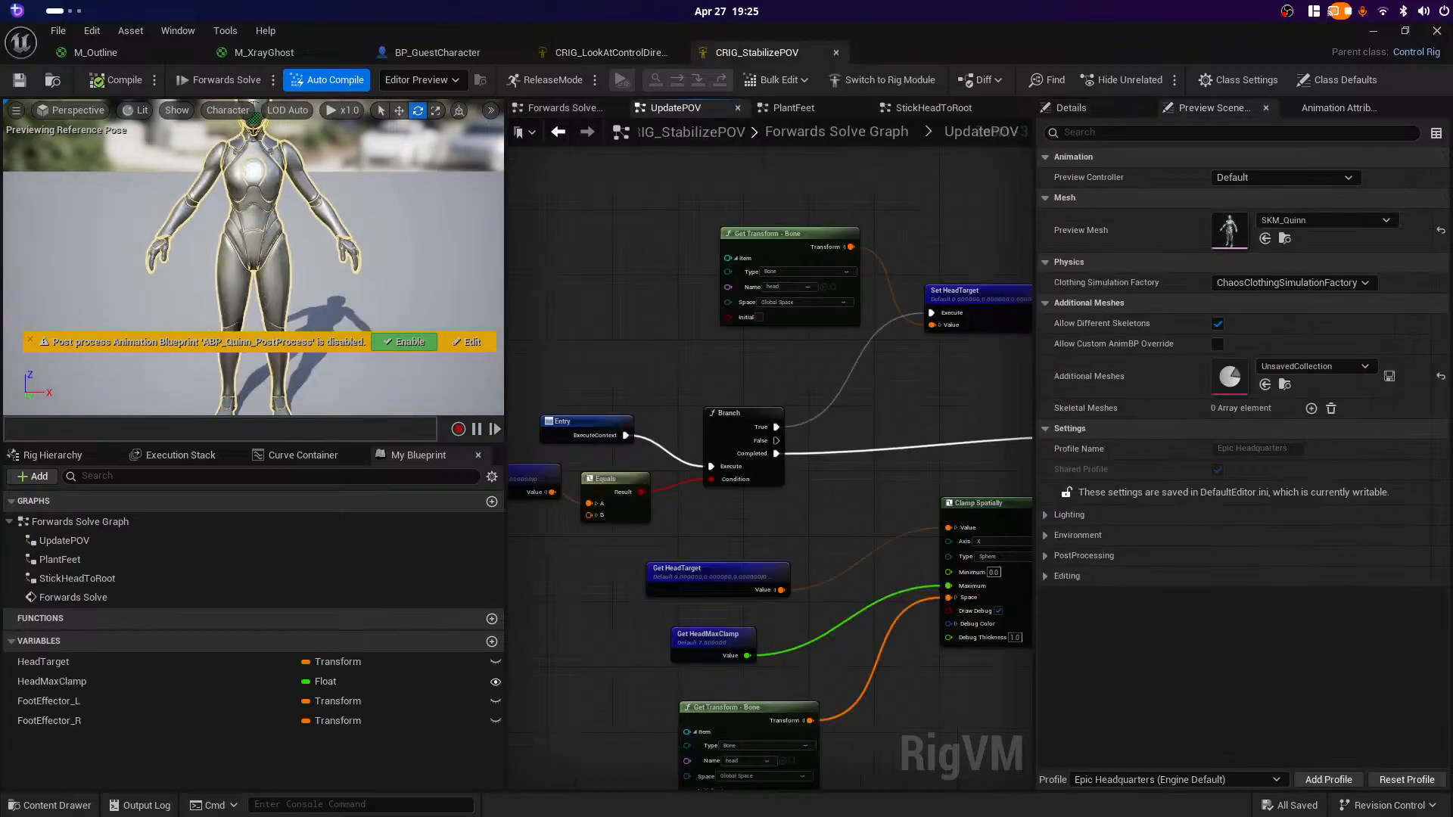
left_click(1405, 31)
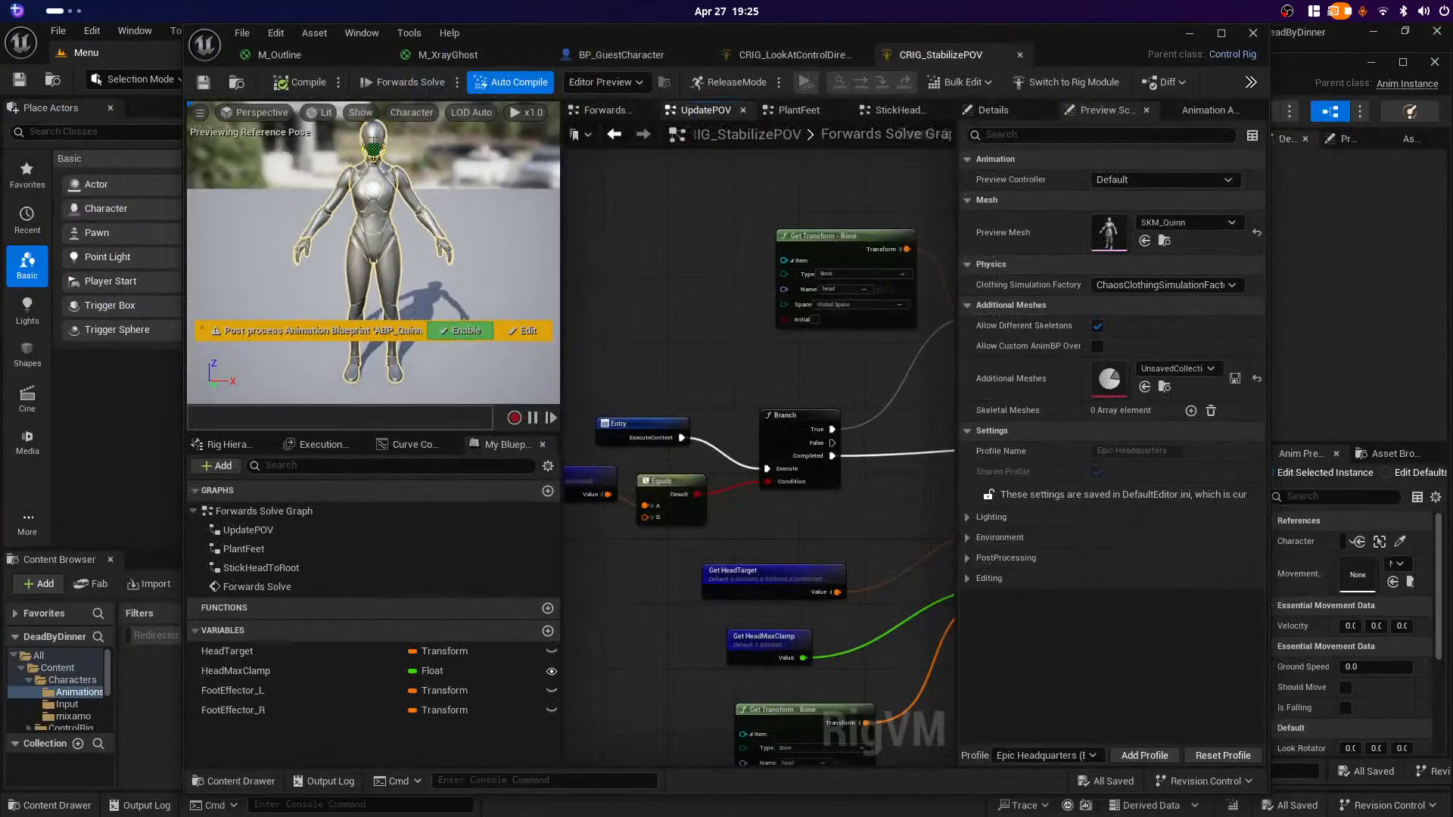
left_click_drag(1270, 409, 844, 408)
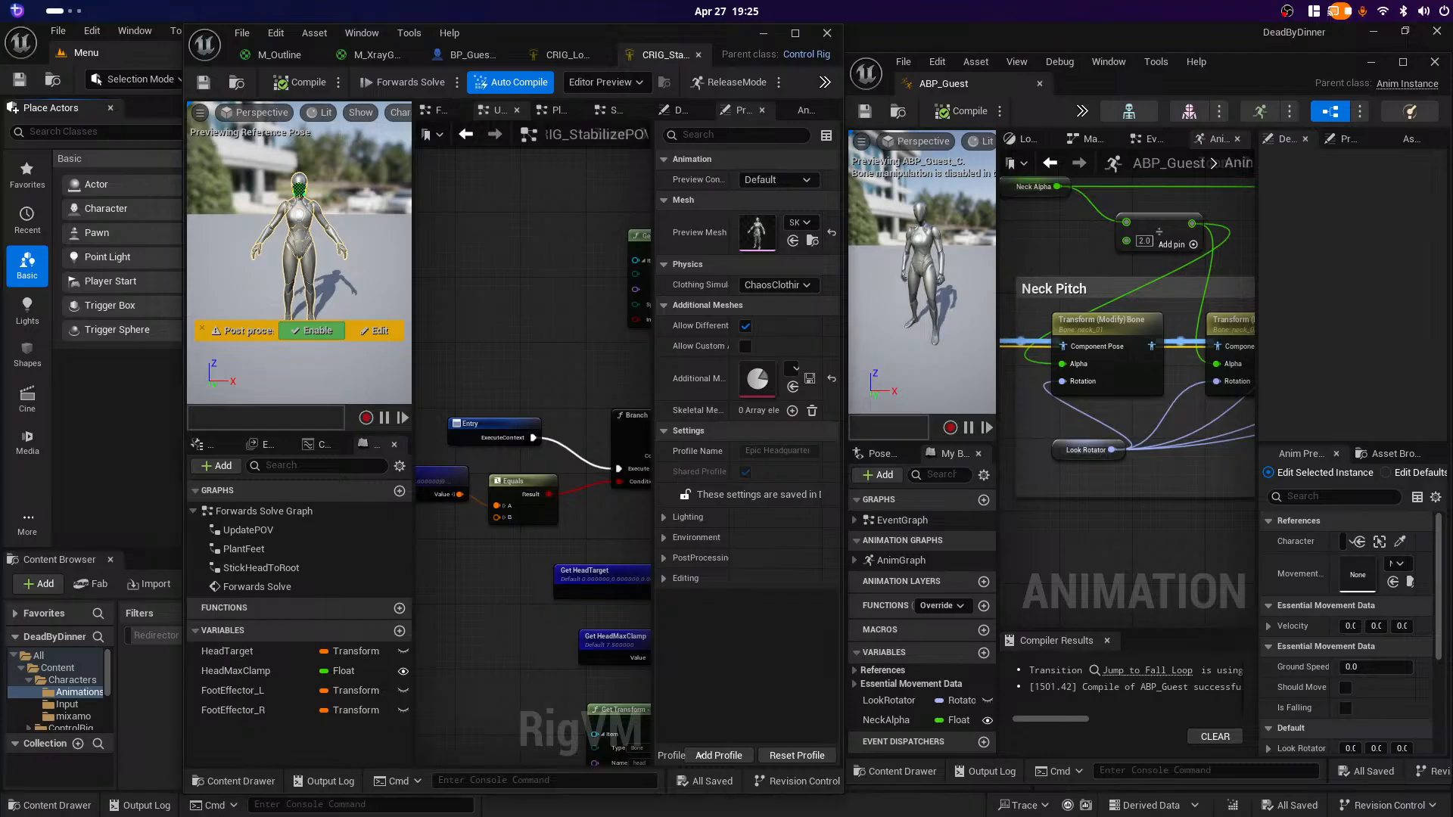
left_click_drag(185, 408, 3, 408)
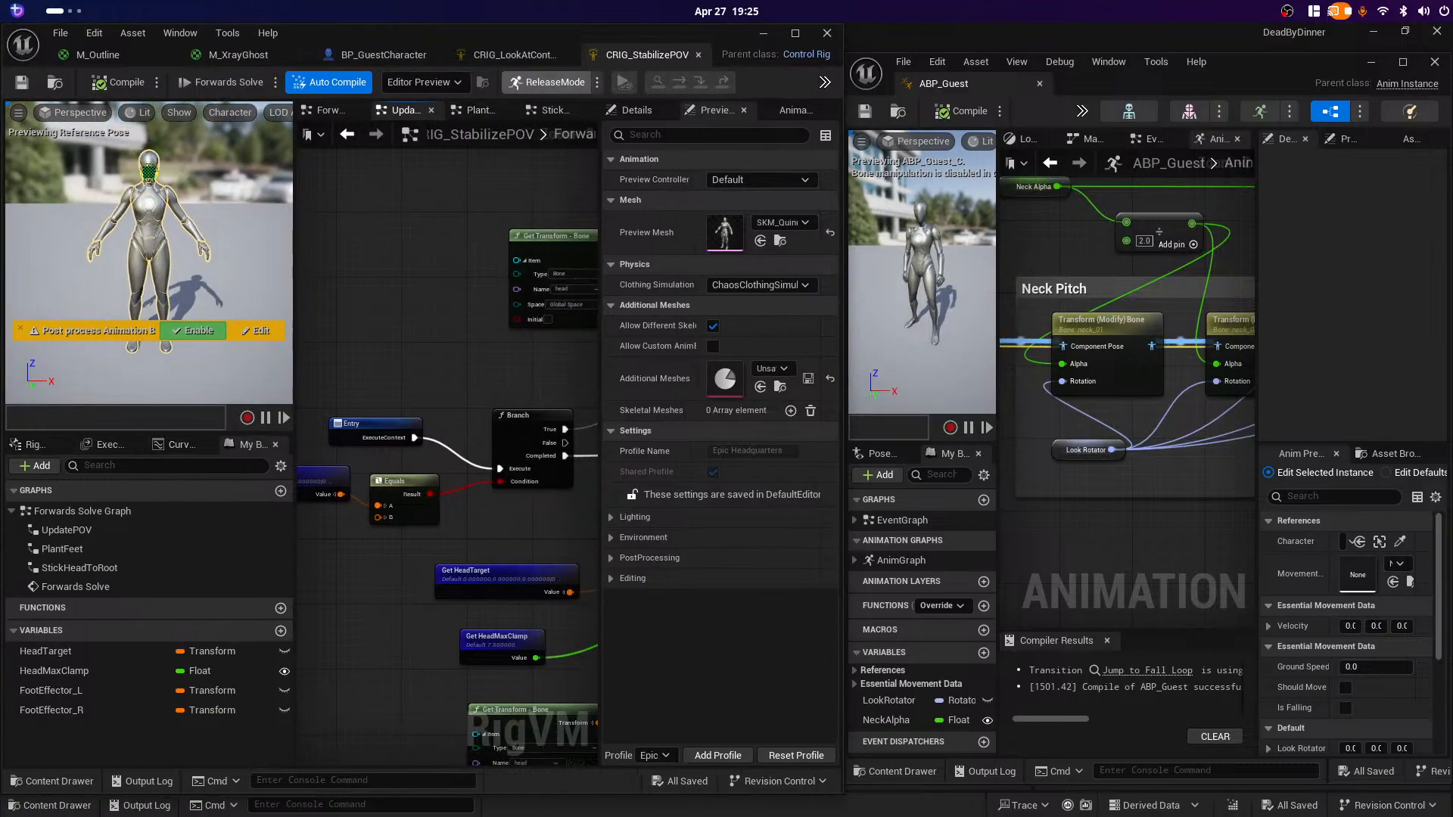
left_click(508, 55)
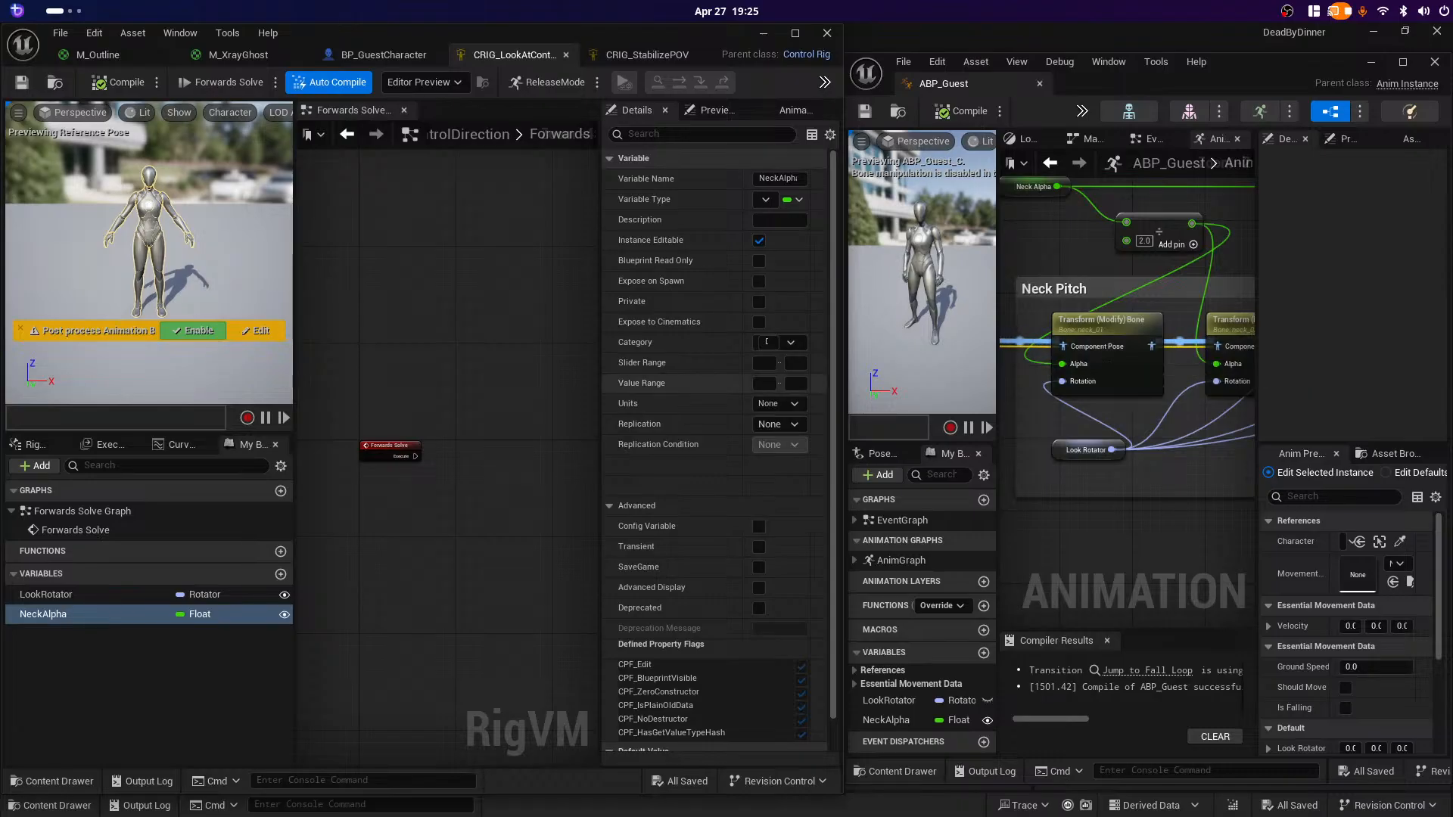
Step: Add a Set Transform node to CRIG_LookAtControlDirection's graph and place it beside the Forwards Solve event
right_click_drag(485, 408, 466, 408)
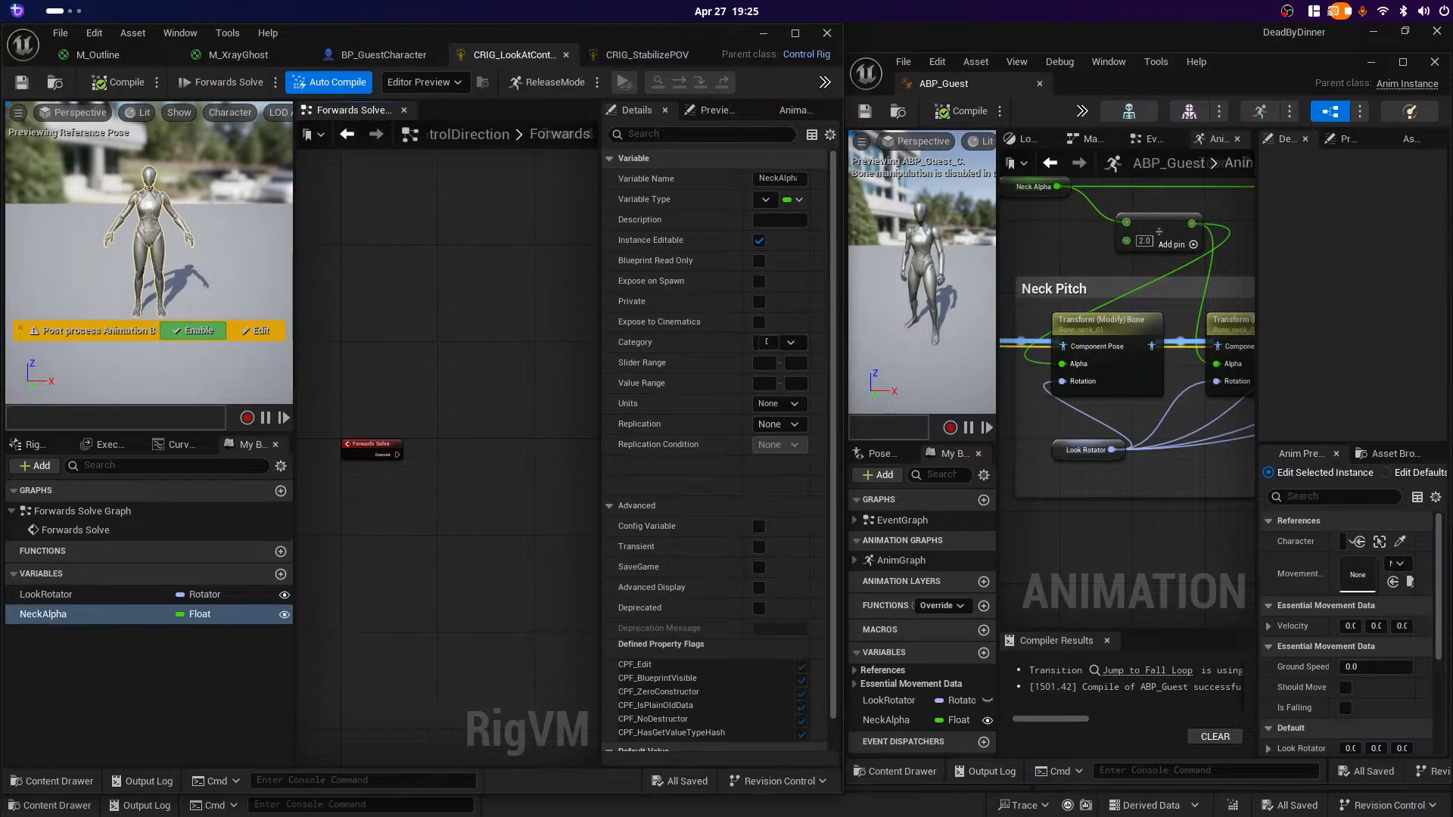
right_click(470, 506)
type("transfl")
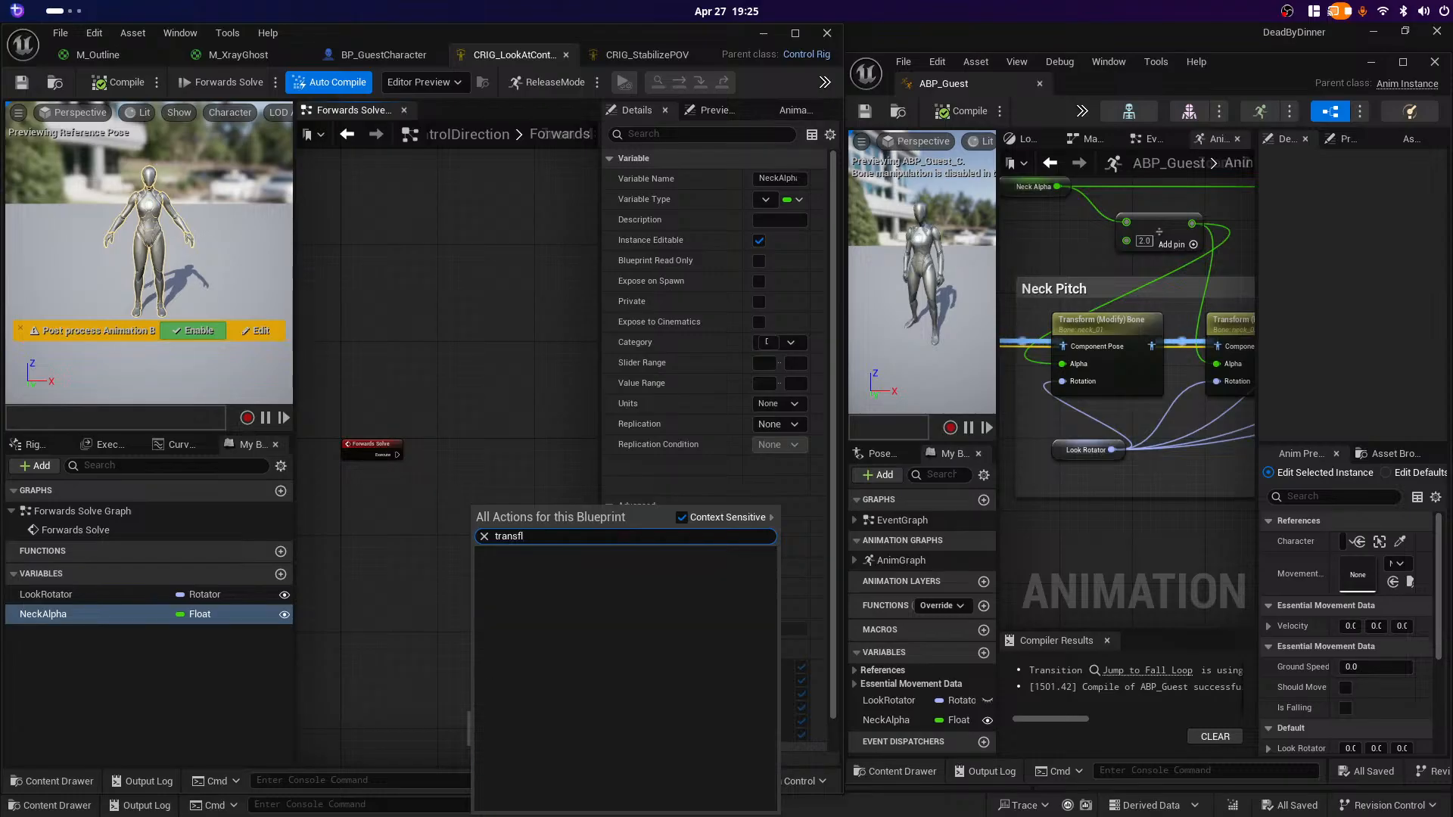
key("BackSpace")
type("orm")
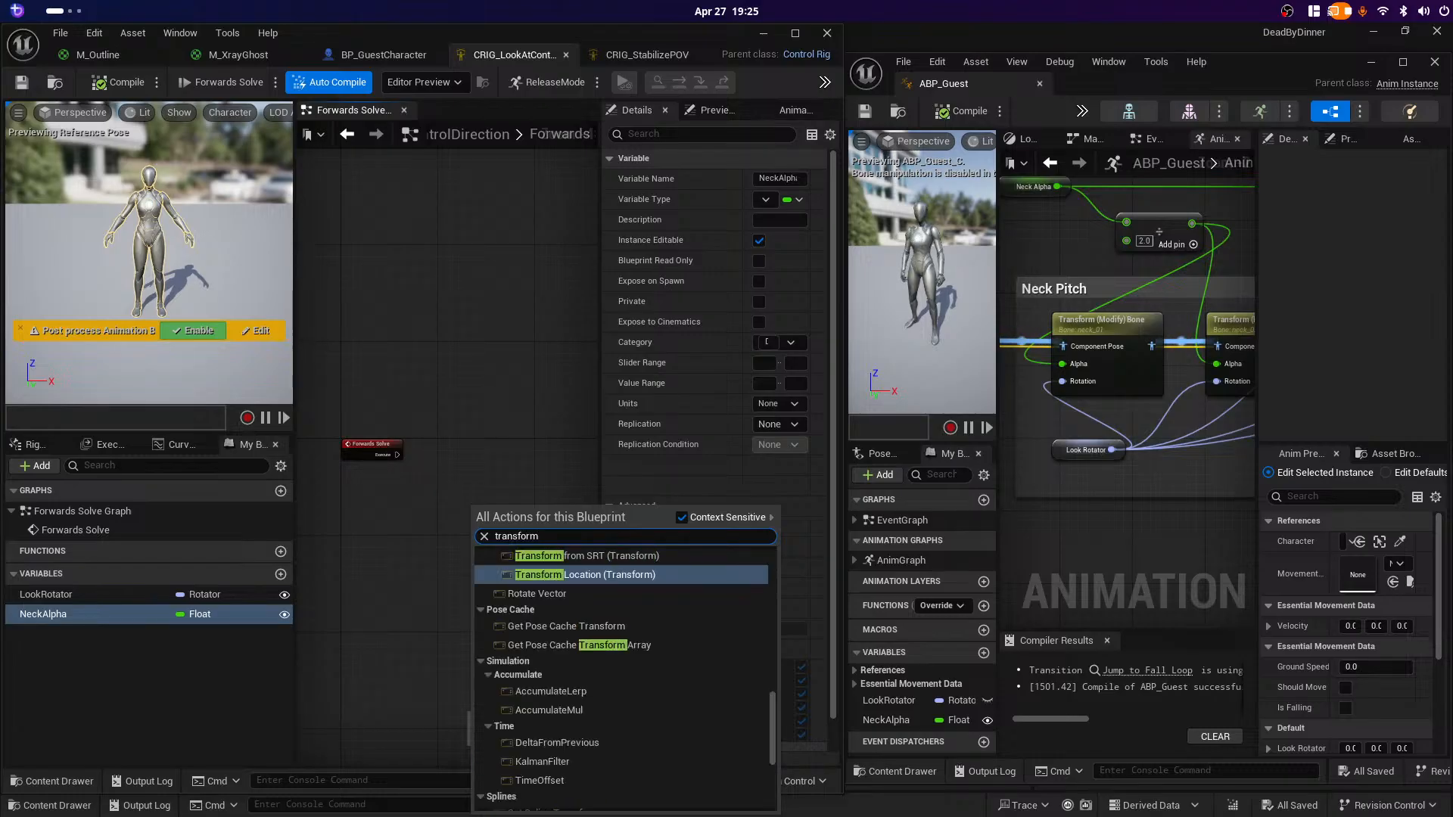
type(" bp")
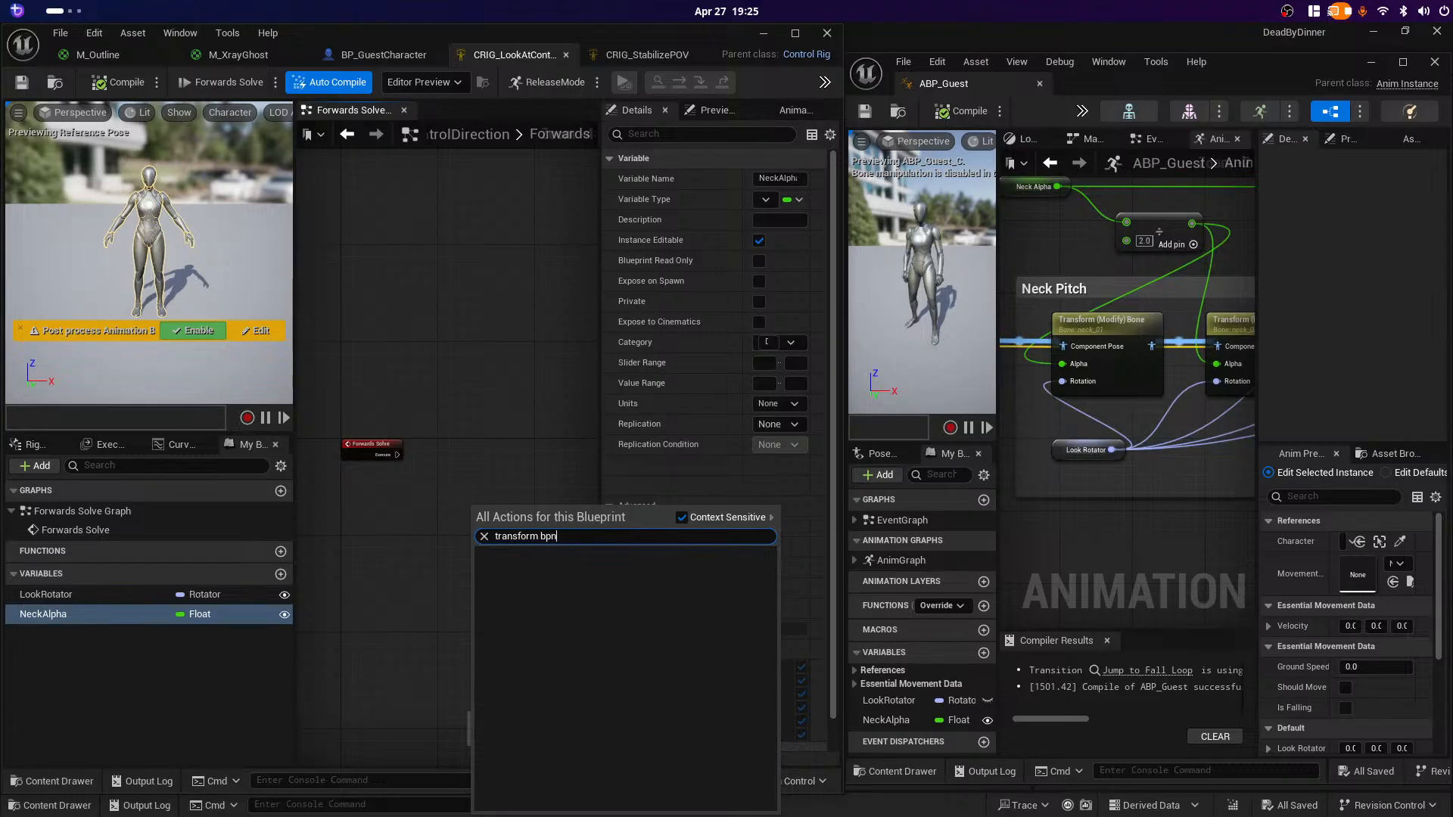
type("n")
key("BackSpace")
key("BackSpace")
type("one")
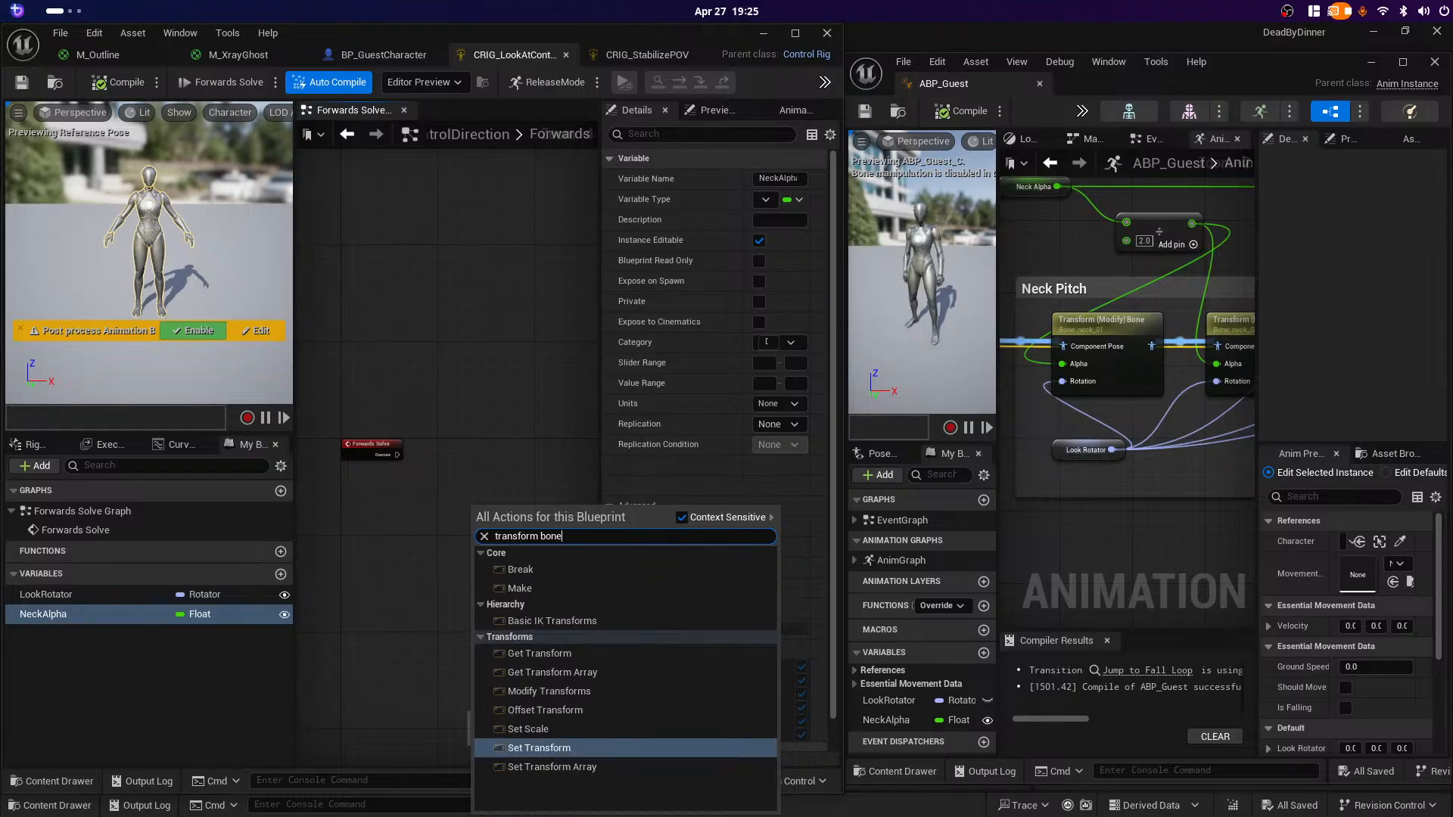
key("Return")
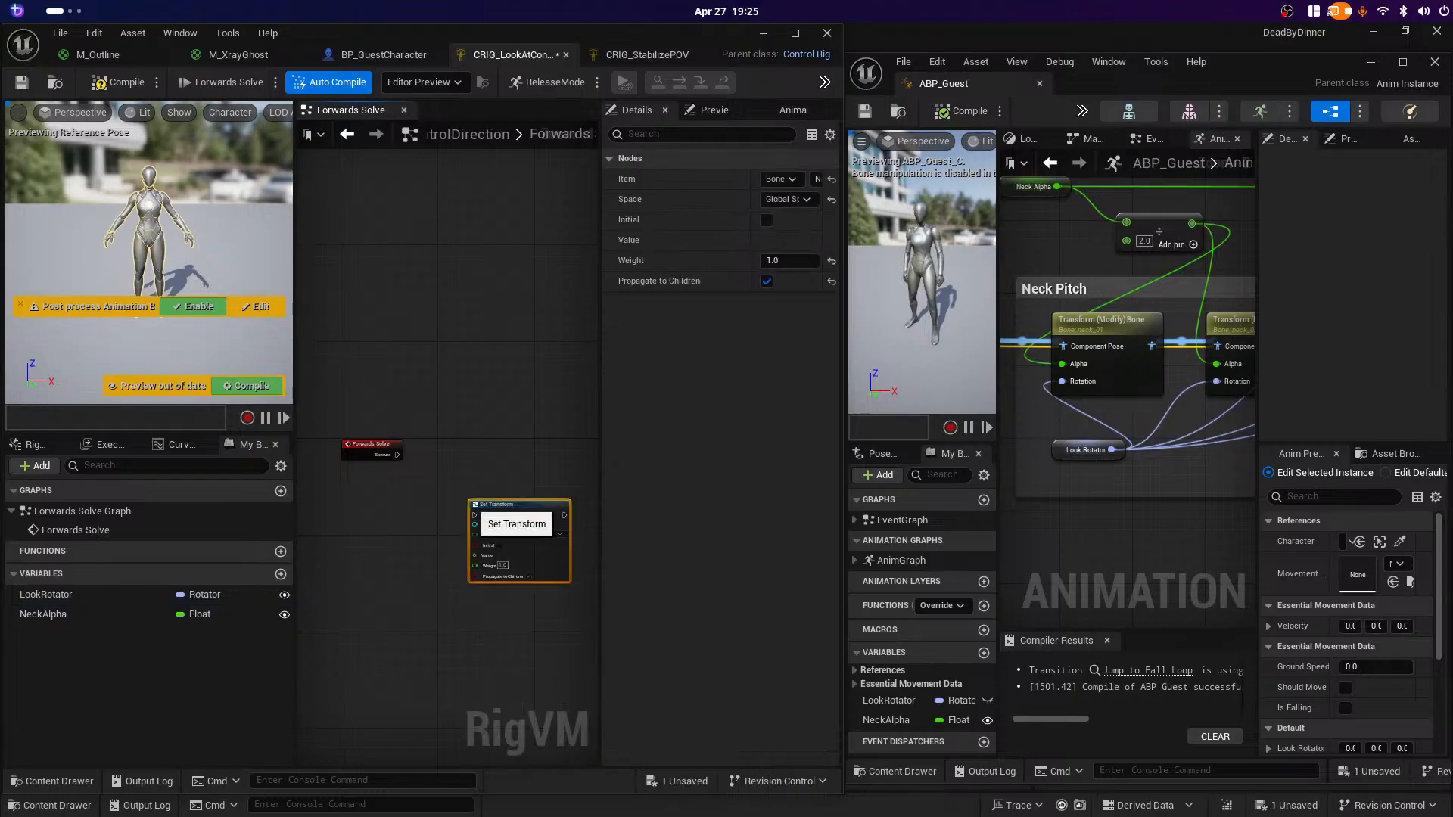
left_click_drag(545, 533, 532, 461)
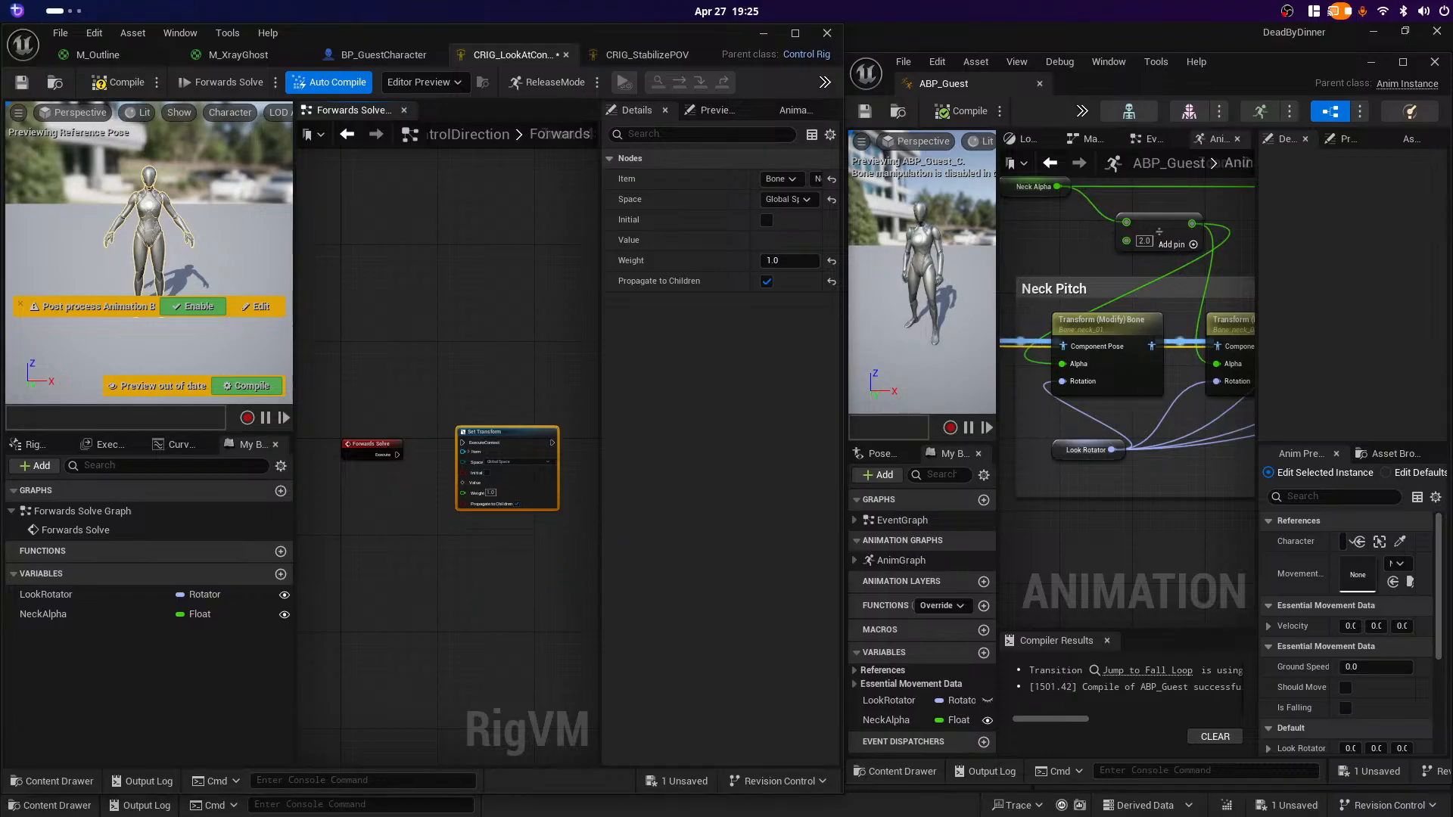
Step: Align the Set Transform node with the Forwards Solve event and connect the event's Execute output to its ExecuteContext input
scroll(460, 475, "up", 3)
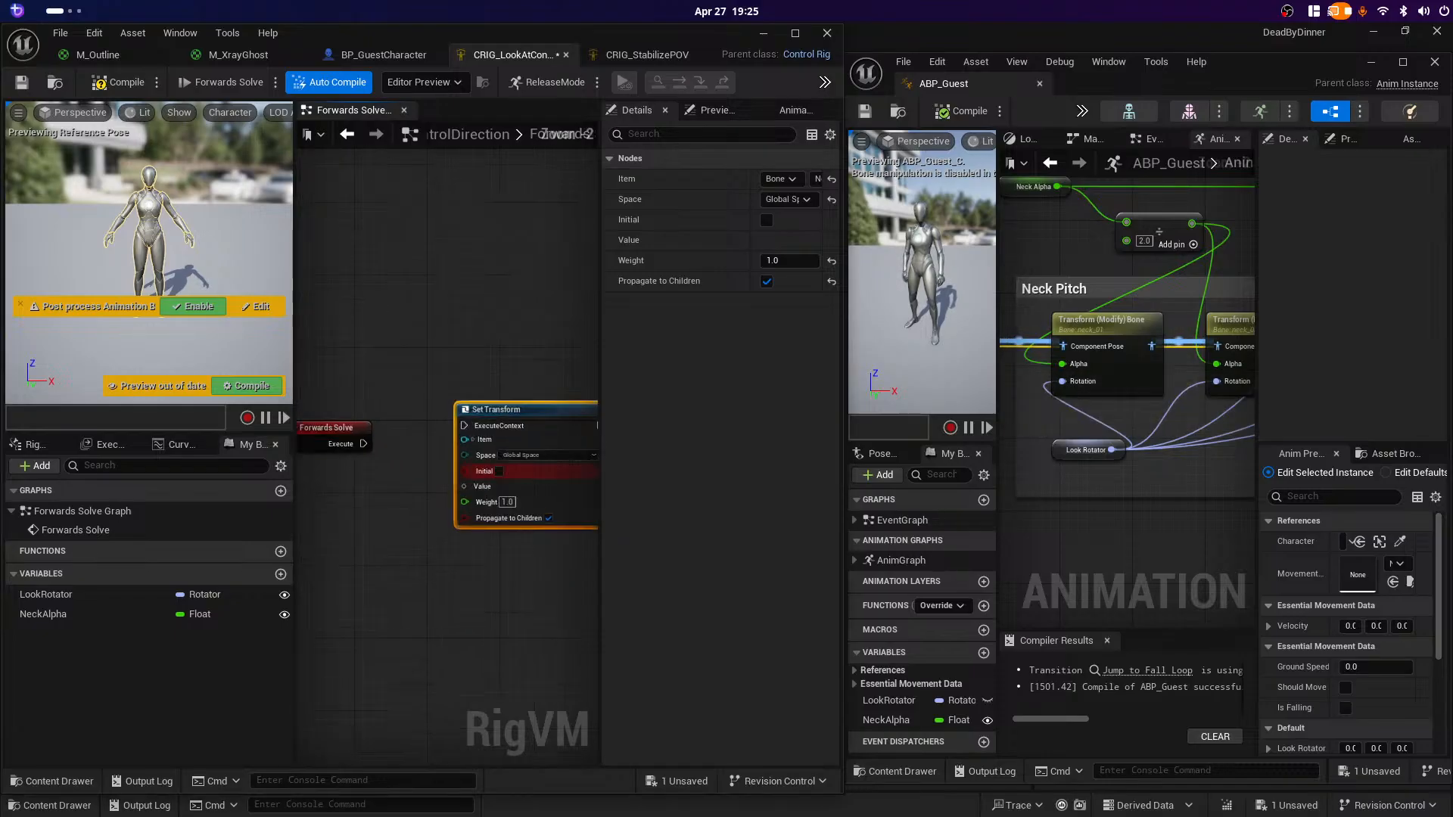
right_click_drag(446, 565, 467, 570)
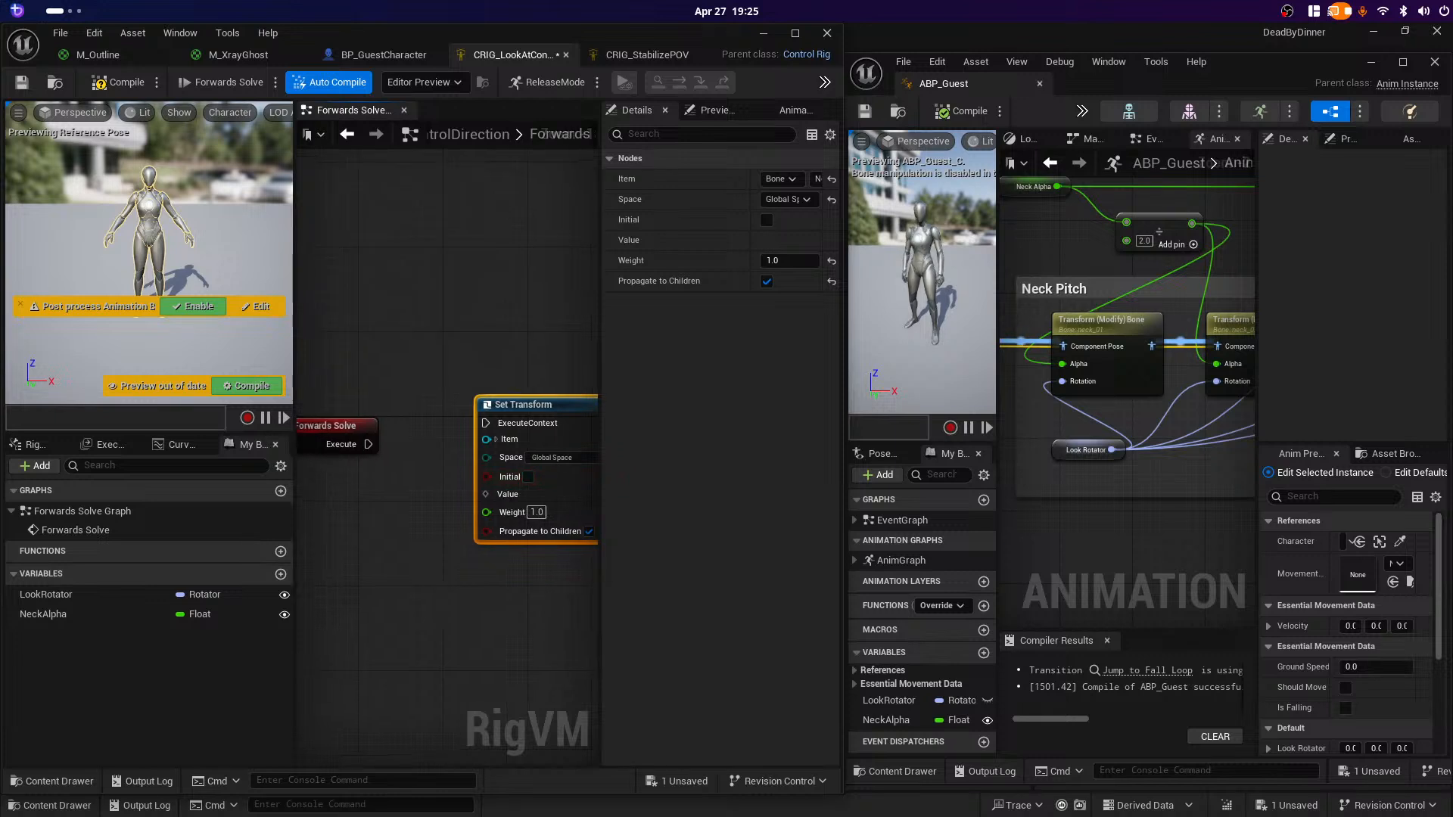
right_click_drag(538, 408, 527, 426)
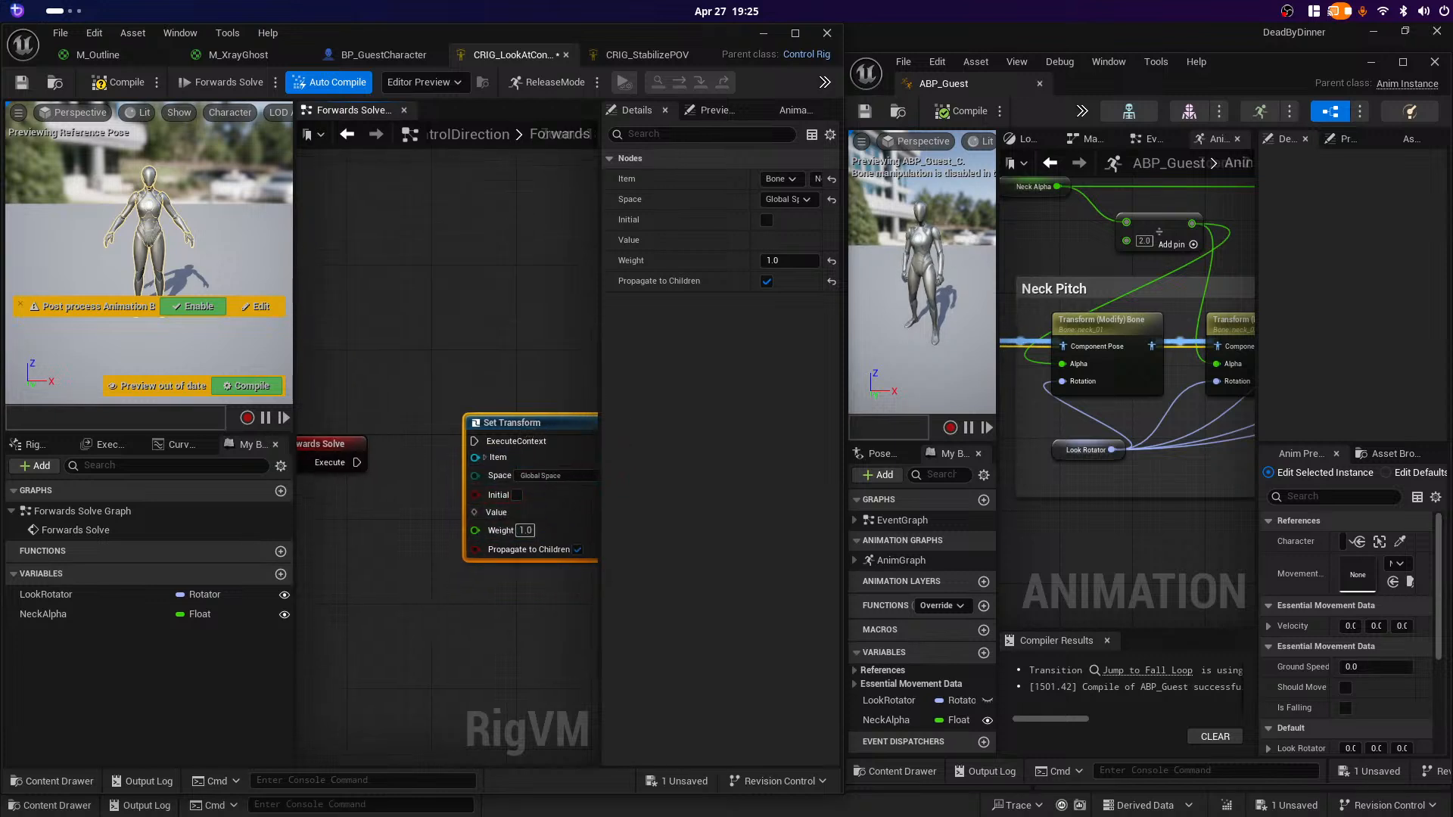
left_click_drag(553, 427, 553, 459)
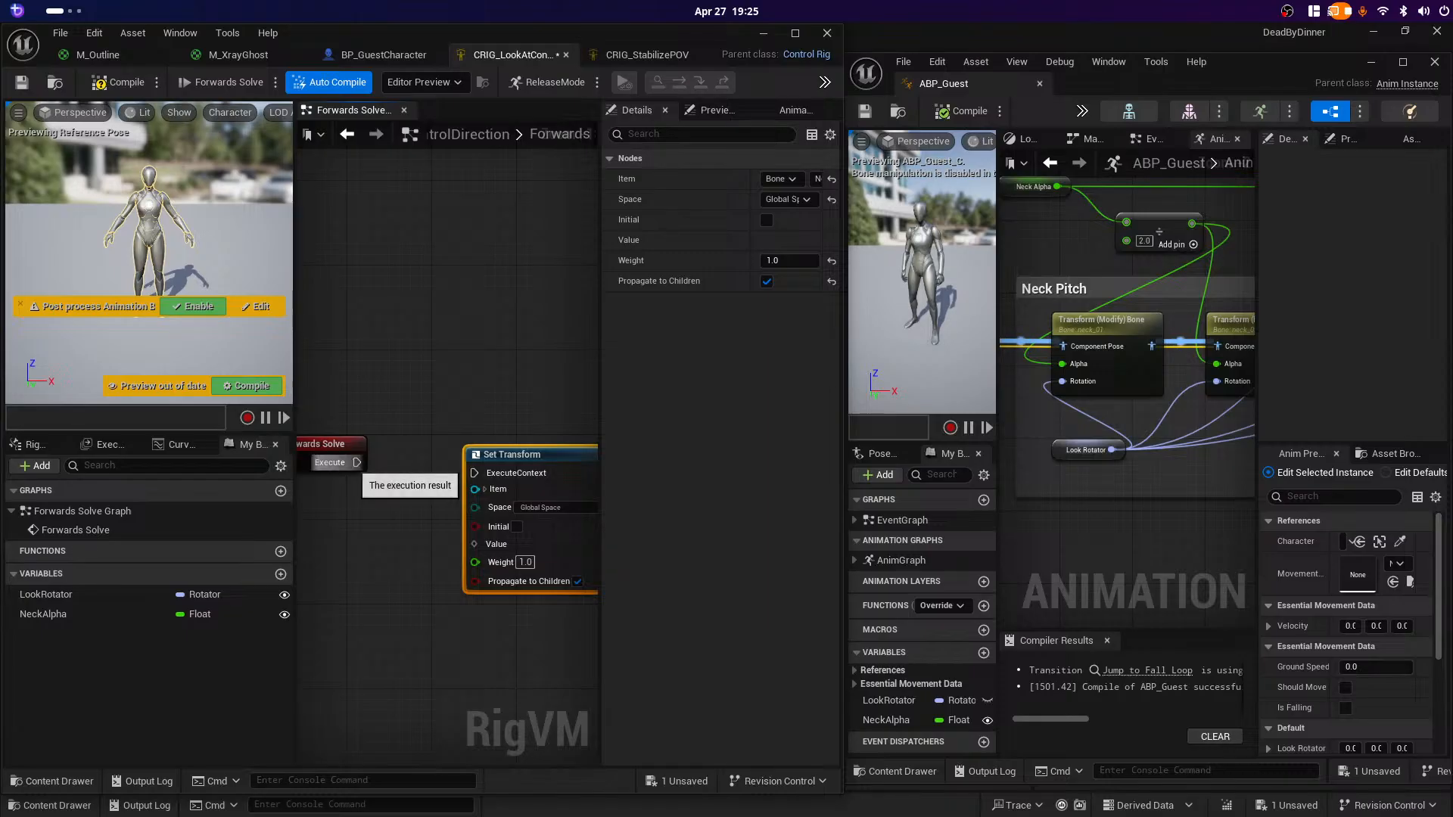
left_click_drag(356, 463, 475, 473)
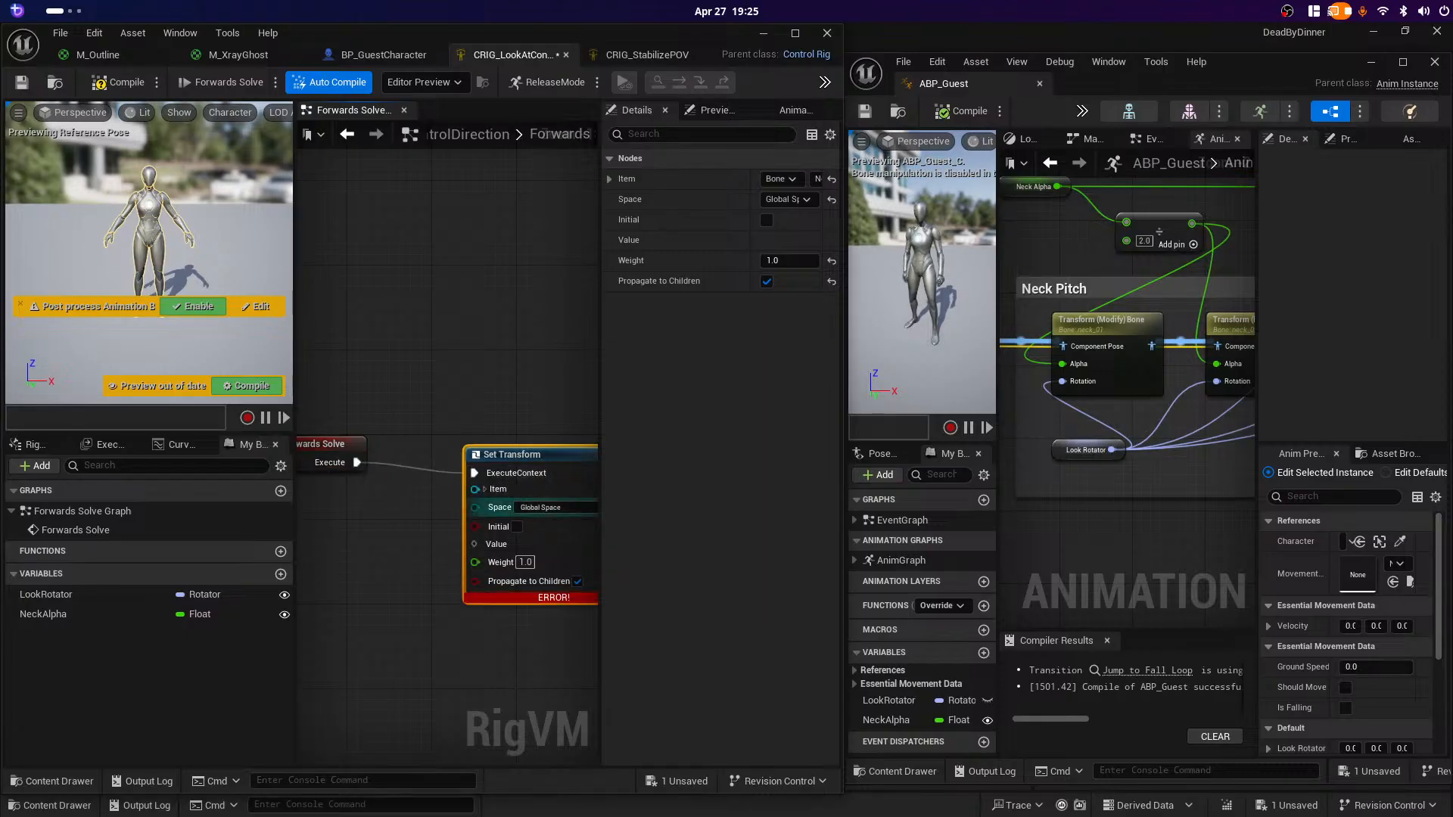
Step: Set the Set Transform node's target bone to neck_01
left_click(485, 489)
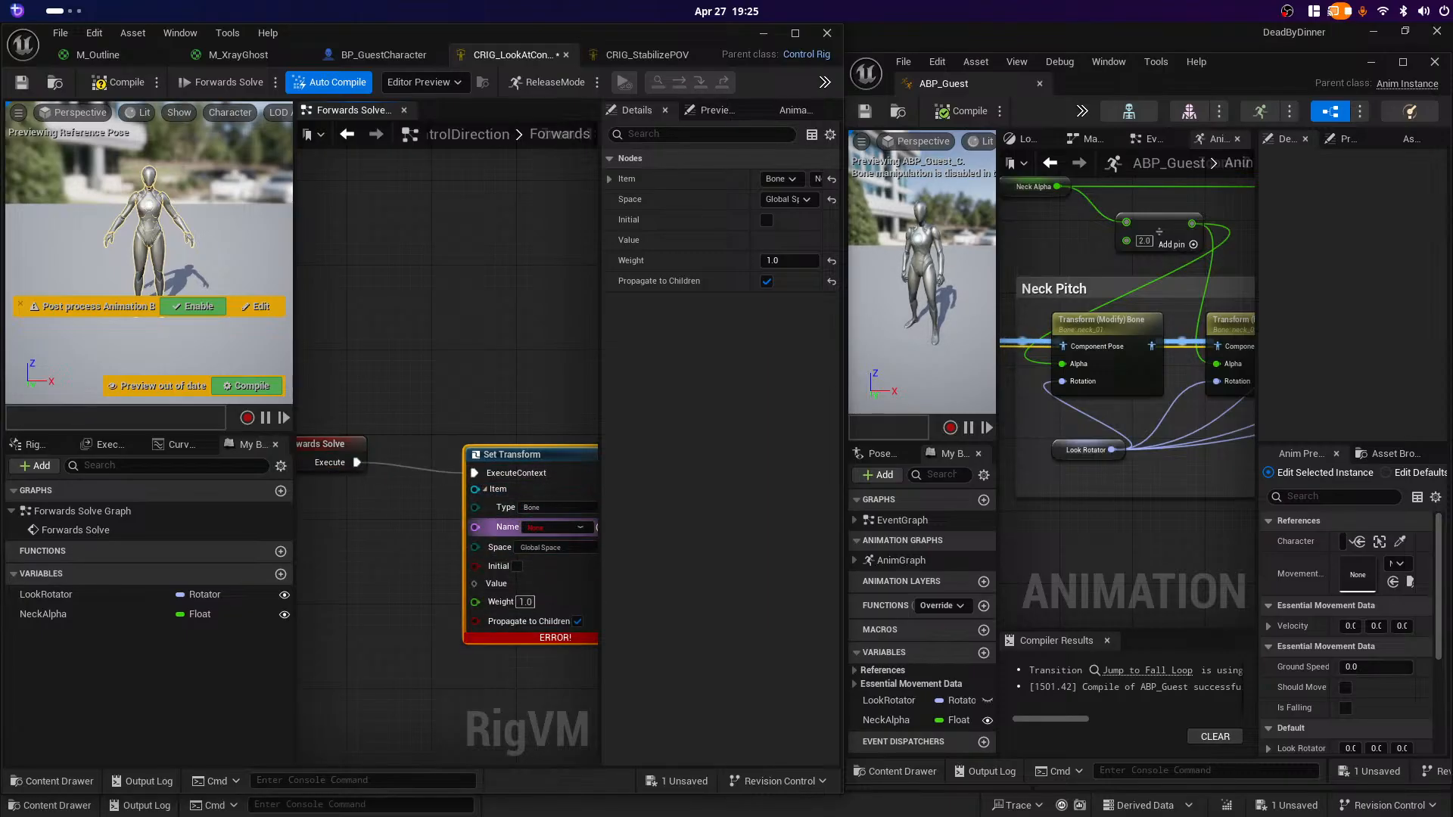
left_click(579, 528)
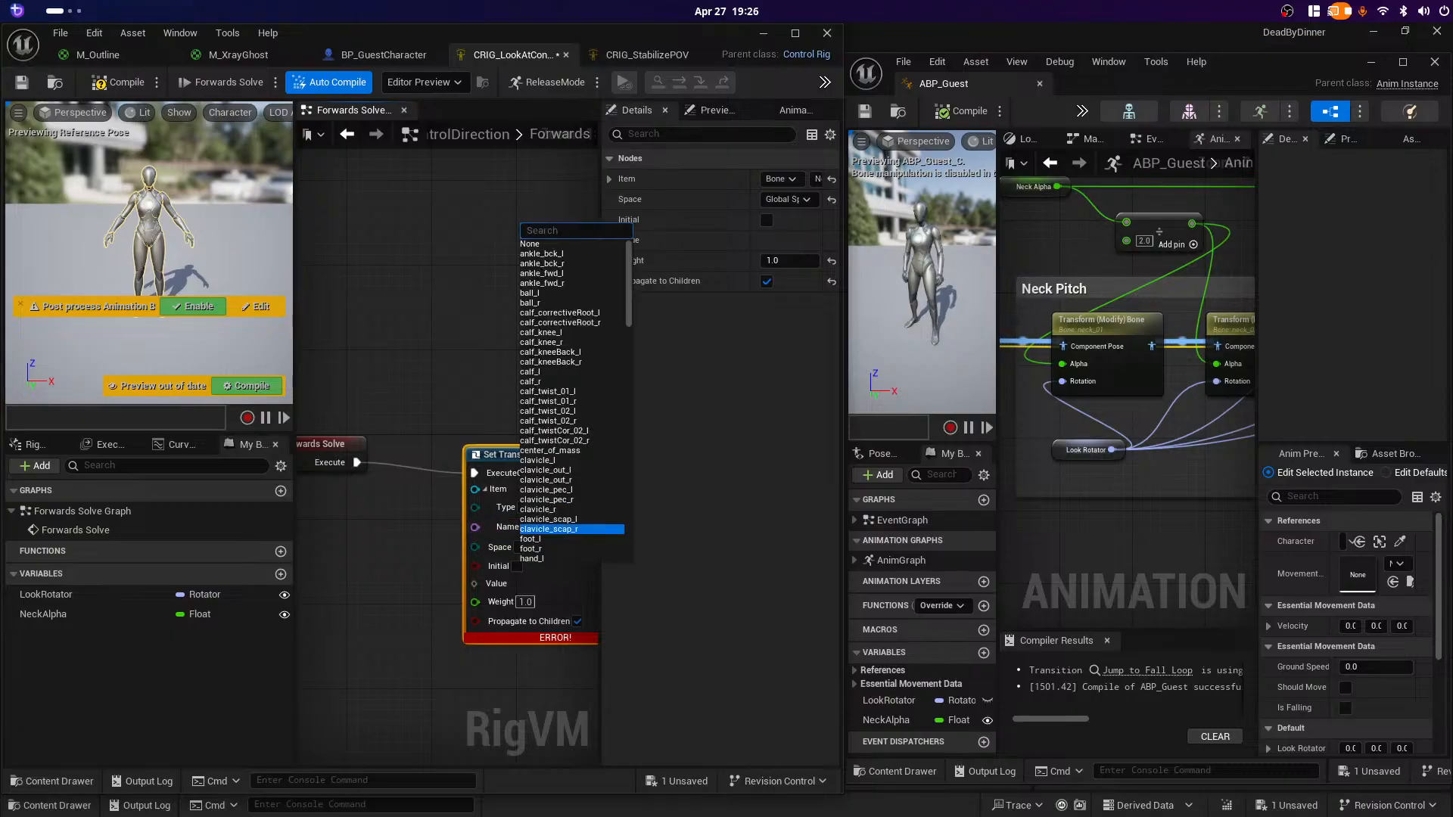
type("neck")
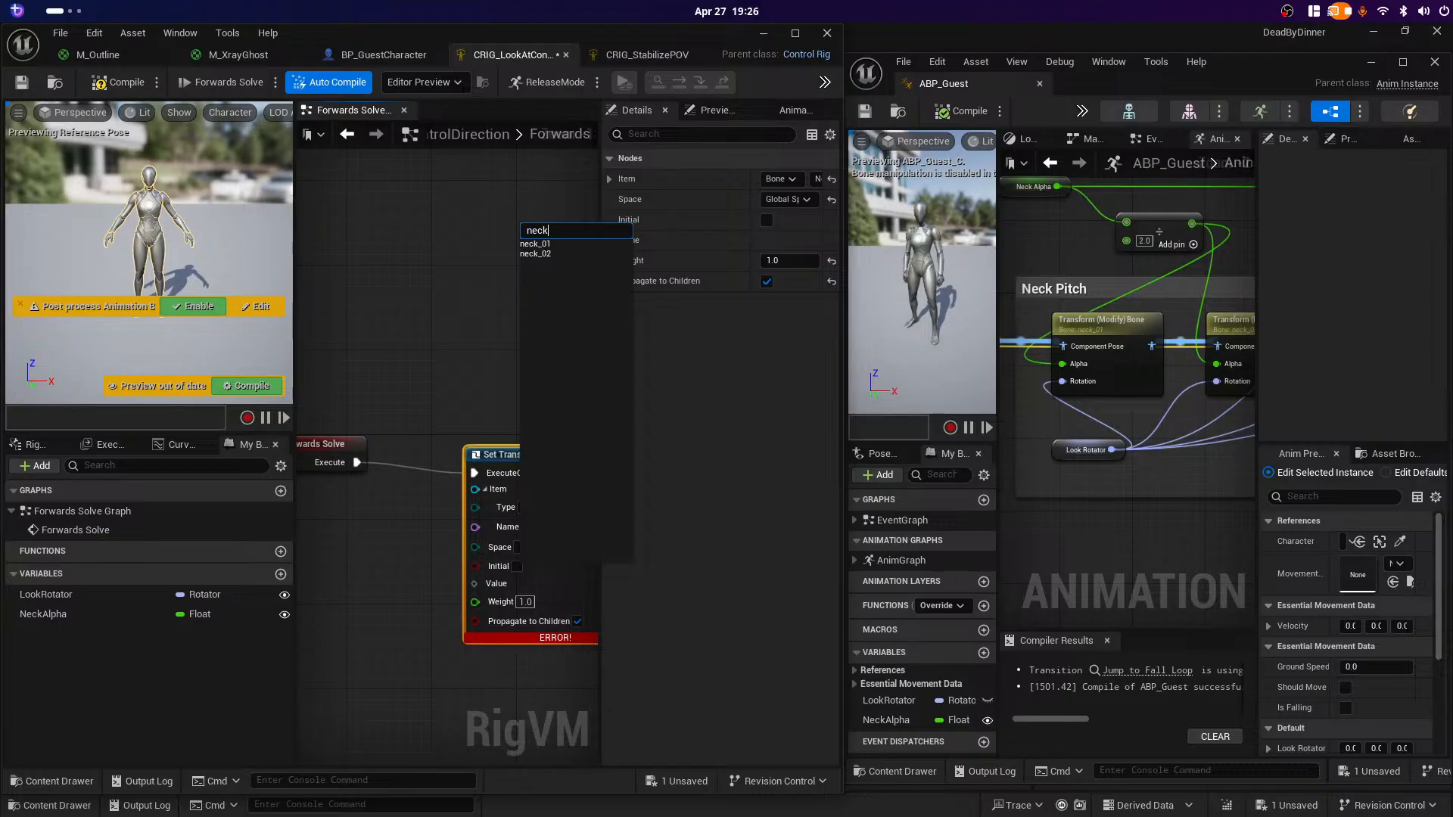
left_click(564, 244)
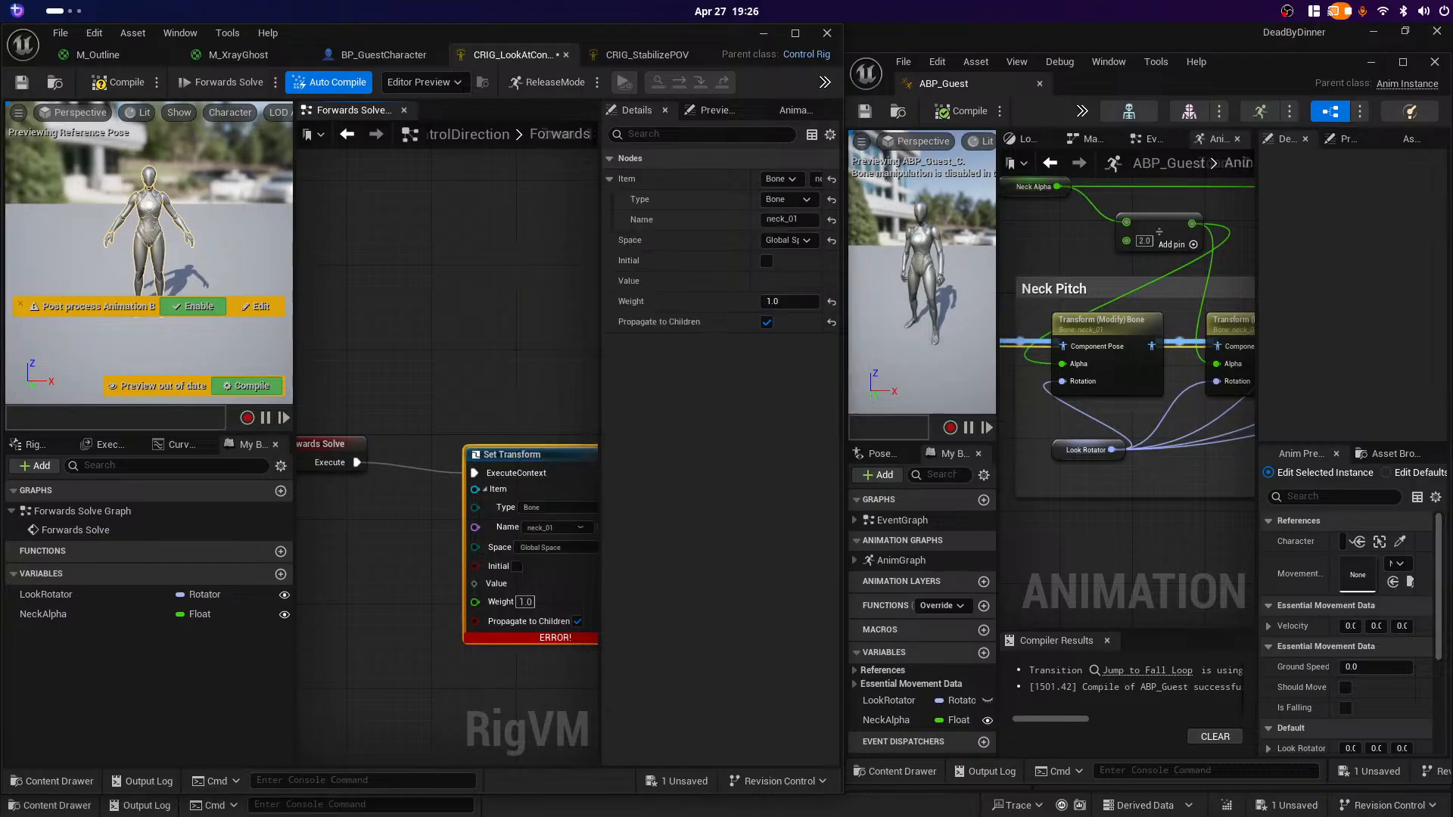
right_click_drag(500, 708, 493, 646)
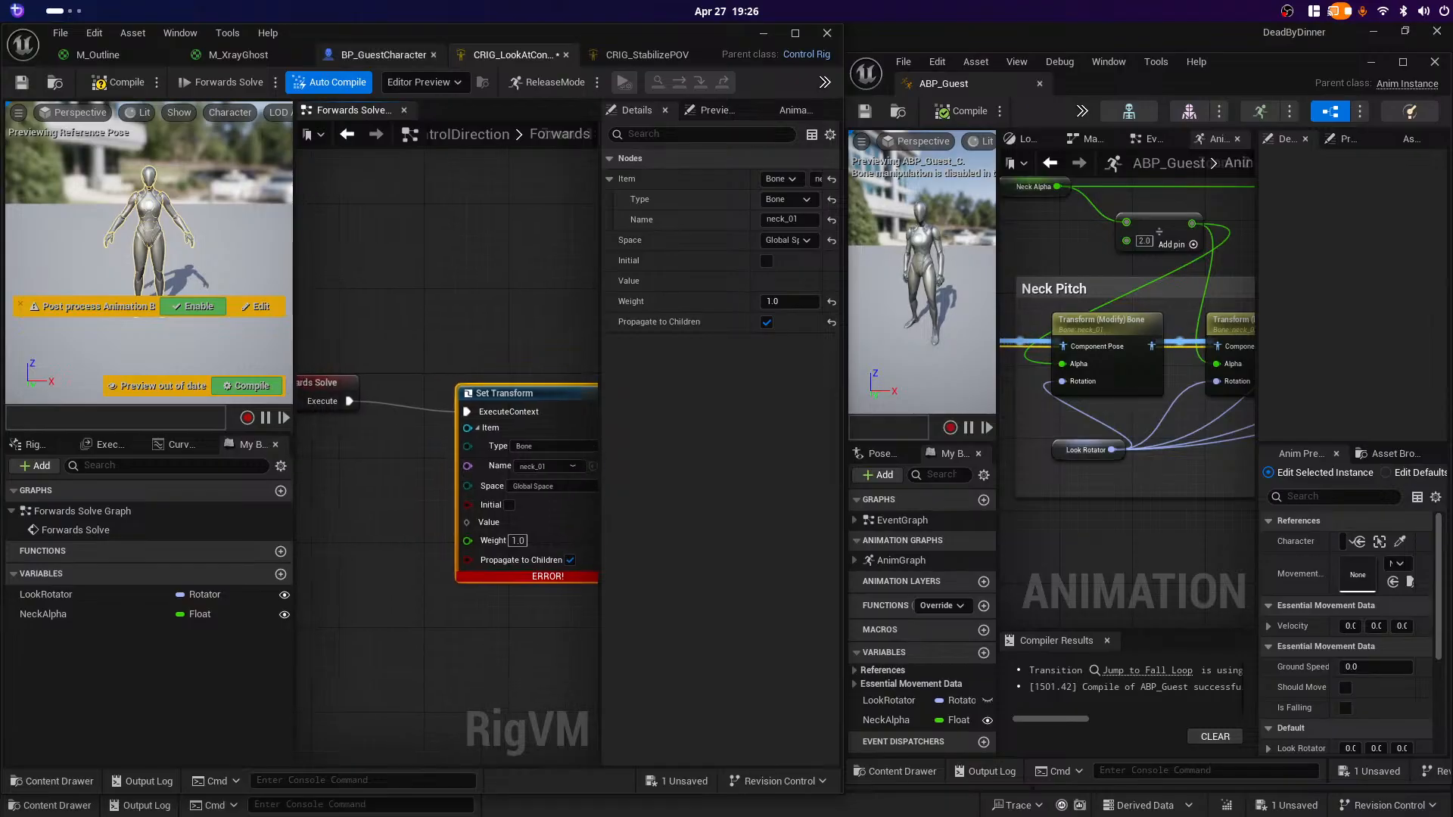
Step: Examine how CRIG_StabilizePOV's UpdatePOV graph uses its Get Transform nodes, and return to CRIG_LookAtControlDirection
left_click(647, 55)
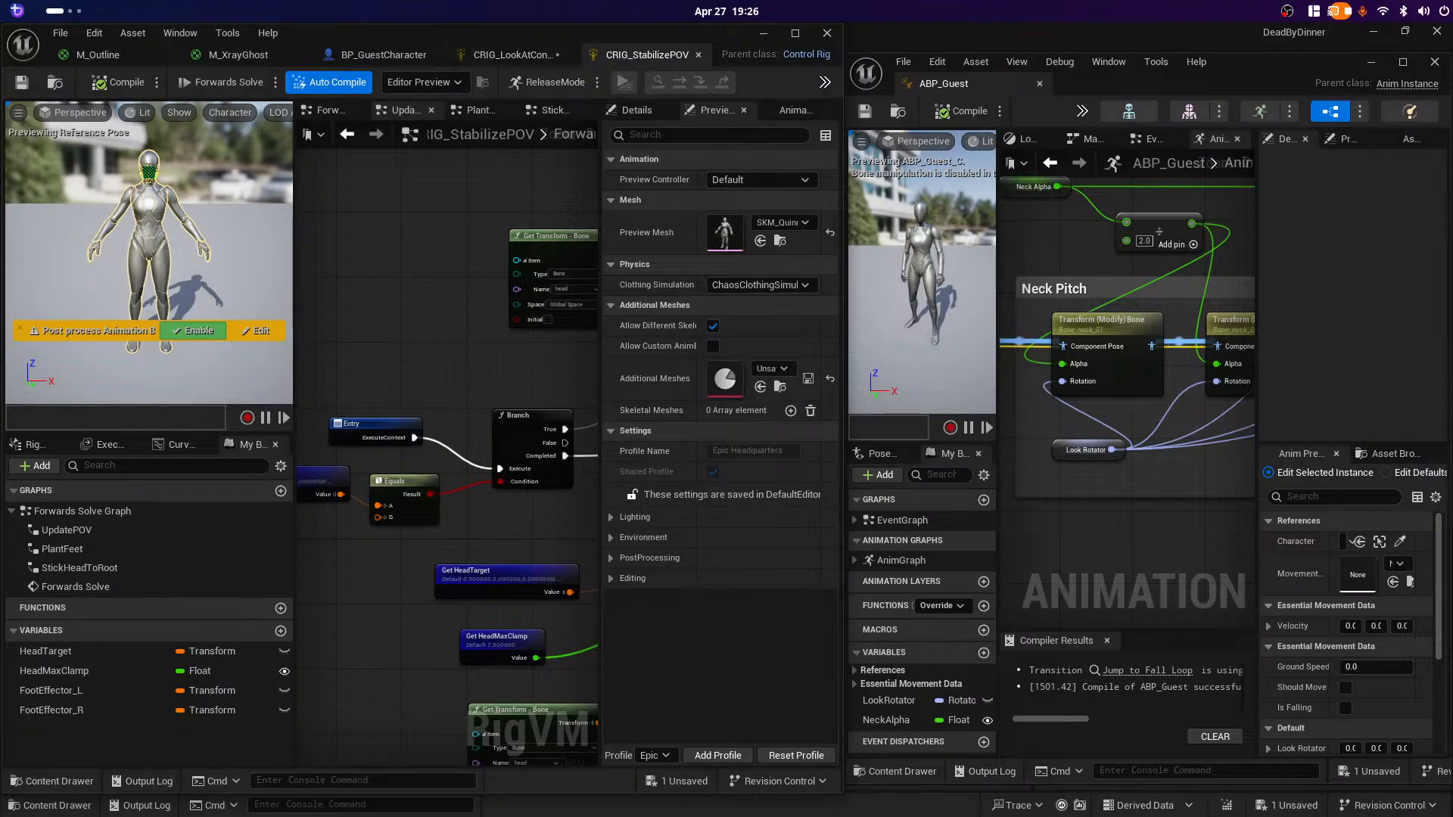
right_click_drag(388, 675, 301, 473)
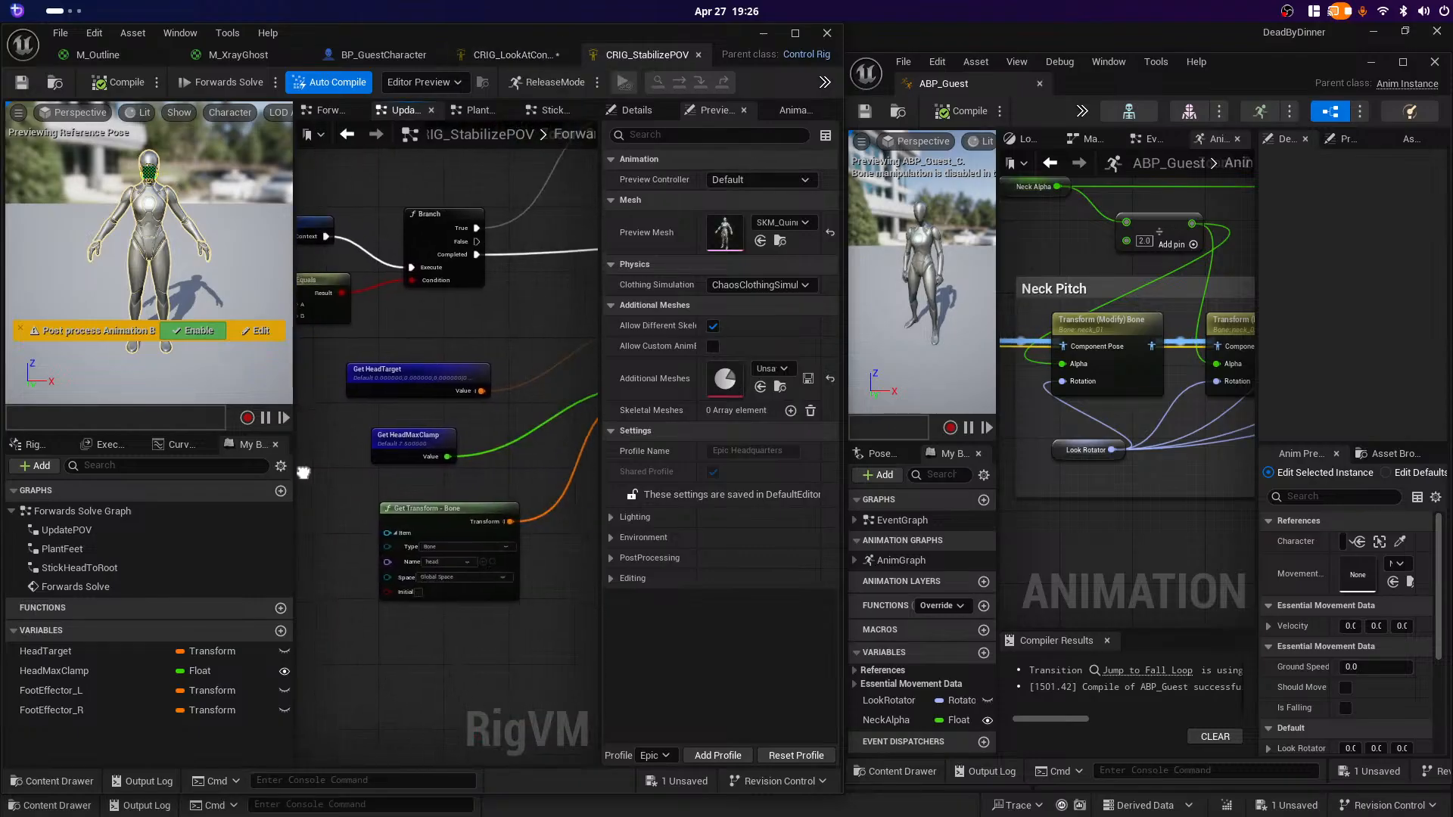
right_click_drag(446, 454, 423, 466)
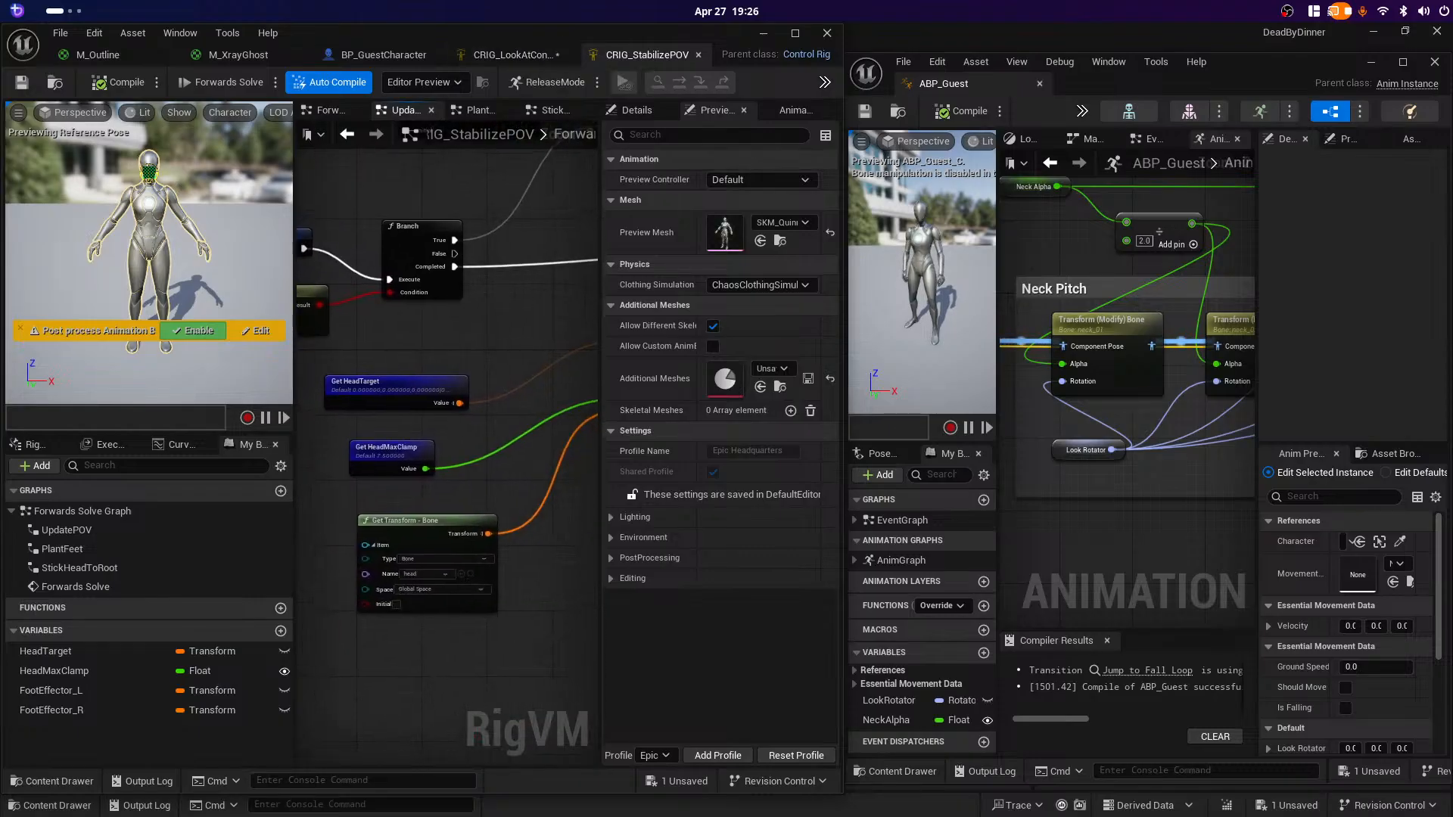
left_click(512, 54)
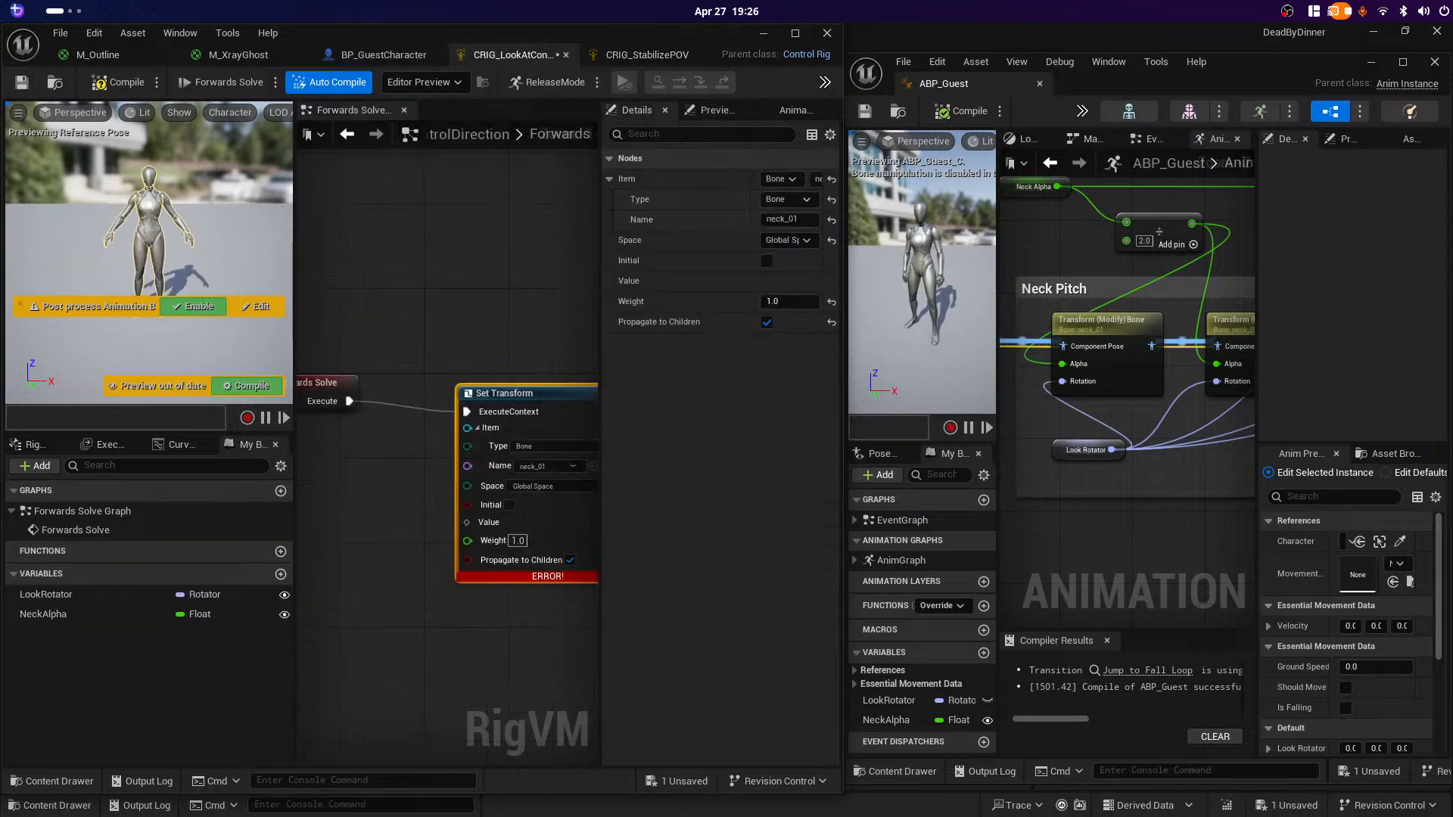
right_click_drag(486, 277, 449, 264)
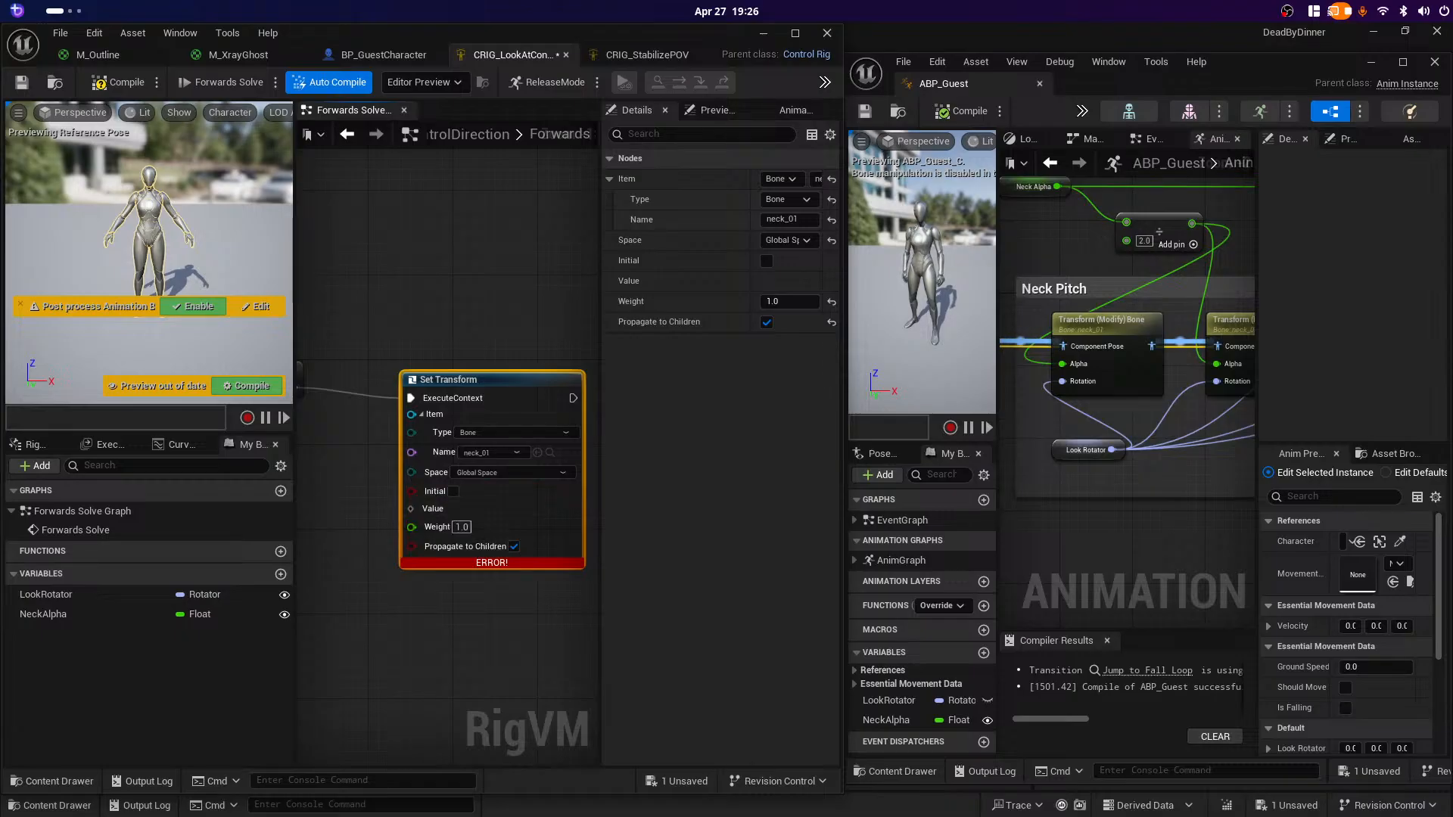
Step: Add a getter for the LookRotator variable below the Forwards Solve event
right_click_drag(315, 628, 408, 574)
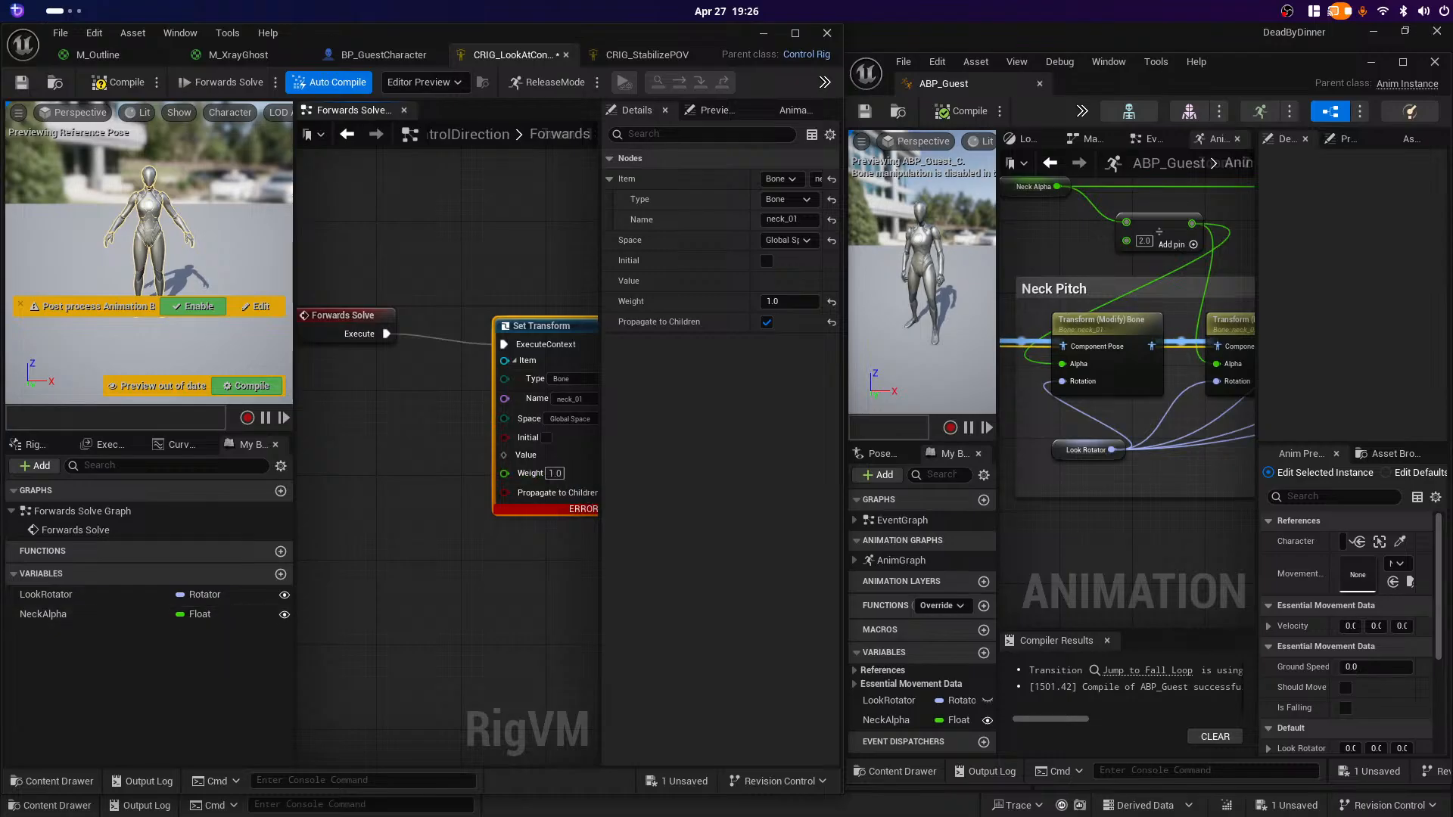
right_click_drag(470, 567, 459, 597)
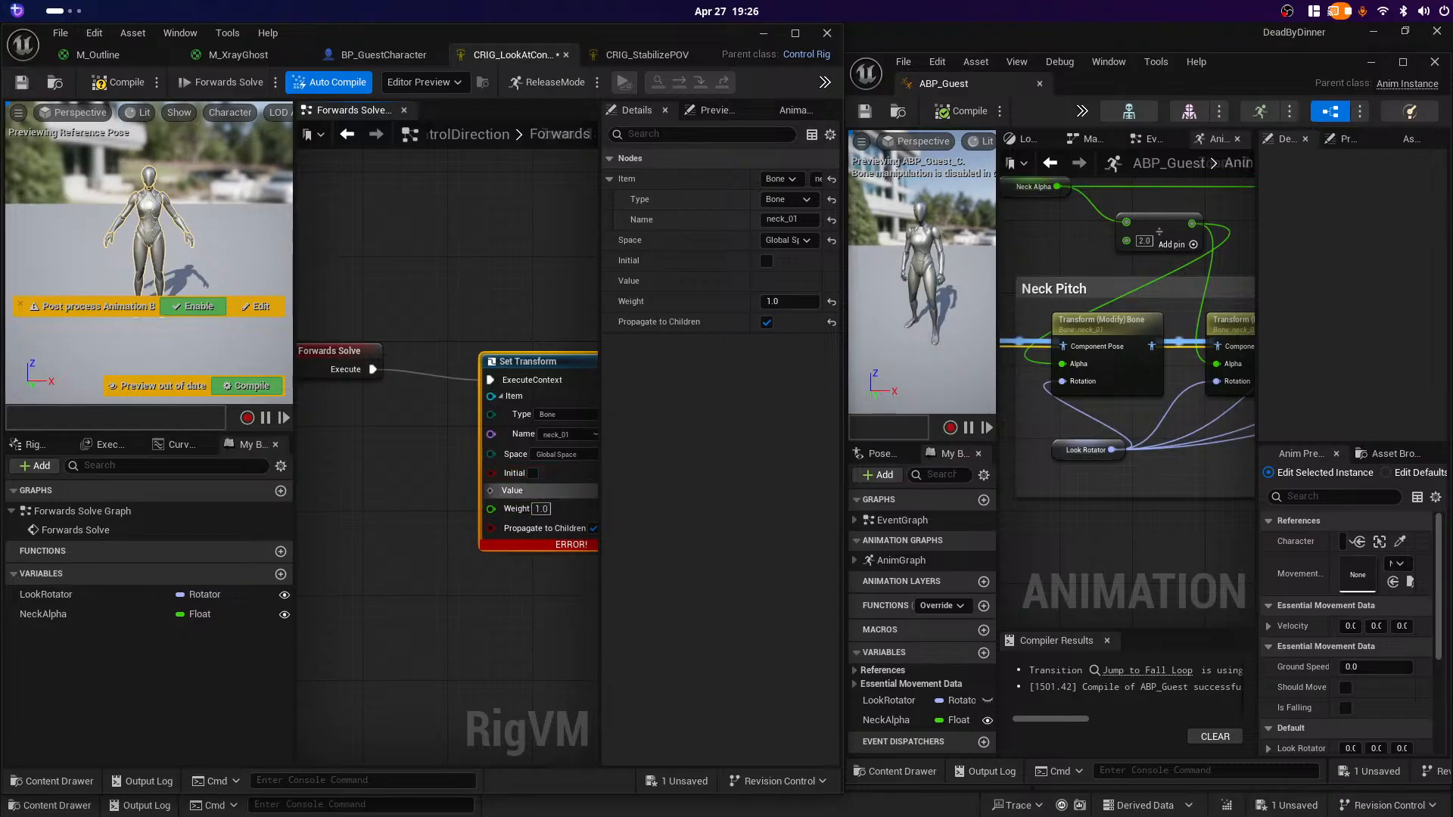
right_click_drag(421, 649, 478, 643)
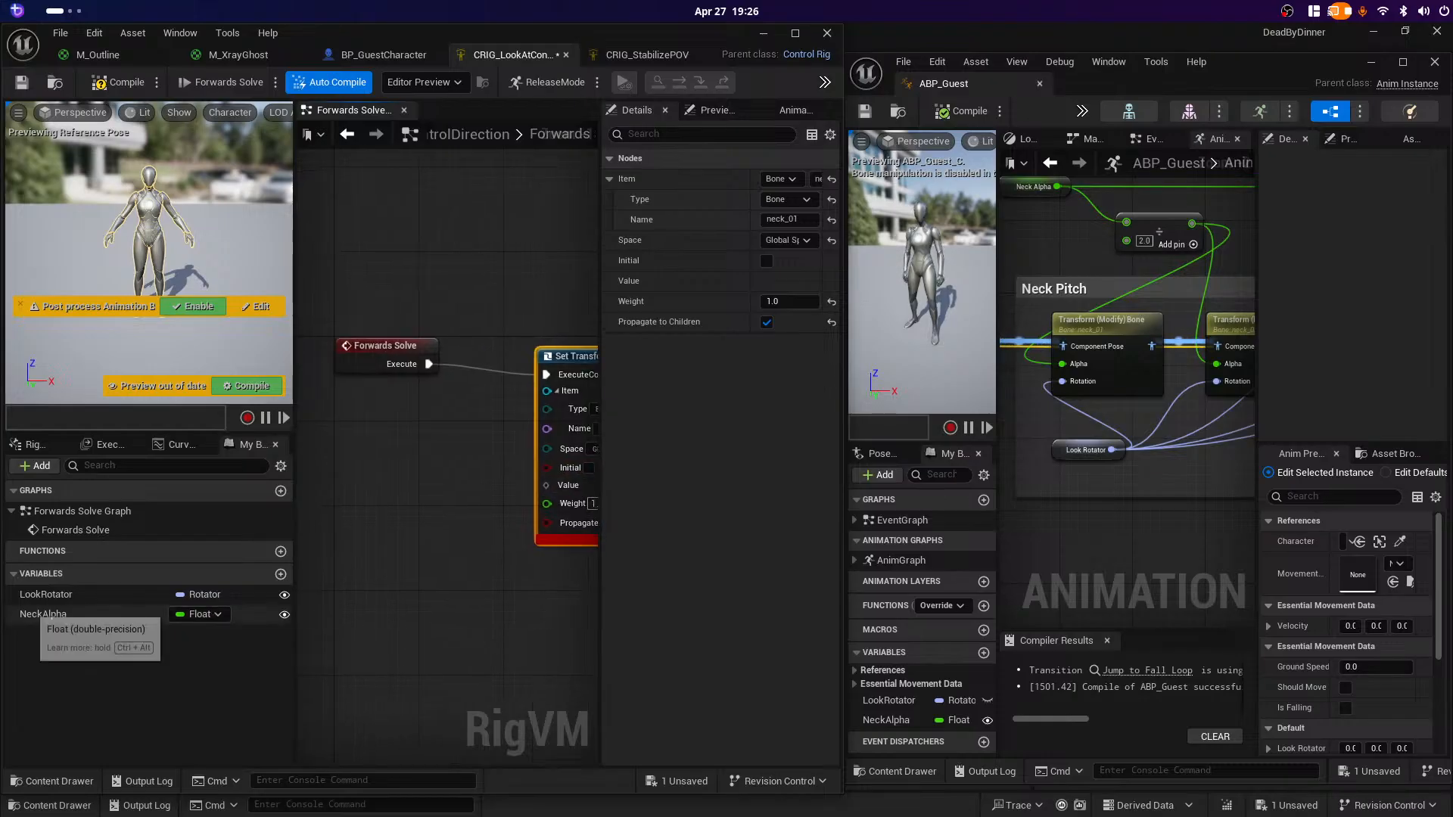
left_click(91, 594)
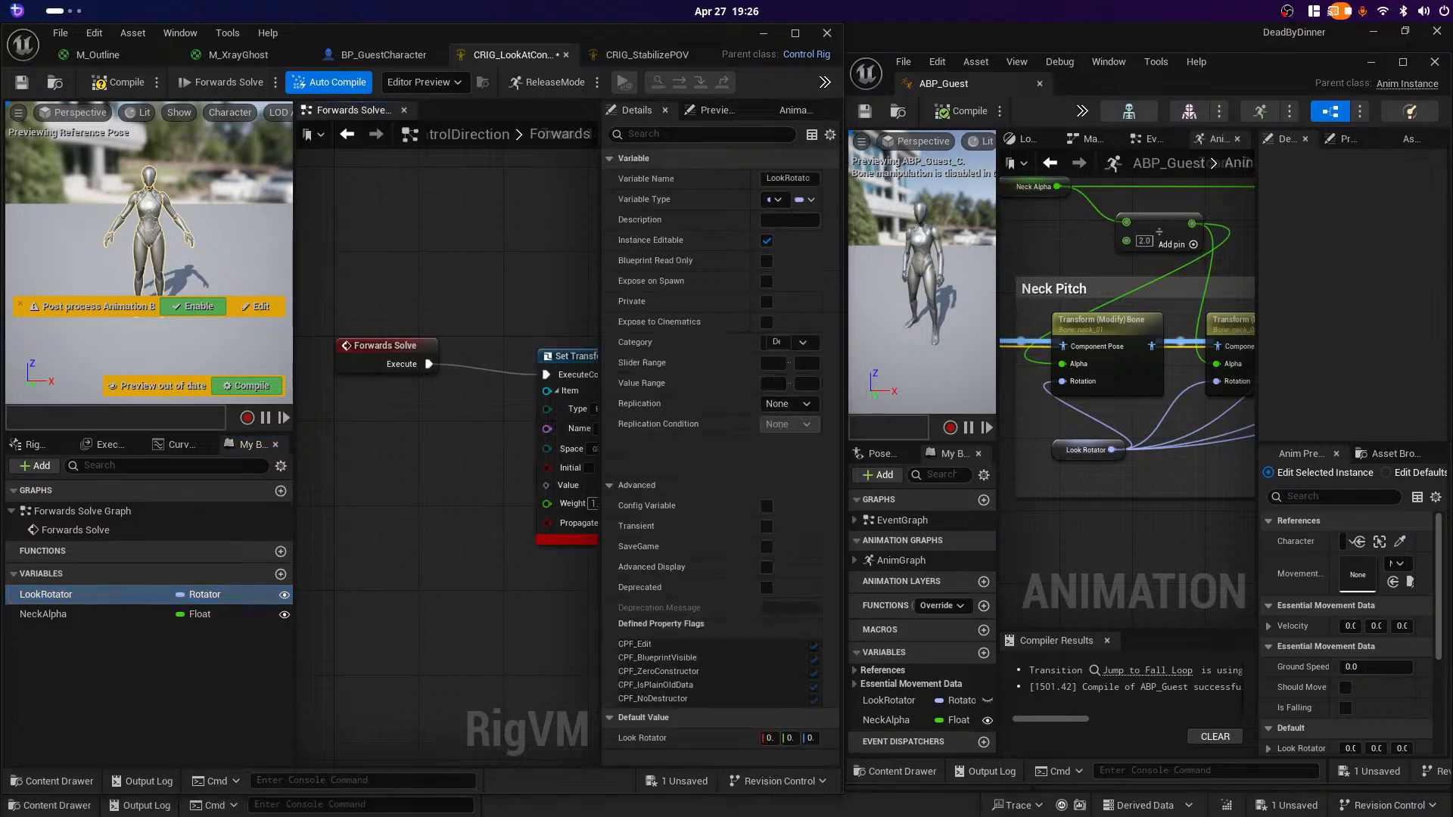
left_click_drag(91, 594, 327, 662)
left_click(580, 684)
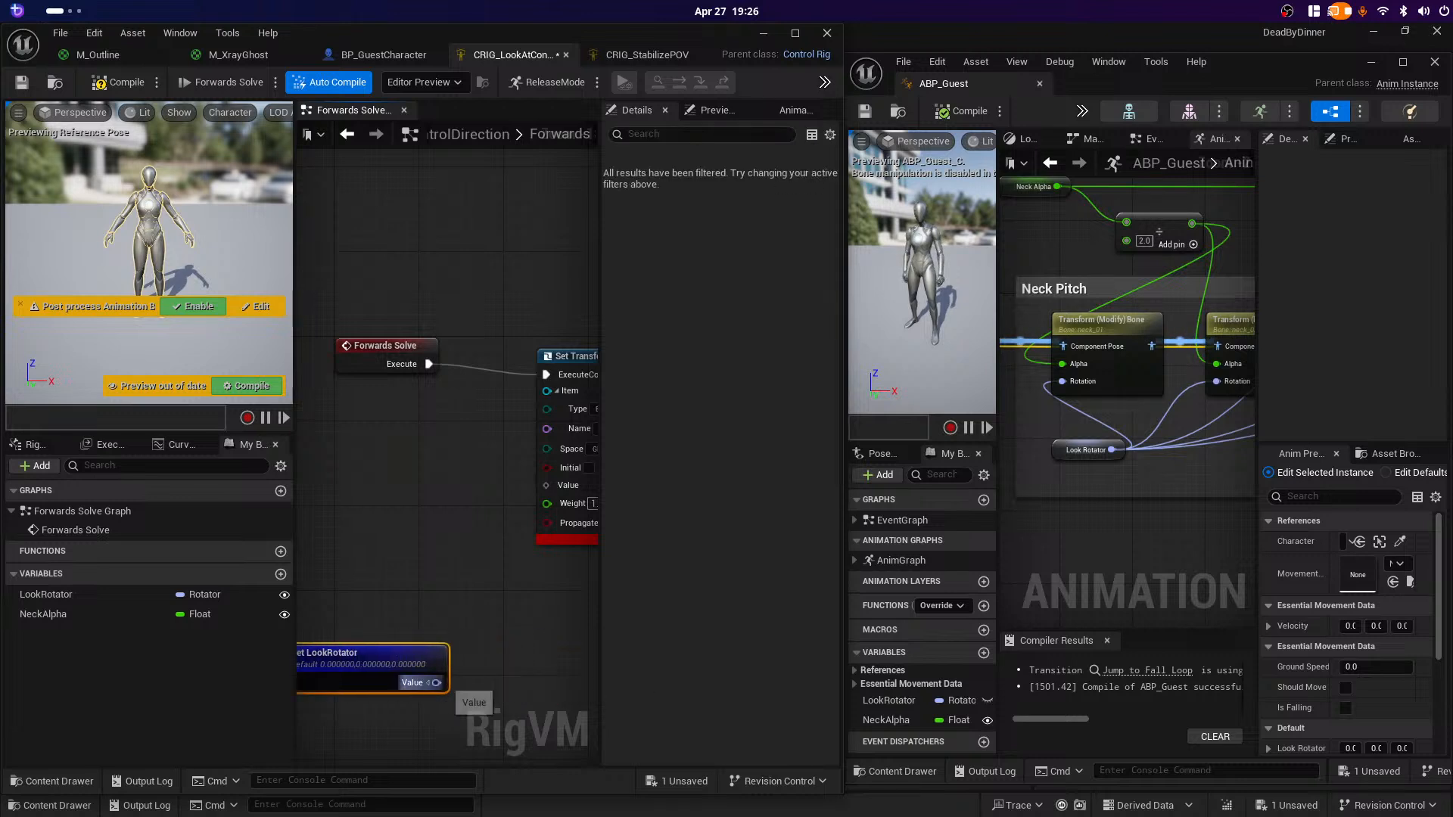
Step: Create a Make Transform node from LookRotator's value so the rotator feeds its rotation
left_click_drag(438, 682, 482, 632)
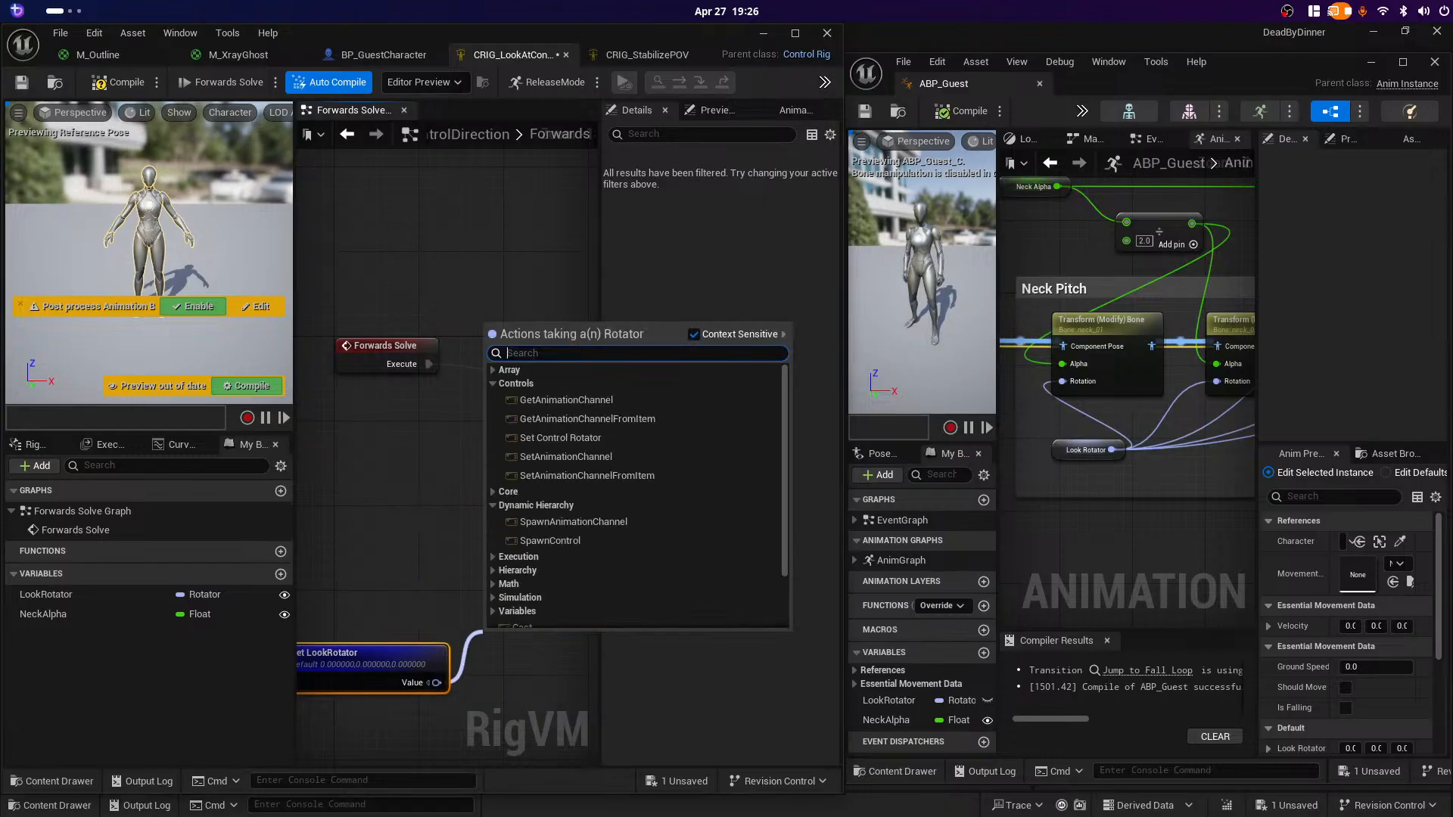
type("make trand")
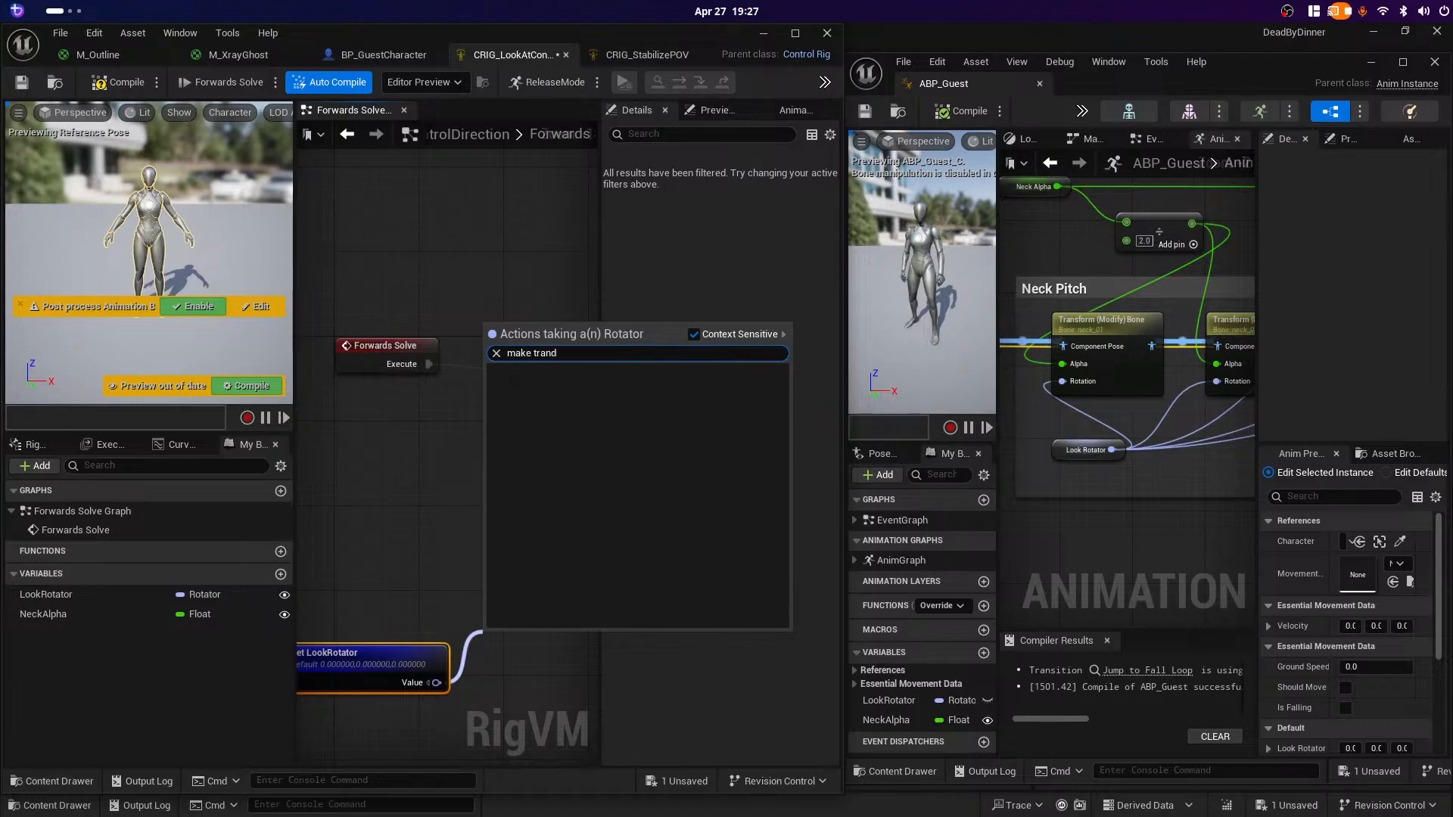
key("BackSpace")
type("s")
key("Down")
key("Down")
key("Down")
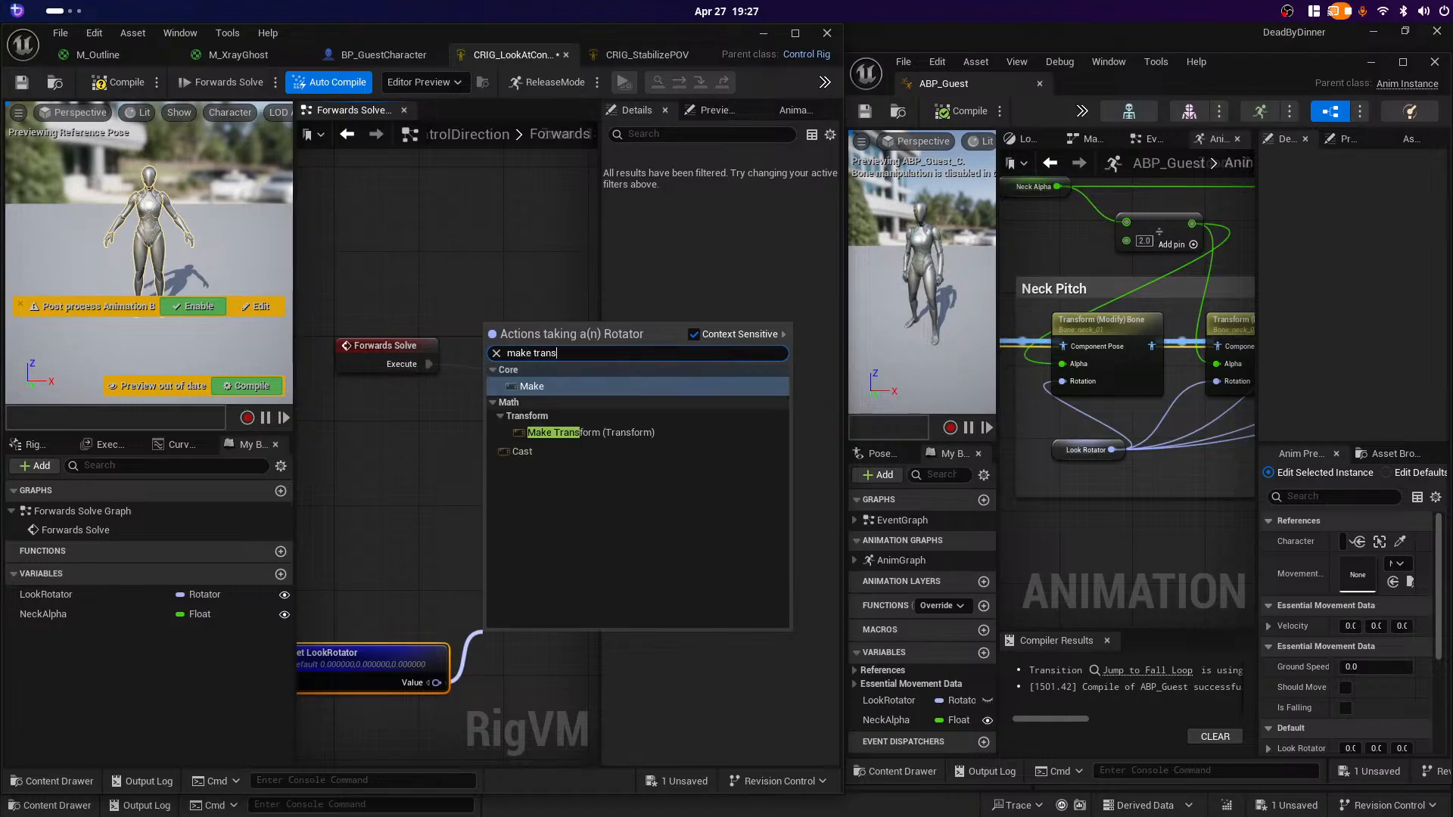
key("Return")
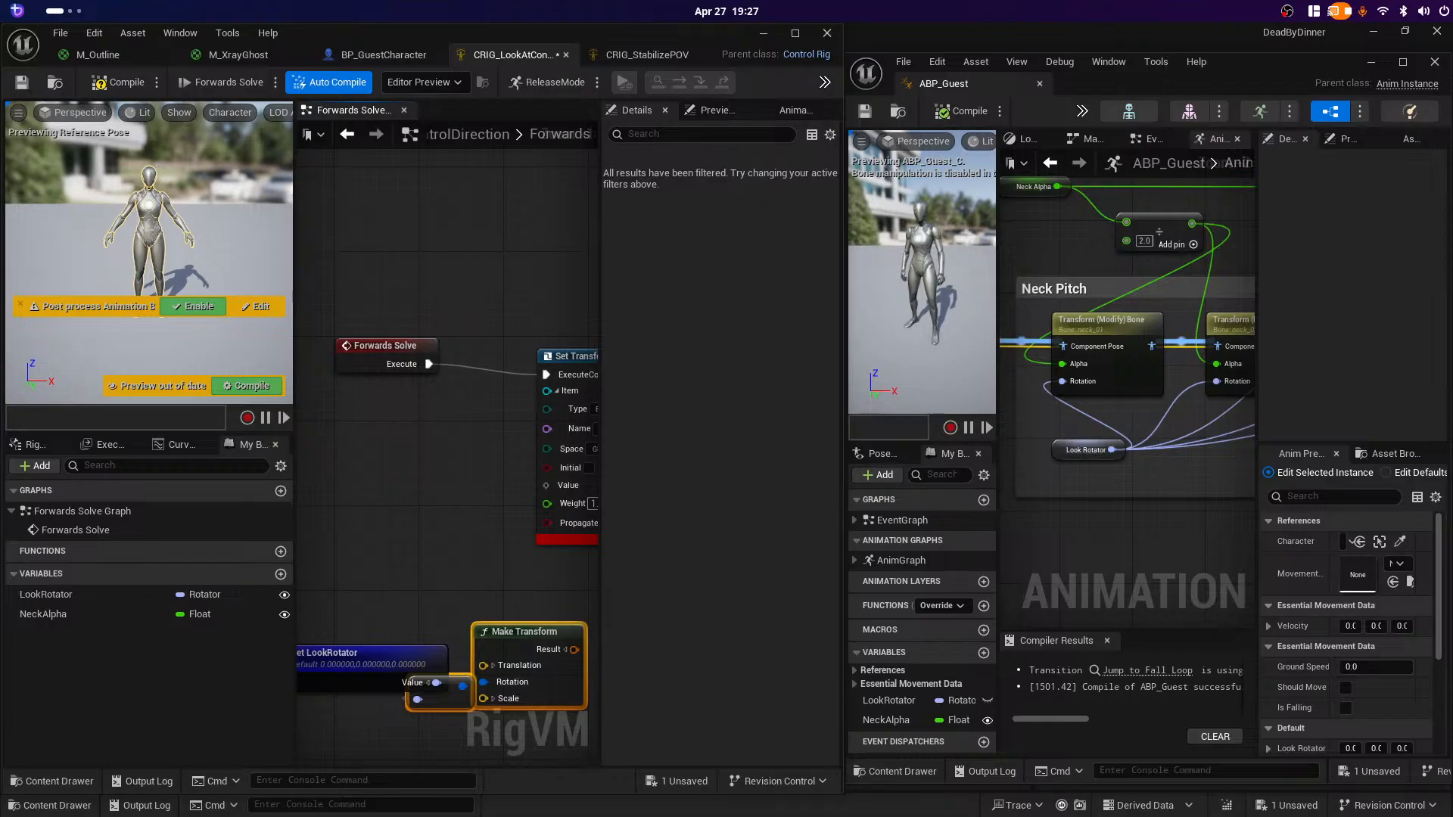
Step: Spread out the LookRotator getter, the rotator conversion node and Make Transform below the Forwards Solve event
scroll(528, 556, "down", 4)
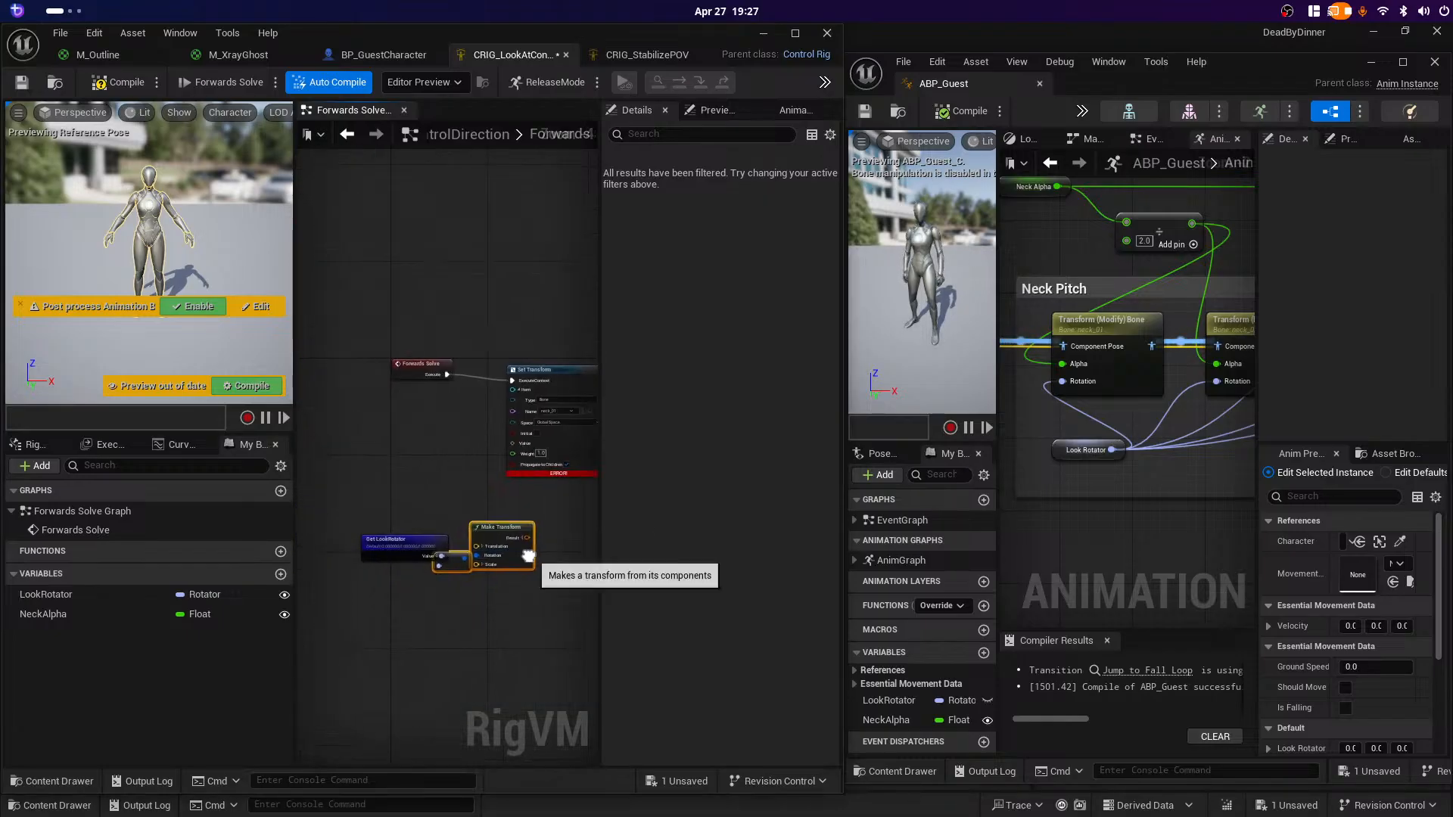
scroll(458, 560, "up", 3)
scroll(476, 553, "up", 2)
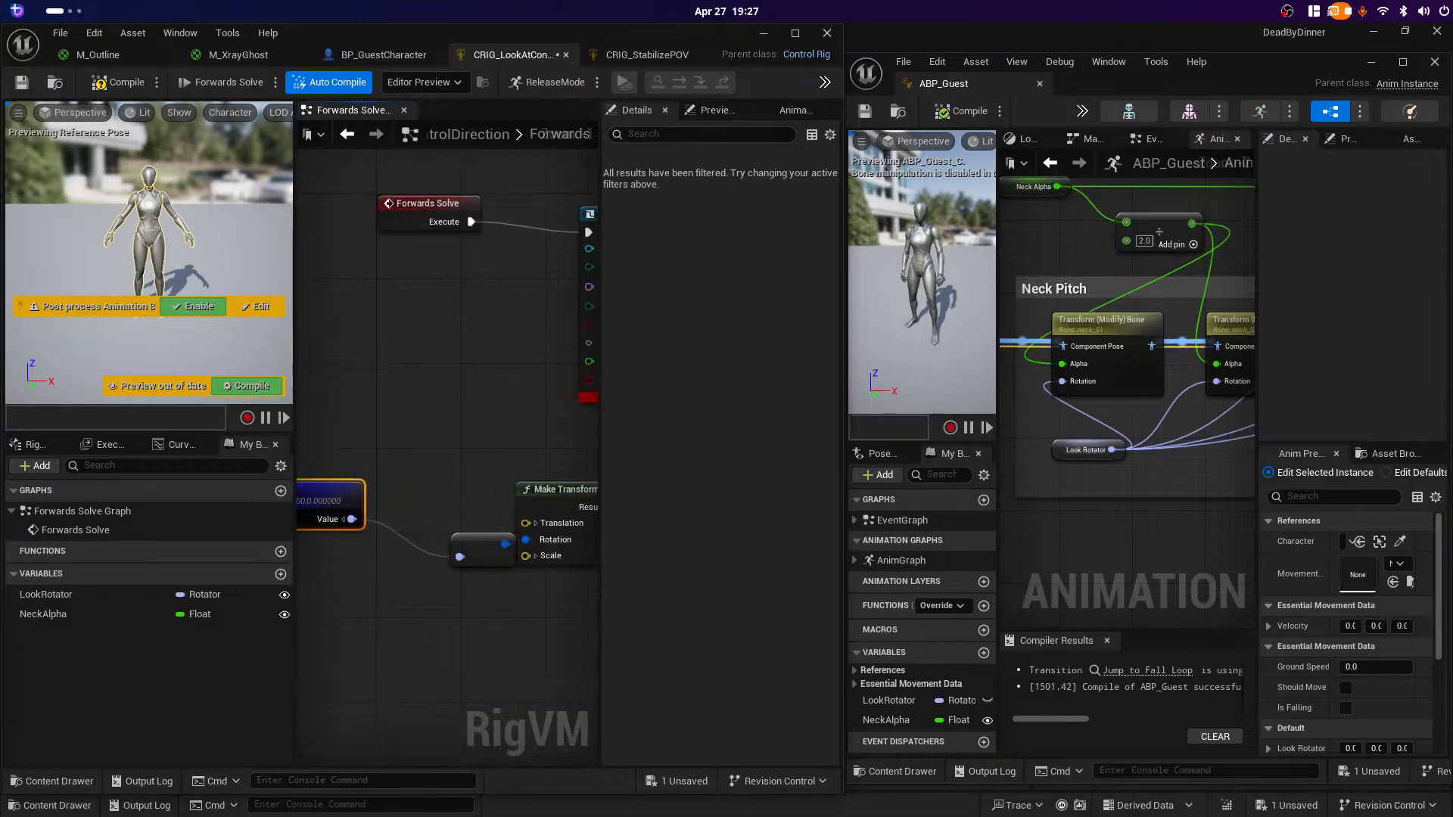
right_click_drag(454, 379, 382, 345)
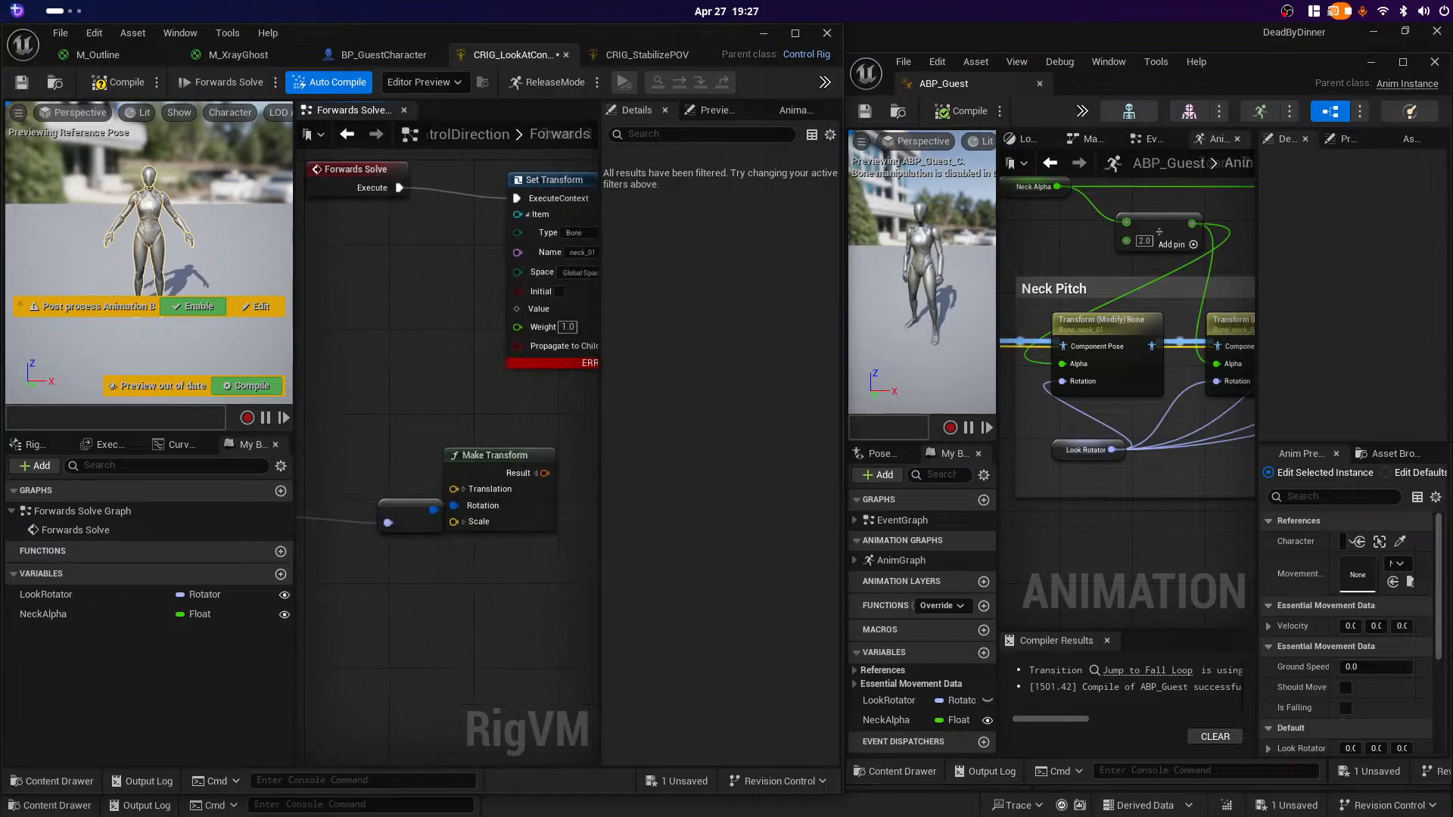
left_click(408, 516)
scroll(408, 517, "down", 2)
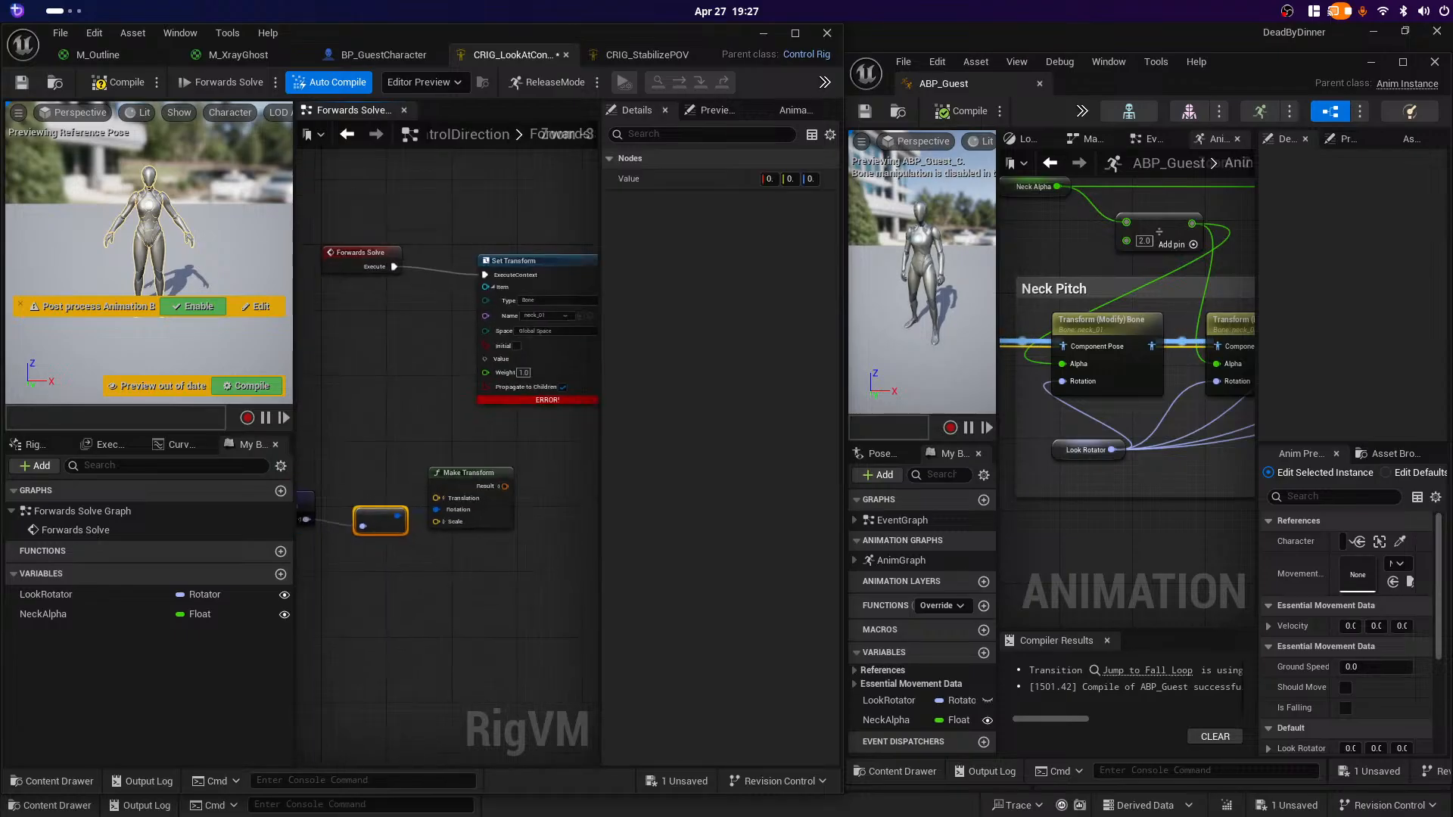
right_click_drag(366, 431, 448, 486)
scroll(429, 477, "down", 3)
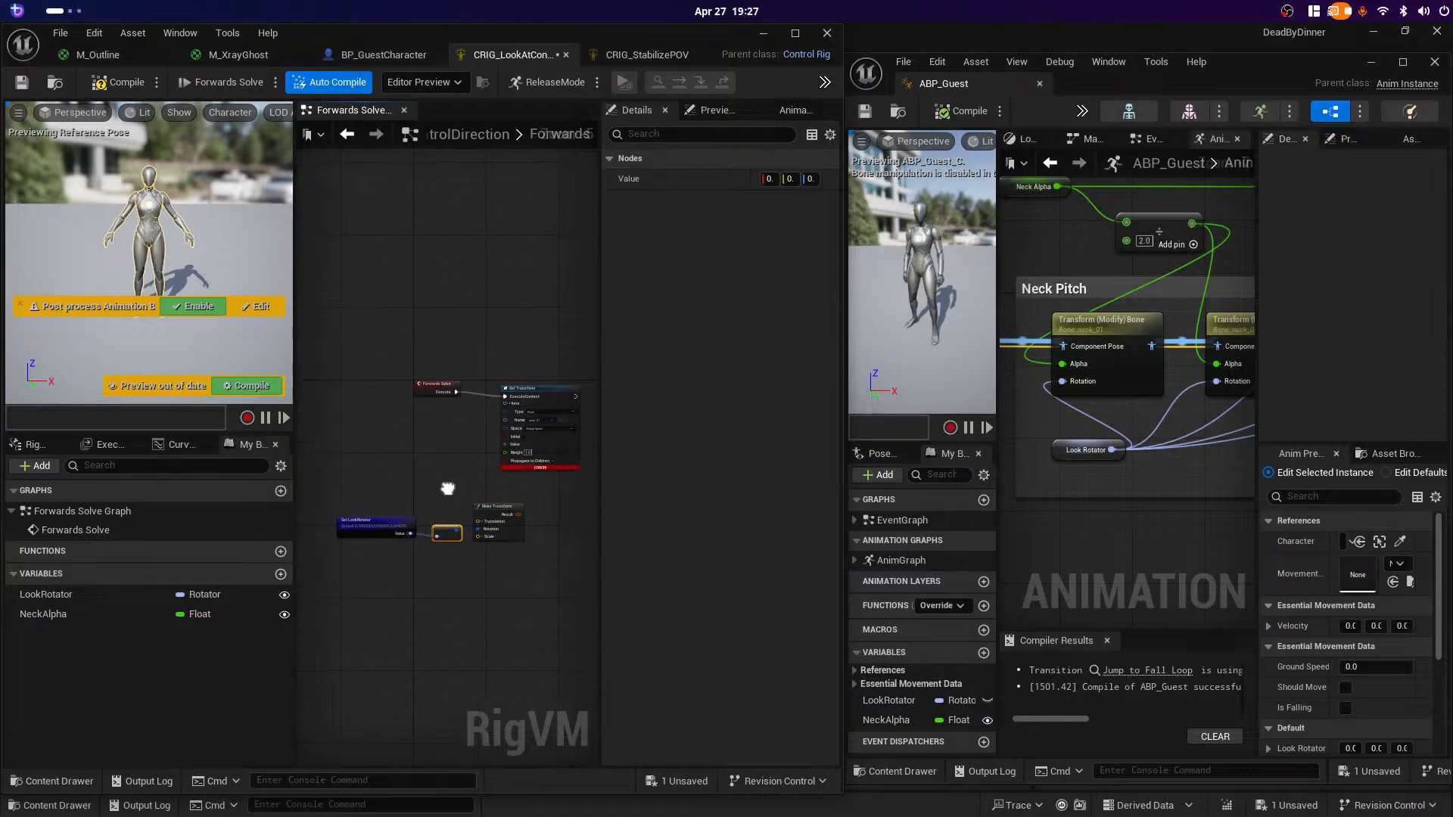
scroll(466, 487, "up", 2)
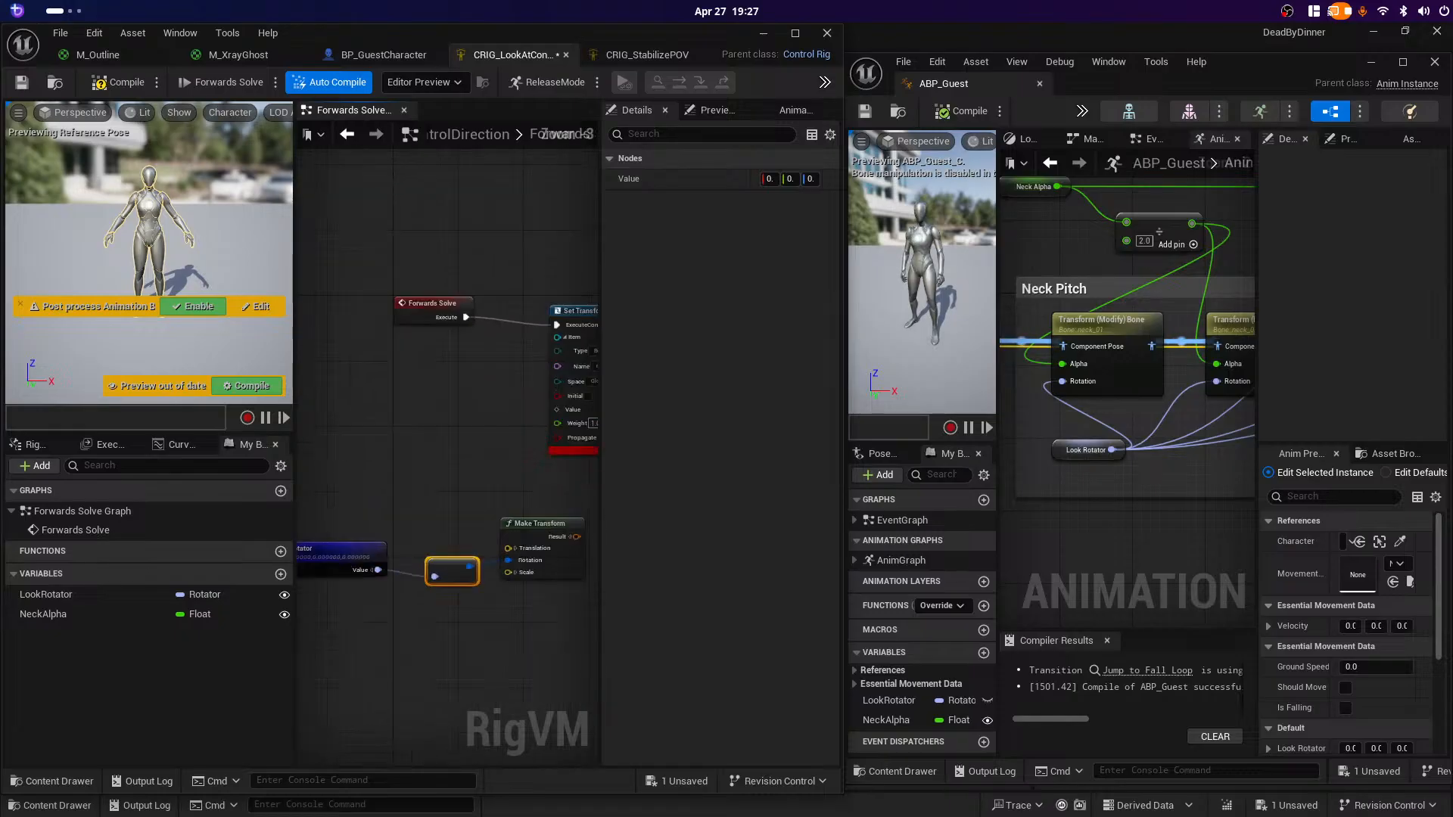
right_click_drag(501, 468, 479, 429)
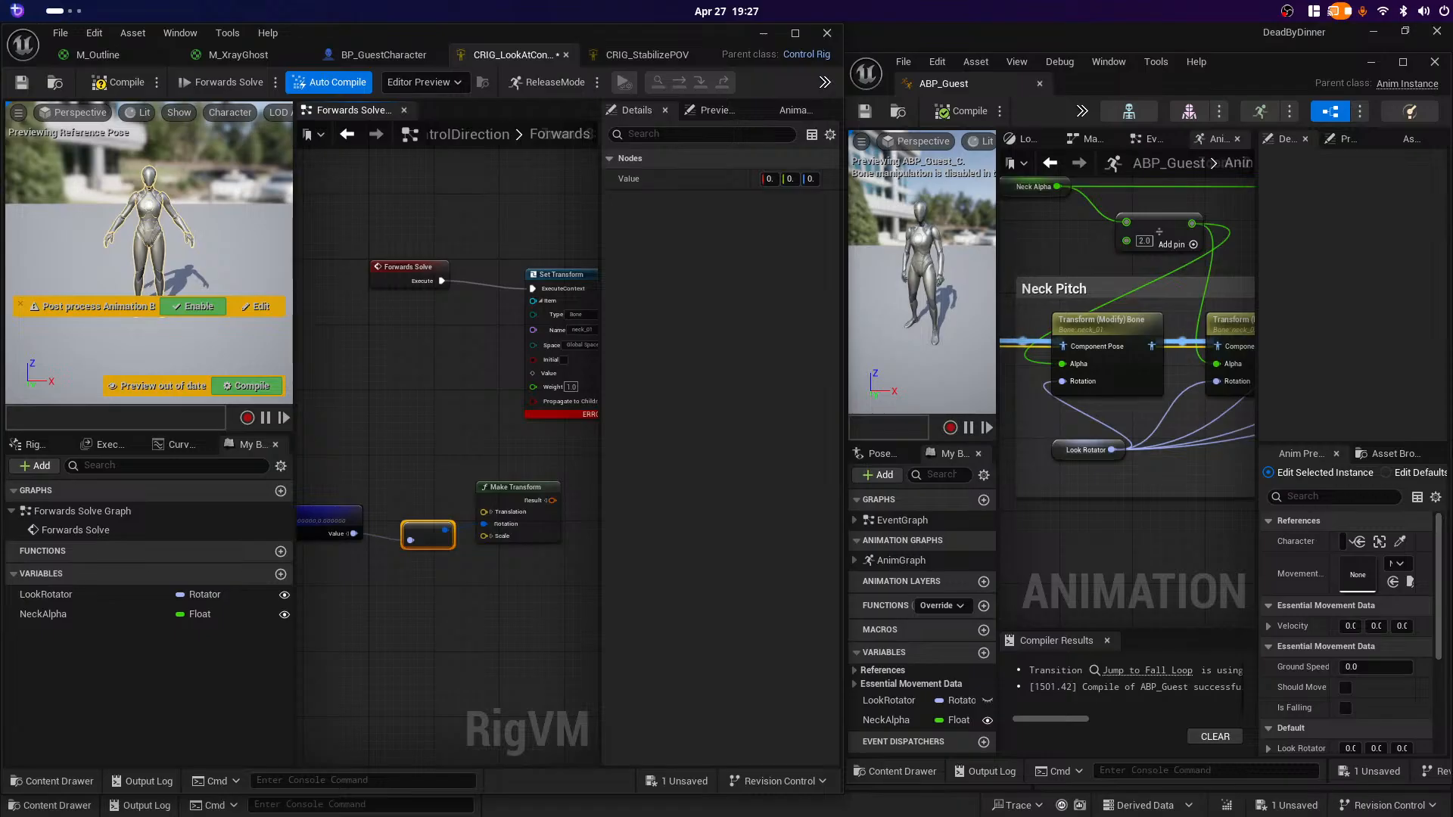
right_click_drag(462, 454, 458, 457)
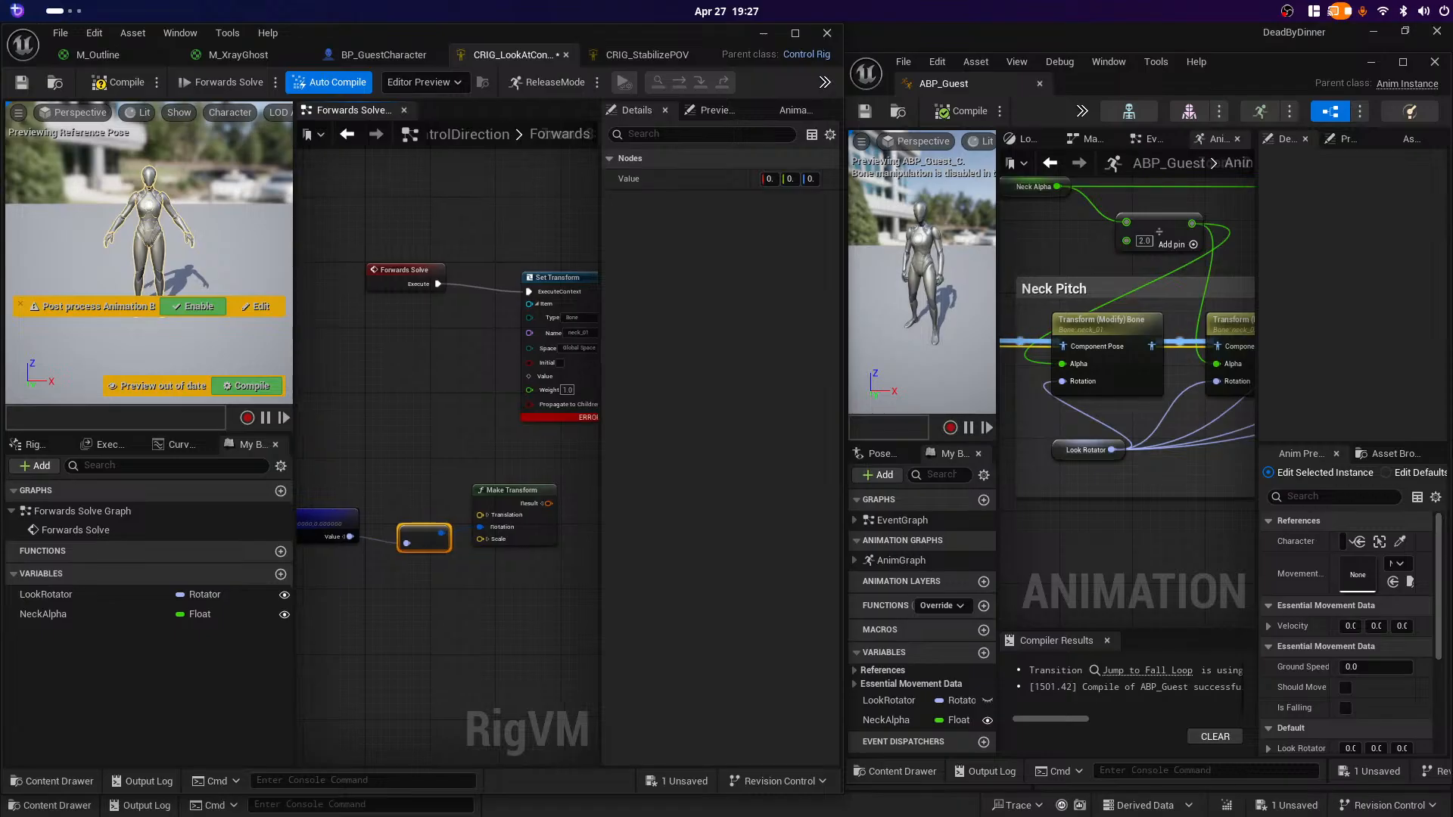
Step: Add a Get Transform node for a bone and place it above the LookRotator getter and conversion node
right_click_drag(423, 549, 446, 460)
scroll(446, 460, "up", 3)
right_click(397, 340)
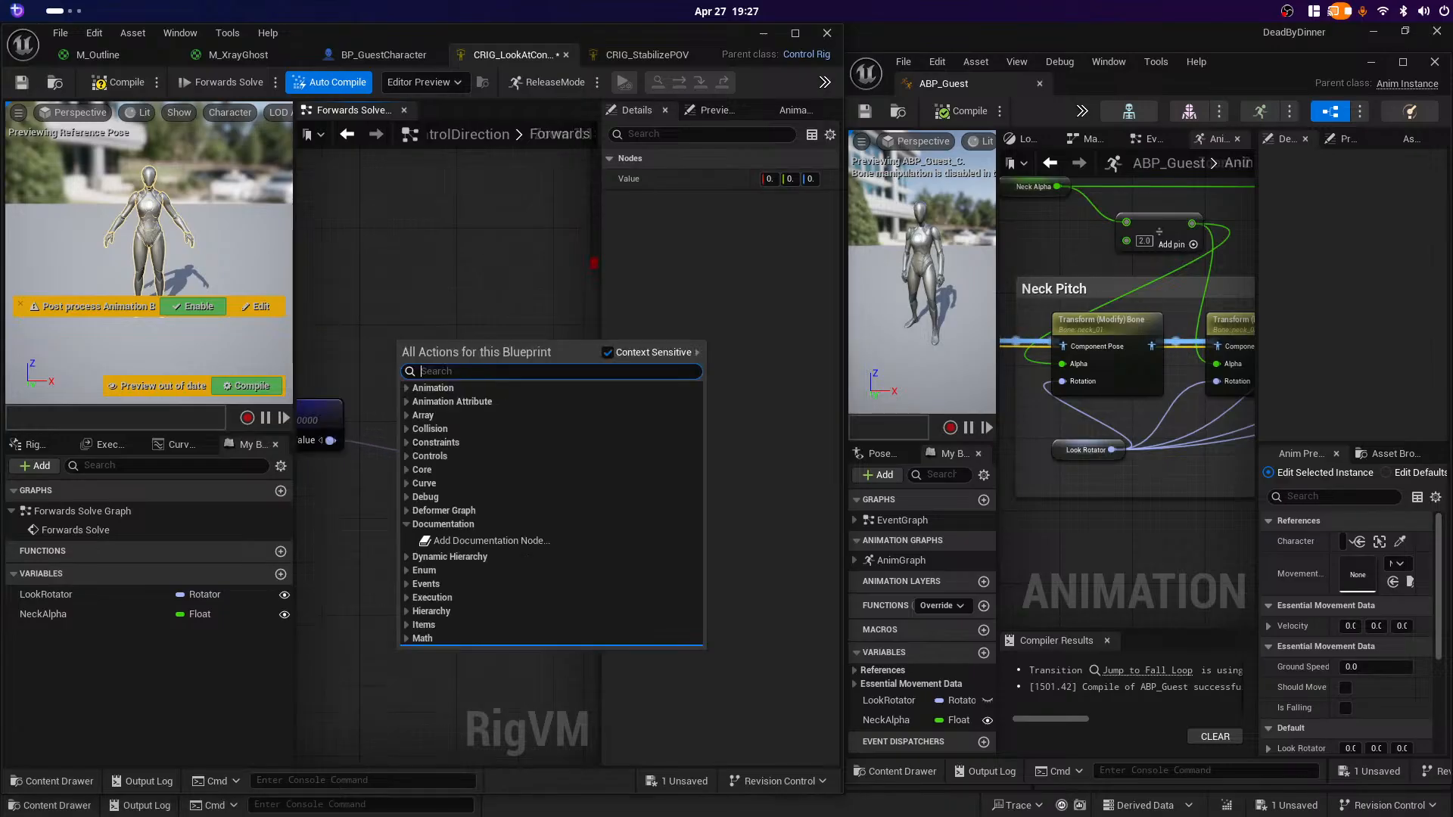
type("get tran")
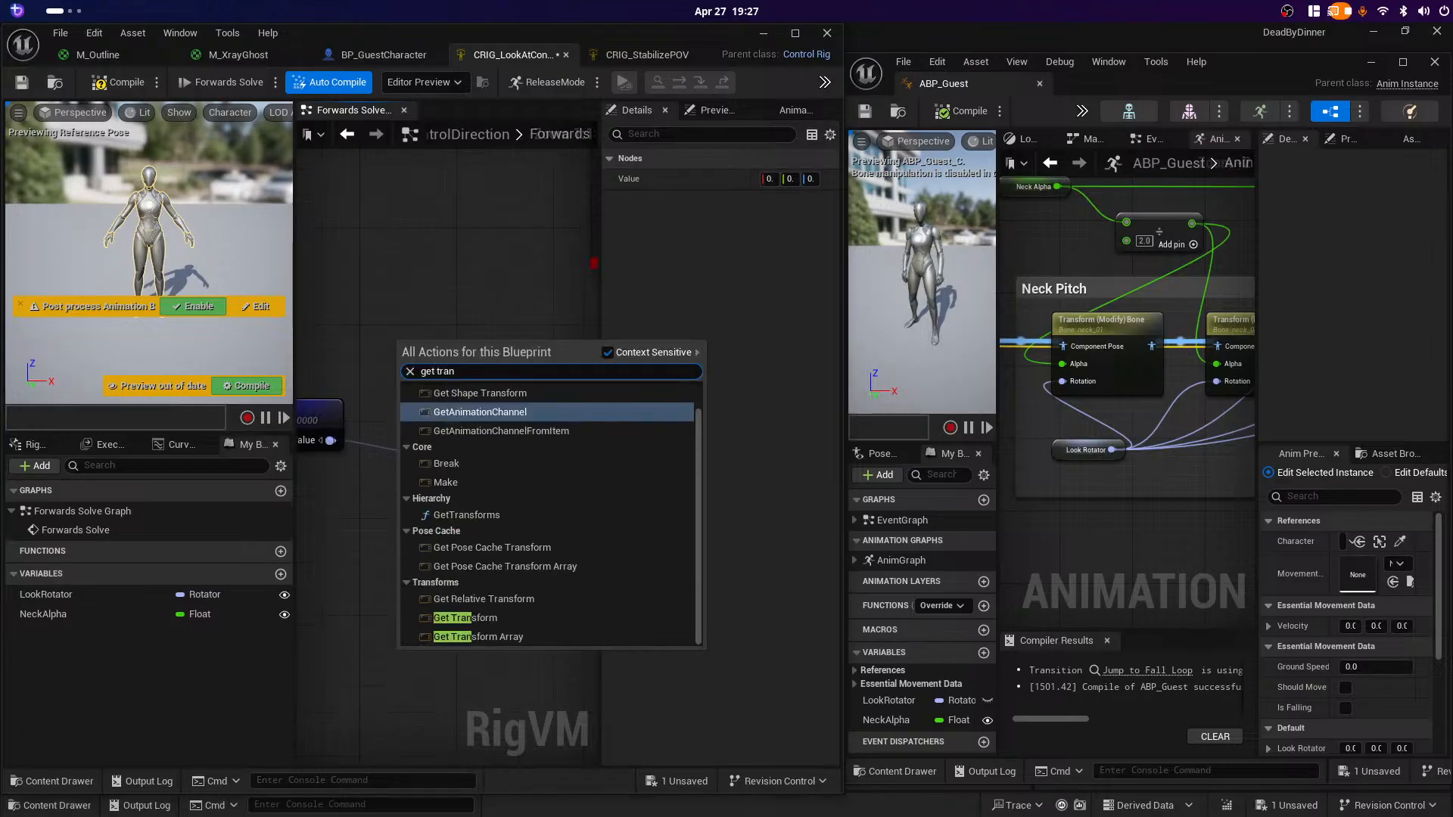
type("sform")
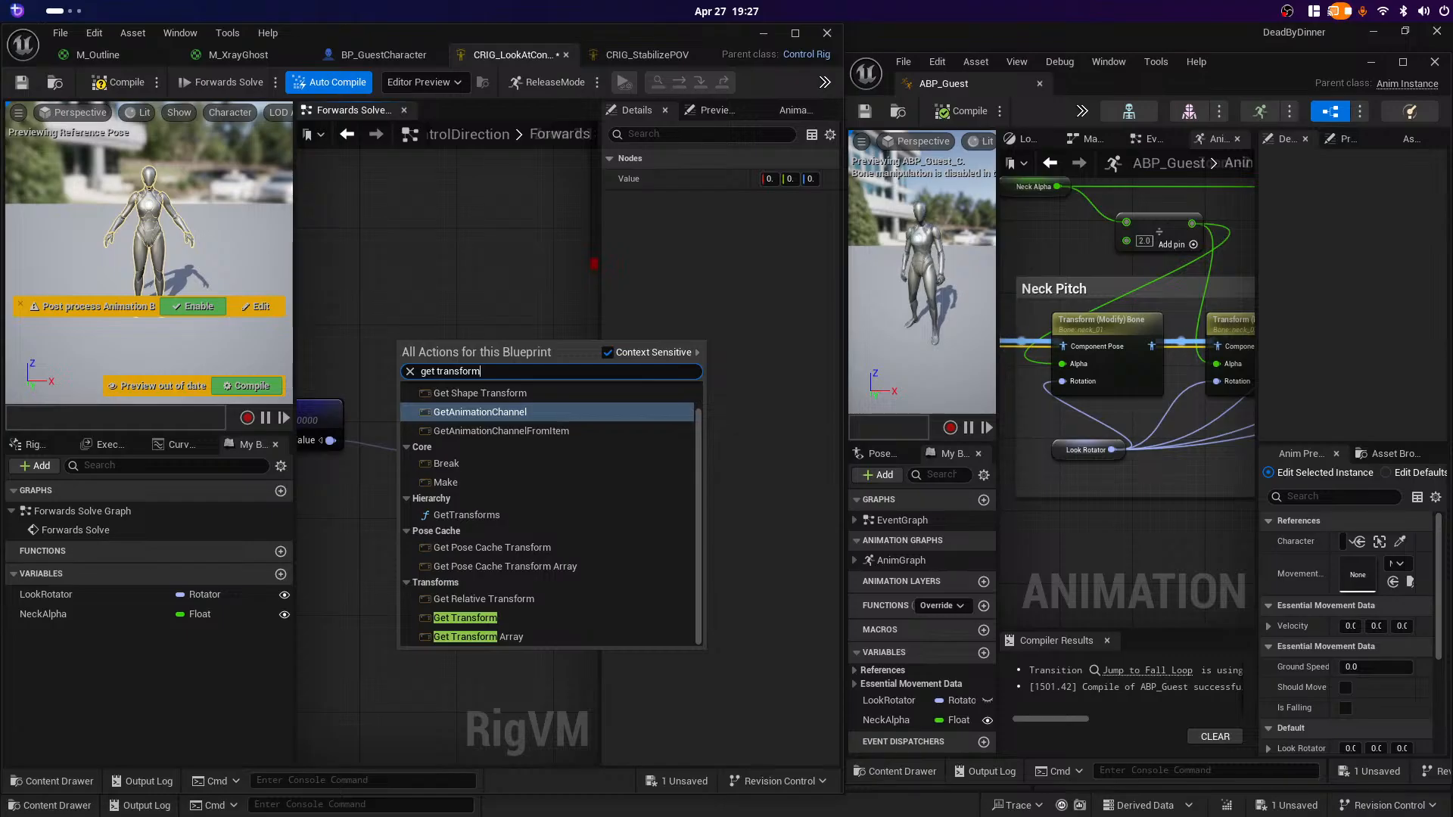
left_click(499, 617)
right_click_drag(502, 604, 525, 688)
left_click_drag(484, 424, 364, 251)
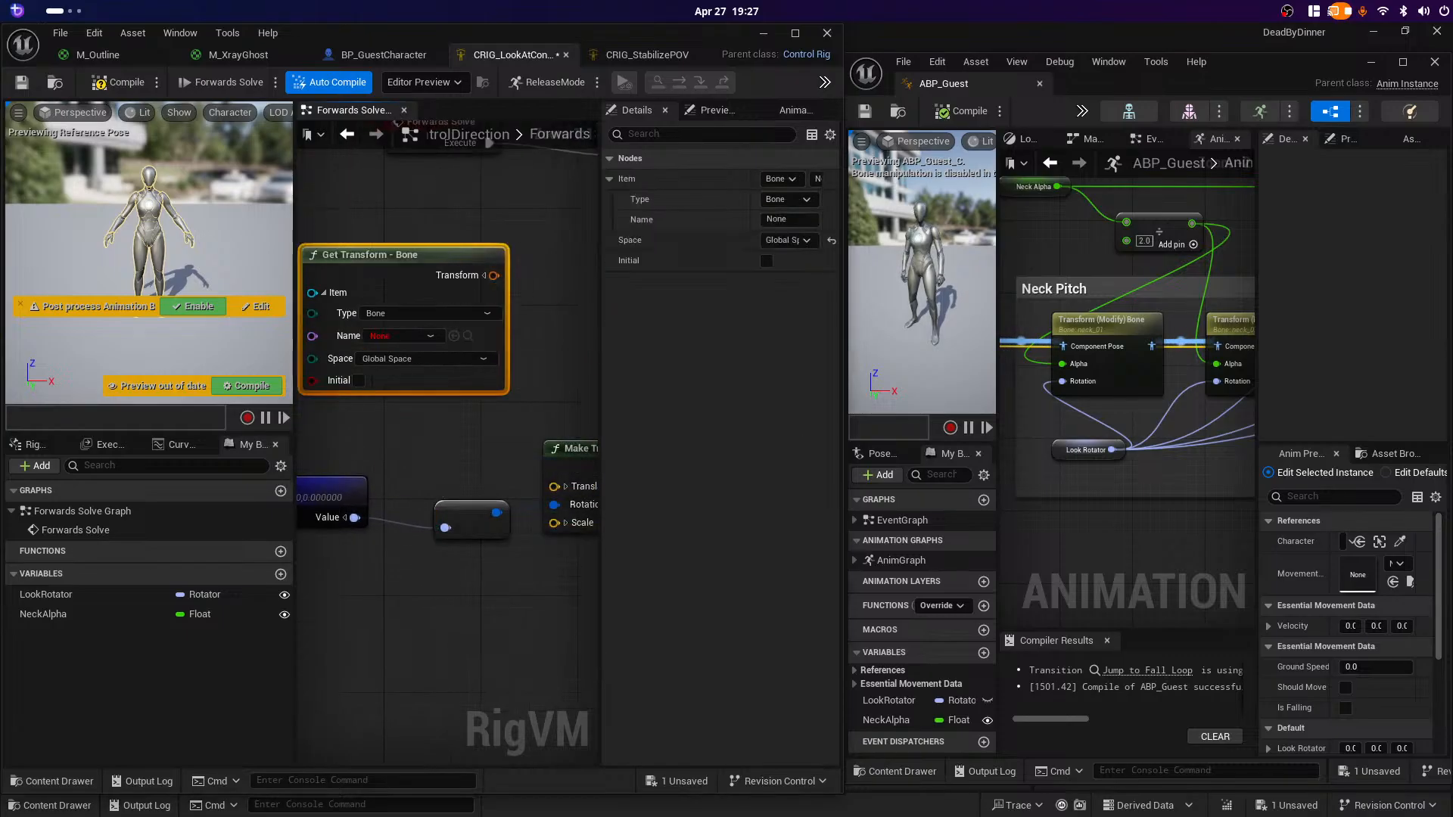
Step: Expand Get Transform's Transform output and connect its Translation and Scale 3D to Make Transform's Translation and Scale inputs
right_click_drag(364, 250, 333, 237)
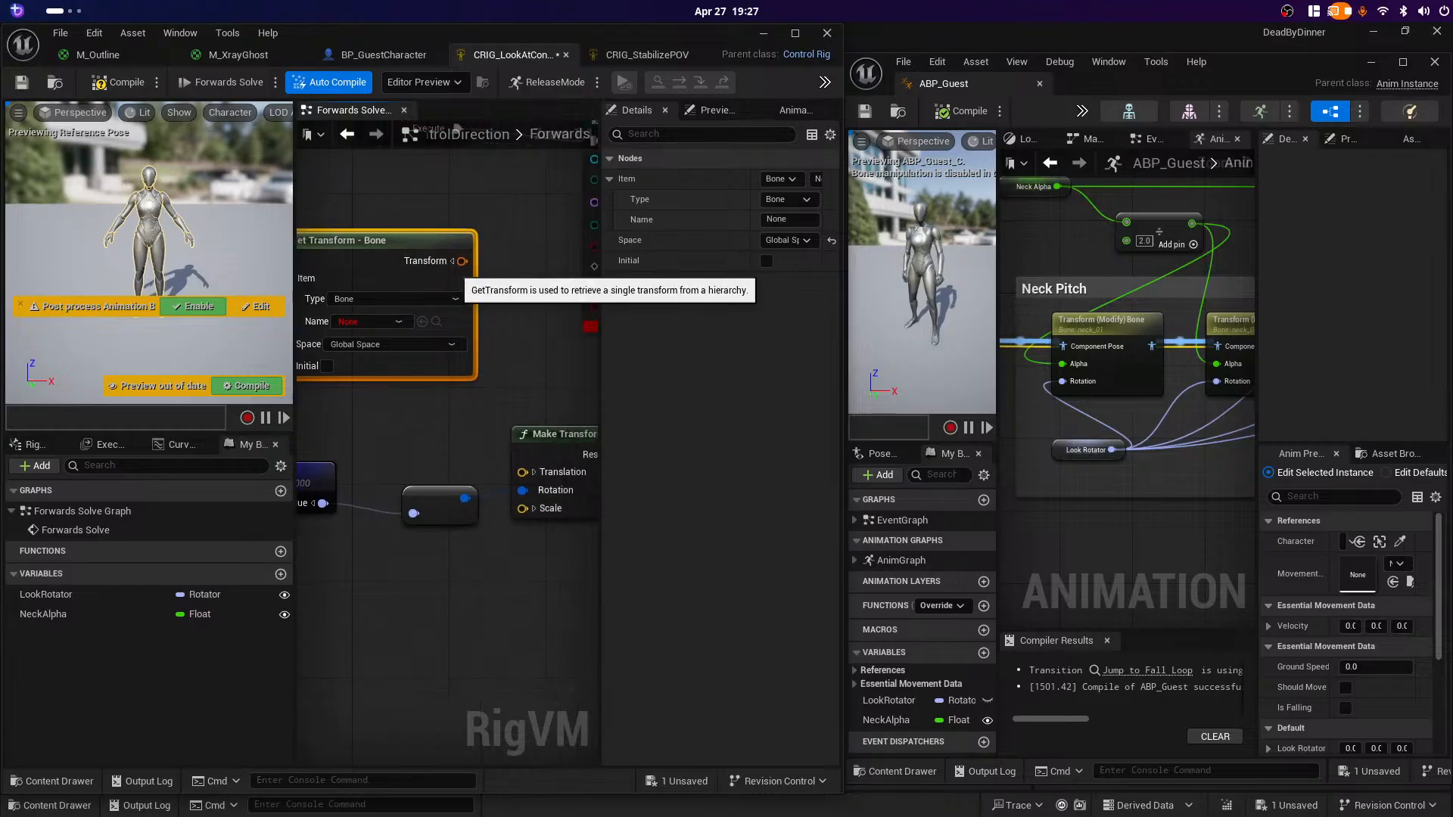
right_click(461, 261)
left_click(487, 280)
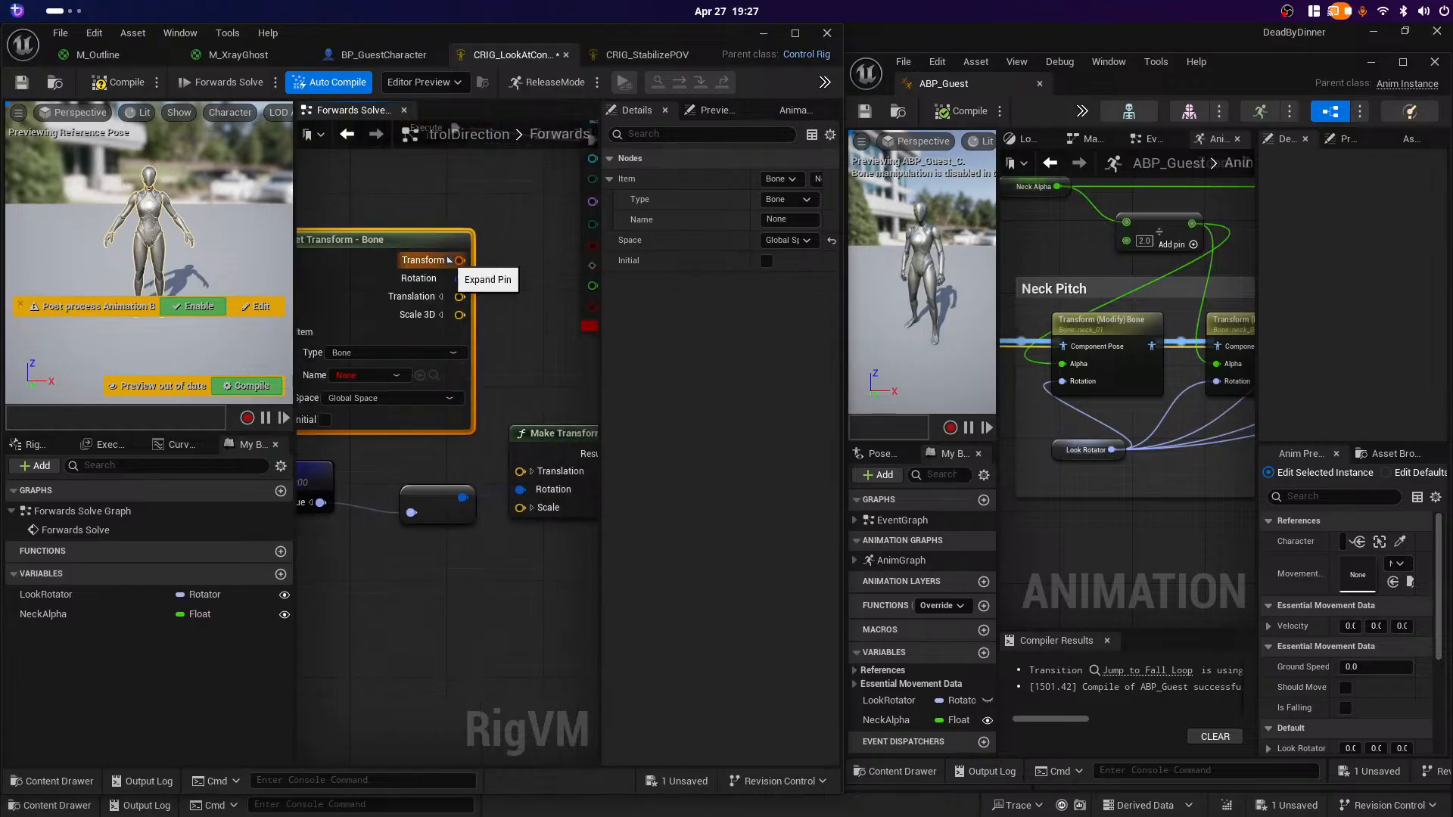
left_click_drag(459, 296, 519, 470)
left_click_drag(459, 315, 520, 508)
scroll(492, 611, "down", 4)
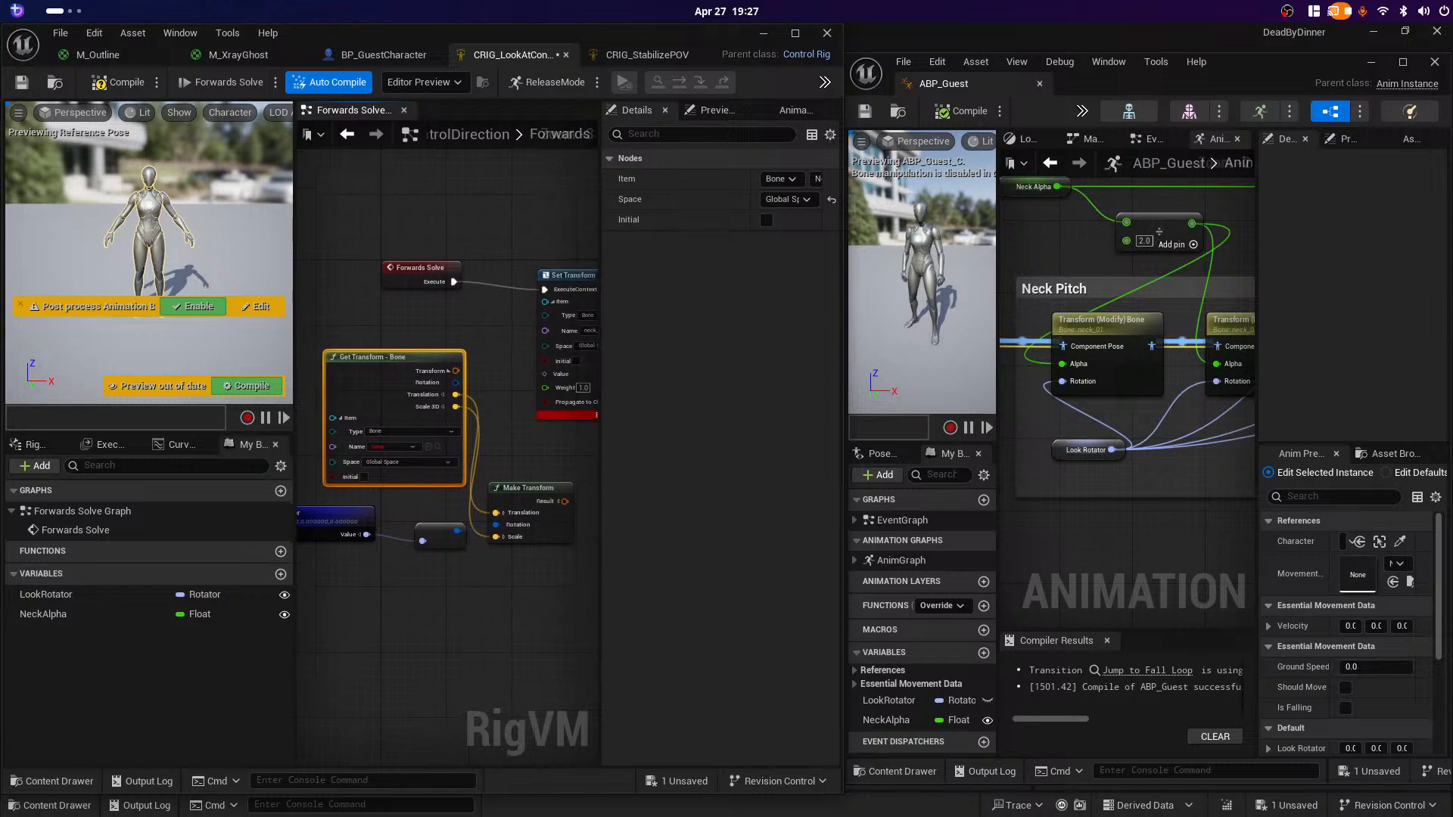
Step: Check the Neck Pitch and Back Pitch nodes in ABP_Guest, and maximize the CRIG_LookAtControlDirection editor window
right_click_drag(491, 612, 480, 611)
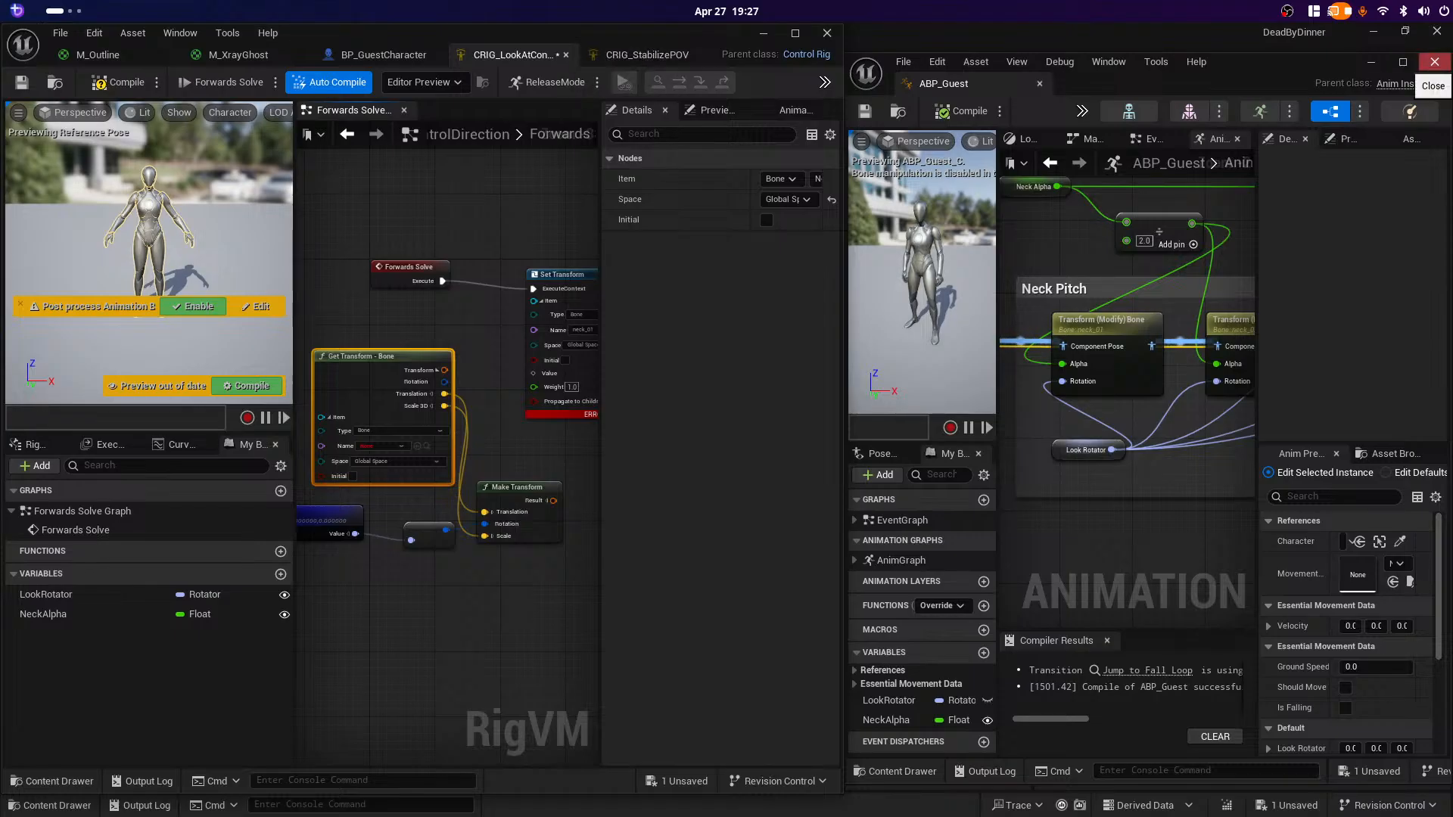
scroll(1203, 333, "down", 3)
right_click_drag(1203, 333, 1093, 382)
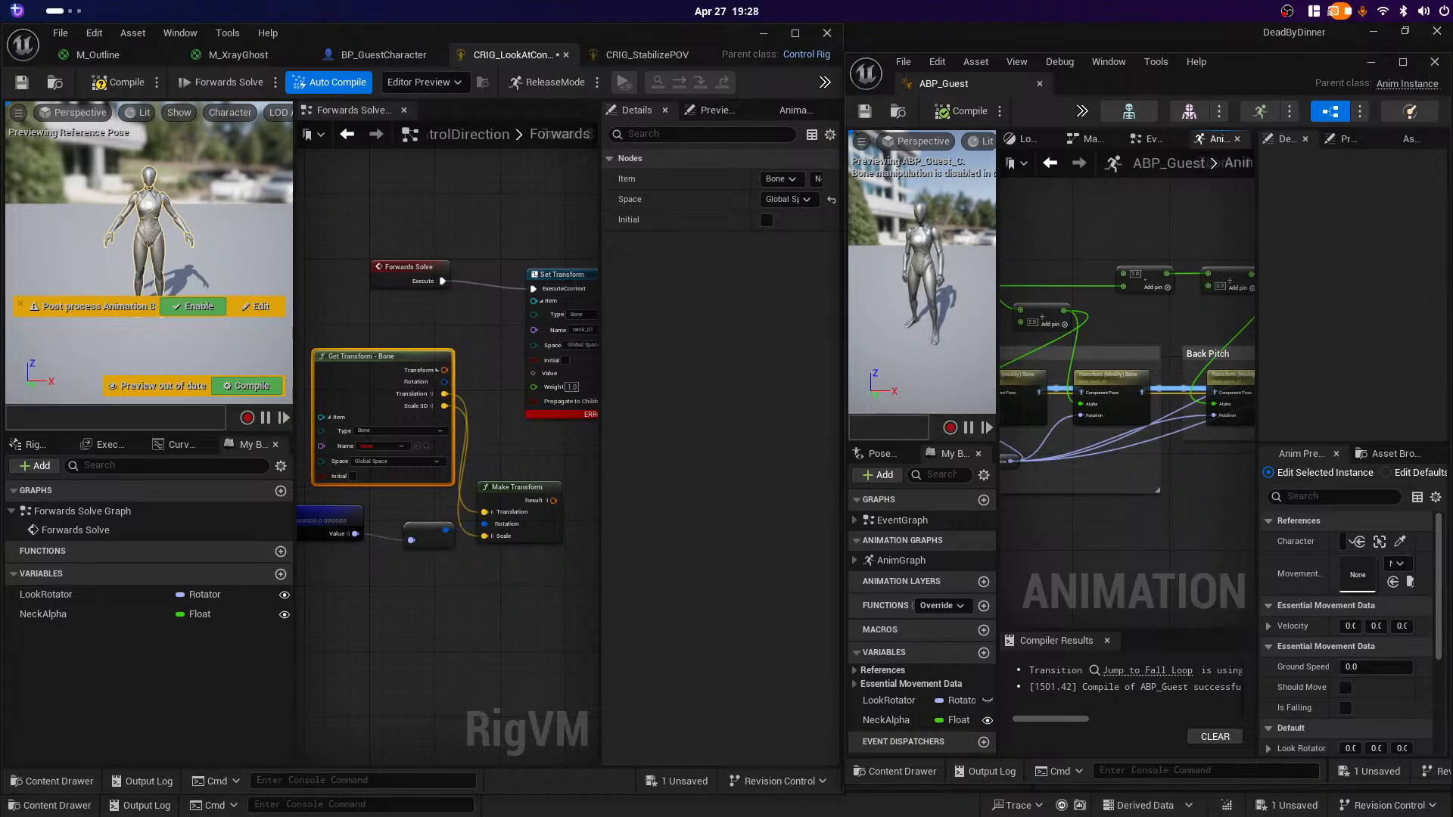
left_click(794, 33)
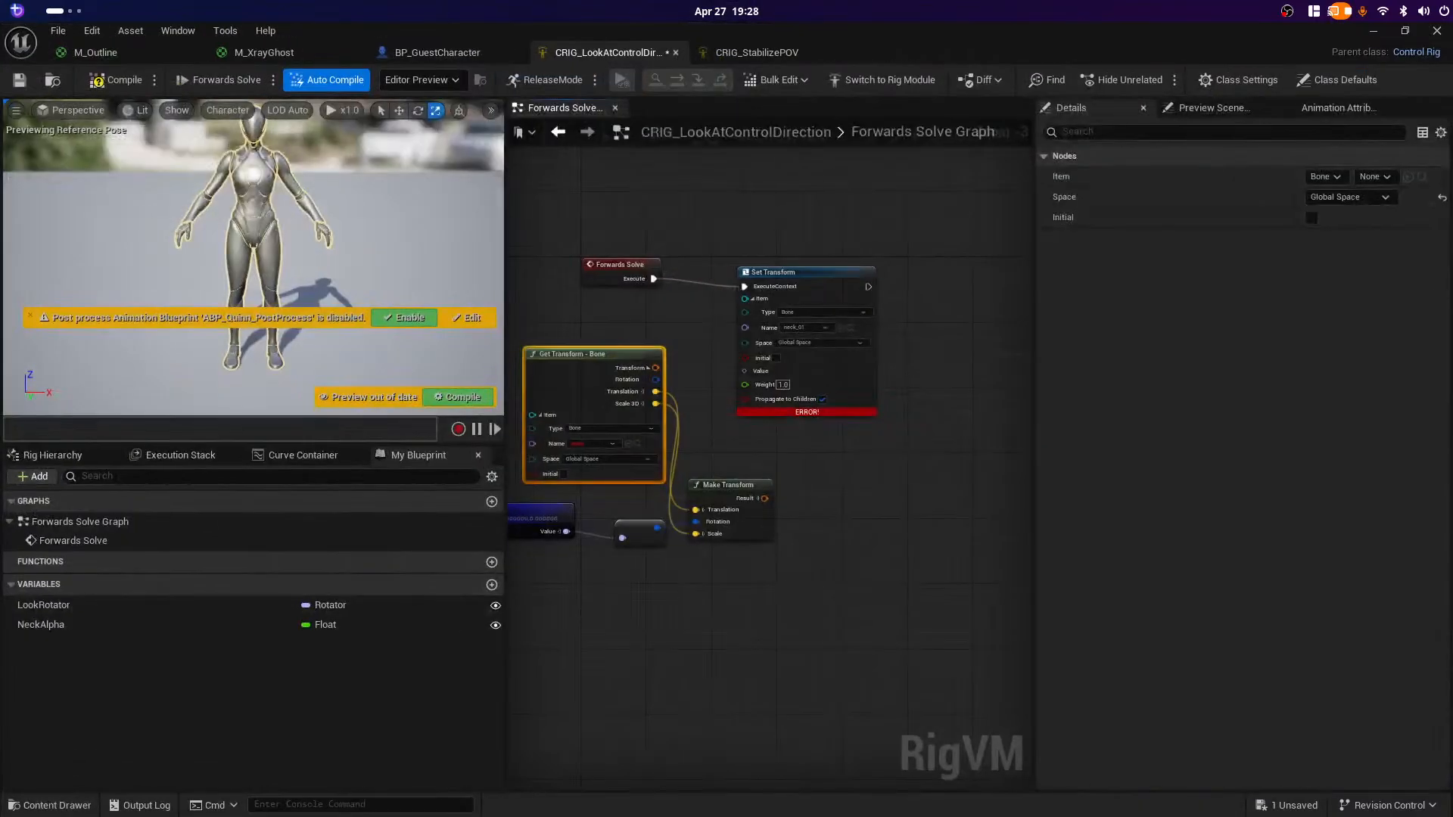
right_click_drag(860, 575, 963, 585)
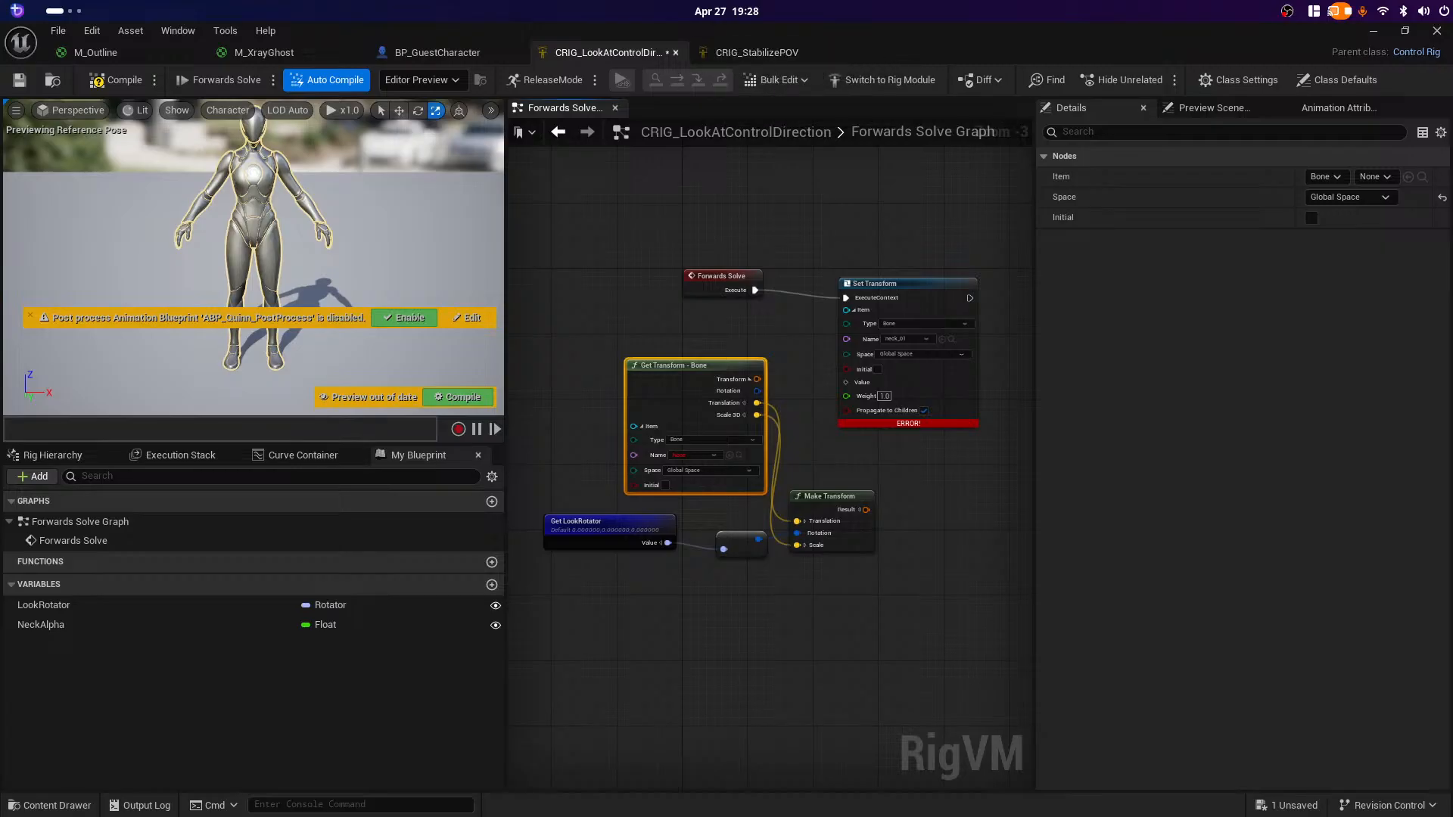
Step: Close the CRIG_LookAtControlDirection editor and the separate ABP_Guest animation blueprint window
left_click(676, 53)
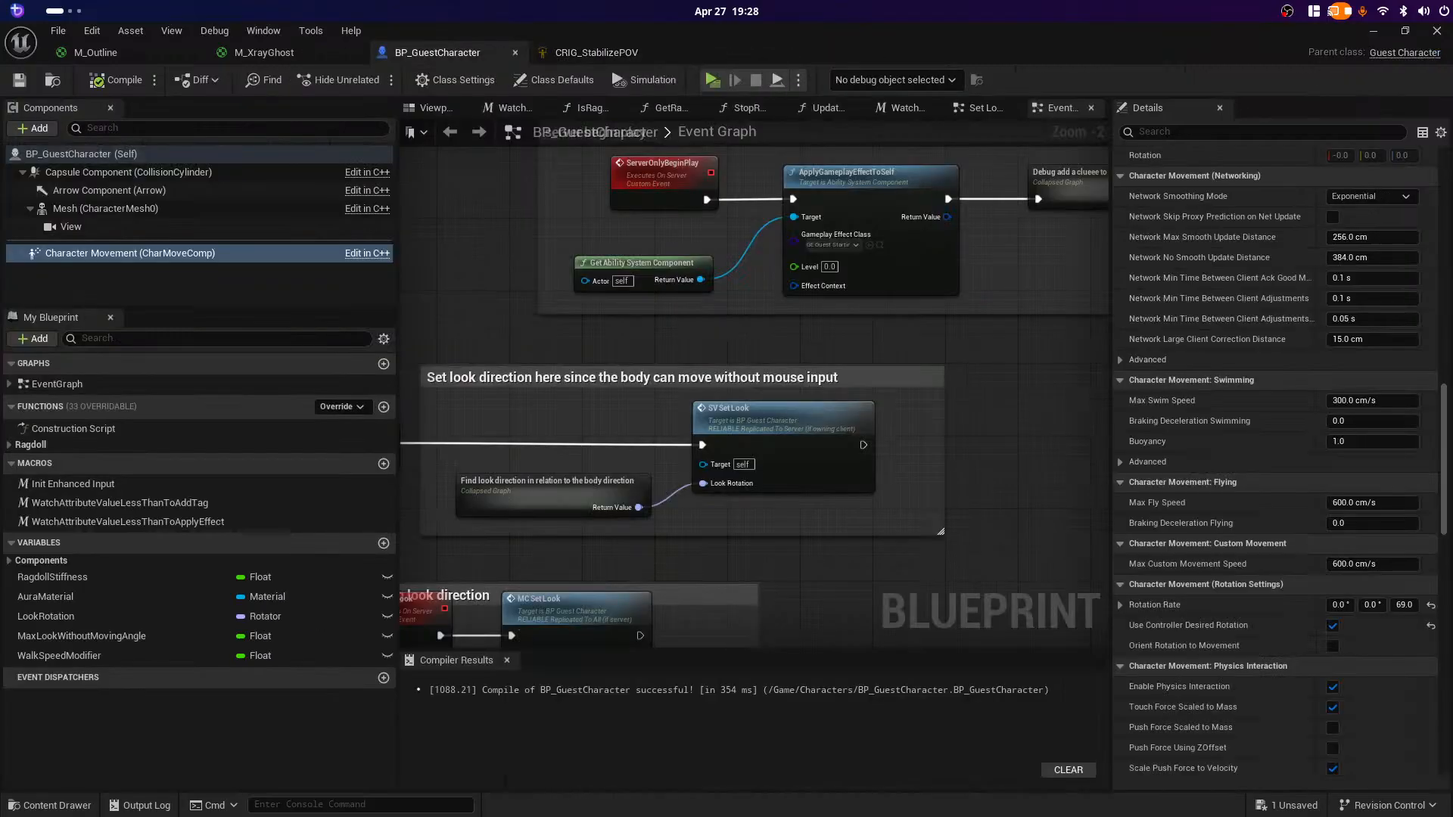
left_click(1373, 32)
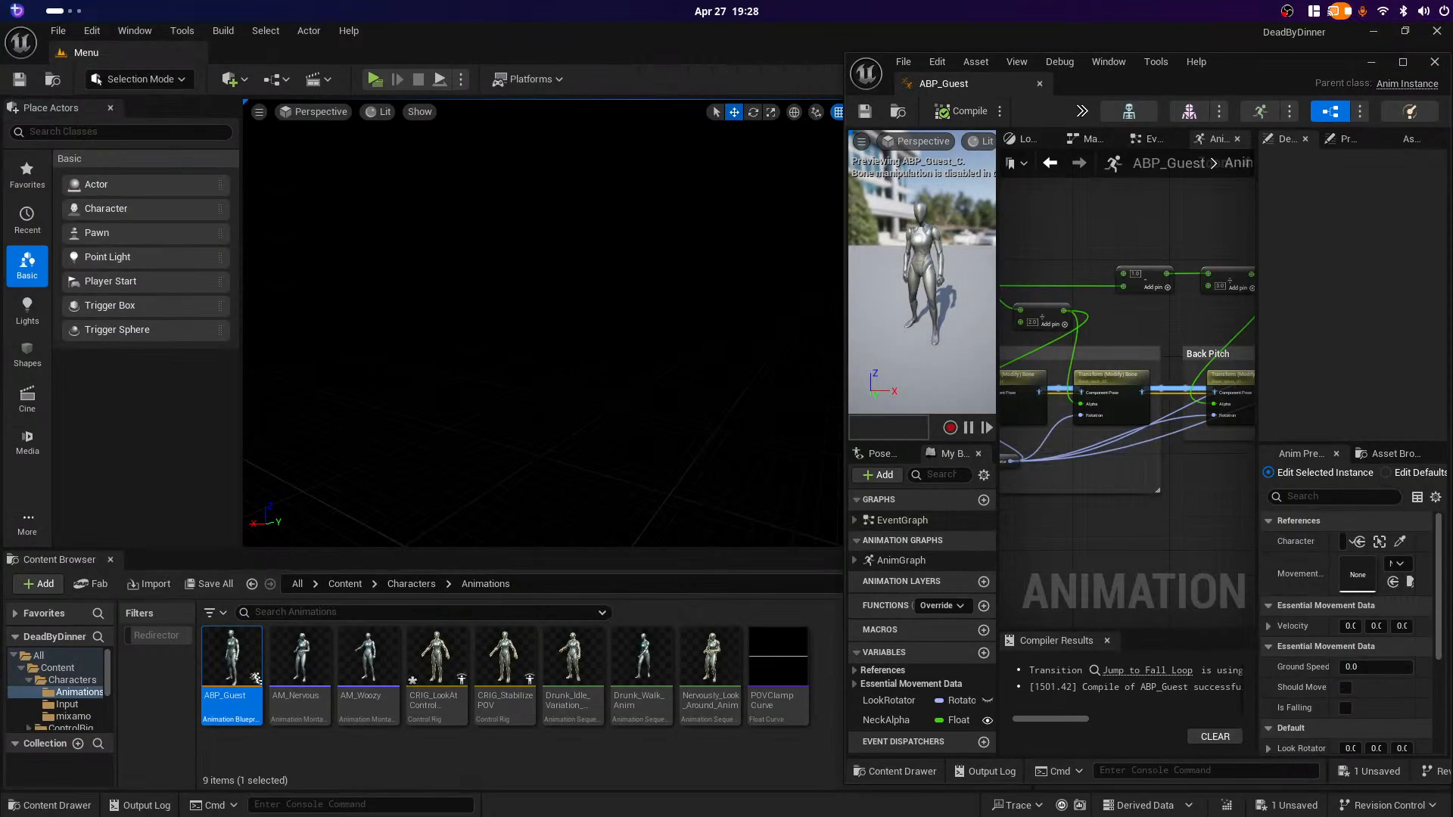
left_click_drag(1279, 63, 1210, 69)
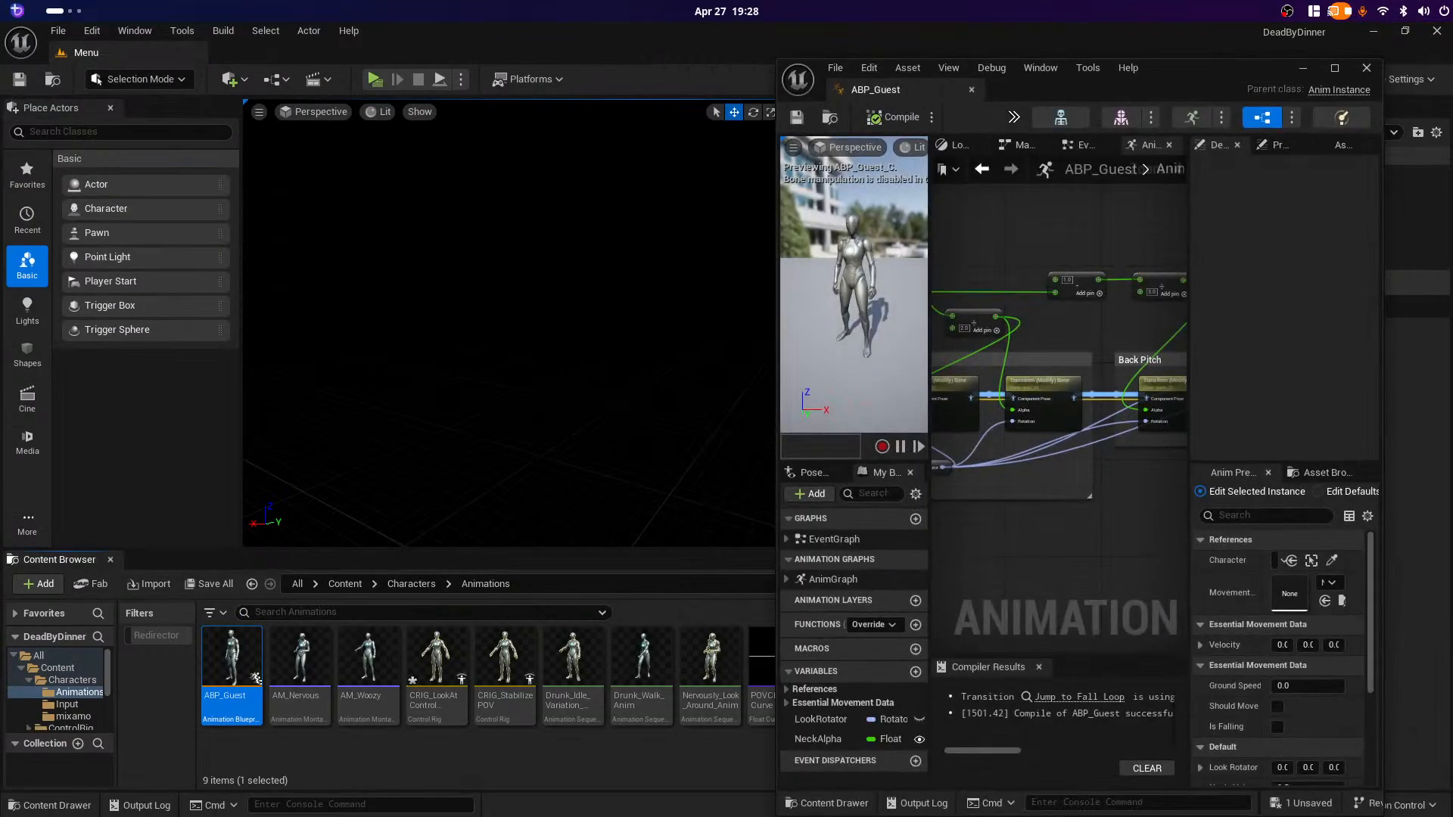
left_click_drag(864, 90, 788, 76)
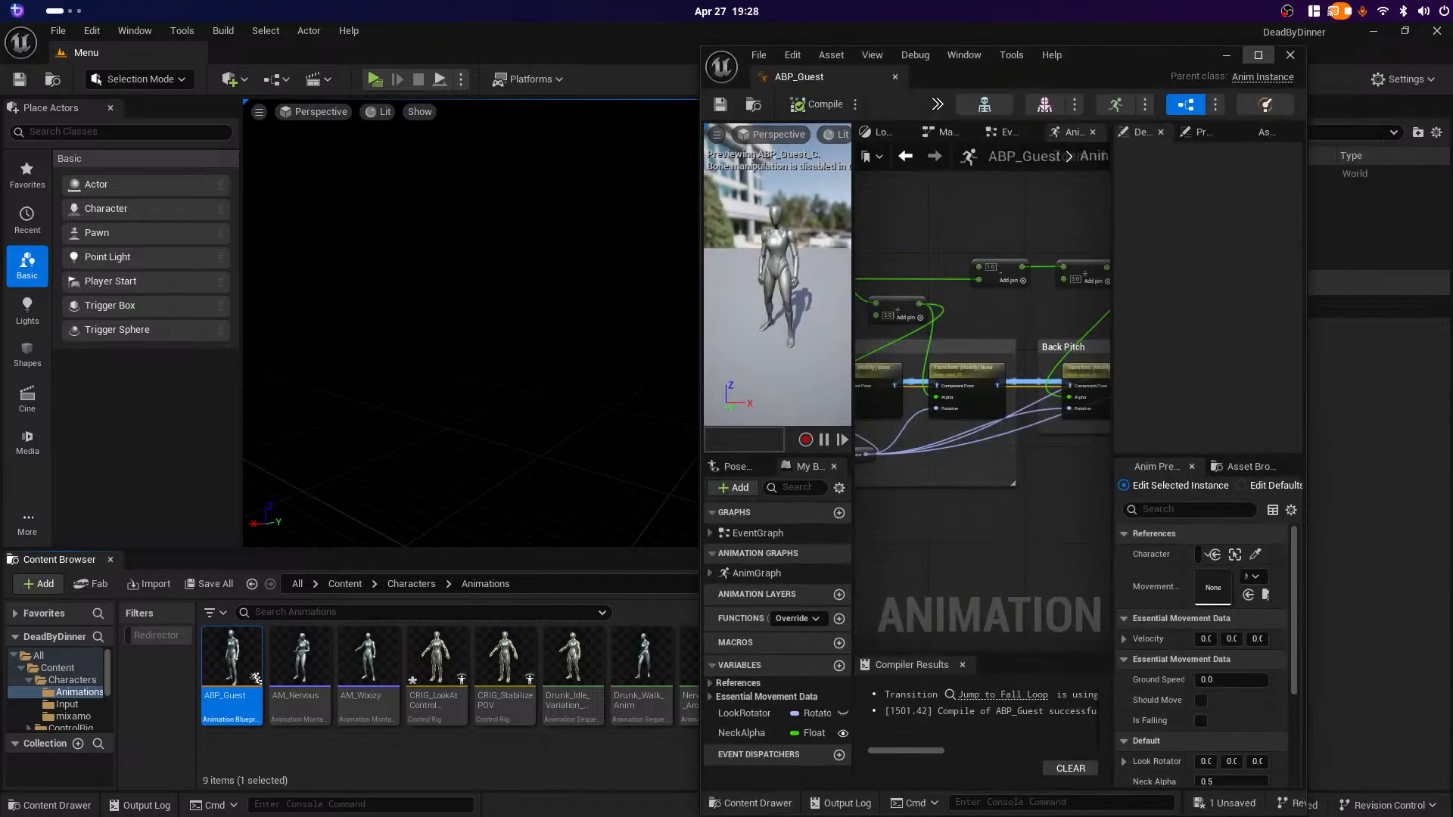
left_click(1290, 54)
Step: Bring back the asset editor window, close CRIG_StabilizePOV and return to the main level editor
key("super")
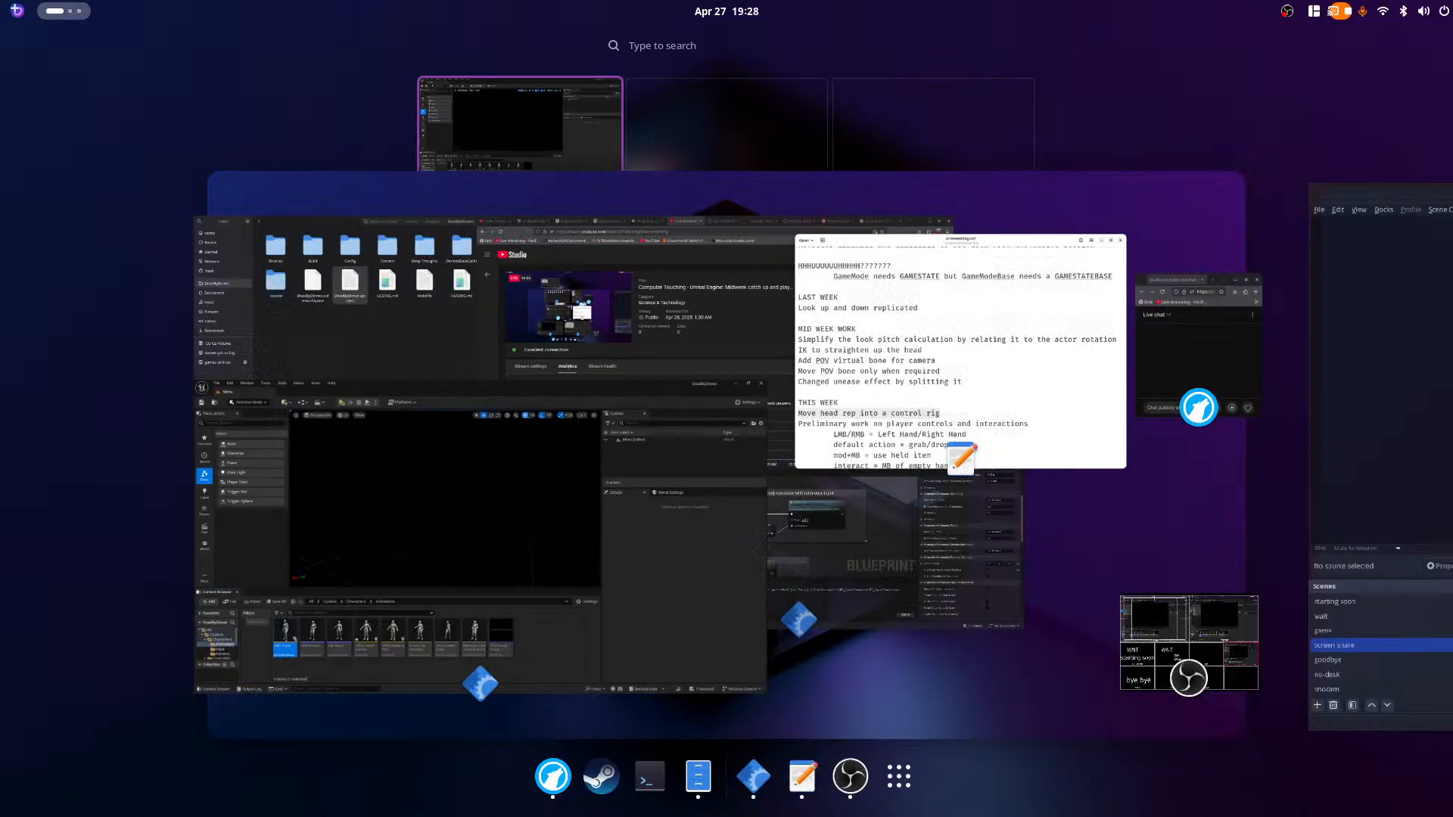
left_click(757, 575)
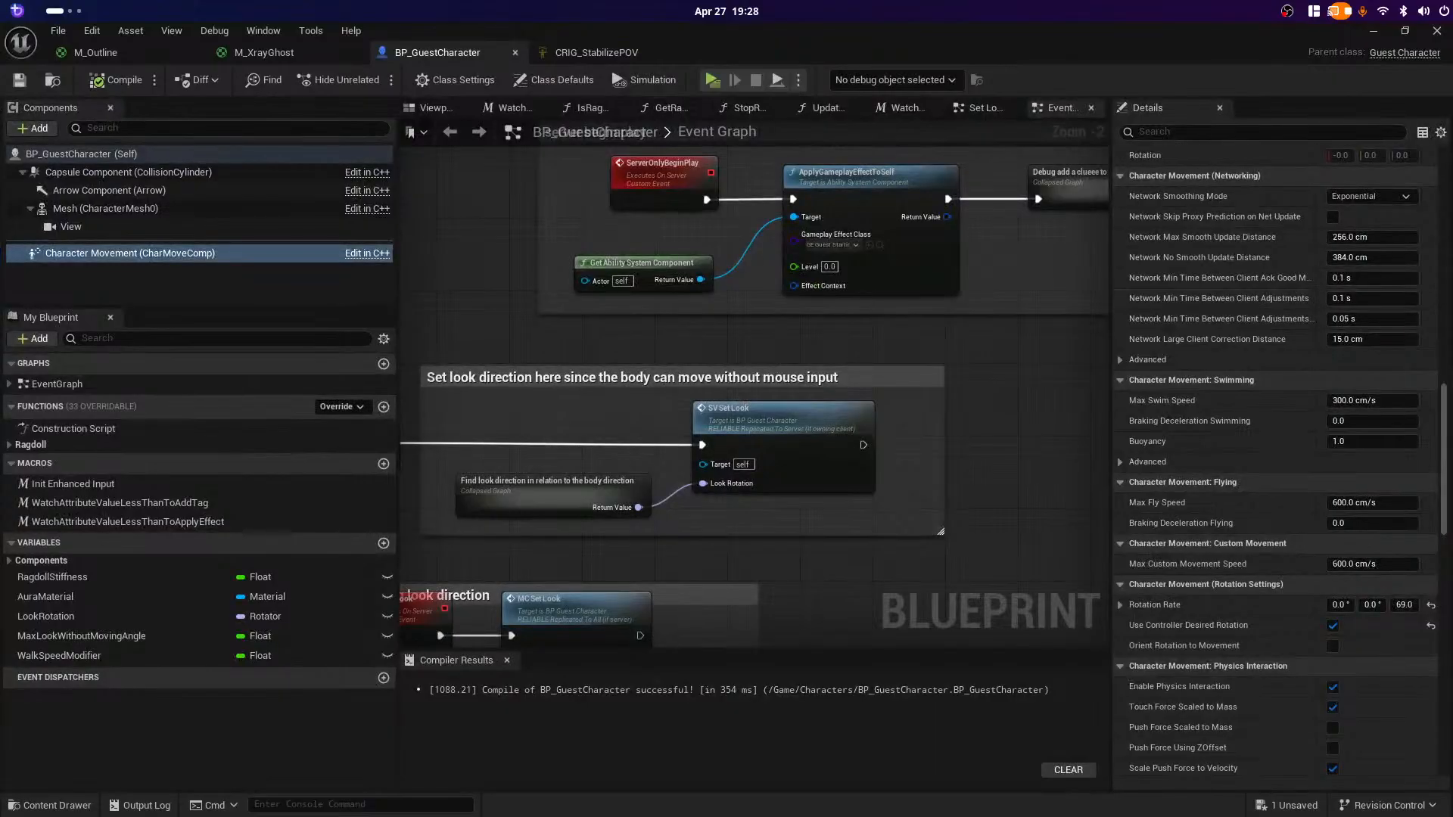
left_click(597, 52)
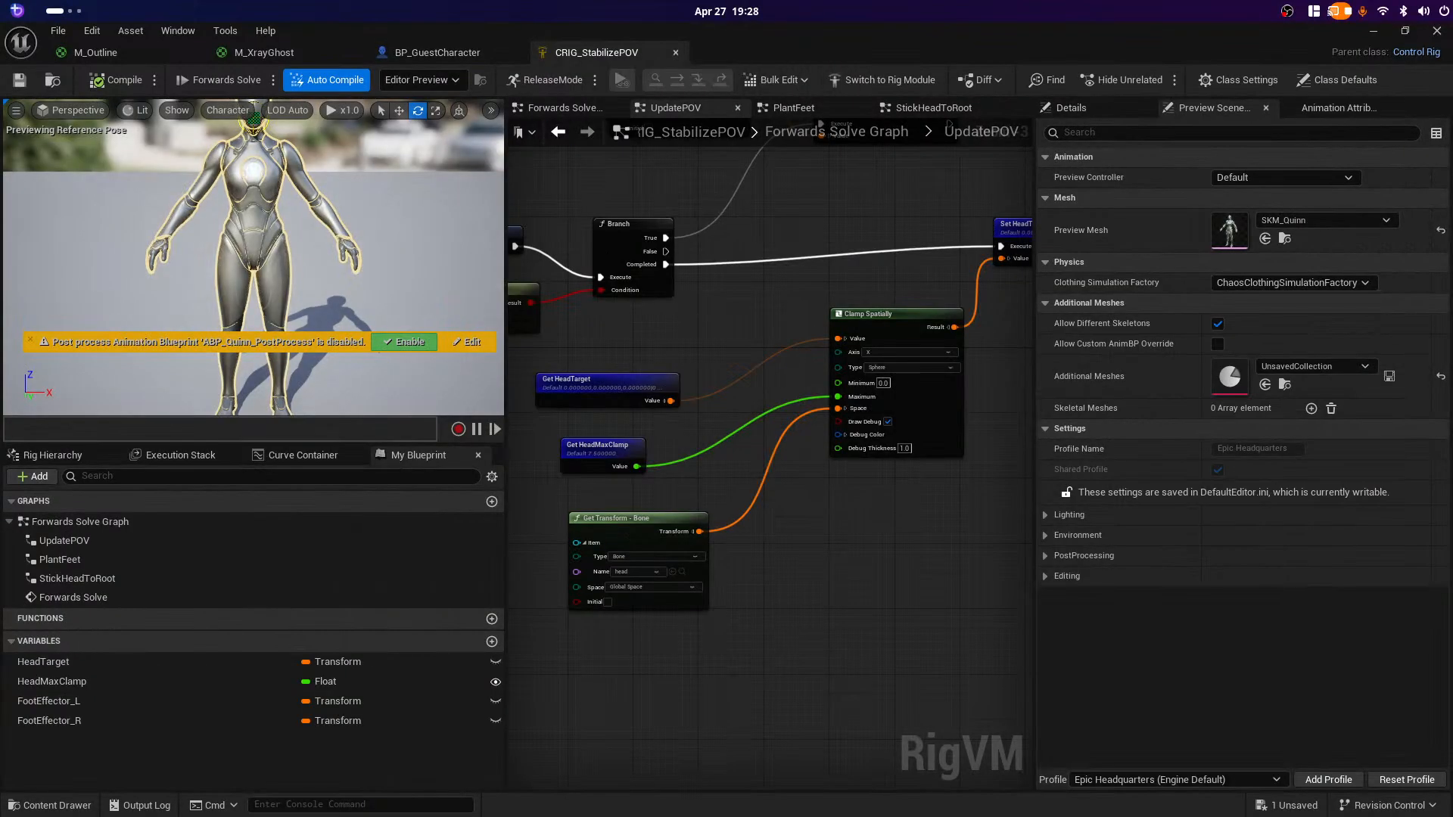
left_click(676, 52)
left_click(1374, 31)
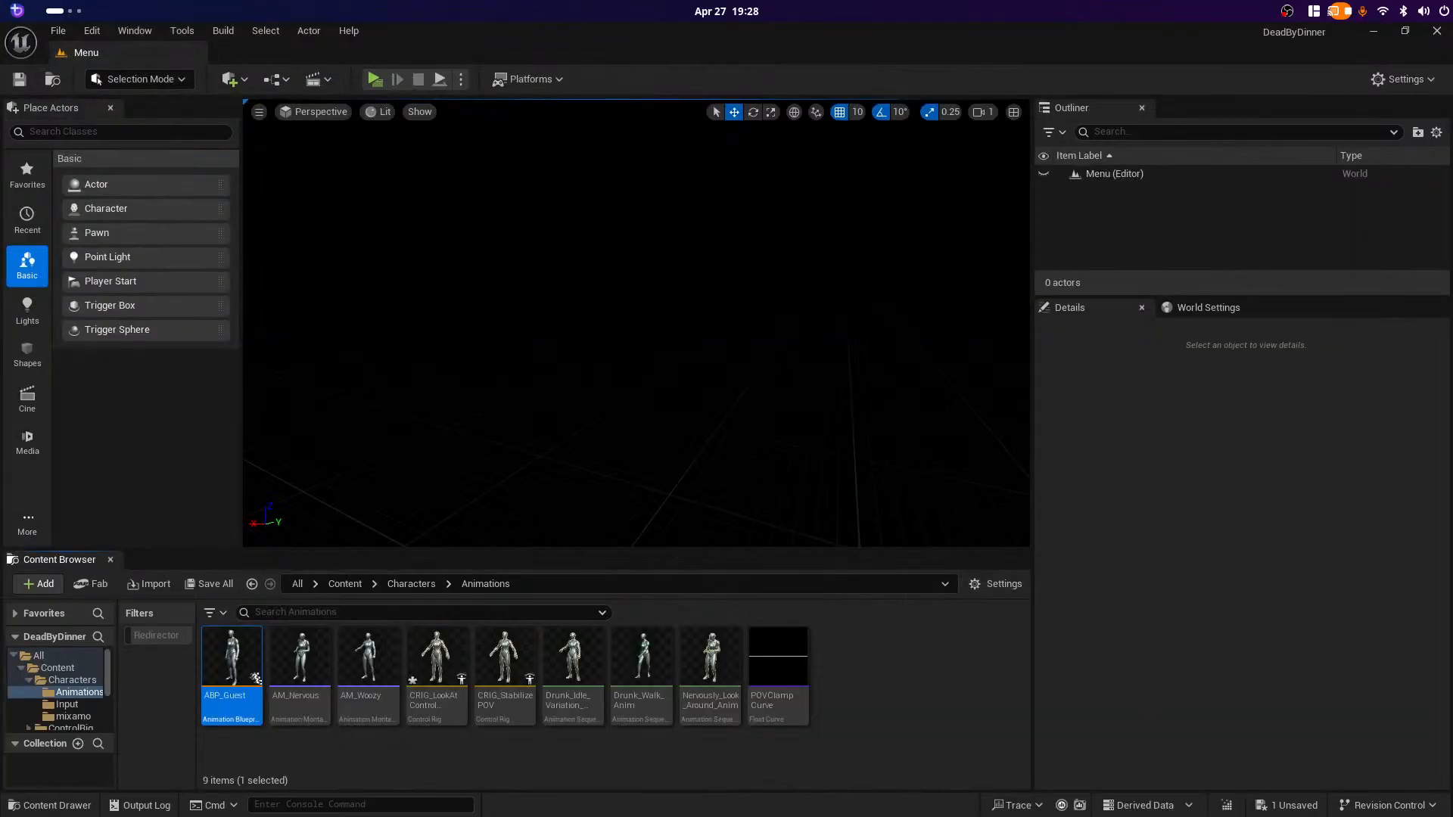
Step: Force delete the CRIG_LookAtControlDirection control rig from the Animations folder
right_click(428, 666)
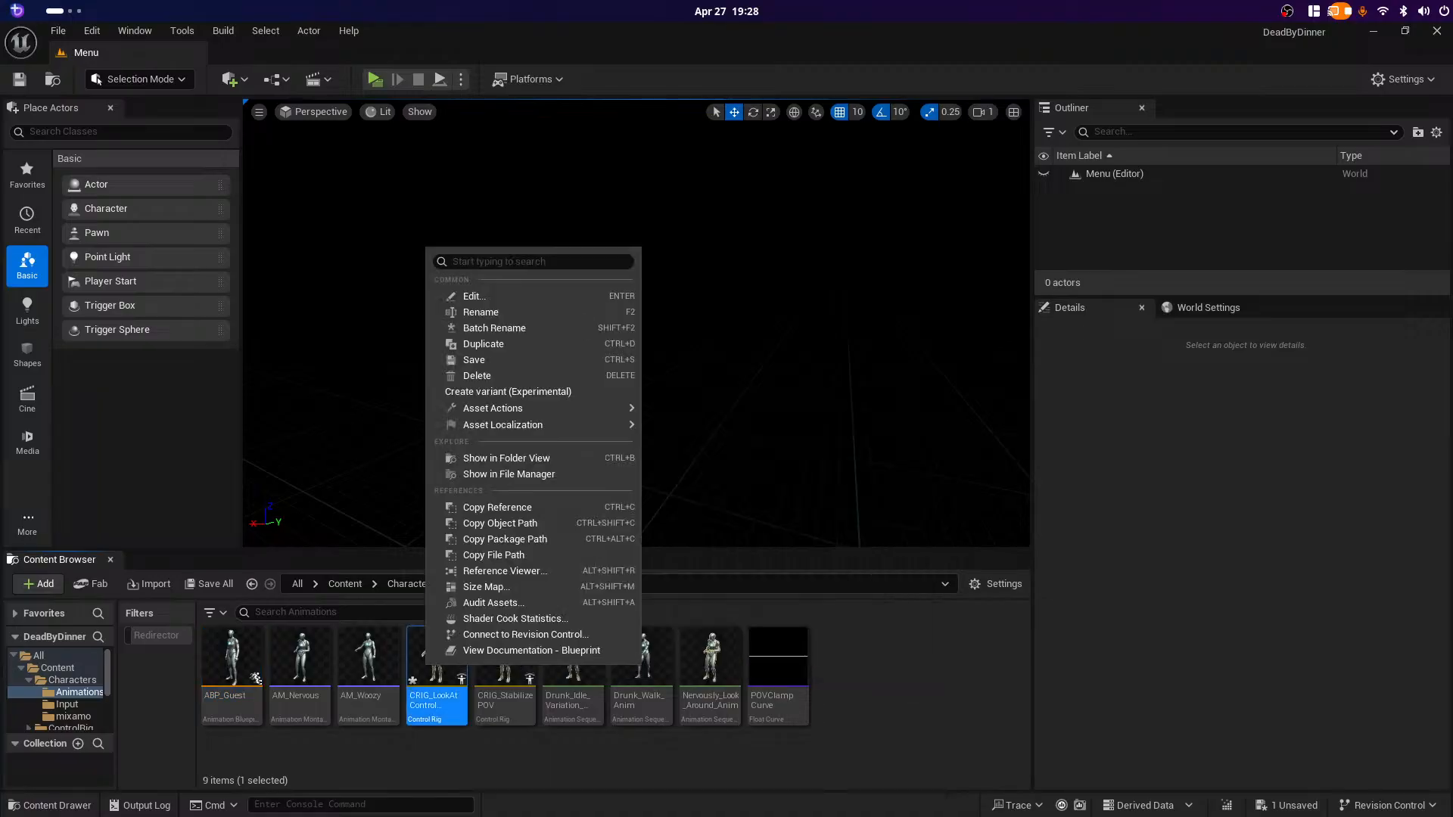
left_click(529, 376)
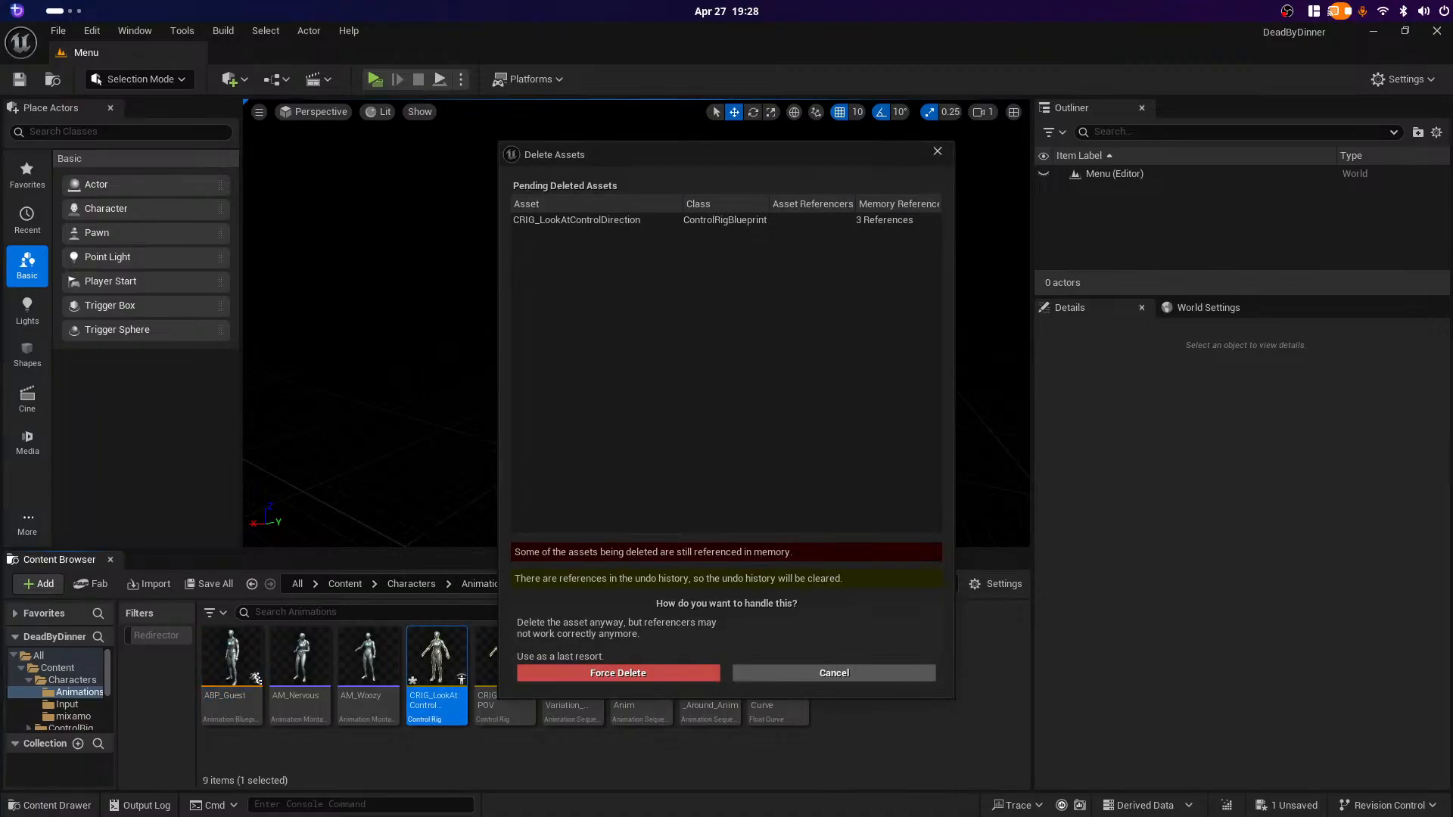
left_click(617, 673)
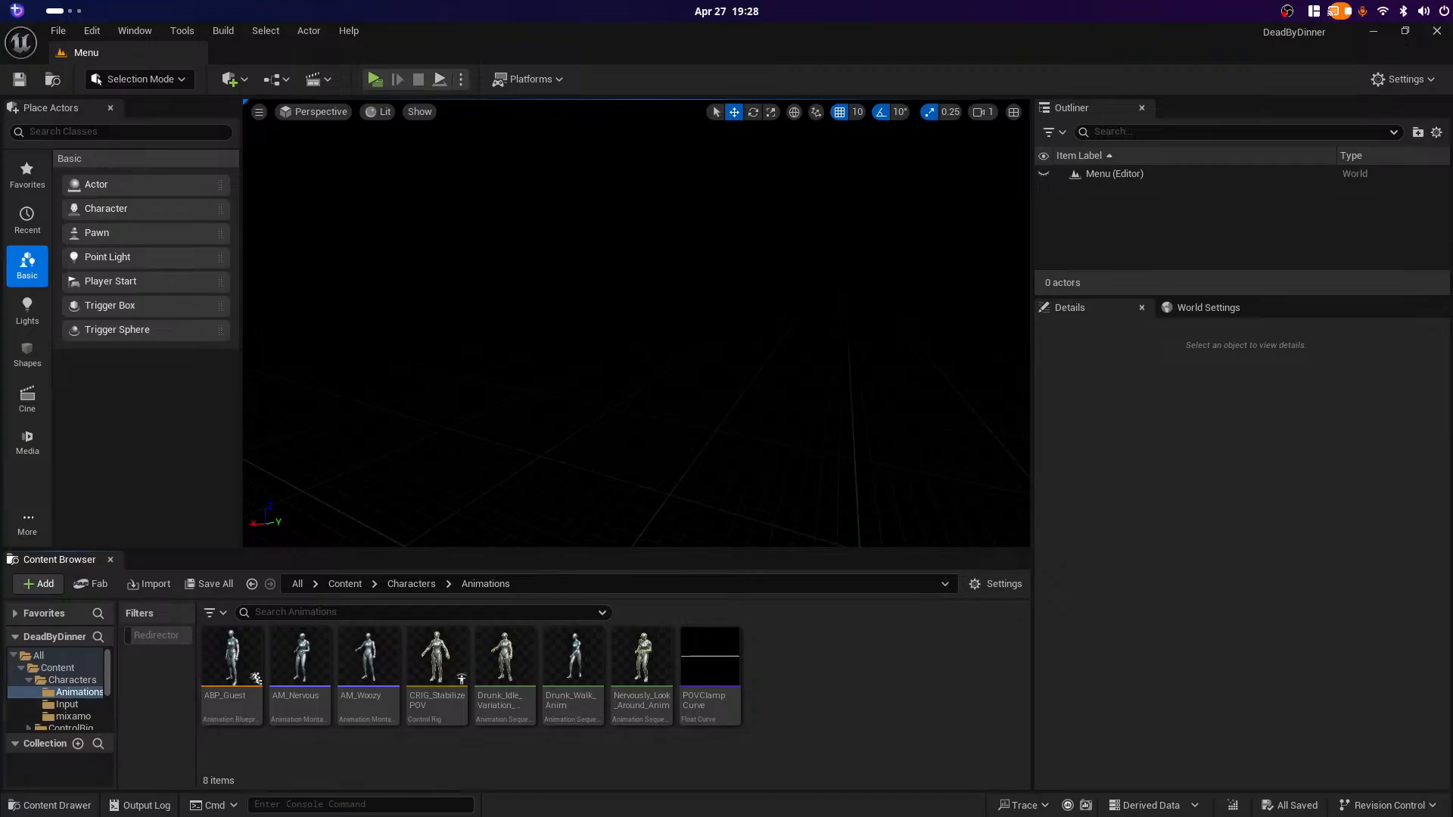
Step: Switch to the streeeeming.txt notes and append UGLY to the "Move head rep into a control rig" line under THIS WEEK
key("super")
left_click(999, 355)
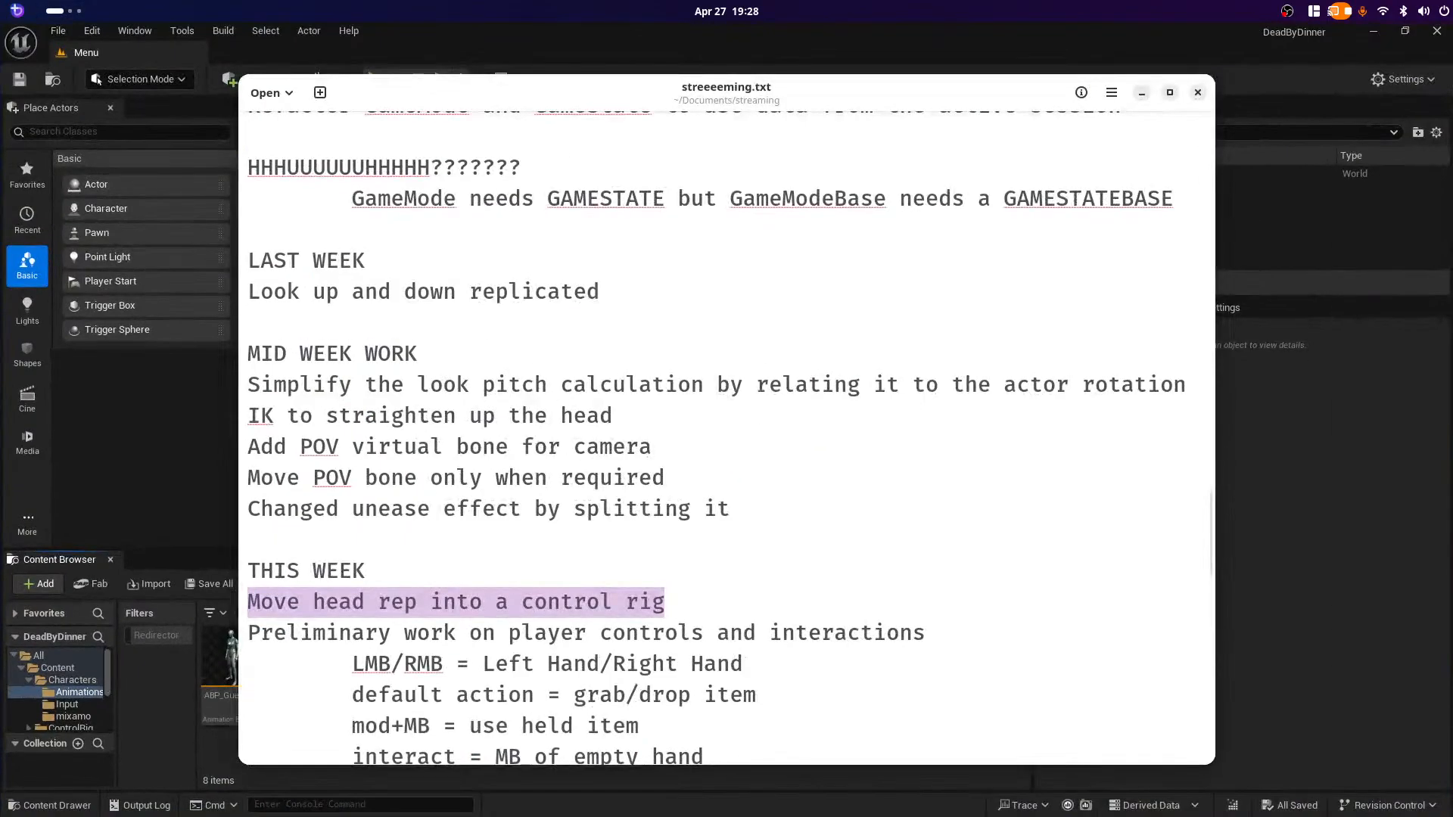
key("Up")
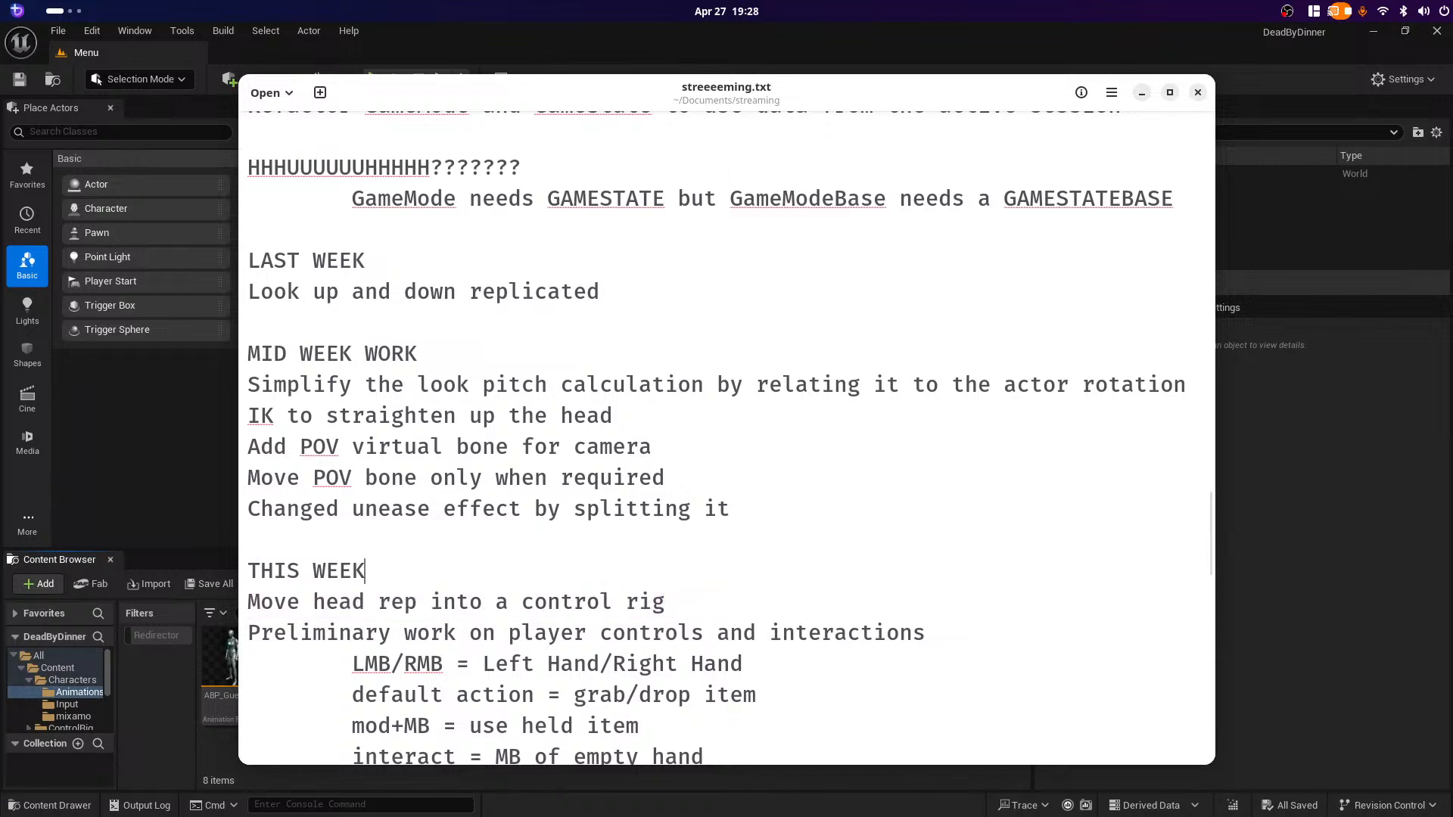
key("Down")
key("Return")
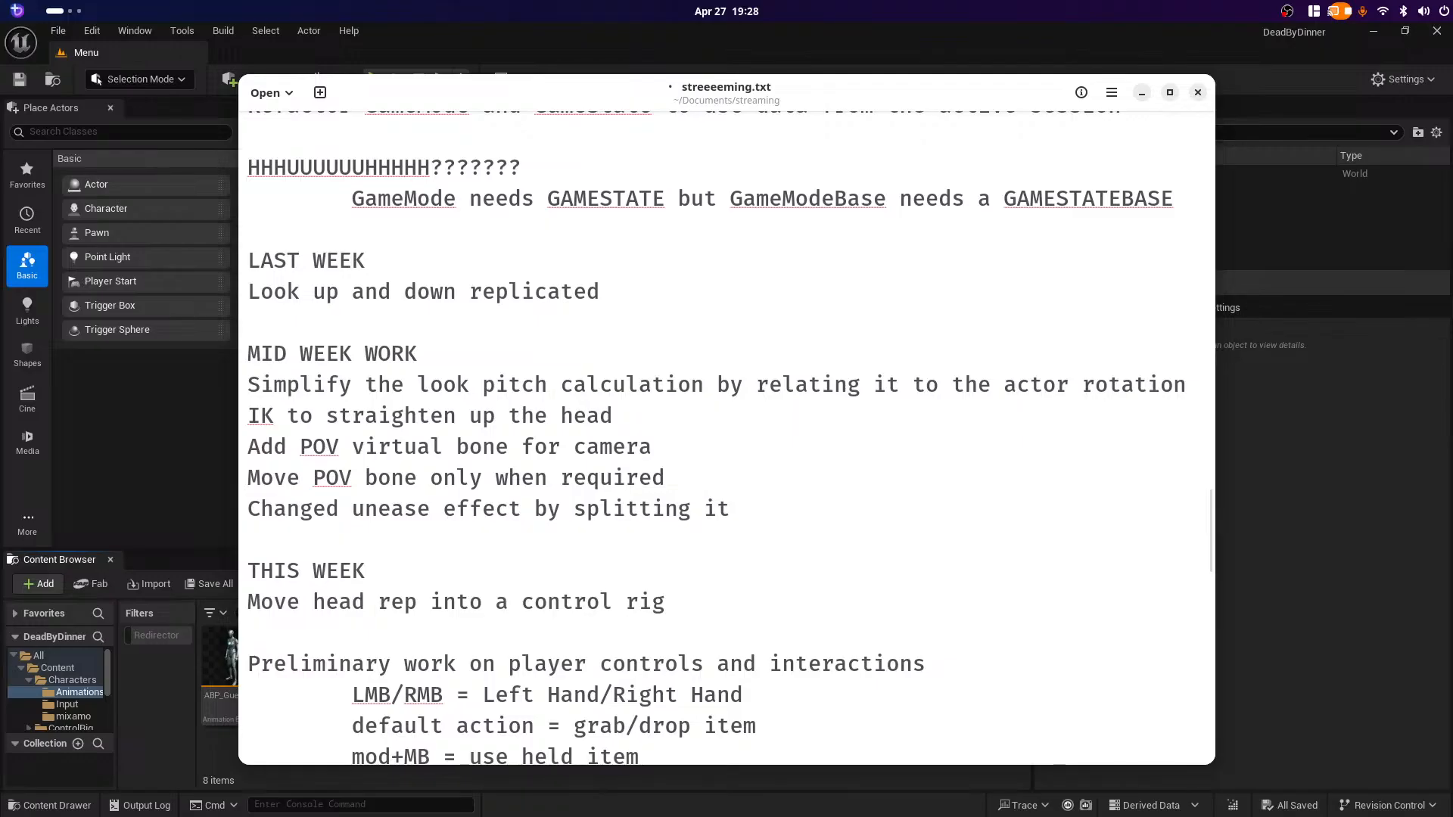
key("BackSpace")
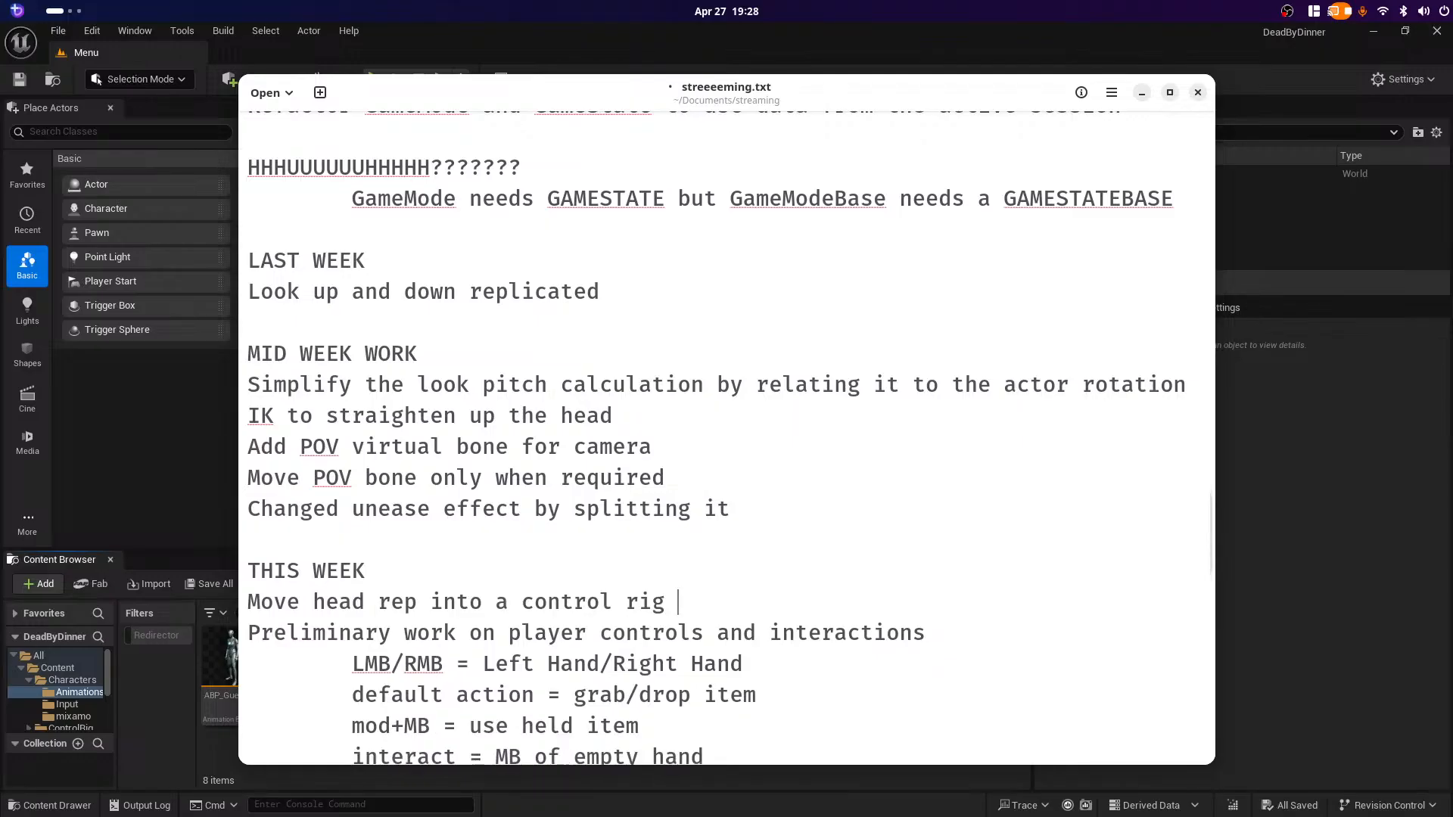
type("UGLY")
key("Return")
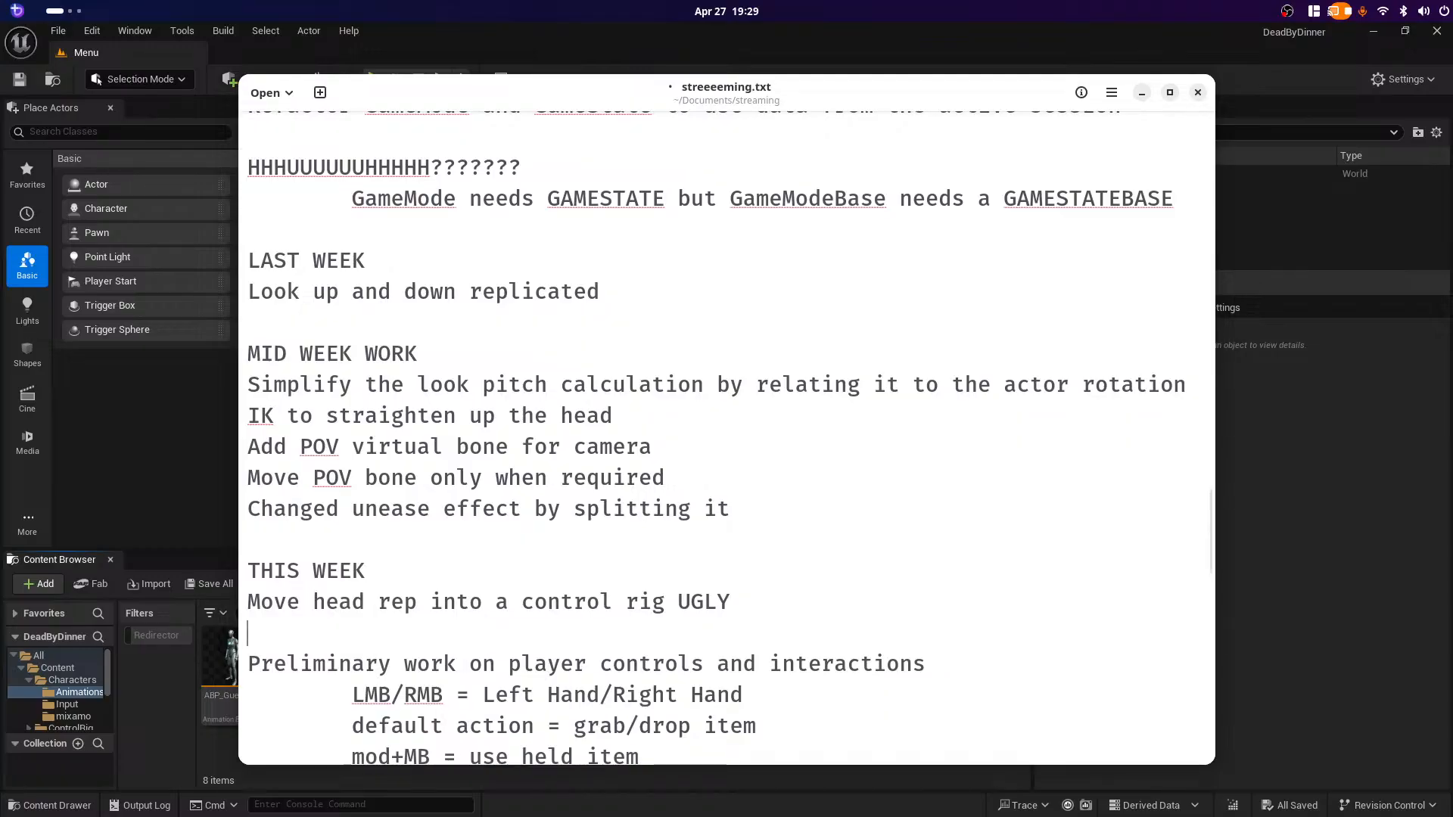
key("BackSpace")
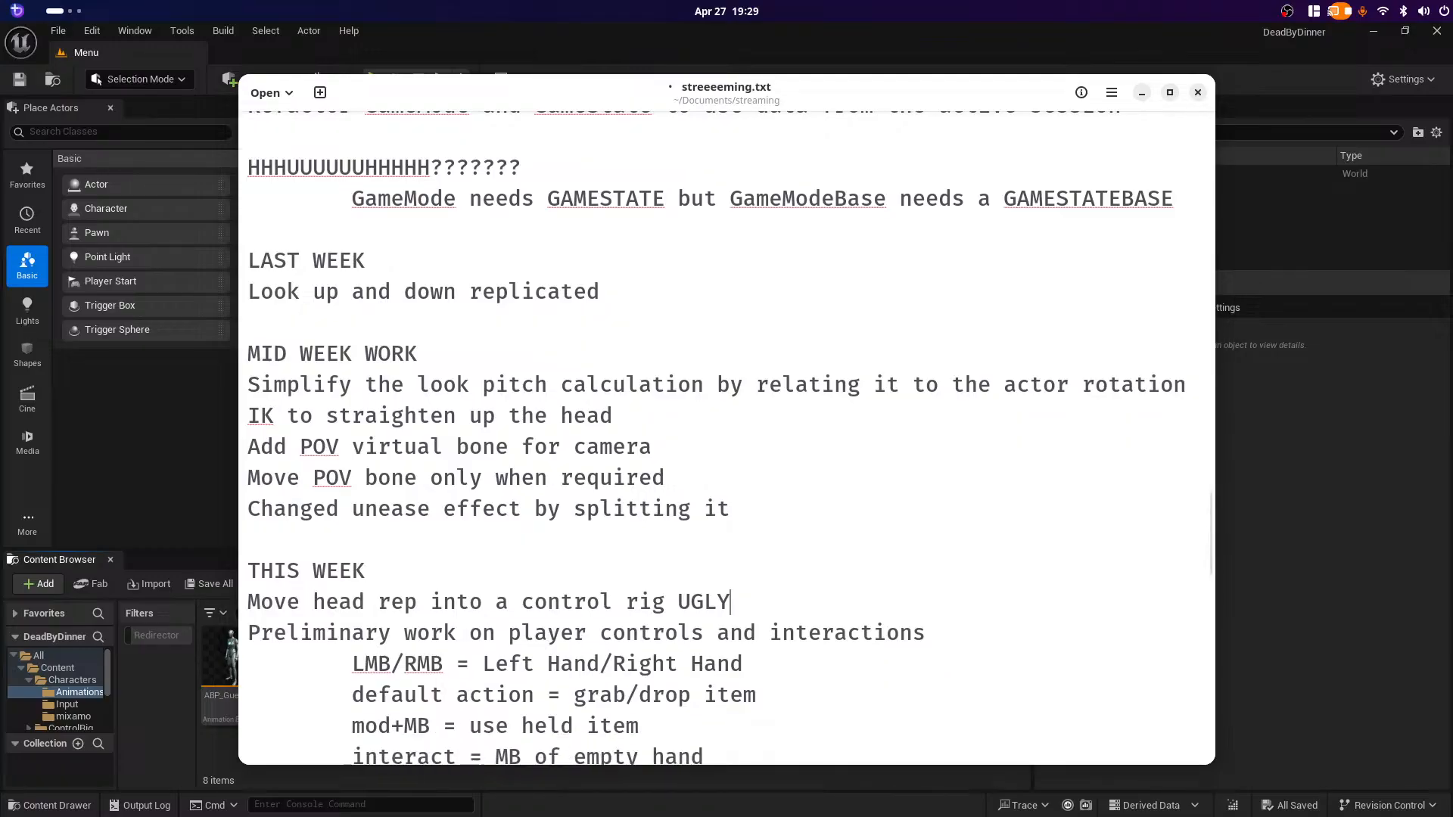
scroll(727, 439, "down", 2)
left_click(756, 559)
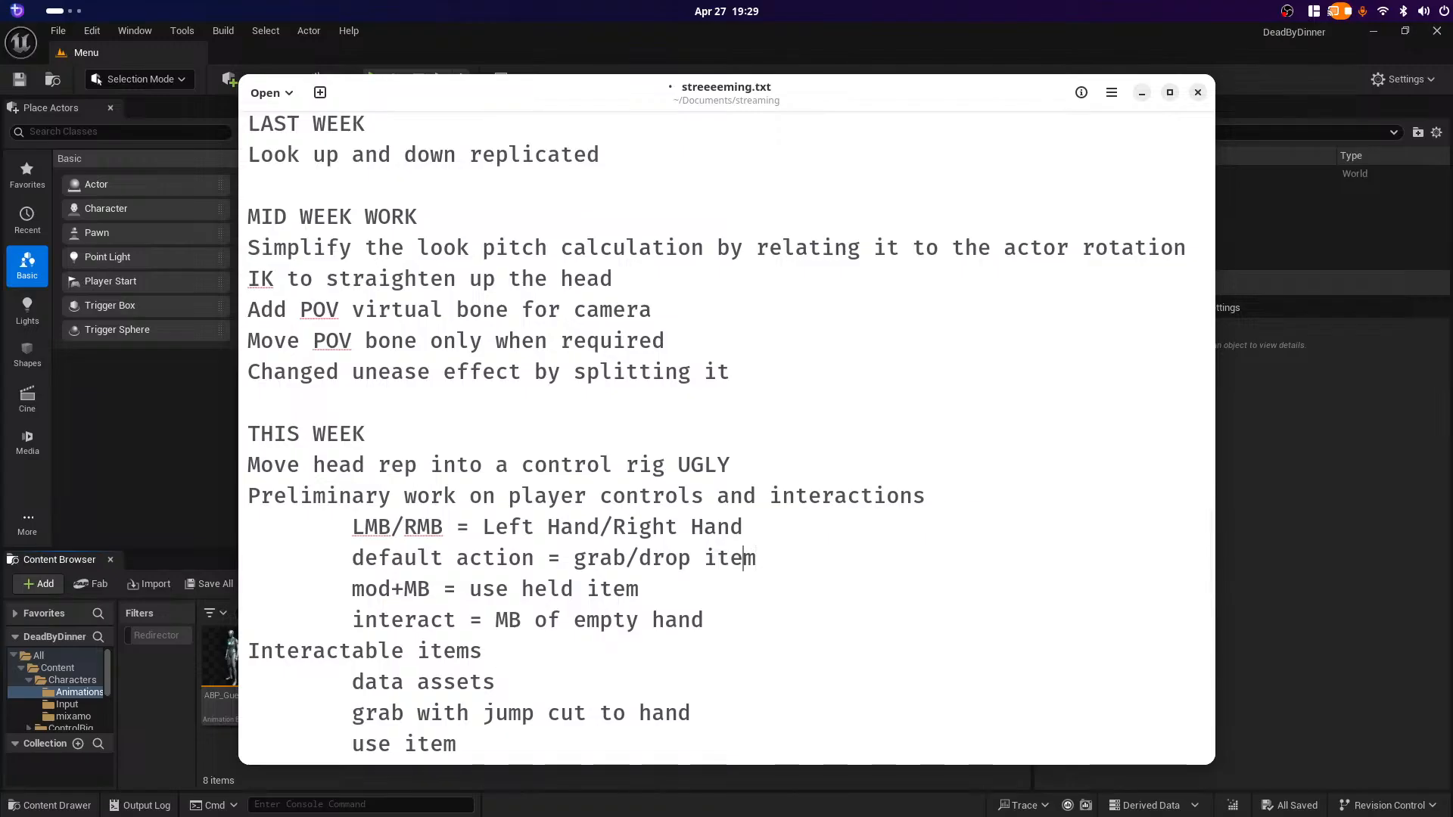
Step: Switch back to Unreal Editor, open BP_GuestCharacter from the Characters folder and examine its IA_Move and IA_Look input events
key("alt+Tab")
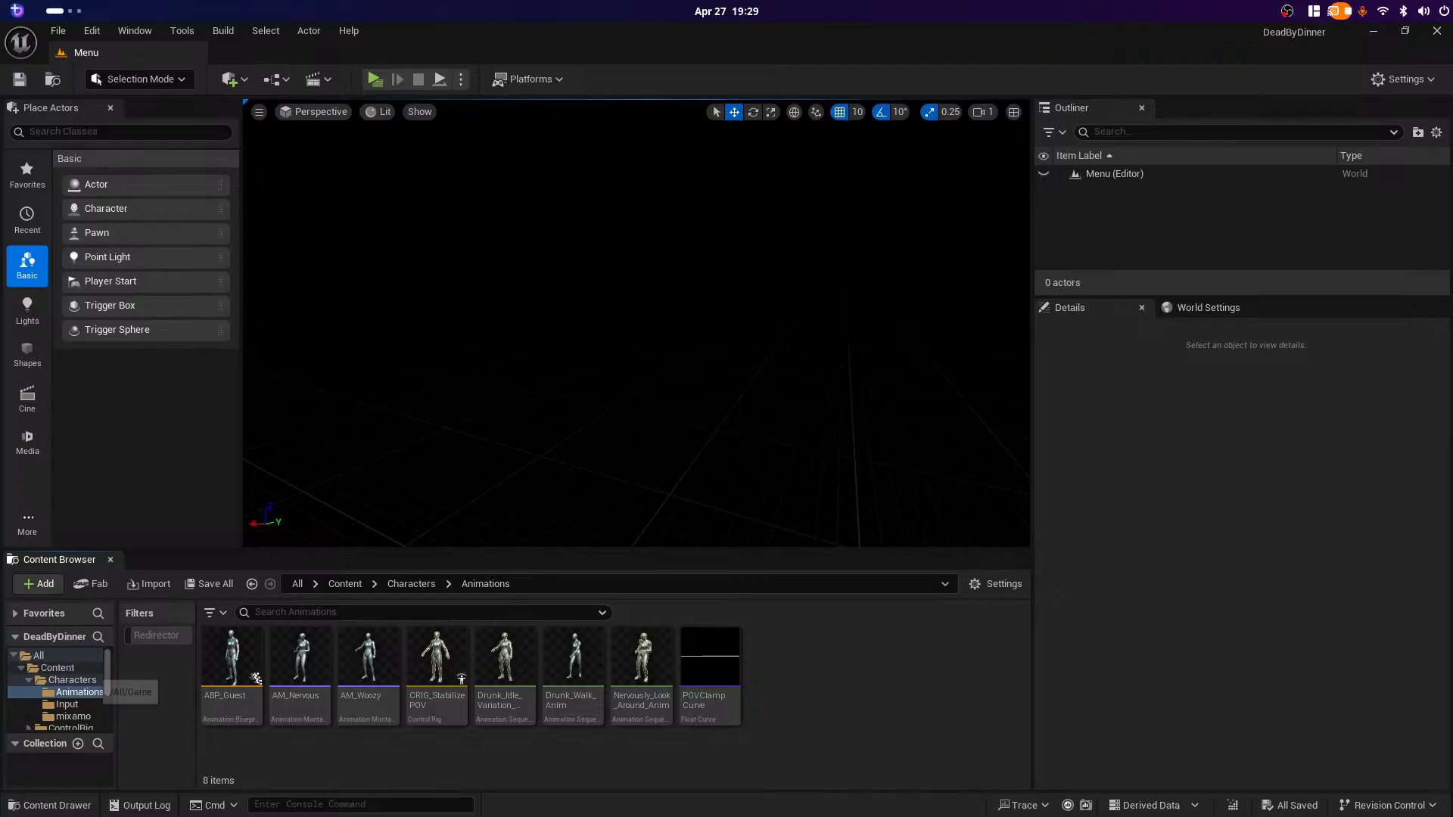
left_click(72, 680)
double_click(437, 669)
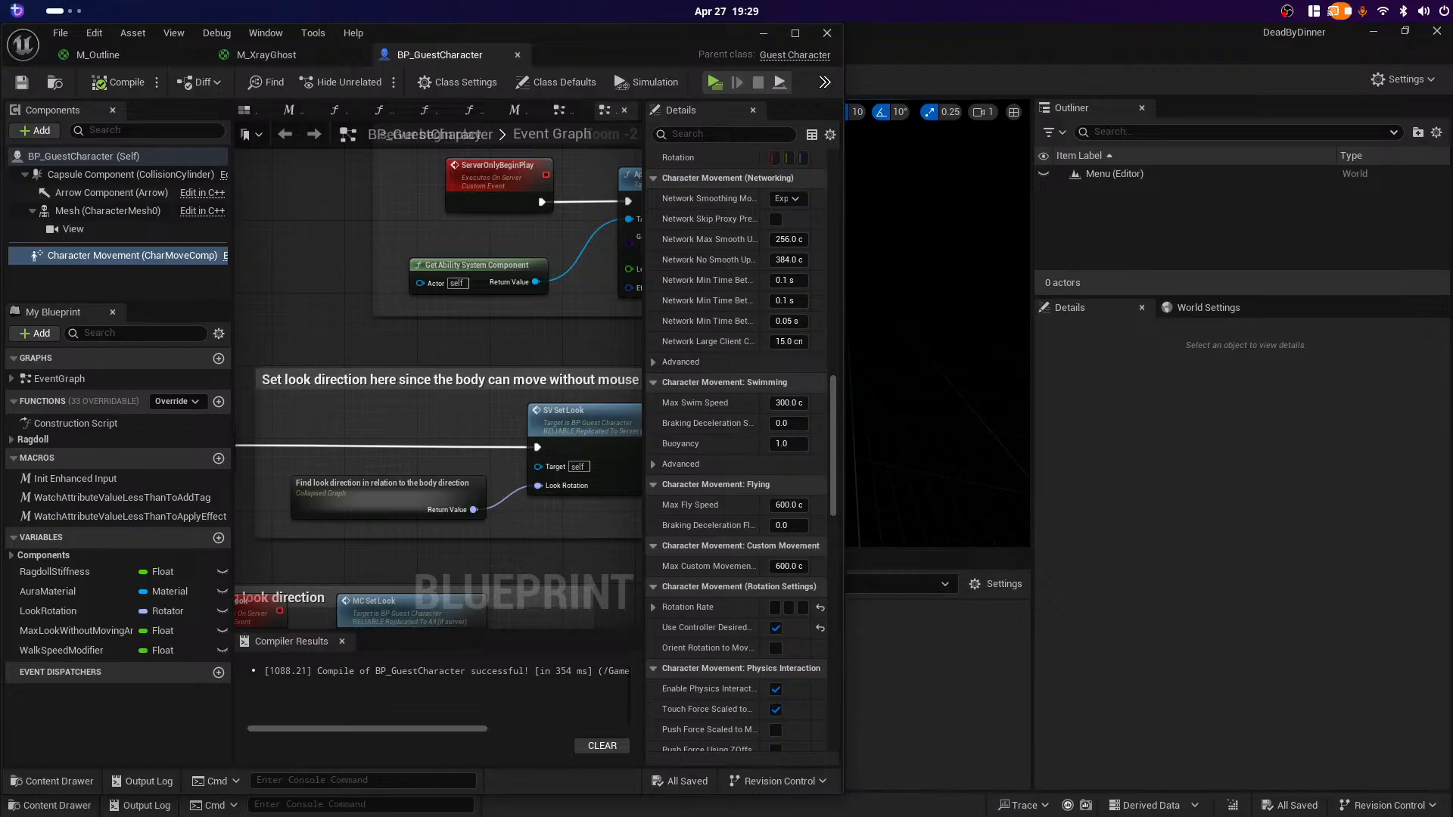
left_click(795, 33)
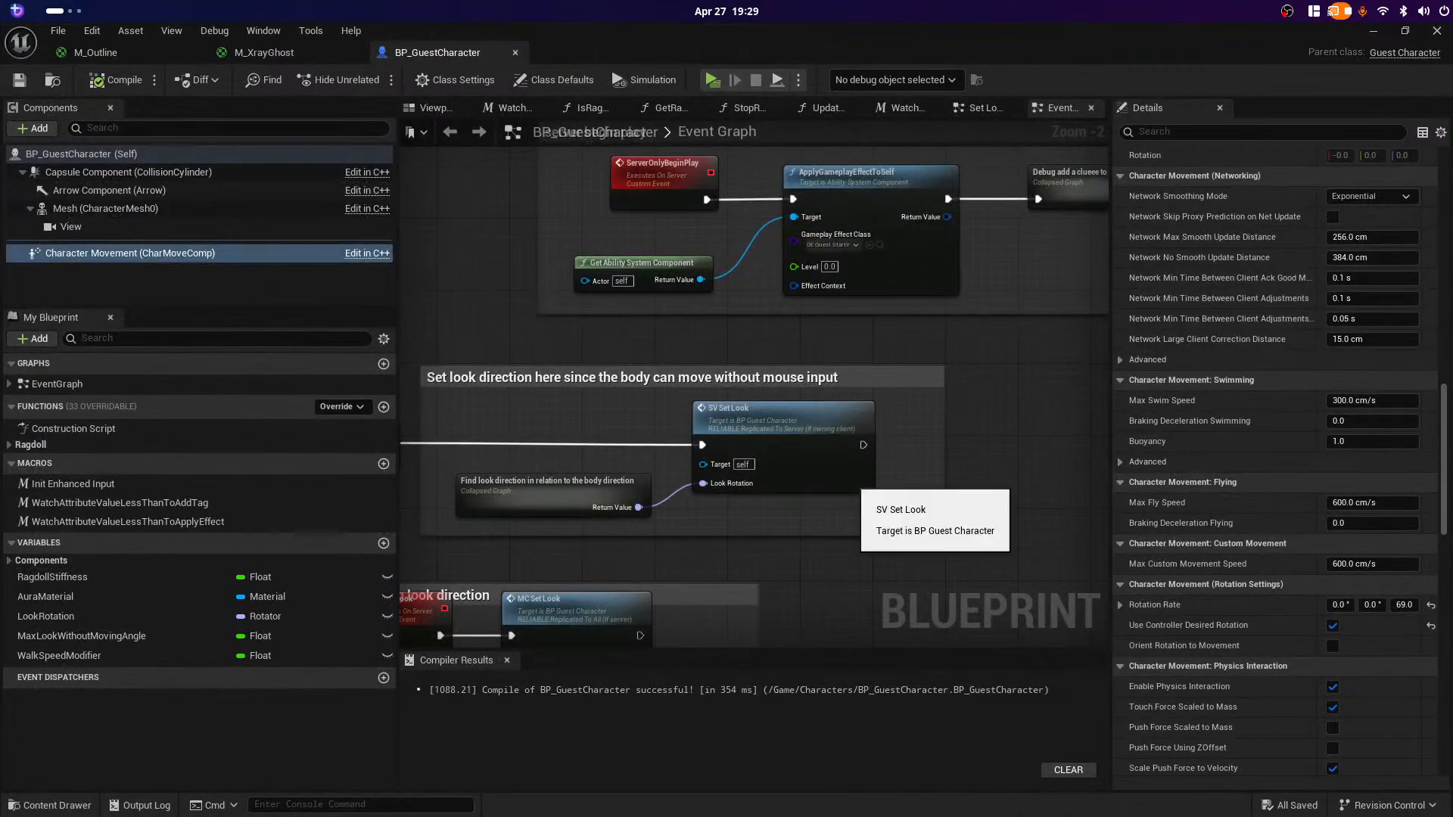
right_click_drag(452, 199, 743, 647)
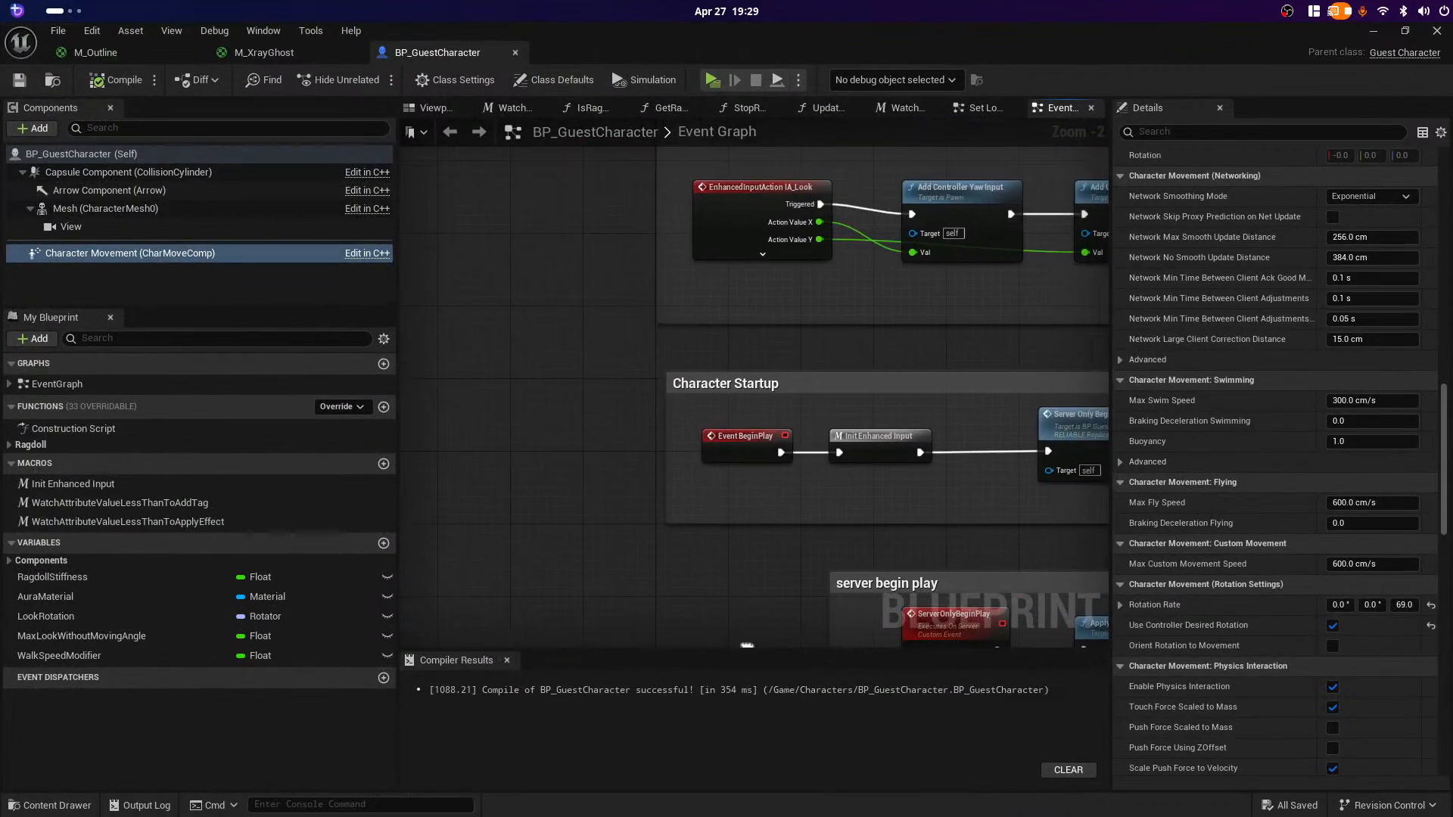
right_click_drag(607, 367, 497, 498)
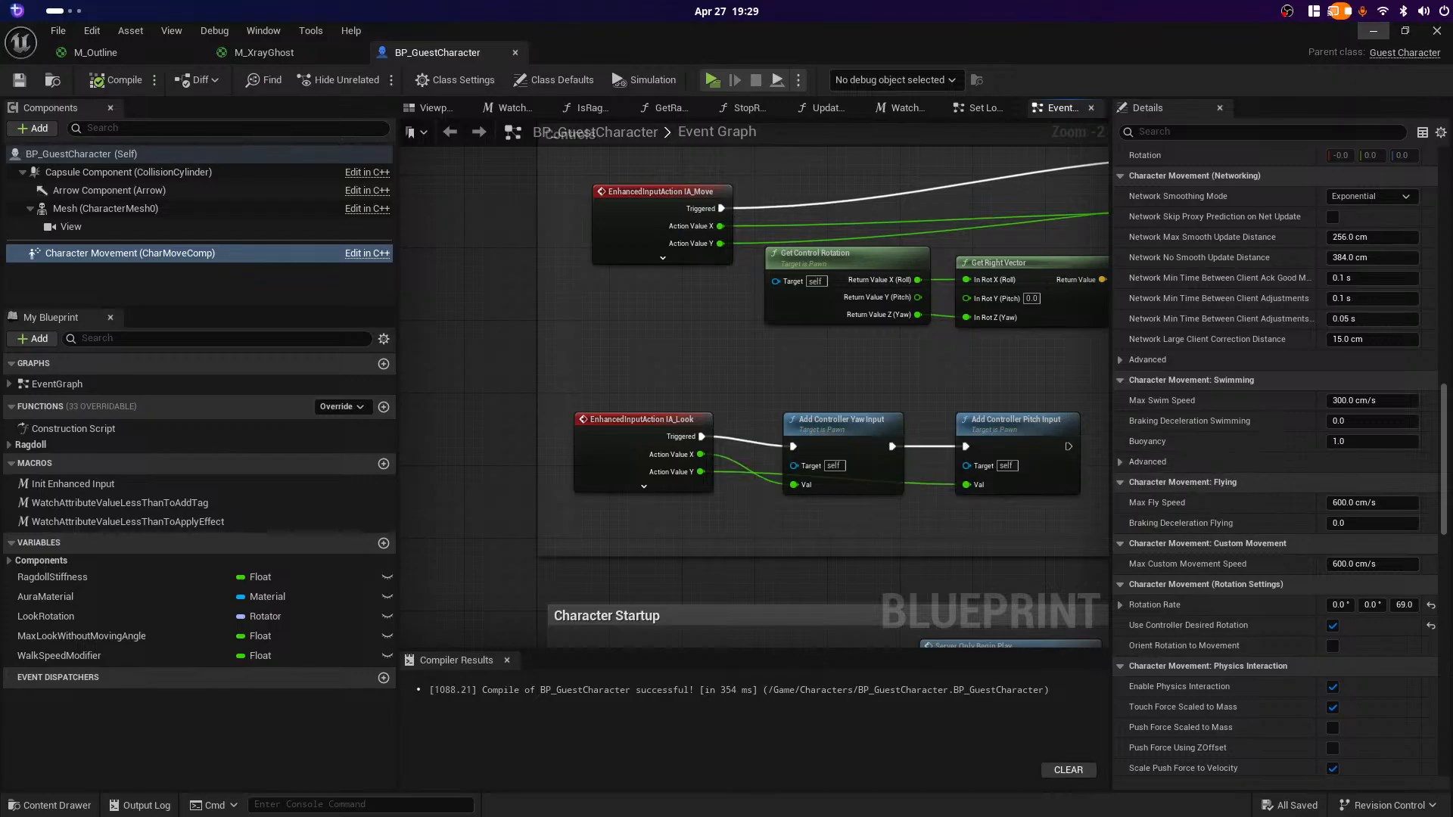
left_click(1374, 32)
Step: Open BP_GuestController from the Characters folder, view its class defaults in a widened window, then minimize the window
double_click(520, 675)
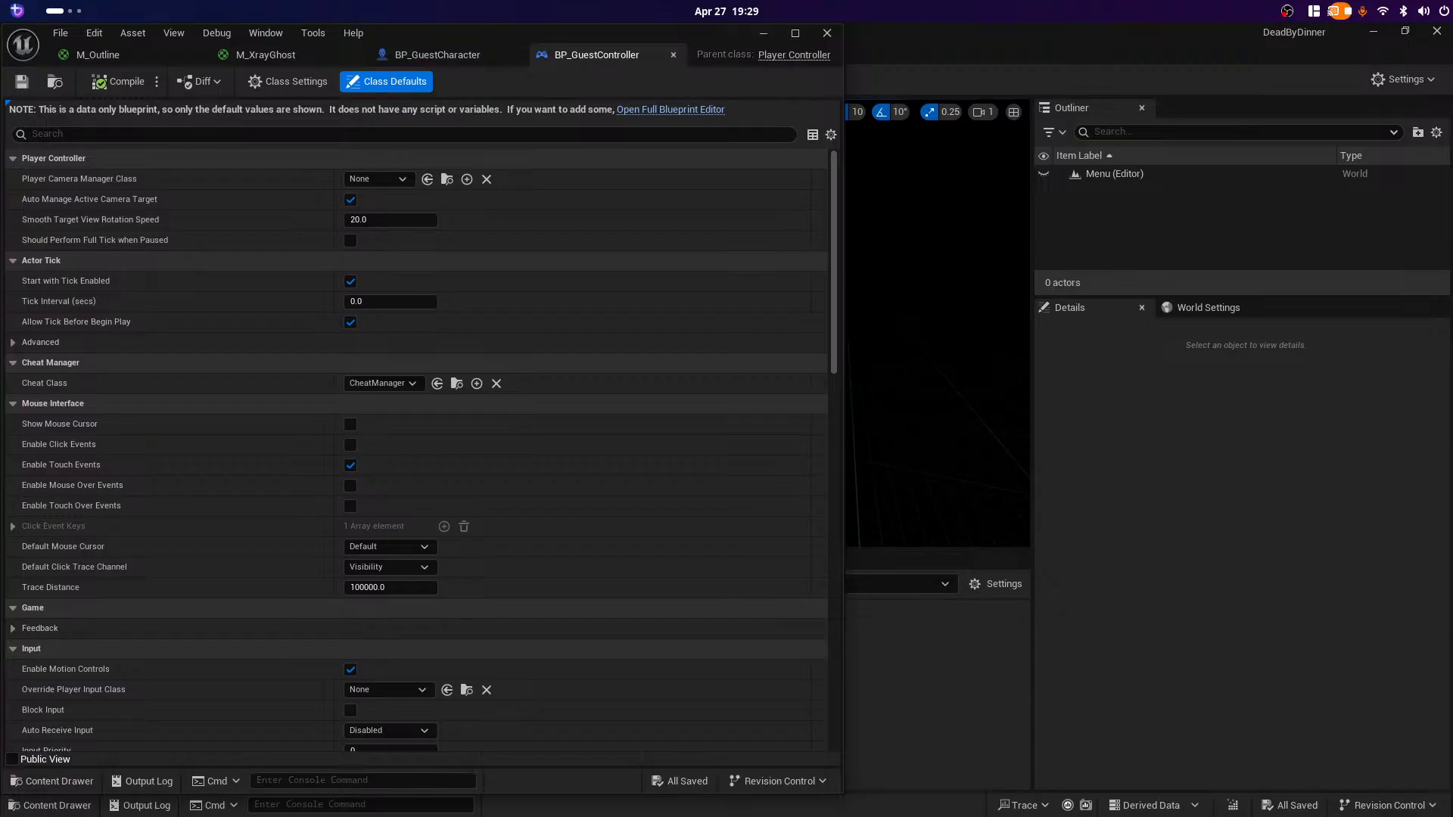
left_click_drag(843, 690, 1432, 690)
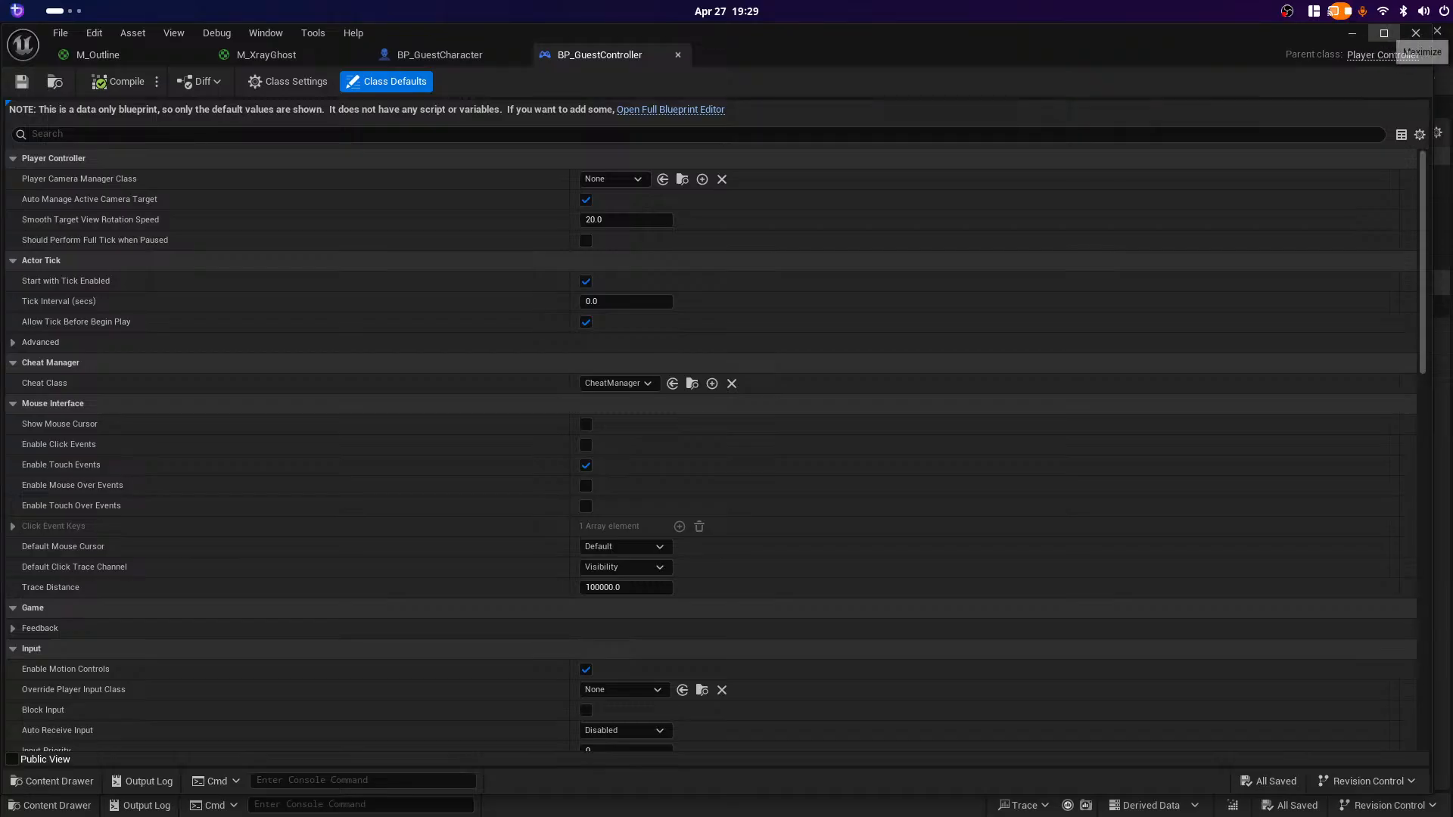
left_click_drag(1310, 36, 1328, 41)
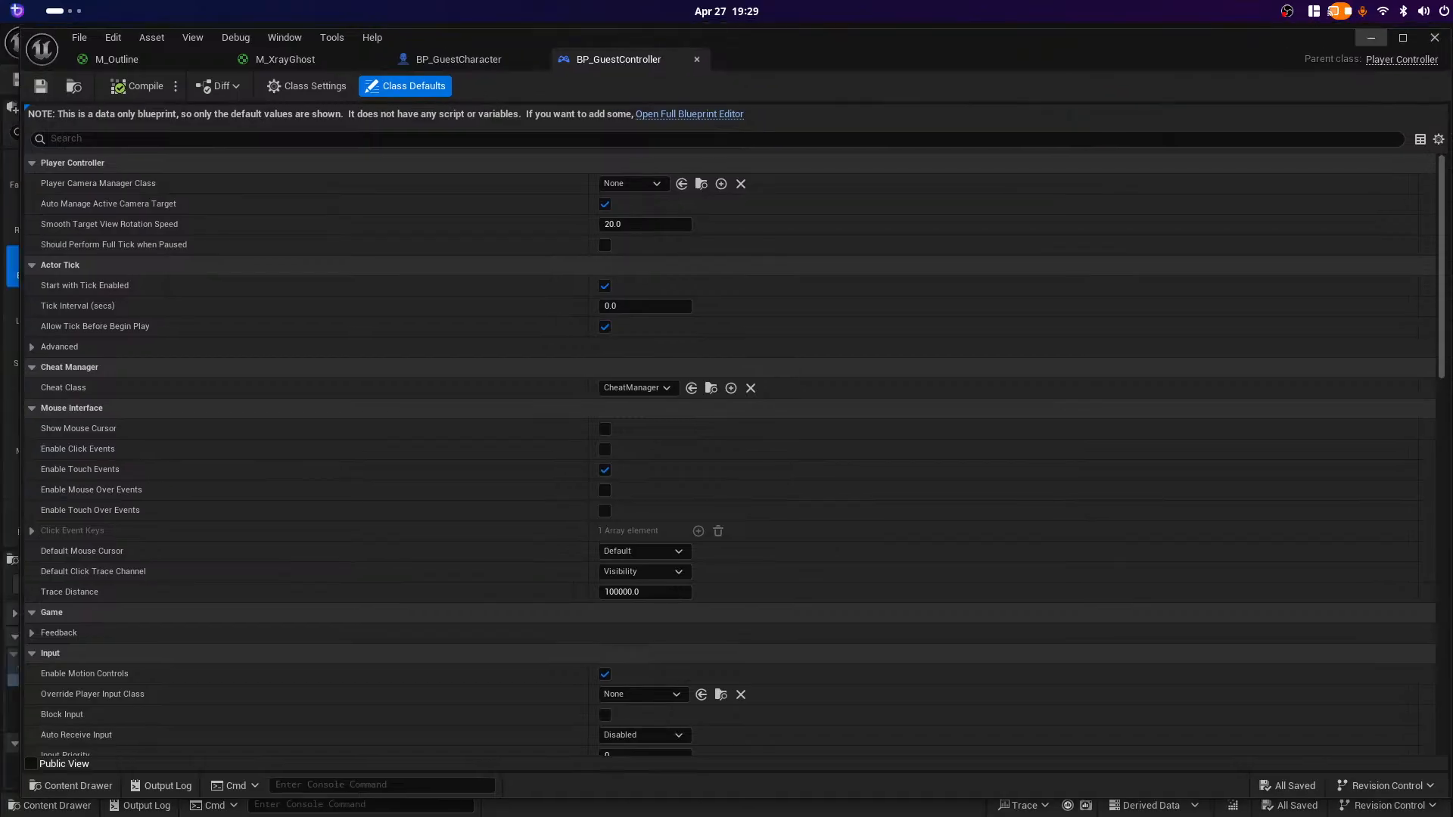
left_click(1372, 37)
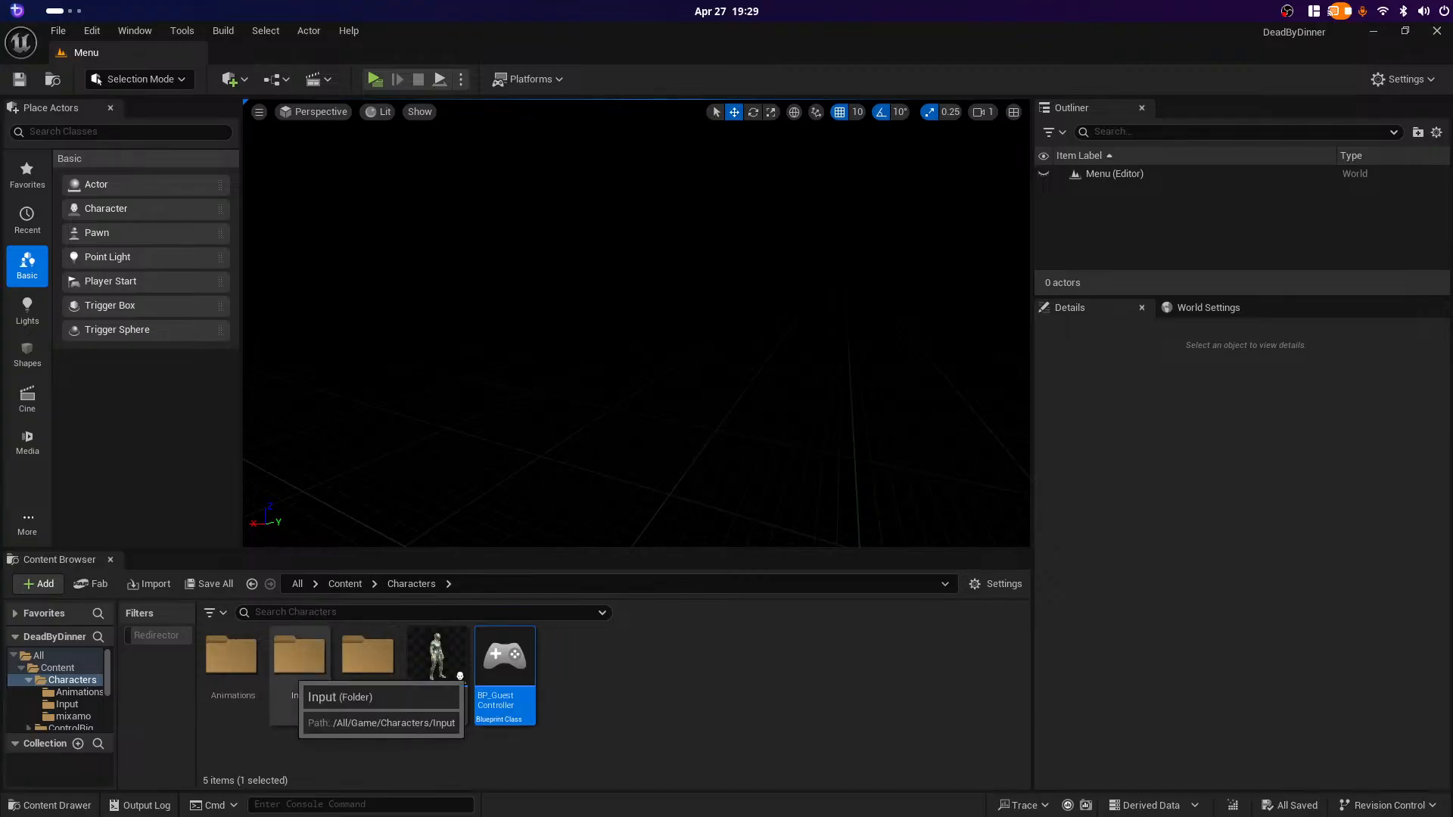
Step: Open the Input folder and inspect the IA_Look and IA_Move input actions
double_click(302, 657)
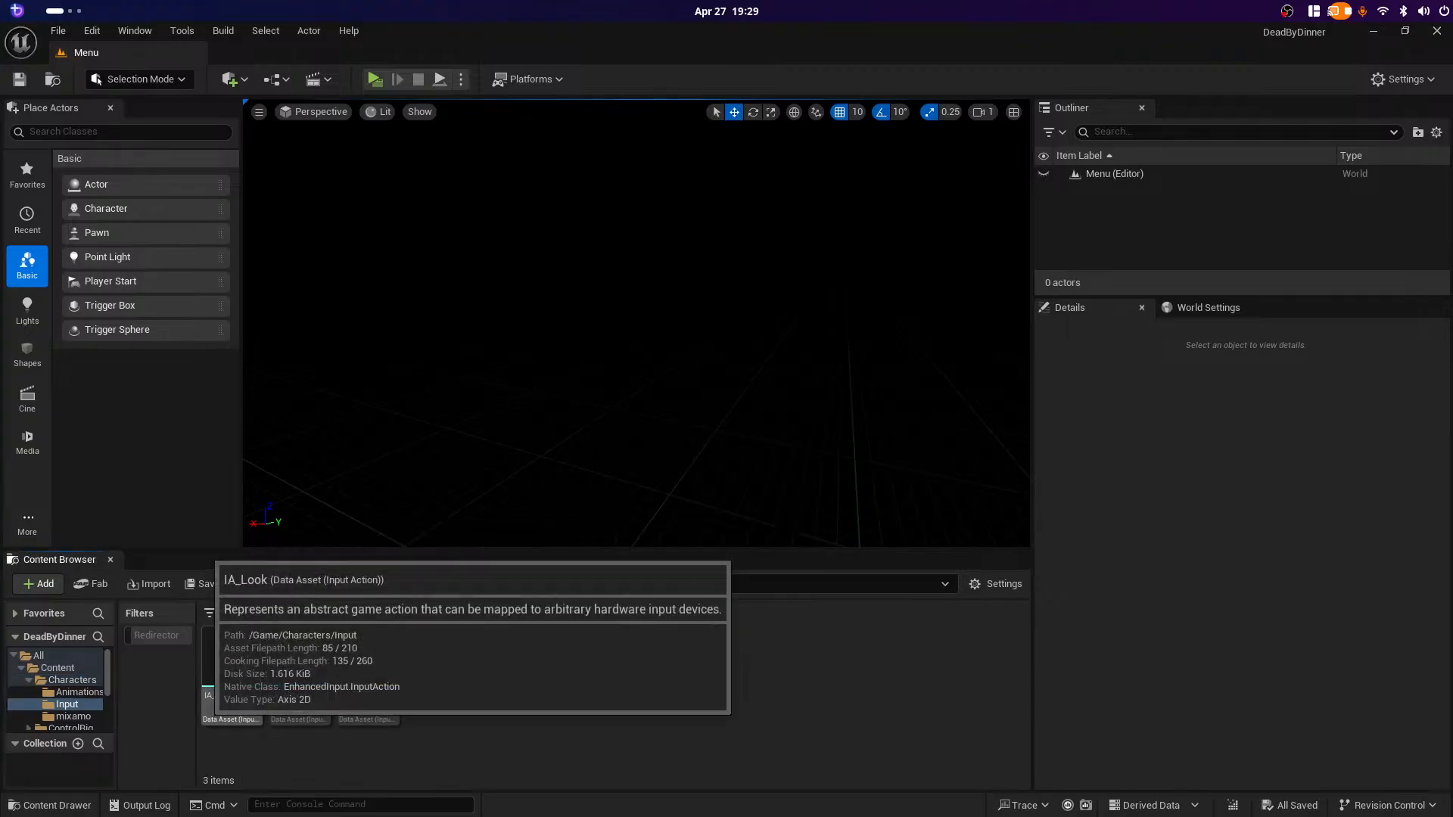
left_click(227, 659)
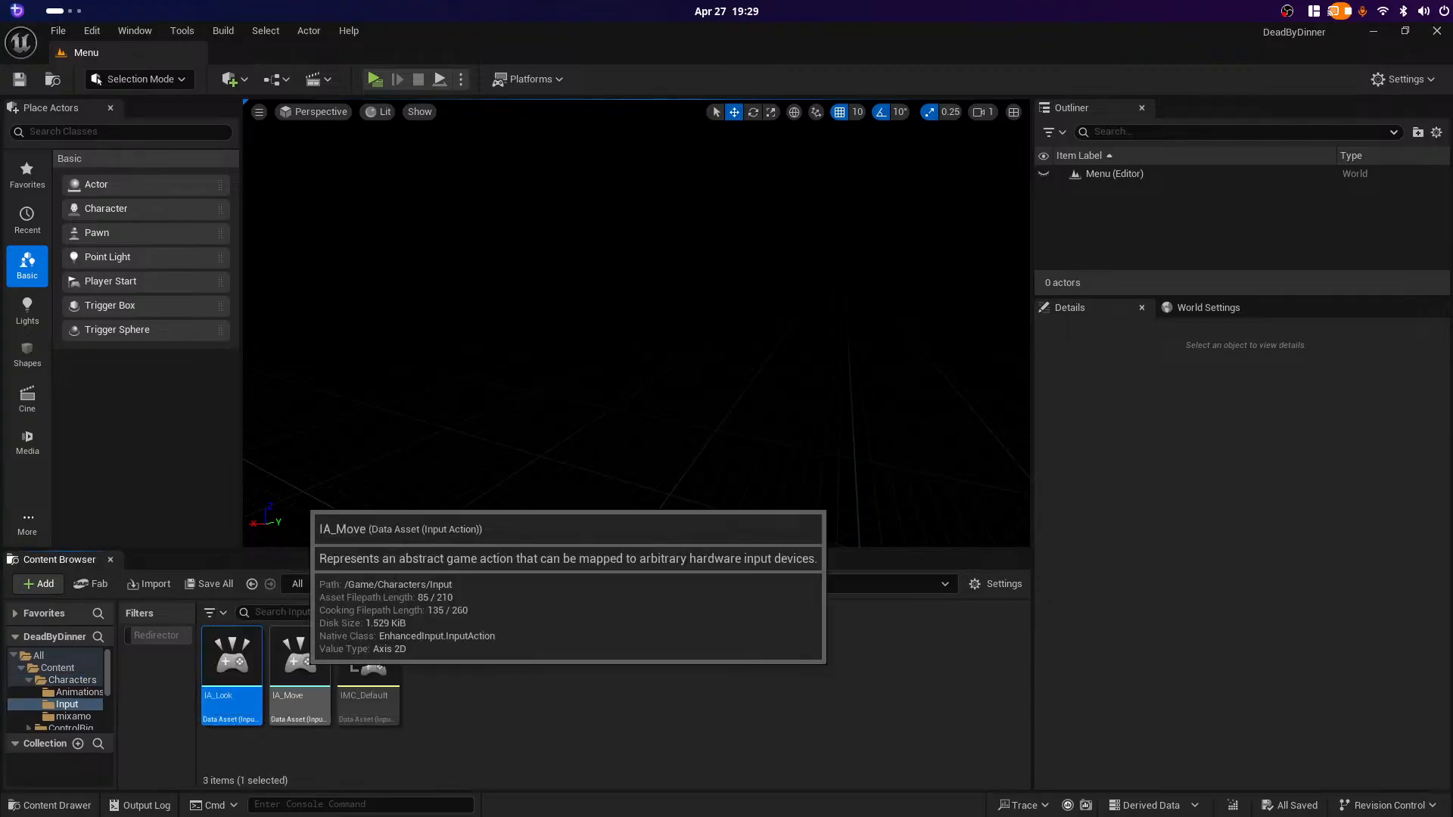
left_click(300, 657)
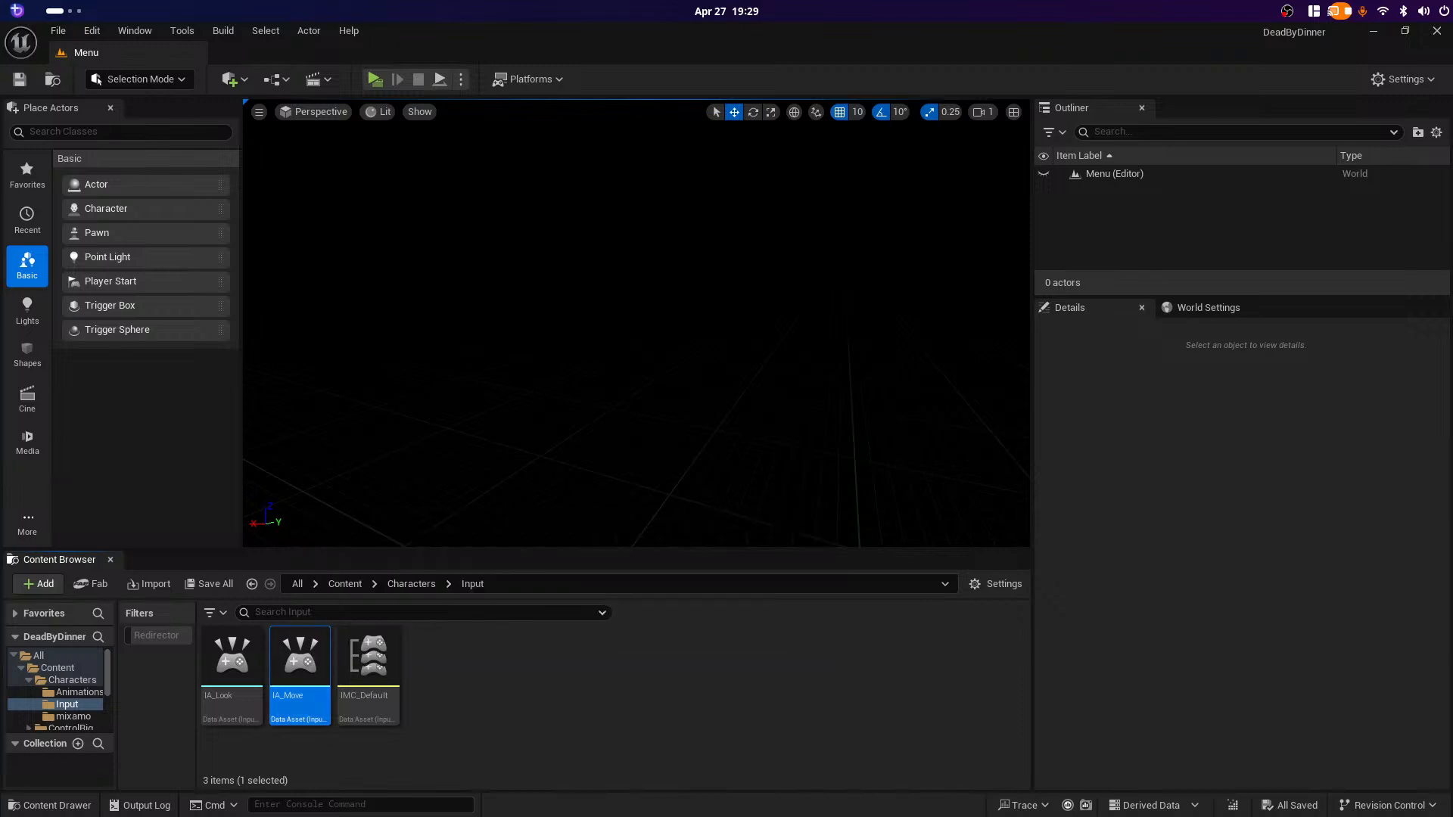
Step: Create a new Input Action asset in the Characters/Input folder and name it IA_LeftHand
right_click(513, 698)
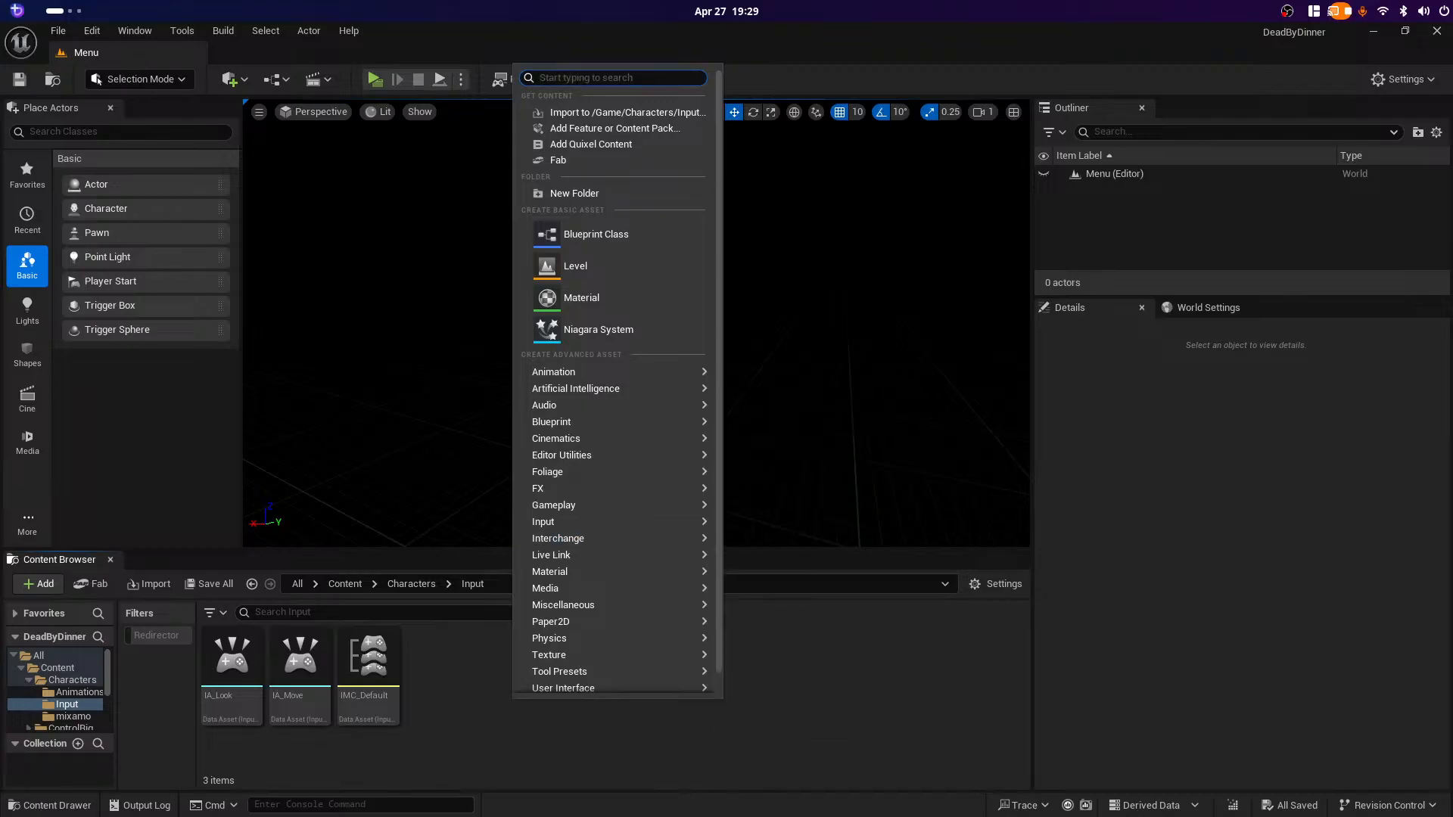
type("input")
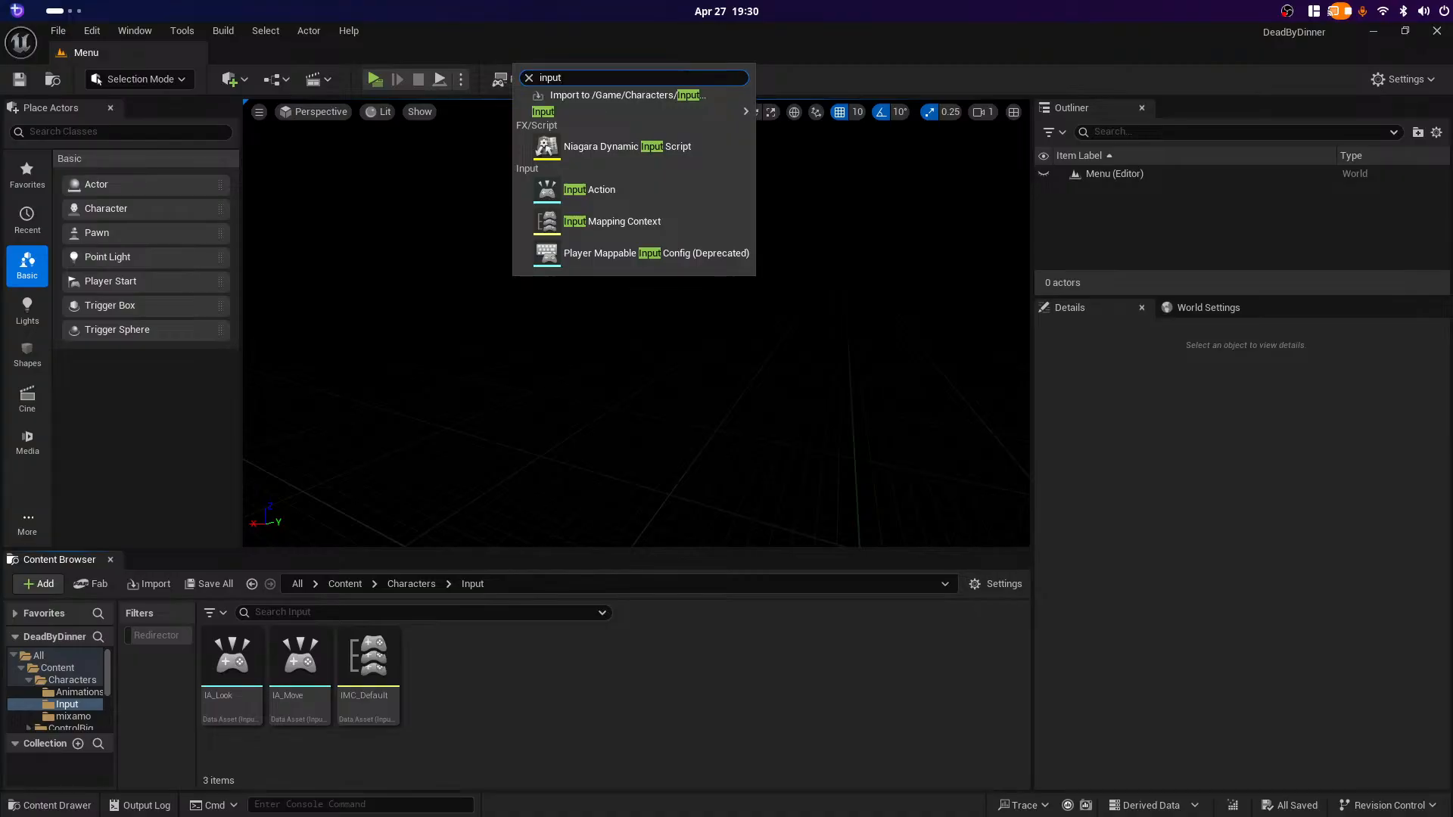
left_click(590, 189)
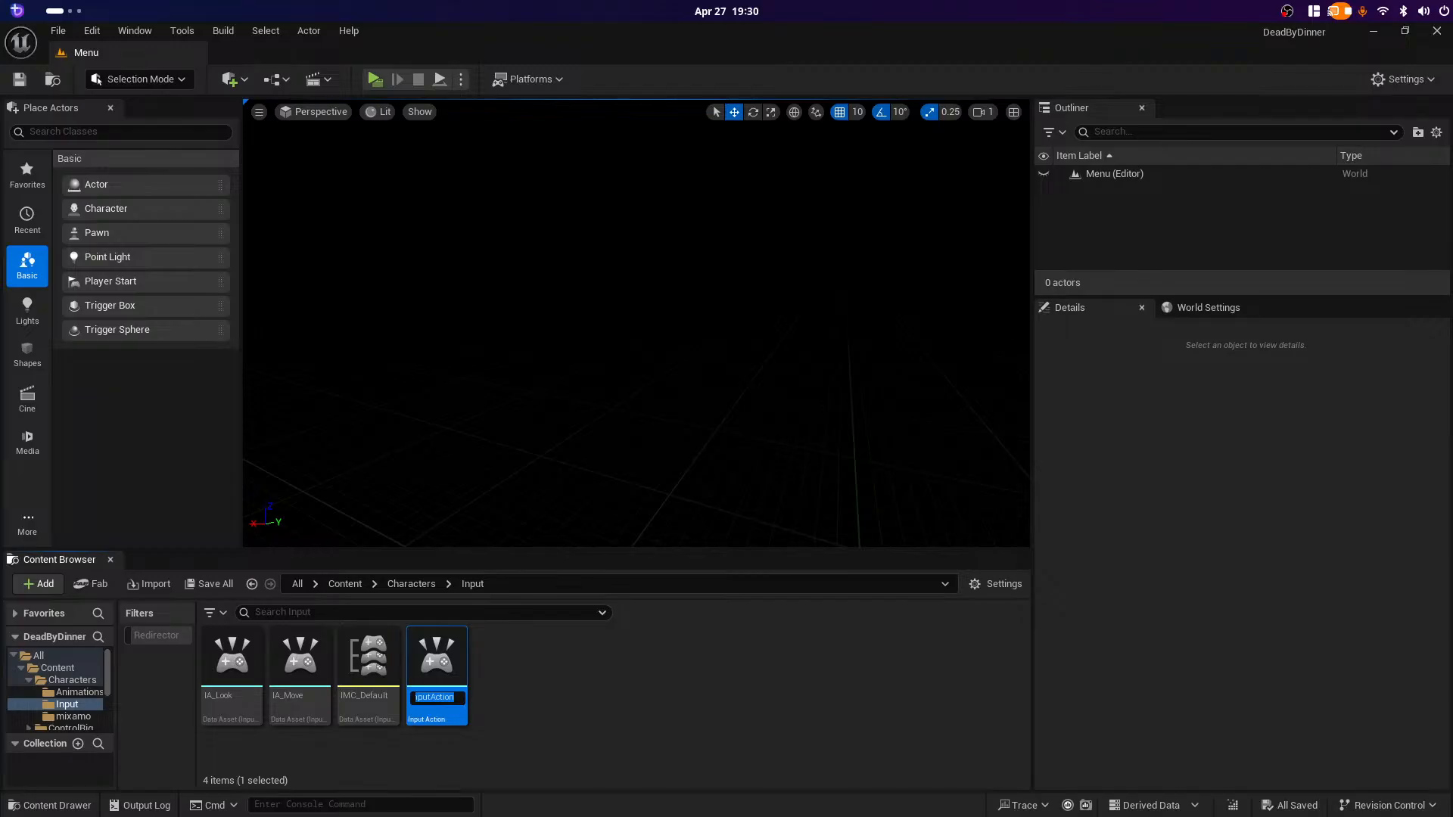
type("Ieft")
key("BackSpace")
key("BackSpace")
key("BackSpace")
key("BackSpace")
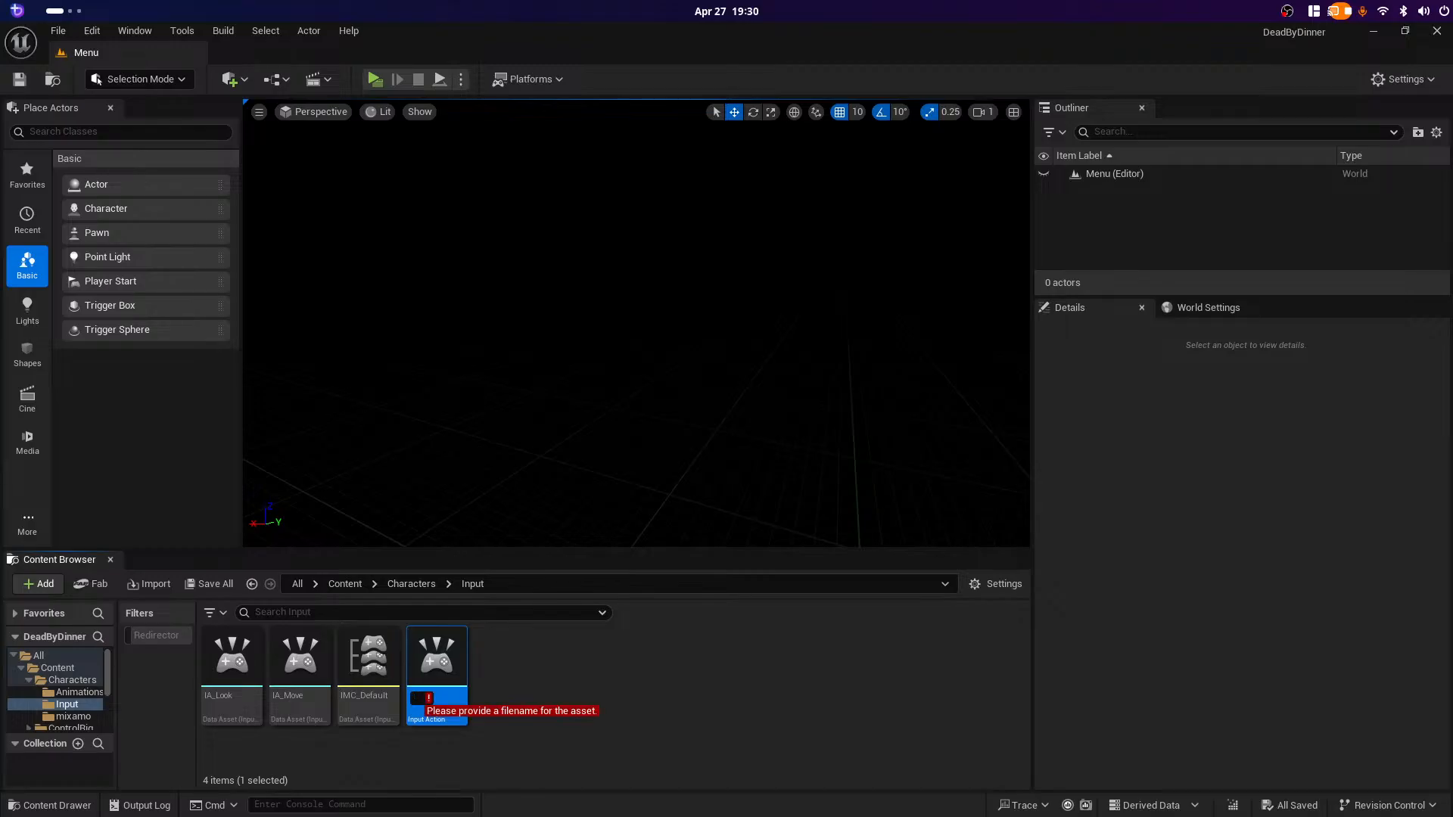
type("IA")
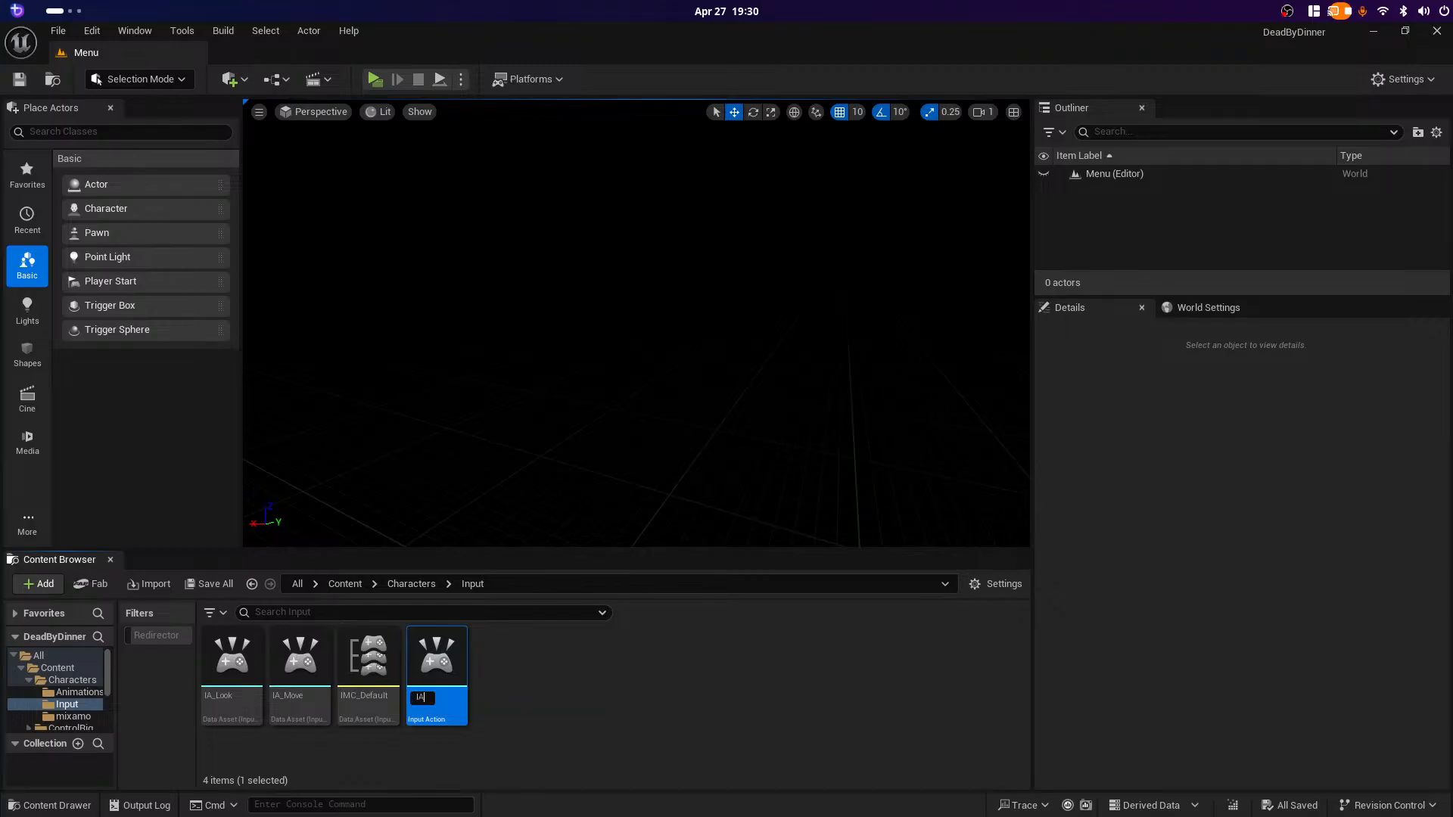
type("_")
type("LeftHan")
type("s")
key("Return")
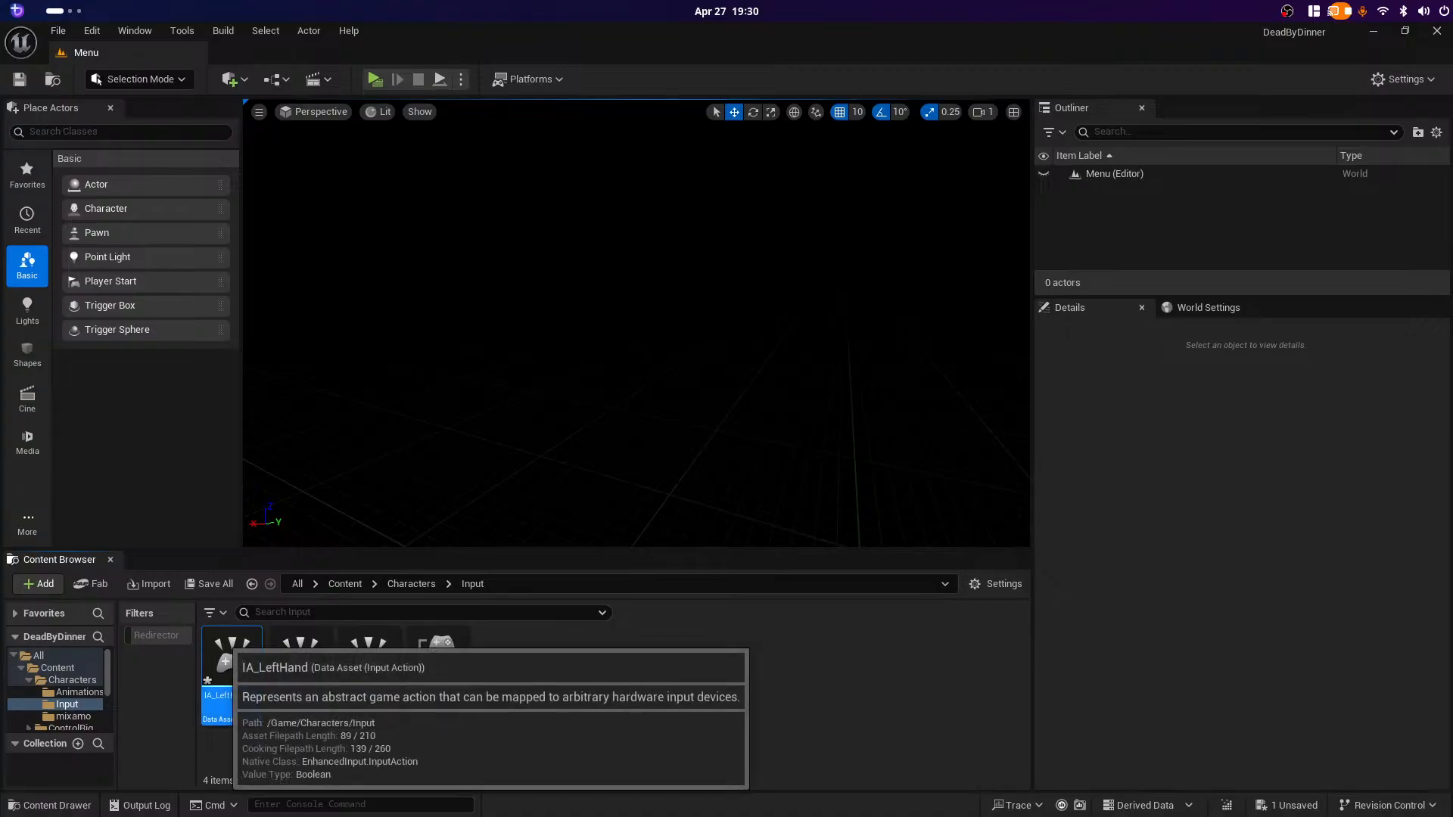
Step: Open IA_LeftHand, add one trigger element and set its type to Down
double_click(225, 648)
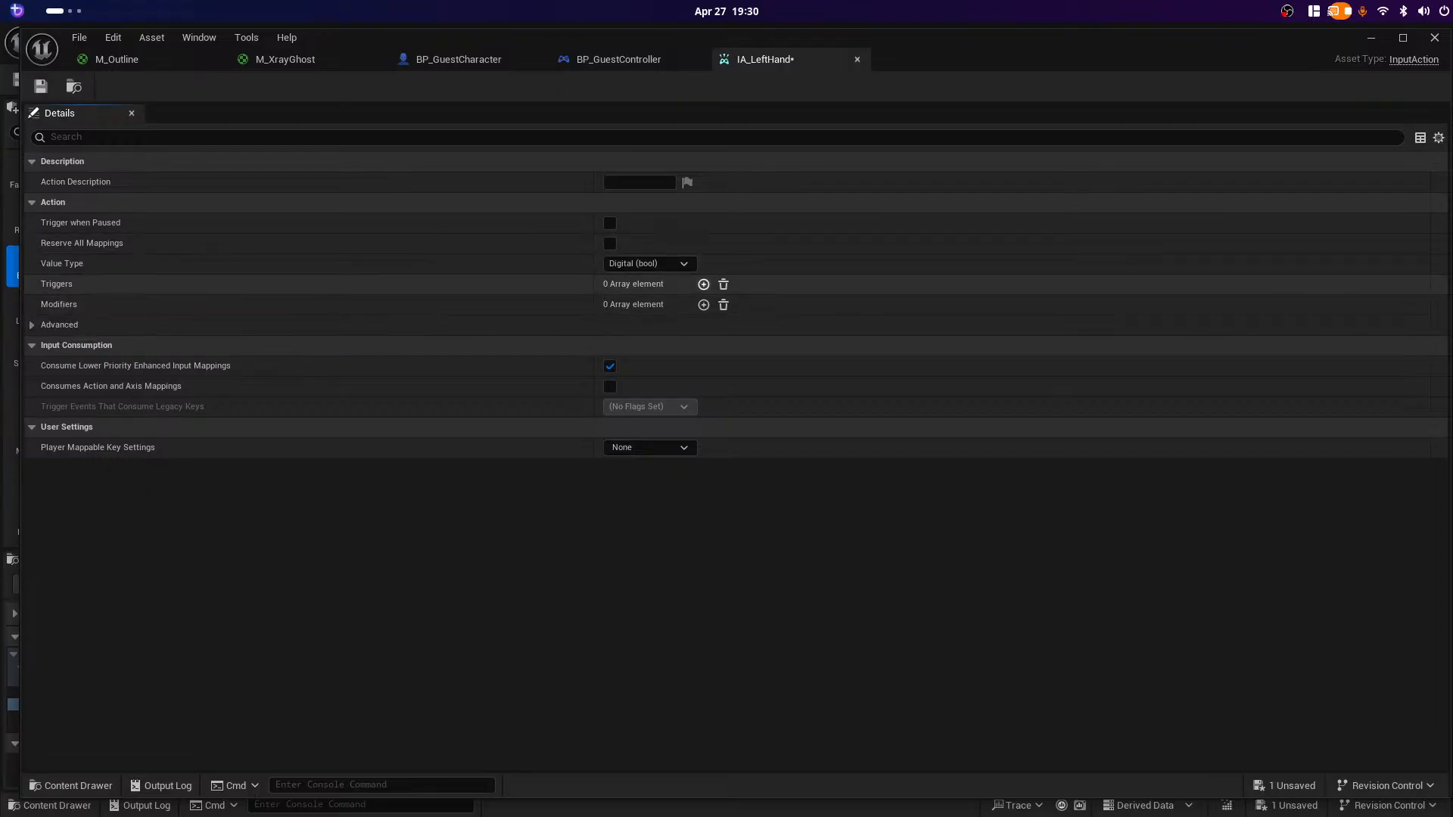
left_click(703, 284)
left_click(716, 305)
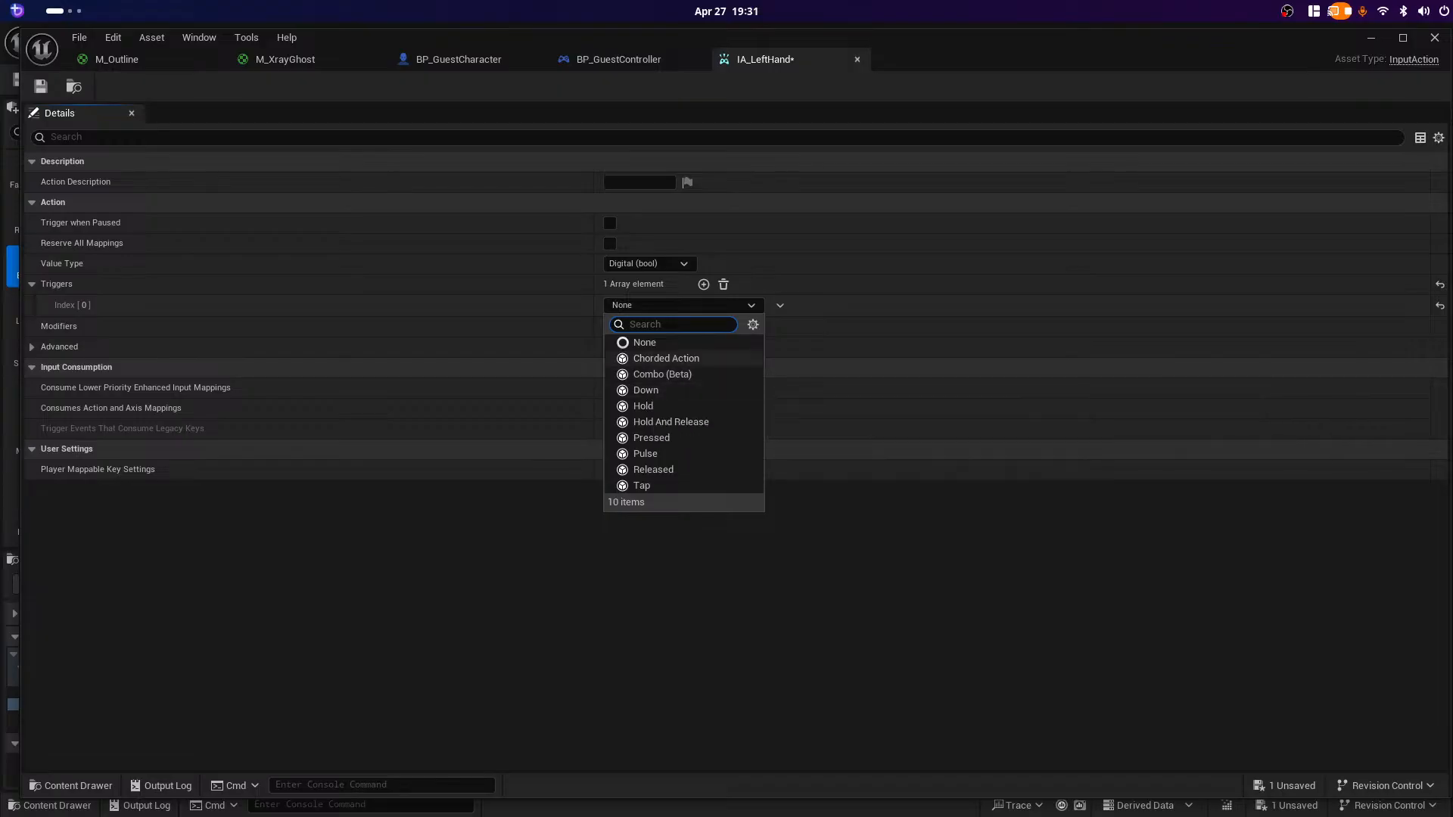
key("Escape")
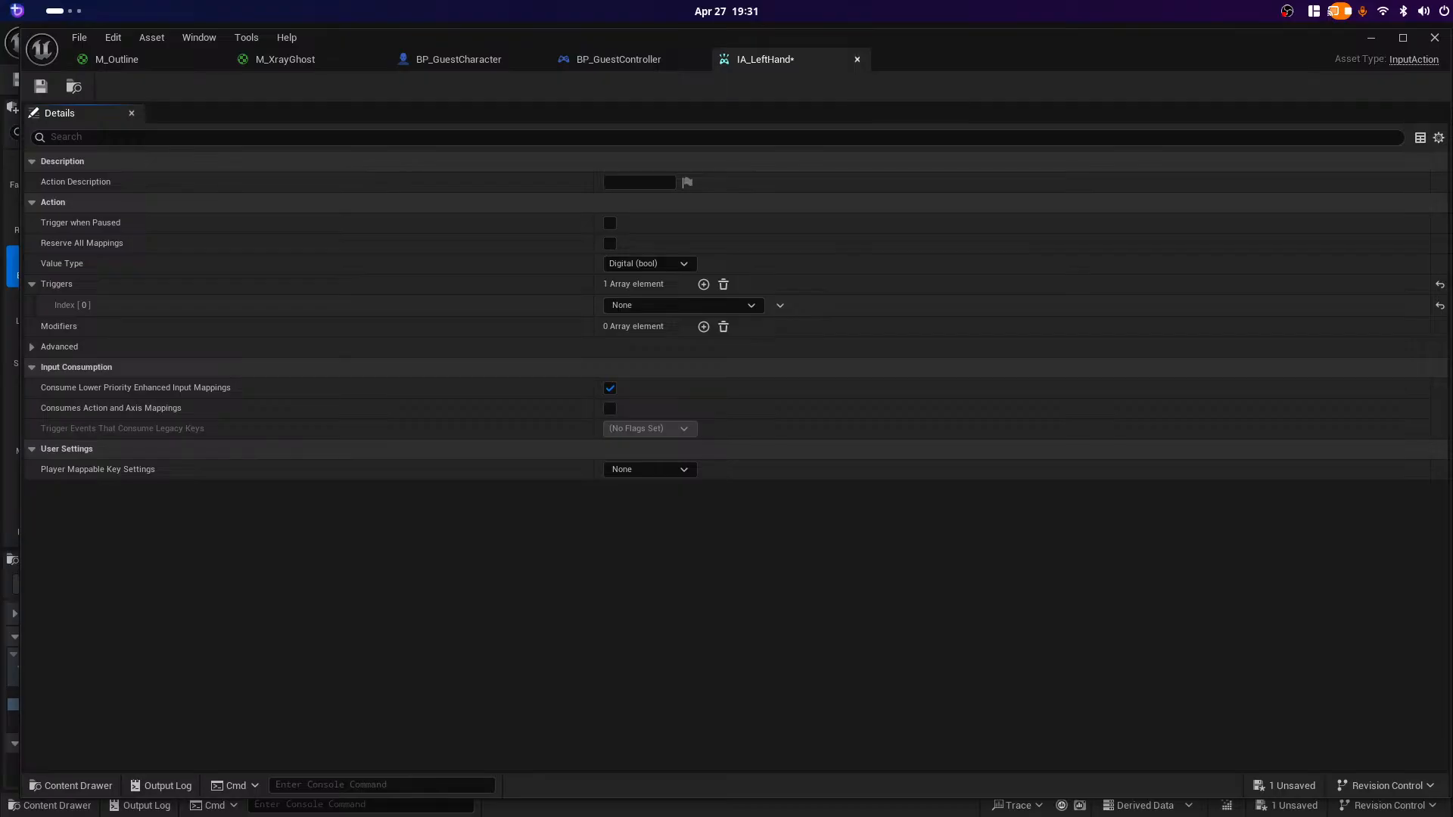
left_click(857, 59)
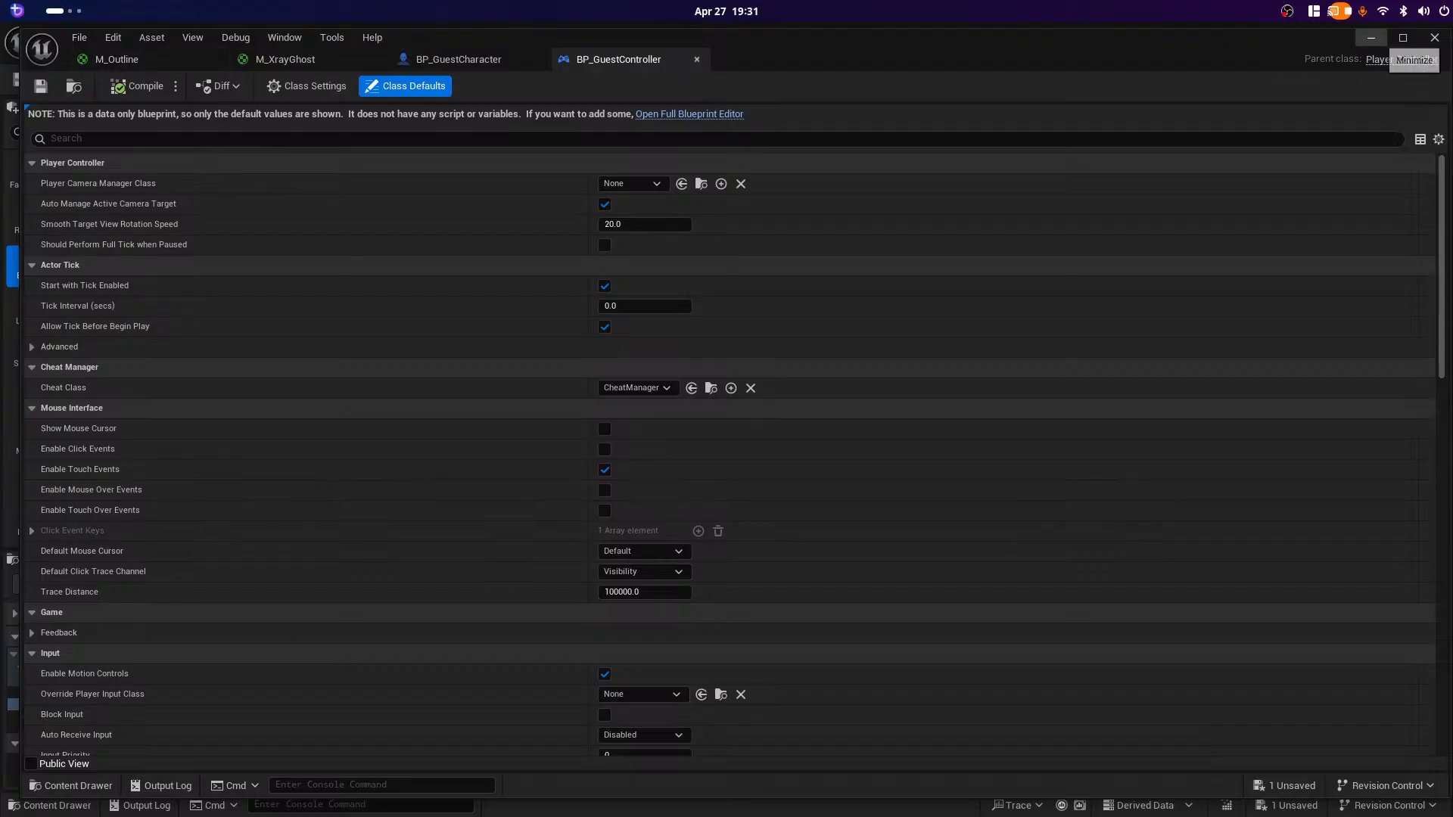
left_click(1371, 37)
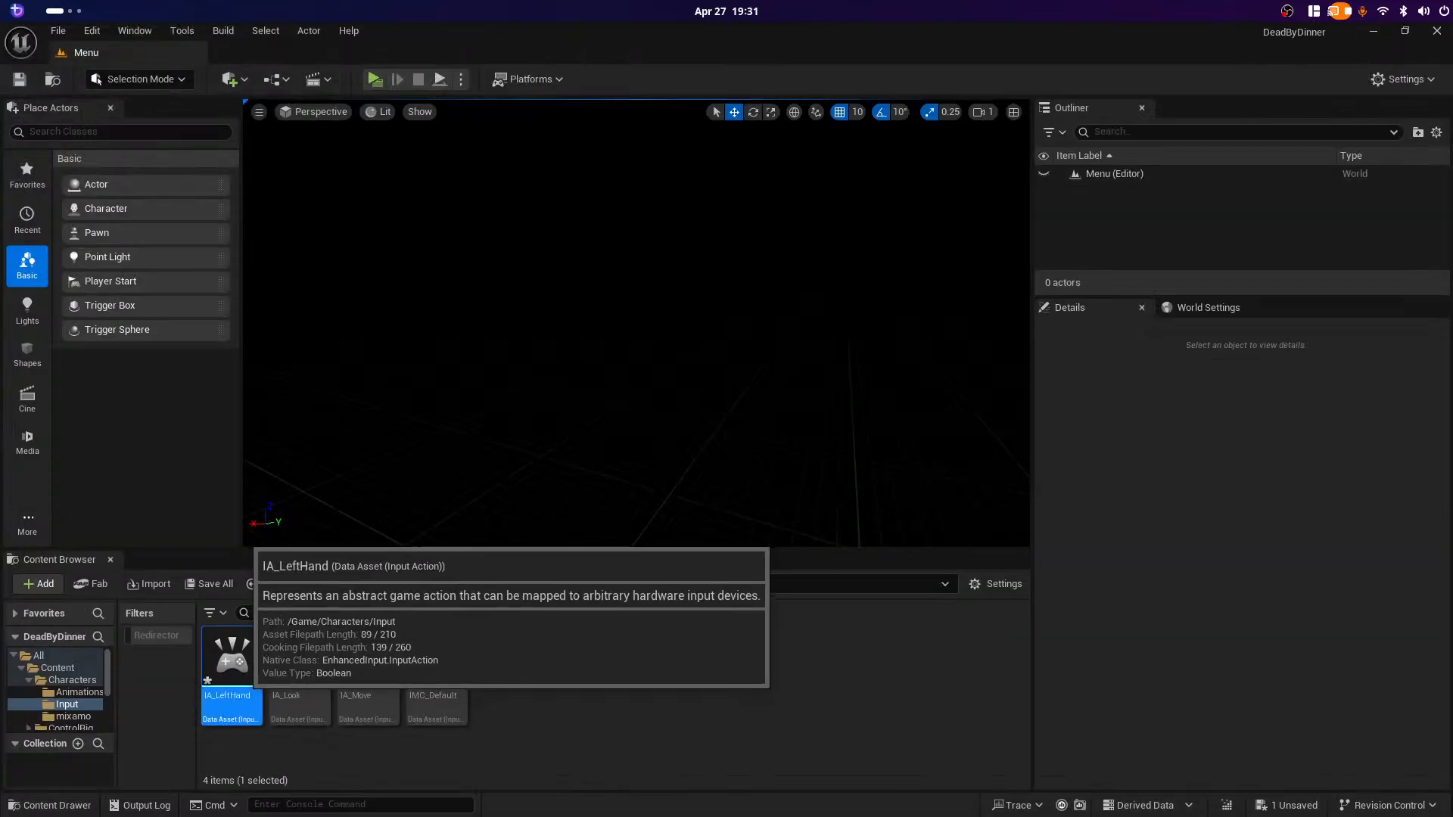
double_click(231, 657)
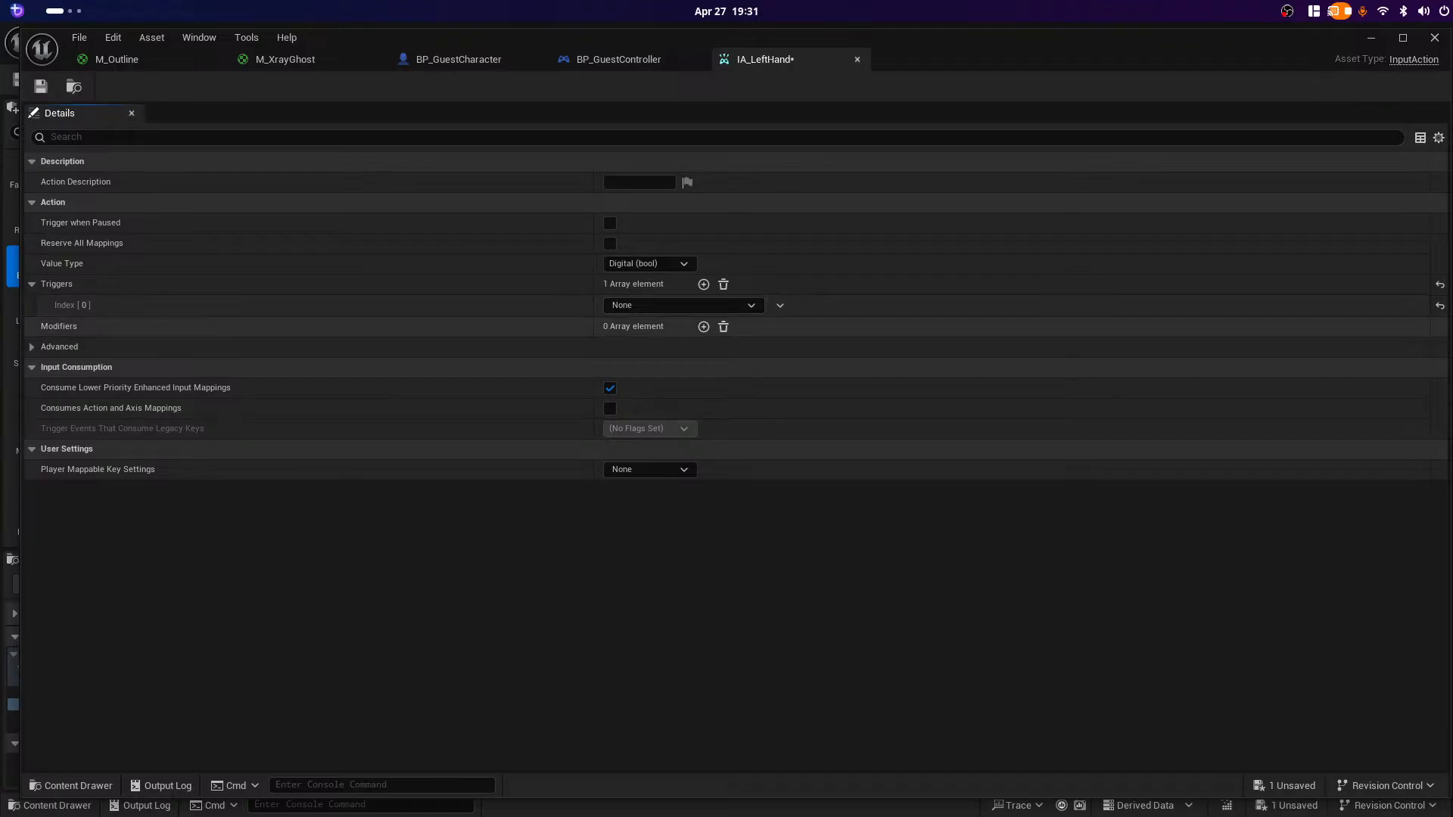
left_click(753, 306)
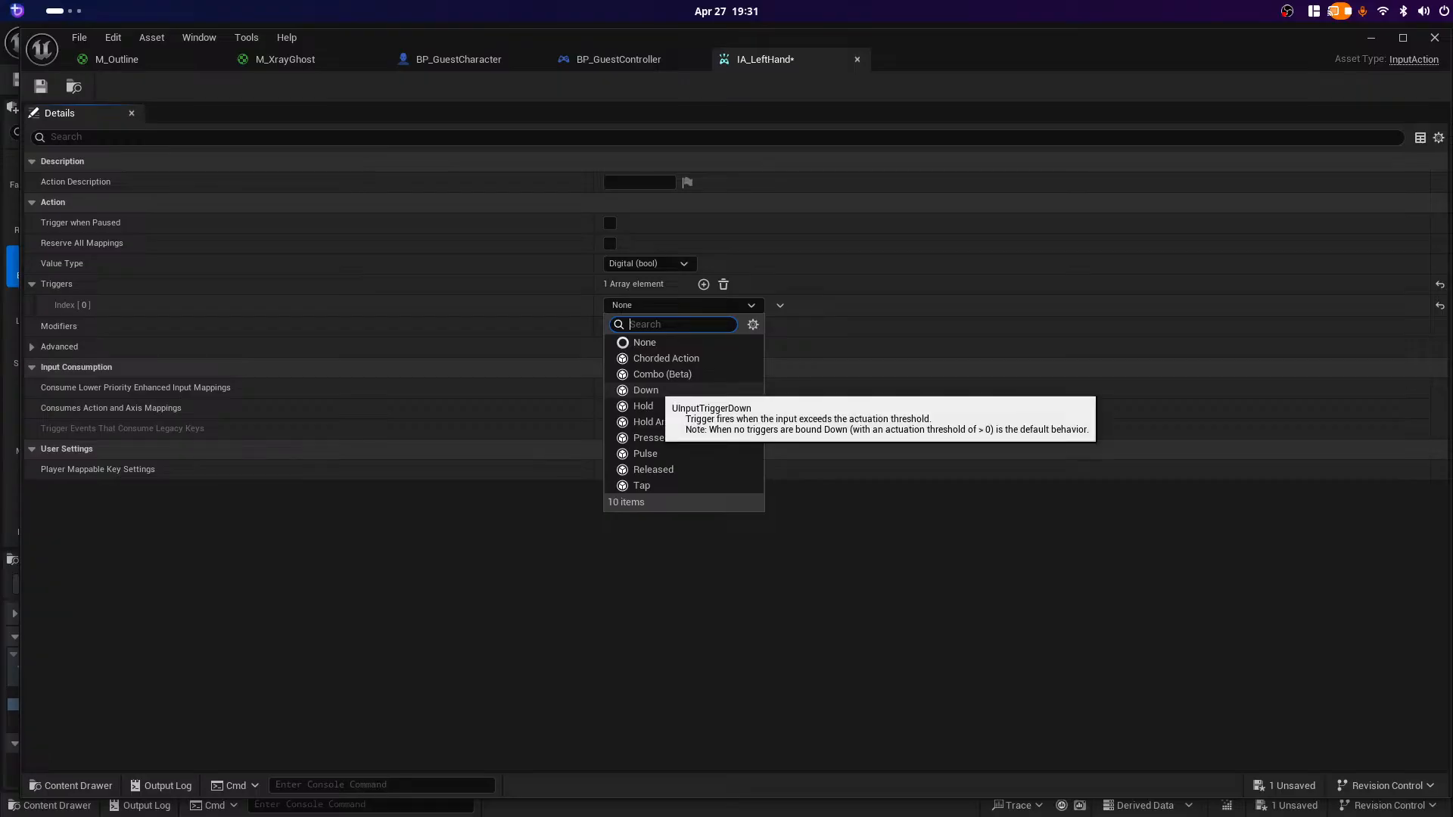
left_click(646, 390)
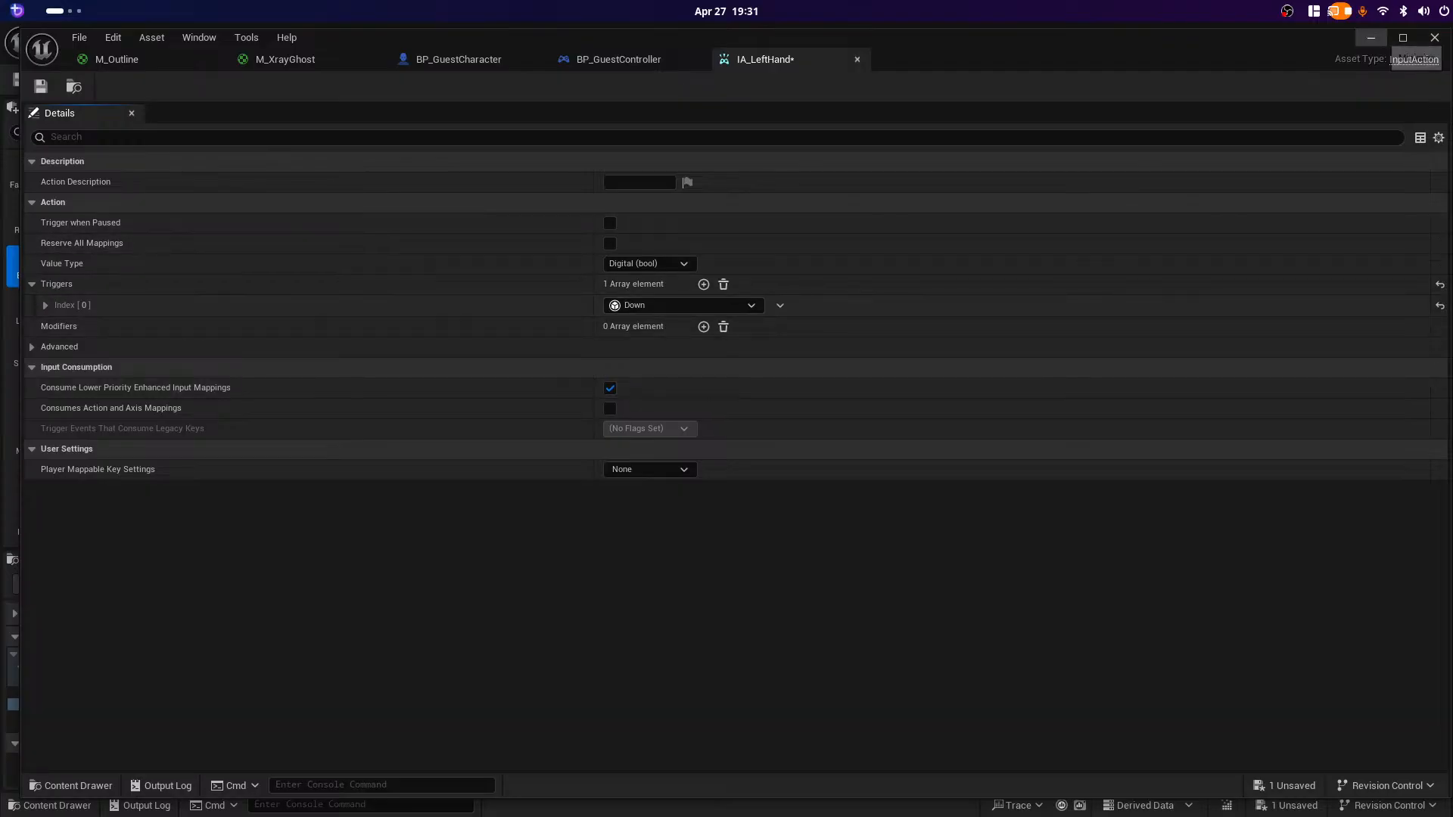
Step: Check the settings of IA_Move for comparison, keep IA_LeftHand's value type as Digital (bool) and save the asset
left_click(1370, 38)
double_click(369, 666)
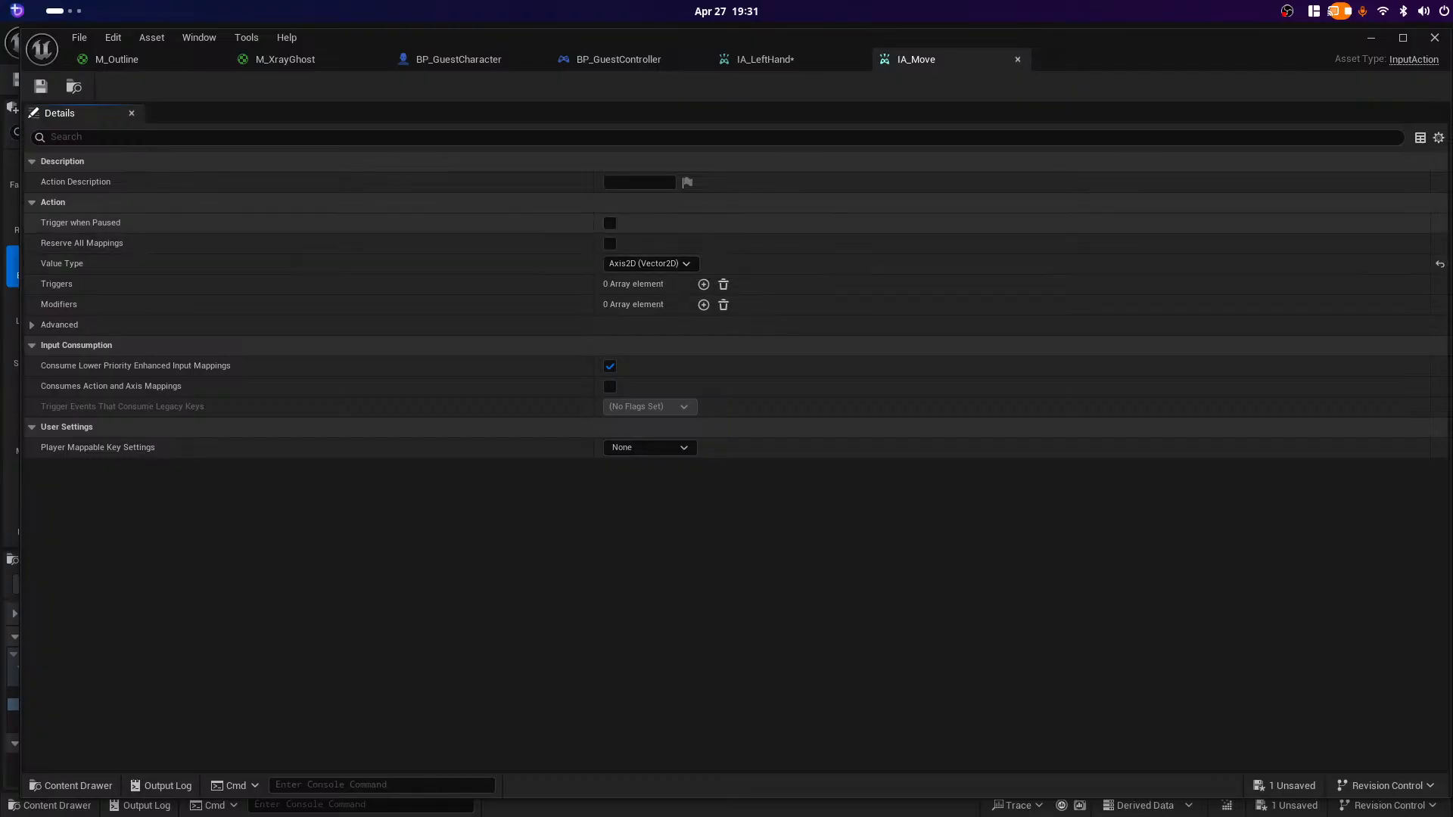
left_click(772, 60)
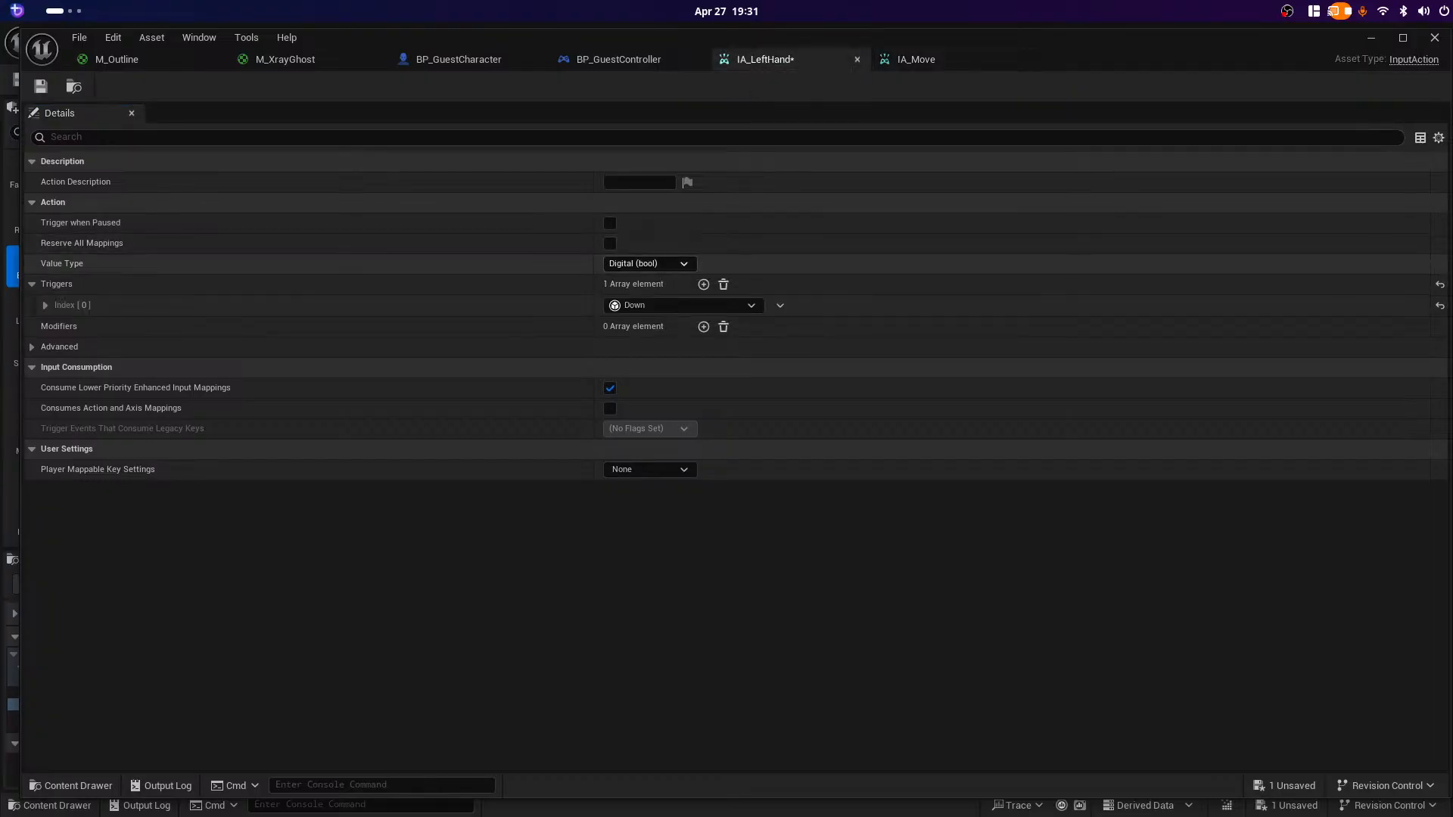
left_click(649, 264)
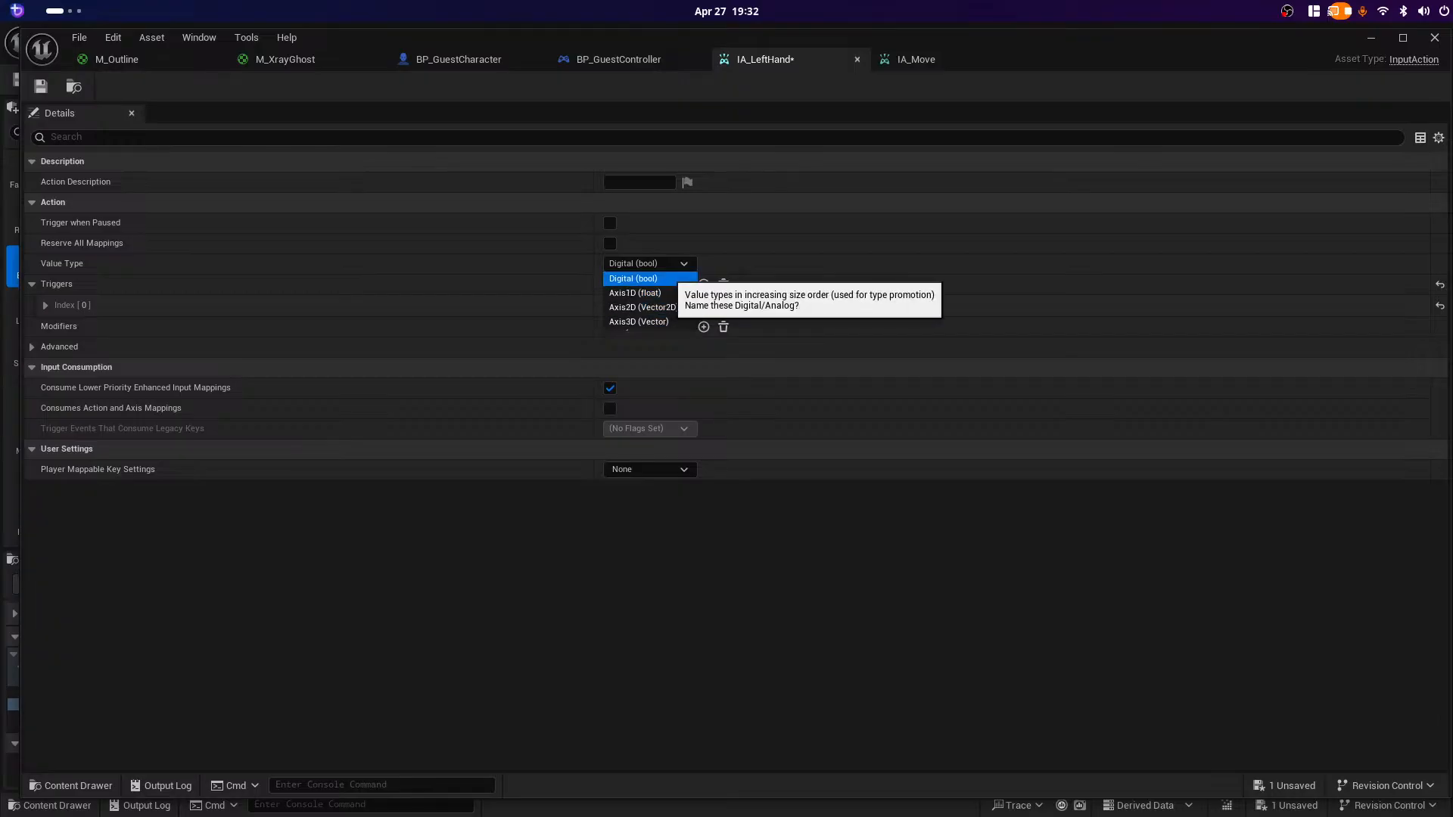
left_click(663, 279)
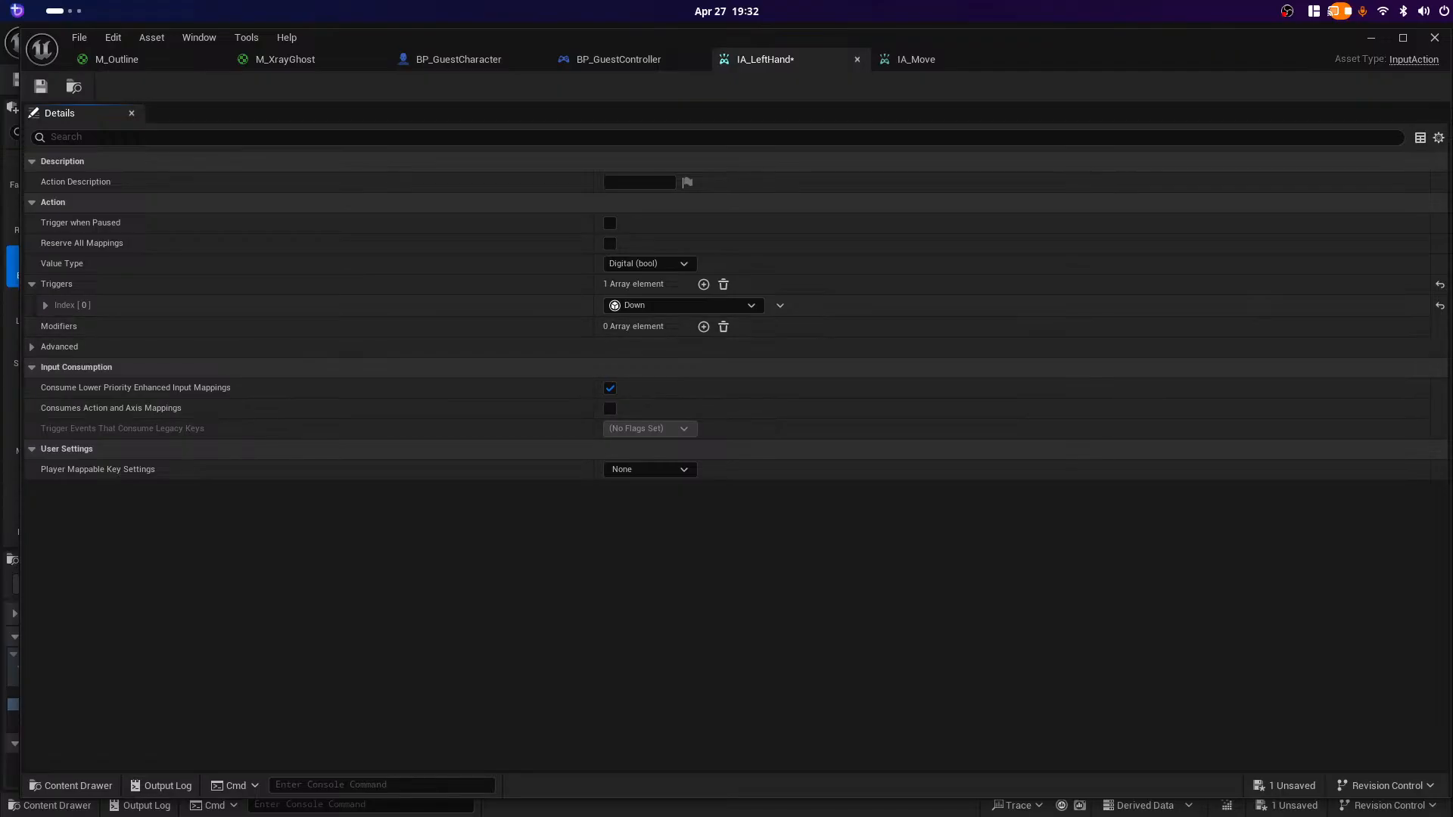
key("ctrl+s")
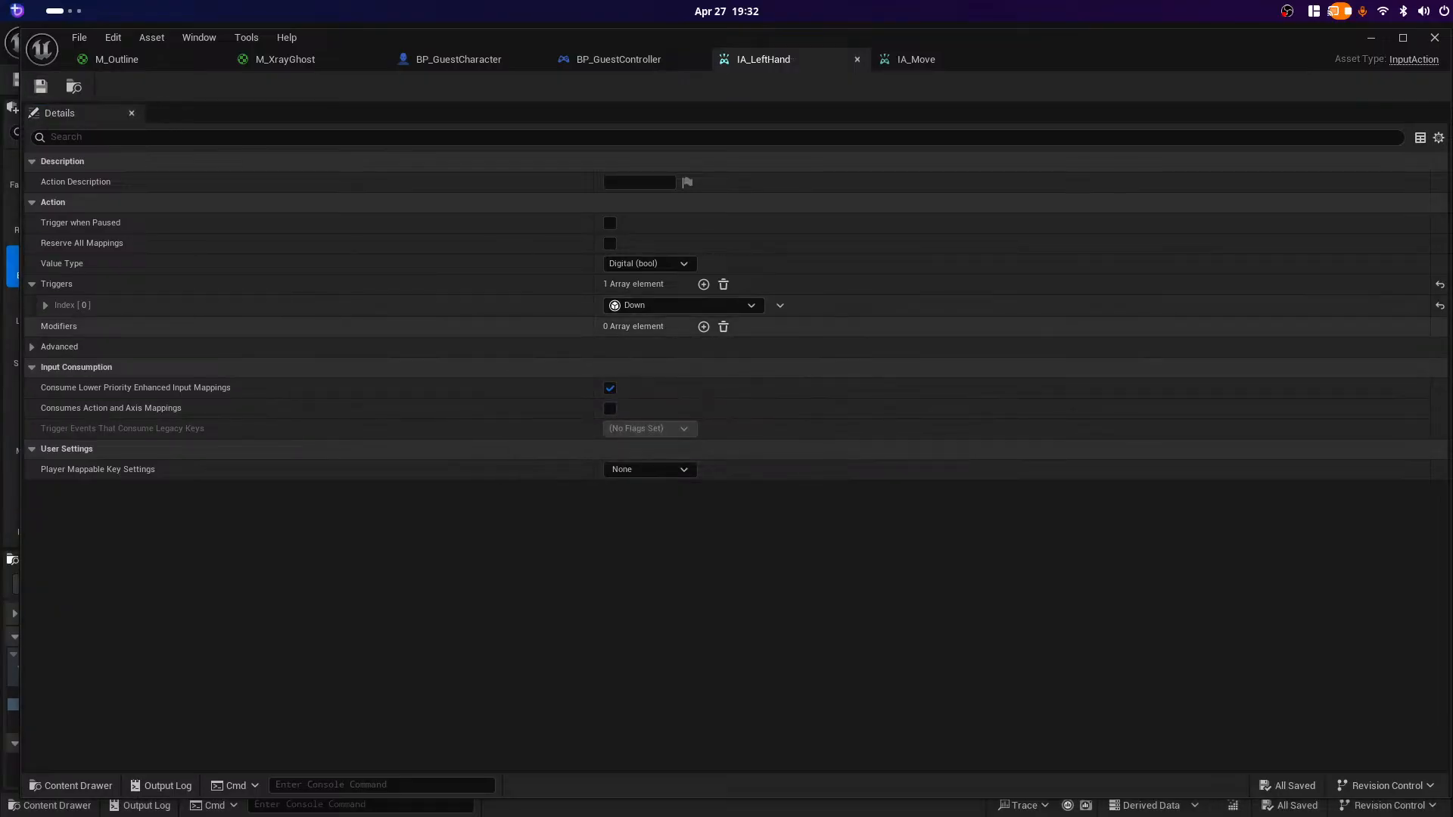
Step: Close the asset editor window, discarding the pending changes to the M_Outline and M_XrayGhost materials
left_click(1434, 38)
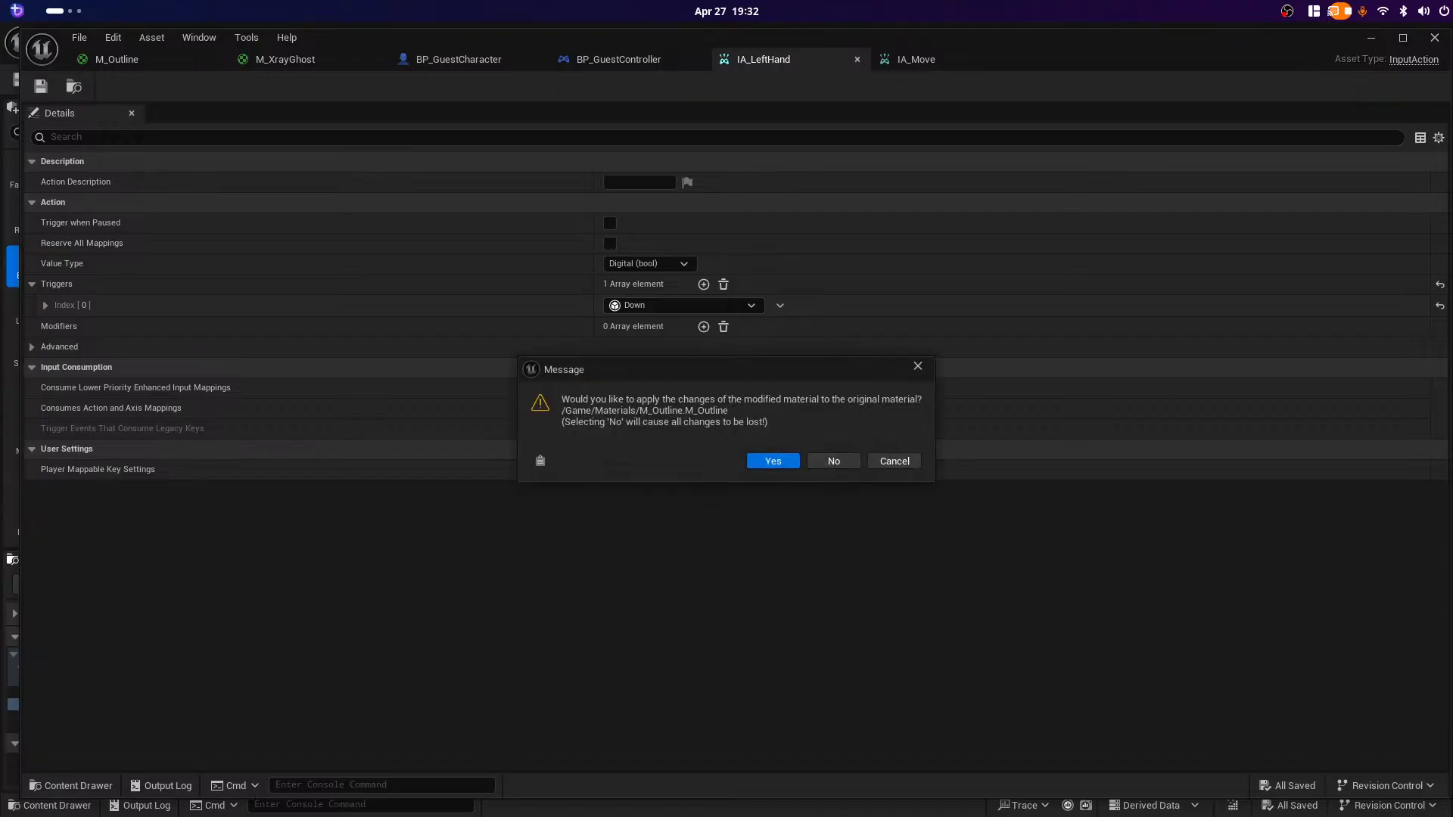
left_click(833, 461)
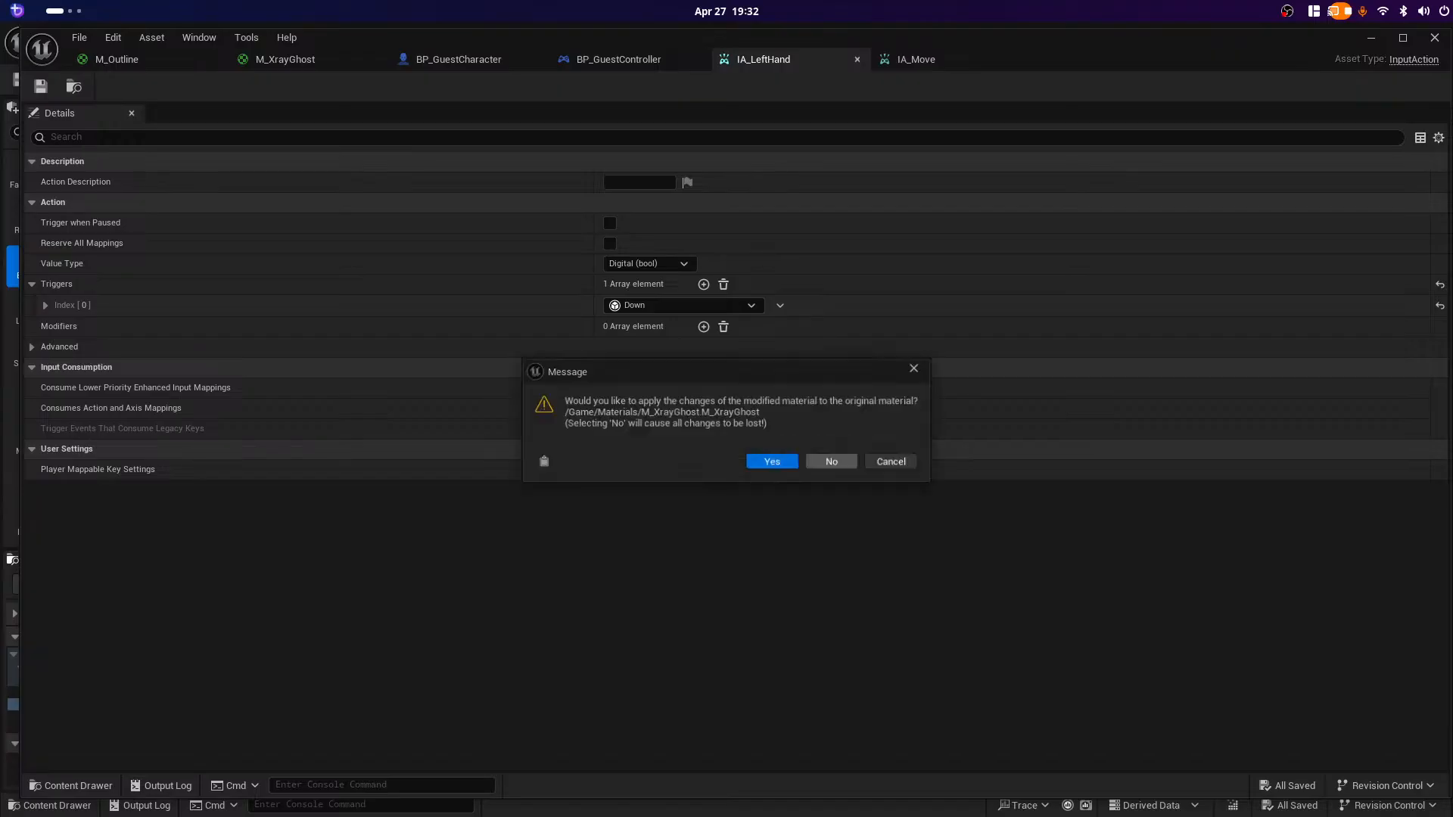
left_click(833, 461)
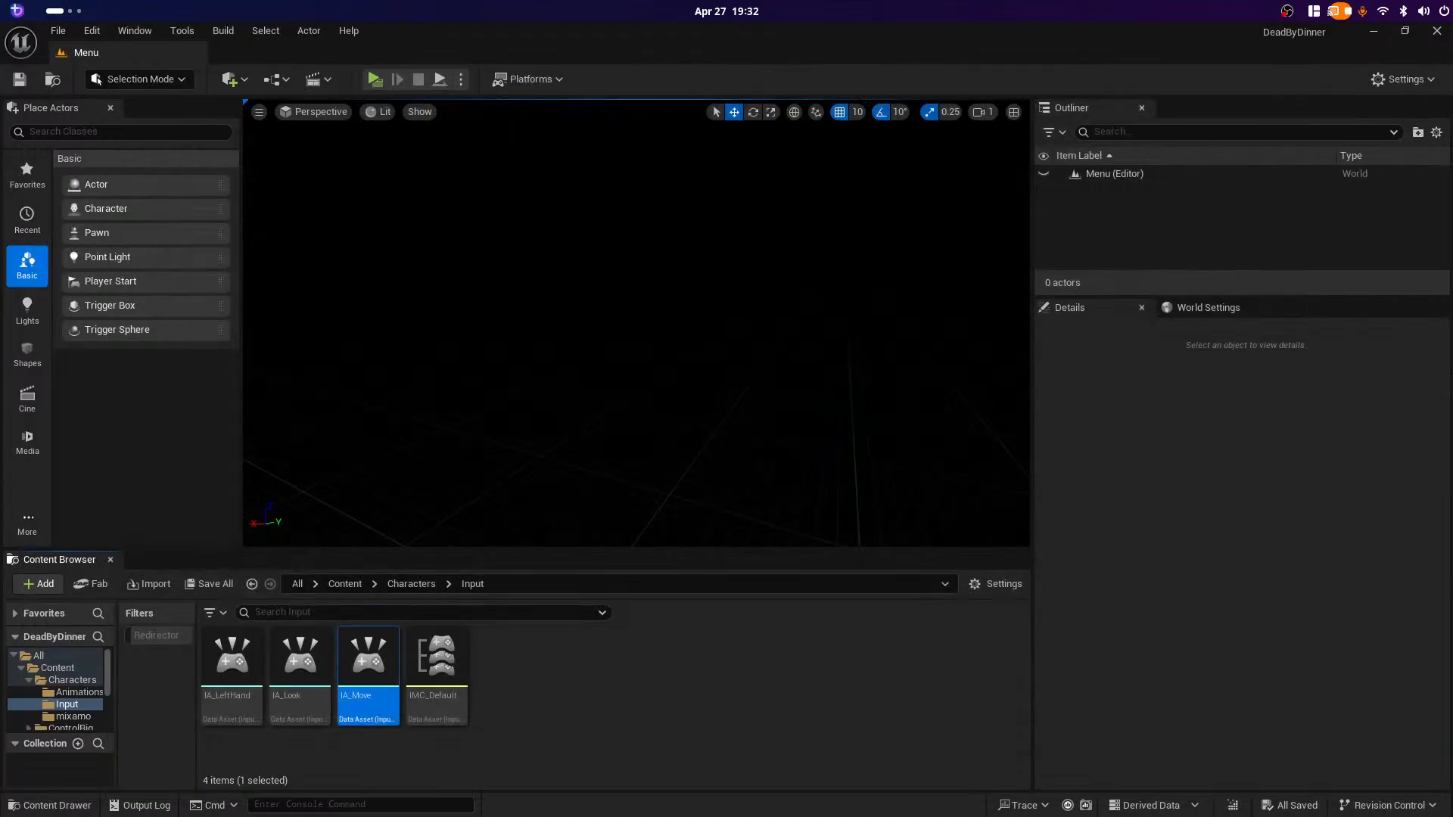
Step: Create another Input Action asset in the Characters/Input folder and name it IA_UseLeftHand
right_click(623, 698)
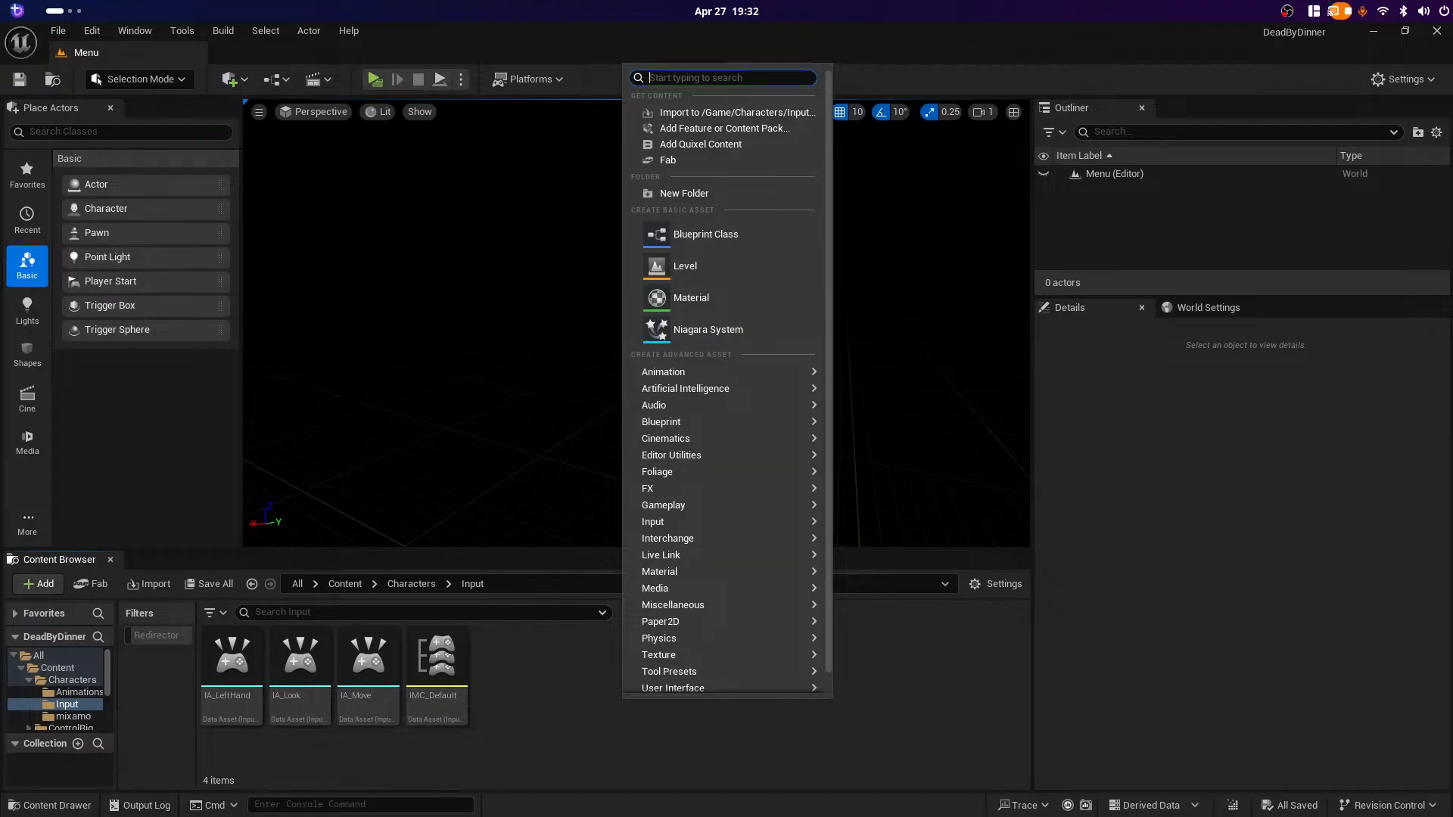
type("IA_")
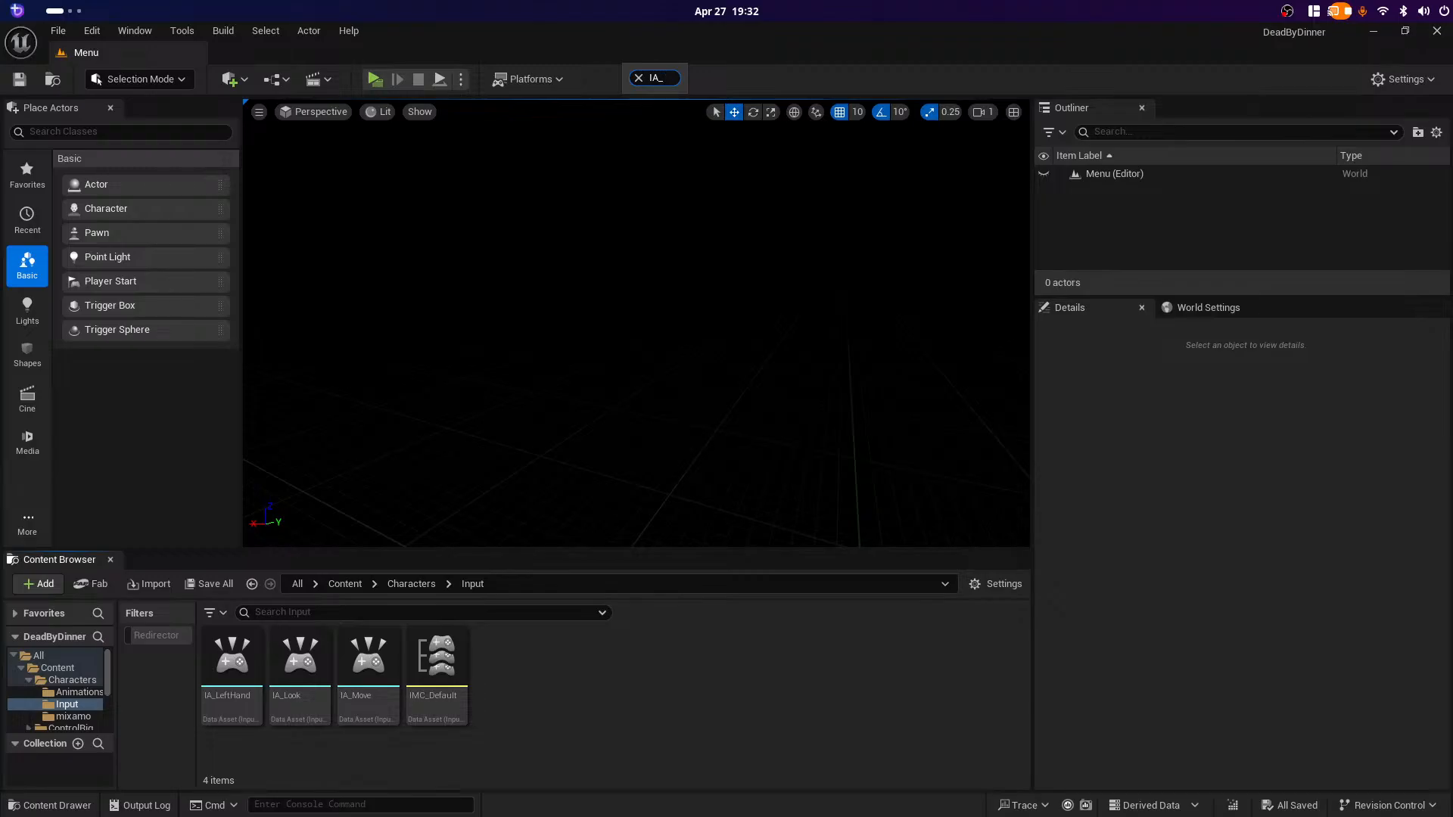
key("BackSpace")
key("BackSpace")
key("BackSpace")
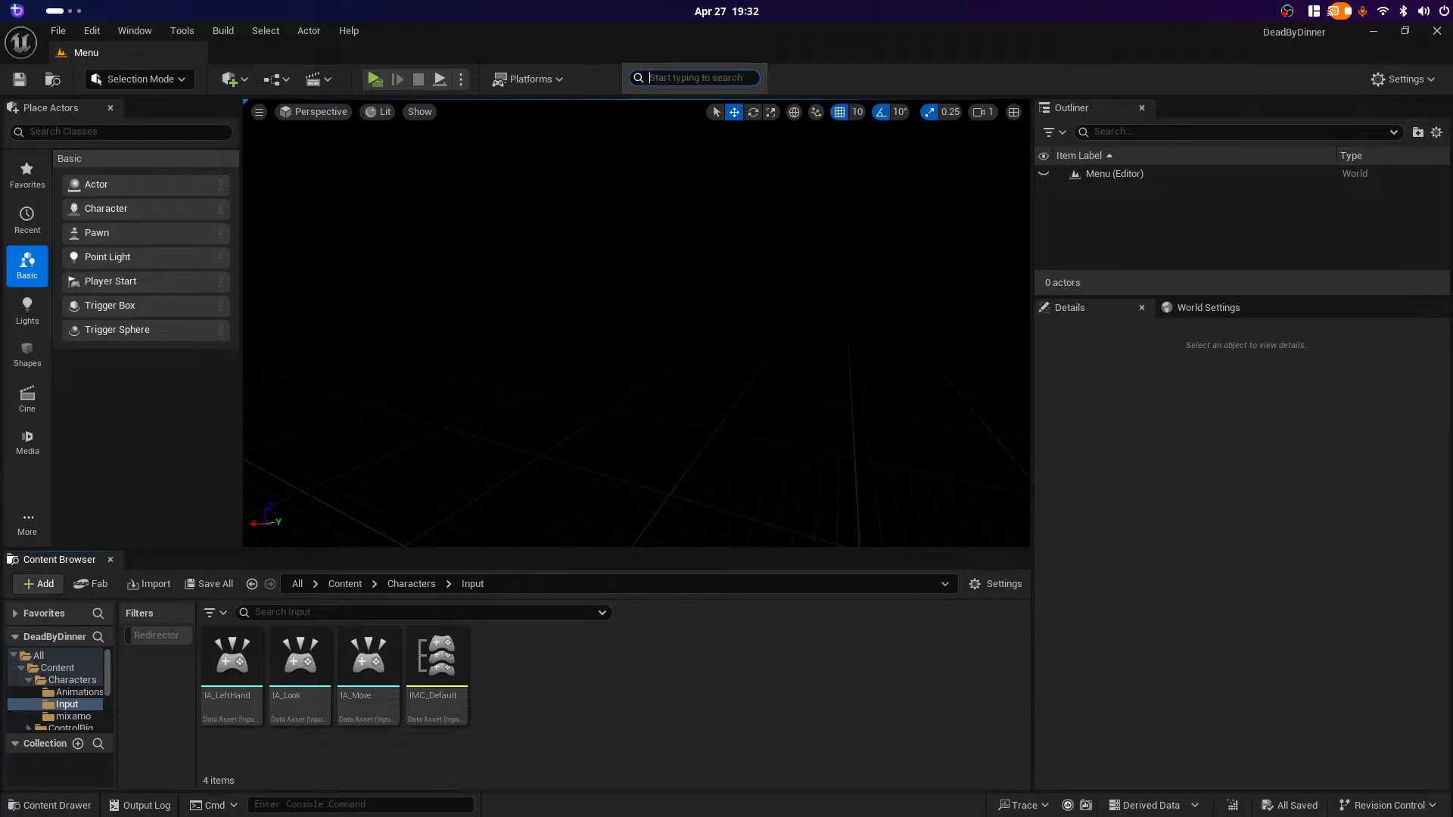
type("input")
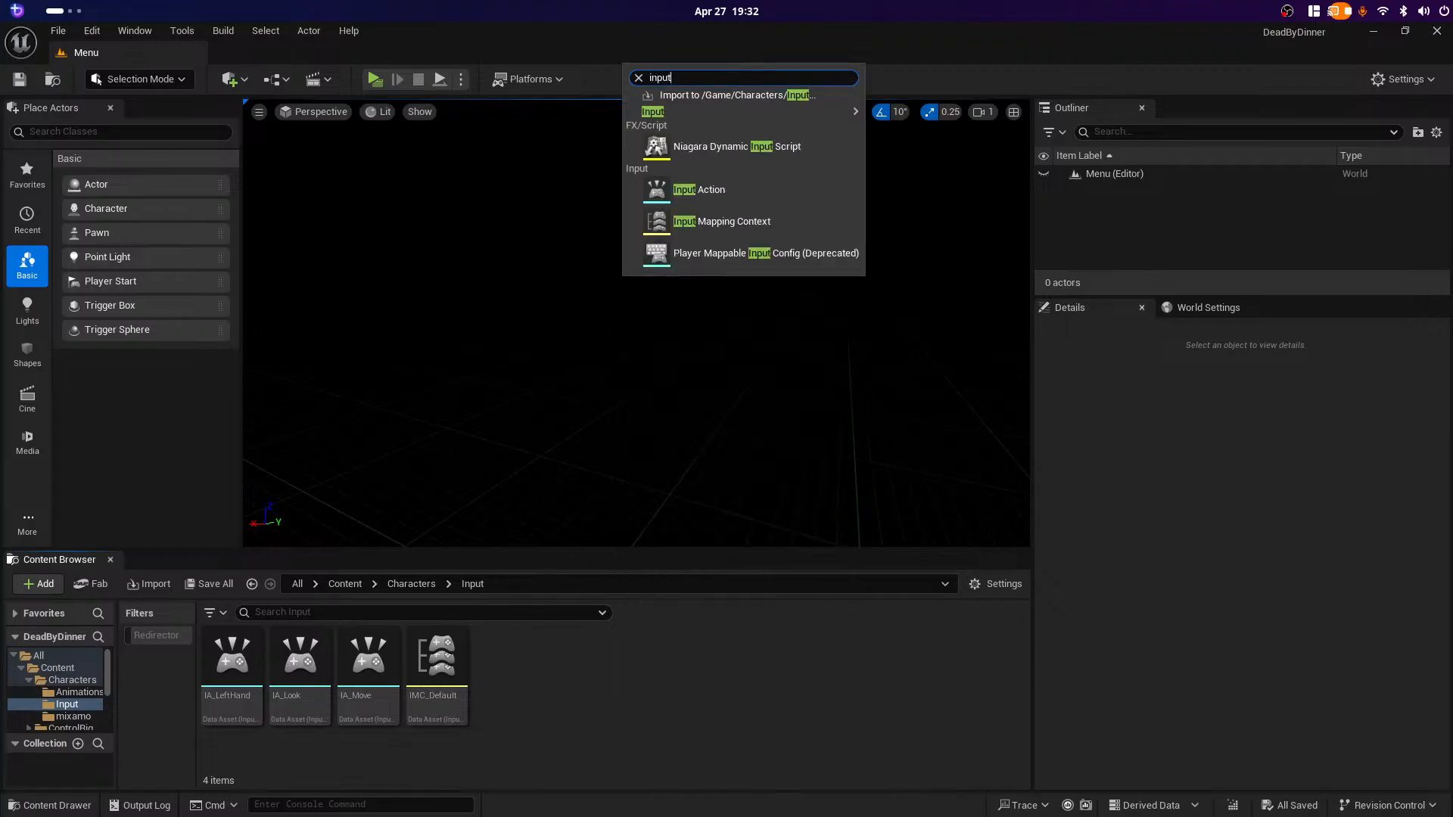
key("Down")
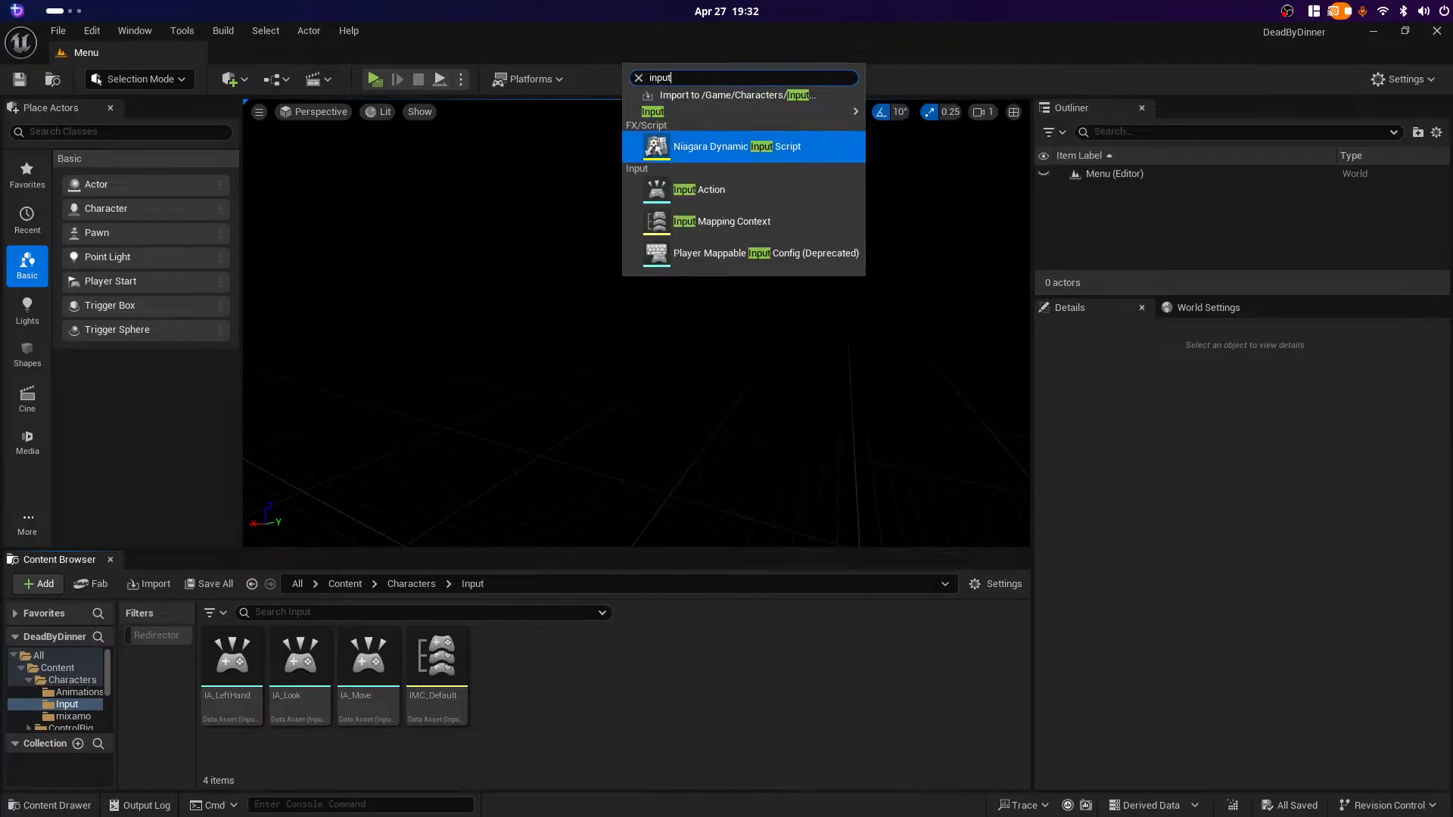
key("Down")
key("Return")
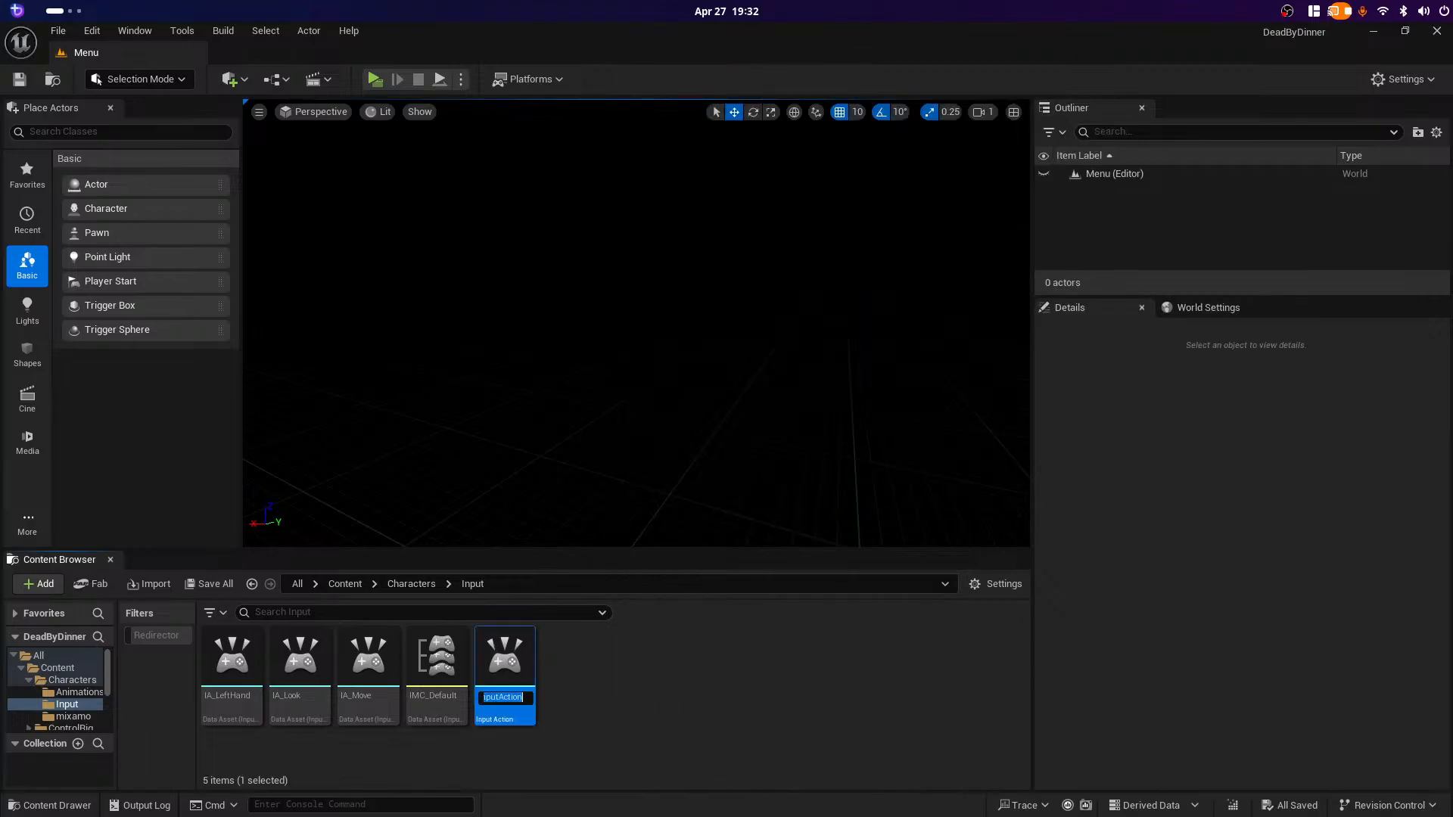
type("IA")
type("_")
type("Use")
type("Left")
type("Hand")
key("Return")
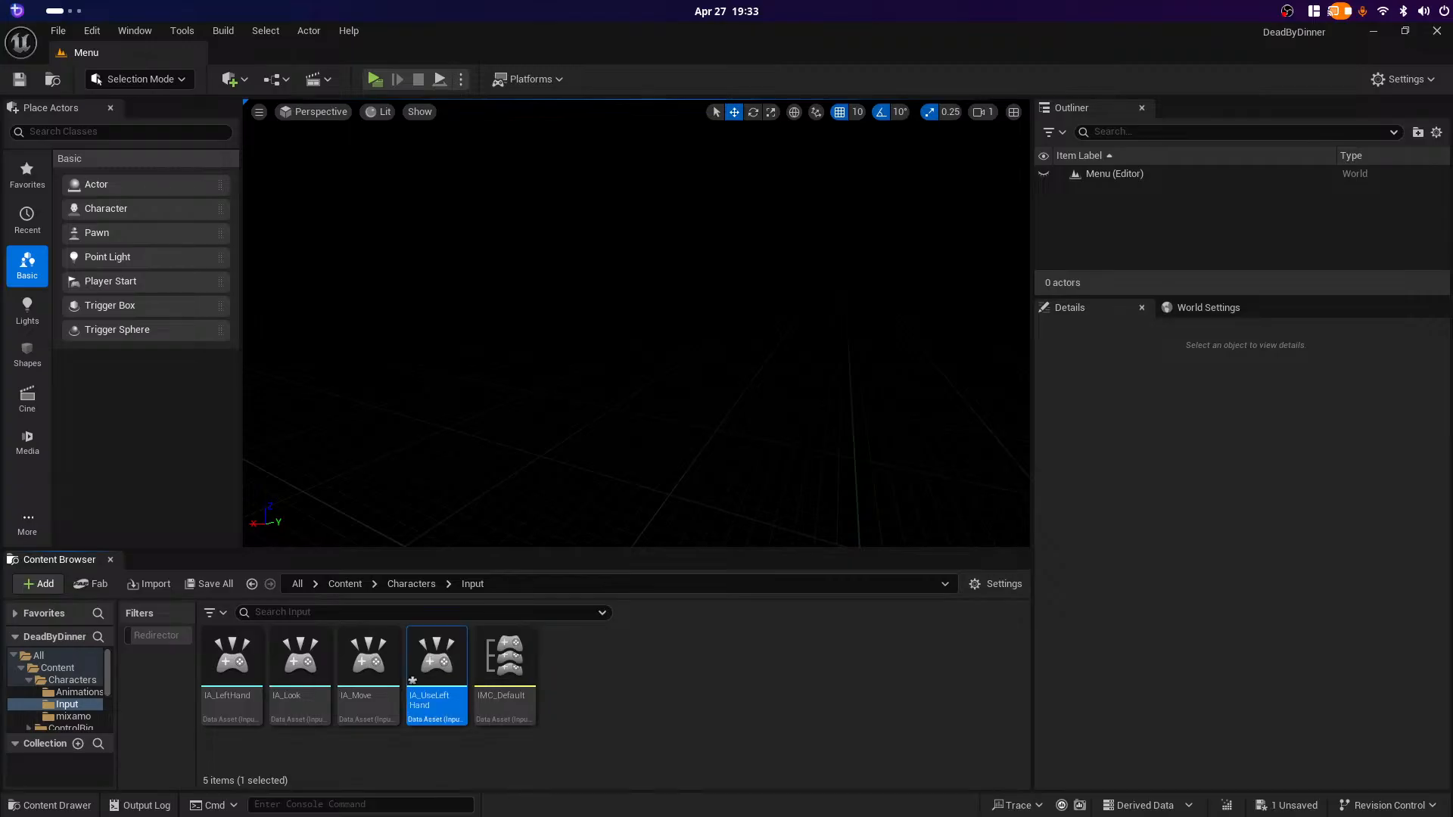
Step: Open IA_UseLeftHand, add one trigger element and set its type to Down
double_click(437, 666)
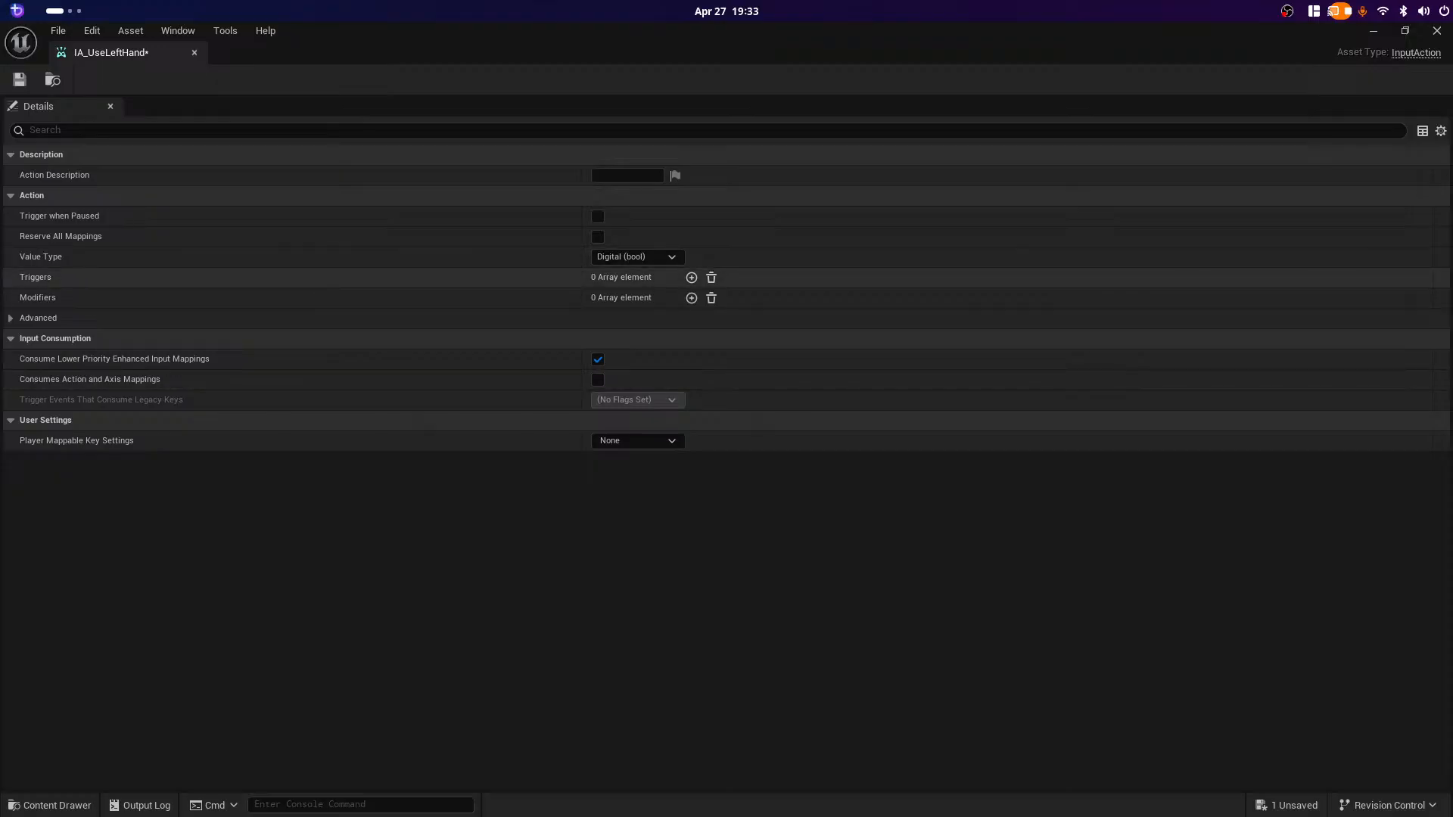
left_click(691, 278)
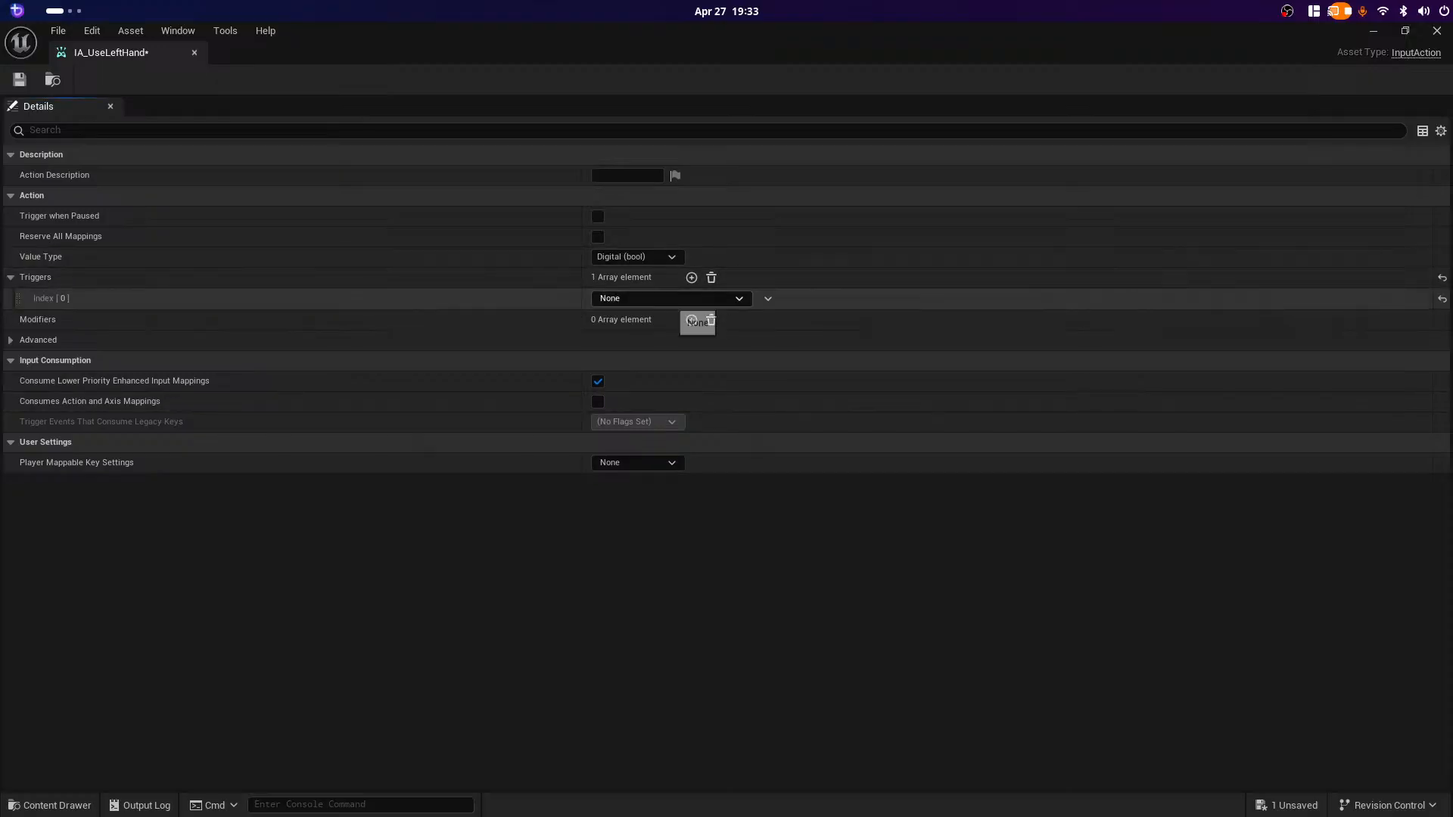
left_click(737, 298)
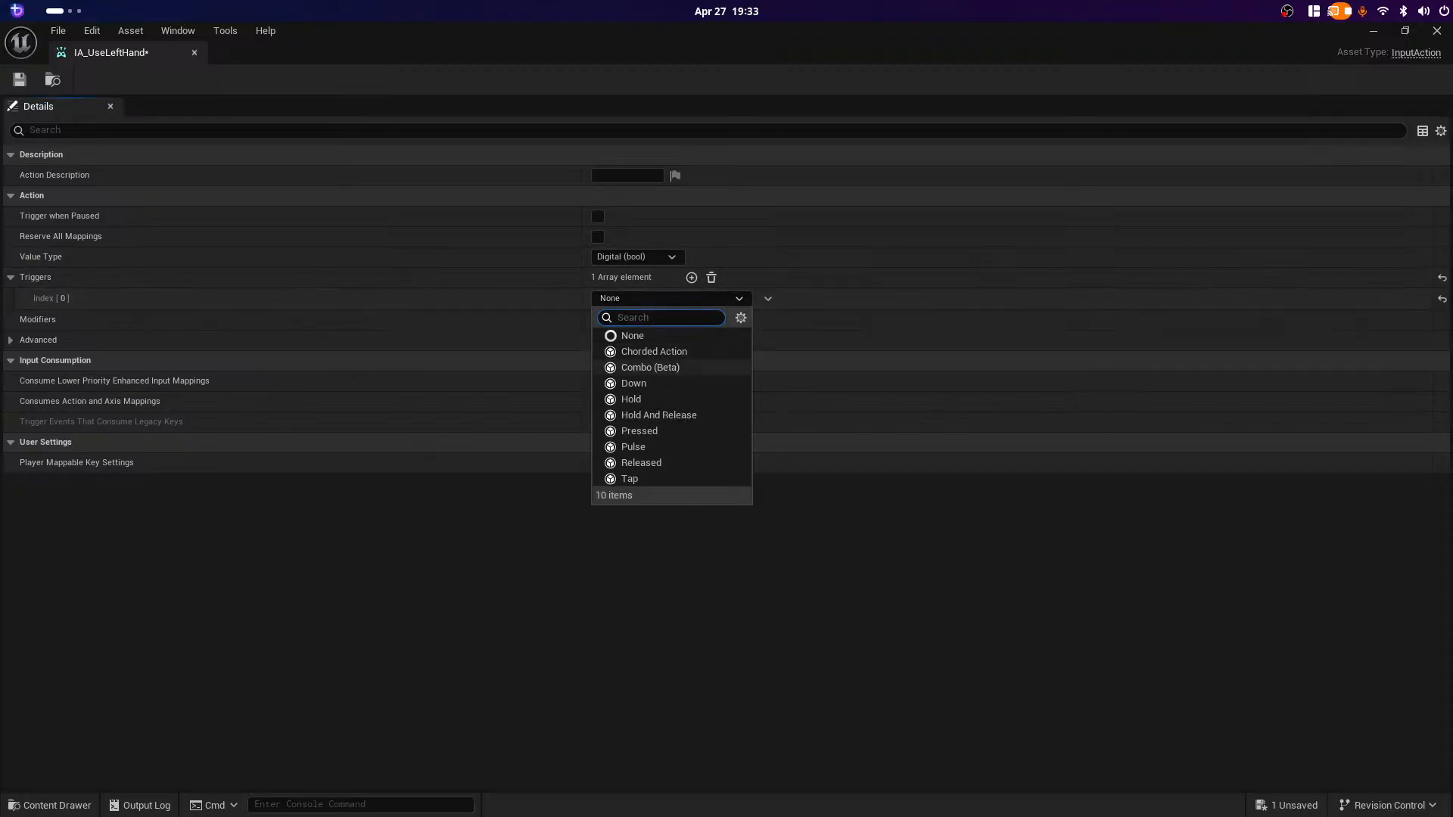
left_click(633, 383)
Step: Add one modifier element to IA_UseLeftHand and look through the available modifier types, leaving it at None
left_click(691, 319)
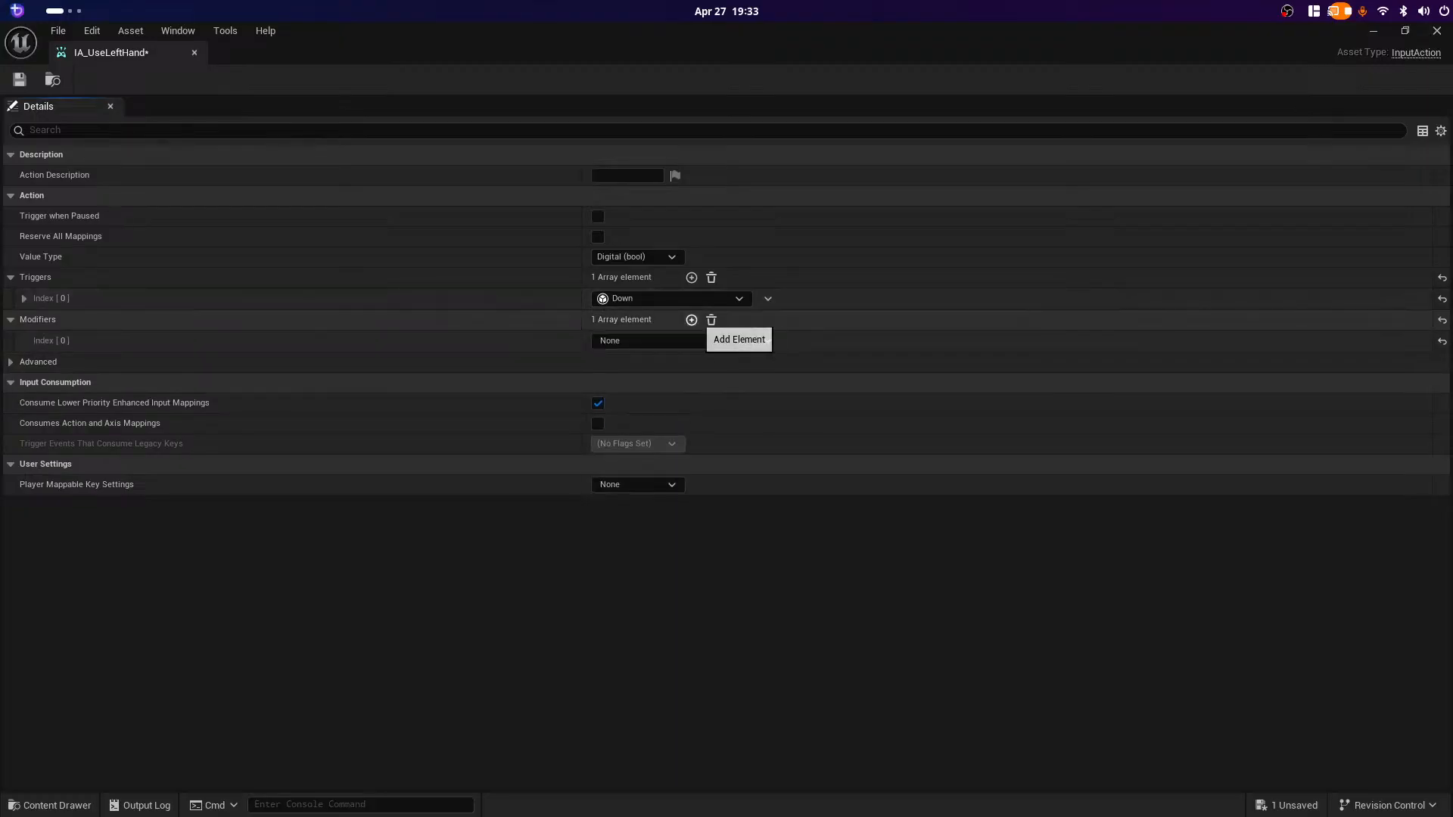
left_click(737, 341)
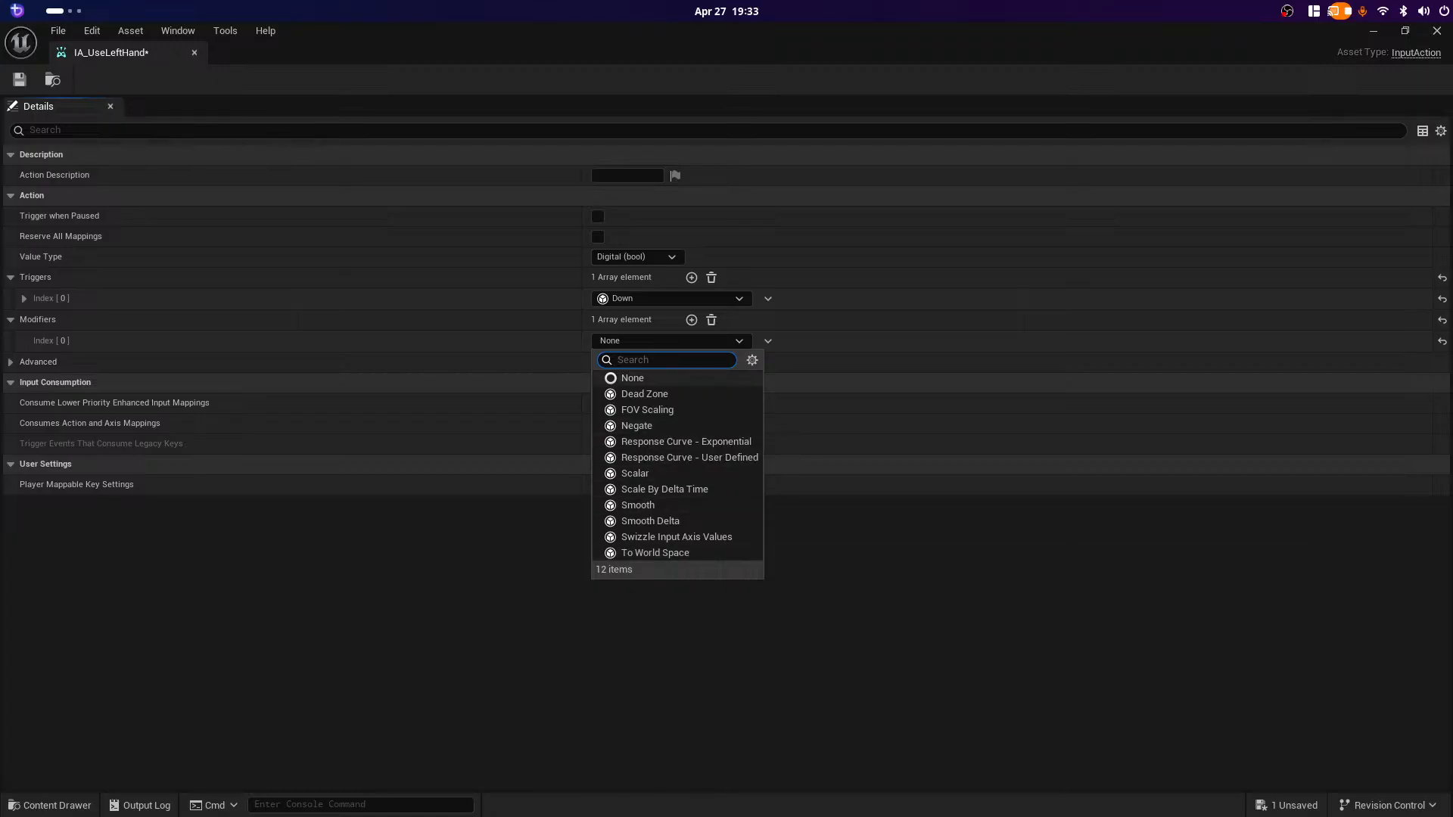
key("Escape")
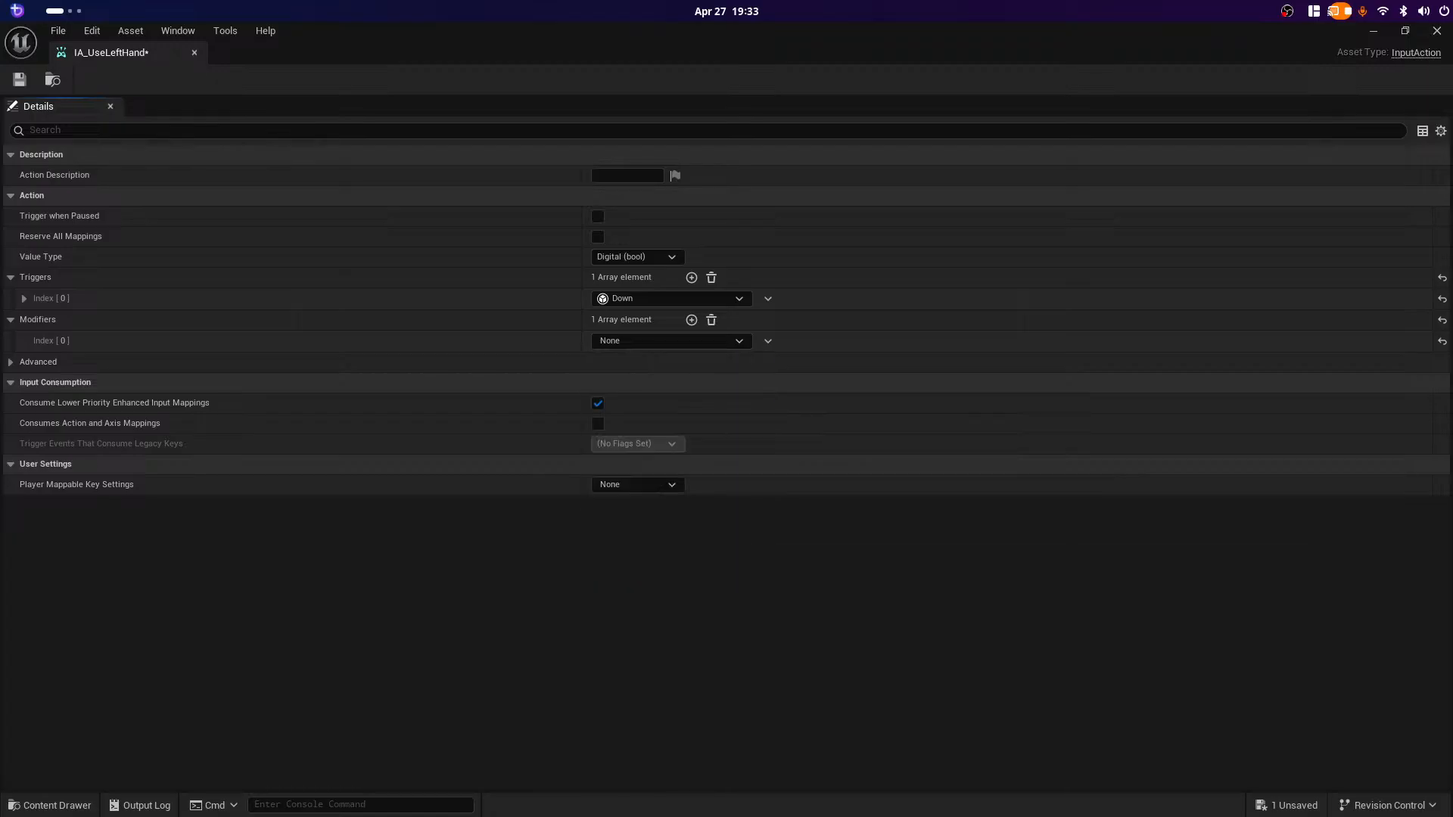
Step: Remove all modifiers from IA_UseLeftHand, change its trigger type to Chorded Action and expand the trigger to see the available chord actions
left_click(712, 319)
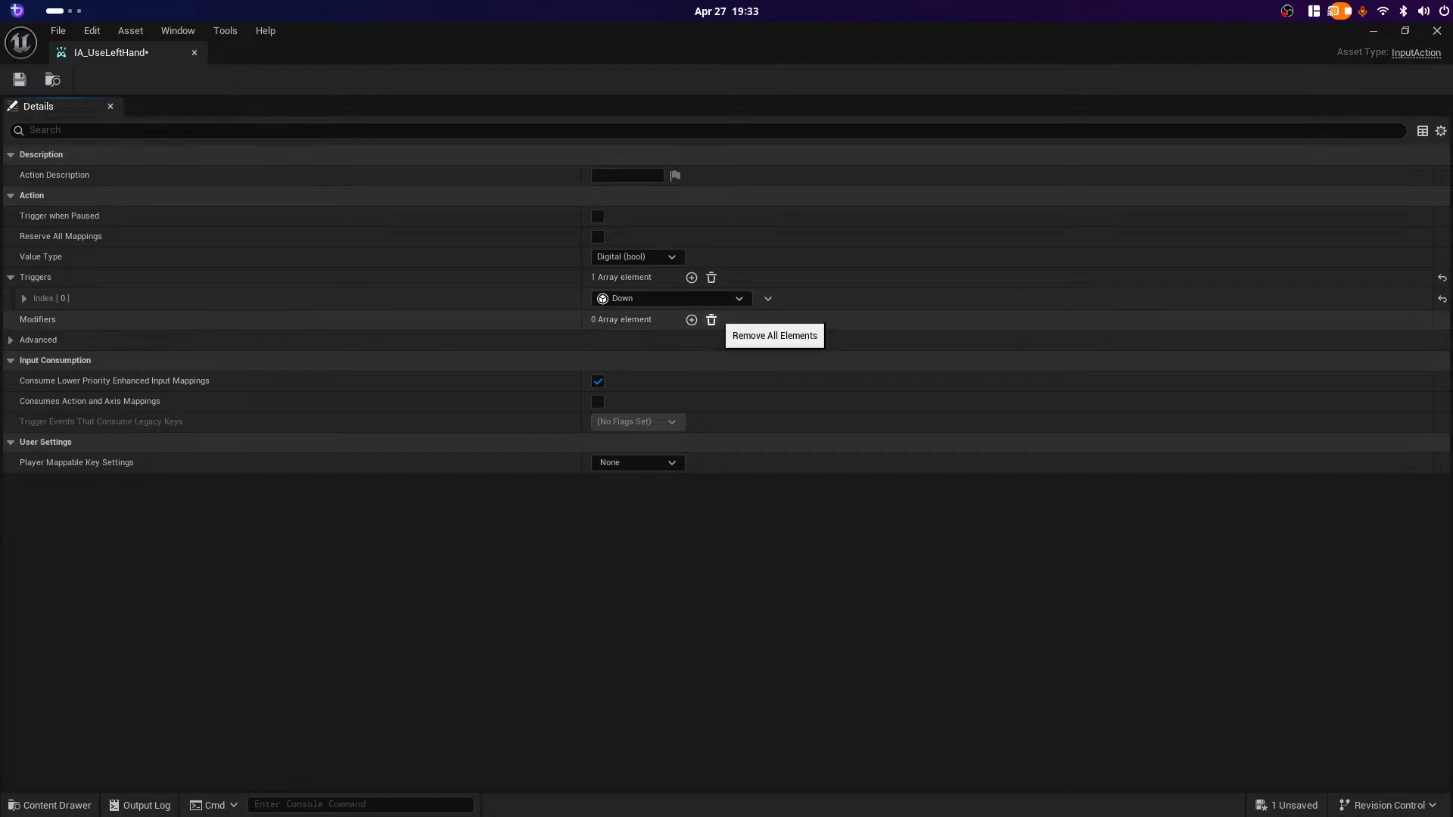
left_click(671, 298)
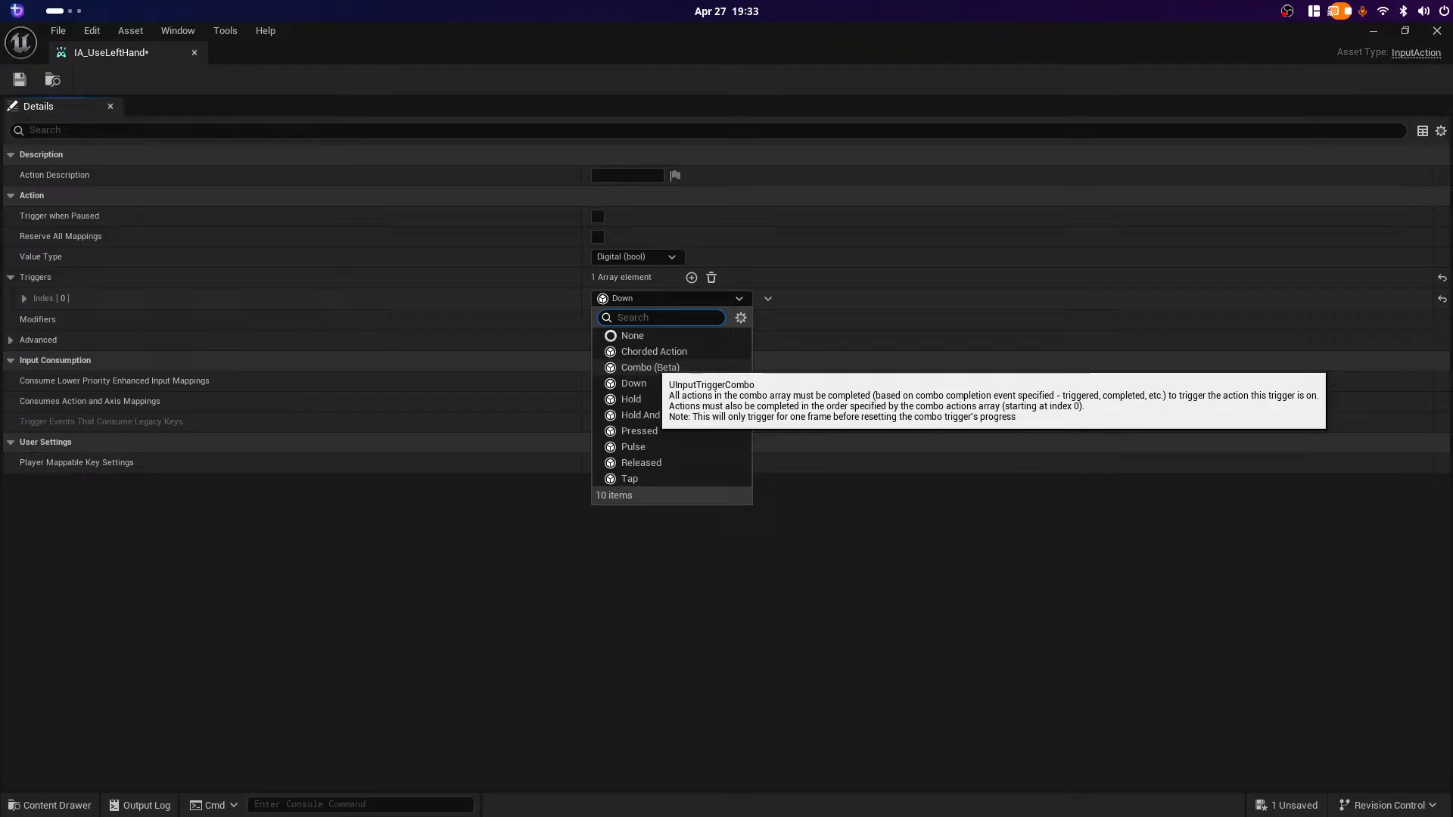
left_click(654, 351)
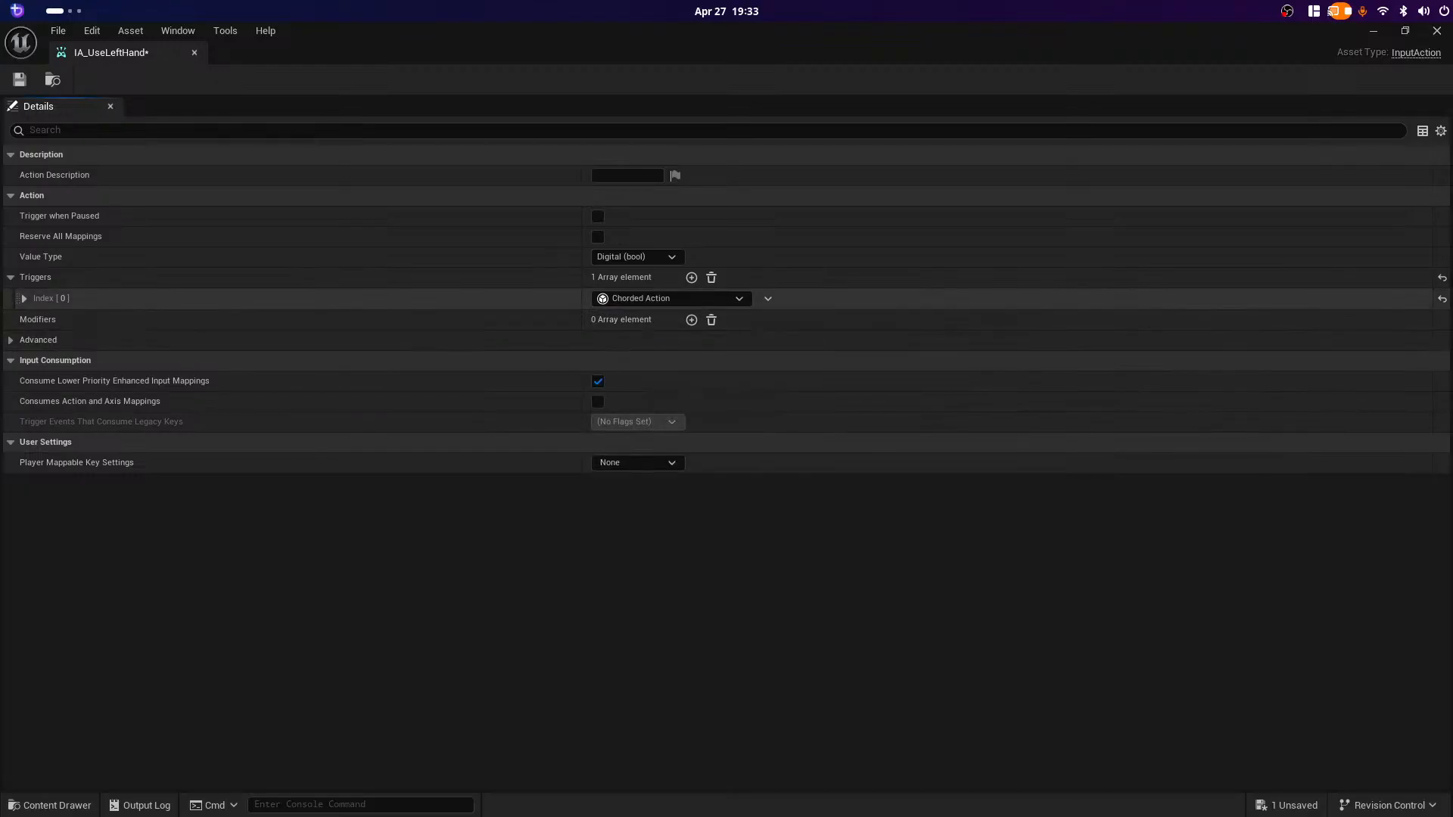
left_click(24, 298)
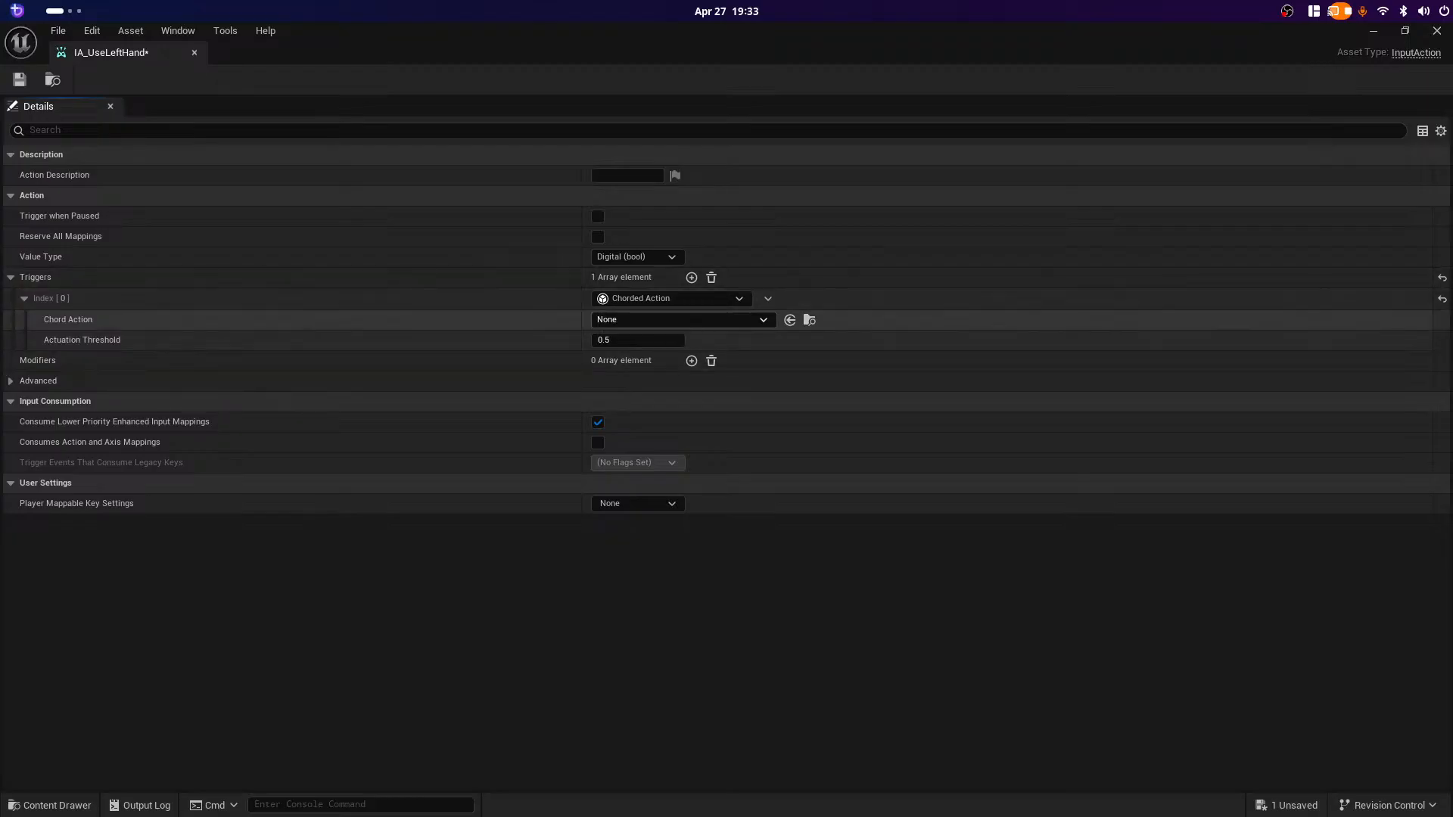
left_click(666, 319)
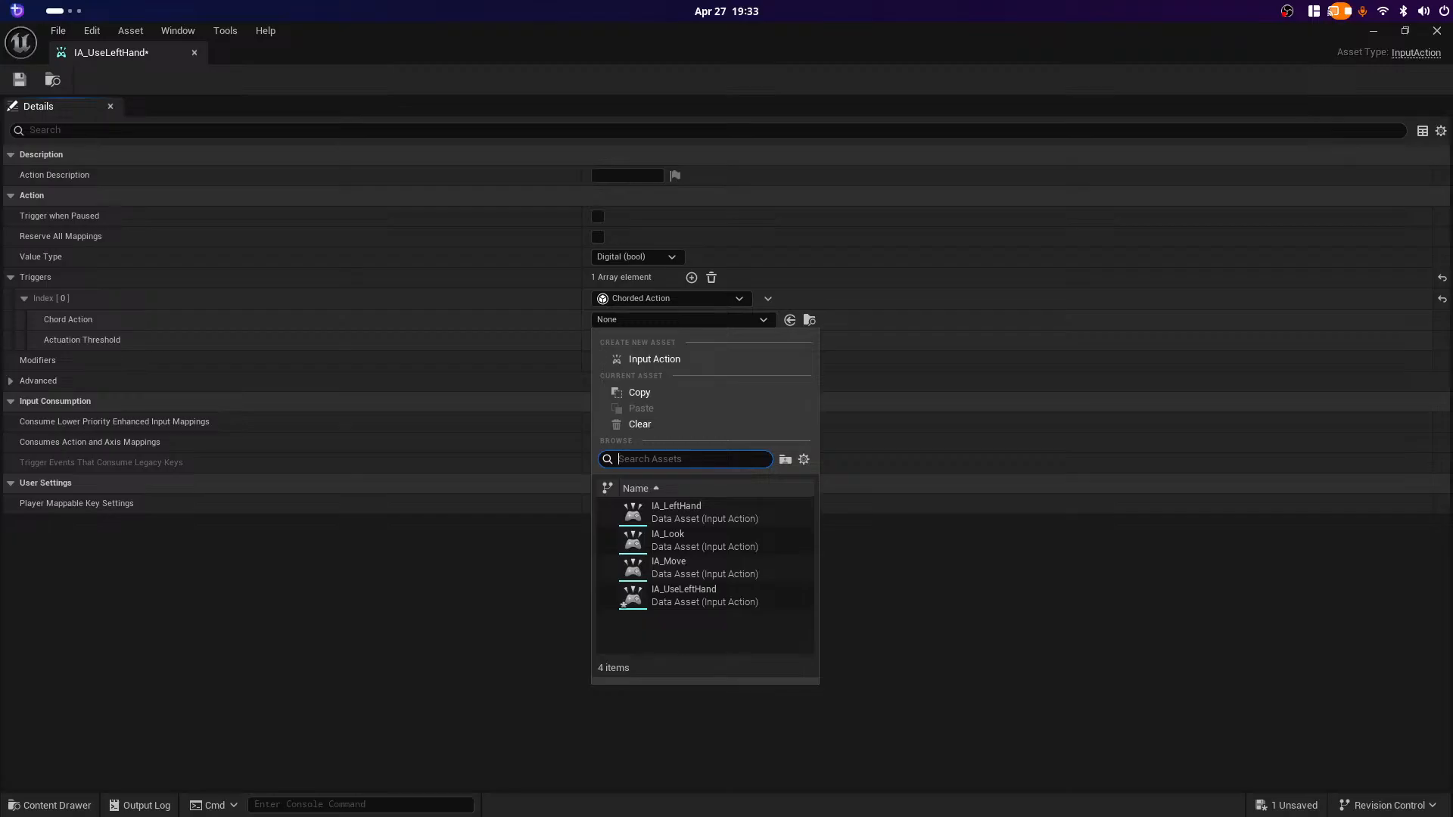
key("Escape")
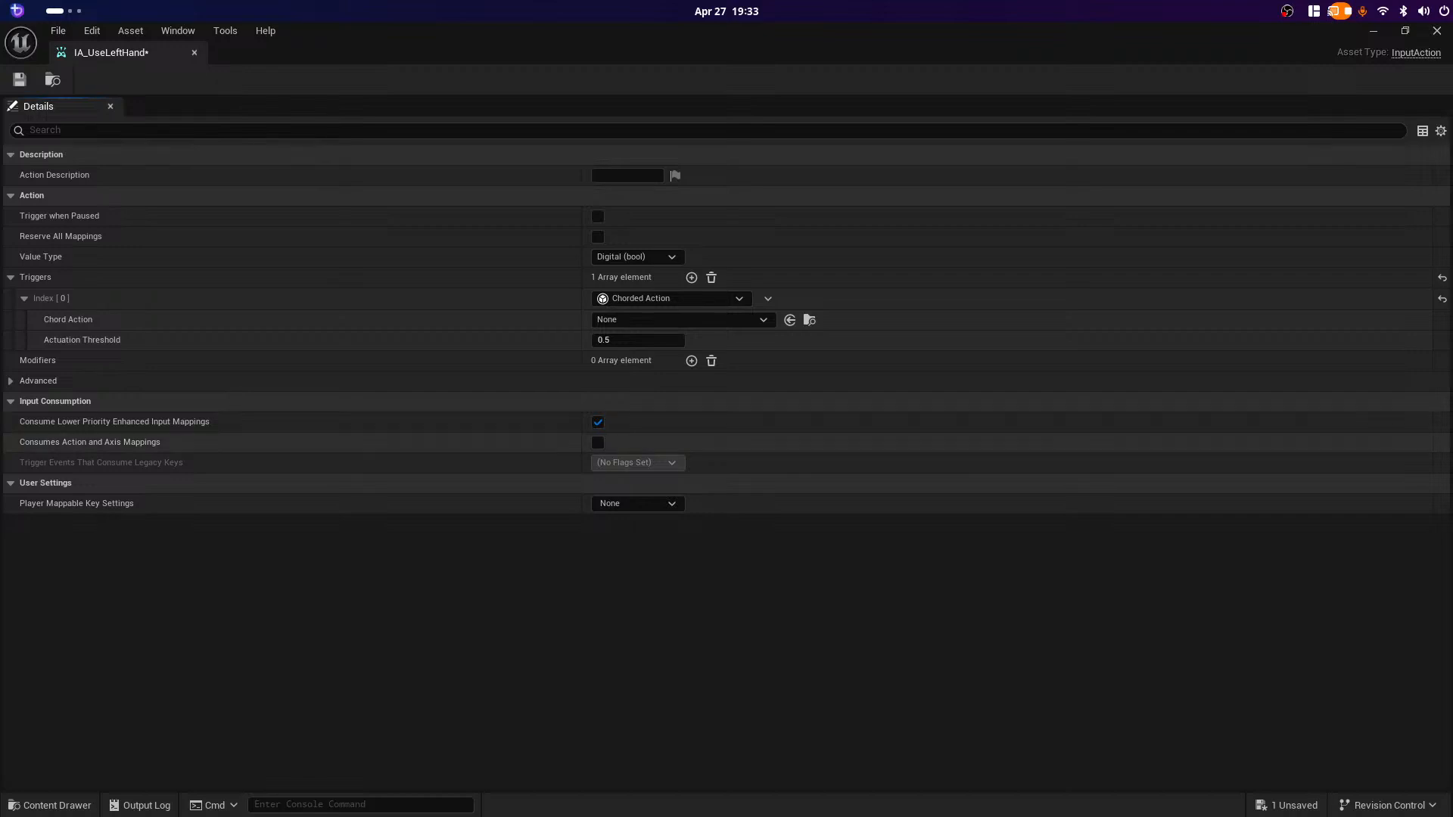
Step: Open IA_LeftHand from the Characters/Input folder in a maximized editor and check the settings of its Down trigger
left_click(1374, 31)
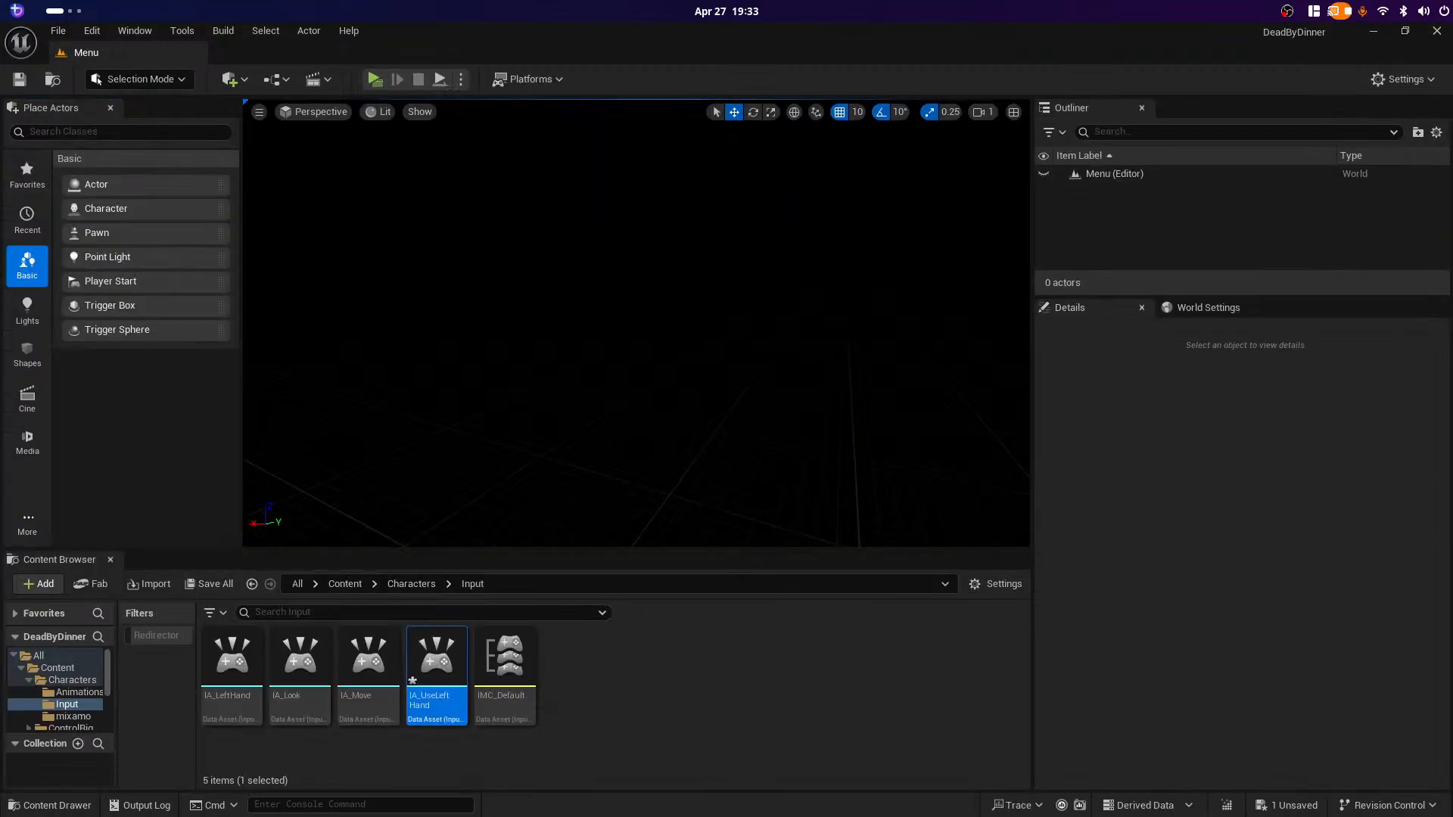
double_click(231, 657)
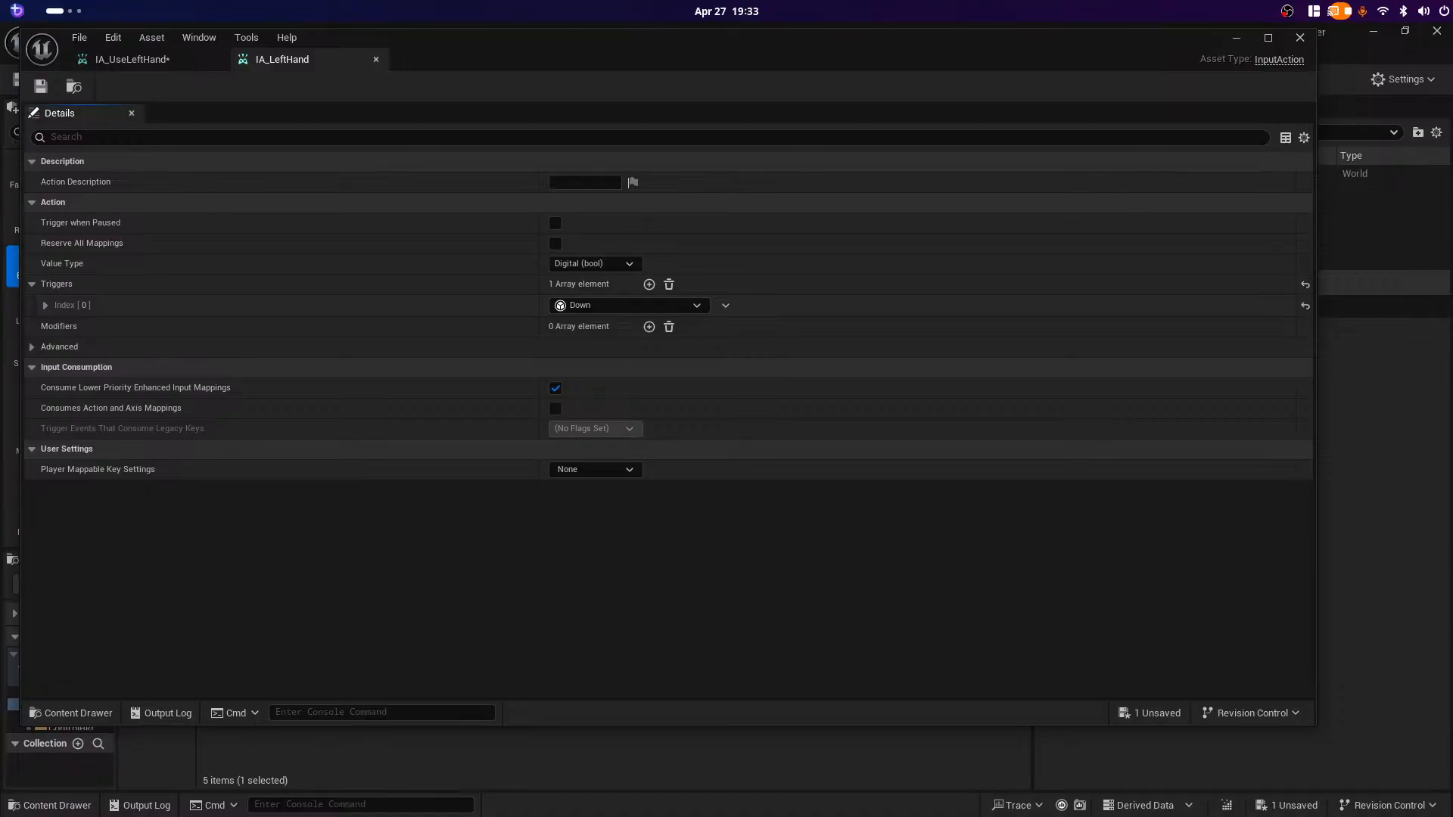
left_click(1269, 37)
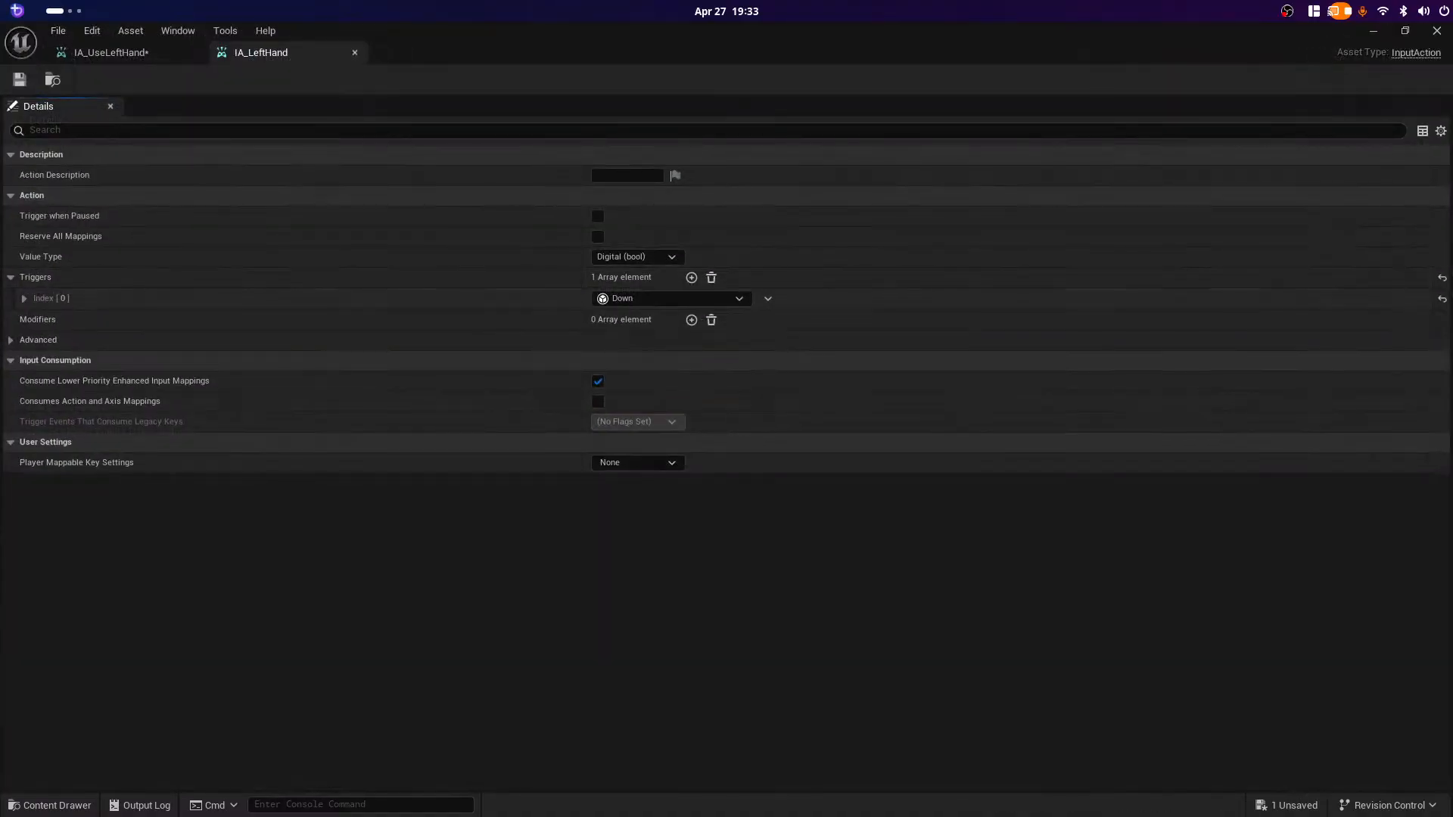
left_click(24, 299)
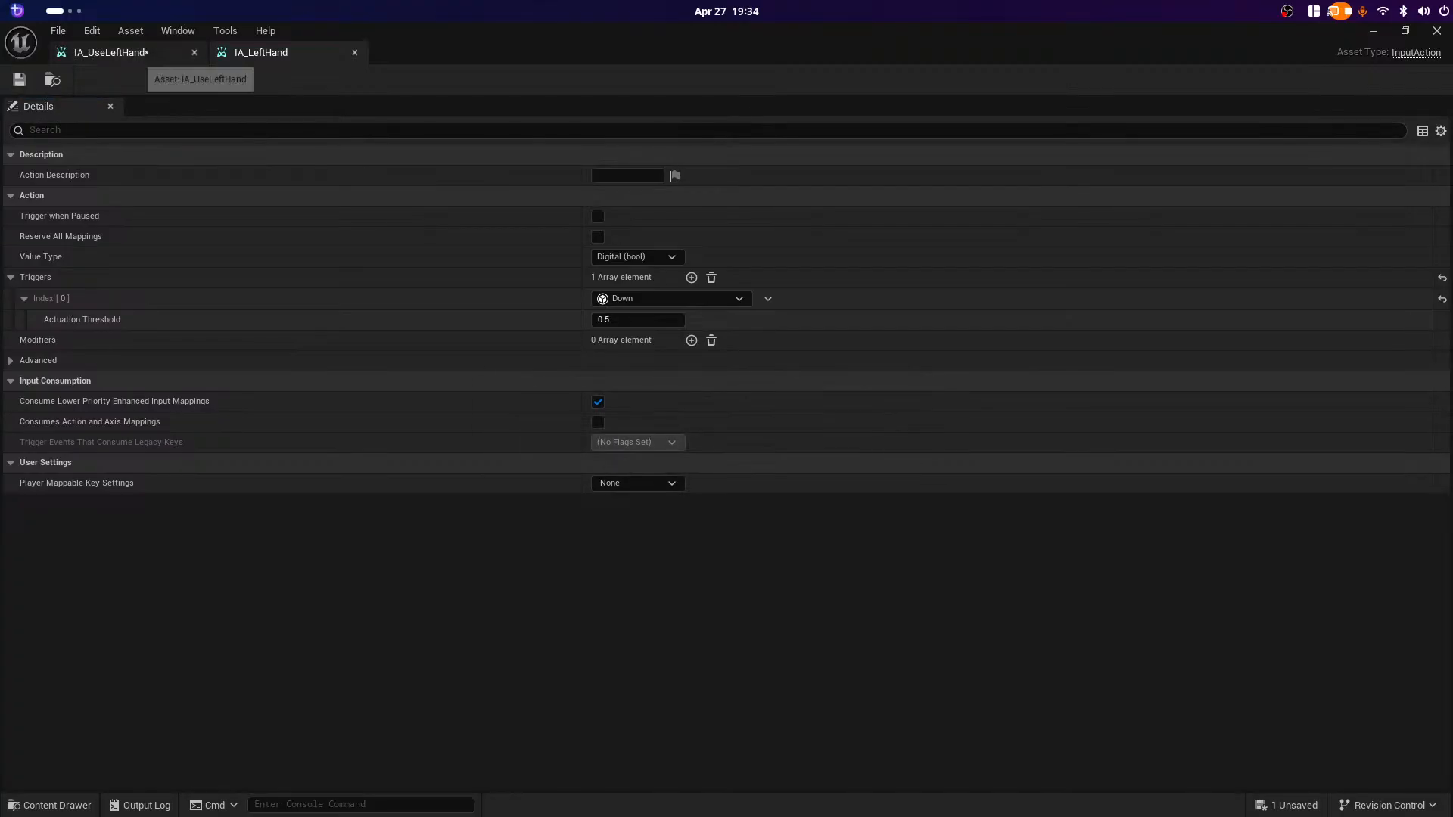
Step: Set the Chord Action of the IA_UseLeftHand trigger to IA_LeftHand and save the asset
left_click(128, 53)
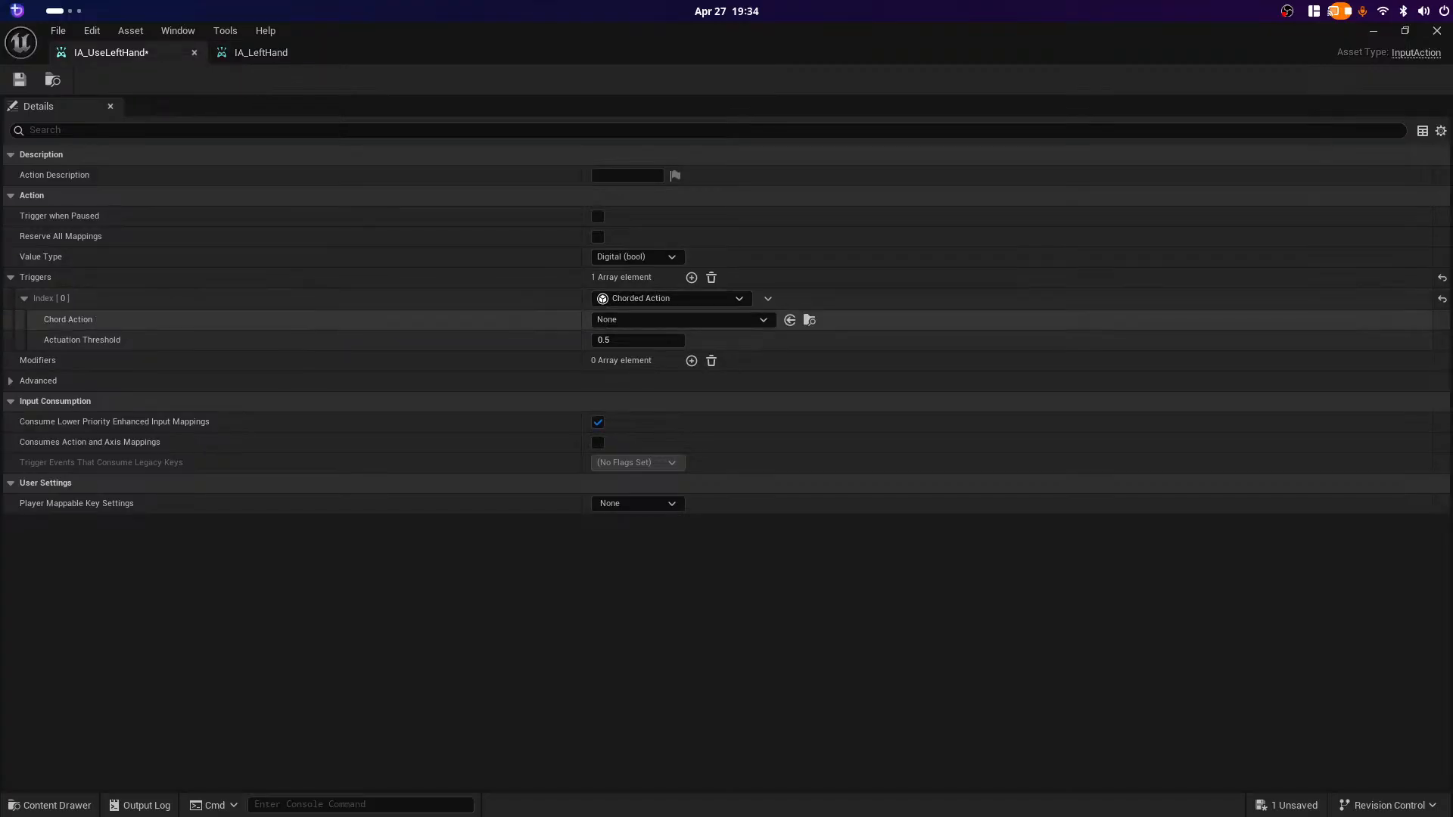
left_click(677, 319)
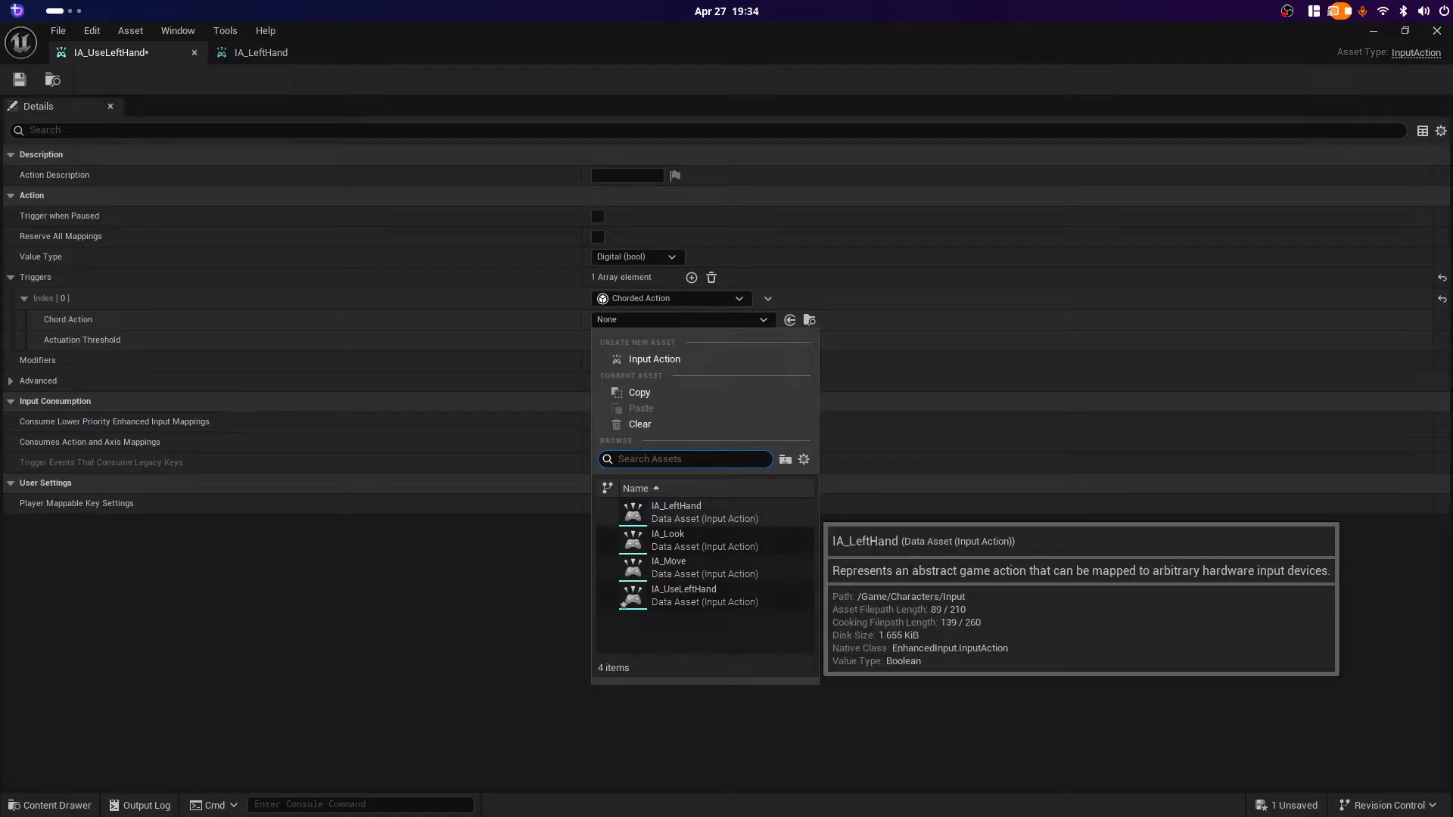
left_click(675, 512)
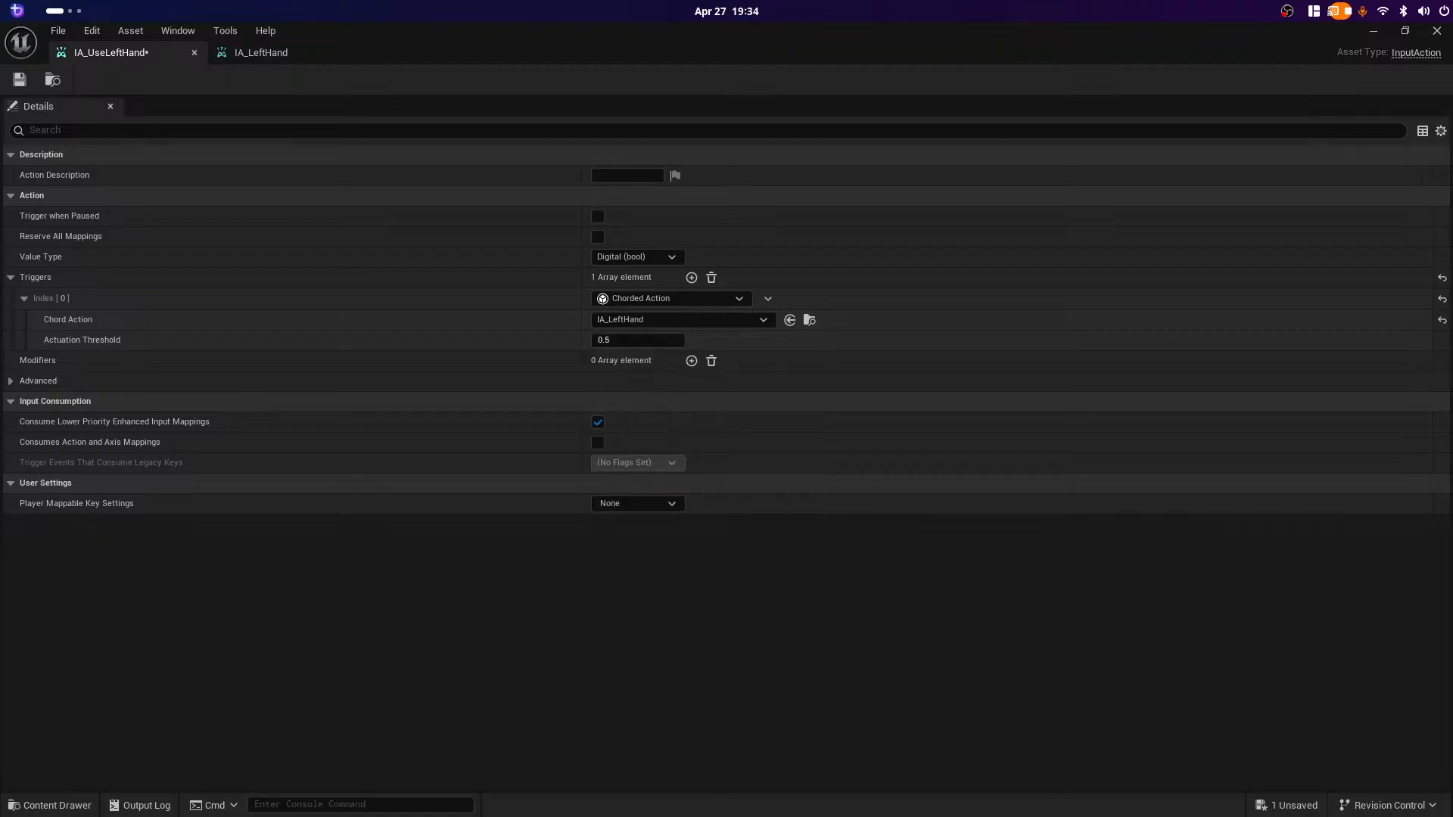
left_click(19, 78)
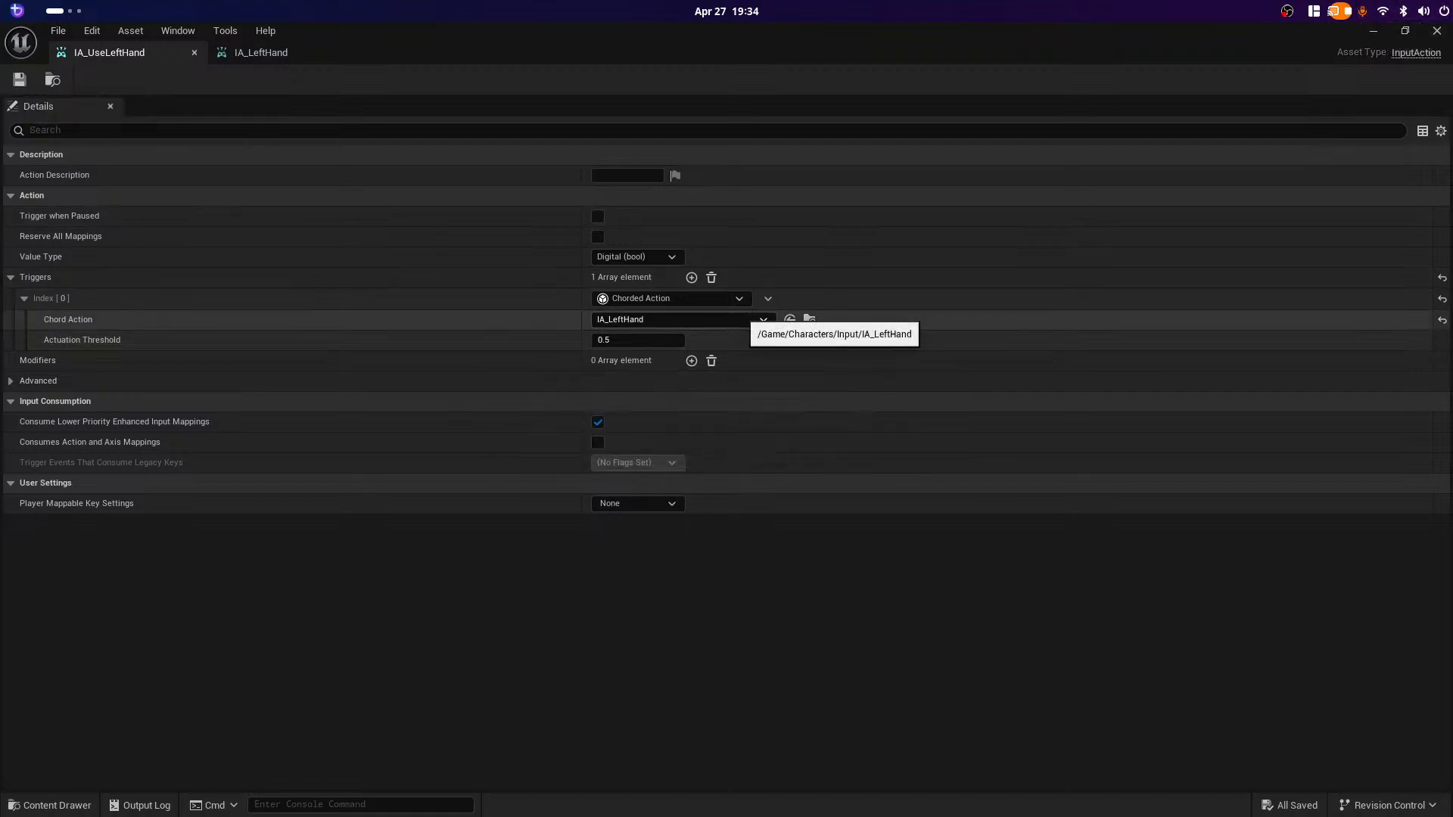
left_click(745, 319)
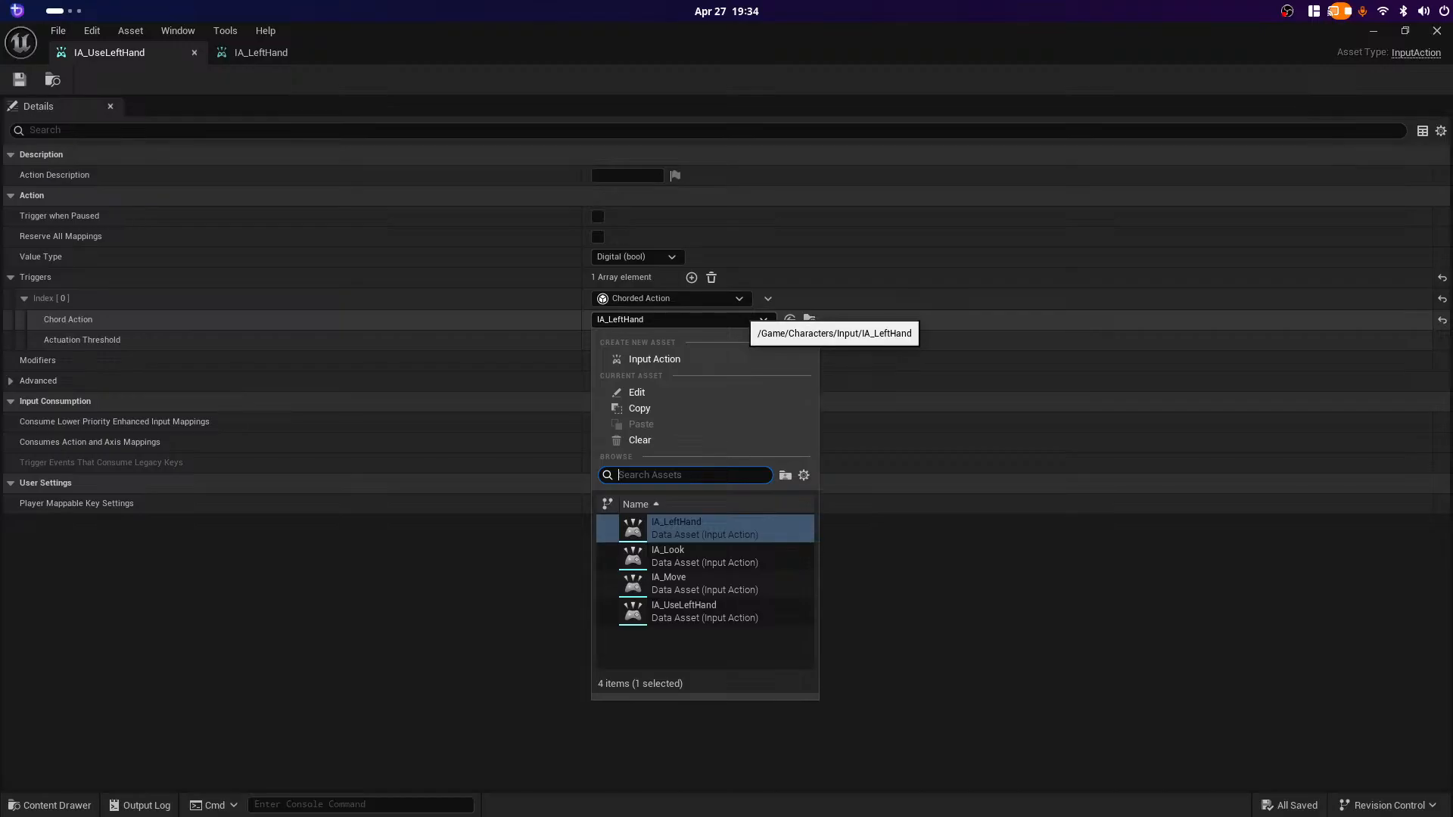
key("Escape")
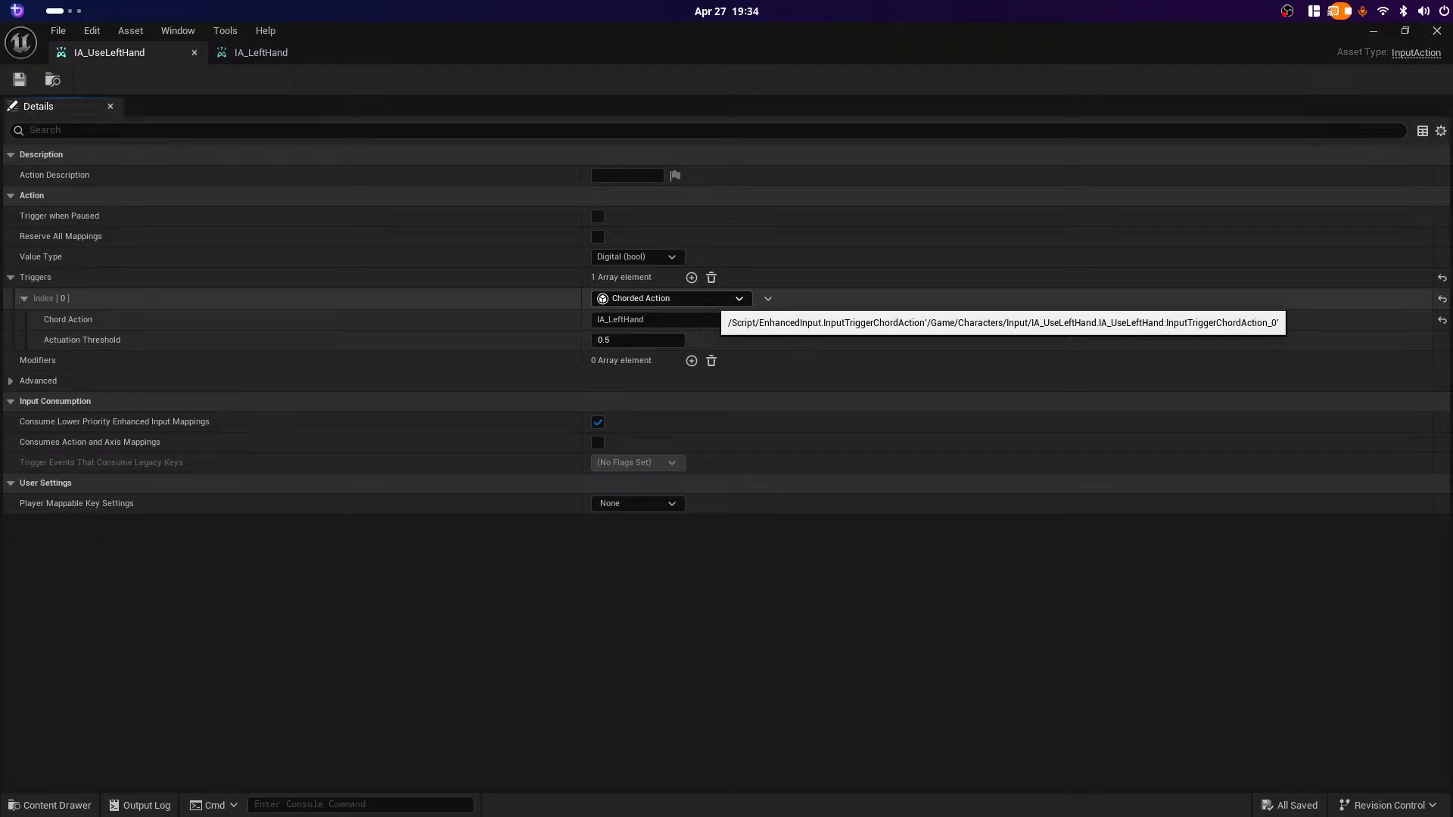
left_click(711, 299)
left_click(712, 300)
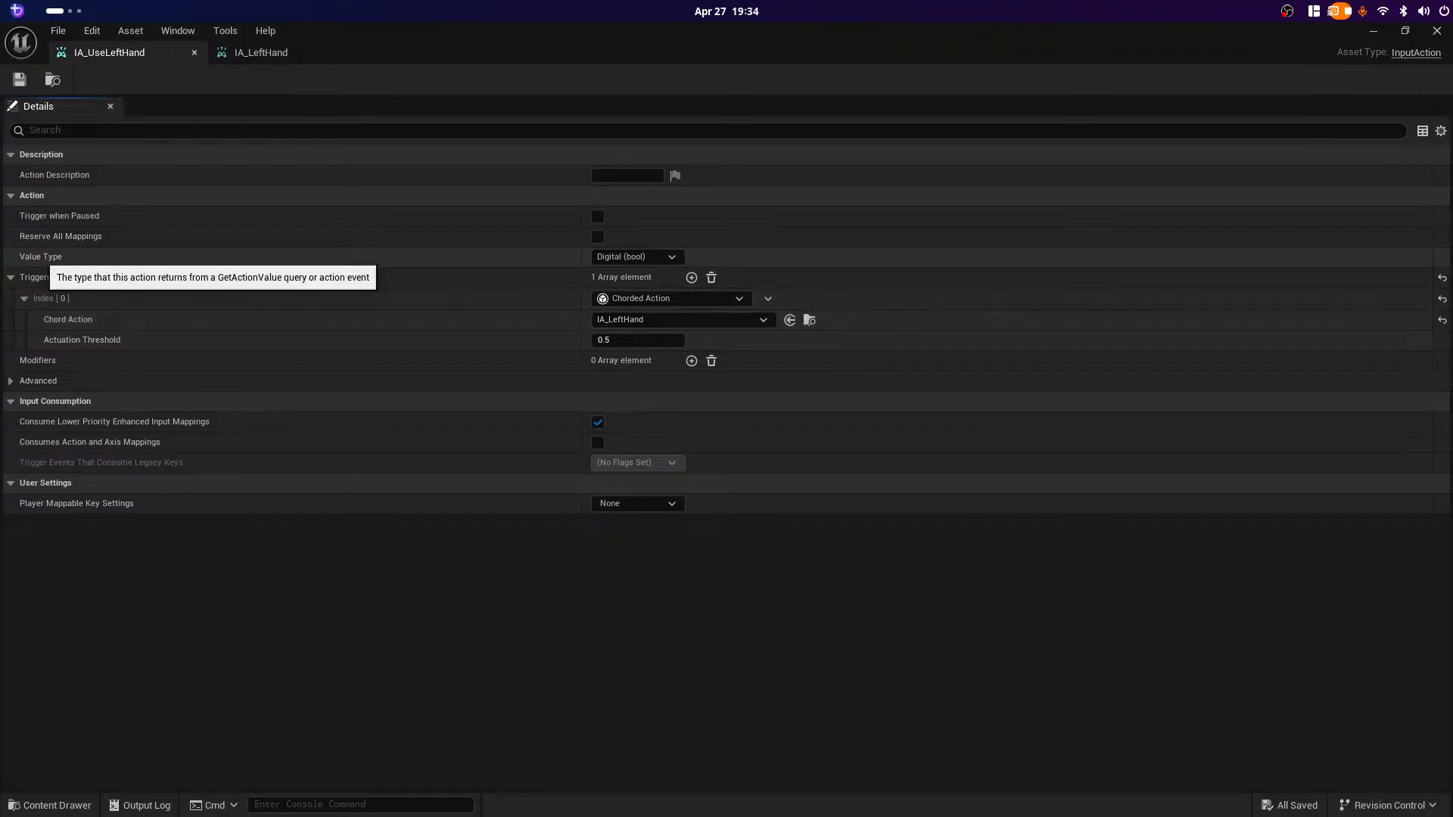
Step: Switch to the web browser and search in a new tab for "unreal engine enhanced input chorded action"
key("super")
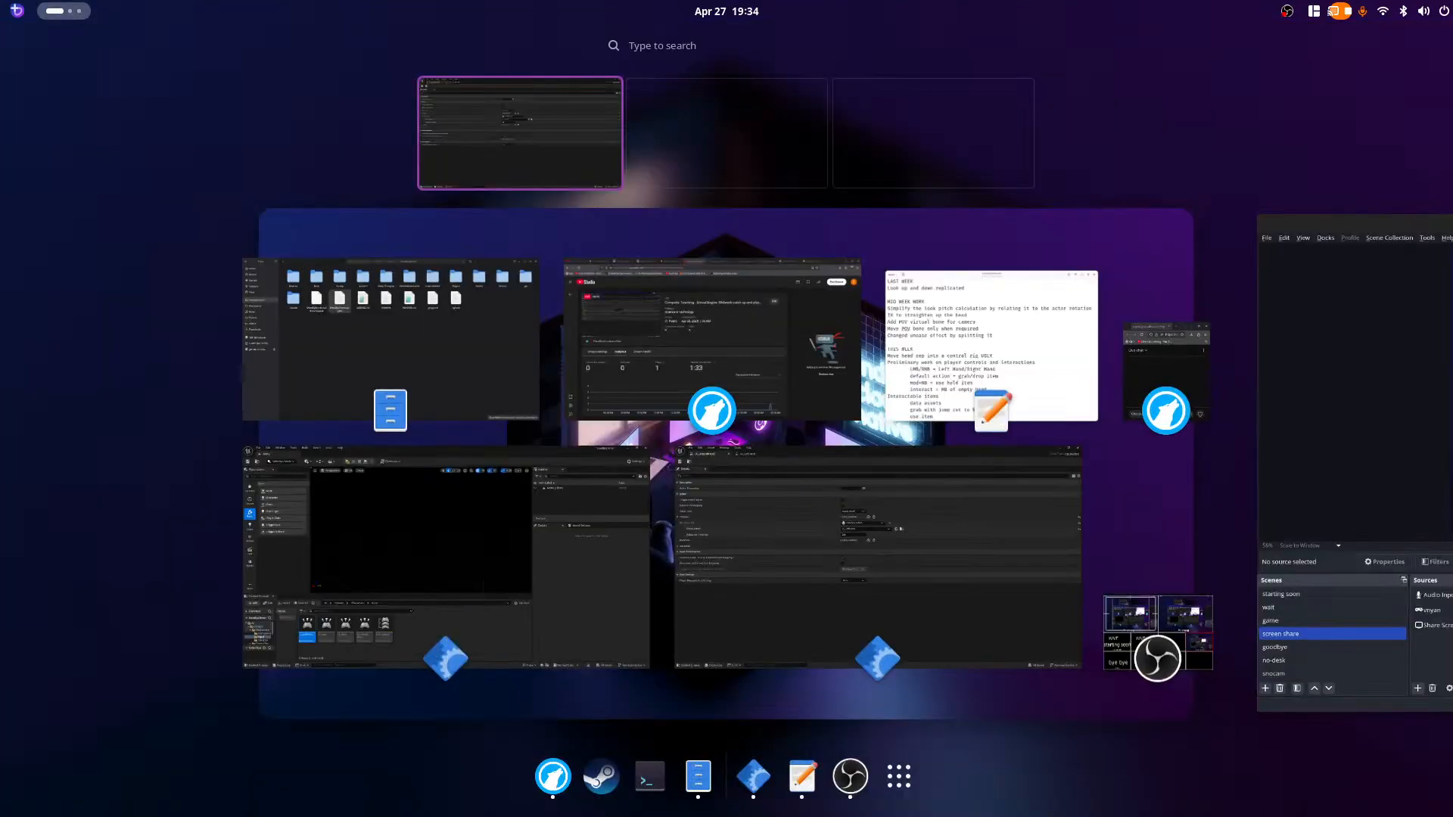
left_click(711, 340)
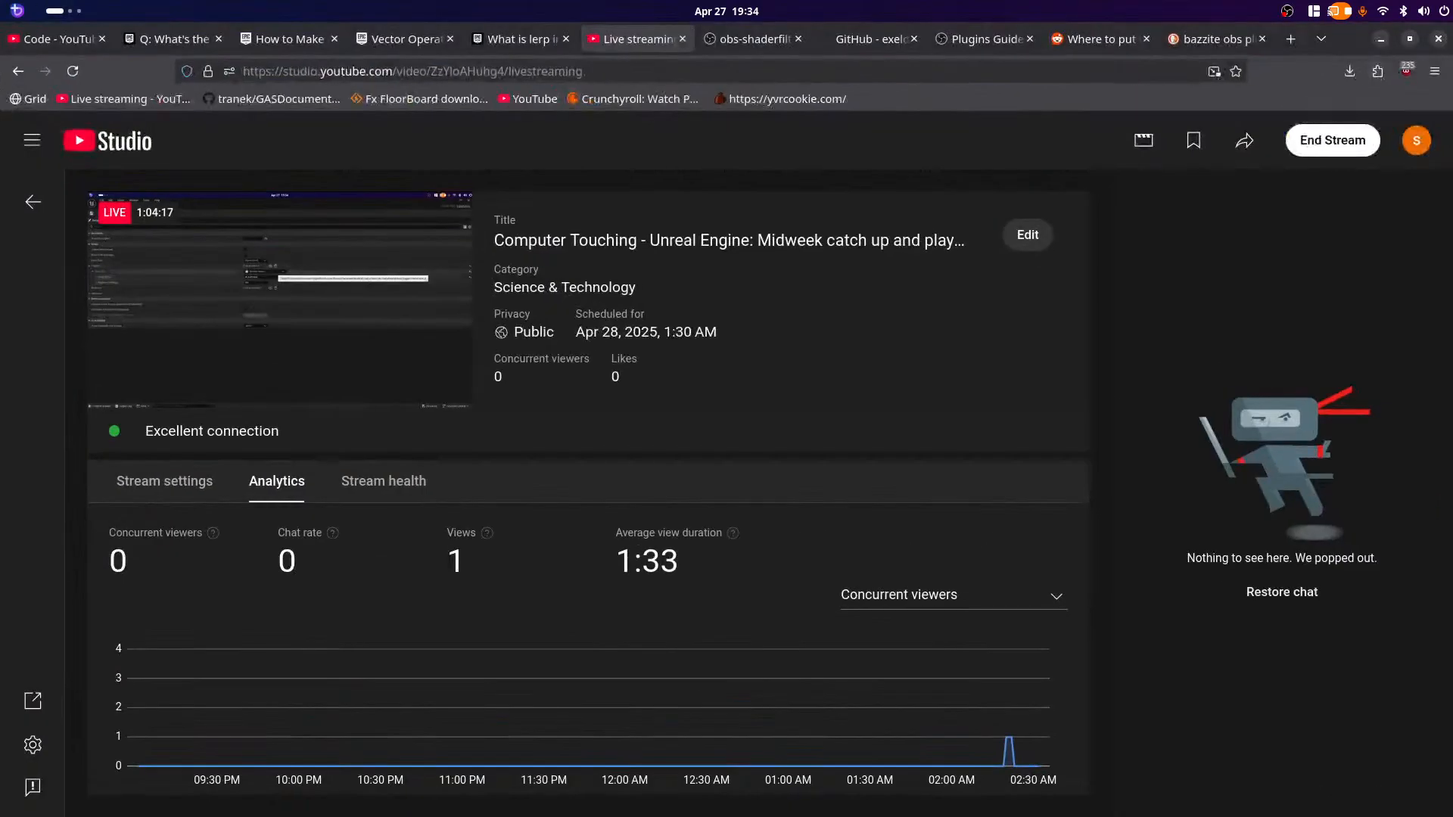
key("ctrl+t")
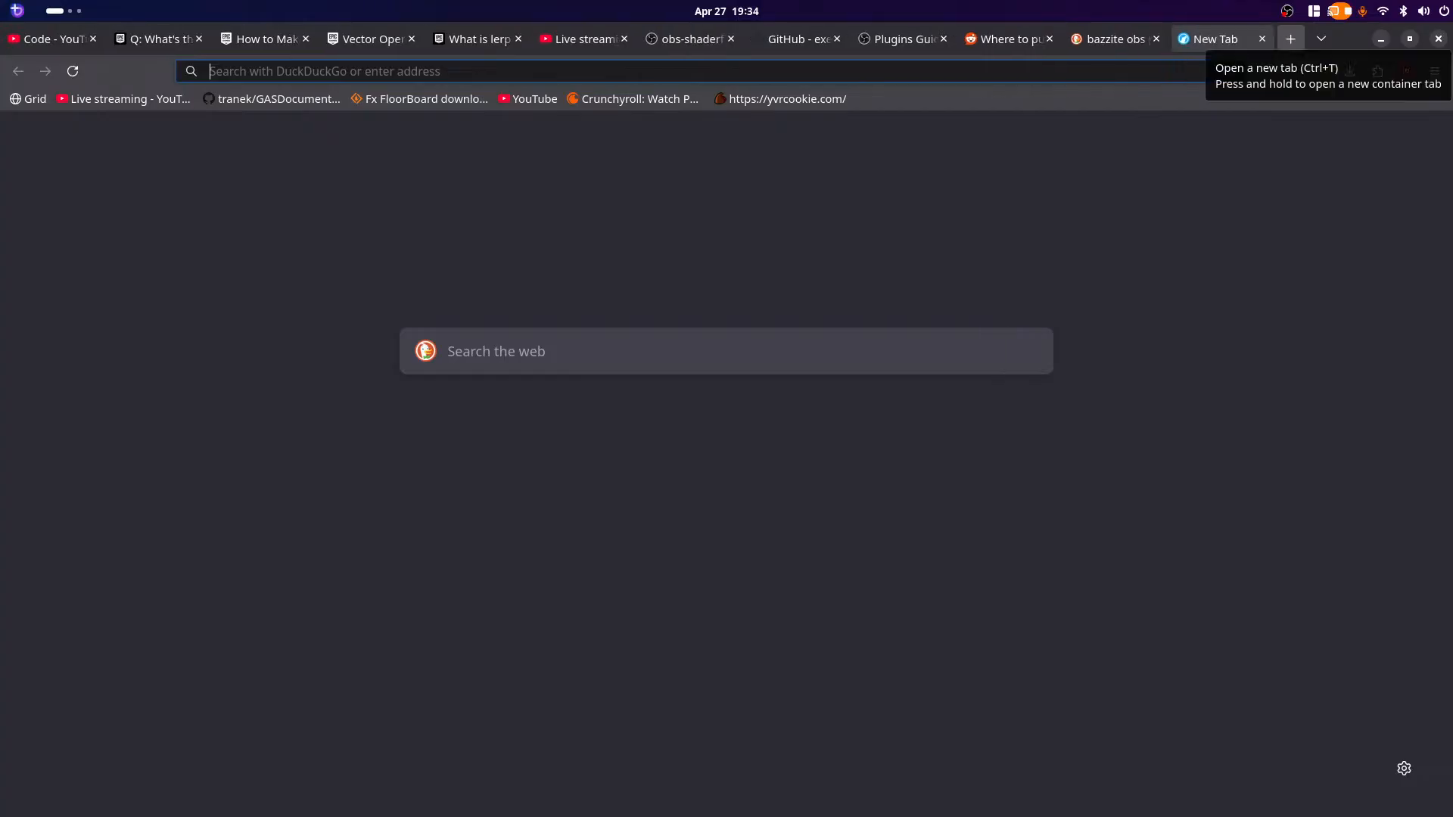
type("unreal engine ")
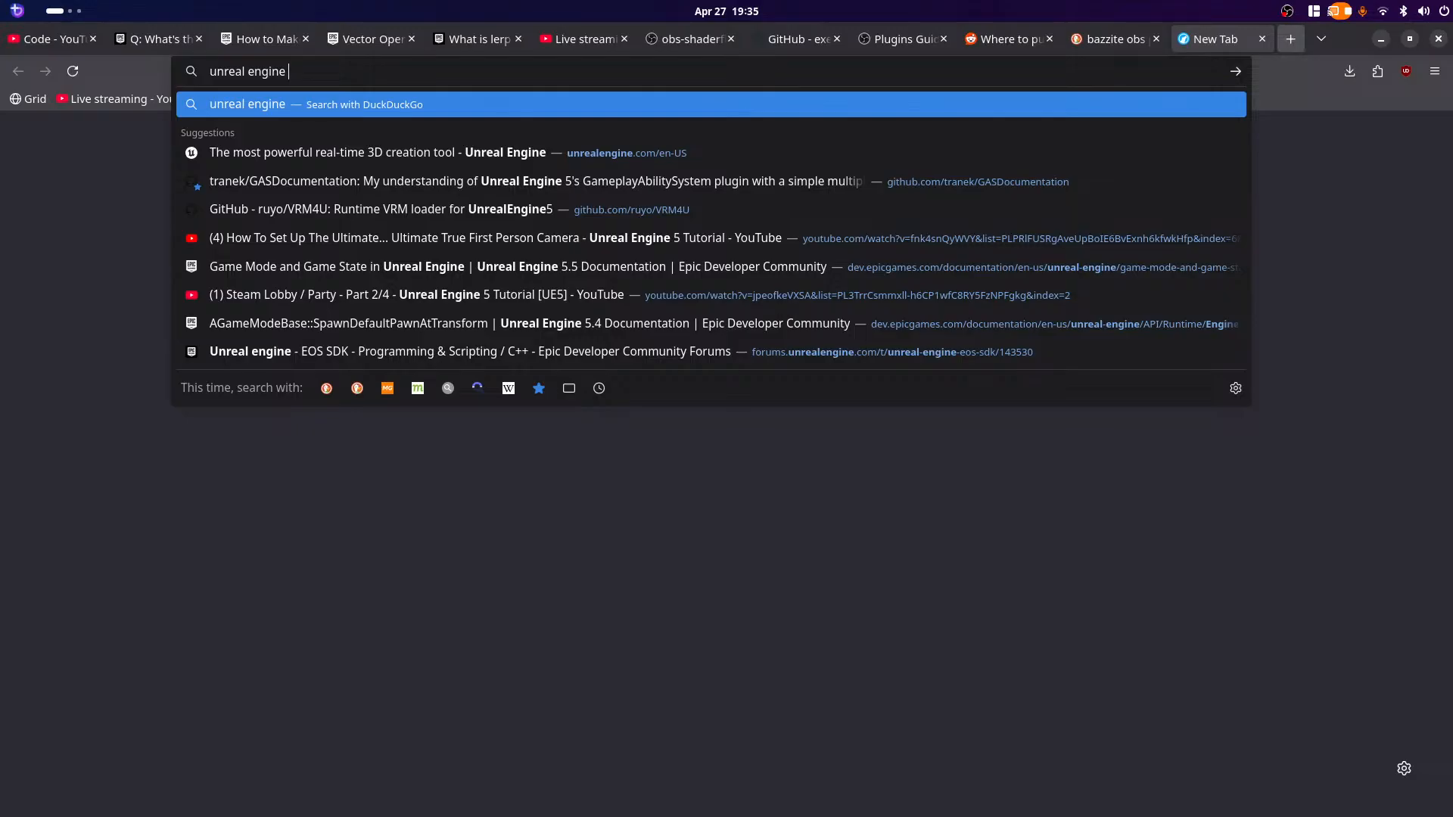
type("en")
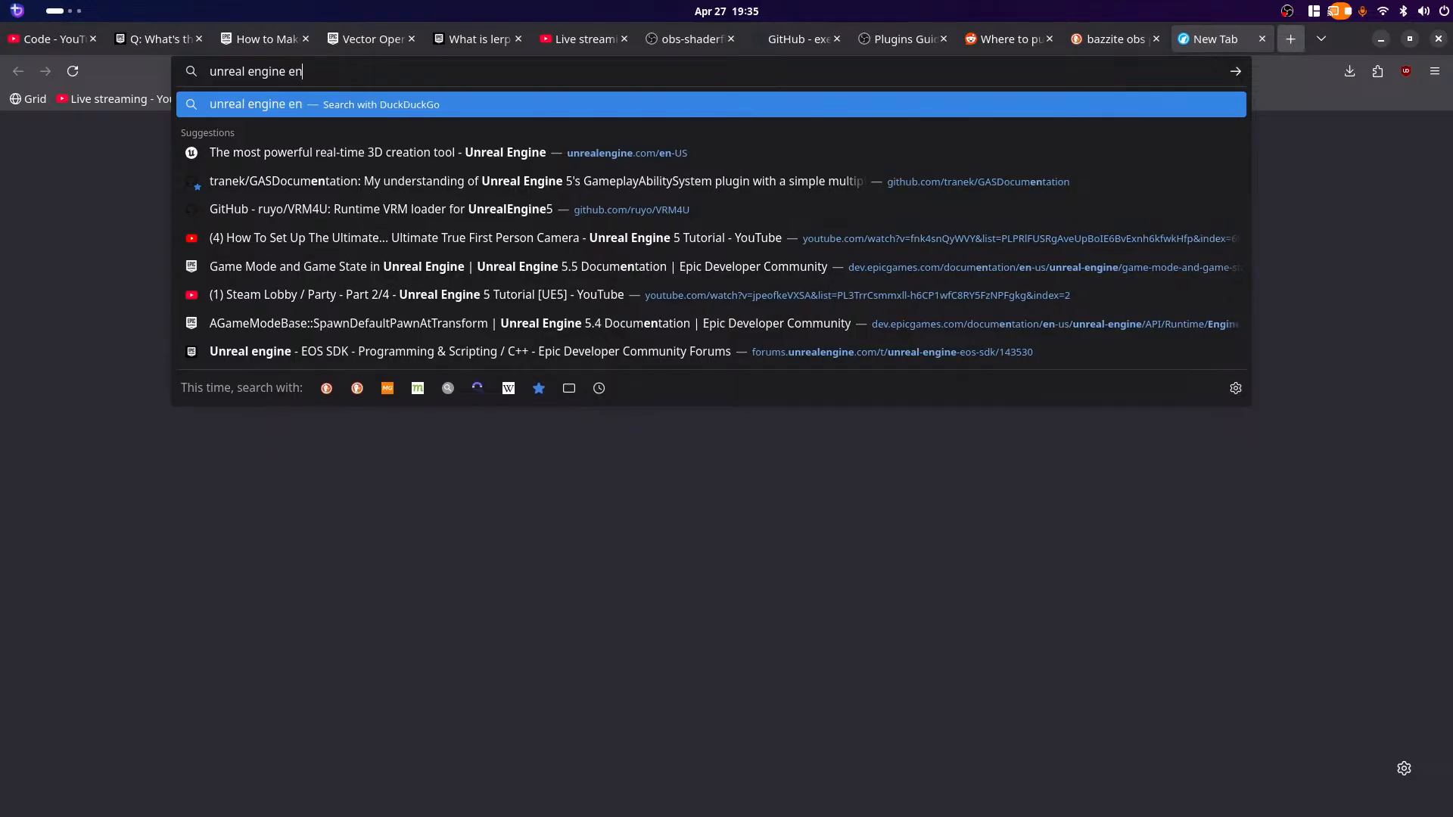
type("hanced")
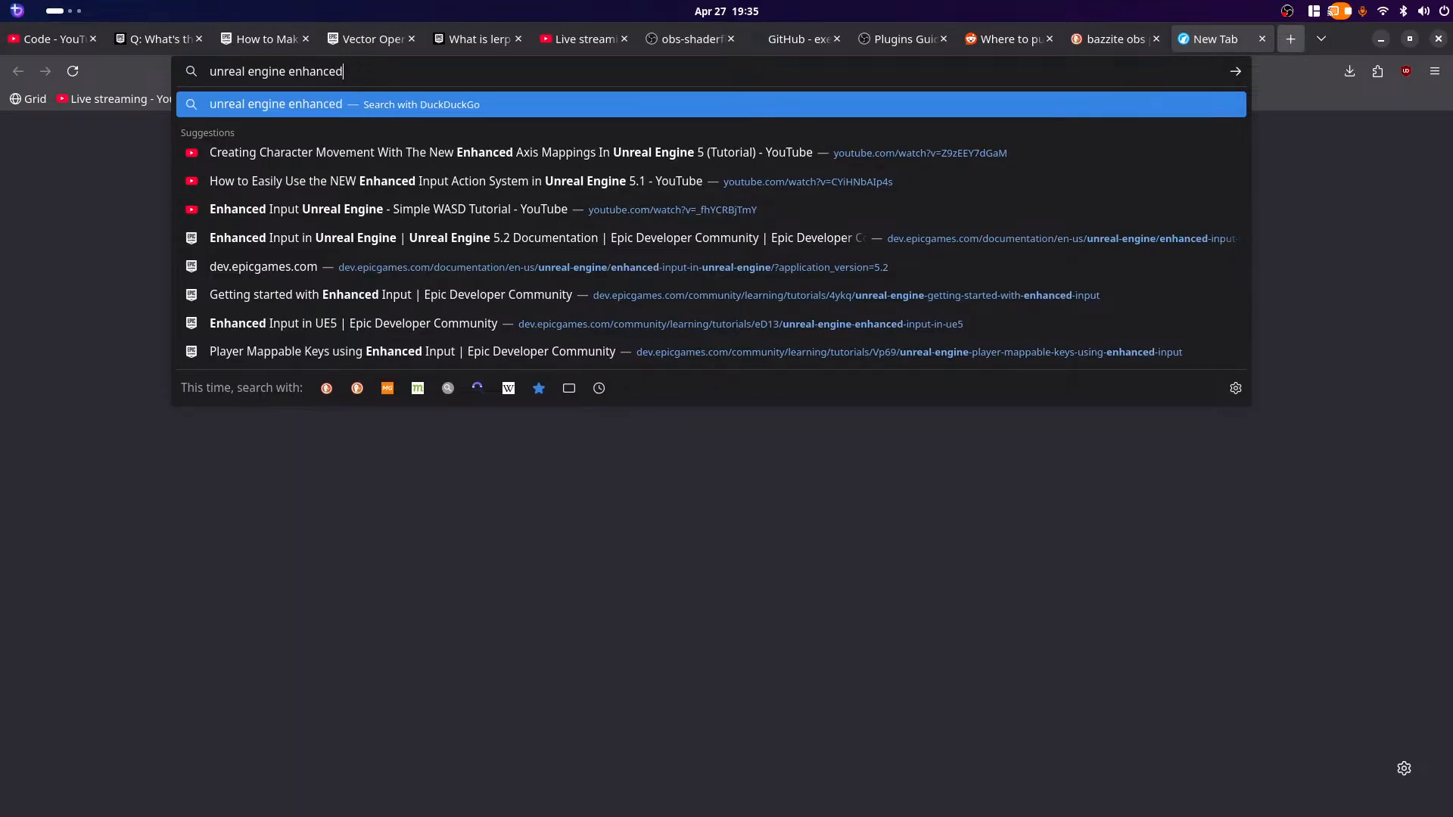
type(" input c")
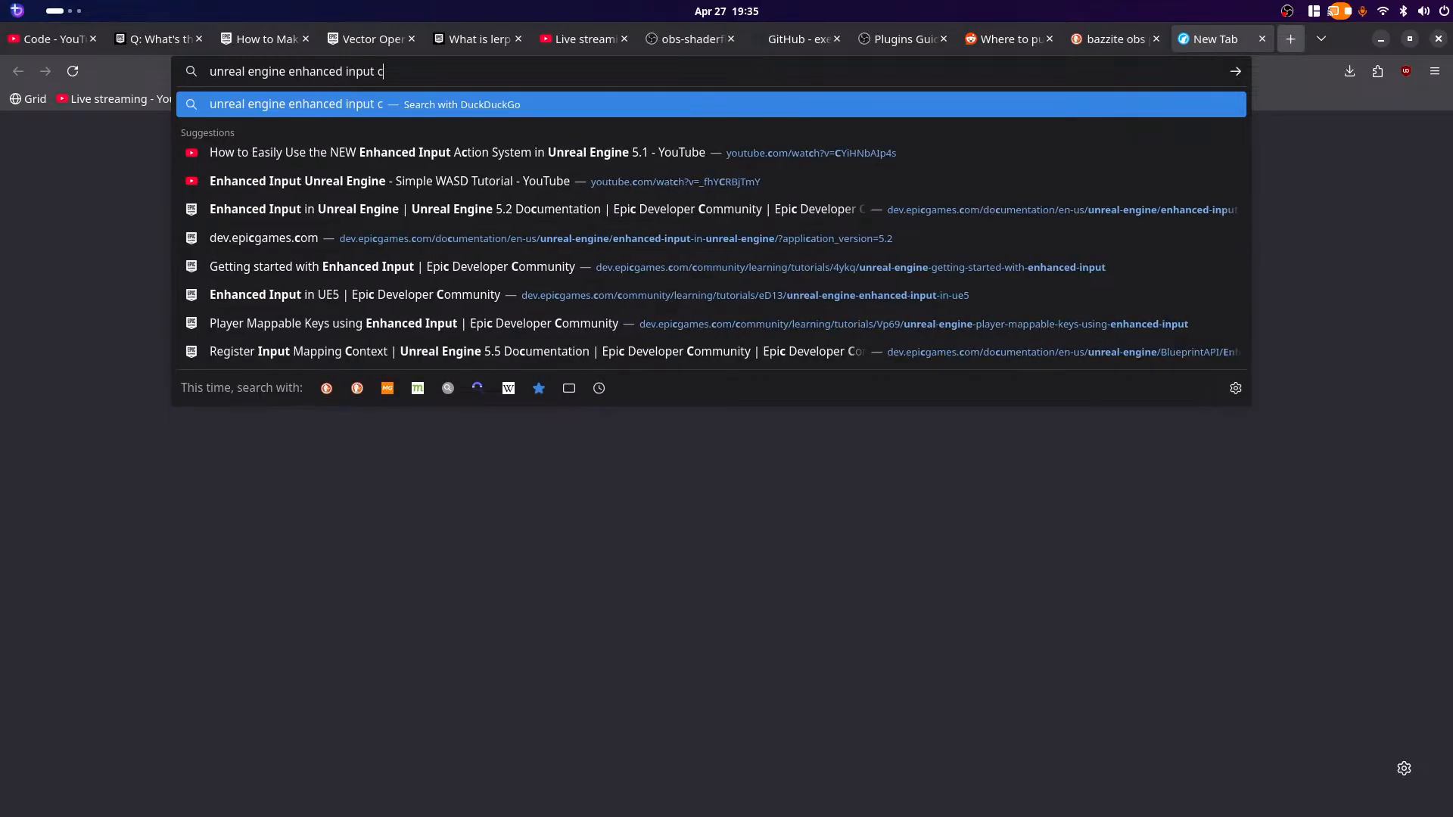
type("horded action")
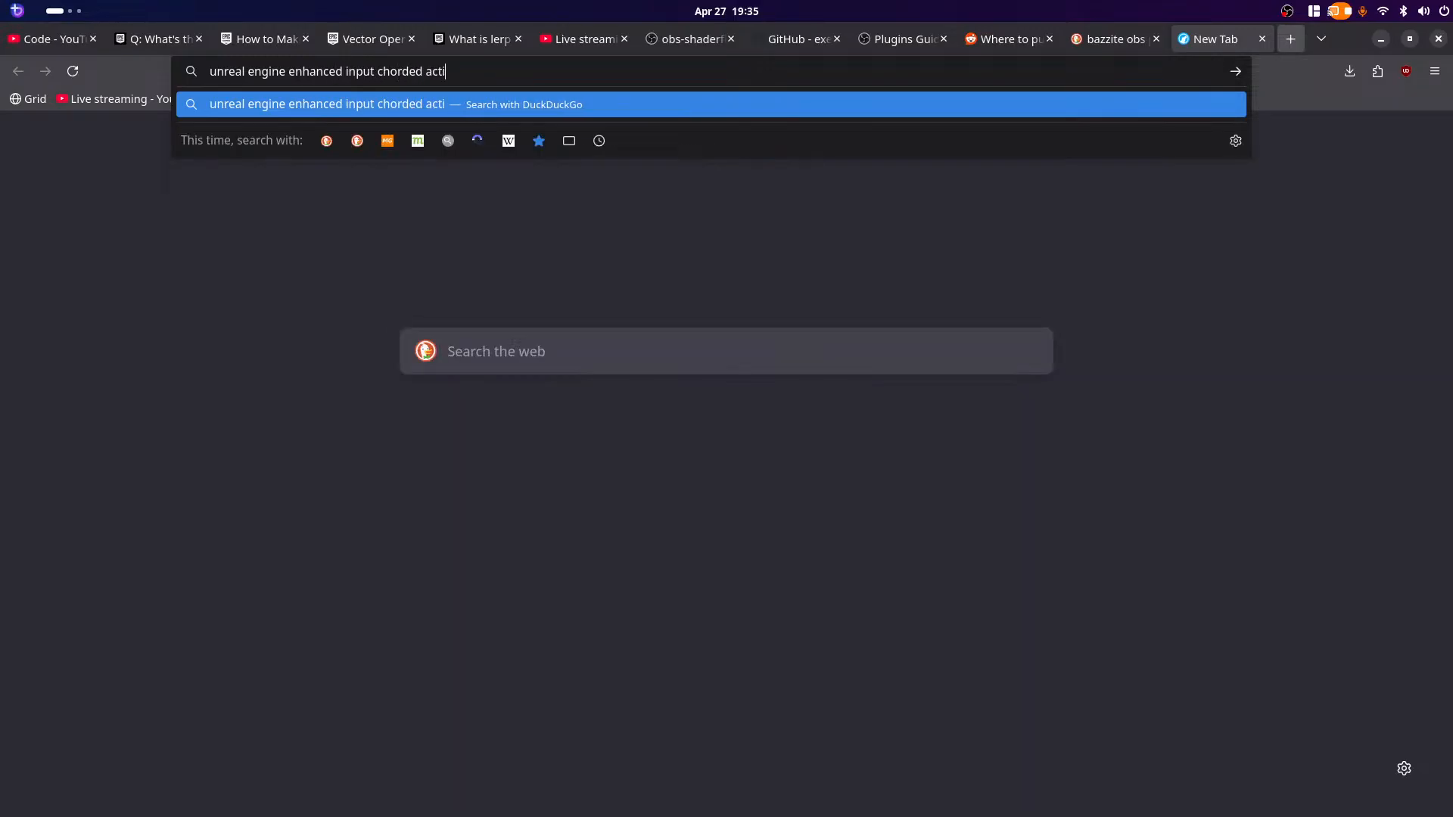
key("Return")
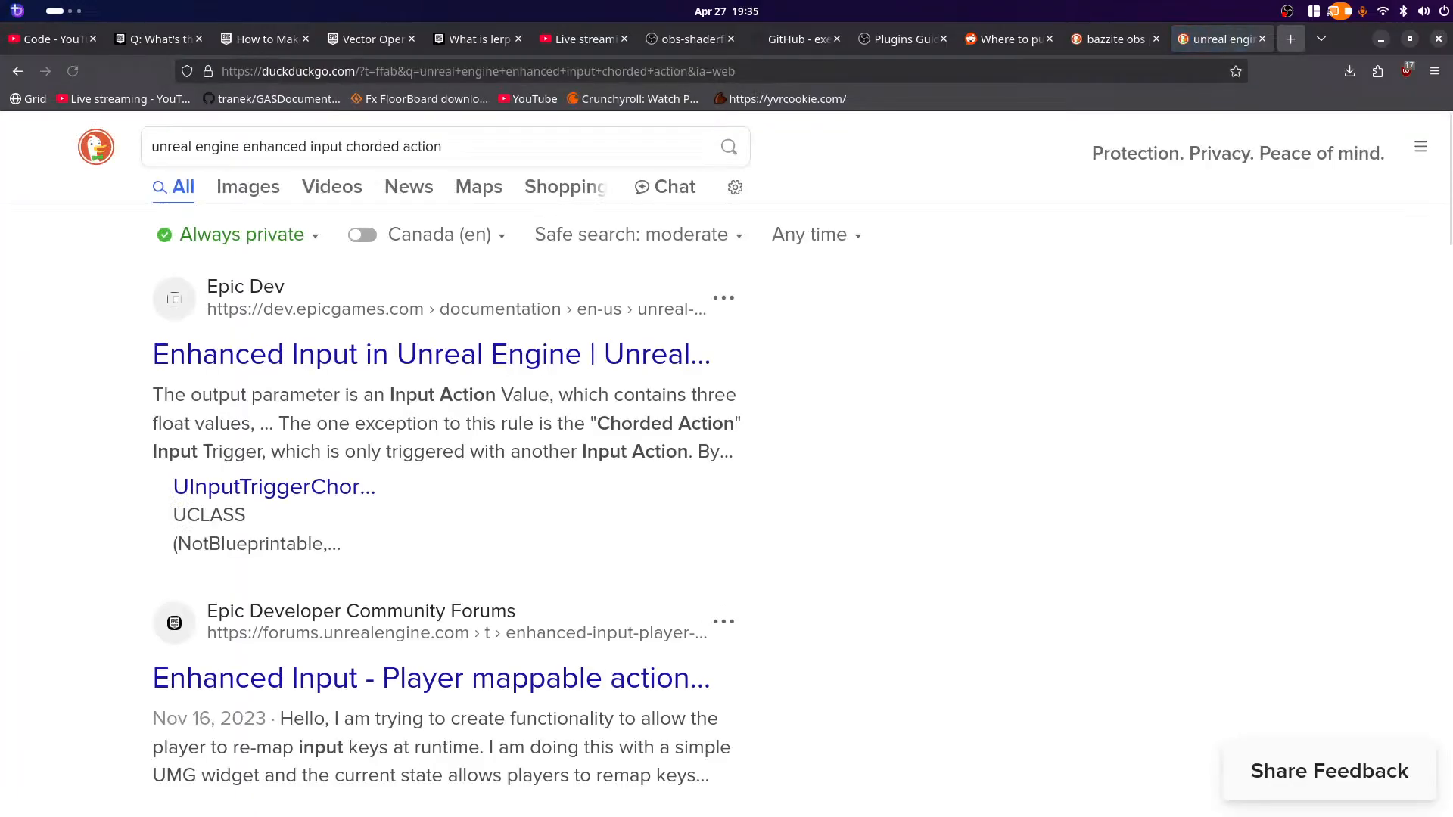
Step: Open the Enhanced Input in Unreal Engine documentation in a new tab and read its Trigger States and Input Actions sections
middle_click(432, 354)
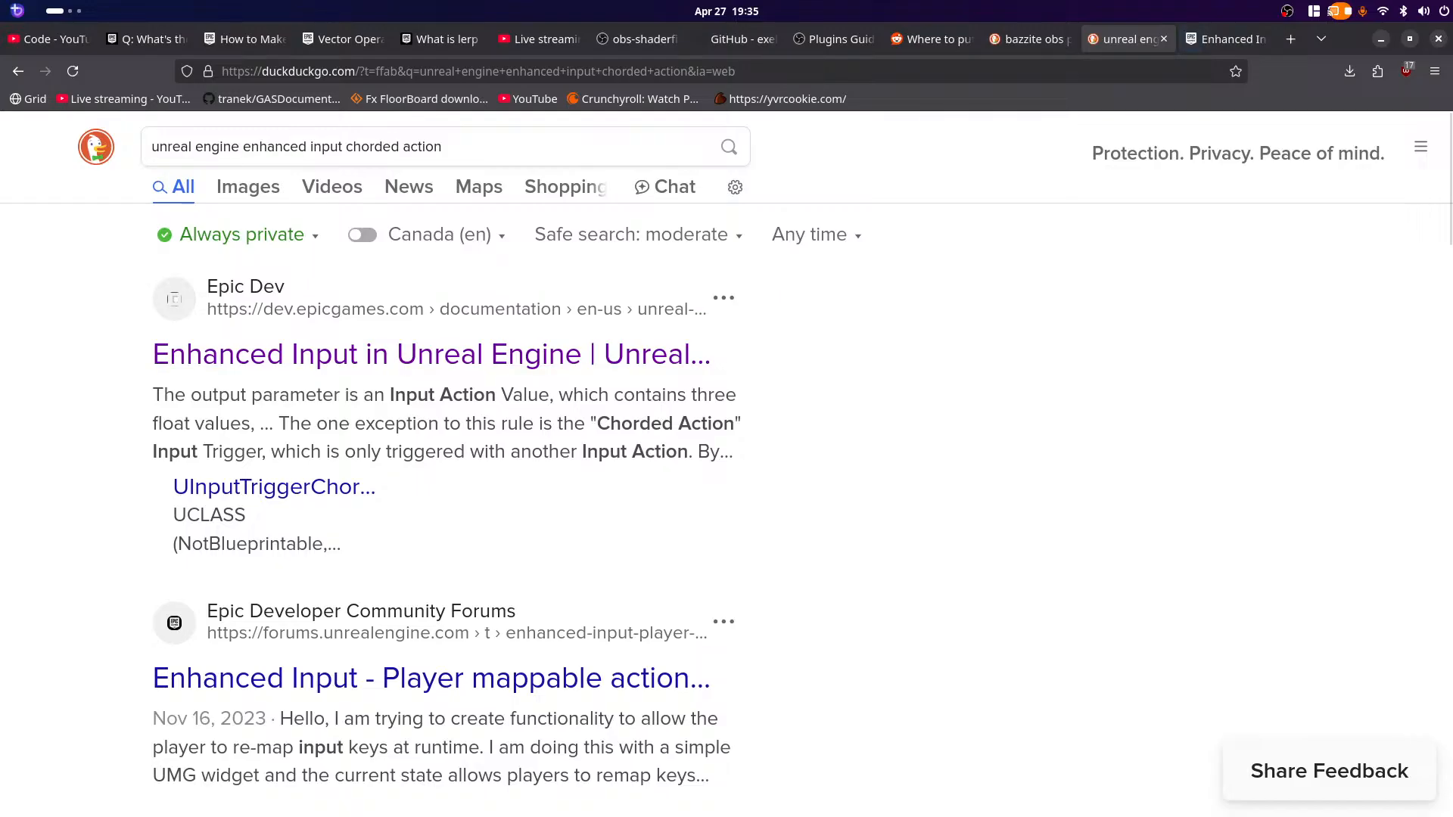
left_click(1226, 38)
scroll(931, 507, "down", 10)
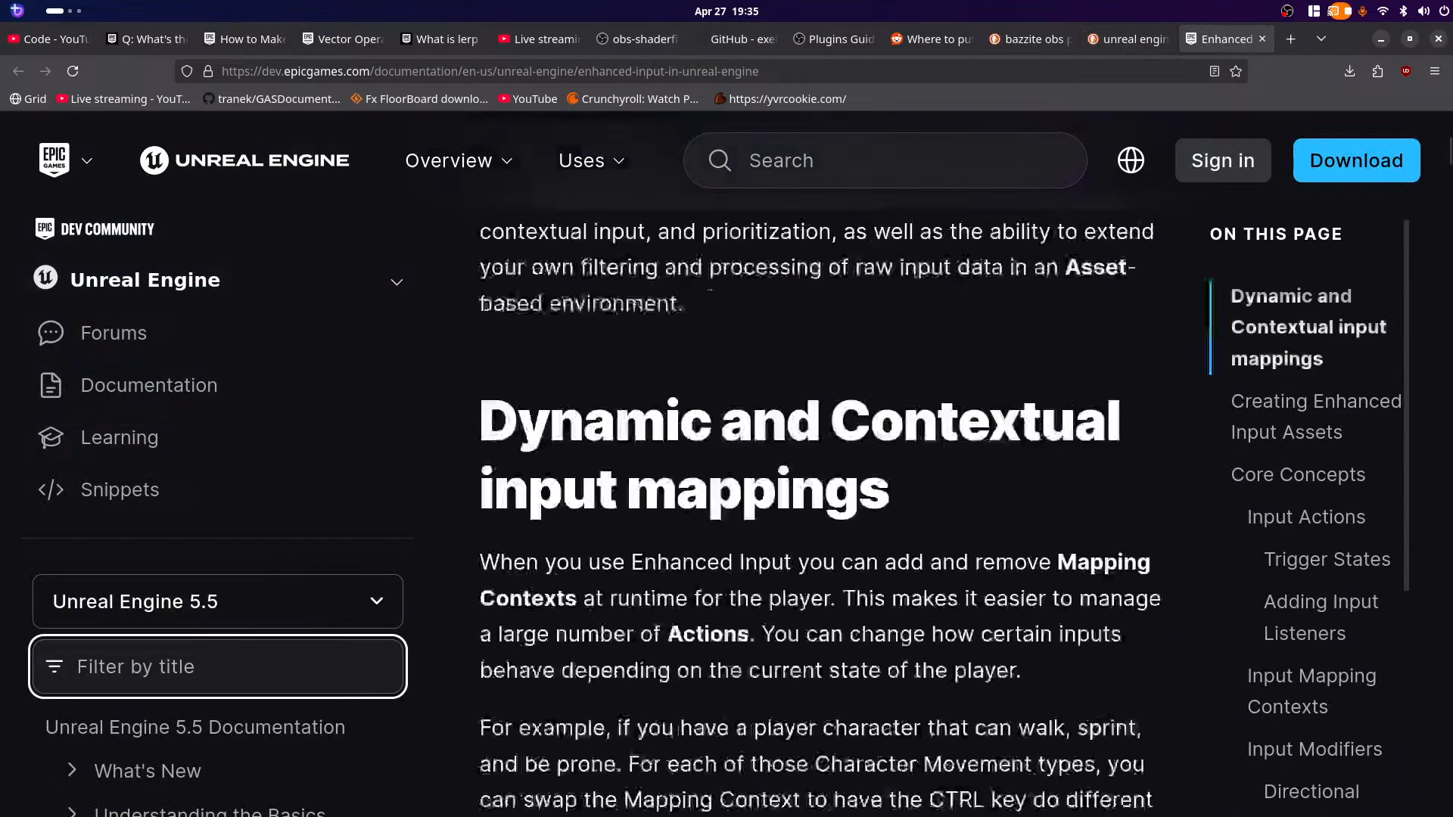
scroll(825, 507, "down", 10)
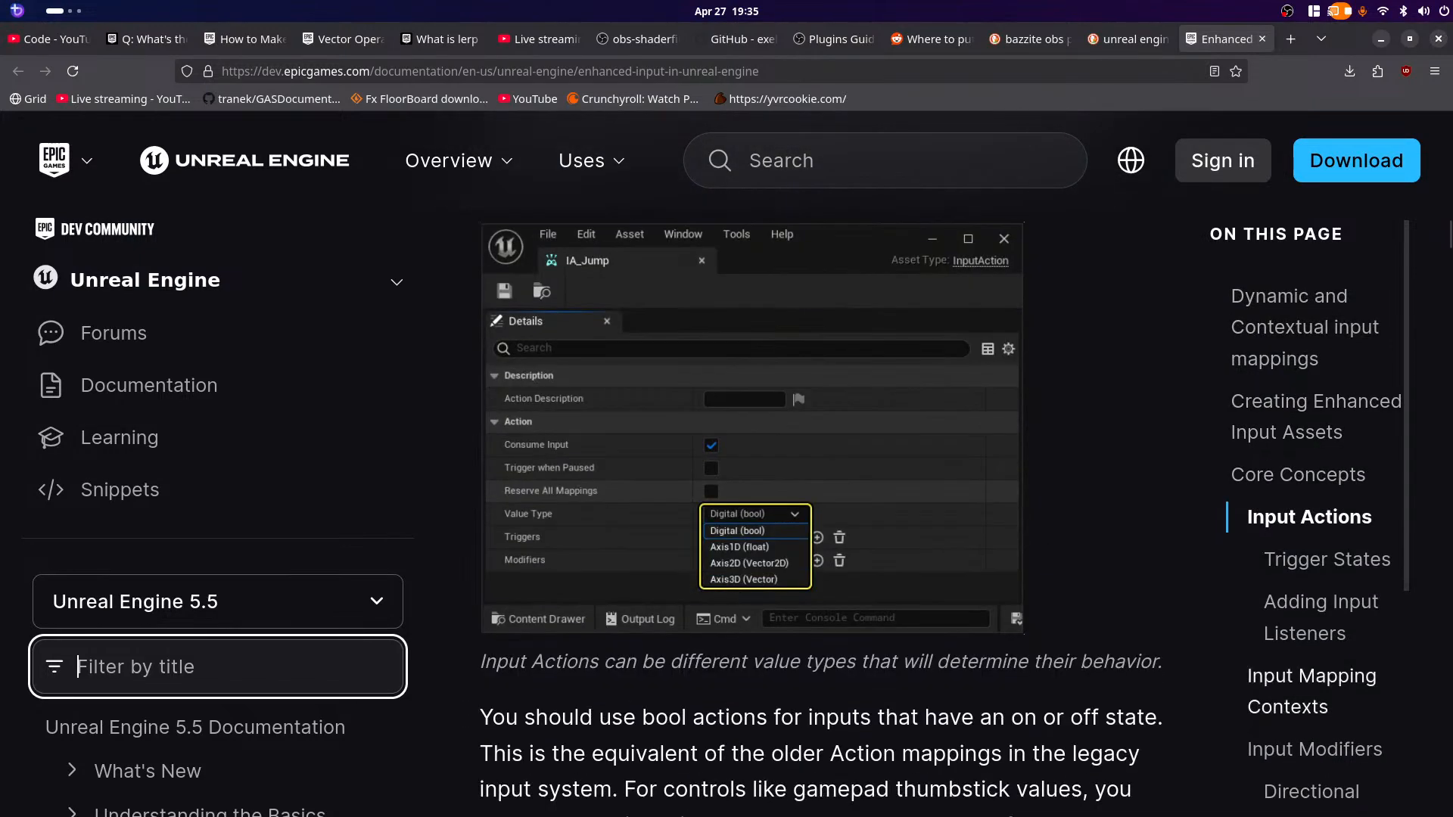
scroll(1317, 681, "down", 5)
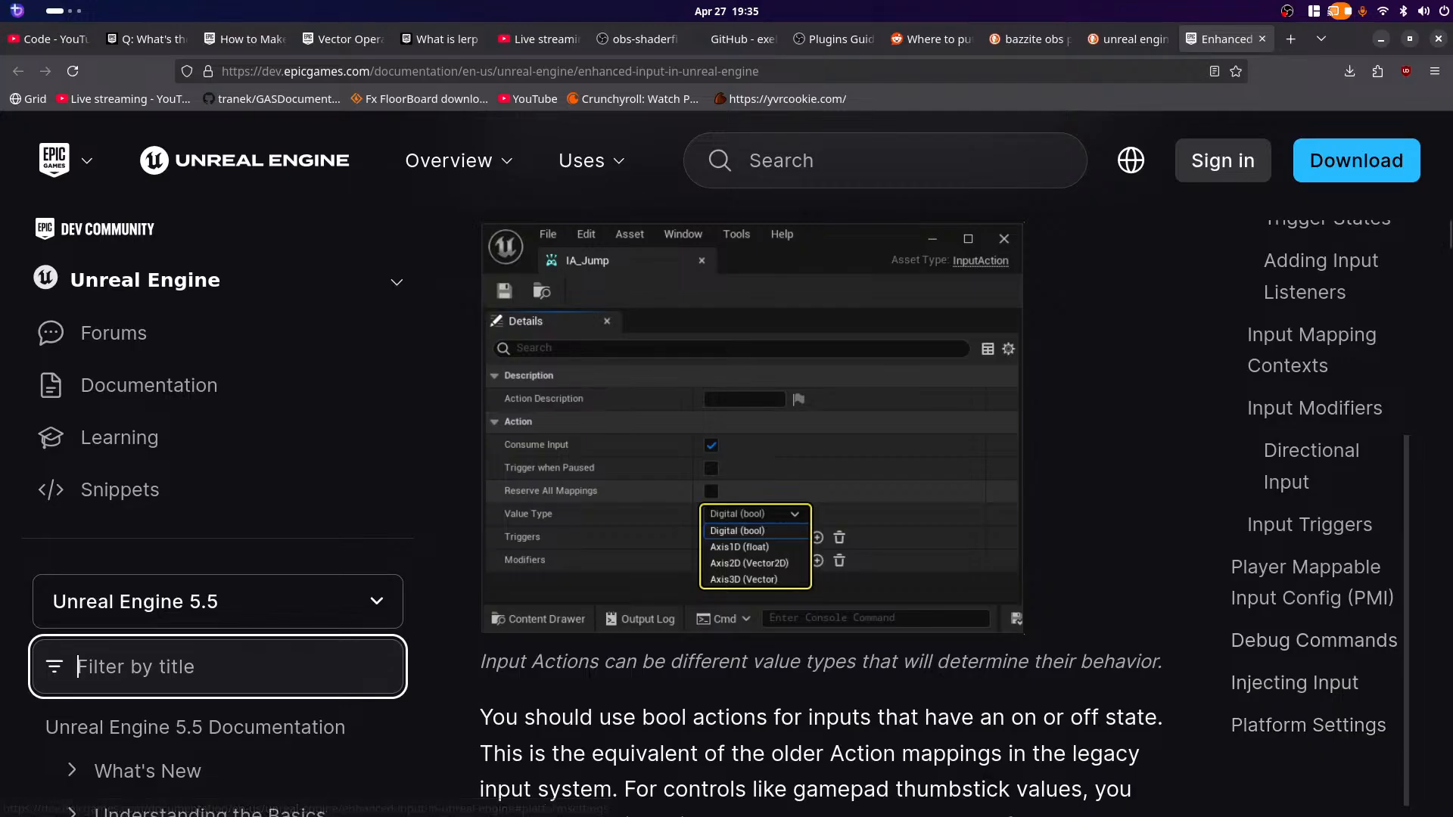
scroll(1313, 522, "up", 2)
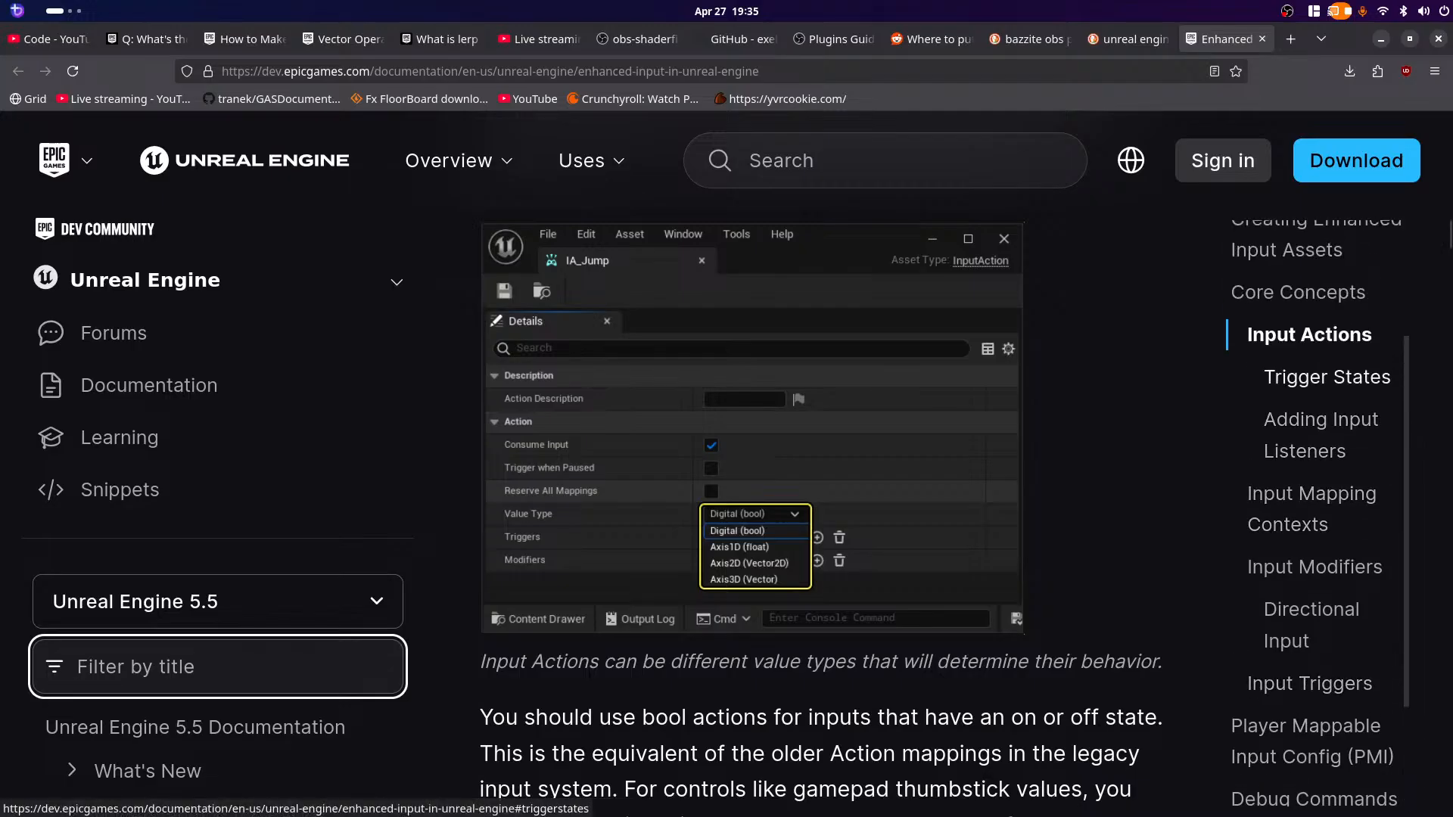
left_click(1347, 377)
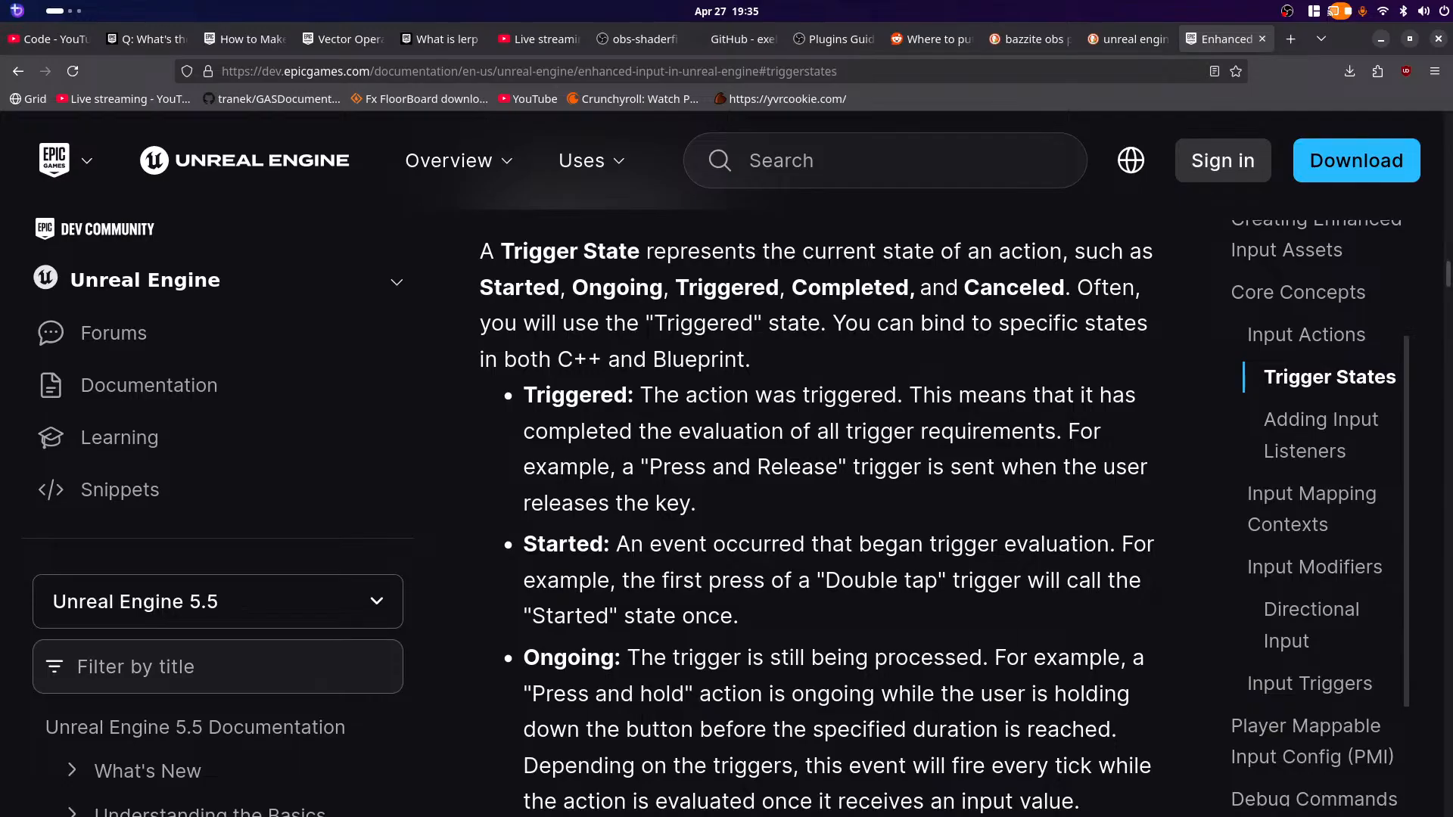
left_click(1306, 334)
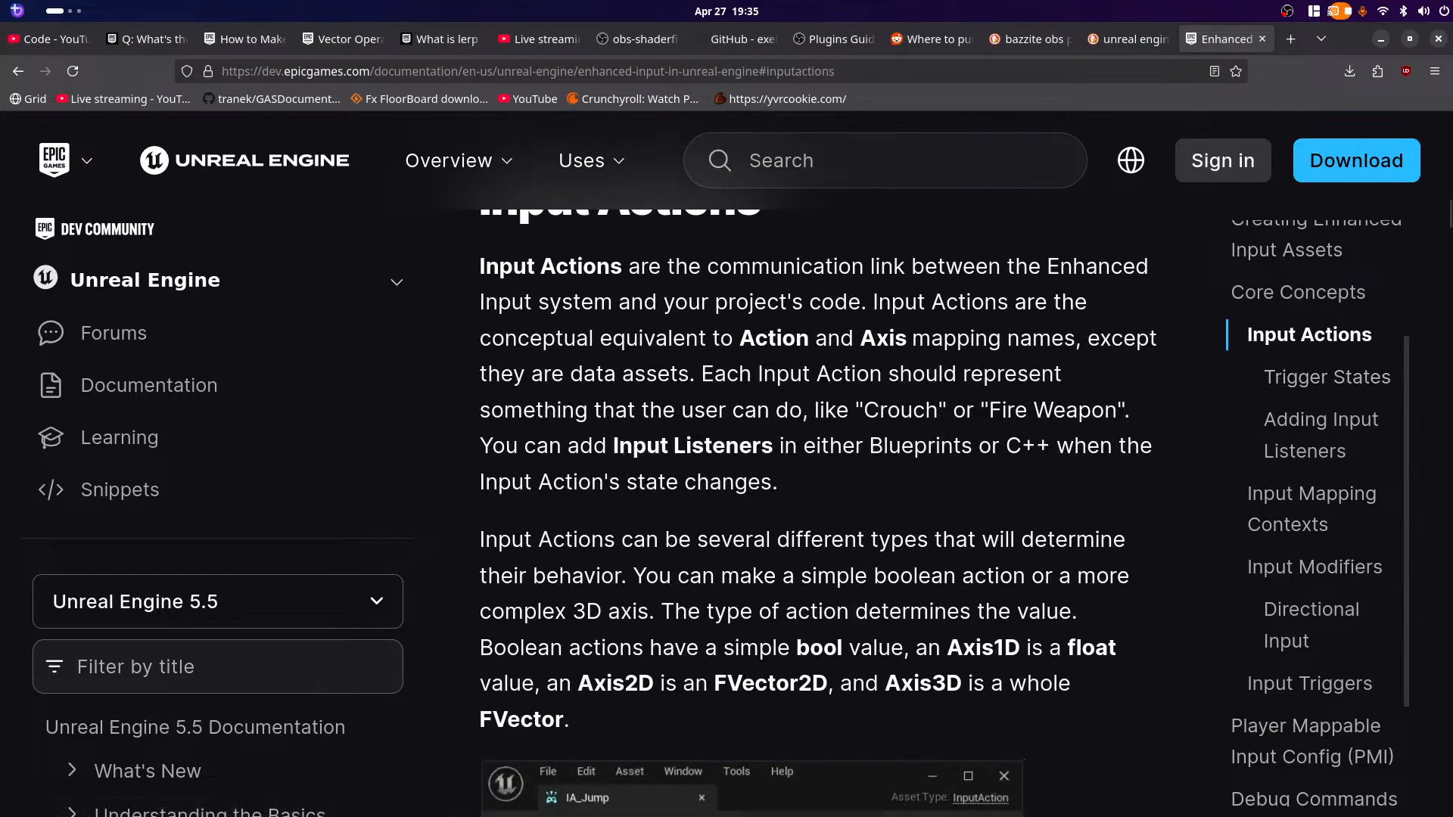
scroll(822, 515, "down", 5)
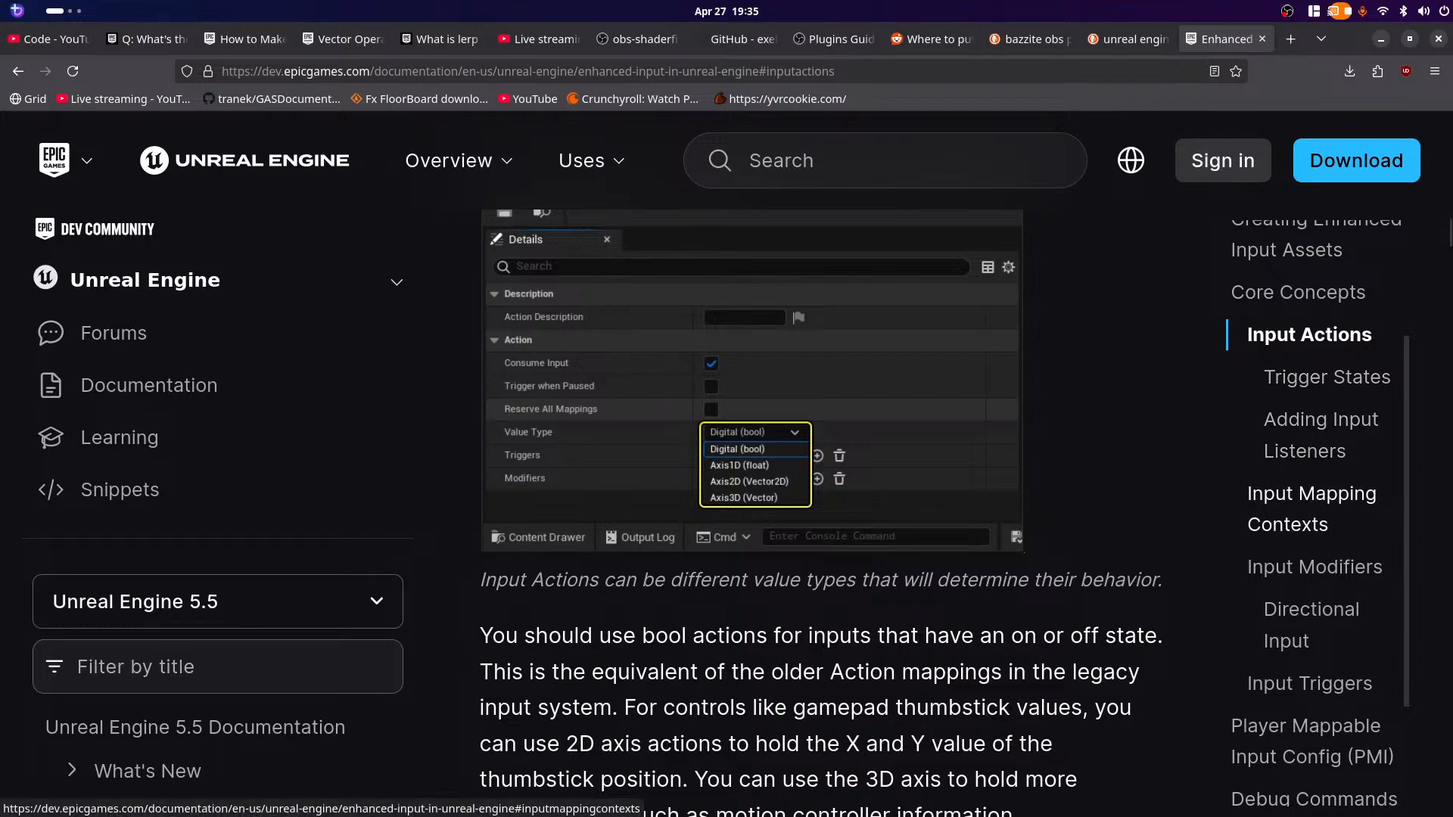
Step: Read the documentation's Input Triggers section for the Chorded Action rules and trigger types, and check the Input Mapping Contexts section
left_click_drag(1322, 700, 1322, 690)
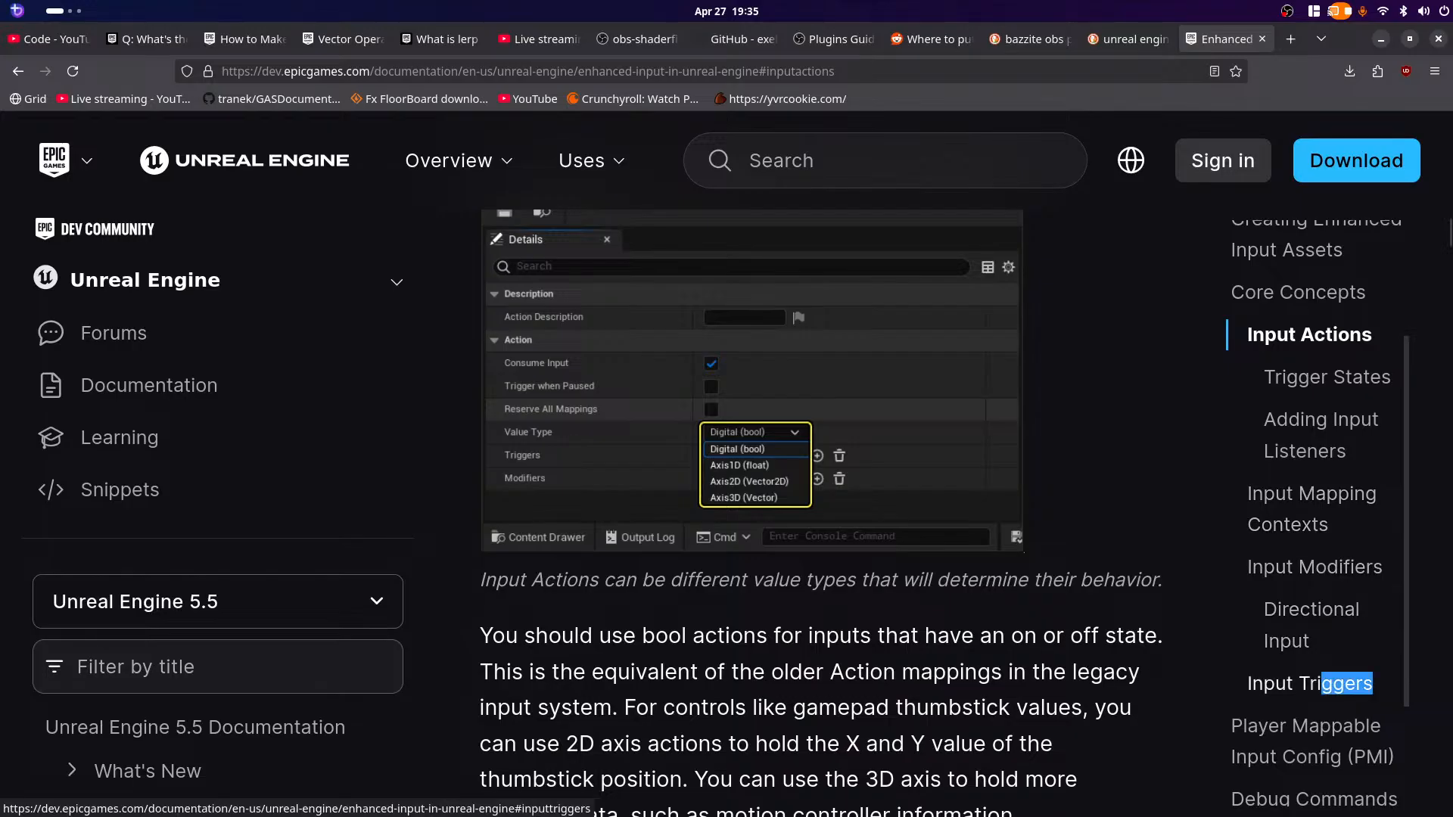
left_click(1321, 685)
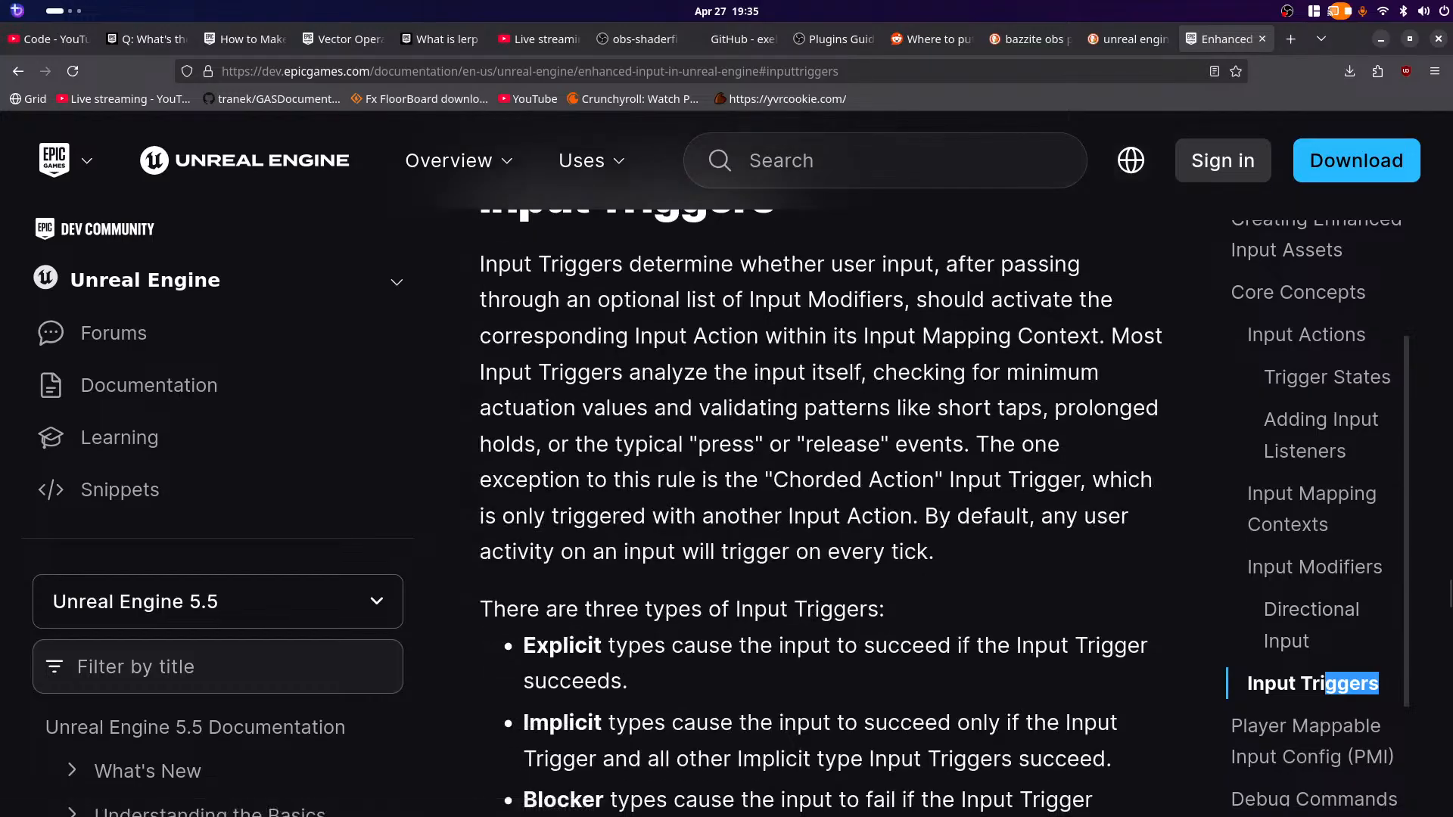
left_click(1192, 605)
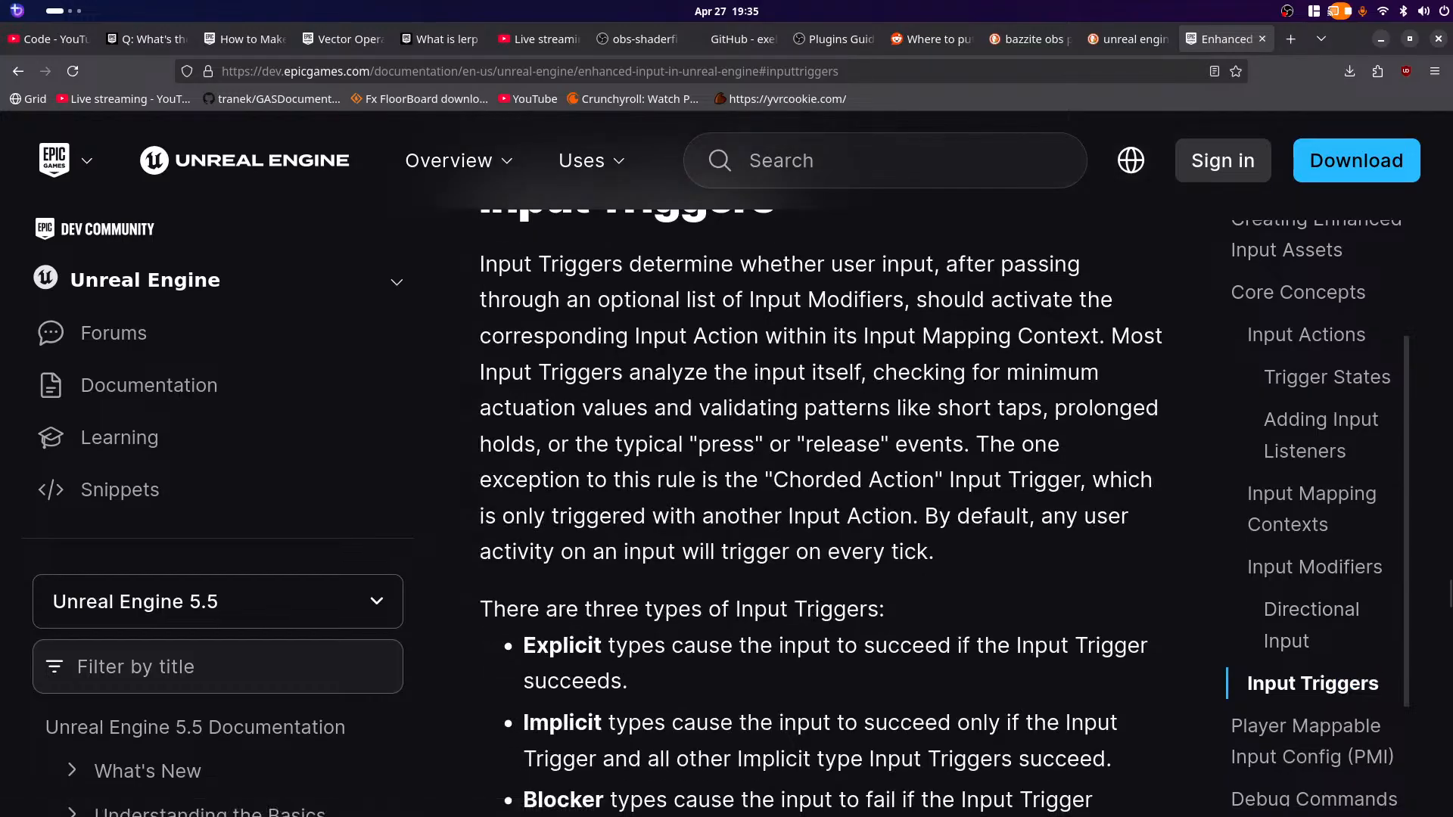
scroll(823, 530, "down", 4)
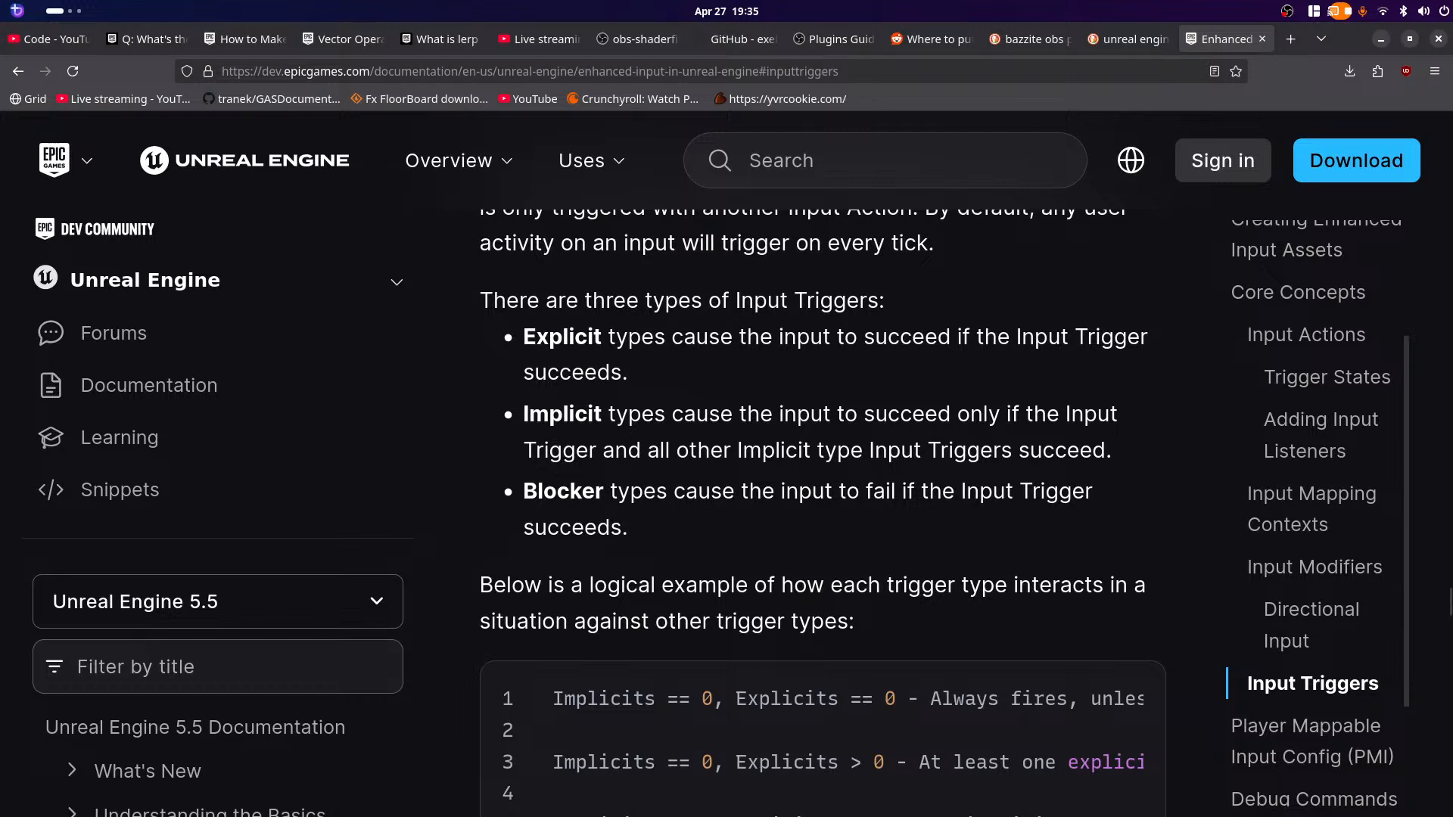
left_click(1312, 509)
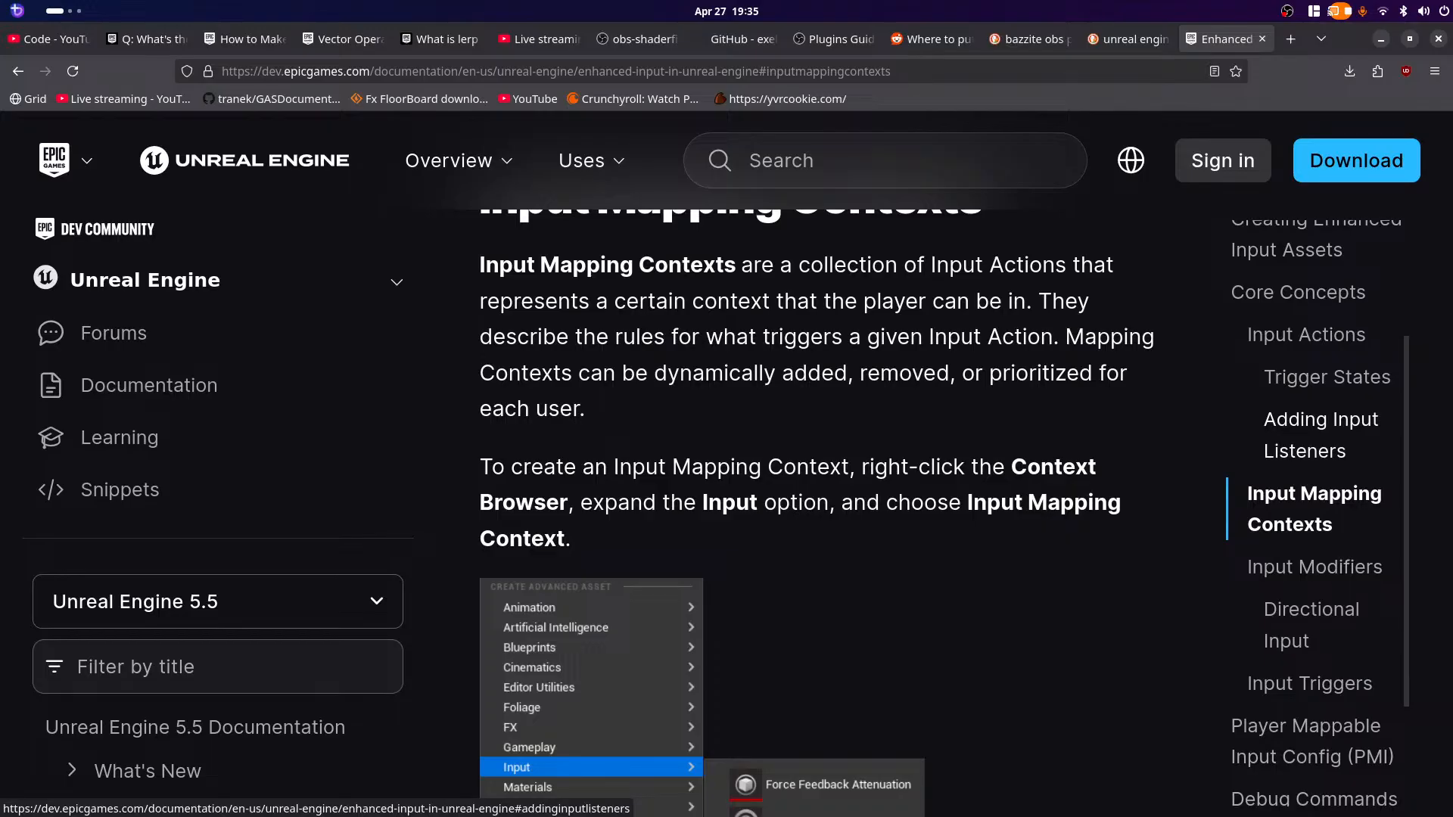
scroll(1302, 692, "down", 2)
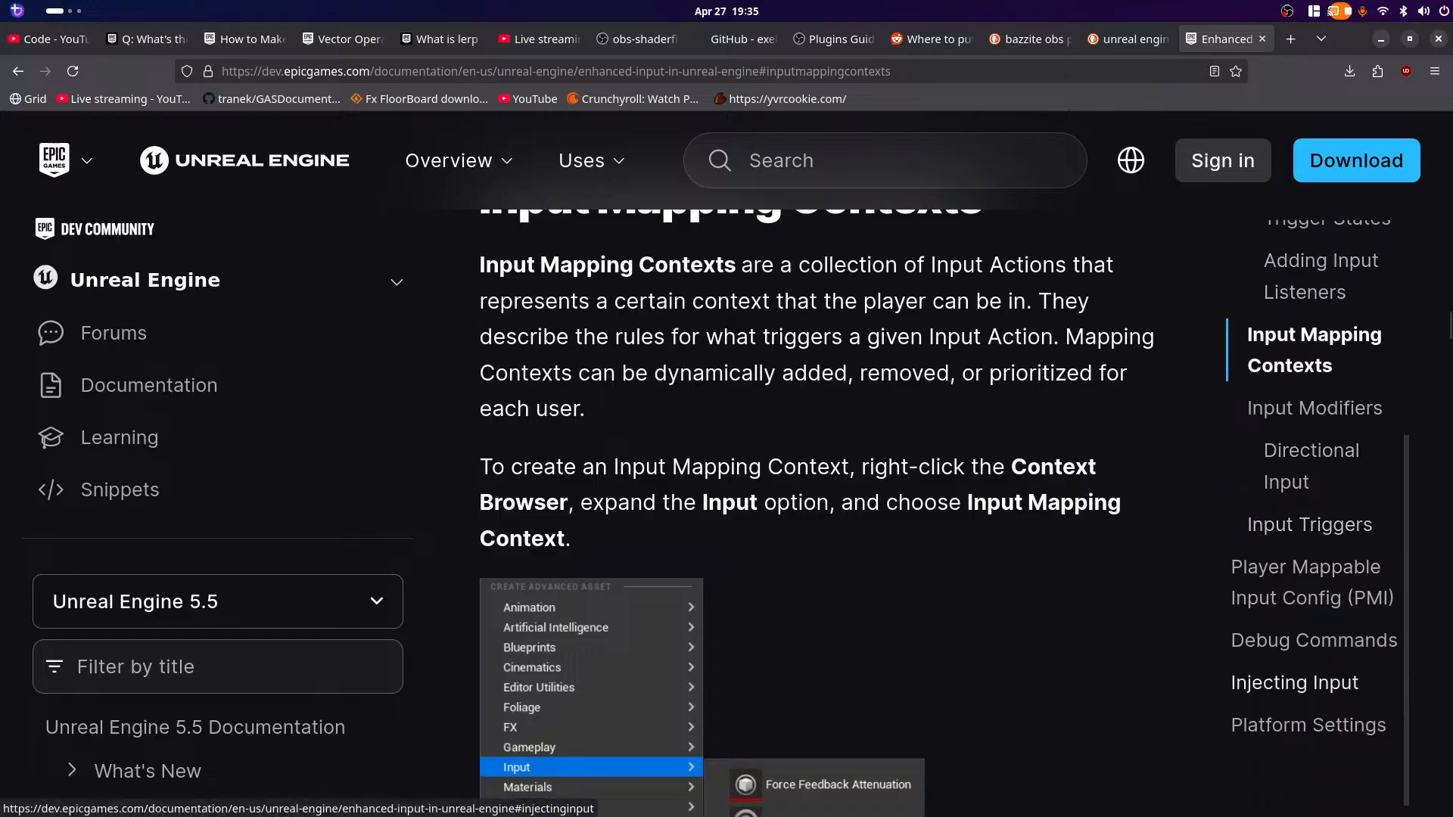
scroll(1302, 692, "up", 4)
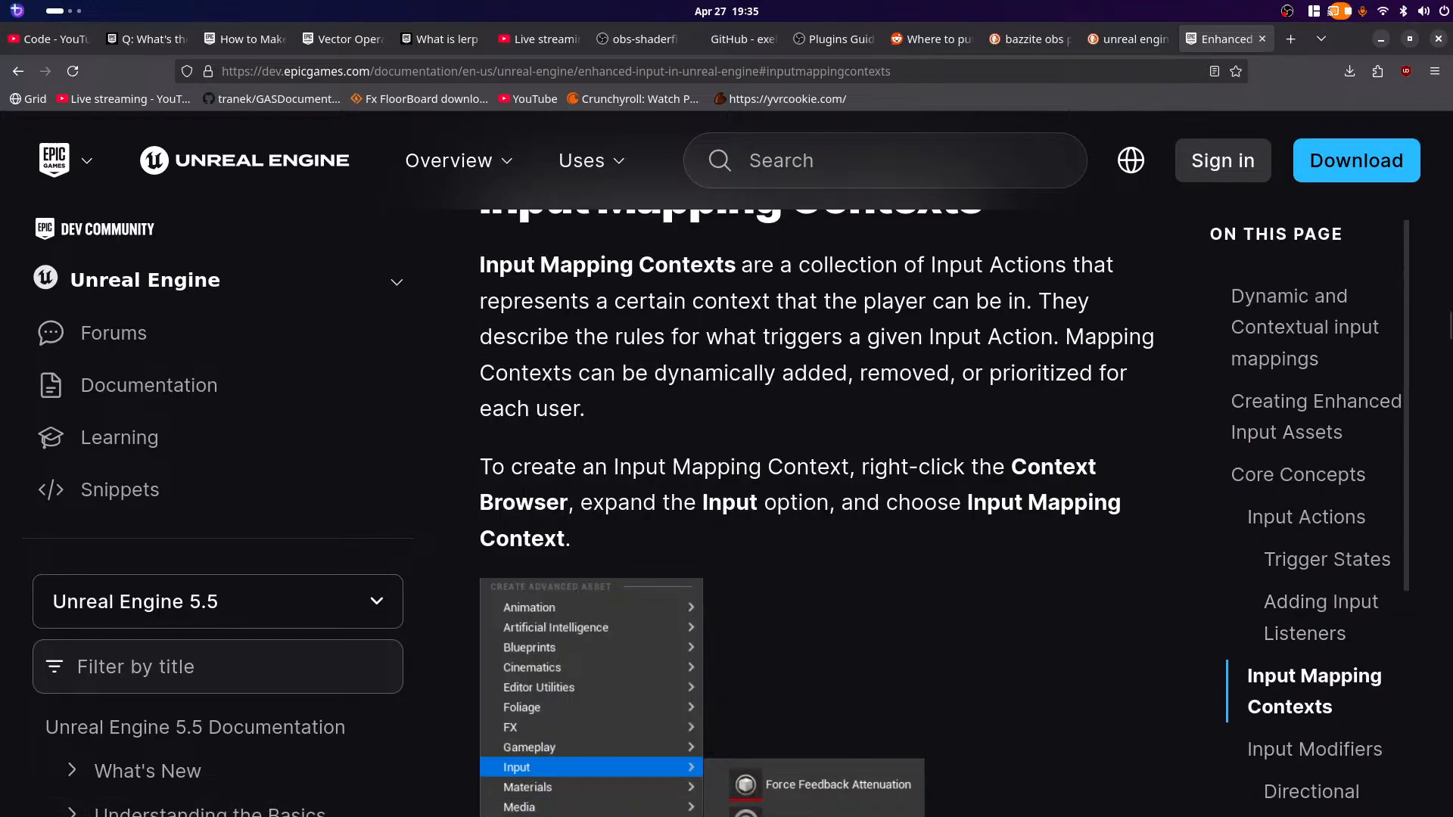
Step: From the search results, open the player mappable action and "Setting up Chorded Input Actions" forum threads in new tabs and view the latter
left_click(1128, 39)
scroll(727, 454, "down", 5)
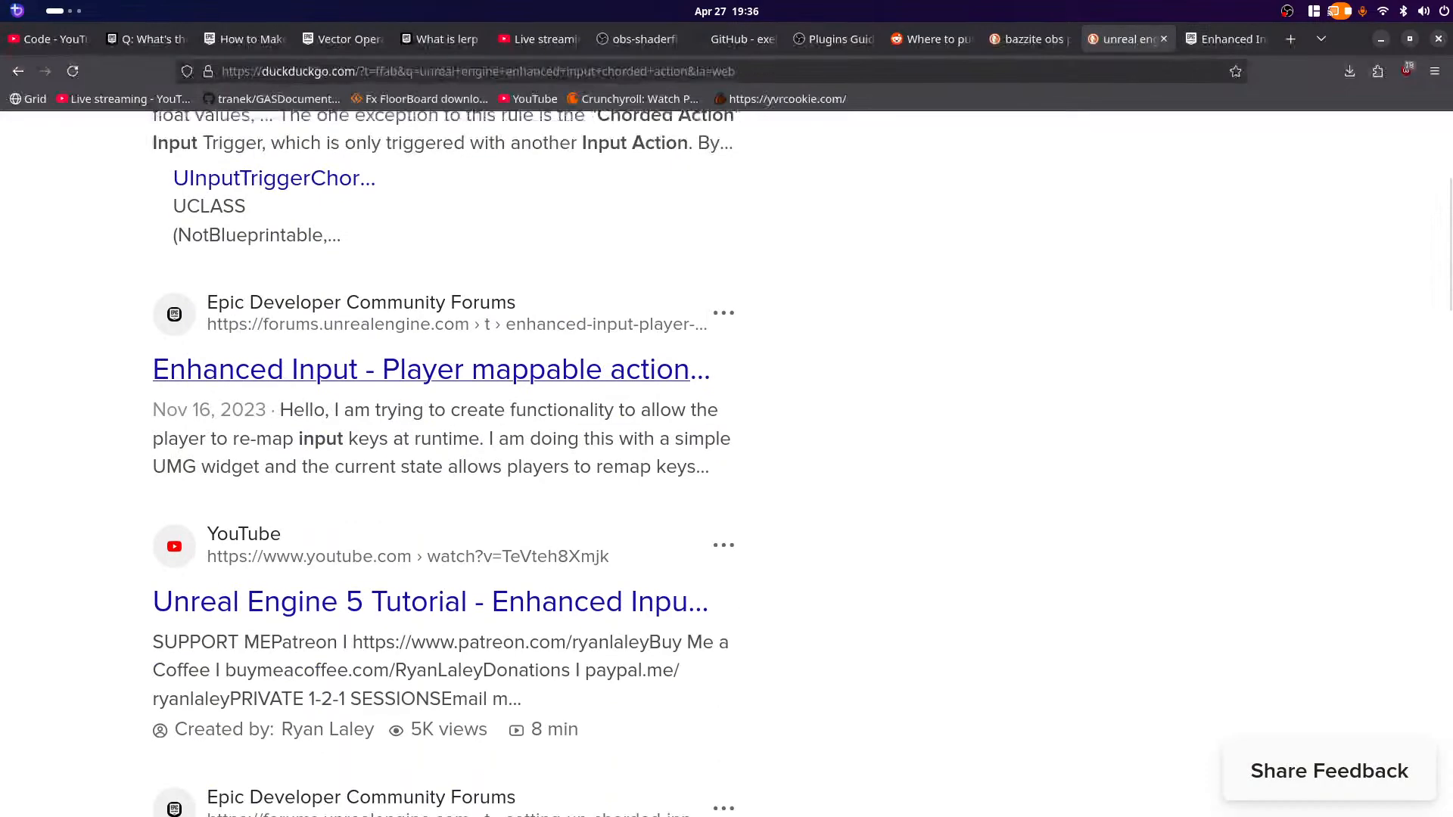
middle_click(432, 370)
scroll(454, 605, "down", 4)
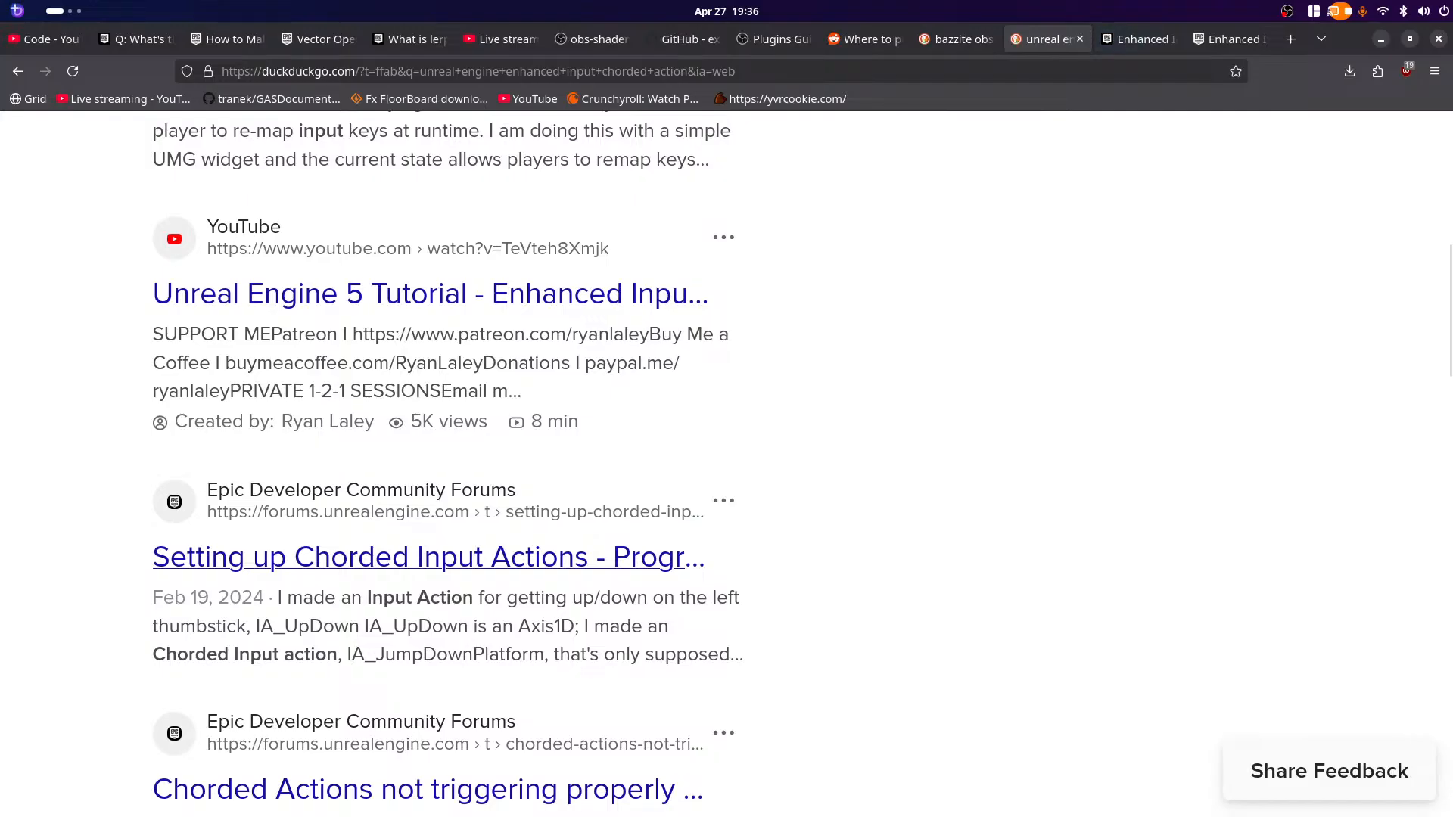
middle_click(429, 557)
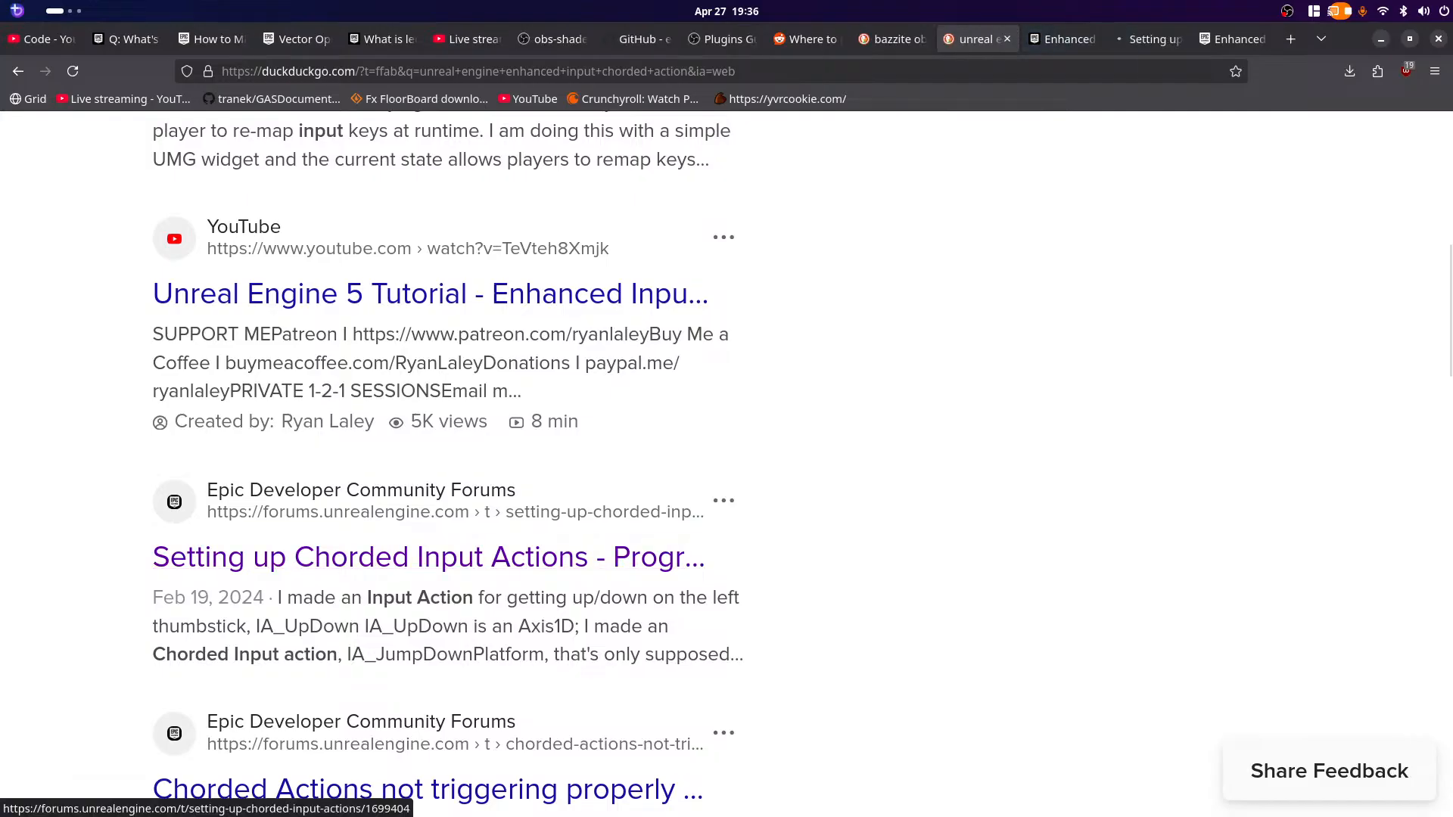
left_click(1142, 39)
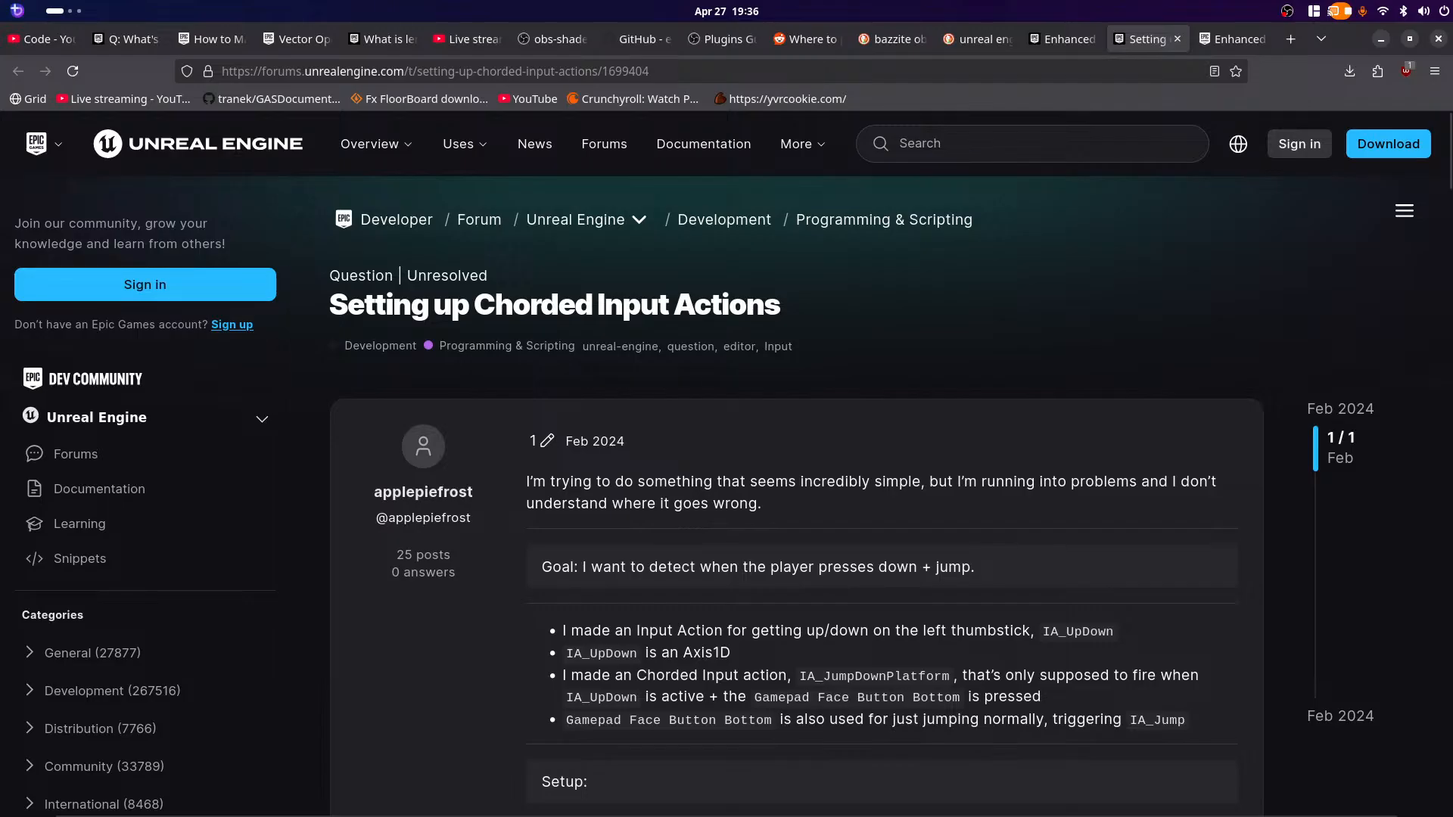
Step: Read through the chorded input forum thread, examining its trigger setup, order of input actions, described behaviour, questions and any replies
scroll(796, 529, "down", 2)
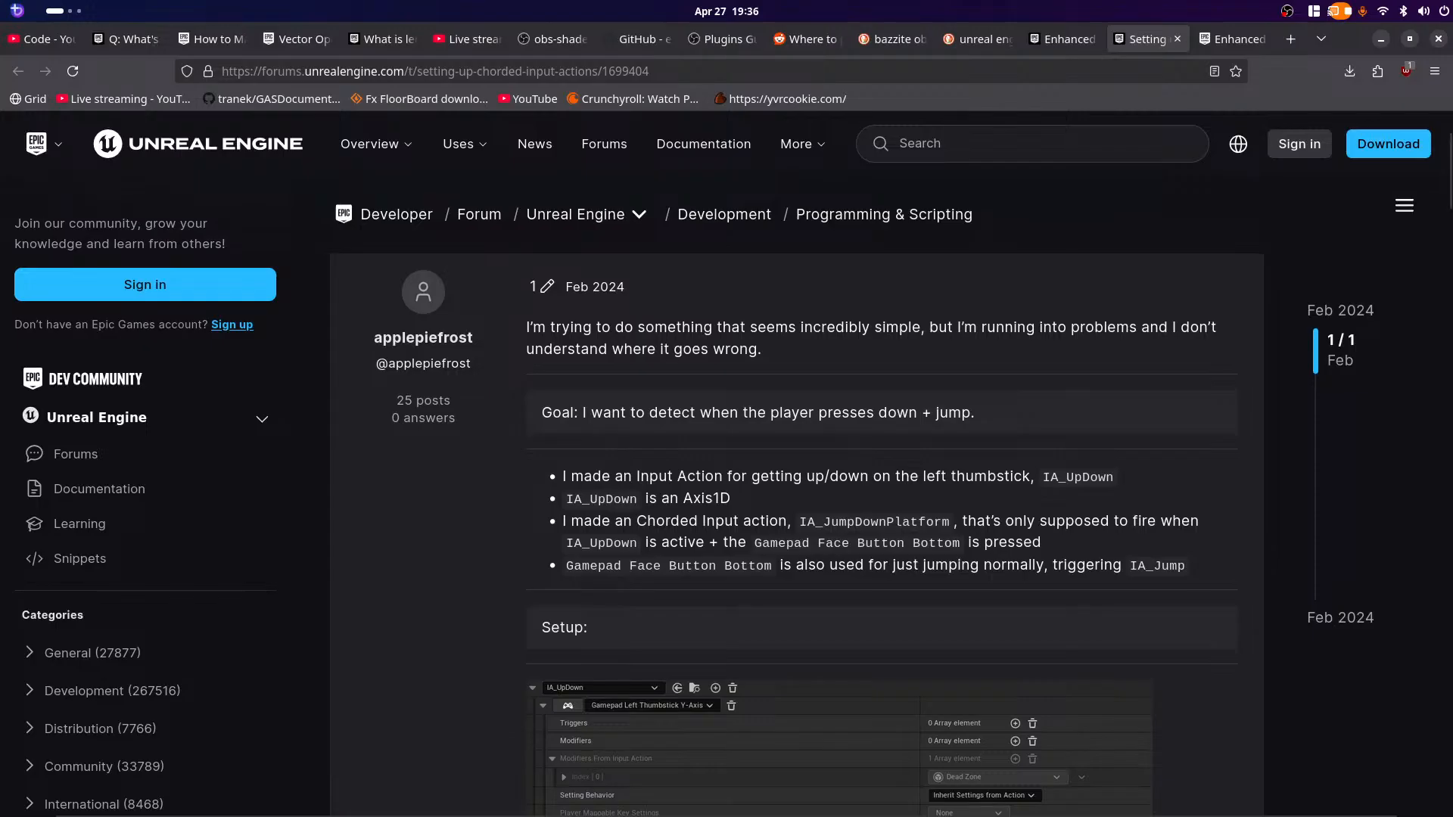
scroll(796, 530, "down", 10)
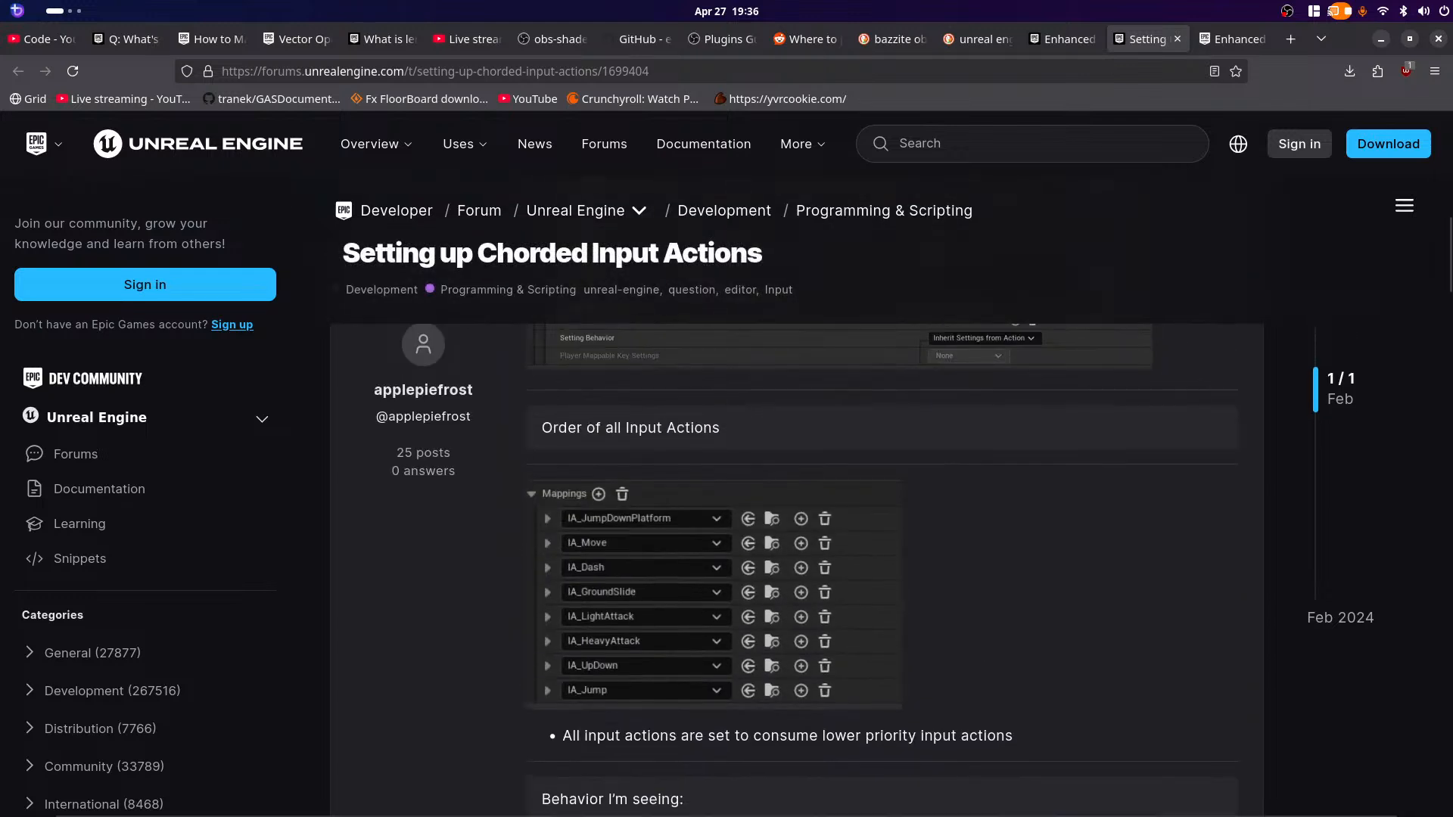
scroll(882, 570, "up", 4)
scroll(882, 570, "down", 5)
scroll(882, 570, "down", 3)
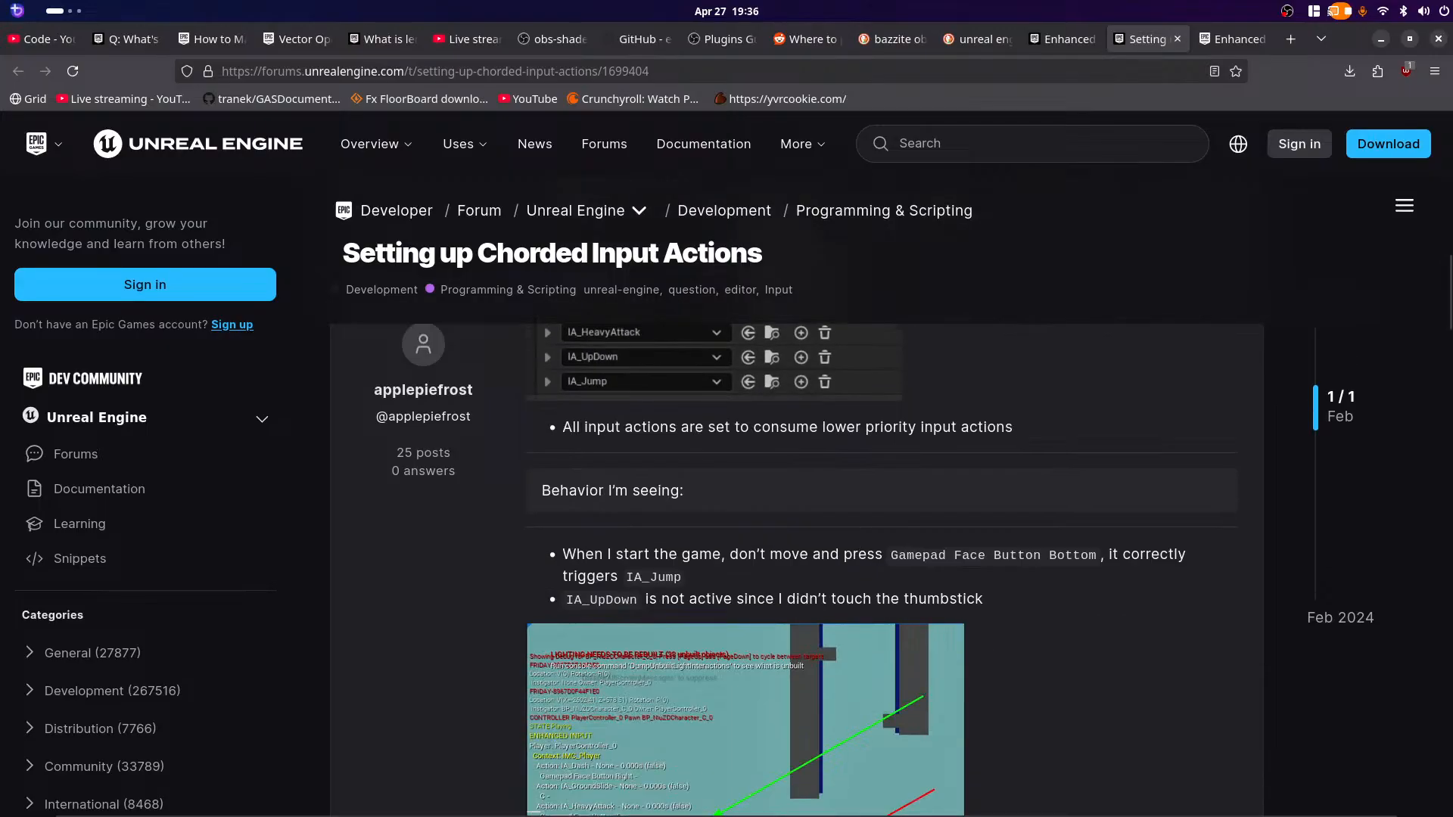
scroll(882, 570, "down", 6)
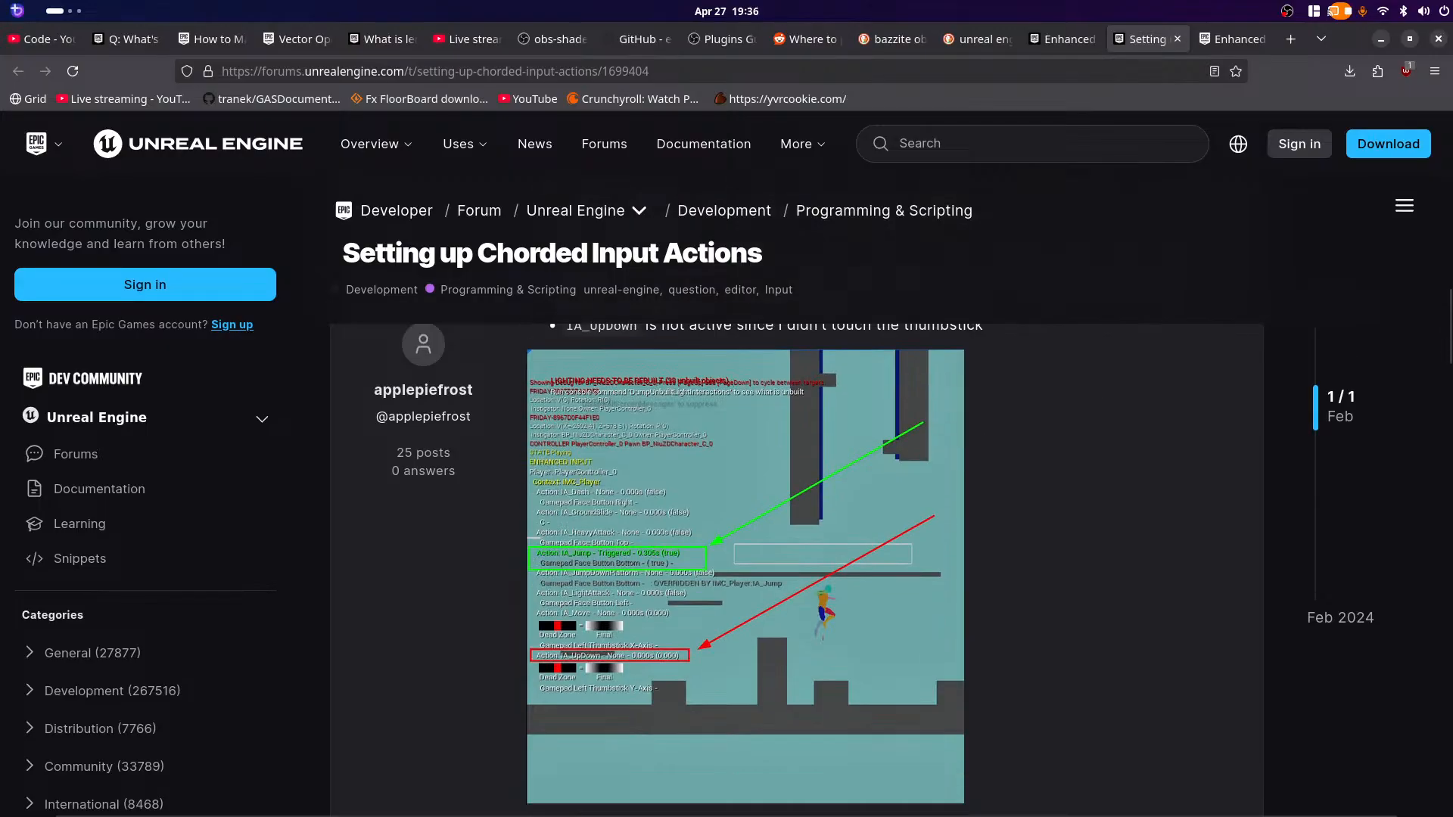
scroll(882, 570, "down", 9)
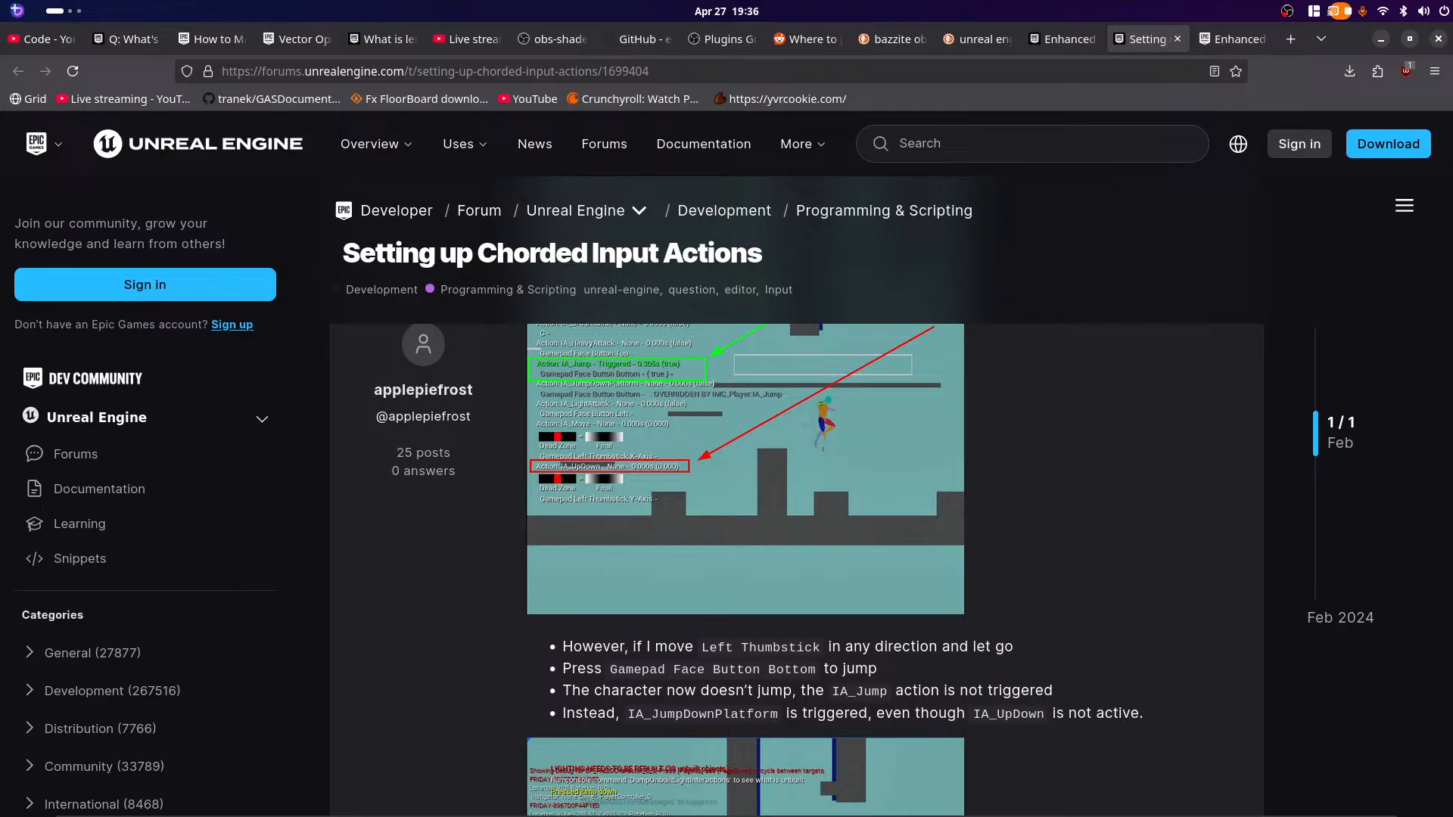
scroll(883, 569, "up", 3)
scroll(882, 570, "up", 5)
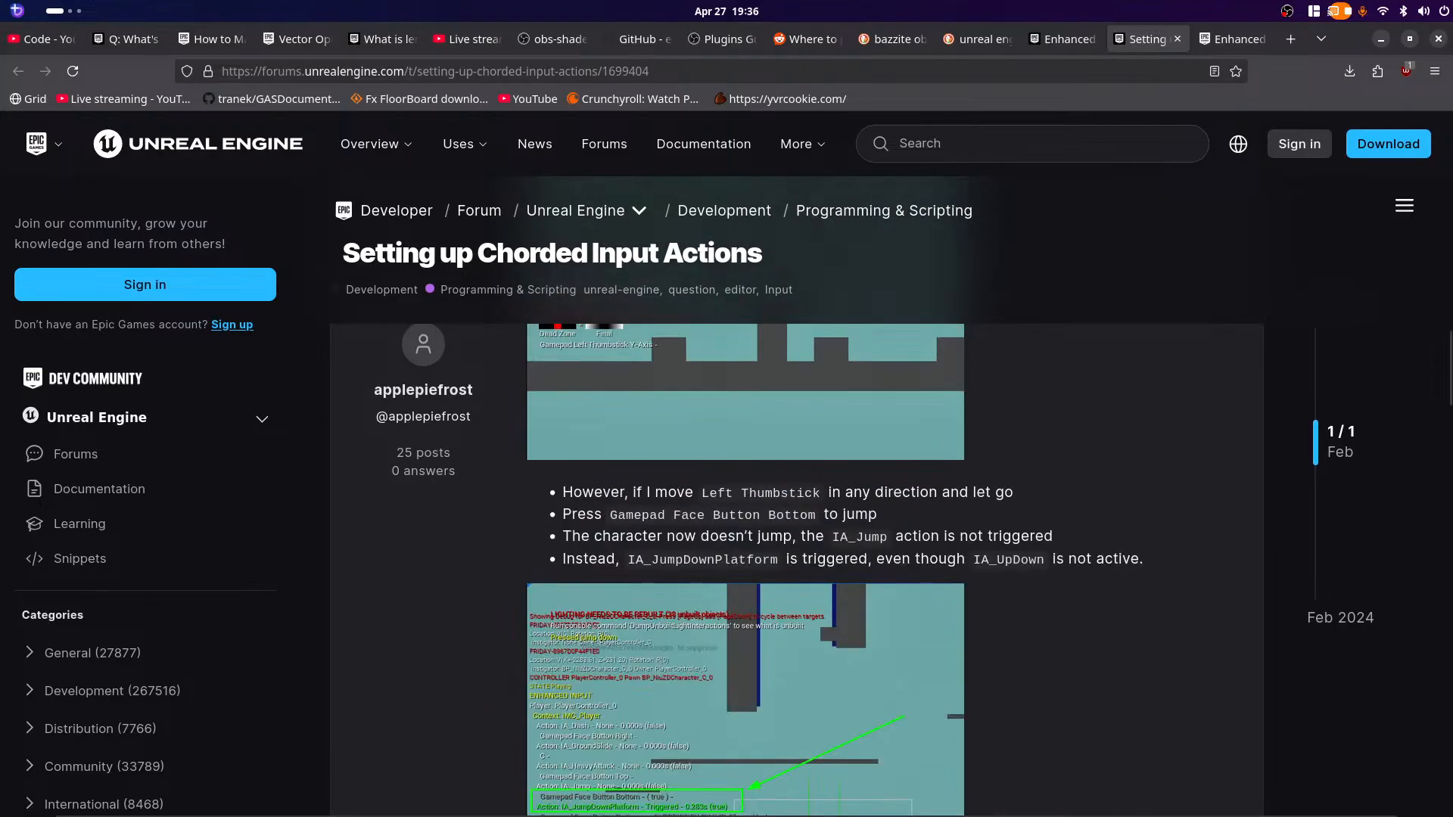
scroll(882, 570, "down", 9)
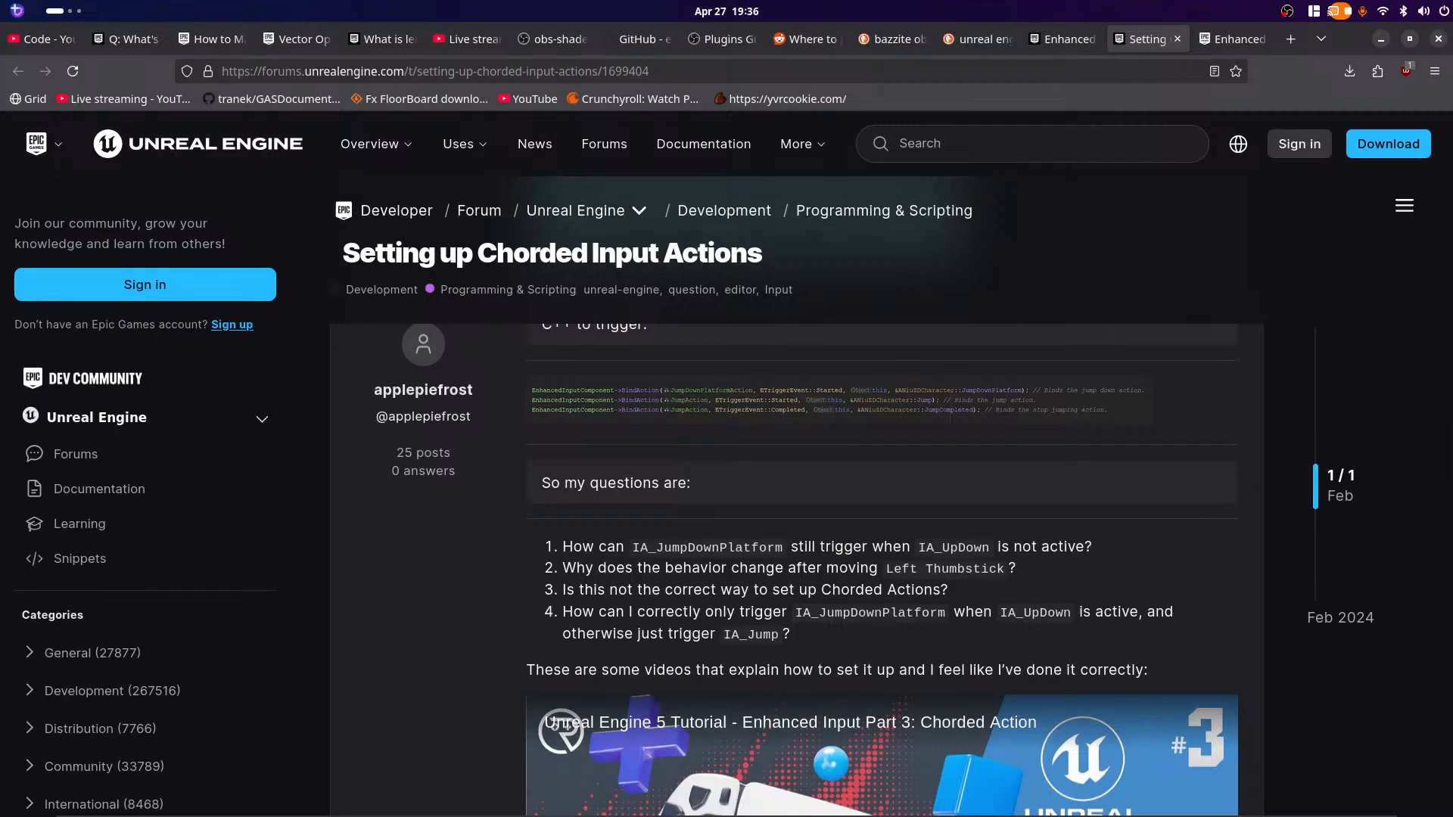
scroll(882, 570, "down", 15)
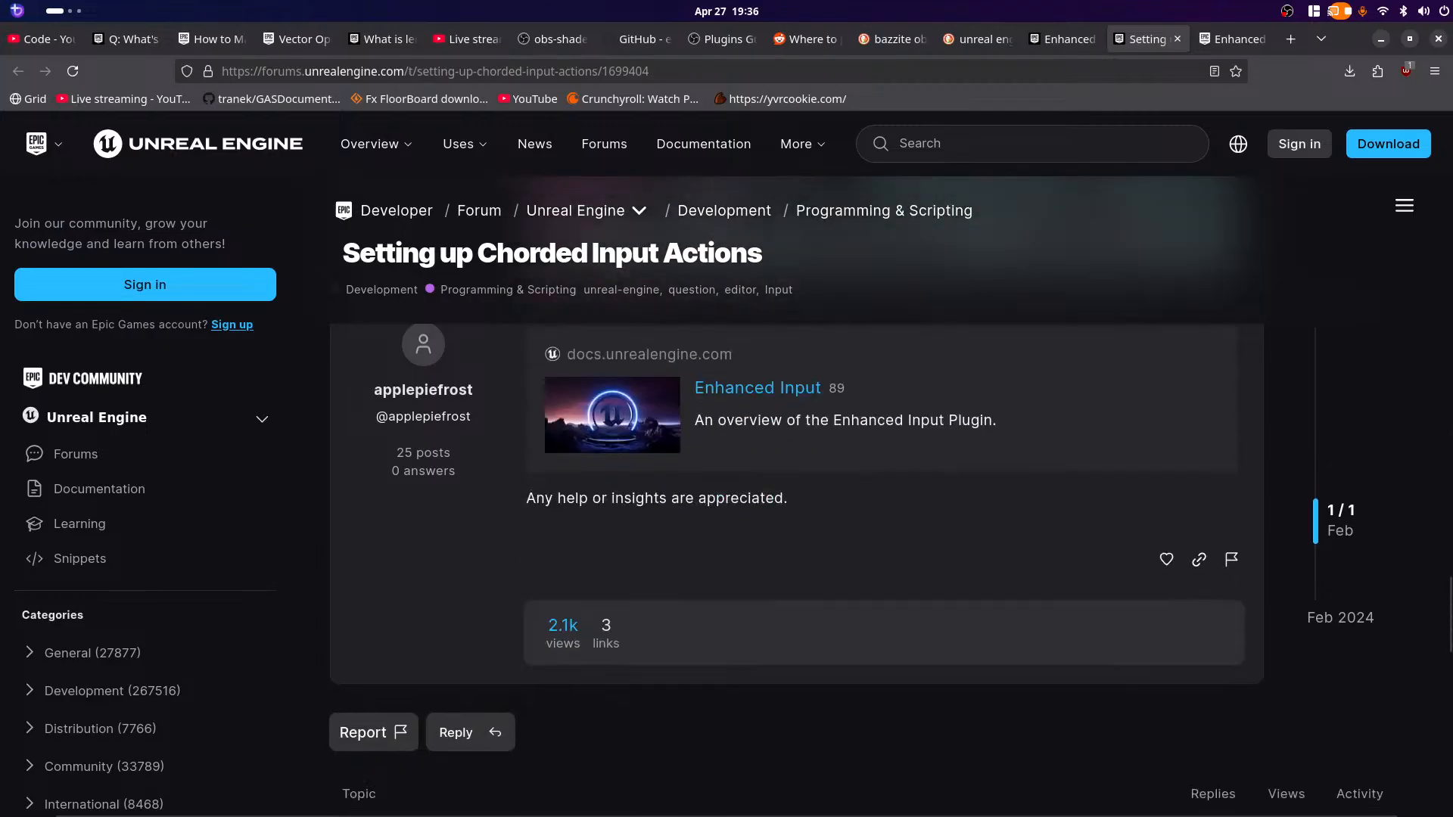
scroll(883, 570, "down", 3)
scroll(883, 570, "up", 4)
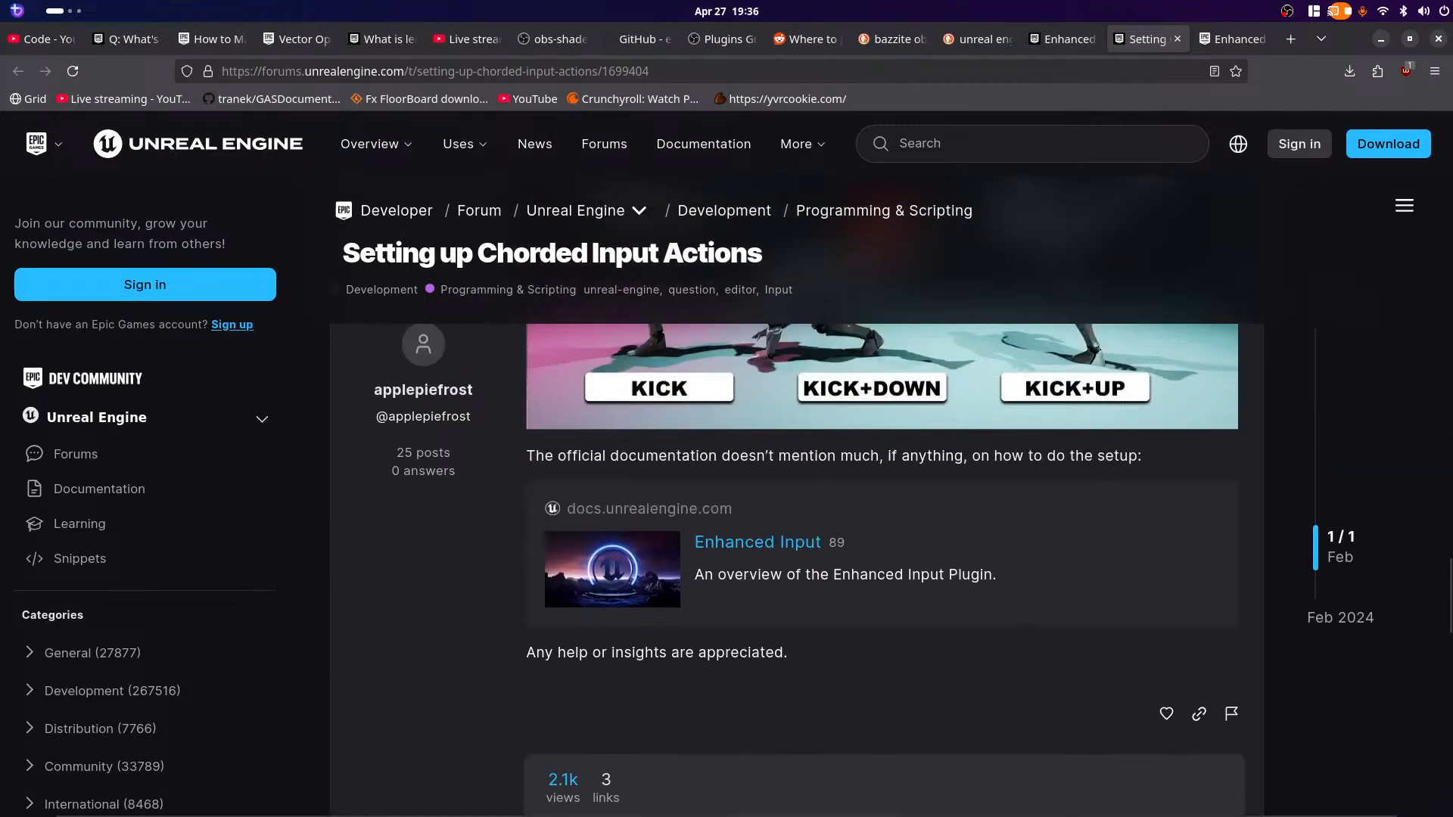
scroll(883, 570, "down", 10)
scroll(883, 570, "up", 7)
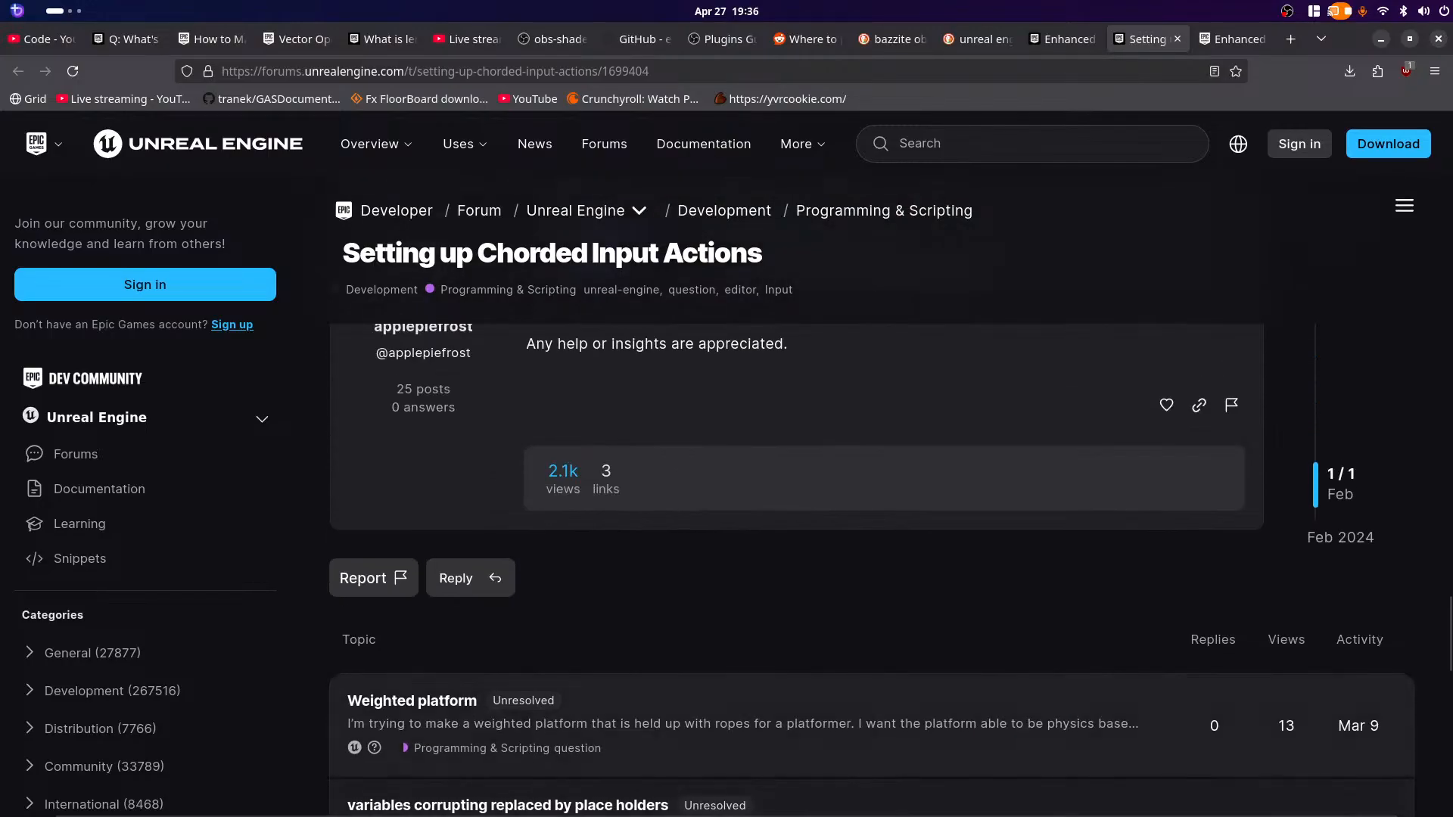
scroll(882, 570, "up", 12)
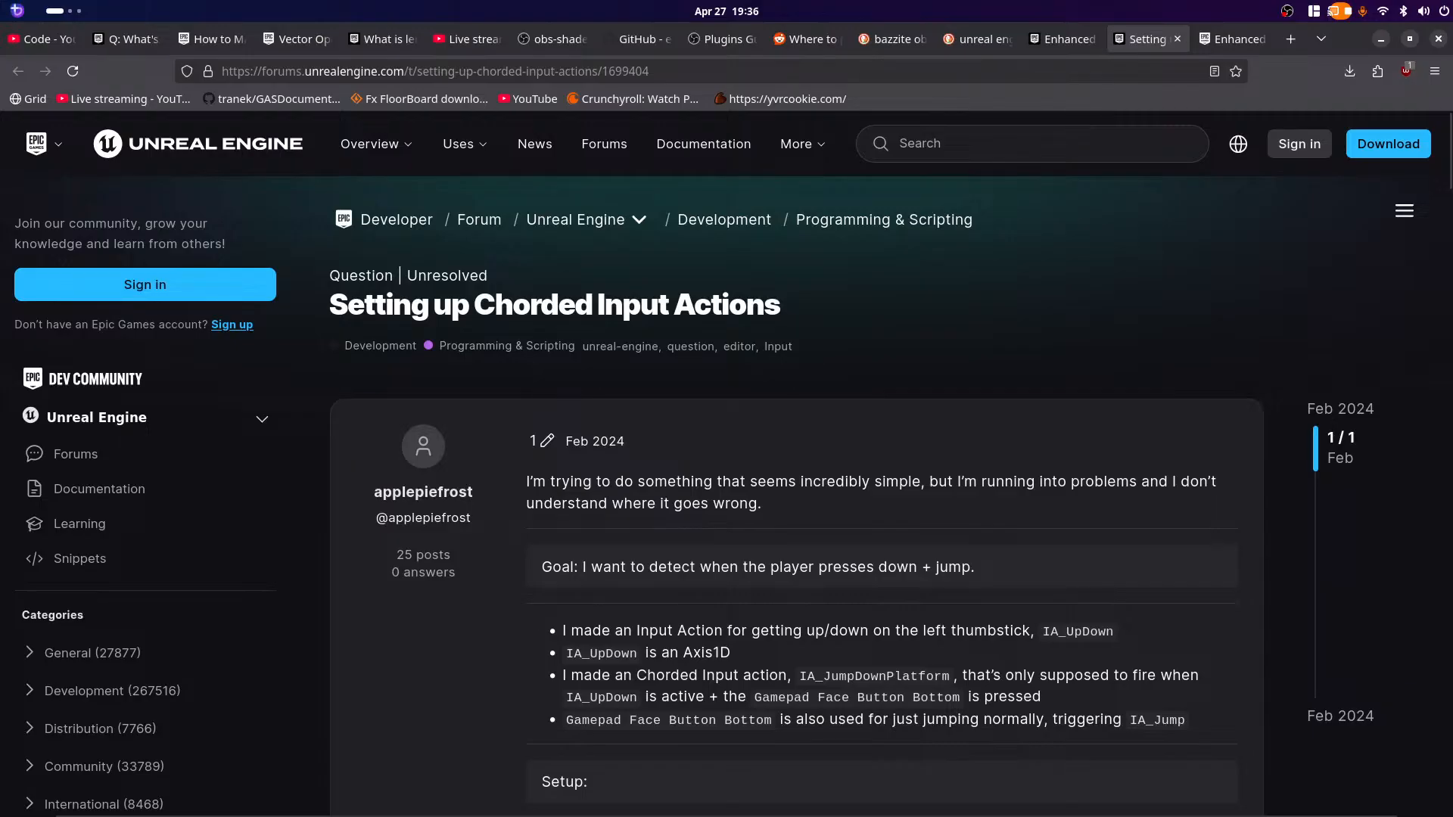
scroll(883, 570, "down", 5)
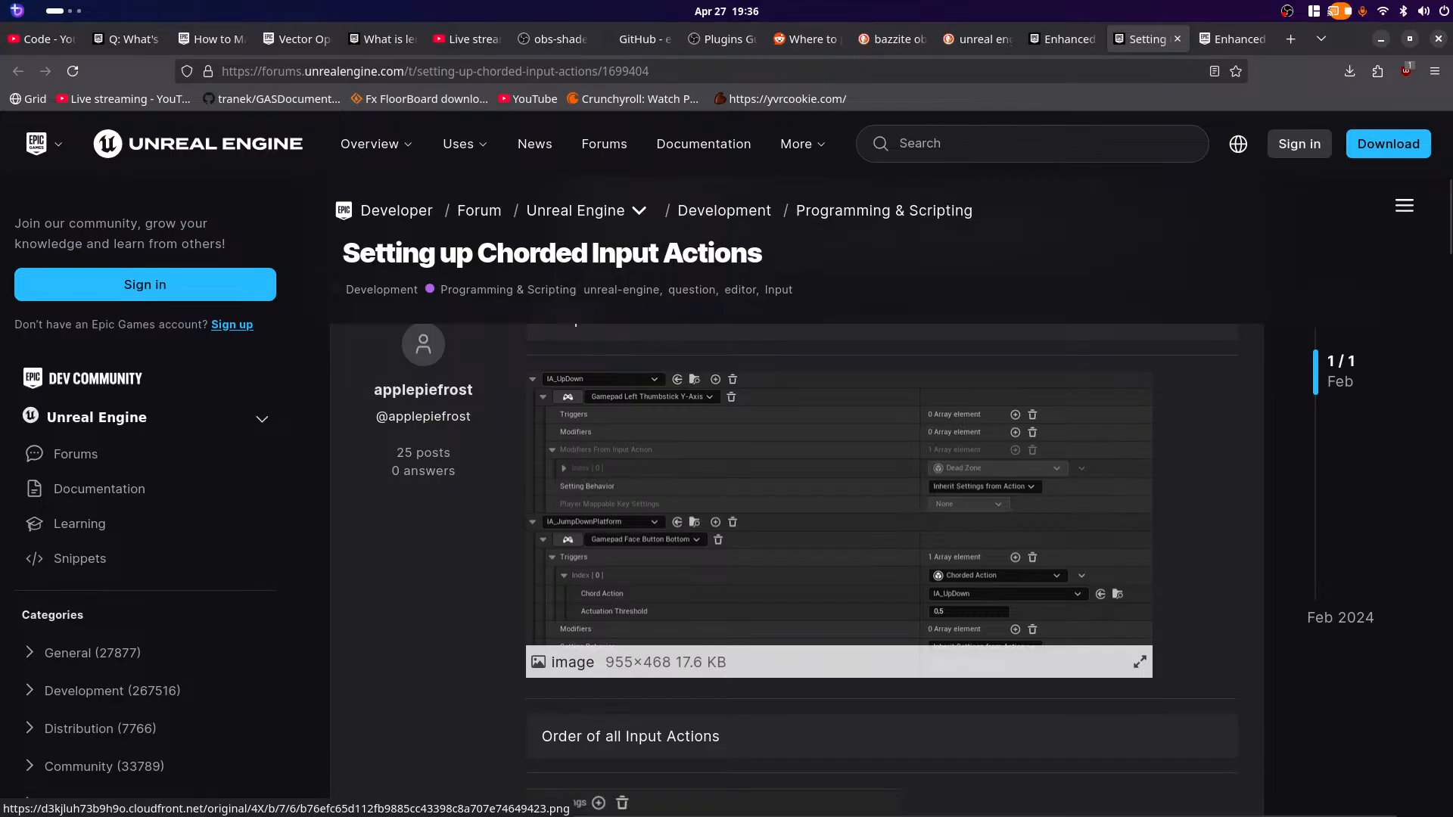
Step: Switch back to the Unreal Editor and close the window holding the IA_UseLeftHand and IA_LeftHand assets
key("super")
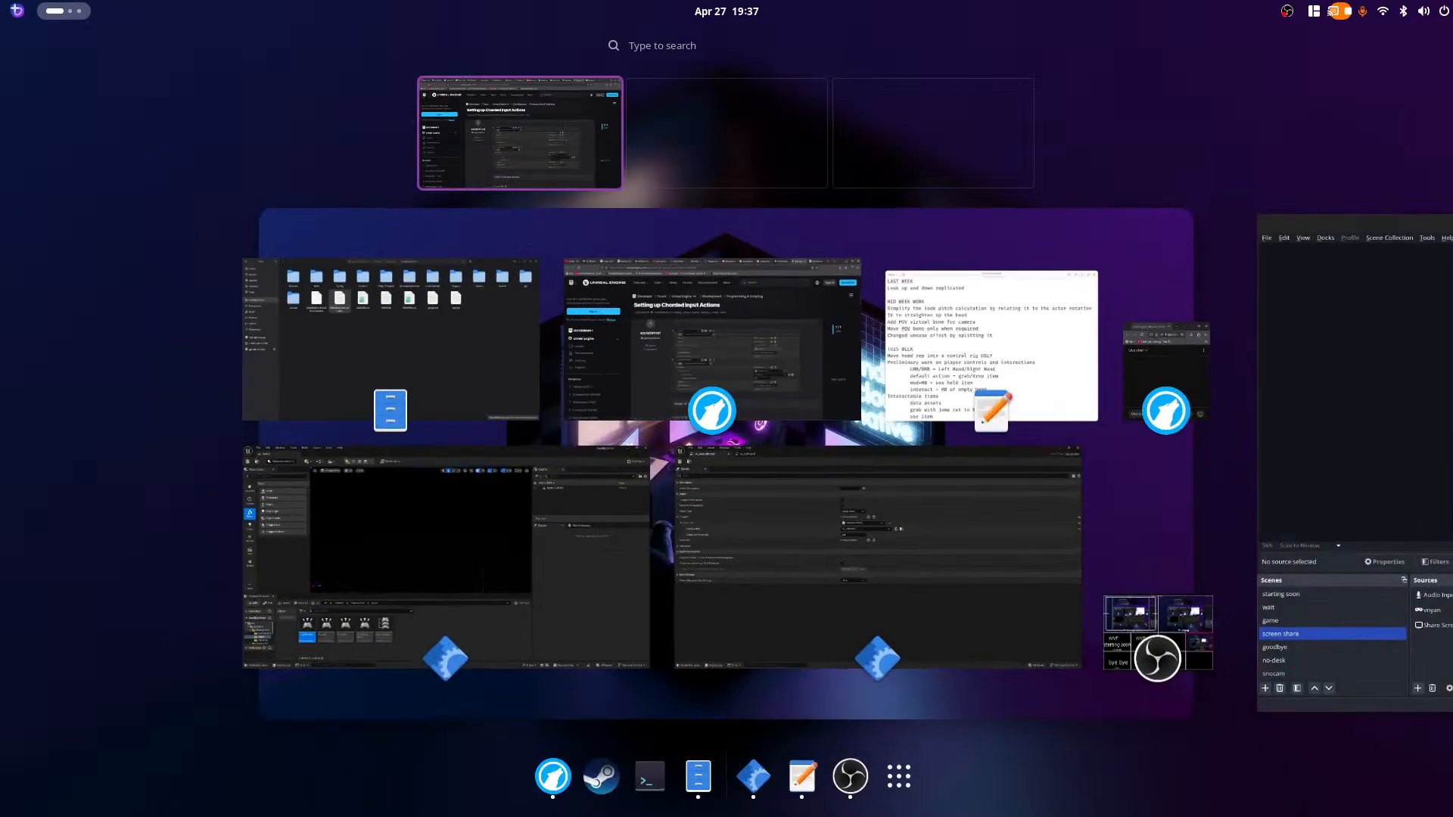
left_click(878, 560)
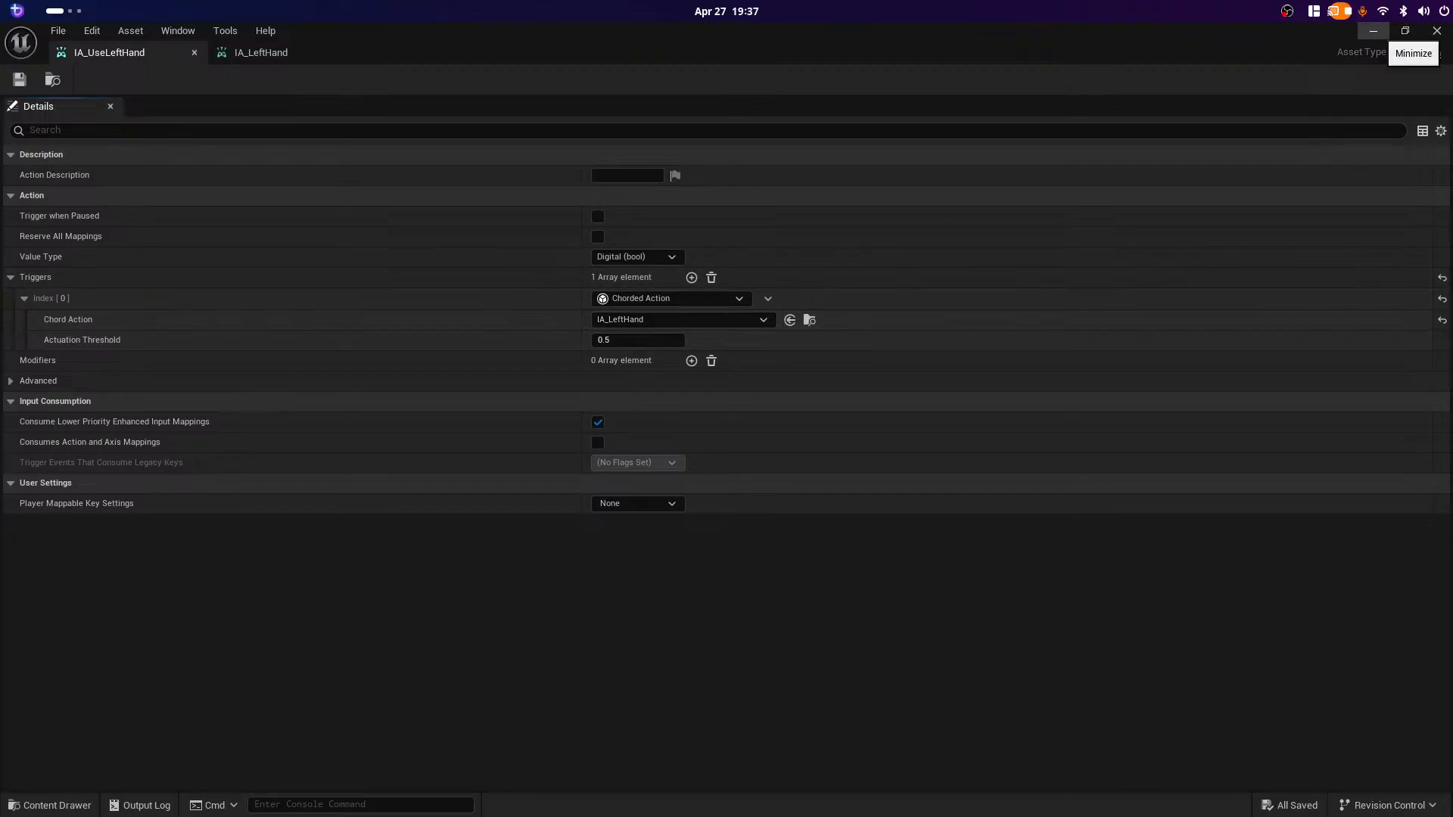
left_click(1437, 30)
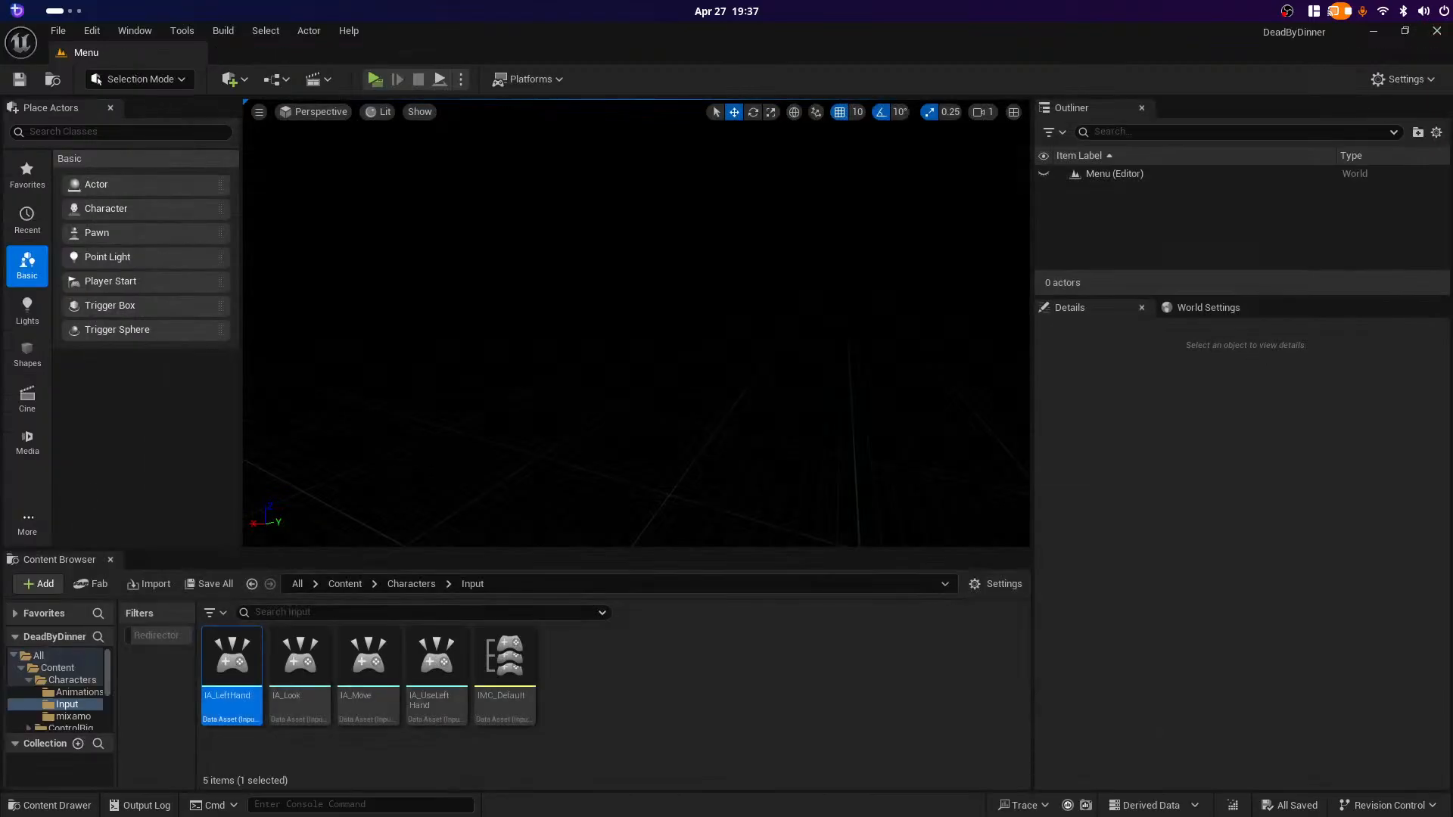
Step: Create a new Input Action asset named IA_UseHeldItem in the Characters/Input folder
right_click(701, 753)
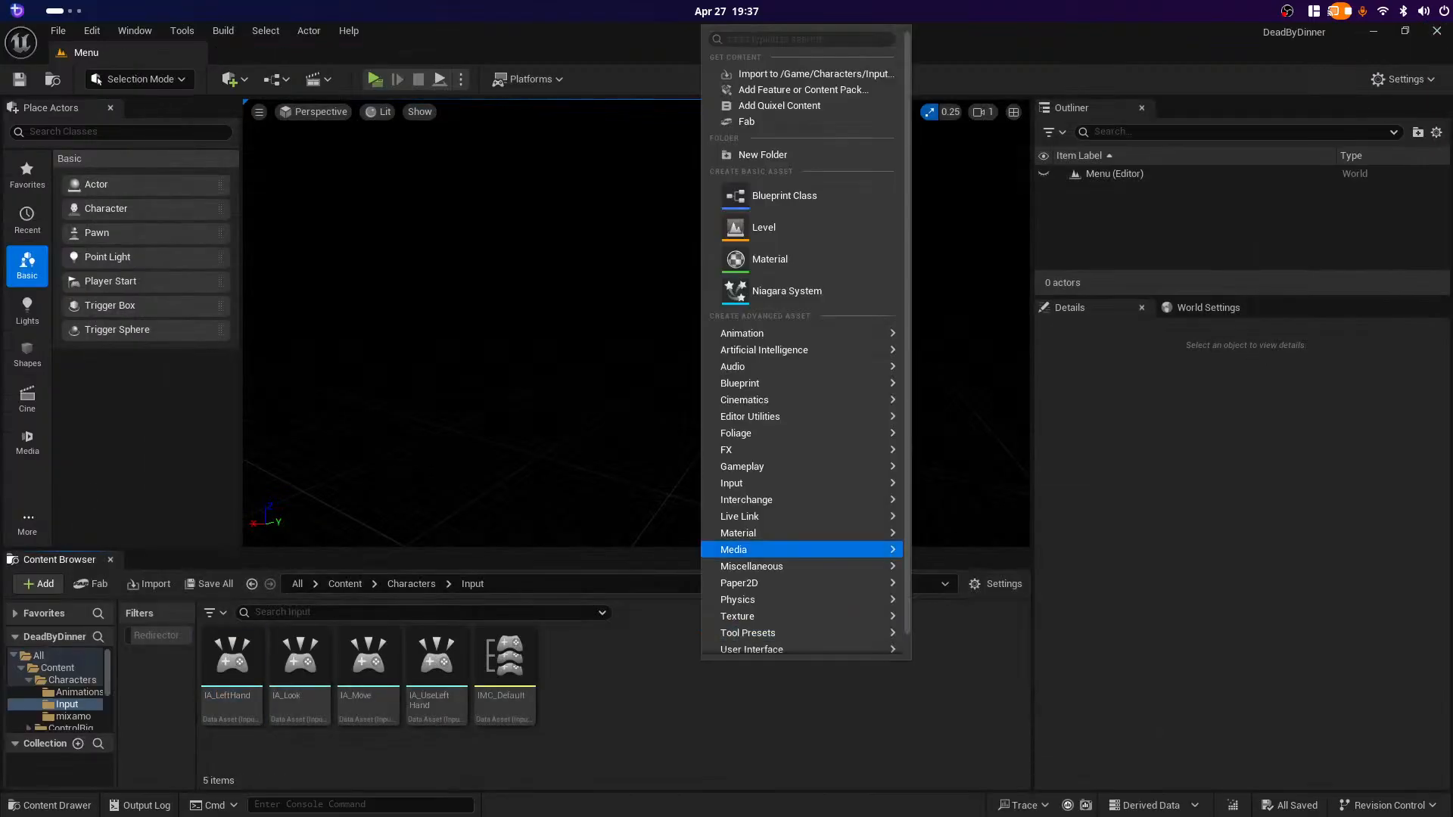
mouse_move(802, 616)
type("input")
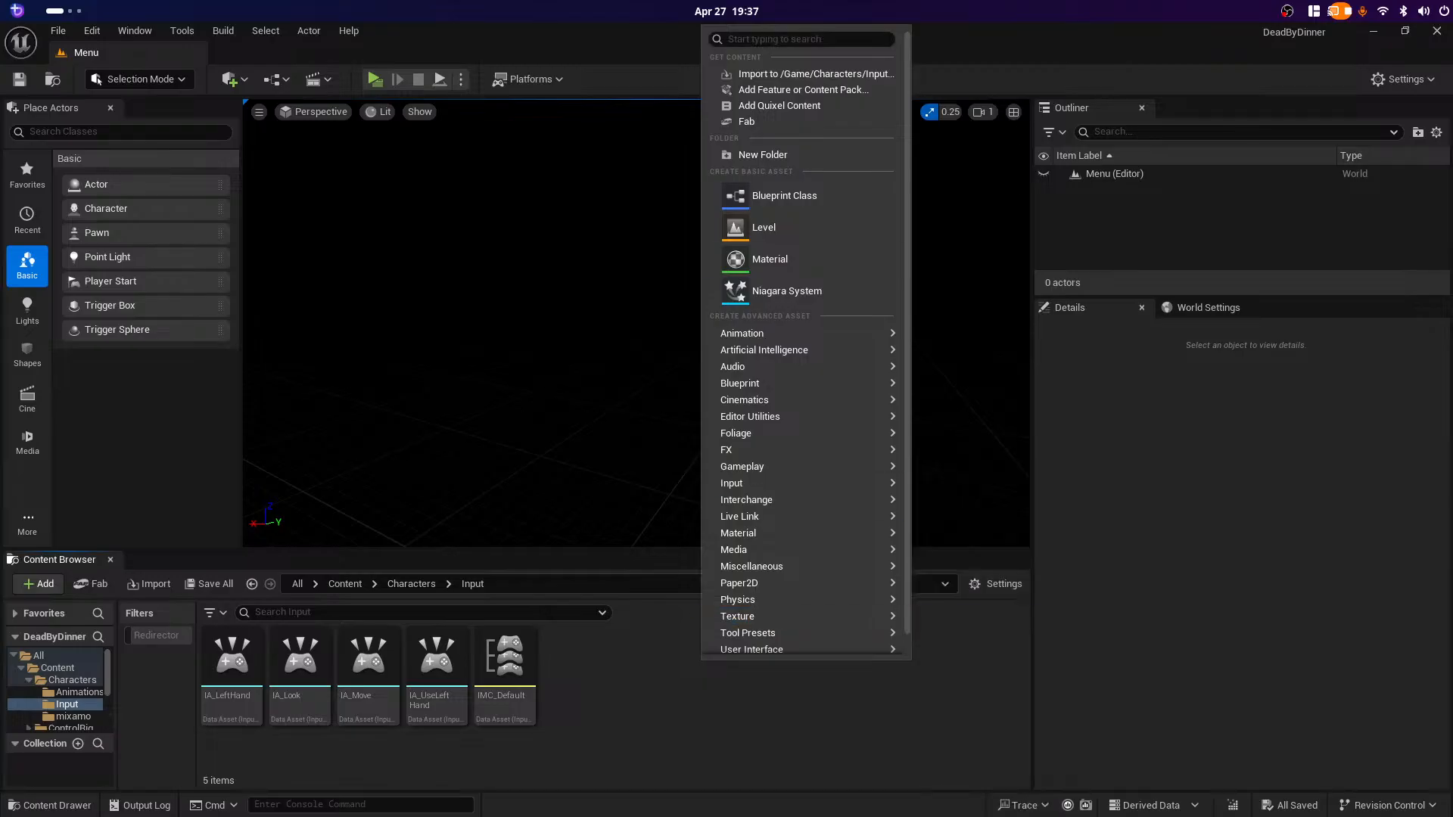
type("input actio")
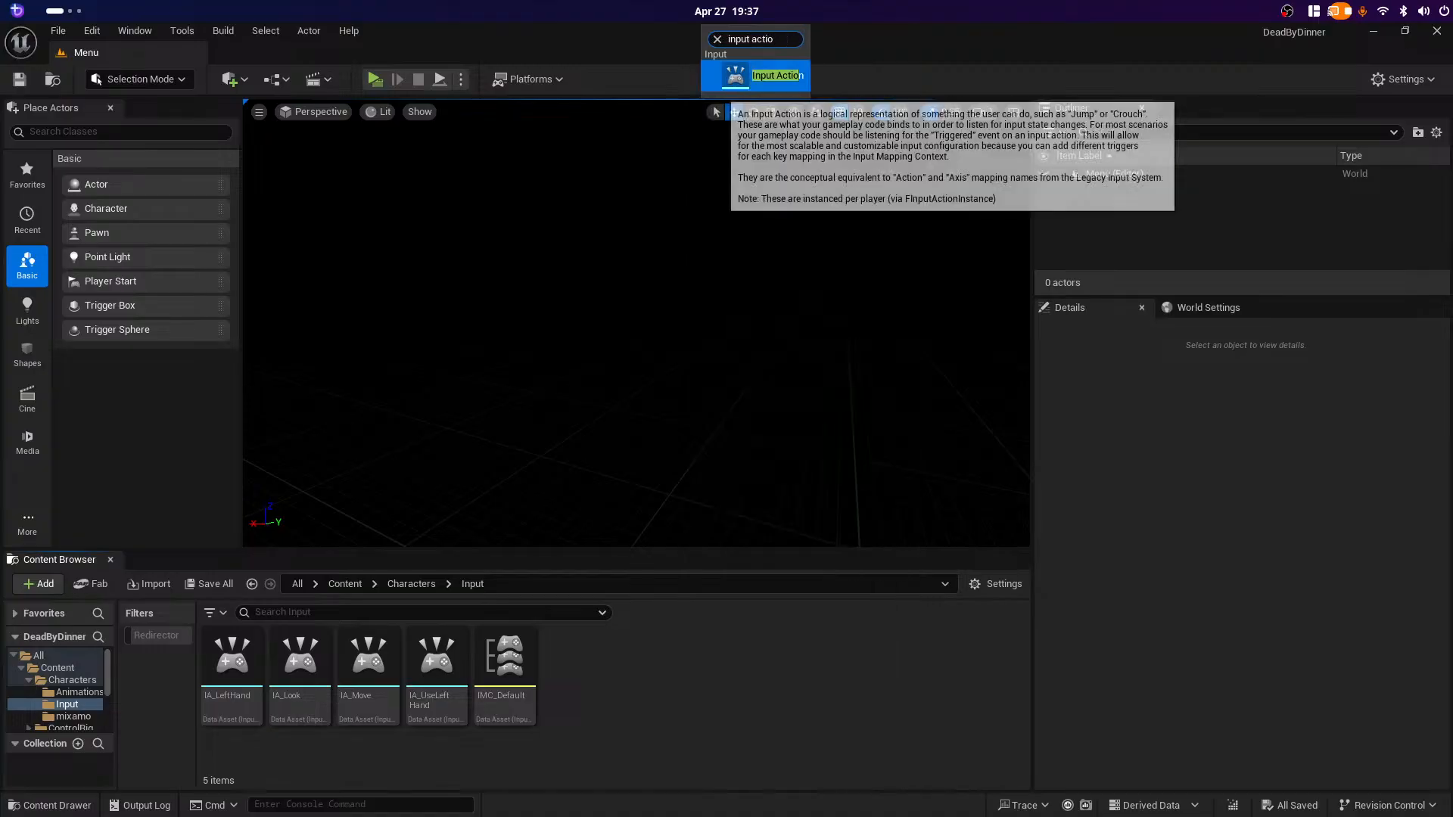
key("Return")
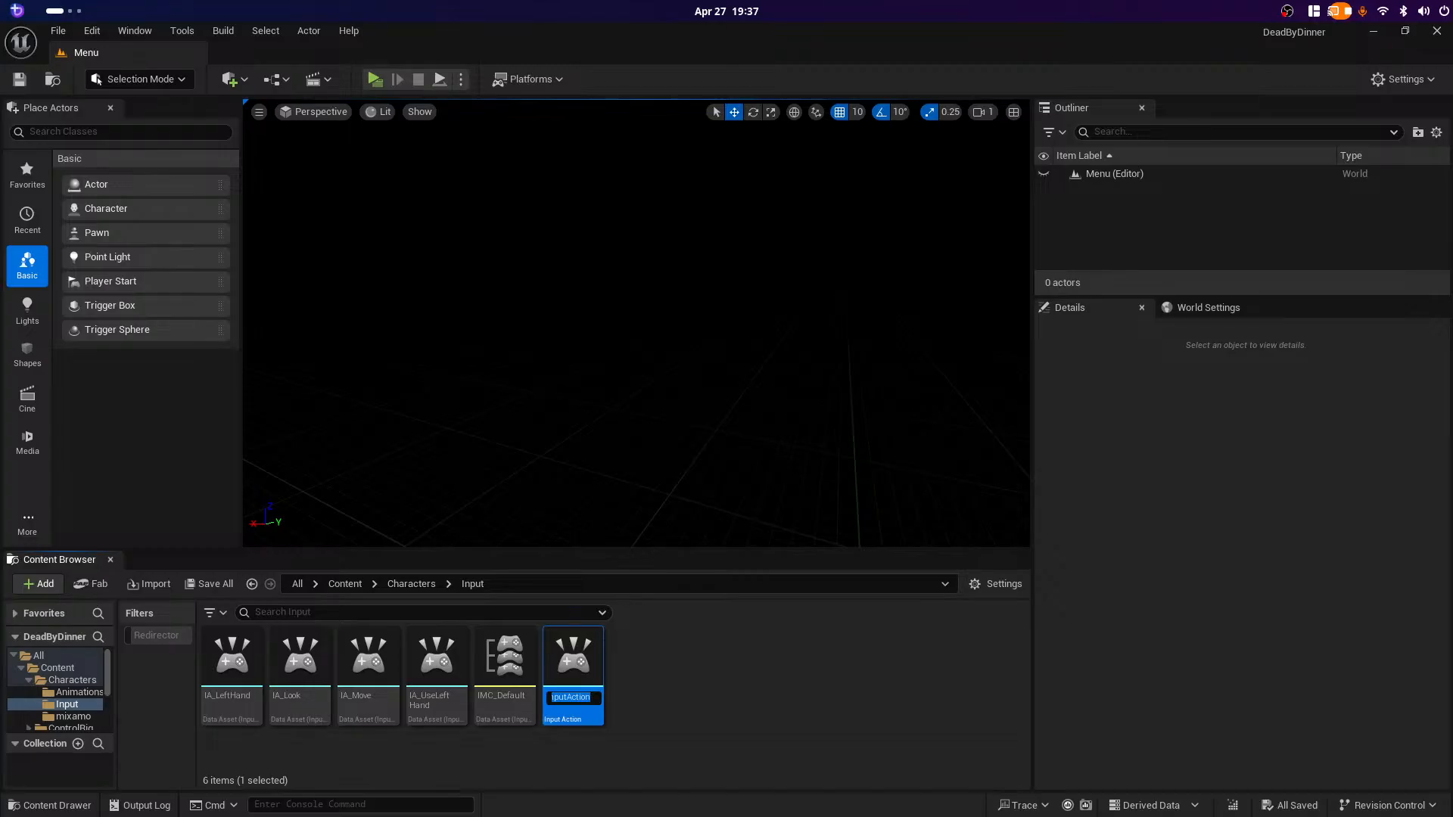
type("IA_U")
type("se")
type("Held")
type("Item")
key("Return")
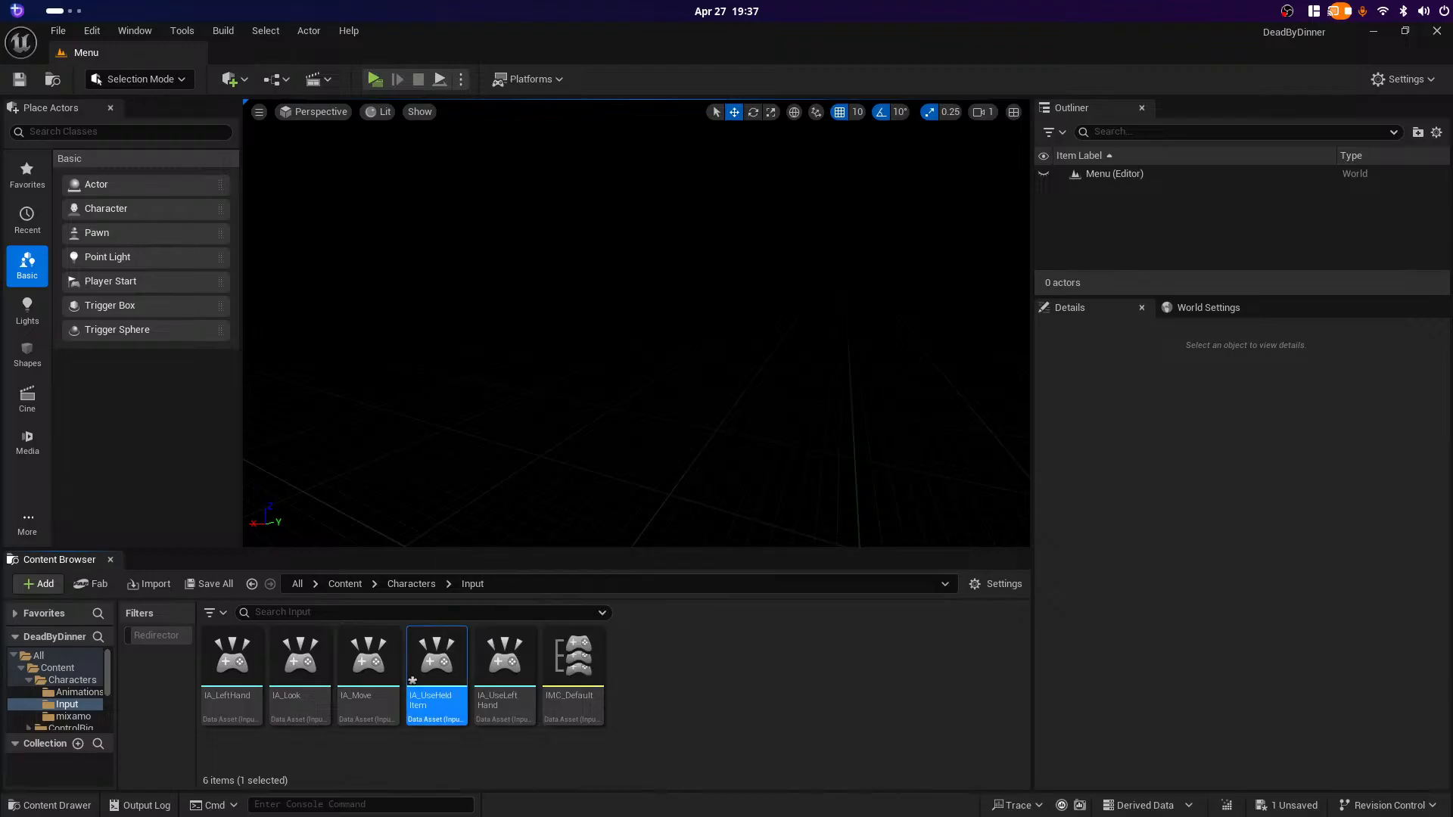
Step: Add a Down trigger to IA_UseHeldItem, save the asset and minimize its window
double_click(437, 658)
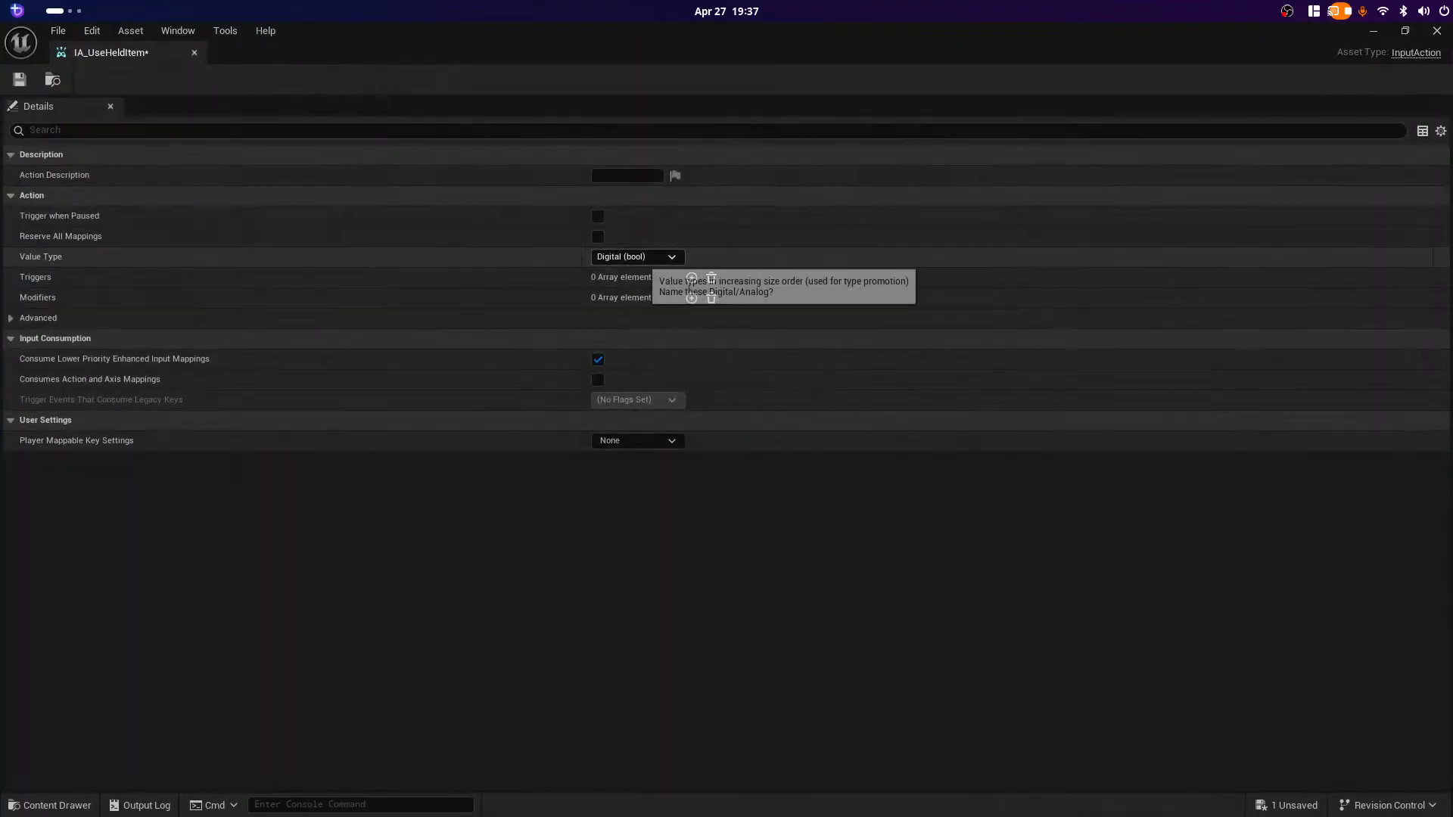
left_click(691, 277)
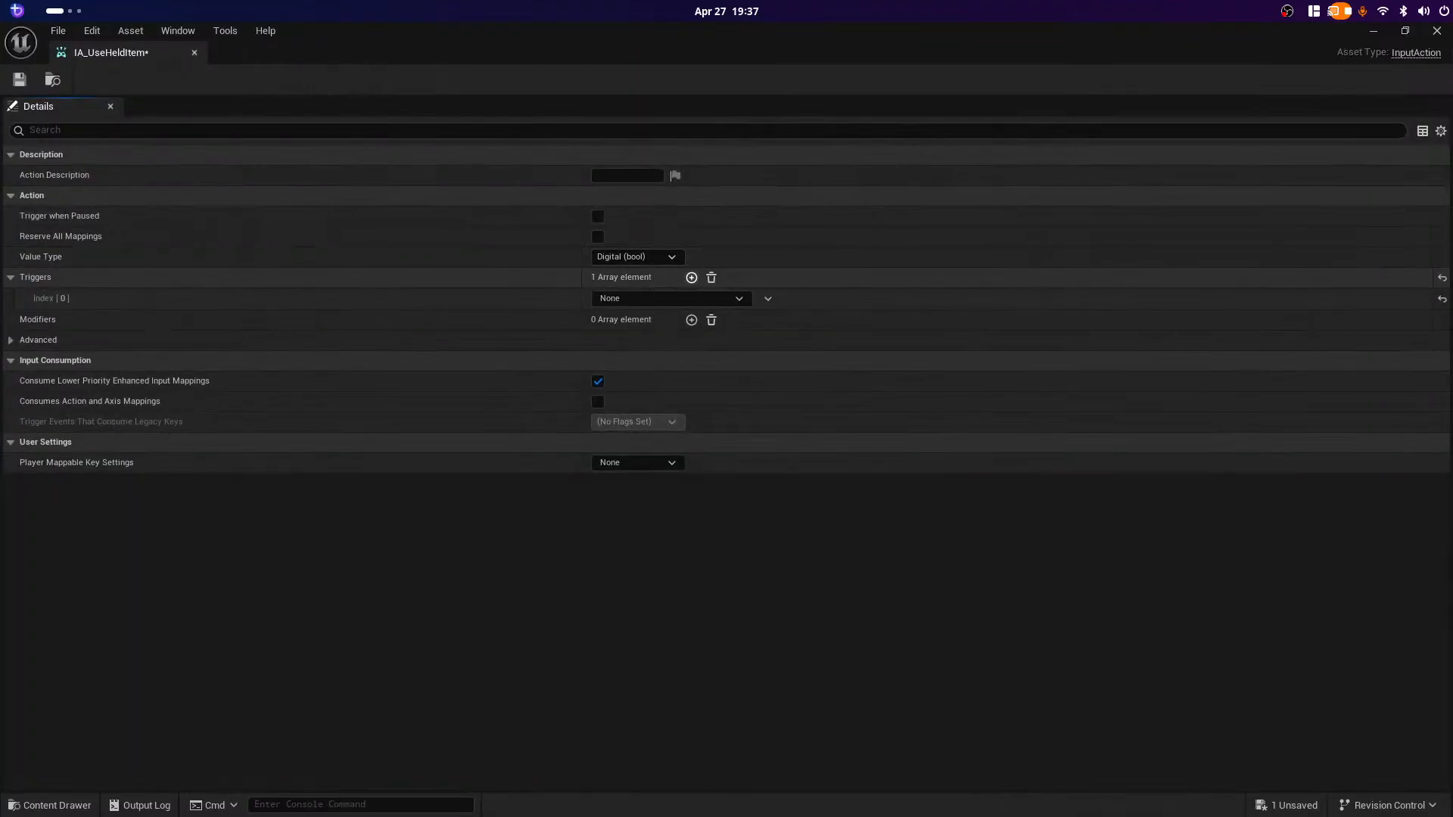
left_click(670, 298)
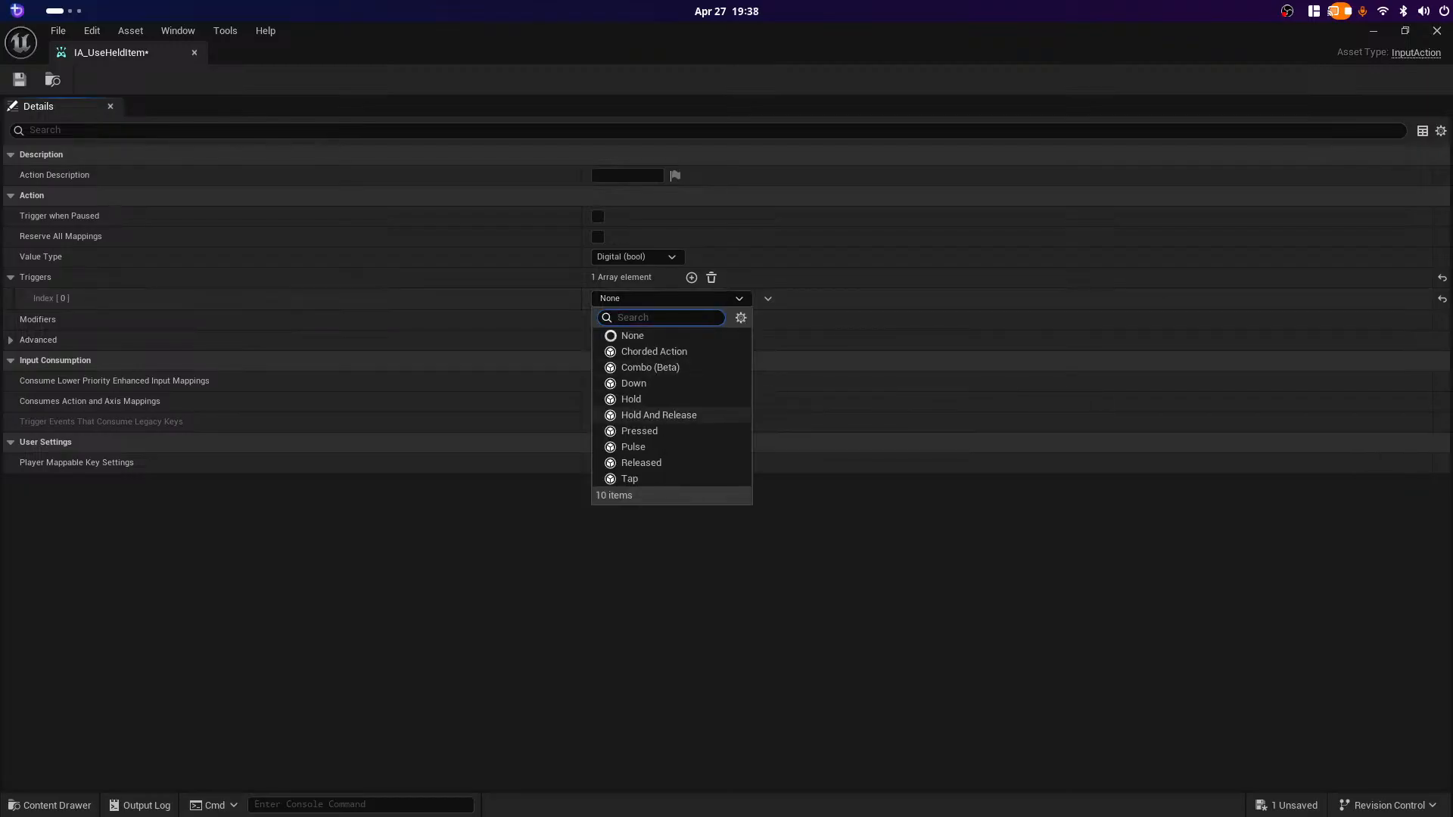
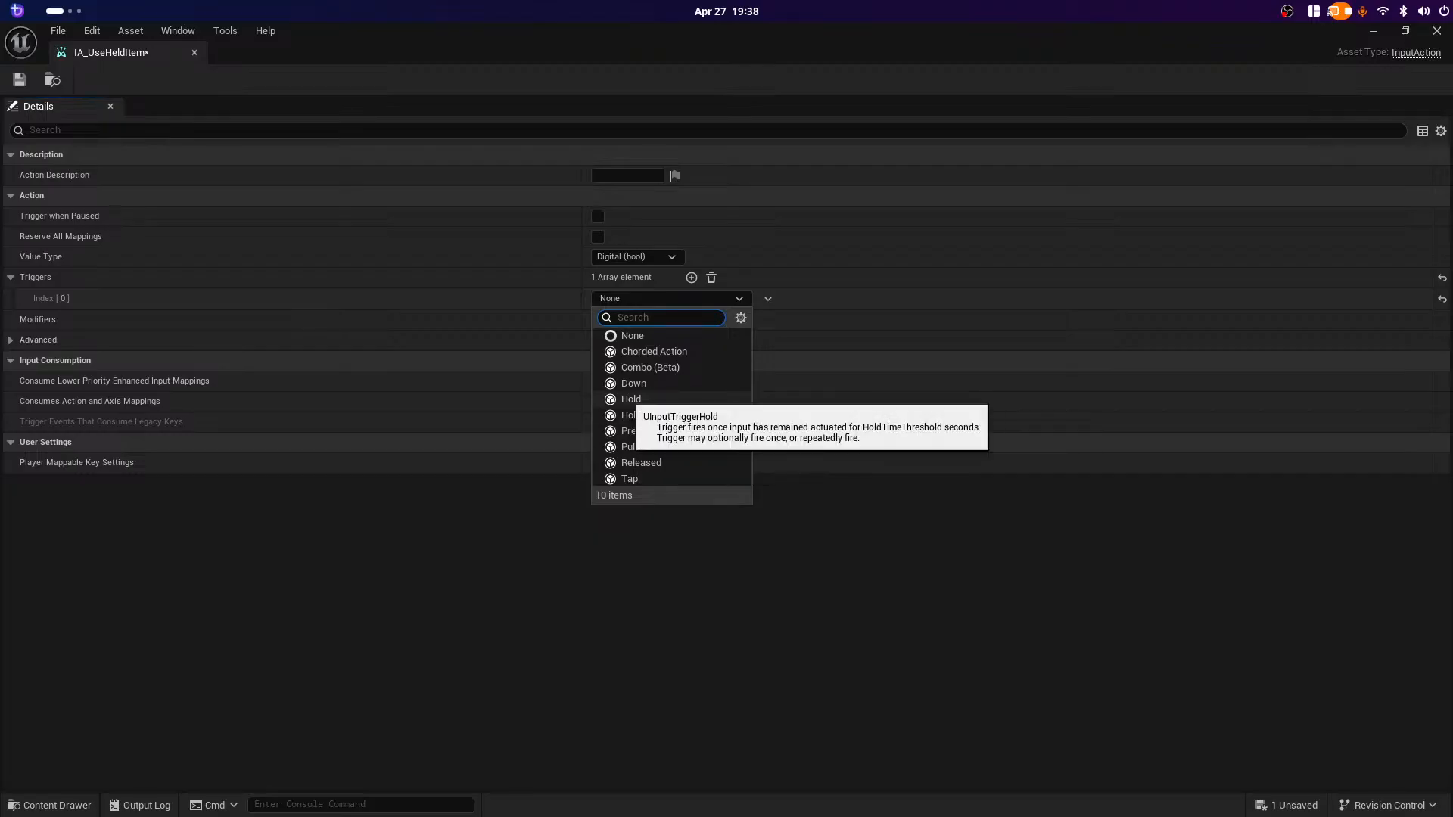
left_click(634, 383)
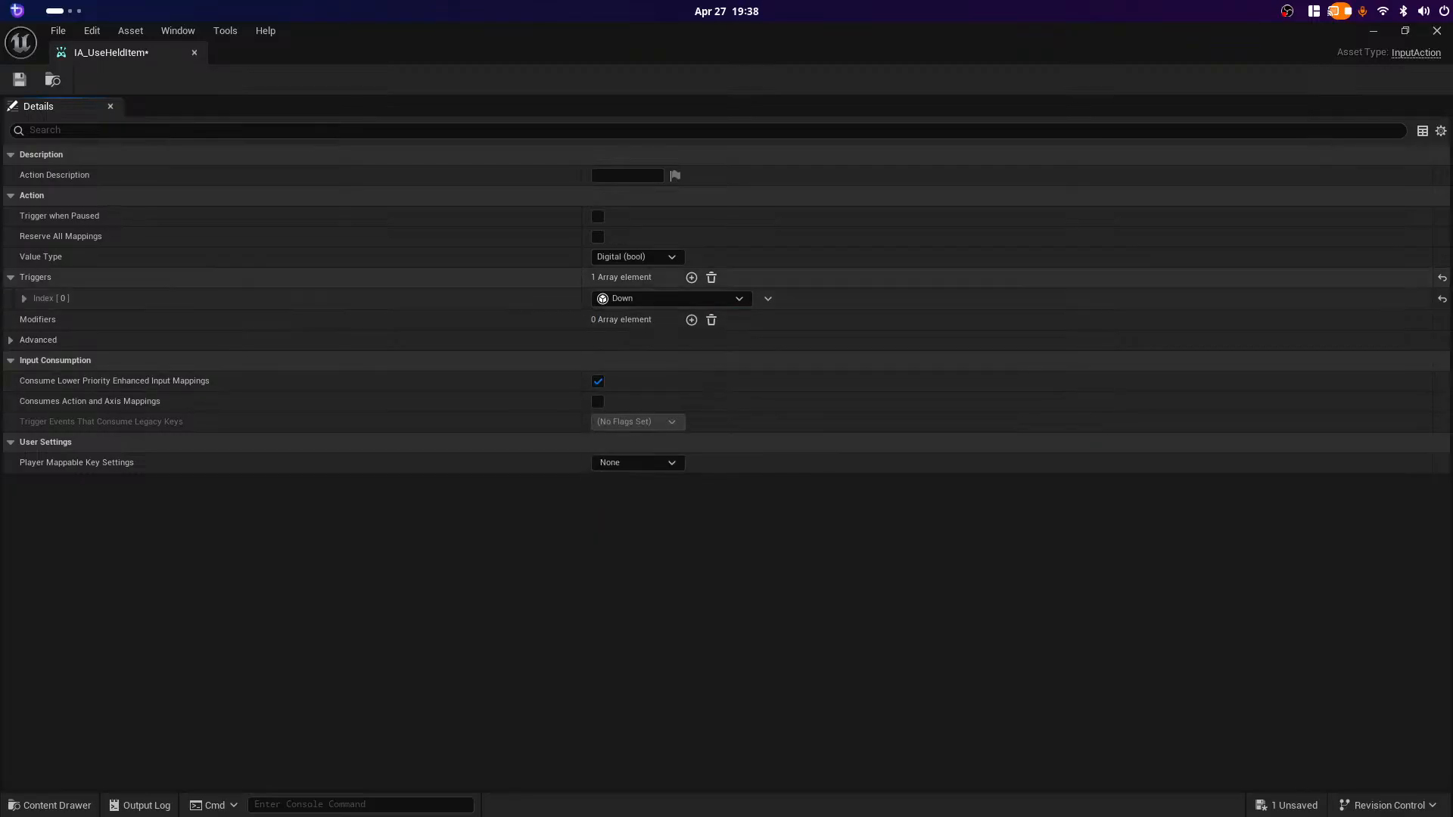
left_click(20, 79)
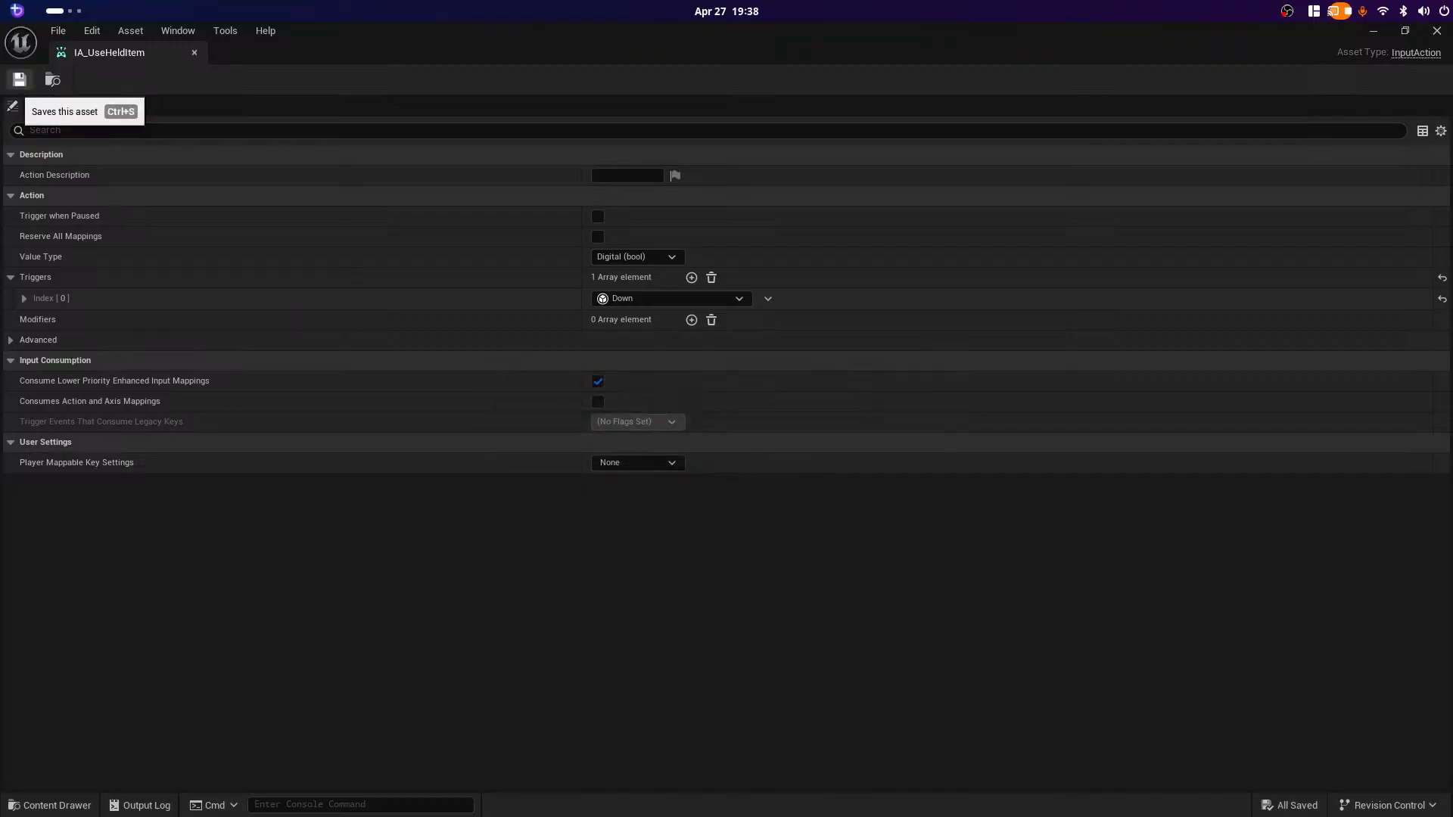
left_click(1374, 31)
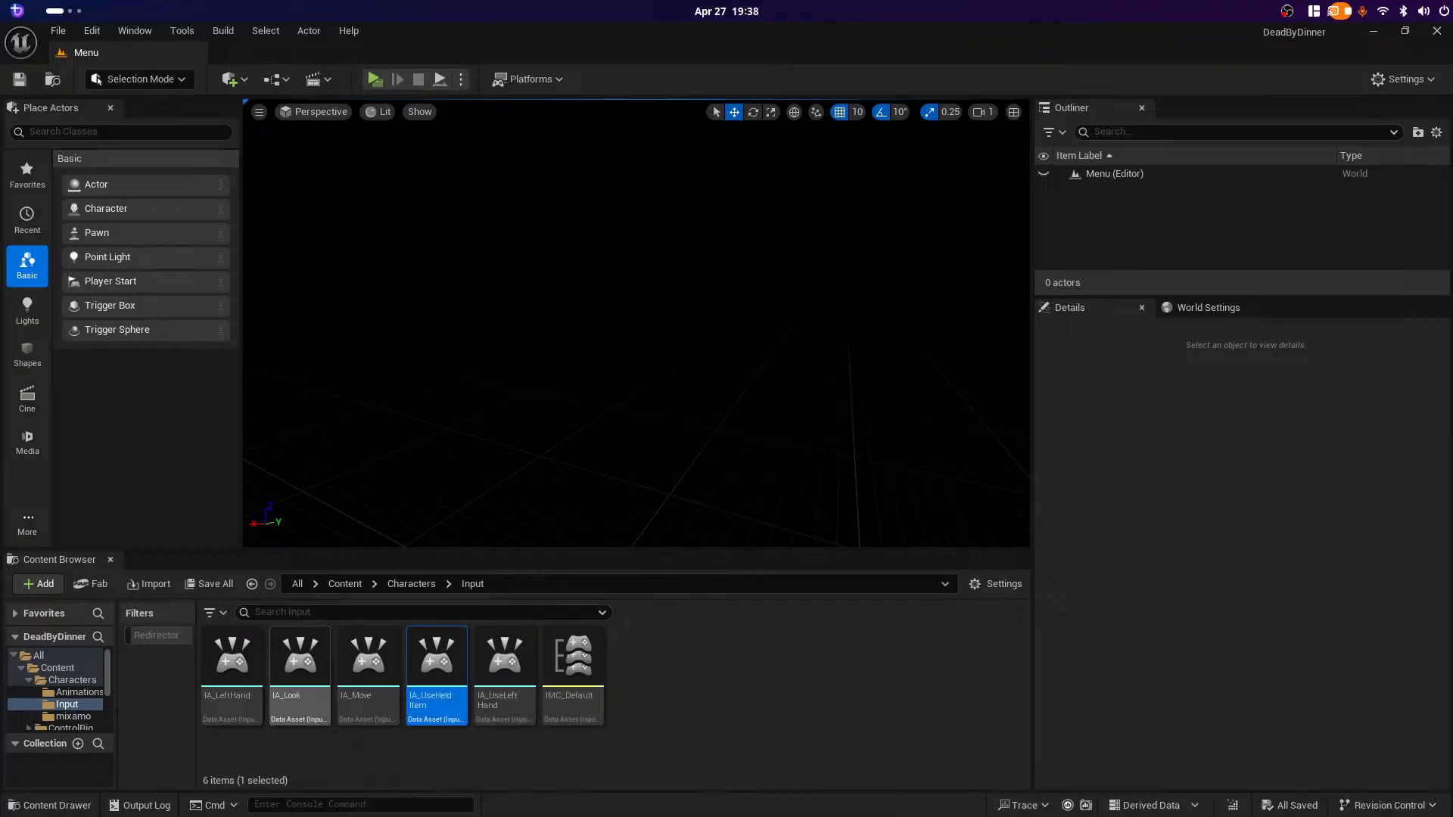
Step: Open IA_UseLeftHand, check the chorded trigger setup and action order in the browser's forum thread, and return to the Unreal Editor
left_click(241, 691)
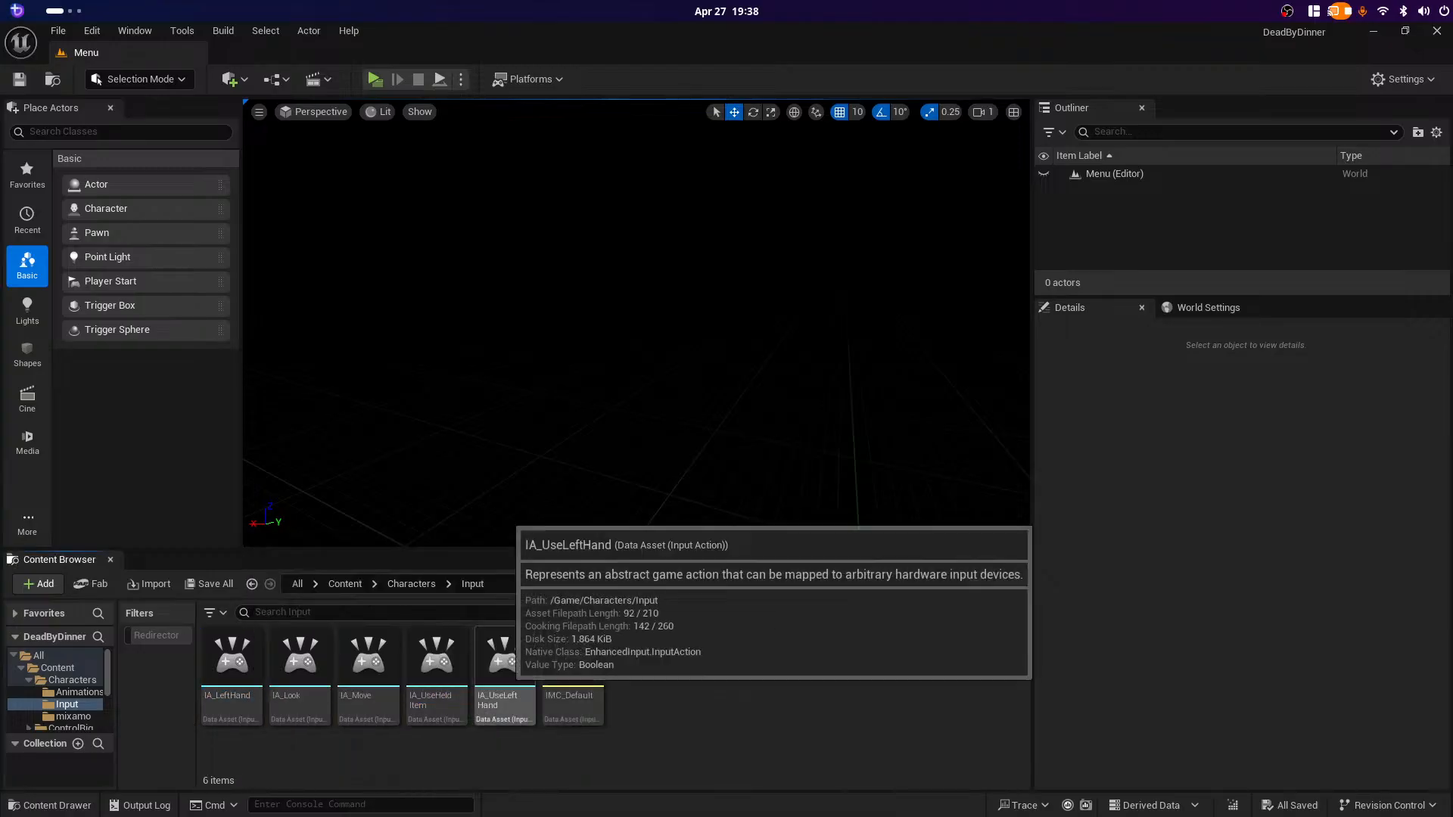
double_click(505, 662)
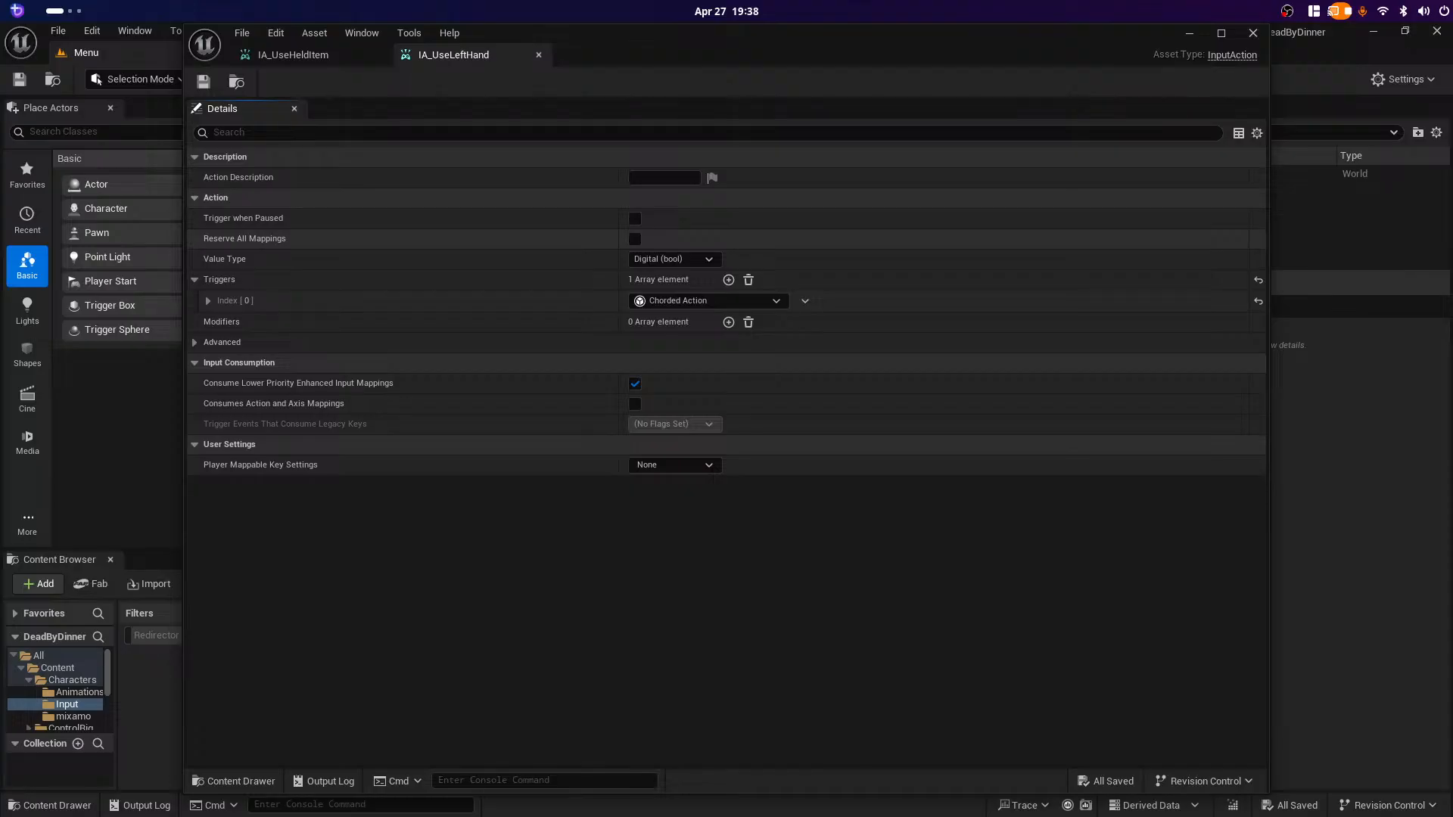
key("super")
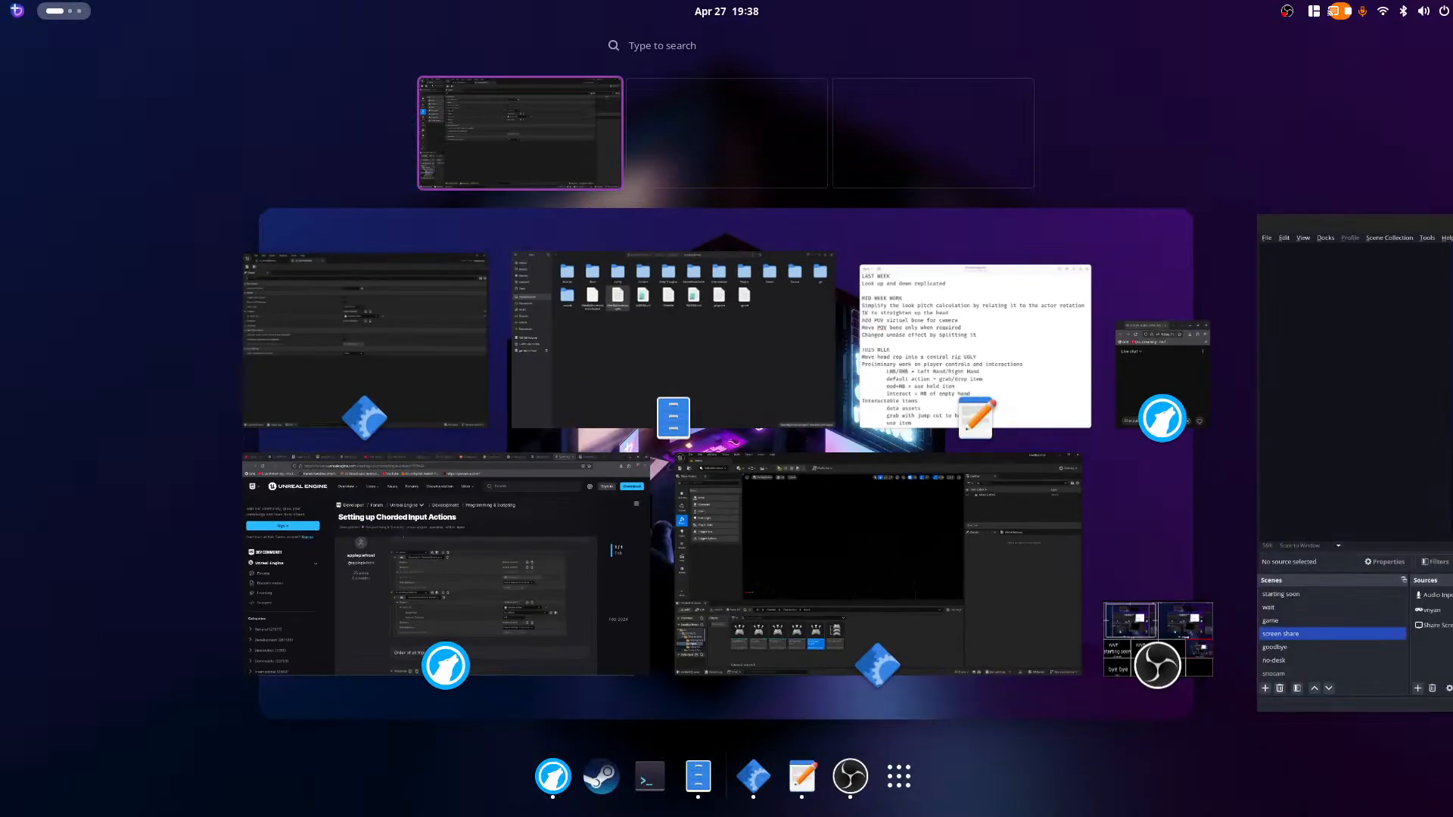
left_click(447, 575)
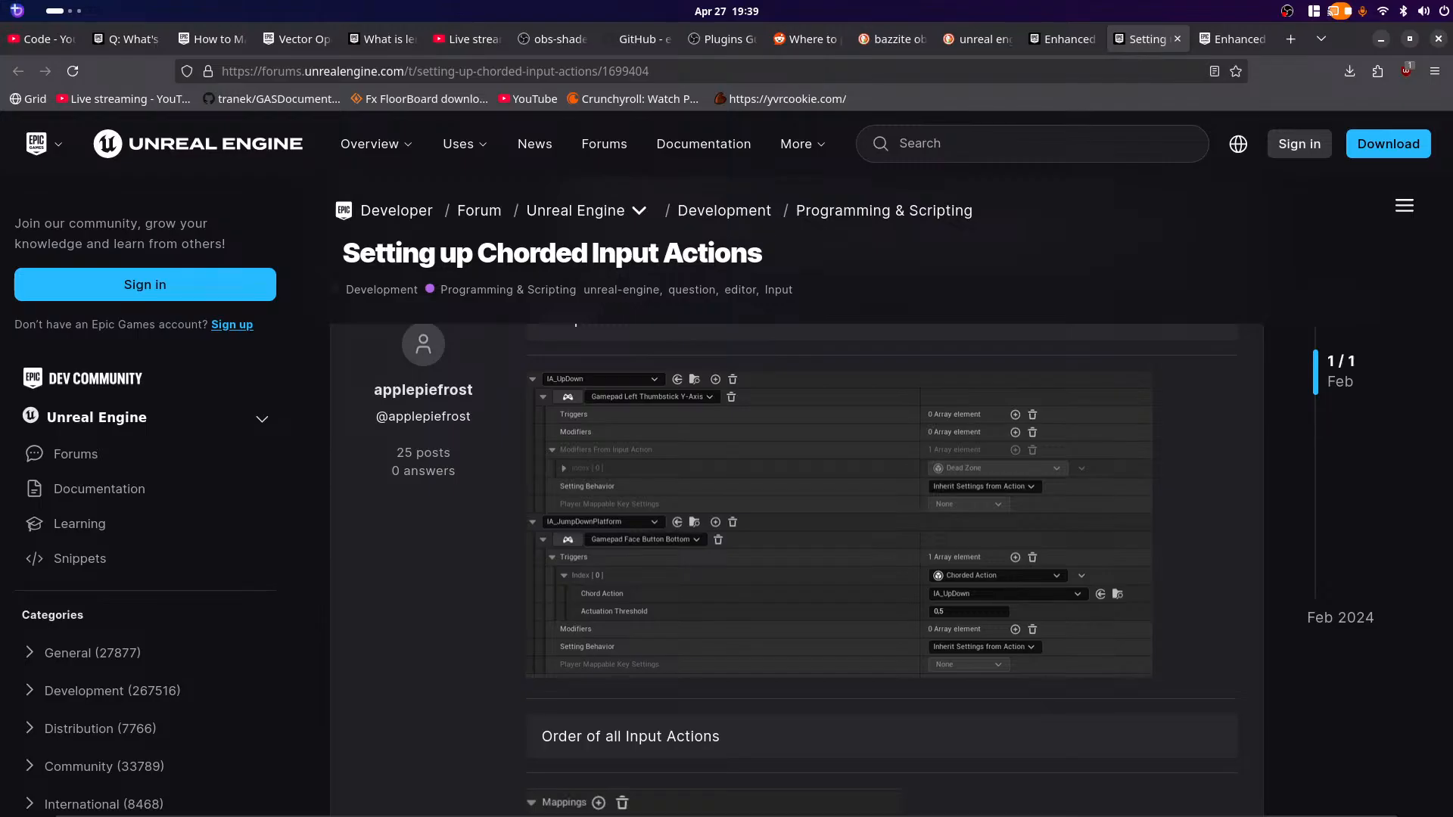
scroll(796, 567, "down", 5)
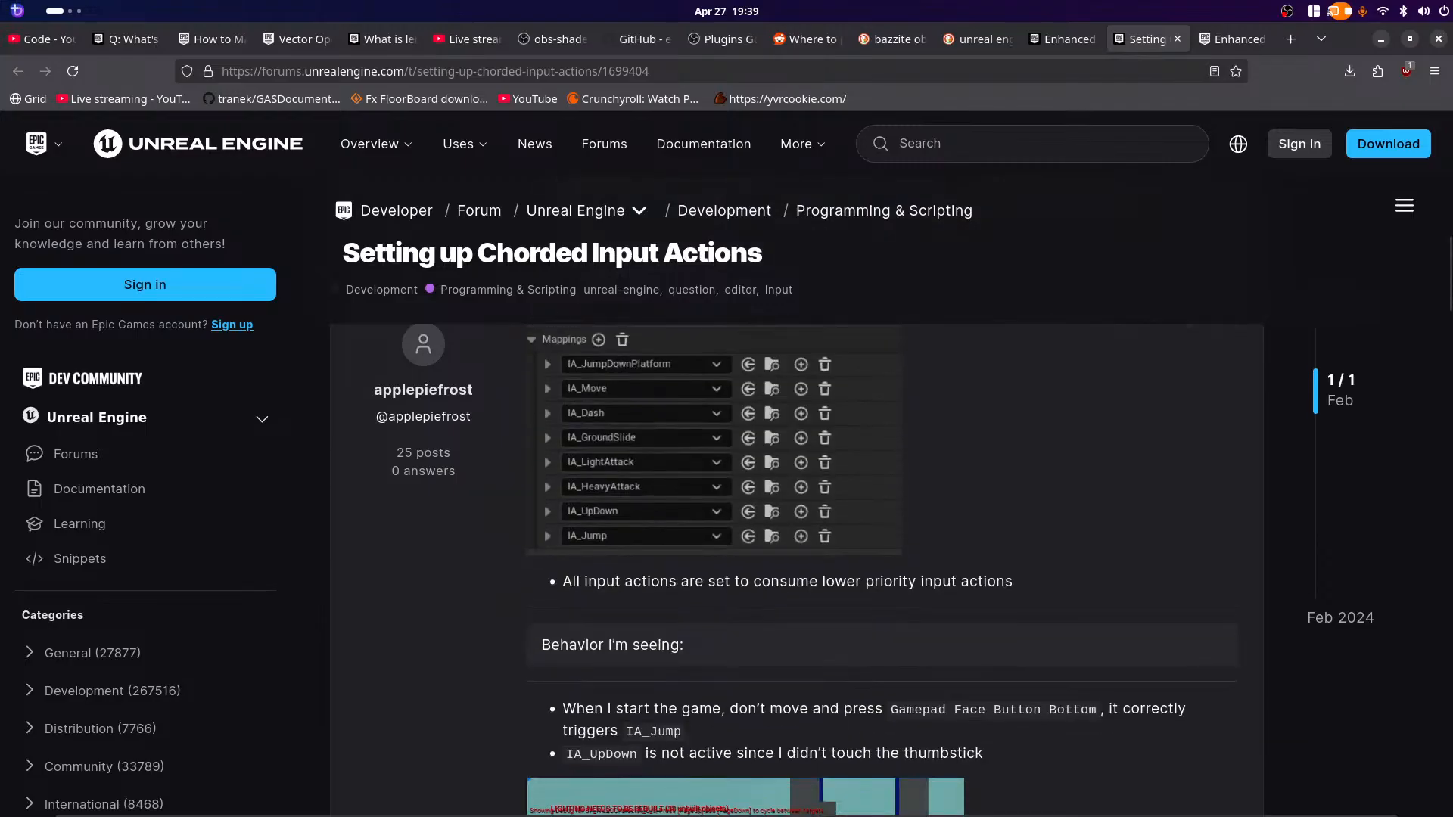
key("super")
left_click(876, 567)
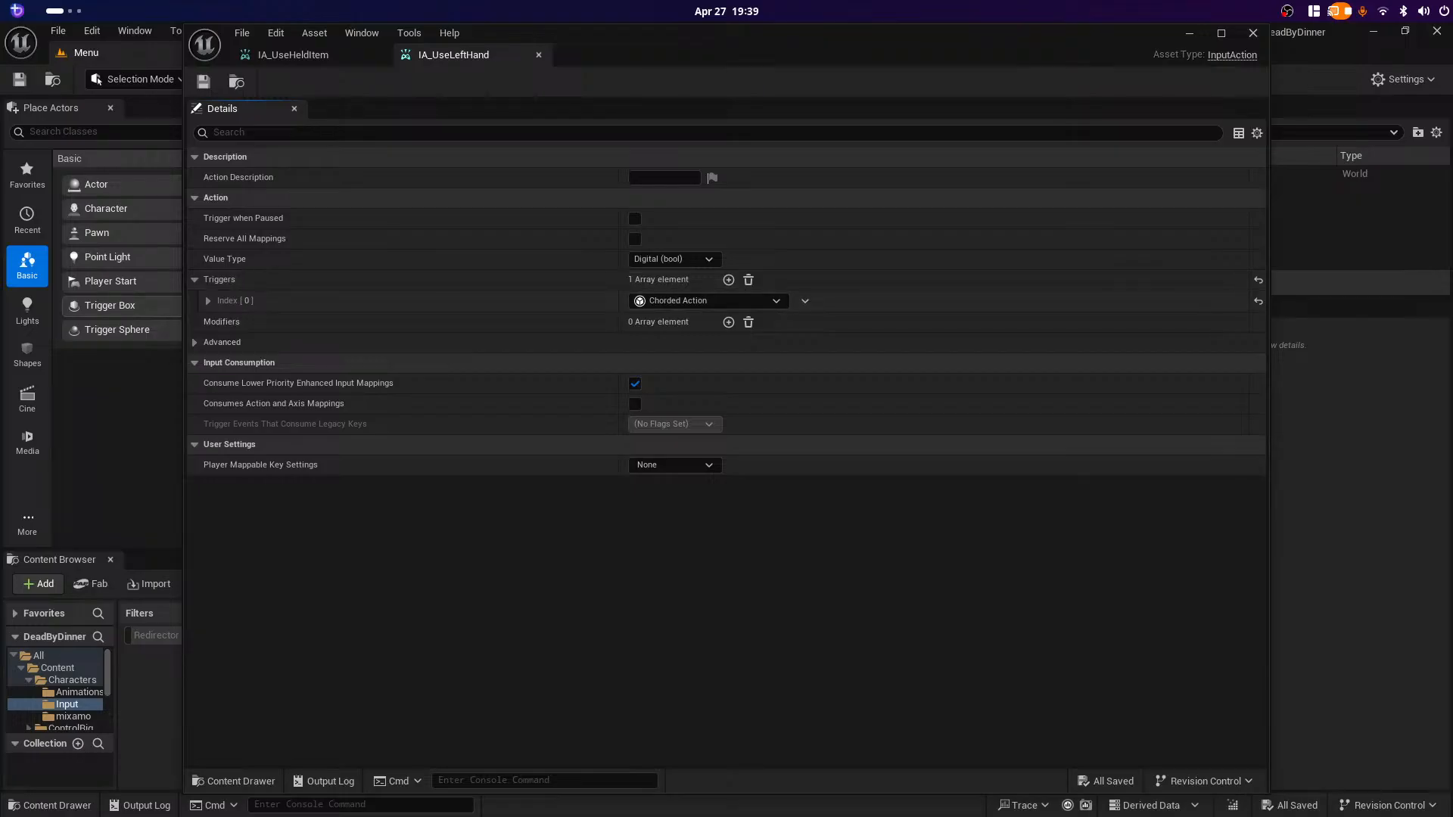
Step: Set the Chord Action of the IA_UseLeftHand trigger to IA_UseHeldItem, save the asset and minimize its window
left_click(208, 300)
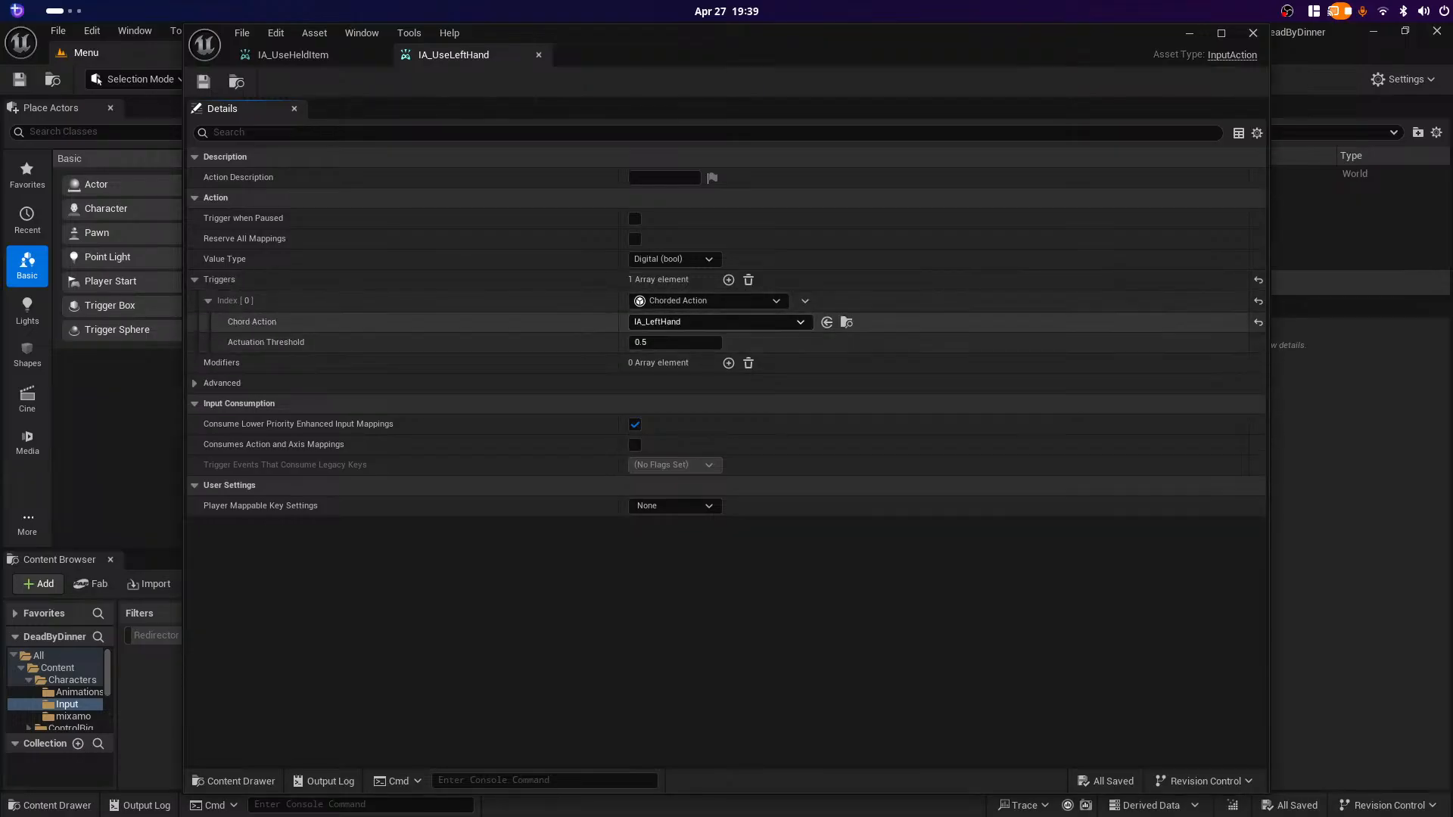
left_click(685, 321)
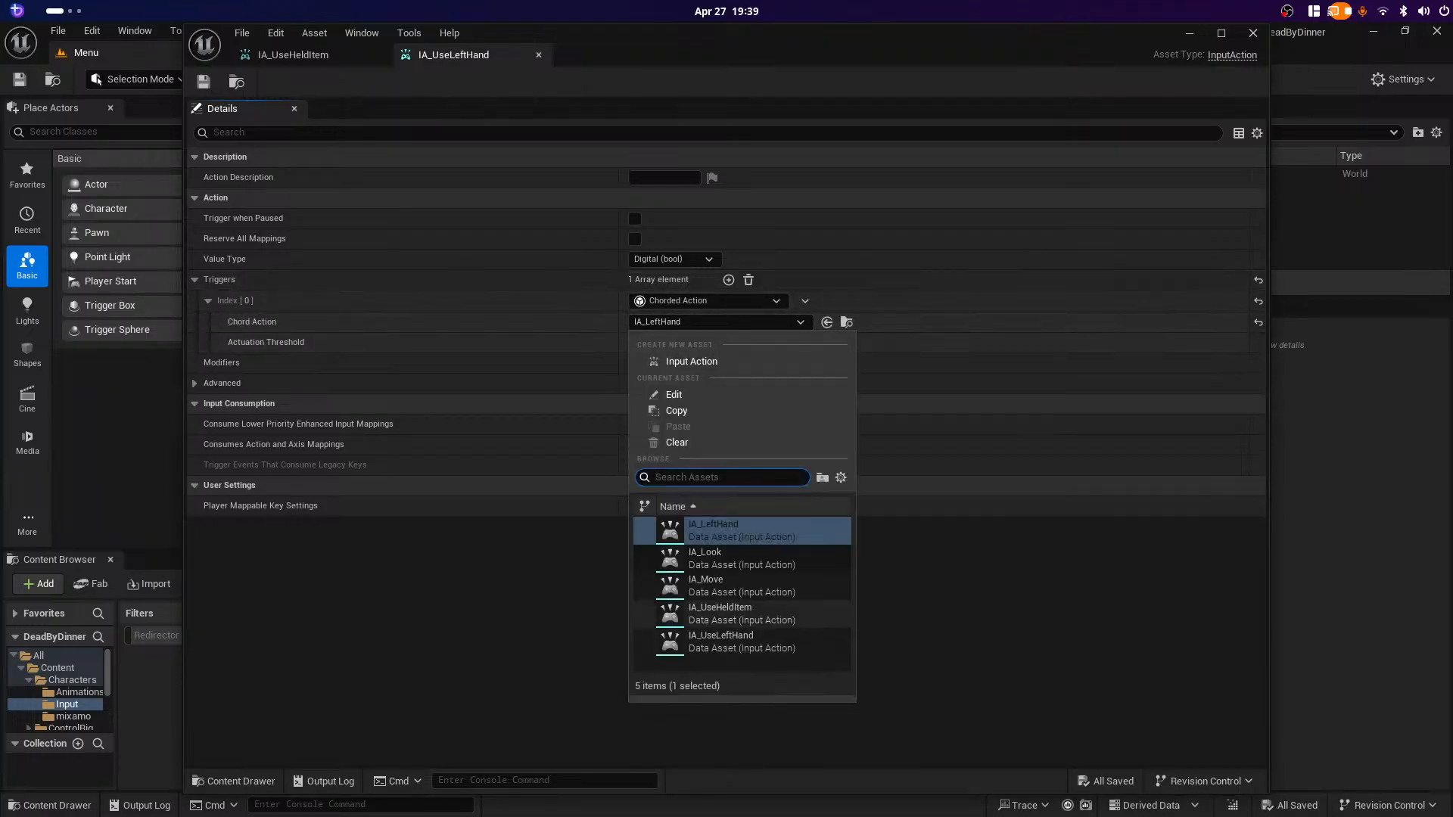
left_click(741, 613)
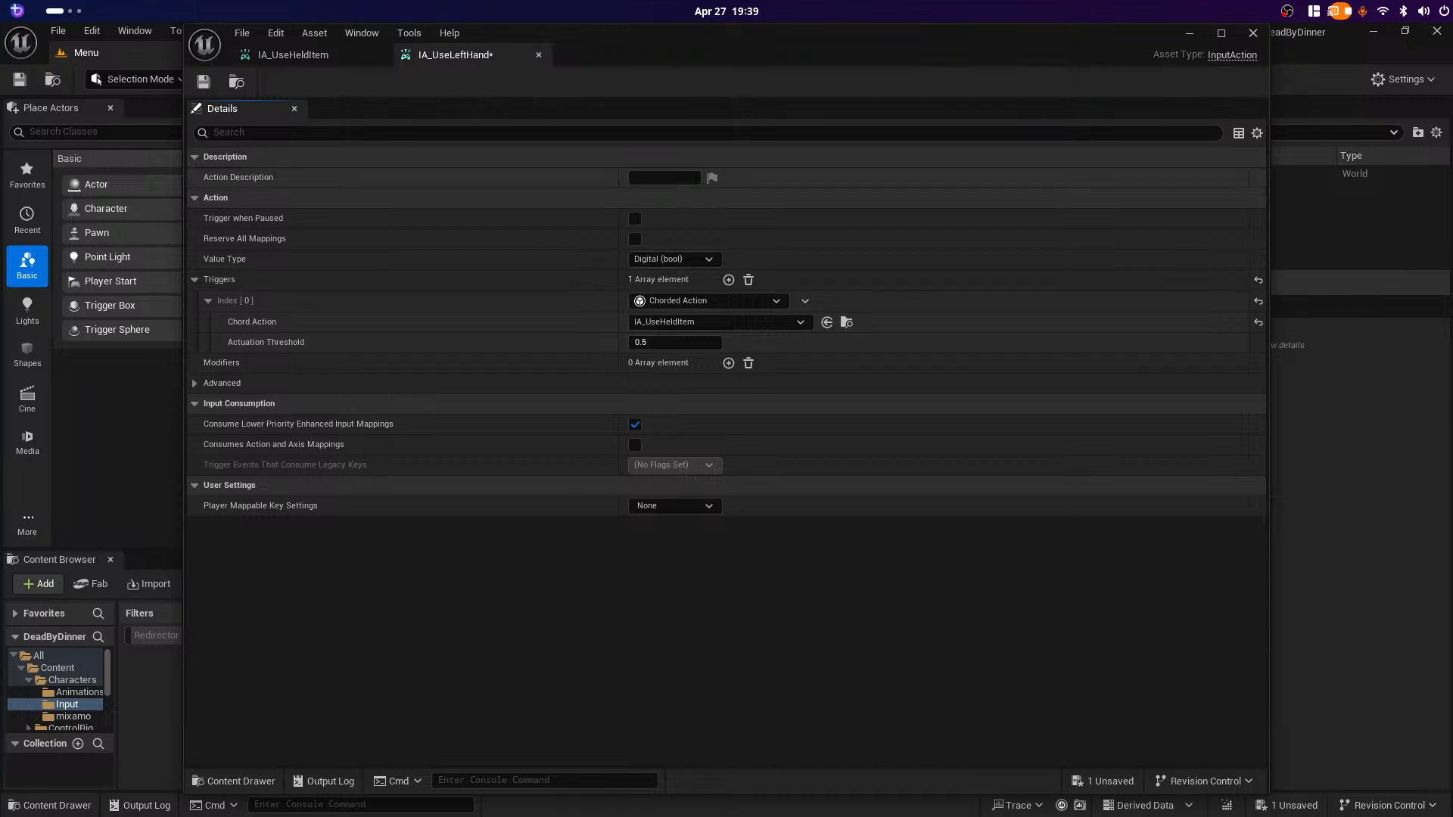
left_click(203, 82)
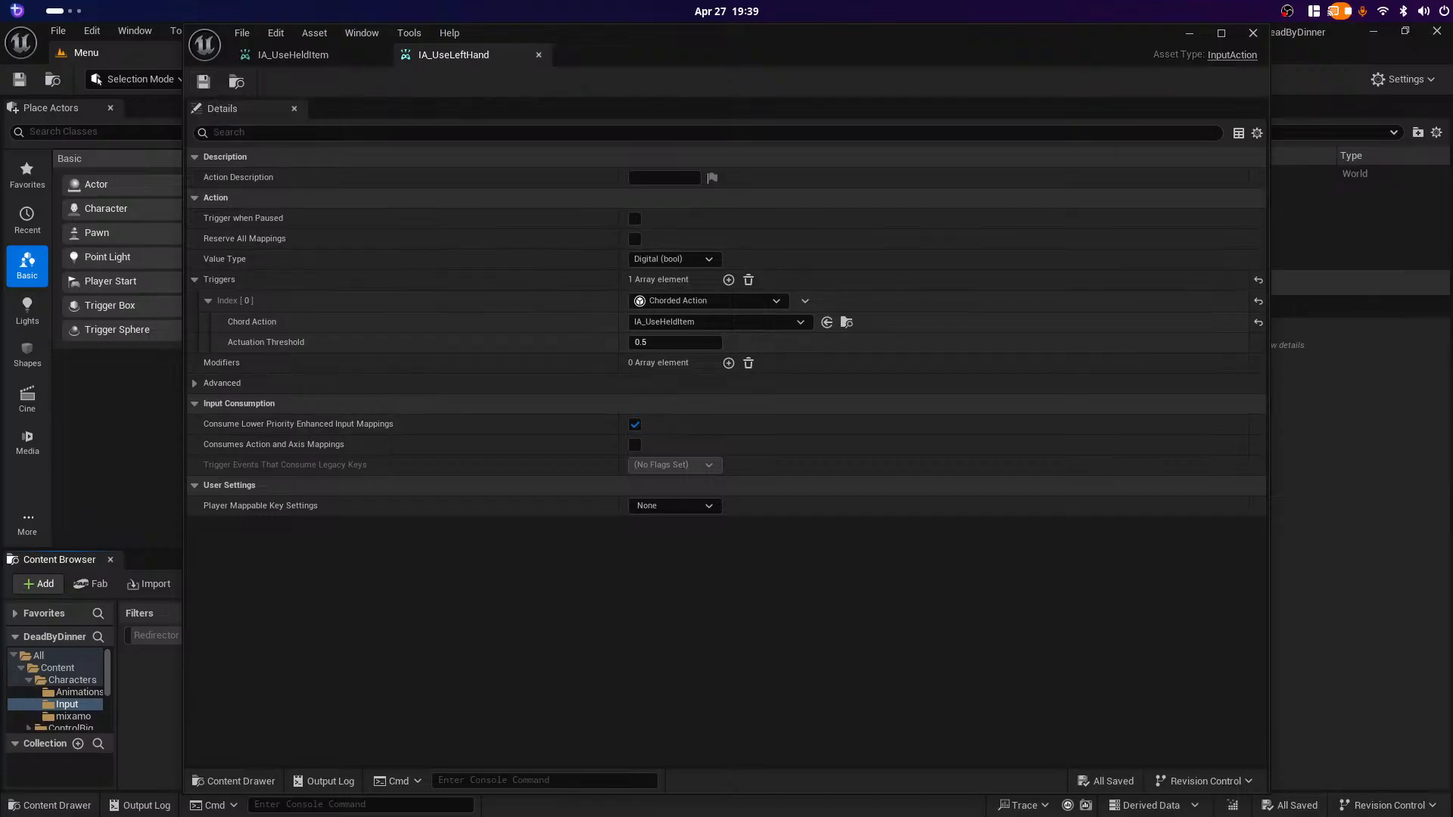
left_click(1190, 33)
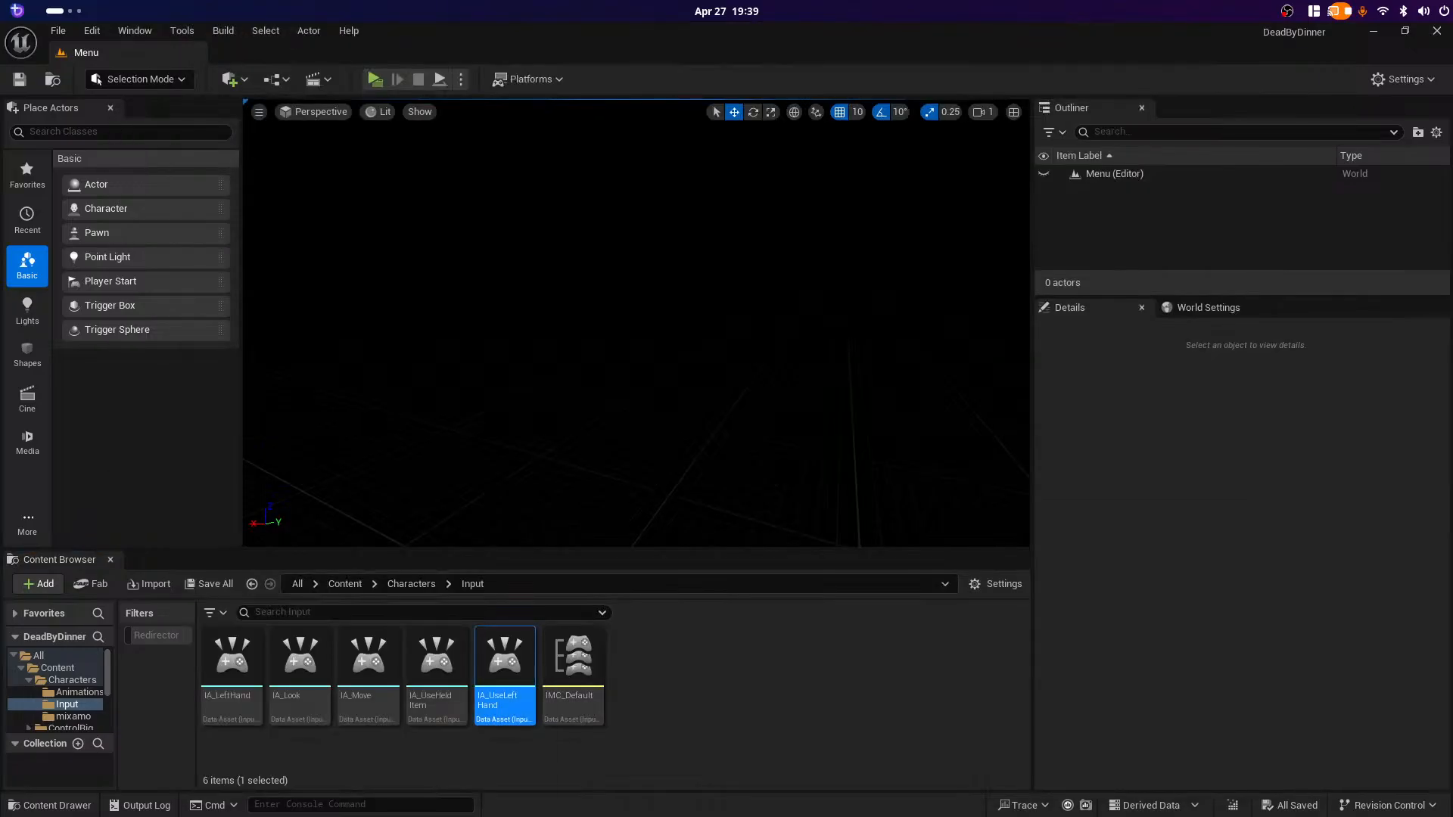
double_click(506, 675)
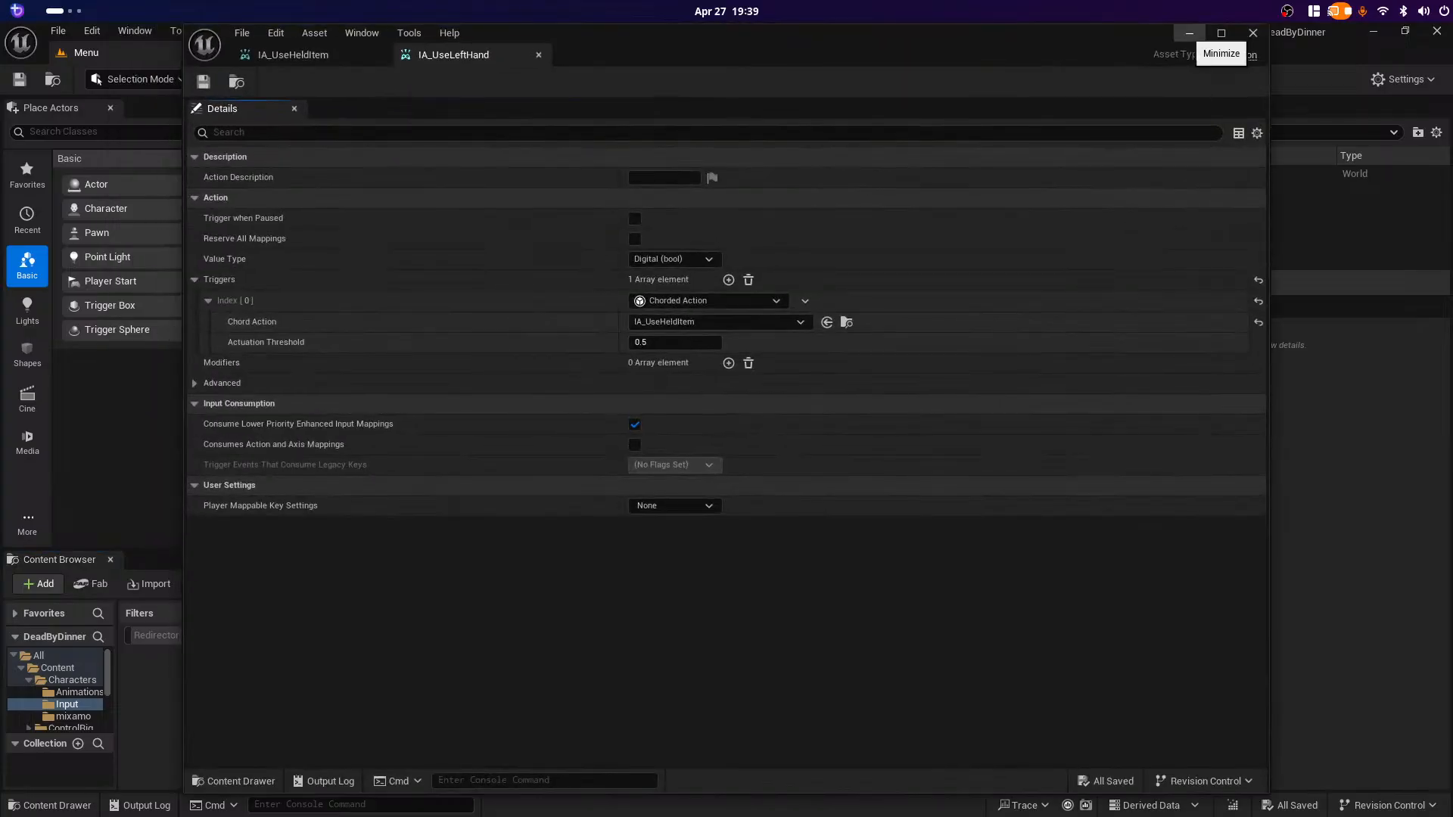
left_click(1190, 33)
Step: Add mappings for IA_LeftHand, IA_UseHeldItem and IA_UseLeftHand, in that order, to the IMC_Default mapping context
double_click(572, 666)
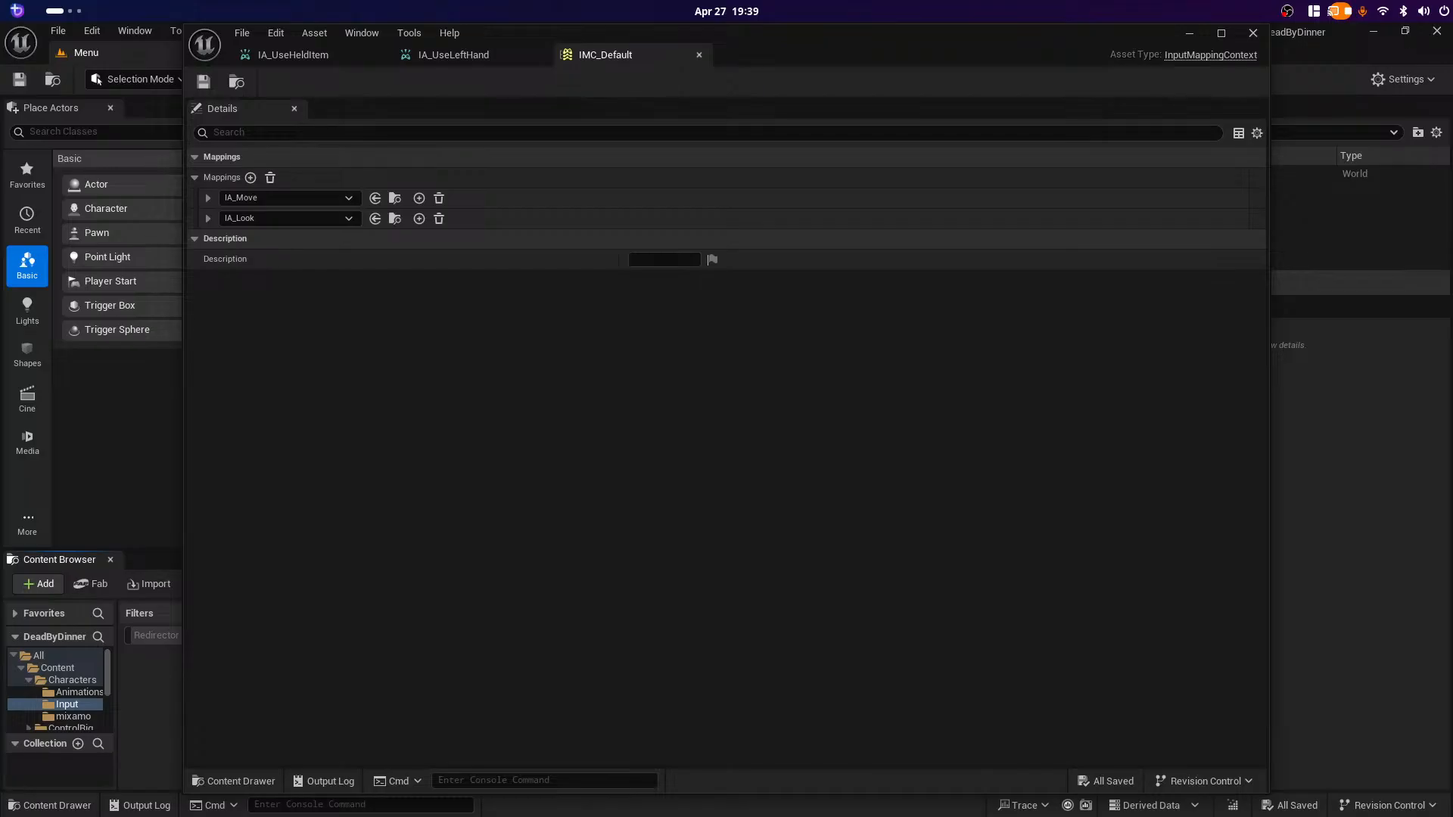
left_click(250, 177)
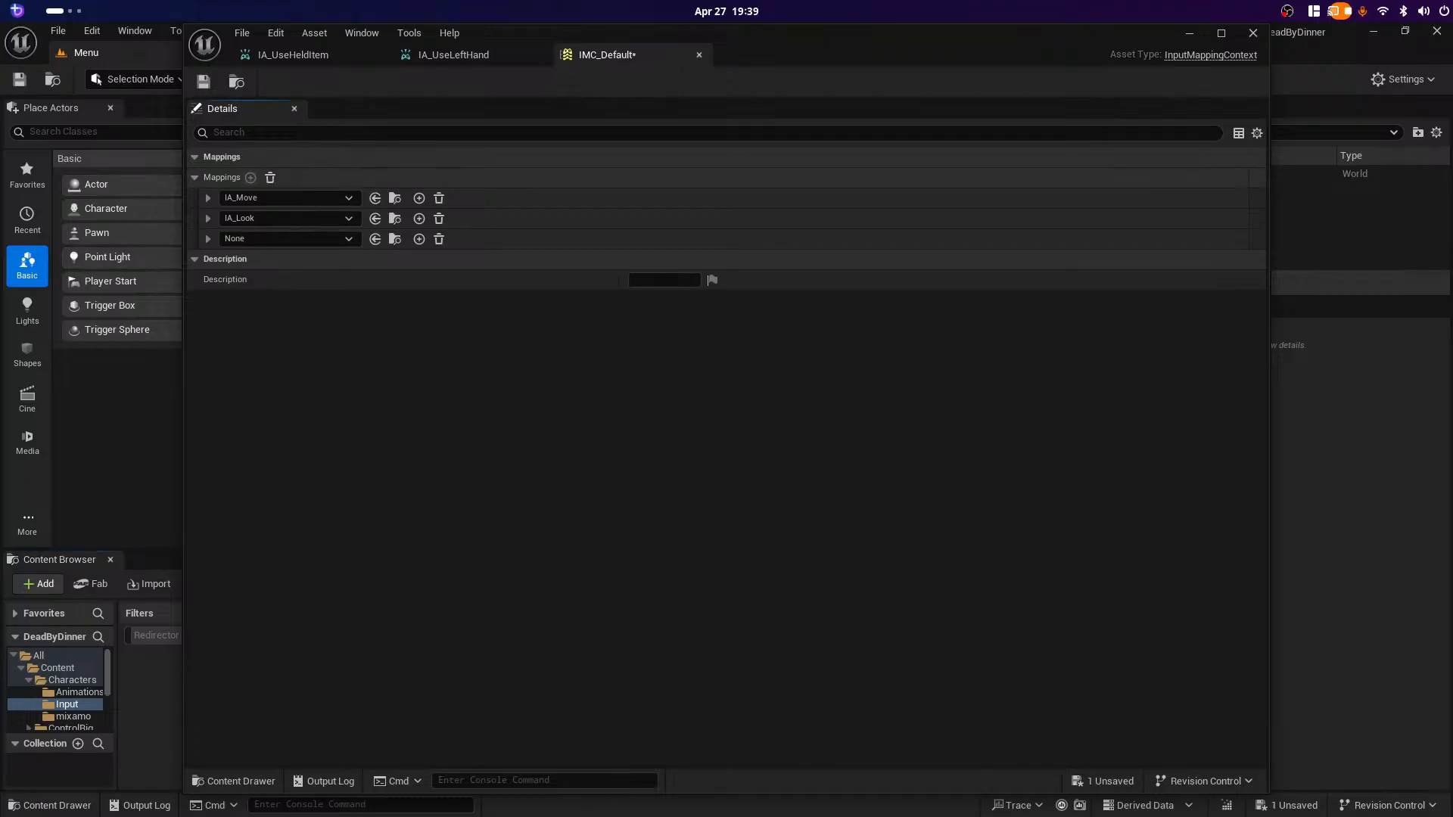
left_click(287, 239)
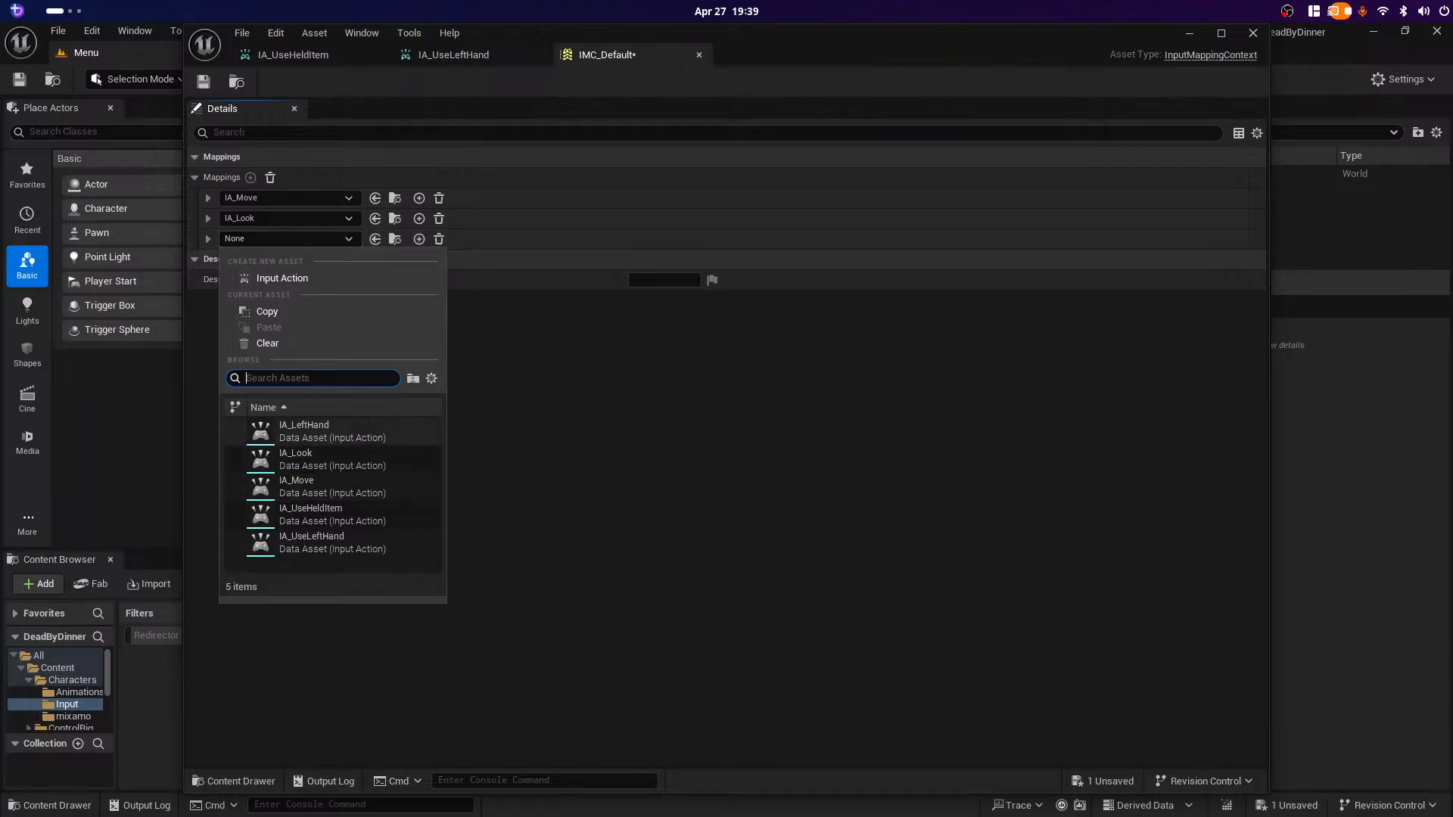
left_click(333, 431)
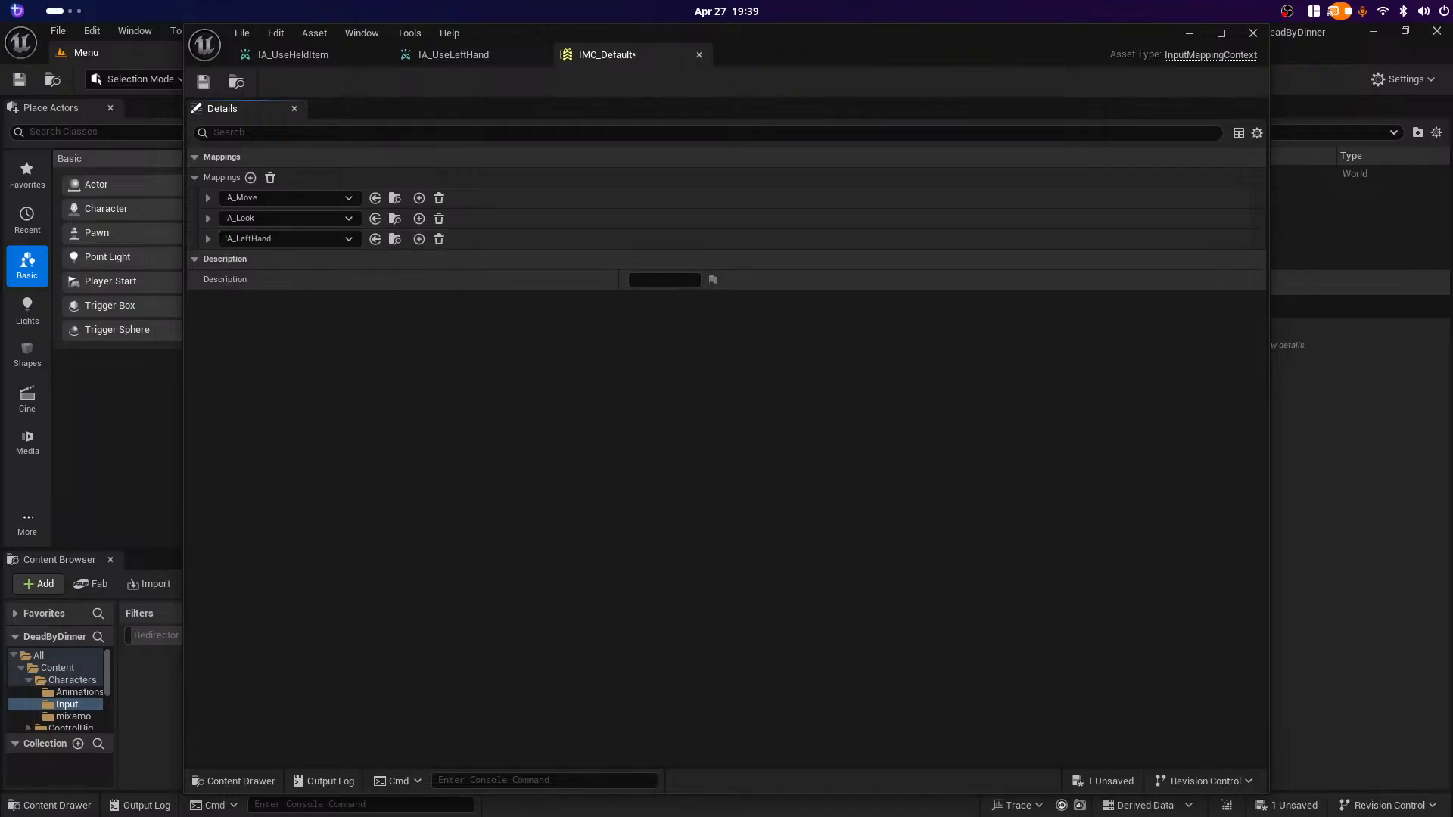
left_click(251, 177)
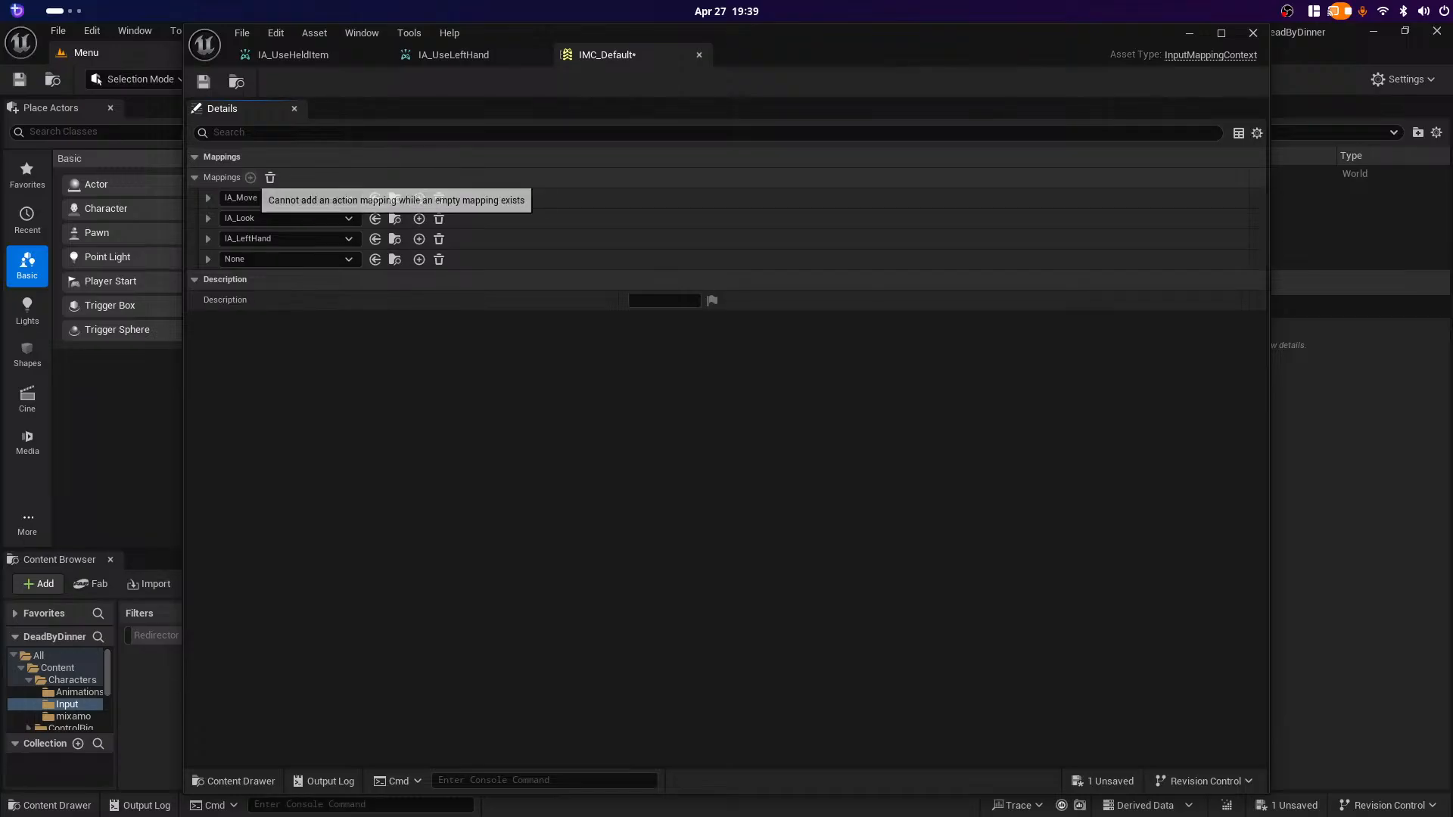
left_click(236, 259)
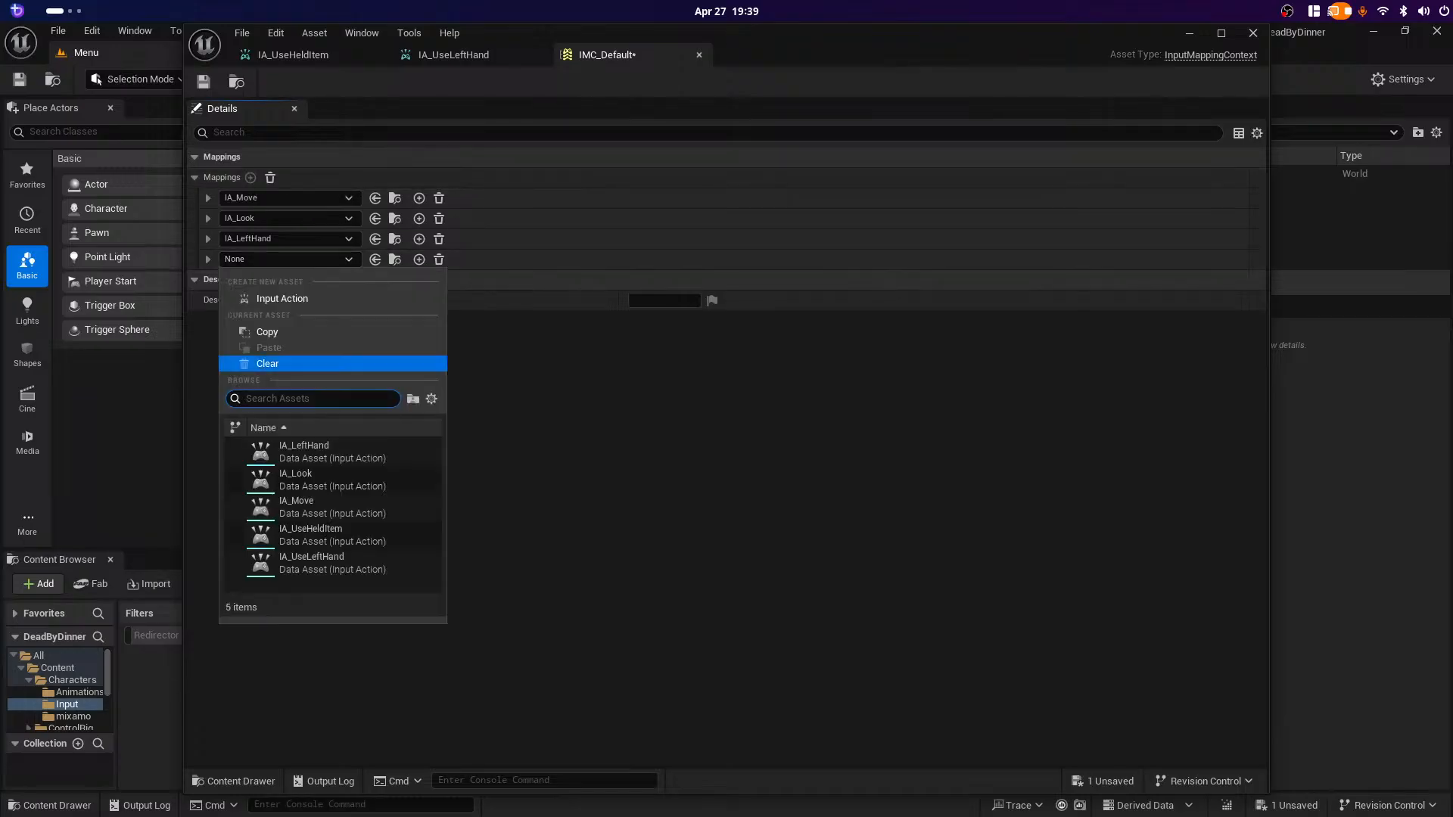
left_click(318, 536)
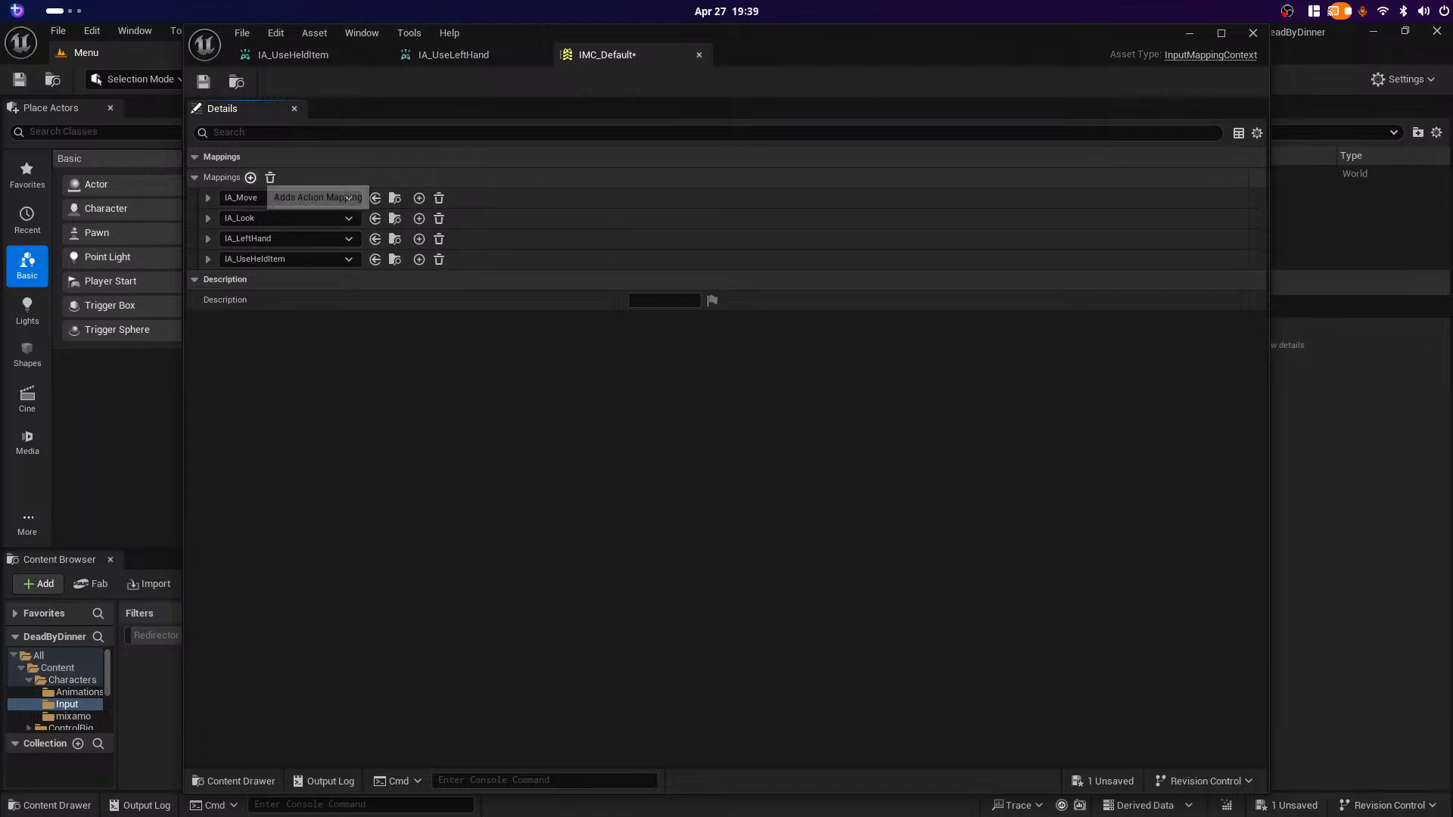
left_click(250, 178)
left_click(288, 279)
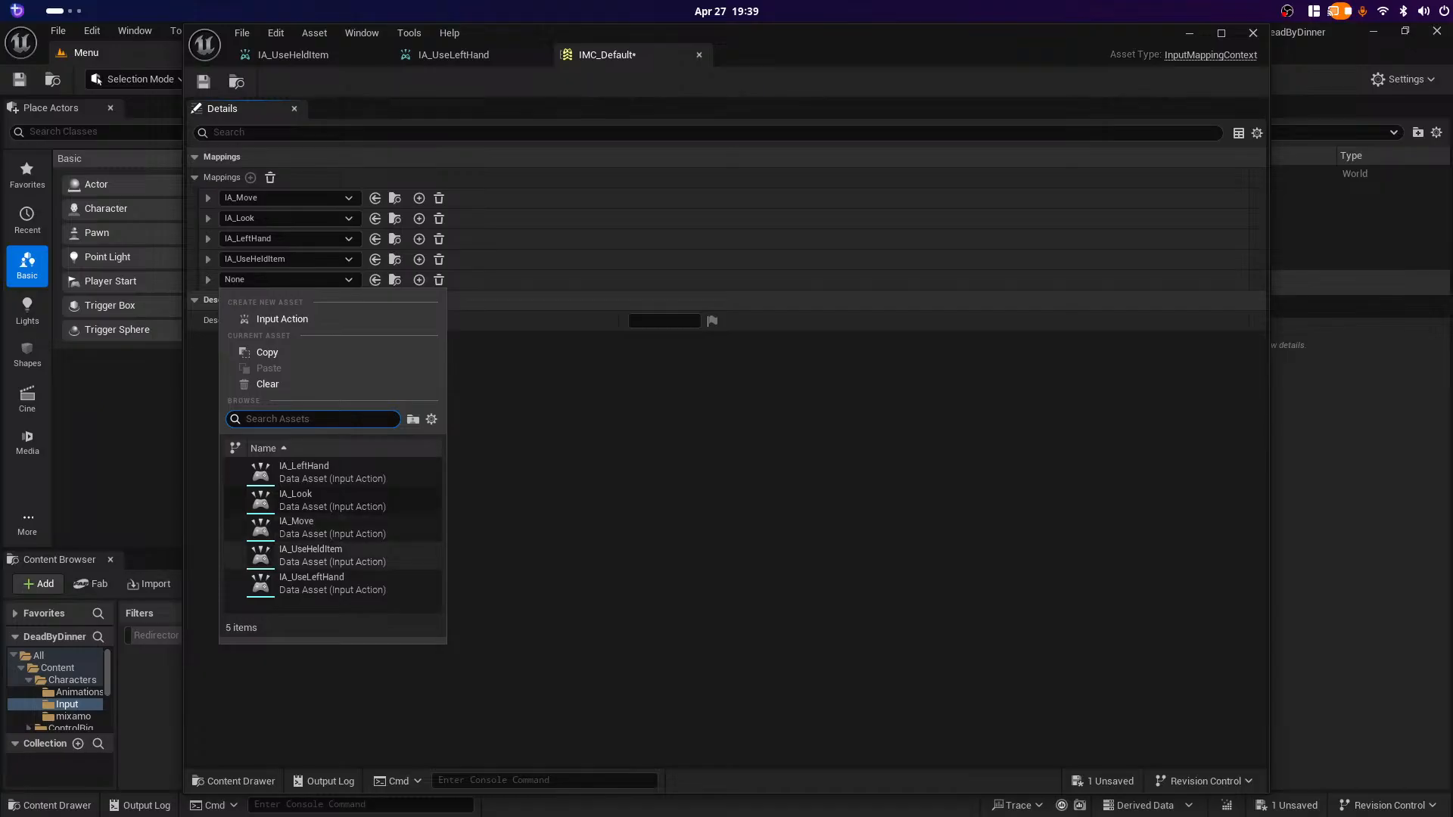
left_click(312, 582)
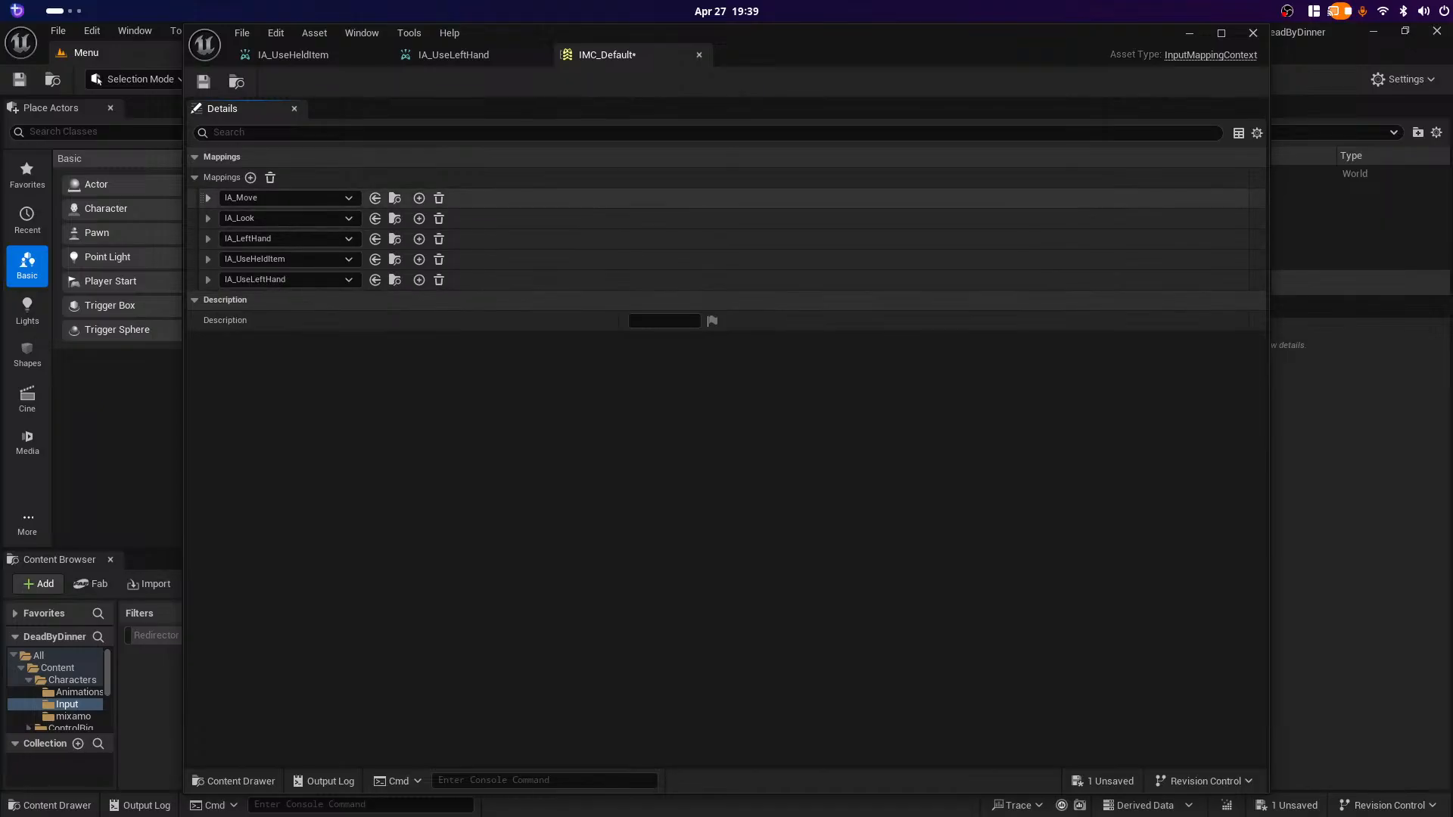
Step: Bind the IA_LeftHand mapping in IMC_Default to the Left Mouse Button
left_click(208, 197)
left_click(207, 198)
left_click(208, 238)
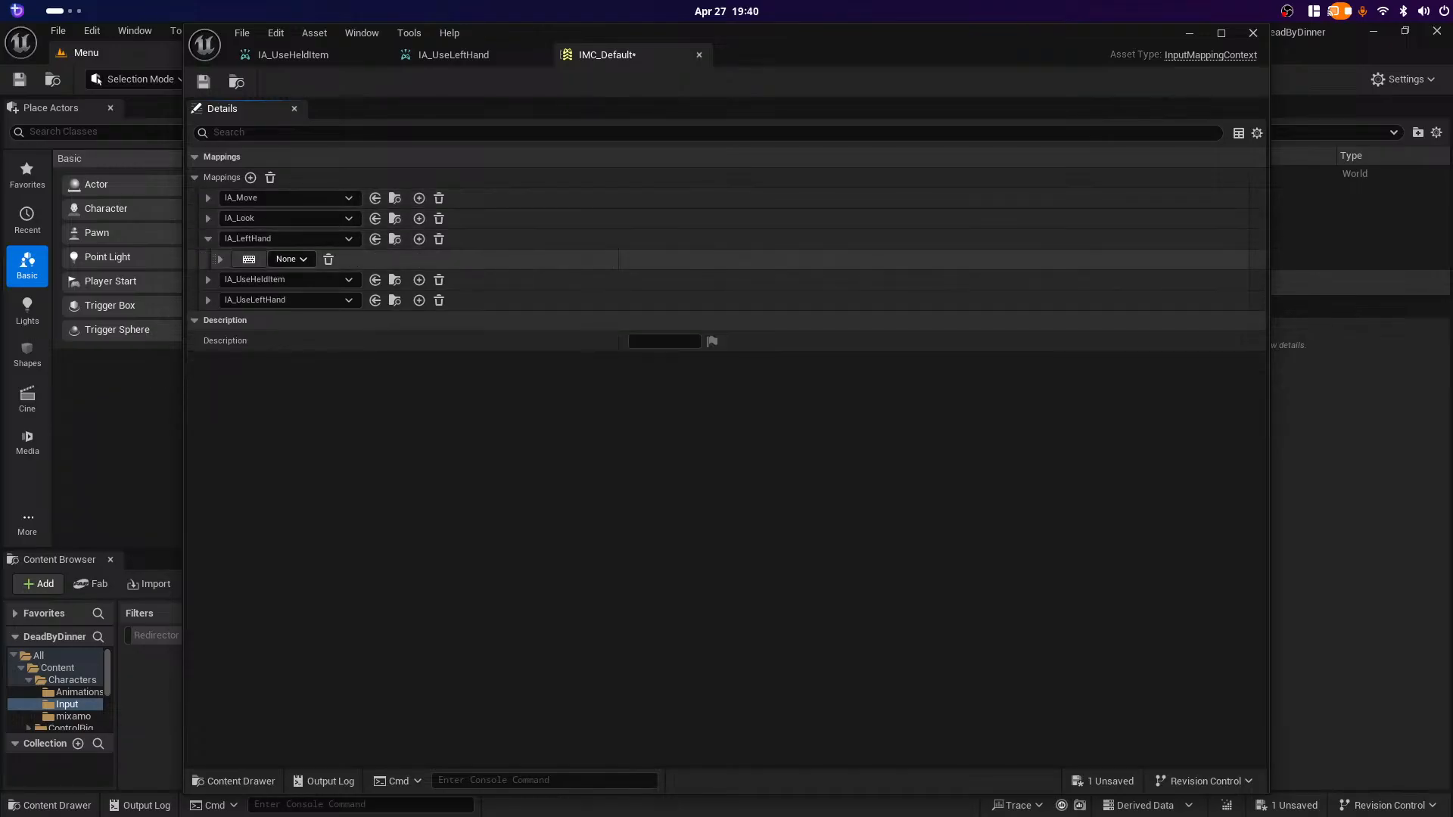
left_click(291, 259)
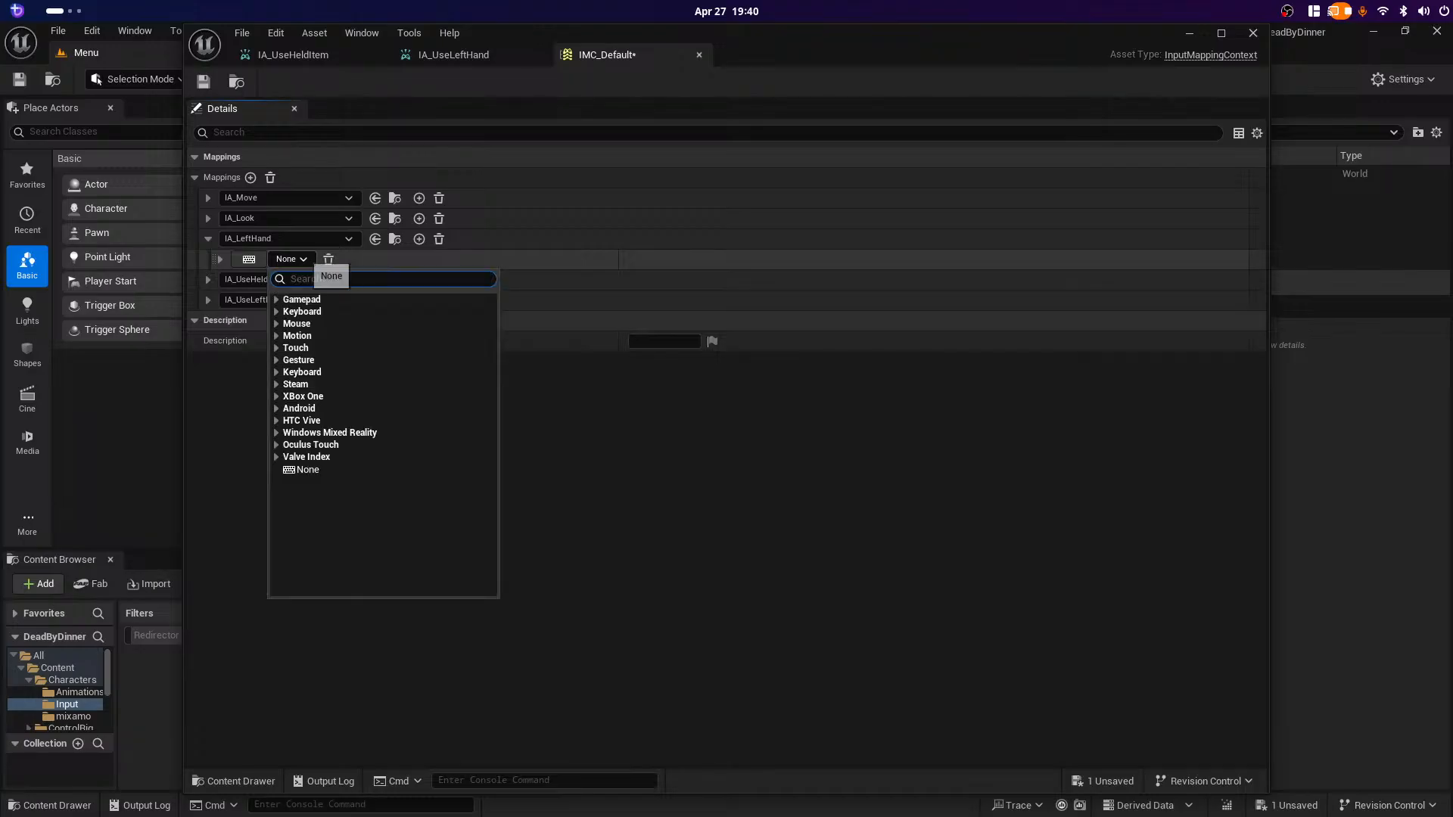
left_click(249, 258)
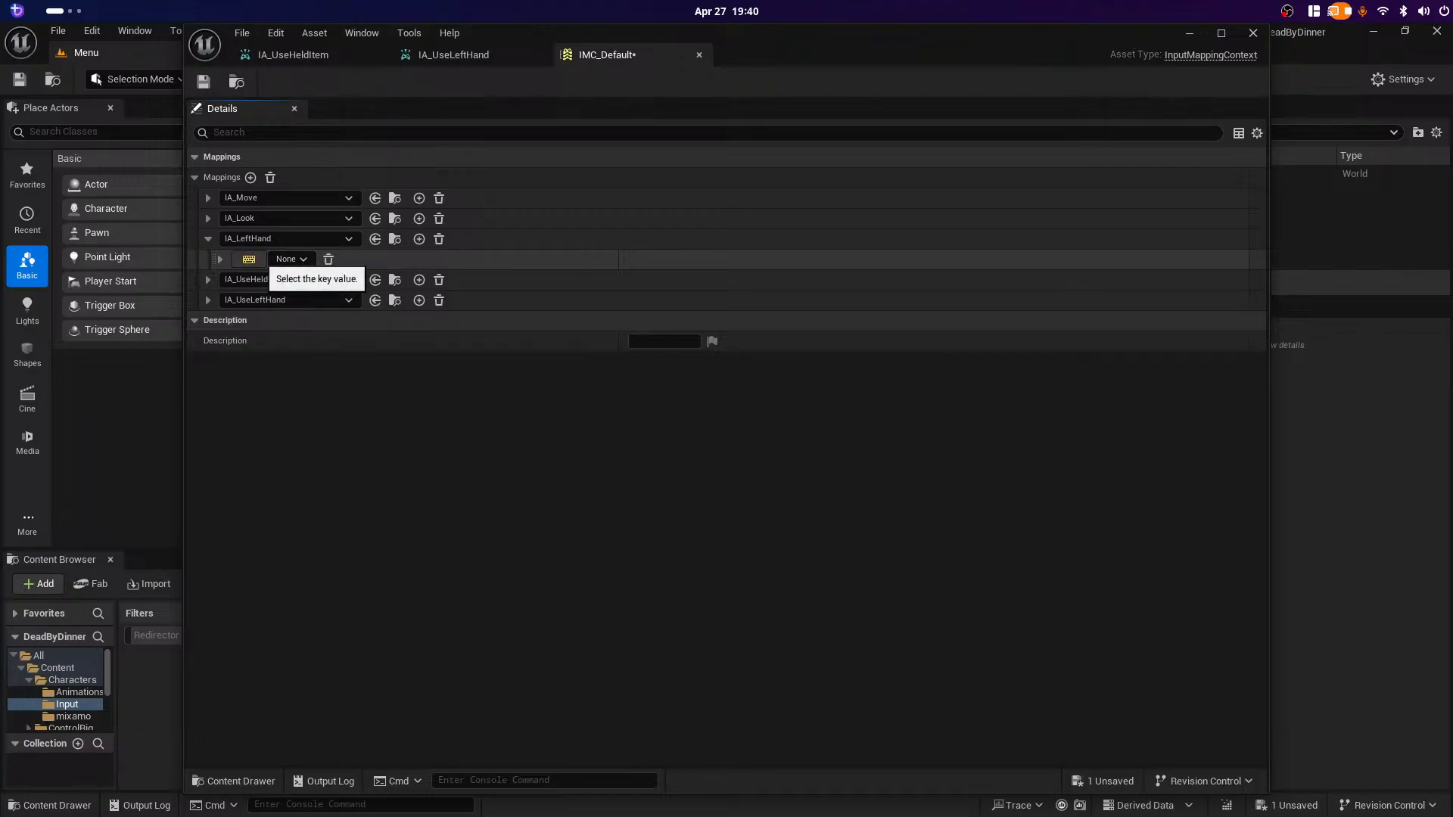
left_click(248, 258)
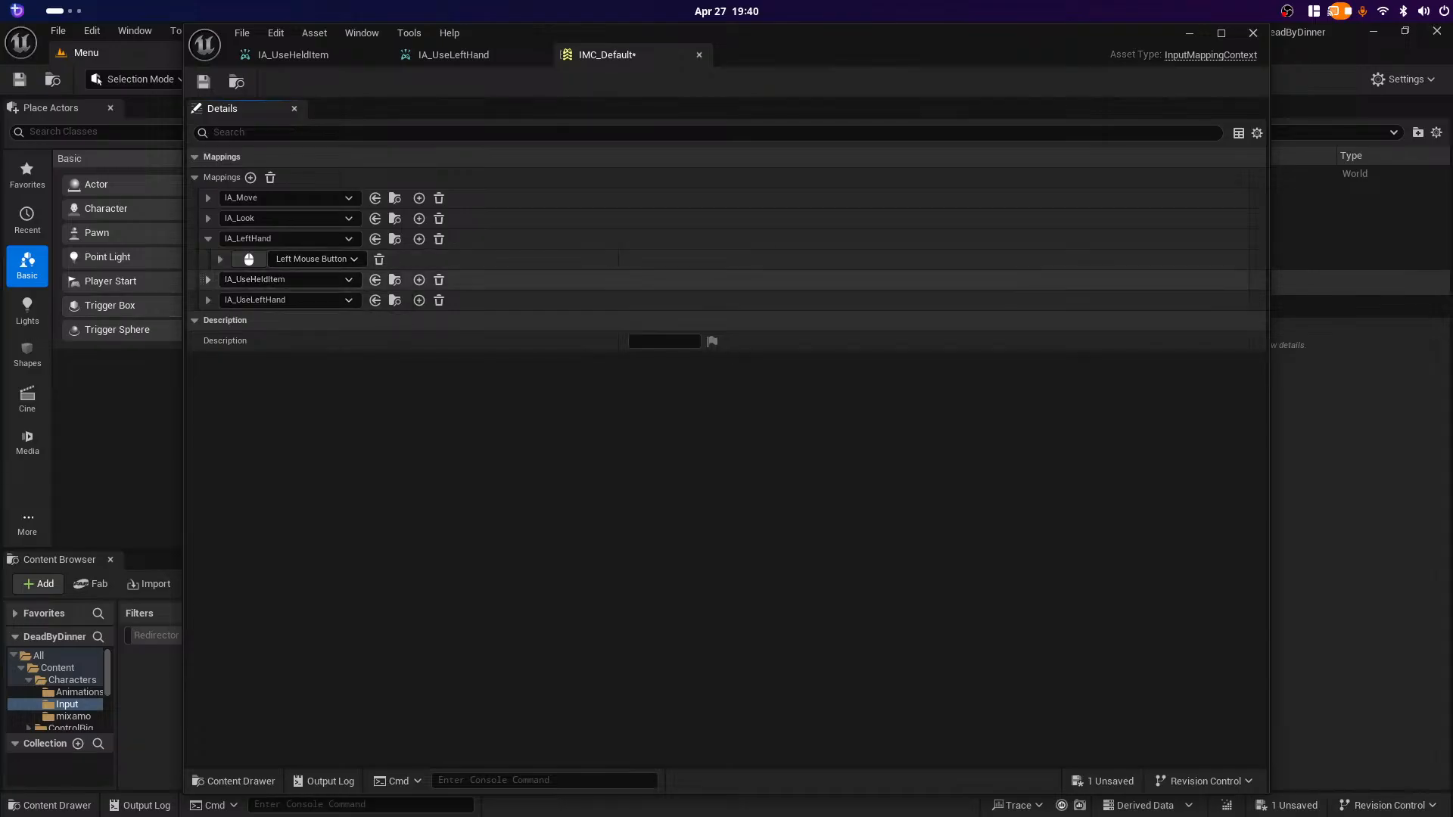
Step: Bind the IA_UseHeldItem mapping in IMC_Default to the Thumb Mouse Button
left_click(208, 279)
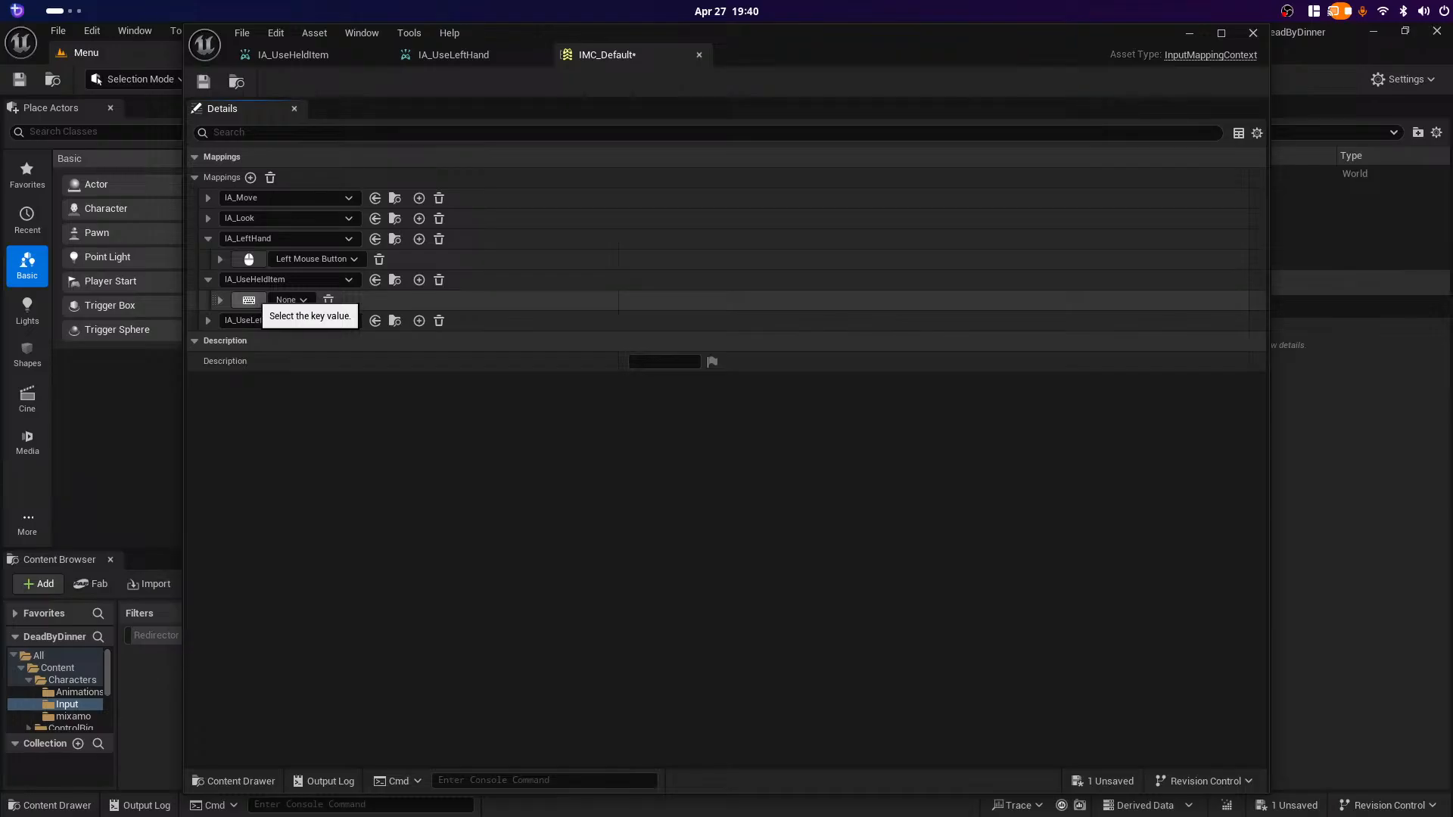
left_click(249, 300)
key("space")
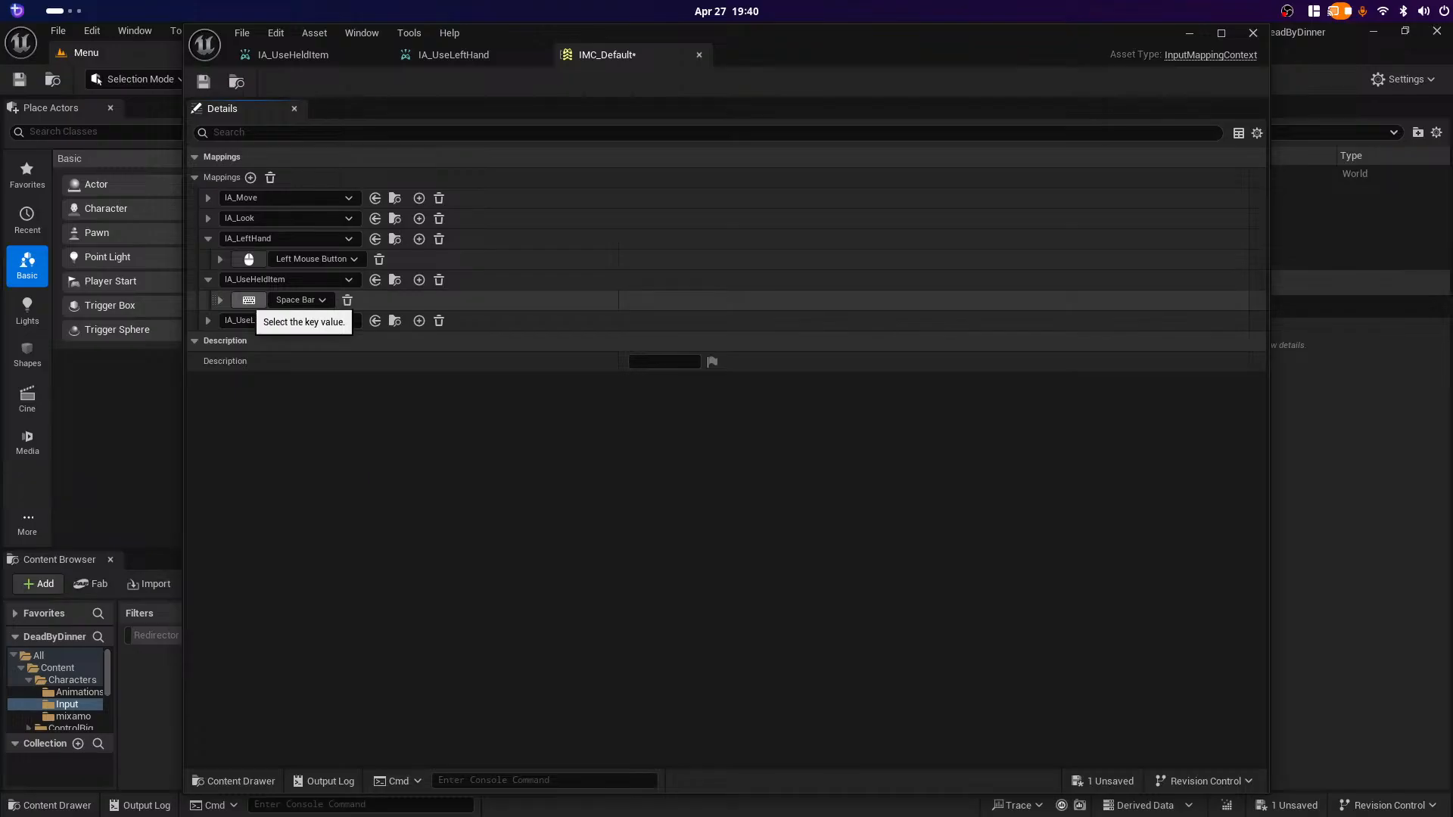
left_click(249, 300)
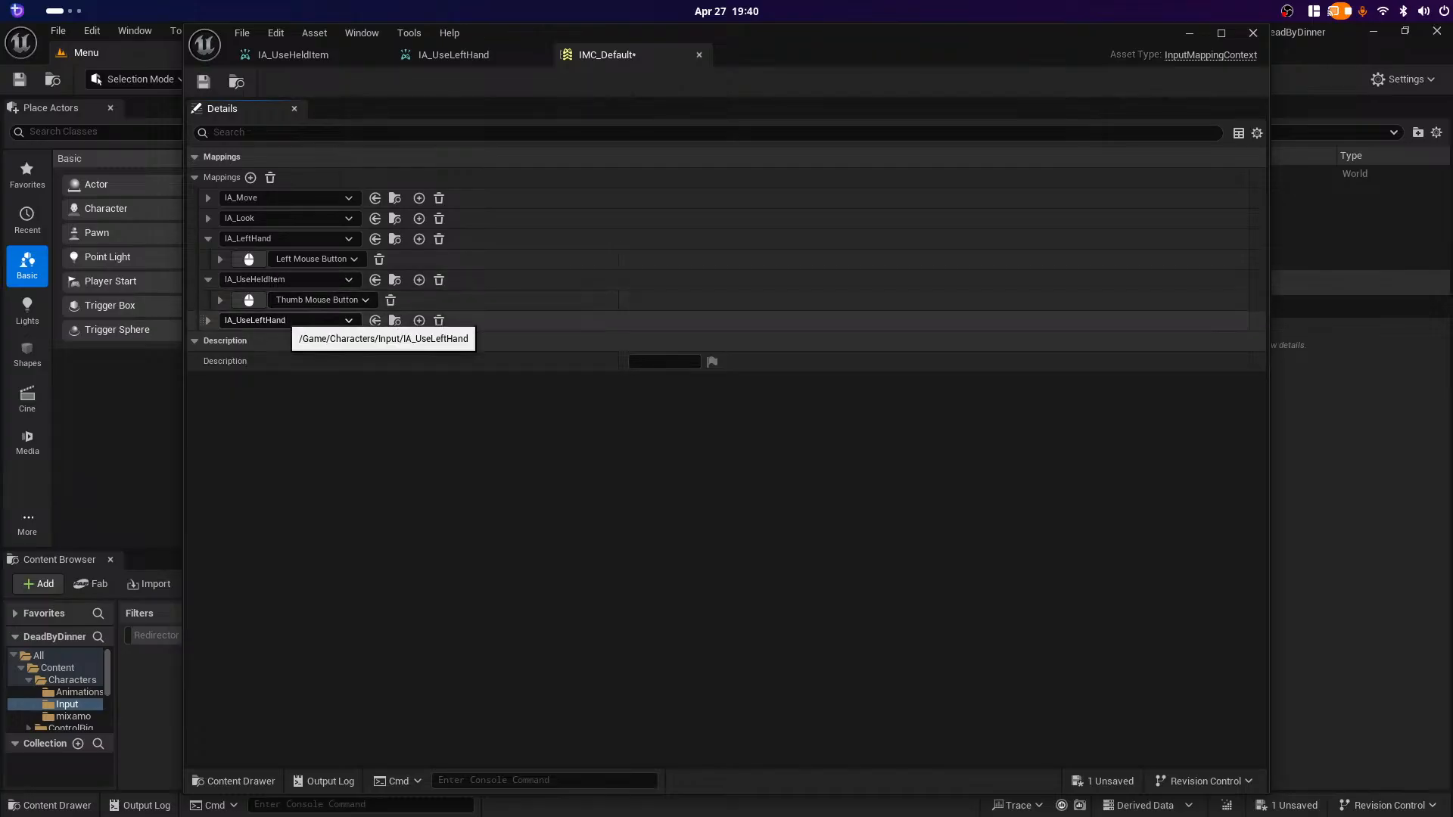
Step: Bind the IA_UseLeftHand mapping to the Left Mouse Button, then save IMC_Default and close the asset window
left_click(288, 320)
left_click(288, 320)
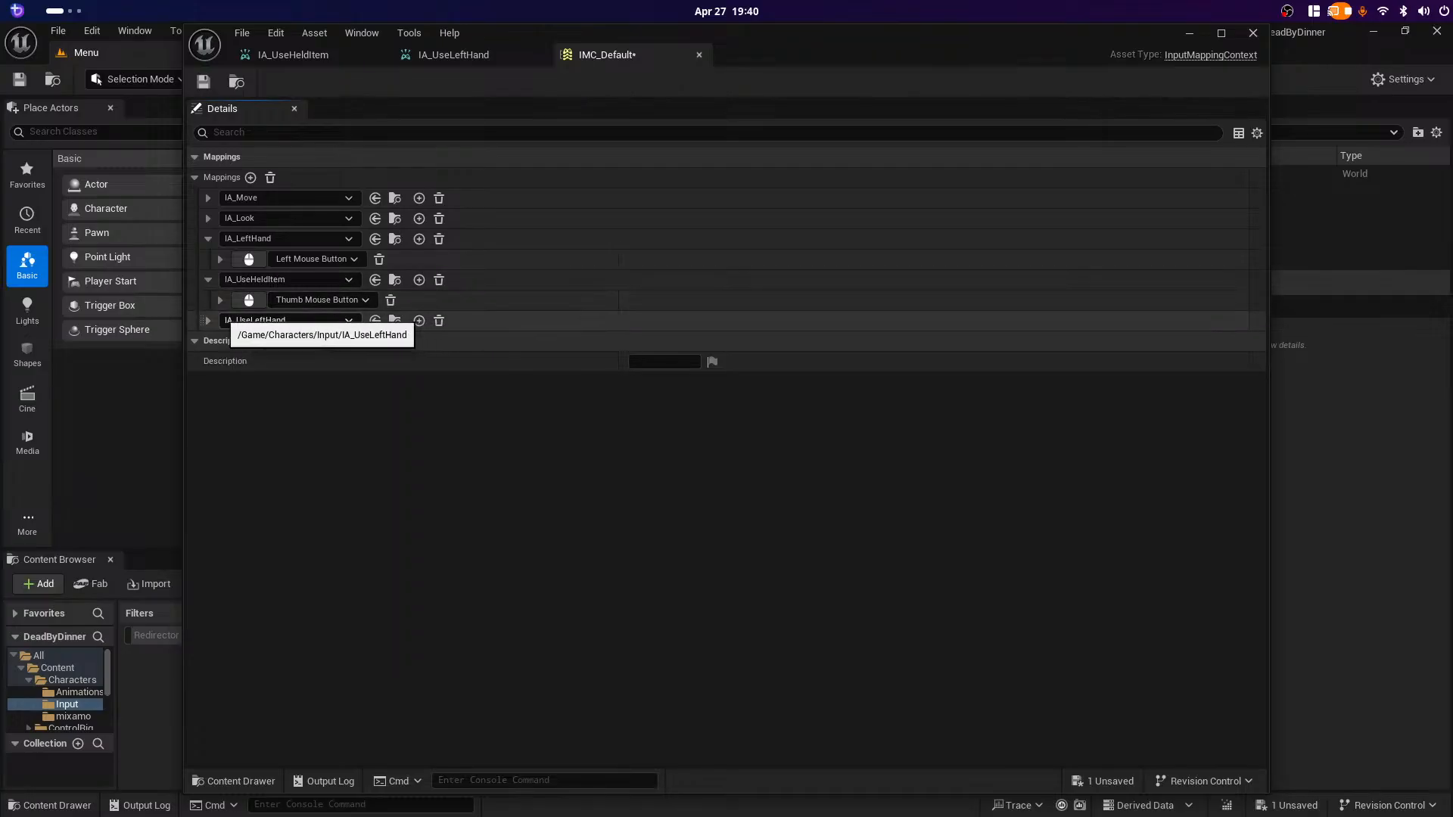
left_click(208, 320)
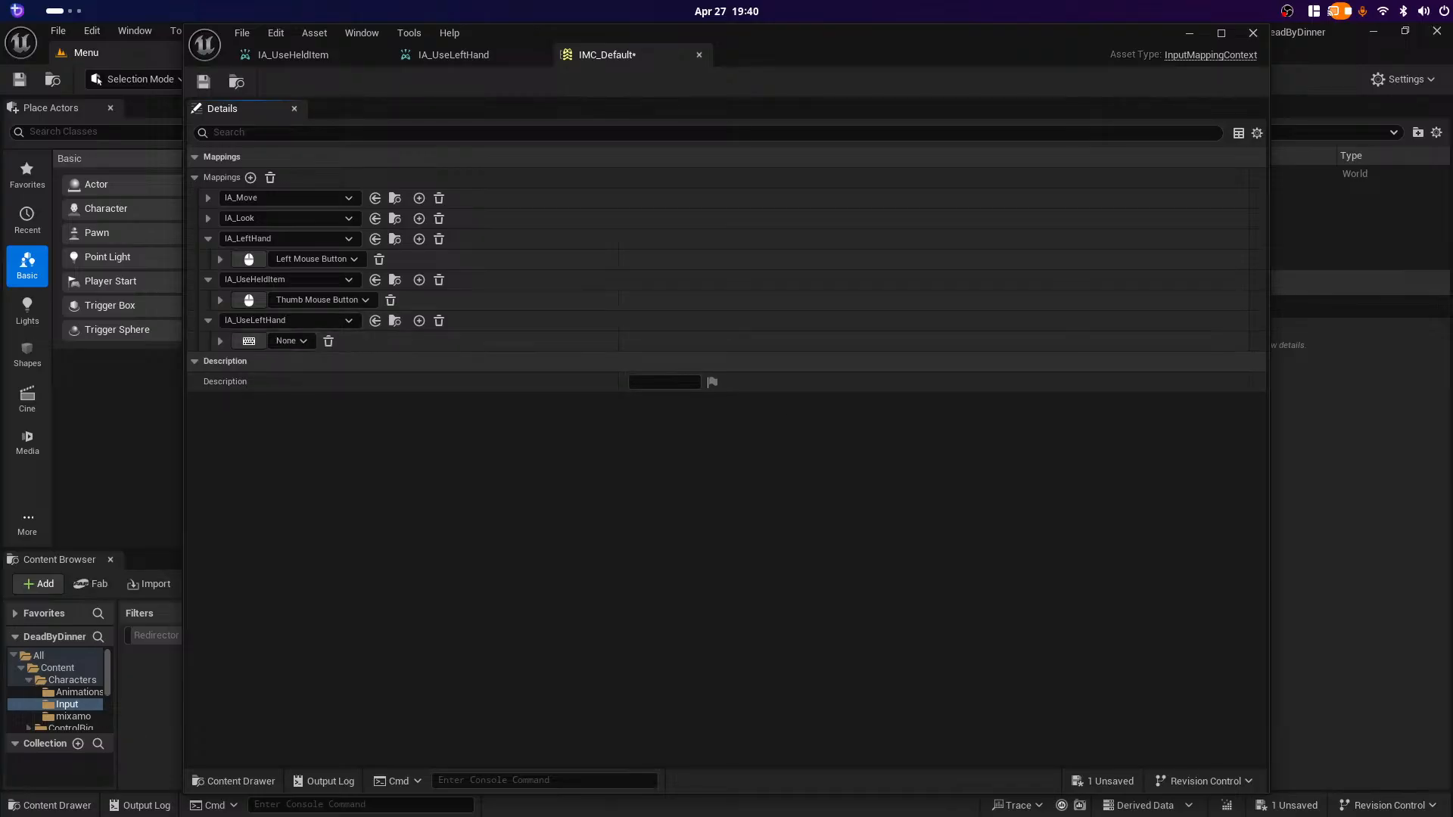
left_click(248, 341)
left_click(248, 340)
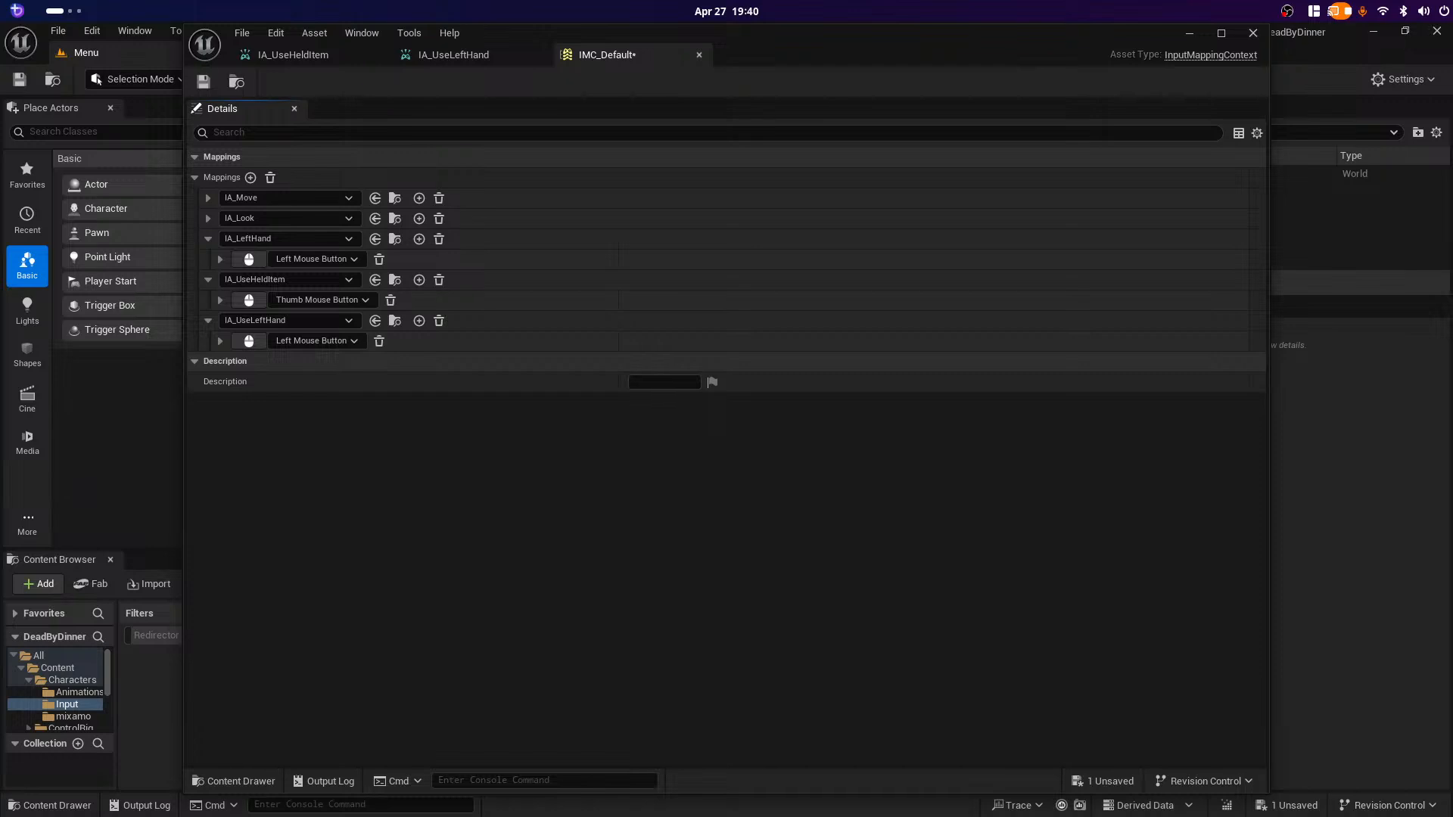
key("ctrl+s")
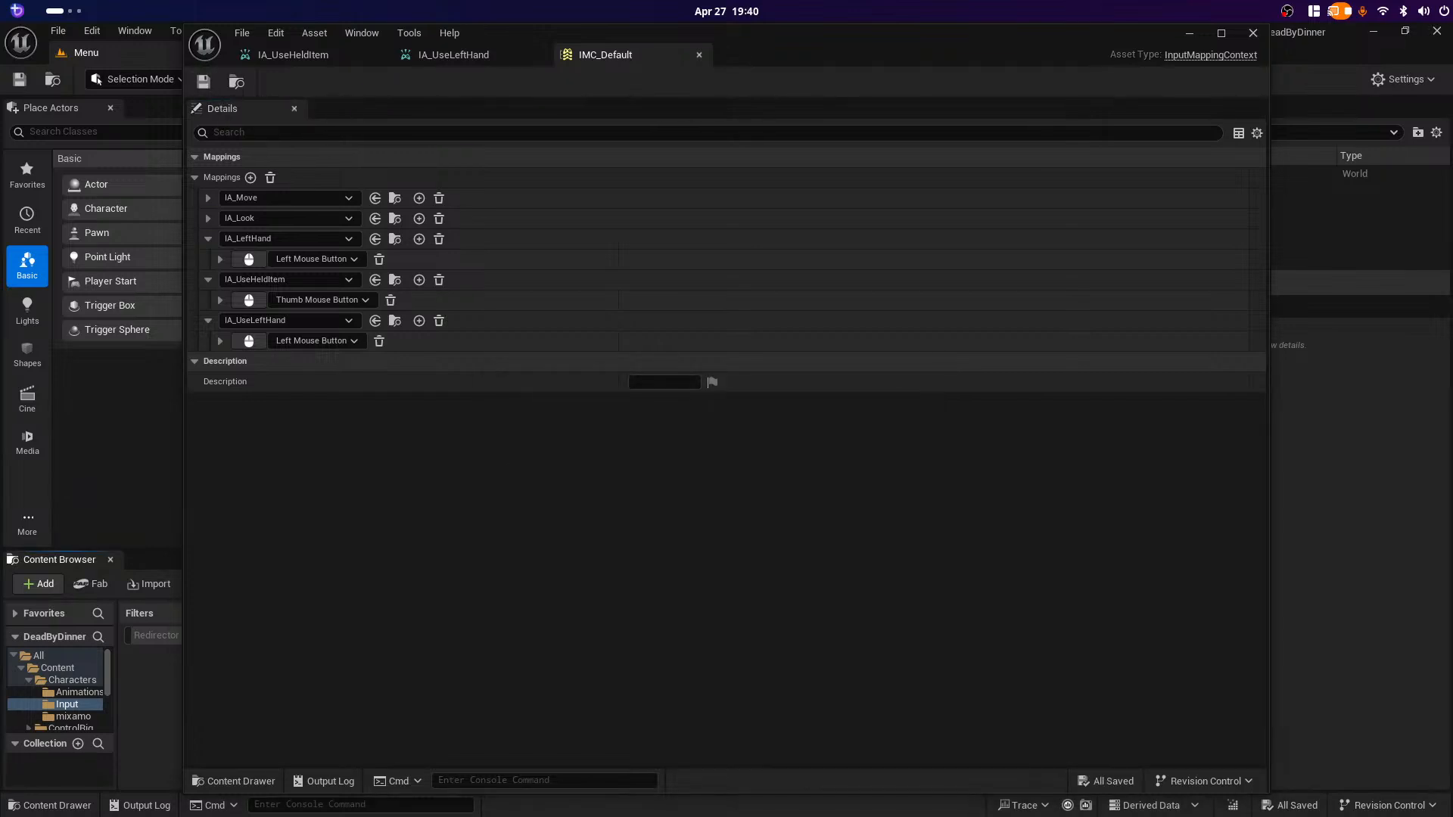
left_click(1253, 32)
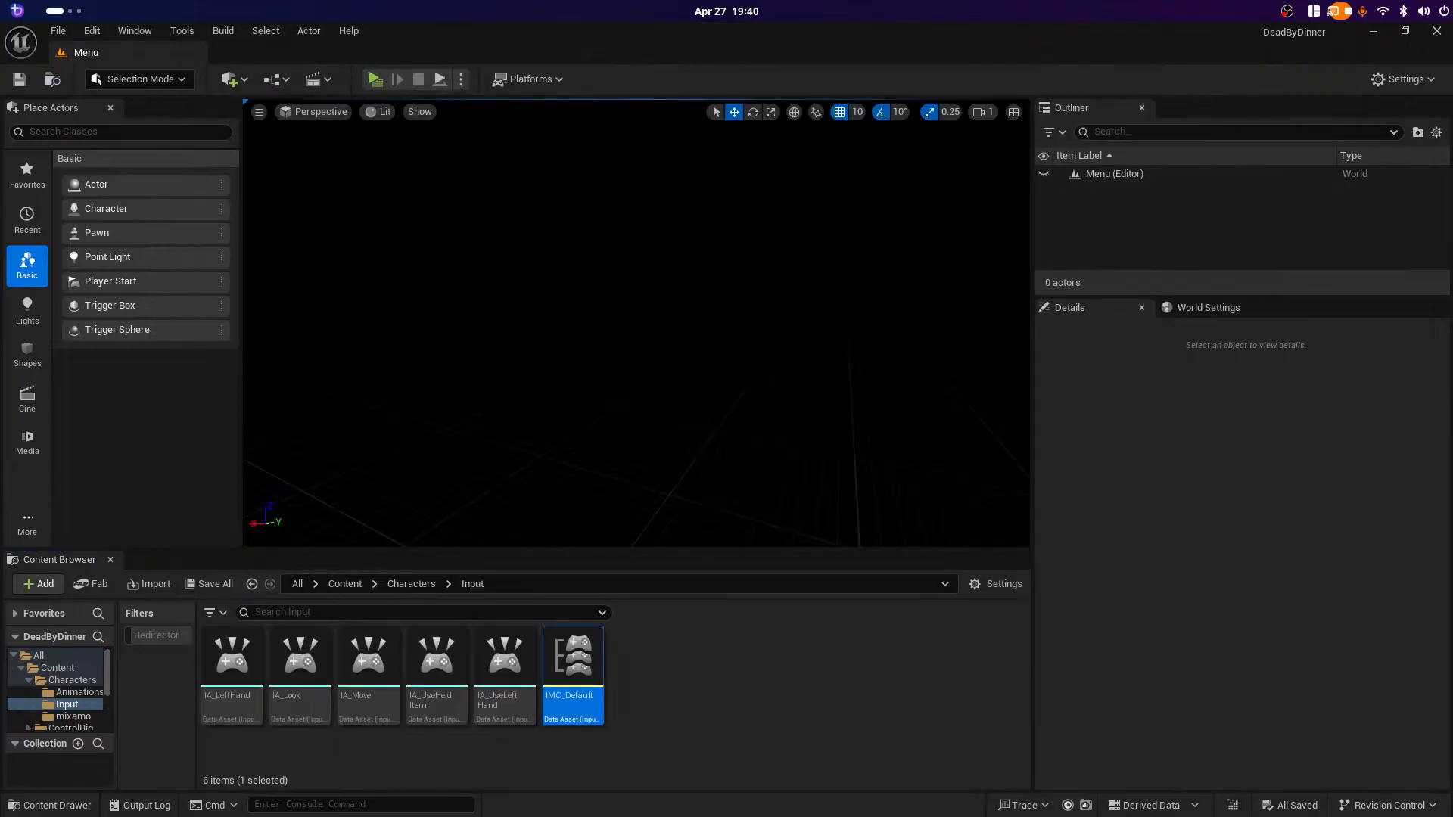
Step: Open IA_LeftHand and add a second trigger of type Chorded Action
double_click(231, 658)
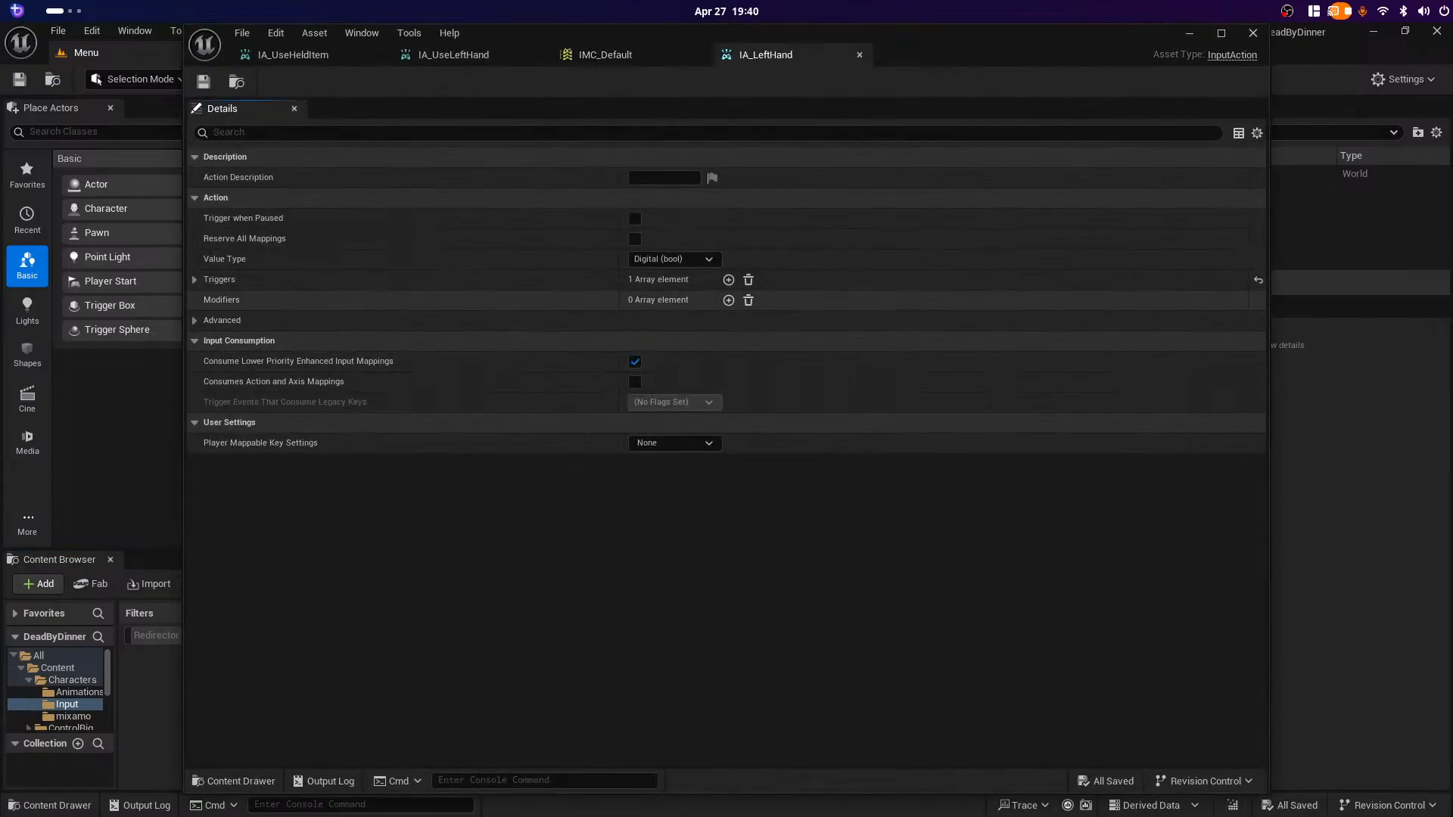
left_click(195, 279)
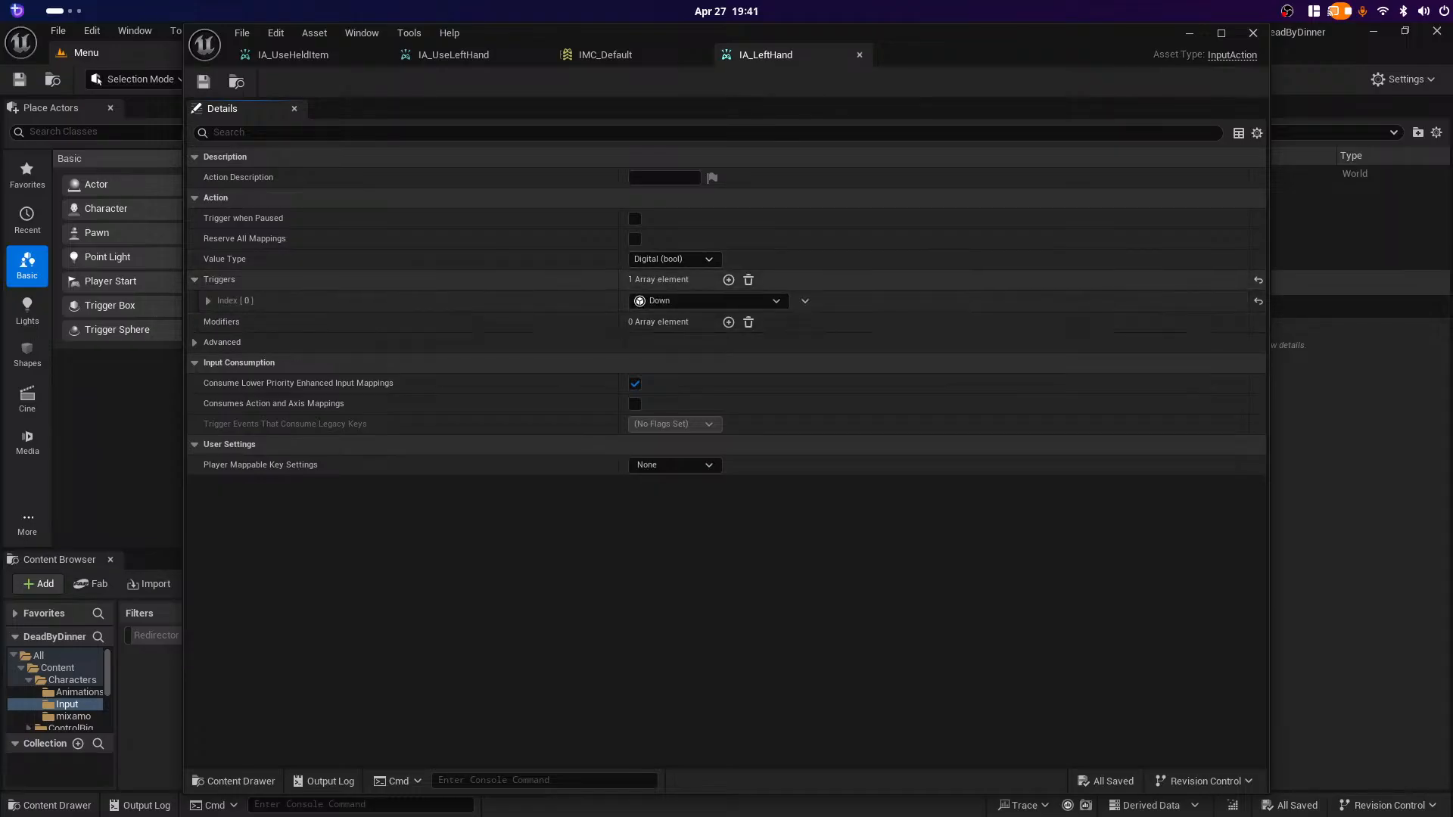
left_click(729, 279)
left_click(719, 322)
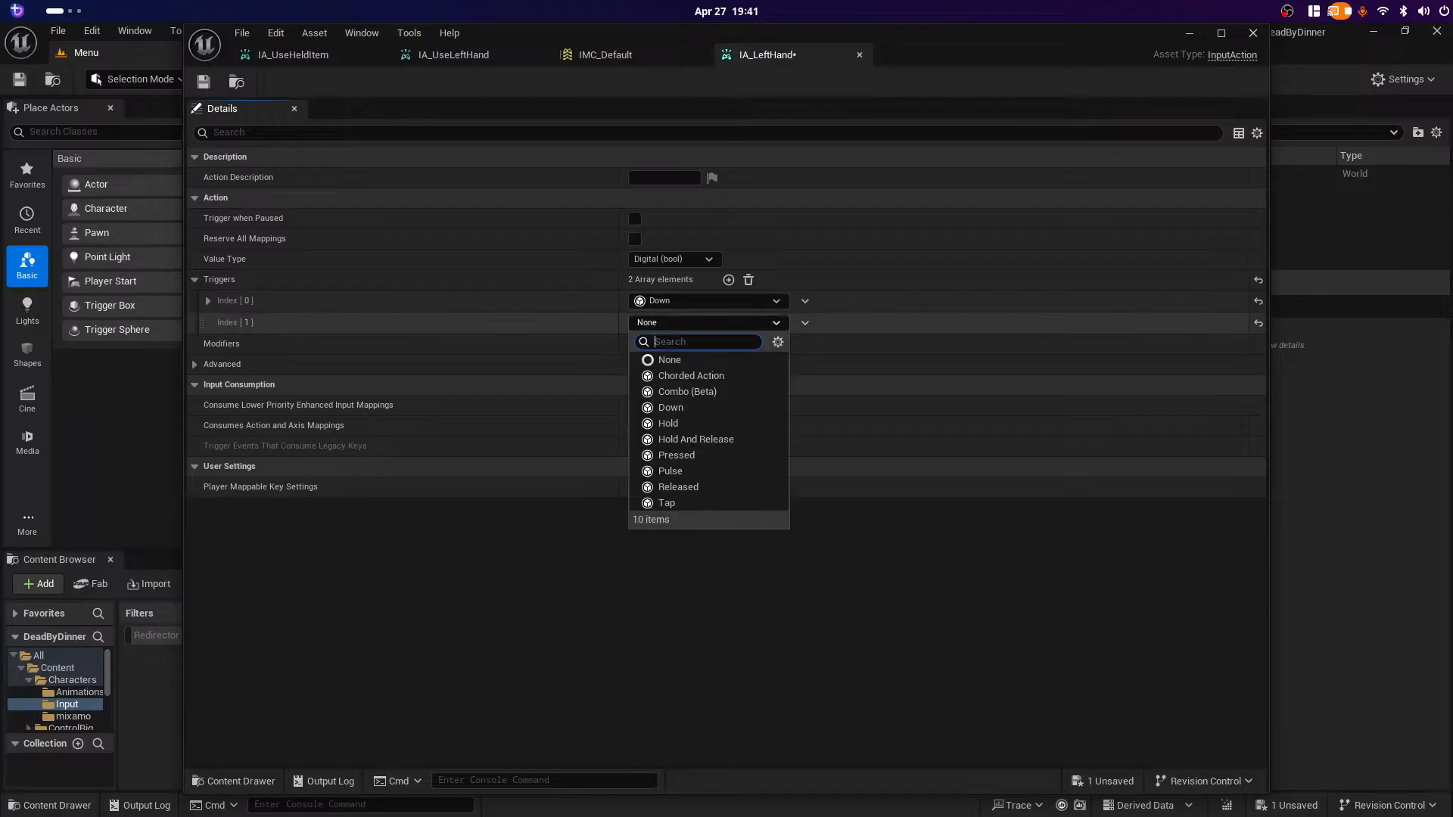
left_click(712, 320)
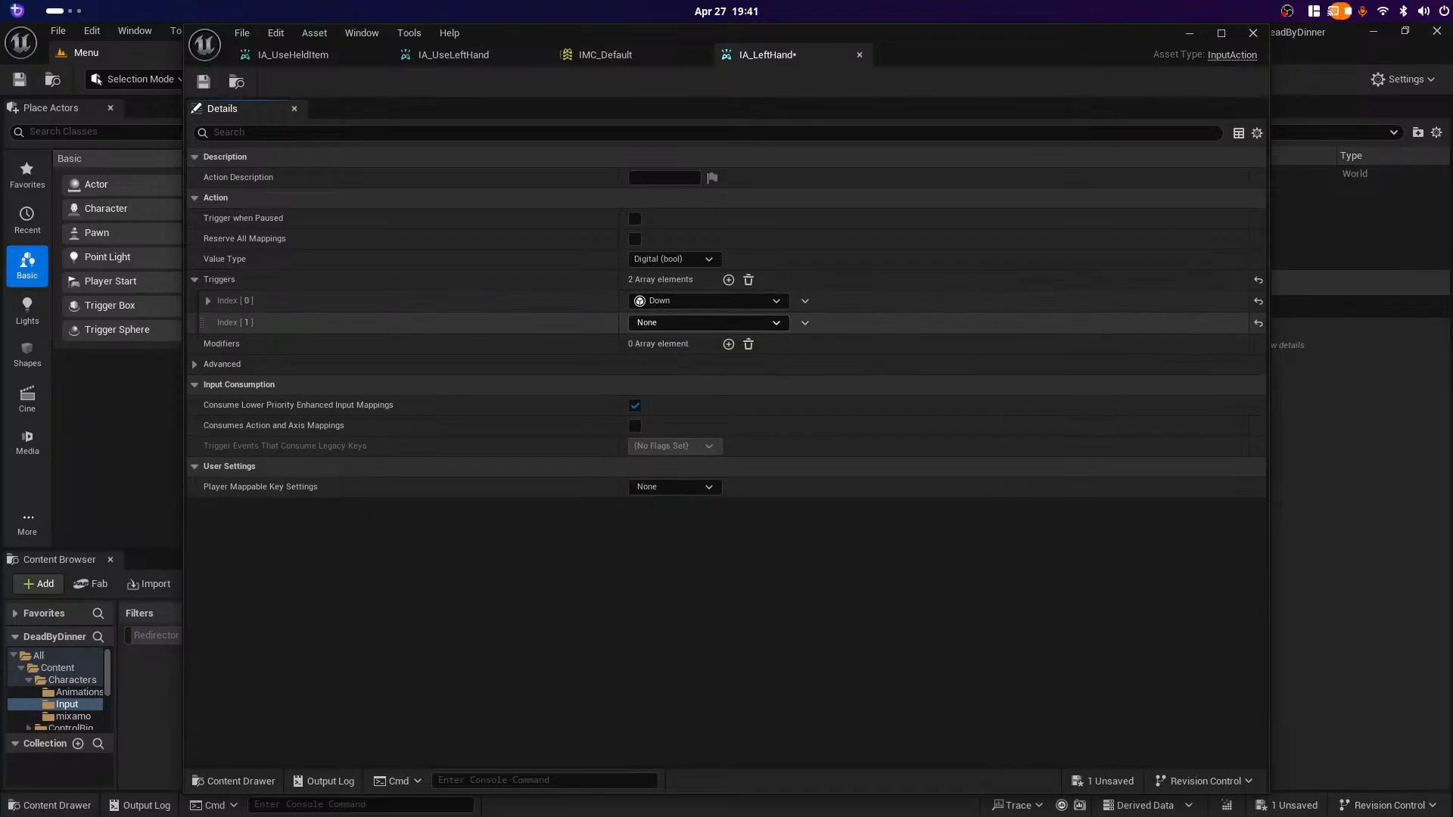
left_click(764, 323)
left_click(690, 376)
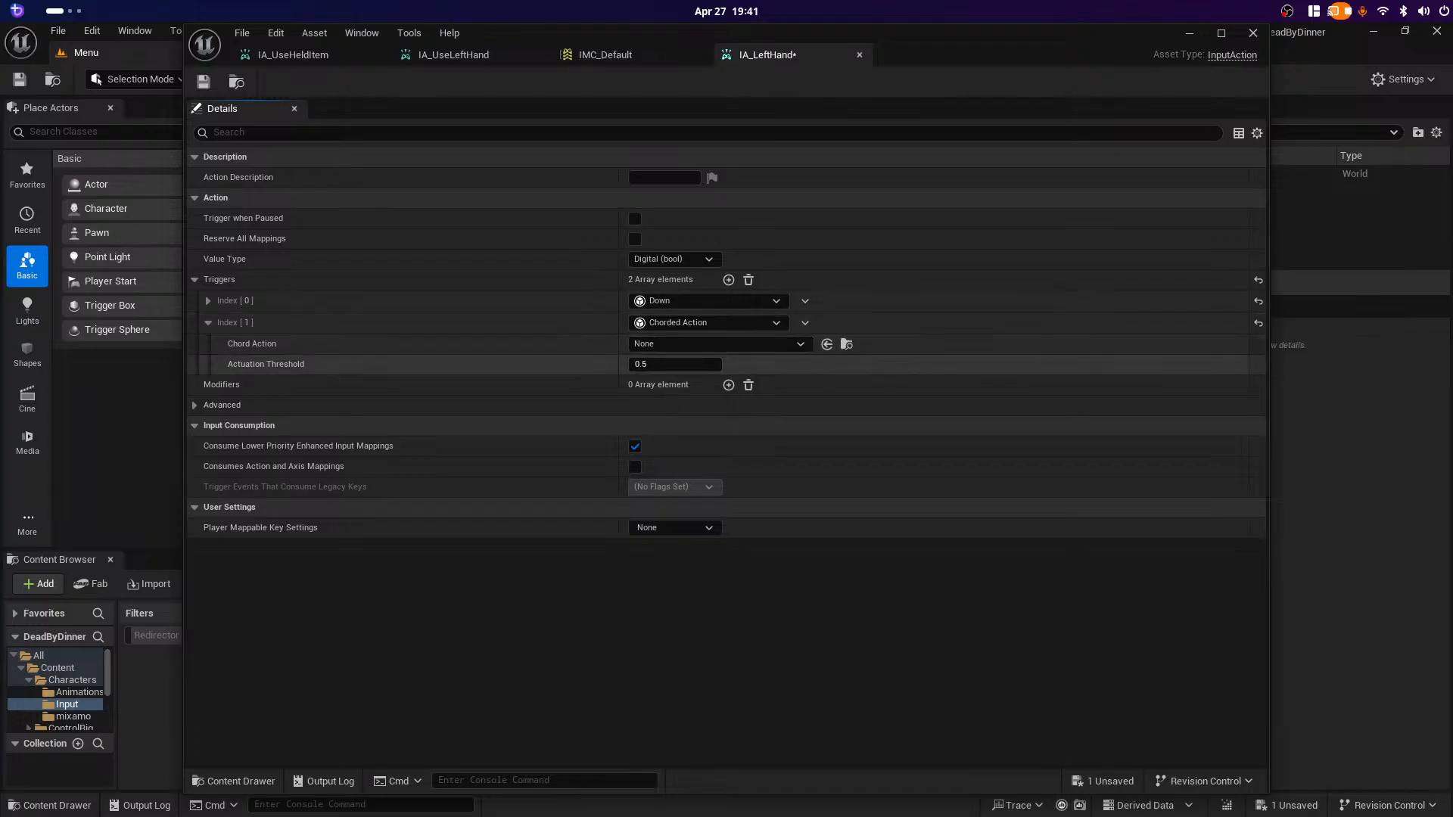
Step: Set the Chord Action of IA_LeftHand's second trigger to IA_UseHeldItem and save the asset
left_click(760, 344)
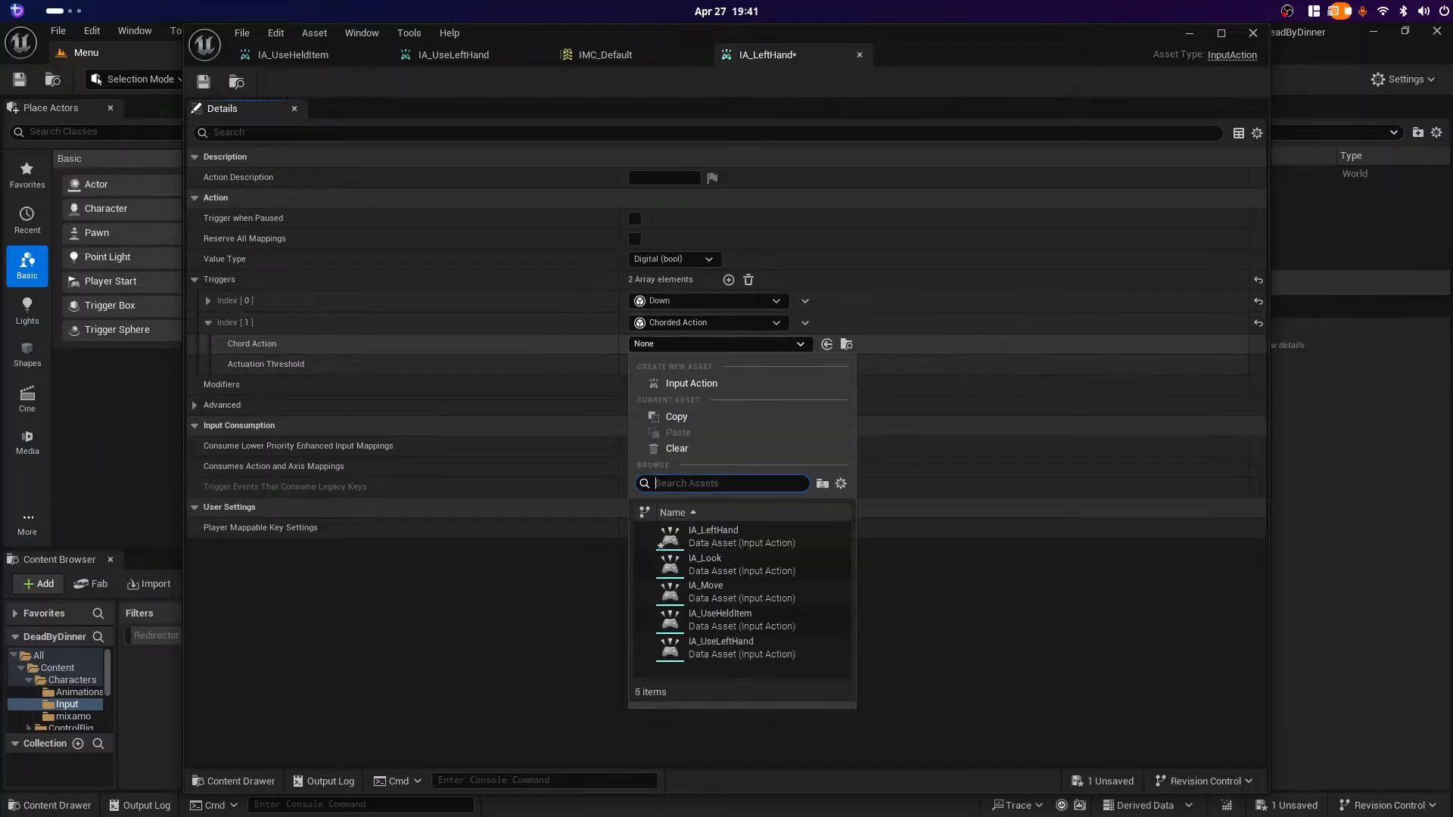
left_click(719, 619)
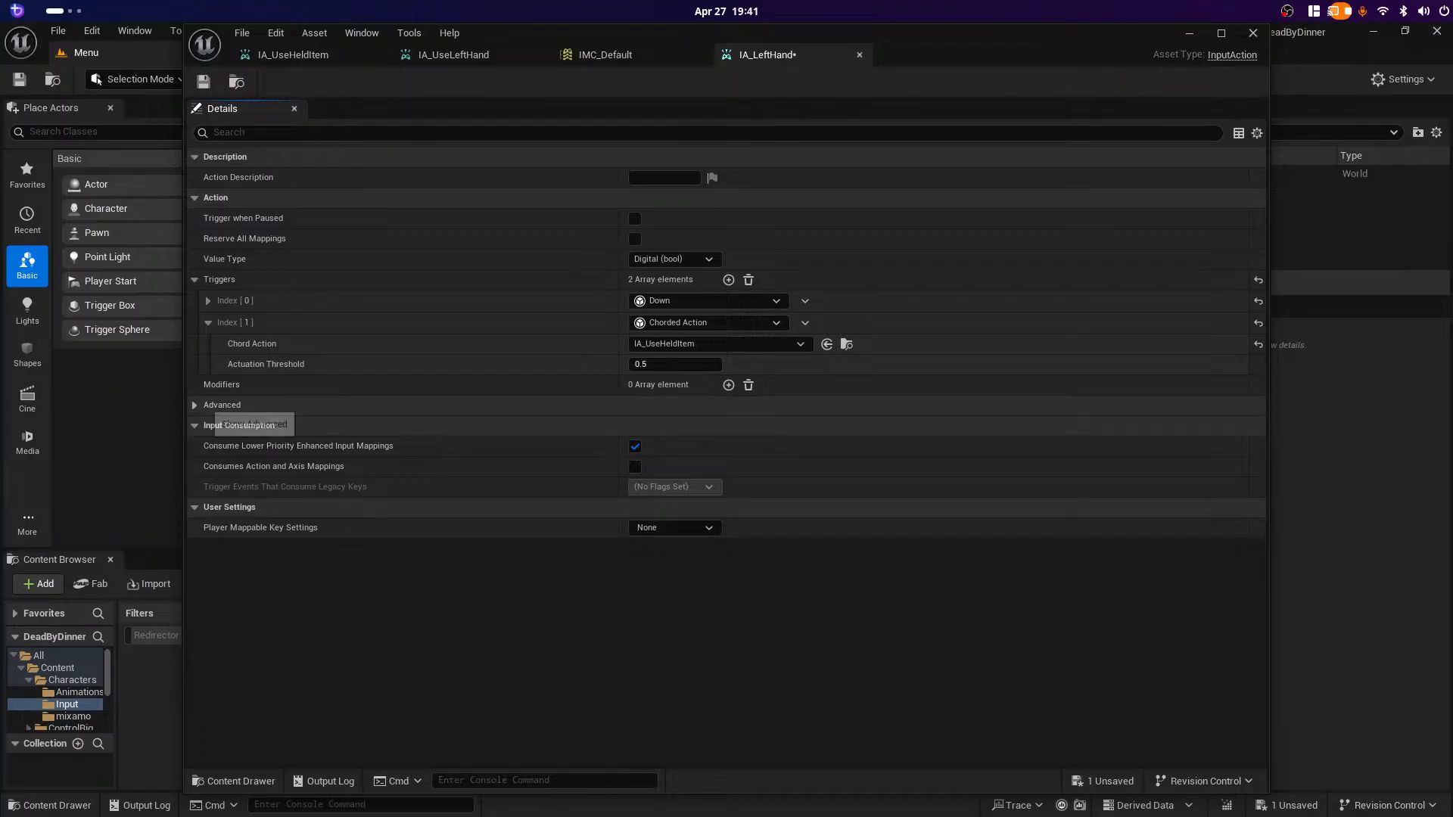
left_click(208, 406)
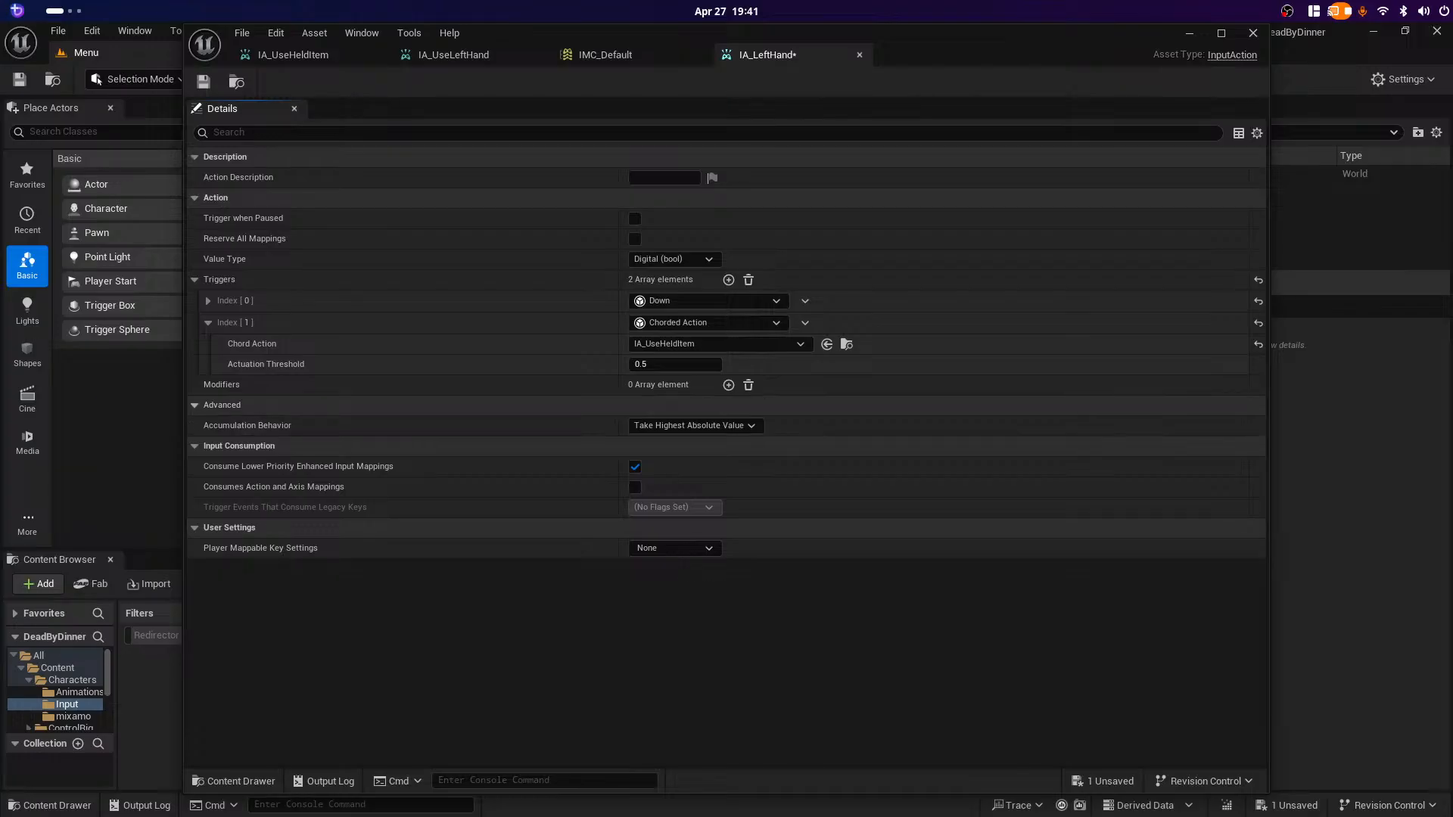
left_click(198, 406)
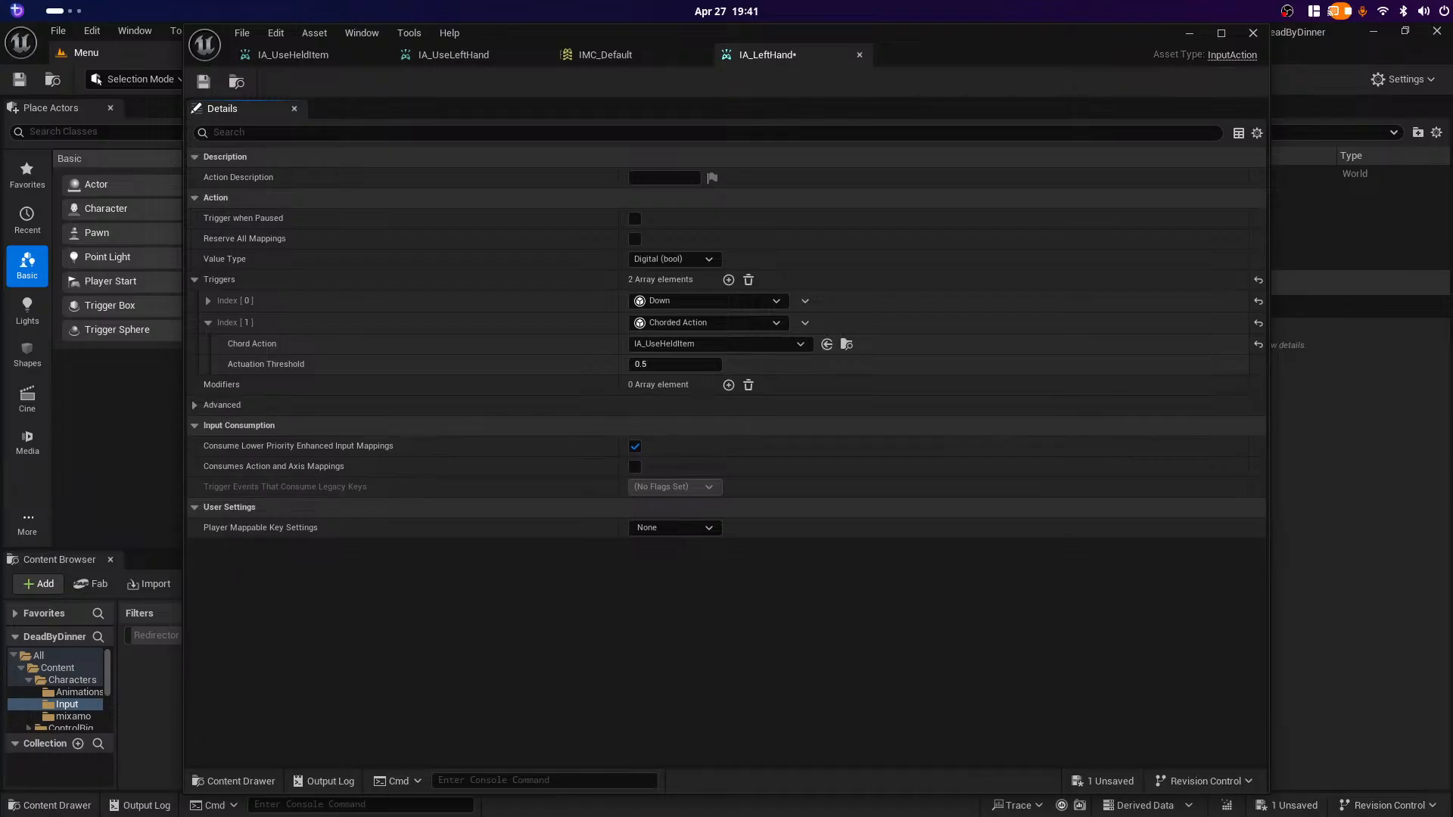
left_click(674, 527)
left_click(855, 606)
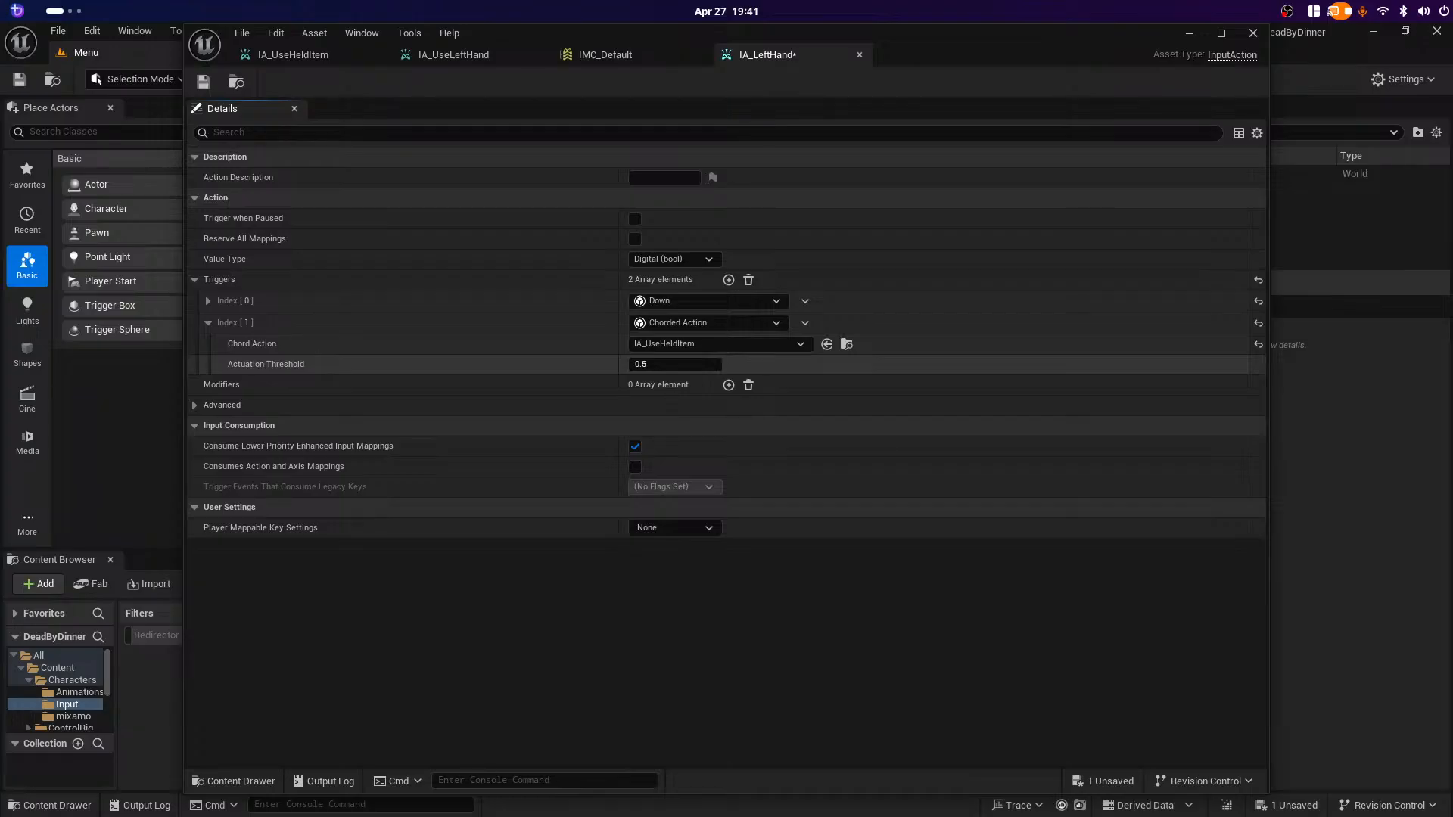
left_click(202, 82)
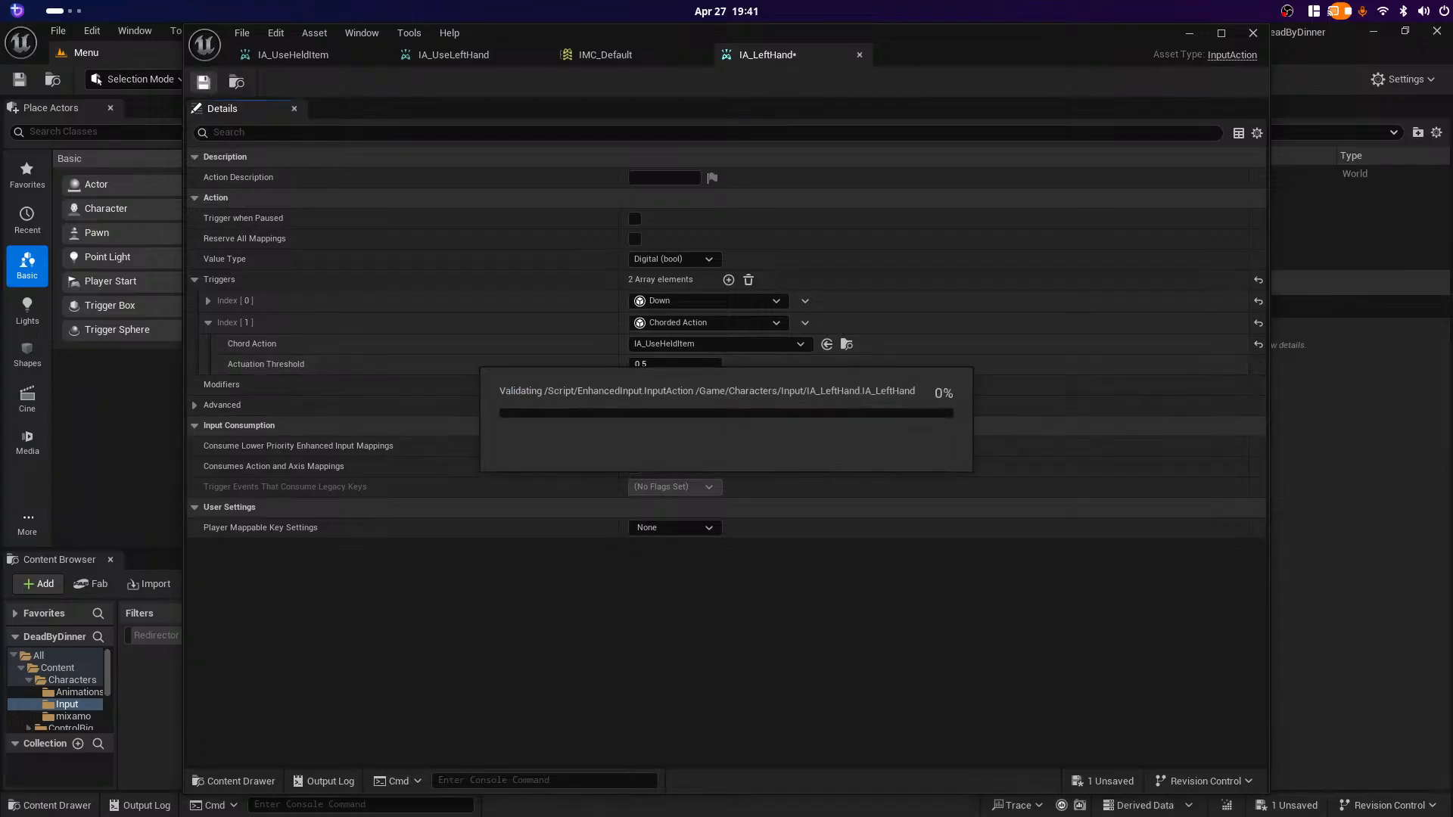
Step: Examine the triggers on the W mapping of IA_Move in IMC_Default and the settings of the IA_Move asset
left_click(601, 54)
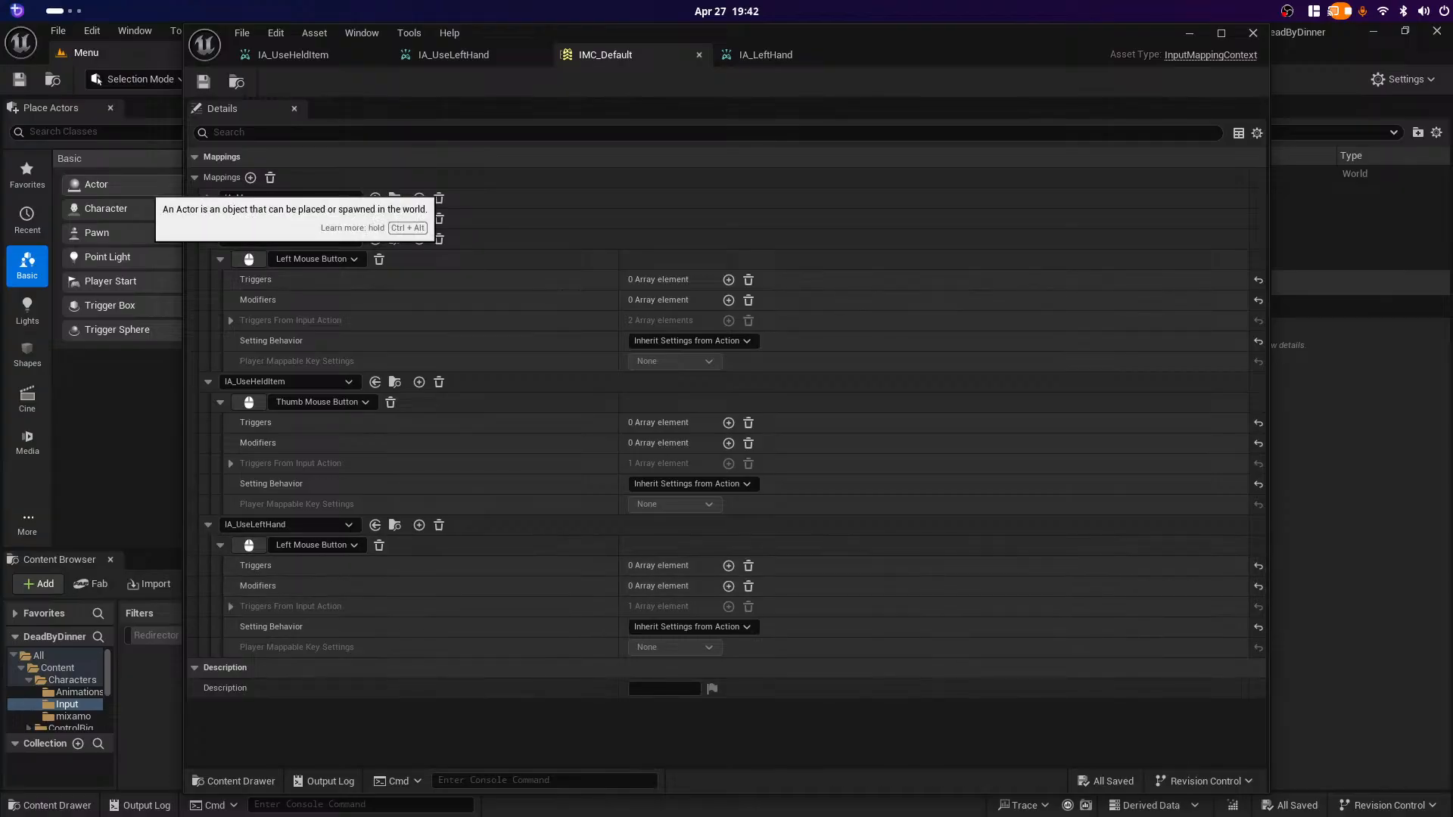
left_click(207, 198)
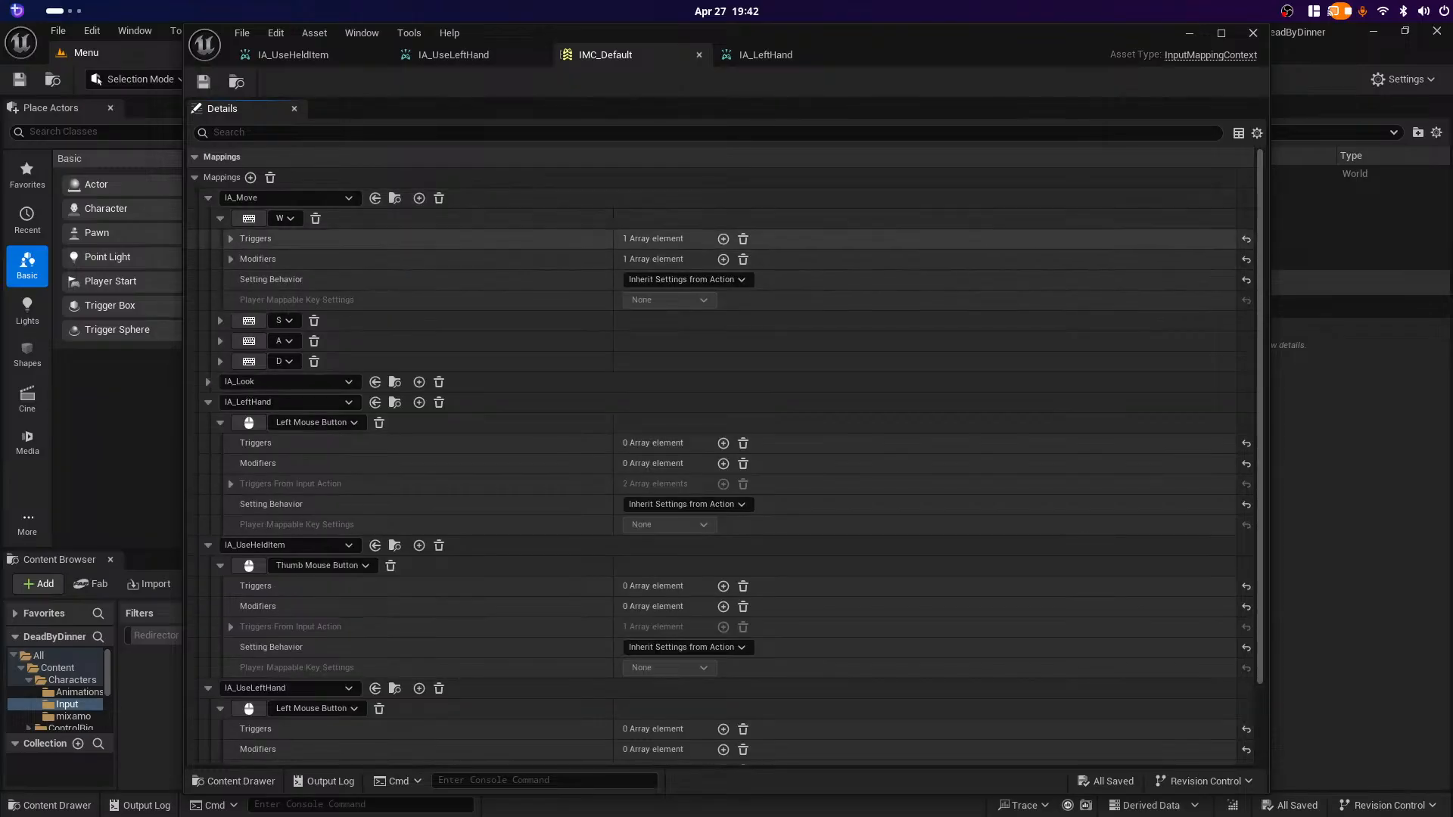
left_click(231, 238)
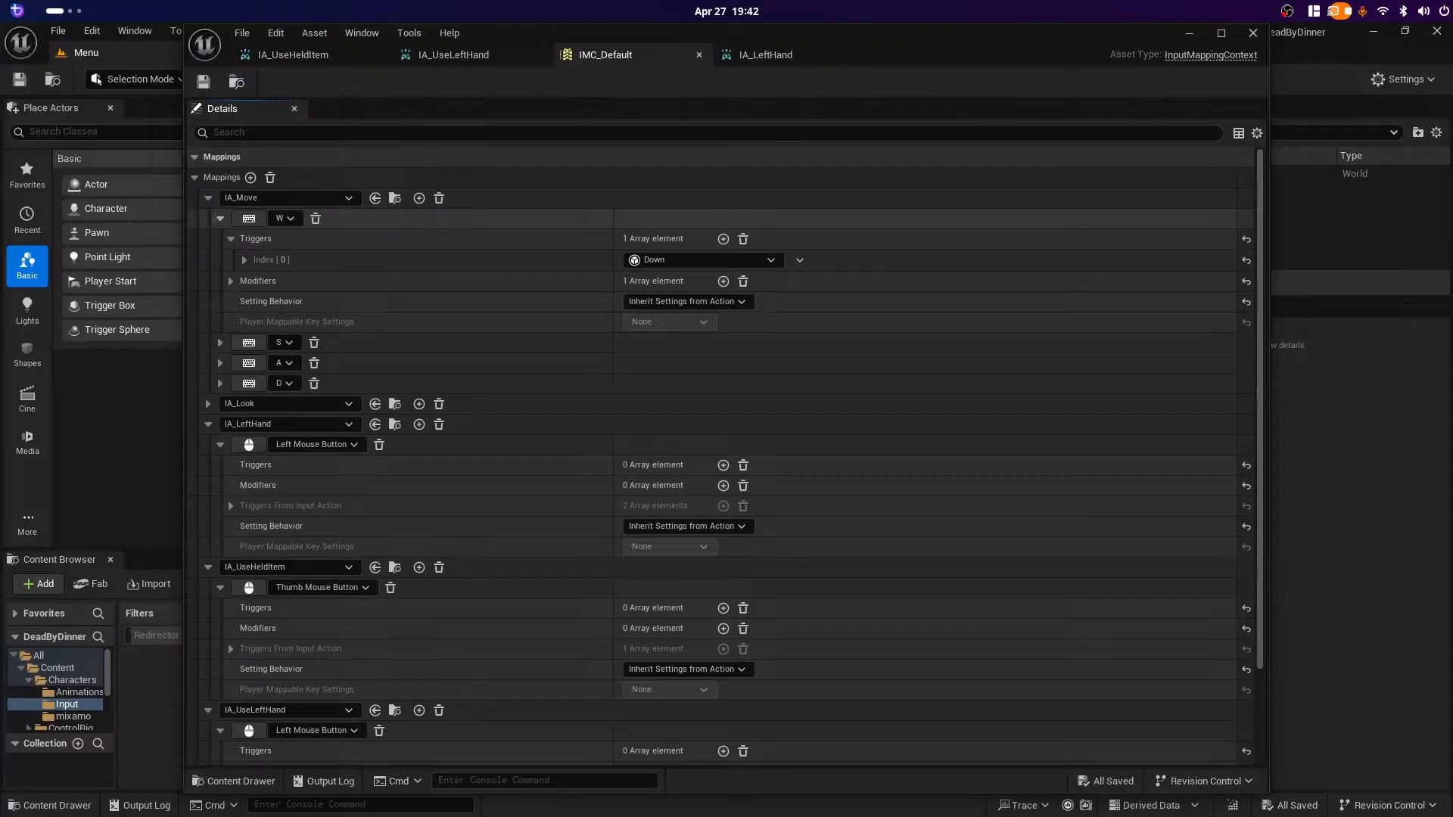
left_click(219, 218)
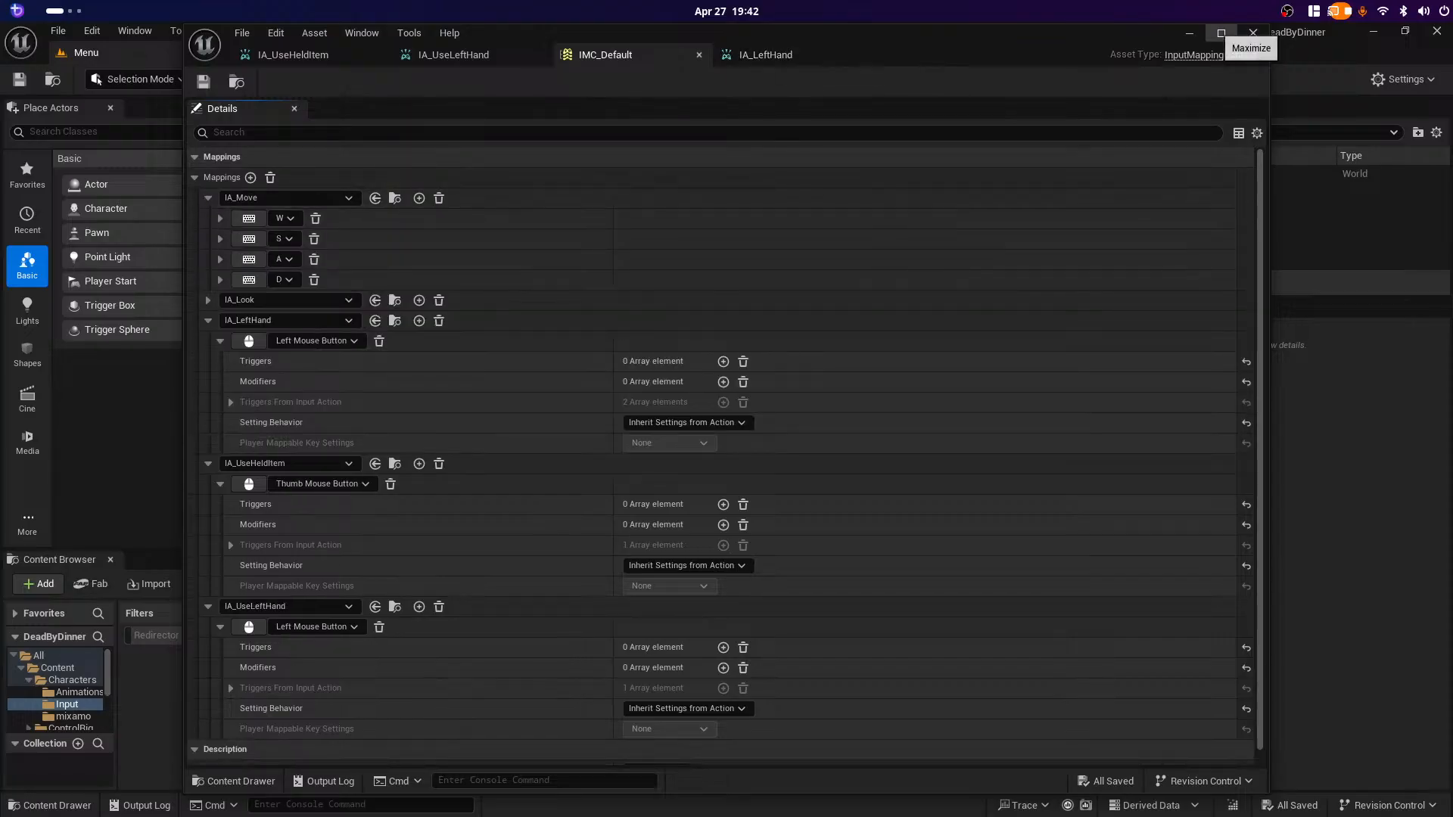
left_click(1254, 32)
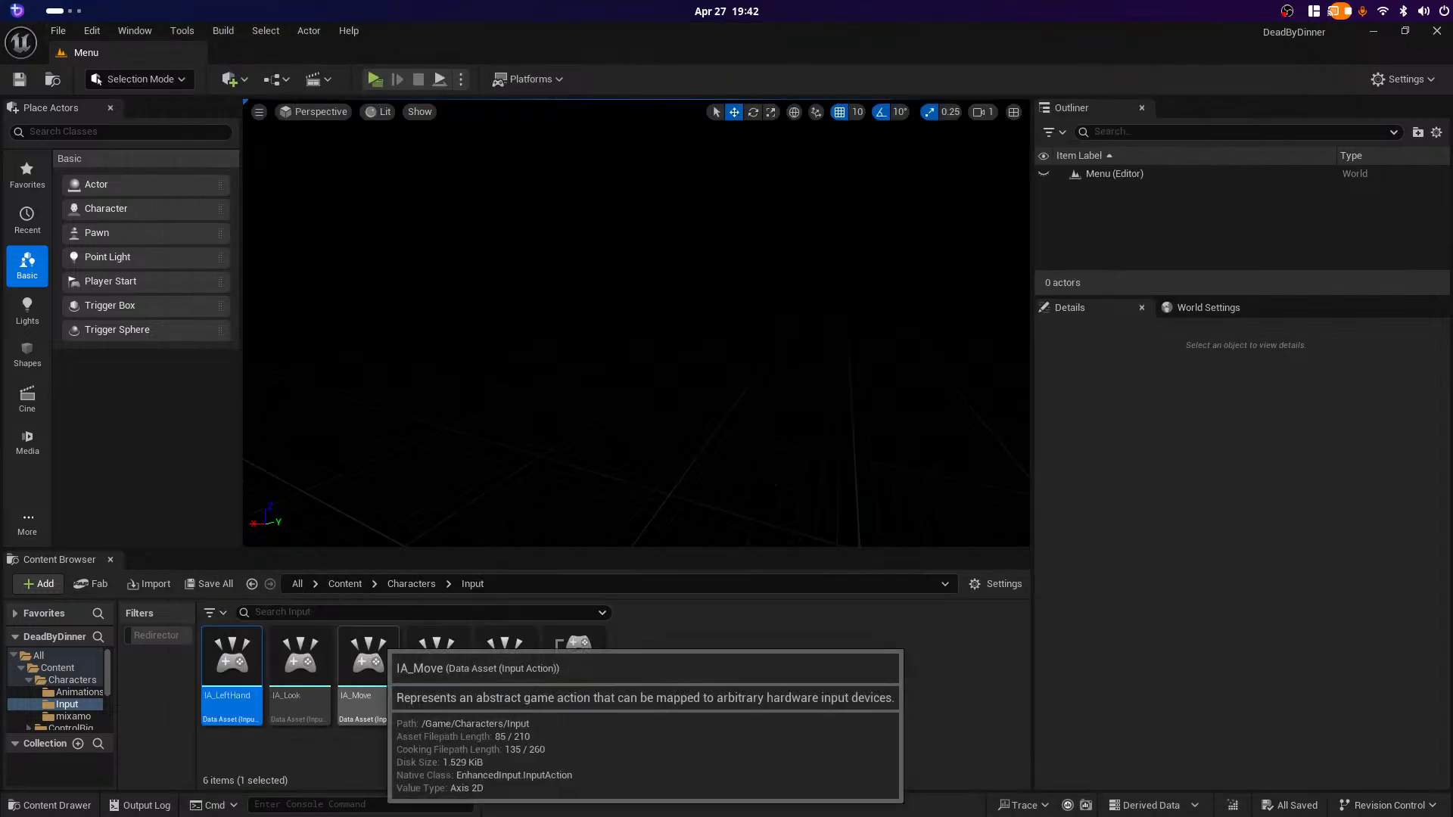
double_click(369, 657)
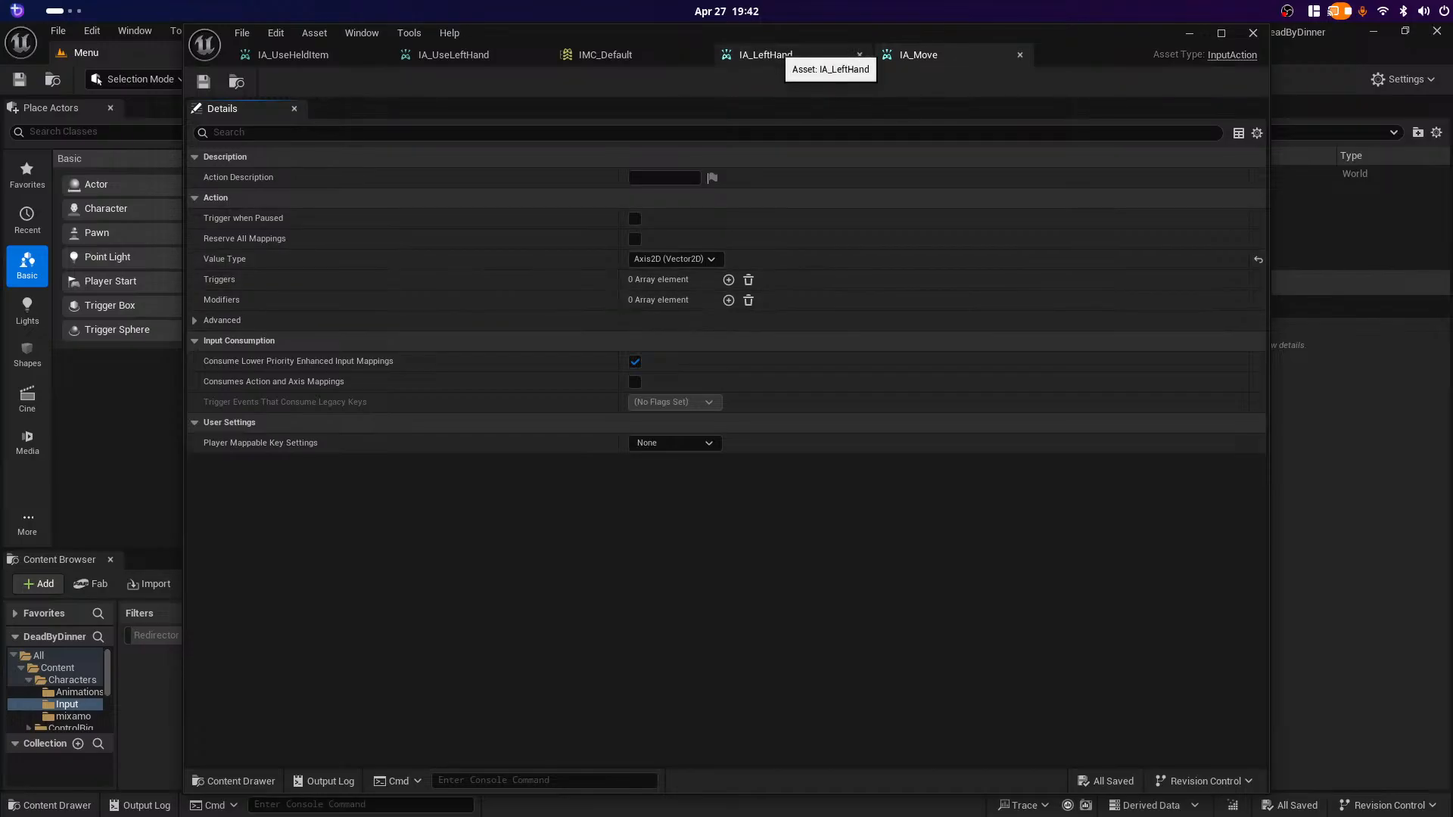
Step: Remove all triggers from the IA_LeftHand input action and save the asset
left_click(818, 54)
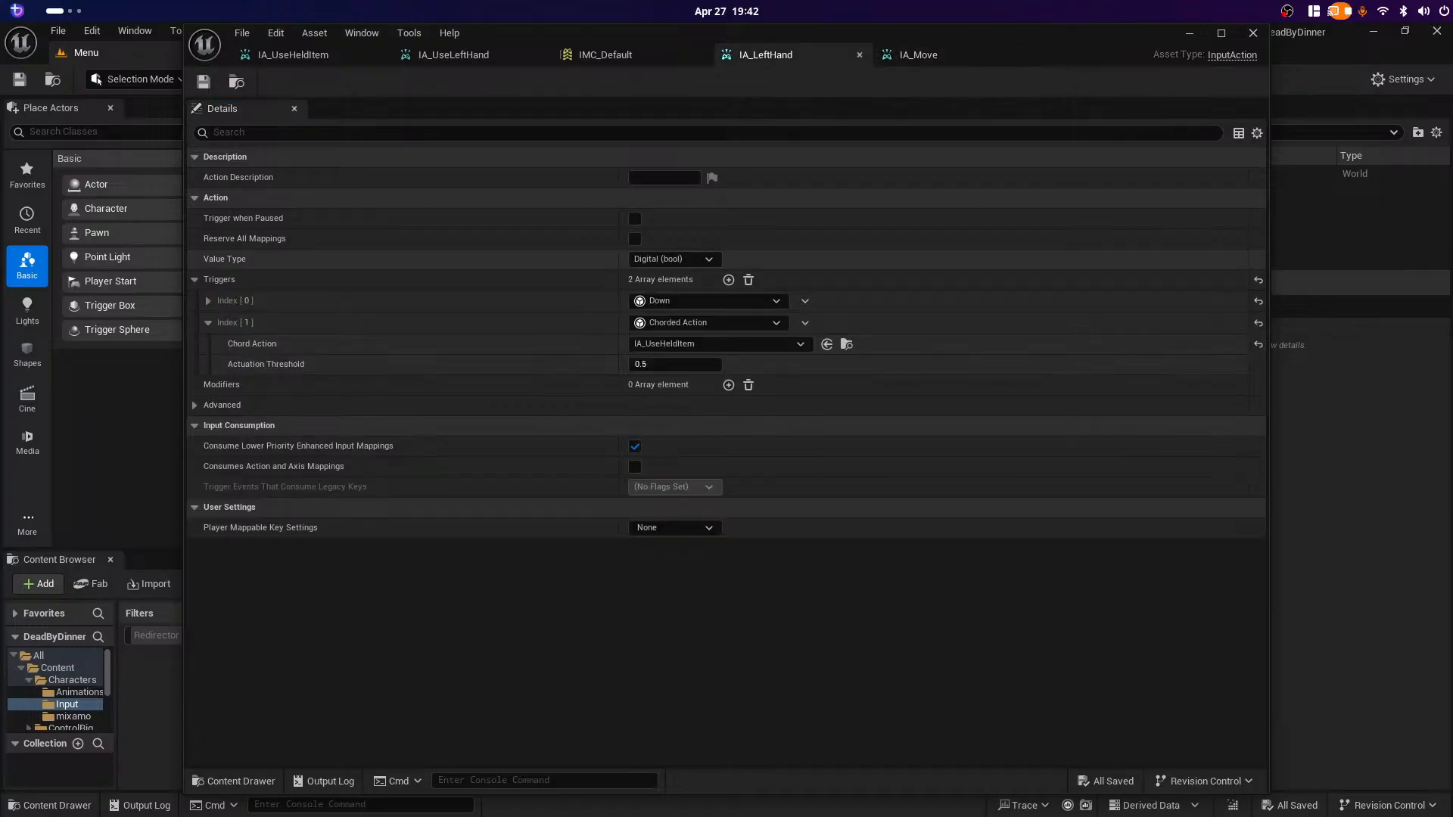
left_click(748, 279)
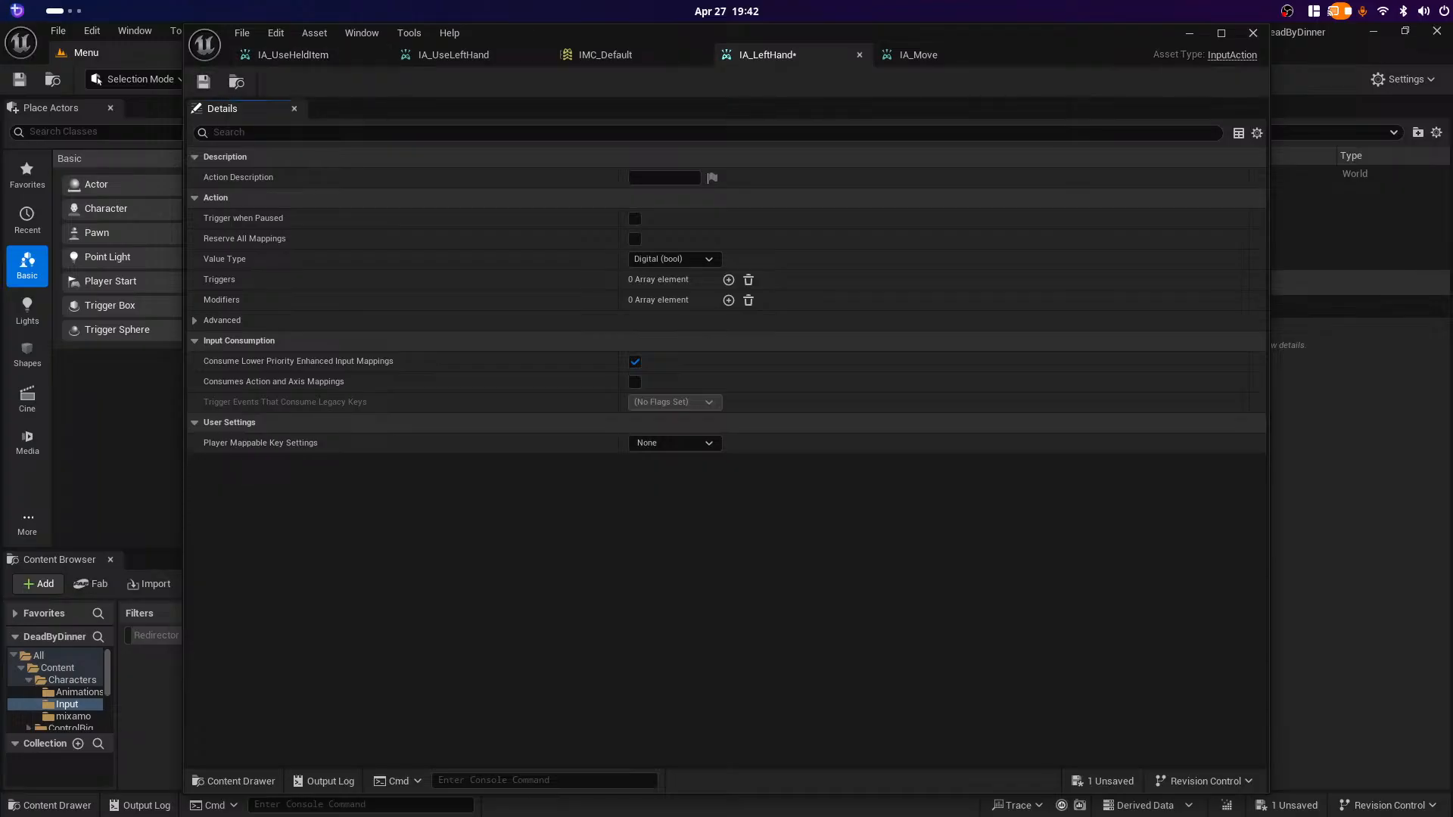
left_click(202, 81)
Step: Check the triggers of IA_Move and IA_UseLeftHand, and remove all triggers from IA_UseHeldItem
left_click(918, 54)
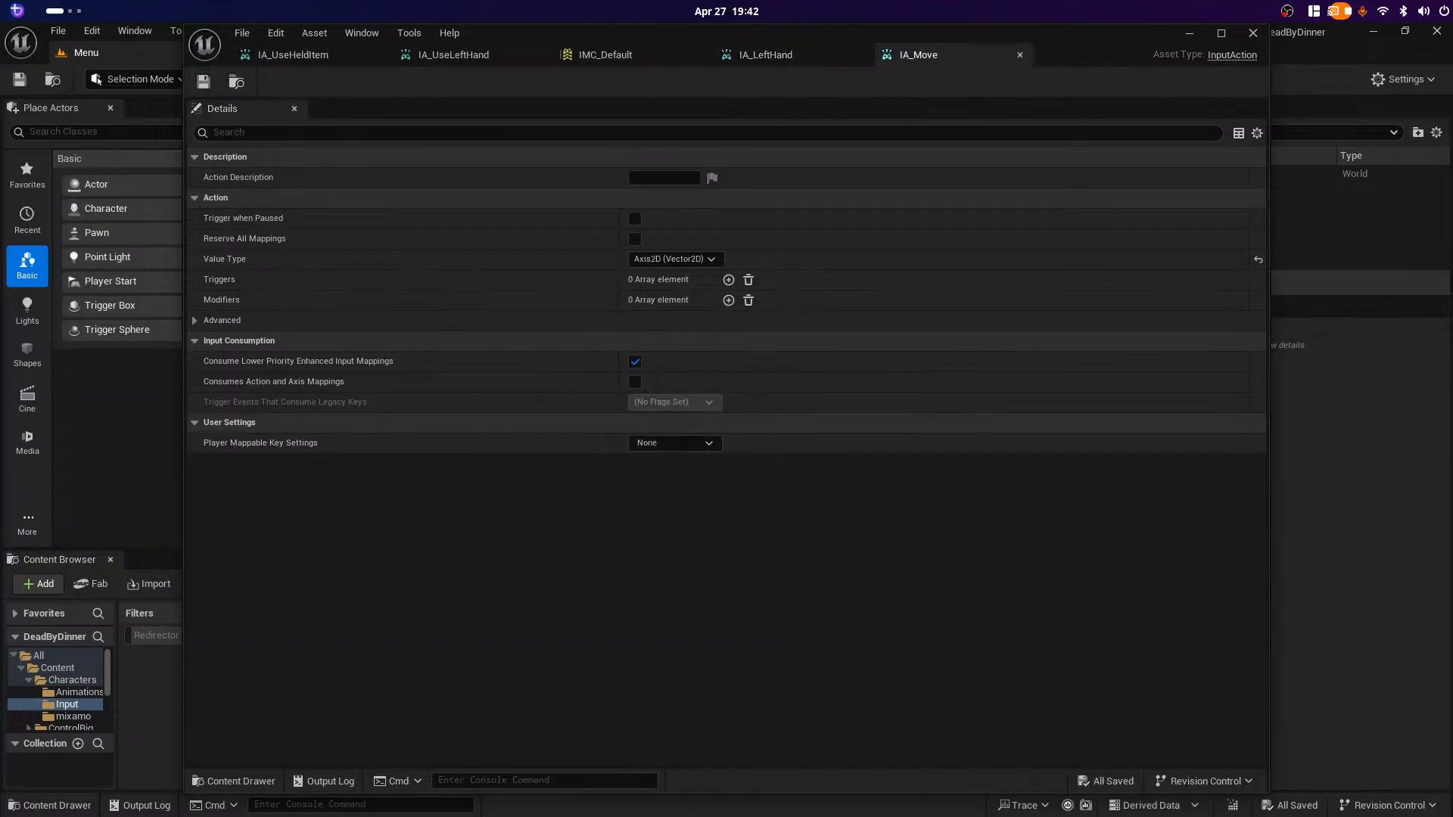
left_click(454, 55)
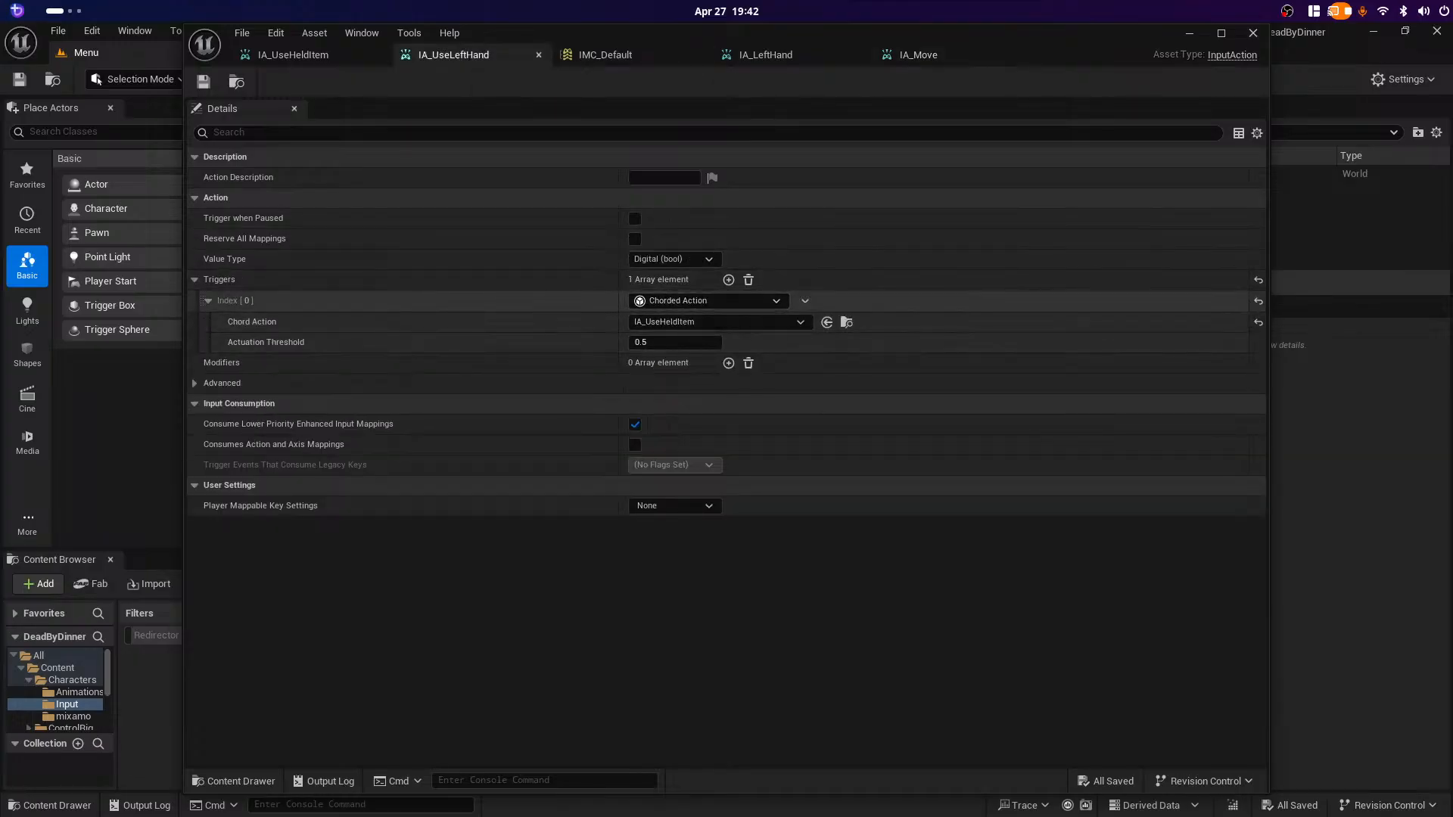
left_click(293, 54)
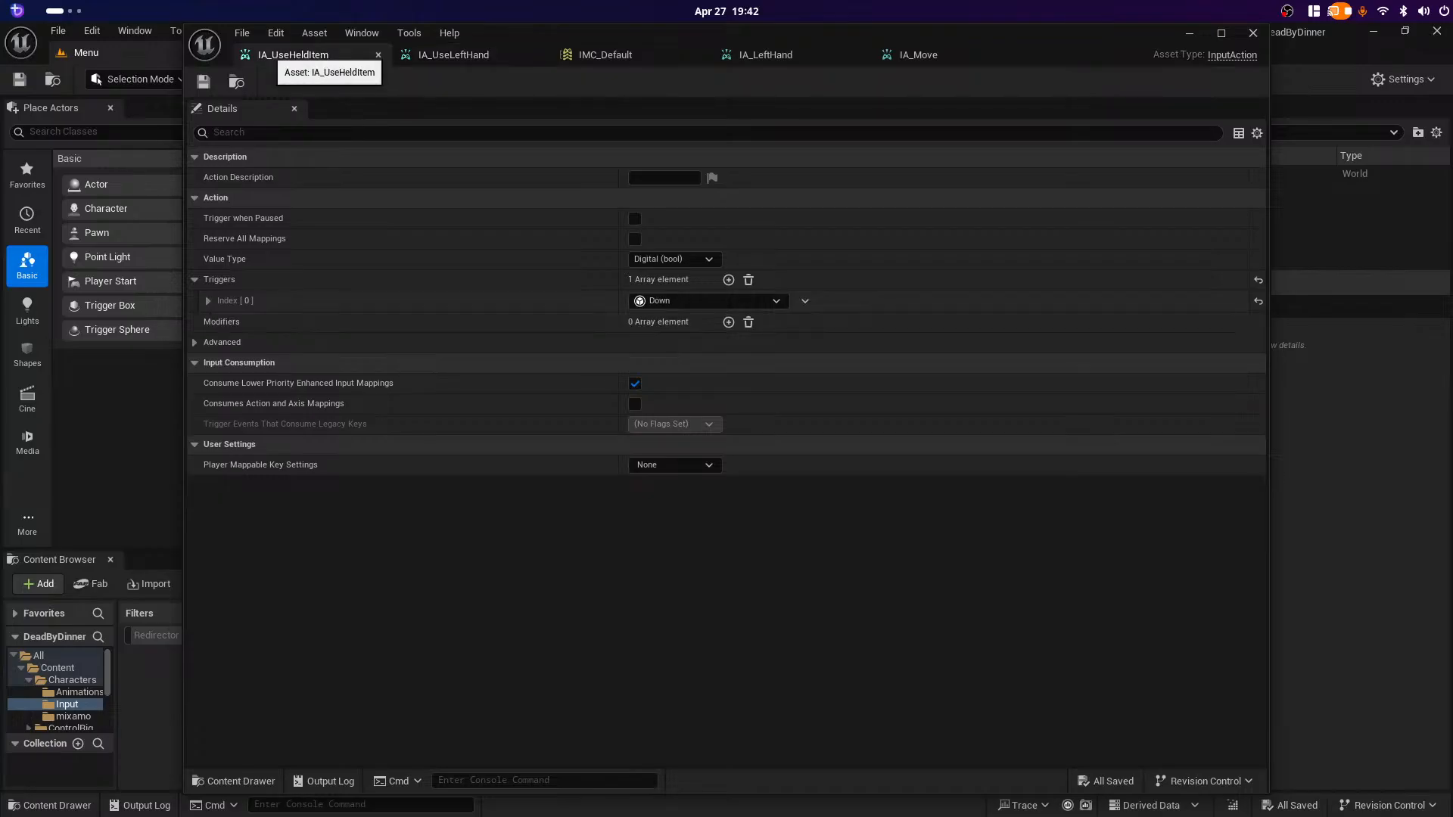
left_click(748, 279)
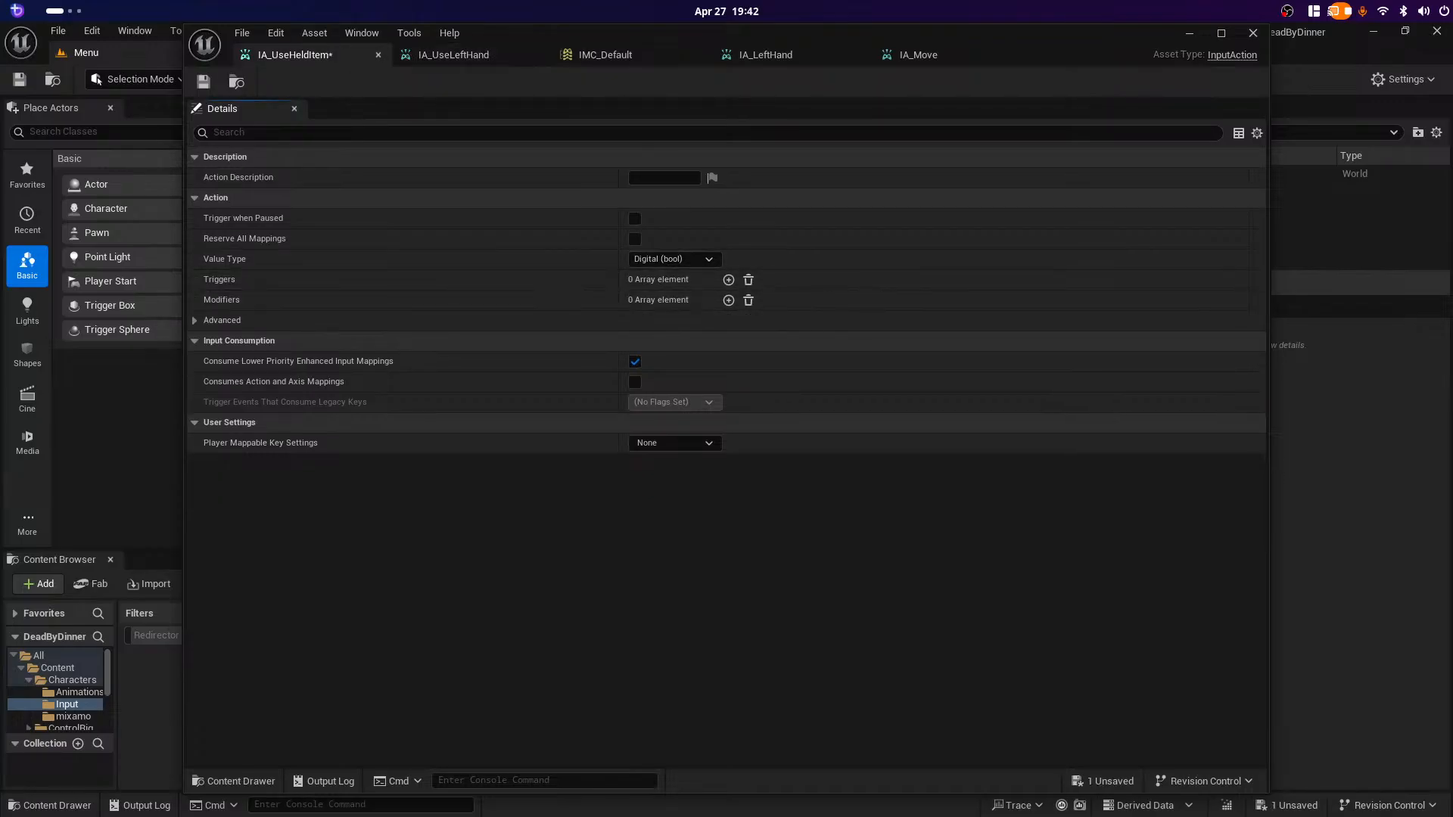
Step: Save IA_UseHeldItem, remove all triggers from the IA_UseLeftHand input action and save that asset too
left_click(203, 81)
left_click(492, 54)
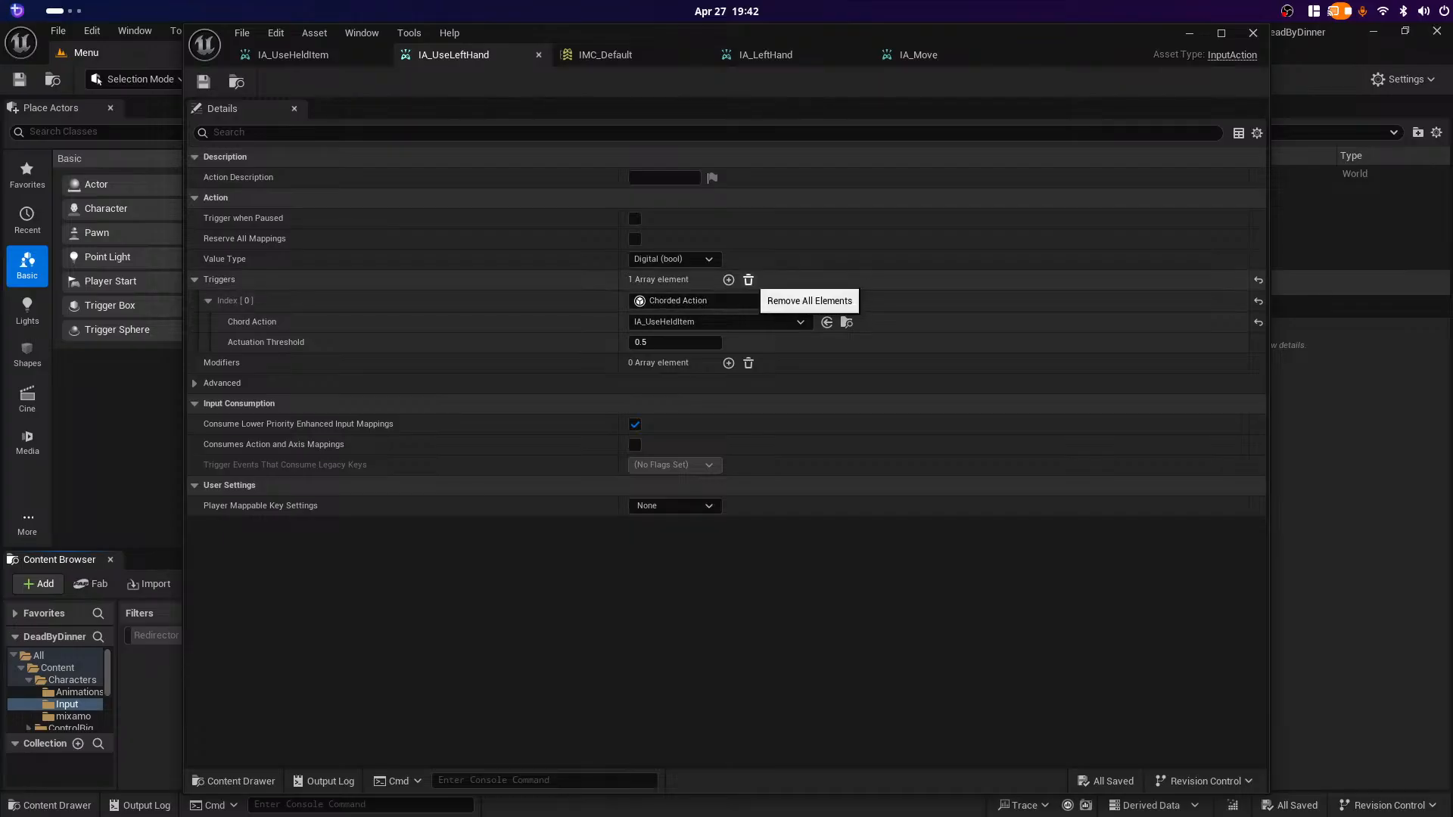
left_click(748, 279)
left_click(203, 82)
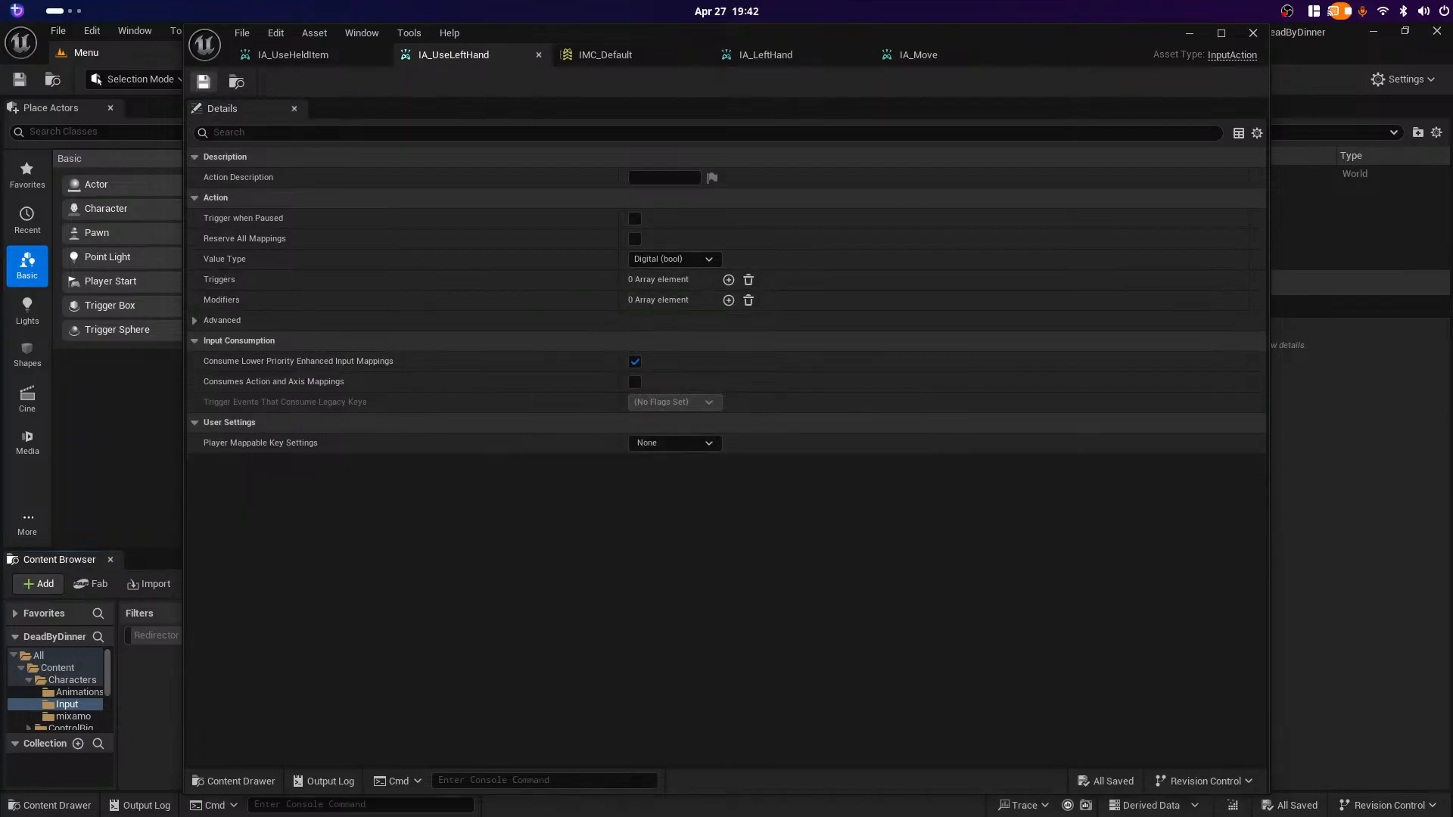
Step: In IMC_Default, add a Down trigger to IA_LeftHand's Left Mouse Button mapping and to IA_UseHeldItem's Thumb Mouse Button mapping
left_click(605, 56)
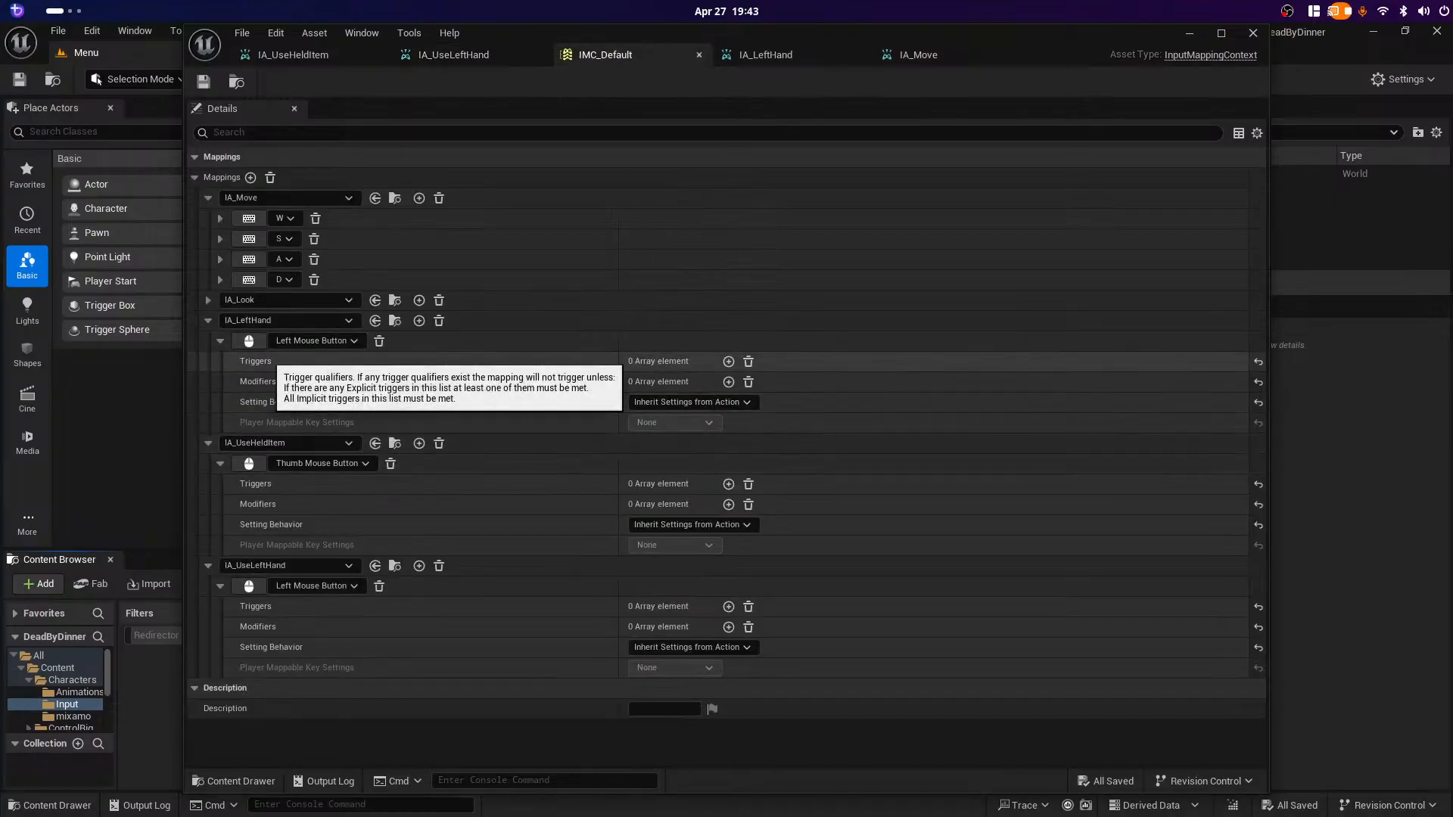
left_click(729, 361)
left_click(719, 382)
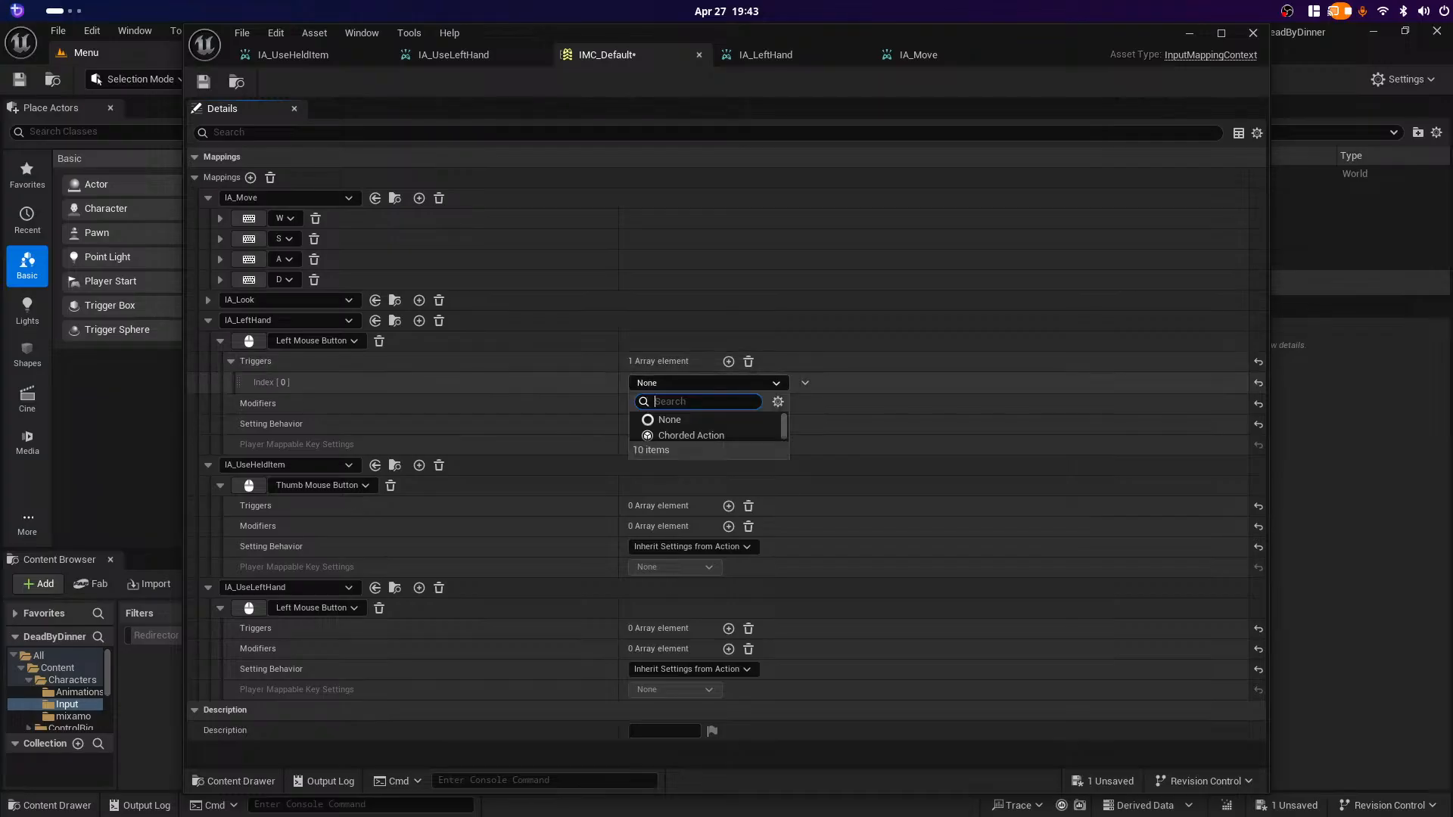
left_click(671, 467)
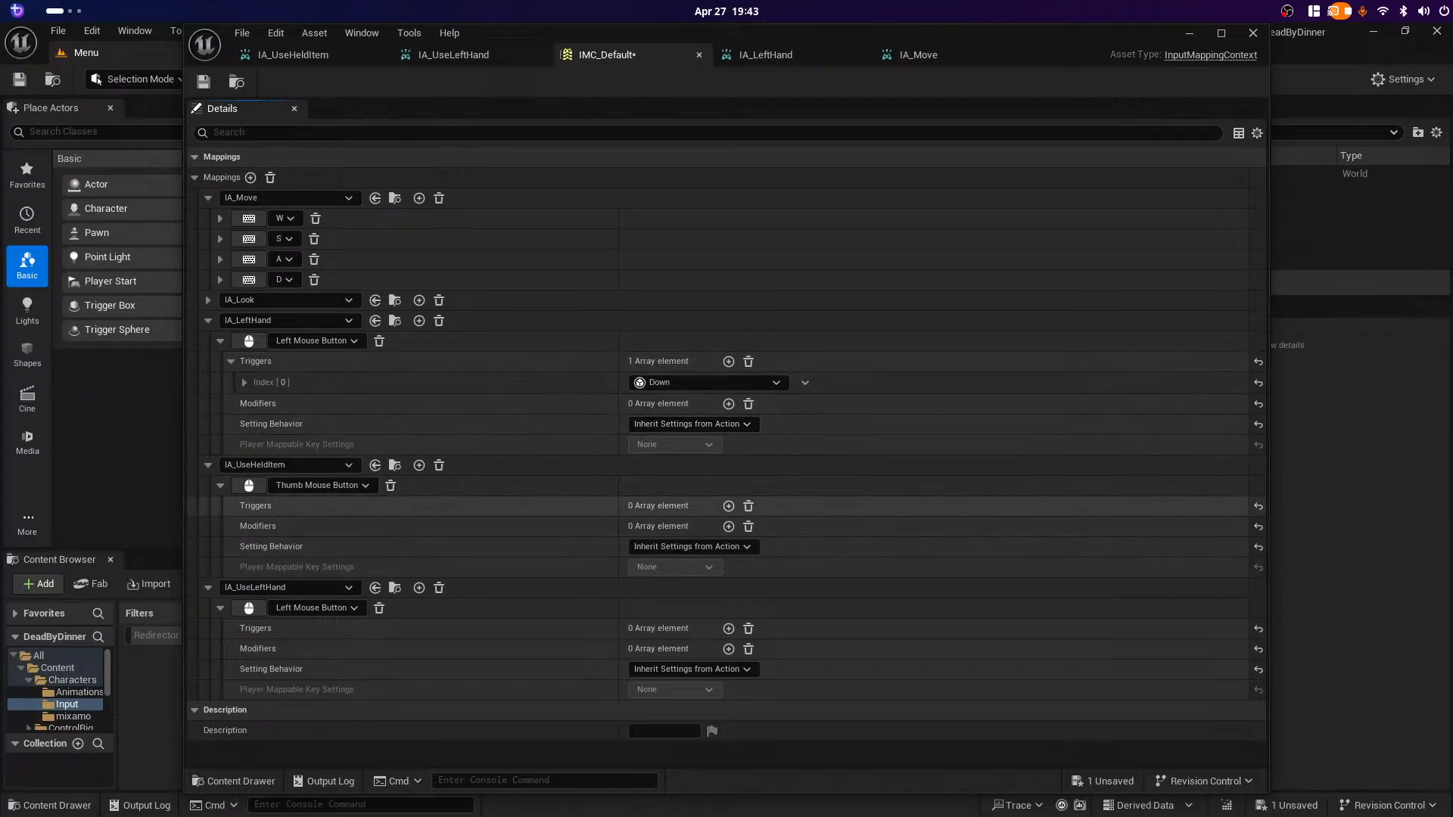
left_click(728, 506)
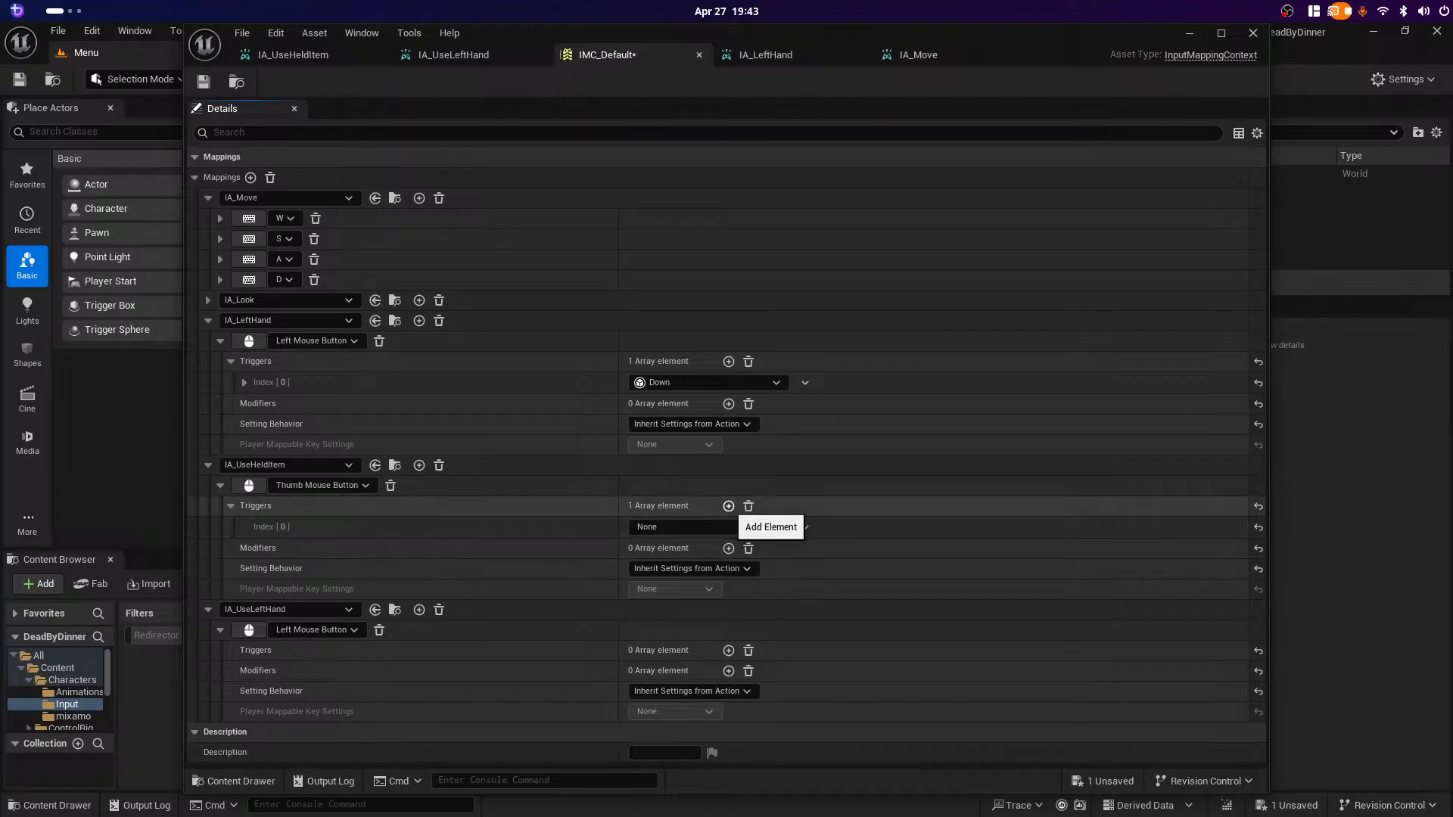
left_click(647, 527)
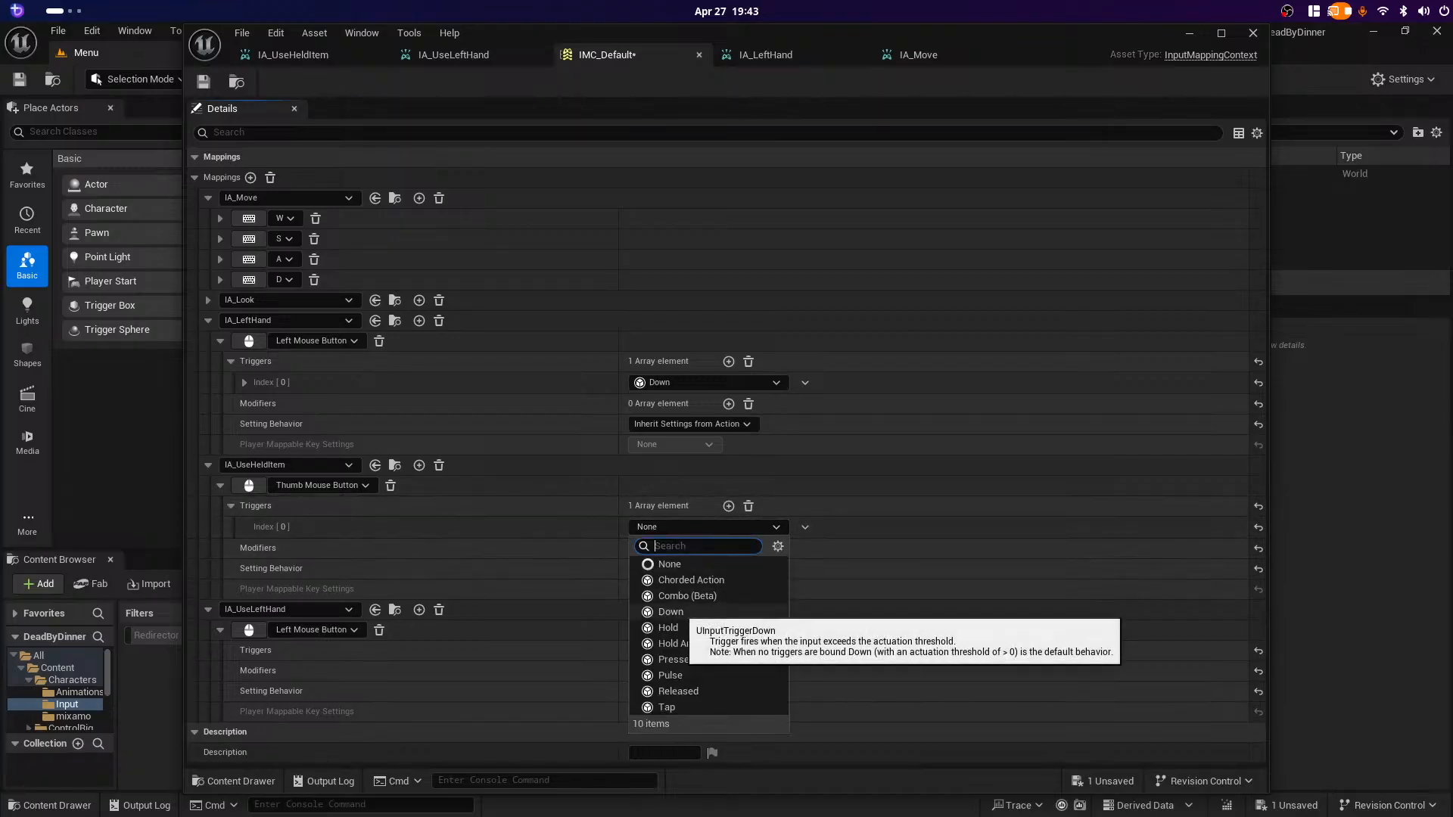
left_click(671, 612)
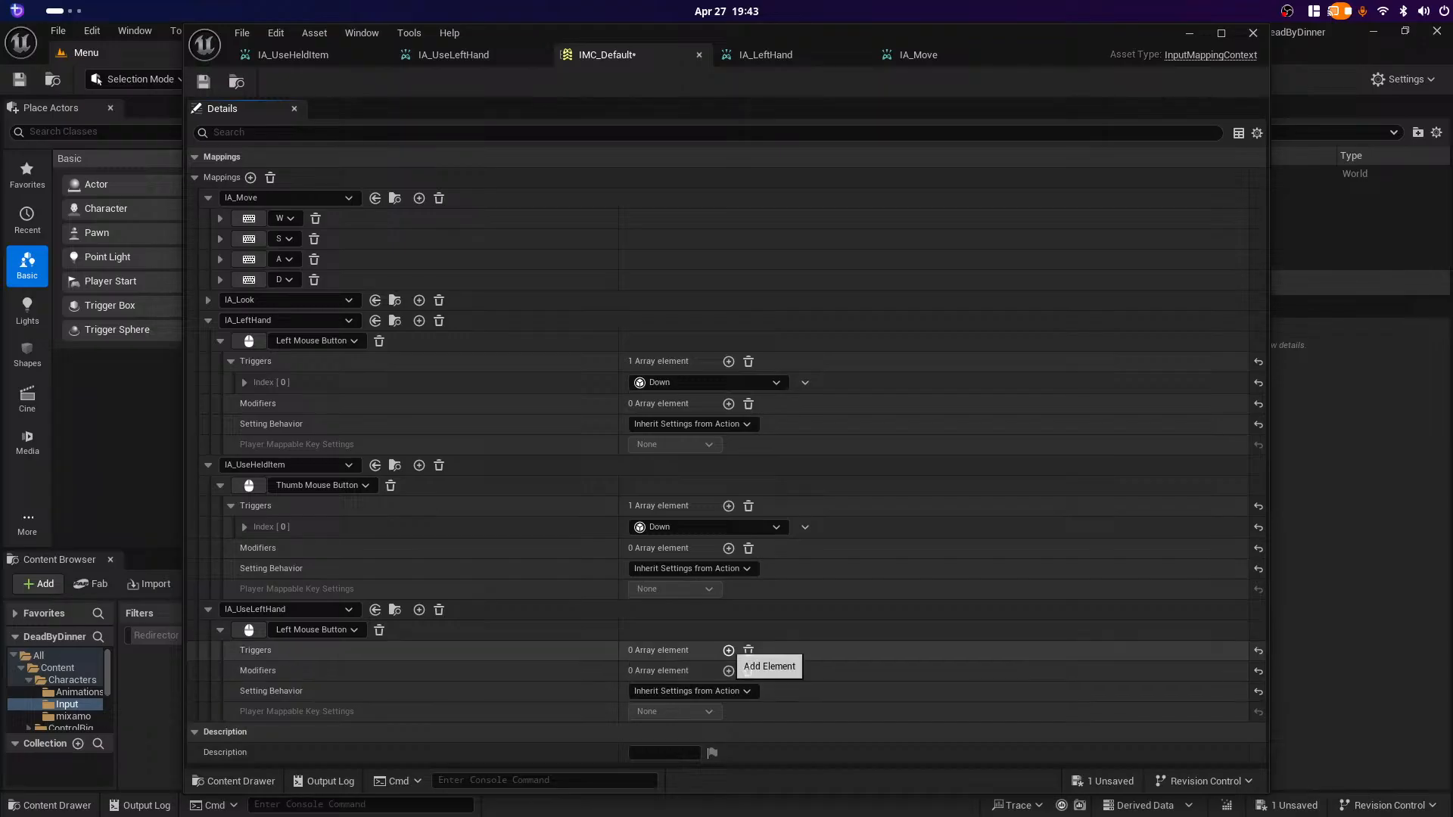
Step: Add a Chorded Action trigger with Chord Action IA_UseHeldItem to IA_UseLeftHand's Left Mouse Button mapping, and save IMC_Default
left_click(728, 650)
left_click(700, 672)
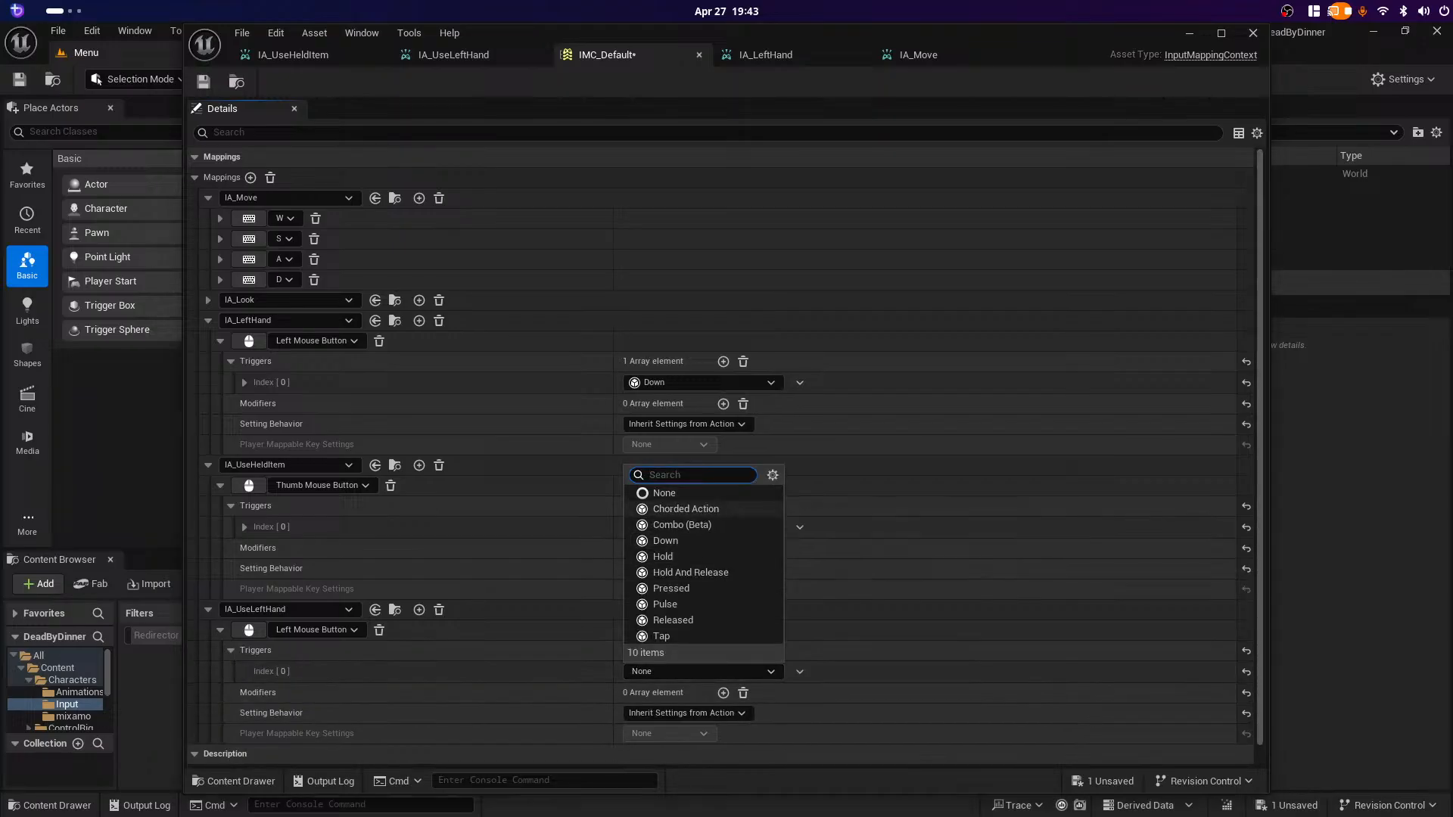
left_click(686, 509)
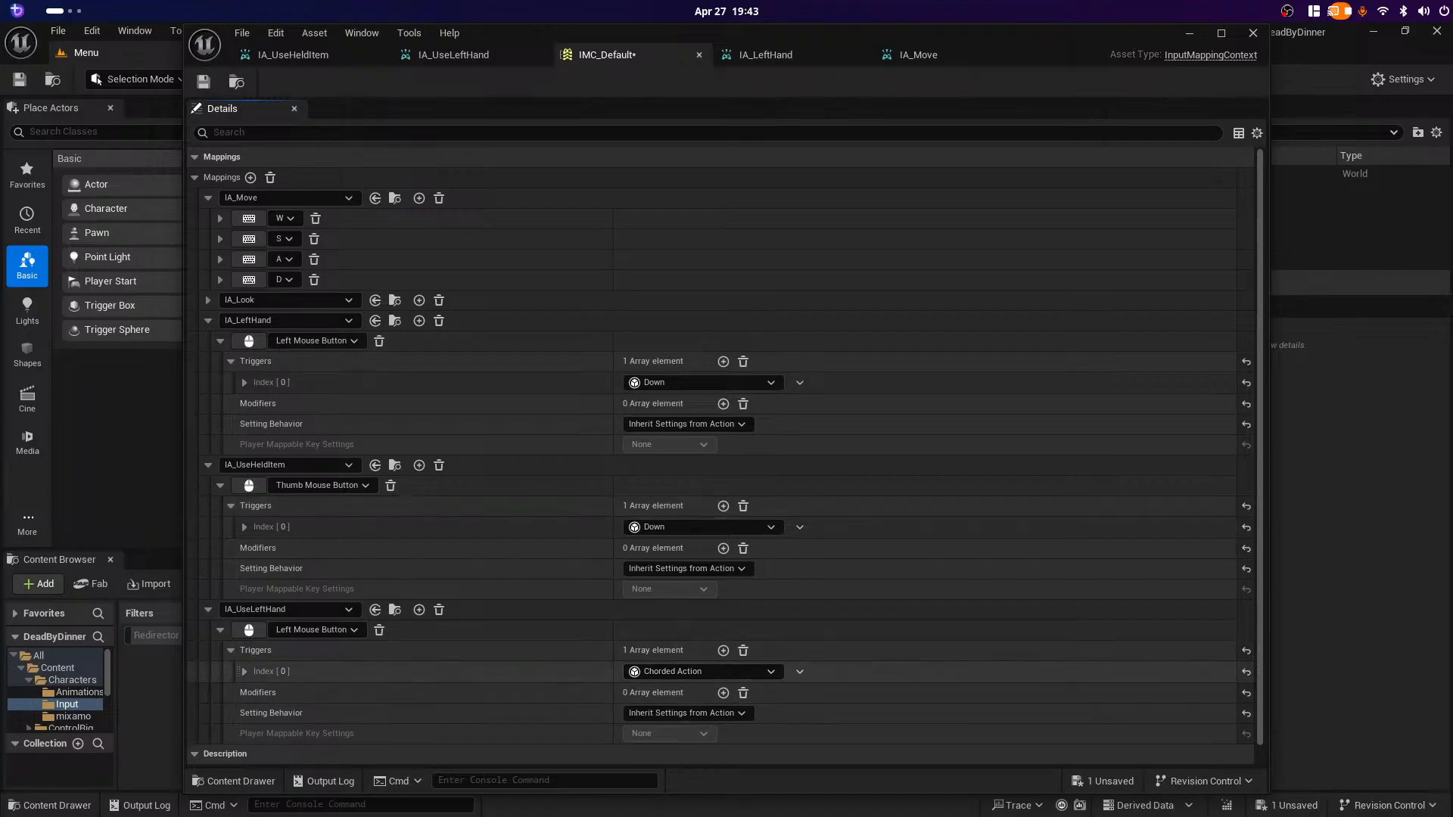
left_click(244, 671)
scroll(243, 672, "down", 1)
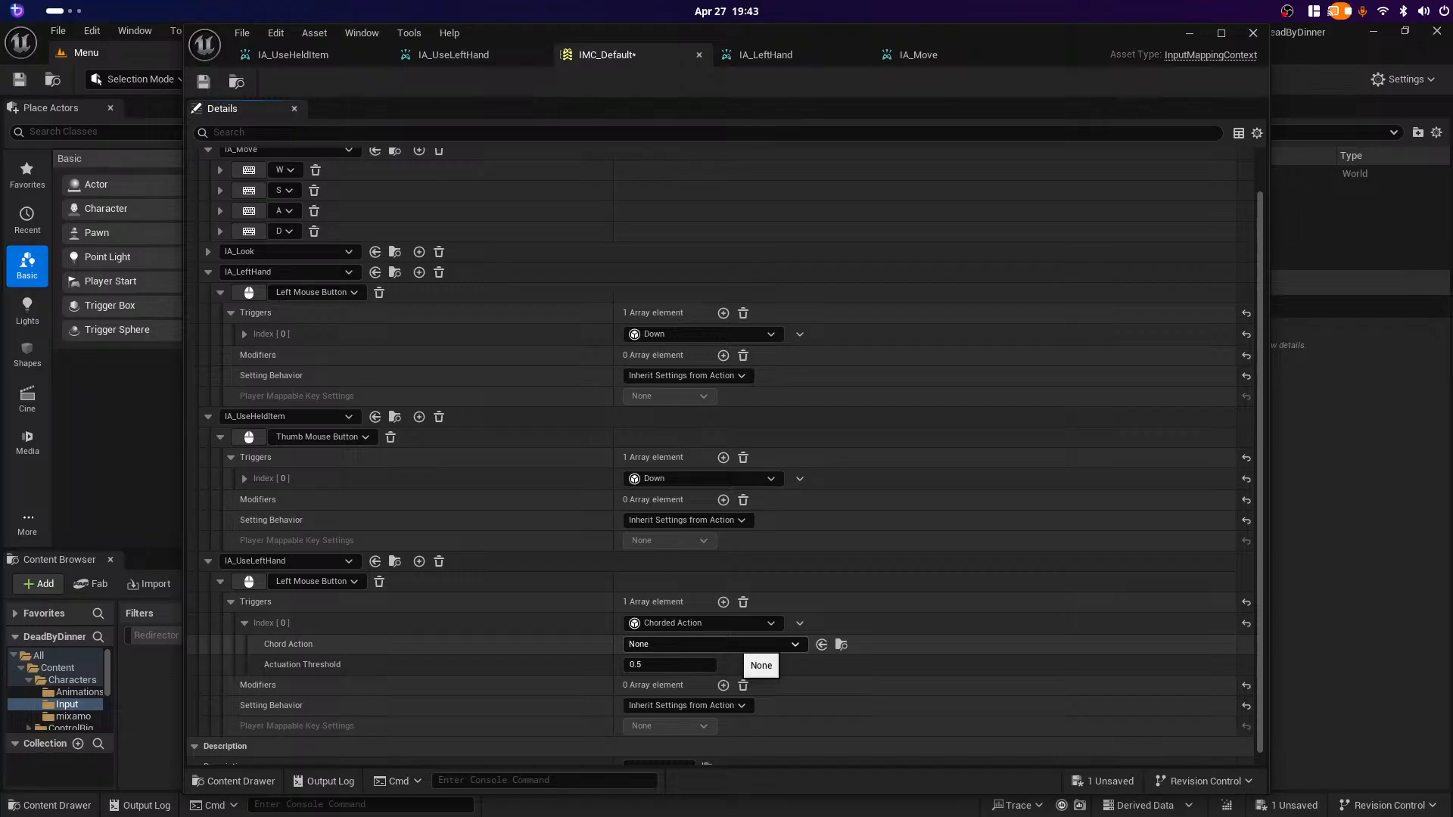
left_click(749, 645)
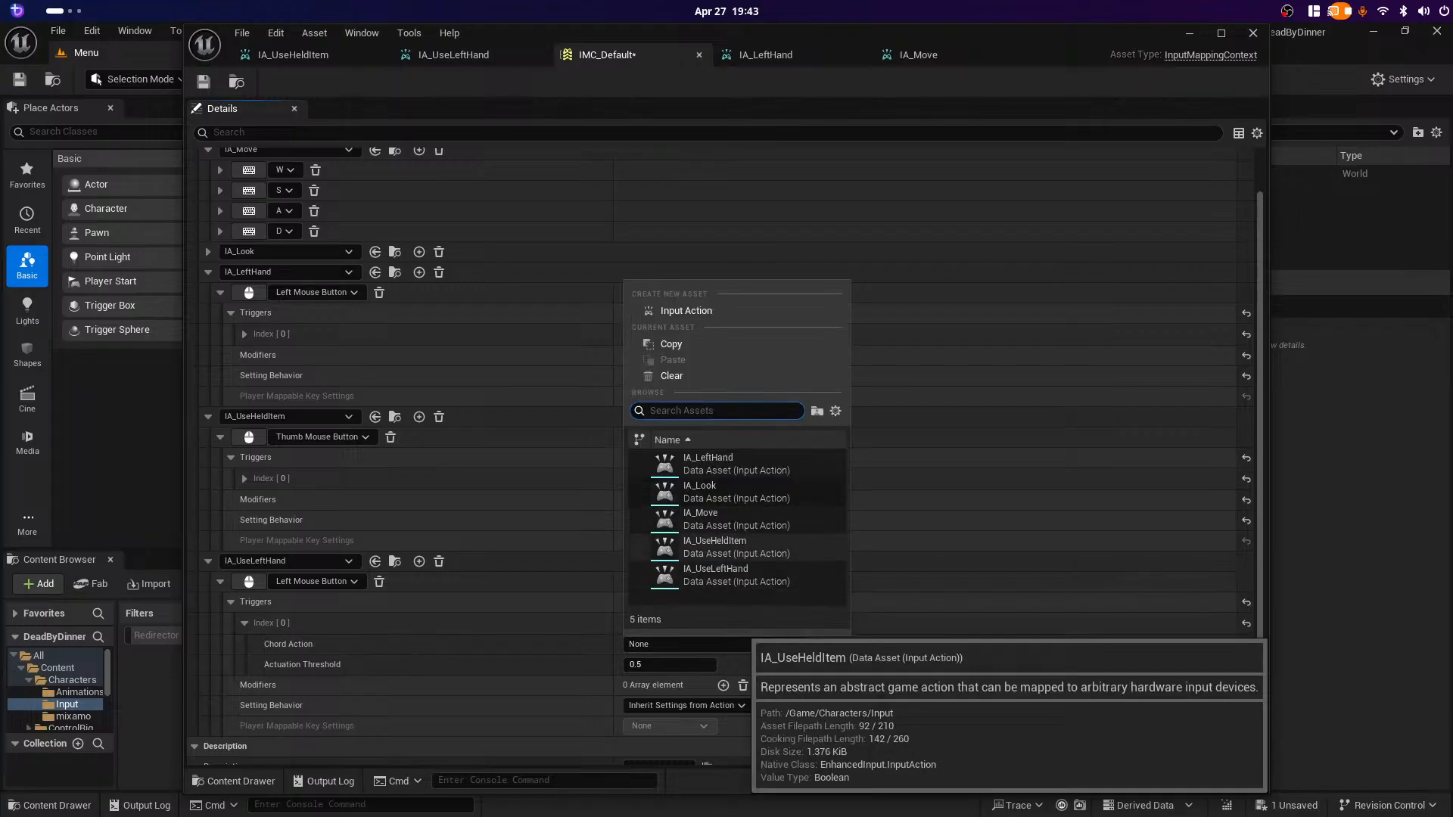
left_click(715, 546)
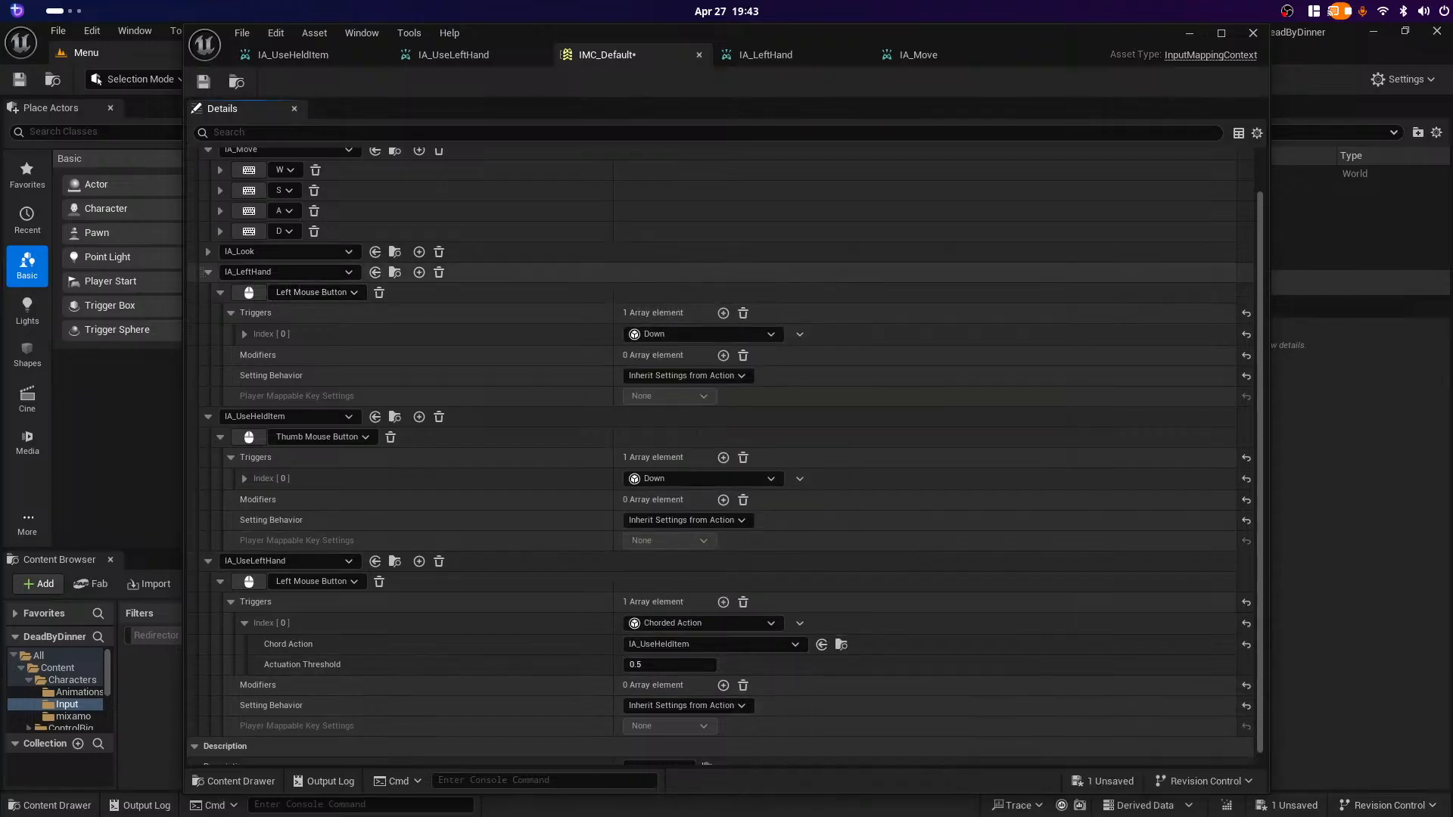
key("ctrl+s")
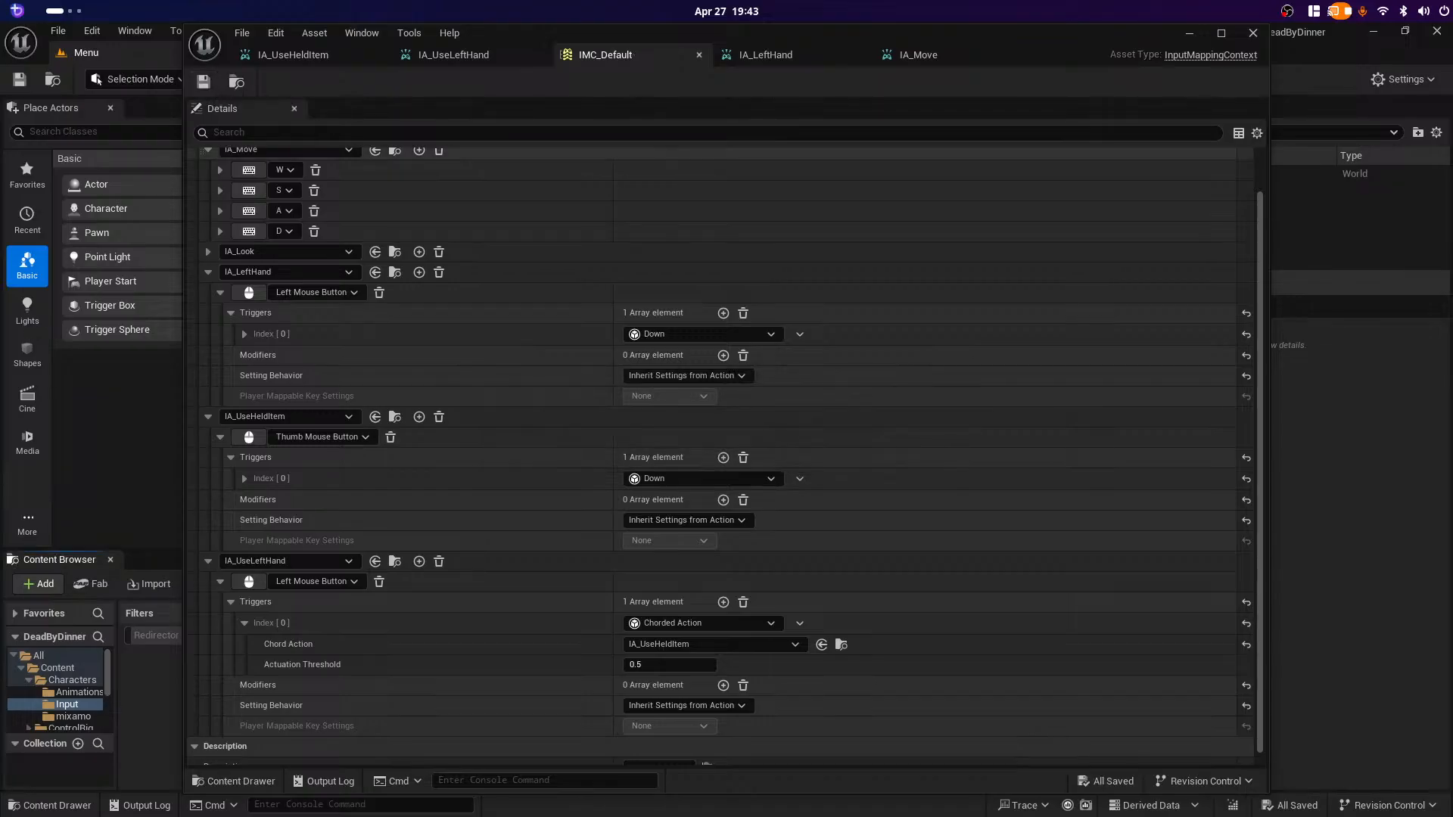
Step: Open the BP_GuestCharacter blueprint from the Characters folder and maximize its editor window
key("alt+Tab")
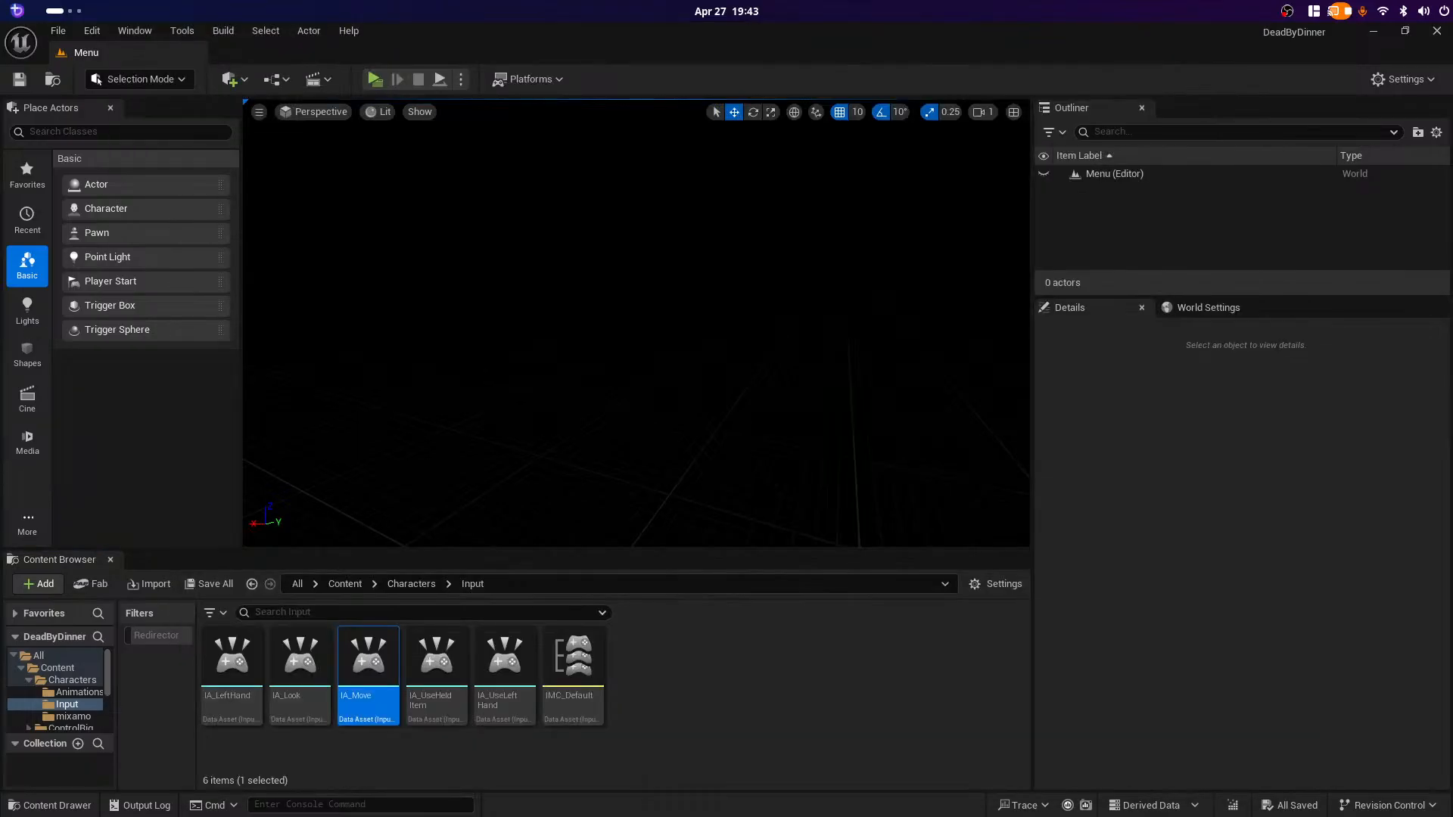
left_click(72, 680)
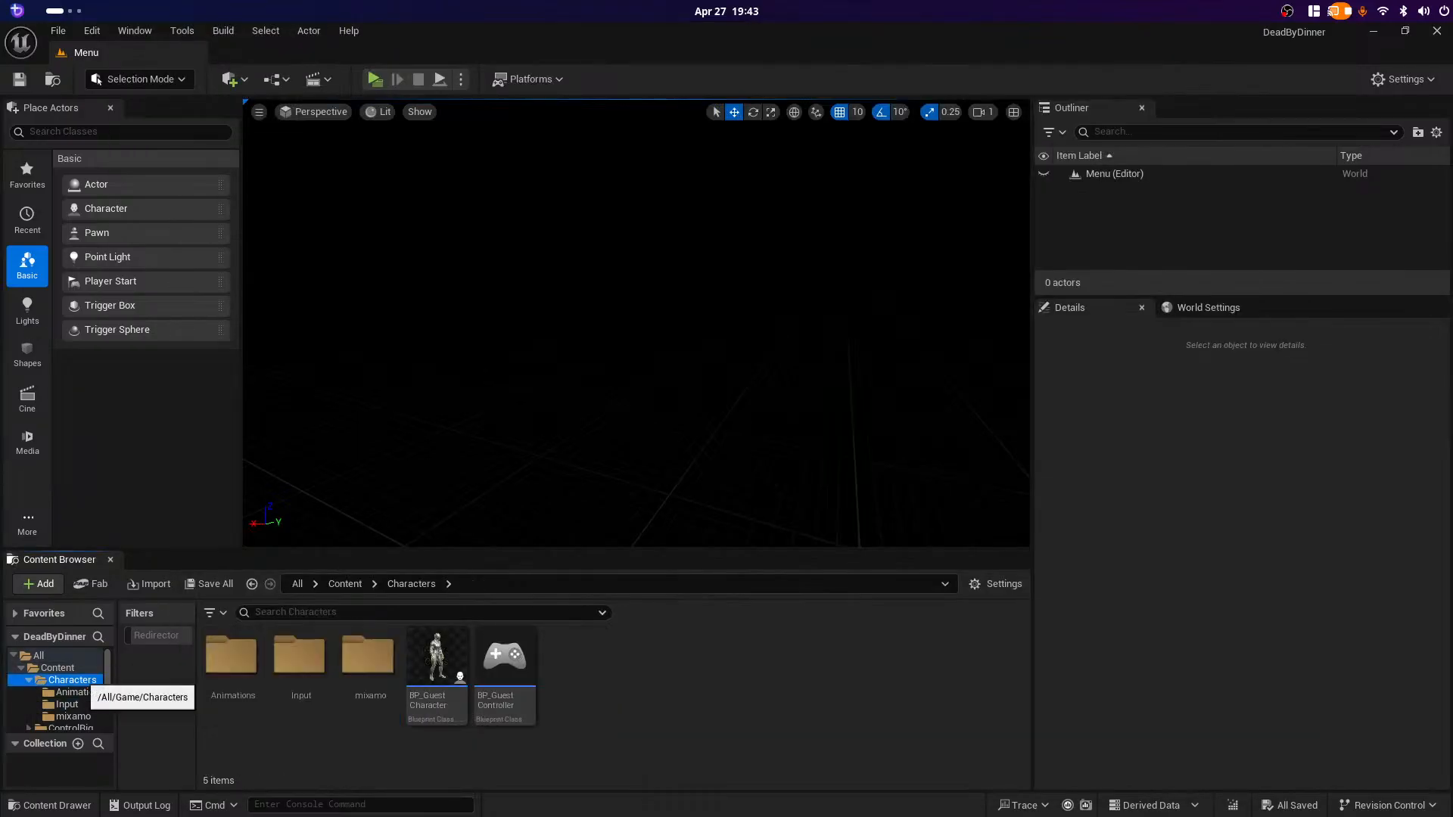
double_click(437, 658)
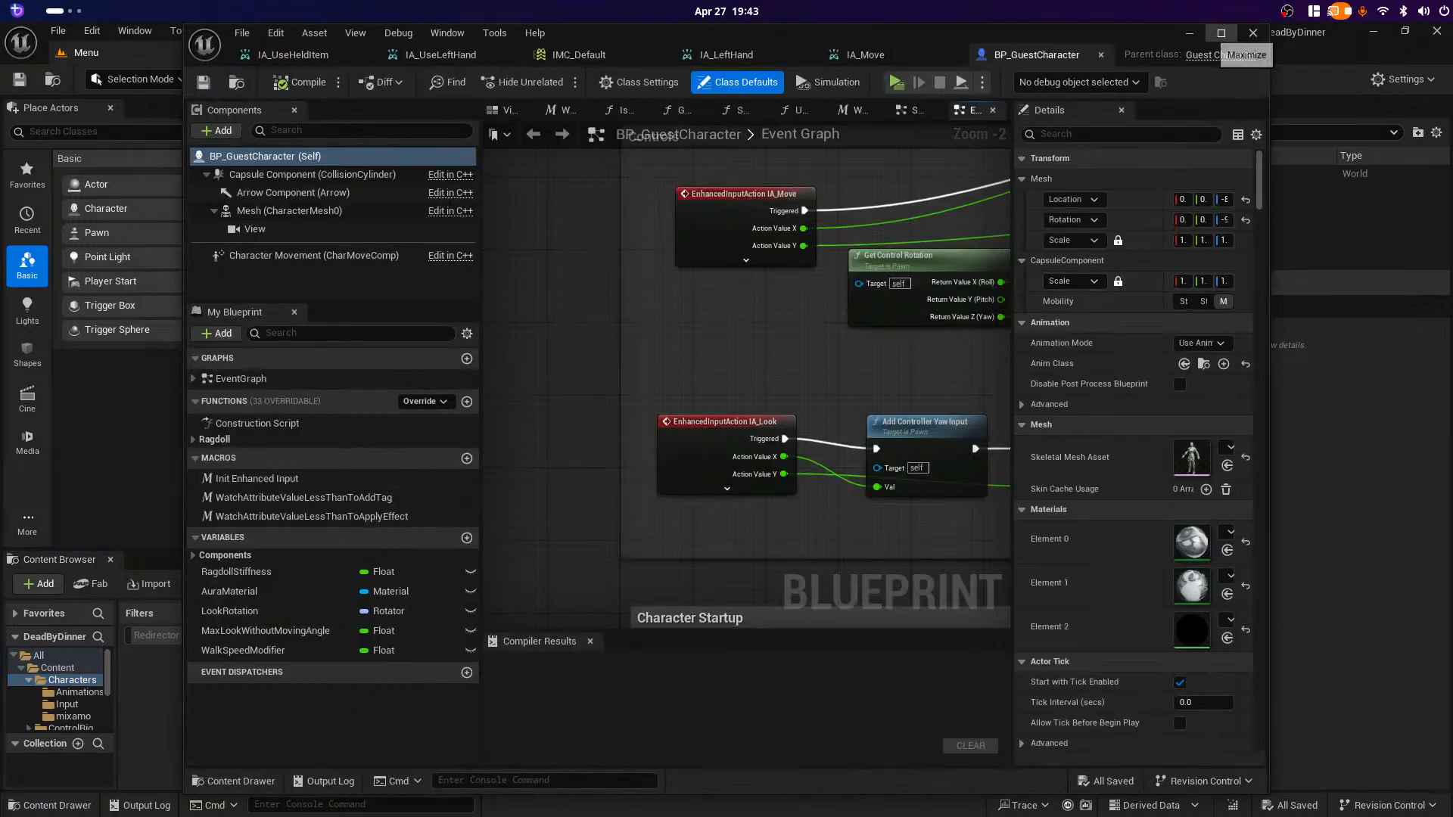
left_click(1221, 33)
Step: Move the Controls comment group up in the event graph and extend its lower edge down to just above Character Startup
scroll(735, 505, "down", 3)
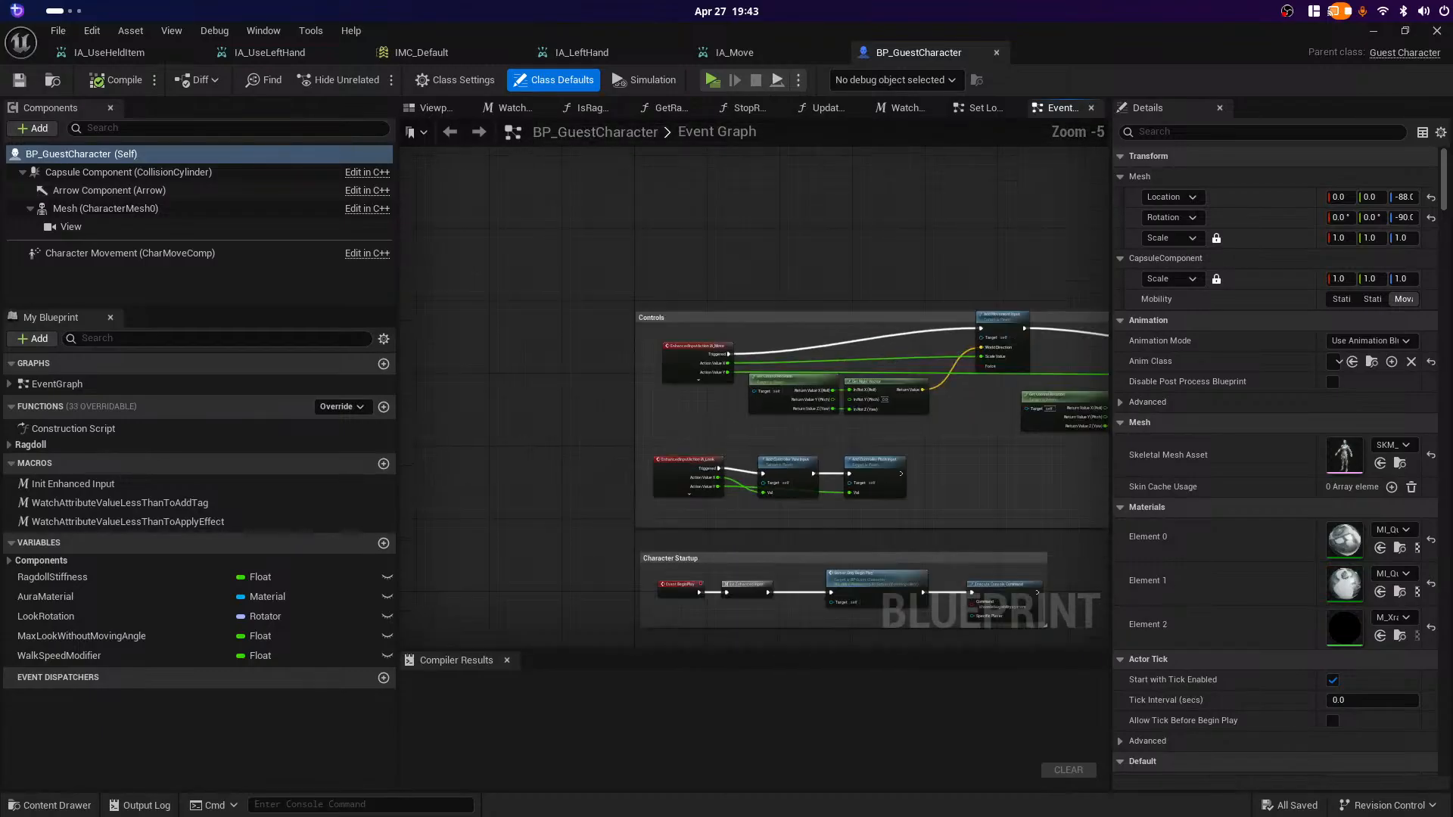
scroll(648, 422, "down", 1)
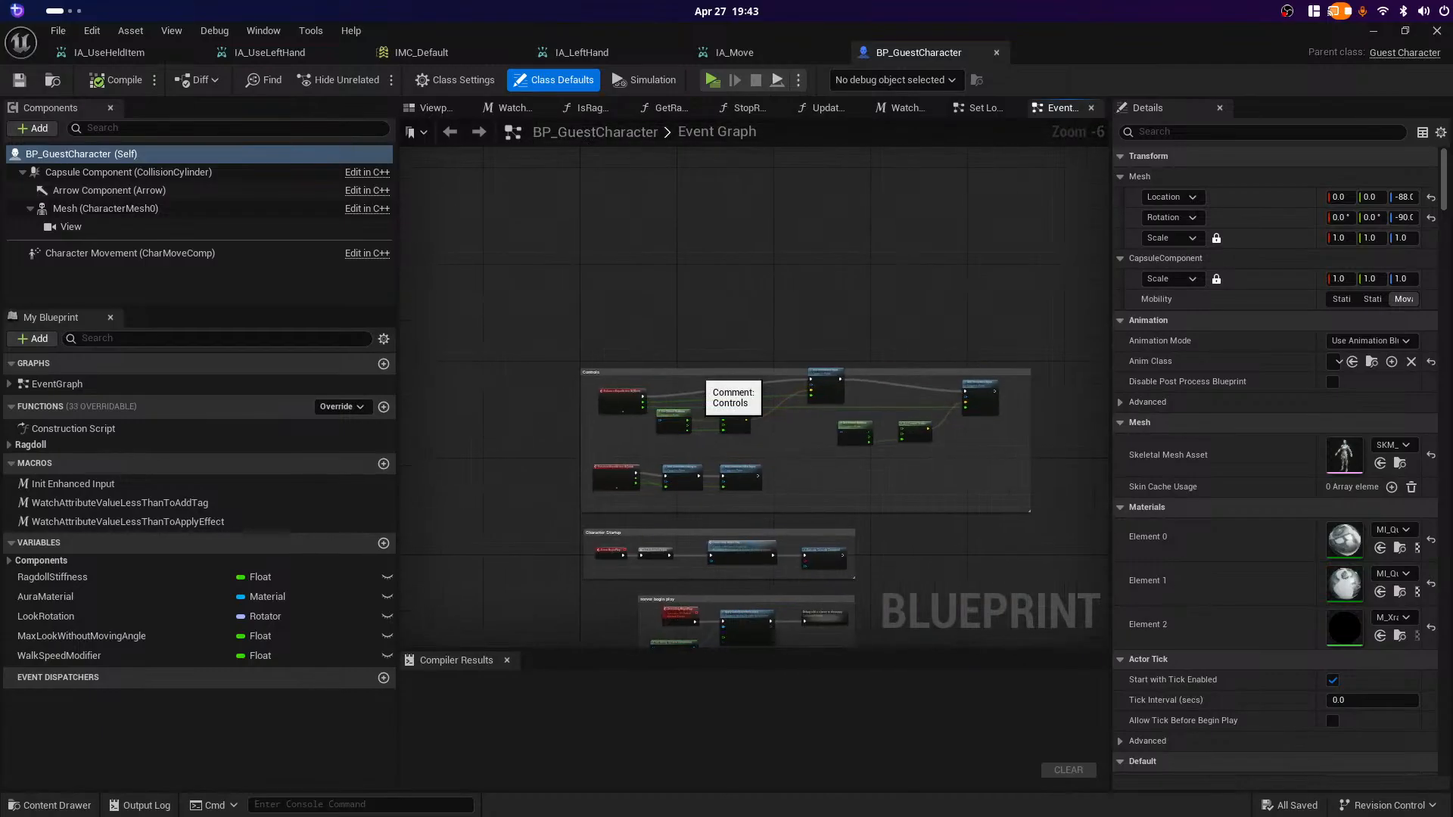
left_click_drag(648, 421, 642, 224)
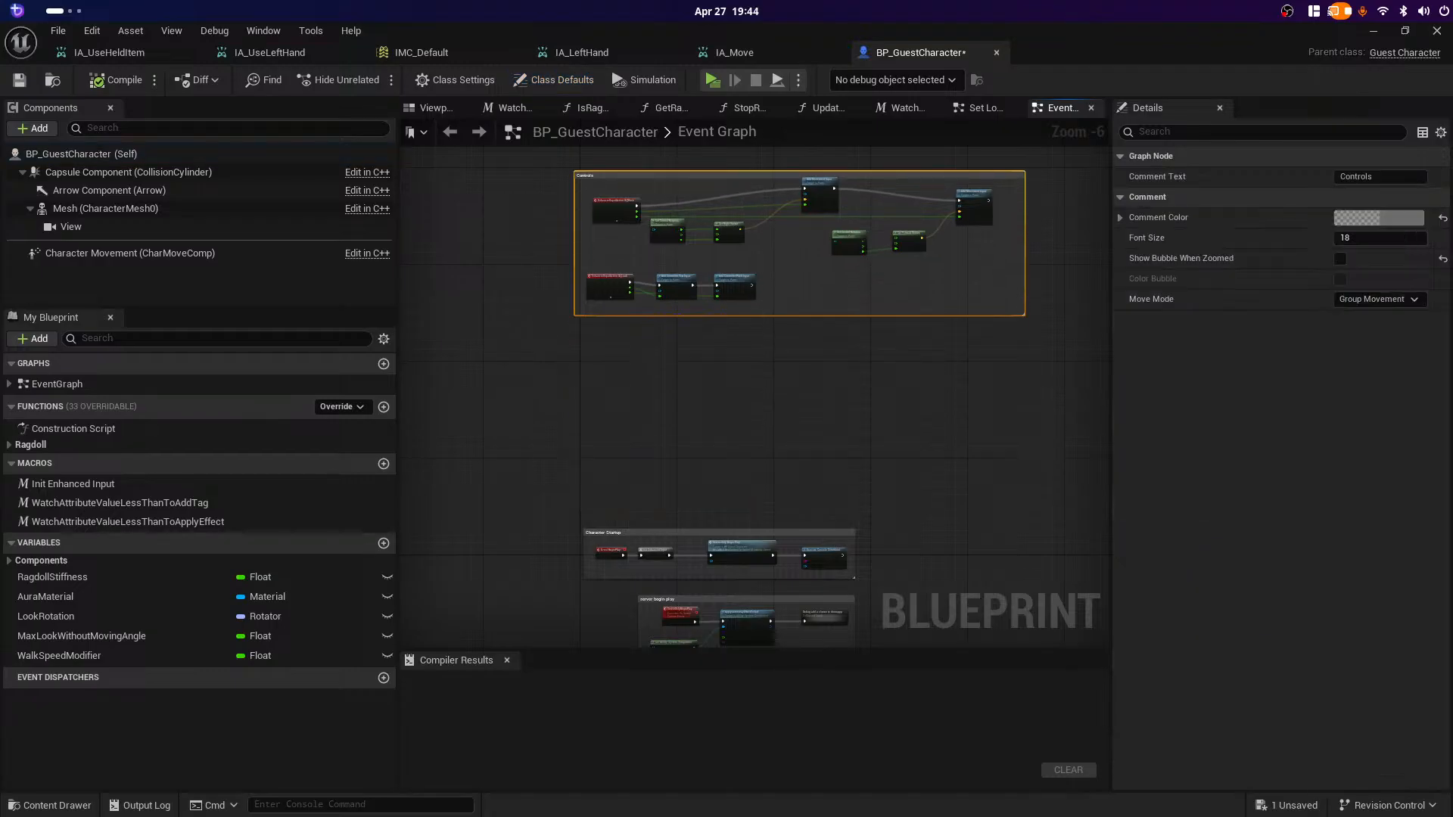
left_click_drag(799, 315, 799, 512)
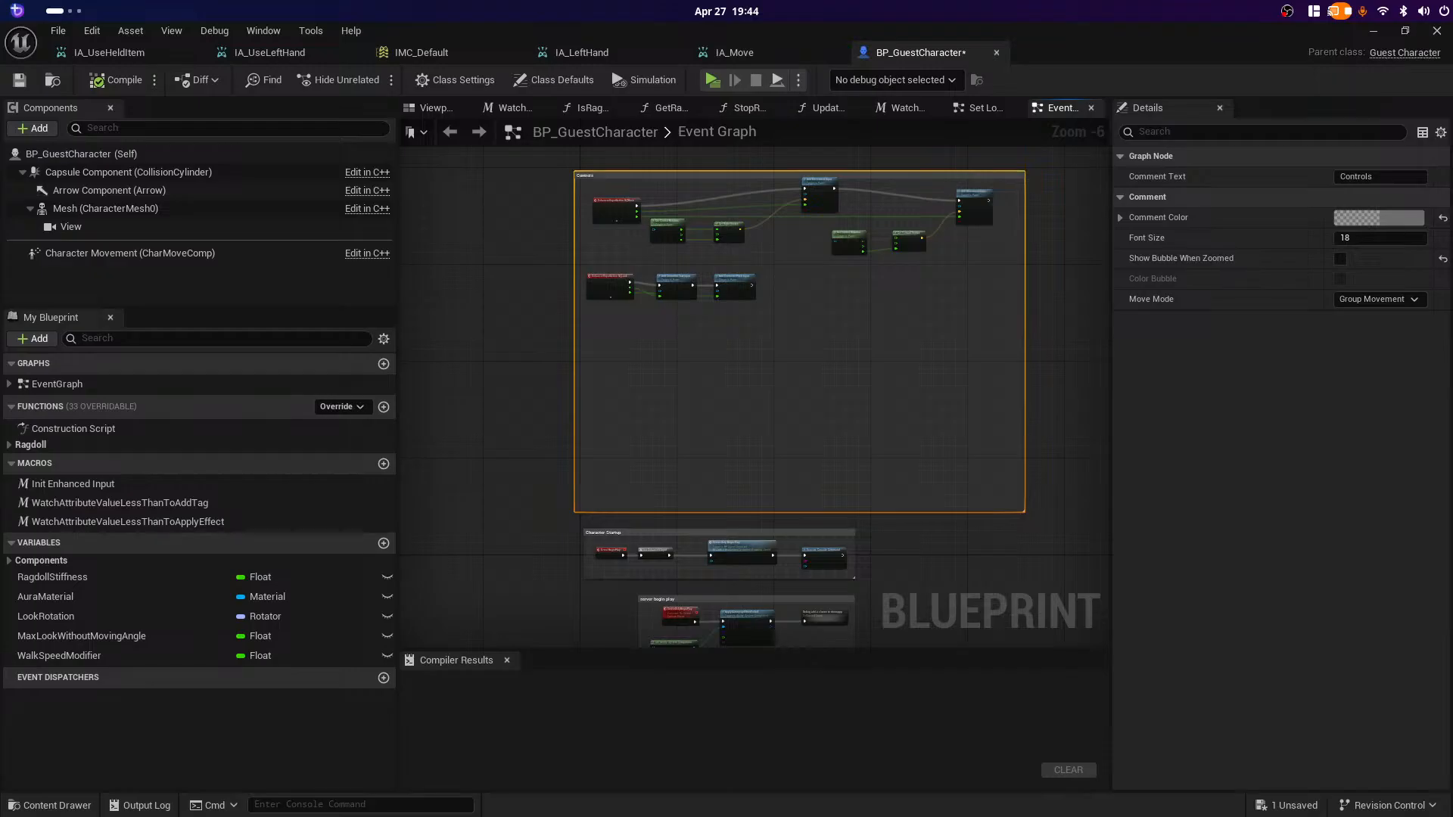
Step: Add an IA_LeftHand enhanced input action event inside the Controls comment, placed below the IA_Look event
right_click_drag(459, 360, 496, 483)
right_click(657, 467)
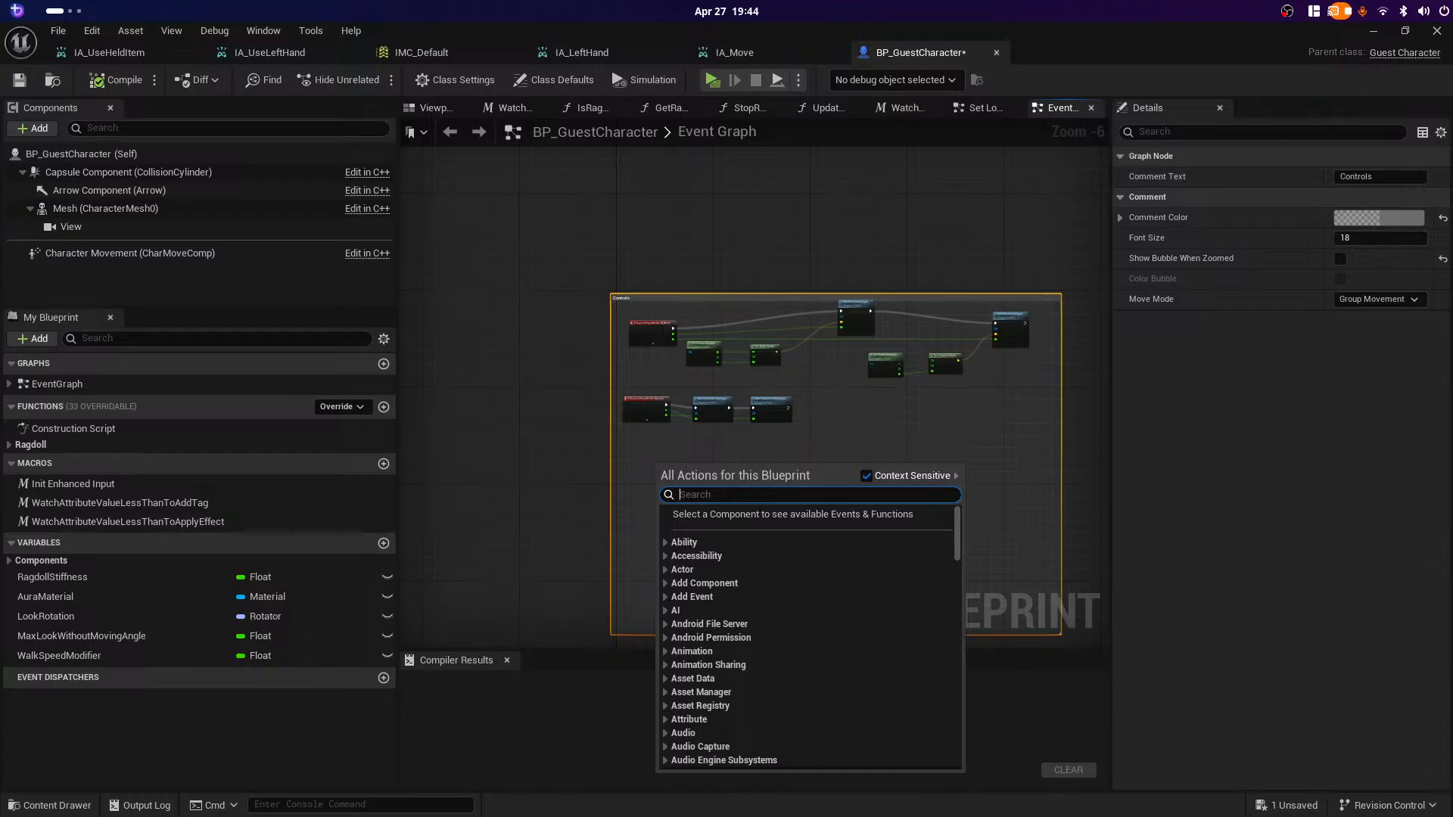
type("ia_")
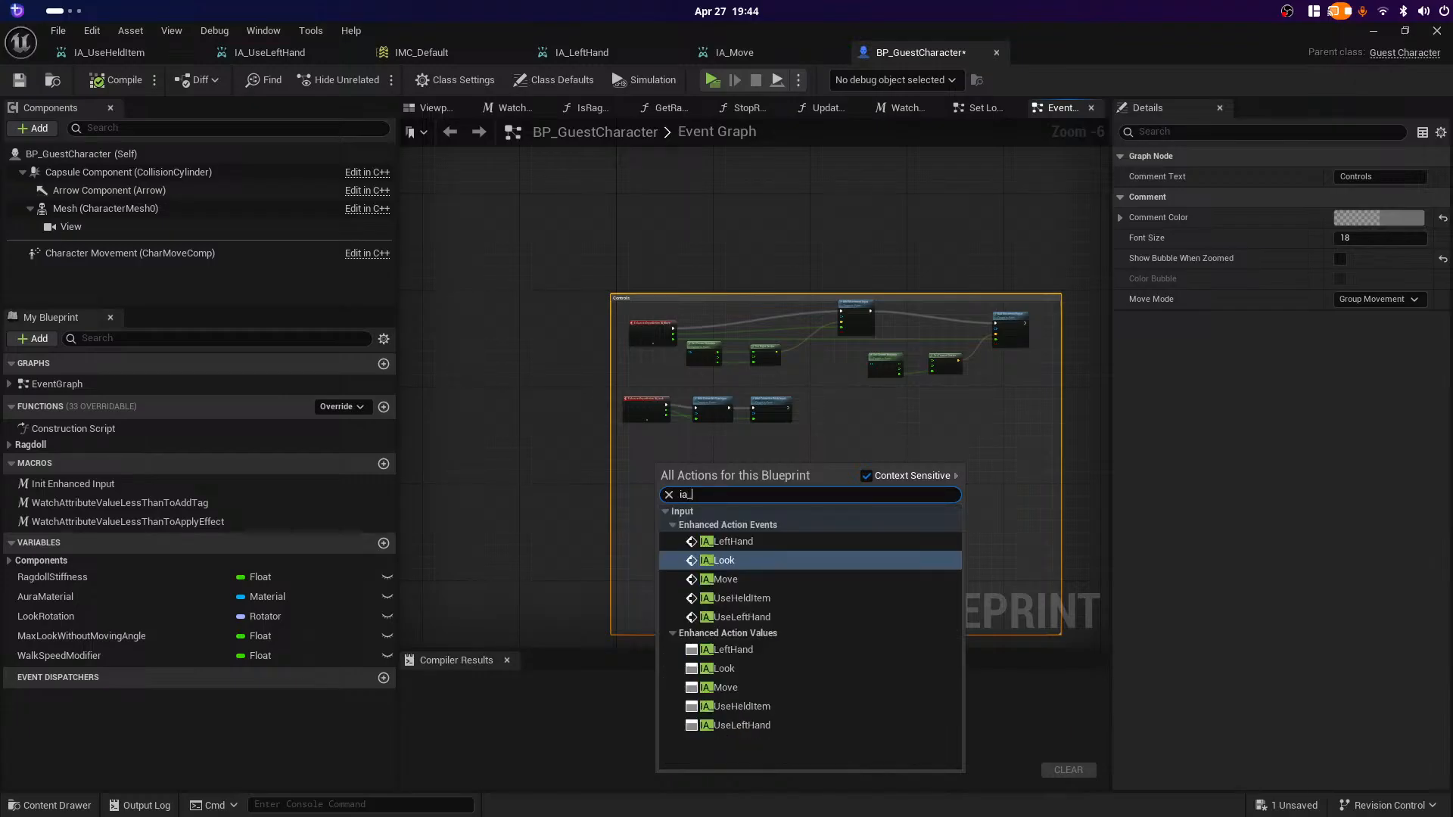
key("Return")
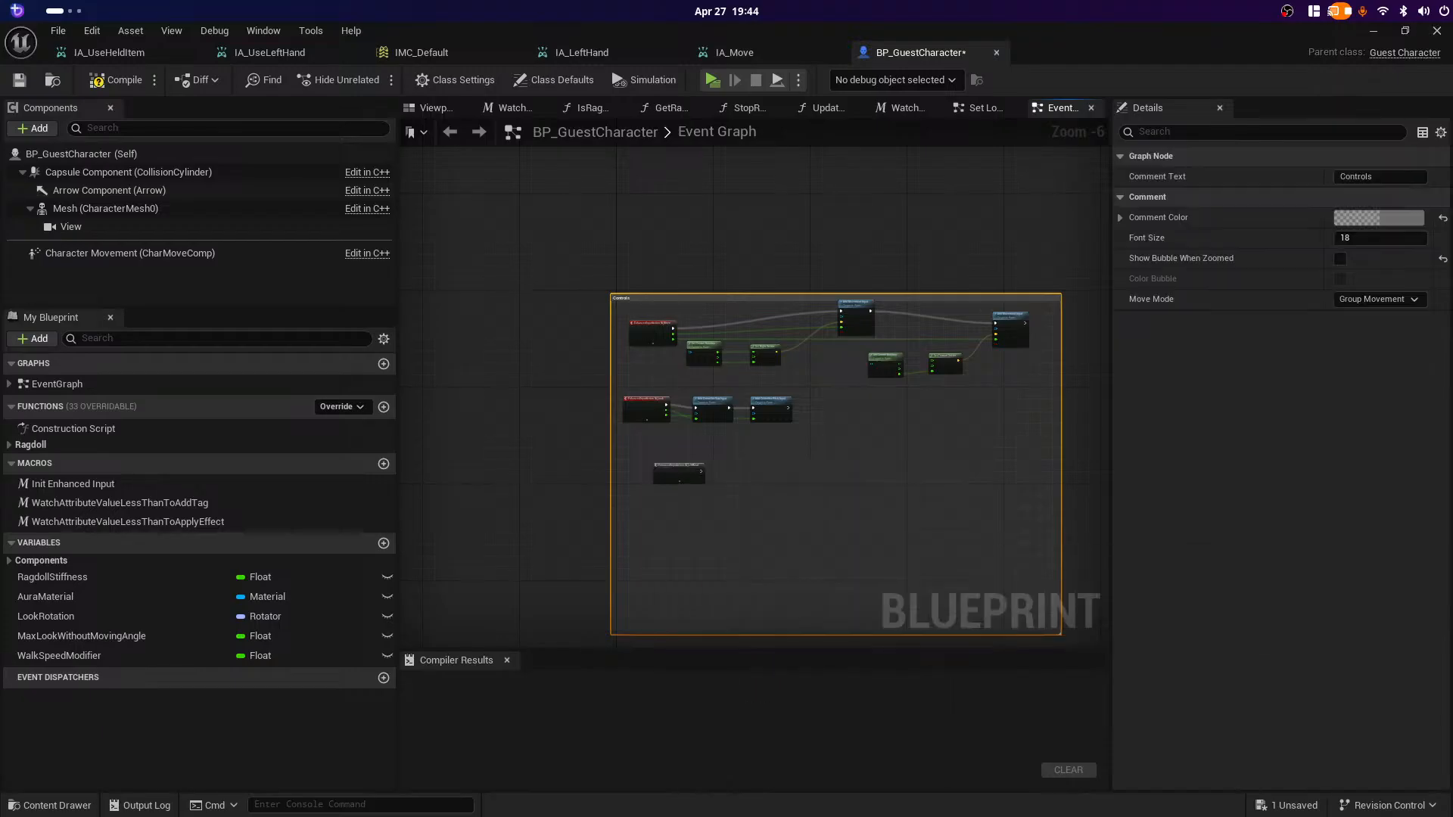
scroll(679, 470, "up", 4)
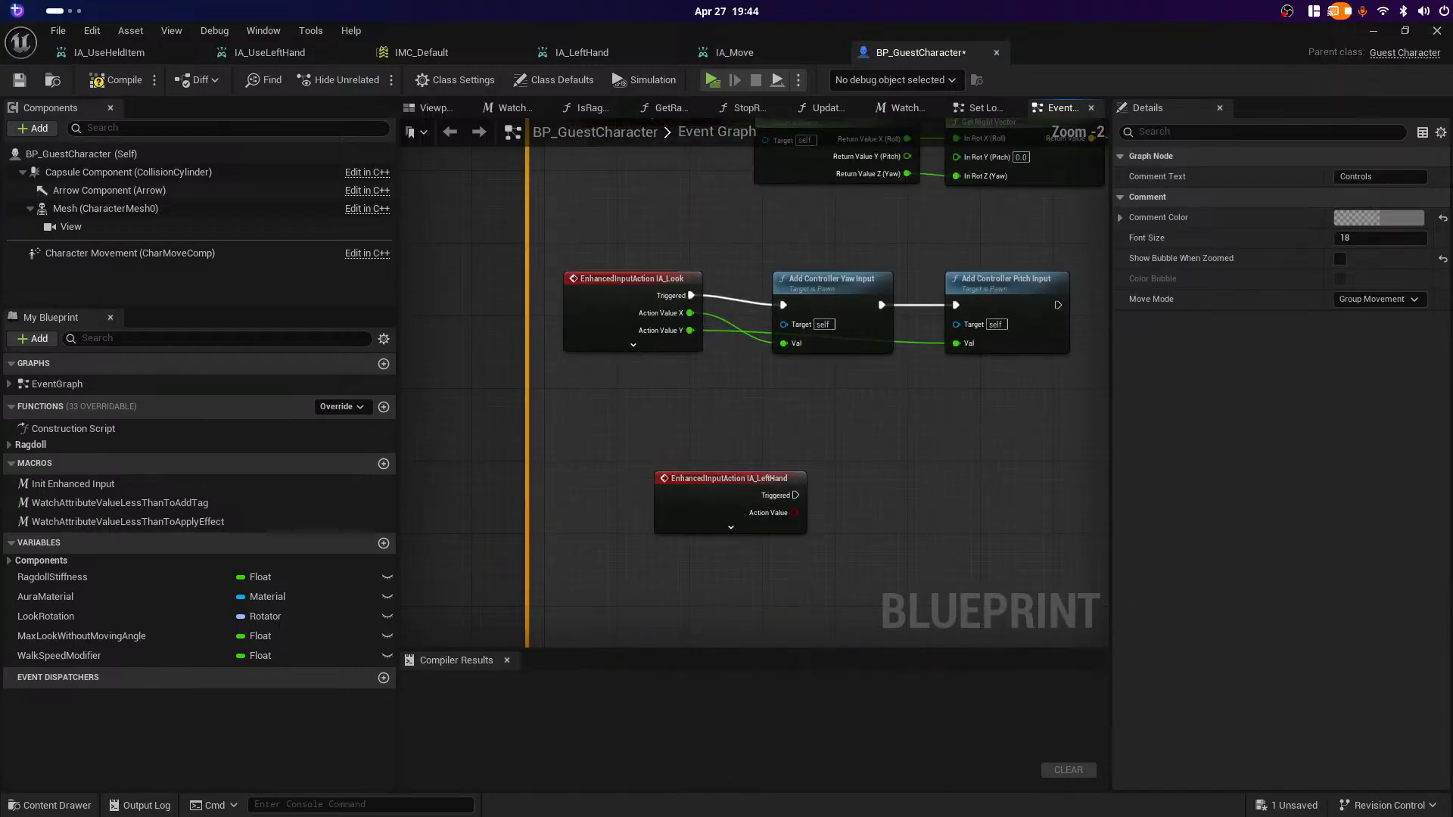
left_click_drag(664, 475, 591, 439)
Step: Connect a Print String node with the text "Left Hand" to IA_LeftHand's Triggered output and align it level with the event
right_click_drag(816, 528, 686, 563)
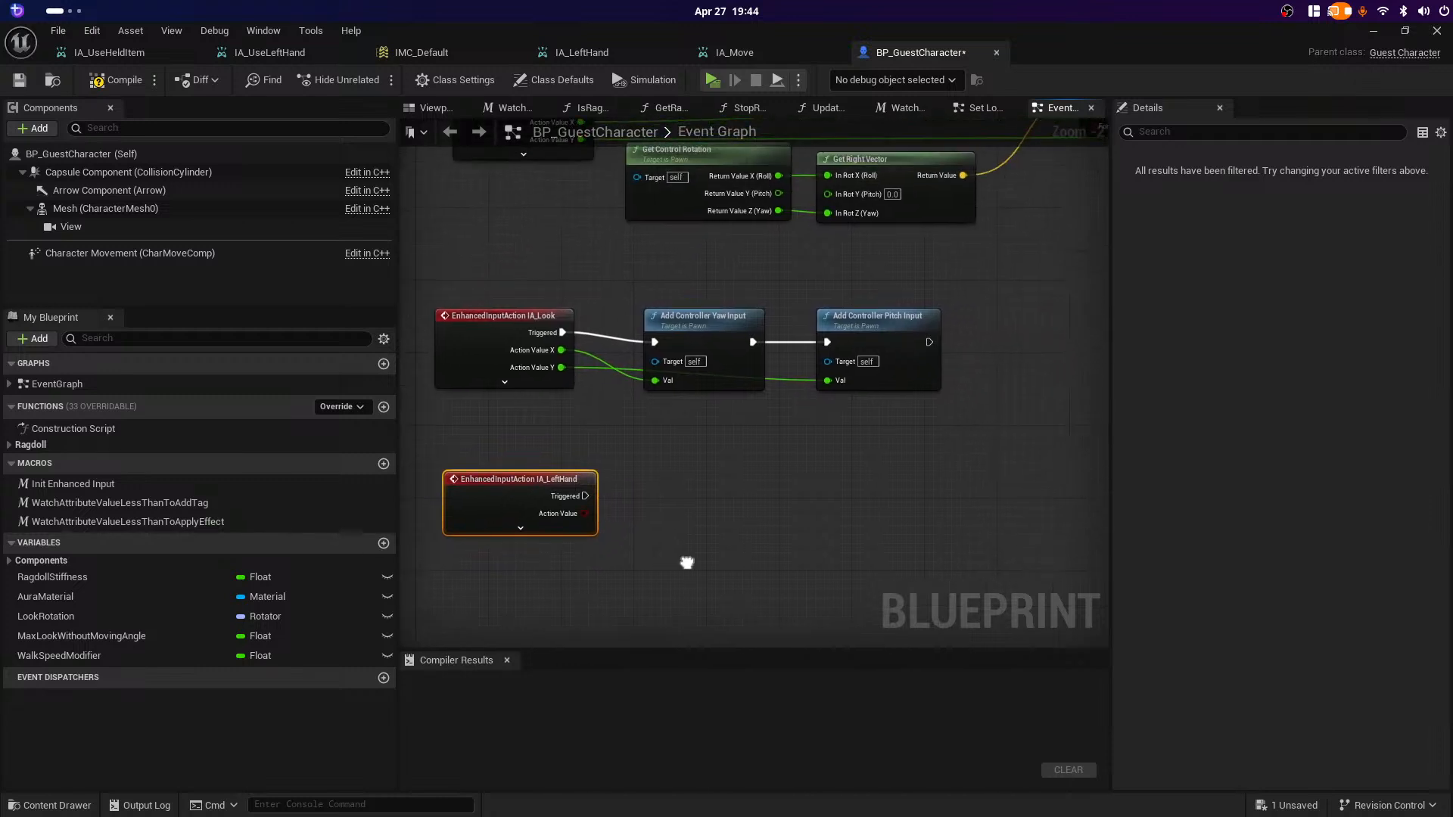
scroll(686, 562, "down", 1)
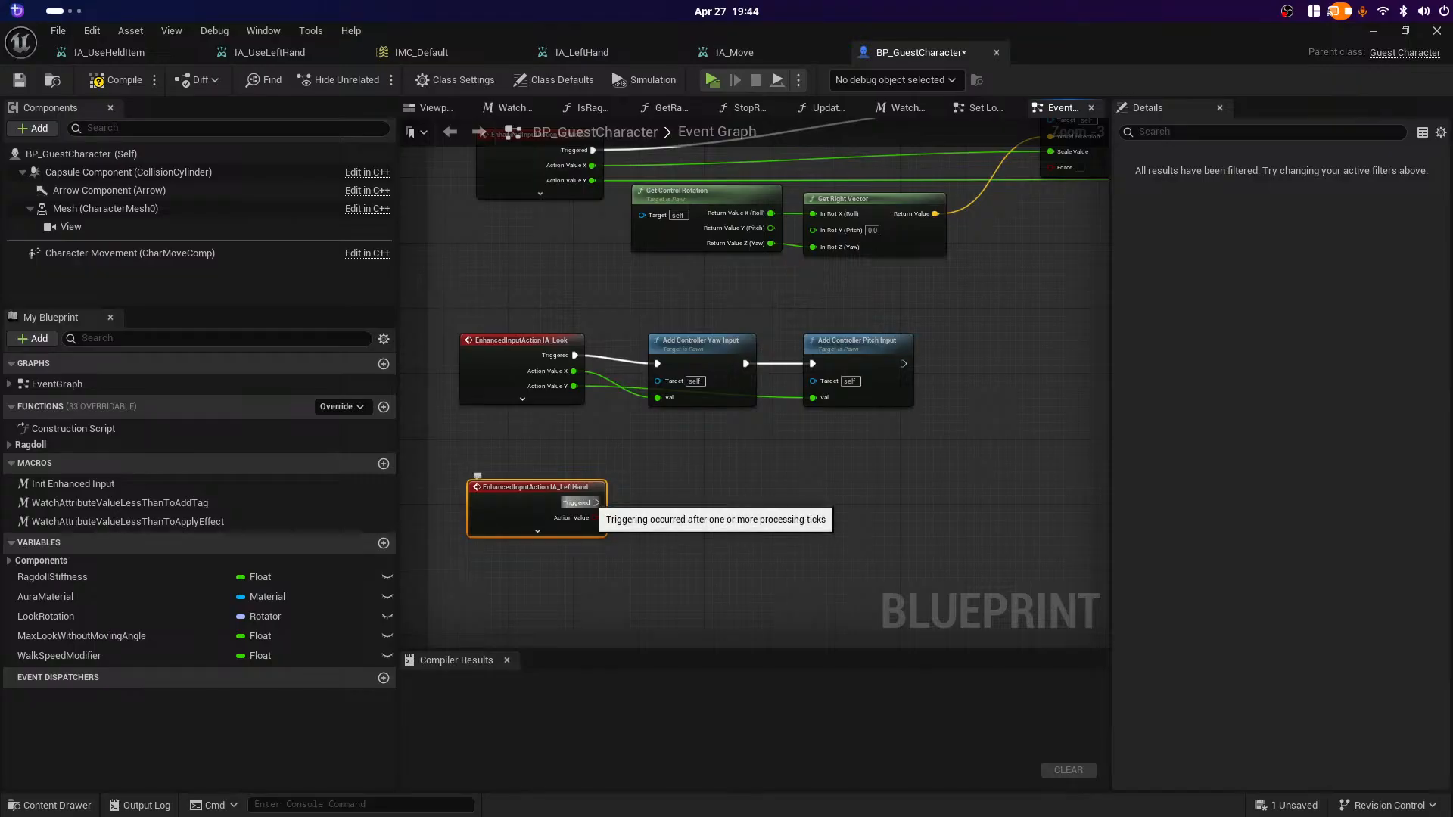
left_click_drag(597, 502, 687, 503)
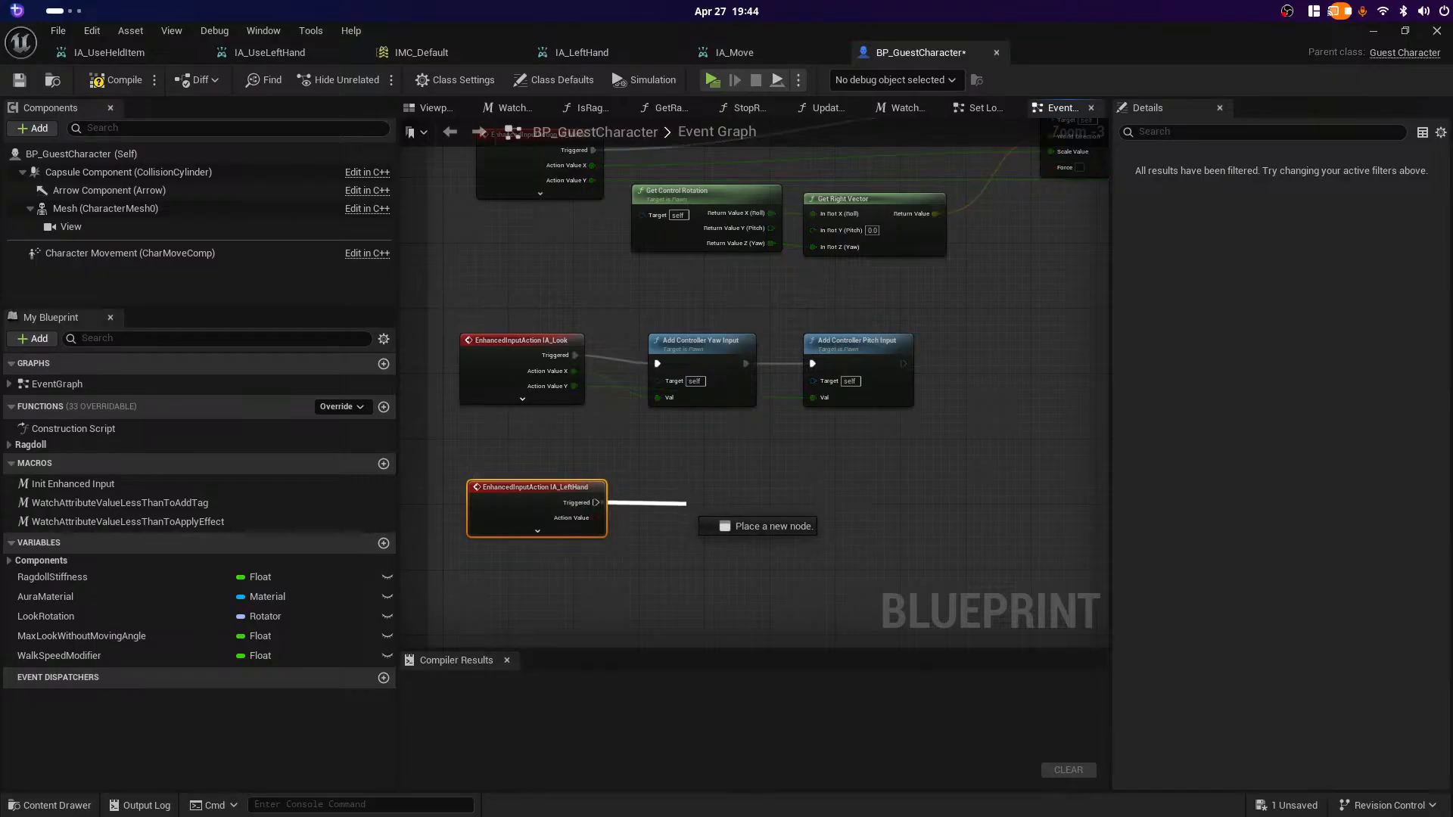
left_click_drag(687, 503, 686, 503)
type("print")
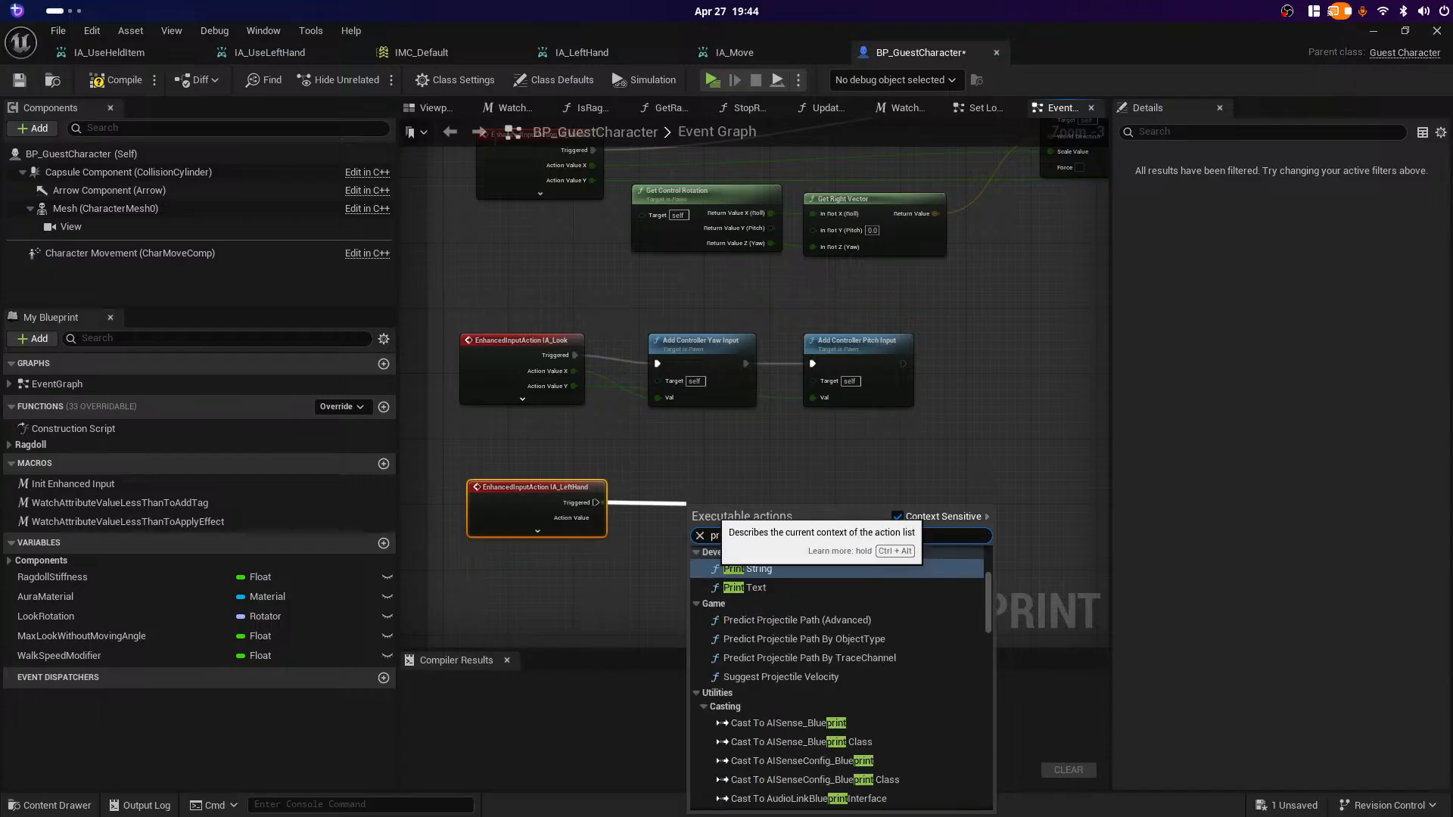
key("Return")
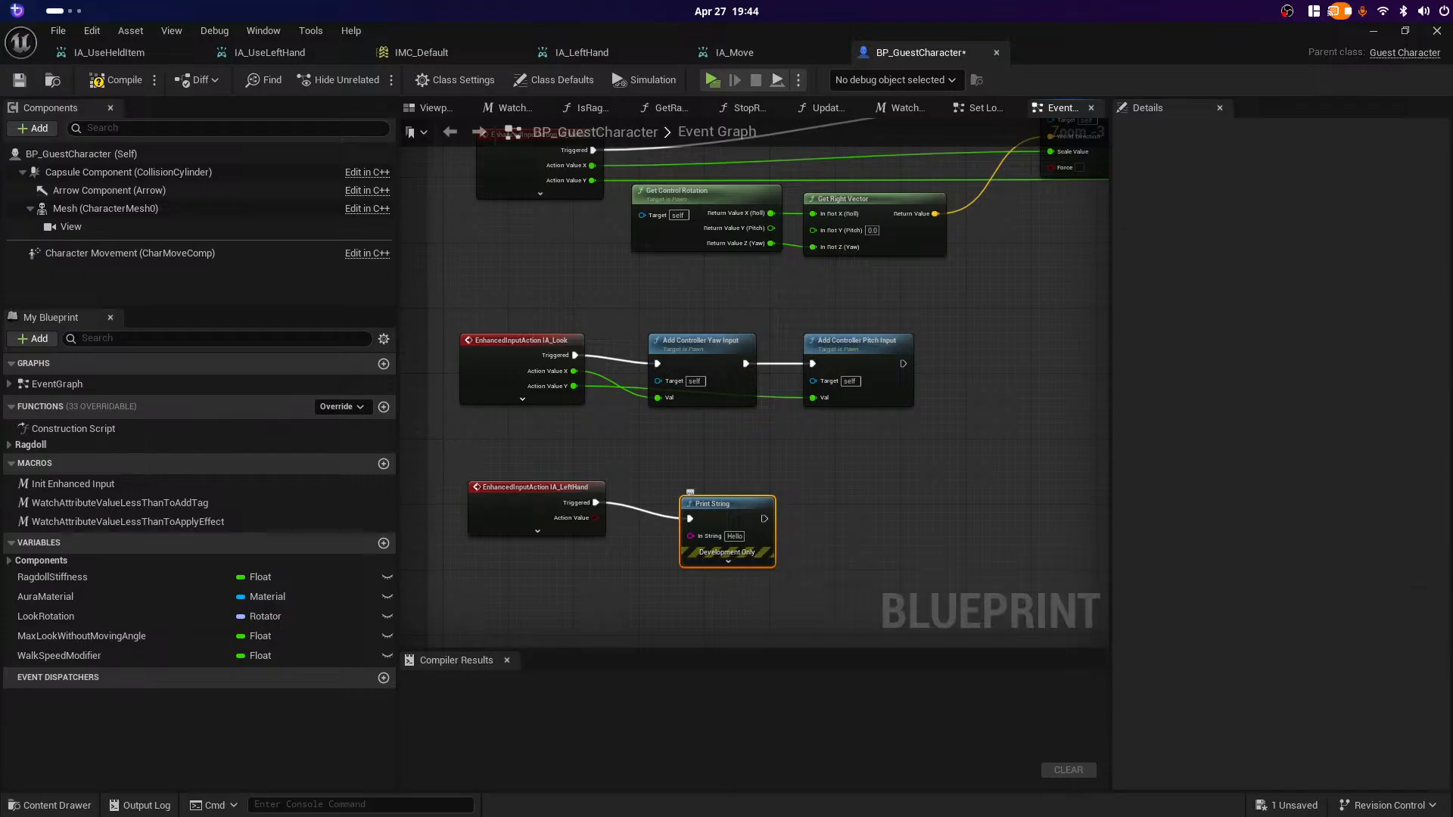
left_click(734, 536)
type("Left")
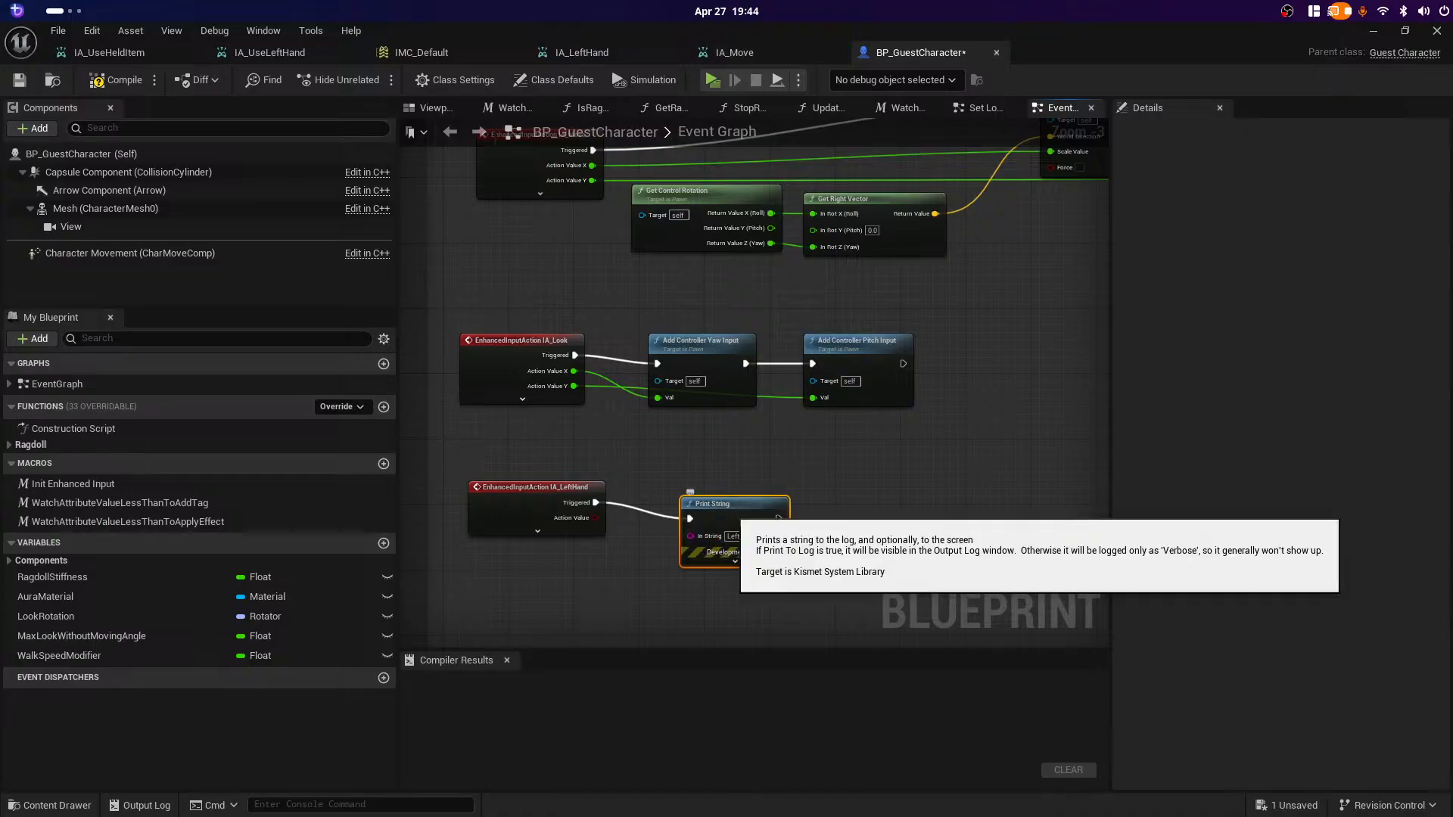
left_click_drag(708, 506, 789, 490)
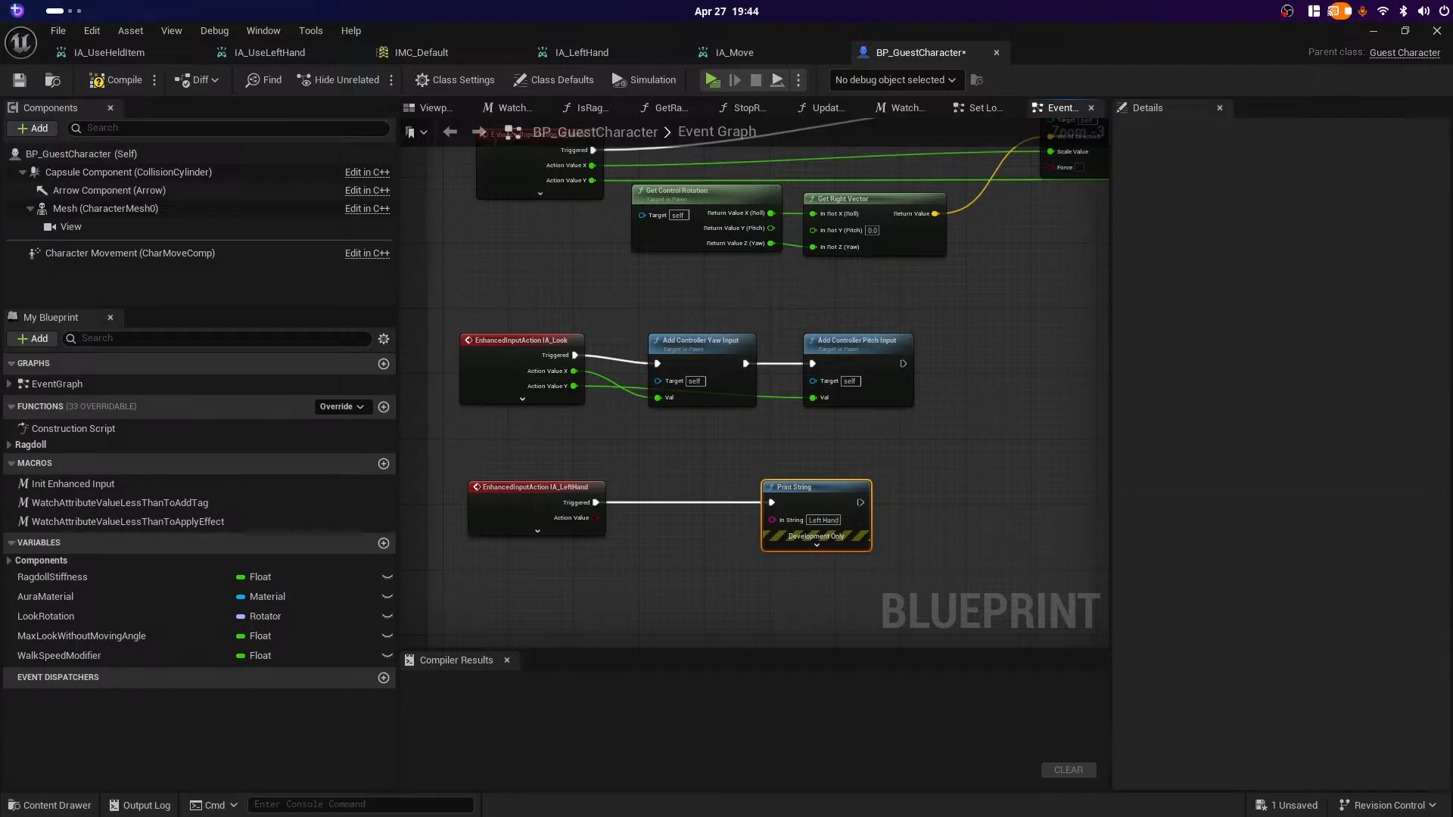
Step: Add an IA_UseHeldItem enhanced input action event below the IA_LeftHand event
right_click_drag(596, 575, 729, 477)
right_click(679, 229)
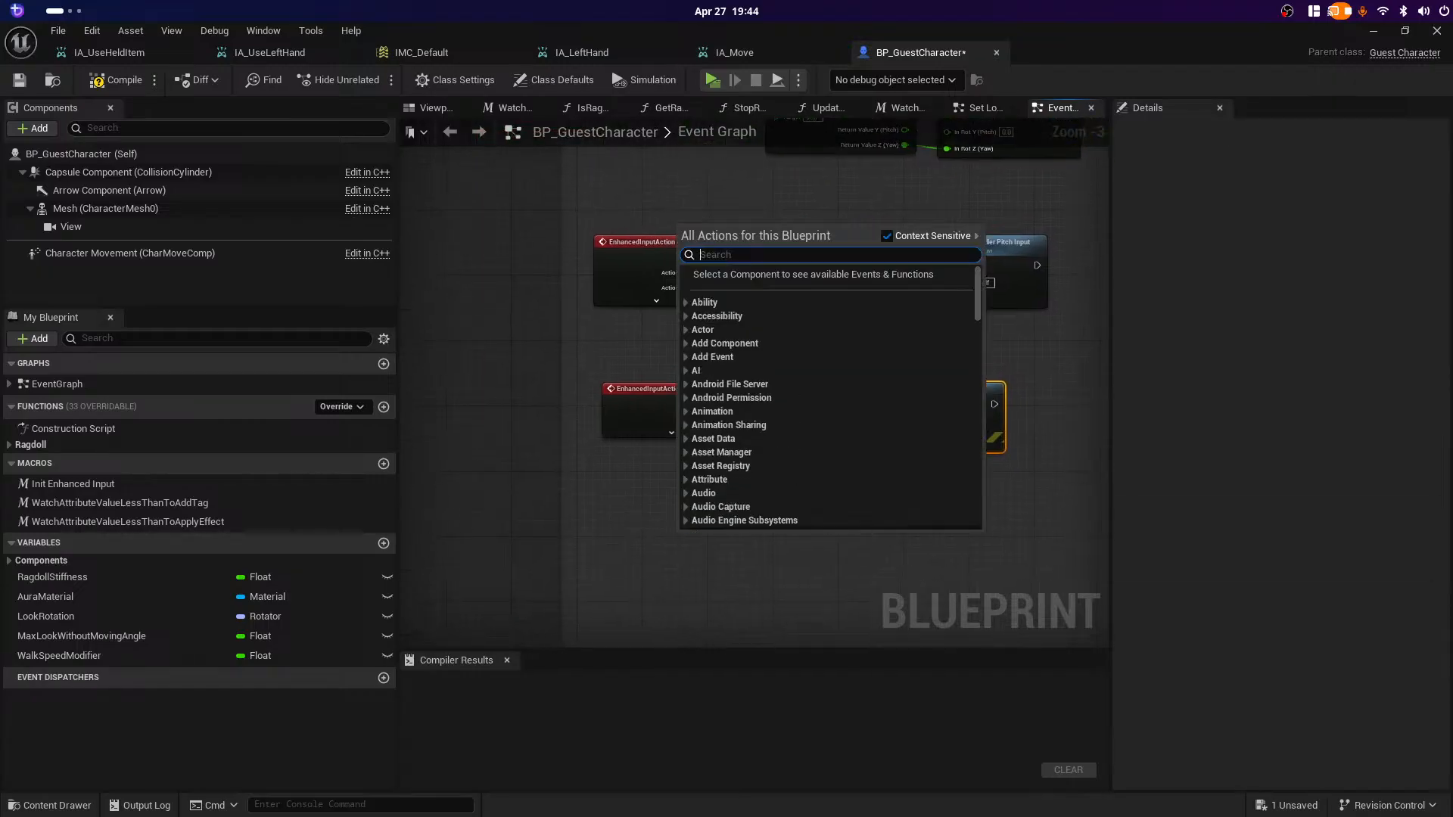
type("ia_")
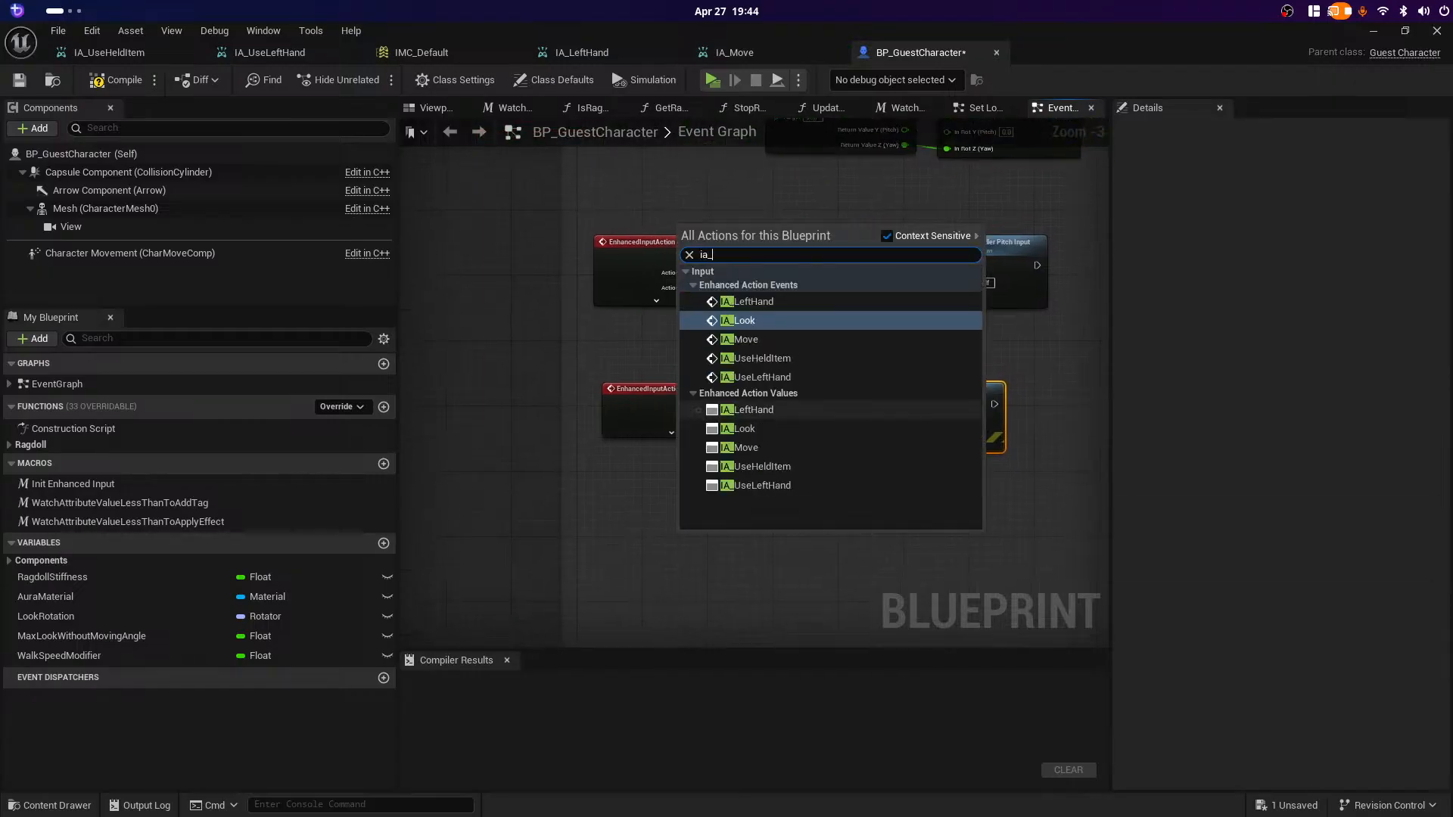
left_click(762, 358)
Step: Connect a Print String node with the text "Use modifer" to IA_UseHeldItem's Triggered output and align it level with the event
left_click_drag(760, 536, 889, 524)
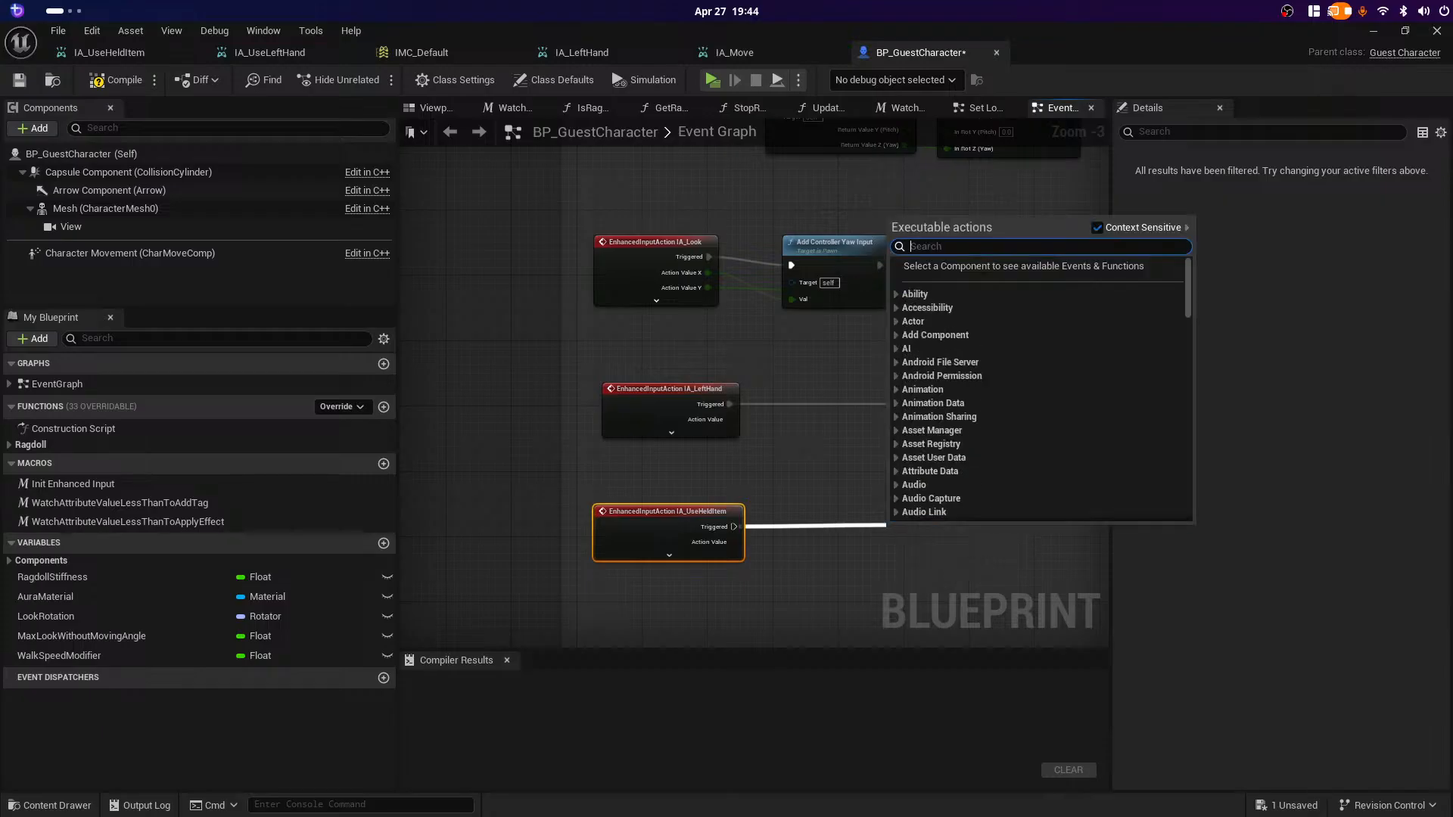
type("Use")
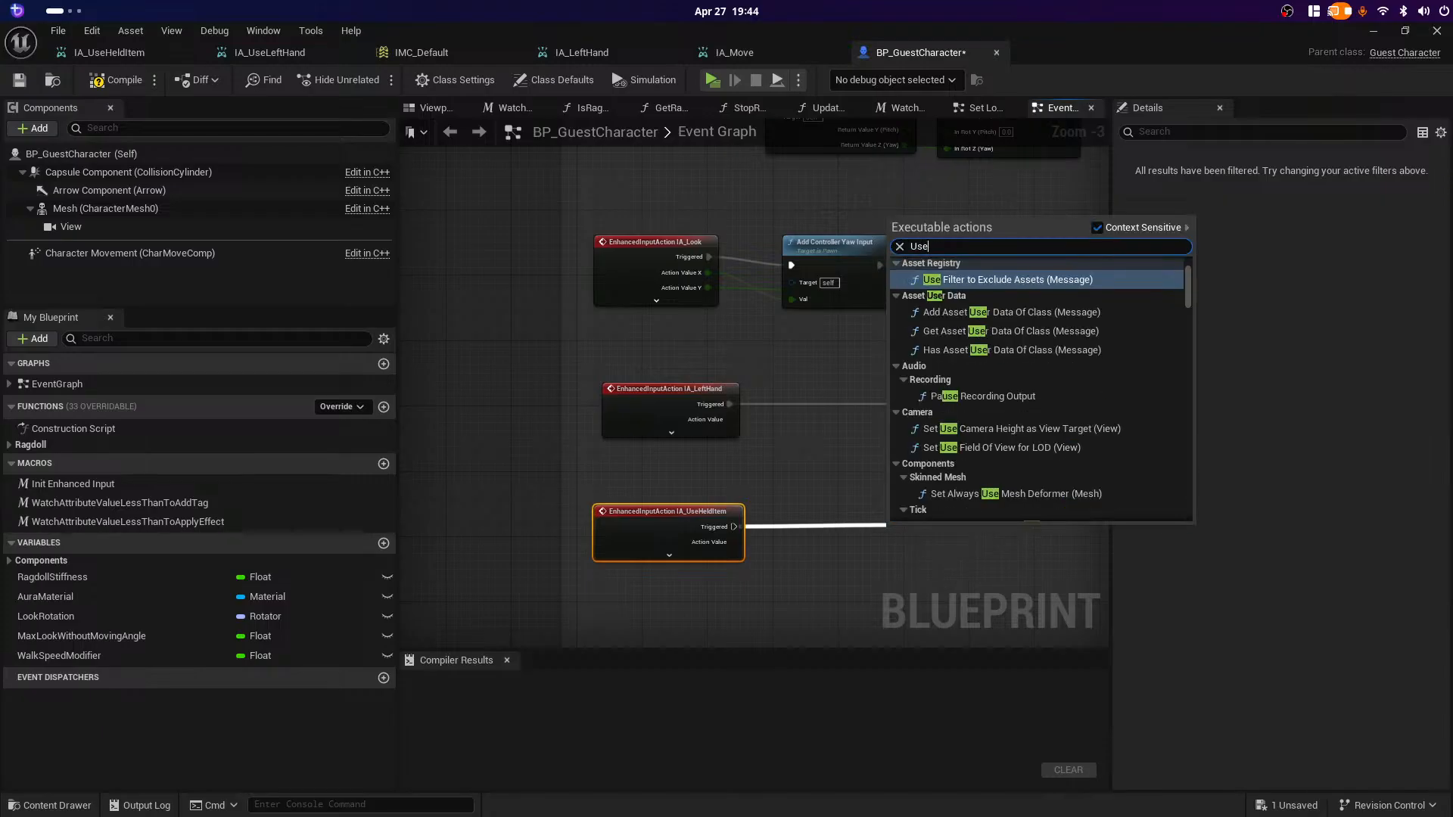
key("BackSpace")
key("BackSpace")
key("BackSpace")
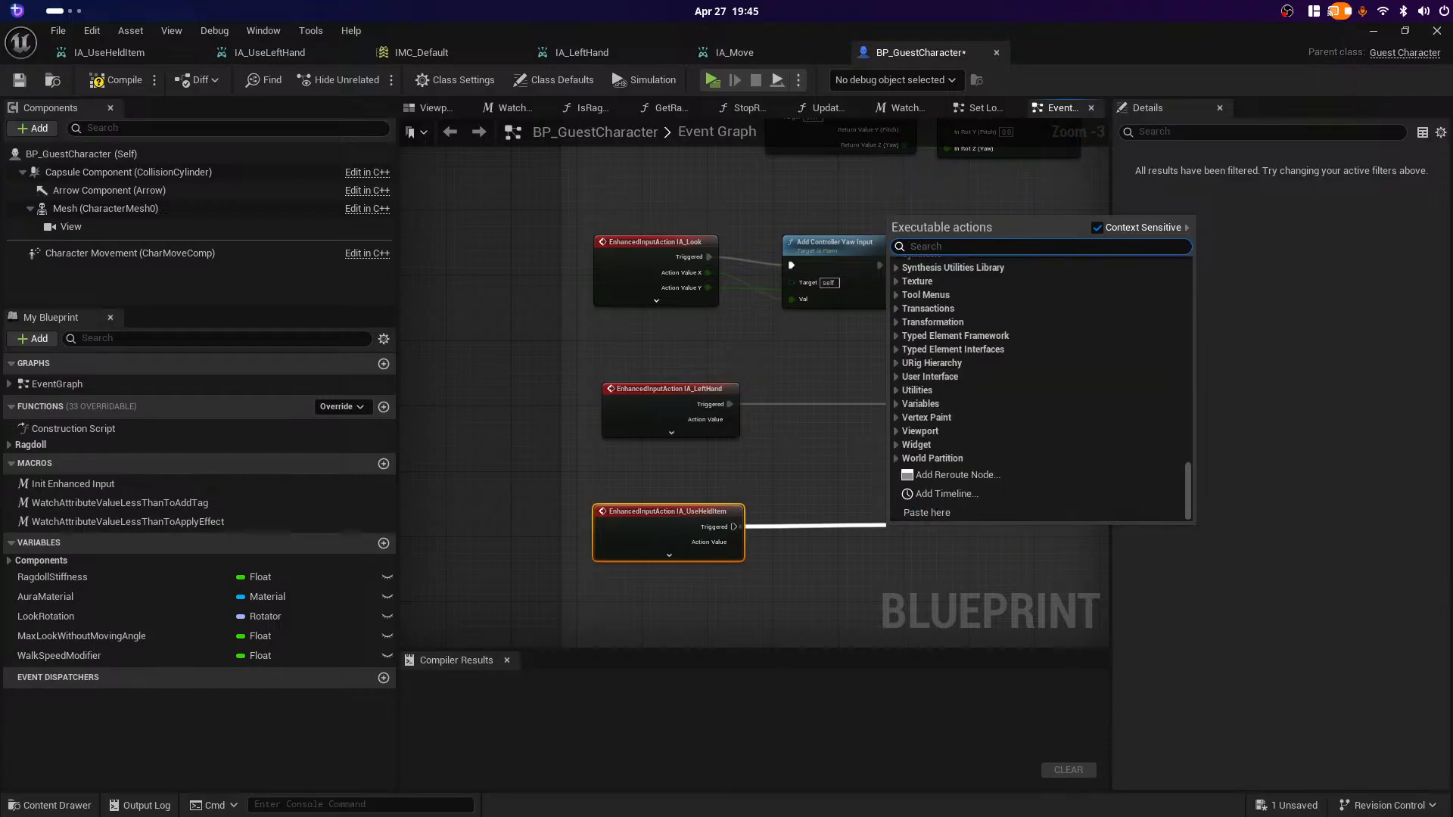
type("print")
key("Return")
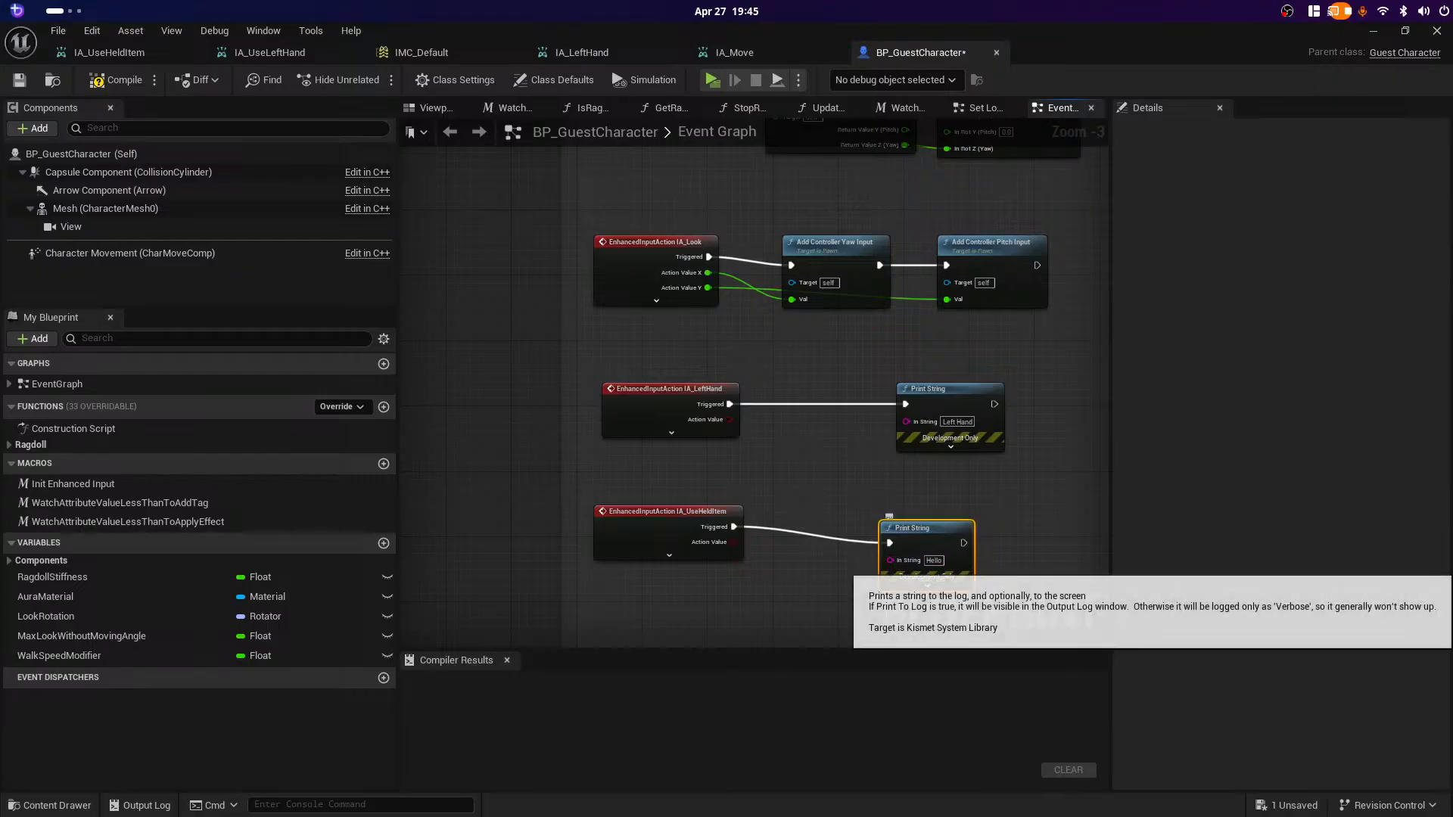
left_click(933, 561)
type("Use modifier")
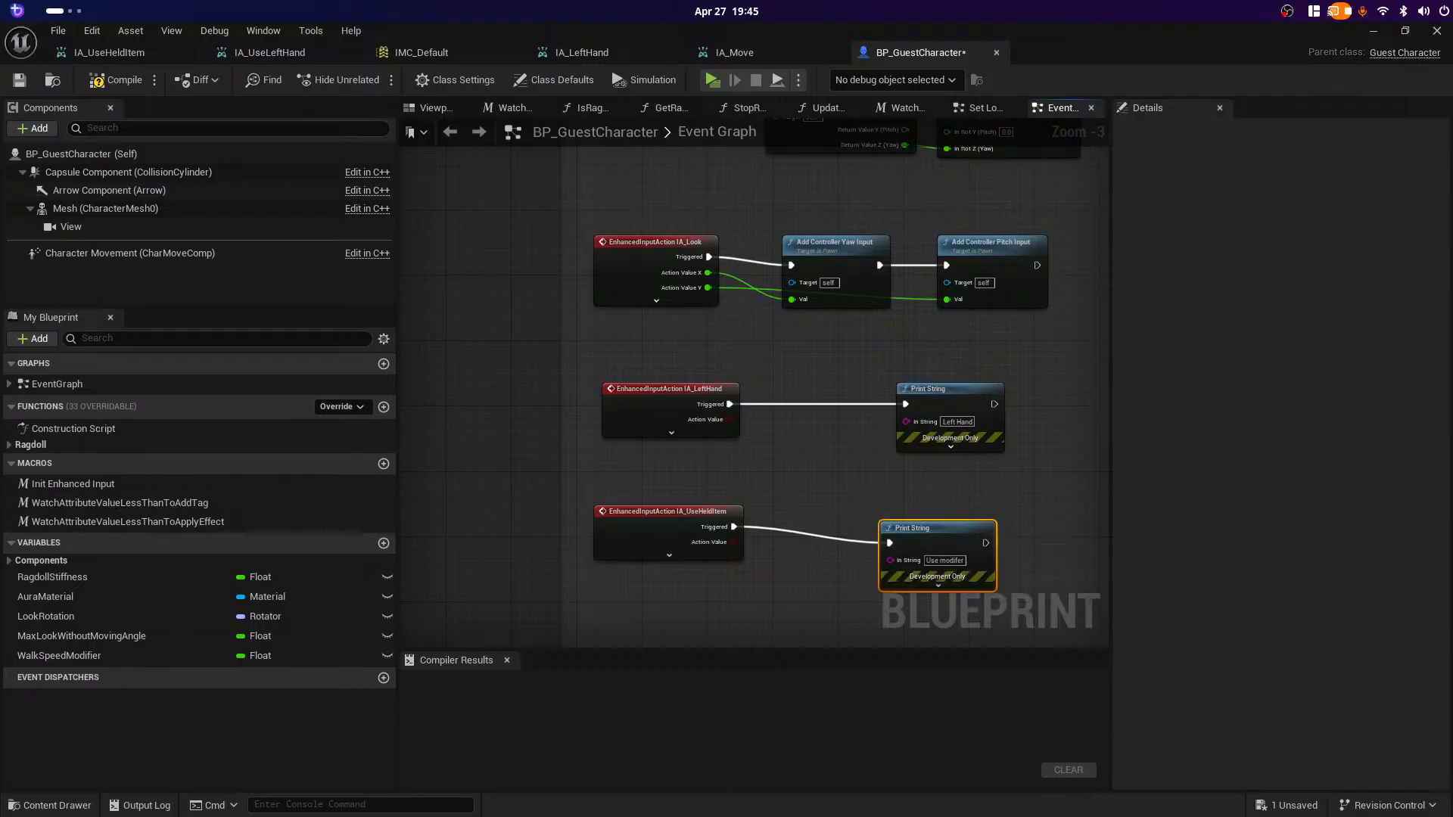
left_click_drag(915, 527, 931, 512)
Step: Delete the IA_UseHeldItem event together with its connected Print String node
right_click_drag(789, 576, 808, 490)
left_click_drag(493, 363, 1068, 566)
left_click(1069, 566)
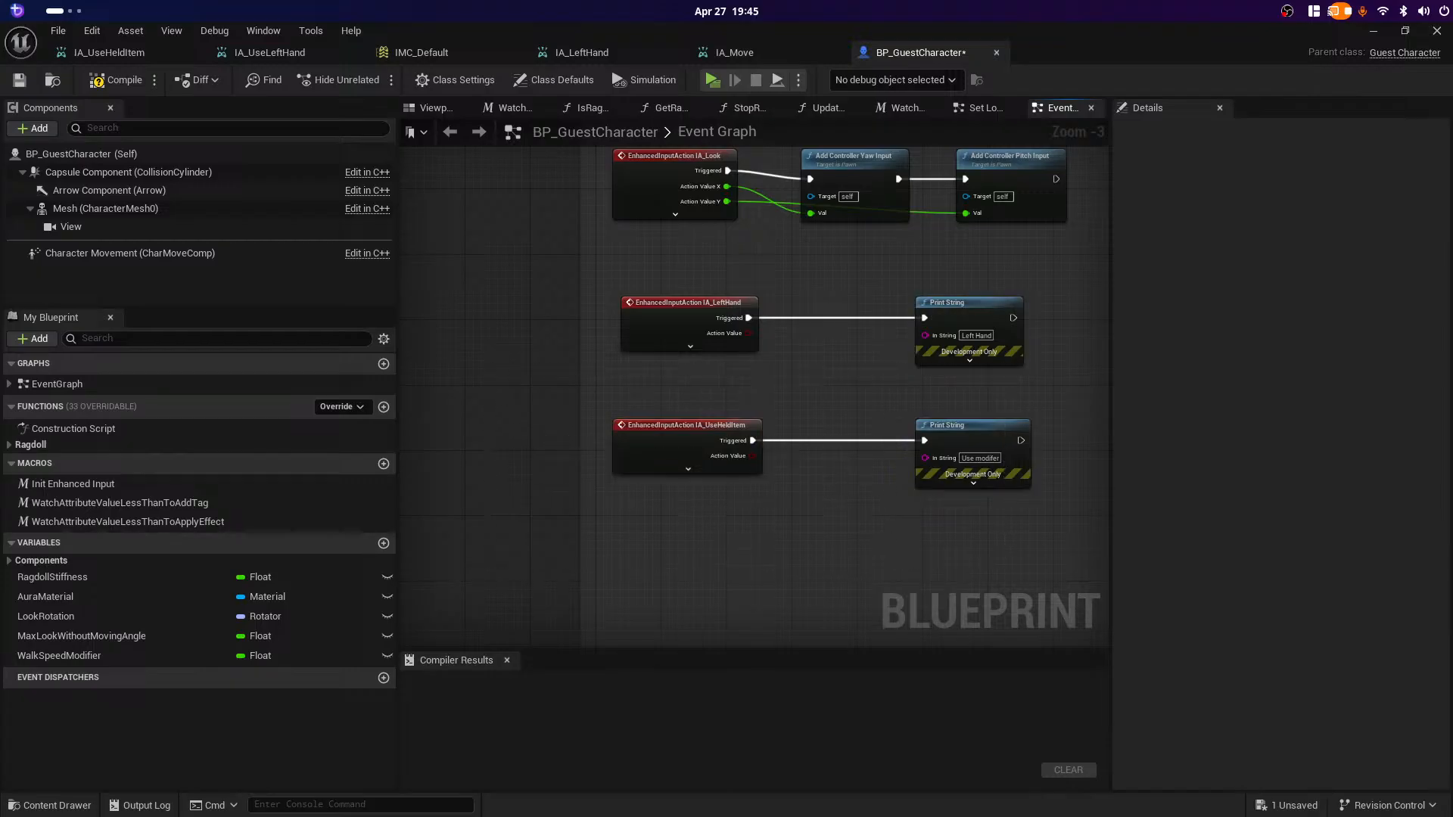
left_click_drag(833, 505, 1037, 446)
key("Delete")
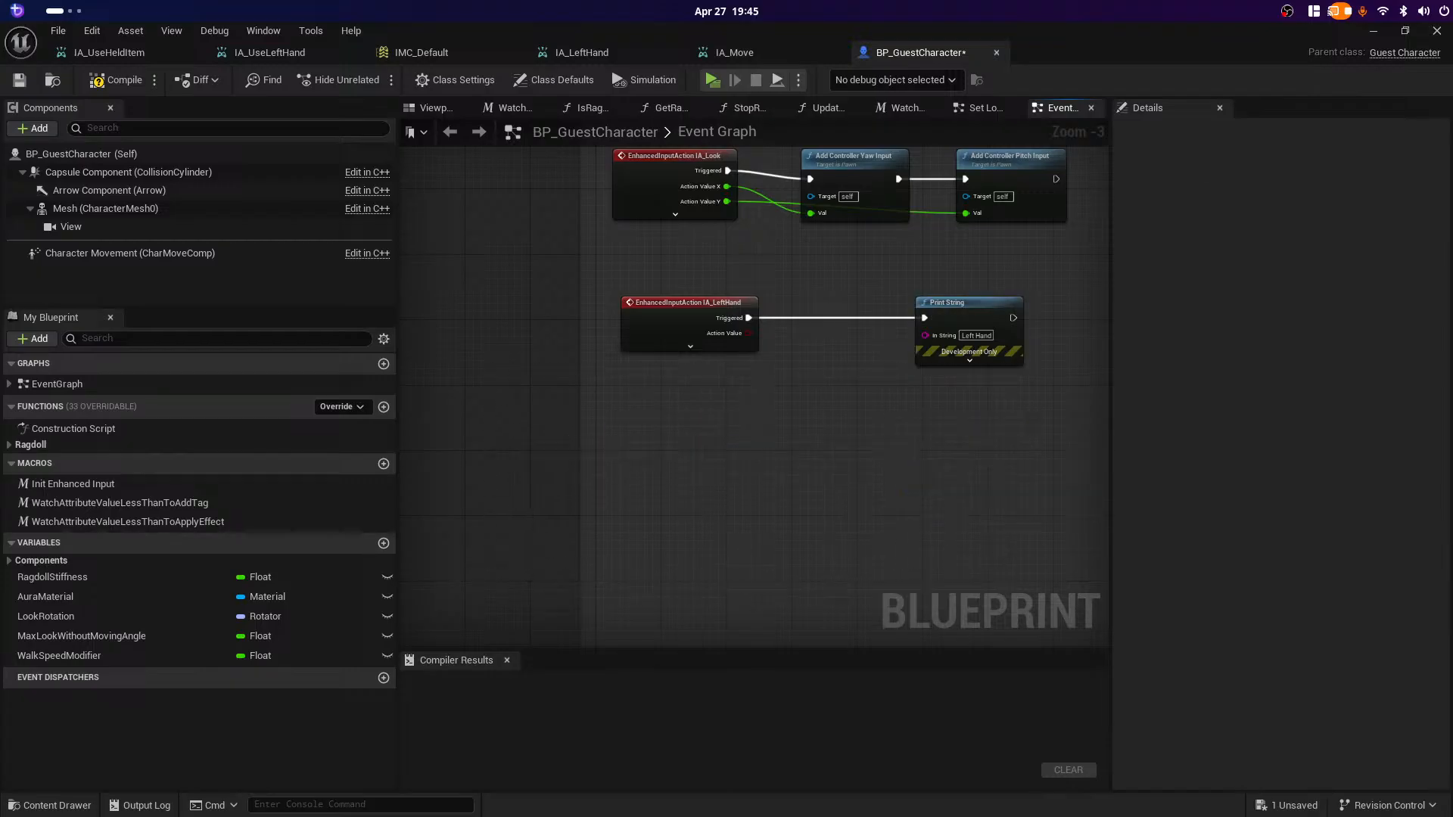
Step: Add an IA_UseLeftHand enhanced input action event and place it below the IA_LeftHand event
right_click(739, 561)
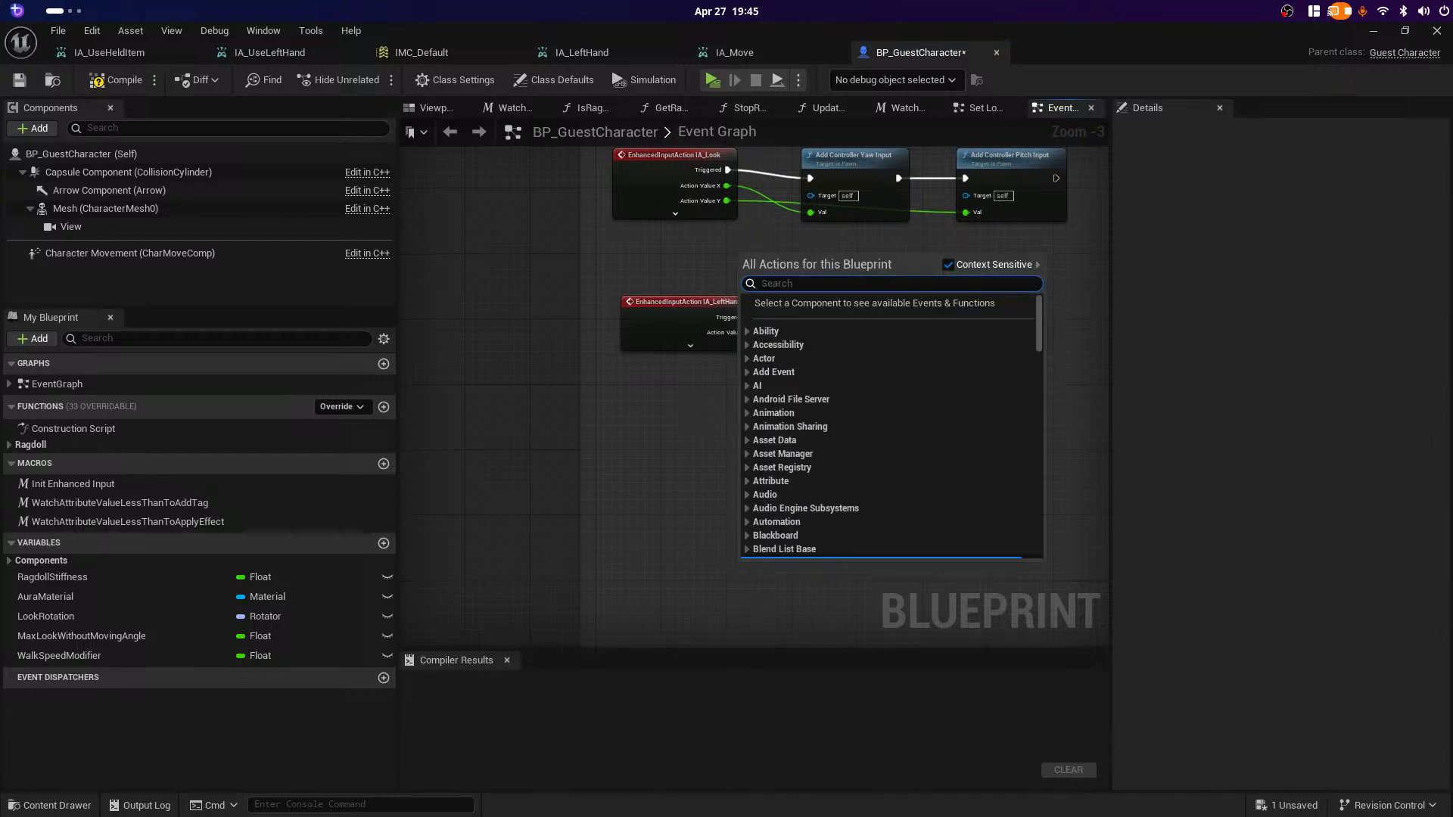
type("Ia")
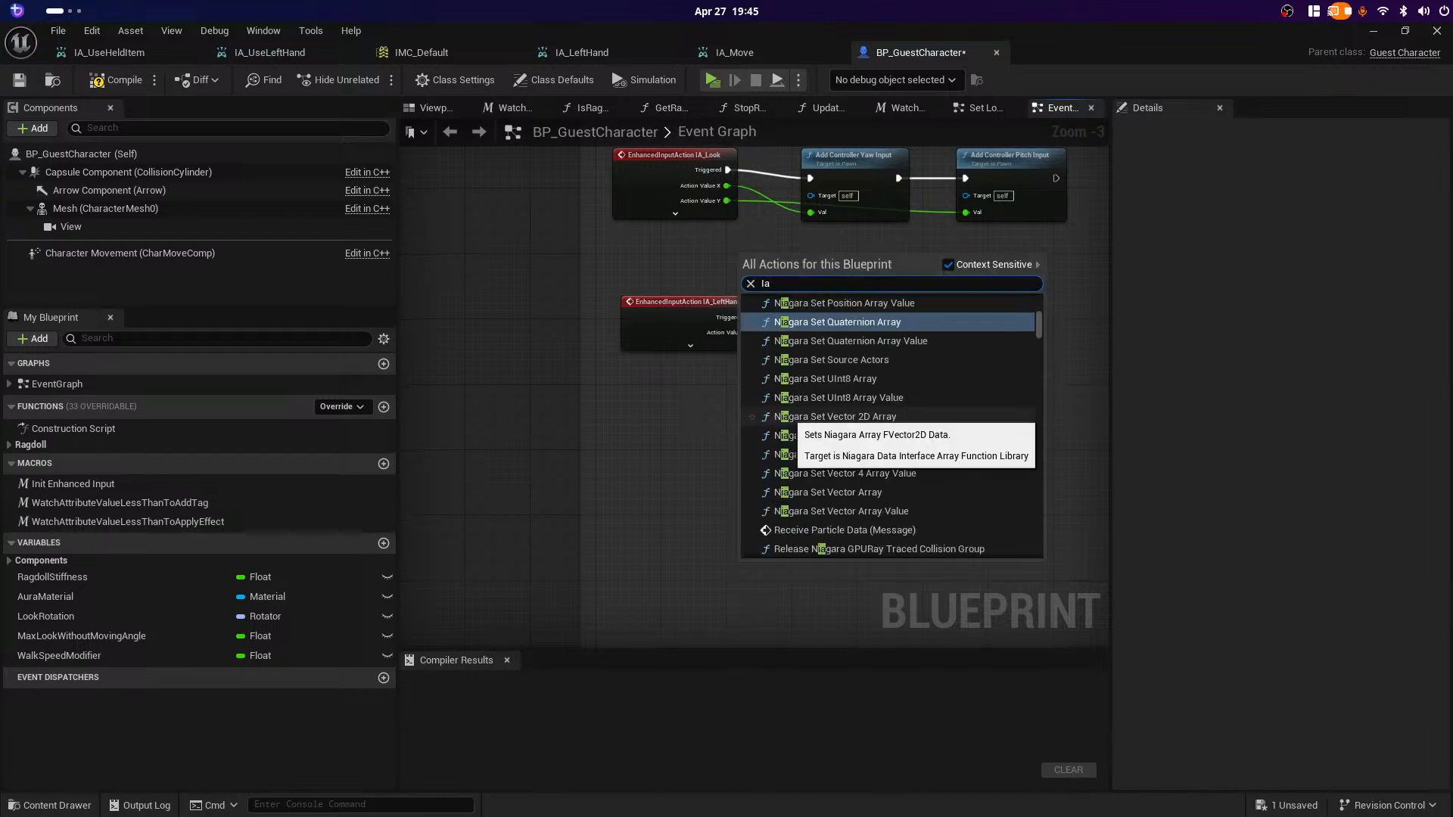
type("_")
left_click(816, 405)
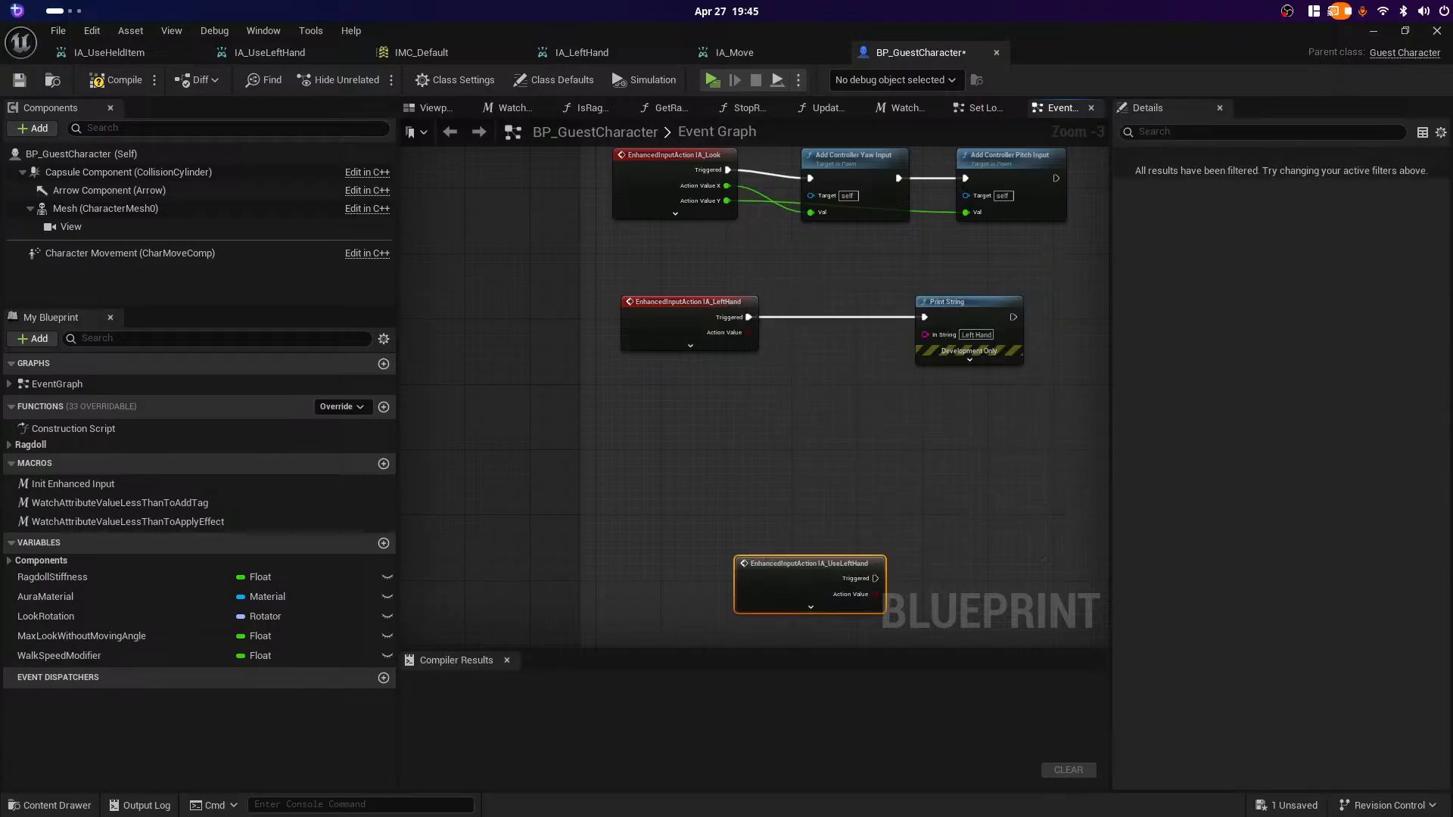
left_click_drag(802, 568, 949, 479)
Step: Connect a Print String node with the text "Use Left Hand" to IA_UseLeftHand's Triggered output and align it level with the event
type("p")
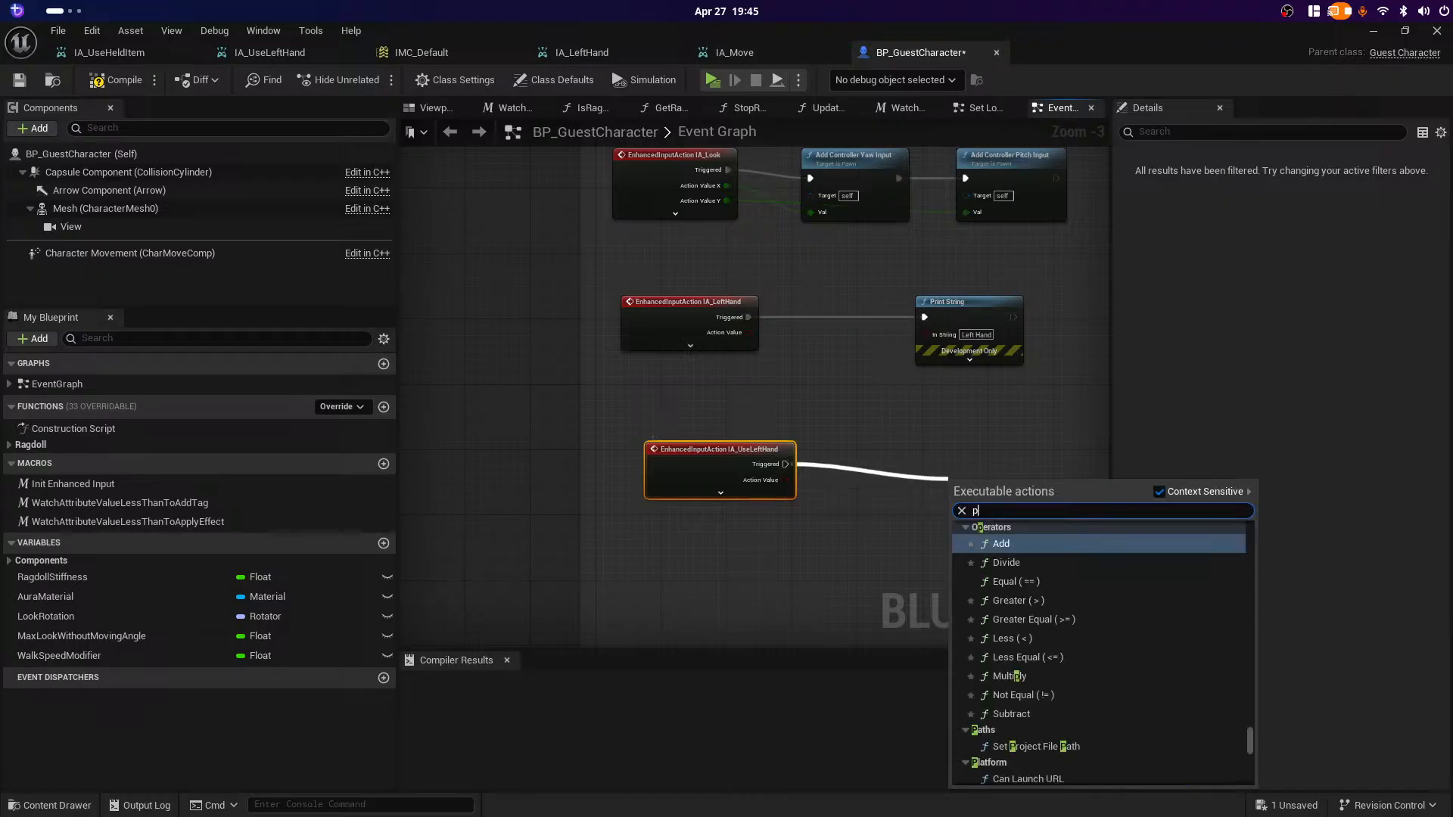
type("rint")
key("Return")
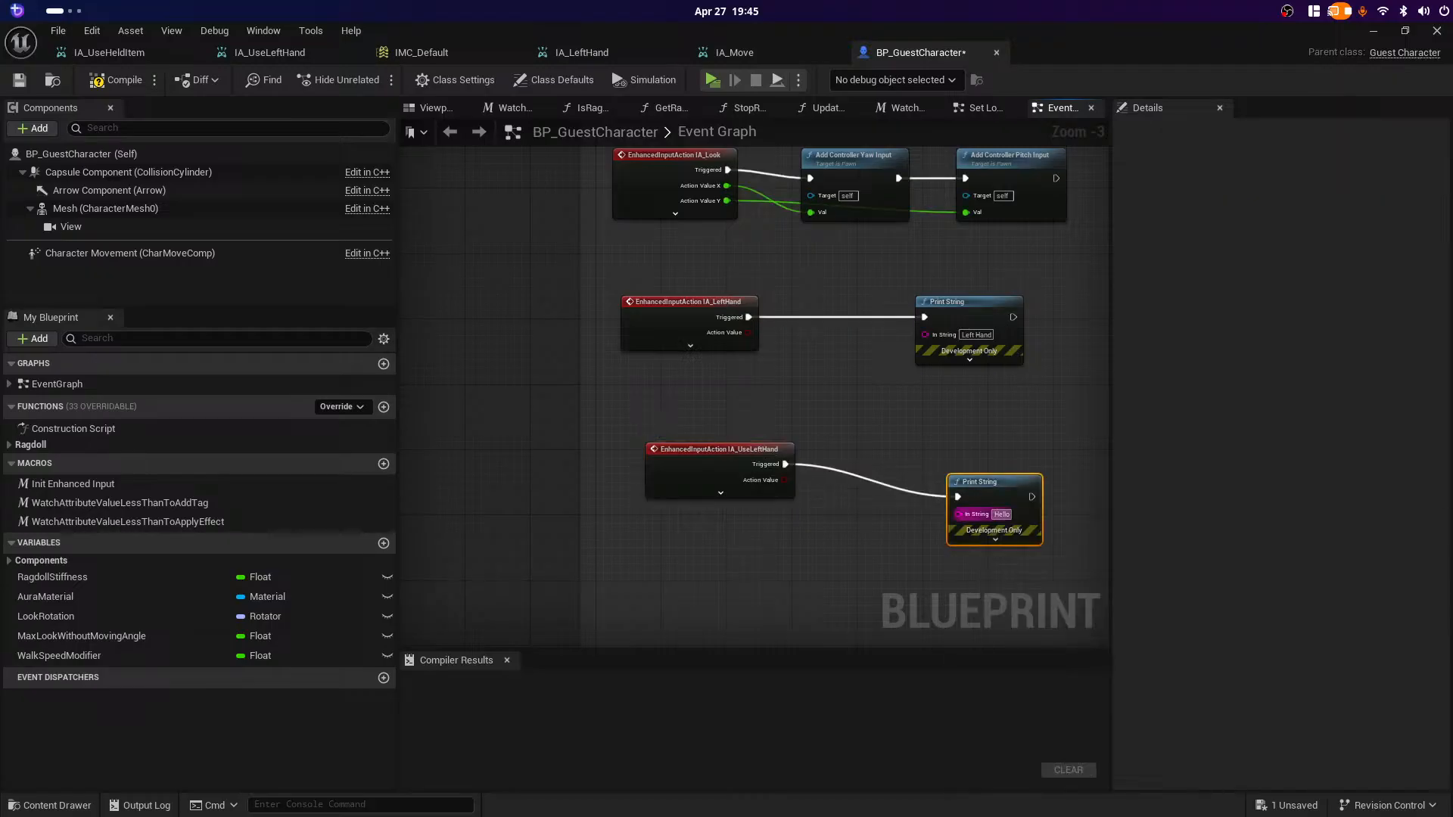
left_click(1001, 514)
type("U")
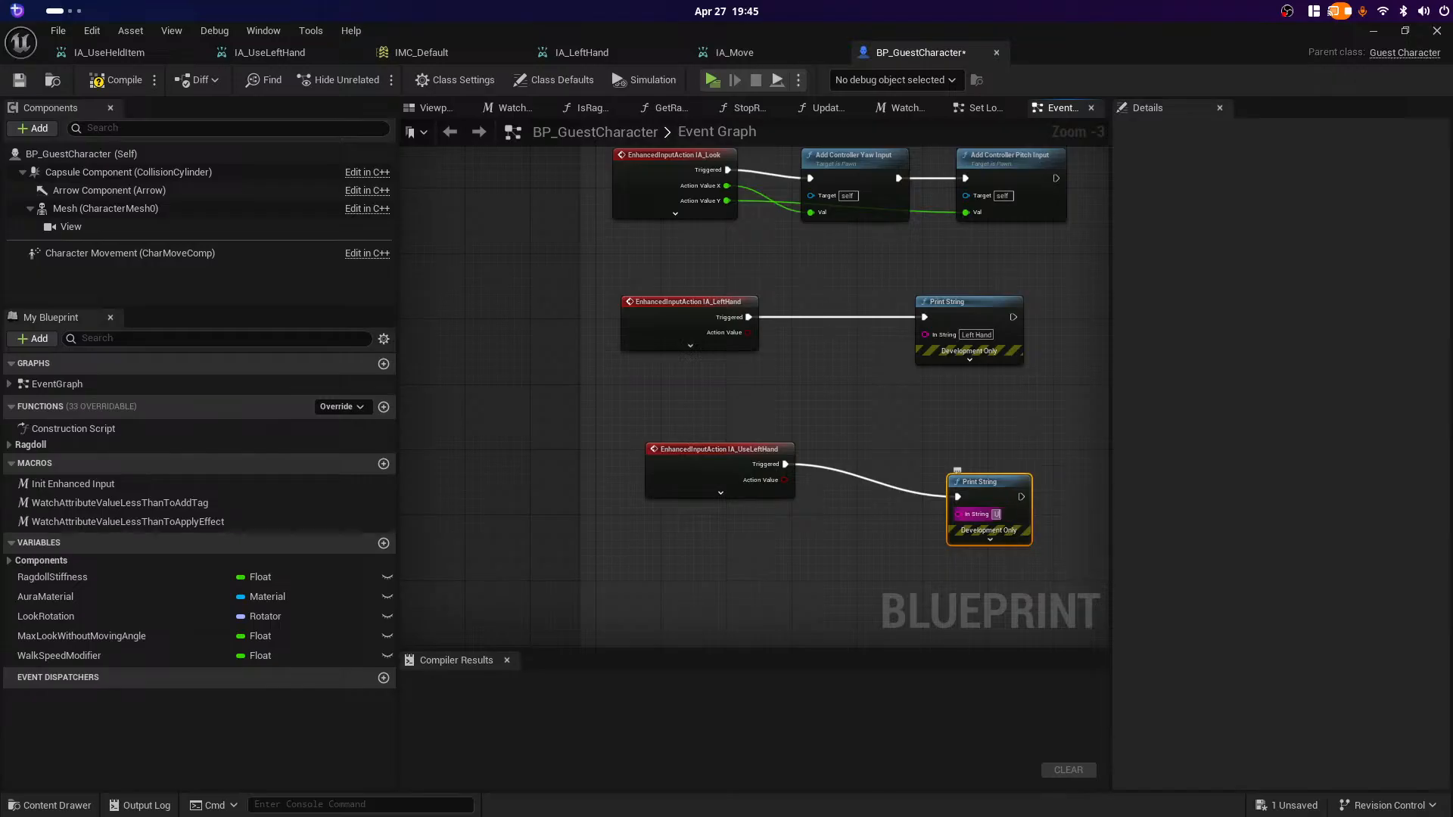
type("se Left")
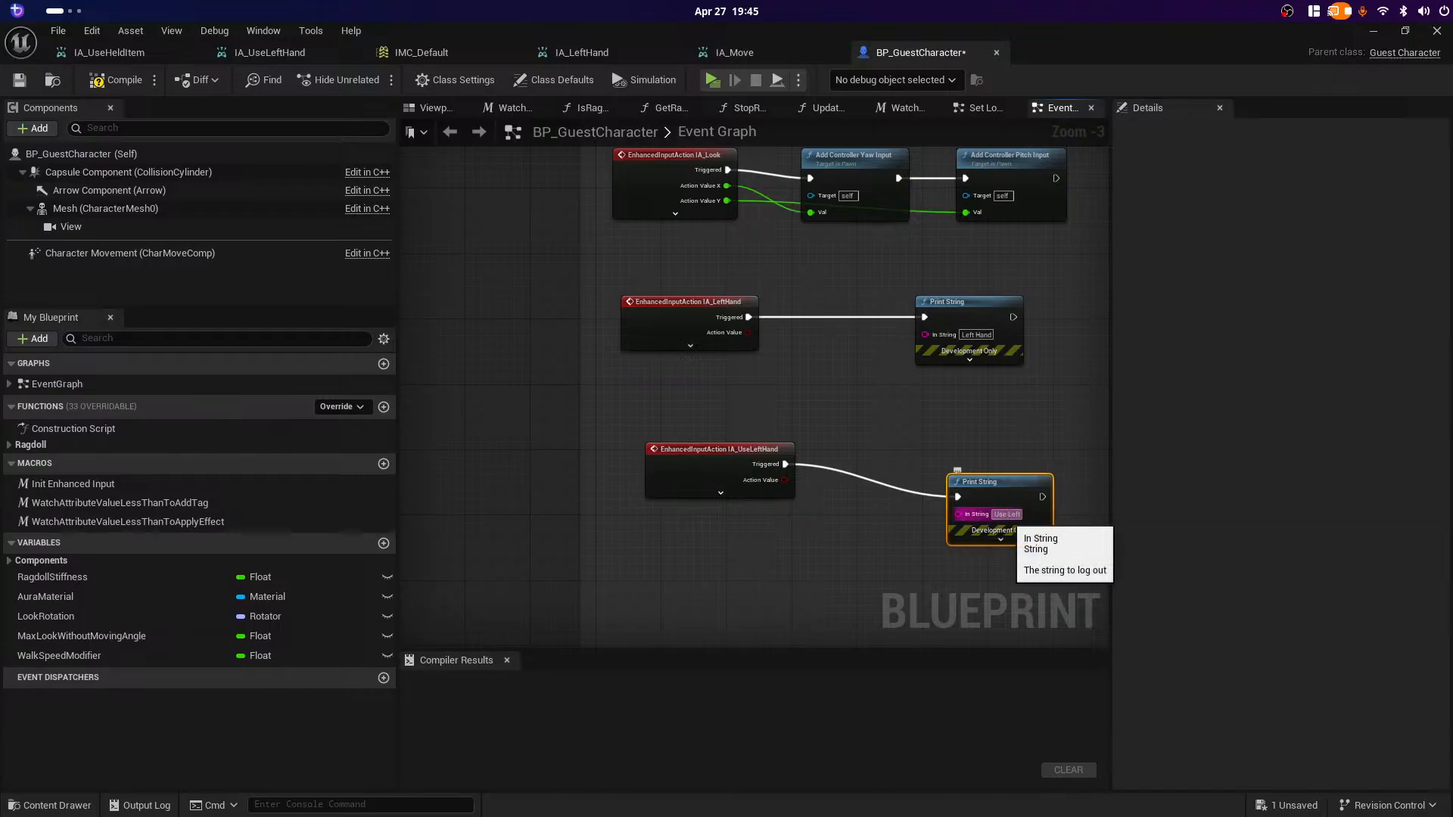
type(" ahnce")
key("BackSpace")
key("BackSpace")
key("BackSpace")
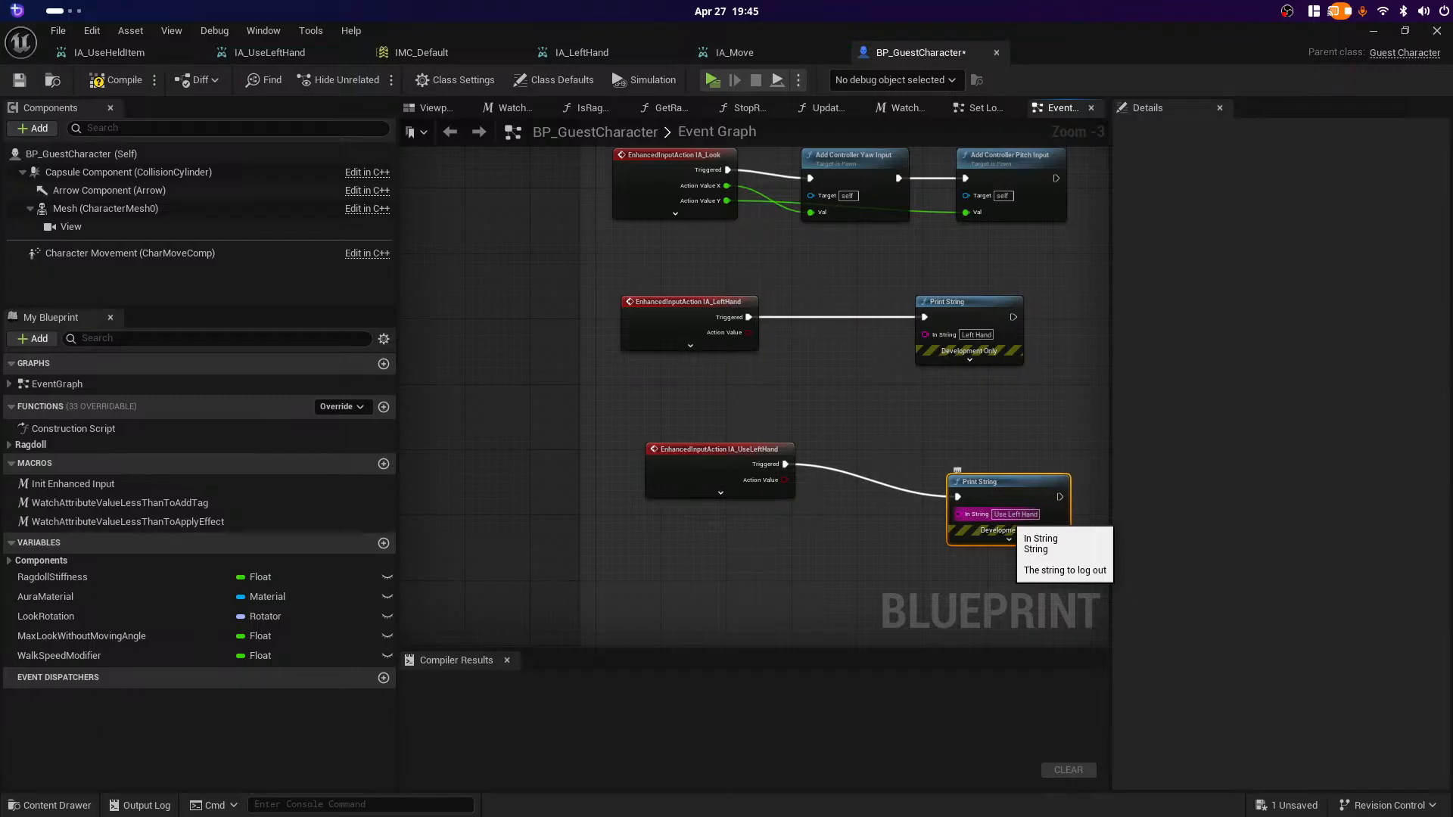
left_click_drag(1002, 479, 979, 448)
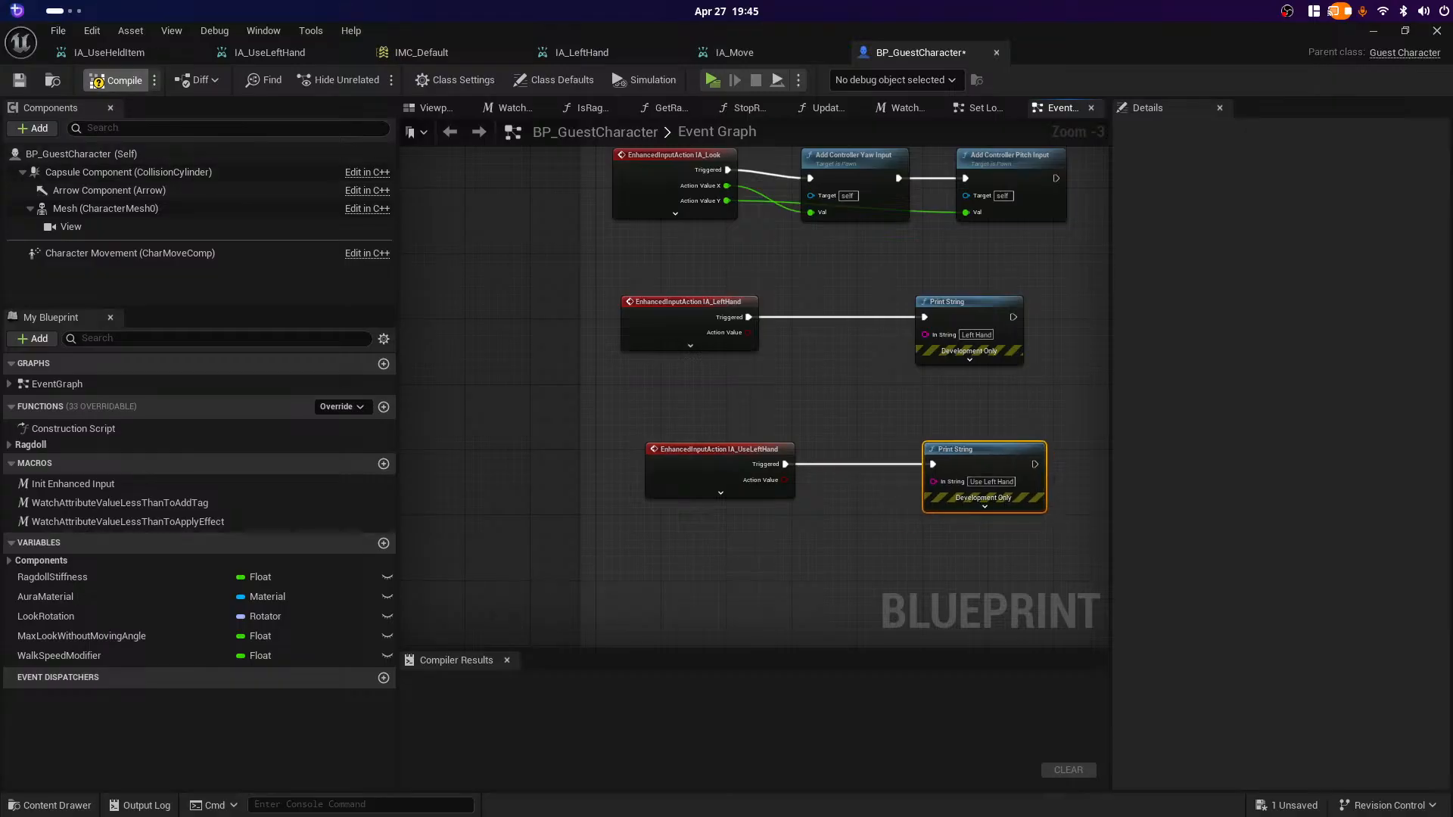
Step: Compile the BP_GuestCharacter blueprint and set the number of players for play sessions to 1
left_click(114, 80)
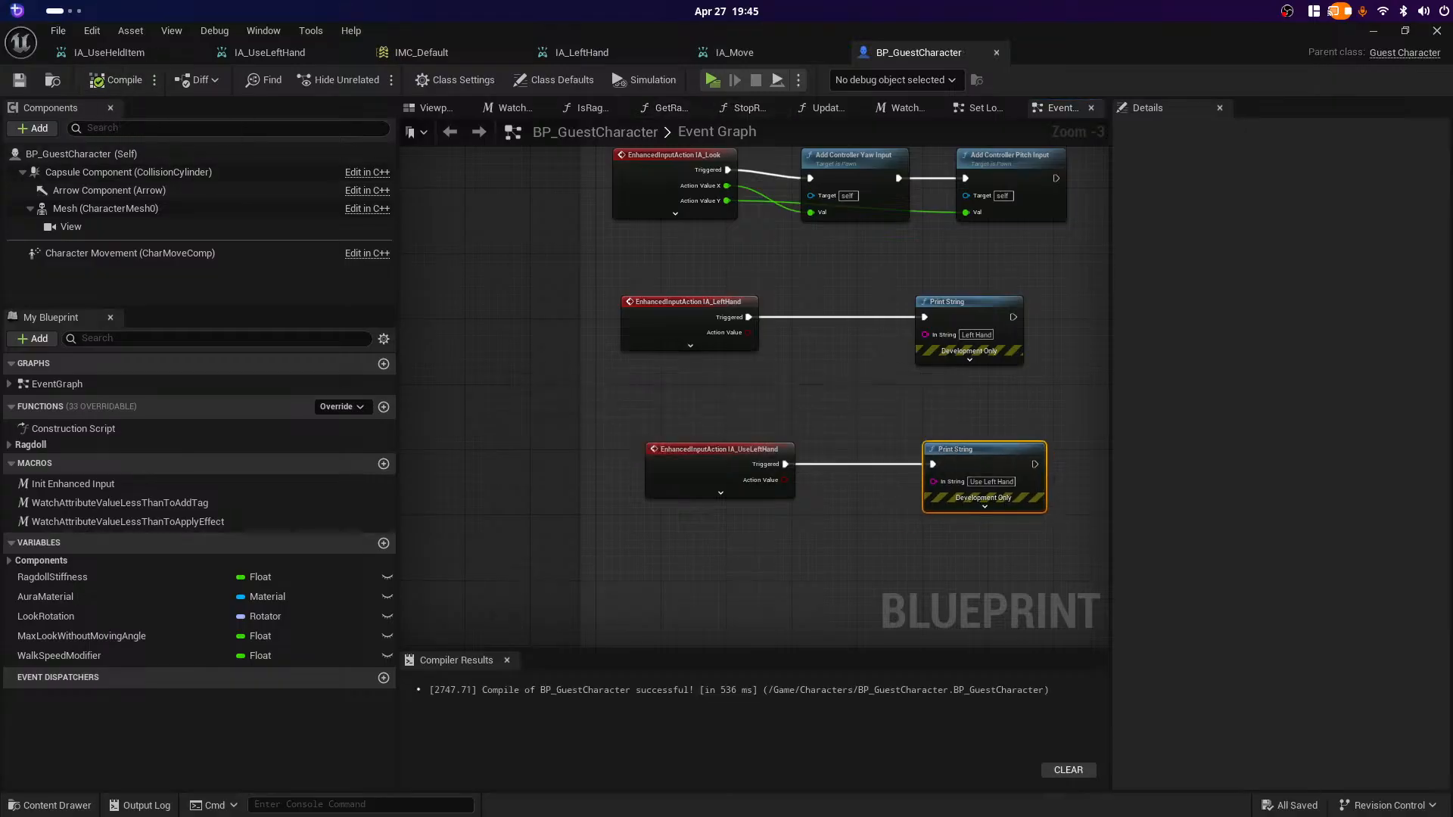
left_click(799, 80)
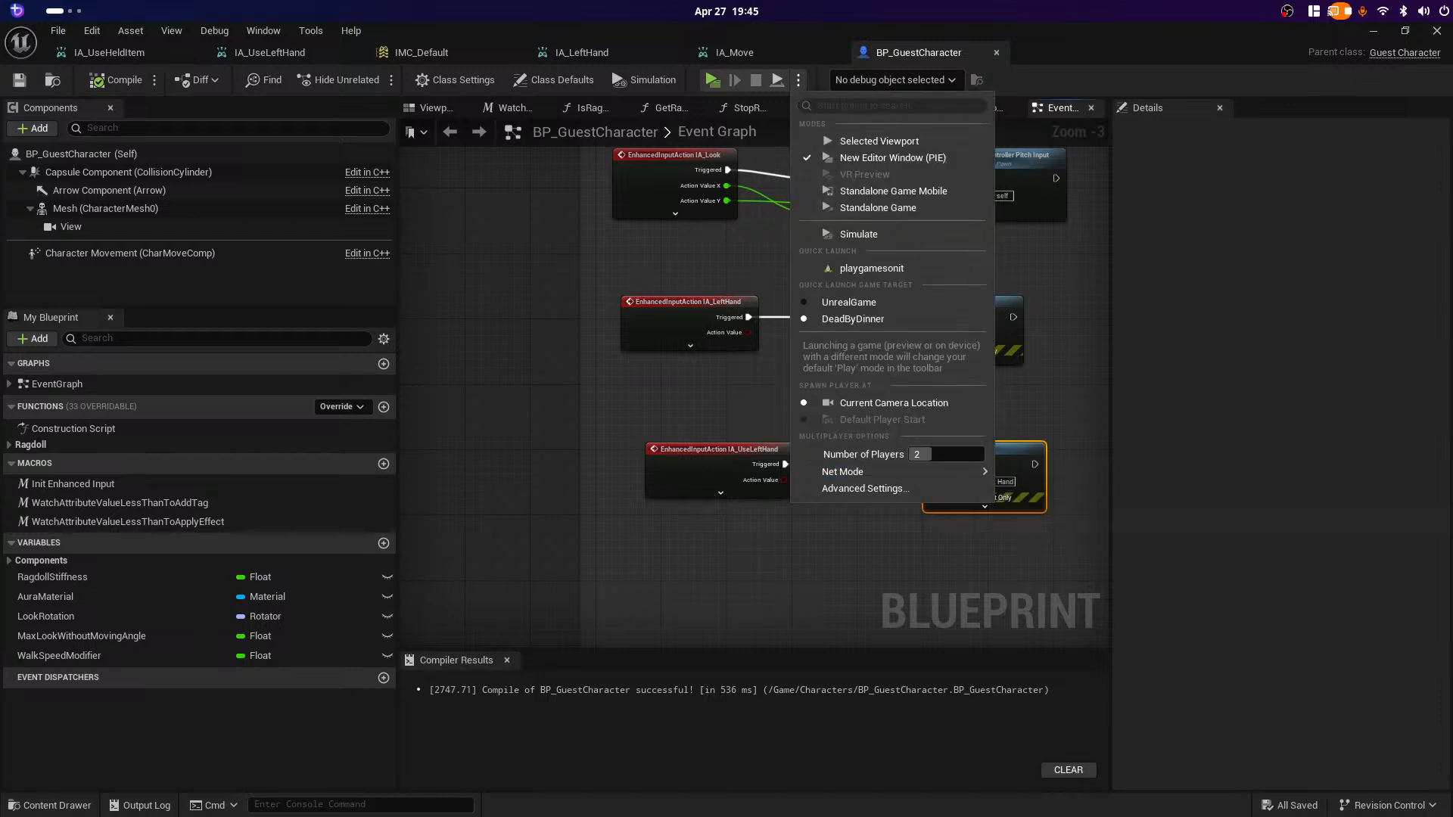
left_click(942, 455)
type("1")
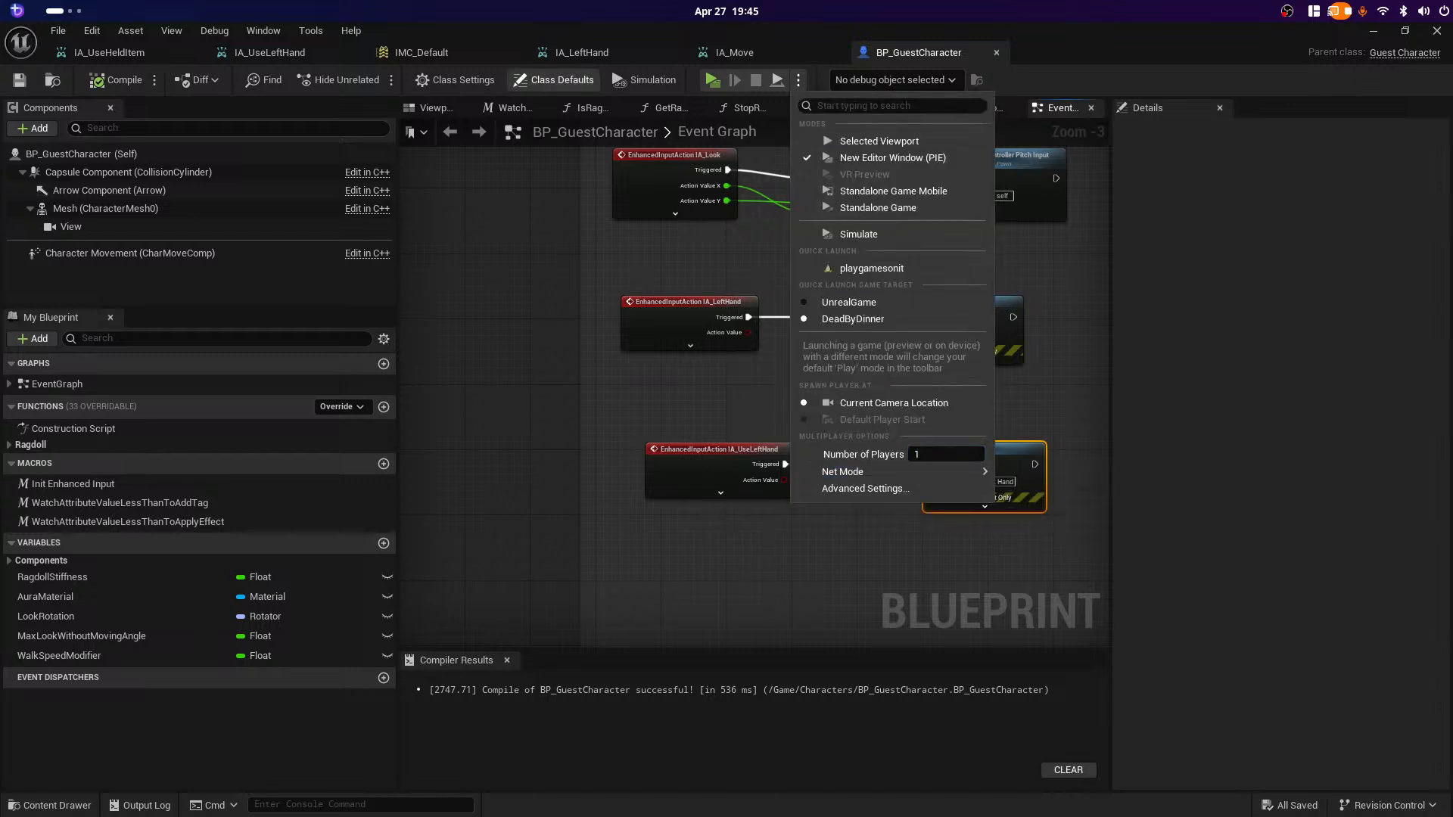
Step: Start a play session in a new editor window, host a game and walk the character forward and to its right
left_click(712, 80)
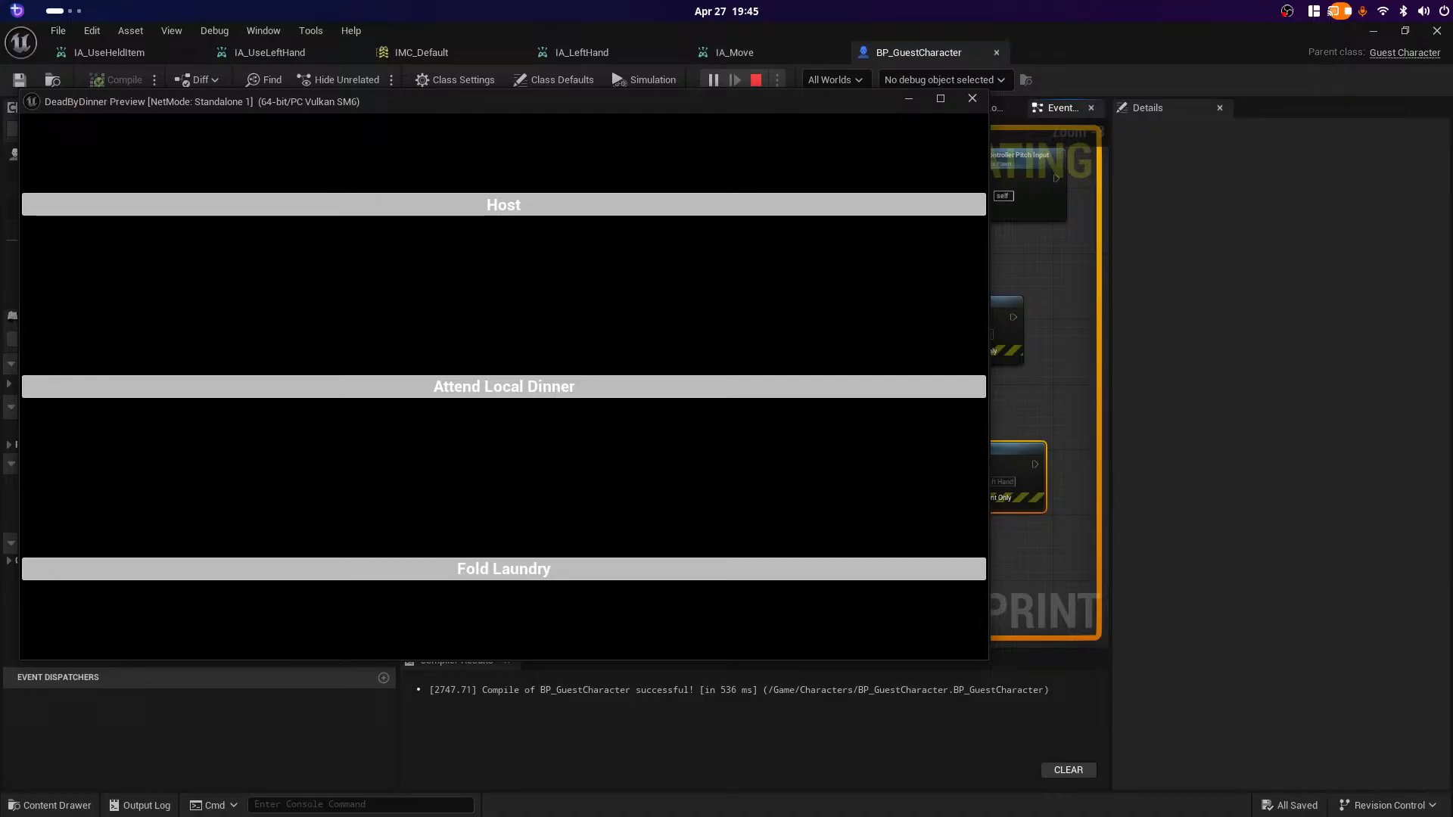
left_click(503, 205)
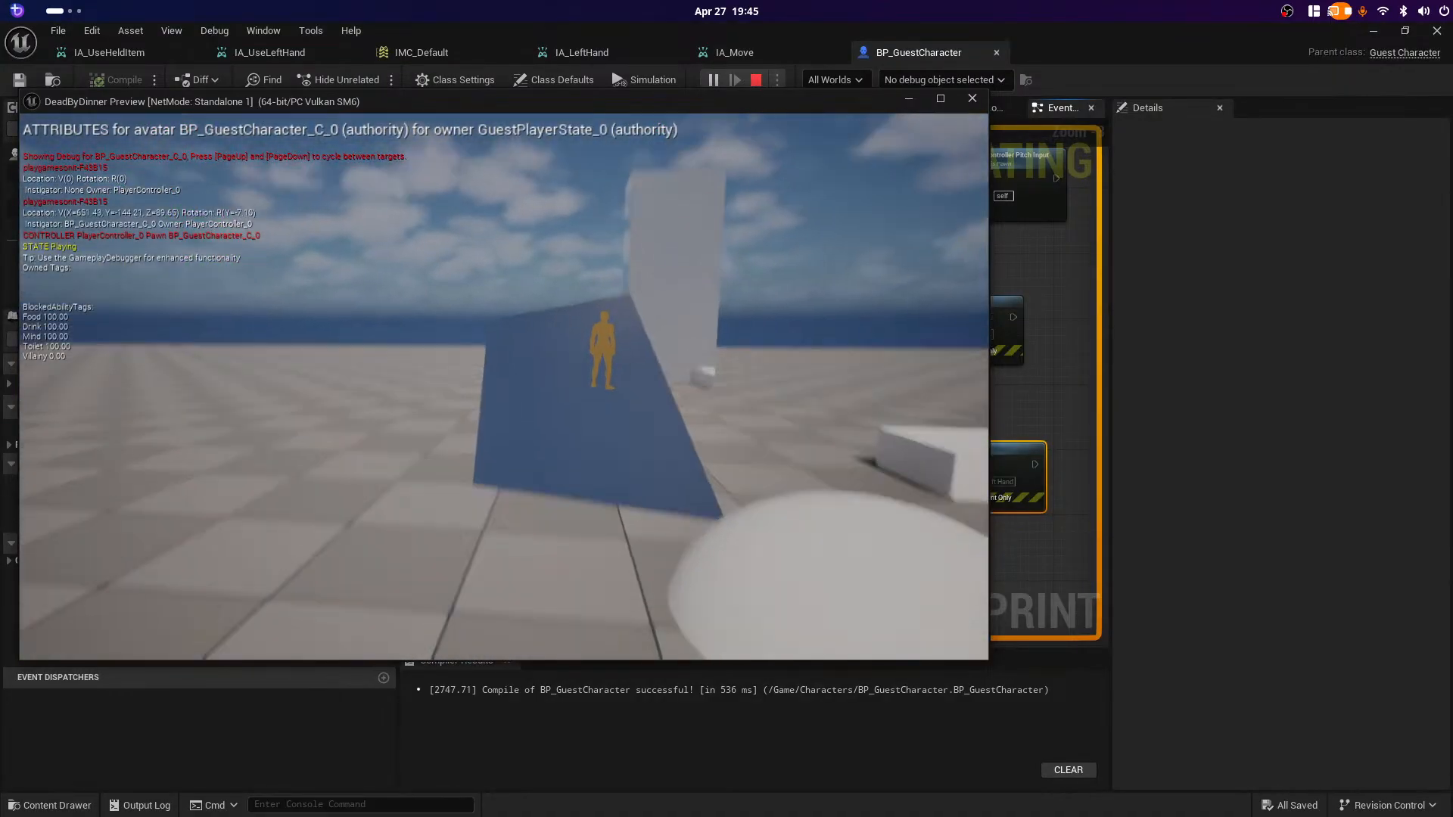
key("w")
key("w")
key("d")
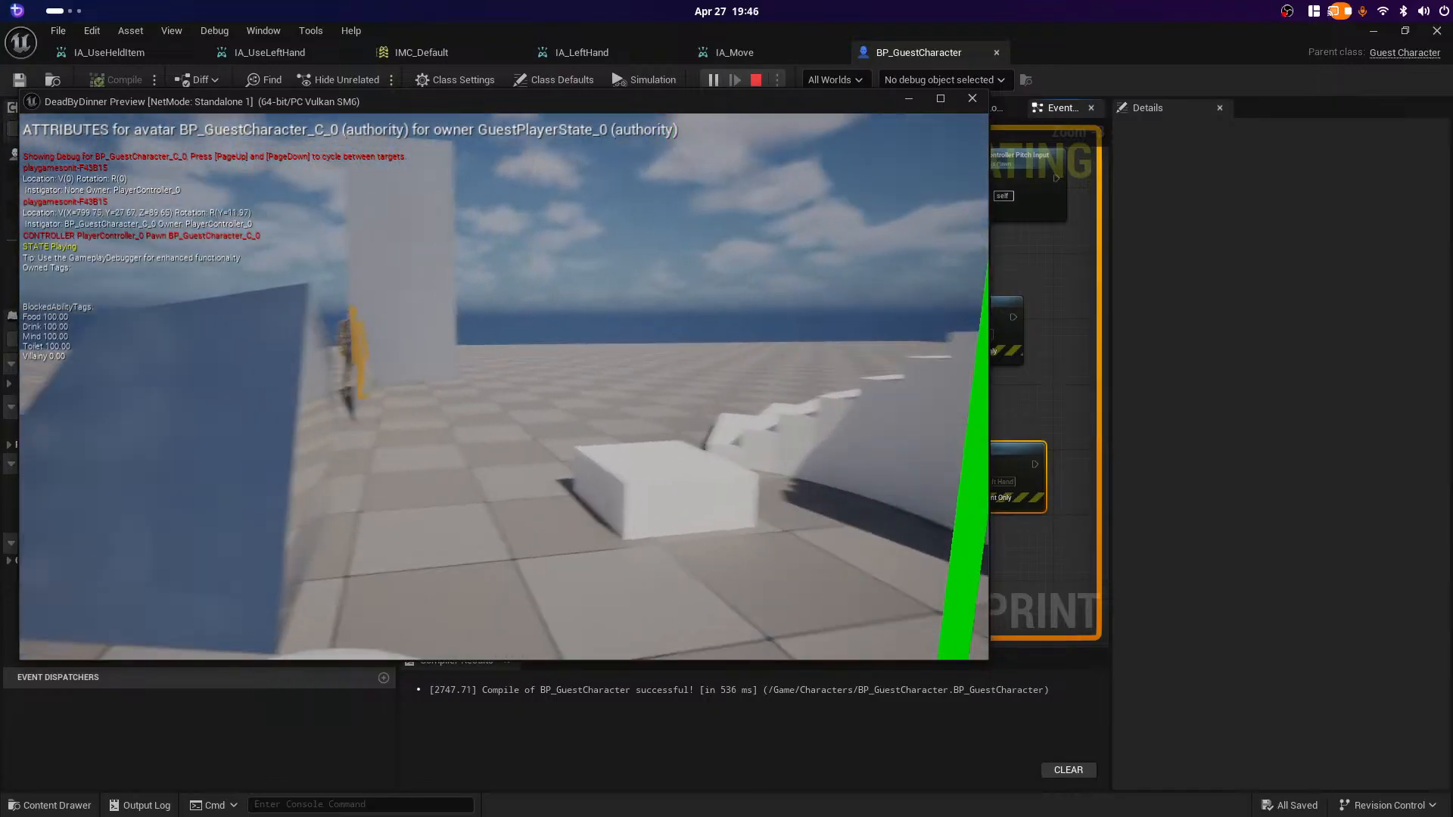
key("d")
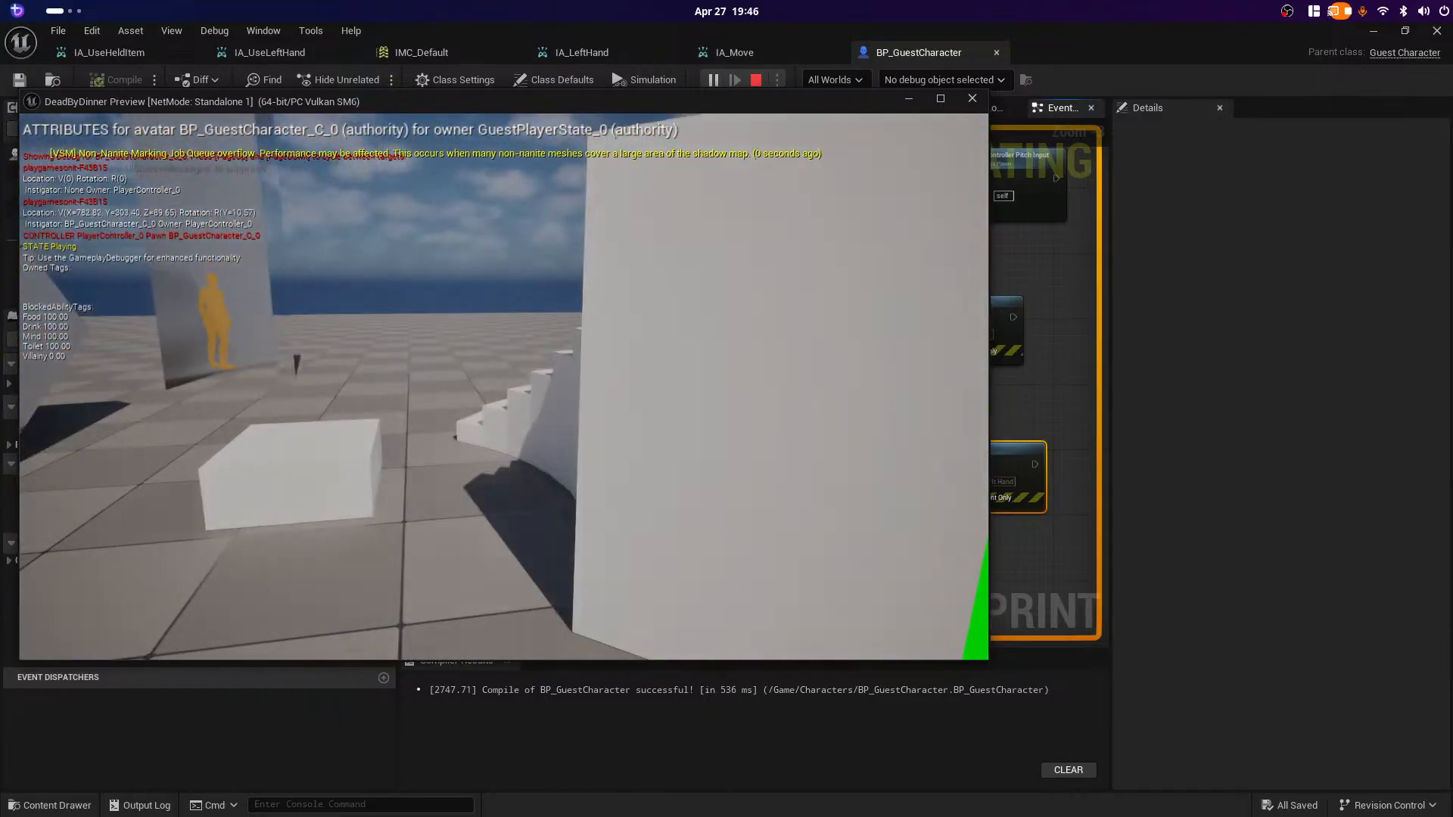
Step: Trigger the left-hand and use-left-hand actions repeatedly to check their printed strings, and end the play session, closing the Message Log
left_click(504, 387)
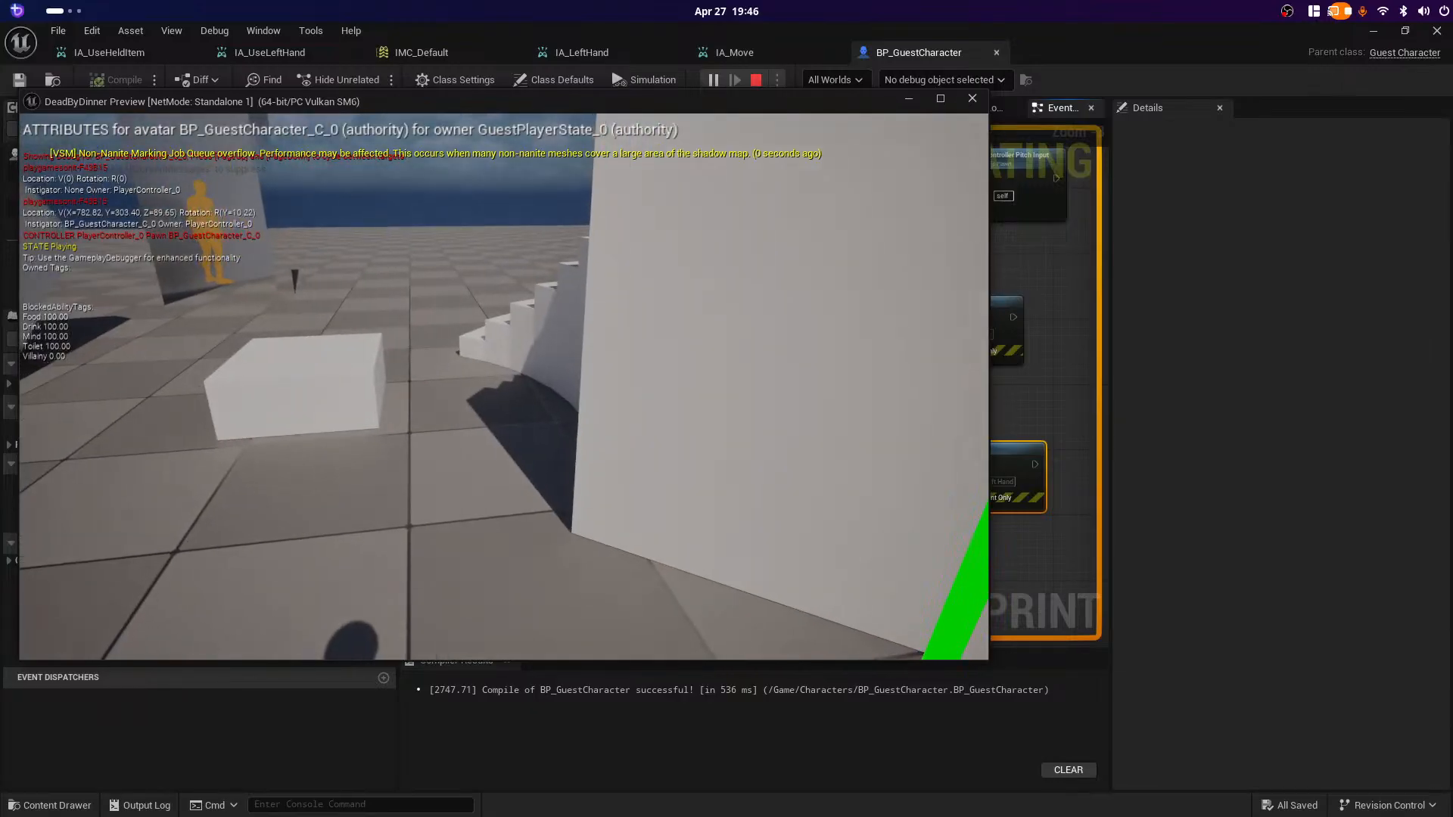
key("q")
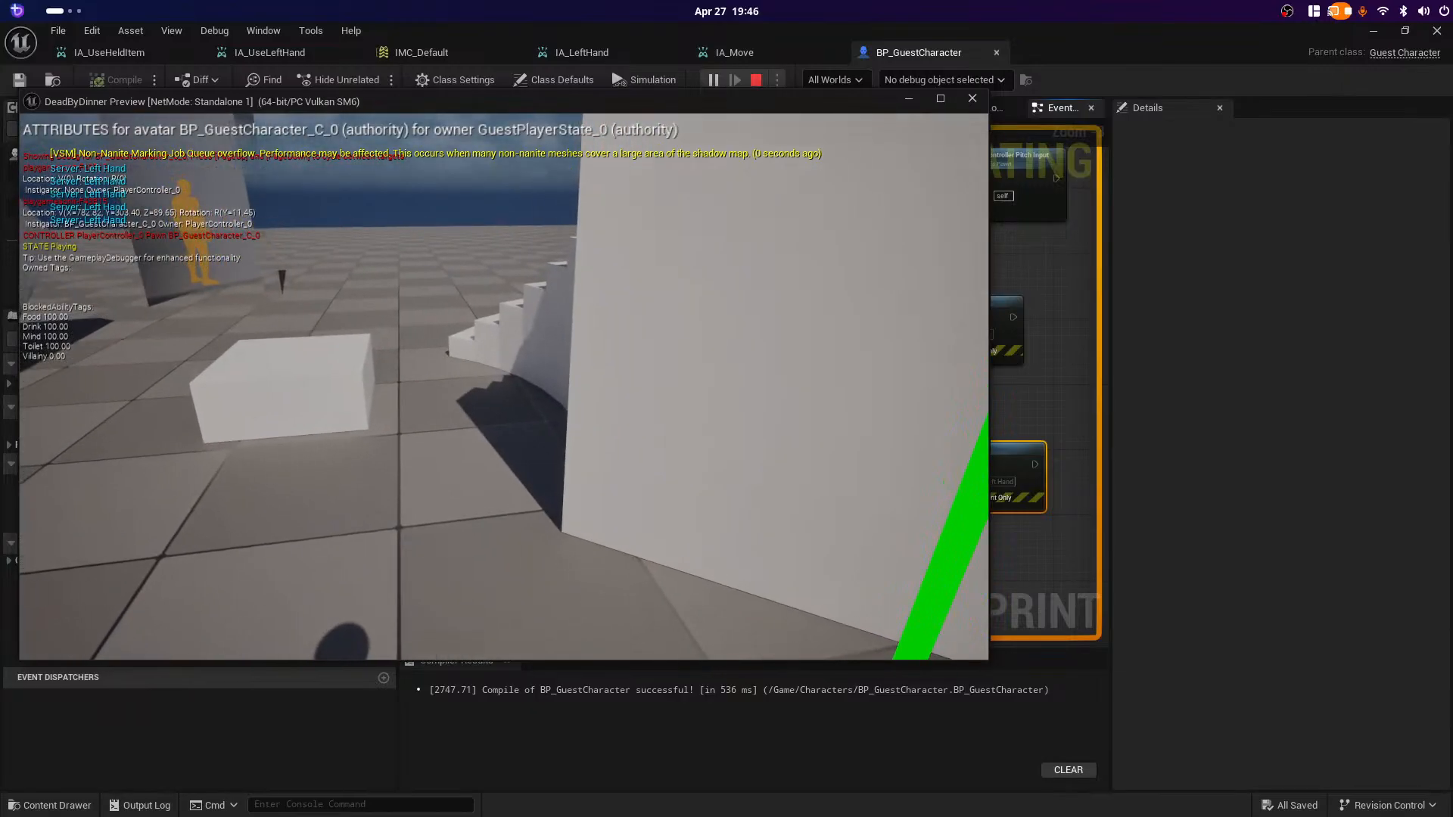
key("q")
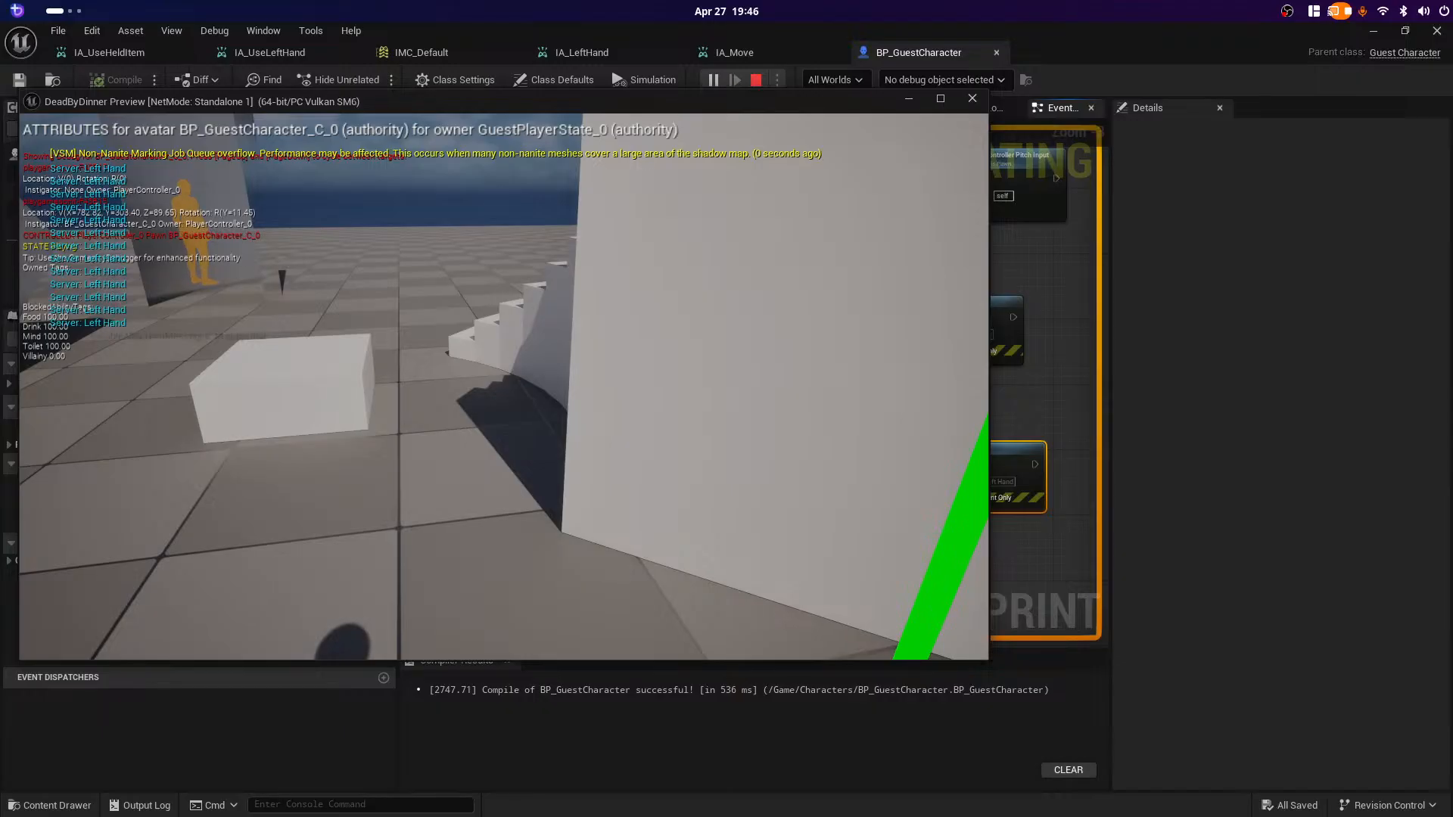
key("q")
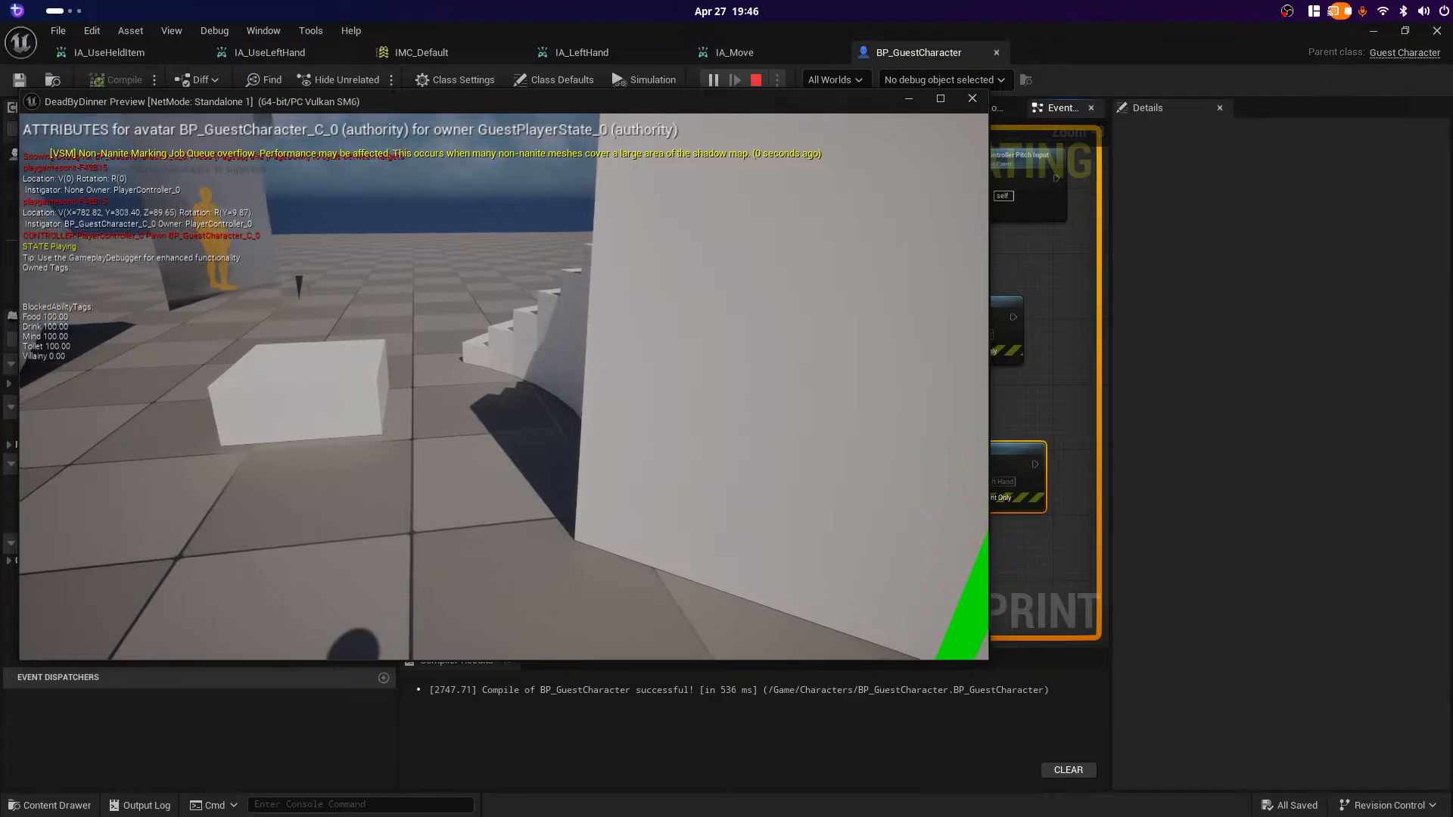
key("q")
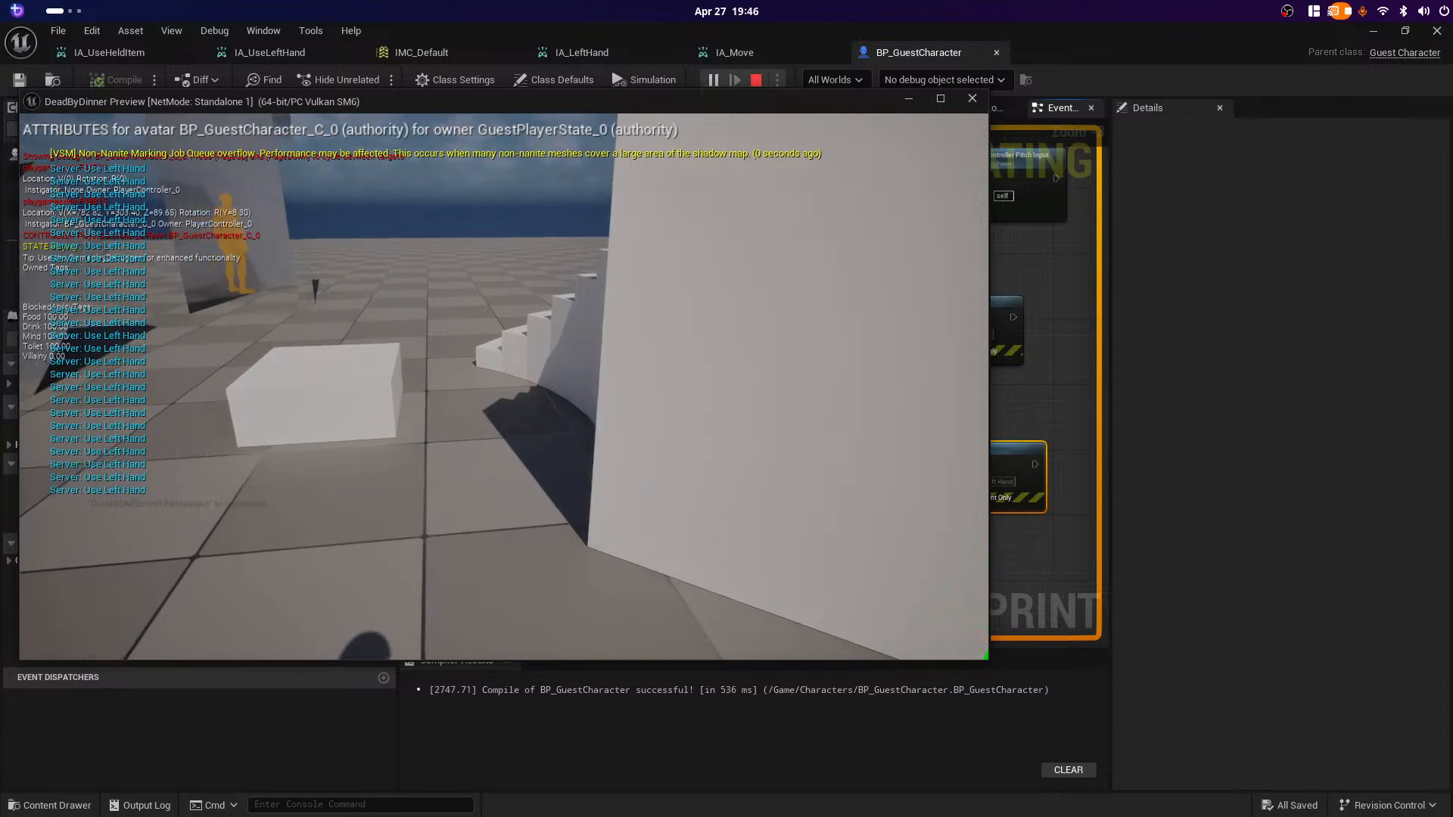
key("q")
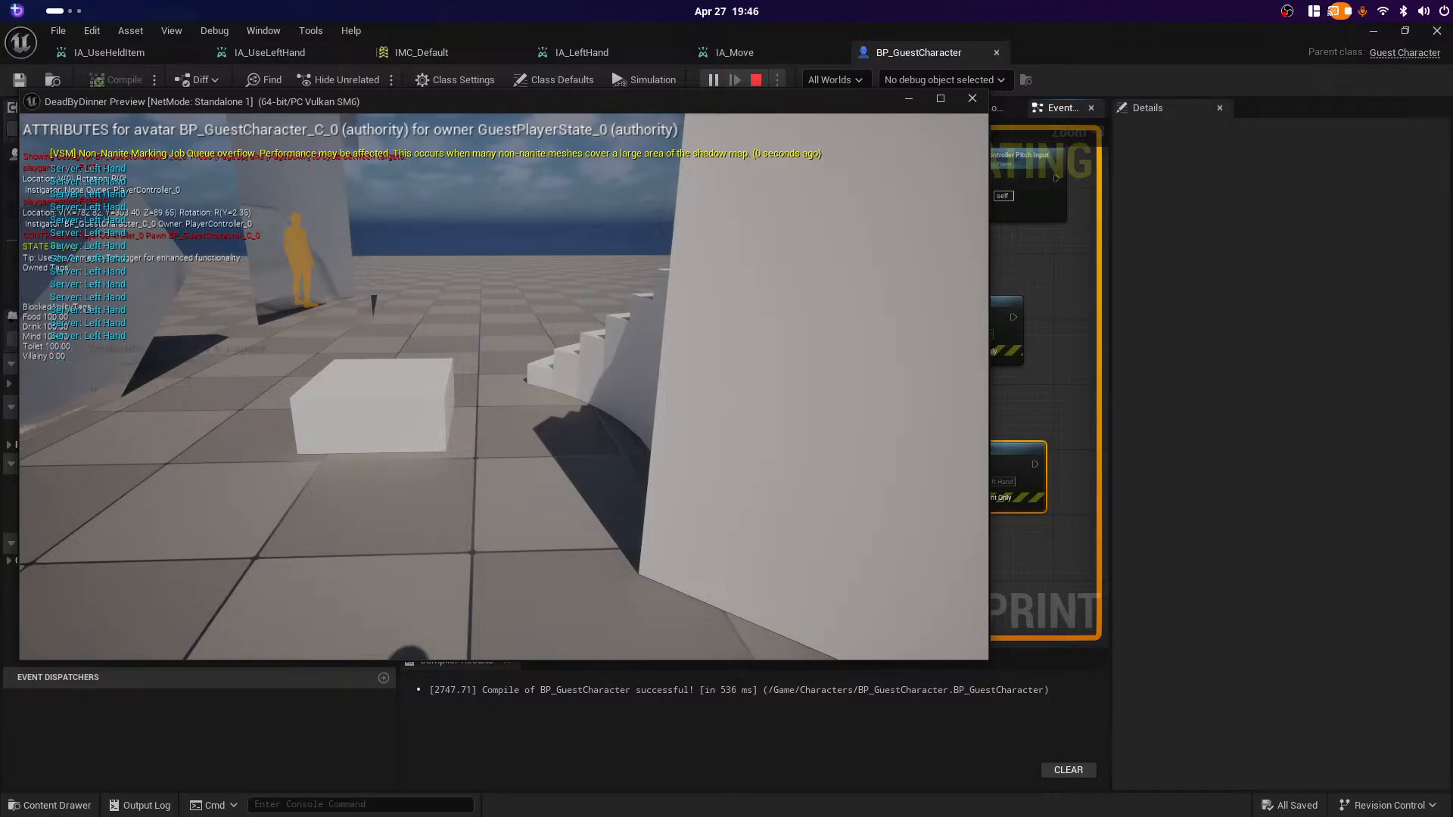
key("q")
key("q")
key("q")
key("q")
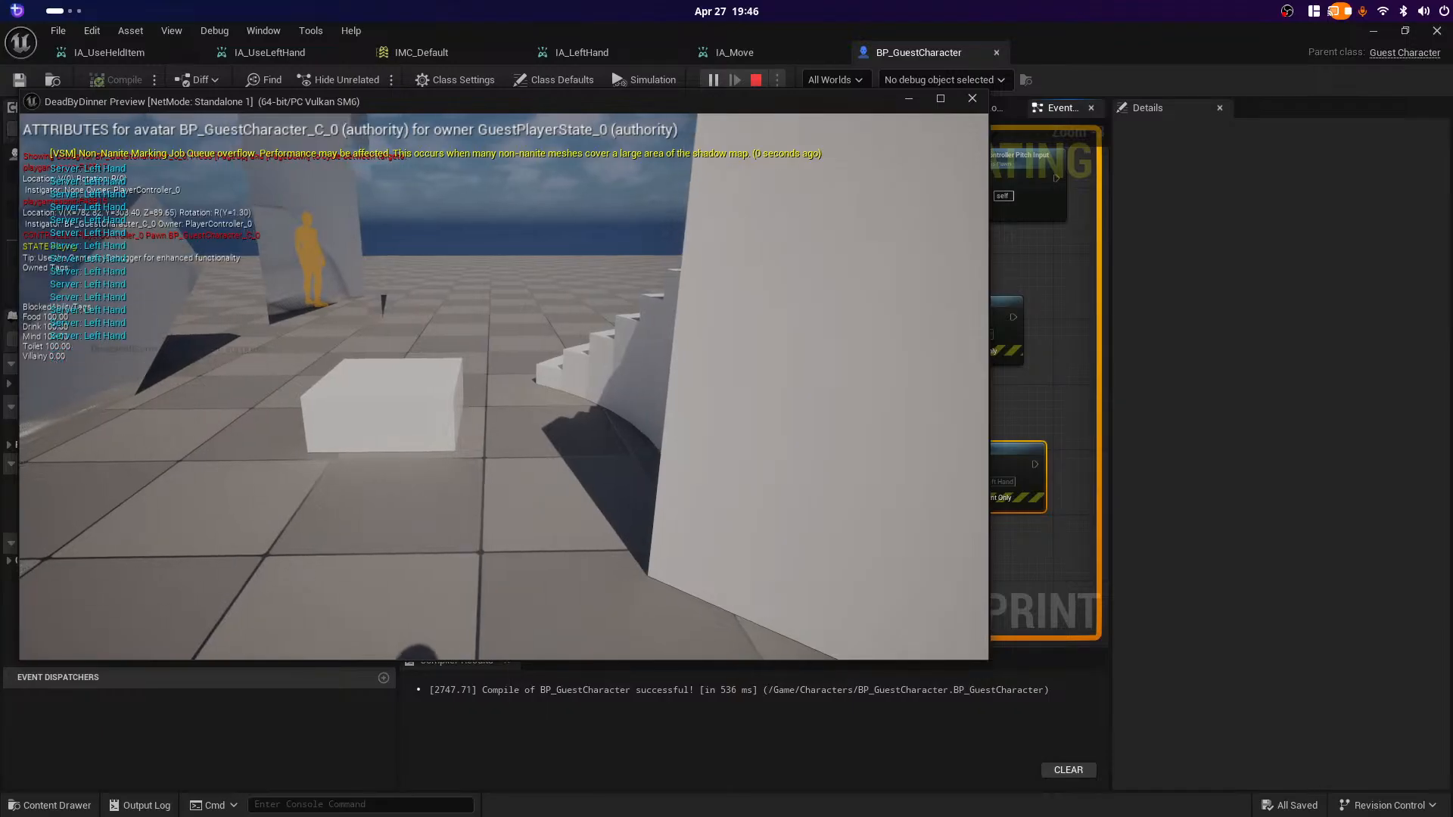
key("q")
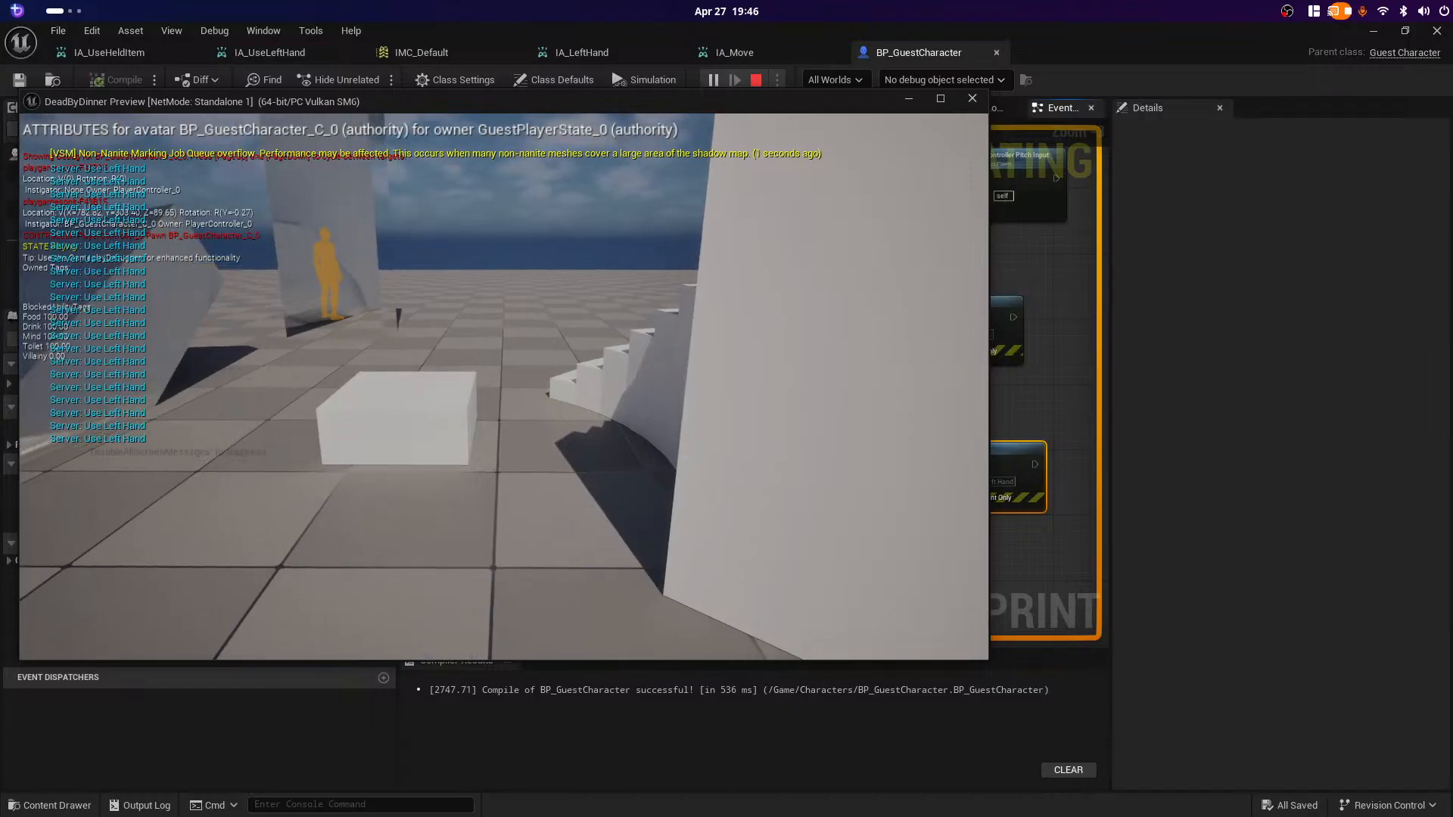
key("Escape")
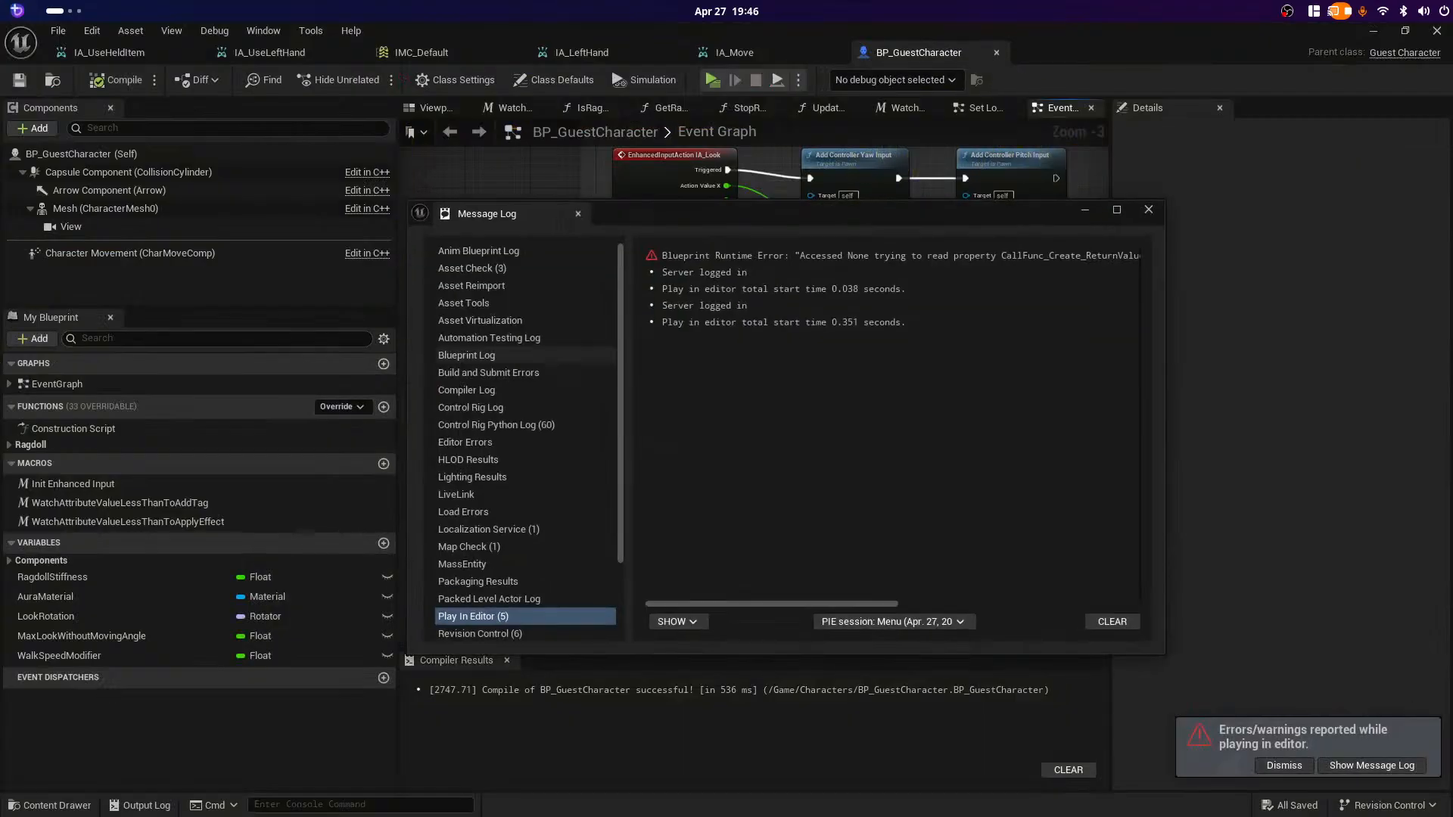
left_click(1148, 209)
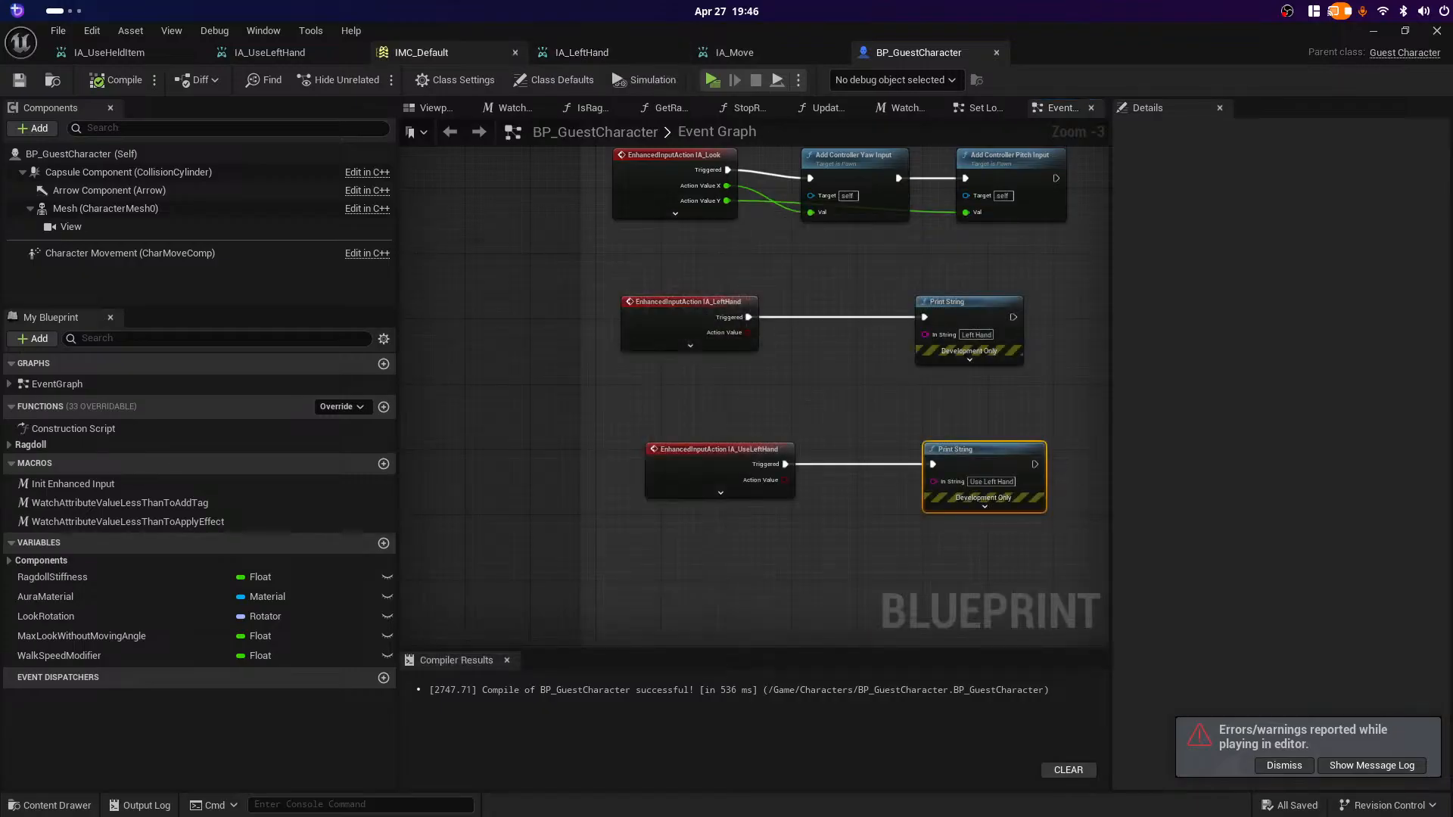
Step: Change the trigger of IA_LeftHand's Left Mouse Button mapping in IMC_Default to Pressed
left_click(422, 53)
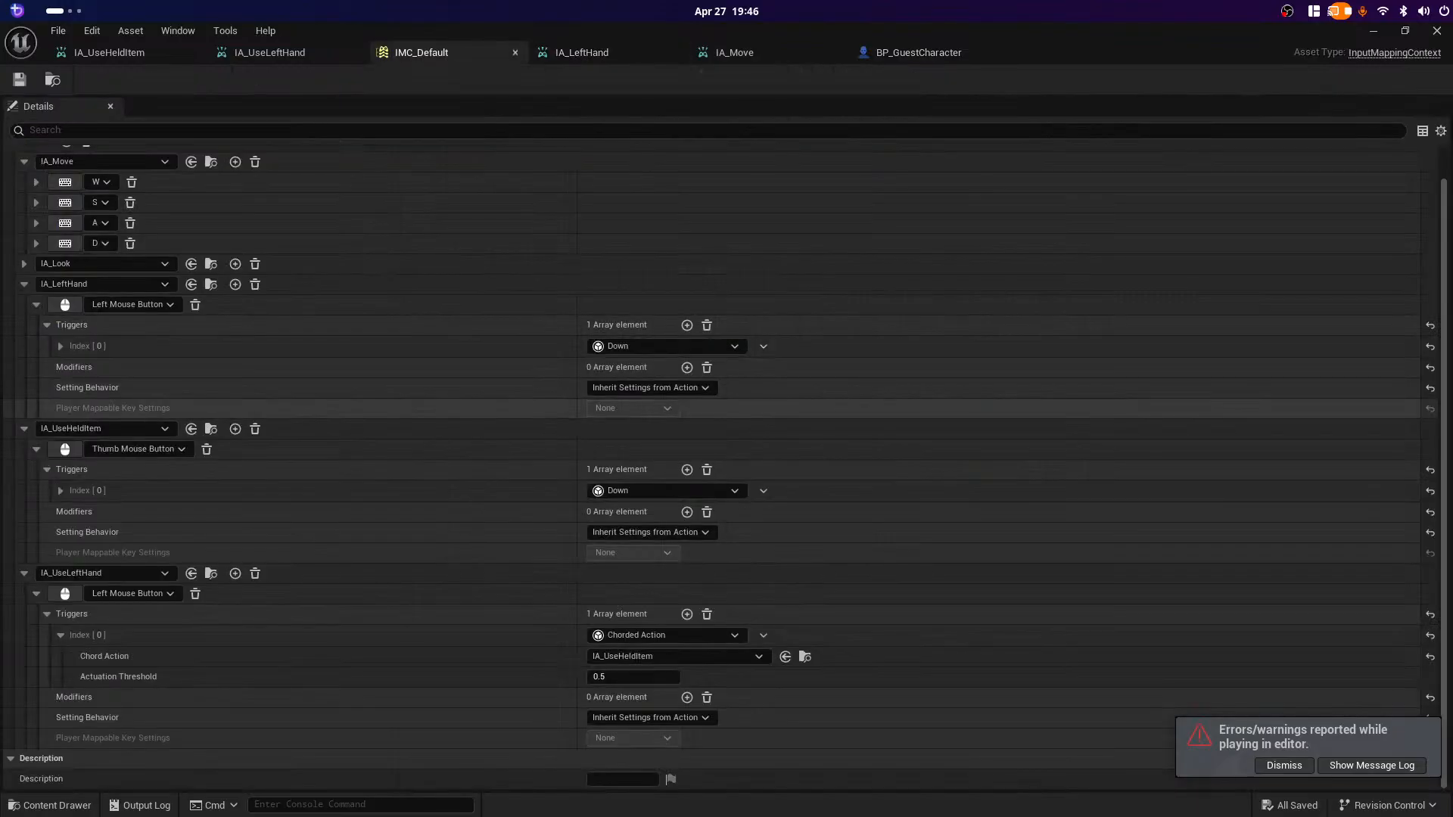
left_click(659, 346)
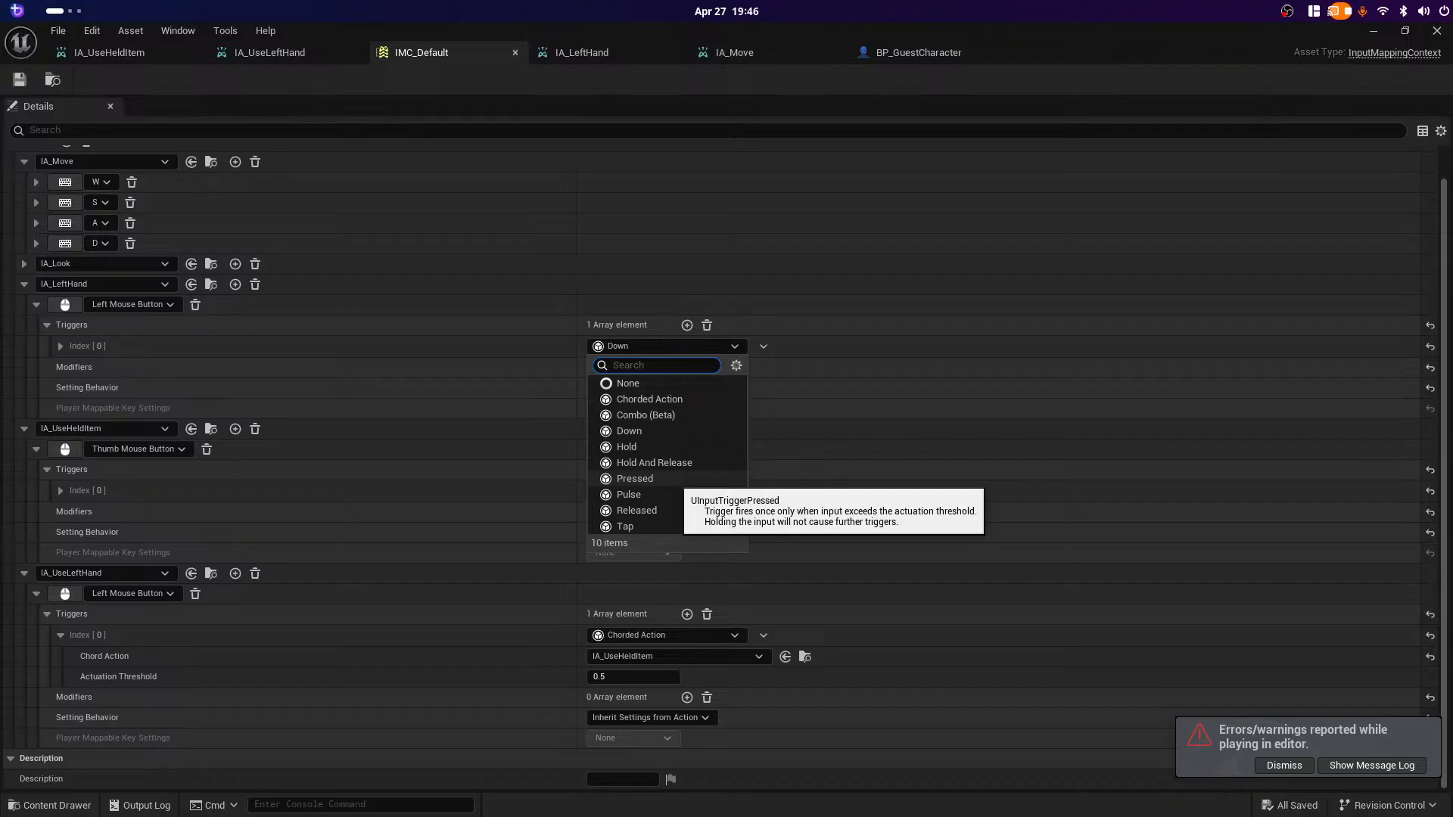
left_click(635, 478)
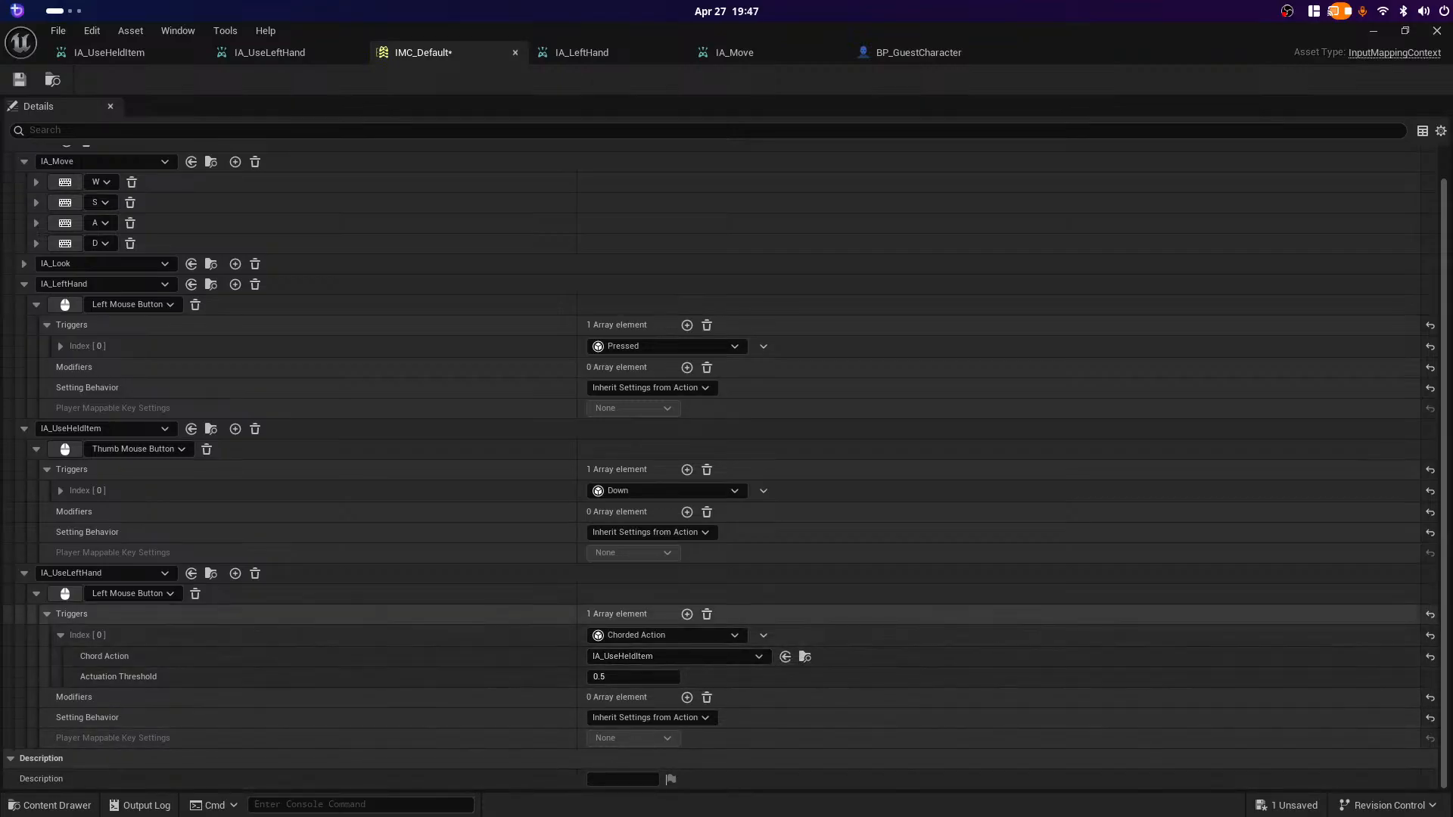
Step: Add a Pressed trigger ahead of the Chorded Action on IA_UseLeftHand's Left Mouse Button mapping and save IMC_Default
left_click(686, 614)
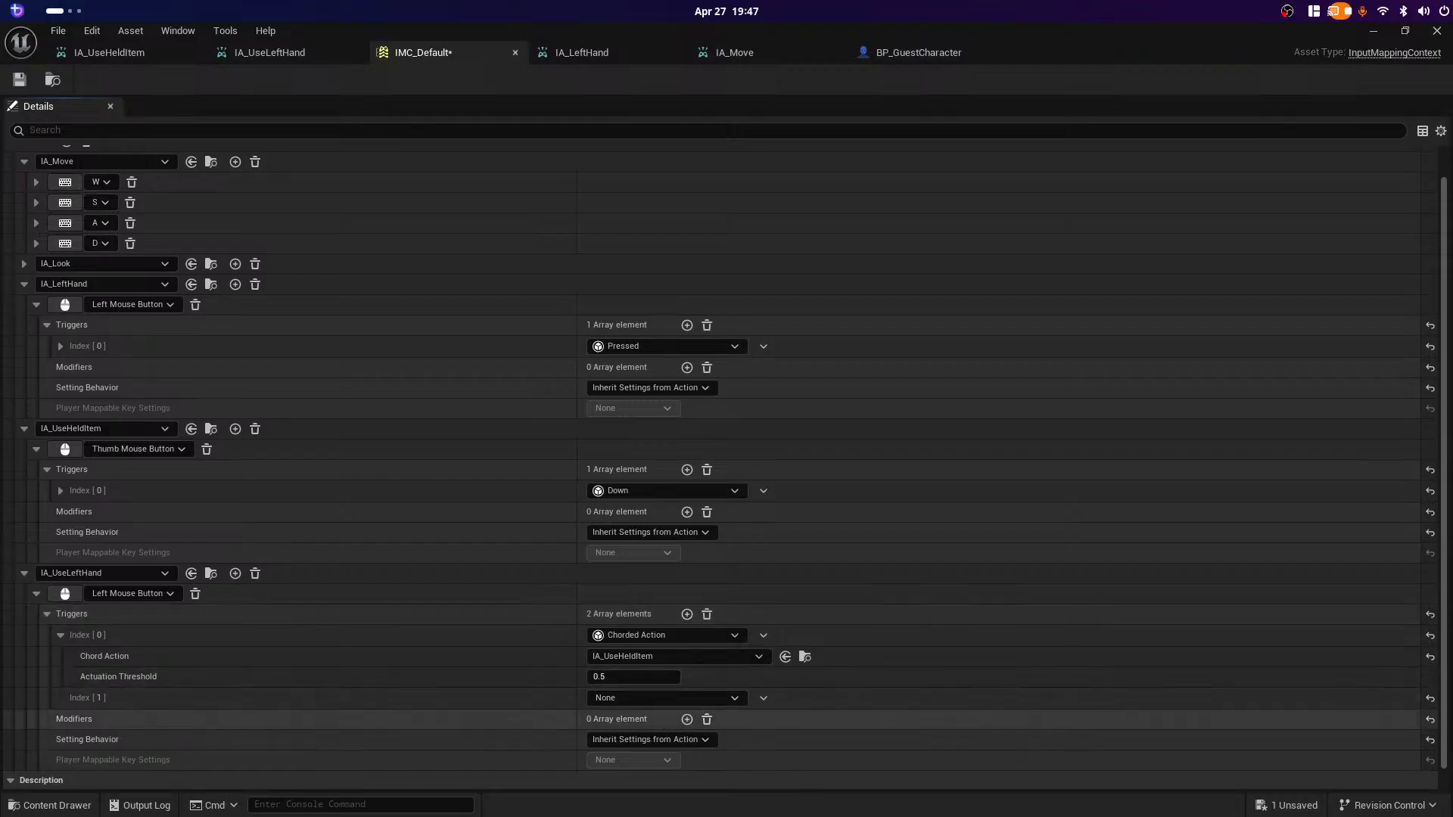
left_click_drag(54, 698, 72, 630)
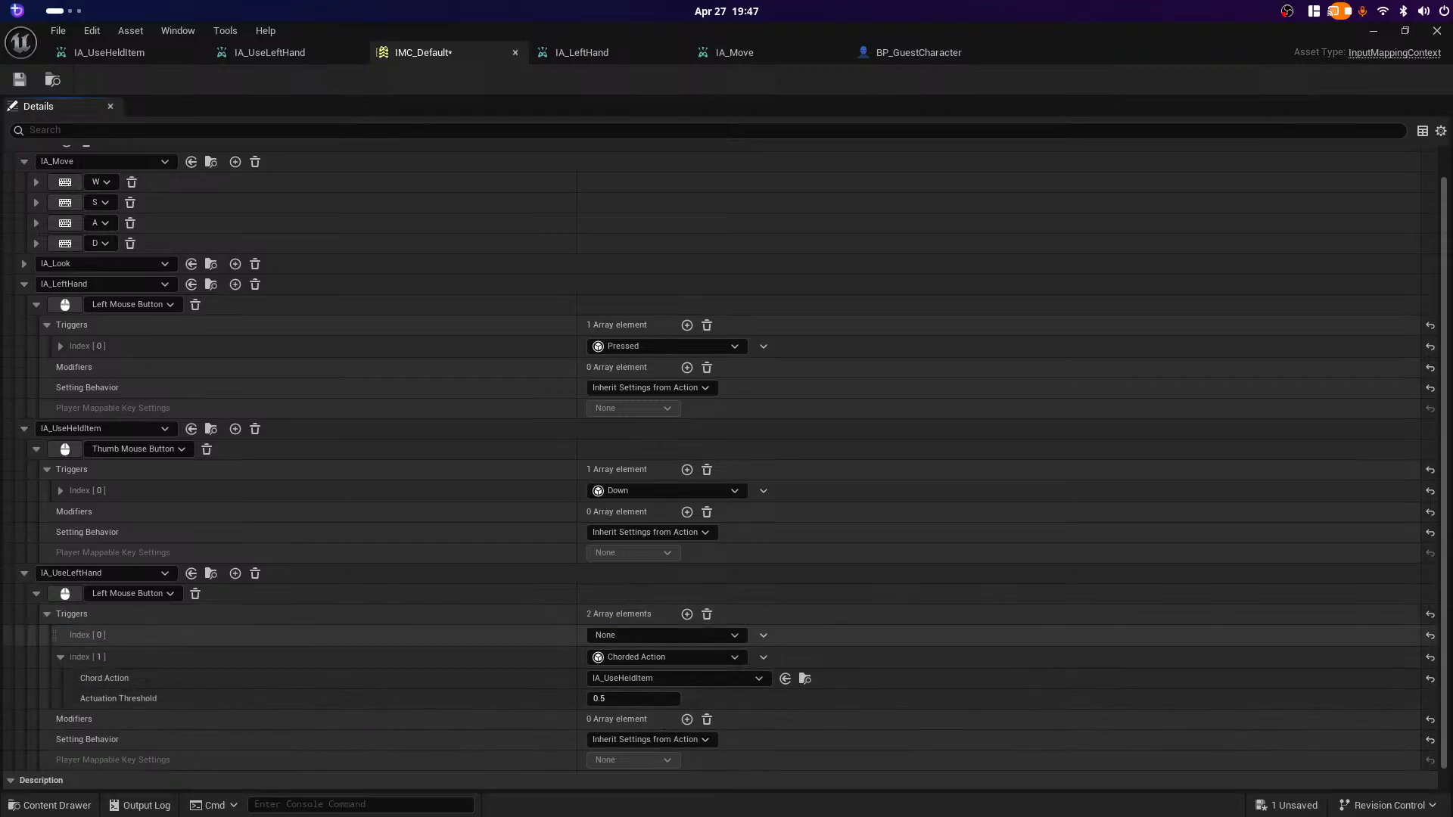
left_click(662, 635)
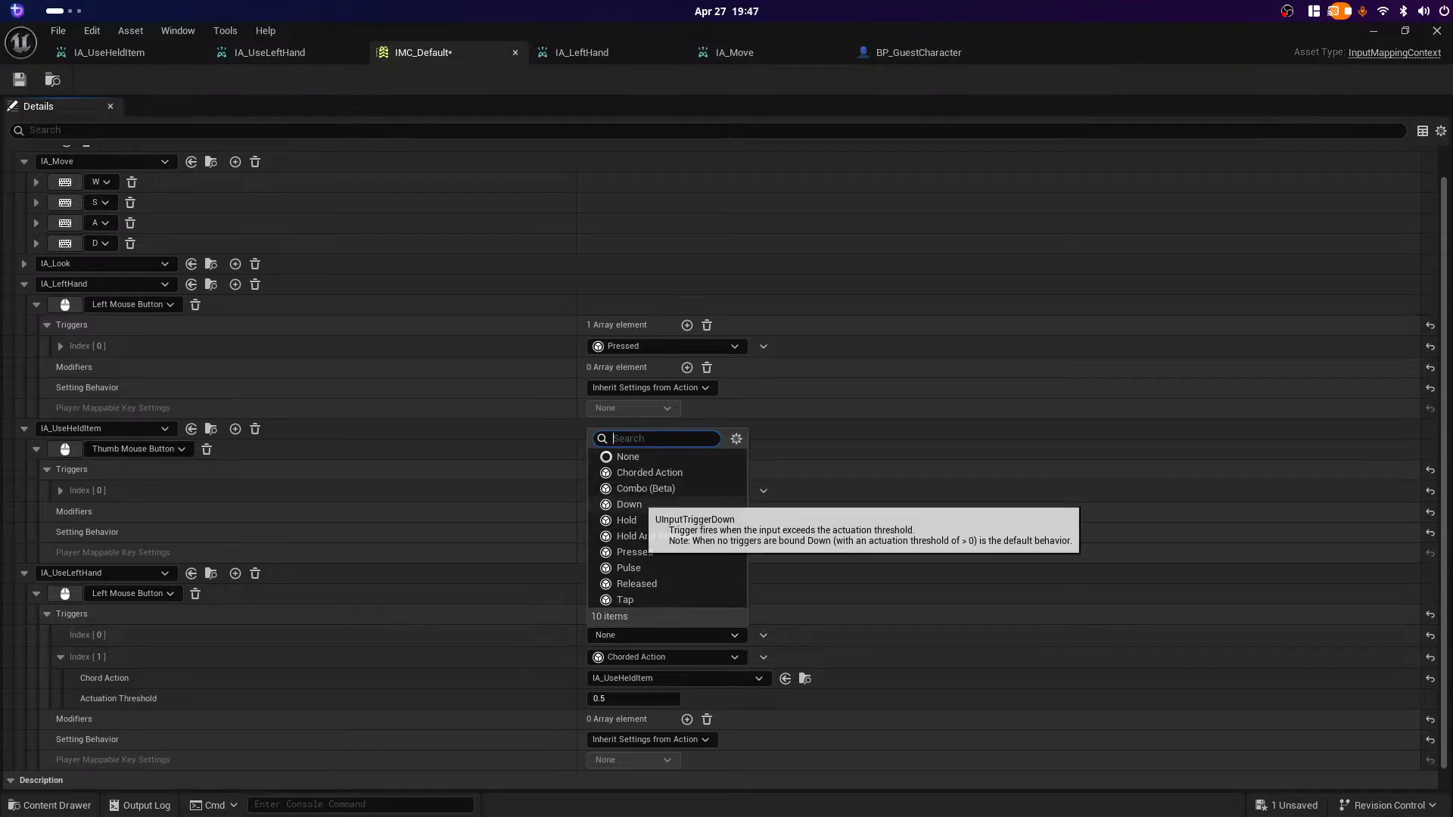
left_click(635, 551)
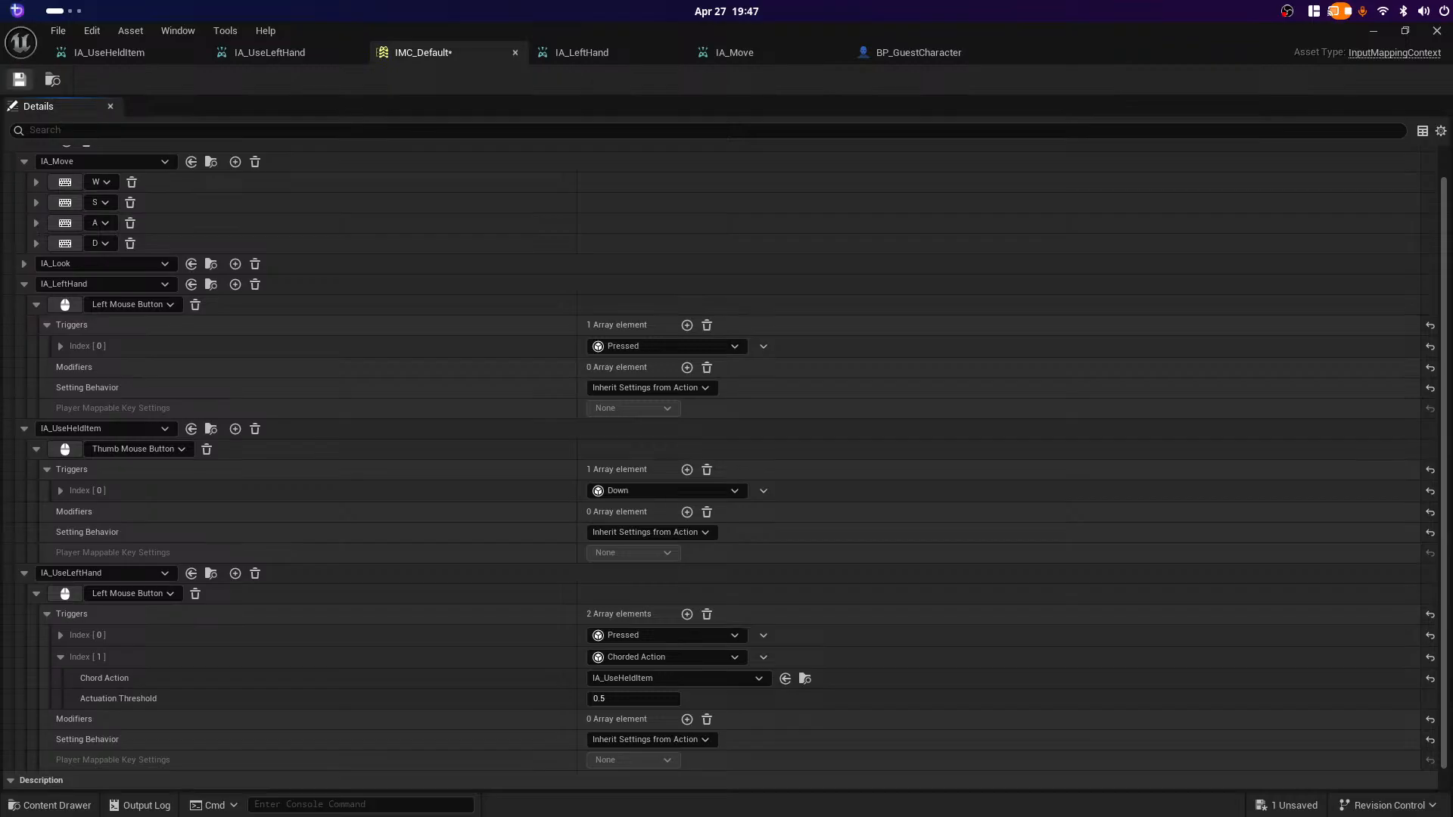
left_click(20, 80)
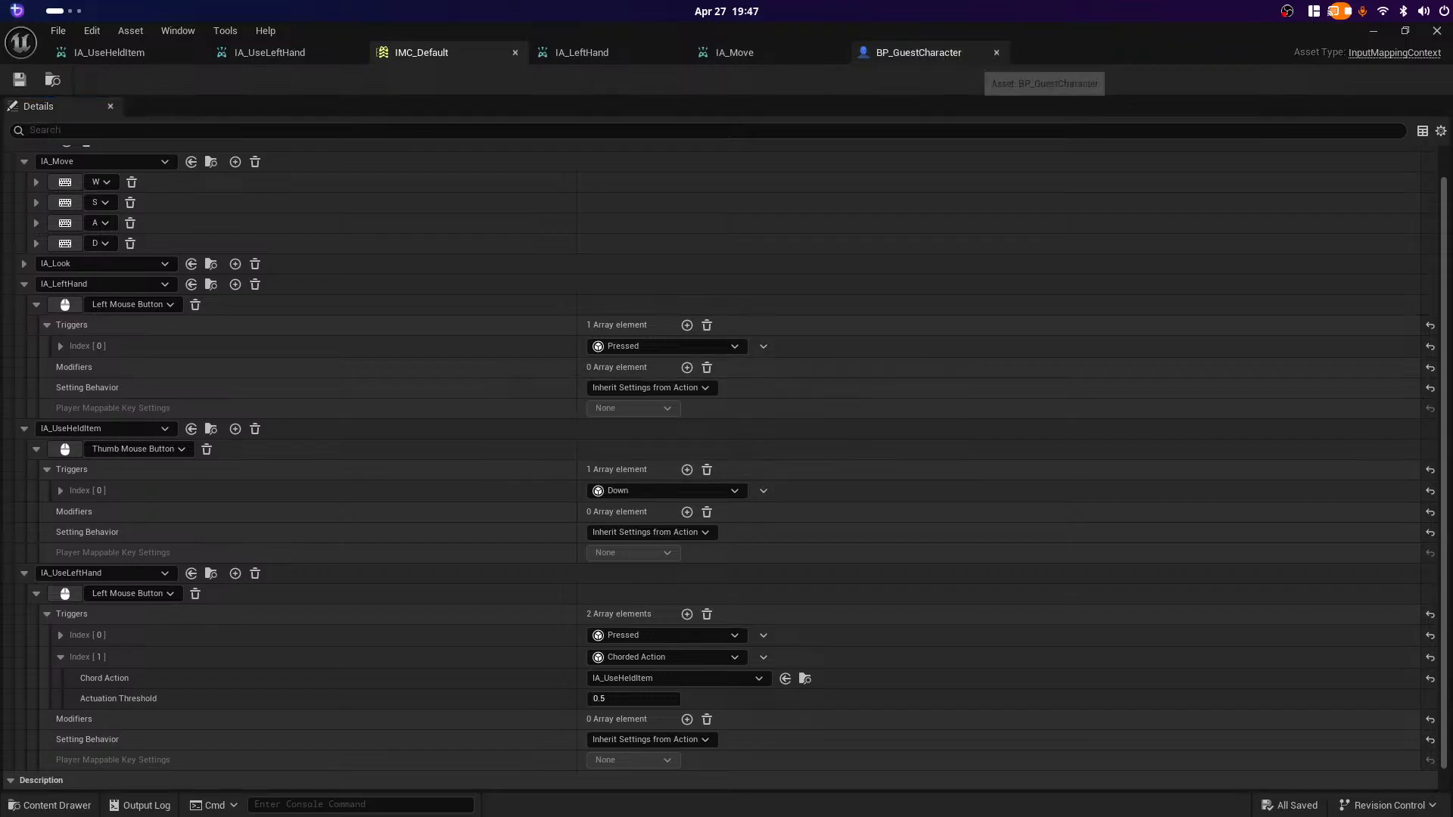
Step: Start a play session from BP_GuestCharacter, host a game and trigger the left-hand action several times to check its printed string
left_click(918, 53)
left_click(713, 80)
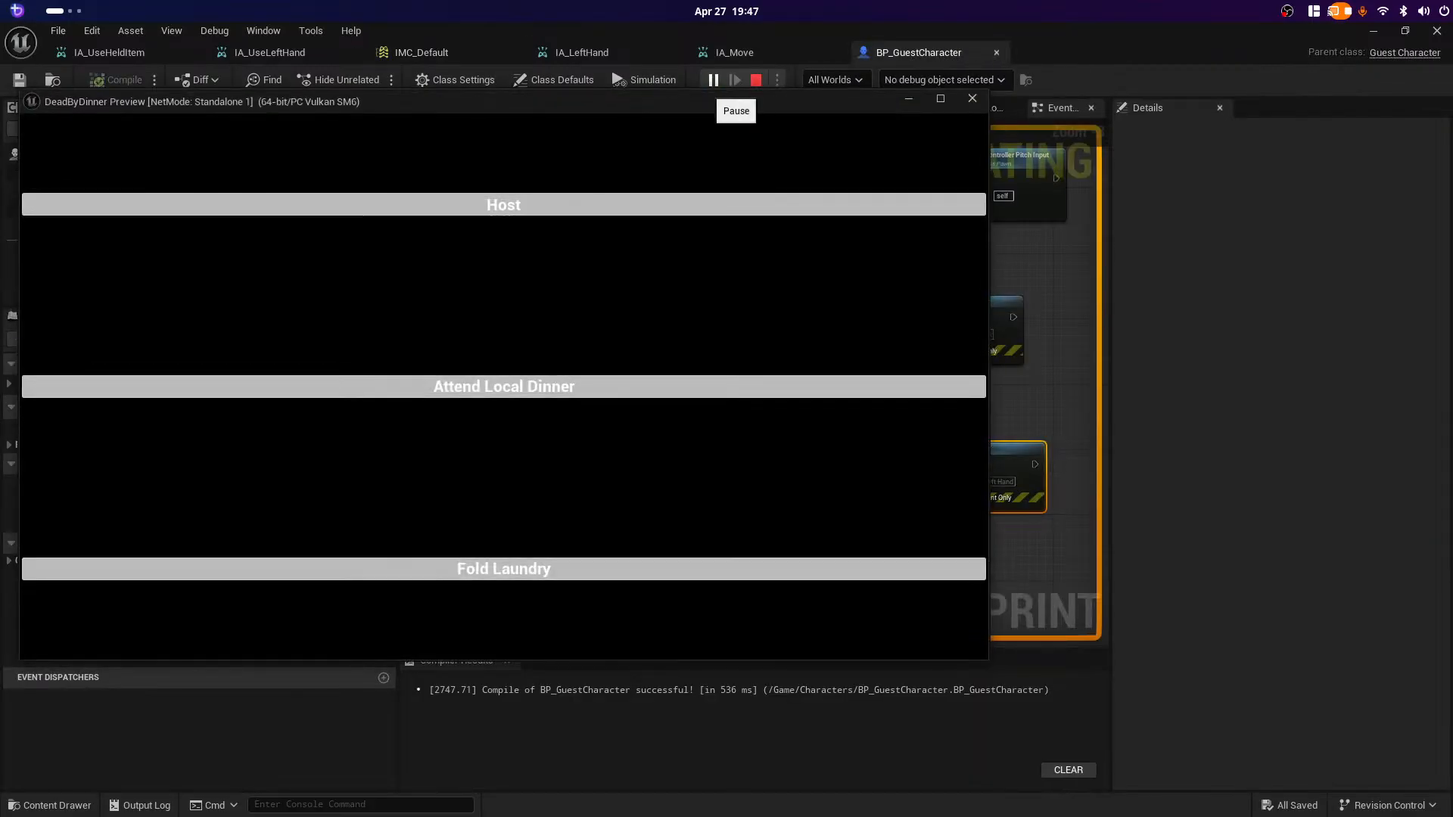
left_click(503, 204)
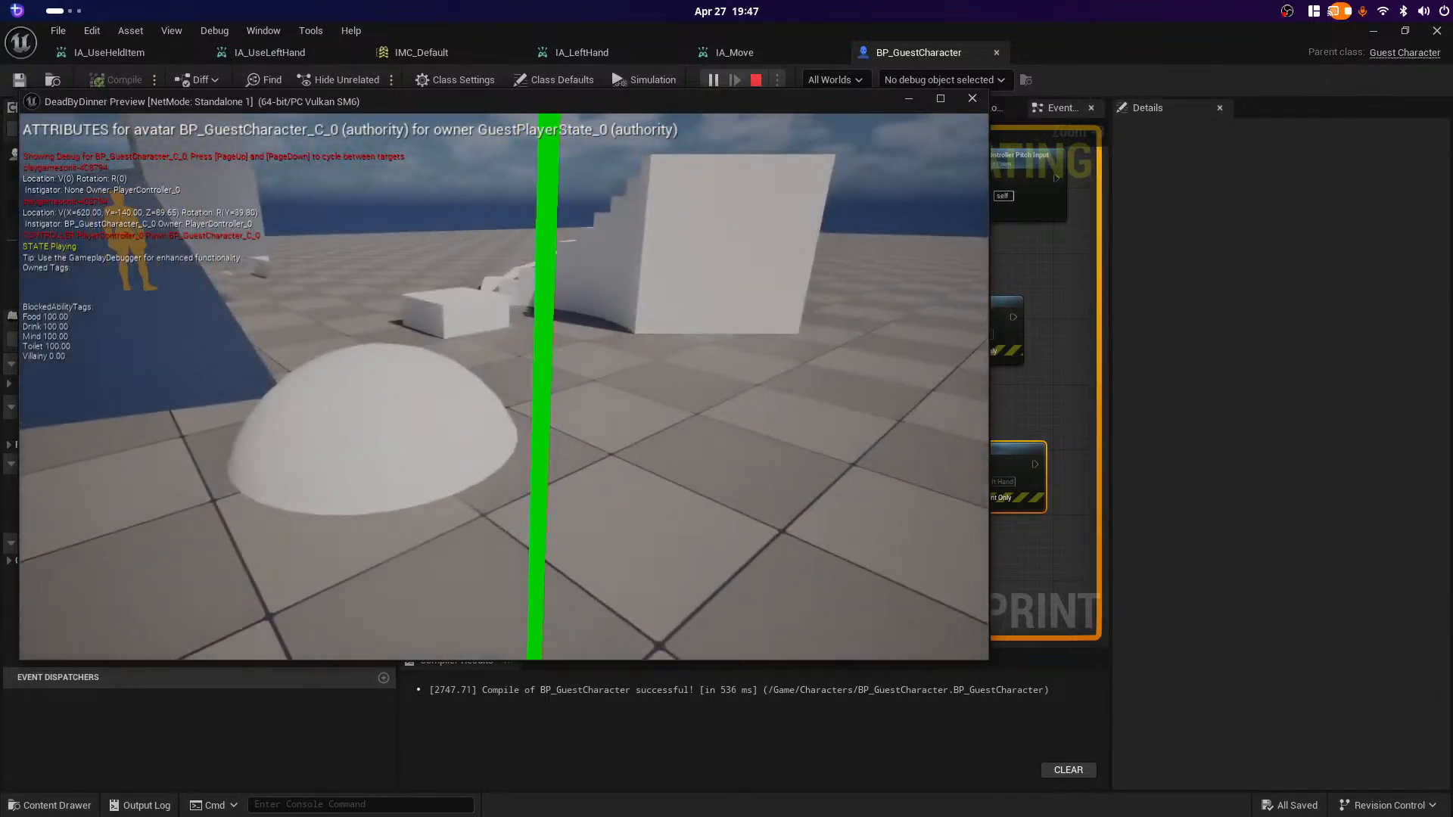
left_click(504, 387)
left_click(504, 387)
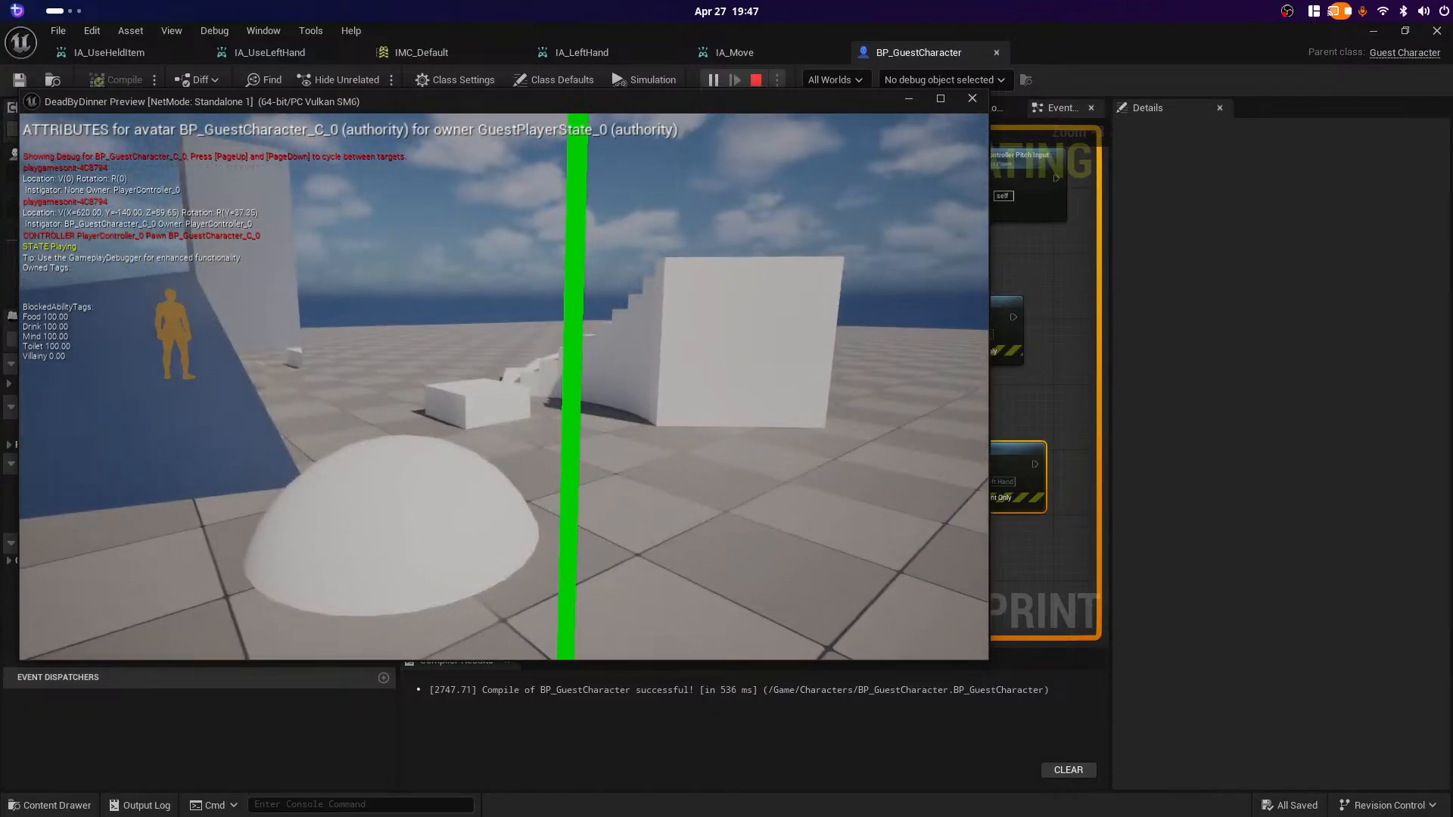
left_click(503, 386)
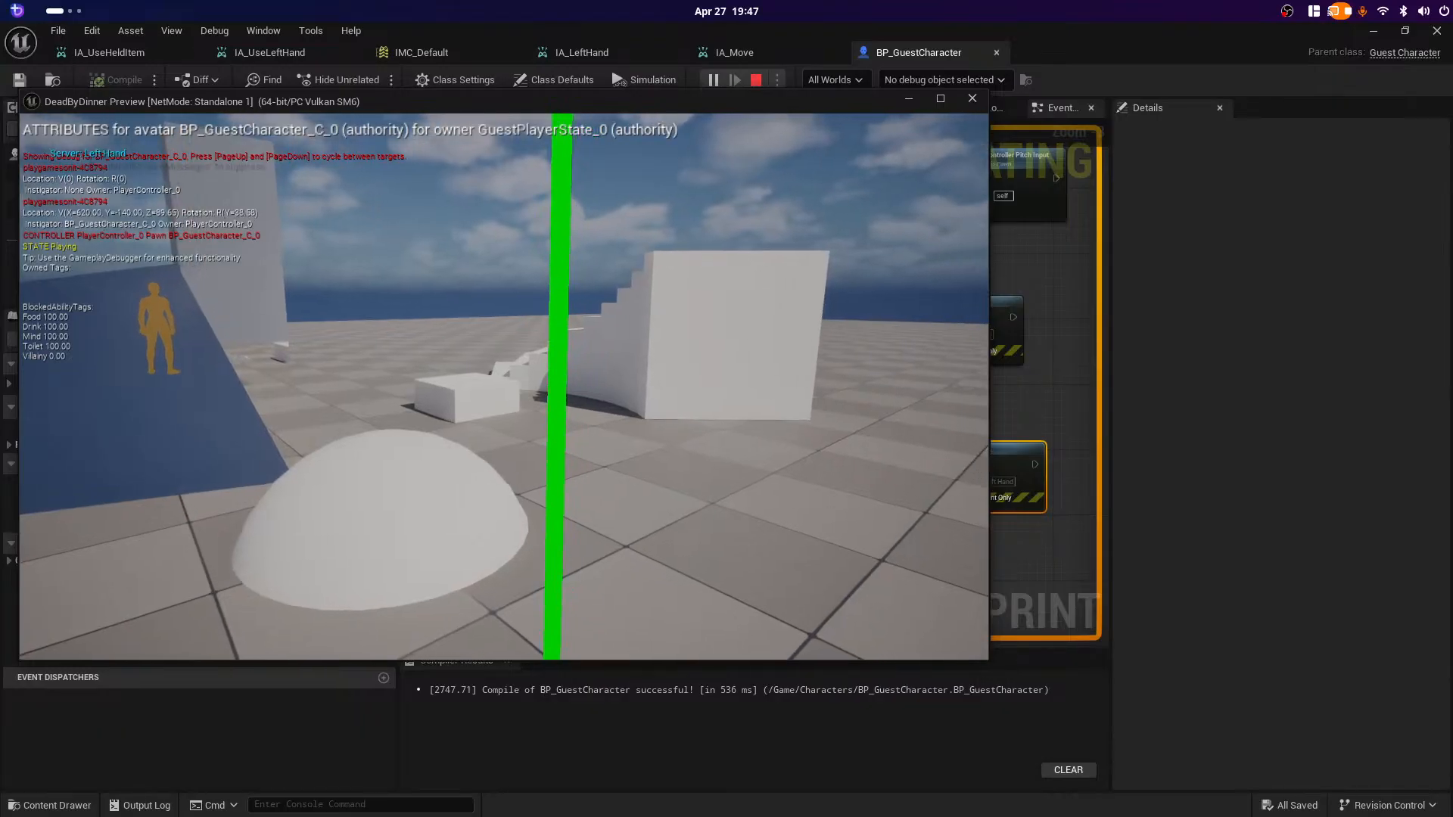
left_click(503, 386)
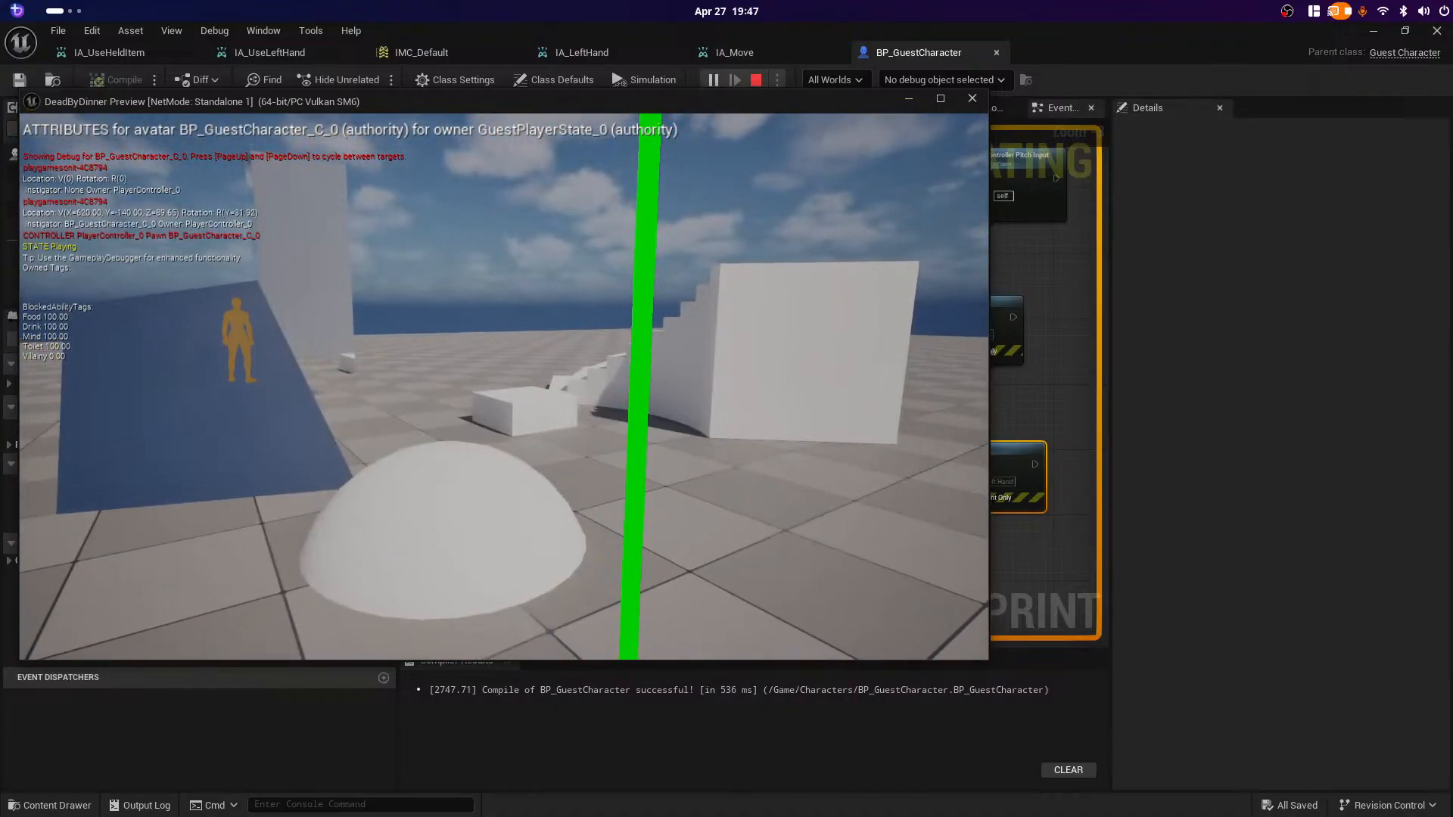
Step: Trigger the use-left-hand action repeatedly to check its printed string, and end the play session, closing the Message Log
left_click(504, 386)
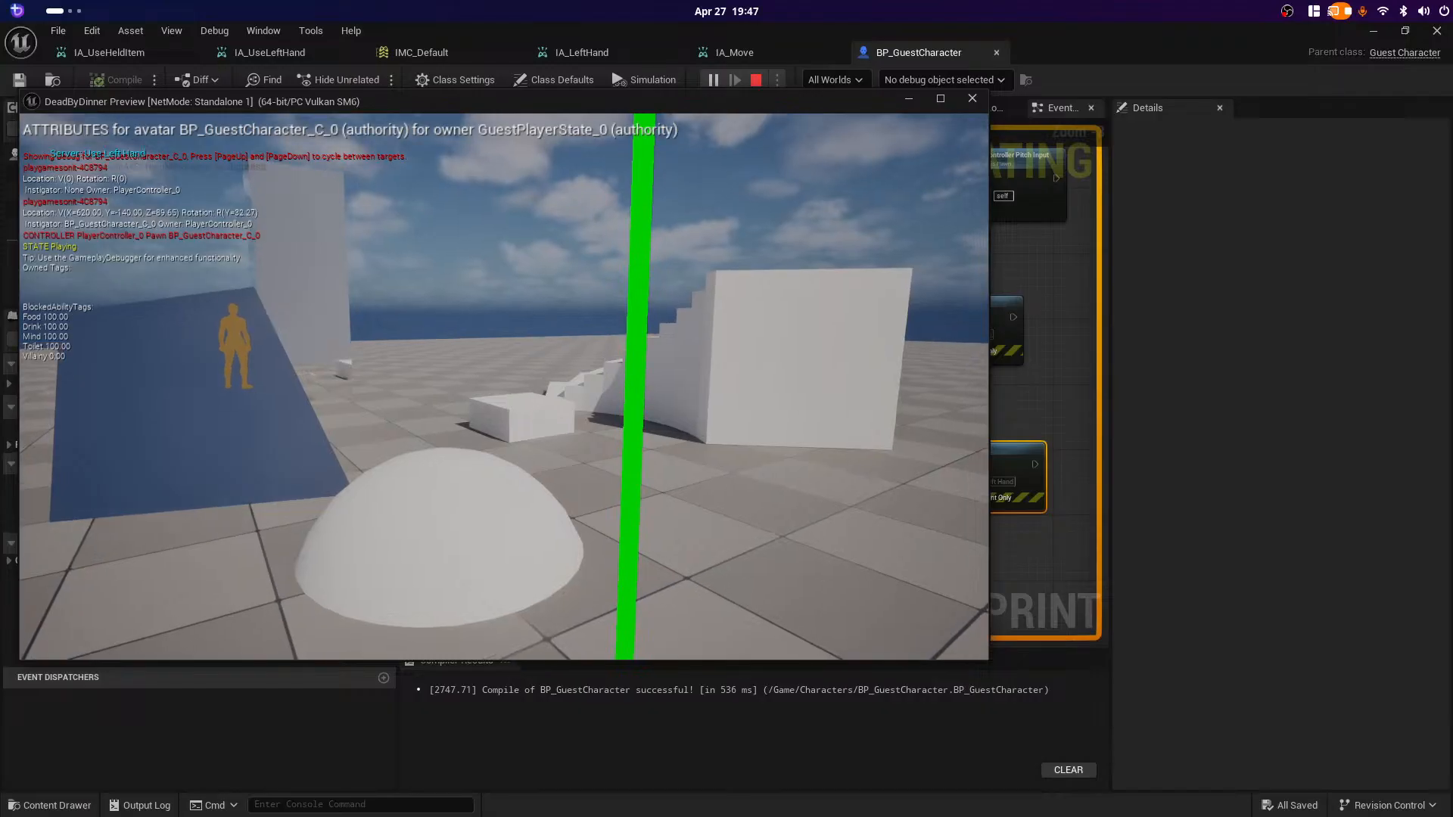
left_click(504, 387)
left_click(504, 387)
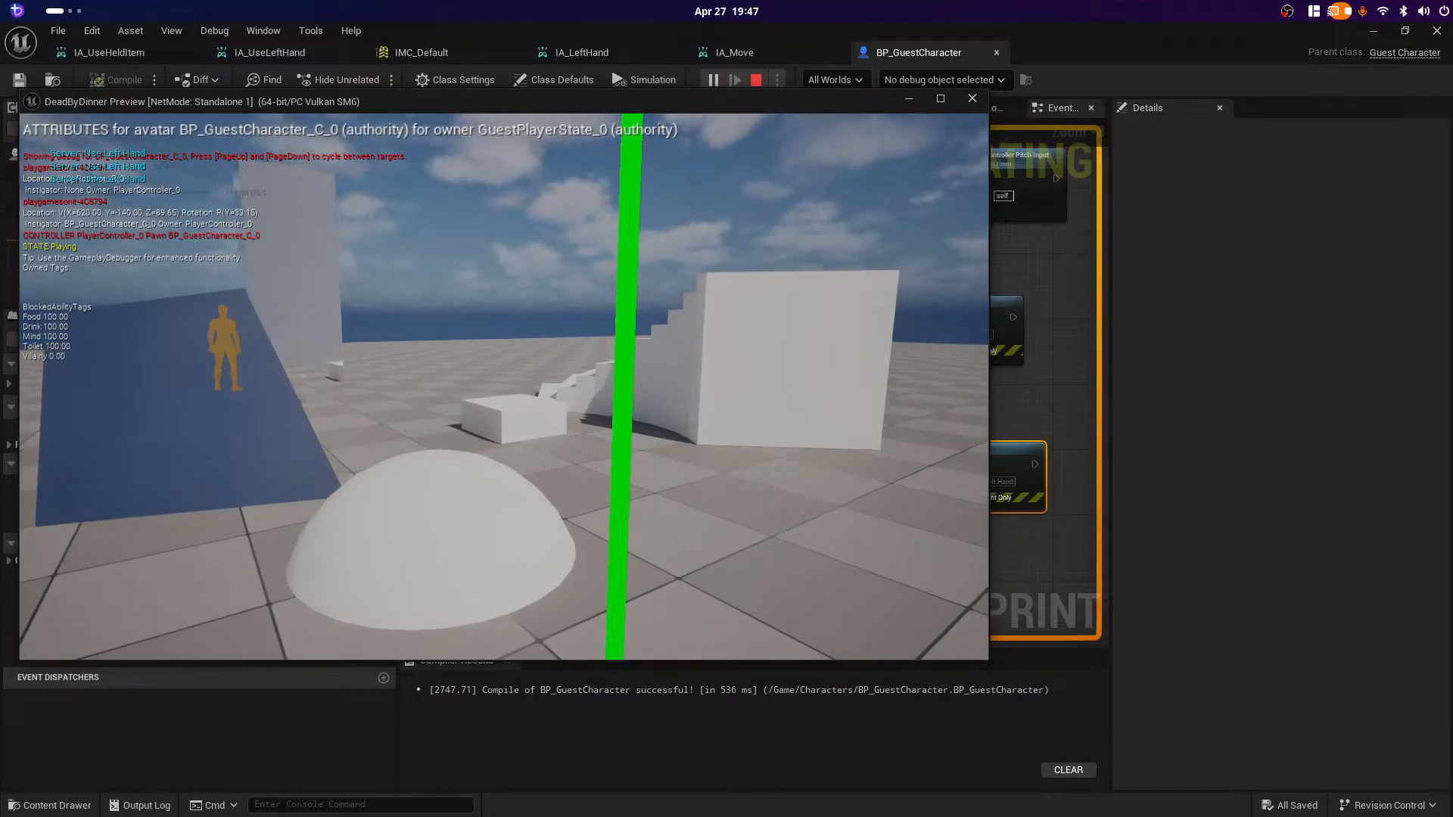
left_click(504, 387)
left_click(504, 386)
left_click(504, 387)
left_click(504, 386)
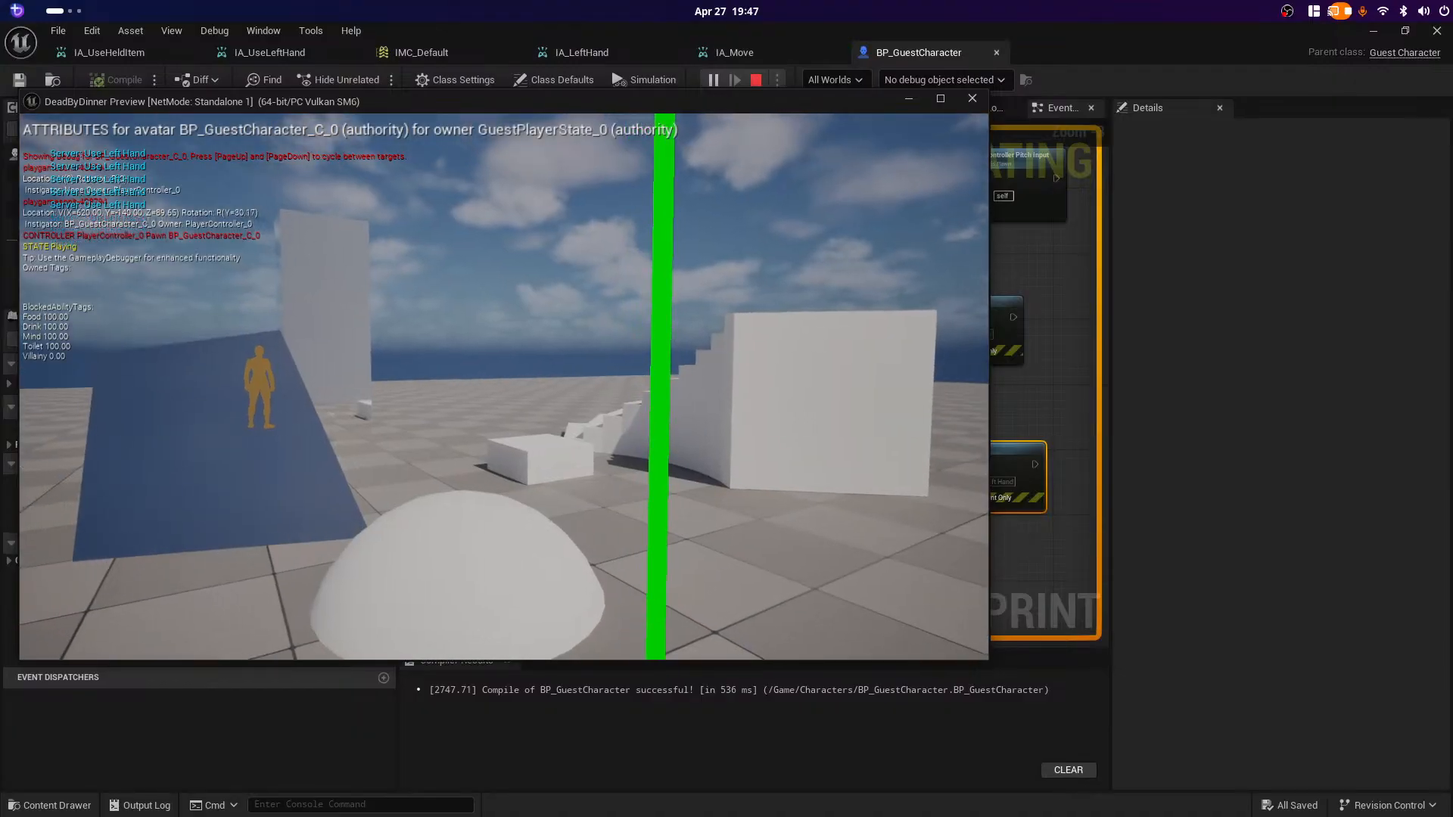
key("Escape")
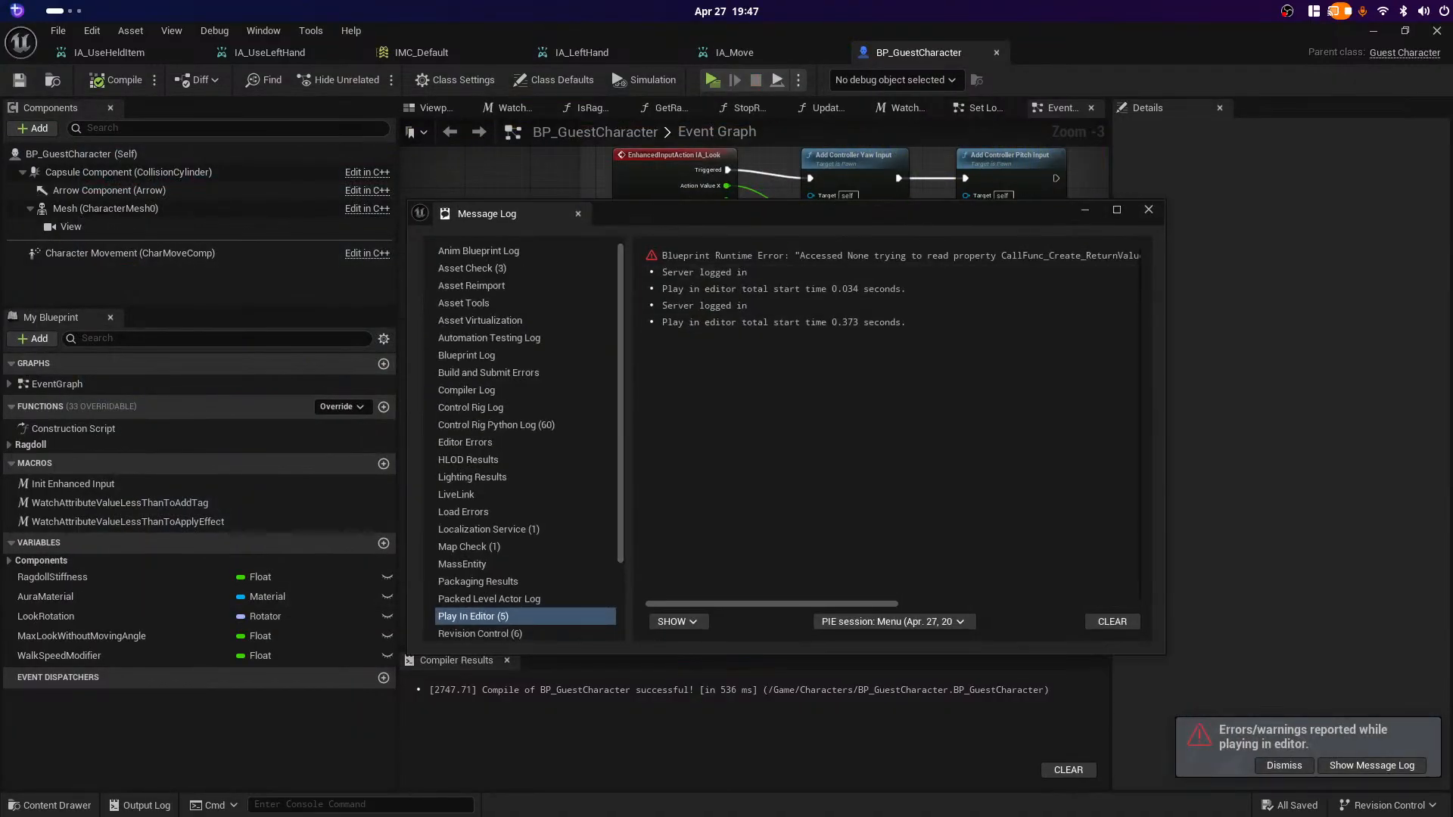
left_click(1148, 210)
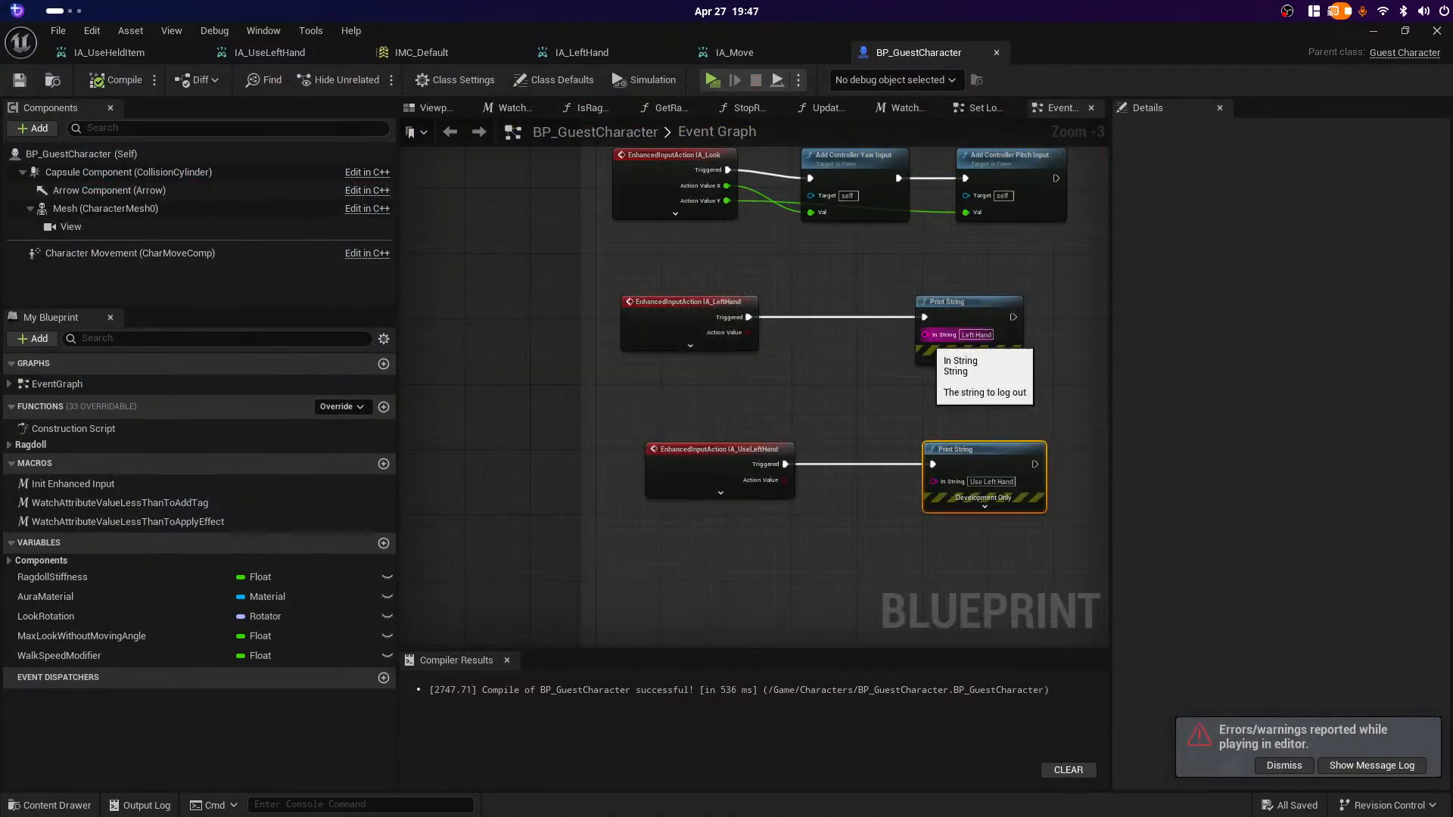
Step: Move the IA_UseHeldItem mapping above IA_LeftHand in IMC_Default, collapse the held-item and left-hand mappings, and save the asset
left_click(422, 53)
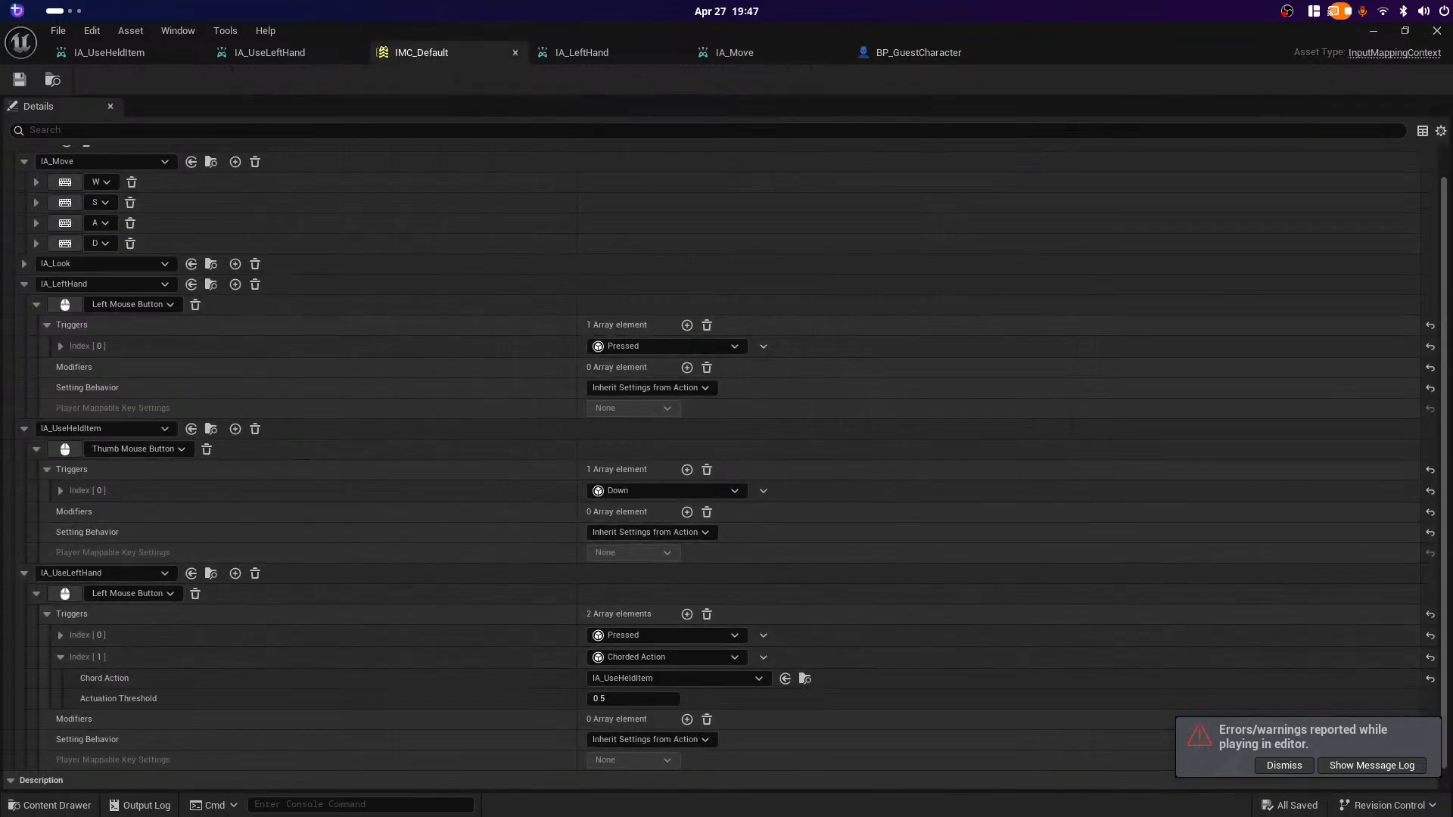
scroll(303, 488, "down", 1)
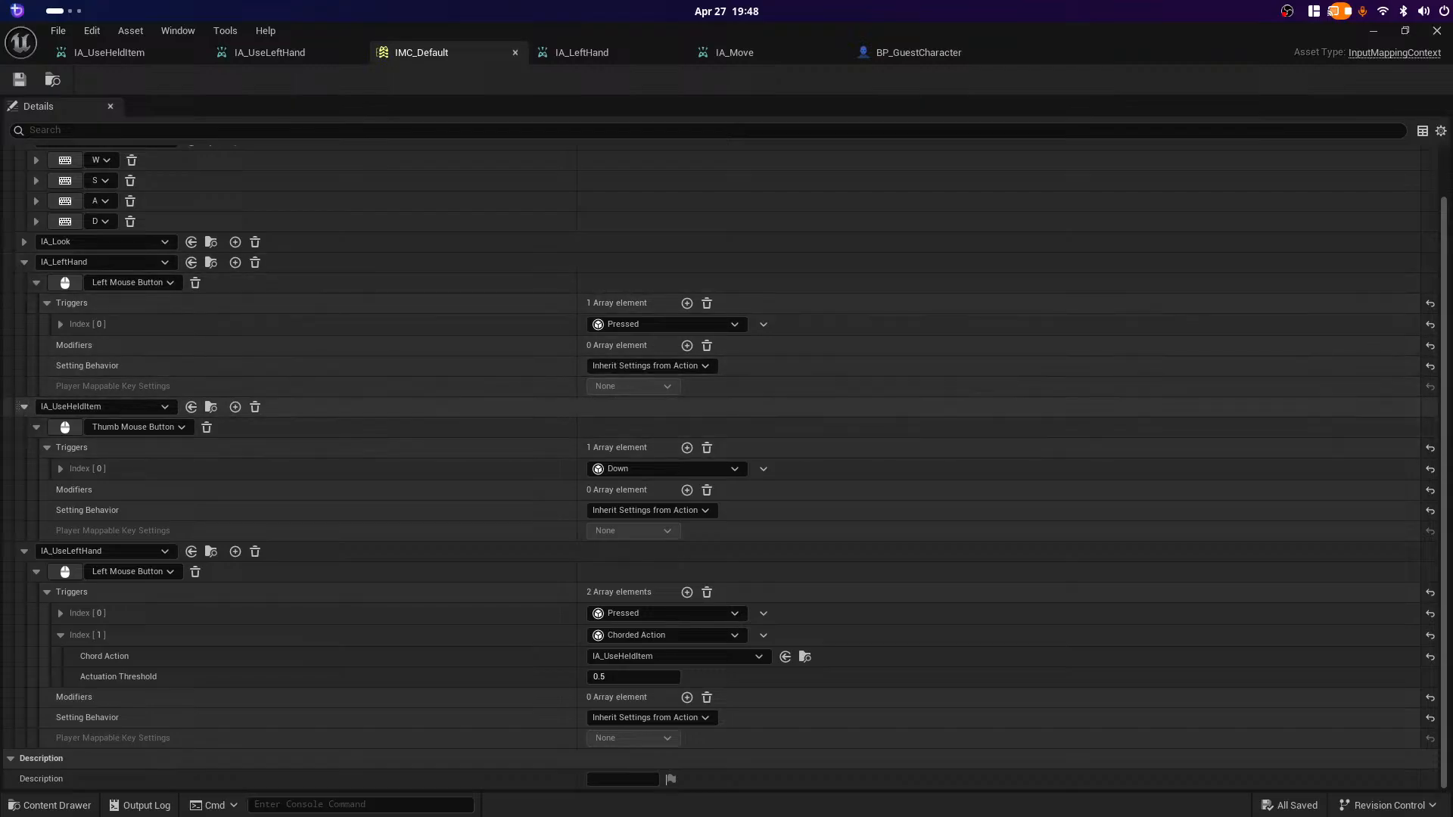
left_click(24, 407)
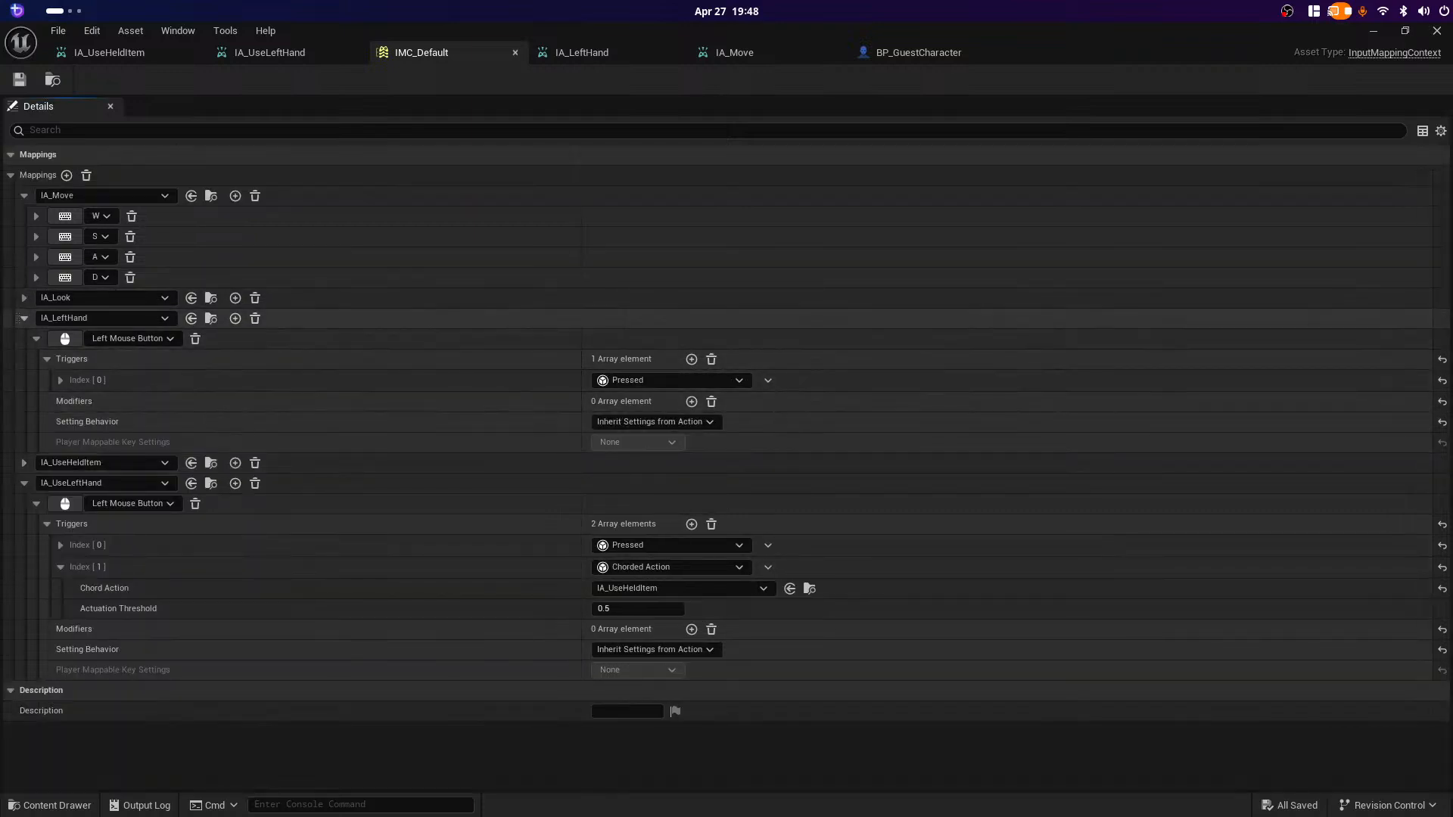
left_click(24, 318)
left_click(24, 358)
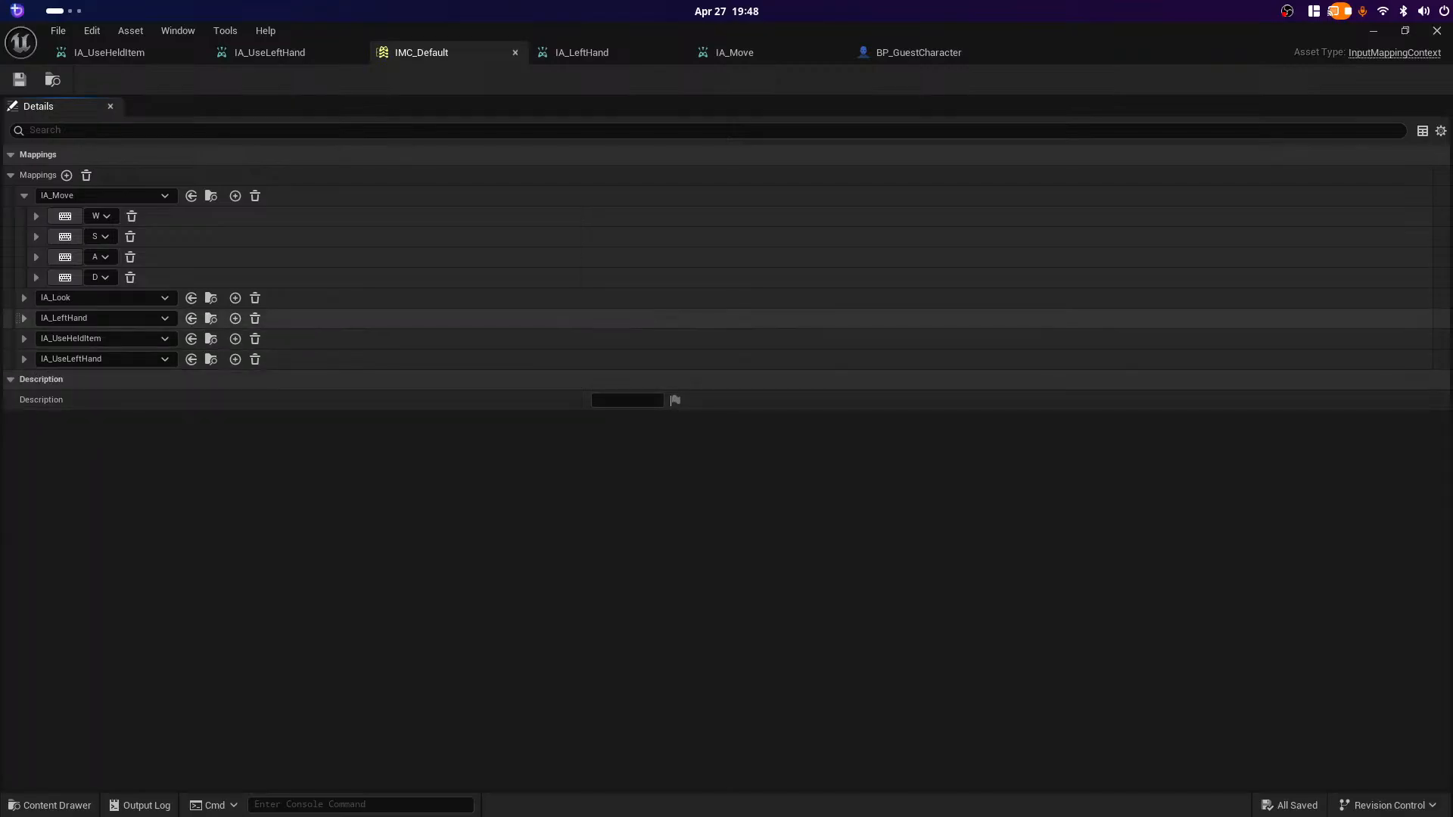
mouse_move(16, 339)
left_mouse_down()
mouse_move(30, 345)
mouse_move(34, 318)
left_mouse_up()
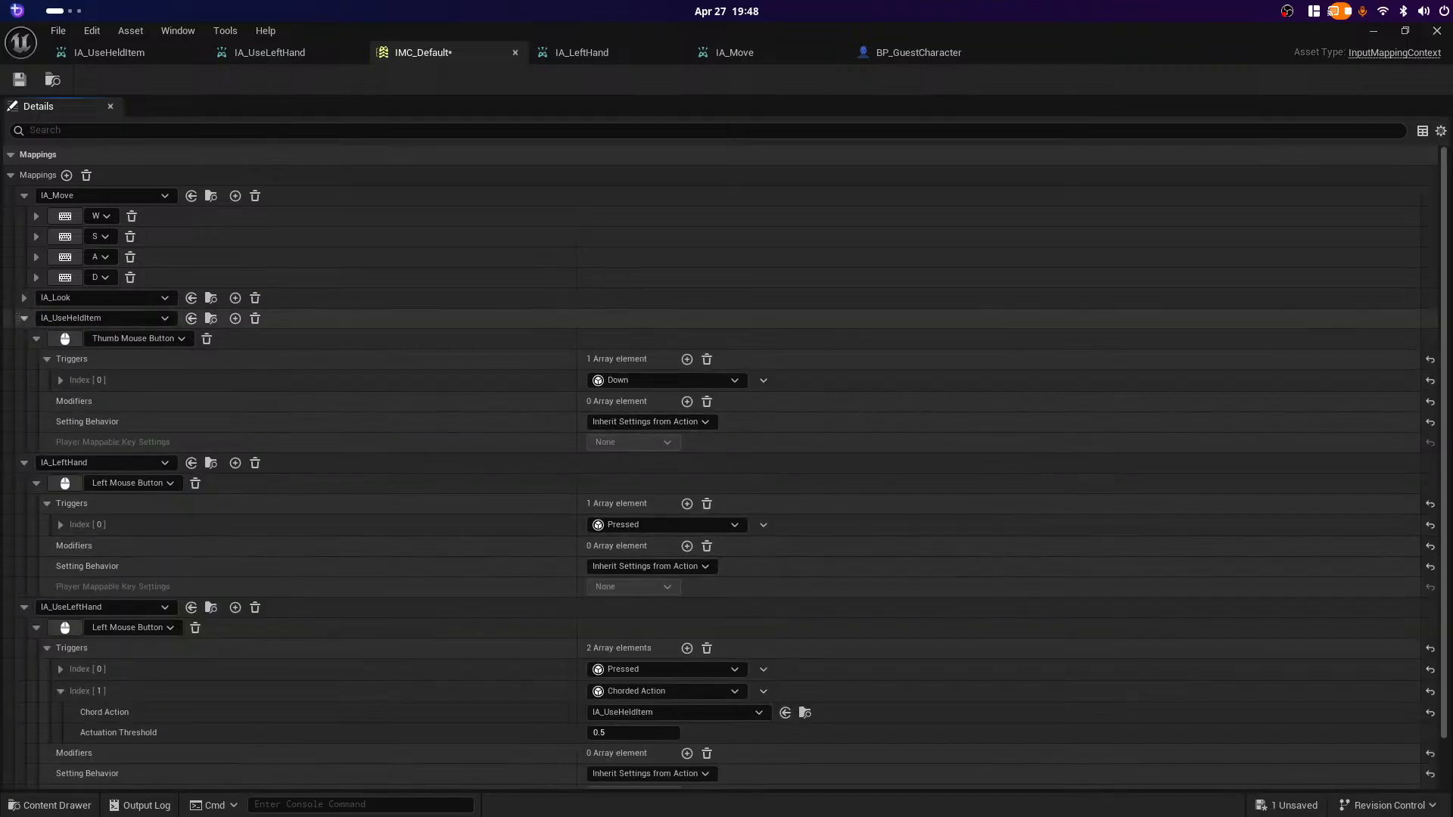
left_click(24, 318)
left_click(24, 338)
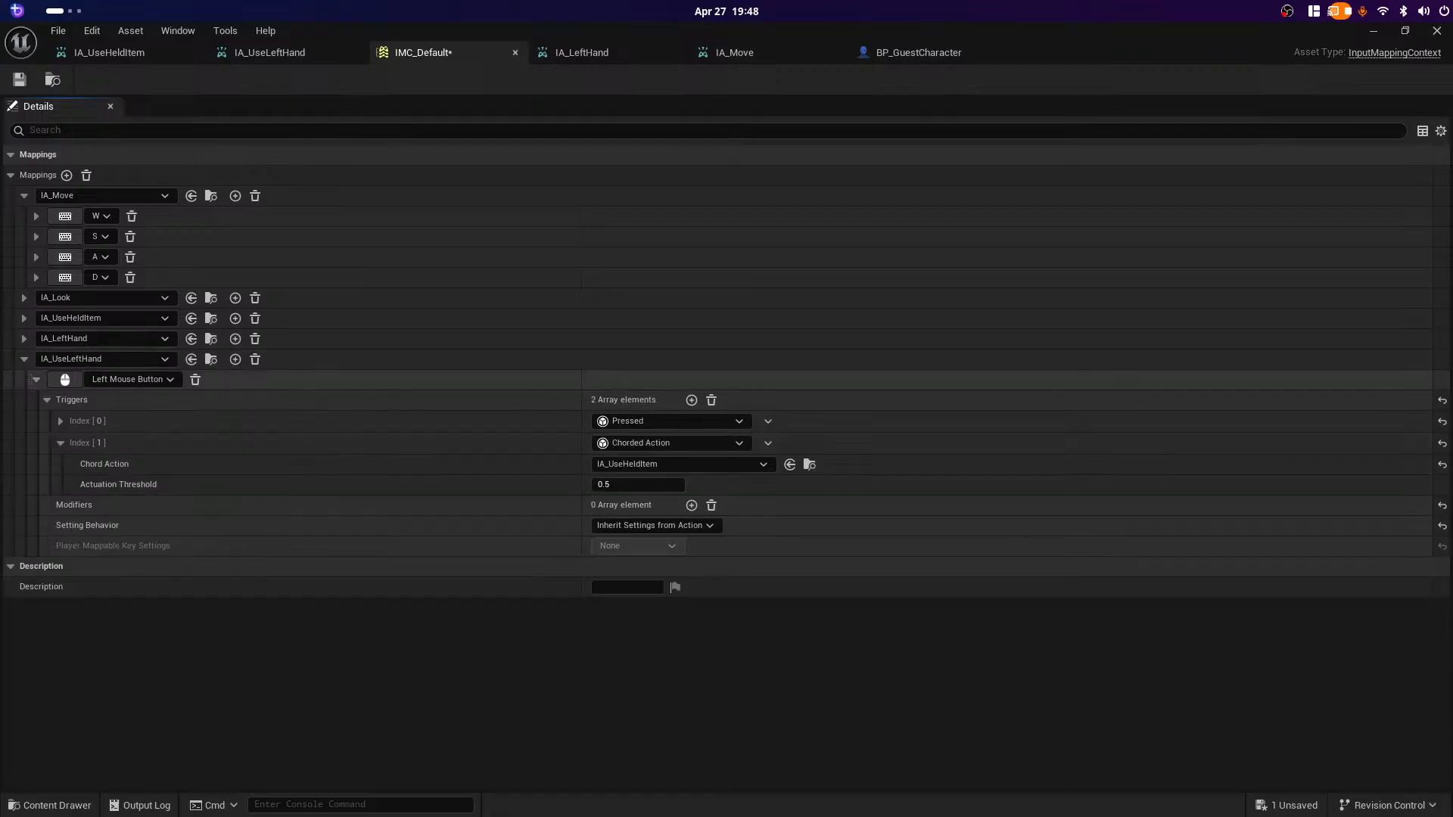
left_click(24, 359)
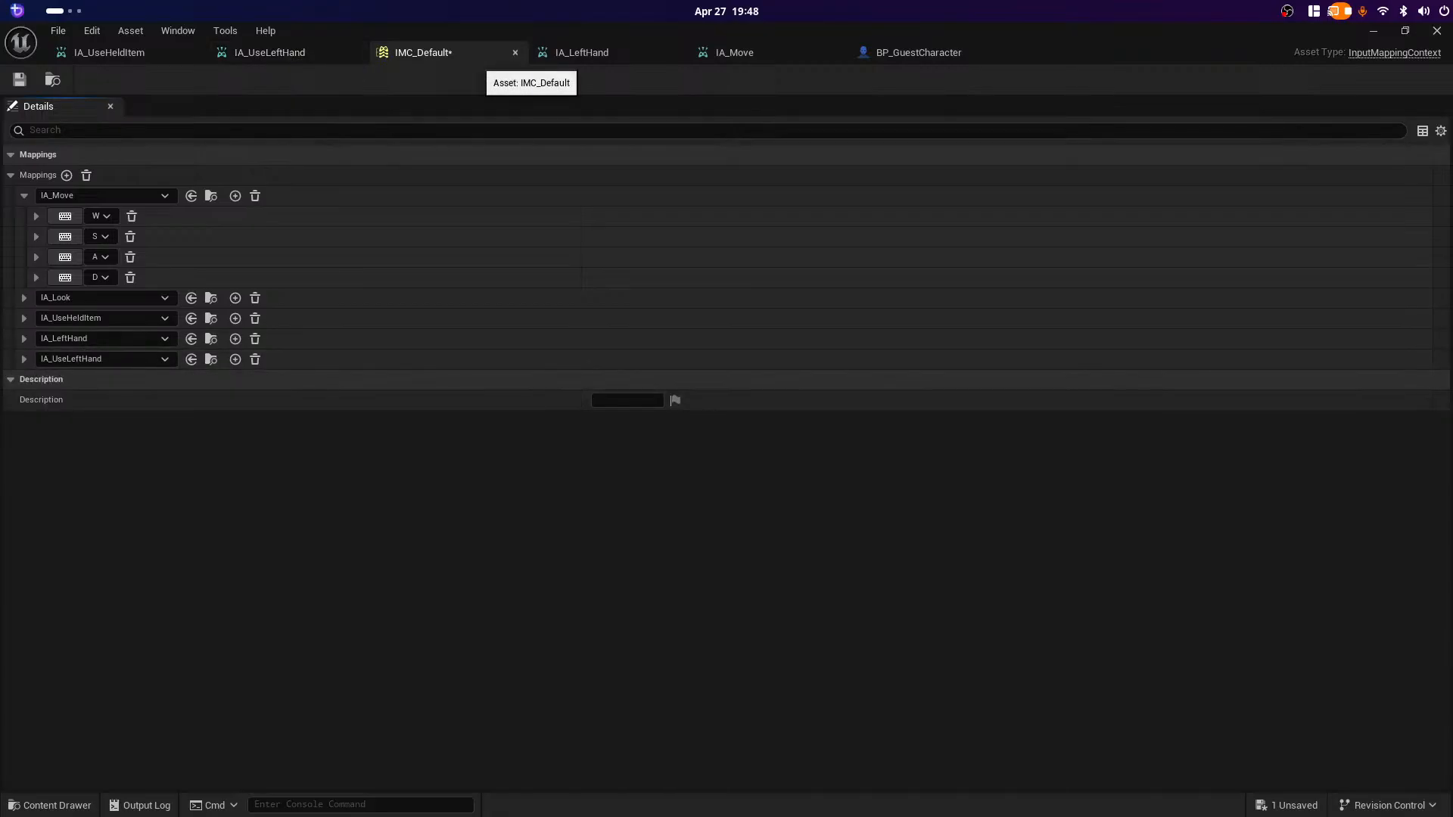
left_click(19, 80)
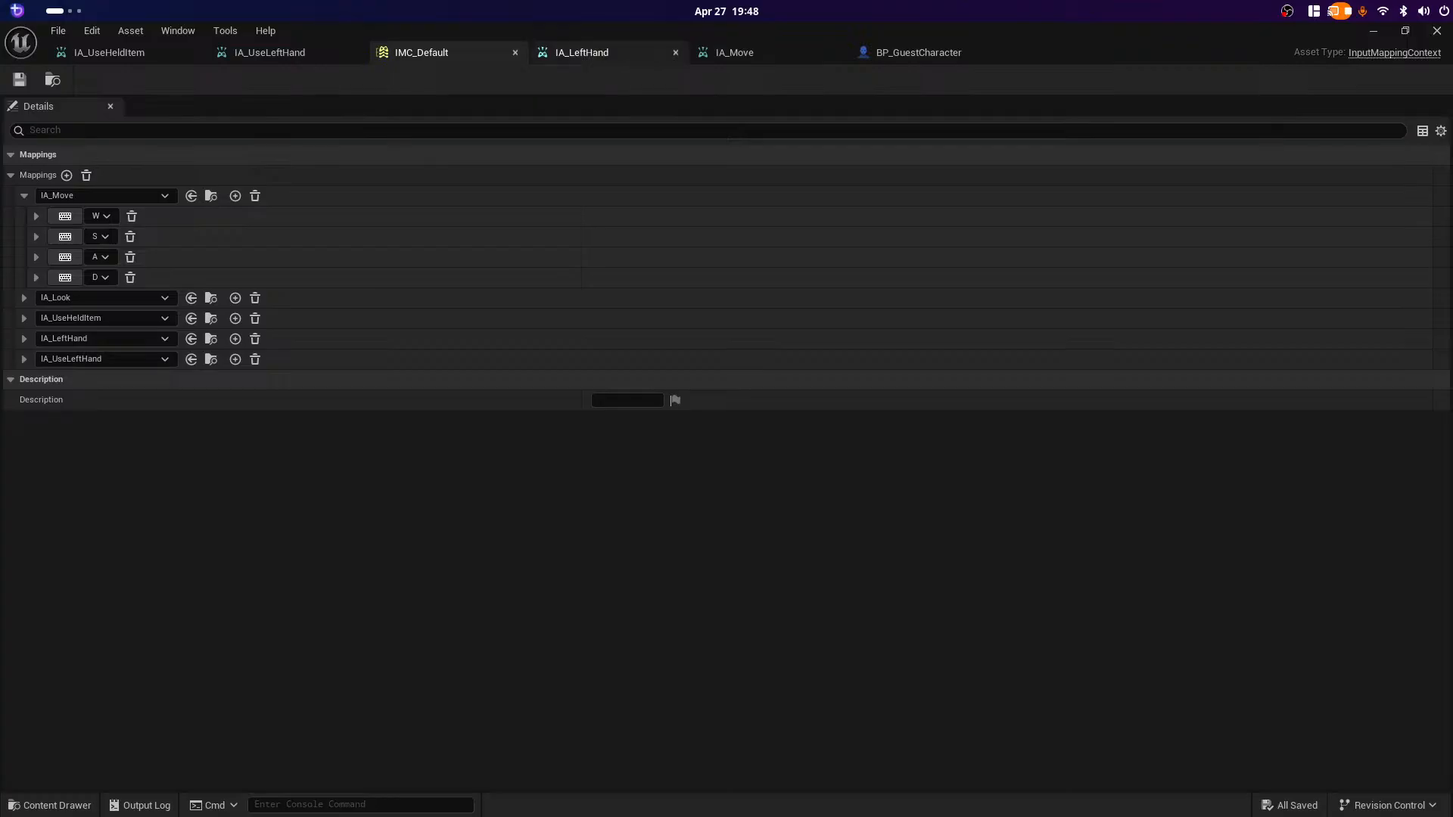
left_click(594, 53)
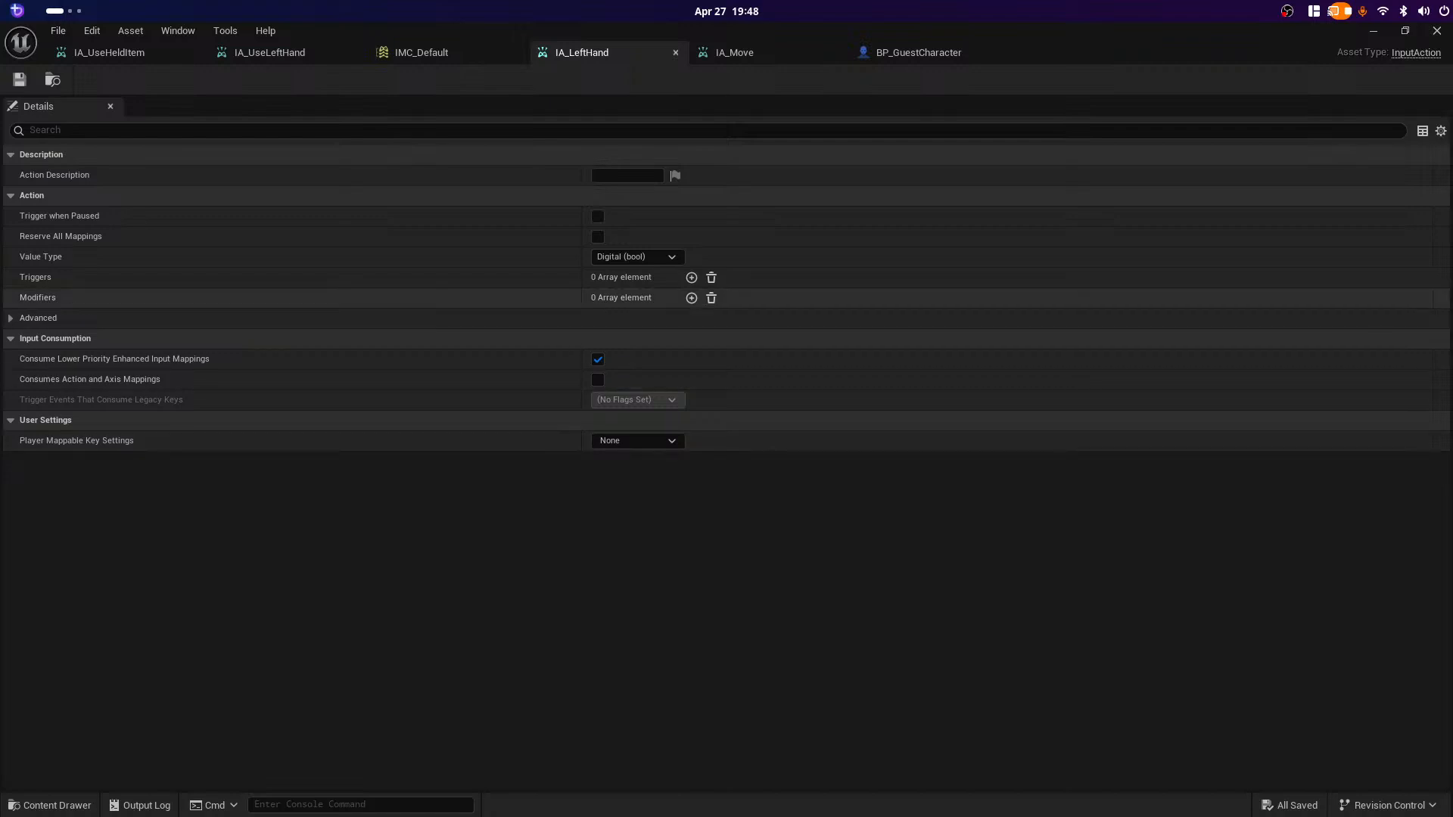
left_click(636, 257)
left_click(653, 514)
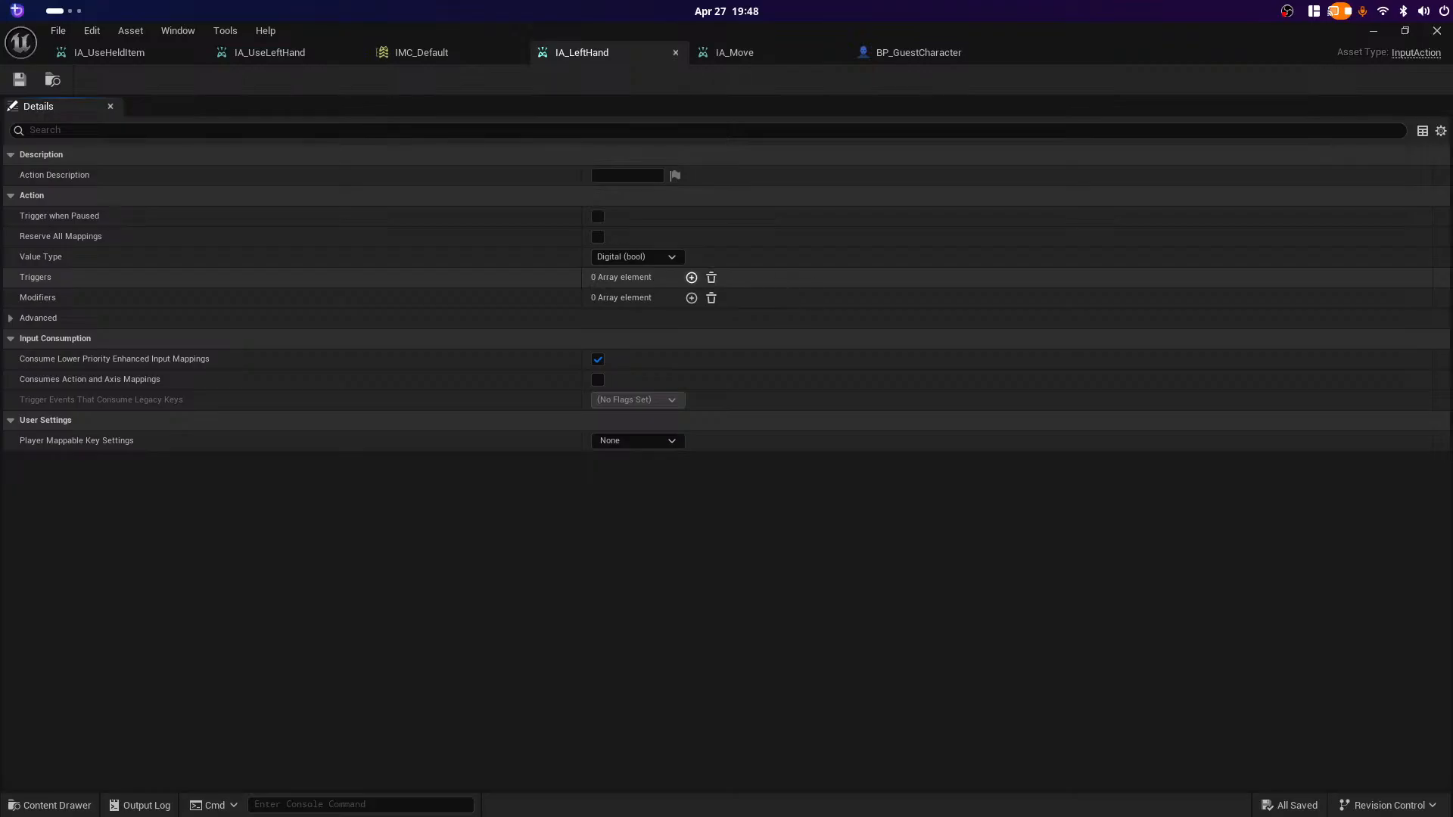
left_click(691, 298)
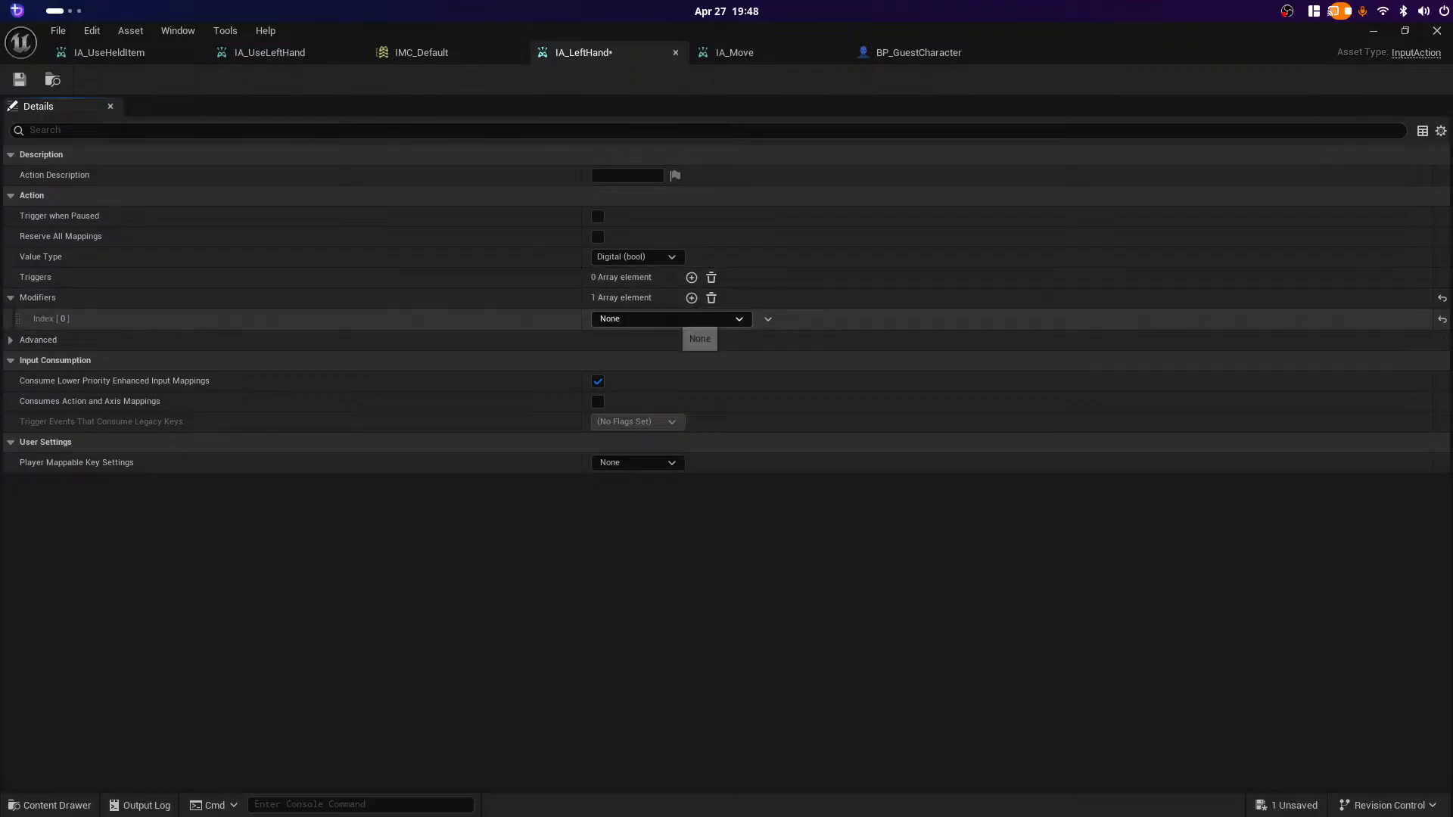
left_click(666, 319)
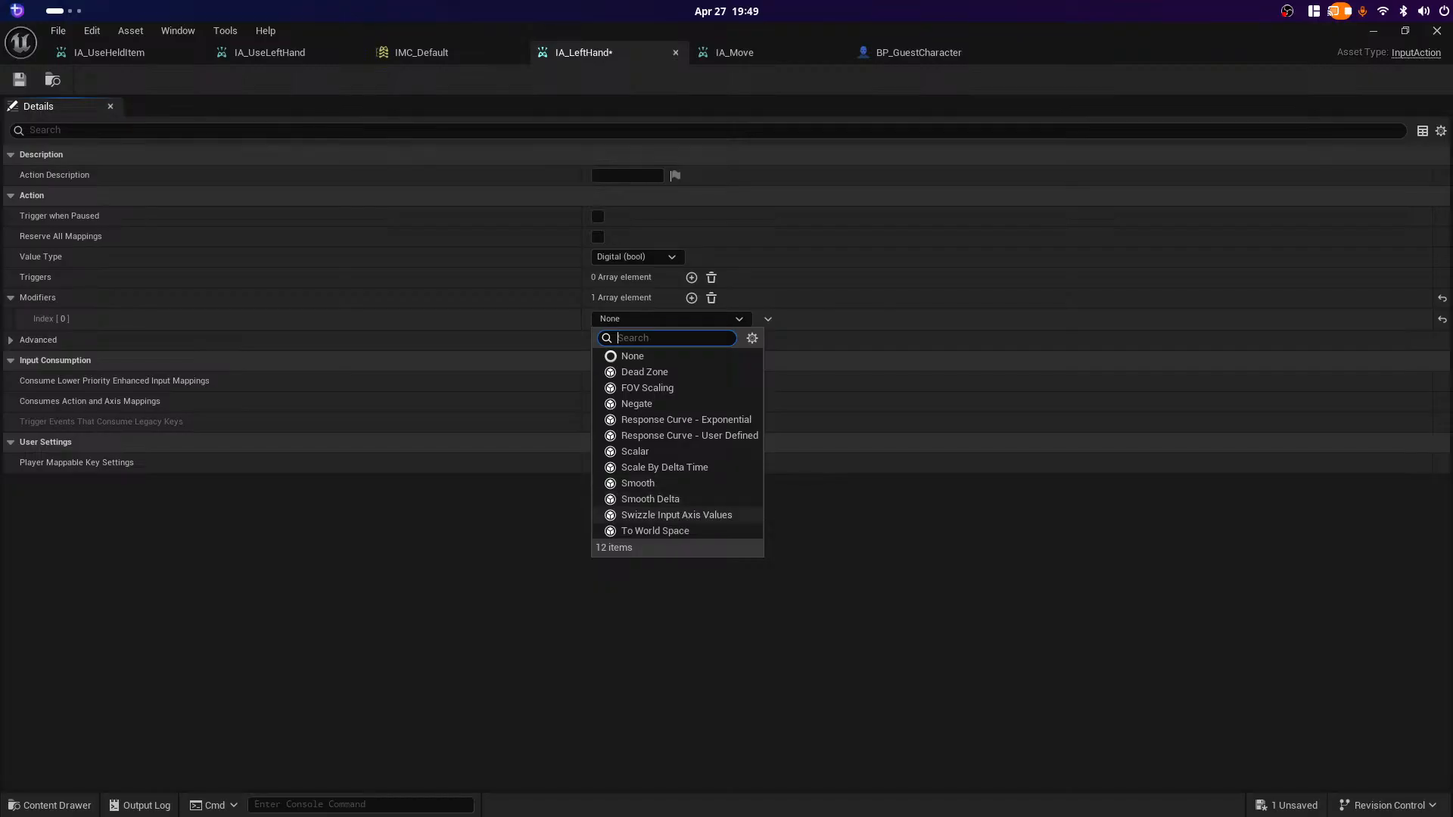
left_click(813, 522)
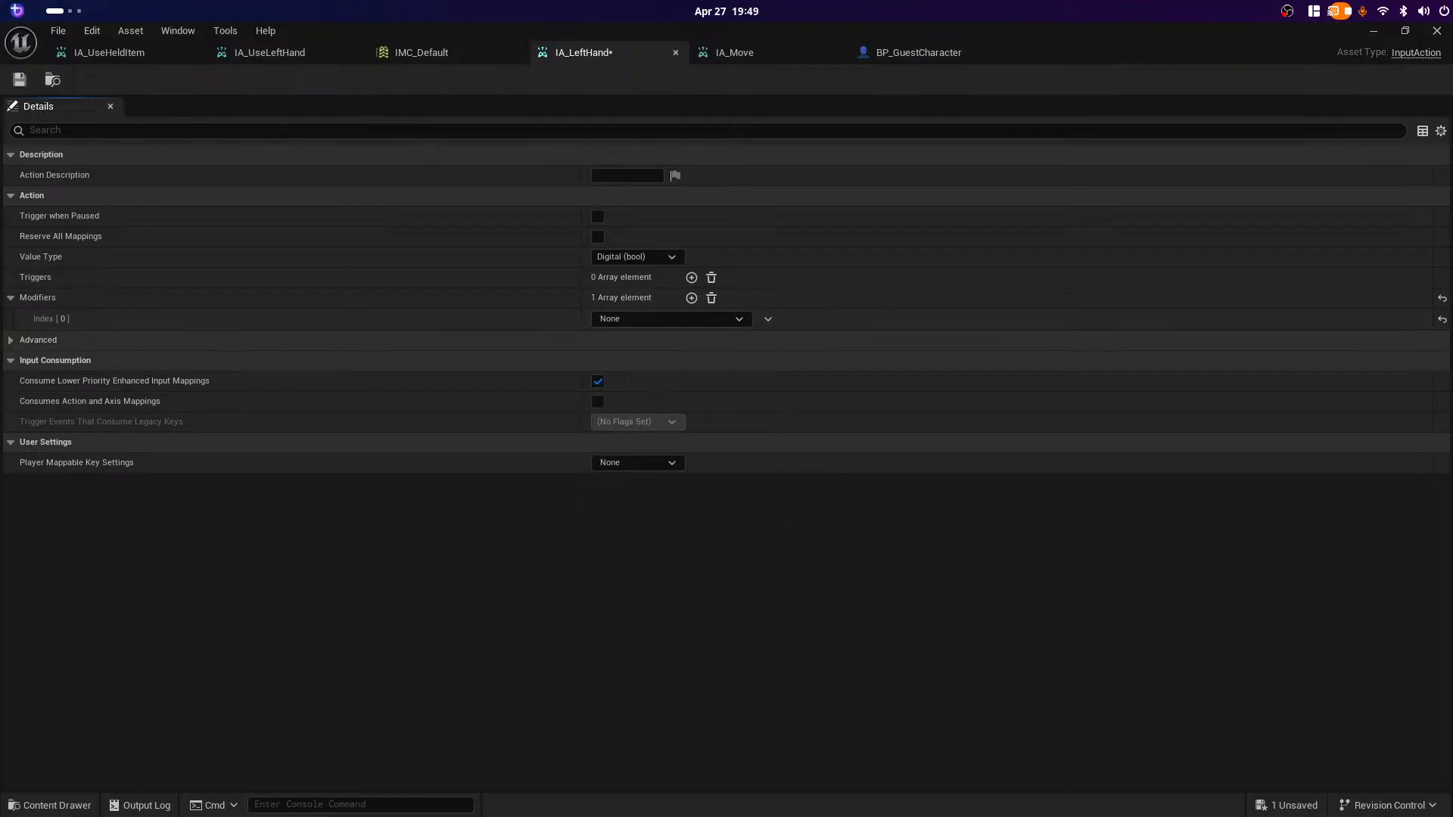
left_click(711, 299)
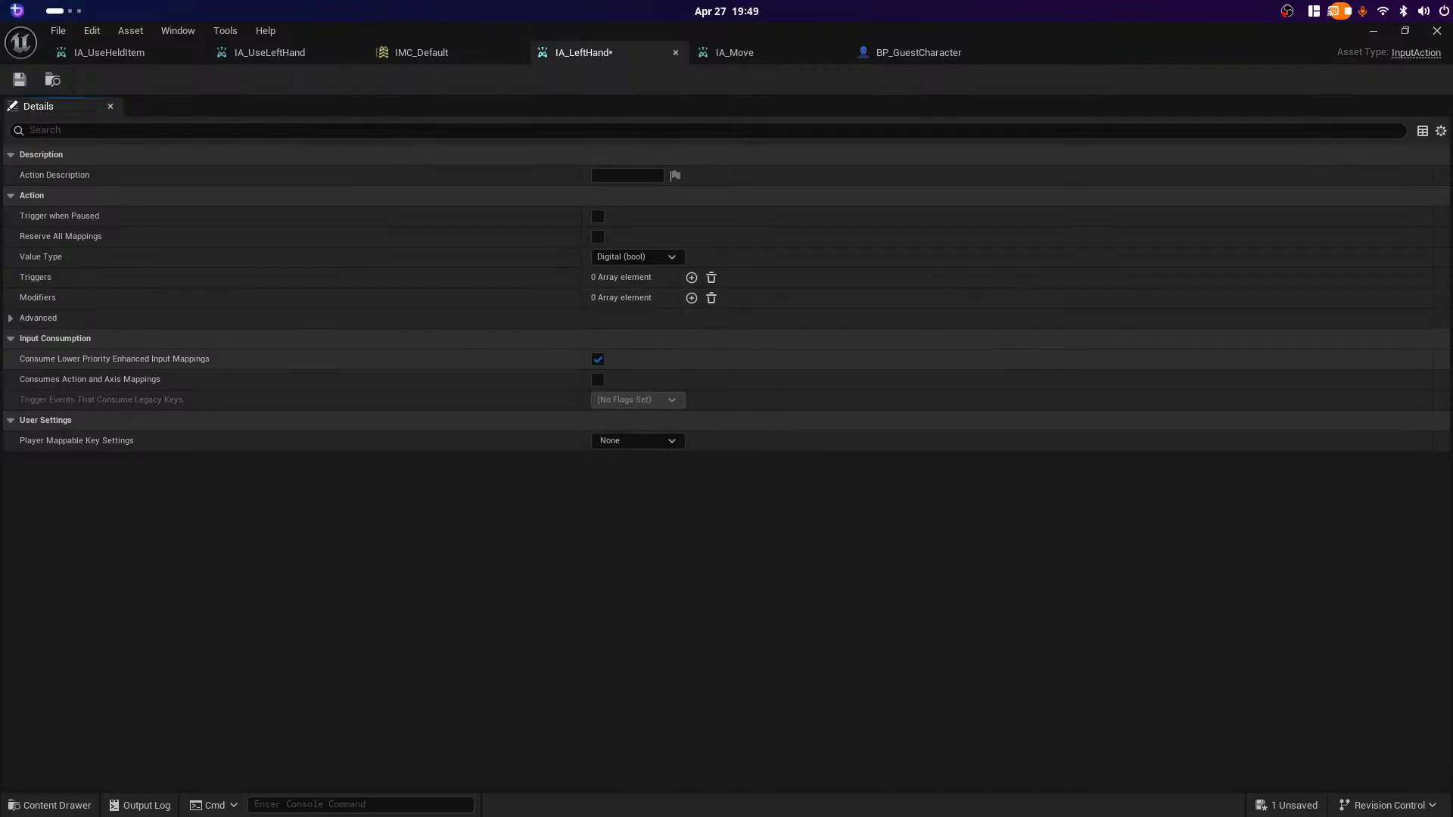
left_click(36, 318)
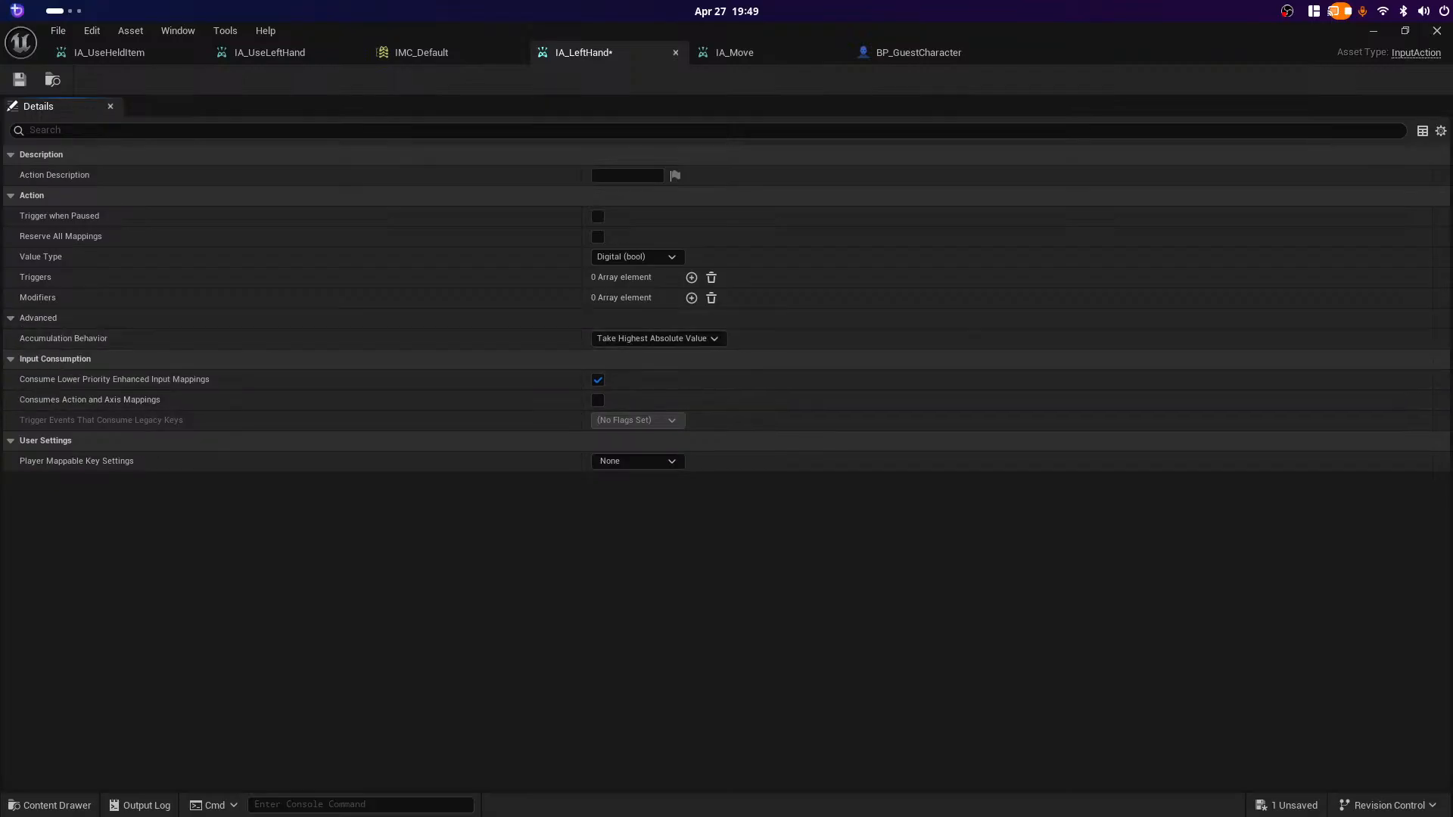
left_click(37, 318)
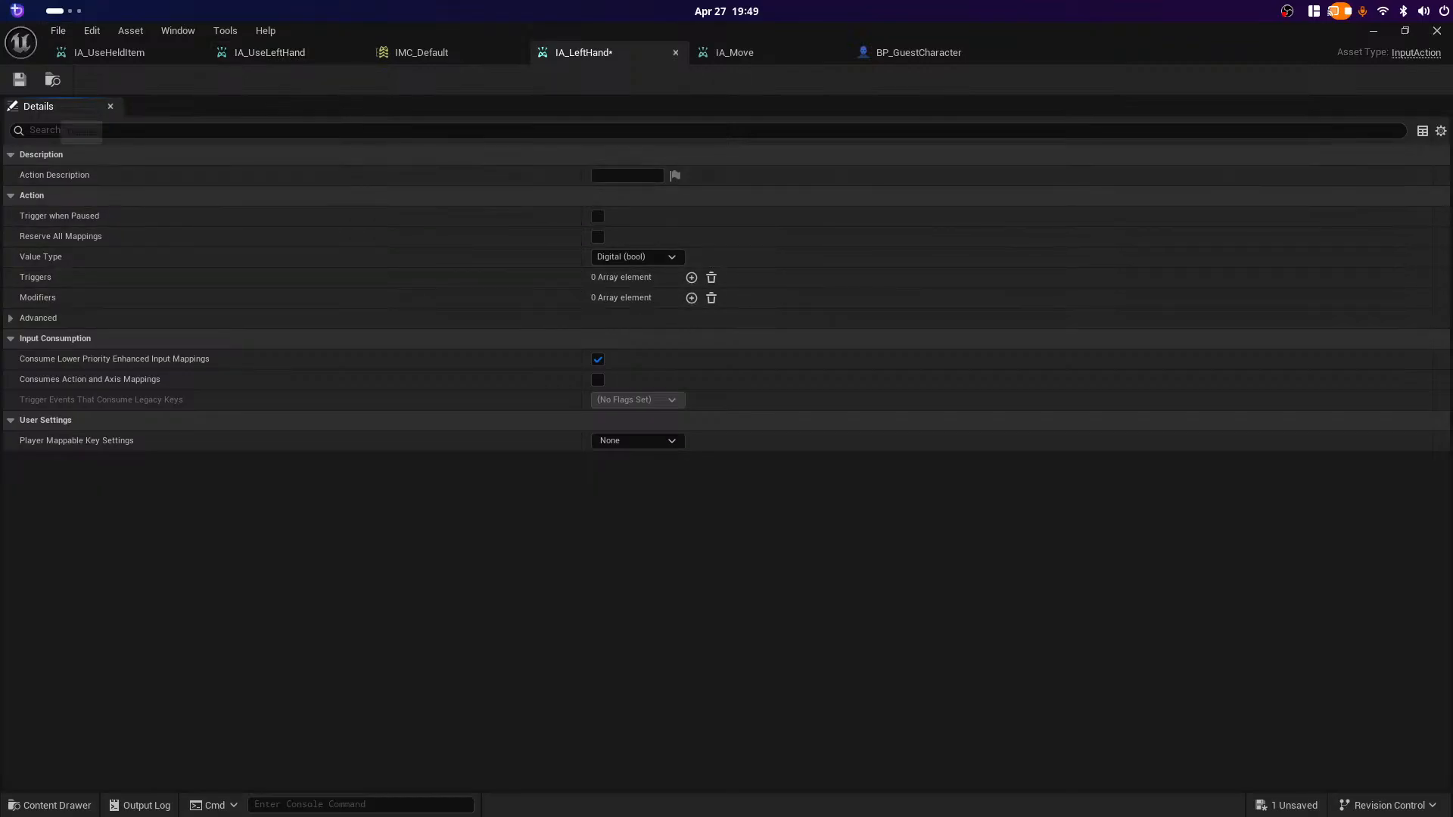
left_click(19, 79)
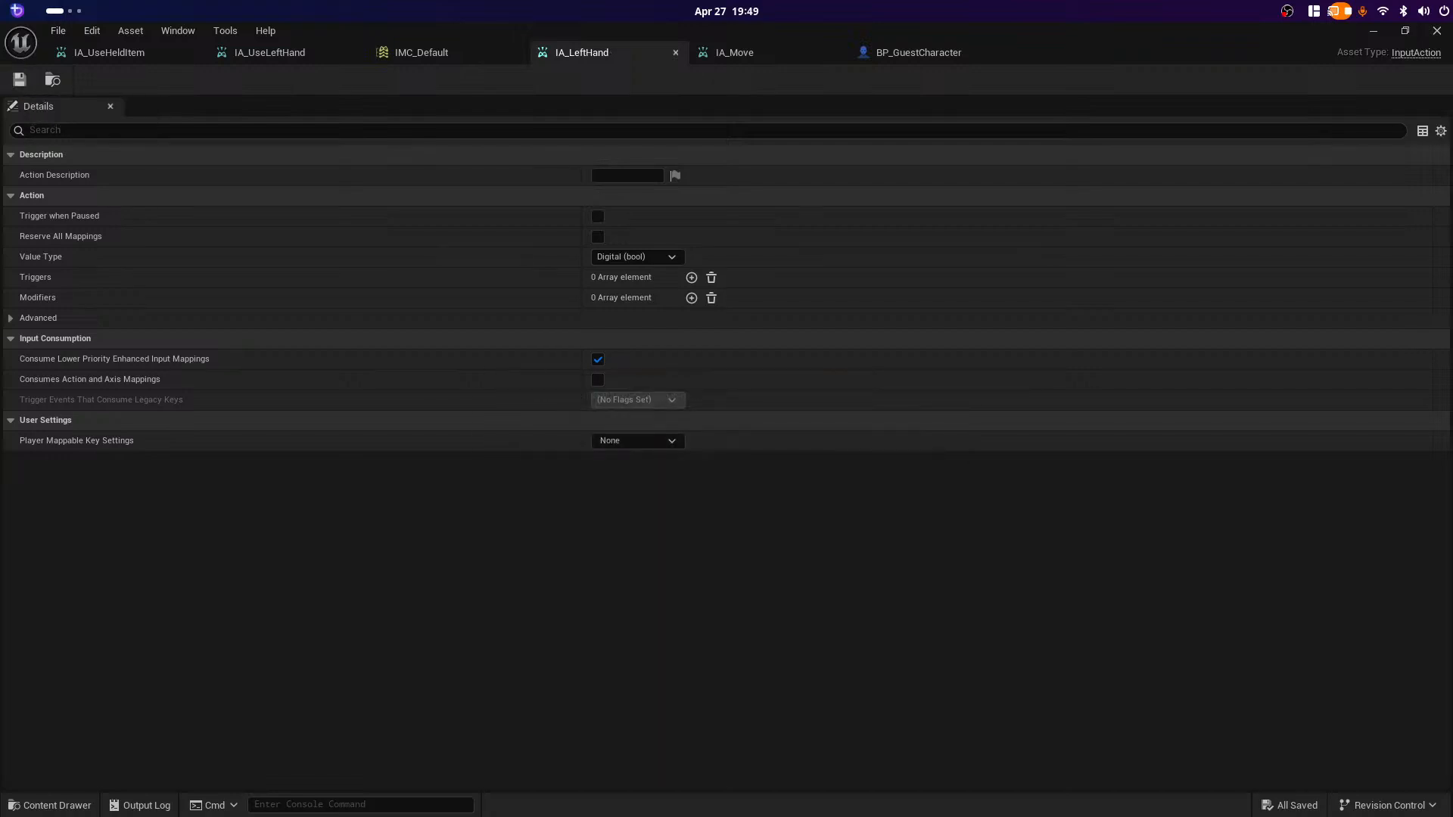
Step: Create an Input Action asset named IA_RightHand in the Characters/Input folder
left_click(1373, 31)
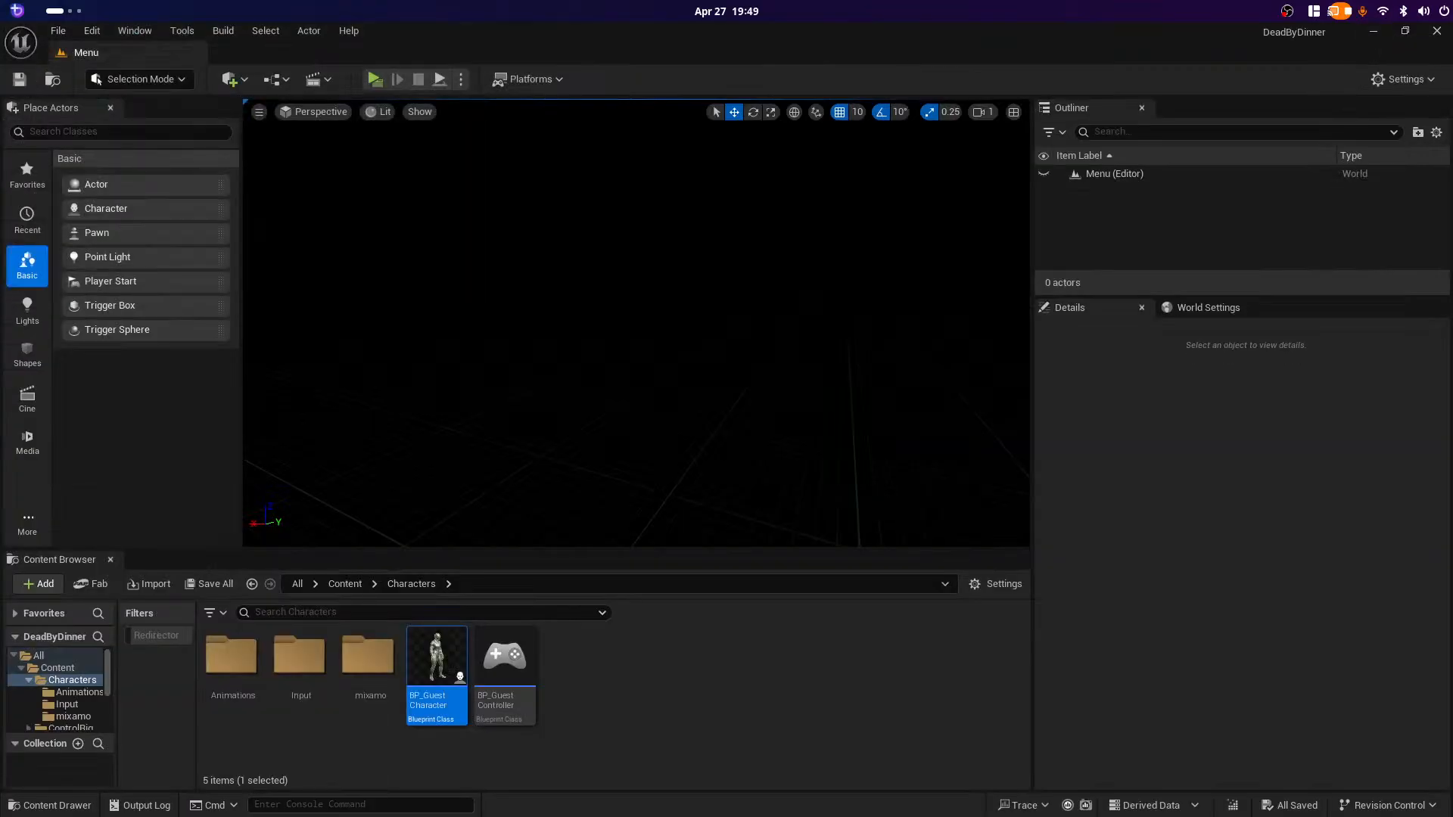
double_click(306, 656)
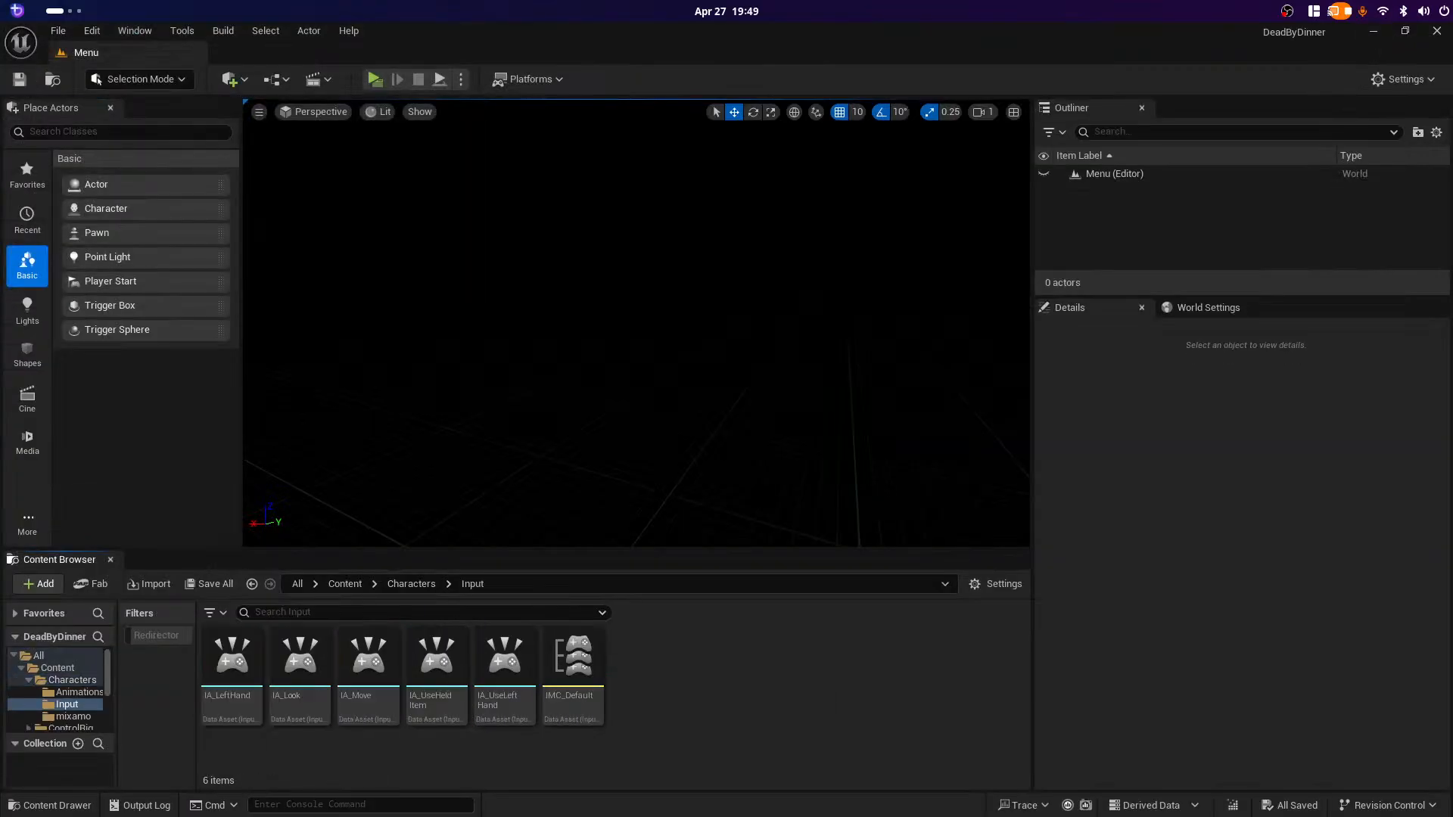
right_click(735, 703)
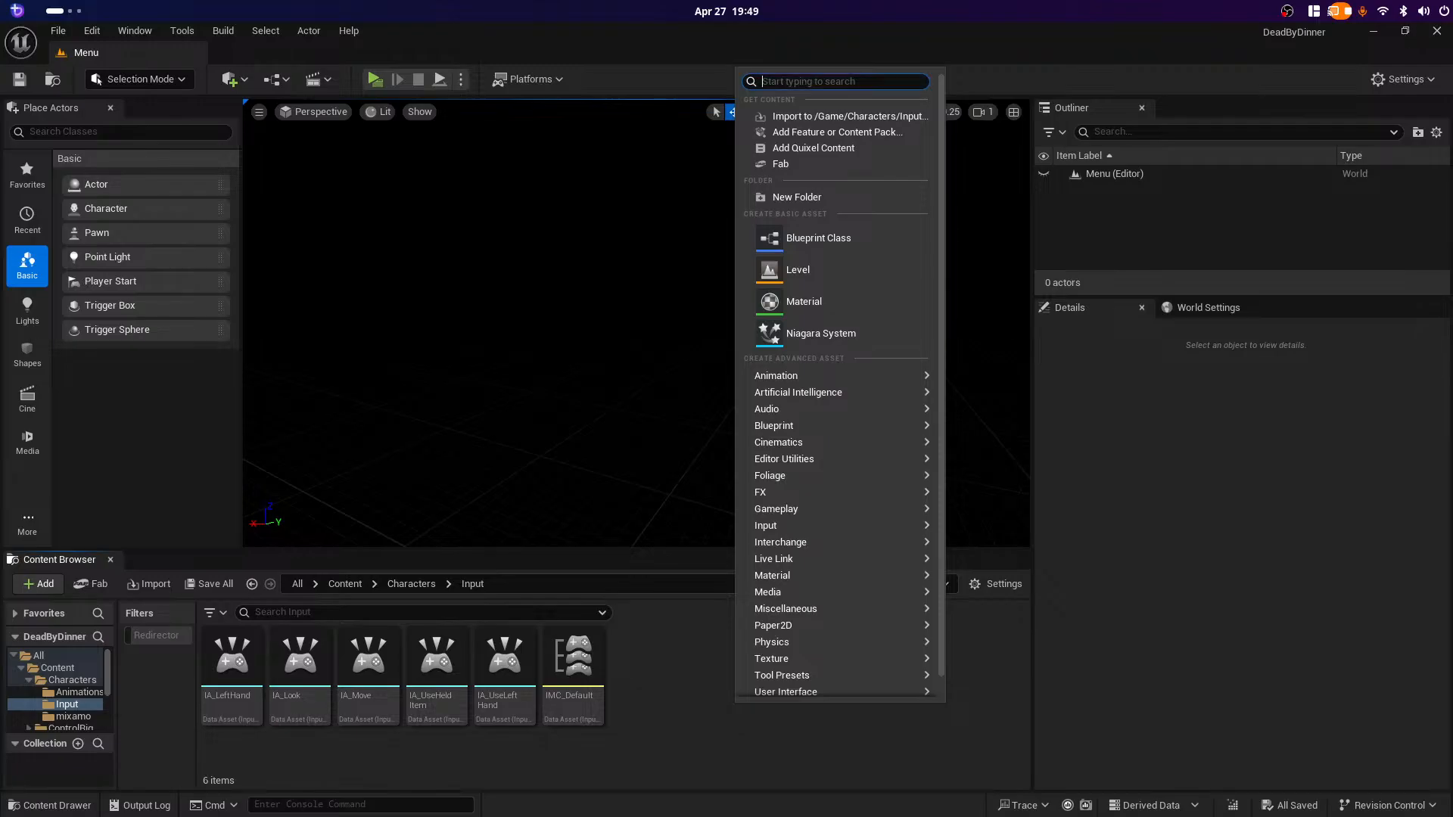
type("input")
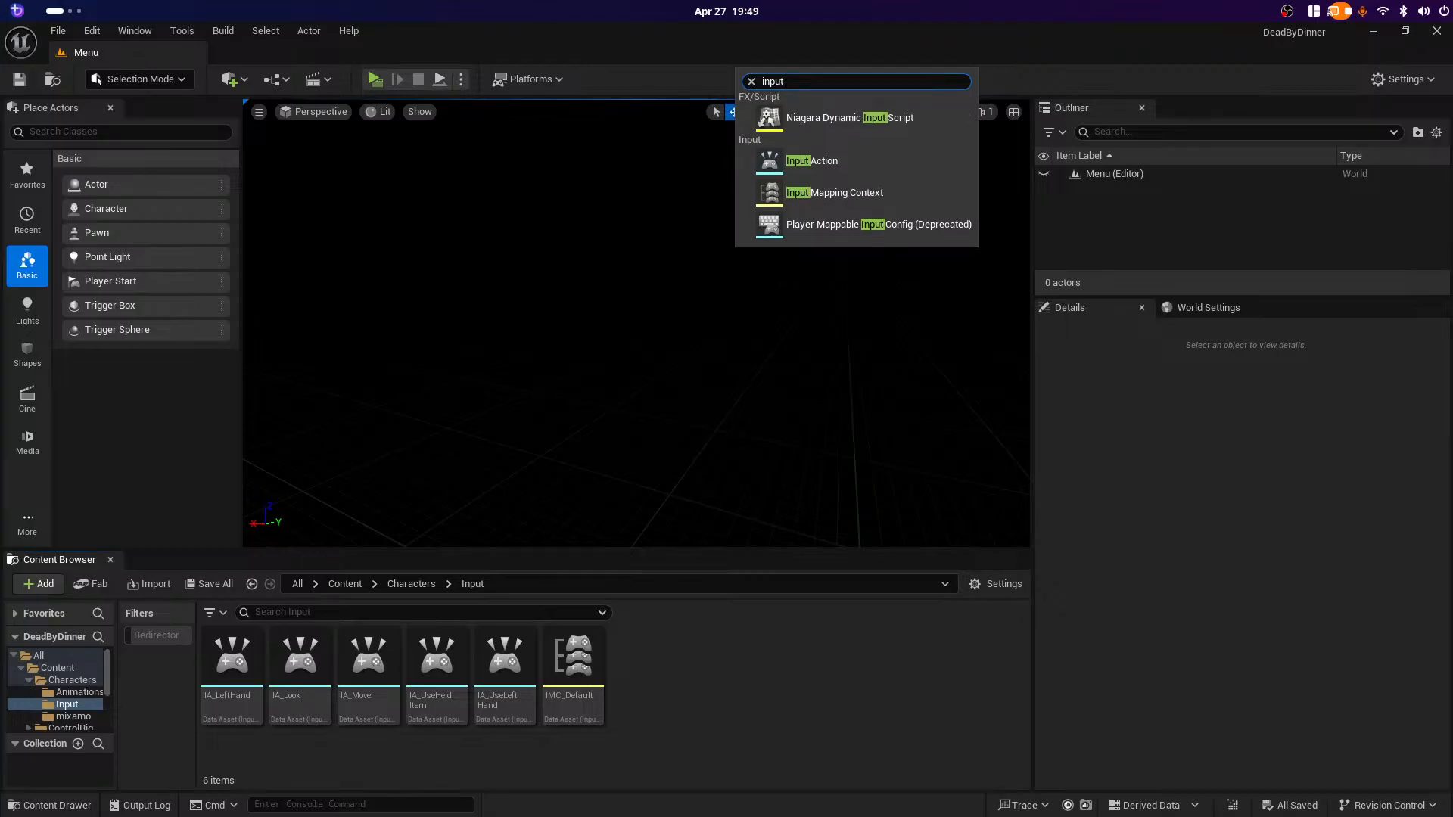
type("action")
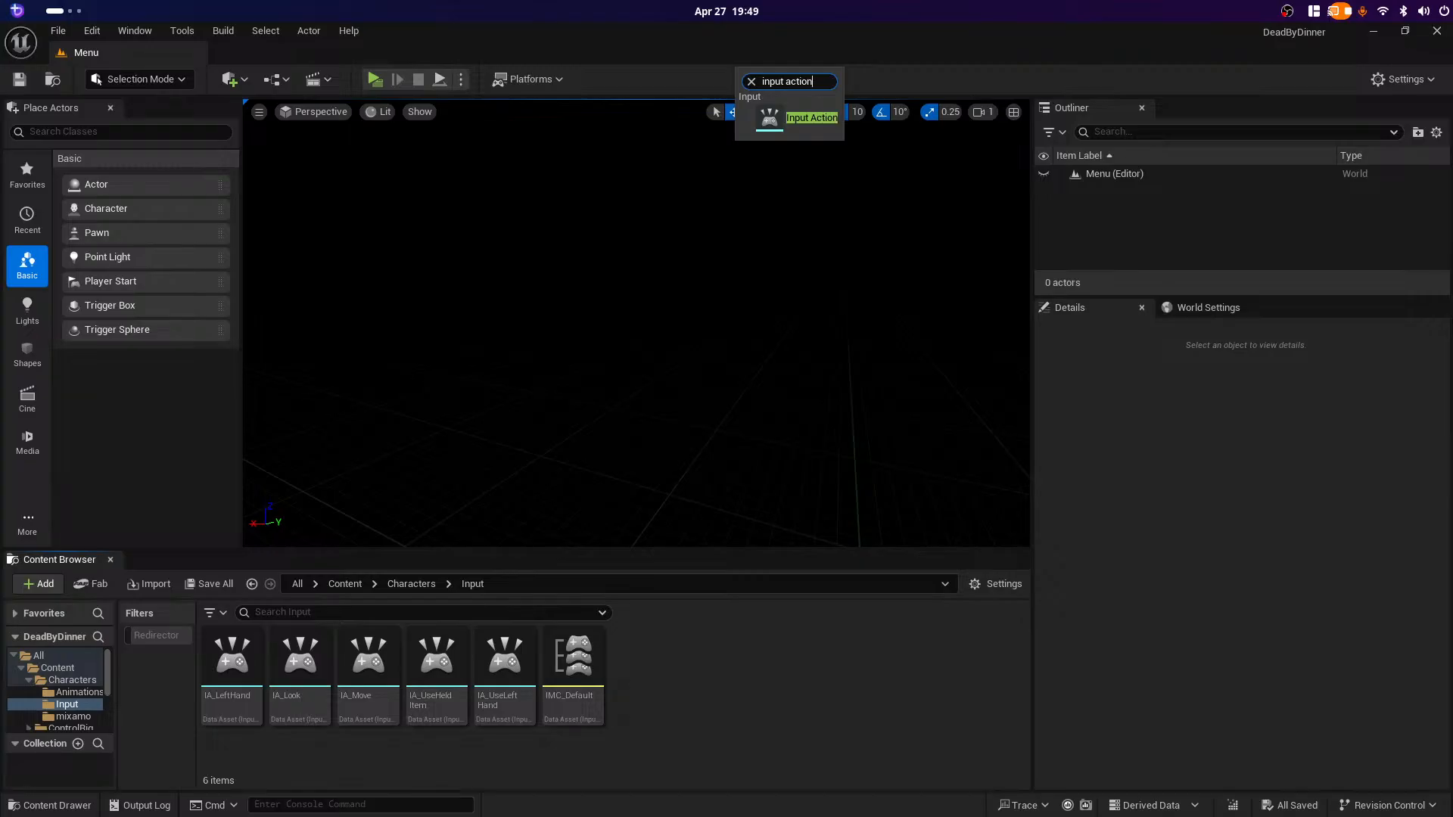
left_click(802, 117)
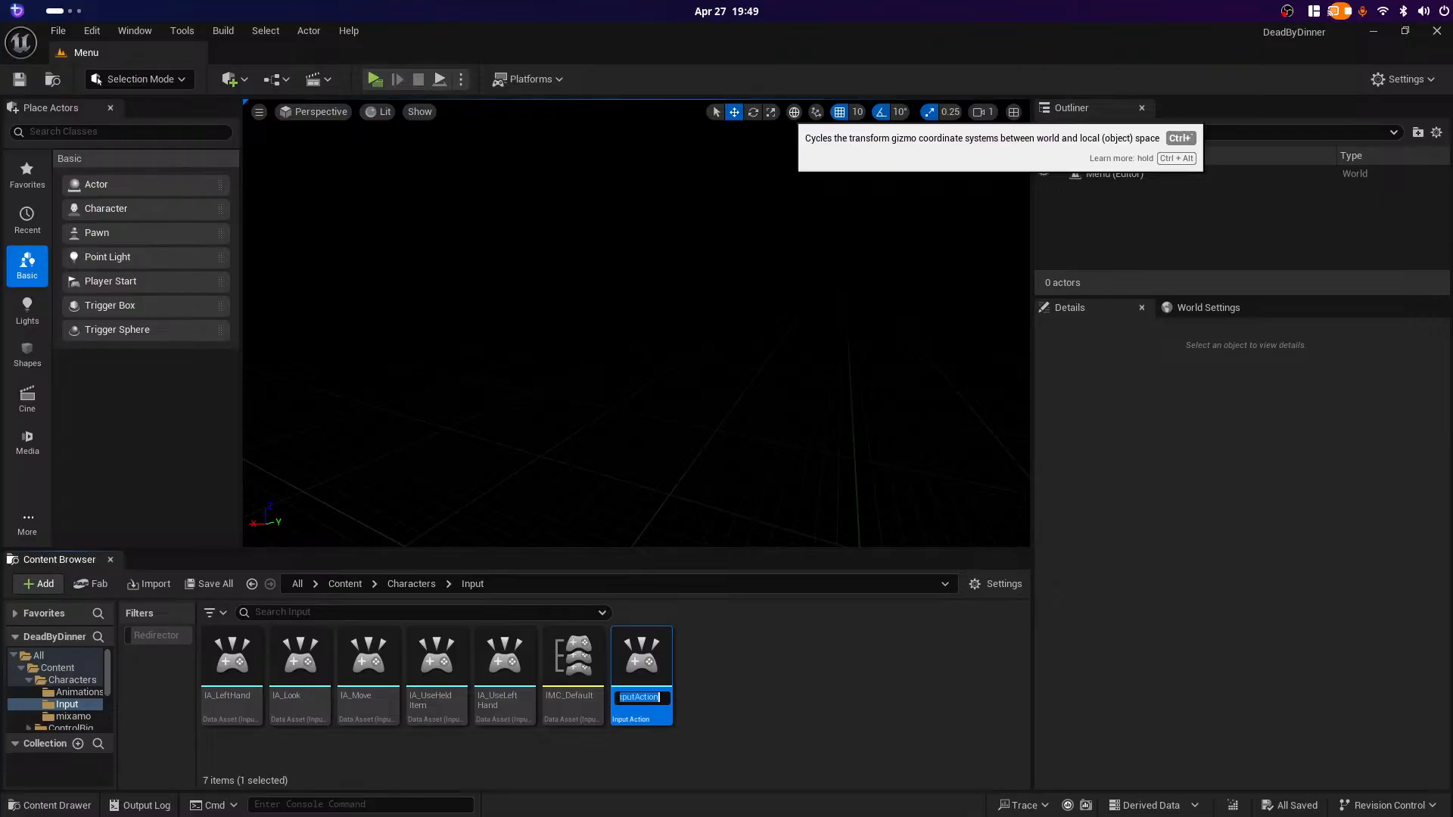
type("IA")
type("_")
type("Ri")
type("ghtHand")
key("Return")
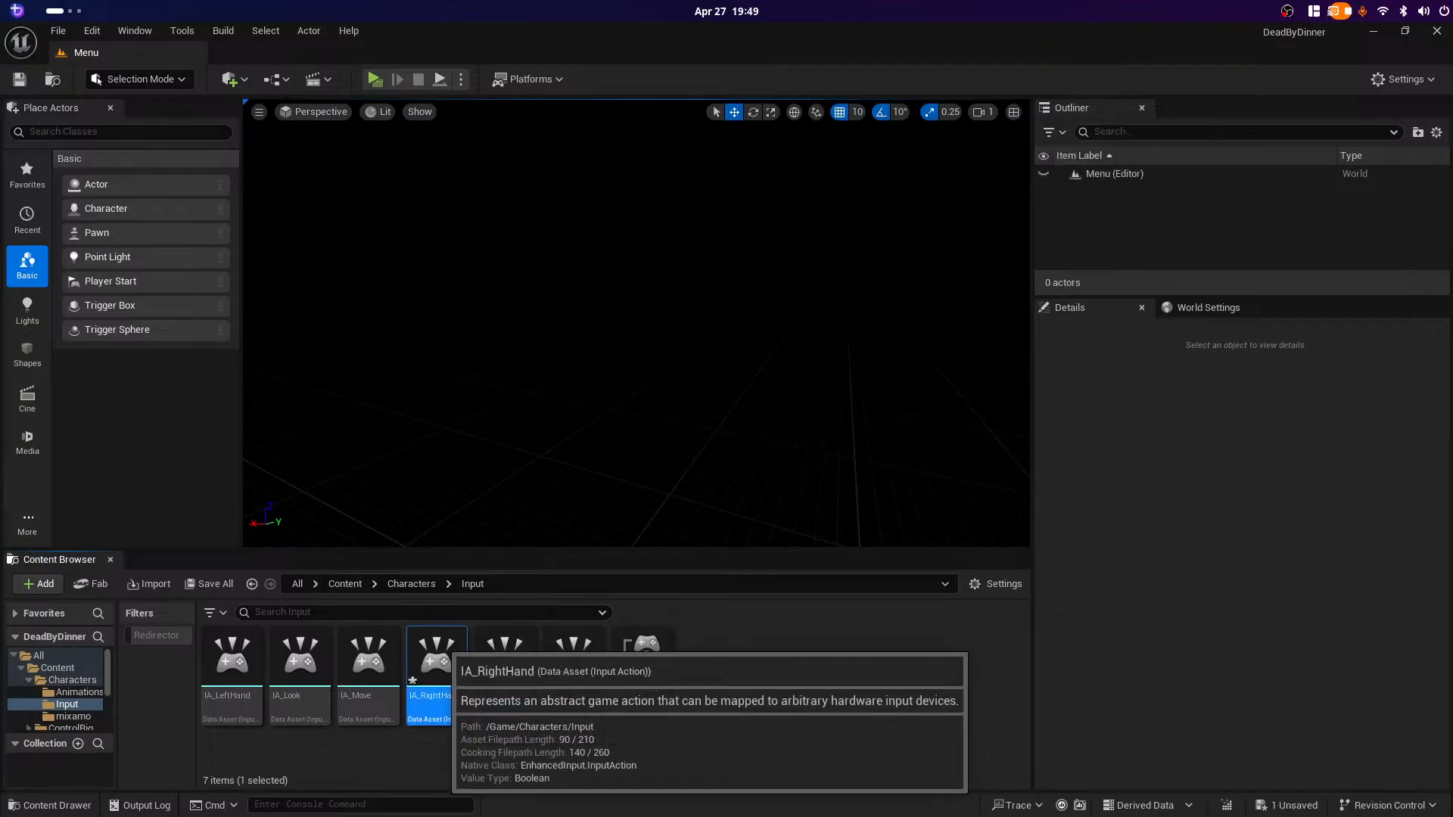
Step: Open IA_RightHand, save it, and return to the Input folder
double_click(437, 659)
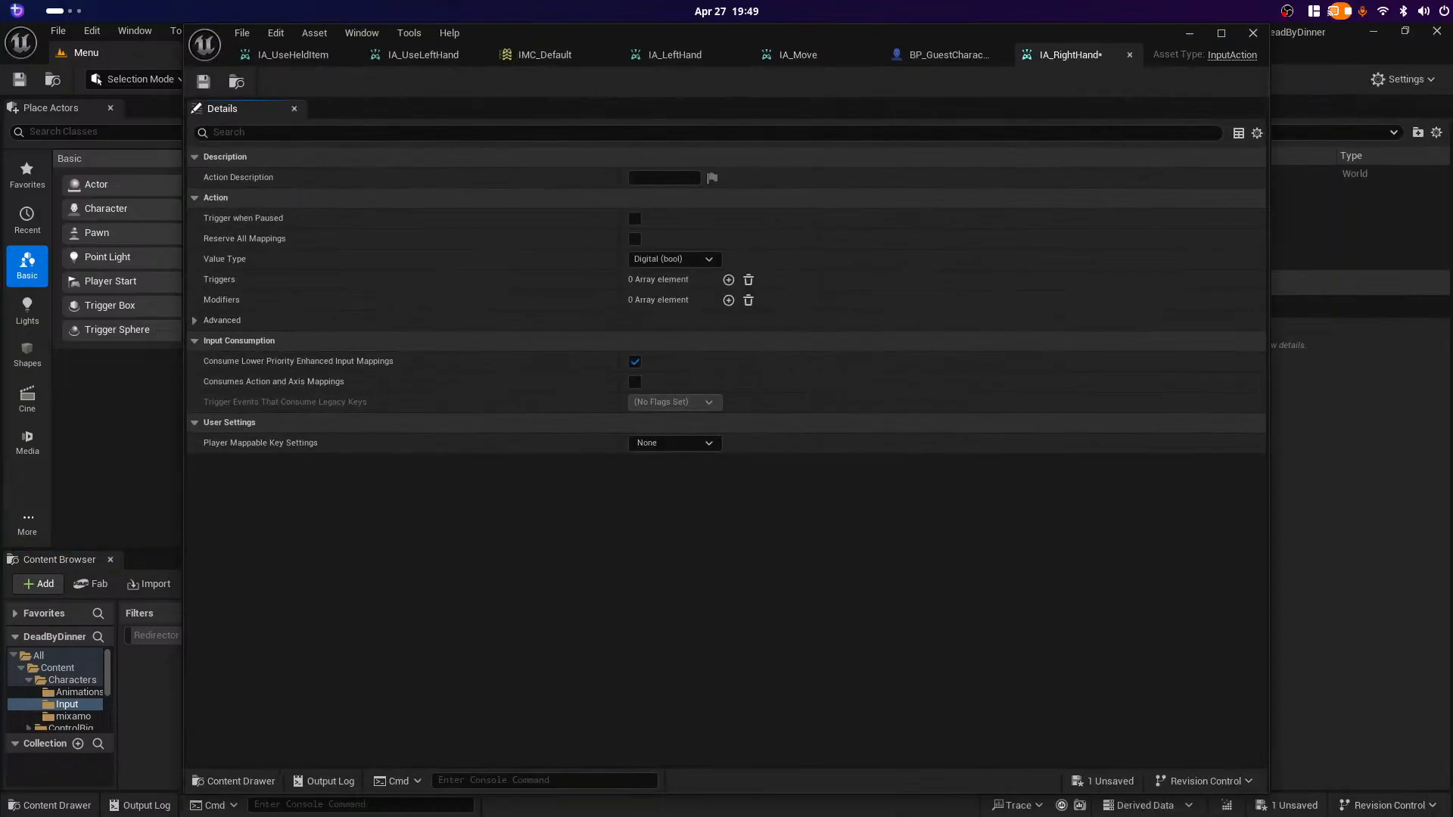
key("ctrl+s")
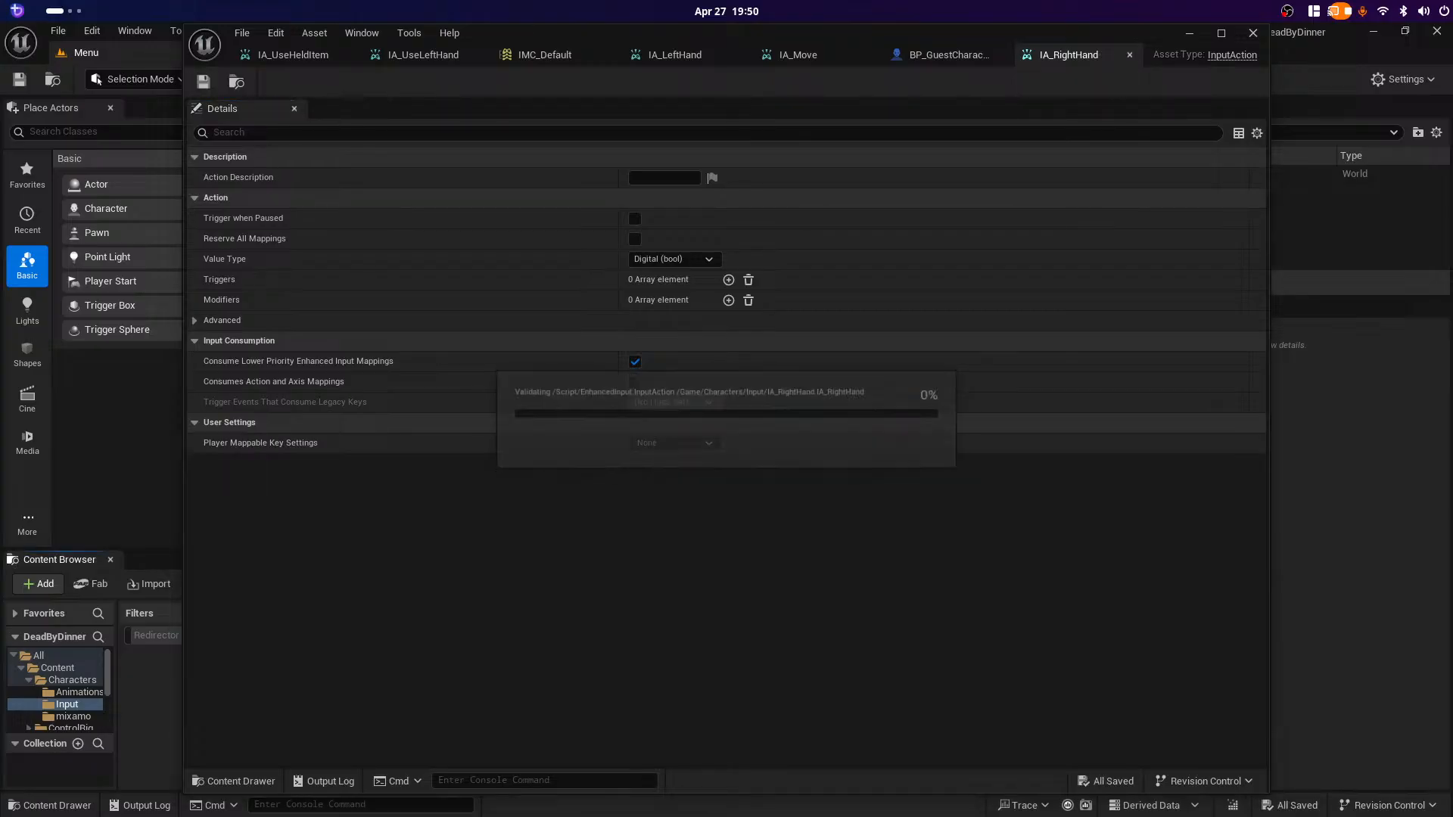
left_click(1190, 34)
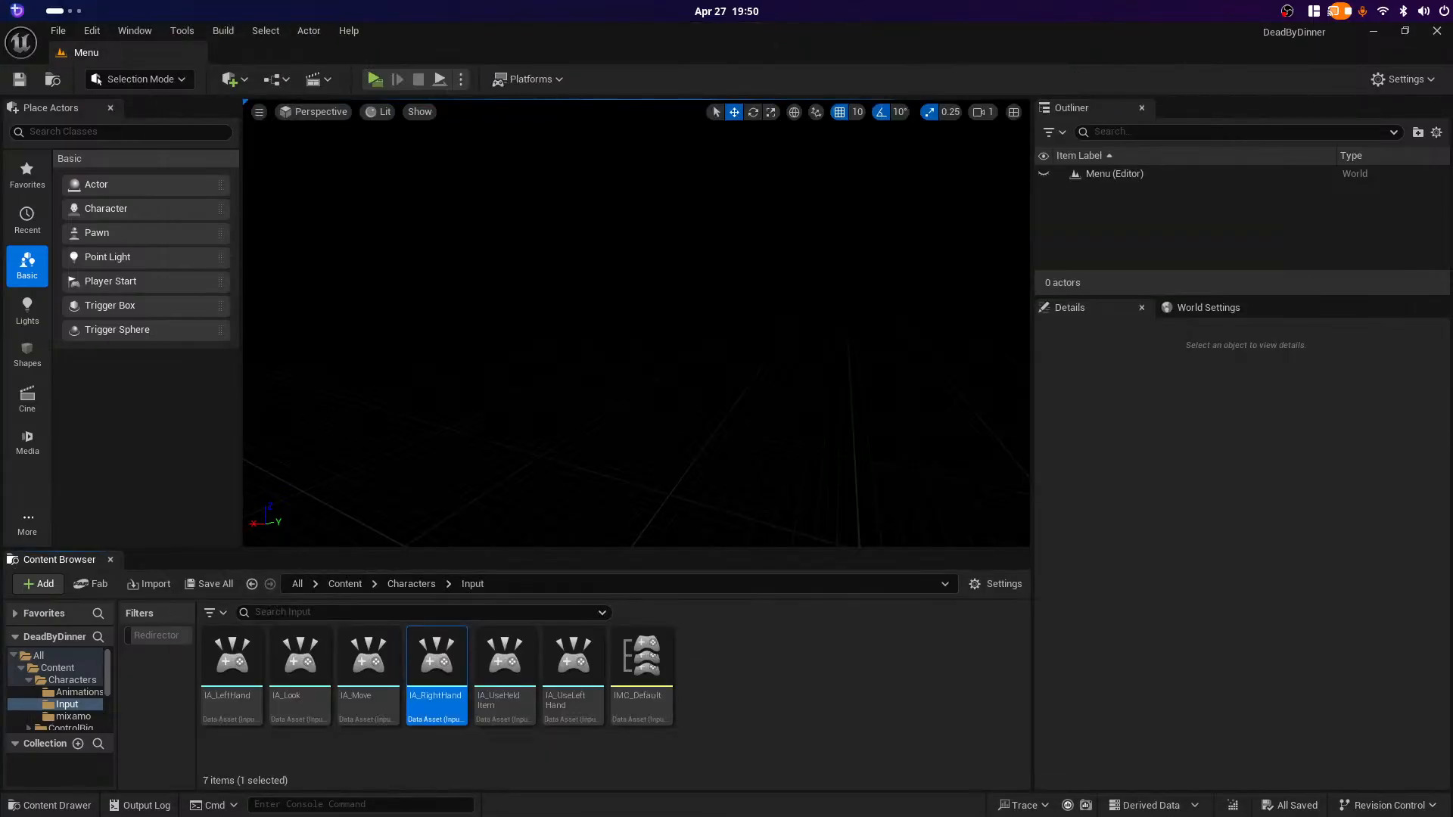
Step: Create another Input Action asset in the Characters/Input folder
right_click(780, 672)
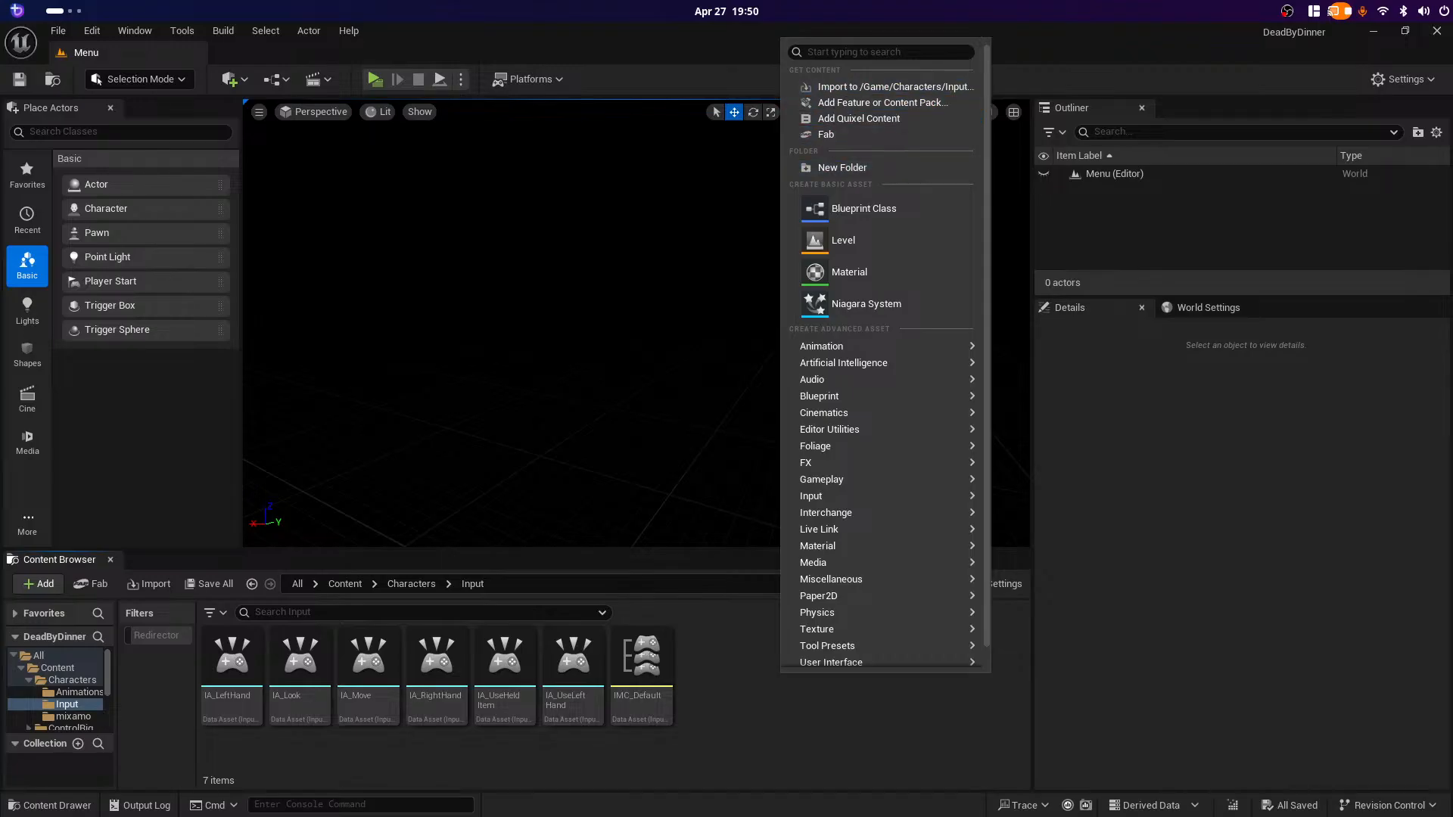
type("inpu")
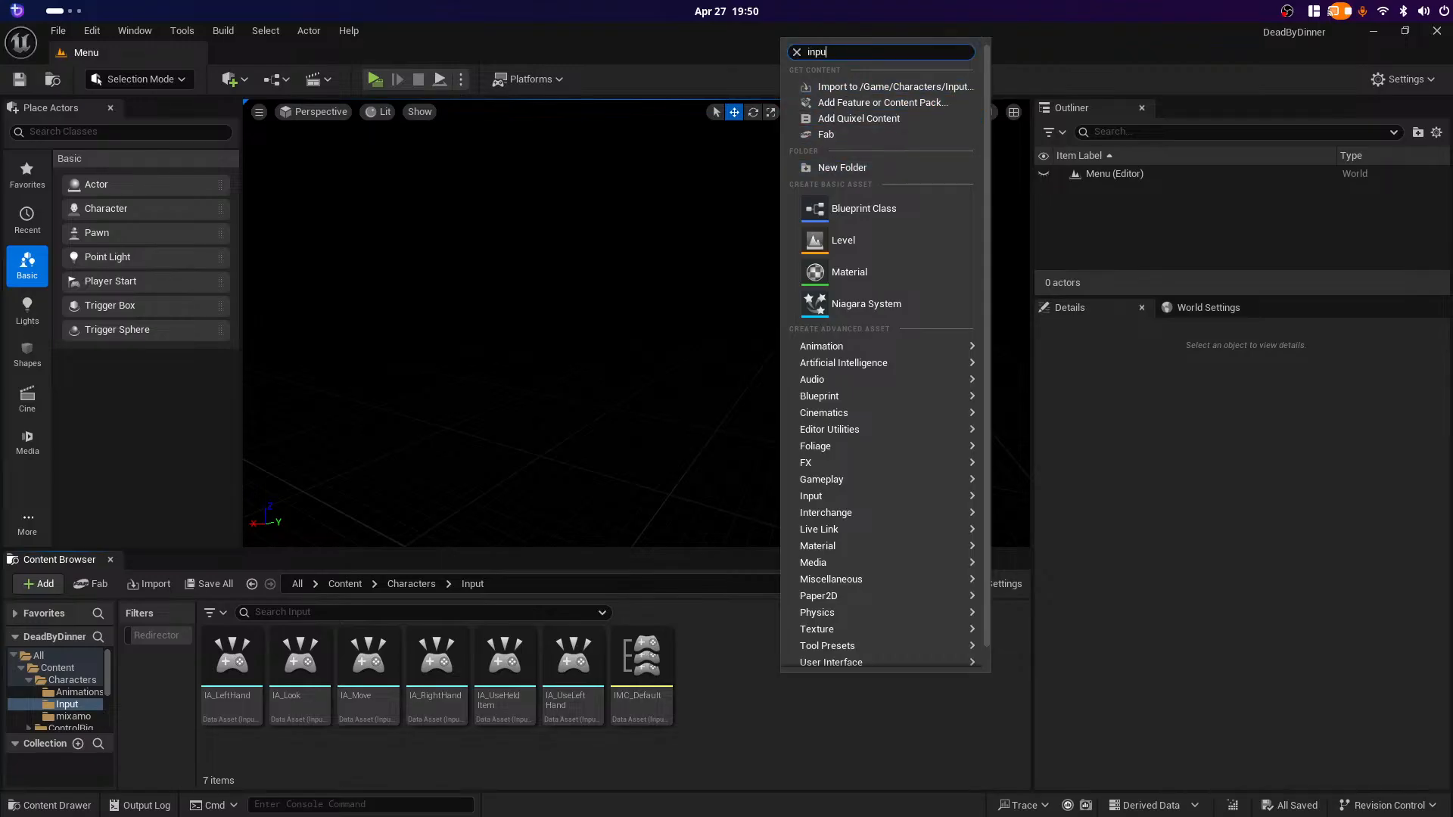
type("t action")
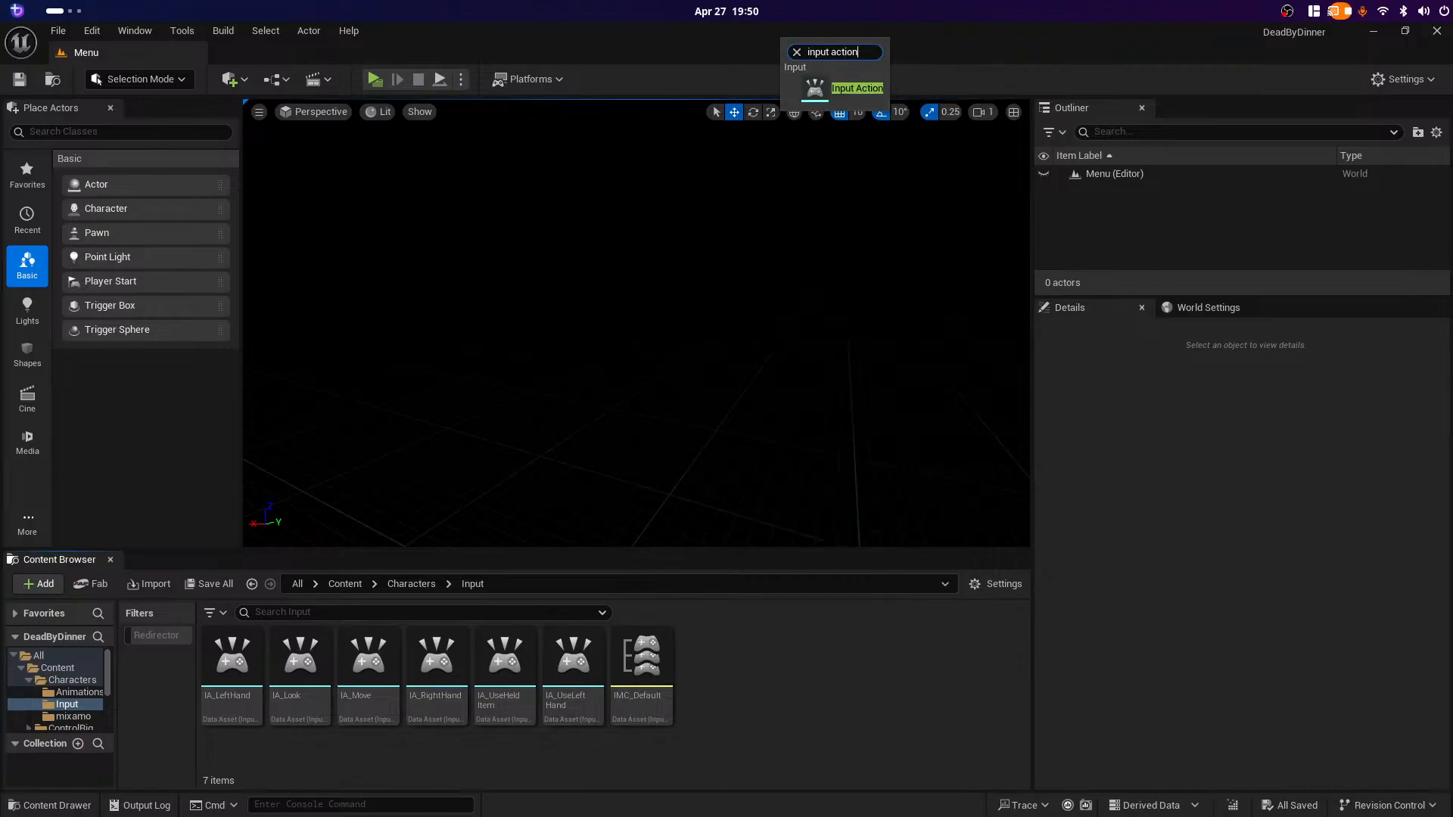
key("Return")
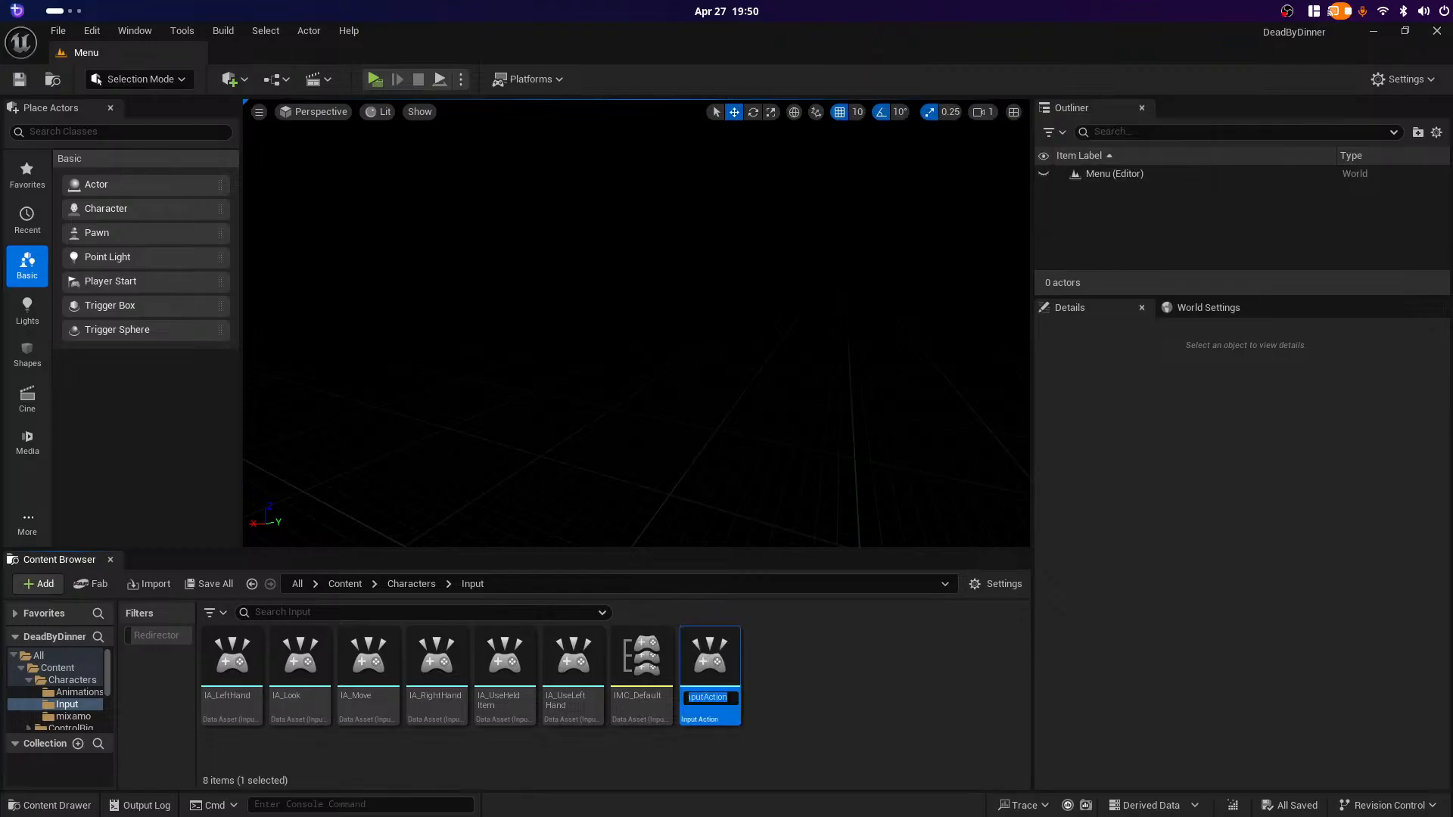
Step: Name the new input action IA_UseRightHand and save it
type("IA_R")
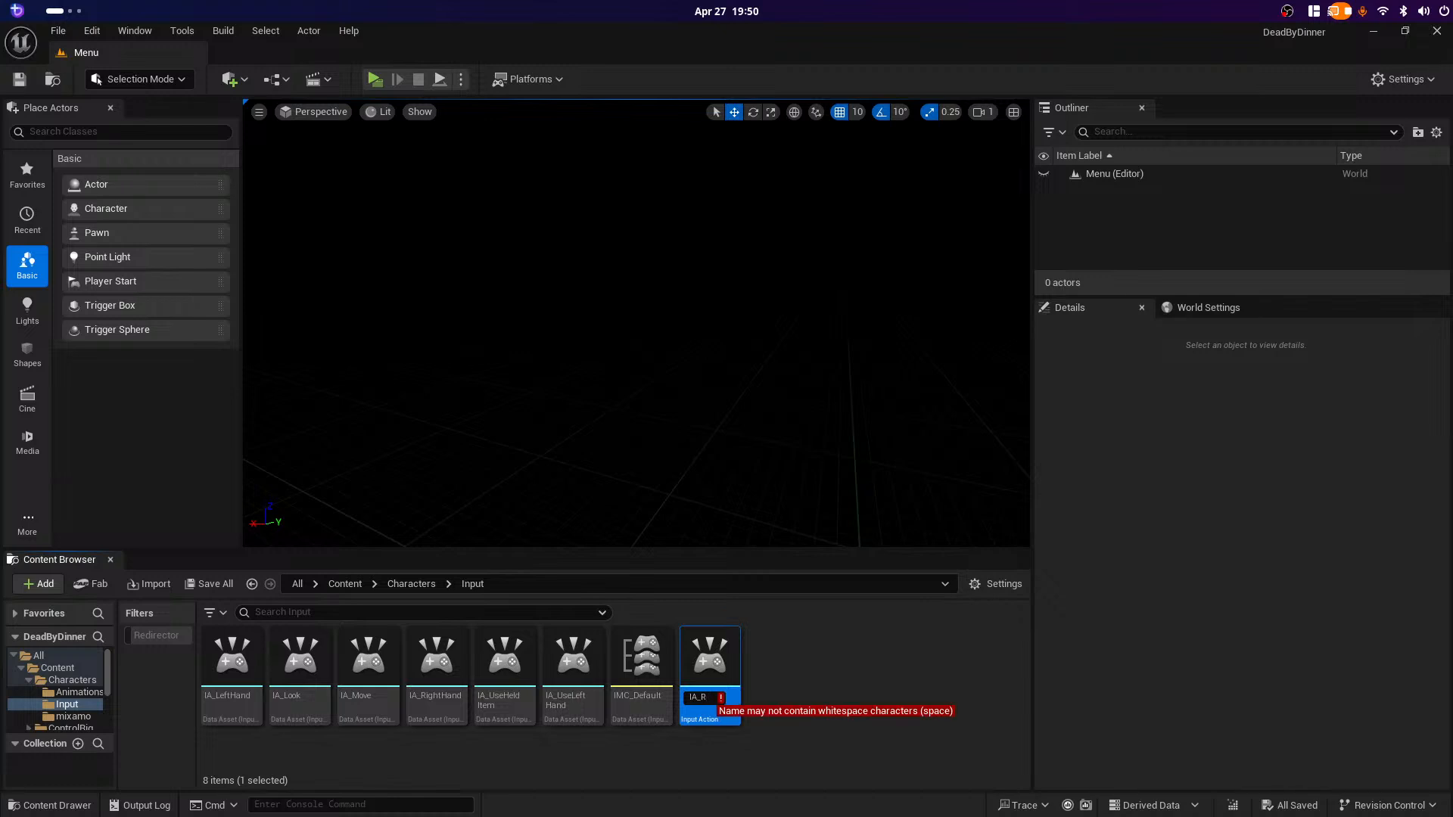
key("BackSpace")
type("ight")
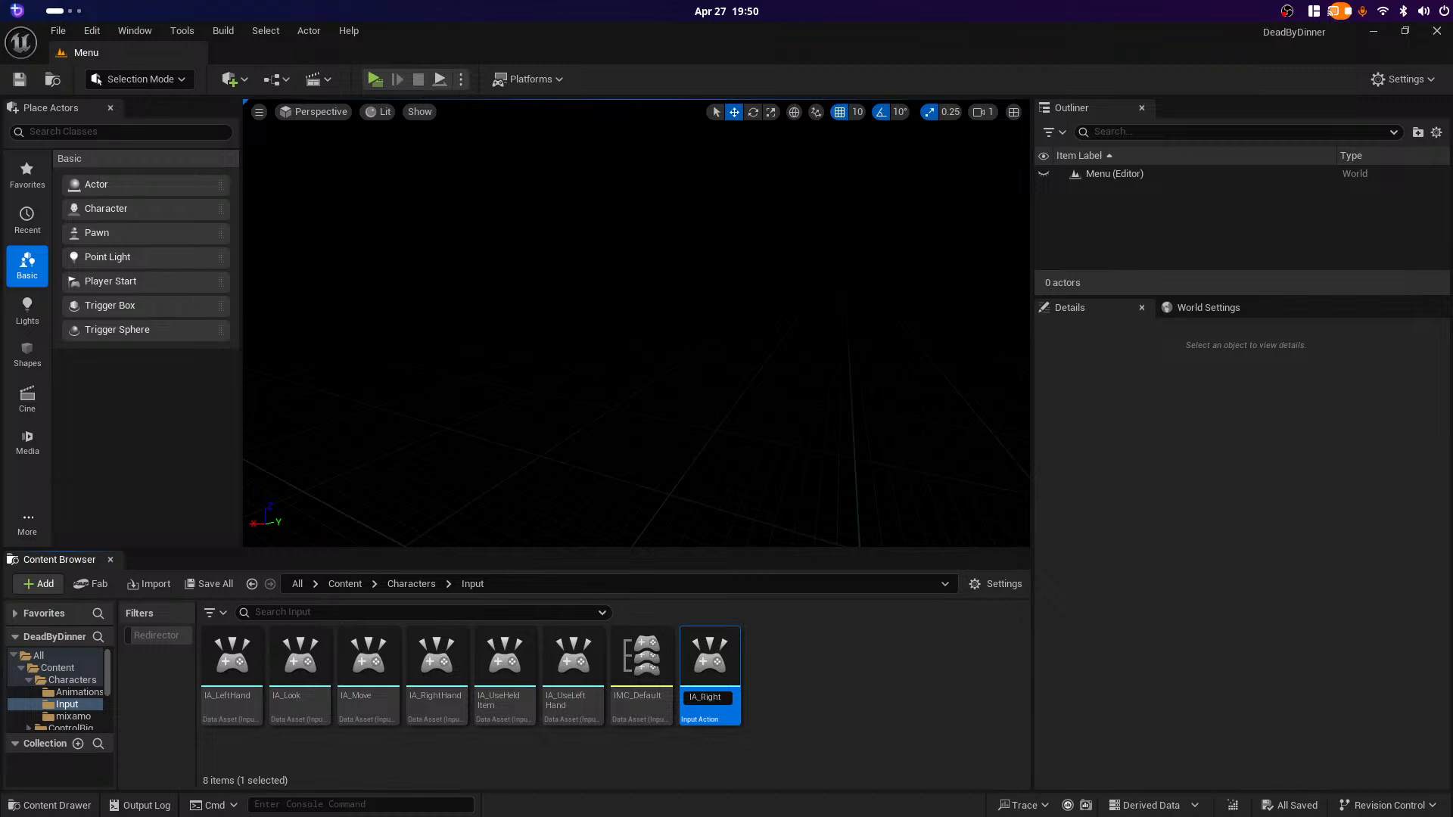
type("Hand")
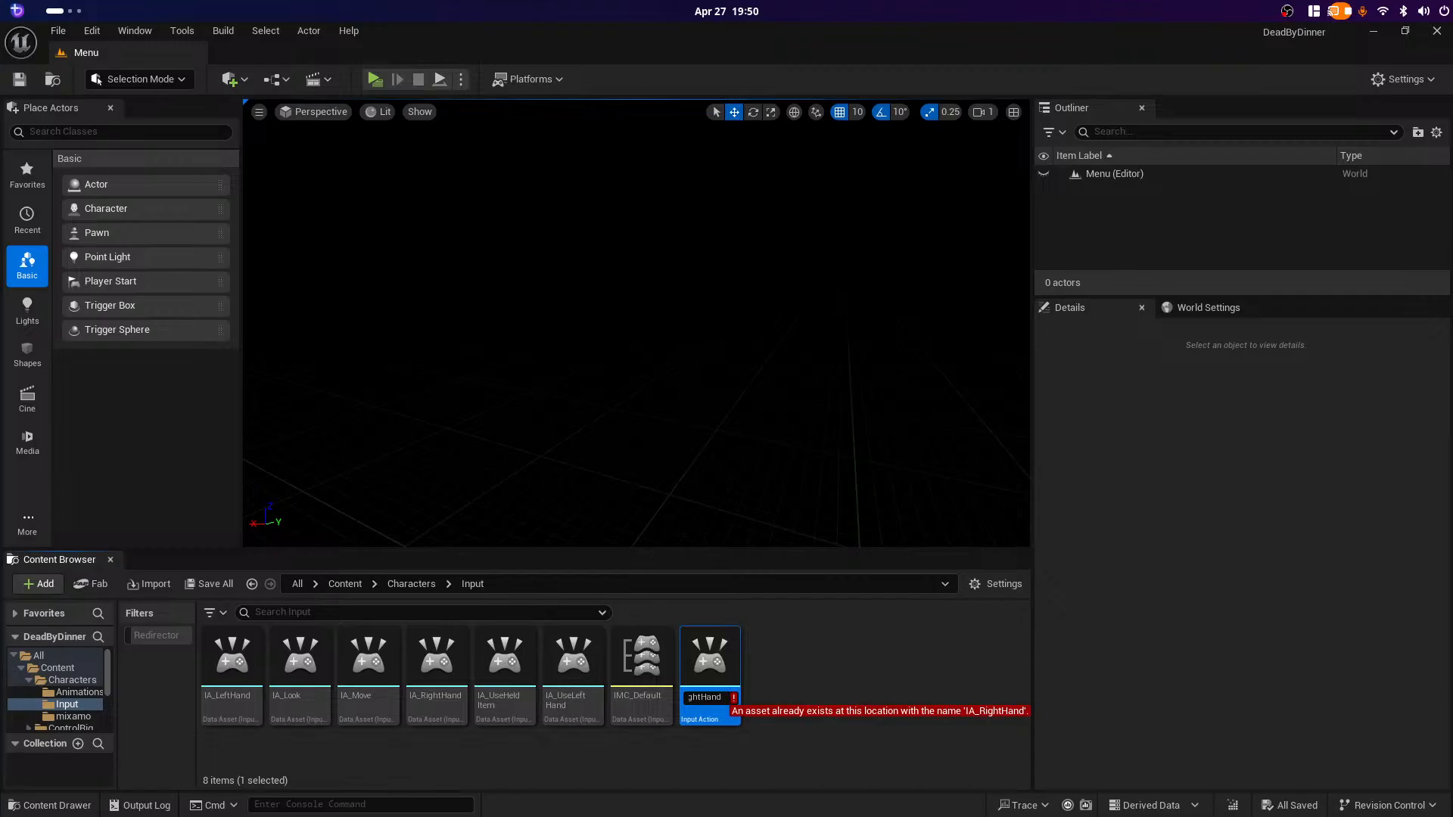
key("BackSpace")
key("BackSpace")
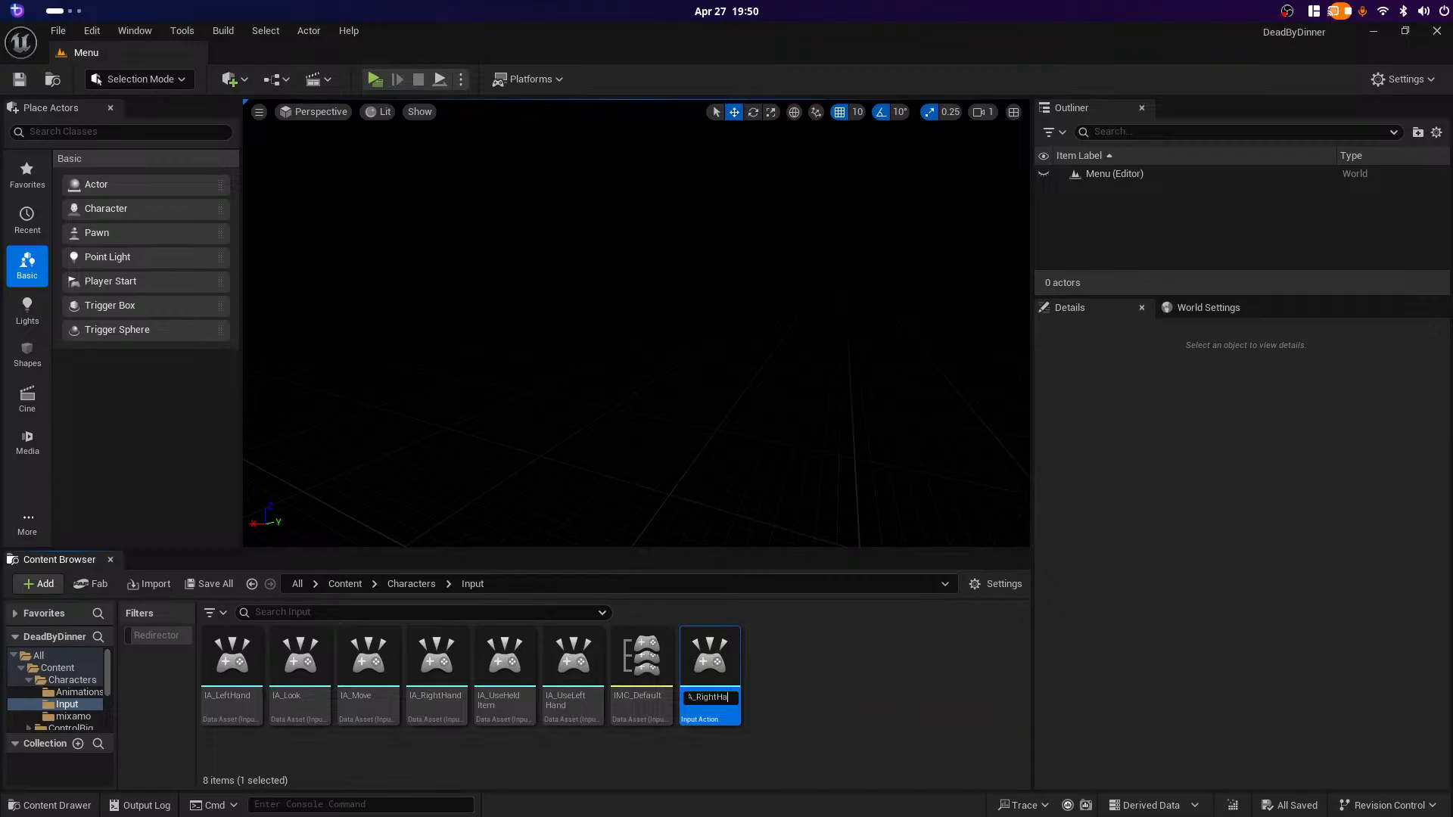
type("nnd")
key("Home")
type("Use")
type(".")
key("BackSpace")
key("End")
key("BackSpace")
key("Return")
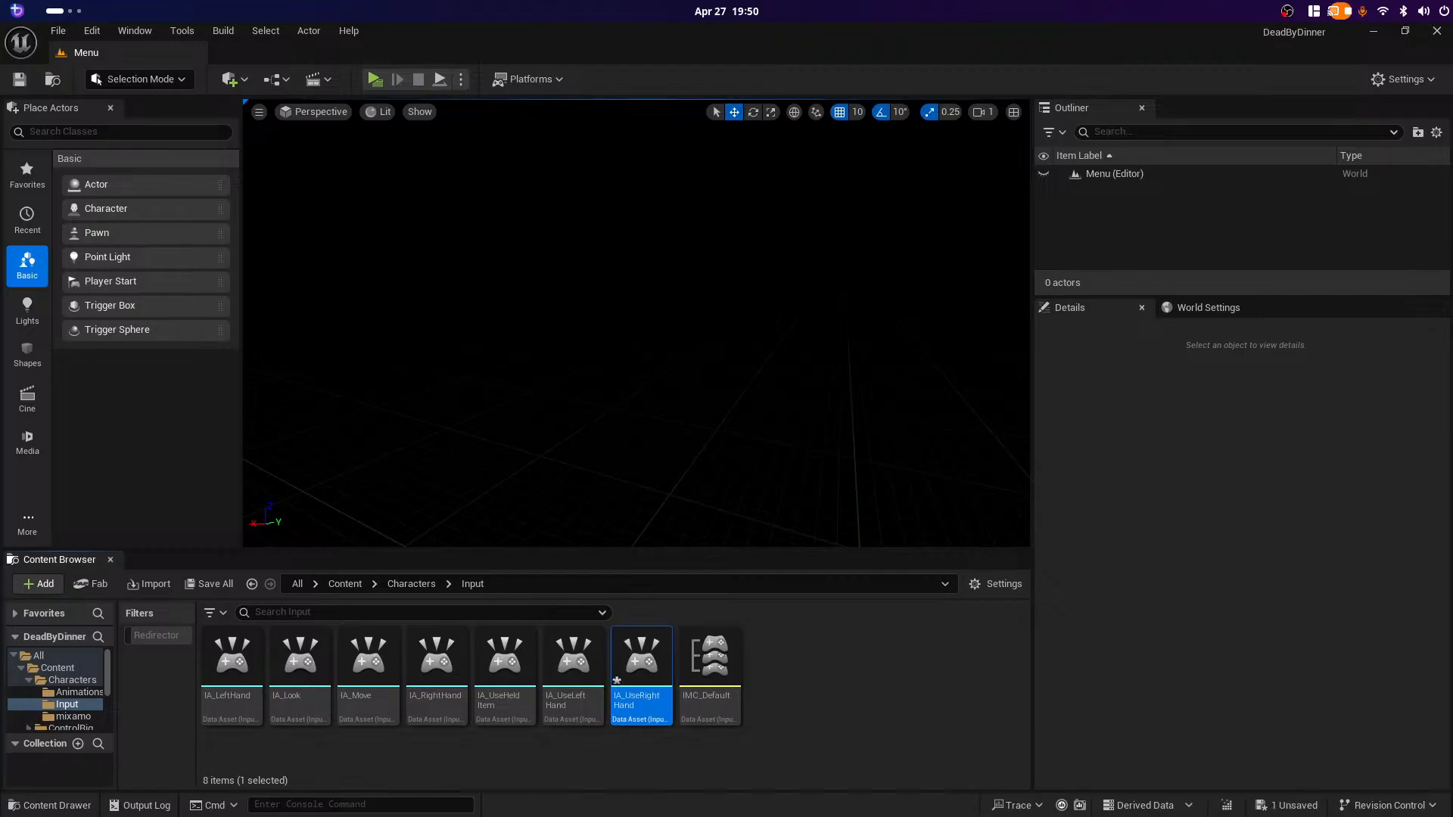
key("ctrl+s")
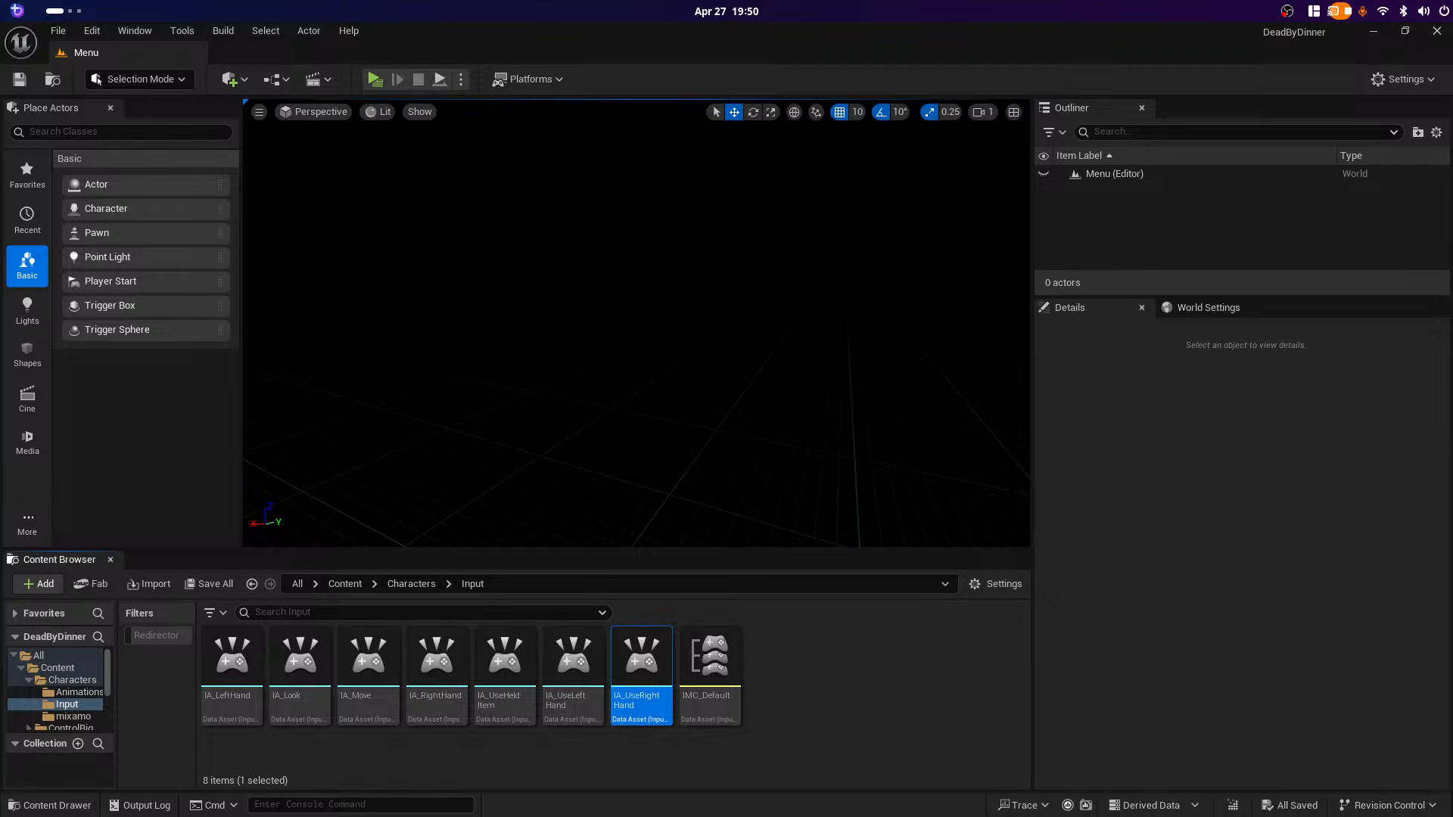
Step: Add two mappings to IMC_Default, one for IA_RightHand and one for IA_UseRightHand
double_click(710, 666)
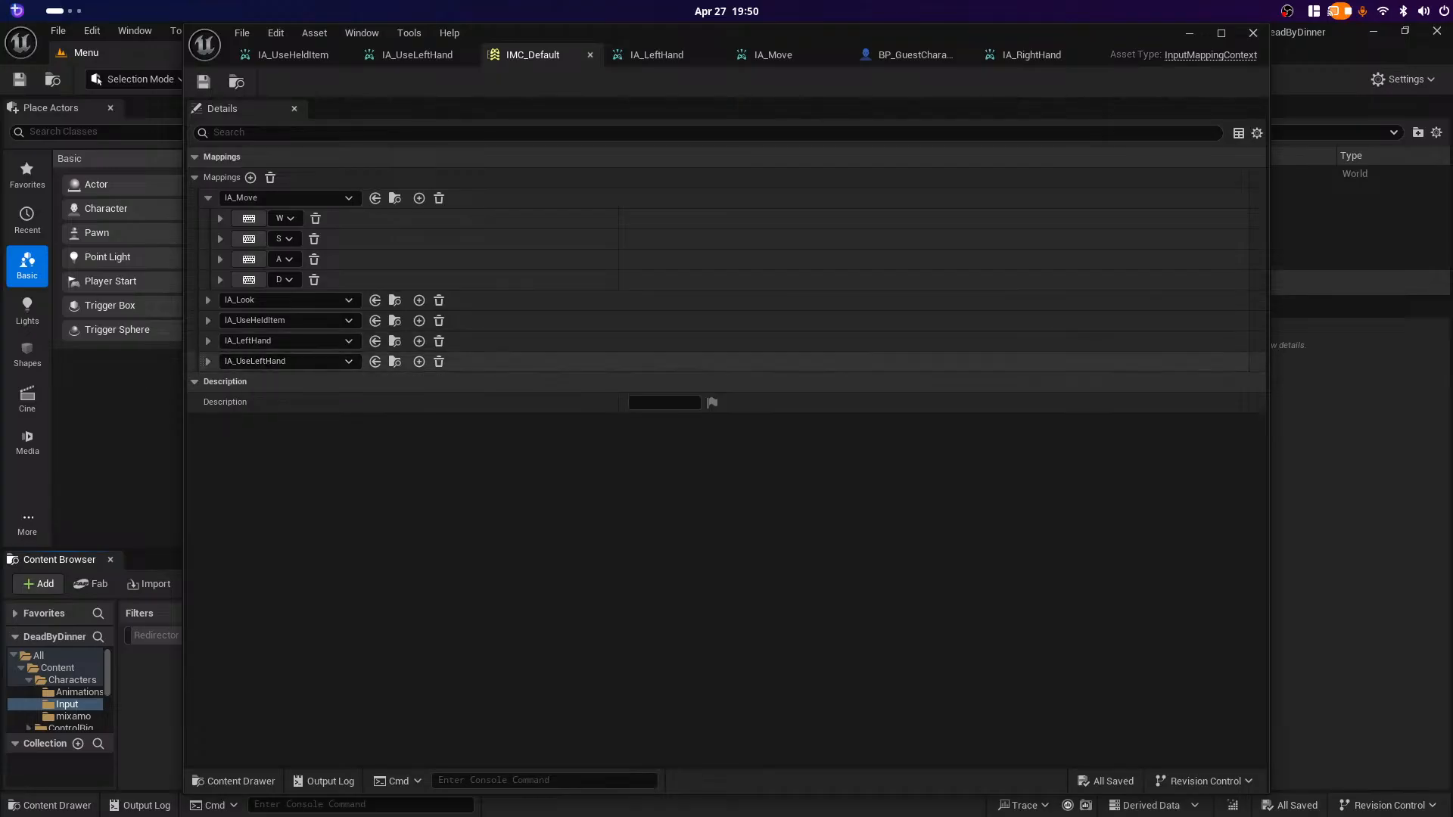
left_click(250, 177)
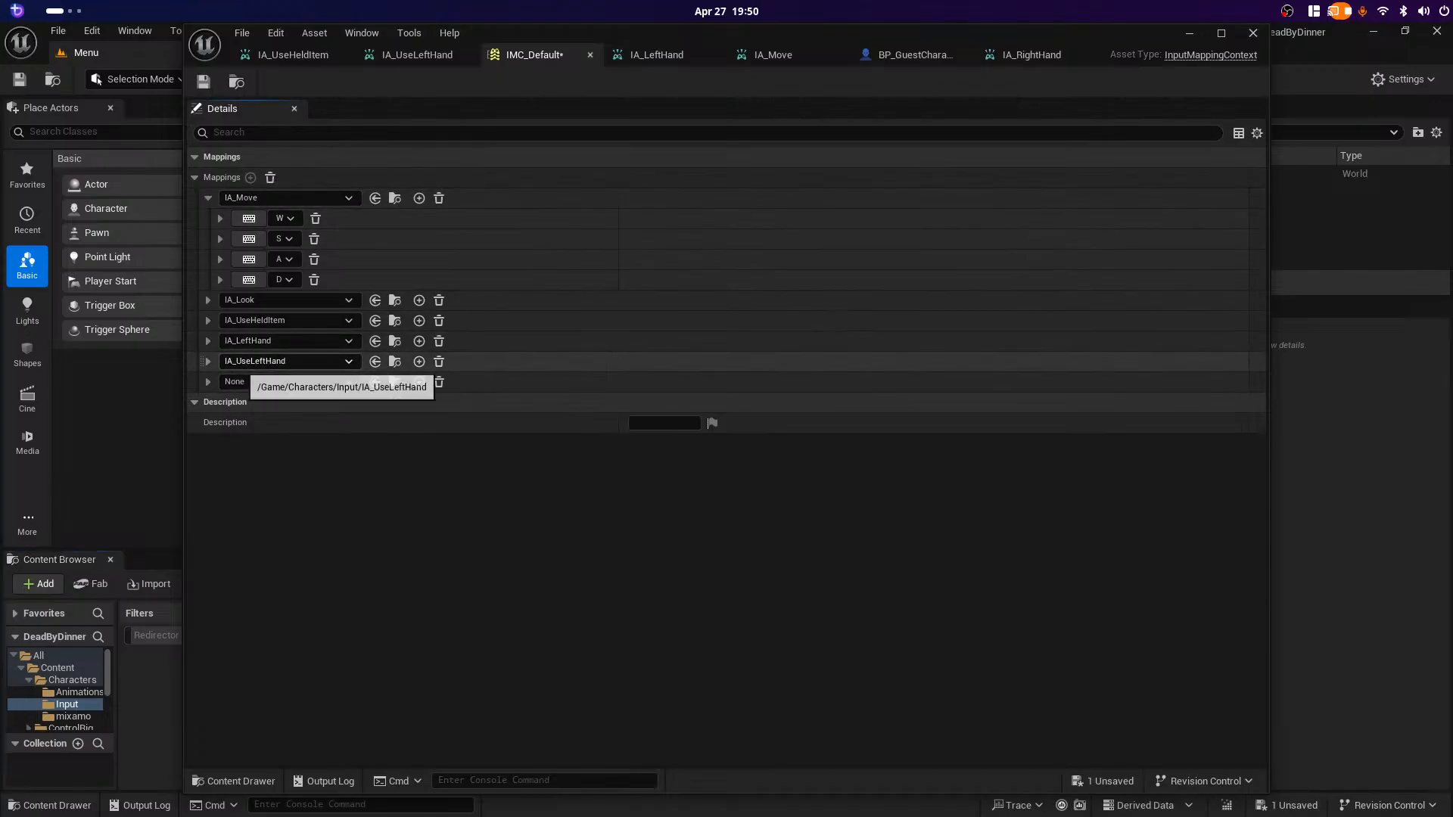
left_click(286, 382)
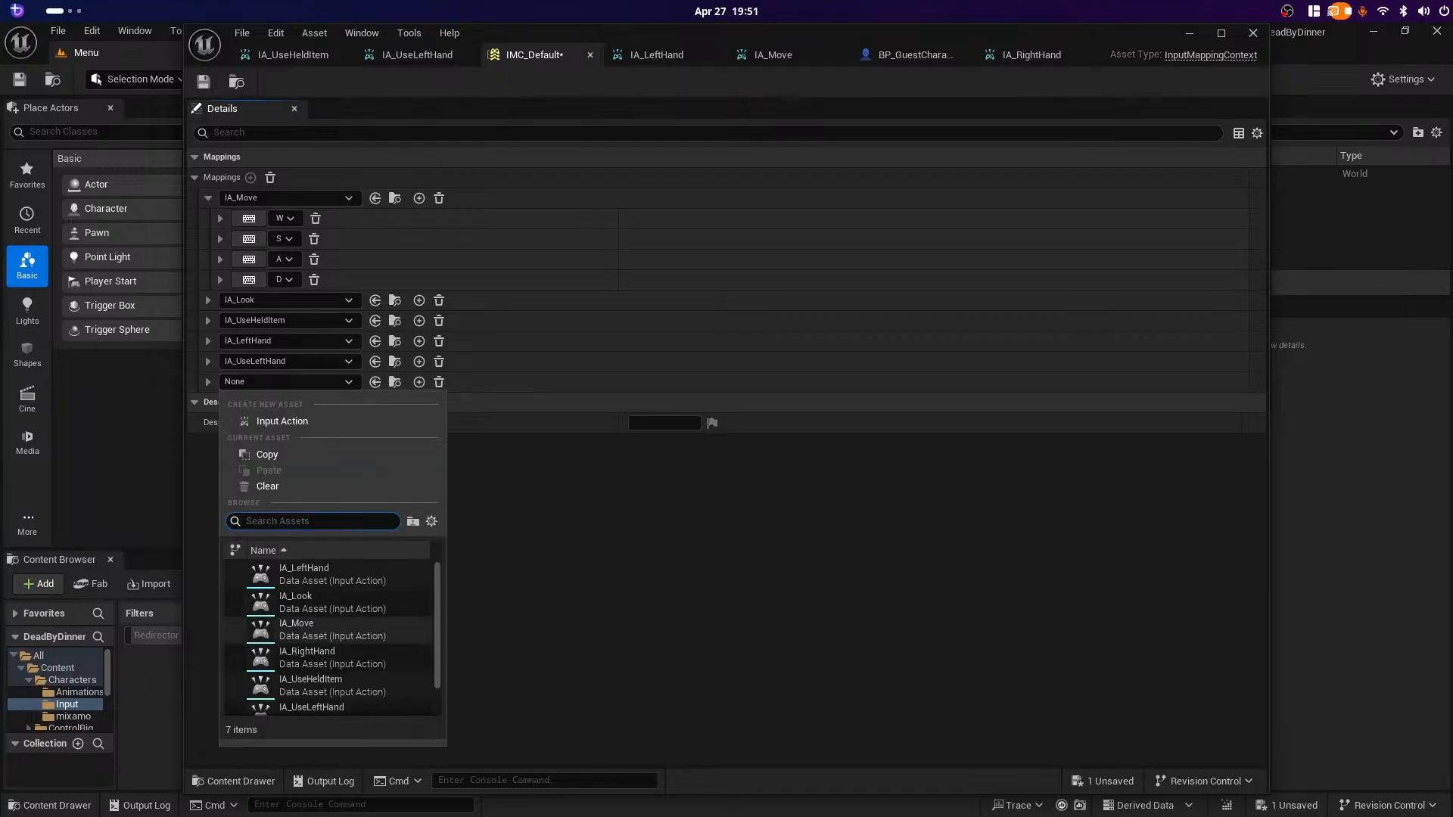
left_click(318, 657)
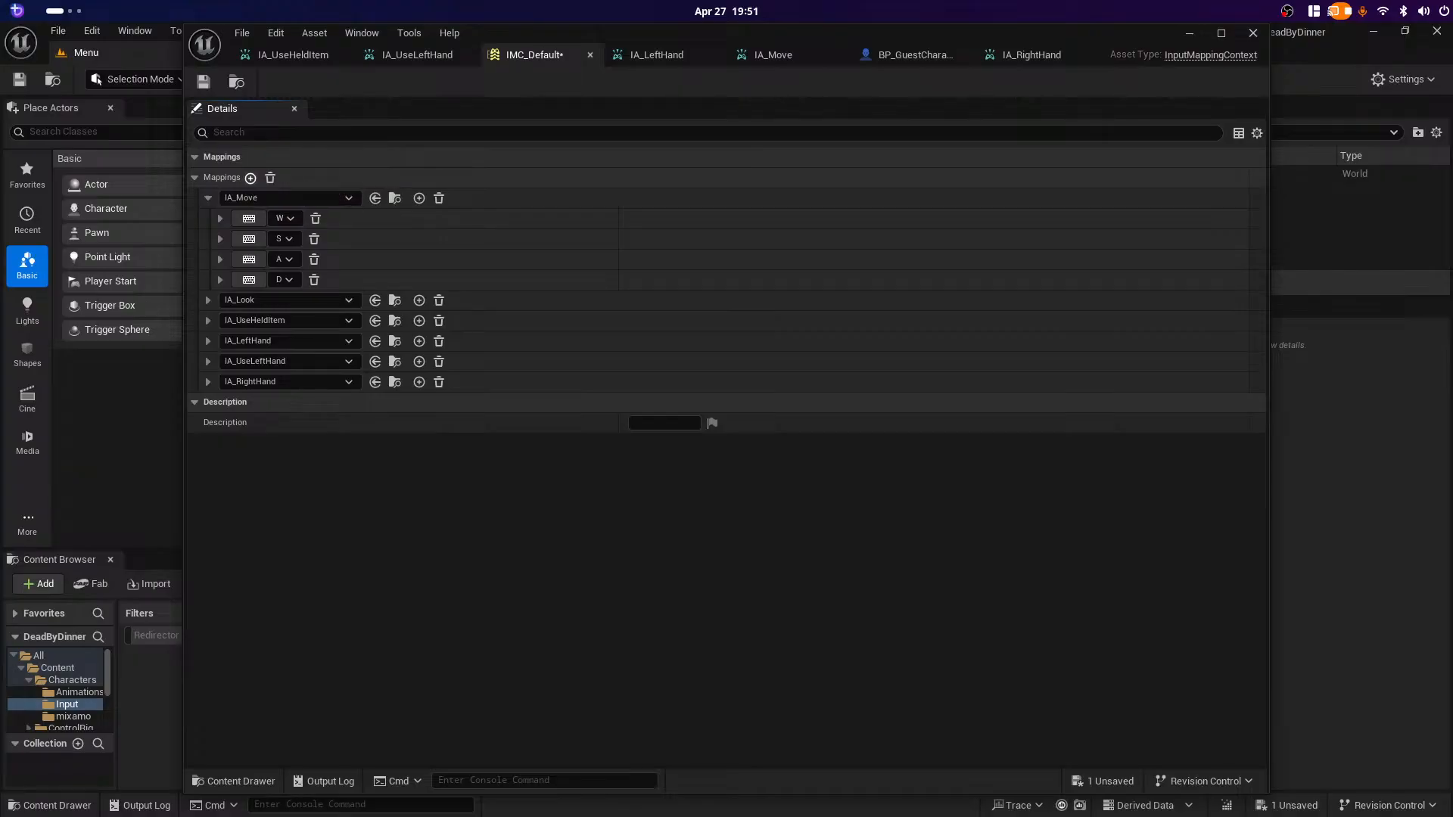
left_click(250, 177)
left_click(287, 402)
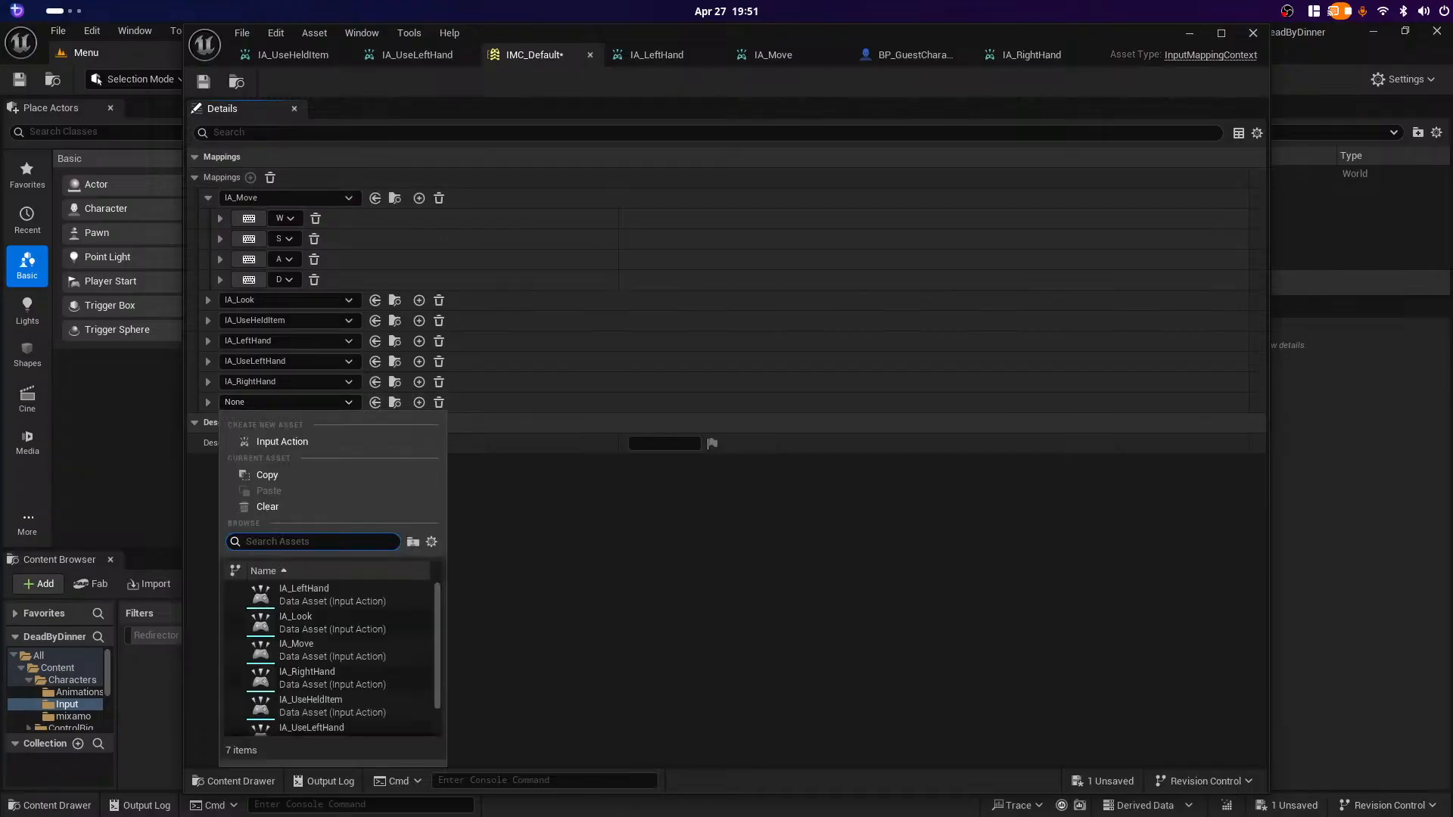
scroll(333, 681, "down", 2)
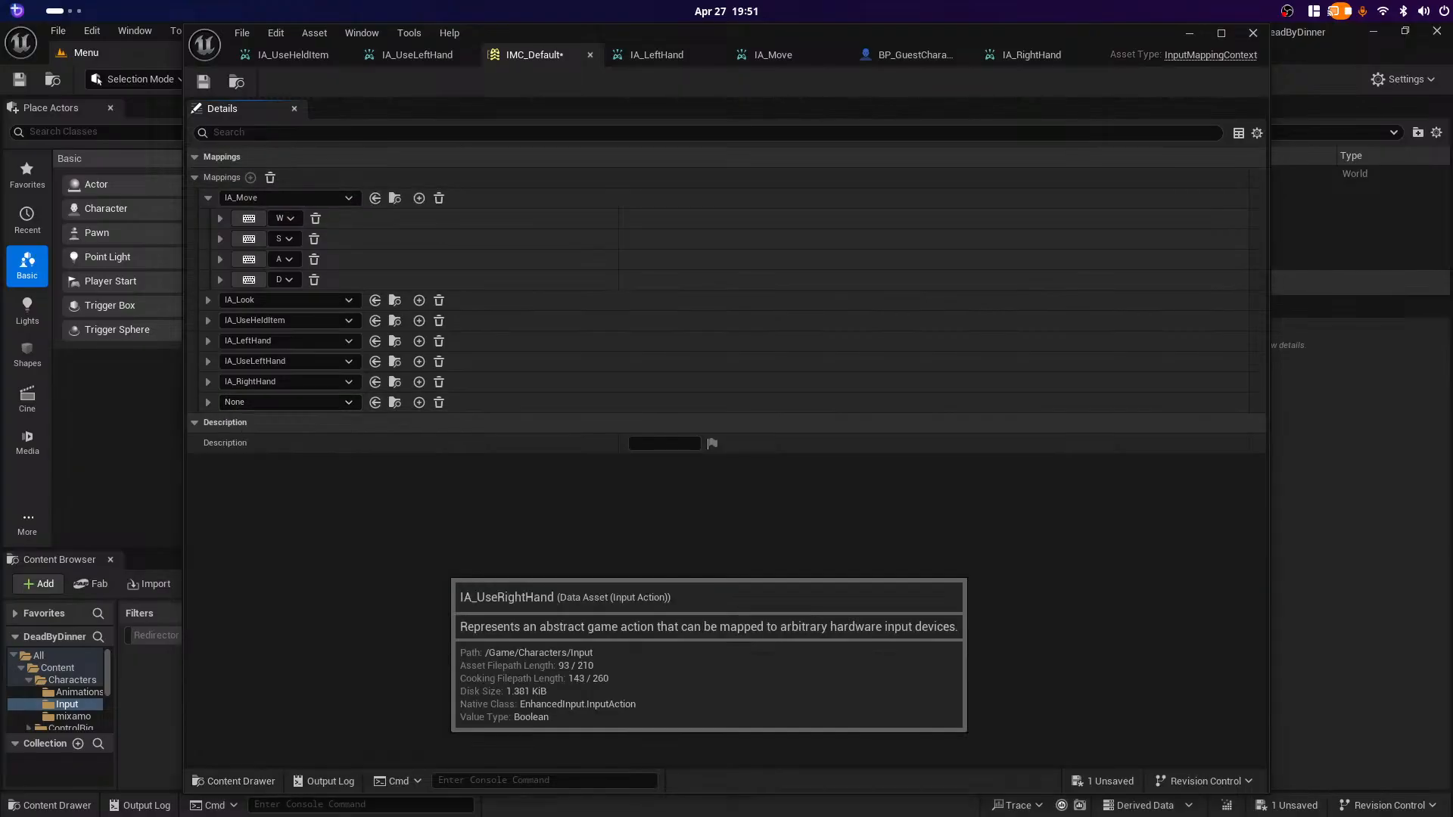
left_click(318, 722)
Step: Bind the IA_RightHand mapping to the Right Mouse Button and give it a Pressed trigger
left_click(208, 381)
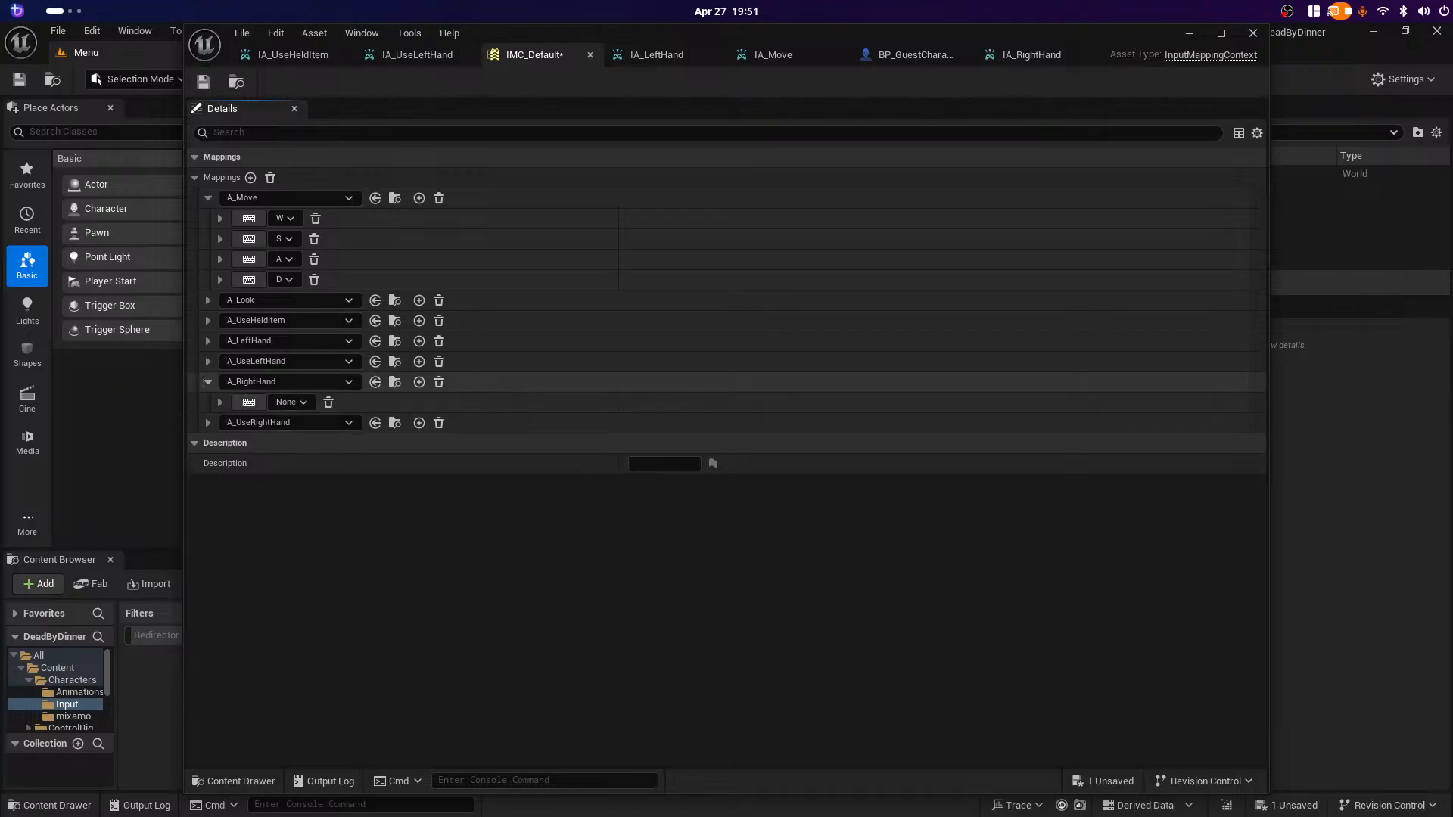
left_click(249, 402)
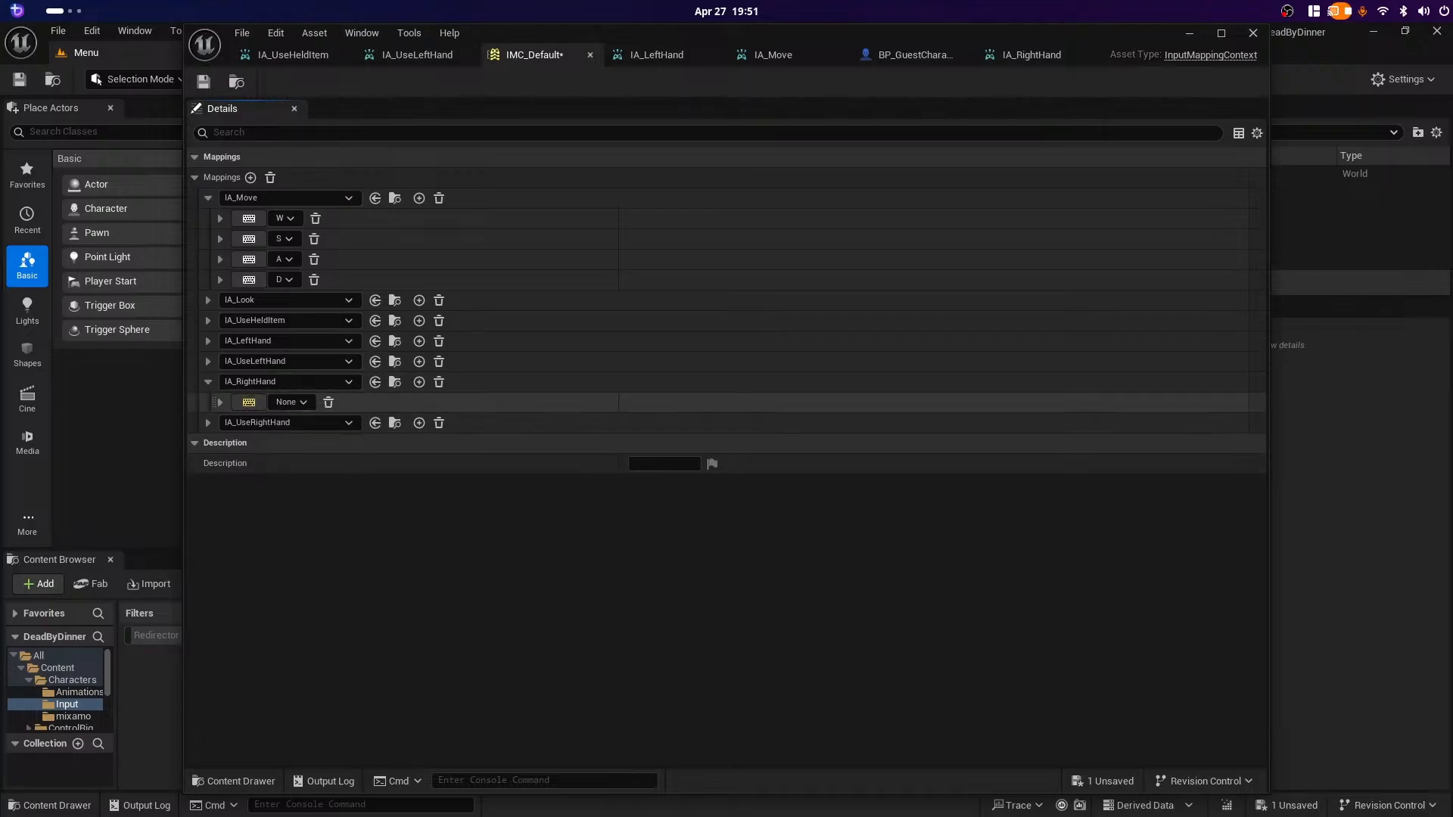
right_click(253, 407)
left_click(295, 451)
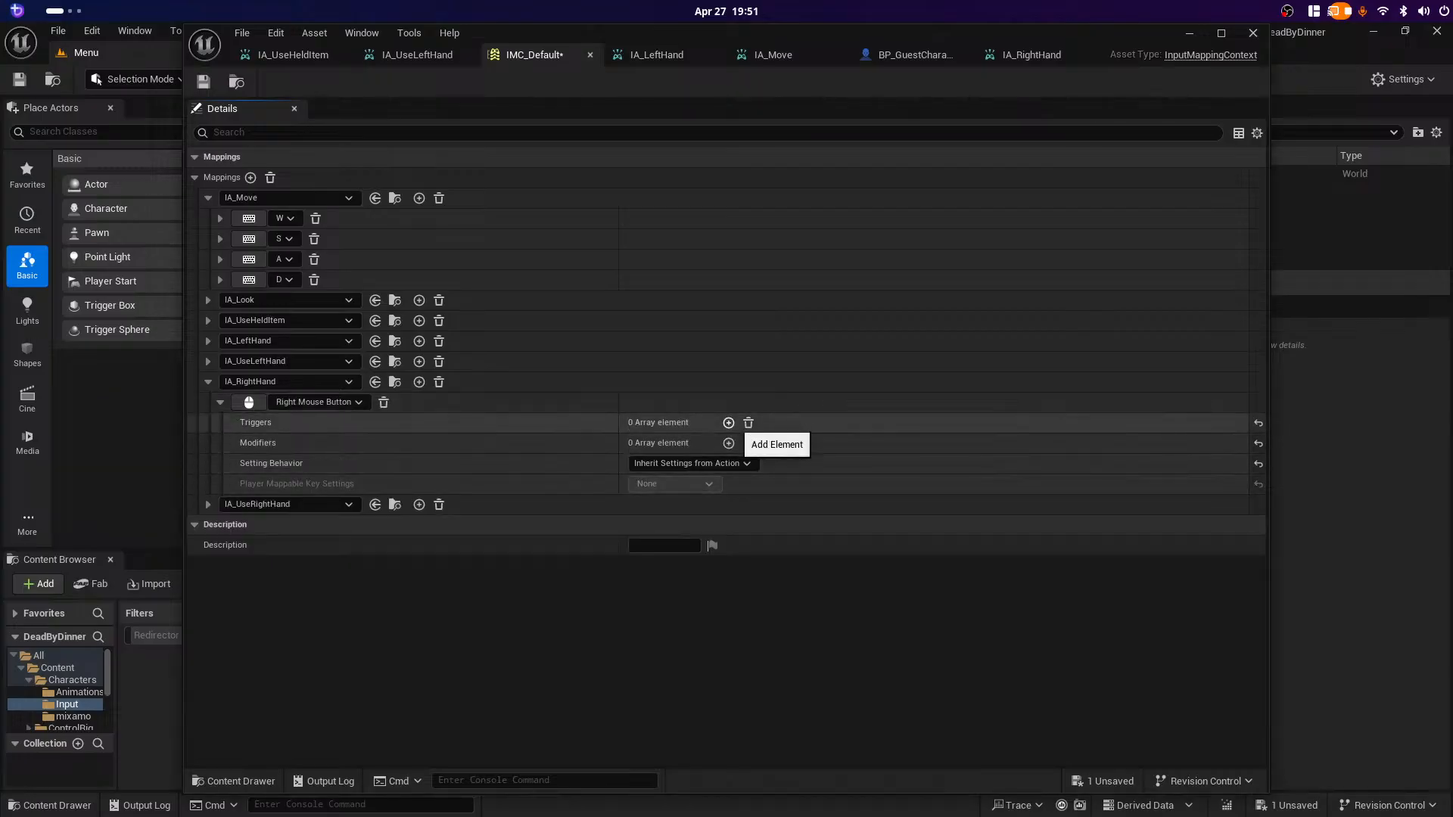
left_click(728, 422)
left_click(708, 443)
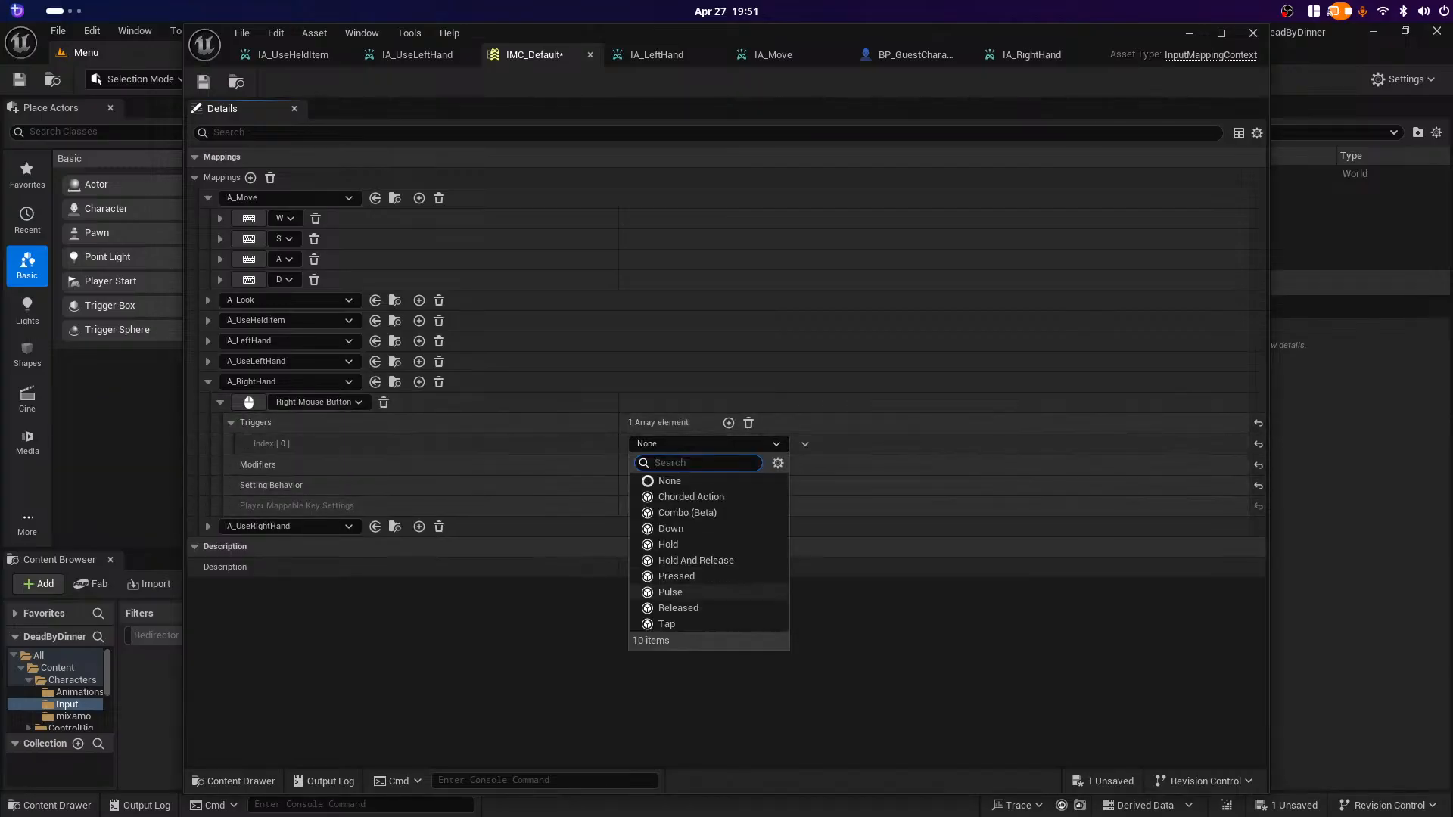
left_click(676, 576)
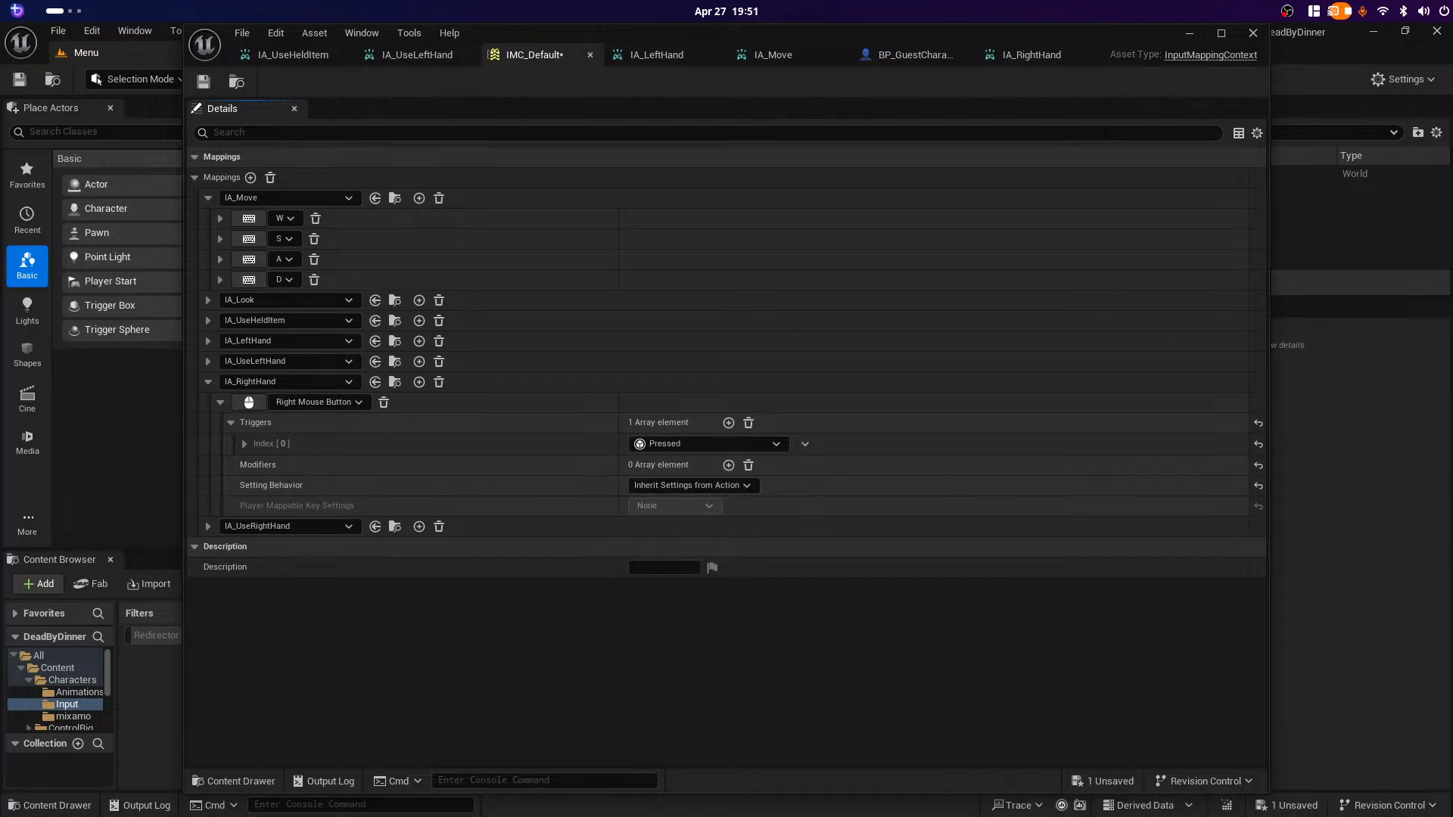
Step: Bind the IA_UseRightHand mapping to the Right Mouse Button and give it a Pressed trigger
left_click(208, 526)
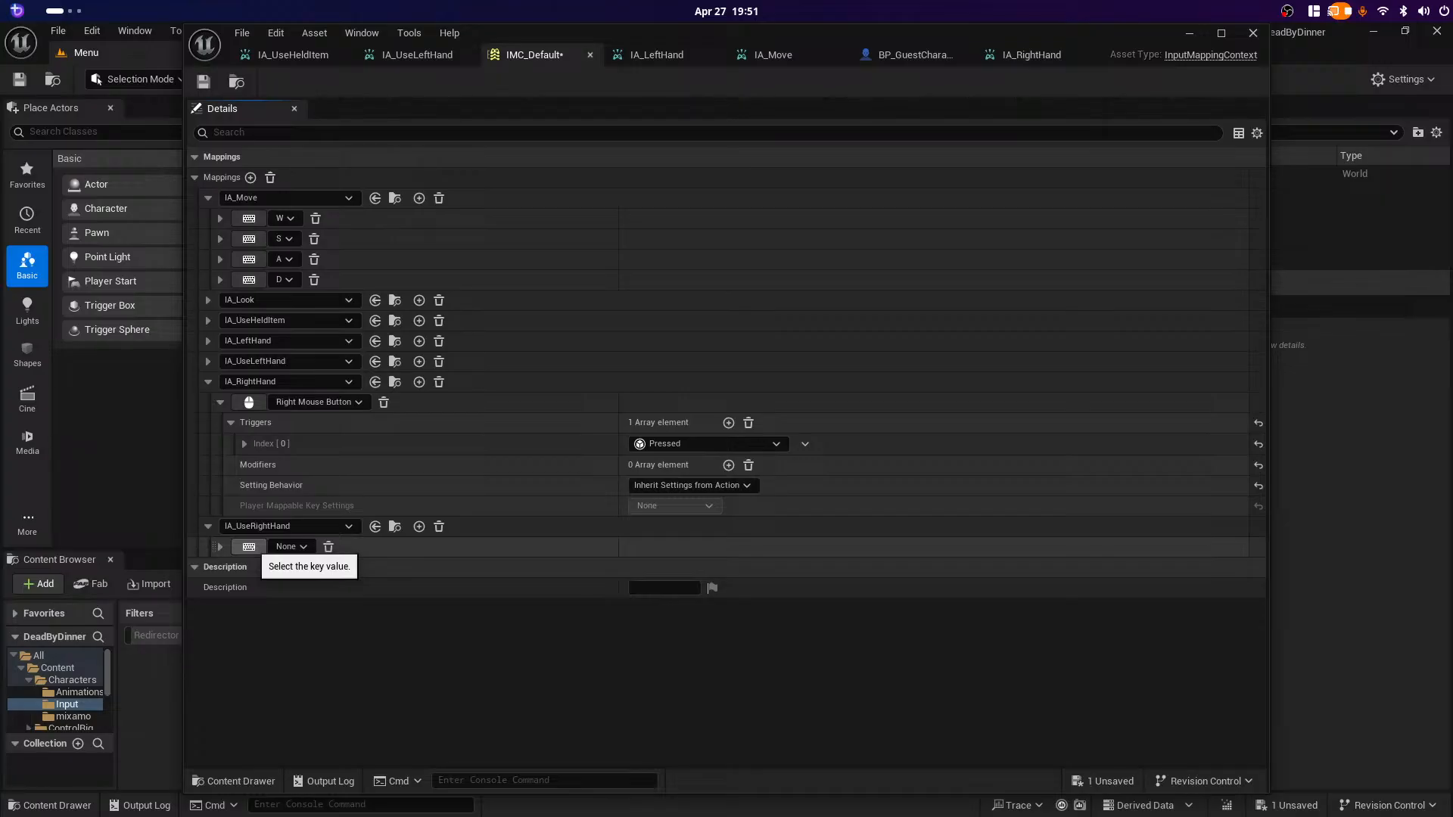
left_click(249, 546)
right_click(249, 546)
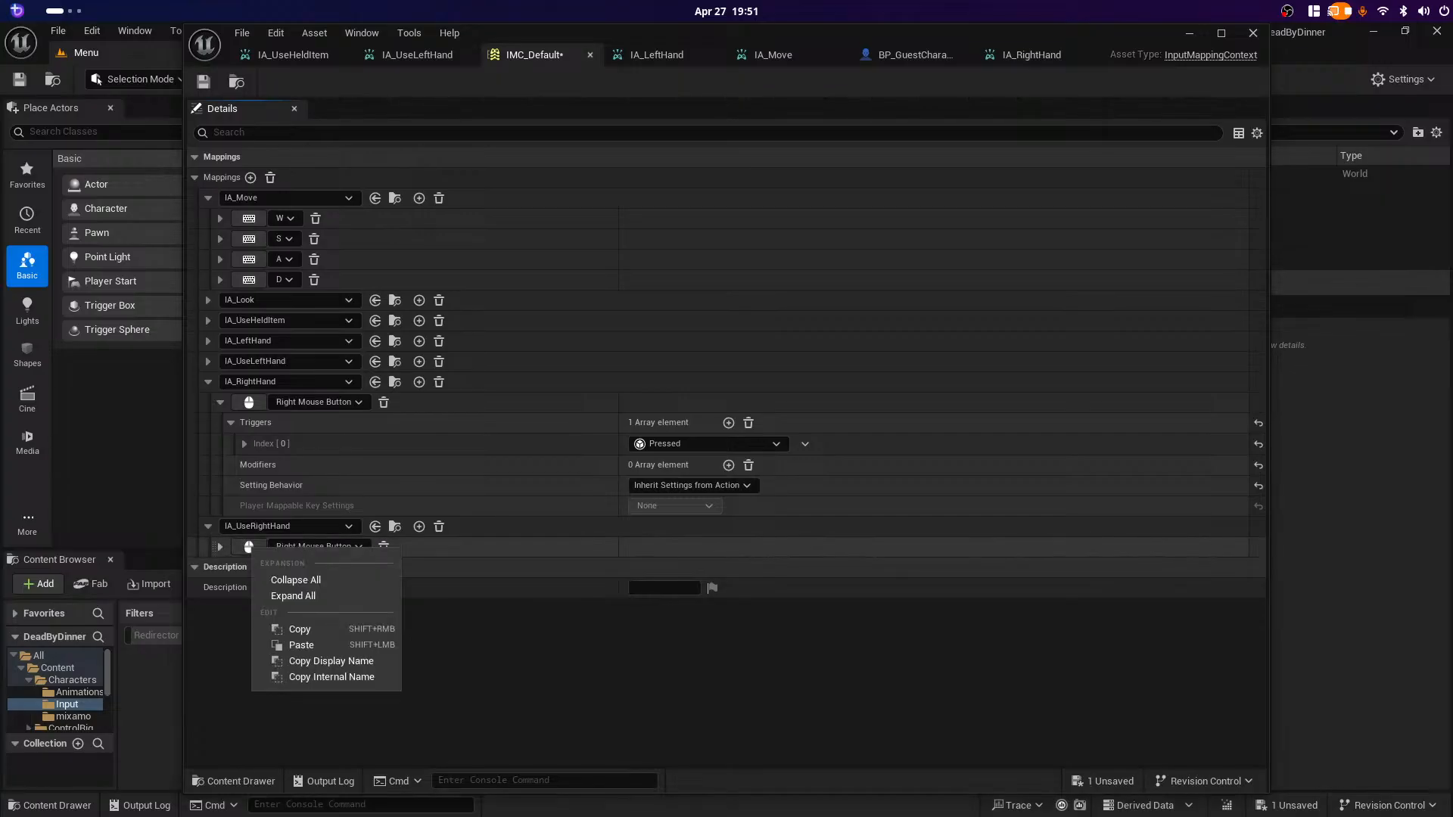
key("Escape")
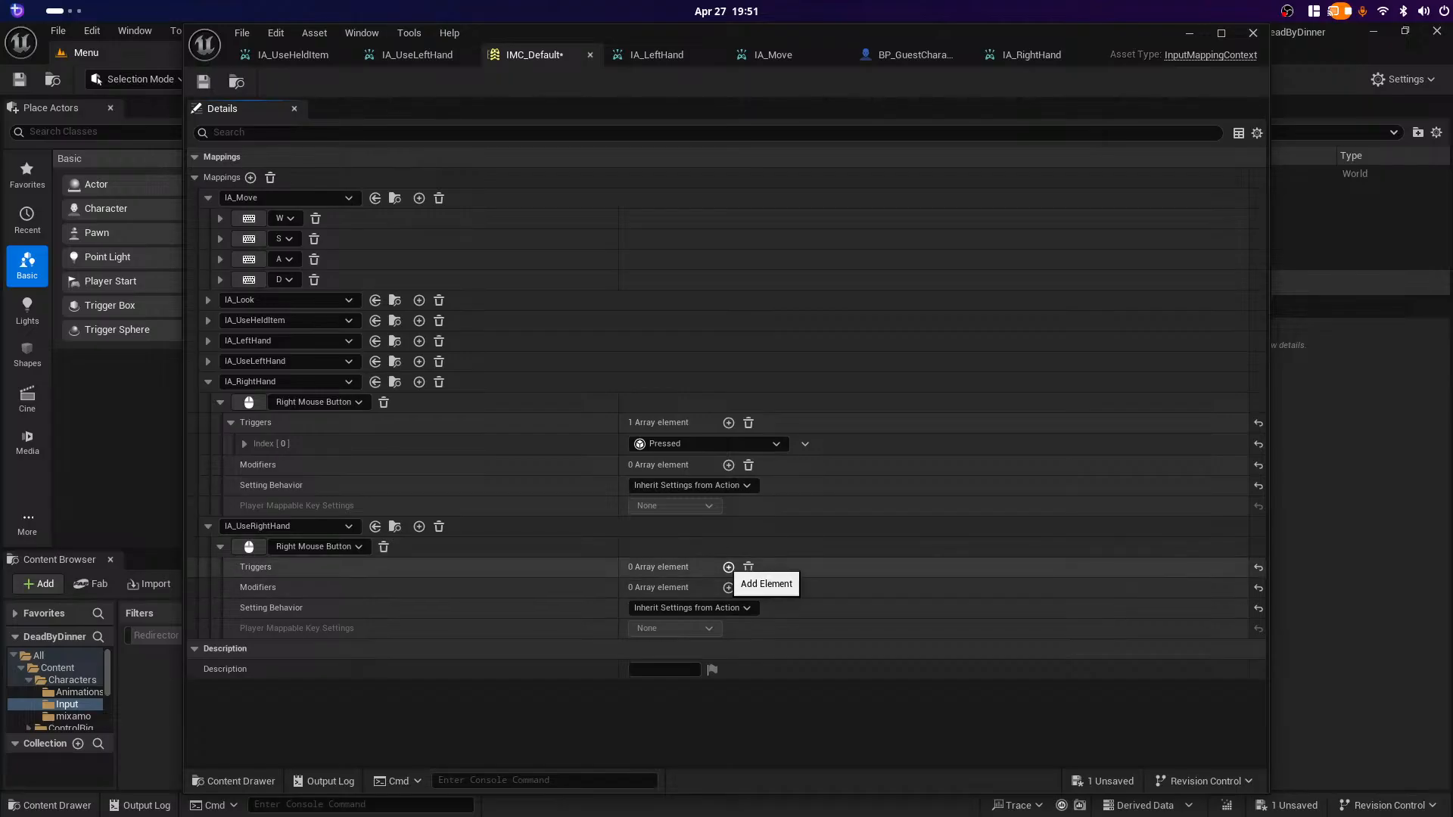
left_click(729, 567)
left_click(704, 588)
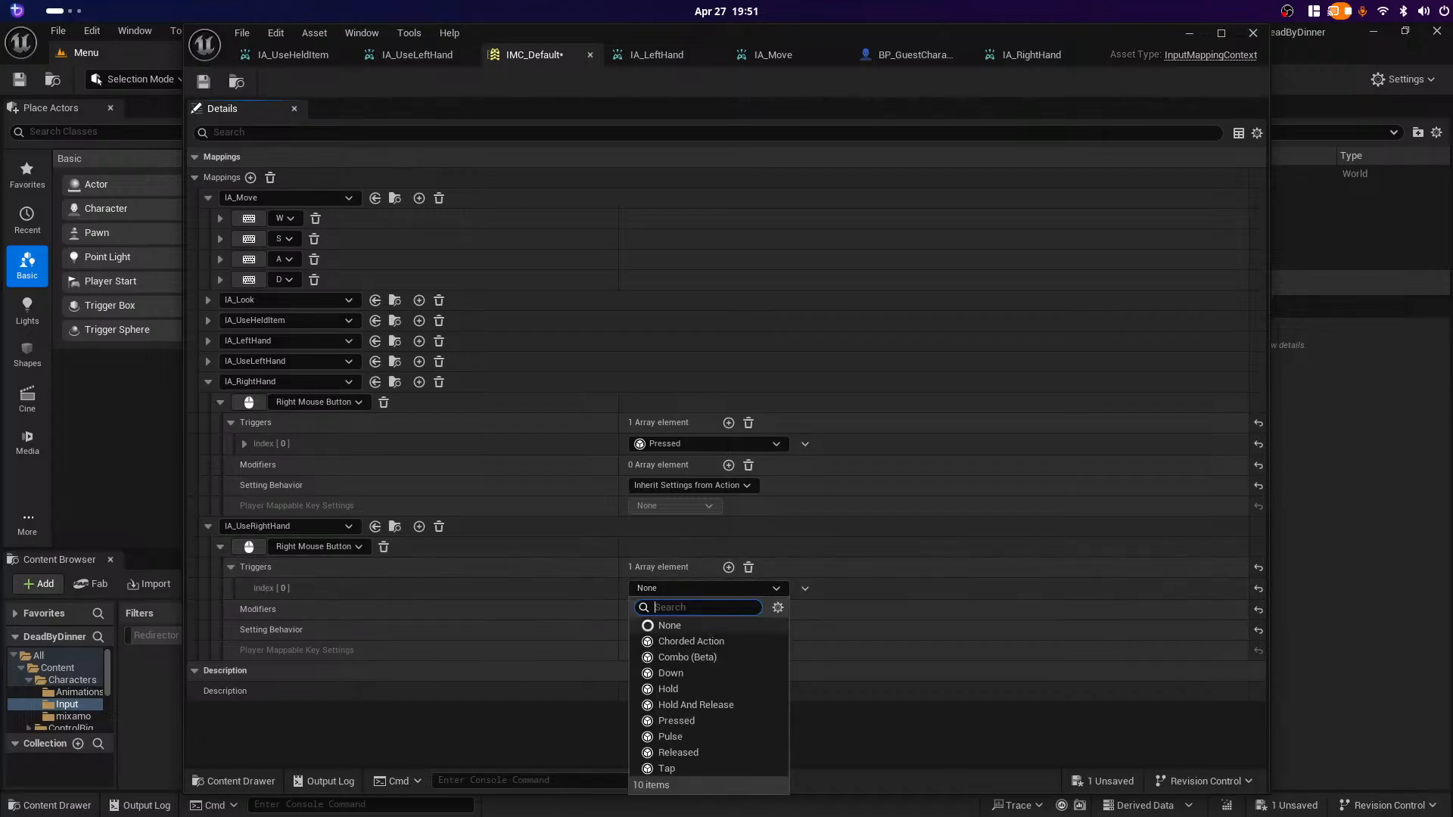
left_click(676, 720)
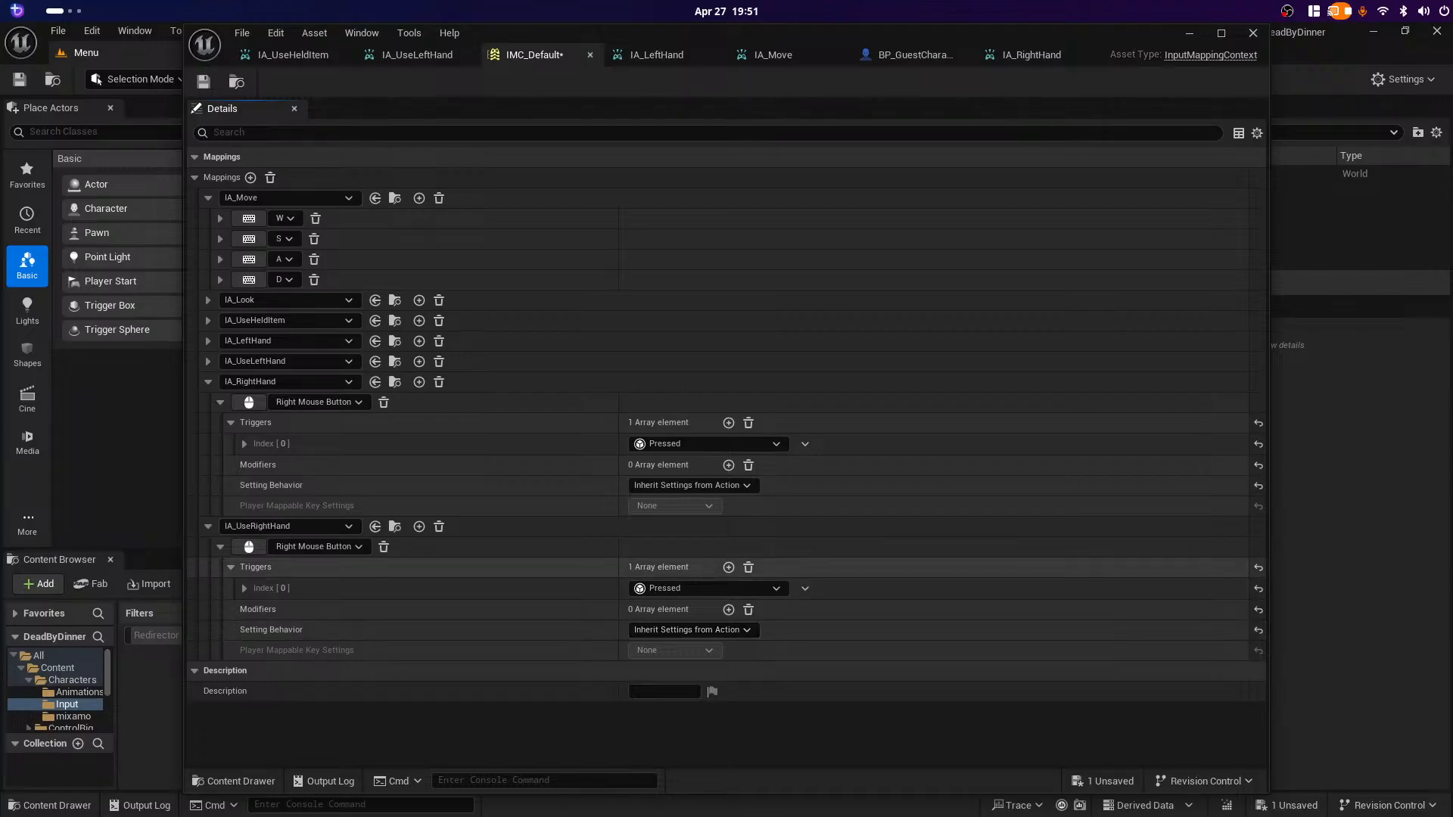
Step: Add a second IA_UseRightHand trigger, a Chorded Action with IA_UseHeldItem as its chord action, and save IMC_Default
left_click(728, 567)
left_click(708, 610)
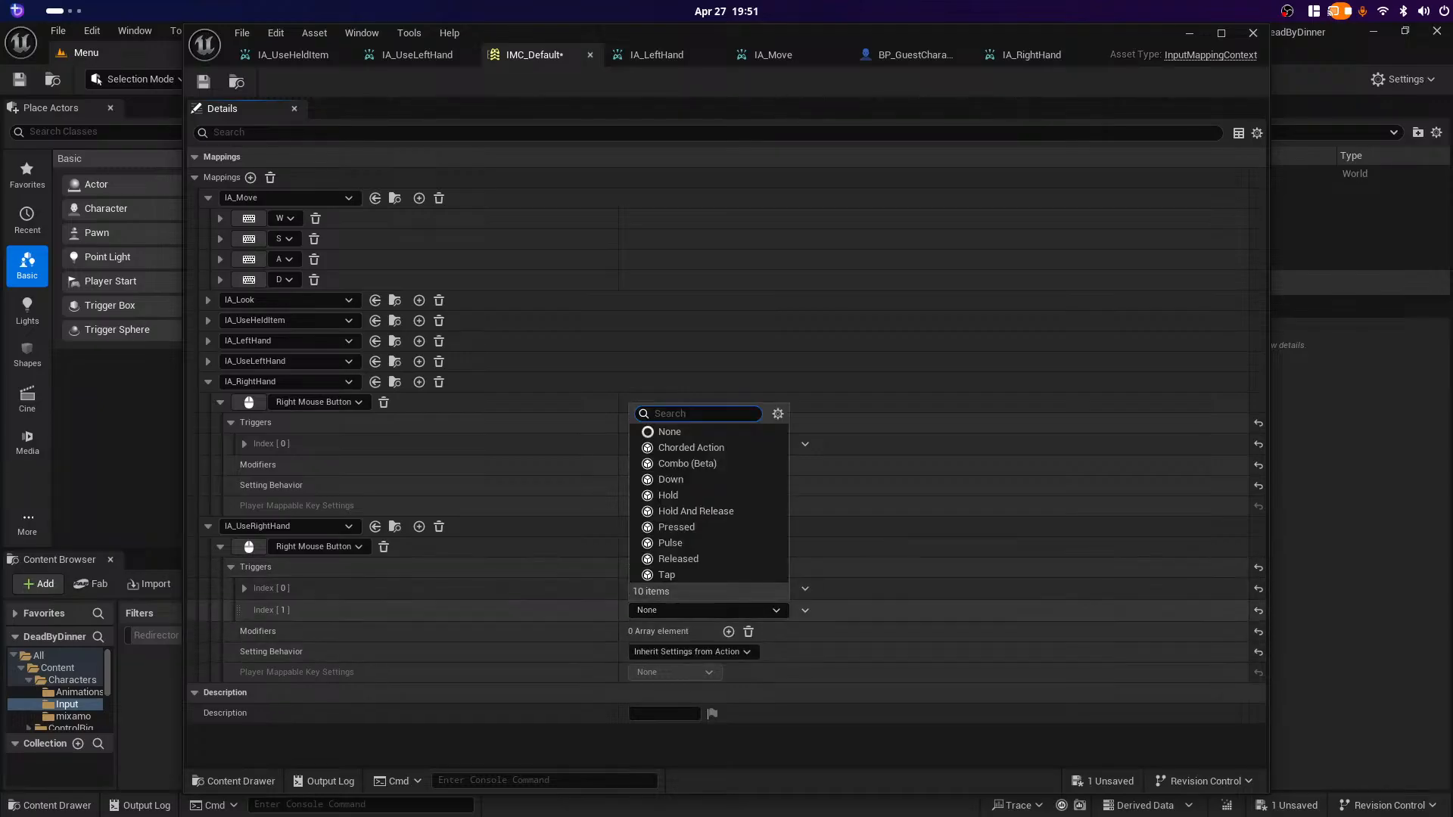
left_click(691, 448)
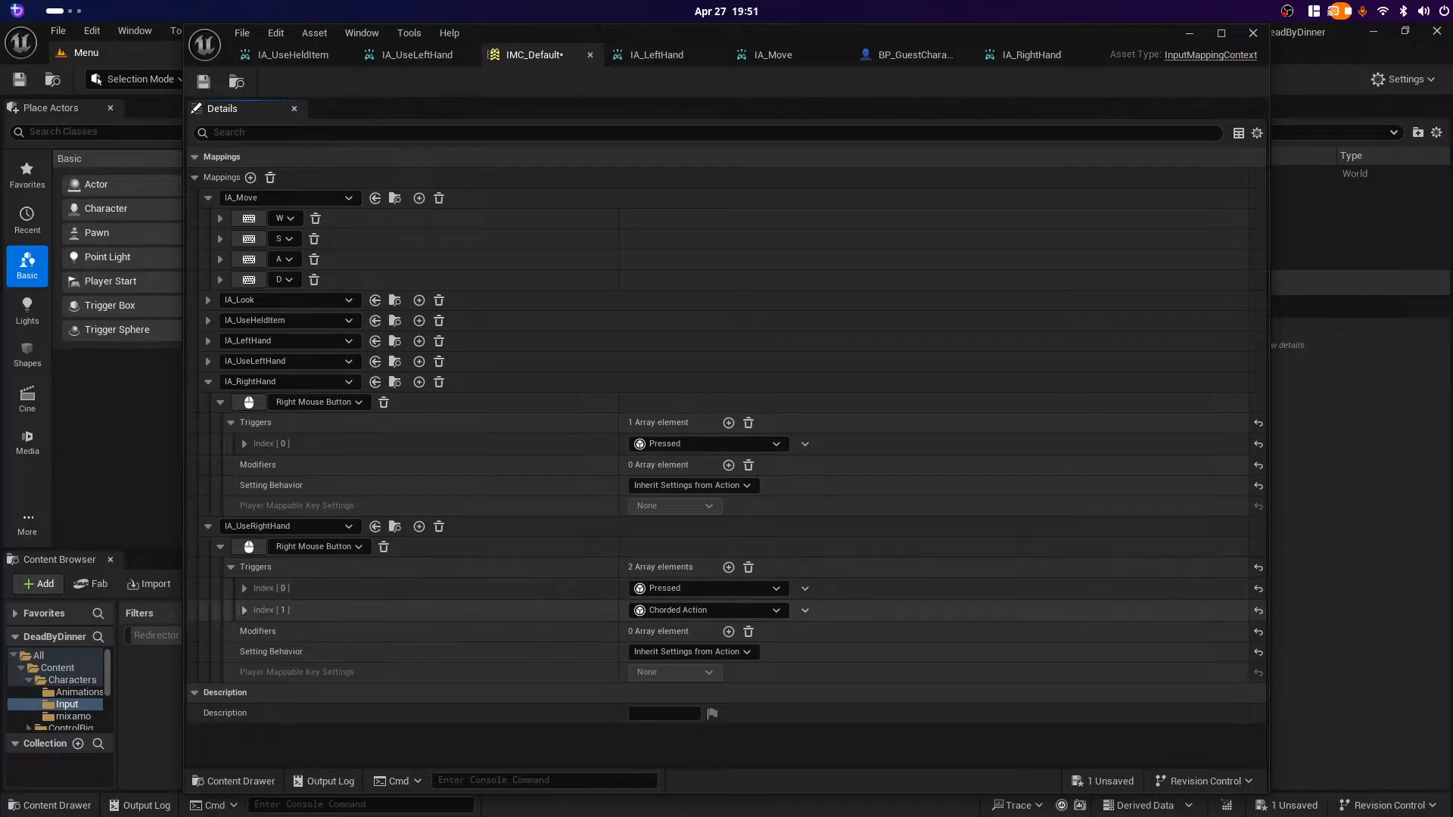
left_click(245, 610)
left_click(678, 632)
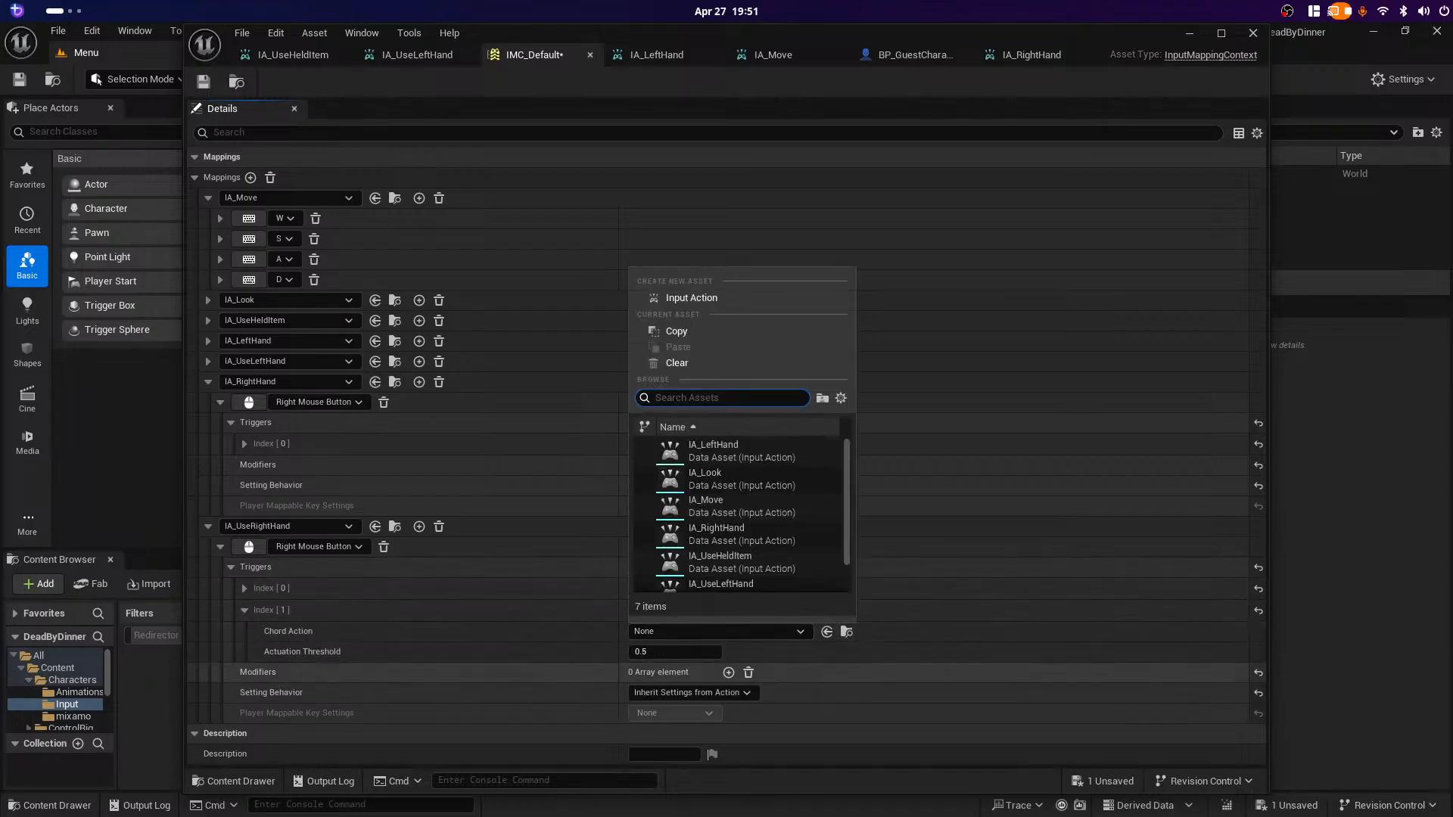
left_click(720, 561)
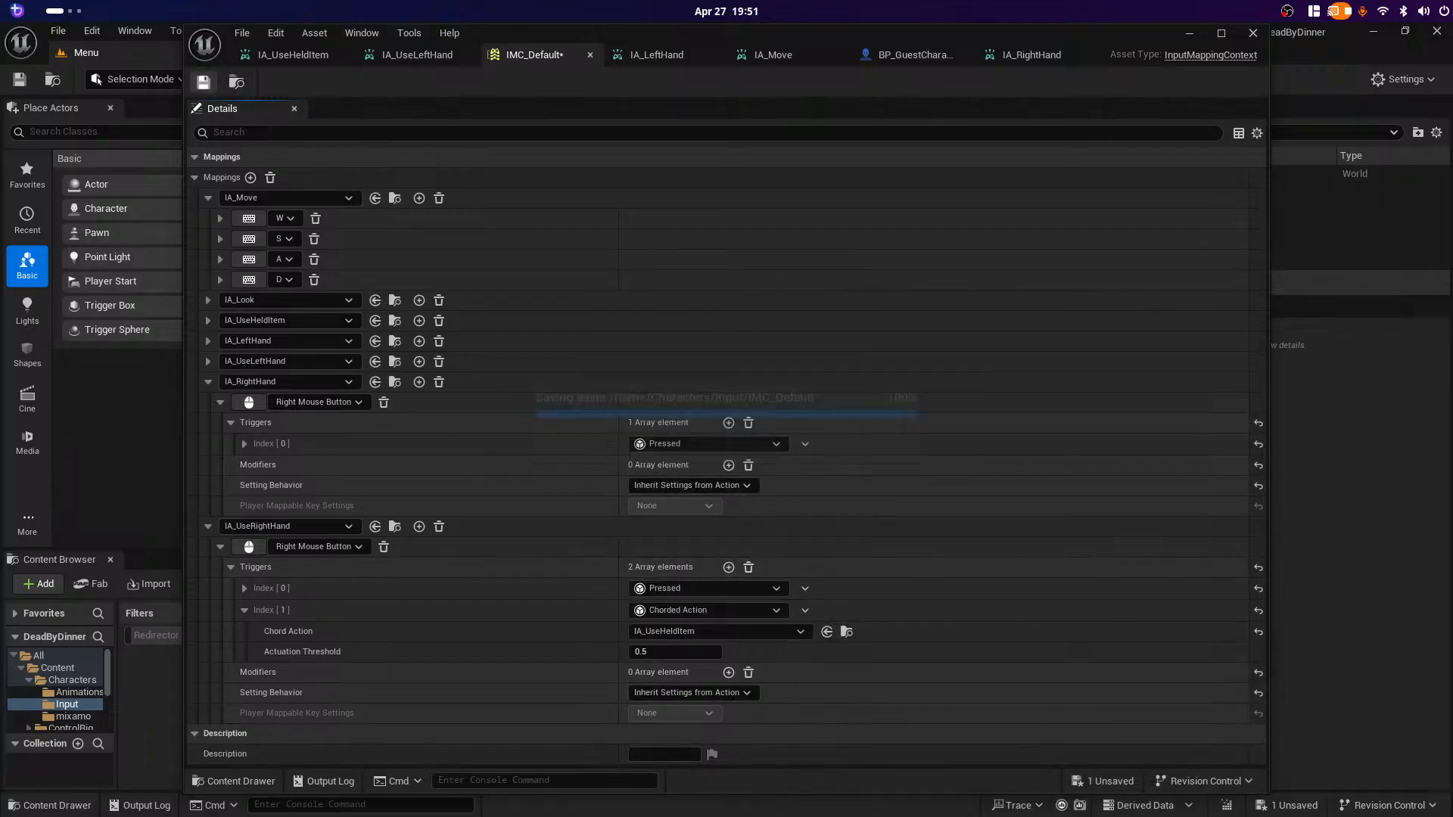
left_click(203, 81)
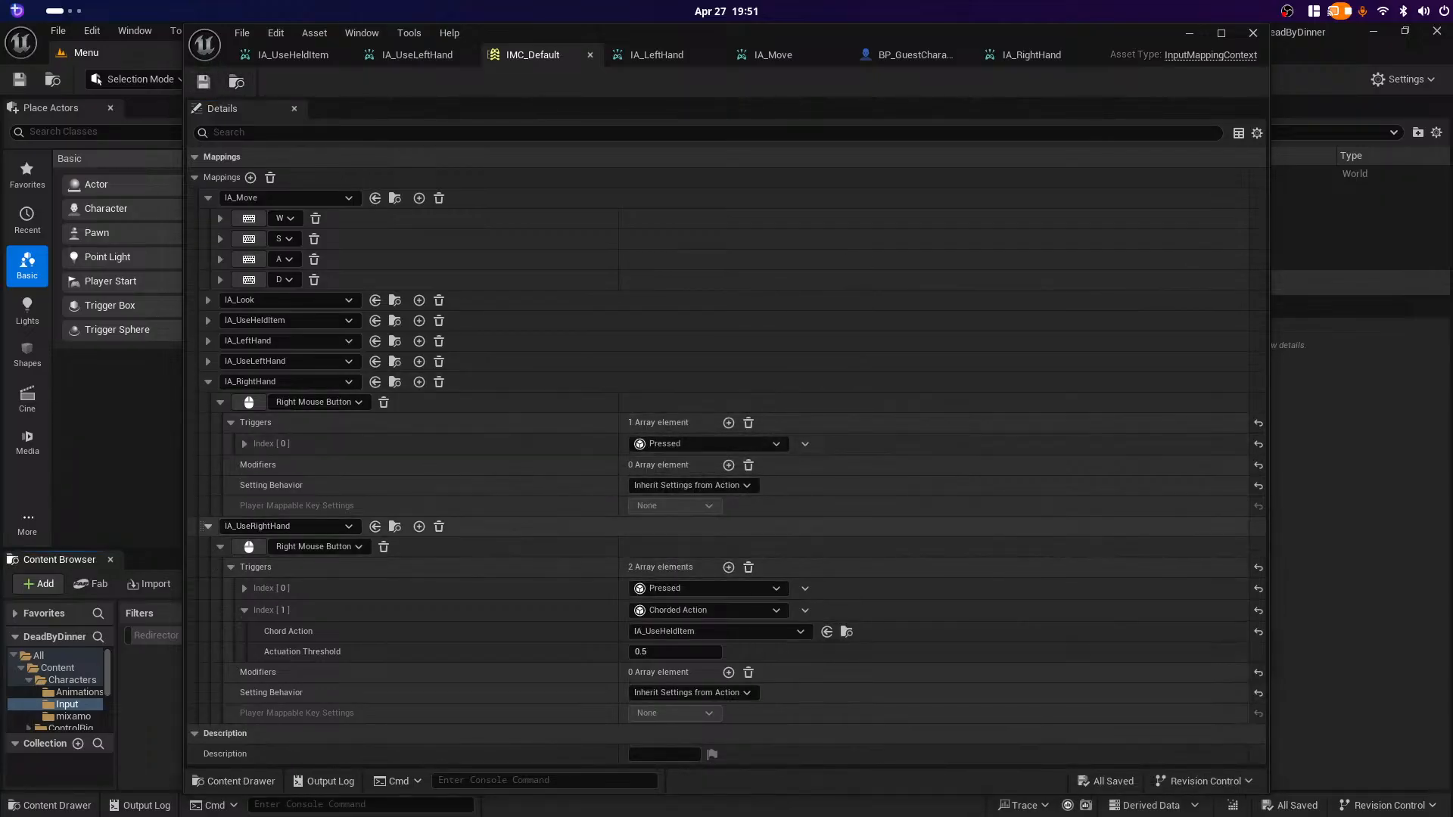
left_click(208, 526)
left_click(208, 382)
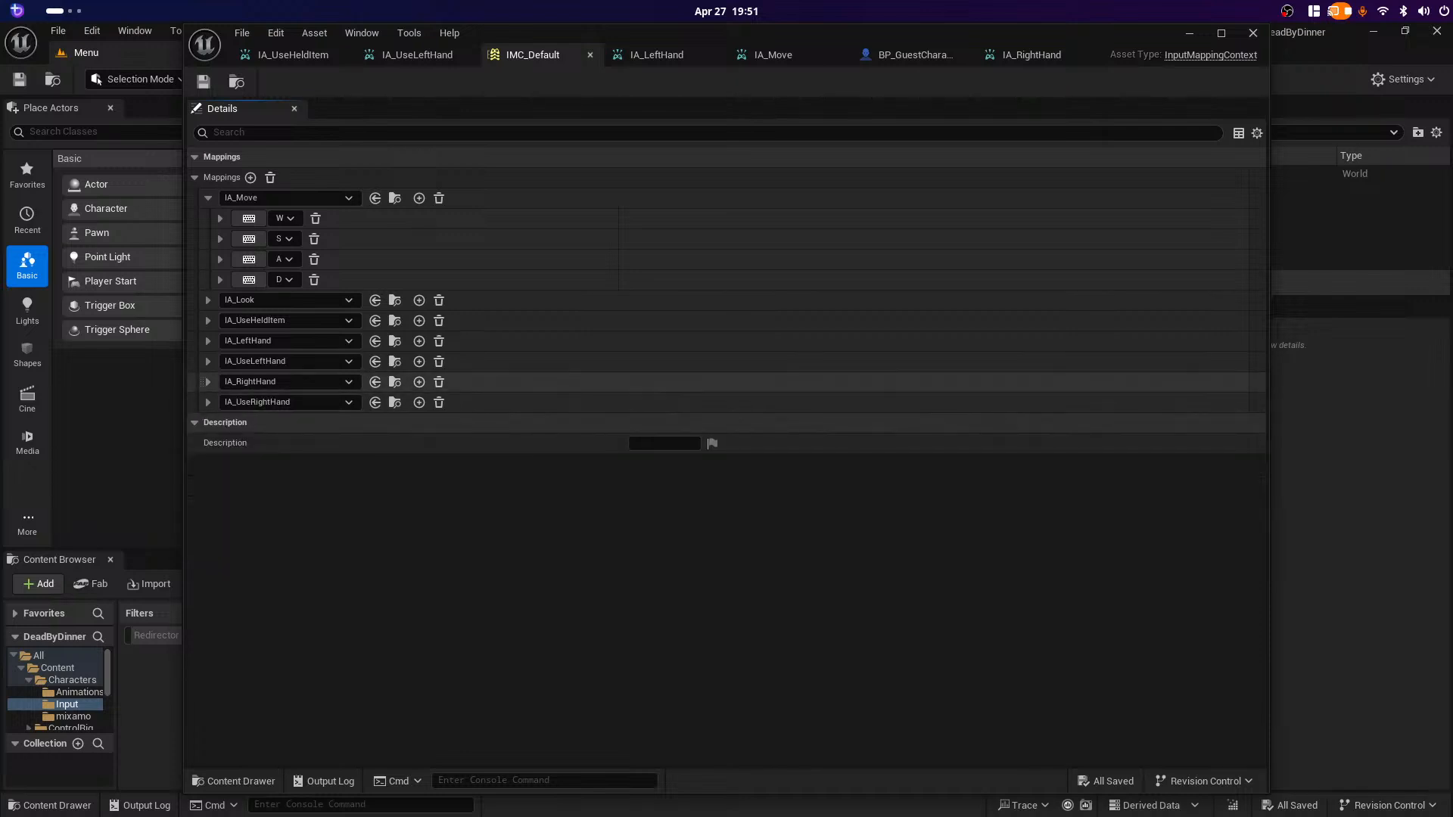
Step: In BP_GuestCharacter's event graph, move the Controls comment group slightly up and to the left
left_click(908, 54)
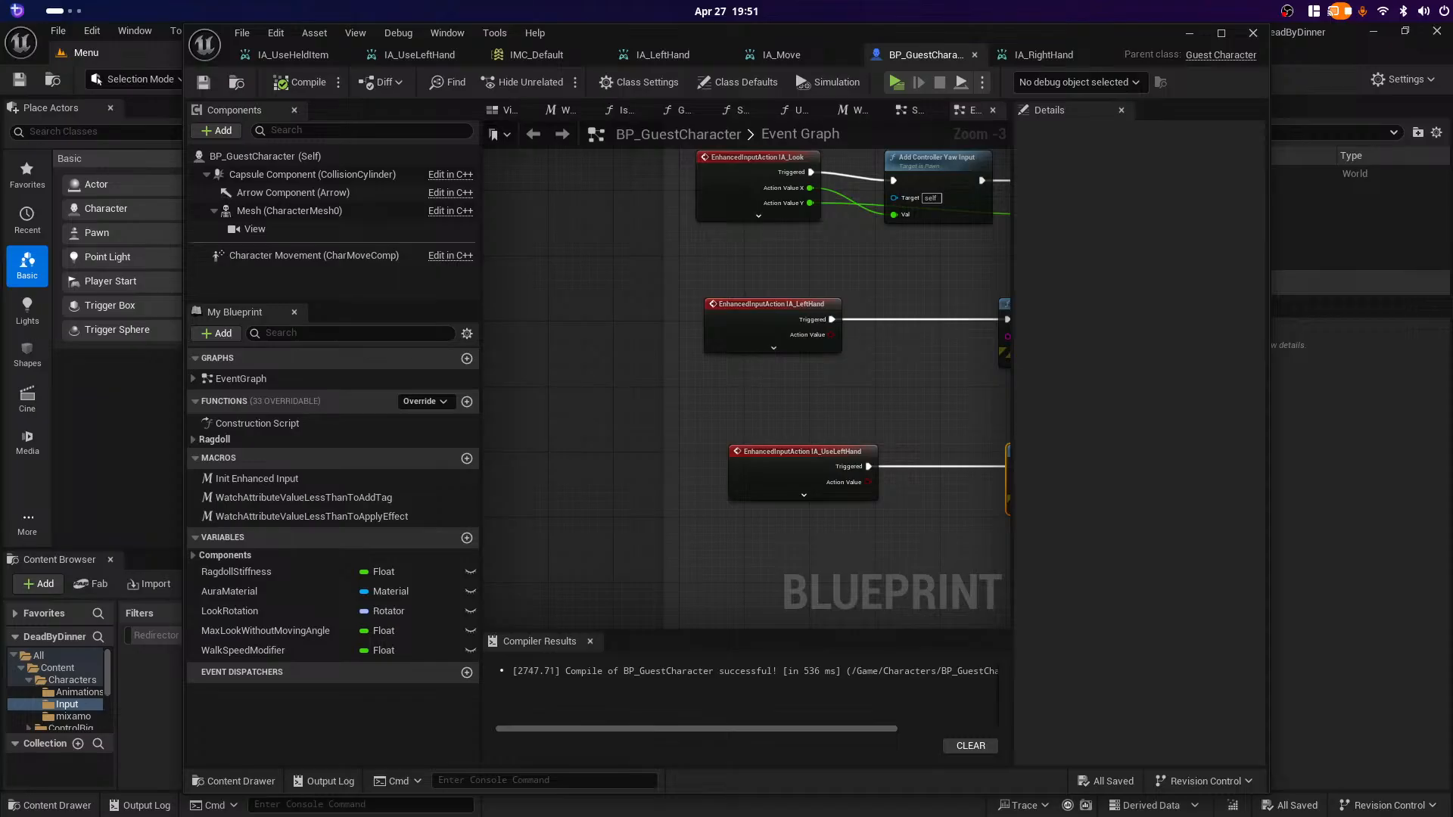
right_click_drag(751, 547, 552, 517)
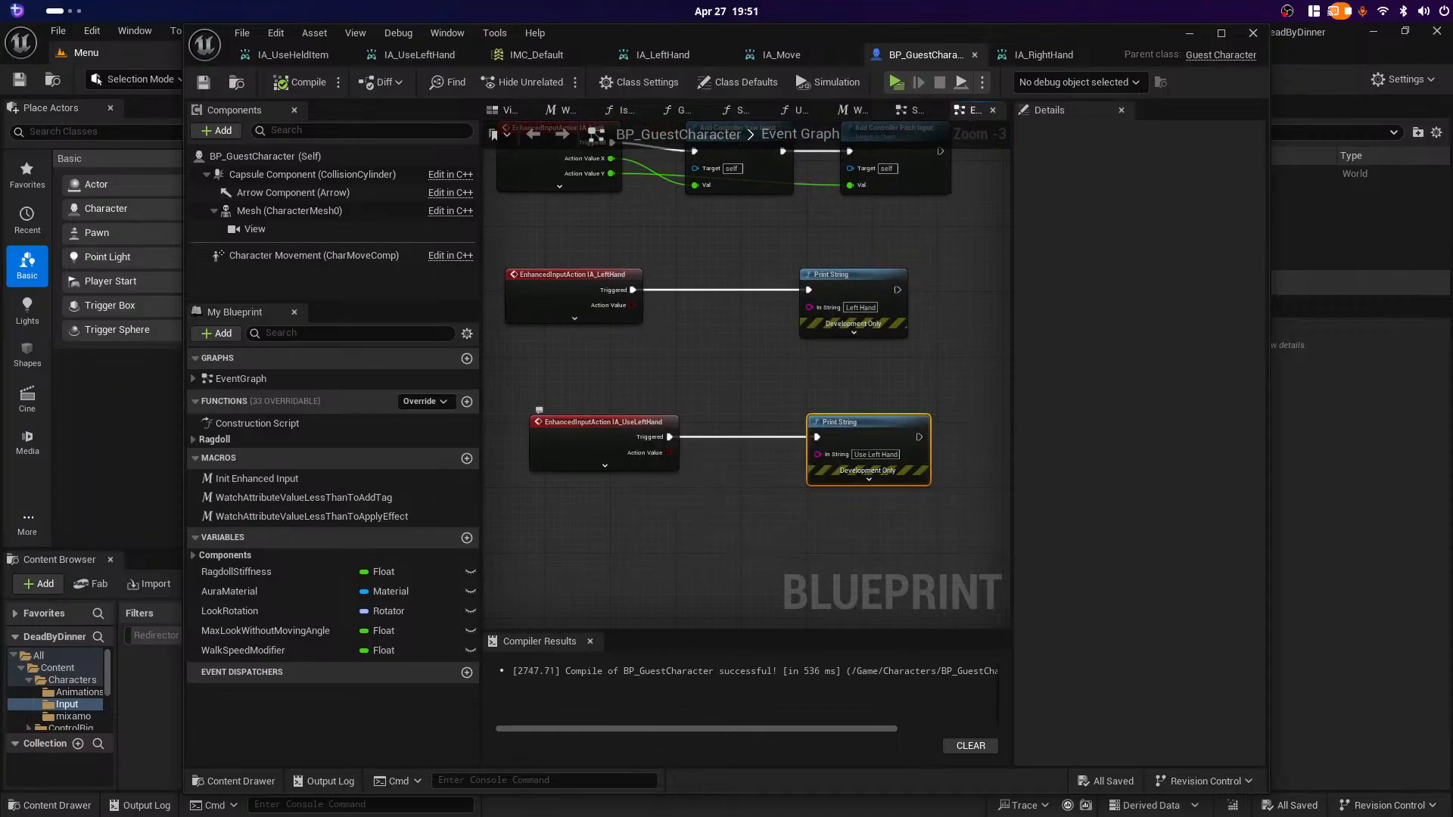
scroll(681, 535, "down", 4)
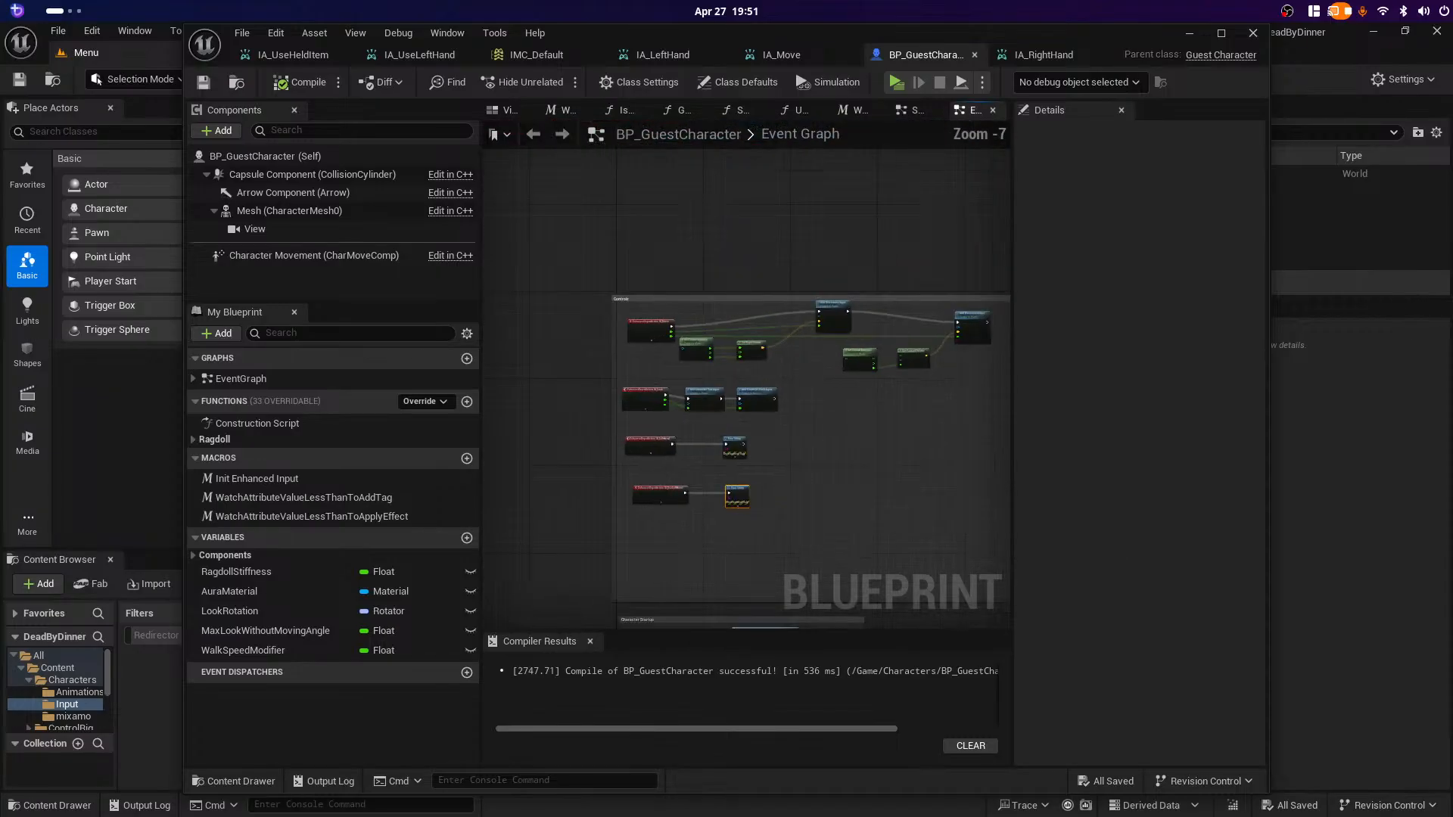
left_click_drag(777, 299, 725, 286)
scroll(571, 470, "up", 1)
scroll(570, 473, "up", 2)
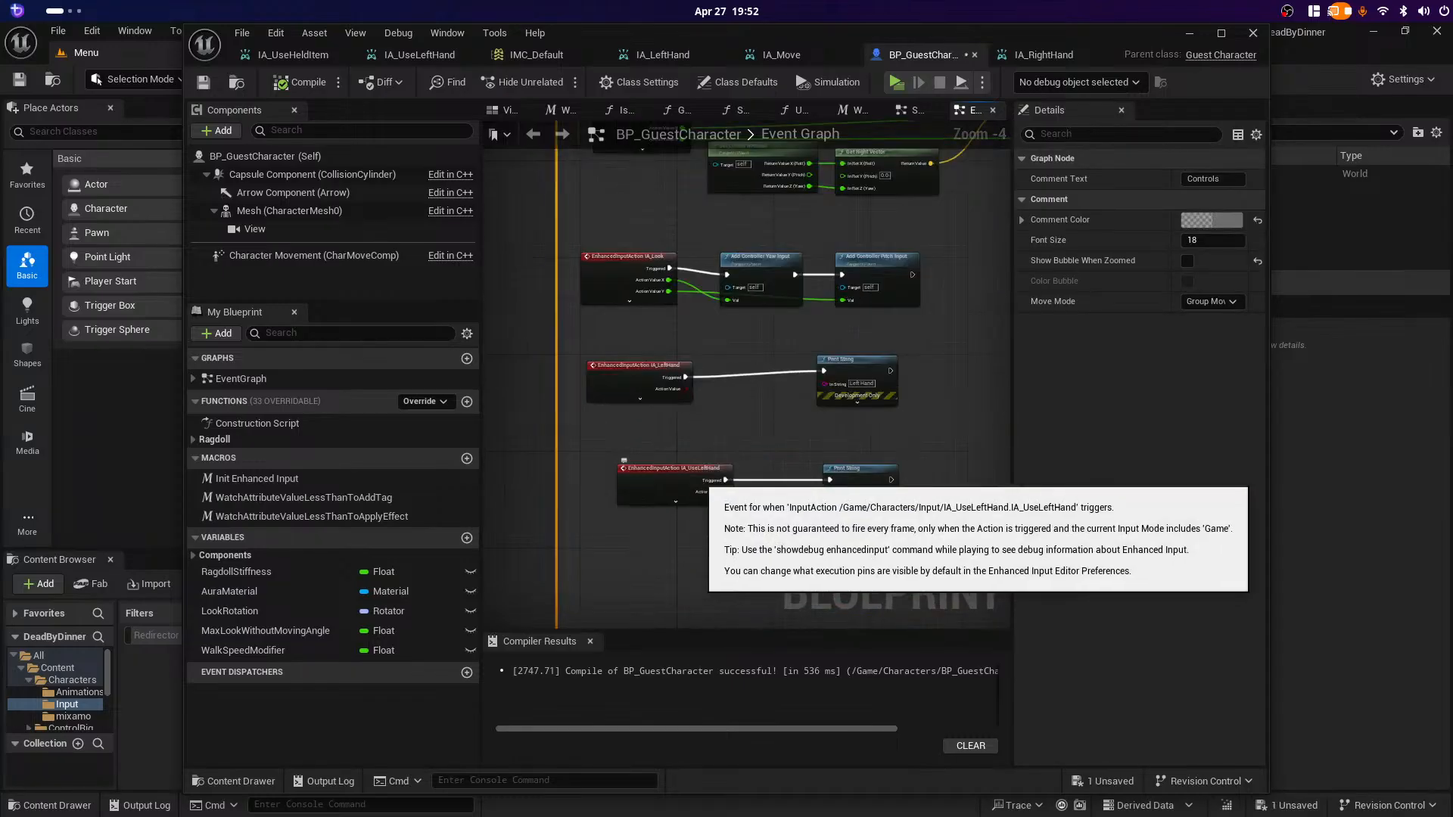
Step: Move the IA_UseLeftHand event and its Print String down to free space, and align the Left Hand Print String with its event
right_click_drag(927, 533, 985, 471)
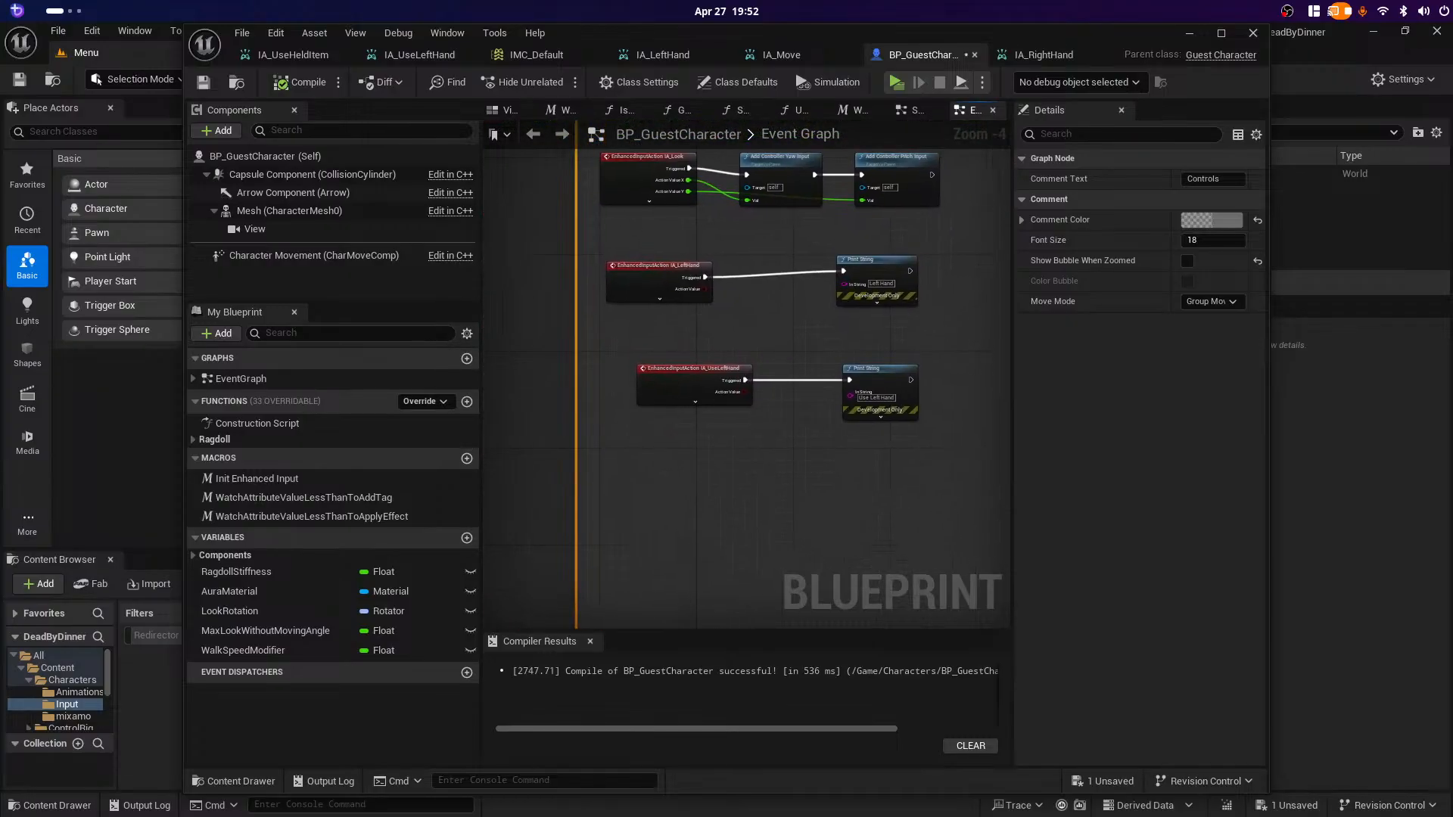
left_click(644, 368)
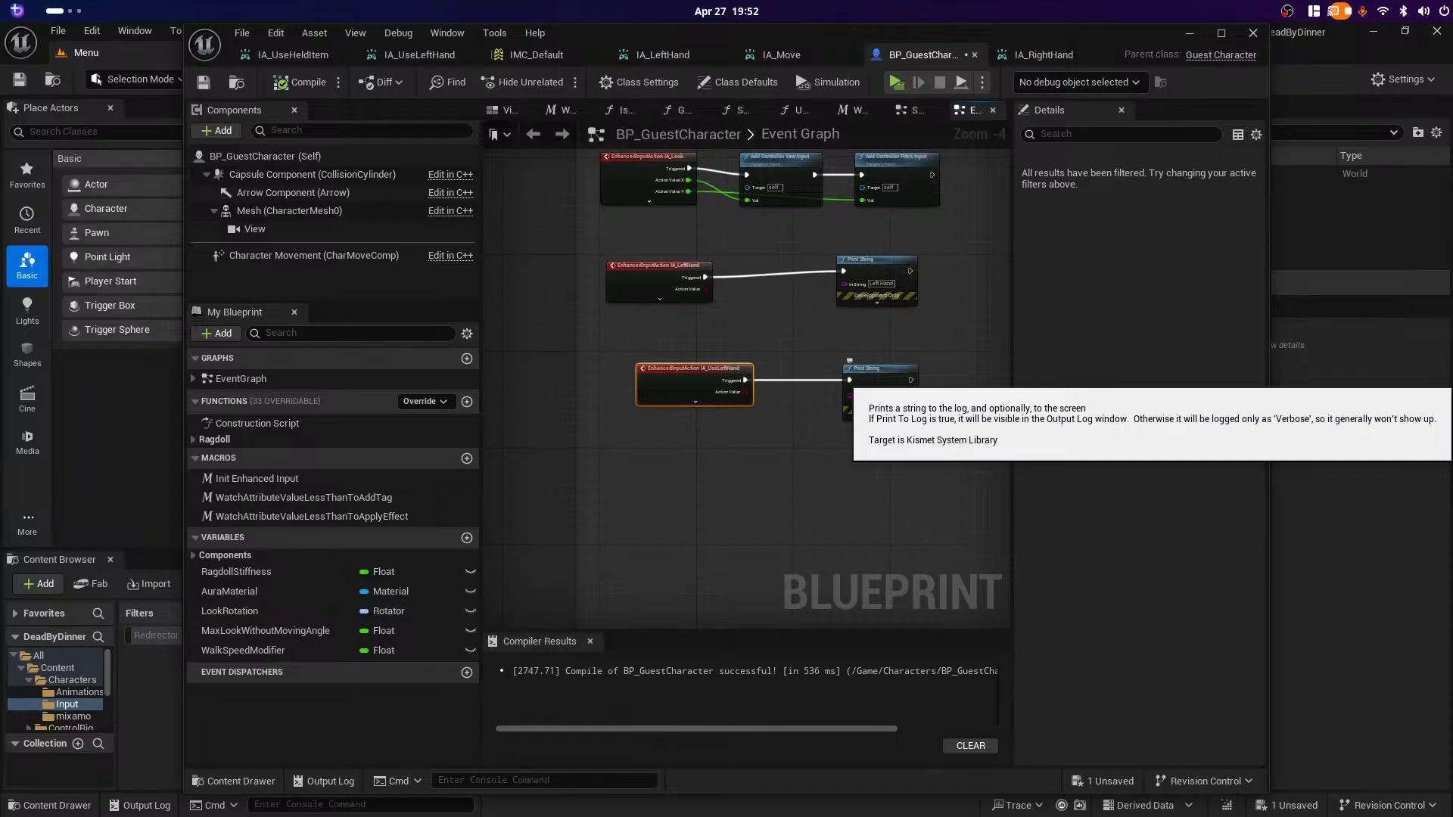
left_click(846, 372, "ctrl")
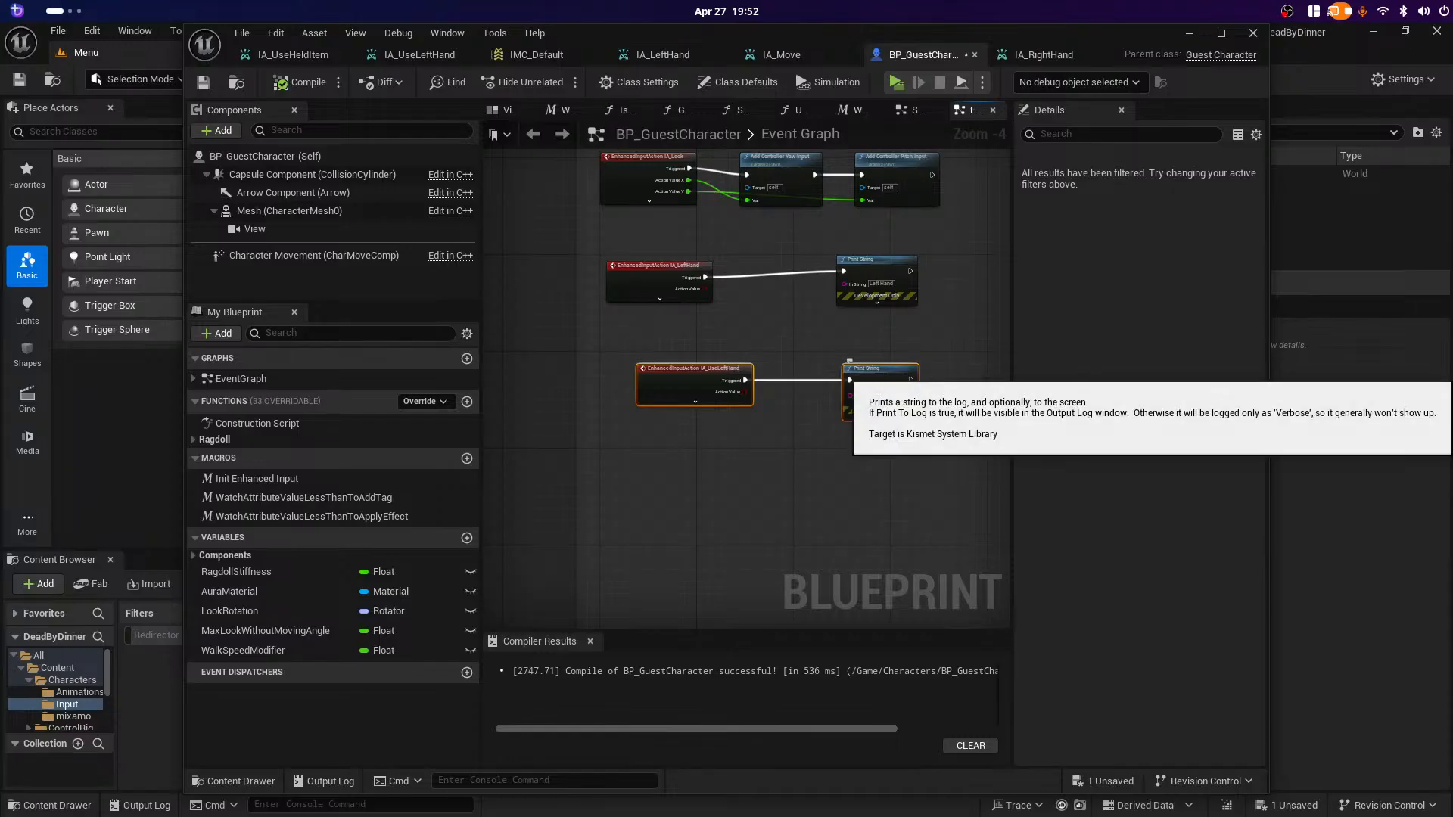
left_click_drag(846, 371, 834, 540)
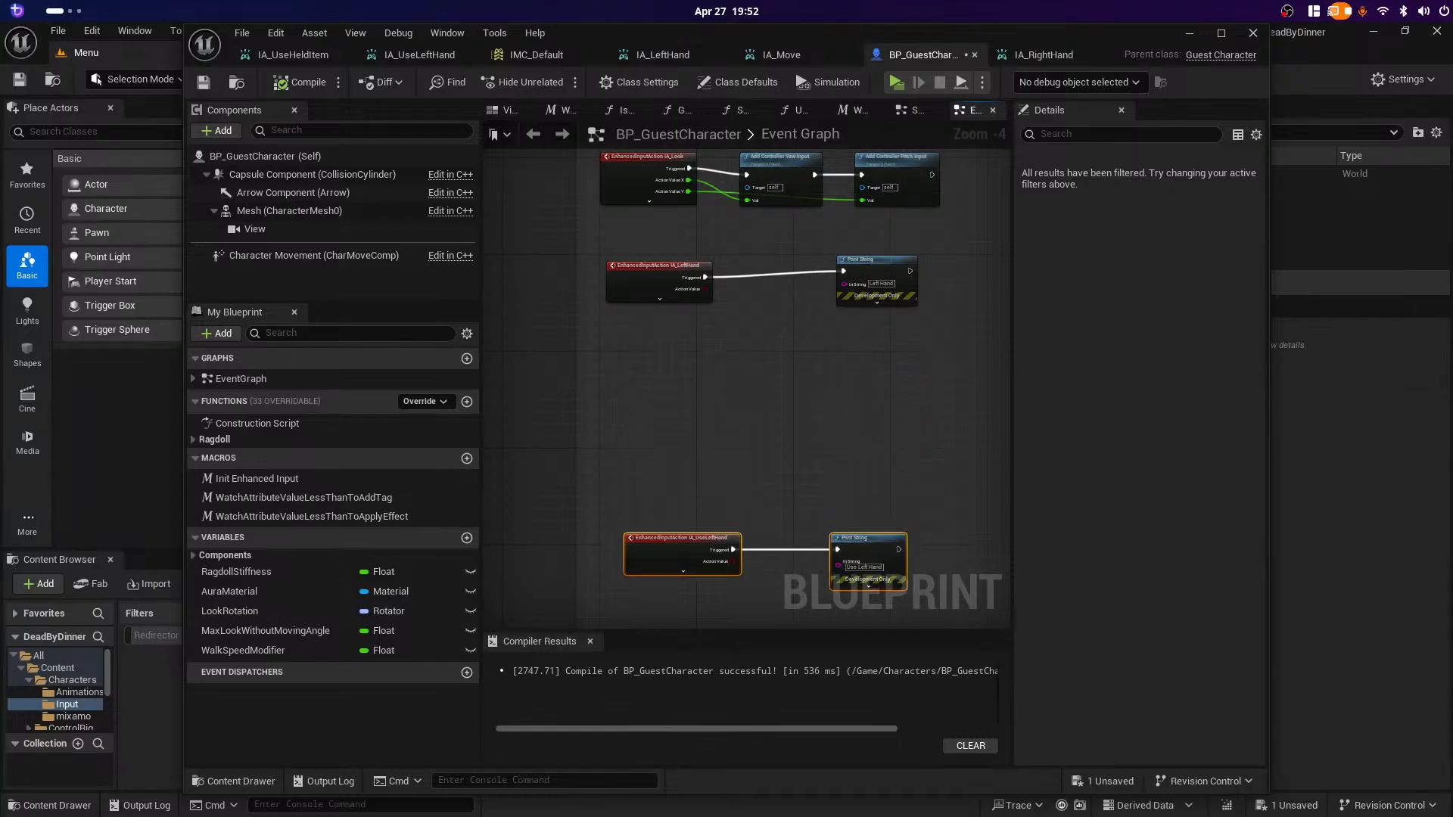
mouse_move(843, 258)
left_mouse_down()
mouse_move(843, 277)
mouse_move(838, 266)
left_mouse_up()
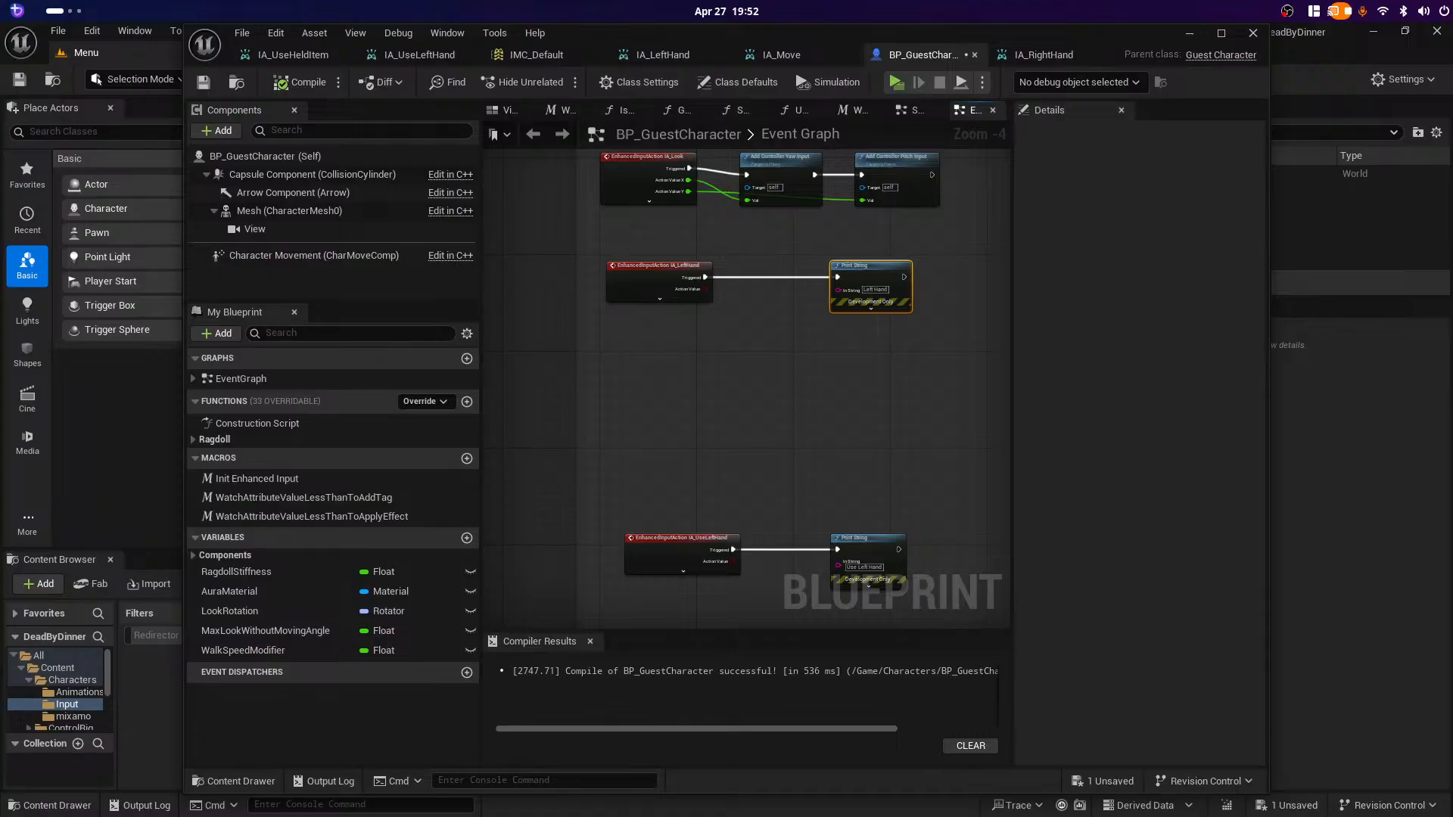
Step: Add an IA_RightHand event below the IA_LeftHand event and connect its Triggered output to a new Print String
right_click_drag(792, 365, 716, 424)
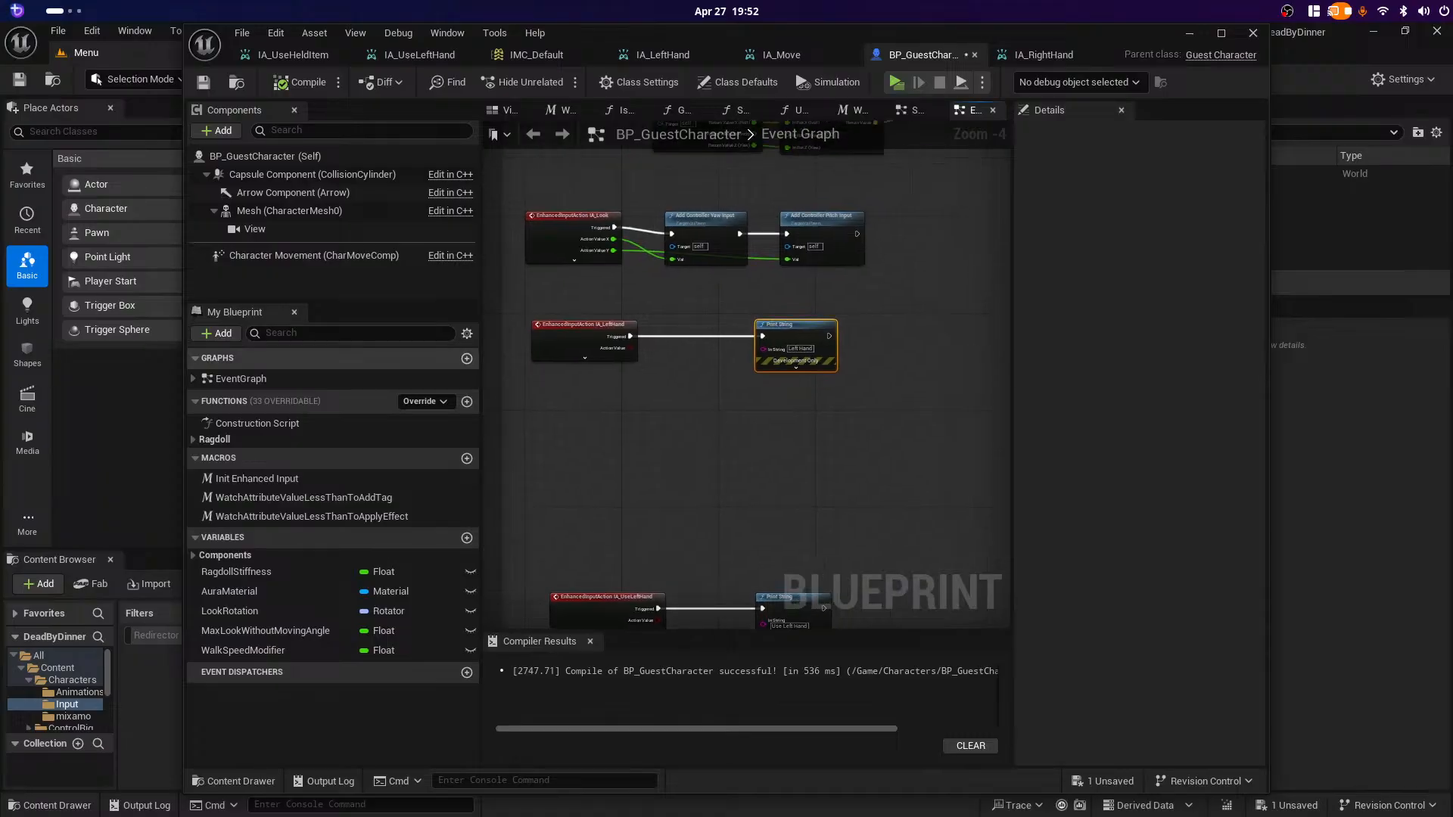
right_click(571, 408)
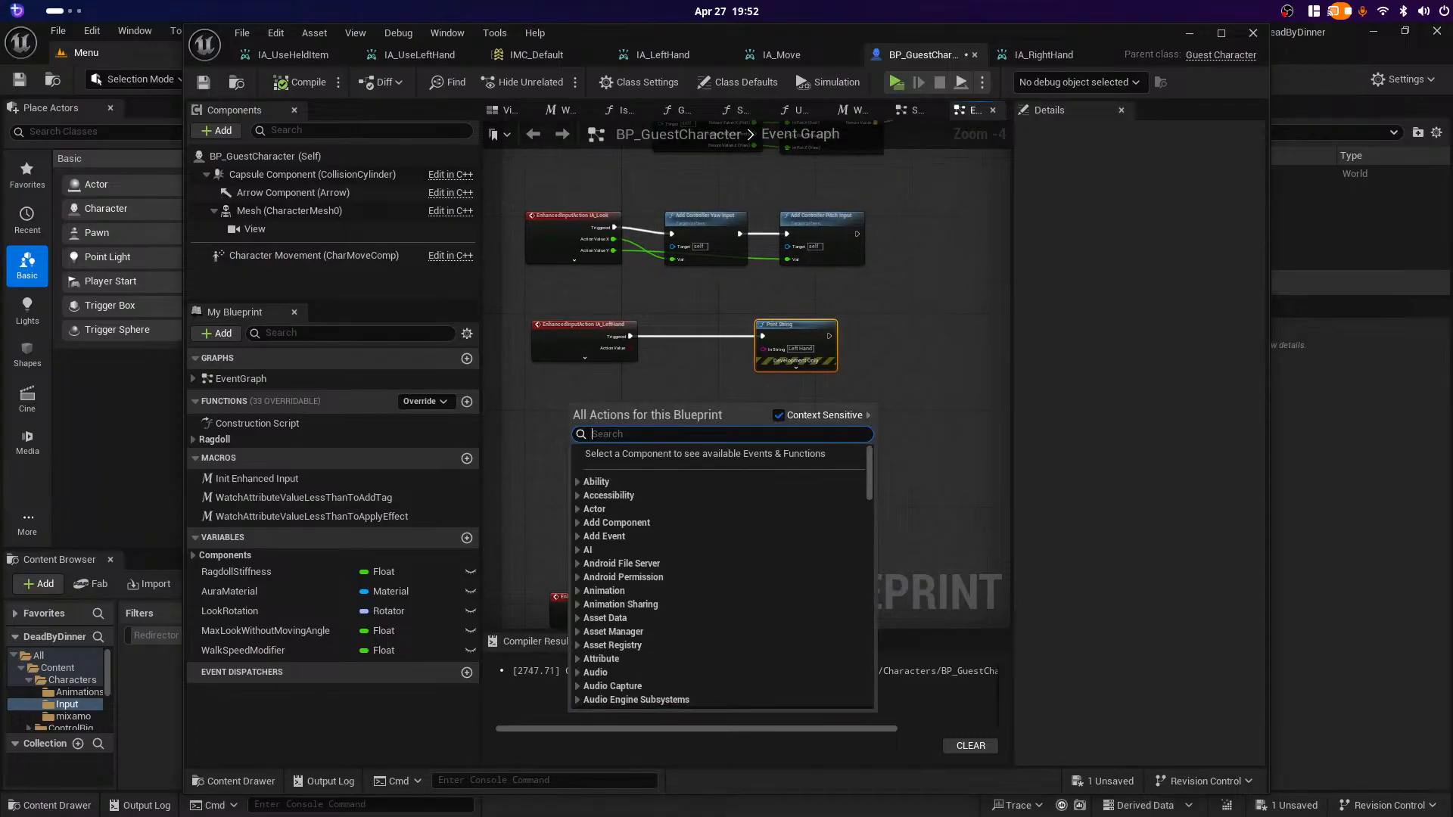
type("ia_right")
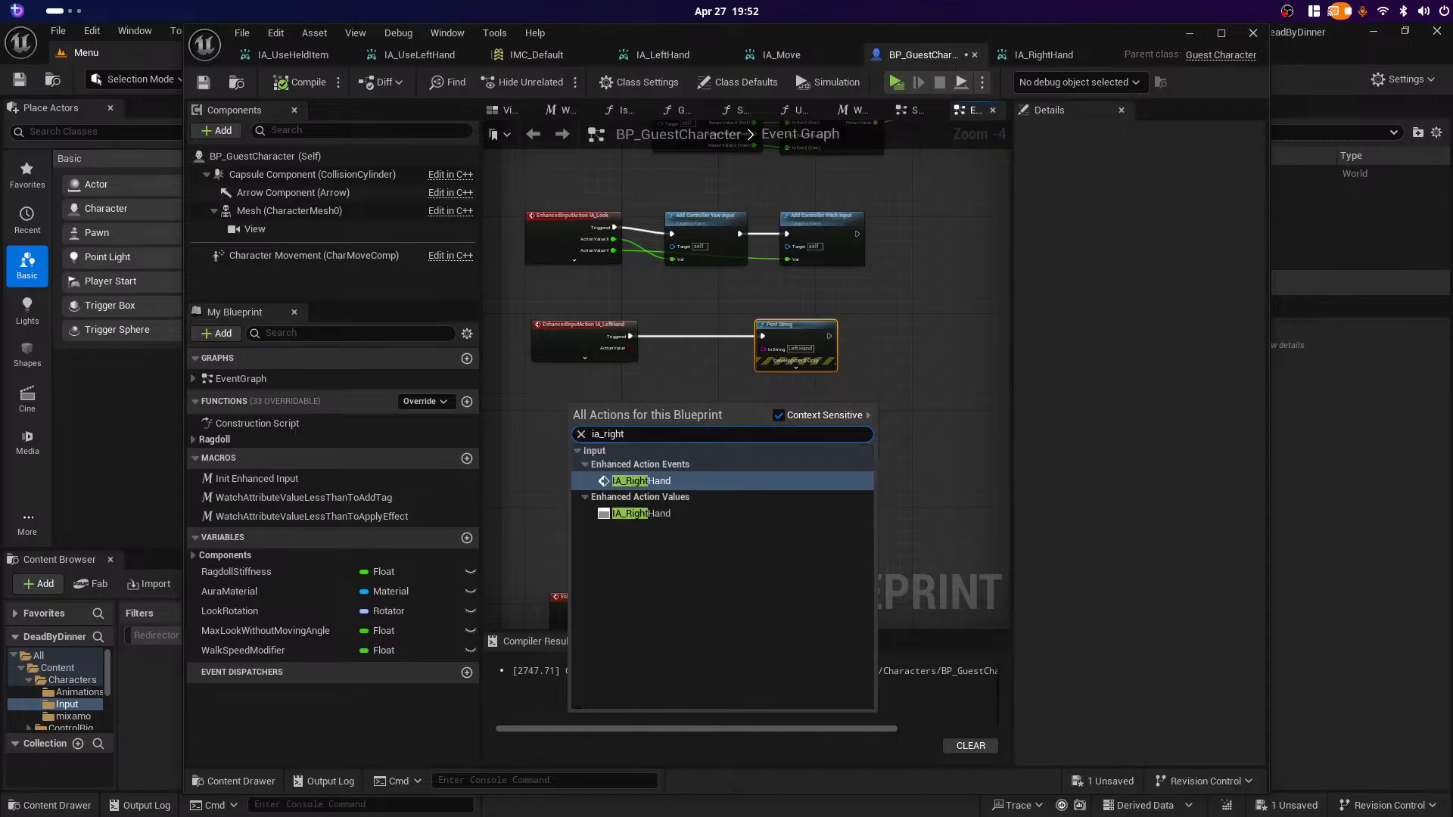
key("Return")
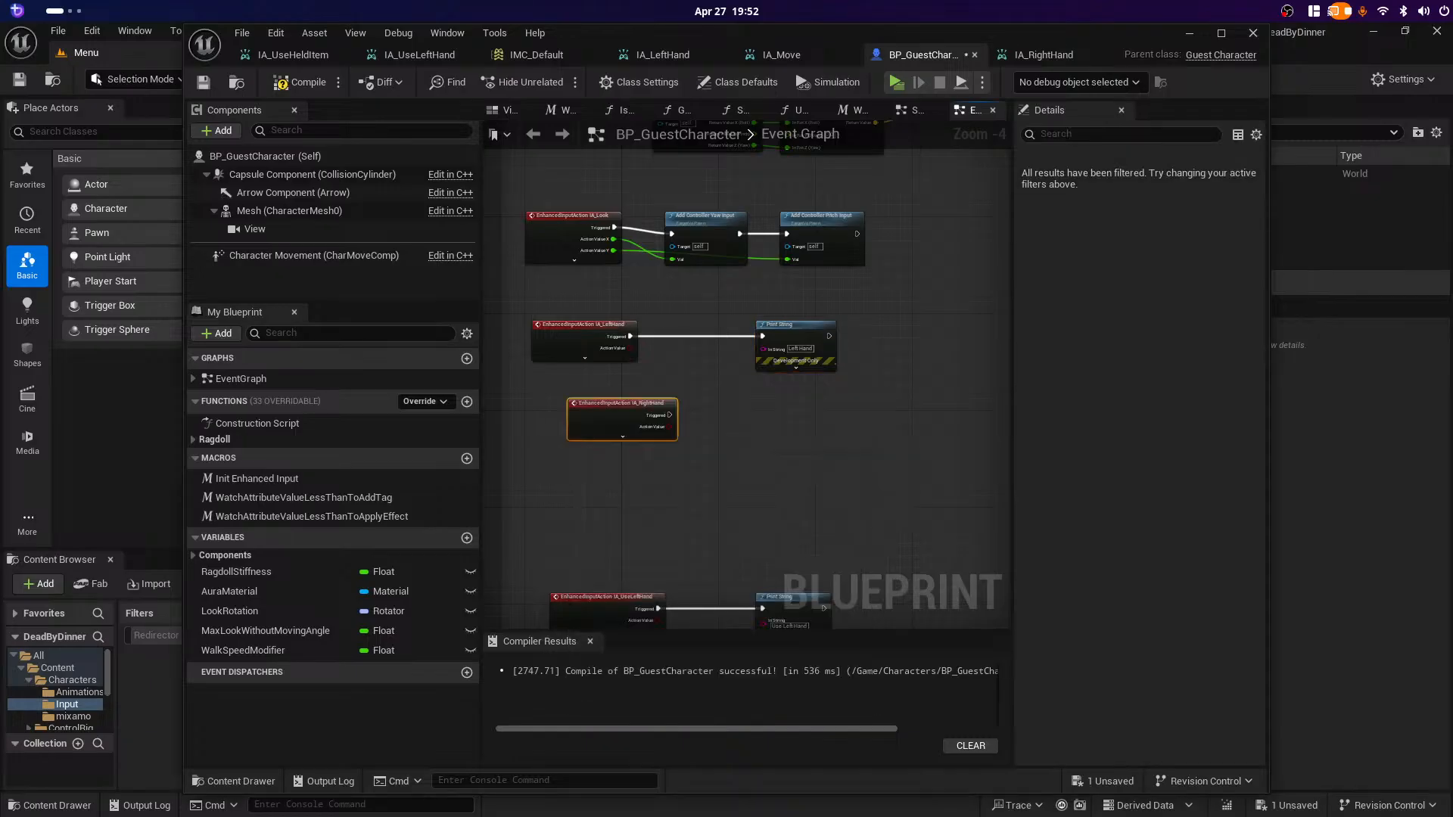
left_click_drag(590, 409, 741, 431)
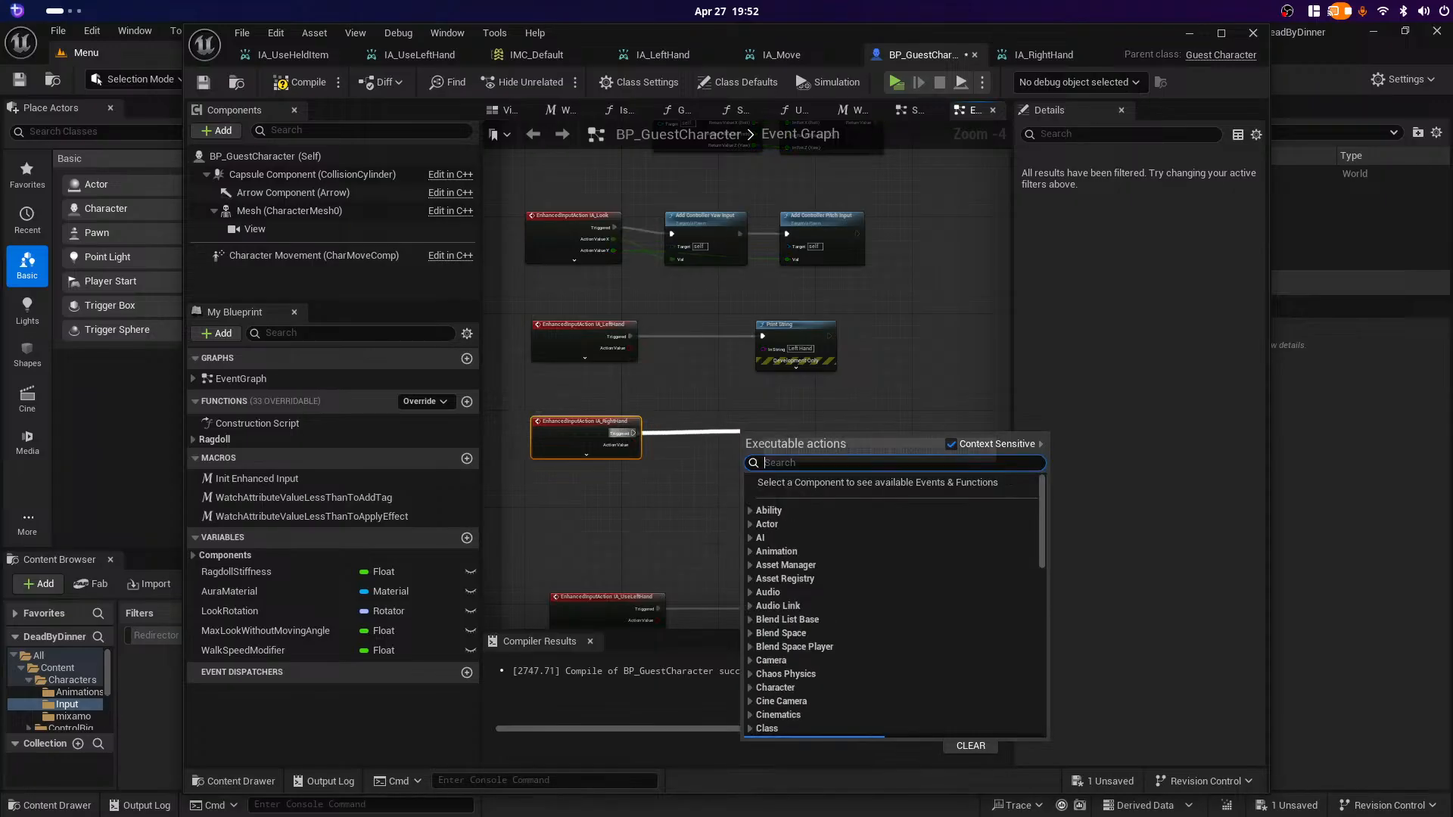
type("print")
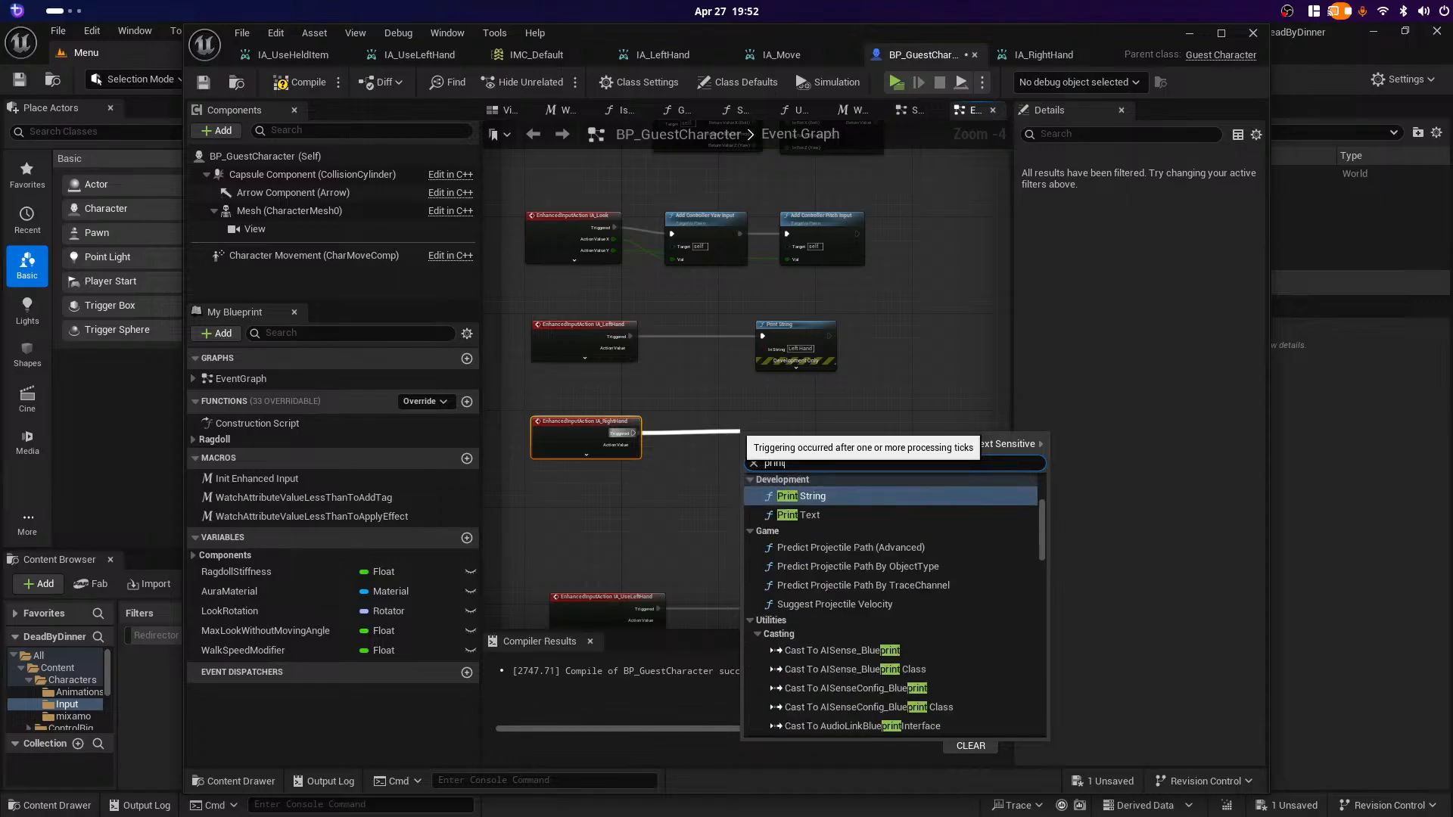
key("Return")
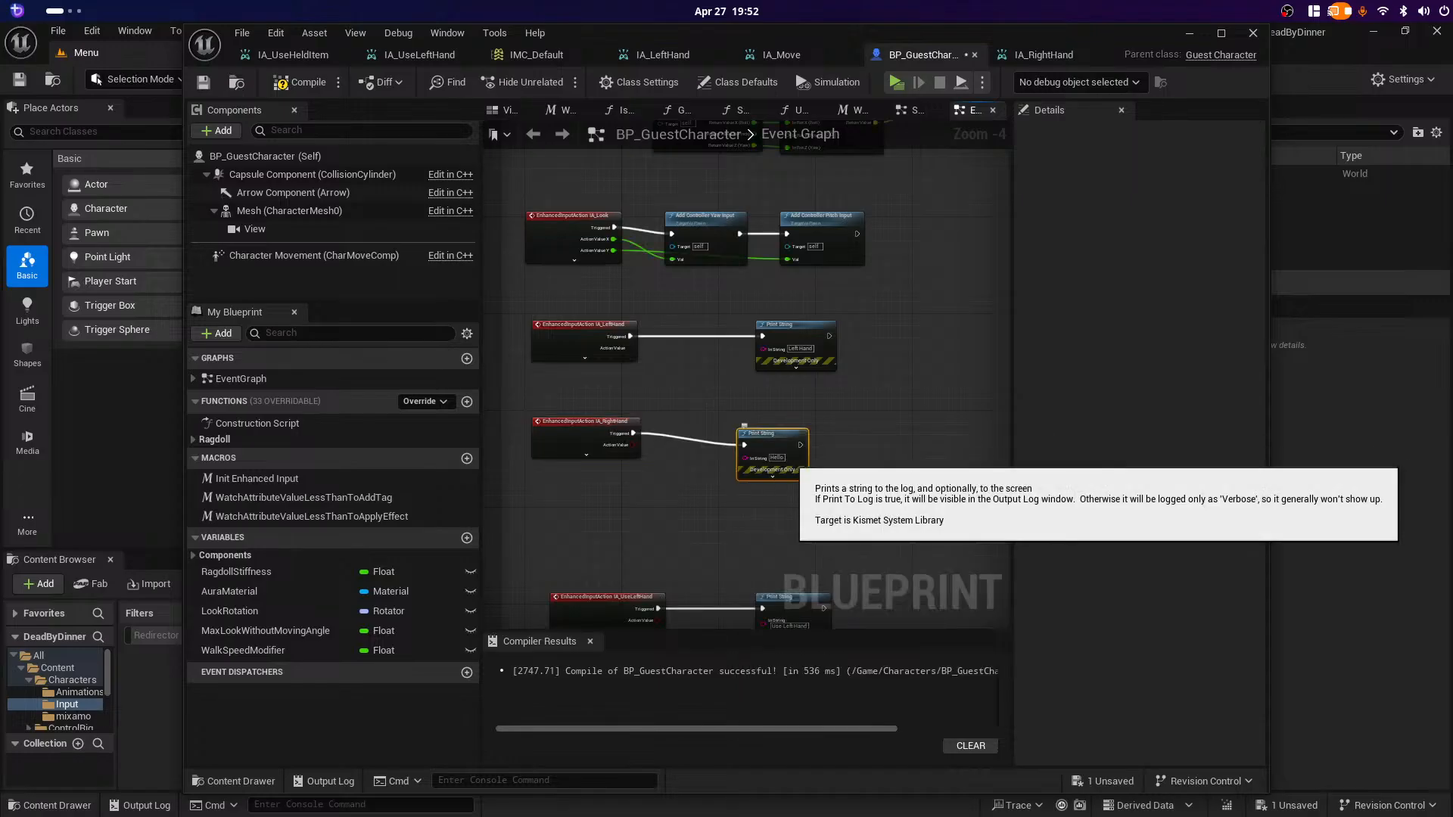
Step: Set the new Print String's text to "Right Hand" and align the node with the IA_RightHand event
left_click(786, 458)
type("a")
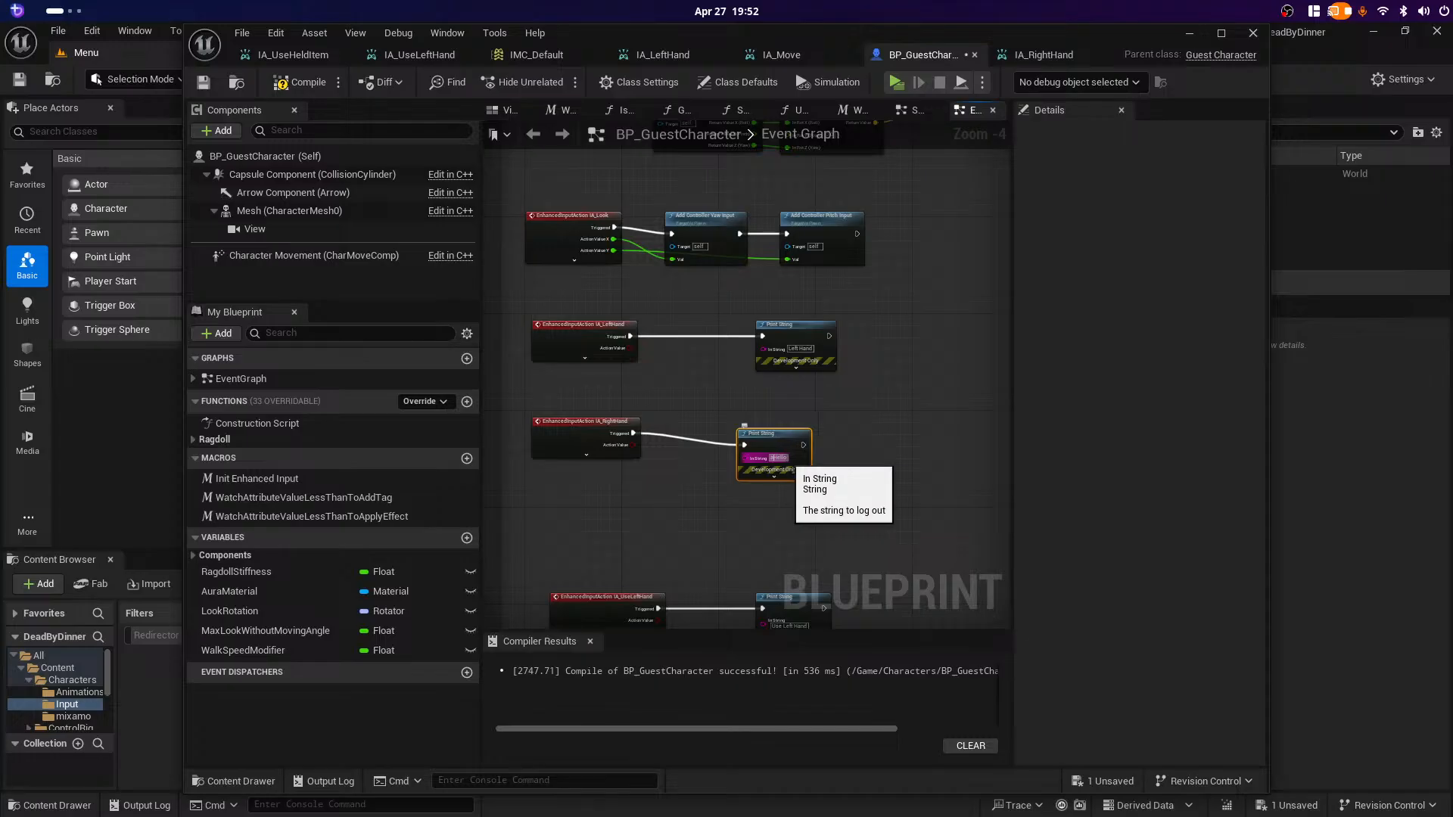
type("nh")
type("ht ahnd")
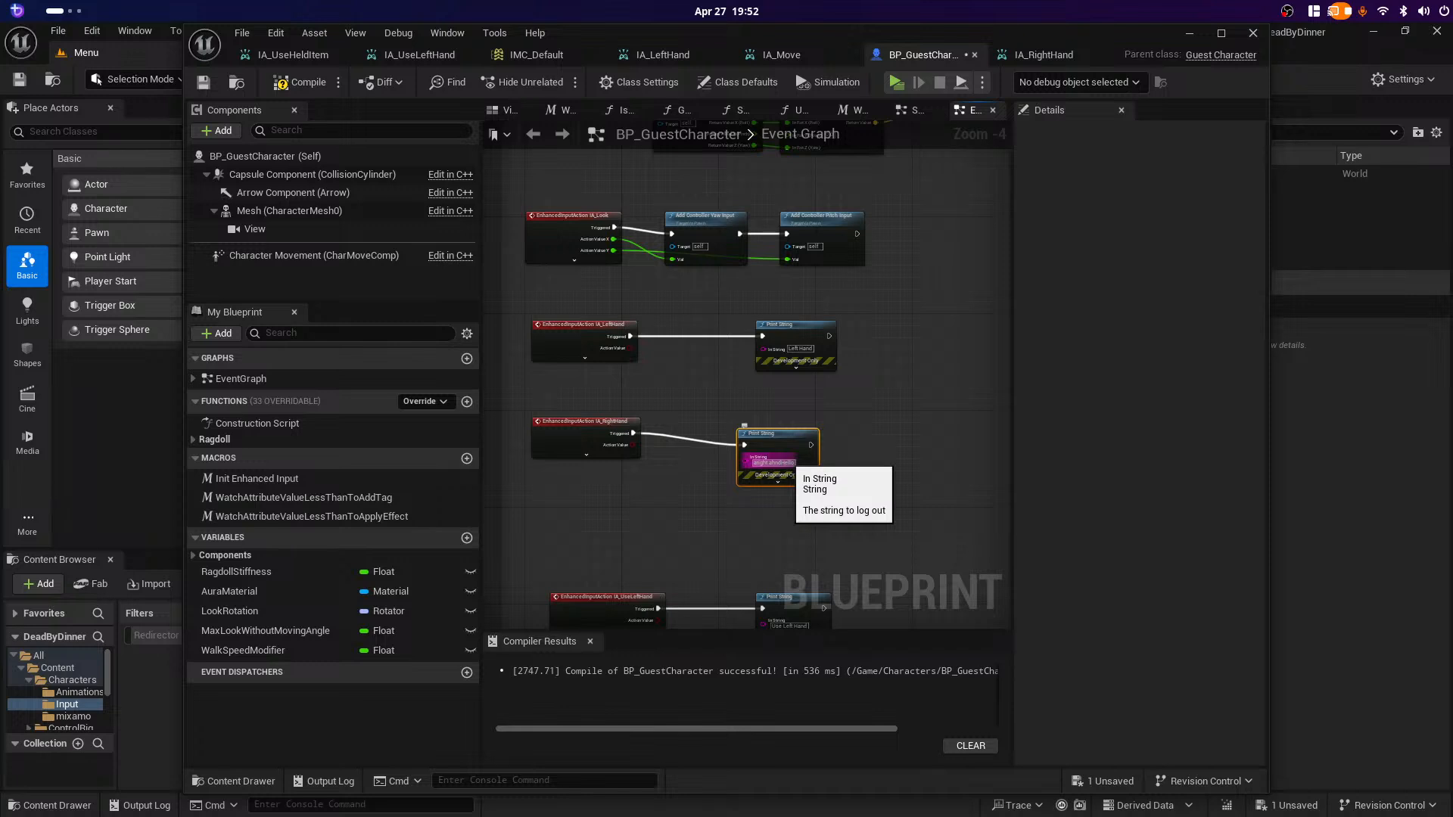
key("BackSpace")
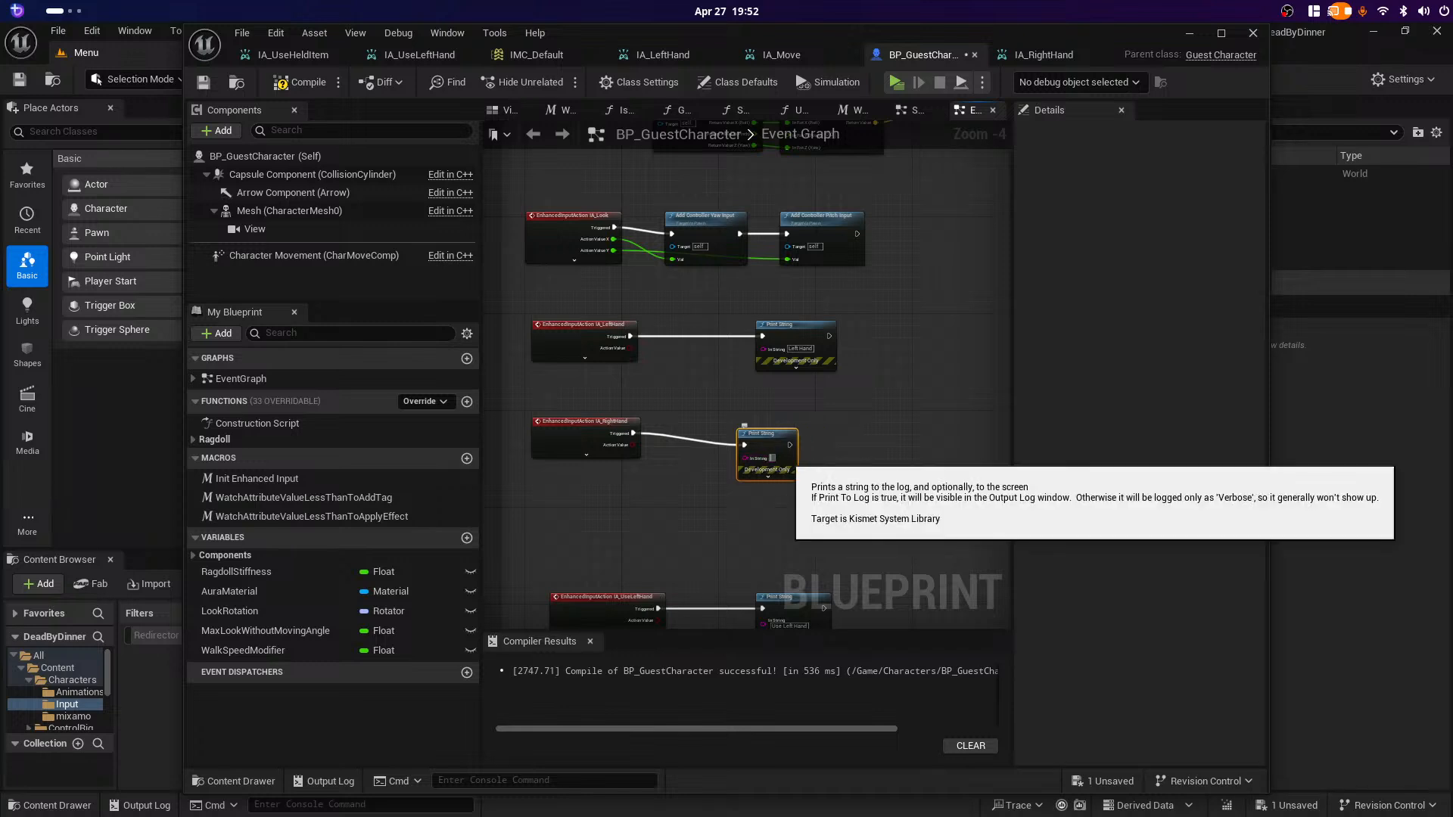
type("aright ahnd")
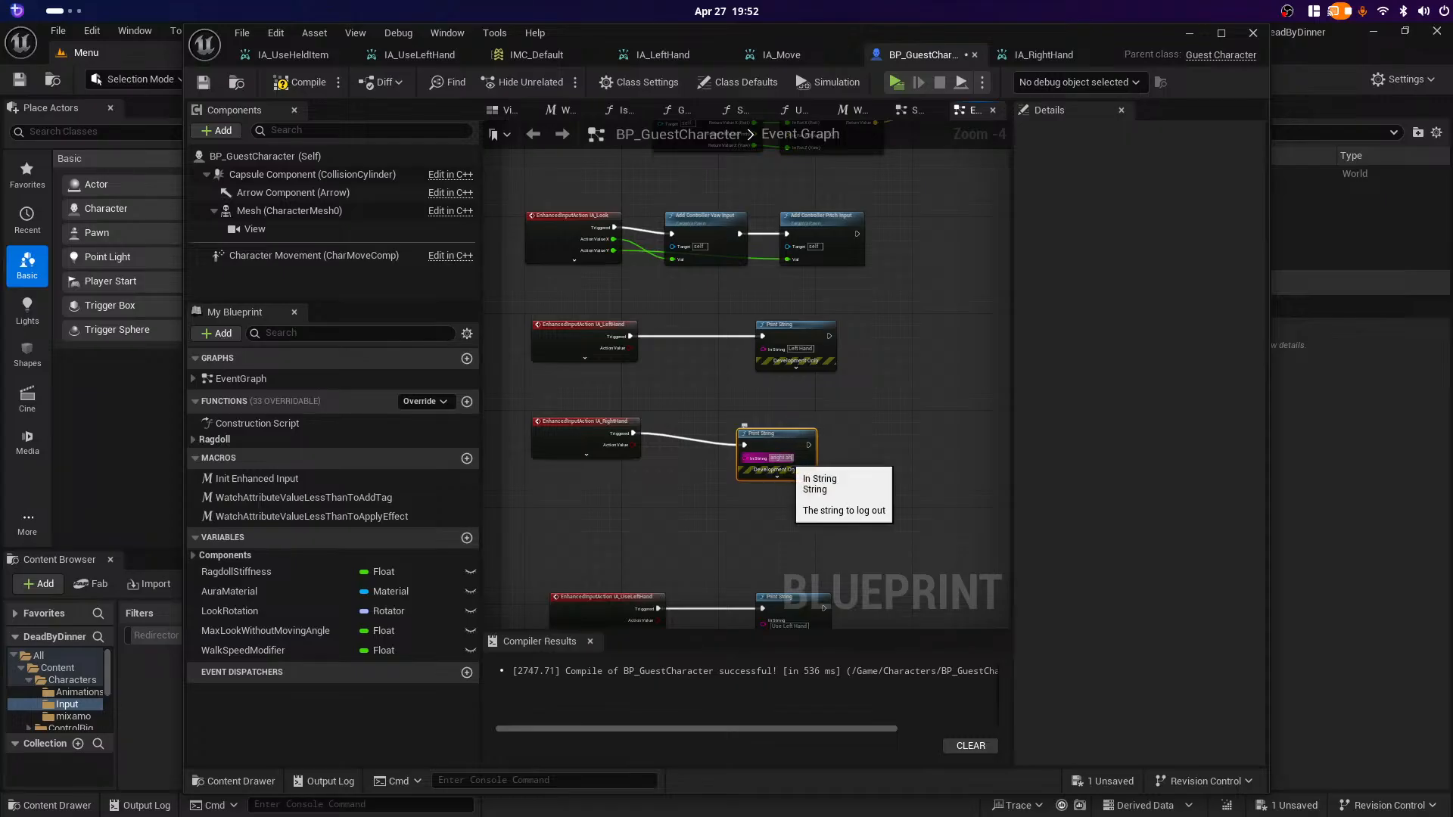
key("BackSpace")
key("BackSpace")
key("BackSpace")
key("BackSpace")
key("BackSpace")
key("BackSpace")
key("BackSpace")
key("BackSpace")
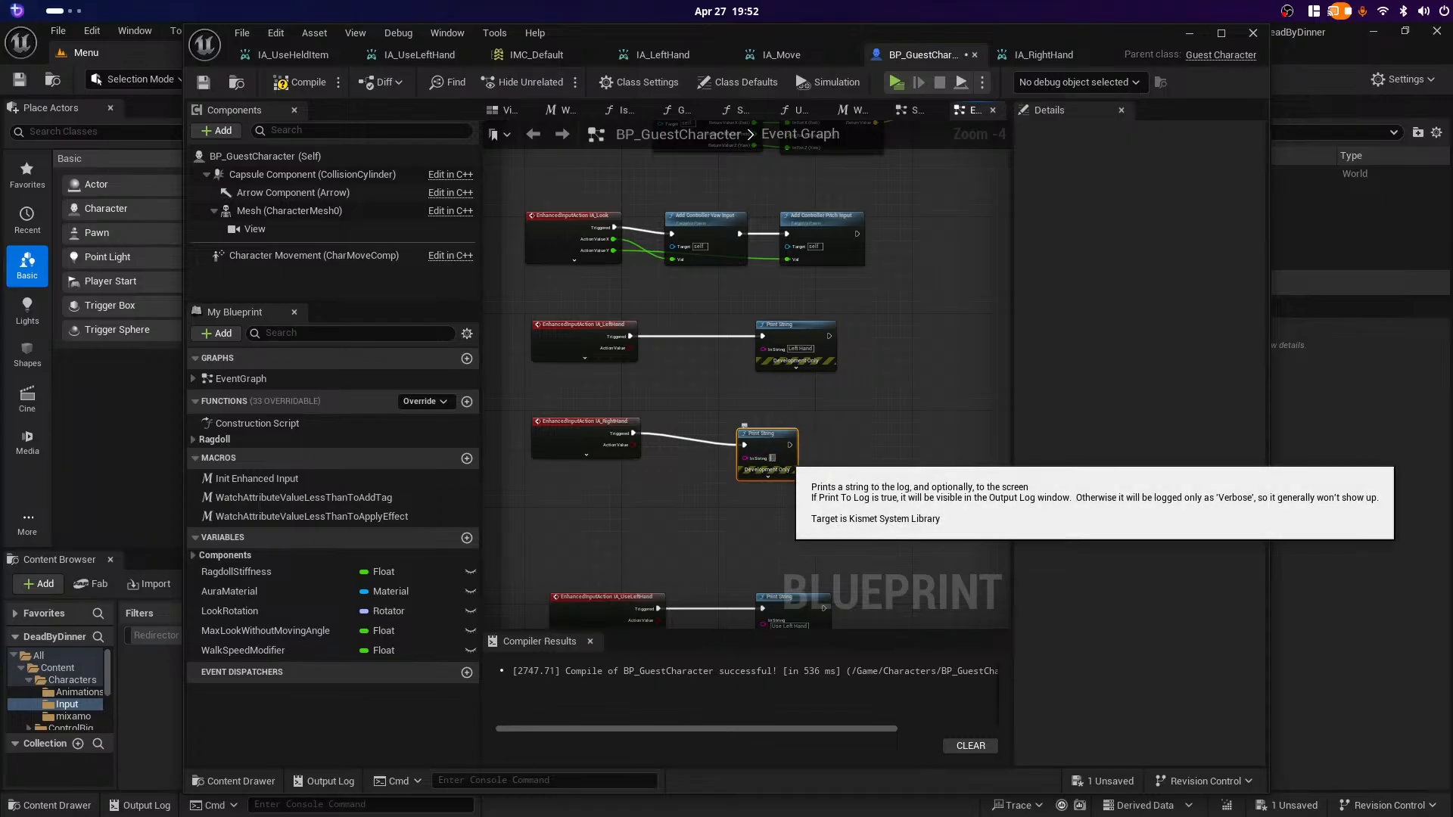
type("ight a")
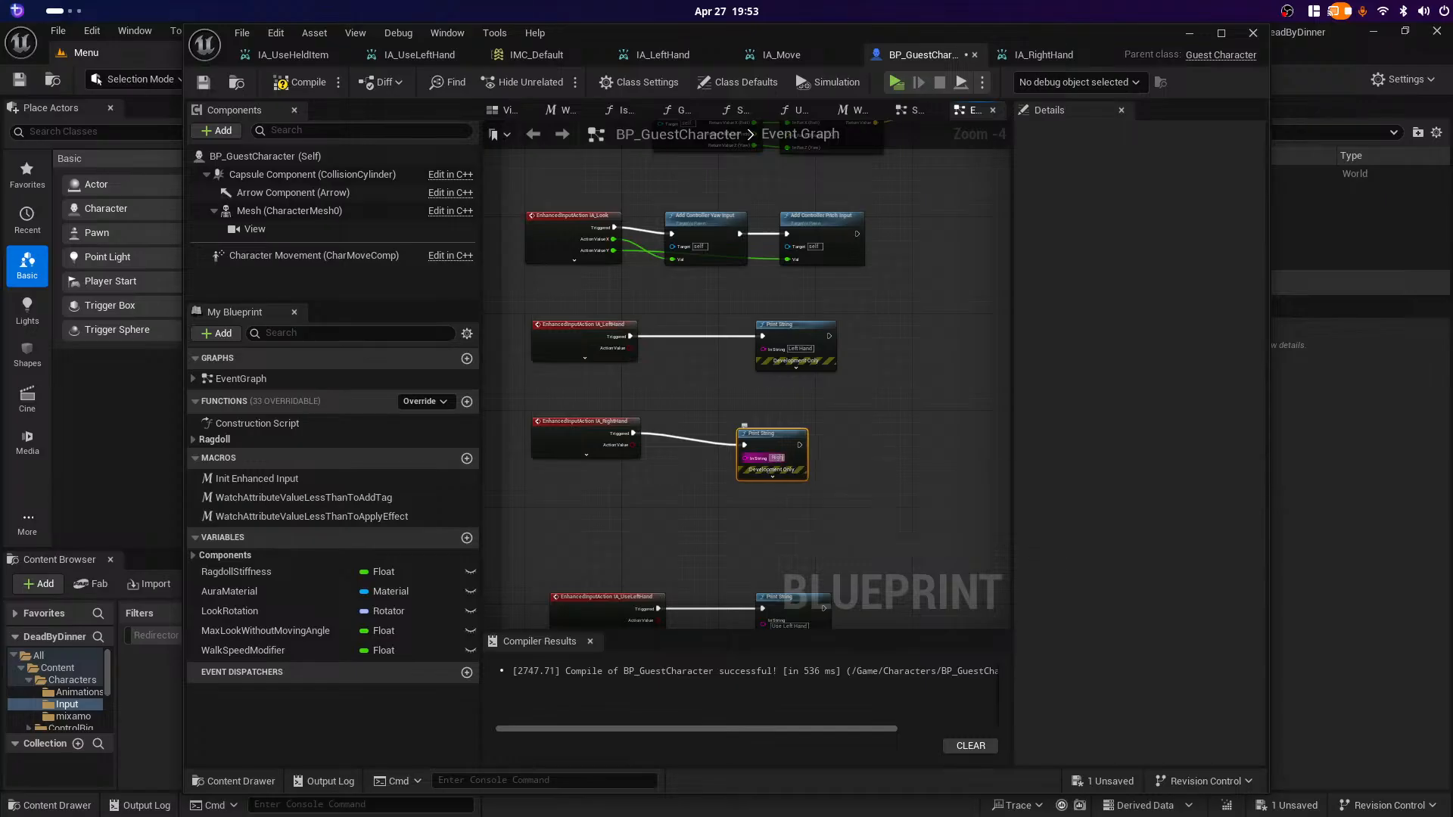
type("andd")
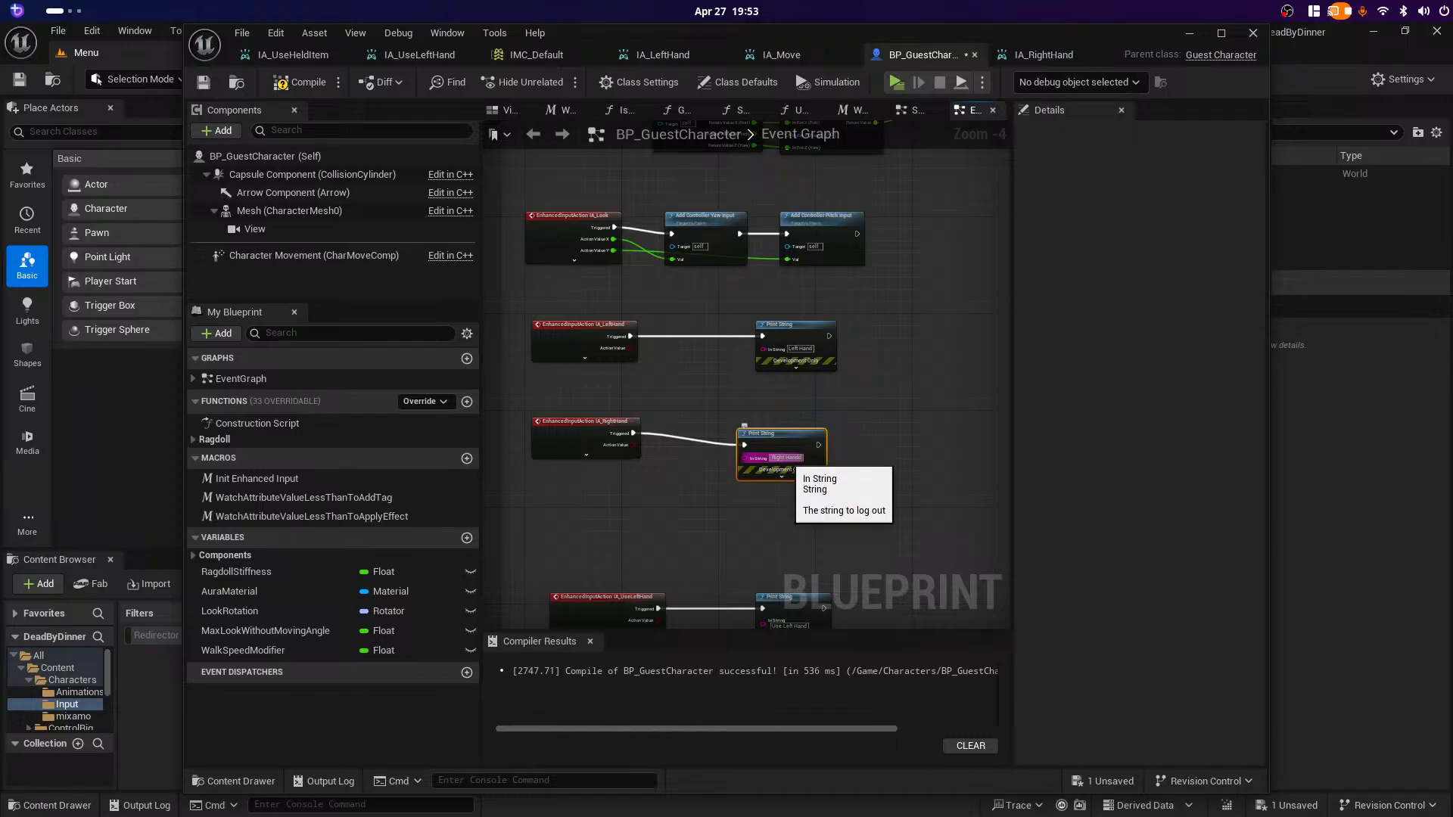
key("BackSpace")
left_click_drag(788, 433, 818, 422)
right_click_drag(733, 524, 764, 391)
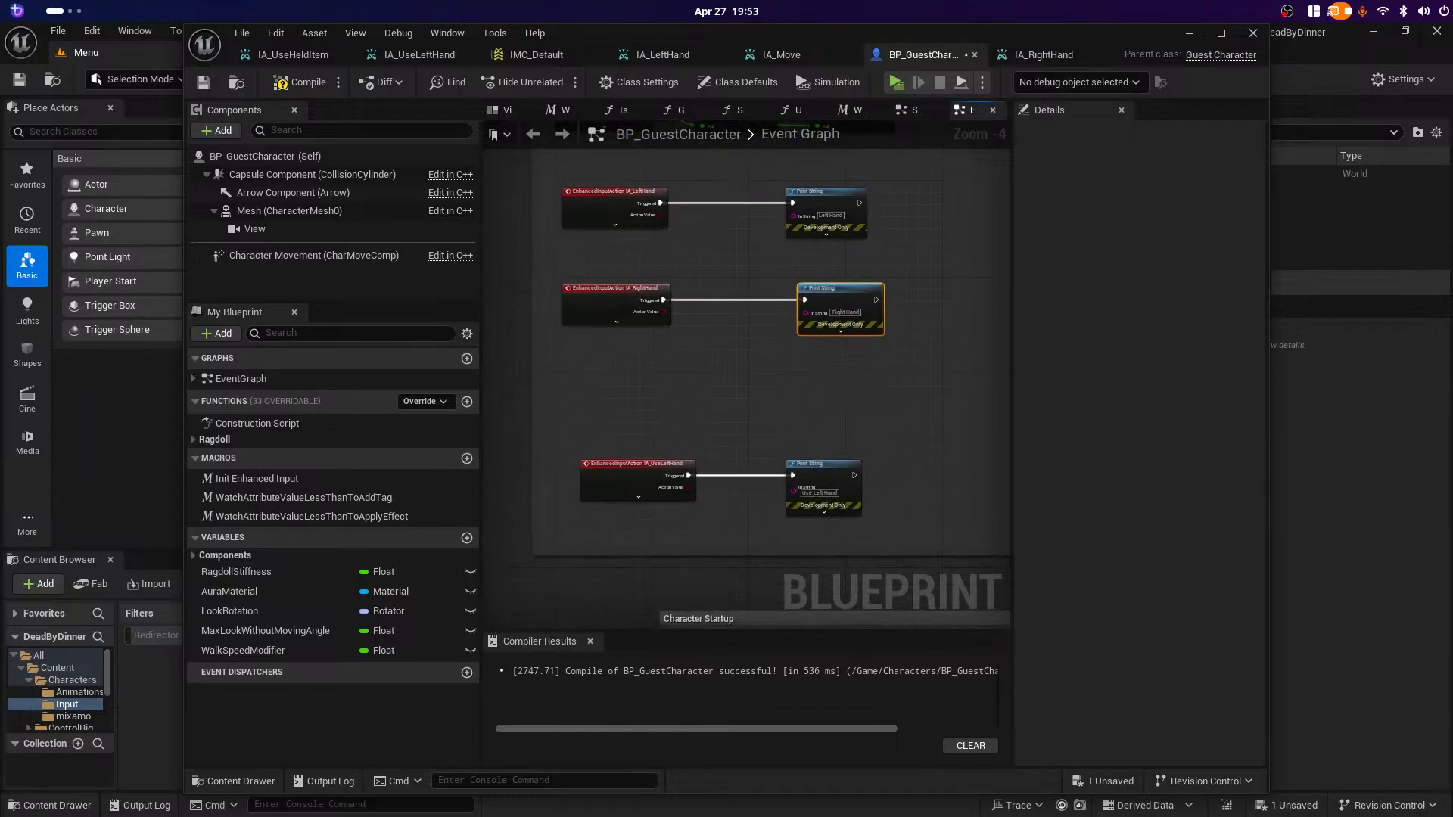
Step: Move the IA_UseLeftHand event and its Print String up beneath the IA_RightHand nodes, aligned with the events above
left_click(638, 477)
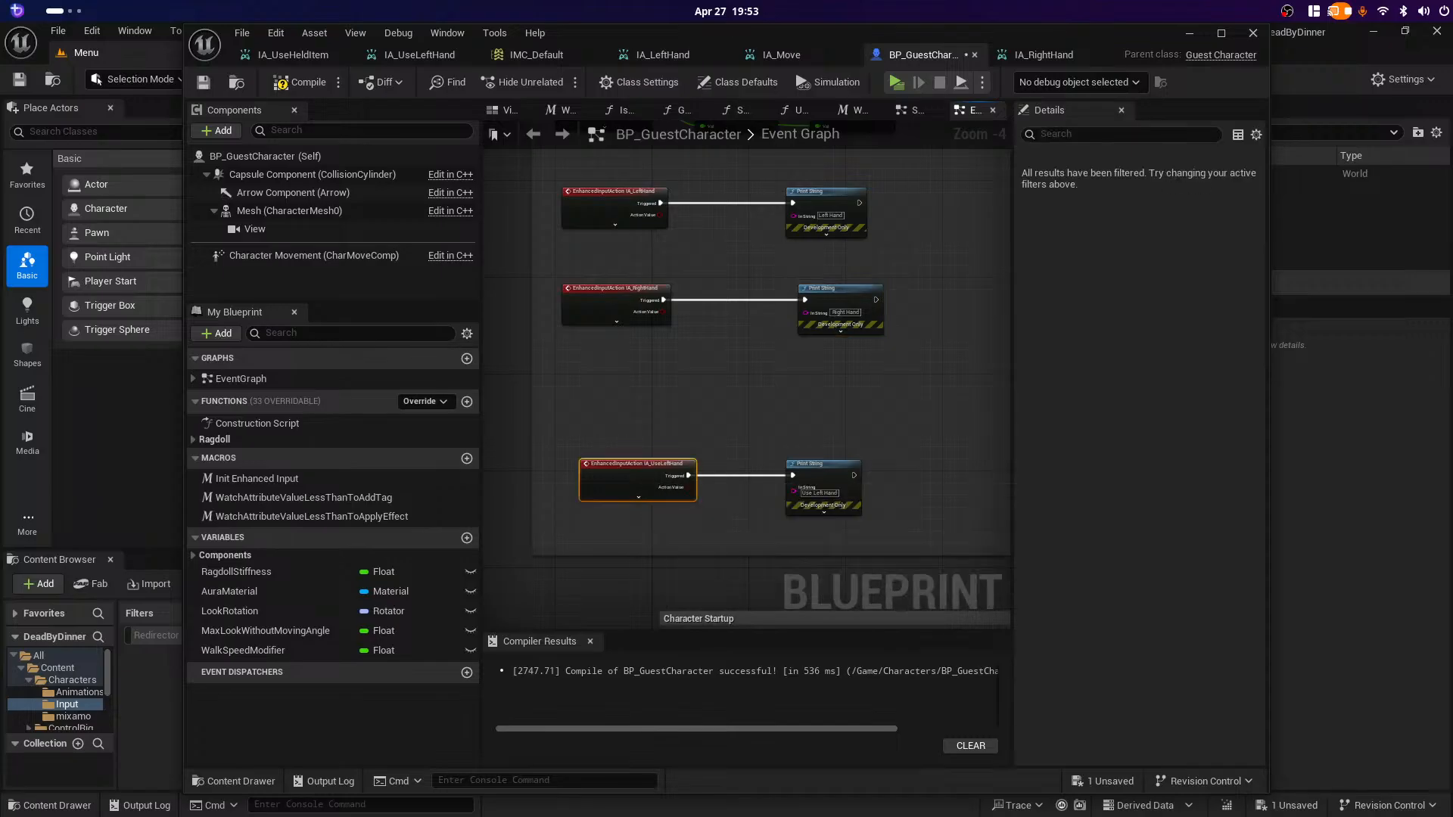
left_click(823, 484, "ctrl")
left_click_drag(824, 484, 805, 408)
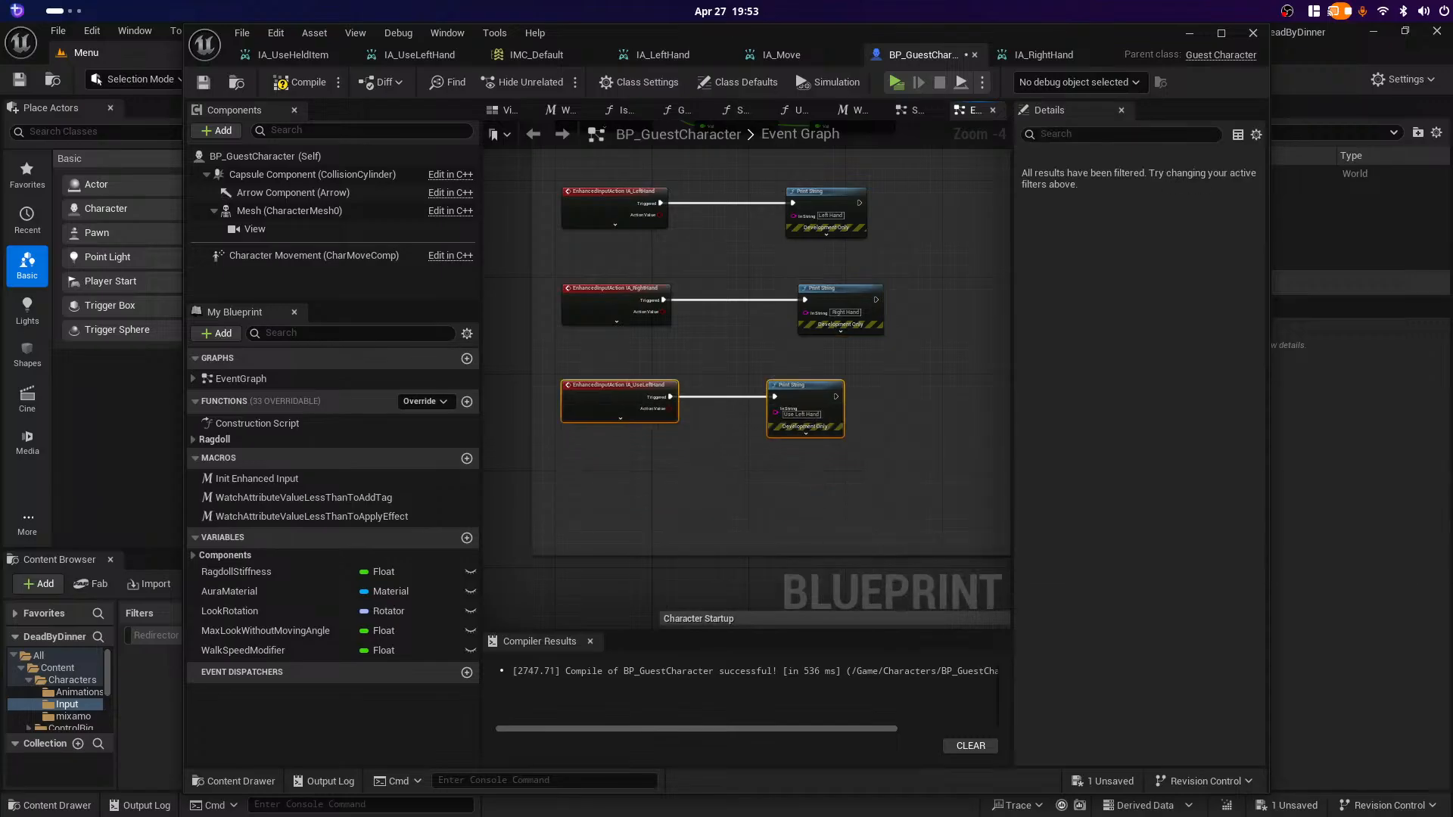
Step: Add an IA_UseRightHand event below the IA_UseLeftHand event, then compile and save the Blueprint
right_click(588, 483)
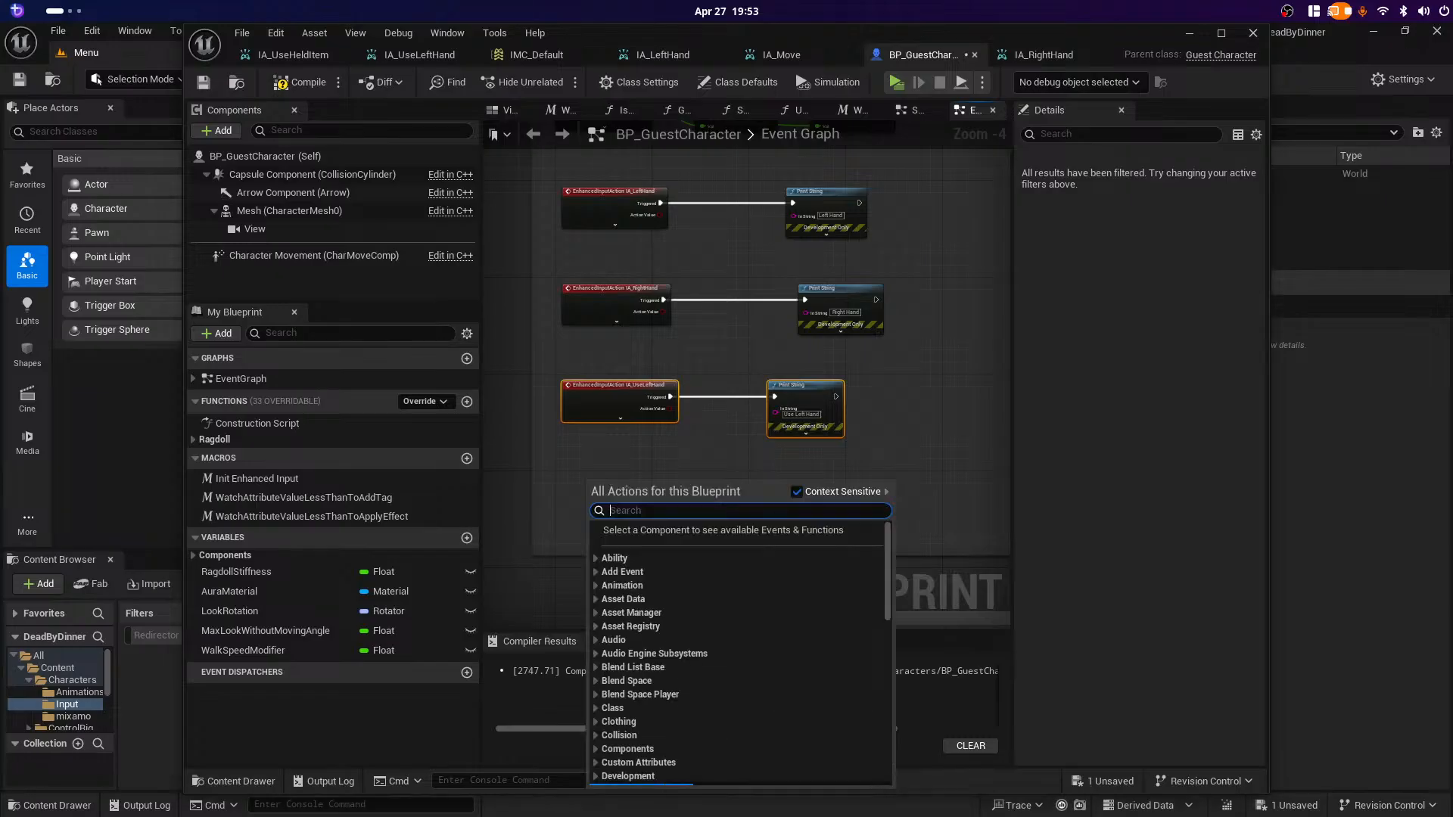
type("ia_")
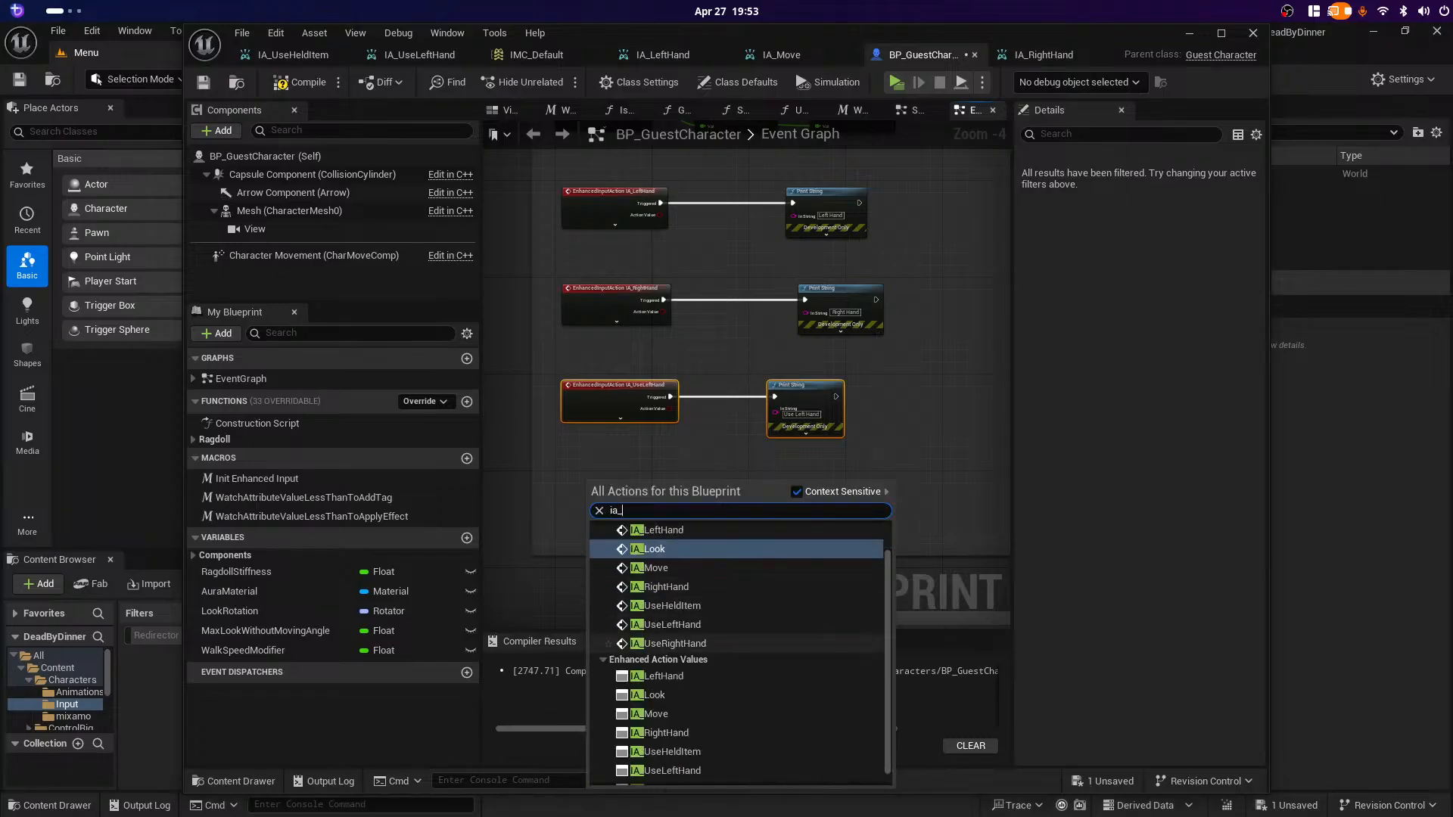
left_click(670, 644)
left_click_drag(643, 499, 786, 458)
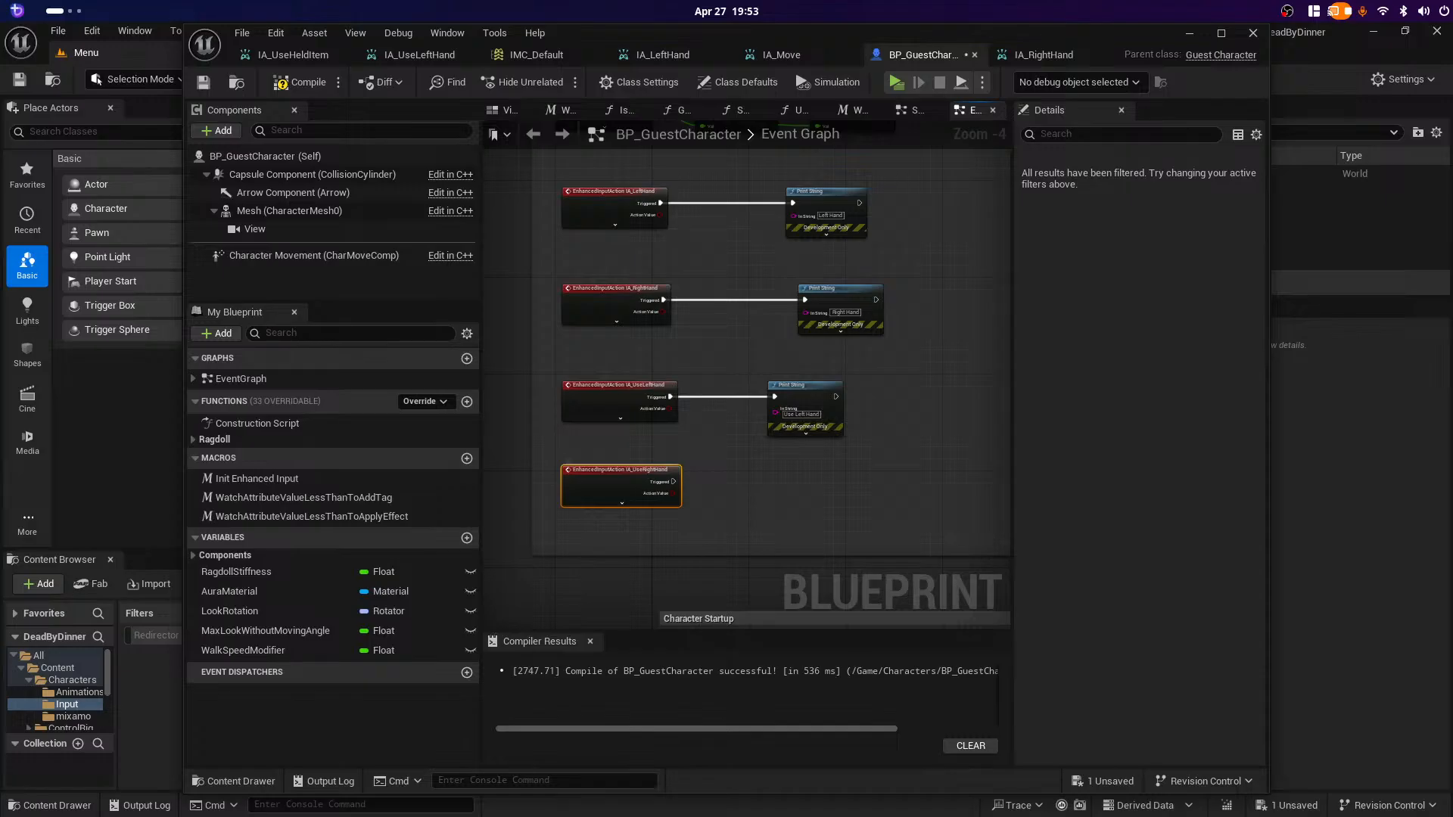
left_click_drag(643, 484, 773, 479)
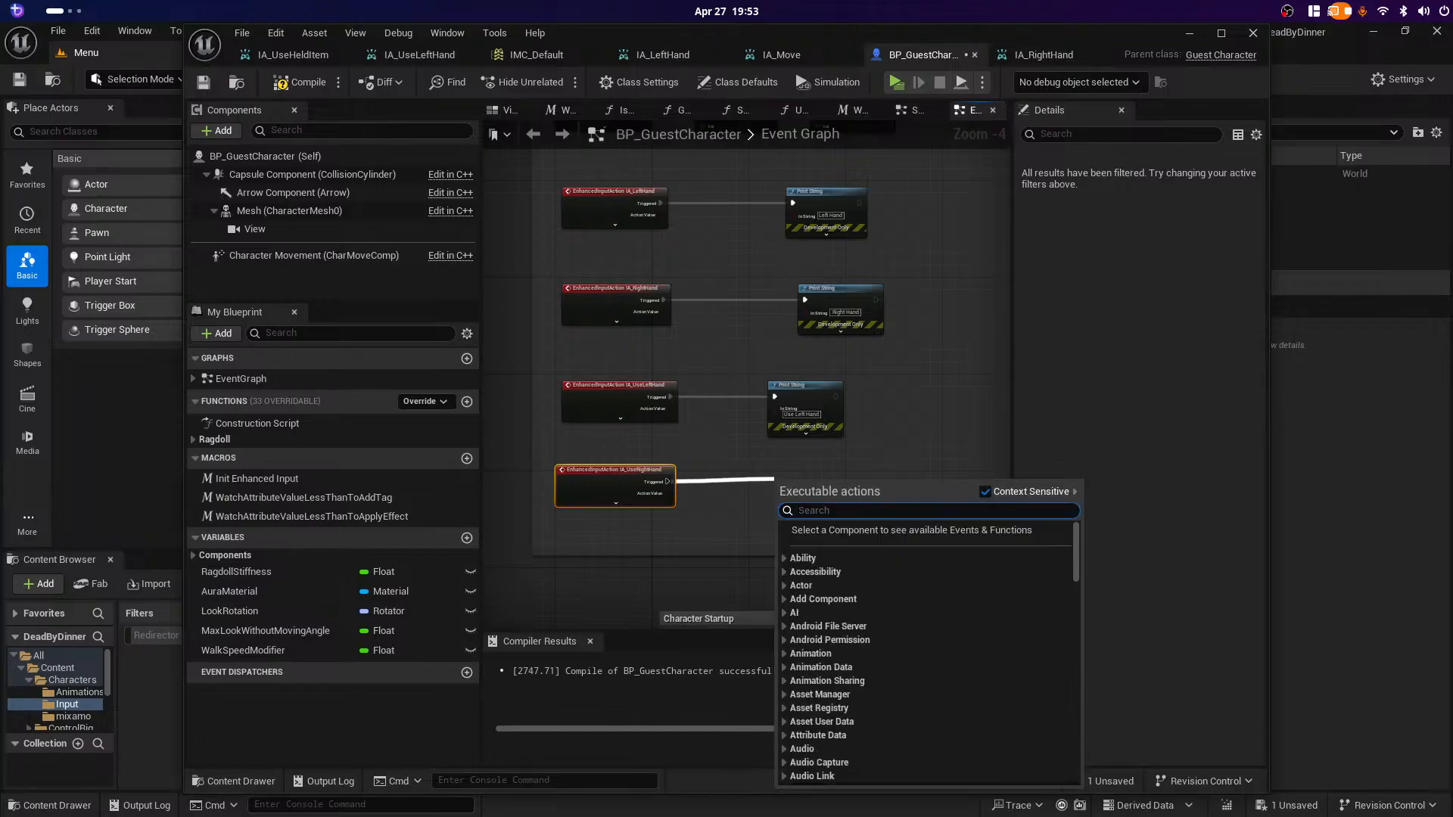
key("Escape")
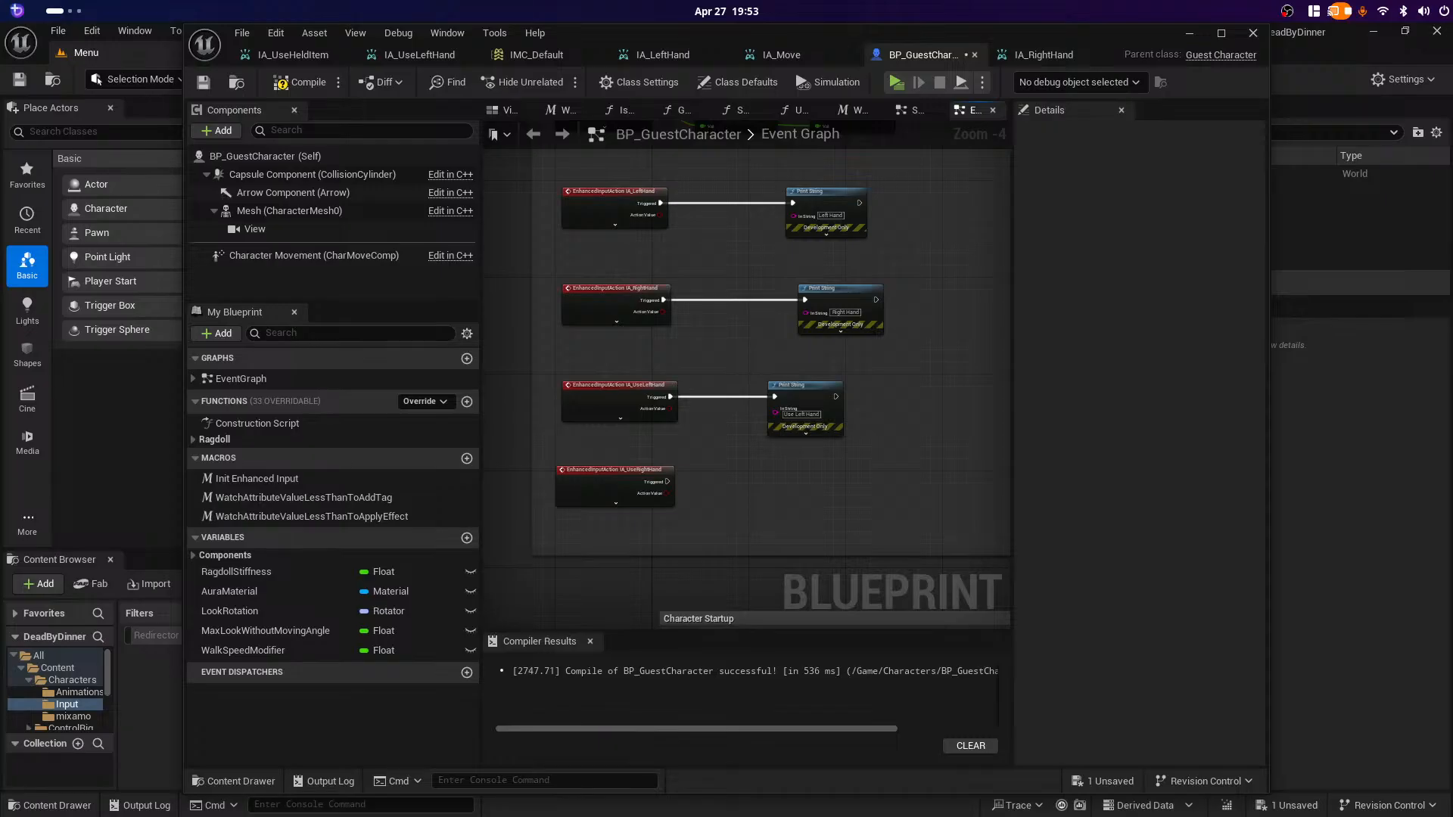
left_click(302, 83)
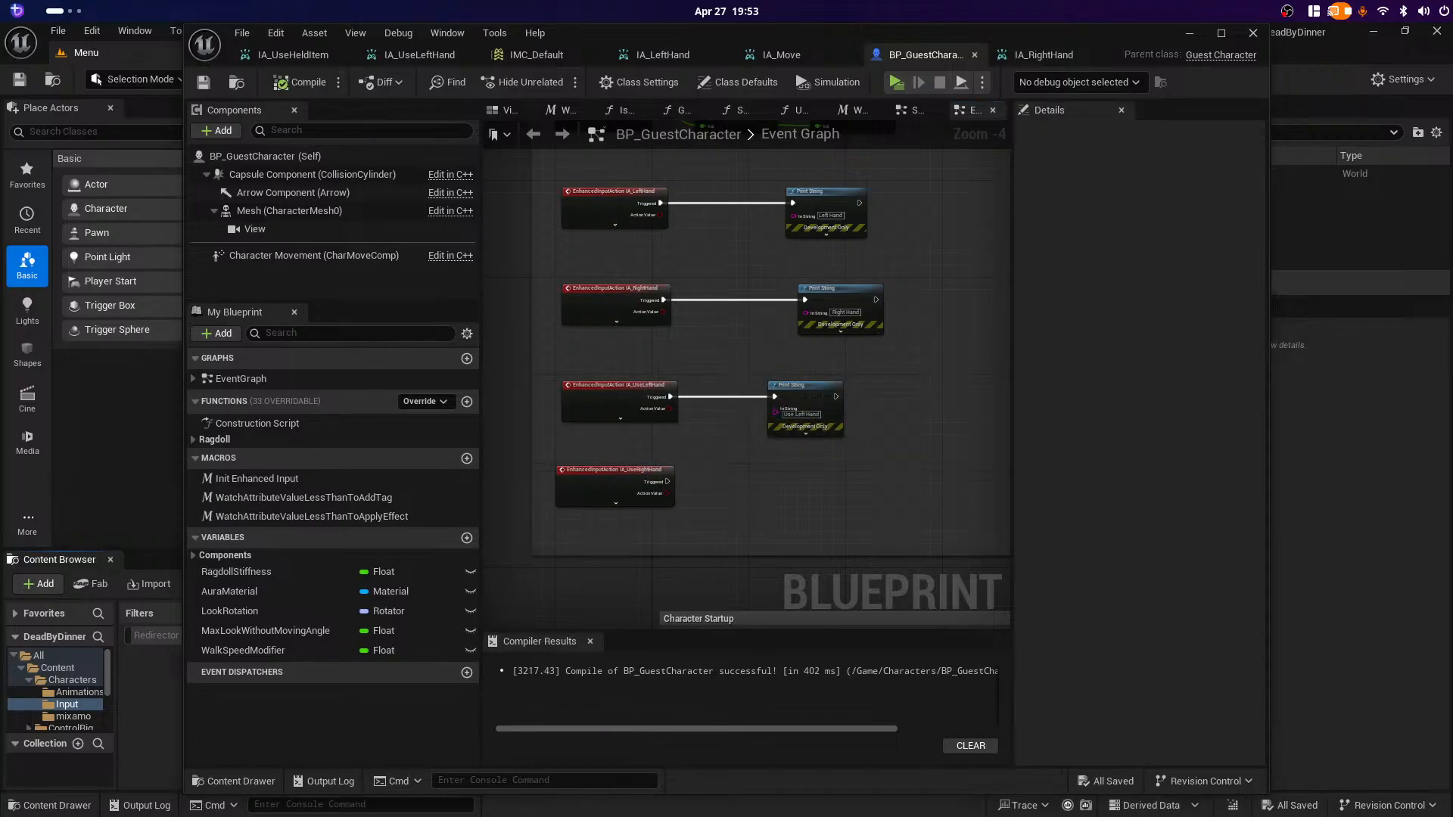
Step: Return to the main editor and create a new Input Action asset in the Characters/Input folder
left_click(1189, 33)
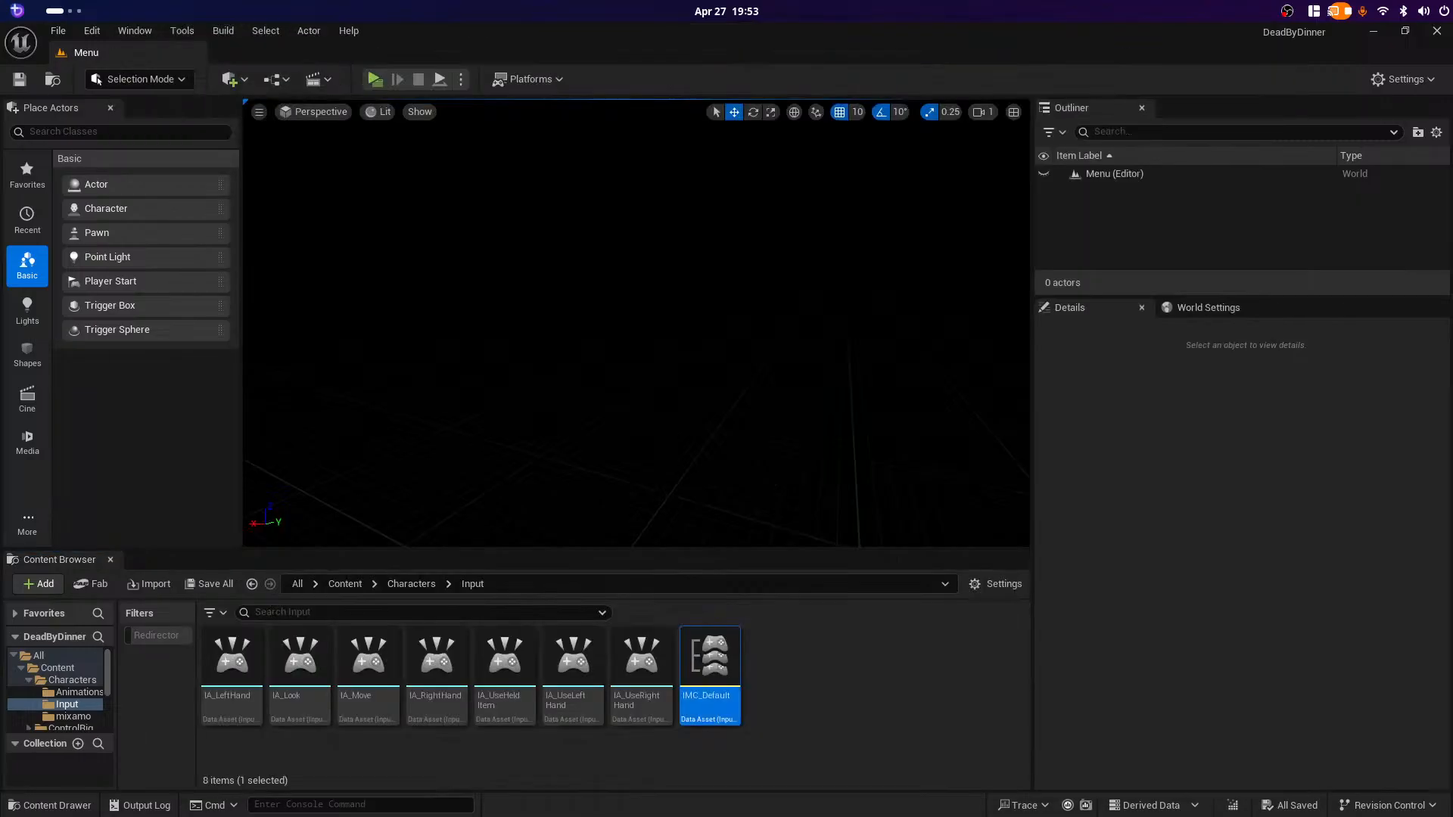
right_click(848, 657)
mouse_move(878, 641)
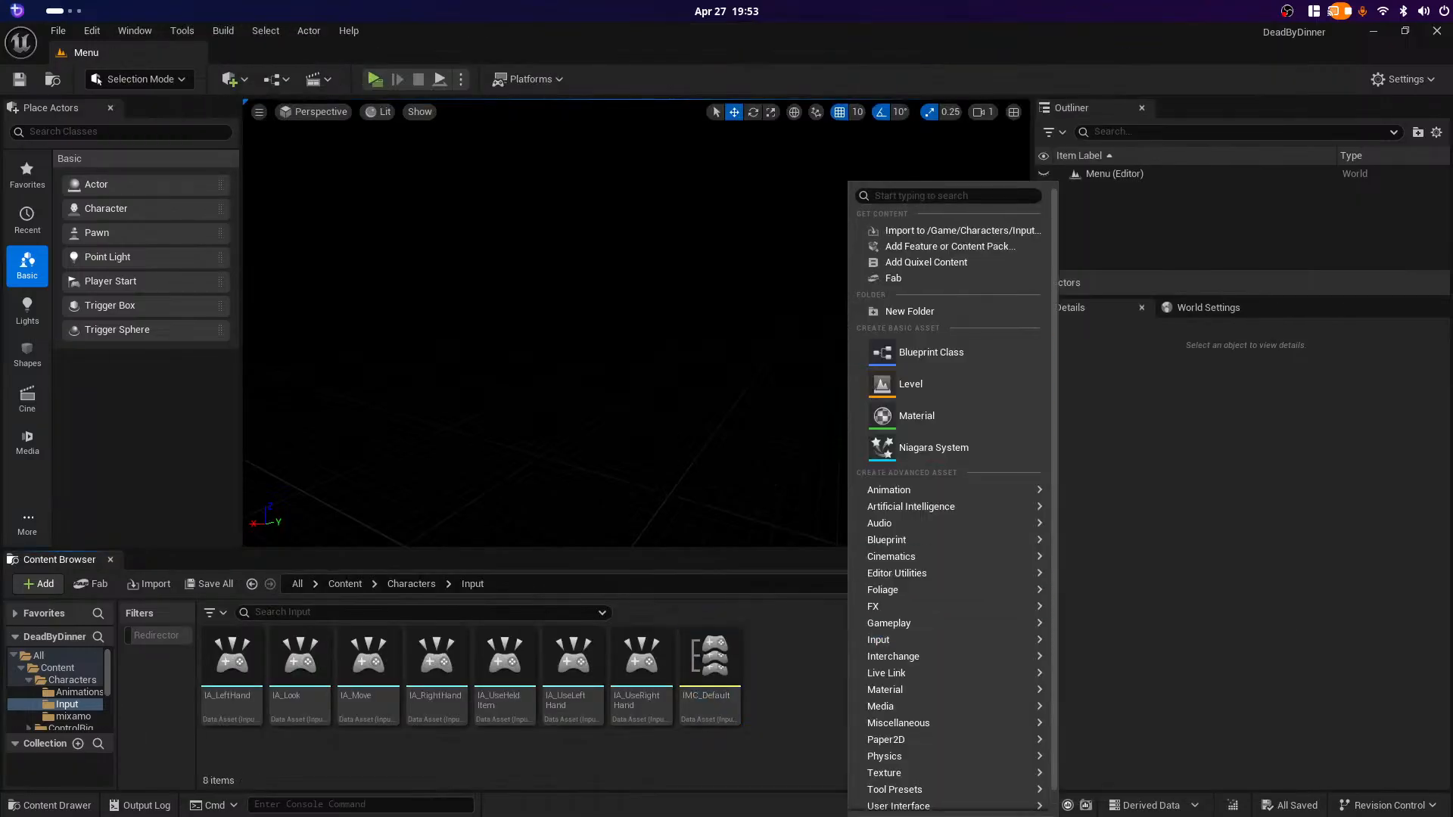
left_click(949, 196)
type("i")
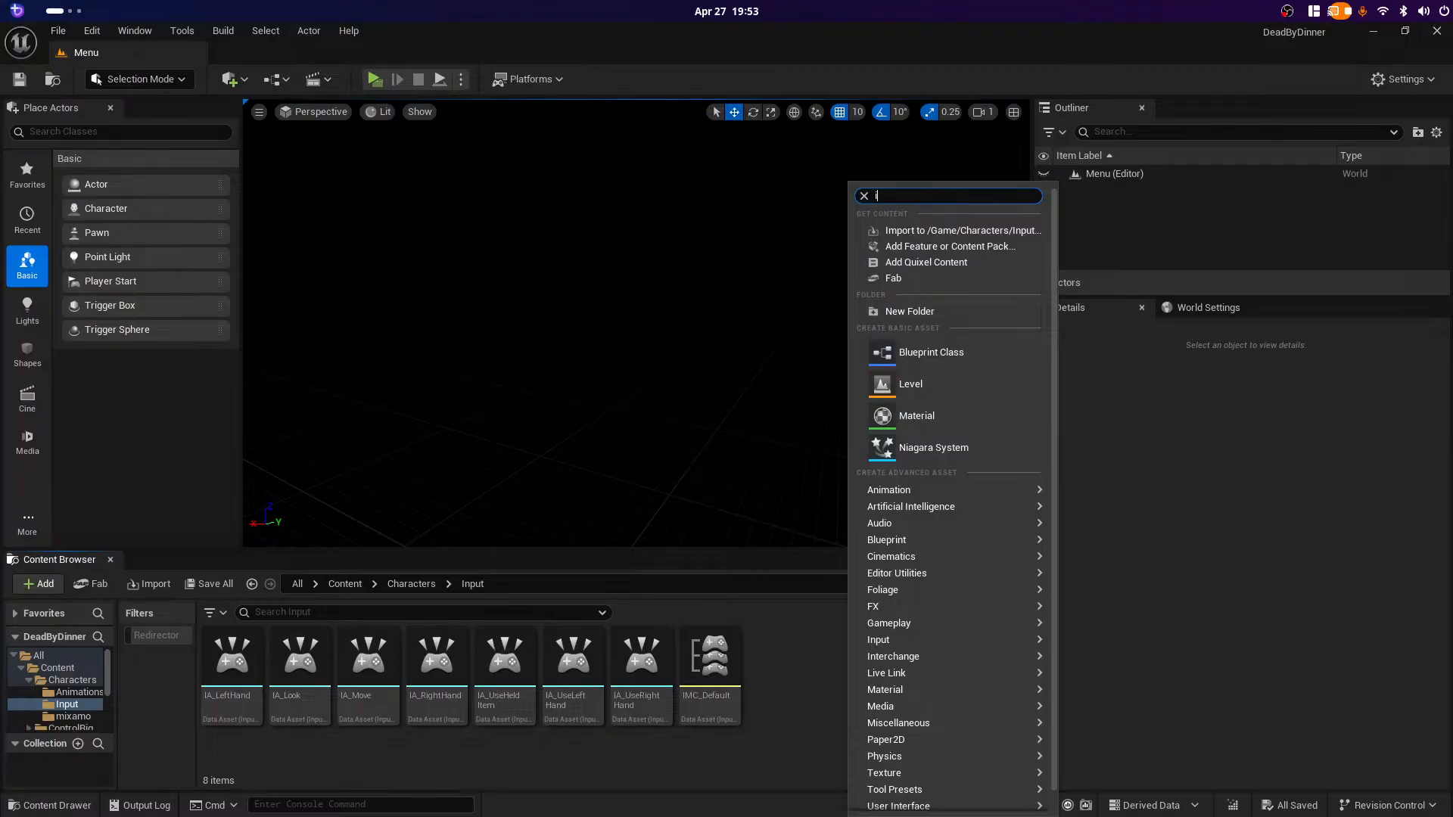
type("nputactio")
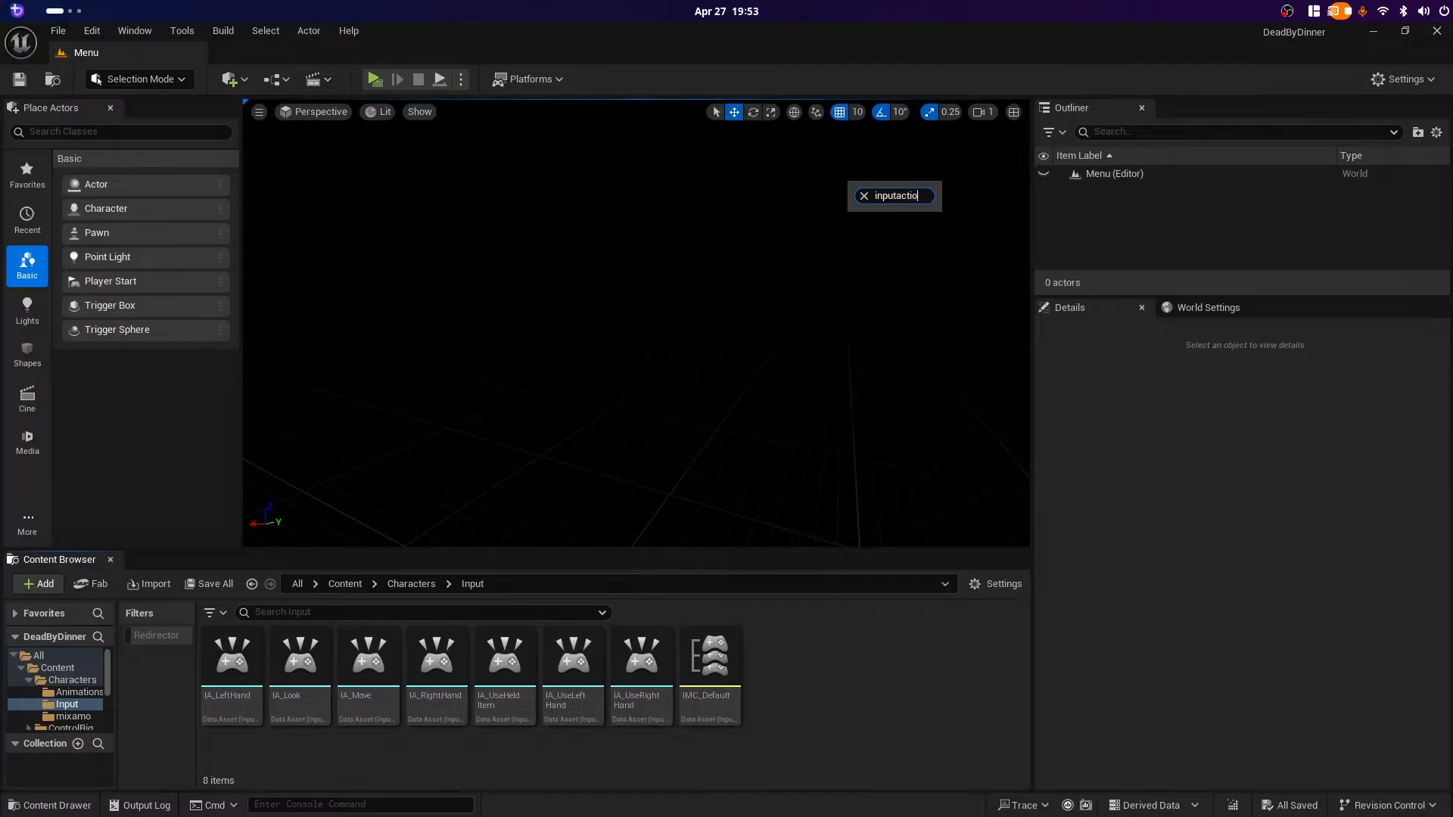
key("BackSpace")
key("BackSpace")
key("BackSpace")
key("BackSpace")
key("BackSpace")
type("action")
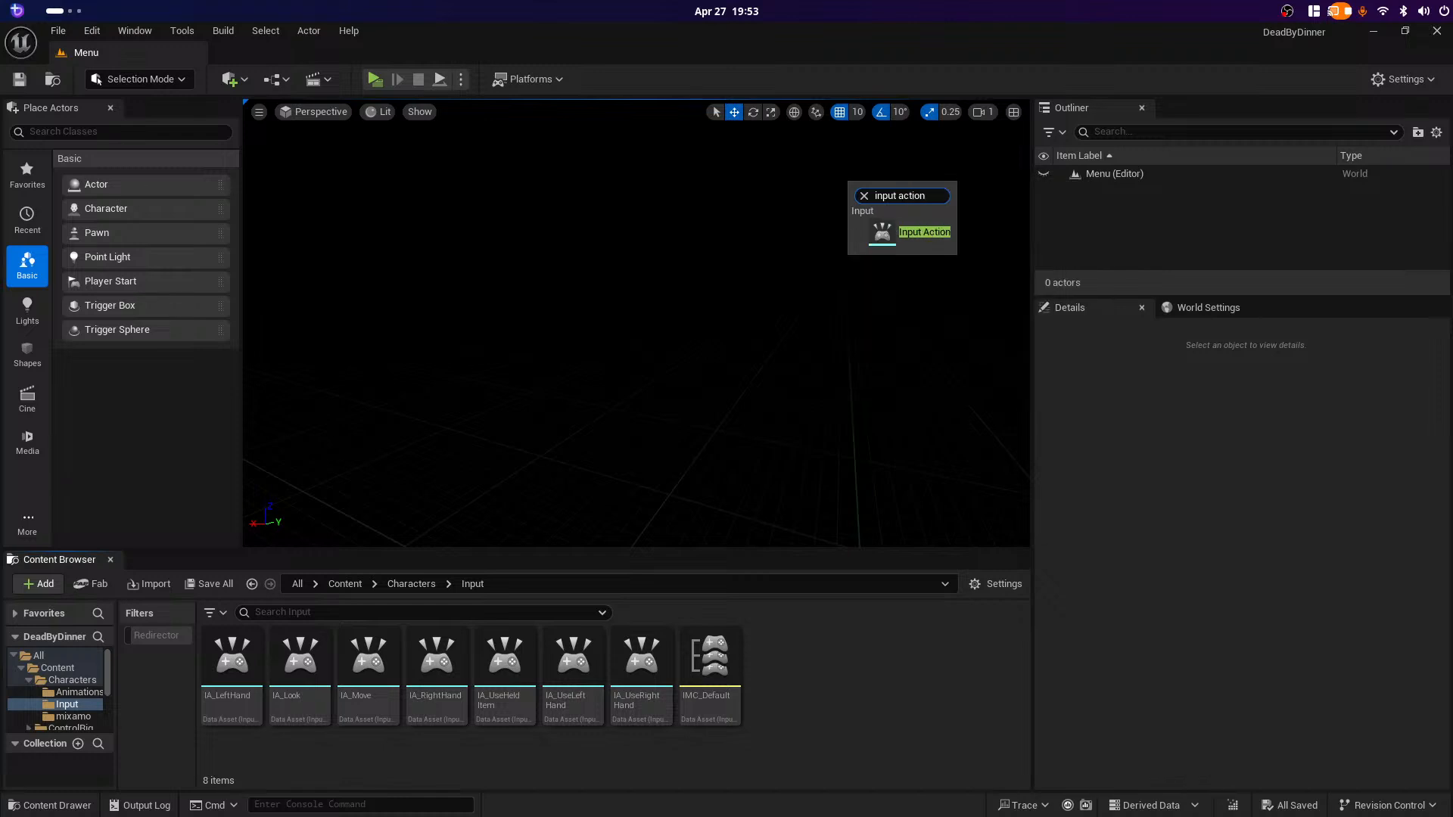
key("Return")
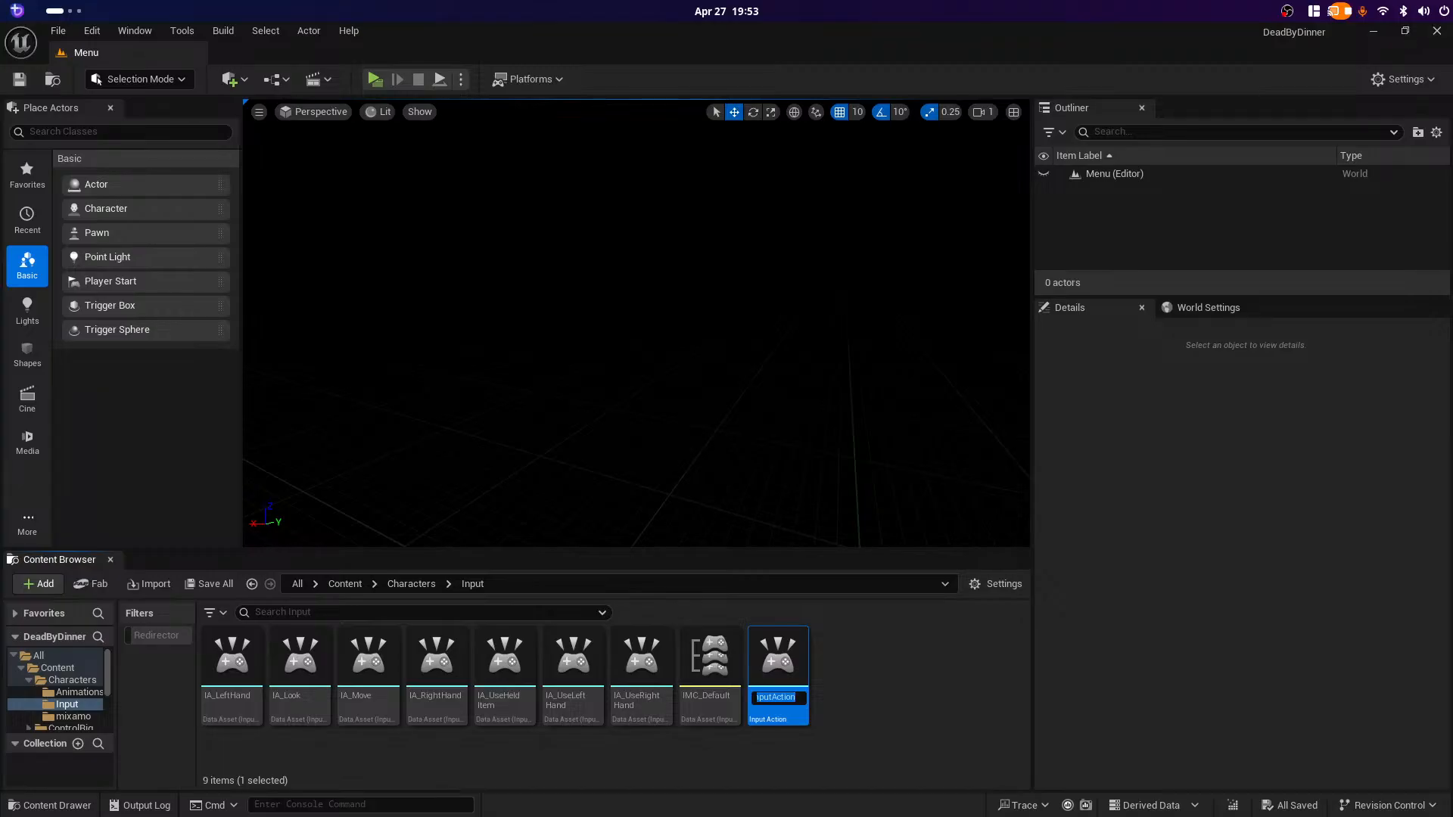
Step: Name the new Input Action IA_Hand and save it
type("Ia_")
key("BackSpace")
key("BackSpace")
type("A_A")
key("BackSpace")
type("Hand")
key("Return")
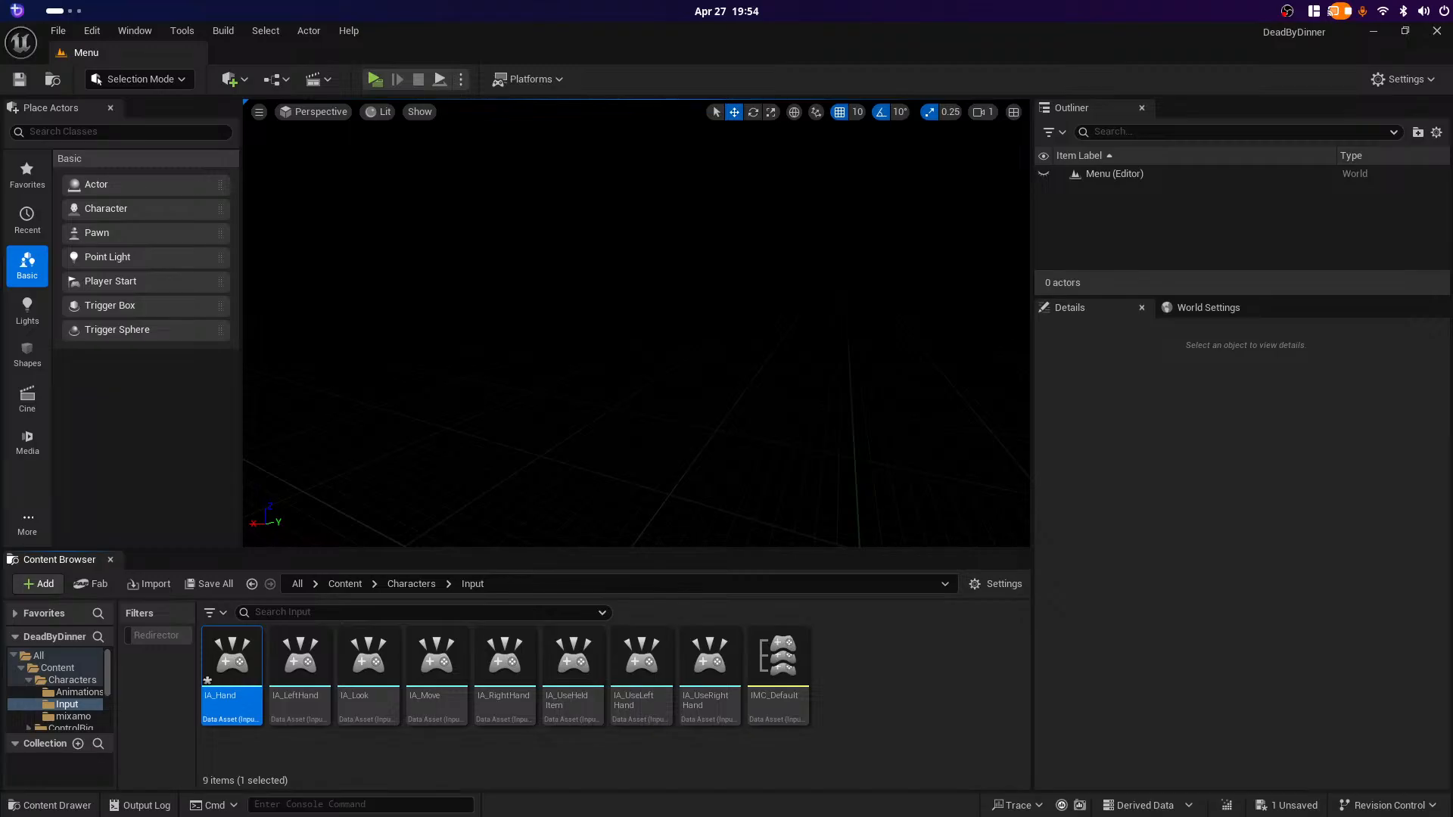
key("ctrl+s")
Step: Create another Input Action named IA_Use in the same folder and save it
right_click(903, 666)
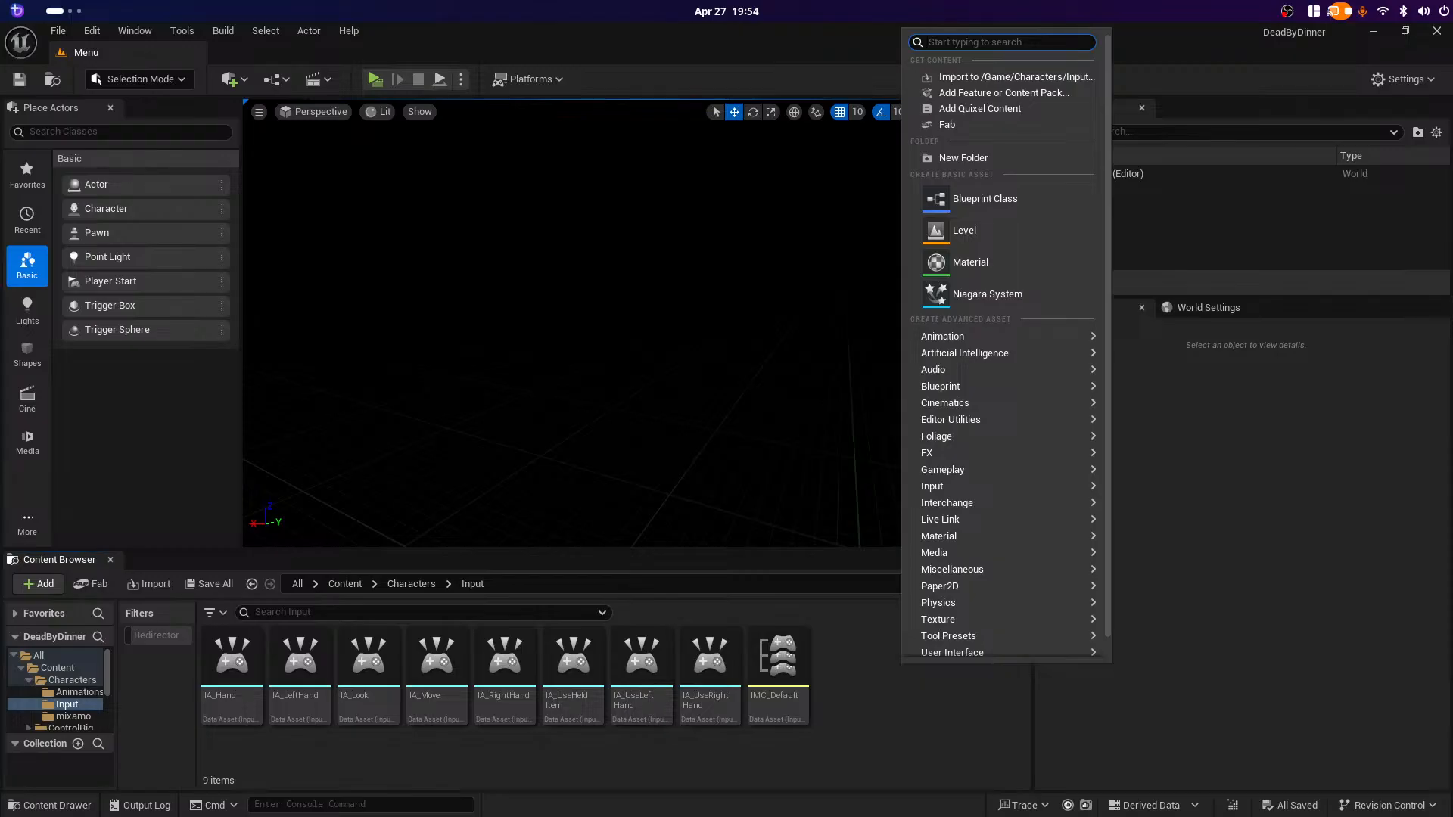
type("input action")
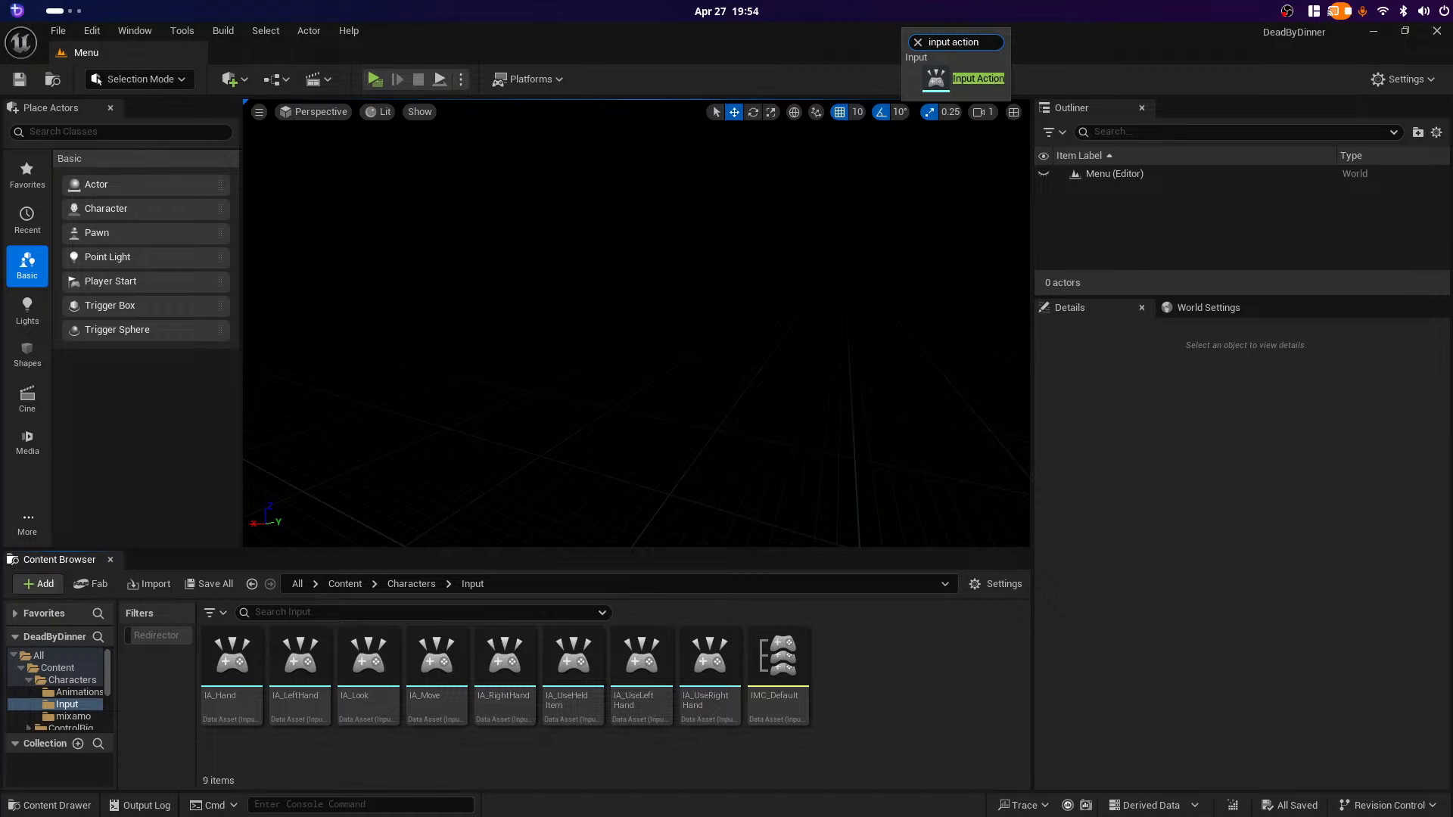
left_click(977, 78)
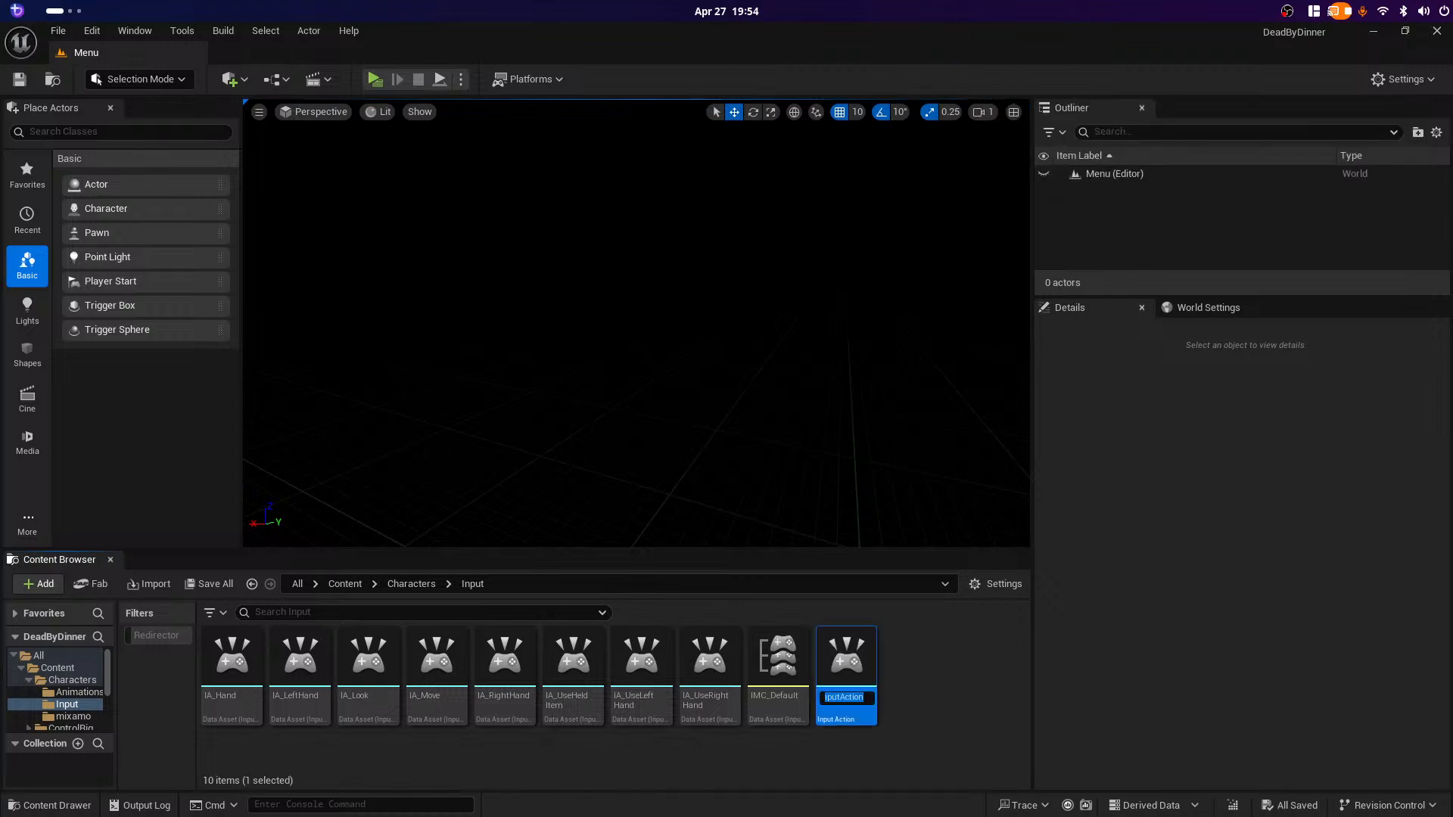
type("IA_Use")
key("Return")
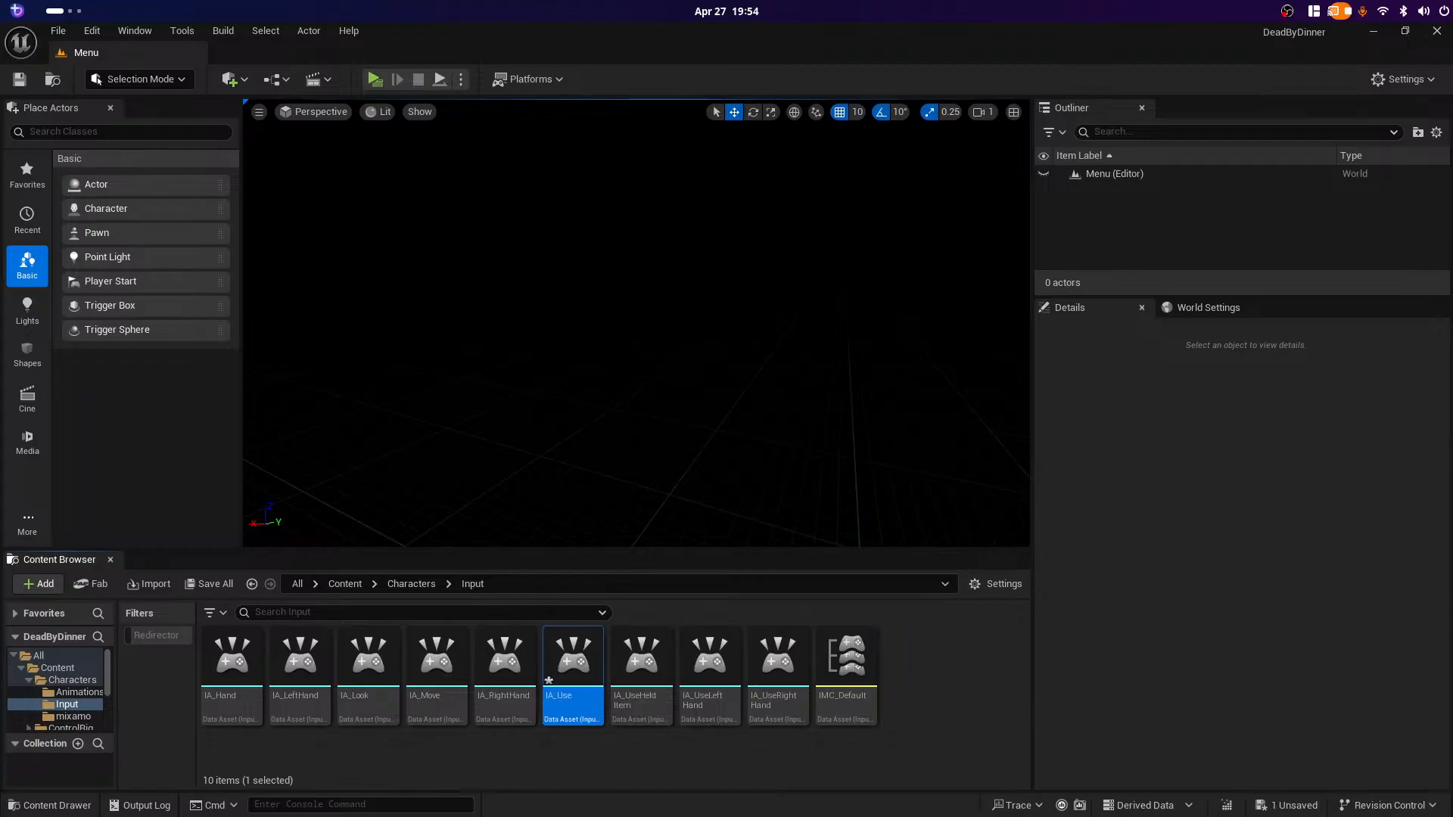
key("ctrl+s")
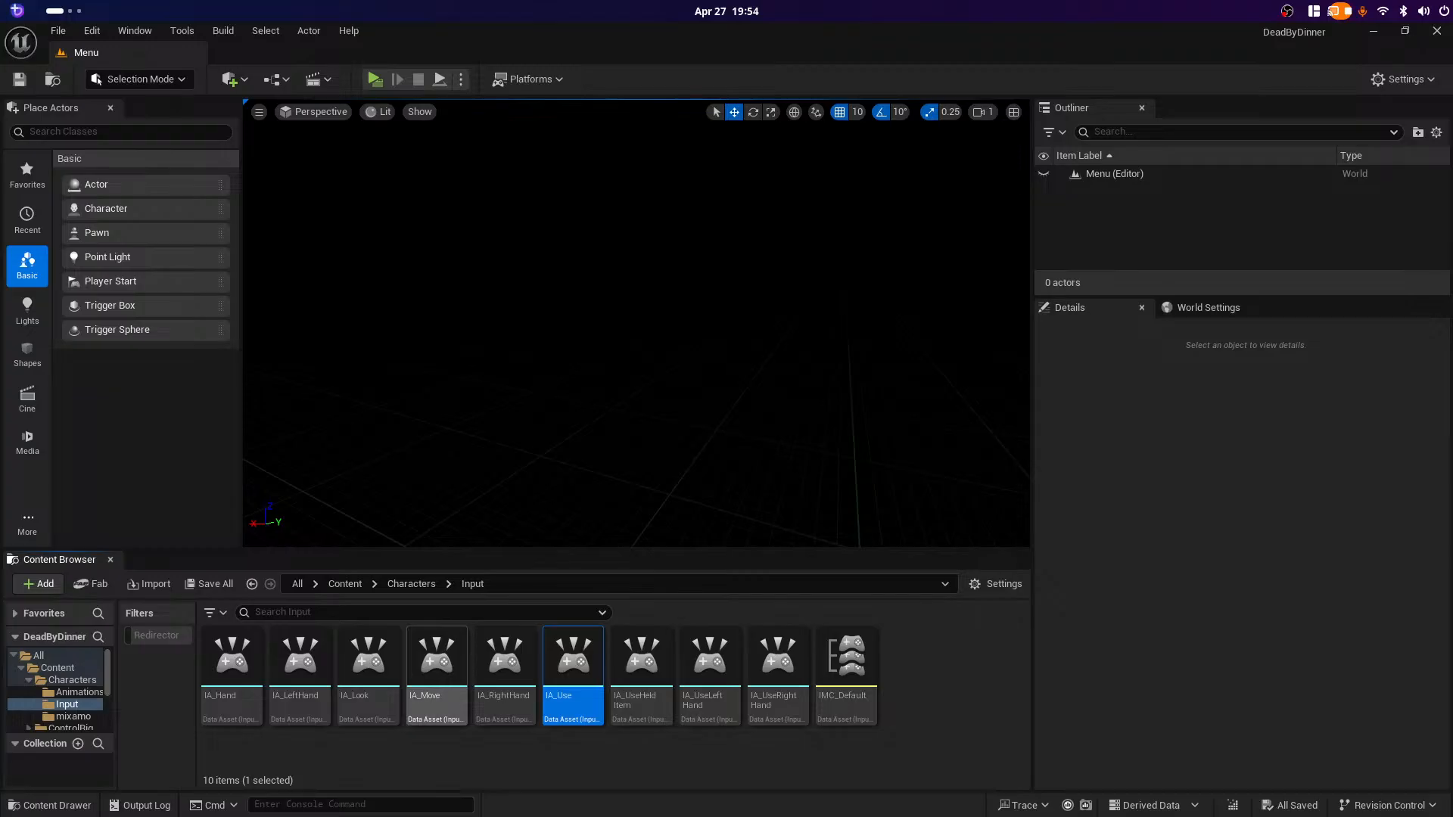
Step: Open the IA_Hand input action for editing
double_click(232, 659)
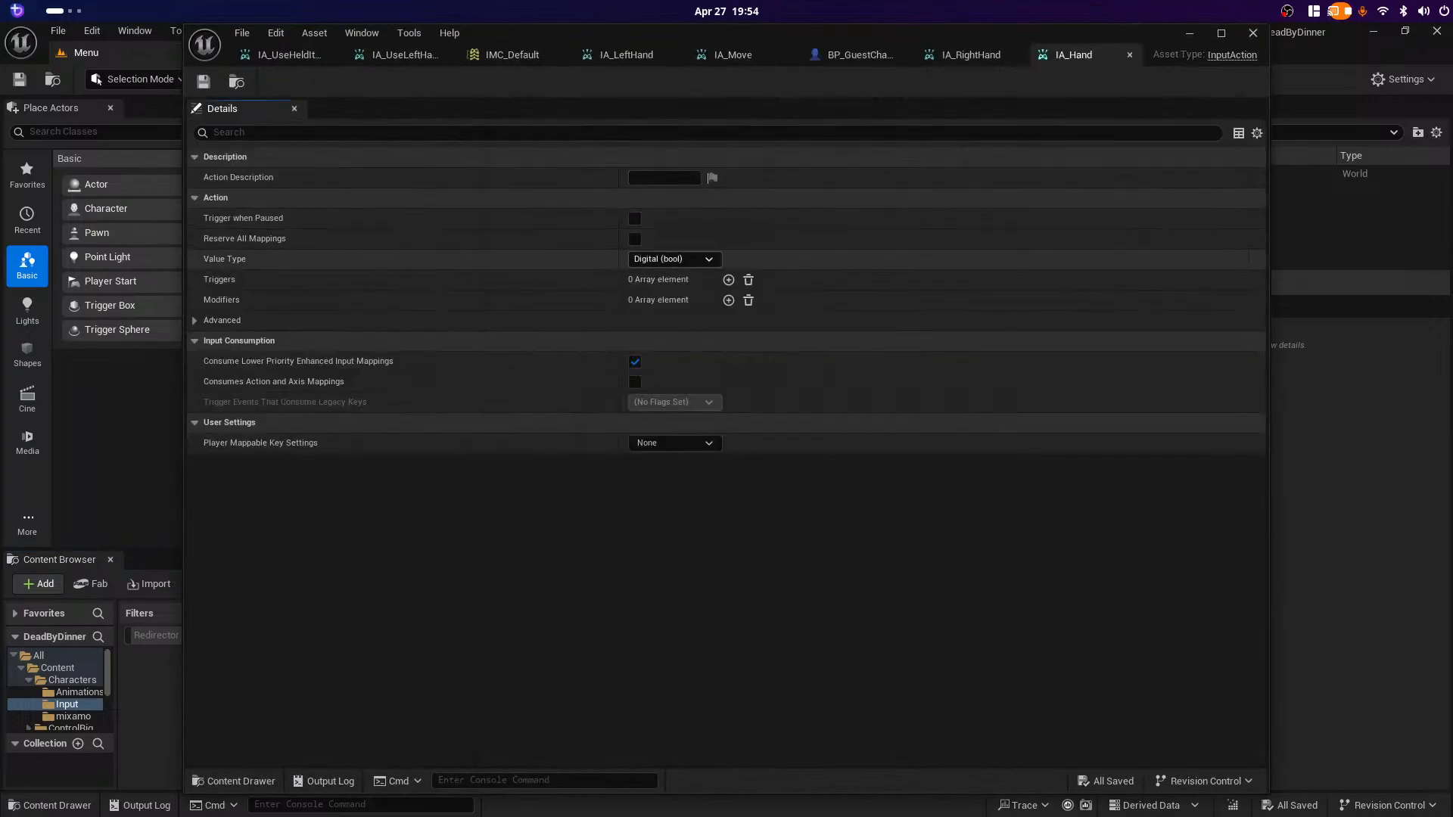
Step: Set the value type of the IA_Hand input action to Axis1D (float) and save the asset
left_click(673, 259)
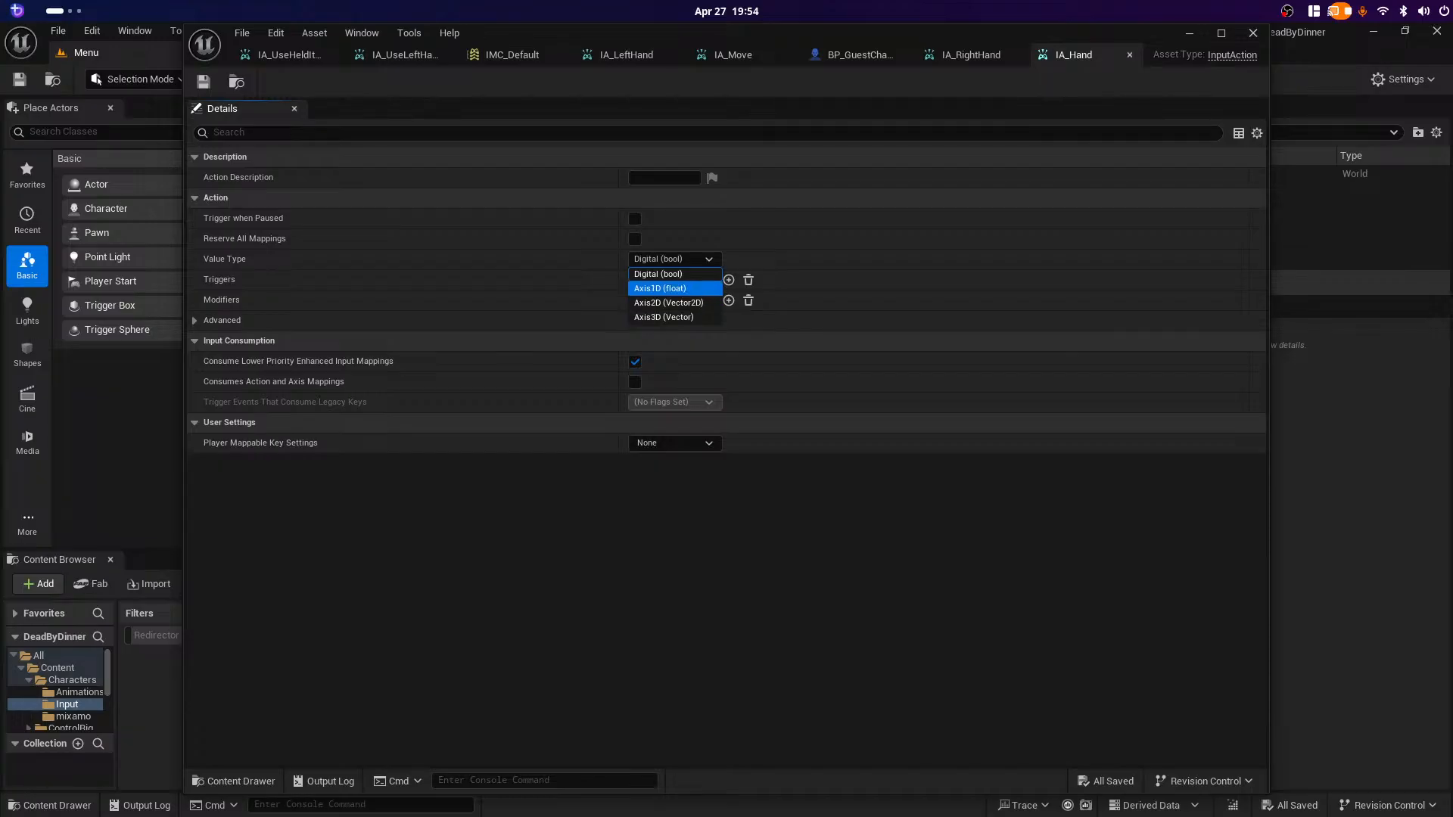
key("Return")
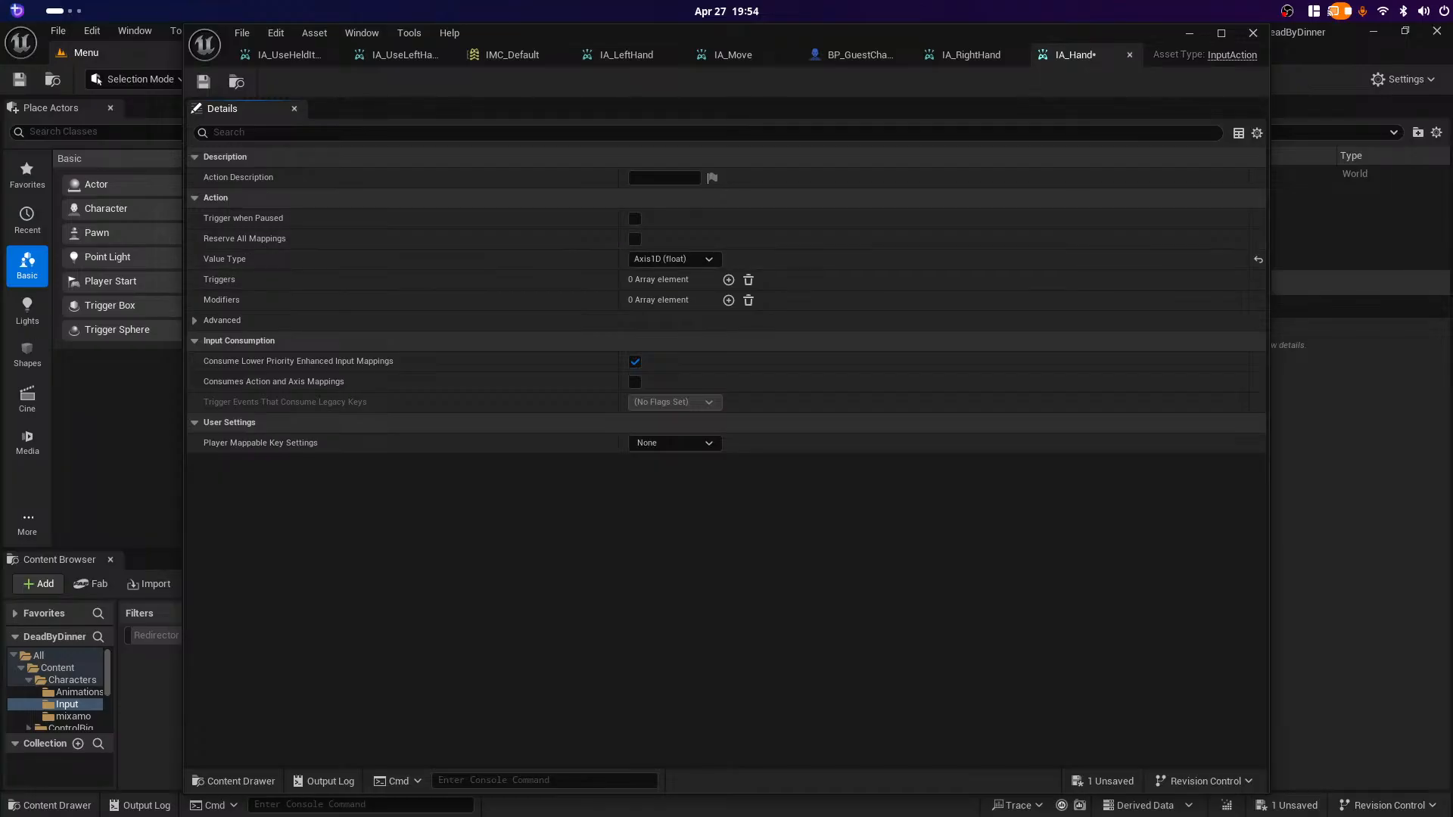
left_click(203, 81)
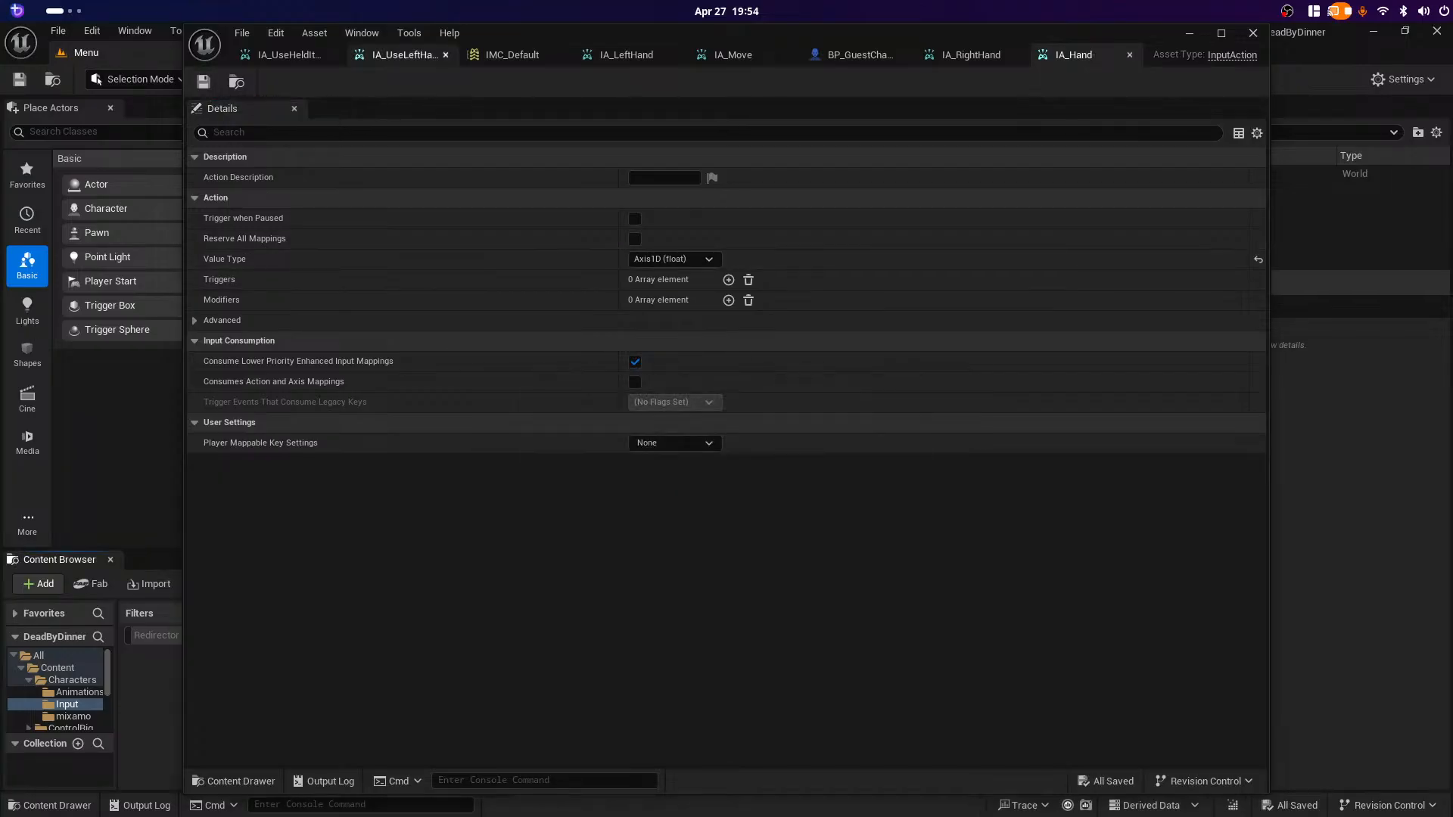
Step: Add a new mapping to IMC_Default and assign the IA_Hand input action to it
left_click(513, 54)
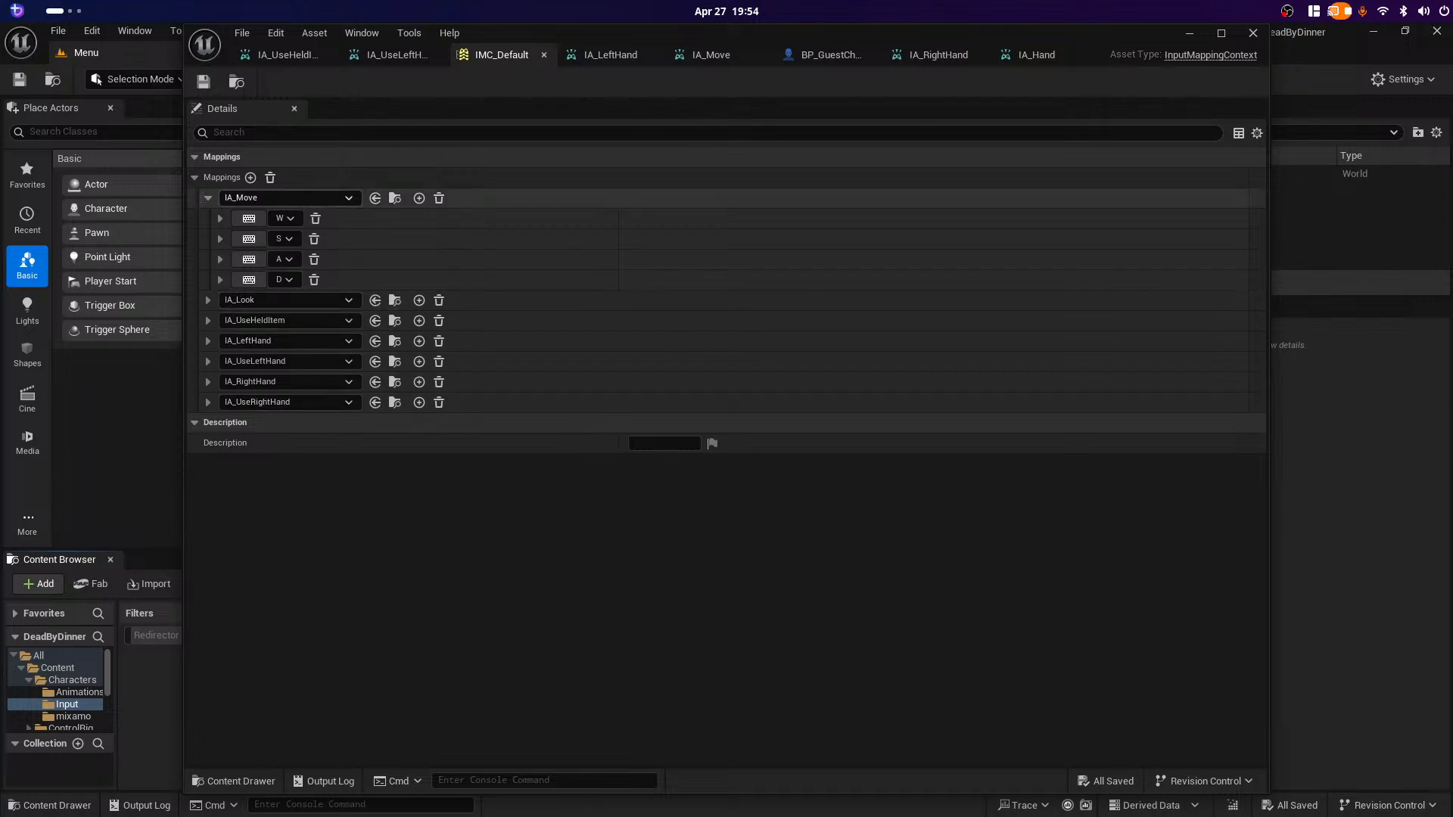
left_click(251, 177)
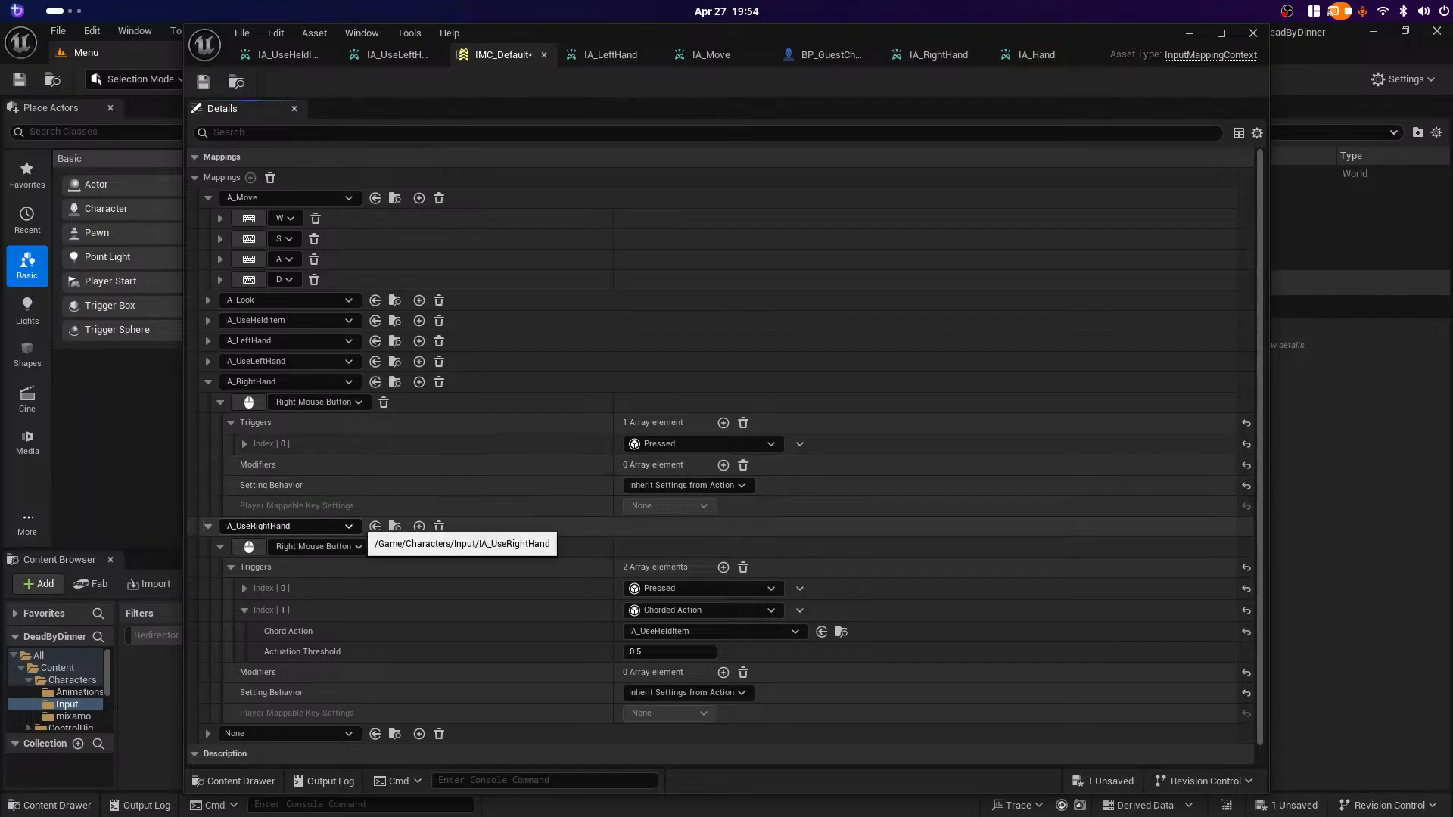
scroll(363, 530, "down", 1)
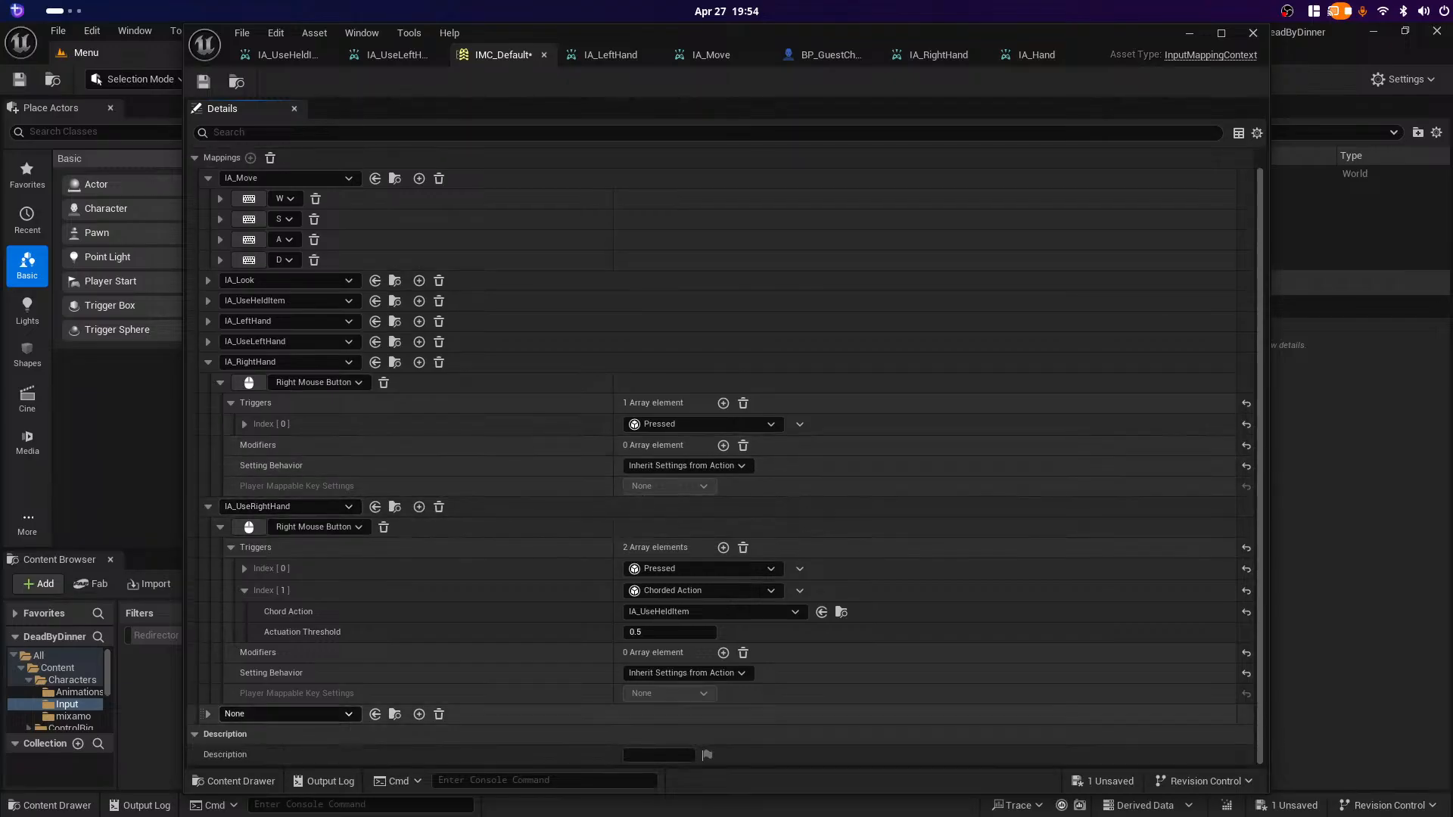
left_click(287, 713)
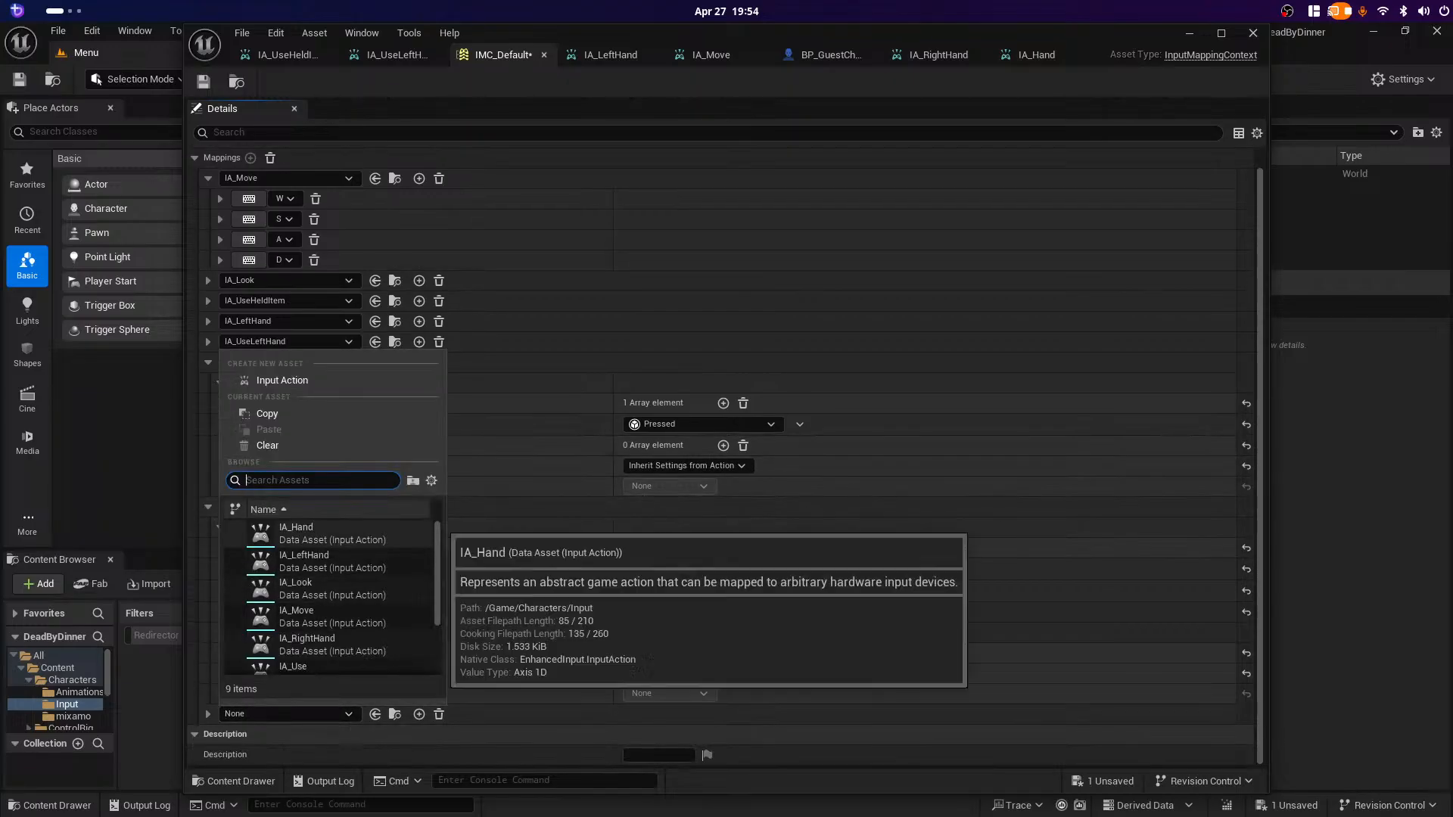
left_click(296, 529)
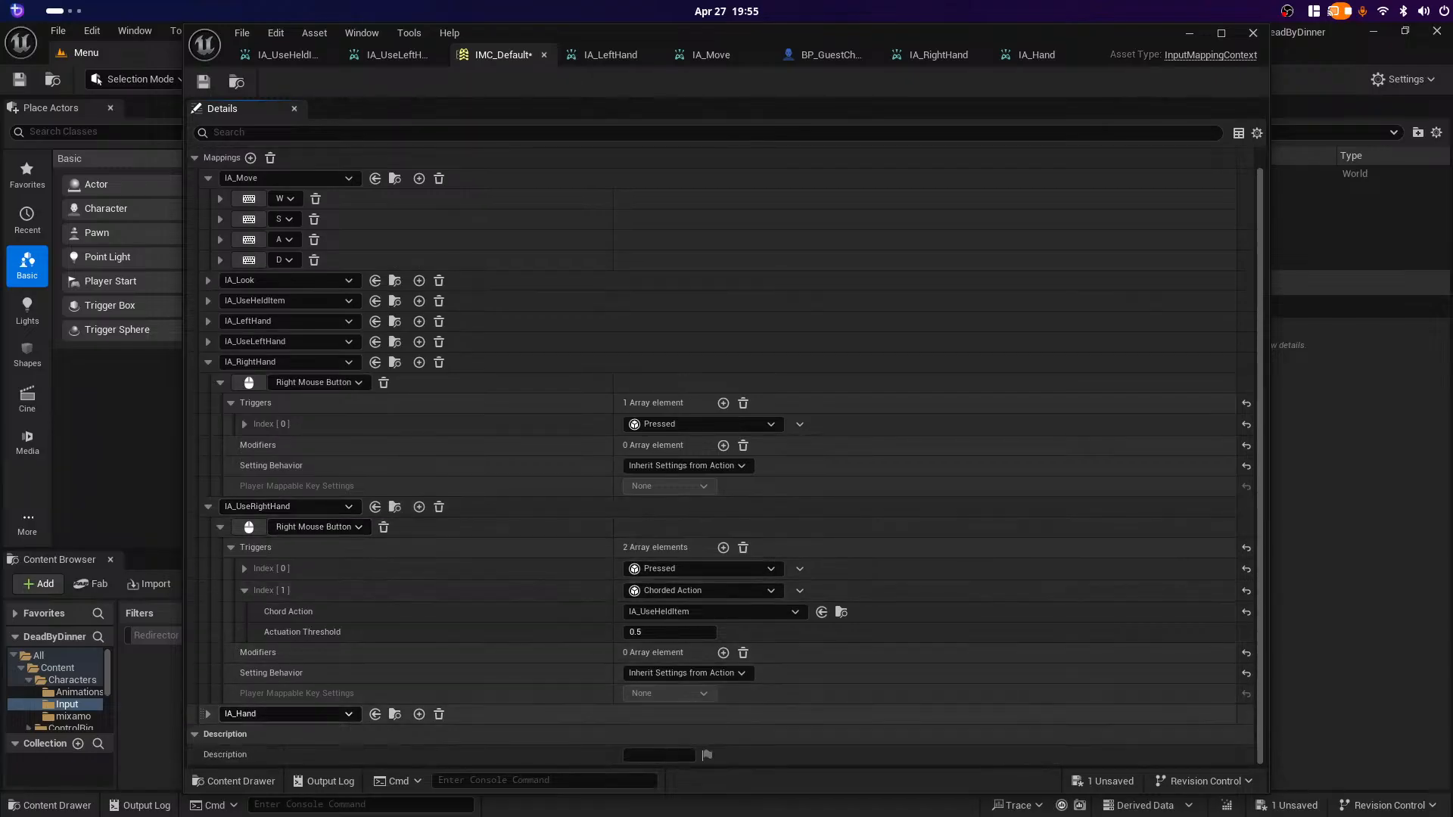
Step: Add a second control binding to the IA_Hand mapping and expand its binding settings
left_click(207, 713)
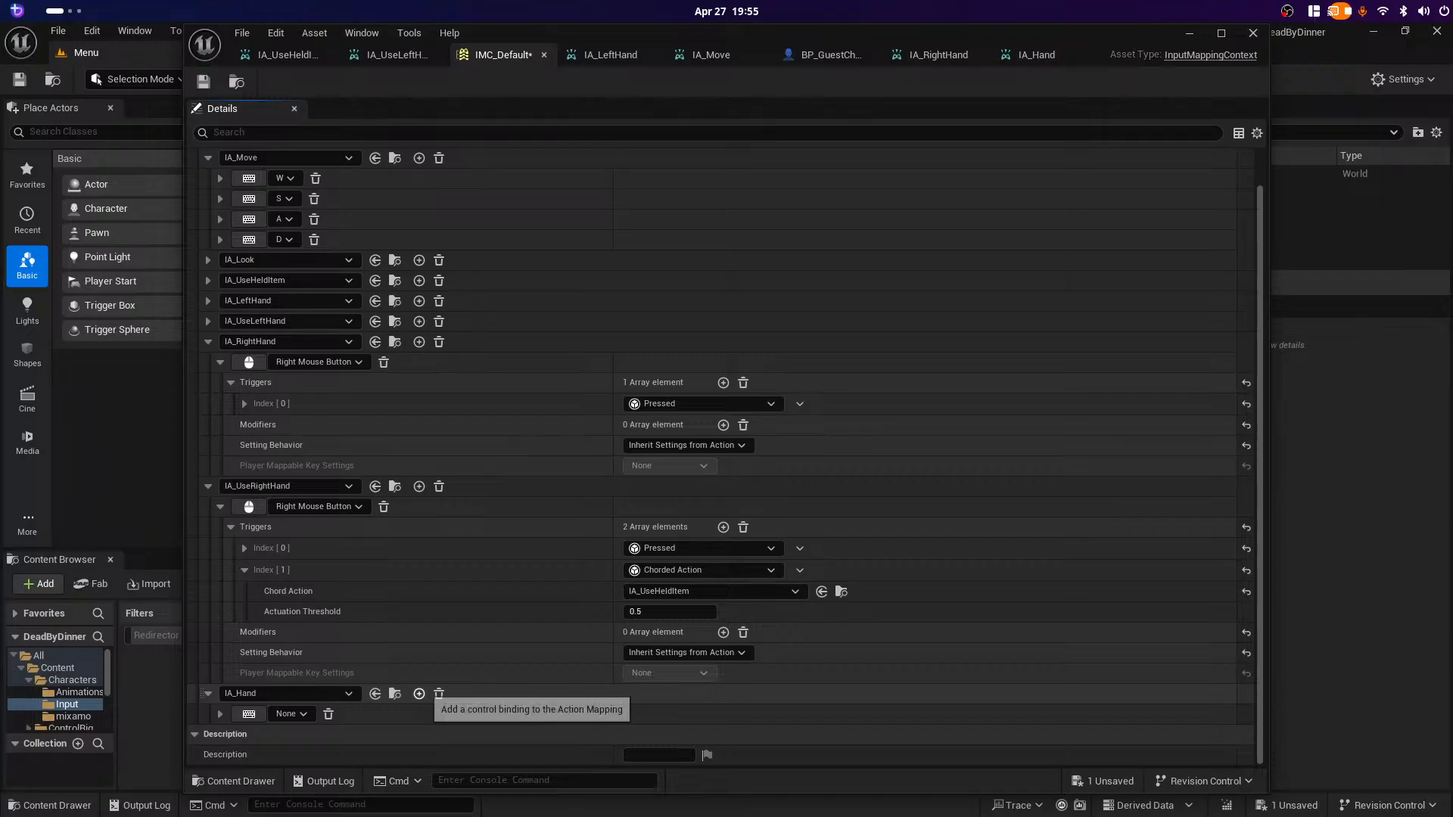
left_click(220, 714)
scroll(725, 454, "down", 4)
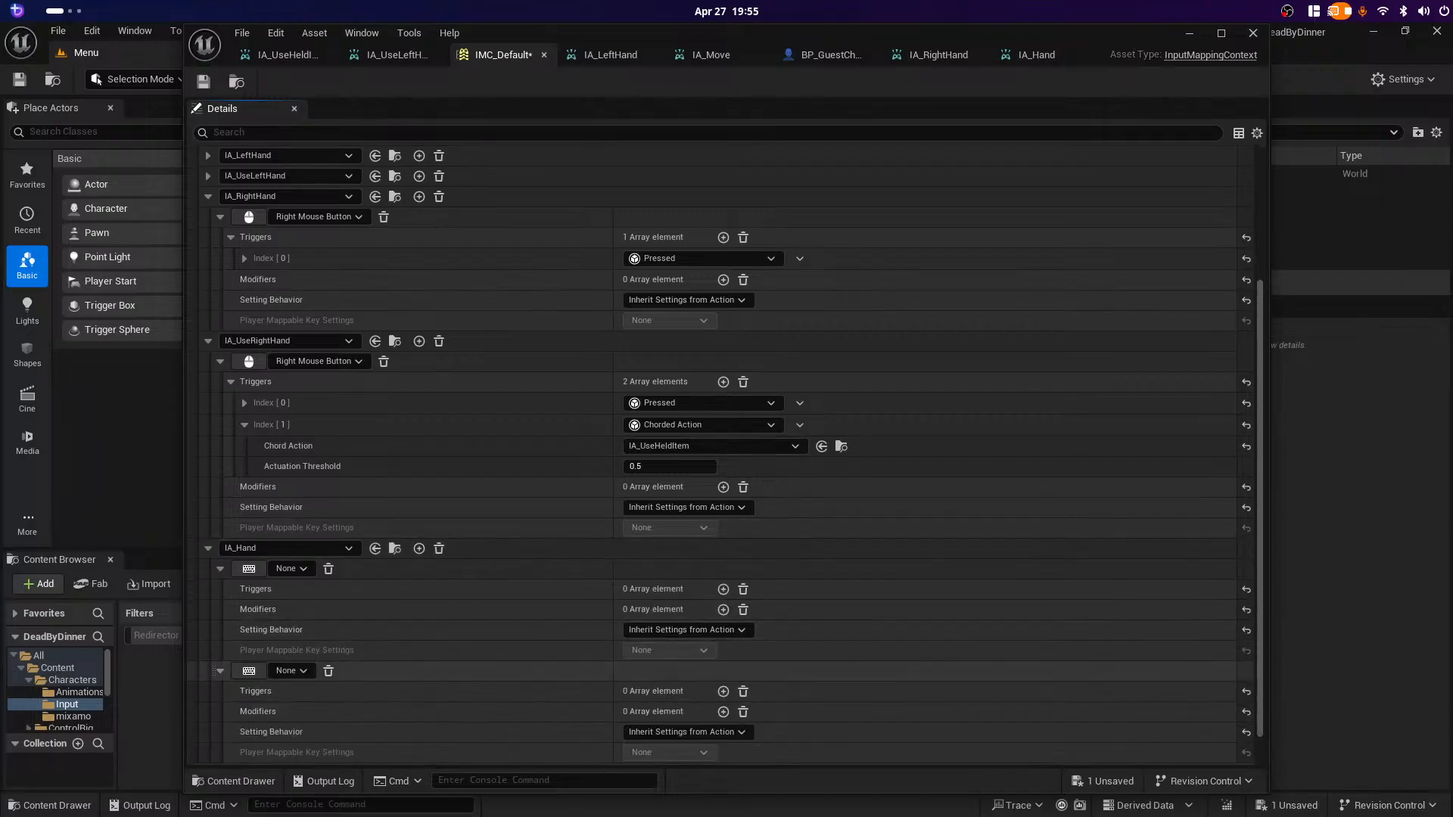
scroll(227, 671, "down", 2)
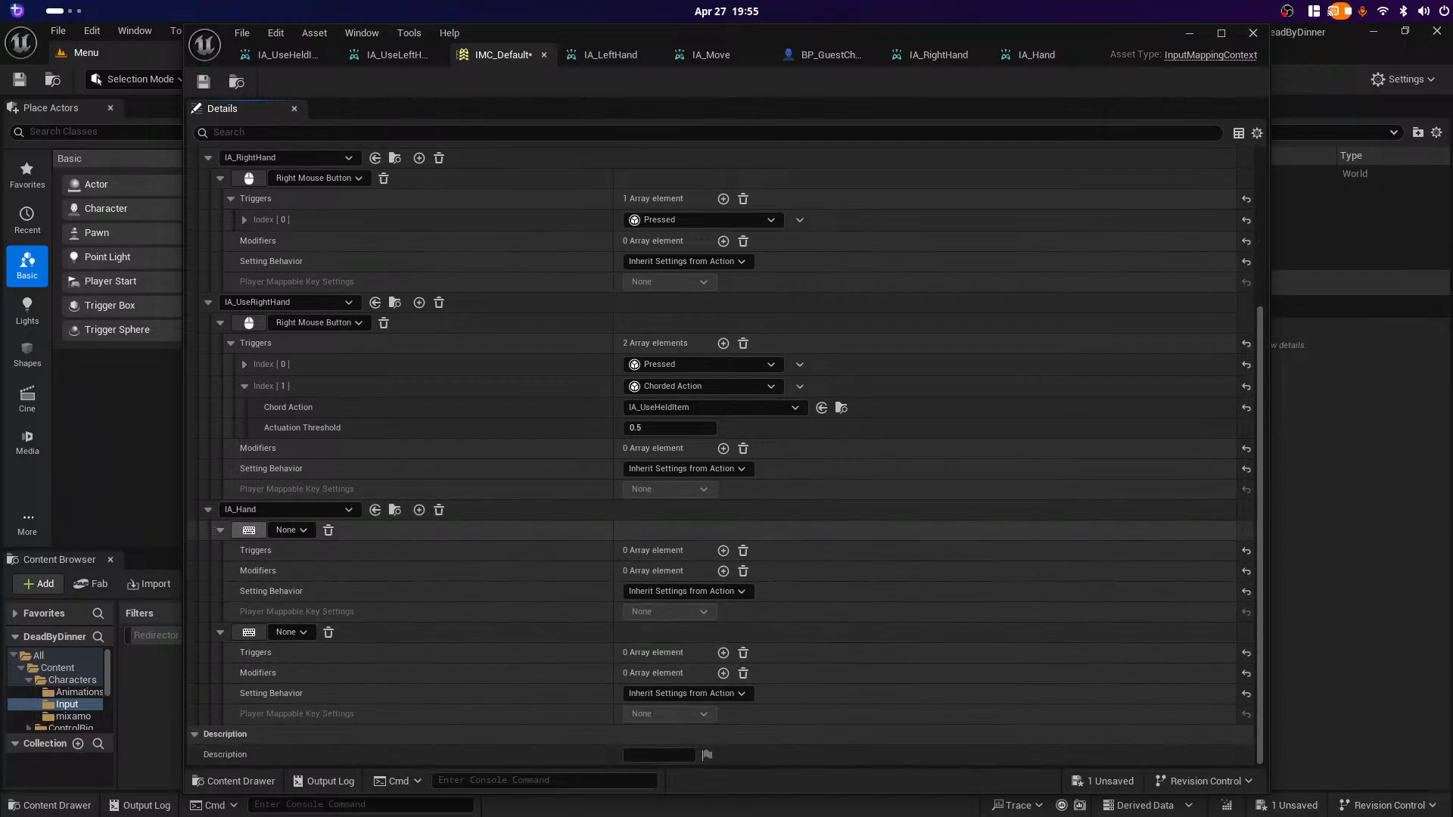
Step: Assign Left Mouse Button to the first IA_Hand binding and Right Mouse Button to the second
left_click(249, 530)
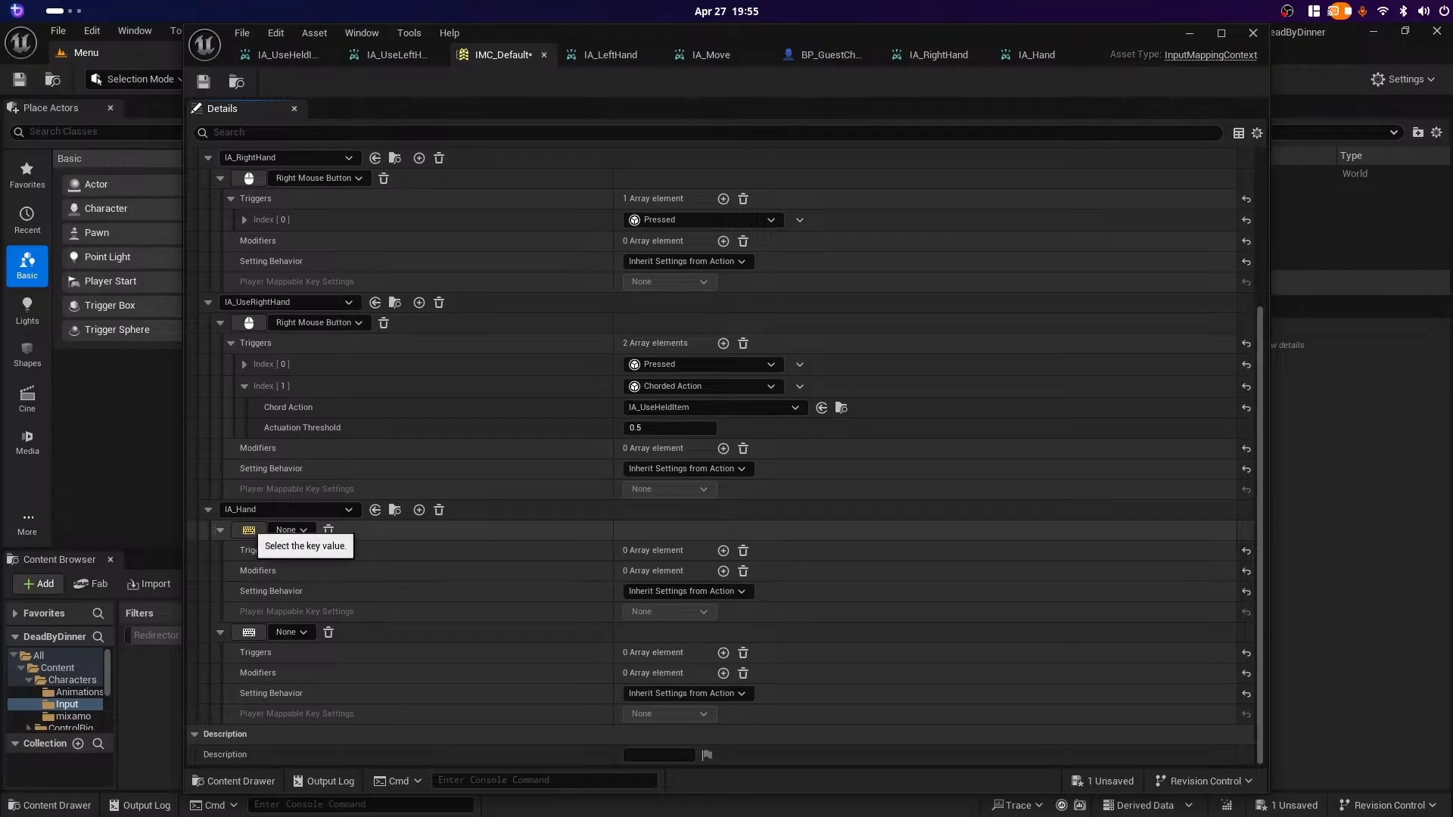
left_click(249, 530)
left_click(249, 632)
right_click(249, 632)
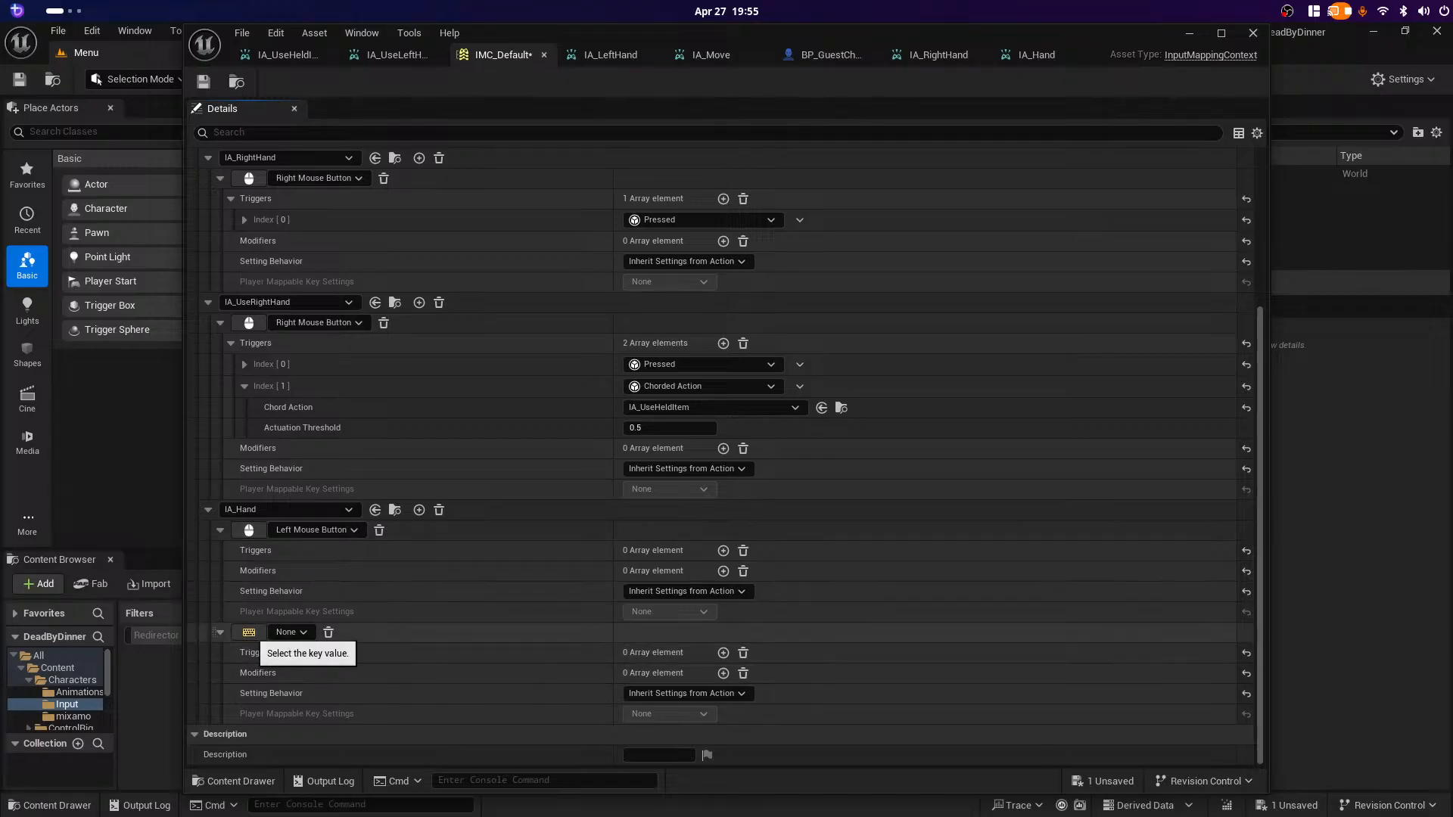
right_click(251, 640)
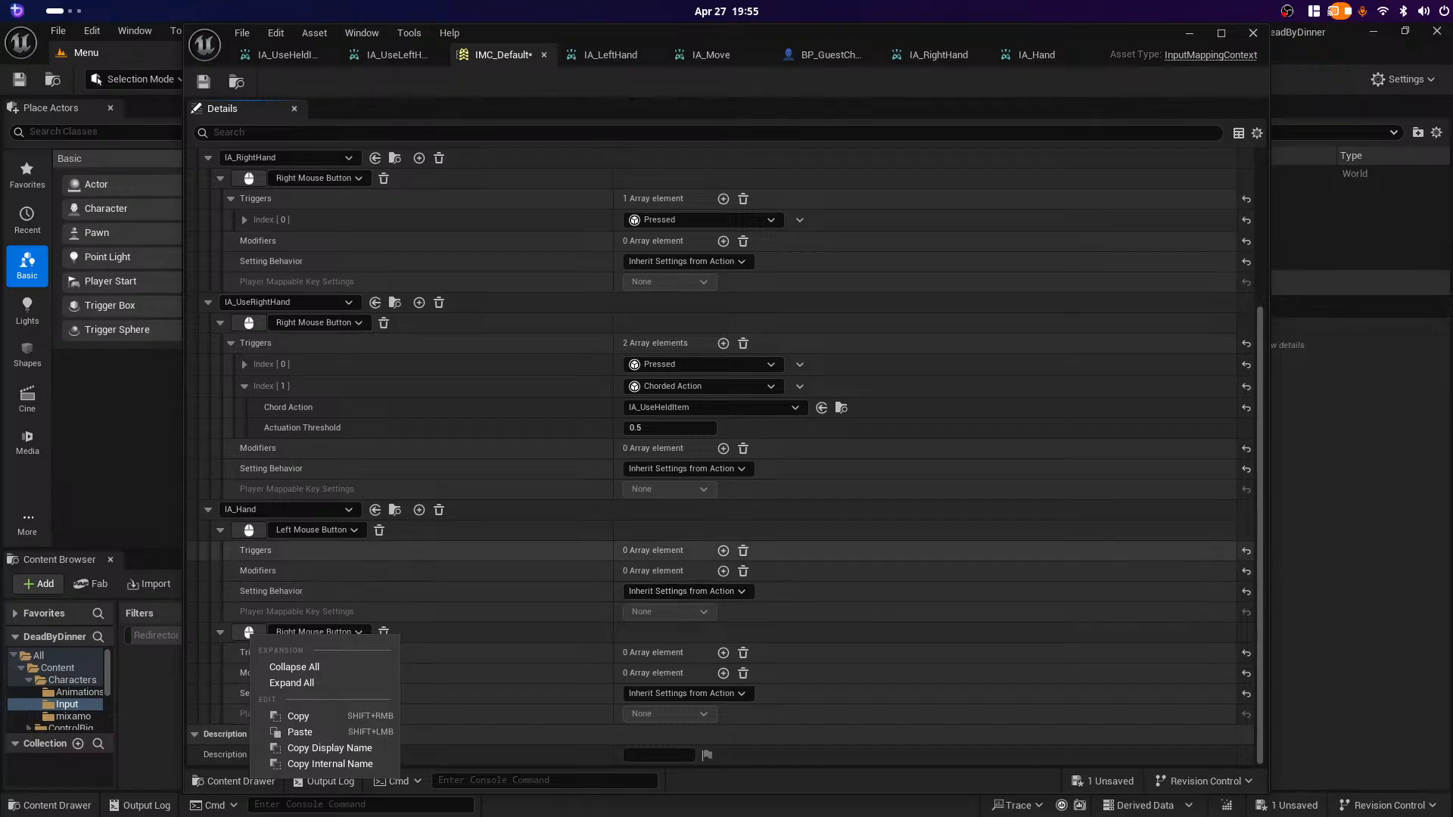
left_click(523, 551)
Step: Examine the D key's trigger and the modifiers of the W, S and A bindings in the IA_Move mapping
scroll(545, 462, "up", 7)
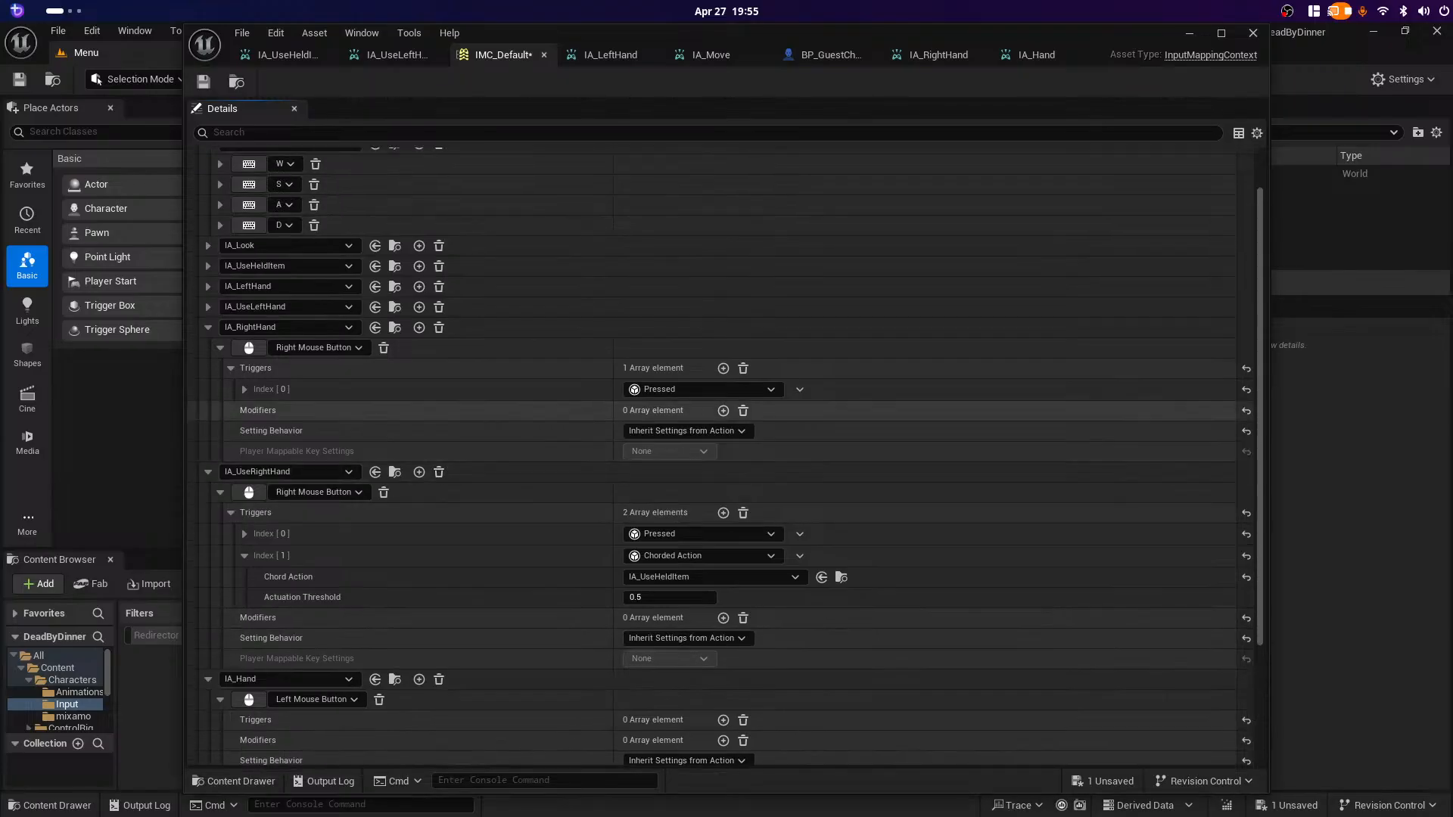
left_click(220, 225)
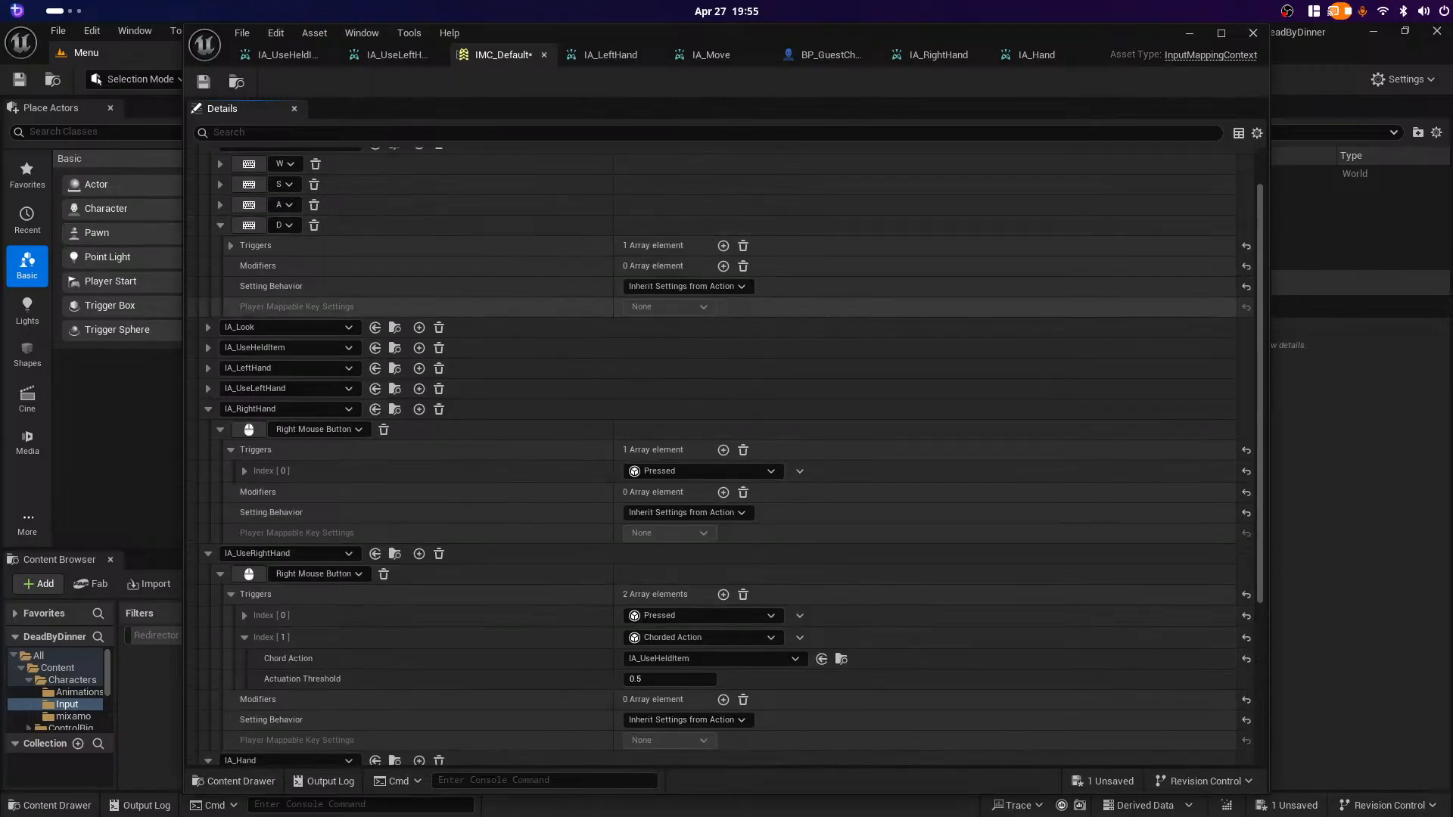
left_click(231, 245)
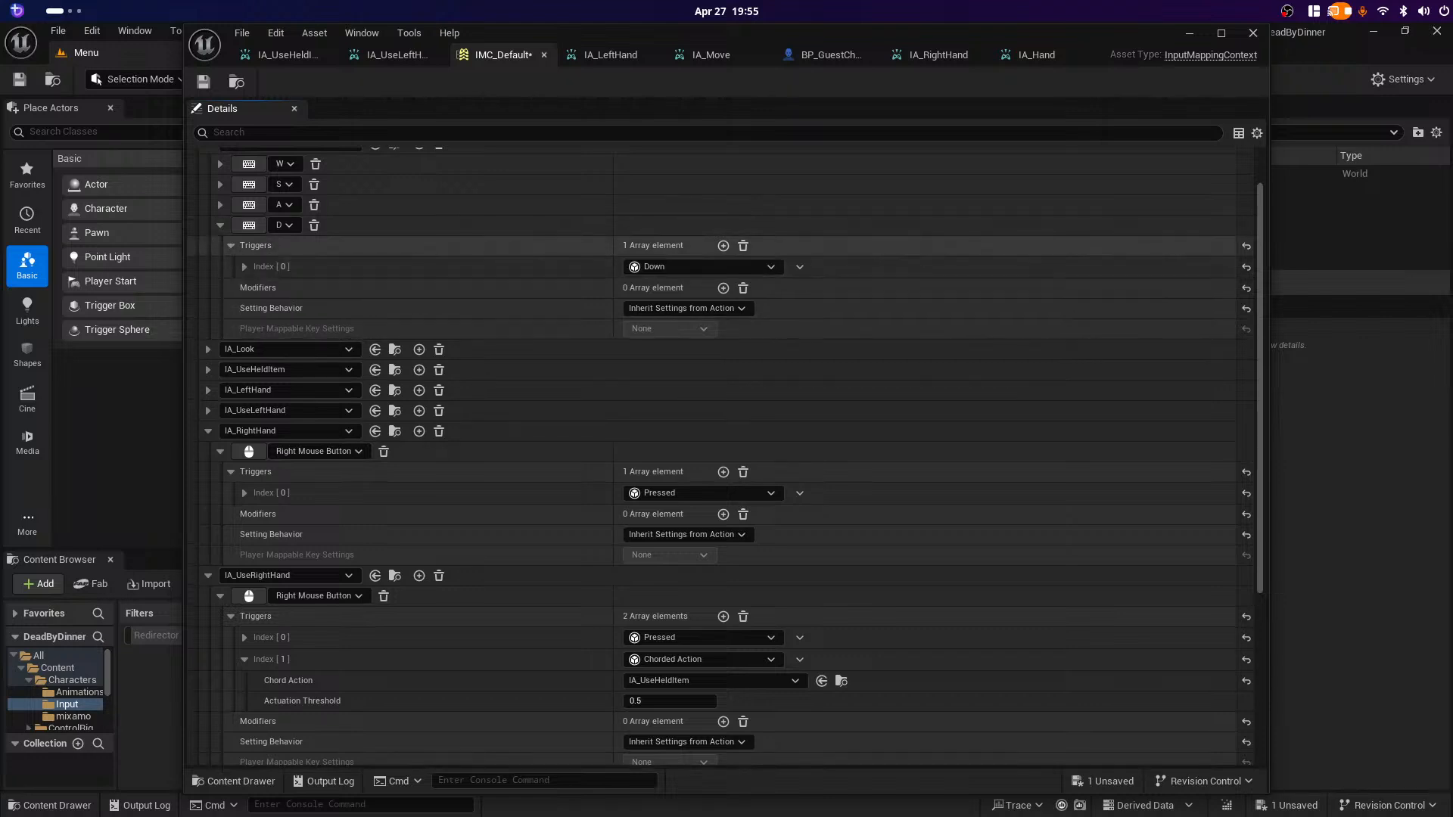
left_click(243, 266)
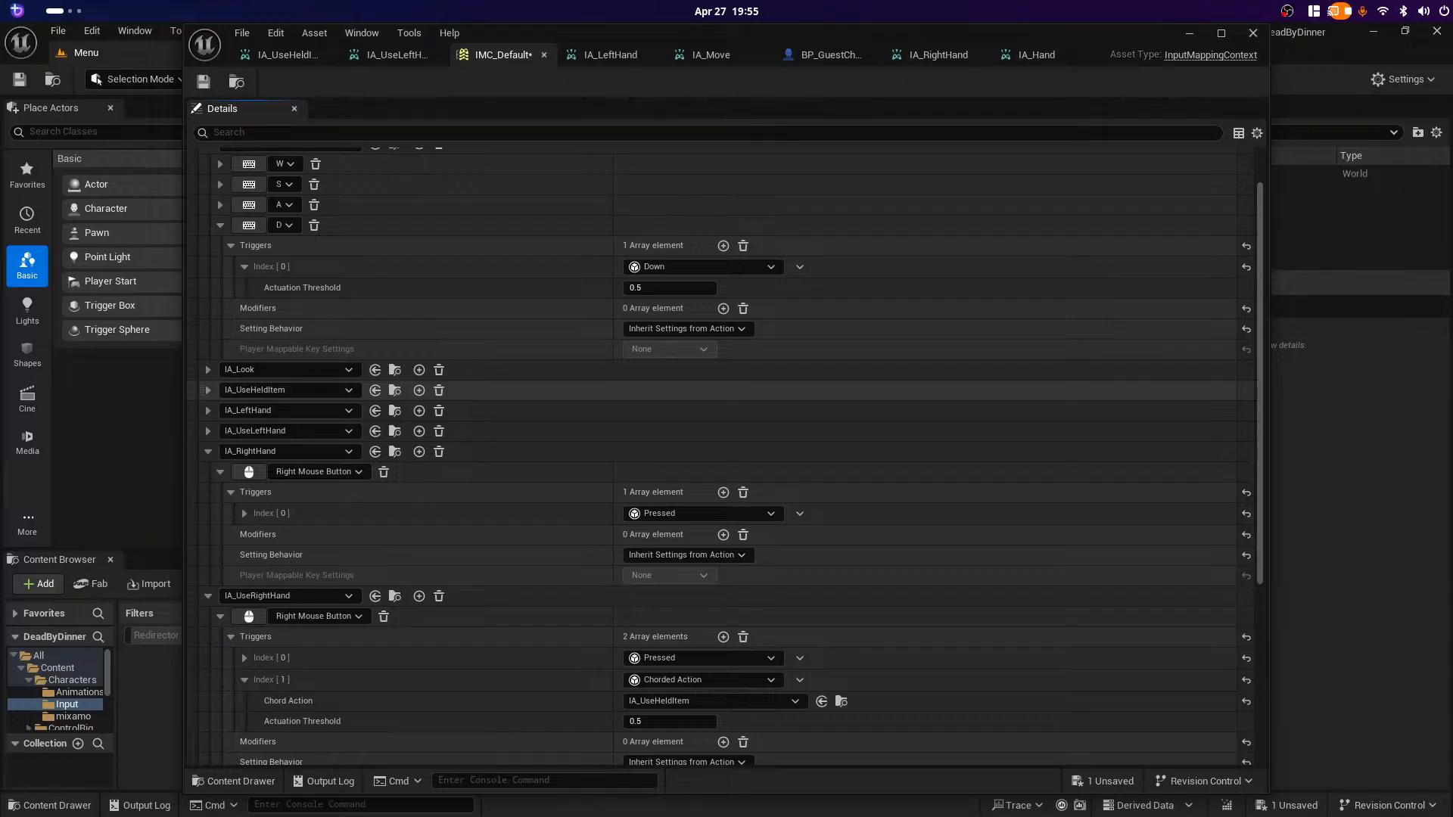
scroll(530, 386, "up", 2)
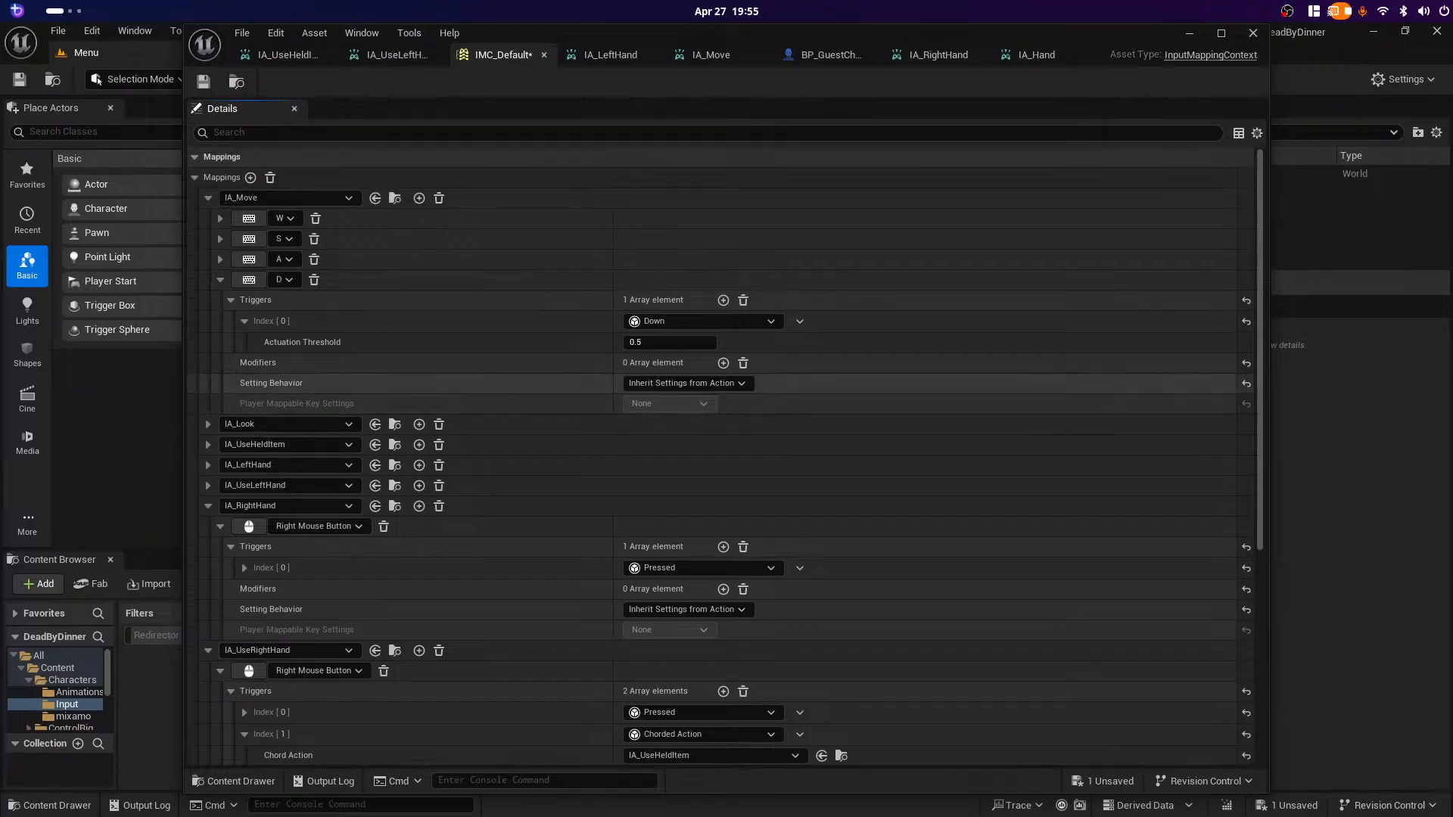
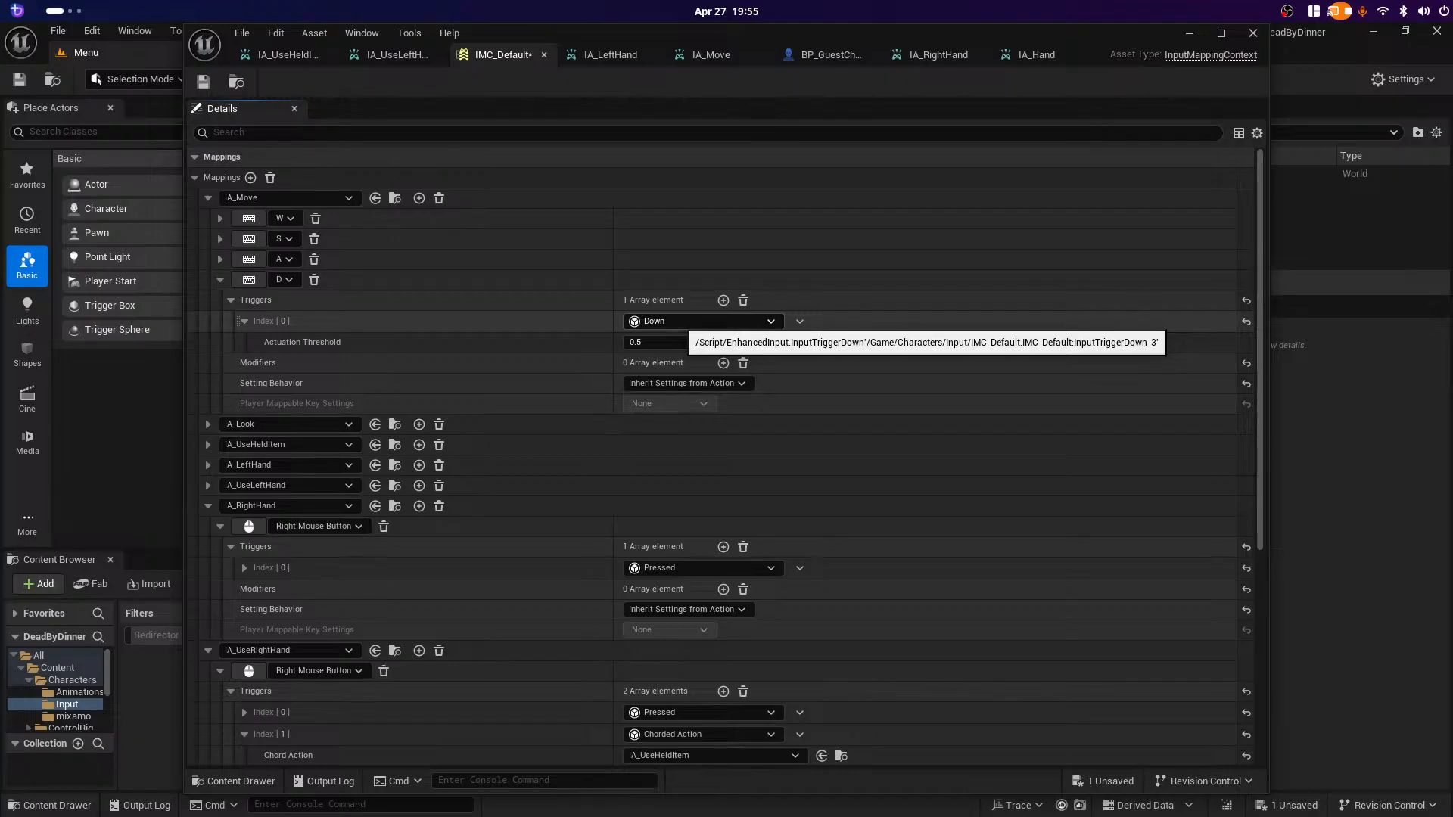
left_click(220, 218)
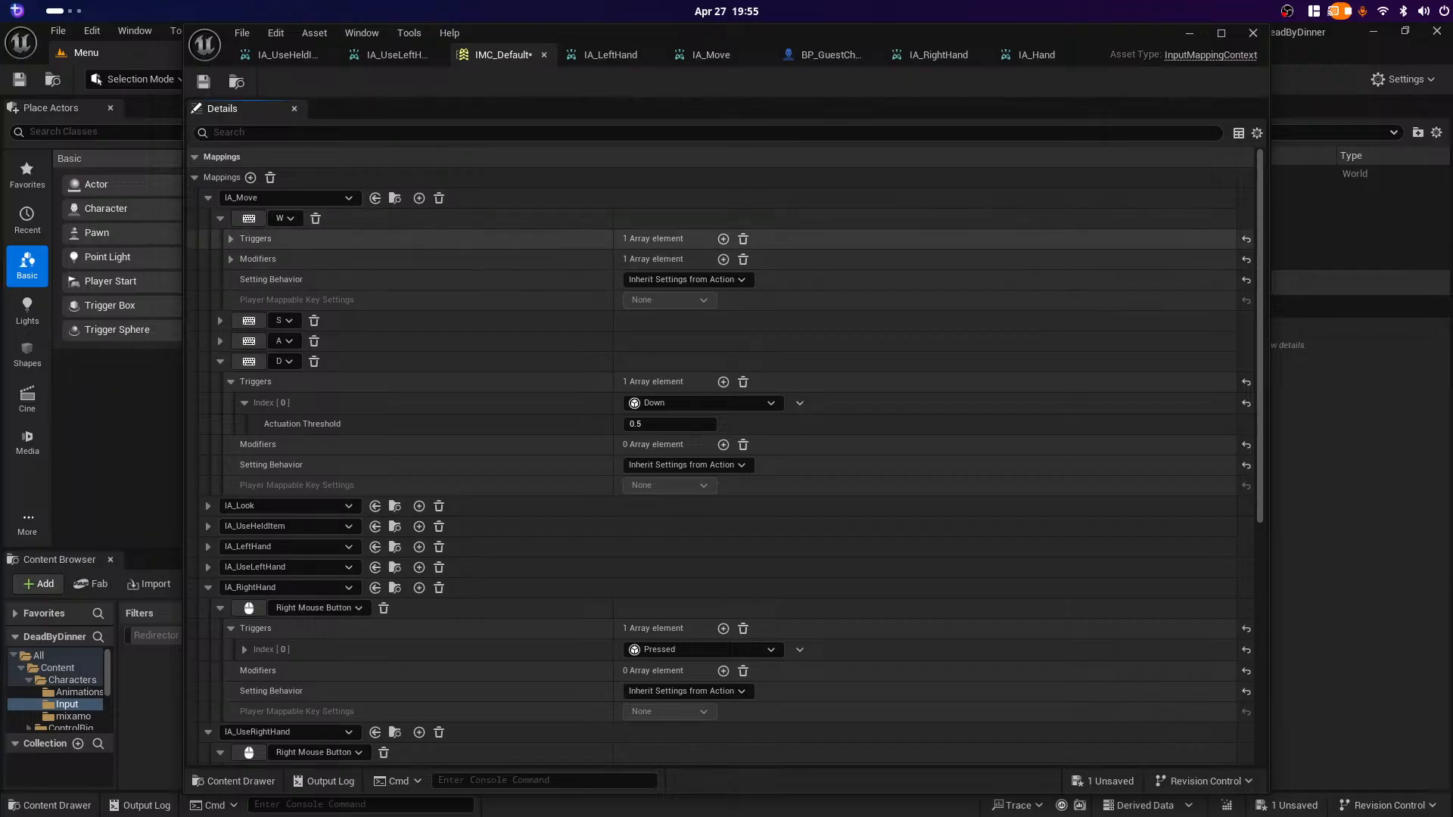
left_click(231, 259)
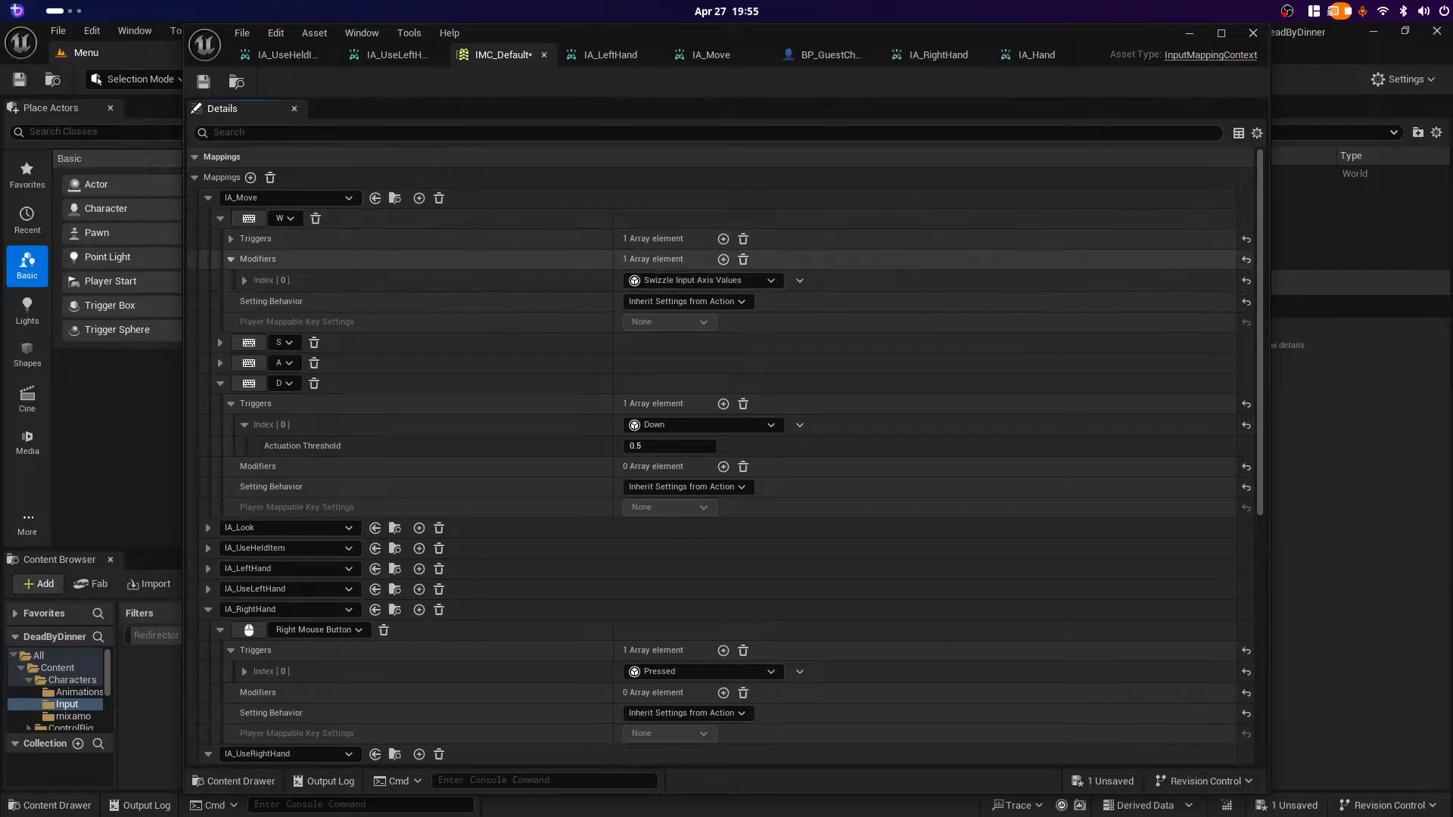
left_click(230, 258)
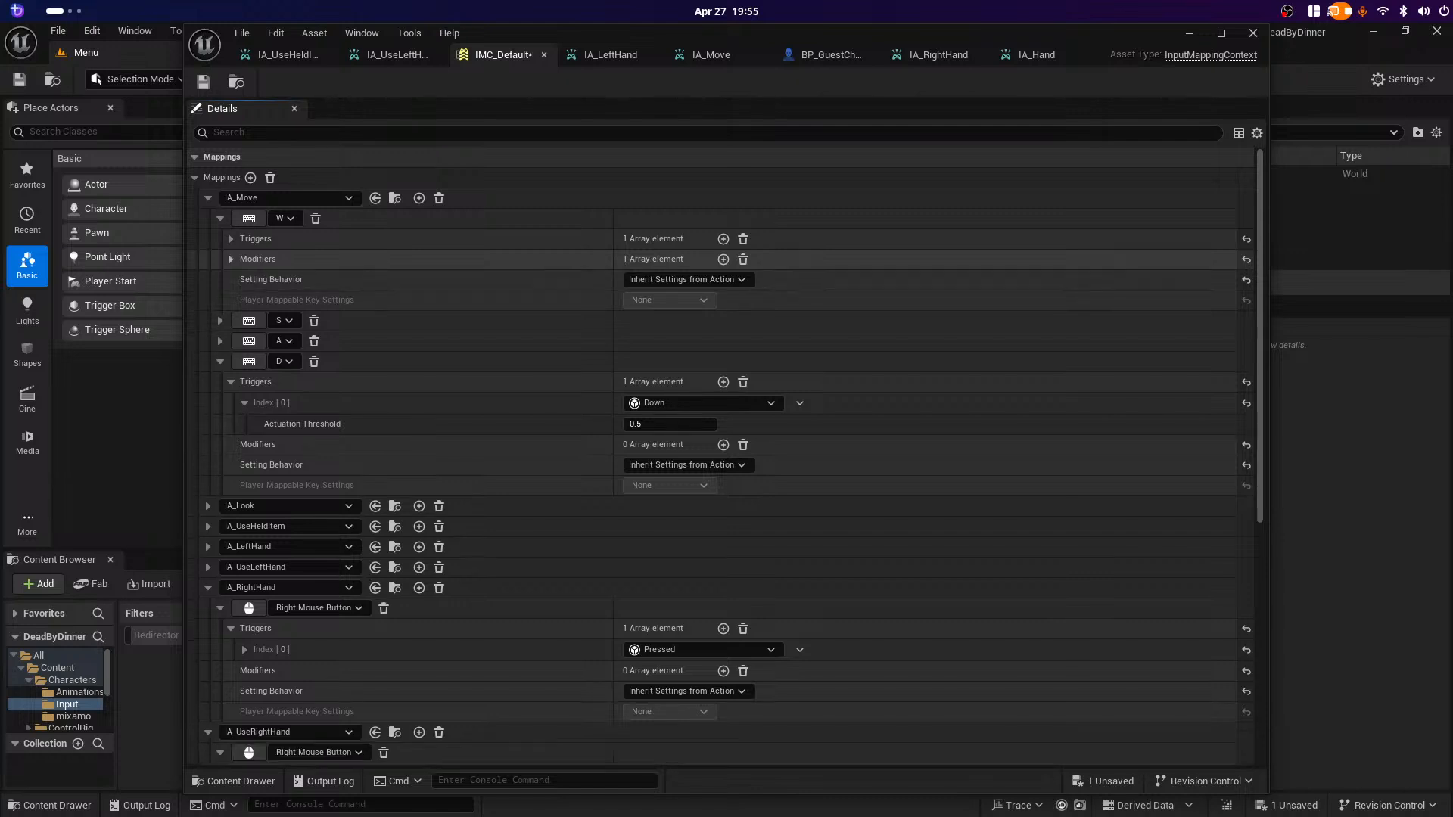
left_click(220, 218)
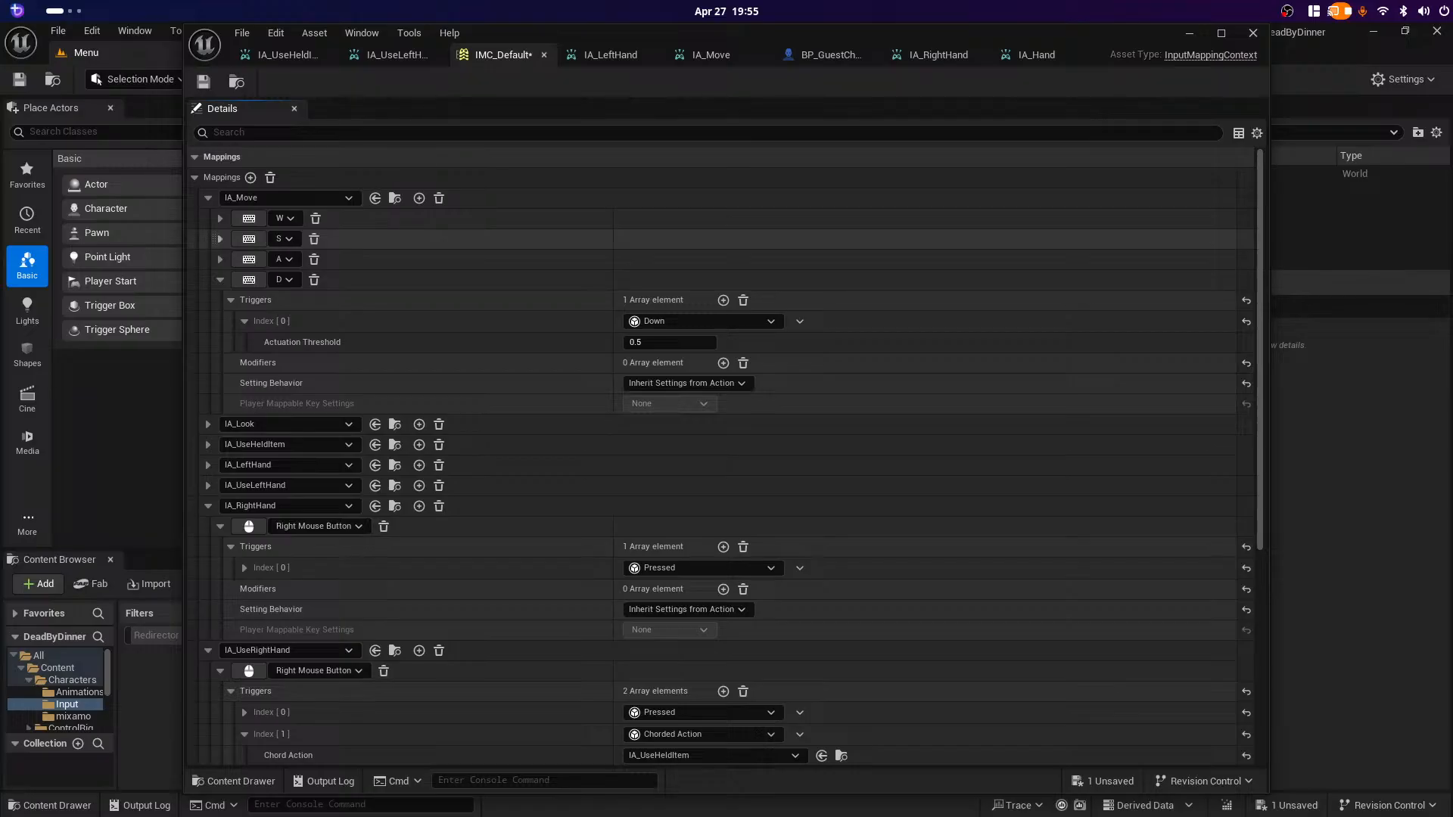
left_click(221, 239)
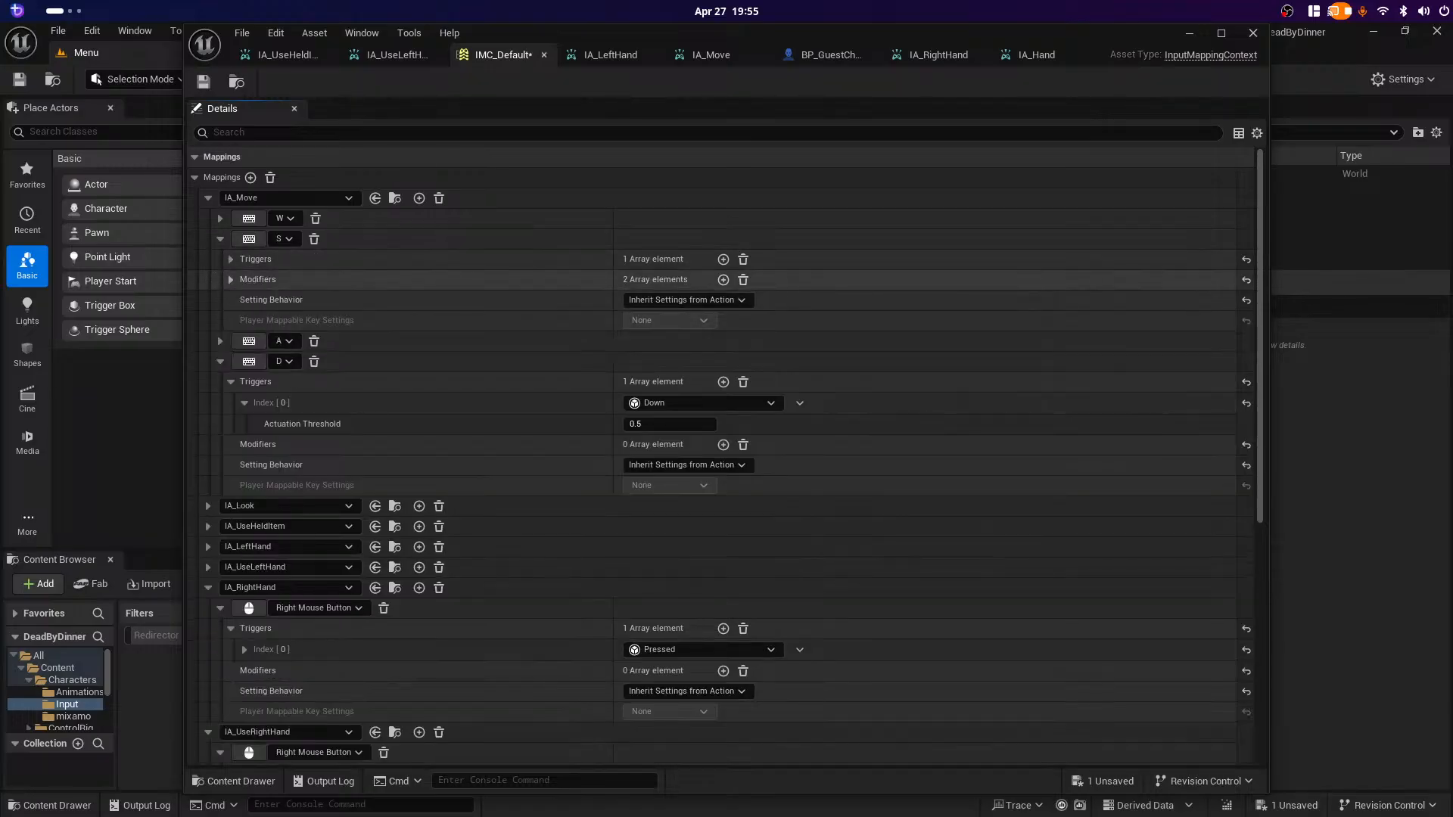
left_click(230, 280)
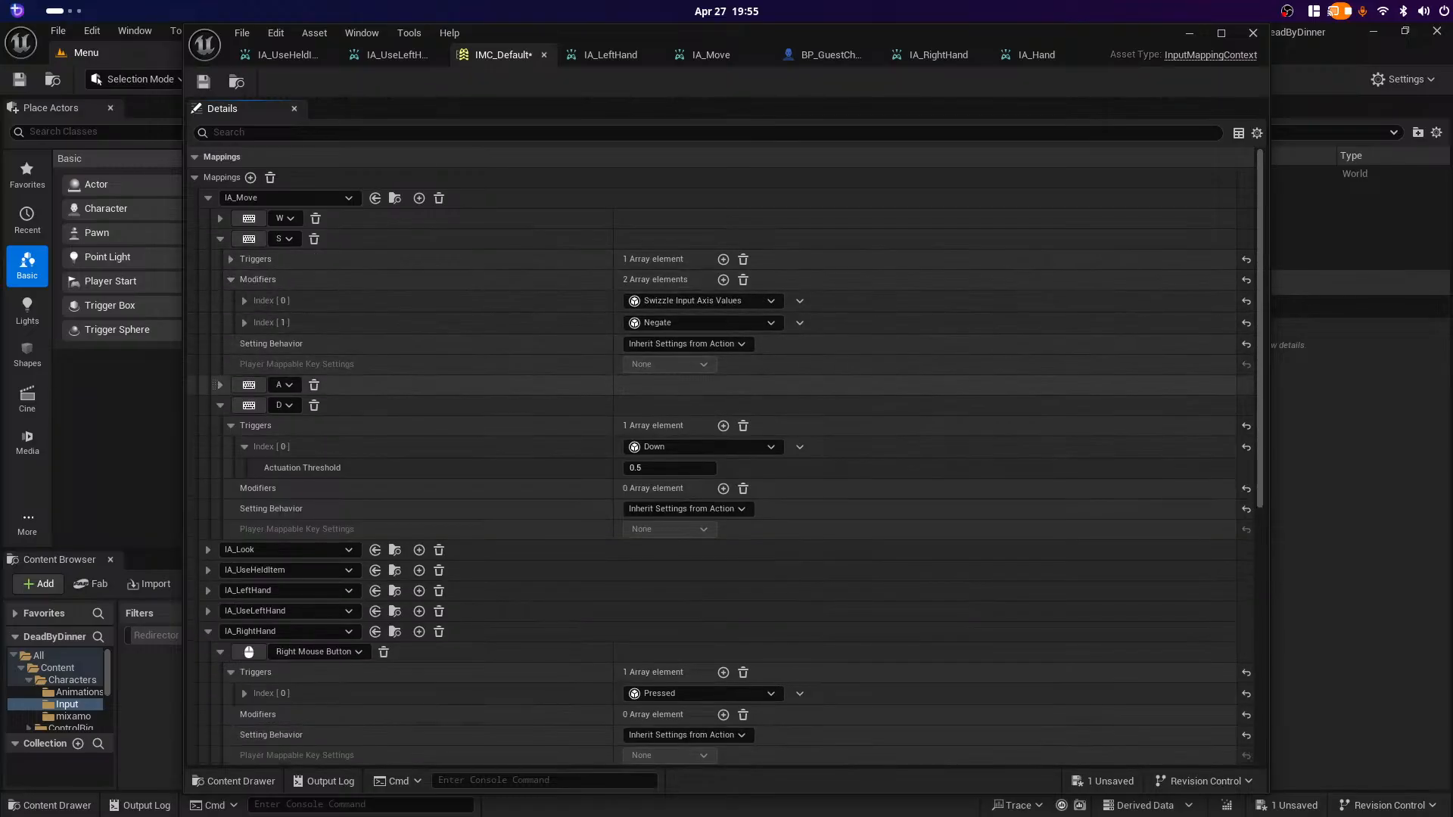
left_click(220, 384)
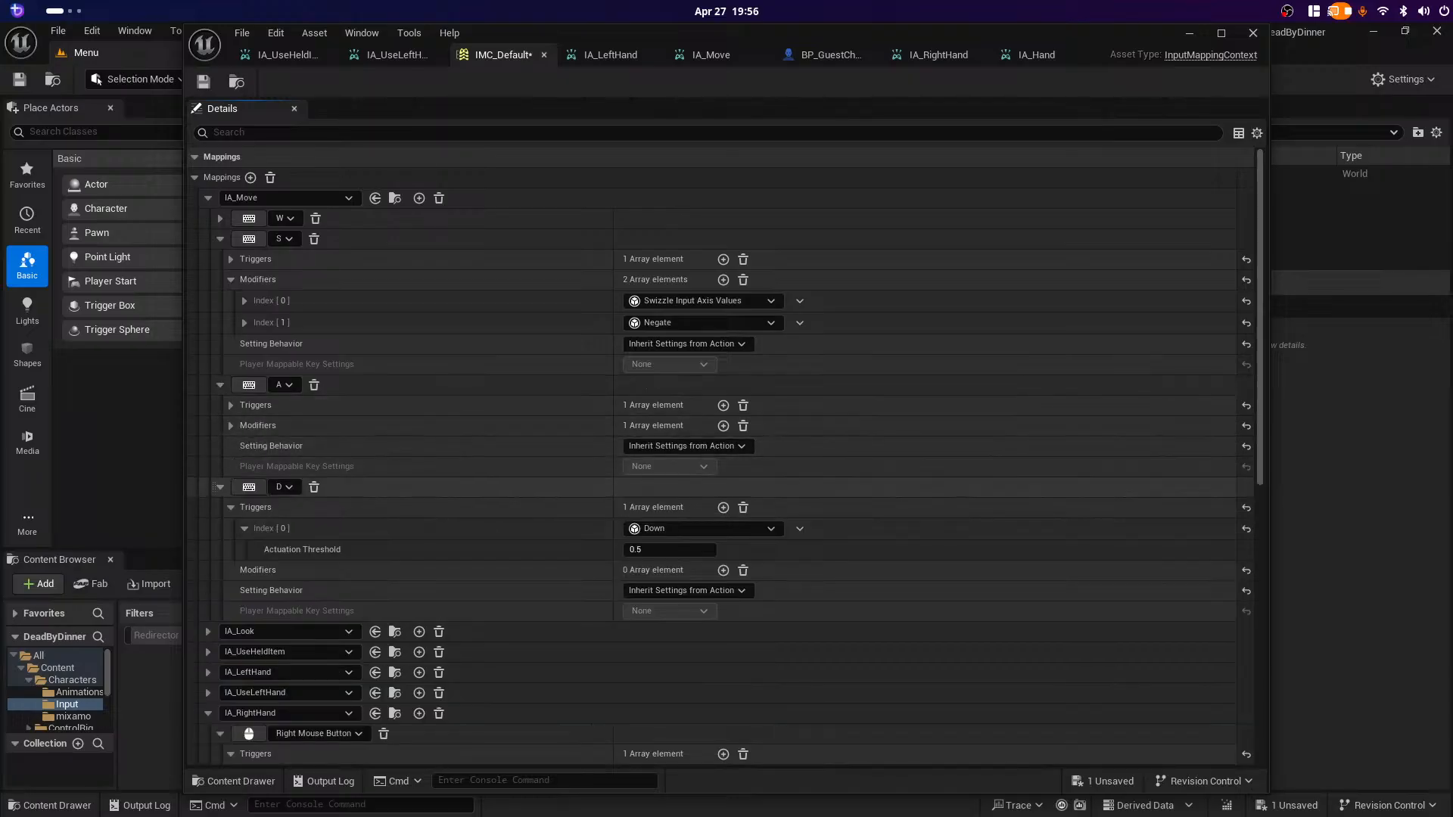
left_click(231, 426)
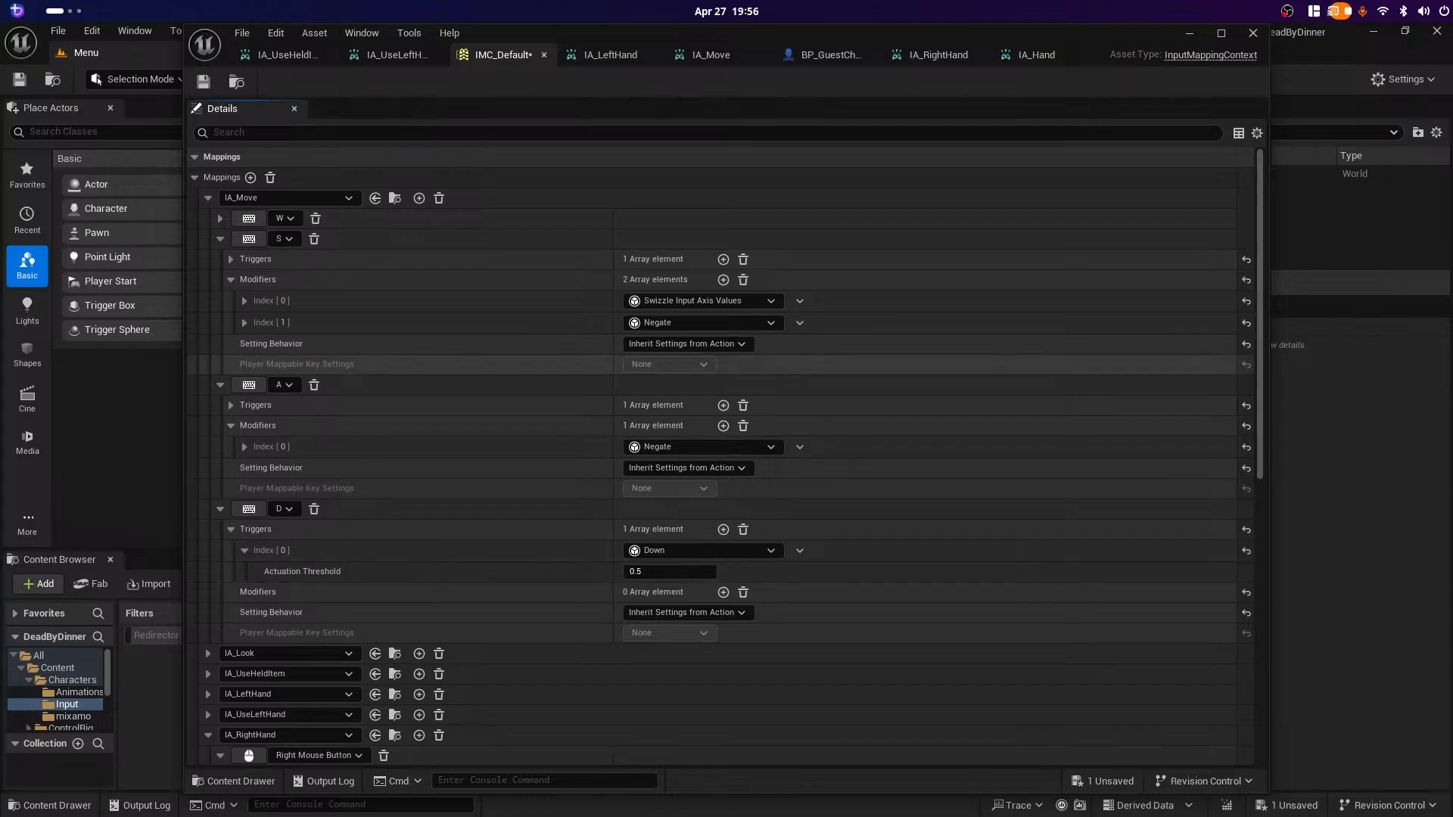
Step: Add a Pressed trigger and a Negate modifier to the Left Mouse Button binding of IA_Hand
scroll(682, 656, "down", 3)
scroll(681, 656, "down", 11)
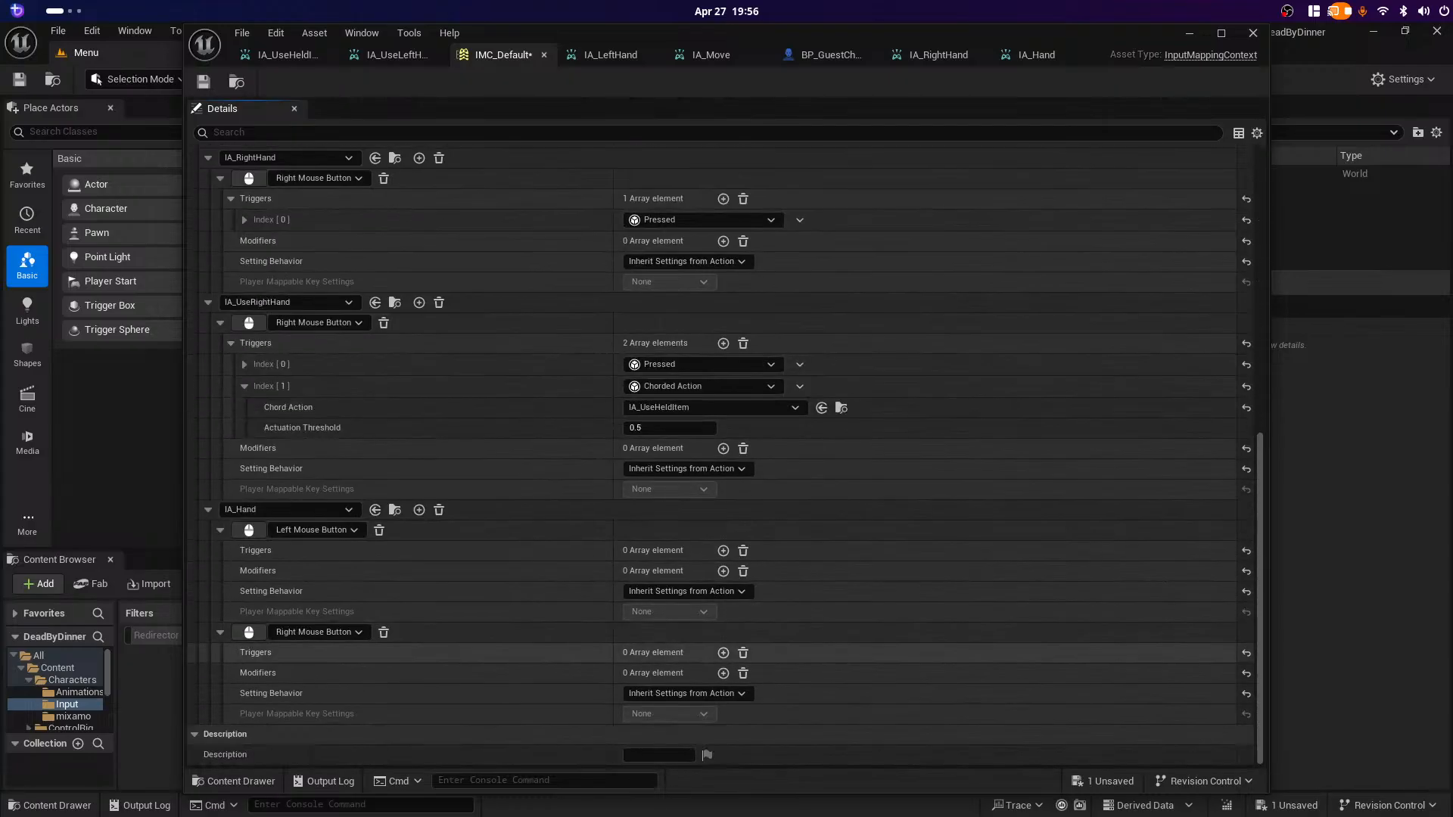
scroll(681, 648, "up", 4)
scroll(681, 636, "down", 4)
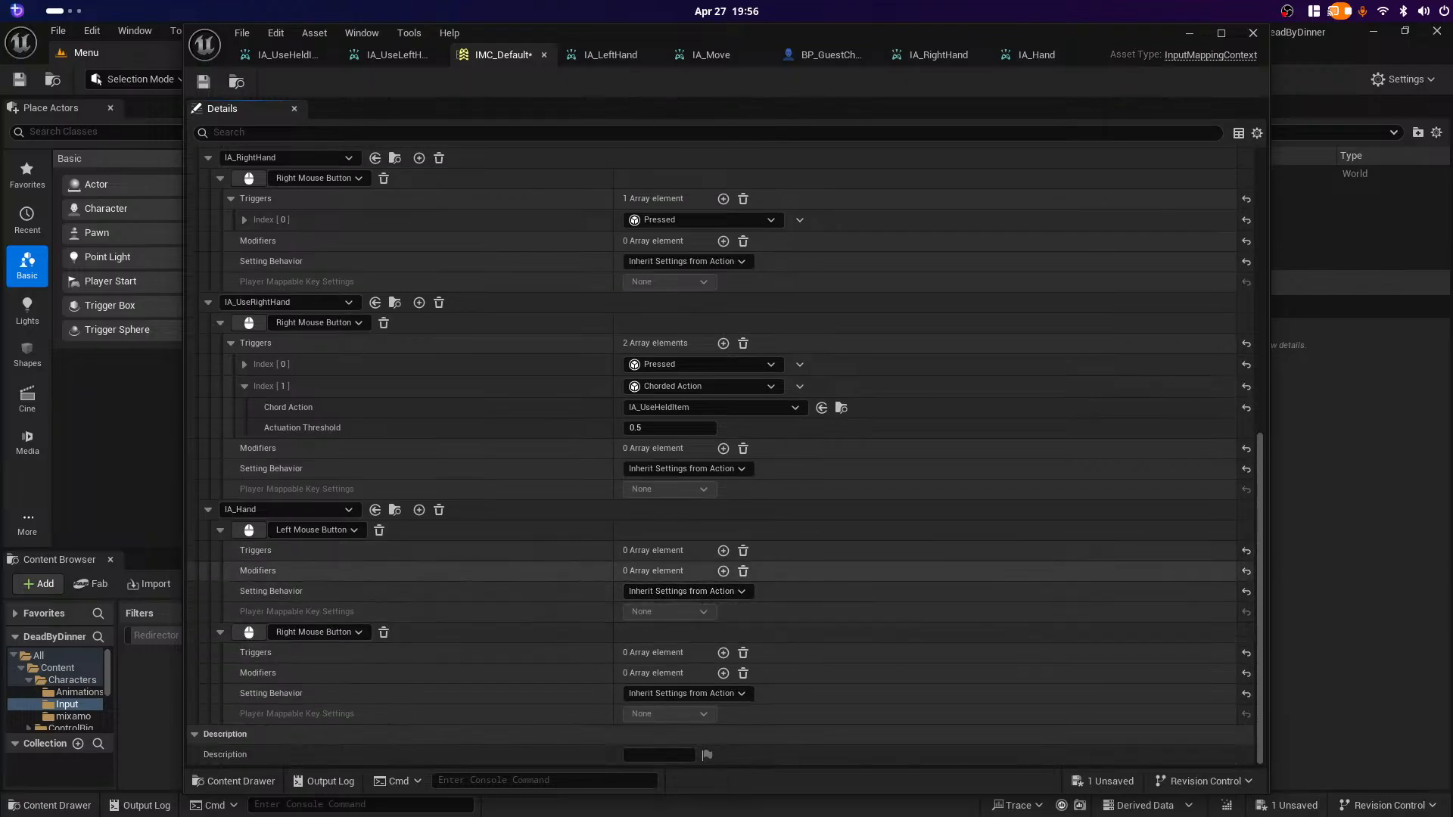
left_click(722, 571)
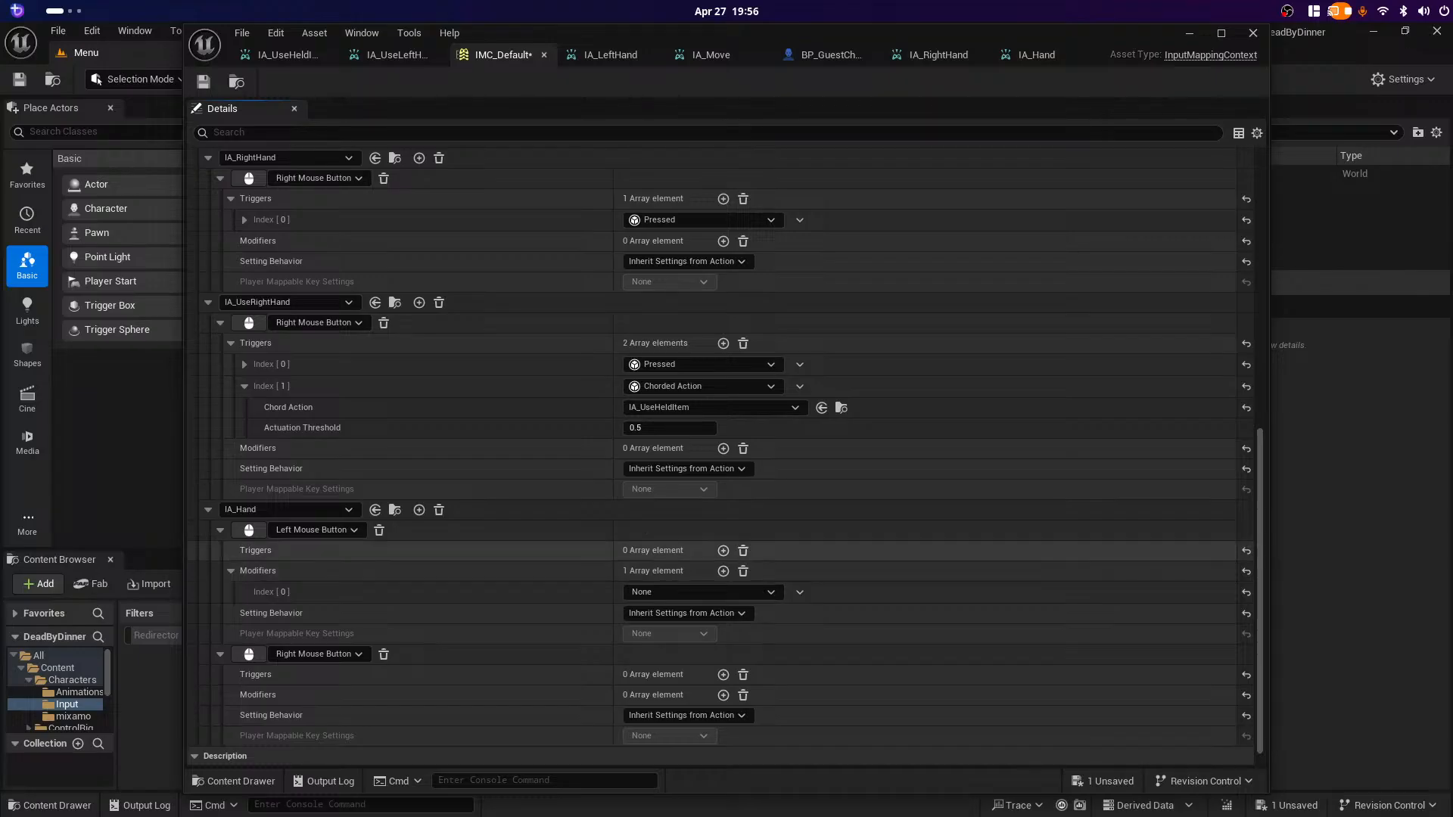
left_click(723, 550)
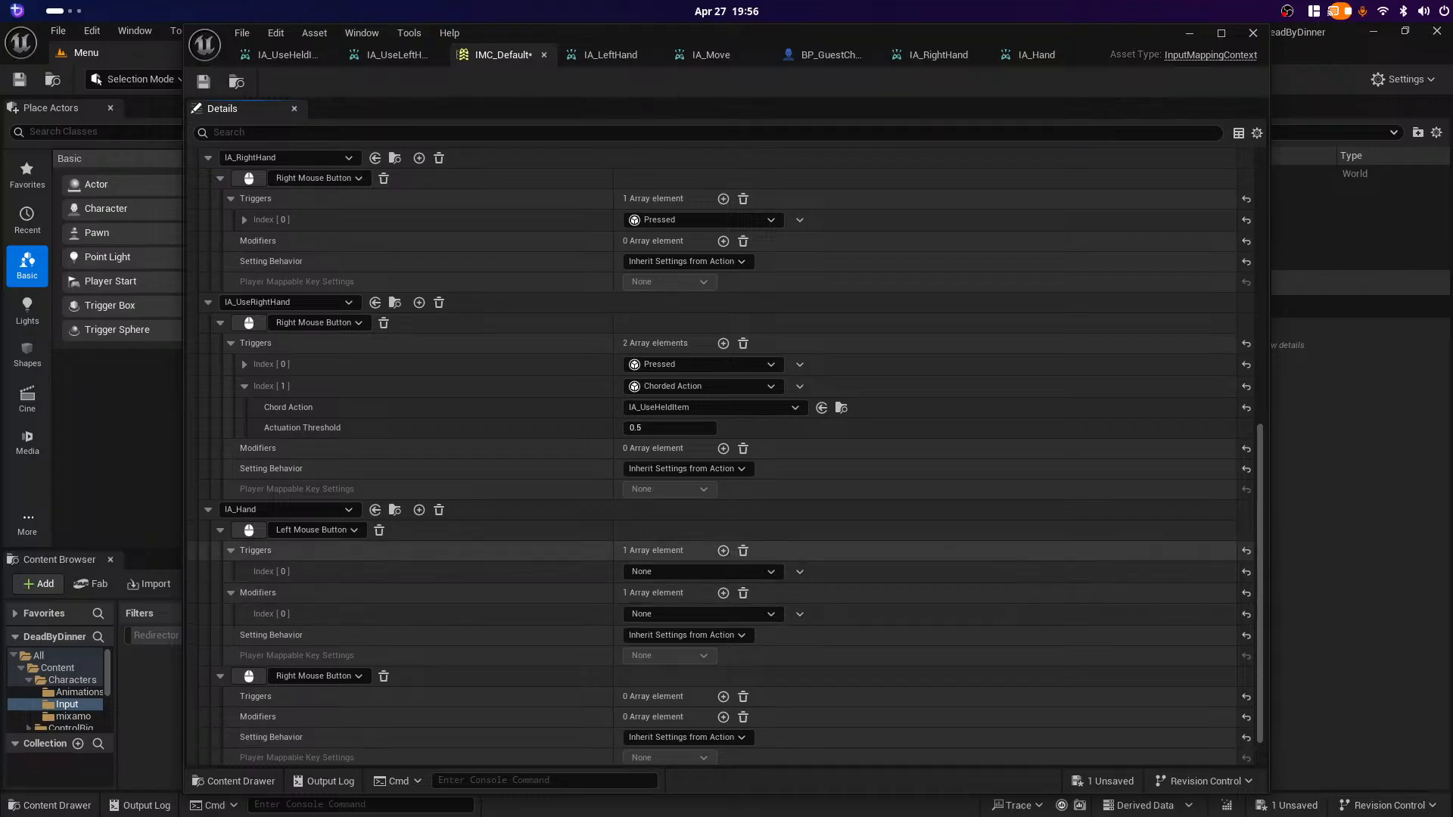
left_click(703, 571)
left_click(671, 703)
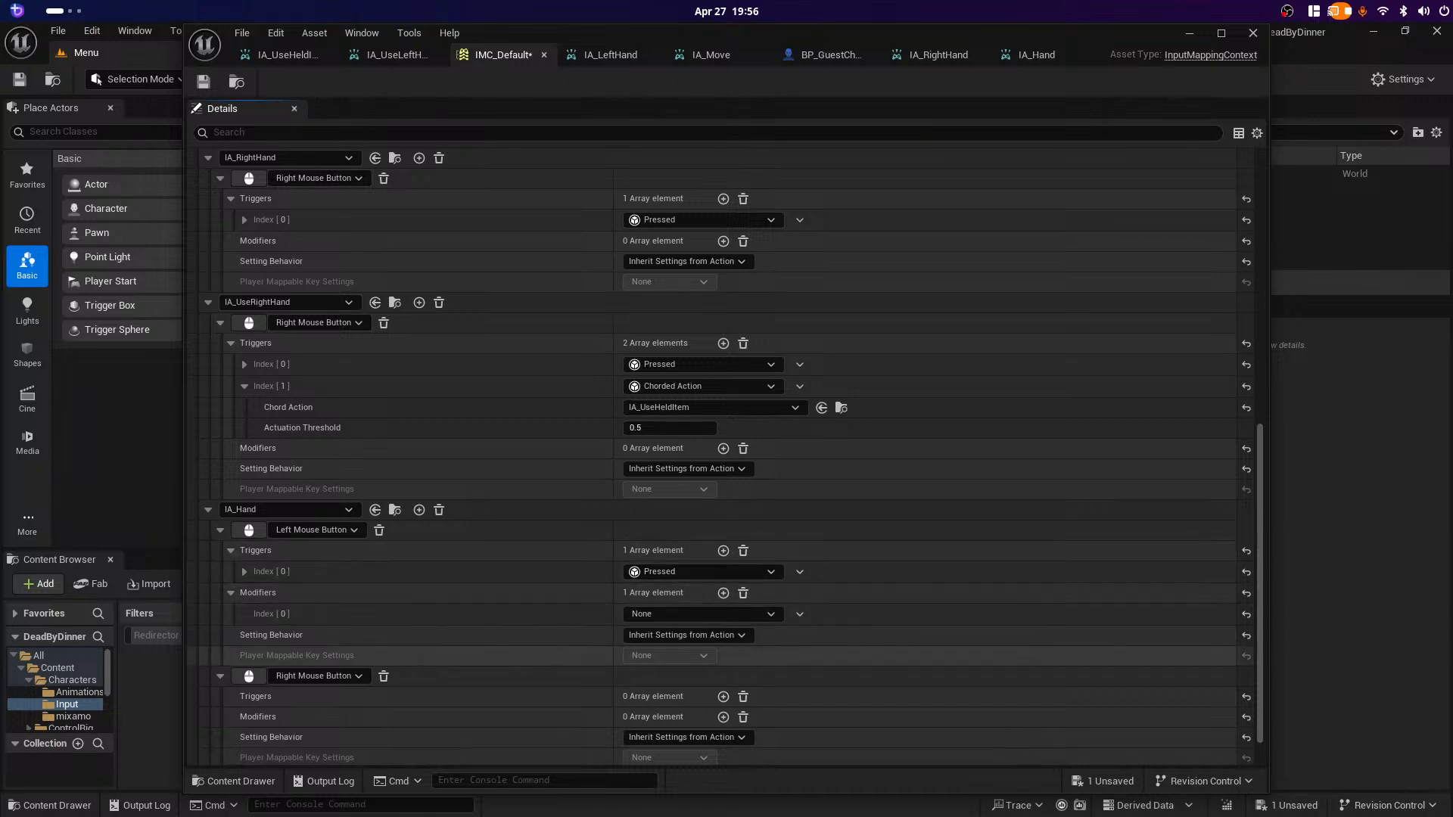
left_click(749, 613)
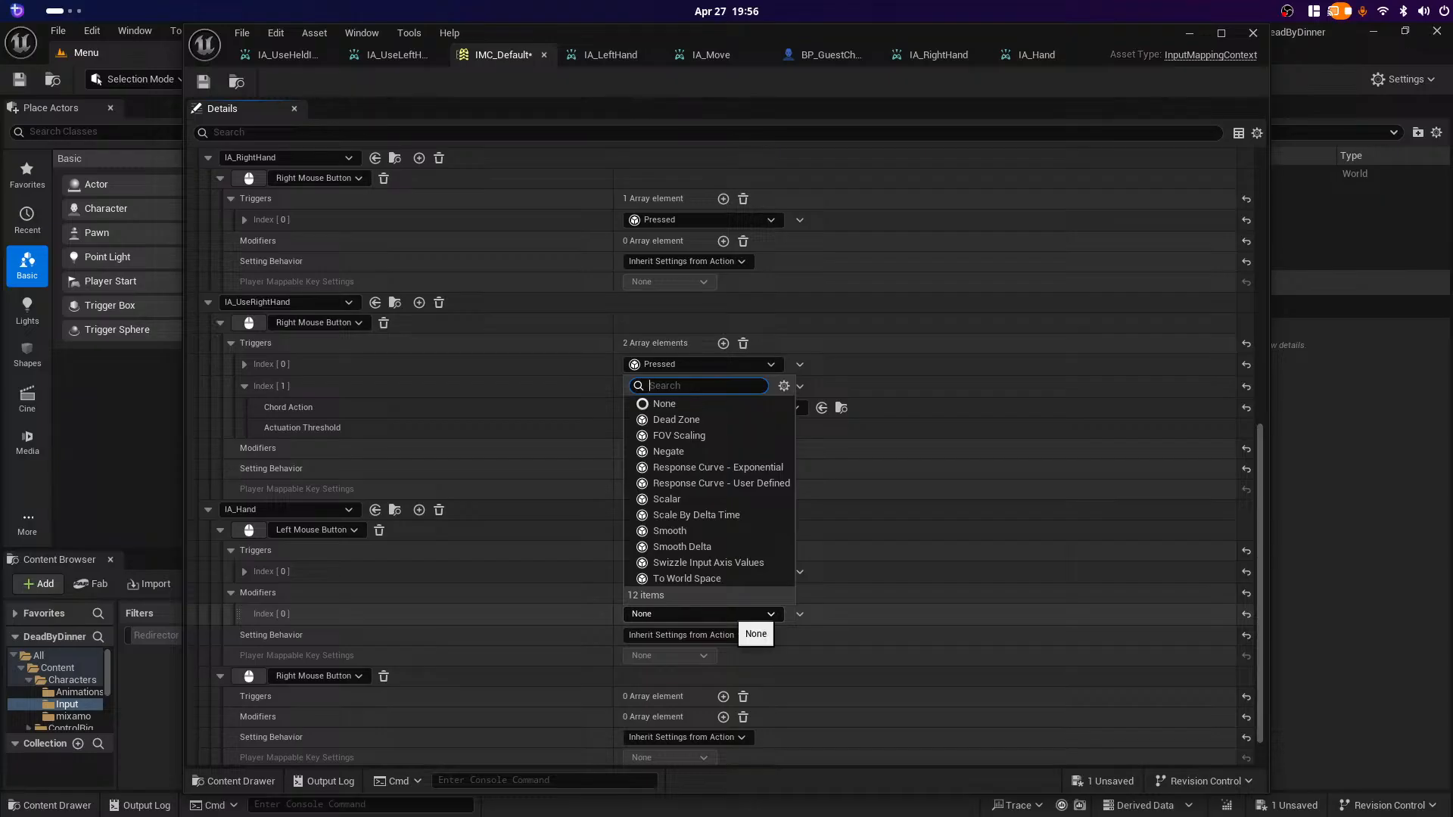
left_click(668, 451)
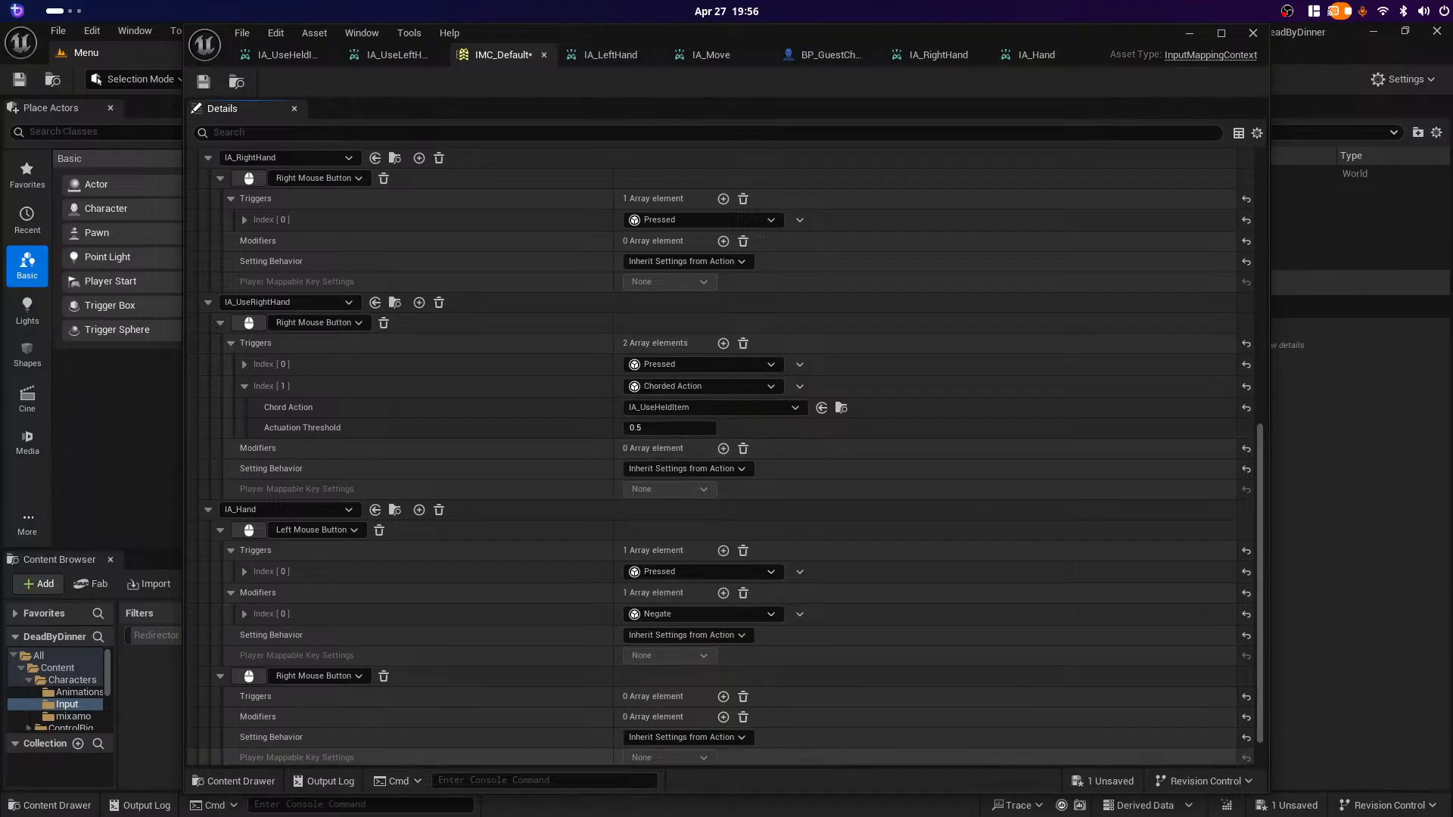
Step: Add a Pressed trigger to the Right Mouse Button binding of IA_Hand
left_click(723, 696)
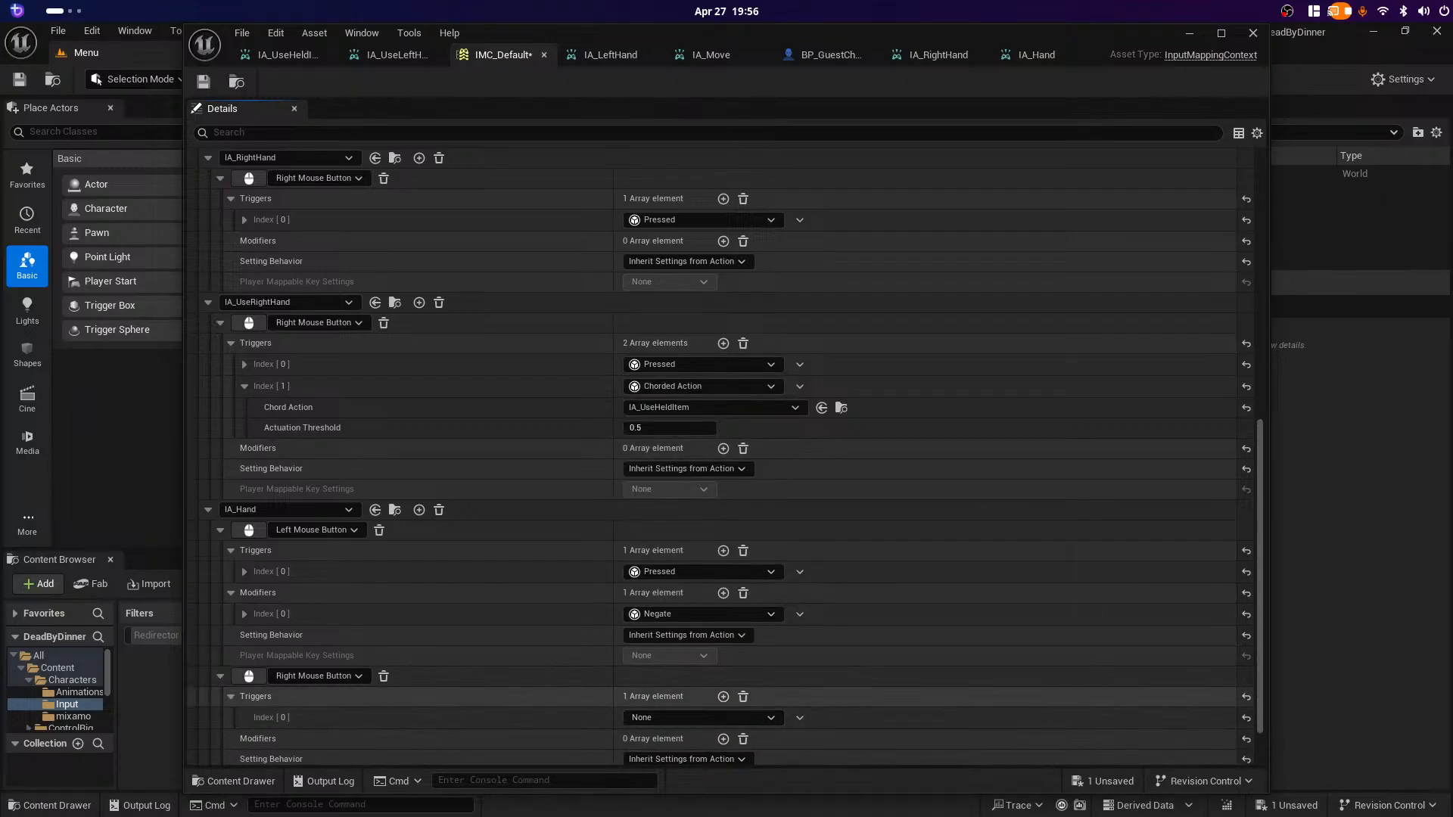
left_click(703, 718)
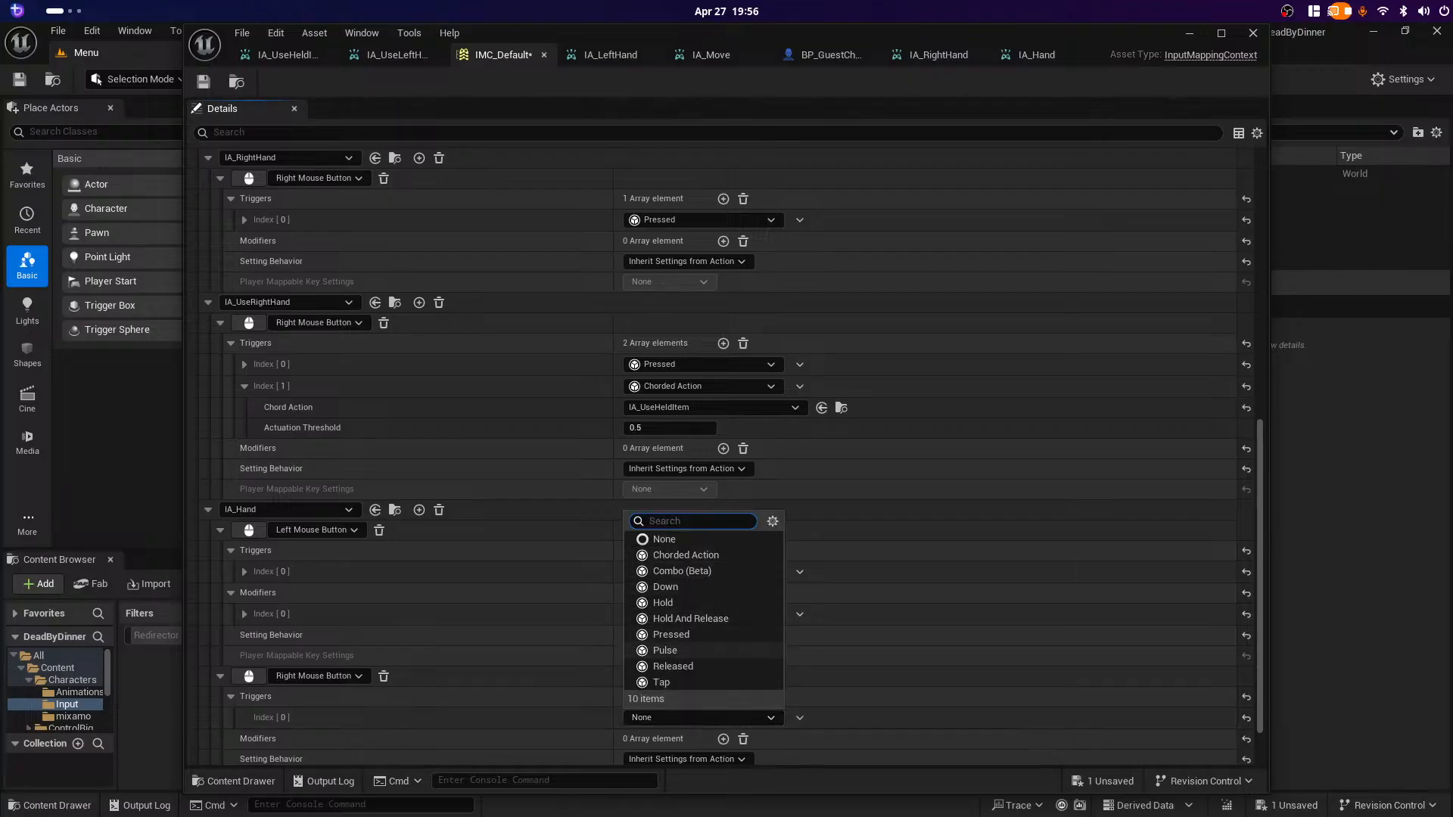
left_click(671, 634)
scroll(671, 634, "down", 2)
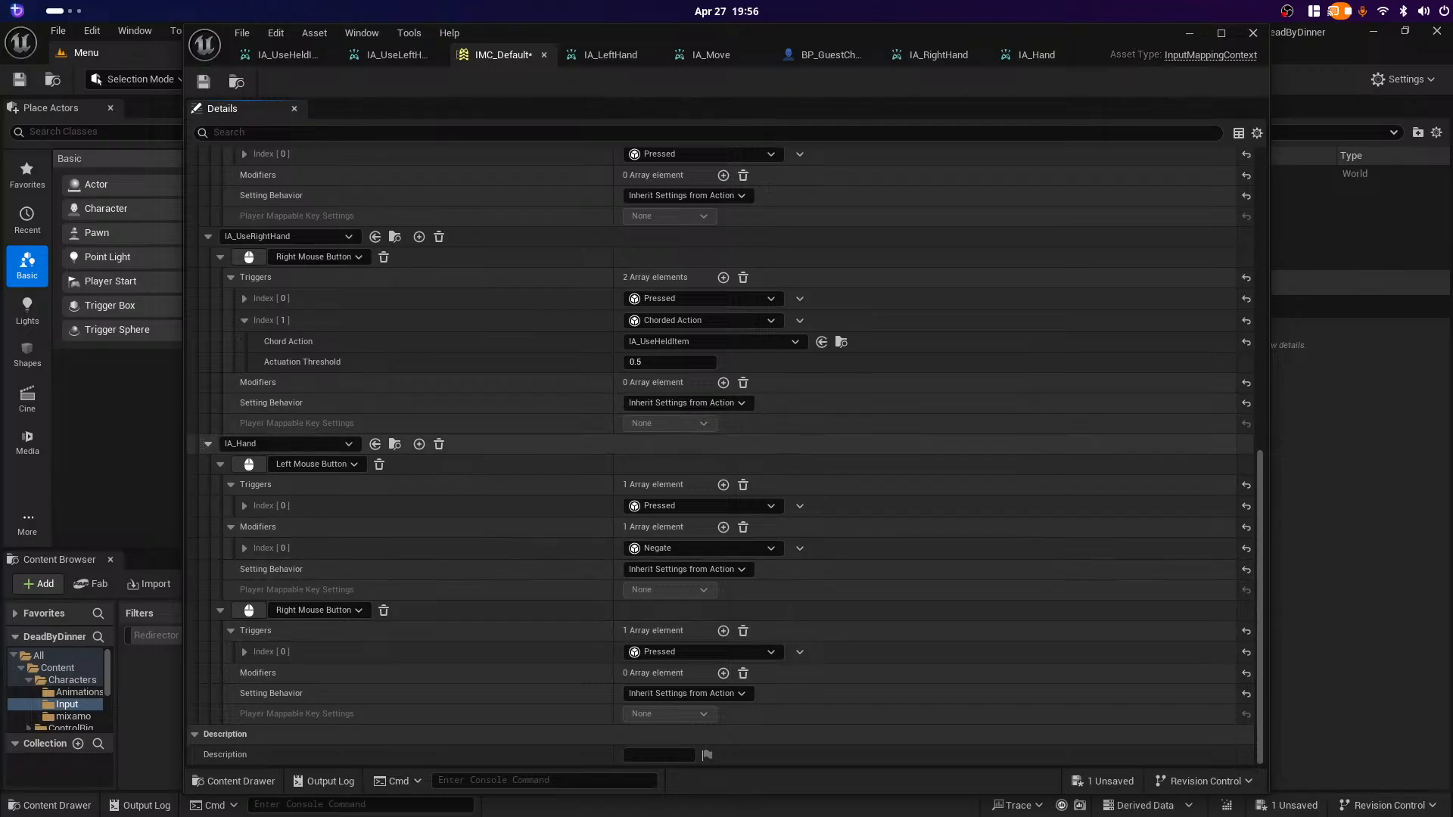
Step: Collapse the IA_Hand, IA_RightHand, IA_UseRightHand and IA_Move mappings and save IMC_Default
left_click(207, 444)
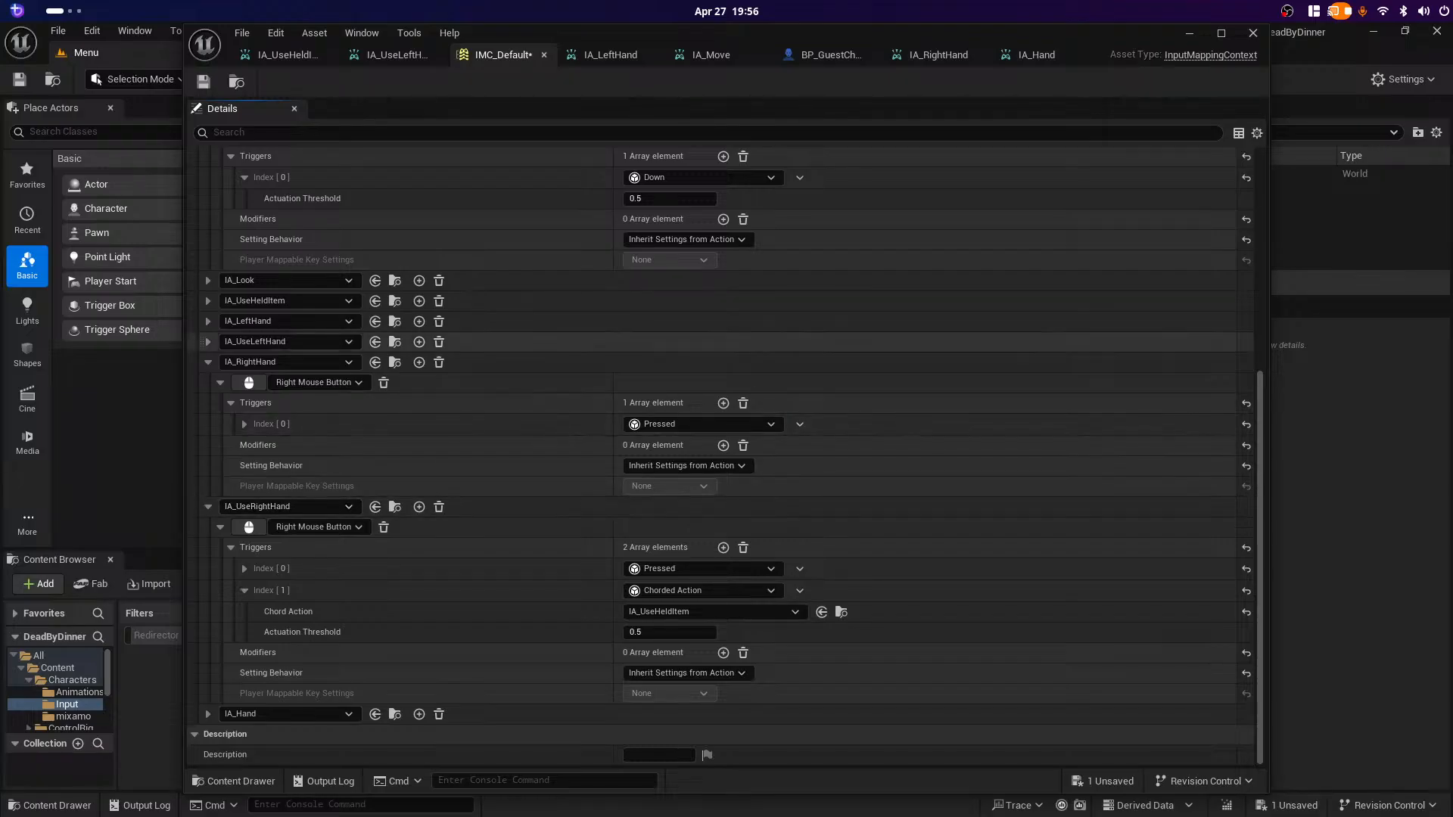
left_click(207, 362)
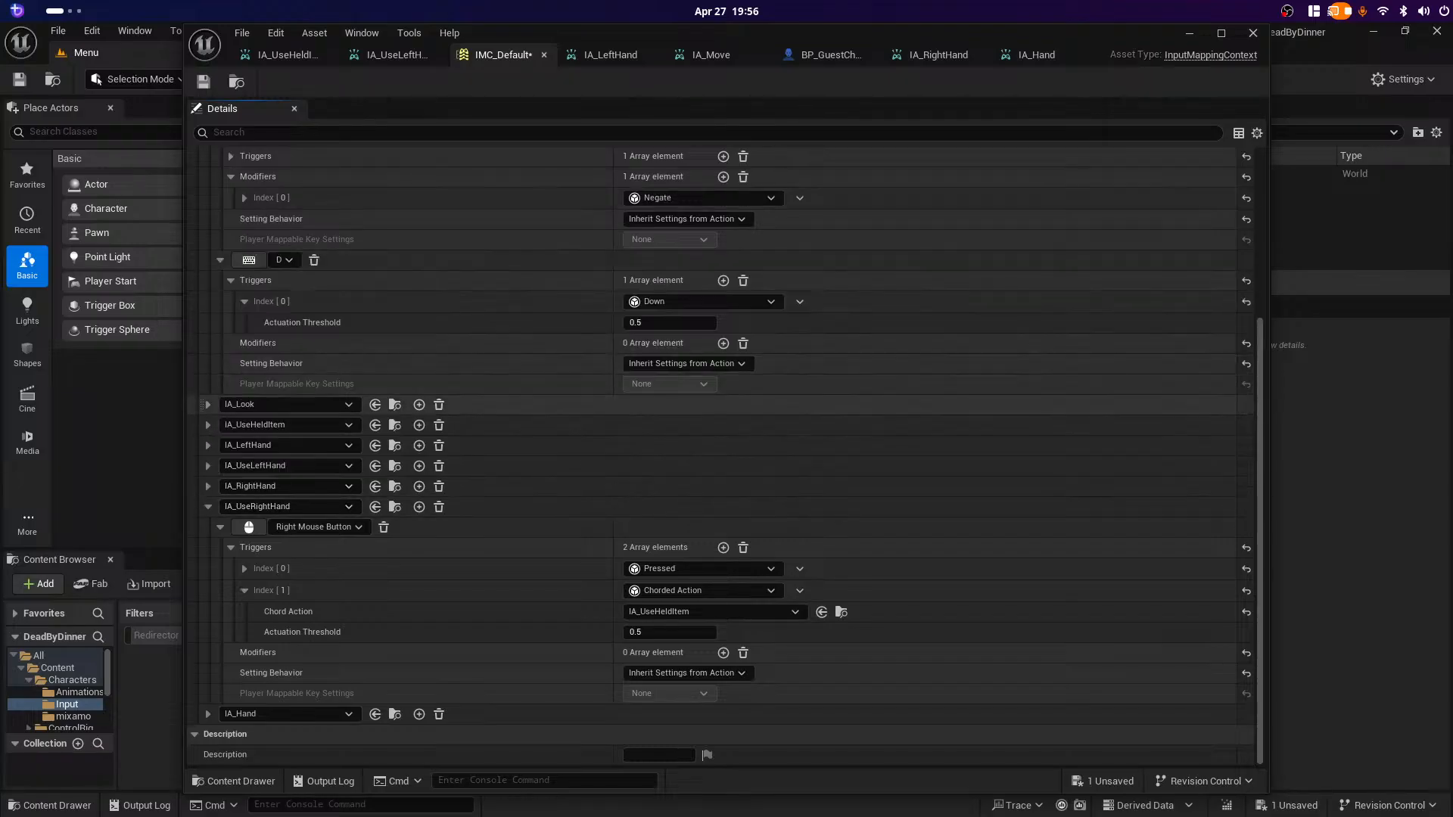
left_click(207, 507)
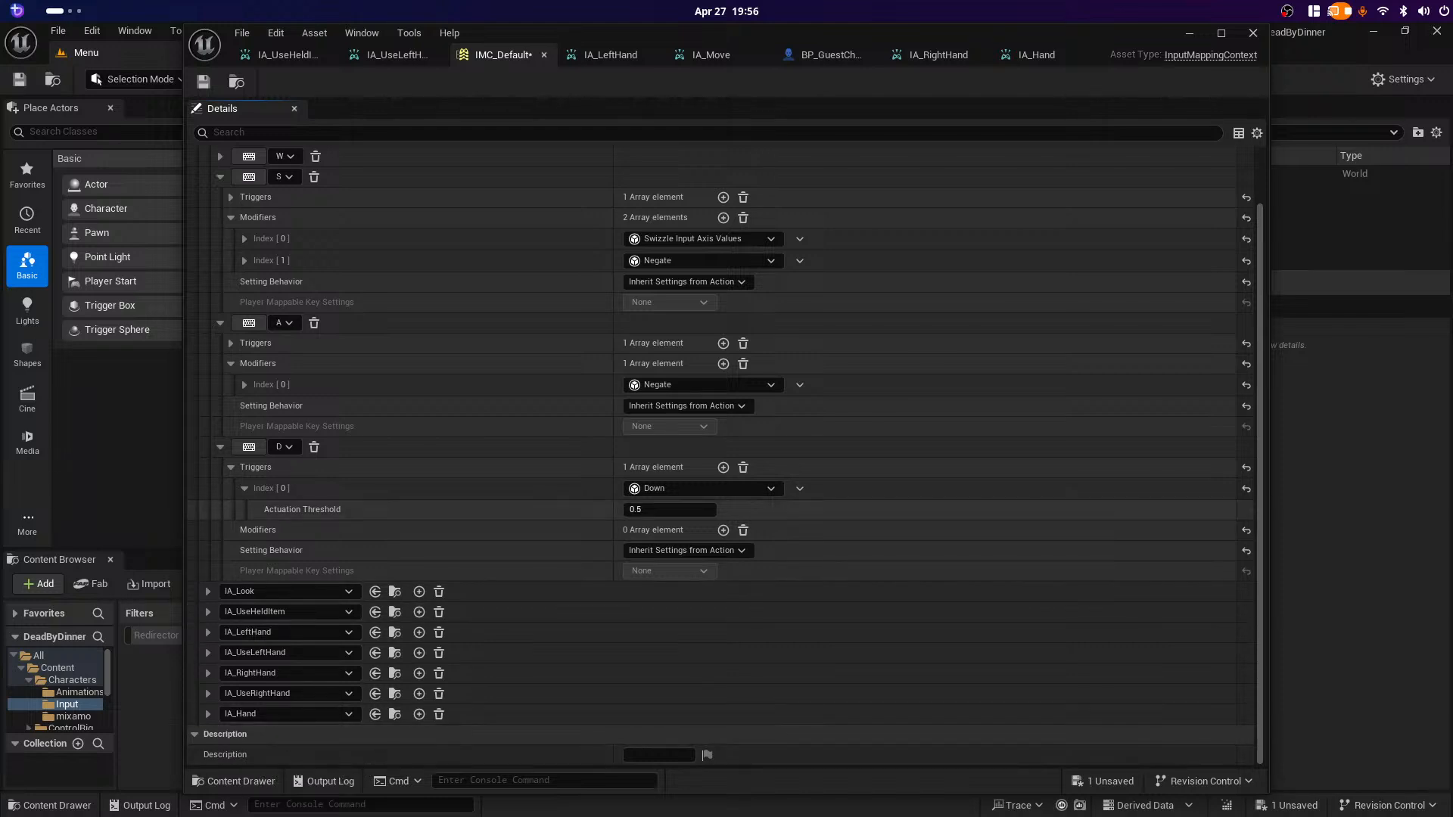
key("ctrl+s")
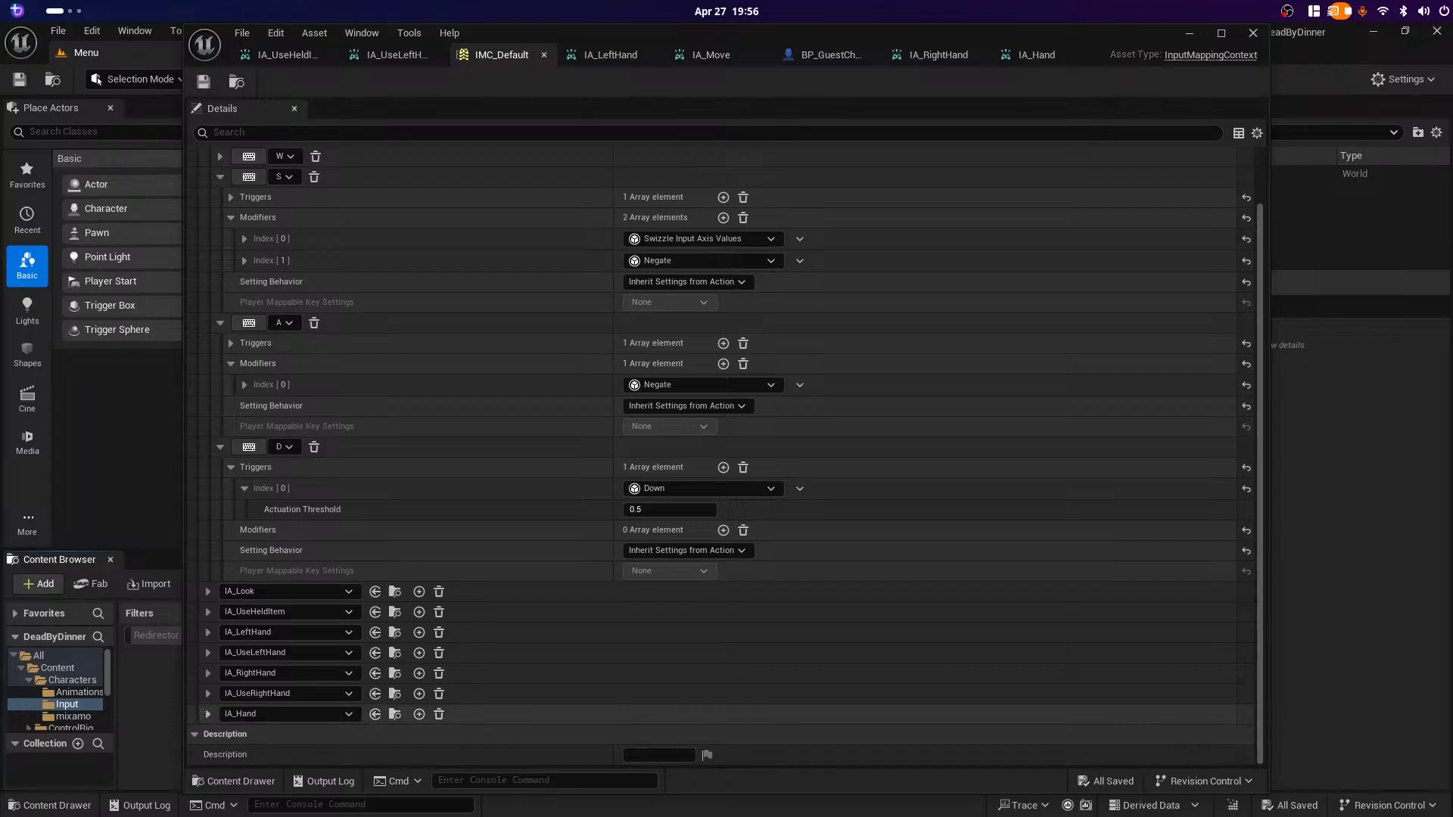
scroll(719, 454, "up", 2)
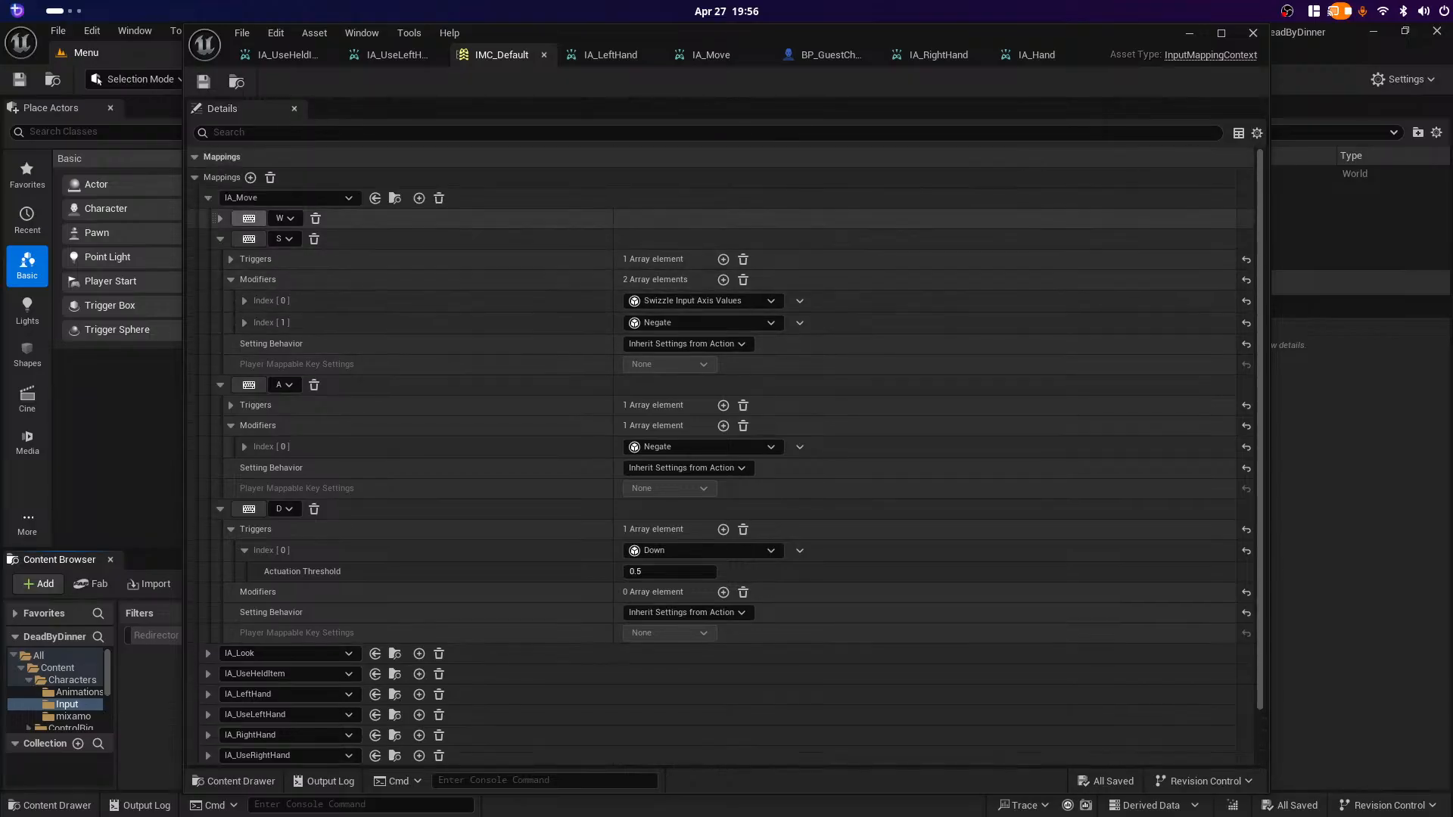
left_click(208, 198)
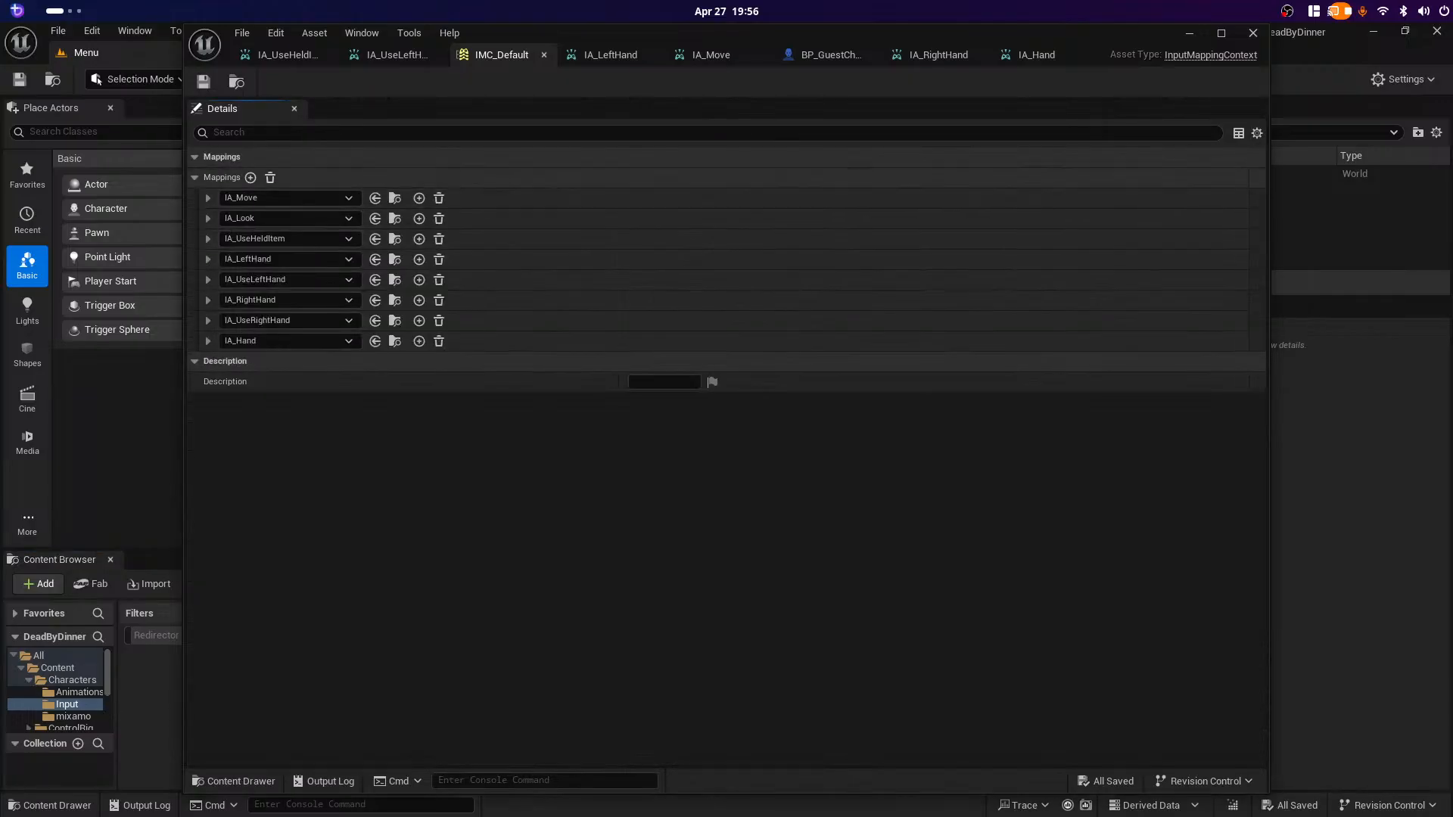
Step: Add another mapping to IMC_Default, assign IA_Use to it and expand its binding, collapsing the open bindings above
left_click(251, 178)
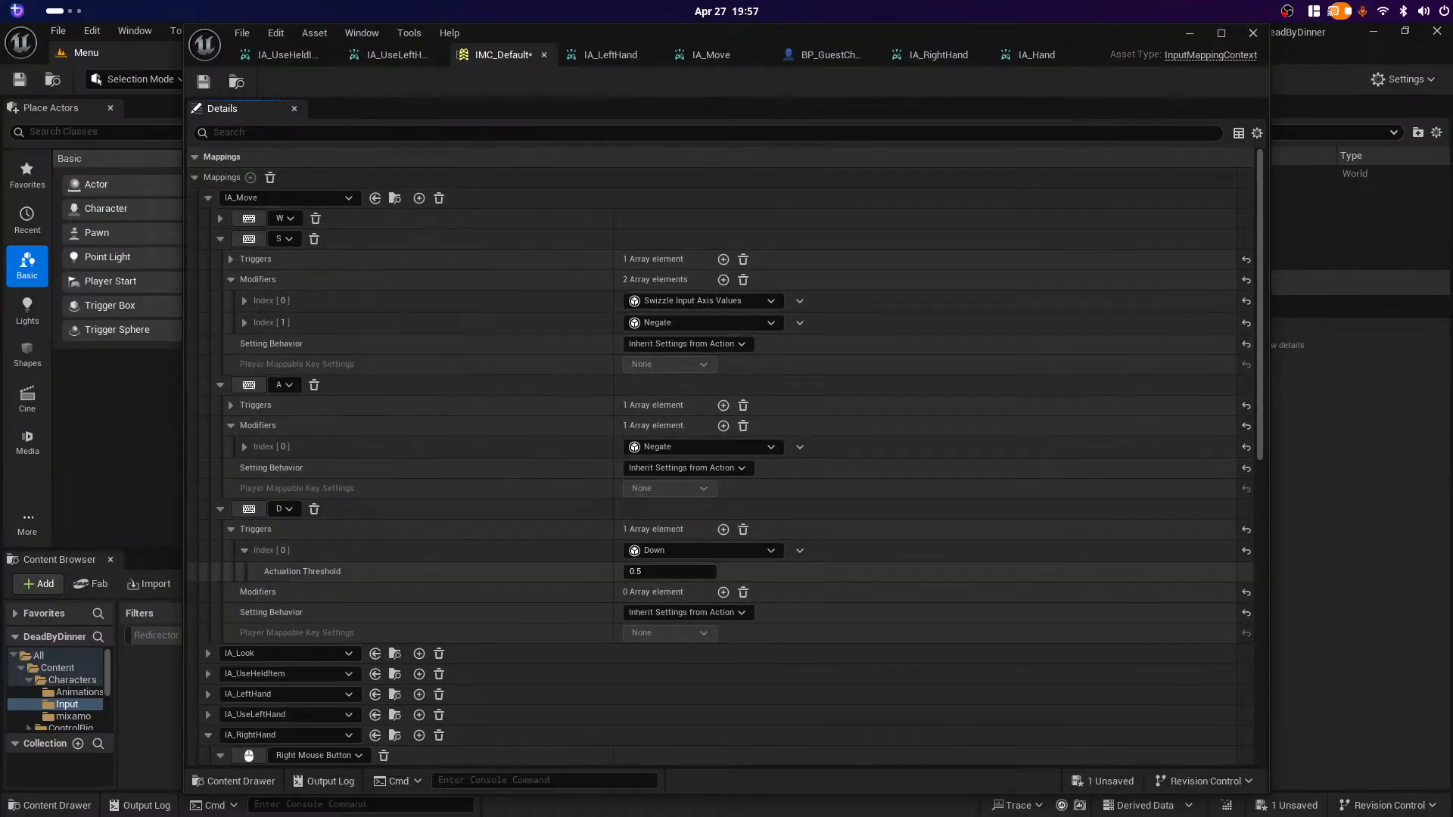
left_click(220, 239)
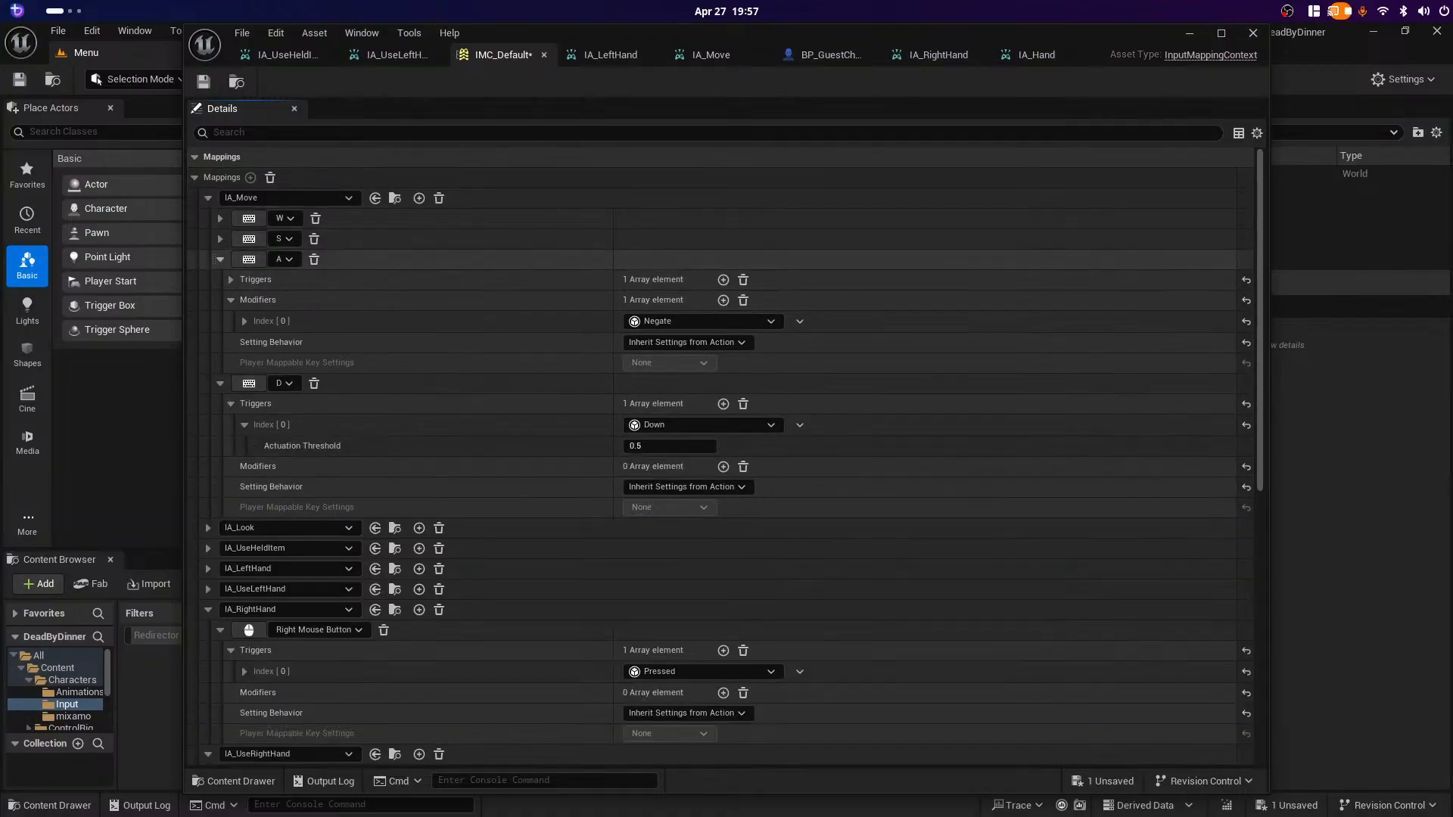
left_click(220, 259)
left_click(221, 280)
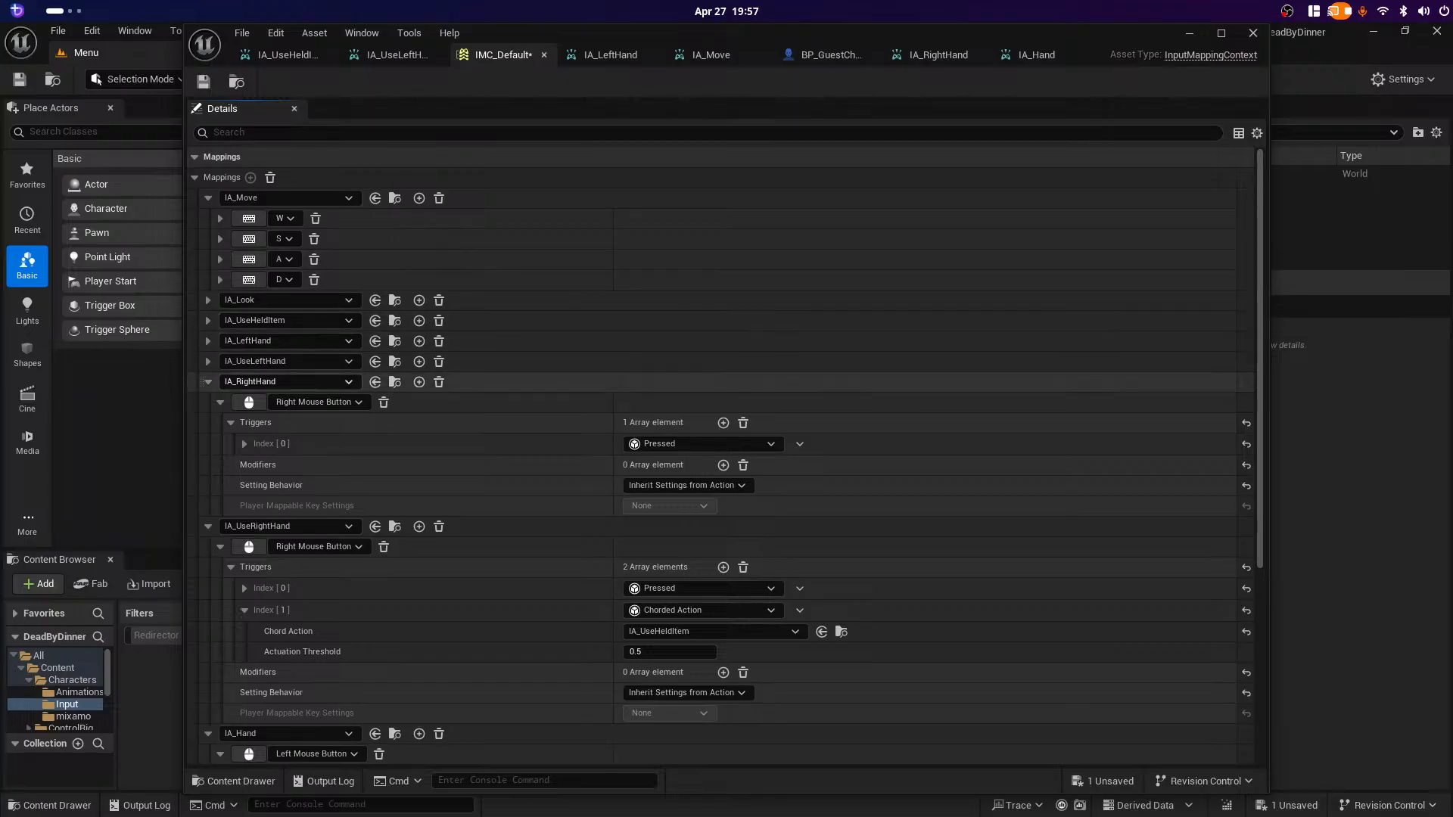
left_click(220, 402)
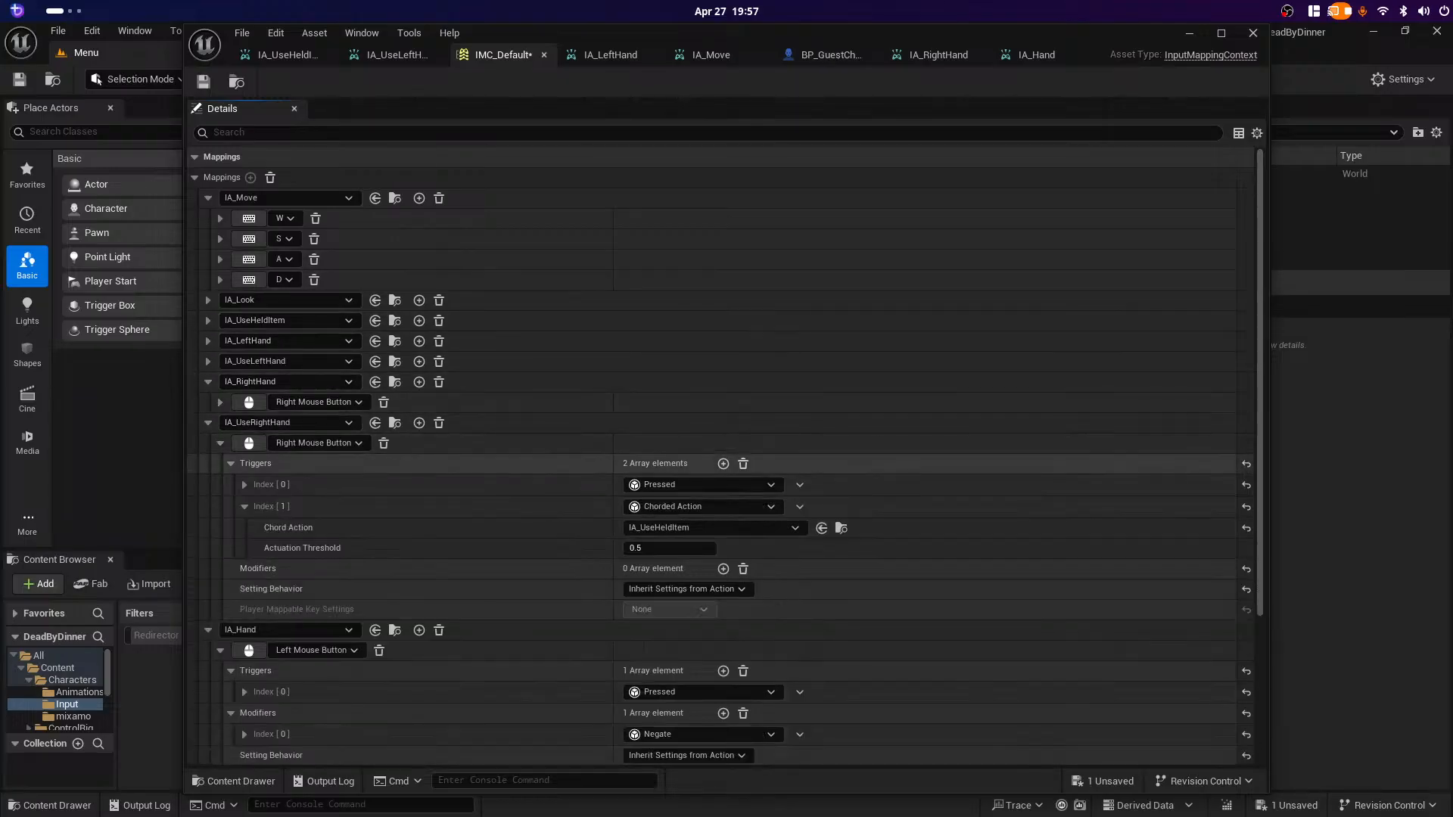
left_click(220, 443)
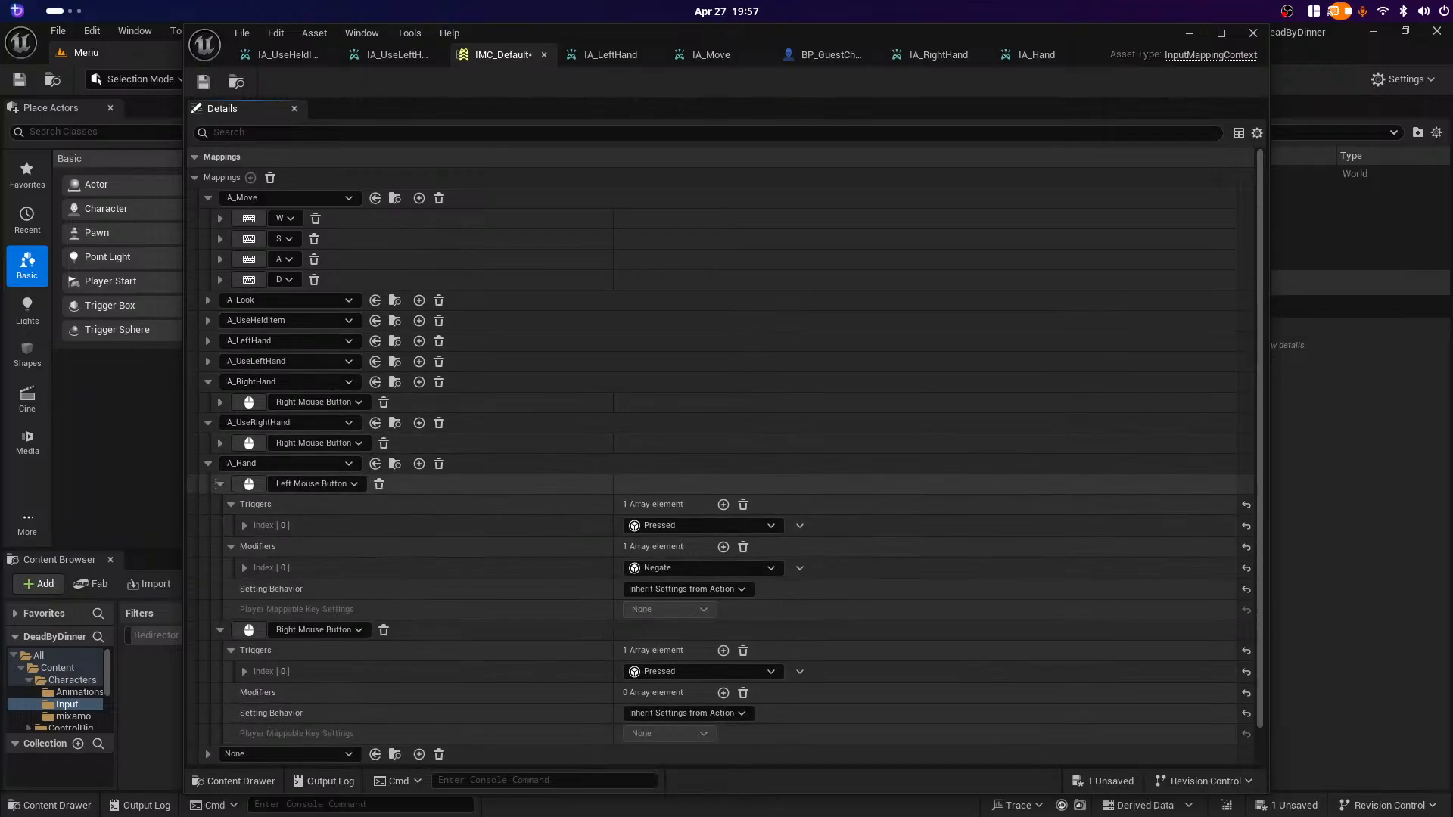
left_click(220, 483)
left_click(288, 628)
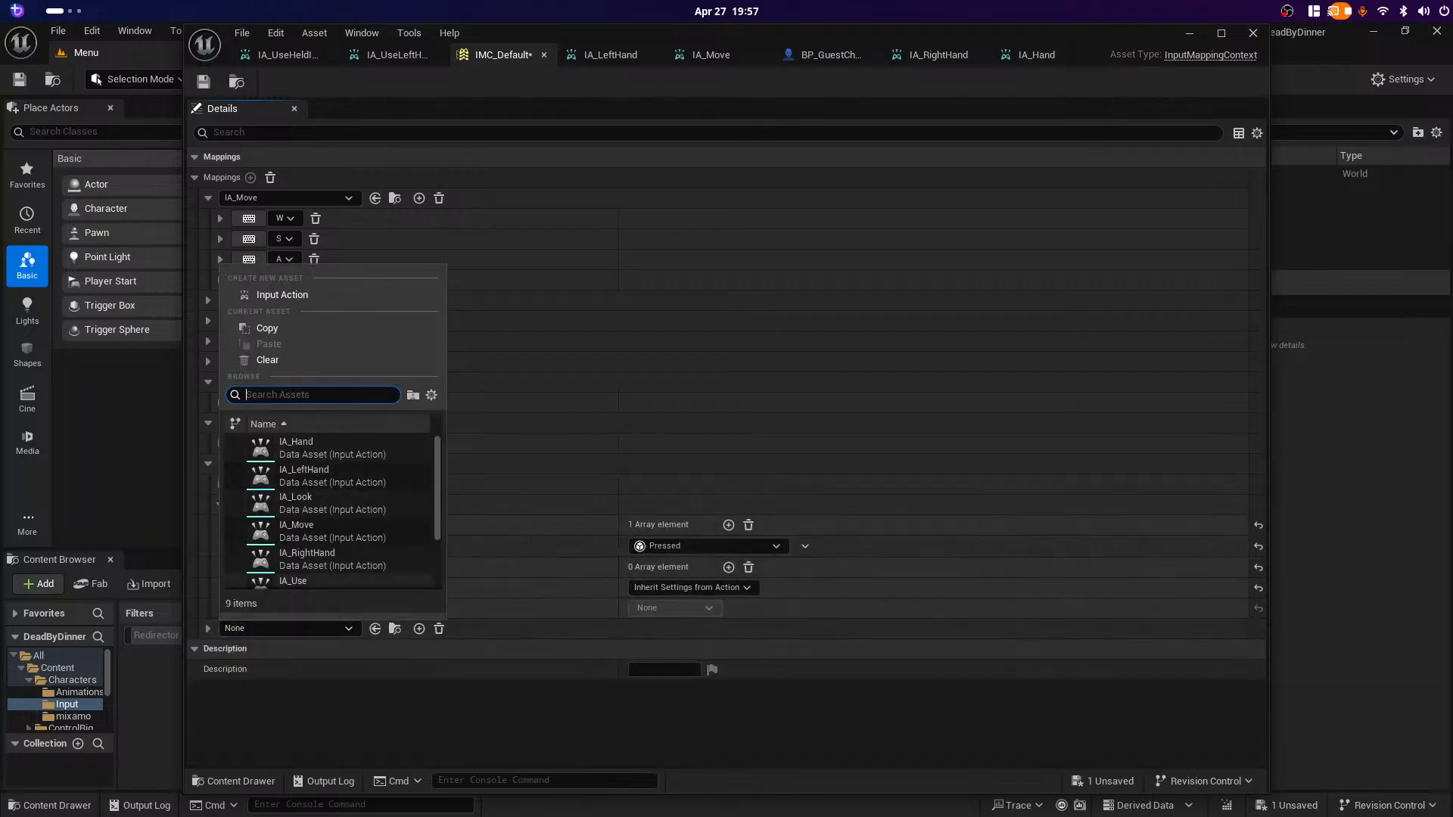
left_click(295, 581)
left_click(208, 629)
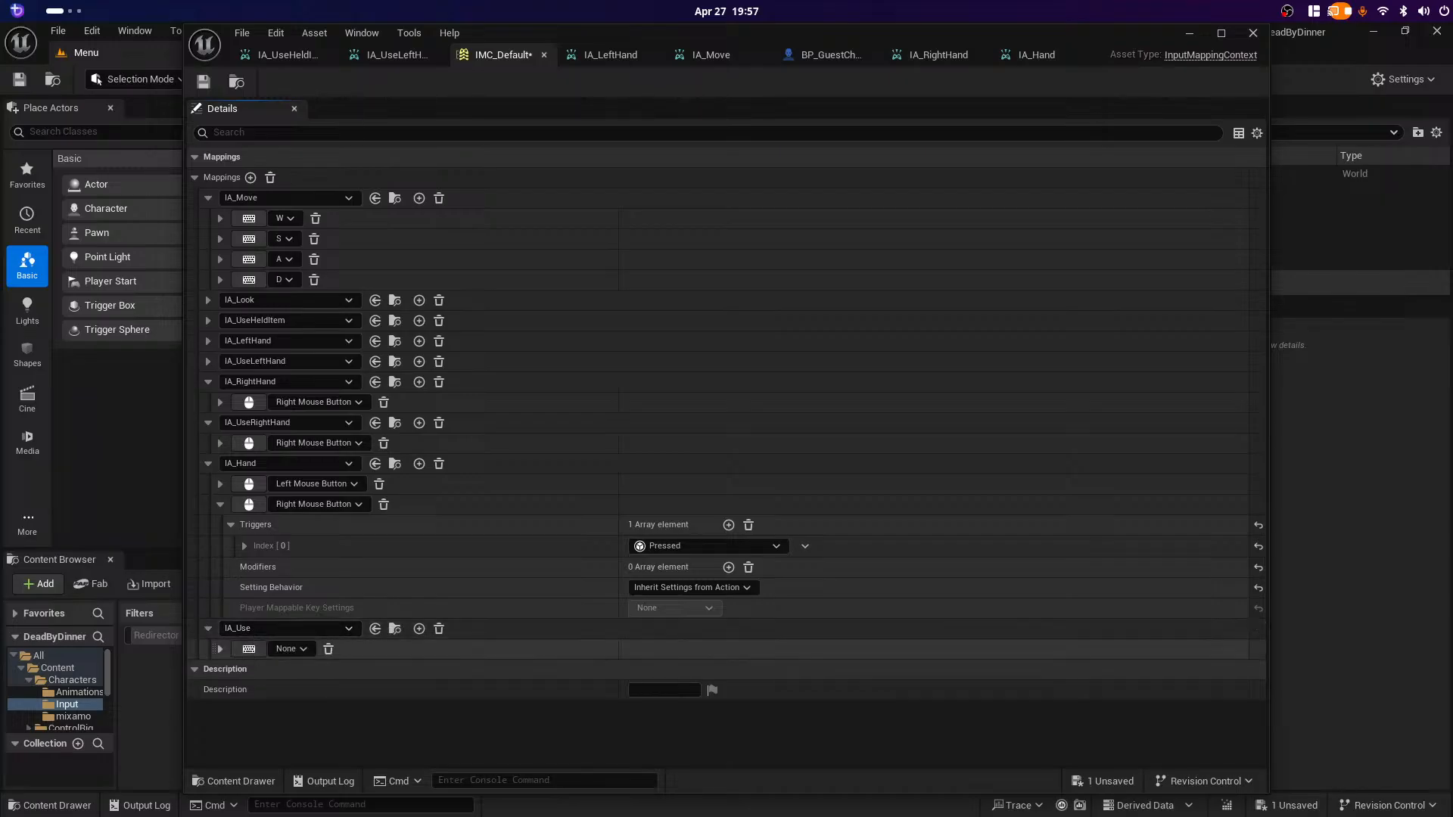
left_click(220, 649)
scroll(725, 456, "down", 1)
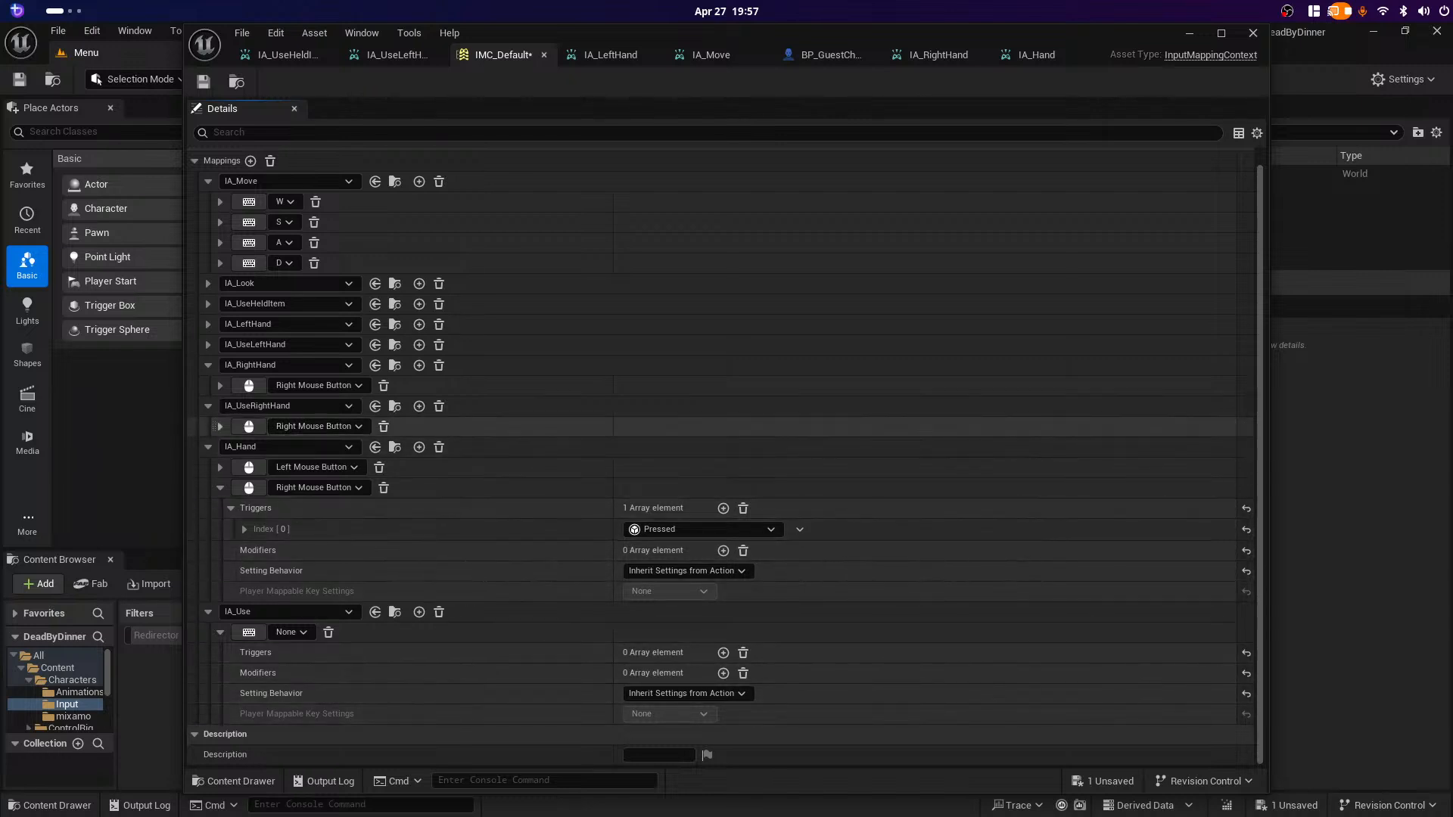
Step: Check the IA_UseRightHand binding and remove the newly added IA_Use mapping
left_click(220, 426)
left_click(220, 426)
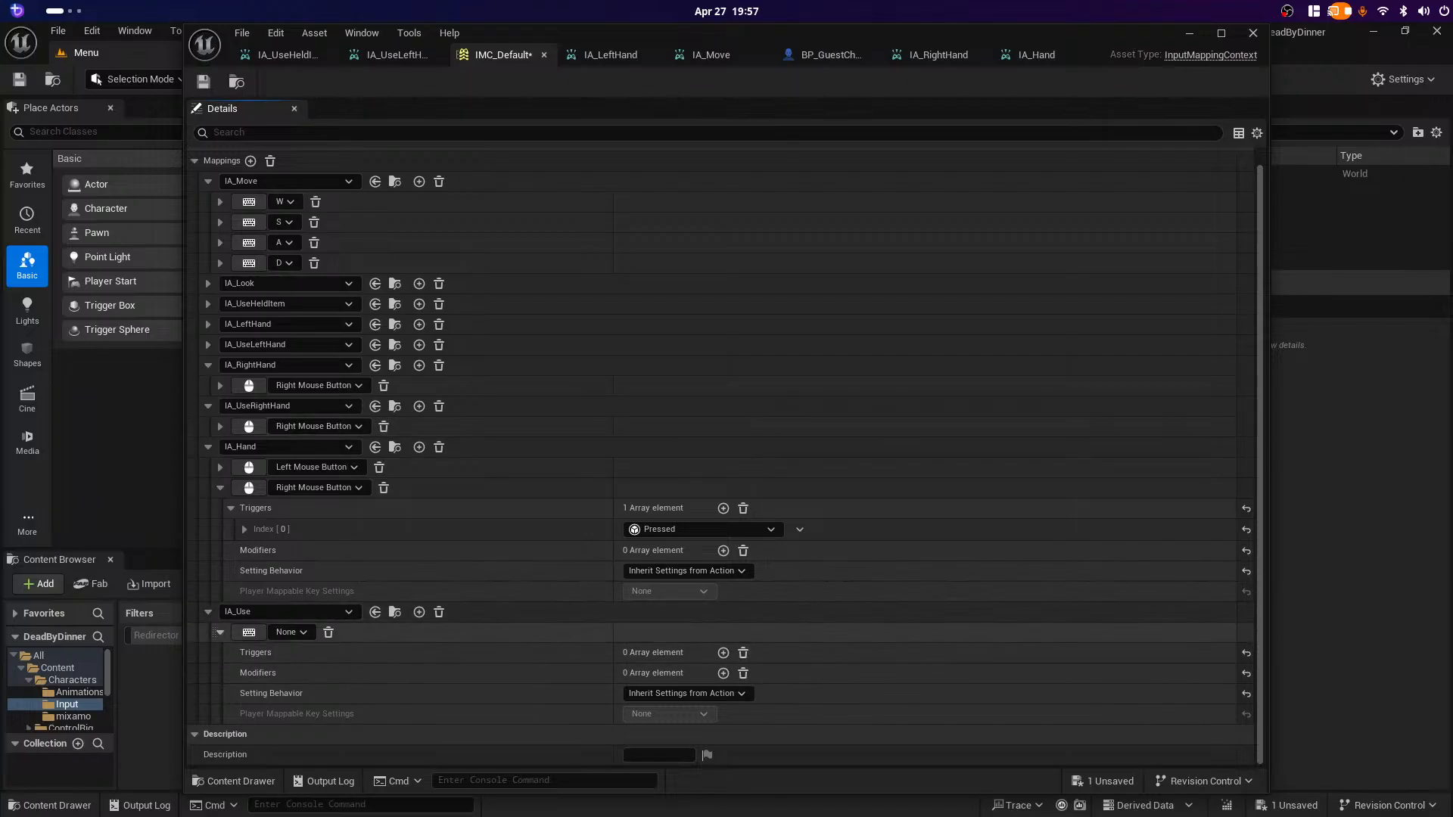
left_click(220, 632)
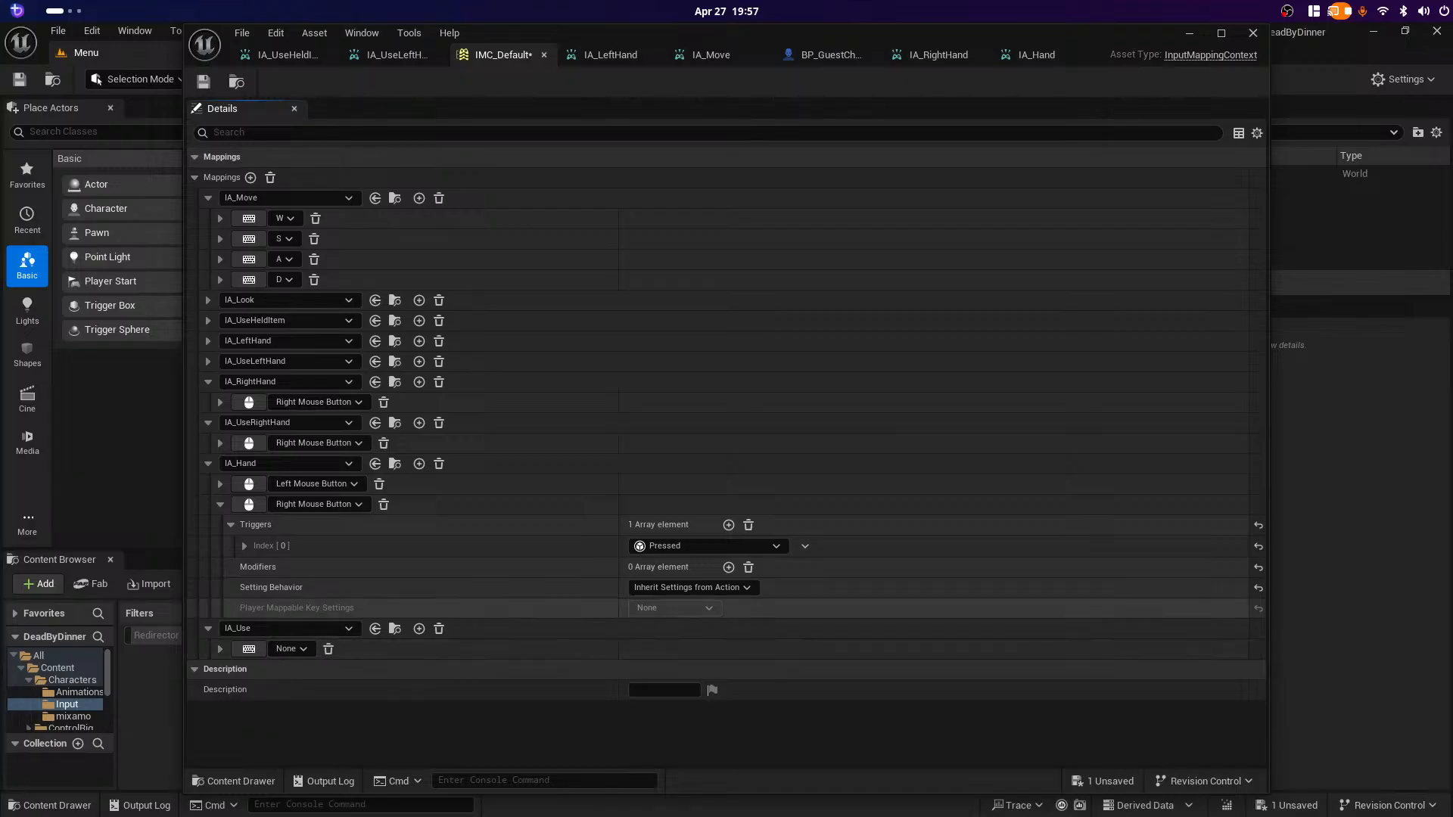
left_click(439, 628)
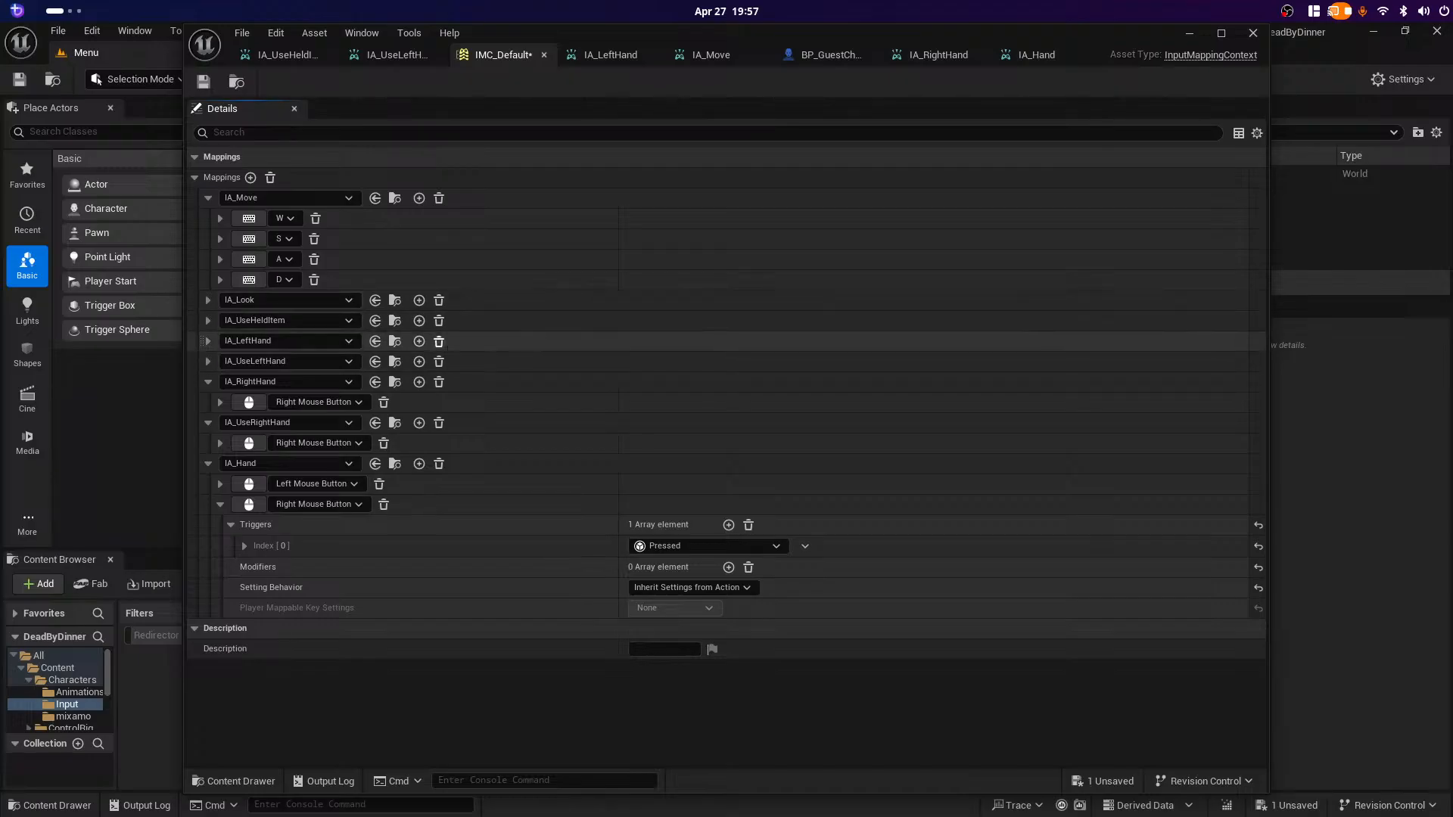
Step: Remove the IA_LeftHand, IA_UseLeftHand, IA_RightHand and IA_UseRightHand mappings from IMC_Default
left_click(439, 341)
left_click(438, 342)
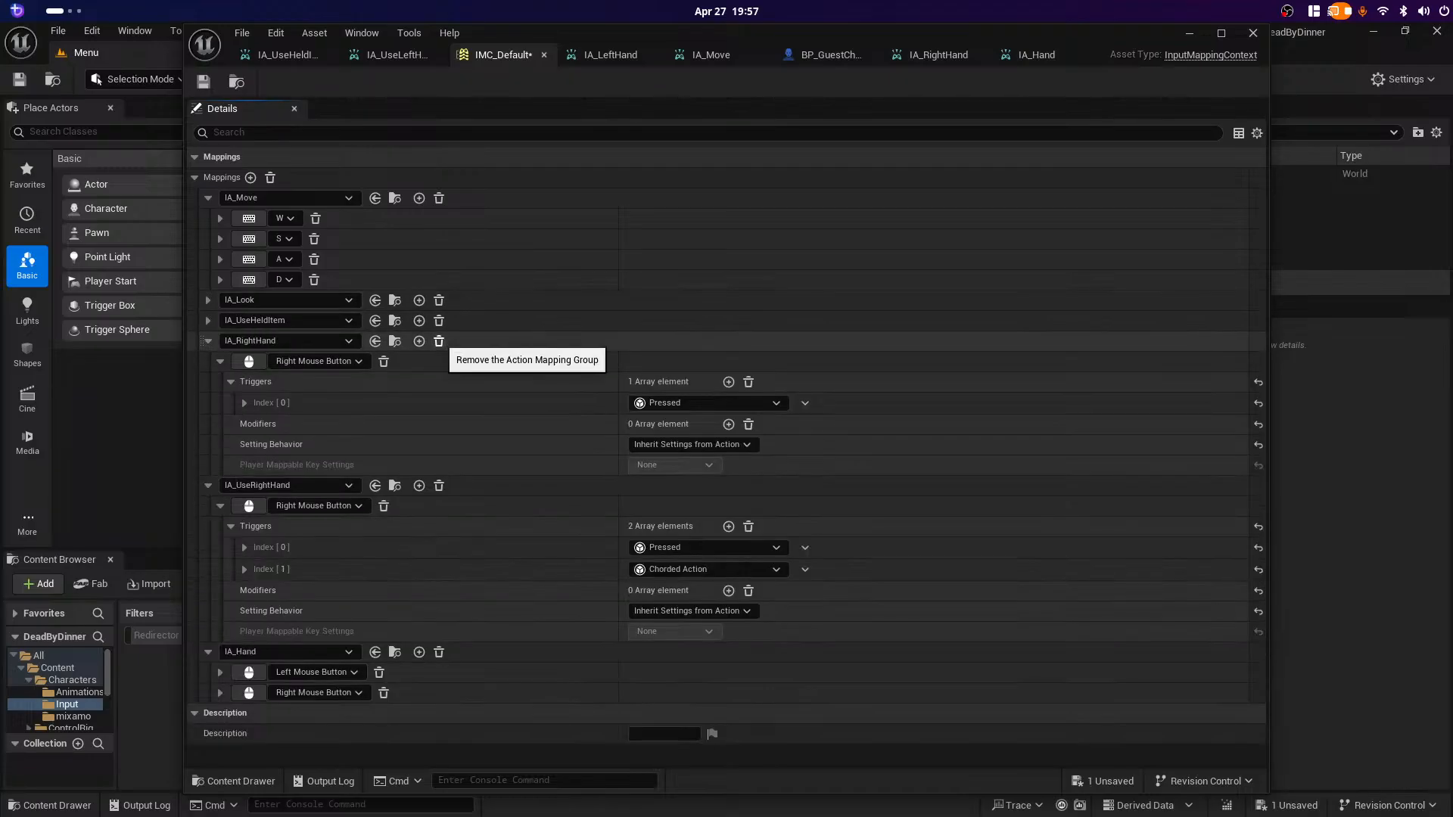
left_click(439, 341)
left_click(439, 341)
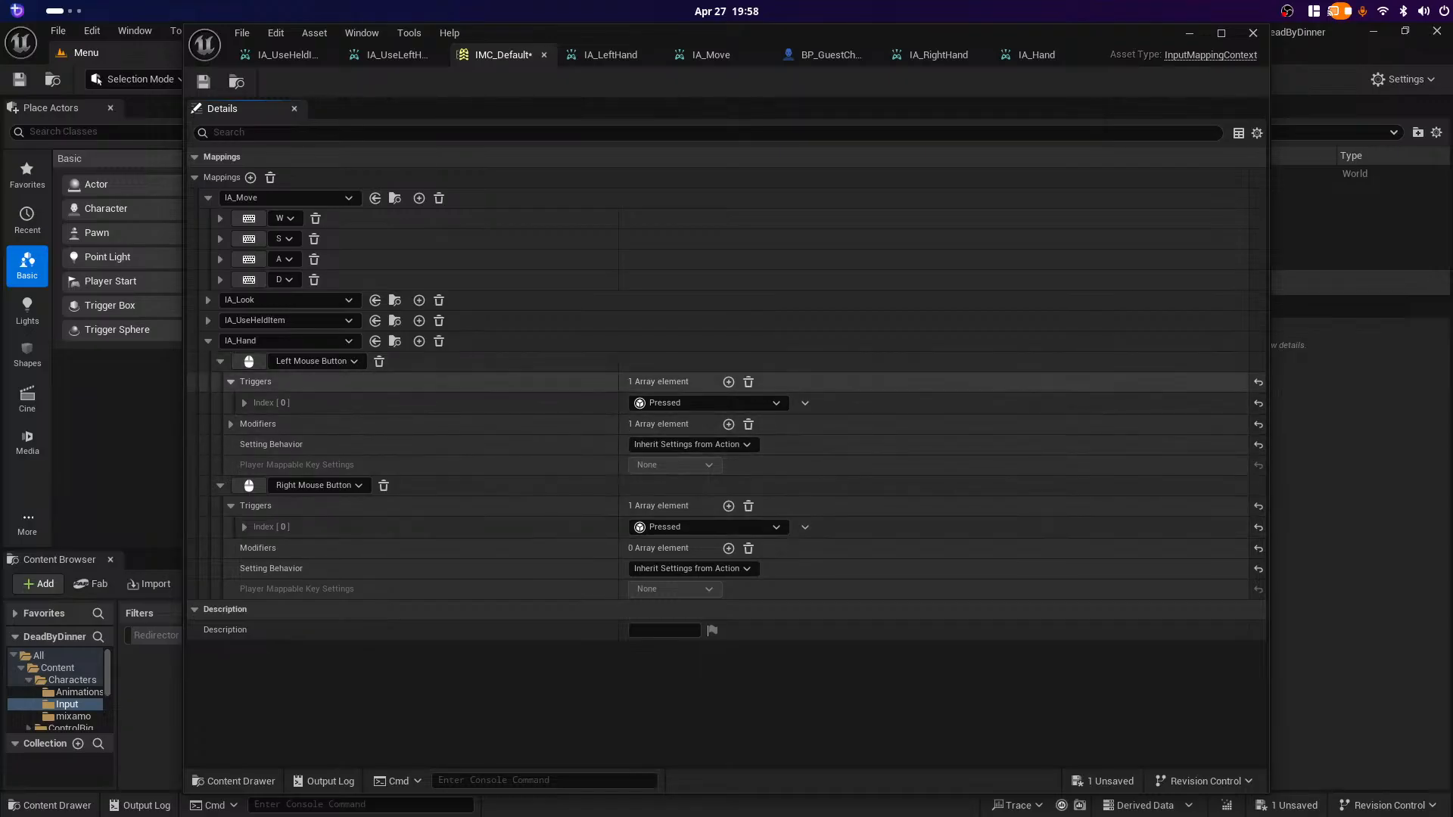
Step: Collapse the triggers and modifiers of IA_Hand's Left Mouse Button binding and save IMC_Default
left_click(231, 382)
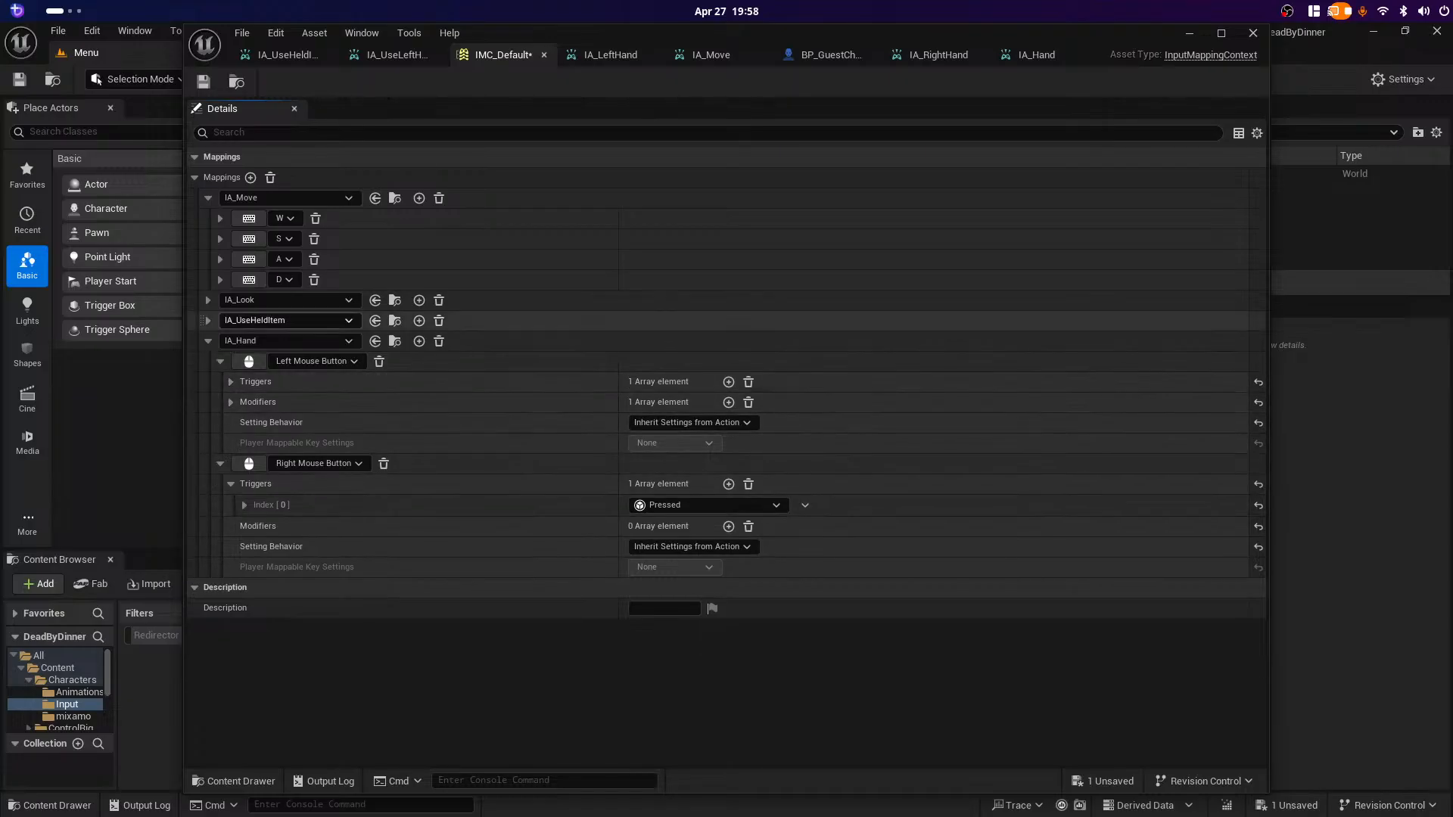
left_click(230, 402)
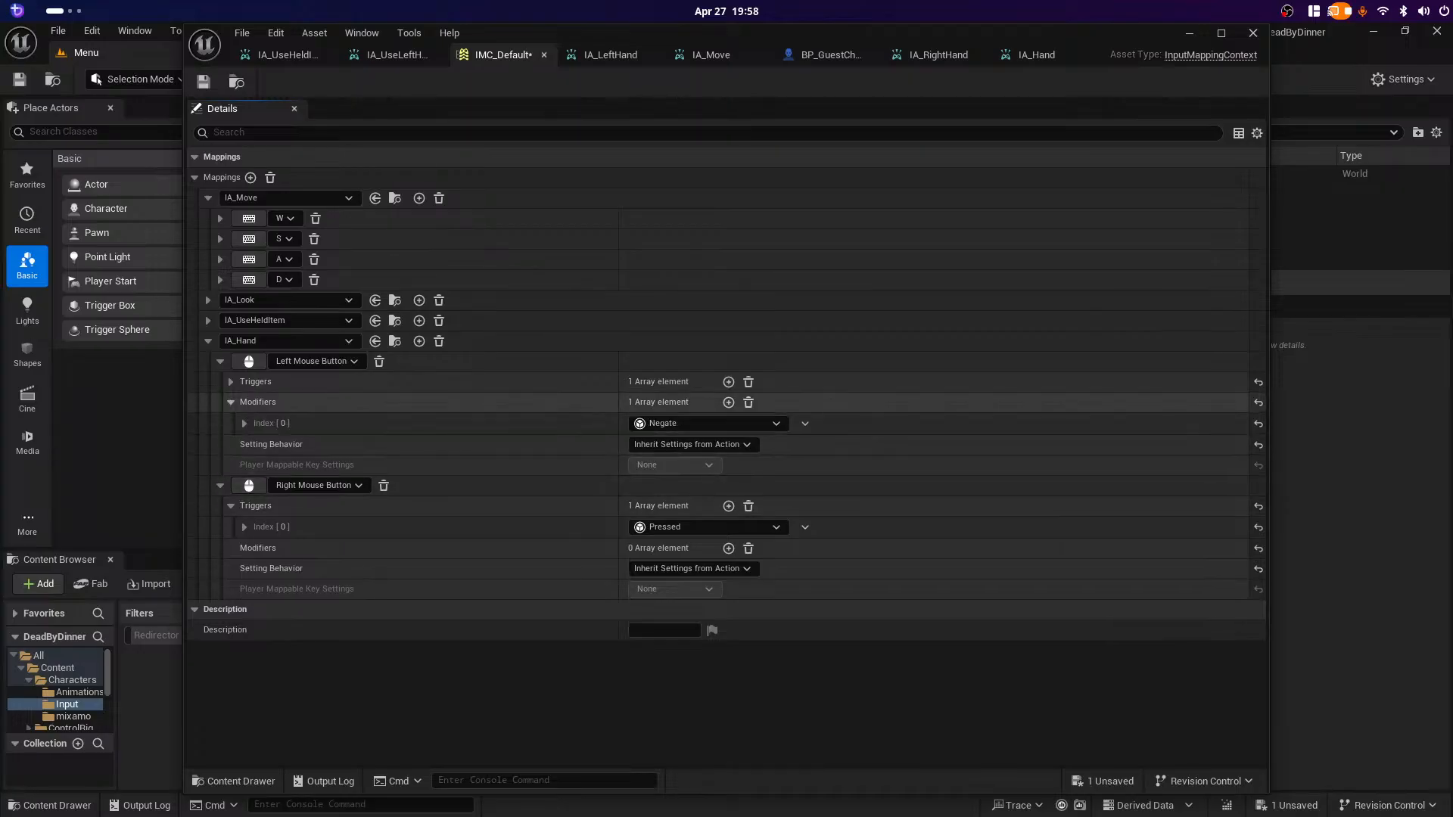
left_click(230, 402)
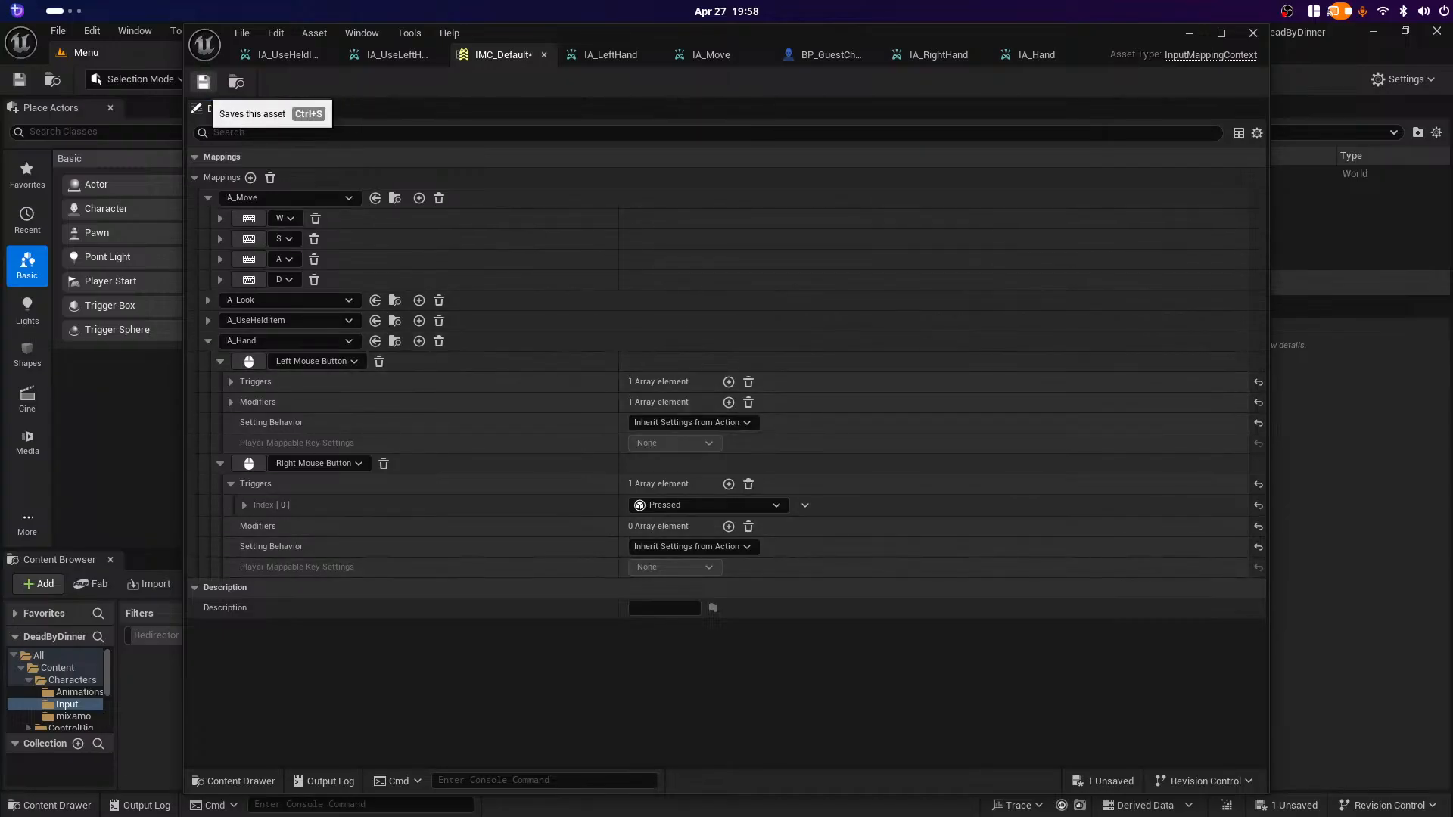
left_click(203, 82)
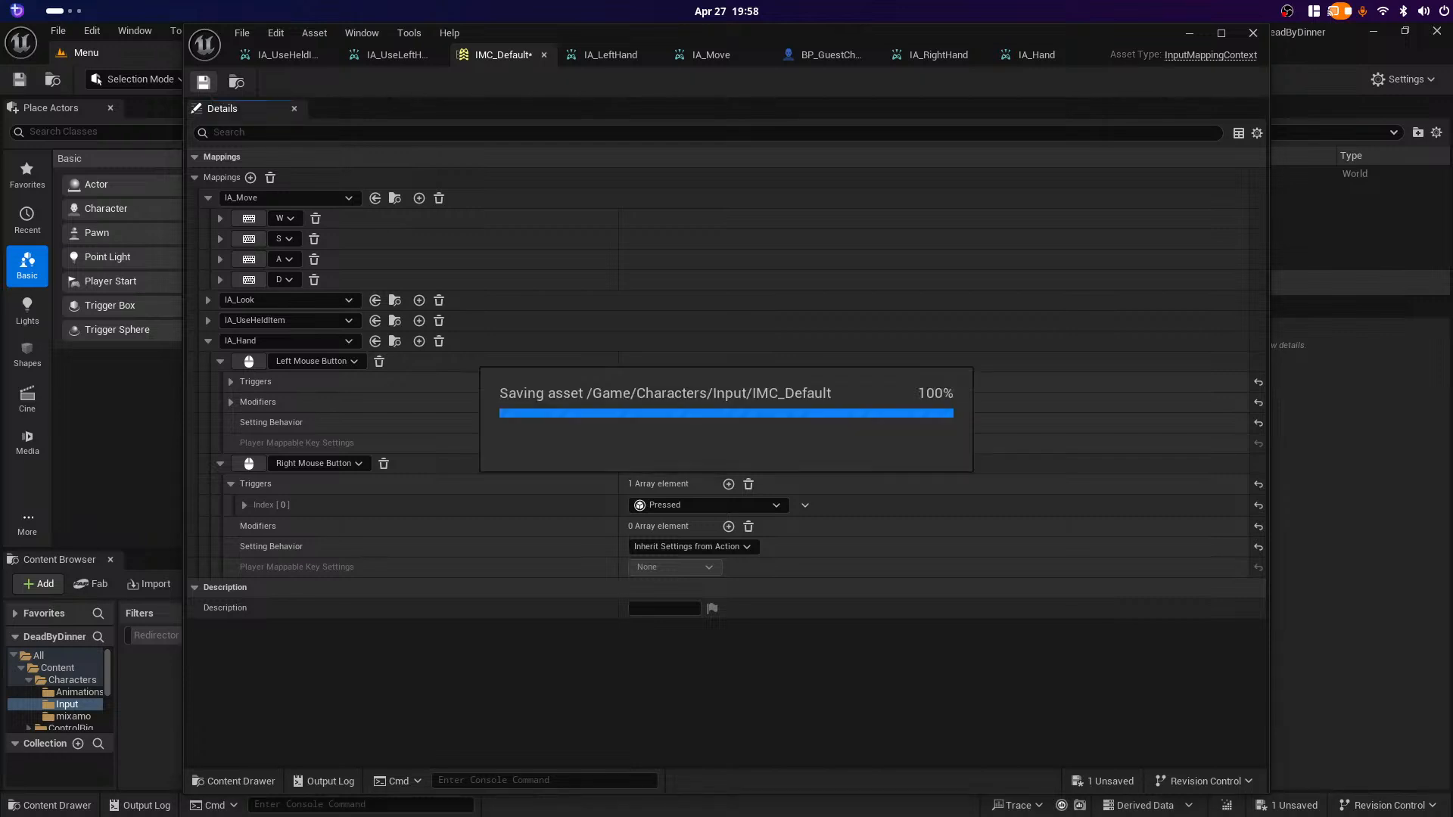
Step: Add a new mapping for the IA_Use action below IA_Hand and save IMC_Default
left_click(251, 177)
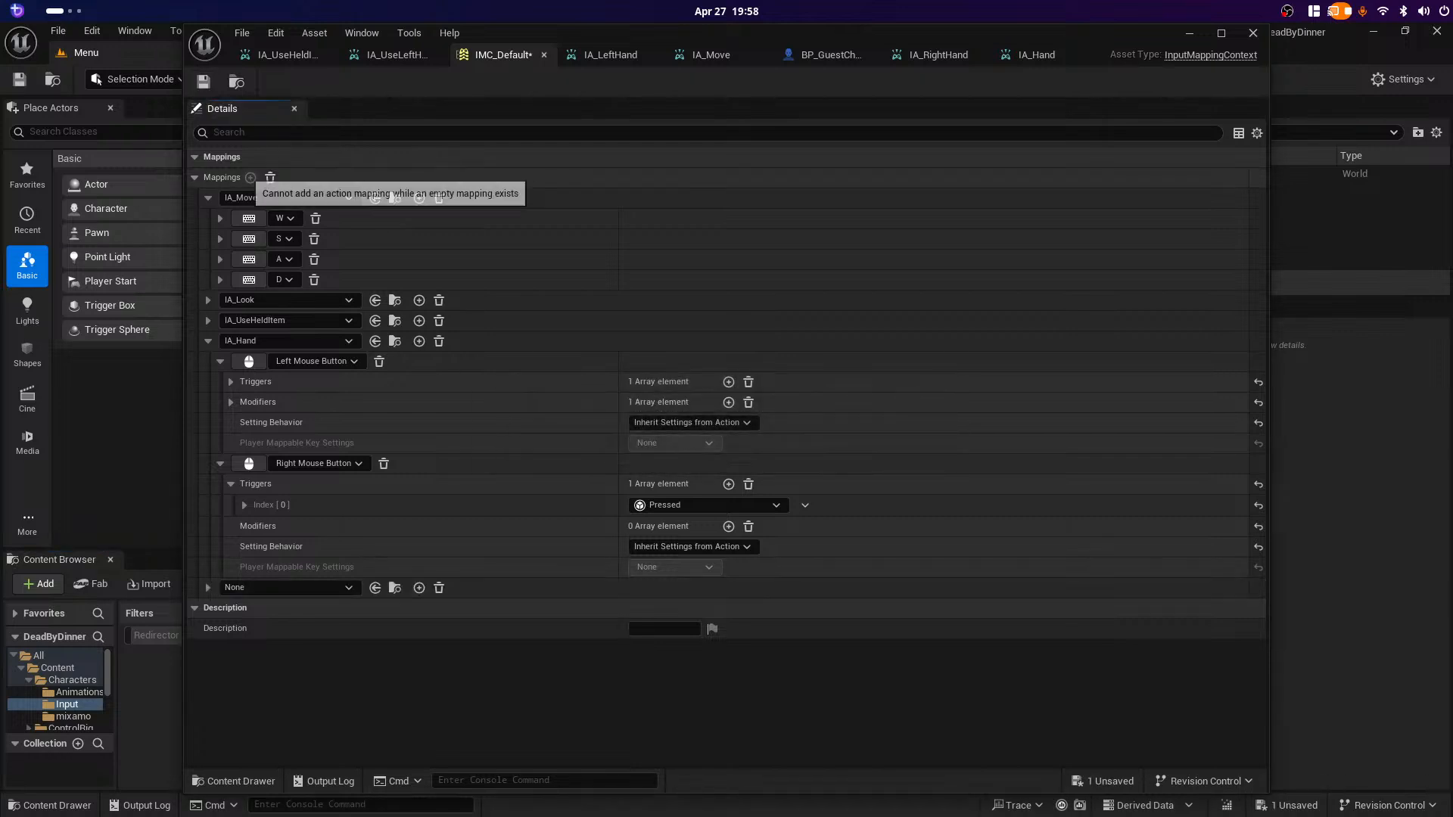
left_click(287, 588)
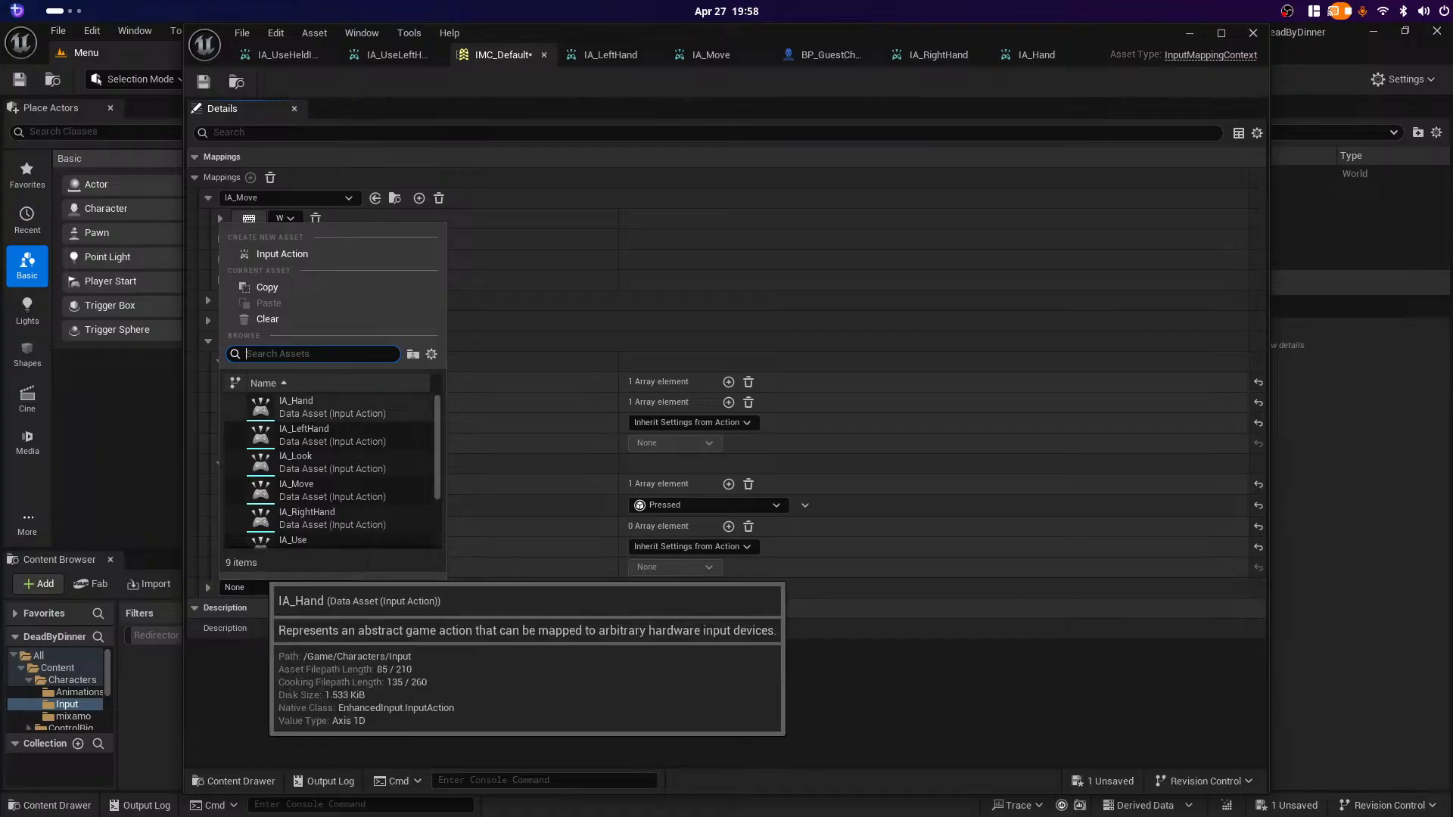
left_click(297, 540)
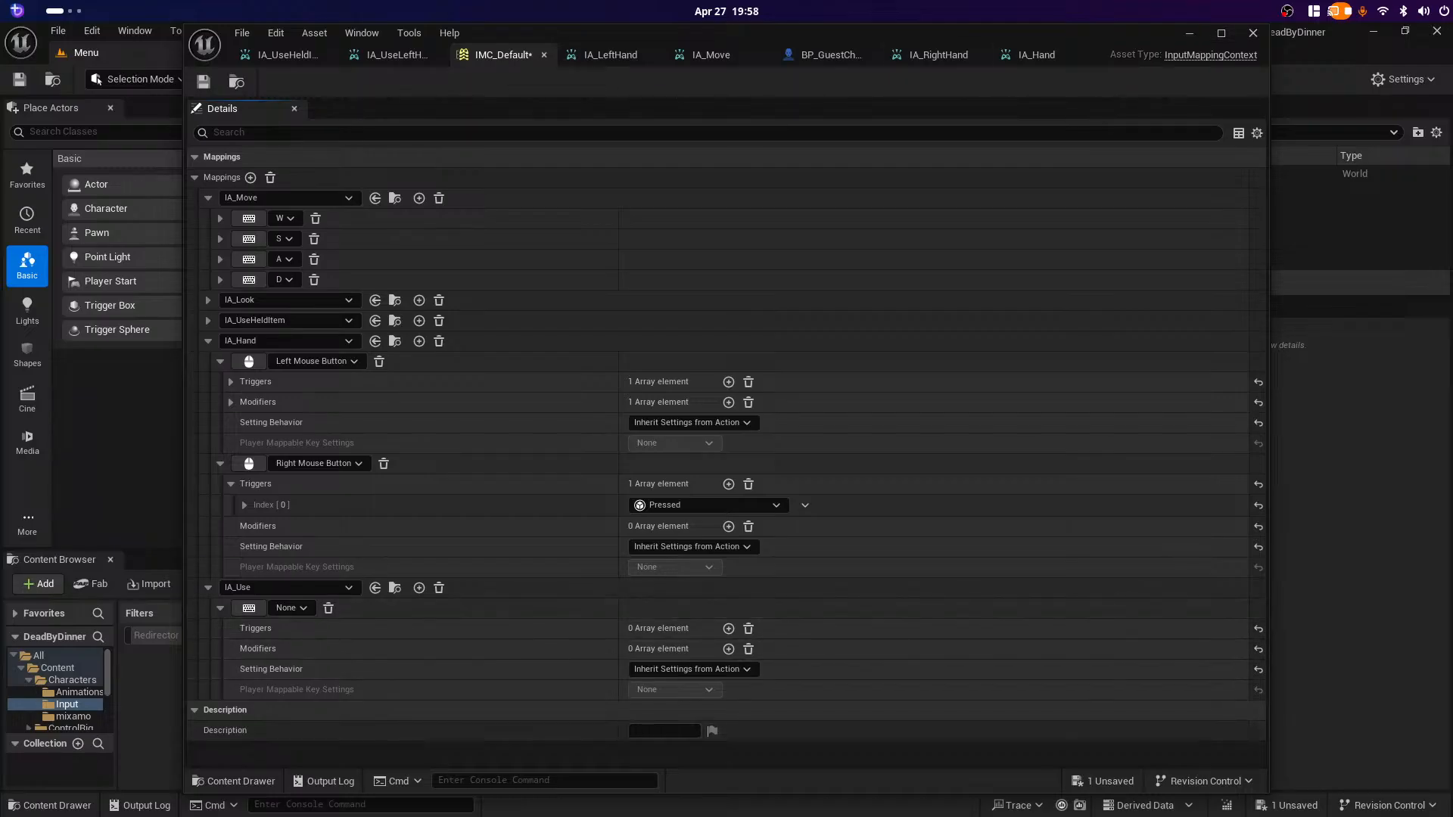
key("ctrl+s")
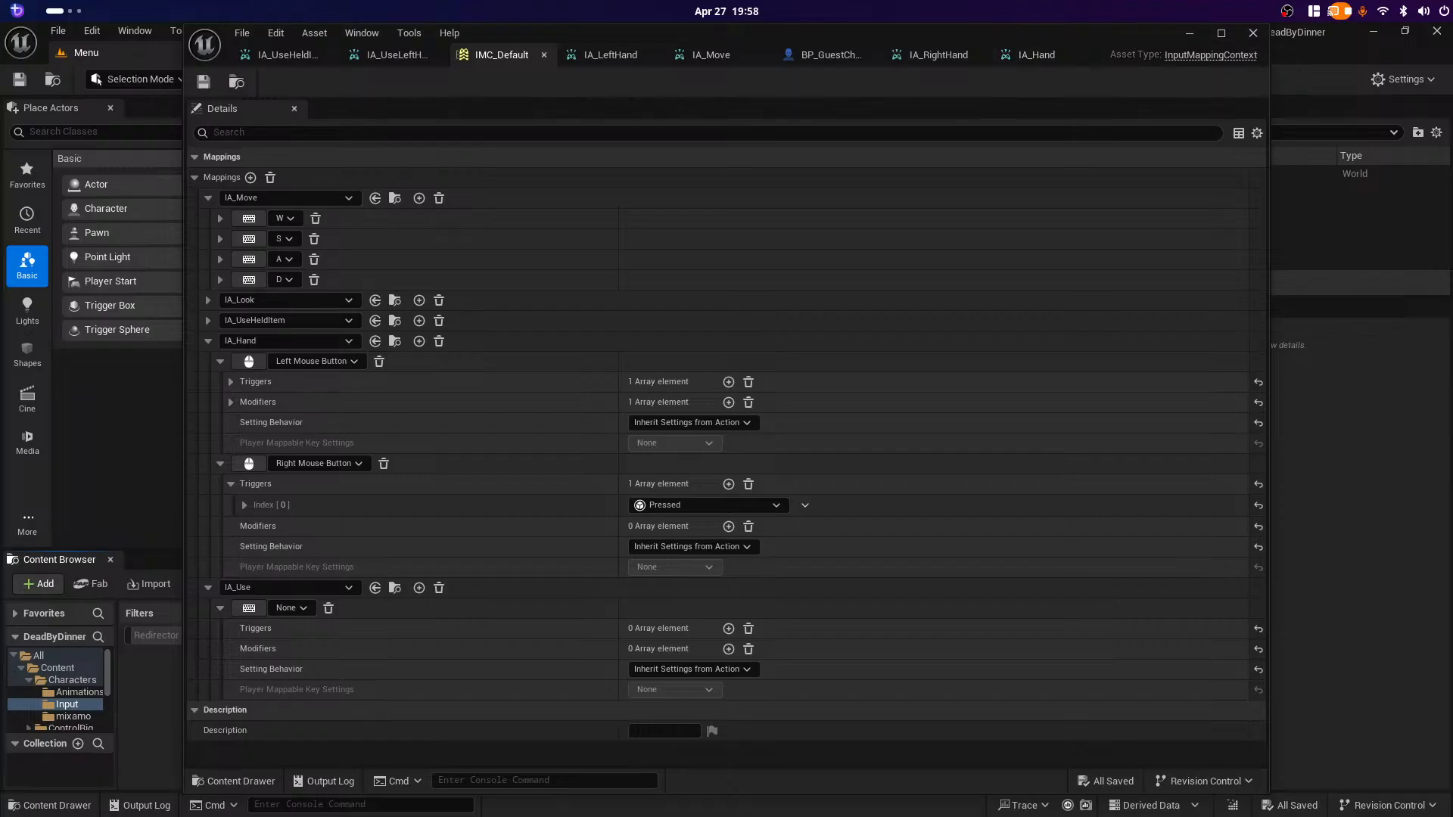
Step: Rename the IA_UseHeldItem input action in the Input folder as IA_UseHeldItemModifier
left_click(508, 805)
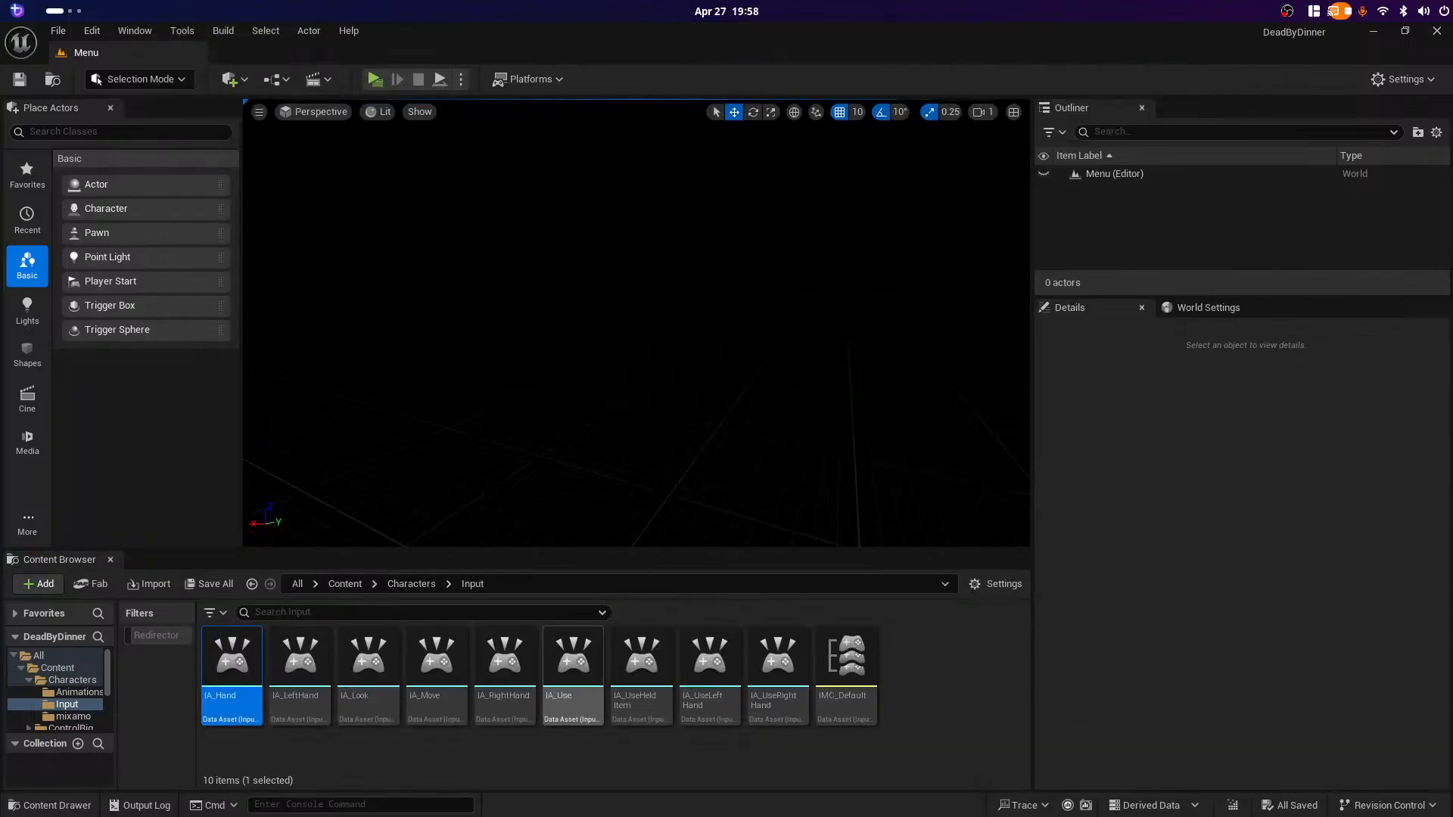
right_click(630, 670)
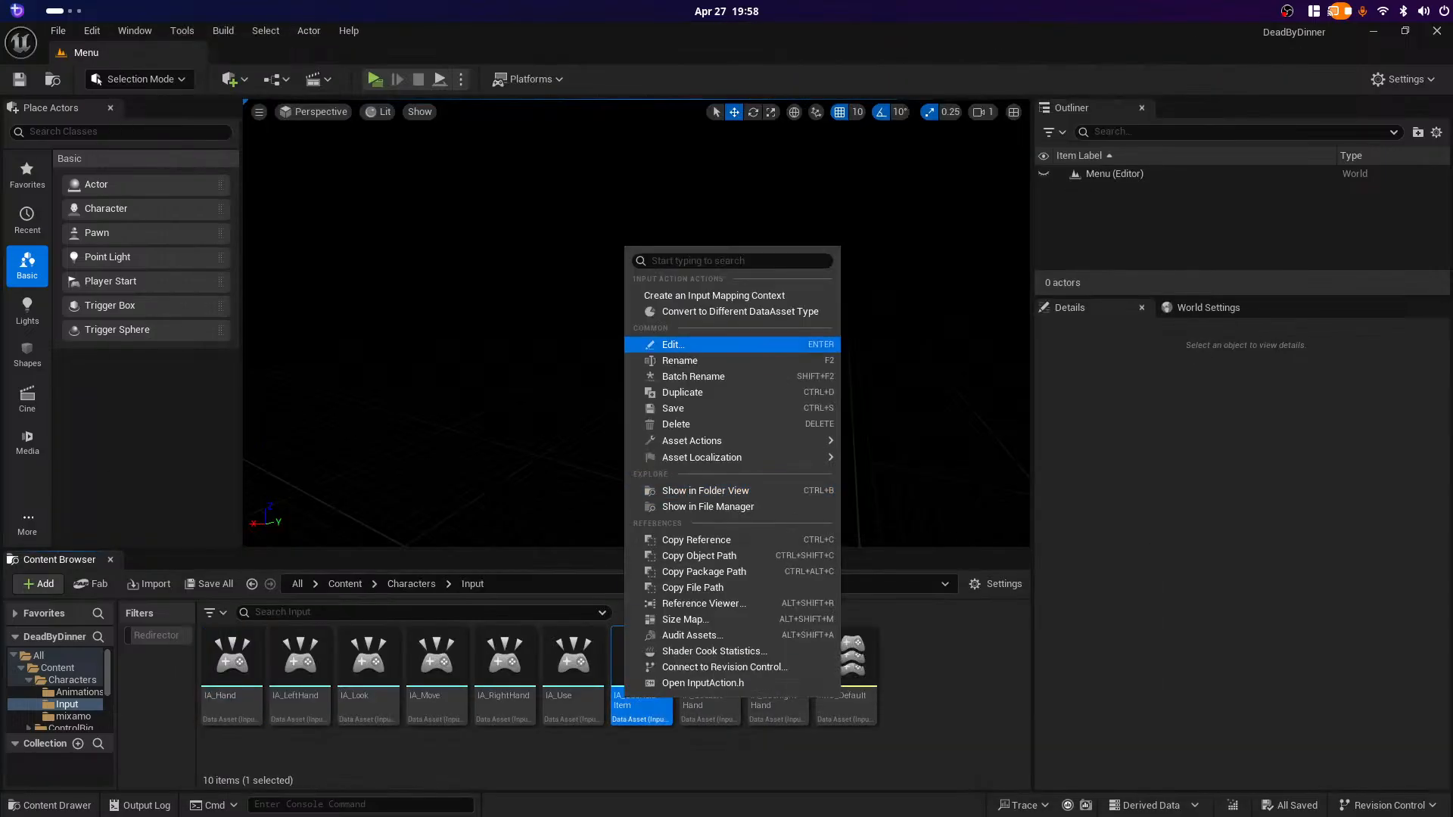
left_click(679, 361)
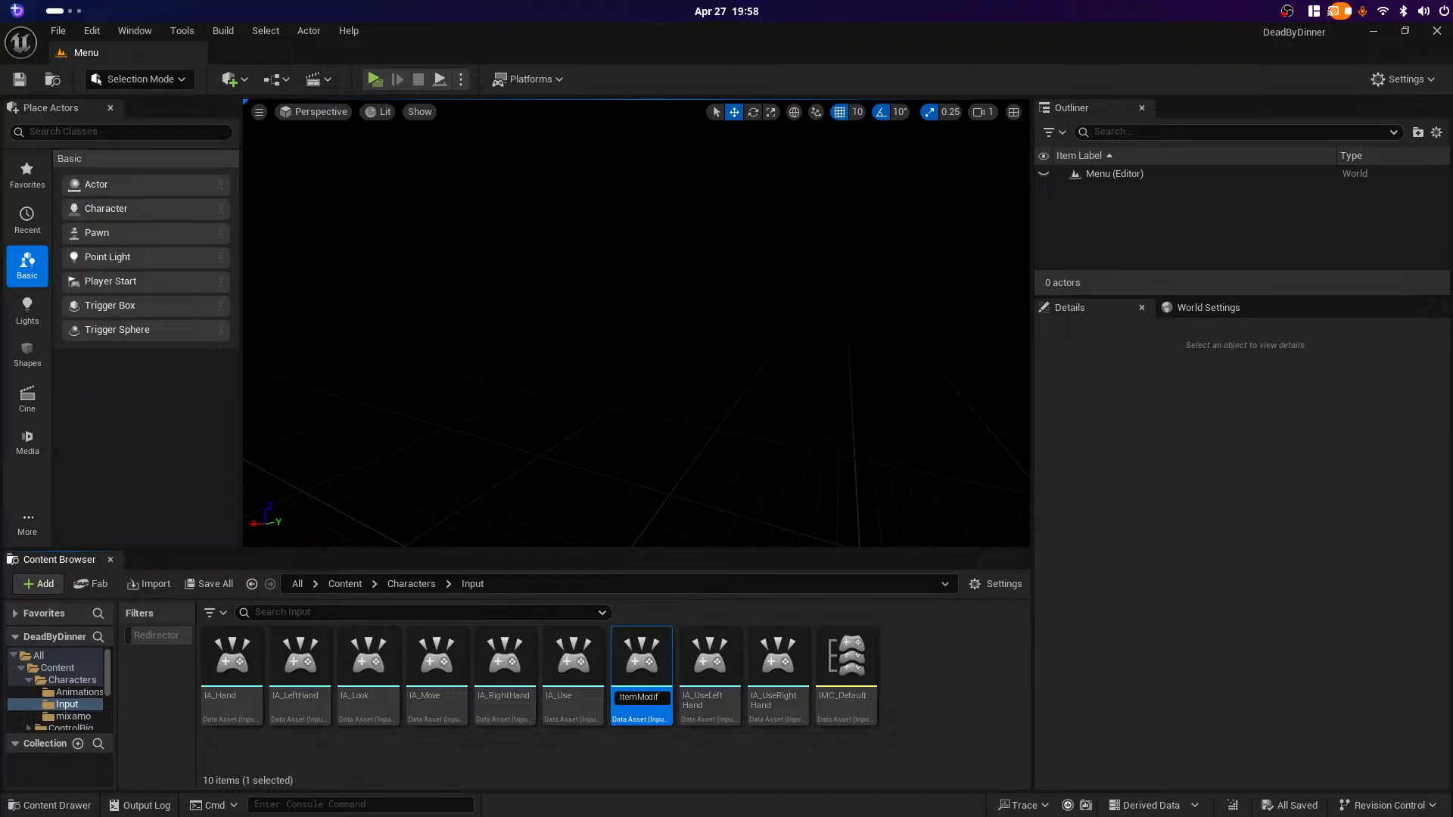
type("Modifier")
key("Return")
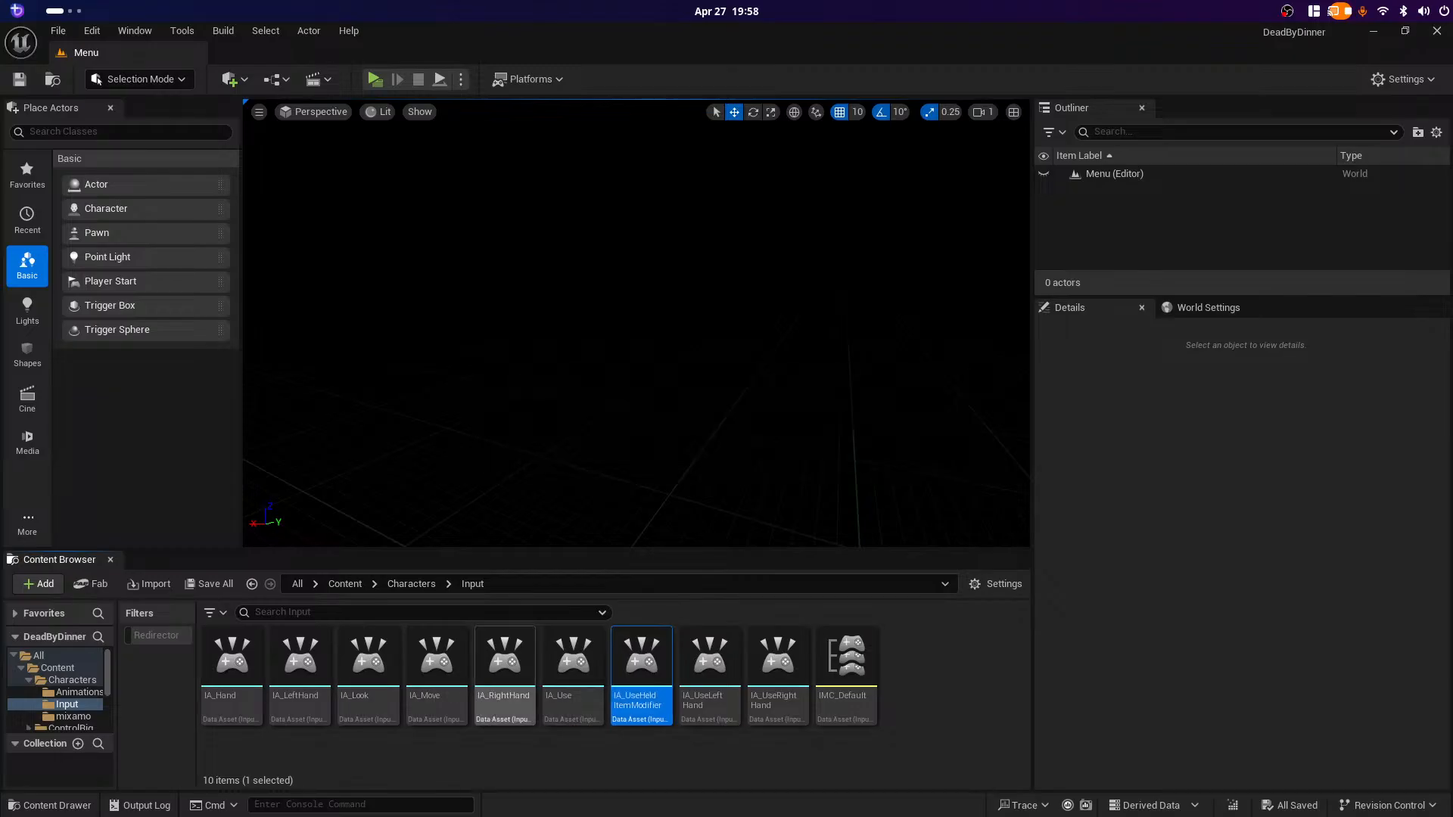
Step: Rename the IA_Use input action as IA_UseHeldItem and open IMC_Default
right_click(563, 666)
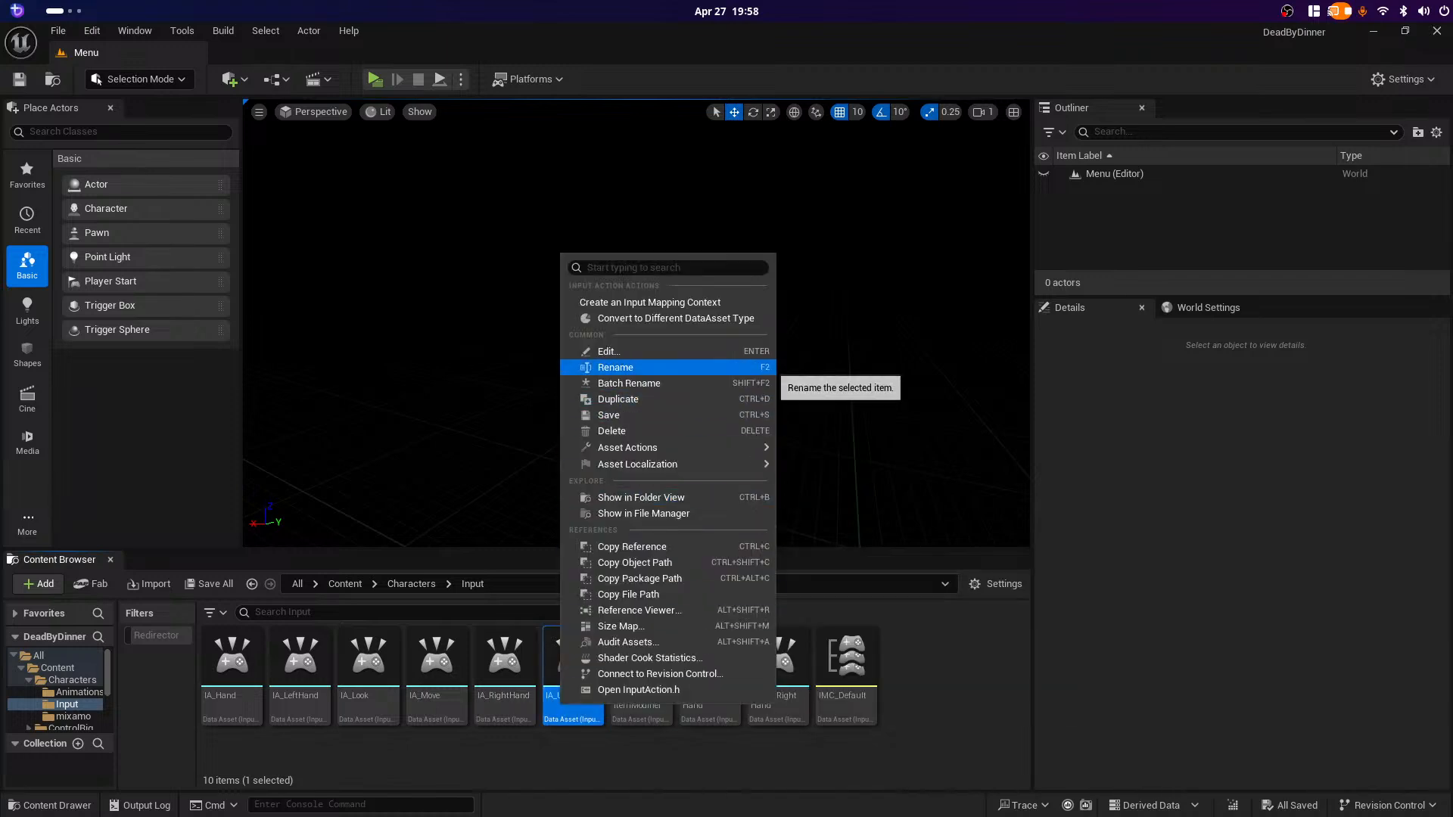
left_click(616, 367)
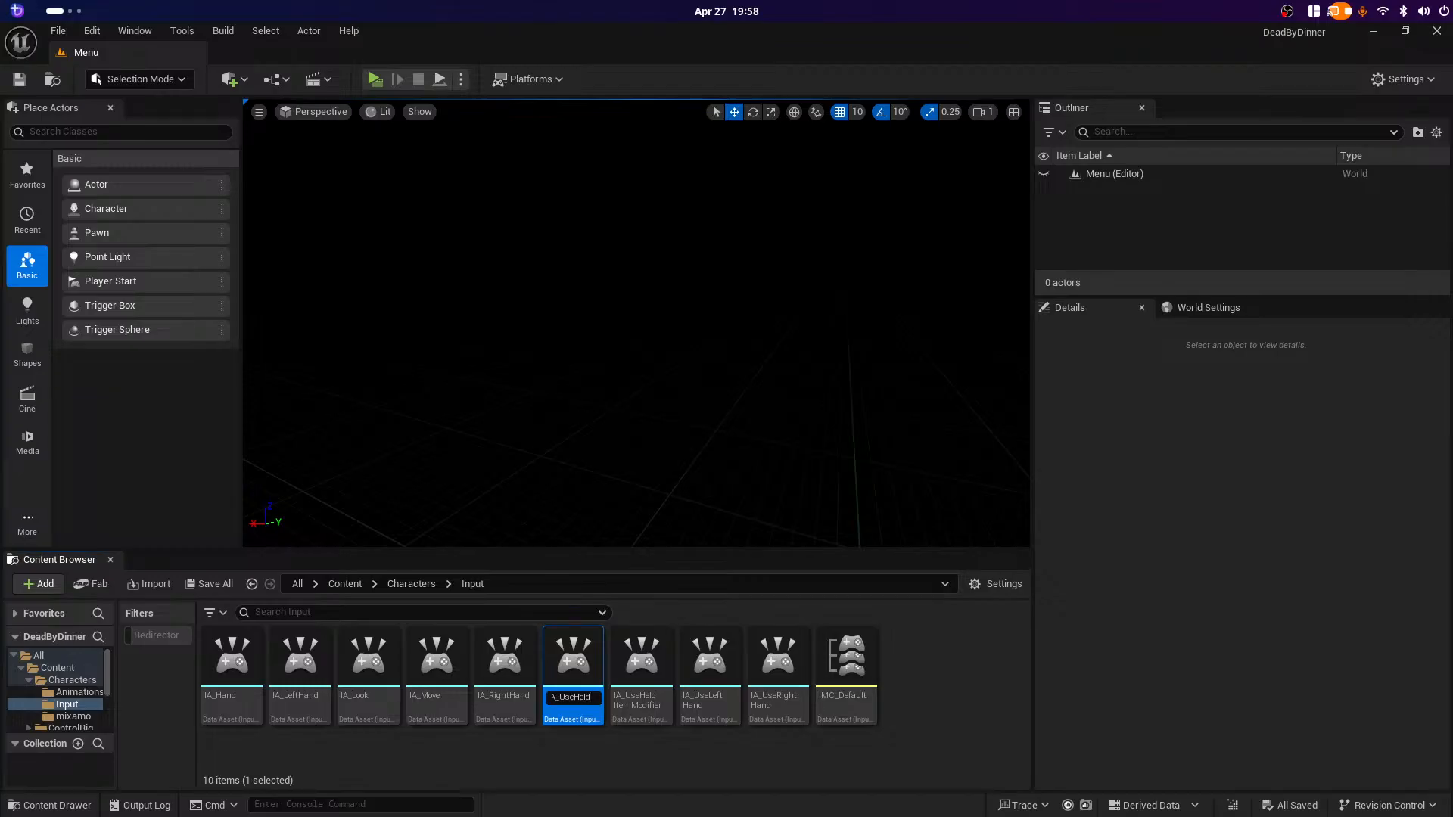
key("Return")
double_click(846, 657)
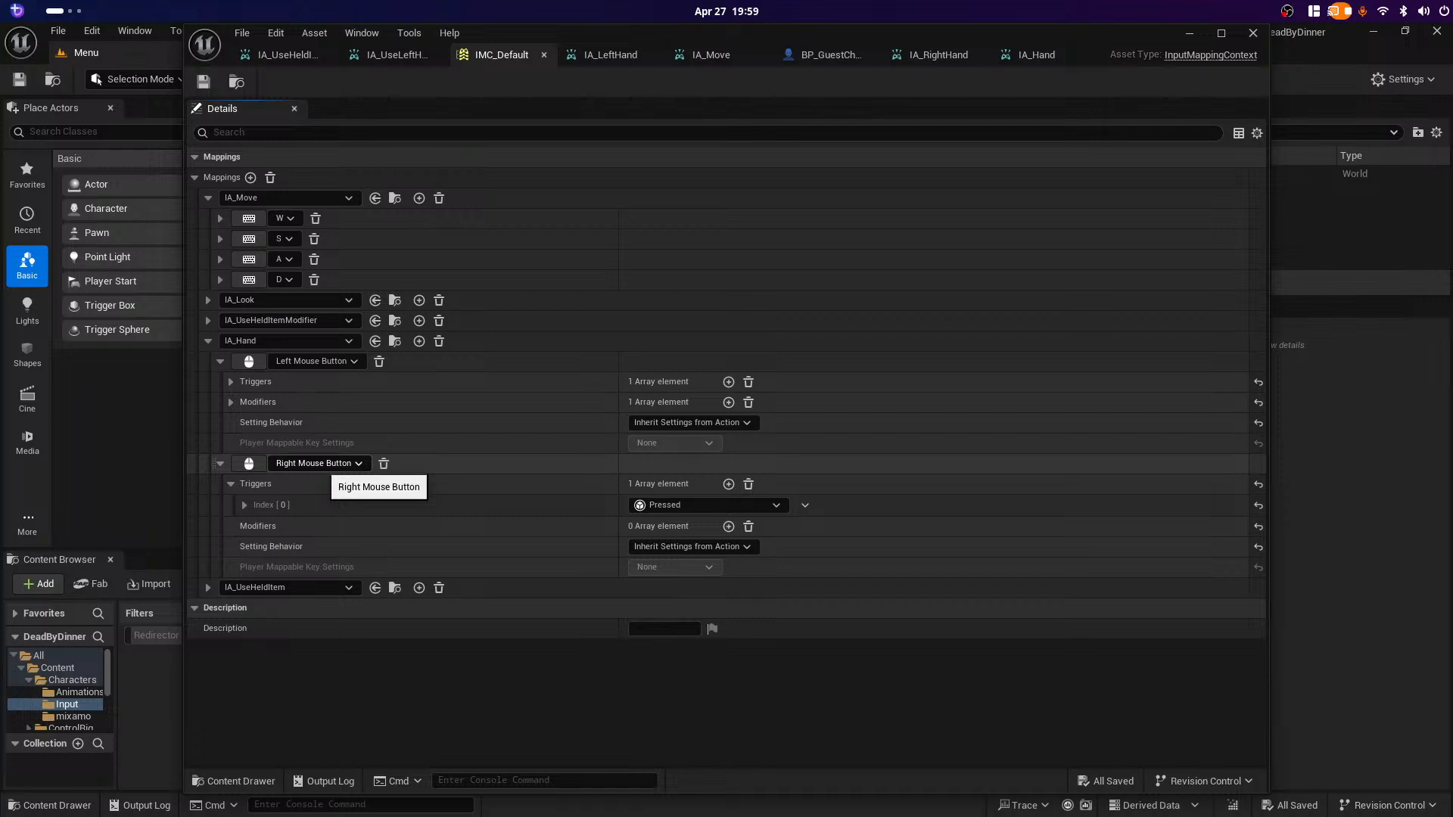
left_click(321, 464)
left_click(322, 463)
left_click(322, 464)
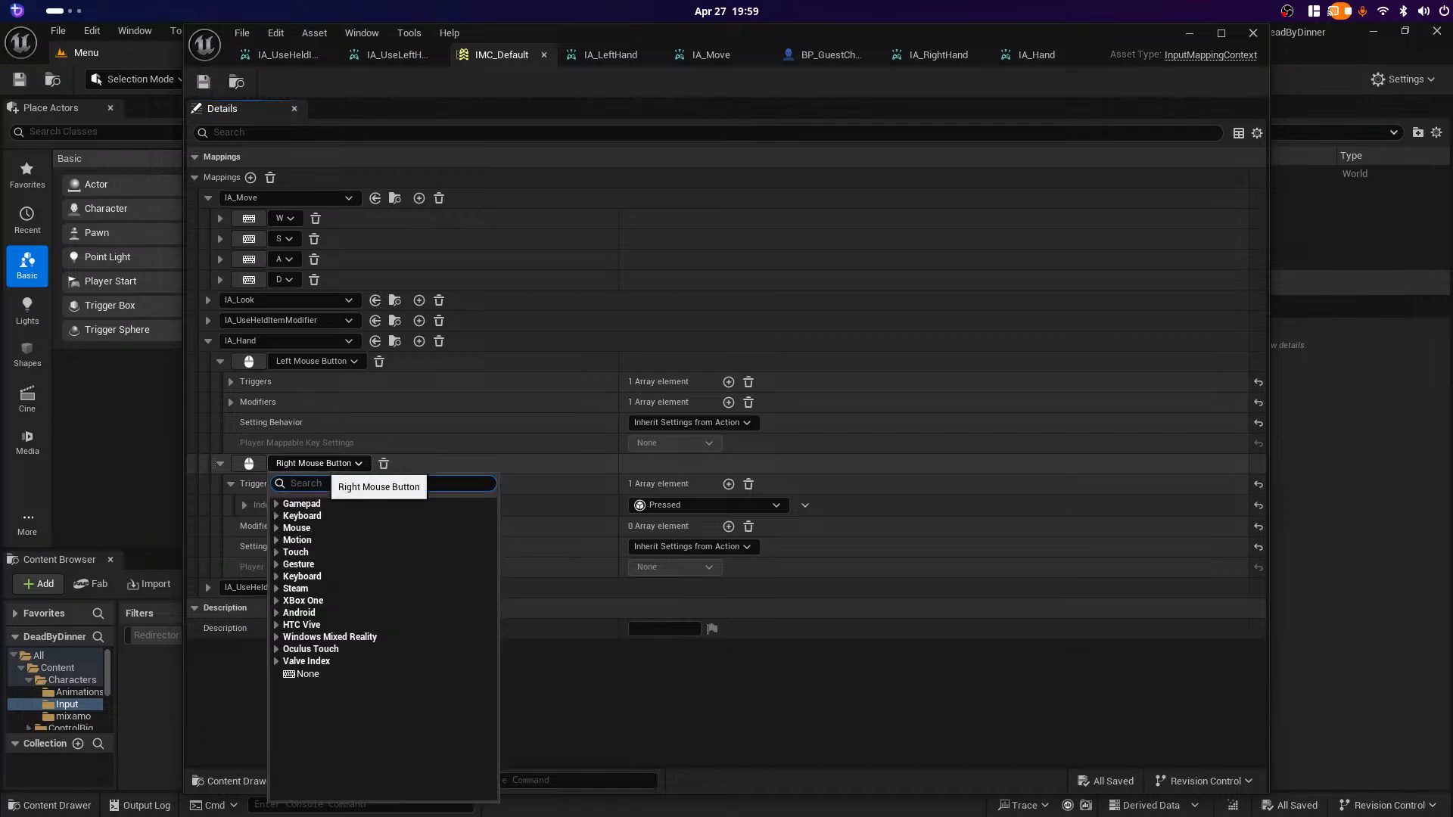
key("Escape")
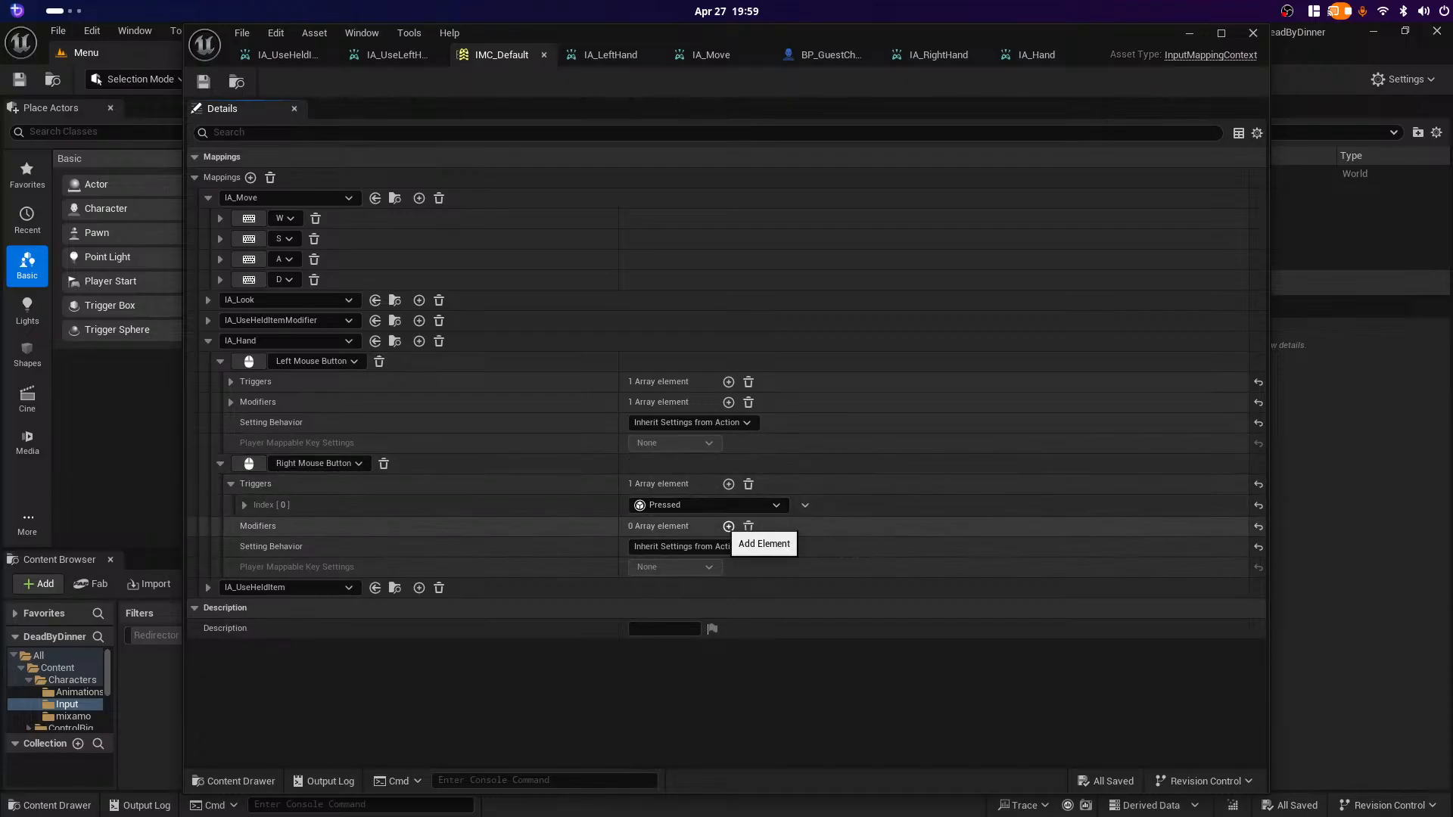
left_click(713, 506)
left_click(704, 503)
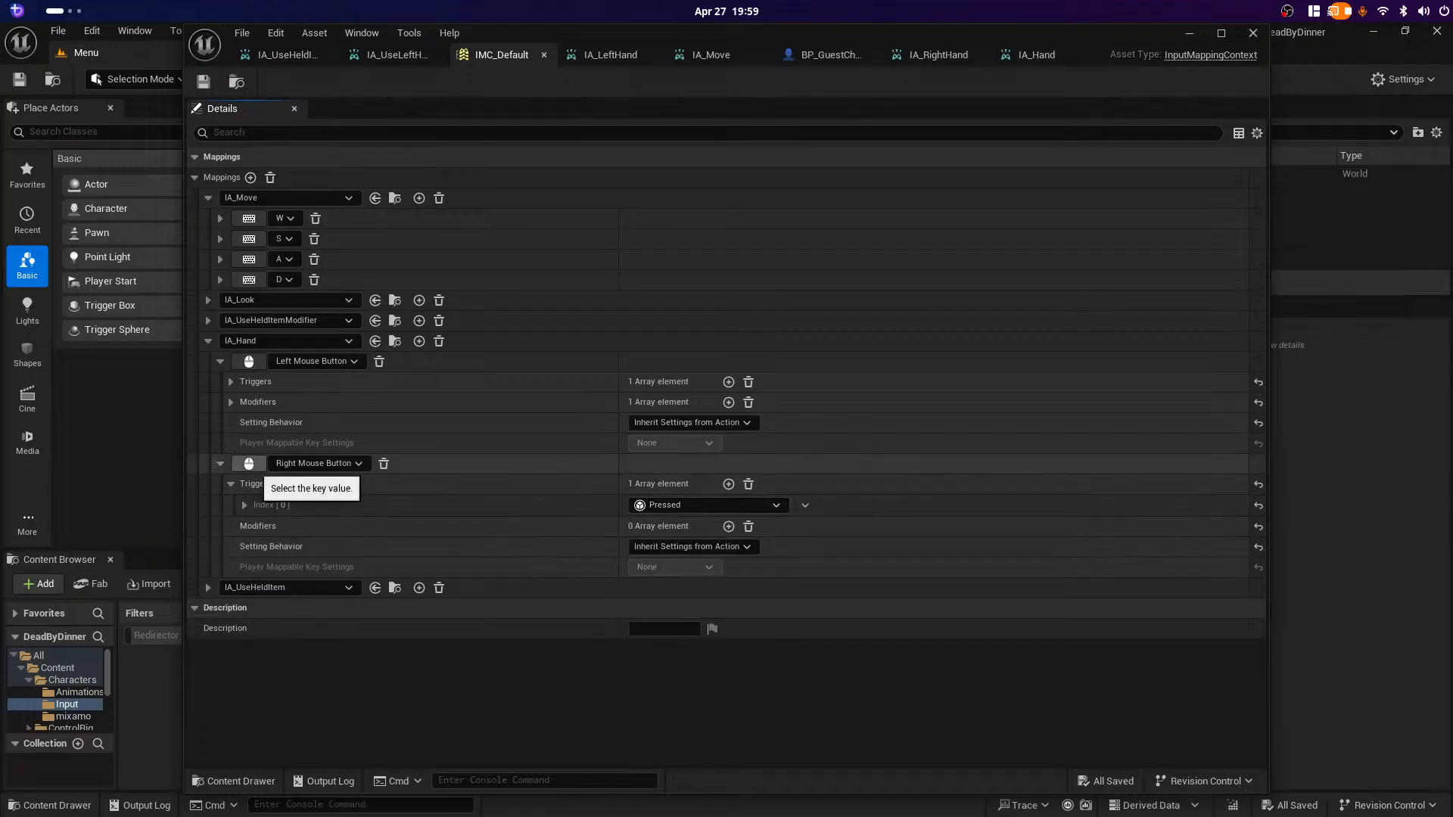
left_click(317, 463)
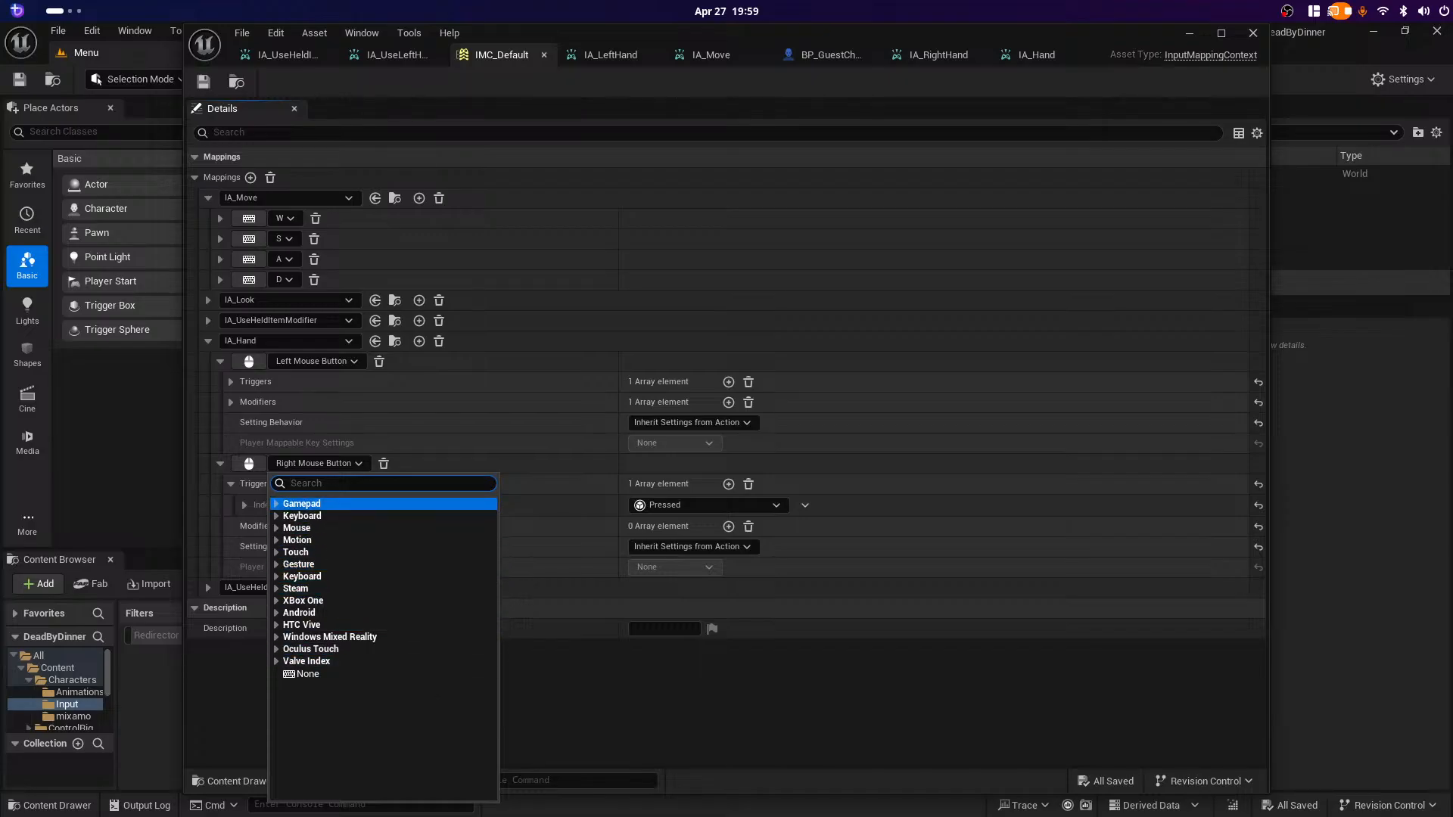
key("Escape")
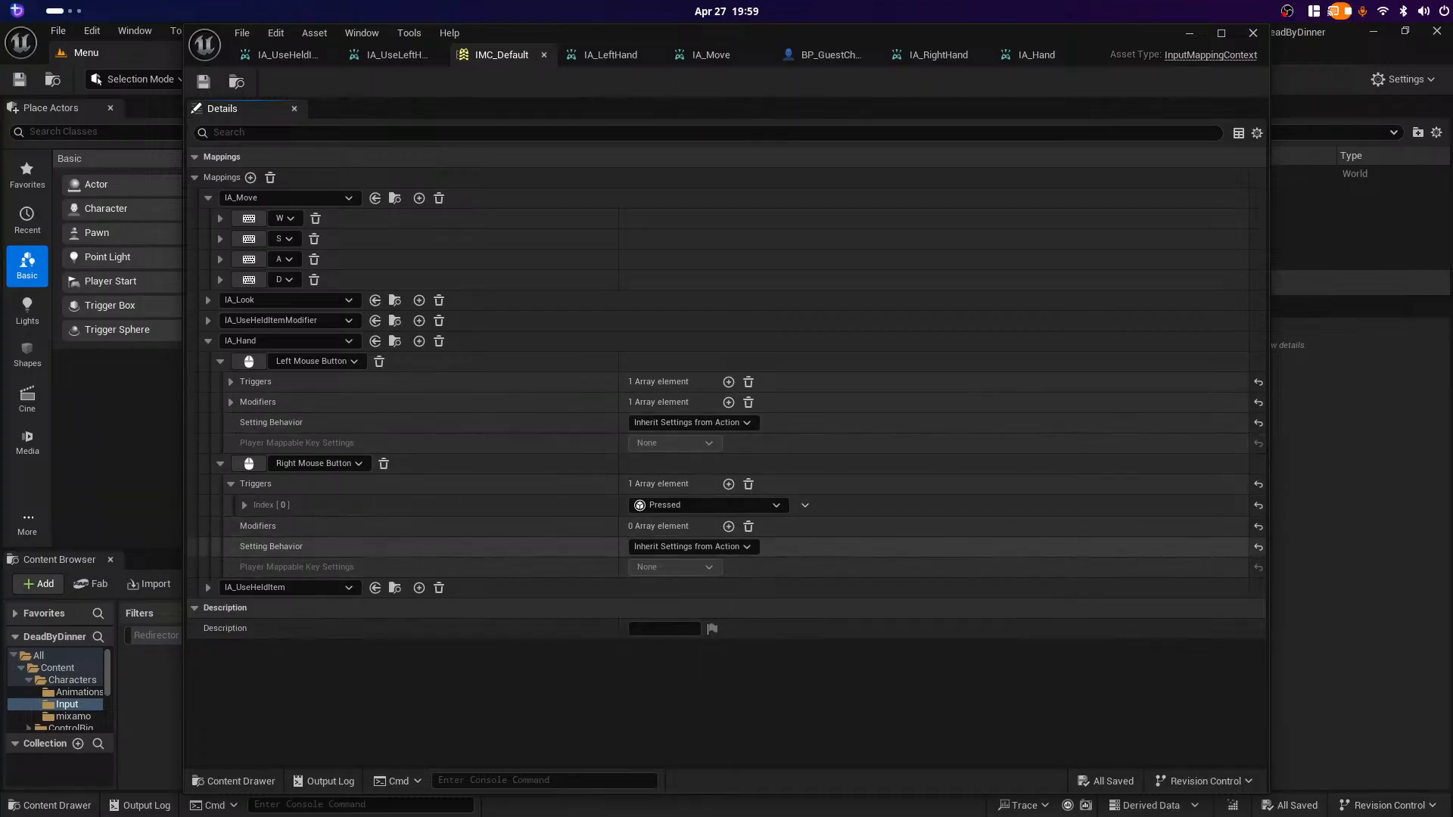
Step: Bind IA_UseHeldItem to the Left Mouse Button and give that binding a Pressed trigger
left_click(208, 588)
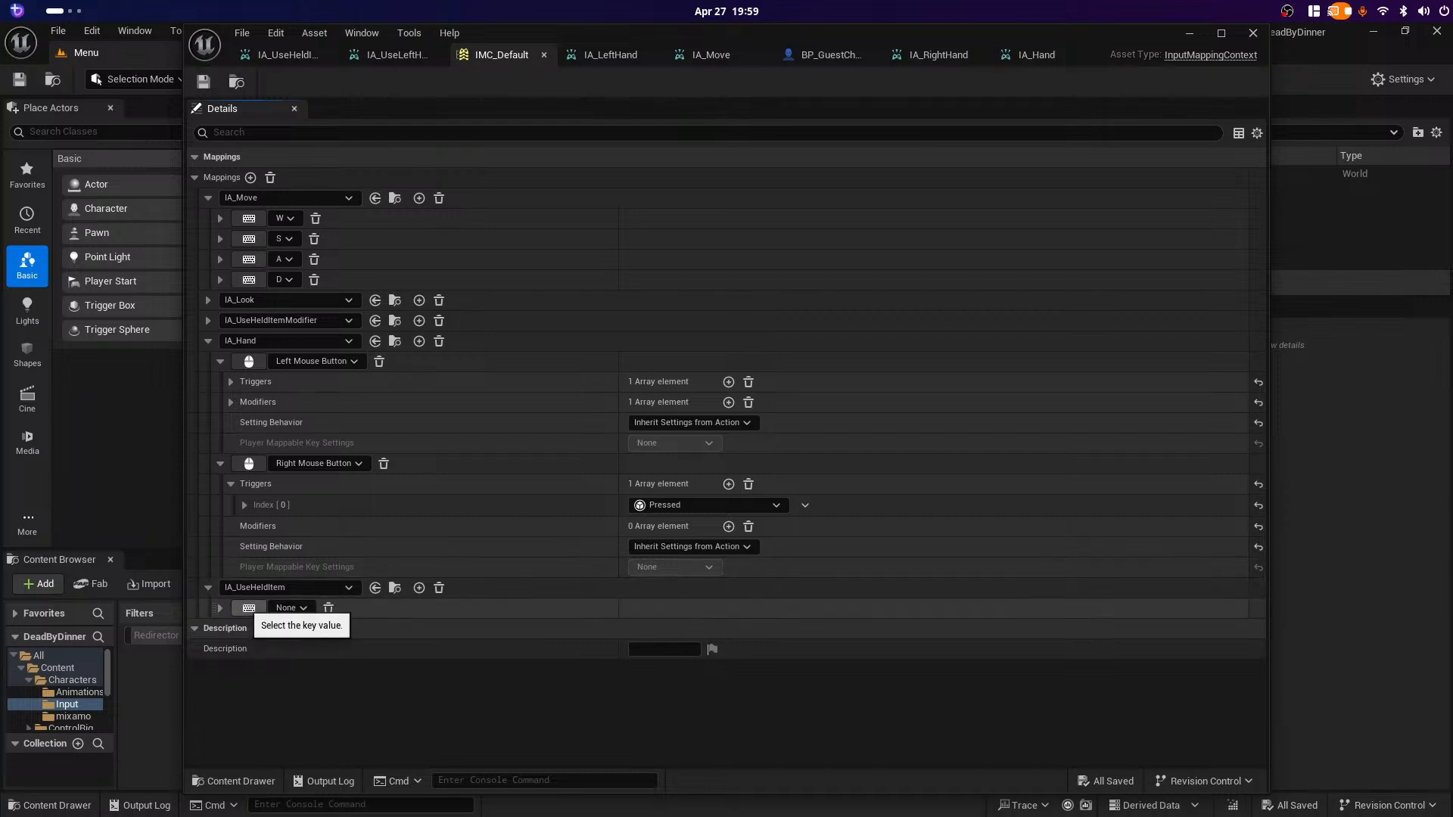
left_click(249, 608)
left_click(249, 608)
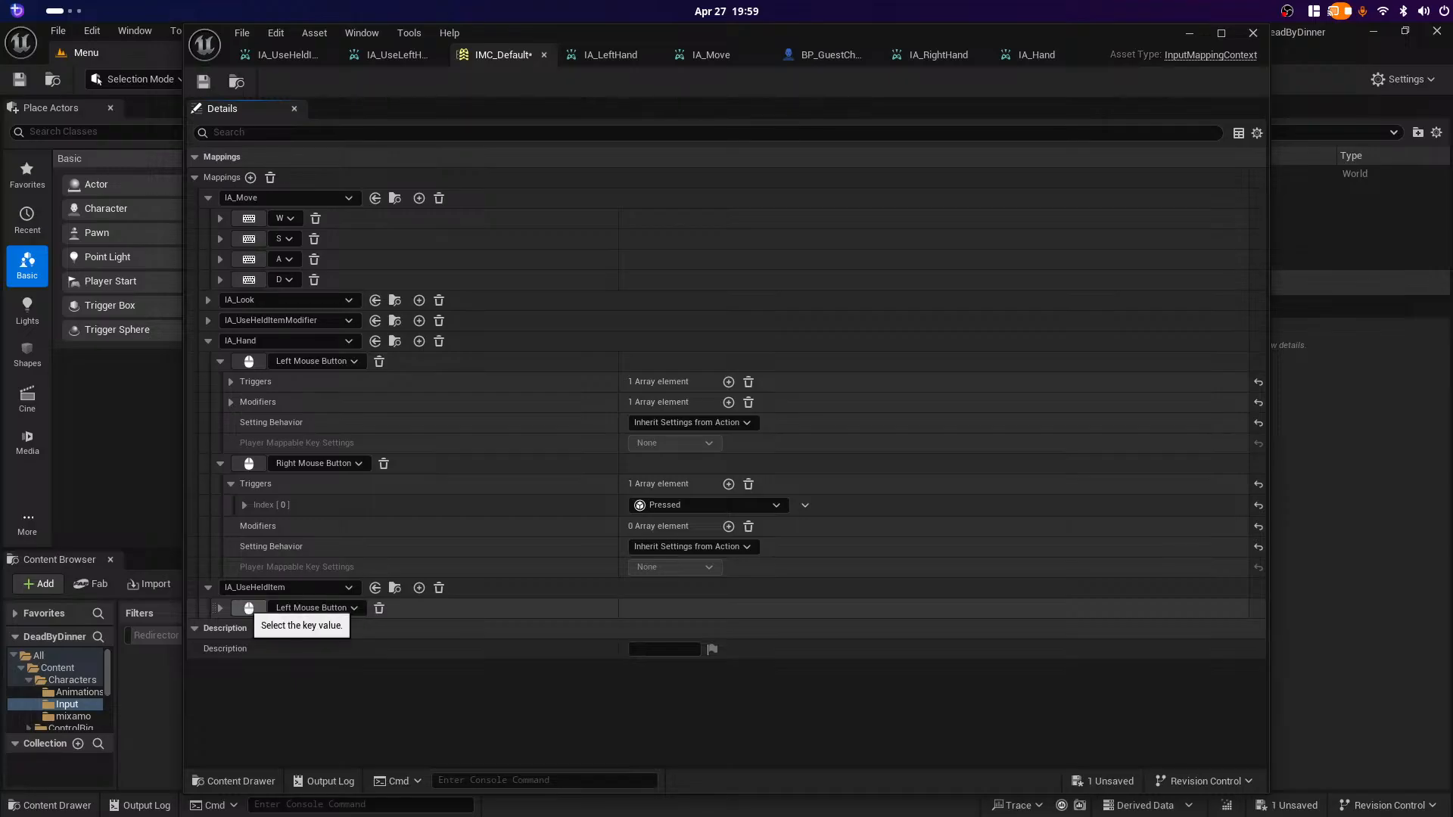
left_click(220, 608)
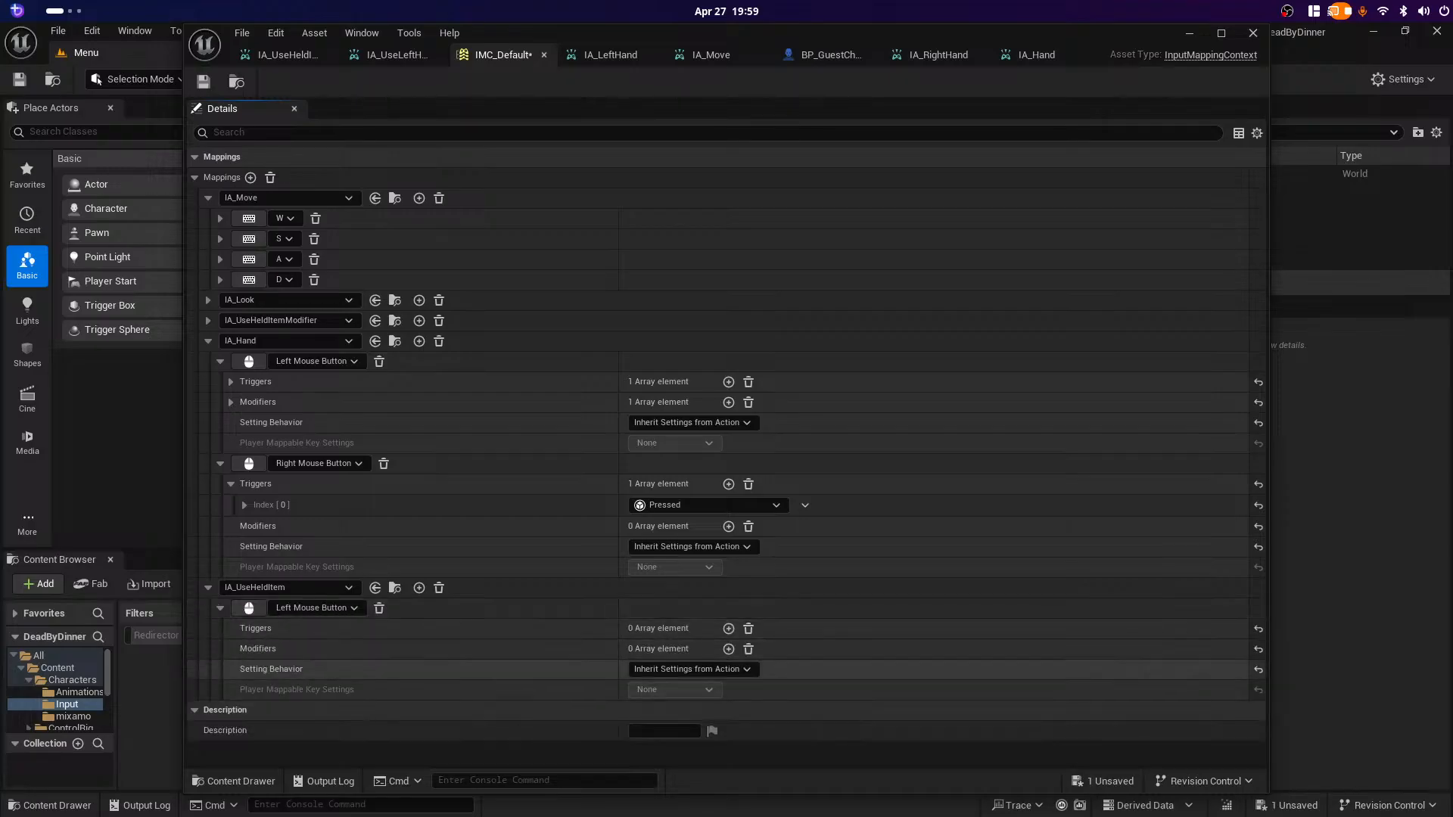
left_click(728, 628)
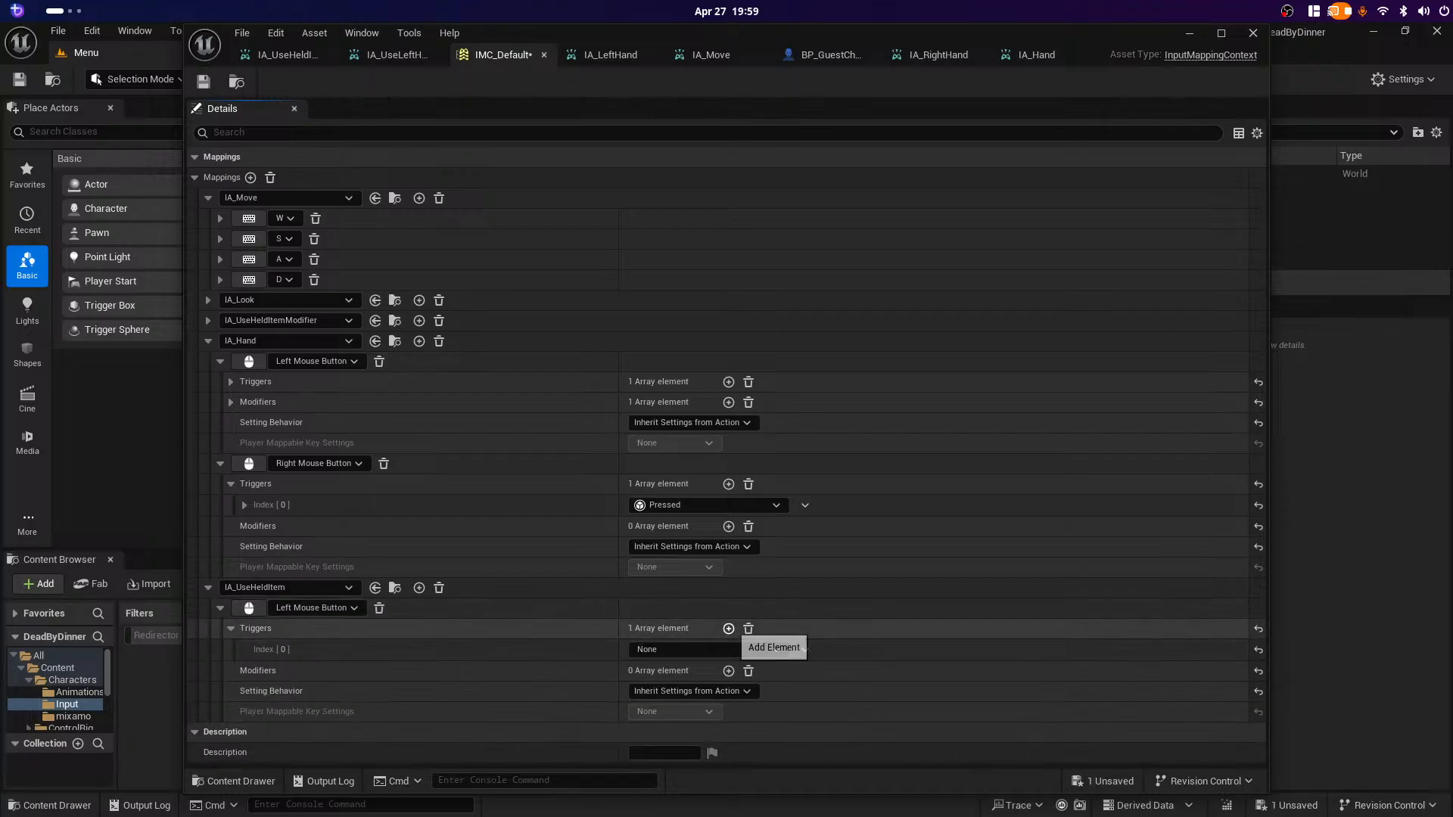
left_click(708, 650)
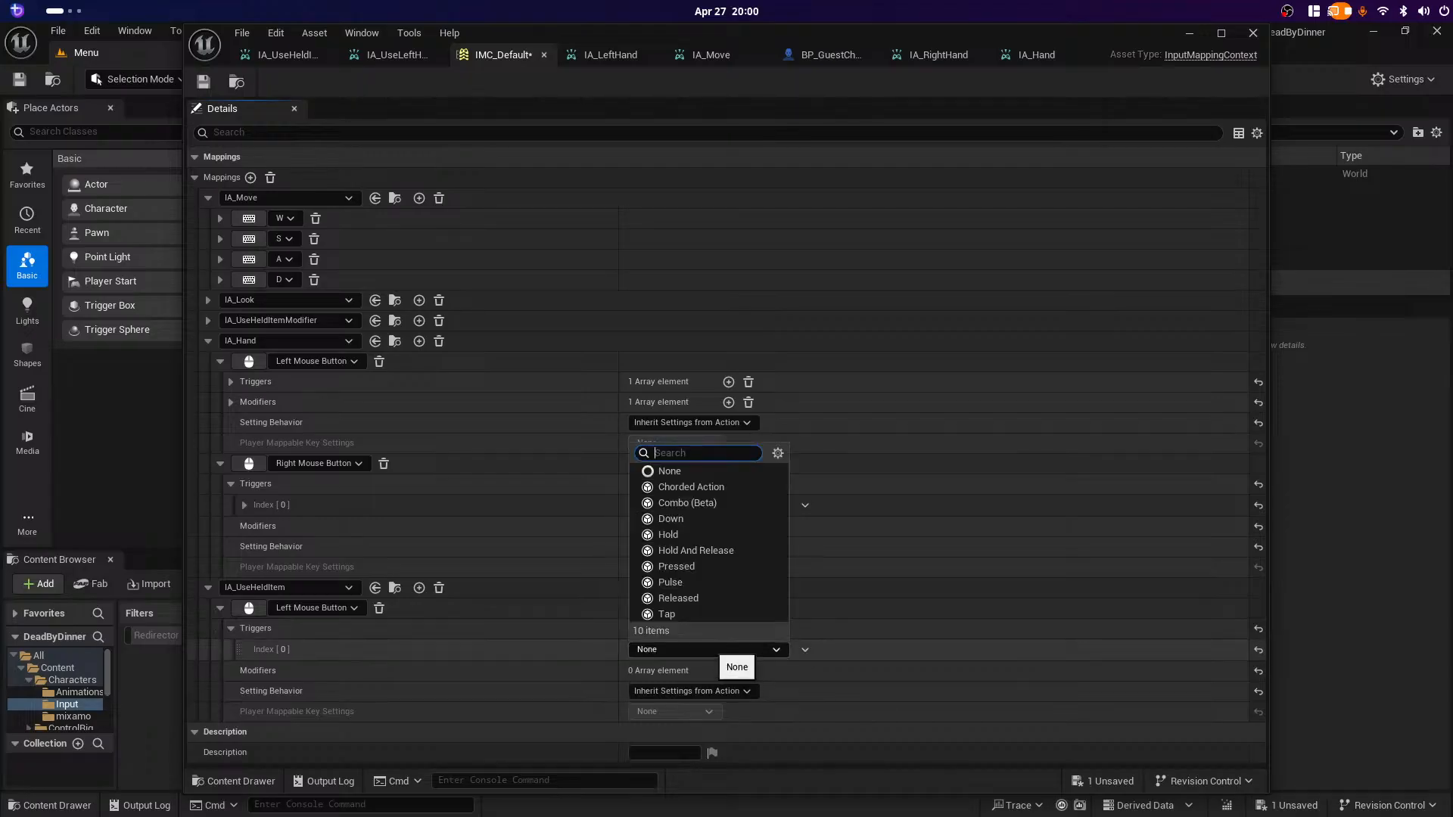
left_click(676, 566)
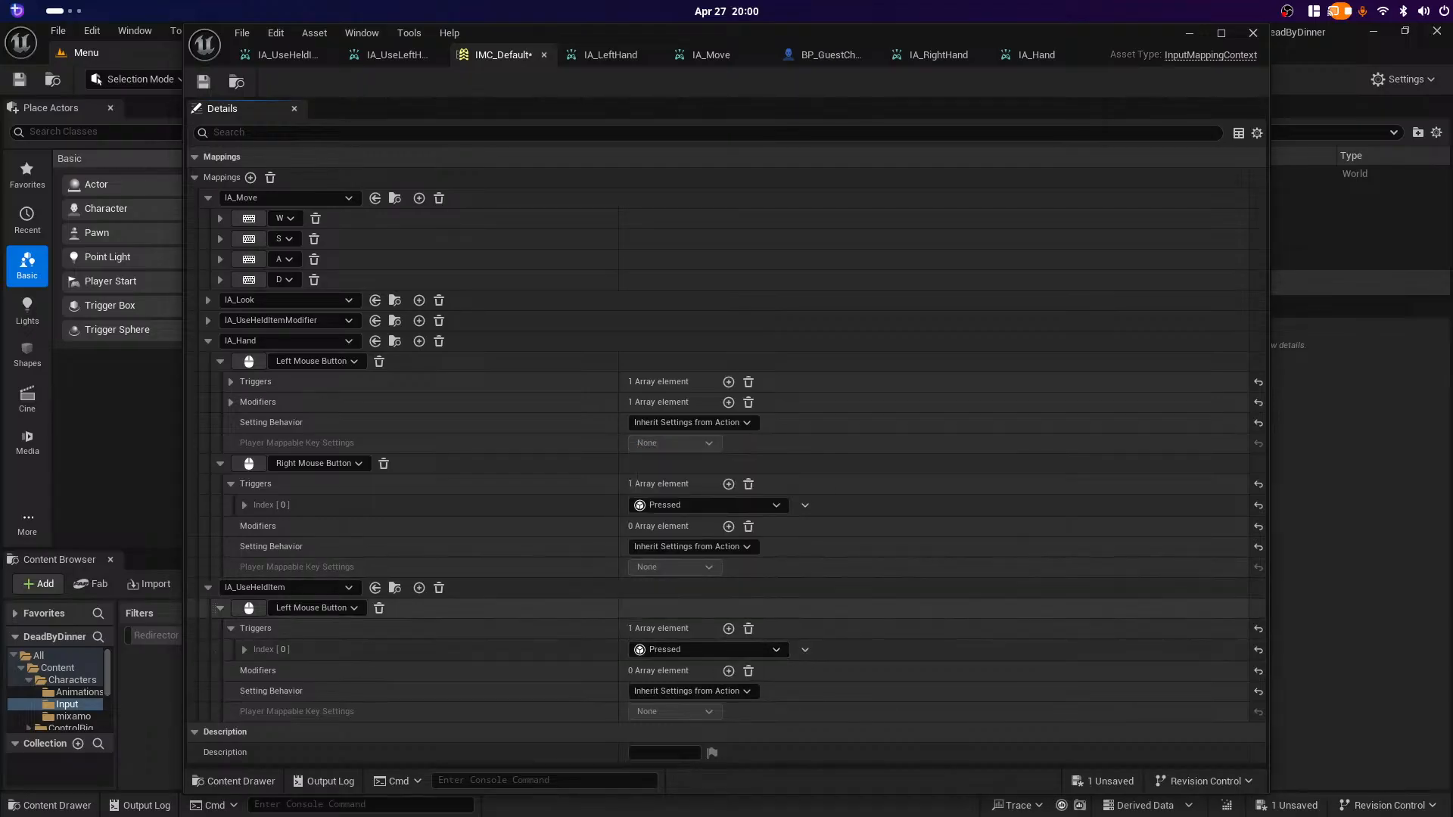
Step: Add a second trigger of type Chorded Action to IA_UseHeldItem's Left Mouse Button binding
left_click(728, 628)
left_click(730, 671)
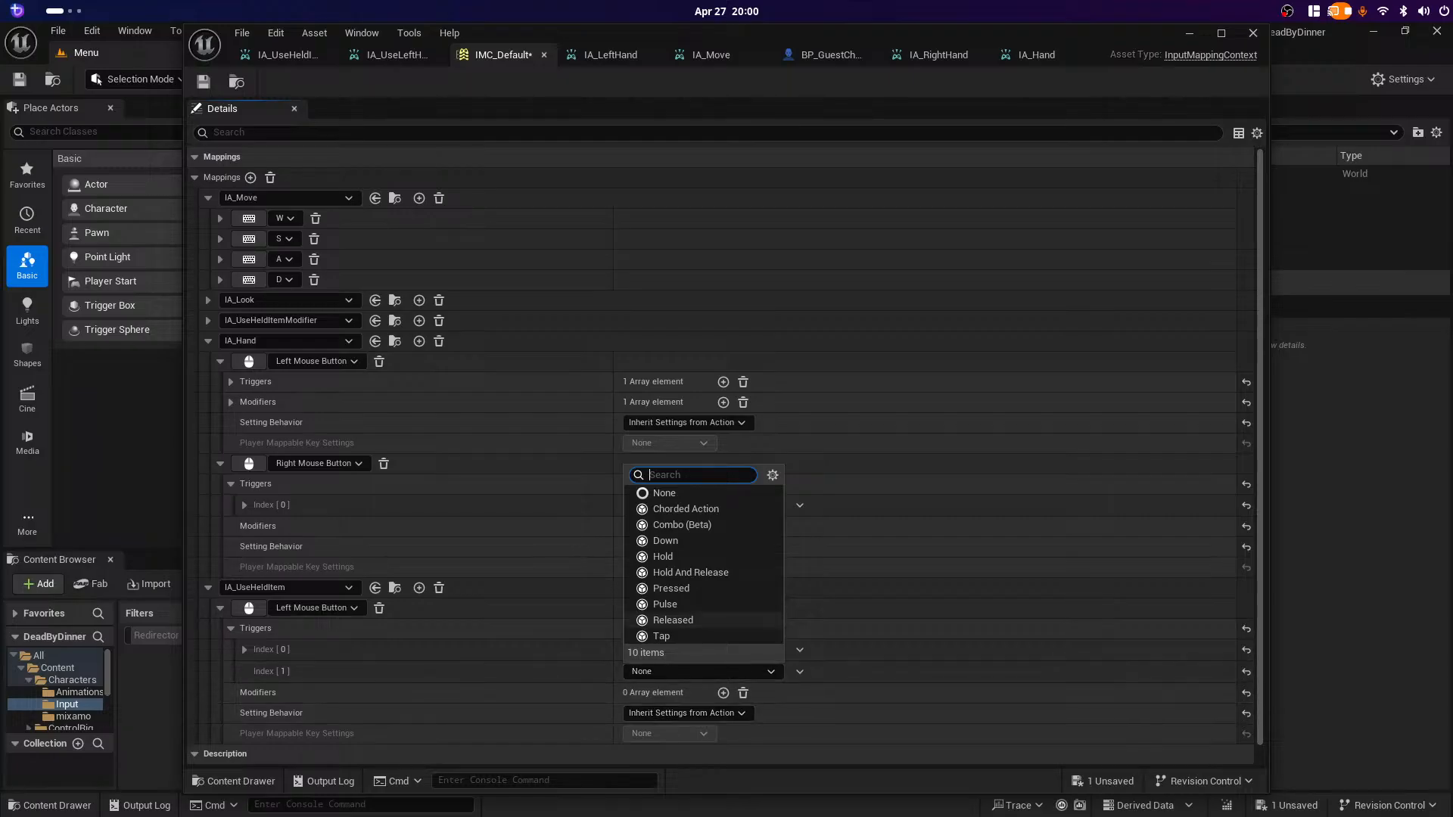
left_click(666, 541)
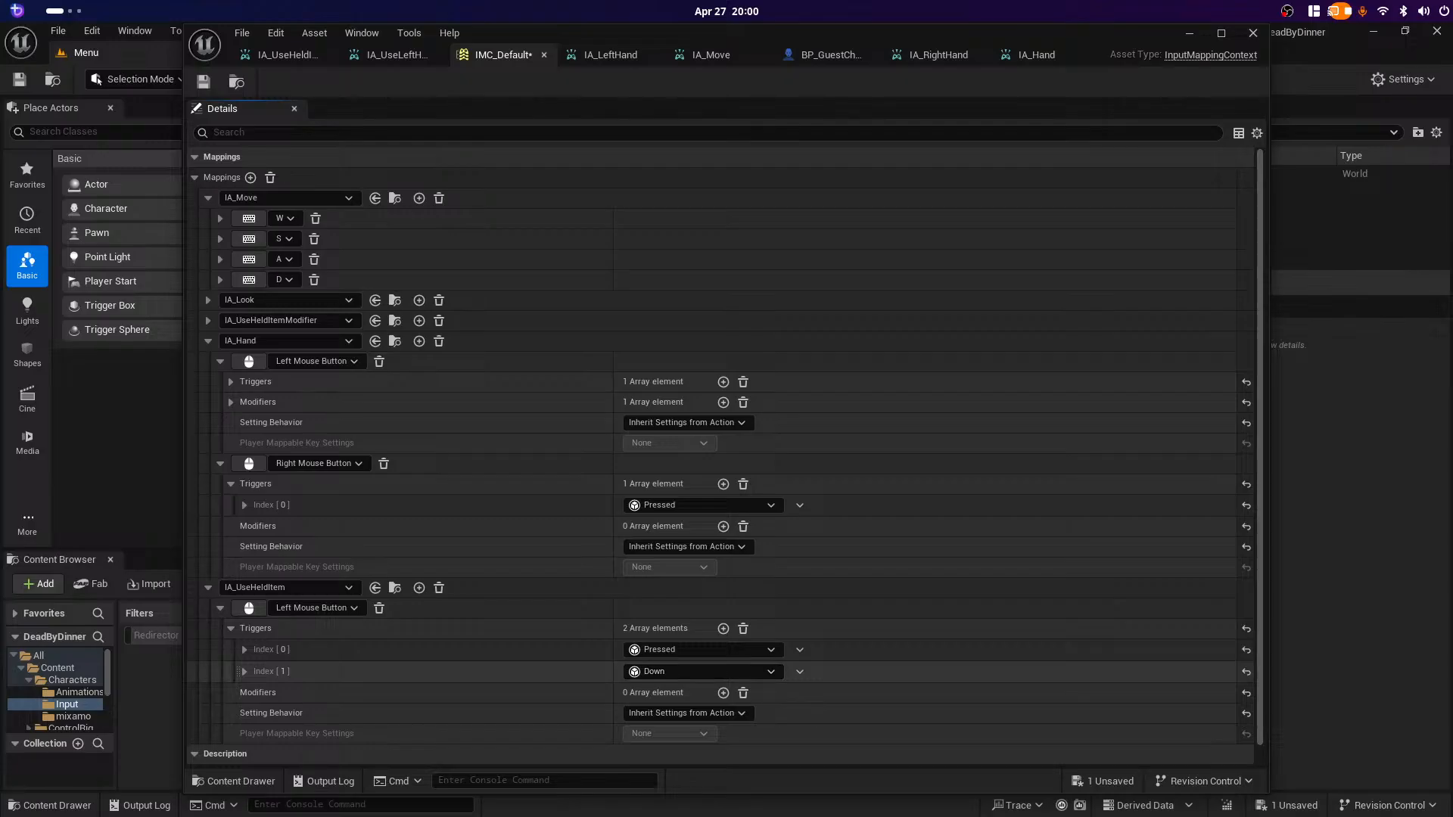
left_click(800, 672)
left_click(738, 673)
left_click(738, 672)
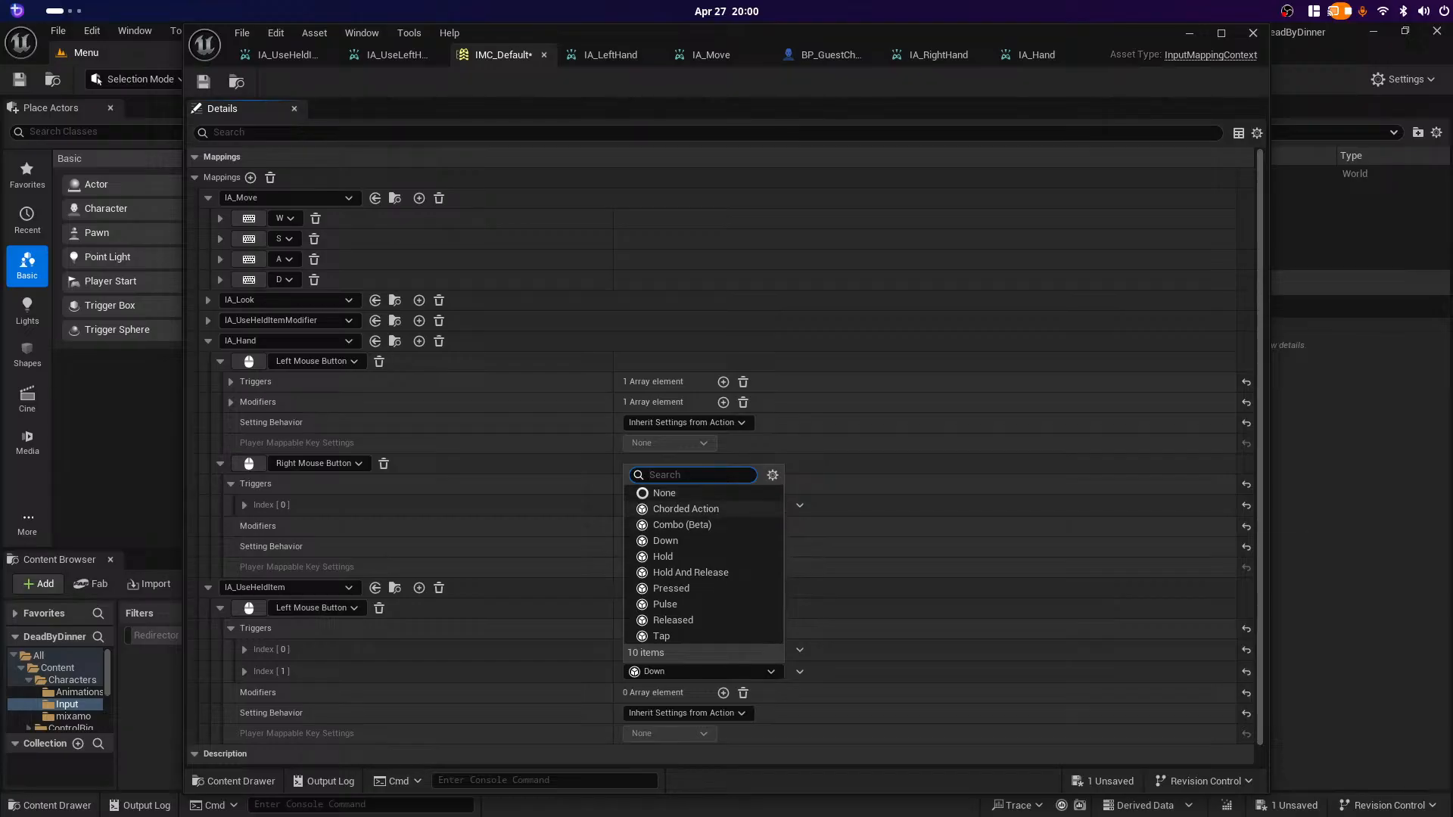
left_click(686, 508)
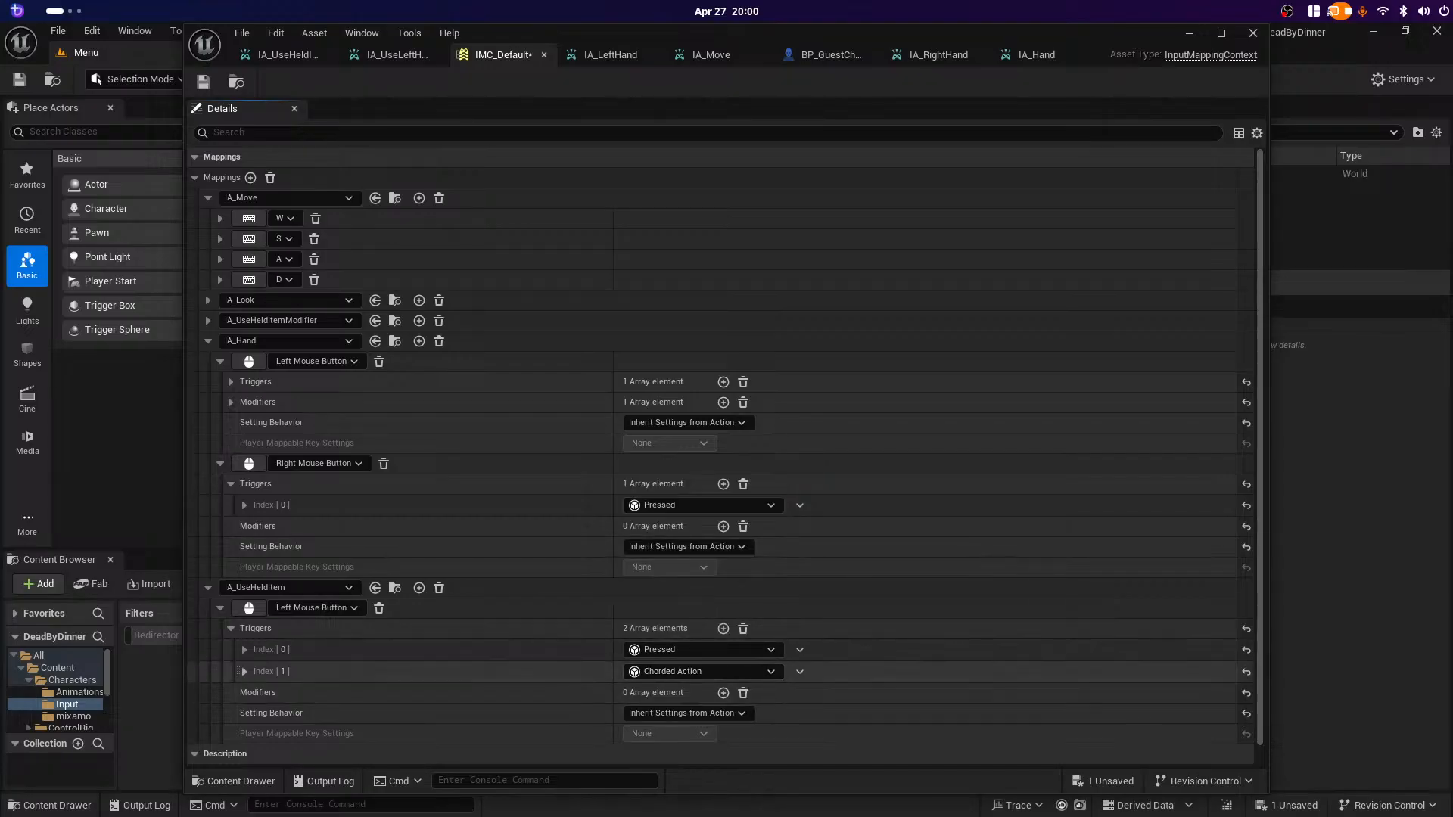
Step: Set the chord action of IA_UseHeldItem's Chorded Action trigger to IA_UseHeldItemModifier
left_click(244, 671)
left_click(712, 693)
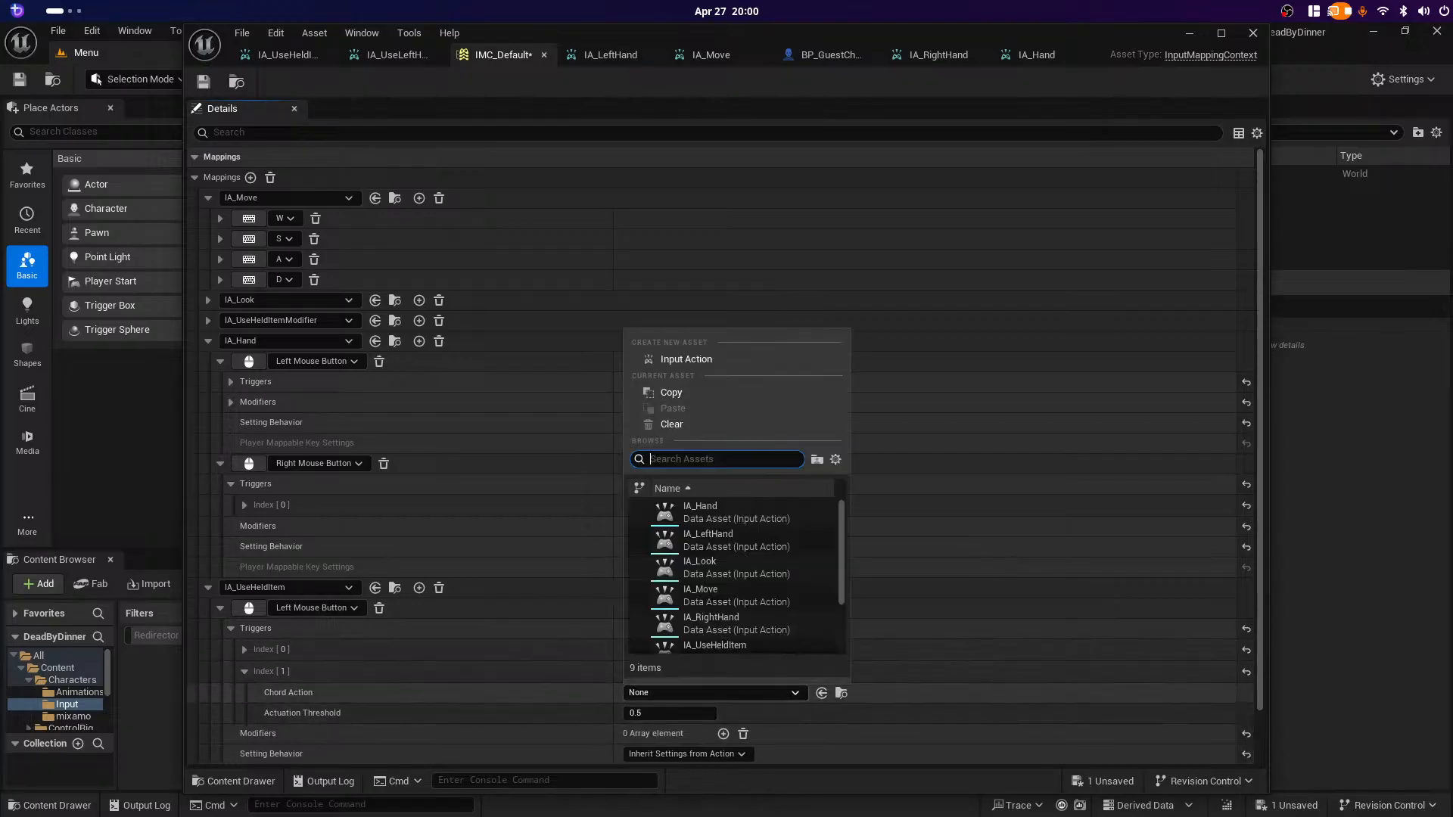
scroll(734, 575, "down", 3)
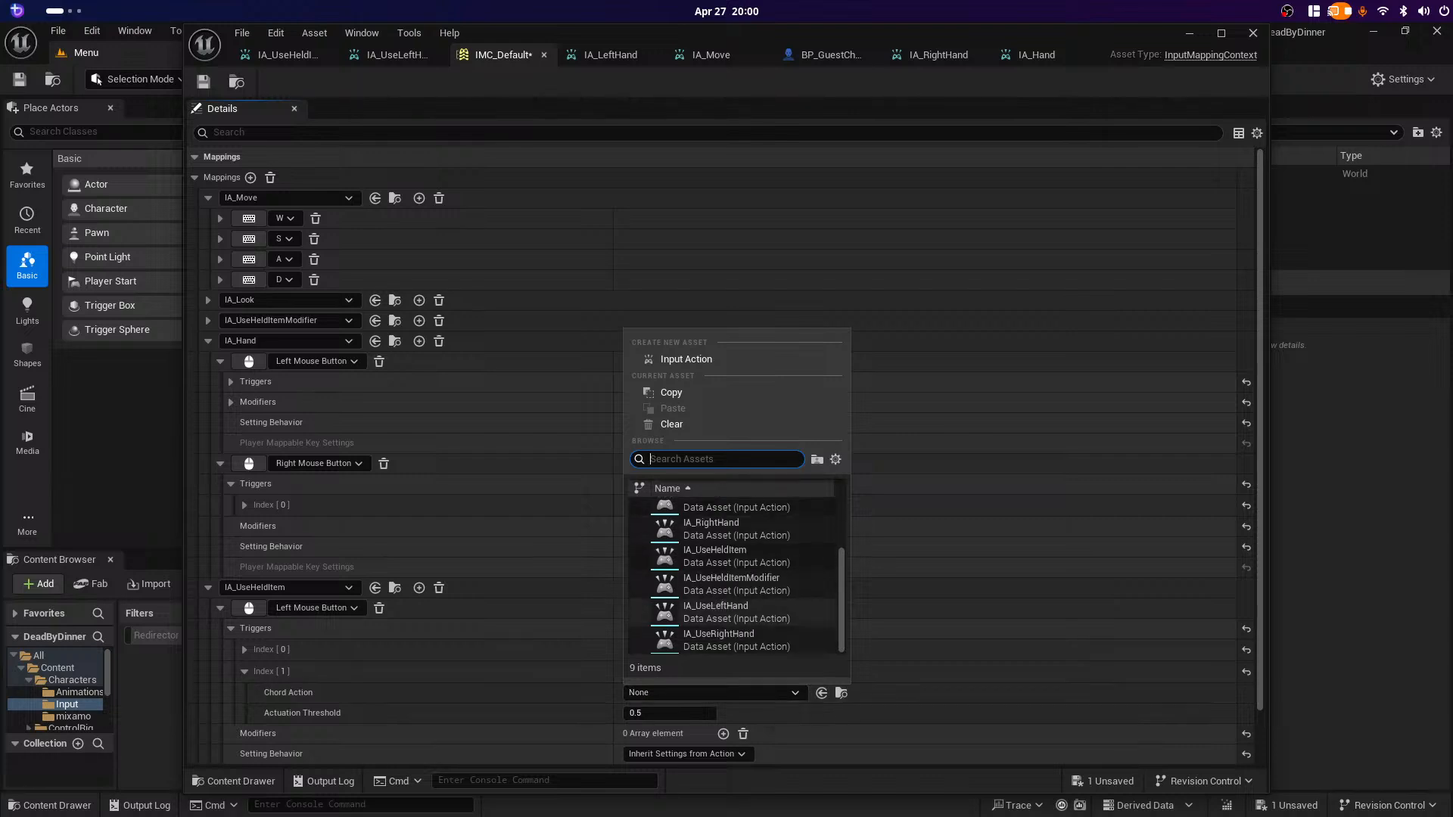
left_click(731, 583)
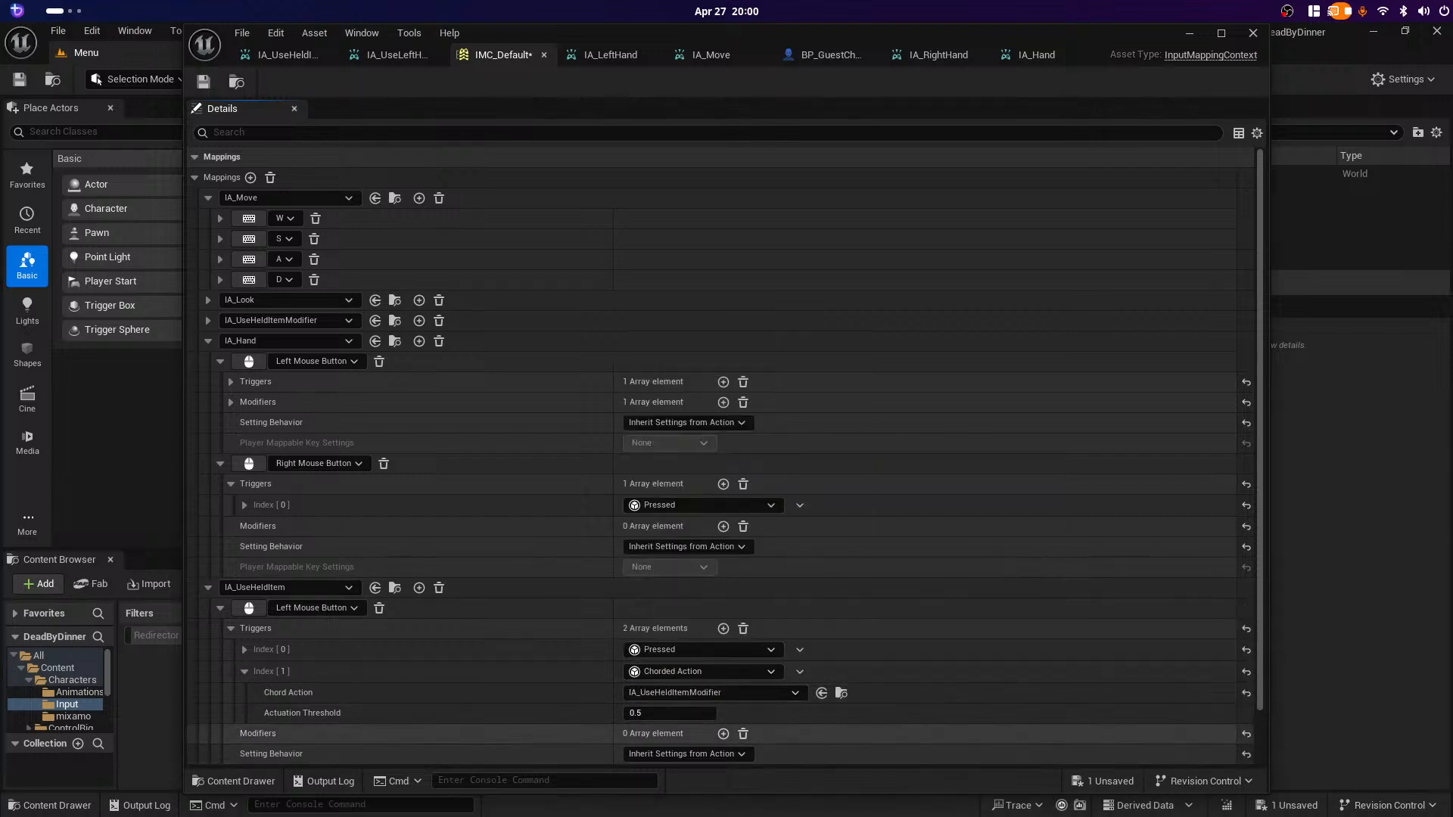
Step: Add a second control binding to the IA_UseHeldItem mapping, leaving its key unassigned
scroll(719, 454, "down", 3)
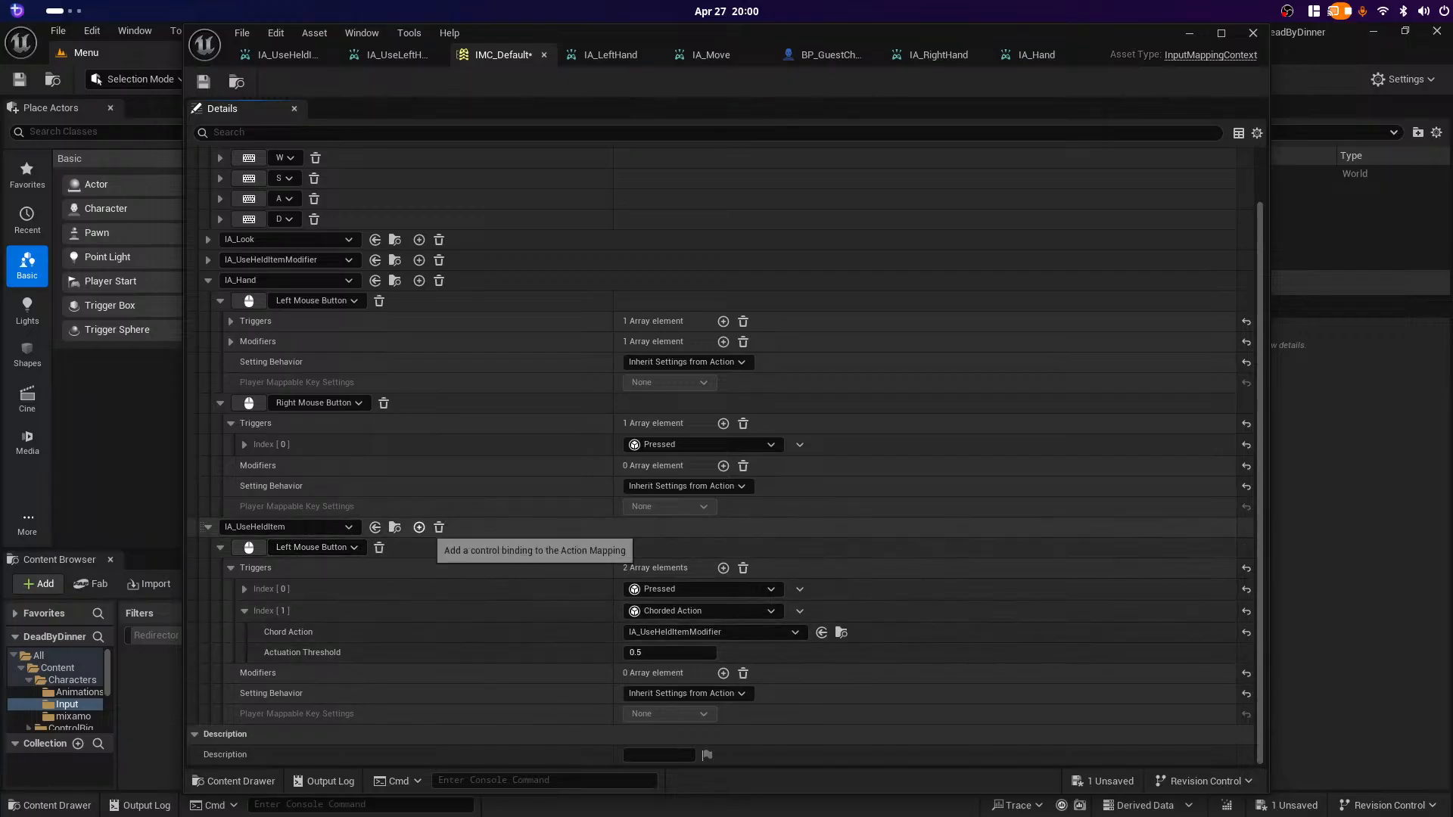
left_click(418, 528)
scroll(418, 528, "down", 3)
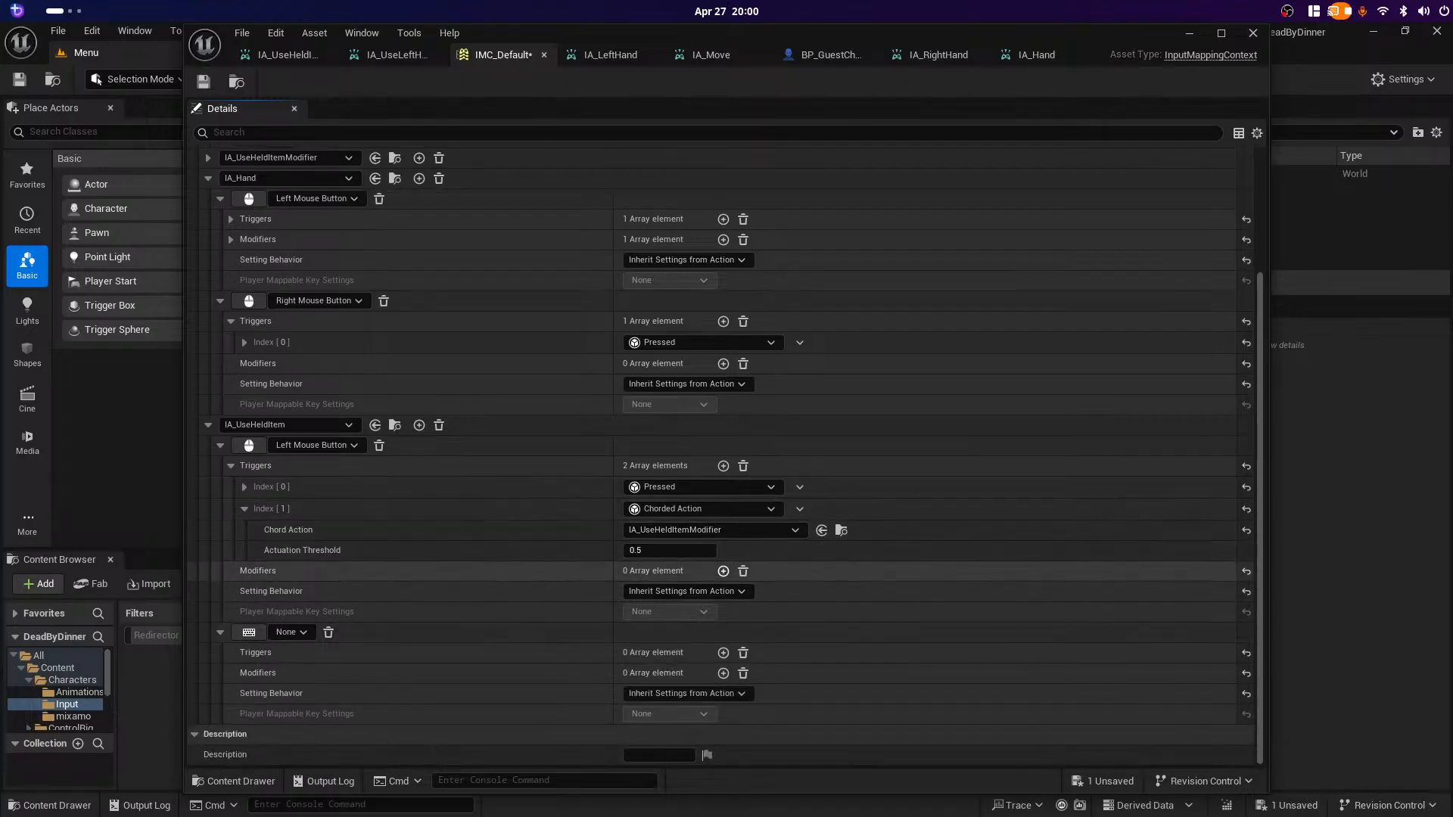
Step: Add a Negate modifier to IA_UseHeldItem's Left Mouse Button binding and save IMC_Default
left_click(723, 571)
left_click(698, 591)
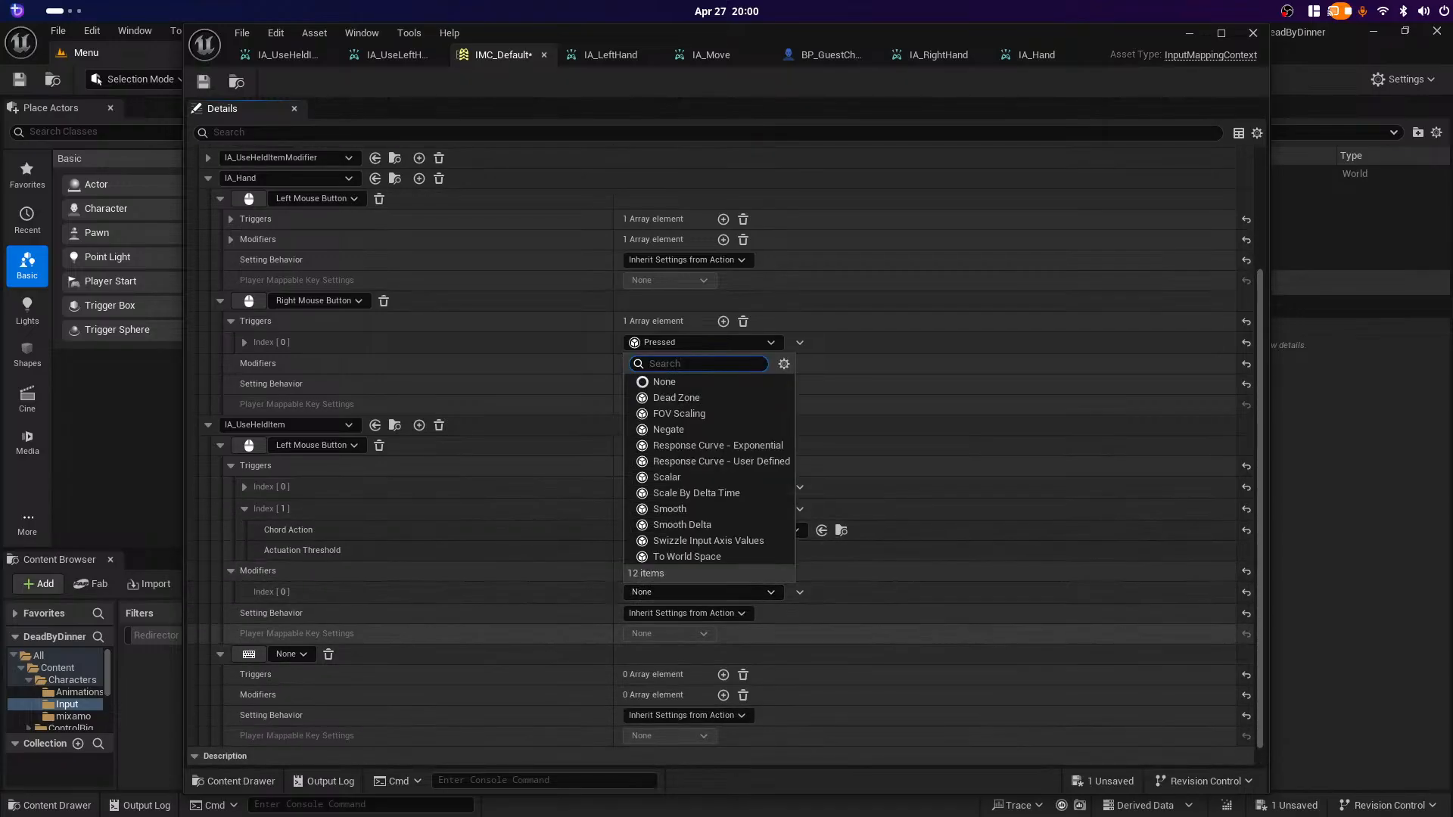
left_click(669, 429)
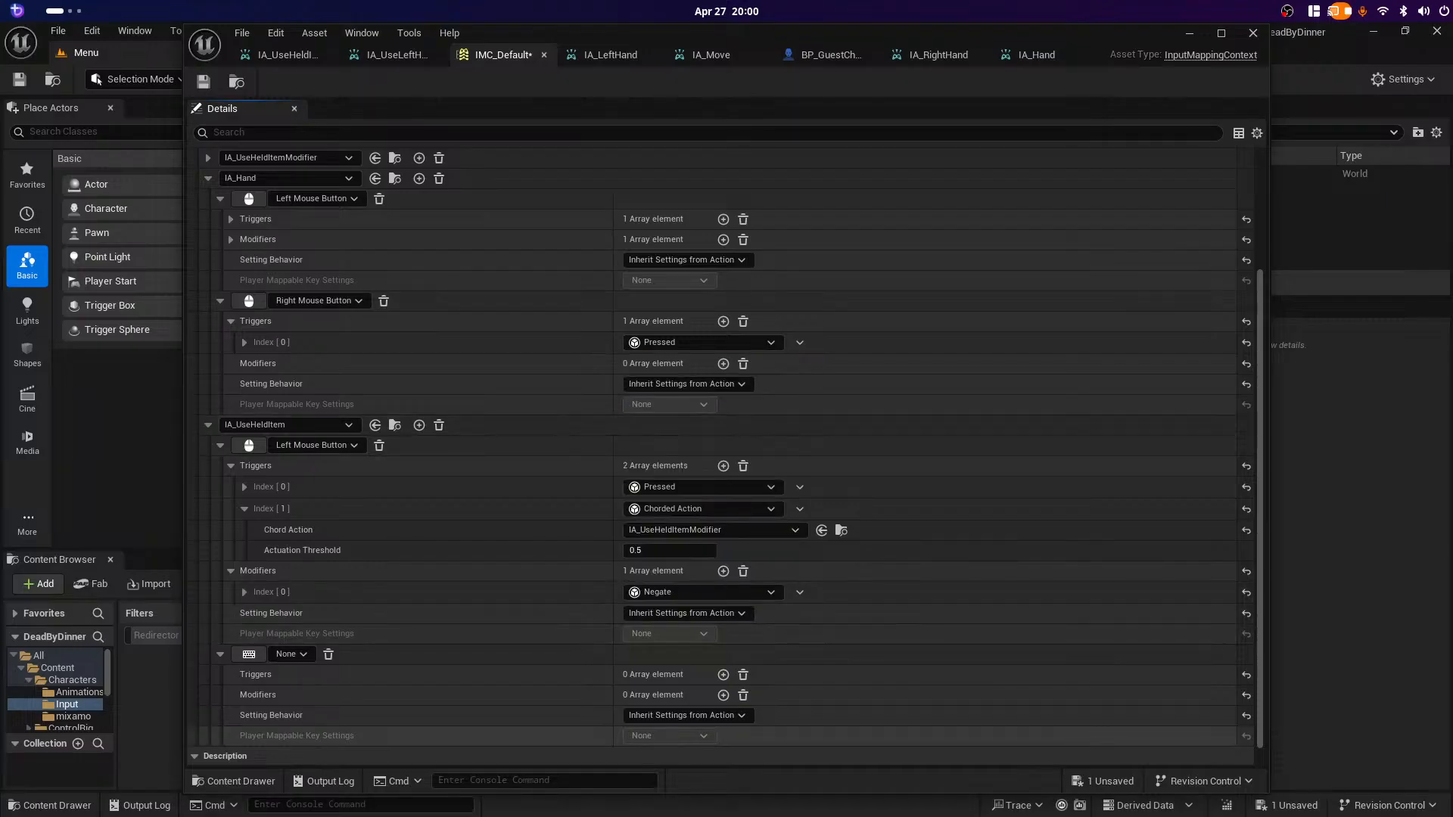
scroll(287, 643, "down", 1)
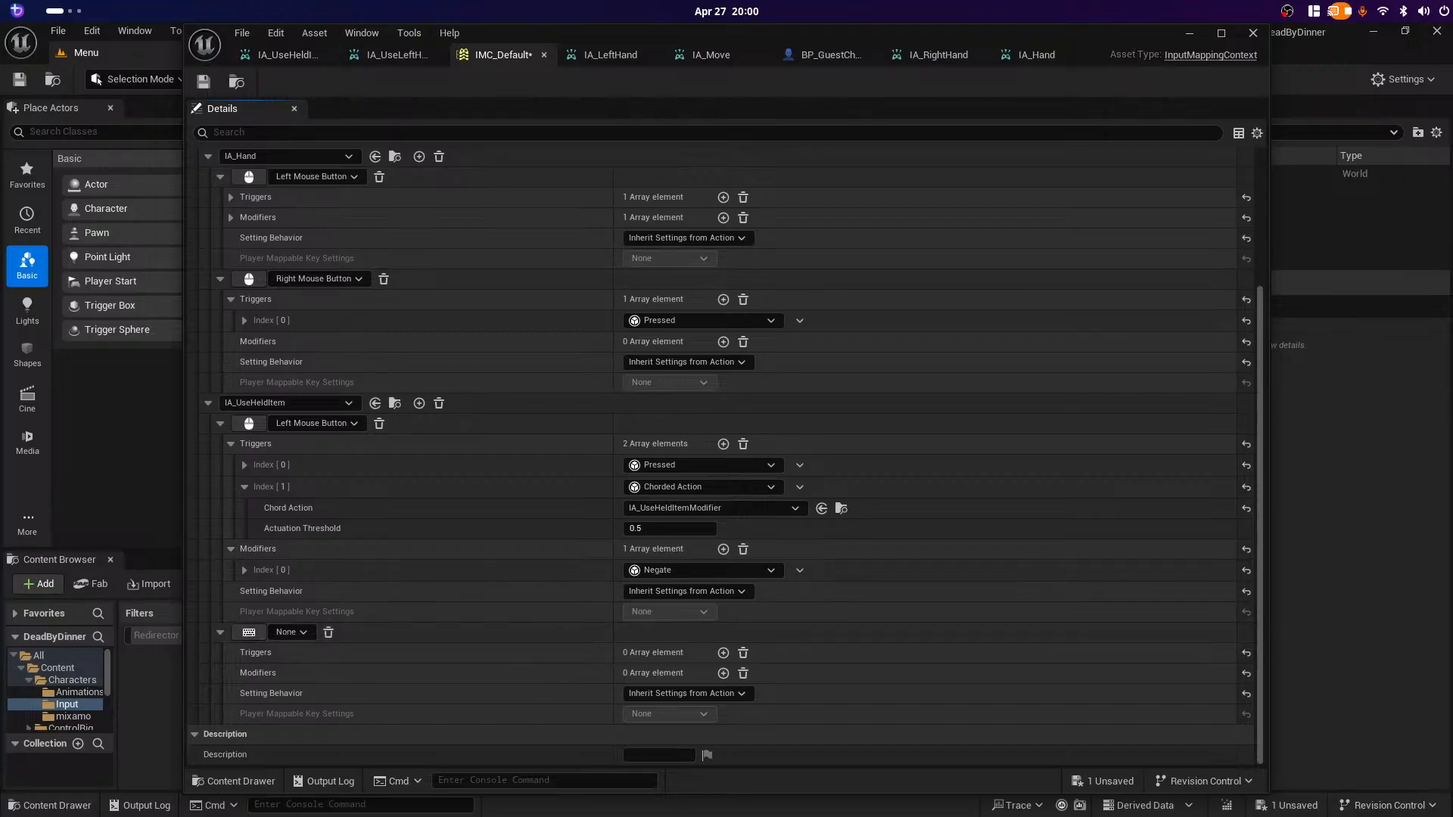
left_click(204, 81)
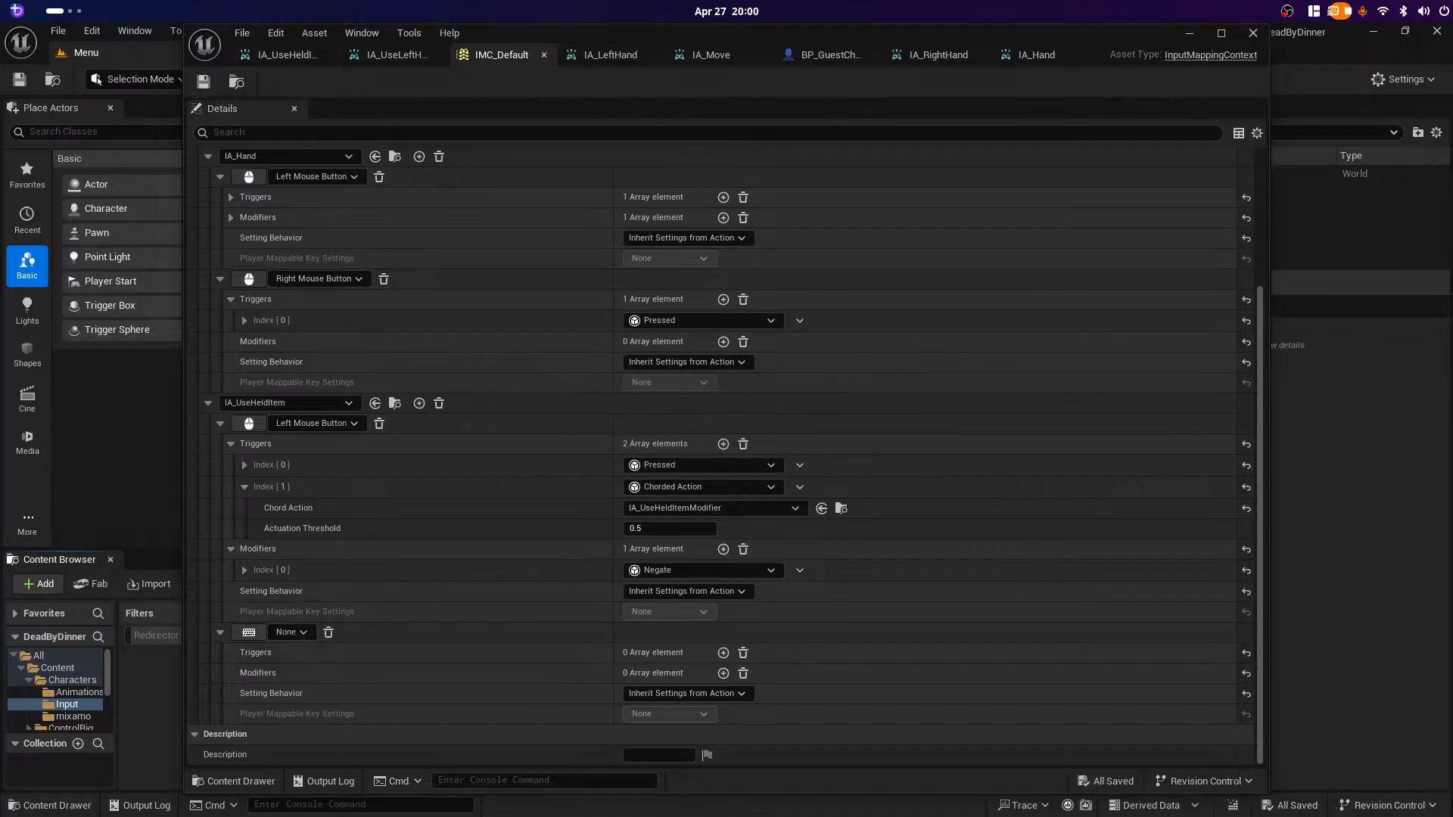
Step: Close the open IA_UseLeftHand, IA_UseHeldItemModifier, IA_LeftHand and IA_Move assets
left_click(397, 55)
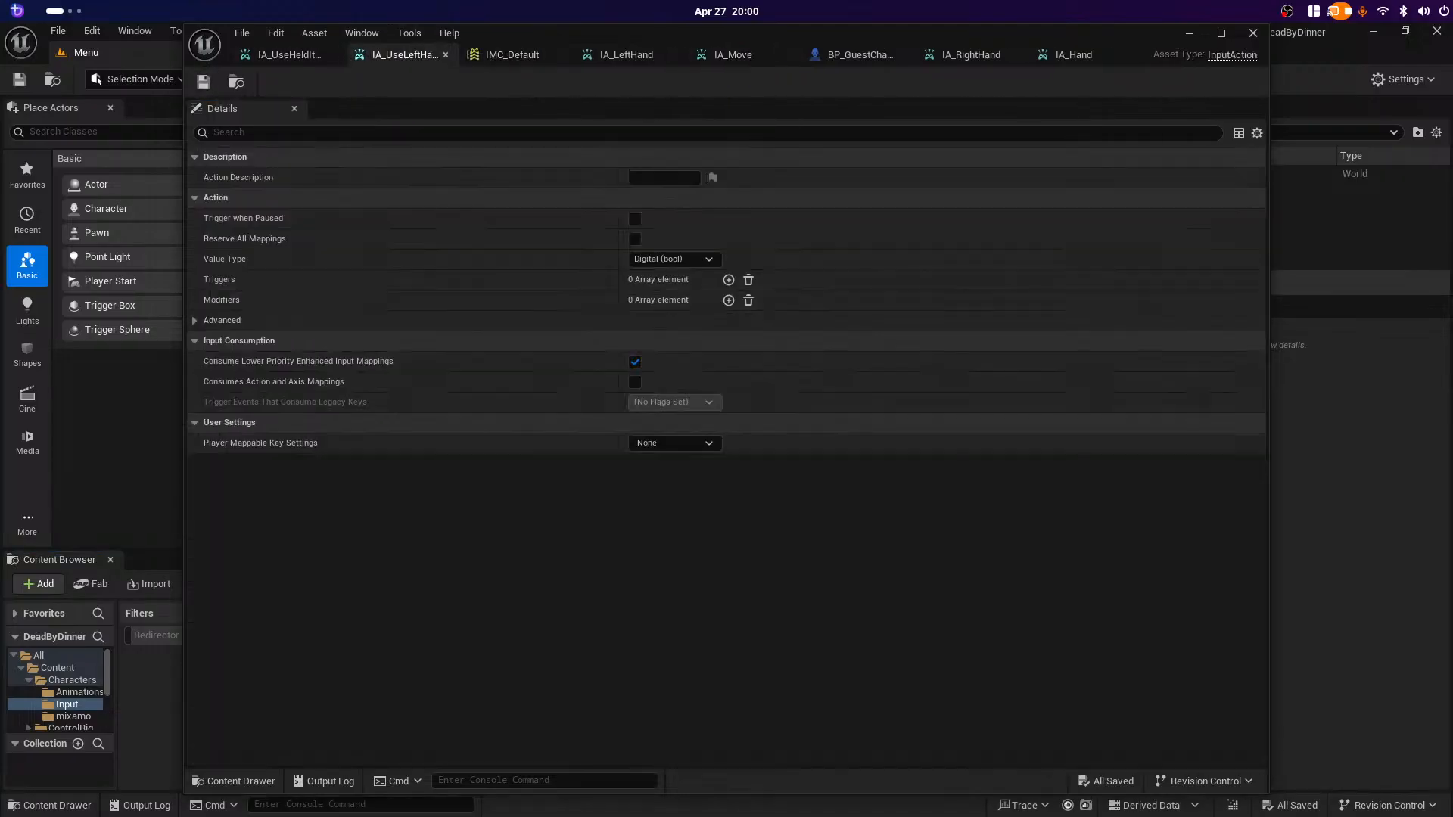
left_click(445, 55)
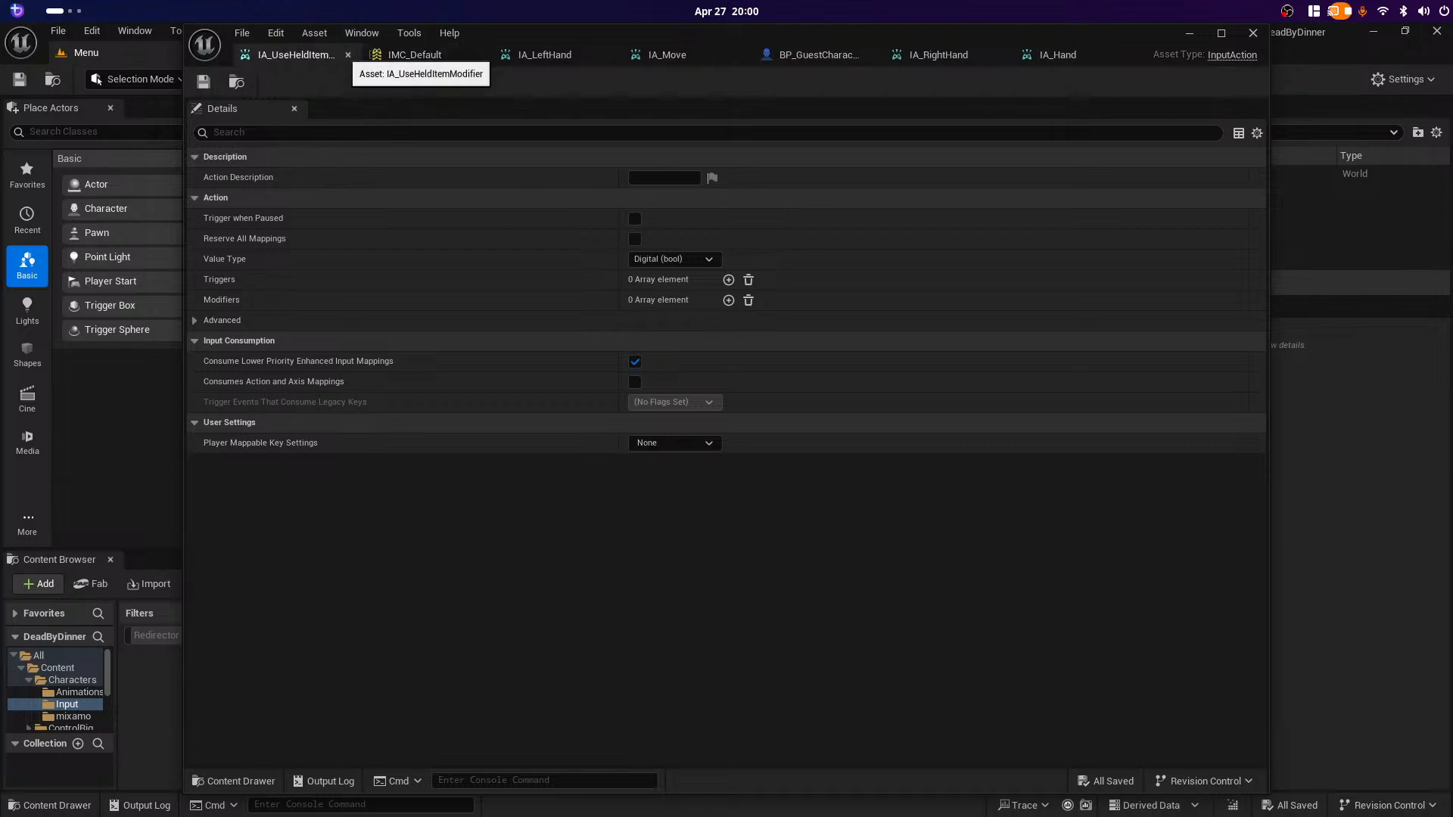
left_click(348, 54)
left_click(477, 56)
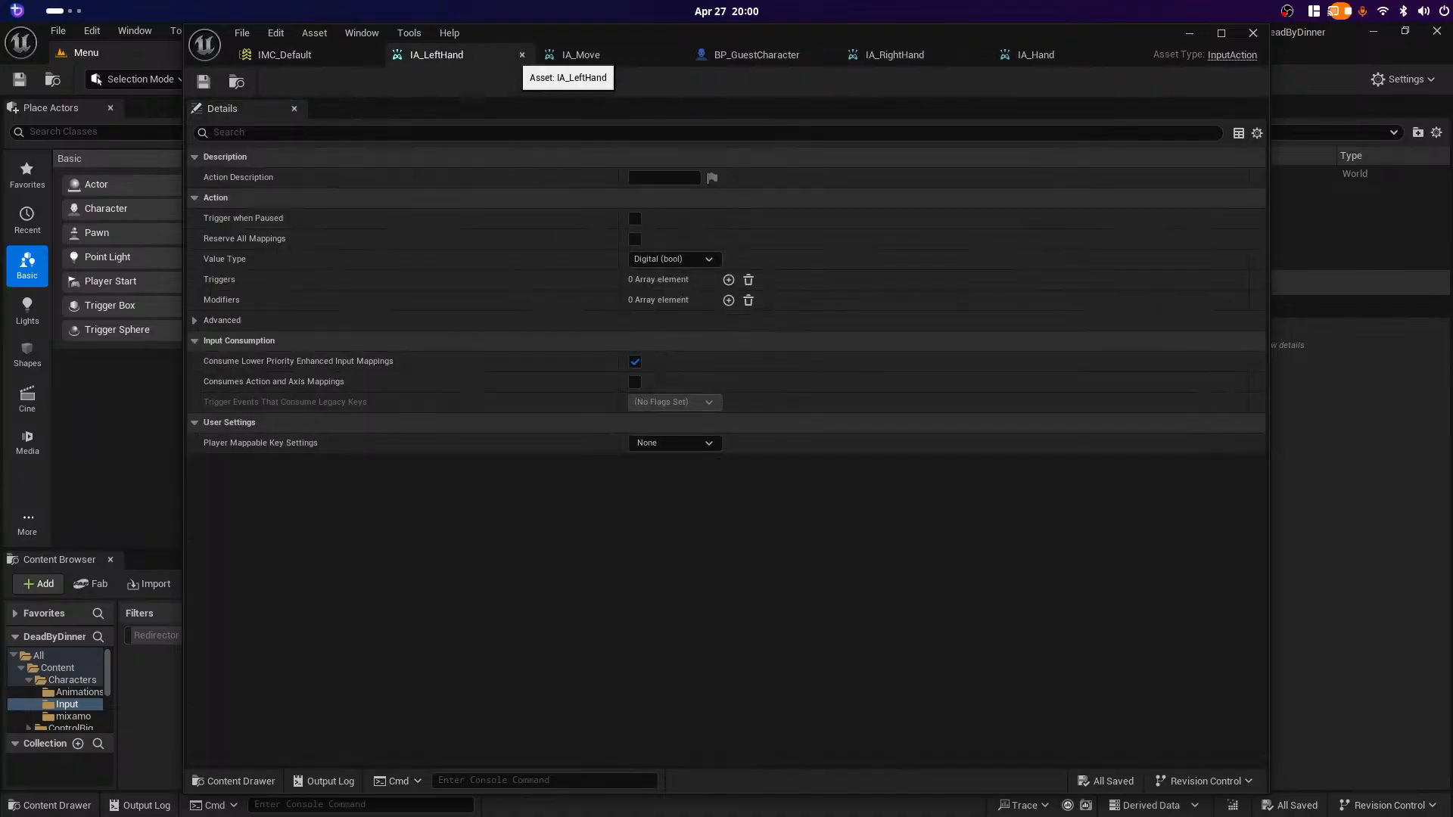
left_click(507, 54)
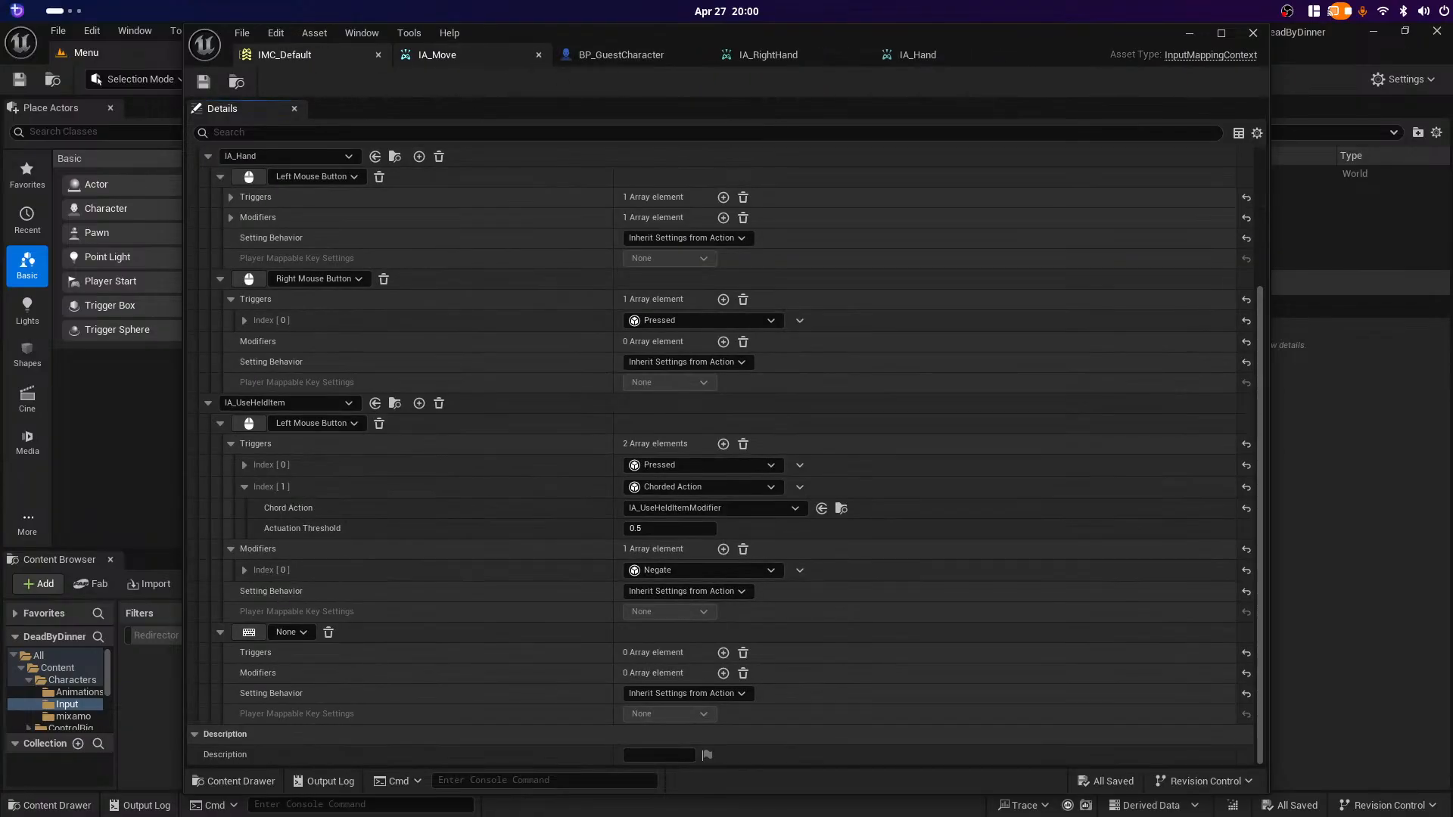
left_click(538, 55)
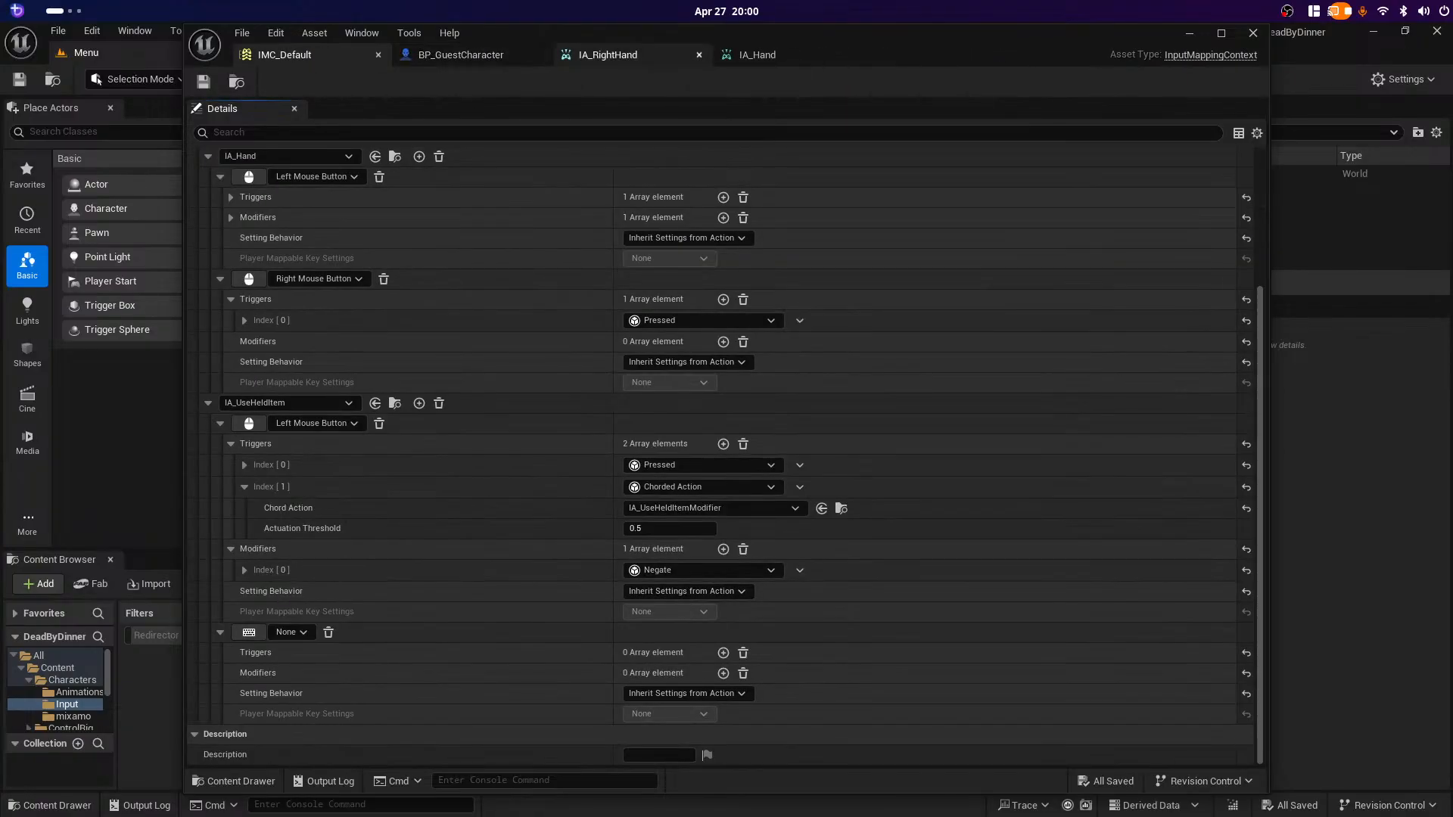
Step: Close IA_RightHand, add a Pressed trigger to the IA_Hand input action and check the trigger's settings
left_click(598, 55)
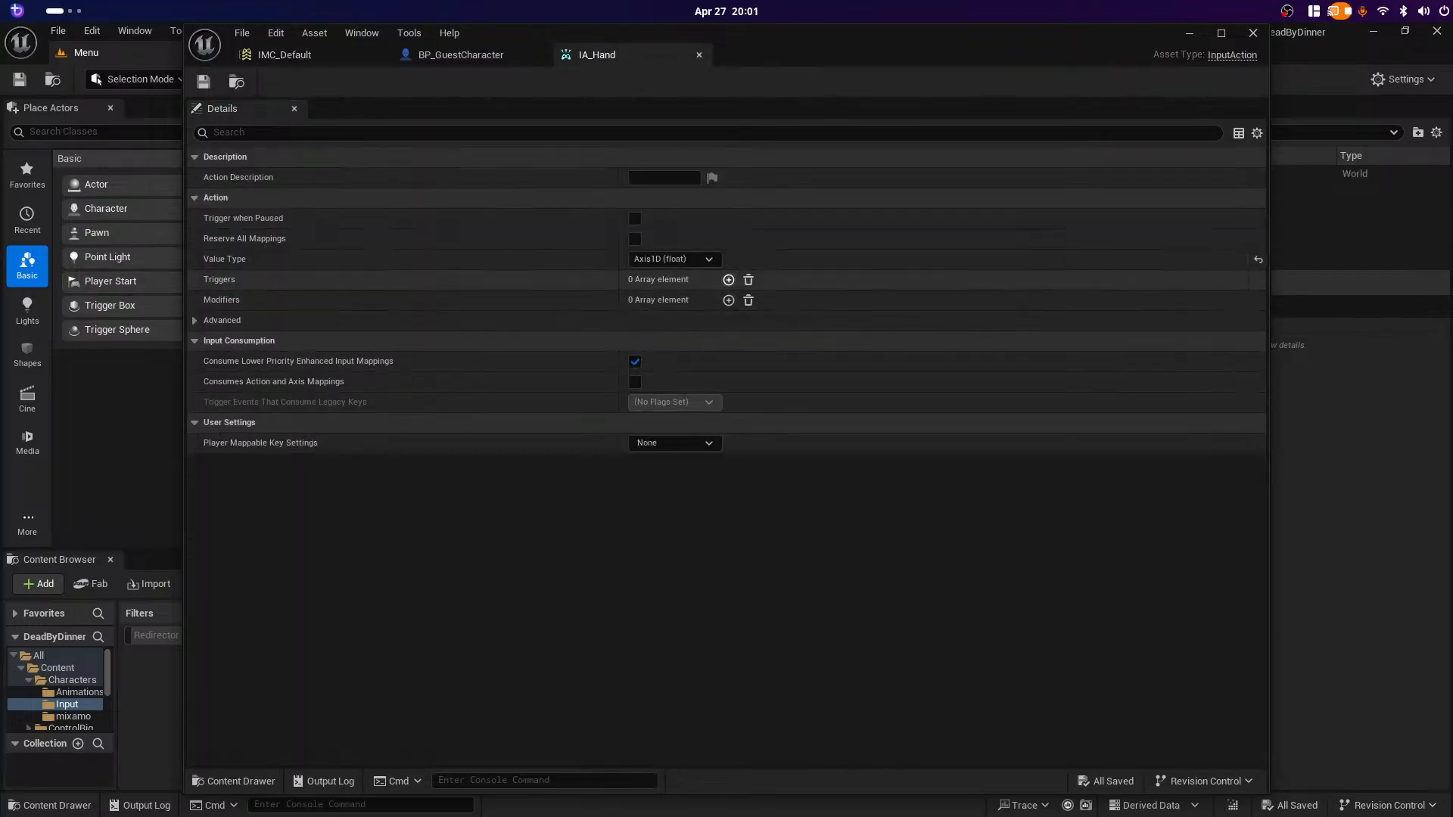
left_click(729, 279)
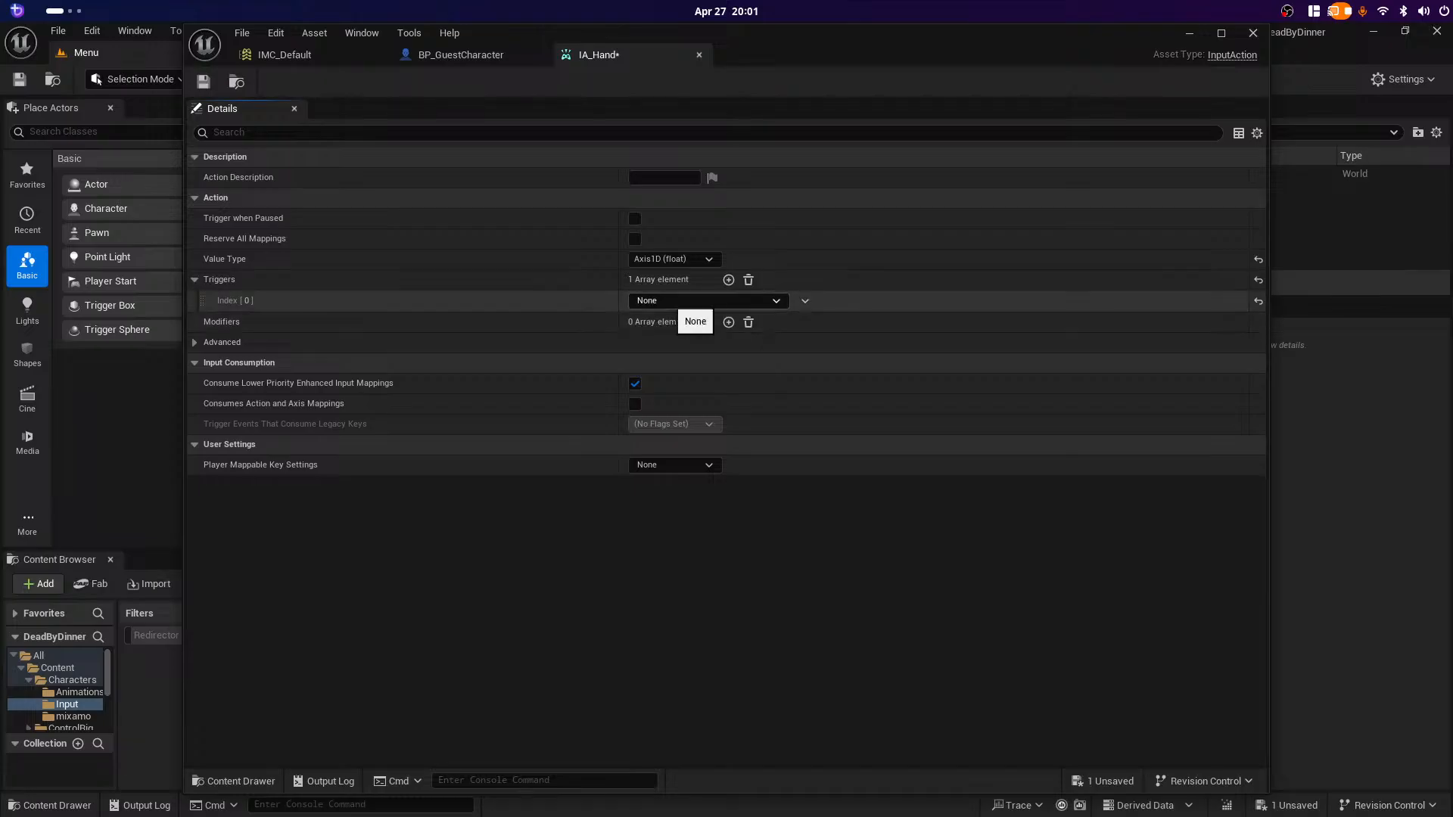
left_click(704, 300)
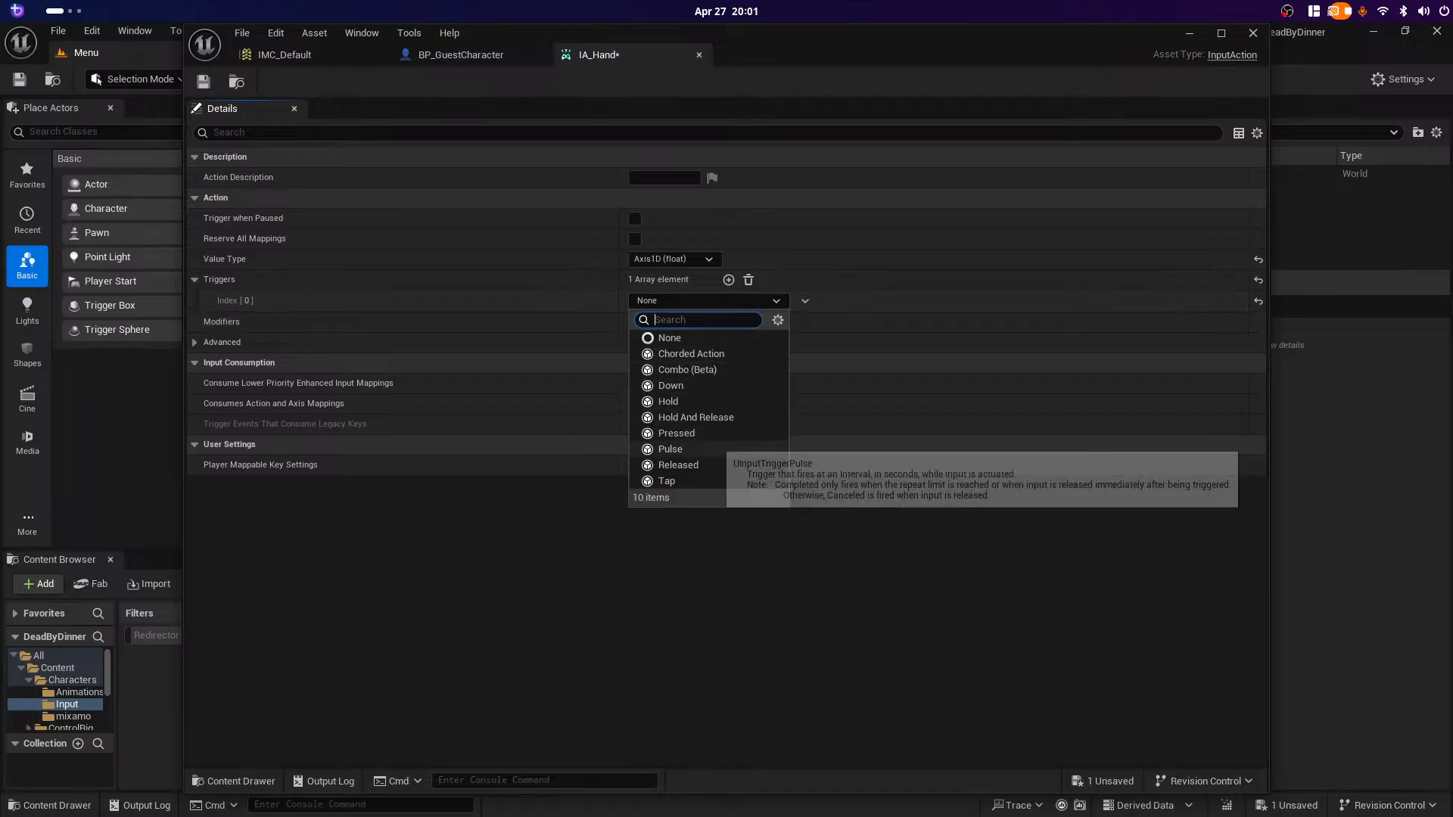
left_click(676, 433)
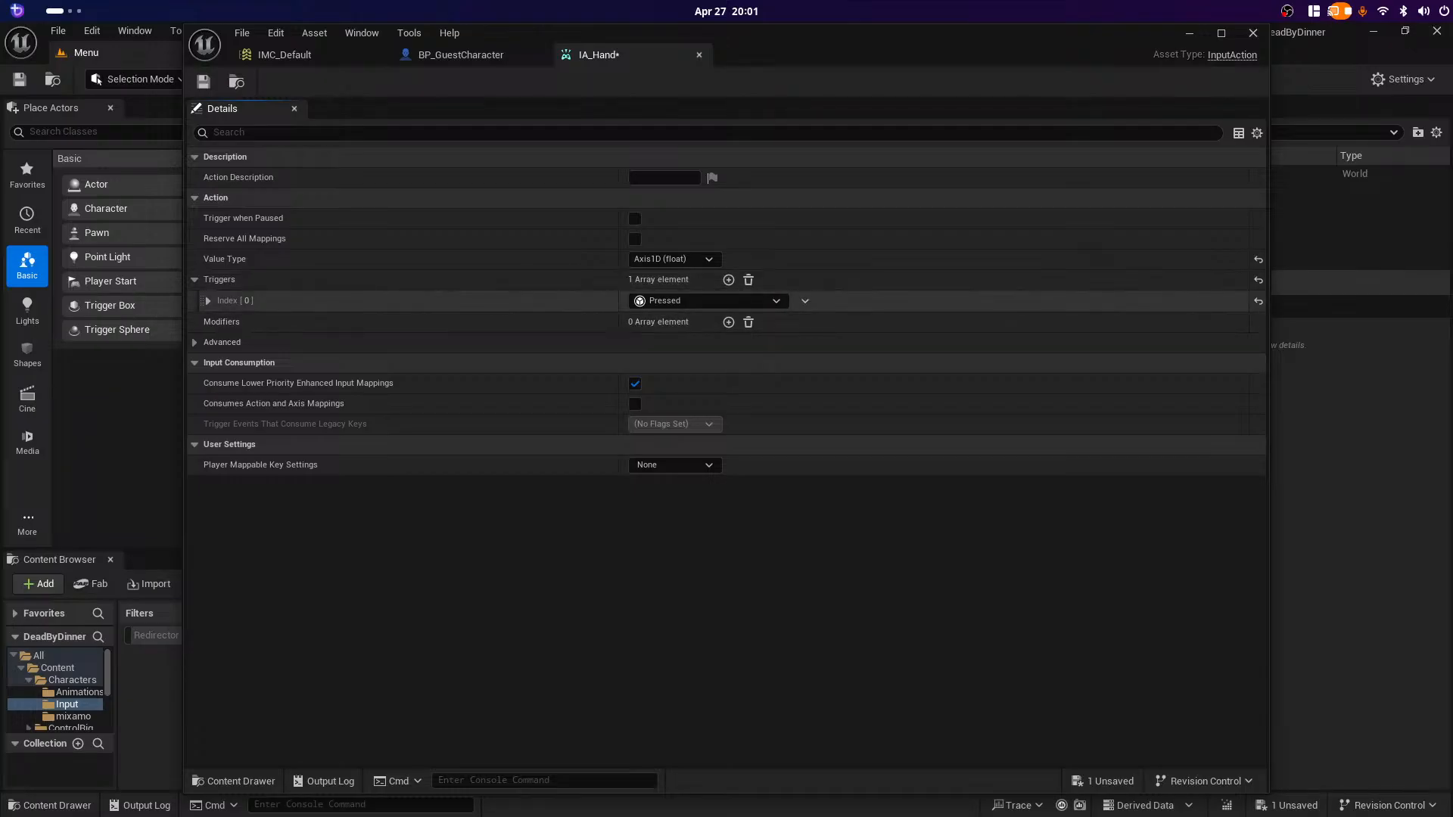
left_click(208, 302)
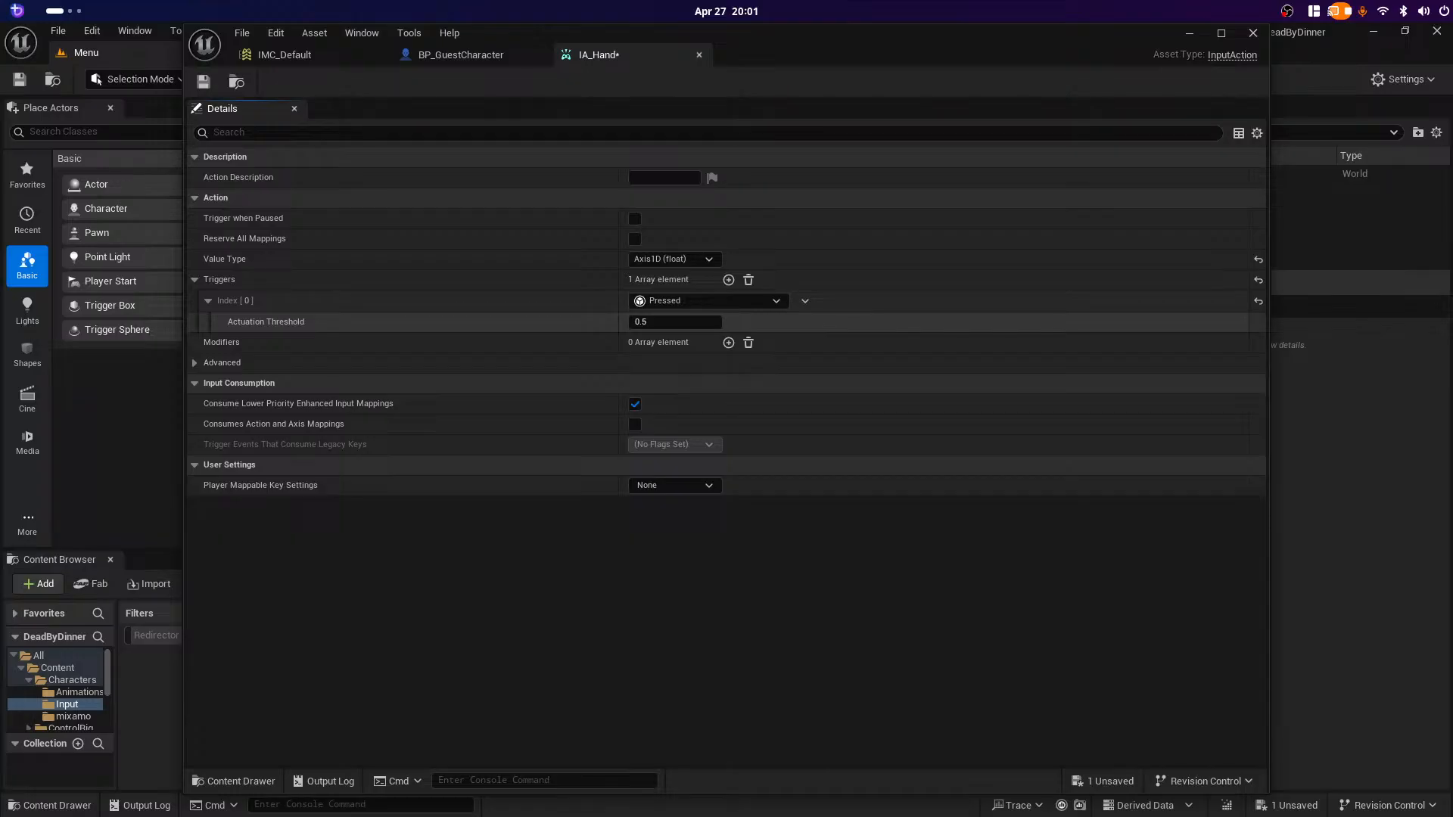
left_click(208, 301)
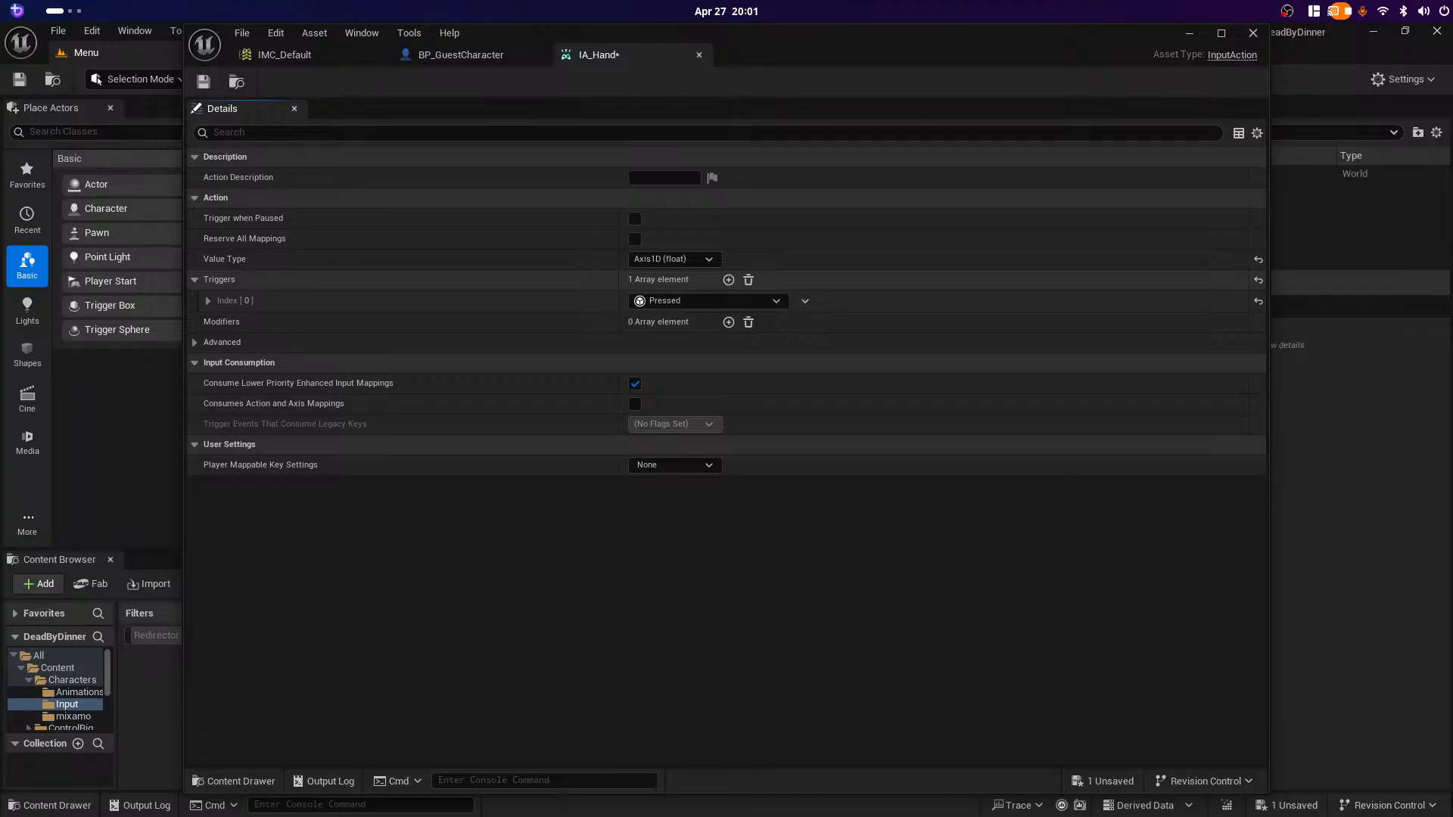
Step: Try Player Mappable Key Settings on IA_Hand, review its fields, and reset the option to None
left_click(676, 464)
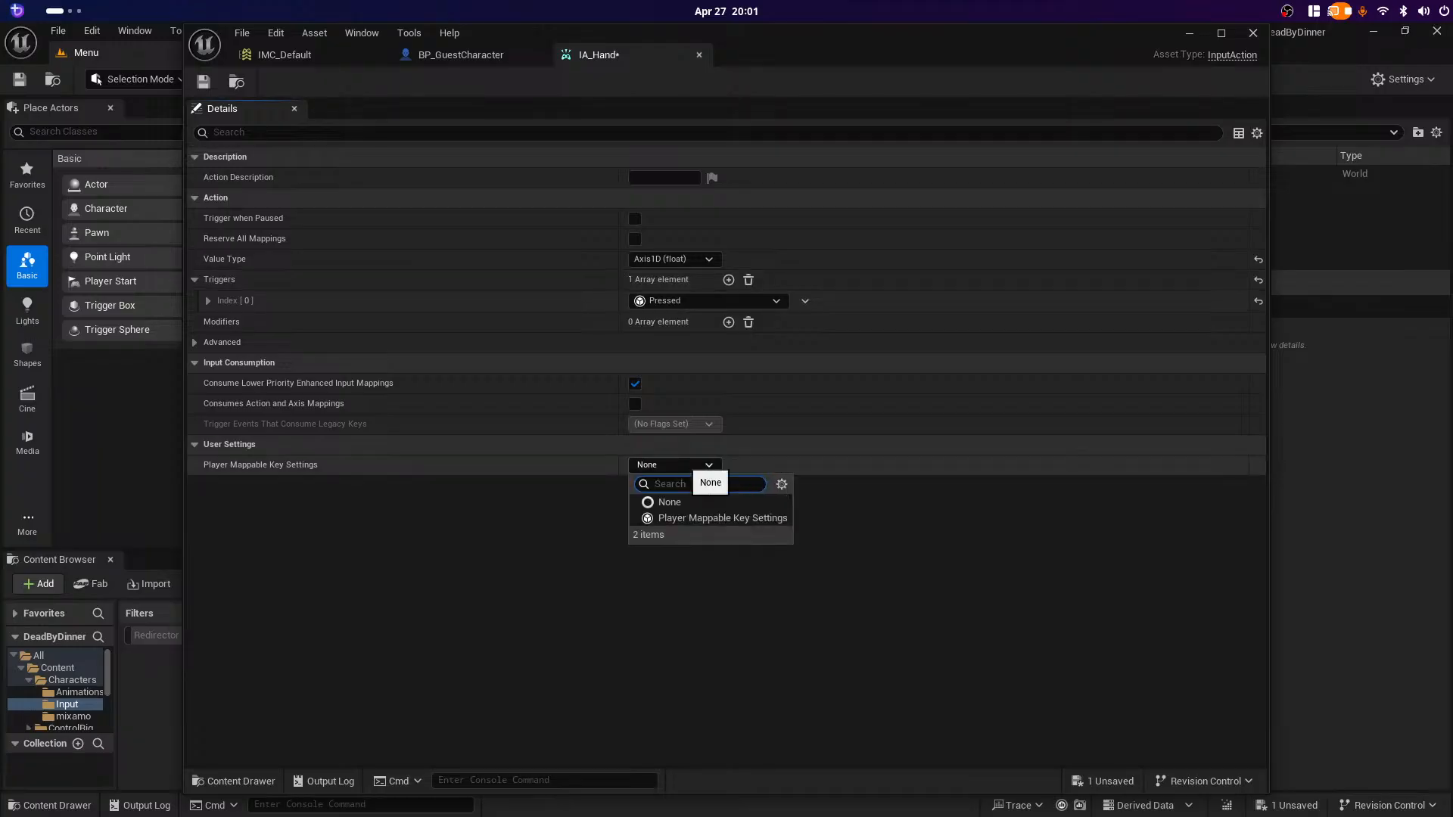
left_click(648, 518)
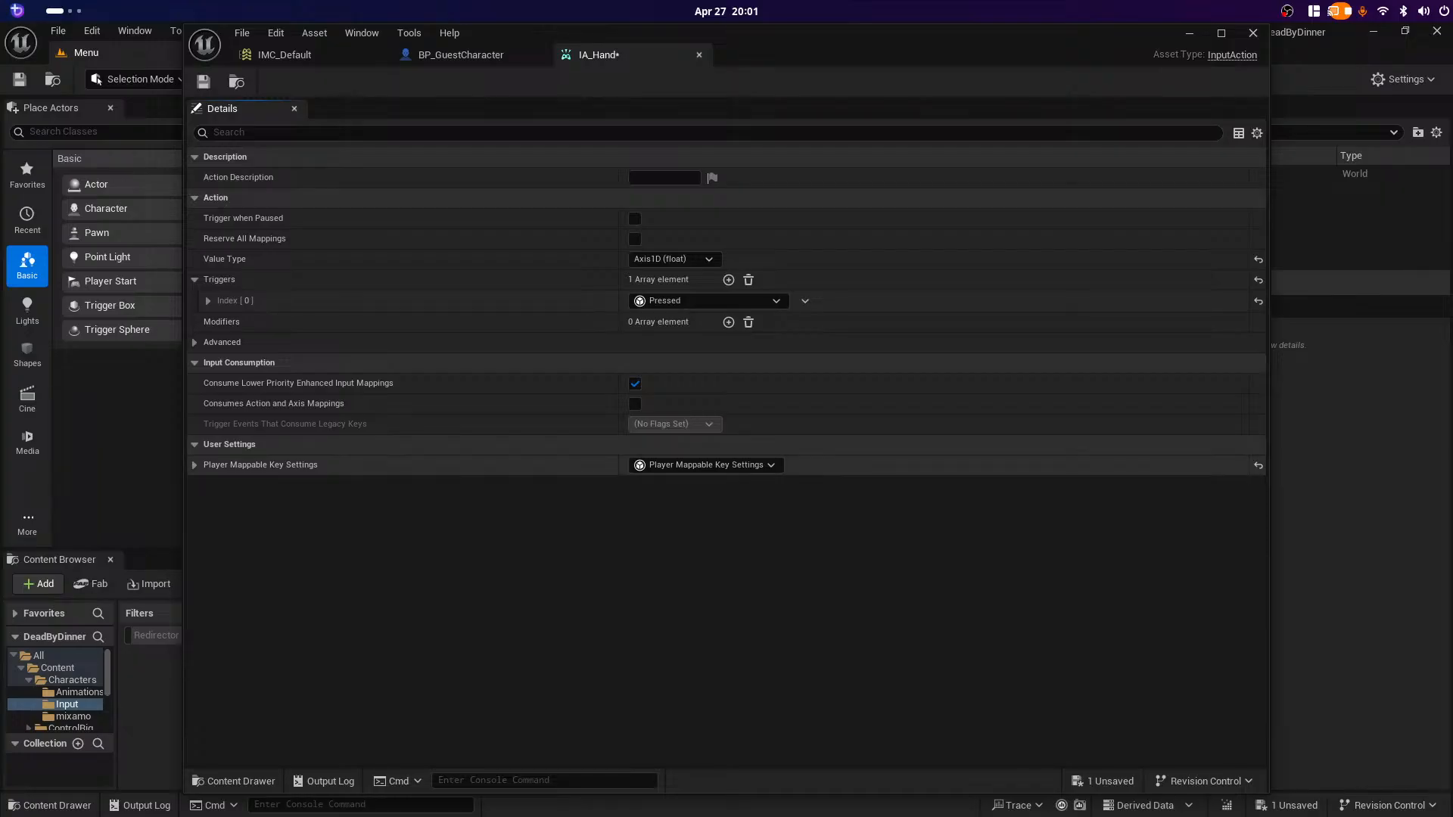
left_click(195, 465)
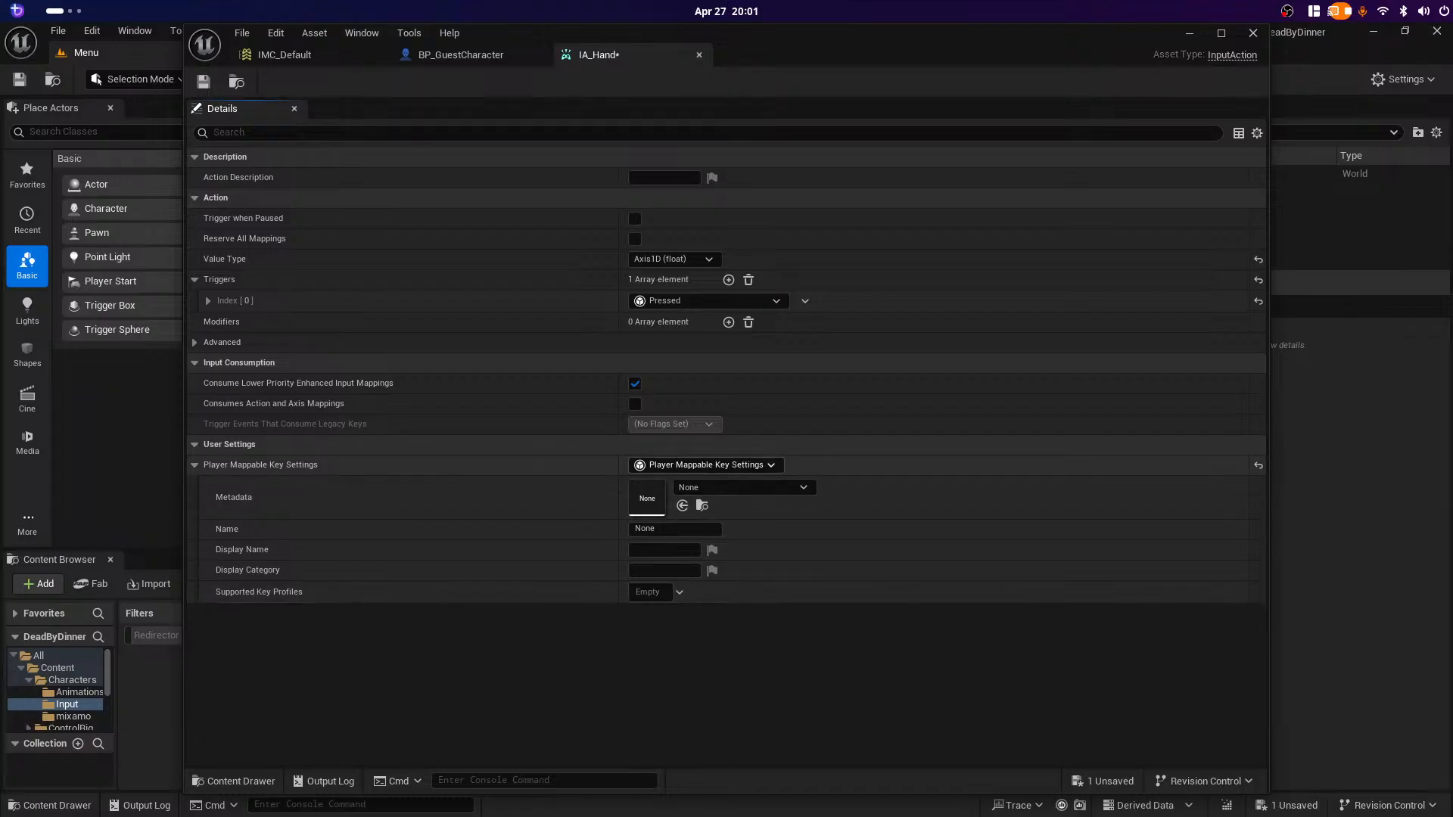
left_click(708, 465)
left_click(669, 502)
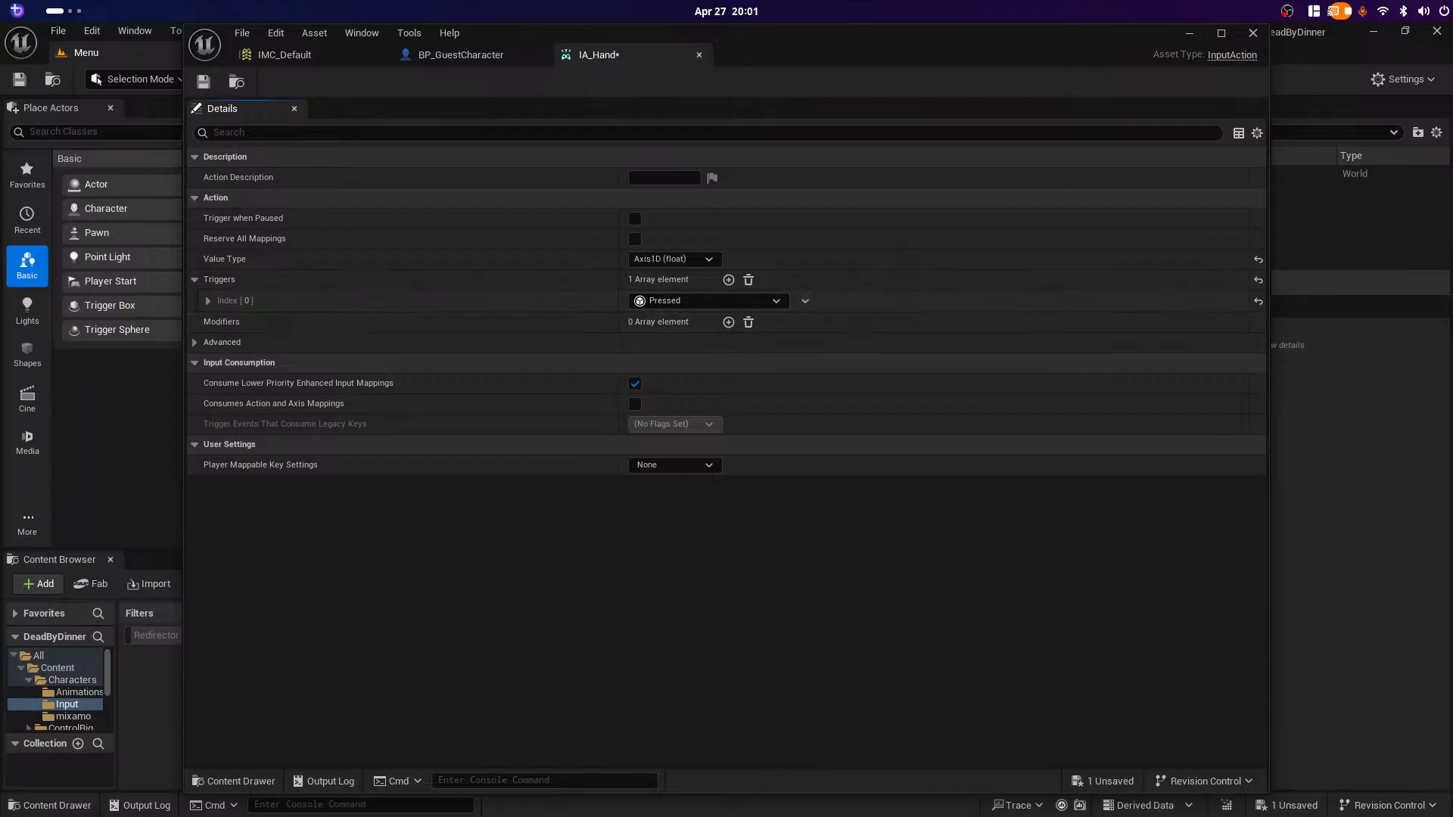
Step: Check IA_Hand's advanced settings, remove its Pressed trigger and save the asset
left_click(216, 342)
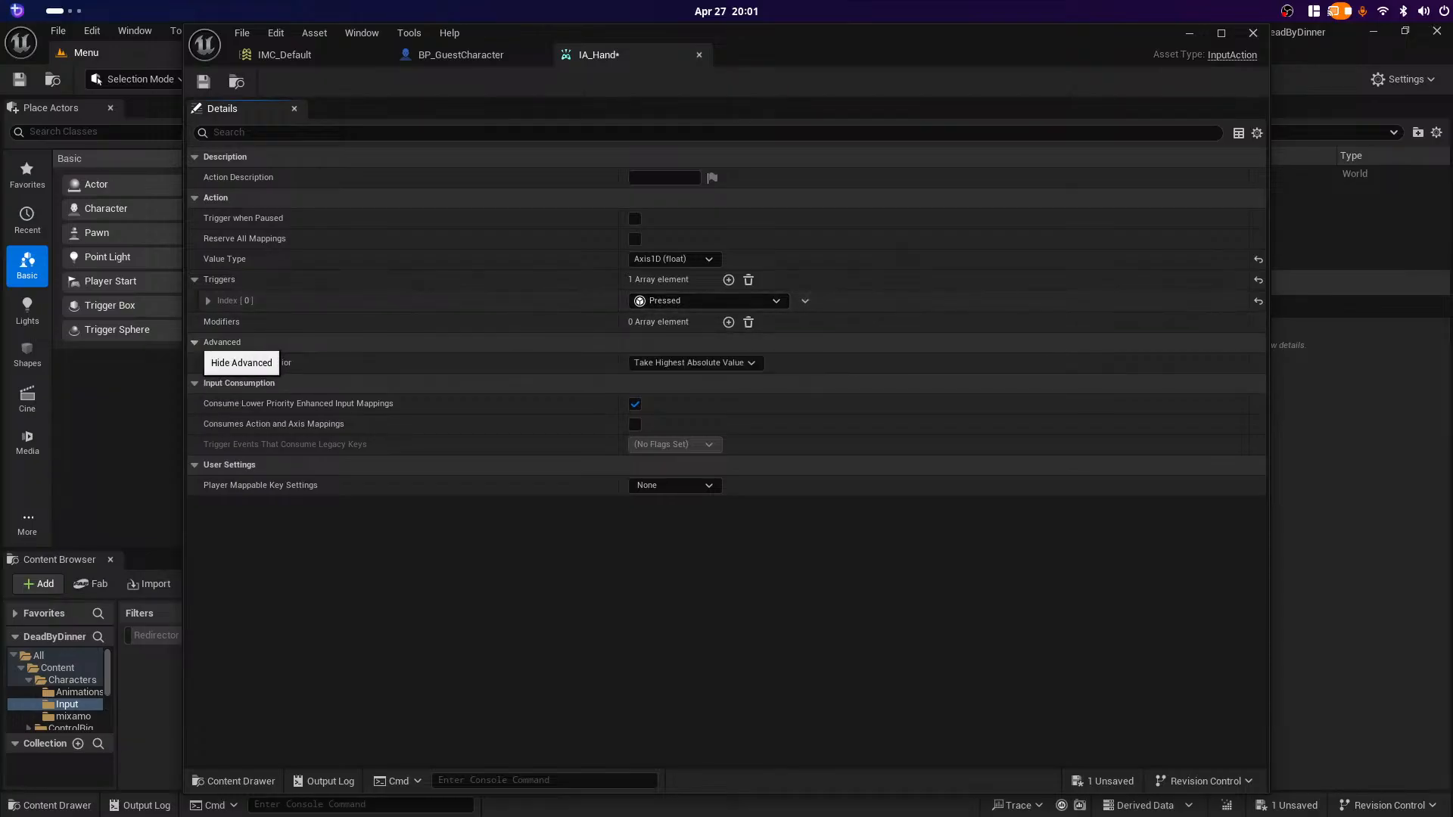
left_click(215, 342)
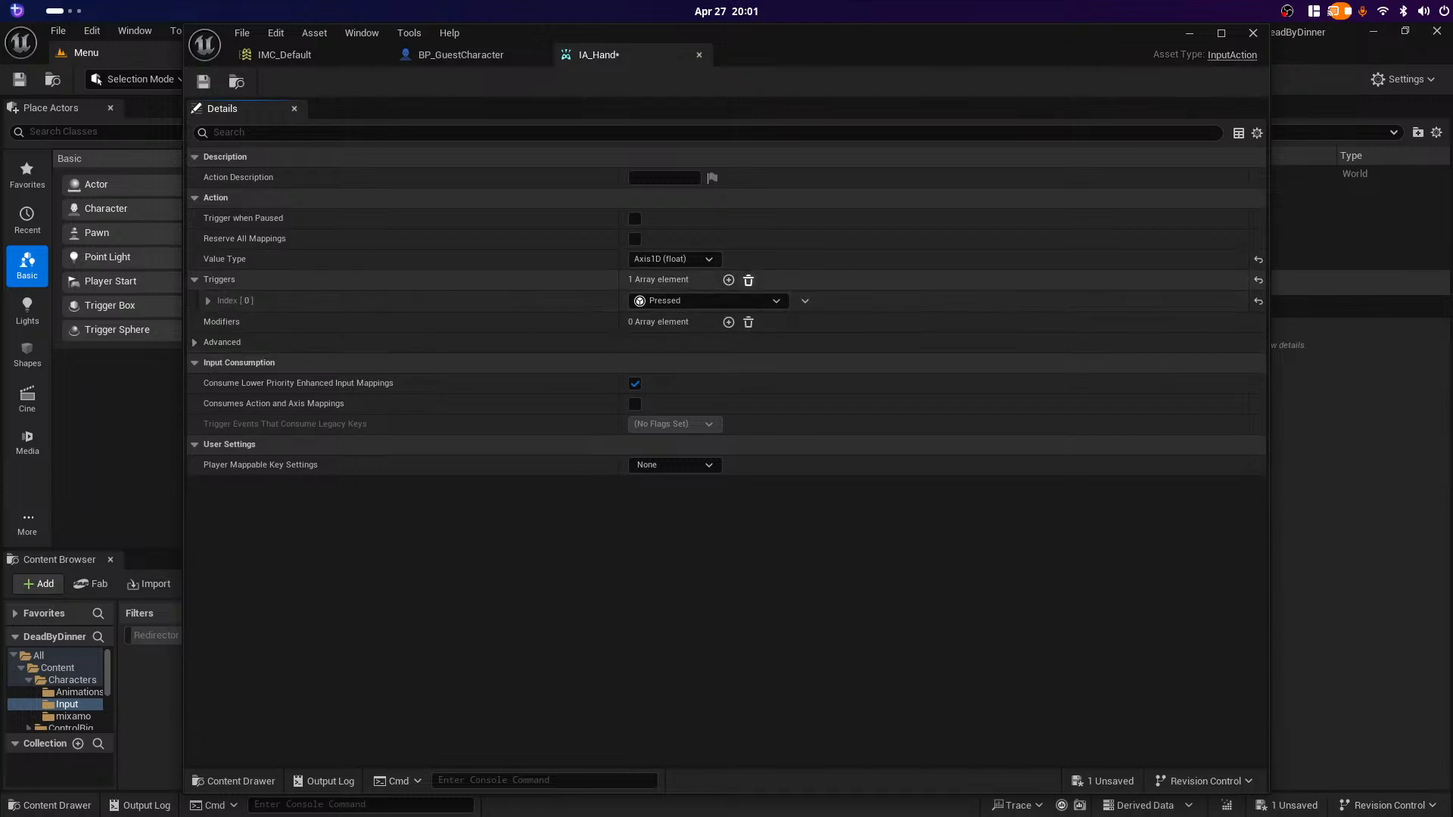
left_click(749, 280)
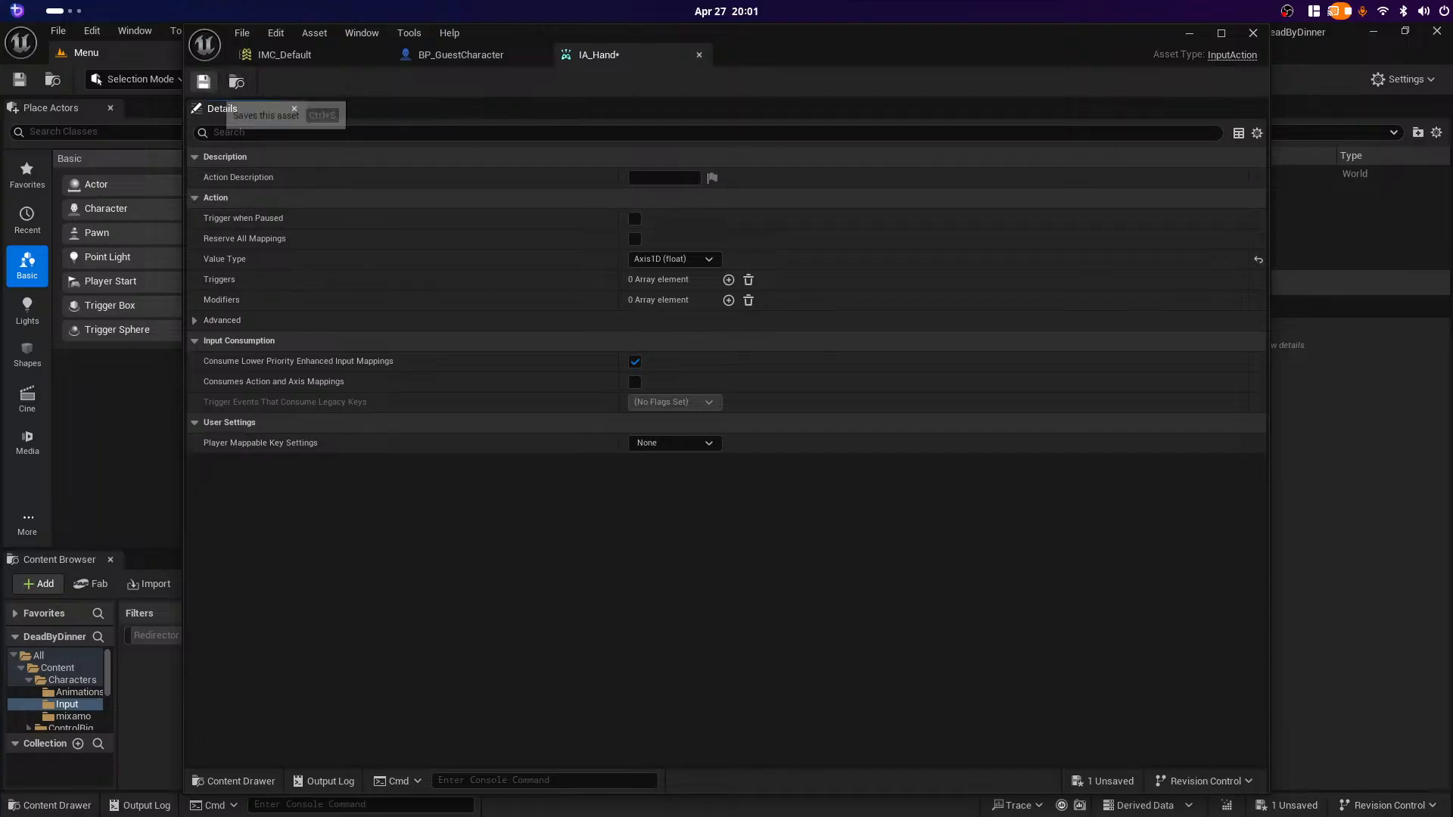
left_click(203, 81)
Step: In IMC_Default, bind the unassigned IA_UseHeldItem control to Right Mouse Button and give it a Pressed trigger
left_click(284, 54)
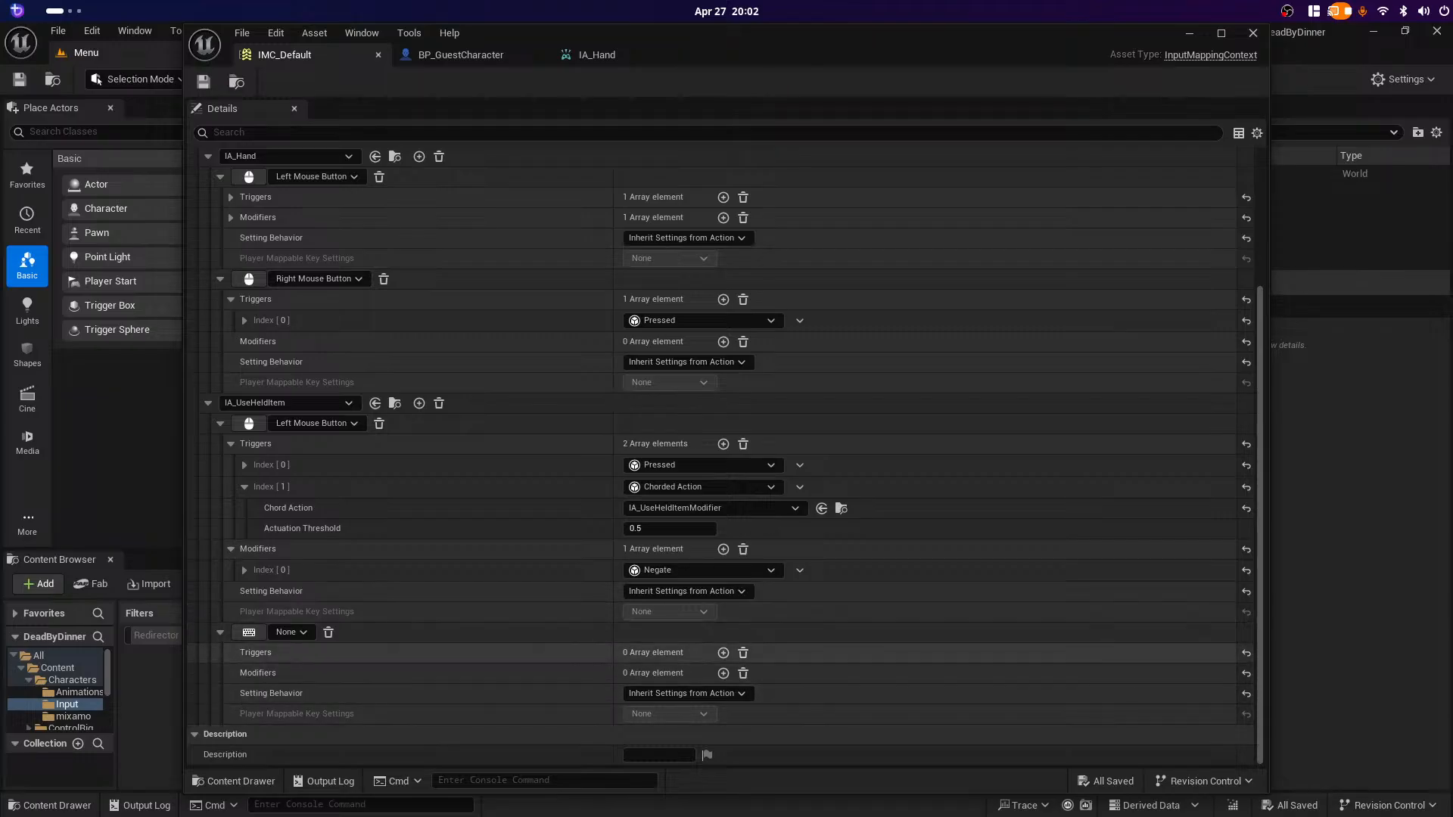
left_click(249, 632)
right_click(249, 632)
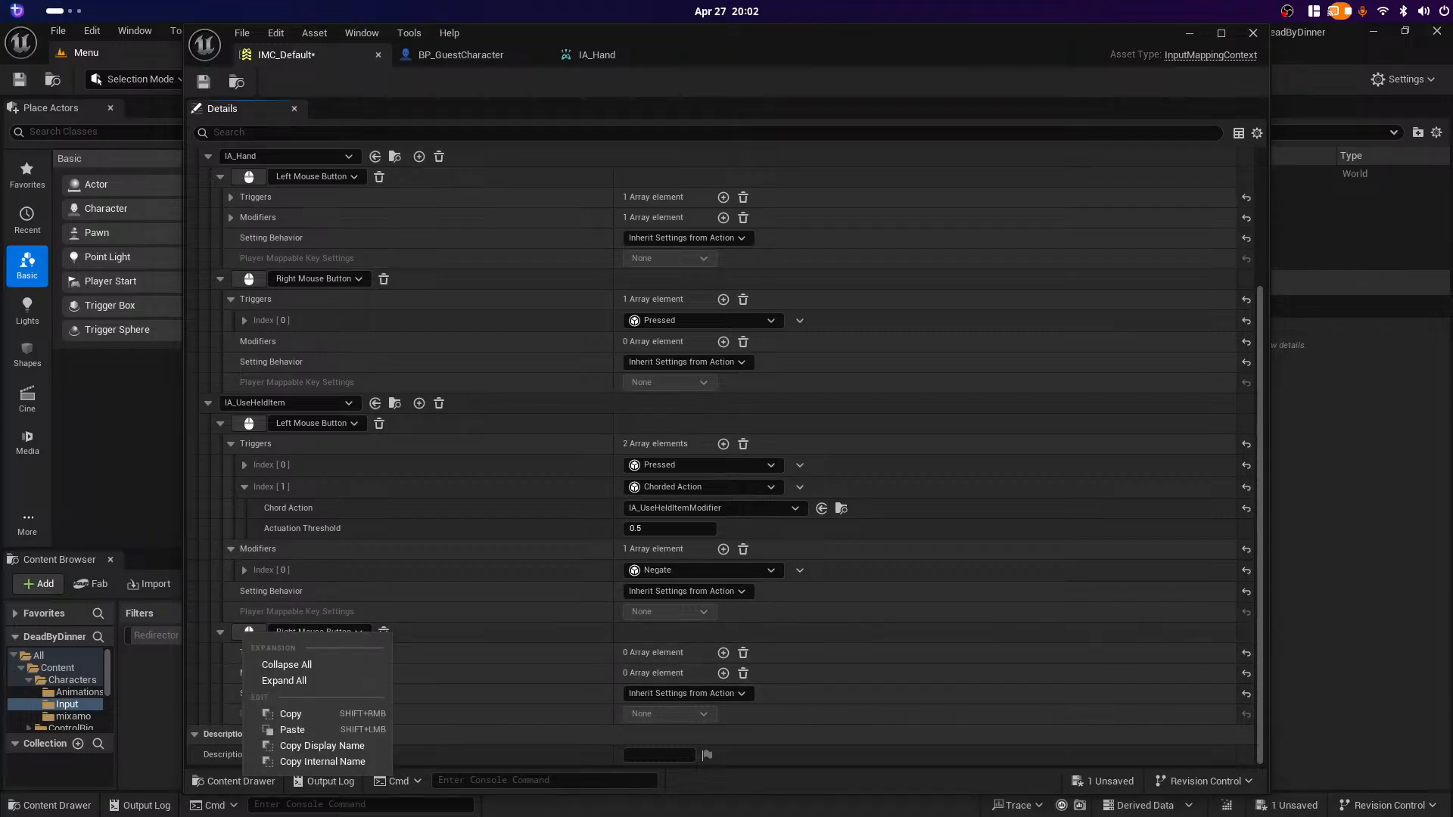
left_click(723, 653)
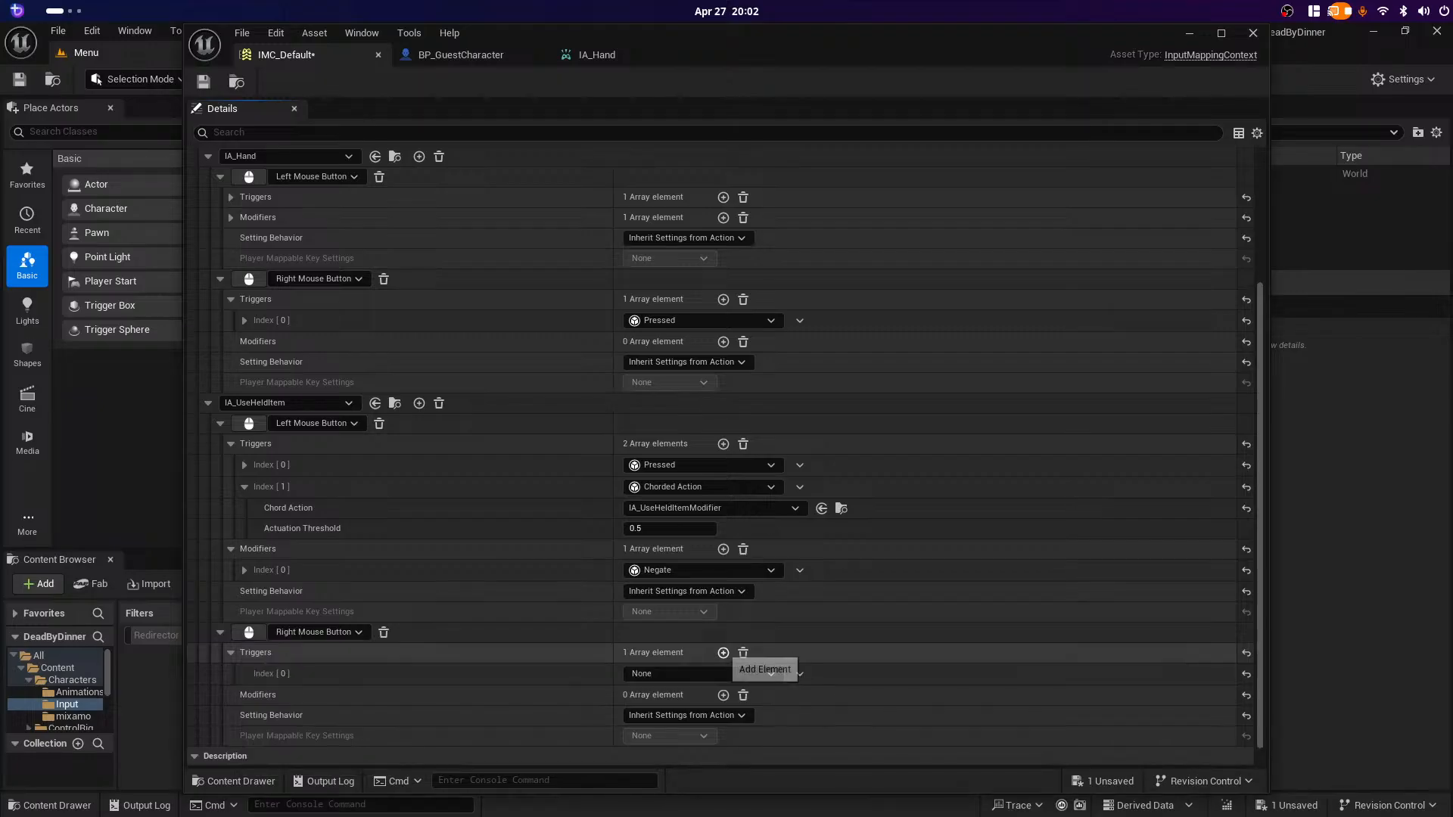
left_click(745, 674)
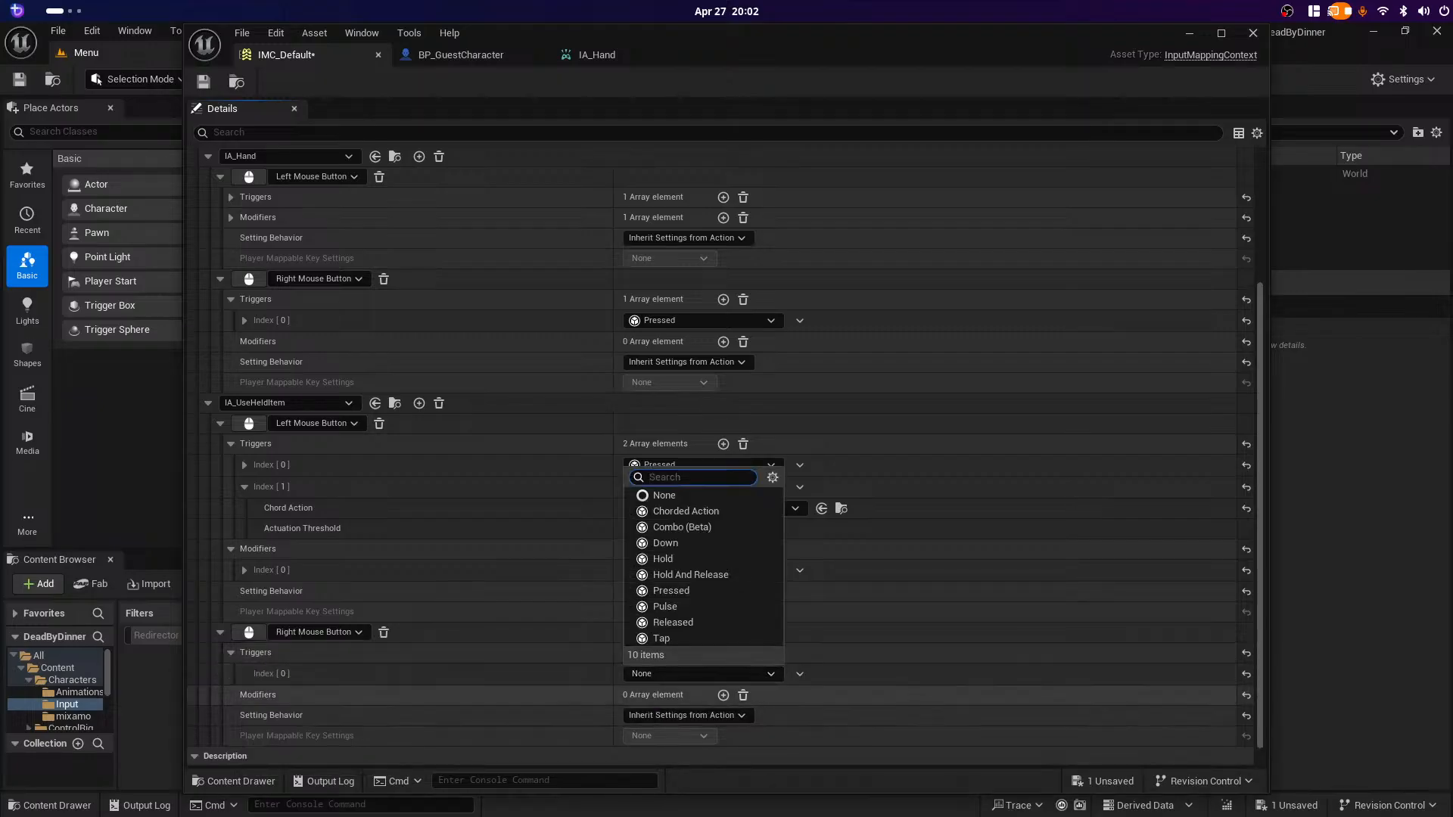
left_click(672, 590)
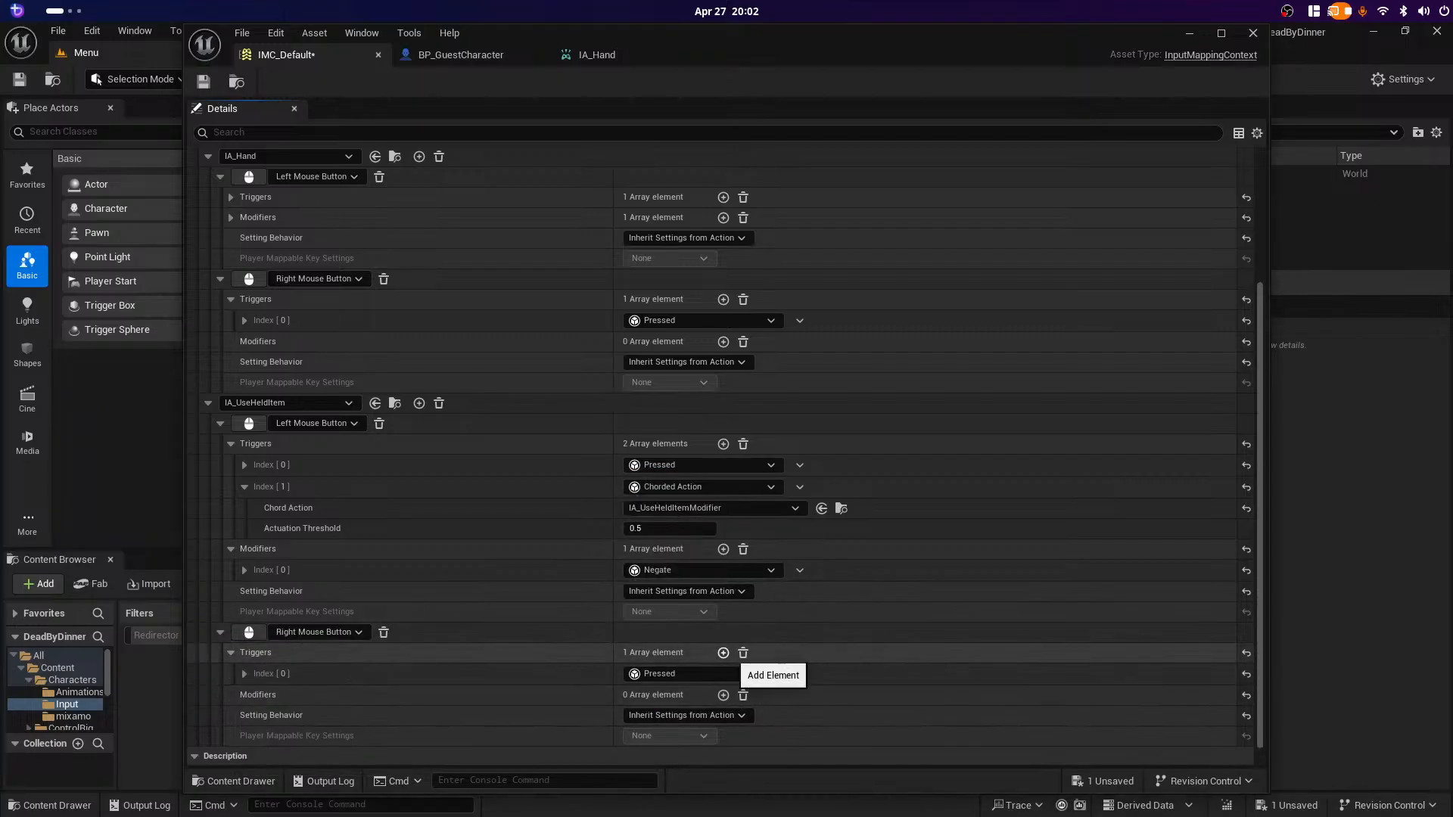
Step: Add a Chorded Action trigger with chord action IA_UseHeldItemModifier to IA_UseHeldItem's Right Mouse Button binding and save IMC_Default
left_click(723, 652)
left_click(704, 696)
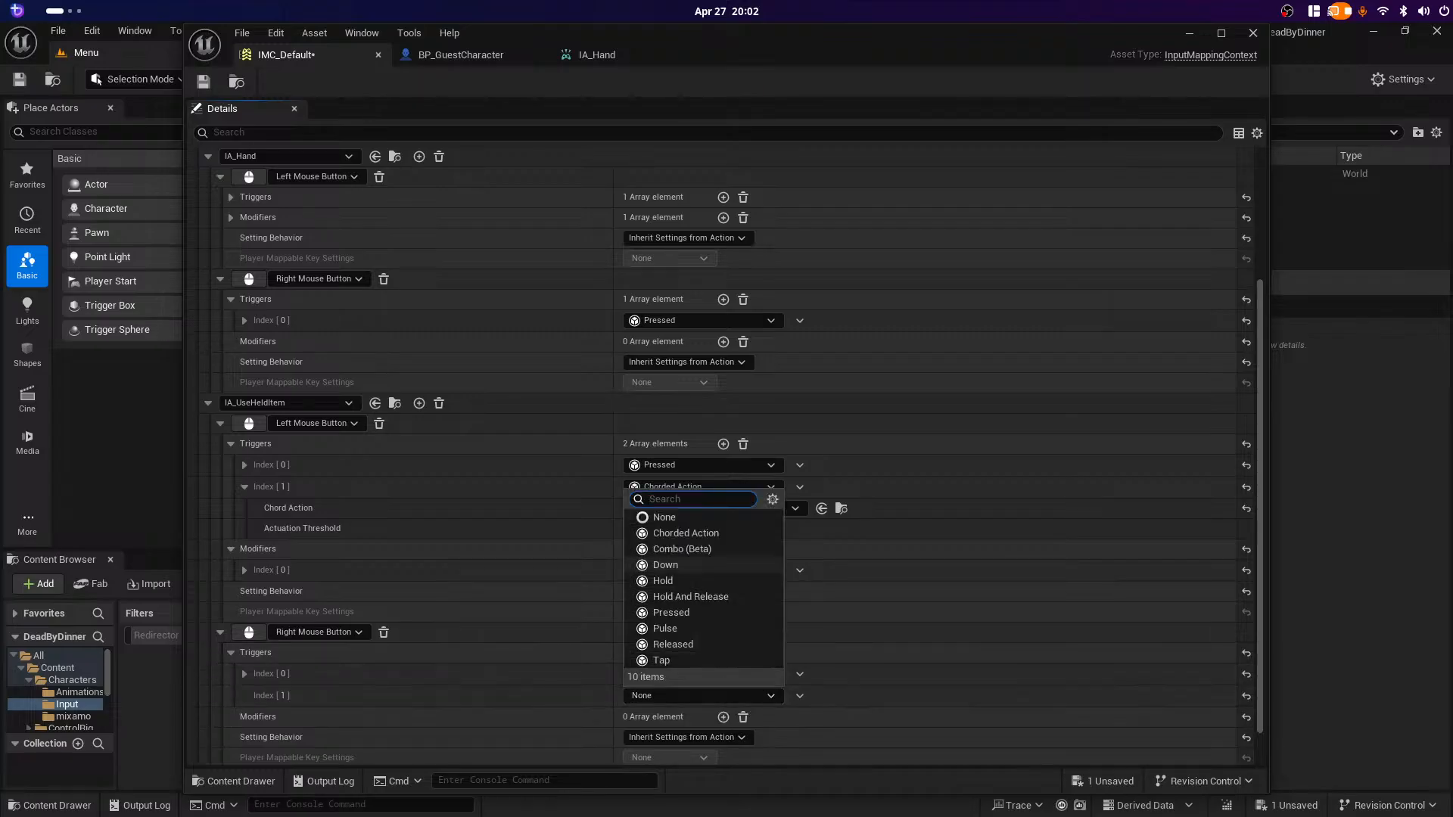
left_click(669, 533)
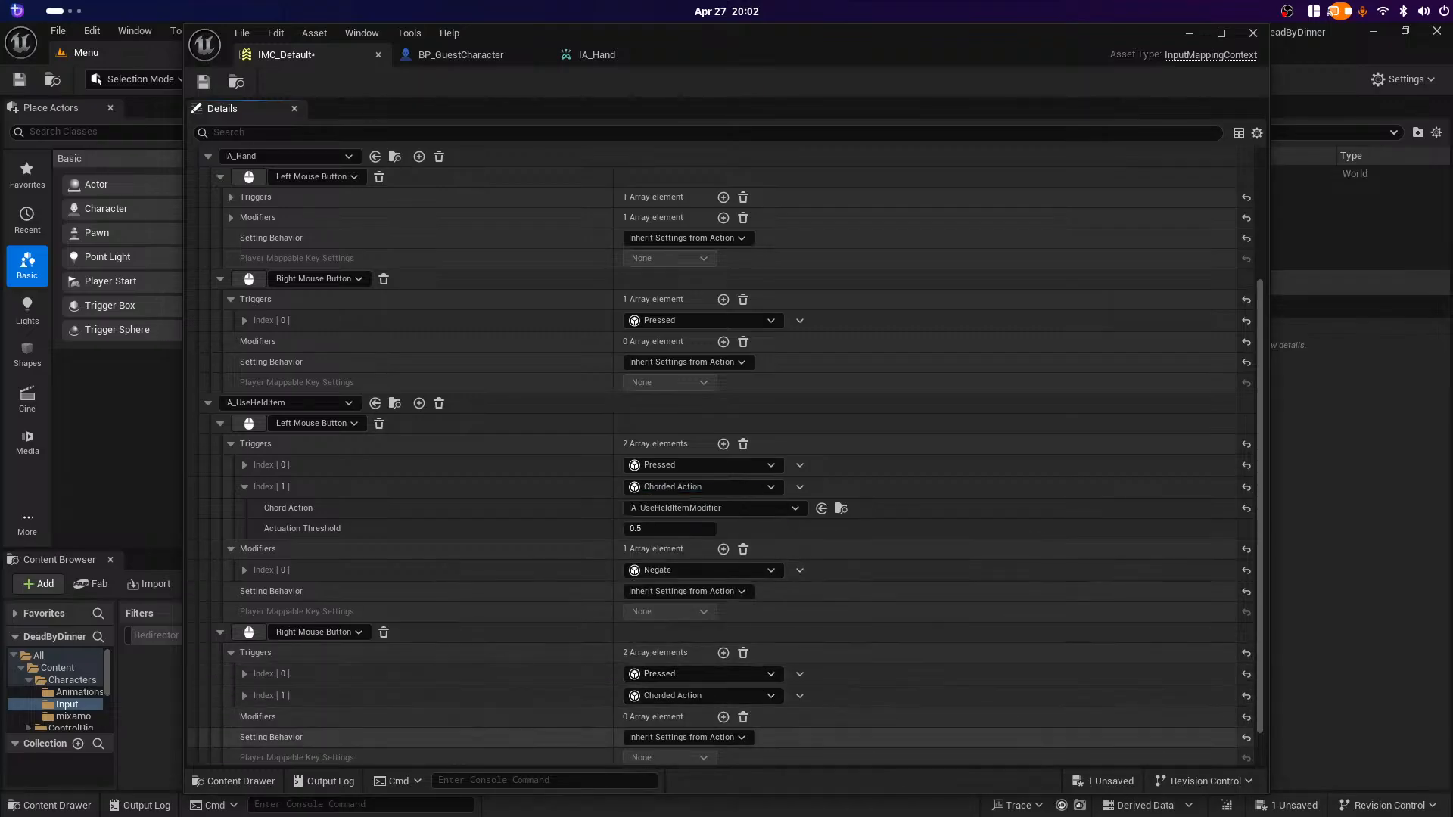
left_click(244, 696)
scroll(249, 693, "down", 3)
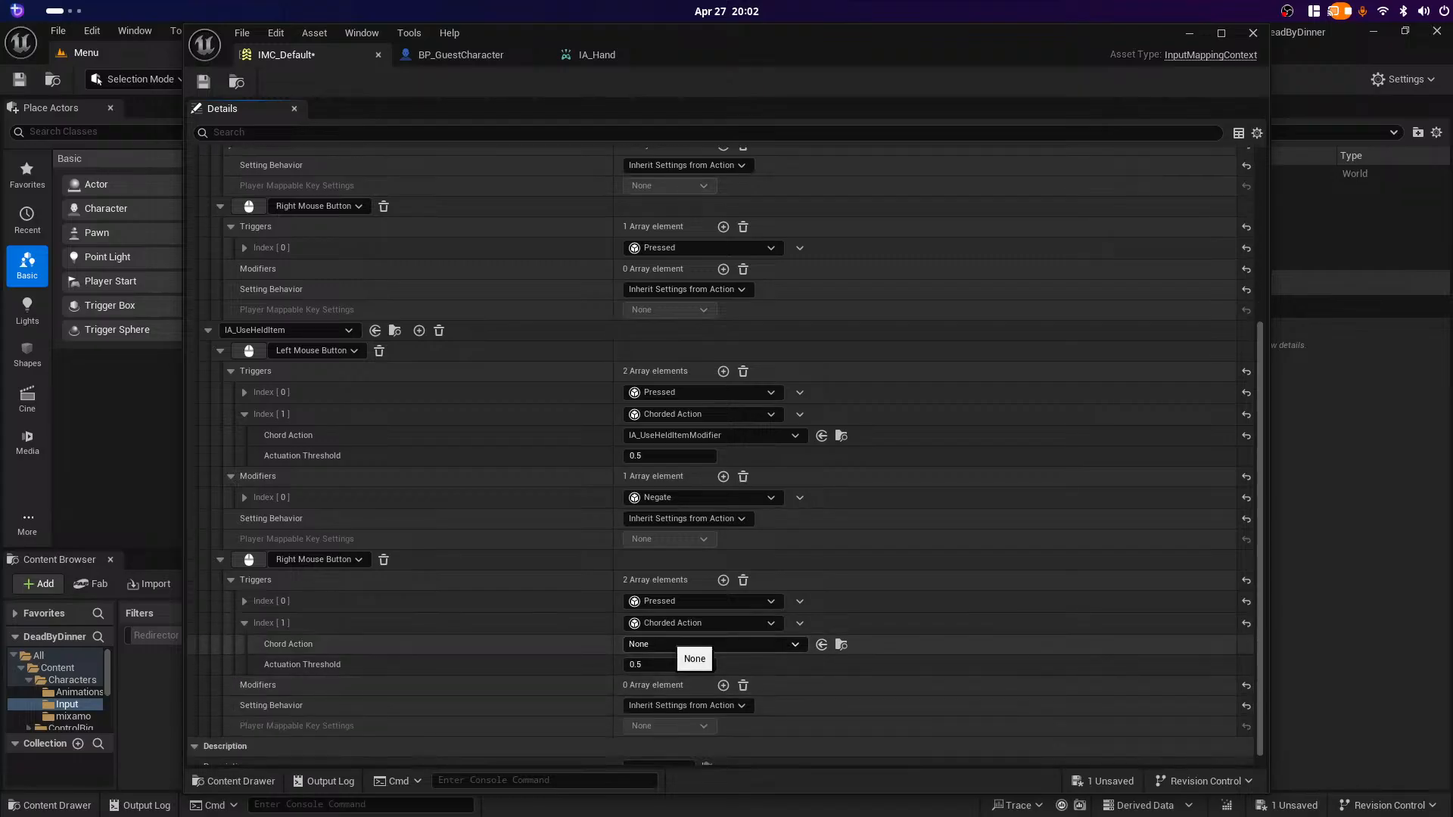
left_click(685, 644)
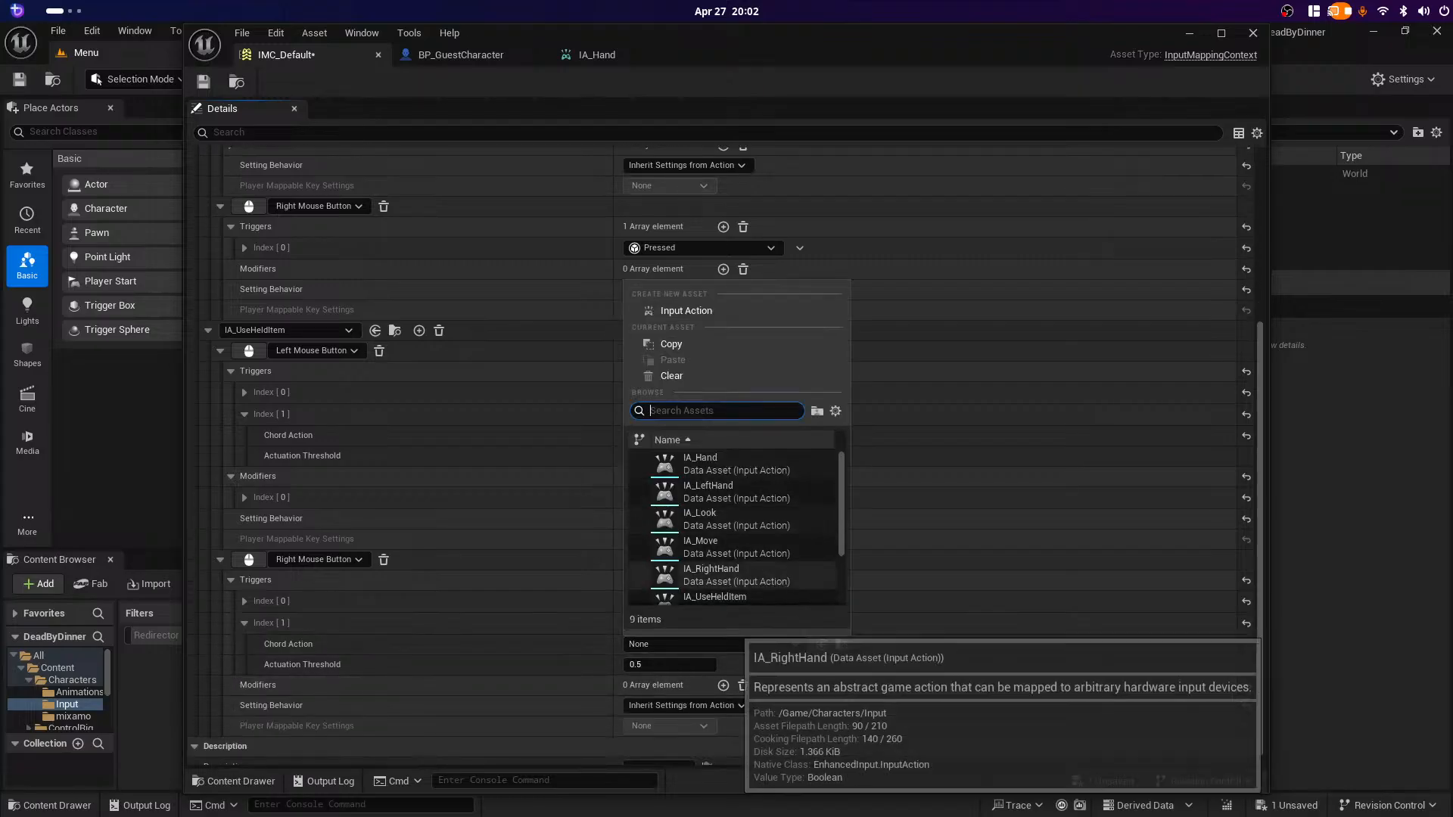
scroll(726, 583, "down", 1)
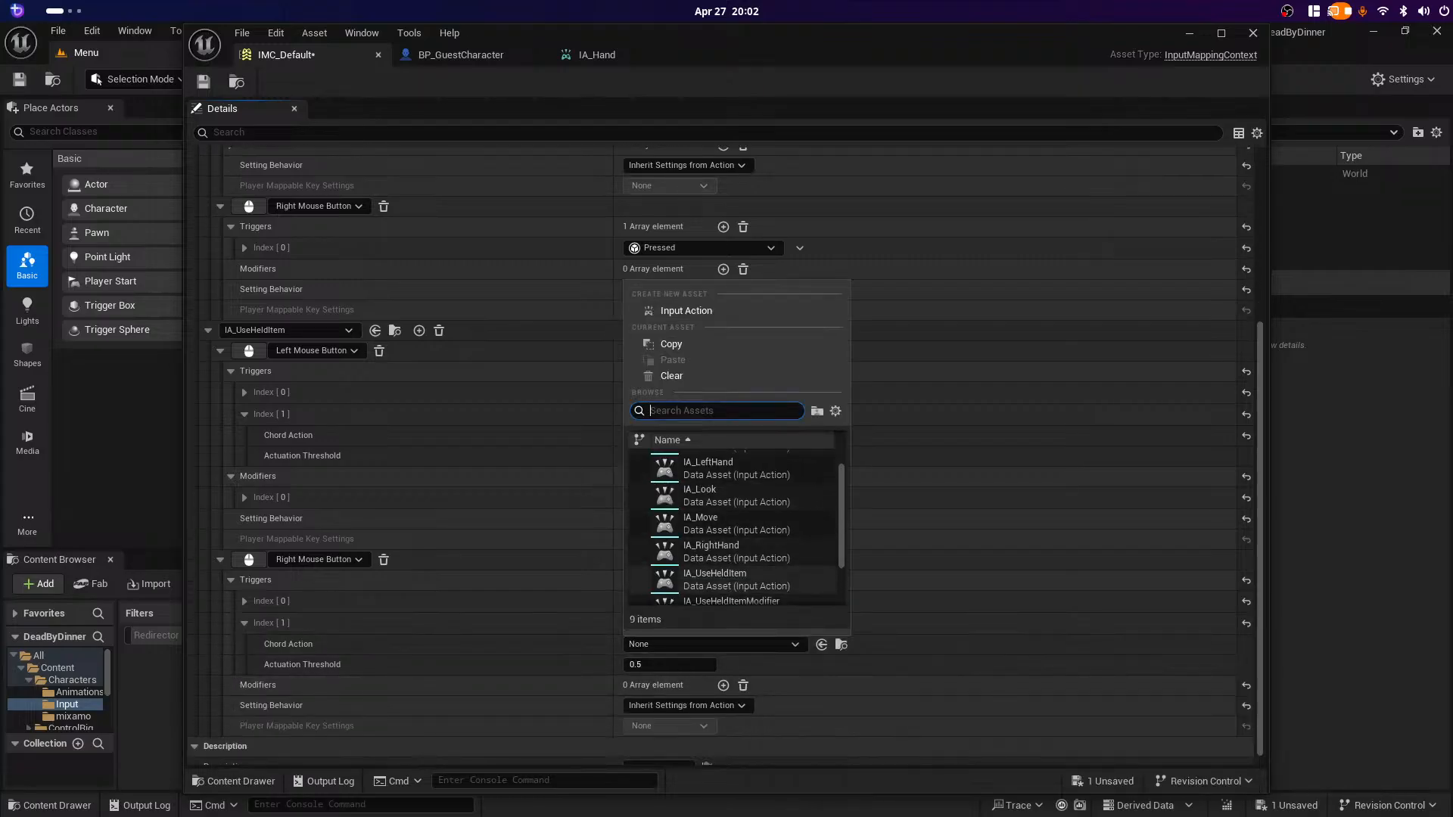
left_click(726, 598)
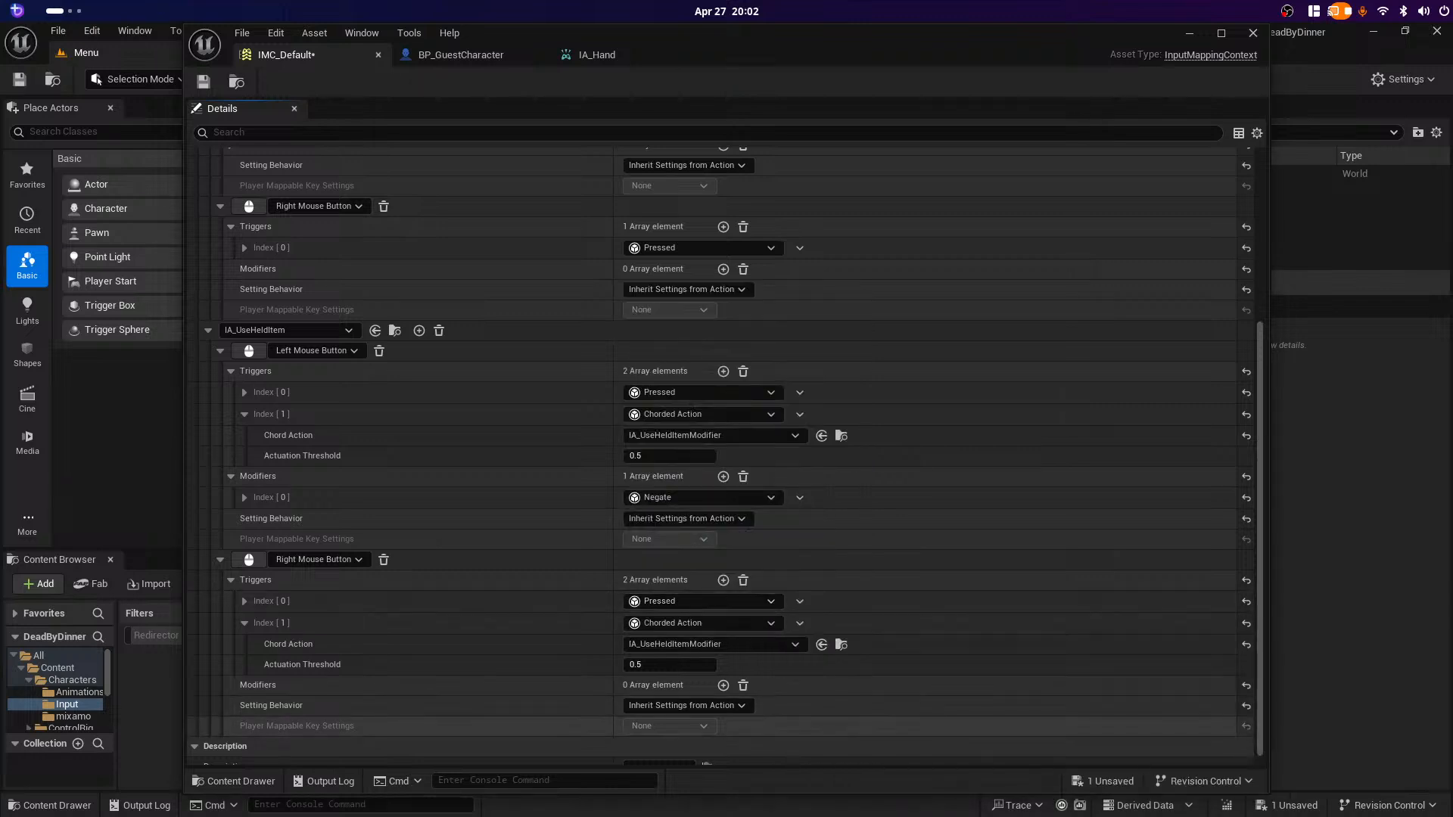
scroll(908, 681, "down", 1)
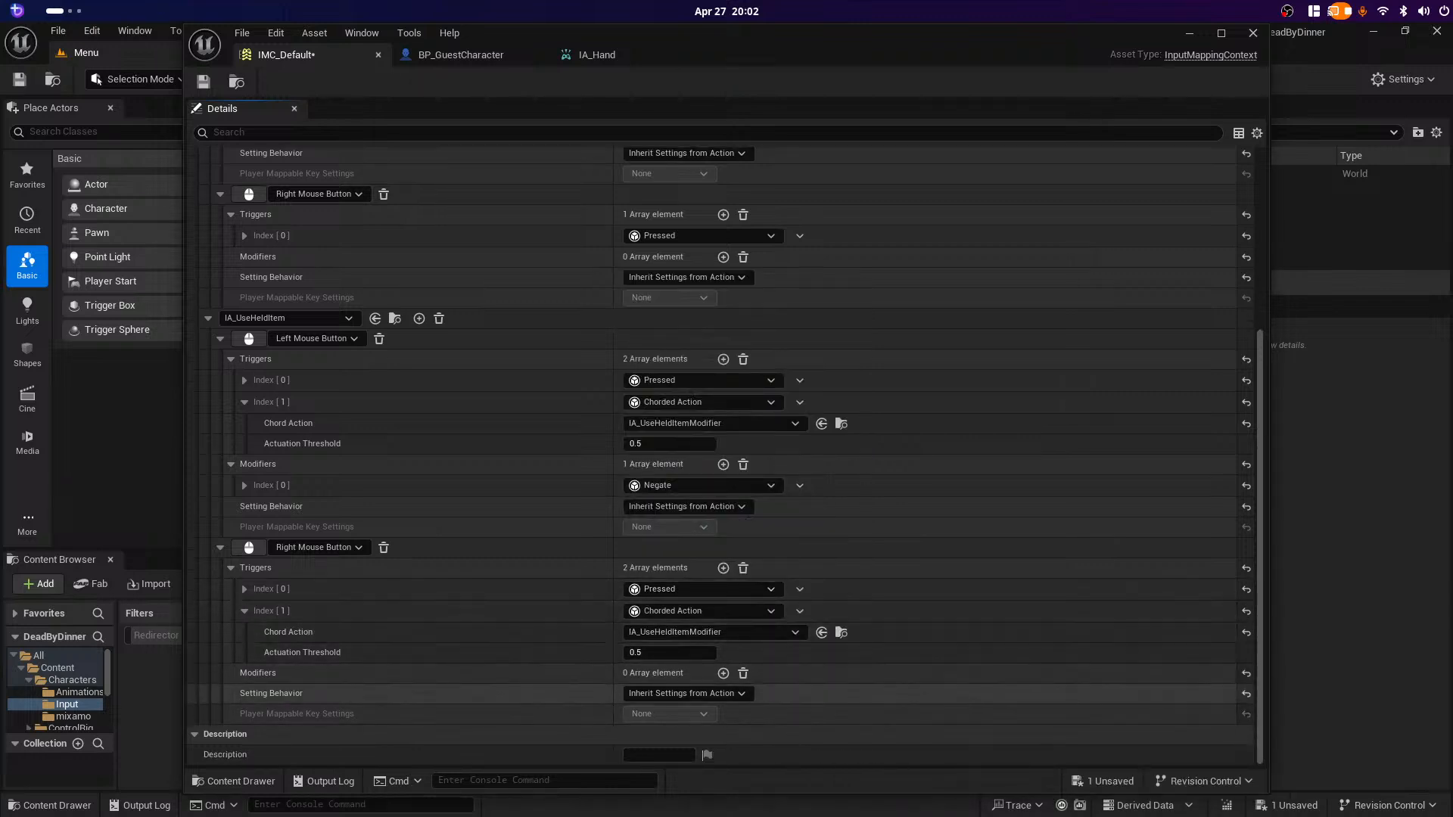
key("ctrl+s")
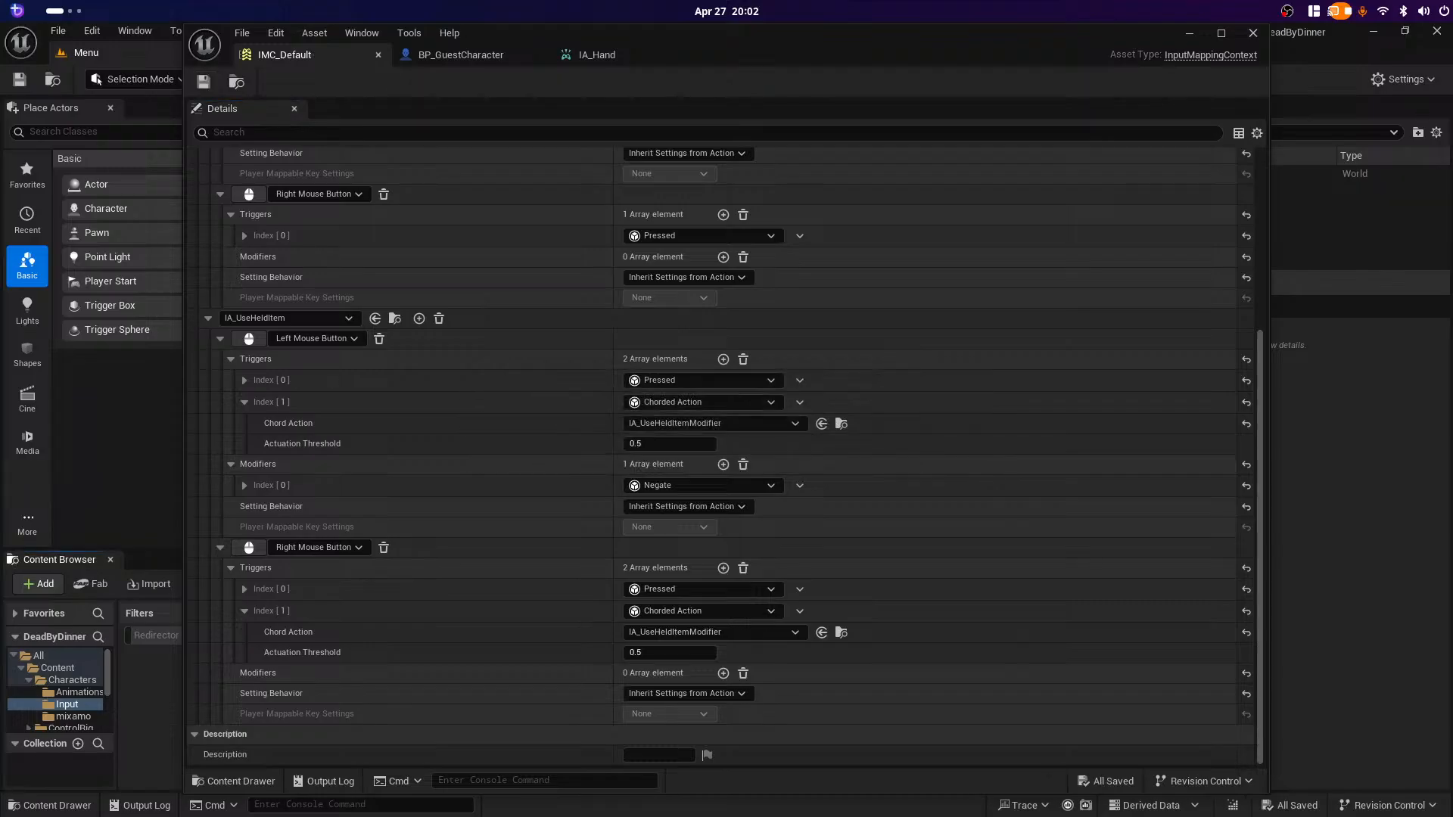
left_click(1189, 33)
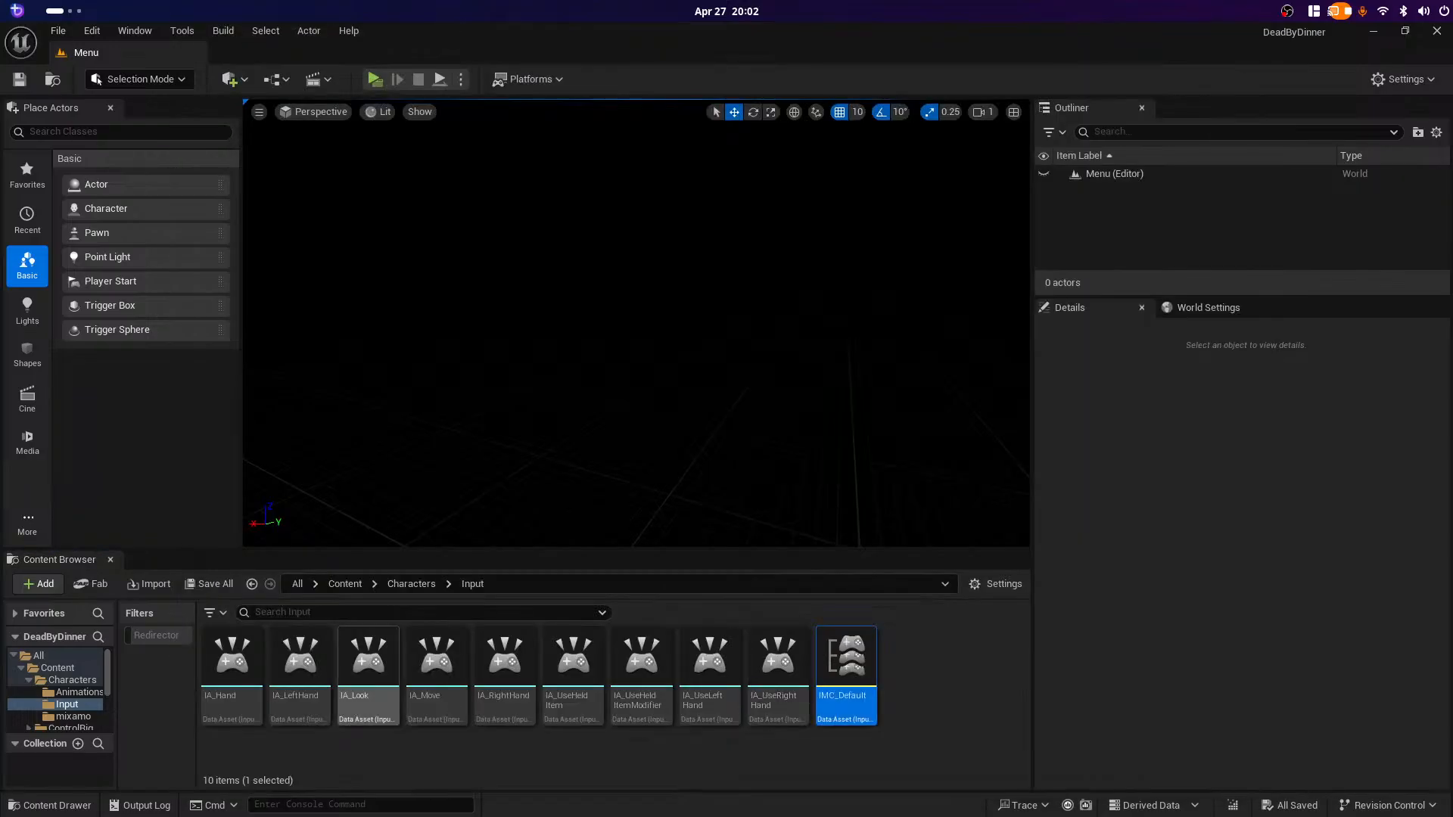
key("super")
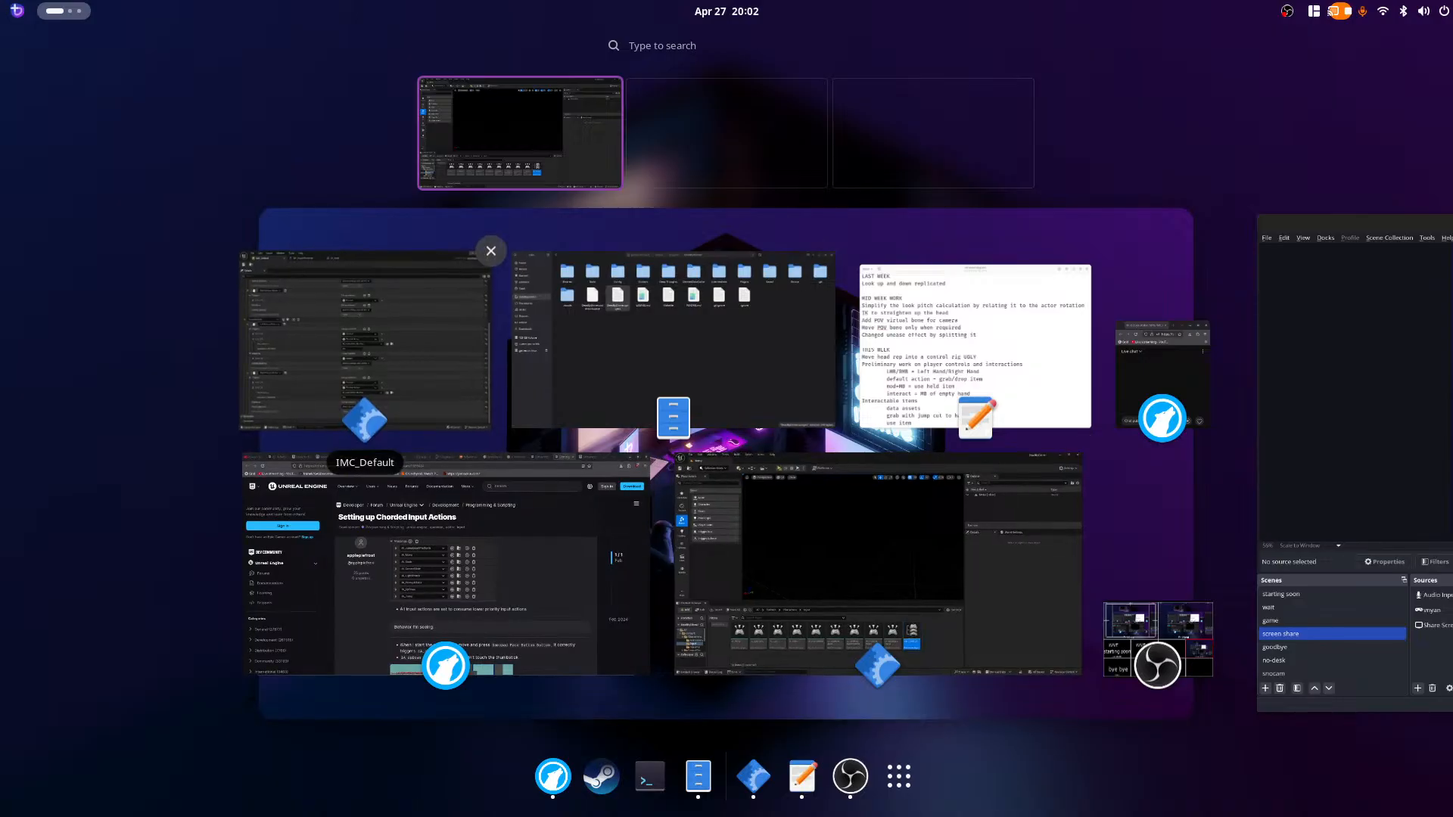
left_click(365, 340)
Step: Delete the IA_UseRightHand, IA_UseLeftHand, IA_RightHand and IA_LeftHand event nodes from BP_GuestCharacter's Event Graph
left_click(461, 54)
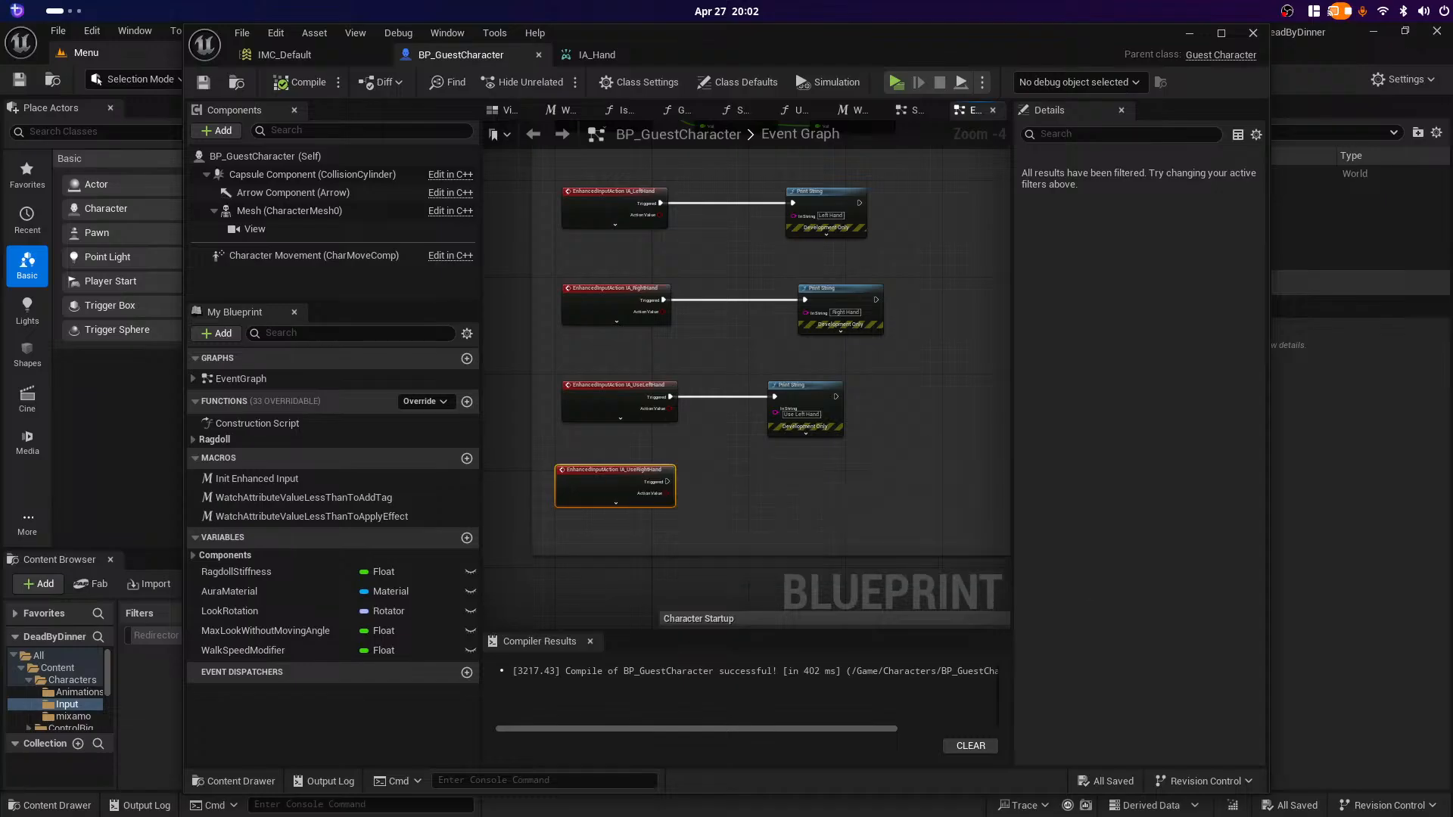
key("Delete")
left_click(616, 398)
key("Delete")
left_click(616, 304)
key("Delete")
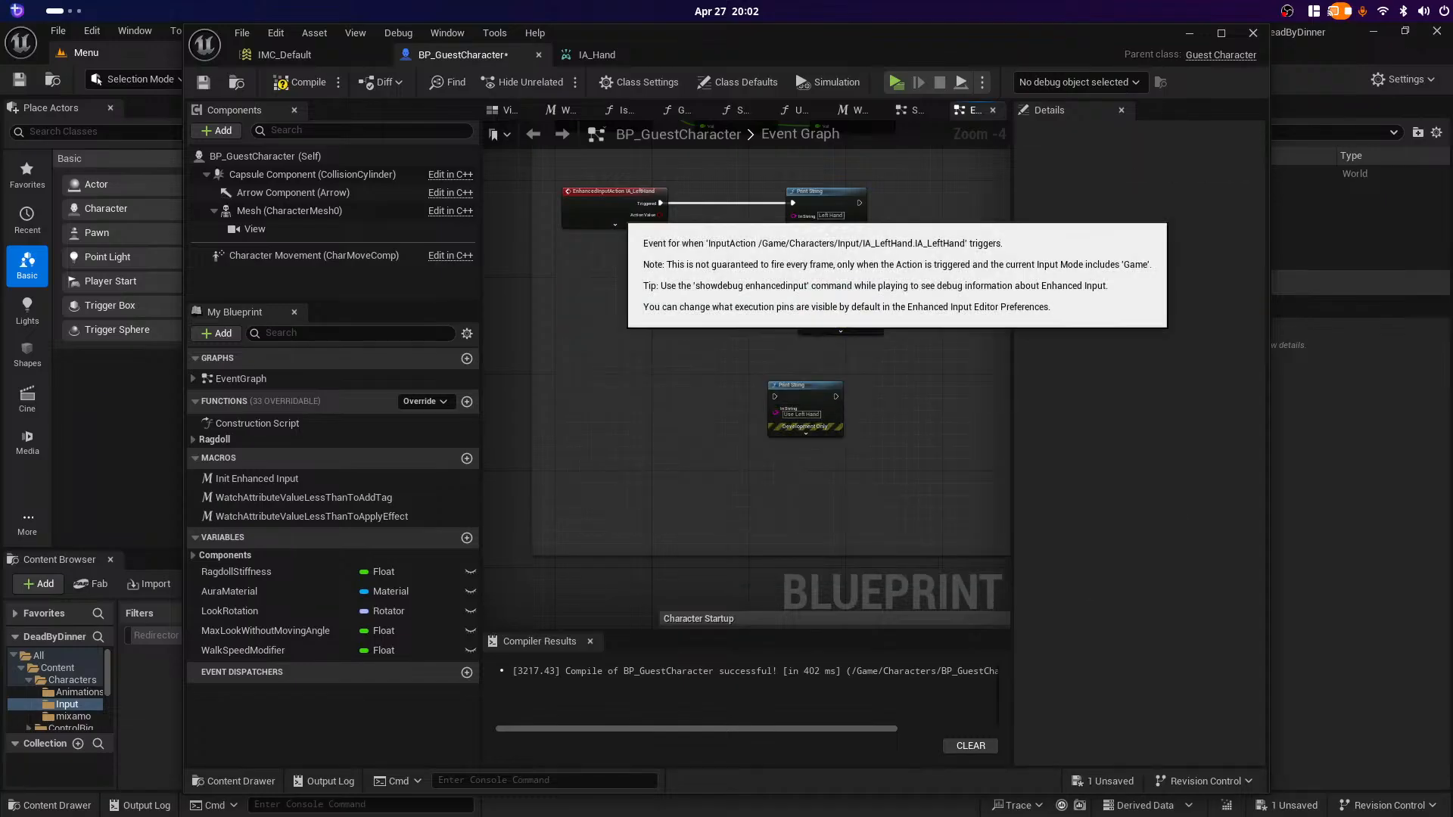
left_click(618, 210)
key("Delete")
Step: Add an IA_Hand enhanced input event to the Event Graph and place it to the left of the Print String nodes
right_click(619, 257)
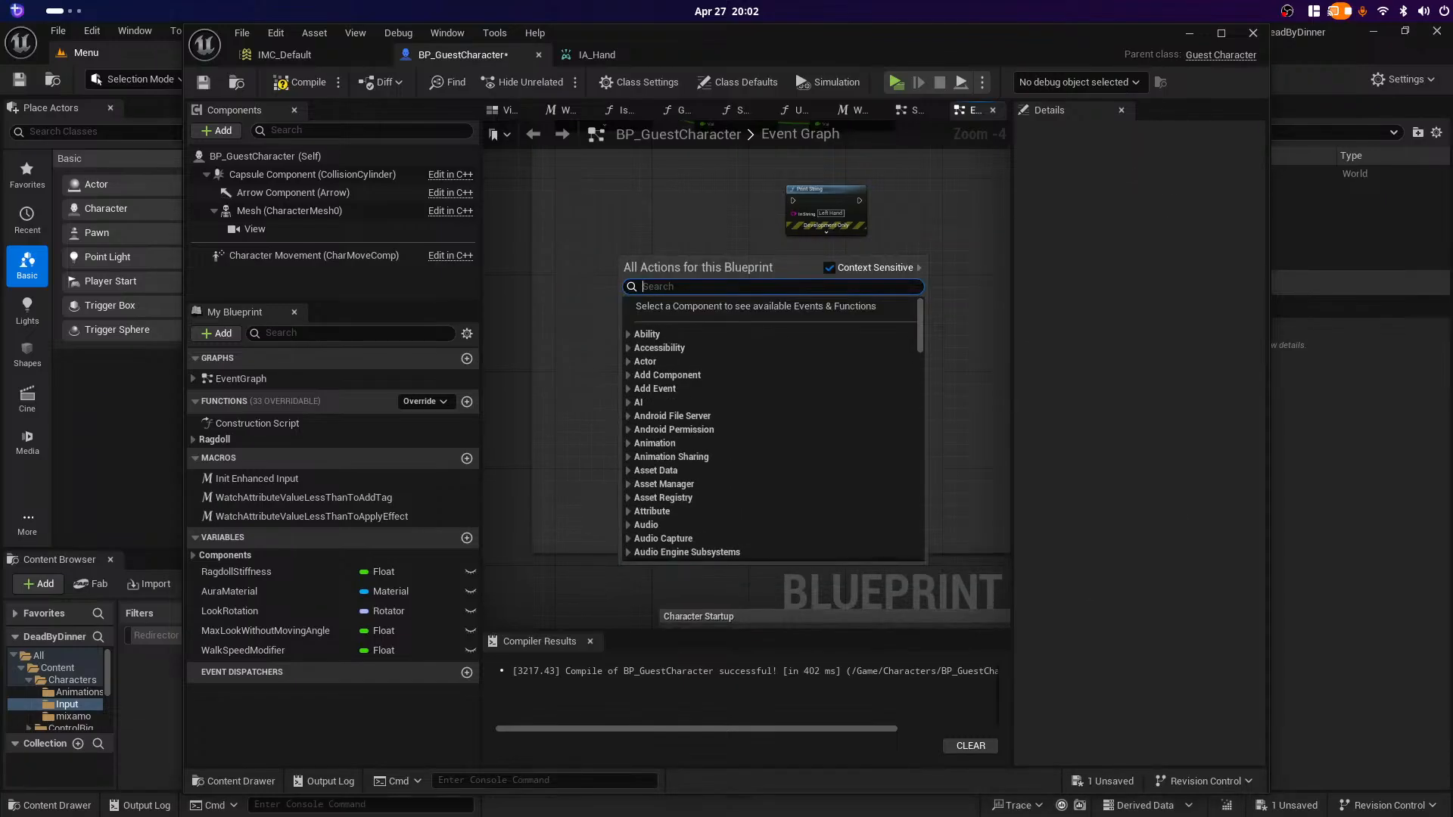
type("ia_")
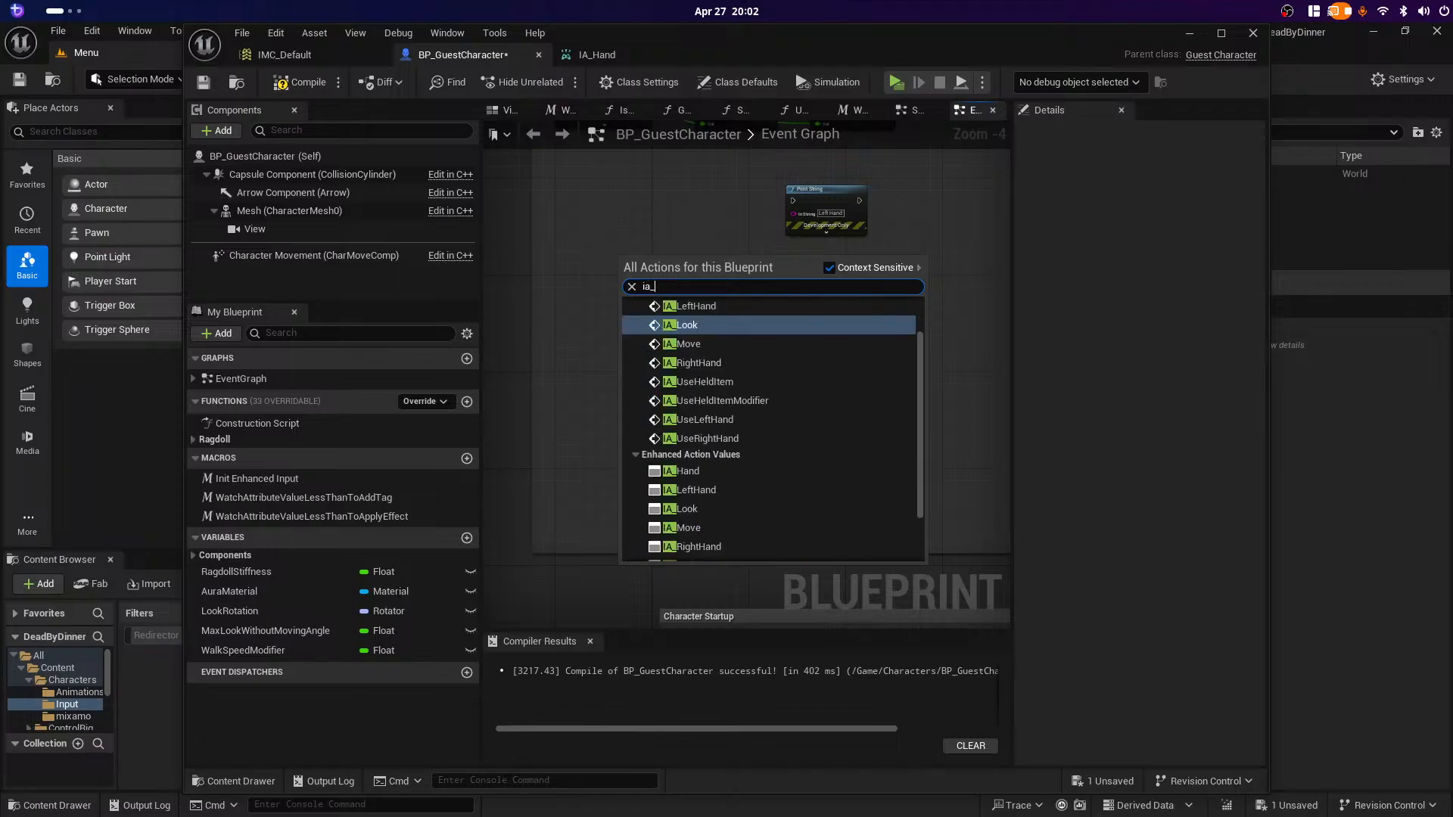
scroll(694, 345, "up", 2)
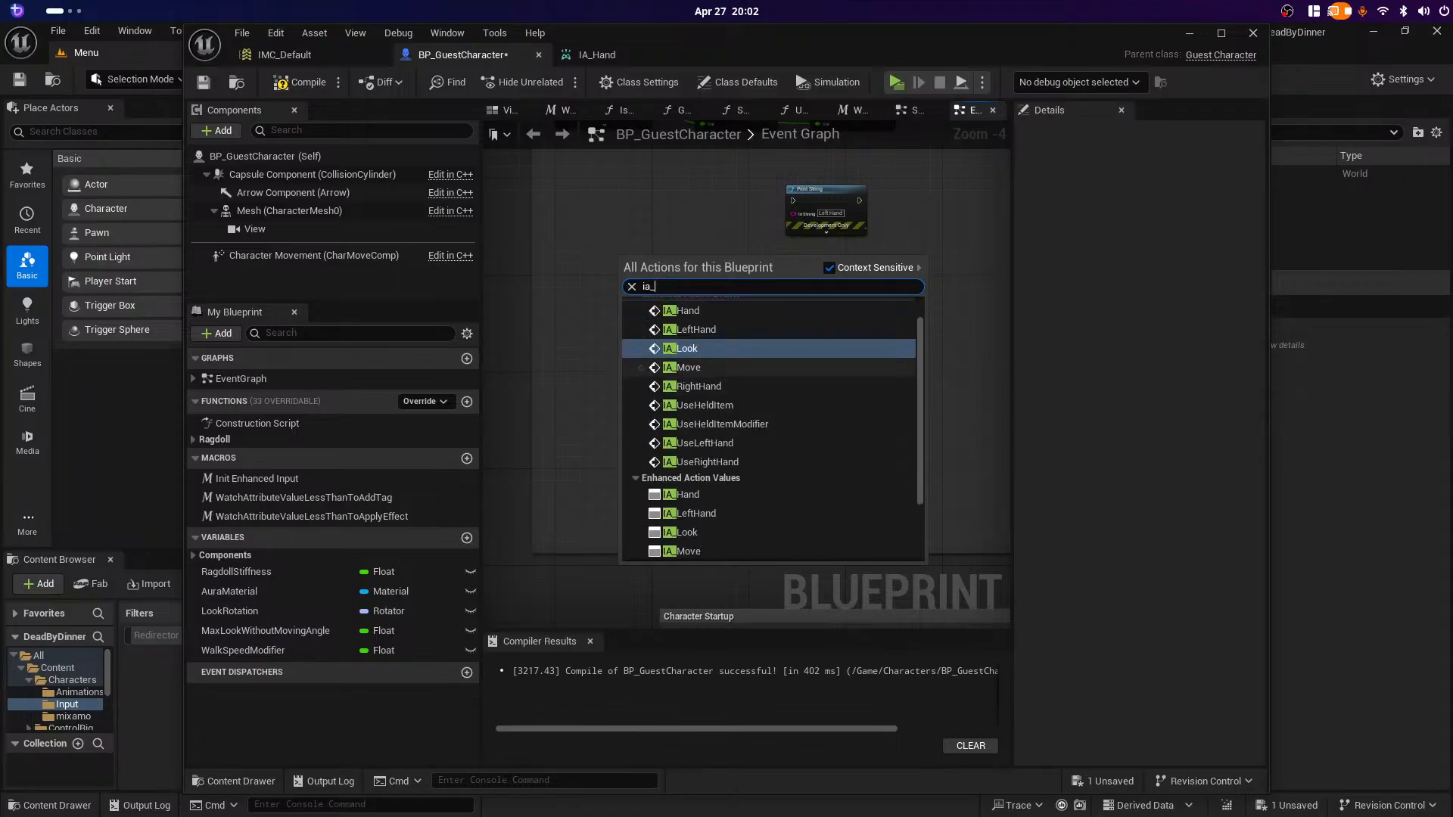
left_click(715, 333)
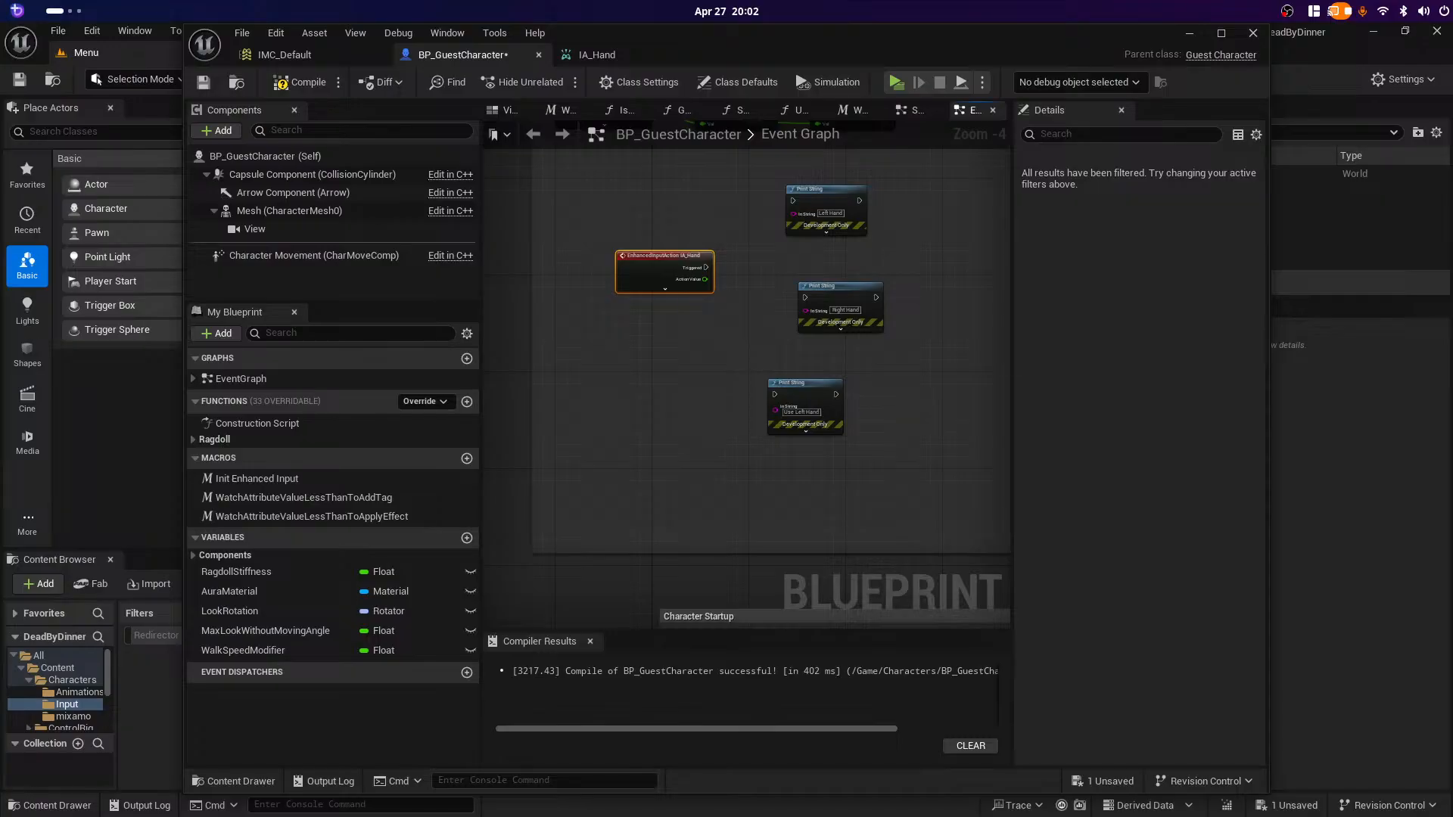
left_click_drag(664, 255, 622, 255)
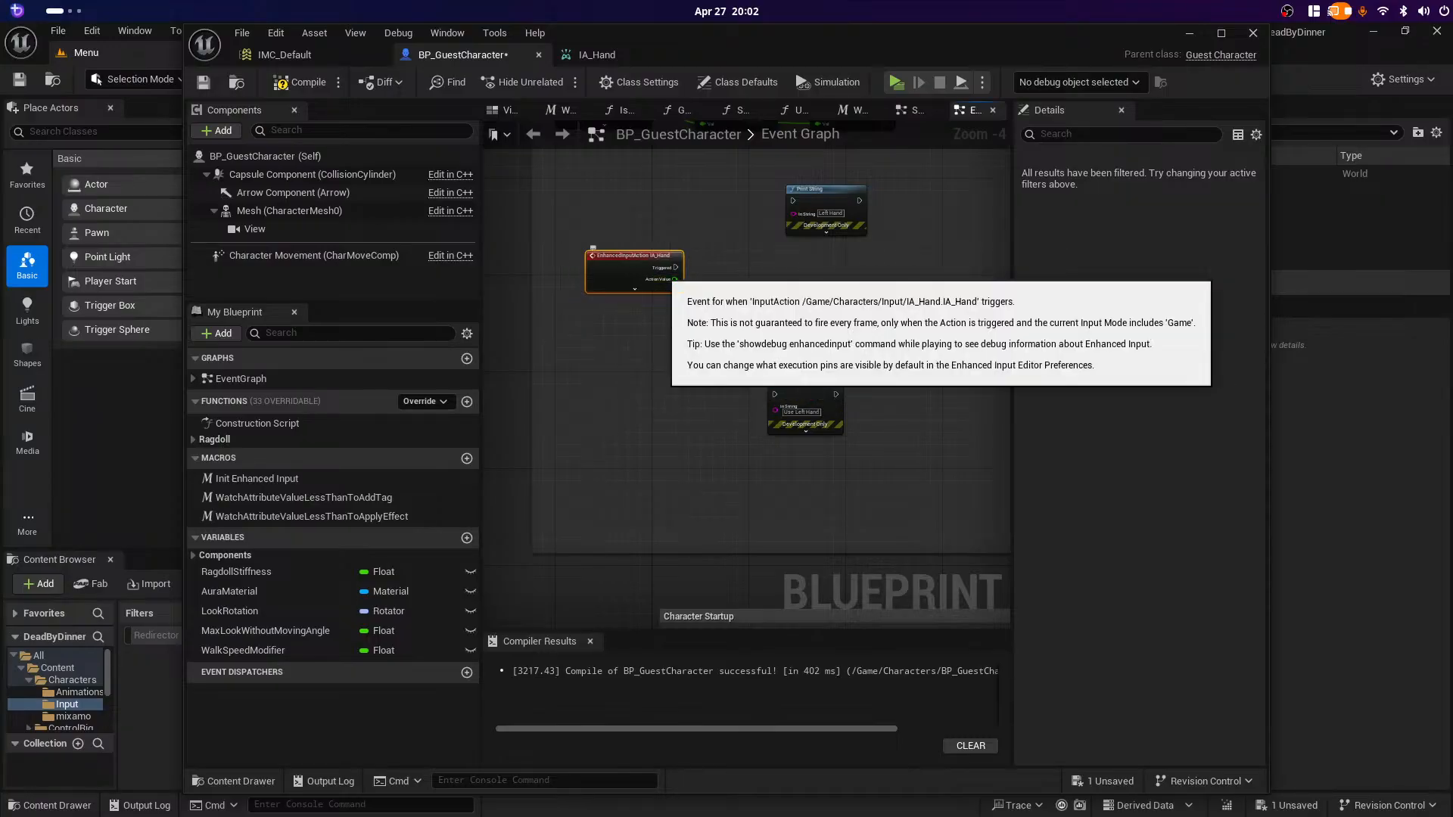
left_click_drag(674, 279, 715, 285)
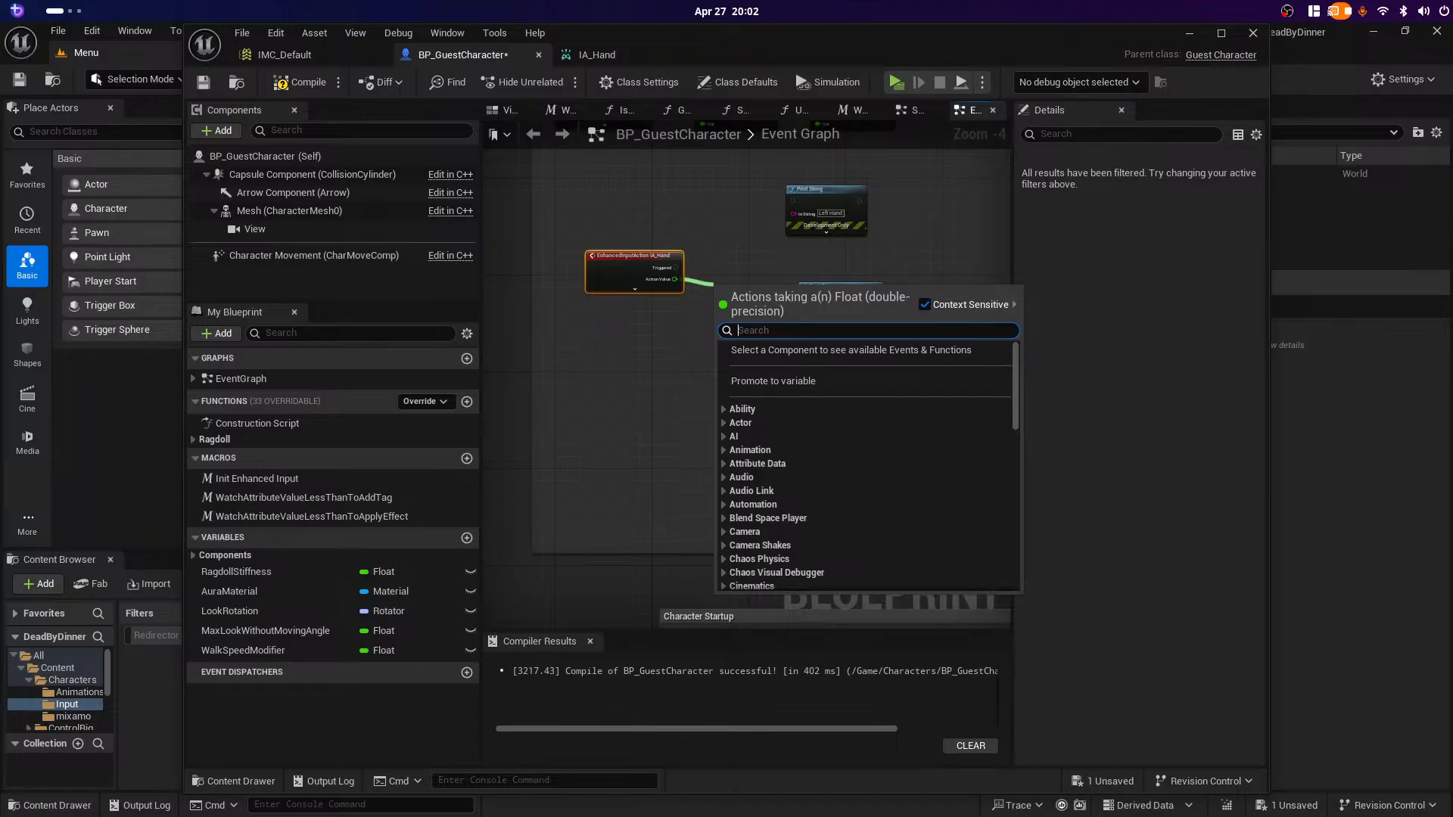
key("Escape")
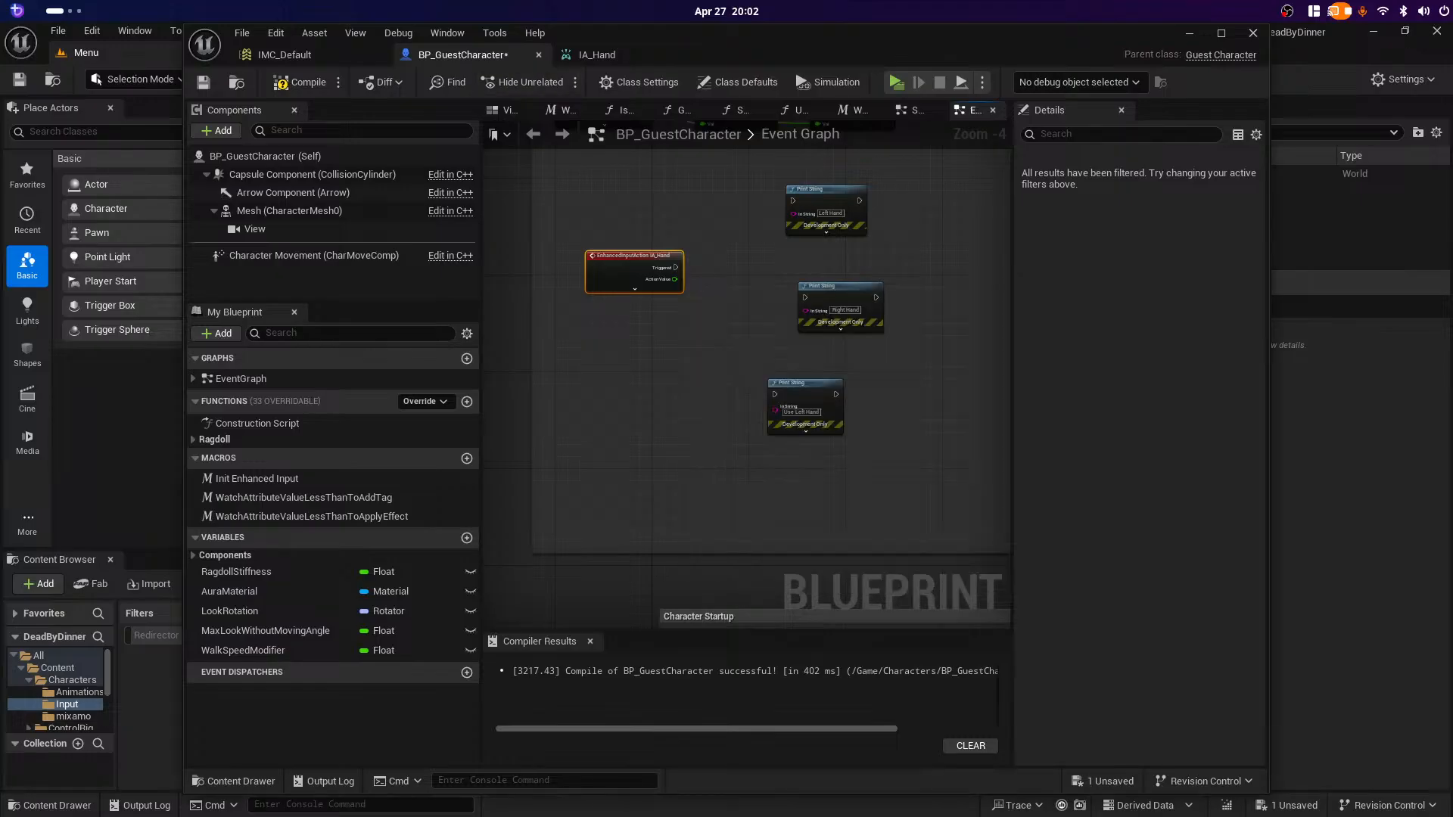
left_click_drag(674, 279, 785, 221)
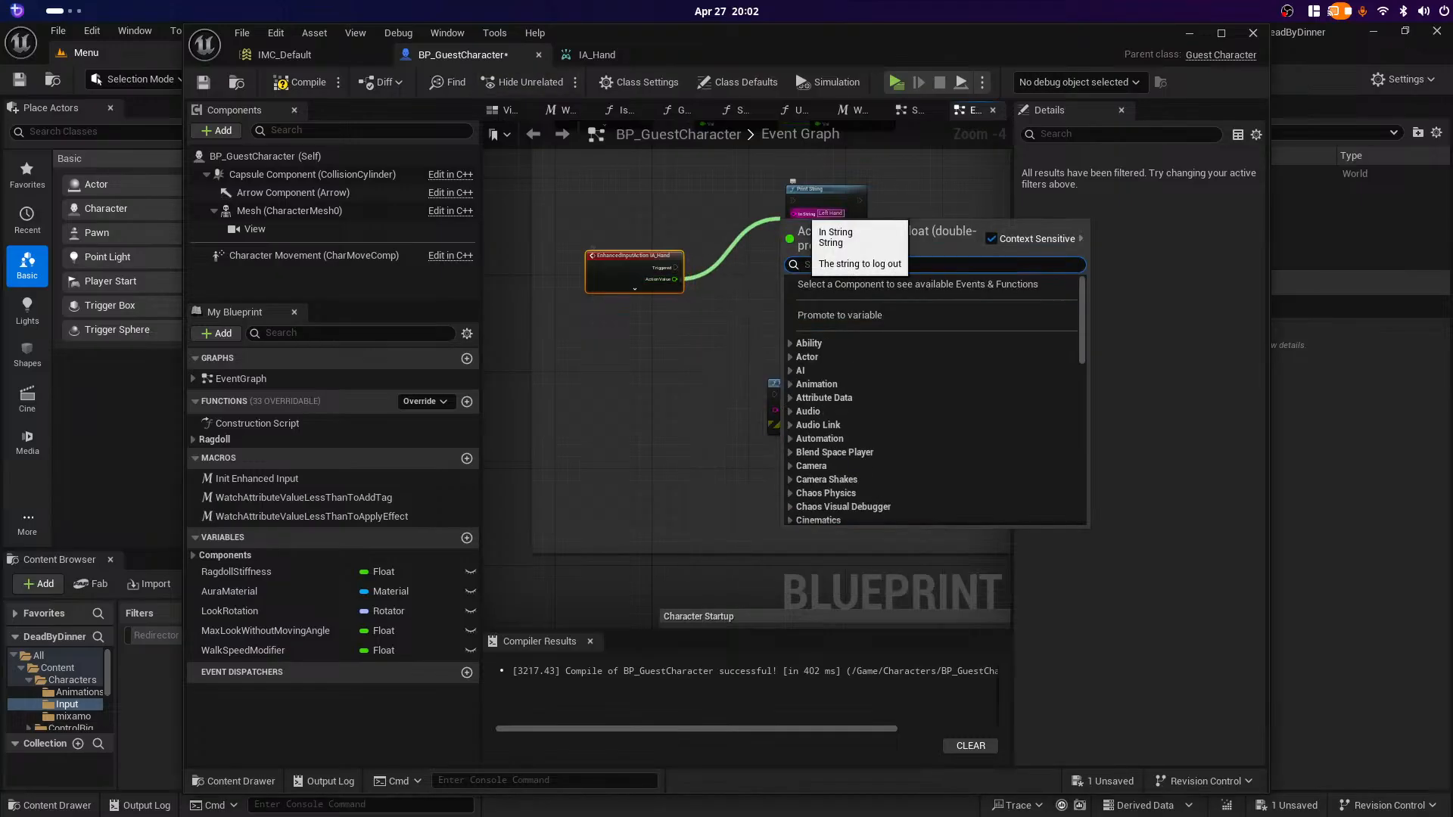
type("if")
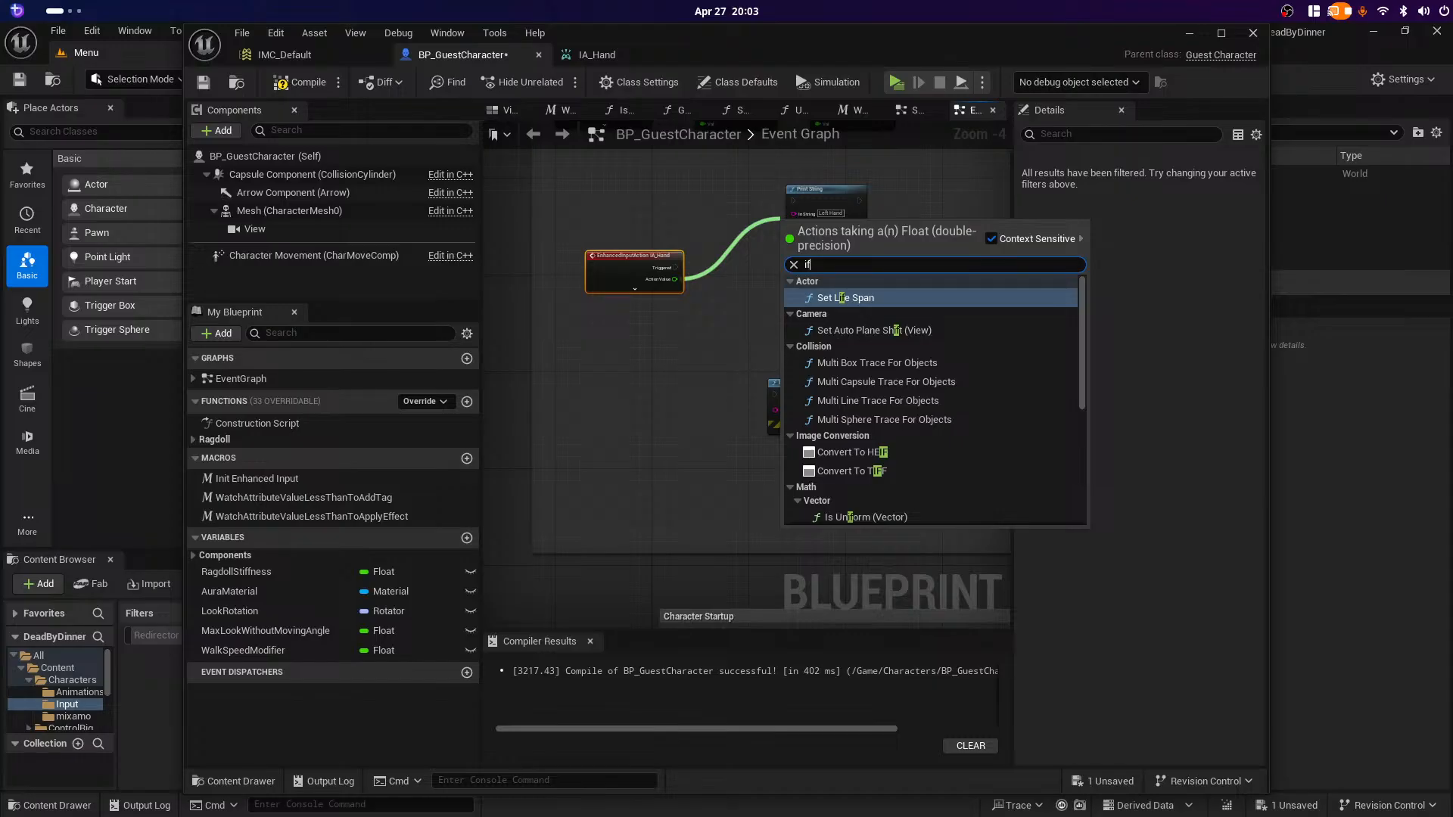
scroll(984, 334, "down", 6)
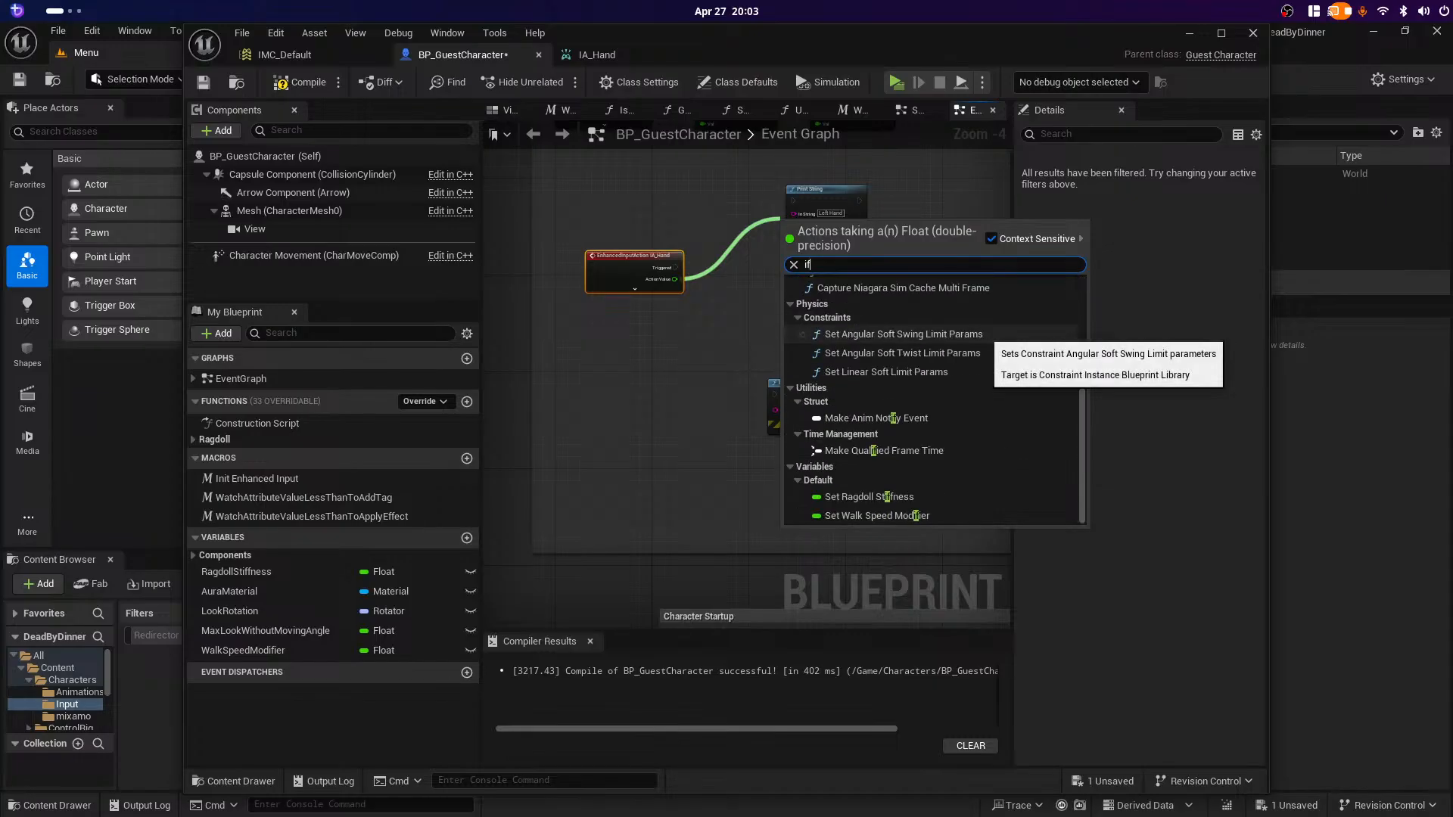
key("Escape")
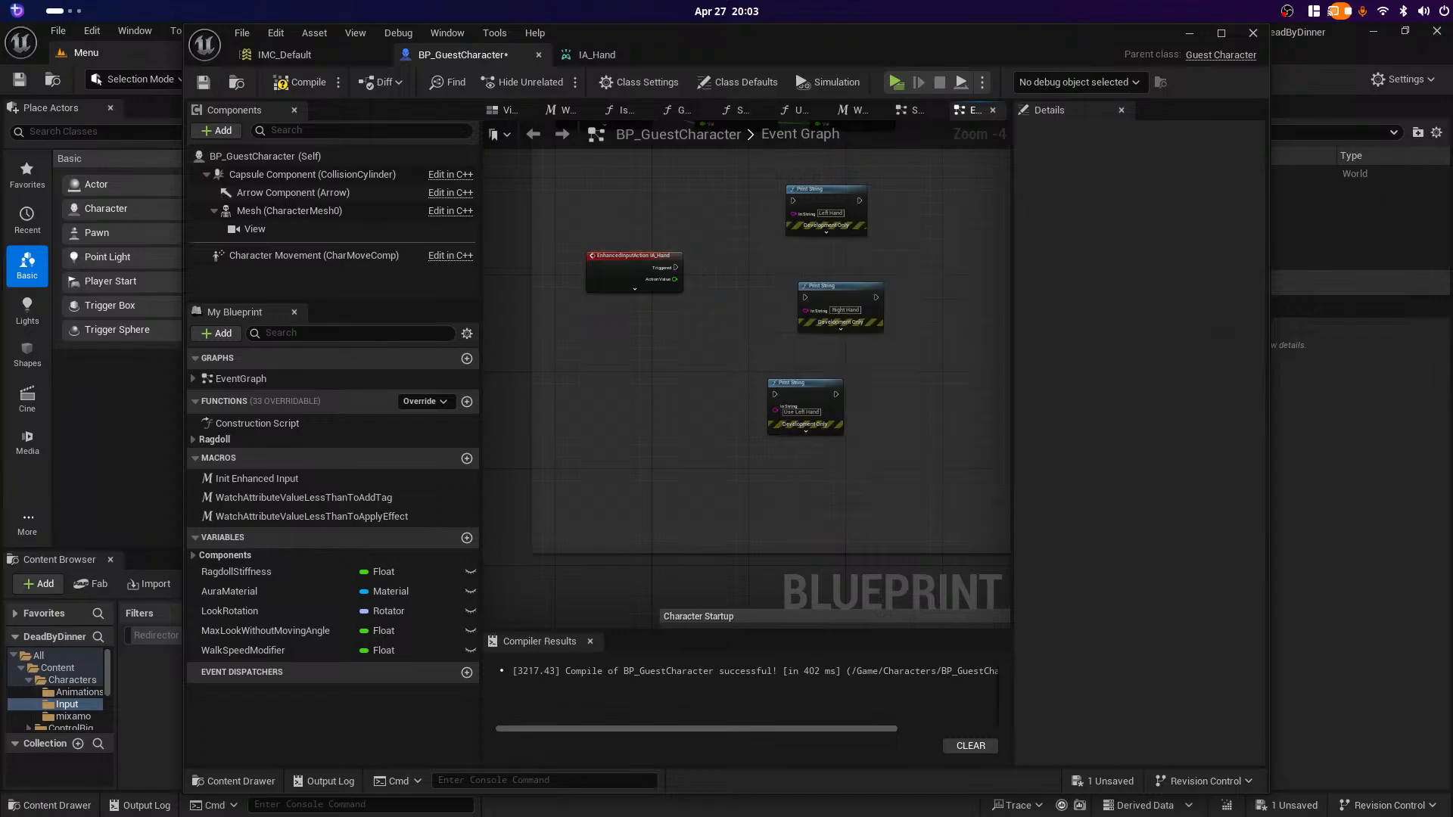
right_click(725, 288)
right_click(702, 306)
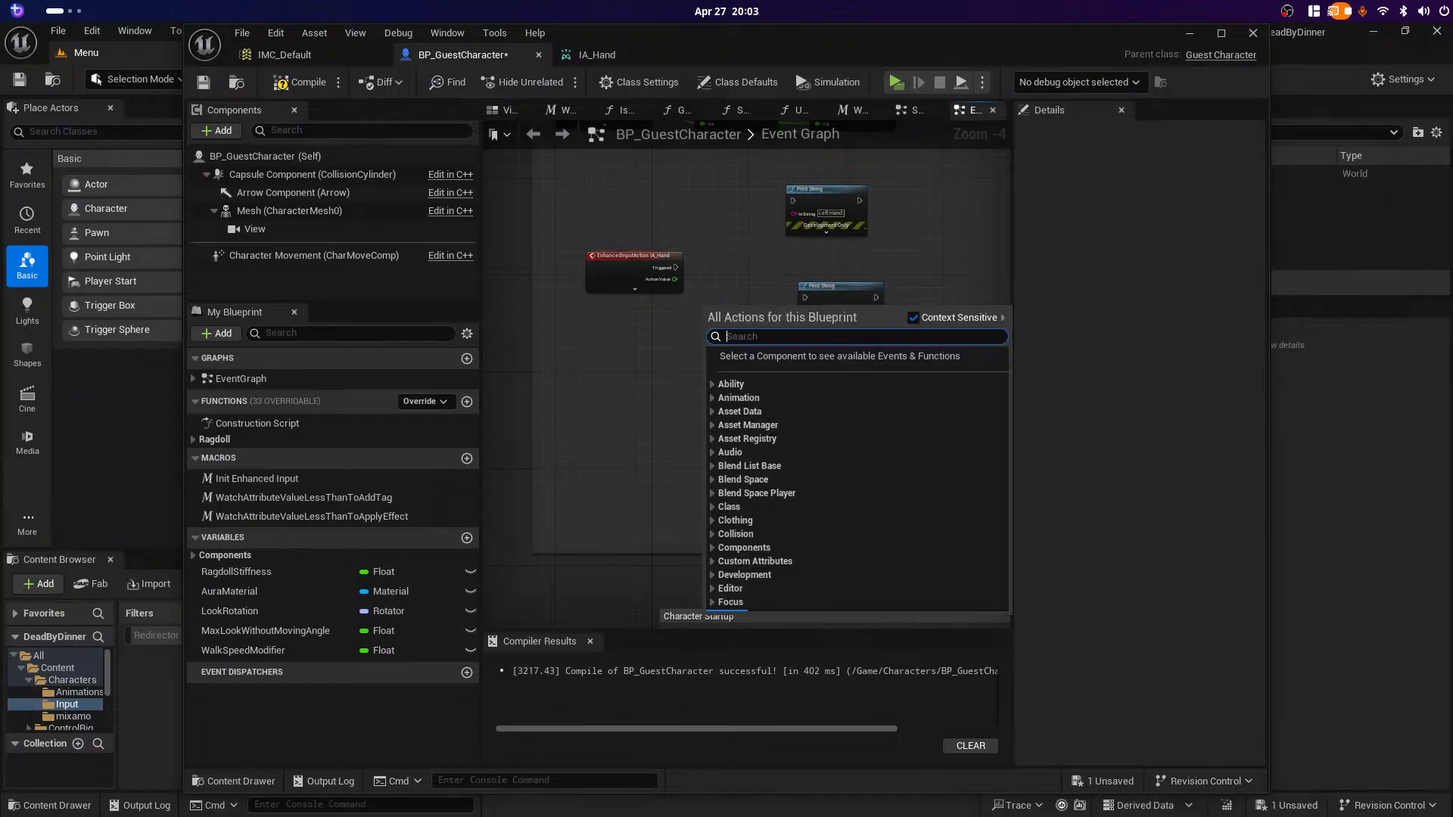
Step: Add a Branch node driven by the Triggered output of the IA_Hand event
right_click_drag(733, 282, 715, 408)
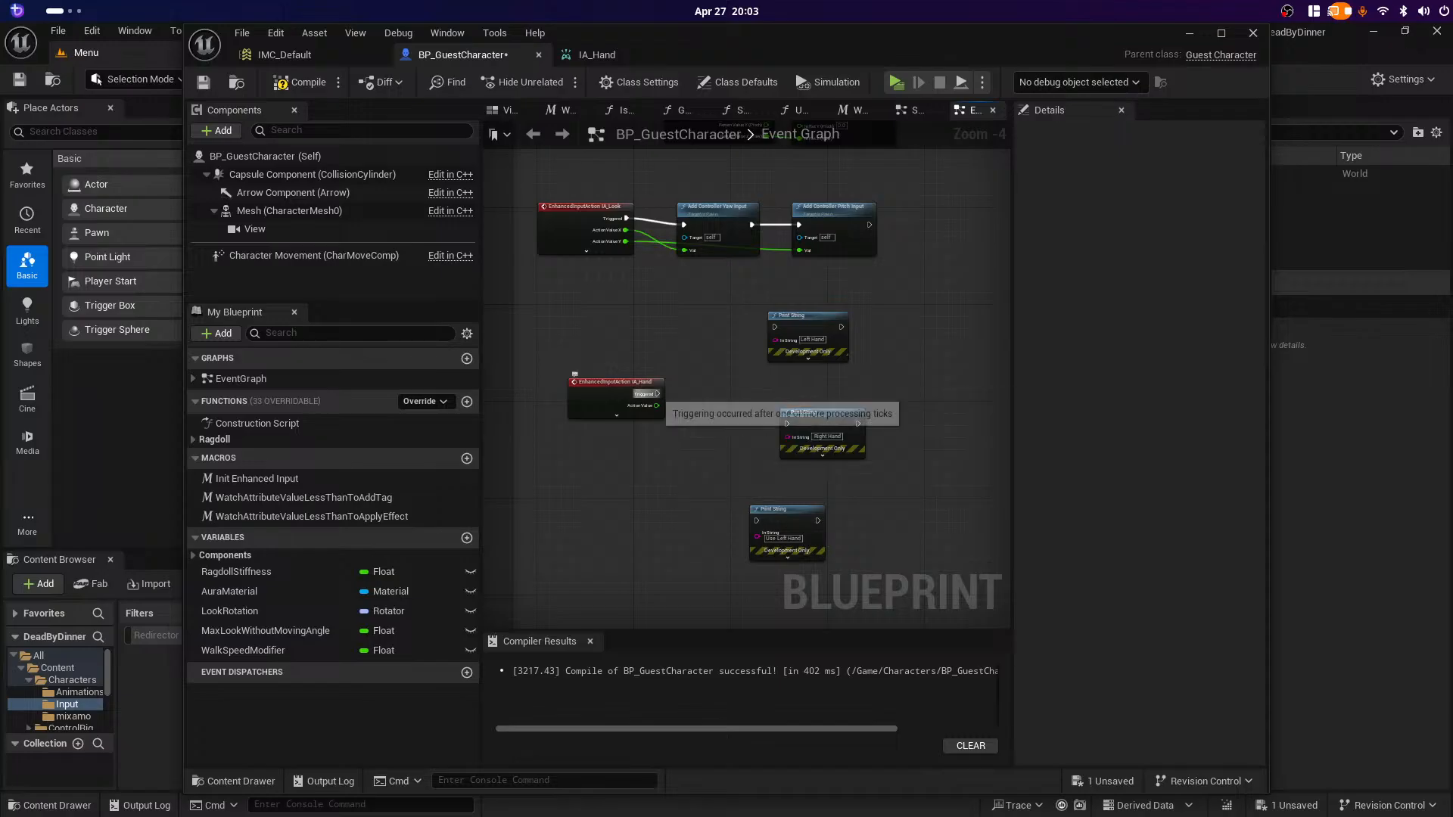
left_click_drag(657, 394, 666, 452)
type("branch")
key("Return")
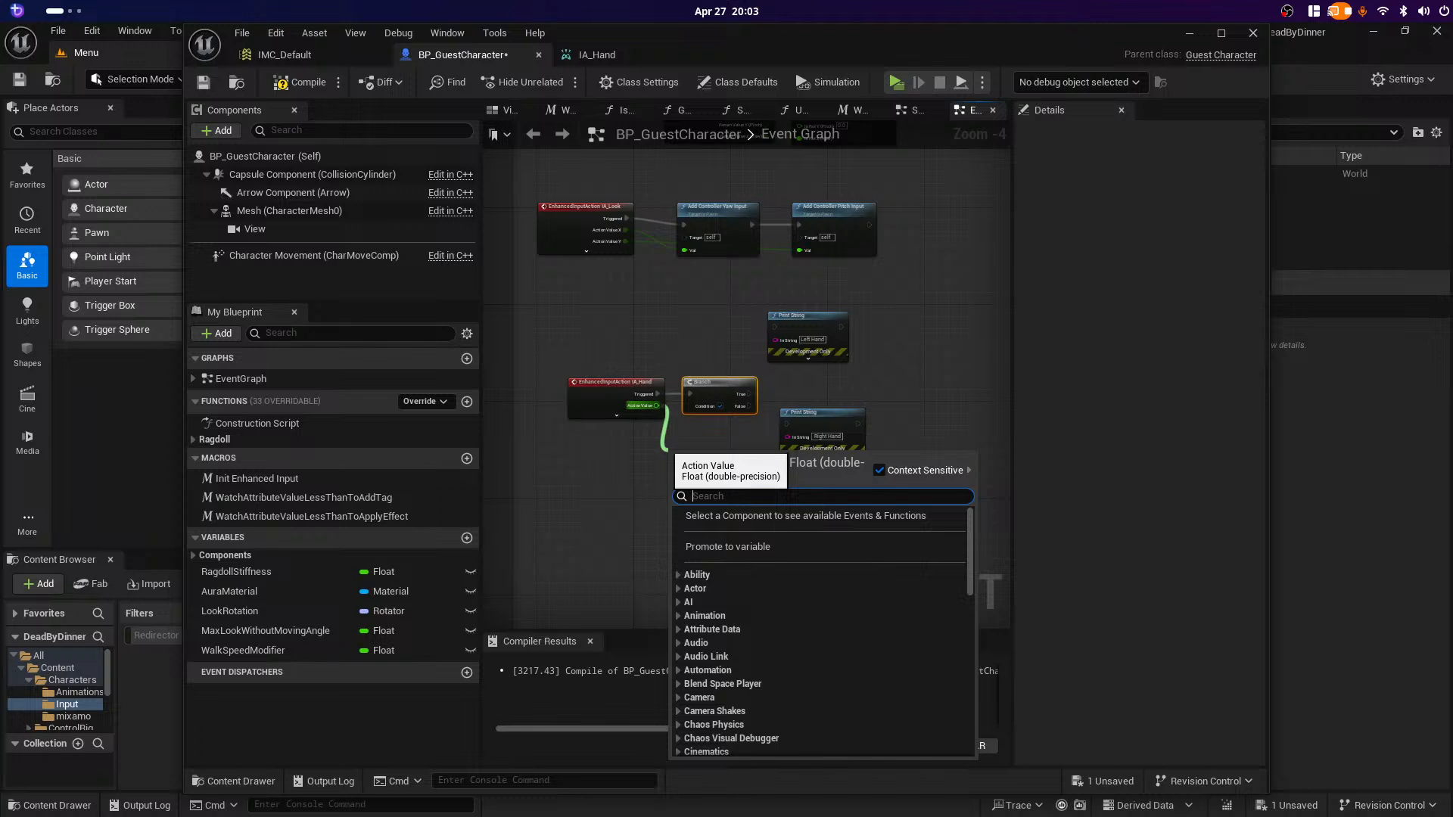
Step: Compare IA_Hand's Action Value with a Greater (>) node against 0.0, feed it into the Branch condition and tidy the nodes
type("<")
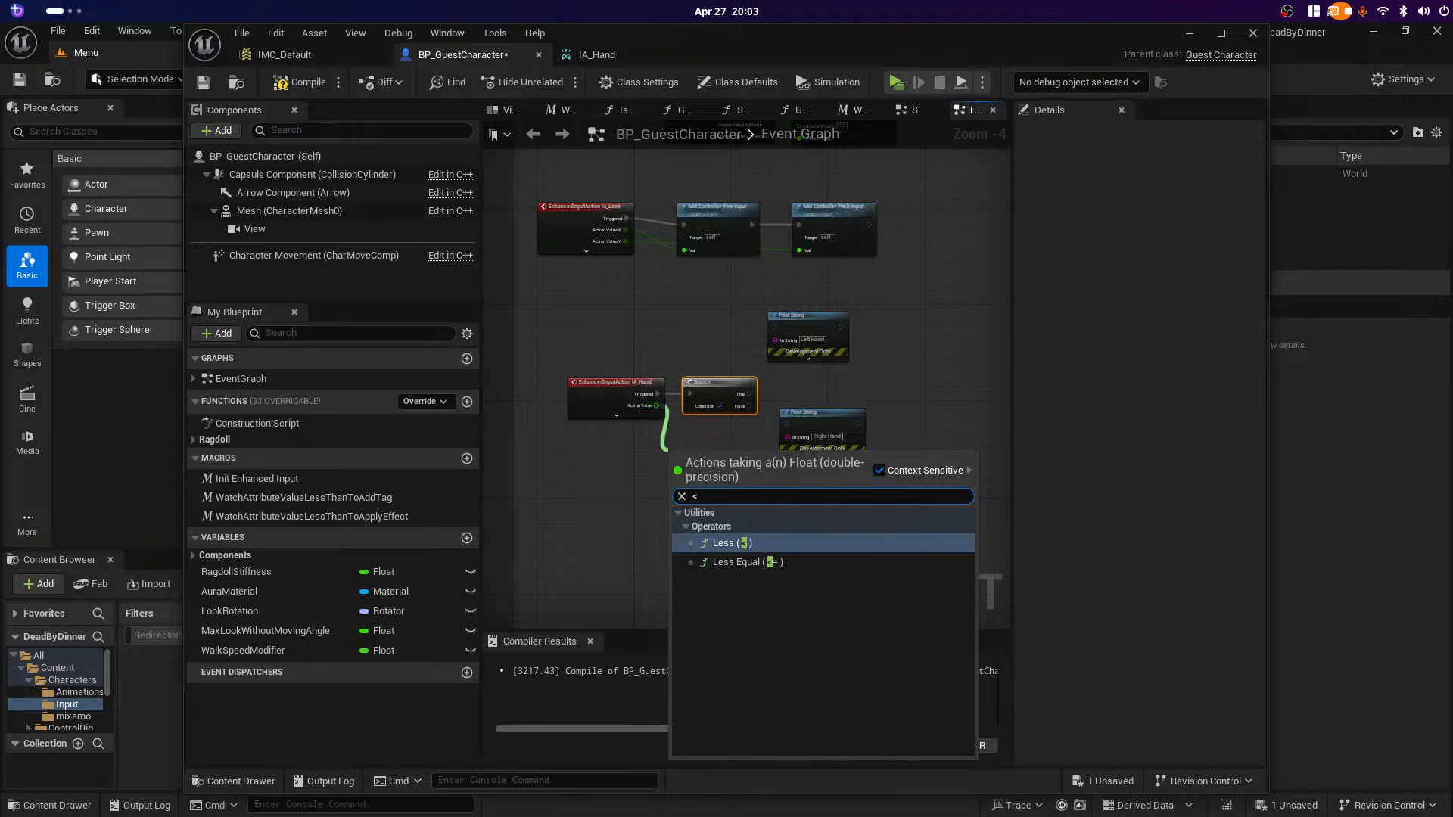
key("BackSpace")
type(">")
key("Return")
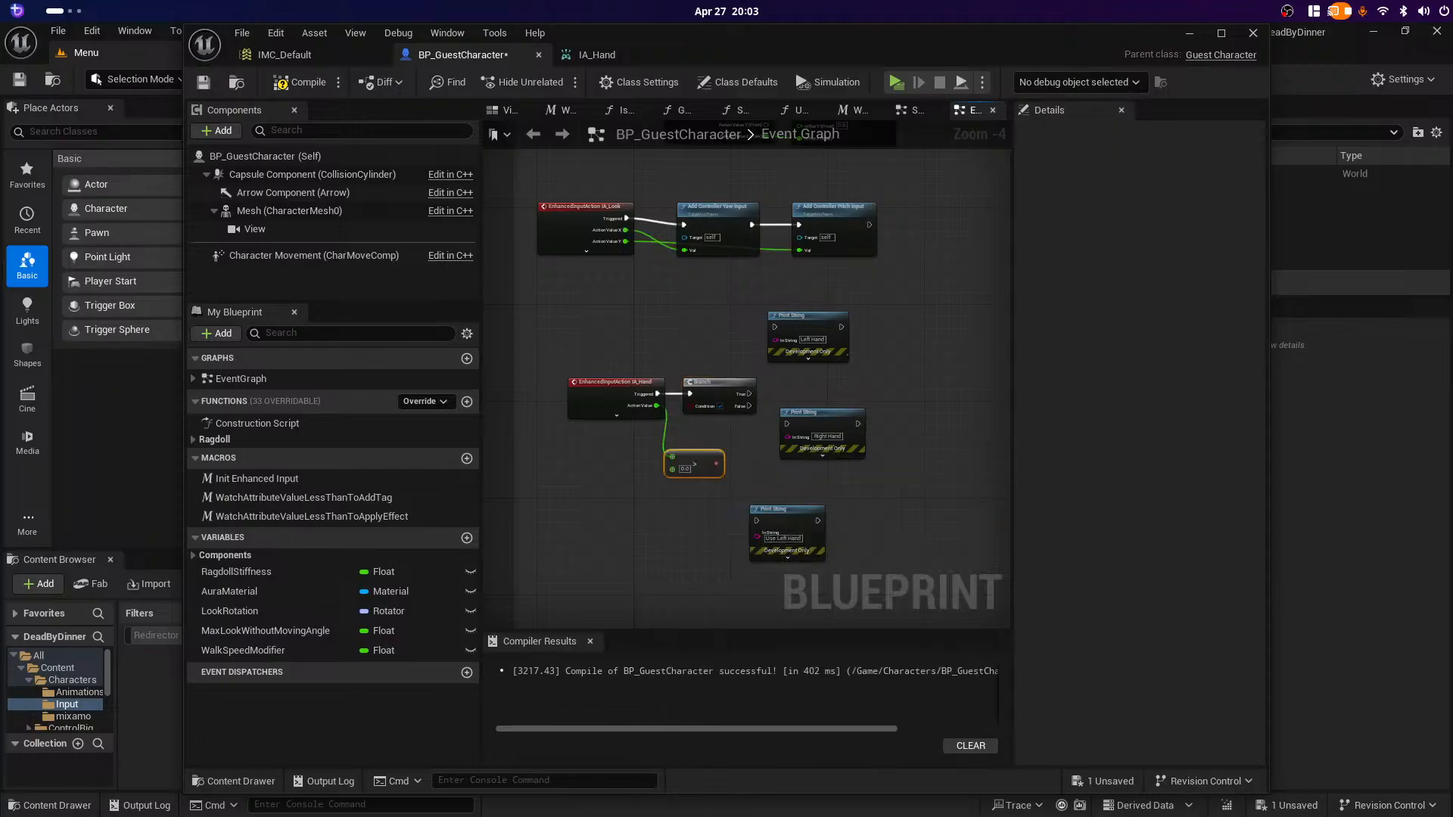
scroll(622, 468, "up", 2)
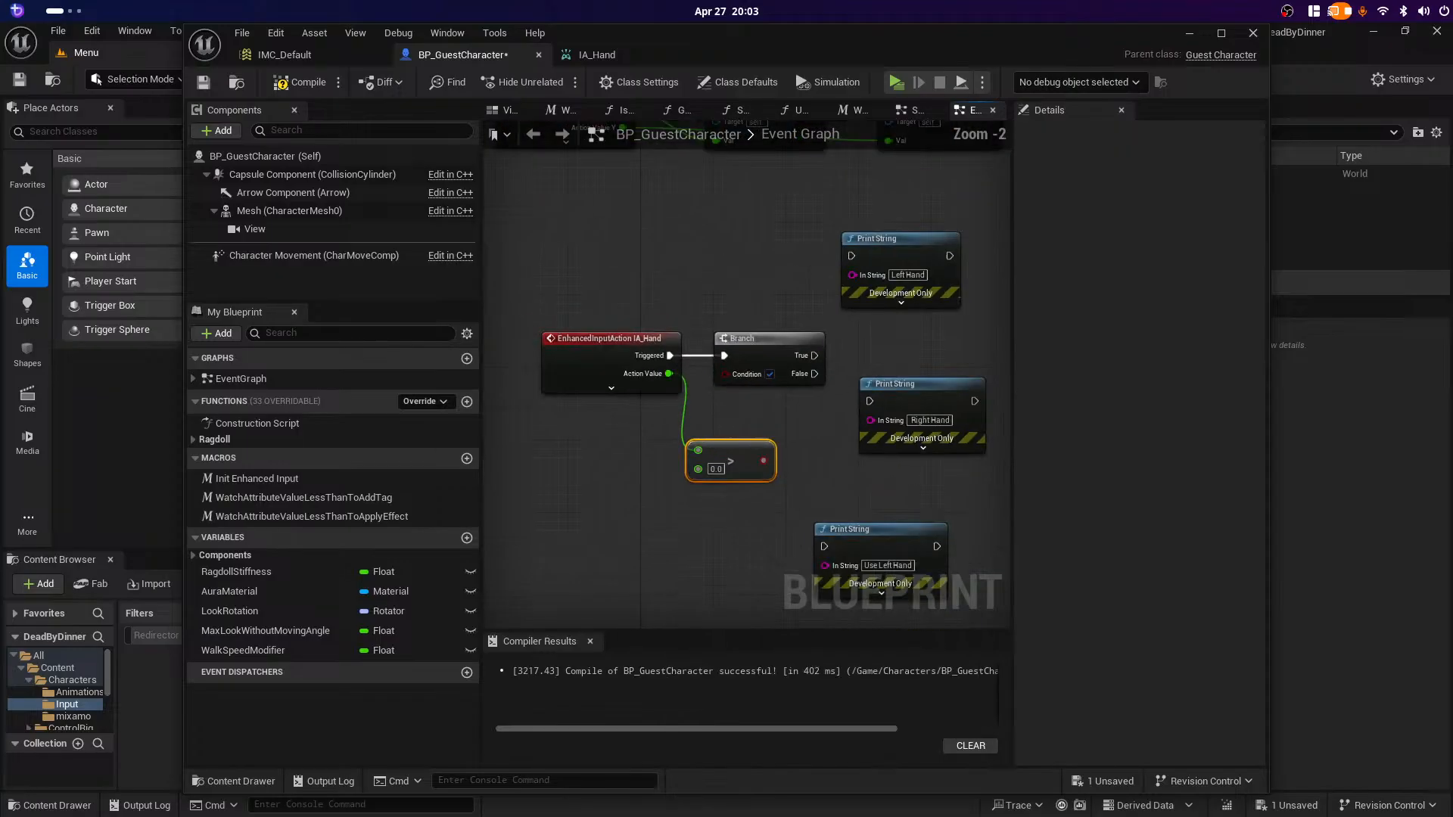
left_click_drag(764, 461, 819, 338)
left_click_drag(730, 459, 739, 395)
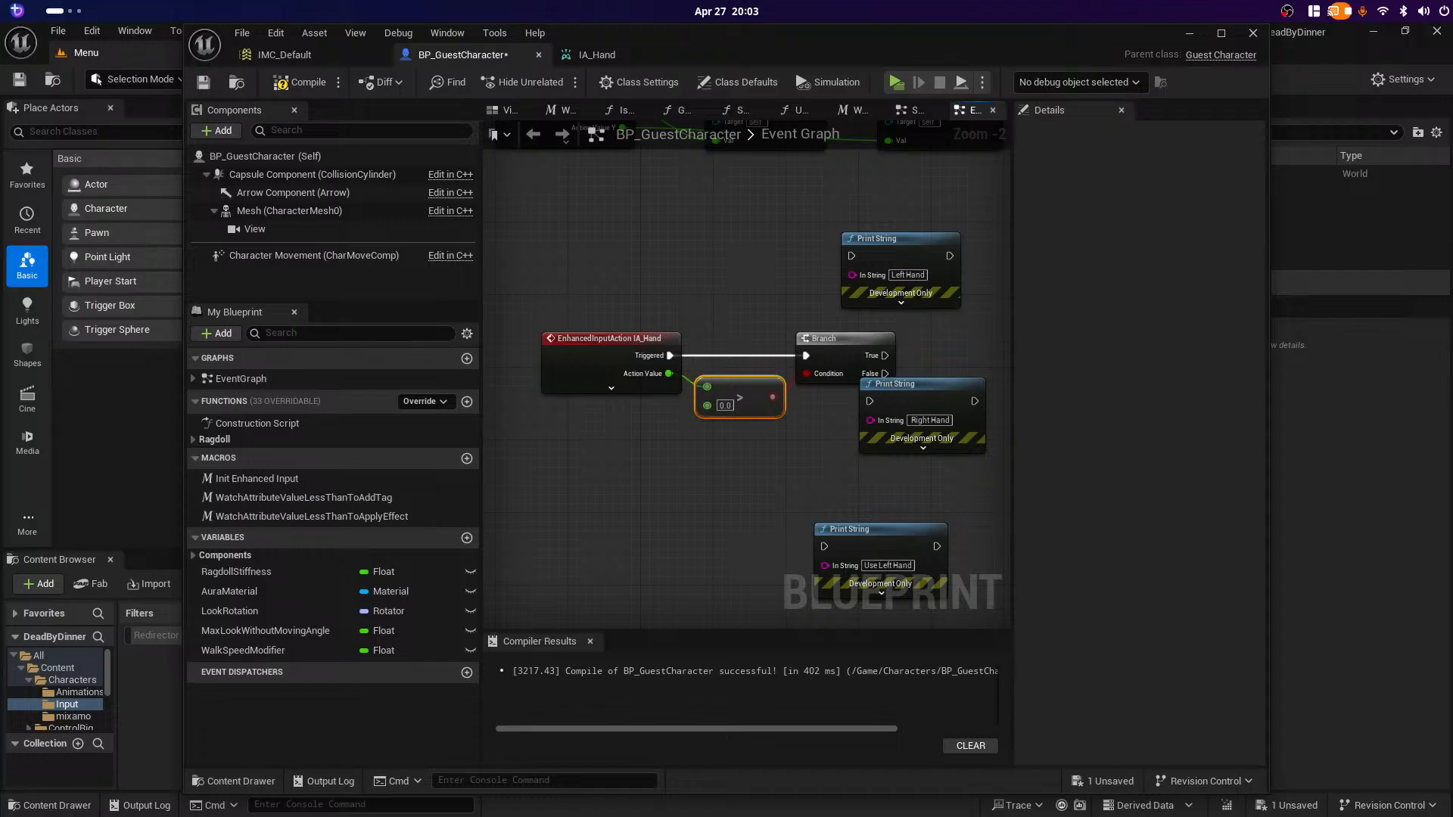
Step: Wire the IA_Hand Branch's True output to the Right Hand Print String and False to the Left Hand one, and compile the Blueprint
right_click_drag(740, 395, 626, 410)
left_click_drag(821, 408, 939, 271)
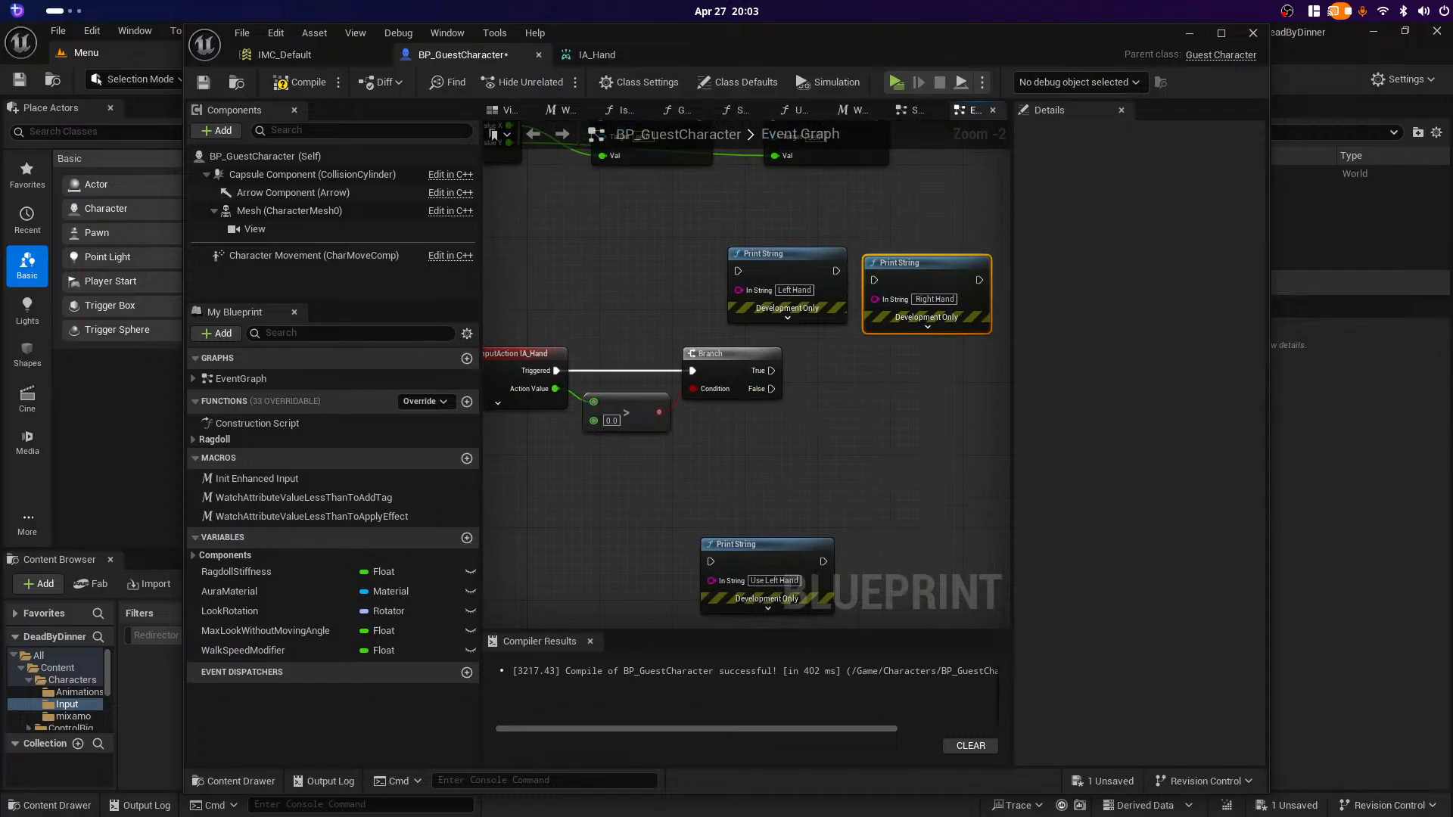
left_click_drag(780, 254, 895, 409)
left_click_drag(926, 272, 908, 301)
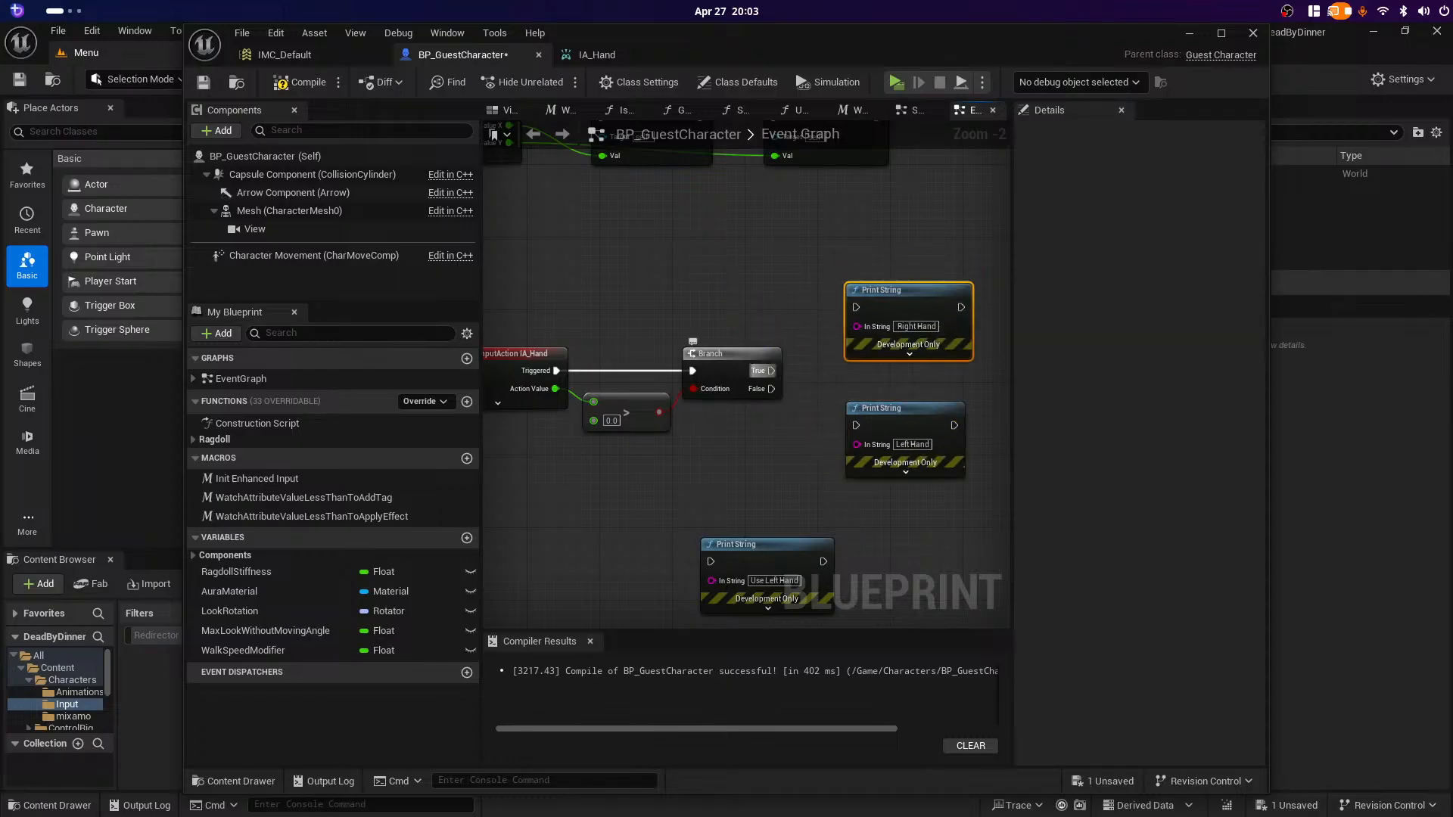
left_click_drag(771, 371, 856, 308)
left_click_drag(771, 389, 856, 426)
right_click_drag(622, 487, 712, 488)
scroll(711, 491, "down", 3)
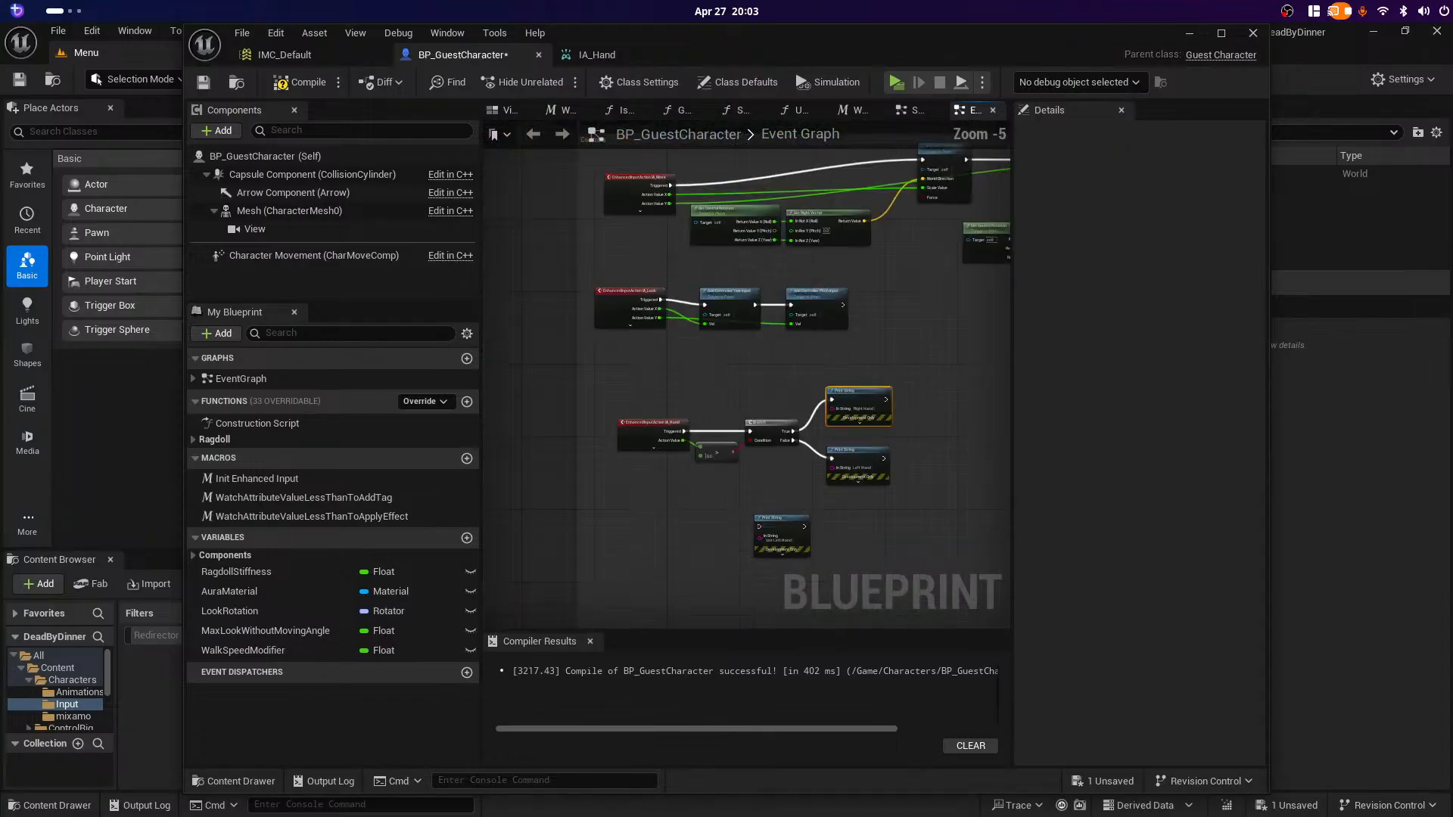
scroll(768, 453, "up", 1)
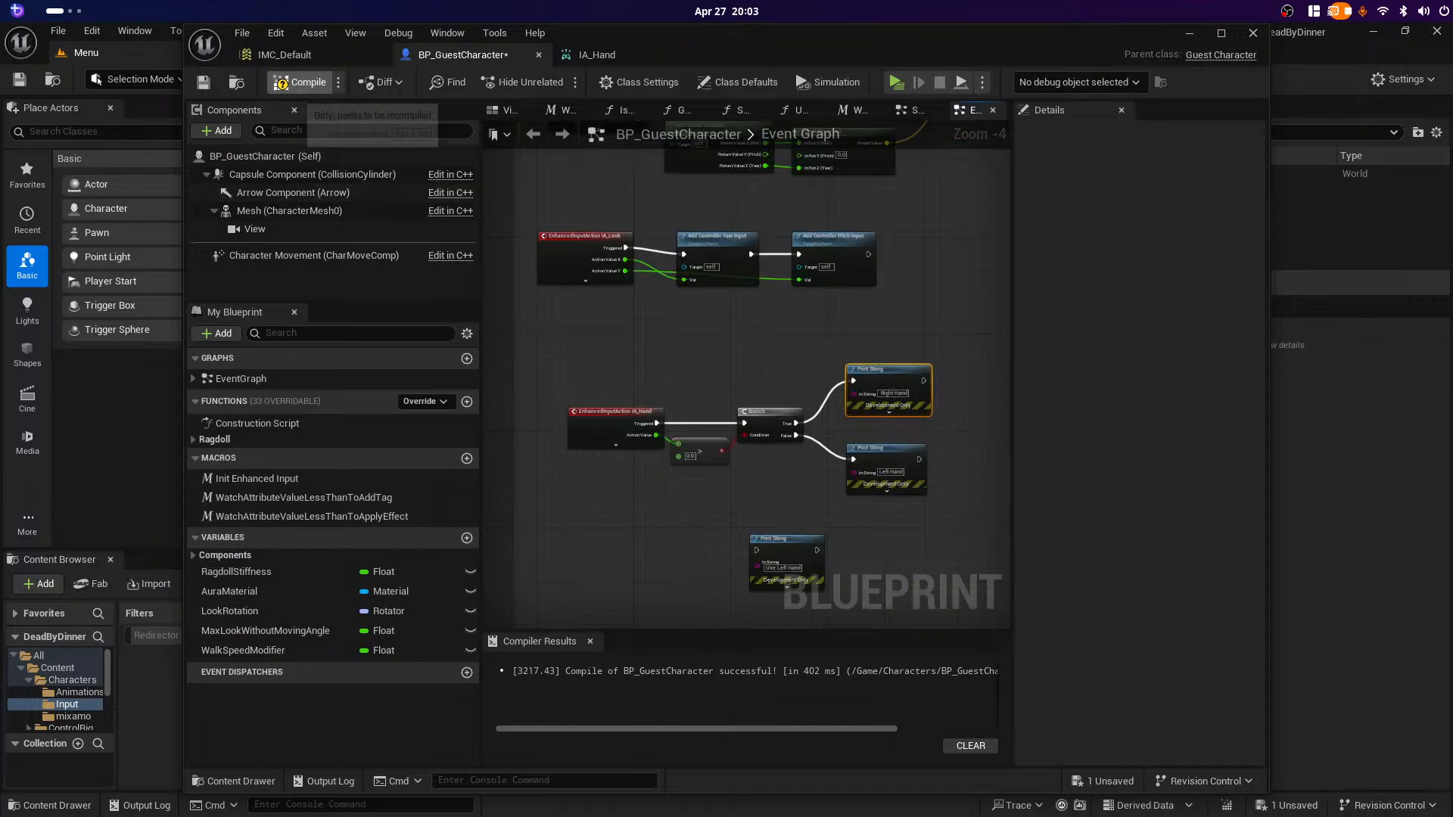
left_click(301, 83)
Step: Add an IA_UseHeldItem enhanced input event beside the Use Left Hand Print String, leaving a gap between them
right_click_drag(670, 539, 679, 300)
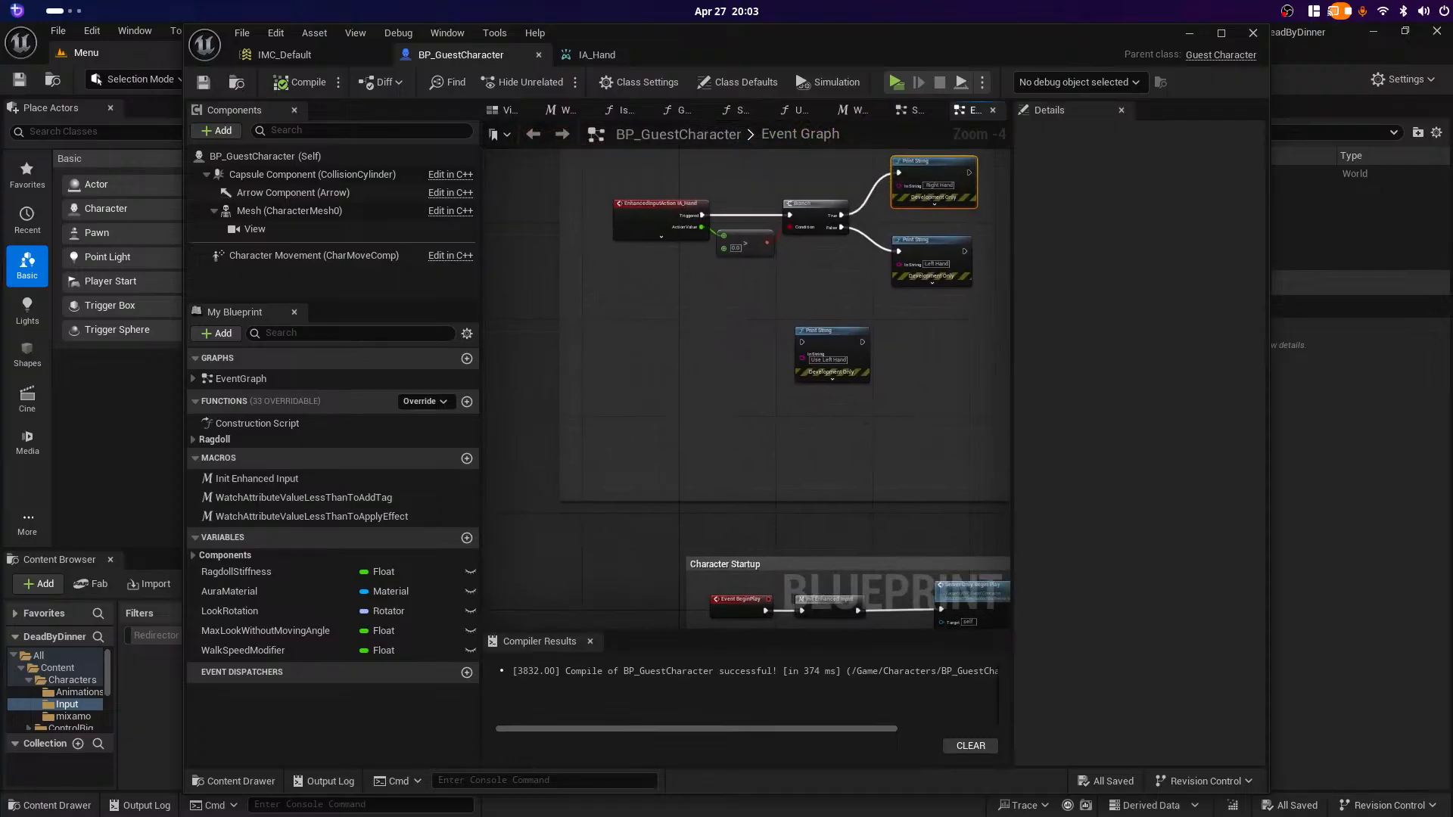
scroll(679, 300, "up", 1)
right_click(649, 323)
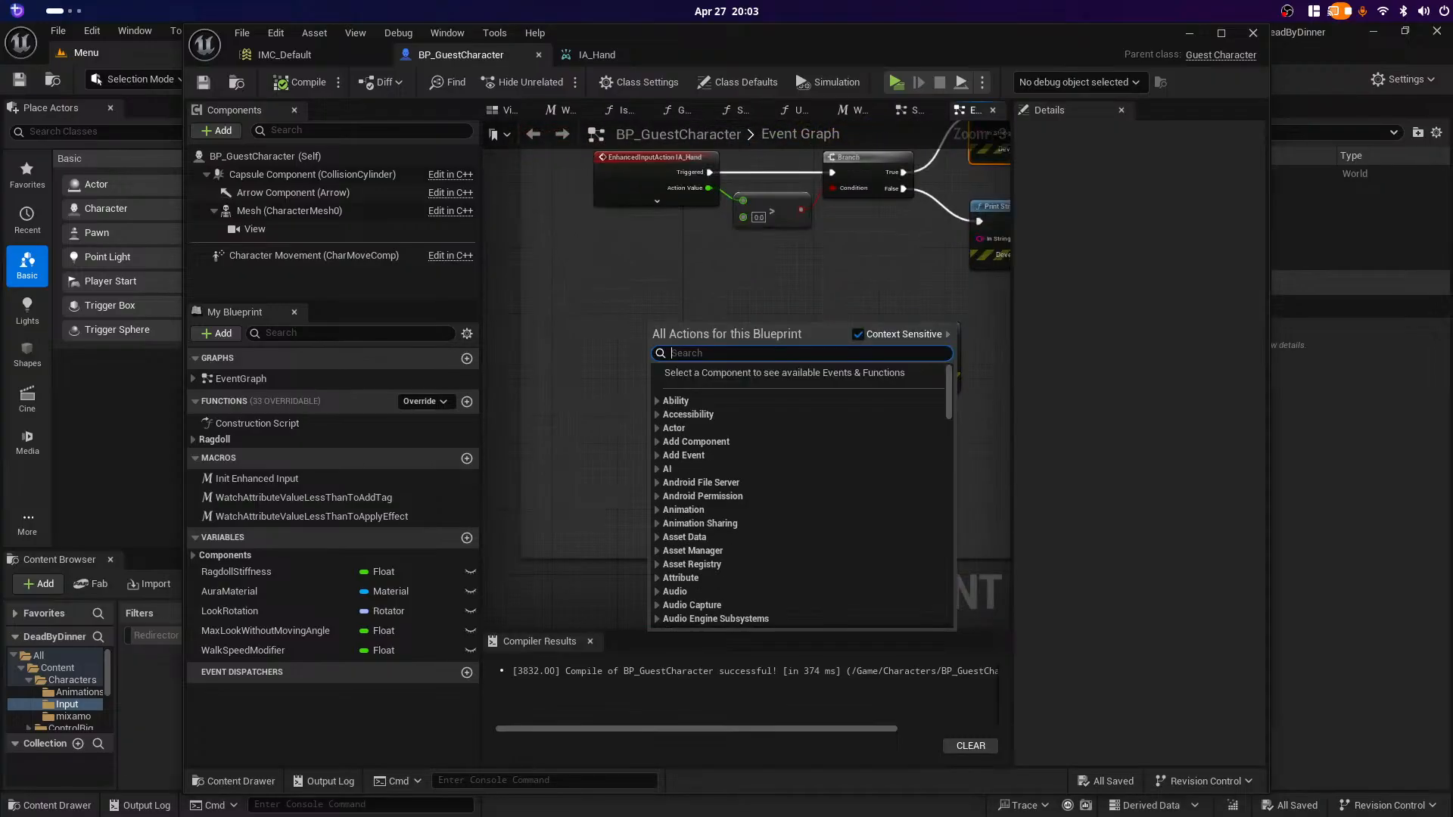
type("ia_")
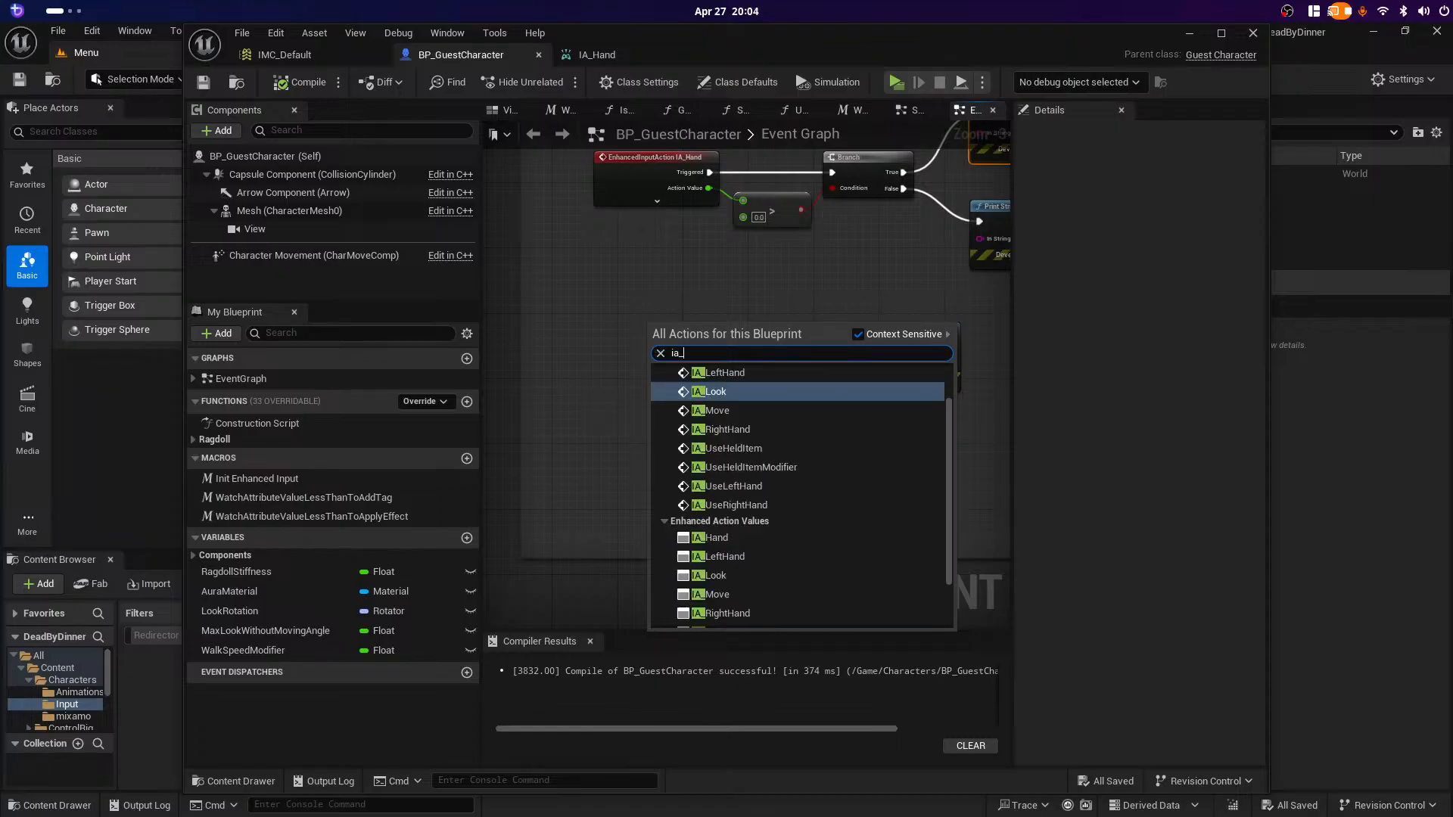
left_click(730, 448)
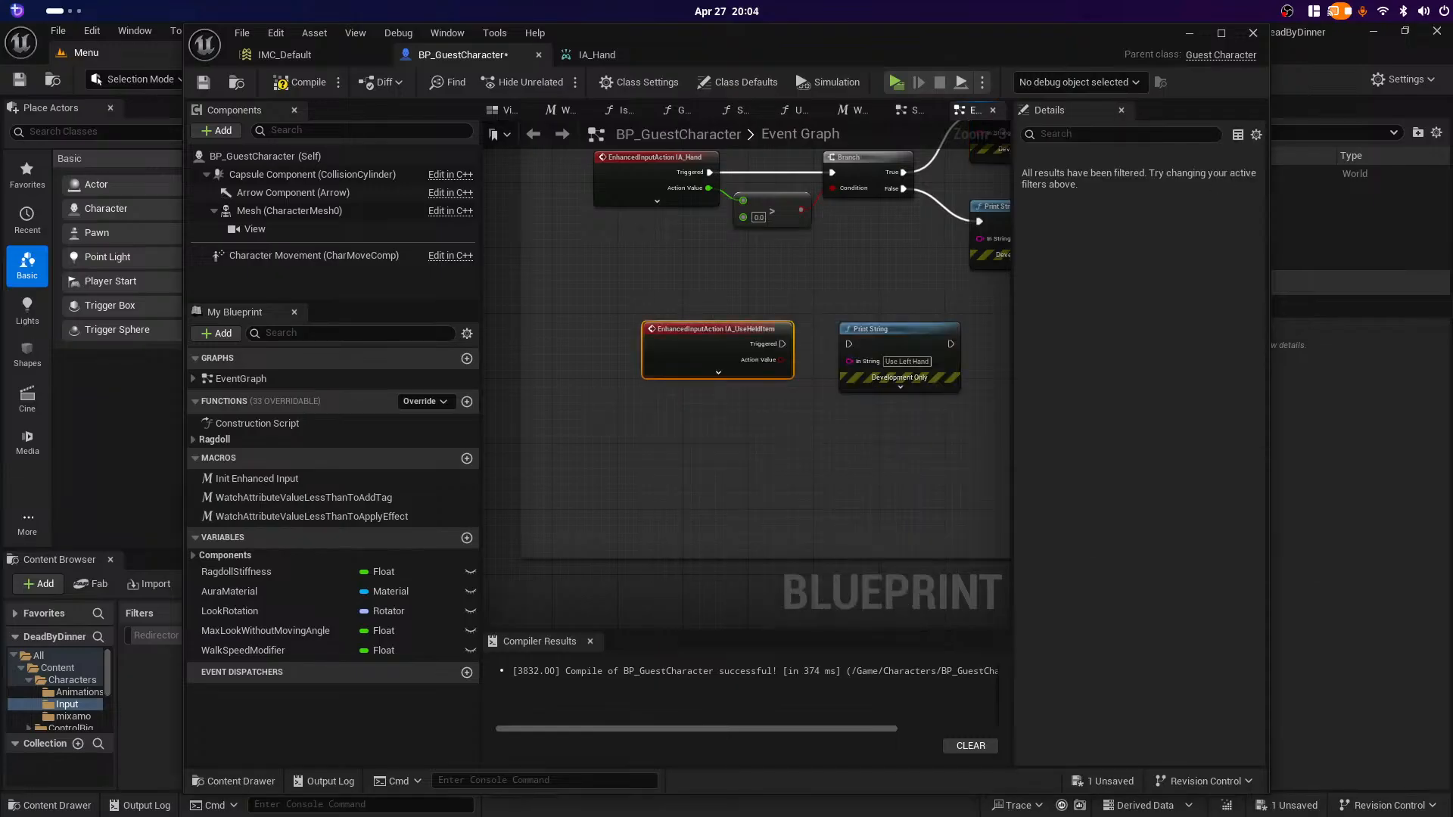
left_click_drag(708, 332, 642, 332)
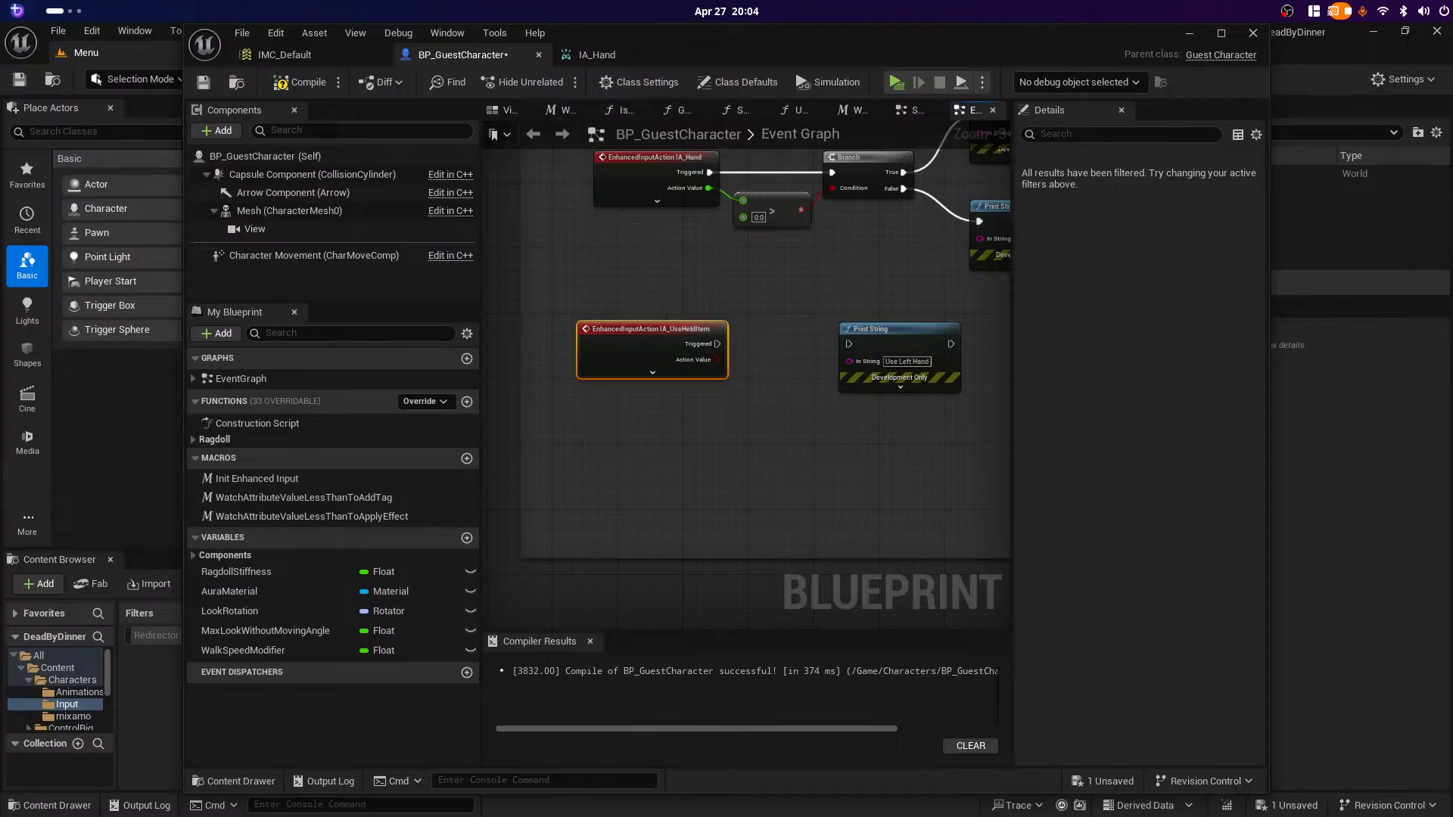
Step: Make room at the Use Left Hand Print String, add a Branch to IA_UseHeldItem's Triggered output and compile the Blueprint
left_click_drag(870, 330, 799, 313)
right_click_drag(514, 384, 655, 464)
left_click_drag(639, 424, 738, 419)
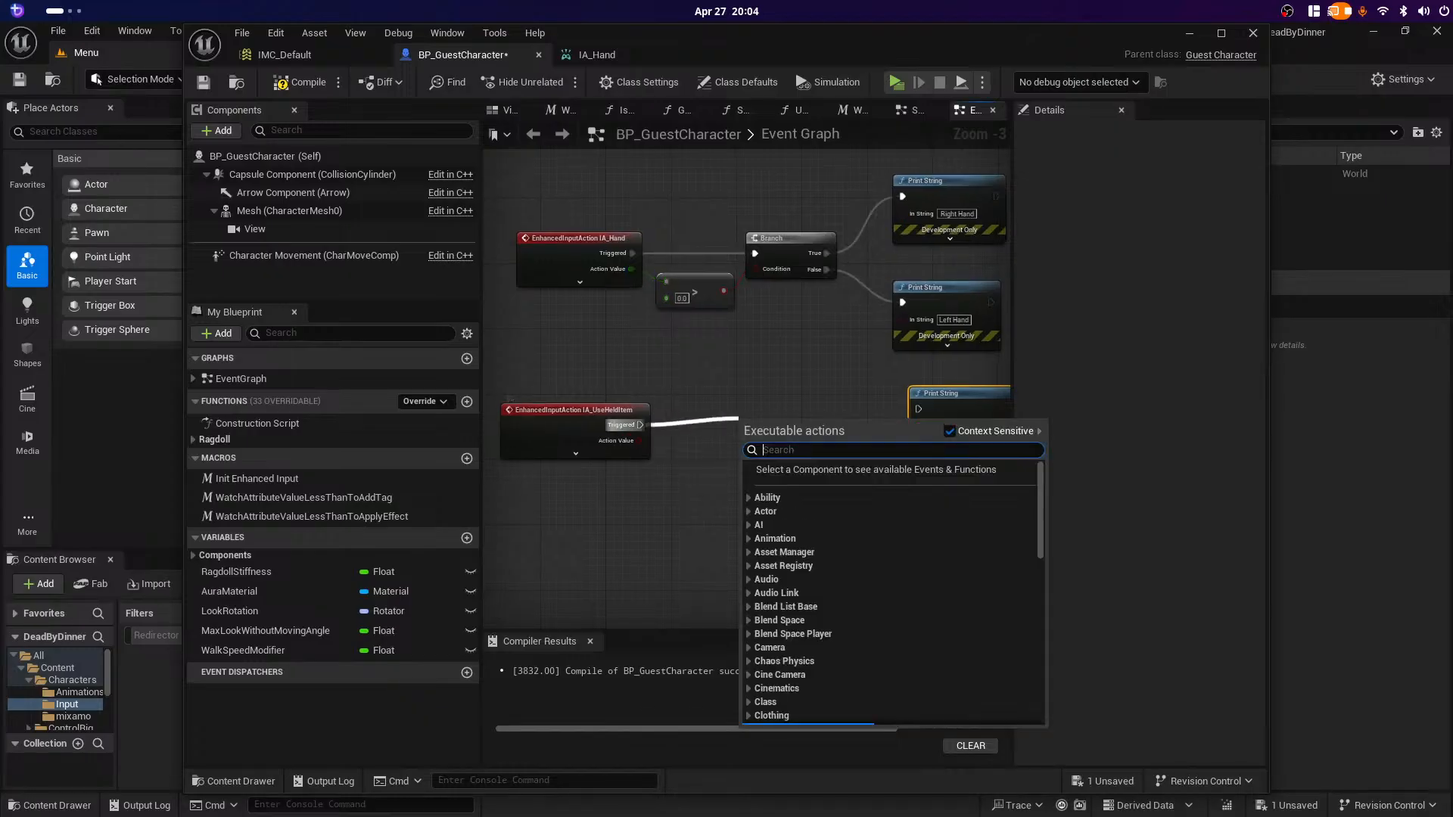
type("if")
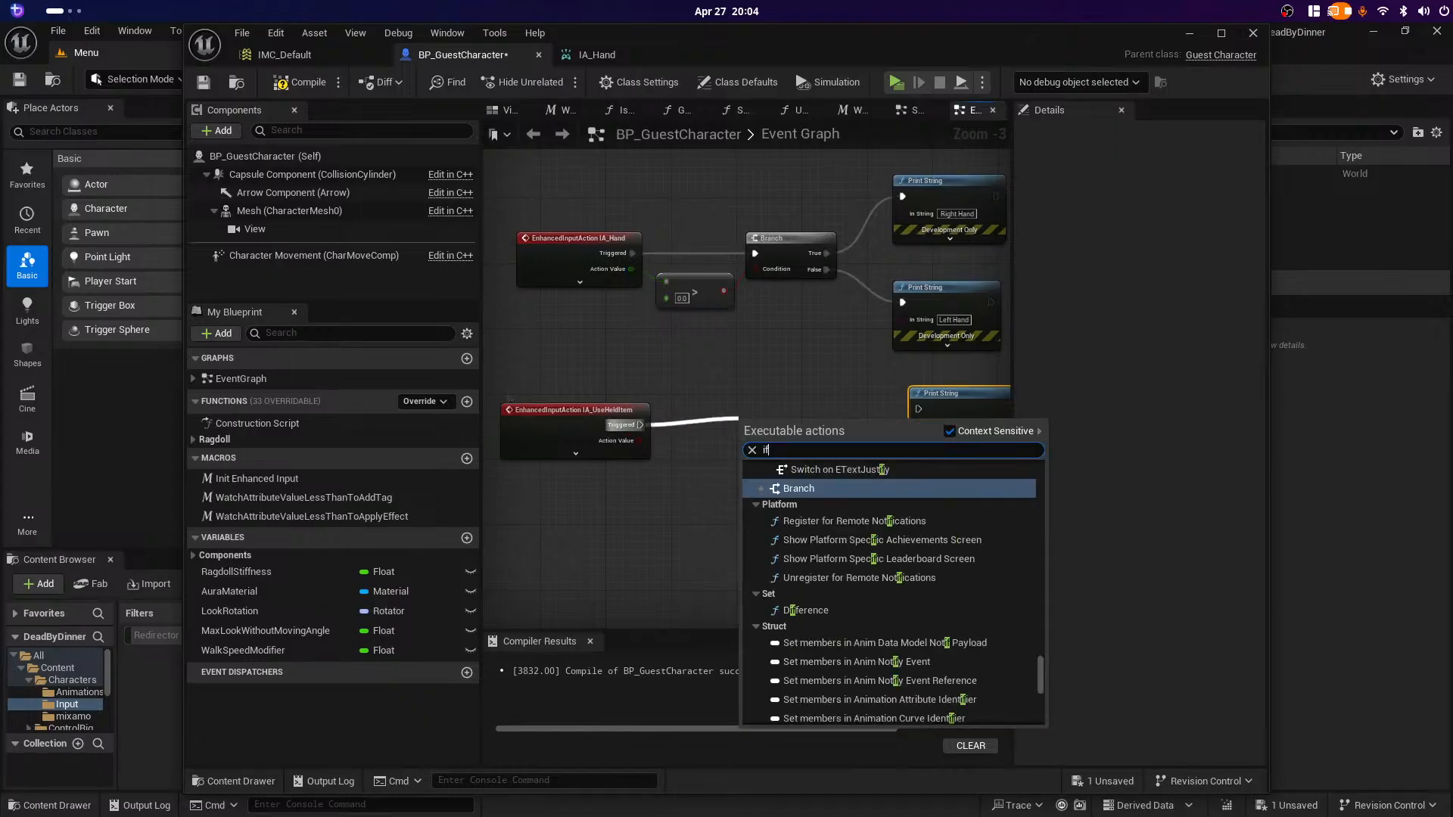
key("Return")
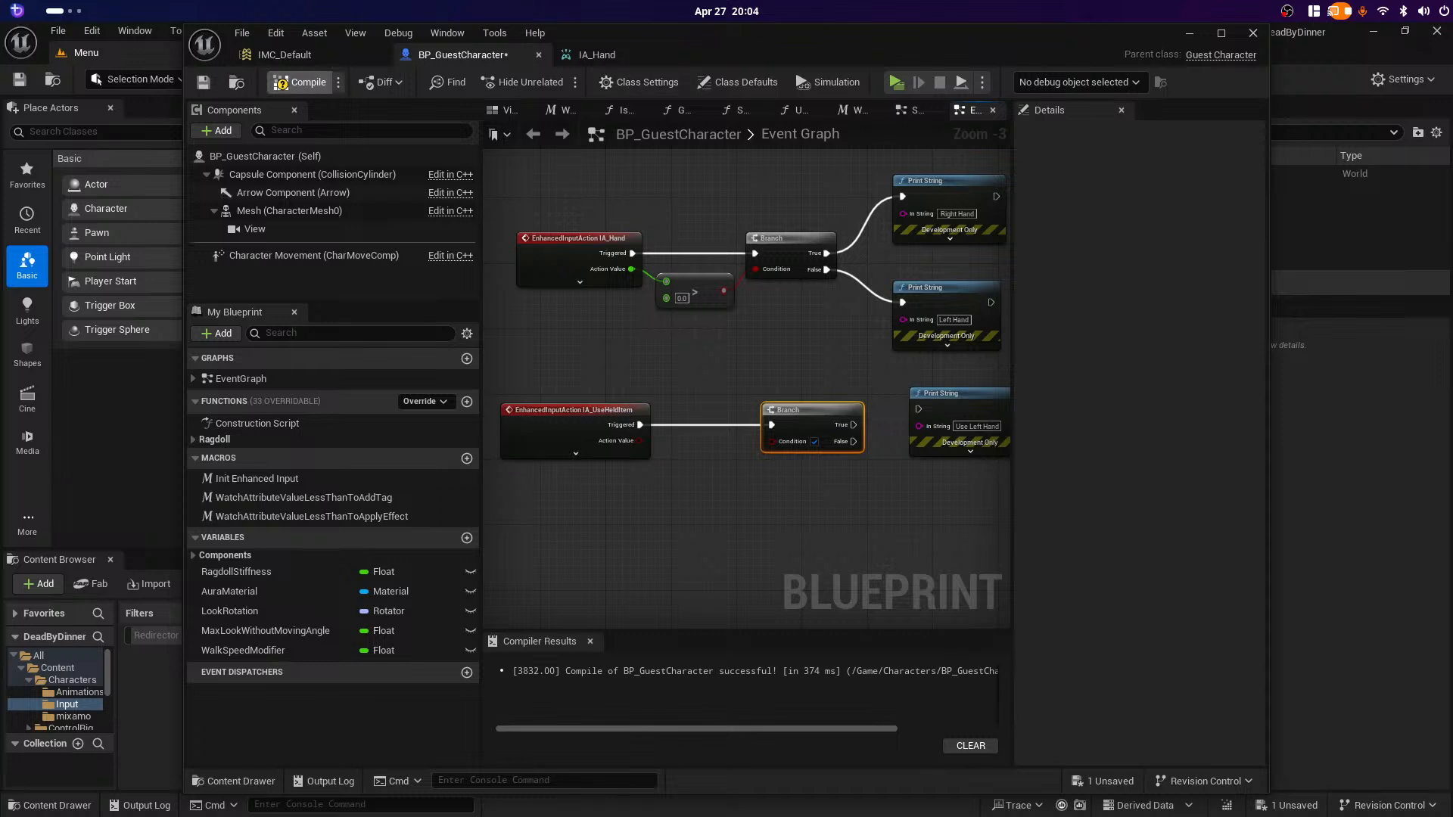
left_click(300, 82)
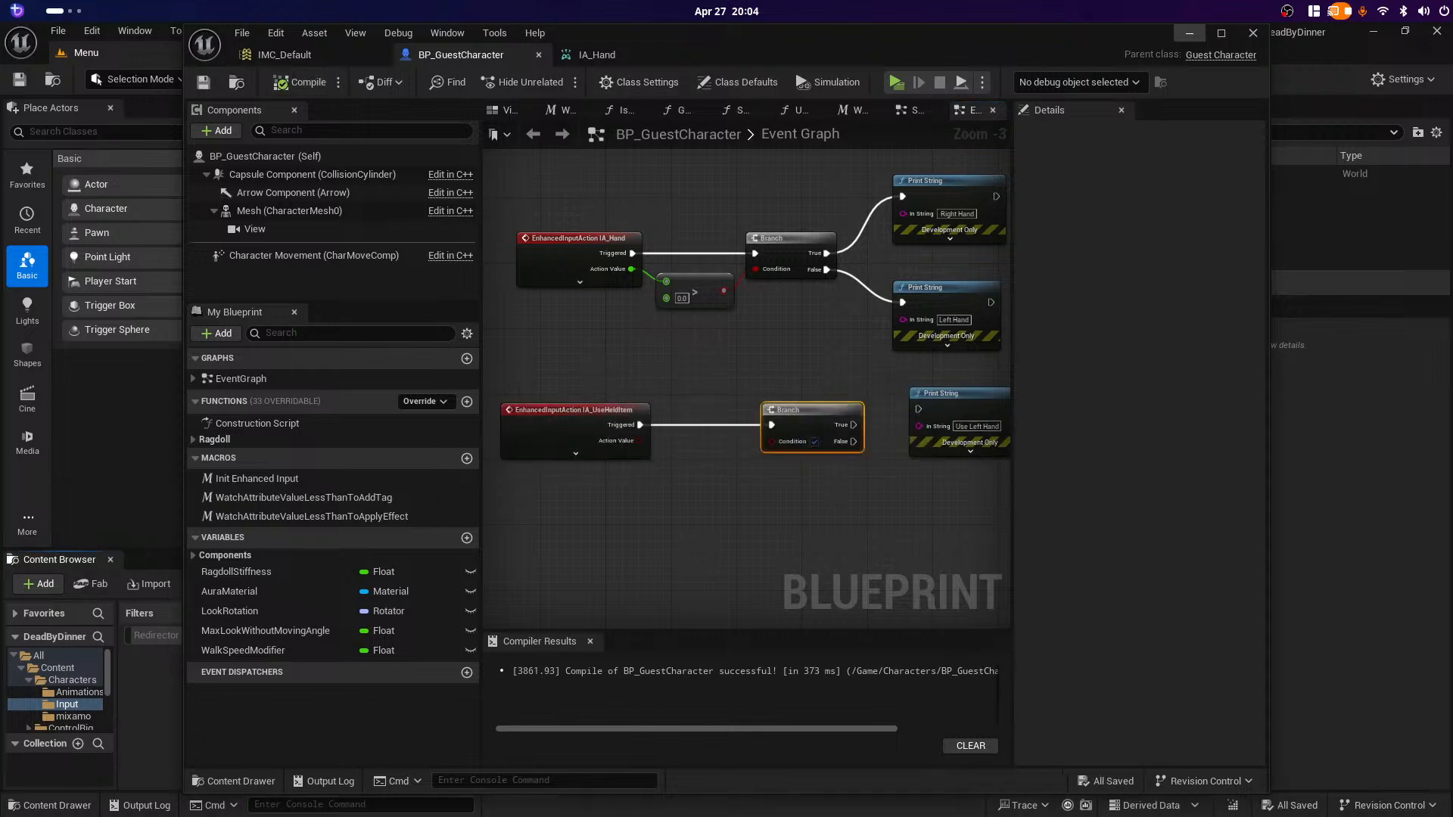
Step: Open the IA_UseHeldItem input action, set its Value Type to Axis1D (float) and save the asset
left_click(1189, 32)
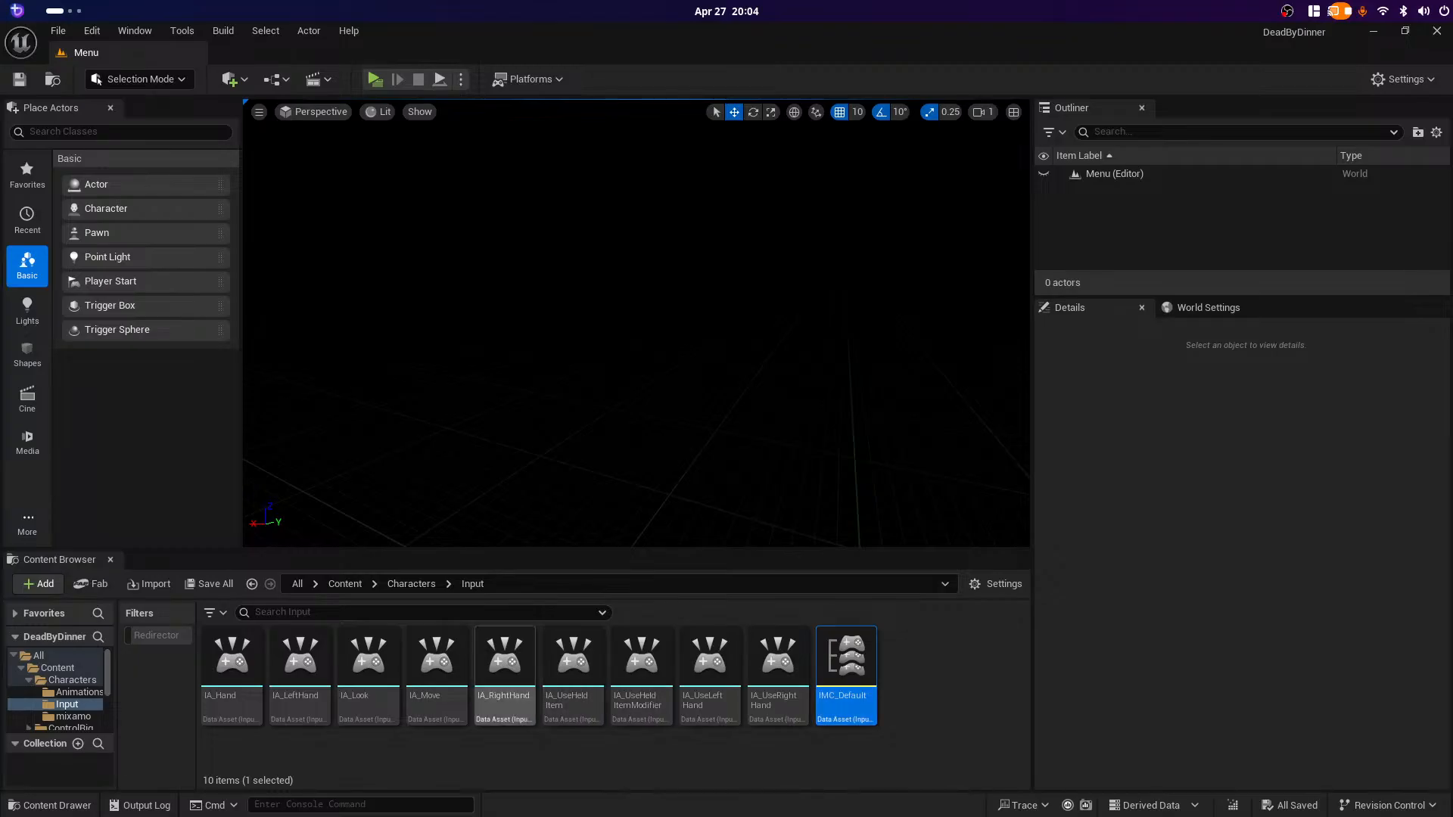
double_click(573, 657)
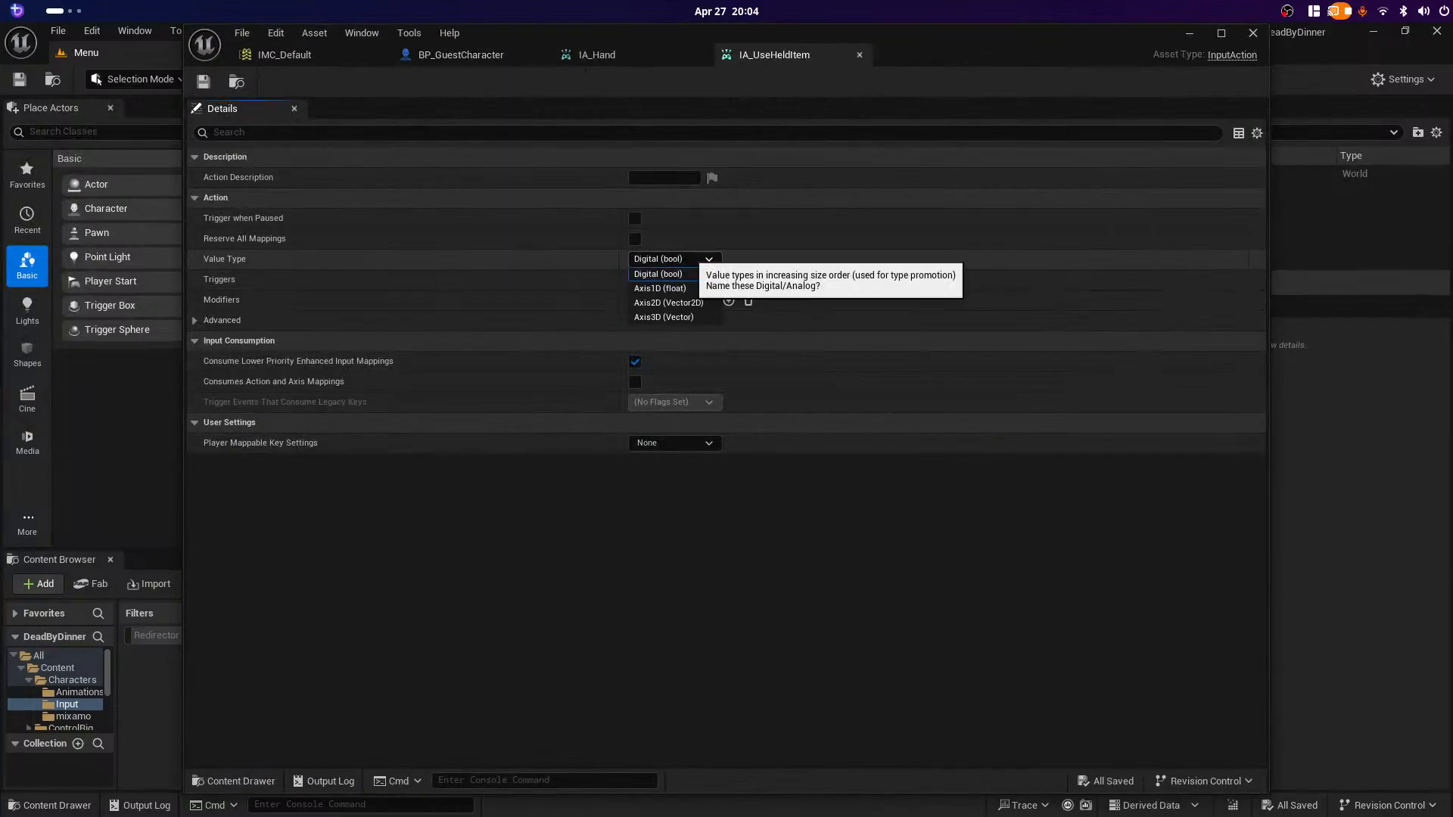
left_click(674, 259)
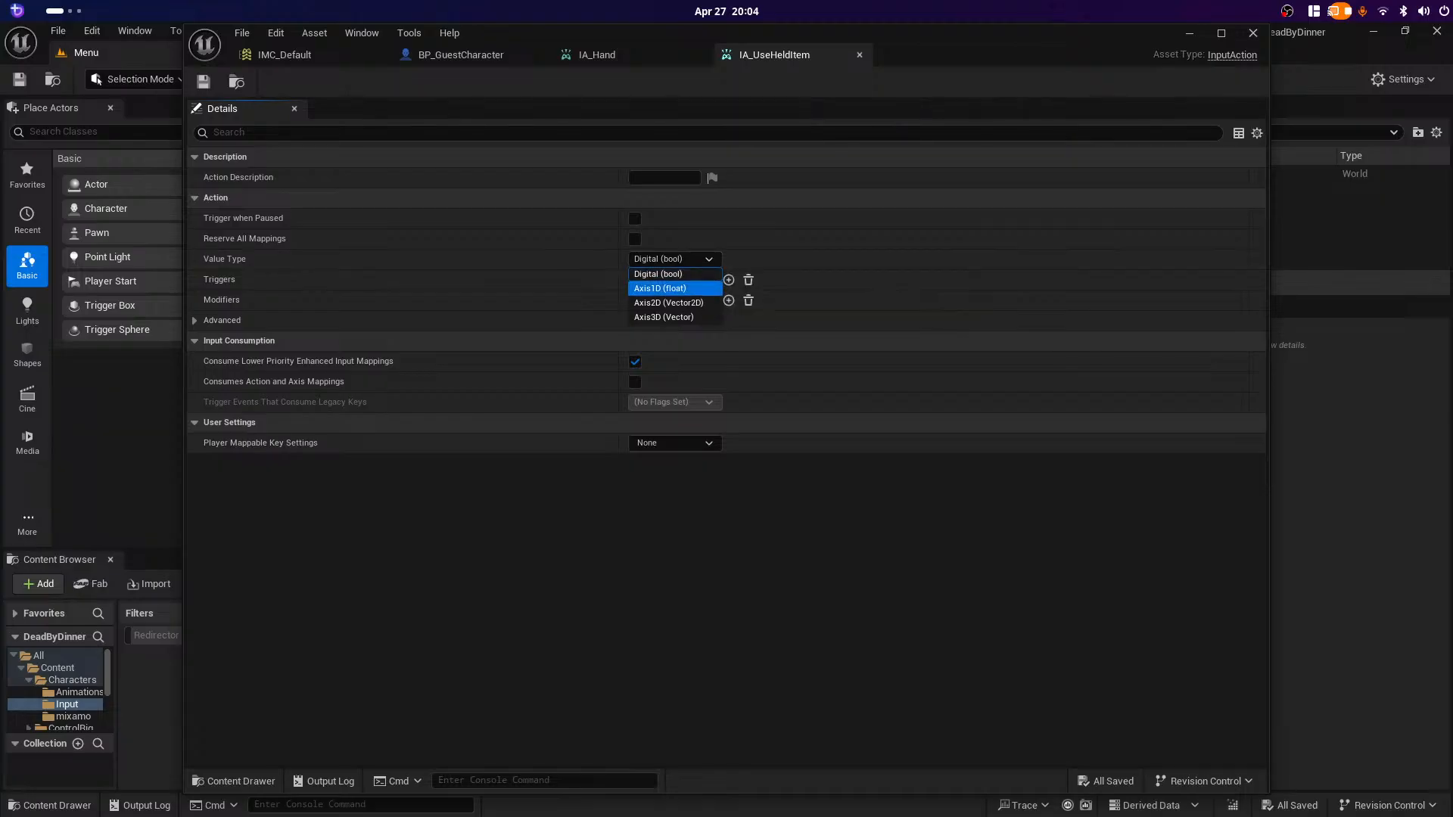
left_click(666, 288)
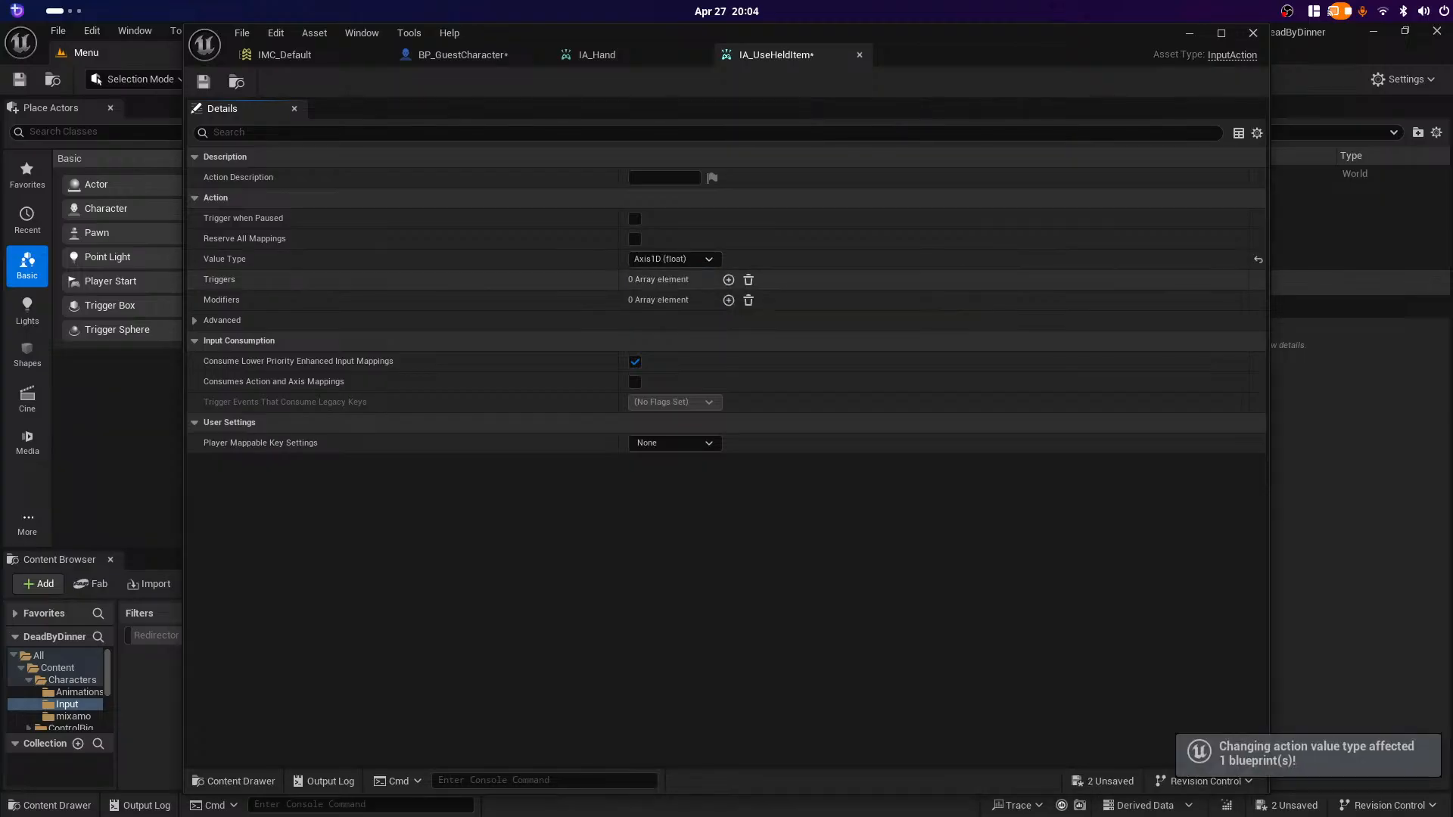
left_click(203, 81)
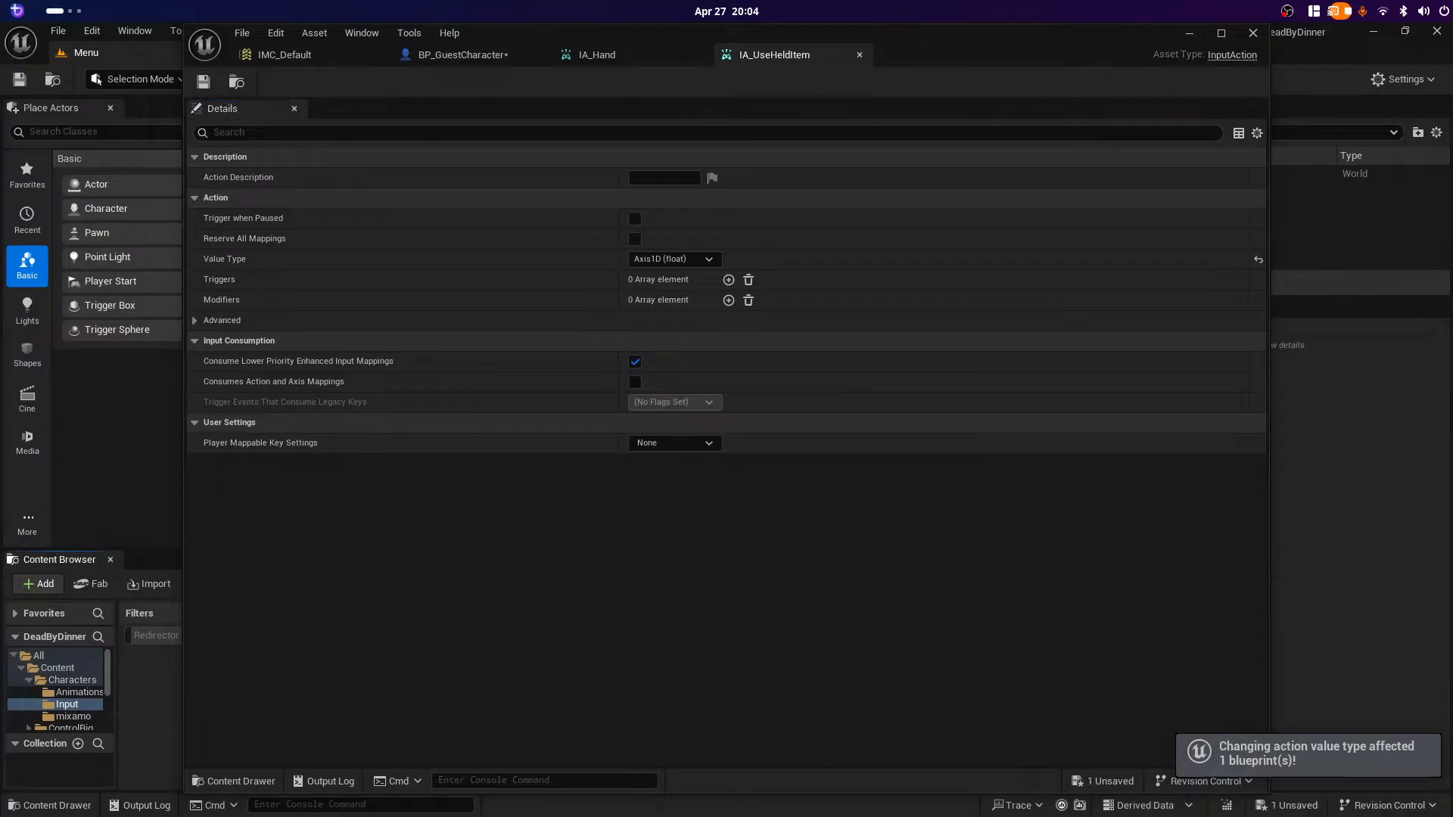
Step: In BP_GuestCharacter, compare IA_UseHeldItem's Action Value with a Greater (>) node against 0.0 and feed it into its Branch condition
left_click(463, 55)
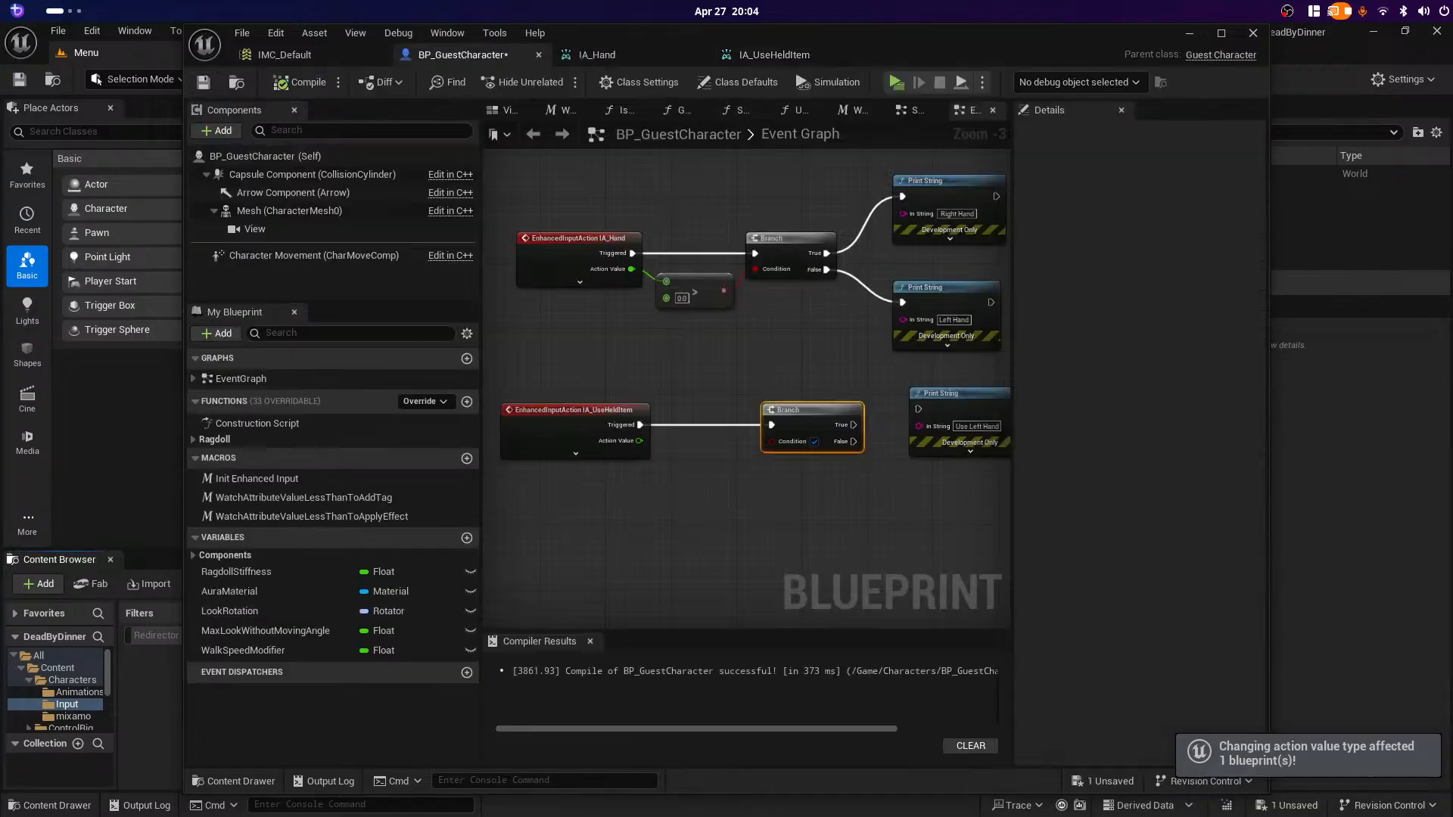
left_click_drag(639, 441, 685, 492)
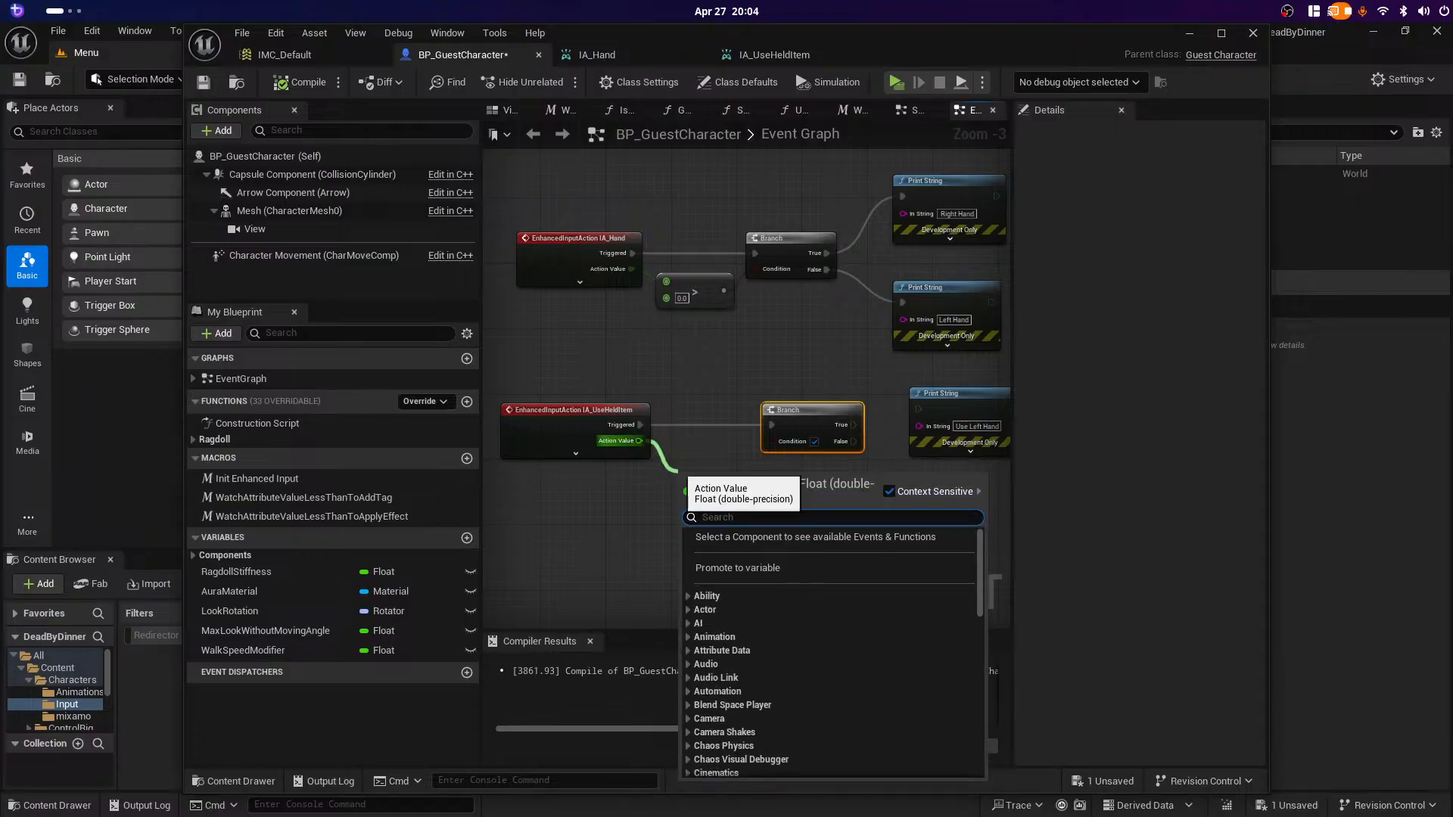
type(">")
key("Return")
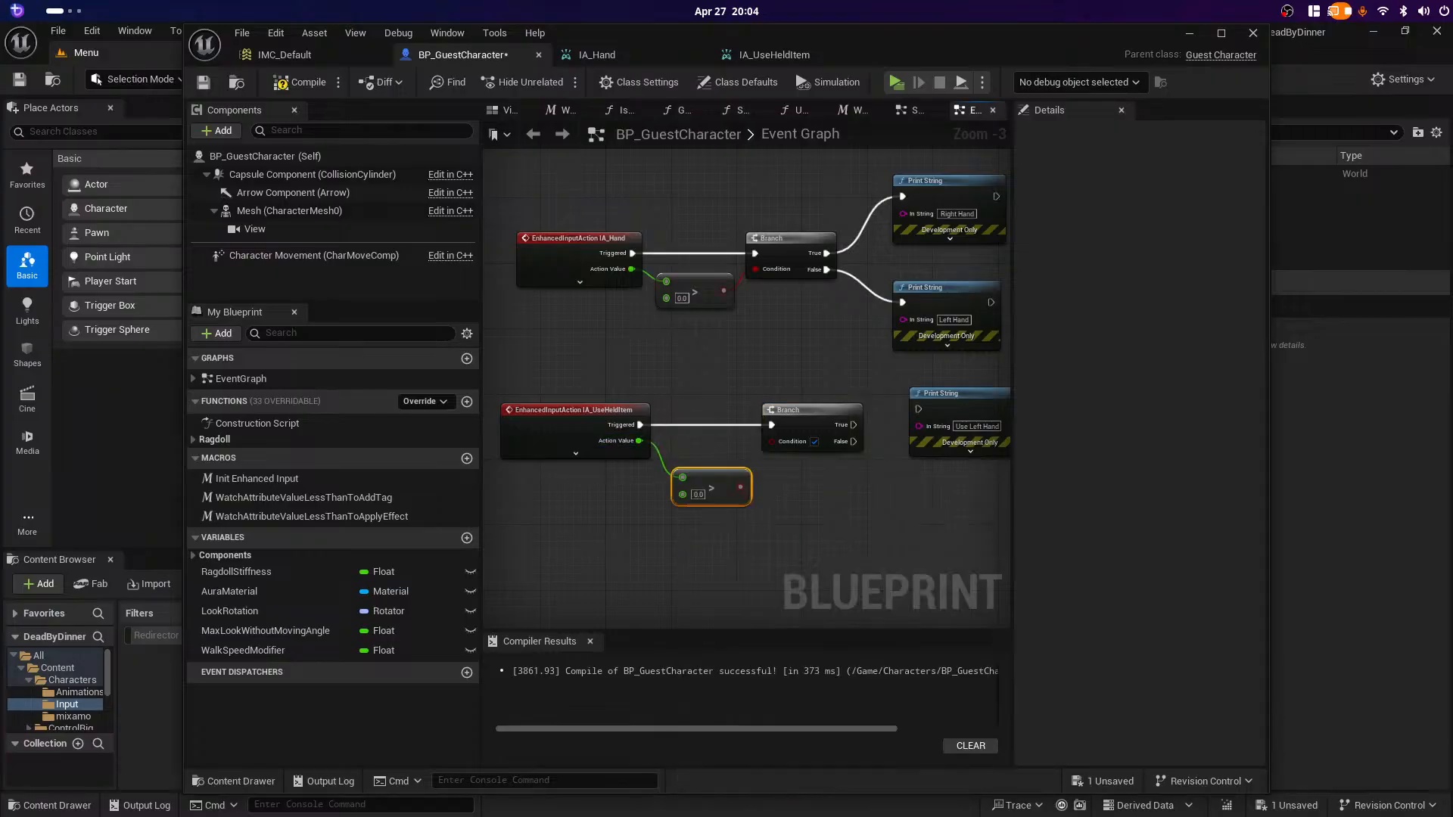
left_click_drag(740, 486, 772, 441)
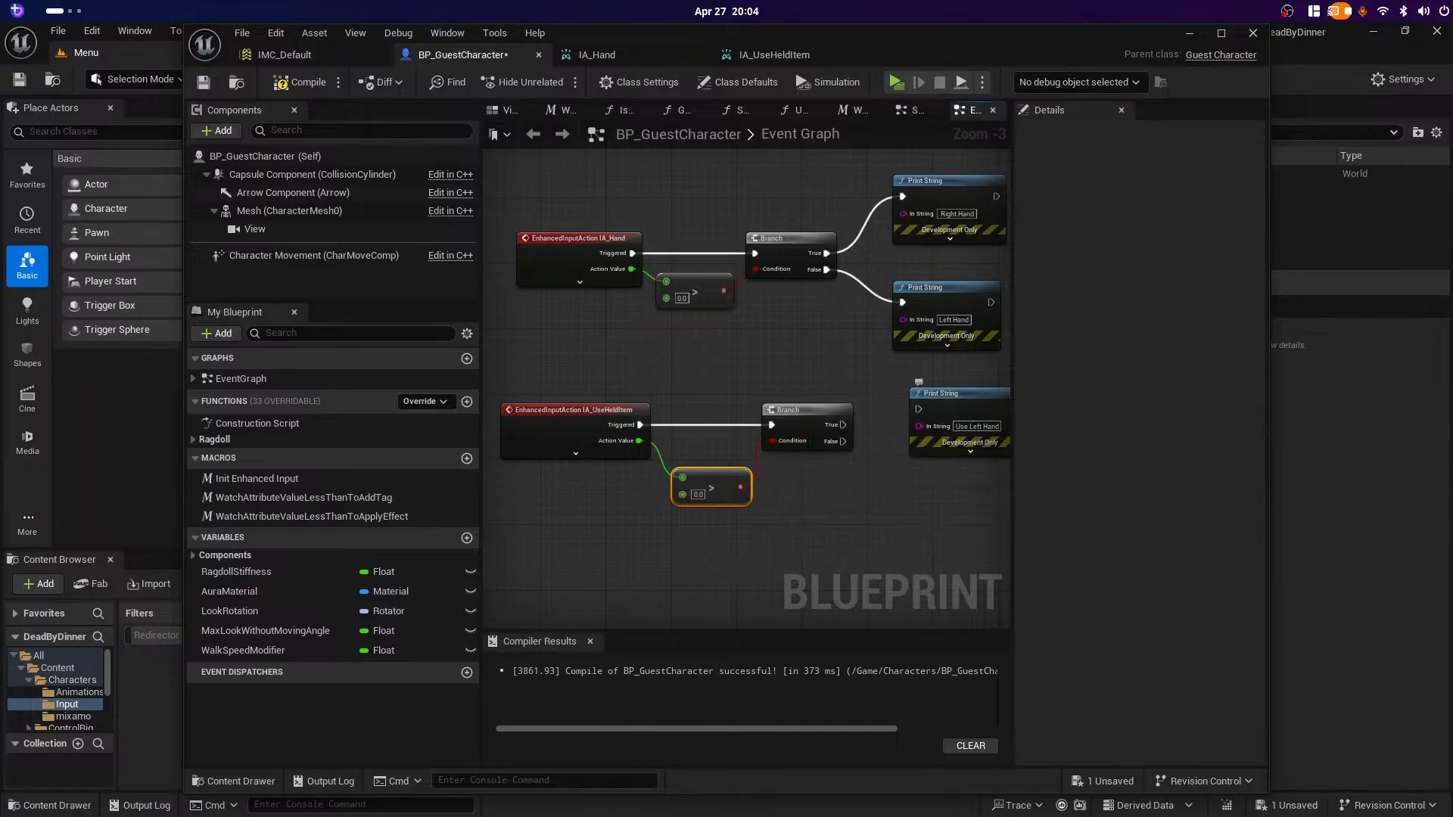
Step: Move the Use Left Hand Print String down, connect it to the IA_UseHeldItem Branch's False output, and add a Print String on True
left_click_drag(946, 393, 938, 516)
right_click_drag(943, 439, 810, 436)
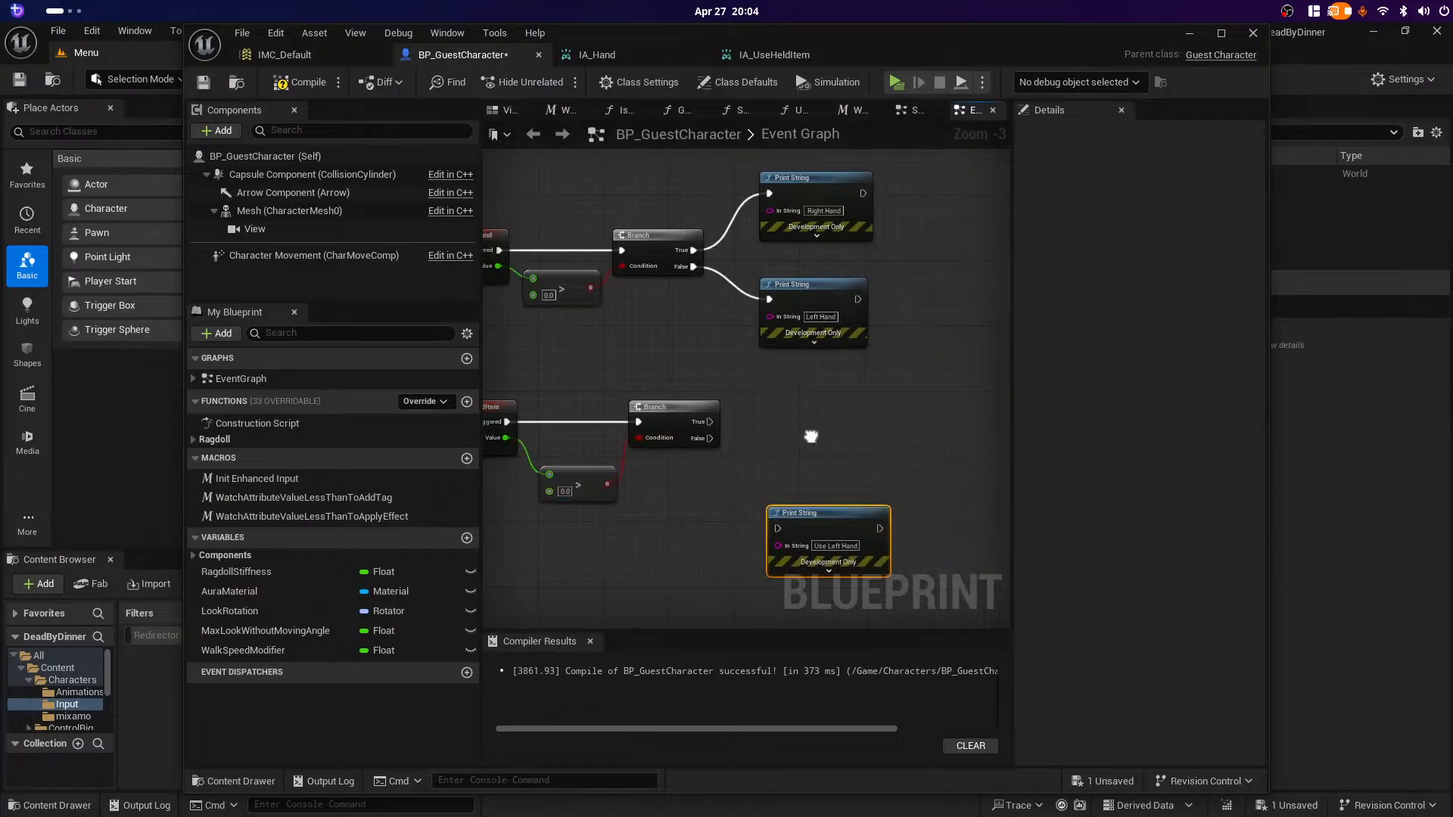
left_click_drag(710, 439, 778, 529)
left_click_drag(709, 422, 790, 392)
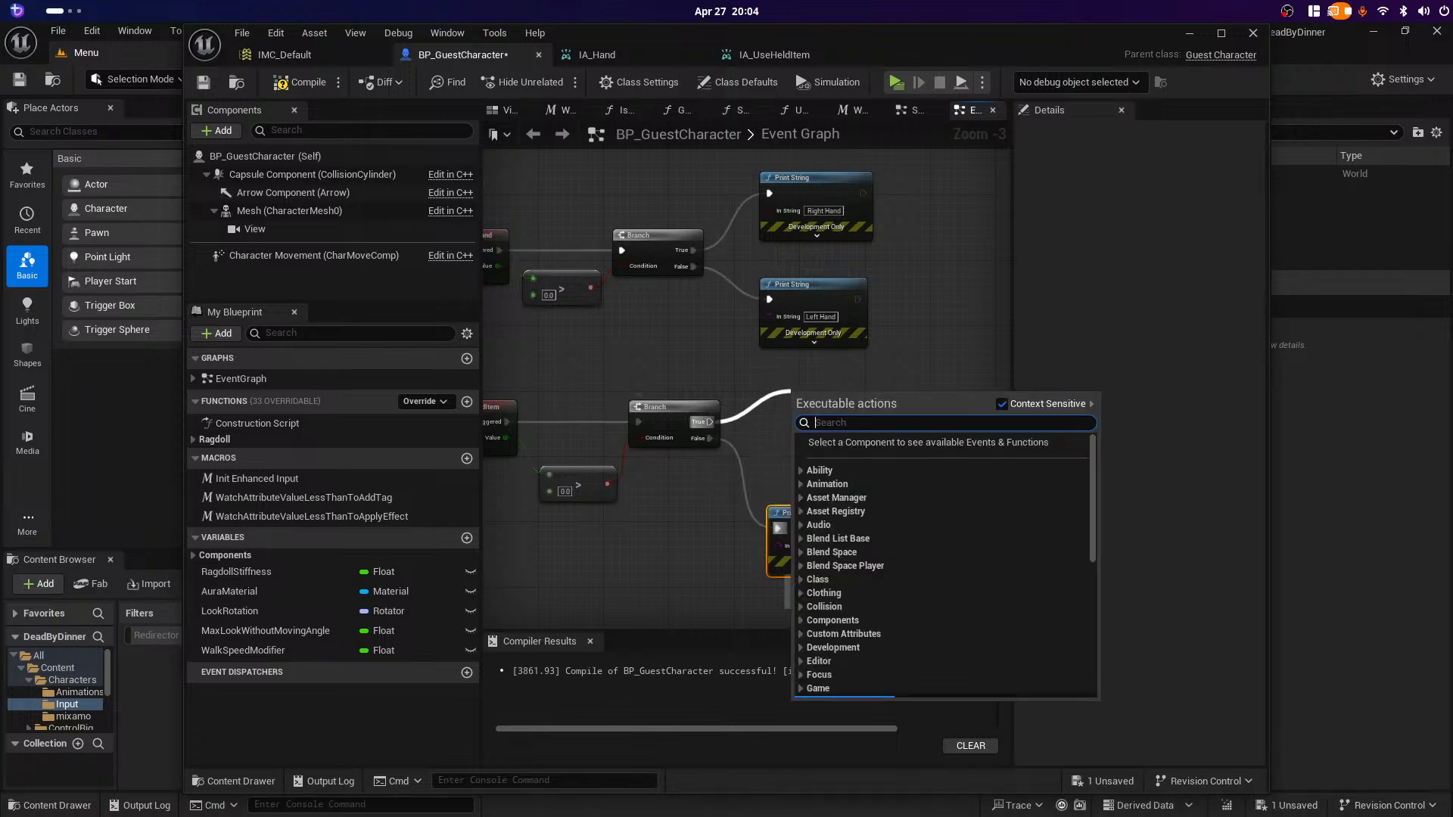
type("print")
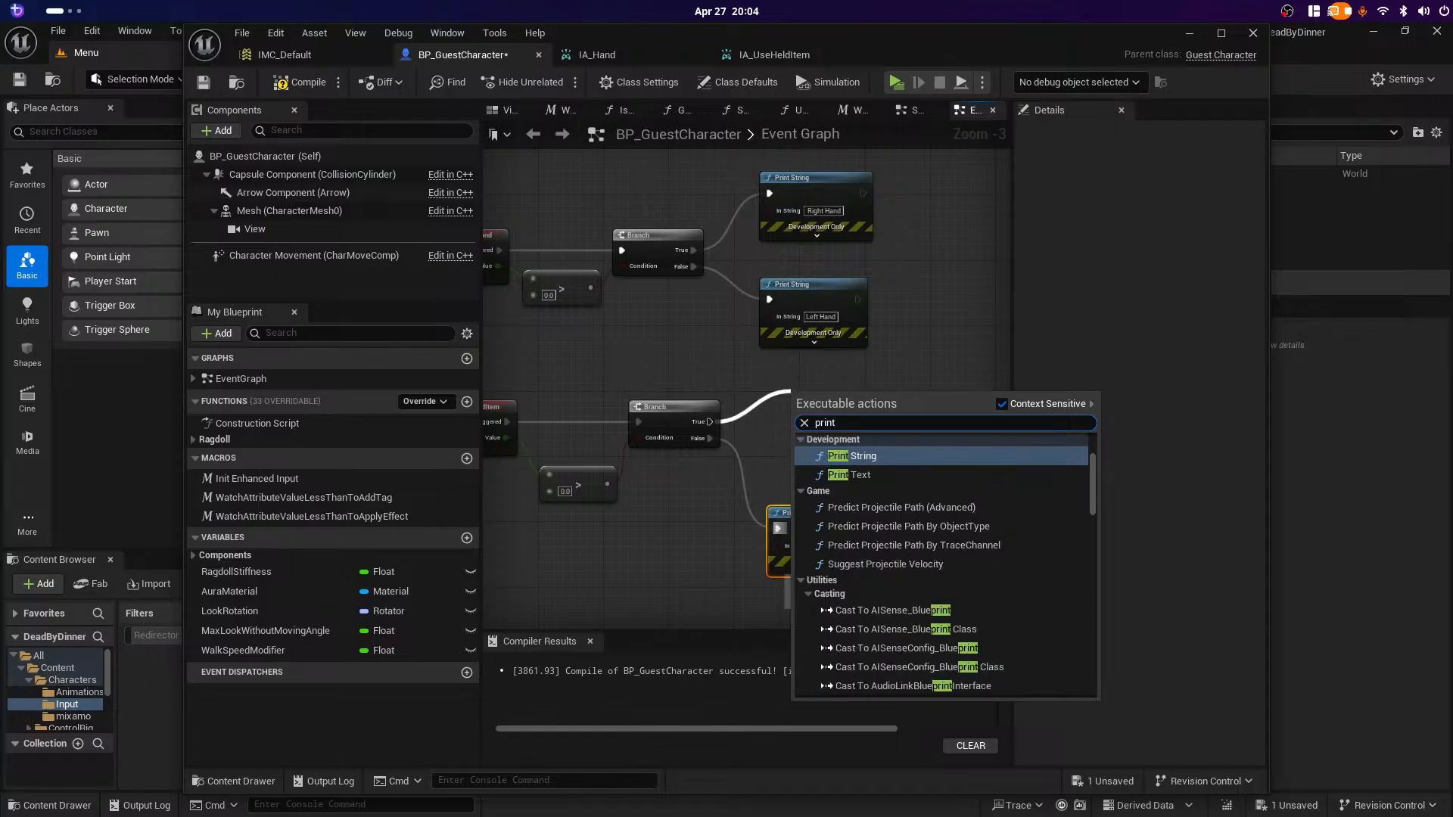
key("Return")
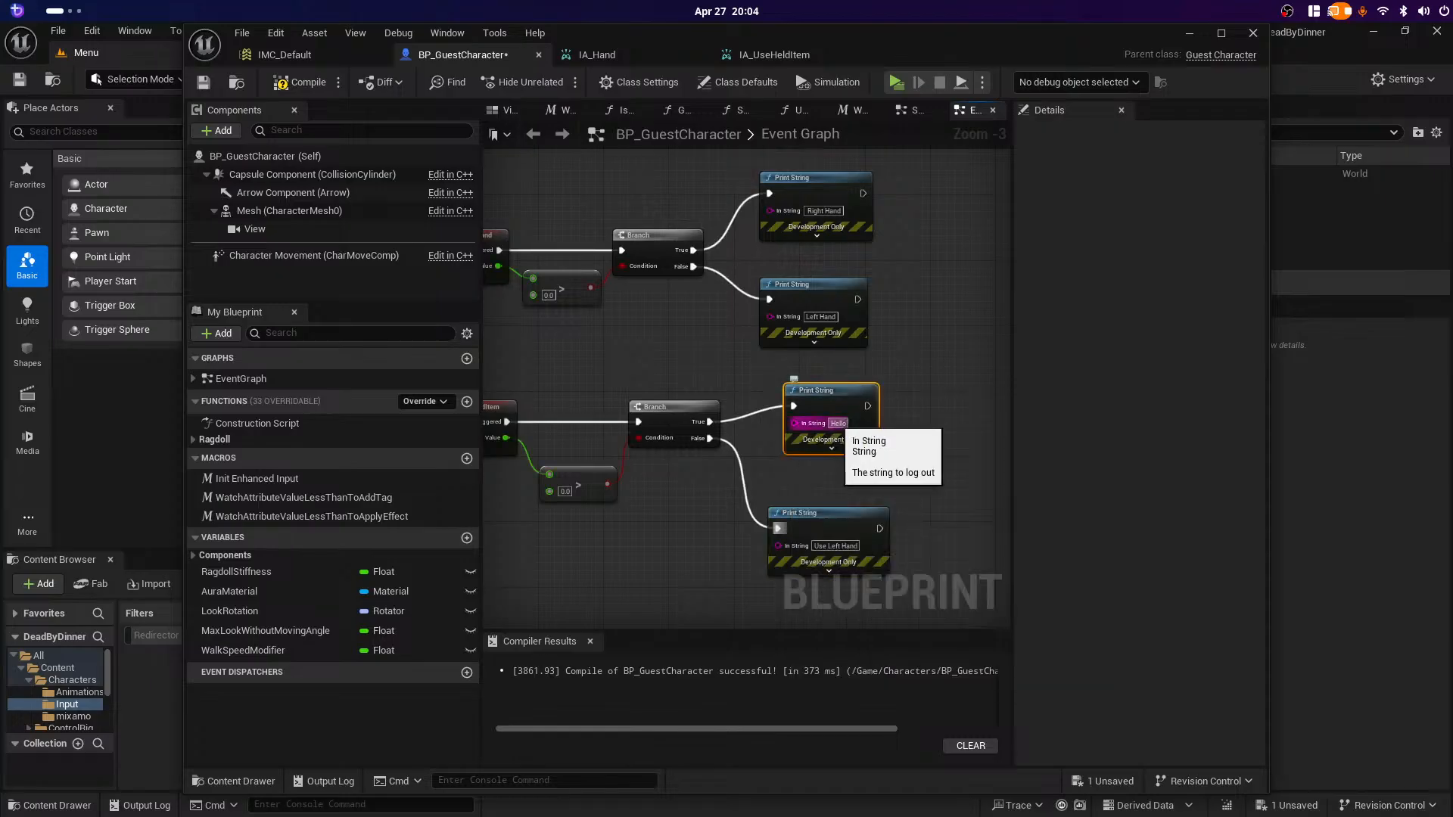
Step: Set the new Print String's In String to "Use Right Hand"
type("Use")
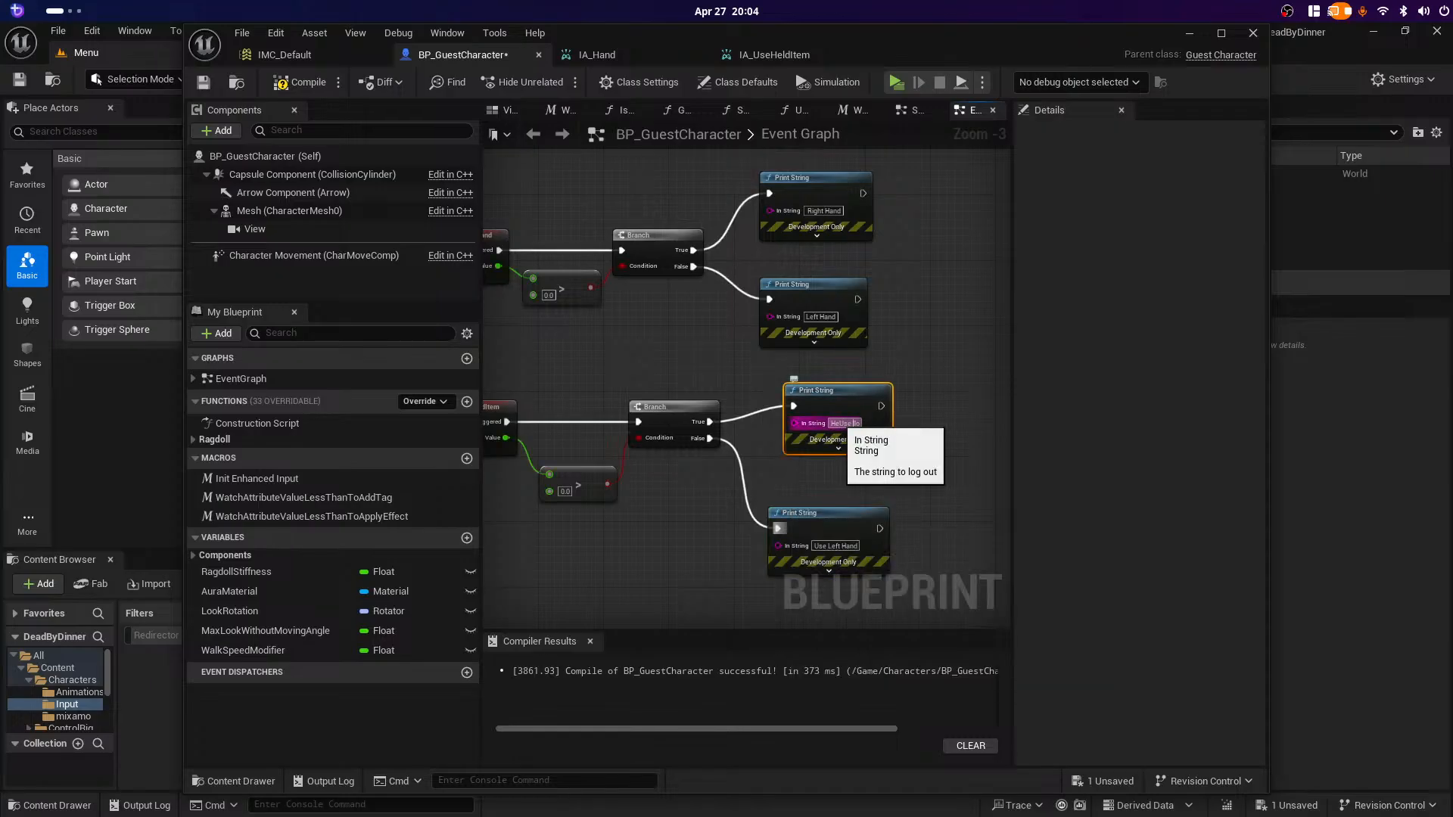
type(" r")
double_click(840, 423)
key("BackSpace")
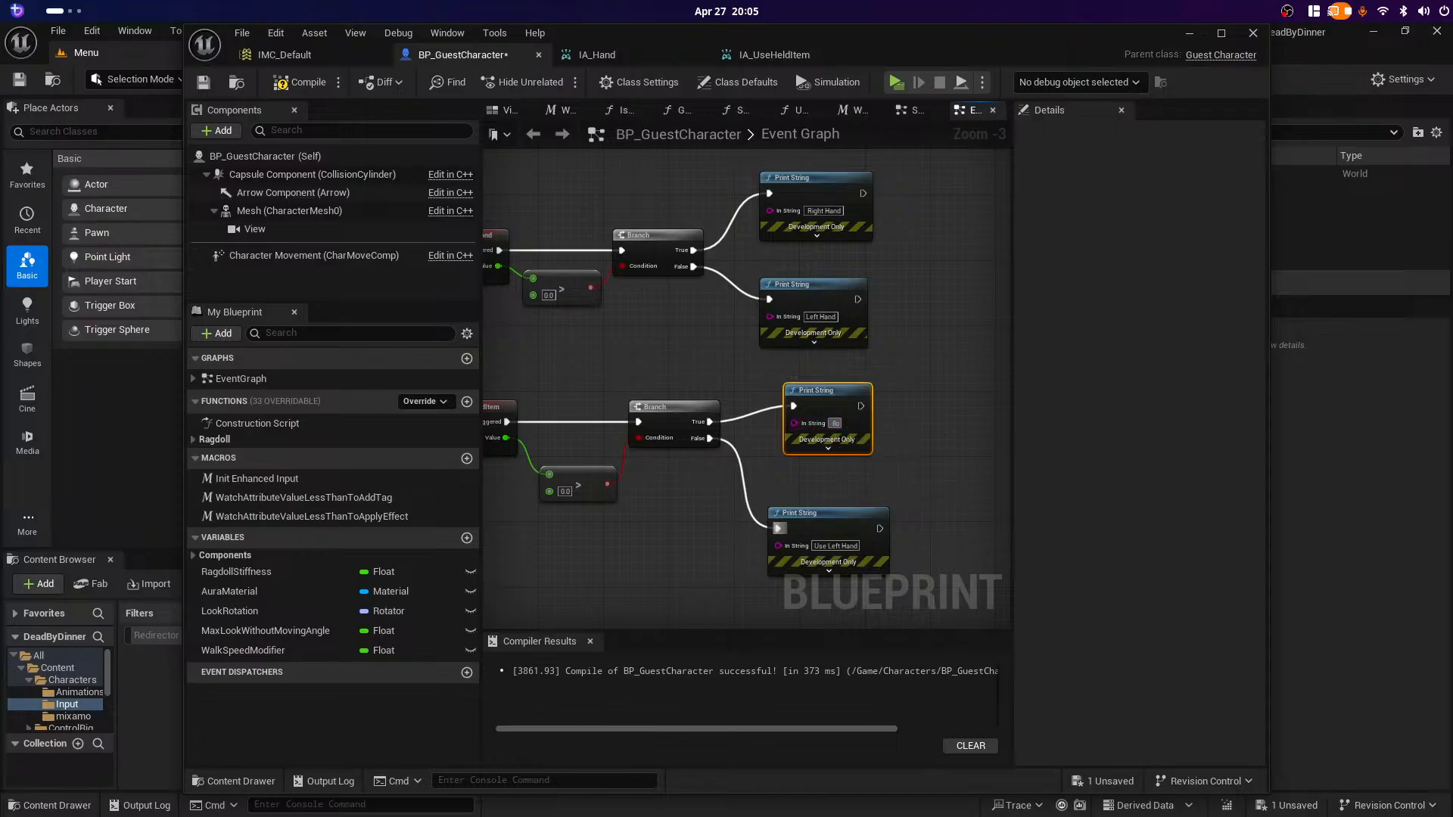
key("Delete")
key("Delete")
key("Delete")
type("right Hand")
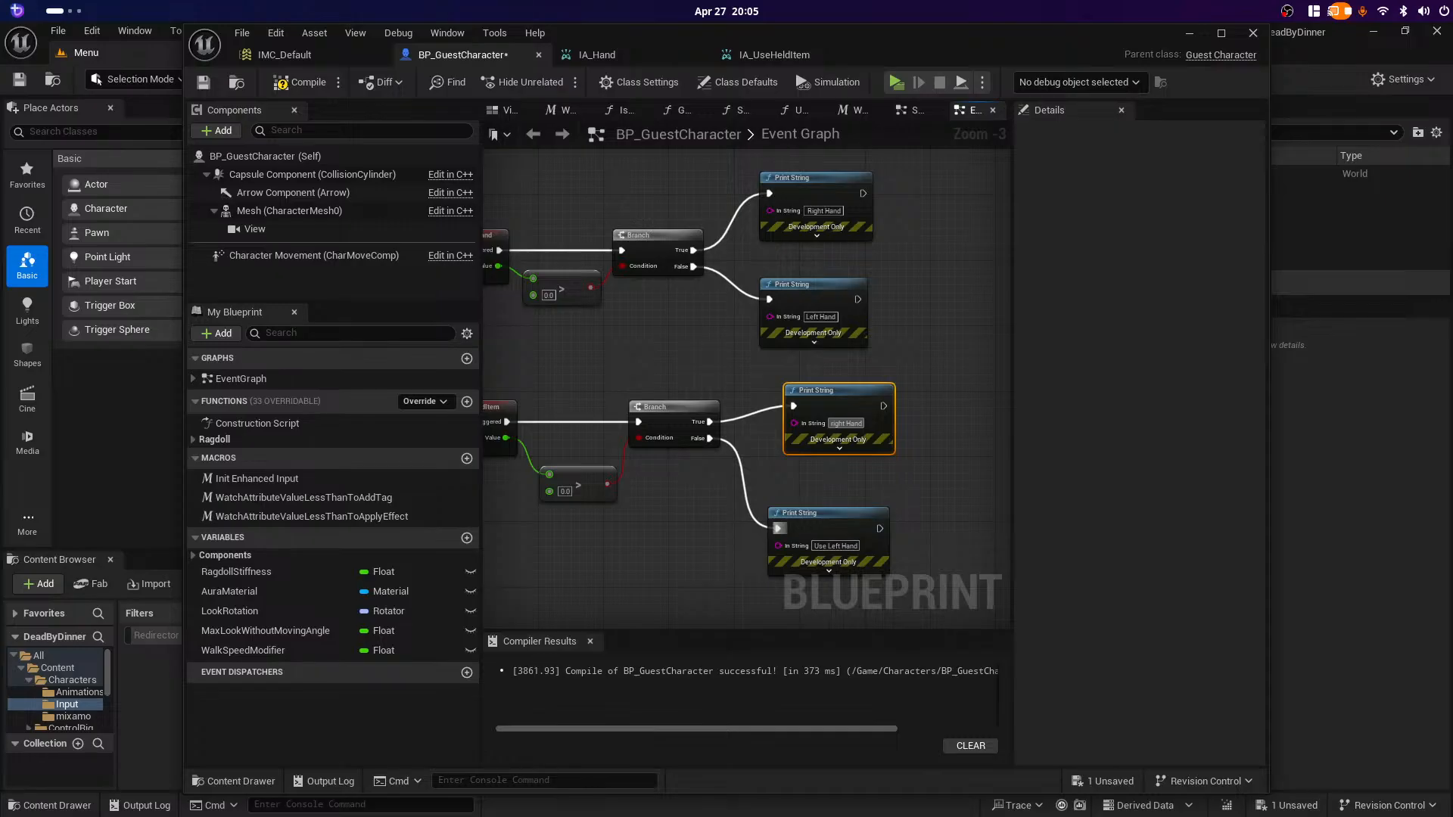
key("Delete")
type("R")
key("BackSpace")
key("BackSpace")
type("Ri")
left_click(831, 424)
type("Use")
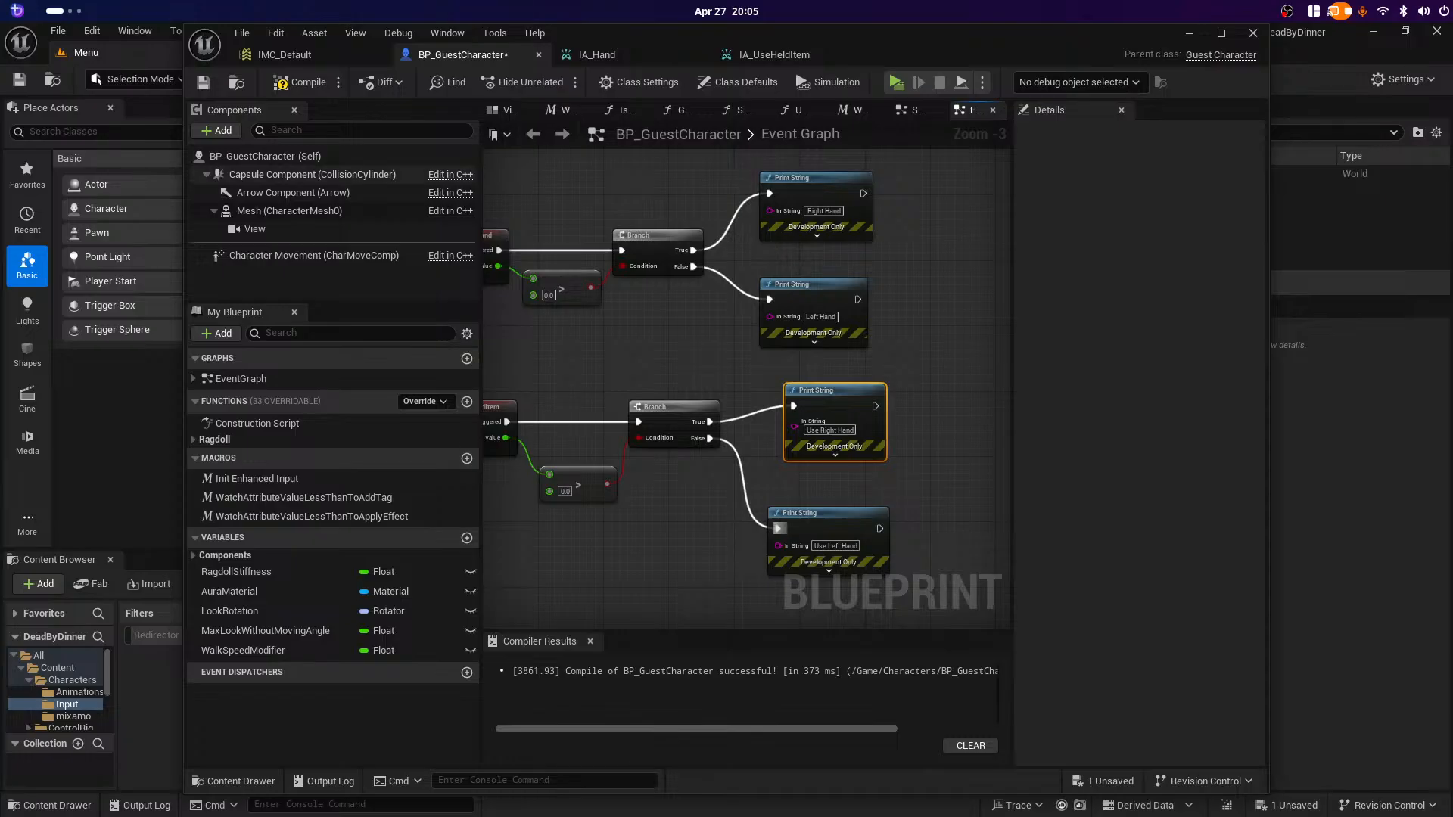
Step: Play the game in the editor, host a session, walk the character onto open ground and try the hand inputs
left_click(896, 82)
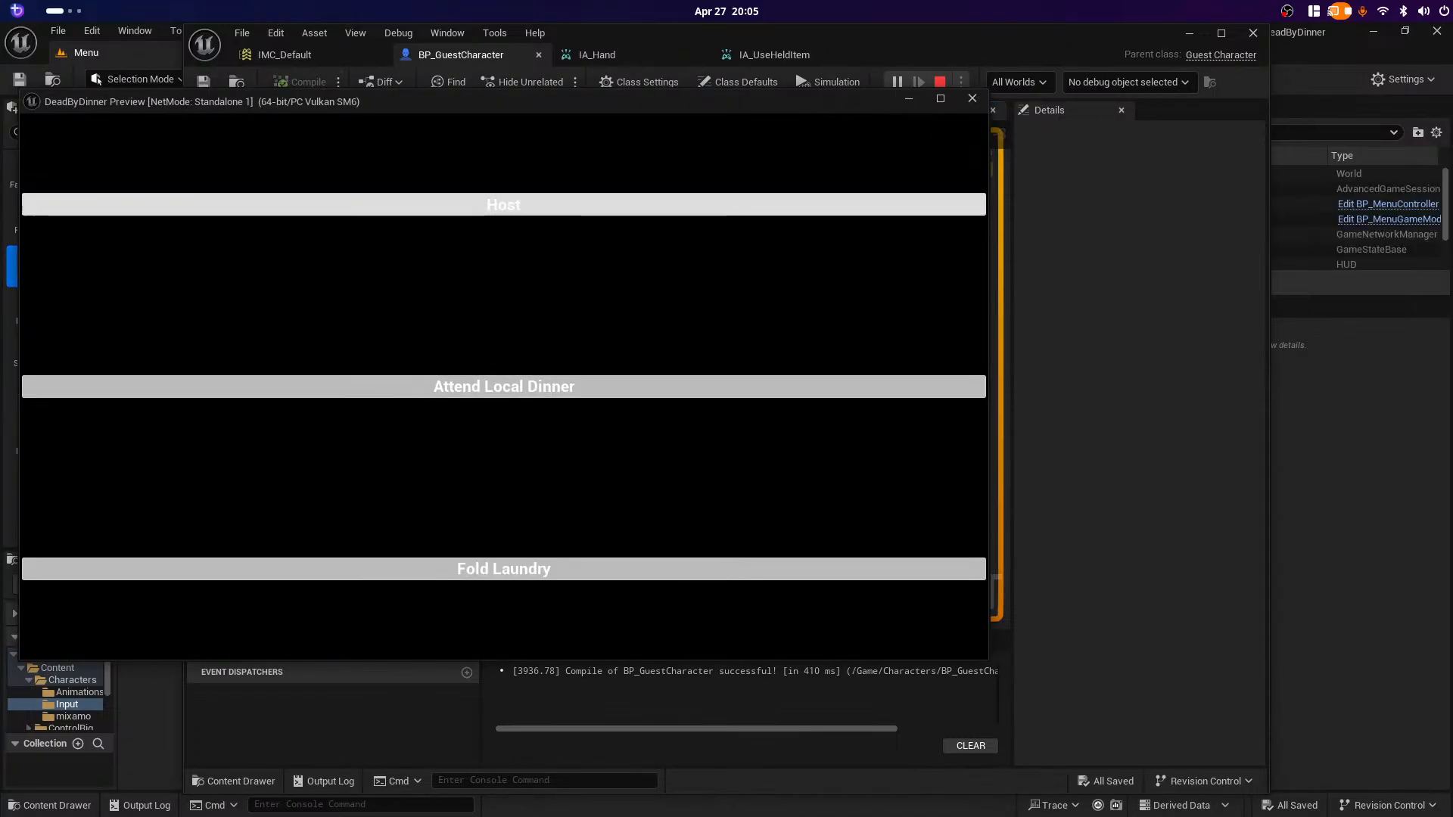
left_click(503, 205)
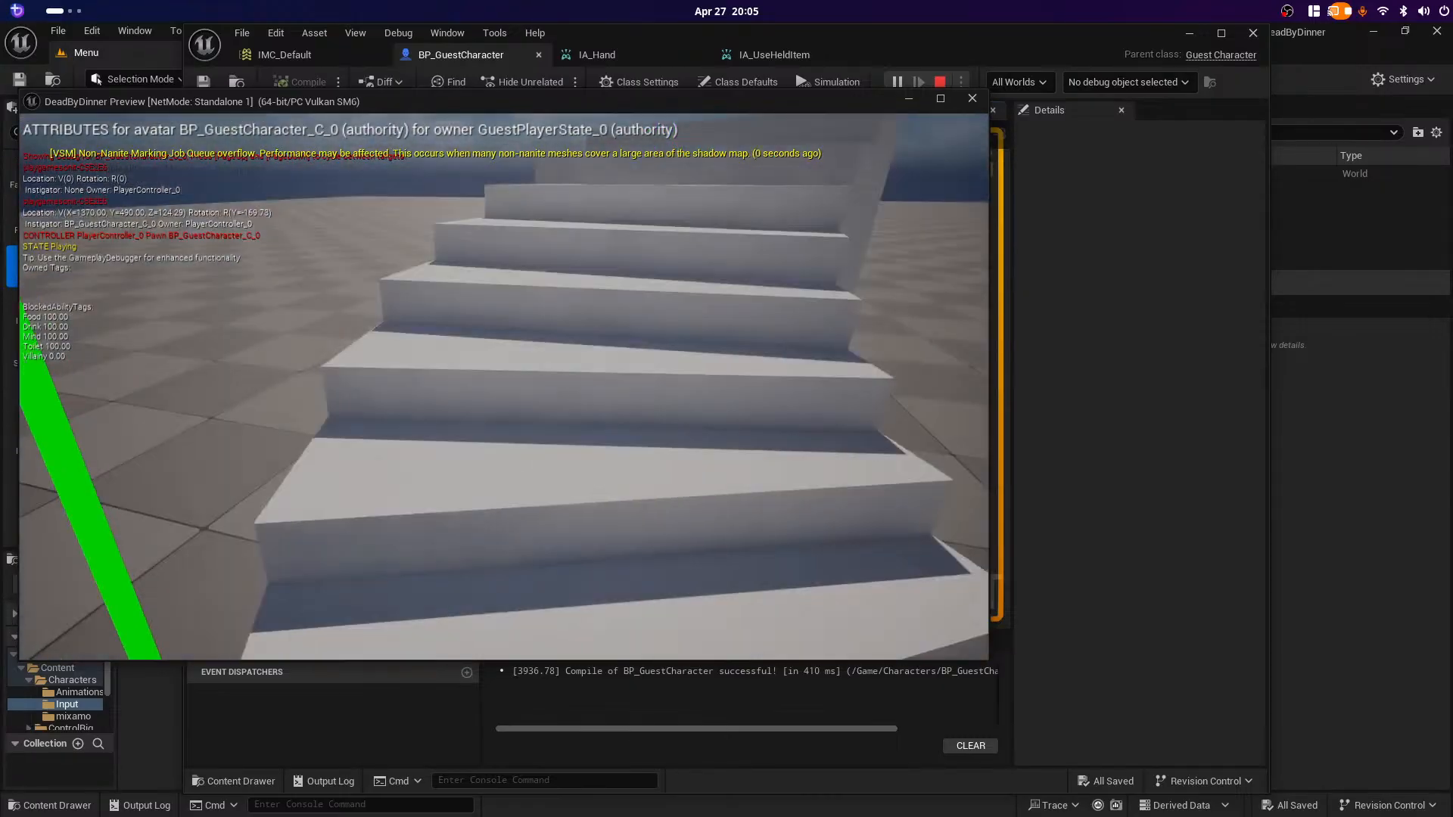
key("w")
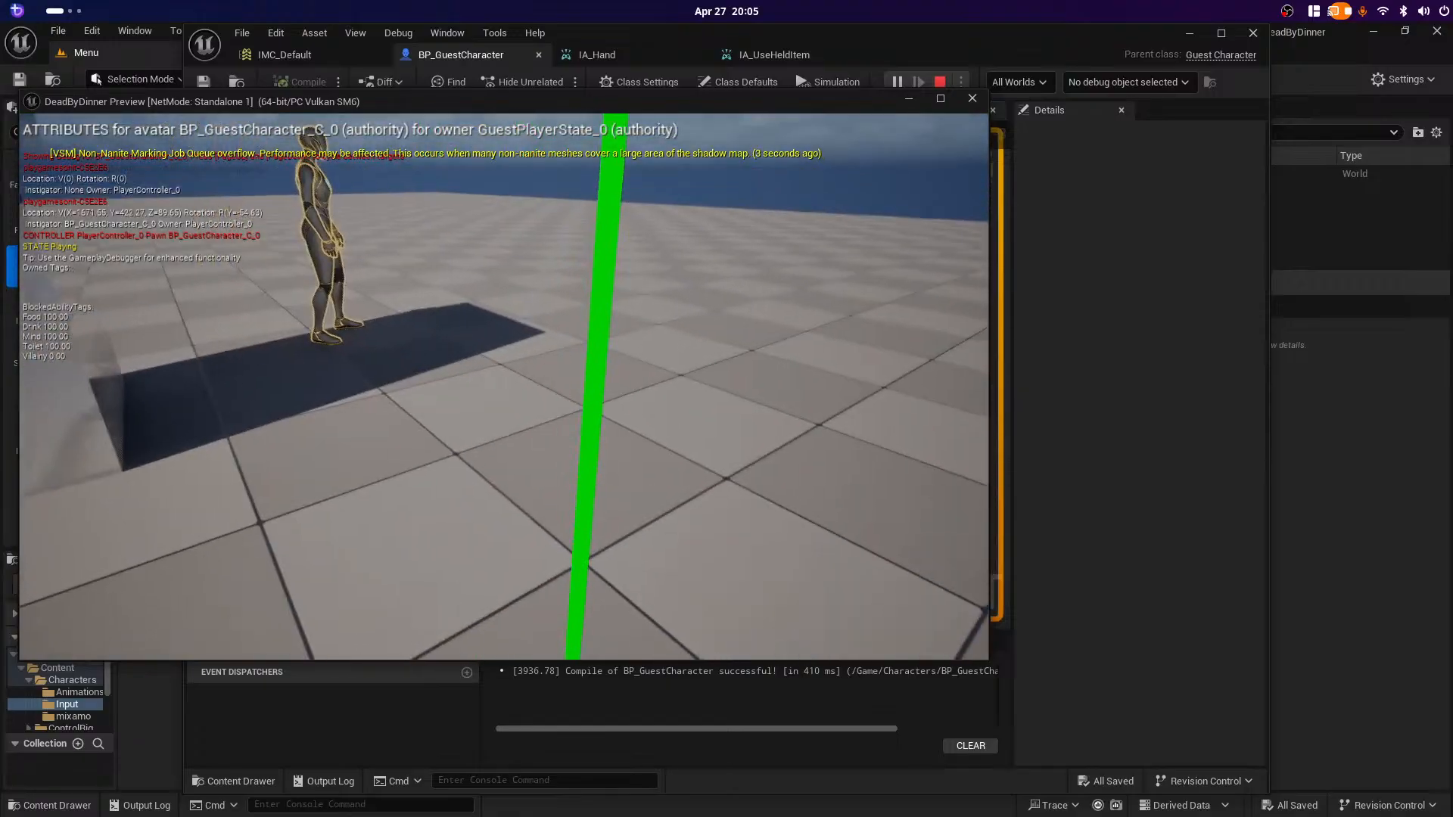
key("q")
key("q")
key("q")
key("q")
key("q")
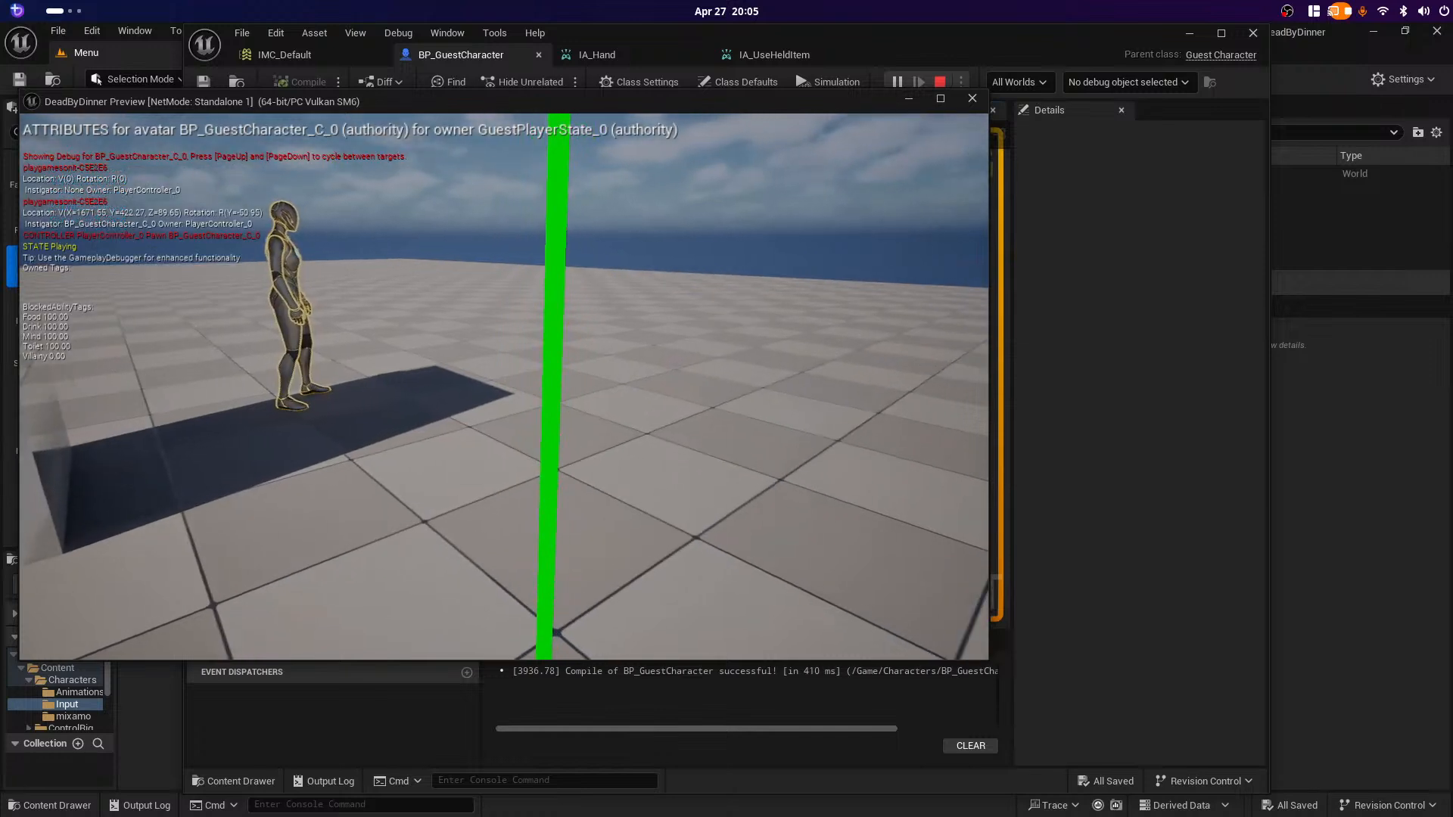
Step: Test the chorded IA_UseHeldItem action repeatedly for the left hand and for the right hand
left_click(504, 387)
left_click(504, 387)
left_click(504, 386)
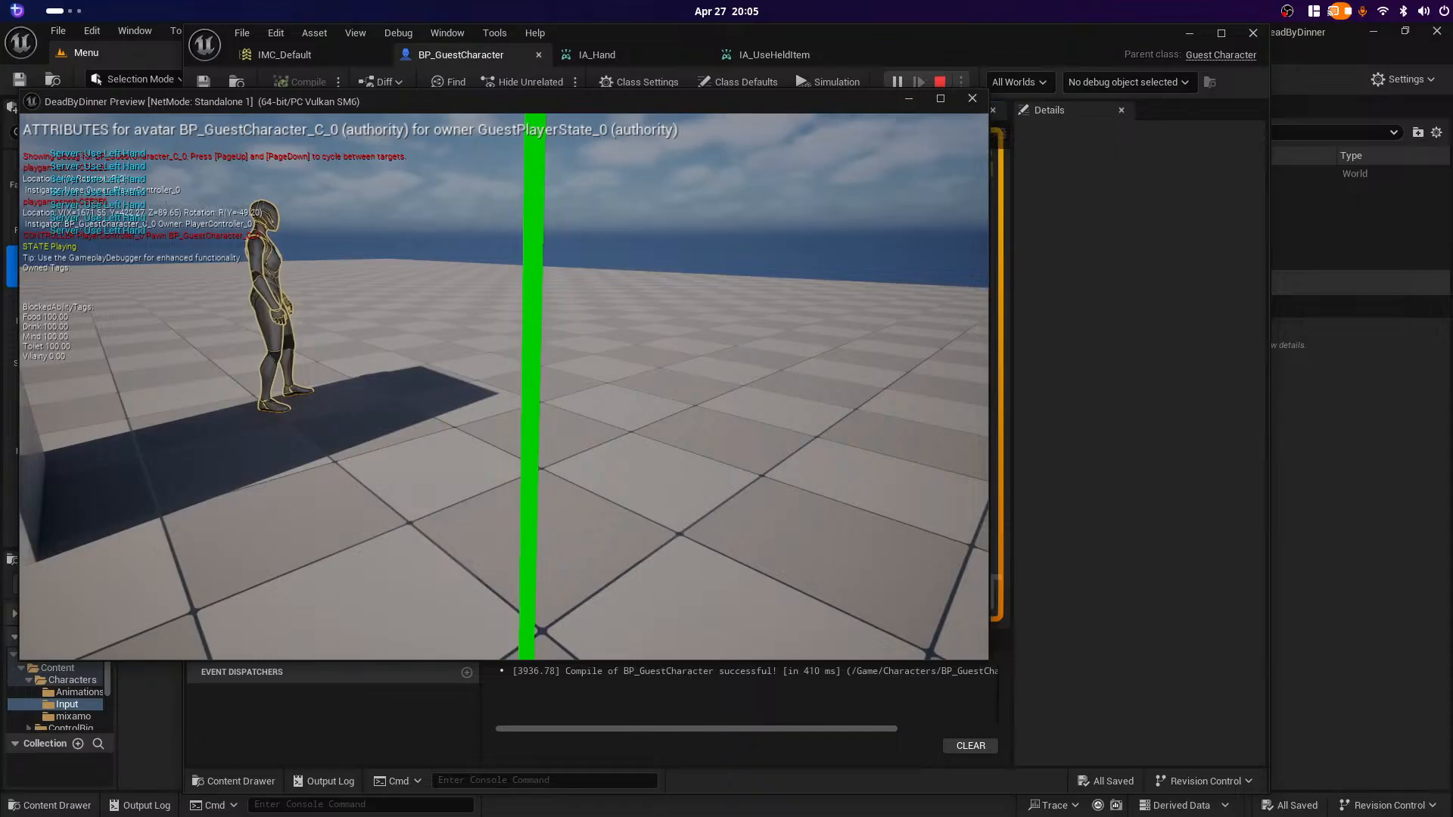
right_click(504, 387)
right_click(504, 387)
right_click(504, 387)
right_click(504, 387)
right_click(504, 387)
right_click(504, 387)
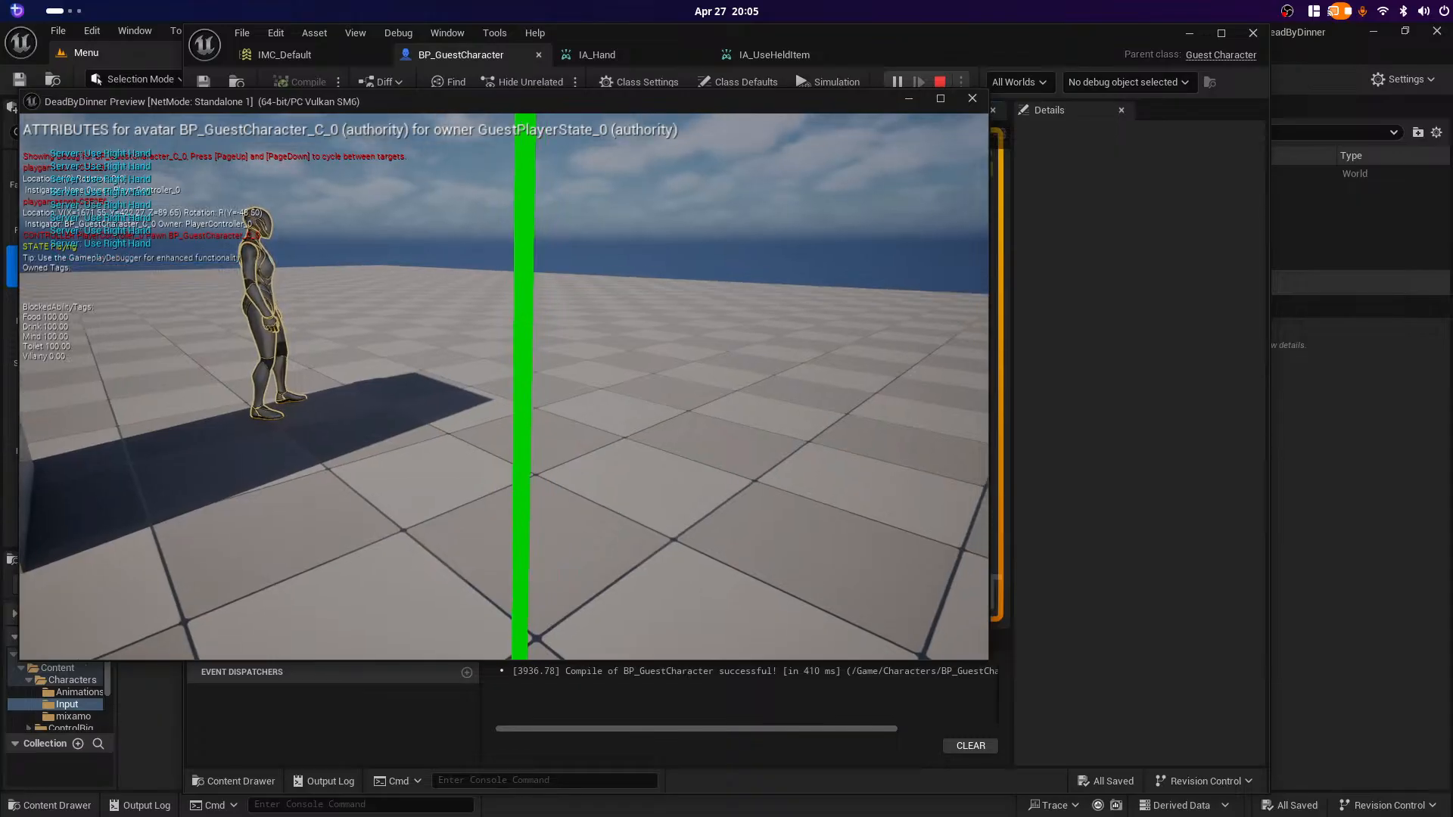
right_click(504, 387)
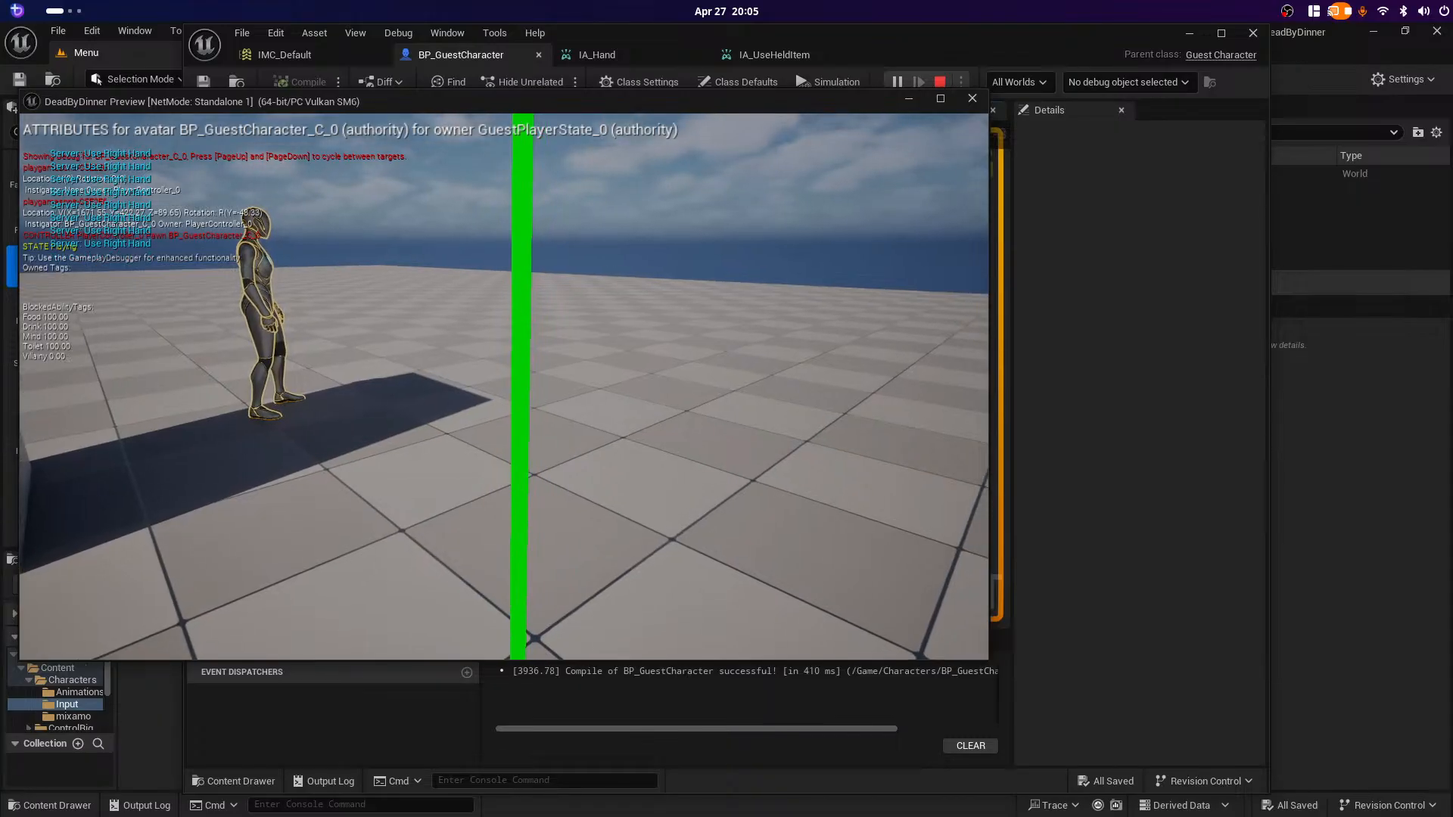
Step: Test the plain right-hand action, stop the play session and close the Message Log
key("e")
key("e")
key("e")
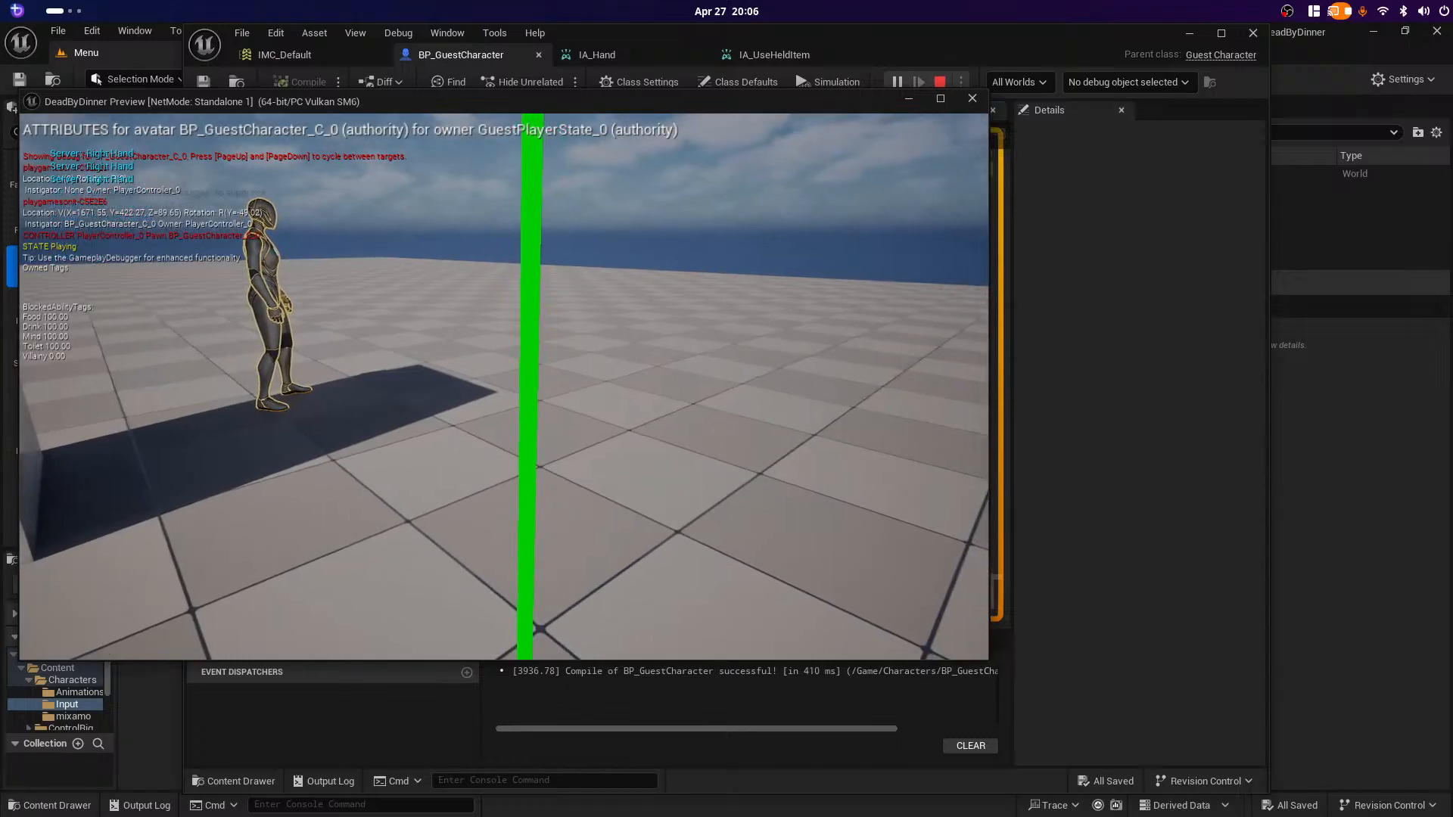
key("Escape")
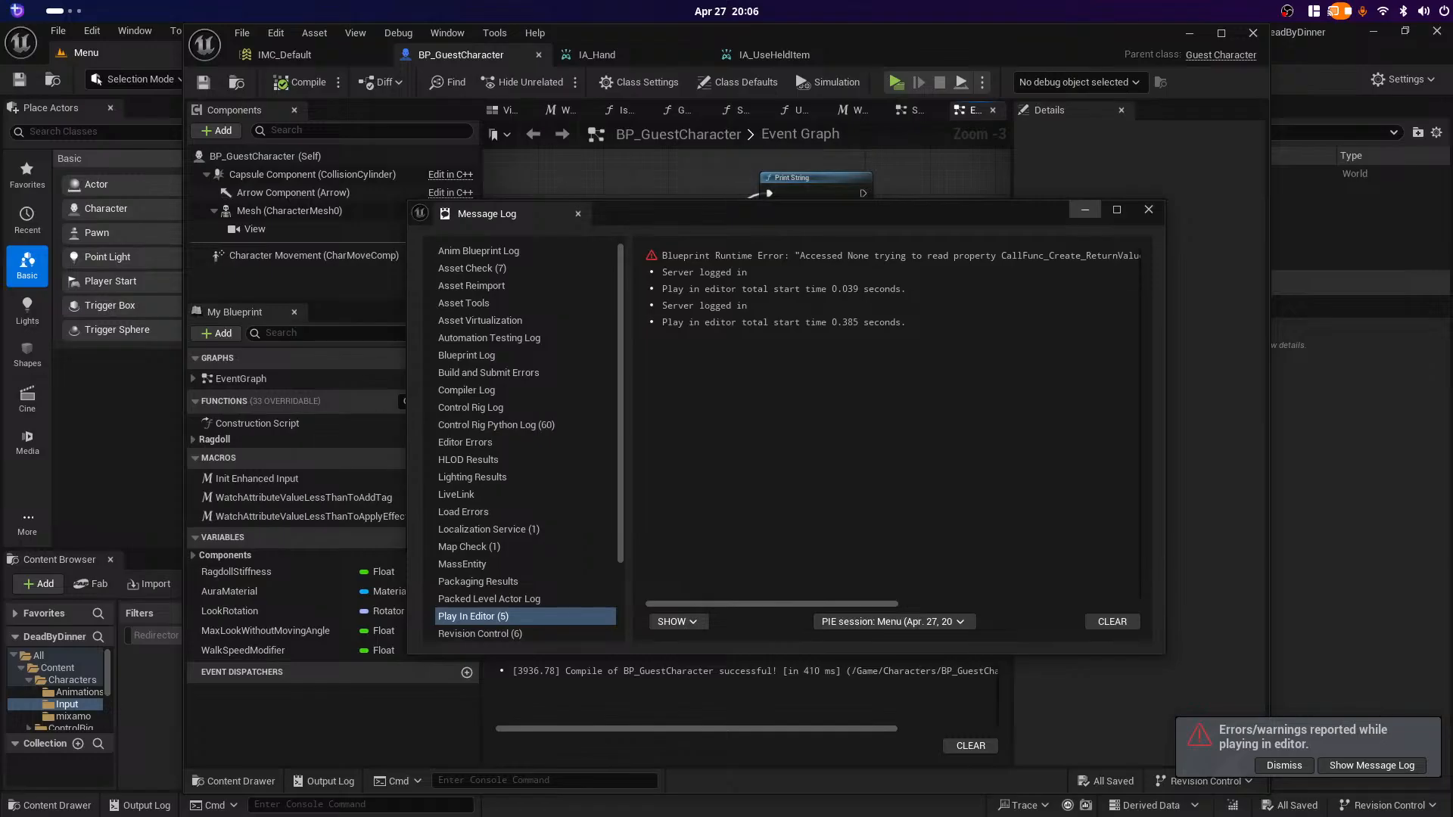
left_click(1149, 210)
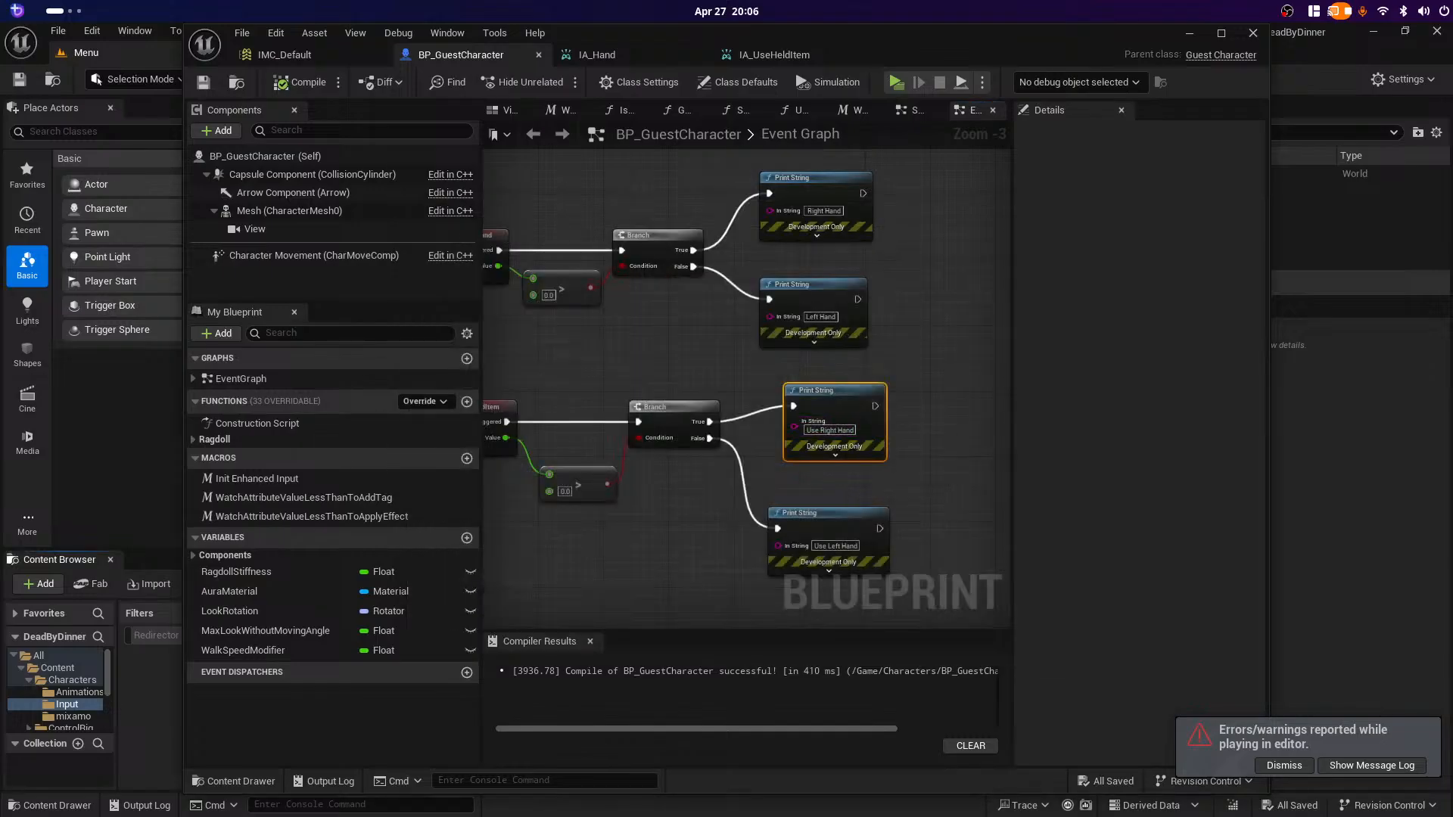
Step: Review the IA_Hand and IA_UseHeldItem node chains in the event graph and their mappings, triggers and modifiers in IMC_Default
scroll(697, 431, "down", 2)
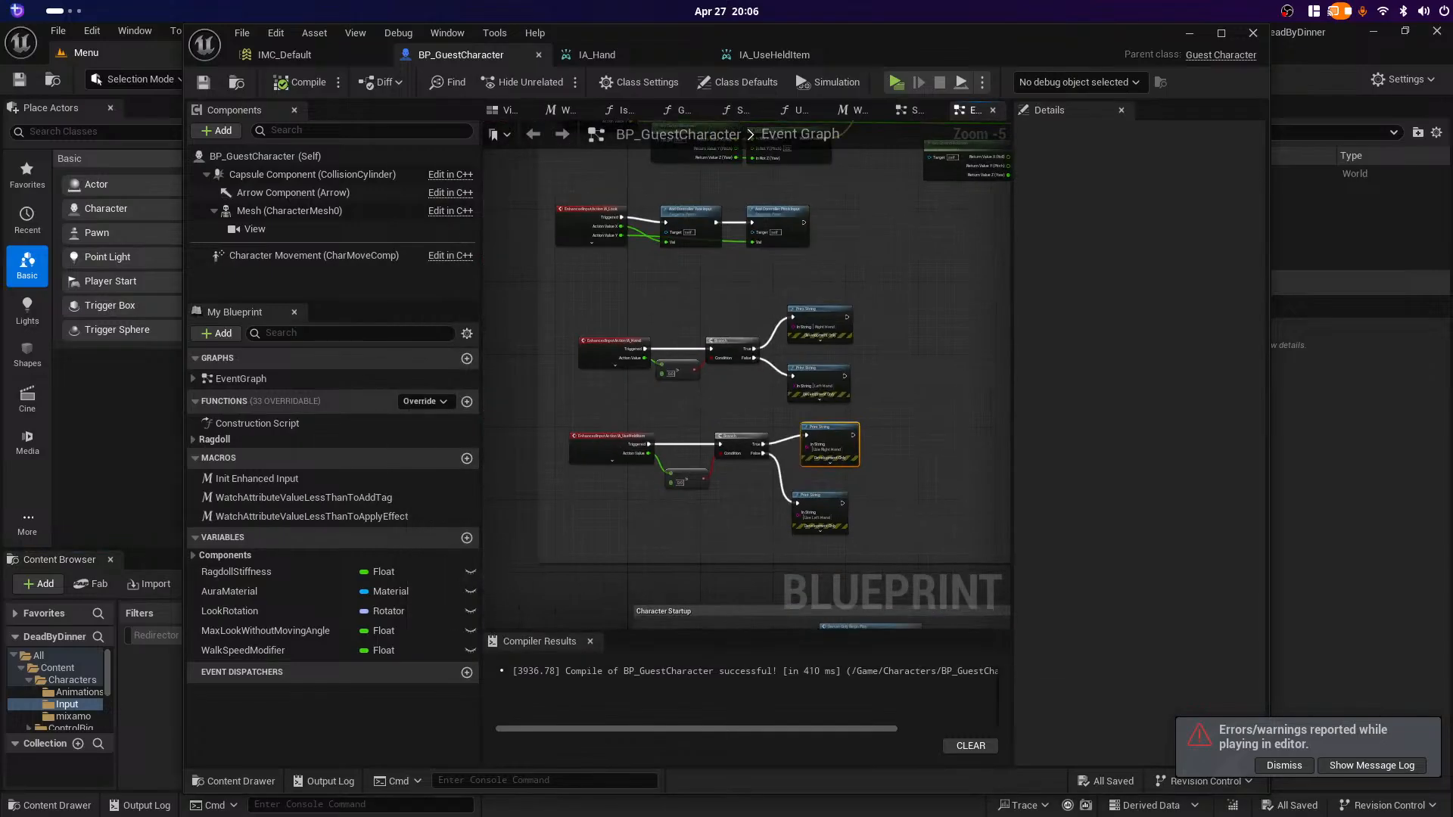
right_click_drag(730, 506, 755, 476)
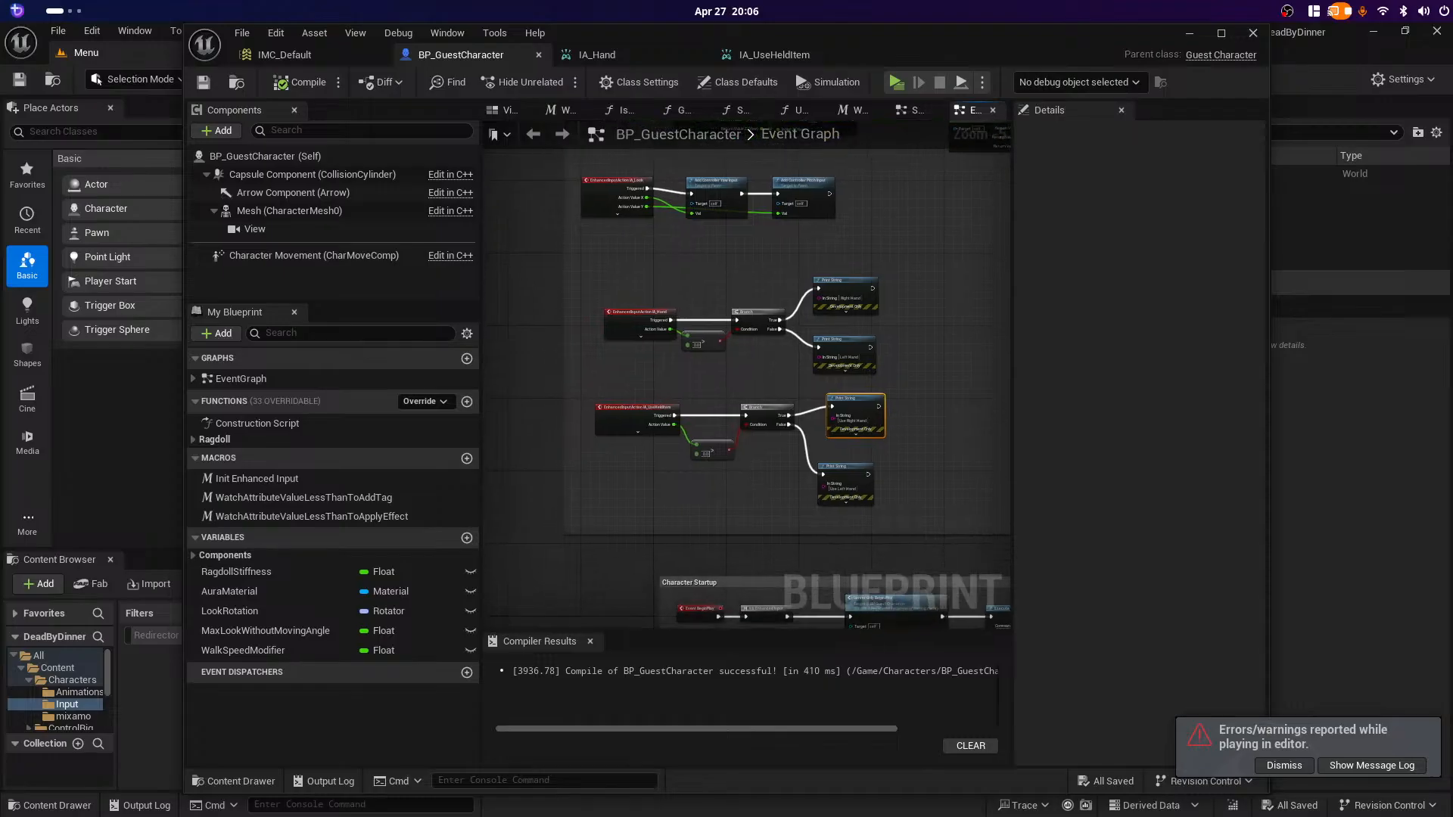
scroll(725, 435, "up", 3)
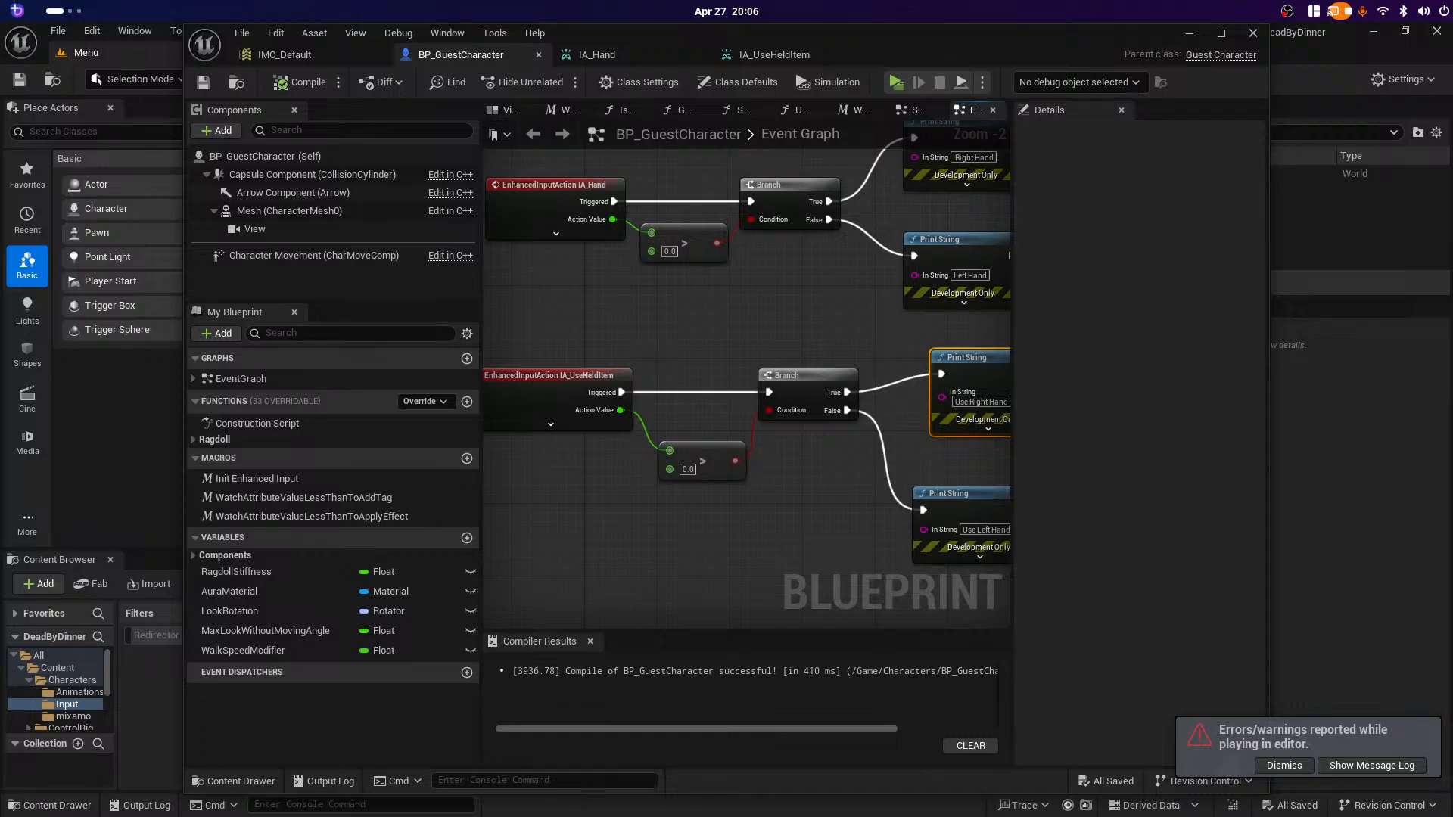
right_click_drag(794, 495, 827, 516)
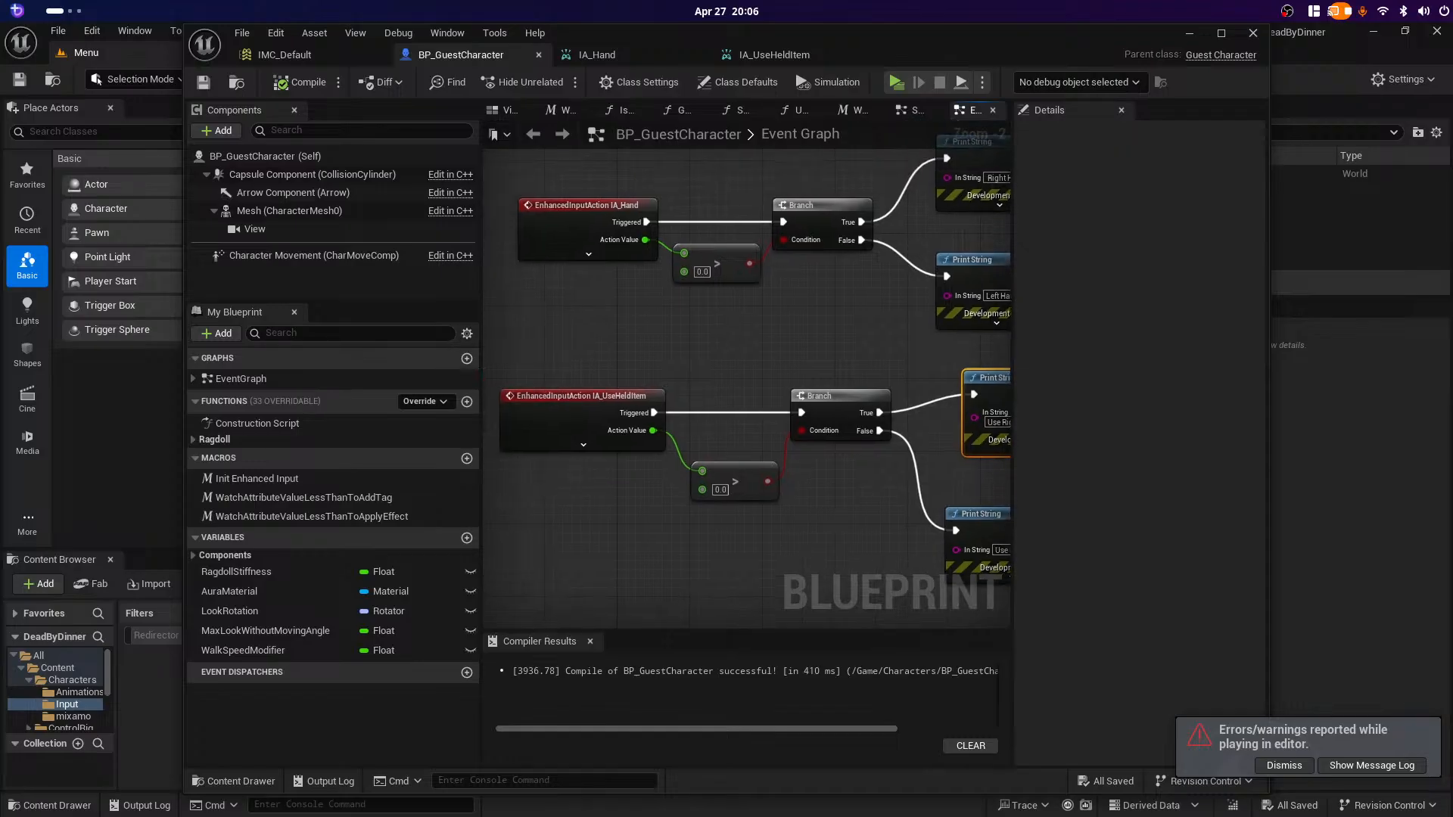
left_click(827, 515)
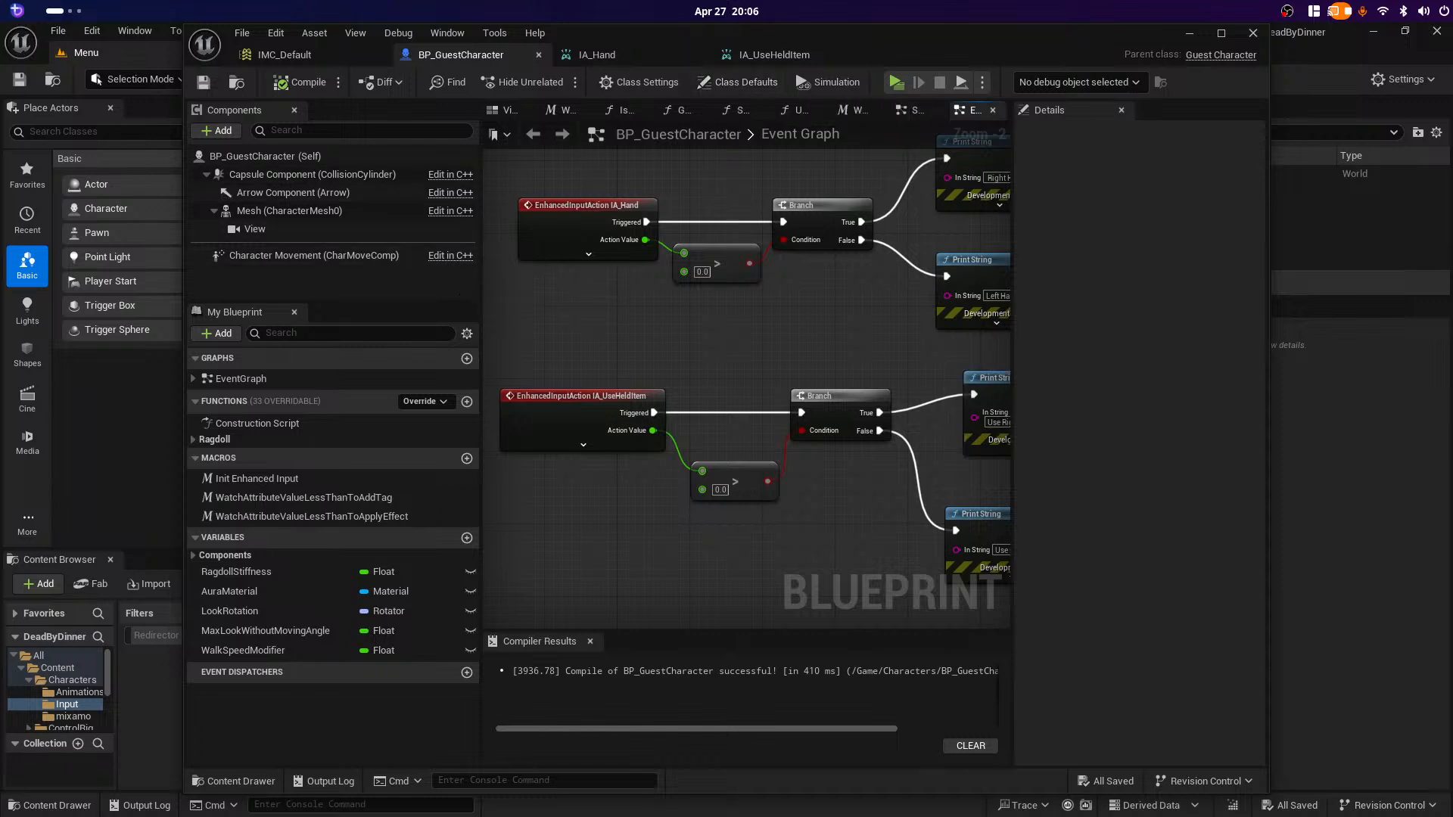
left_click(284, 54)
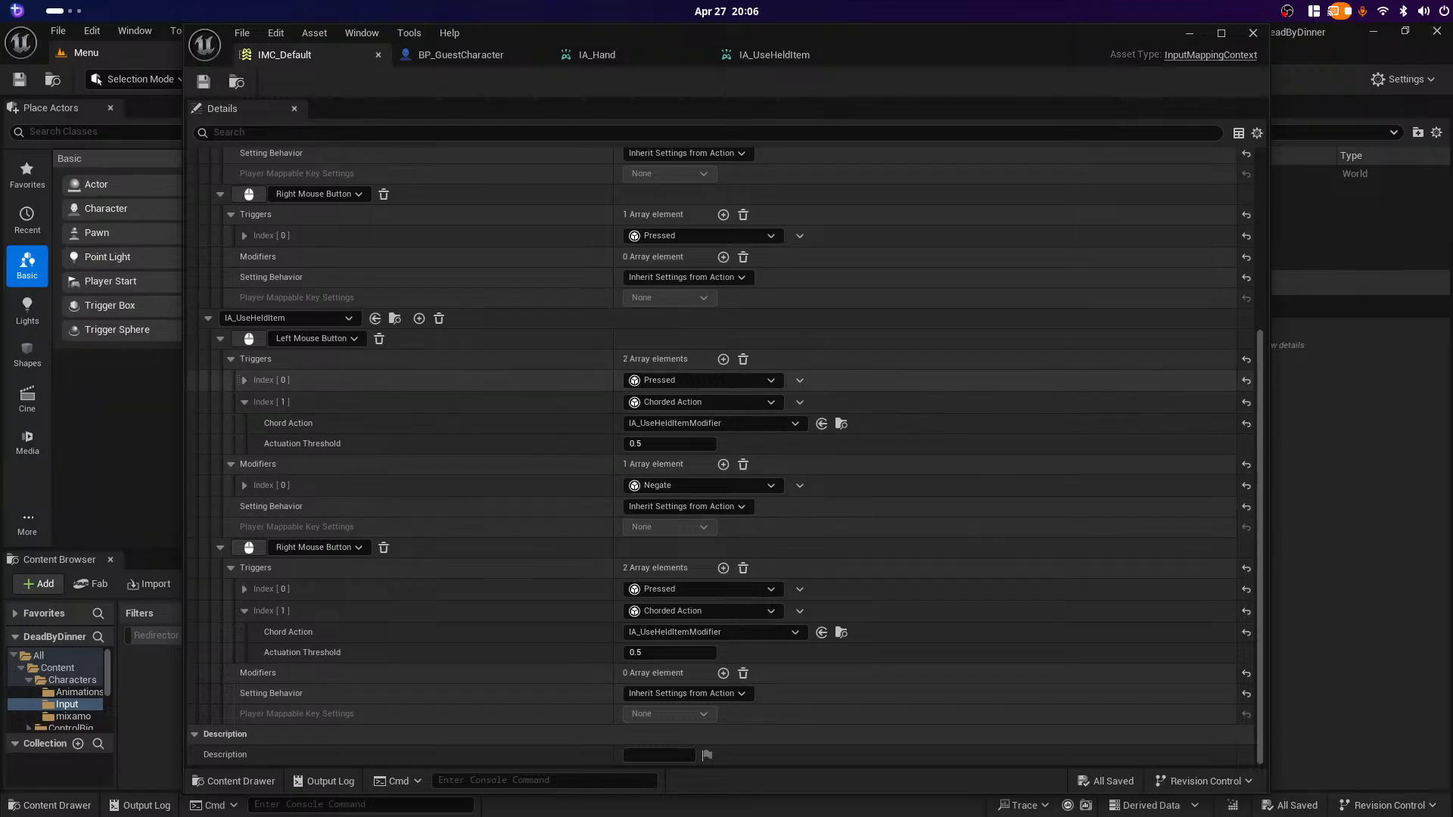
left_click(318, 338)
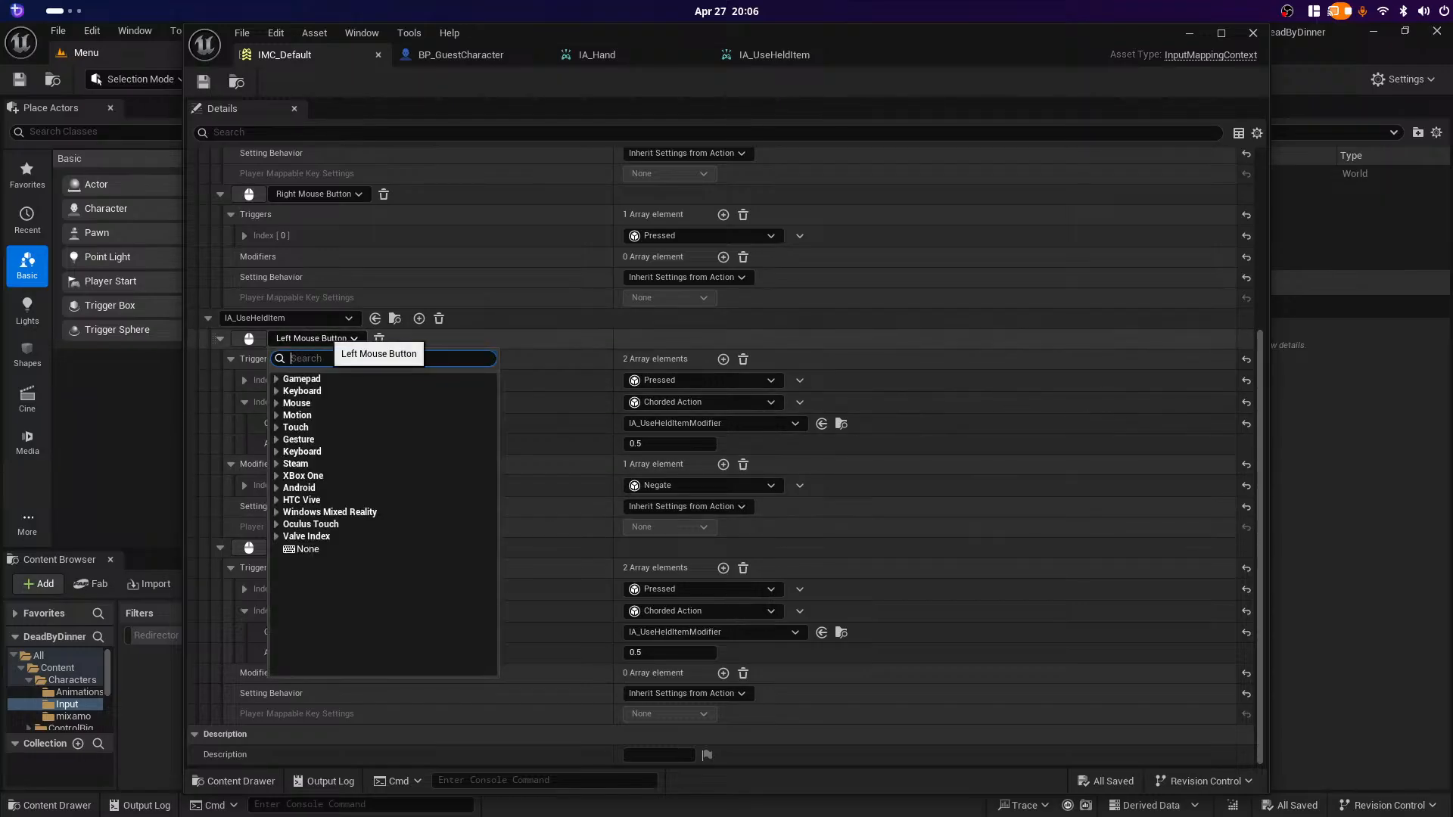
key("Escape")
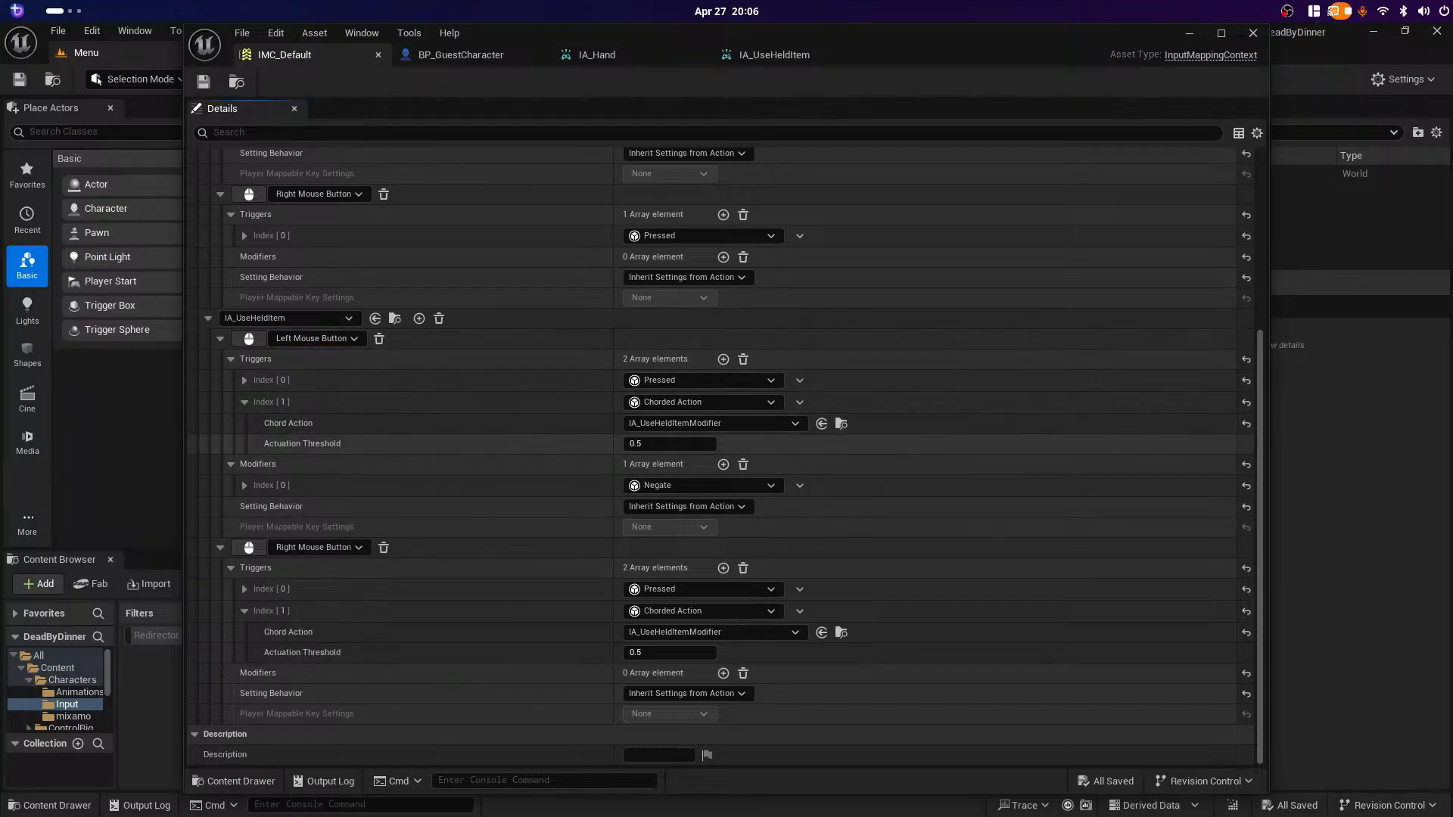
scroll(719, 454, "up", 6)
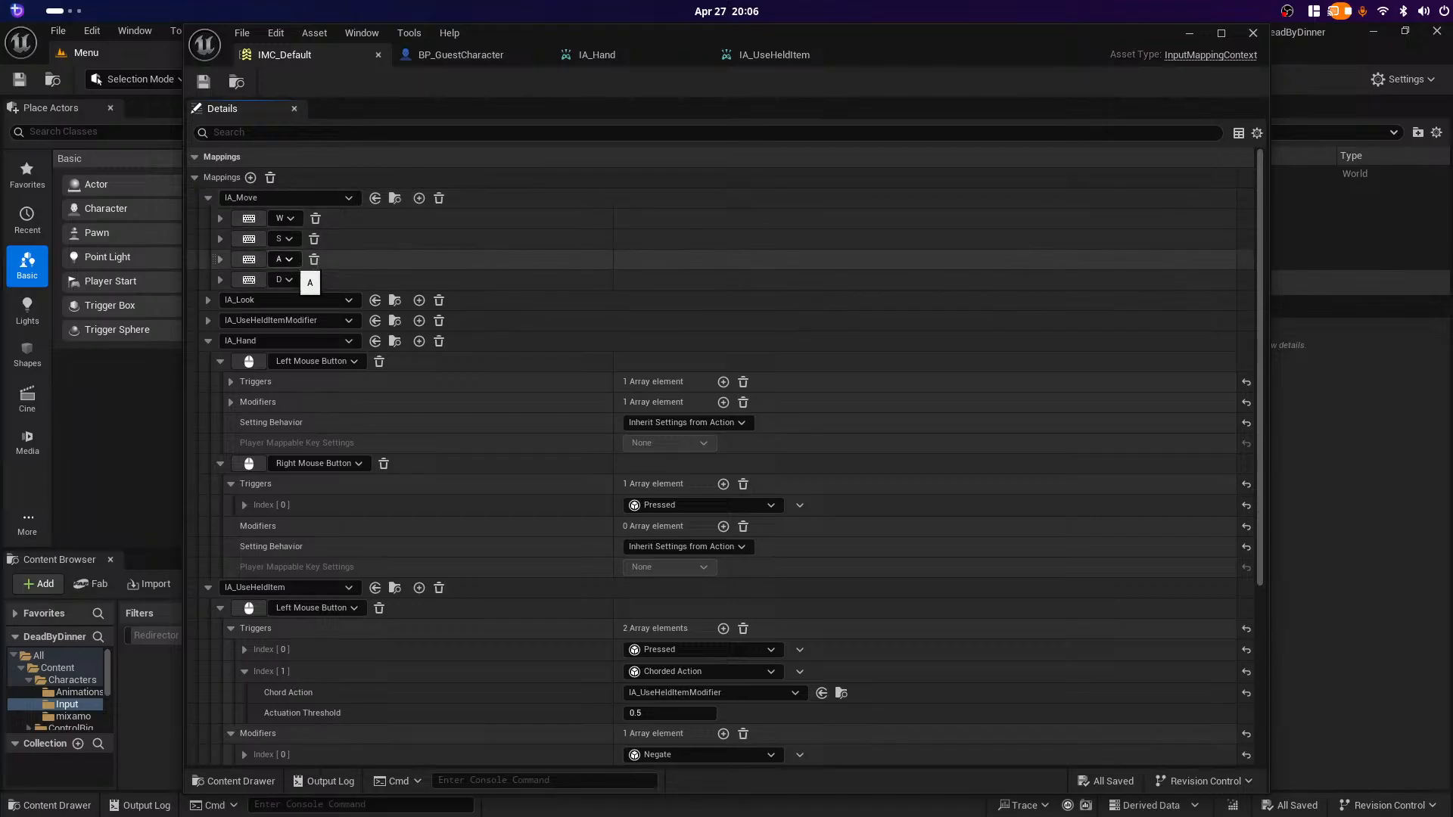
left_click(208, 300)
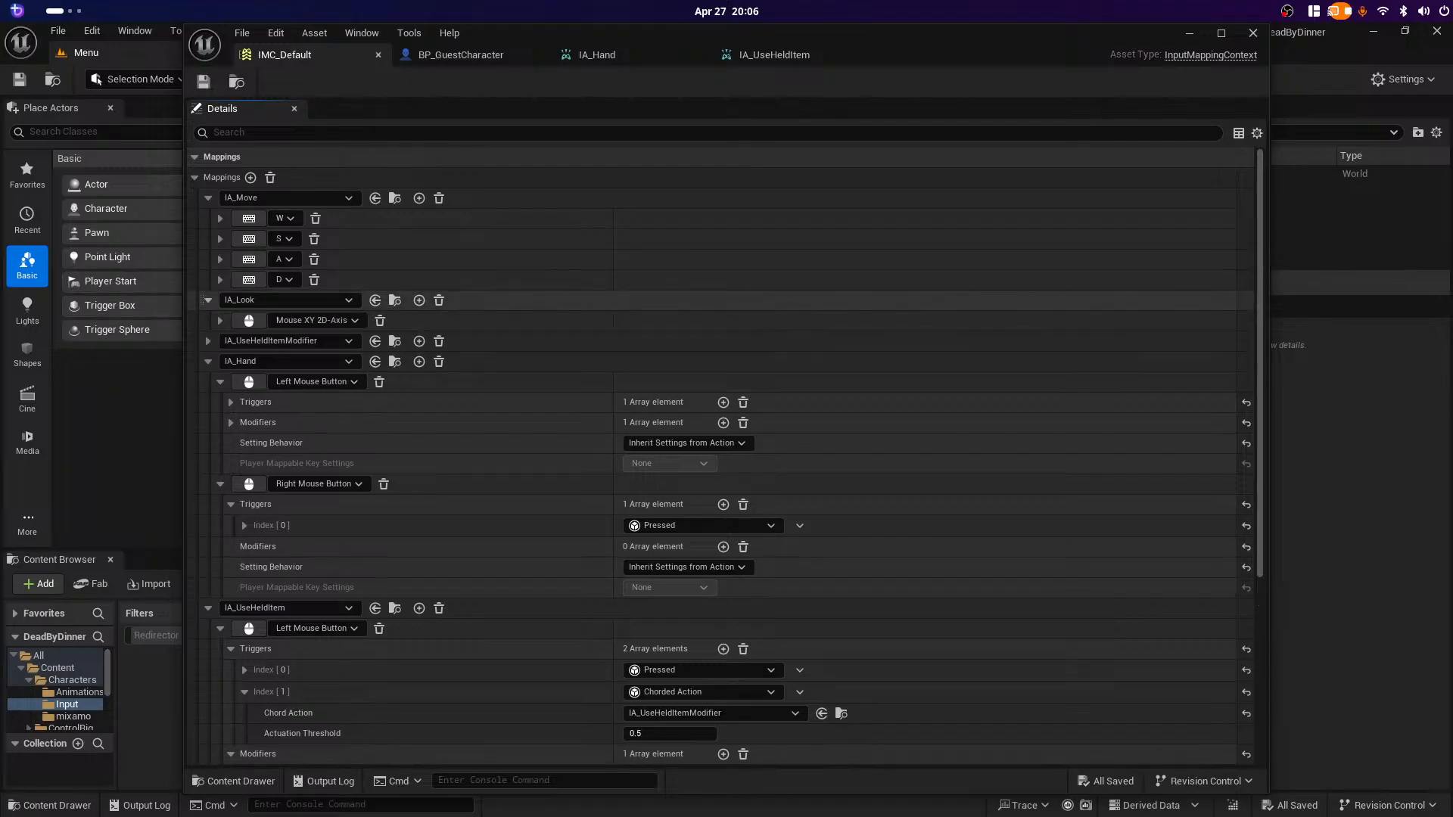
left_click(208, 300)
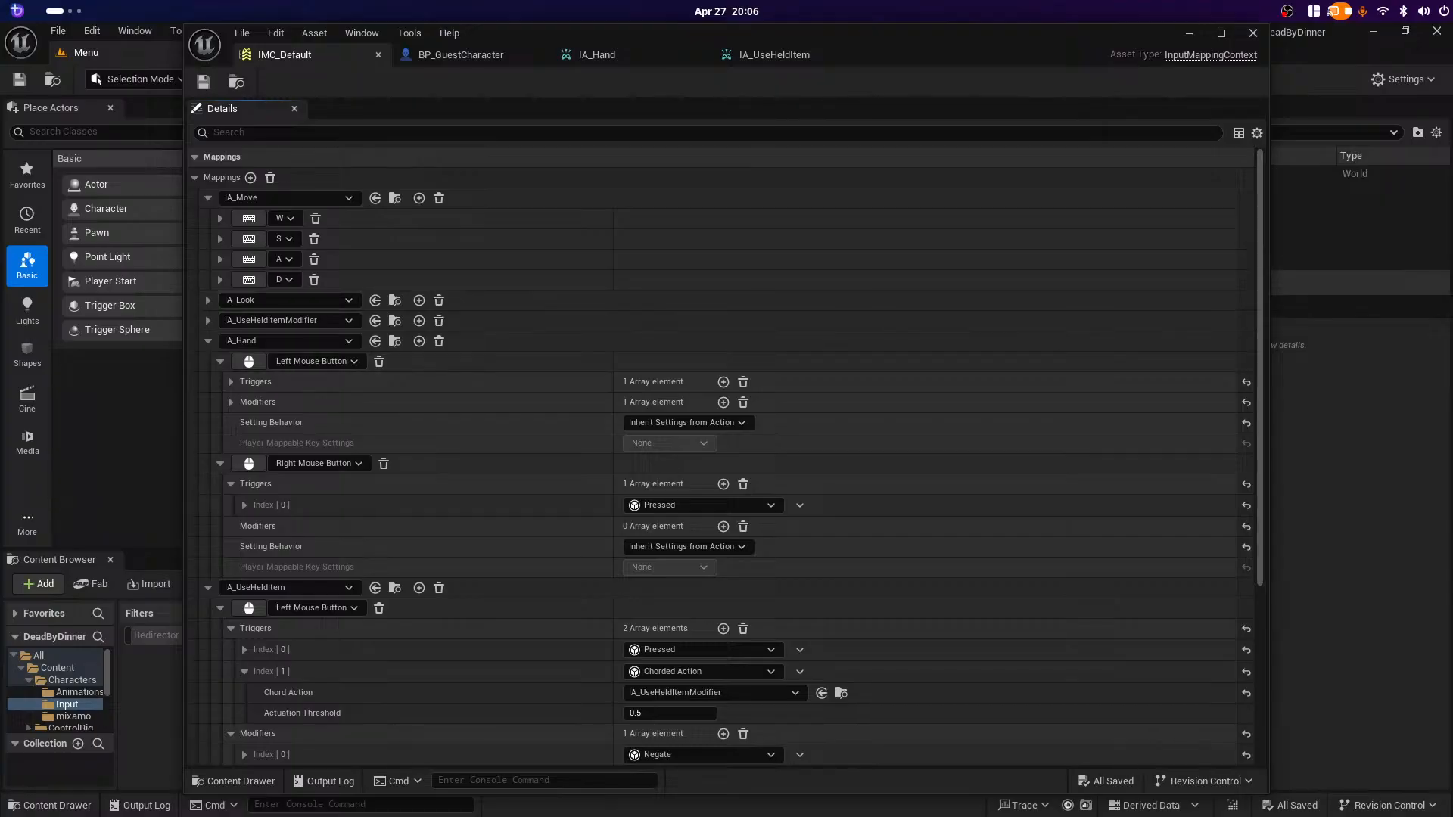
Step: Check the player-control notes in streeeeming.txt, then return to BP_GuestCharacter and inspect the IA_Hand branch in the event graph
key("super")
left_click(974, 347)
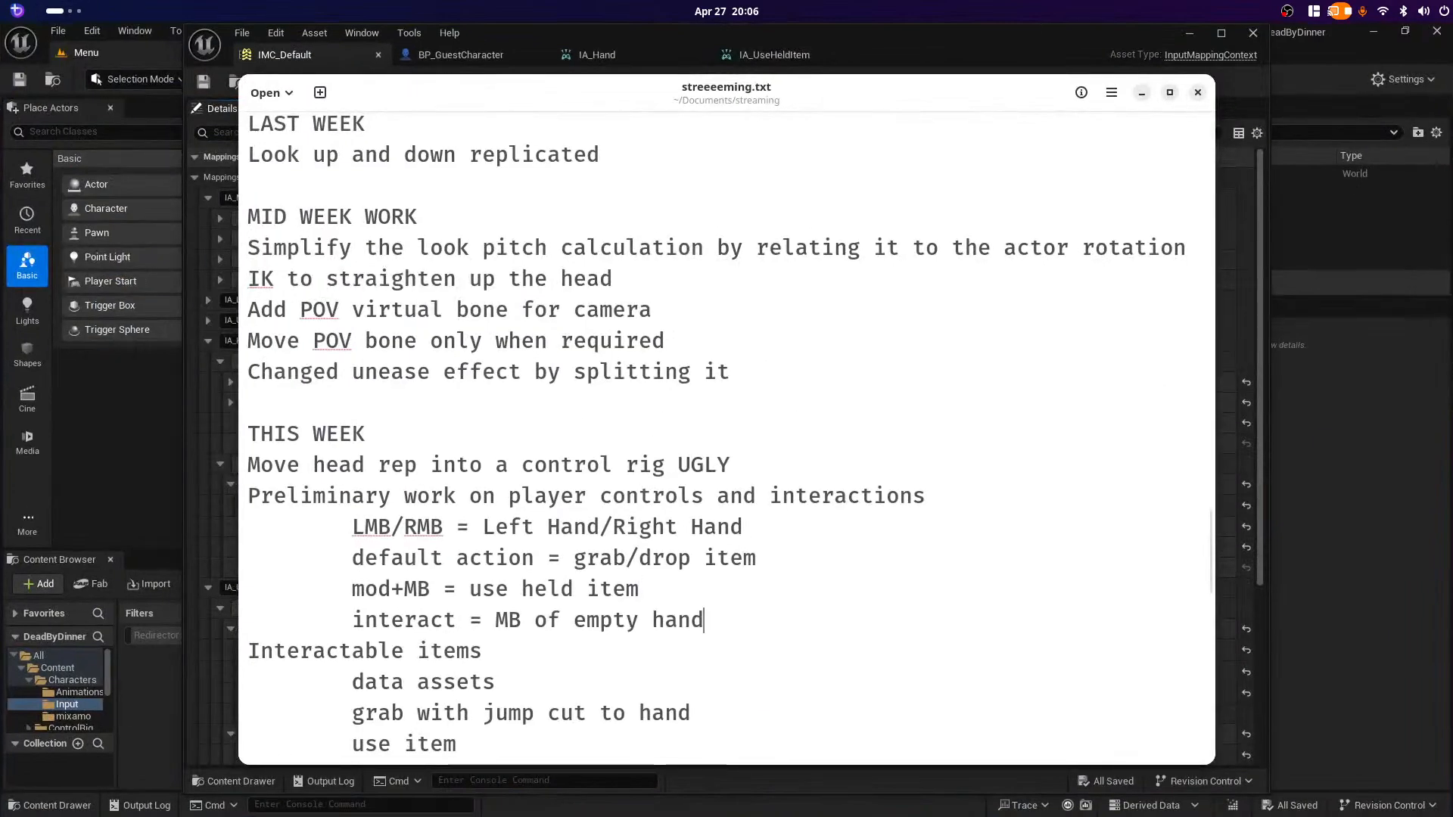
key("super")
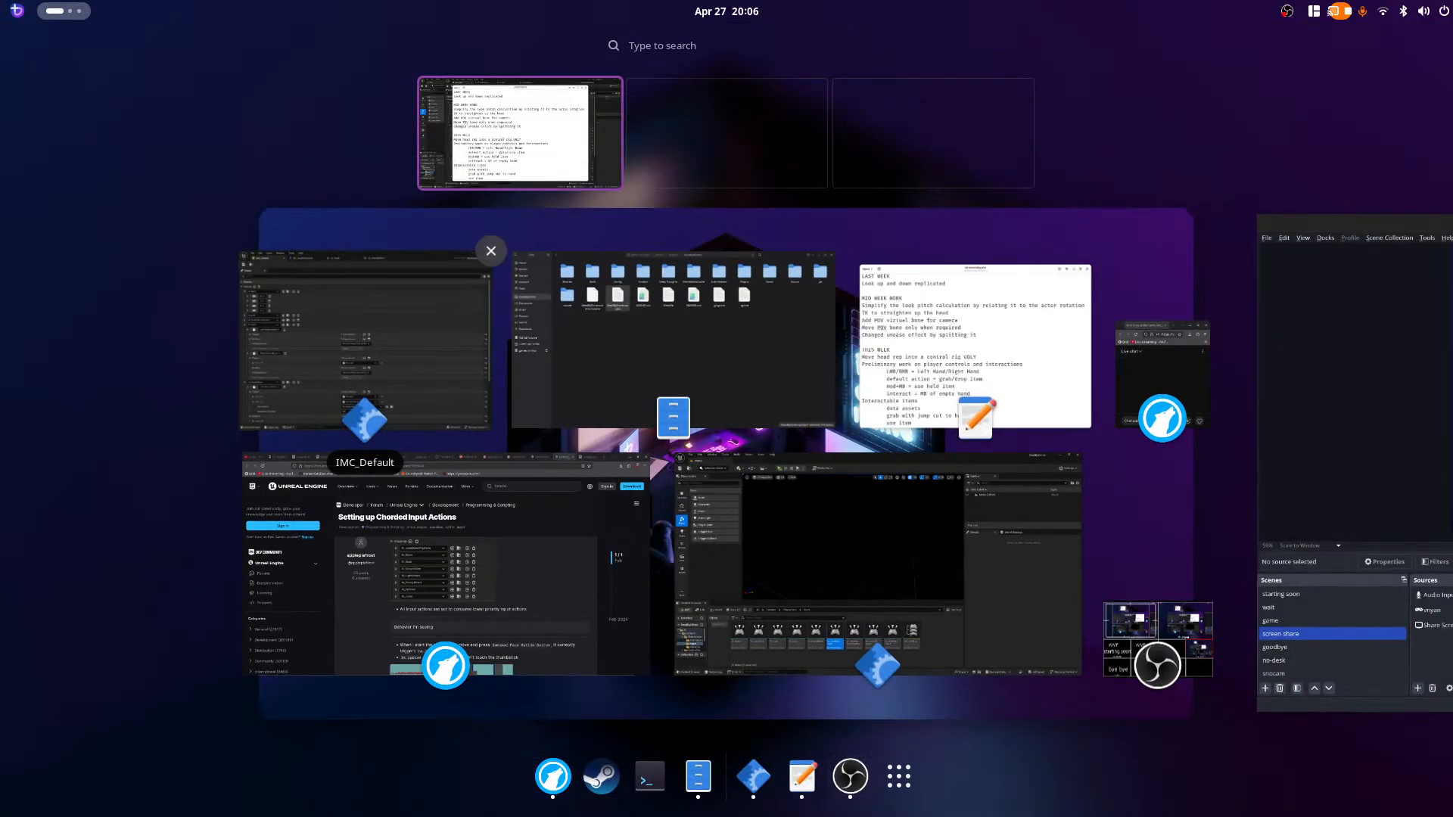
left_click(363, 340)
left_click(461, 55)
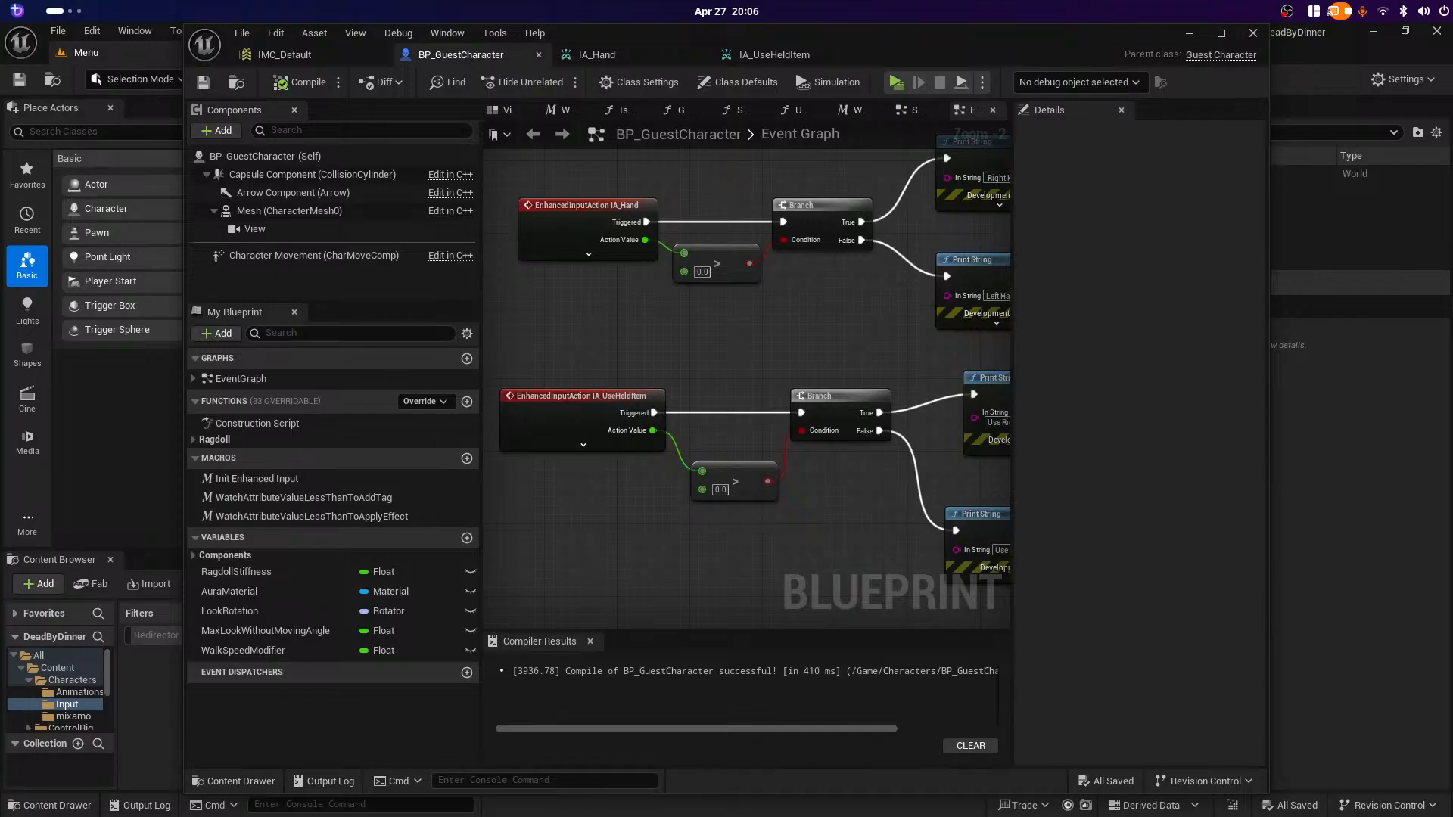
scroll(536, 550, "down", 3)
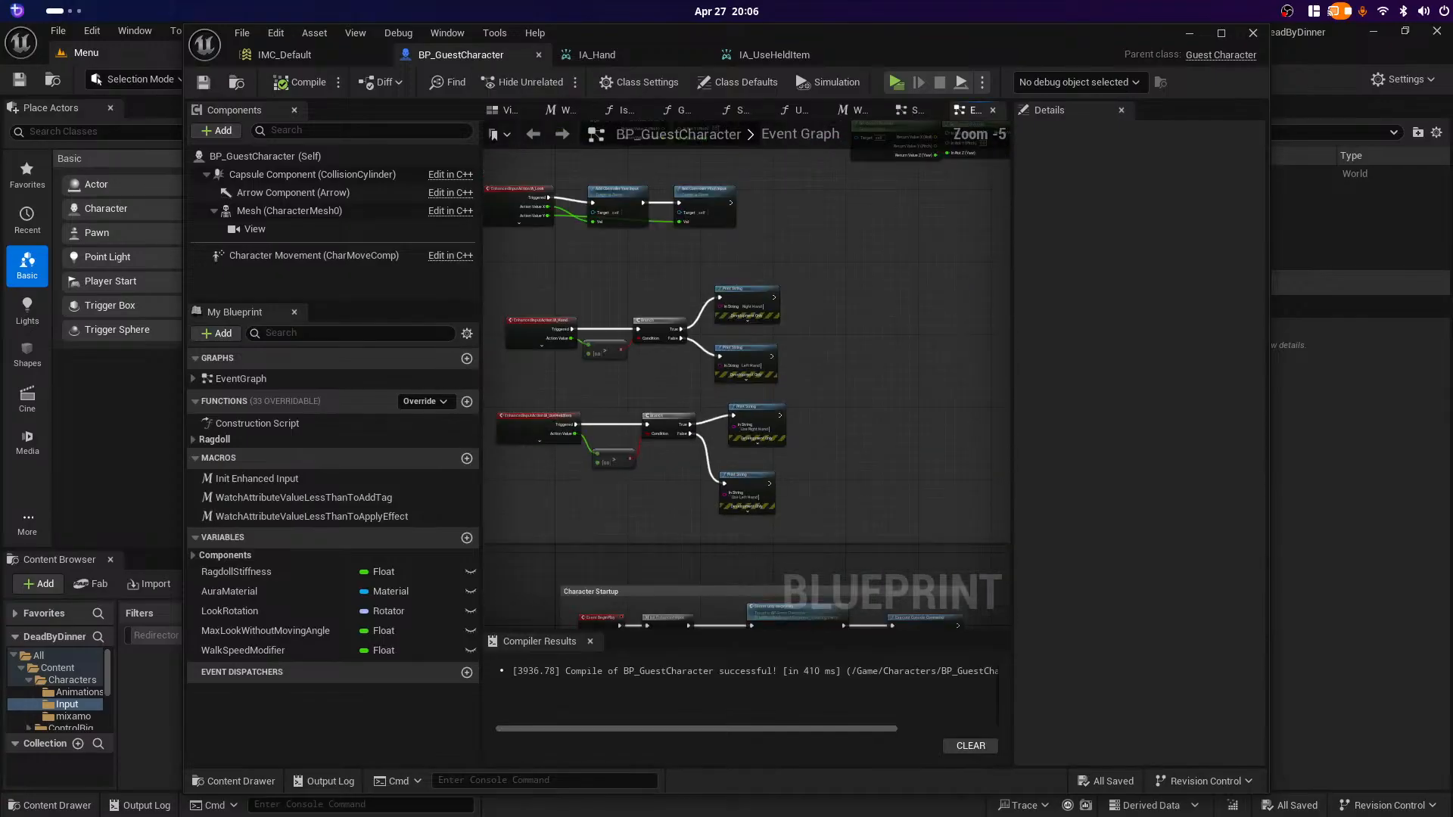
scroll(869, 475, "up", 4)
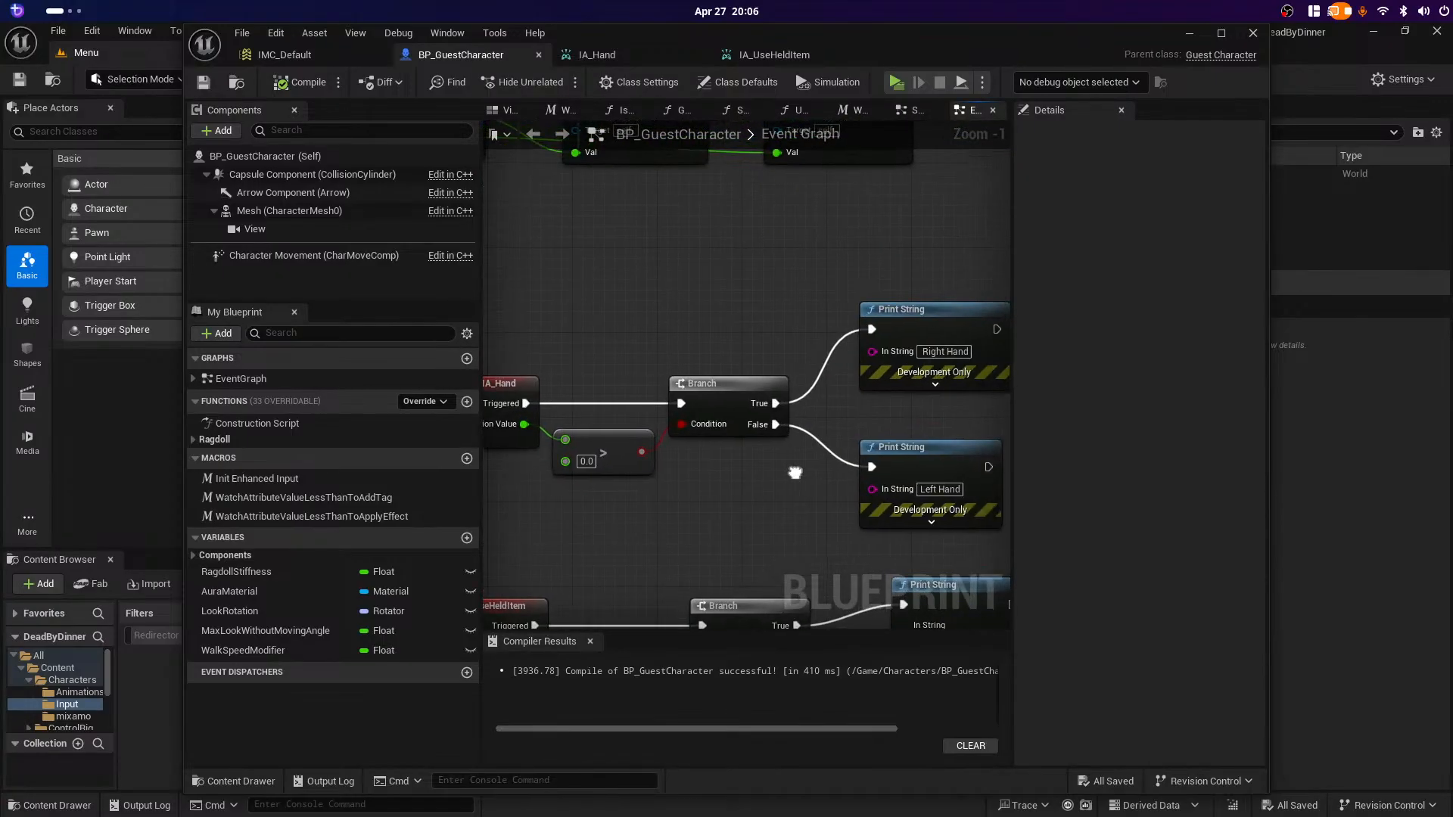
mouse_move(868, 475)
right_mouse_down()
mouse_move(892, 479)
mouse_move(876, 470)
right_mouse_up()
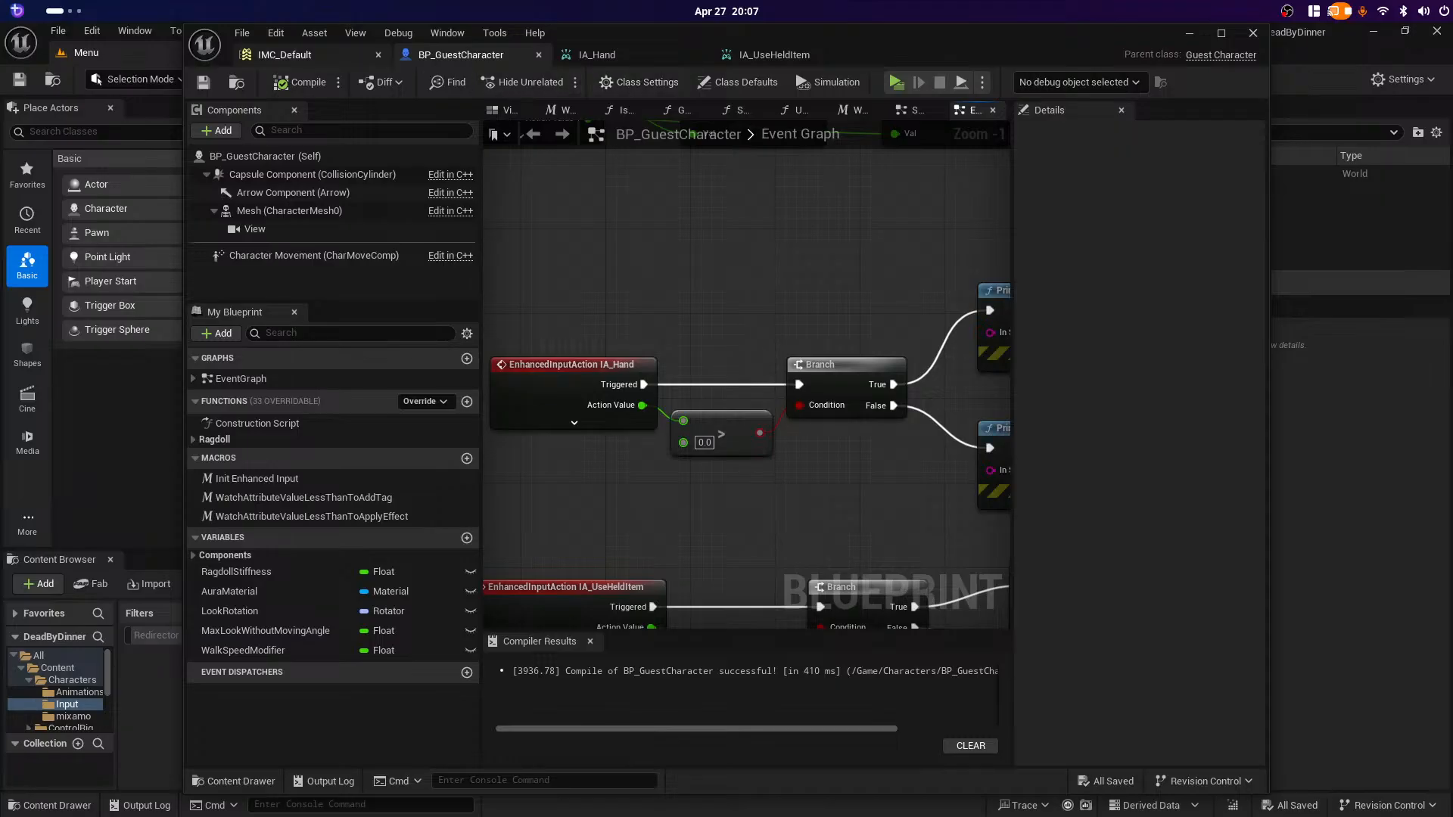
left_click(285, 54)
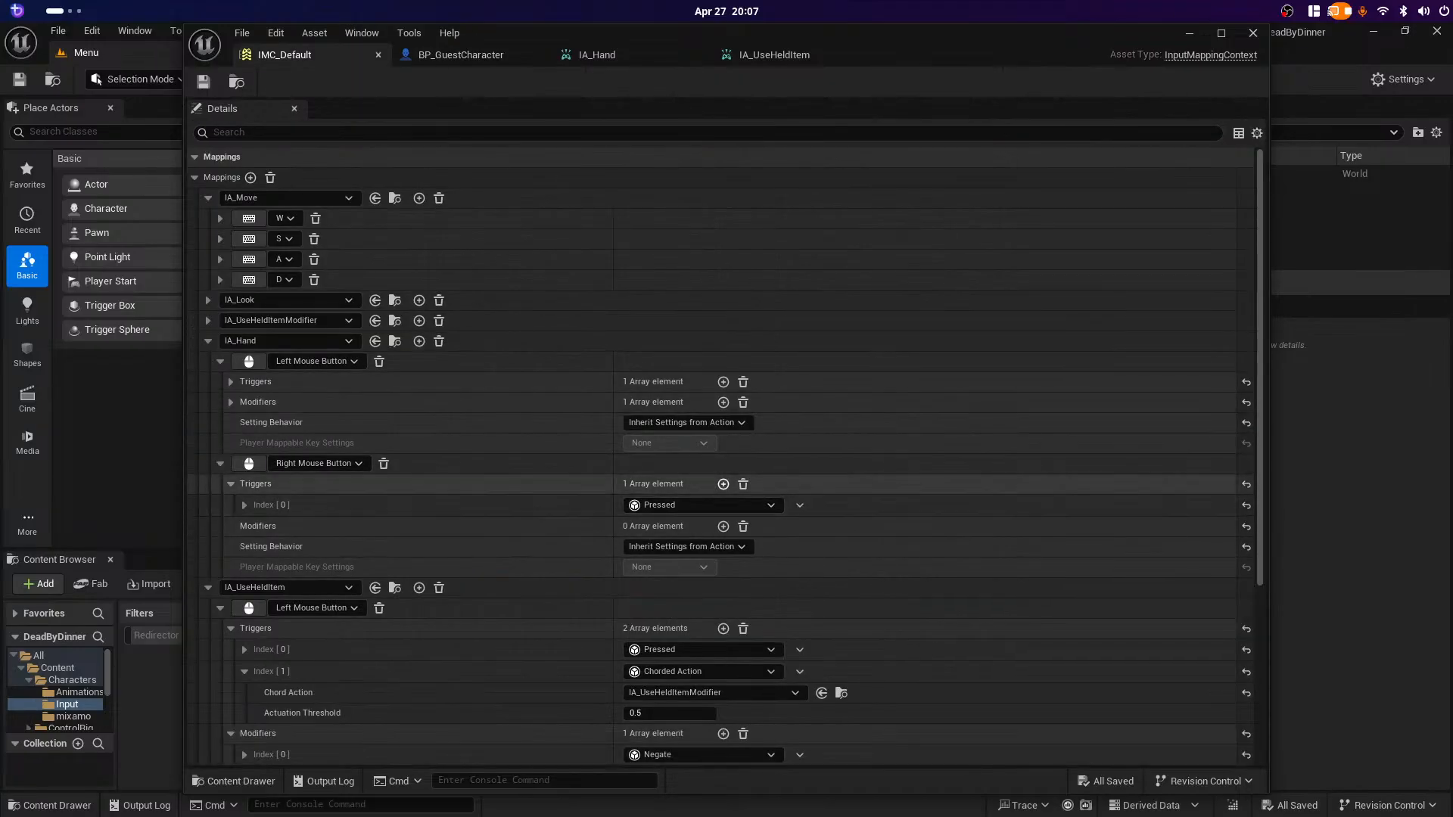
left_click(724, 484)
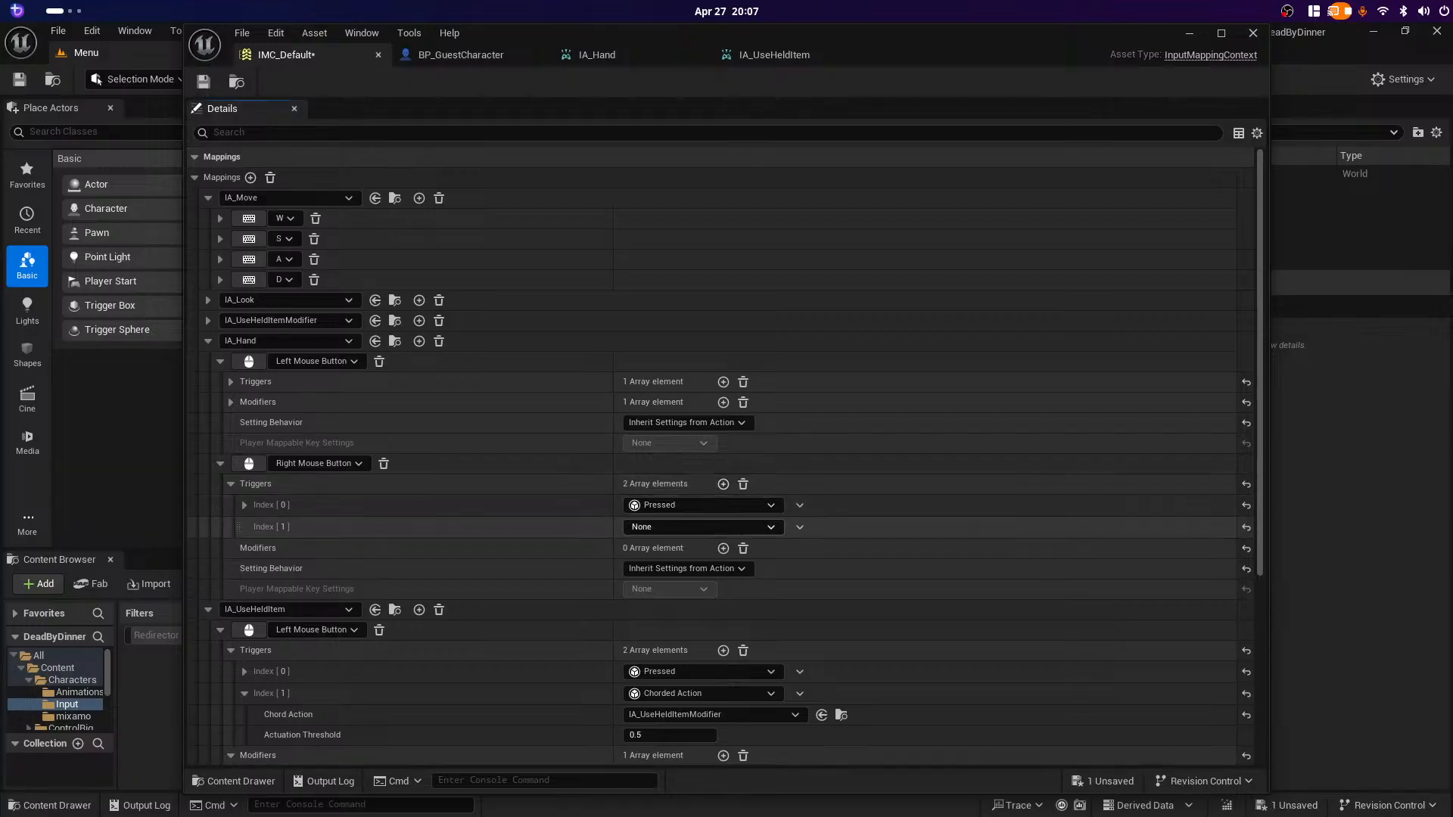
left_click(702, 527)
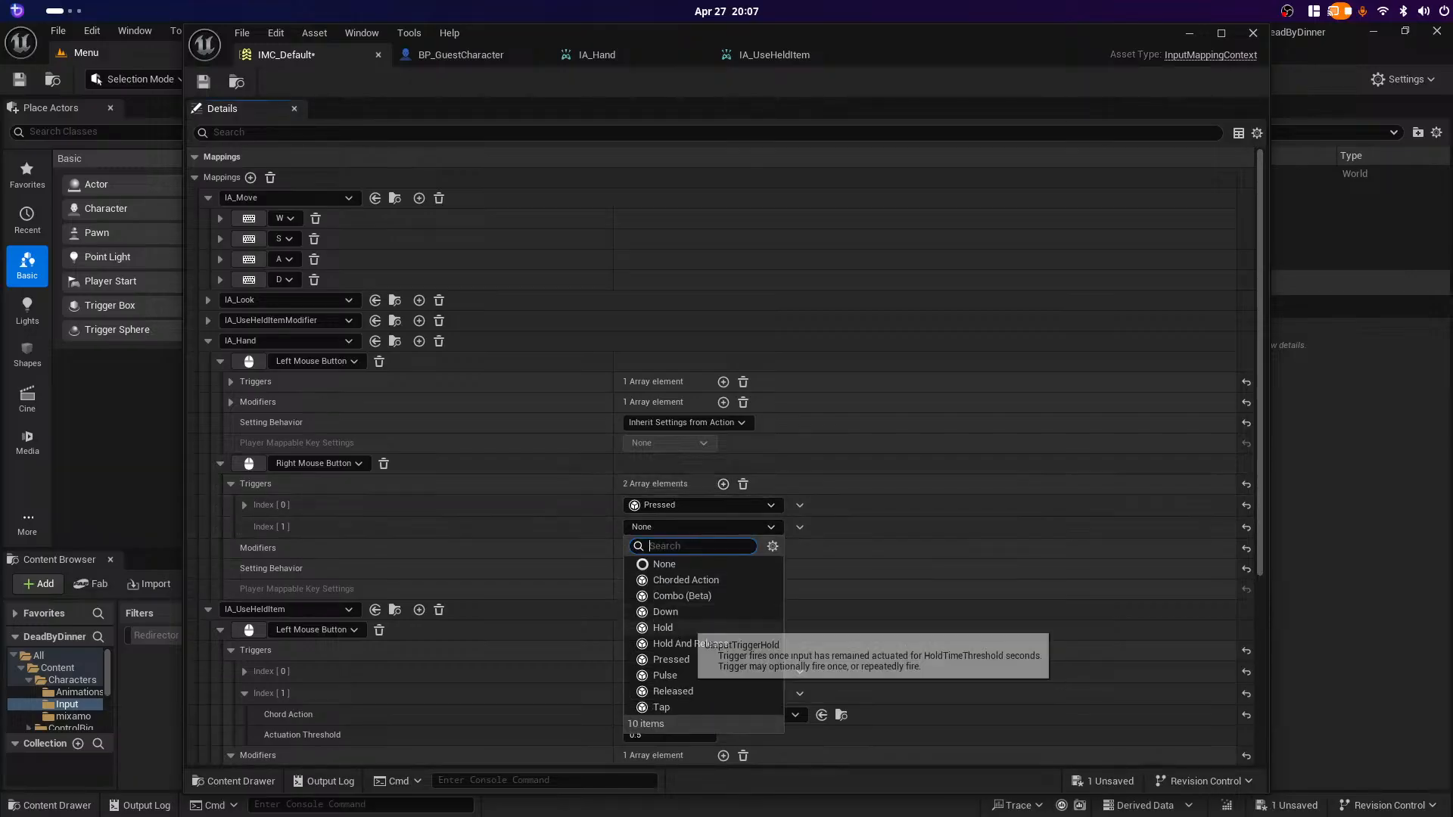
left_click(745, 526)
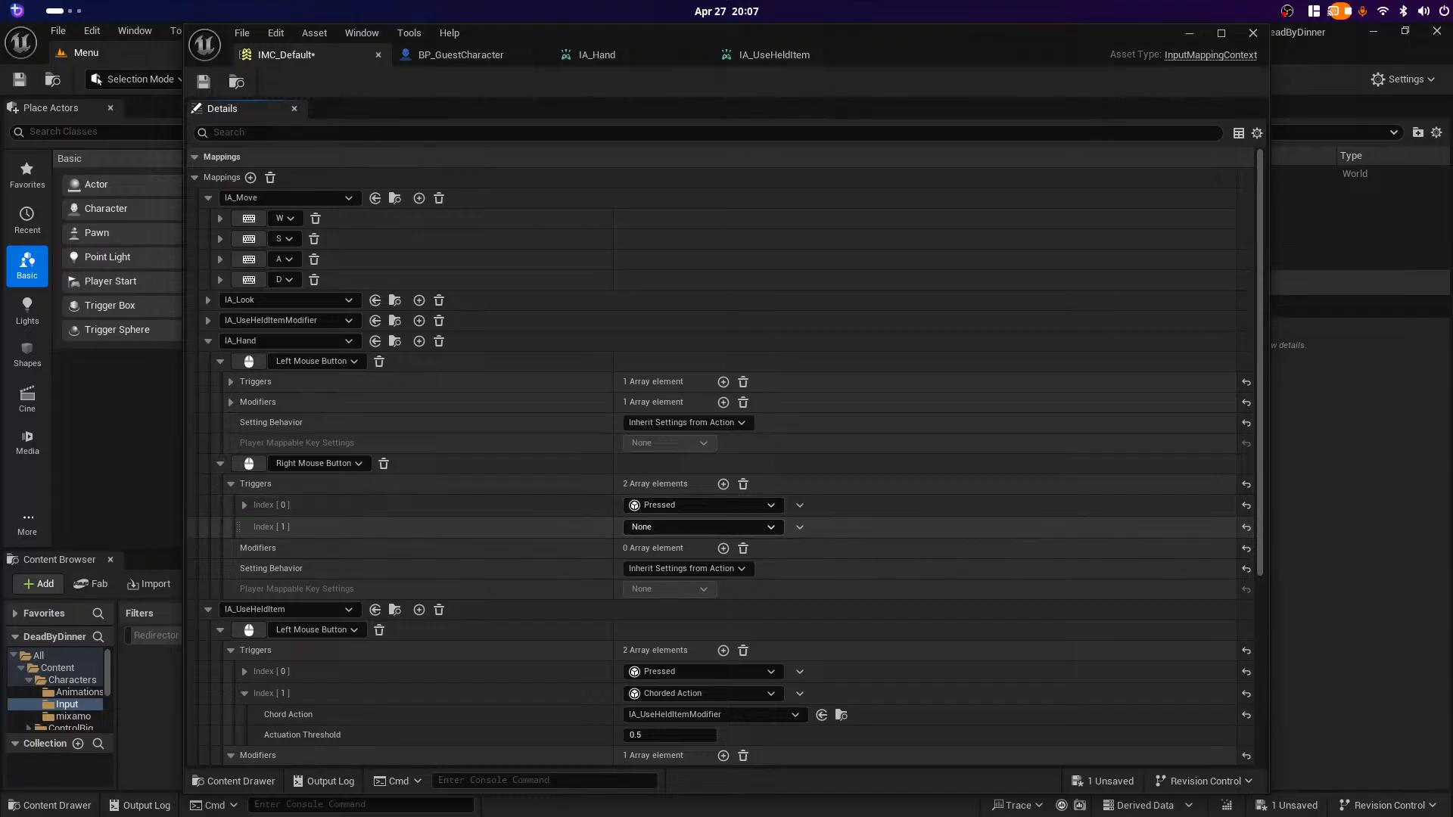
left_click(800, 527)
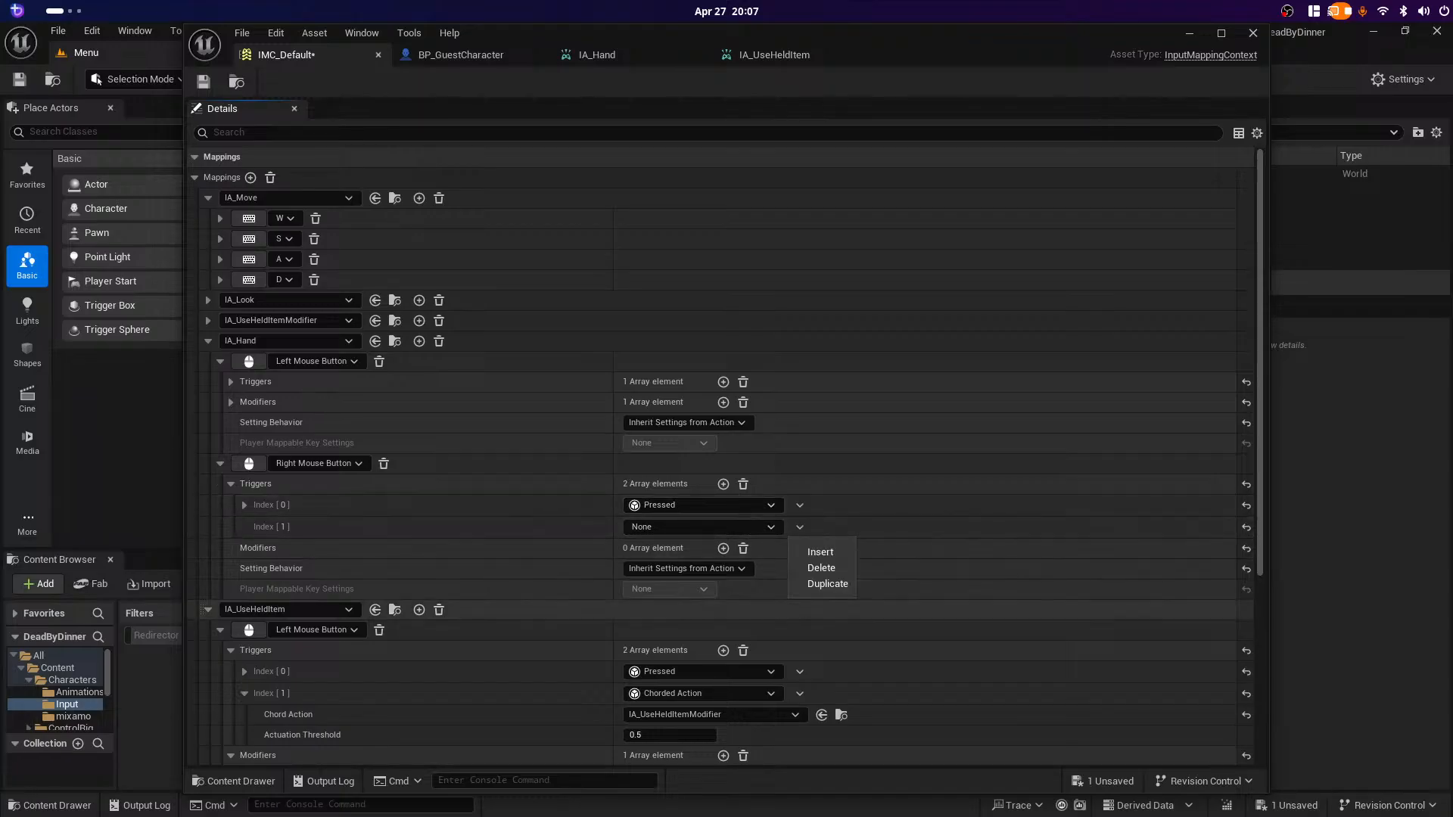
left_click(821, 568)
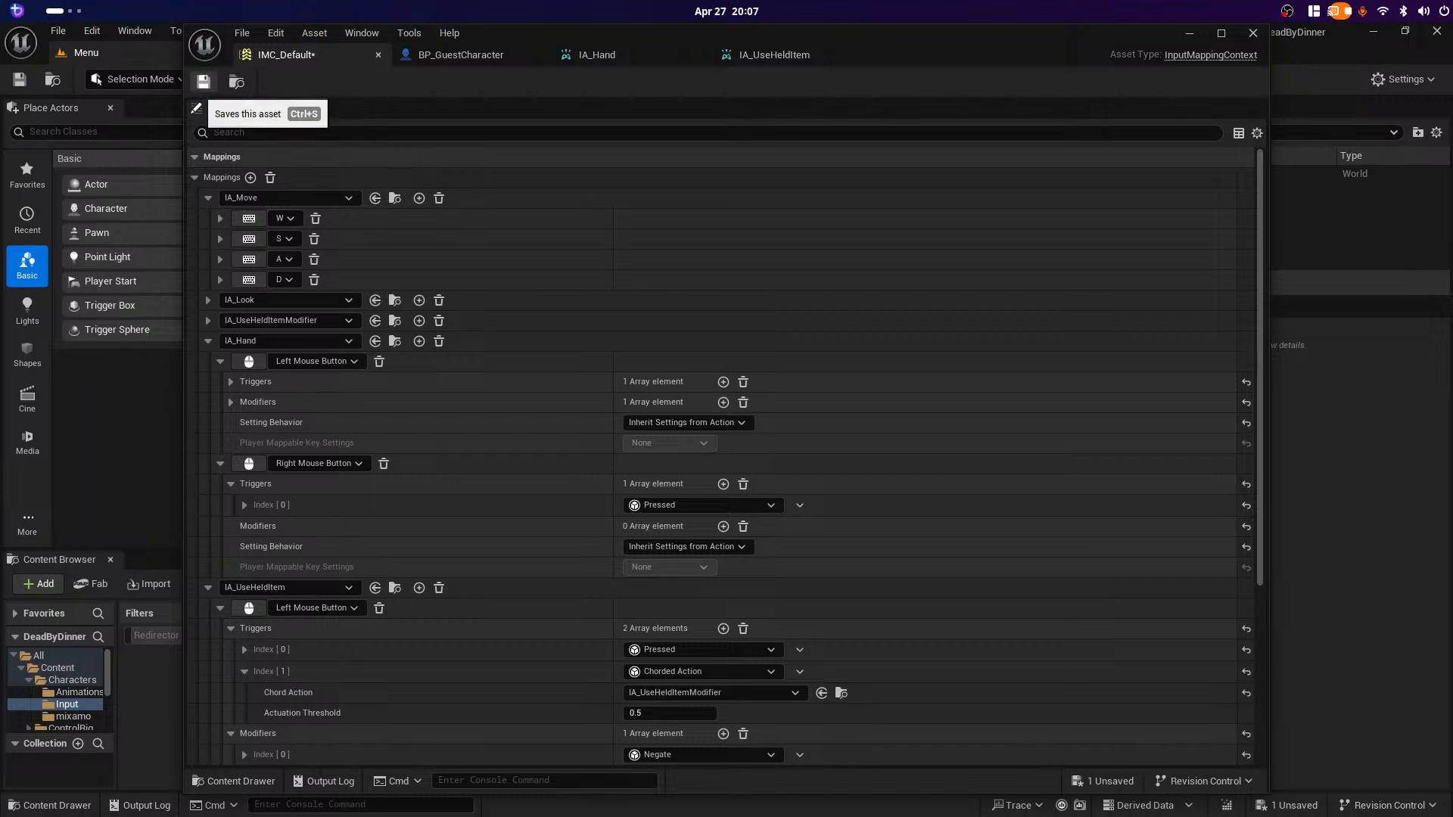
left_click(202, 82)
Step: Add a Branch node after the "Right Hand" Print String in BP_GuestCharacter's event graph and align it with that node
left_click(460, 54)
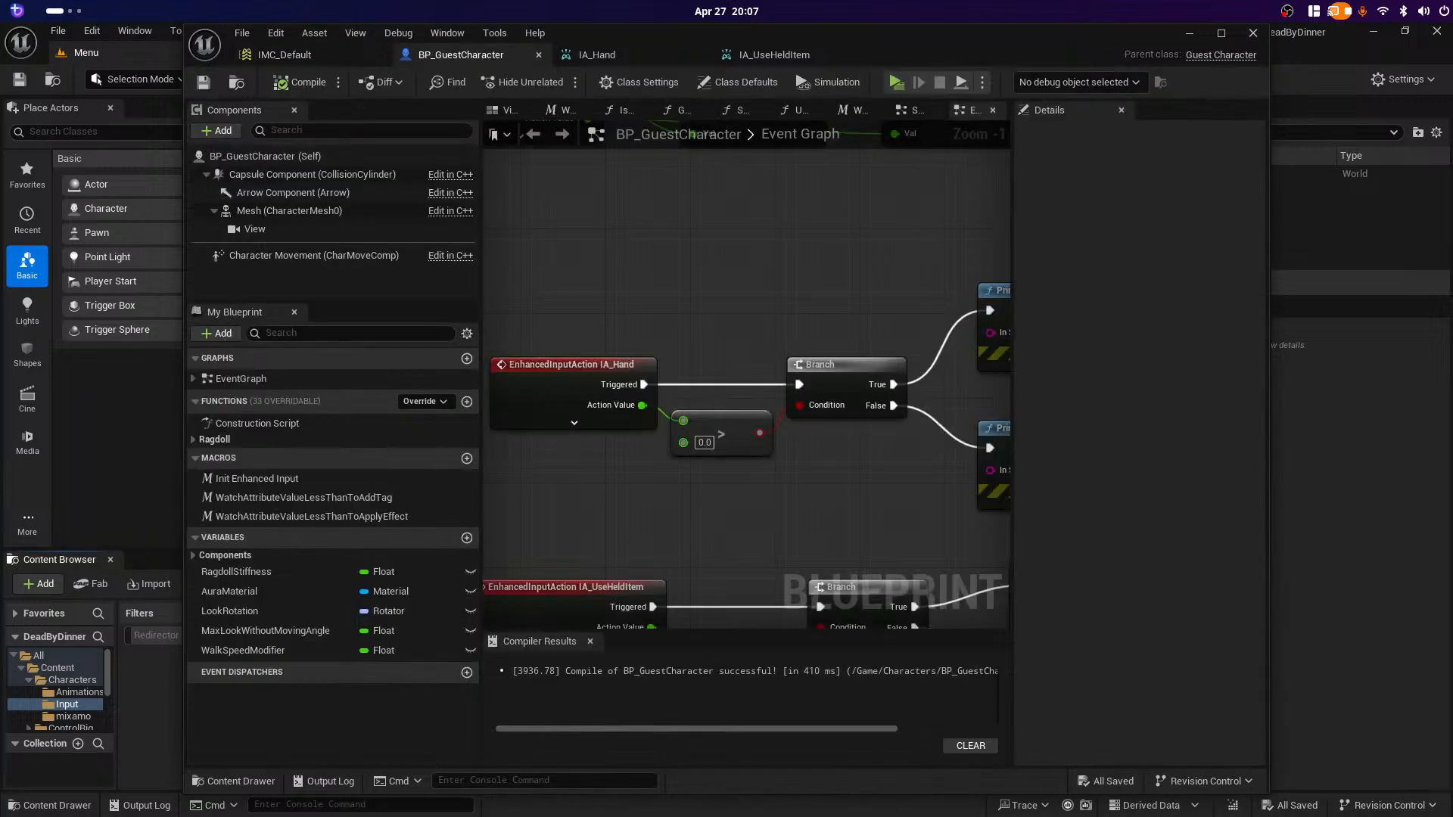
right_click_drag(832, 477, 615, 508)
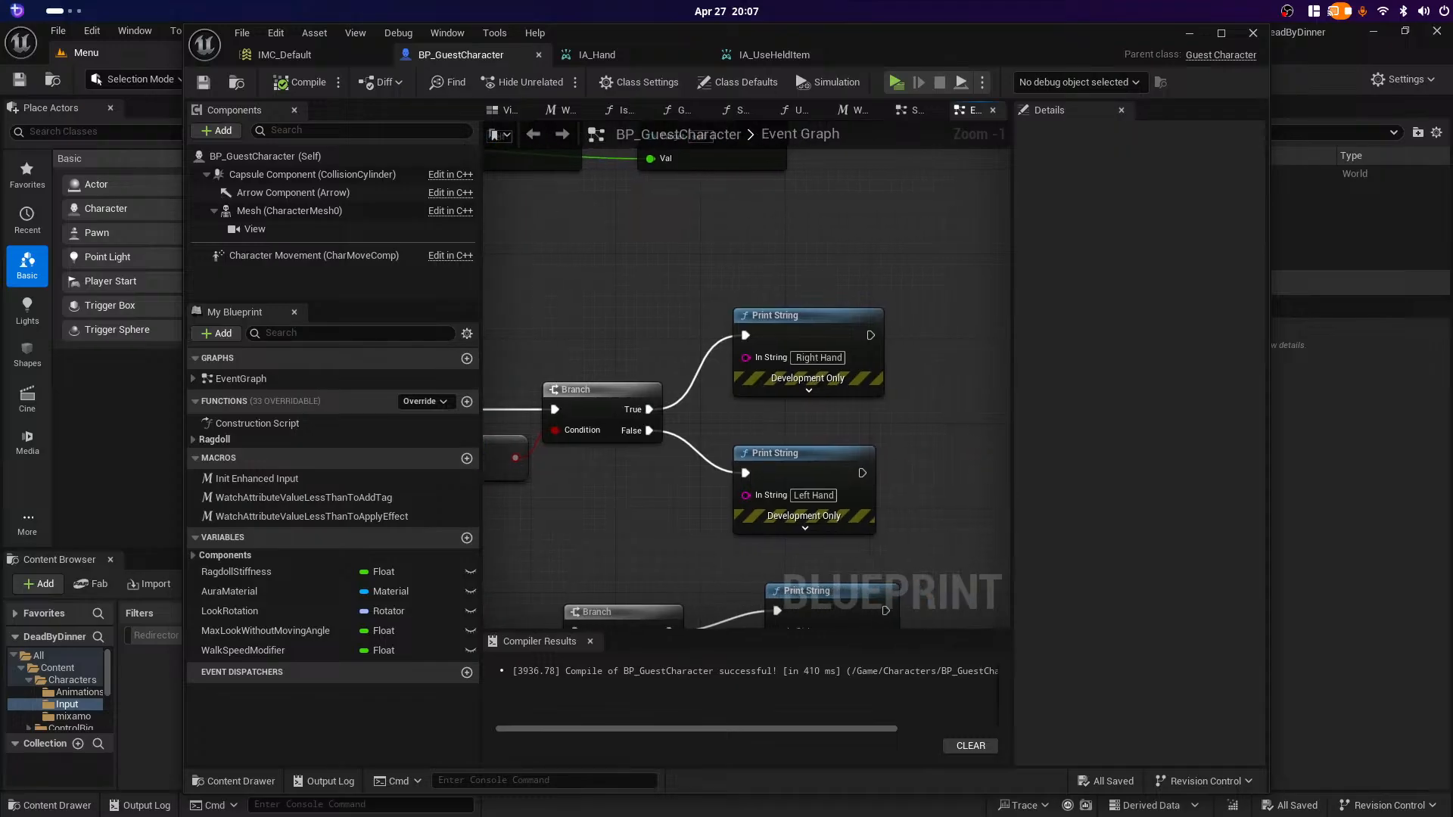
right_click_drag(842, 415, 708, 451)
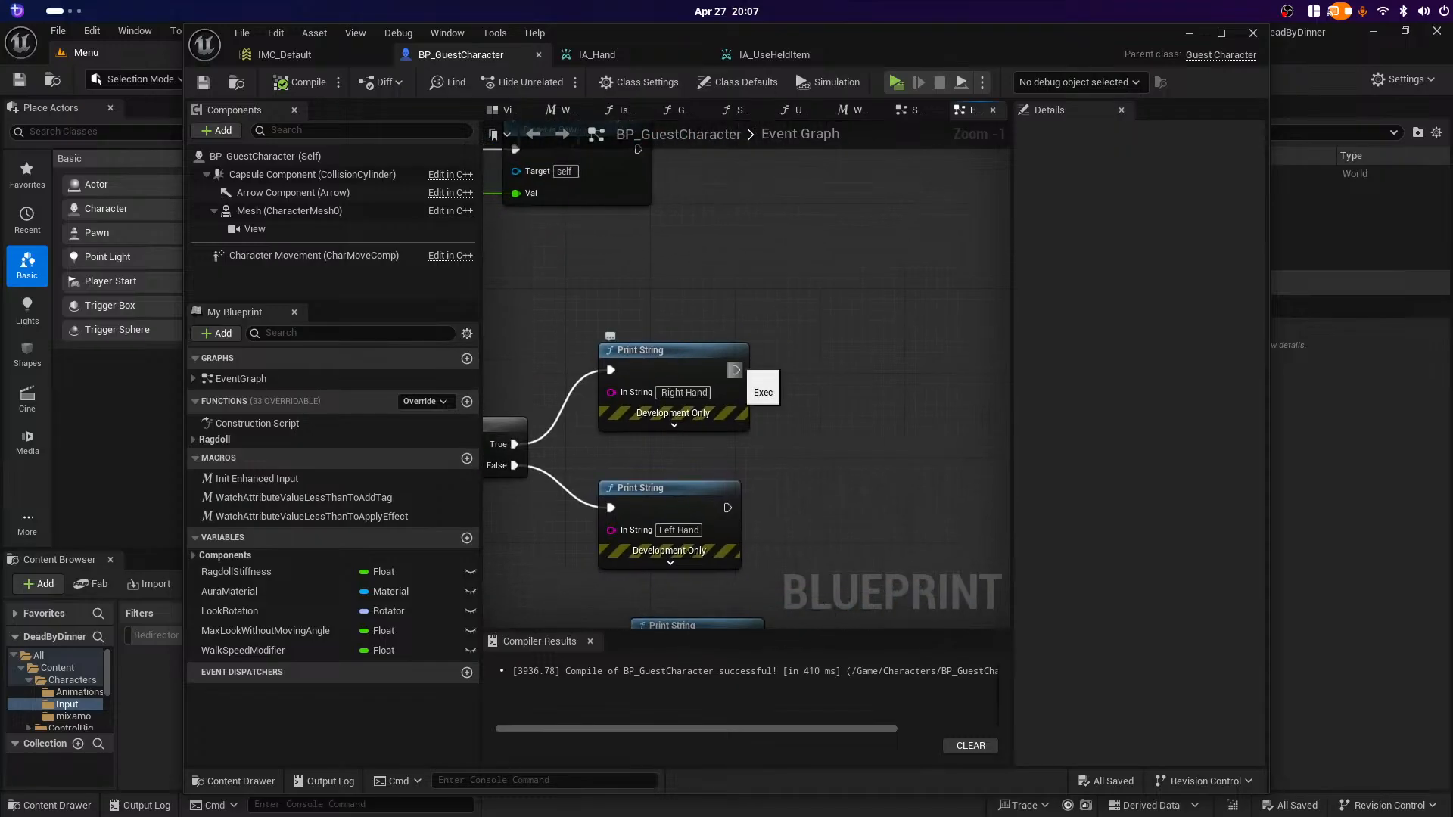
left_click_drag(734, 370, 843, 311)
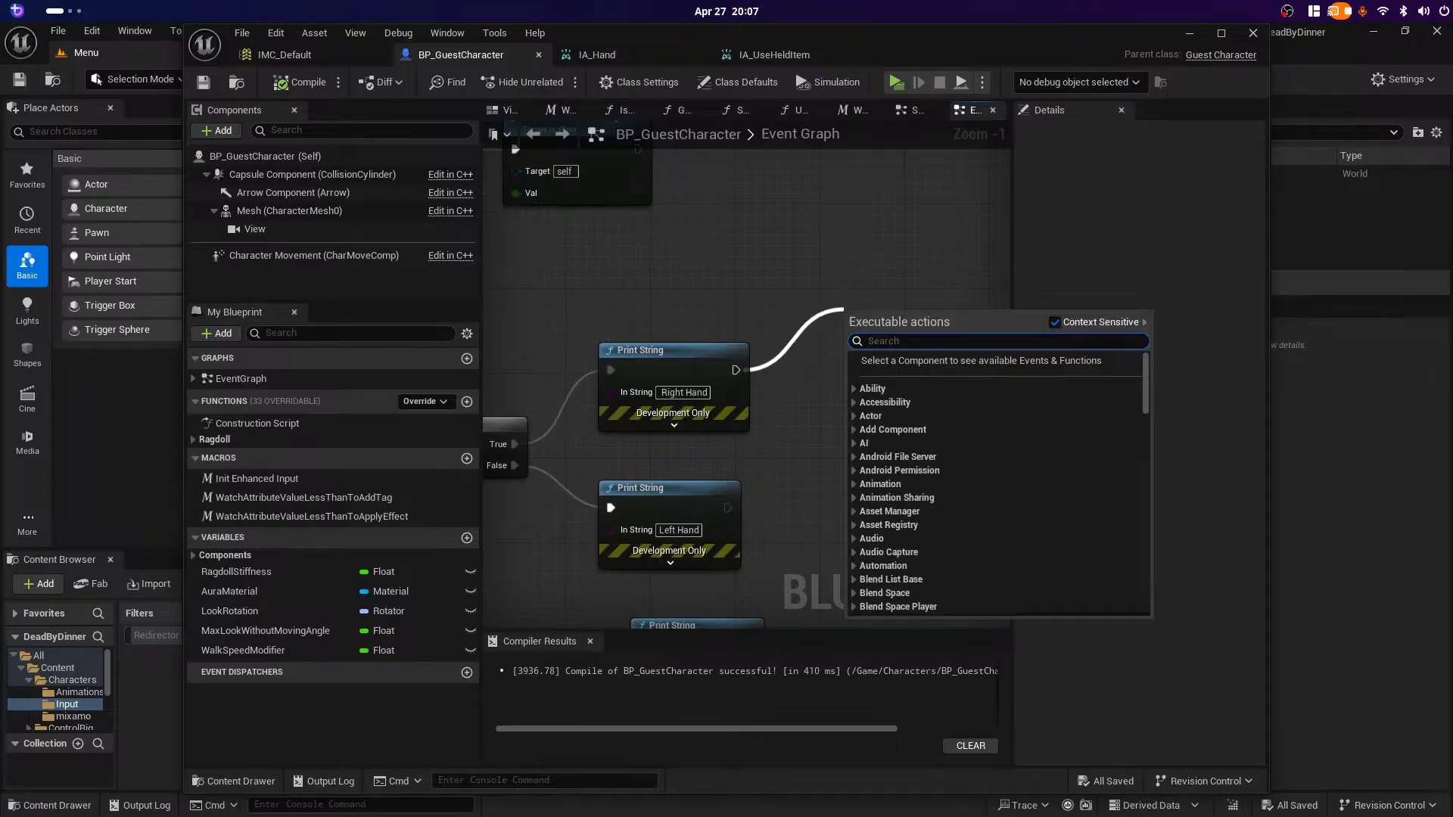
type("if")
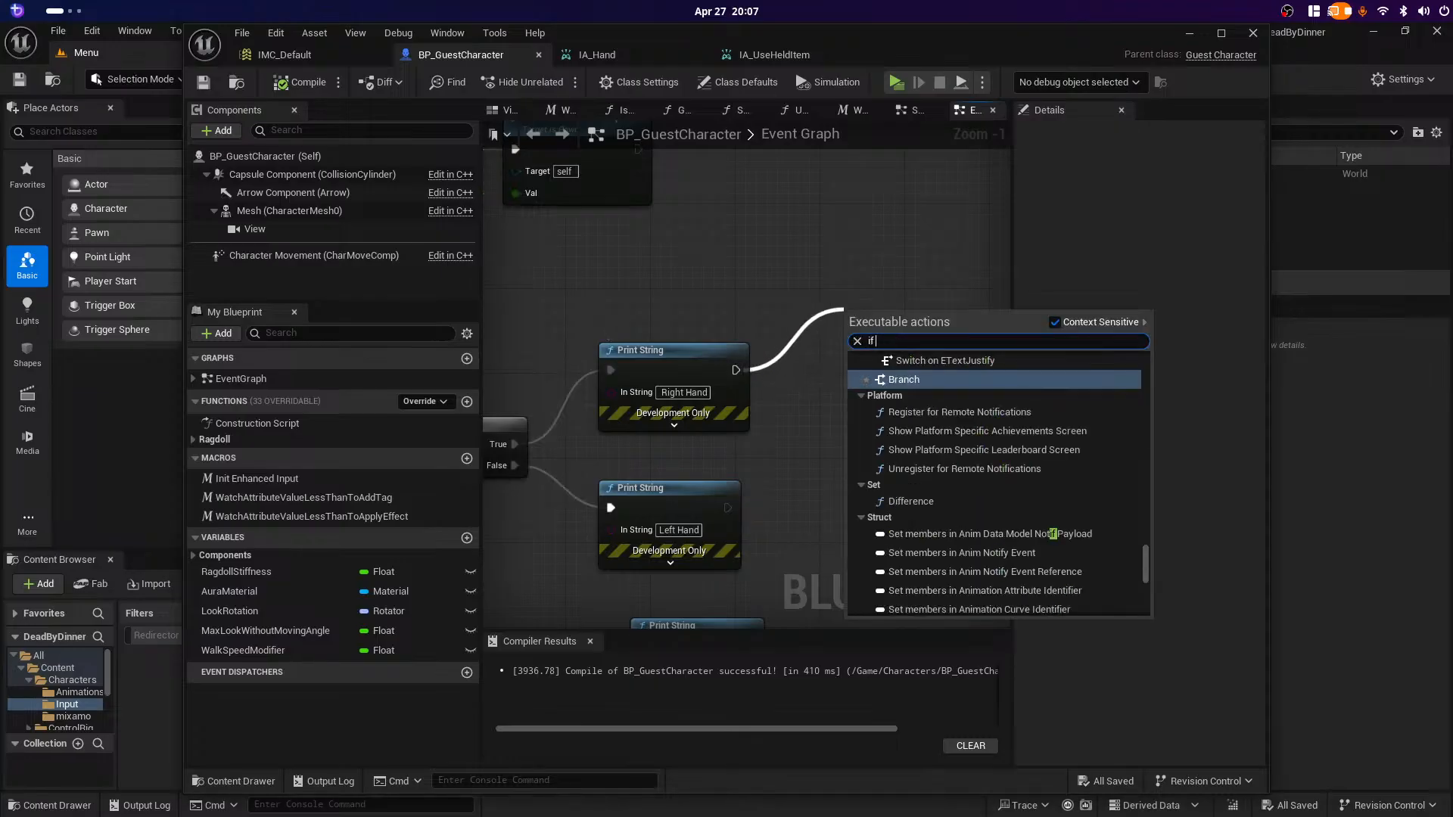
type(" has")
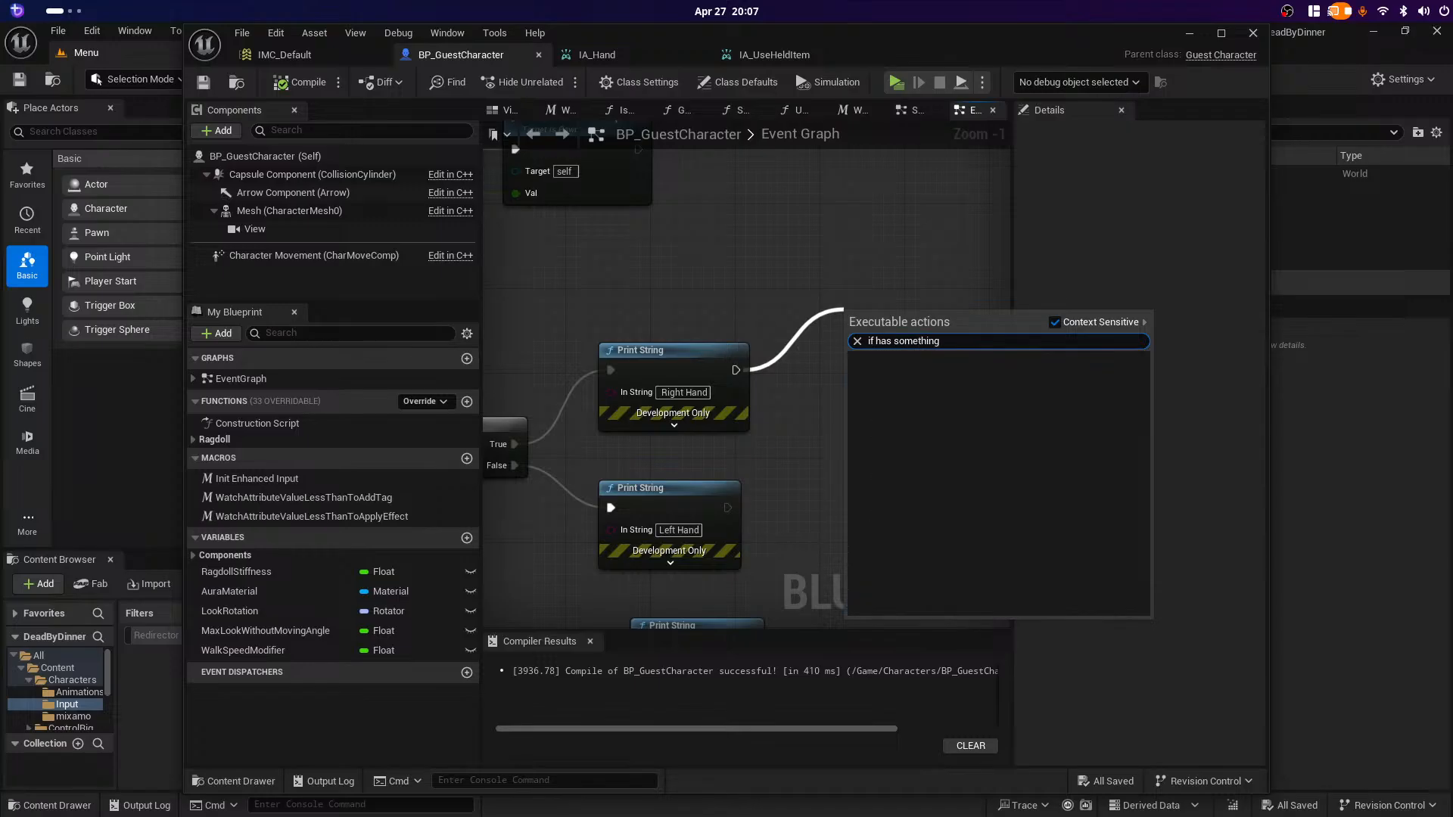
type("somethin")
key("ctrl+BackSpace")
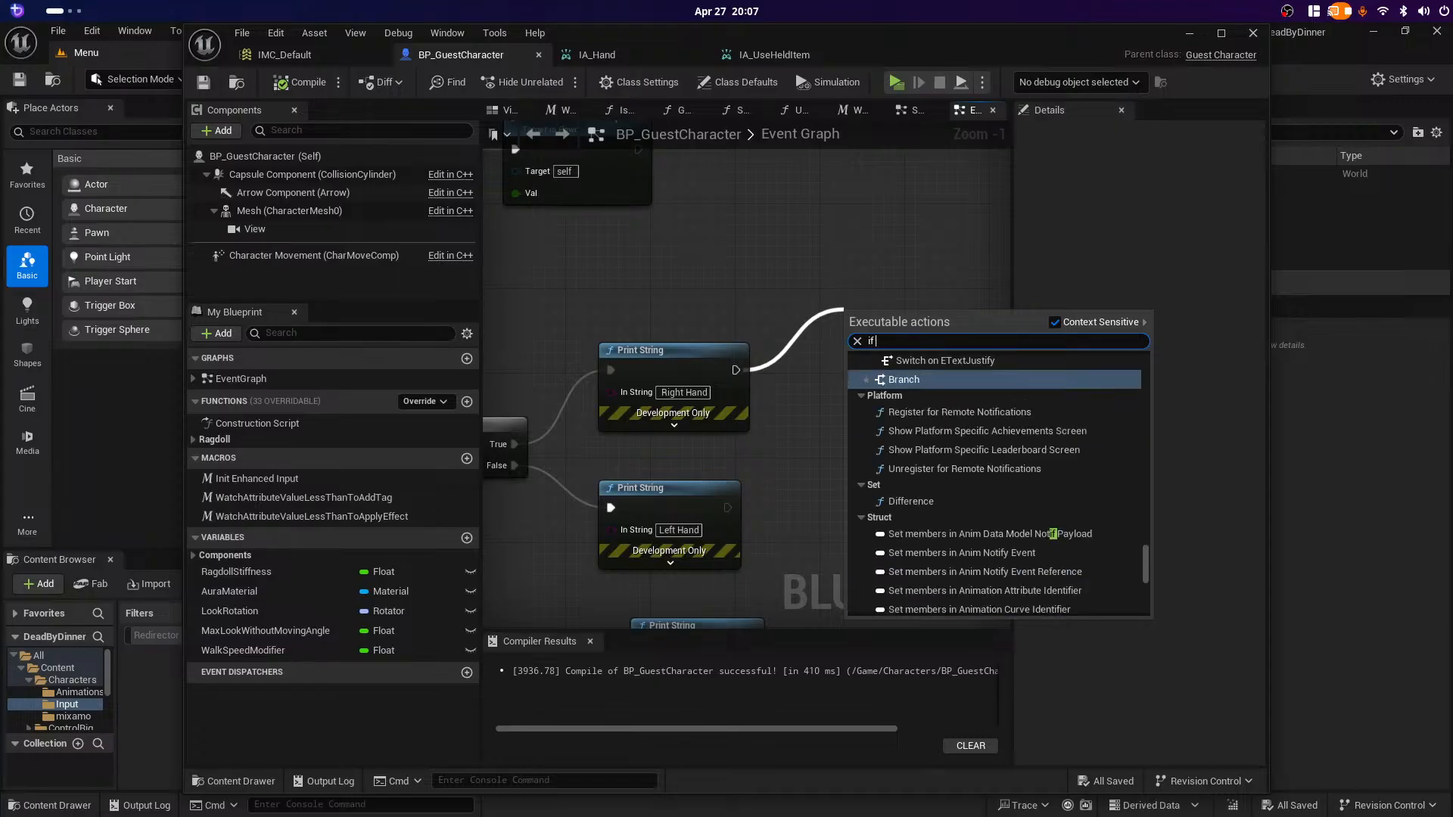
key("Return")
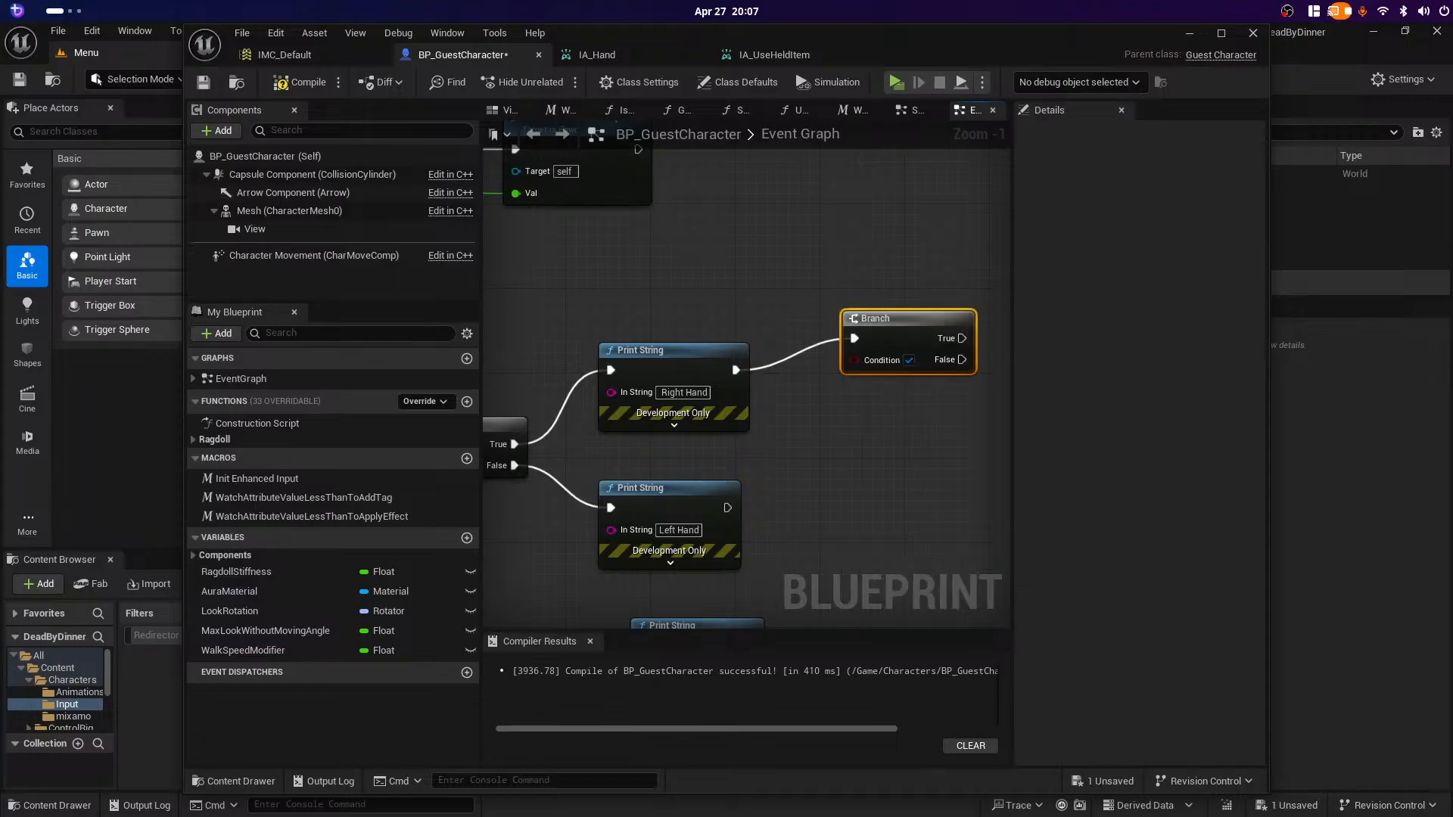
right_click_drag(805, 476, 722, 505)
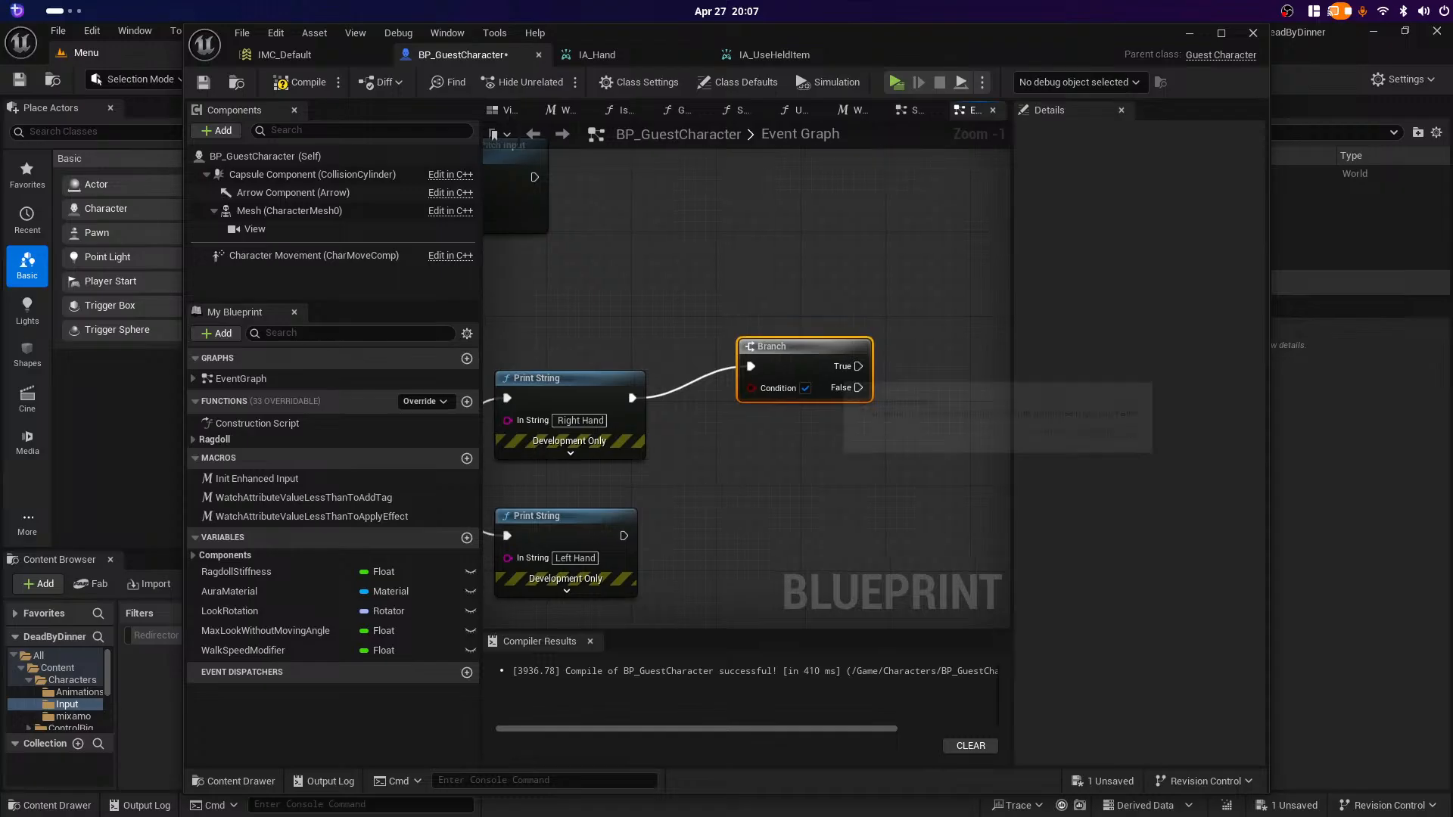
left_click_drag(825, 346, 804, 378)
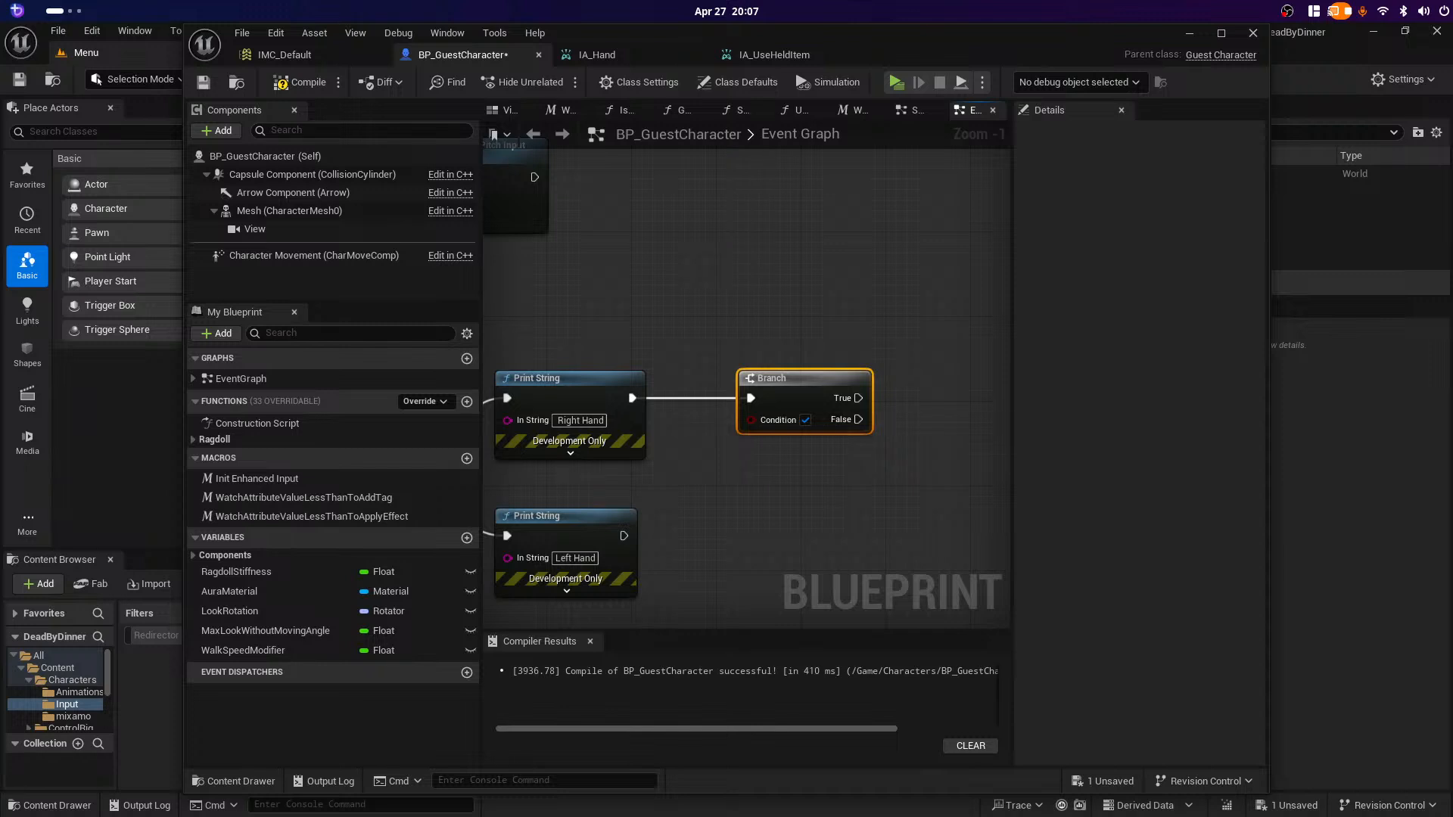
Step: Examine the additional execution and value pins of the IA_Hand event, then collapse them again and return to its Print String nodes
right_click_drag(746, 513, 756, 345)
right_click_drag(605, 341, 1083, 359)
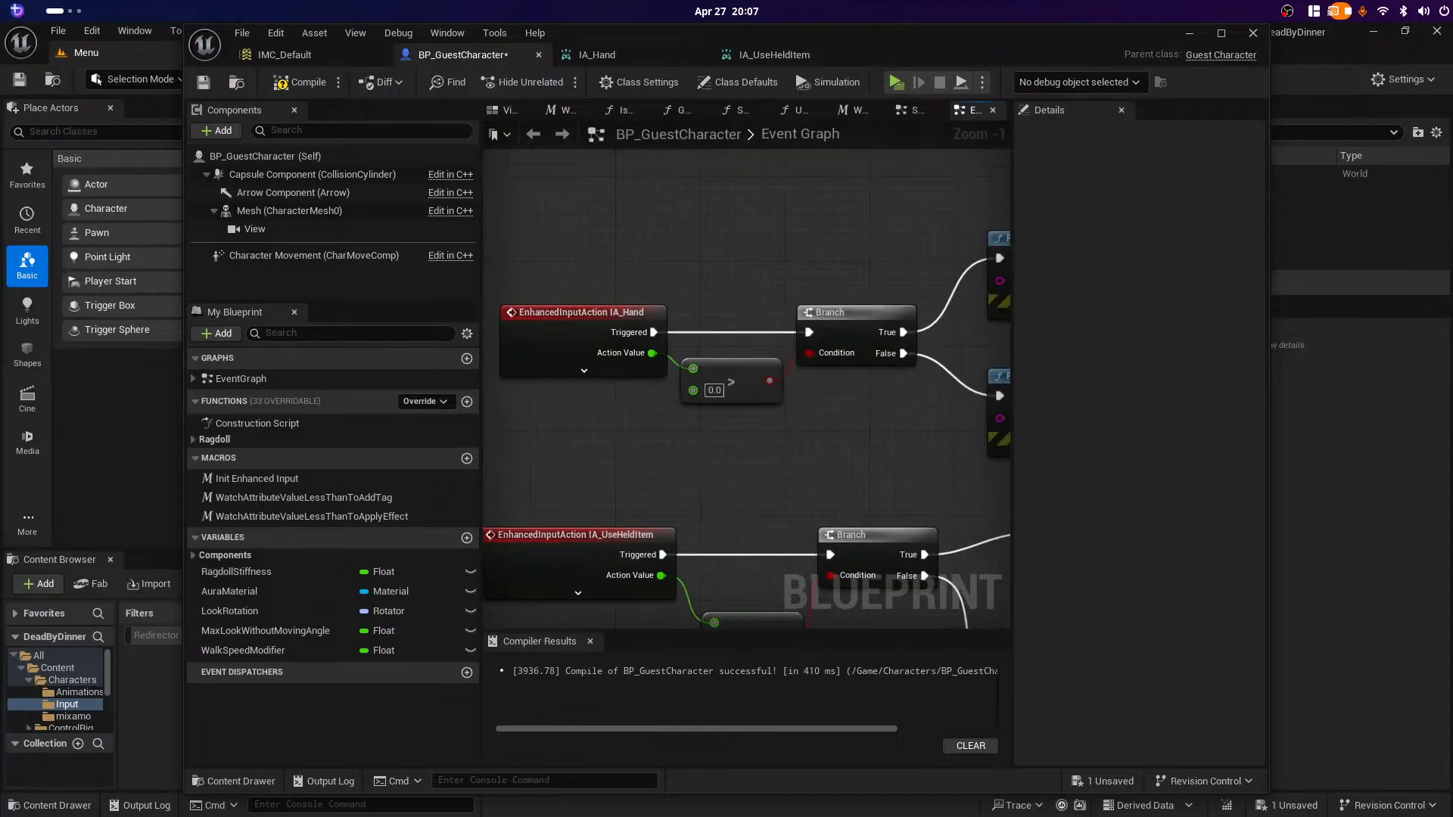
left_click(584, 370)
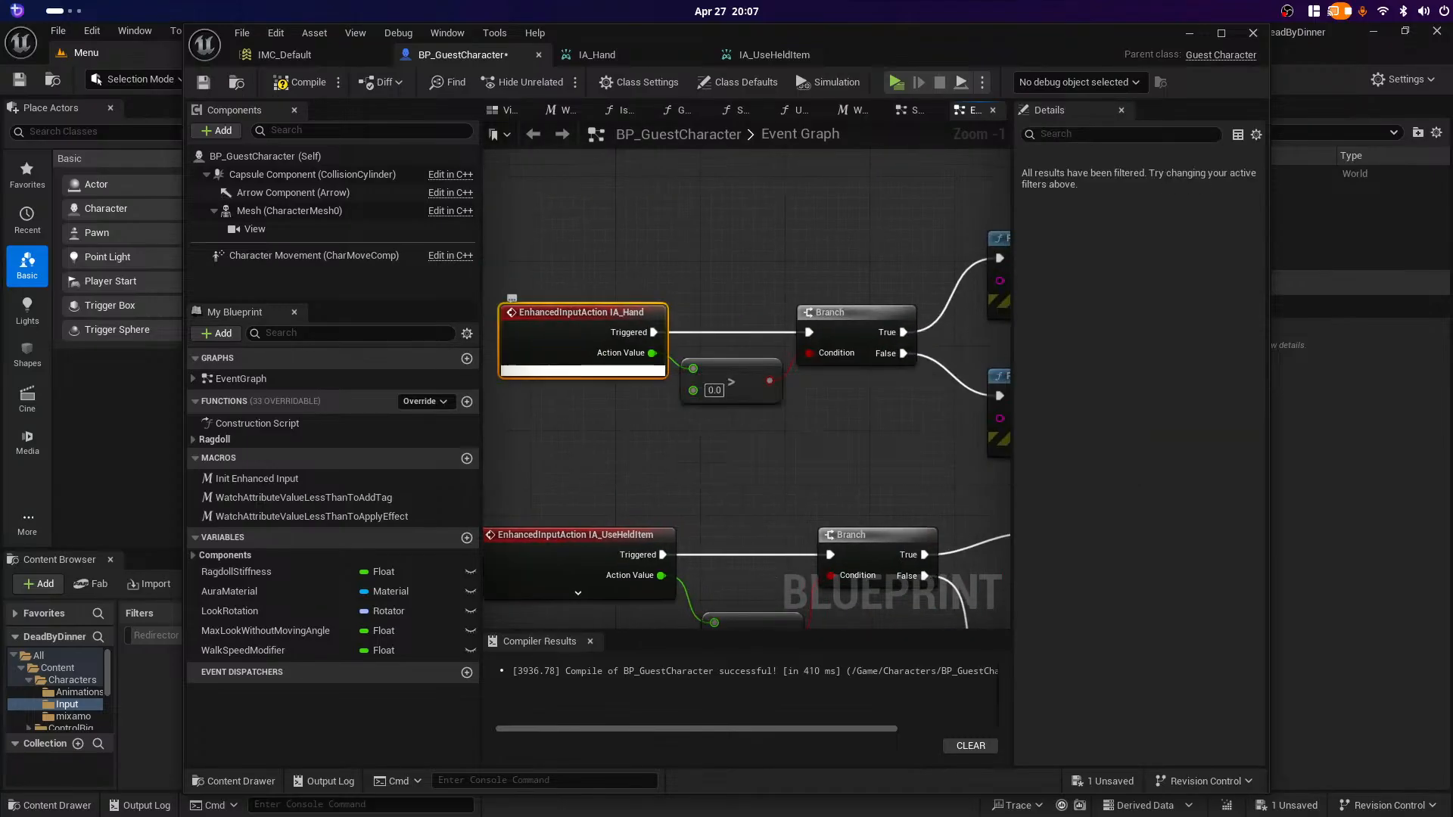
left_click(583, 370)
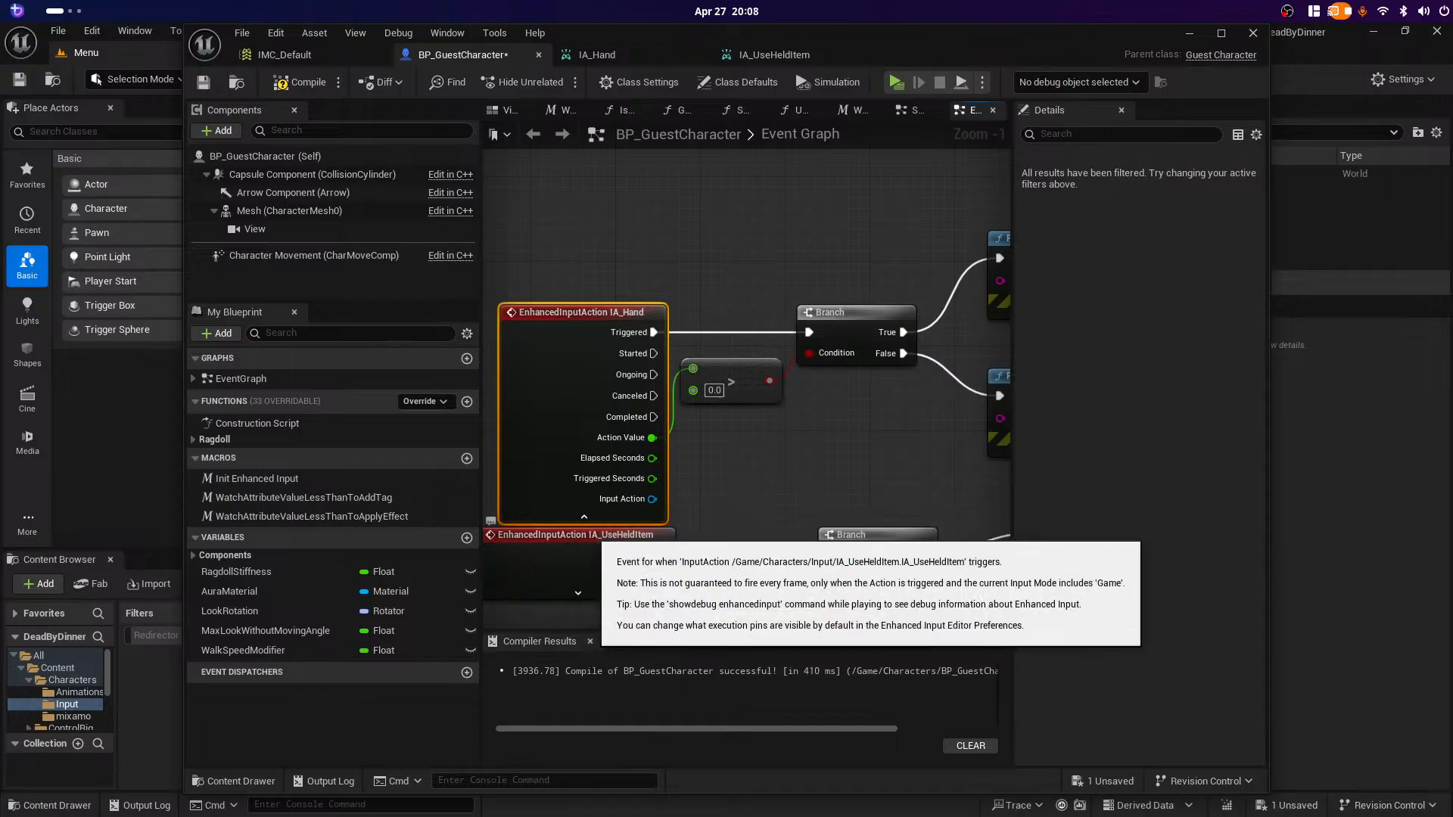
left_click(583, 517)
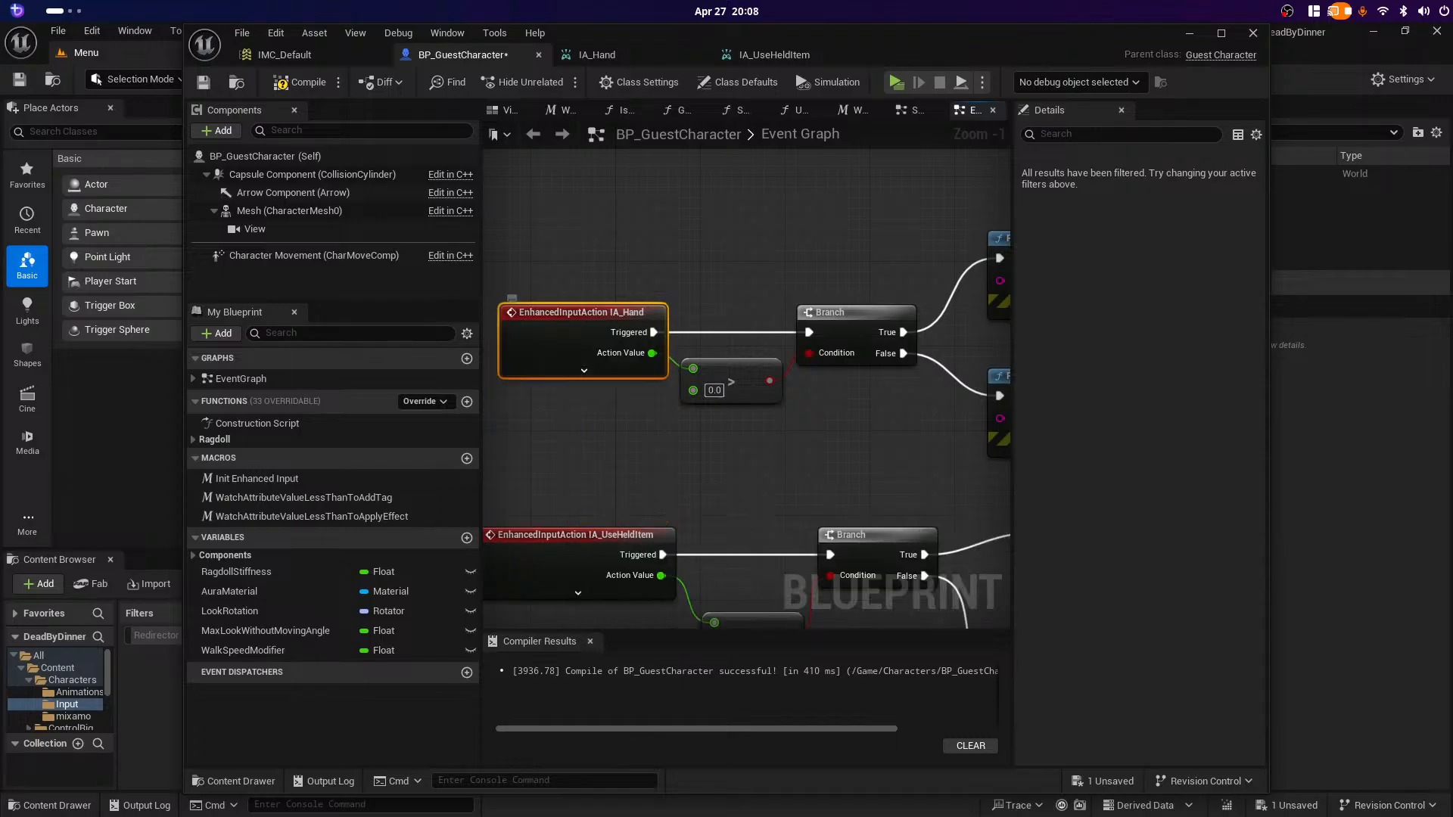
right_click_drag(797, 463, 523, 542)
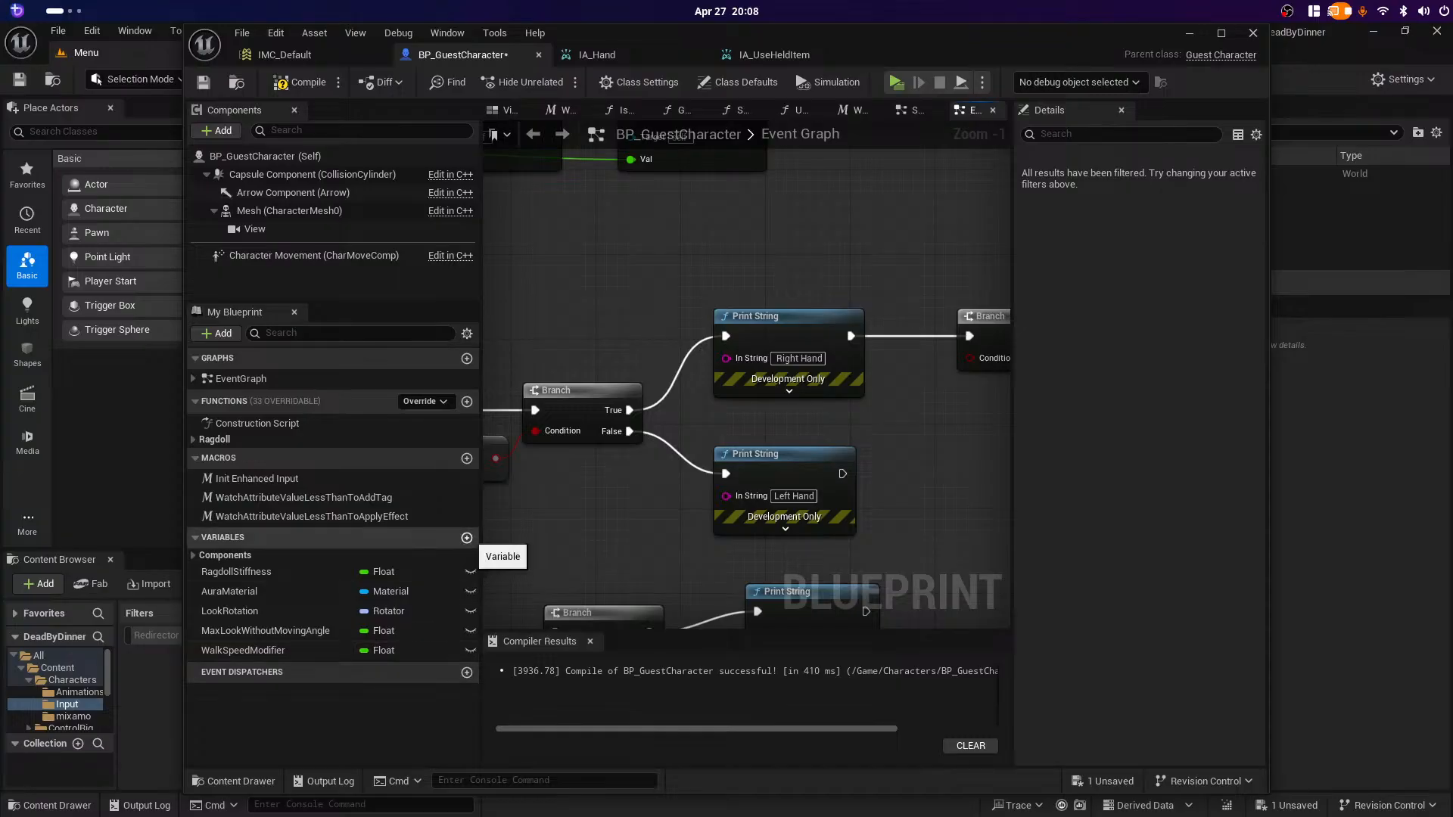
Step: Compare the WalkSpeedModifier variable's details with the Character Movement component's walking settings
left_click(382, 650)
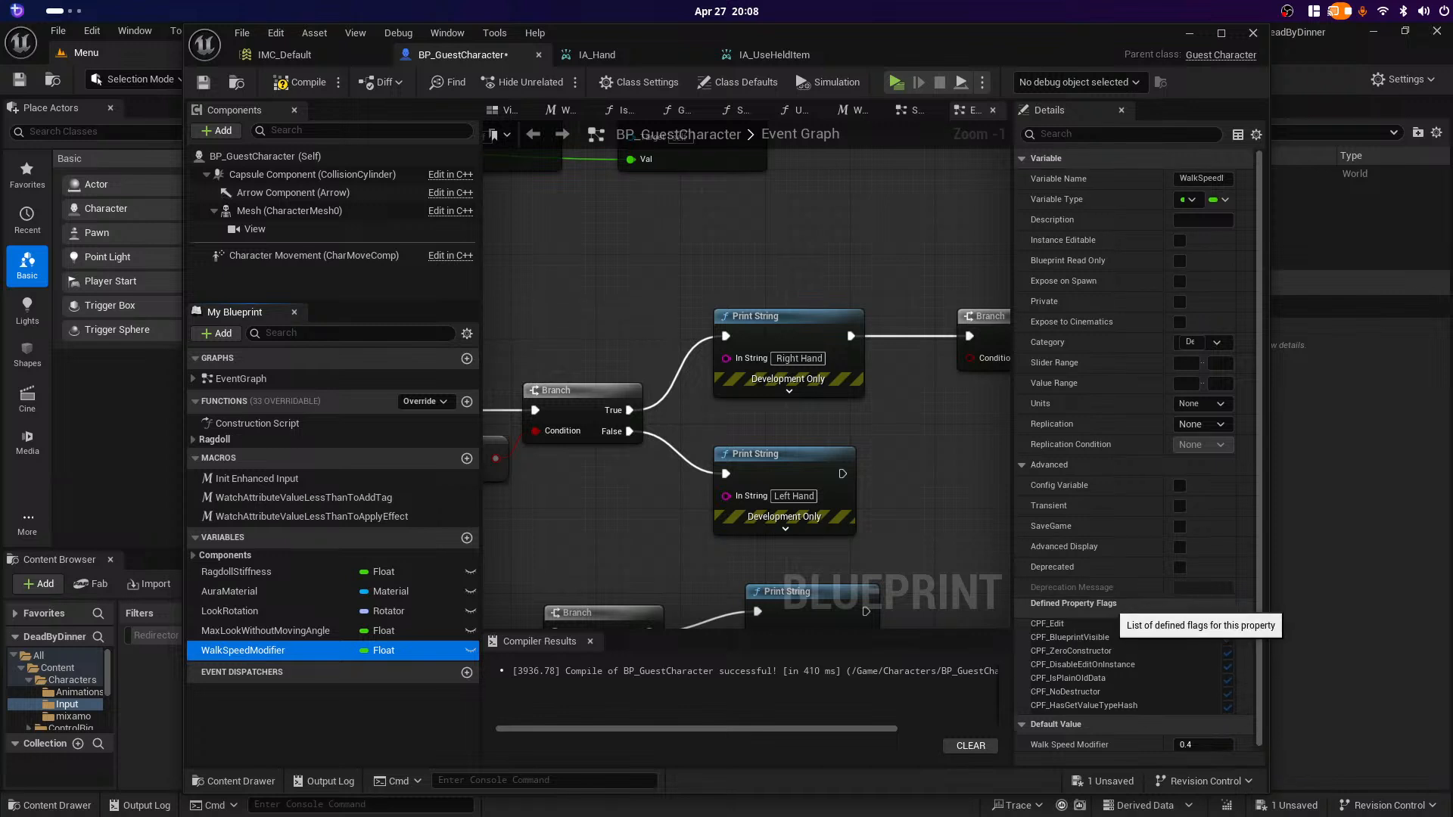
scroll(1120, 622, "down", 1)
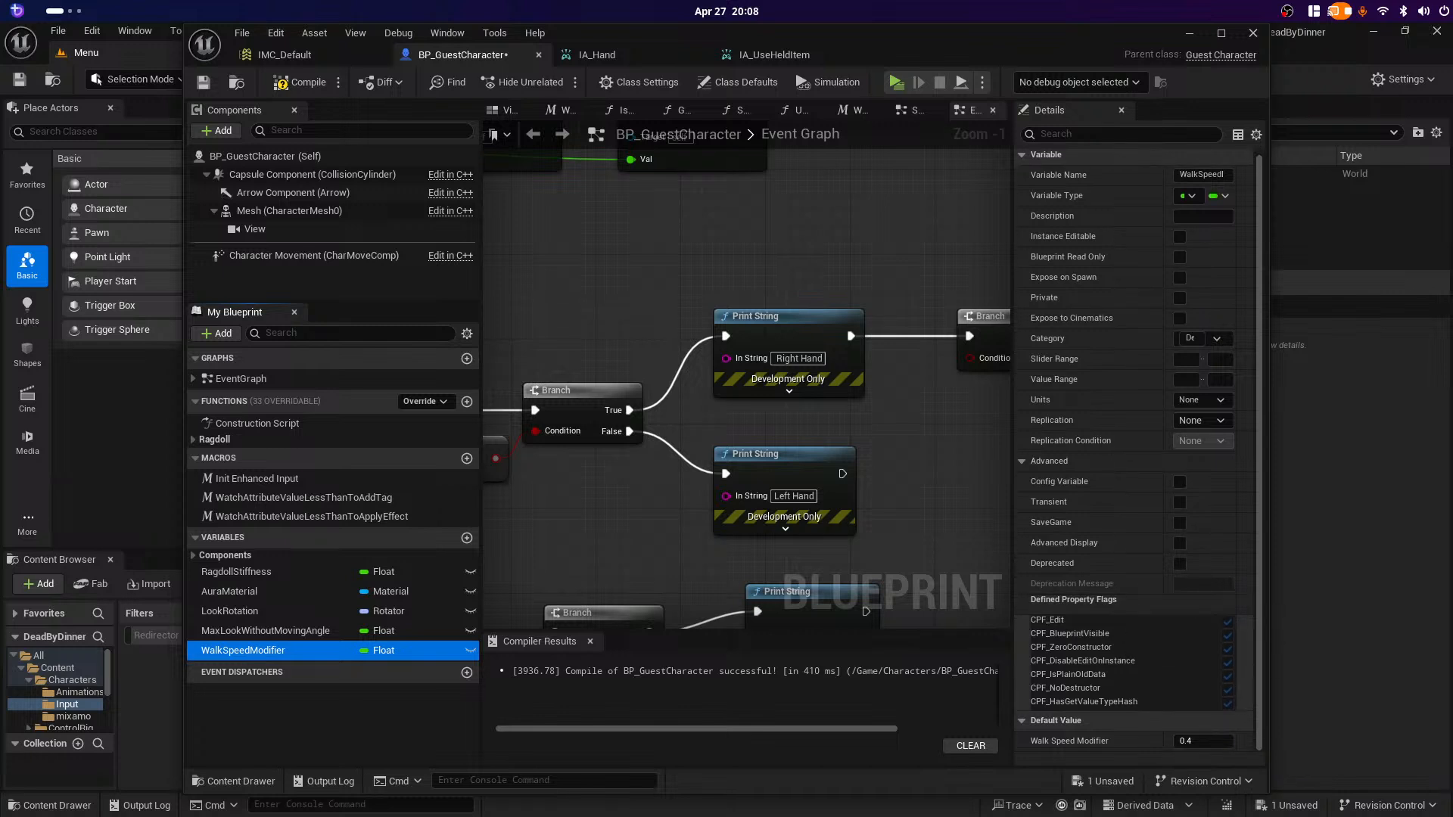
left_click(314, 255)
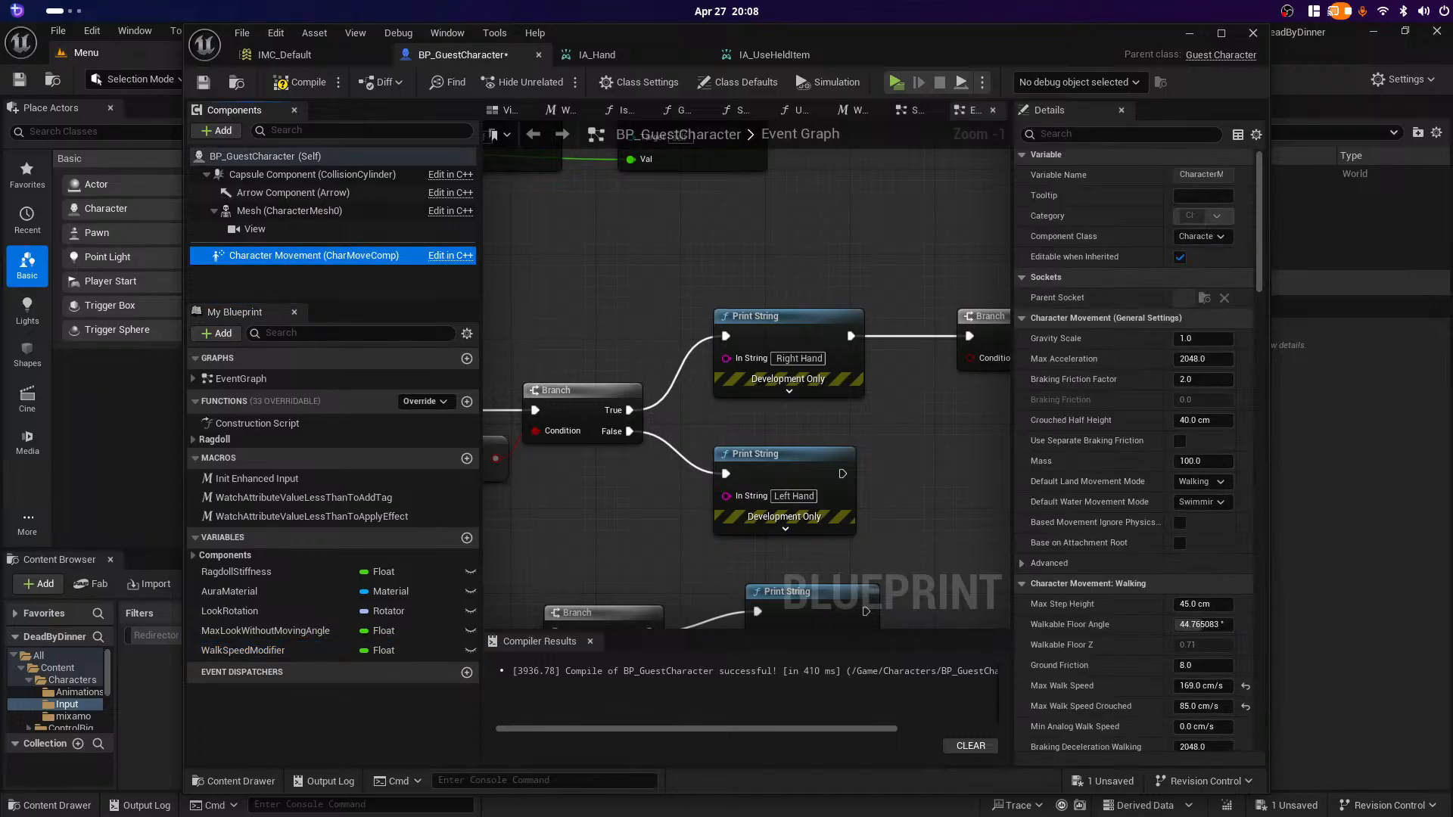
scroll(1178, 512, "down", 3)
scroll(847, 569, "up", 1)
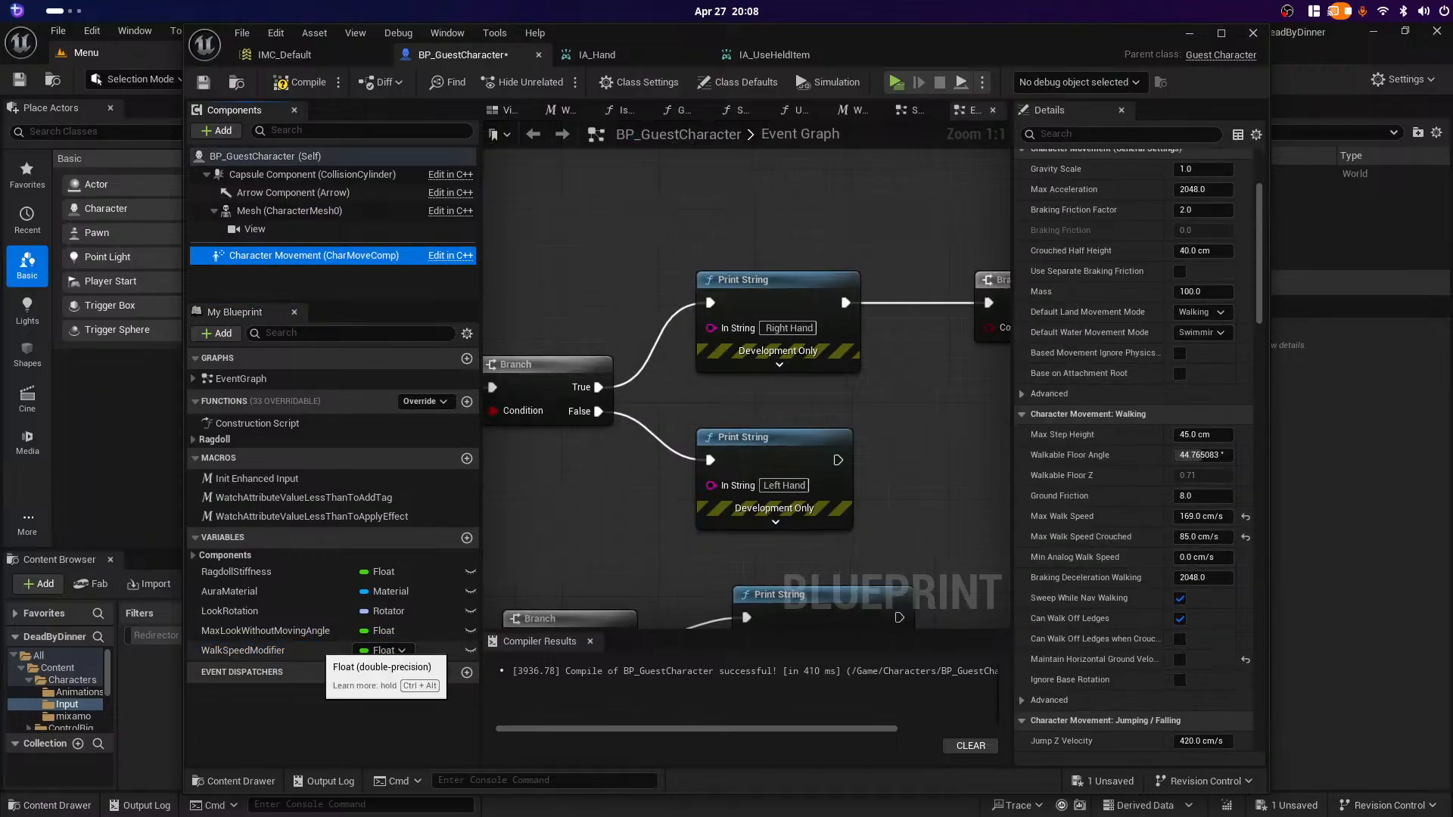
Step: Delete the WalkSpeedModifier variable from BP_GuestCharacter
right_click(321, 653)
key("Escape")
right_click(290, 654)
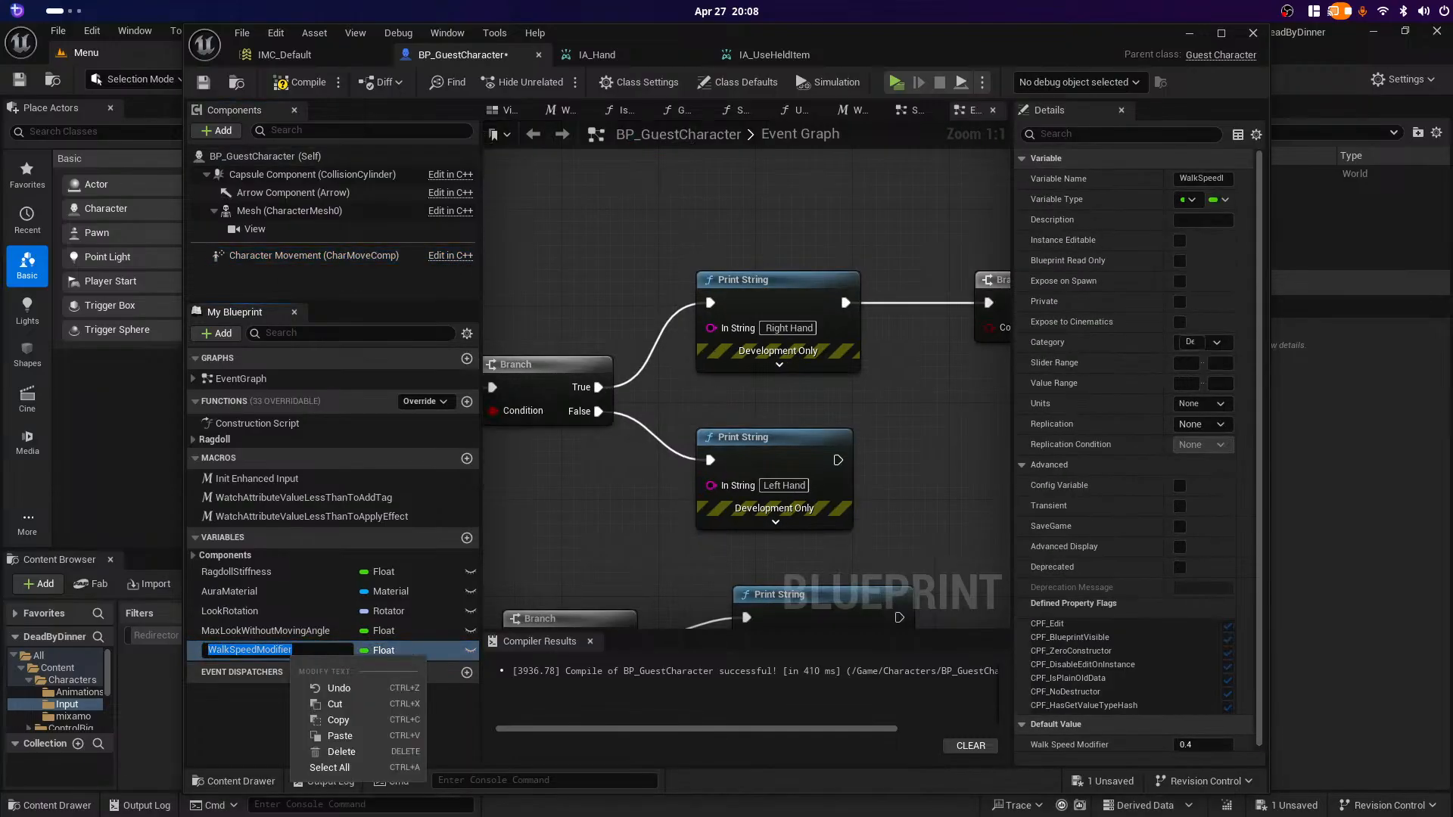
left_click(338, 752)
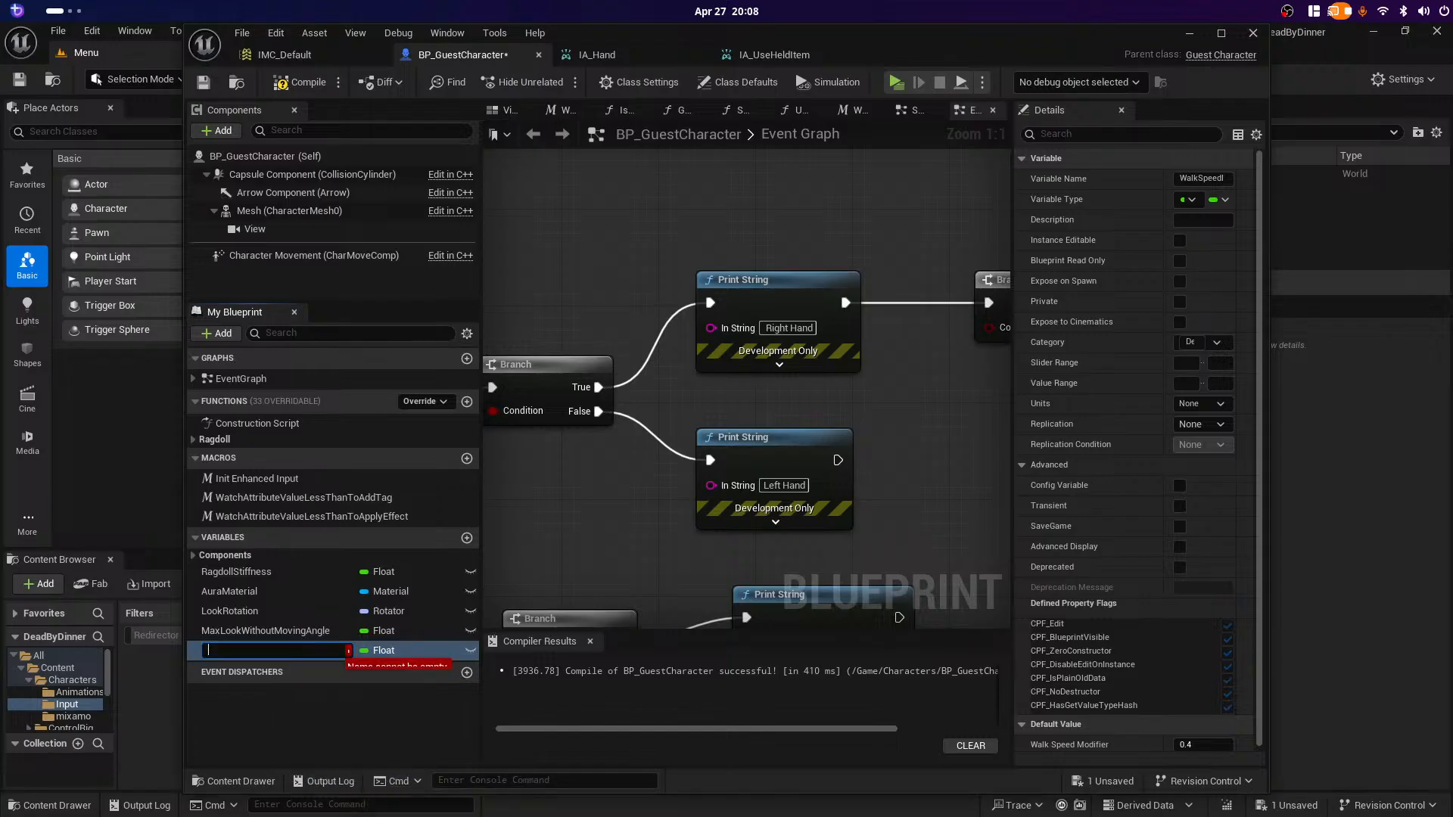
left_click(333, 675)
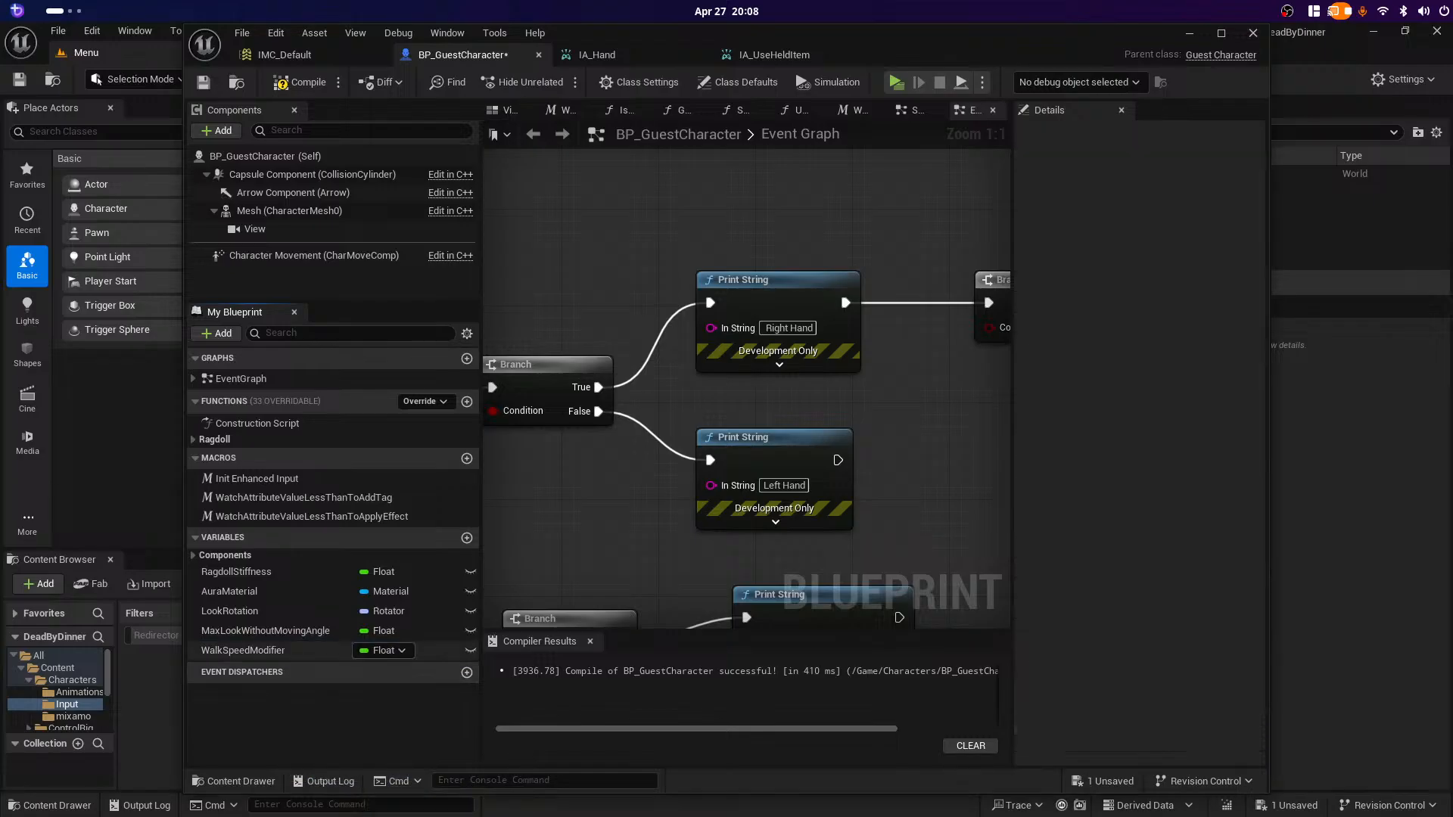
right_click(382, 651)
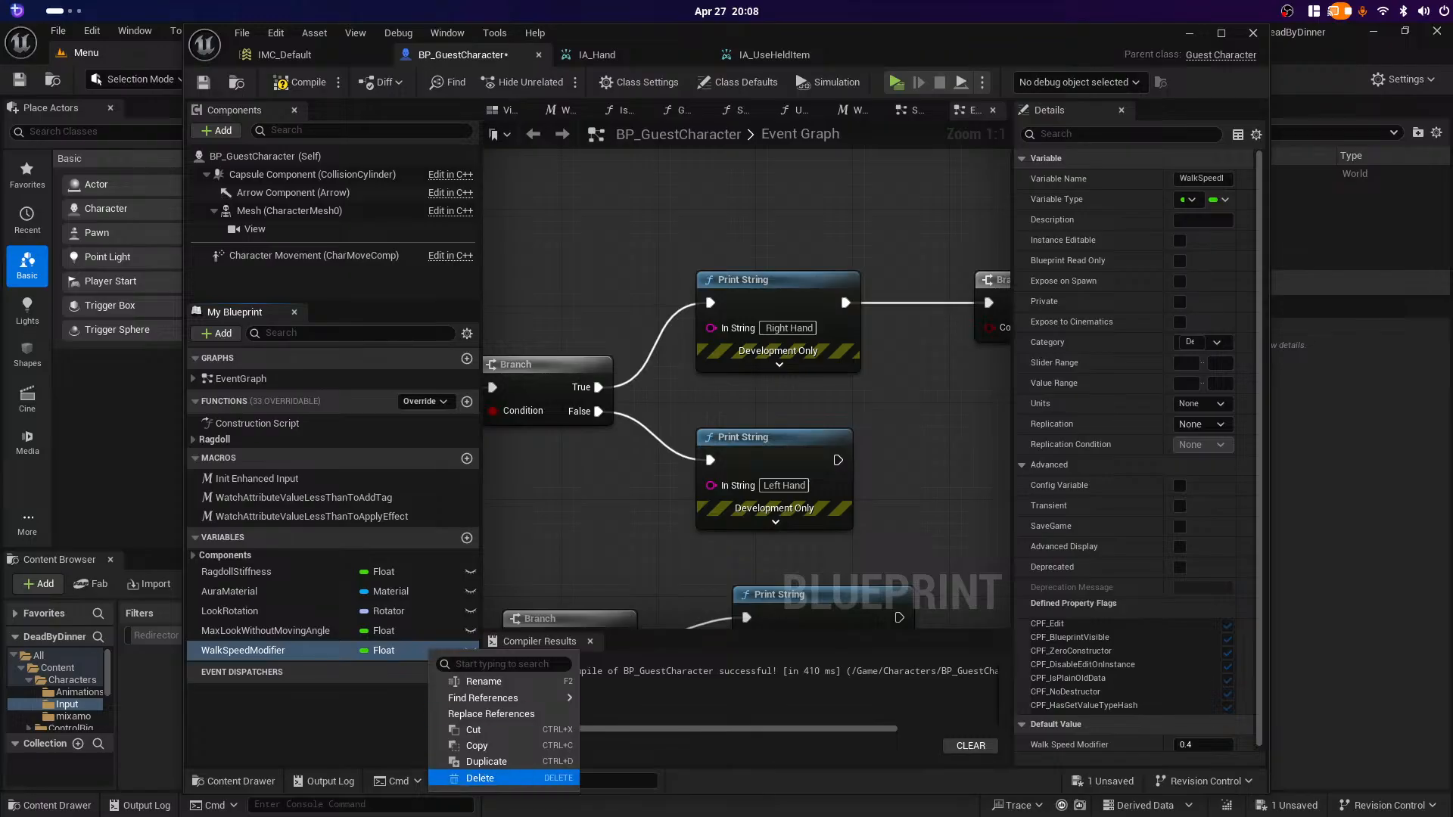
left_click(455, 773)
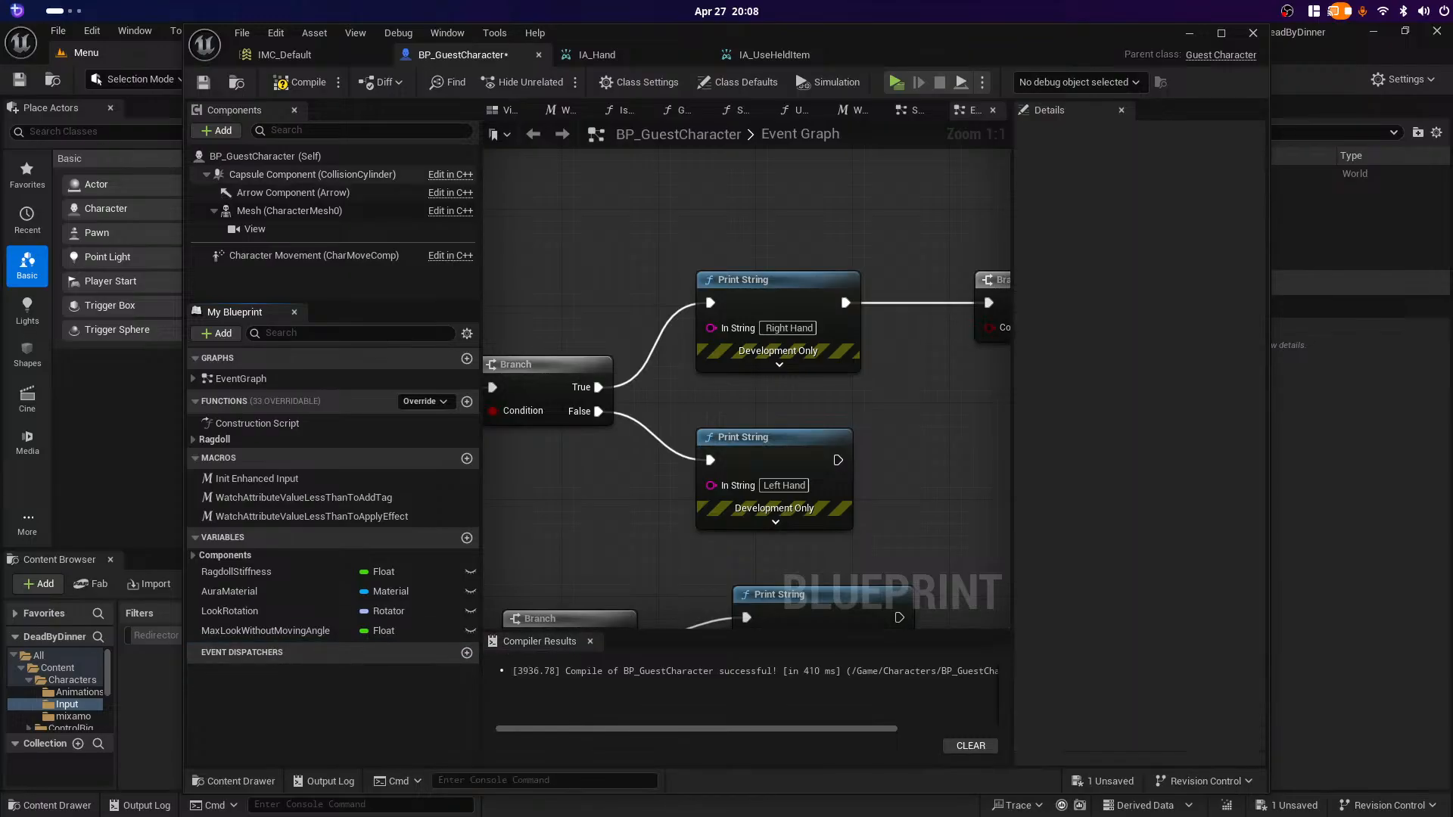
Step: Review the startup, look-direction and debug node groups in the event graph and the Character Movement component's general and walking settings
left_click(303, 255)
scroll(762, 436, "down", 10)
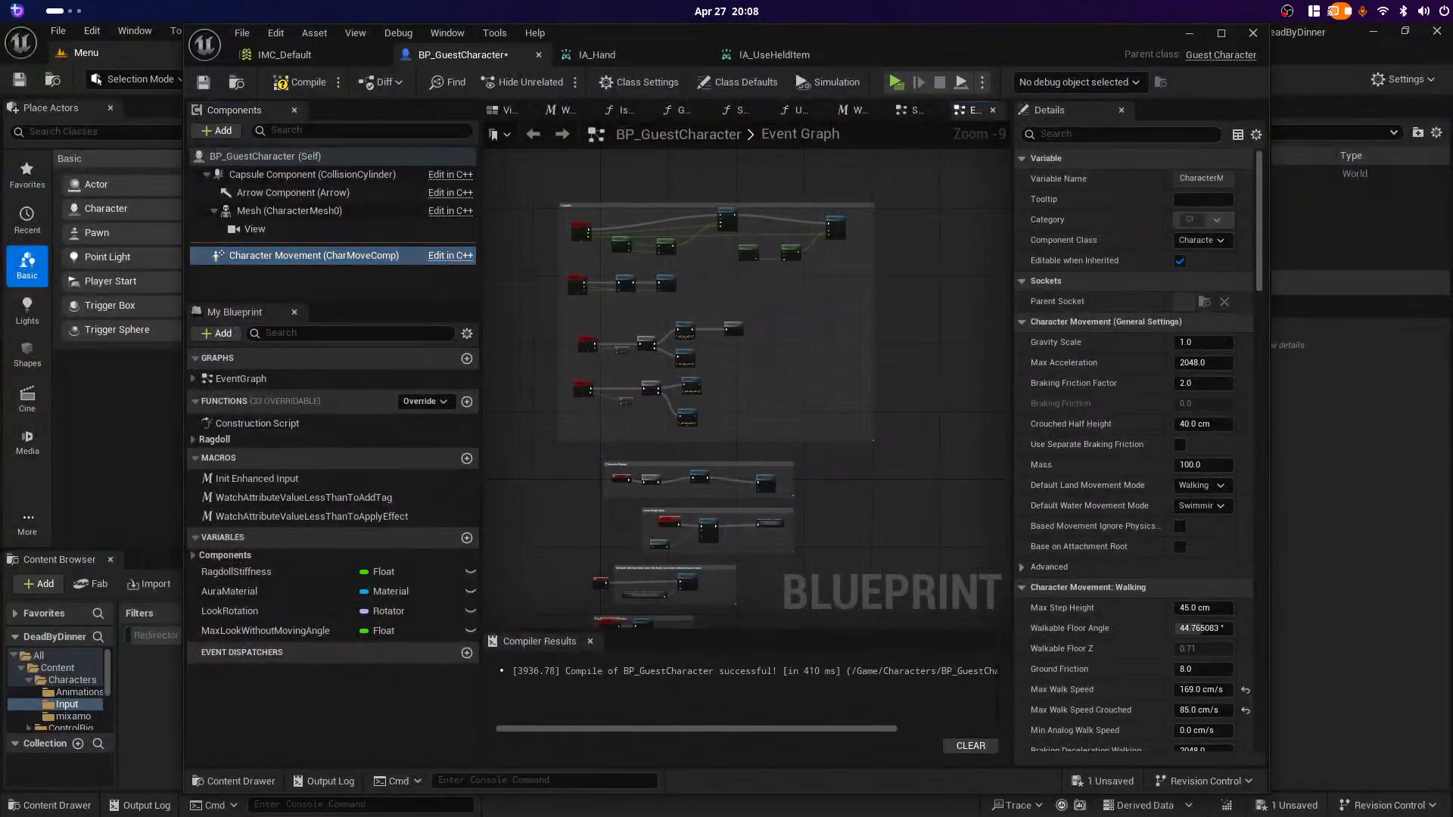
scroll(707, 519, "up", 3)
scroll(697, 468, "up", 2)
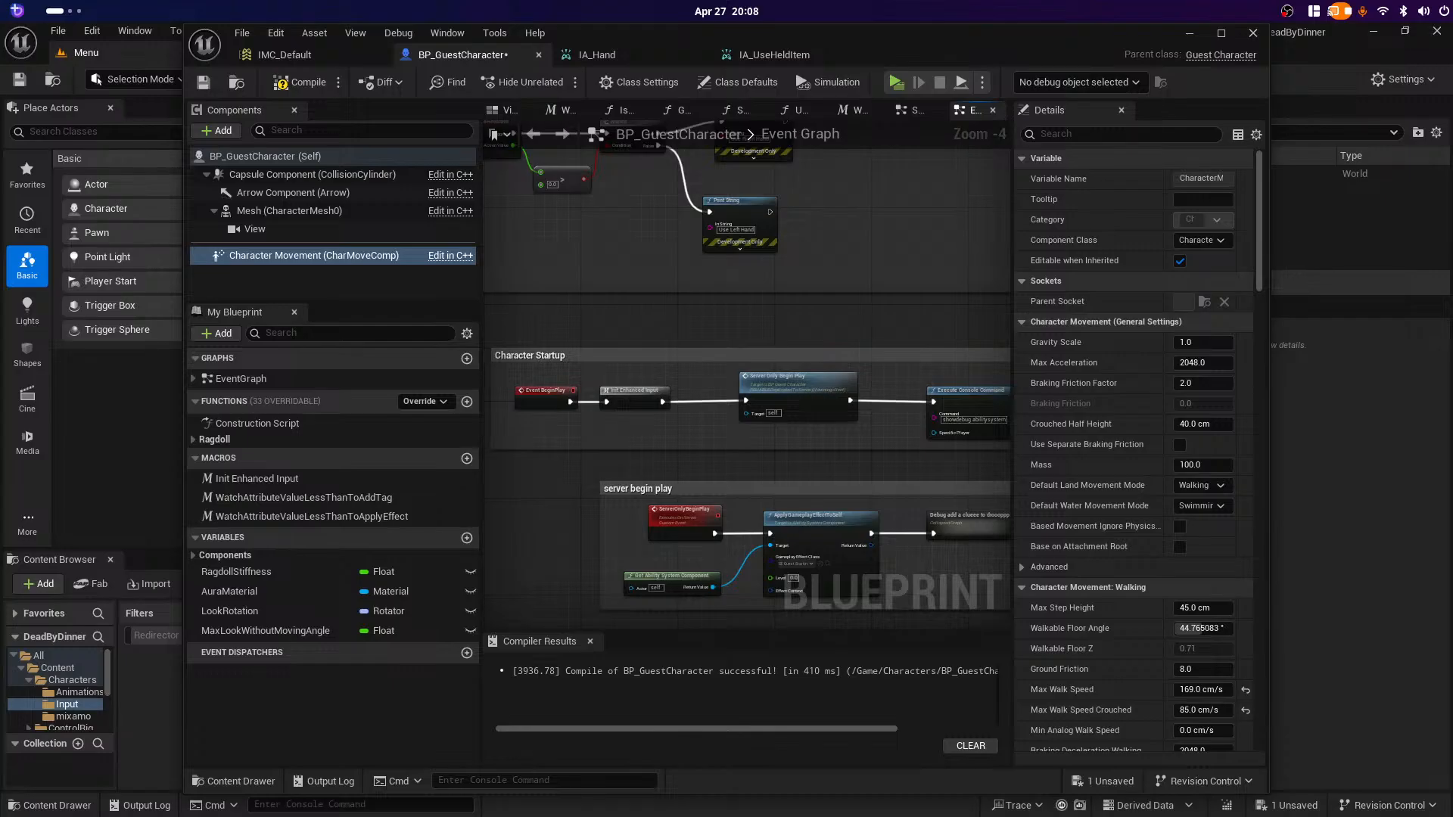
right_click_drag(790, 461, 853, 121)
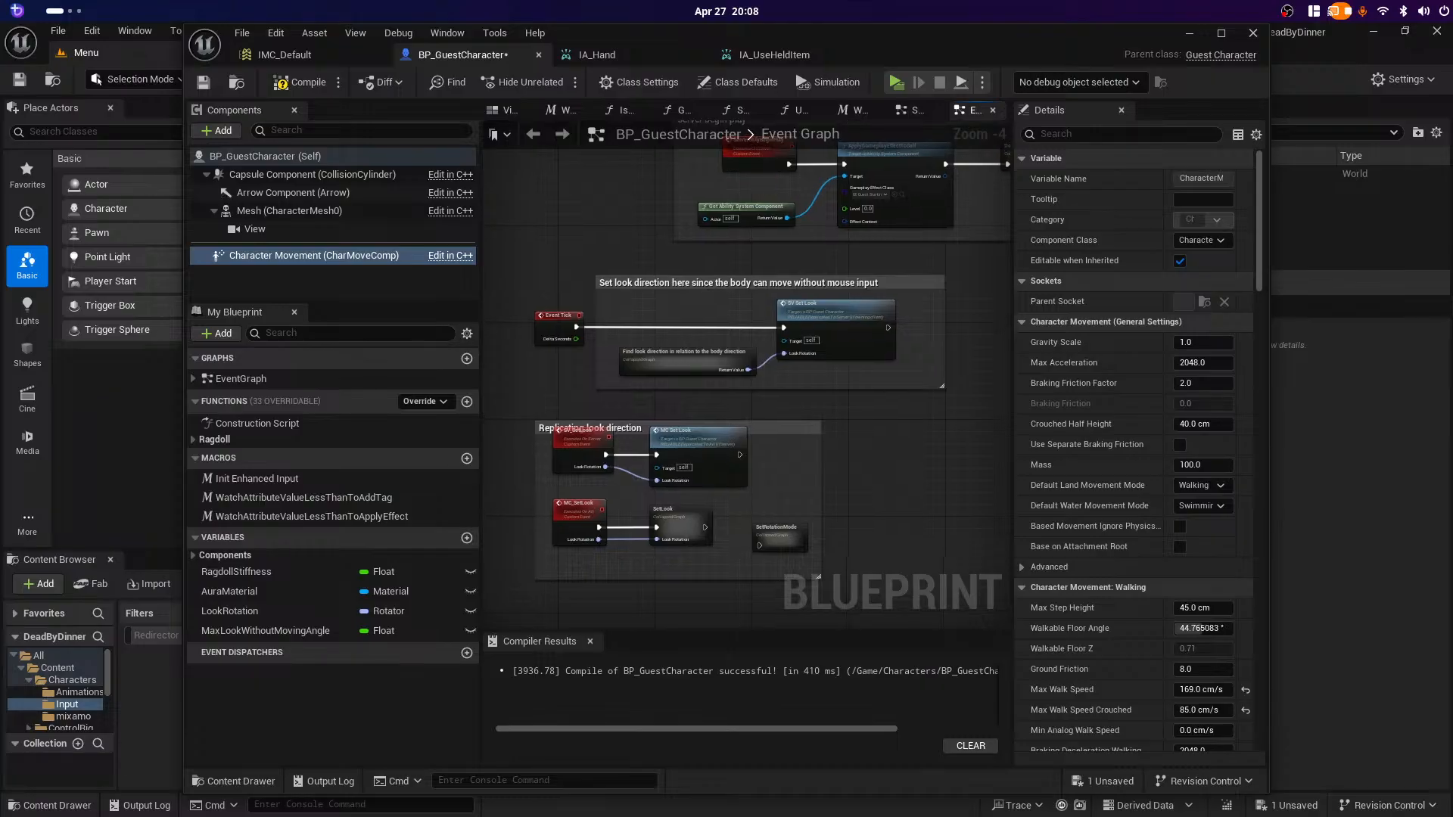
right_click_drag(931, 500, 923, 258)
left_click(333, 256)
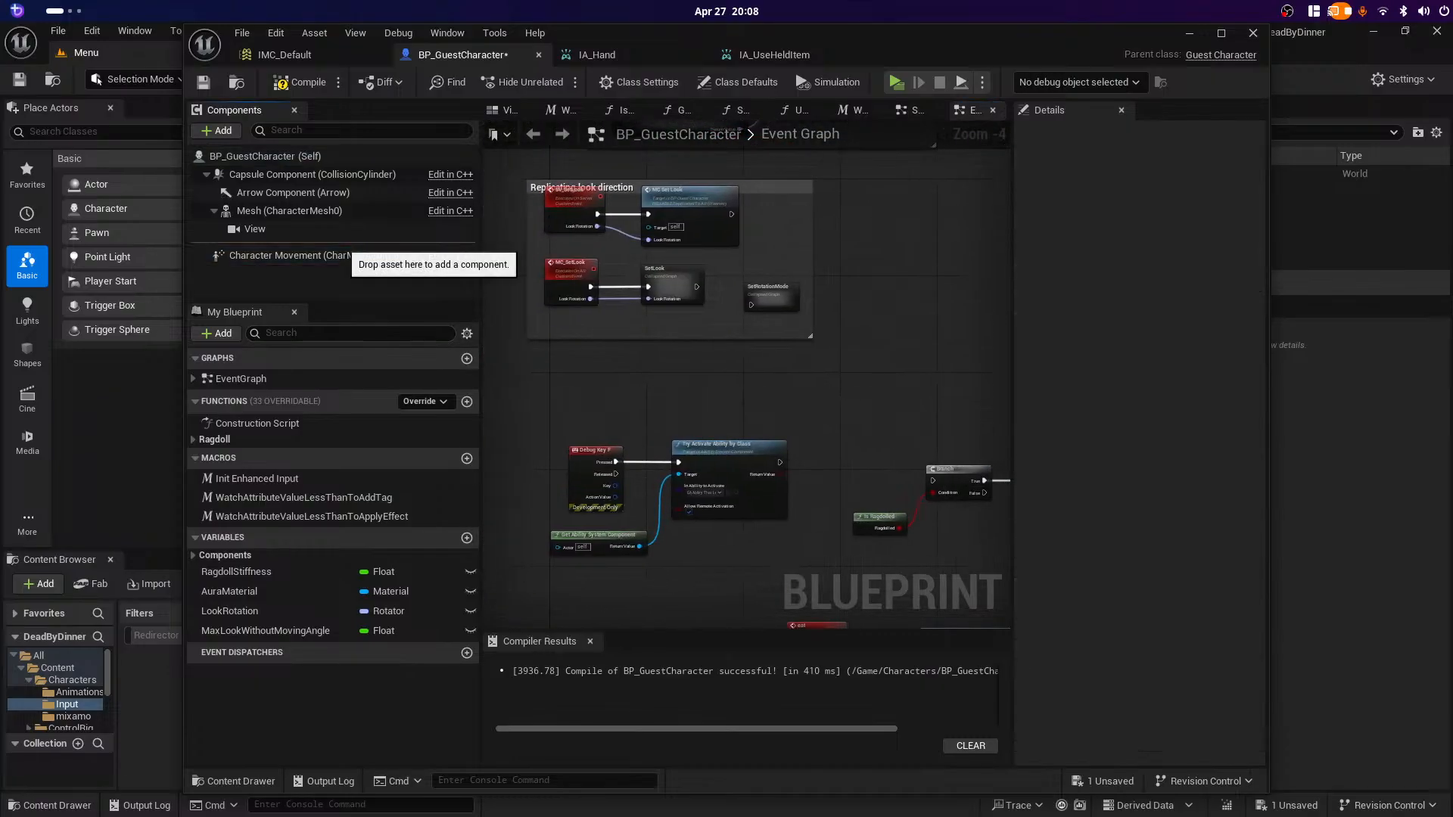
scroll(1178, 516, "down", 3)
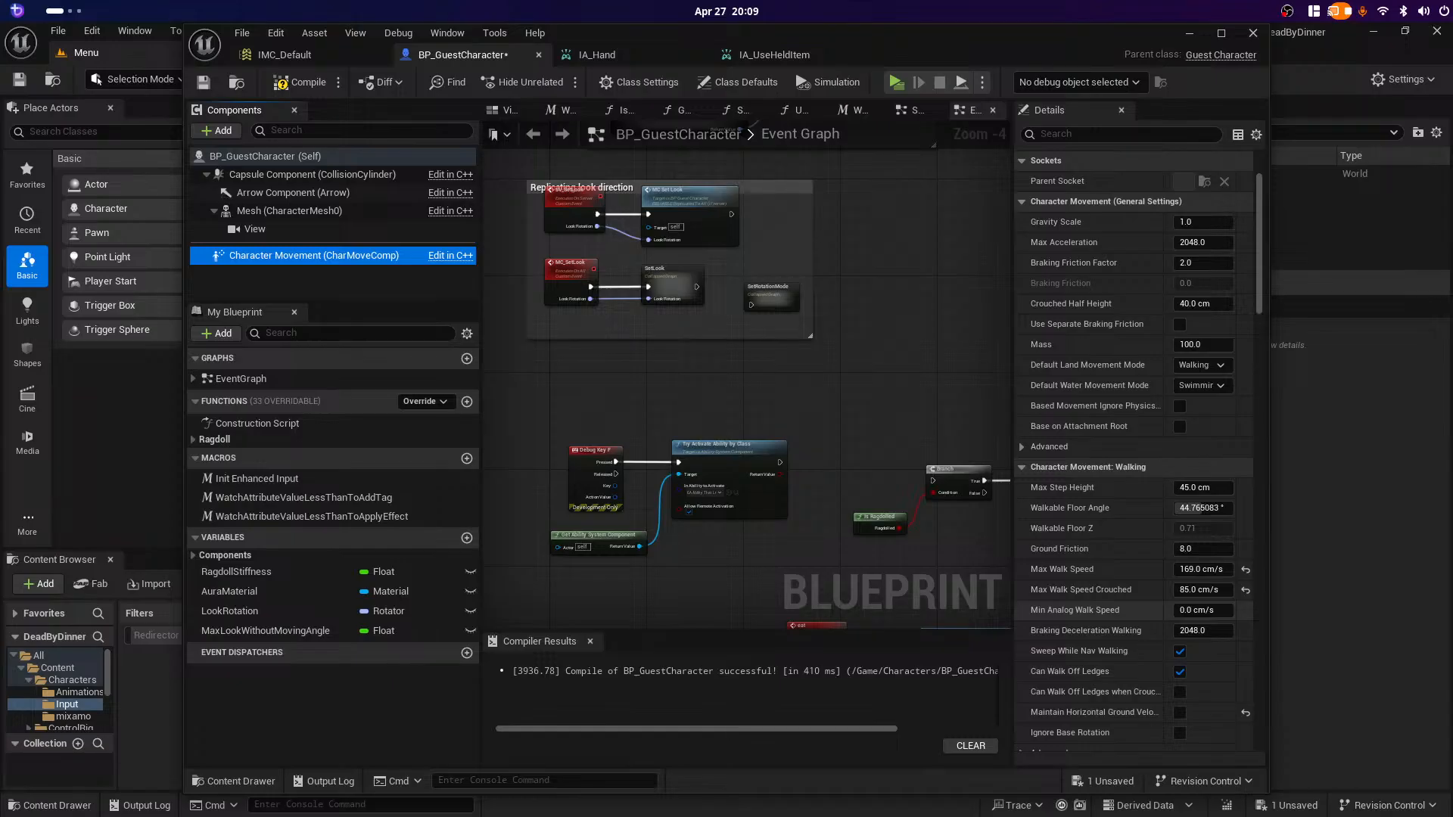
Step: Examine the Character Movement component's walking settings, including the speed limits and advanced options, and return to the hand input nodes in the event graph
left_click(1212, 488)
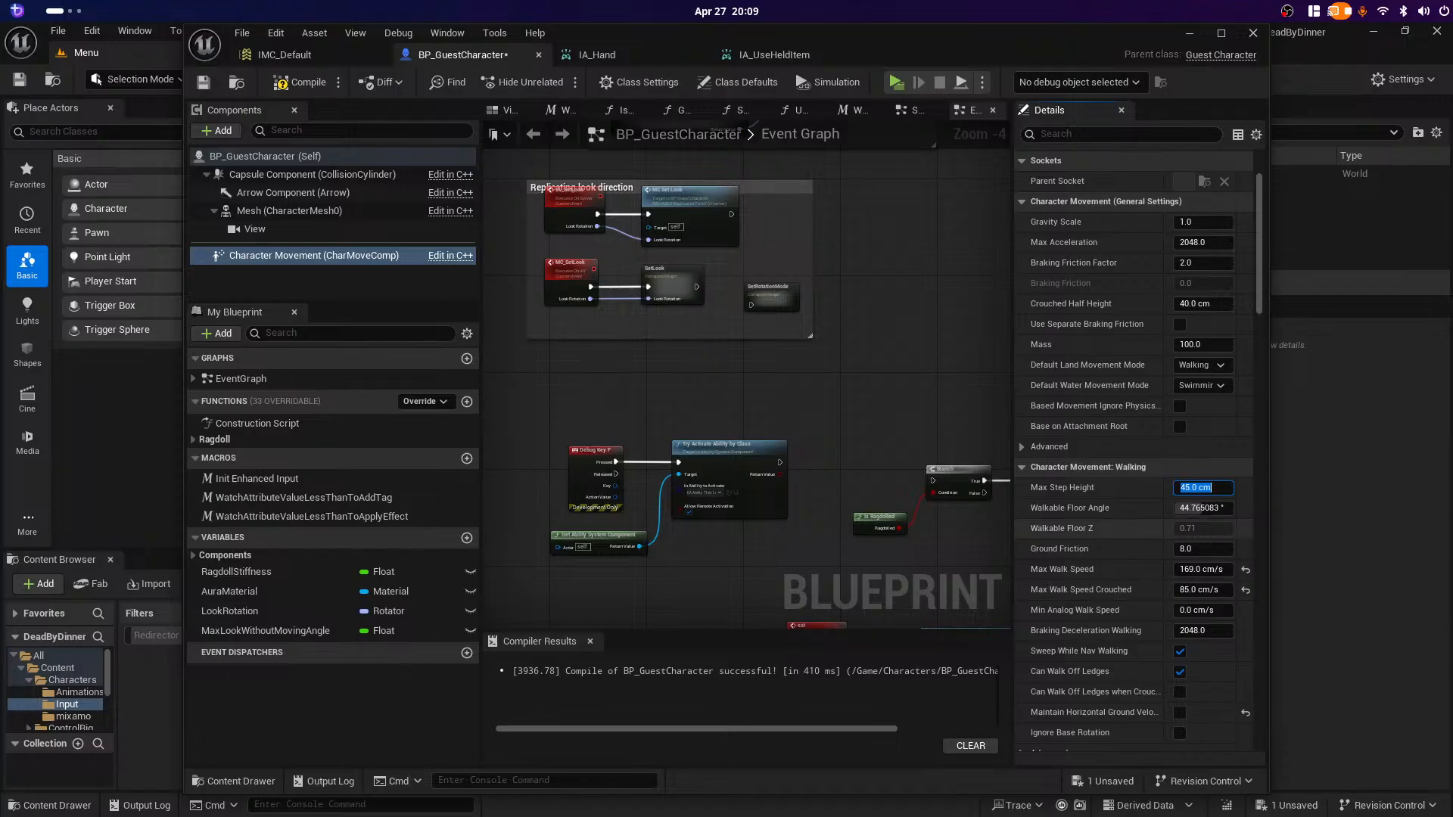
left_click(1204, 570)
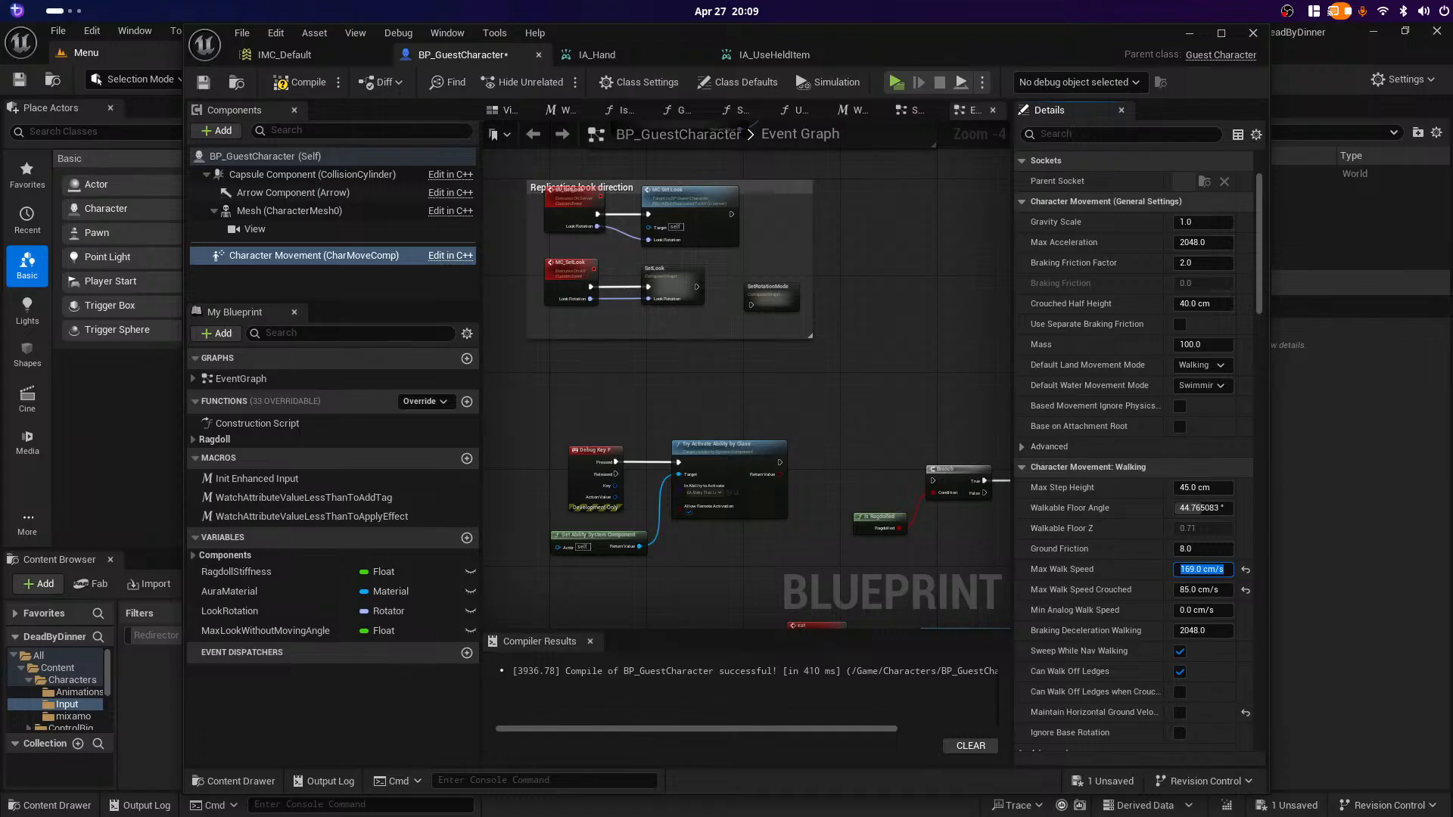
scroll(1097, 652, "down", 2)
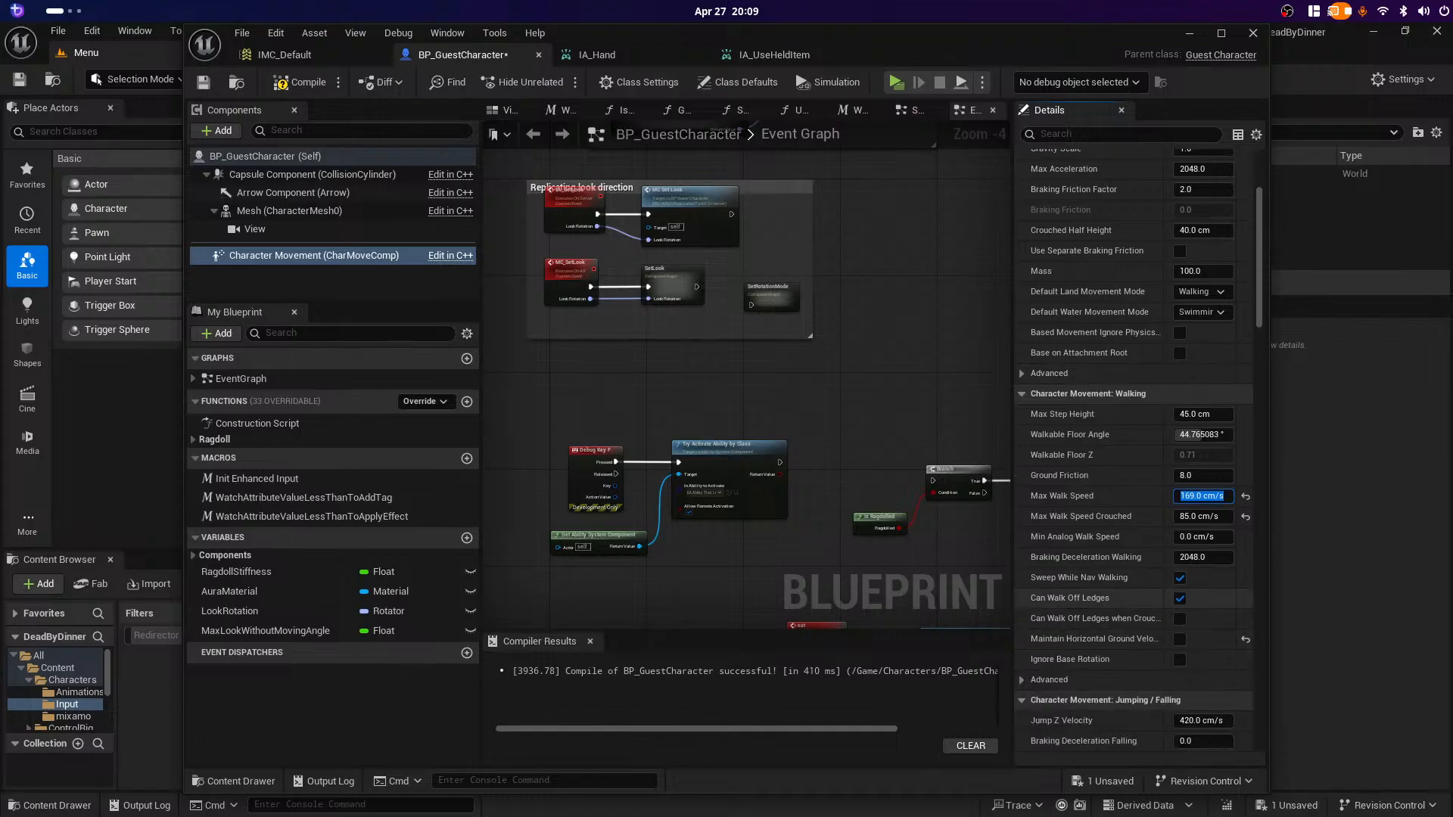
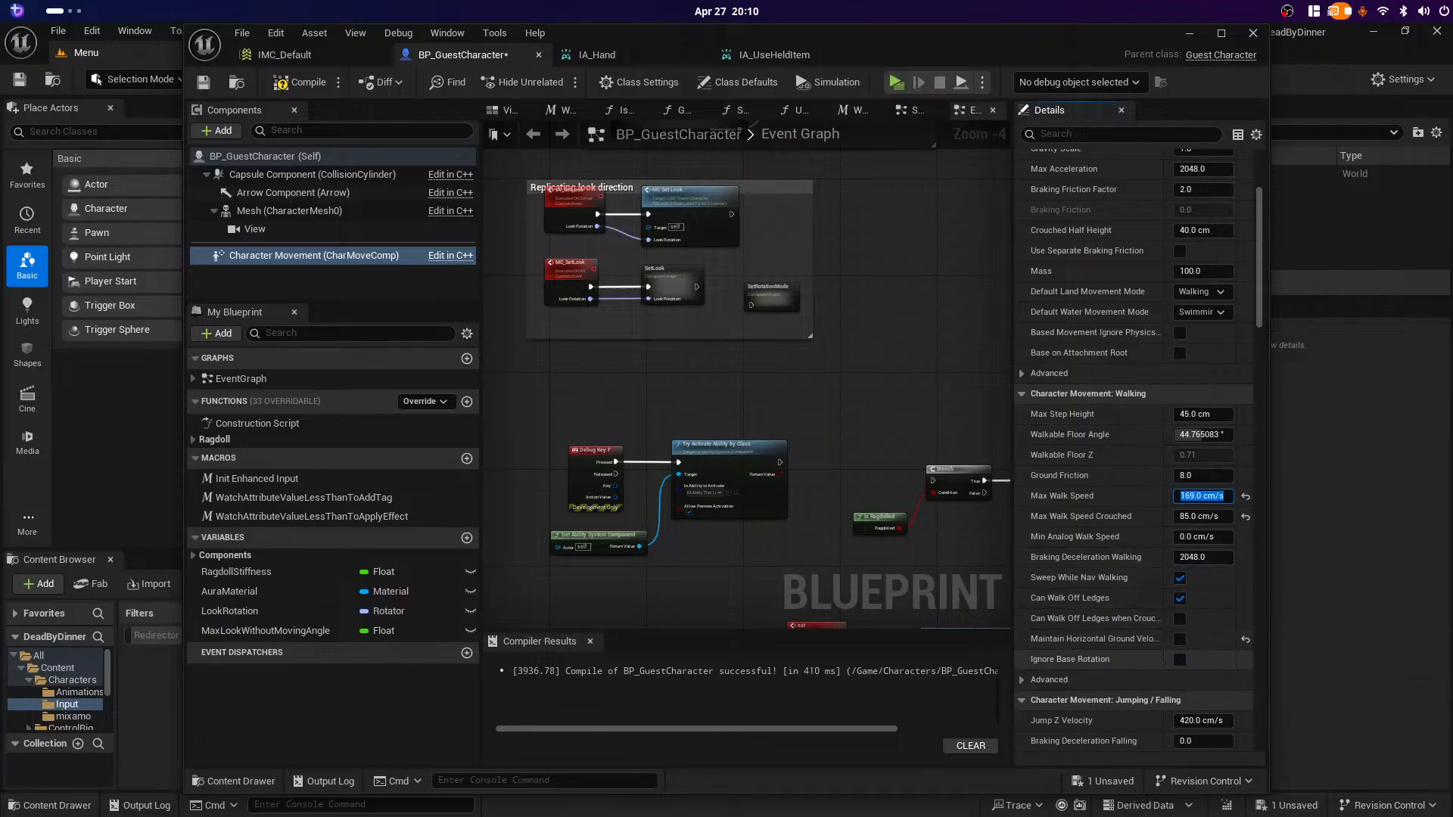
left_click(1049, 680)
scroll(1098, 666, "down", 1)
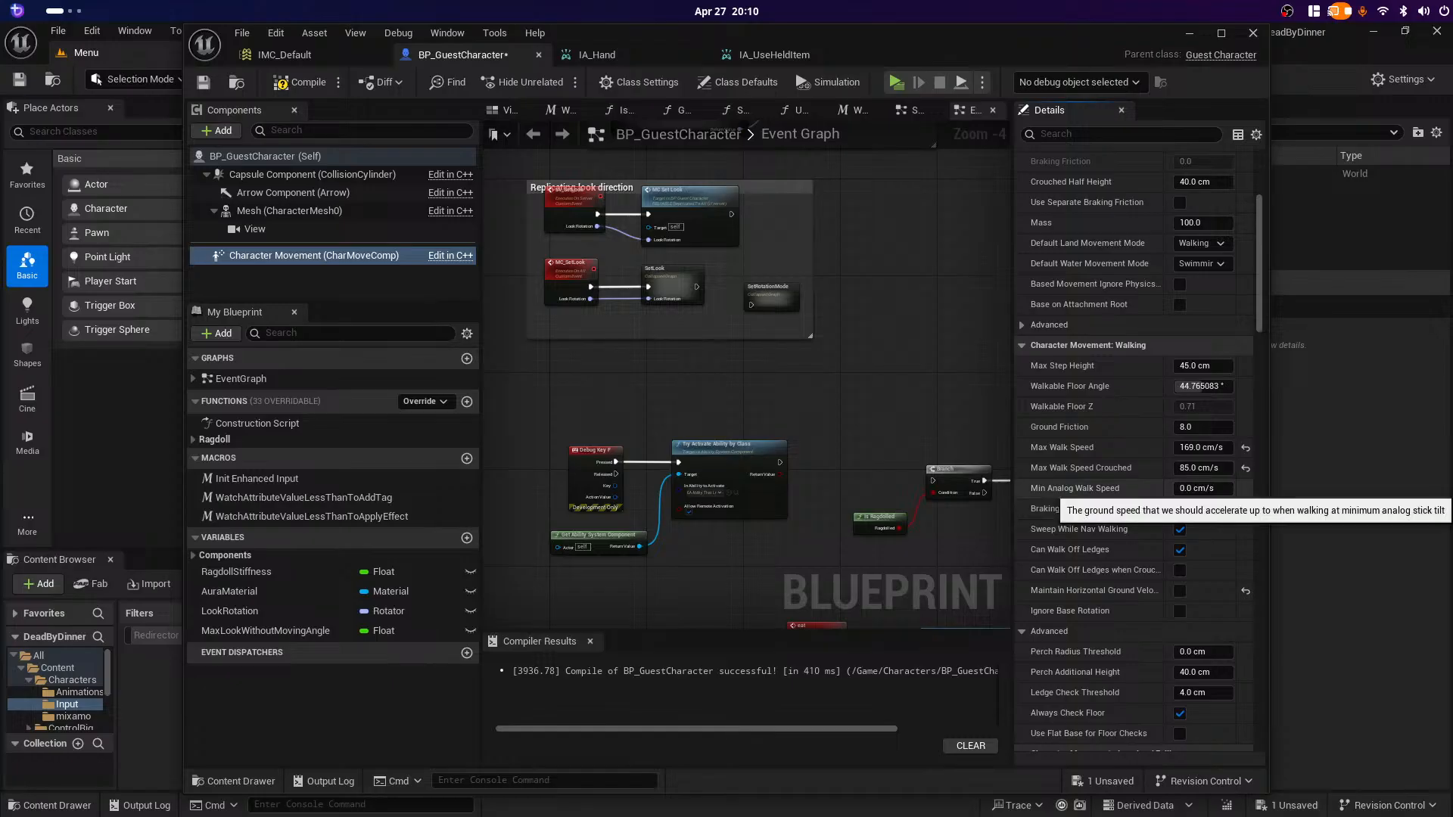
left_click(1023, 631)
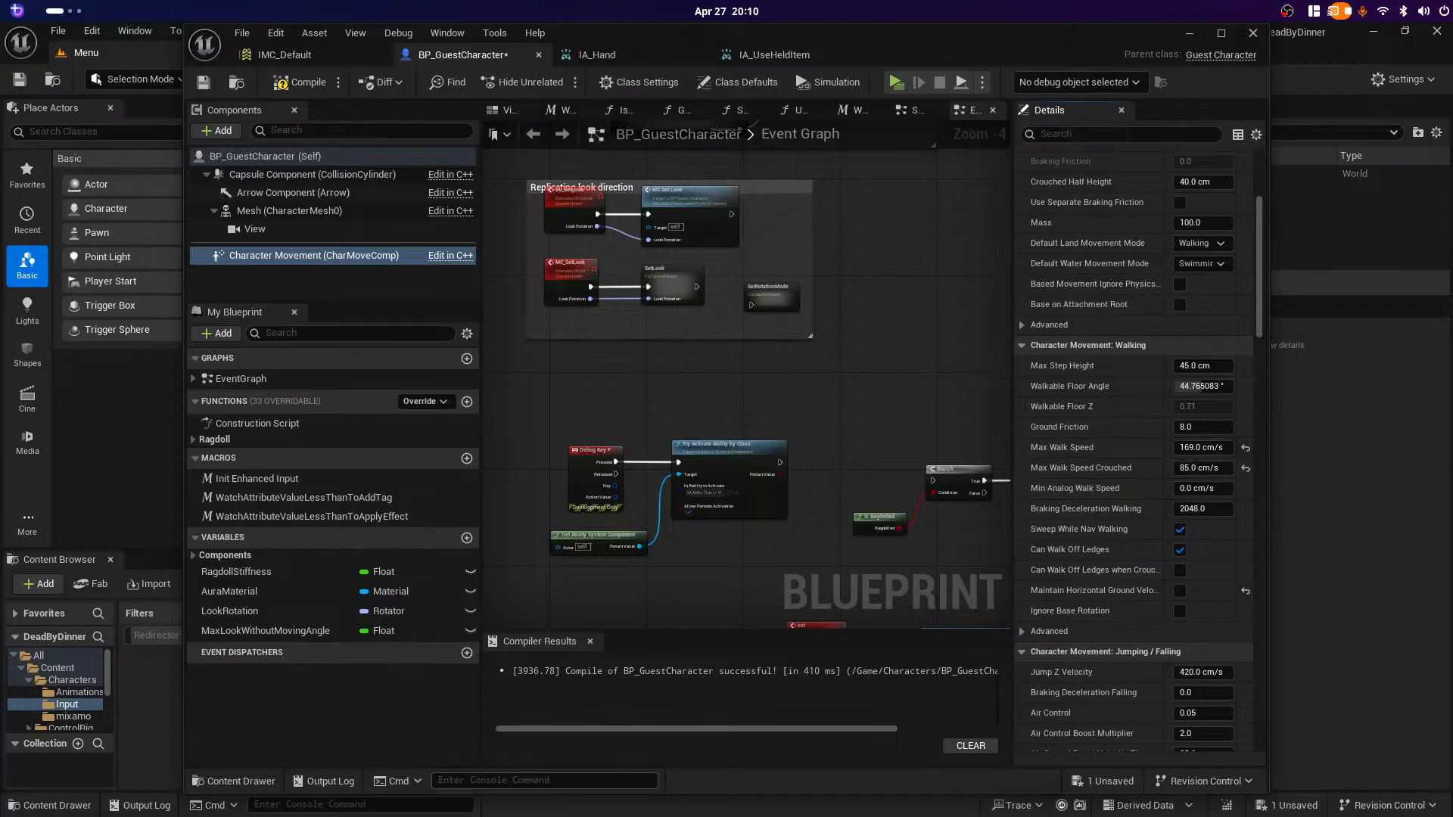
left_click(1203, 468)
left_click(893, 378)
right_click_drag(841, 390, 828, 743)
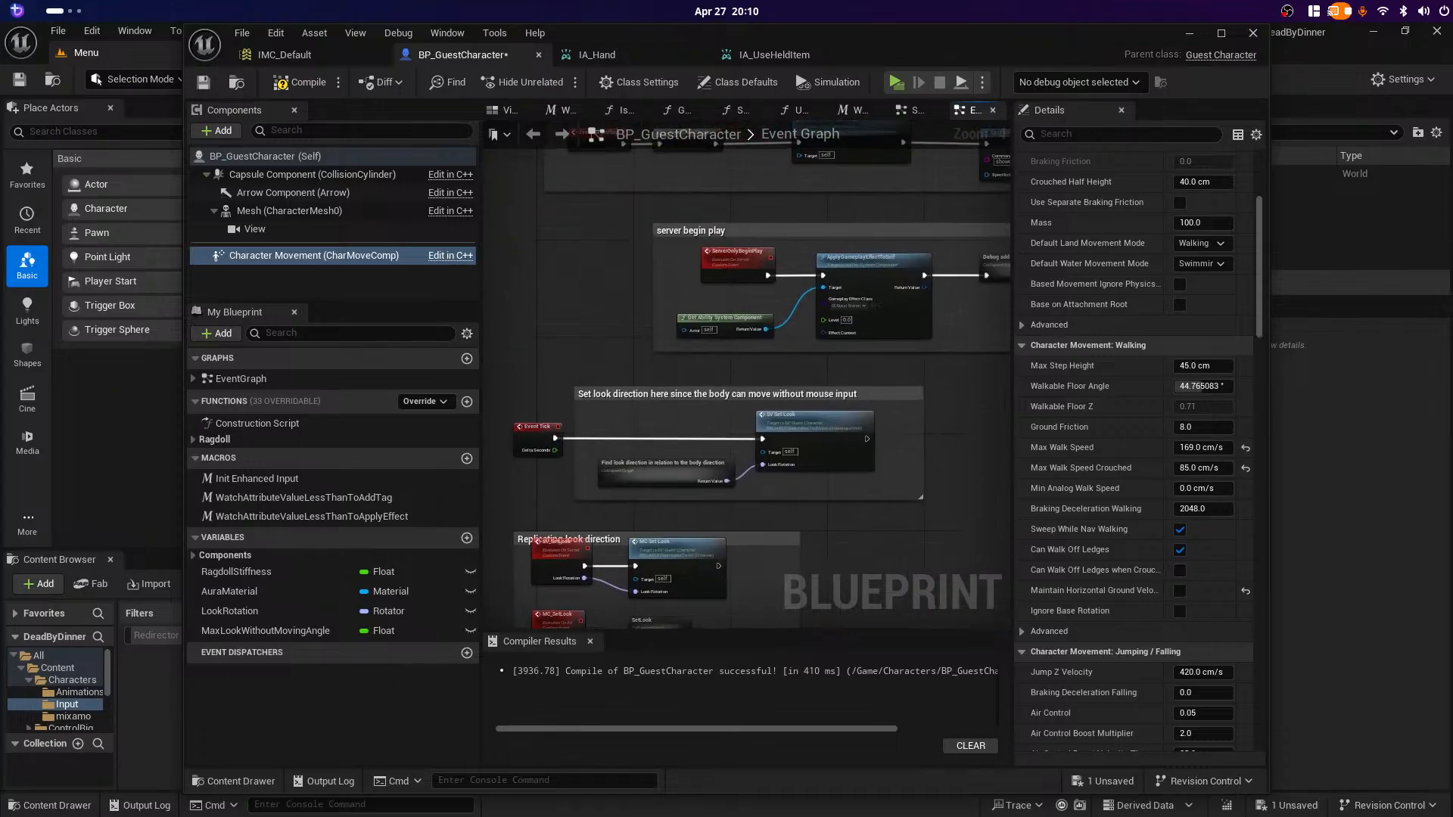
right_click_drag(832, 163, 793, 610)
right_click_drag(806, 354, 848, 418)
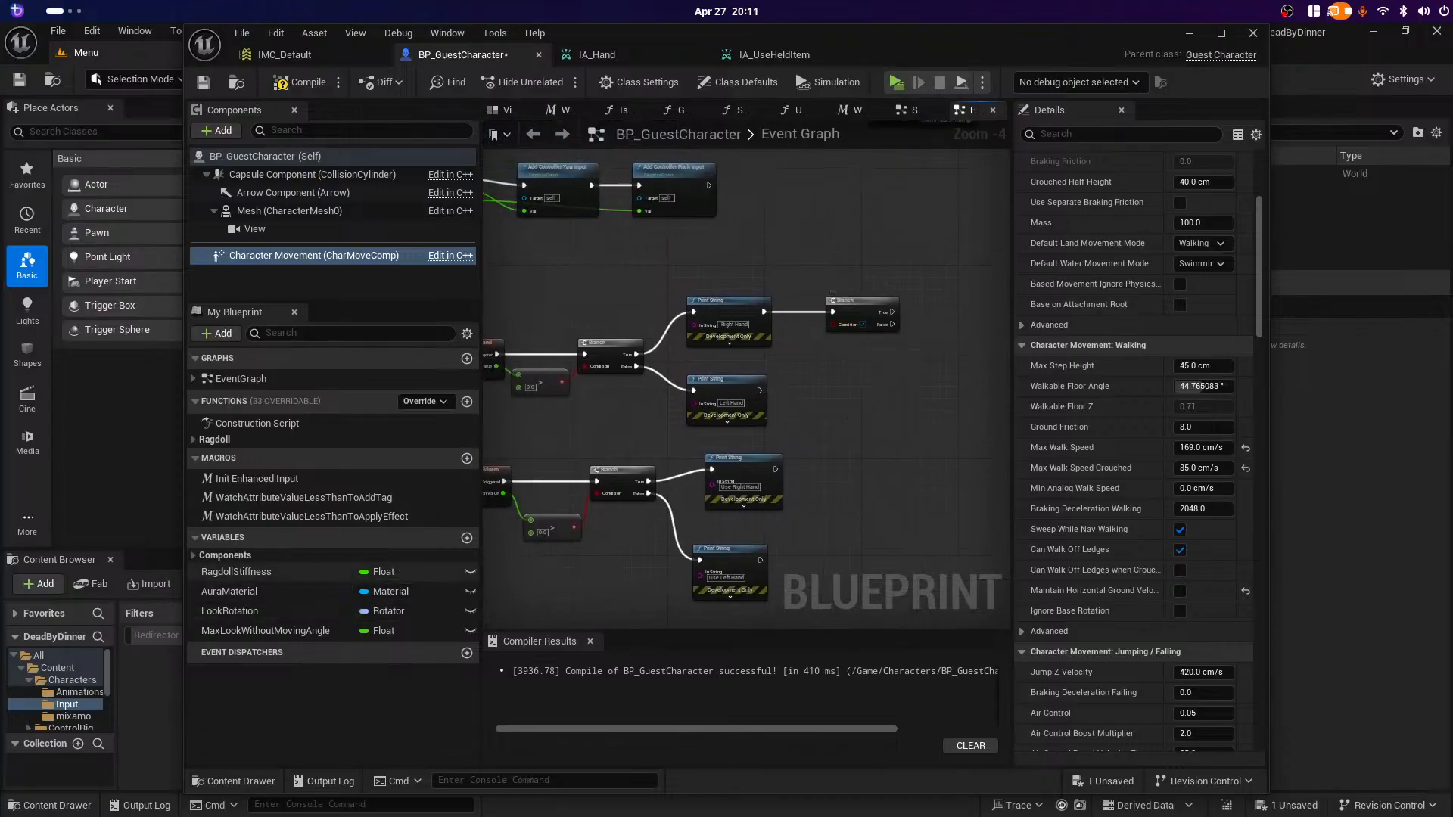
Step: Switch to the streeeeming.txt notes, review this week's player control and interactable item tasks, and return to the event graph
key("super")
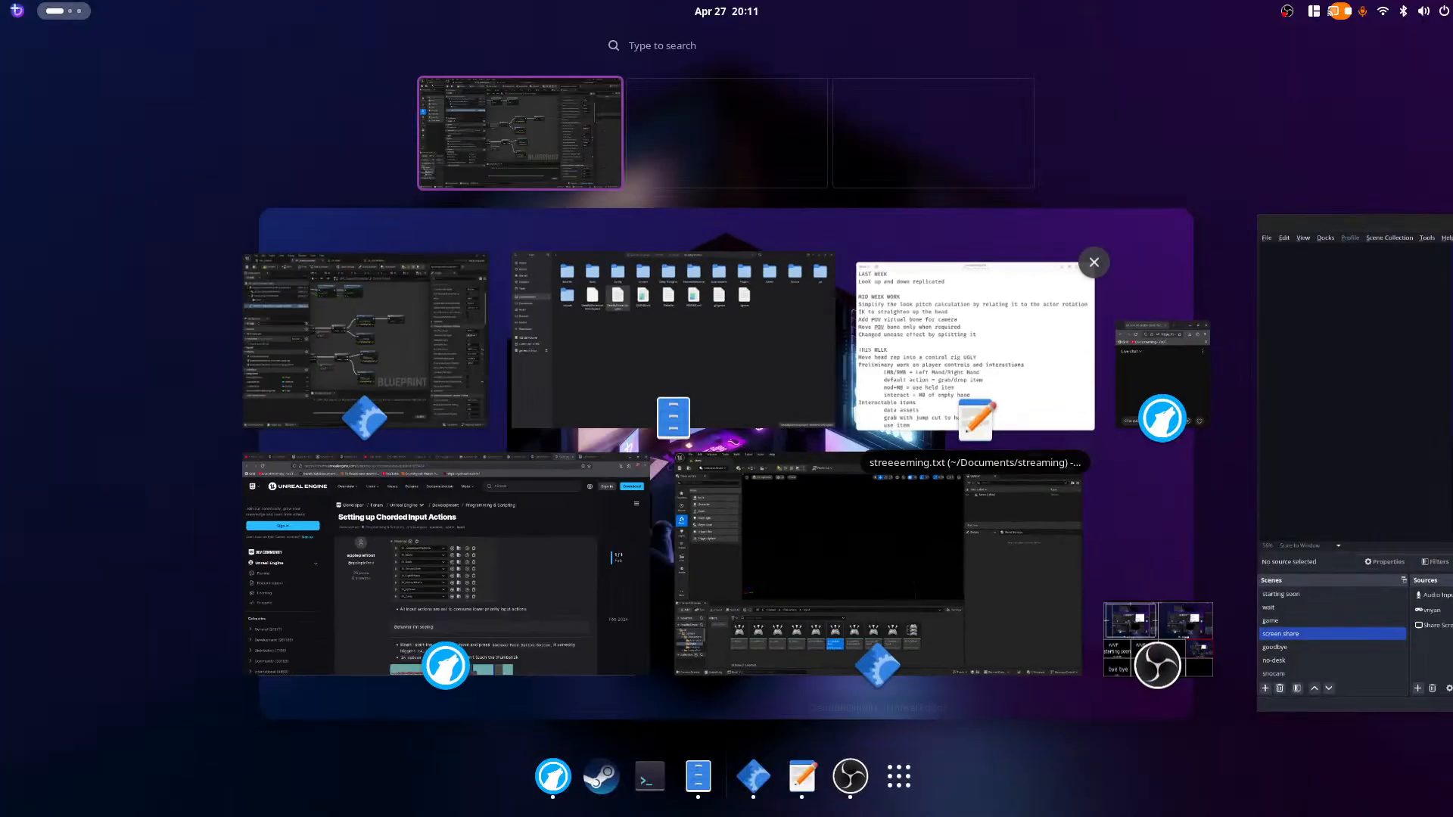
left_click(975, 346)
right_click(479, 361)
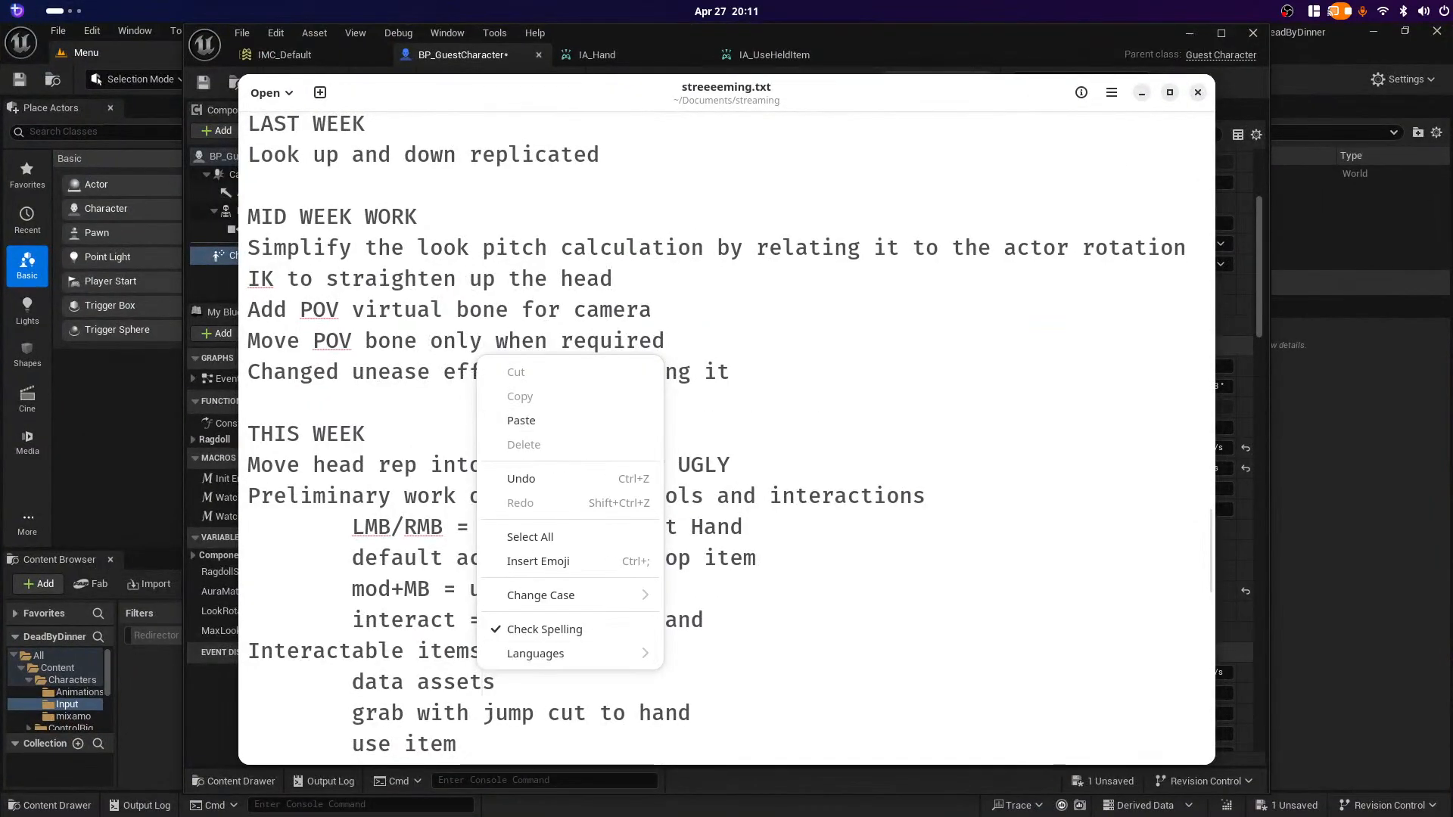
left_click(482, 682)
scroll(483, 681, "down", 3)
left_click_drag(352, 476, 456, 538)
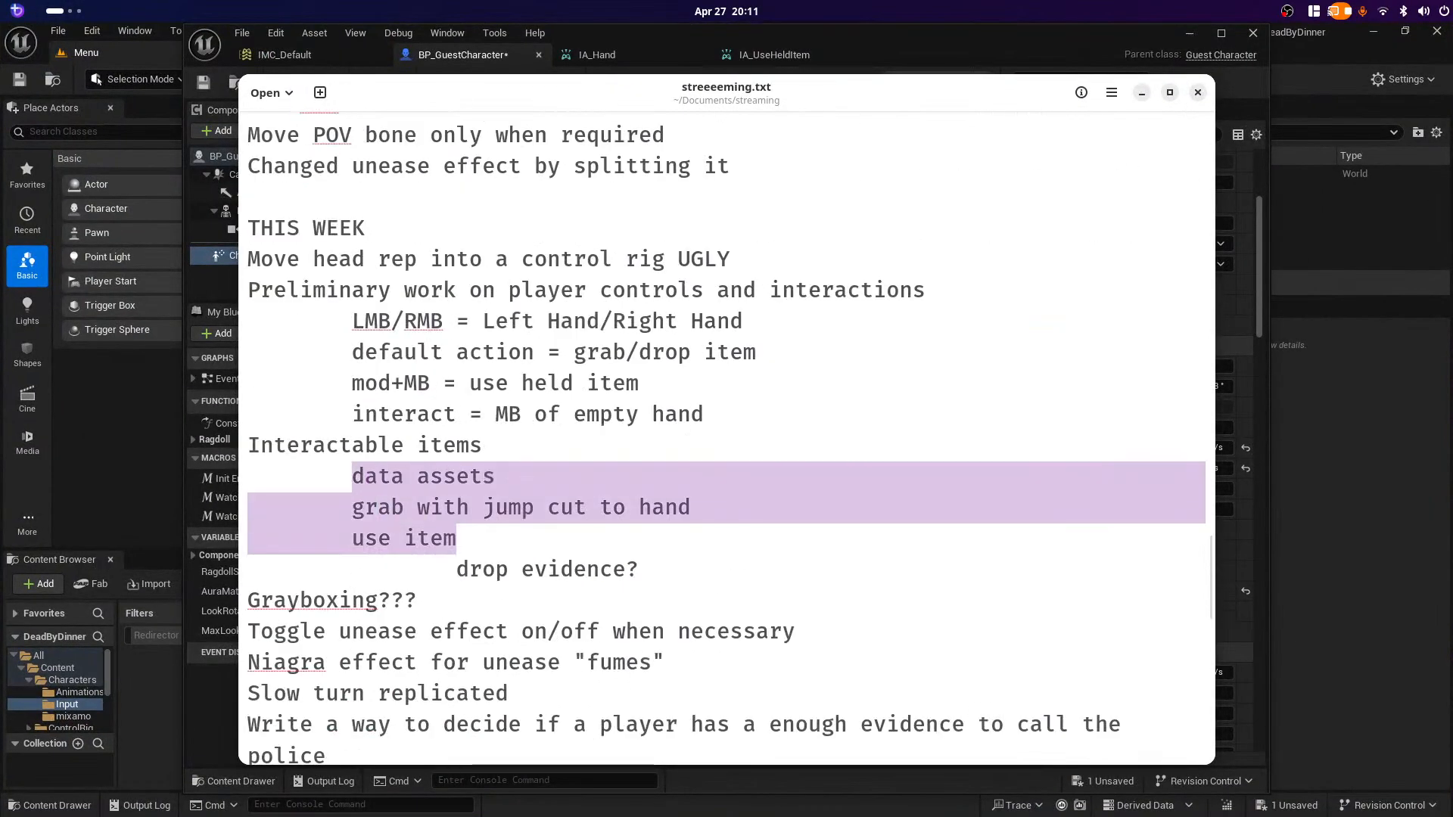
left_click_drag(352, 476, 287, 445)
left_click(287, 445)
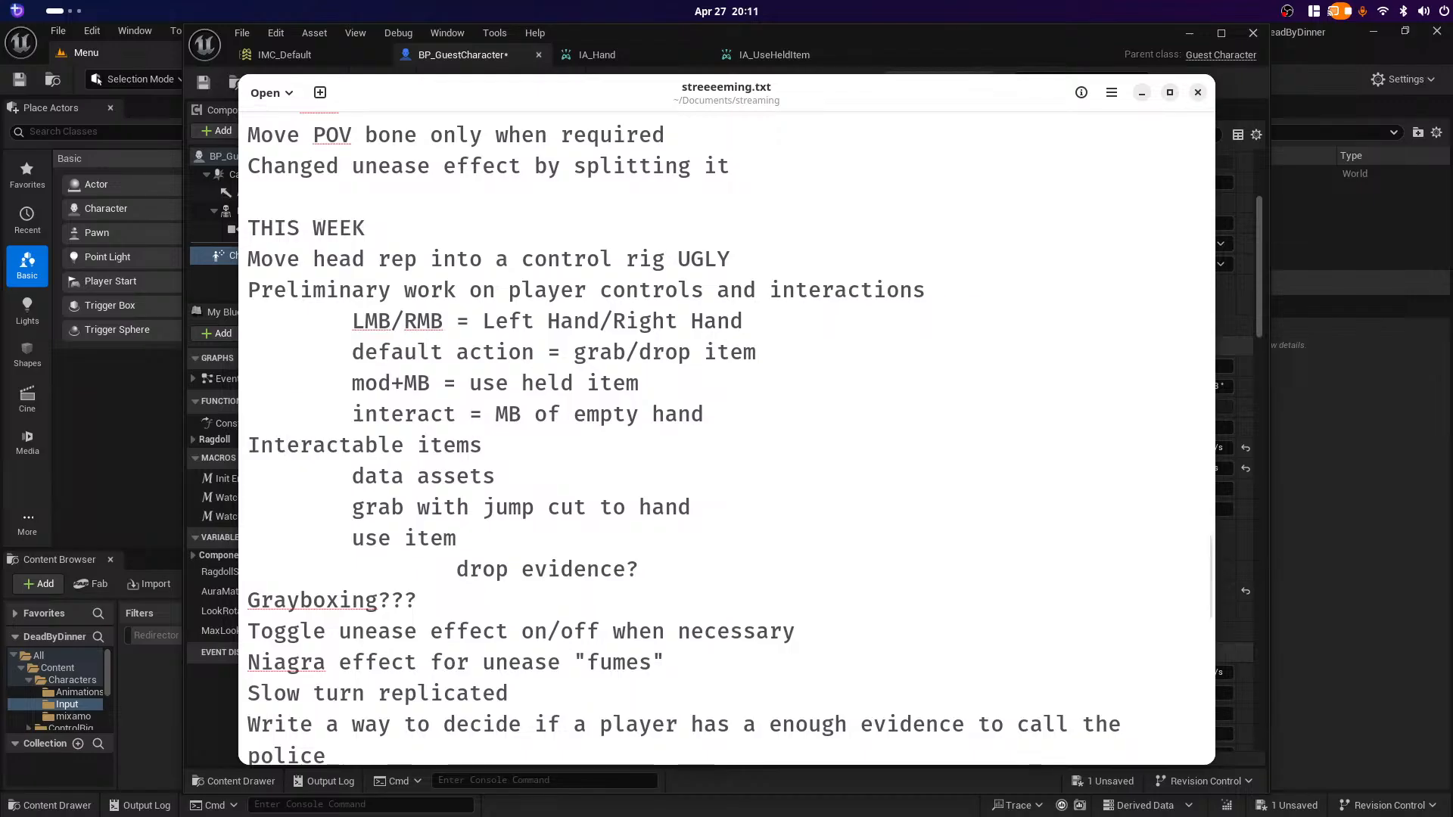
key("alt+Tab")
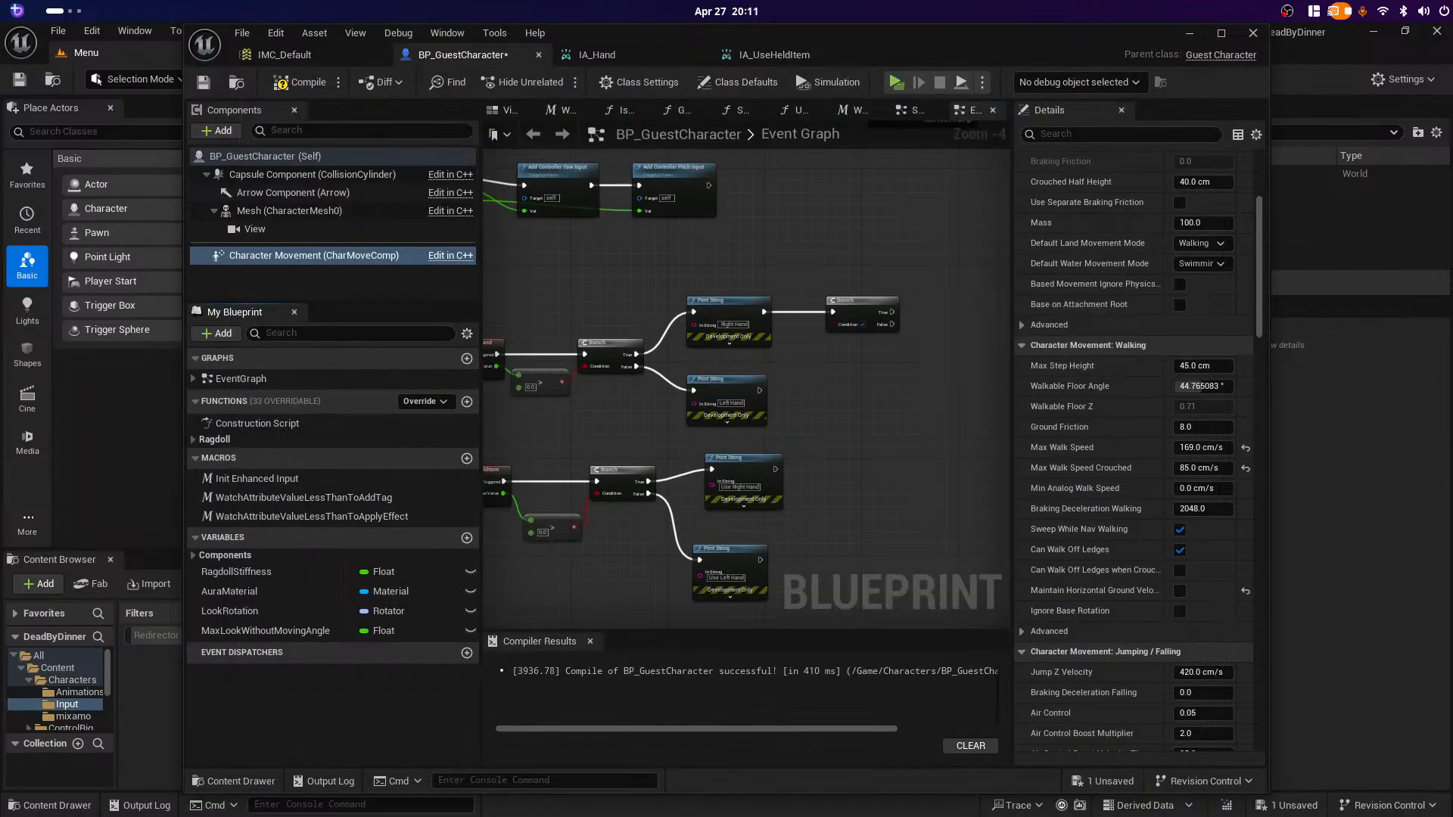
Step: Move the Branch node farther from the "Right Hand" Print String and align it so their execution wire runs straight
scroll(869, 356, "up", 4)
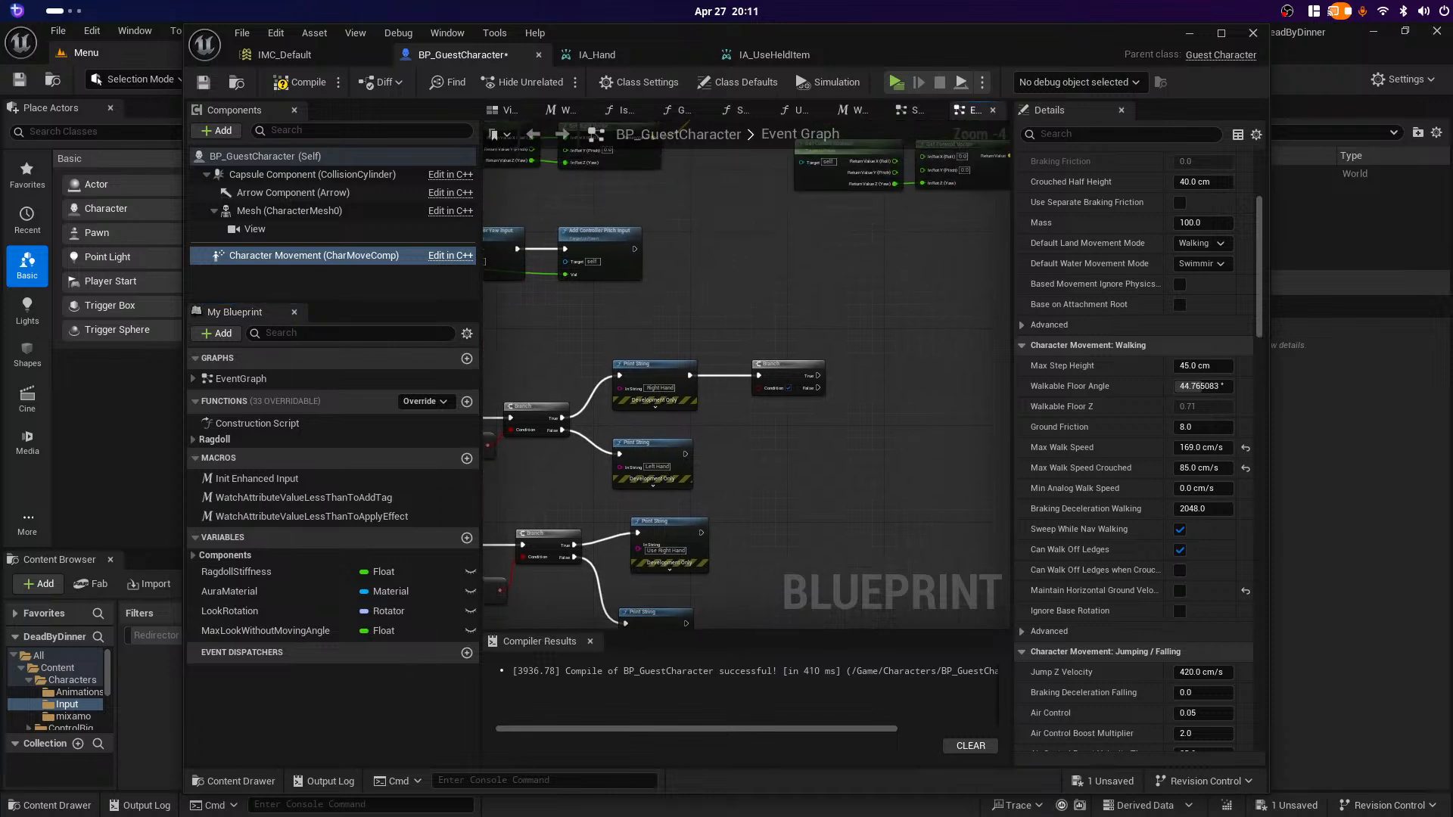
left_click_drag(795, 314, 890, 314)
right_click_drag(890, 314, 601, 353)
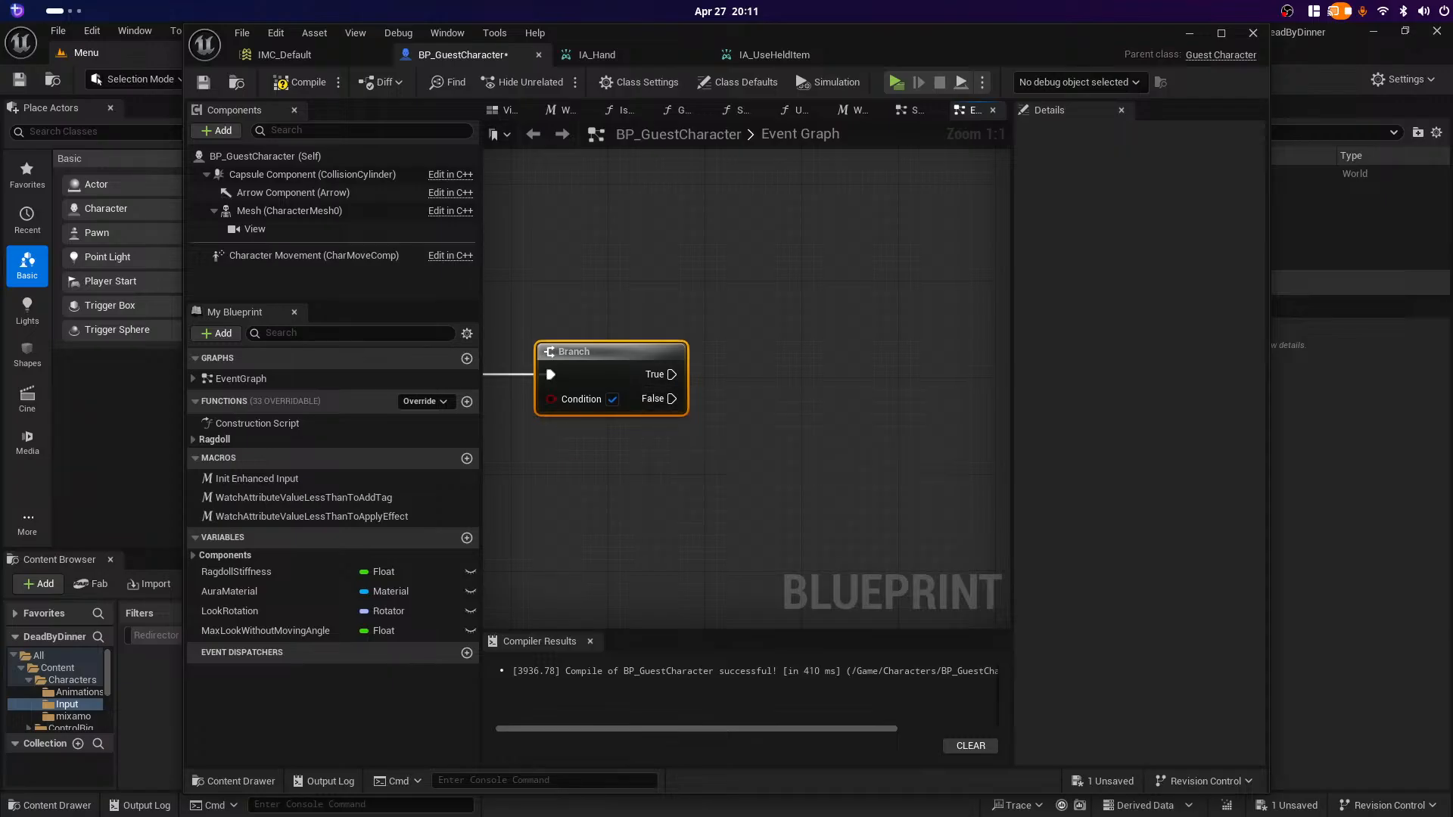
right_click_drag(755, 448, 956, 432)
right_click_drag(803, 337, 730, 324)
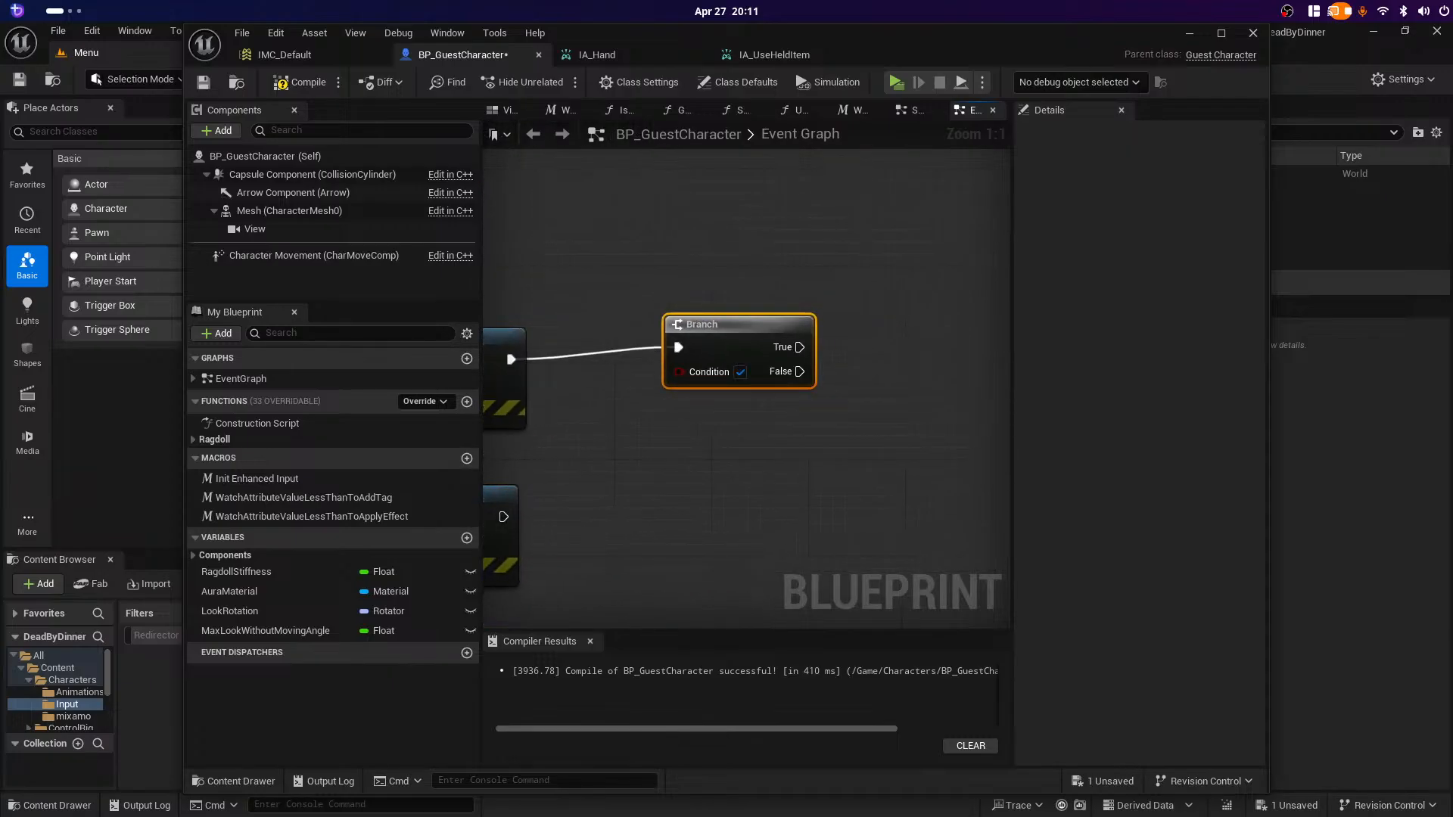
left_click_drag(729, 325, 717, 337)
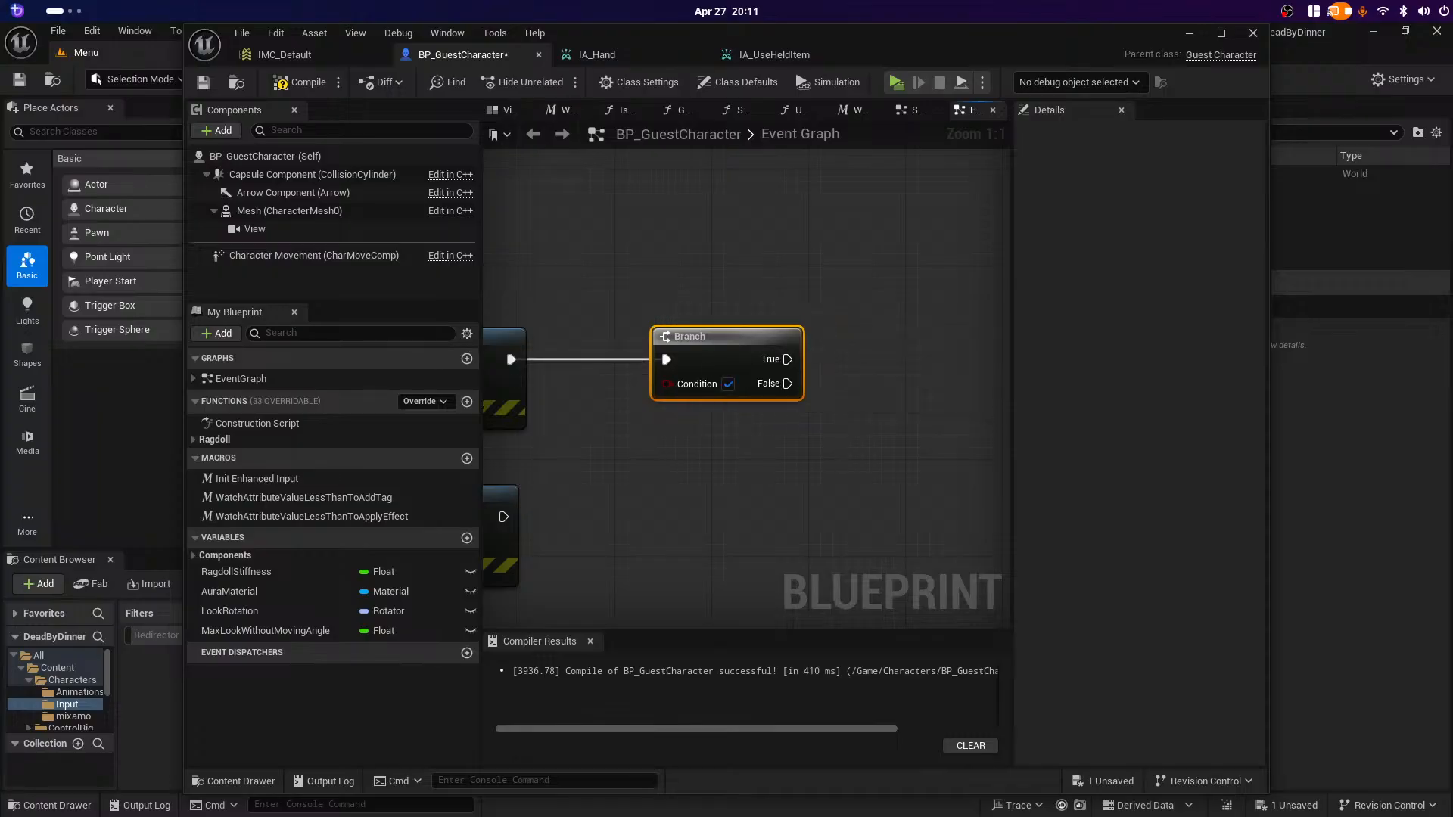
Step: Add a Print String reading "Drop it" on the Branch's True output and start a new node from its False output
right_click_drag(772, 498, 605, 539)
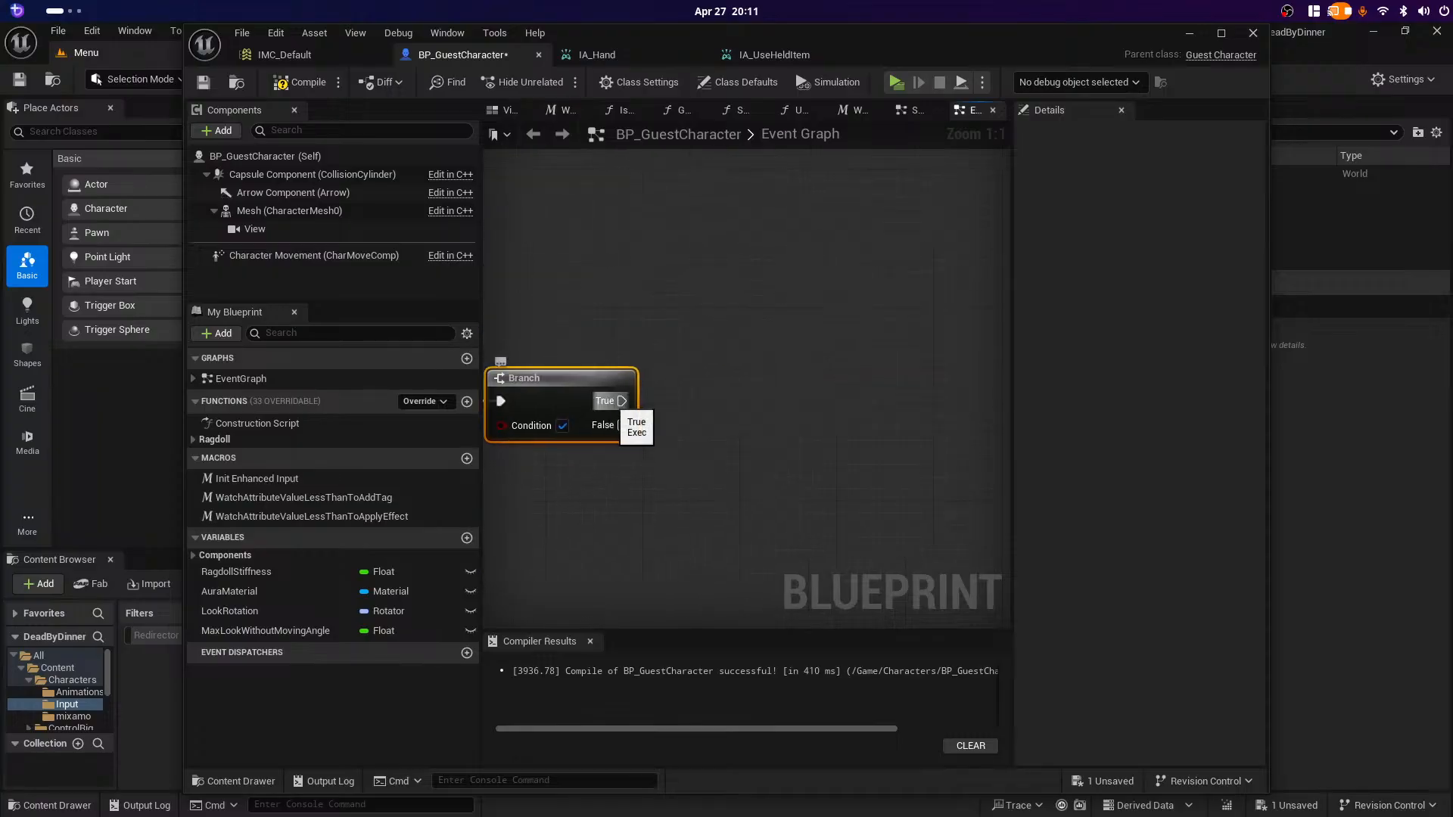
left_click_drag(621, 401, 749, 329)
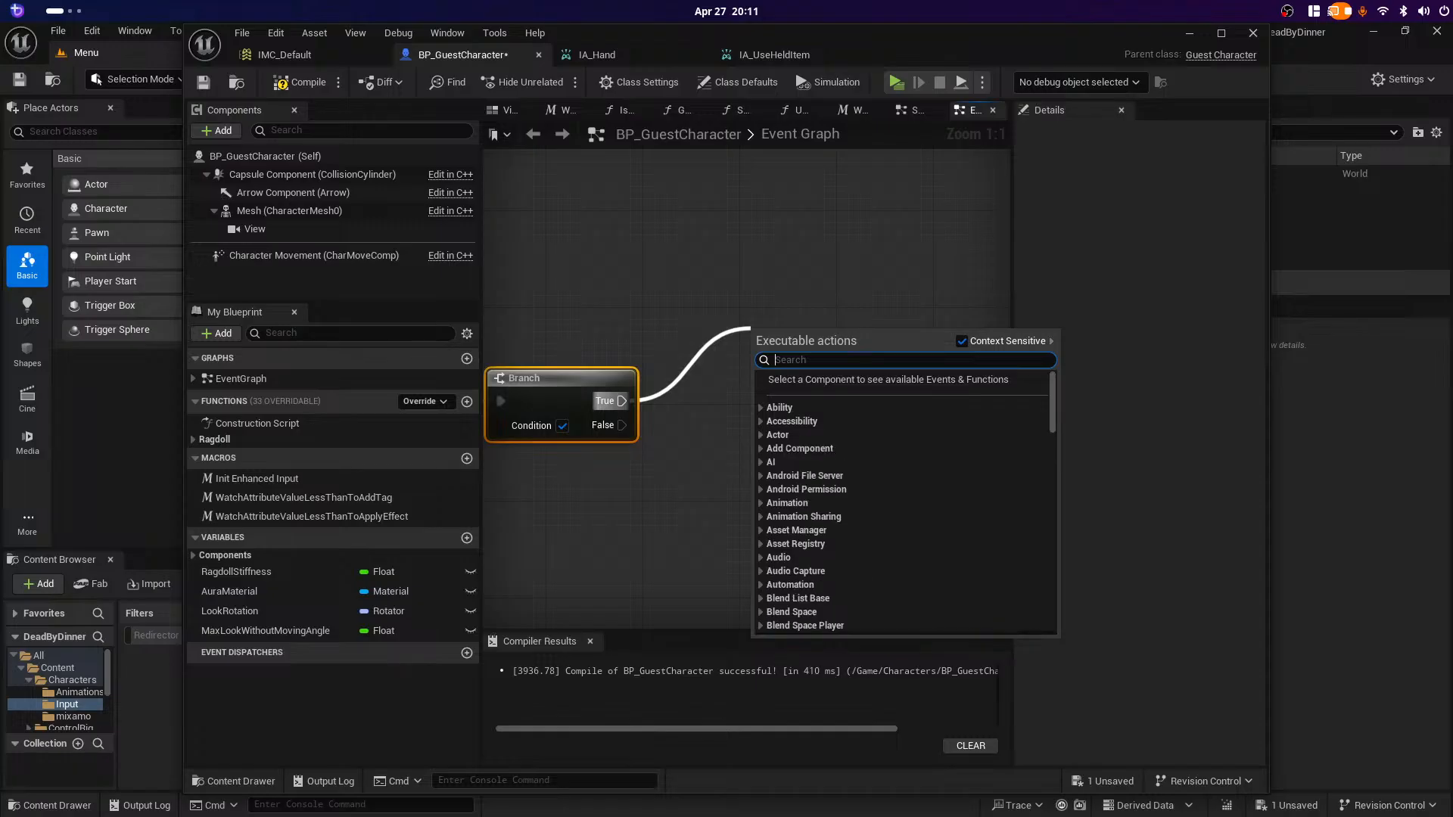
type("printstring")
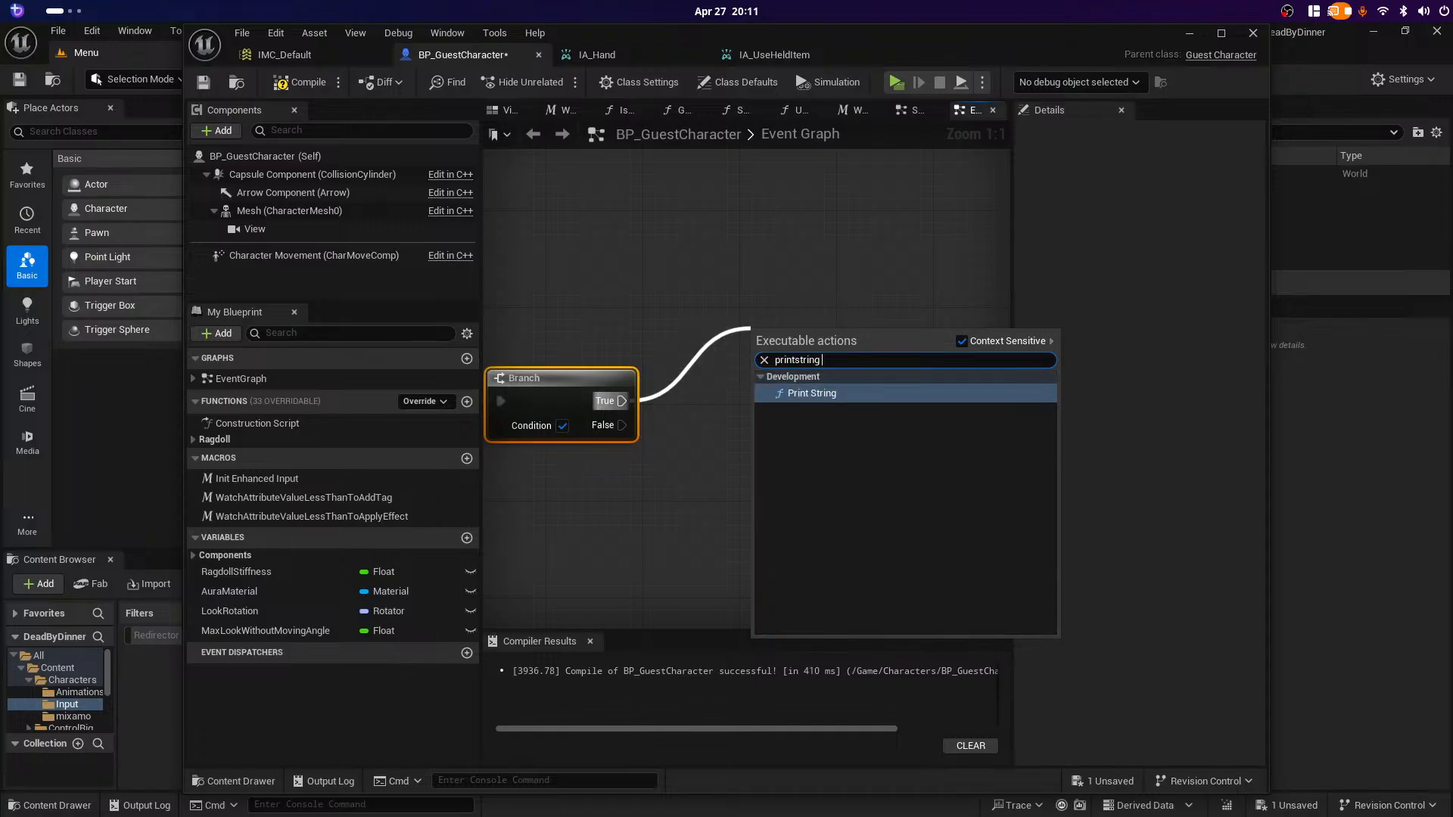
key("Return")
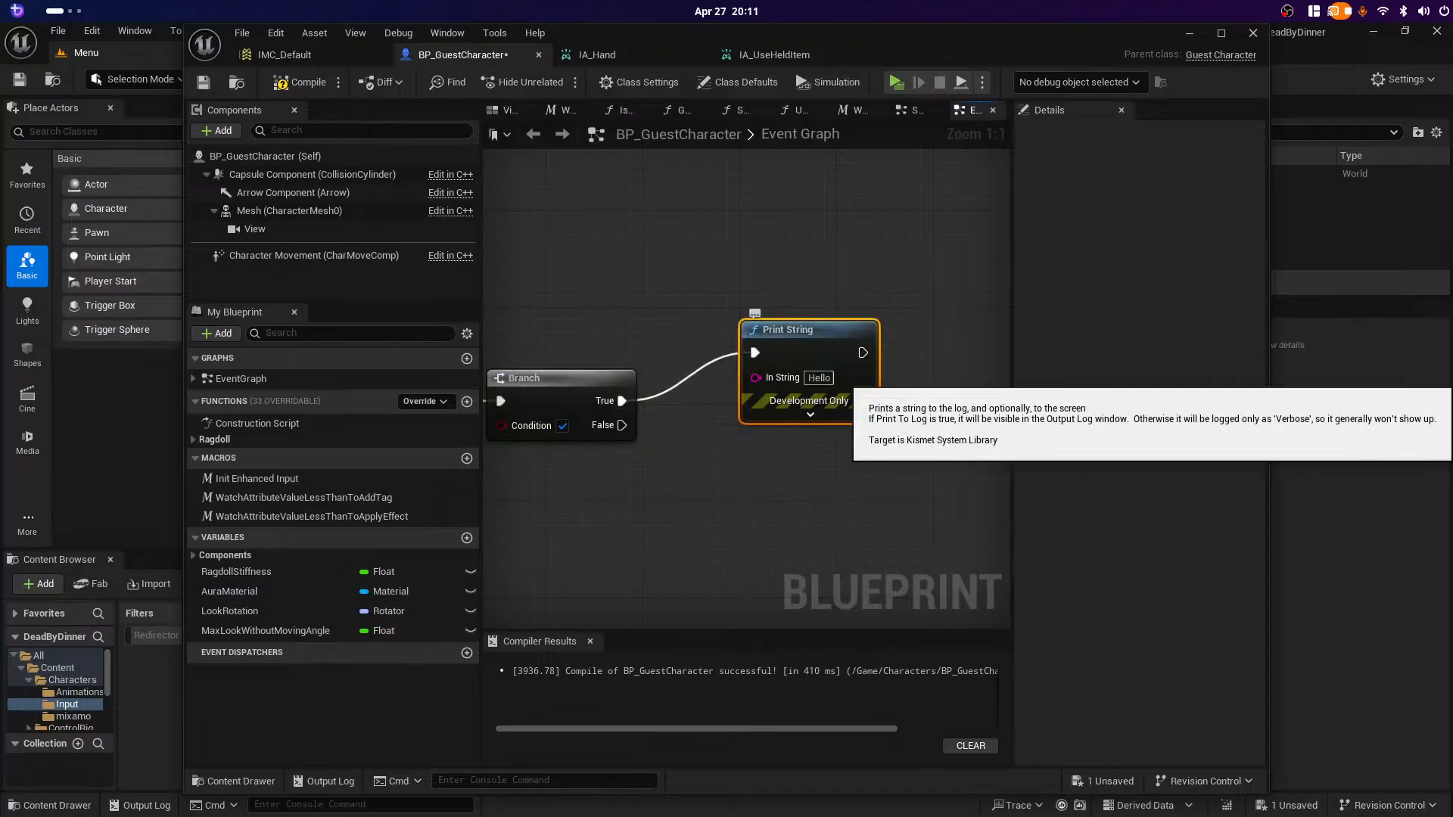
left_click(826, 377)
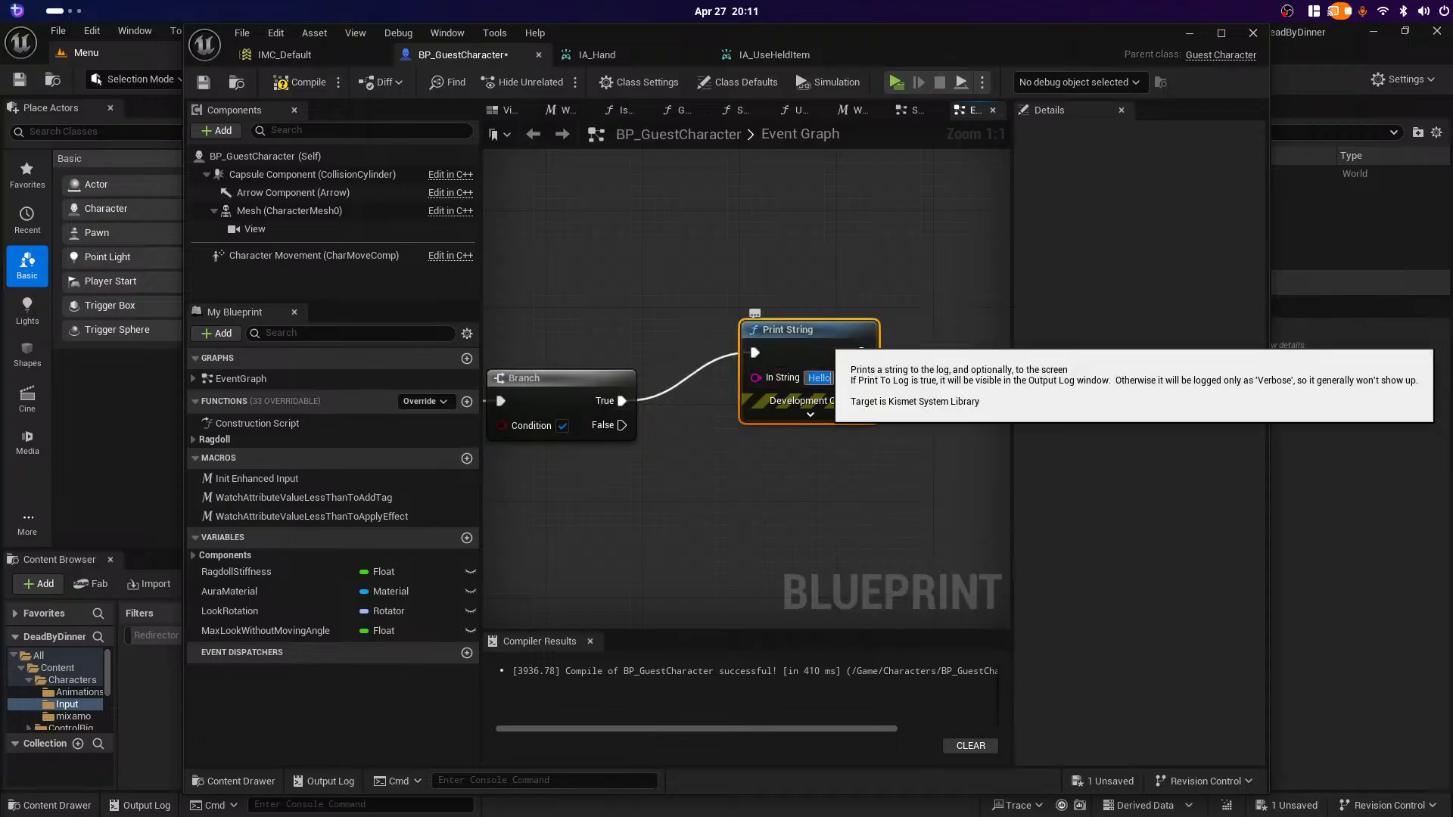
type("Drop it")
key("Return")
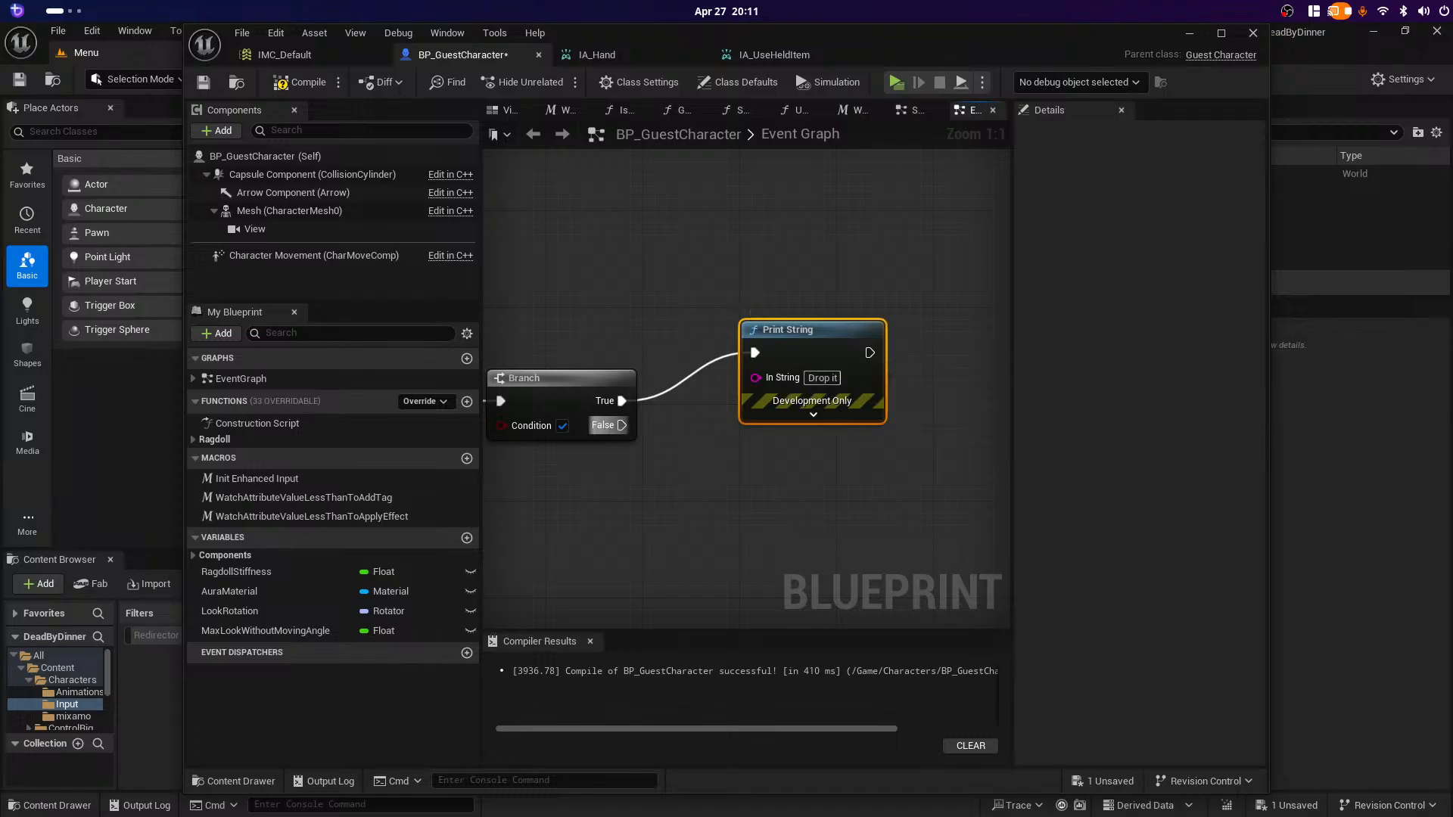
left_click_drag(622, 425, 724, 502)
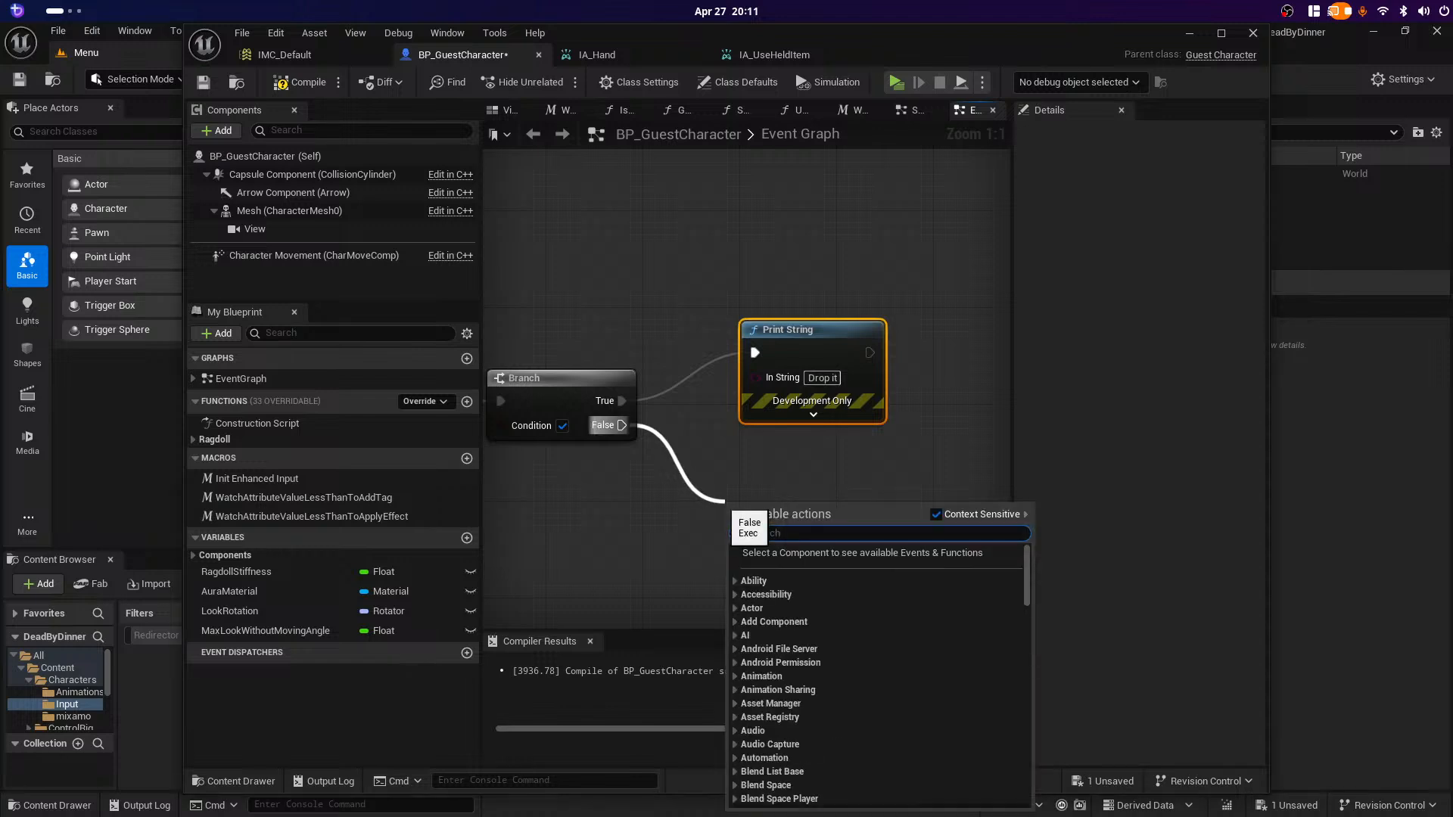
type("check")
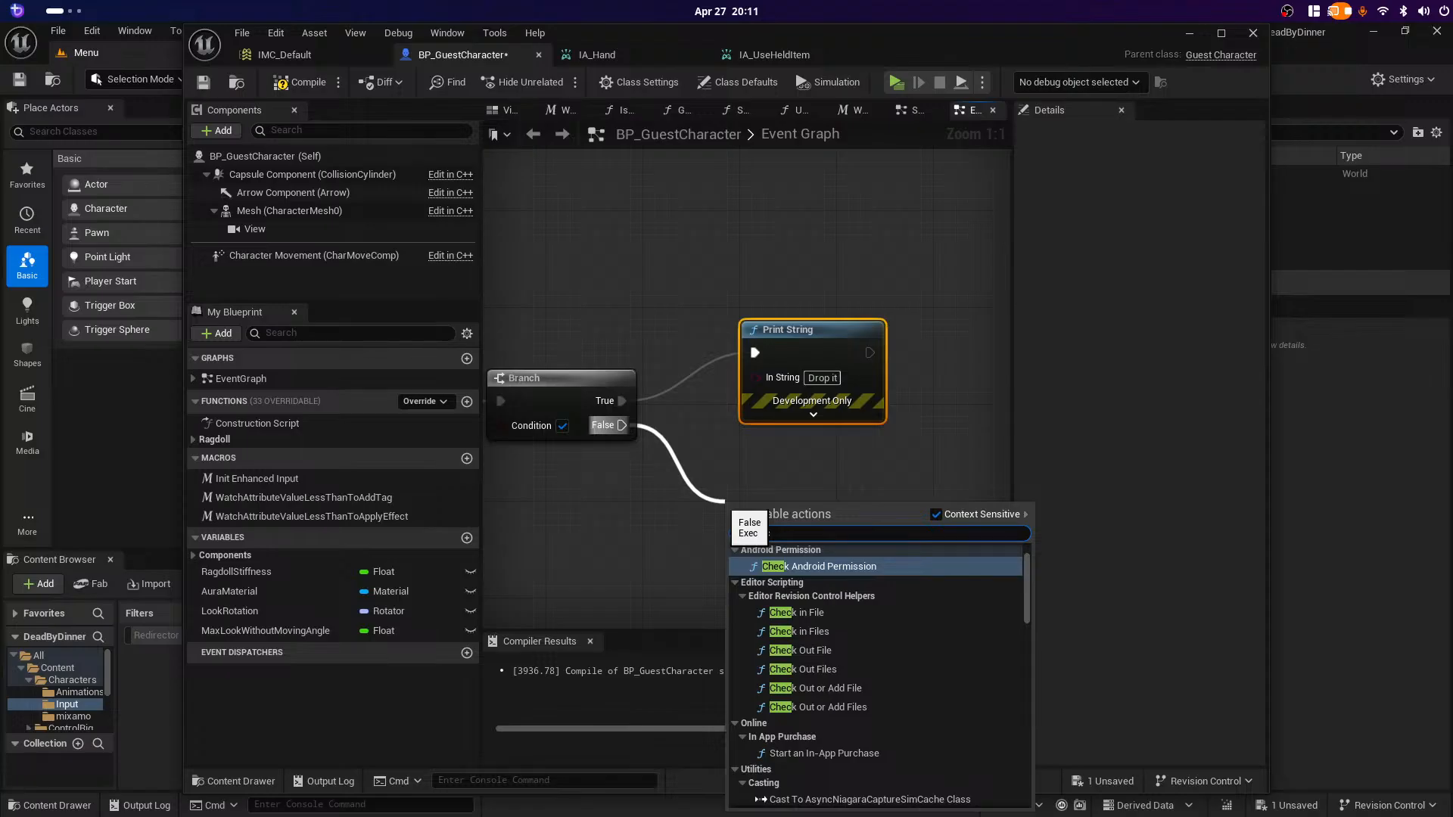
type(" f")
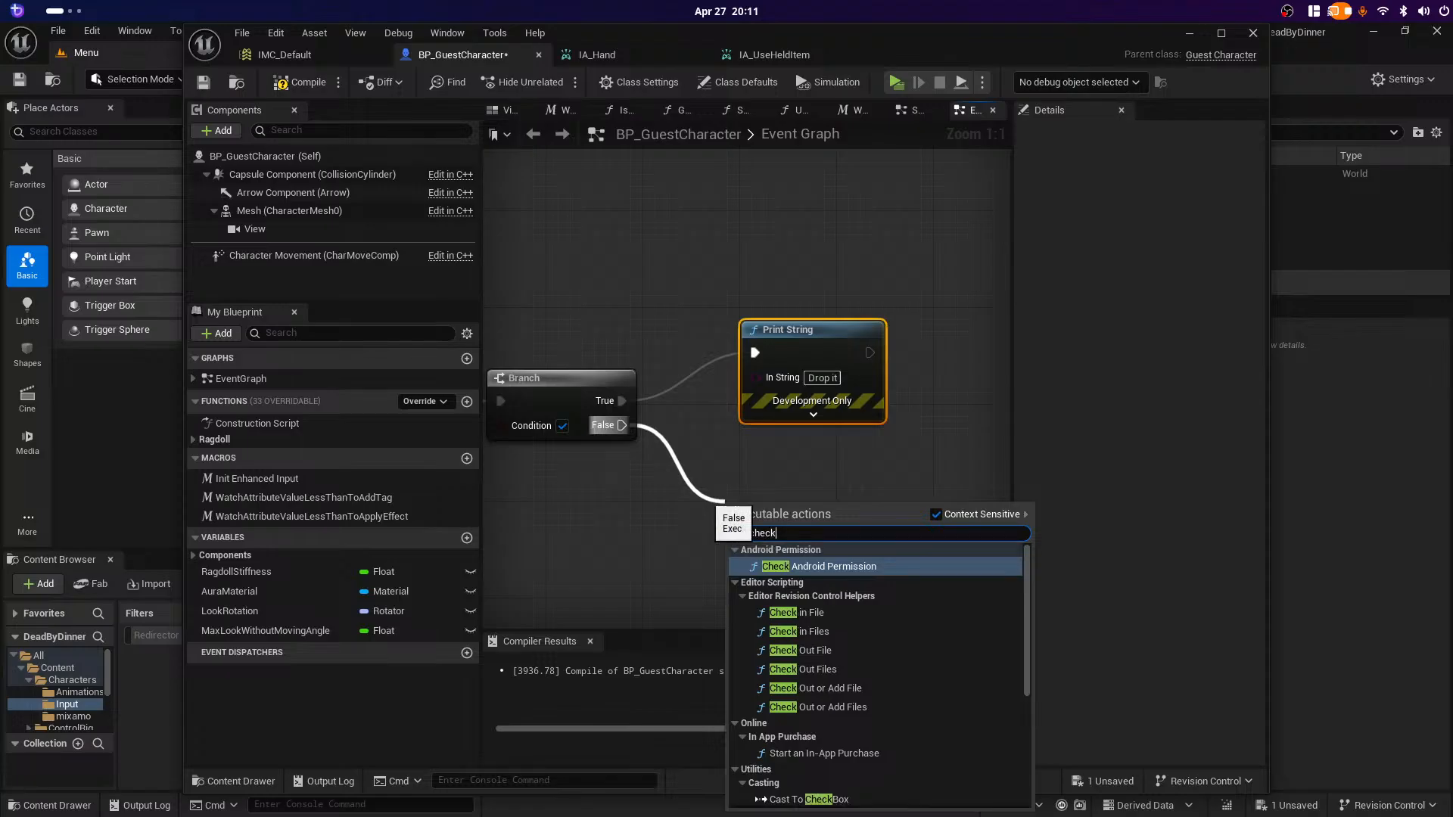
type("or ")
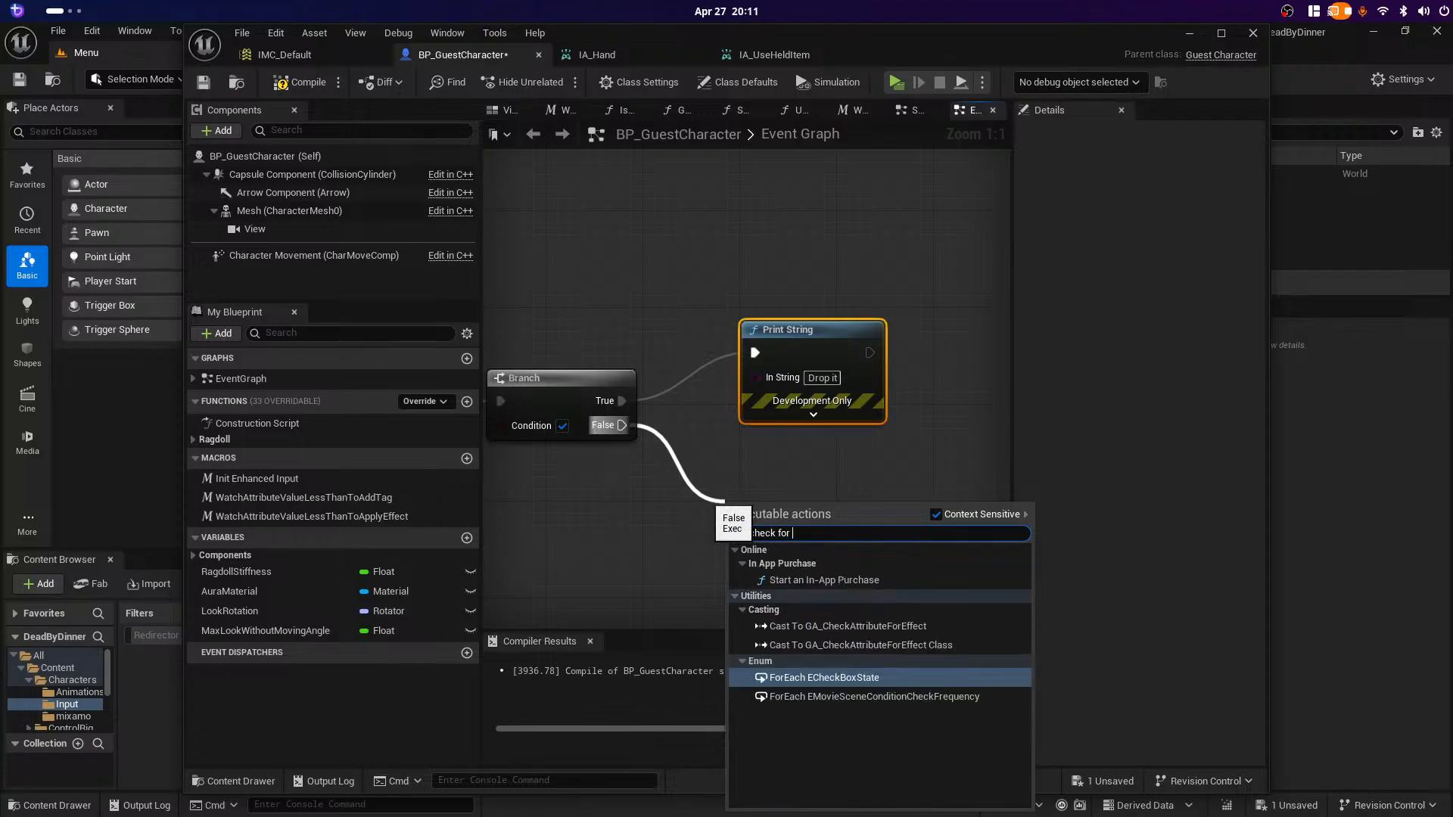
type("worl")
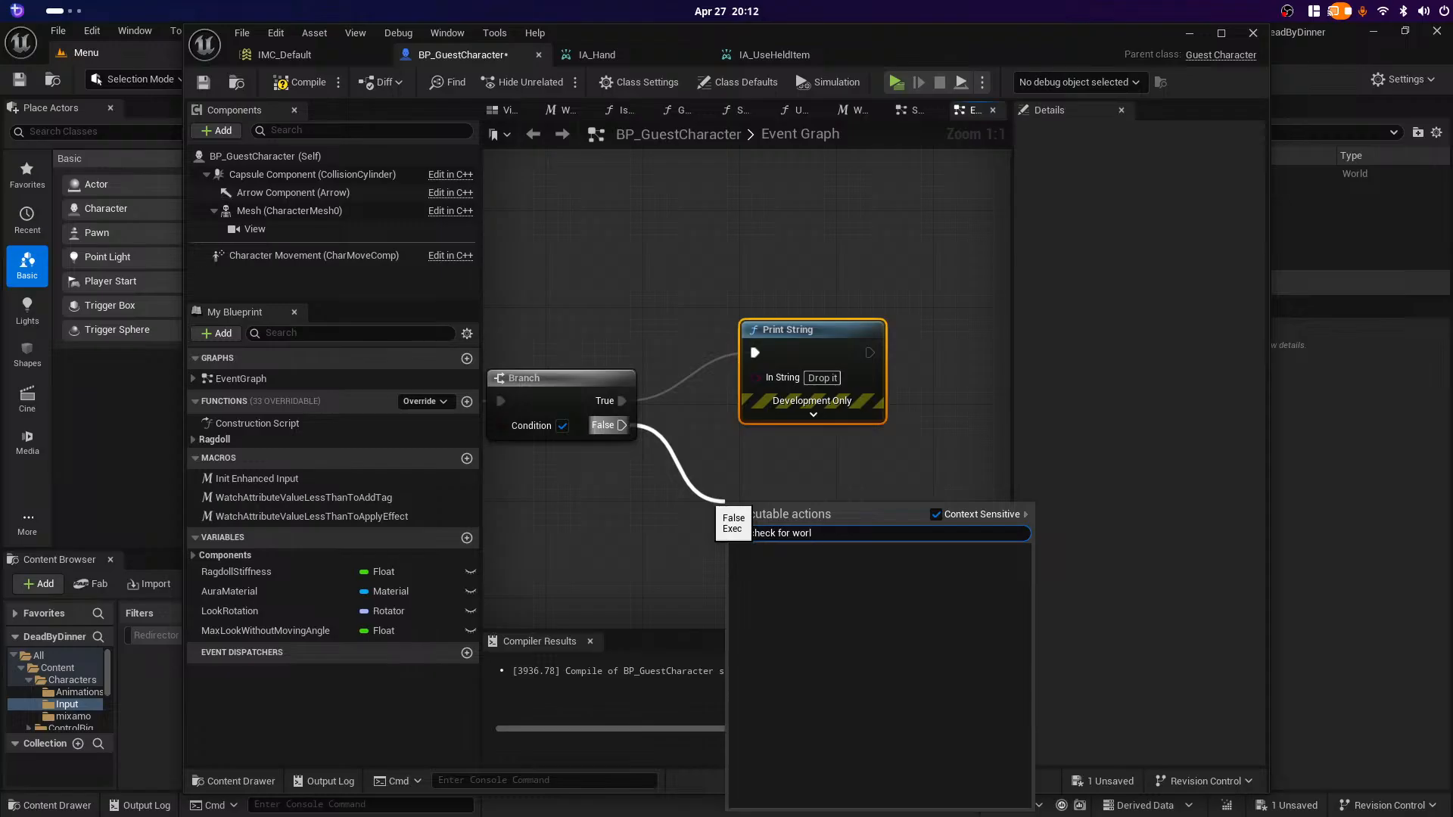
type("d")
key("ctrl+a")
key("BackSpace")
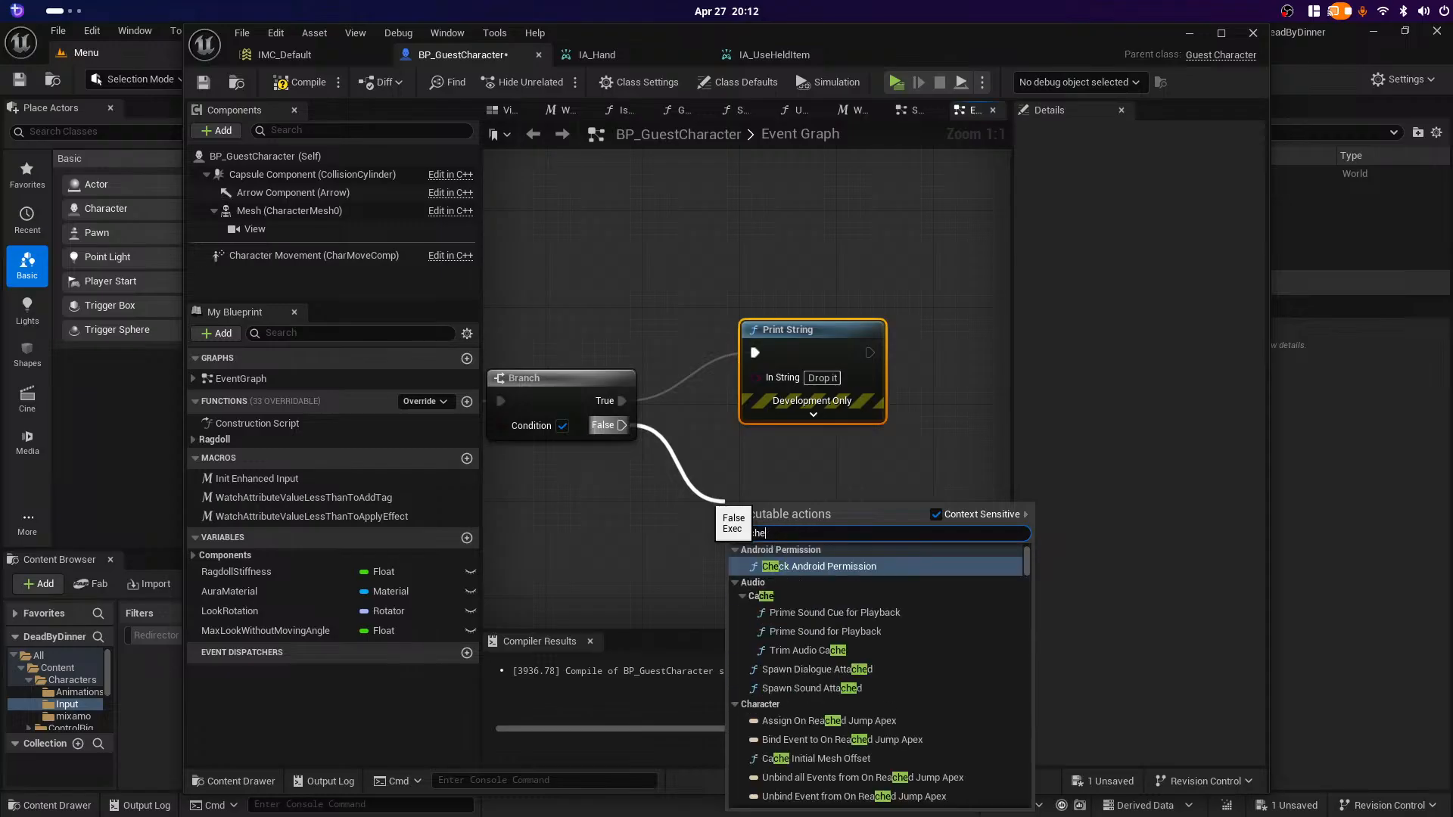
type("Wor")
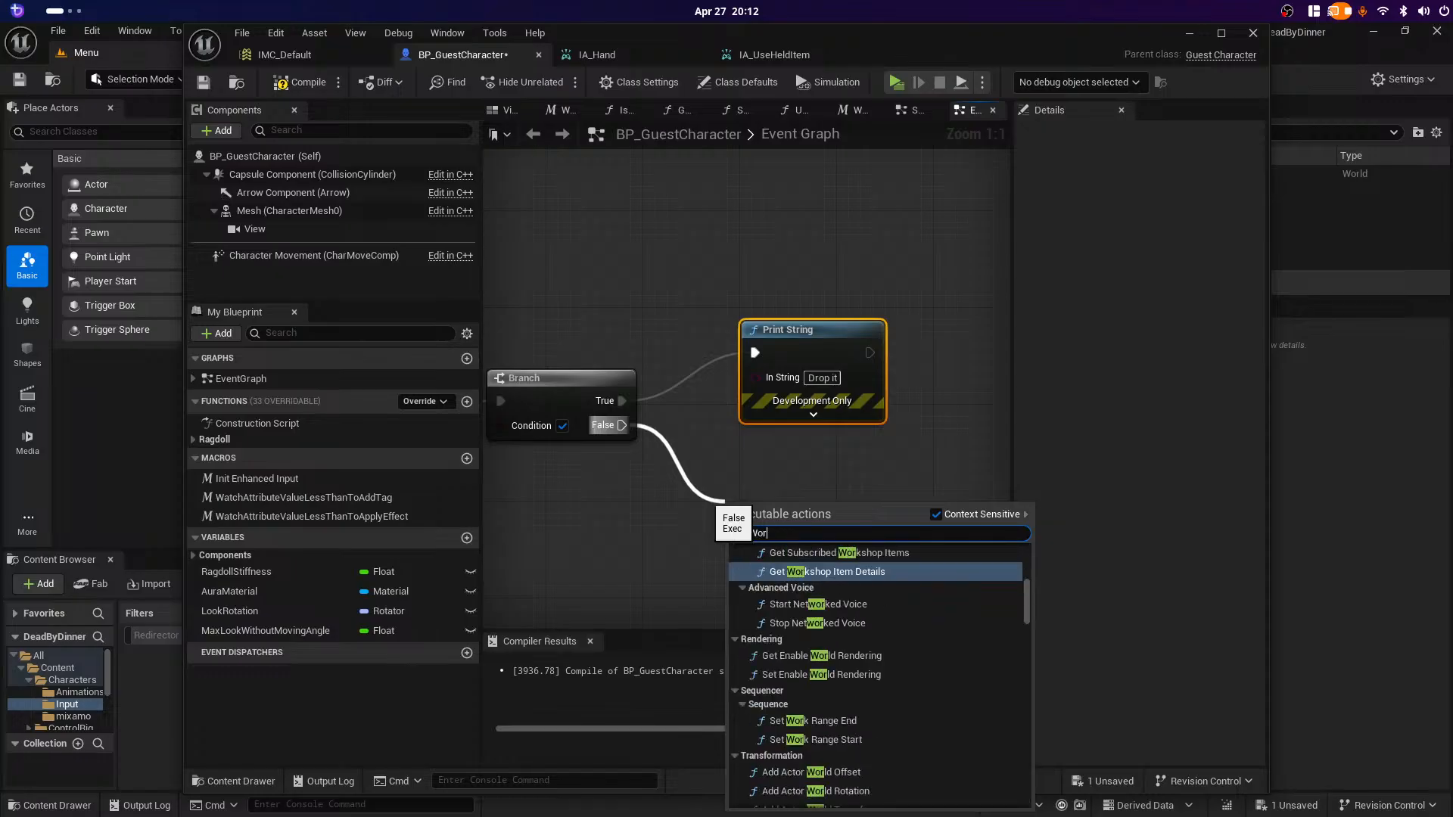
type("ld interaction if")
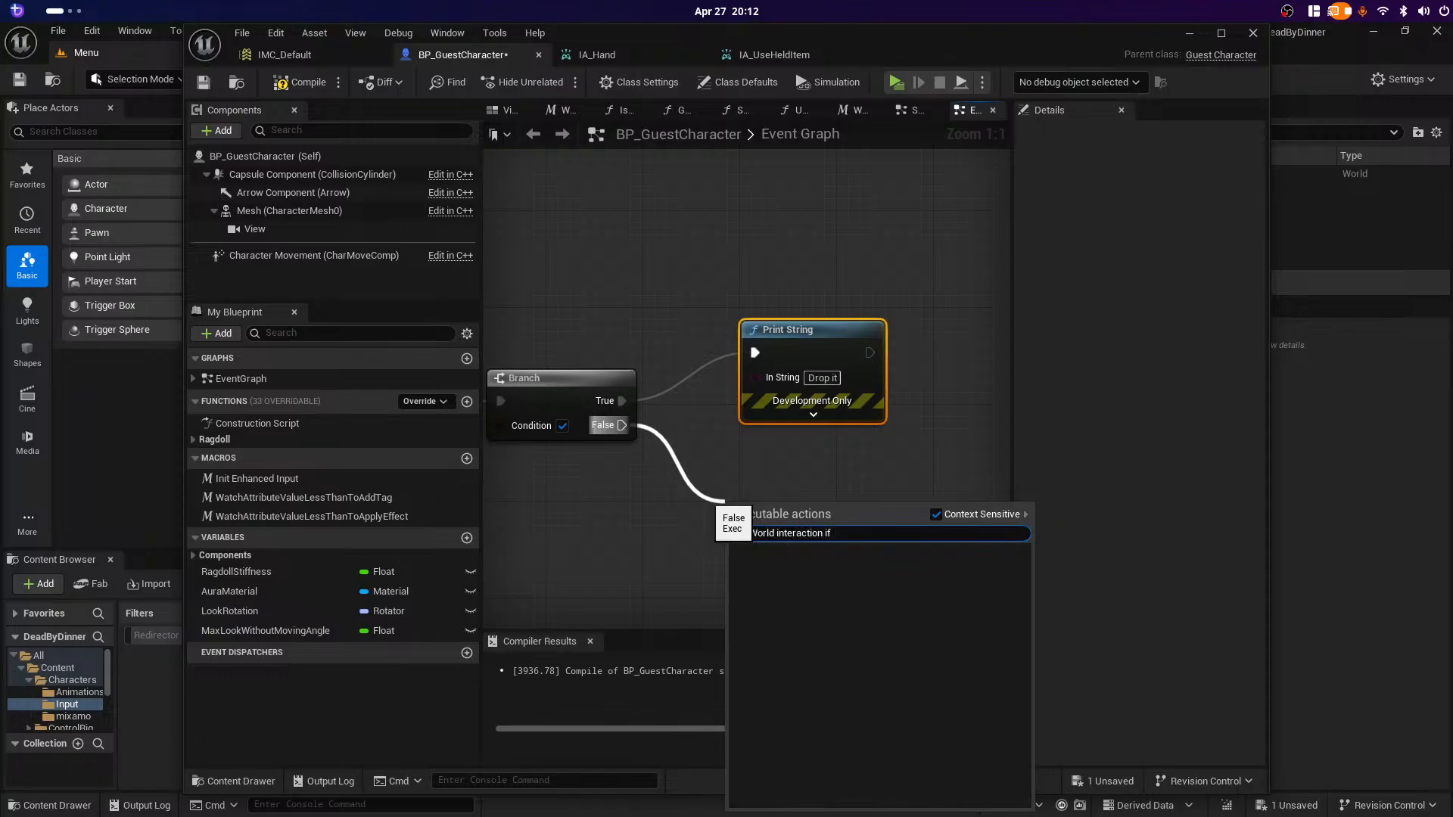
type(" possibl")
key("BackSpace")
key("BackSpace")
key("BackSpace")
key("BackSpace")
key("BackSpace")
key("BackSpace")
key("BackSpace")
key("BackSpace")
key("BackSpace")
key("BackSpace")
key("BackSpace")
key("BackSpace")
key("BackSpace")
key("BackSpace")
key("BackSpace")
key("BackSpace")
key("BackSpace")
key("BackSpace")
key("BackSpace")
key("BackSpace")
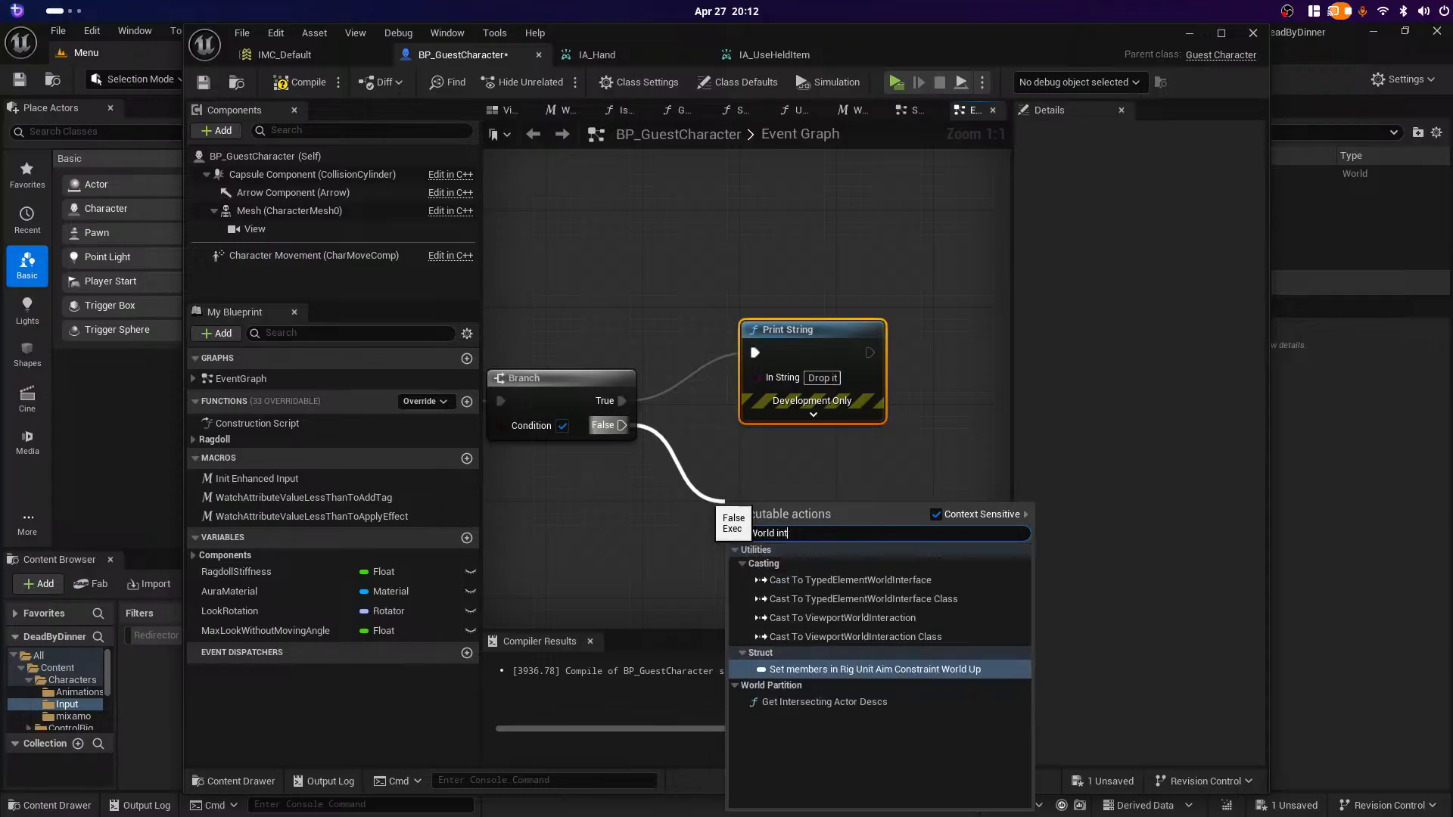
Step: Add a Print String reading "World interaction if possible" on the Branch's False output, placed below the "Drop it" node
type("print")
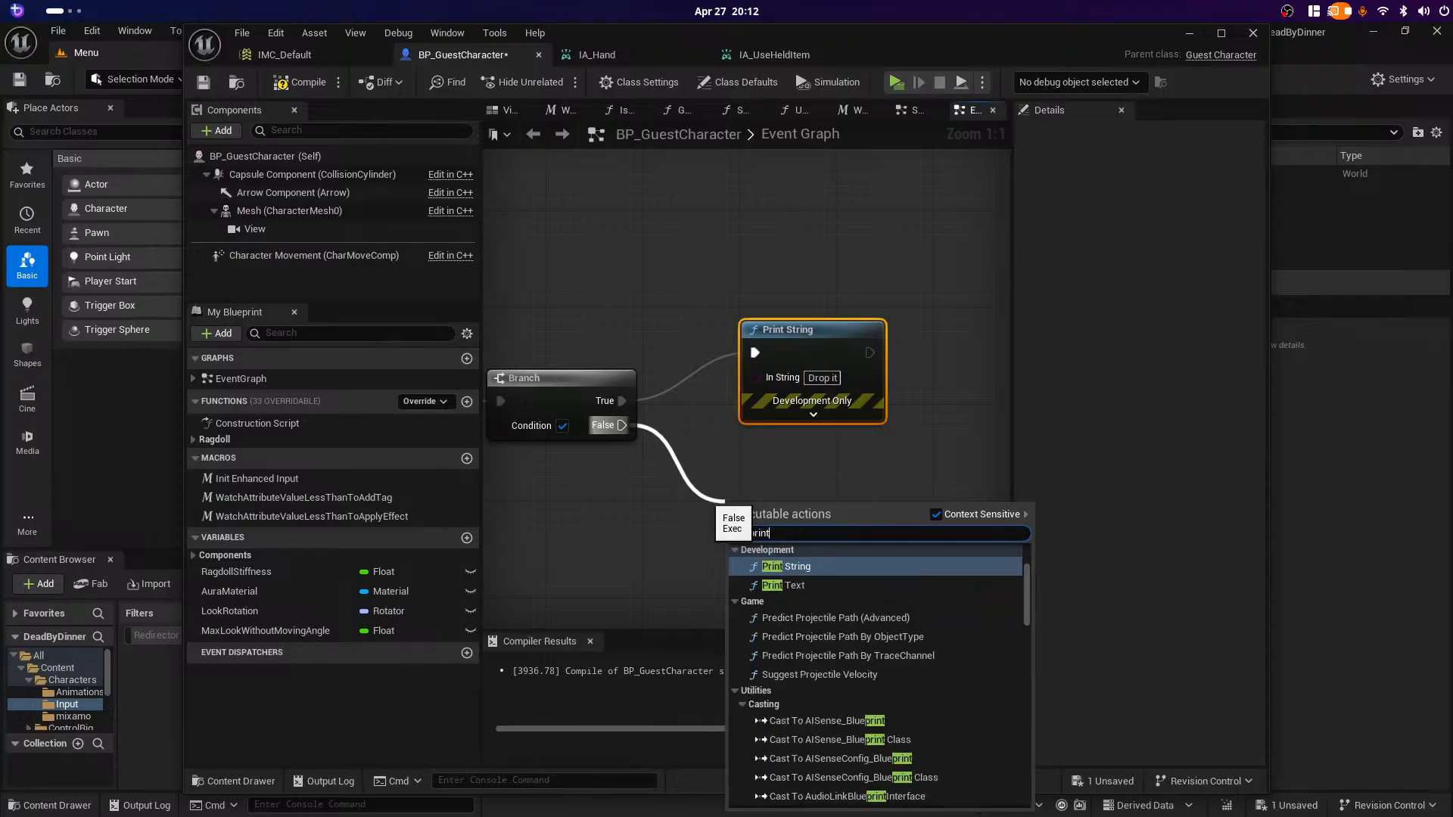
key("Return")
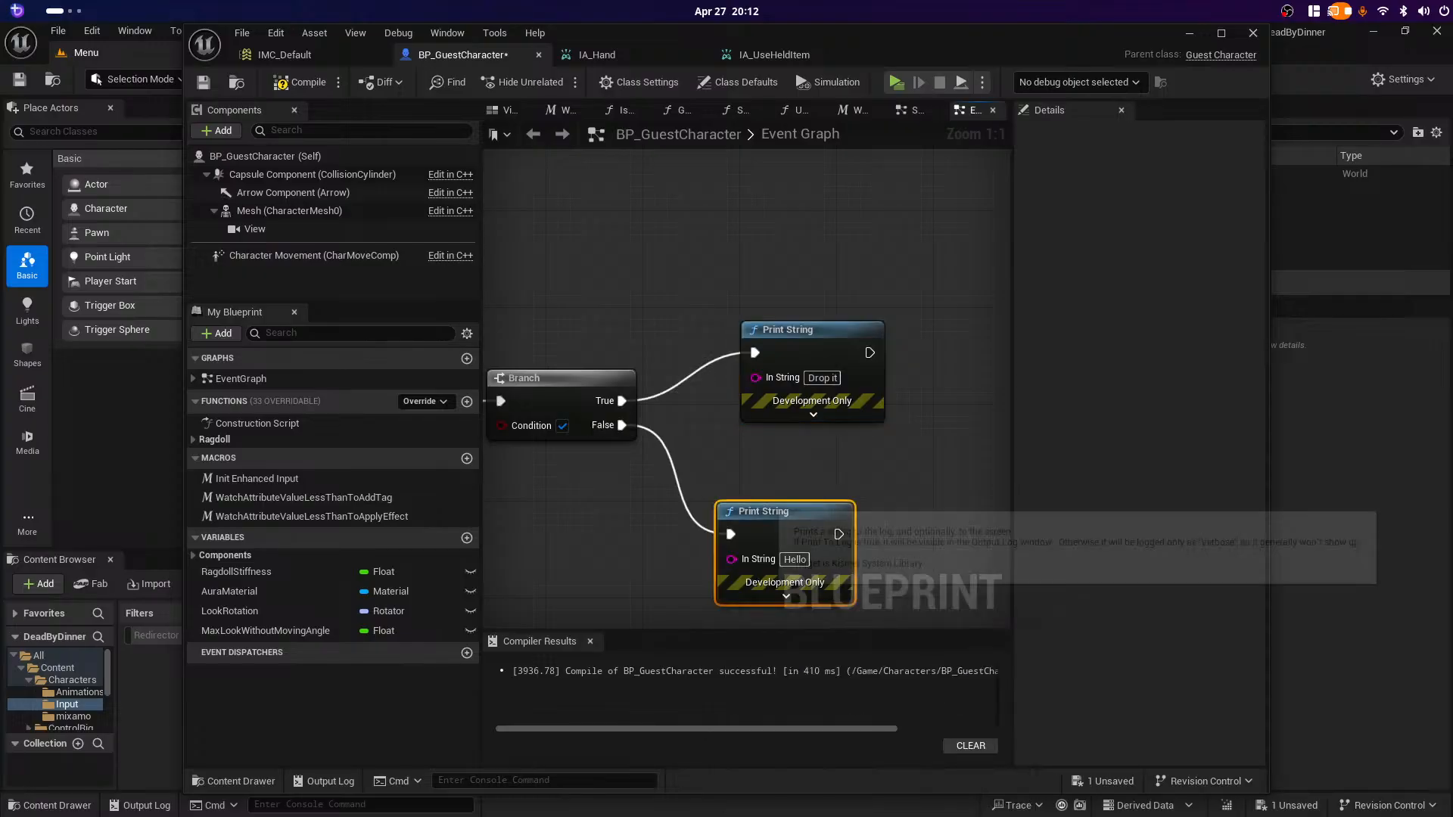
left_click(779, 484)
left_click_drag(771, 511, 794, 475)
left_click(819, 523)
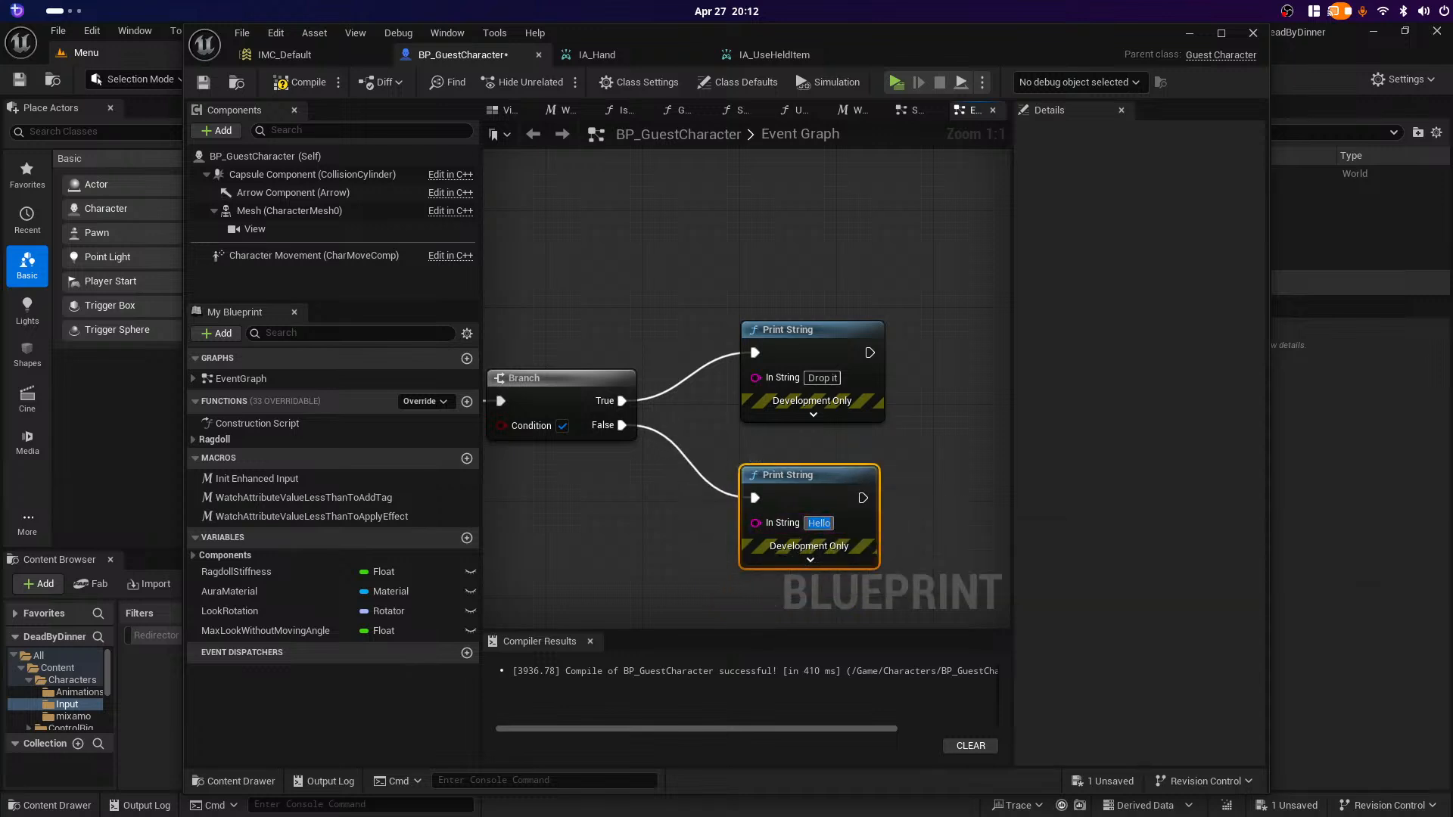
type("World in")
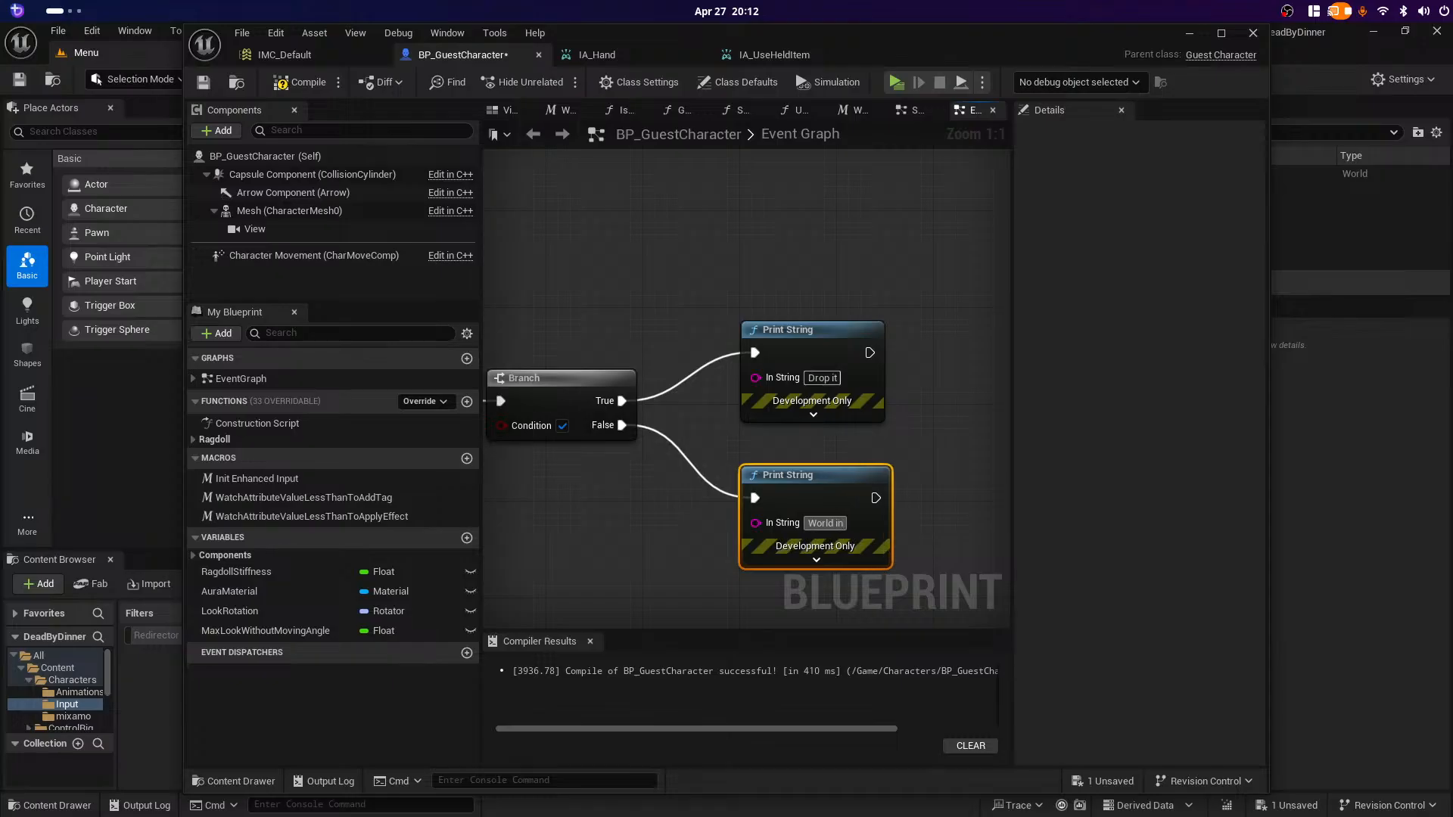
type("teraction")
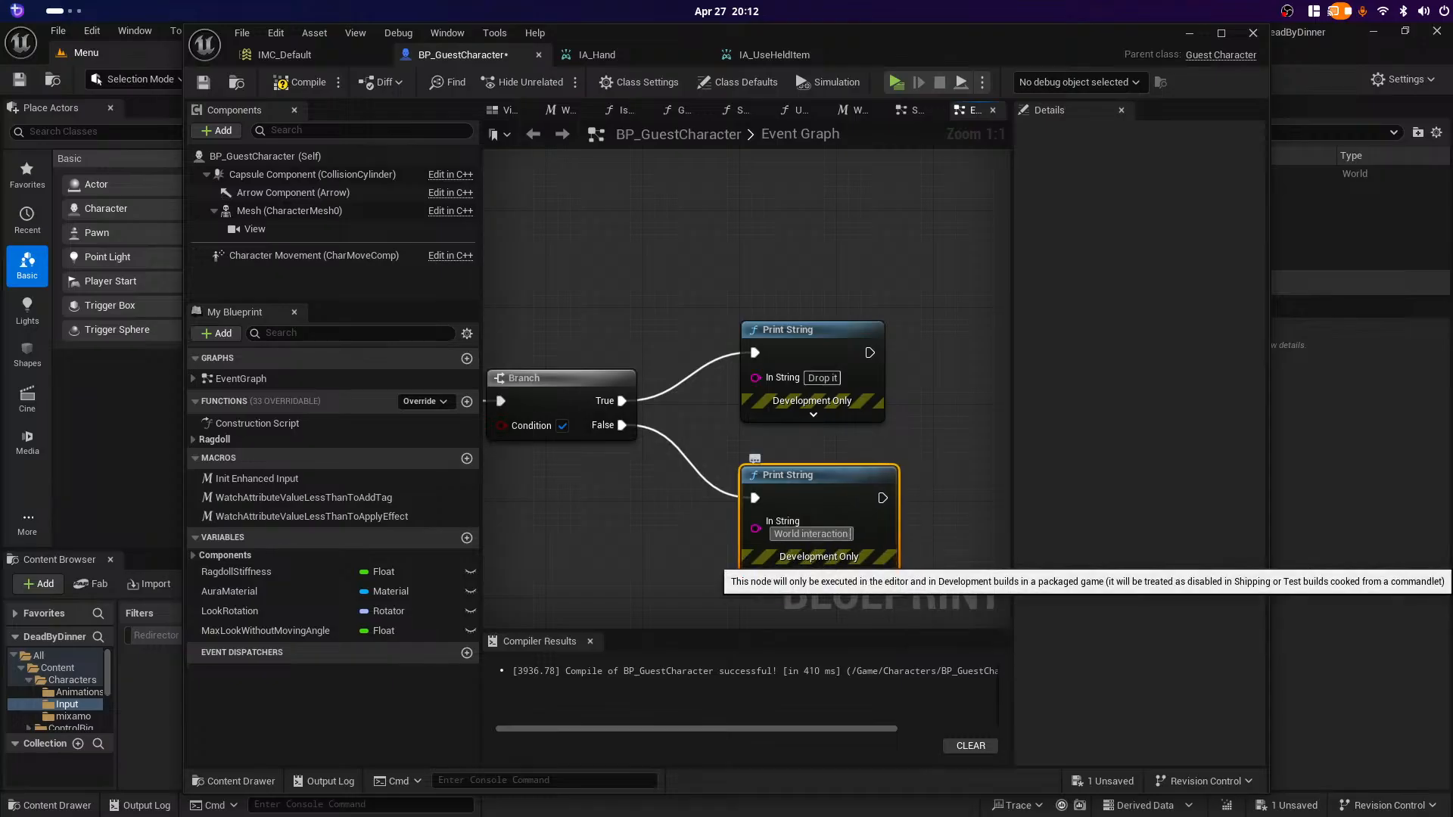
type(" if possi")
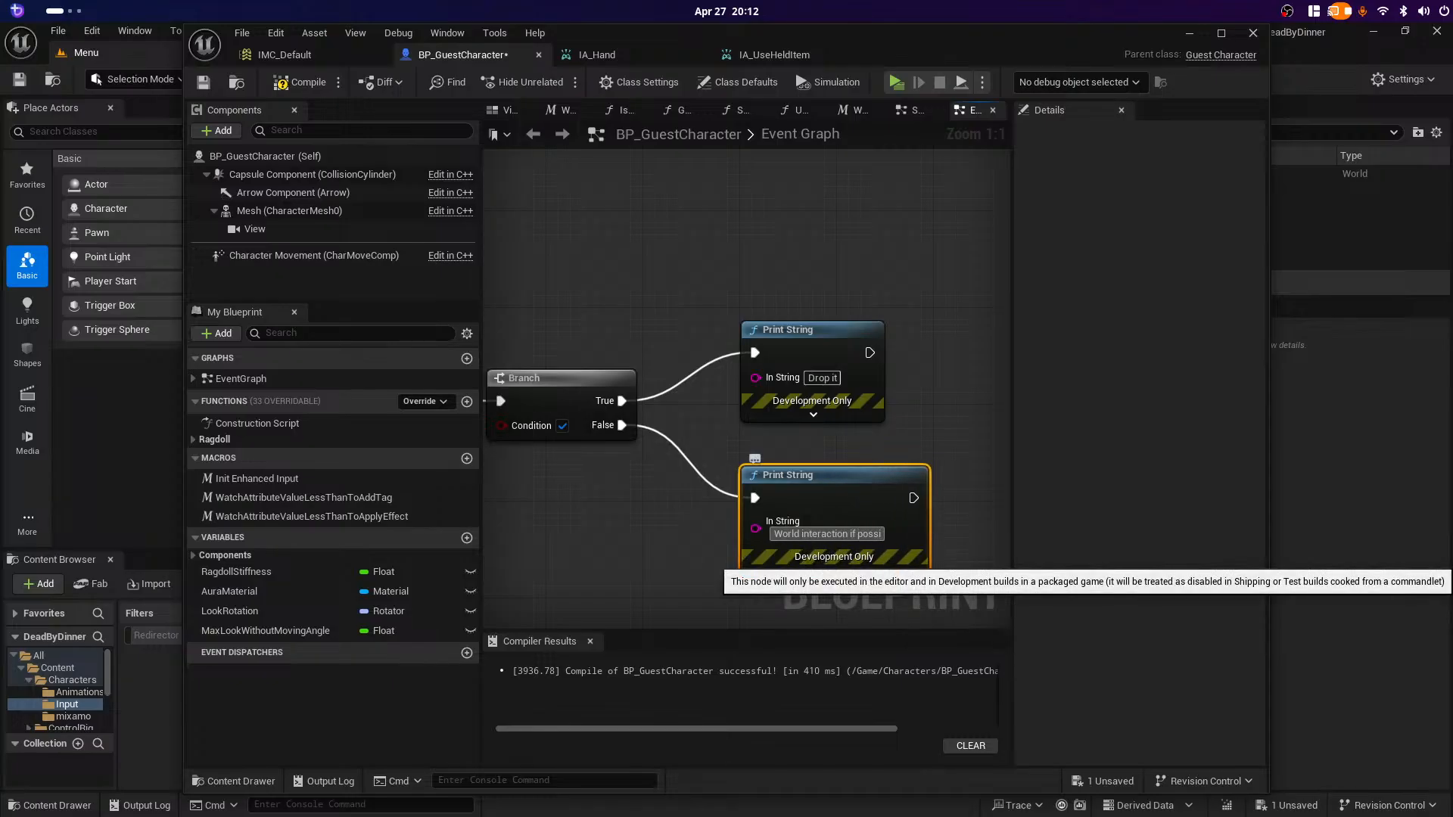
type("ble")
key("Return")
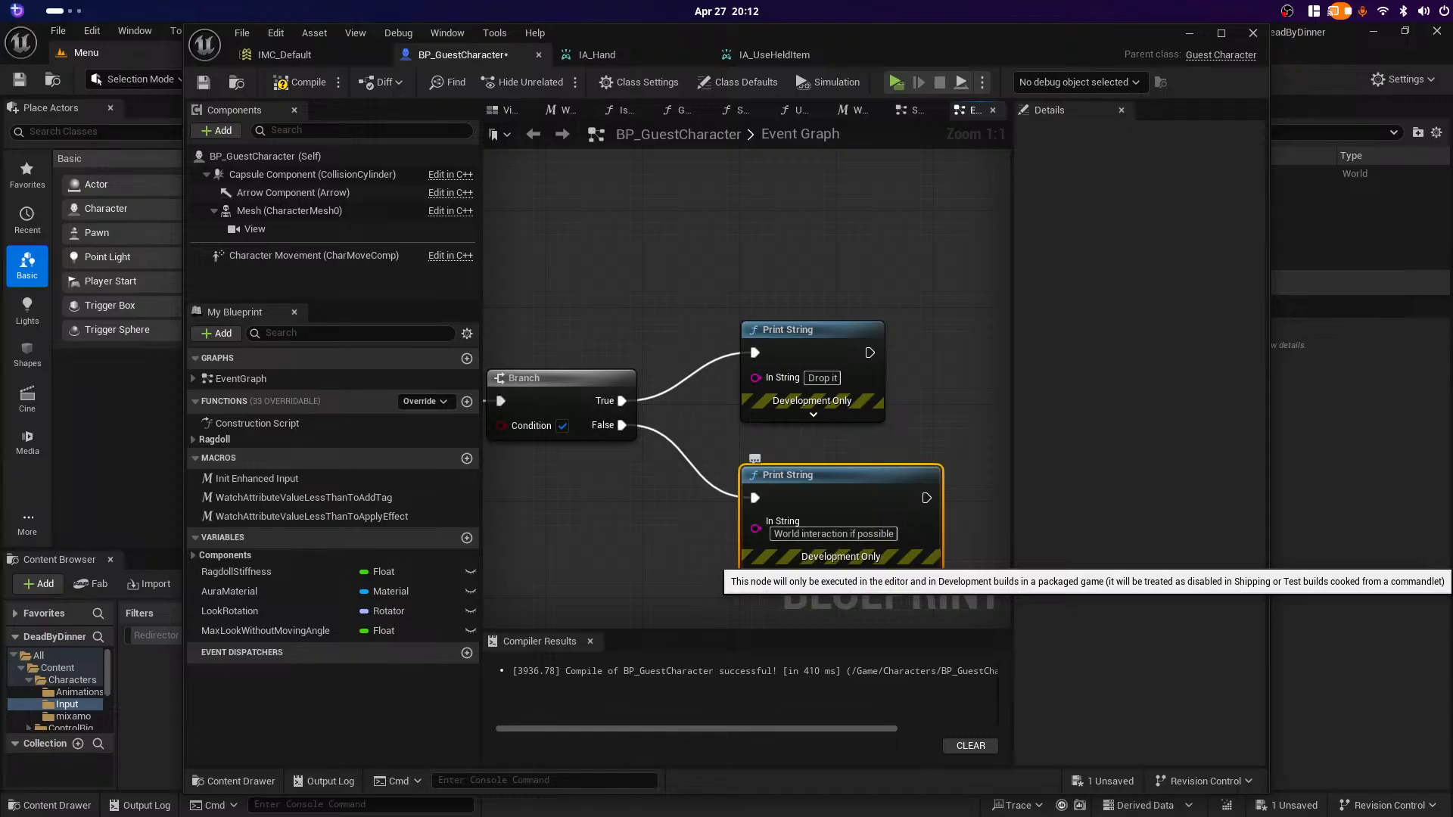
Step: Collapse the held-item Branch and its two Print Strings into a function named HandleHand
right_click_drag(690, 555, 903, 550)
scroll(839, 501, "down", 3)
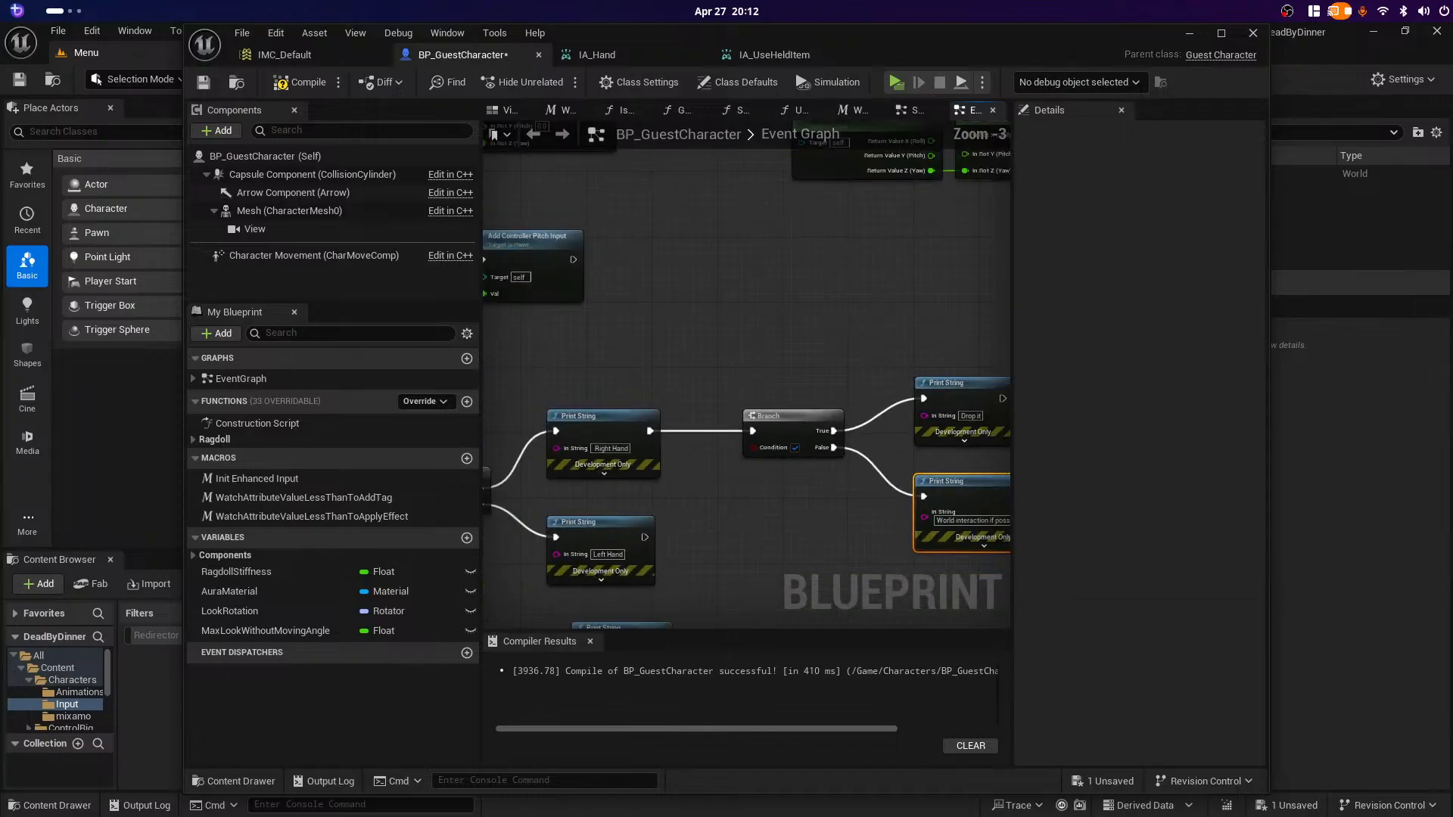
right_click_drag(795, 504, 743, 460)
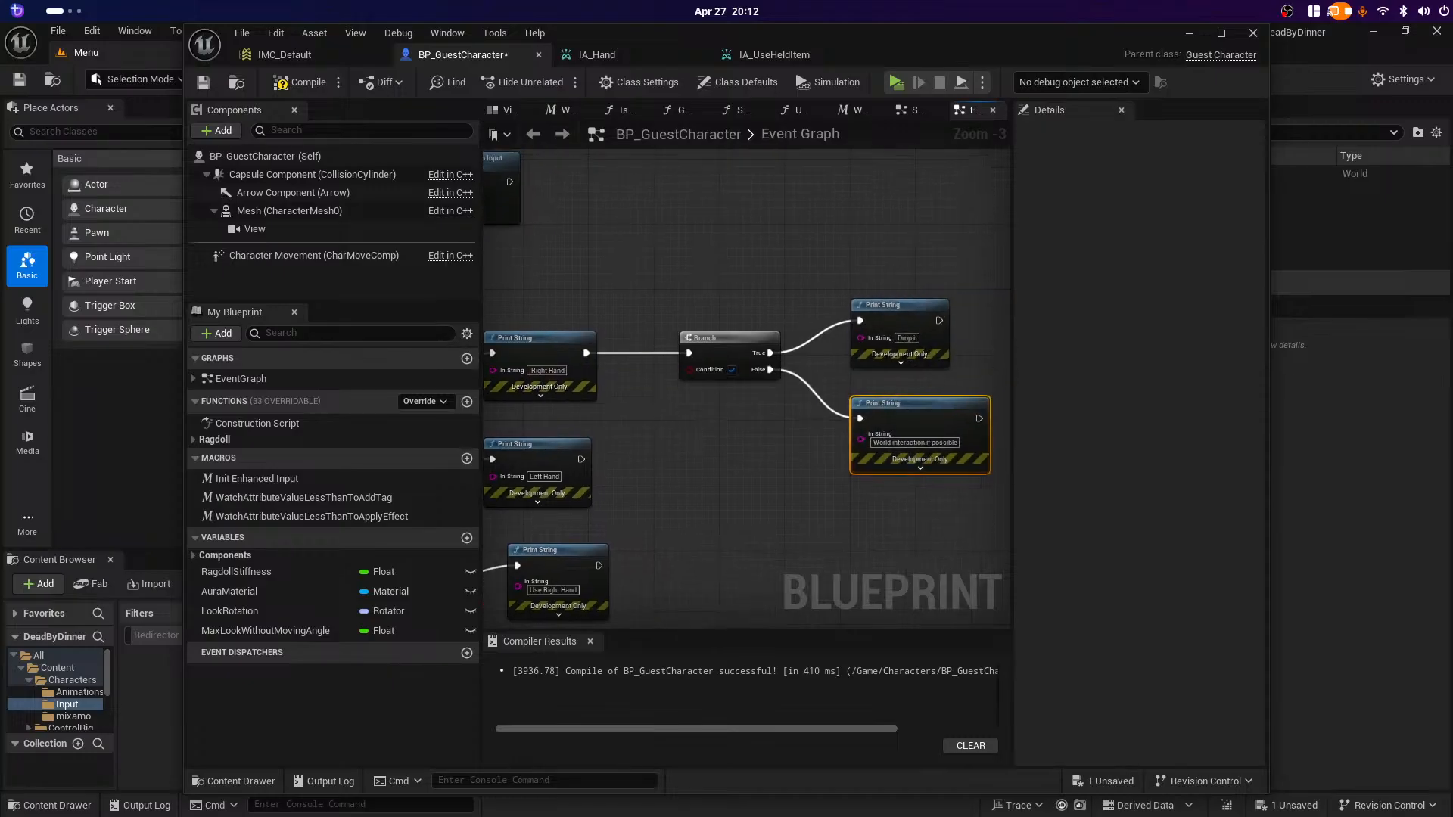
left_click(743, 460)
left_click_drag(633, 243, 969, 518)
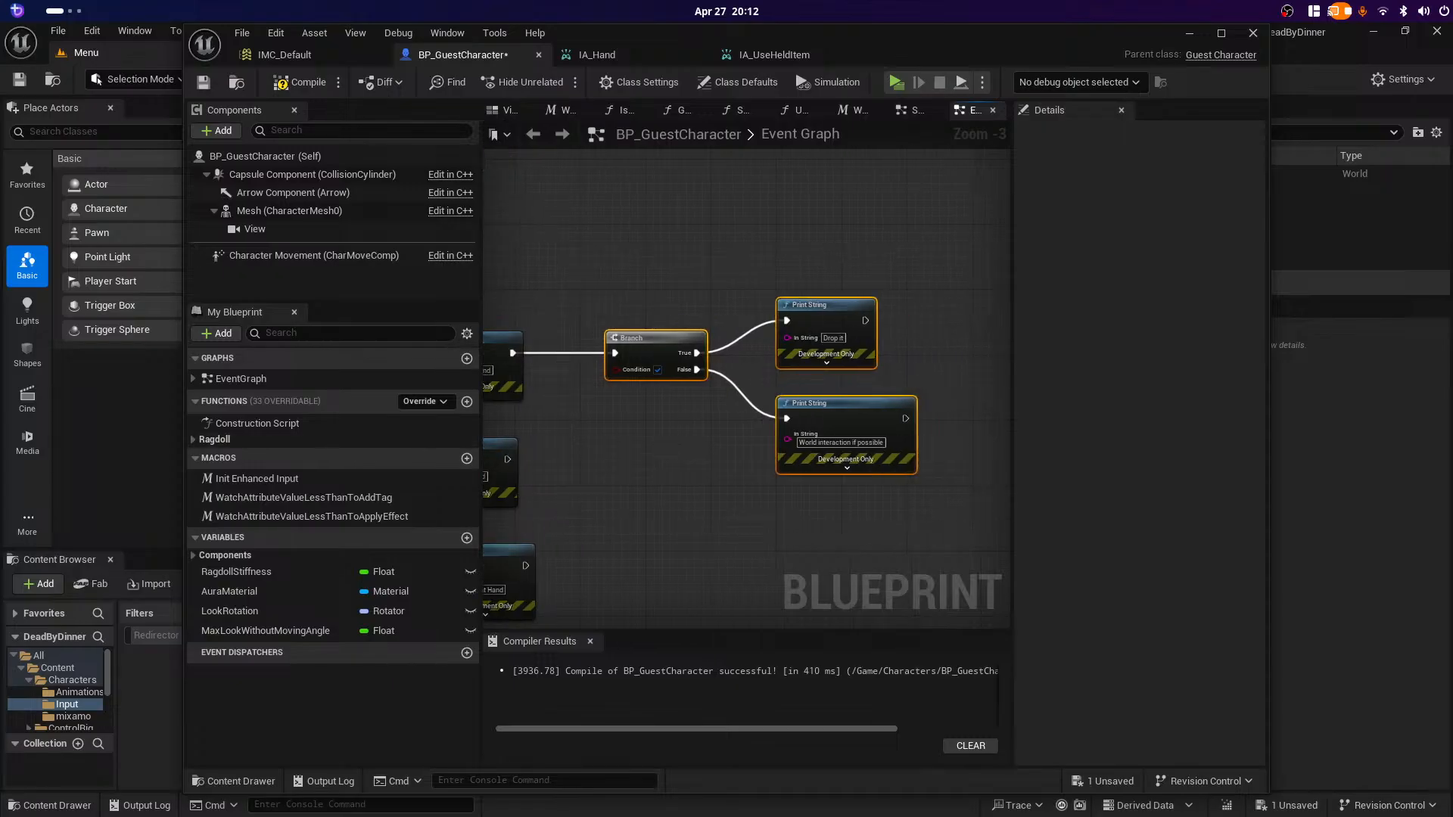
right_click_drag(594, 454, 822, 438)
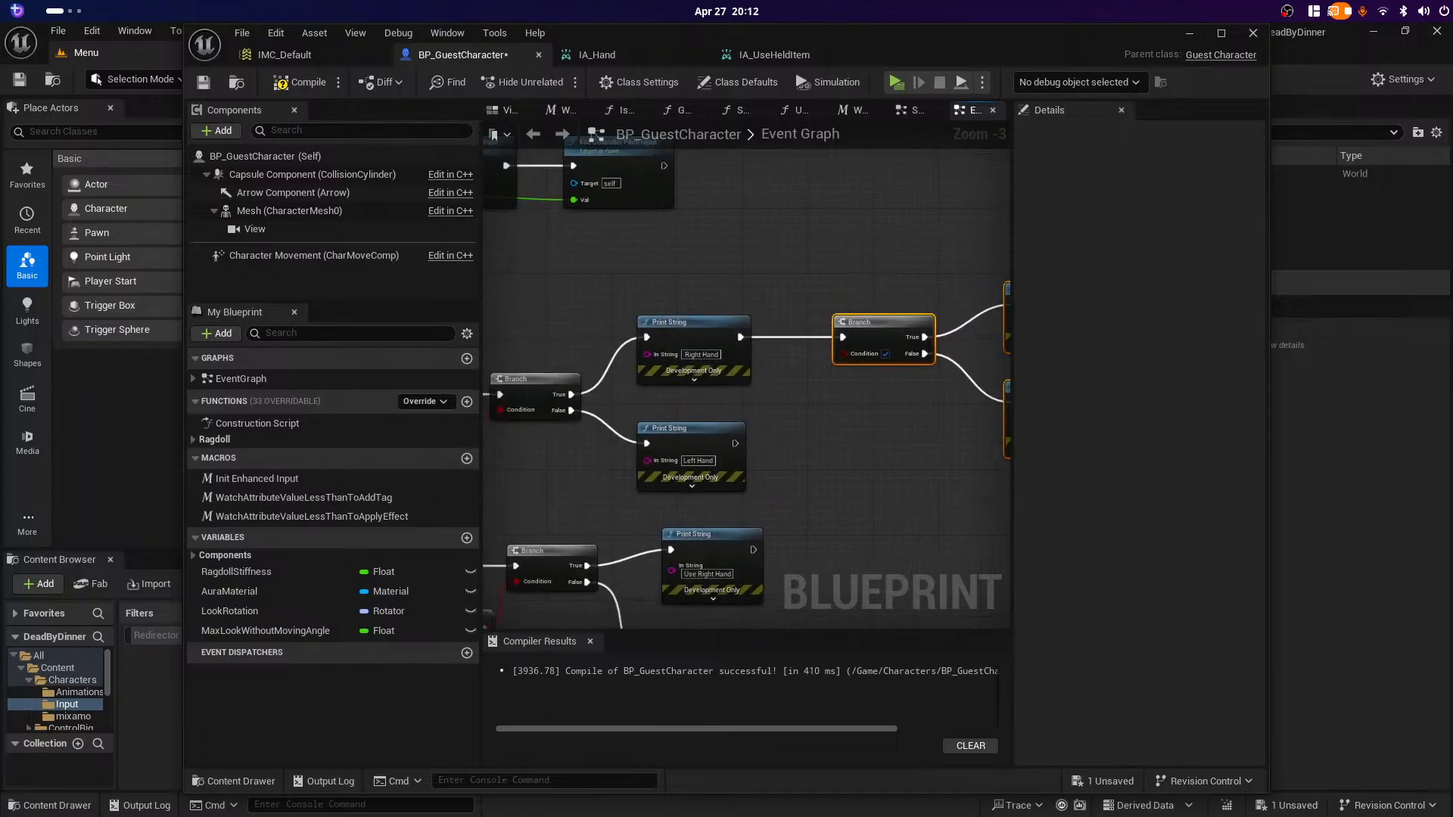
right_click_drag(884, 478, 778, 484)
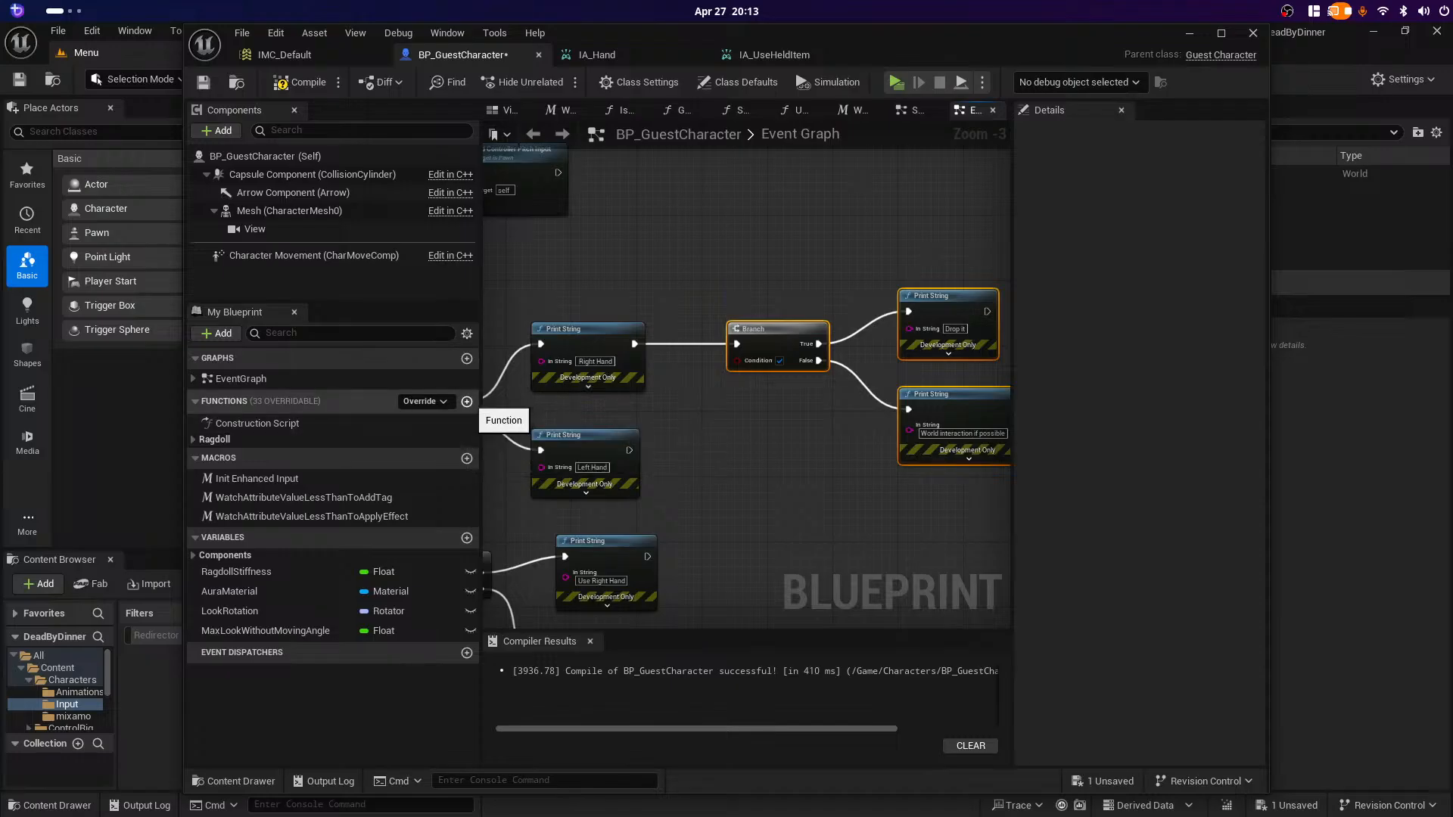
right_click(792, 342)
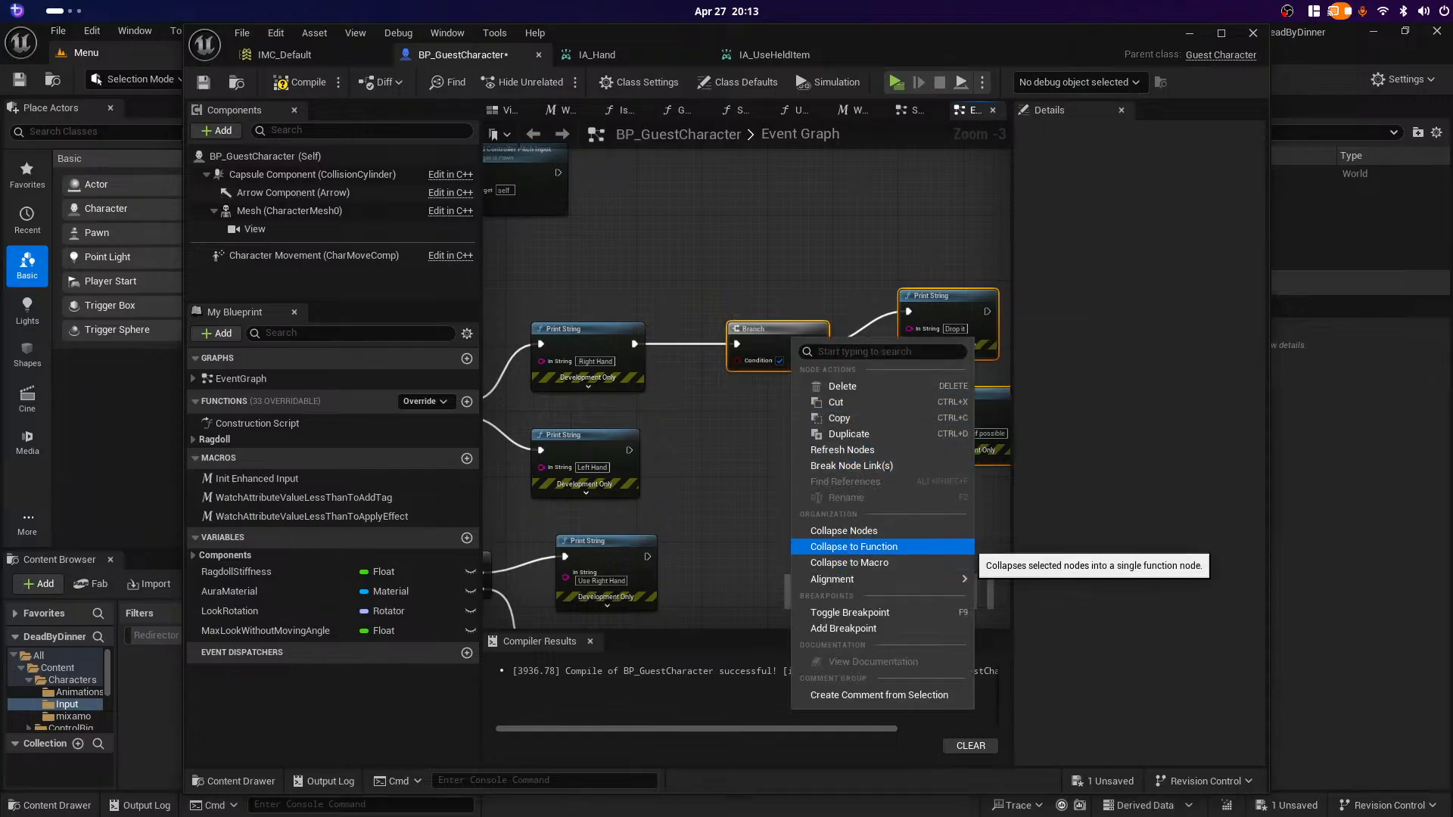
key("Escape")
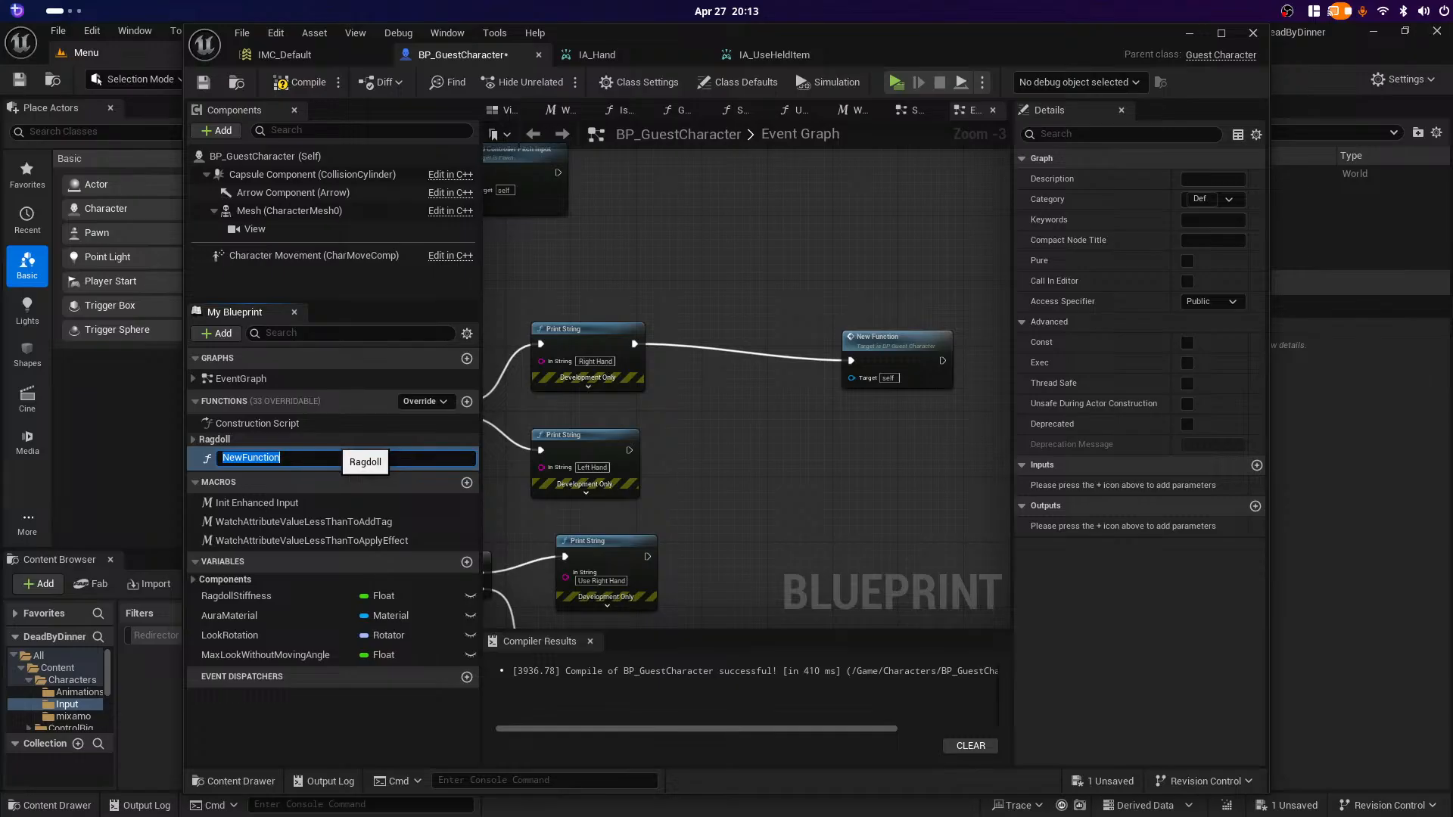
type("HandleHand")
key("Return")
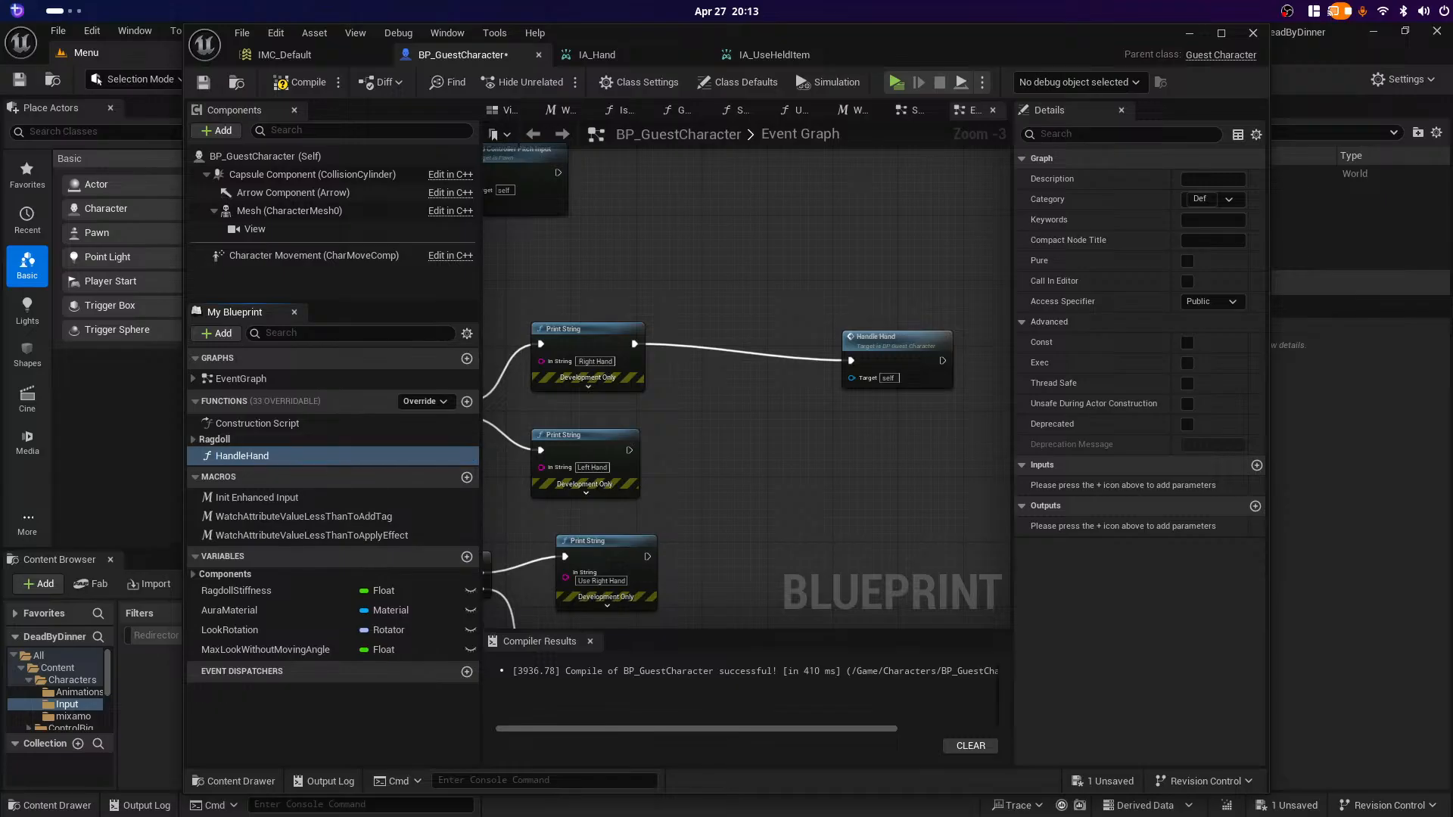
Step: Open the HandleHand function, compile the blueprint, and add an input parameter named Hand
double_click(333, 455)
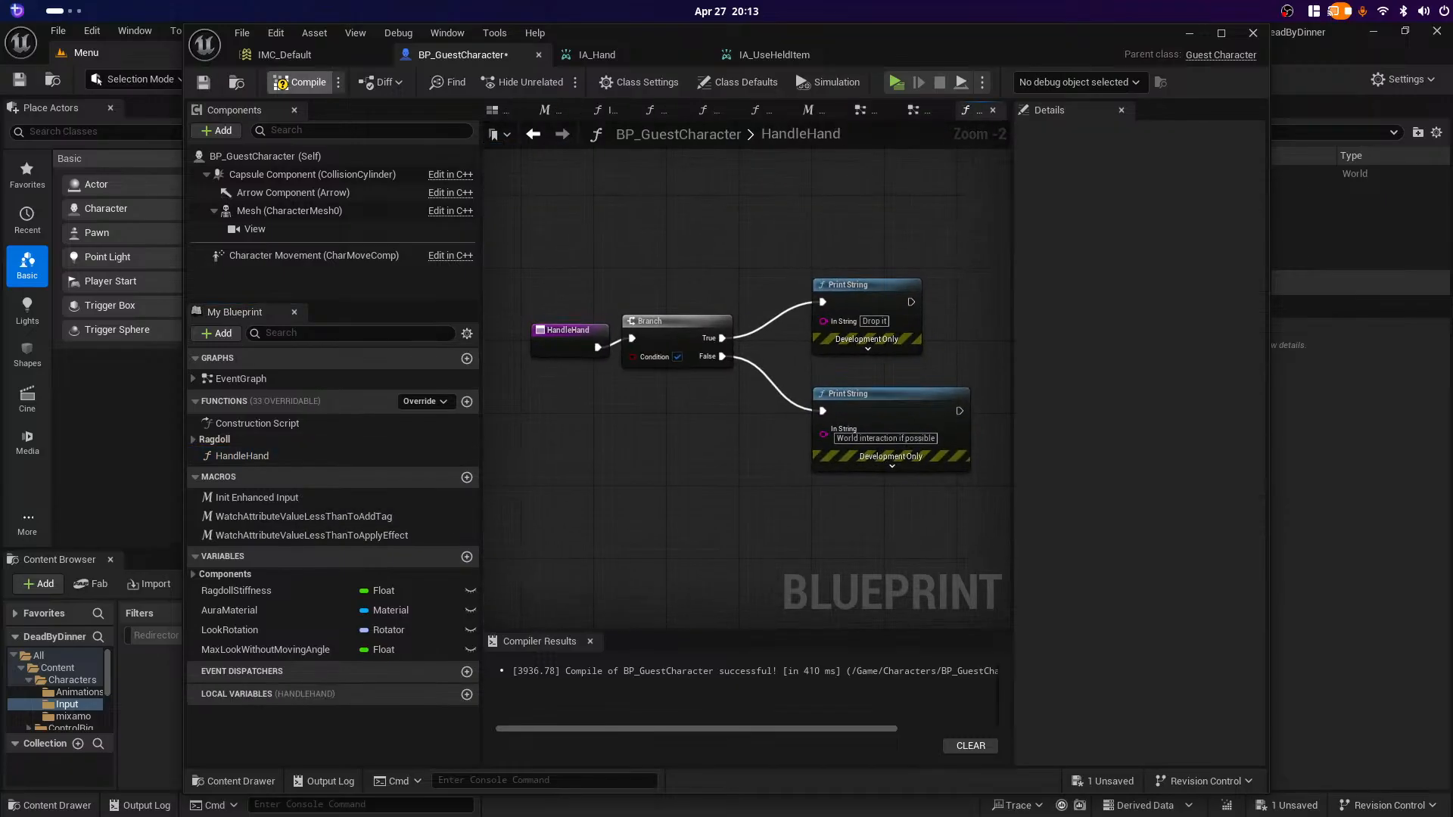
left_click(300, 82)
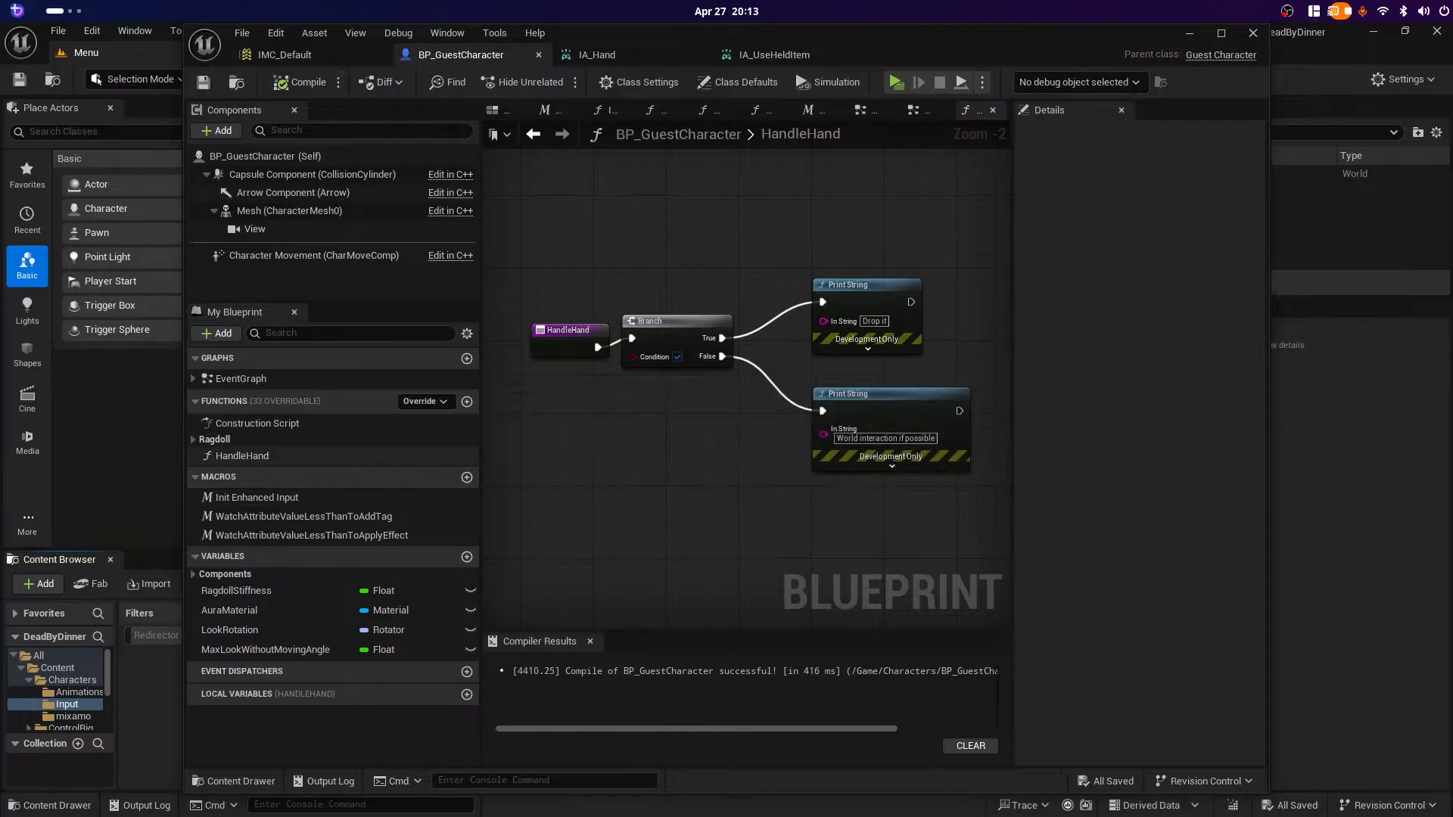
left_click(243, 456)
left_click(573, 345)
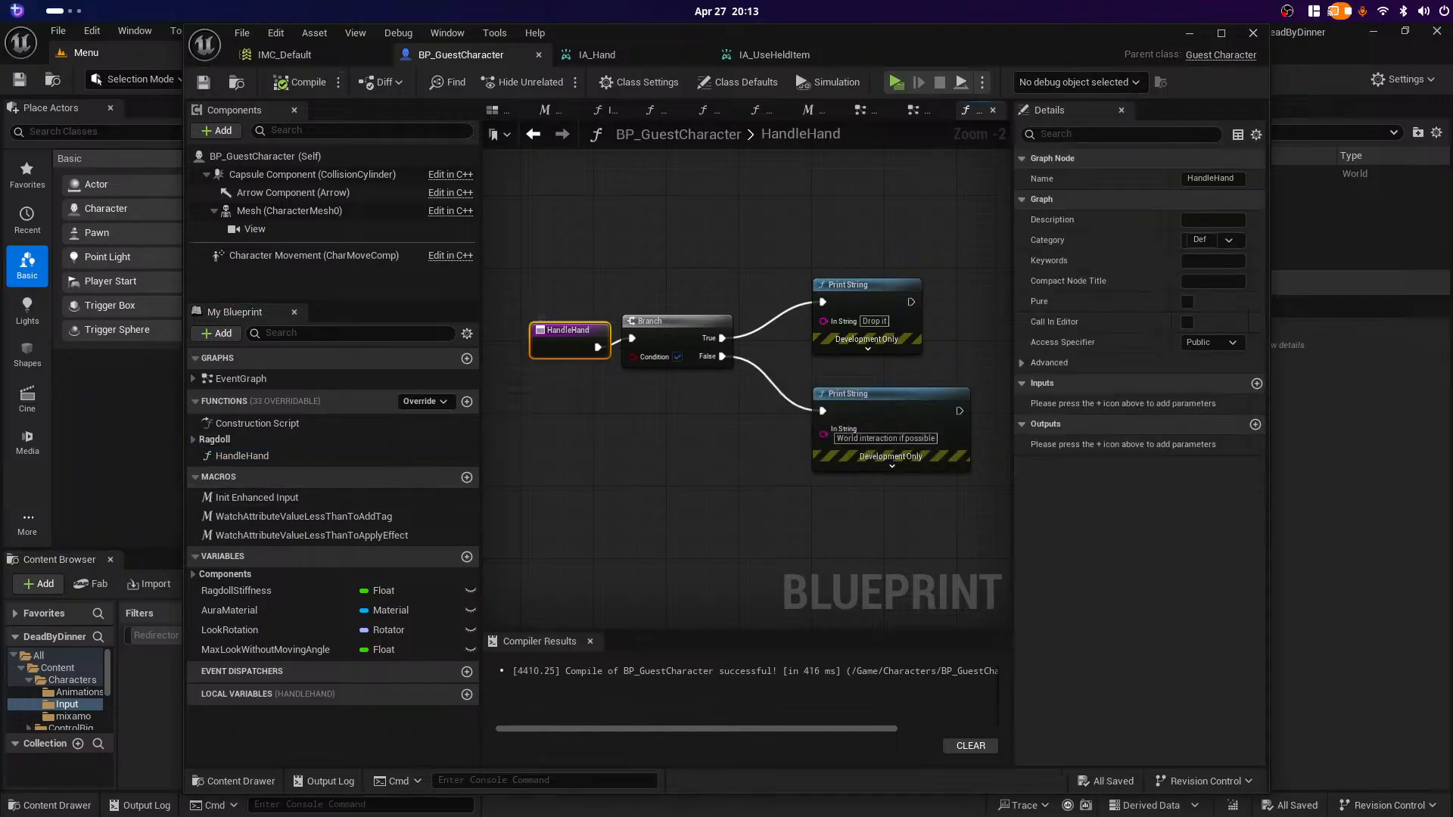
left_click(1257, 383)
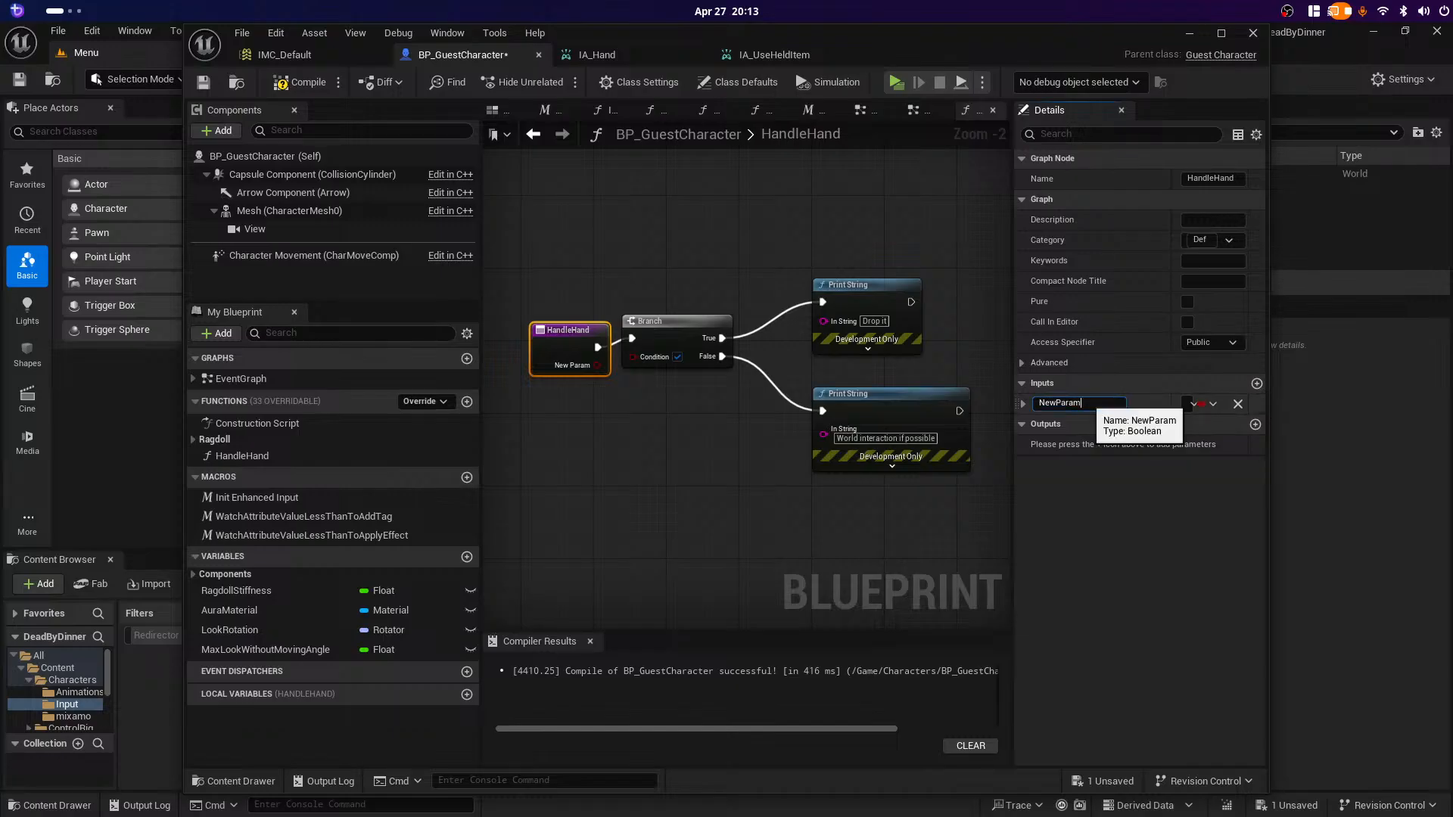
key("ctrl+a")
type("Hand")
key("Return")
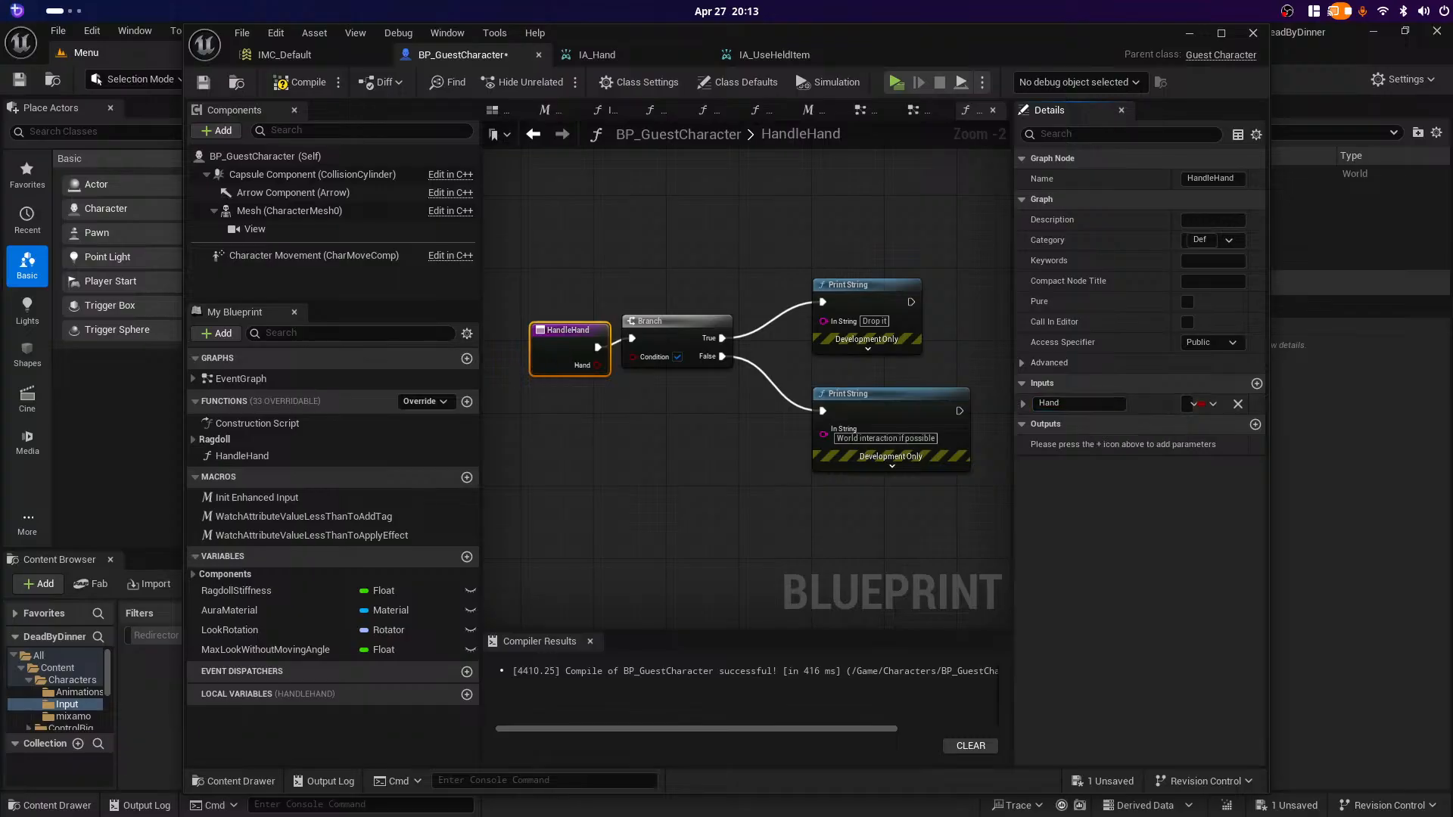
Step: Set the type of HandleHand's Hand input to Float
left_click(1210, 404)
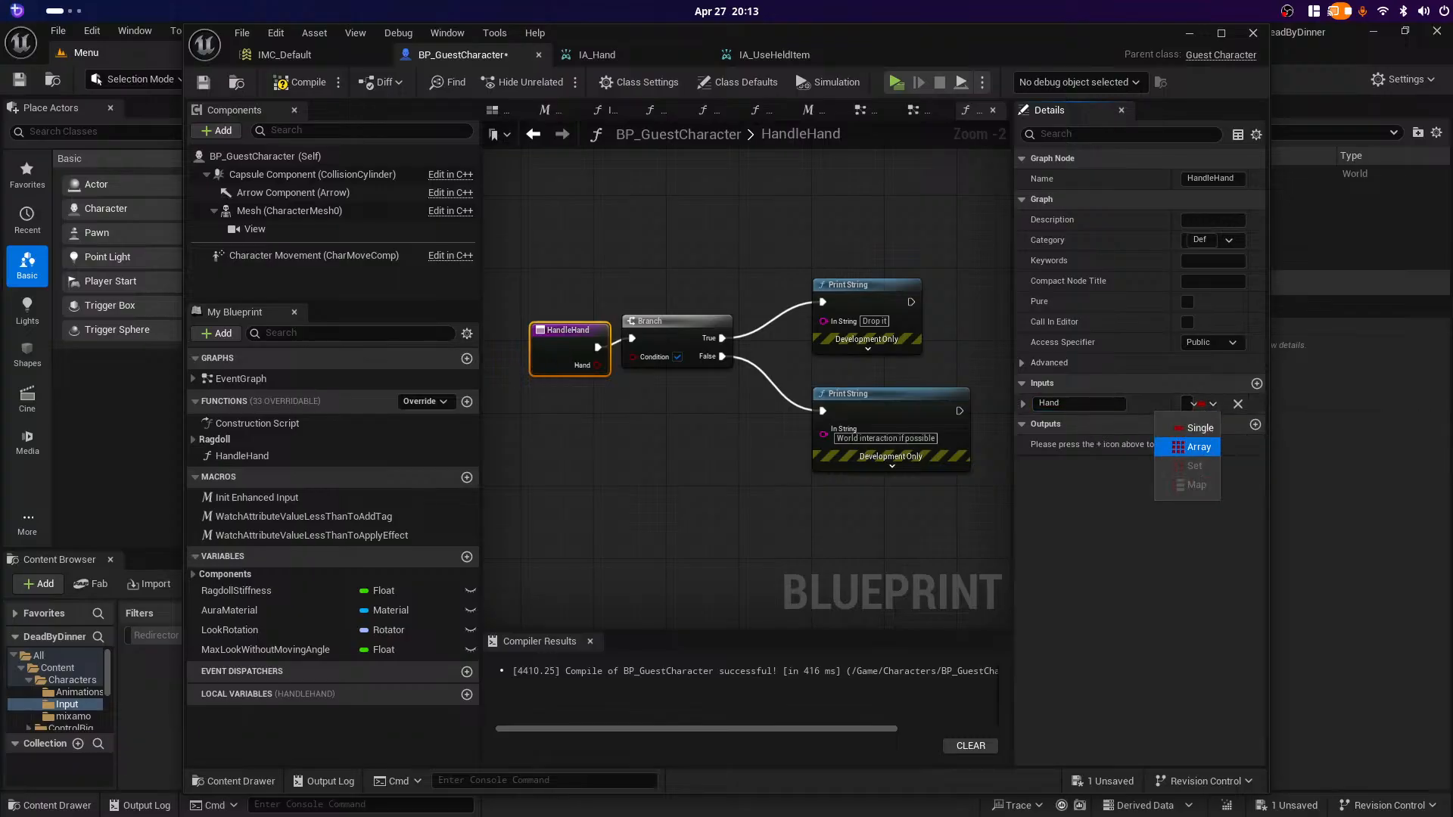
left_click(1191, 404)
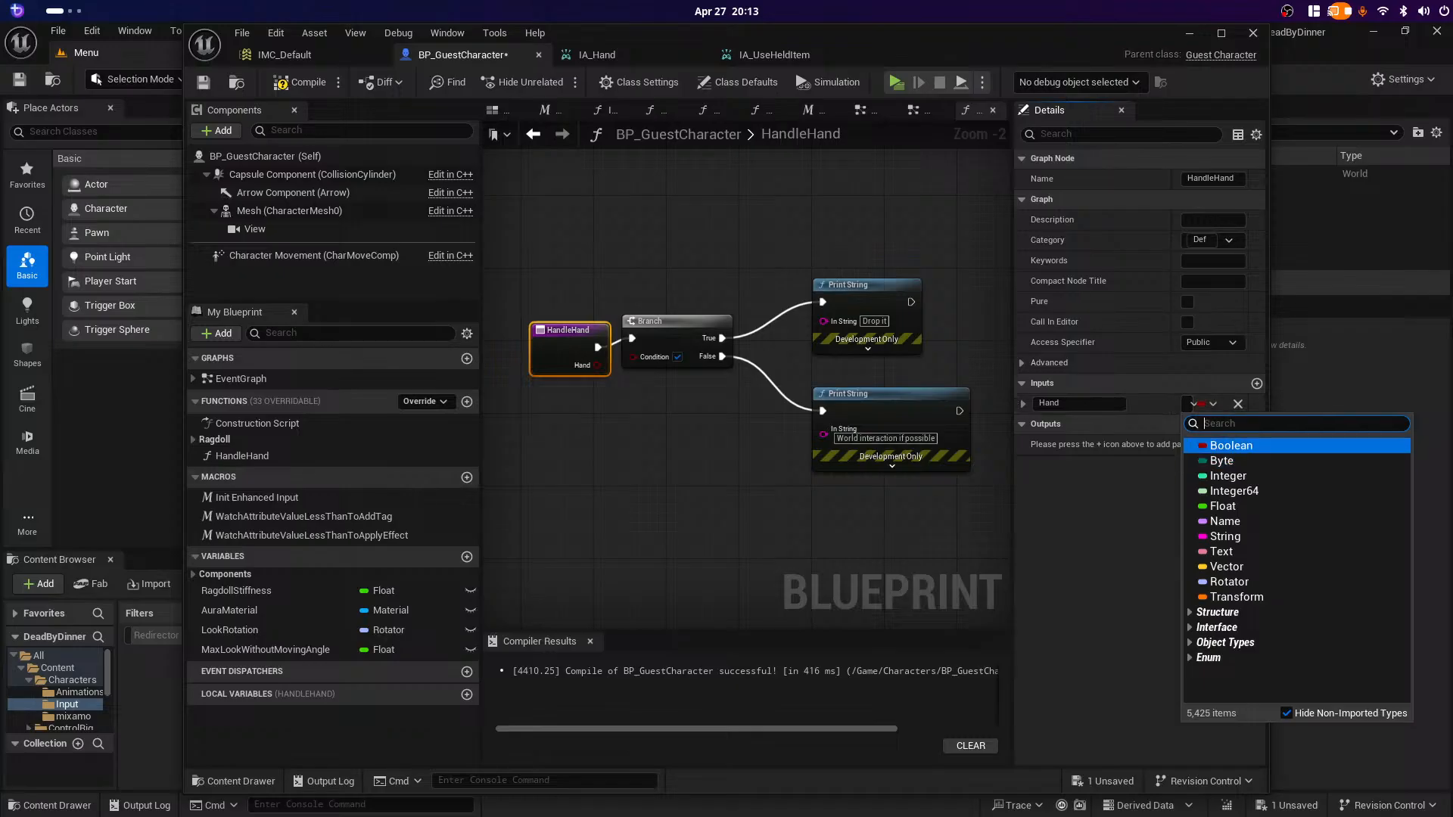
key("Down")
key("Down")
key("Down")
key("Down")
key("Return")
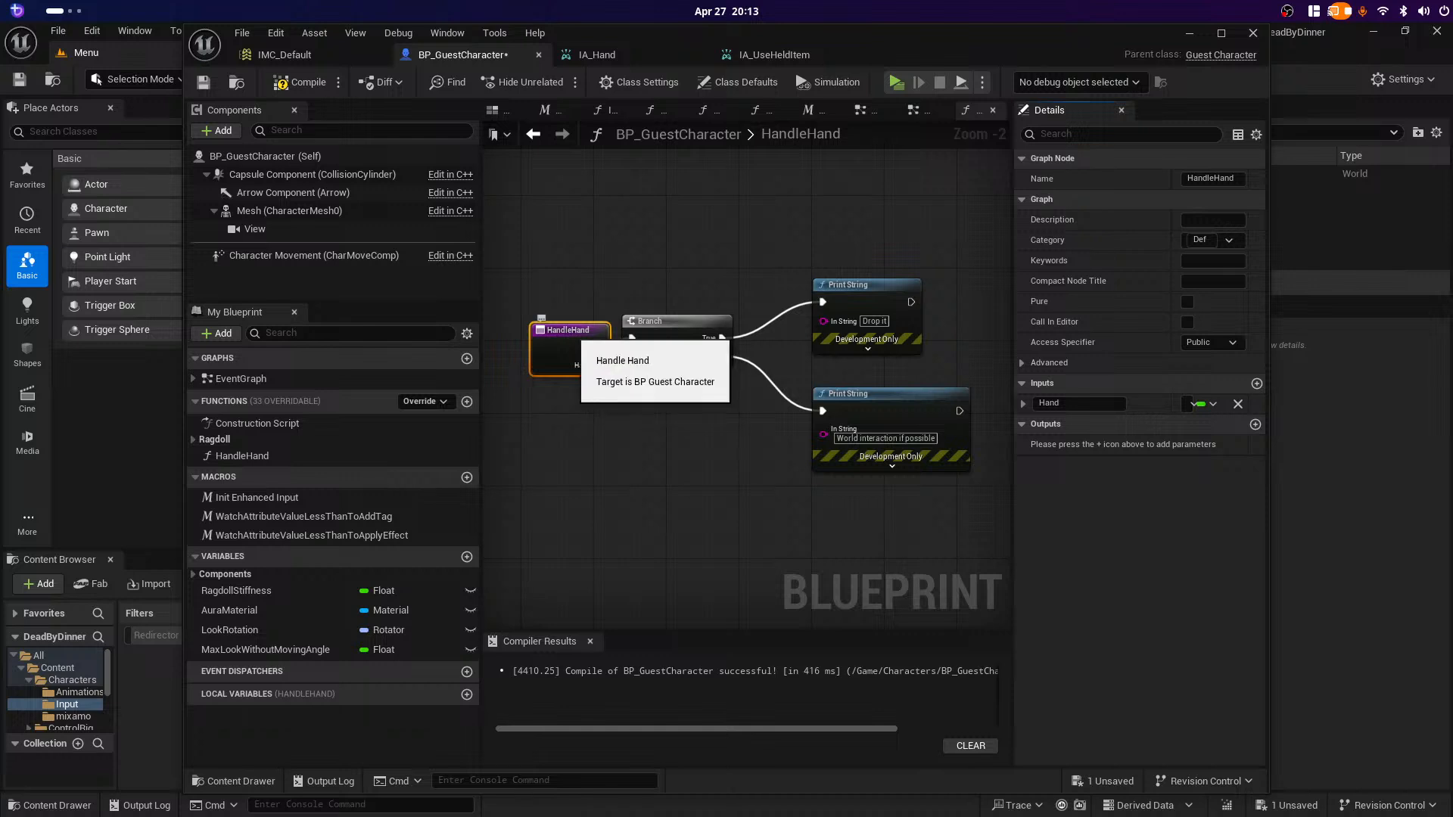
Step: Align the HandleHand entry node with the Branch and move the Branch and both Print Strings farther away from it
left_click_drag(568, 331, 532, 322)
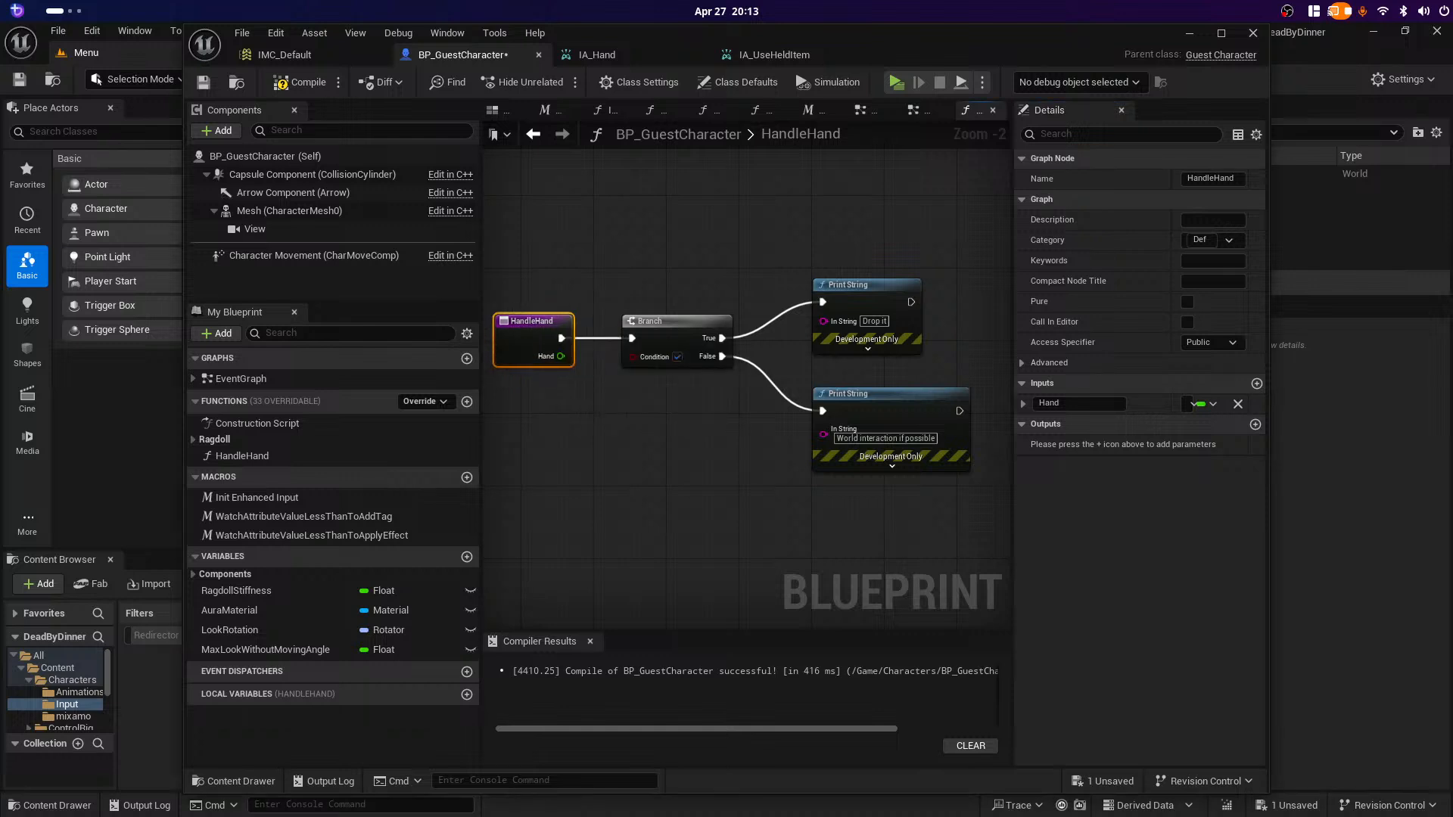
right_click_drag(597, 436, 652, 442)
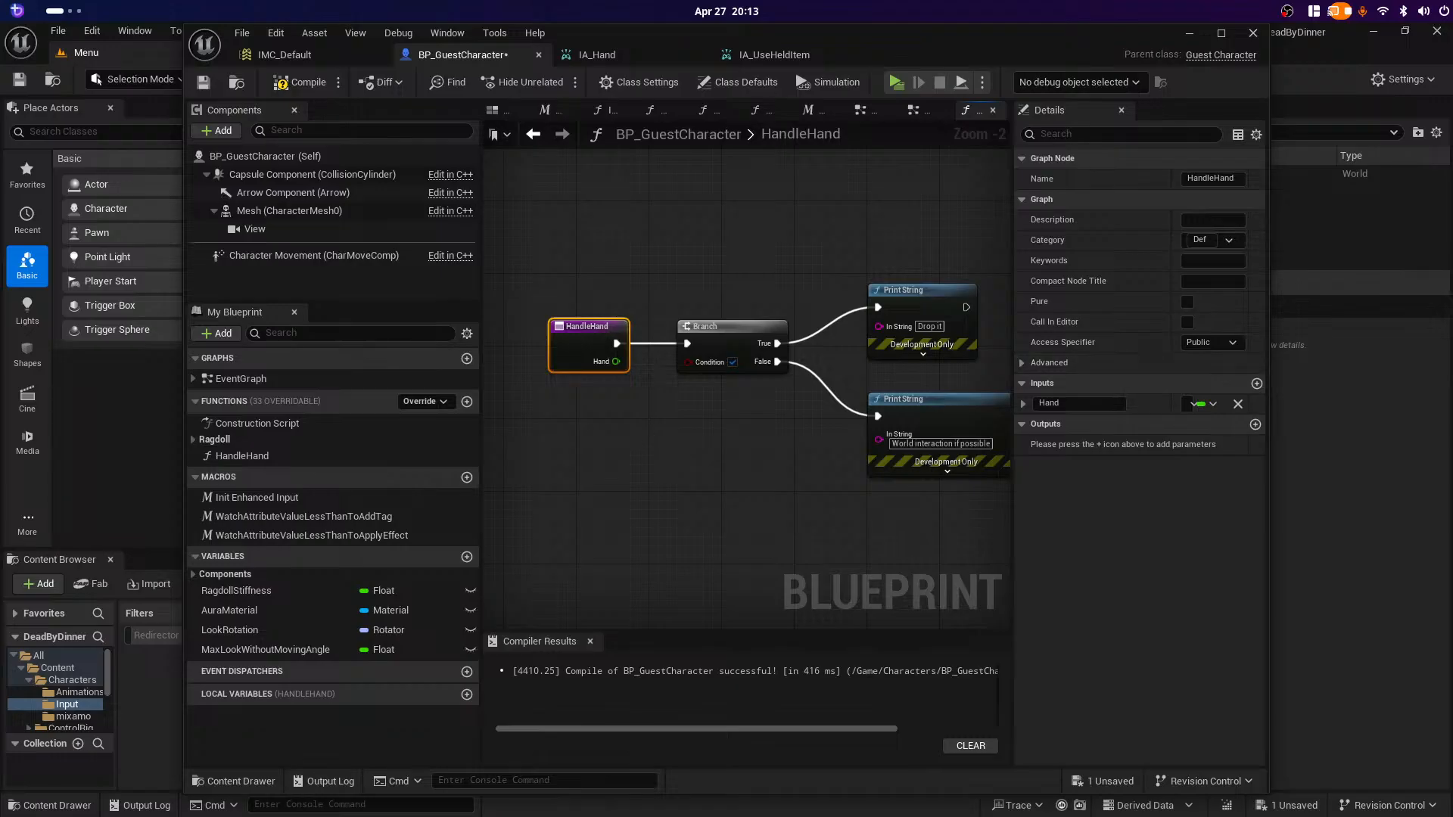
right_click_drag(757, 379, 790, 385)
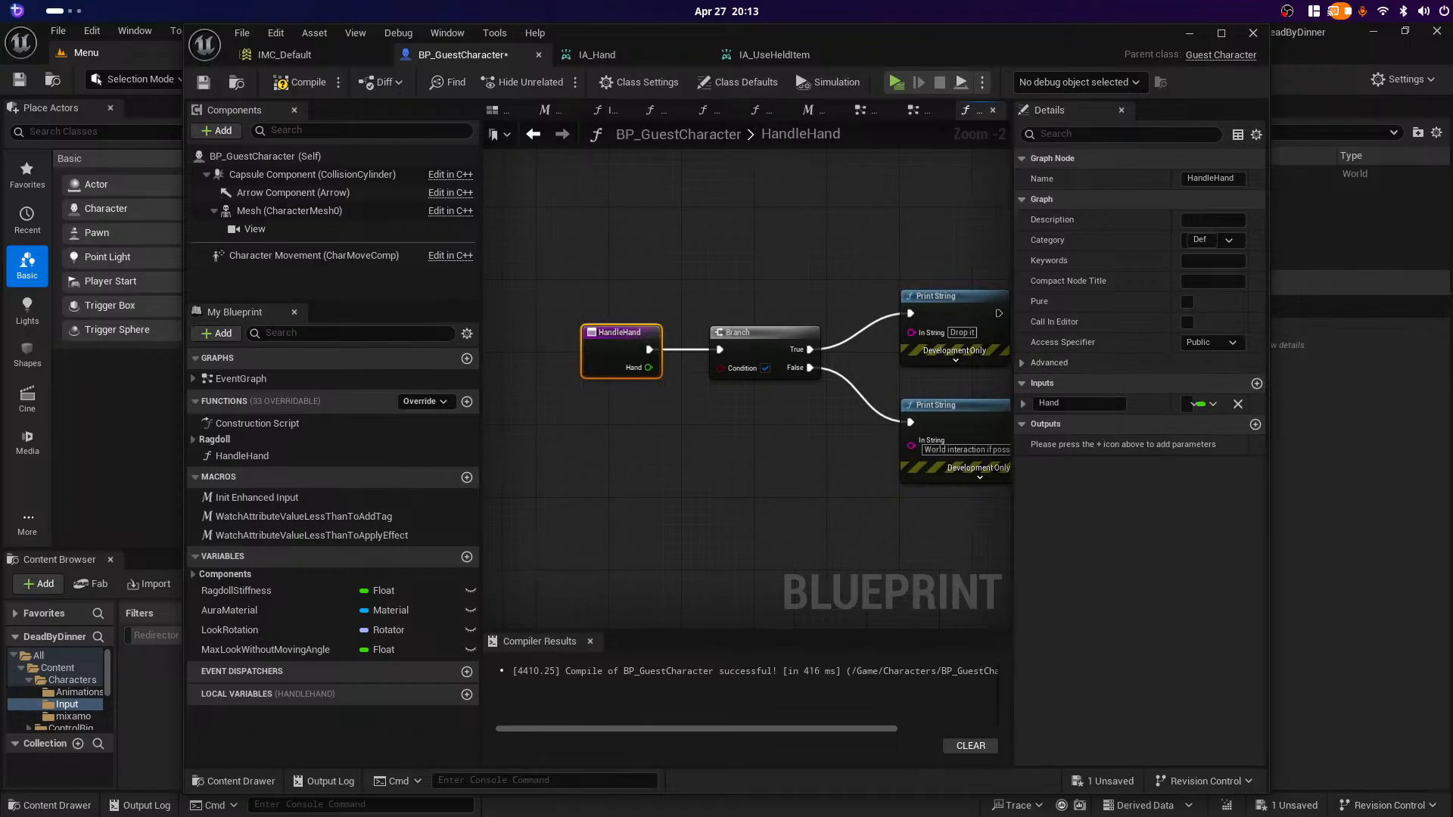
scroll(666, 476, "down", 2)
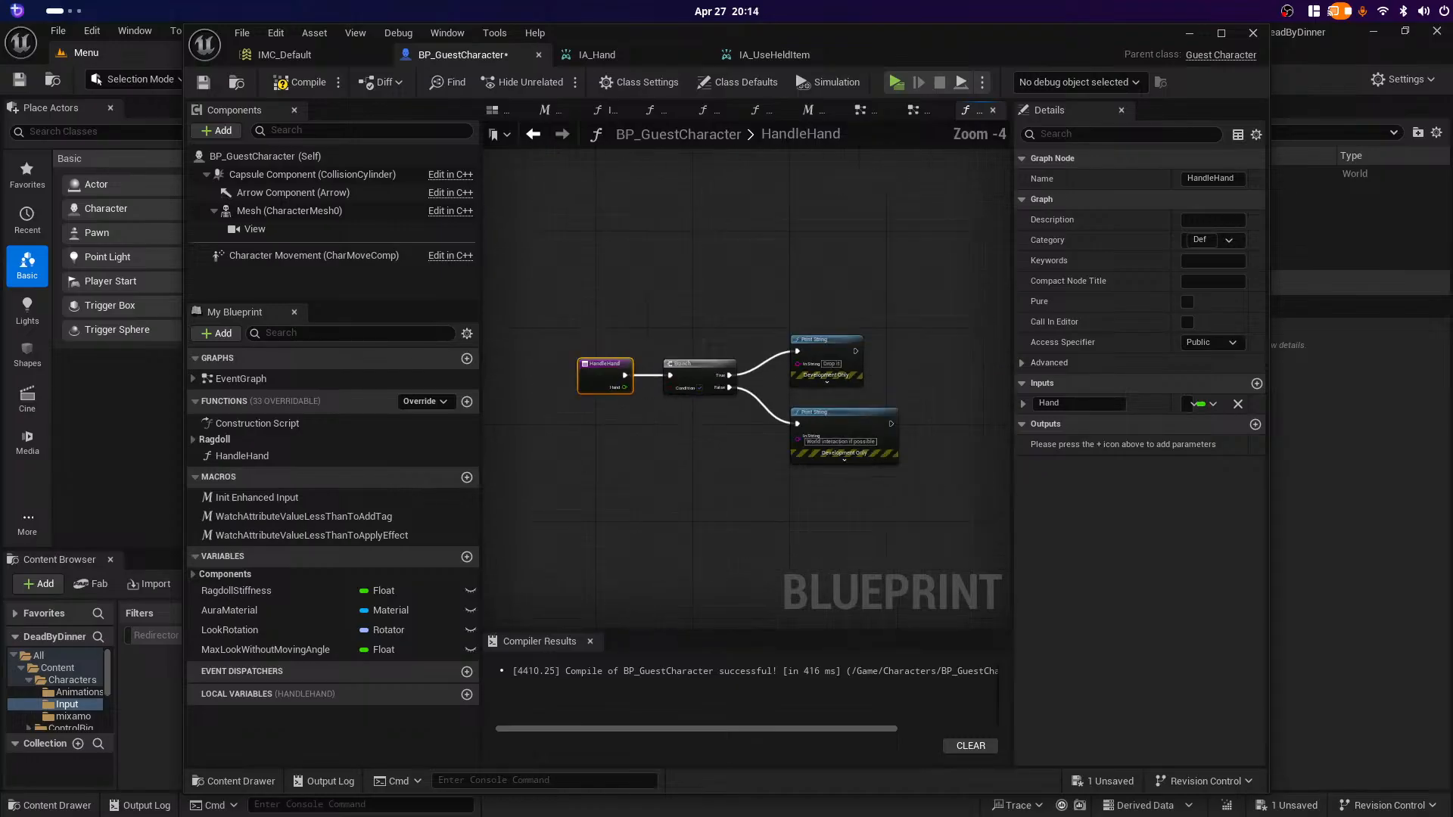
right_click_drag(666, 511, 643, 500)
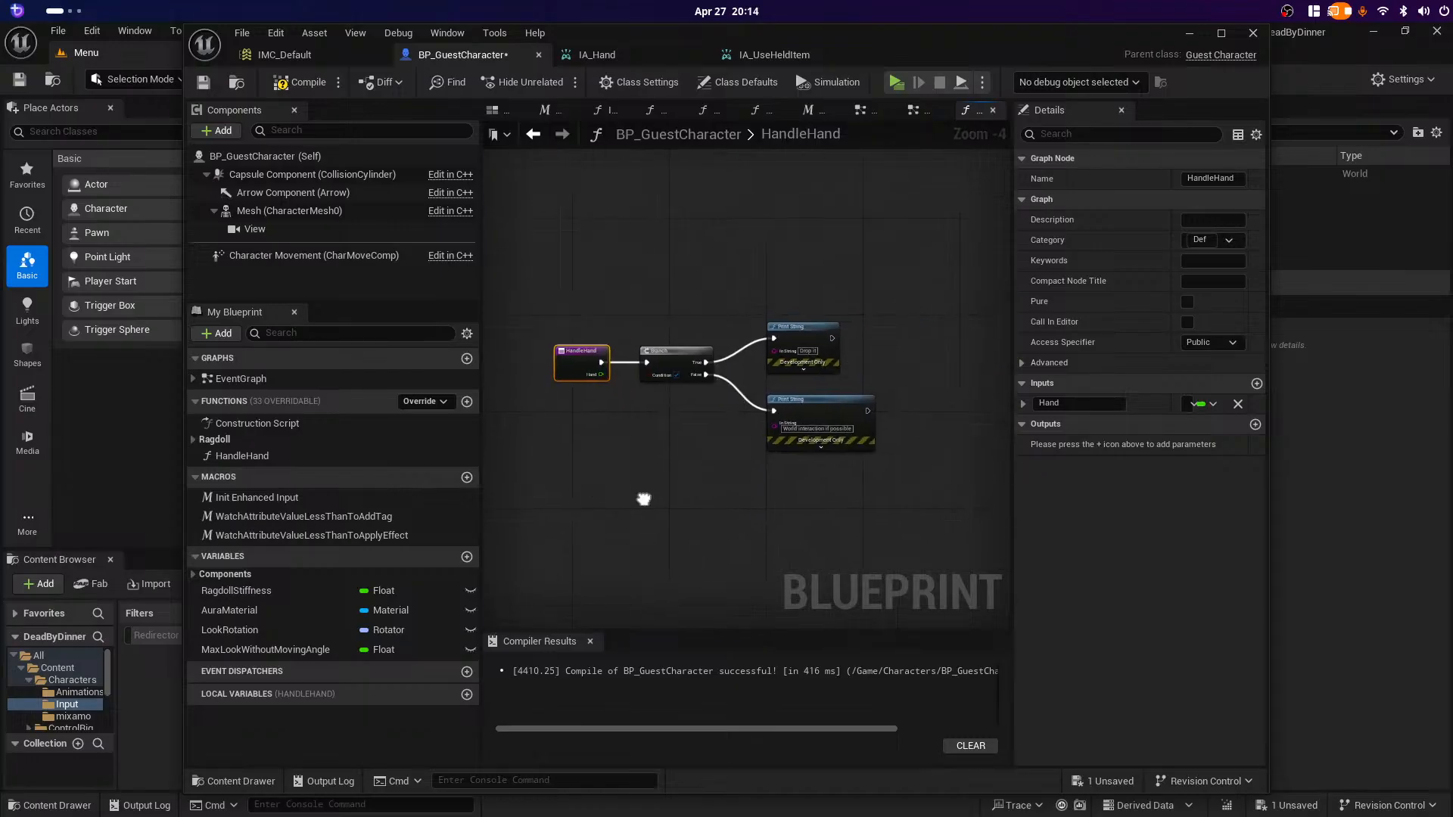
left_click_drag(897, 484, 660, 265)
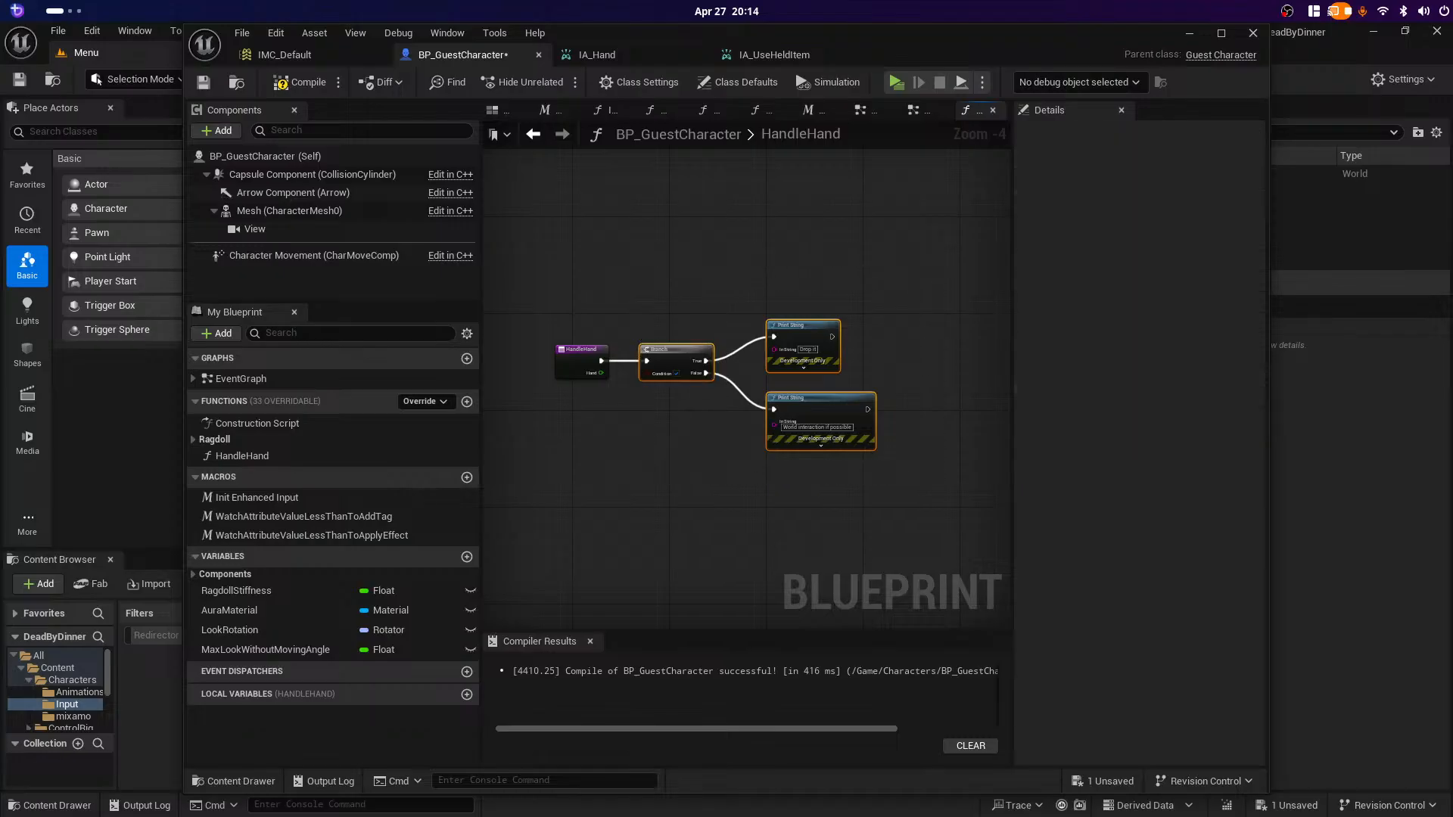
left_click_drag(676, 349, 846, 350)
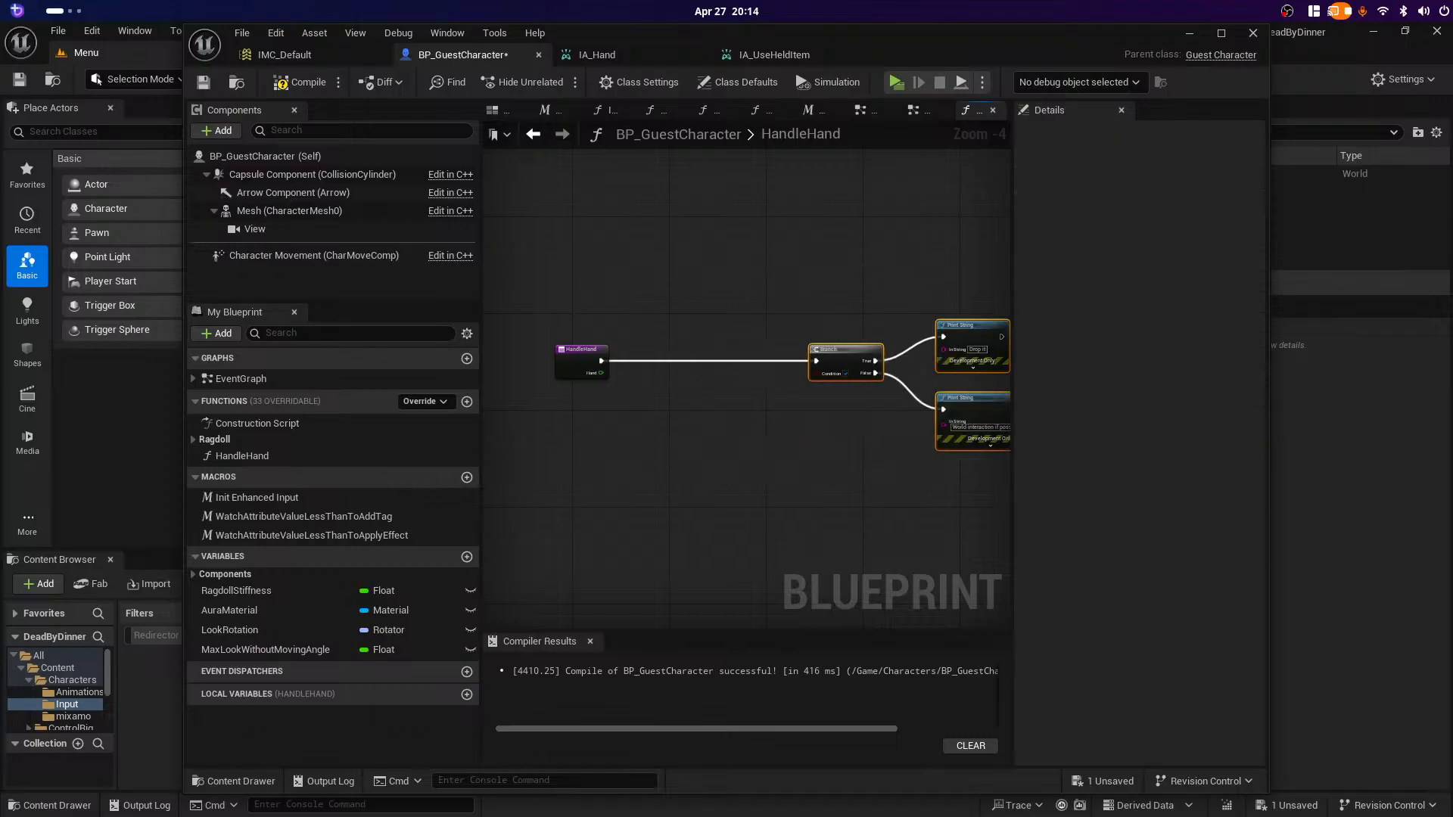
right_click_drag(720, 379, 719, 408)
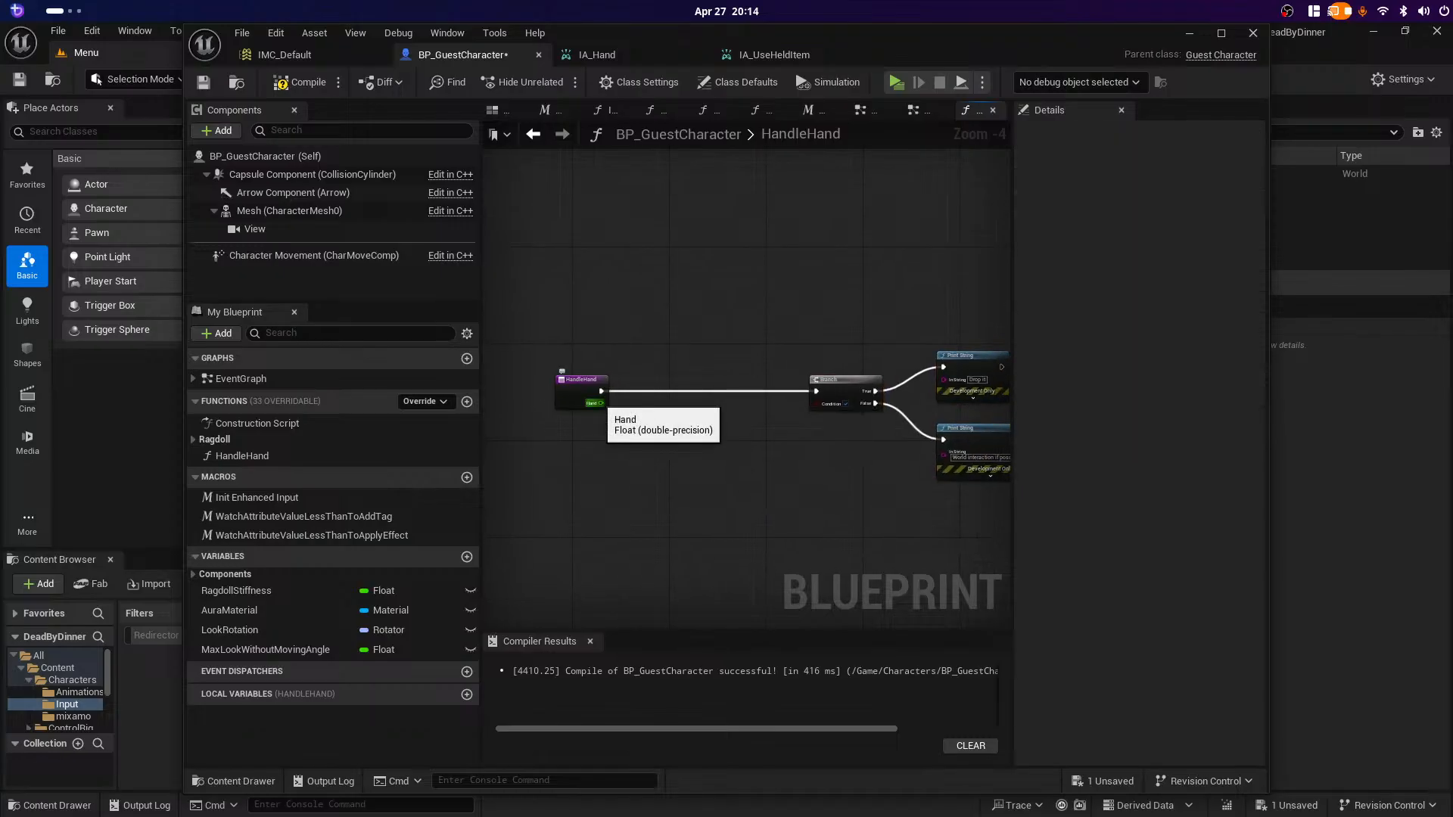
left_click_drag(602, 403, 658, 506)
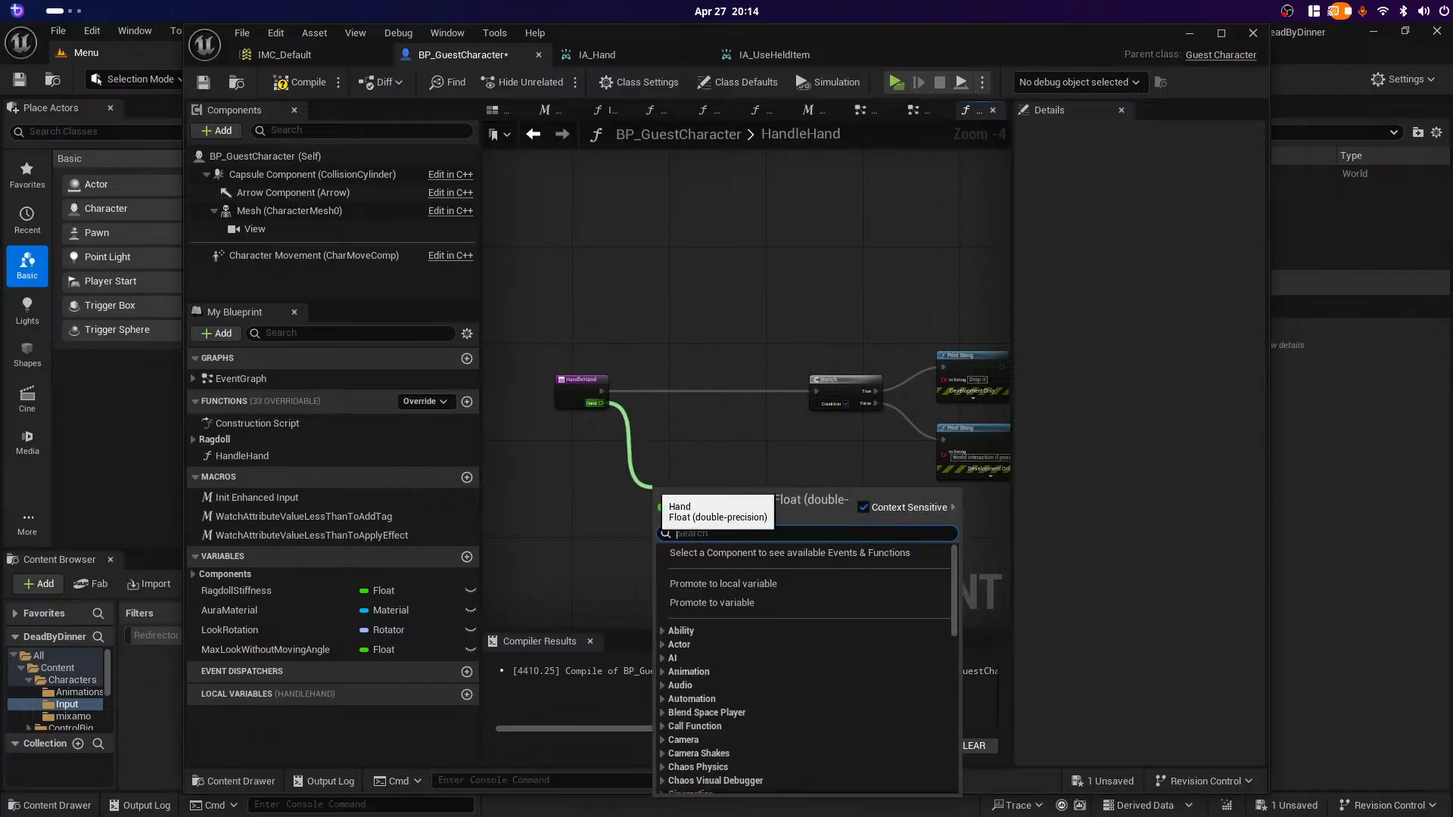
left_click(705, 420)
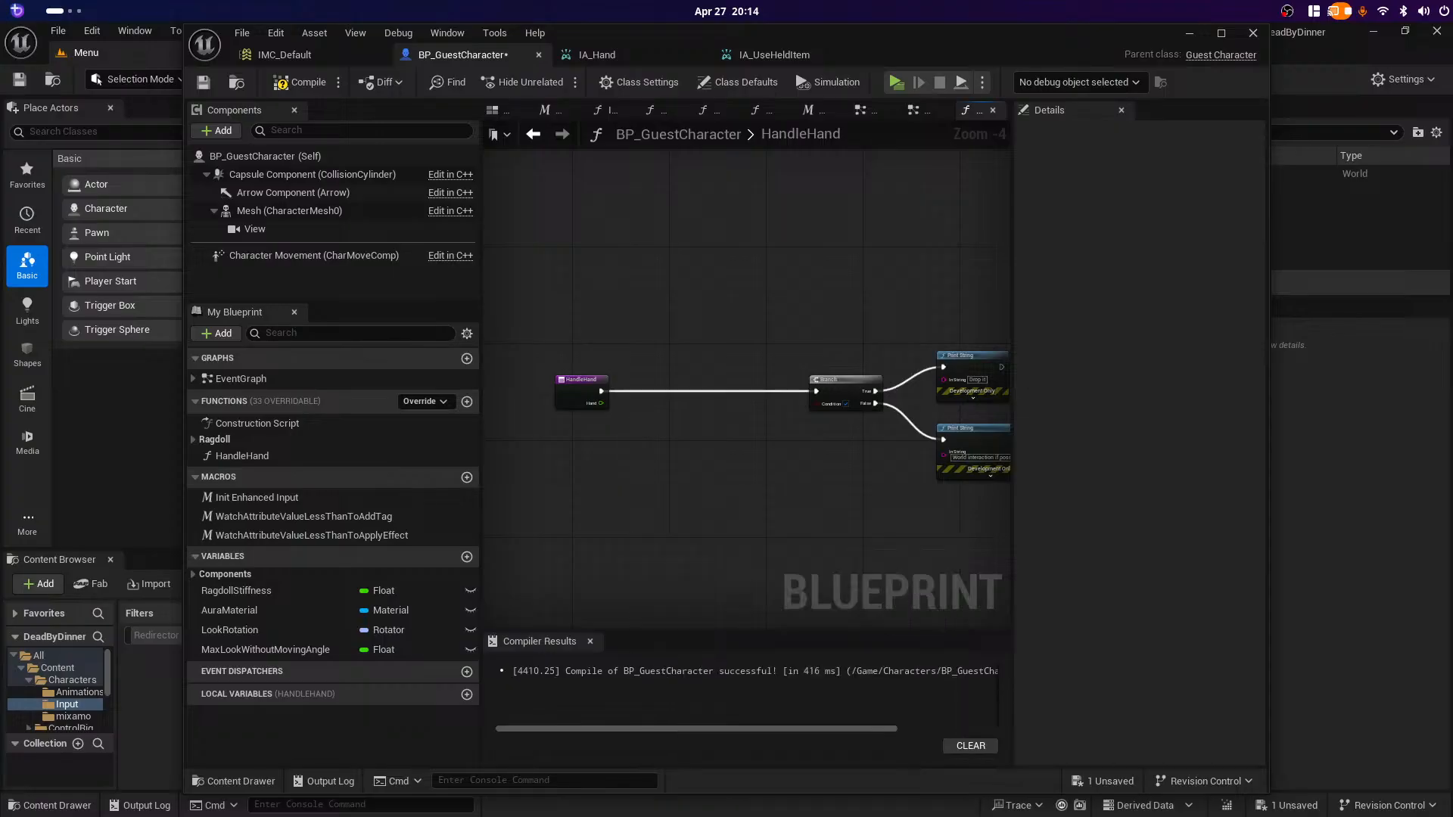
right_click_drag(704, 419, 744, 376)
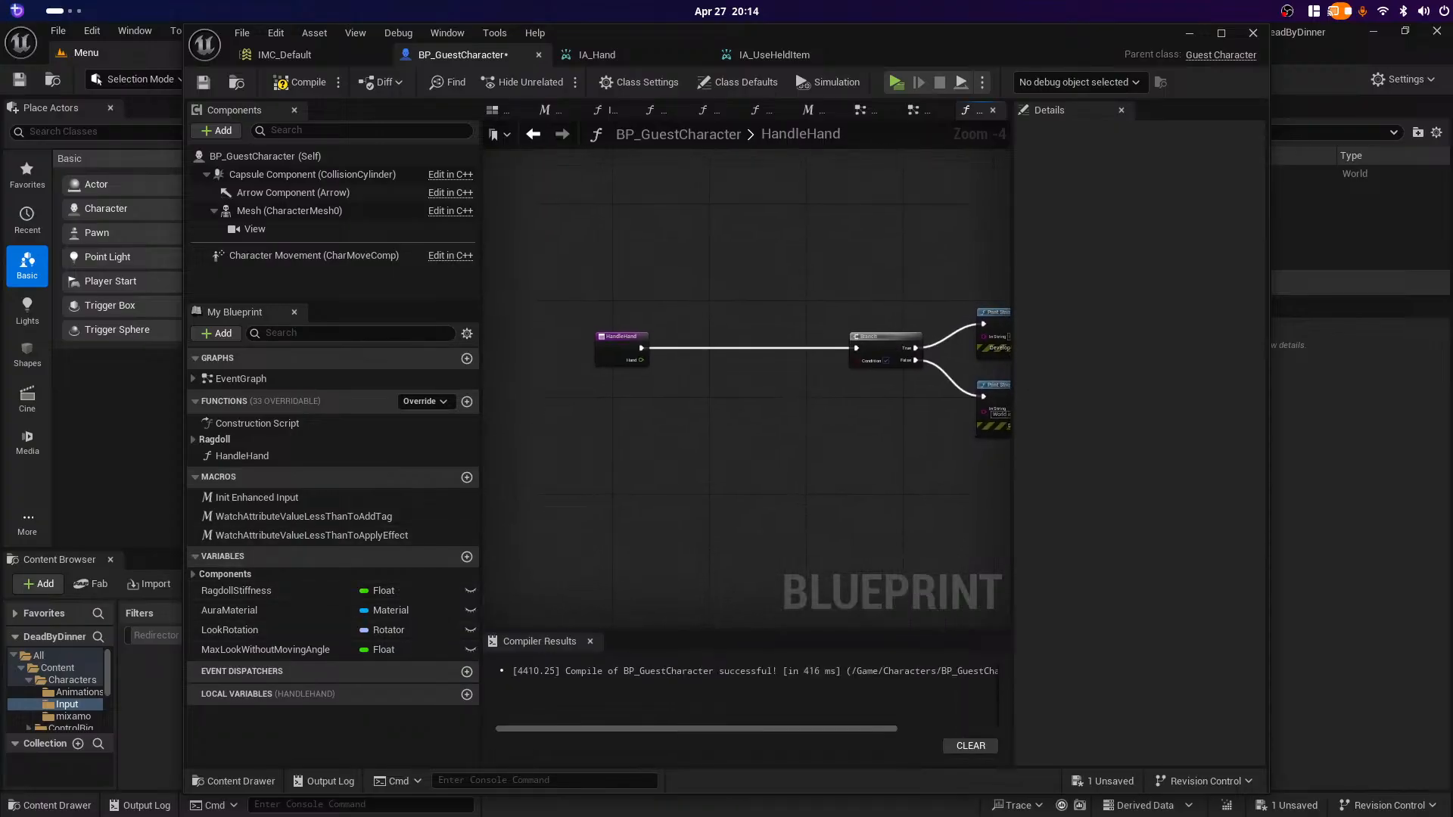
Step: Promote HandleHand's Hand input to a local variable and delete the Set node created with it
left_click(336, 456)
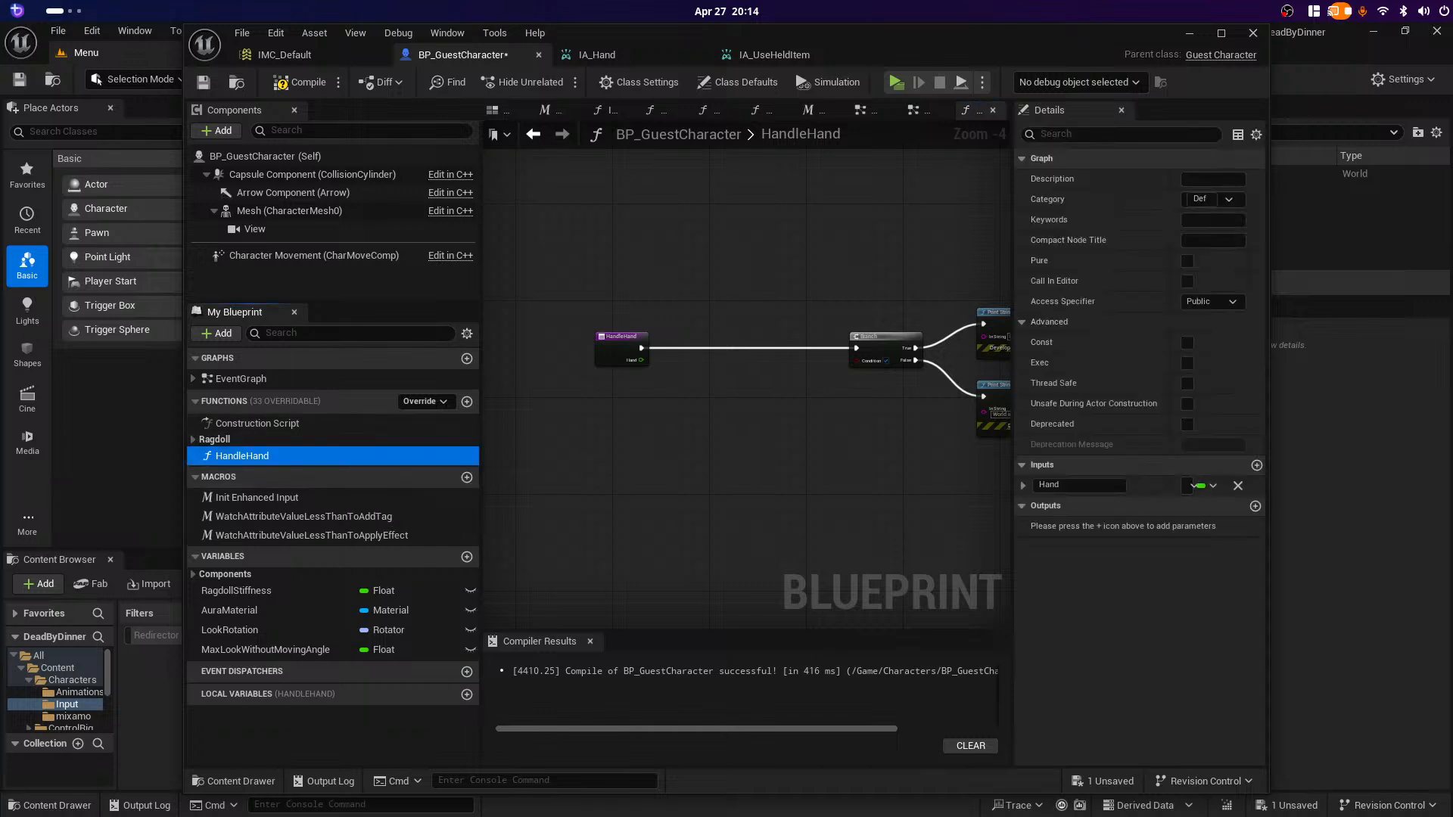
left_click_drag(641, 361, 672, 428)
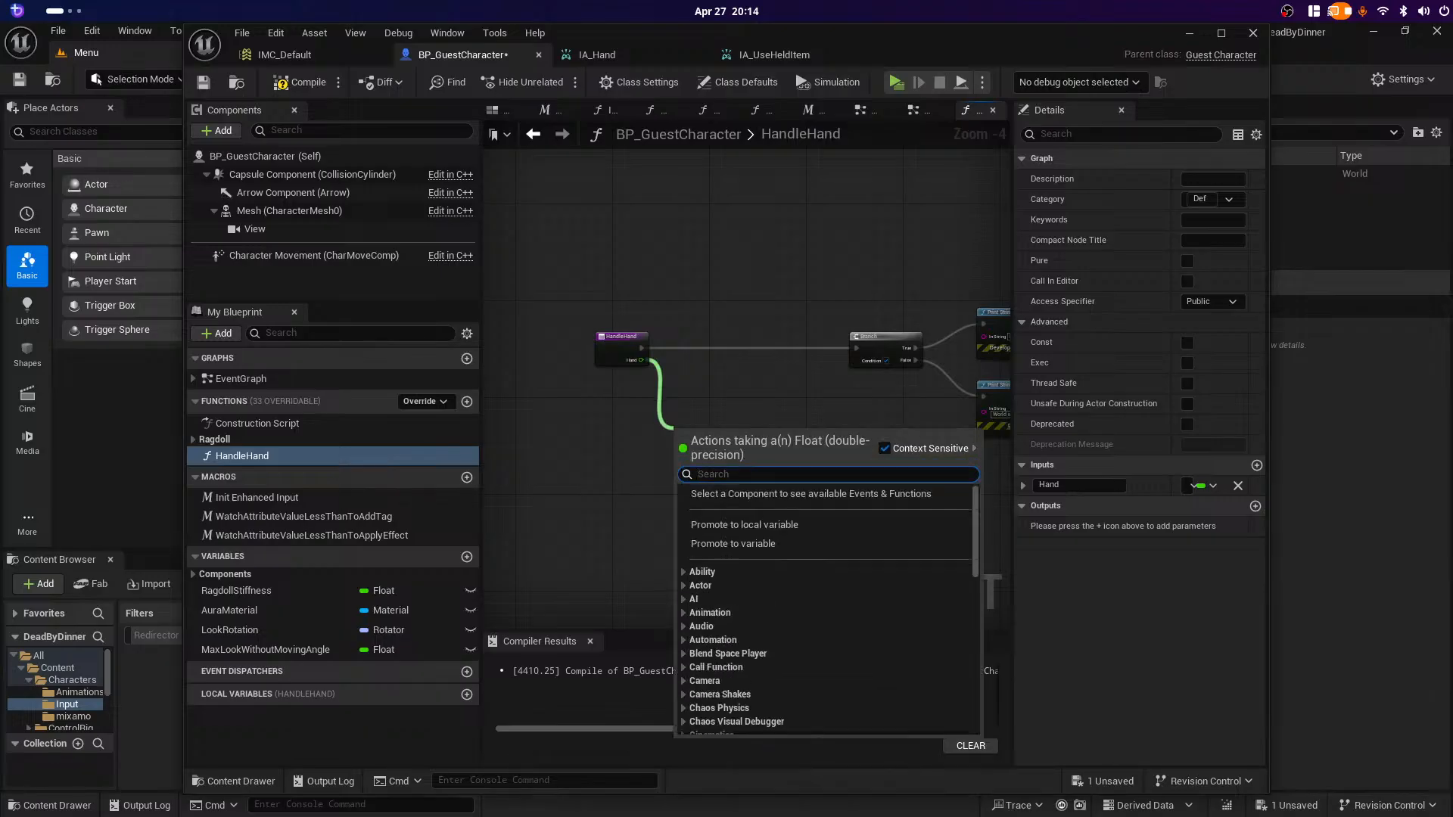
left_click(744, 525)
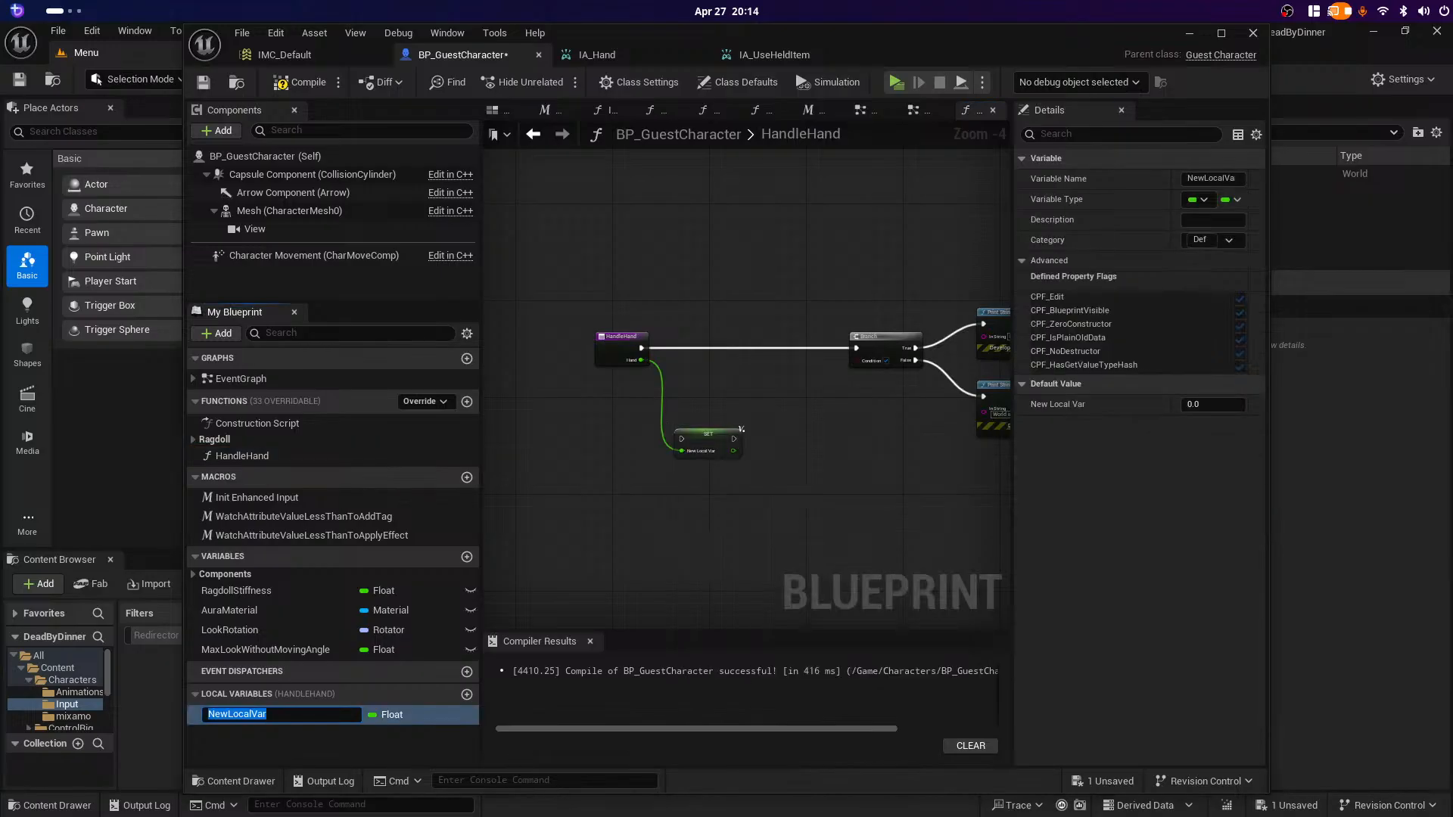
key("Return")
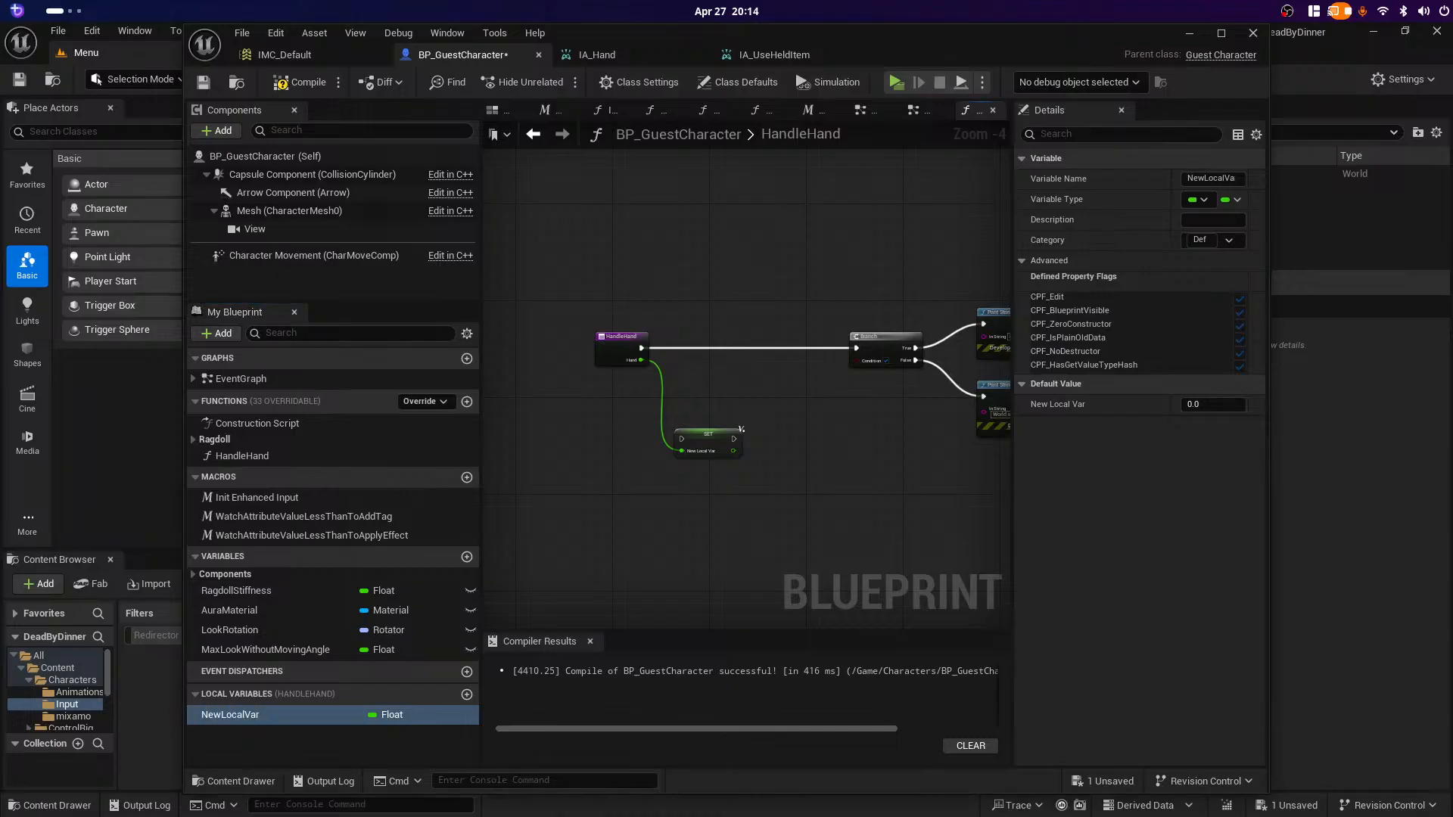
key("Delete")
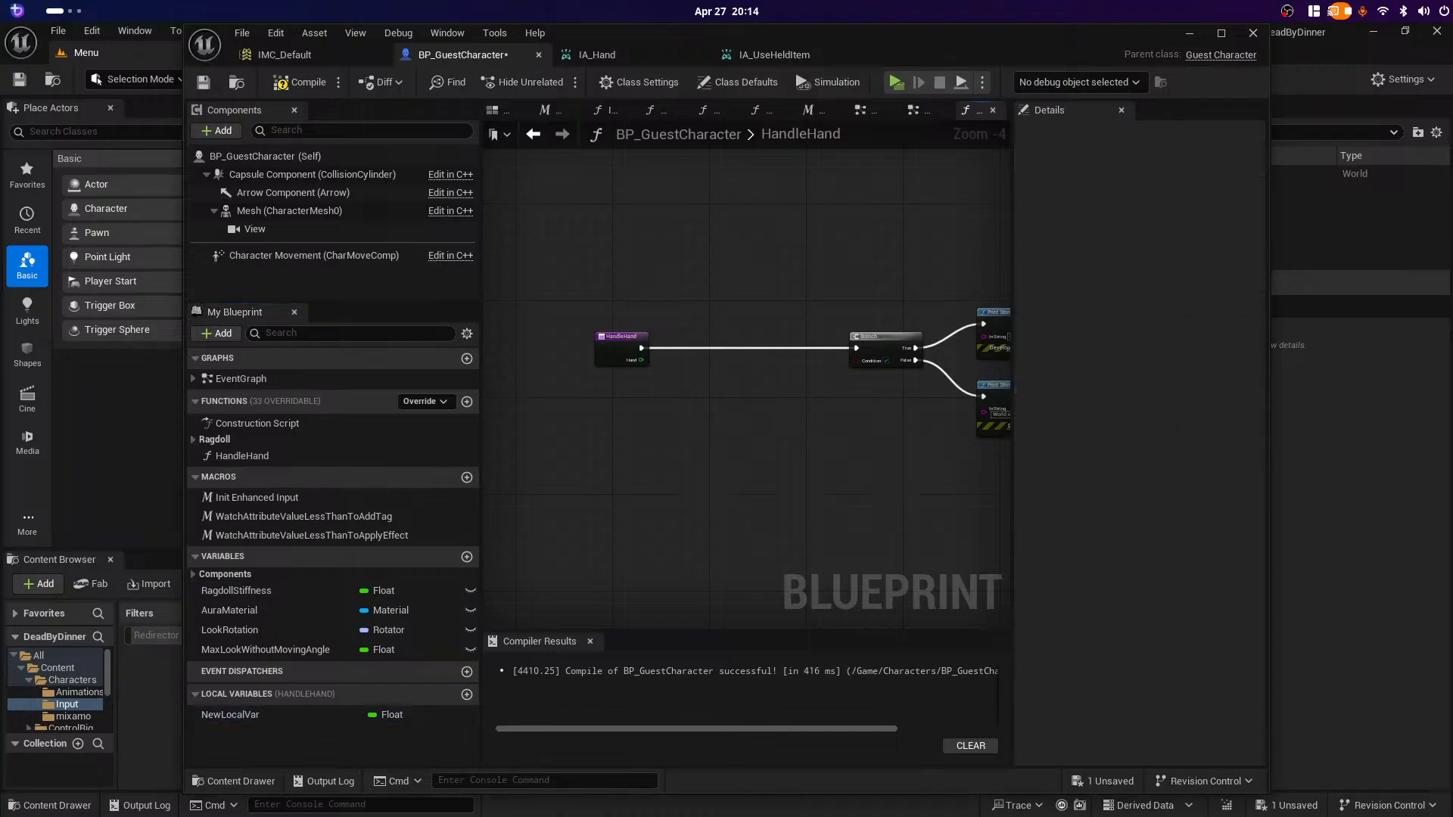
Step: Rename the new local variable as HandObject and set its type to Boolean
scroll(688, 350, "up", 3)
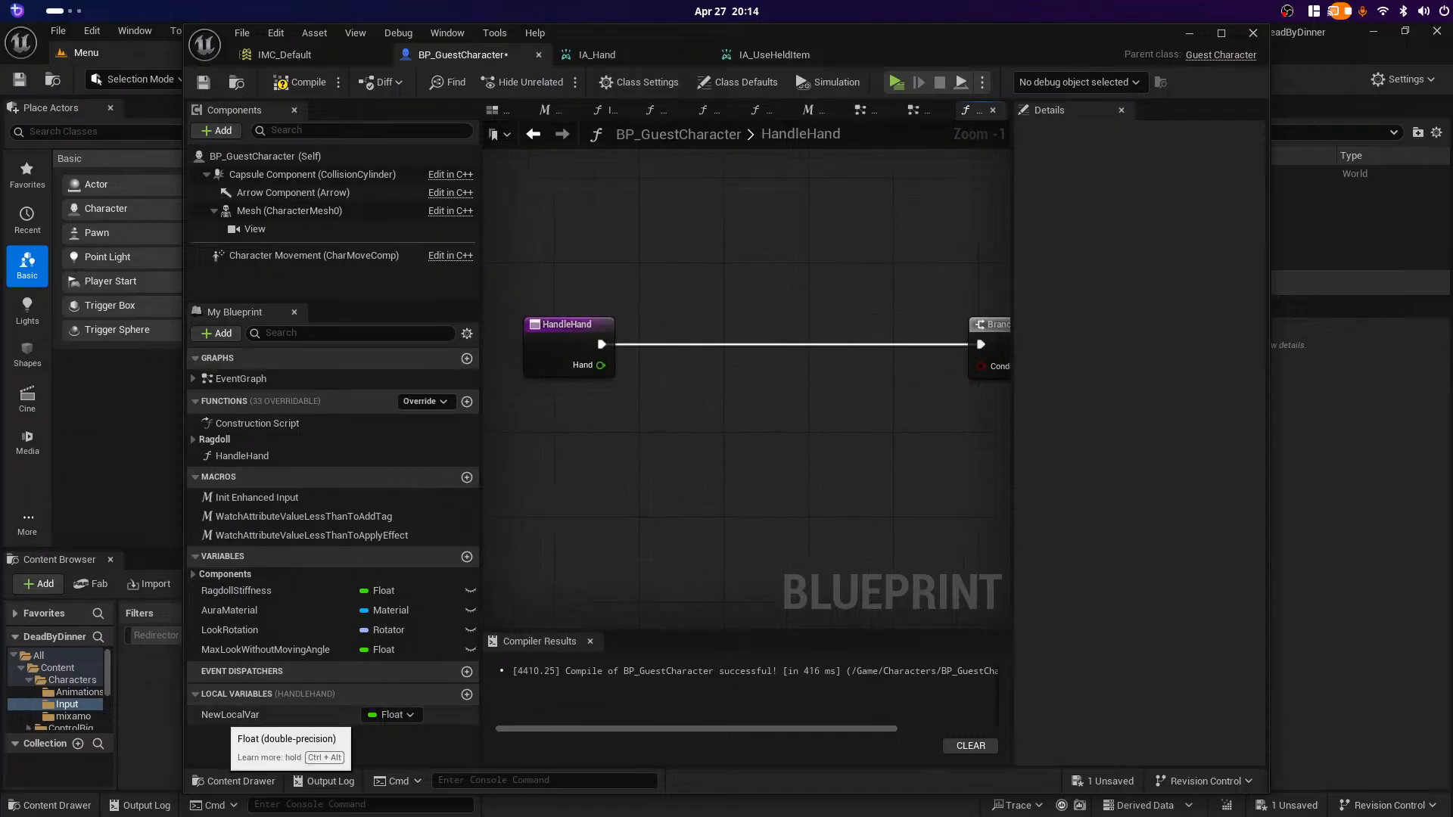
left_click(224, 716)
right_click(224, 716)
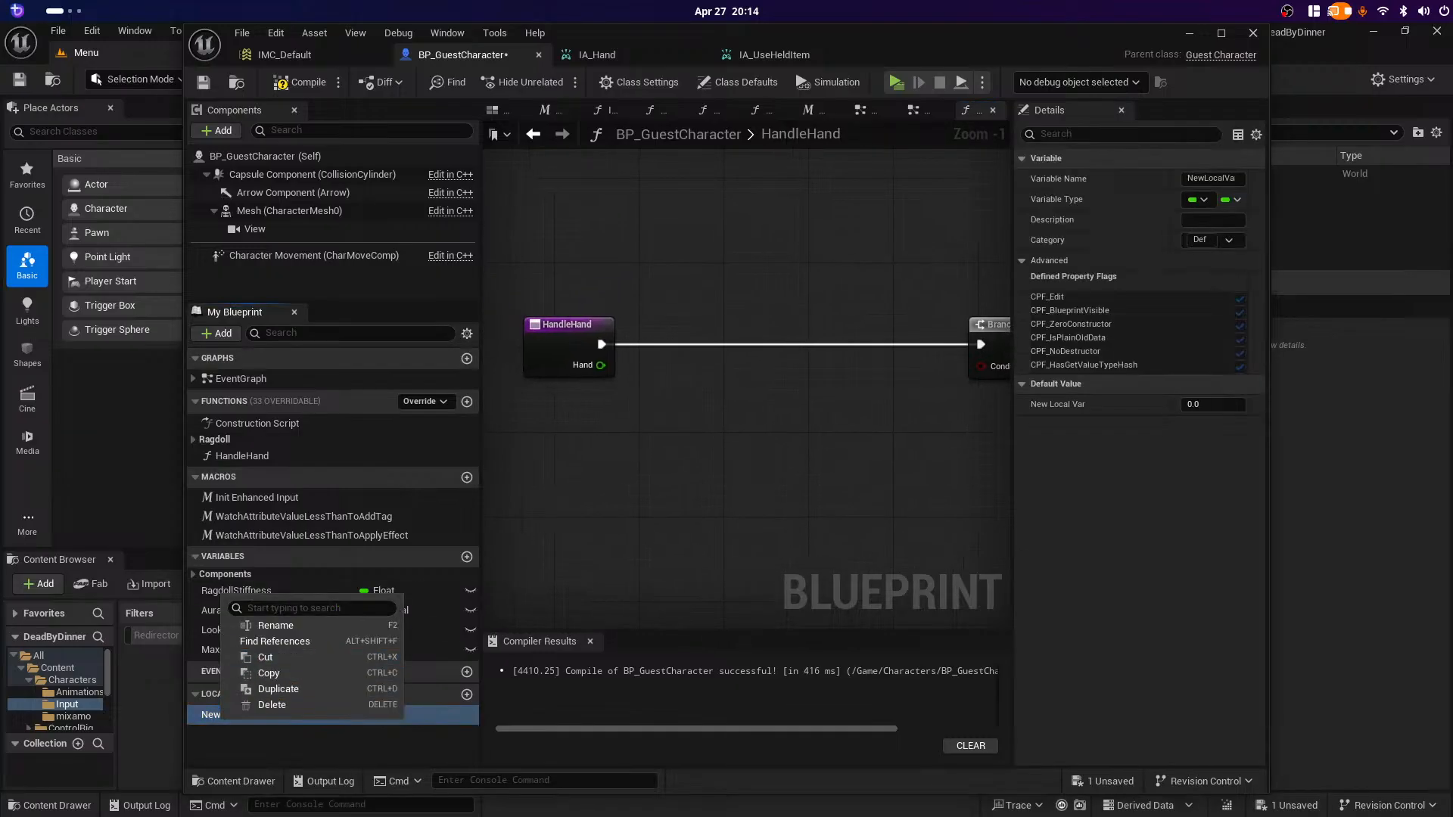
left_click(275, 625)
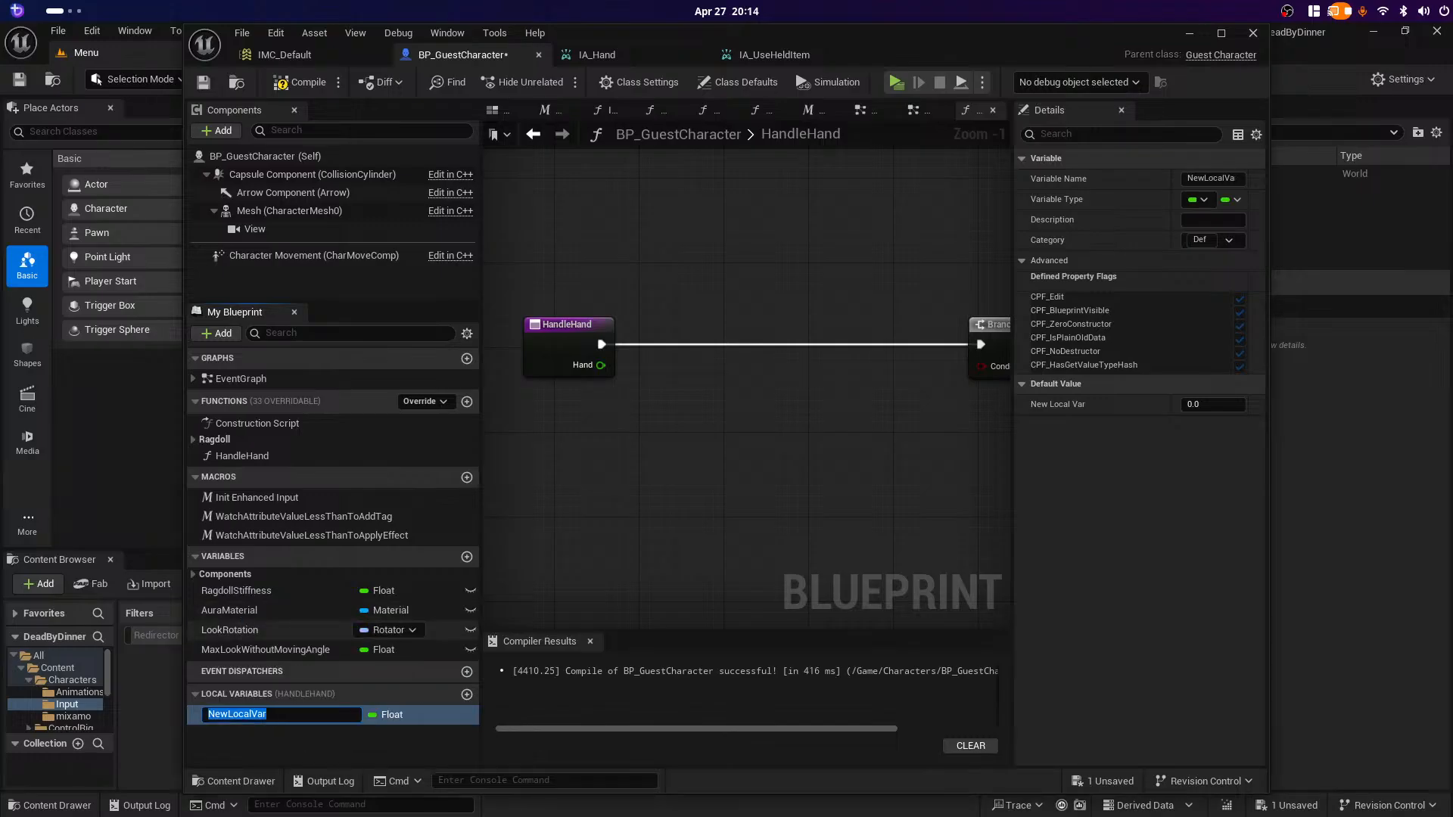
type("HandObject")
key("Return")
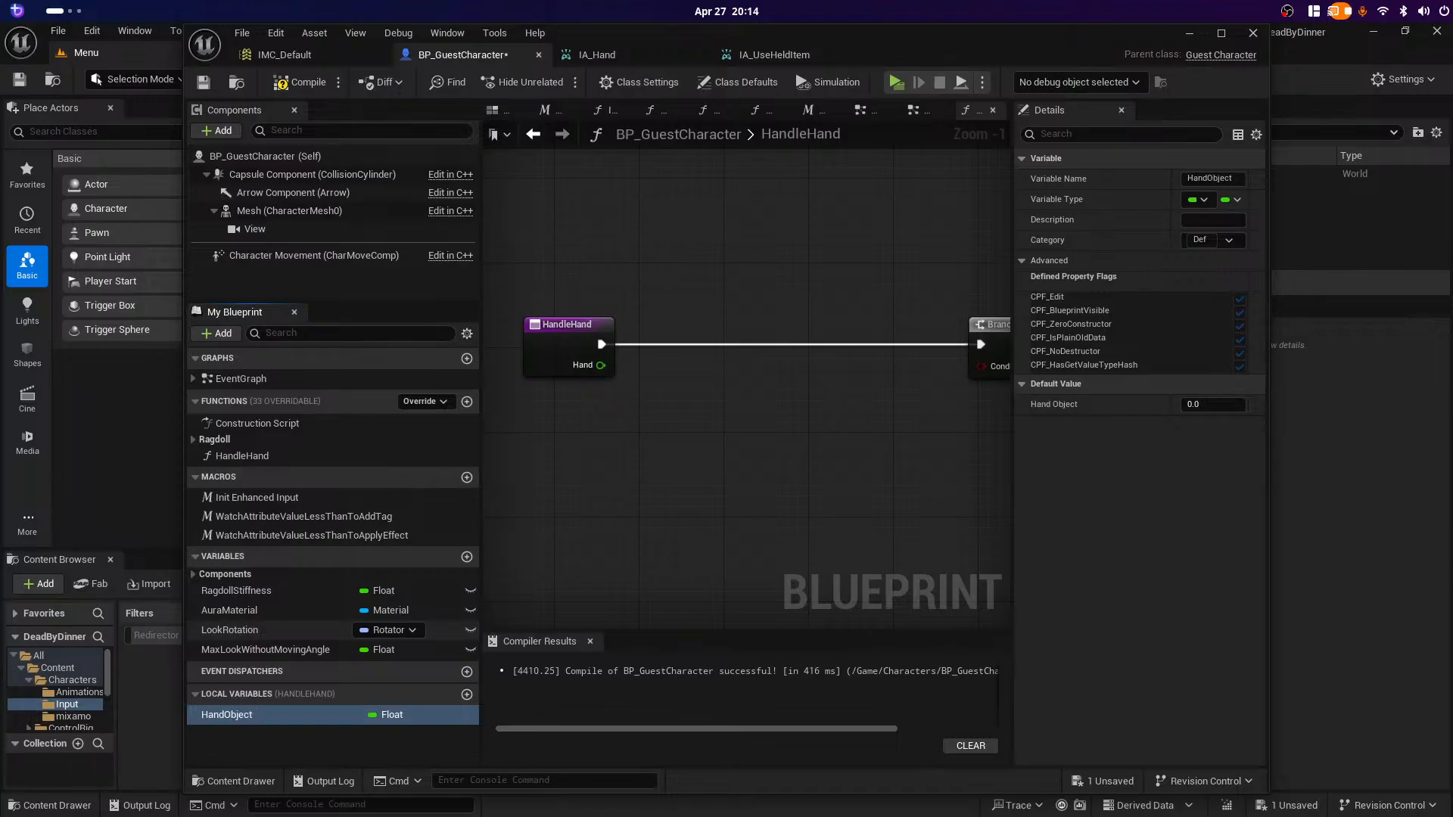
left_click(386, 715)
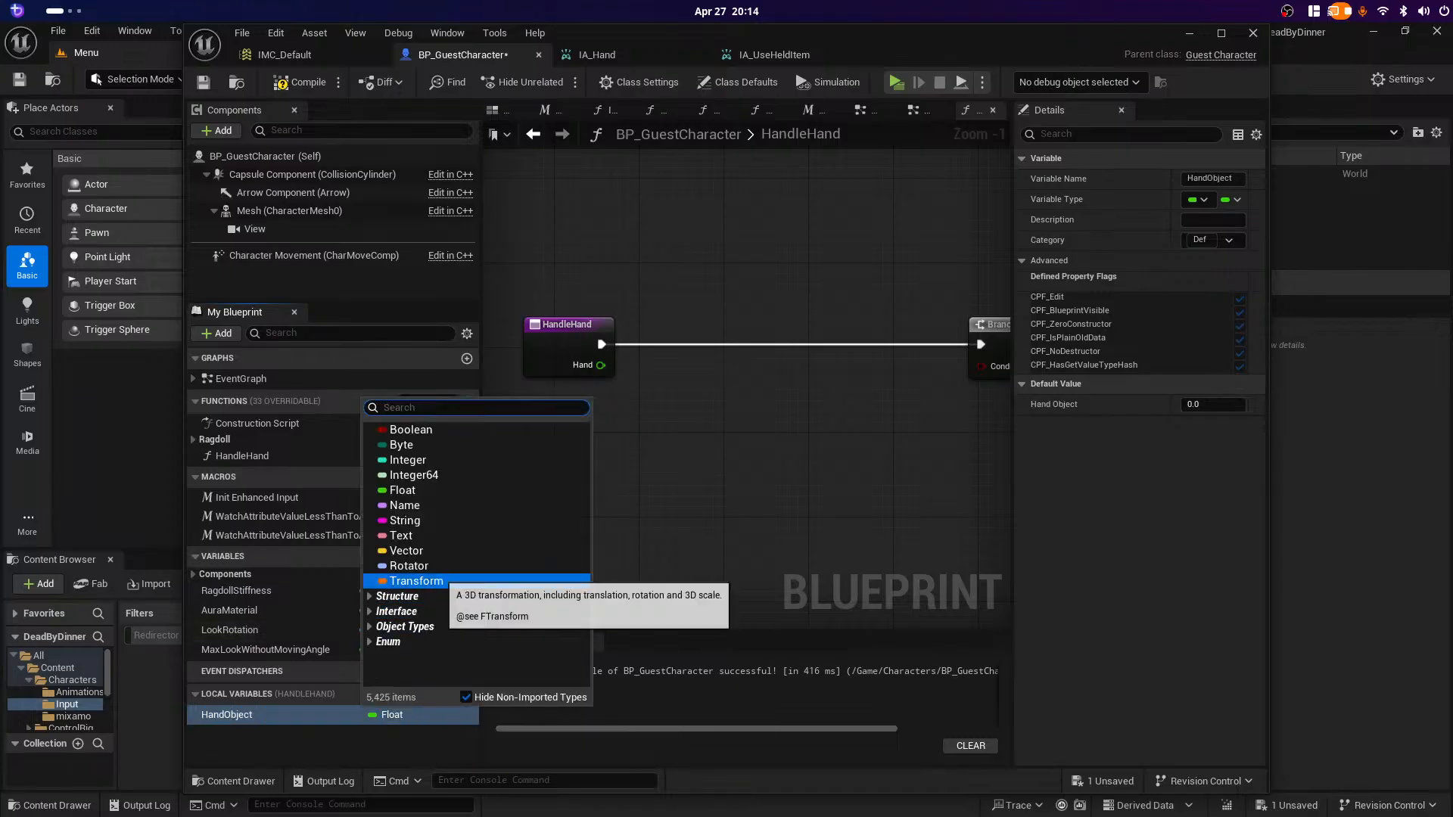
left_click(411, 429)
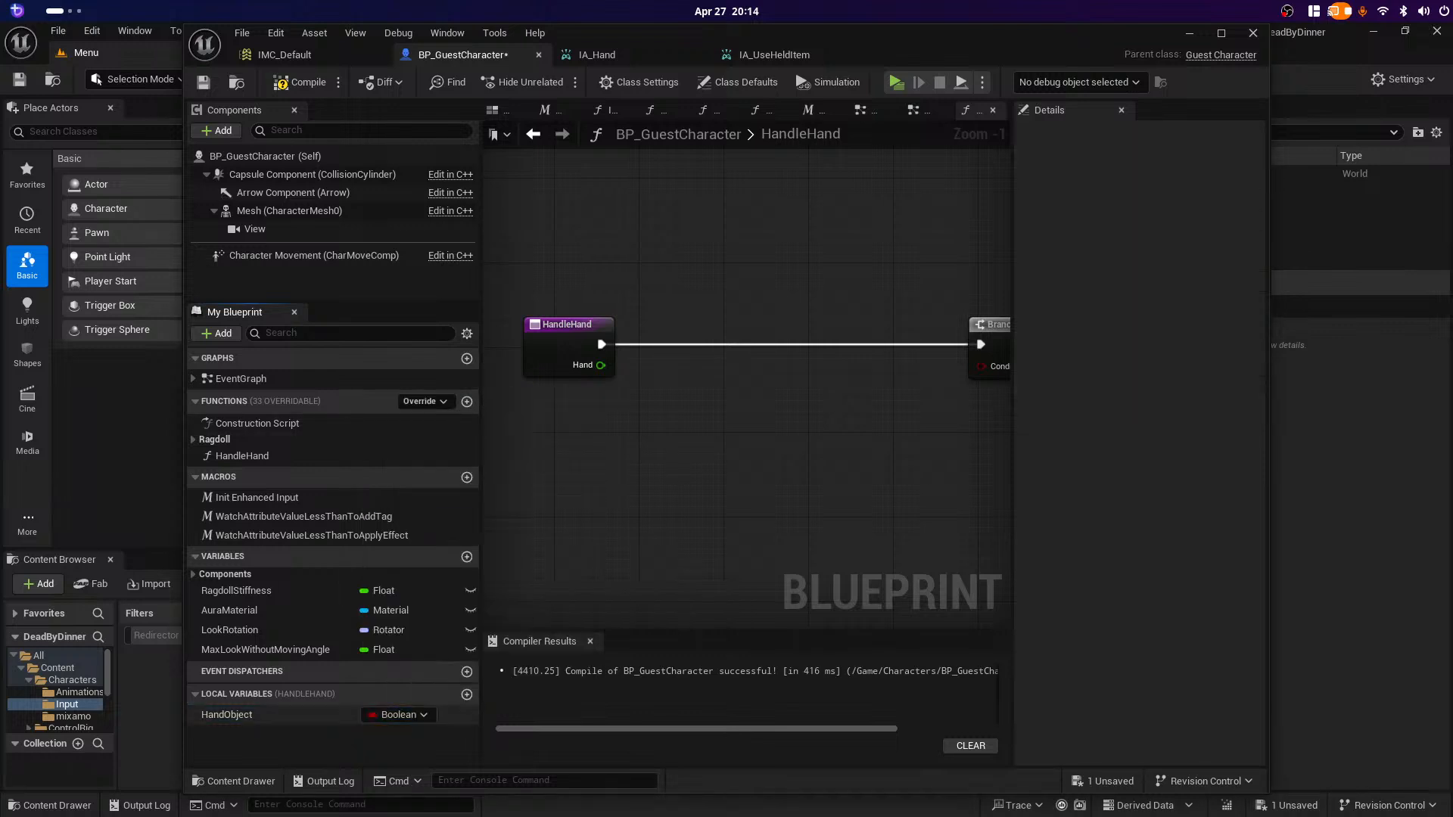
Step: Add a Set HandObject node below the wire between the HandleHand entry and the Branch, and compile the blueprint
left_click_drag(227, 714, 742, 488)
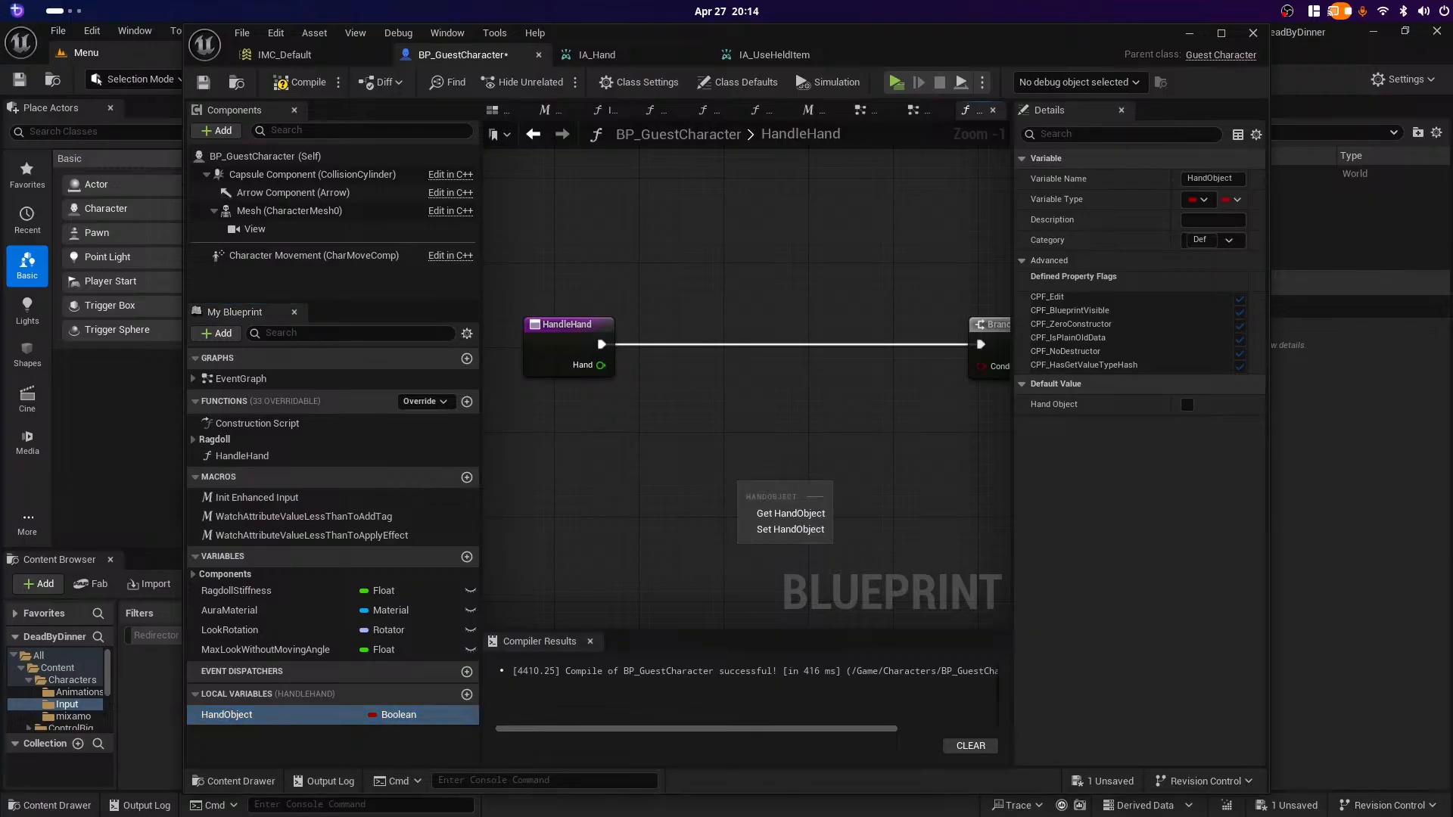
left_click(790, 529)
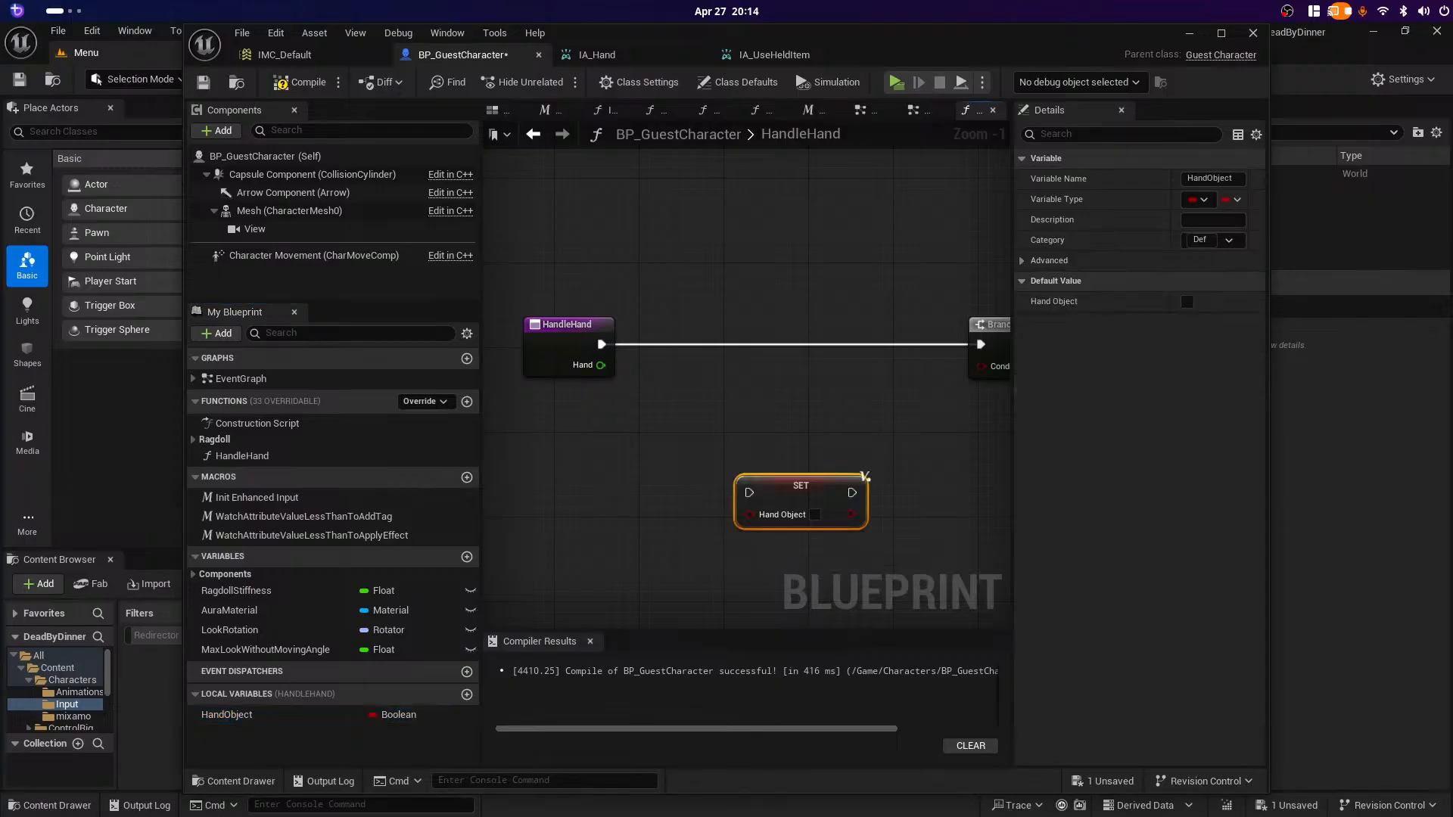
left_click_drag(601, 364, 641, 439)
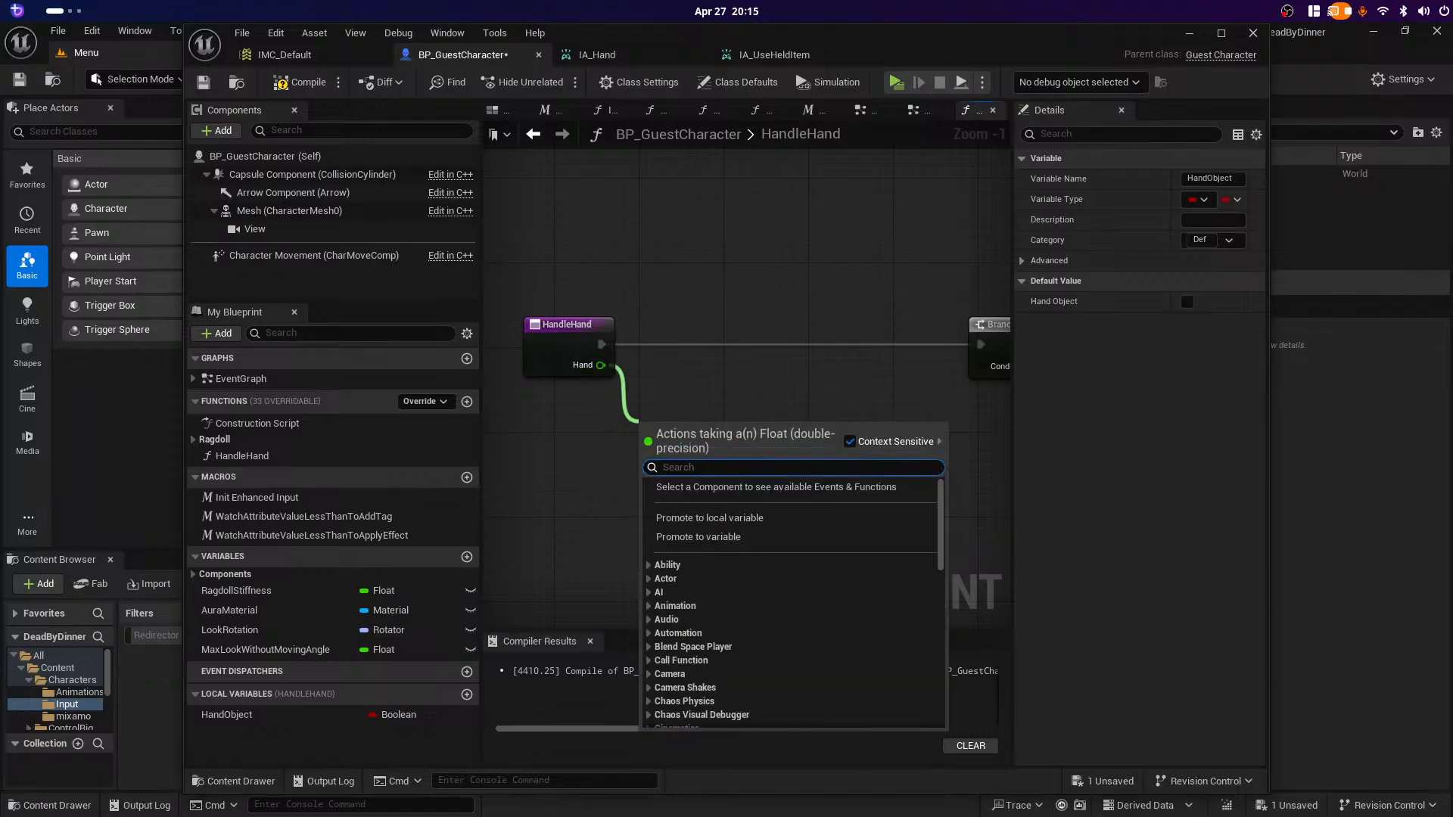
key("Escape")
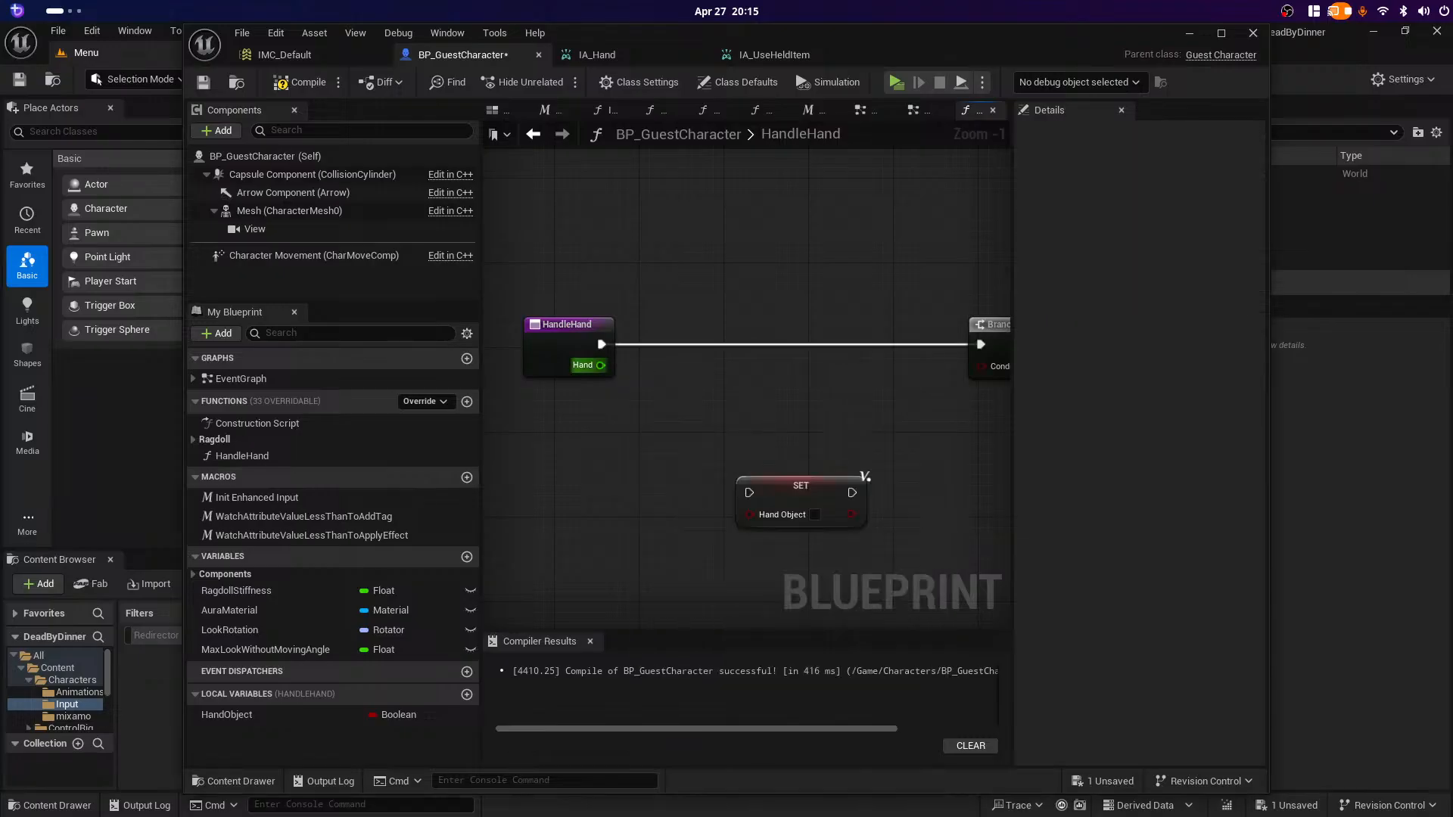
right_click_drag(866, 477, 662, 522)
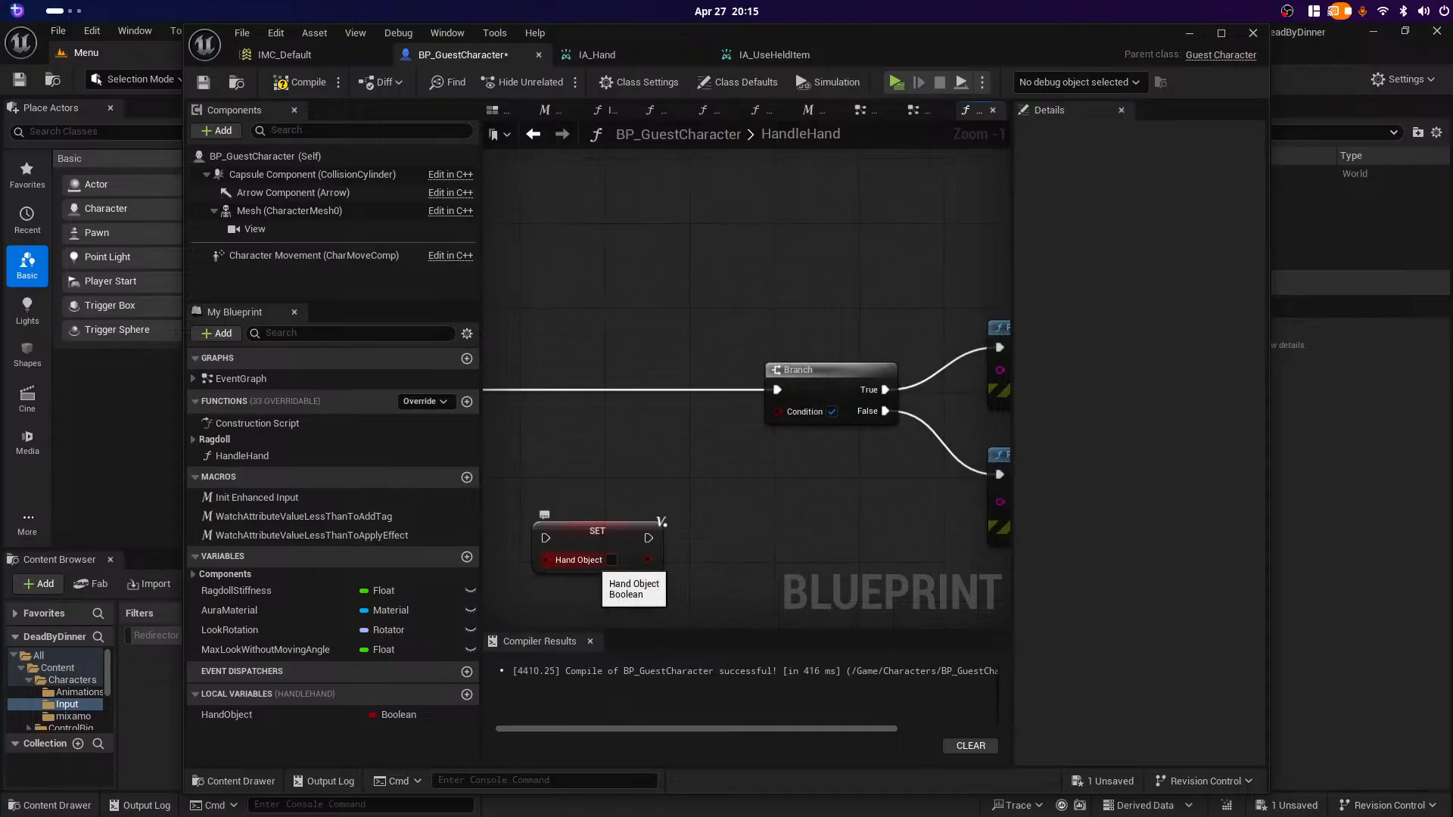
right_click_drag(859, 520, 932, 441)
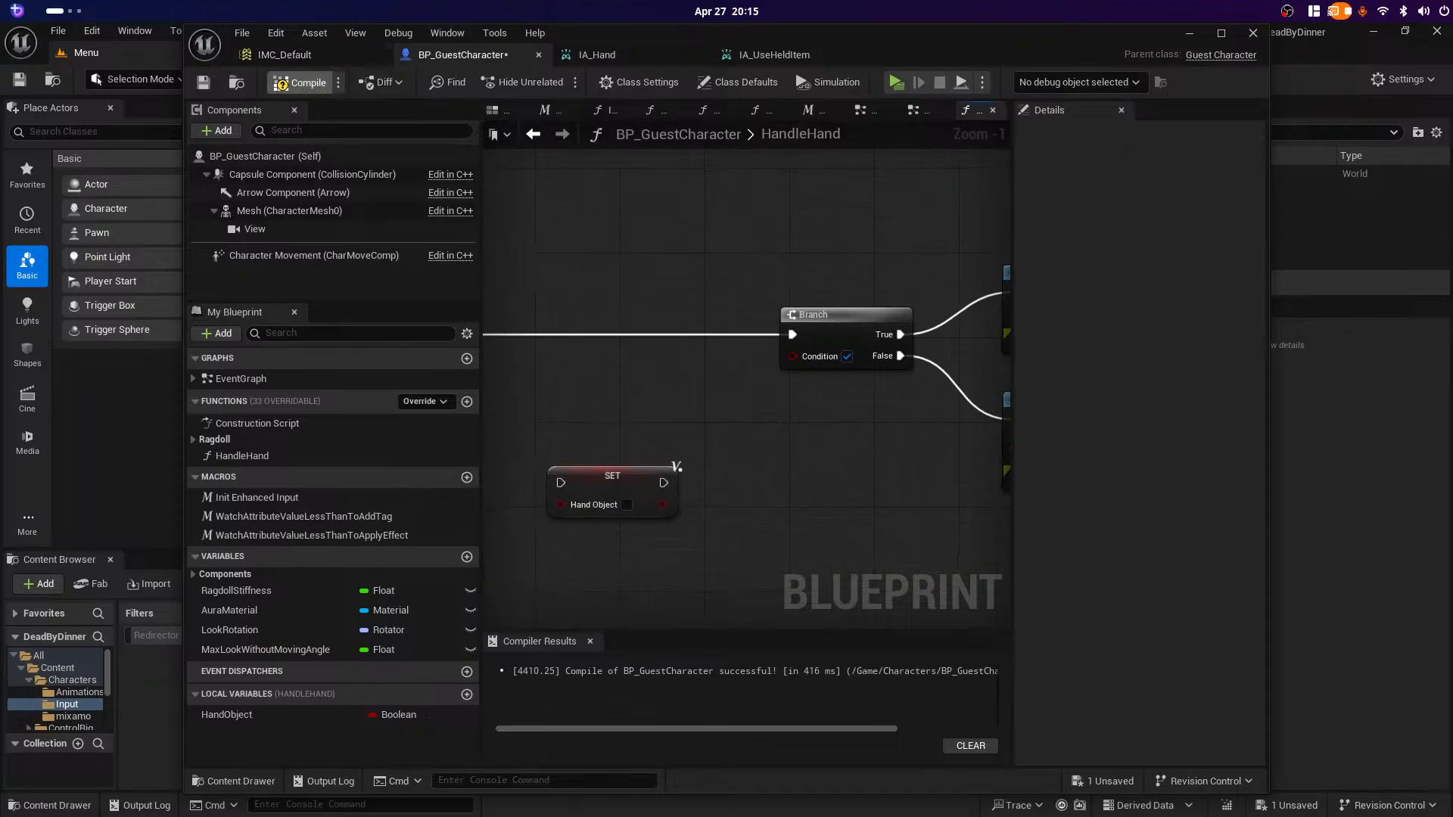
left_click(303, 83)
scroll(727, 392, "down", 2)
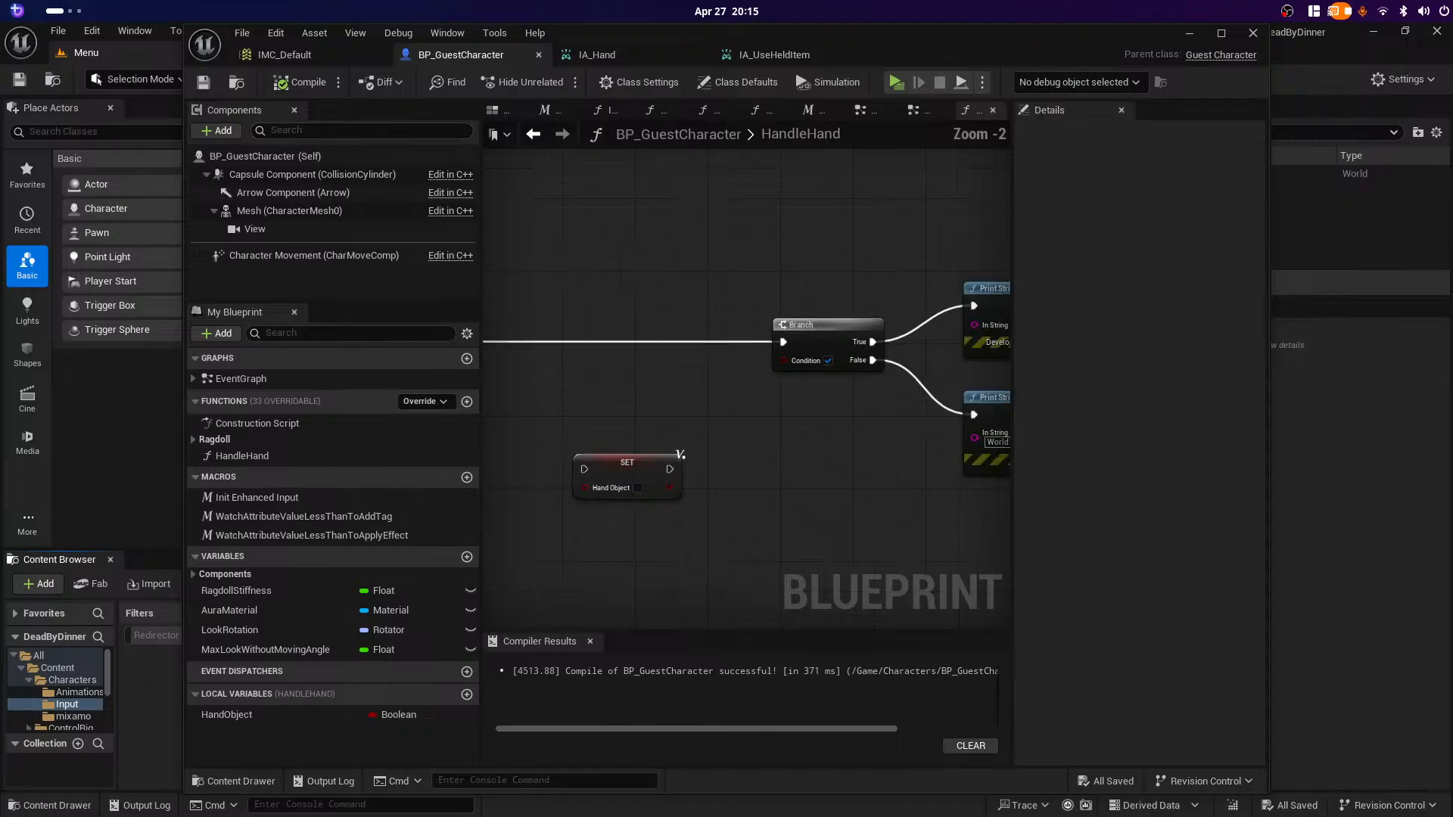
scroll(722, 387, "down", 3)
right_click_drag(669, 269, 725, 328)
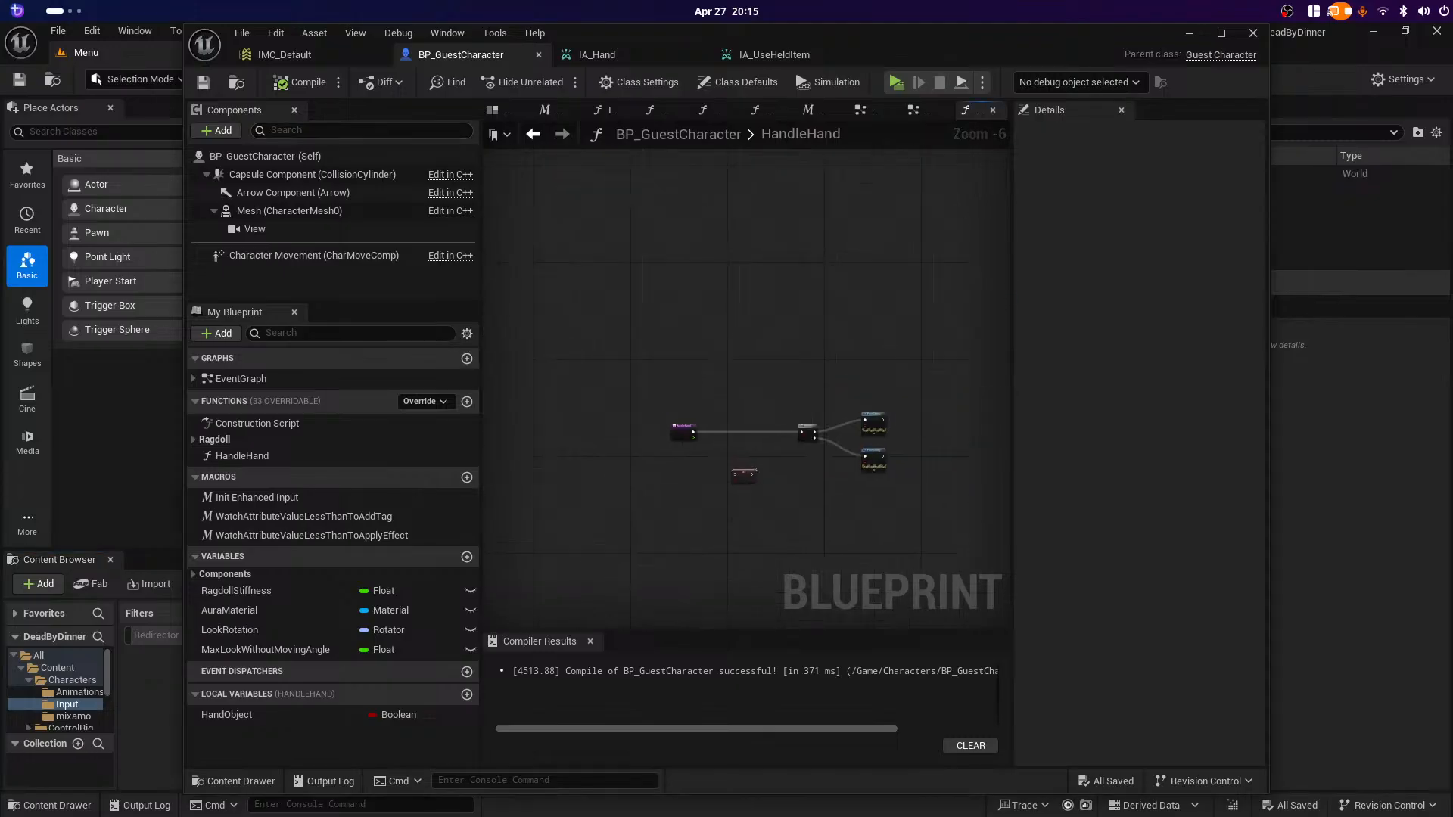
scroll(748, 413, "up", 3)
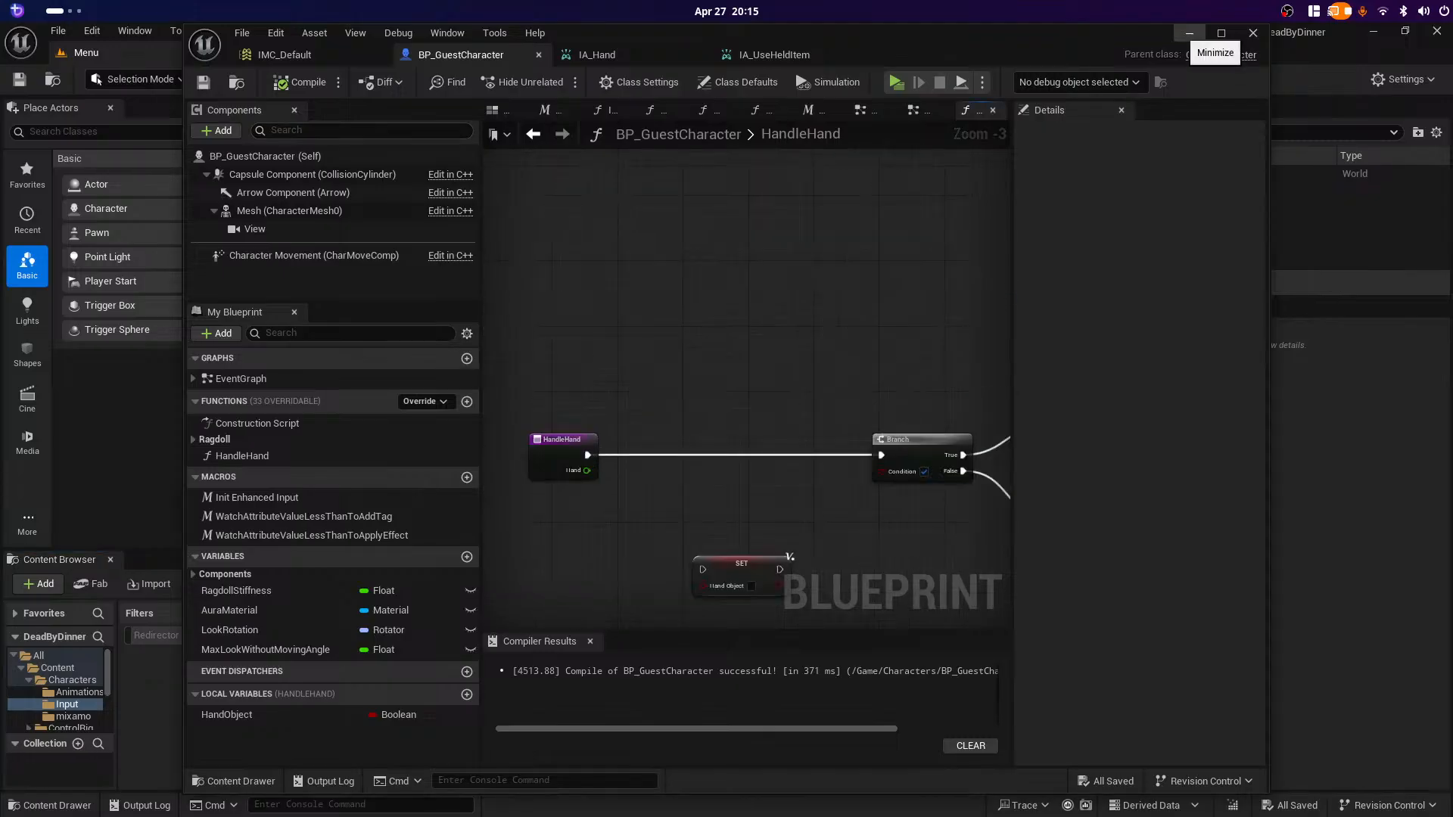
Step: Close the IA_Hand and IA_UseHeldItem input action editors
left_click(637, 55)
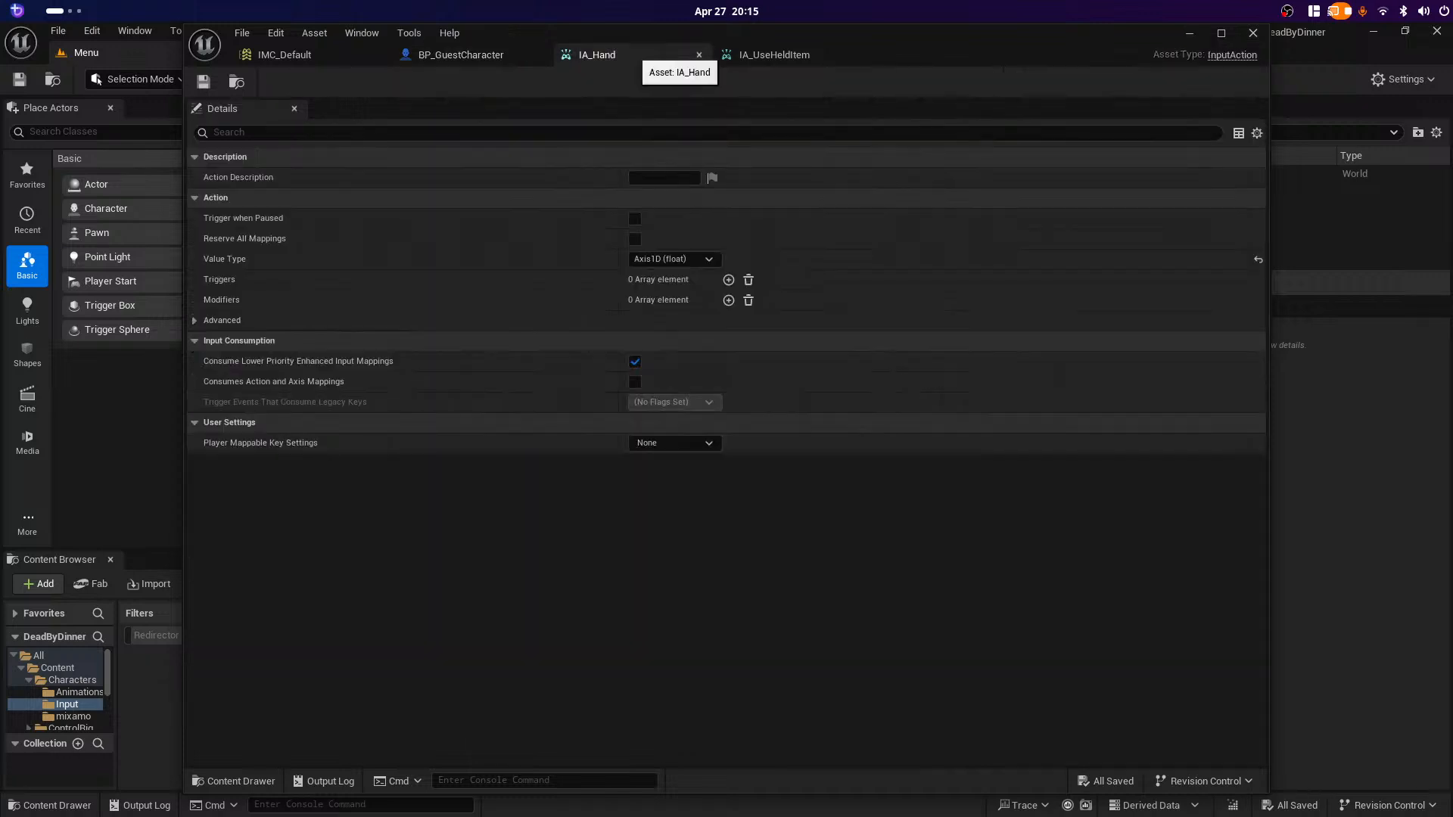
left_click(699, 54)
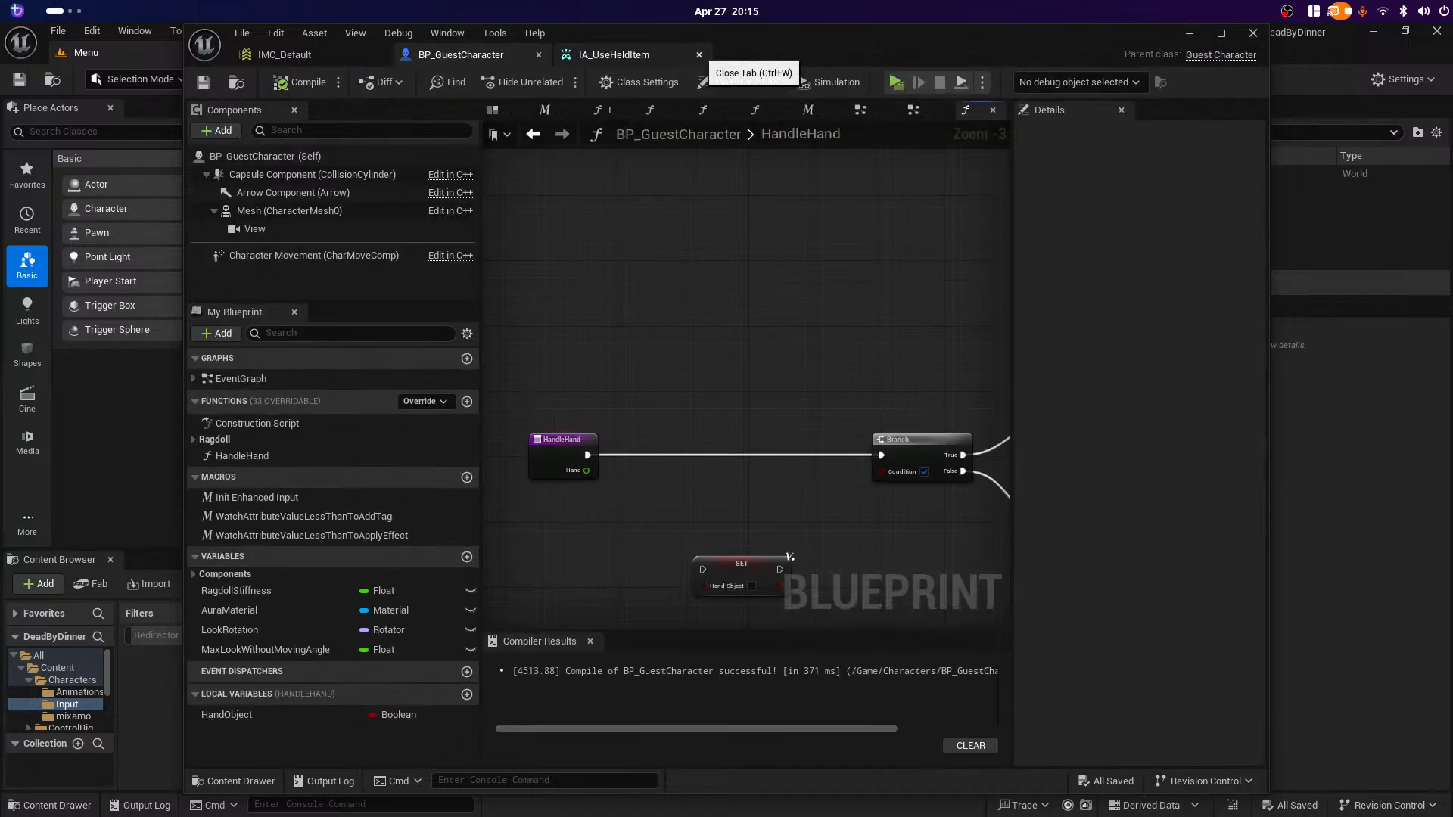
left_click(699, 55)
Step: Collapse the IA_Hand and IA_UseHeldItem mappings in IMC_Default and close the asset editor window
left_click(285, 54)
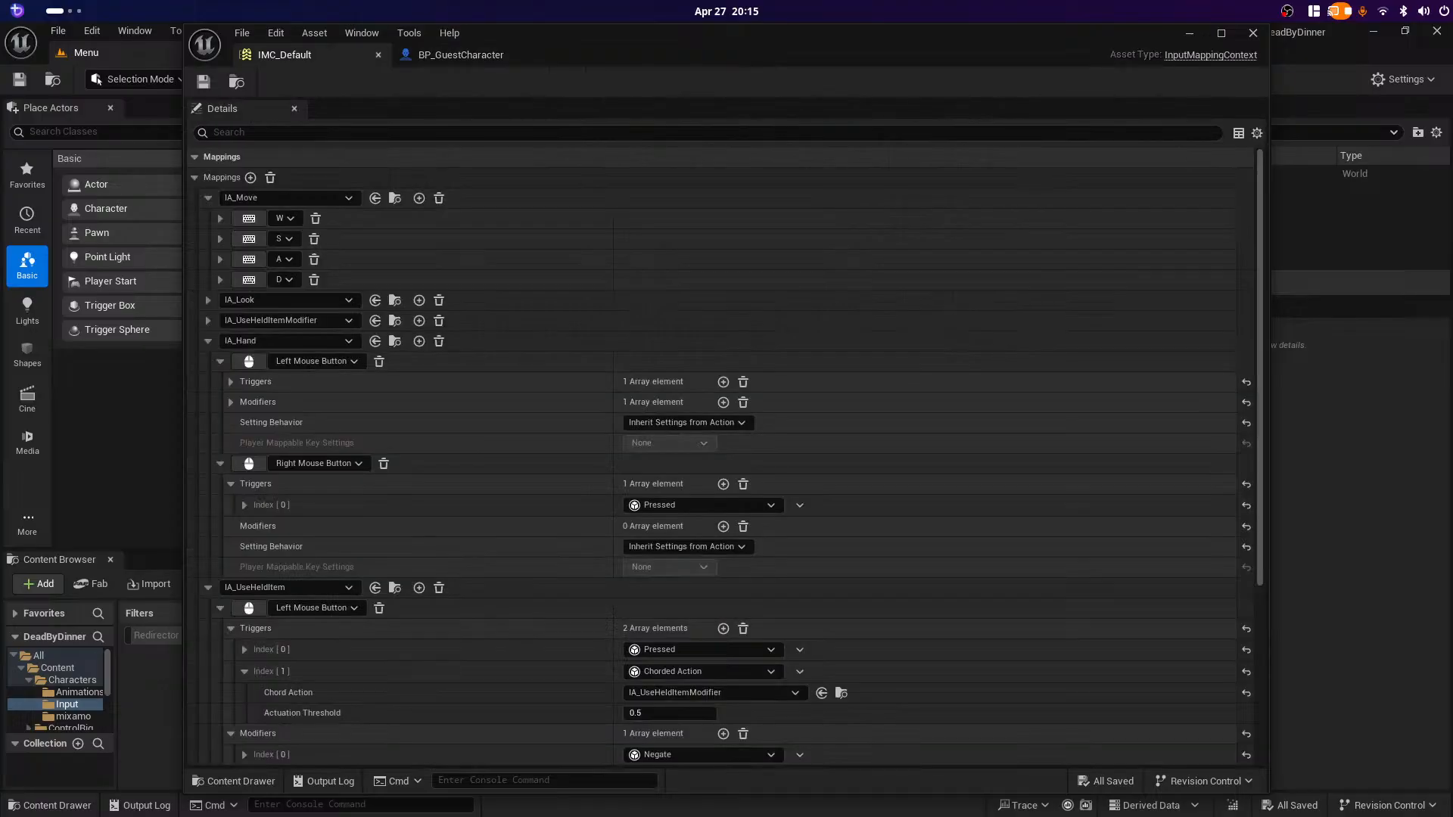
key("super")
left_click(306, 321)
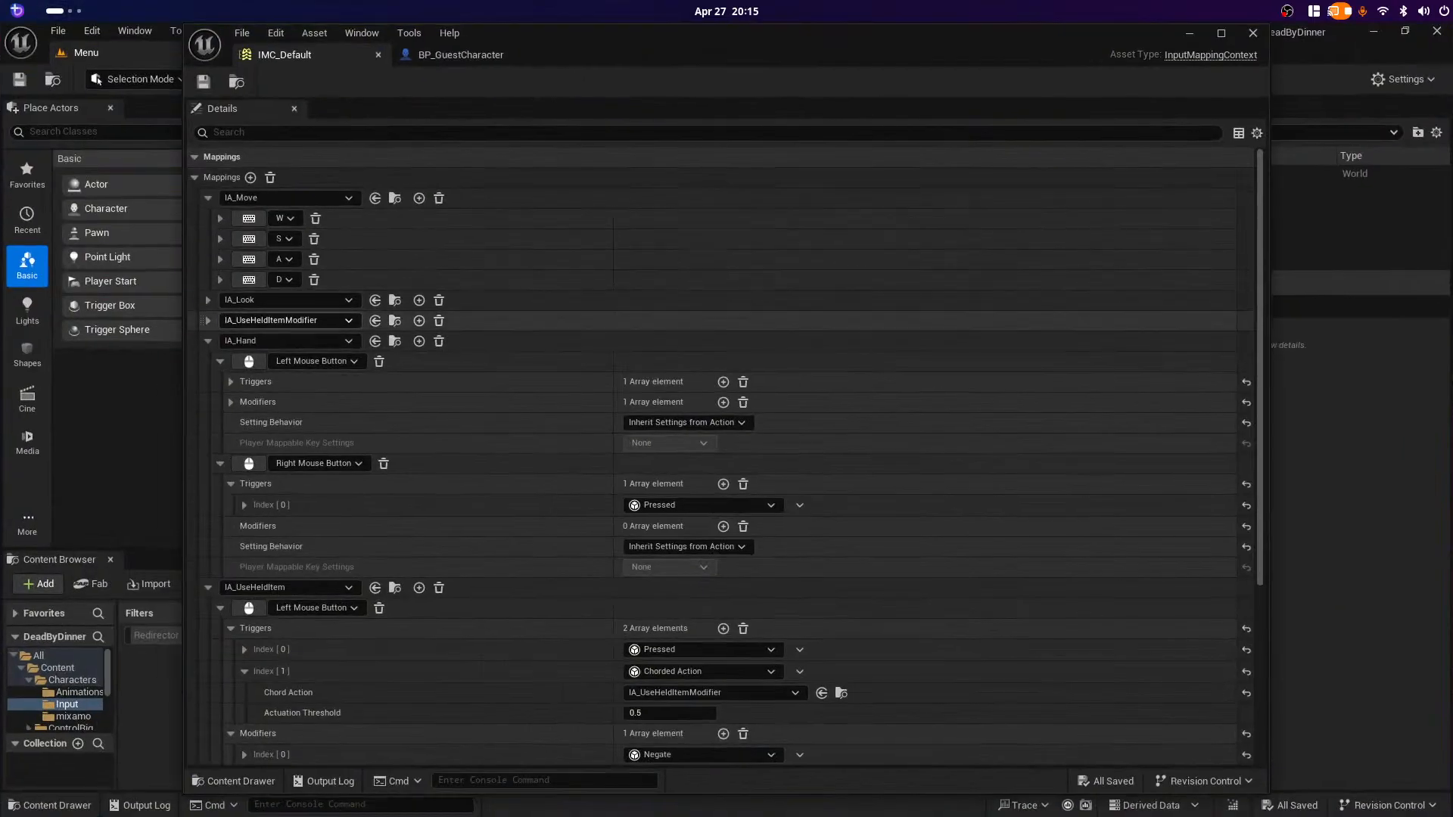
left_click(207, 341)
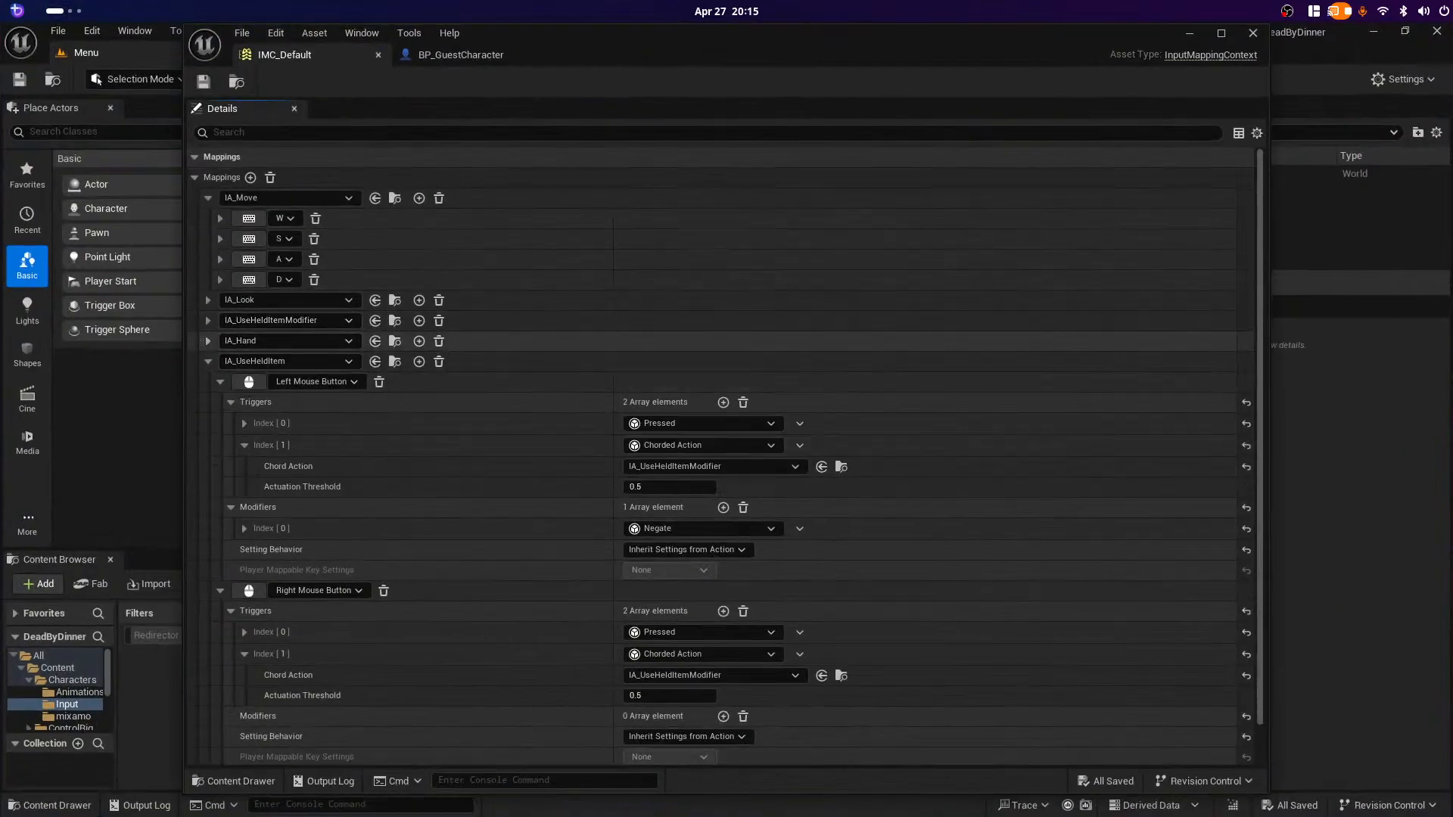
left_click(207, 361)
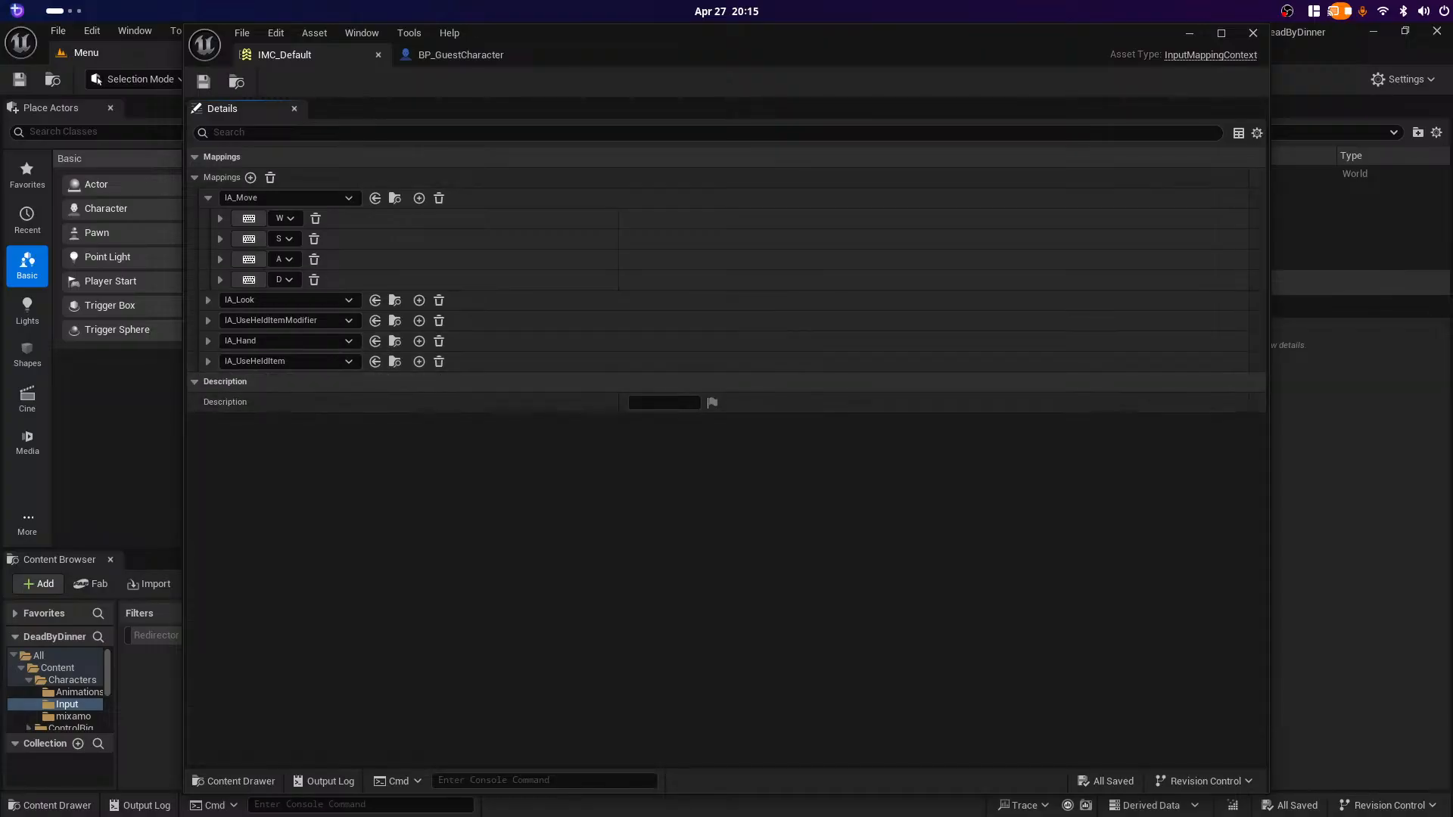
left_click(1253, 33)
Step: Force delete the IA_UseRightHand input action from the Characters/Input folder
left_click(670, 757)
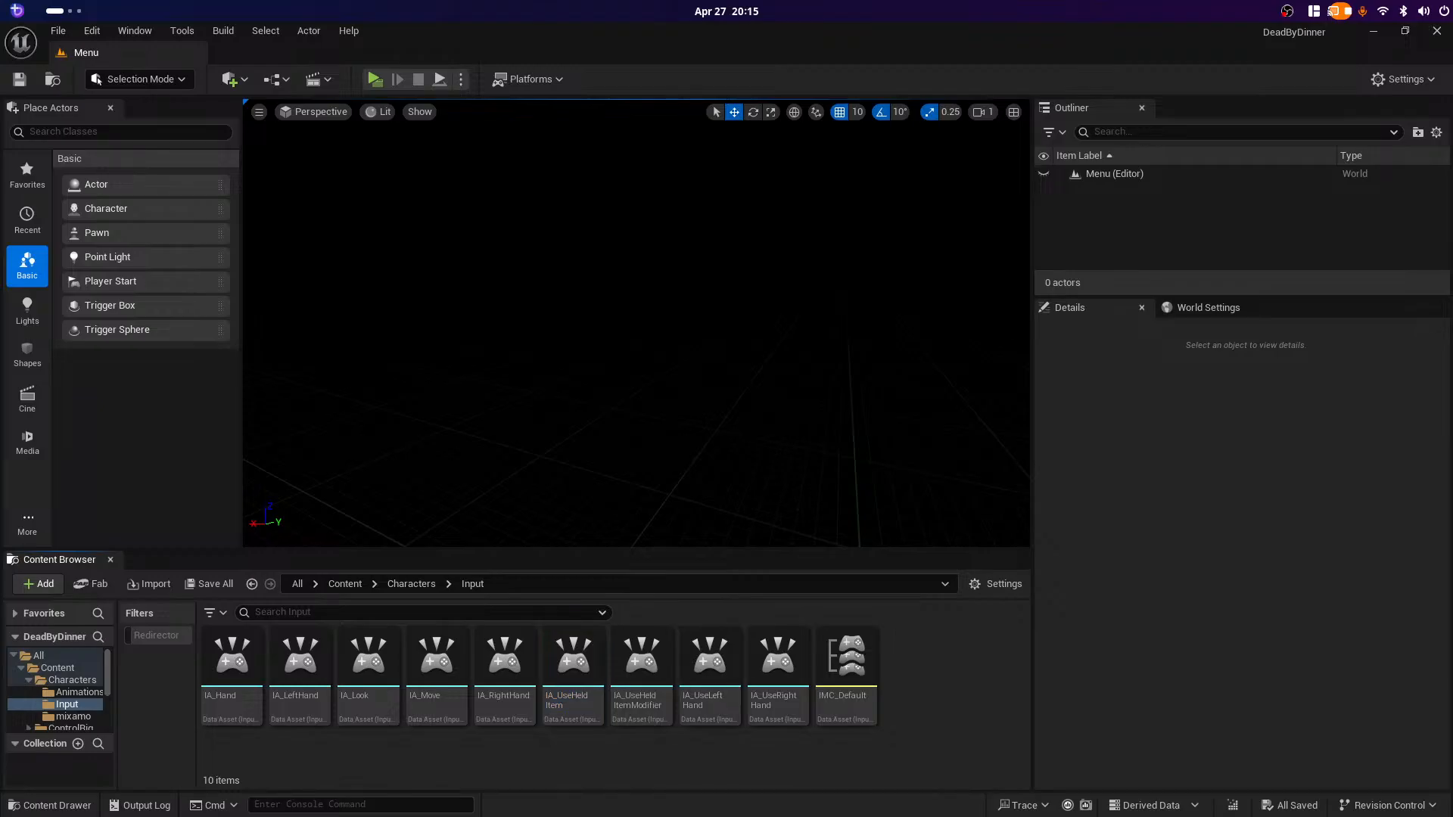
right_click(772, 666)
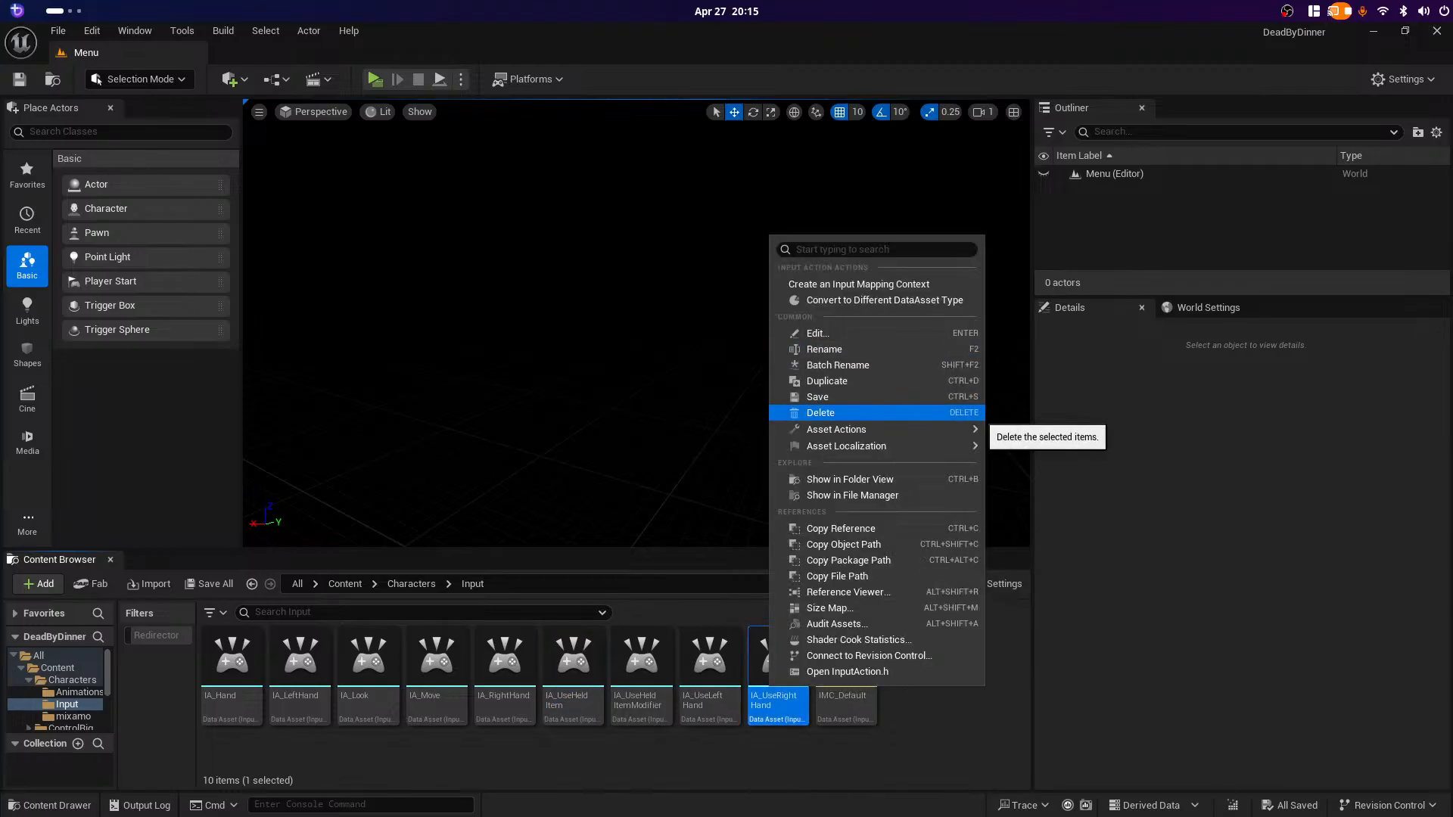
left_click(821, 397)
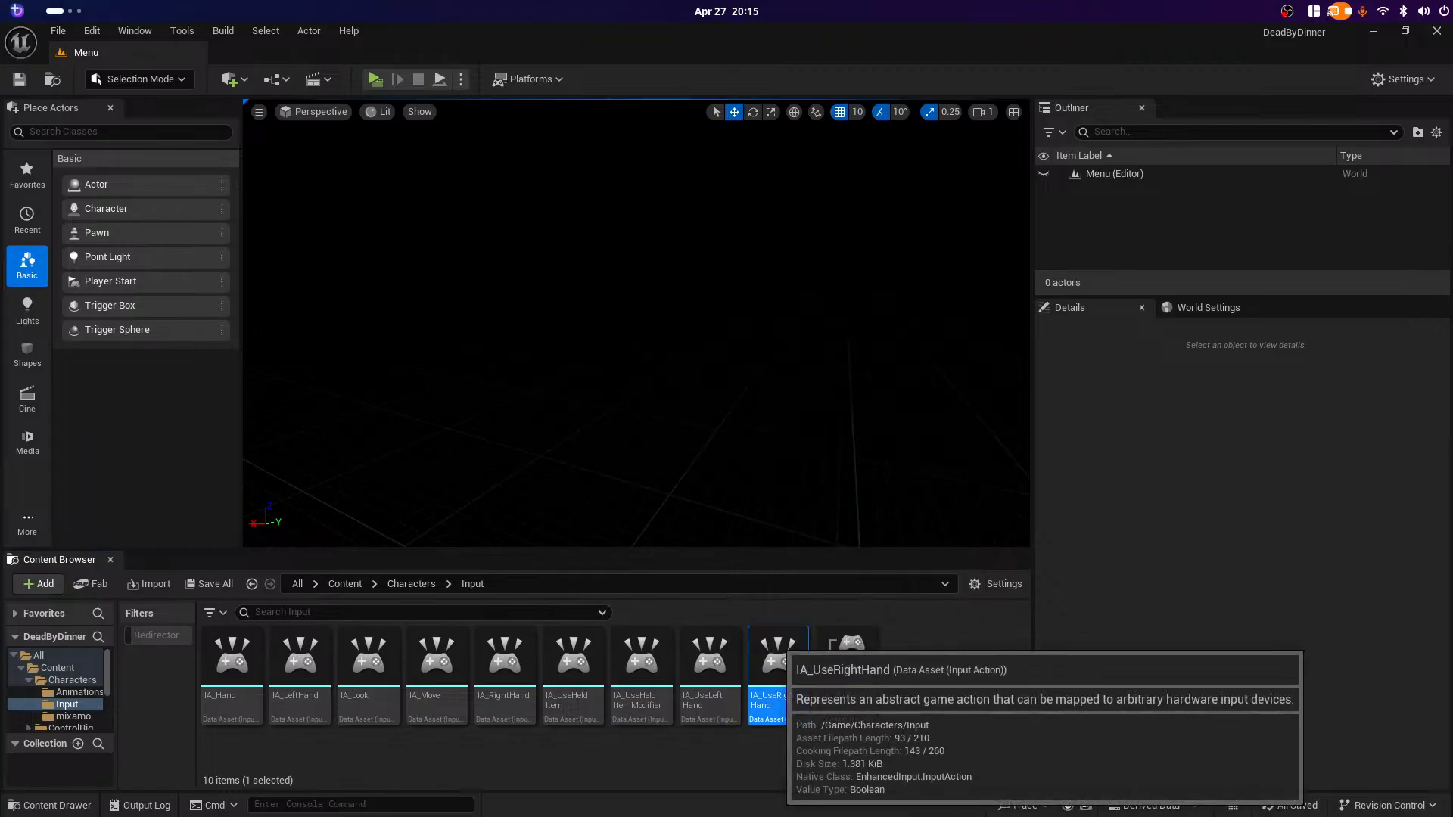
right_click(778, 666)
left_click(829, 371)
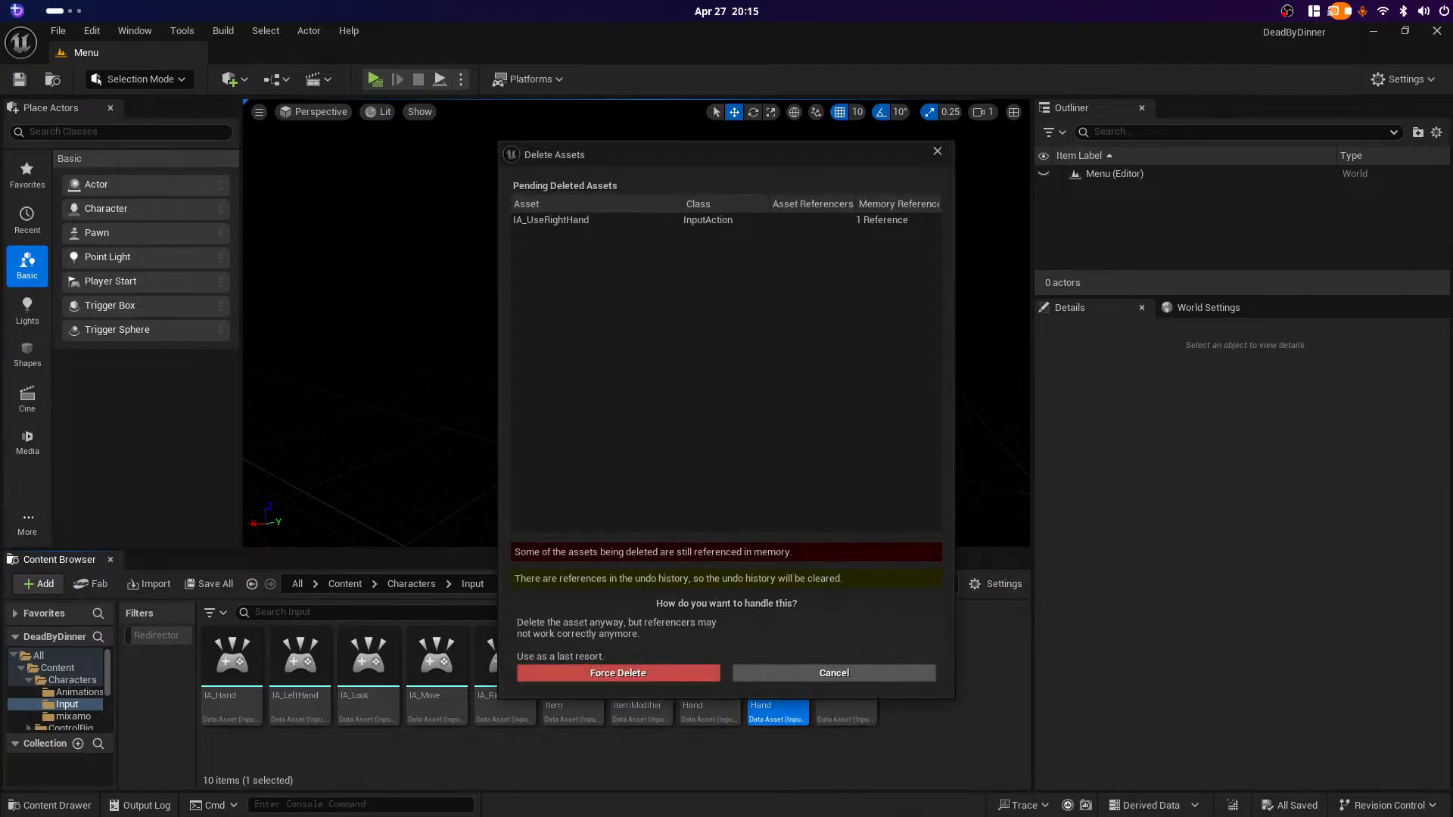
left_click(685, 672)
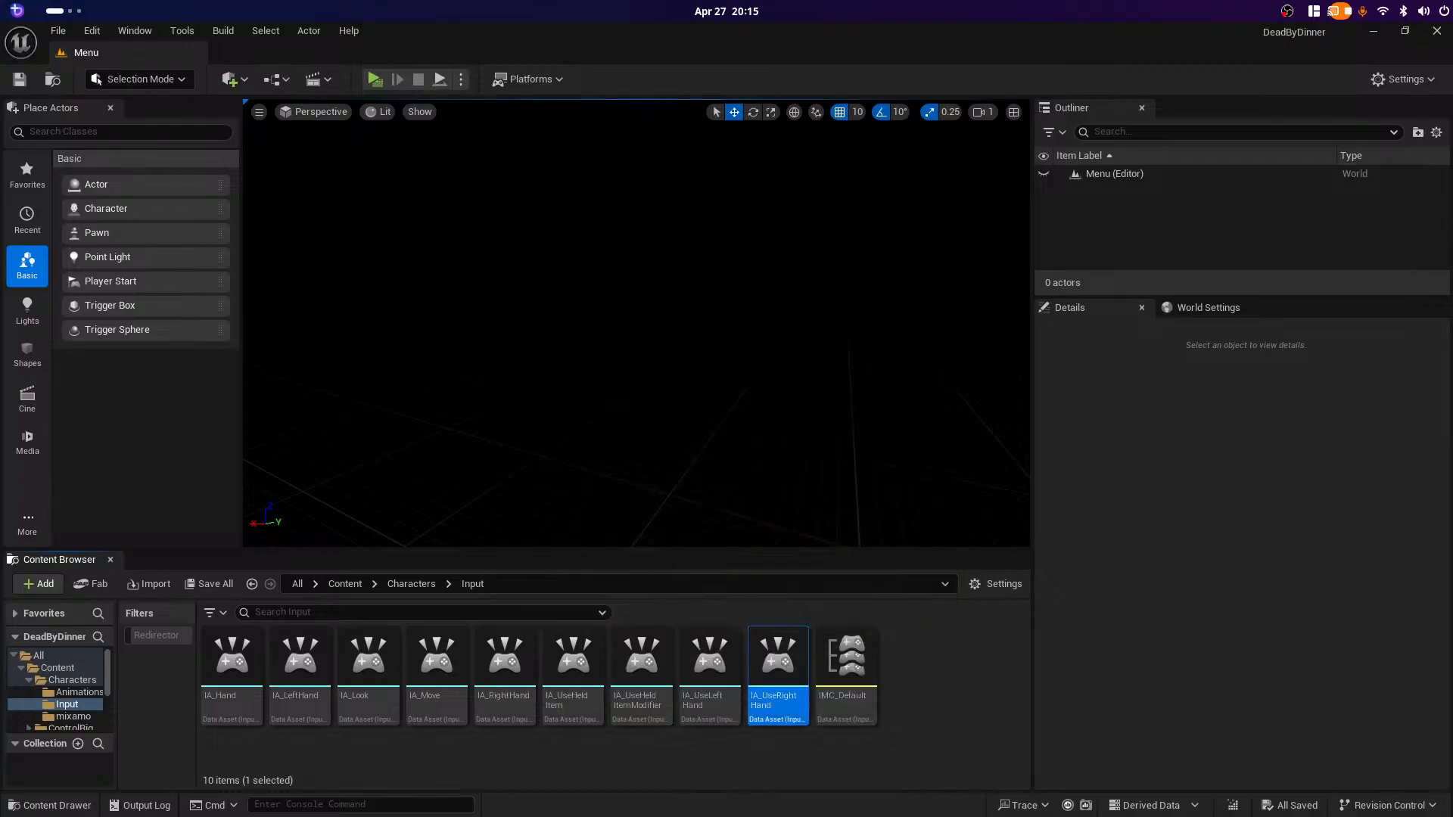
Step: Force delete the IA_UseLeftHand input action from the Input folder
right_click(707, 665)
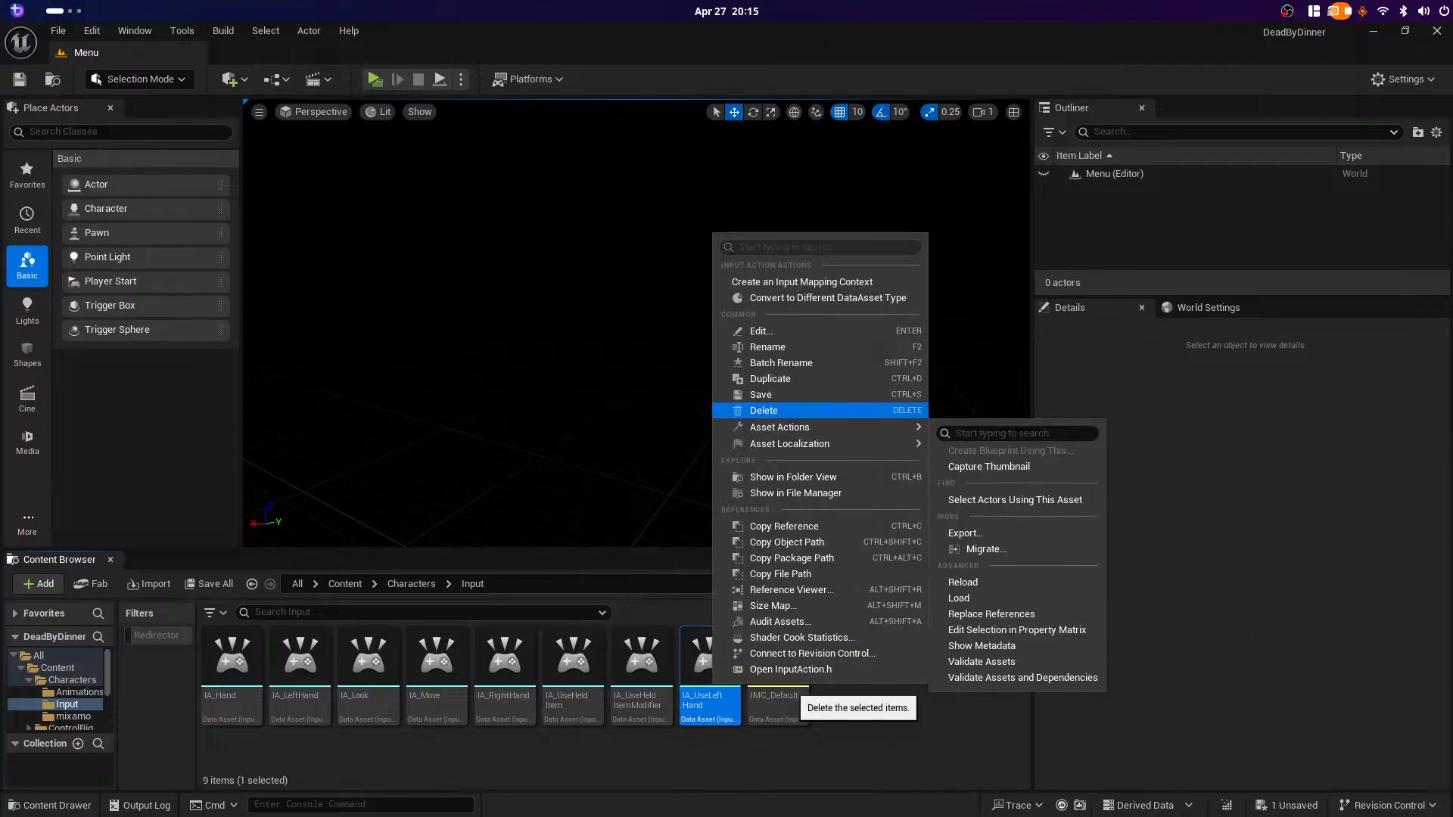
left_click(757, 409)
left_click(600, 669)
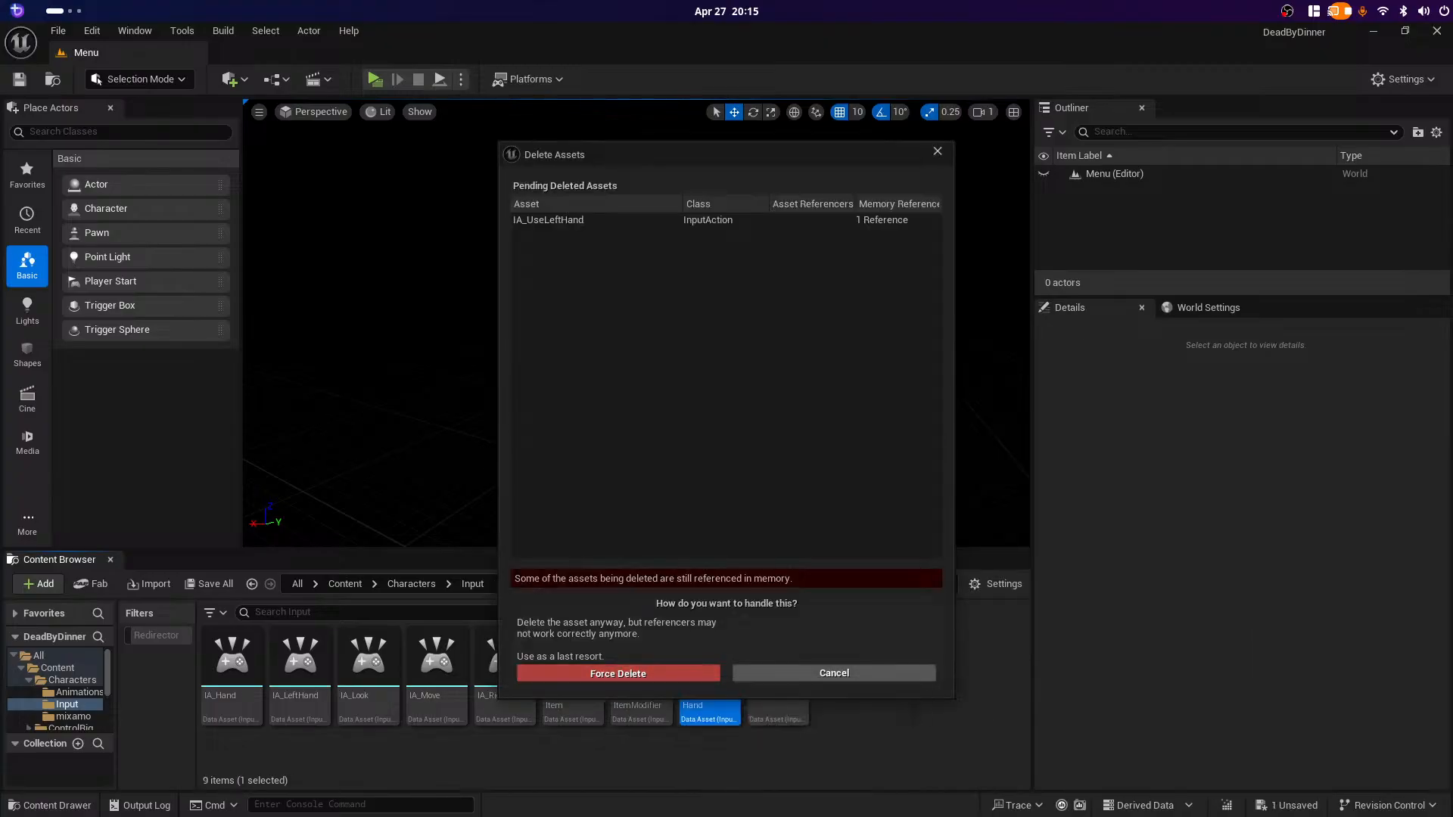
Step: Delete the IA_RightHand input action from the Characters/Input folder
right_click(504, 666)
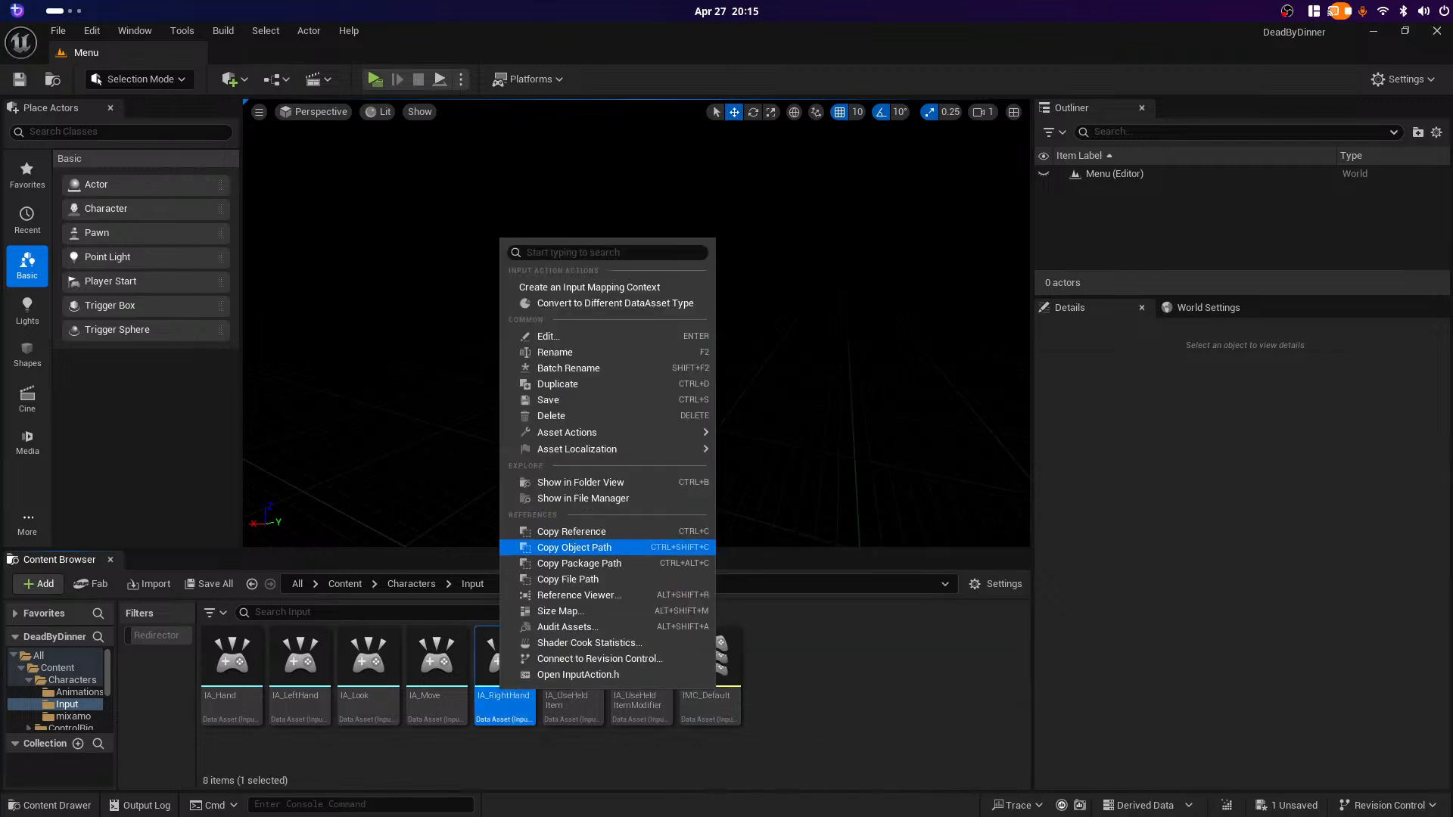
left_click(560, 416)
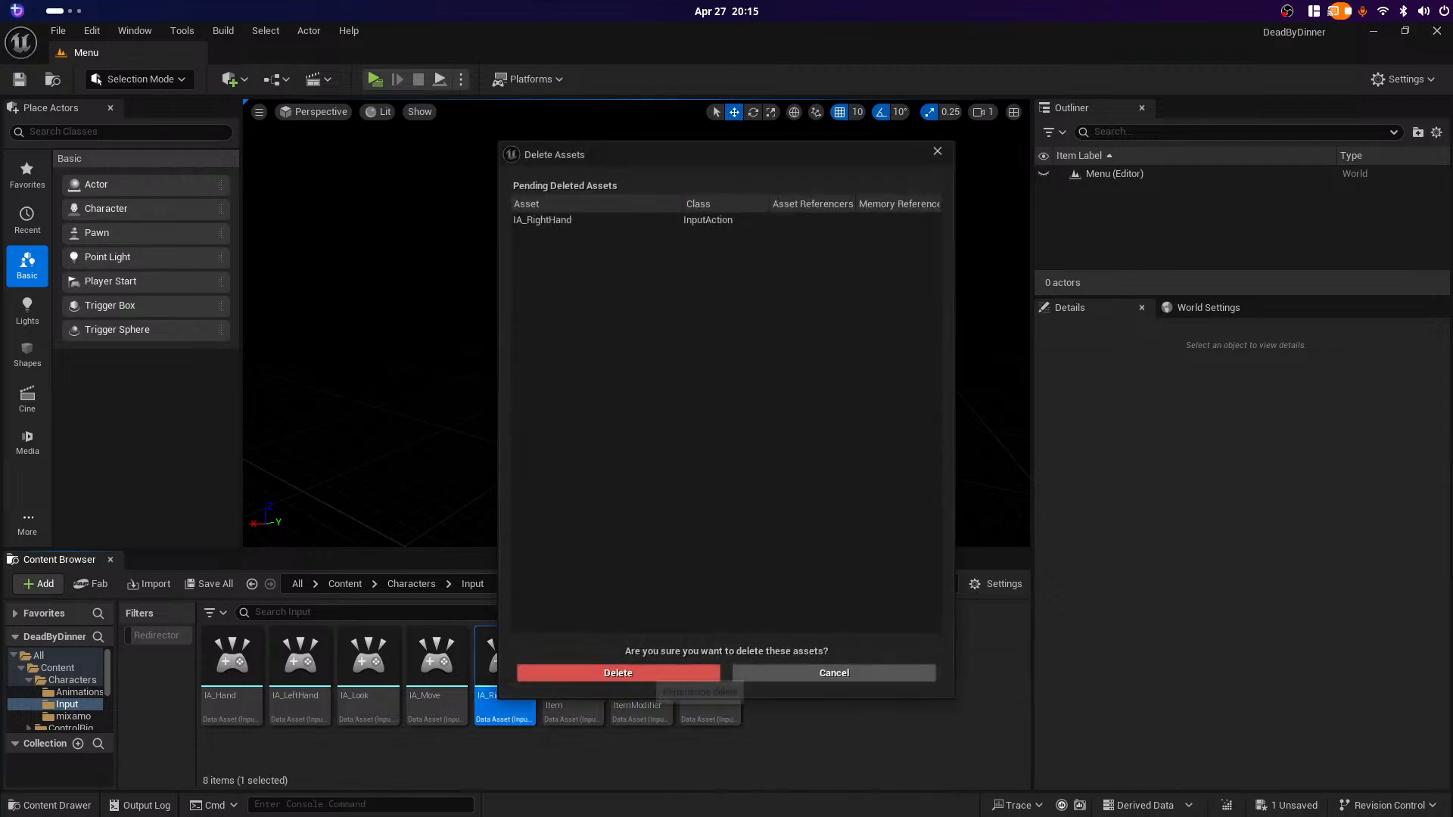
left_click(600, 669)
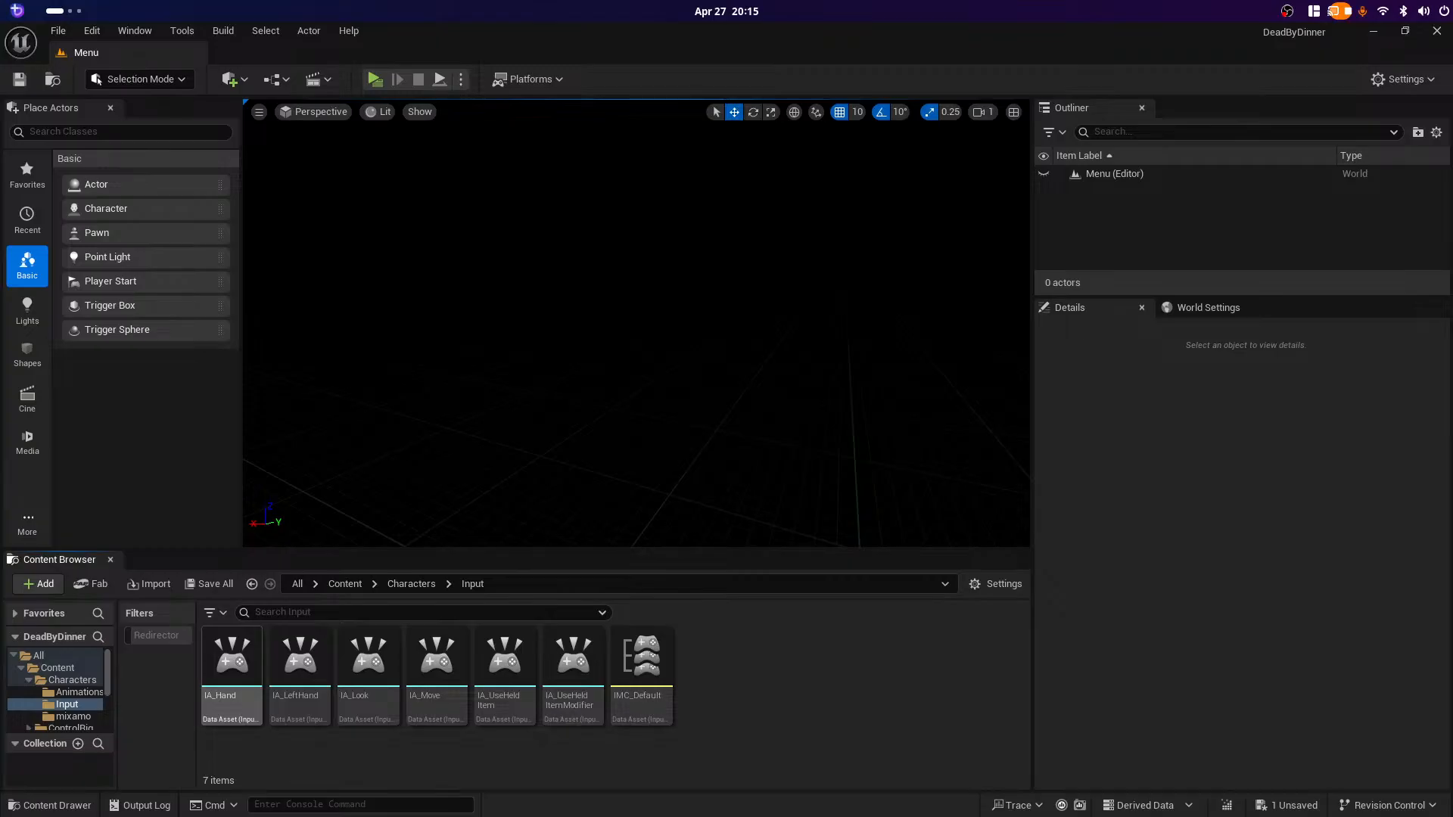
Step: Delete the IA_LeftHand input action from the Input folder and save all modified assets
left_click(300, 662)
right_click(299, 662)
left_click(318, 413)
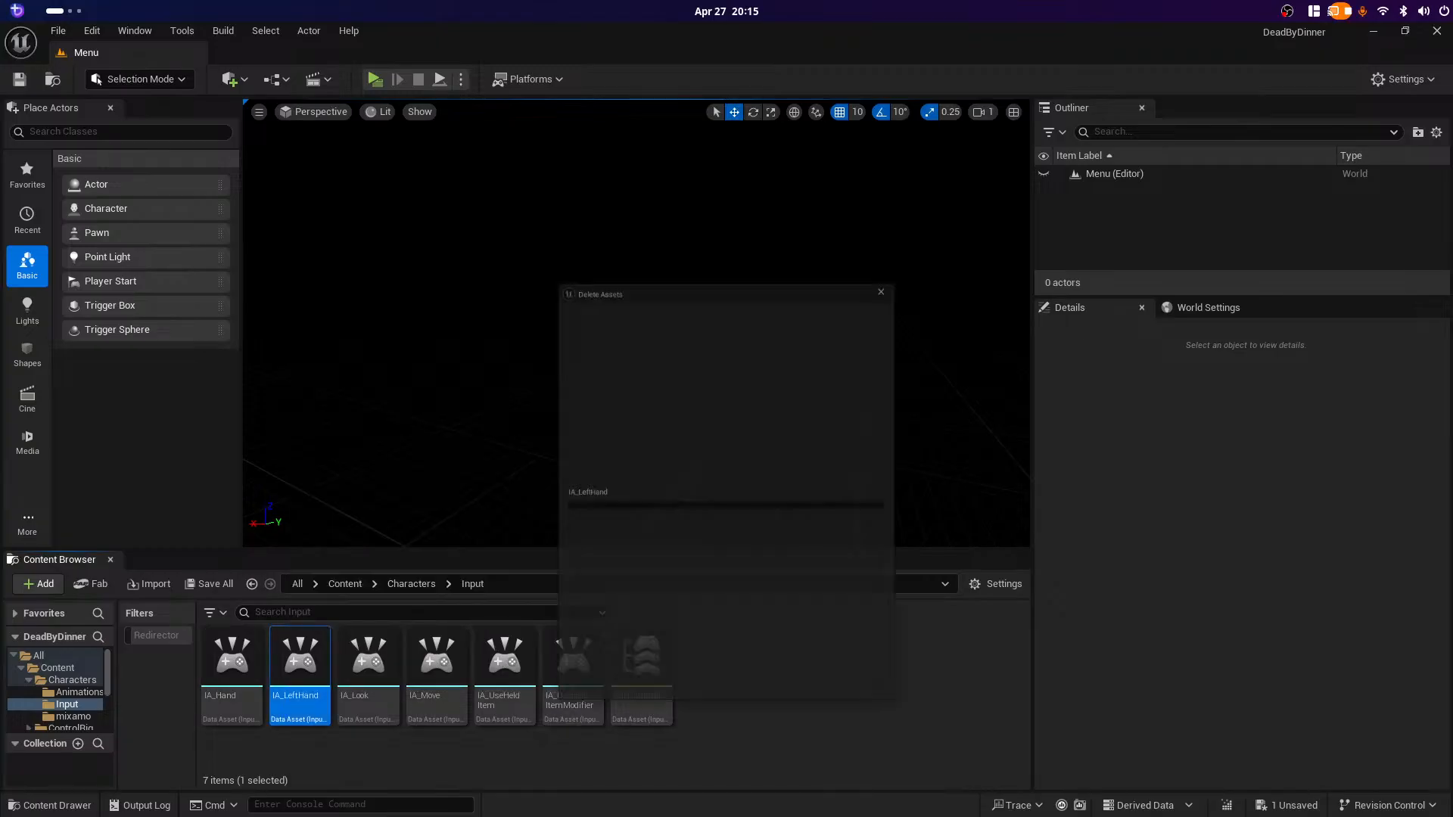
left_click(618, 674)
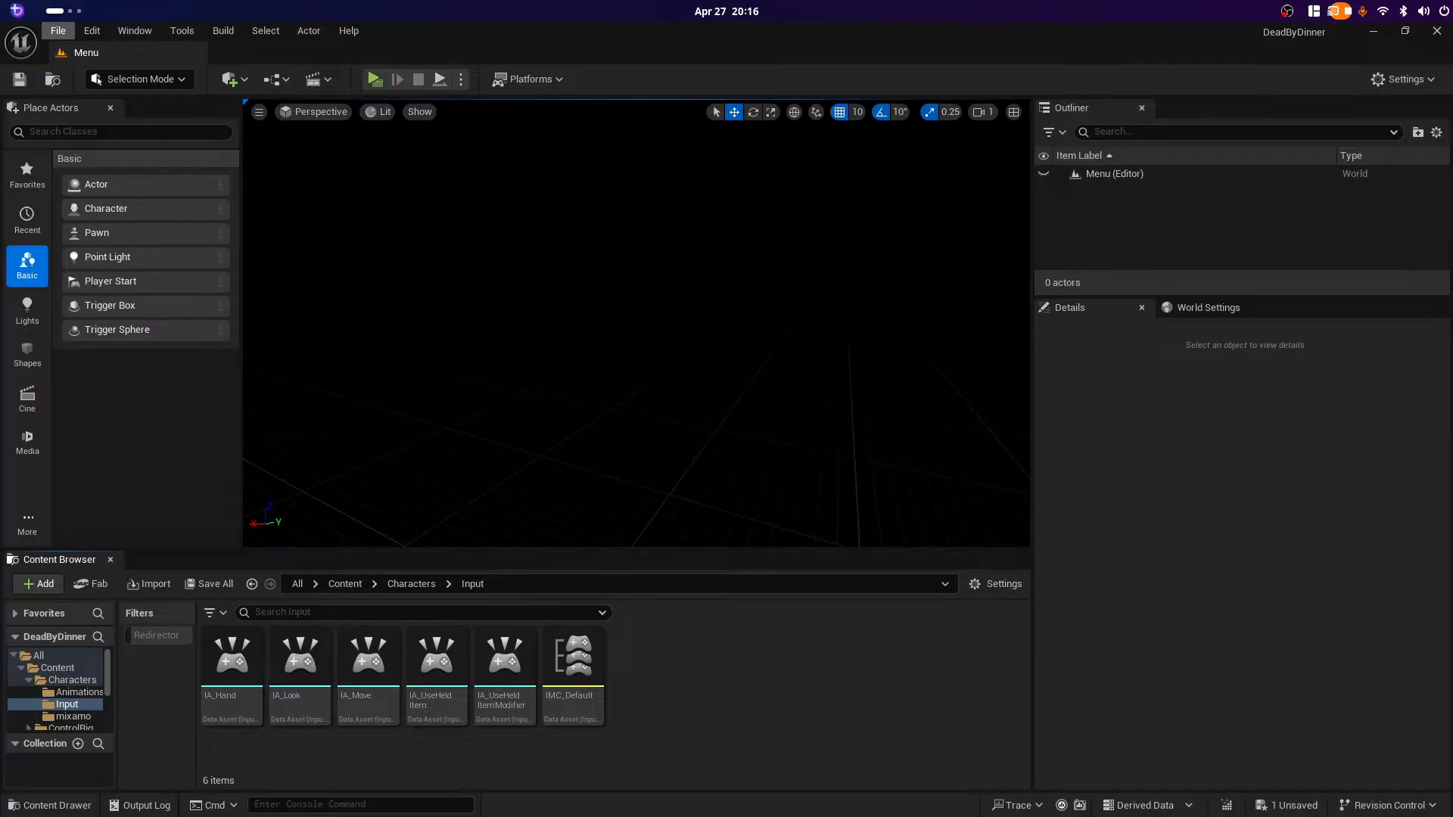
left_click(58, 30)
left_click(97, 245)
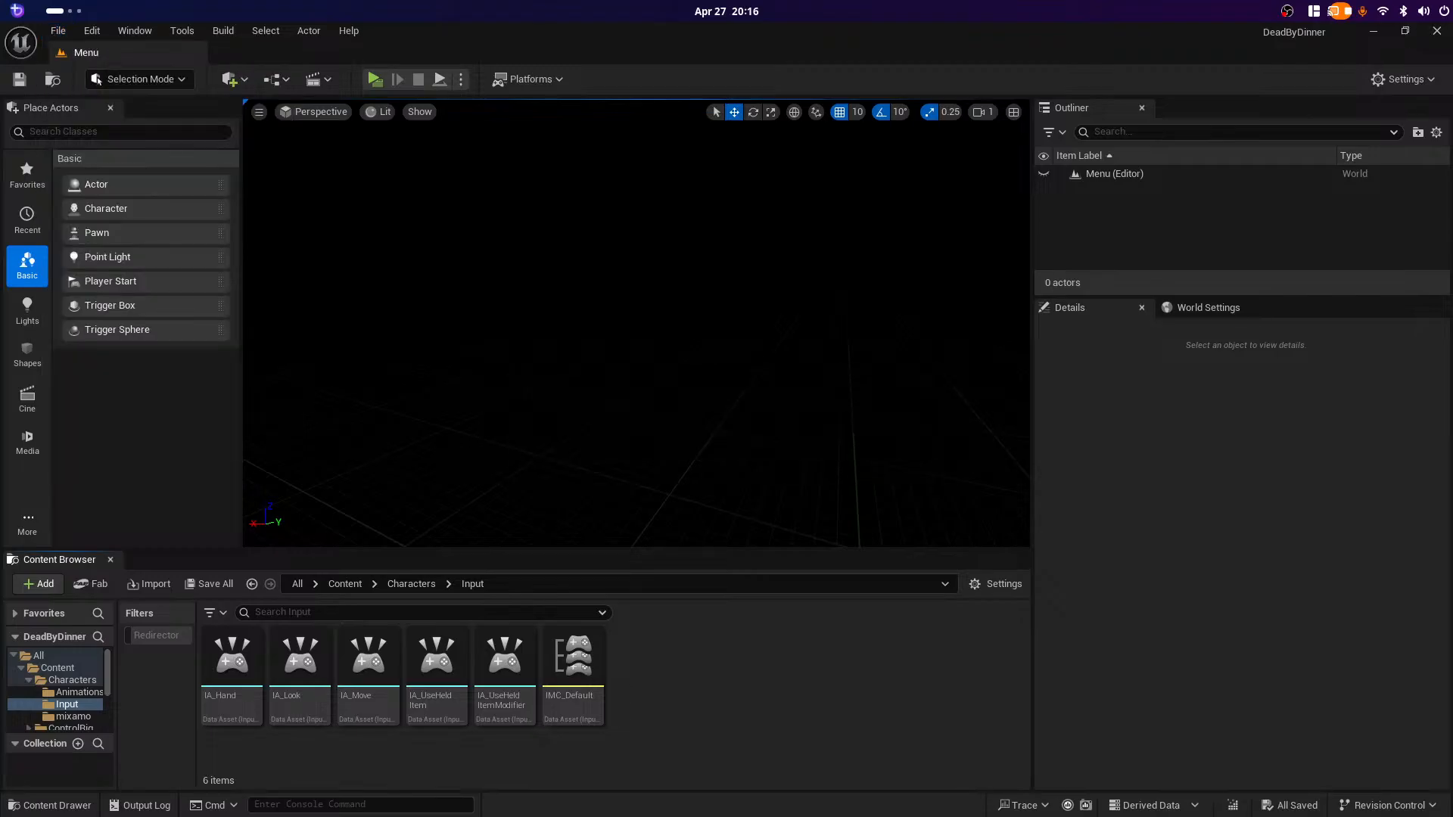
Step: Open IMC_Default, check the key bindings of the IA_UseHeldItem and IA_Hand mappings, and close it again
double_click(573, 658)
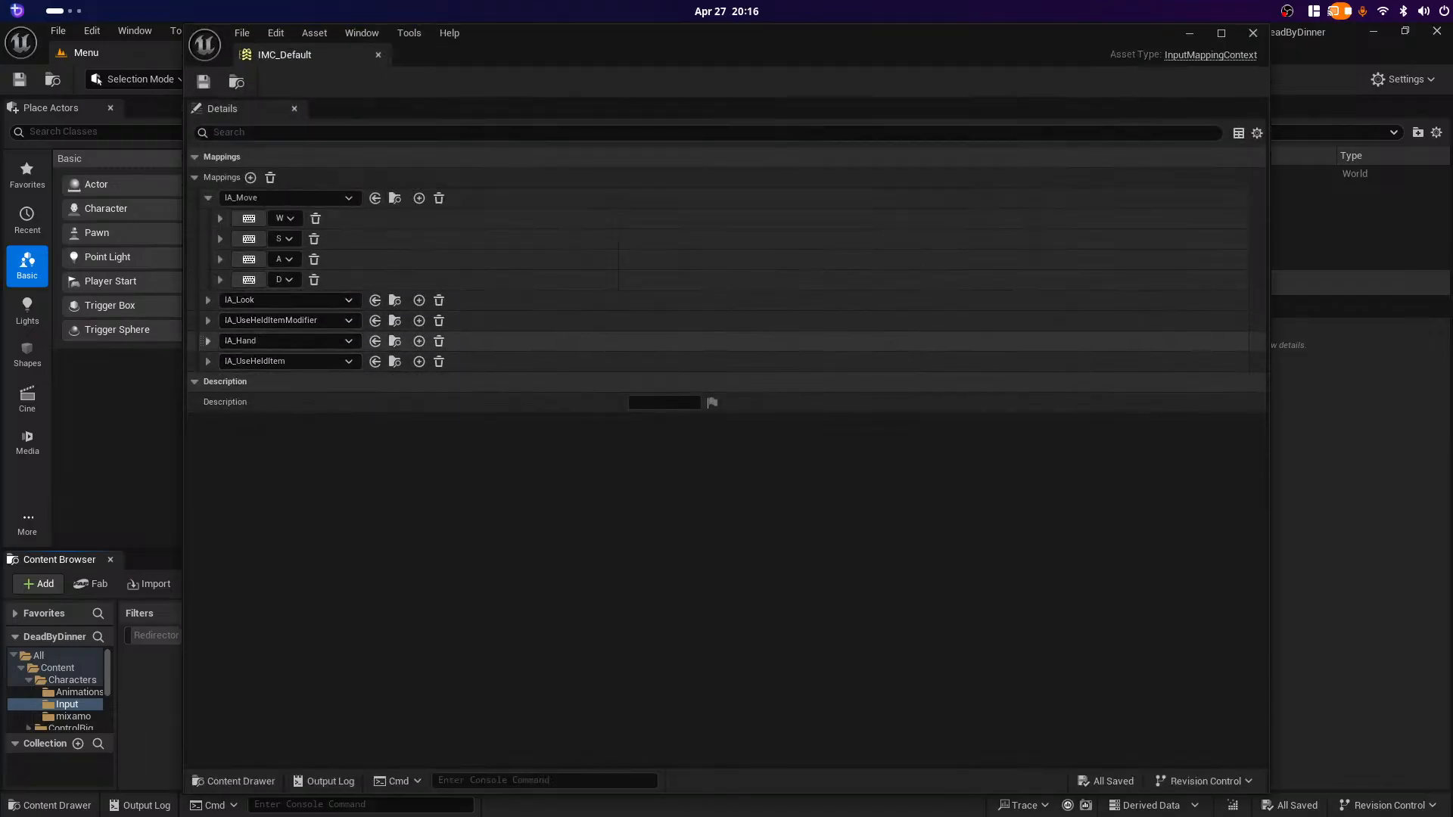
left_click(207, 361)
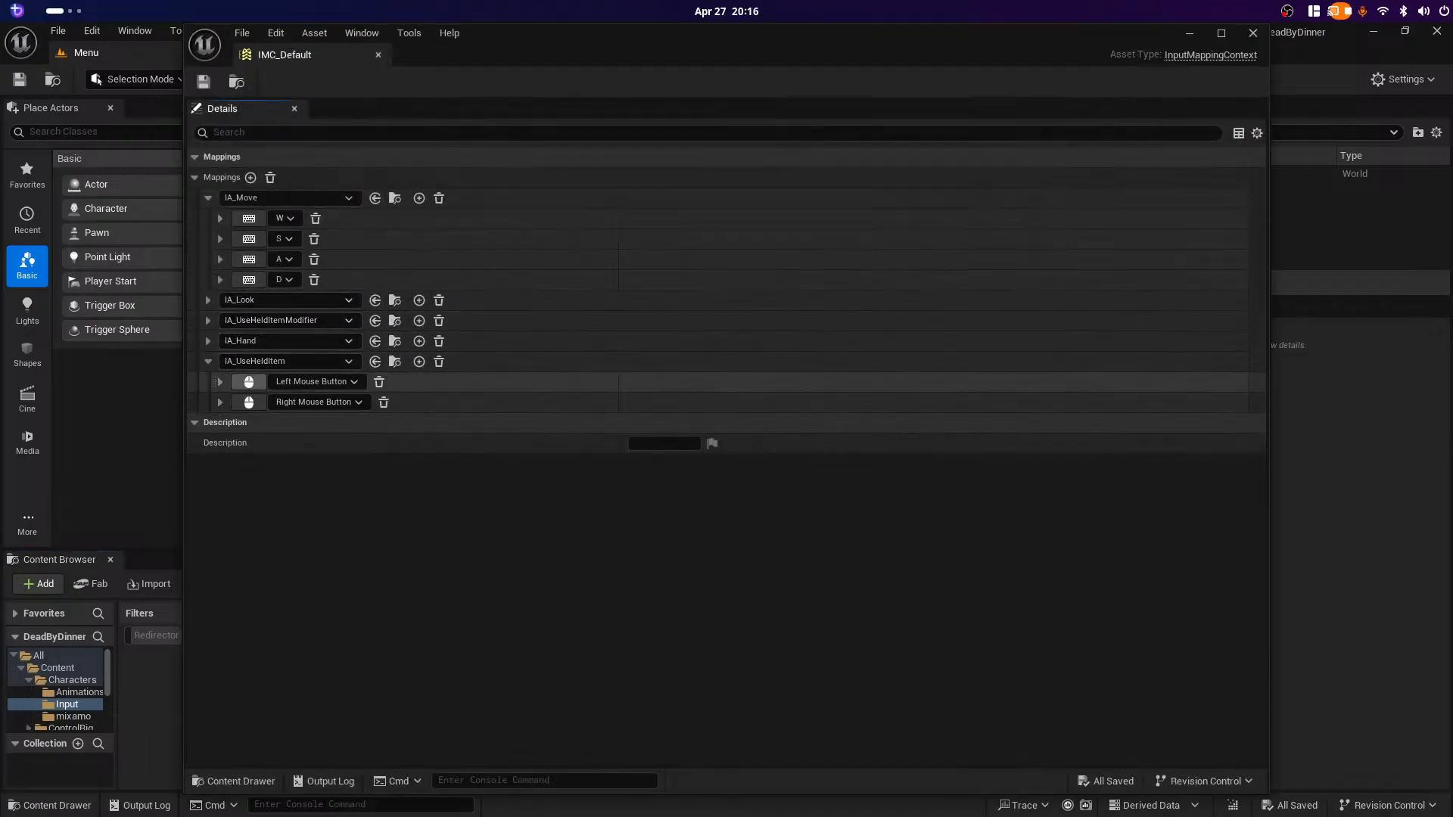
left_click(207, 341)
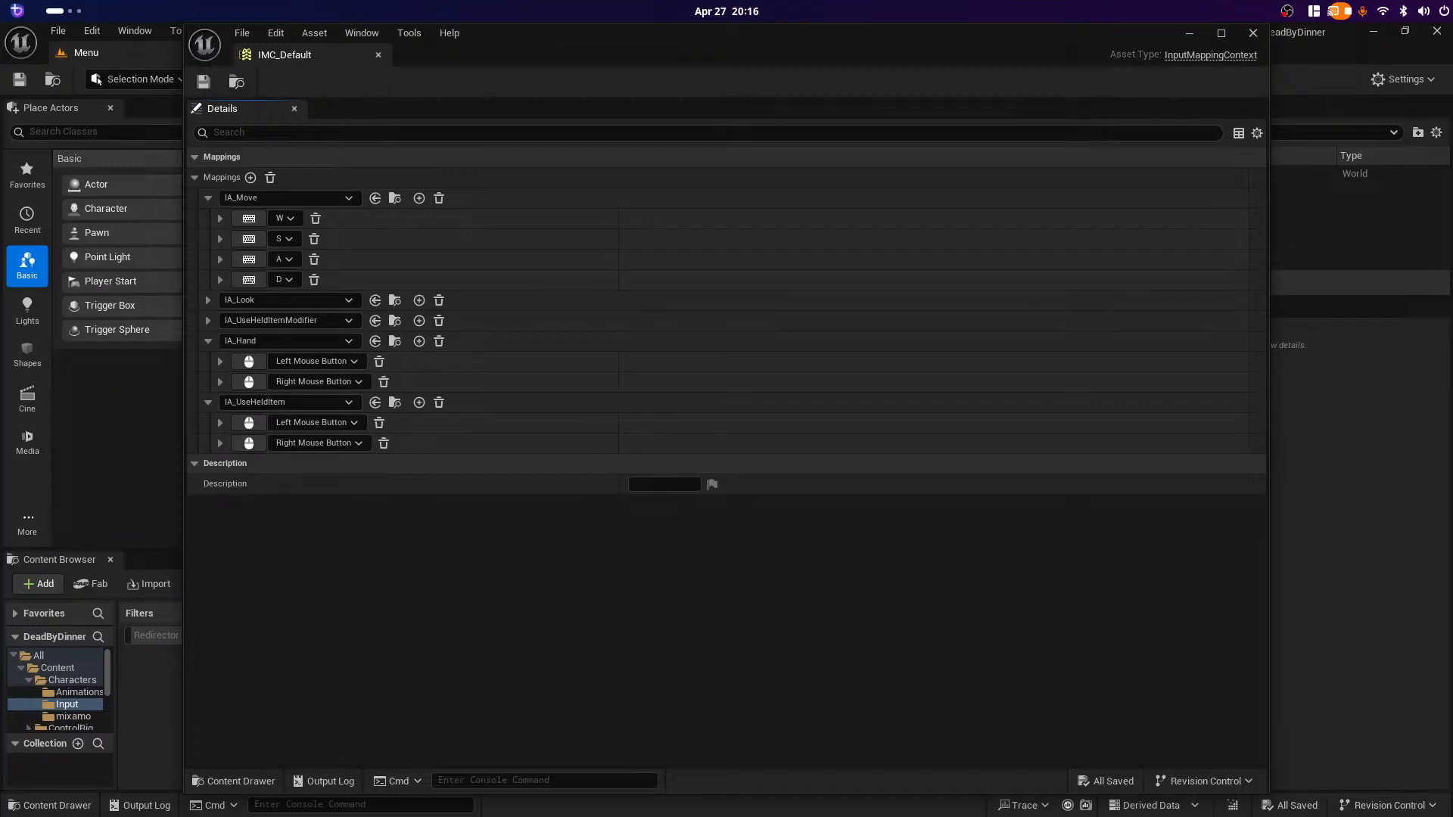
left_click(1253, 32)
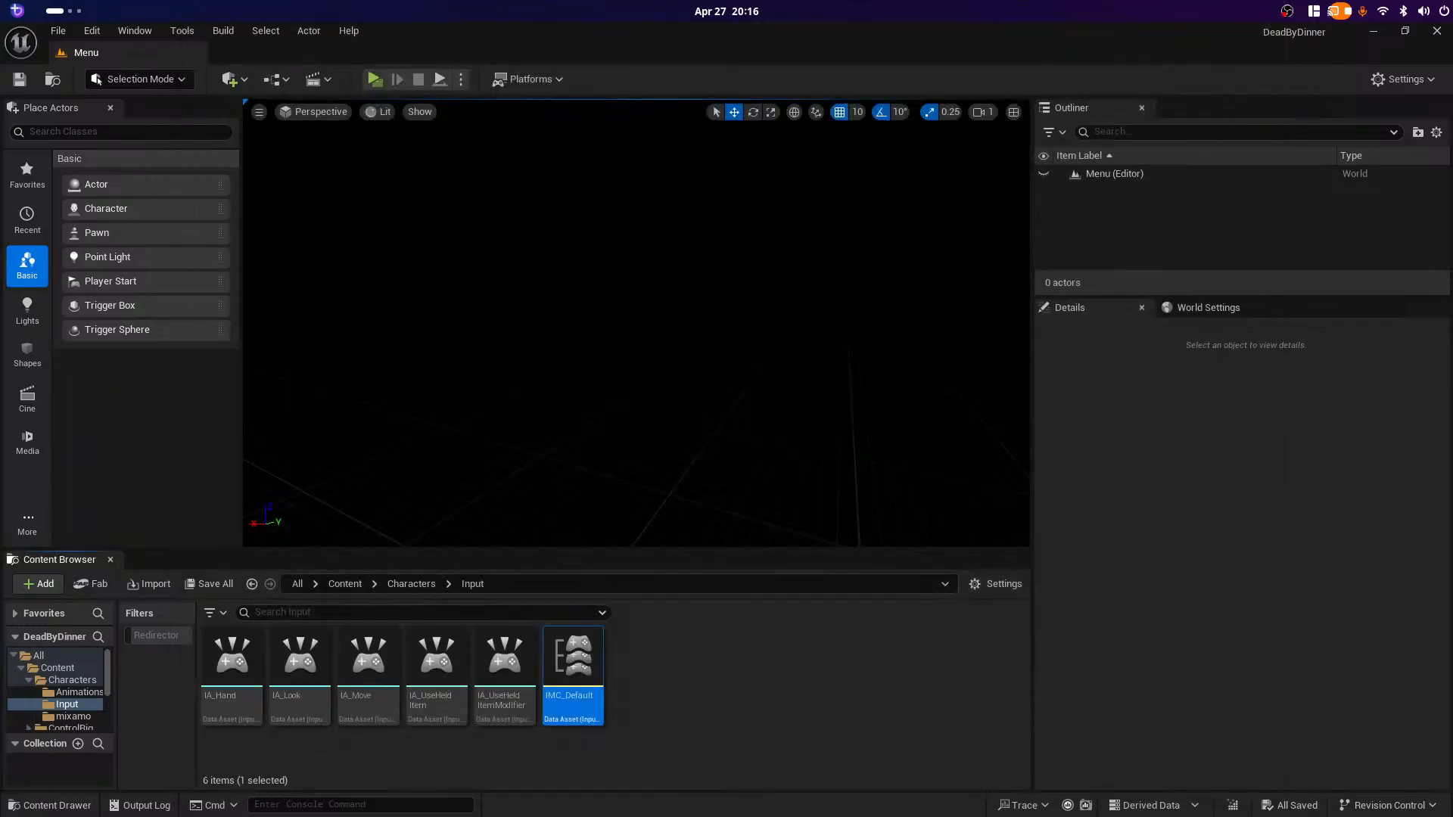
Step: Bring the OBS Multi-view window to the front of the desktop
left_click(740, 688)
key("super")
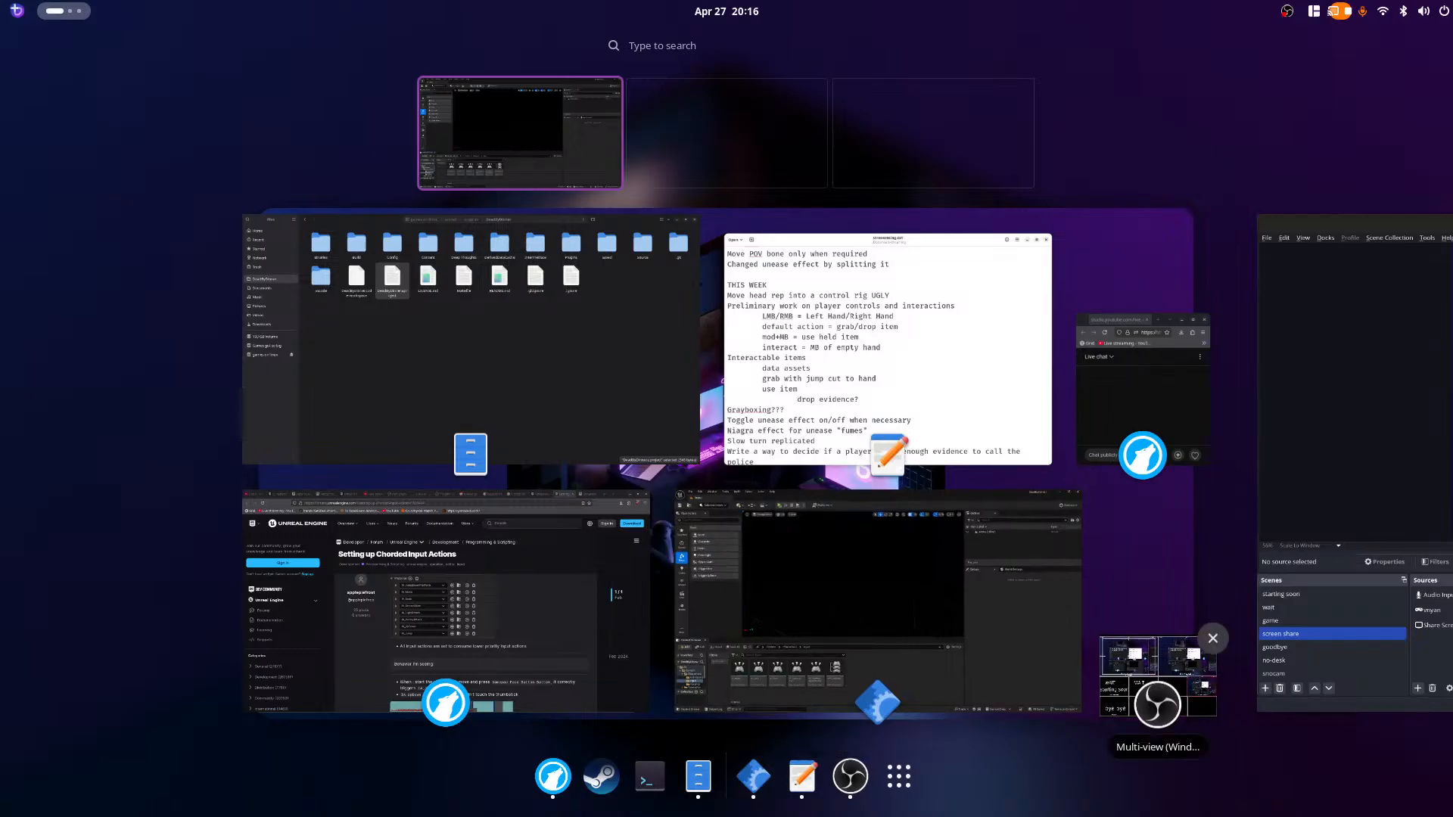
left_click(1158, 674)
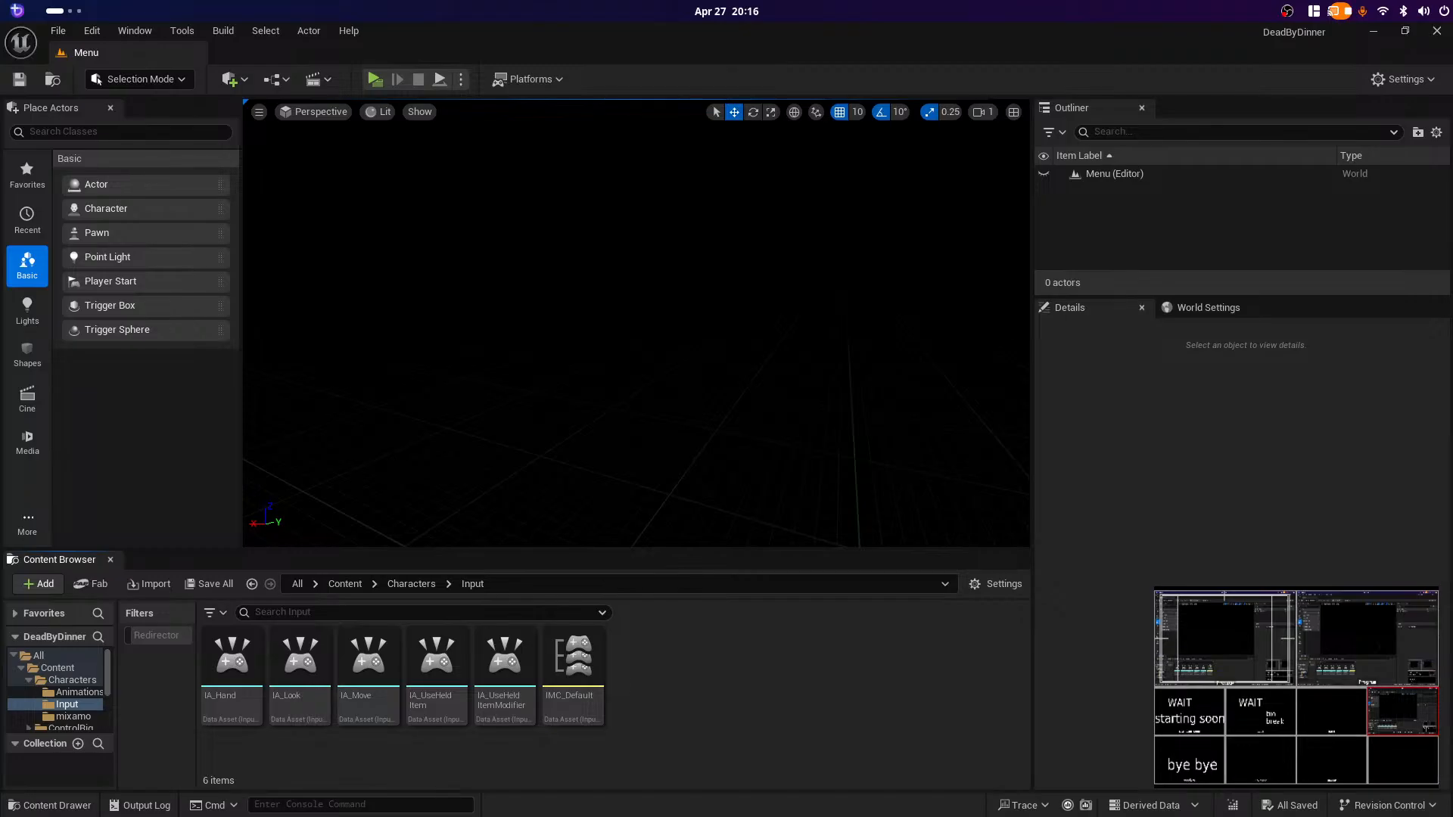
Step: Switch to the streeeeming.txt notes in Text Editor and review the THIS WEEK tasks on player controls and interactable items
key("super")
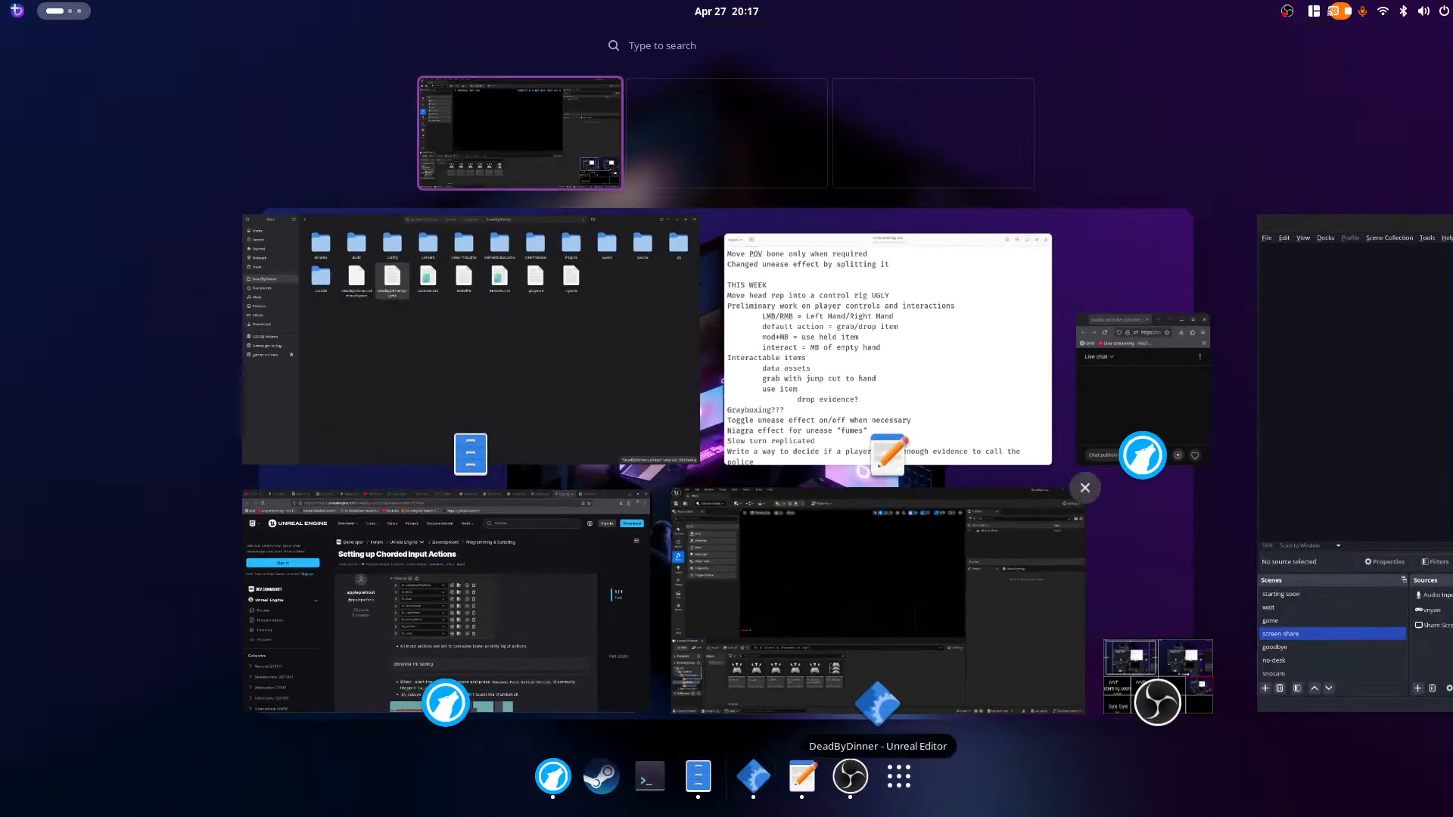
left_click(893, 340)
left_click(483, 445)
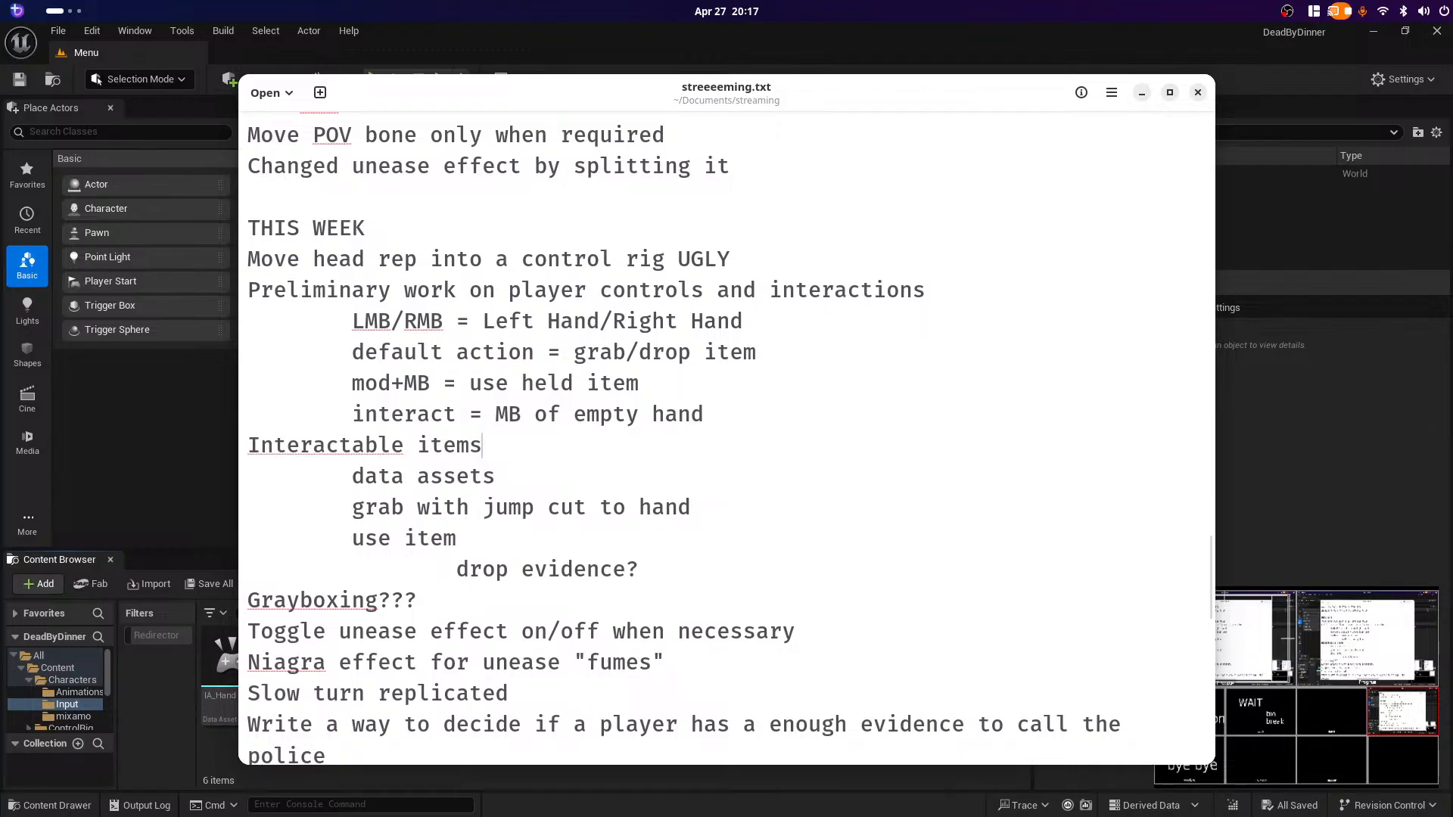
key("shift+Down")
key("shift+Down")
key("shift+Down")
key("shift+Down")
key("shift+End")
key("Right")
right_click(787, 421)
key("Escape")
key("Up")
key("Home")
key("ctrl+shift+Right")
key("ctrl+shift+Right")
key("ctrl+shift+Right")
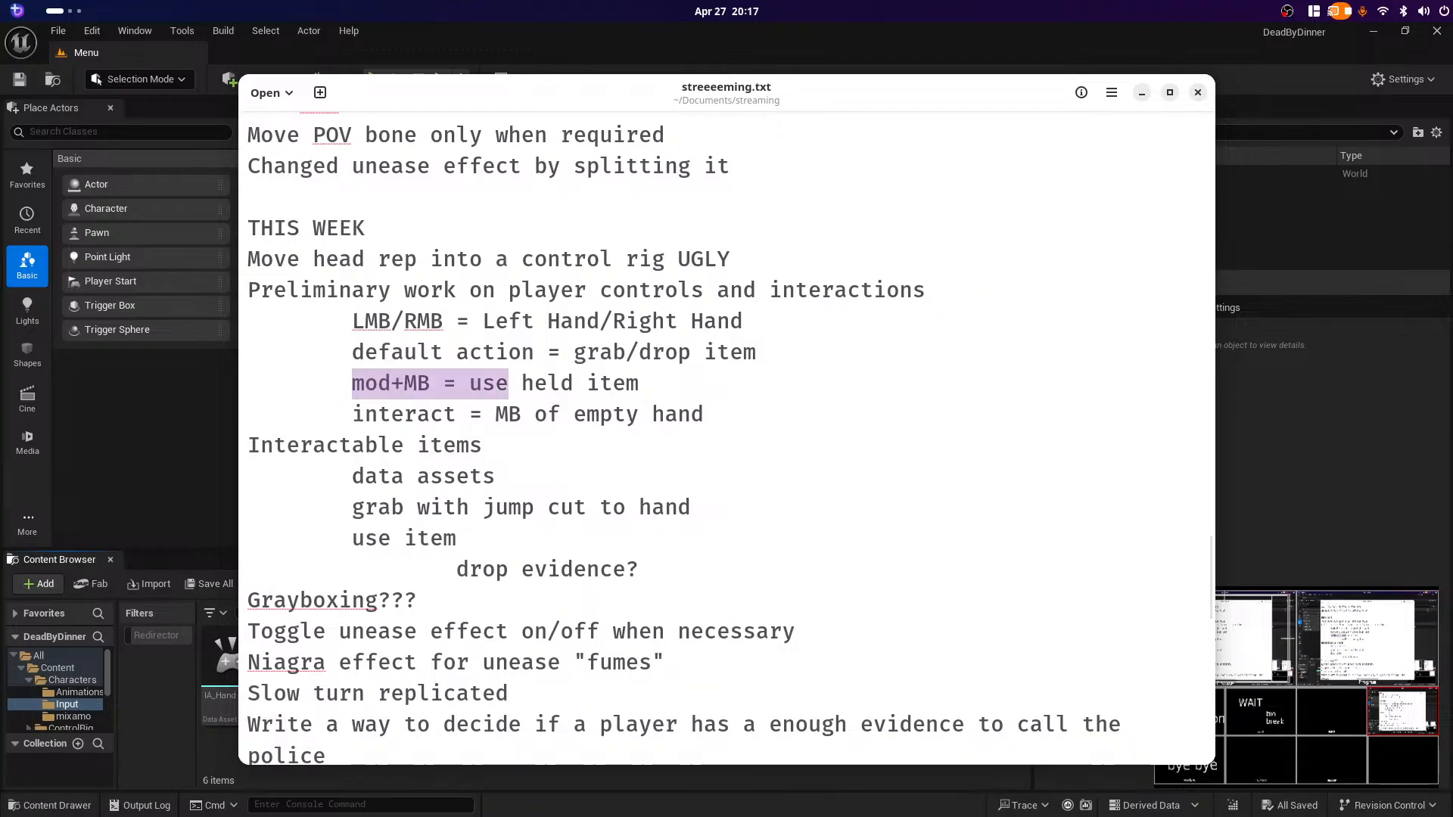
scroll(727, 435, "down", 2)
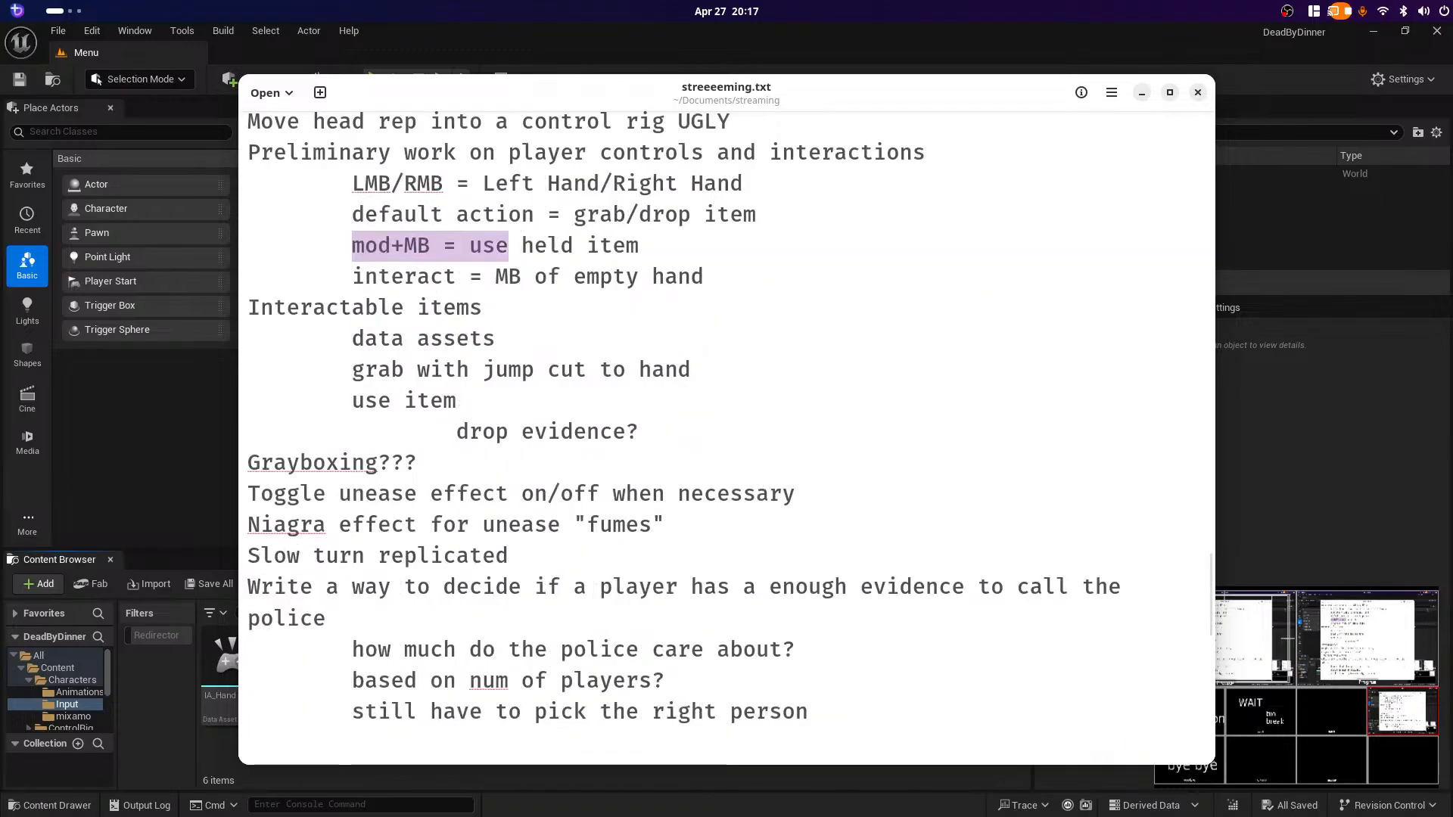
scroll(727, 435, "up", 2)
scroll(727, 435, "up", 1)
Step: Remove the THIS WEEK heading and the blank line above it from the notes
key("Up")
key("Up")
key("Up")
key("Up")
key("Up")
key("shift+Up")
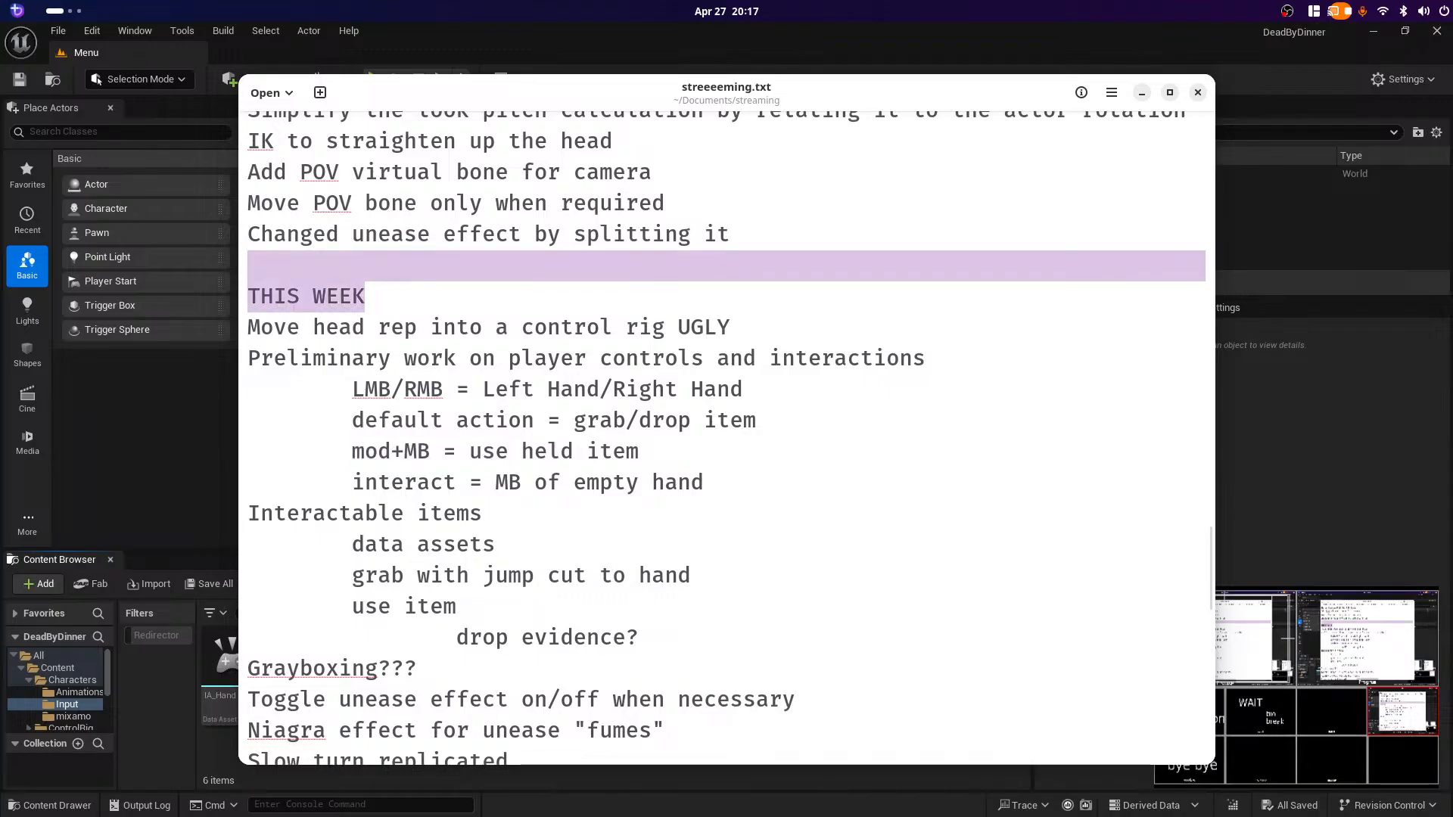
key("BackSpace")
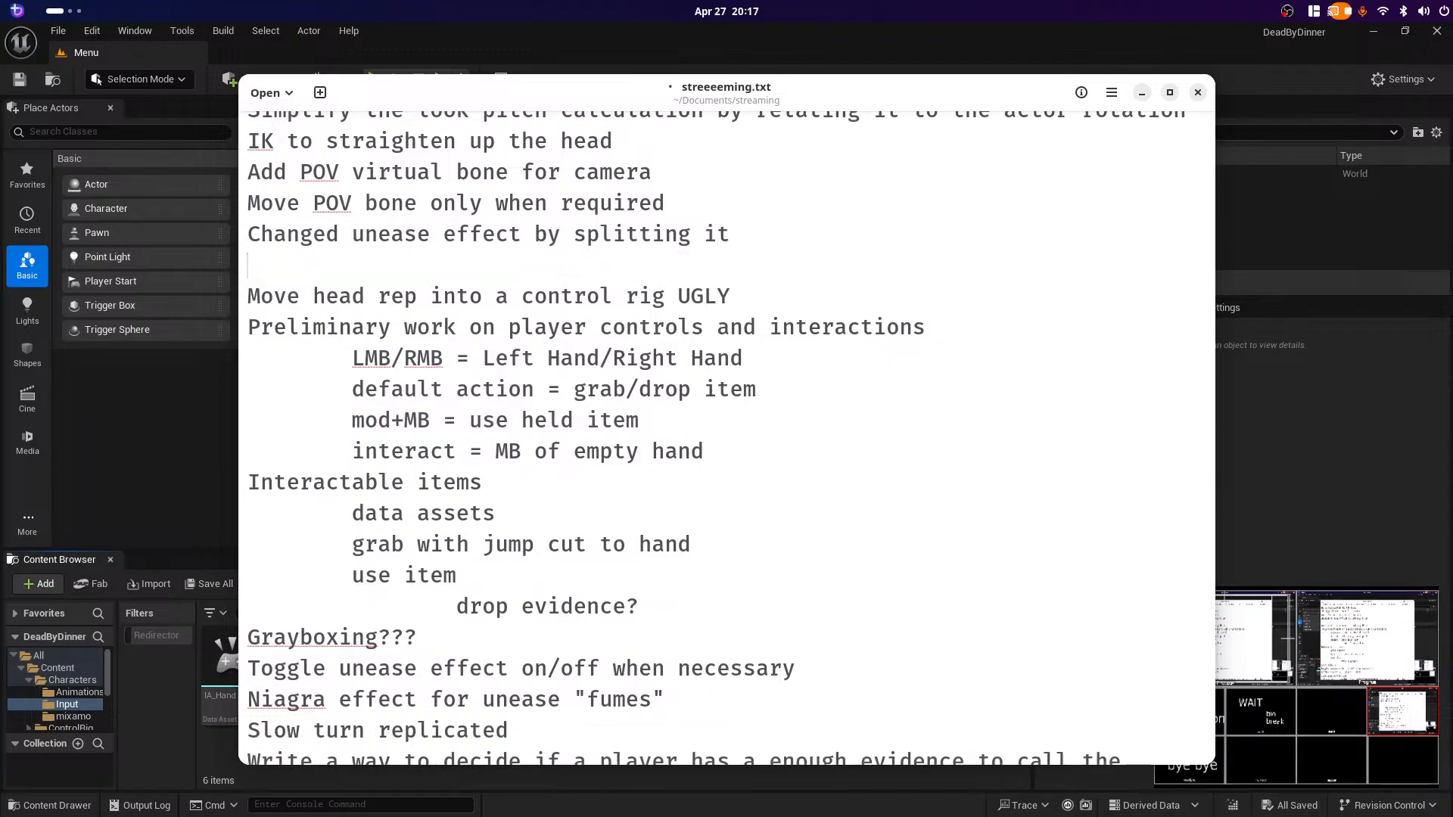
key("BackSpace")
Step: Remove the MID WEEK WORK heading and its preceding blank line so its tasks follow "Look up and down replicated"
scroll(727, 435, "up", 4)
key("Up")
key("Up")
key("Up")
key("Up")
key("Up")
key("shift+Up")
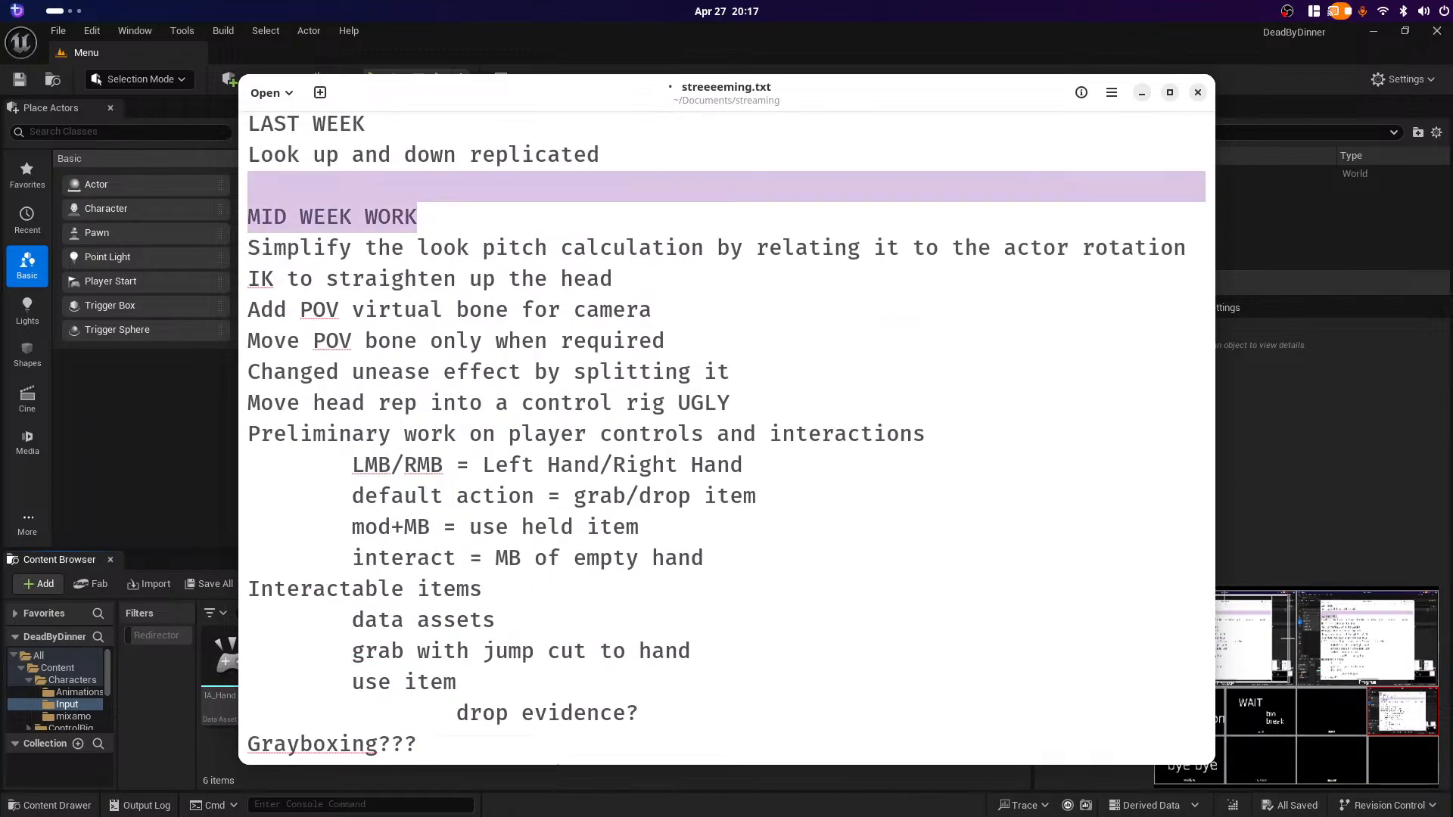
key("BackSpace")
key("BackSpace")
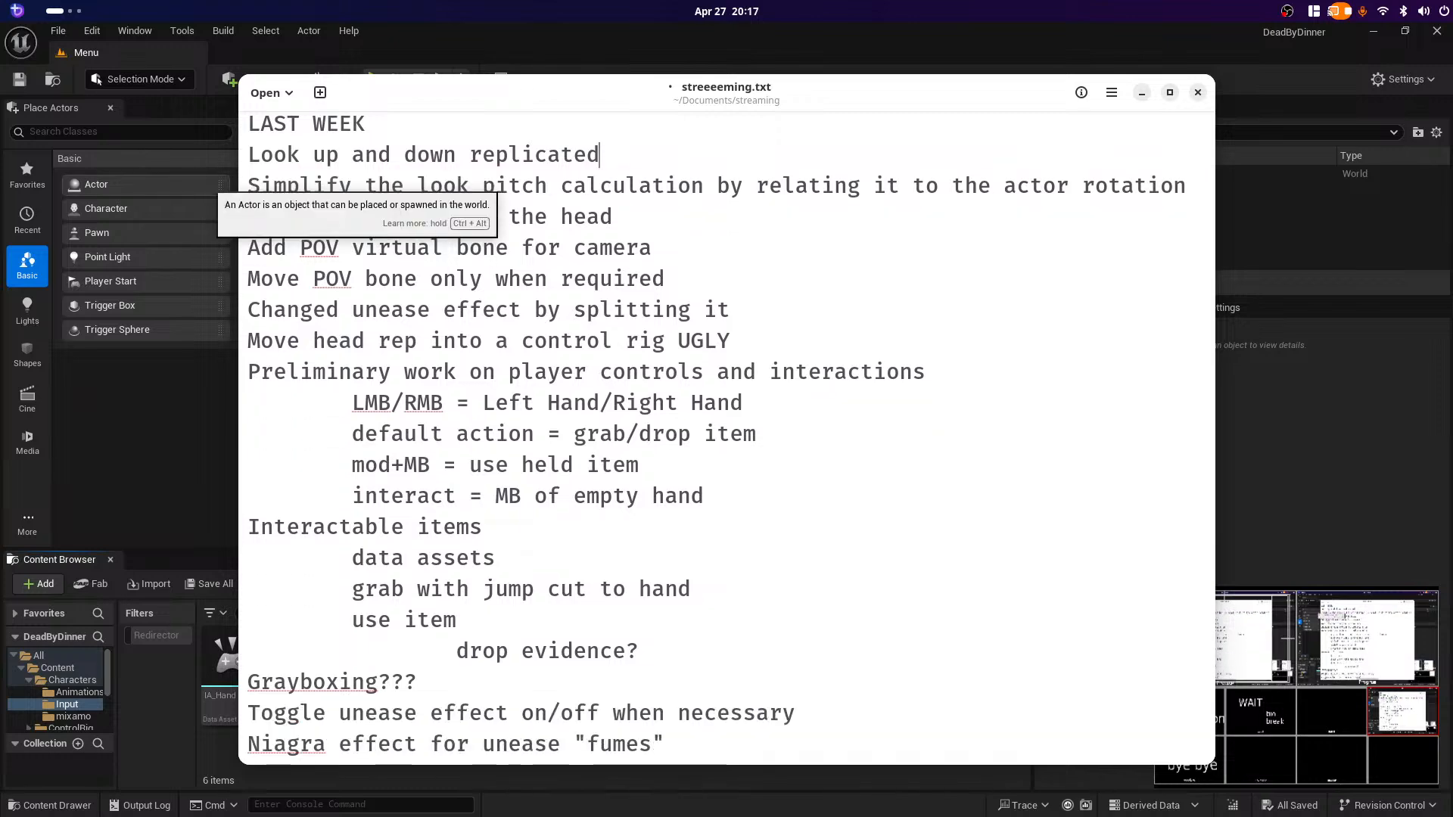
Step: Remove the LAST WEEK heading and the blank line above it, below the GAMESTATEBASE note
scroll(726, 435, "up", 4)
key("Up")
key("shift+Left")
key("shift+Left")
key("shift+Up")
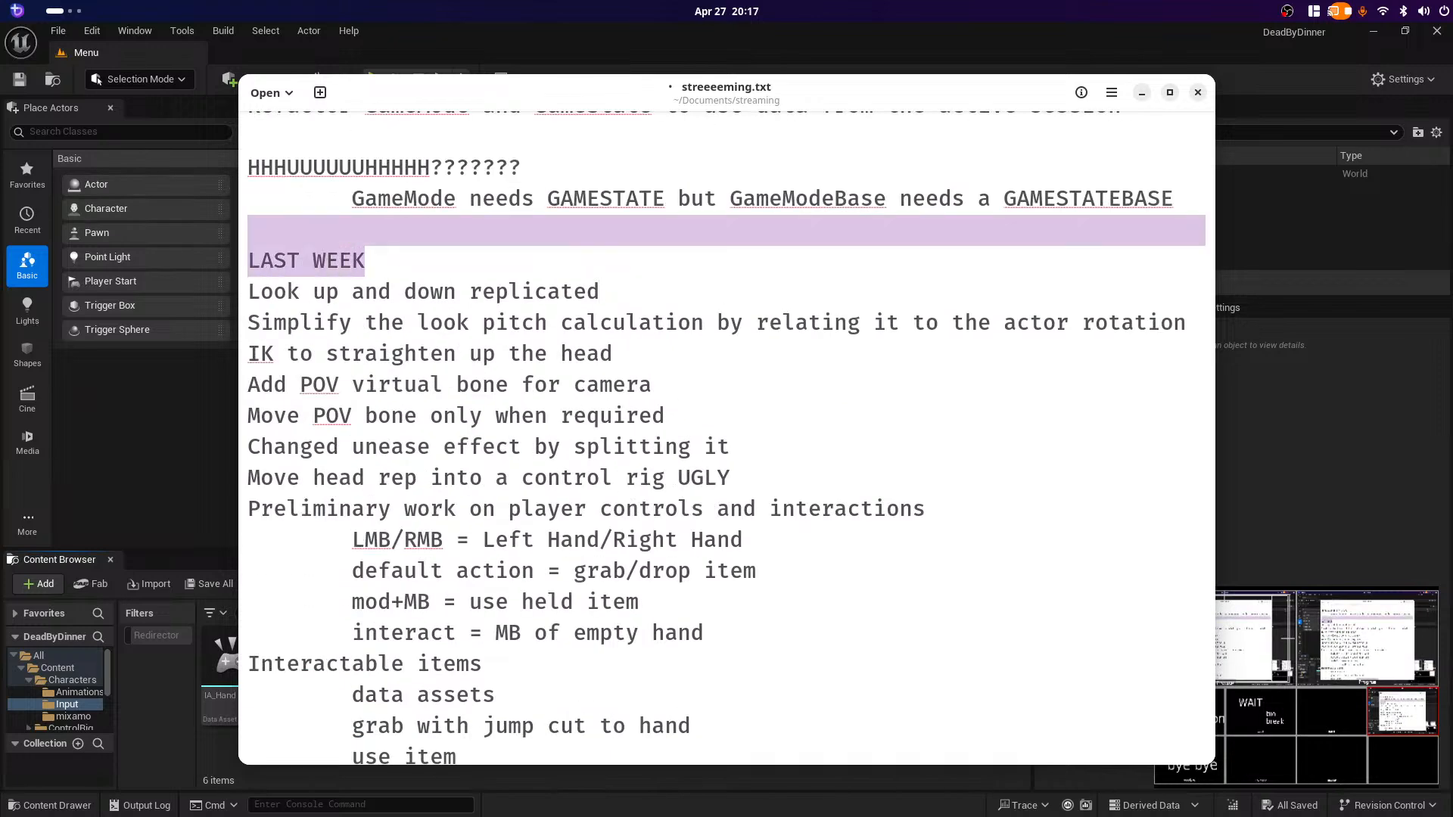
key("BackSpace")
key("BackSpace")
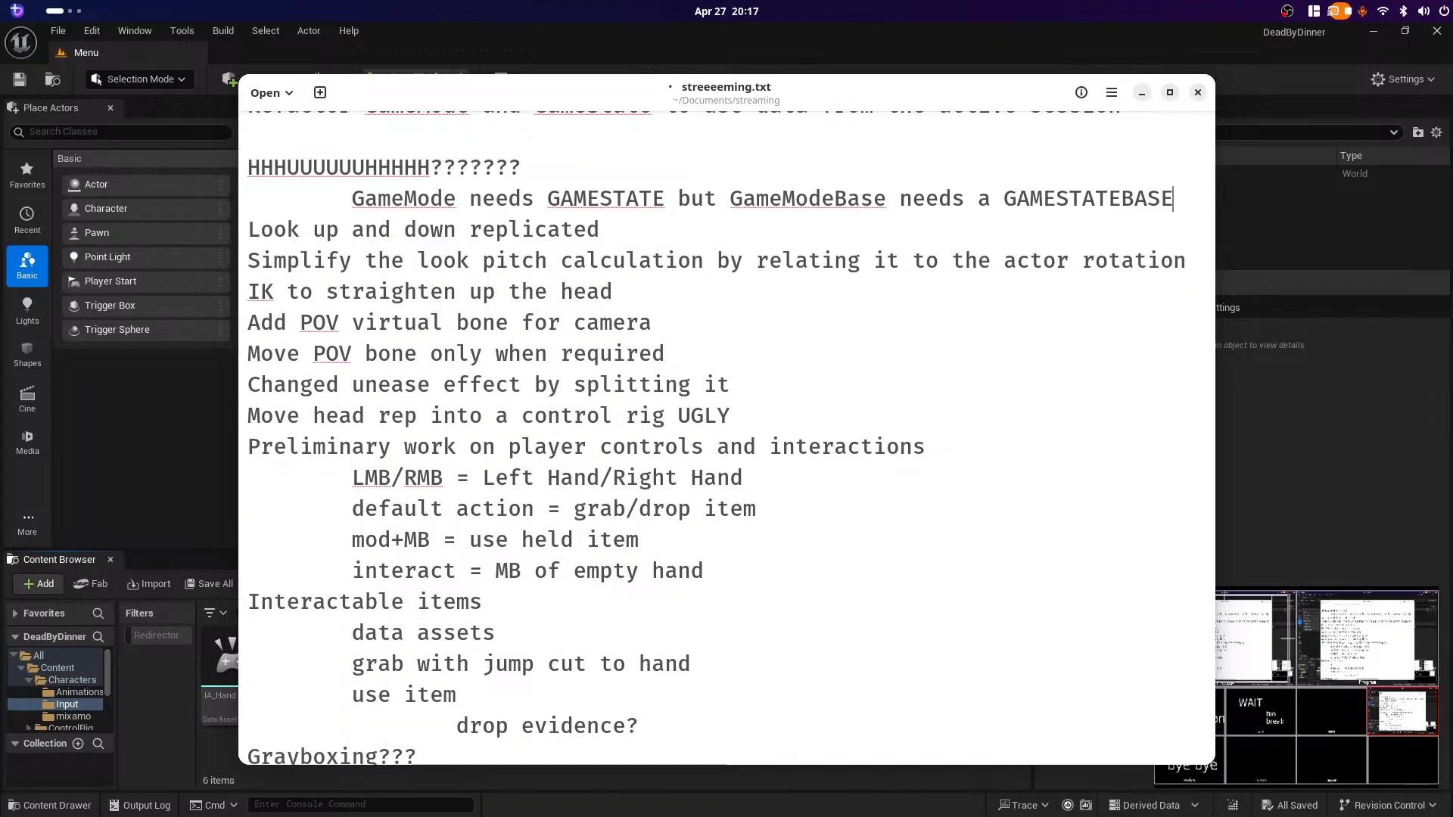
Step: Insert a blank line and a NEXT WEEK heading between "interact = MB of empty hand" and "Interactable items"
scroll(727, 435, "down", 4)
left_click(704, 433)
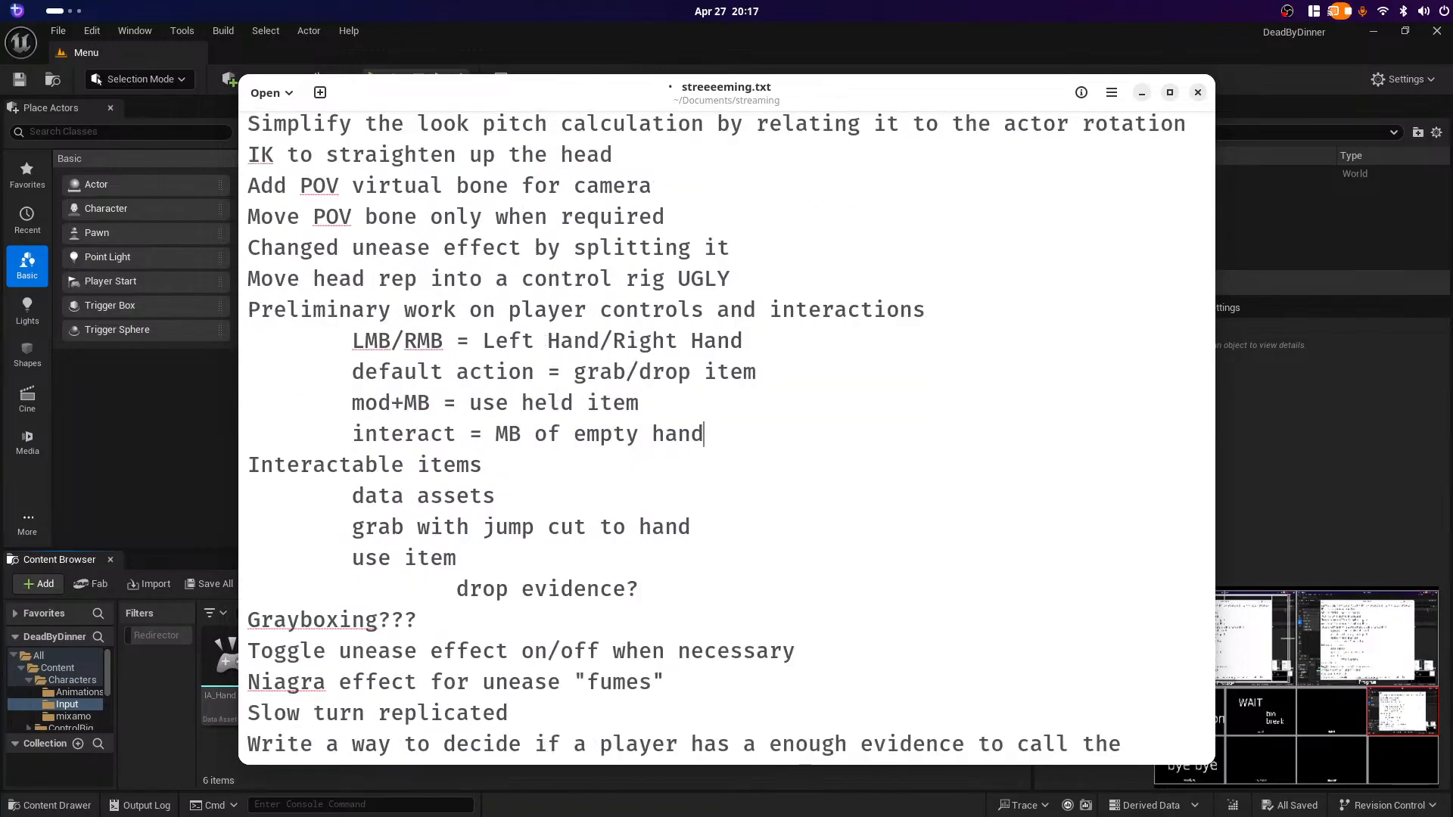
key("Return")
key("Return")
key("BackSpace")
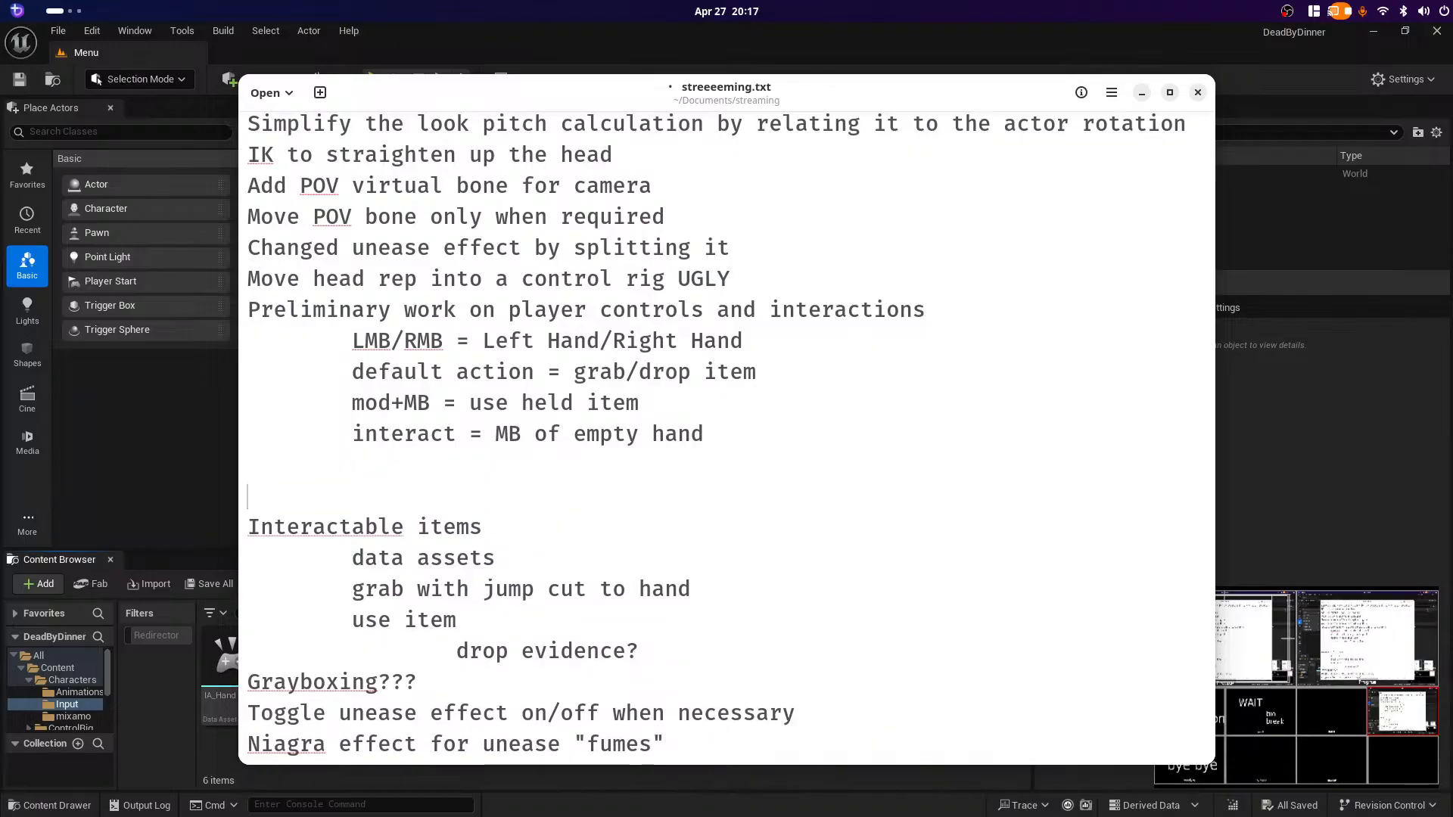
type("NEXT")
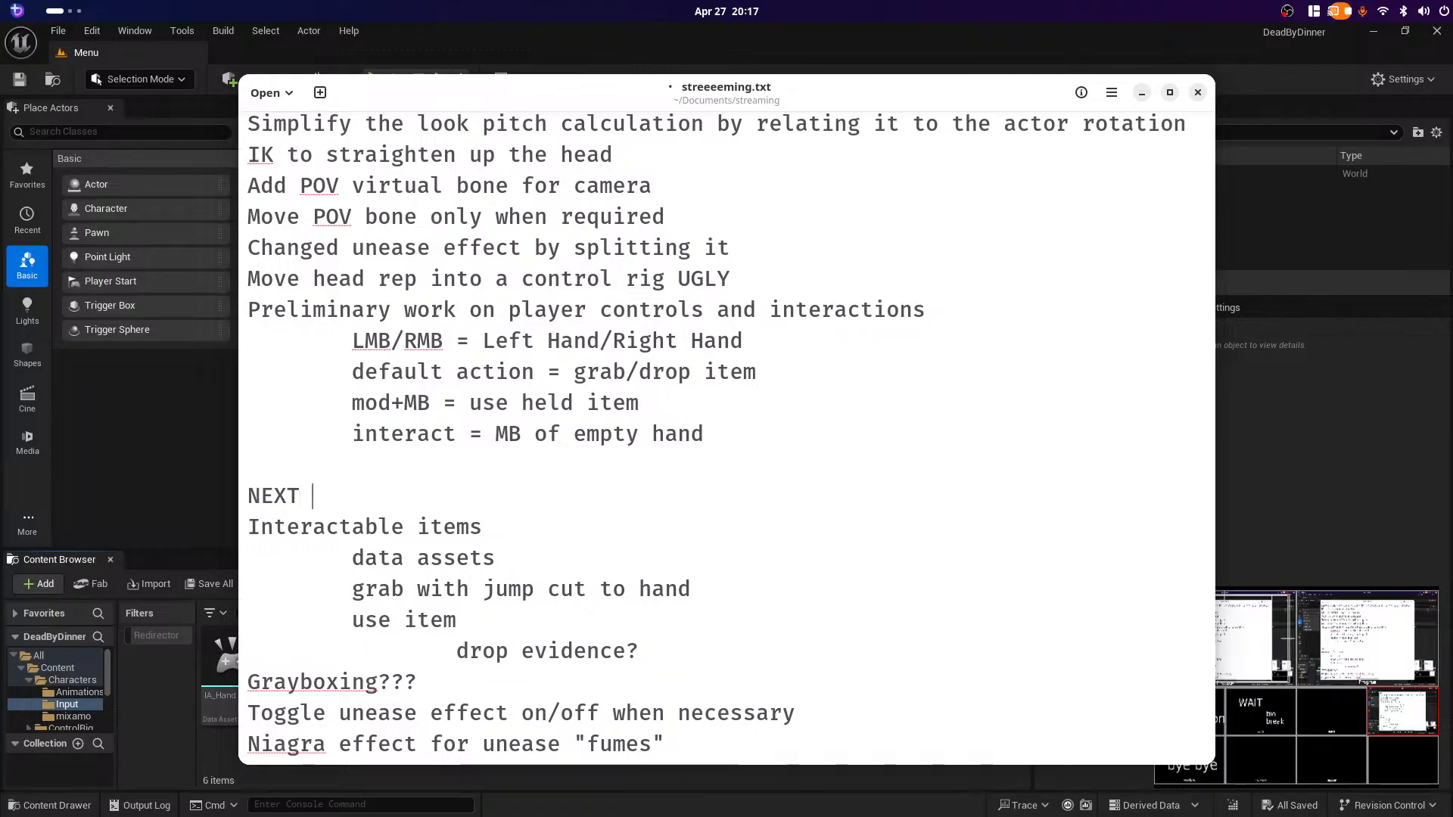
type(" WEEK")
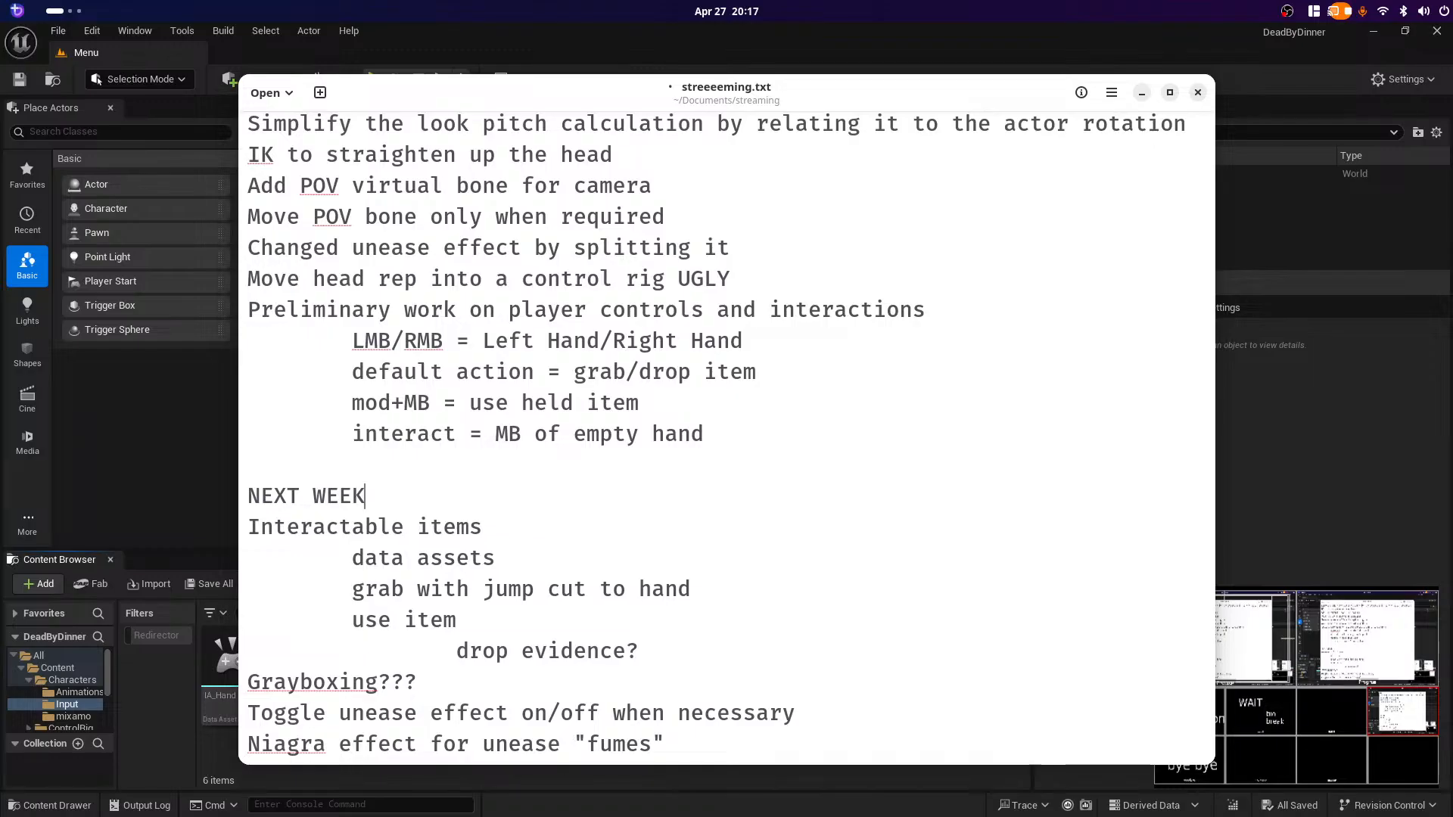
Step: Save the notes as streeeeming.txt in the streaming folder, replacing the existing file
key("ctrl+shift+s")
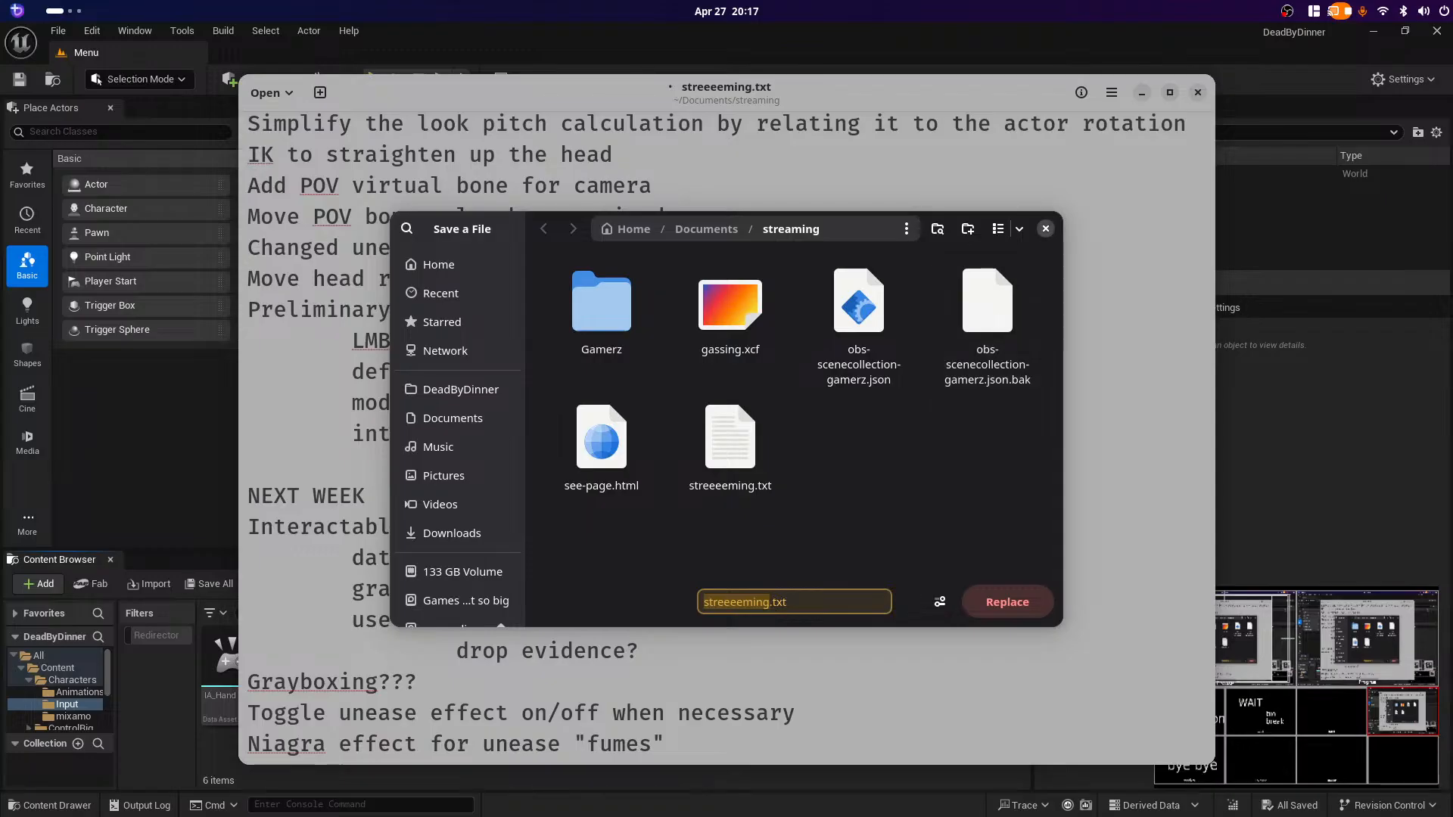
key("Escape")
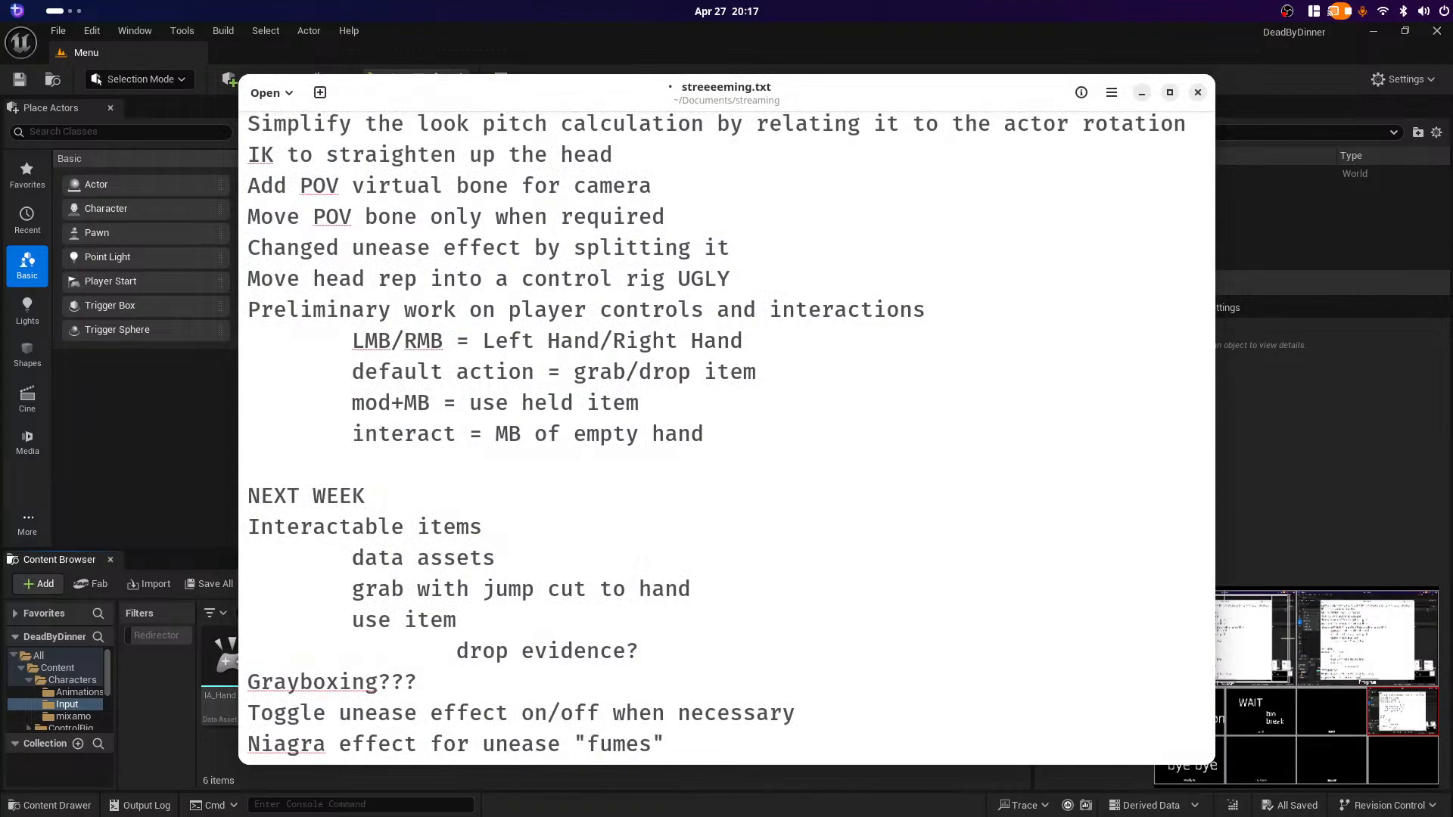
key("ctrl+shift+s")
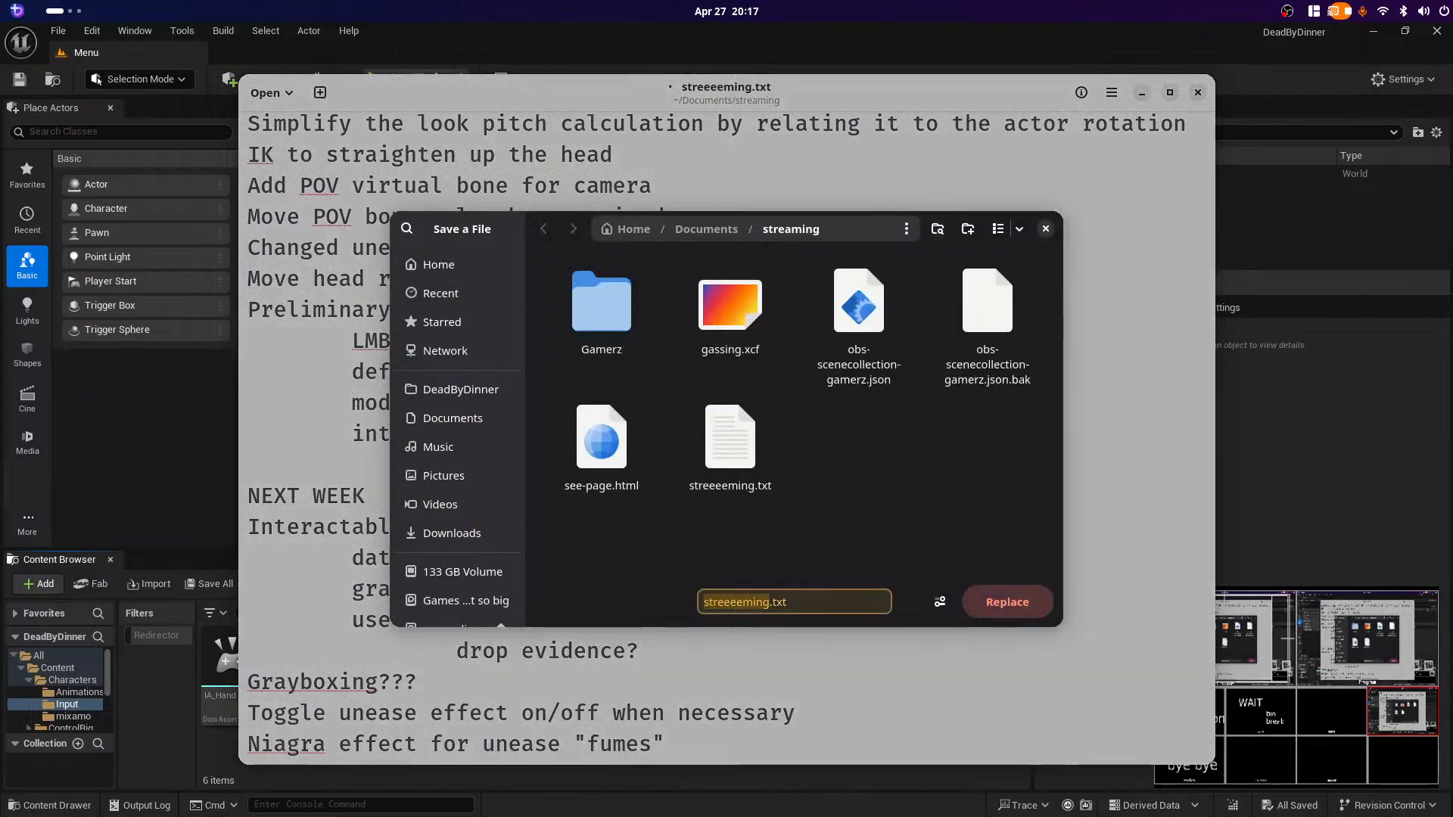
key("Return")
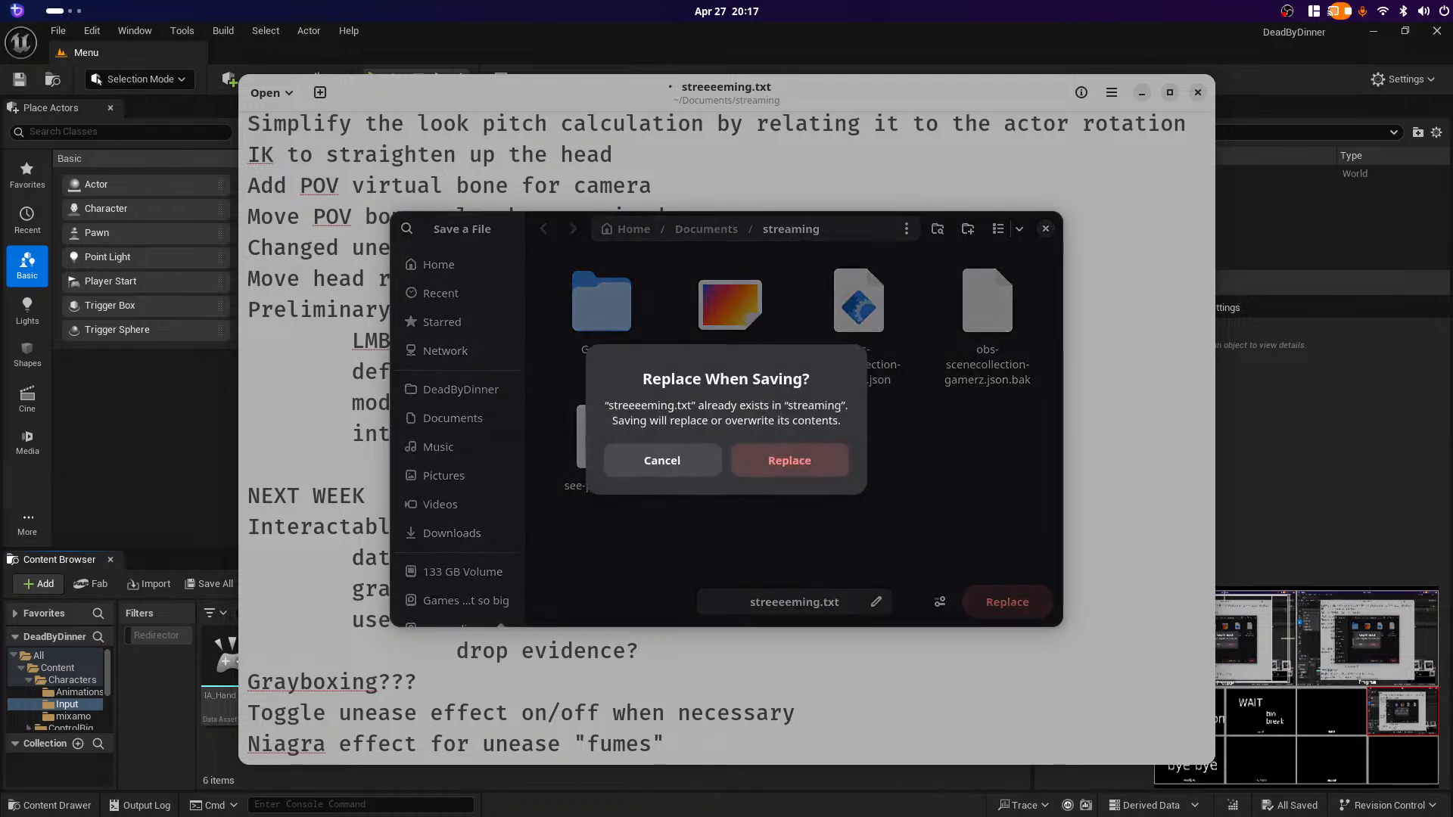
key("Return")
key("ctrl+shift+s")
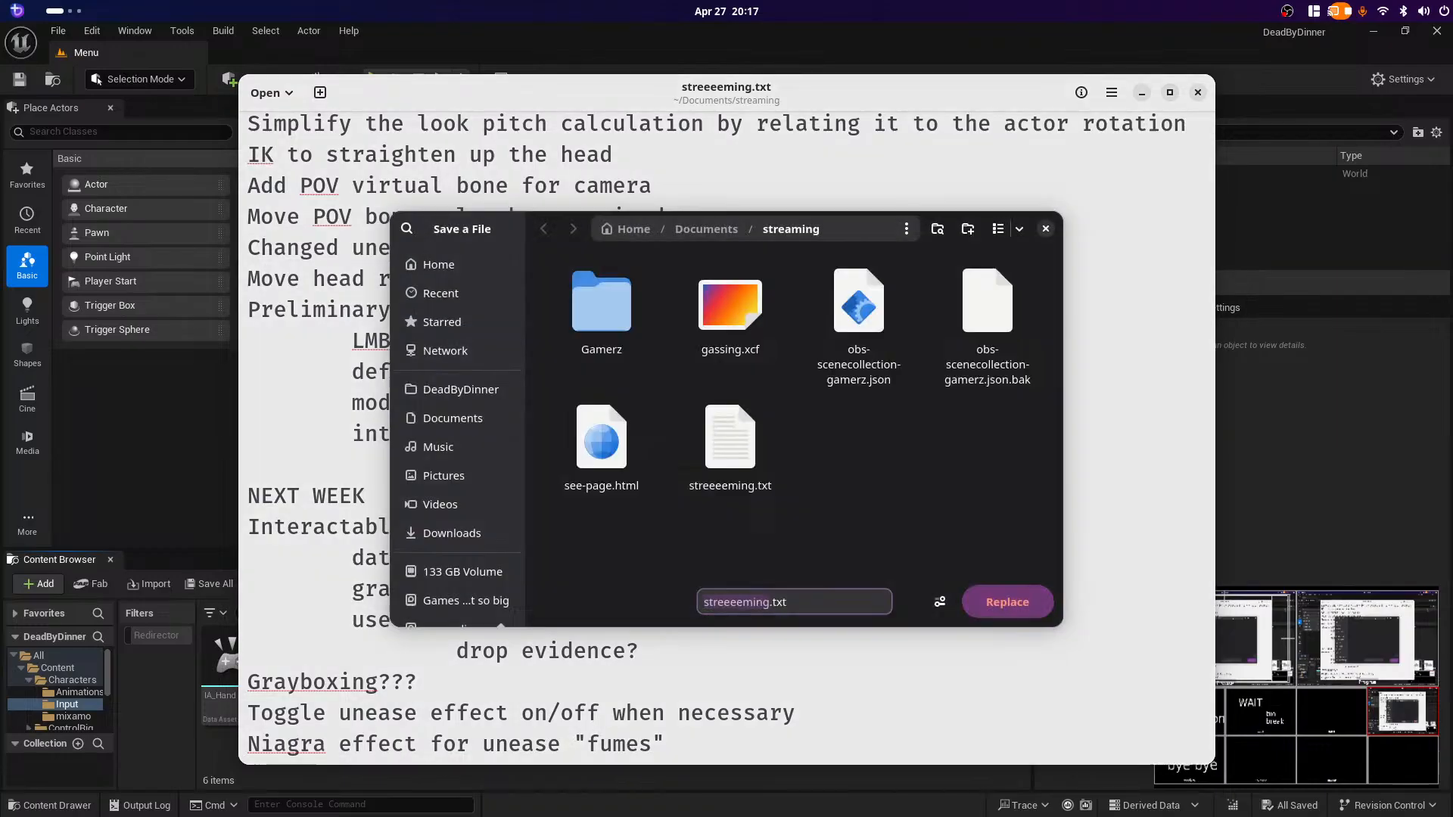
key("Return")
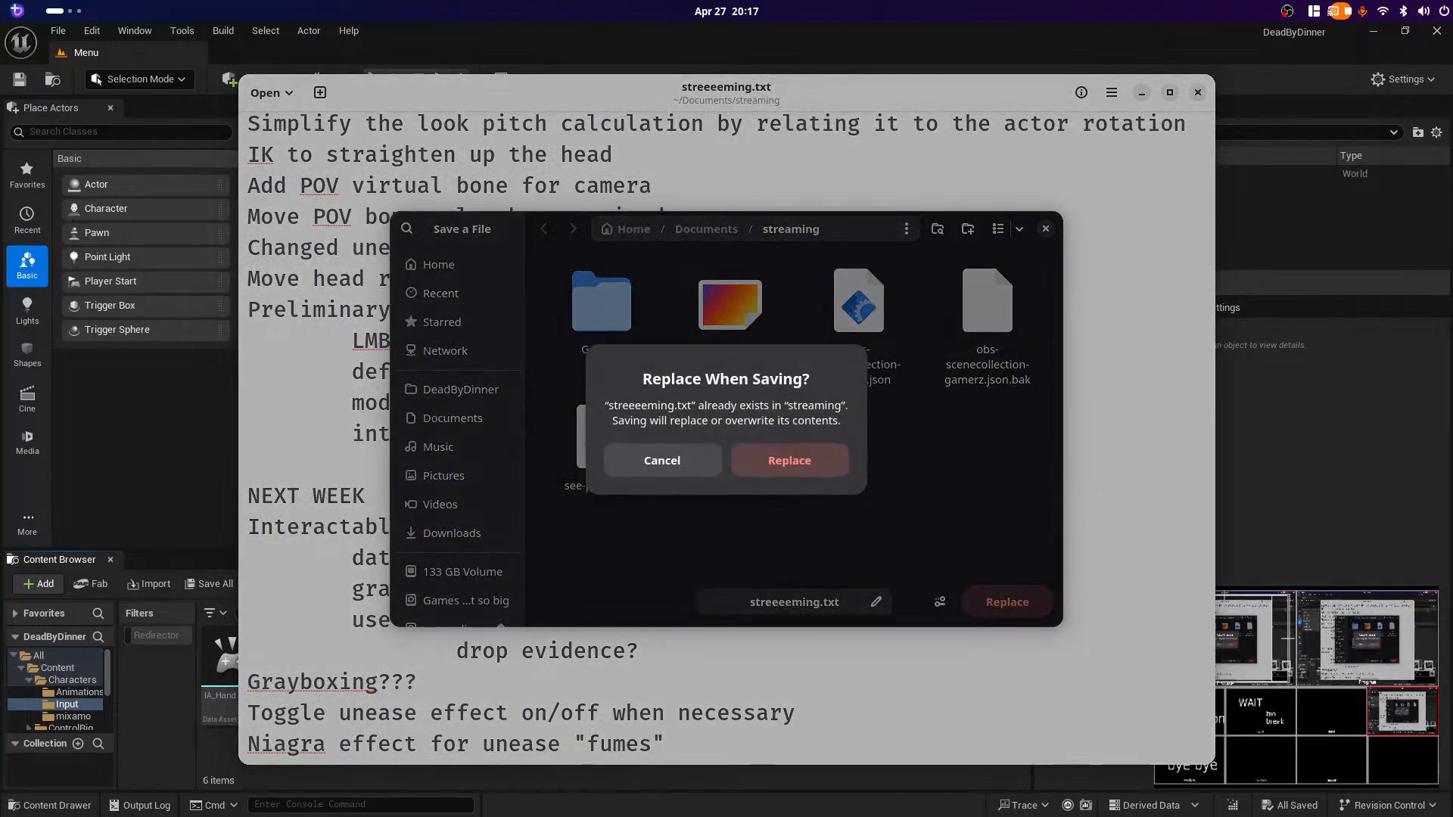
key("Return")
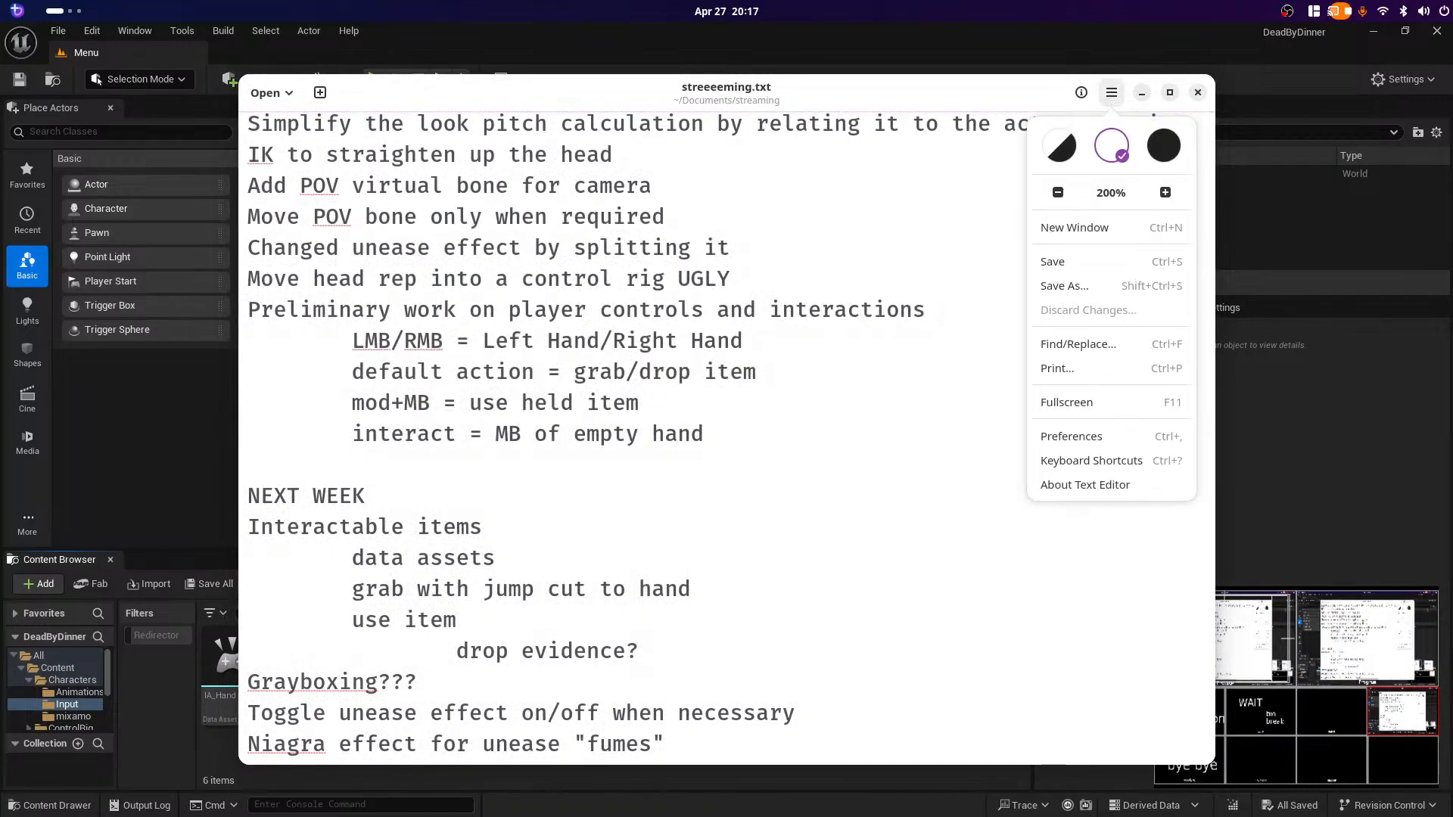
left_click(1111, 91)
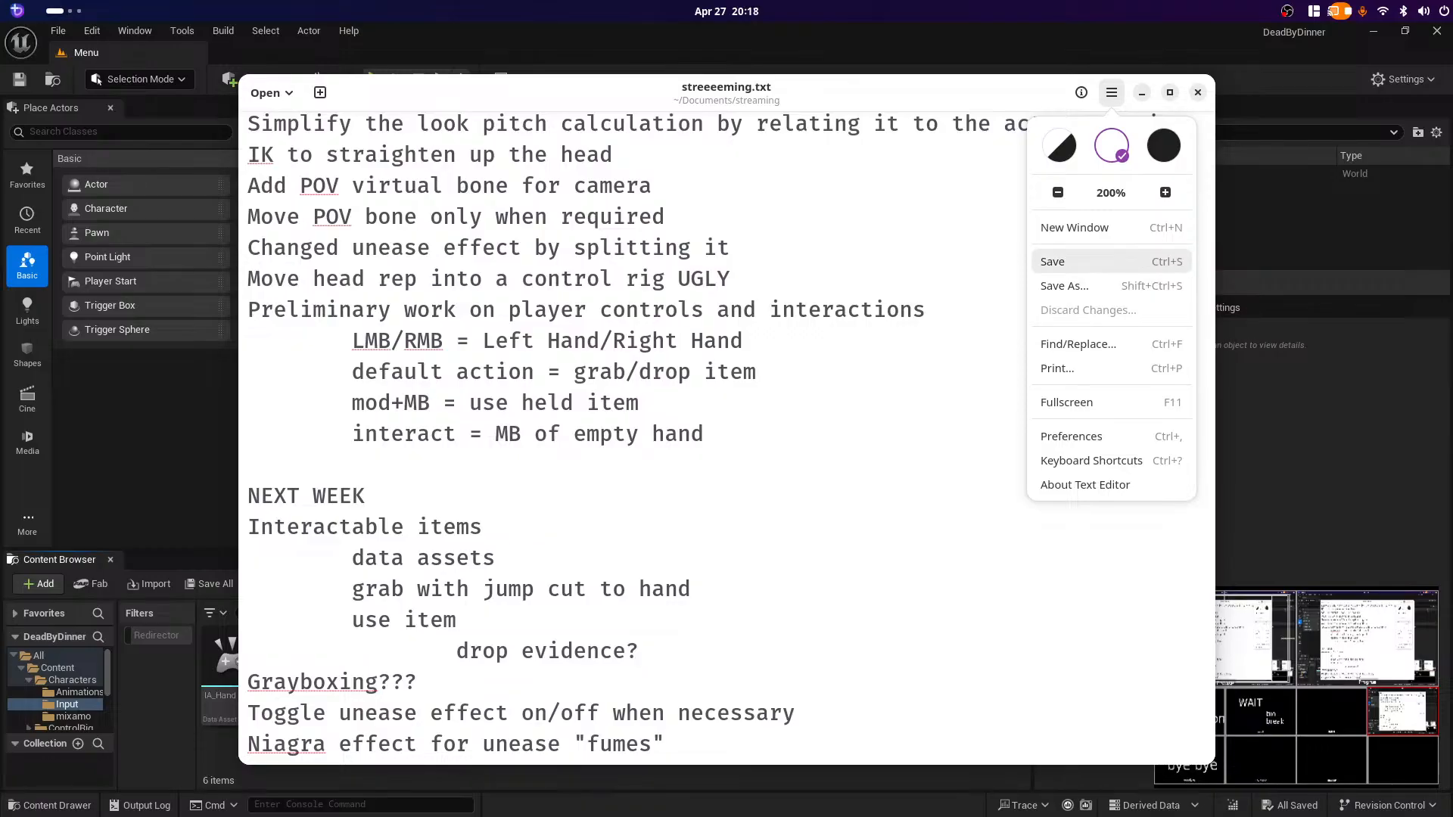
left_click(1052, 261)
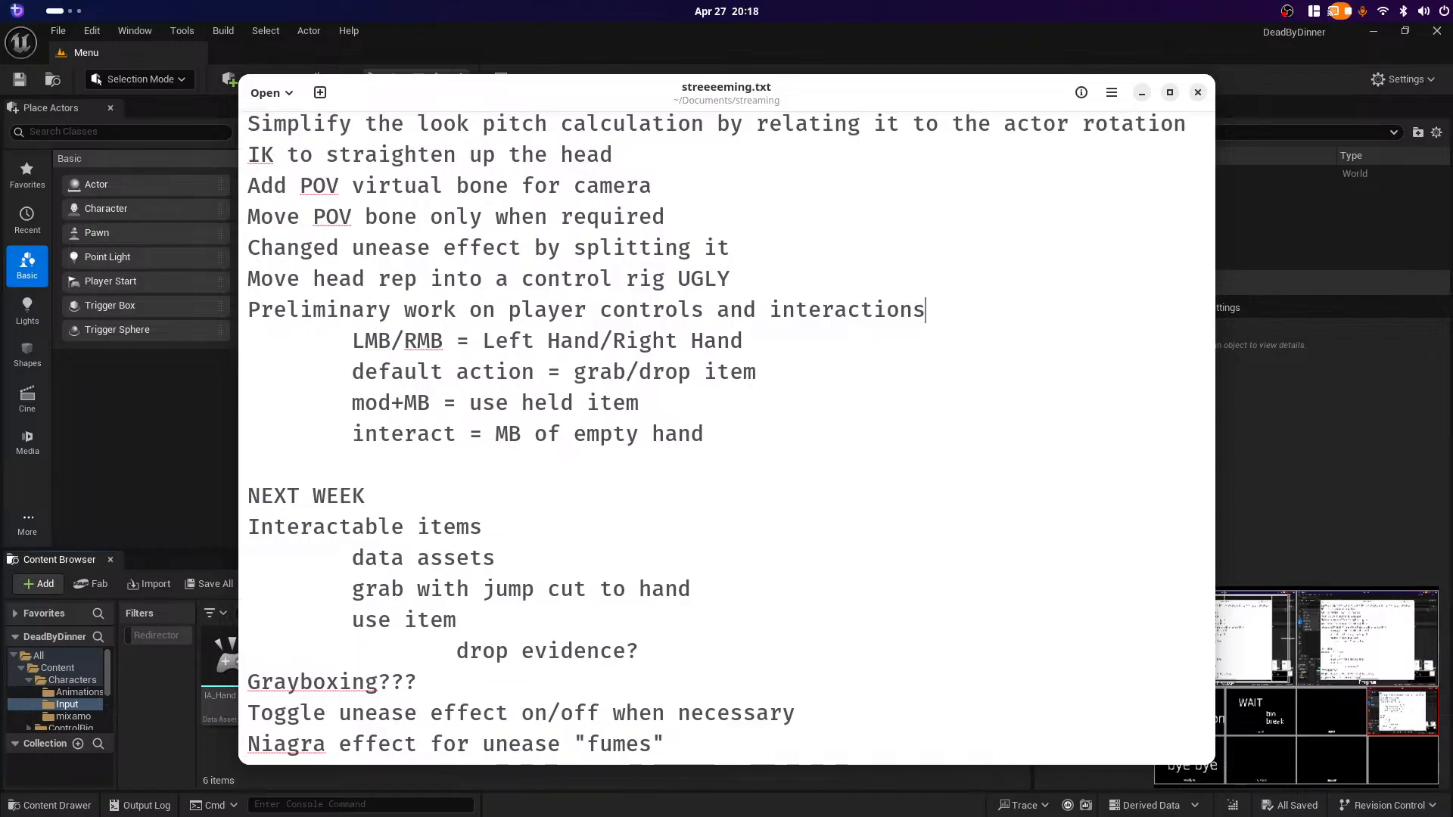
Step: Save the current notes in streeeeming.txt again, leaving no stray character after "Preliminary work on player controls and interactions"
type("D")
key("BackSpace")
key("ctrl+s")
scroll(599, 590, "down", 2)
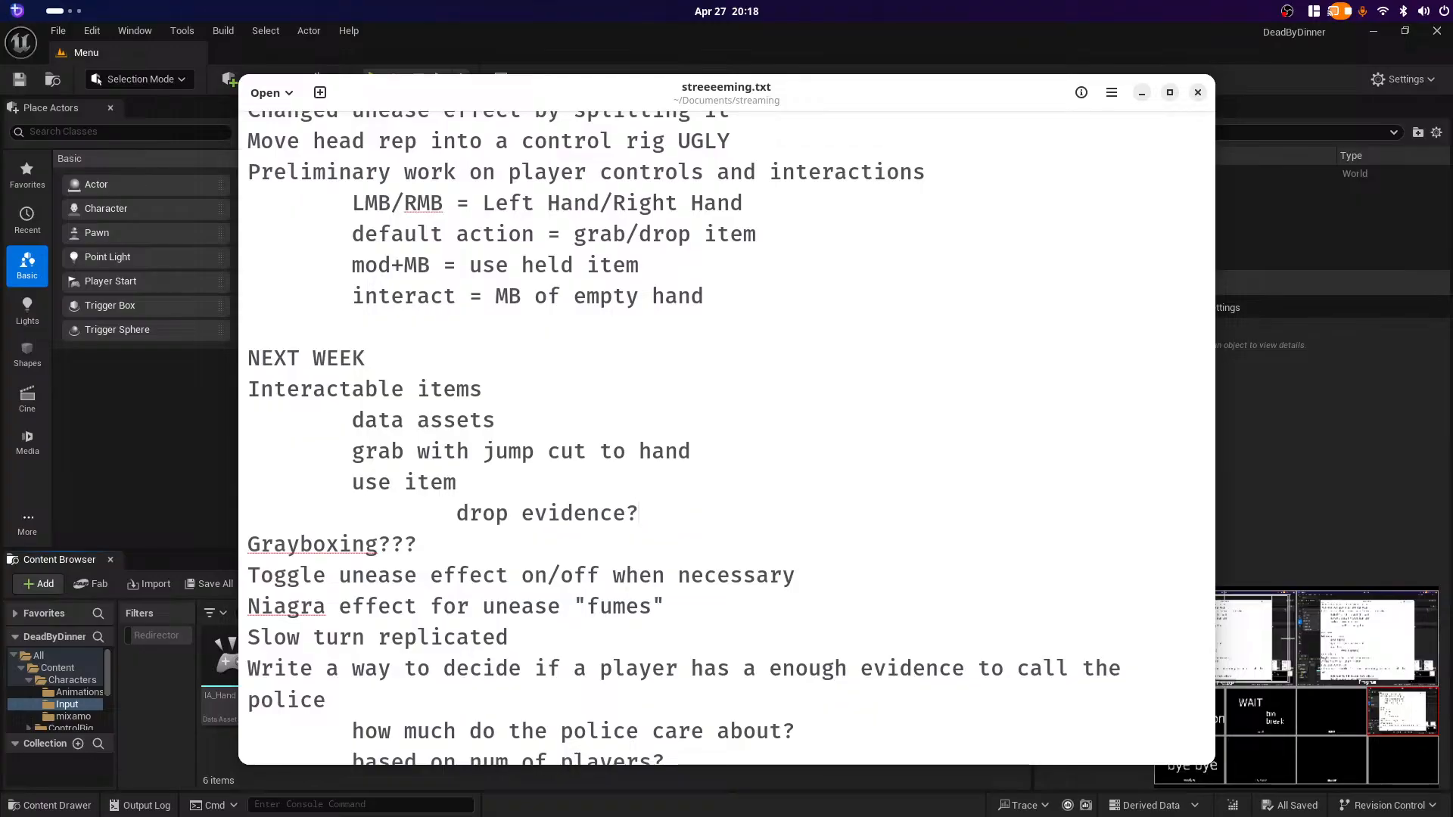
key("Return")
key("BackSpace")
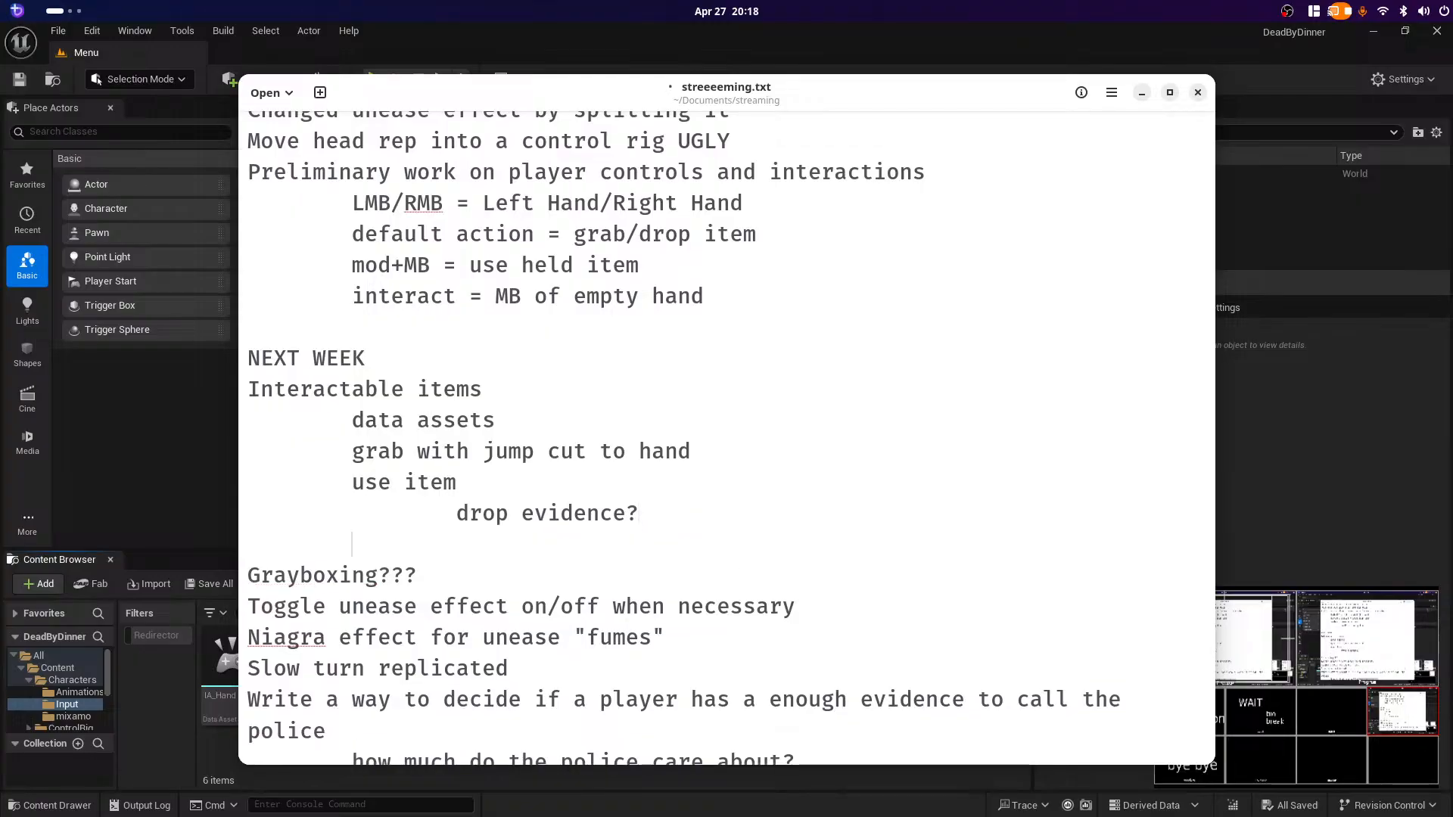
key("BackSpace")
key("BackSpace")
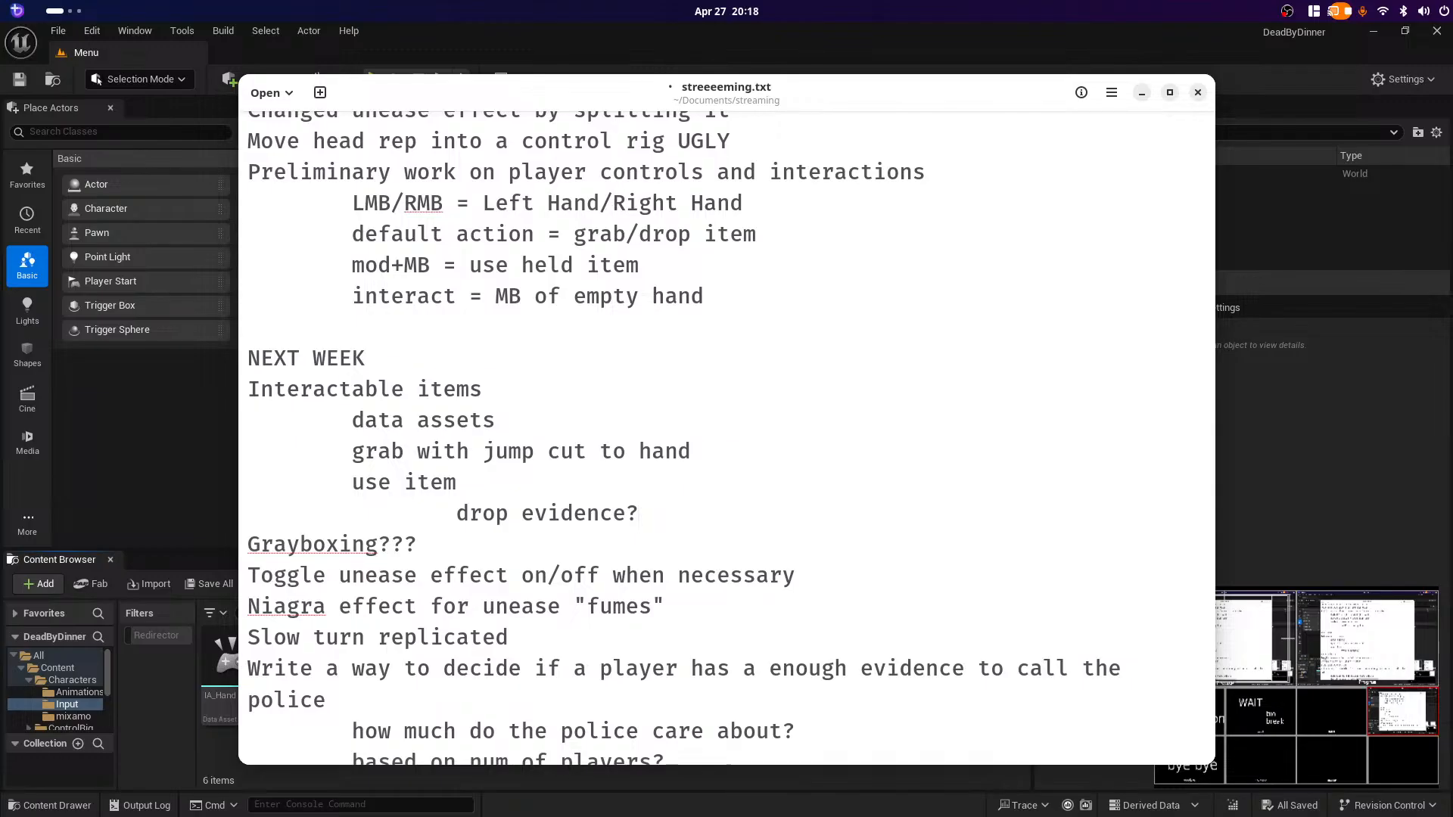
left_click(287, 545)
double_click(287, 545)
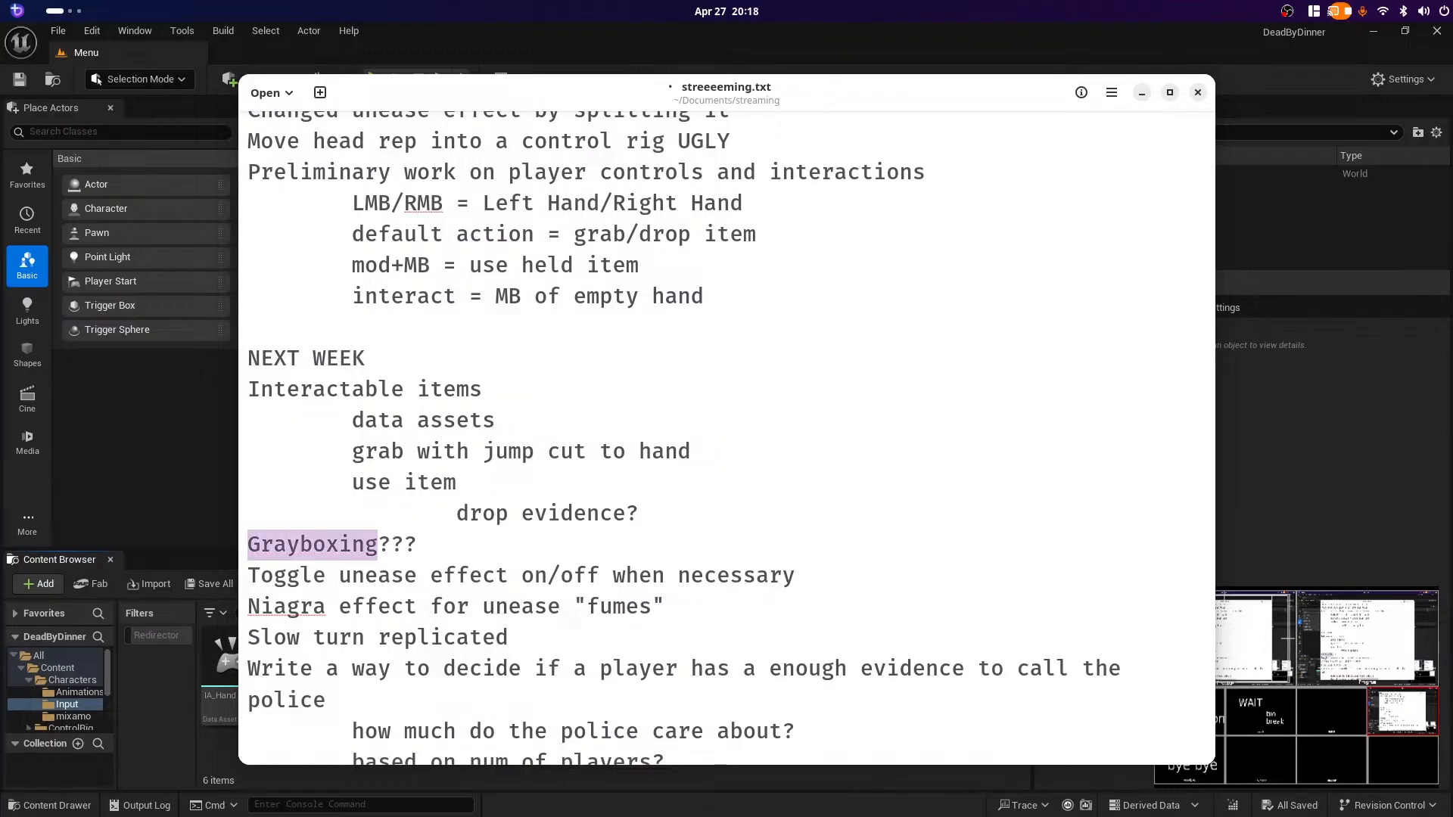
left_click(457, 483)
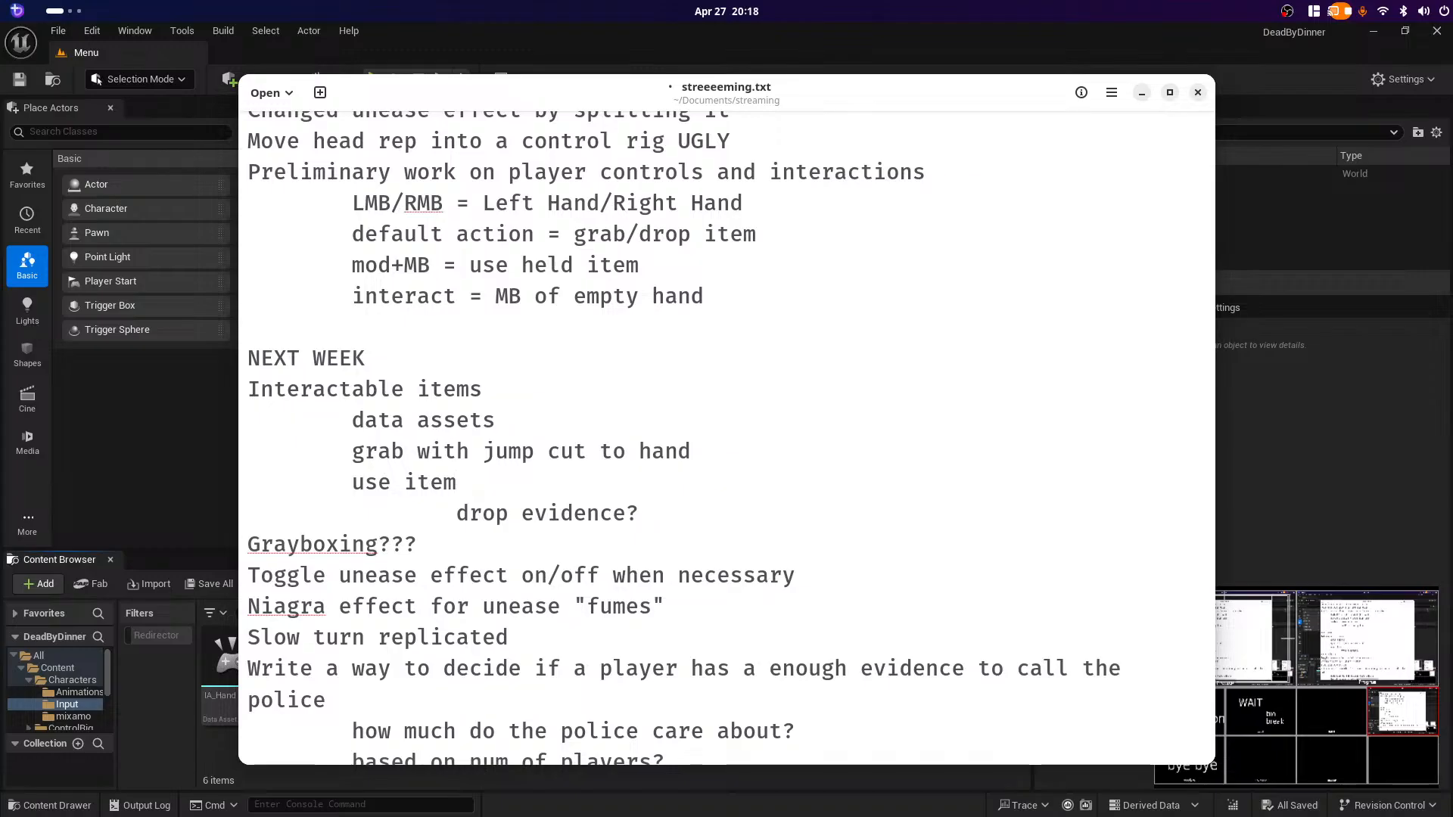
left_click(417, 545)
key("shift+Left")
key("shift+Left")
key("shift+Left")
key("shift+Left")
key("shift+Left")
key("shift+Left")
key("shift+Left")
key("shift+Left")
key("shift+Left")
key("shift+Left")
key("shift+Left")
key("shift+Left")
key("shift+Left")
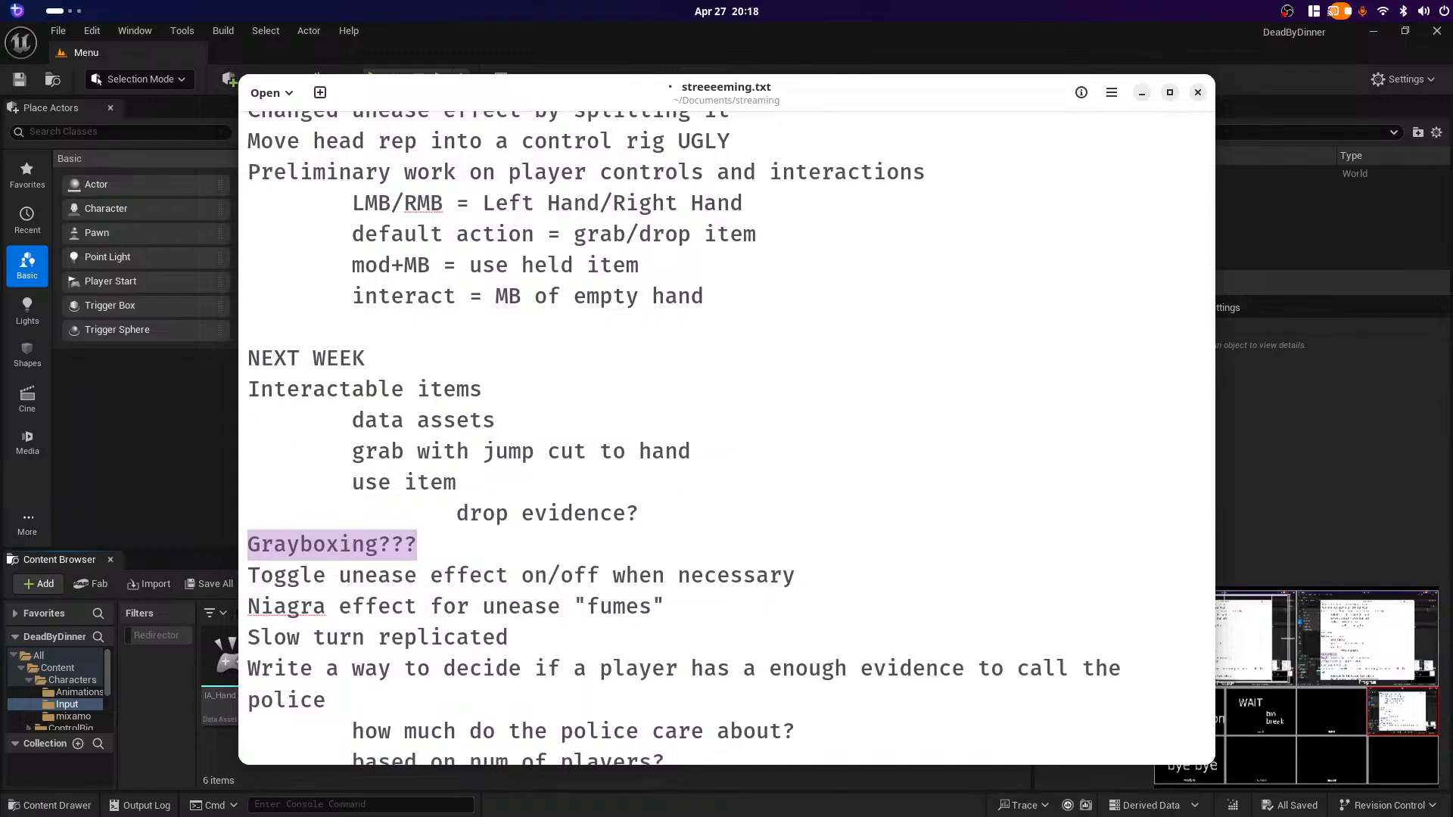
key("Right")
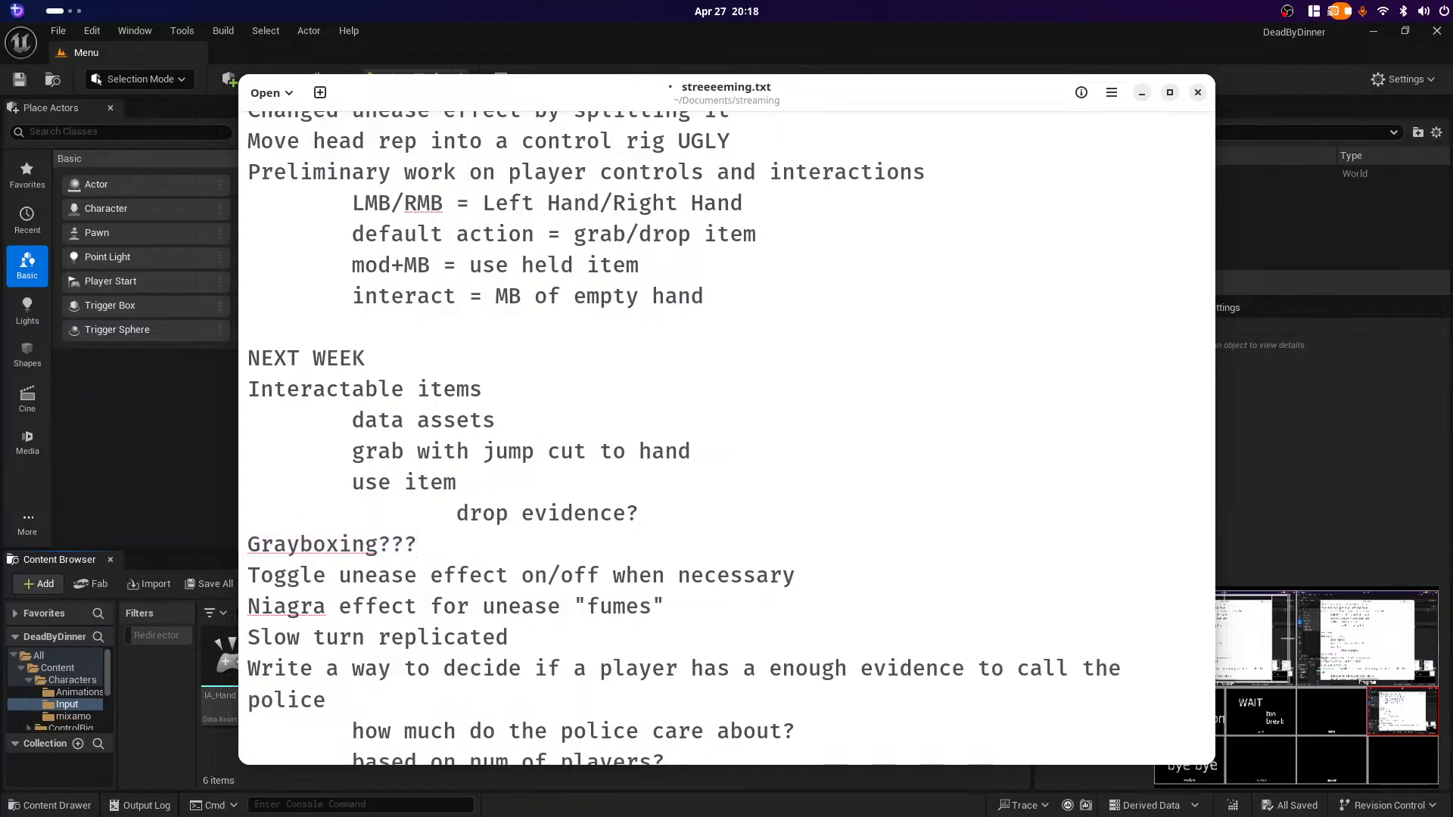